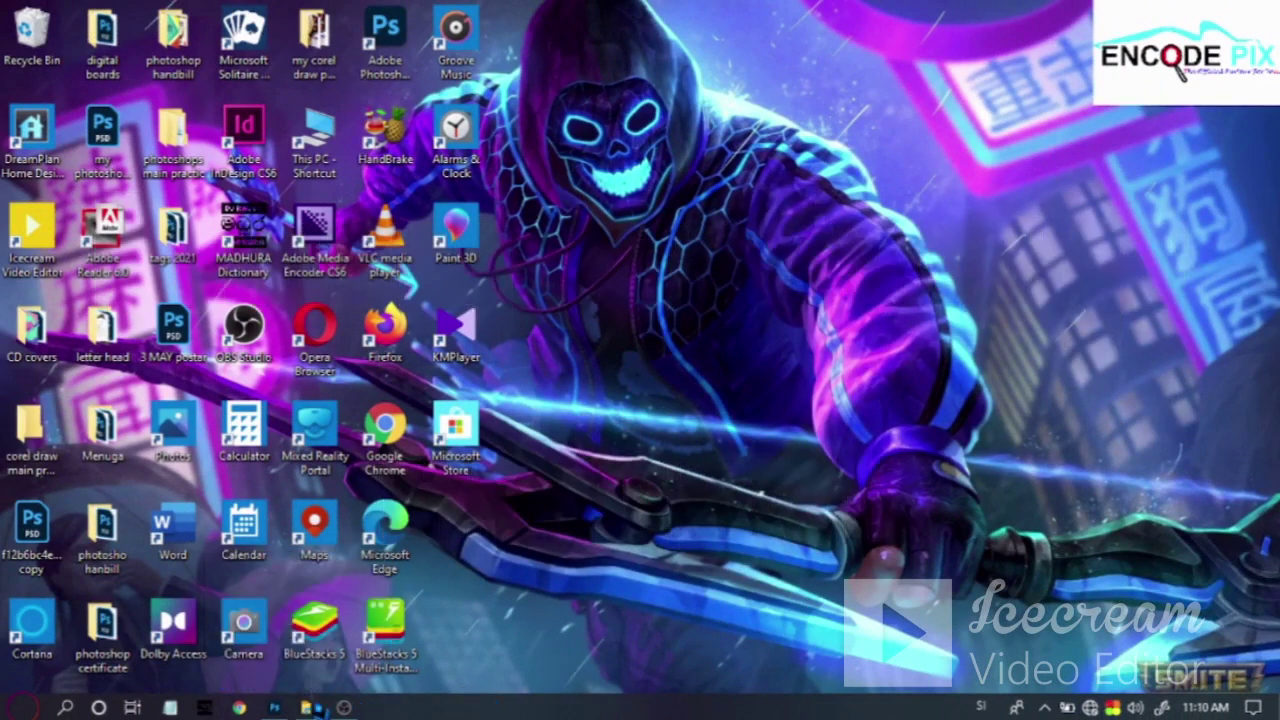
Restore Photoshop and close Untitled-1 and Untitled-2 without saving their changes
click(274, 707)
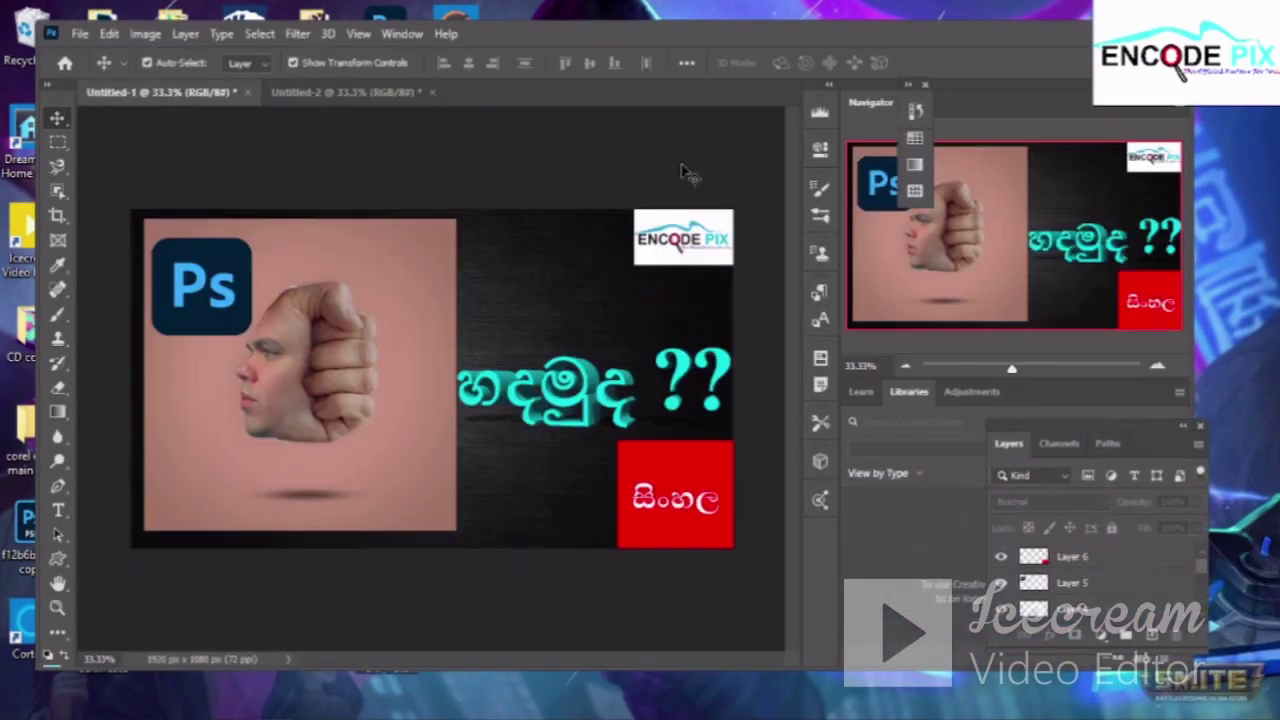
click(248, 92)
key(Escape)
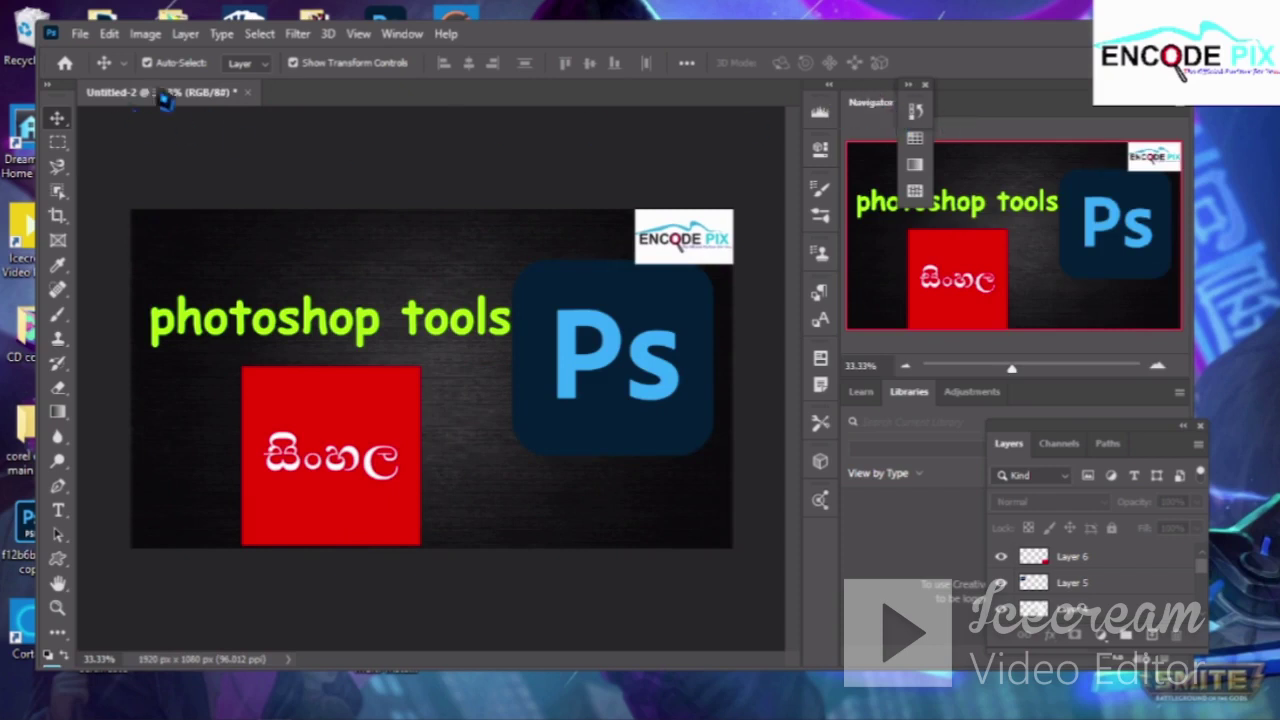
click(246, 94)
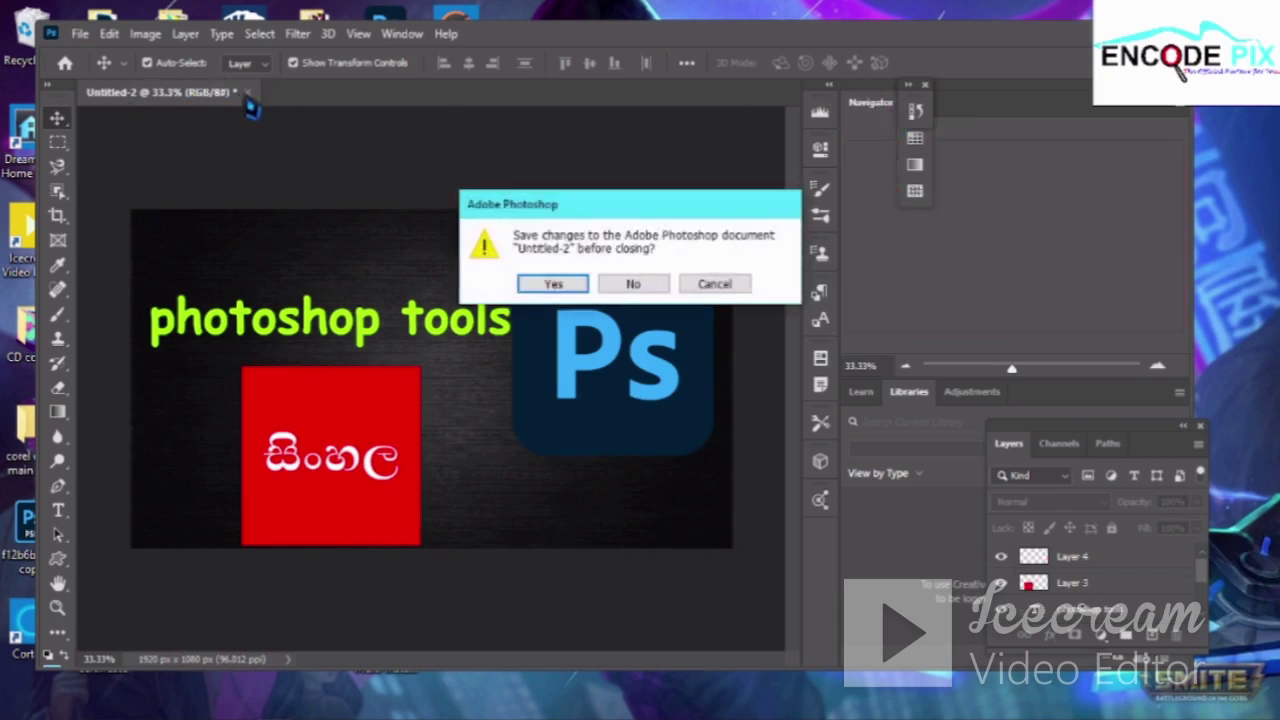
click(714, 283)
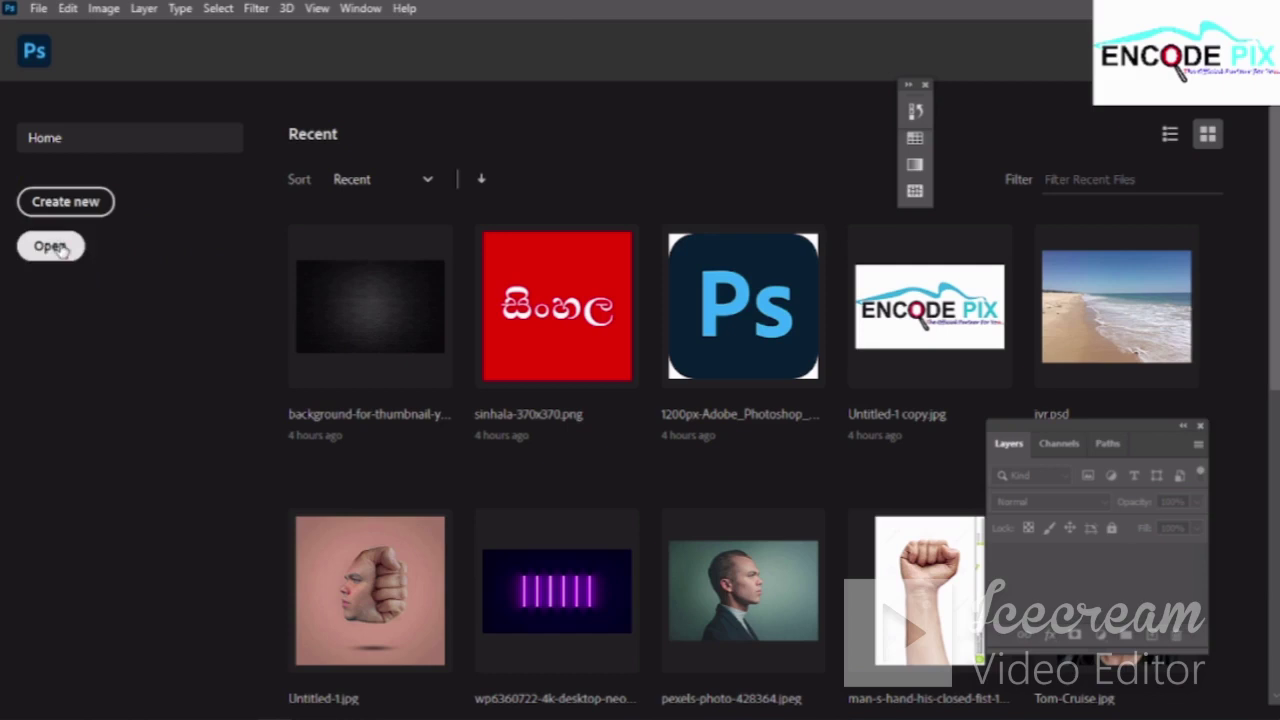
From the Home screen, start opening an image from disk in the Open dialog
click(61, 250)
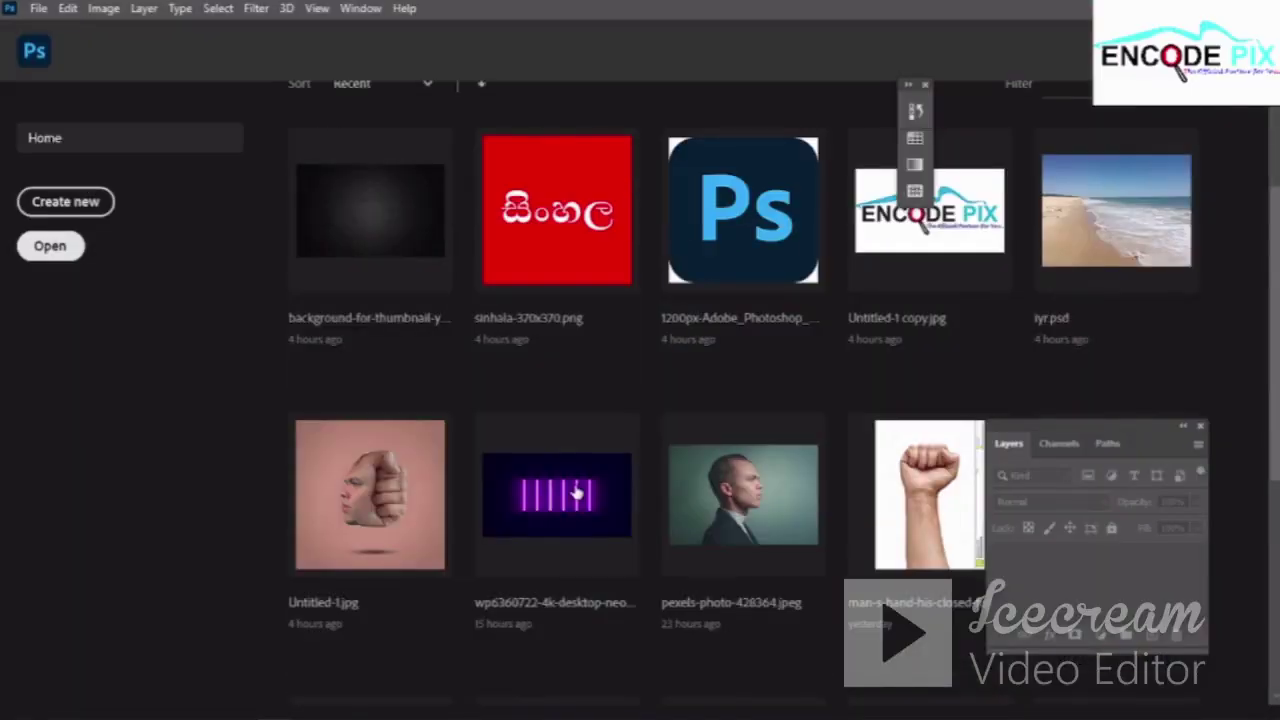
scroll(578, 492, down, 2)
scroll(586, 491, down, 2)
scroll(588, 493, down, 1)
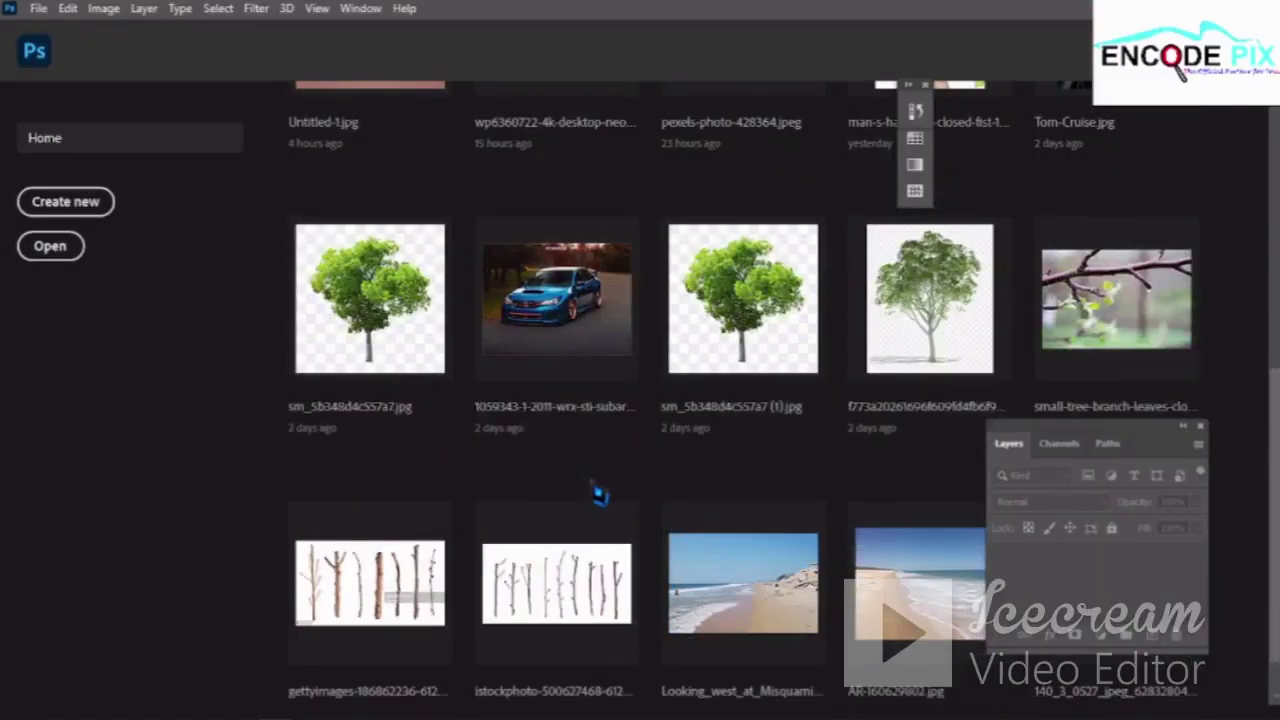
scroll(595, 490, down, 1)
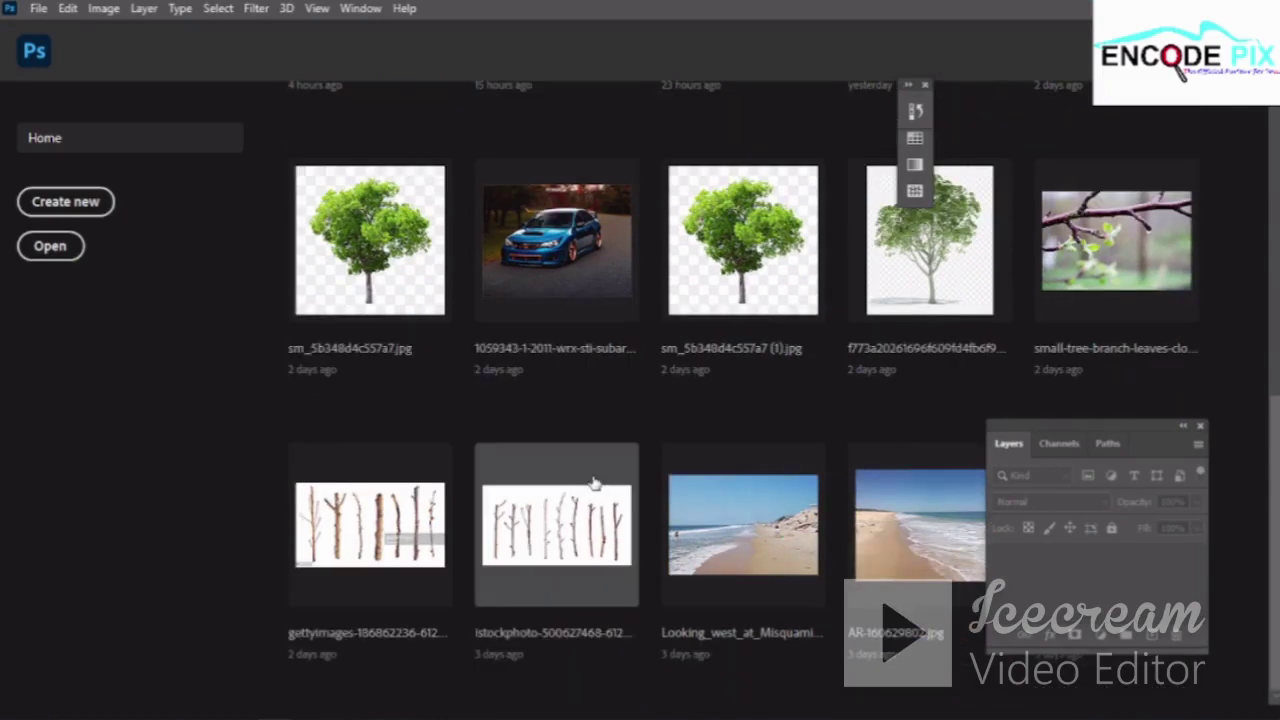
scroll(595, 484, up, 2)
scroll(595, 484, up, 4)
scroll(595, 484, down, 4)
scroll(595, 484, down, 2)
scroll(590, 480, up, 5)
scroll(389, 377, up, 5)
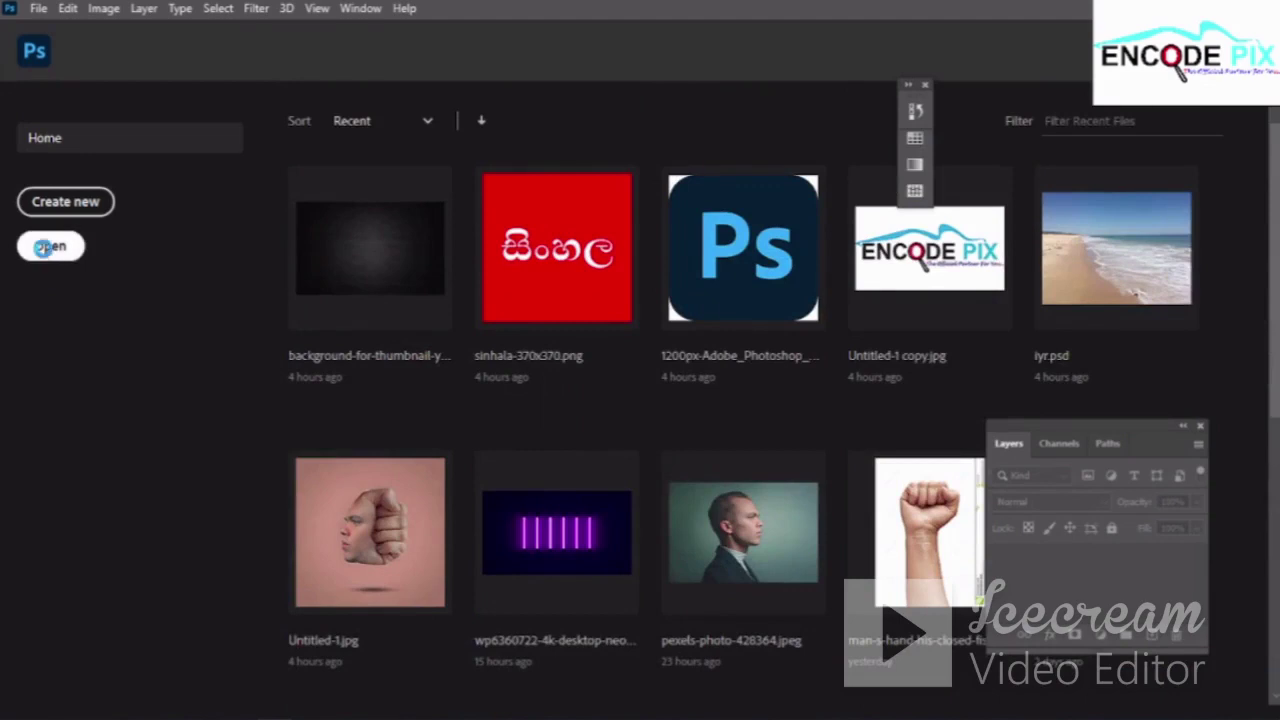
click(43, 247)
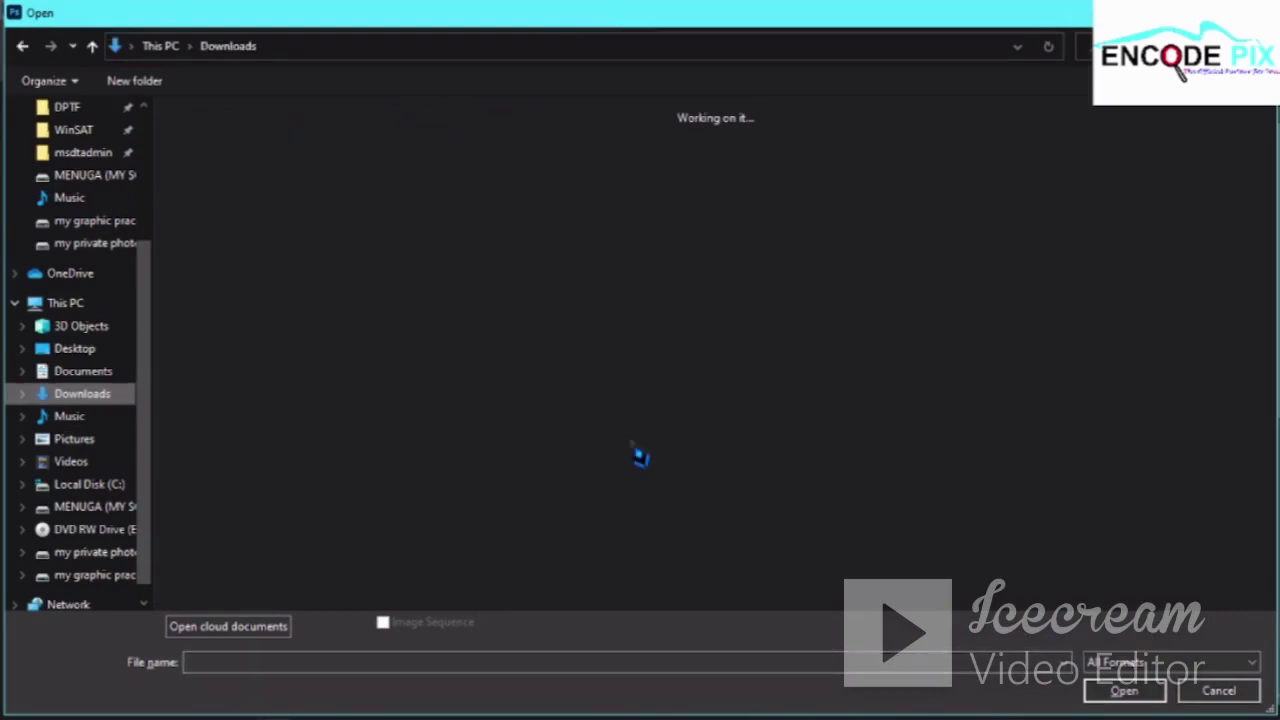
Browse the Downloads folder to locate and open the cloud photo 104815.jpg
scroll(358, 296, down, 5)
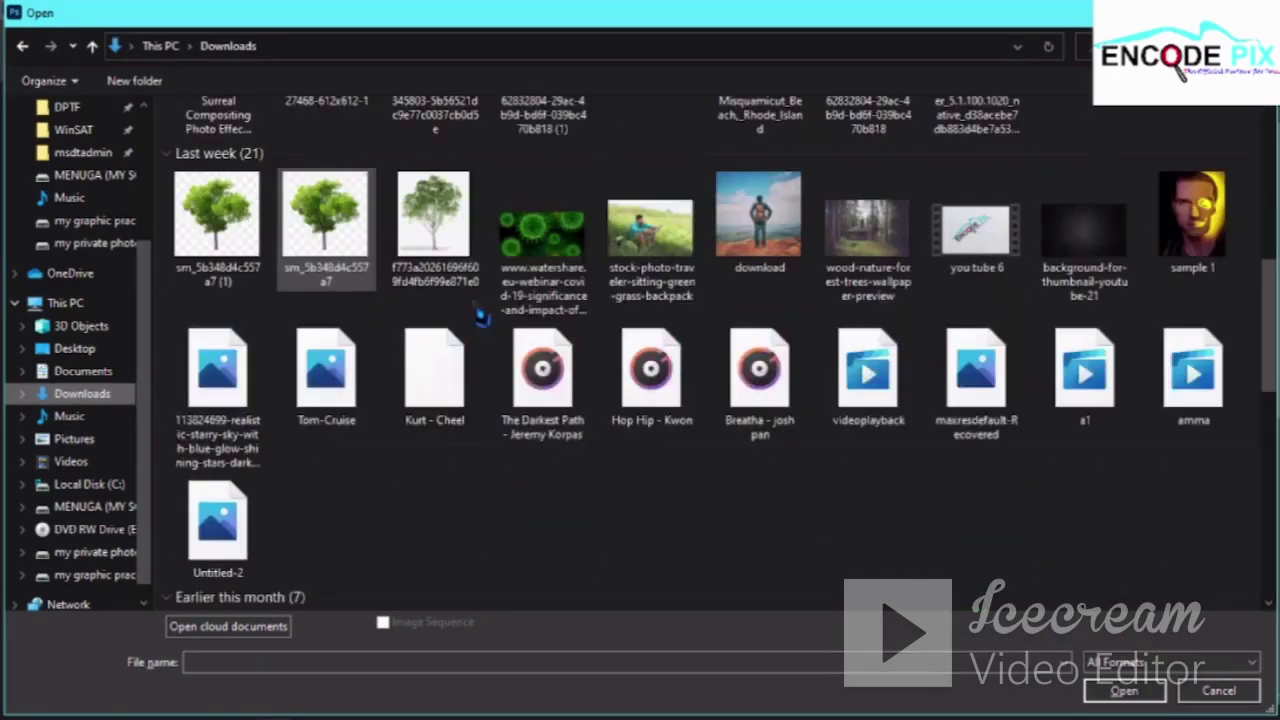
scroll(660, 305, up, 3)
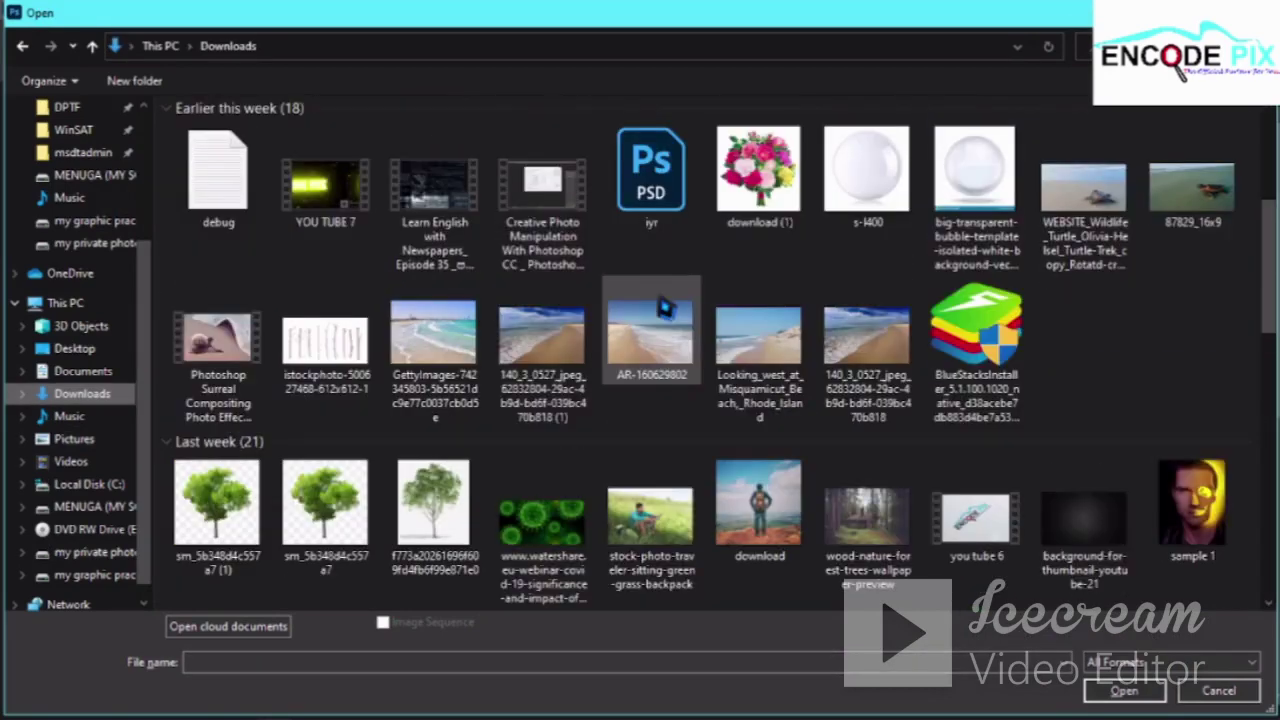
scroll(544, 381, up, 3)
scroll(544, 381, down, 3)
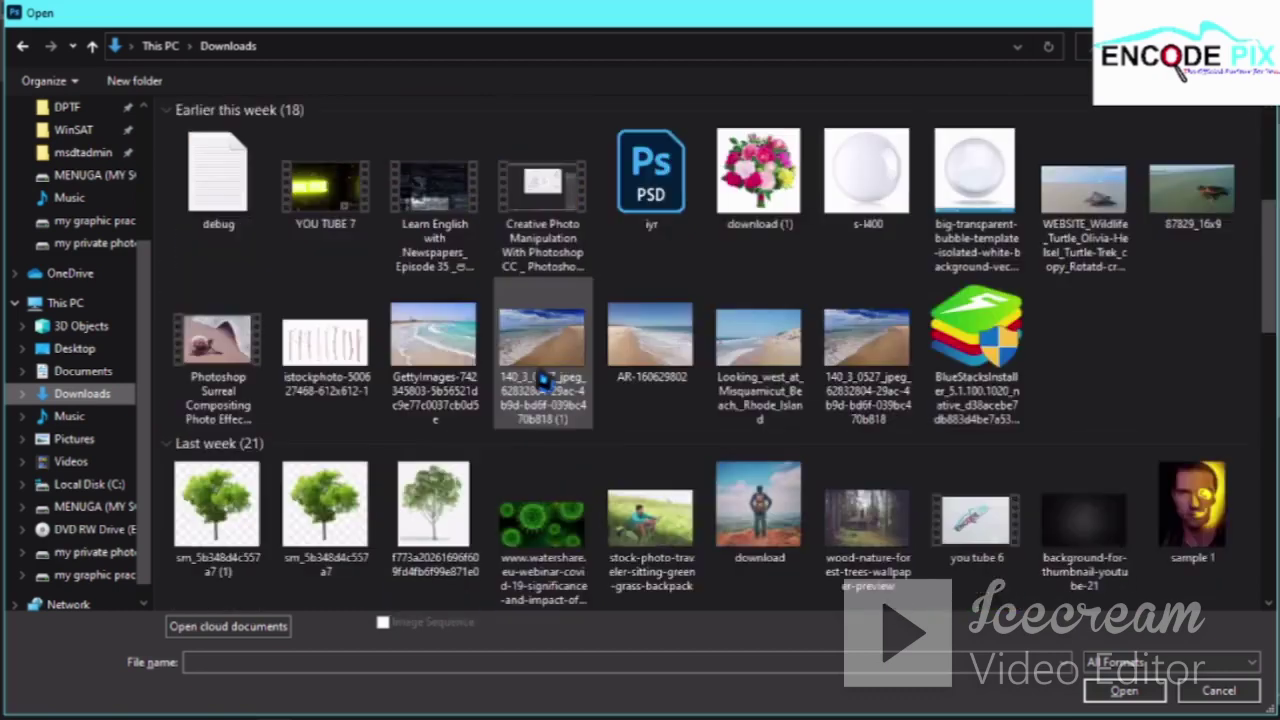
scroll(544, 381, down, 3)
scroll(544, 381, down, 4)
scroll(544, 381, down, 3)
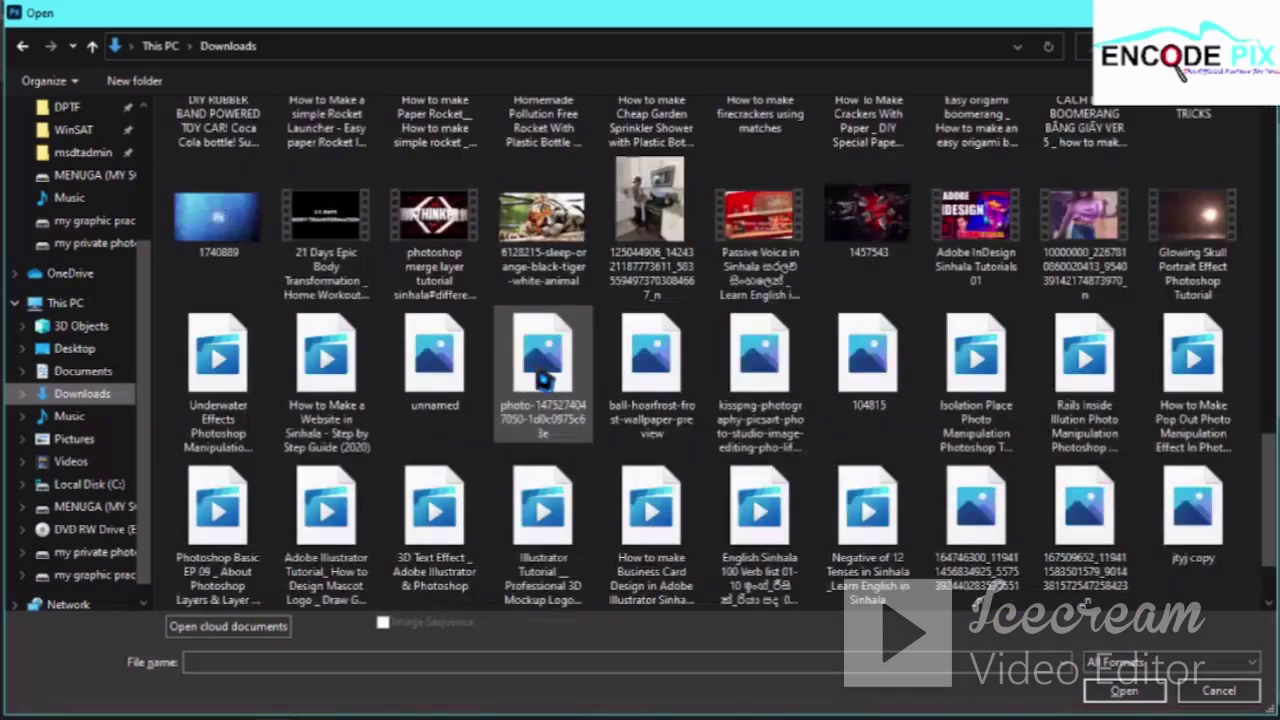
scroll(544, 381, up, 3)
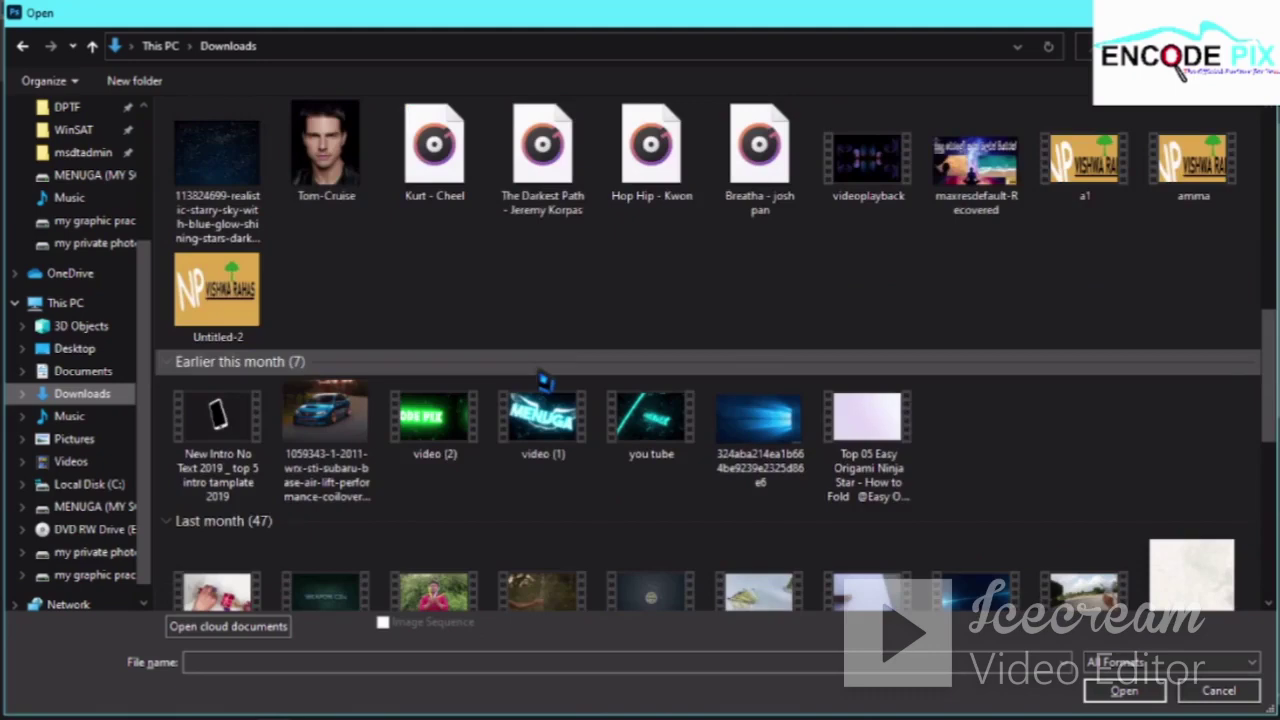
scroll(544, 381, down, 3)
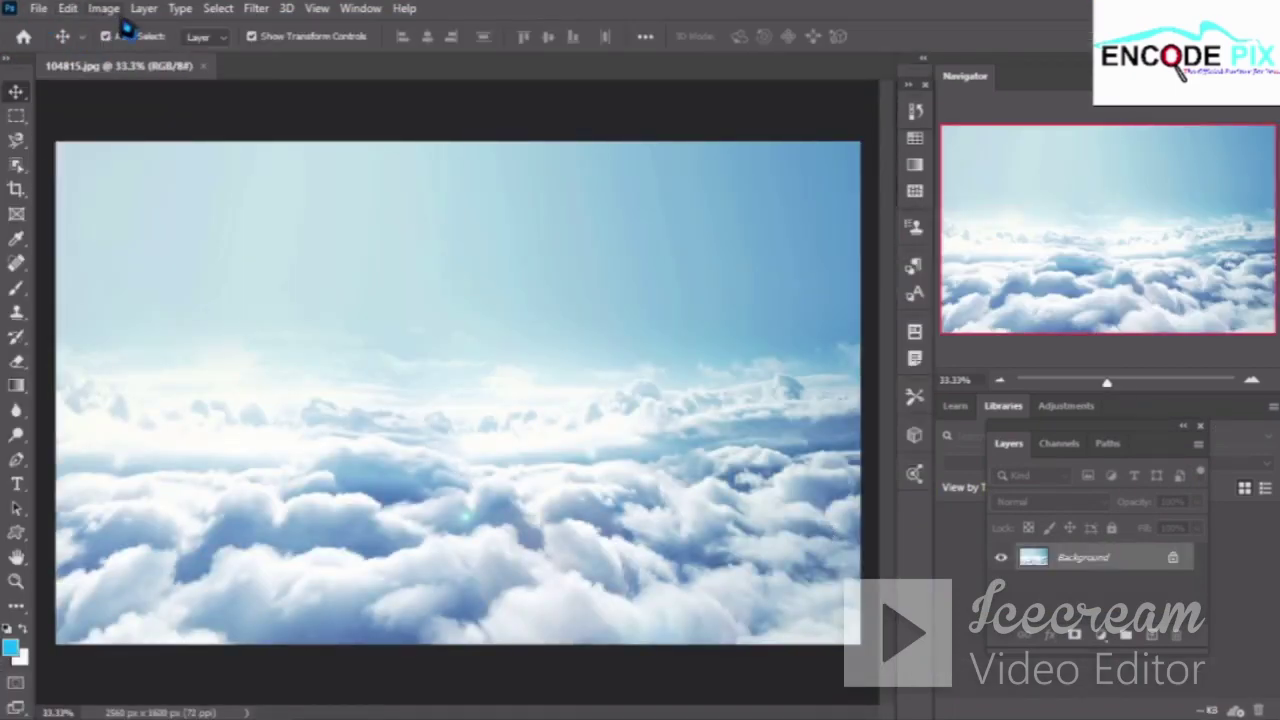
Resize the cloud photo to 3000 × 2250 pixels with Image Size
key(alt+i)
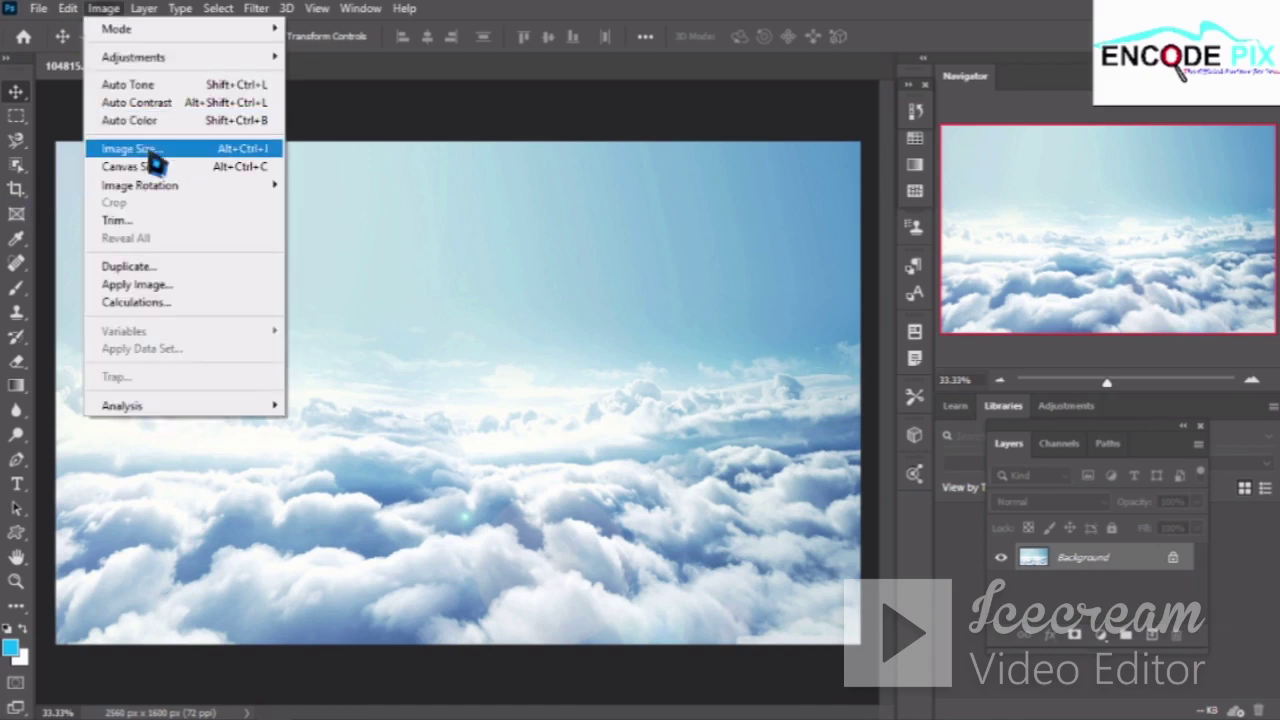
click(186, 151)
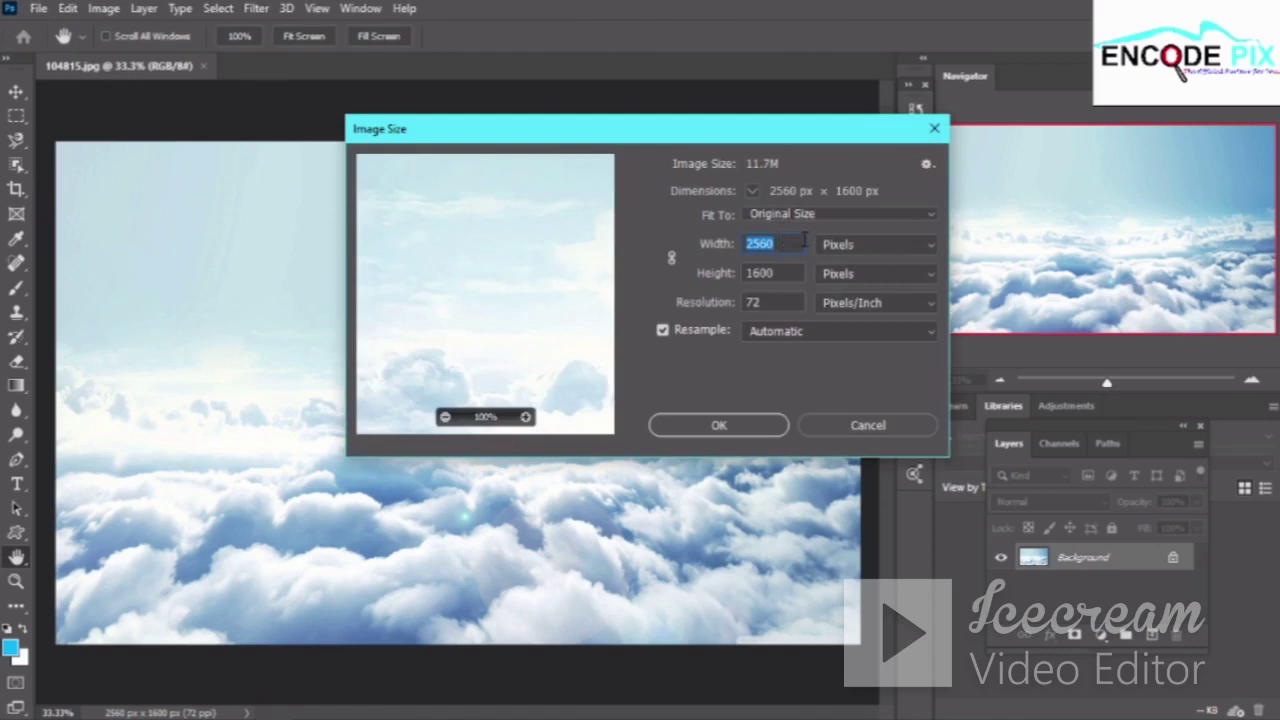
drag(808, 246, 804, 245)
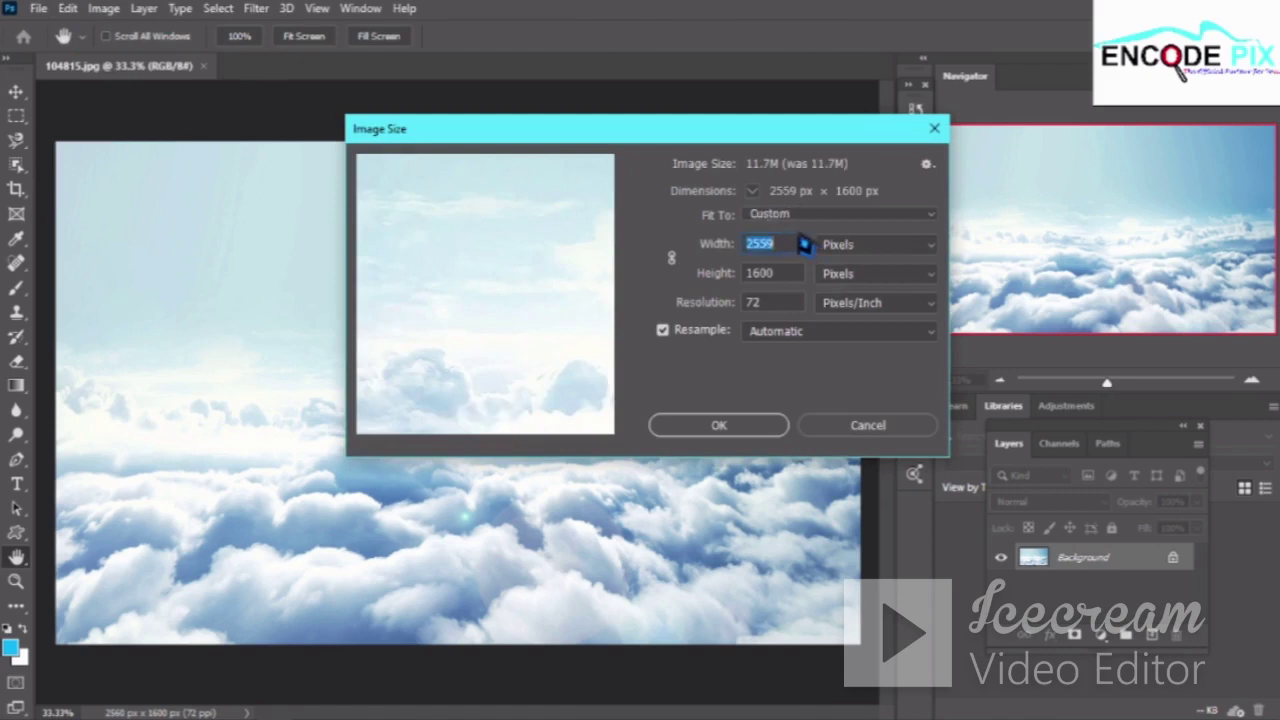
click(878, 249)
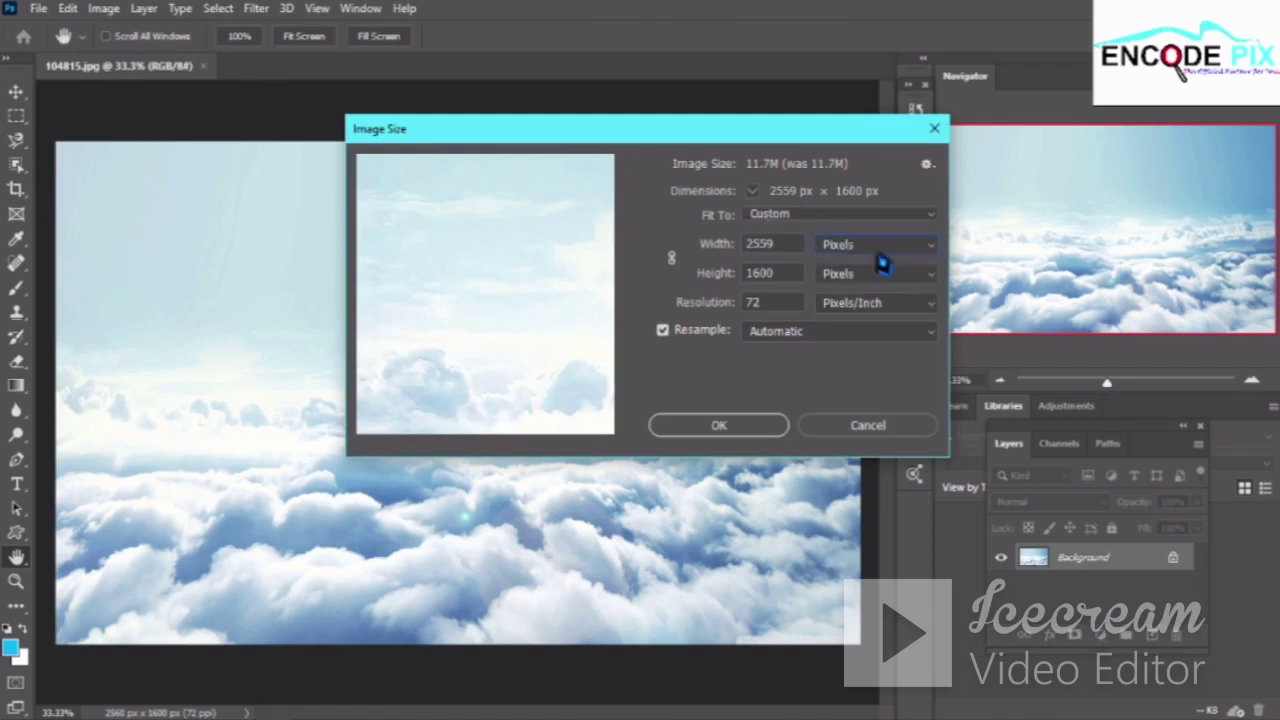
double_click(782, 249)
mouse_move(561, 264)
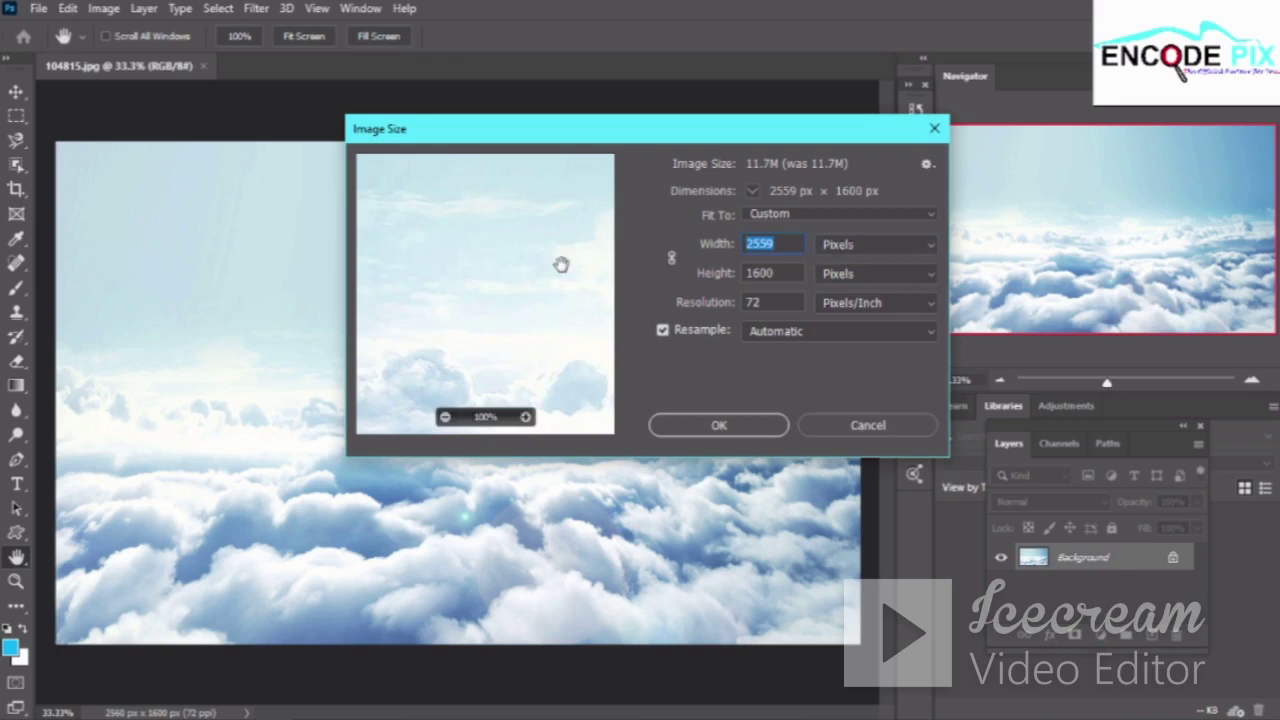
text(3000)
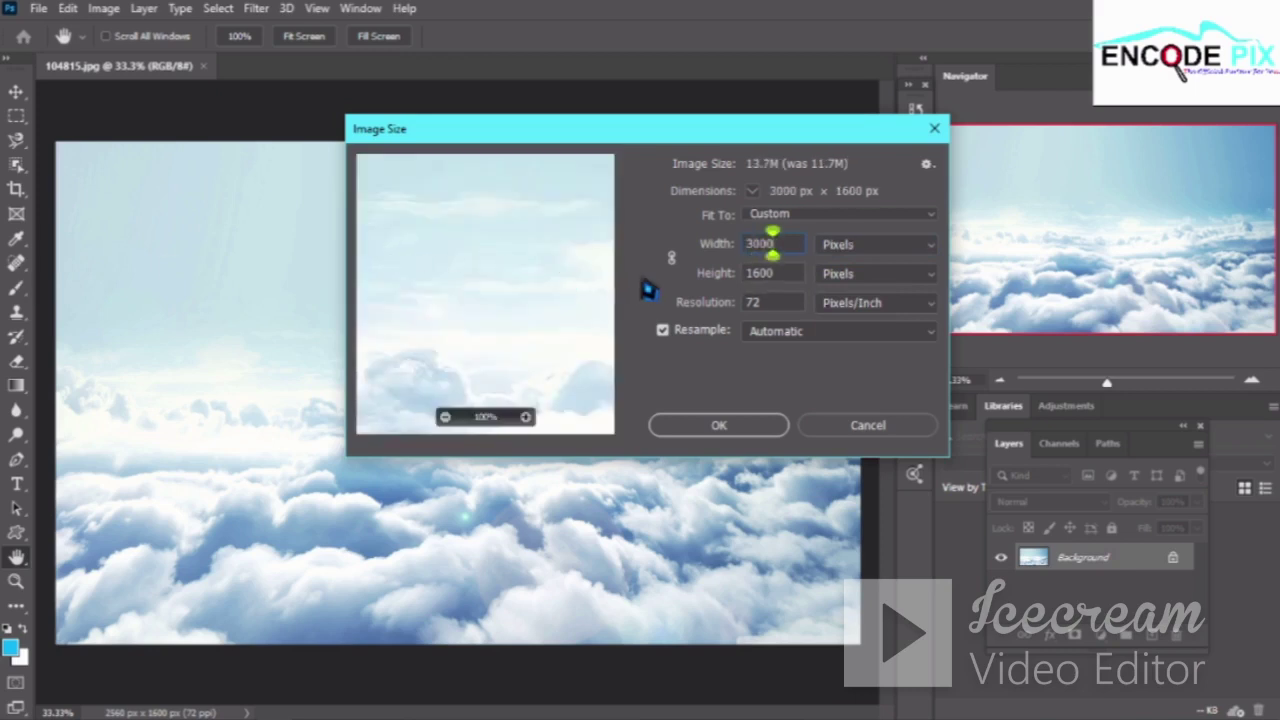
drag(776, 279, 741, 274)
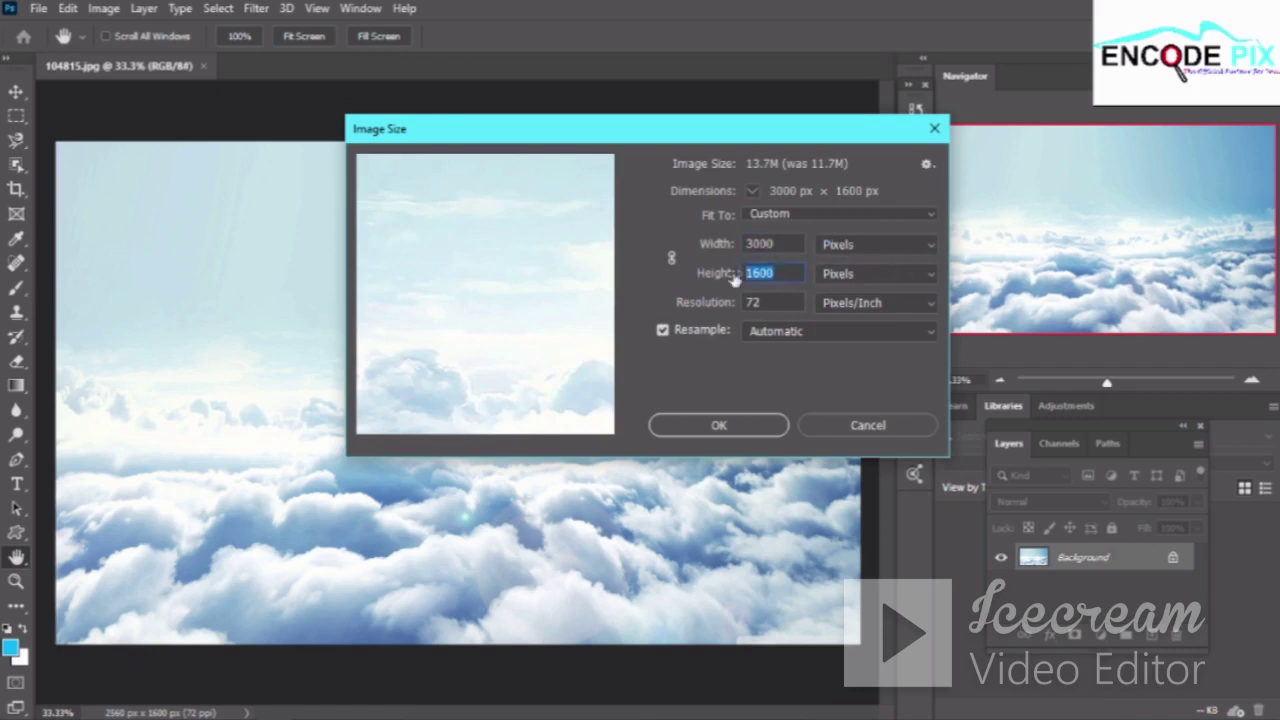
text(2250)
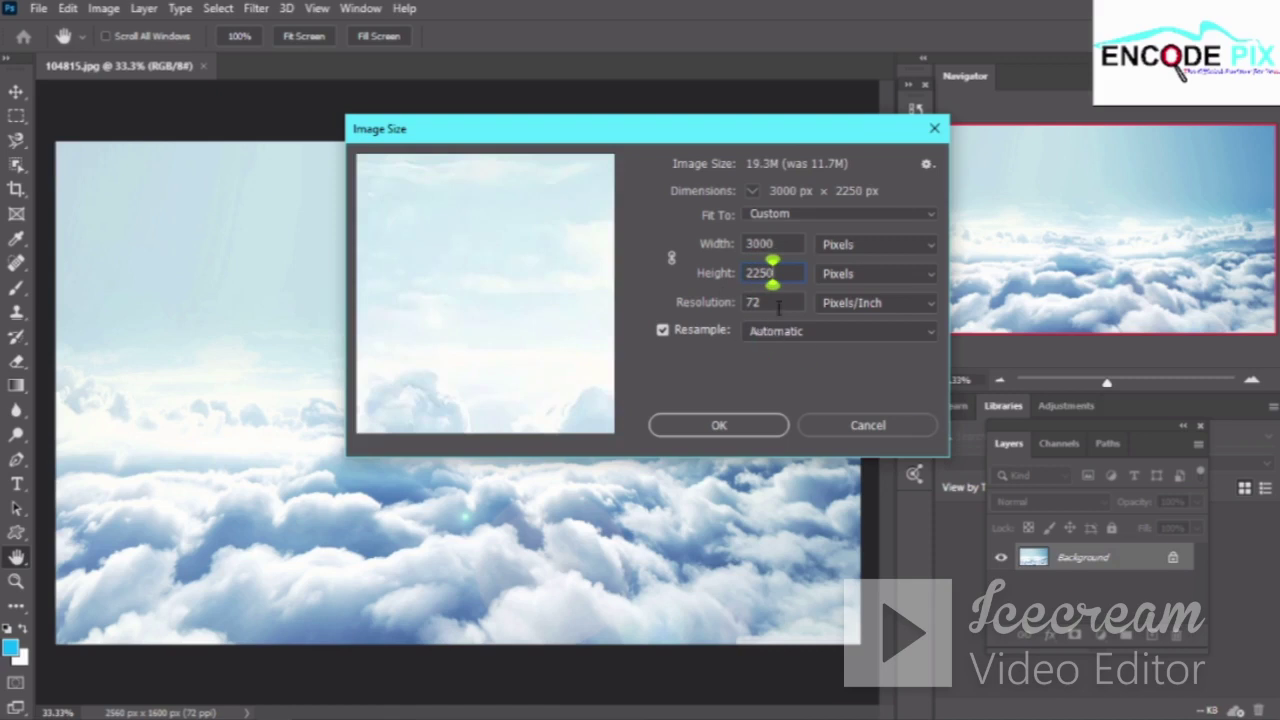
drag(779, 303, 727, 310)
click(745, 433)
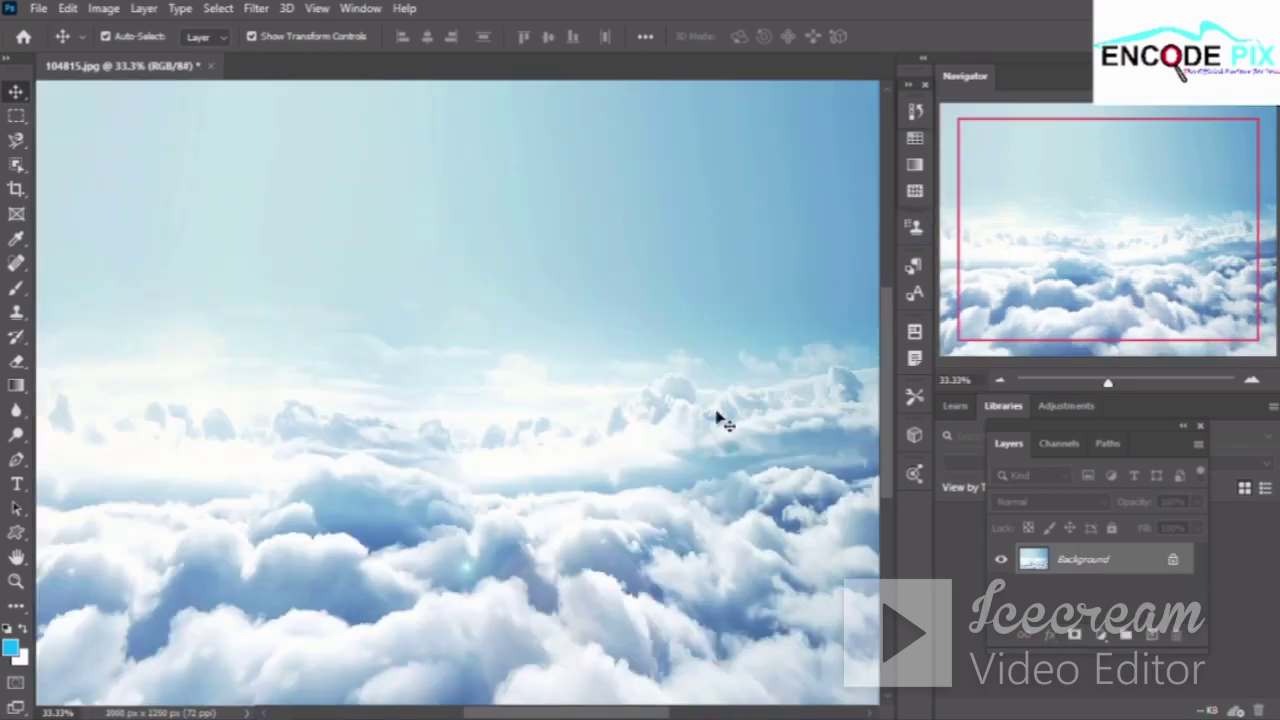
Fit the canvas in view and duplicate the Background layer as Layer 1 (Ctrl+J)
scroll(645, 412, down, 1)
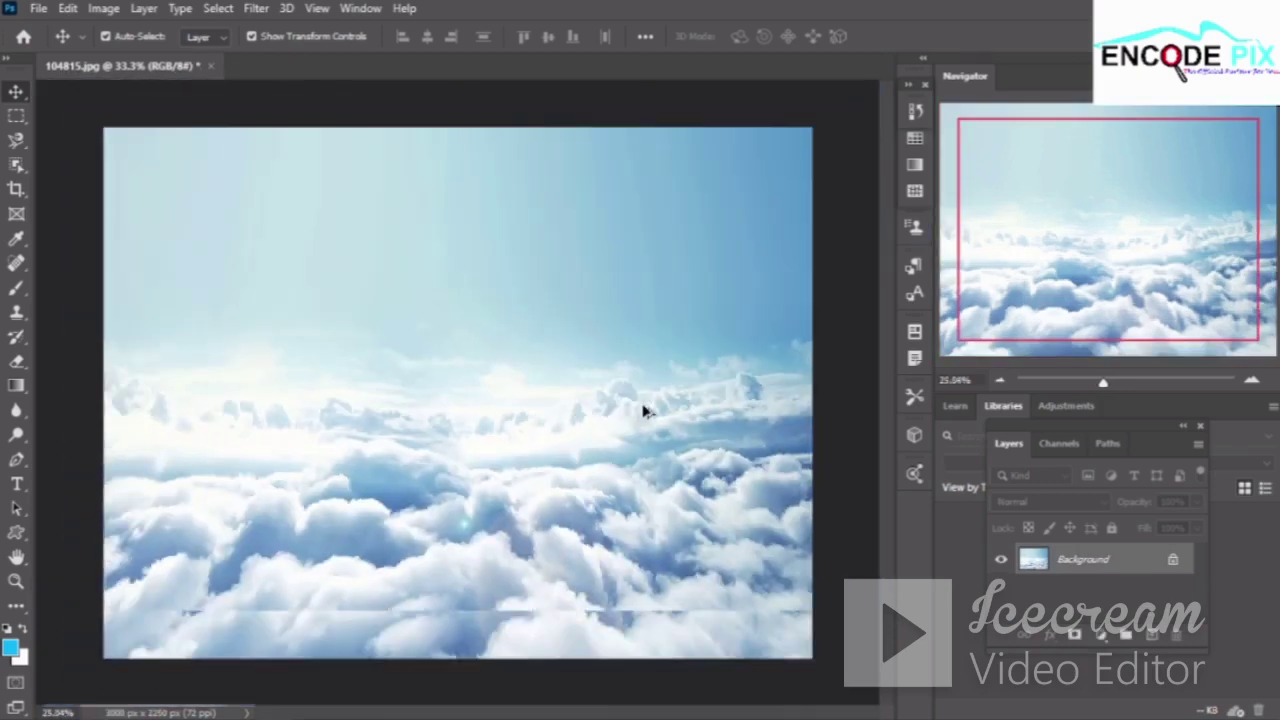
scroll(645, 412, down, 2)
scroll(645, 412, up, 1)
scroll(645, 410, up, 1)
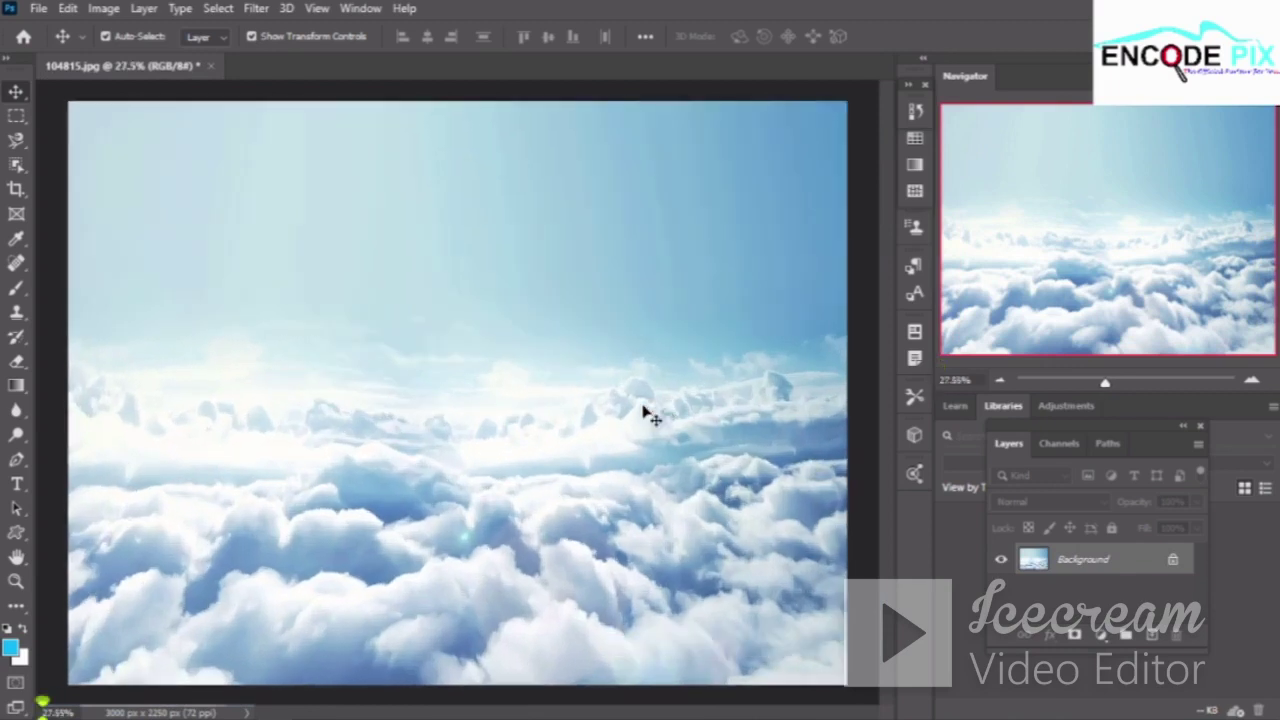
scroll(645, 412, down, 1)
scroll(645, 412, down, 2)
scroll(645, 400, up, 2)
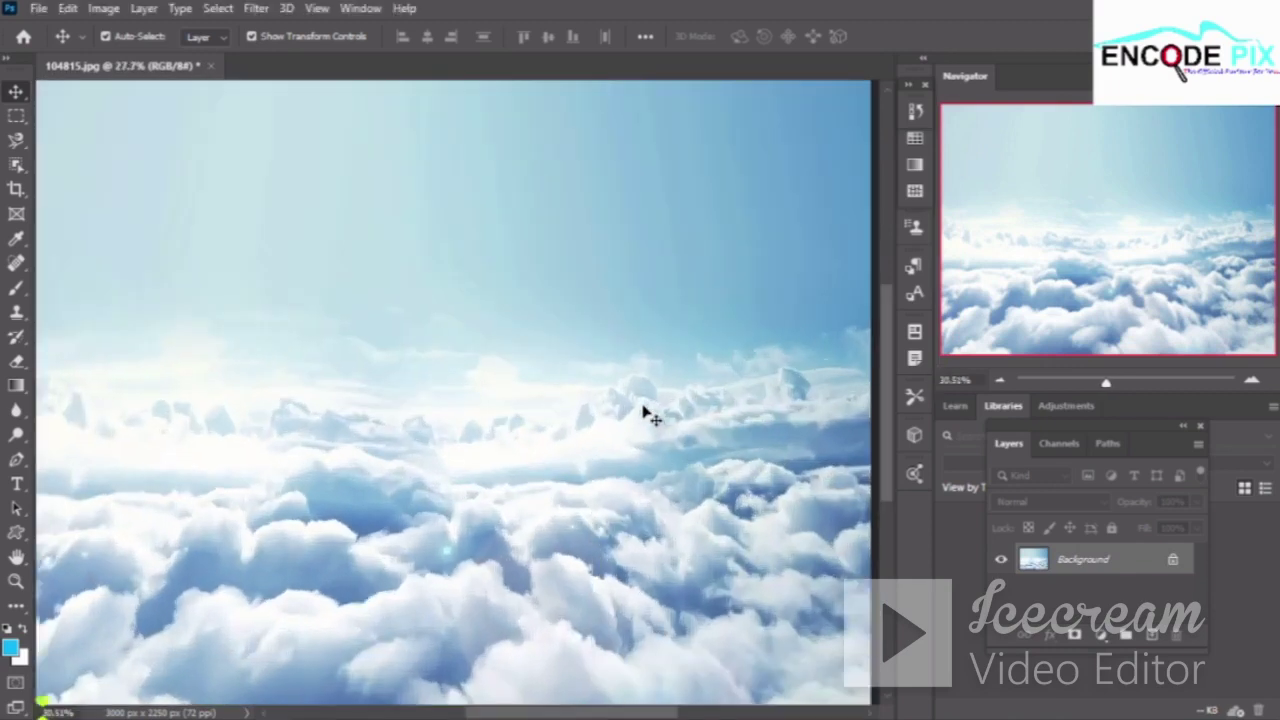
scroll(480, 420, down, 2)
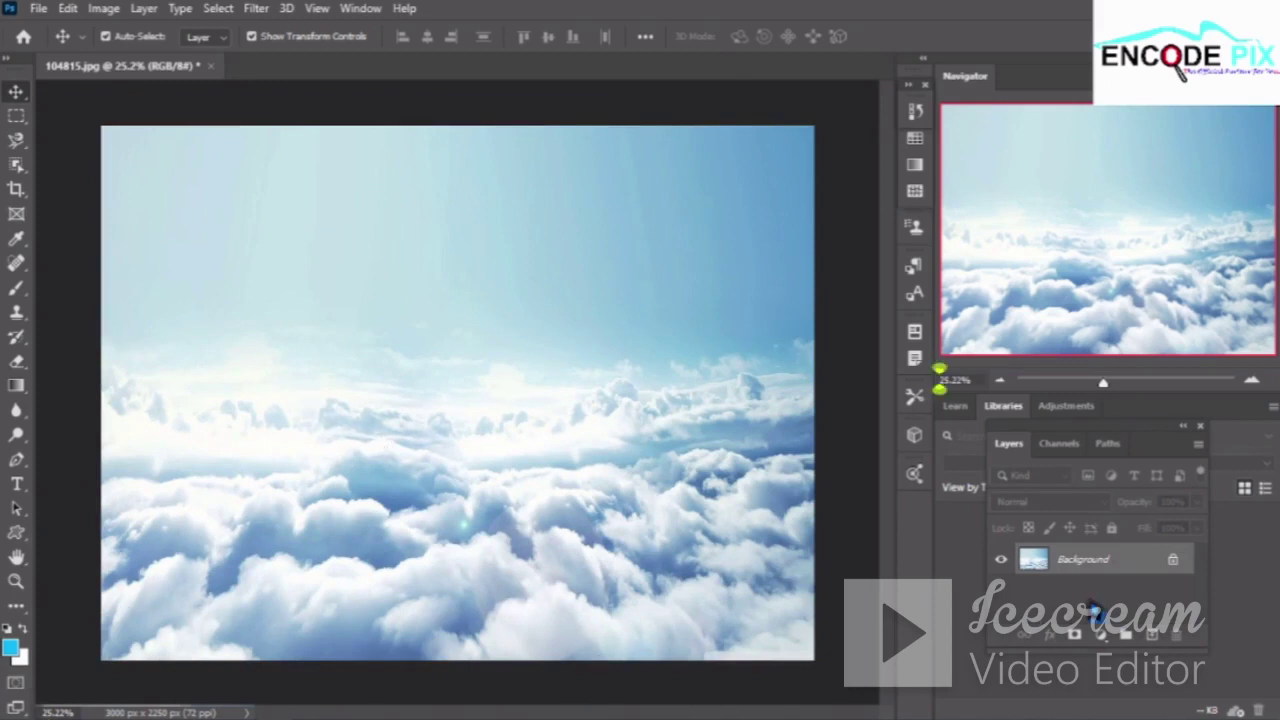
key(ctrl+j)
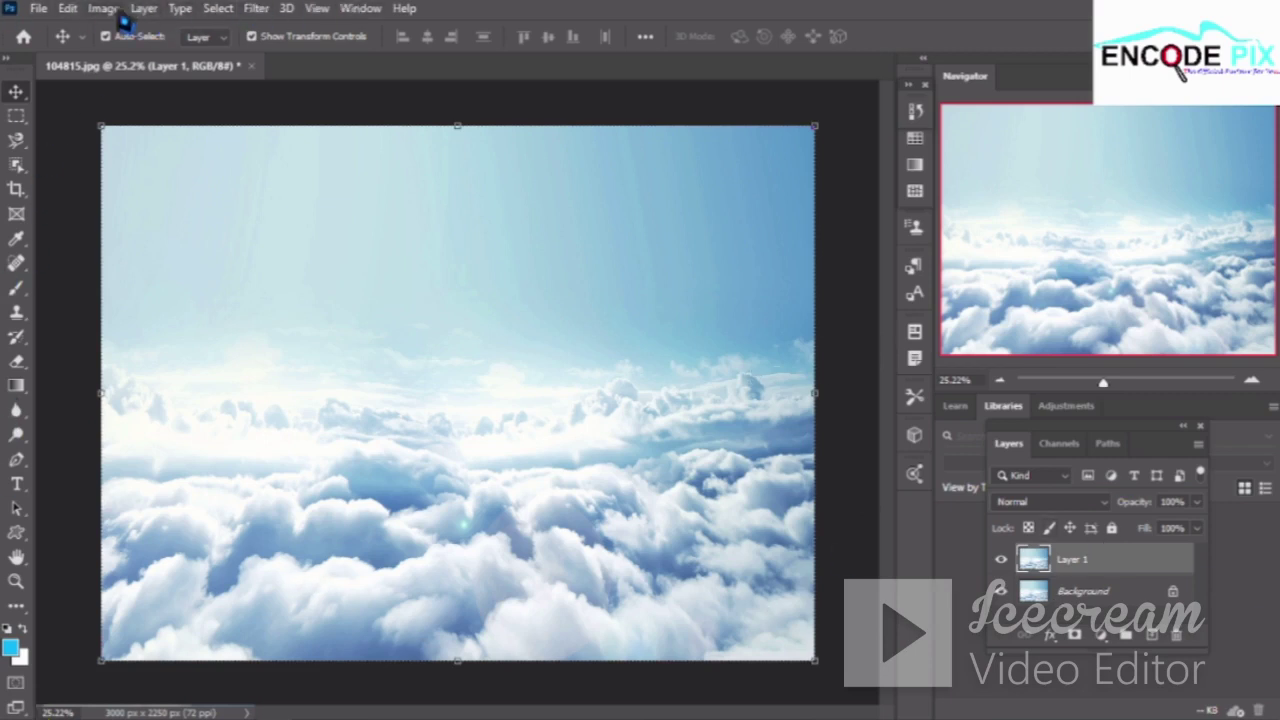
Start a Field Blur on Layer 1, lowering its strength and moving the pin into the sky
click(257, 12)
mouse_move(286, 239)
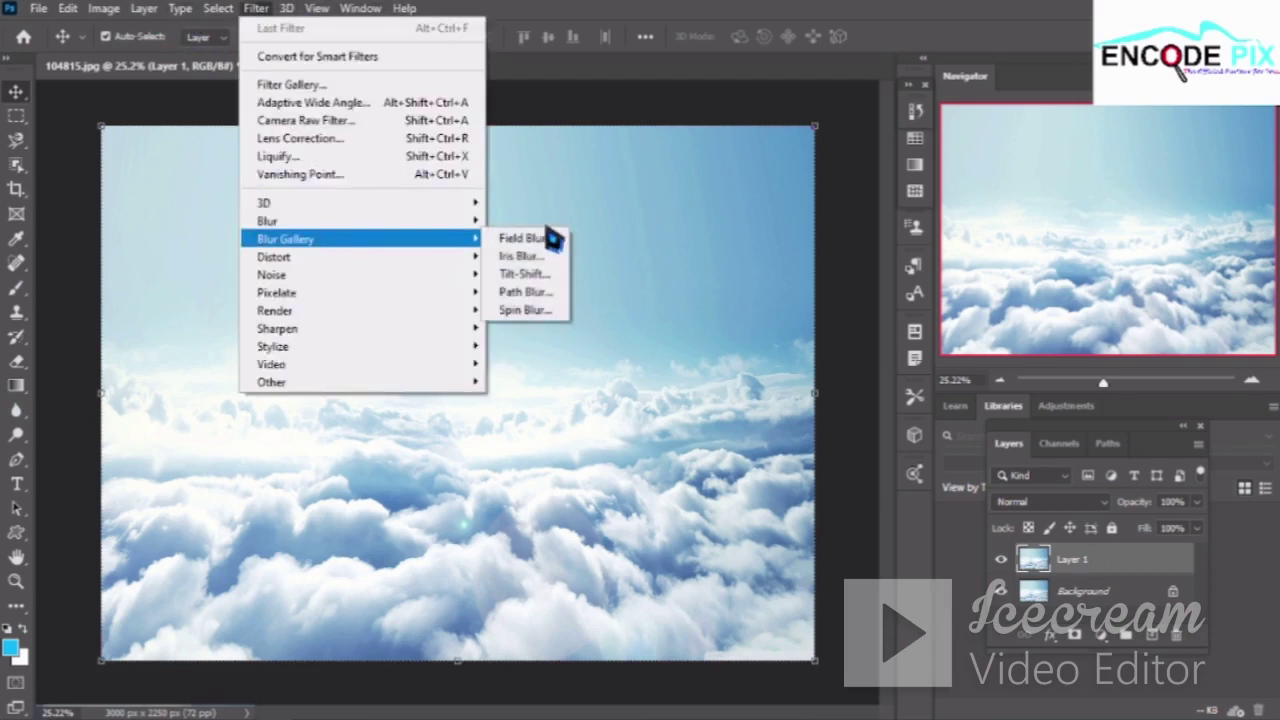
click(522, 245)
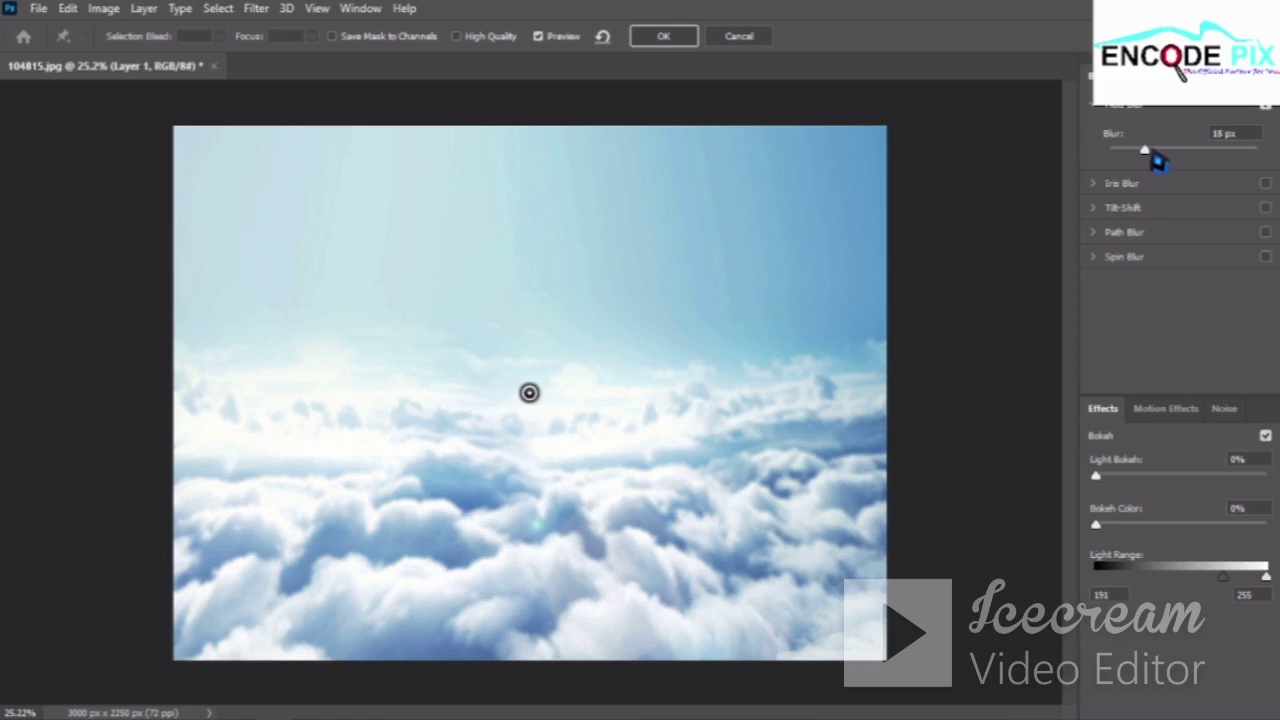
drag(1151, 156, 1146, 155)
click(1152, 158)
mouse_move(530, 393)
mouse_down()
mouse_move(538, 349)
mouse_move(541, 363)
mouse_up()
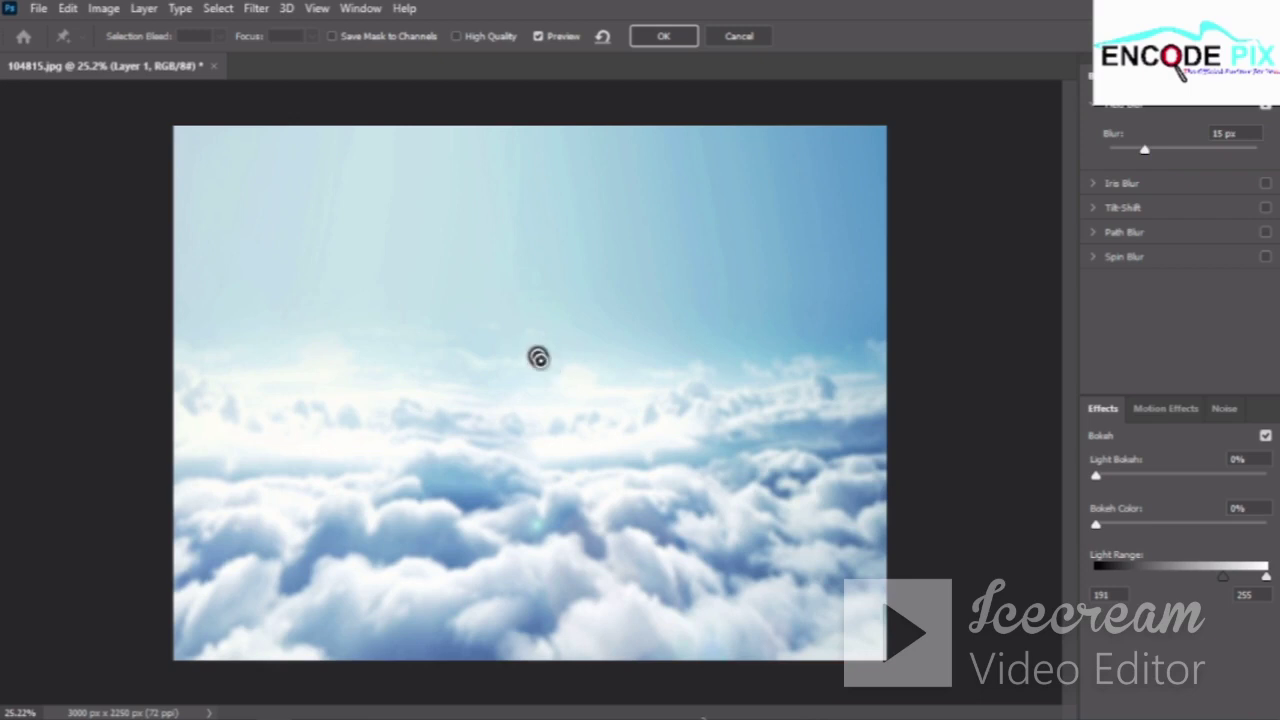
Add a second, weaker blur pin in the lower clouds and commit the Field Blur
click(482, 613)
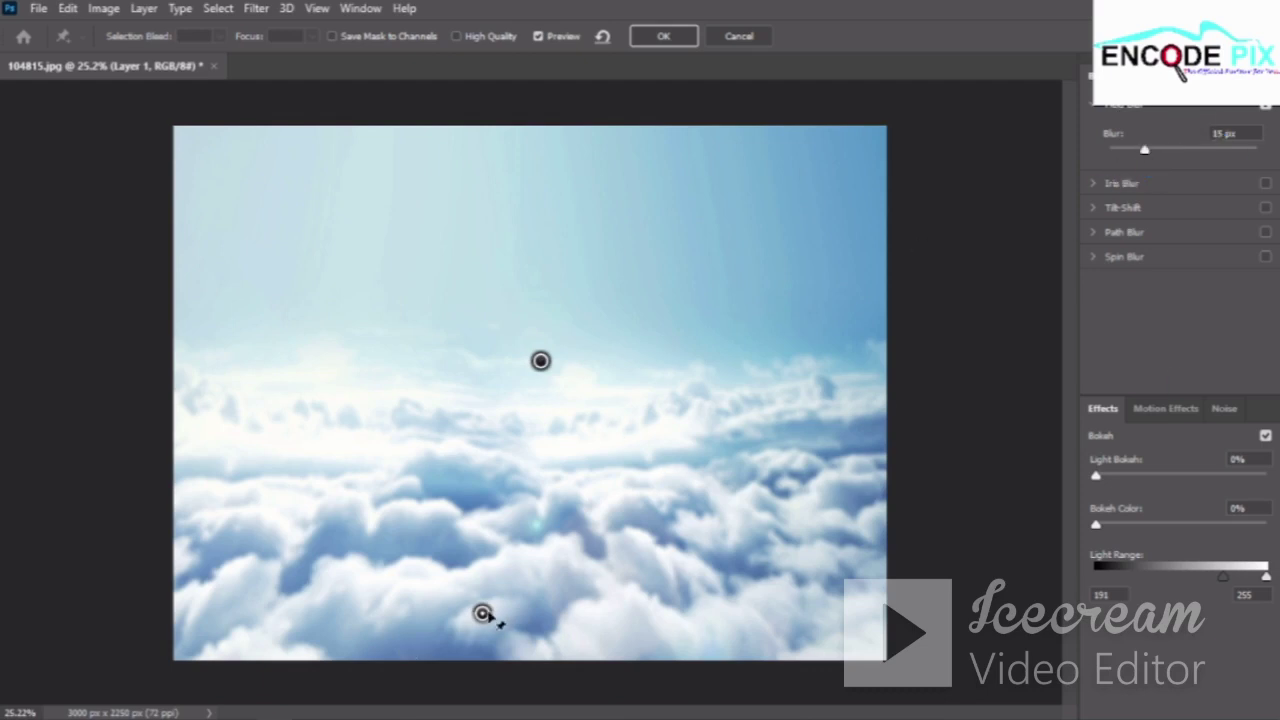
drag(492, 617, 460, 622)
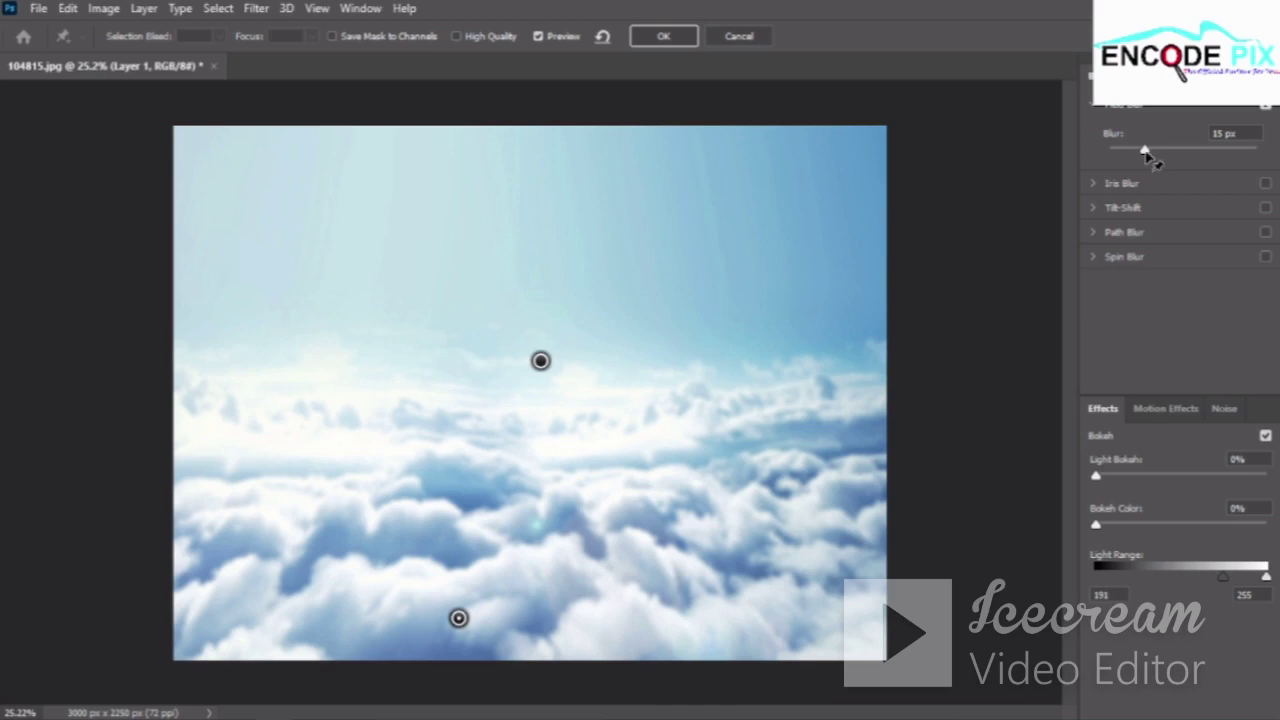
mouse_move(1133, 155)
mouse_down()
mouse_move(1123, 168)
mouse_move(1140, 174)
mouse_up()
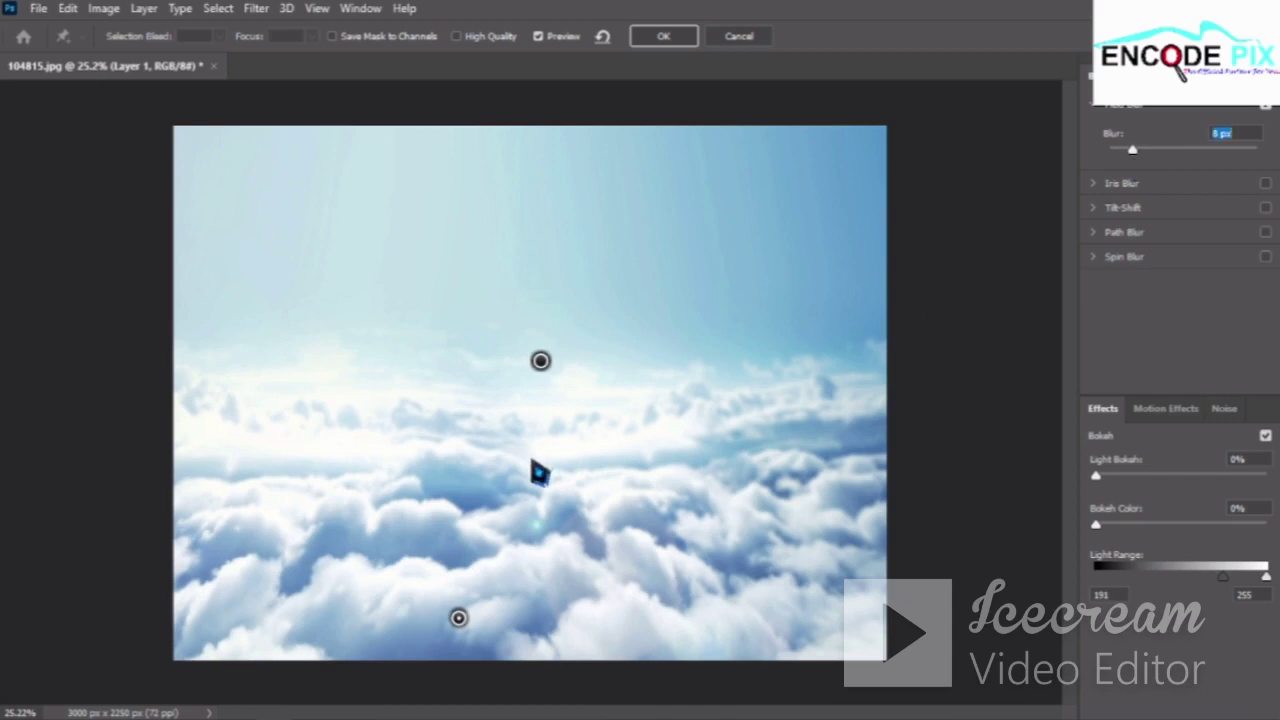
click(686, 40)
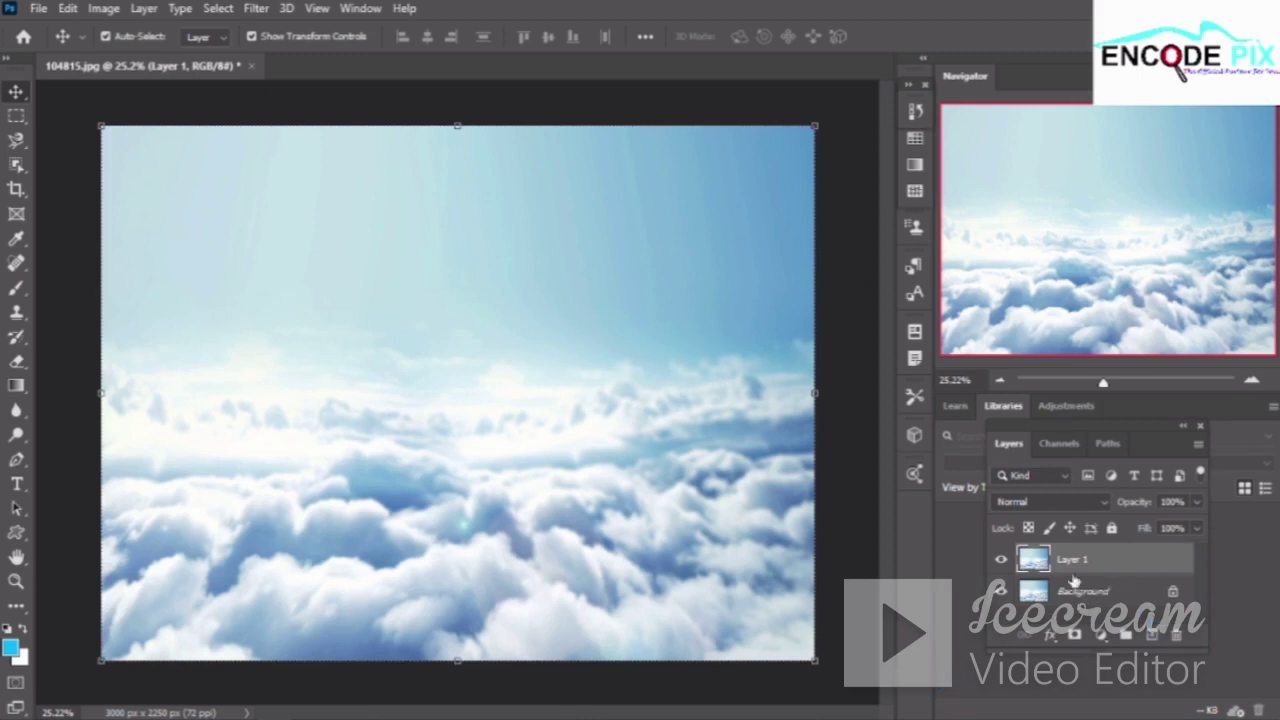
Add a Levels adjustment layer with black input 14 and white output about 121
click(1101, 637)
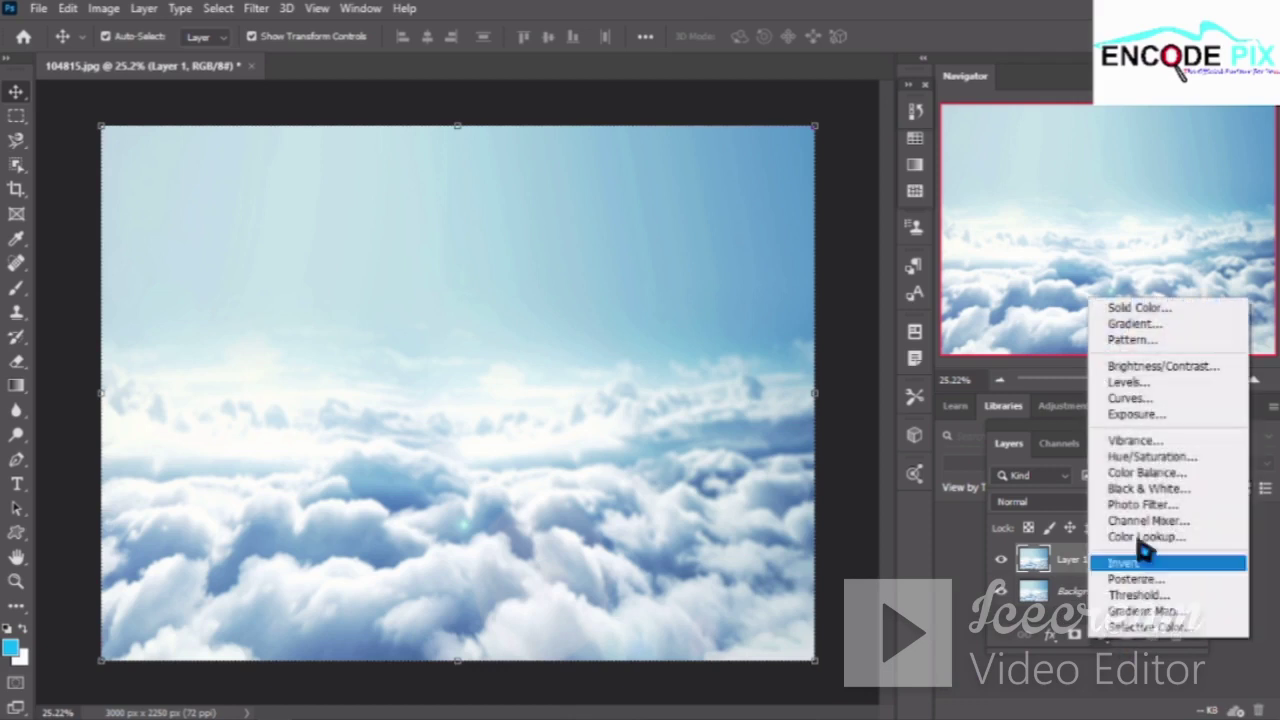
click(1158, 399)
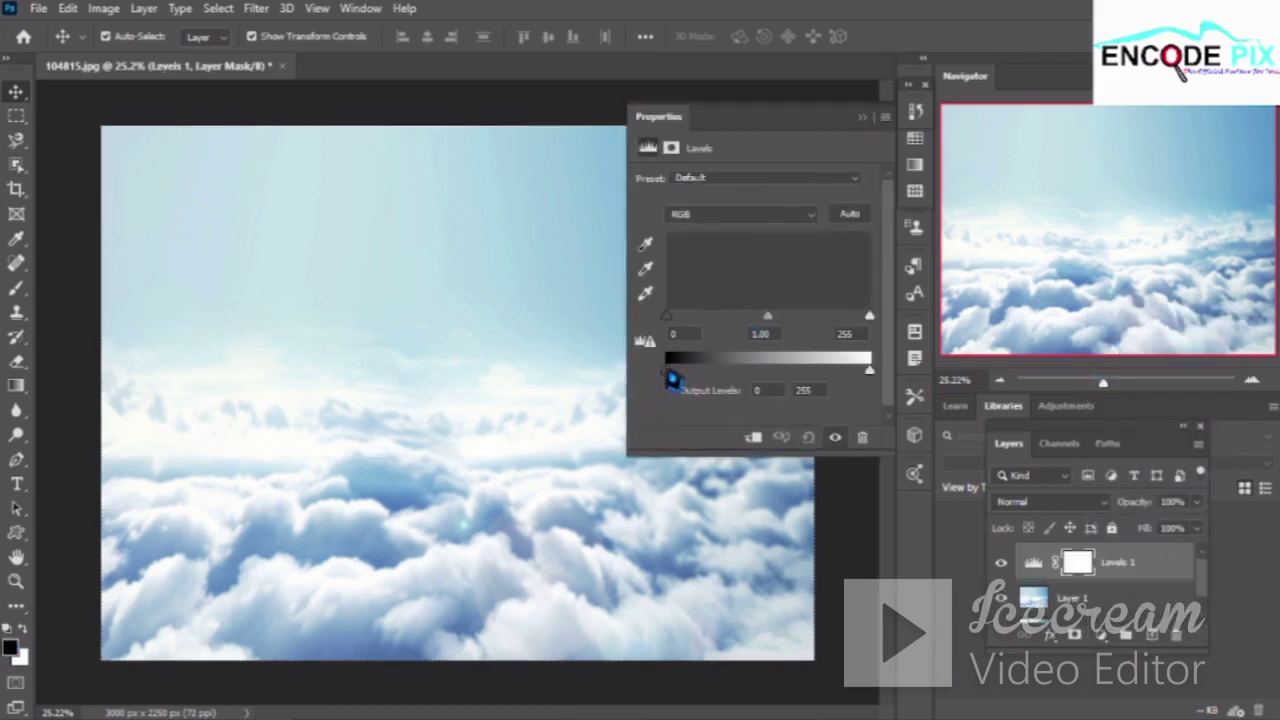
drag(672, 322, 687, 333)
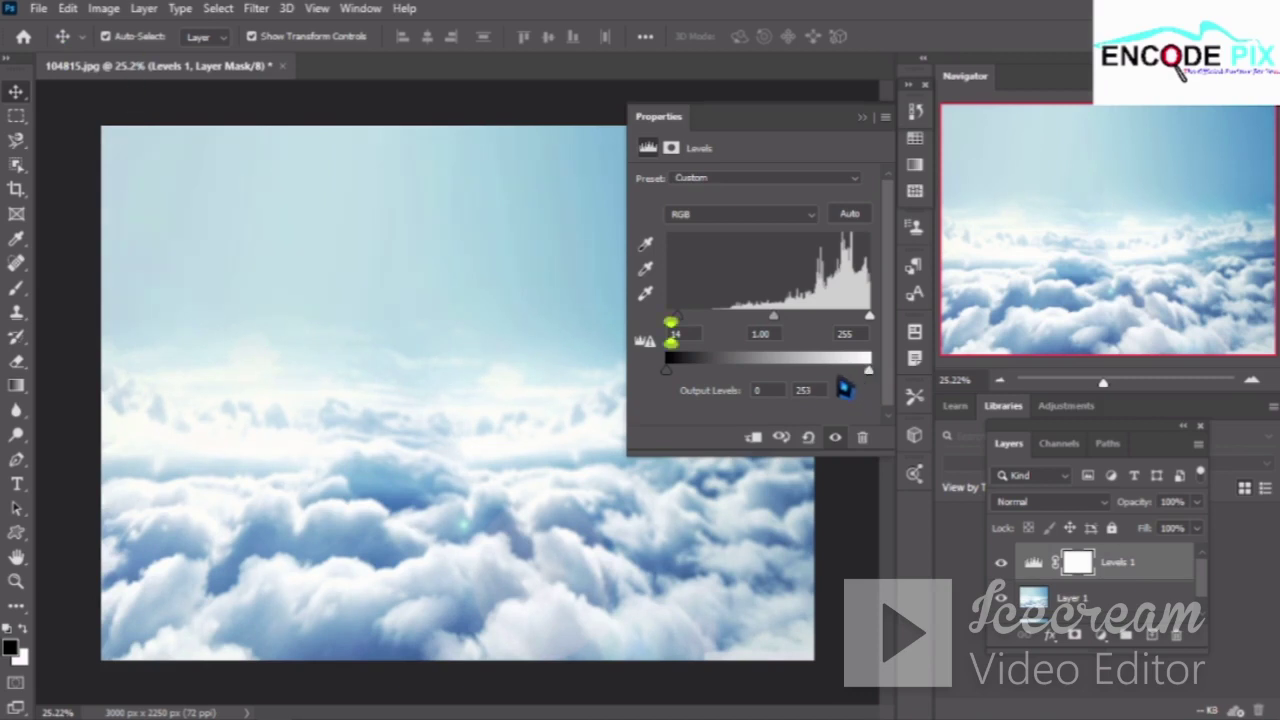
mouse_move(870, 372)
mouse_down()
mouse_move(780, 372)
mouse_move(775, 398)
mouse_up()
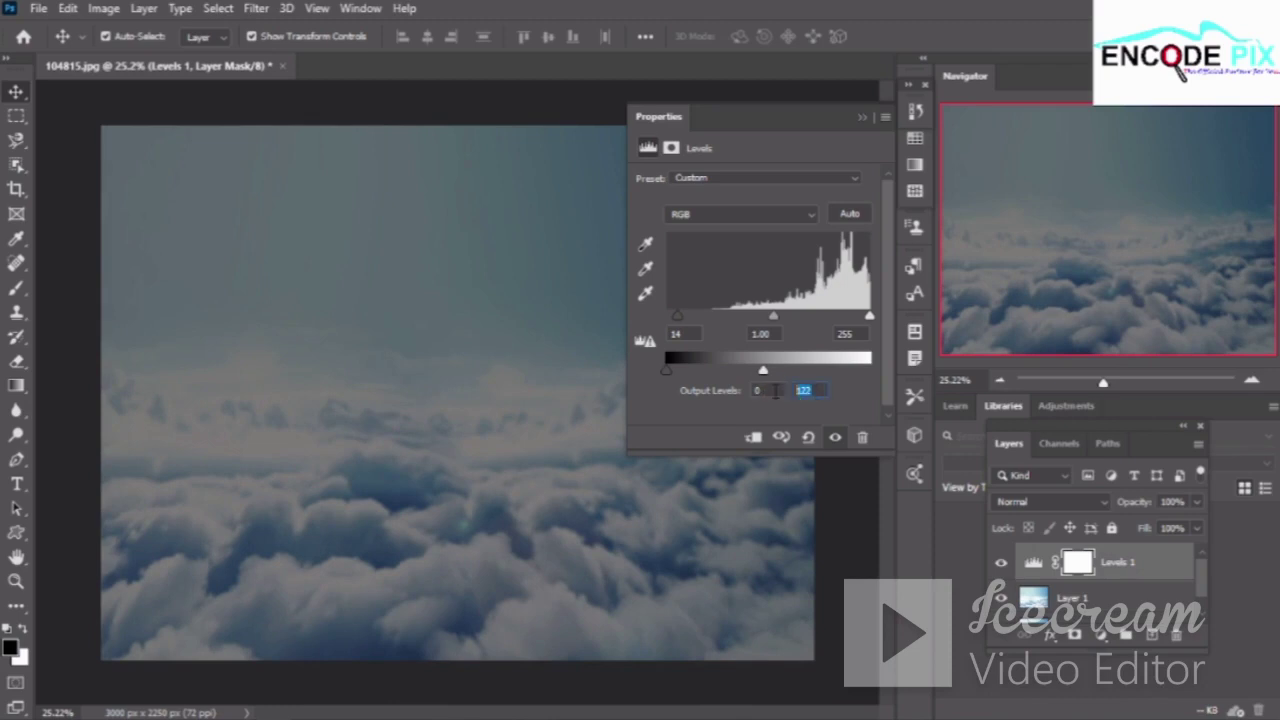
text(1)
click(810, 390)
click(860, 117)
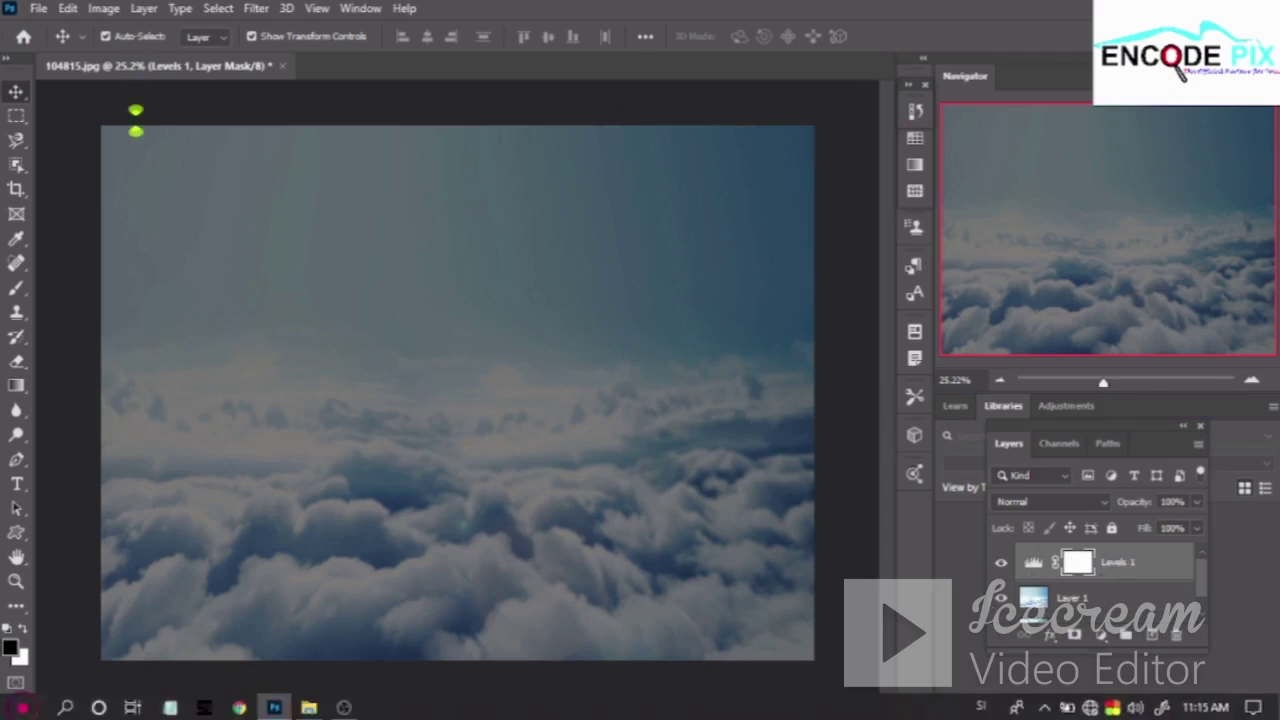
Select the standard Brush Tool from the painting tools group
click(17, 292)
right_click(17, 292)
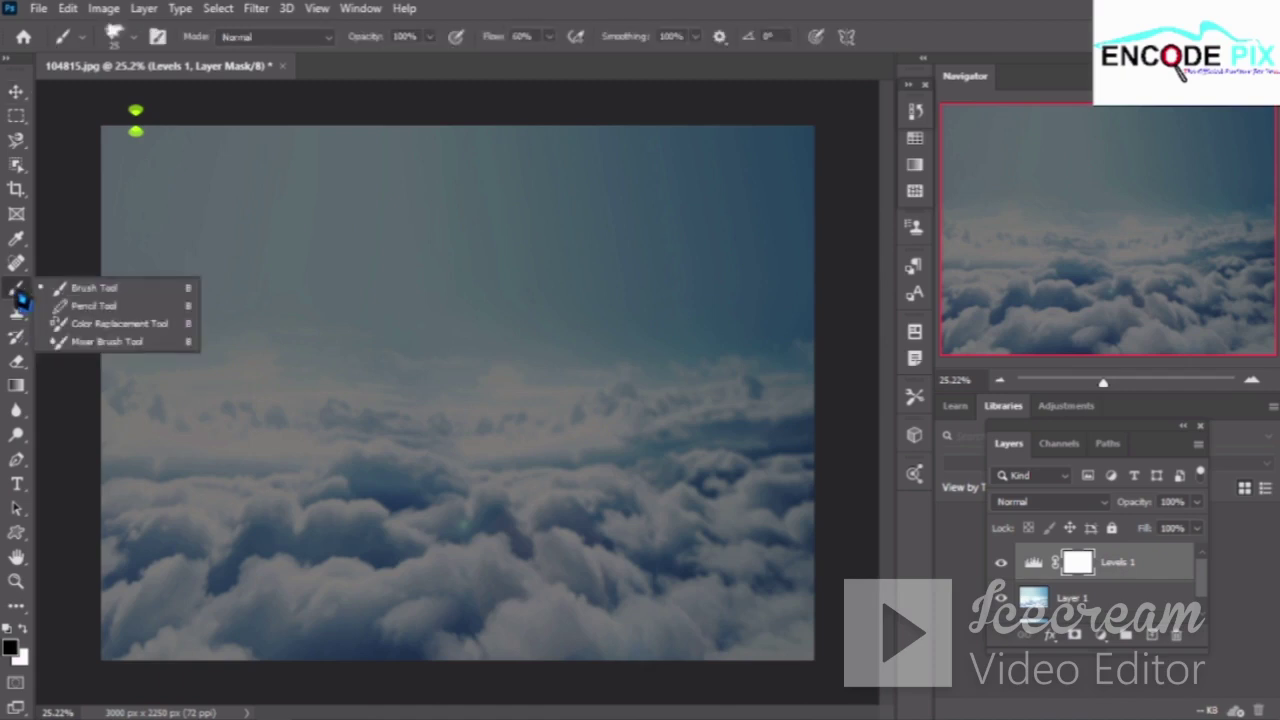
click(263, 351)
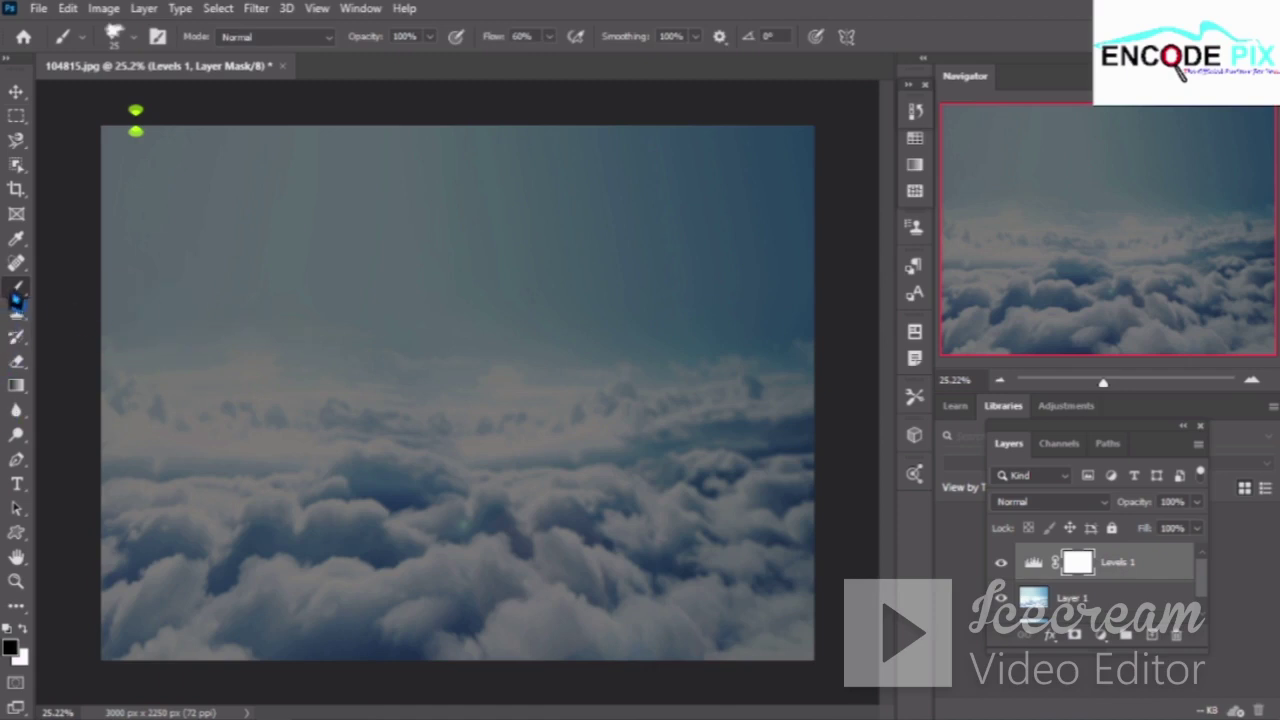
right_click(16, 297)
click(90, 290)
Set the brush to a soft round 30 px tip at 36% opacity
click(157, 36)
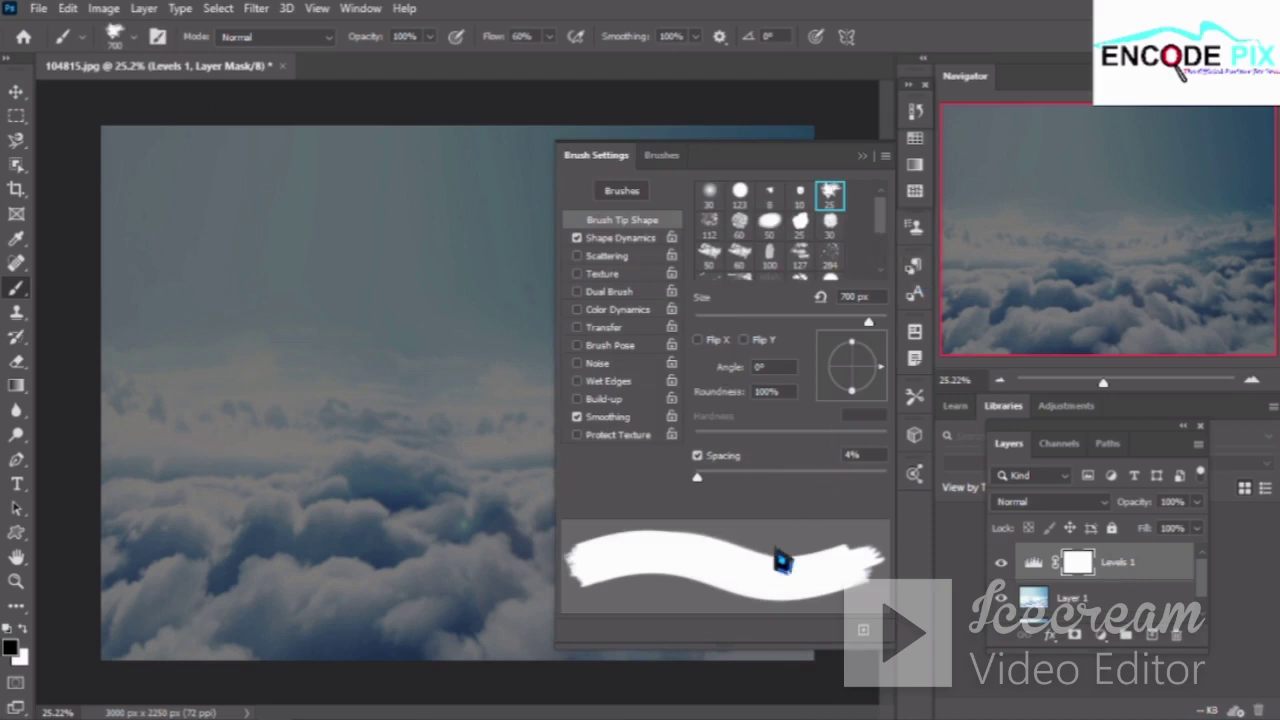
click(710, 200)
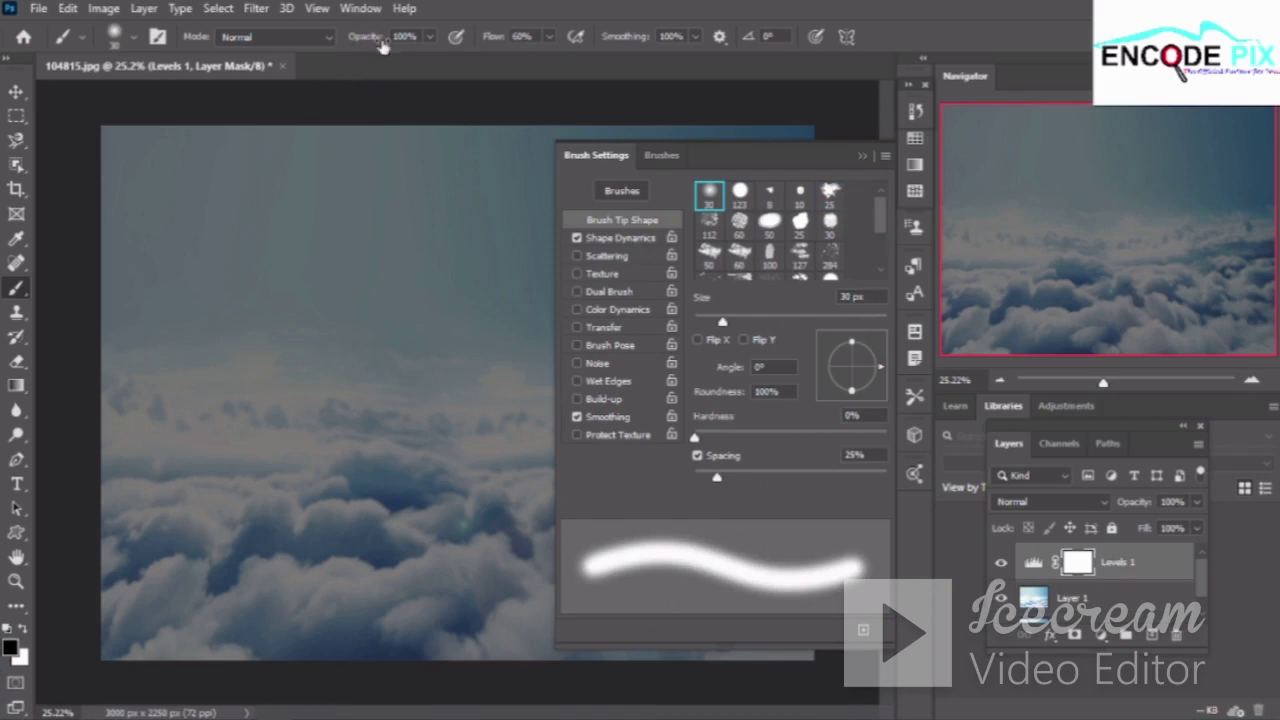
drag(370, 45, 324, 42)
click(860, 156)
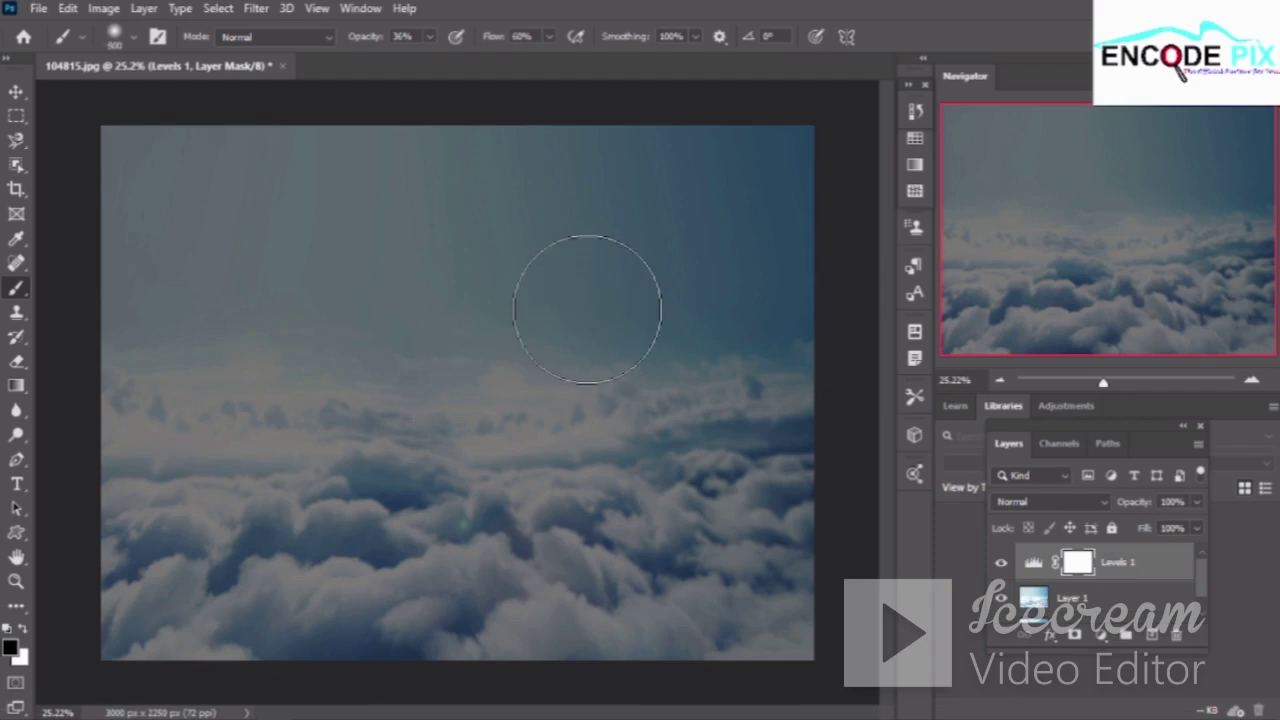
Dab soft strokes on the Levels 1 mask over the middle sky and clouds
click(598, 278)
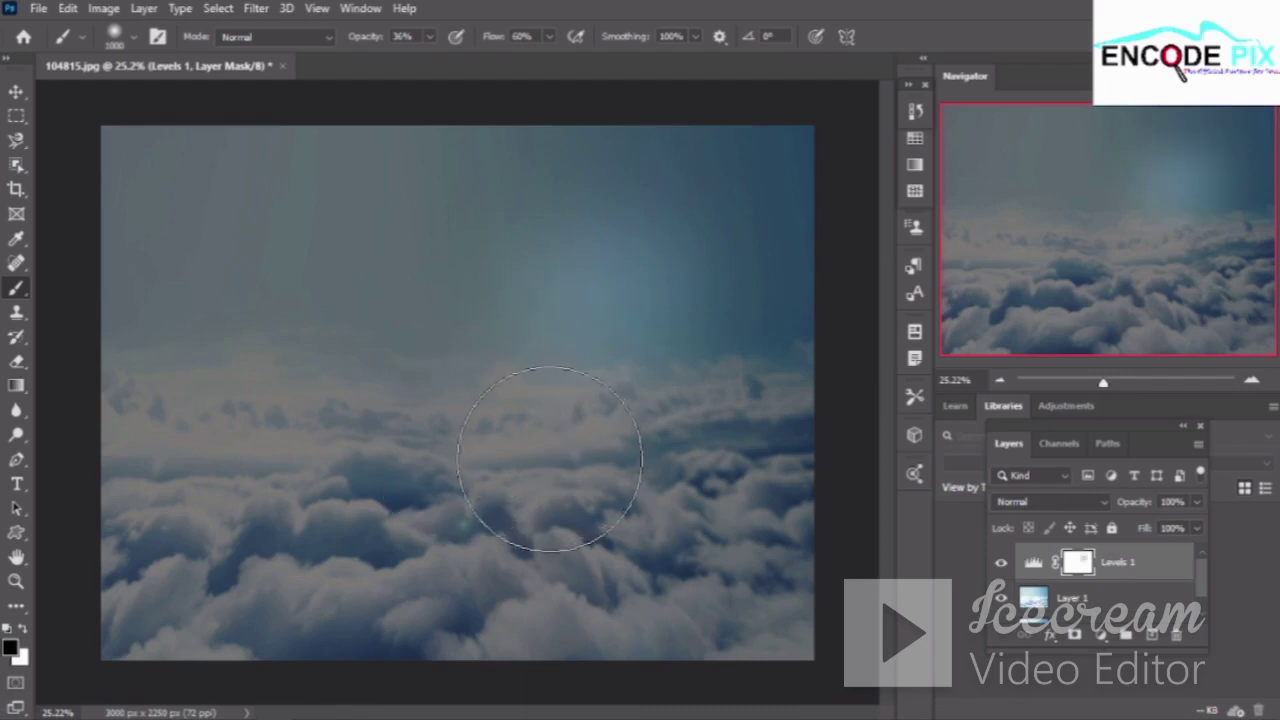
click(506, 484)
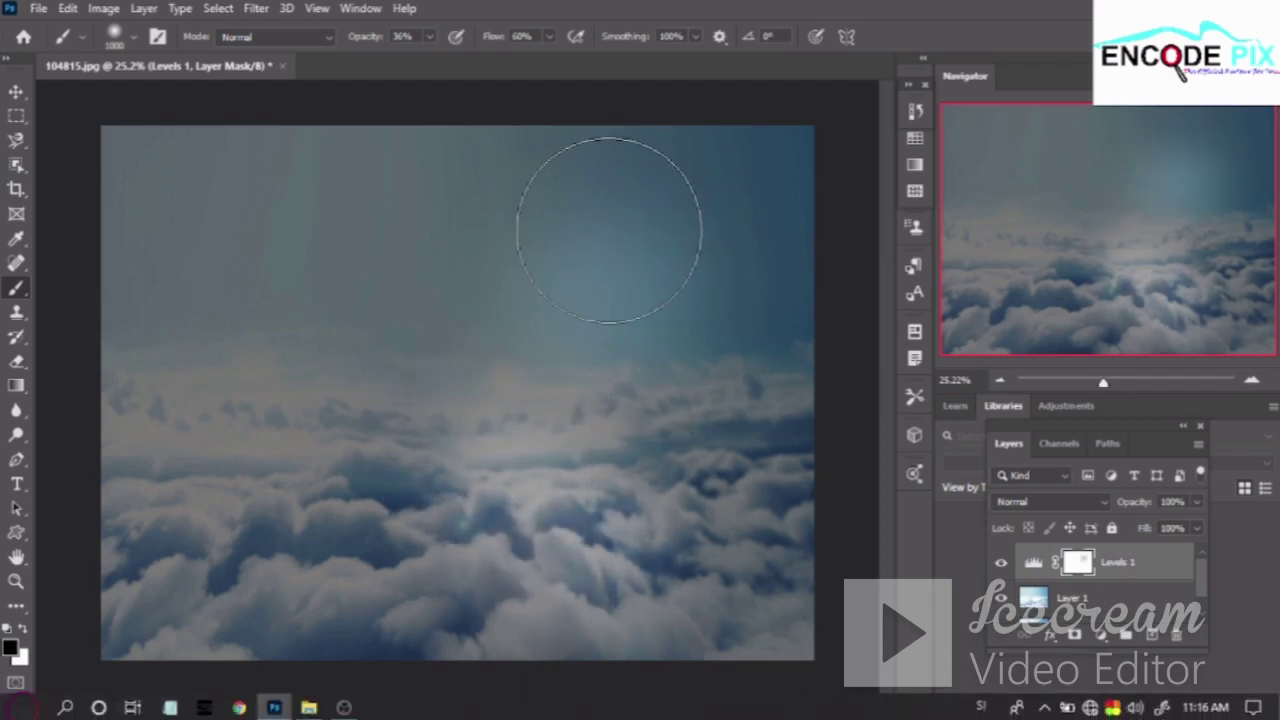
click(514, 200)
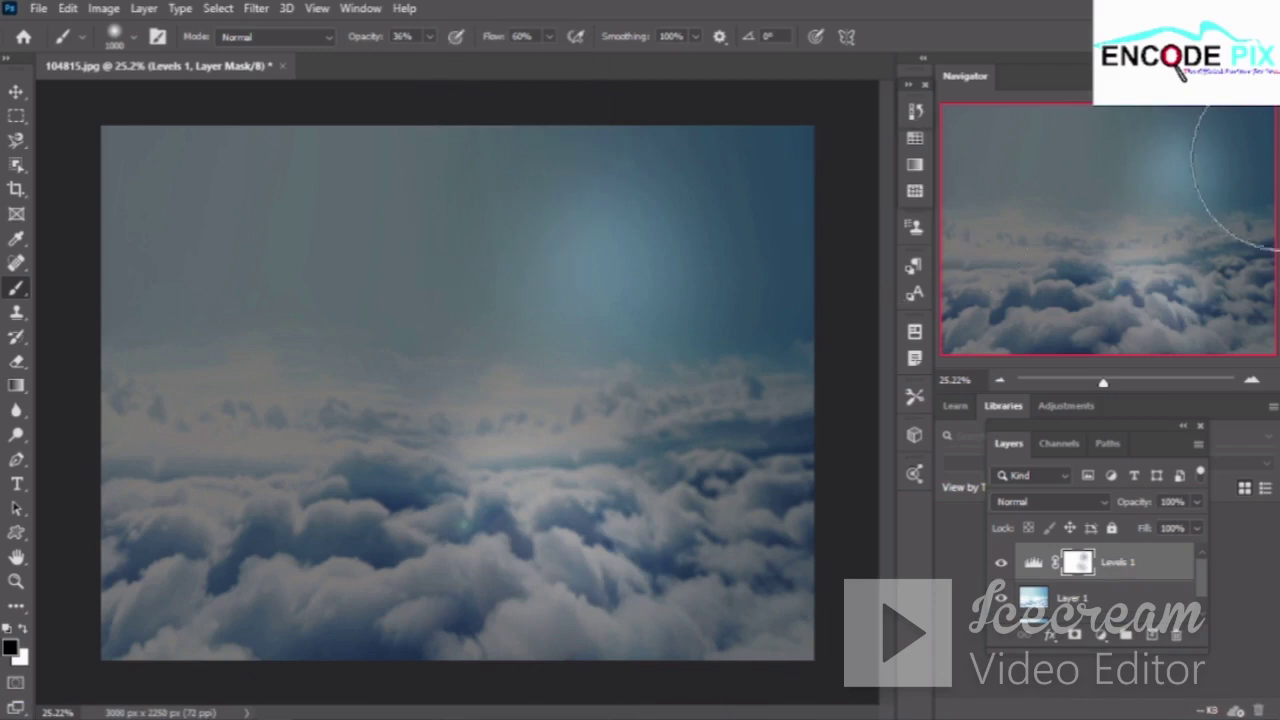
click(688, 273)
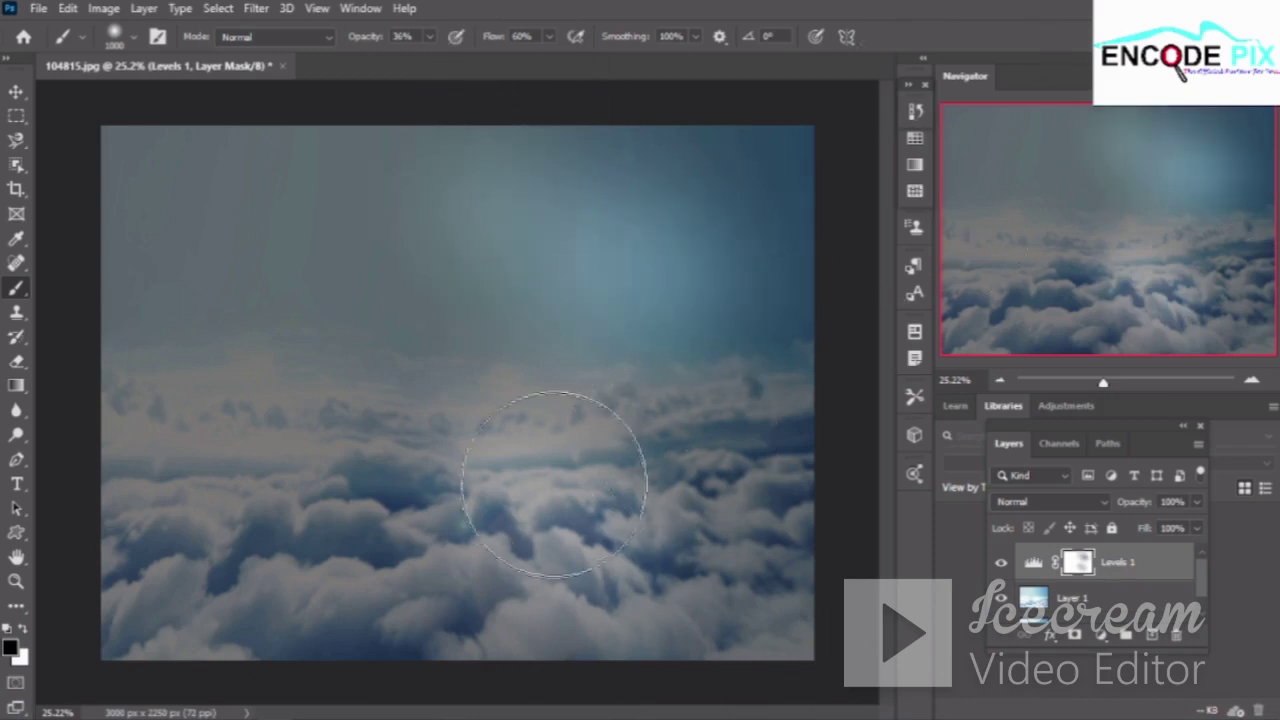
click(645, 530)
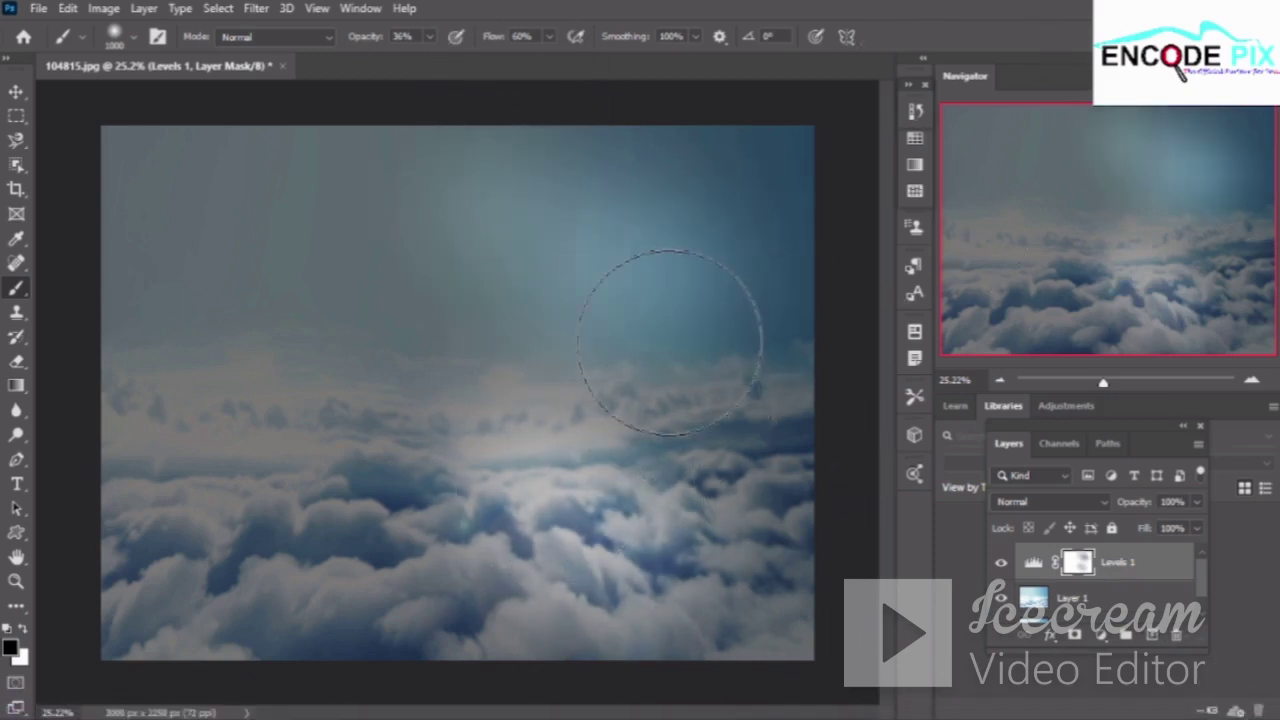
click(676, 195)
click(703, 290)
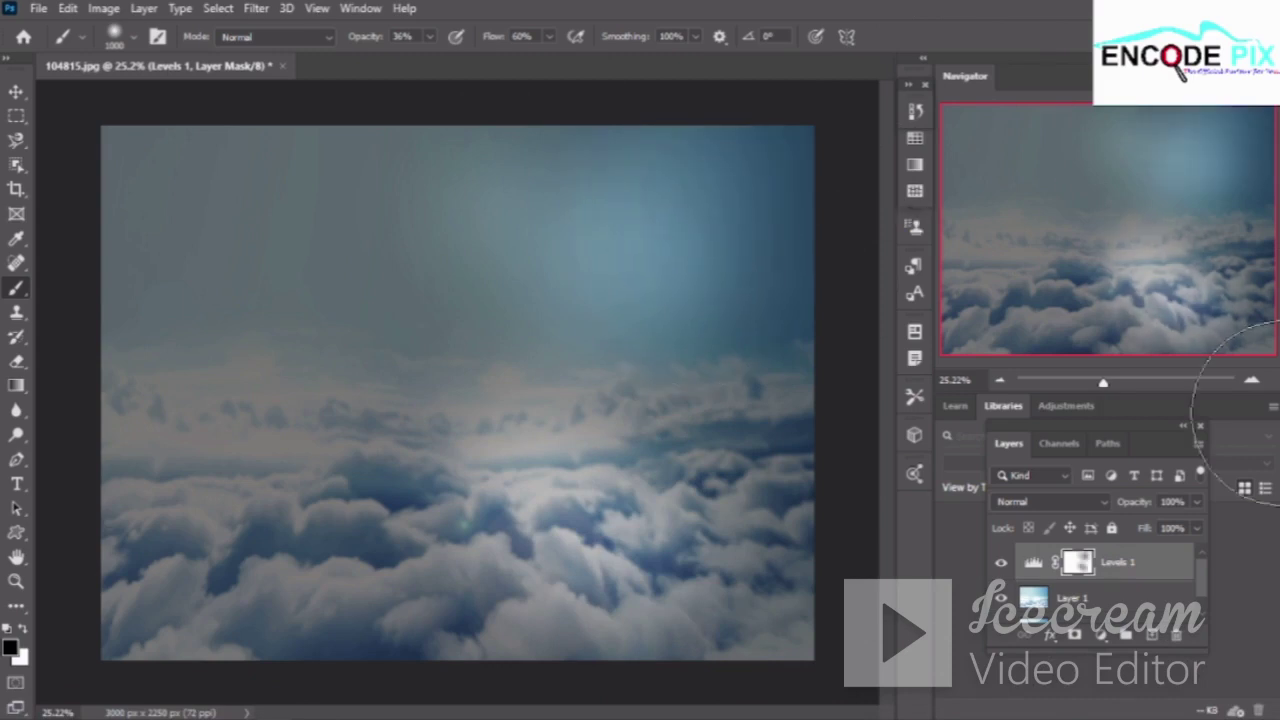
click(648, 600)
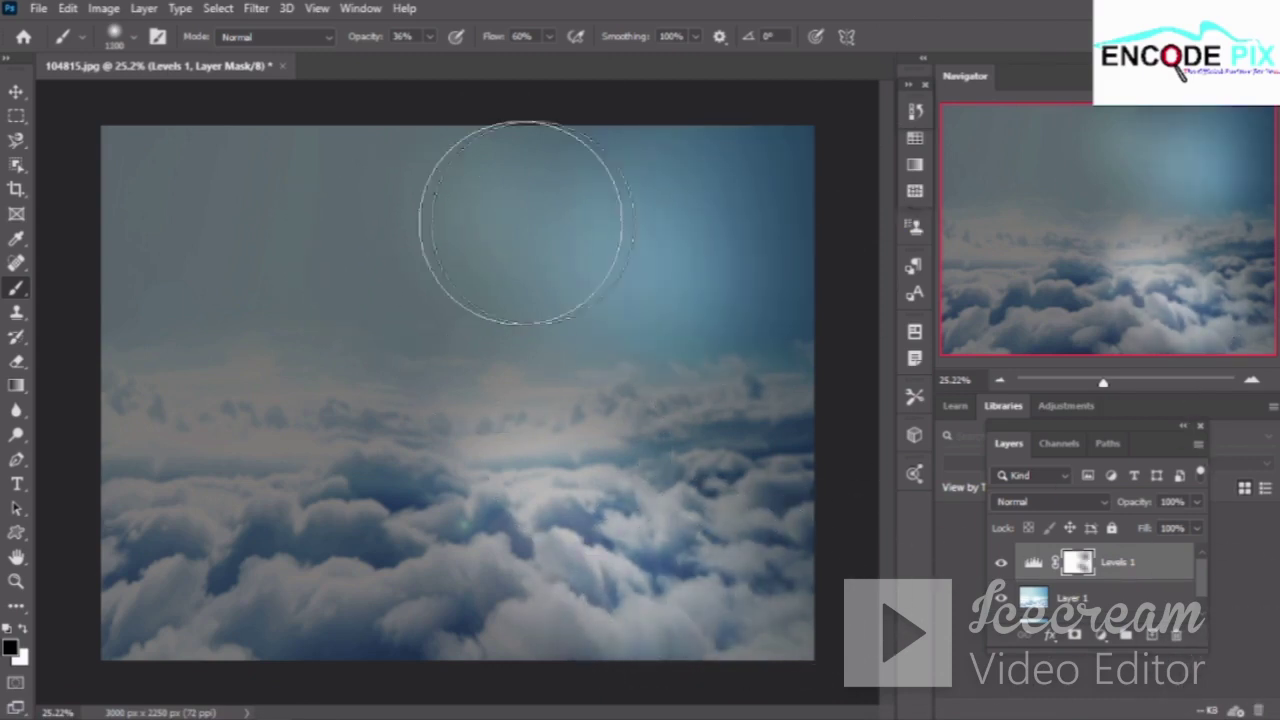
Enlarge the brush, brighten more of the upper and top-right sky, and show History
key(bracketright)
click(561, 221)
click(488, 230)
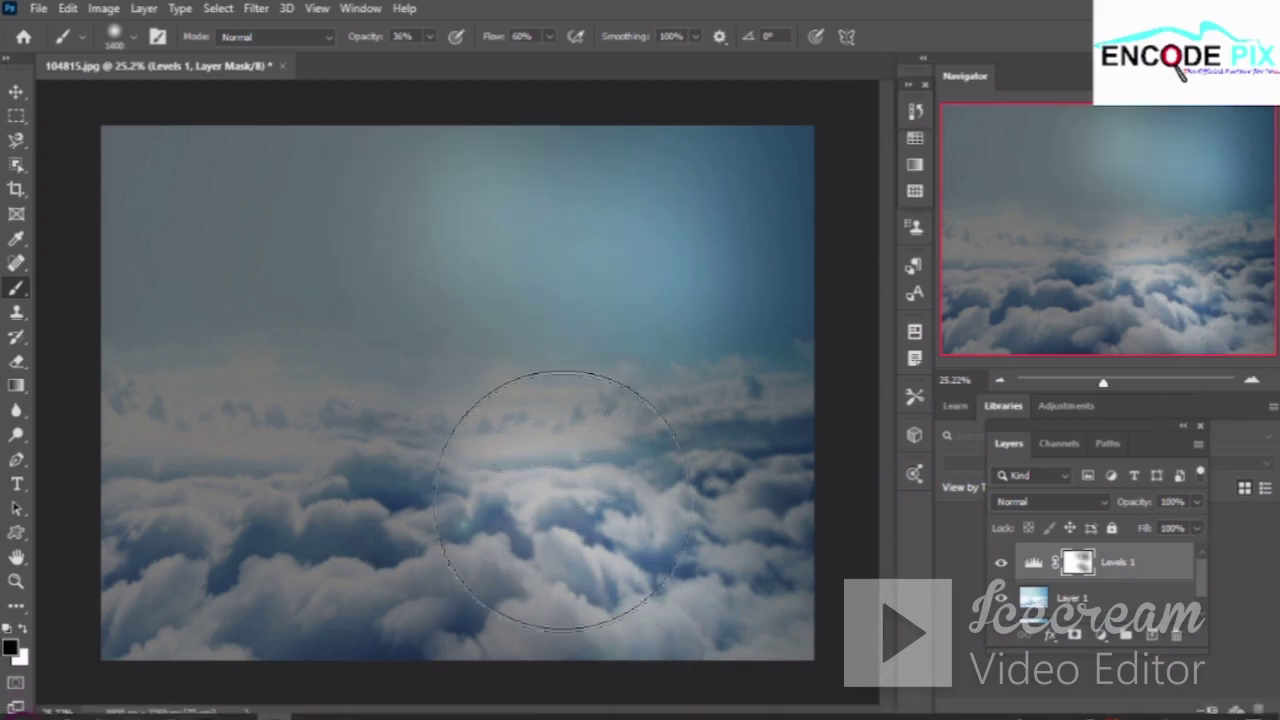
click(790, 270)
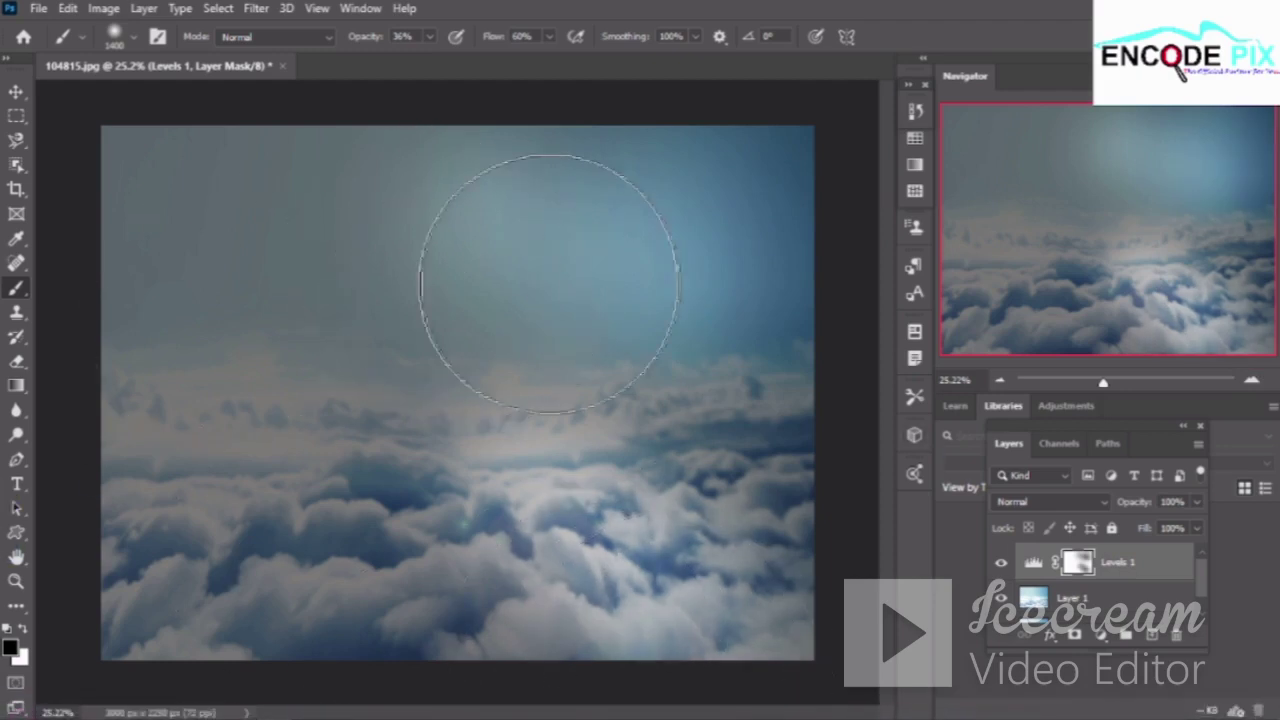
click(565, 240)
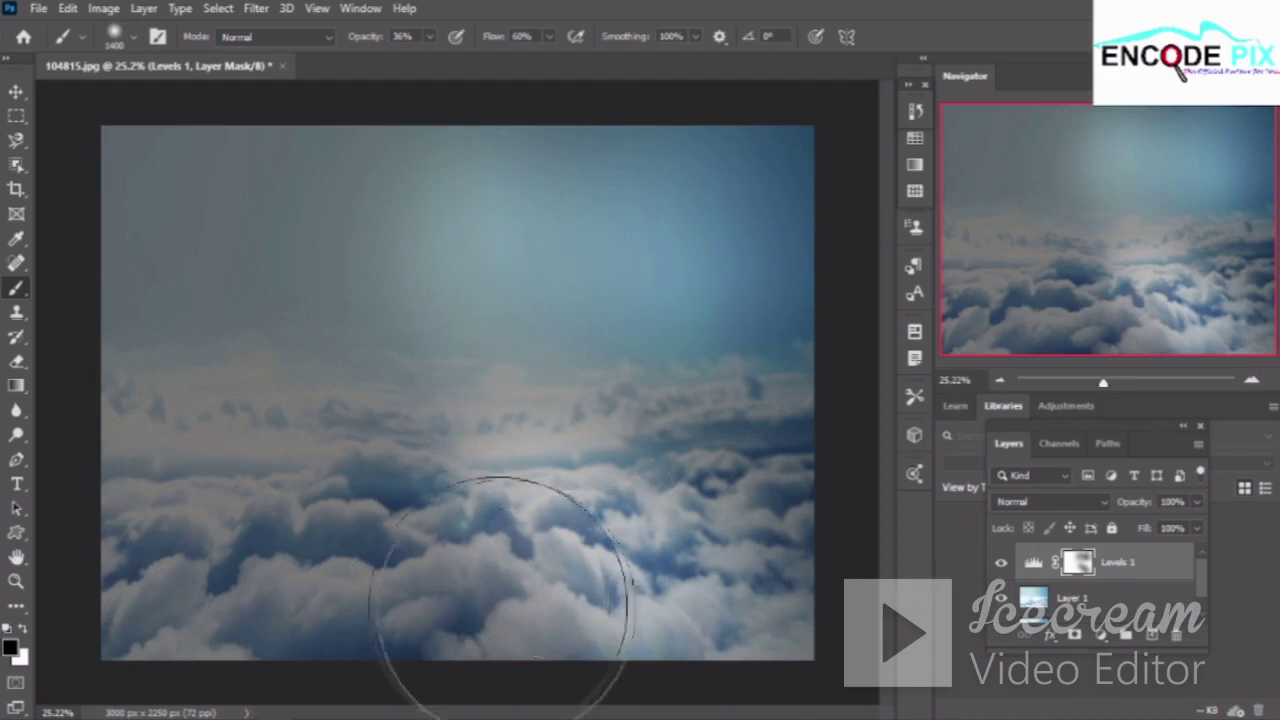
click(570, 180)
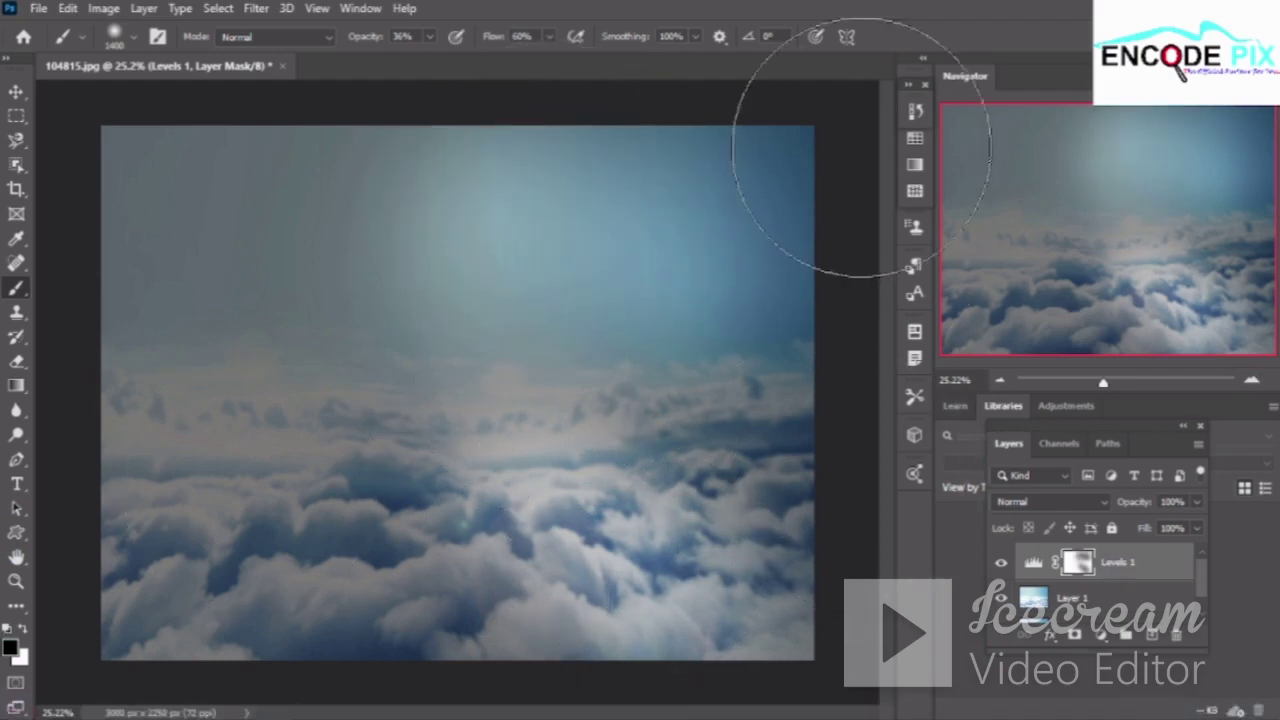
click(914, 111)
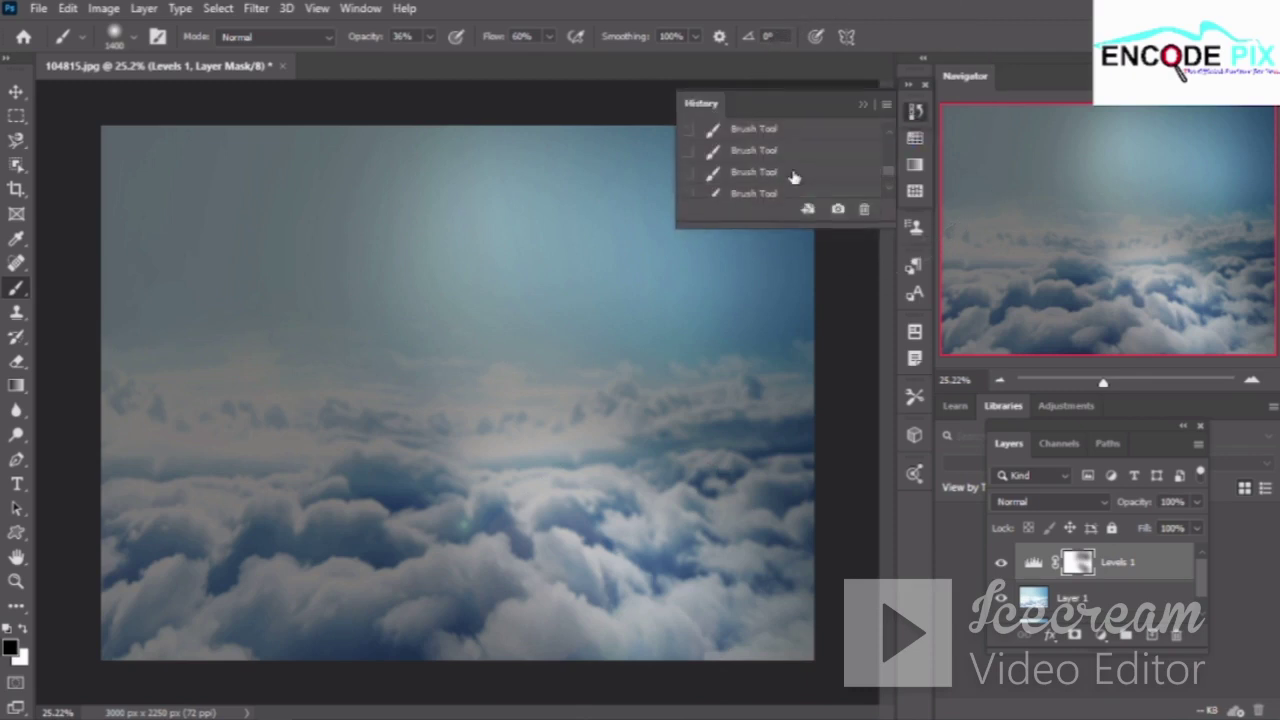
Brush the lower-right clouds and upper-right sky on the mask, then undo the final stroke
click(793, 177)
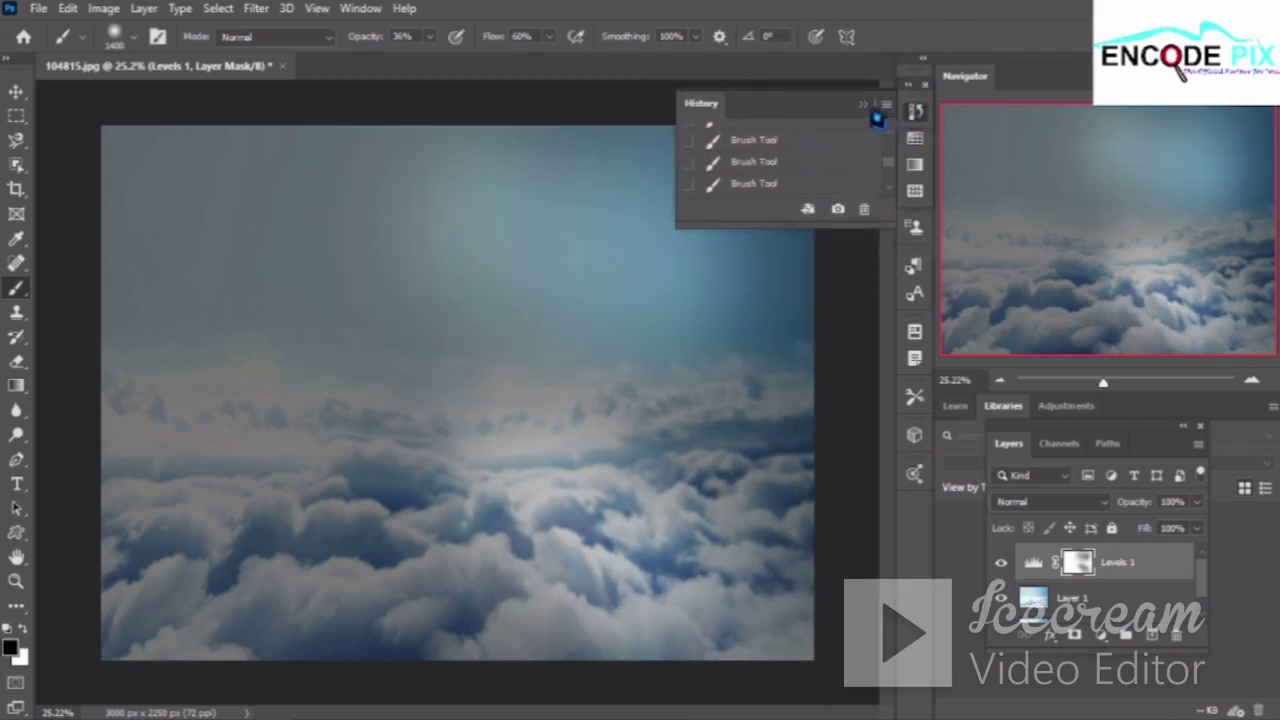
click(864, 104)
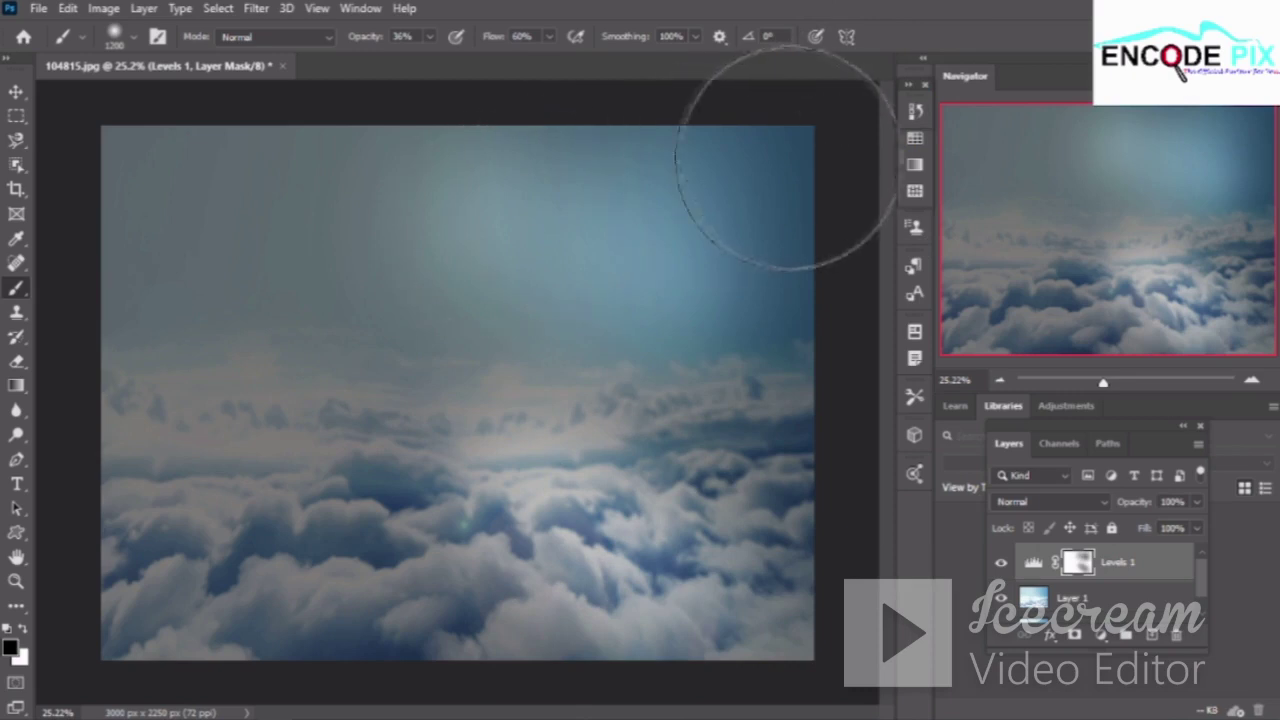
key(ctrl+shift+z)
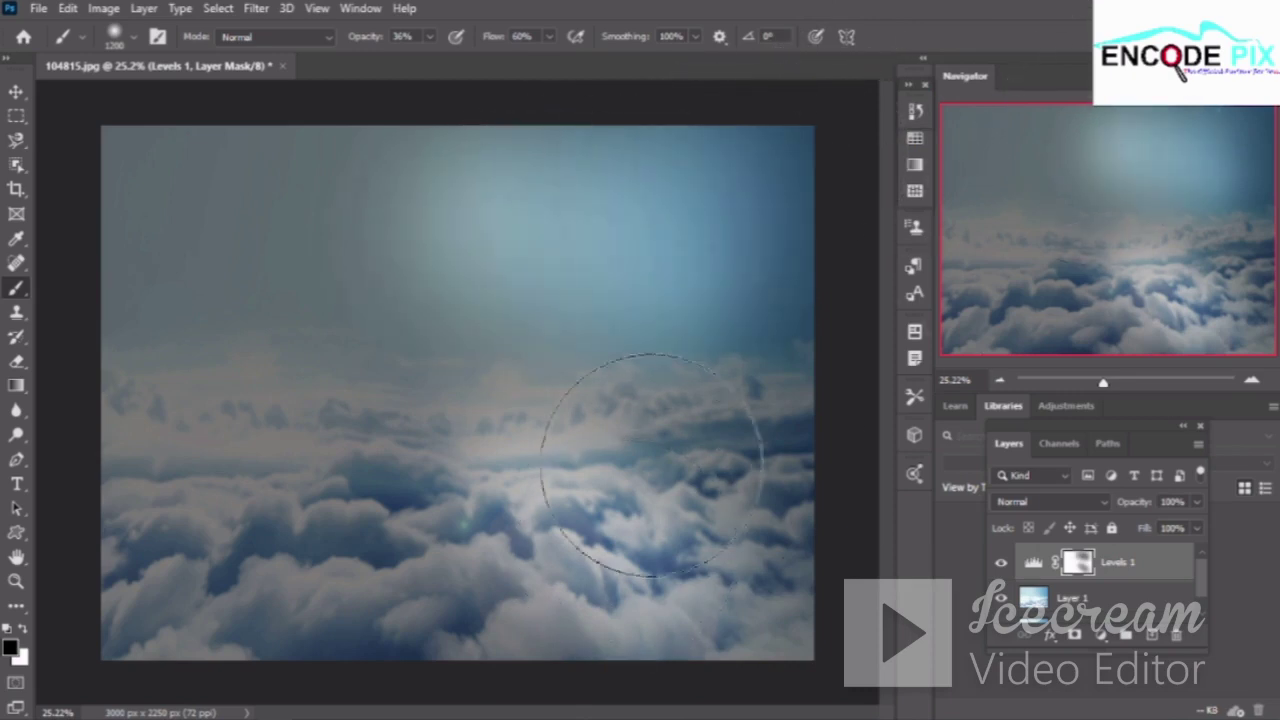
drag(651, 464, 740, 510)
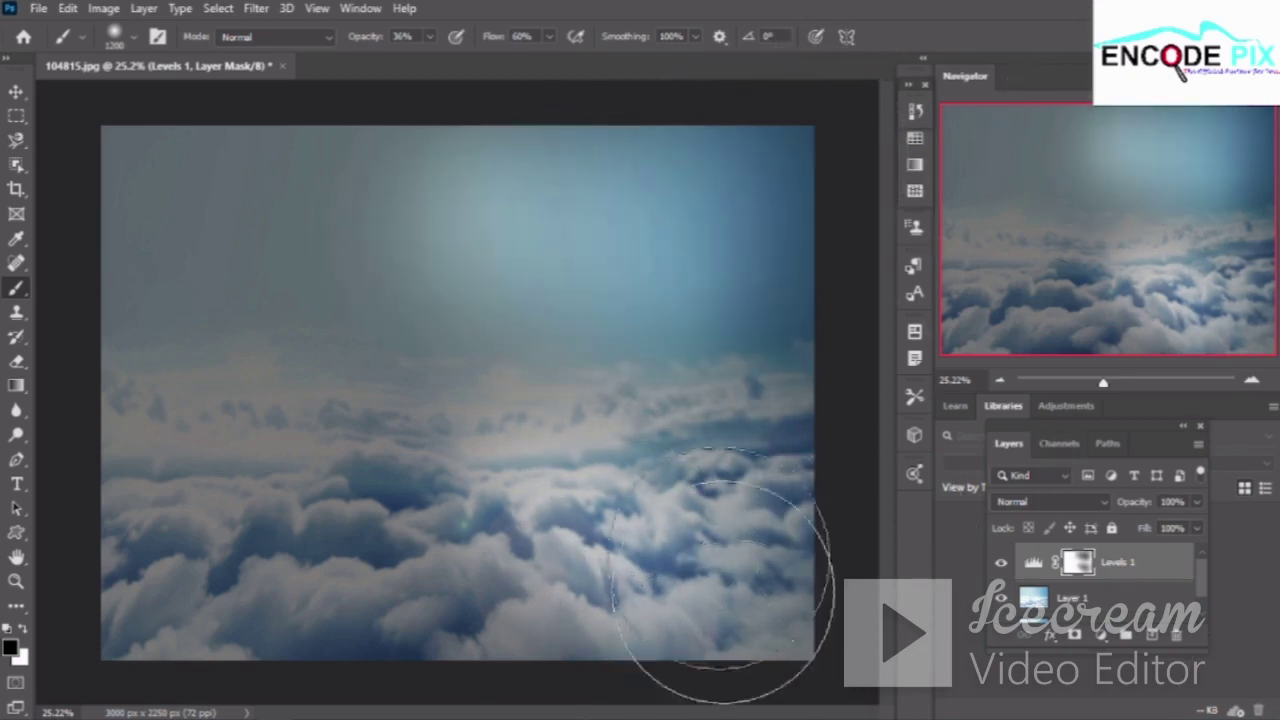
drag(720, 590, 737, 240)
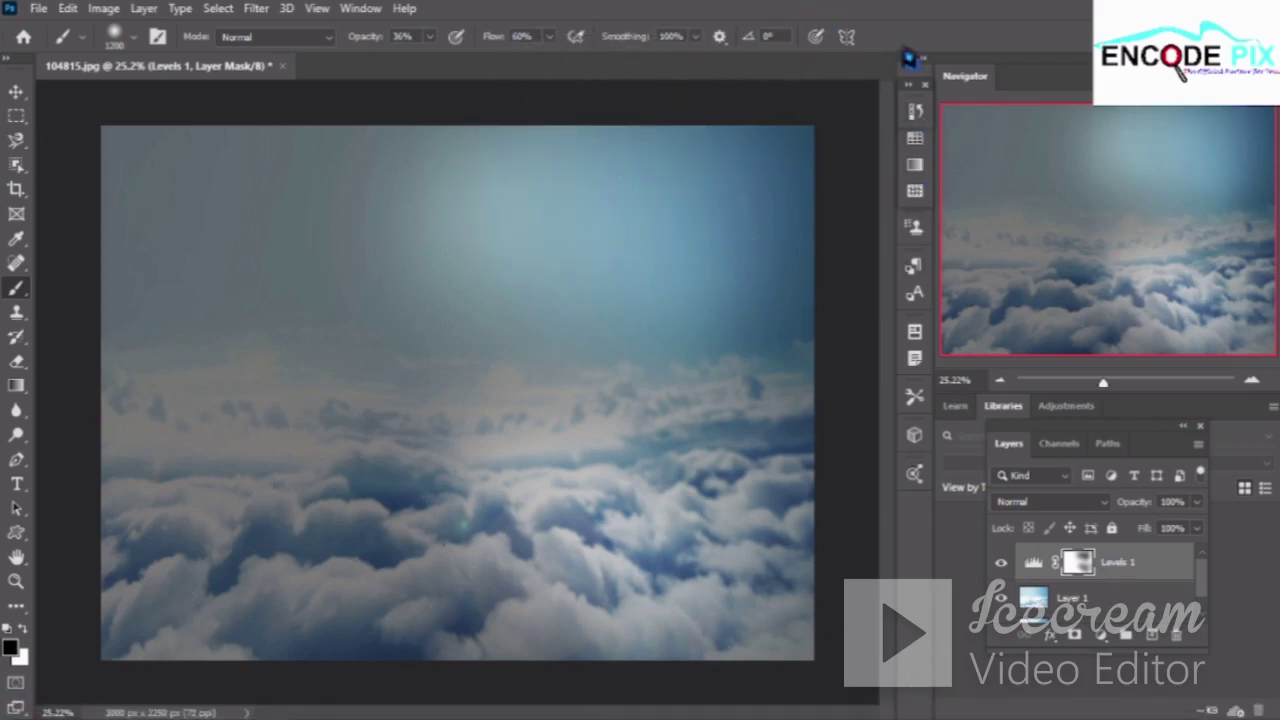
click(913, 118)
click(752, 178)
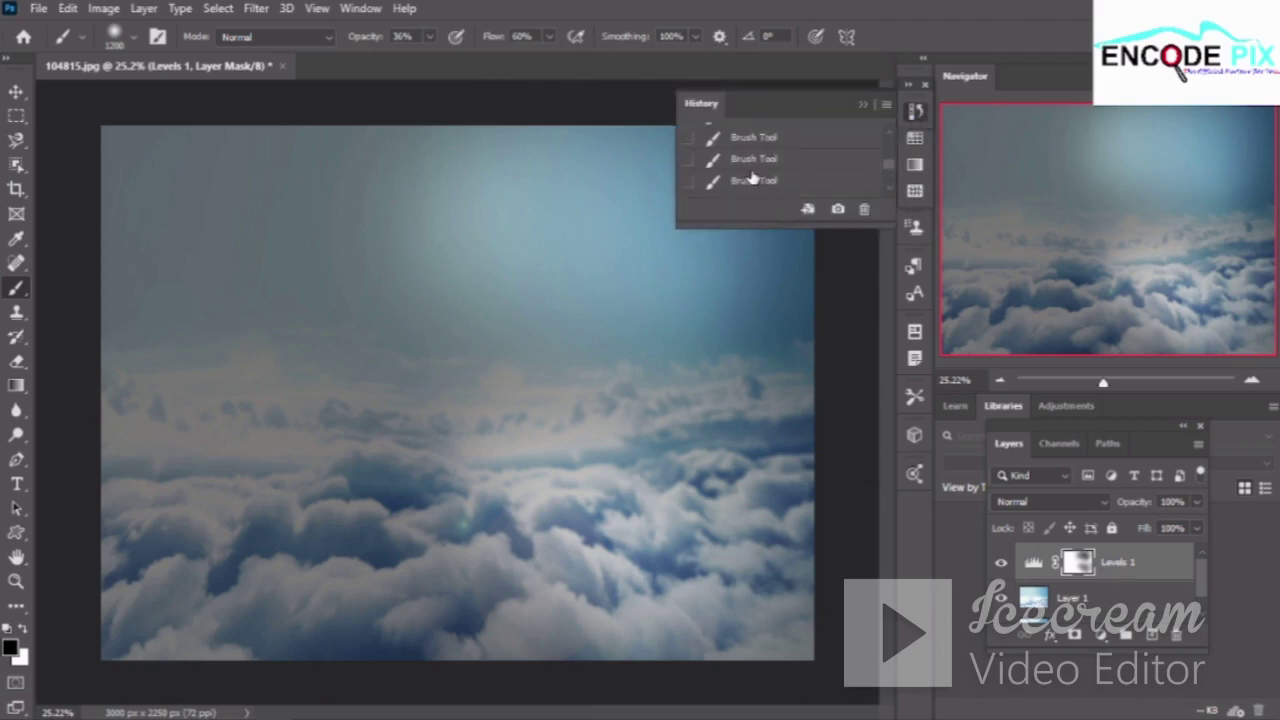
Set the brush opacity to 18%, stepping through 8% and 10% first
click(864, 108)
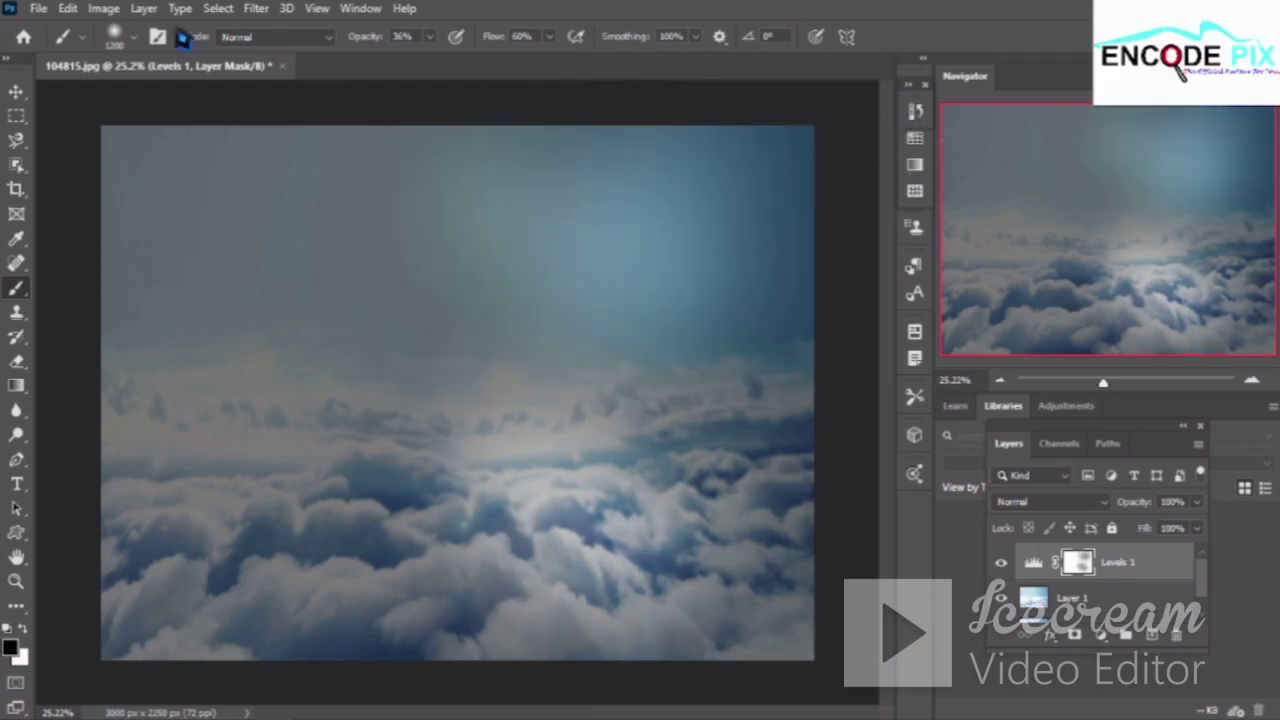
text(8)
key(Return)
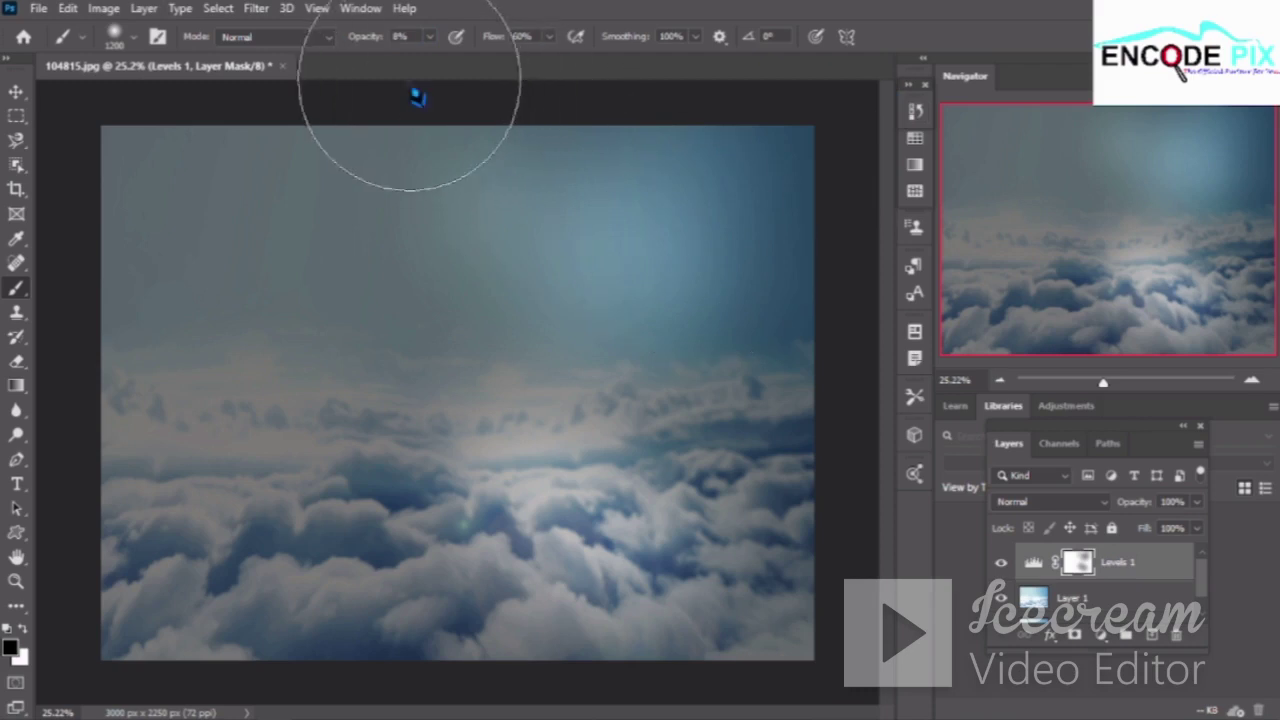
text(10)
key(Return)
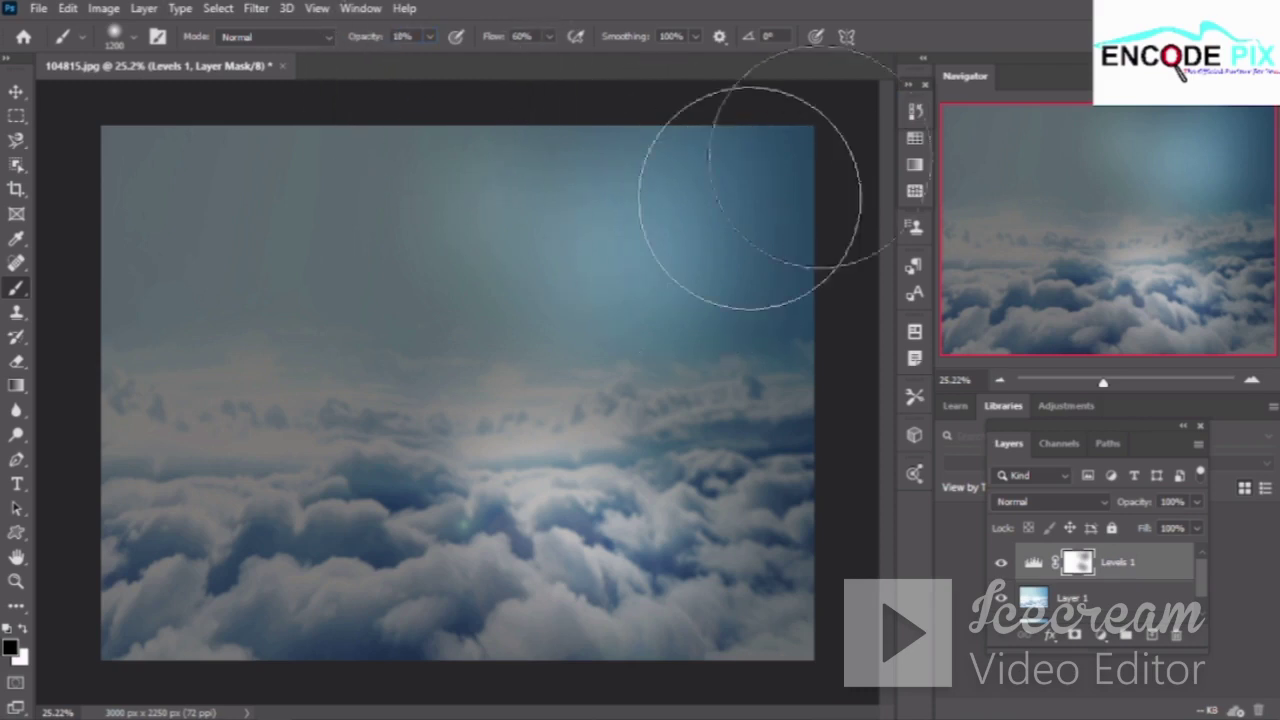
key(1)
key(8)
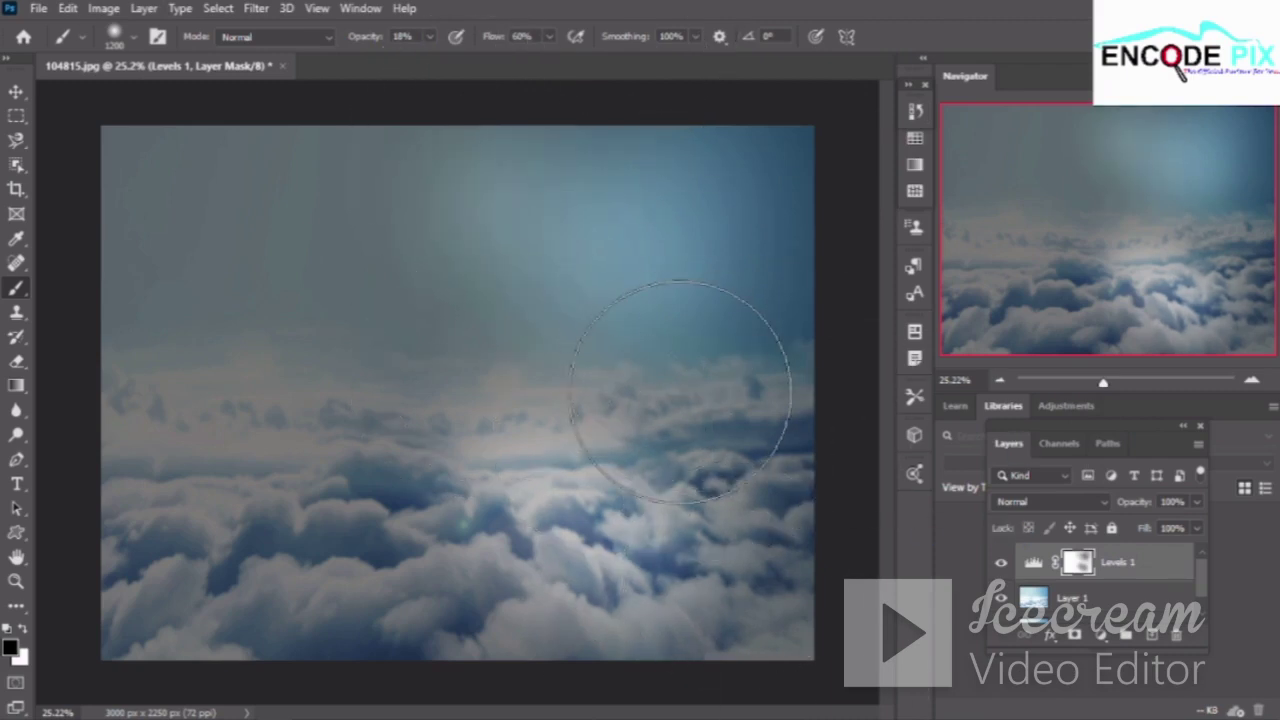
Dab faint soft light into the sky centre on the Levels 1 mask
scroll(657, 387, down, 3)
scroll(643, 400, down, 2)
scroll(569, 377, up, 2)
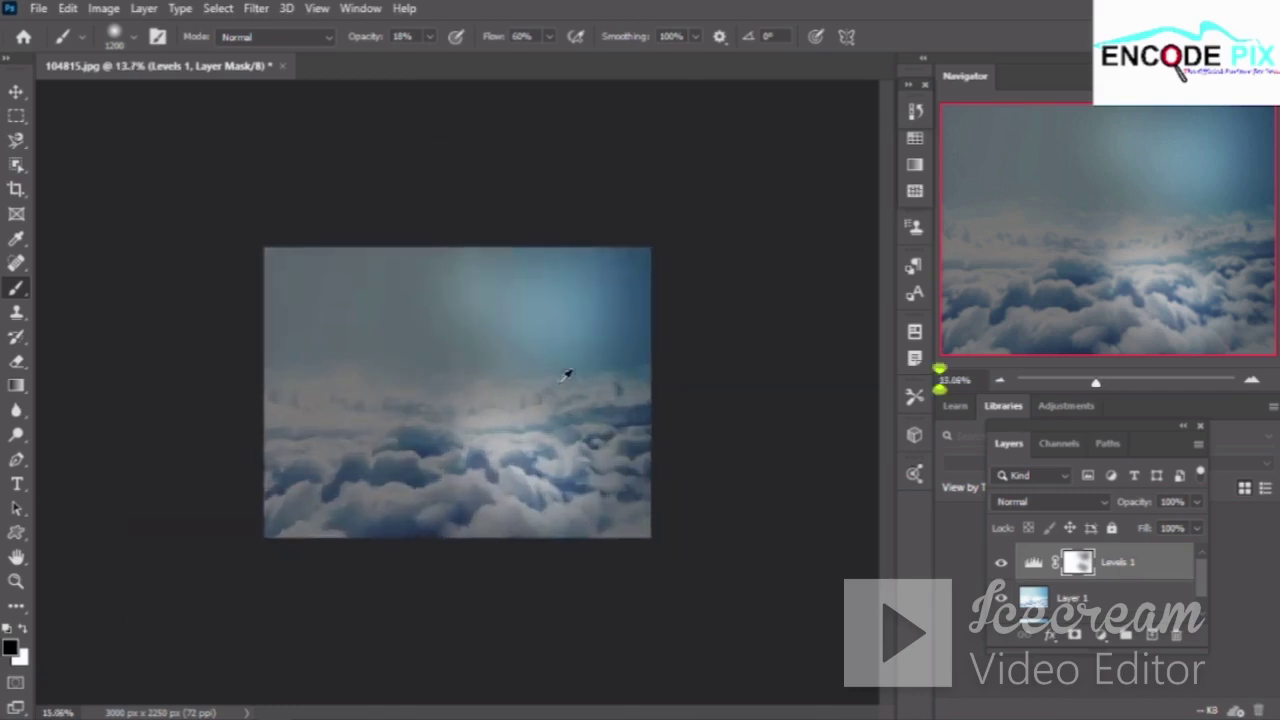
scroll(569, 374, up, 2)
click(490, 342)
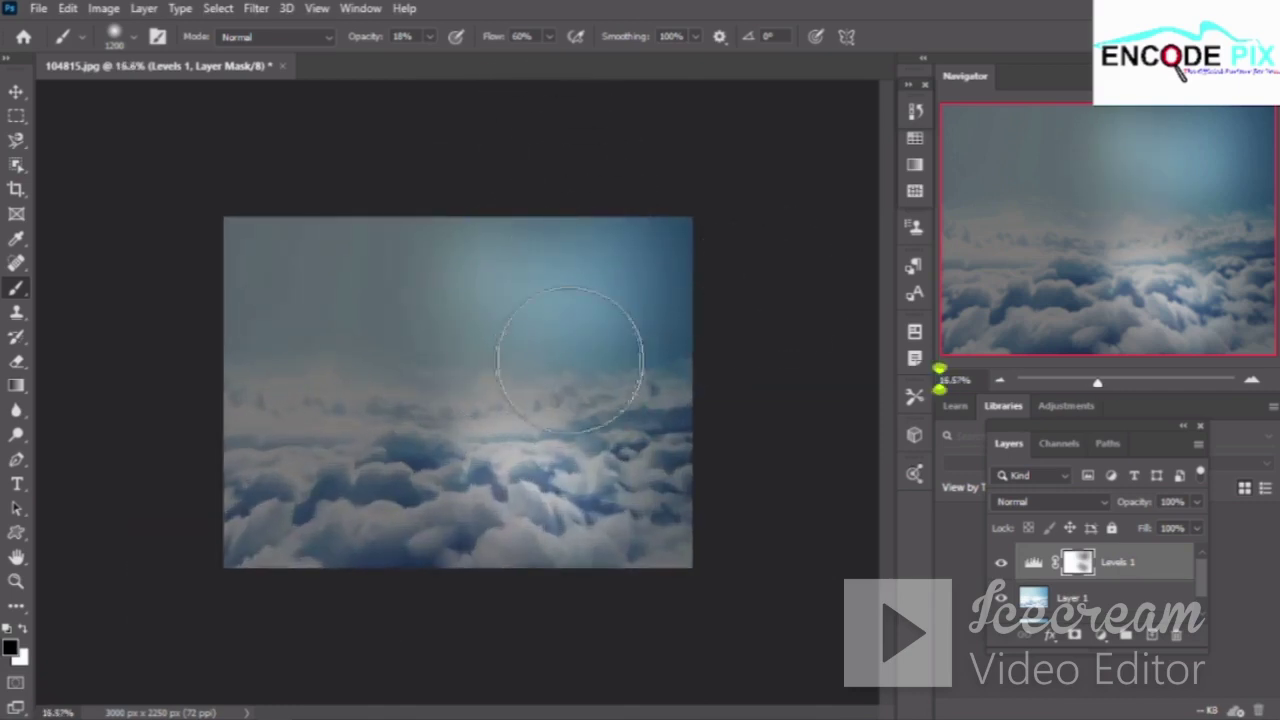
scroll(517, 283, up, 2)
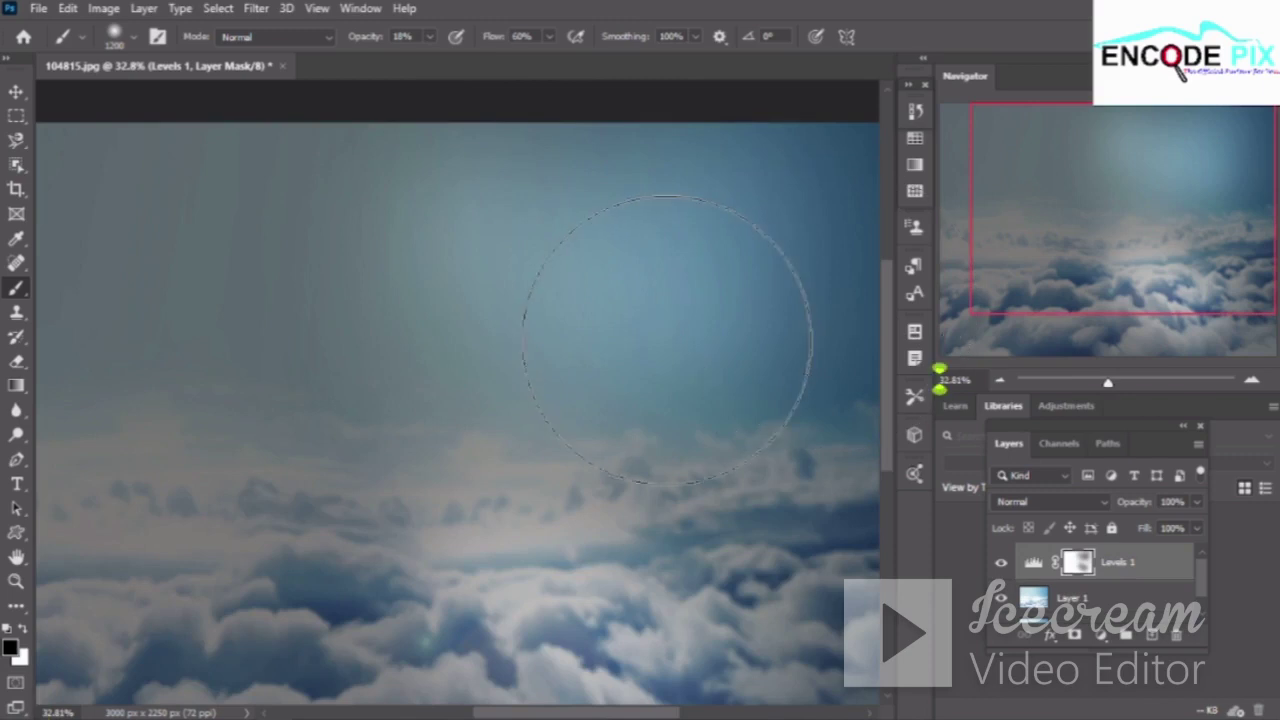
scroll(667, 340, down, 1)
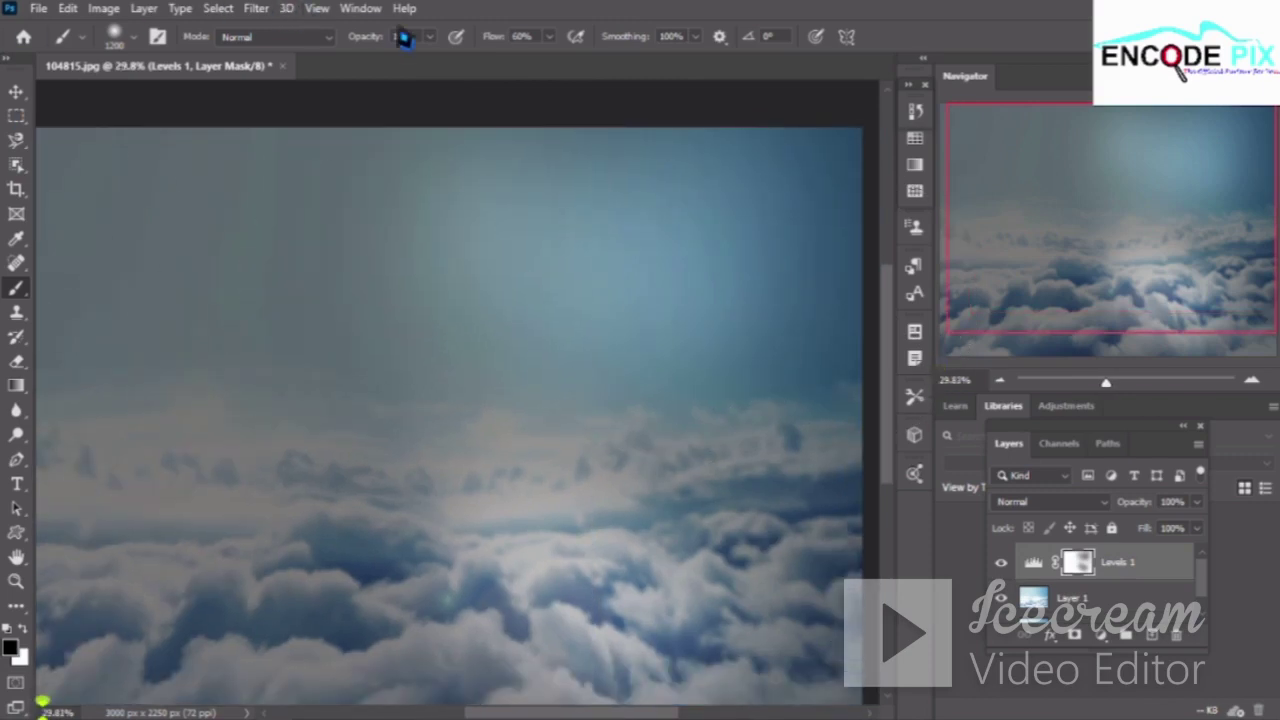
Add an empty Layer 2 above Levels 1 and confirm 37% brush opacity
click(1153, 638)
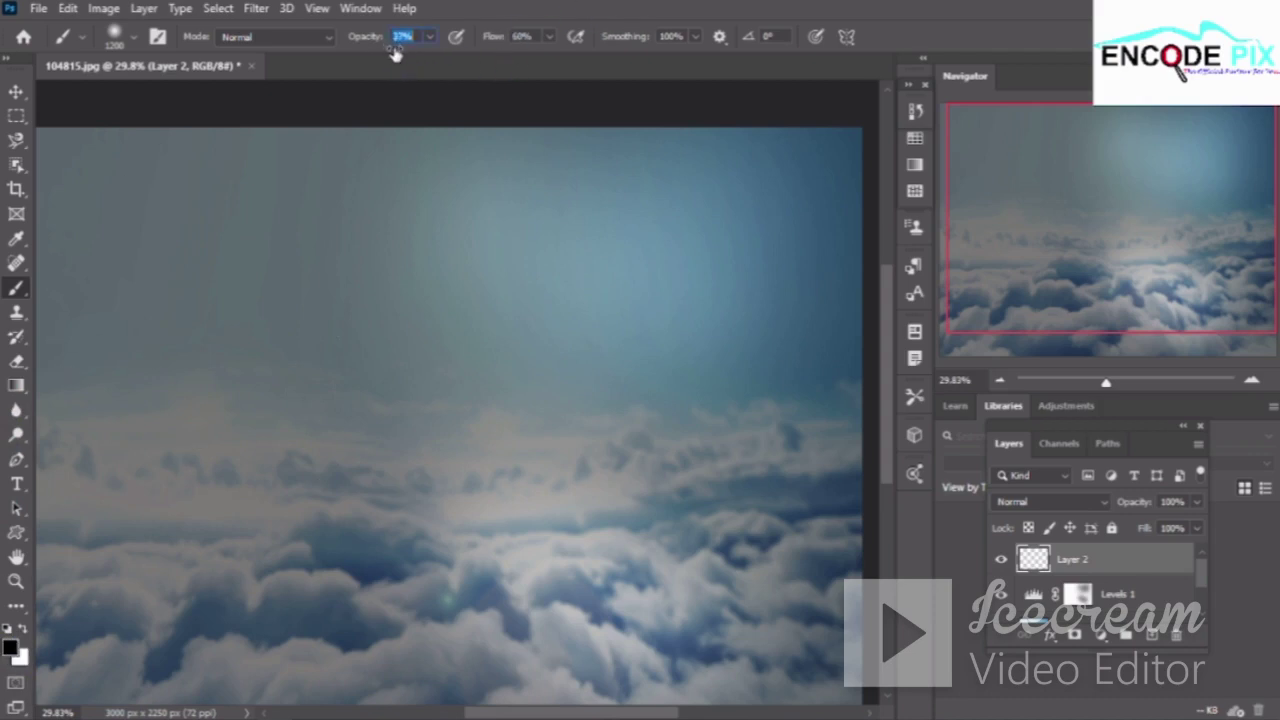
key(Return)
scroll(430, 665, down, 1)
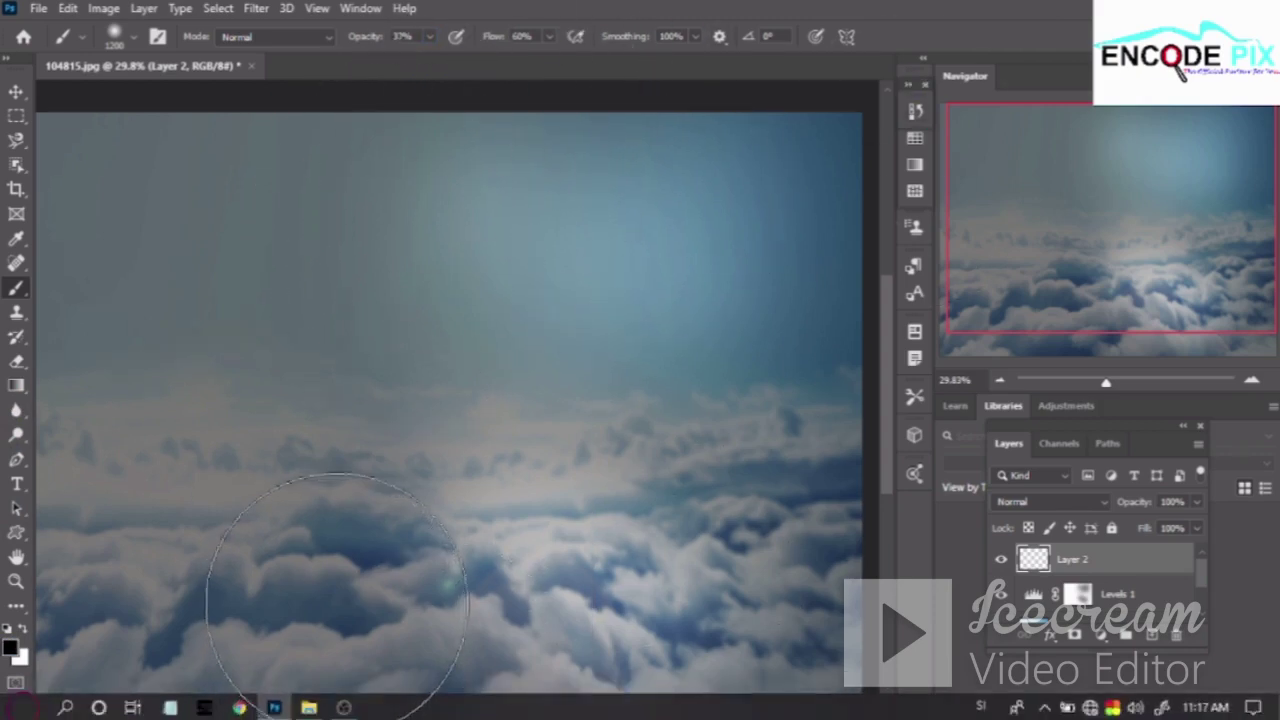
scroll(400, 640, down, 1)
scroll(360, 610, down, 1)
scroll(338, 590, down, 1)
scroll(338, 590, down, 1)
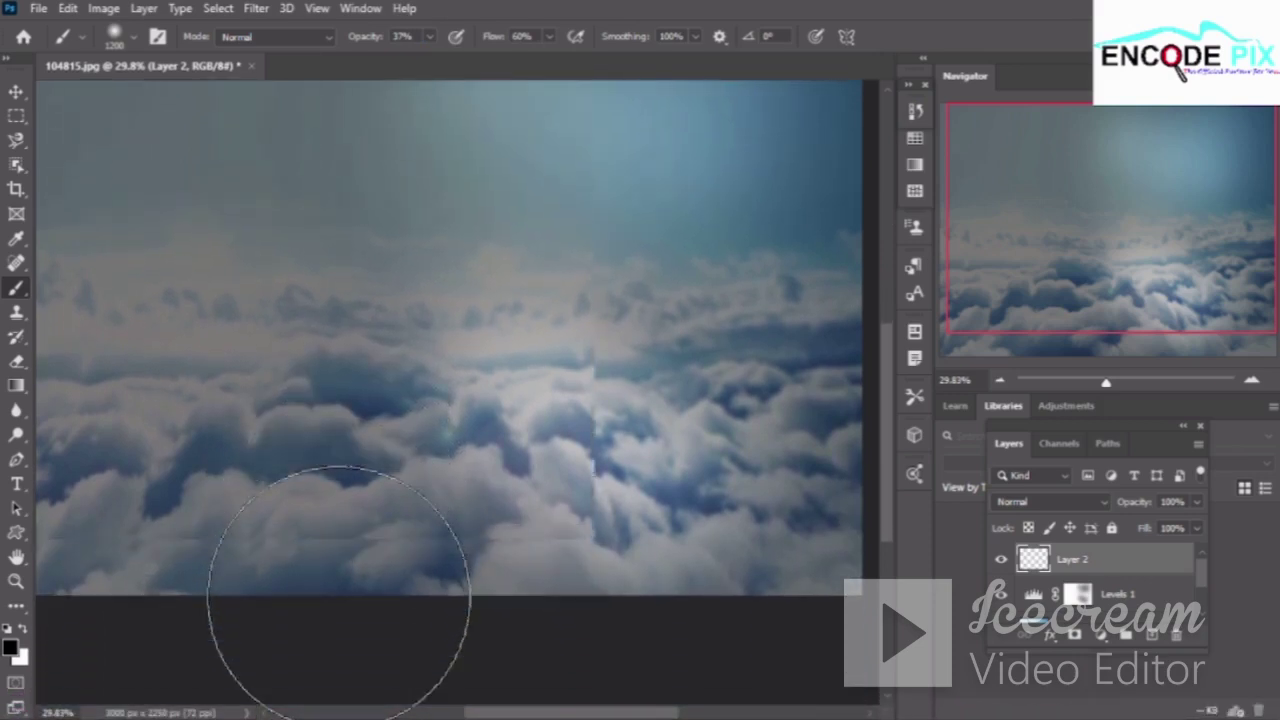
scroll(338, 590, down, 1)
scroll(338, 590, down, 1)
scroll(338, 590, down, 1)
scroll(338, 595, right, 1)
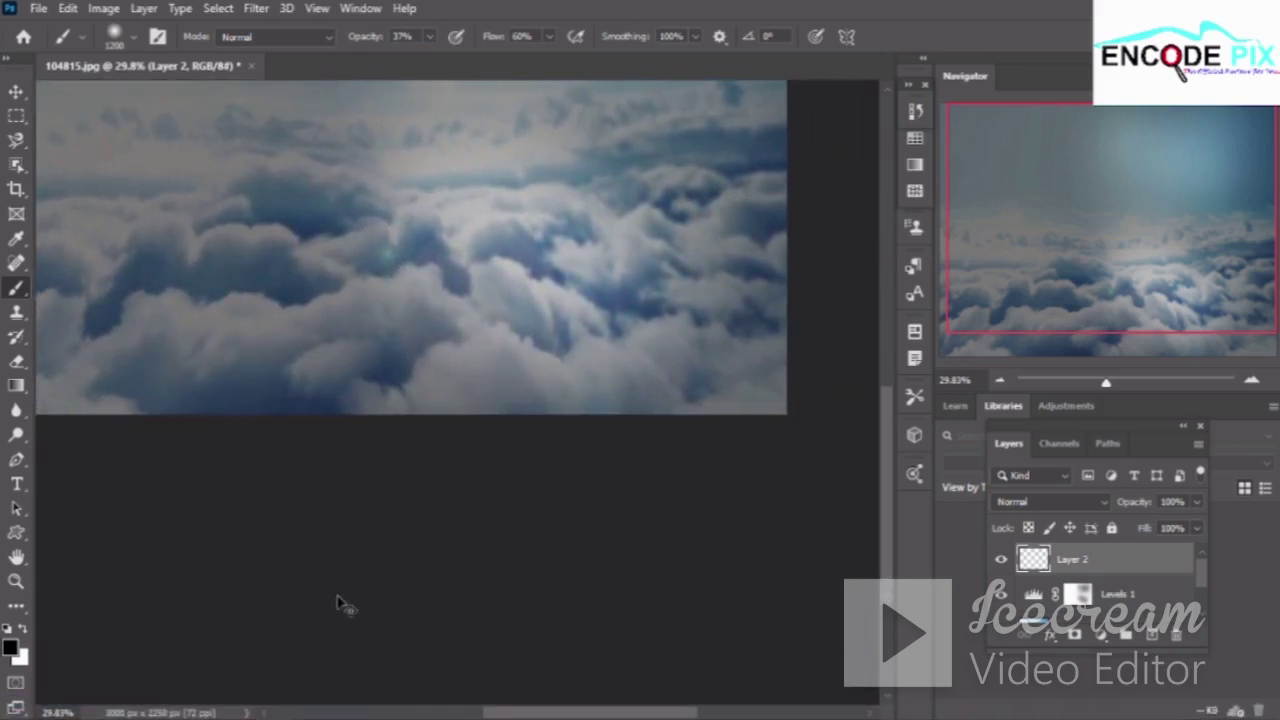
scroll(338, 600, right, 1)
scroll(338, 603, right, 2)
scroll(380, 449, right, 2)
scroll(386, 449, right, 1)
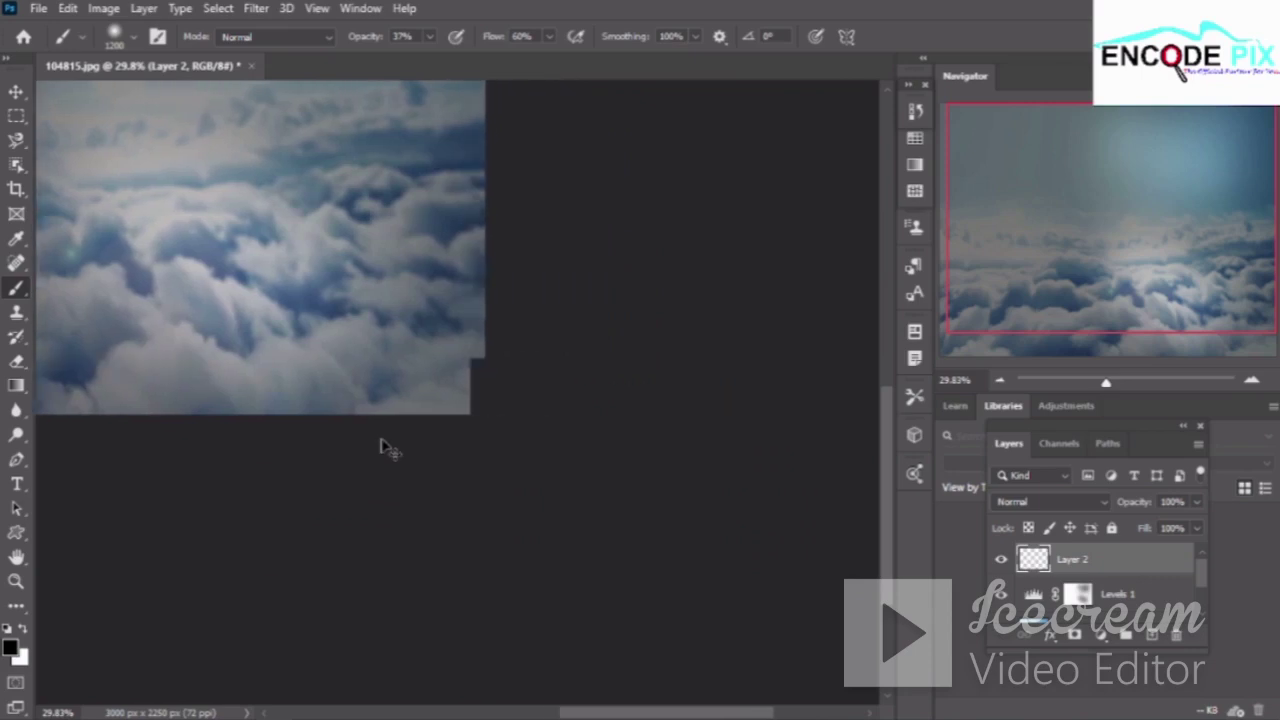
scroll(395, 440, left, 1)
scroll(397, 430, down, 1)
scroll(397, 430, down, 1)
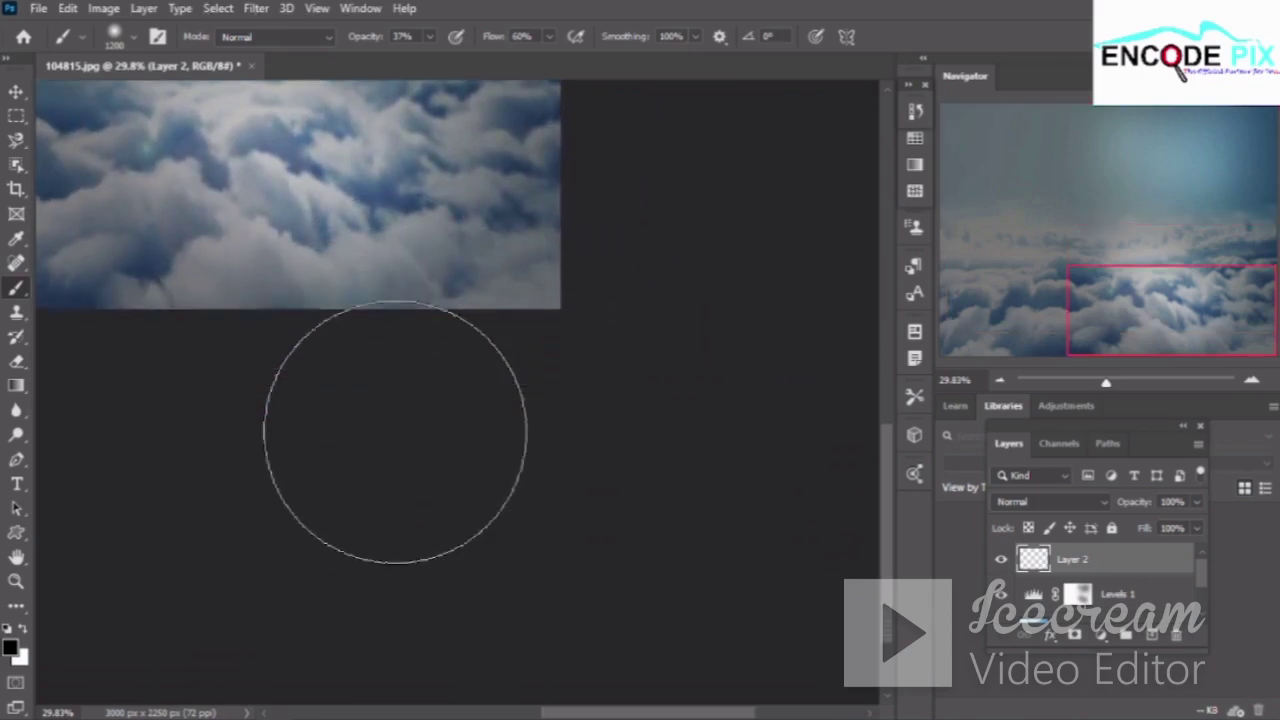
scroll(397, 430, down, 2)
alt+scroll(395, 432, down, 2)
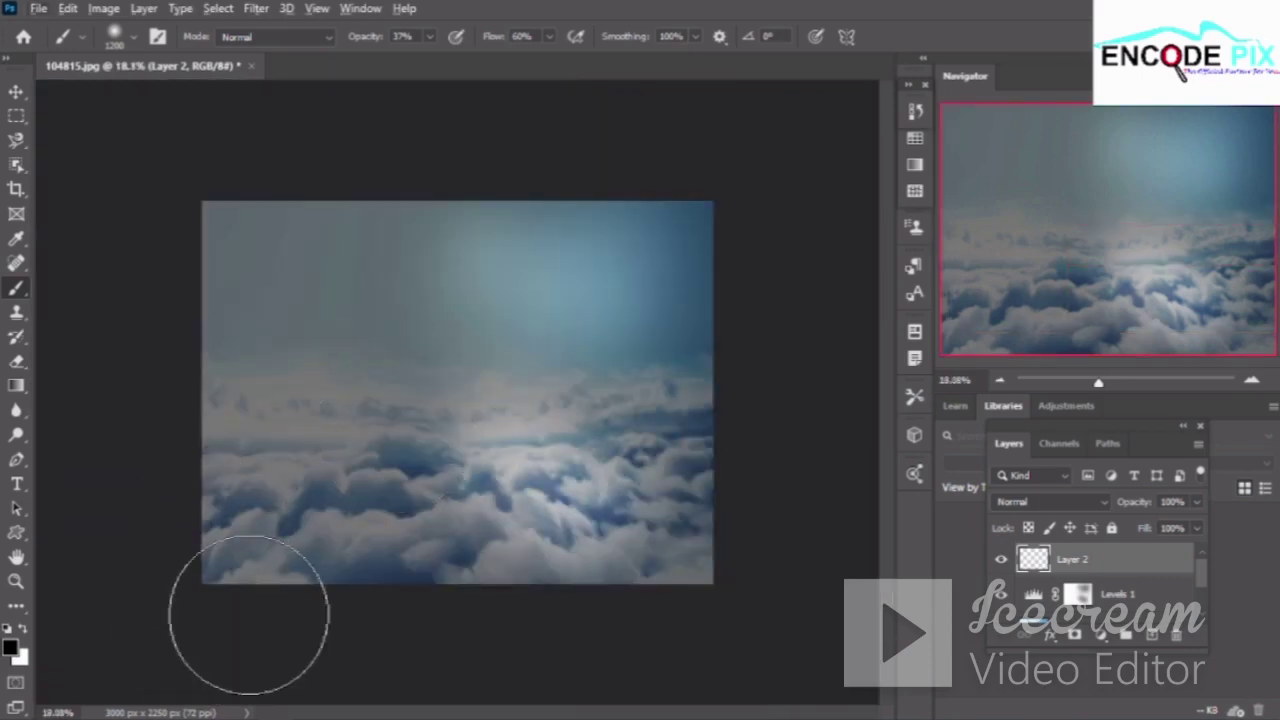
alt+scroll(251, 614, up, 2)
alt+scroll(255, 608, up, 1)
scroll(253, 612, down, 1)
scroll(253, 612, down, 2)
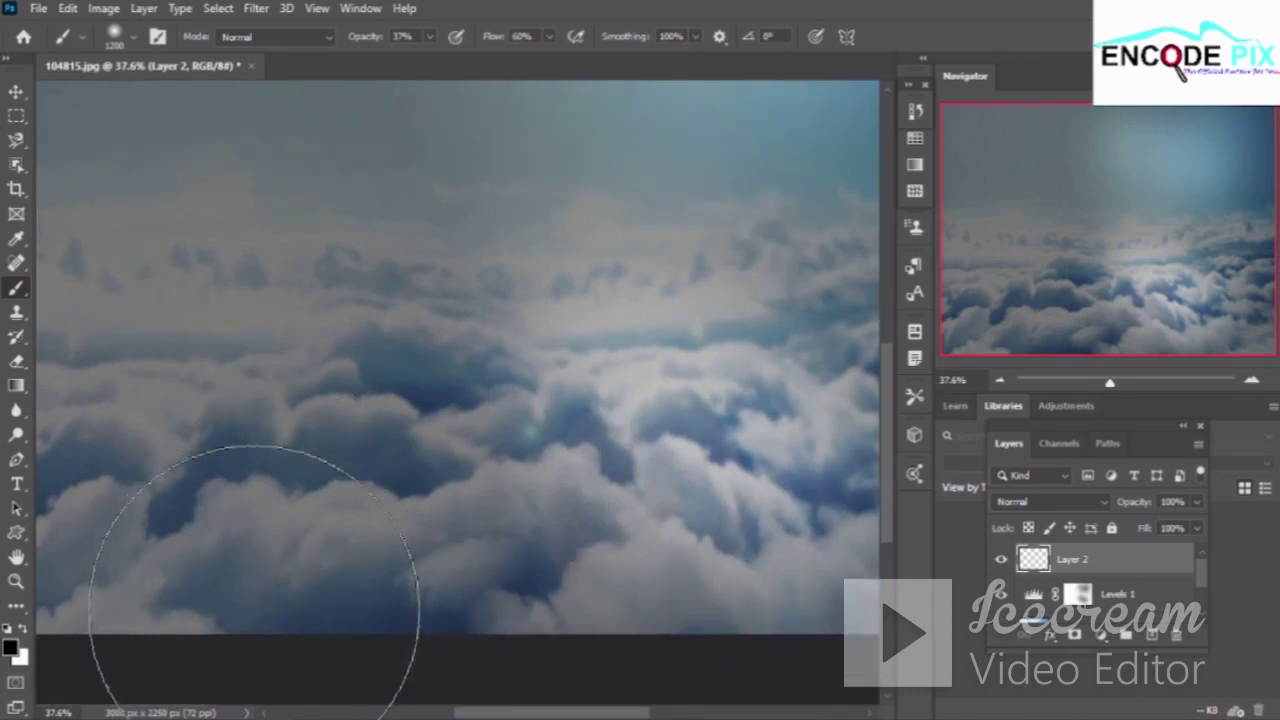
scroll(253, 612, down, 1)
scroll(253, 612, up, 1)
alt+scroll(254, 612, down, 1)
alt+scroll(254, 612, down, 2)
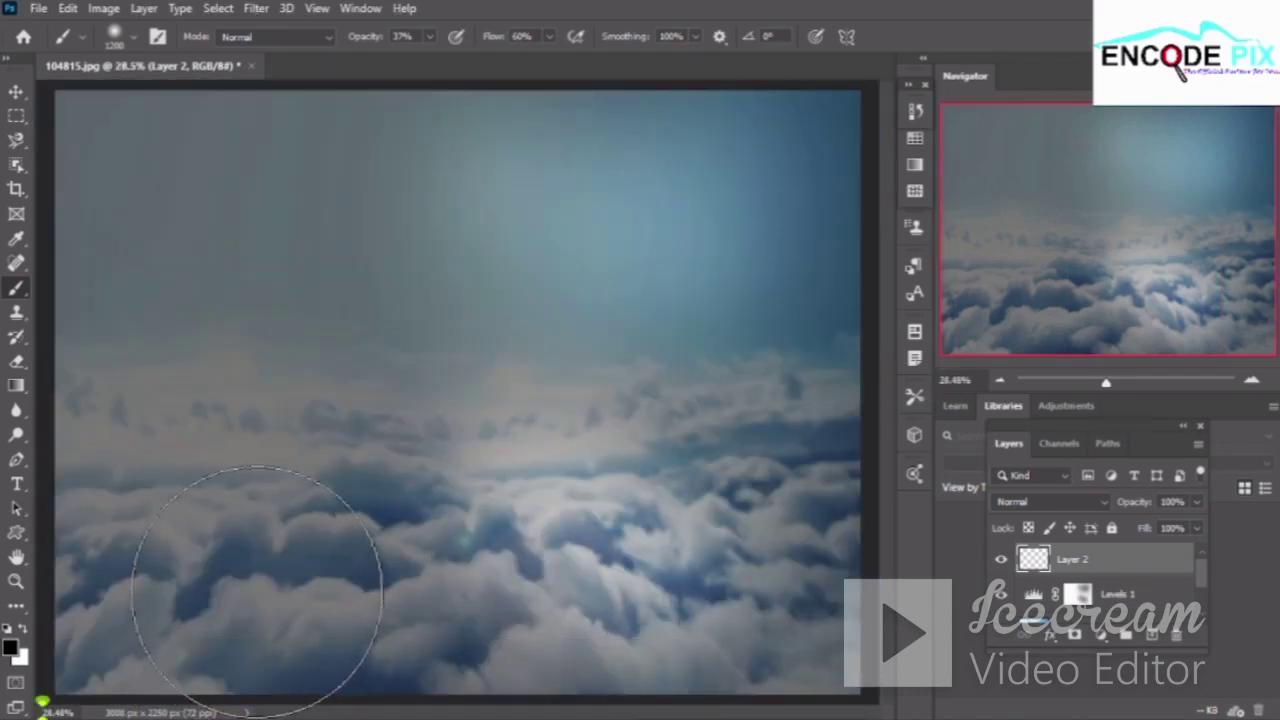
alt+scroll(250, 615, up, 1)
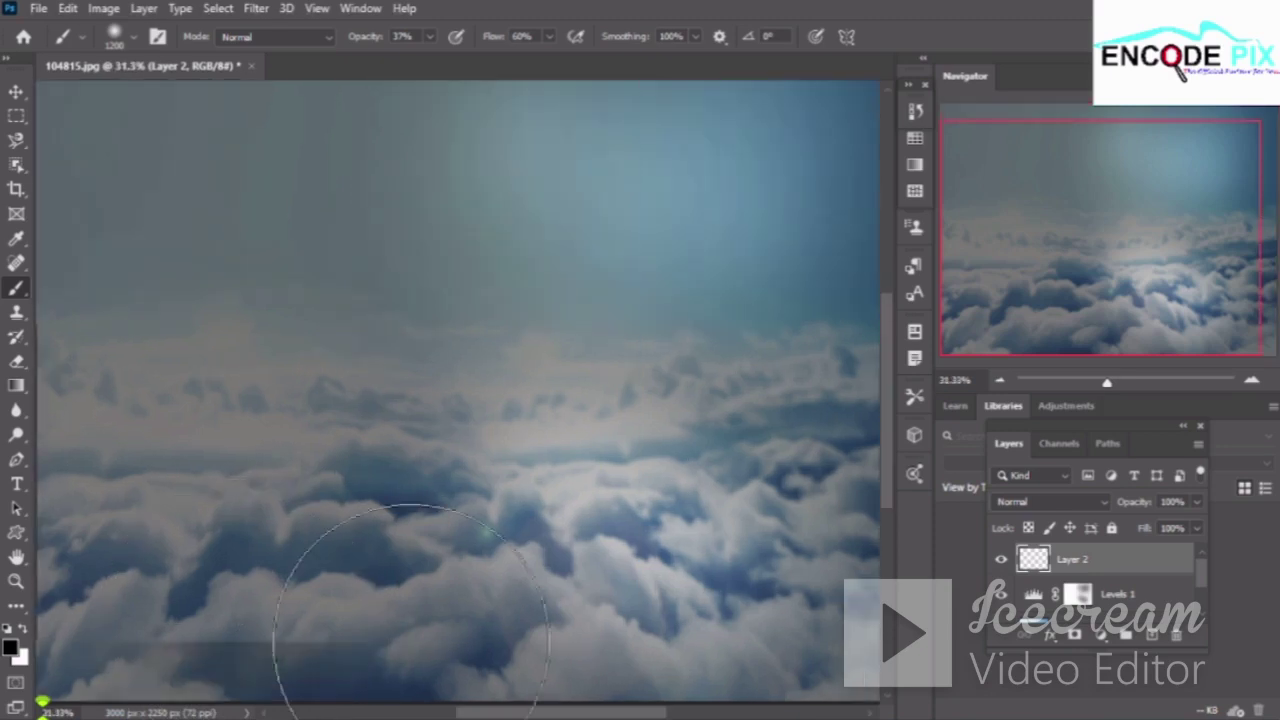
scroll(510, 512, down, 2)
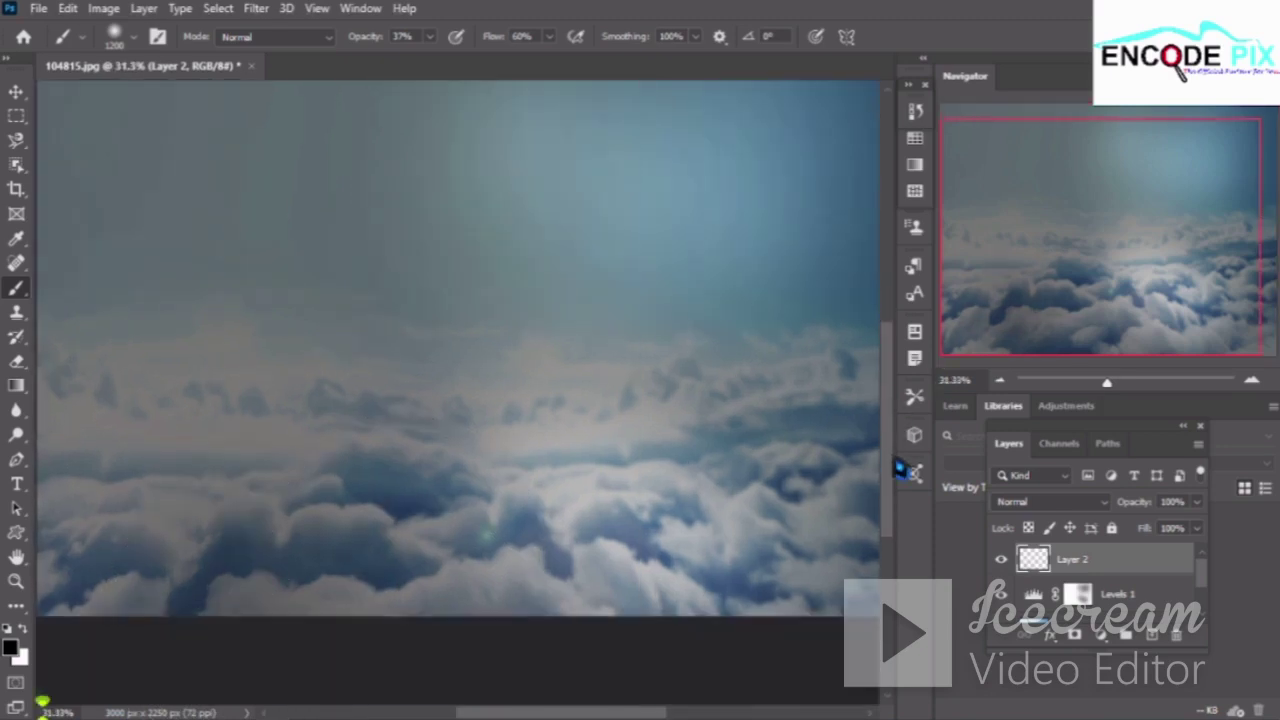
scroll(510, 512, down, 2)
scroll(510, 513, left, 1)
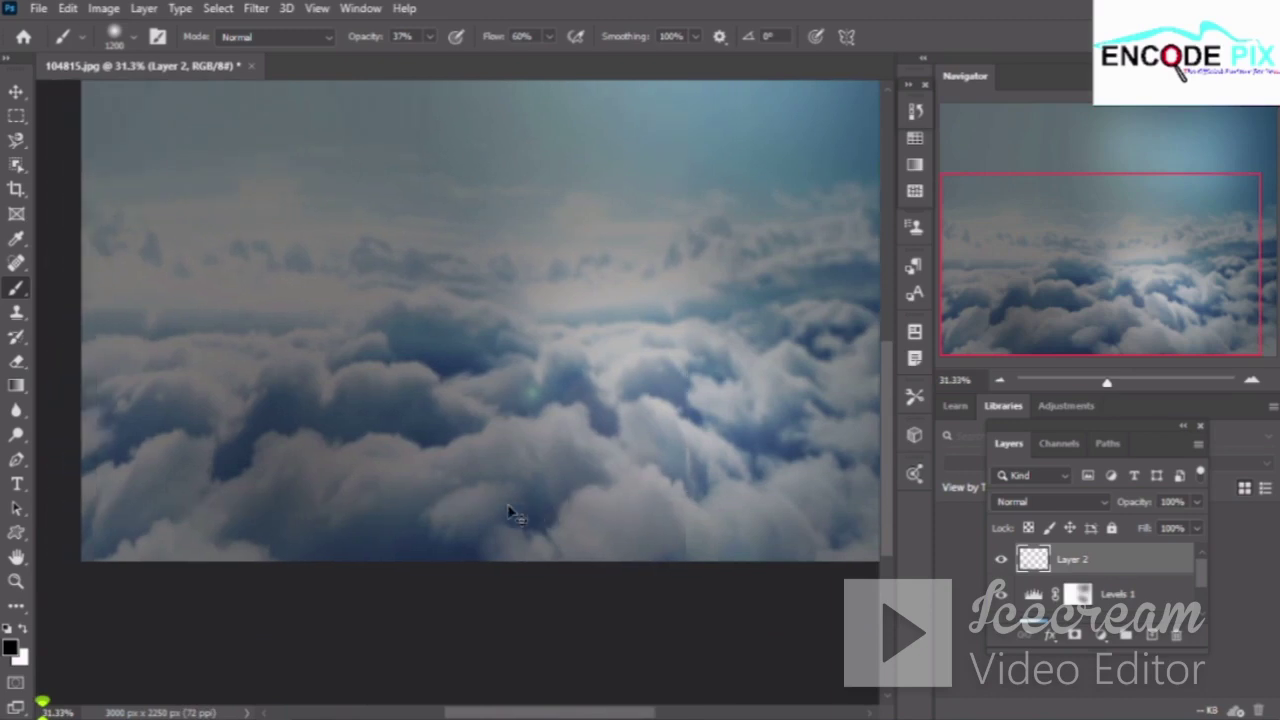
scroll(300, 525, left, 1)
scroll(357, 531, left, 1)
Paint soft black over the lower and lower-middle clouds, then enlarge the brush to 1500 px
mouse_move(262, 509)
mouse_down()
mouse_move(563, 491)
mouse_move(449, 457)
mouse_move(543, 491)
mouse_up()
drag(560, 440, 560, 530)
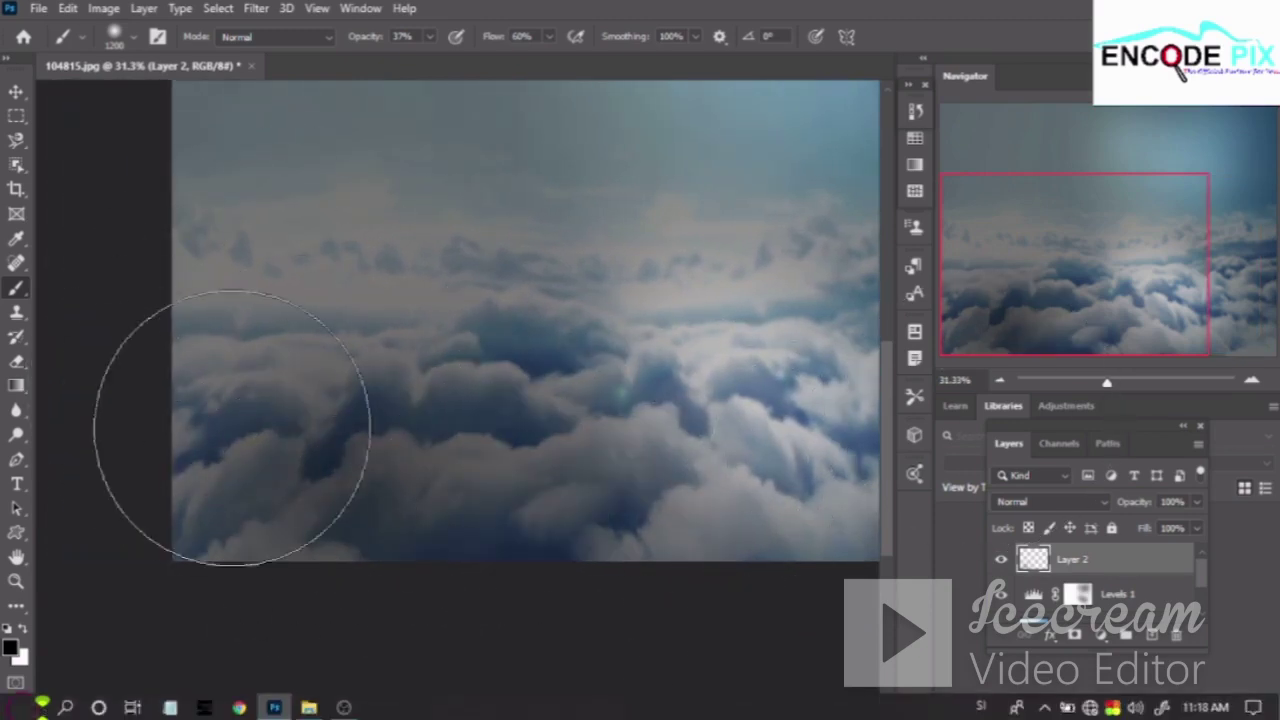
key(bracketright)
key(bracketright)
key(bracketright)
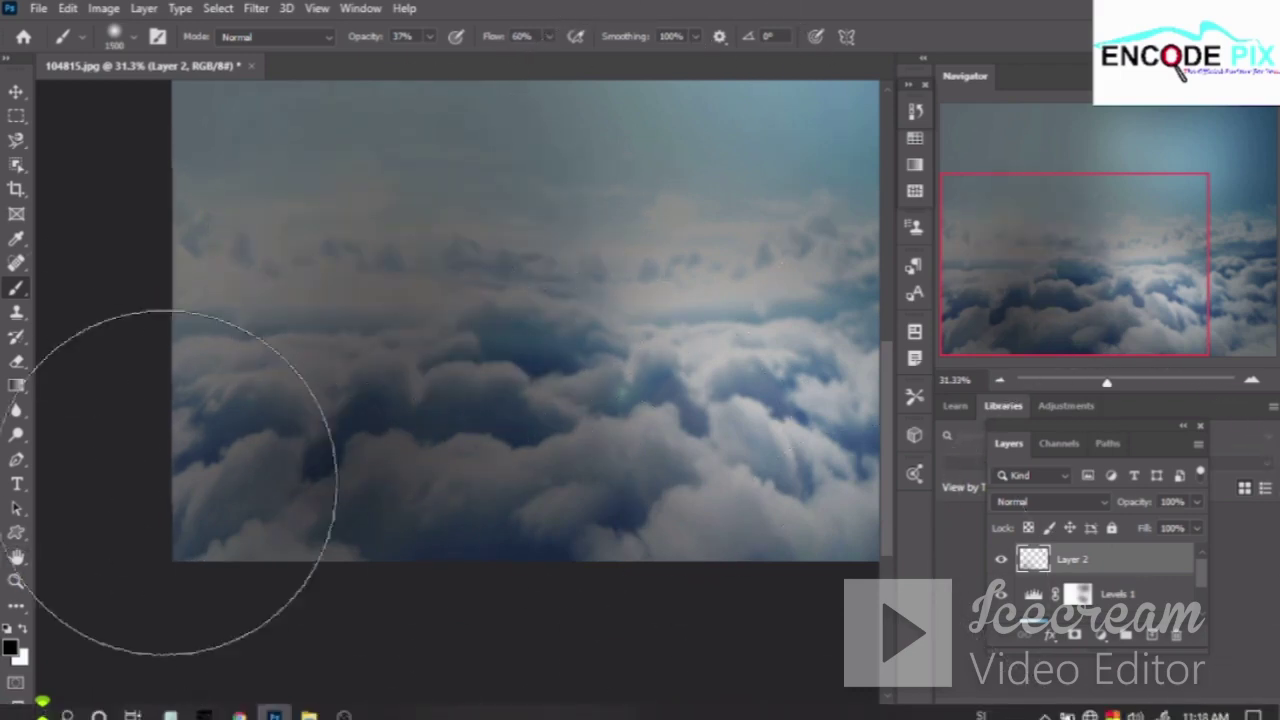
Darken the upper-left sky with a 1500 px soft black stroke
scroll(586, 394, right, 1)
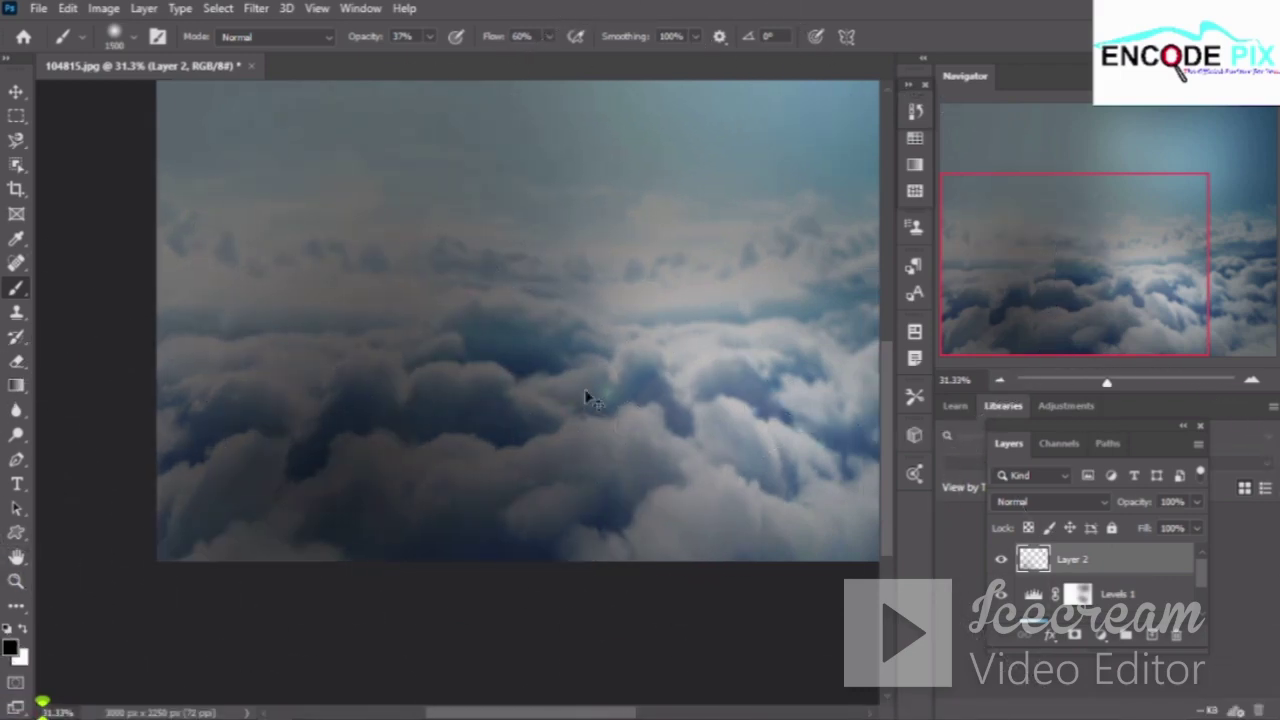
scroll(586, 394, right, 2)
scroll(586, 394, right, 3)
scroll(507, 380, right, 2)
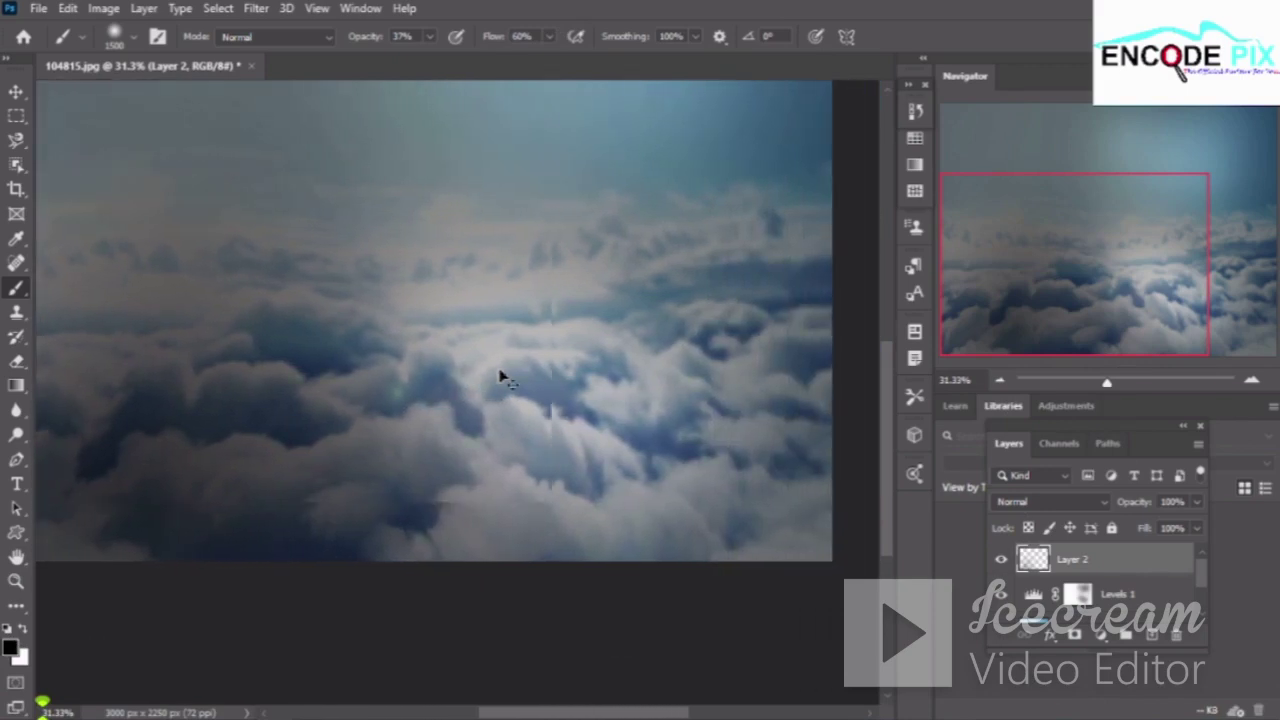
scroll(507, 380, right, 2)
scroll(507, 380, right, 1)
scroll(507, 380, right, 1)
scroll(507, 380, left, 1)
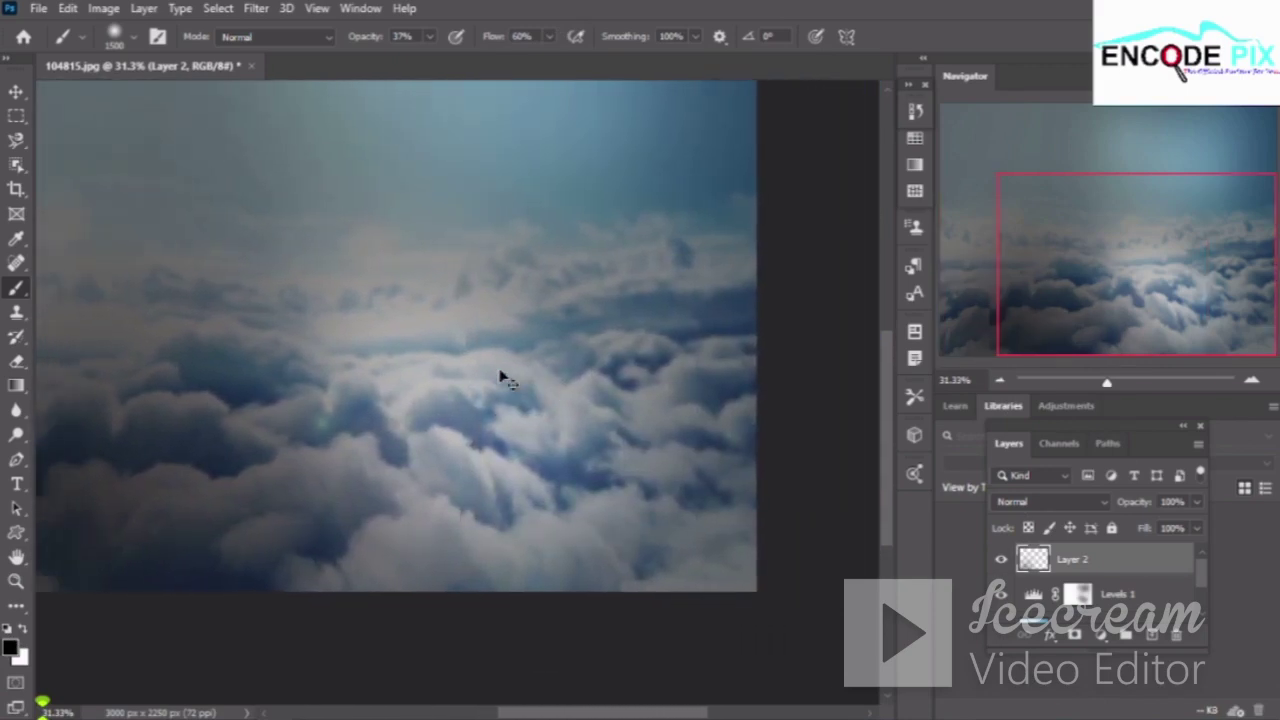
scroll(507, 380, left, 1)
scroll(507, 380, left, 1)
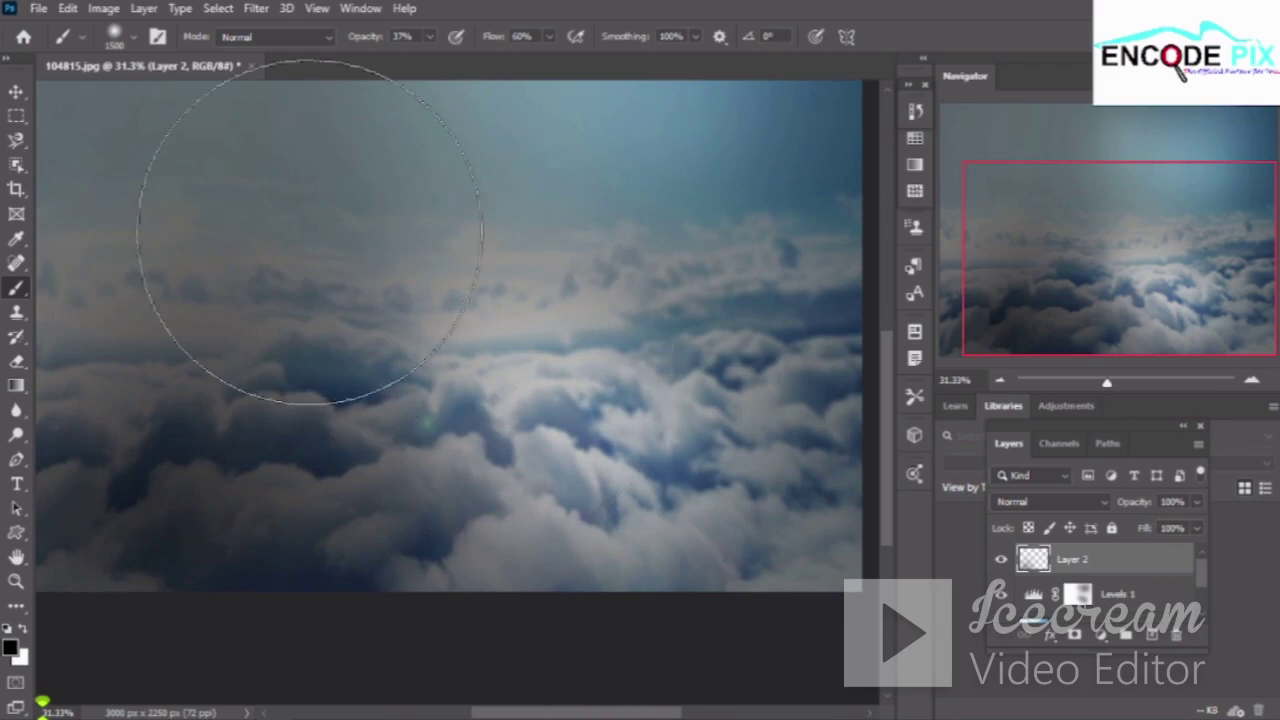
drag(129, 271, 333, 277)
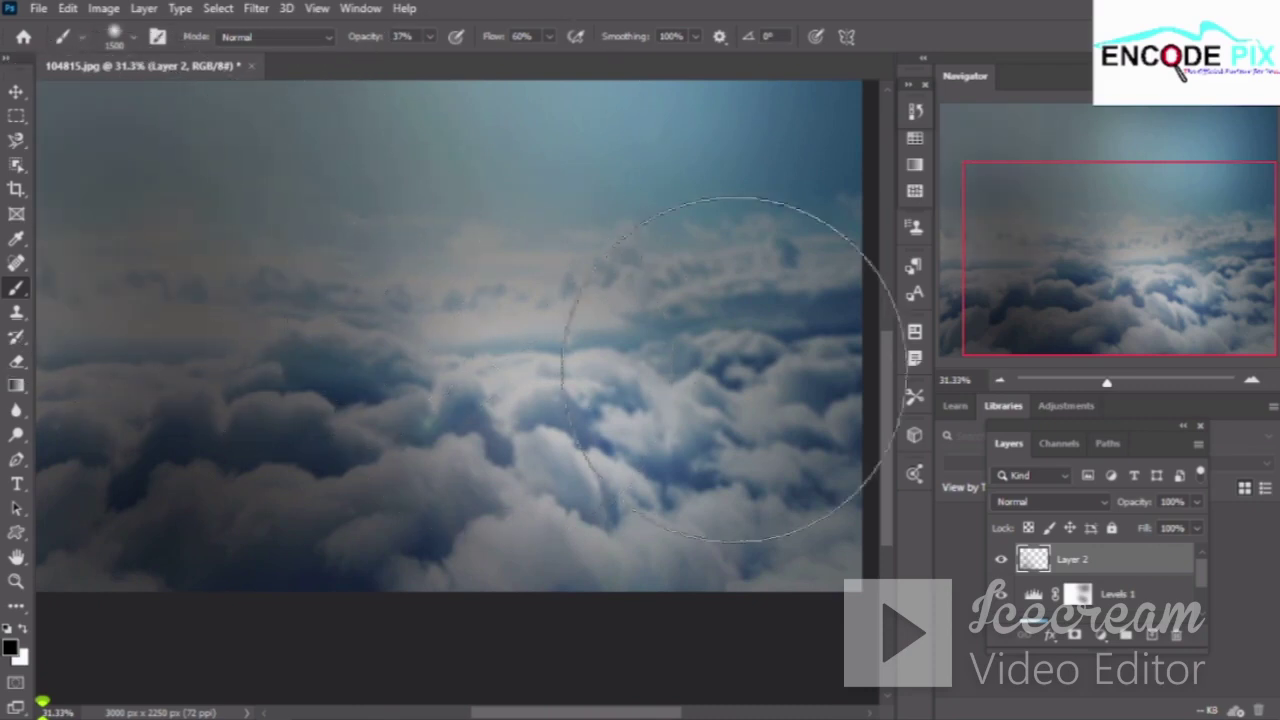
scroll(535, 110, up, 1)
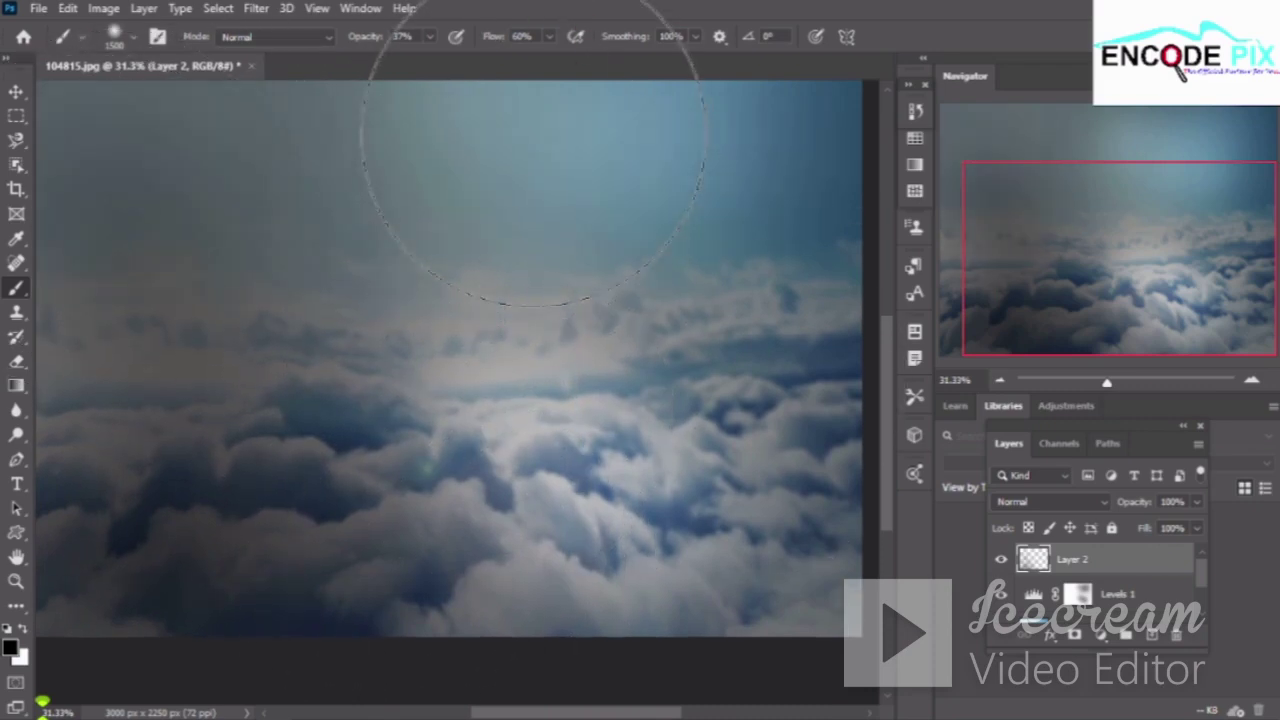
scroll(485, 115, up, 1)
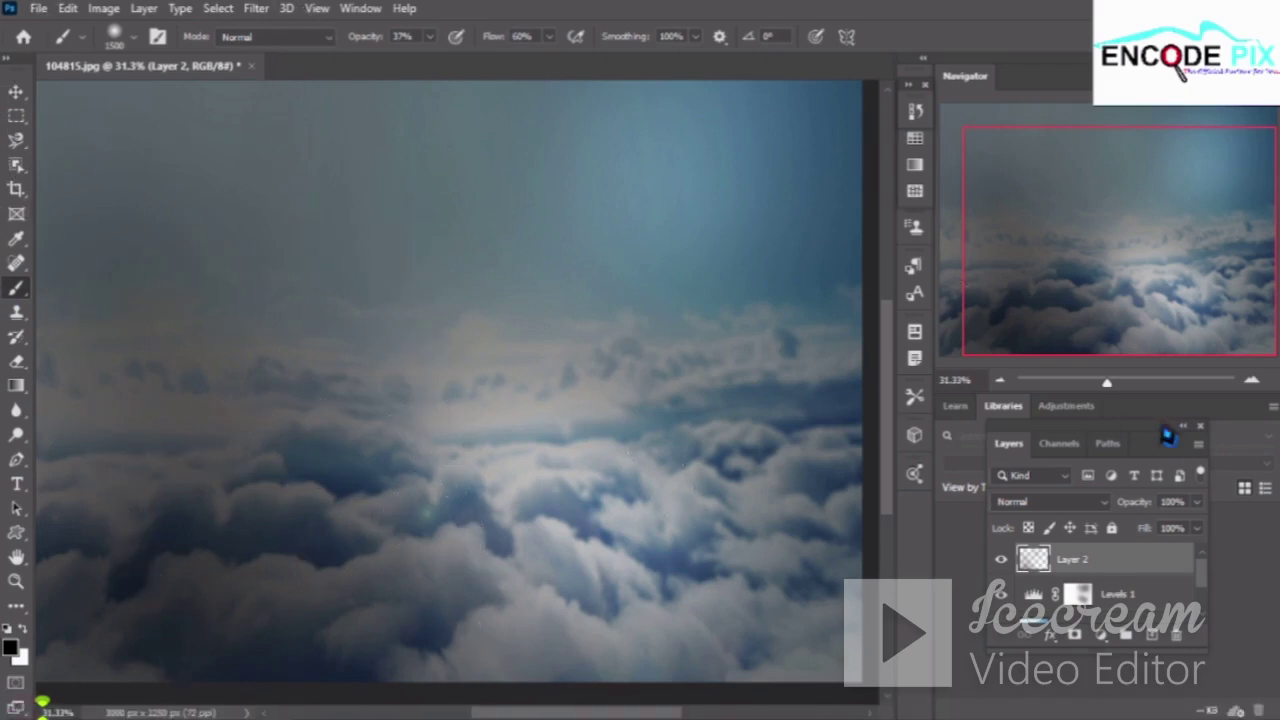
Change Layer 2's blend mode from Normal to Multiply
click(1104, 505)
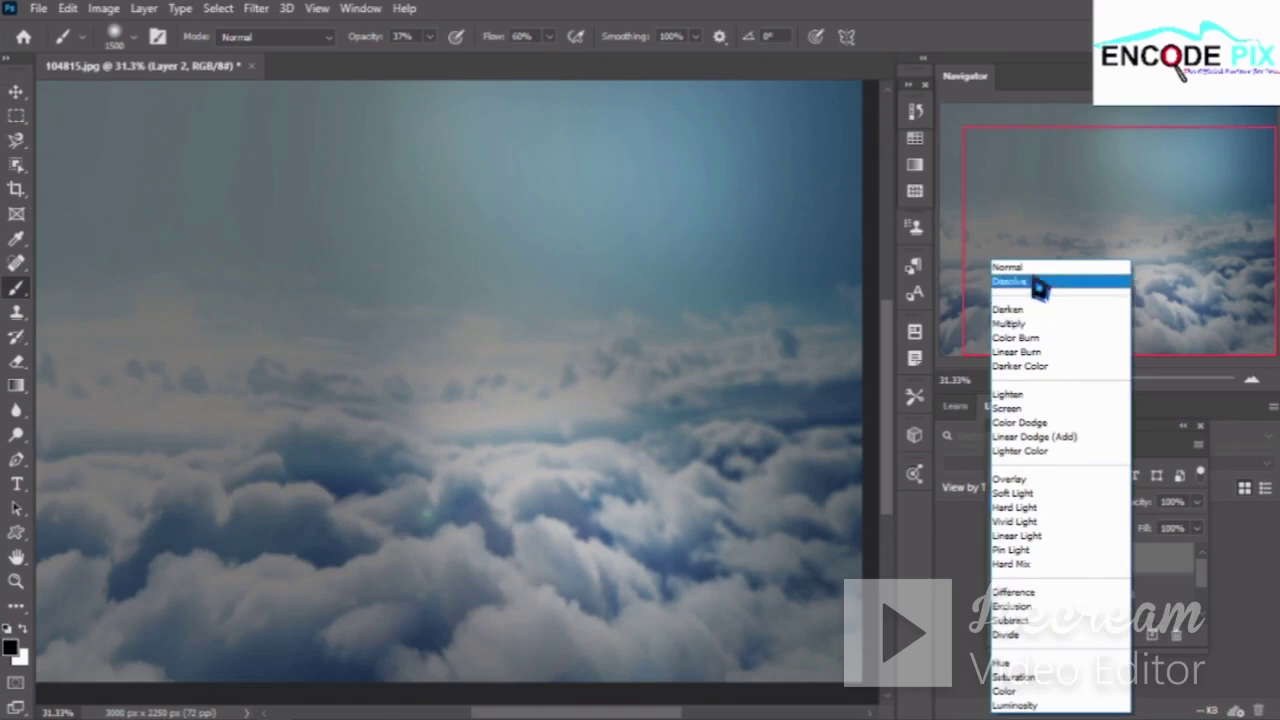
key(Up)
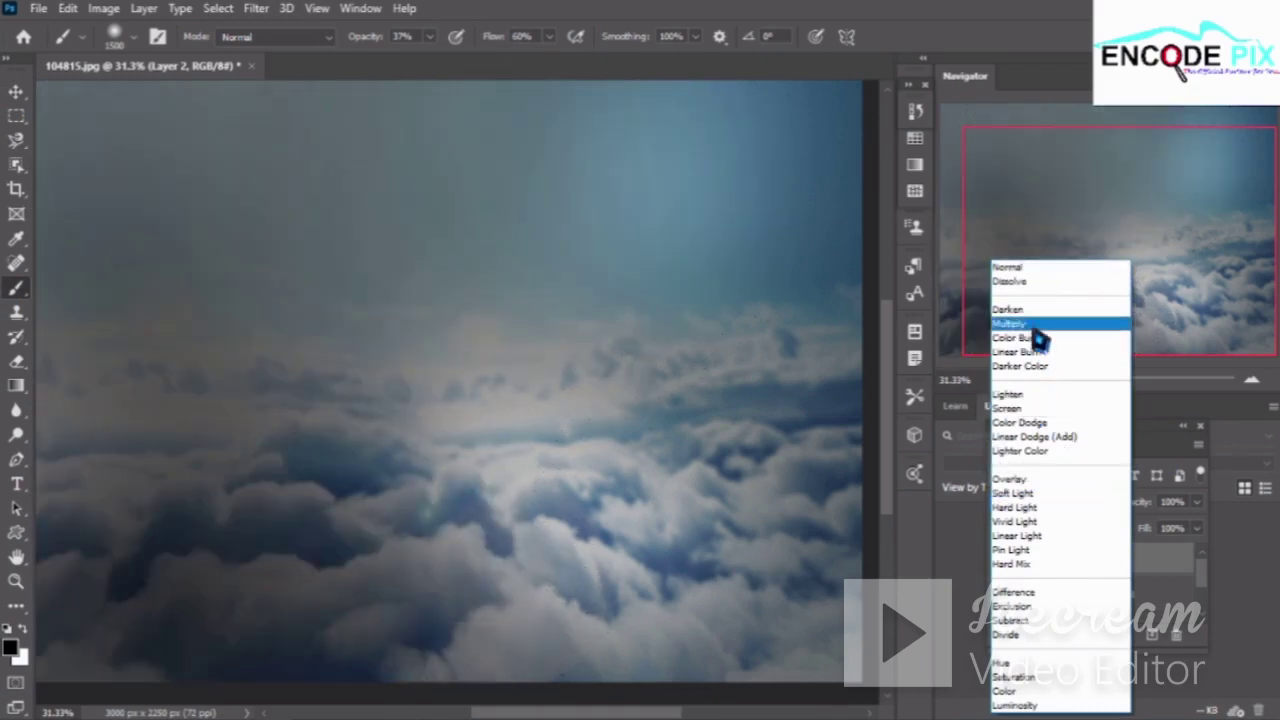
click(1038, 325)
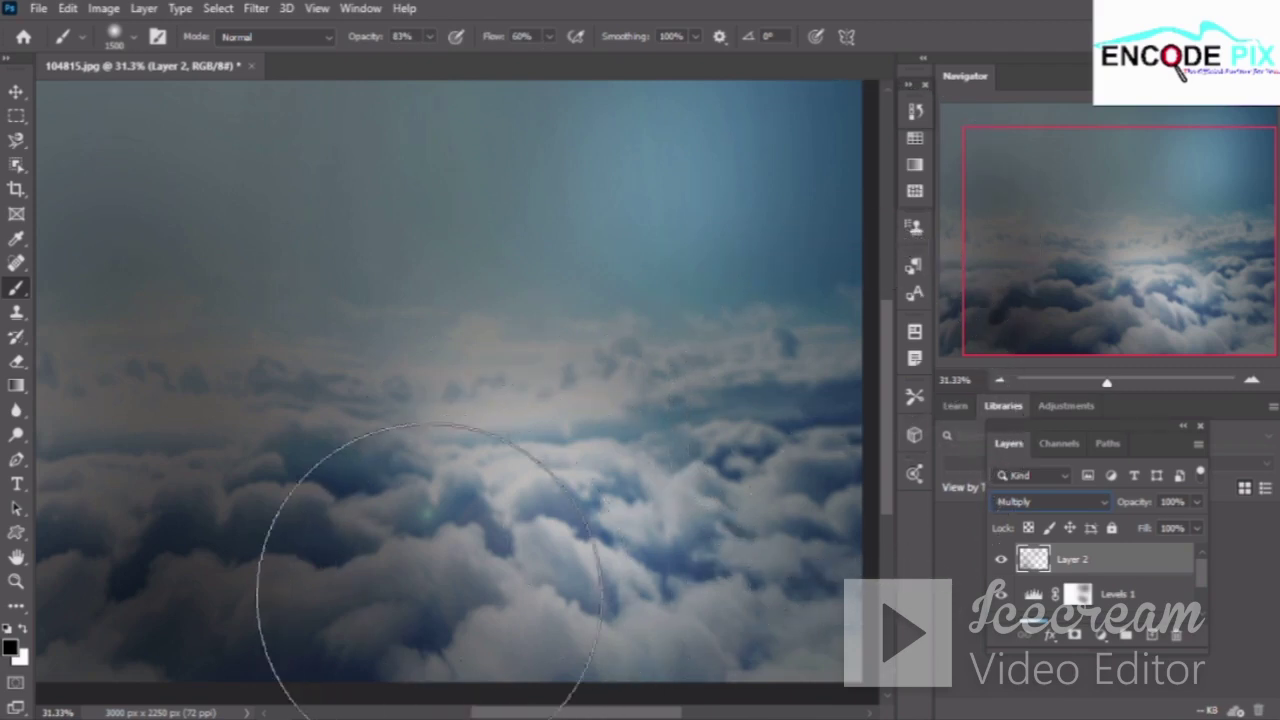
mouse_move(640, 715)
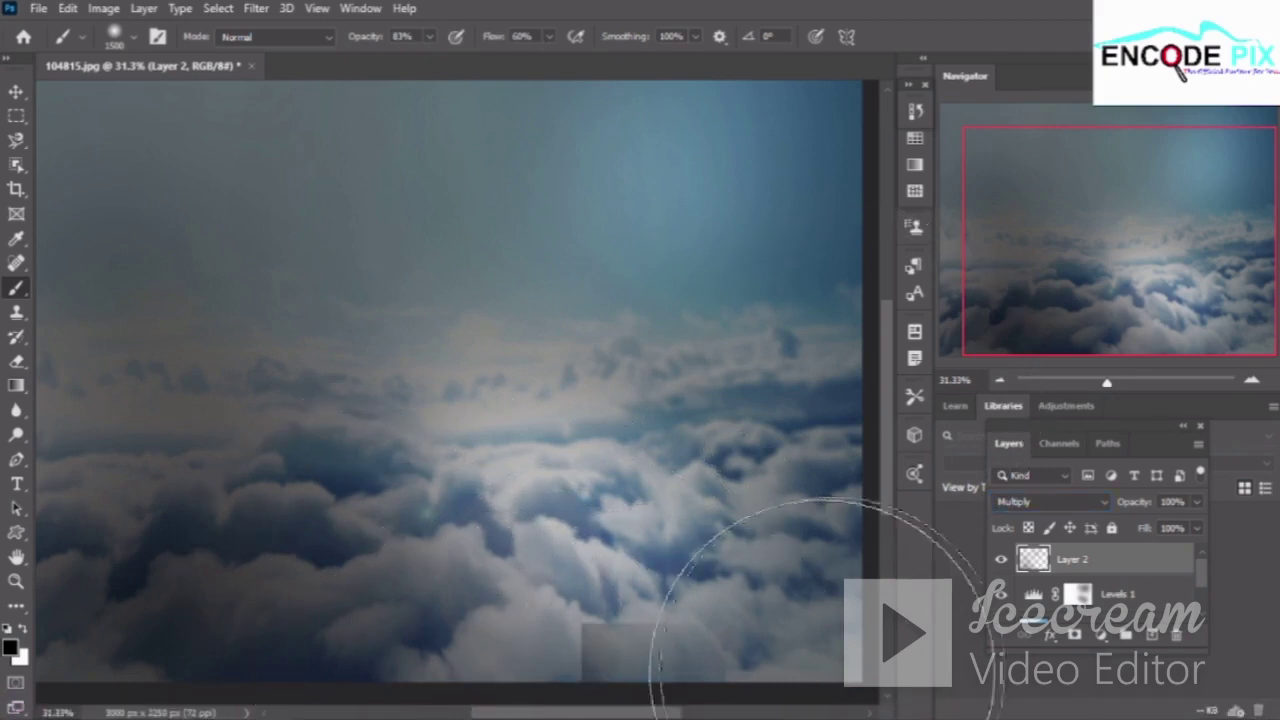
Paint black over the lower and lower-left clouds, then switch to the Move tool
drag(822, 670, 900, 680)
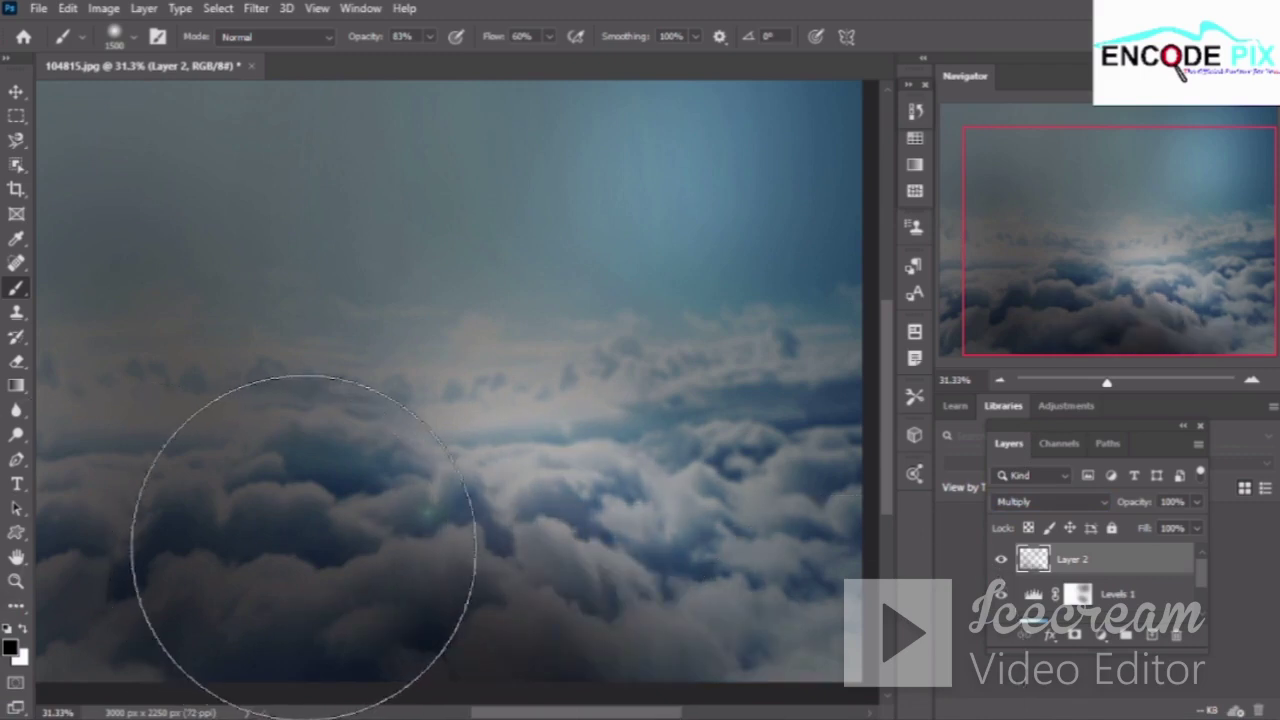
mouse_move(304, 546)
mouse_down()
mouse_move(223, 429)
mouse_move(343, 509)
mouse_move(256, 584)
mouse_up()
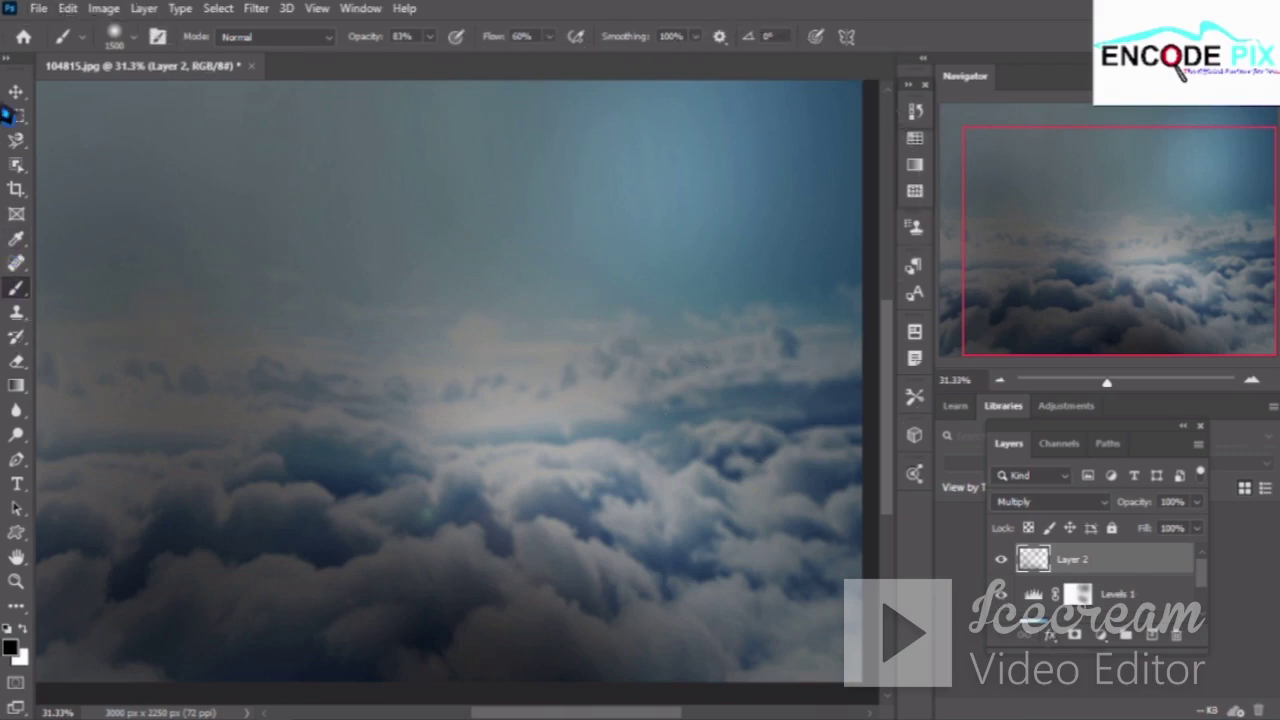
key(v)
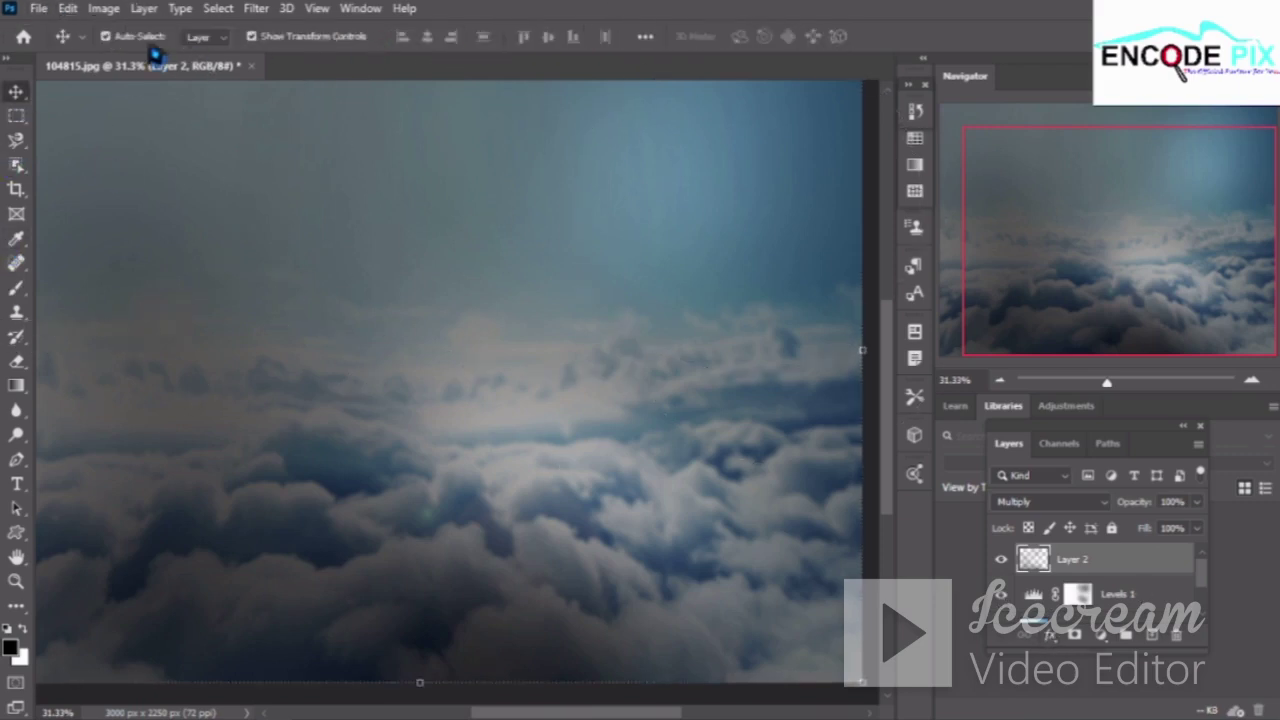
Open the floating island image from the Downloads folder via Ctrl+O
click(40, 8)
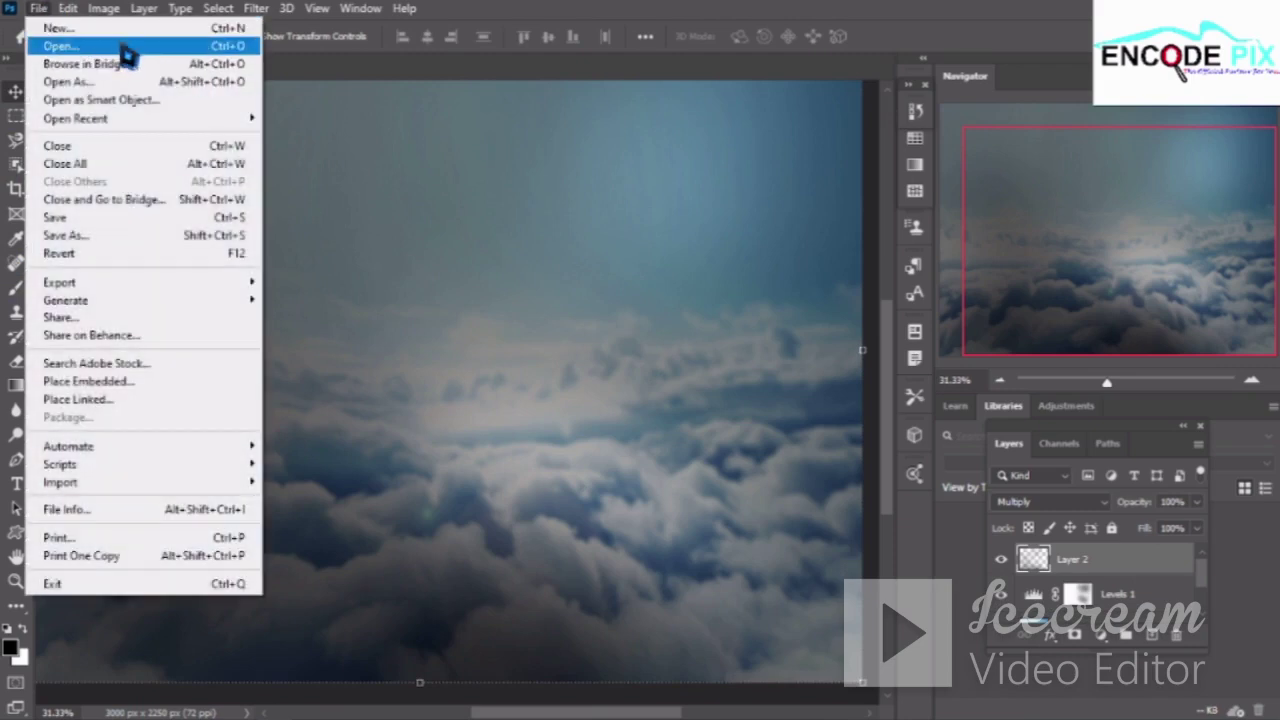
key(Escape)
key(ctrl+o)
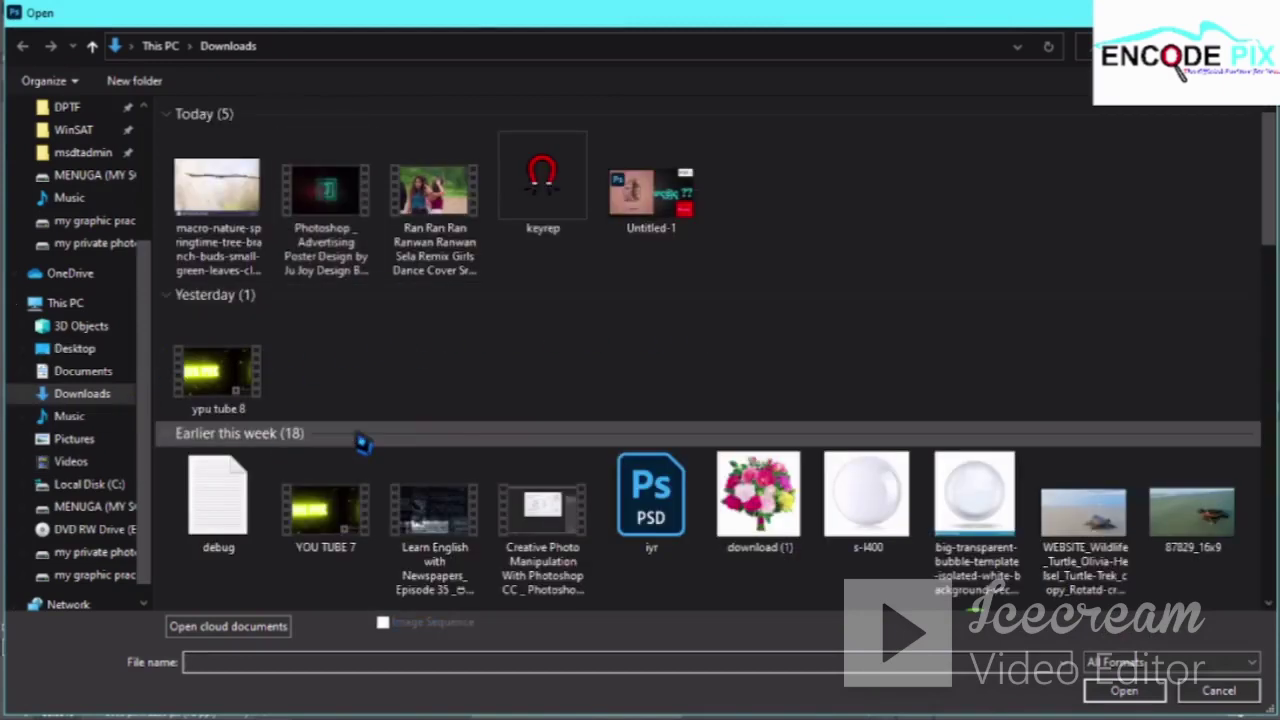
scroll(414, 443, down, 3)
scroll(676, 466, down, 3)
scroll(731, 381, down, 5)
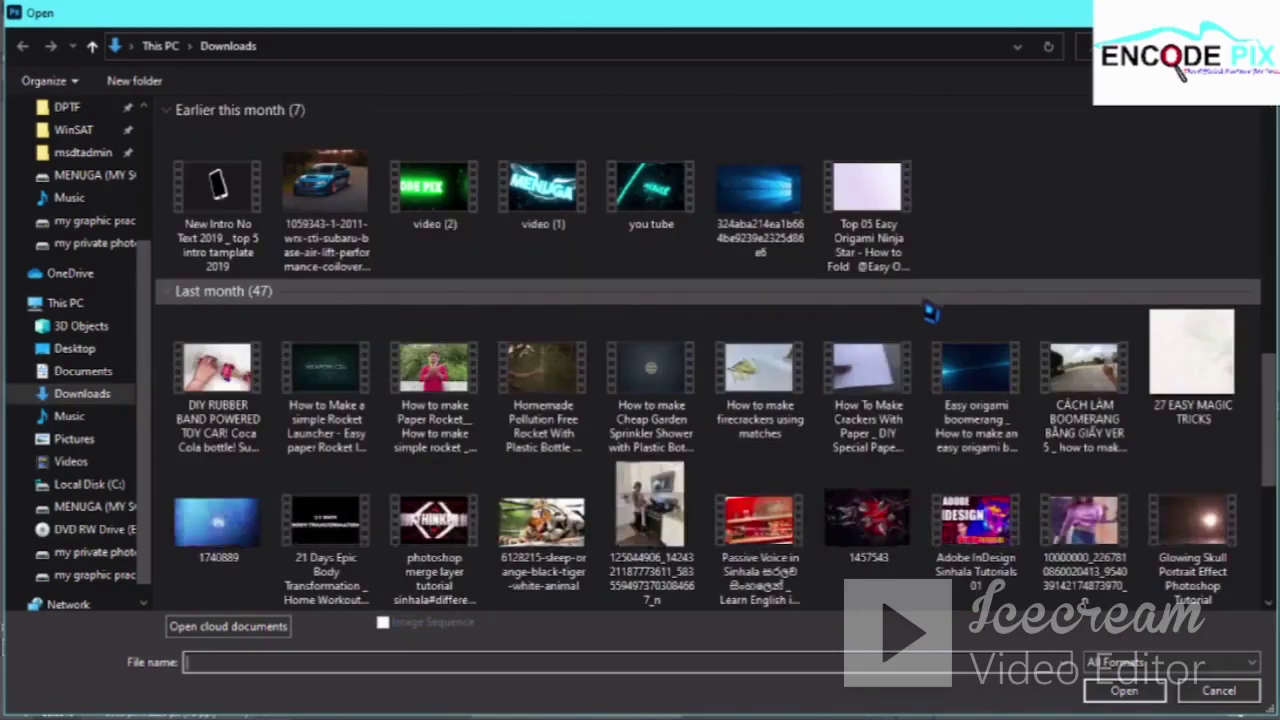
scroll(928, 237, down, 3)
scroll(818, 355, down, 4)
scroll(818, 355, up, 2)
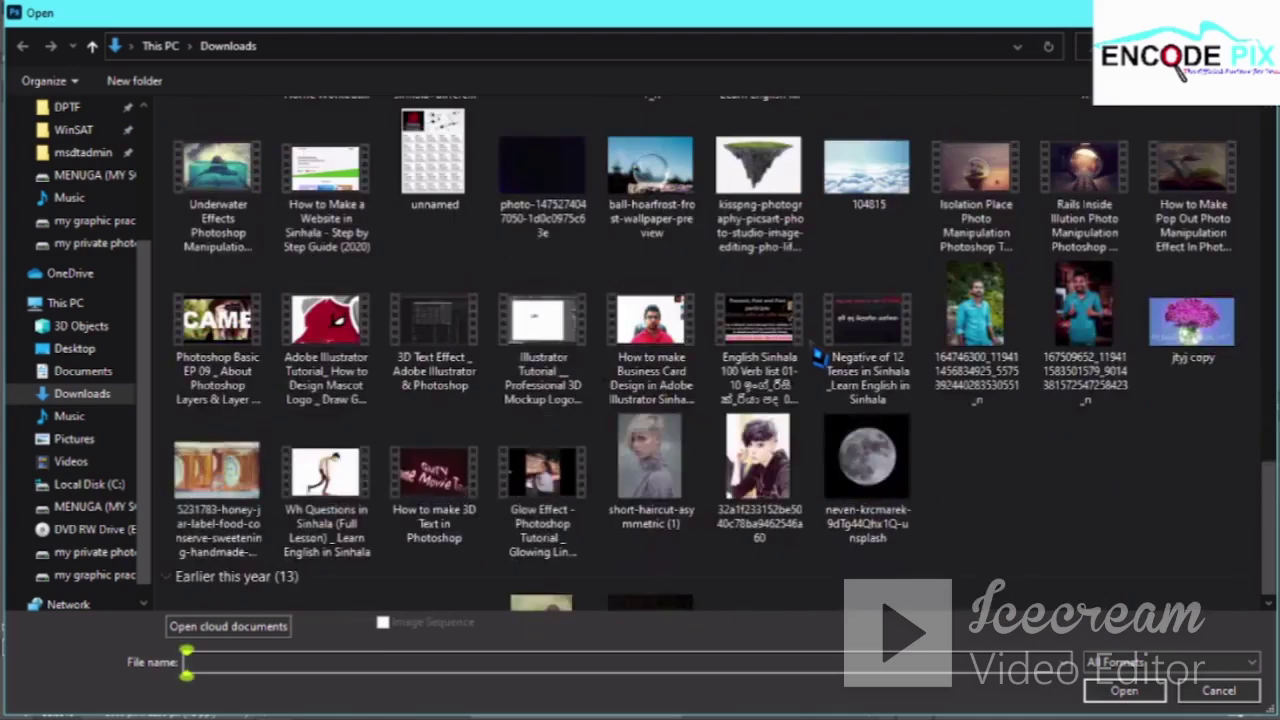
double_click(745, 190)
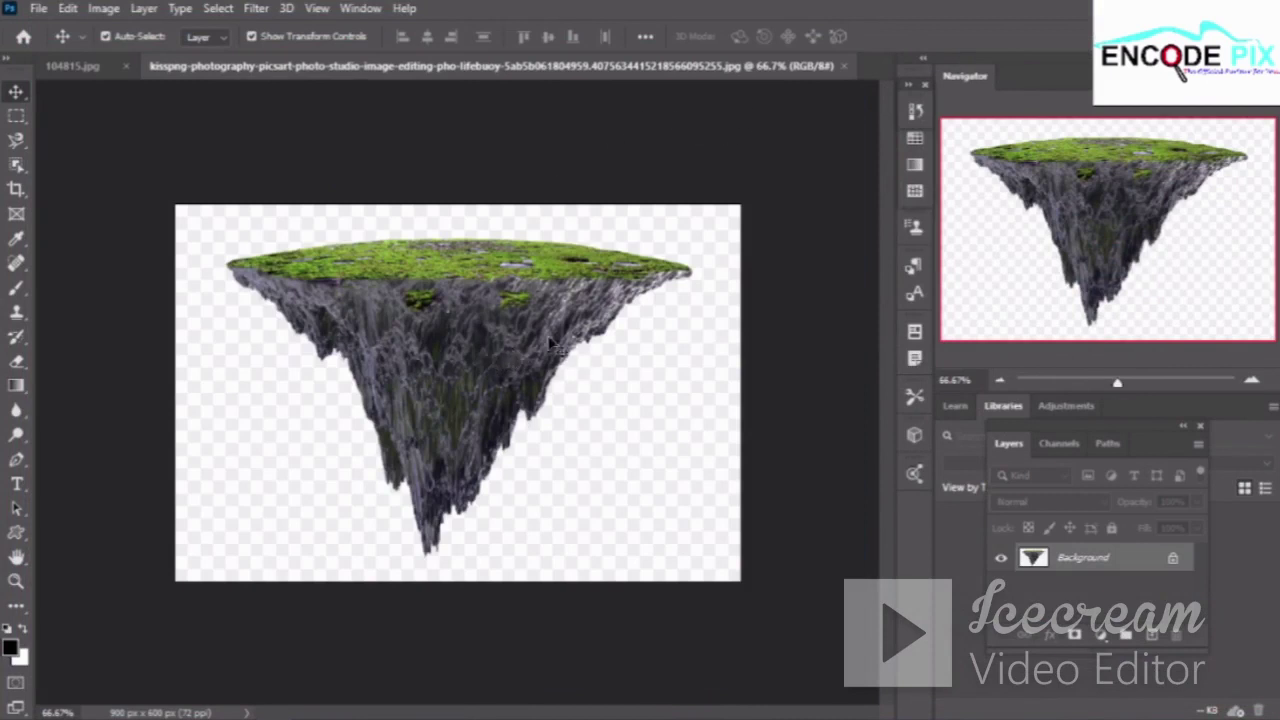
Dismiss the locked background layer warning and pick the Magic Eraser tool
drag(550, 345, 489, 320)
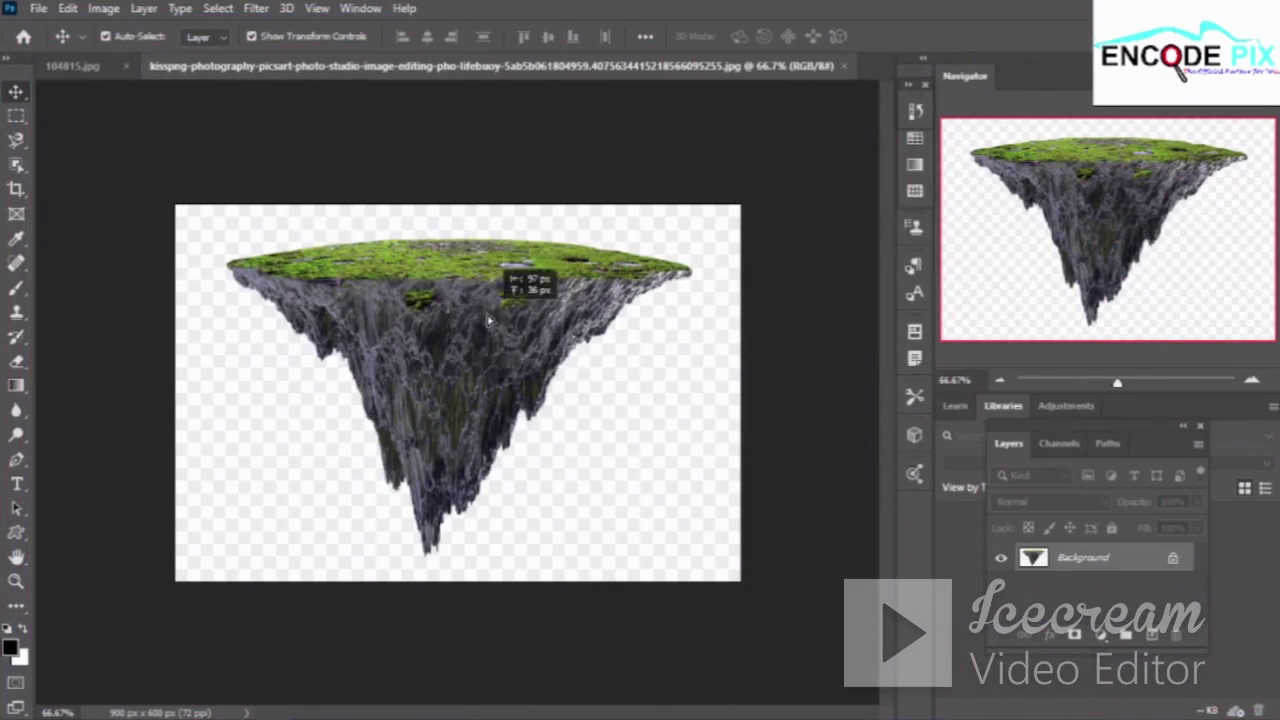
click(845, 328)
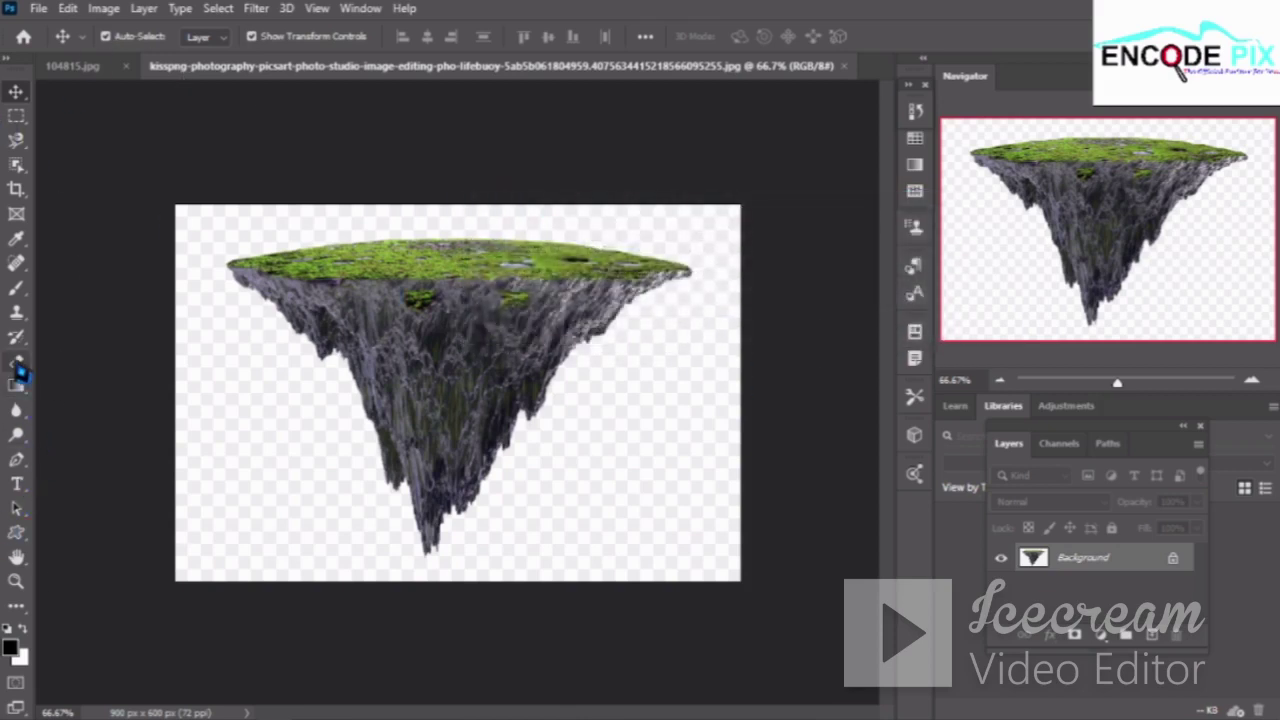
right_click(20, 368)
click(155, 395)
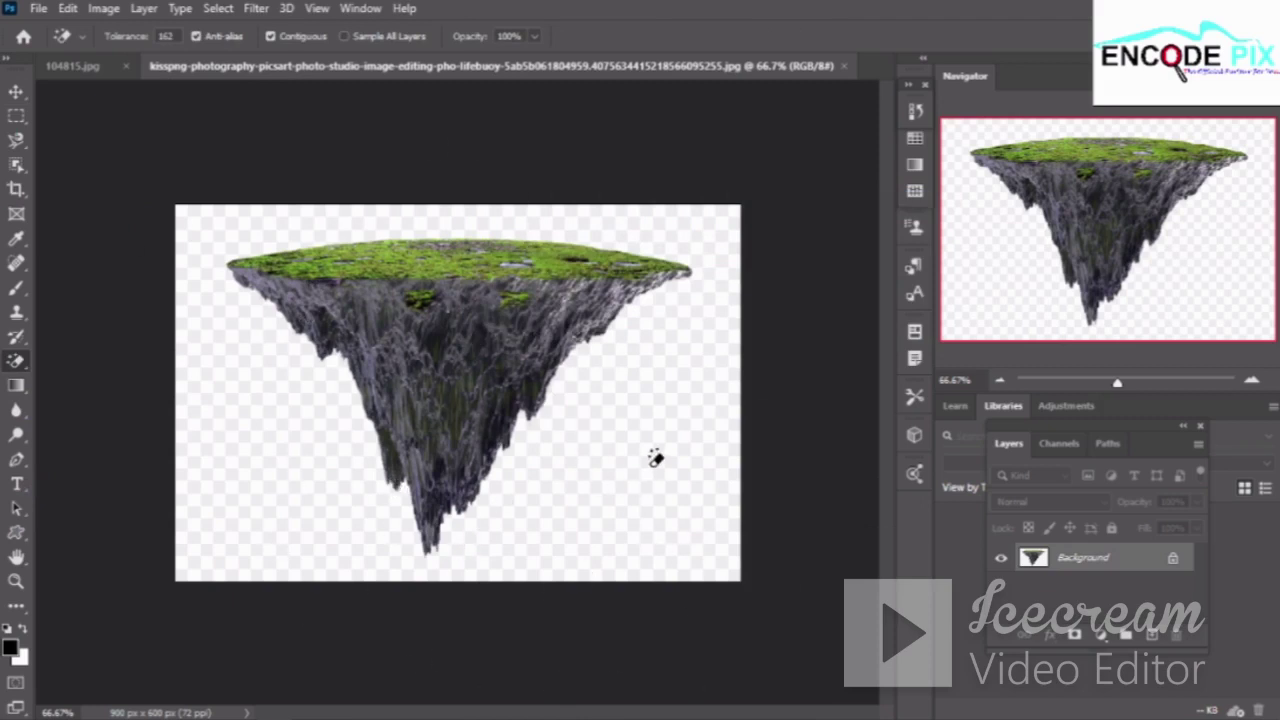
Erase the white background with Magic Eraser at tolerance 32, reverting earlier attempts via History
click(692, 468)
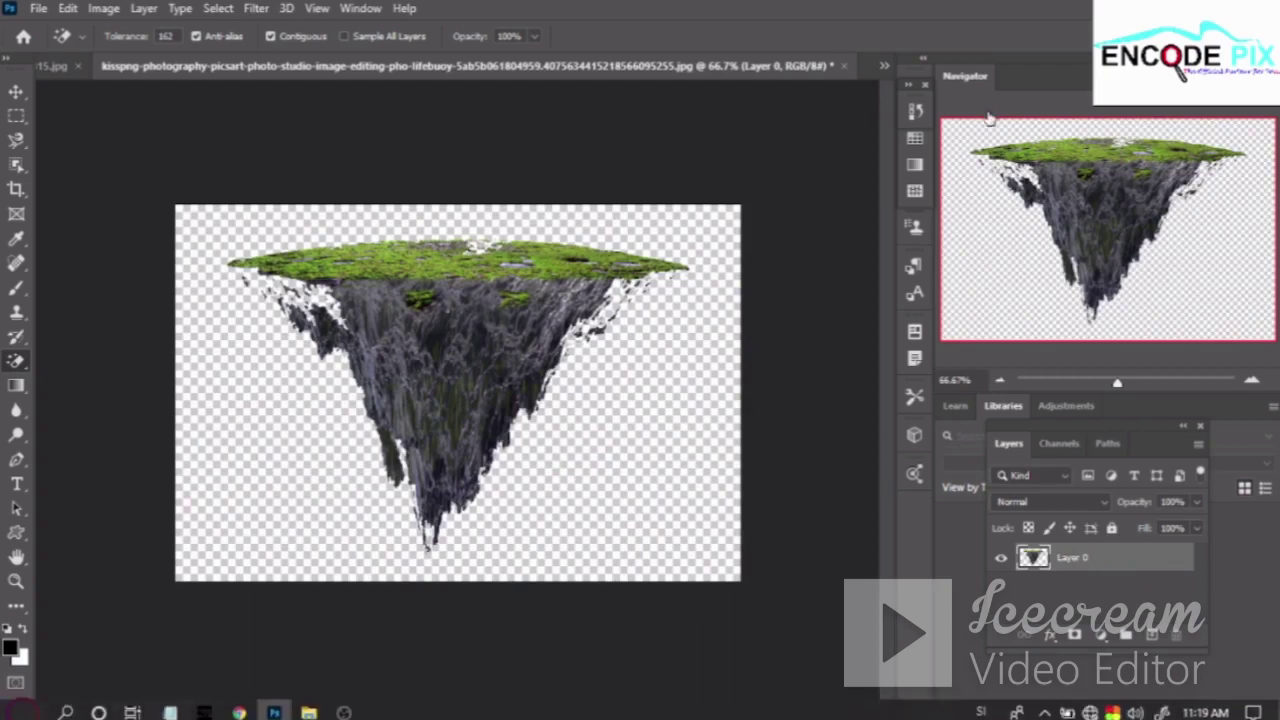
click(914, 111)
click(742, 161)
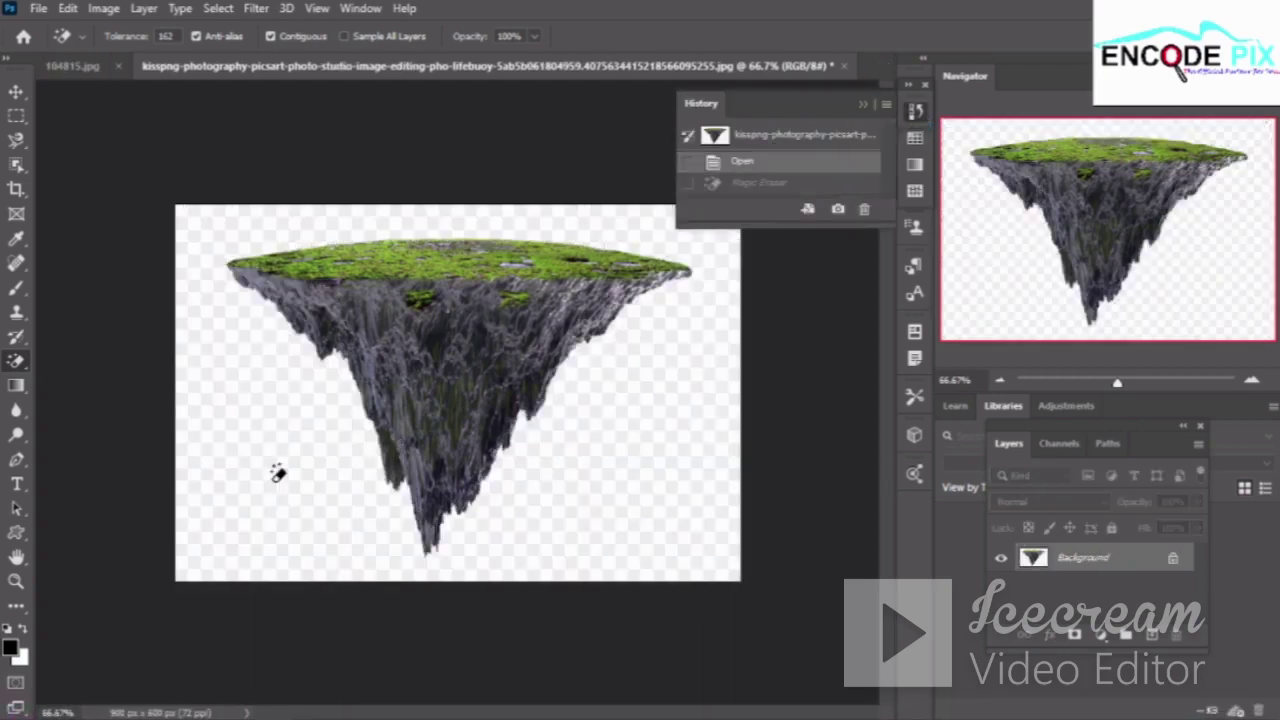
click(211, 517)
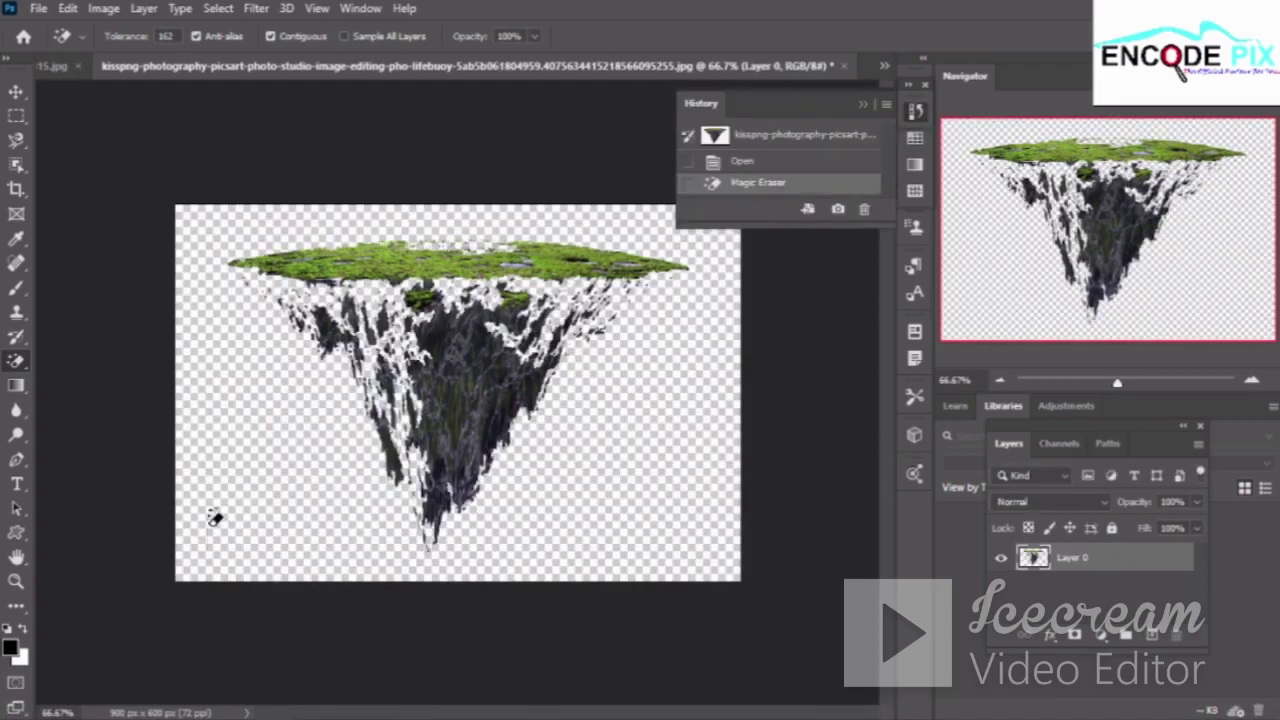
click(789, 163)
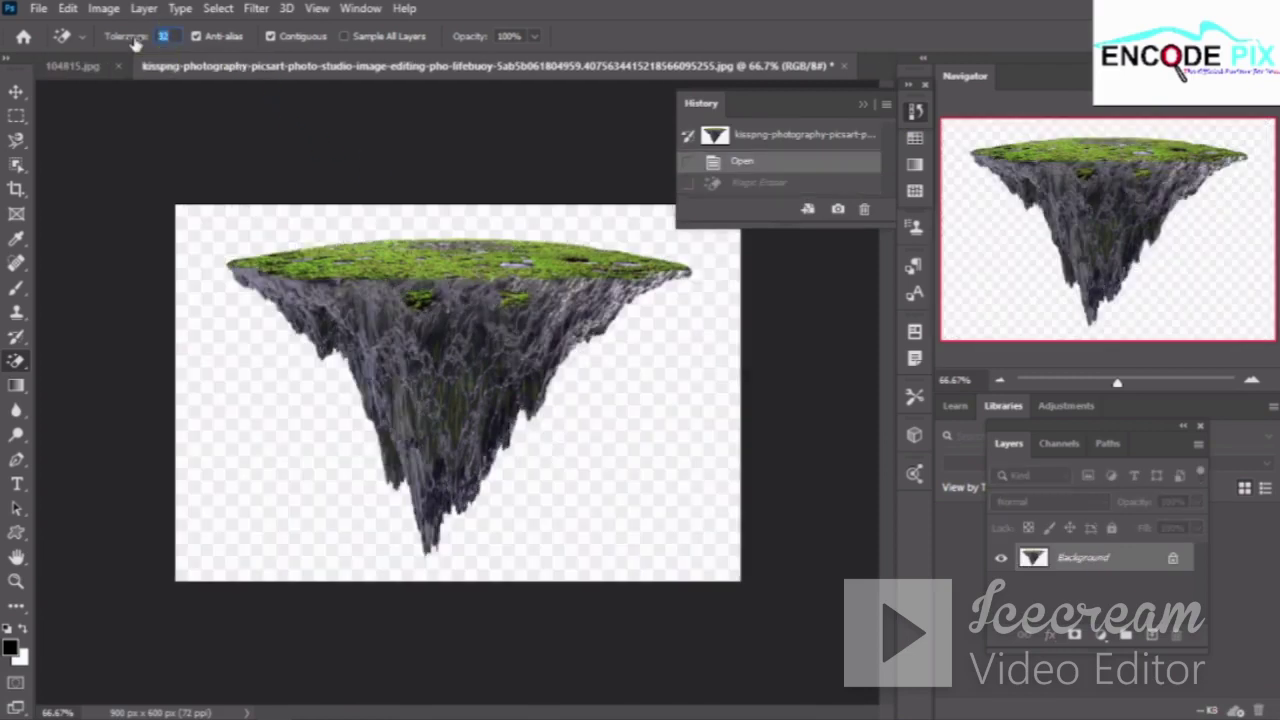
click(215, 502)
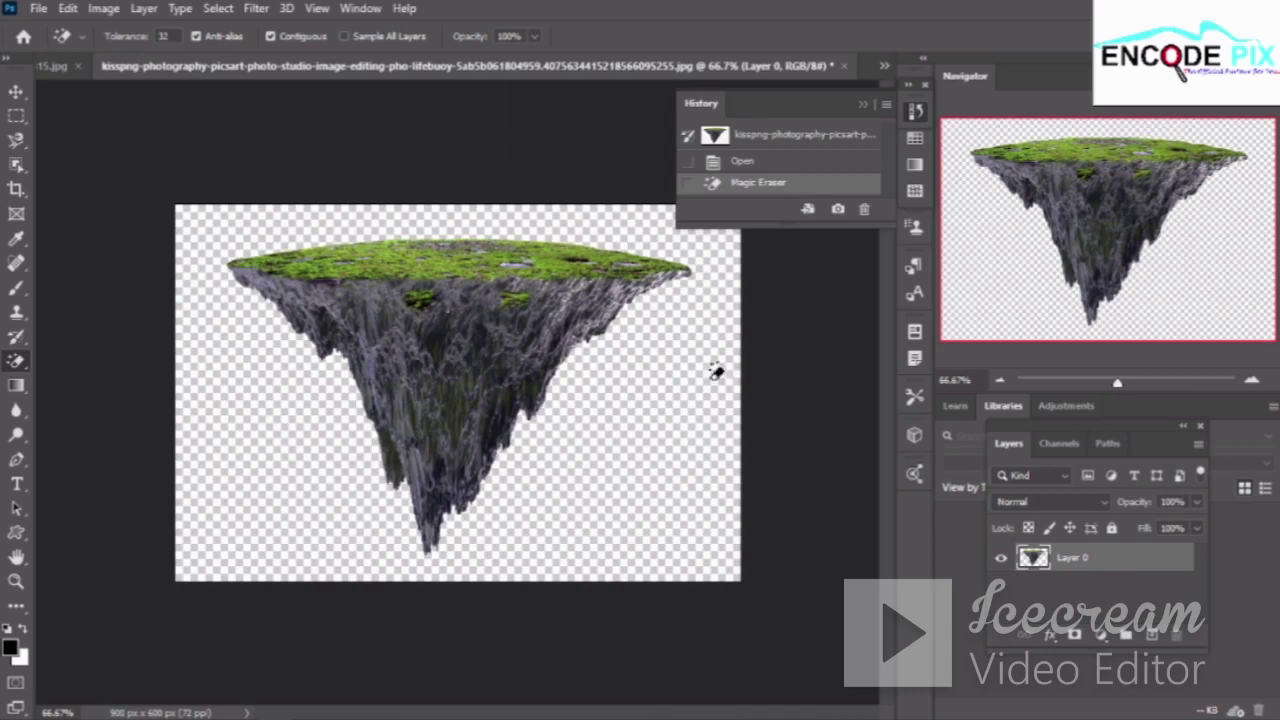
click(15, 91)
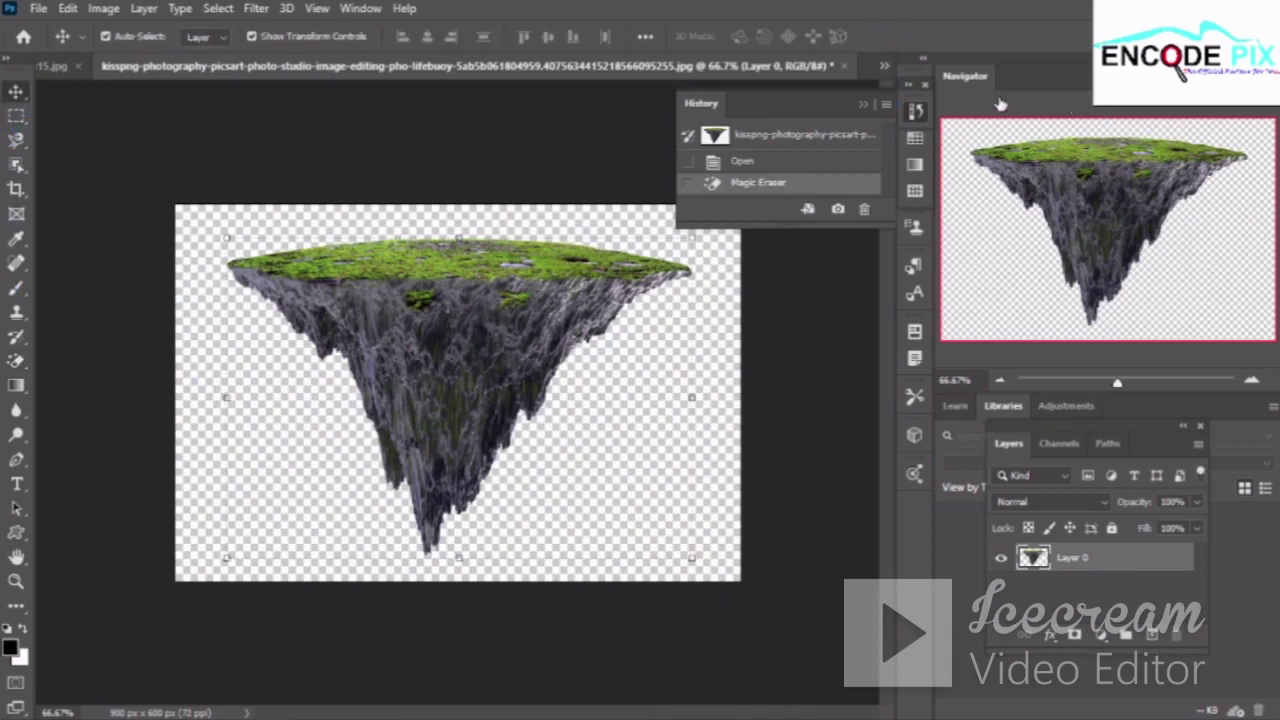
Bring the island into the cloud document and roughly scale it to about 211%
click(862, 105)
mouse_move(434, 398)
mouse_down()
mouse_move(48, 80)
mouse_move(389, 371)
mouse_up()
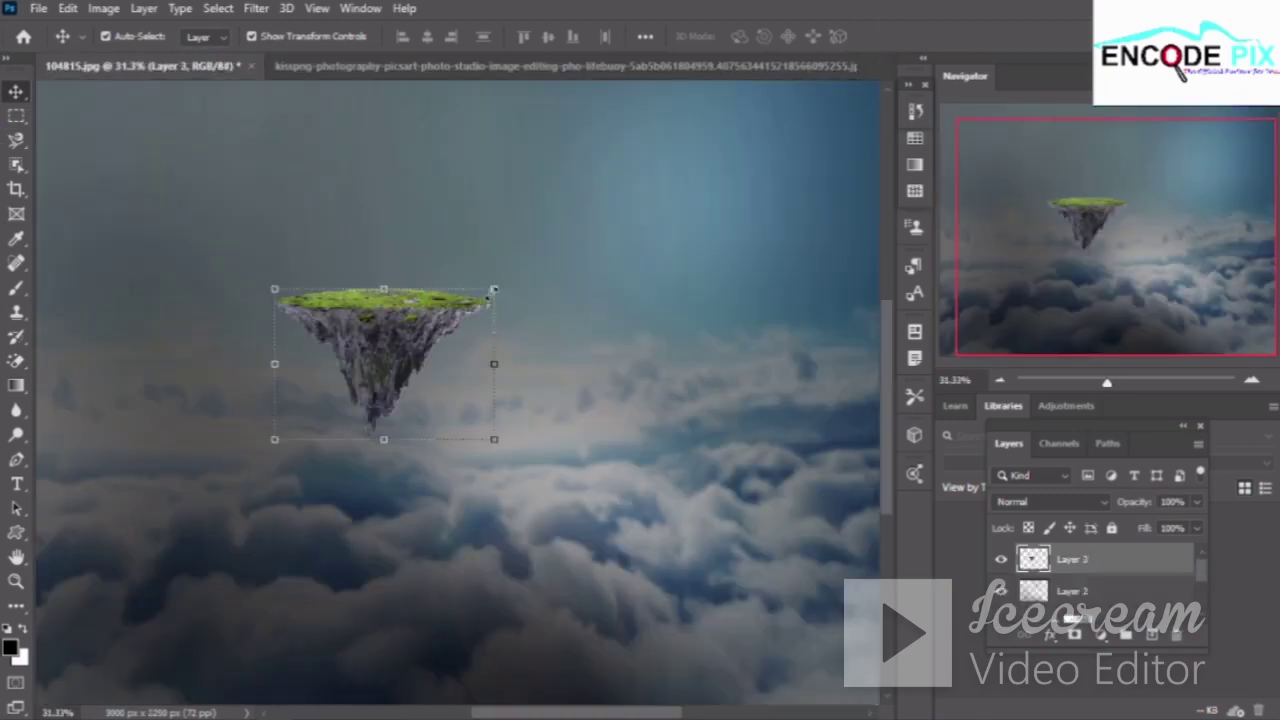
drag(493, 289, 680, 159)
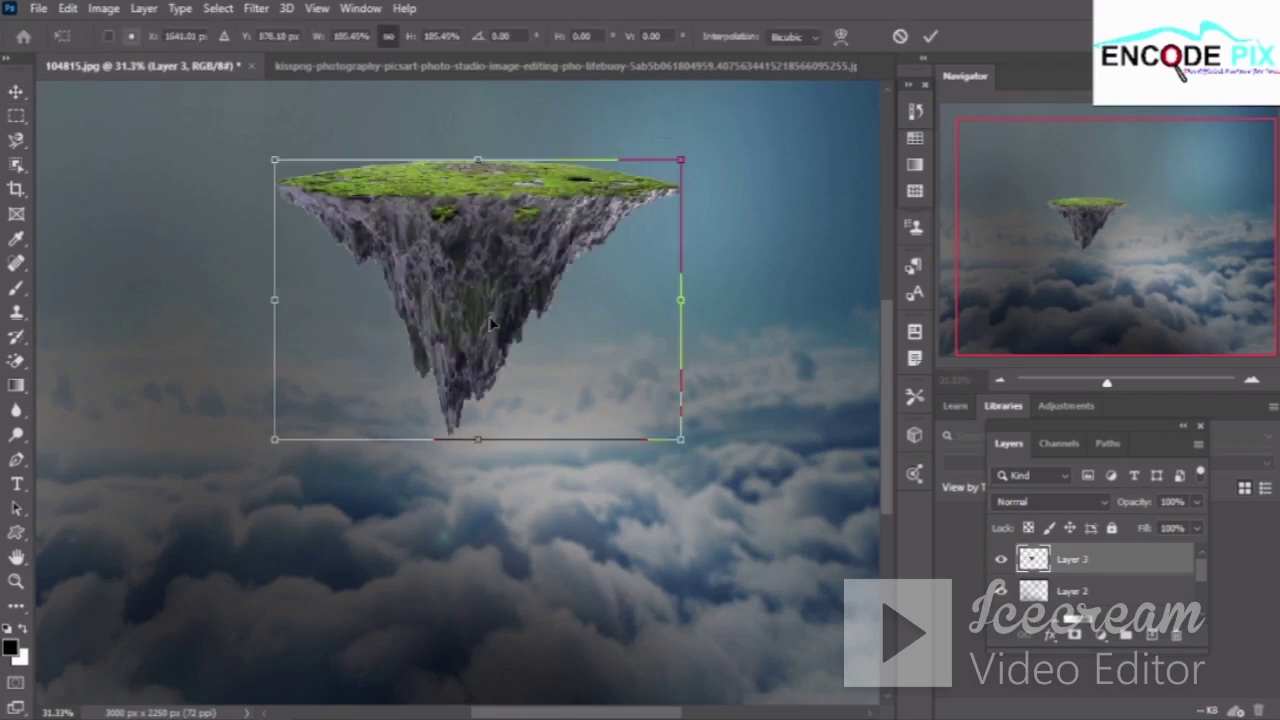
mouse_move(490, 322)
mouse_down()
mouse_move(546, 494)
mouse_move(487, 478)
mouse_up()
mouse_move(310, 362)
mouse_down()
mouse_move(213, 274)
mouse_move(177, 274)
mouse_up()
drag(435, 440, 456, 444)
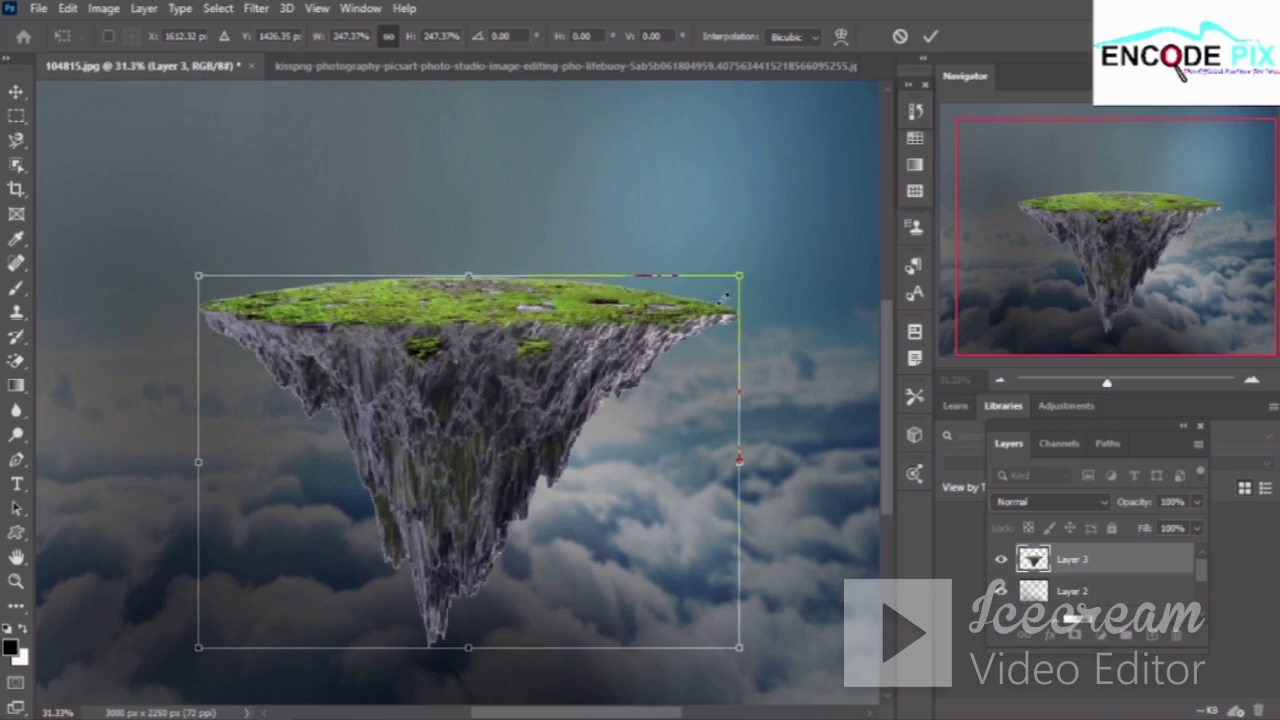
drag(740, 274, 662, 328)
mouse_move(427, 445)
mouse_down()
mouse_move(471, 406)
mouse_move(465, 559)
mouse_move(478, 343)
mouse_up()
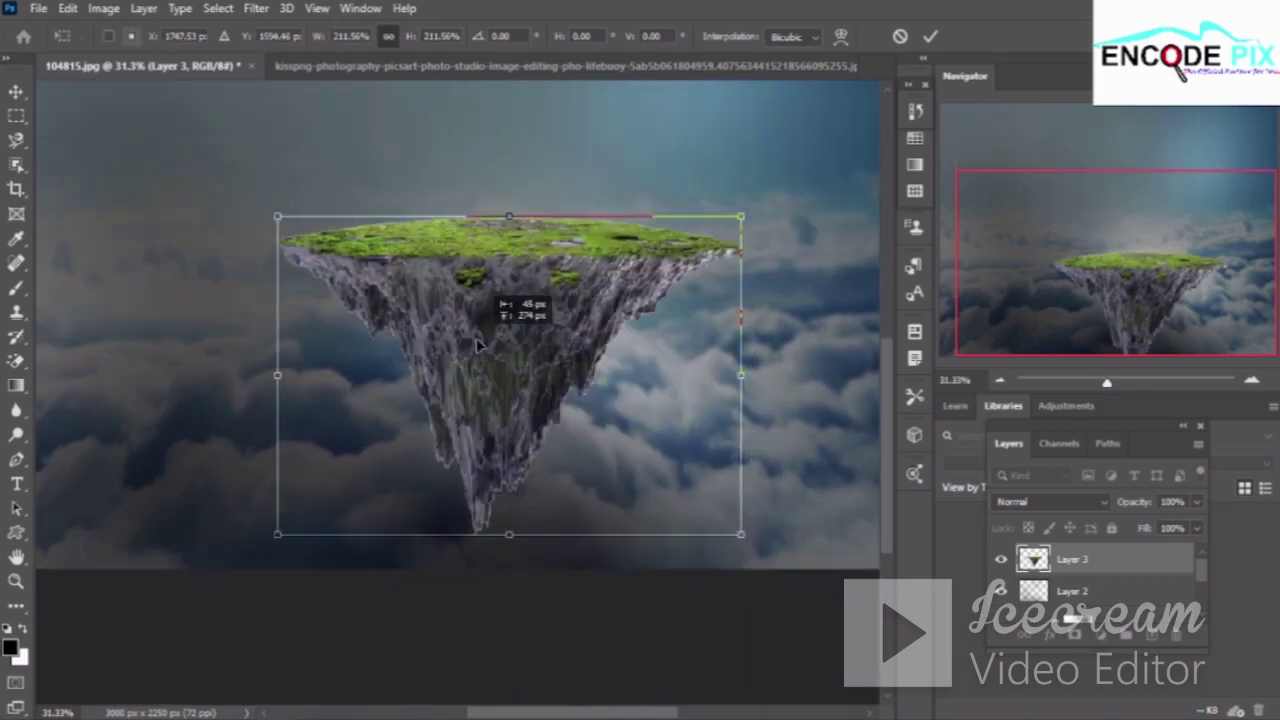
Refine the island to 158.35% just below the canvas centre and commit the transform
scroll(480, 345, down, 2)
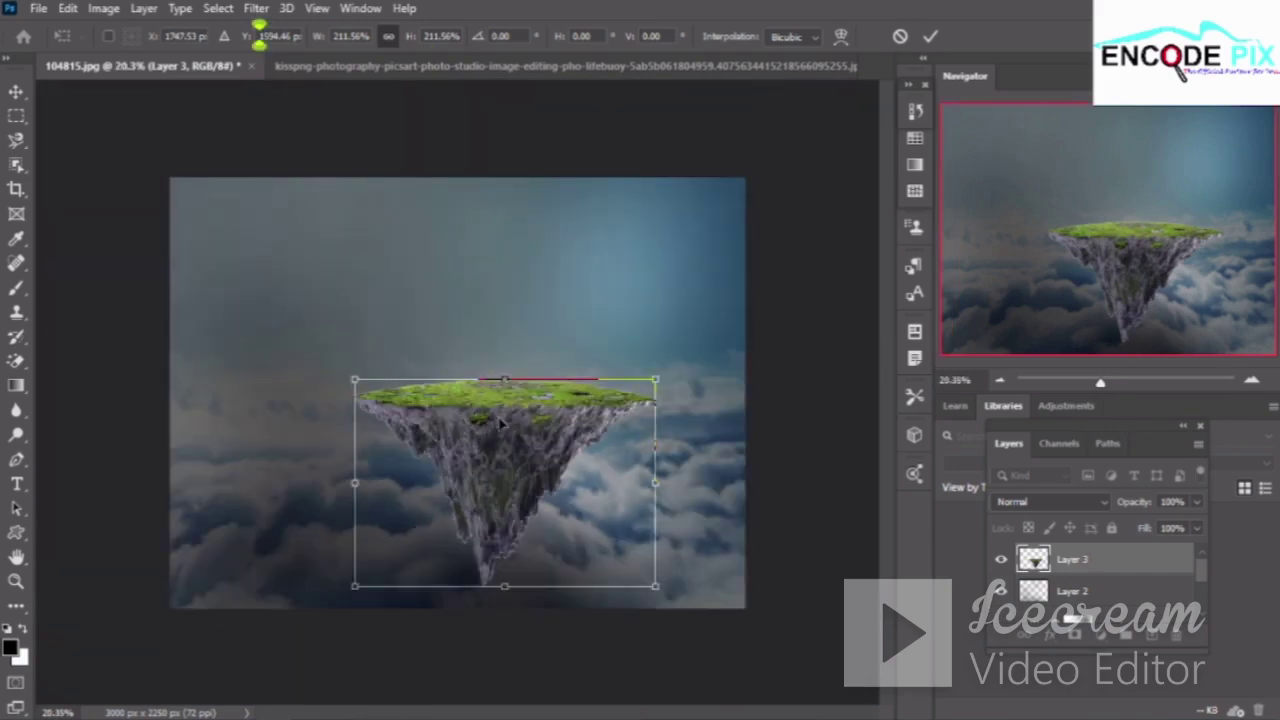
drag(500, 425, 471, 402)
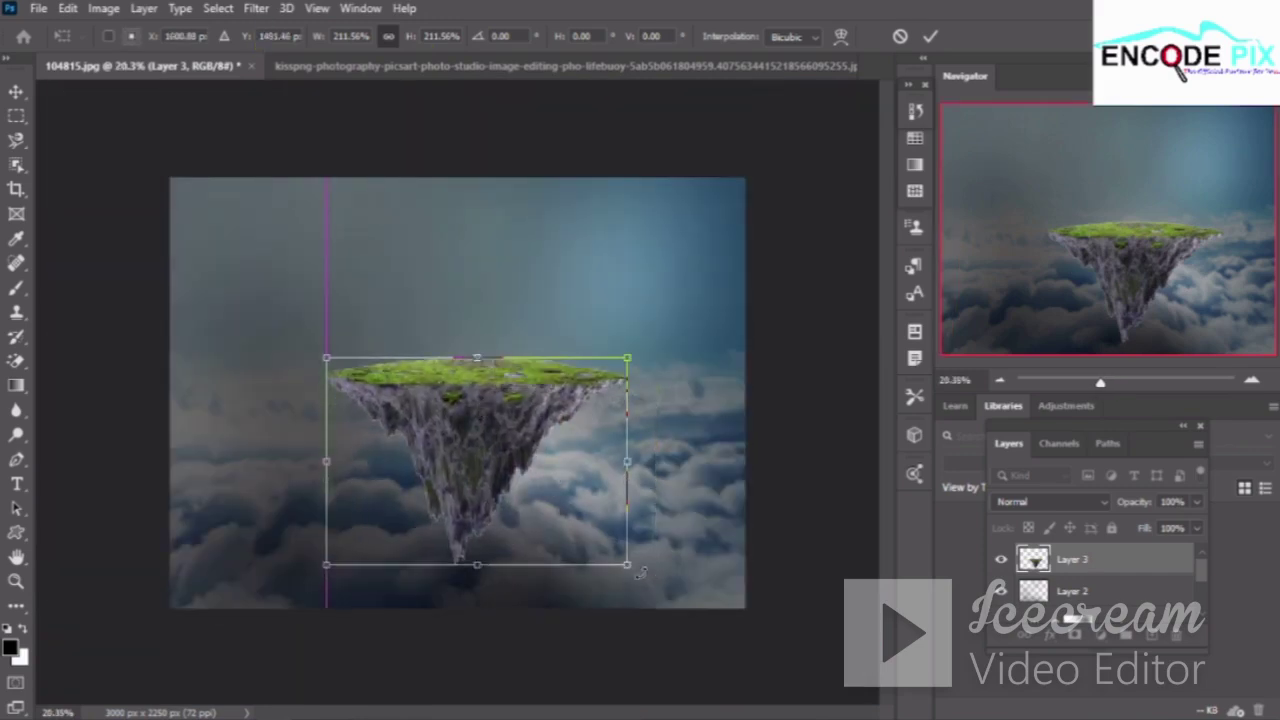
drag(640, 573, 563, 505)
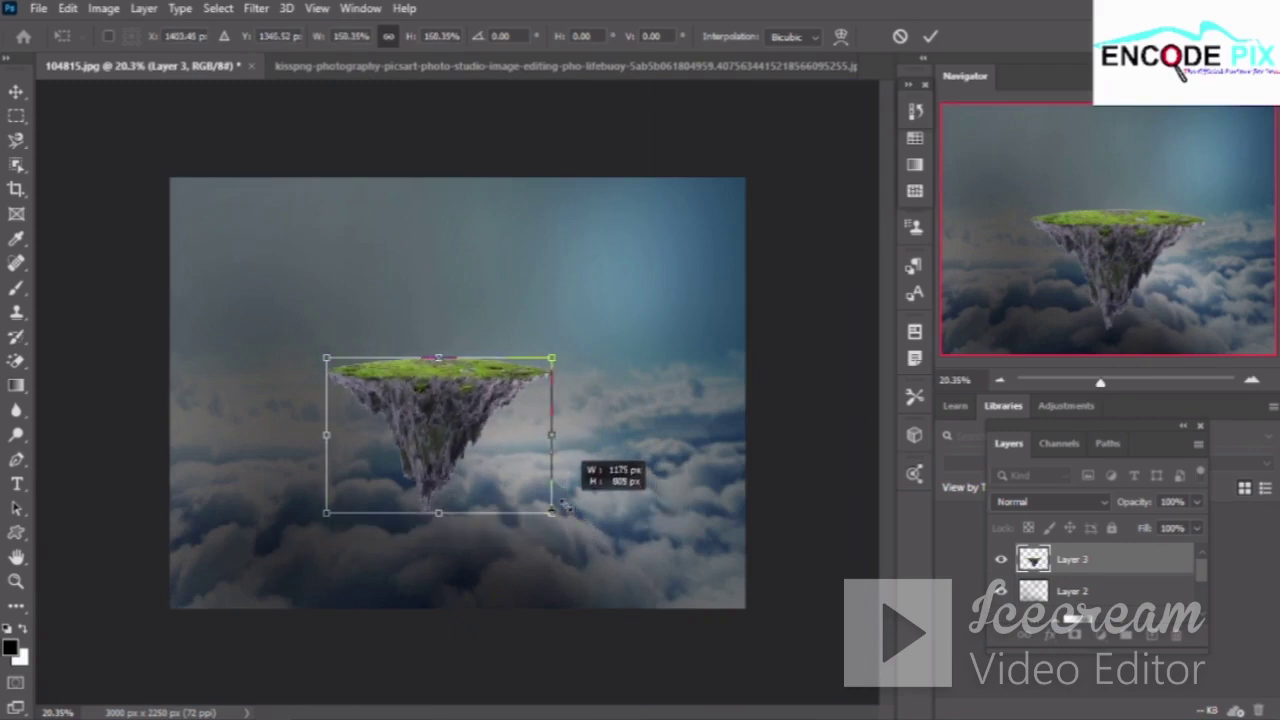
drag(429, 396, 455, 422)
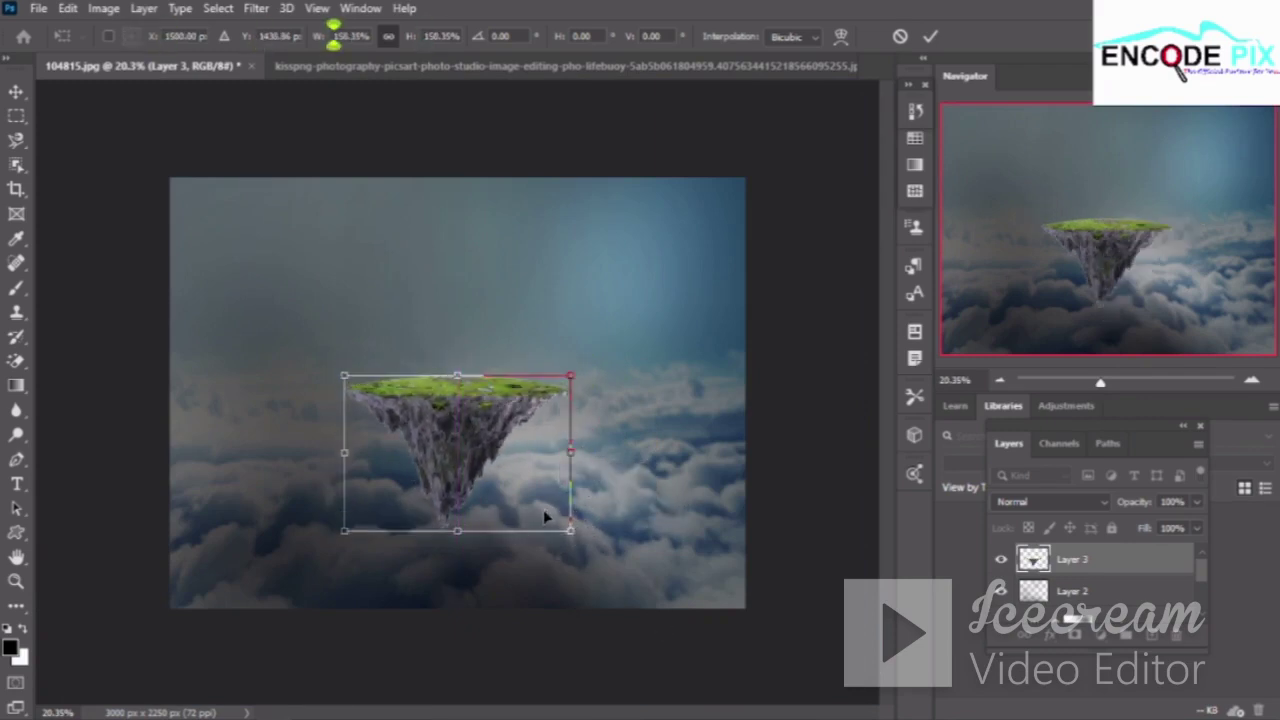
click(931, 38)
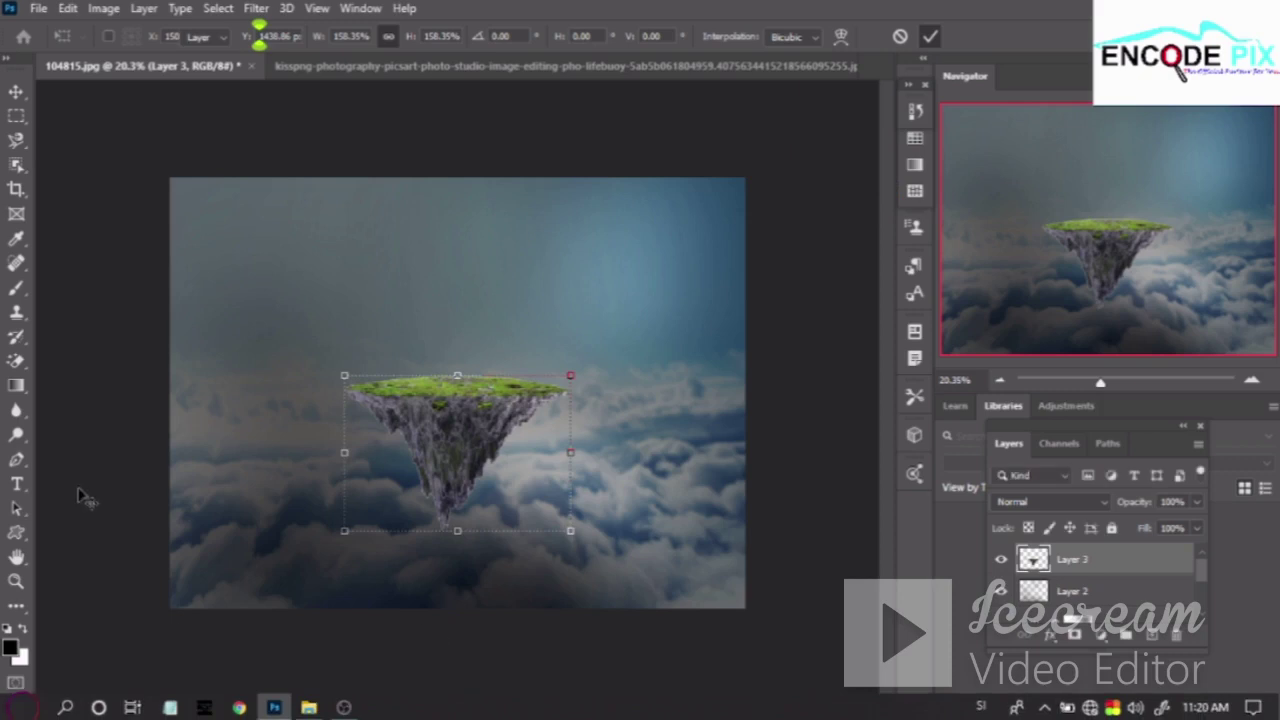
drag(187, 452, 108, 471)
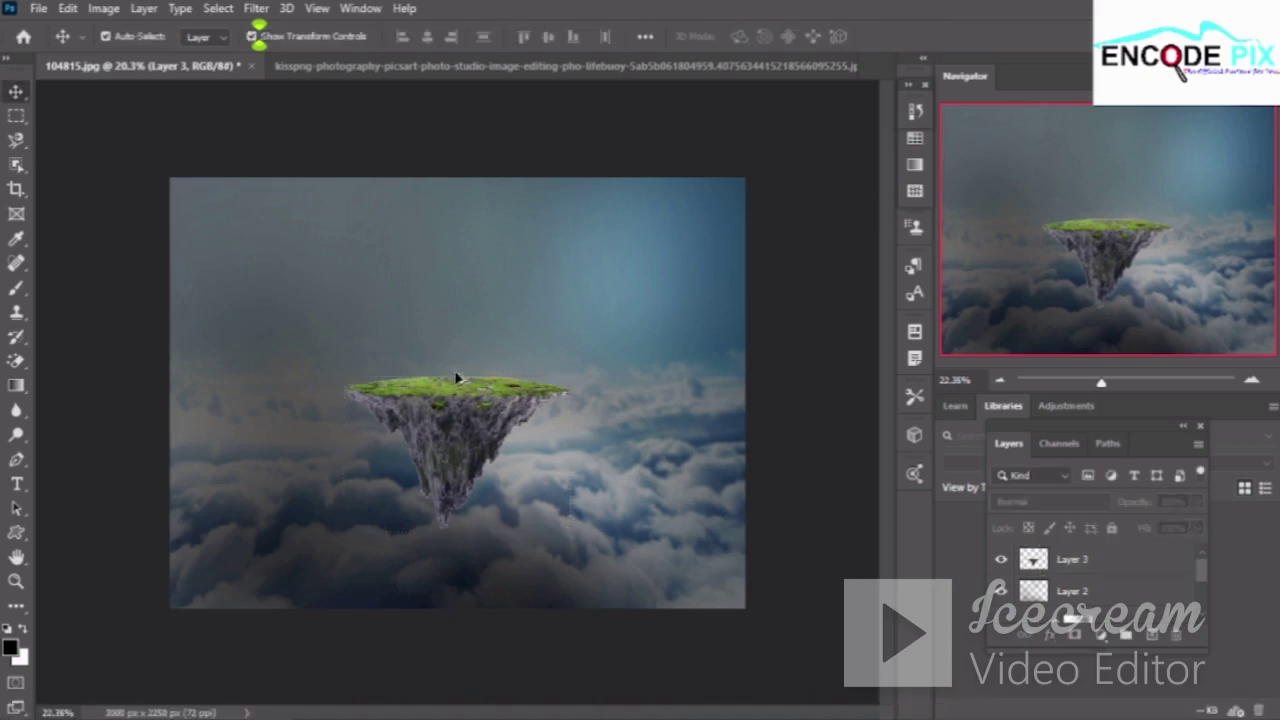
scroll(456, 378, up, 2)
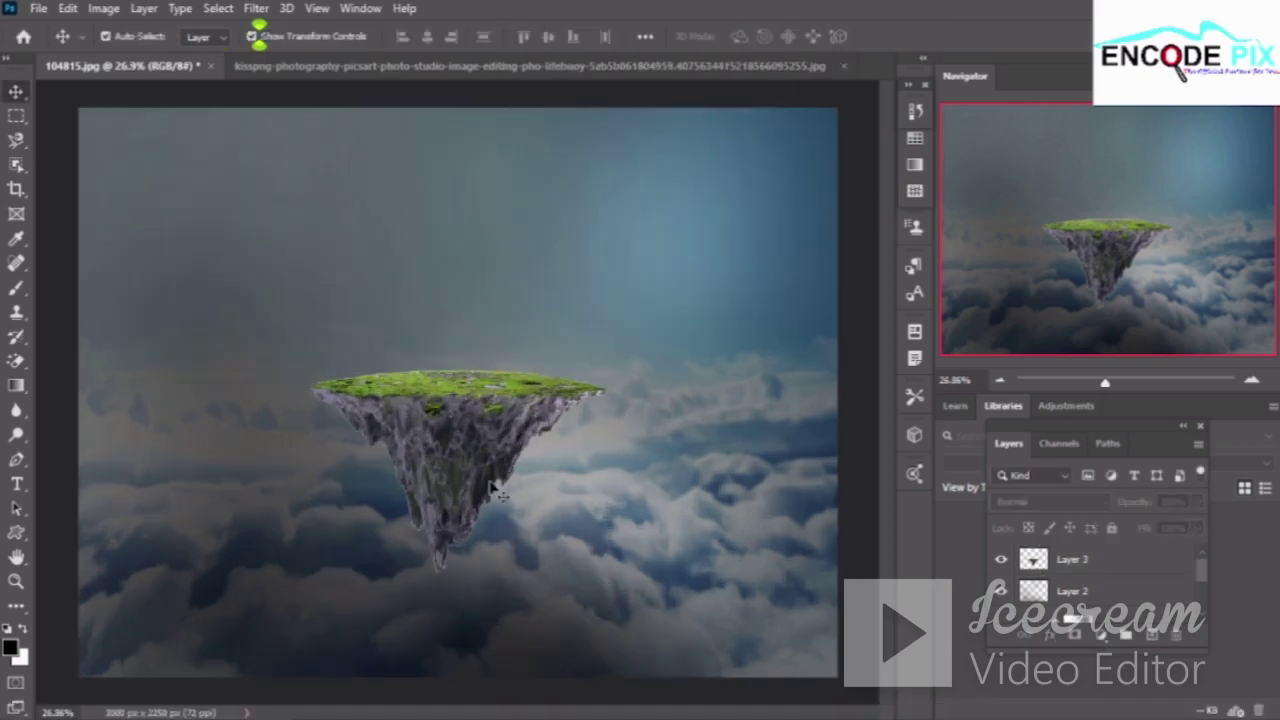
Desaturate the island on Layer 3 with Hue/Saturation at Saturation -53
click(1116, 571)
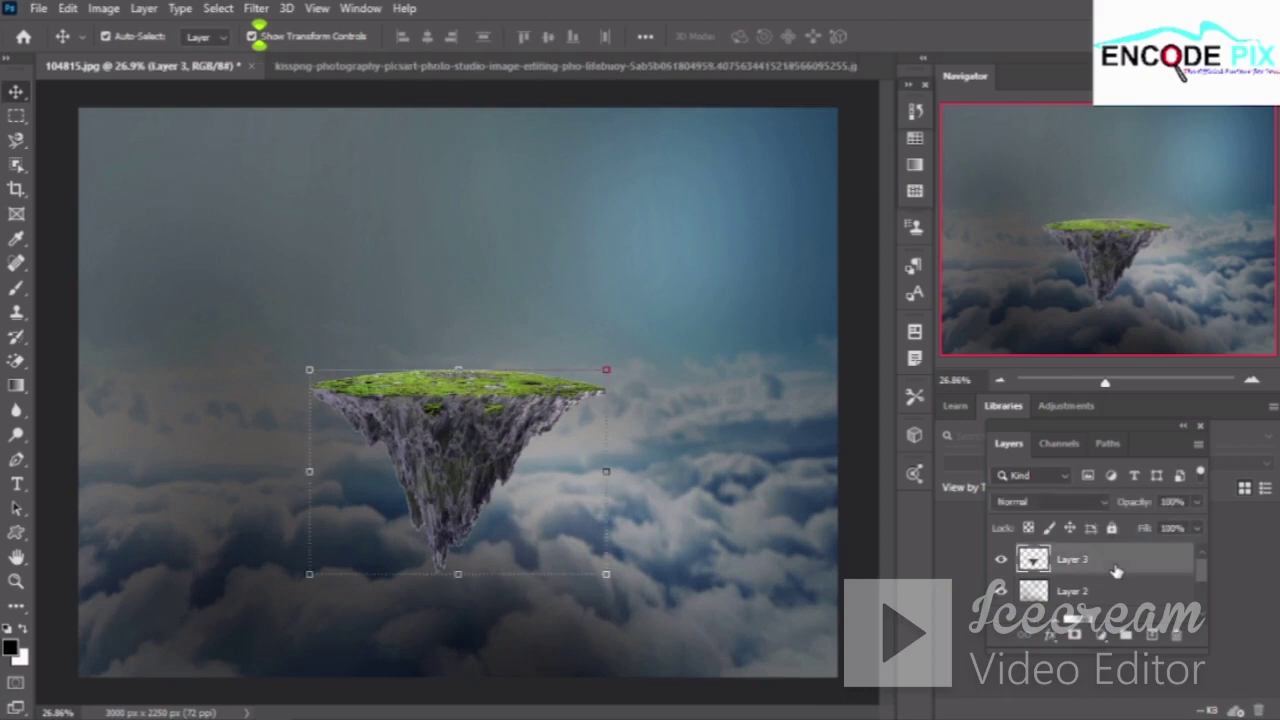
key(ctrl+u)
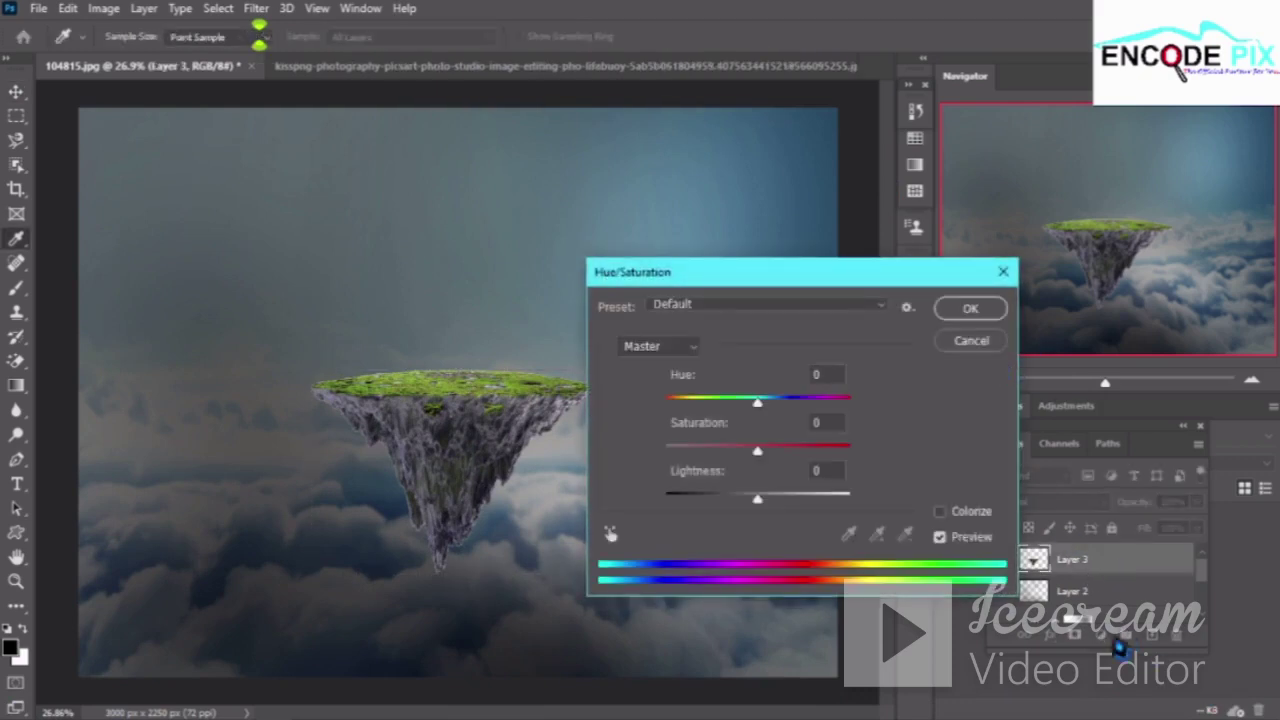
drag(866, 284, 914, 258)
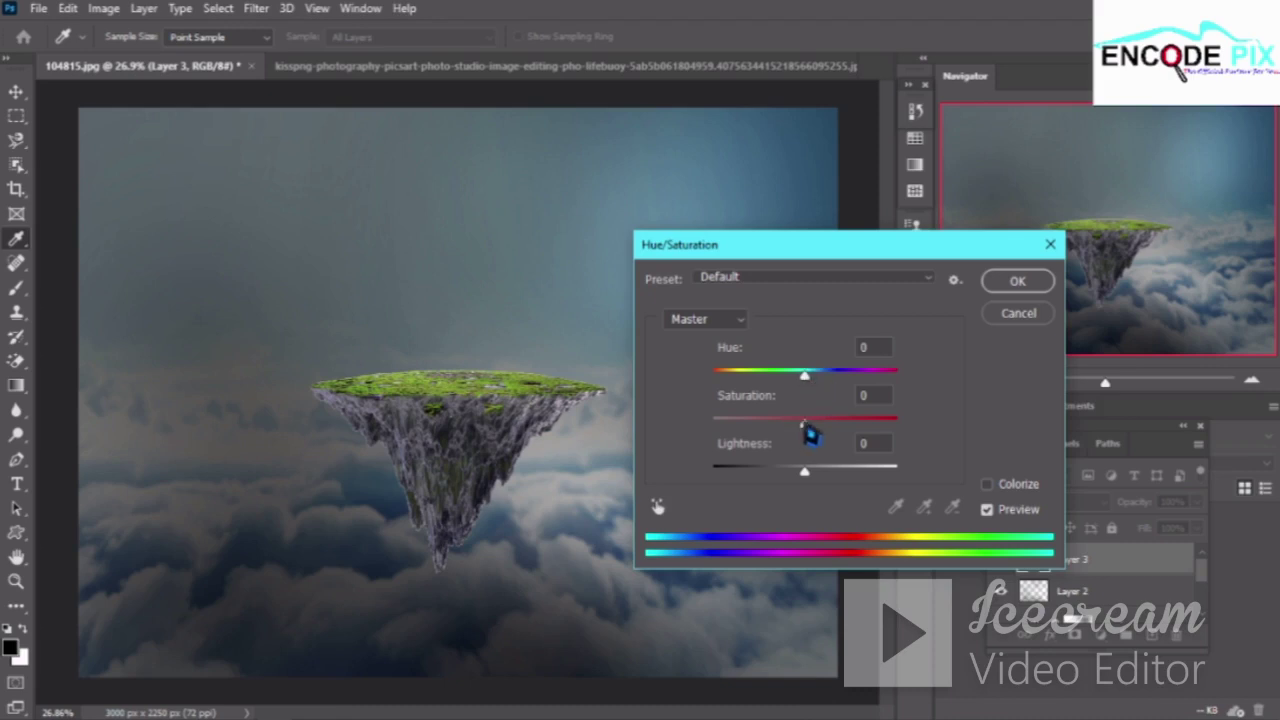
mouse_move(806, 430)
mouse_down()
mouse_move(762, 430)
mouse_move(1046, 432)
mouse_move(837, 424)
mouse_up()
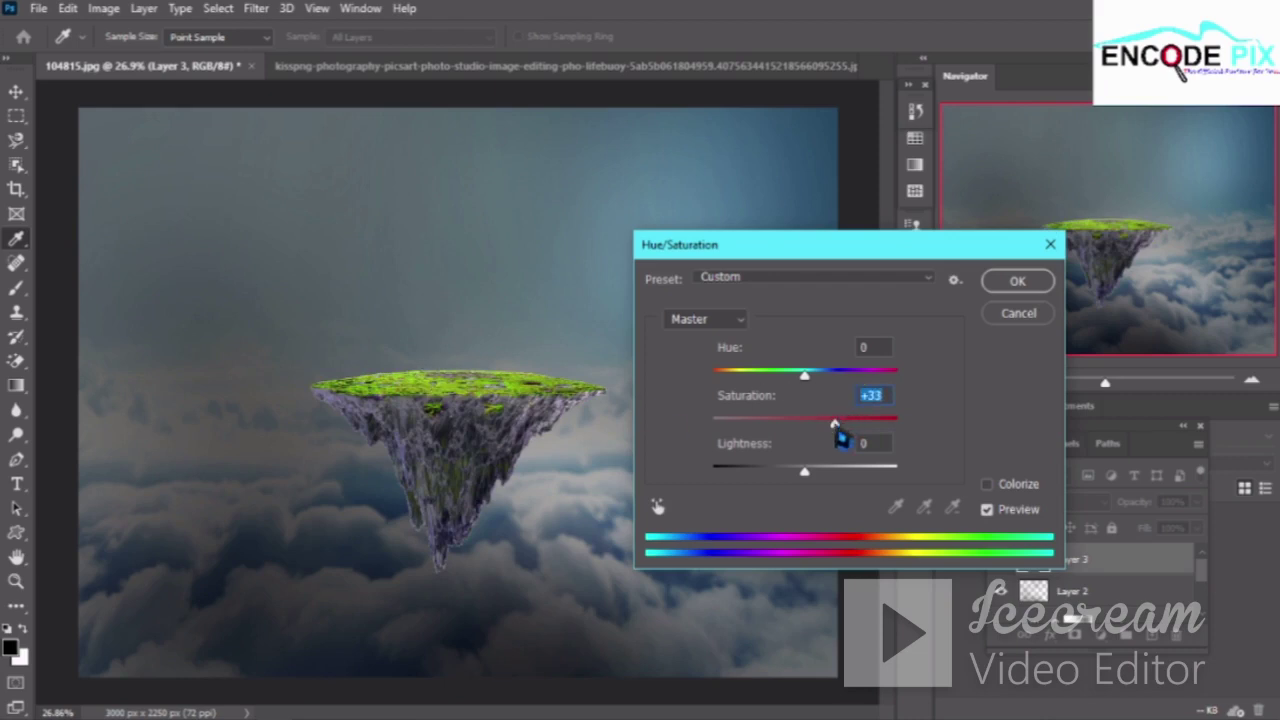
drag(836, 422, 749, 434)
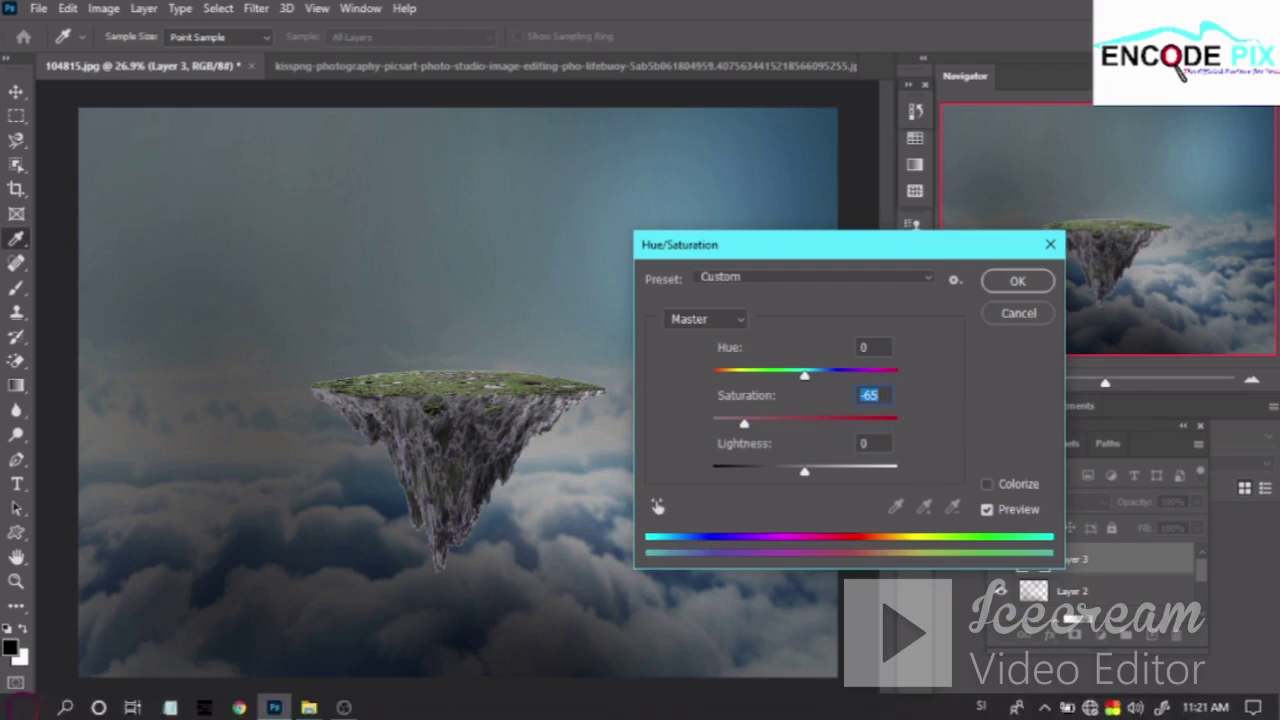
click(344, 707)
click(1268, 598)
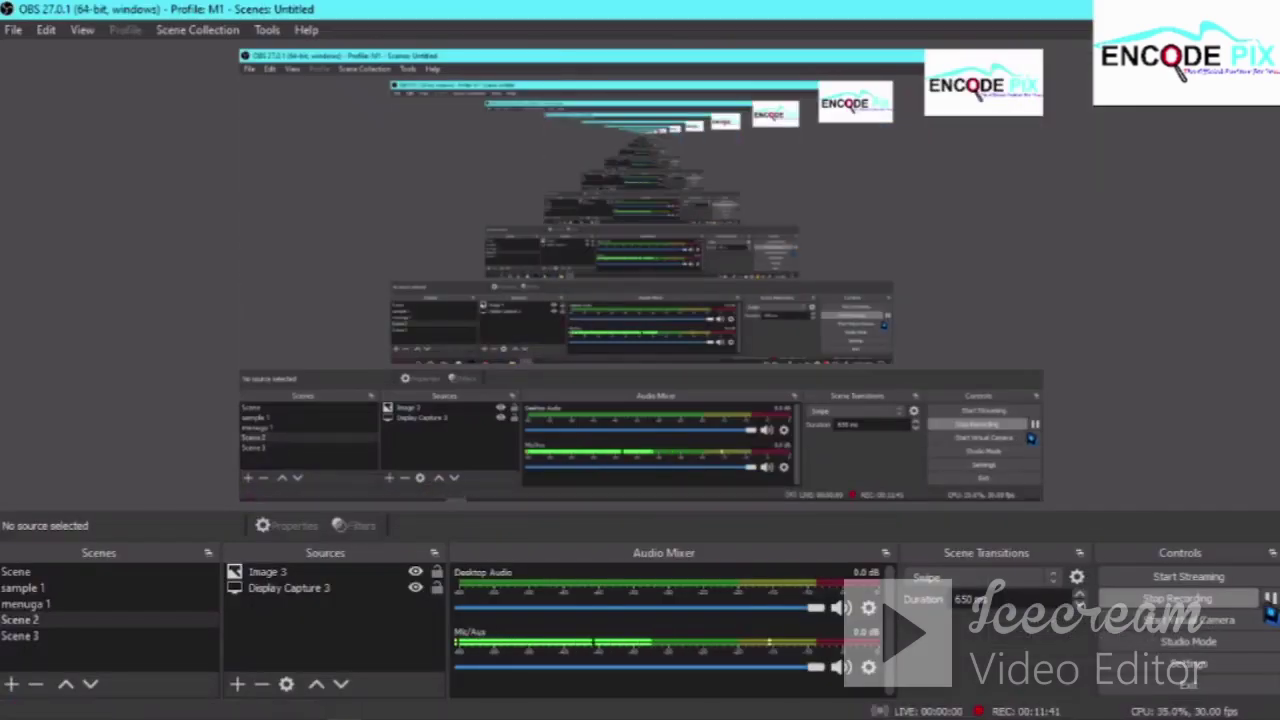
click(1268, 598)
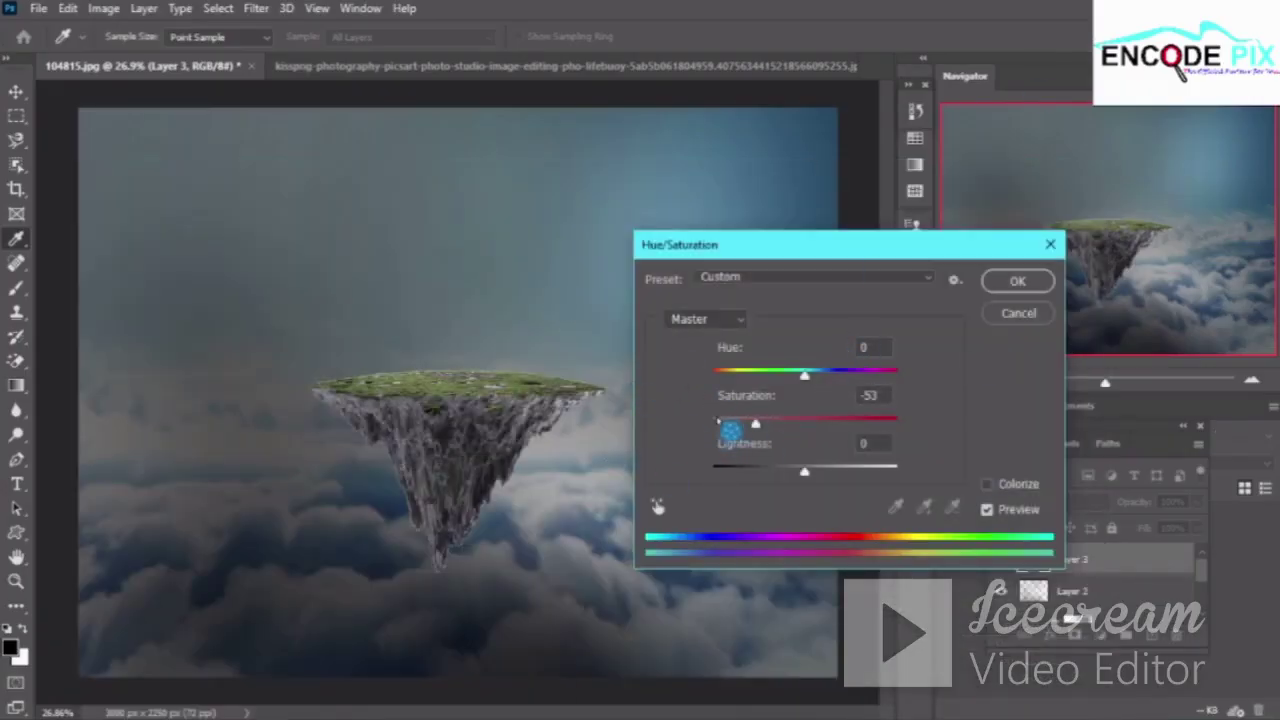
click(1014, 282)
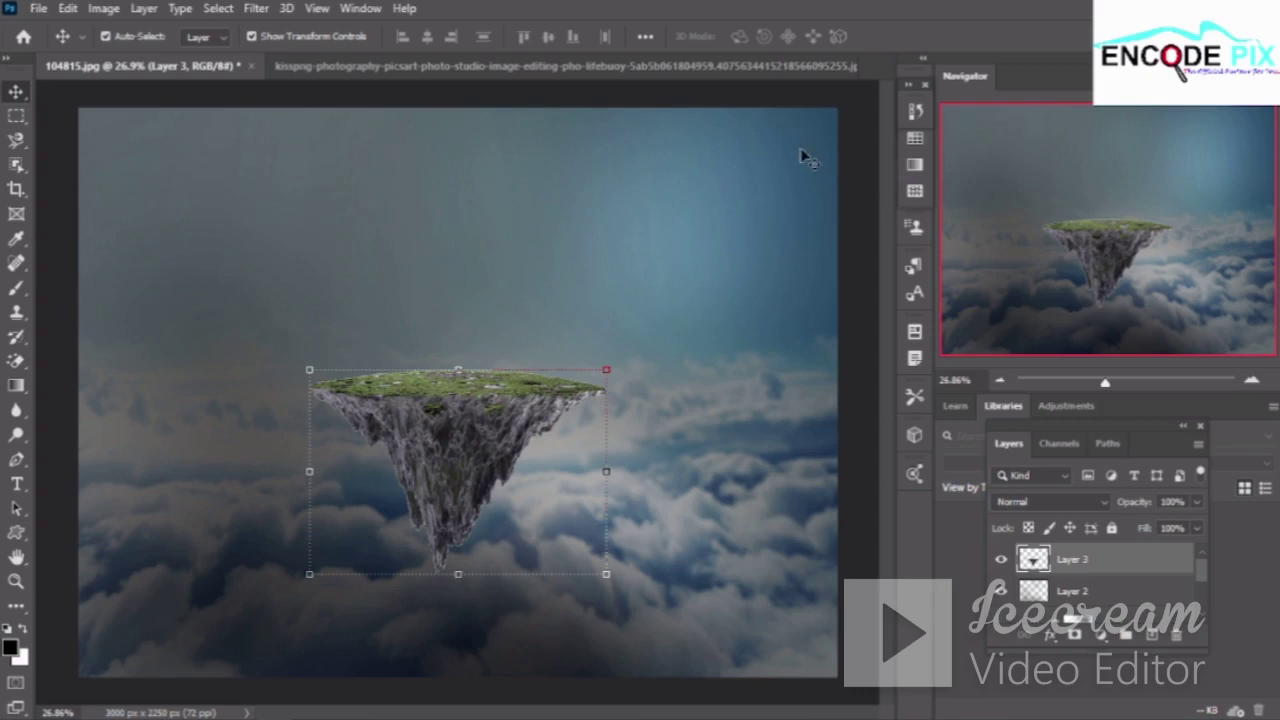
Close the kisspng island source document without saving and reselect Layer 2
click(44, 320)
click(840, 67)
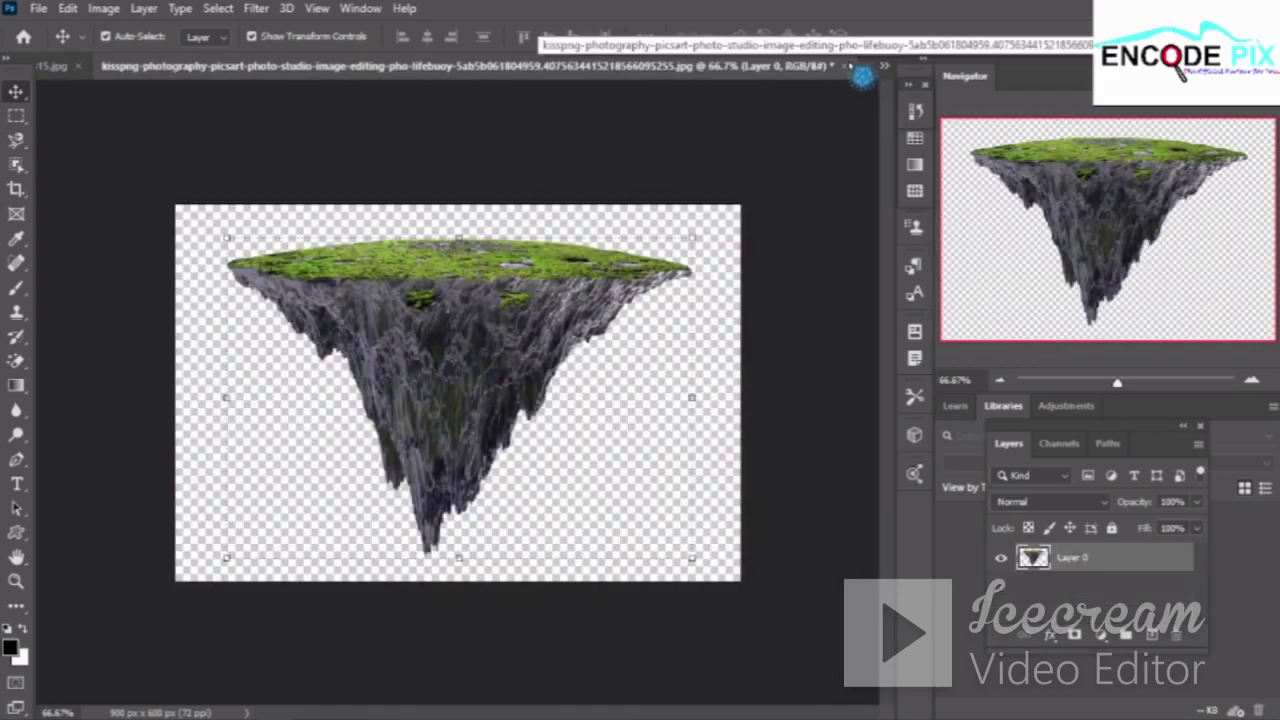
click(841, 66)
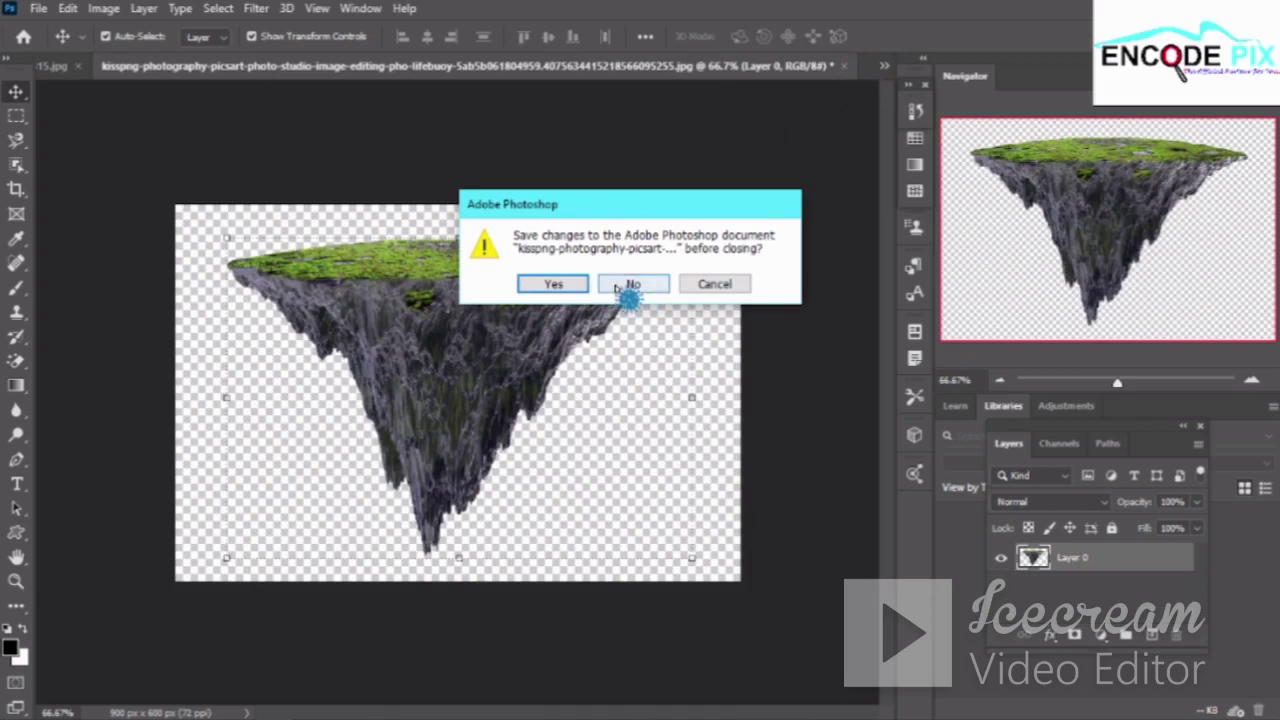
click(633, 284)
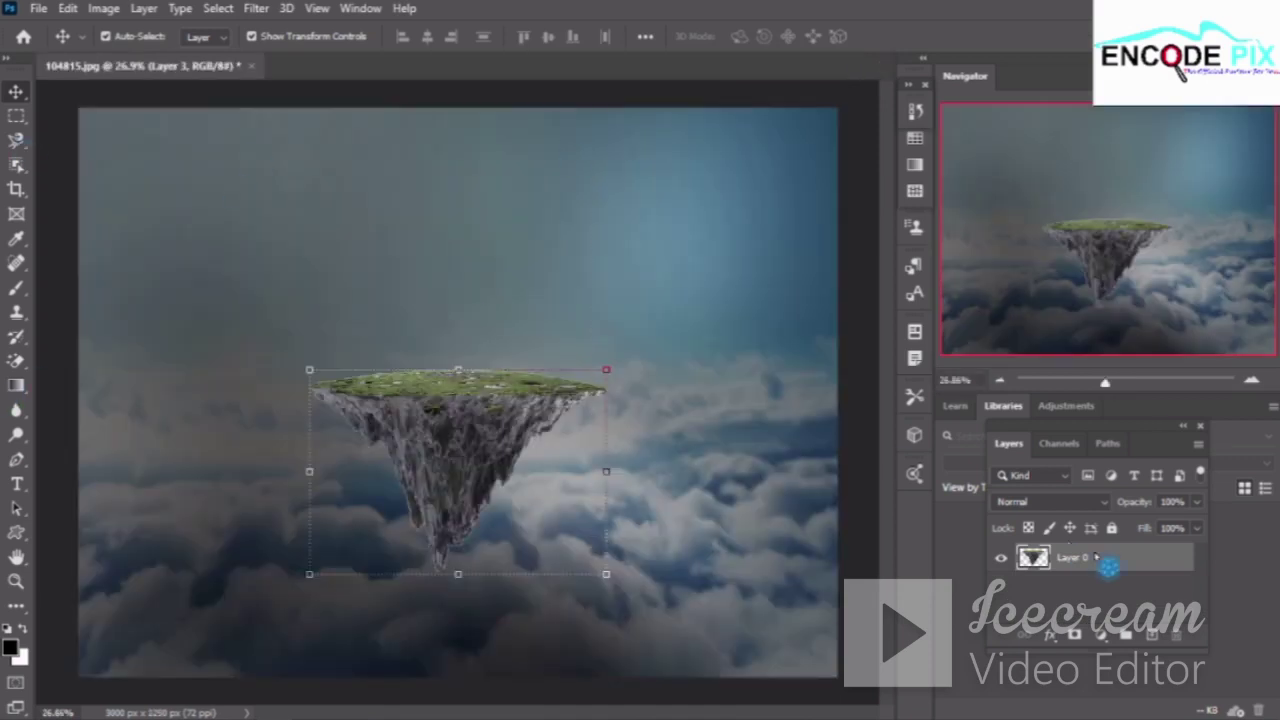
click(1107, 591)
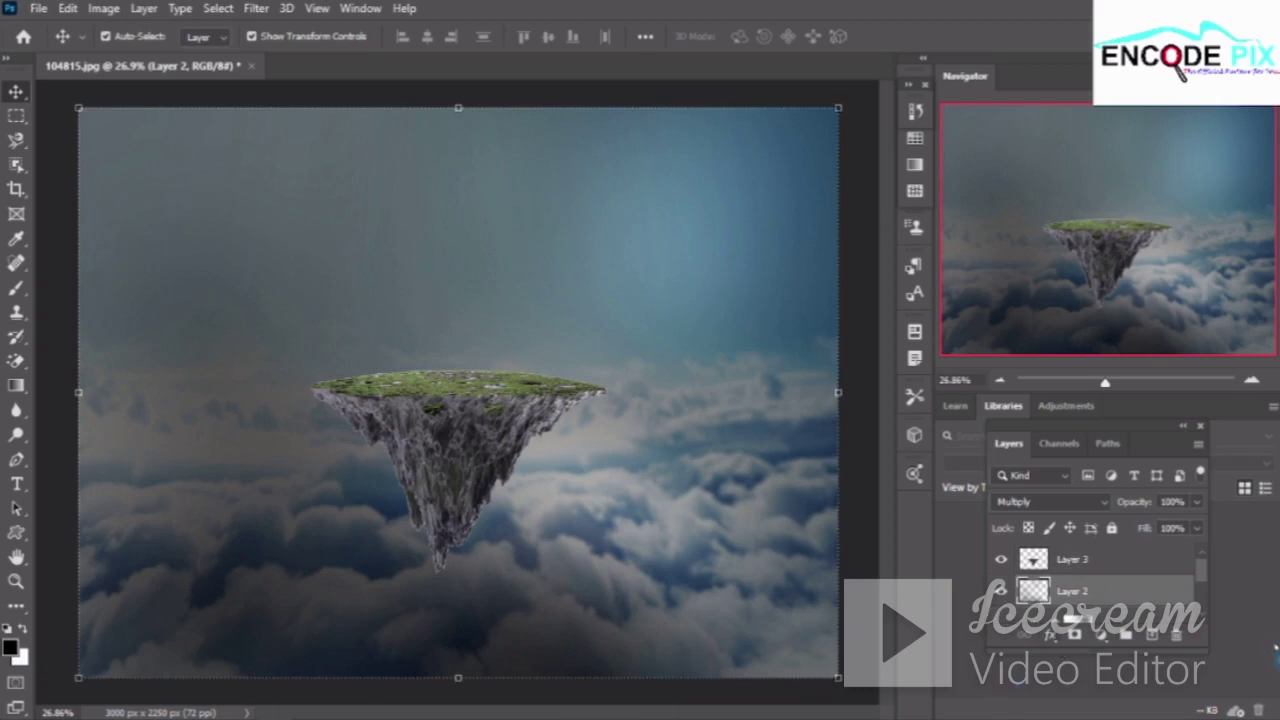
Add a new empty layer and pick dark neutral grey 656568 as the foreground colour
click(1151, 637)
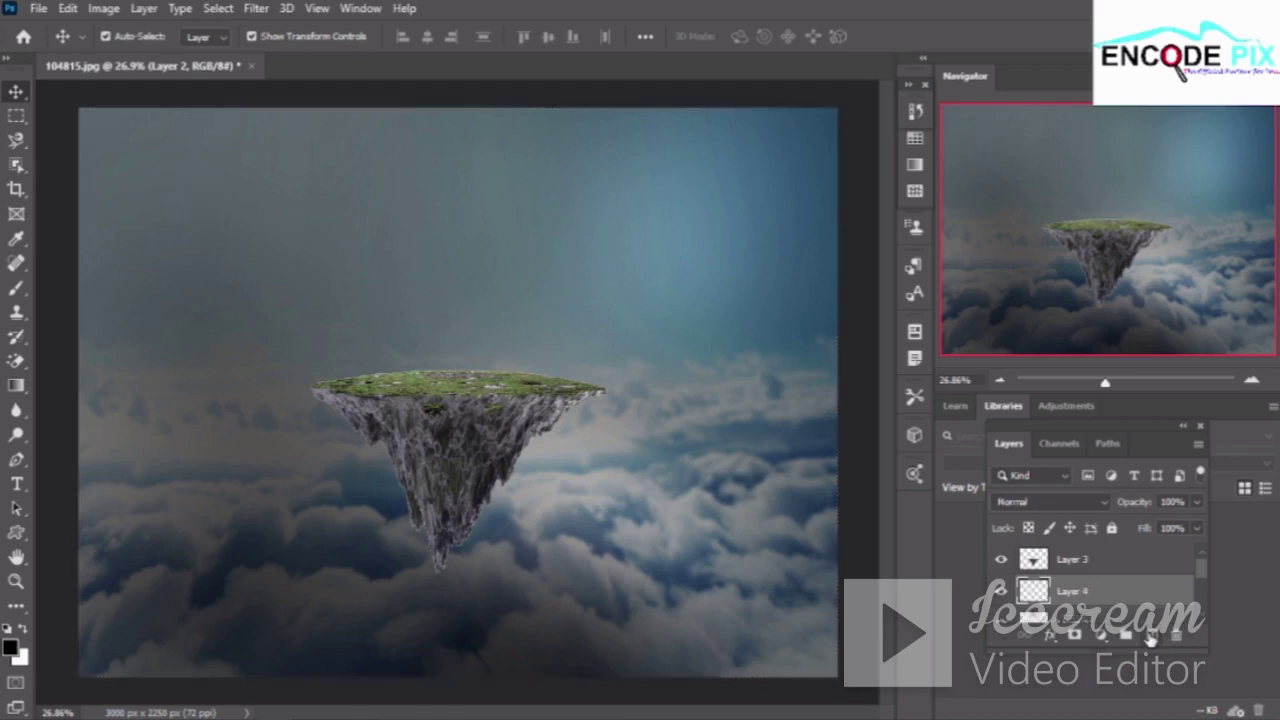
scroll(1062, 568, down, 1)
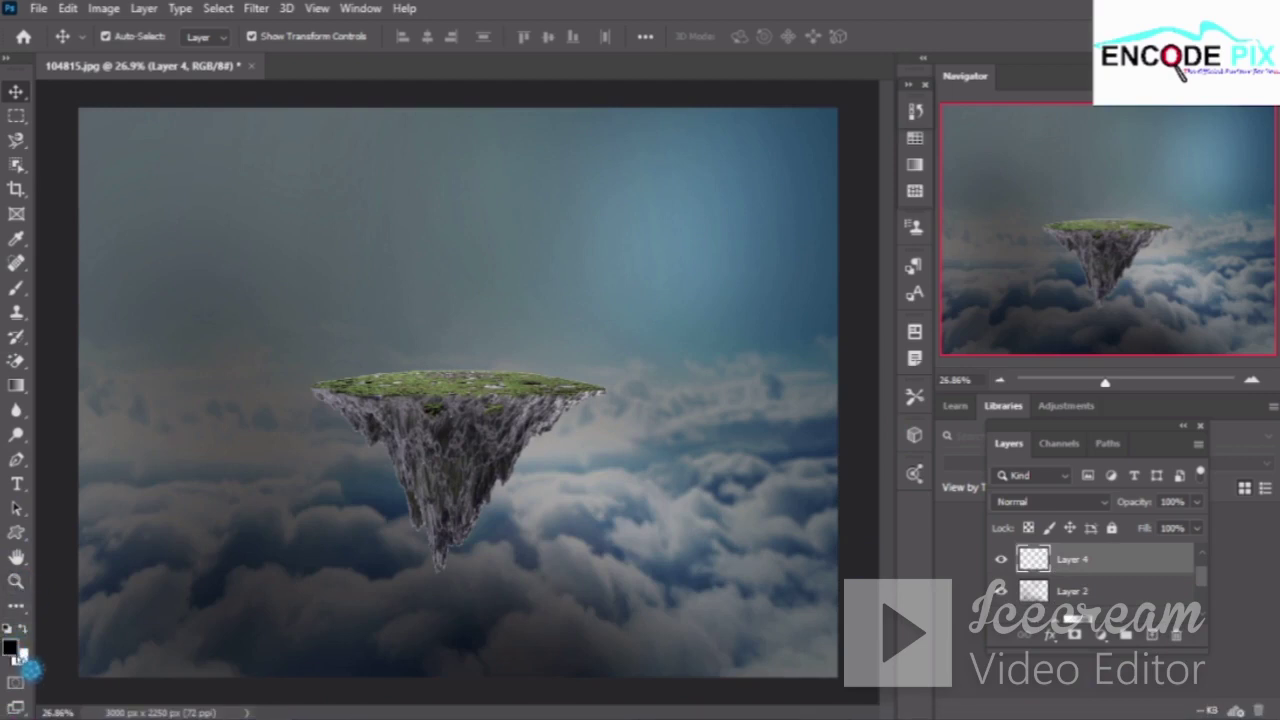
click(26, 660)
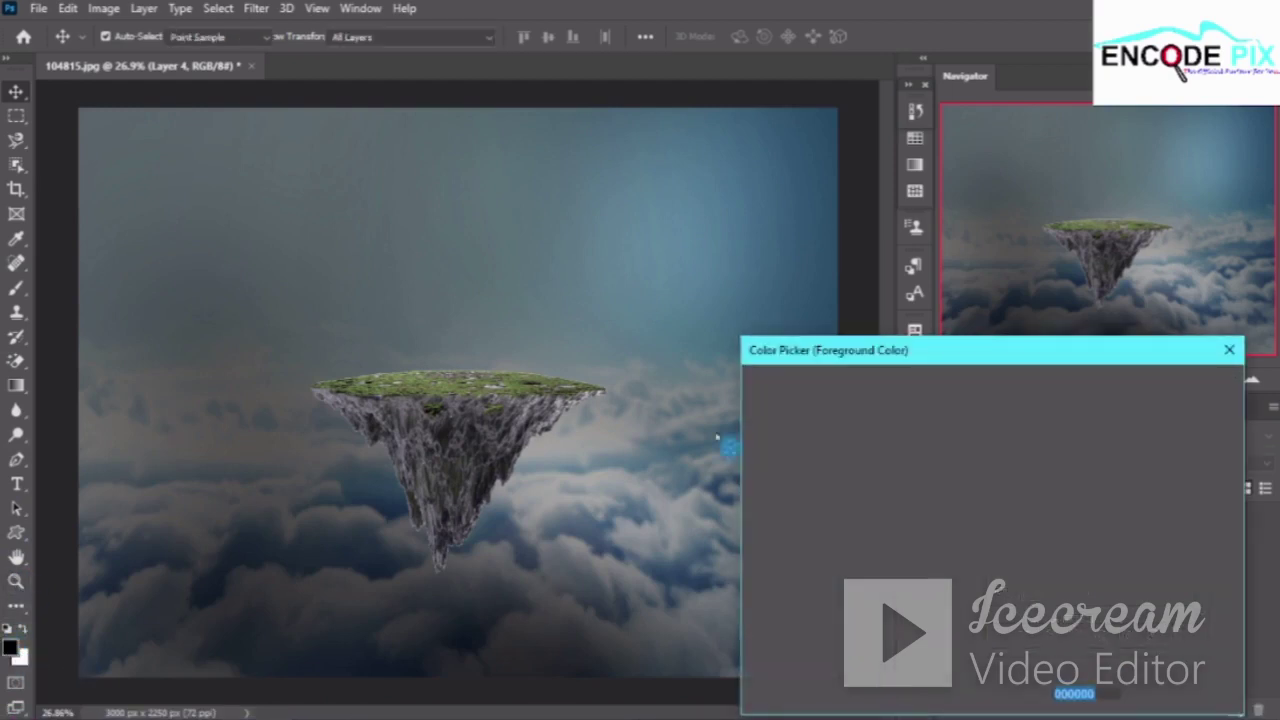
drag(978, 345, 965, 203)
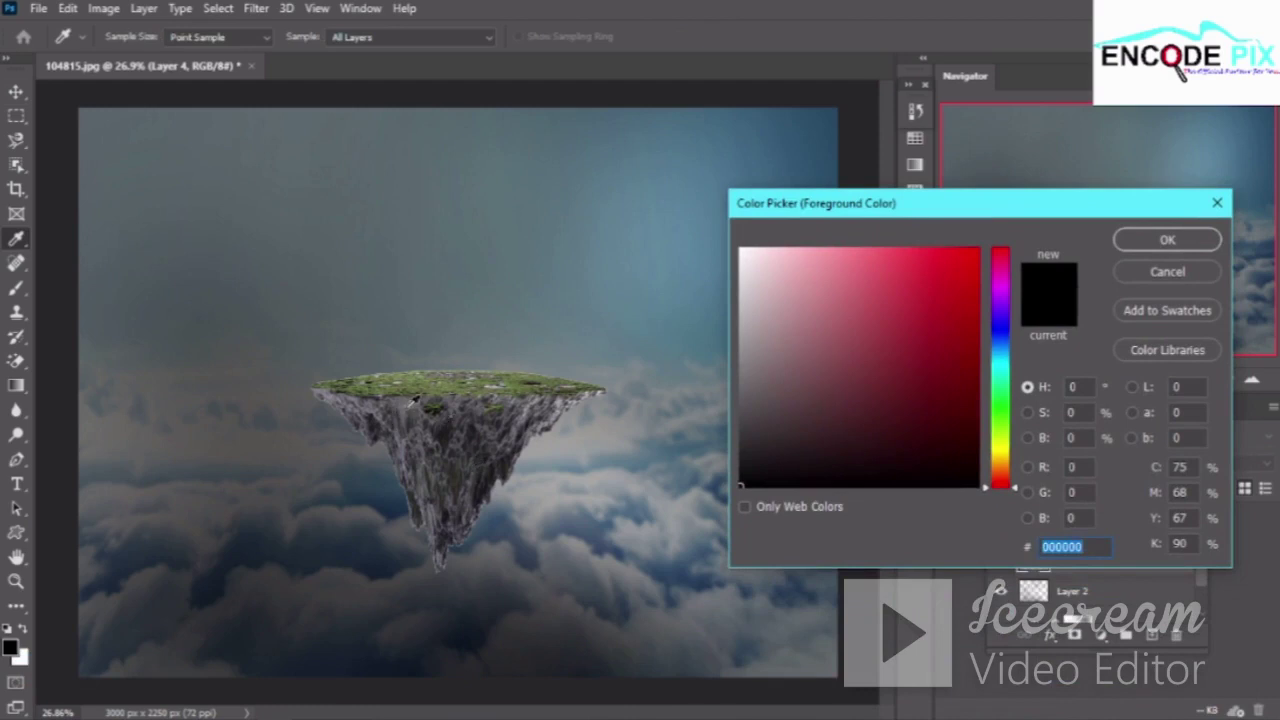
click(418, 392)
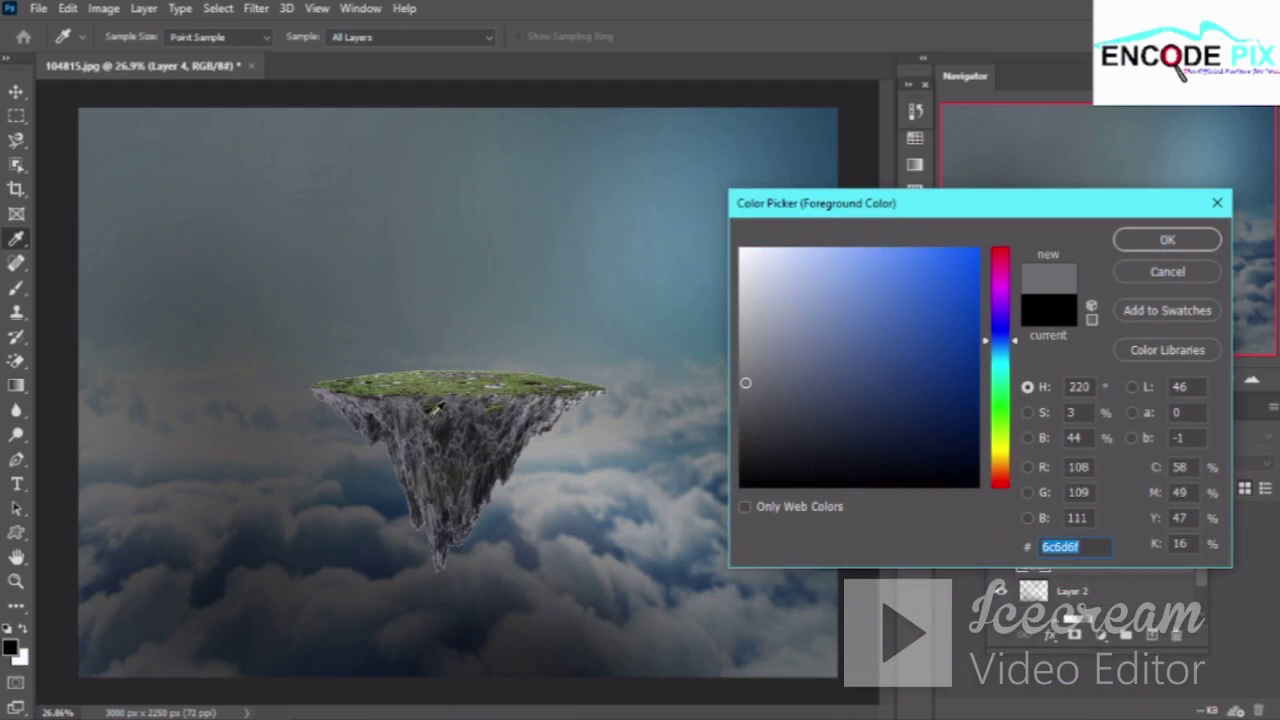
click(457, 396)
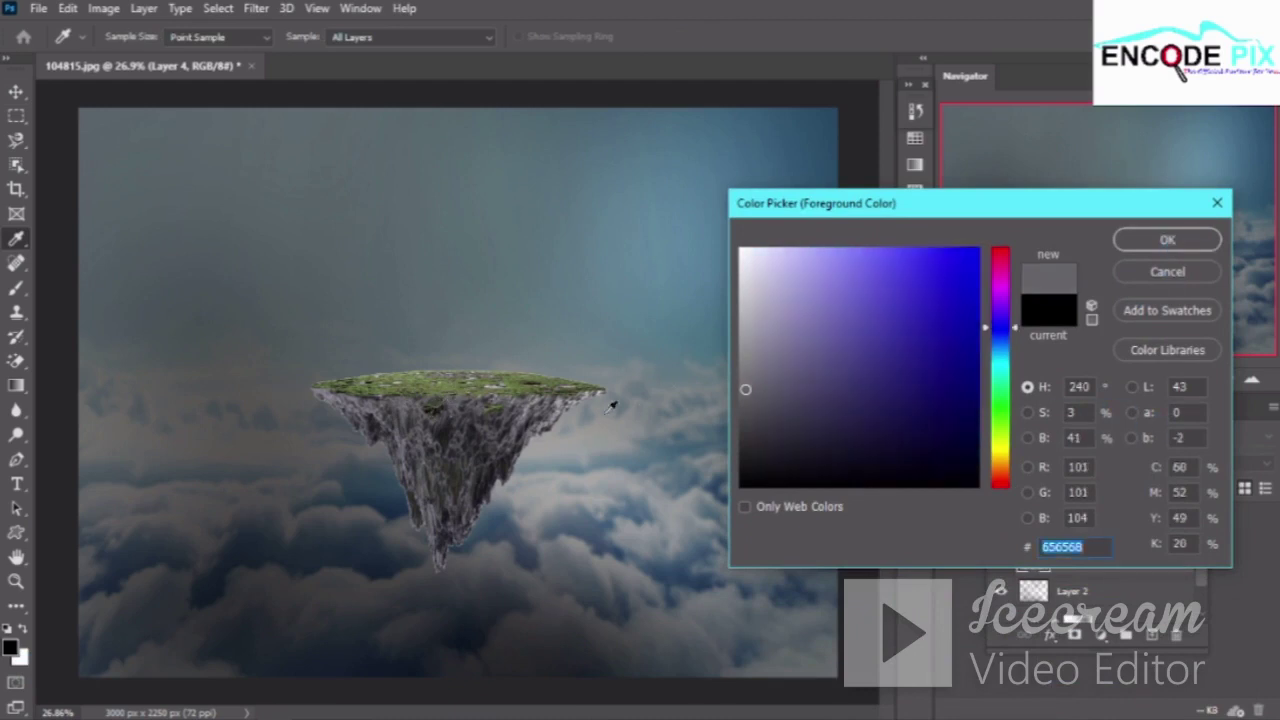
Accept the grey 656568 and set Layer 4 to Multiply blending
click(1167, 240)
key(v)
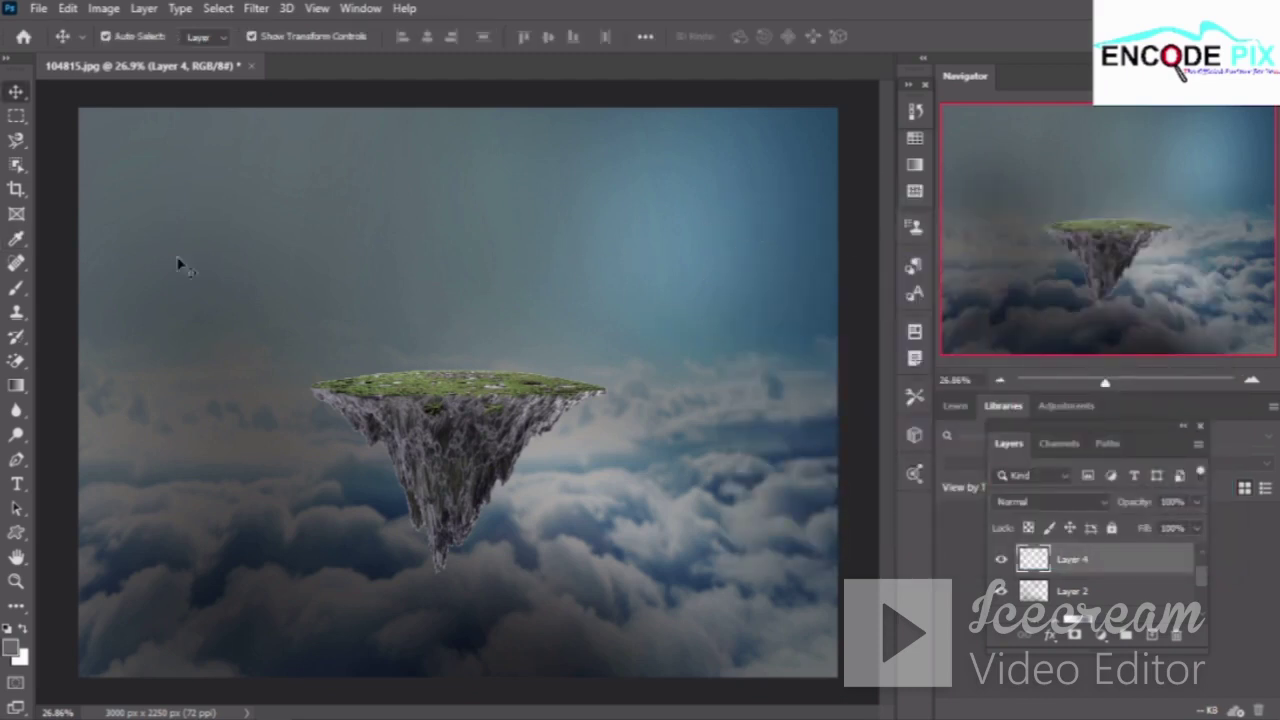
click(1050, 501)
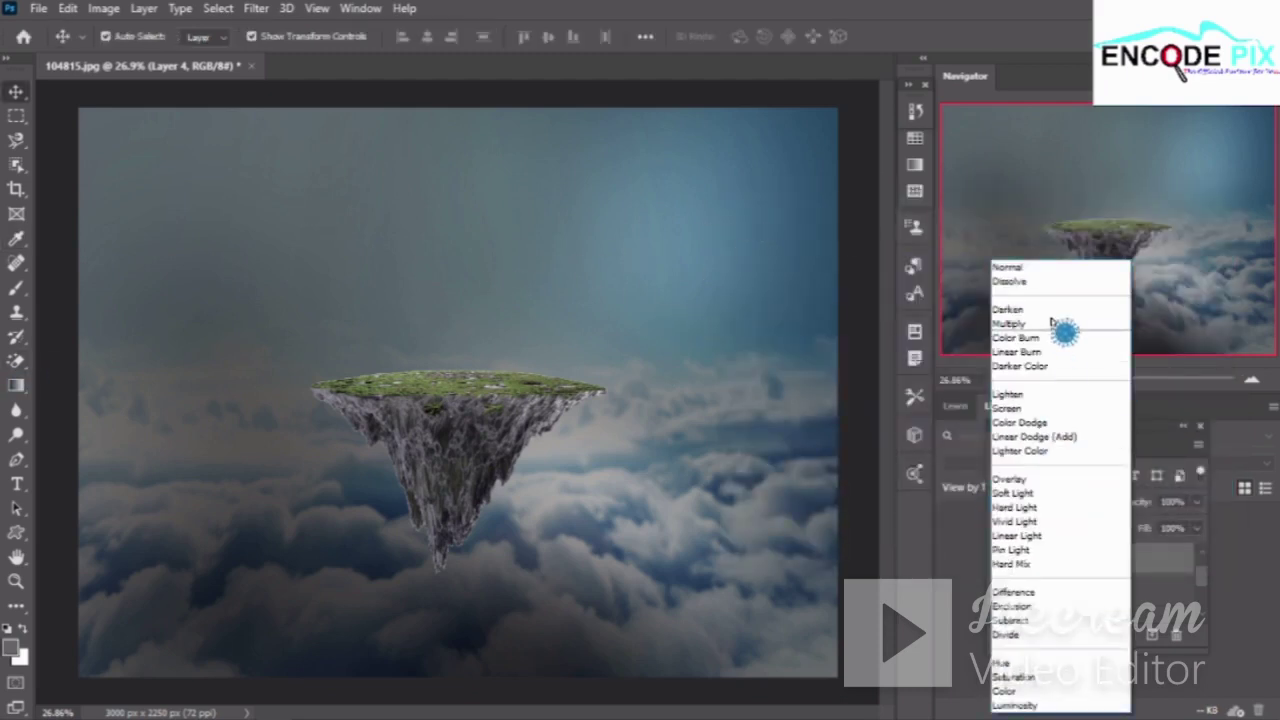
click(1020, 324)
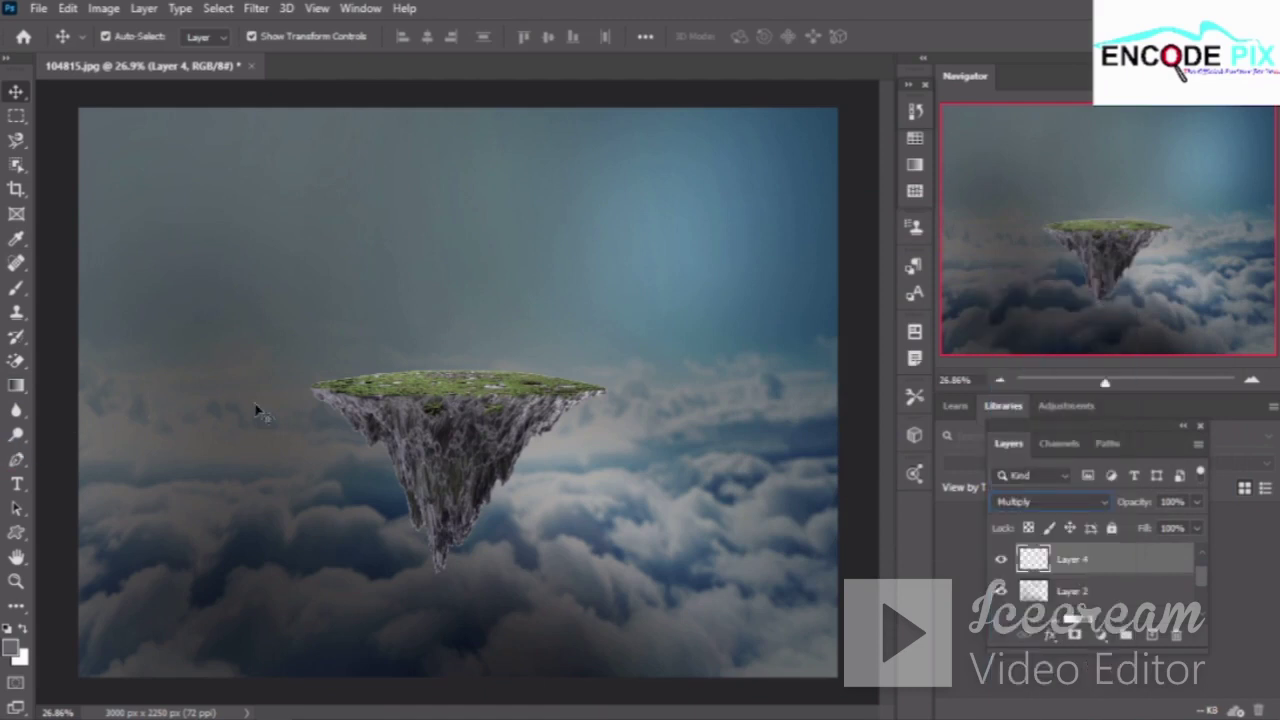
Switch to a soft brush and shrink it from 1300 to about 325 px
click(20, 314)
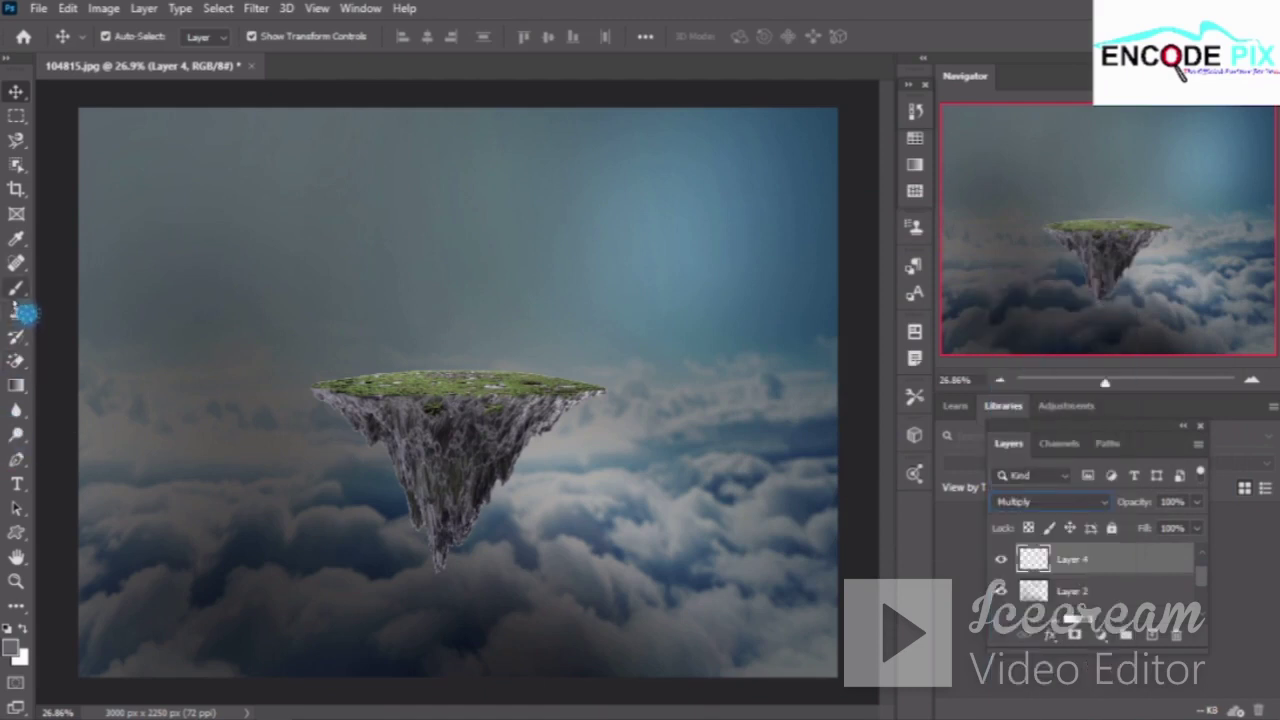
click(95, 290)
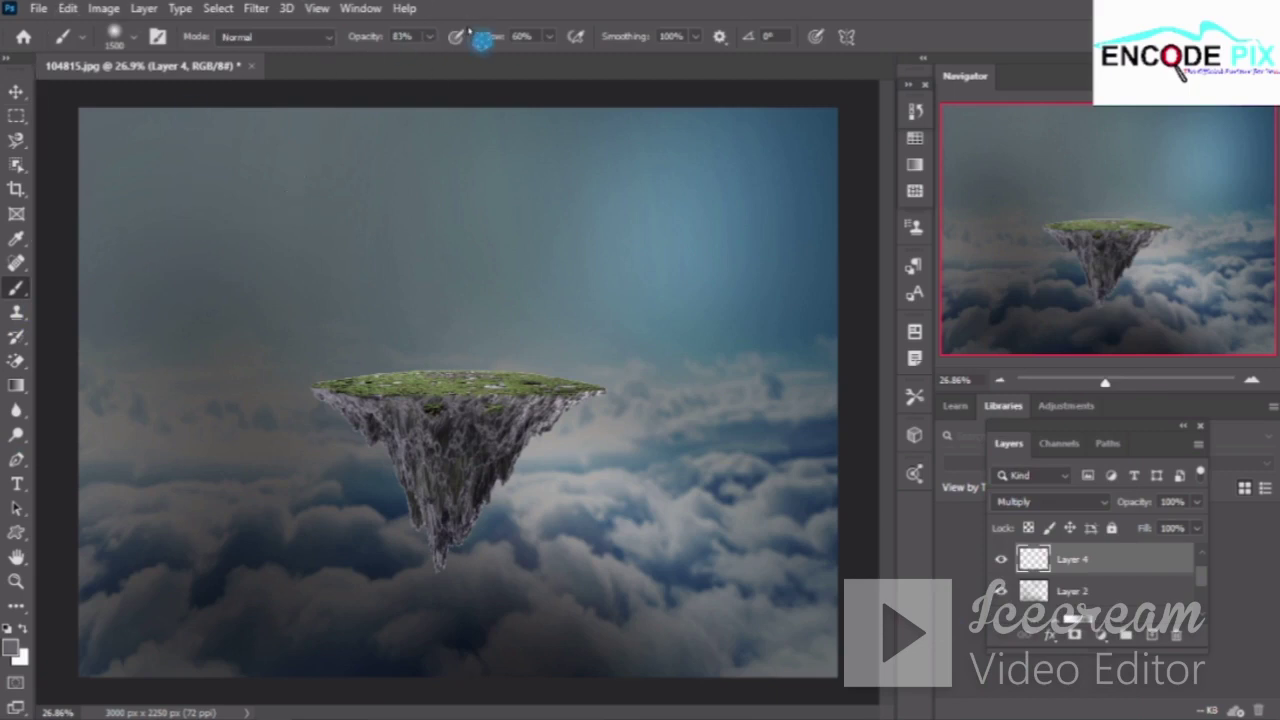
key(bracketleft)
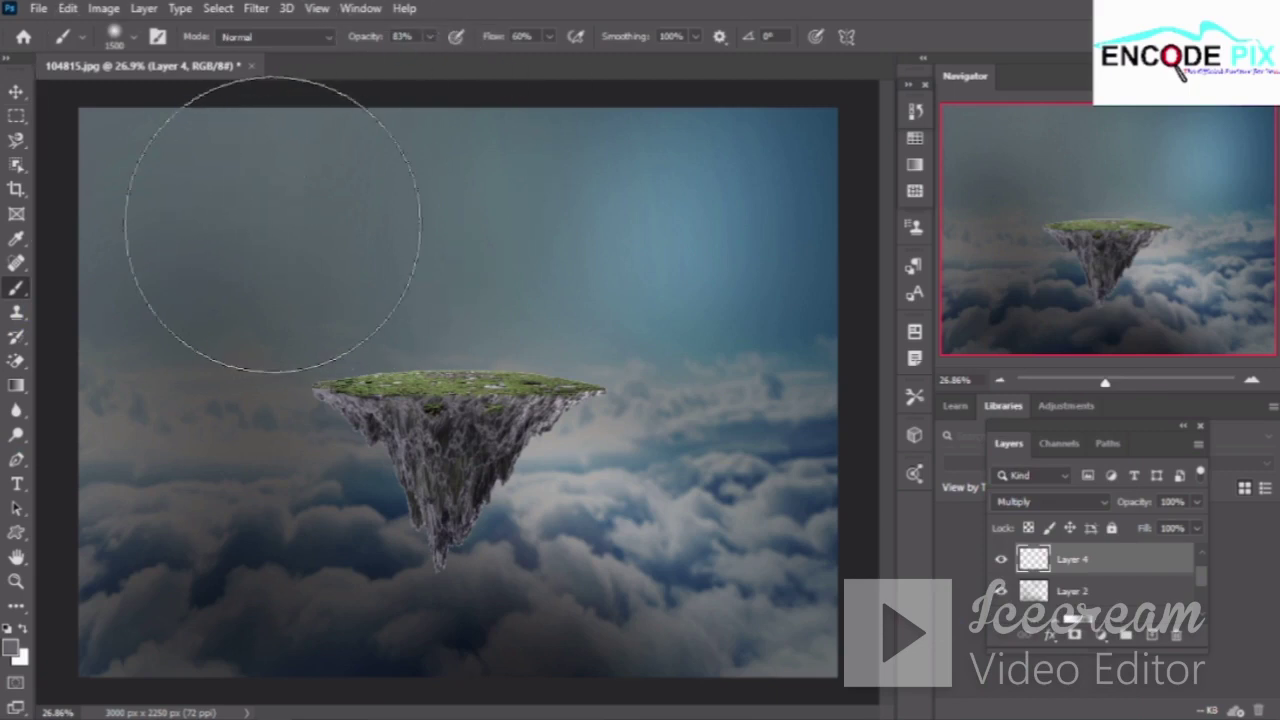
key(bracketleft)
key(bracketleft)
key(bracketleft)
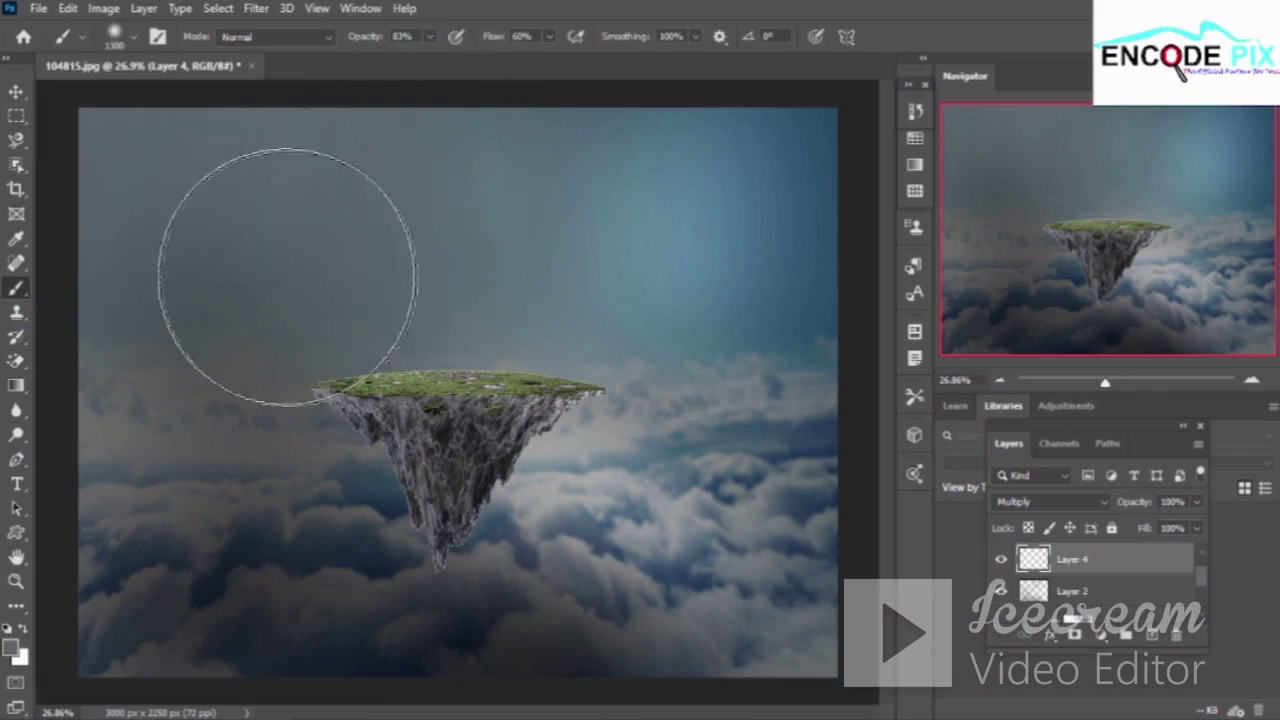
key(bracketleft)
key(bracketleft)
key(bracketleft)
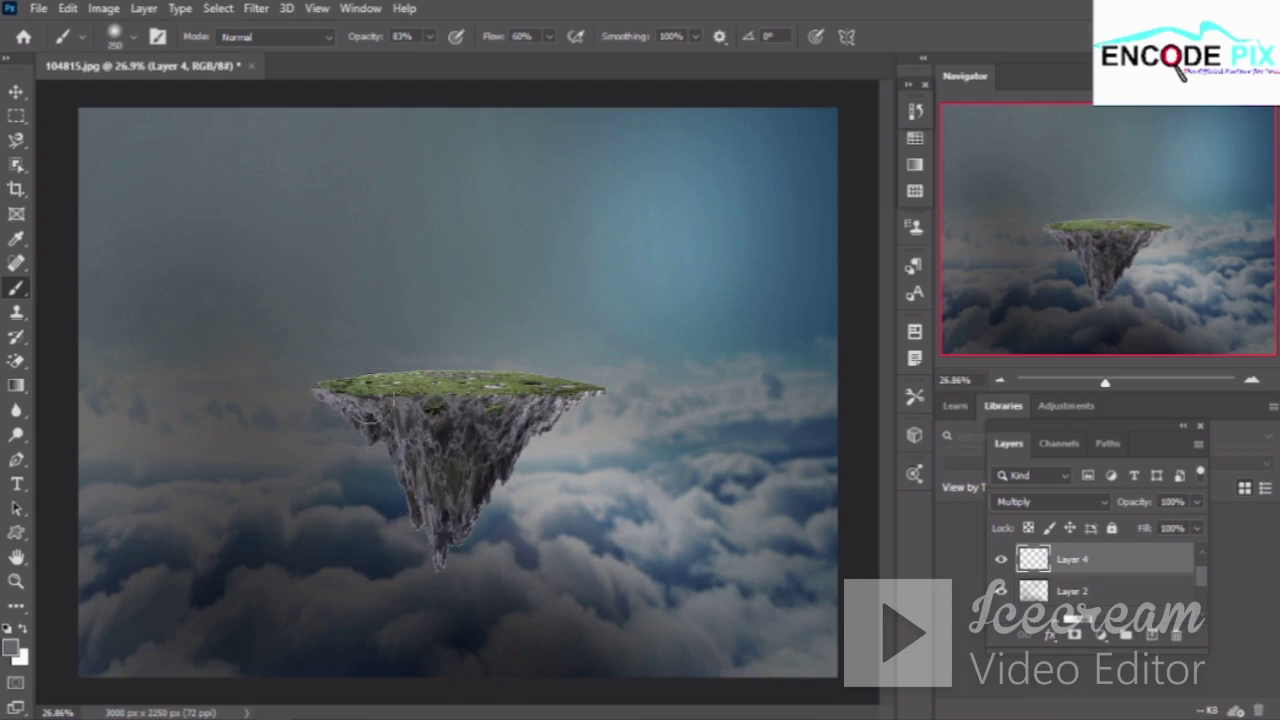
scroll(300, 392, up, 2)
scroll(315, 395, up, 2)
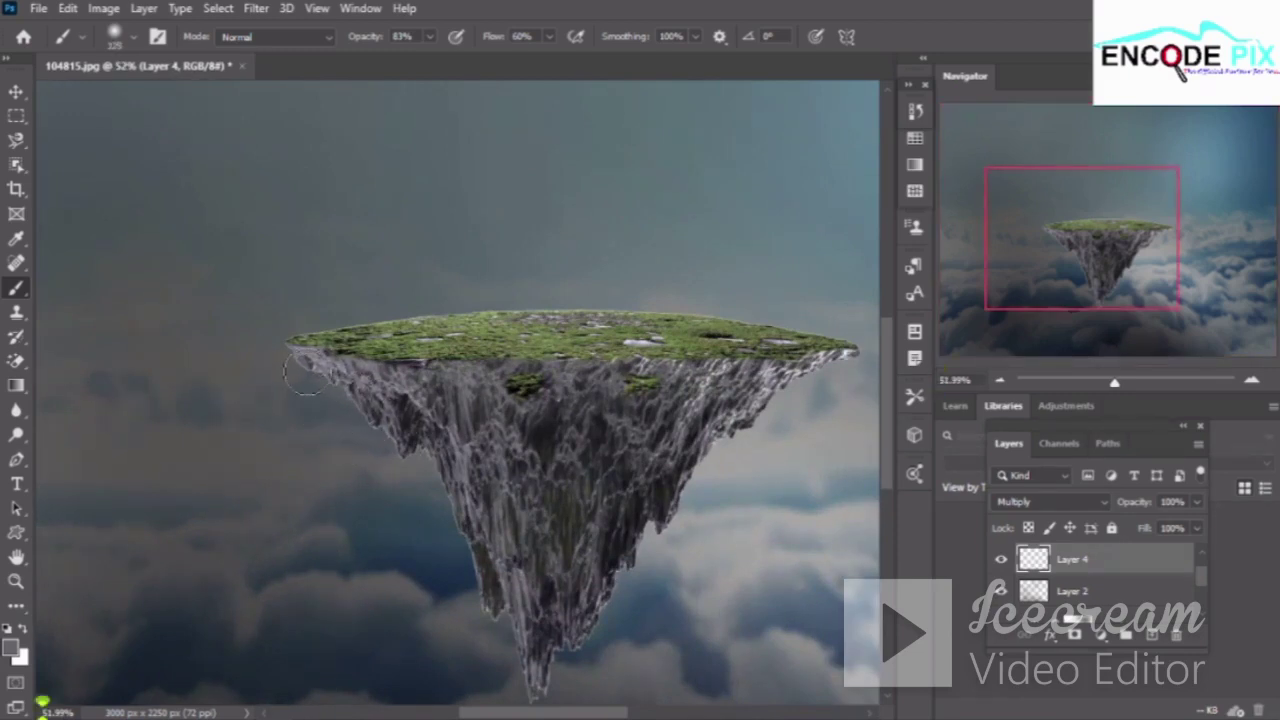
drag(306, 378, 613, 440)
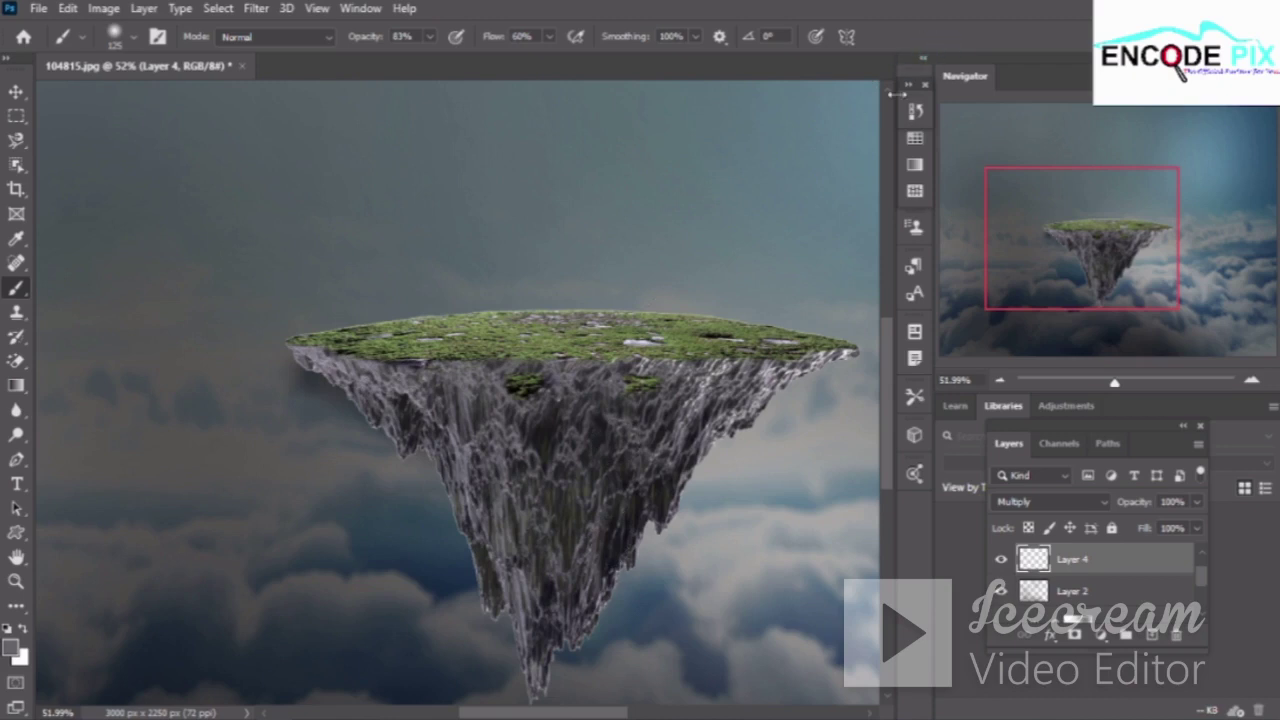
click(922, 114)
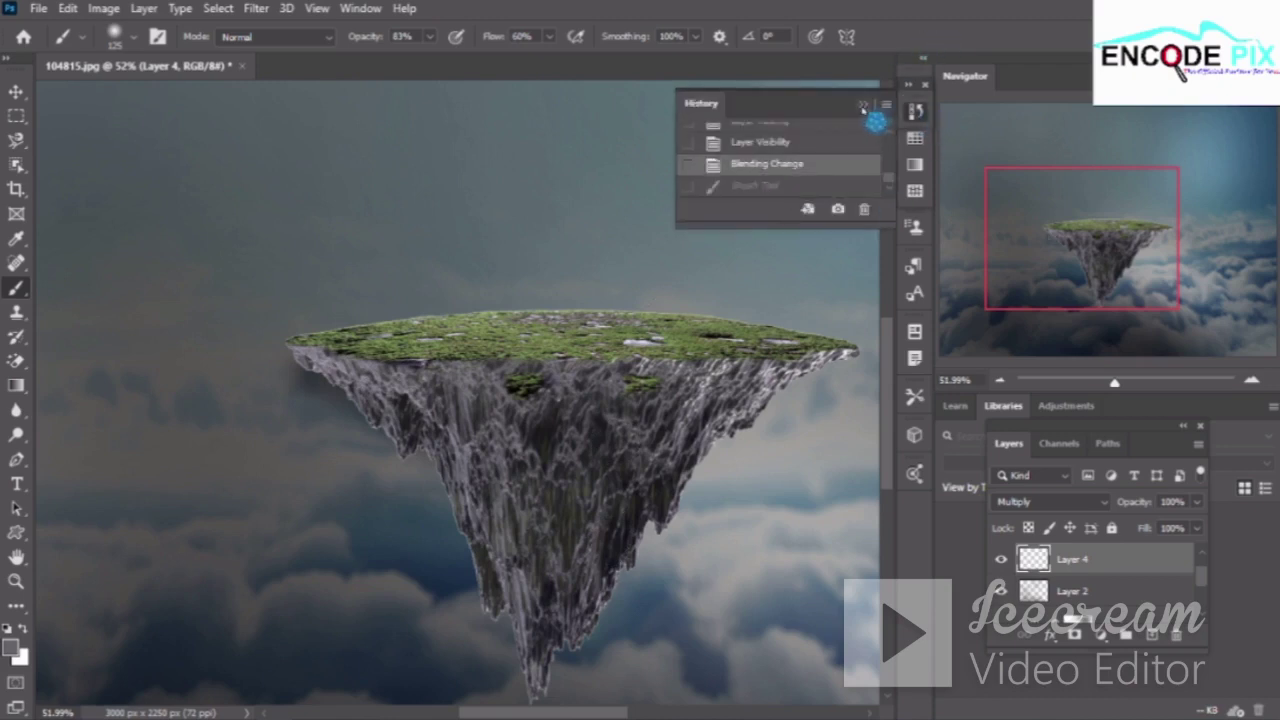
click(914, 112)
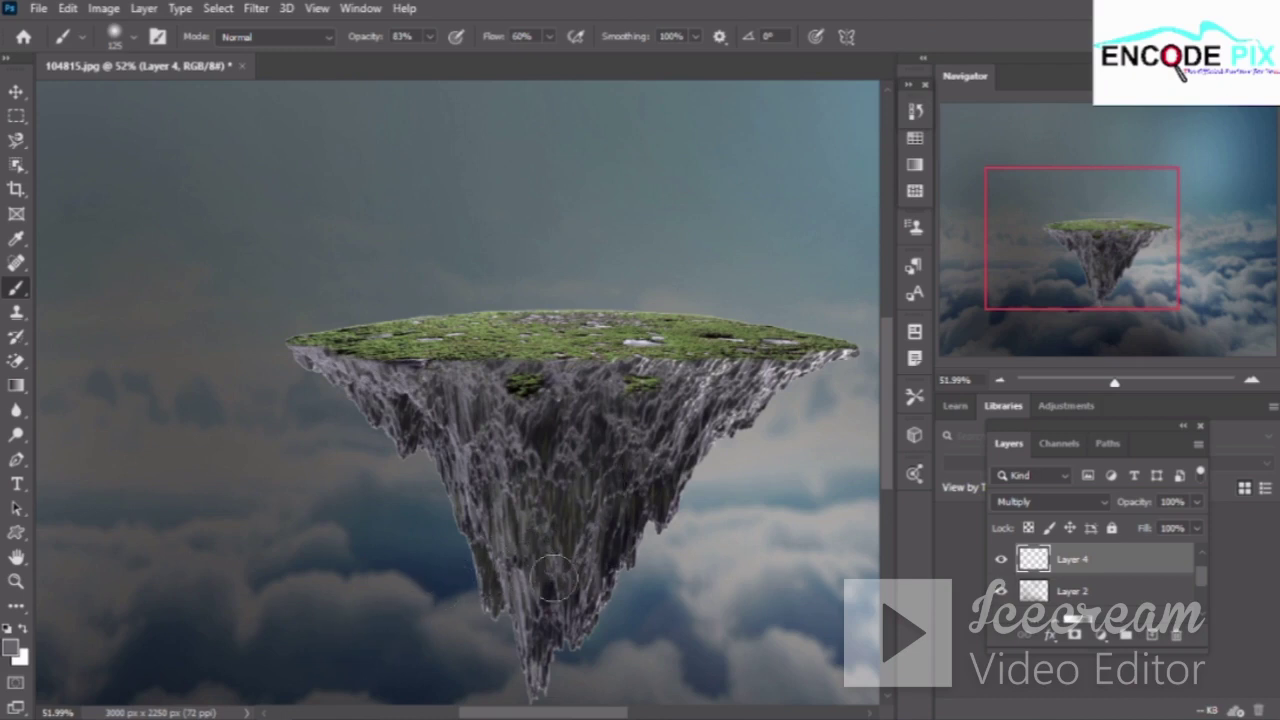
scroll(1104, 588, up, 1)
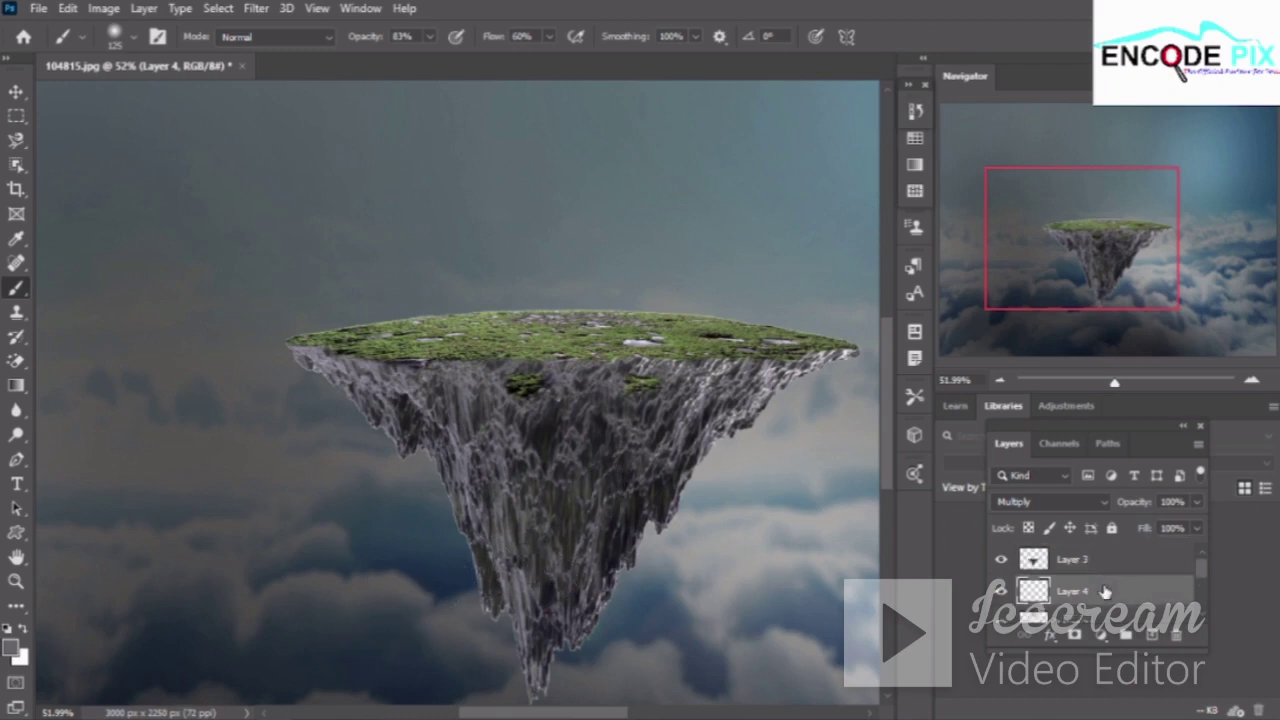
click(1103, 567)
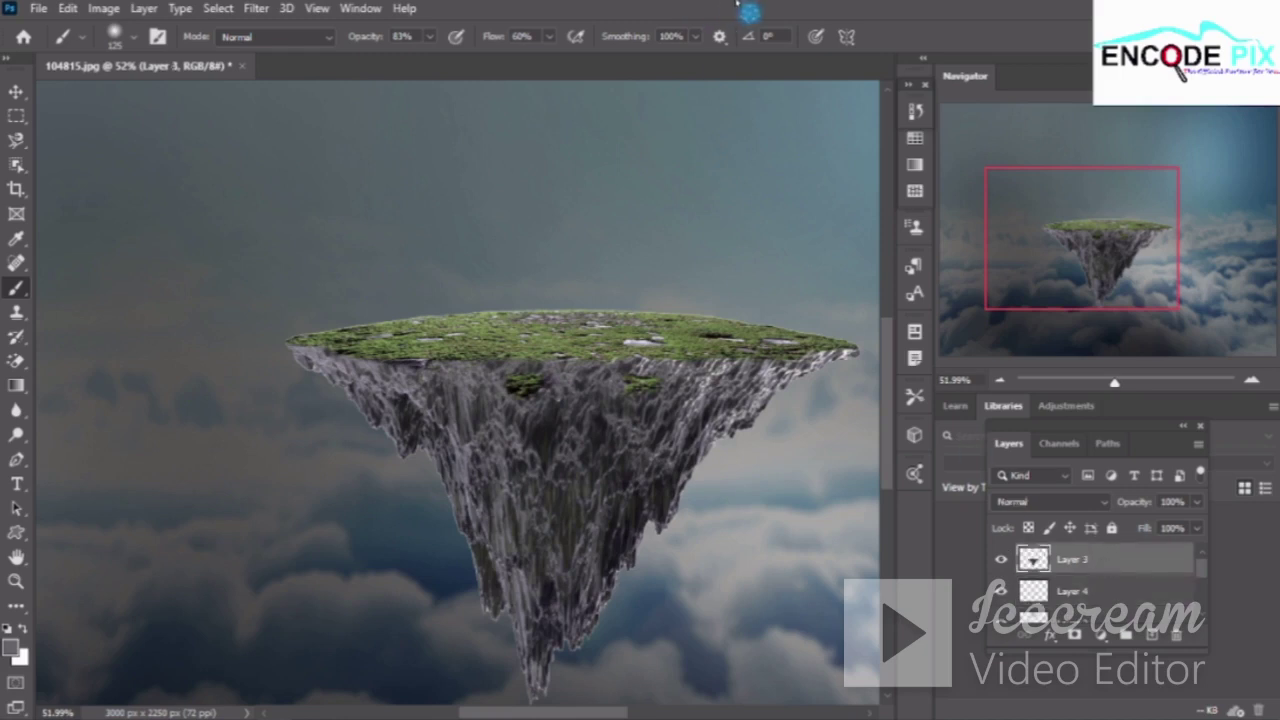
click(914, 111)
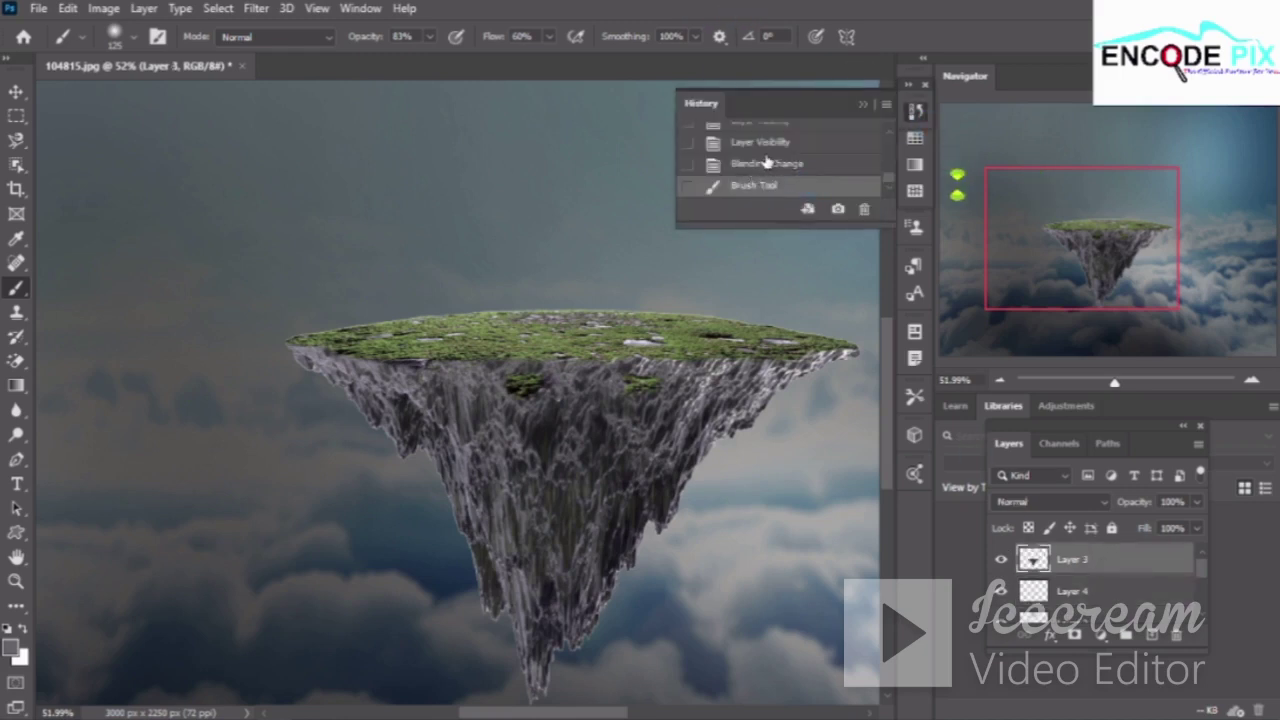
click(767, 162)
click(864, 102)
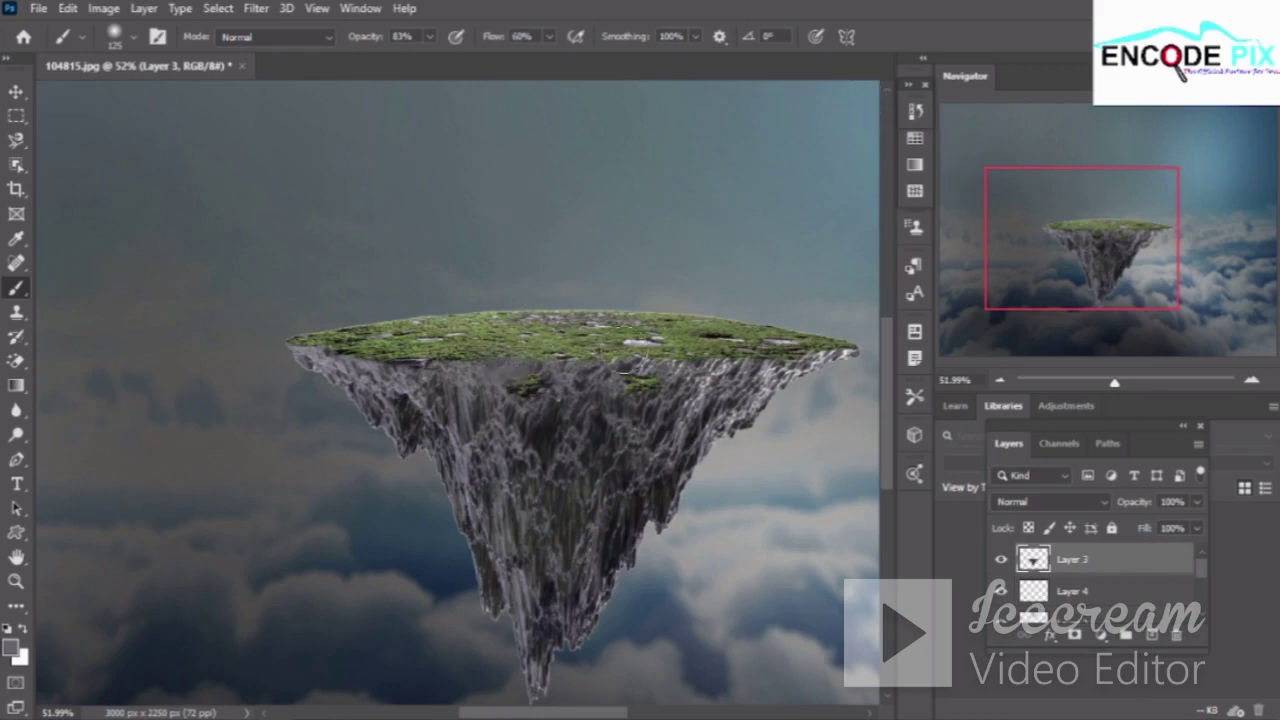
click(916, 115)
click(916, 111)
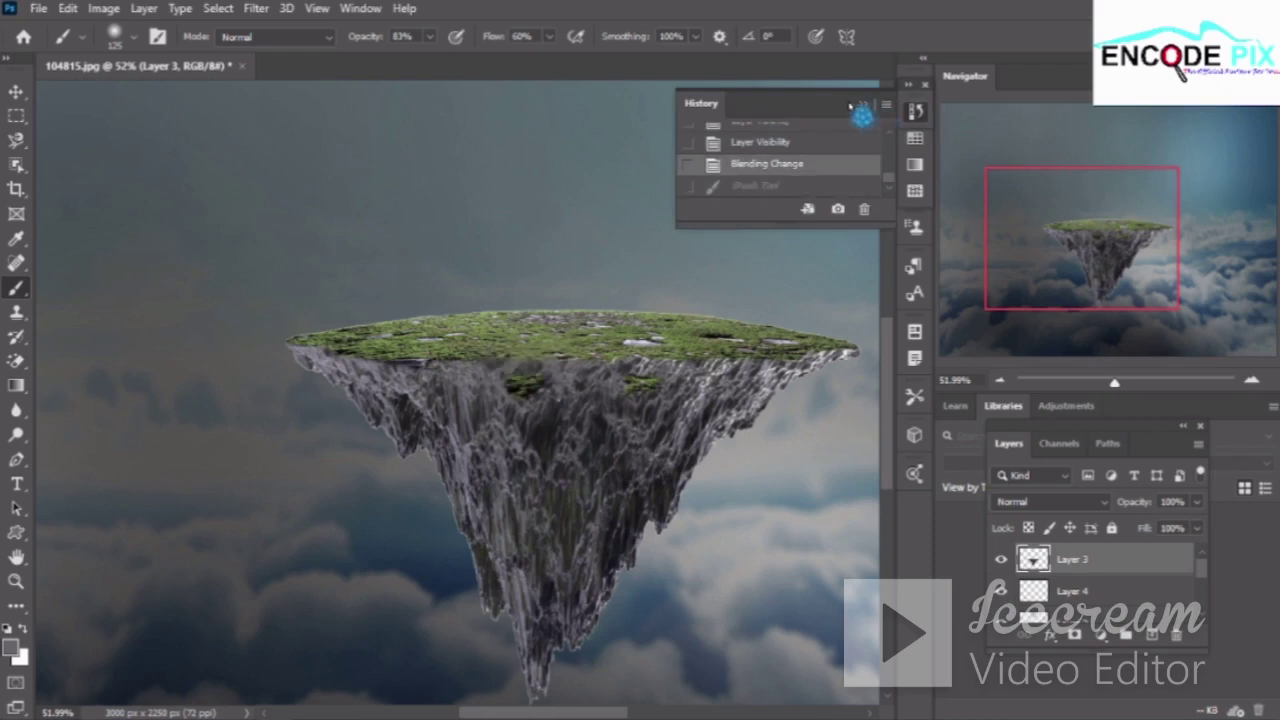
click(860, 104)
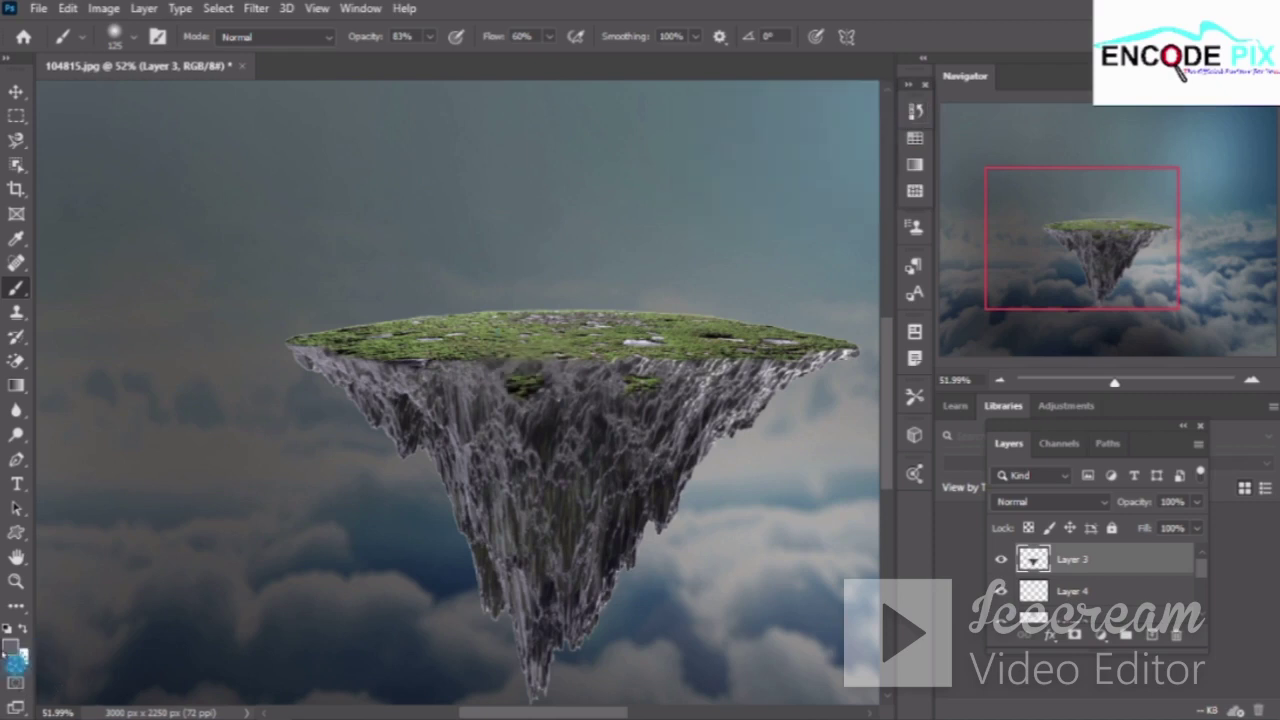
click(14, 663)
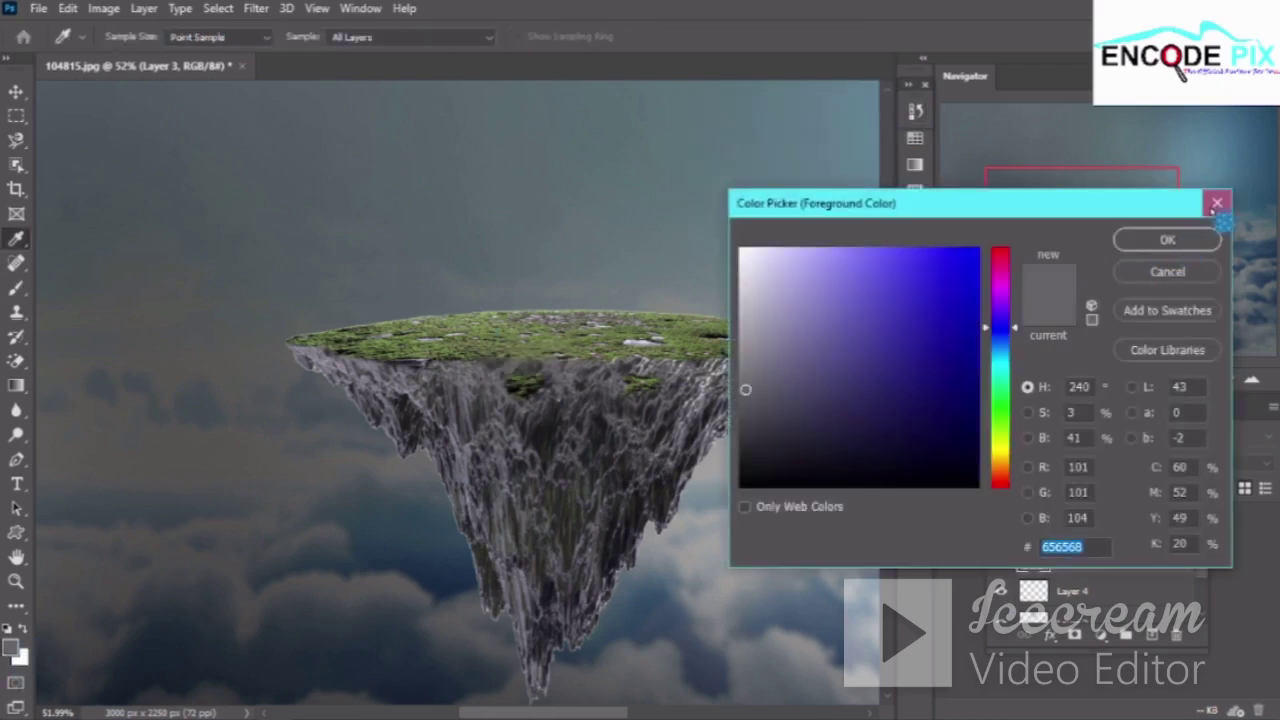
Close the colour picker, merge Layer 4 down with Ctrl+E, and make Layer 3 active
click(1155, 241)
key(b)
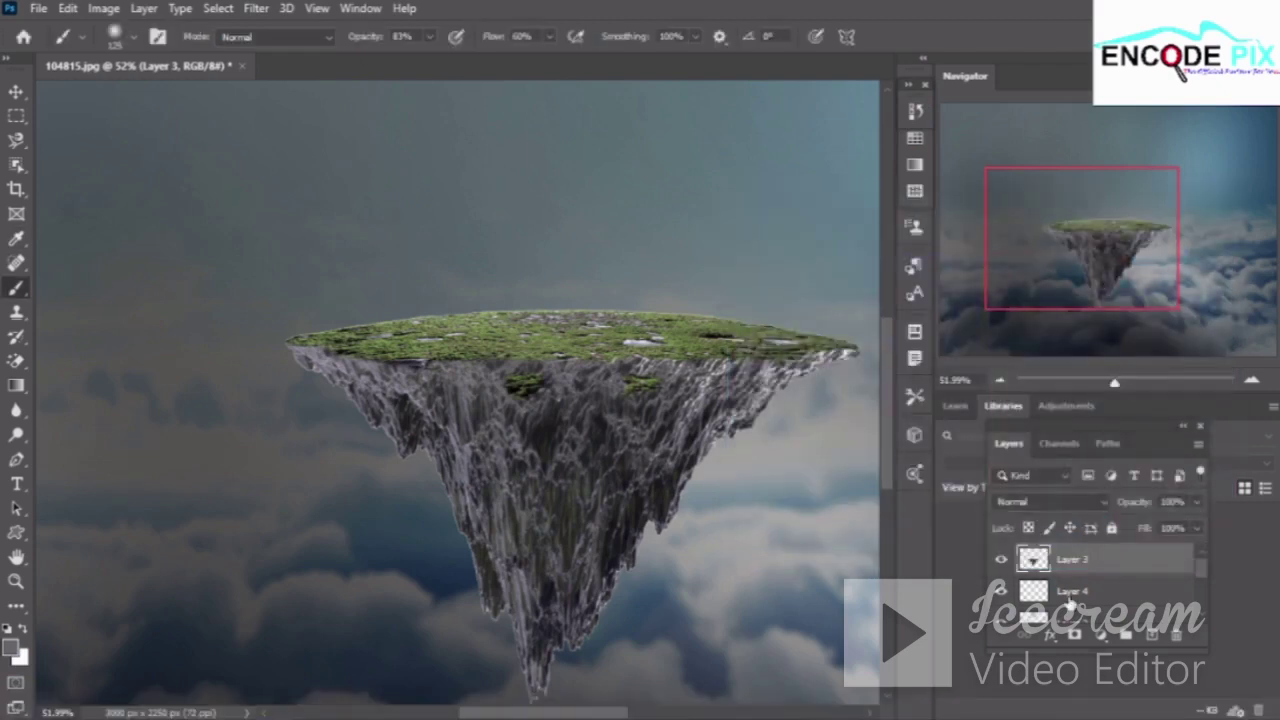
click(1072, 598)
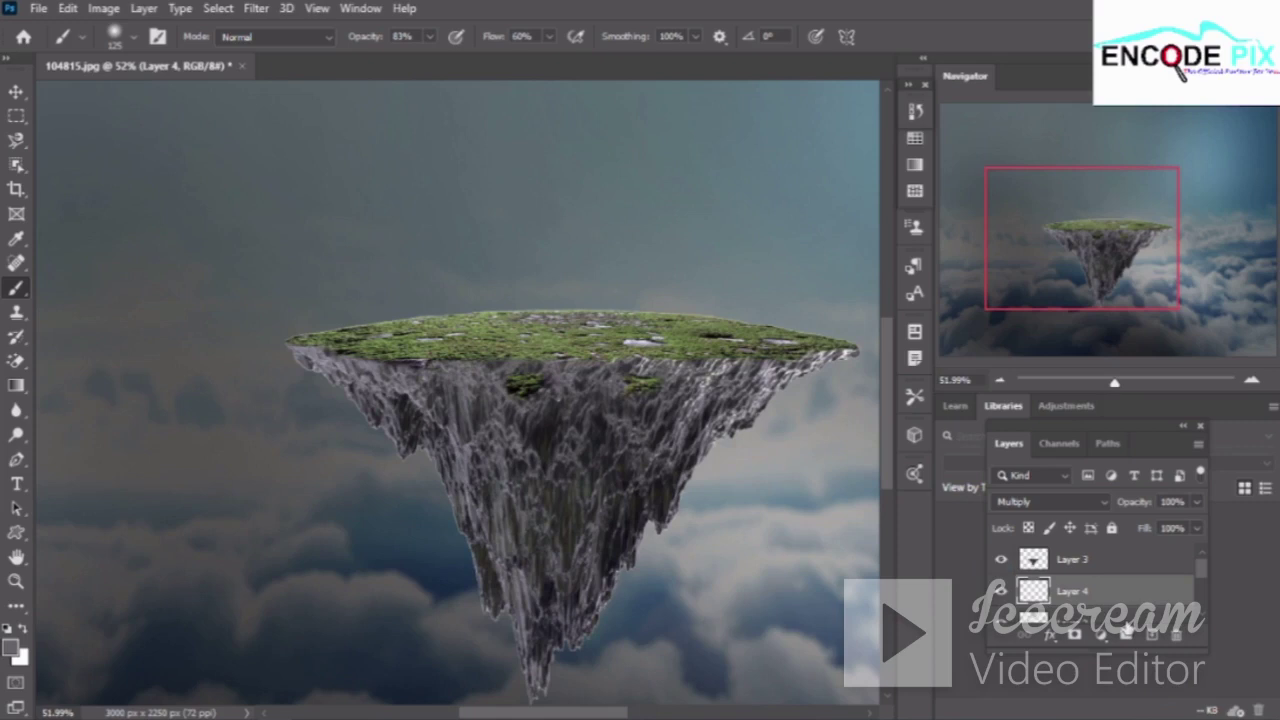
key(ctrl+e)
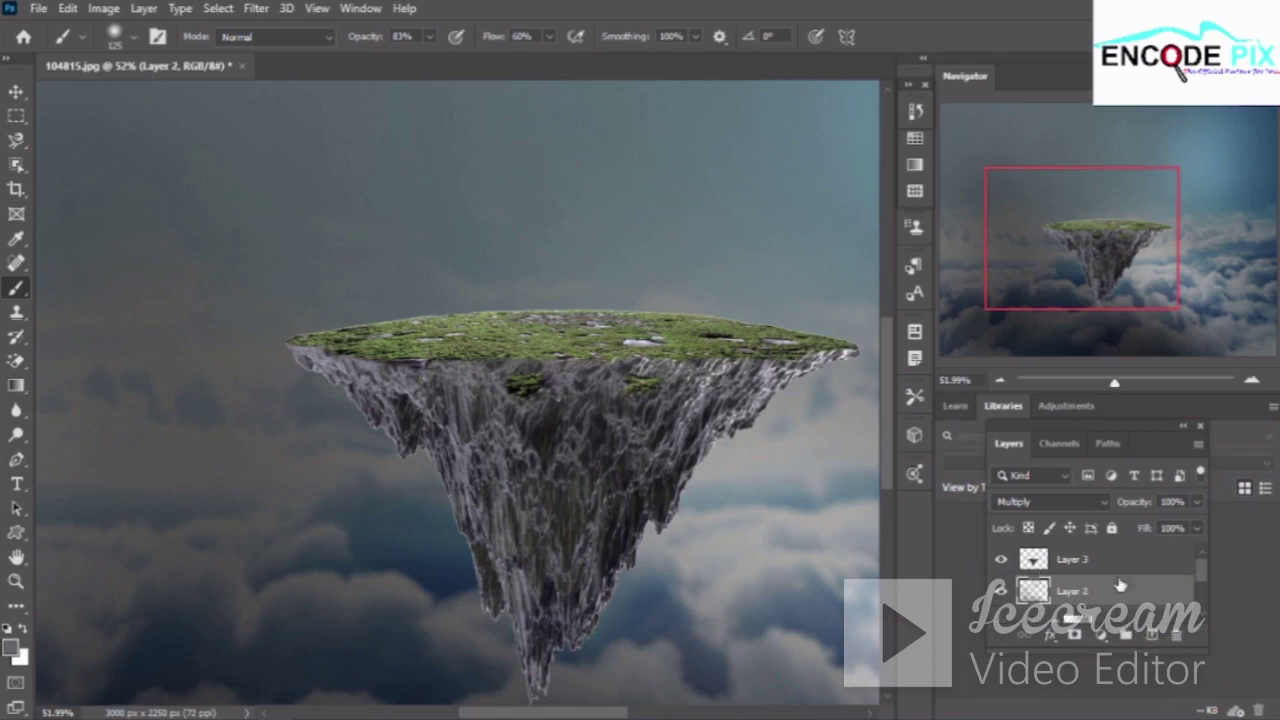
click(1160, 573)
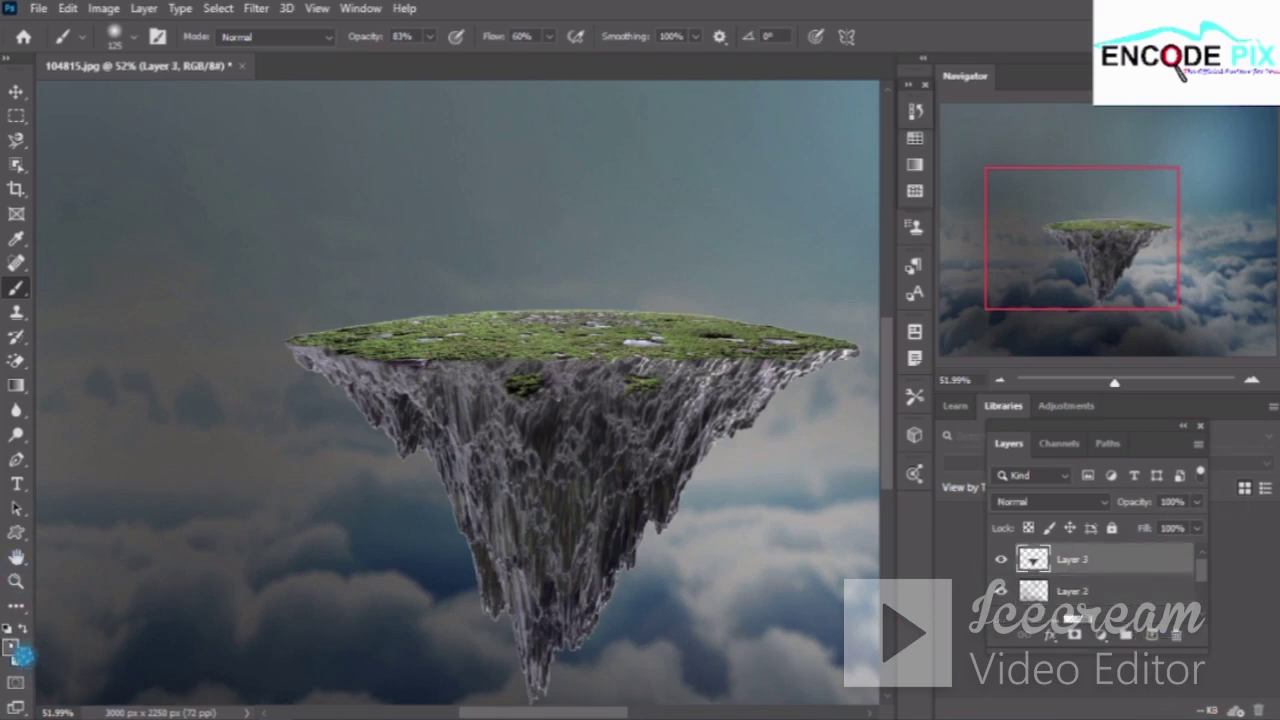
Set the foreground colour to dark blue-grey 333537 and return to the Brush tool
click(14, 648)
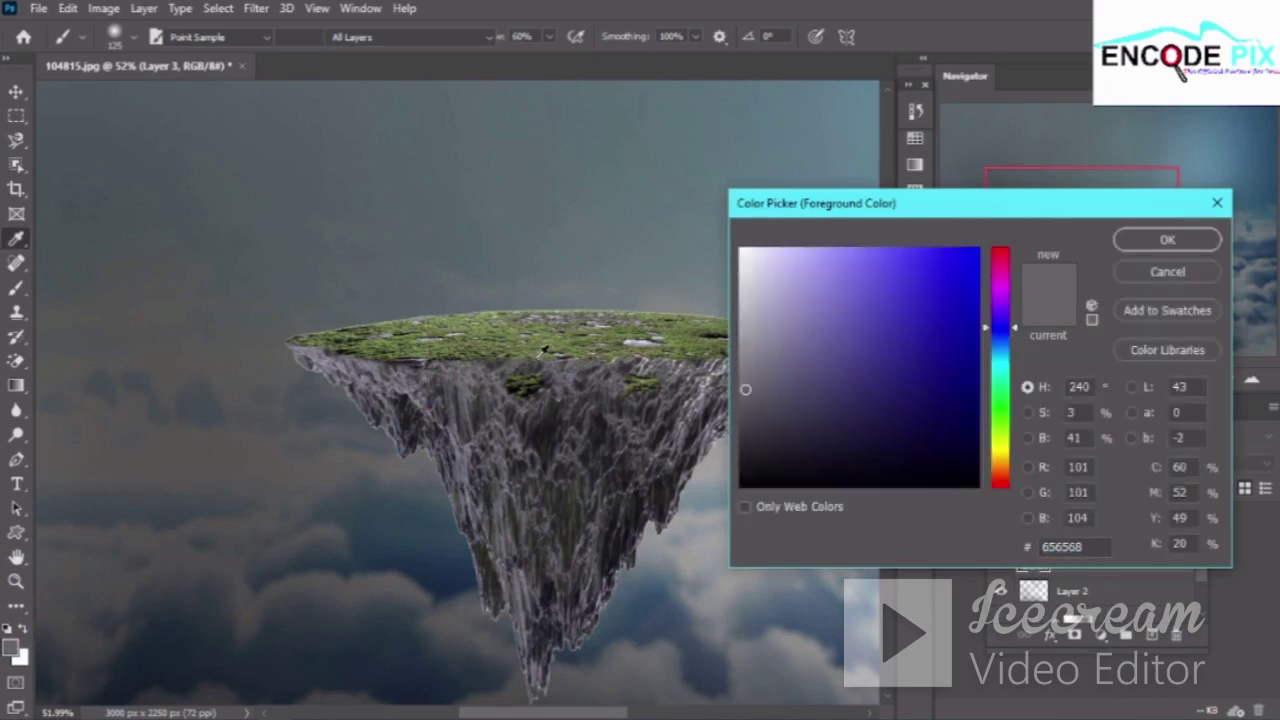
click(527, 362)
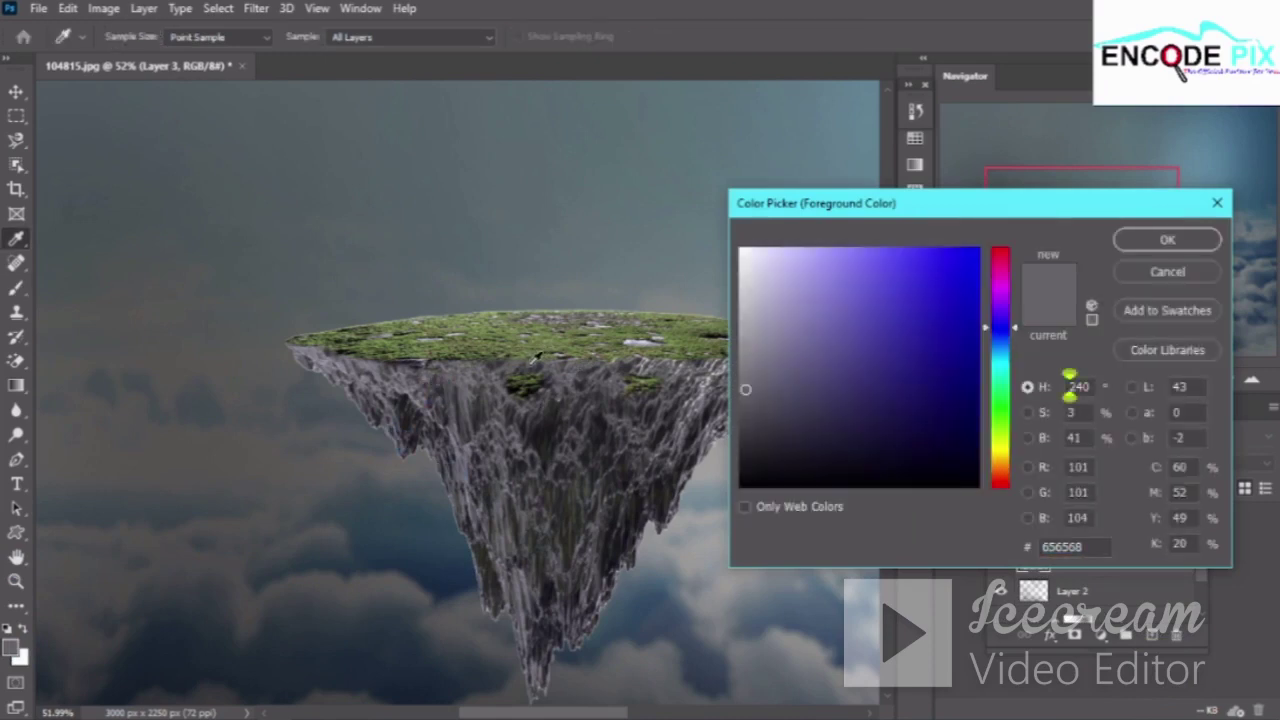
click(1185, 240)
key(b)
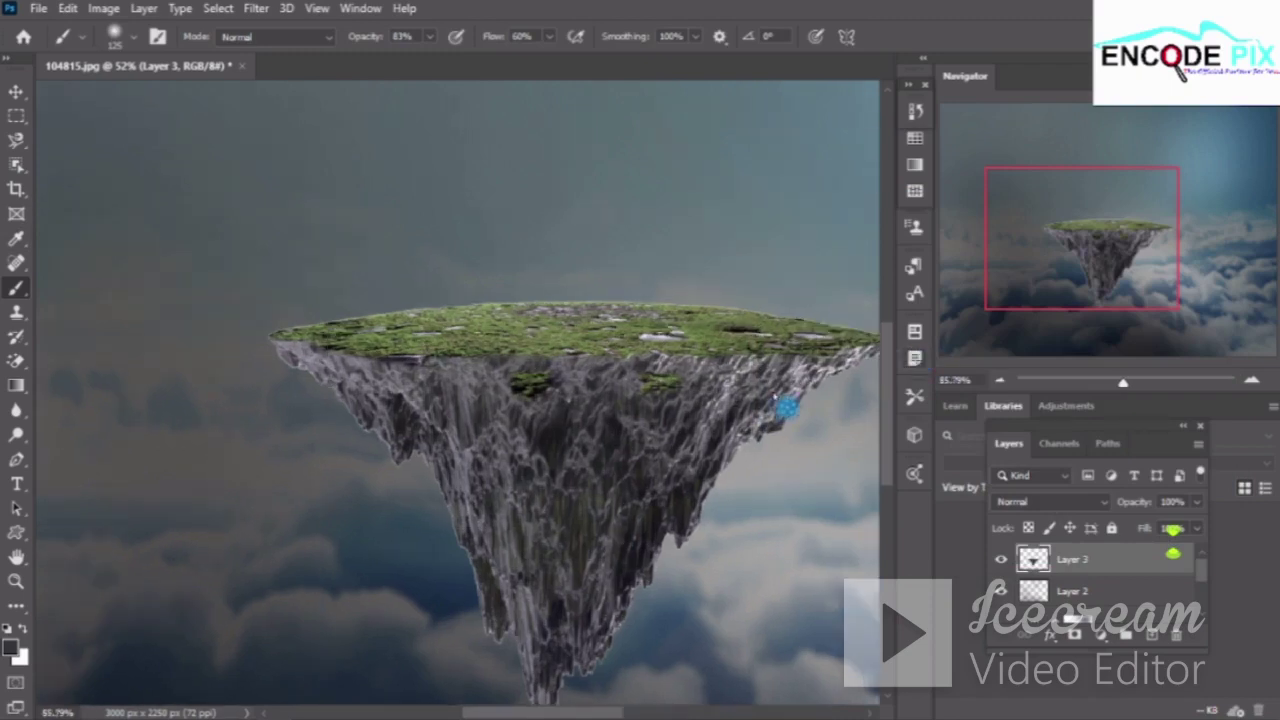
Try Multiply on Layer 3, then revert to the Delete Layer state in History
scroll(786, 409, up, 3)
scroll(790, 405, up, 2)
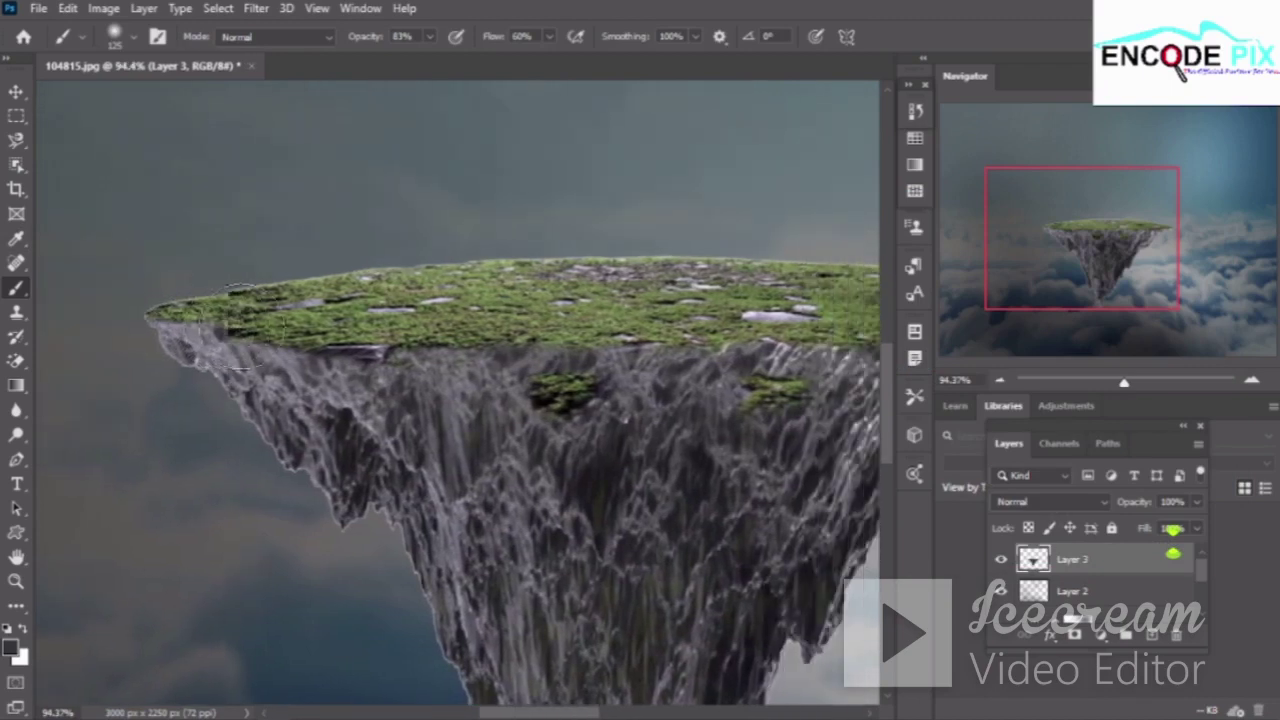
click(1048, 502)
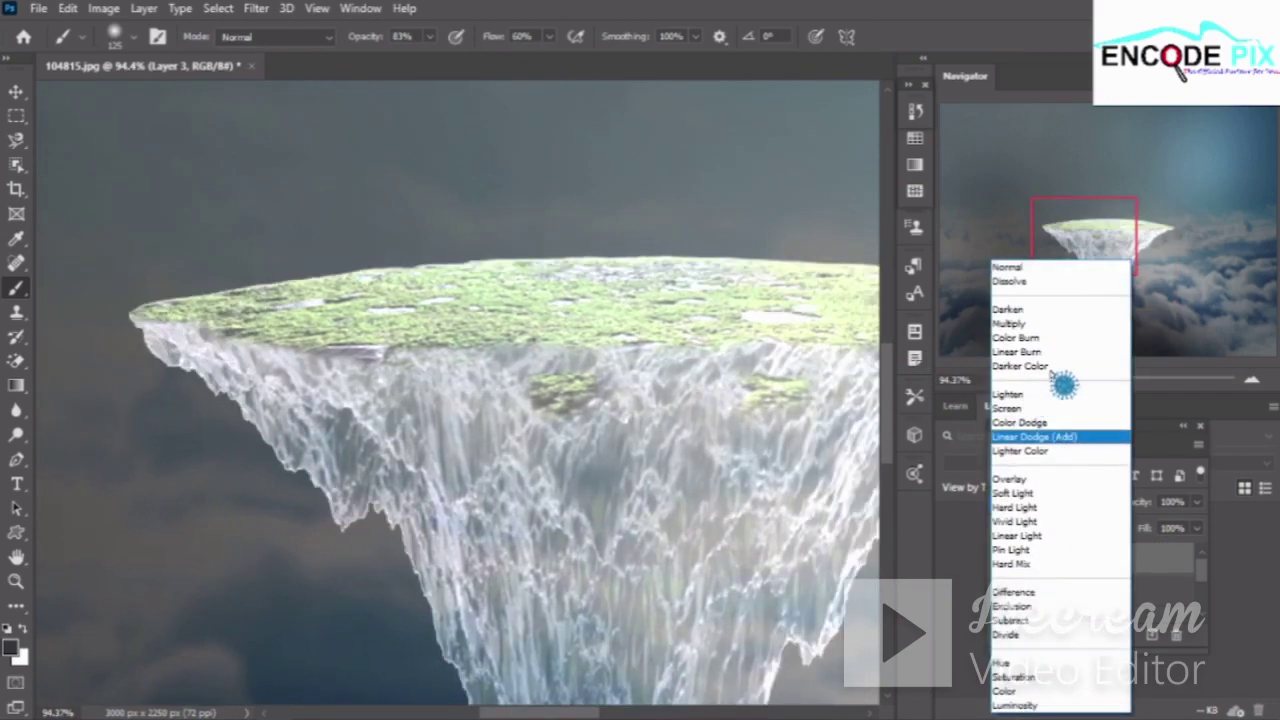
click(1030, 321)
click(914, 110)
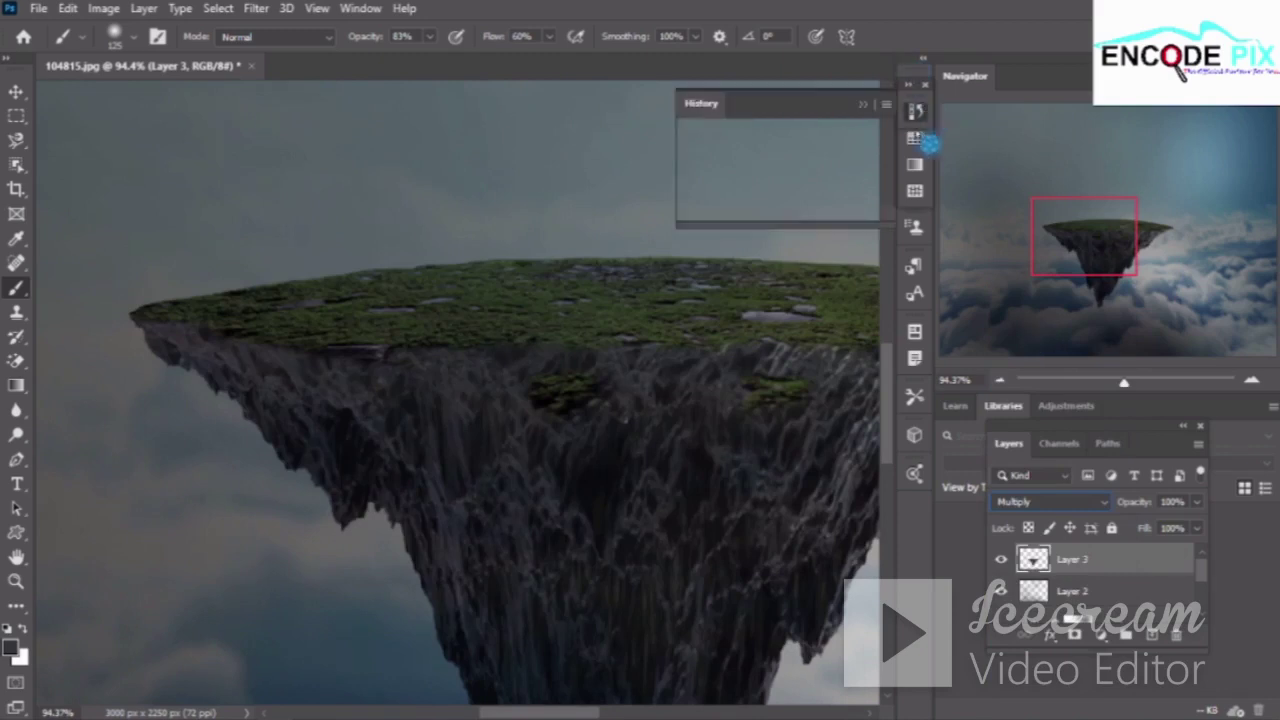
click(795, 163)
click(864, 105)
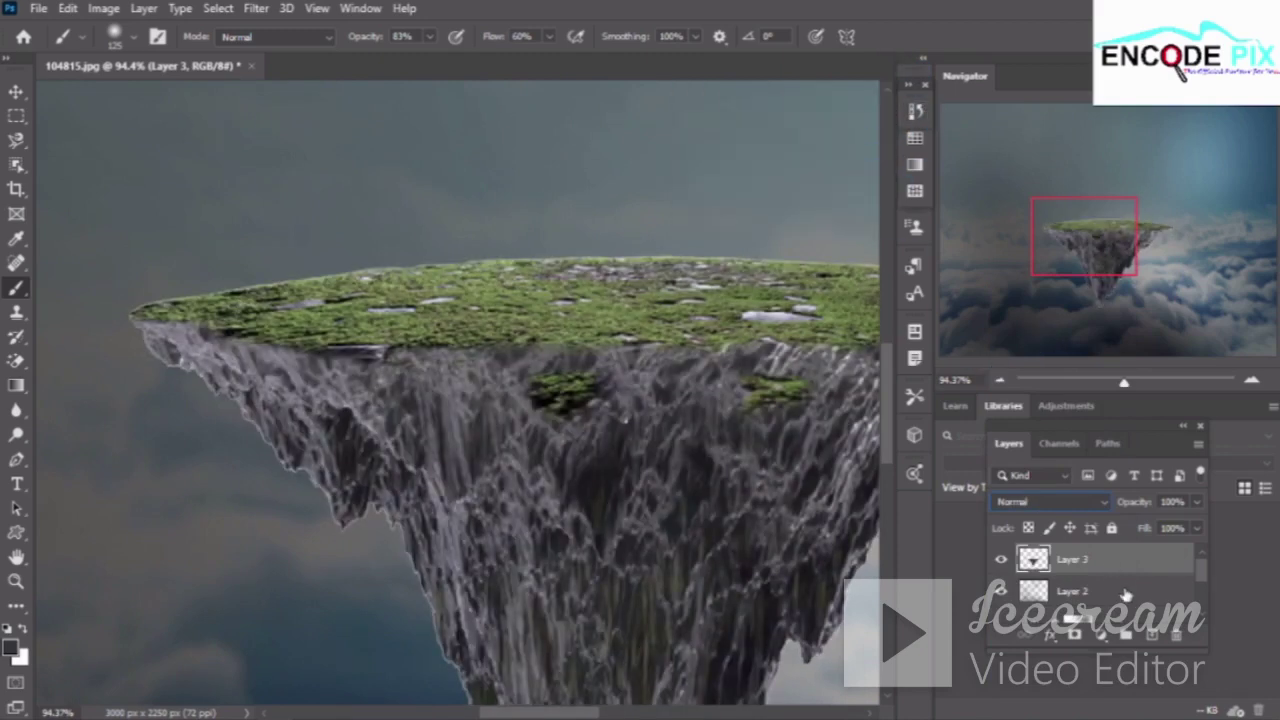
Add a new empty Layer 4 above Layer 3 and make it active
click(1155, 638)
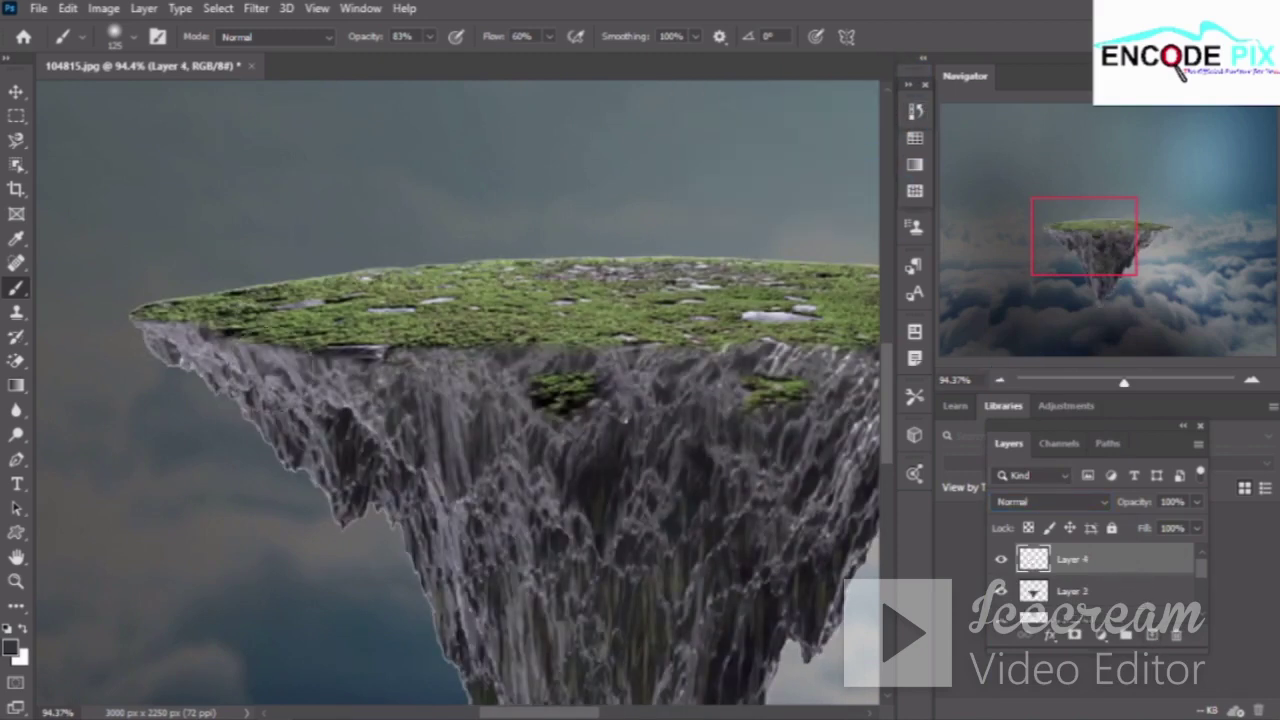
click(914, 110)
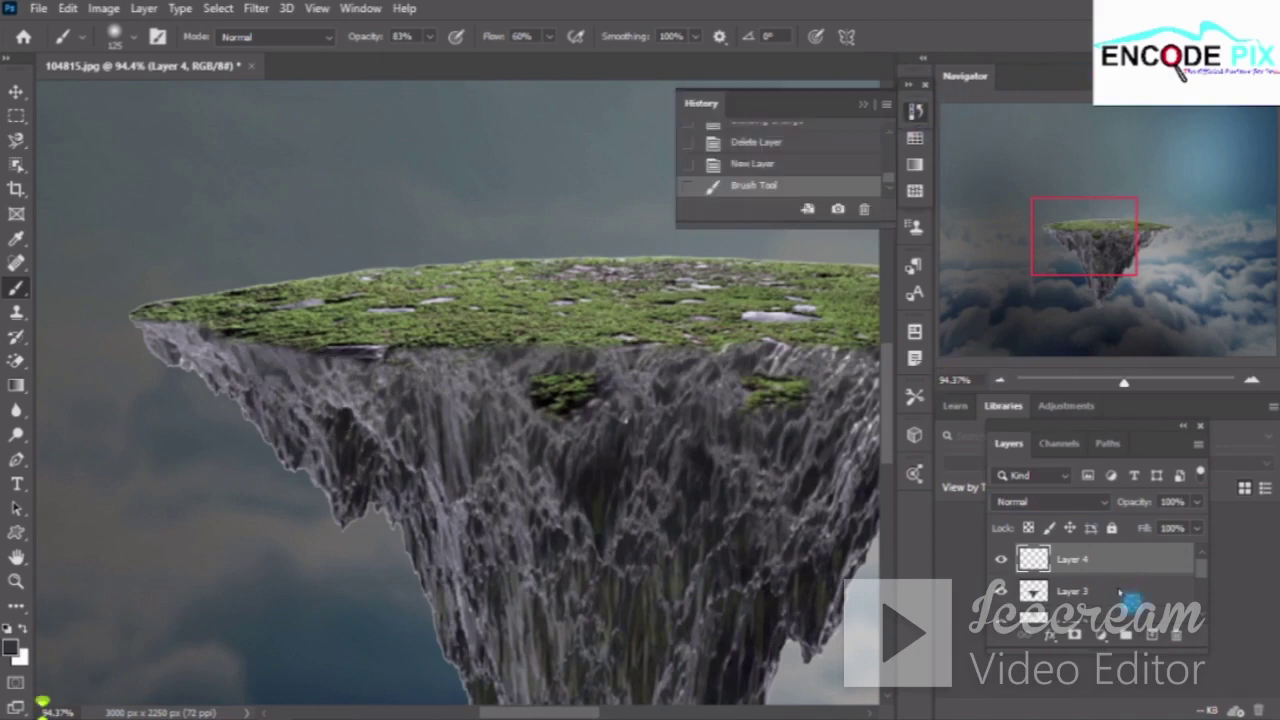
click(1120, 591)
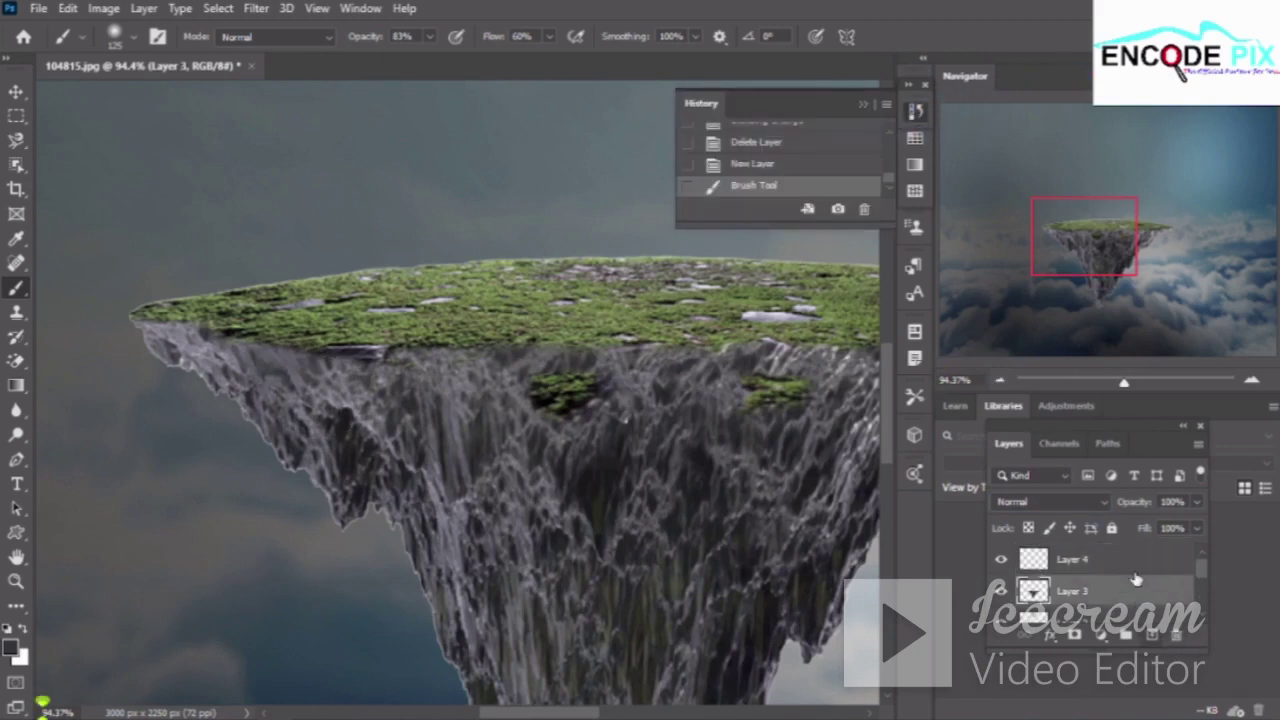
click(1099, 566)
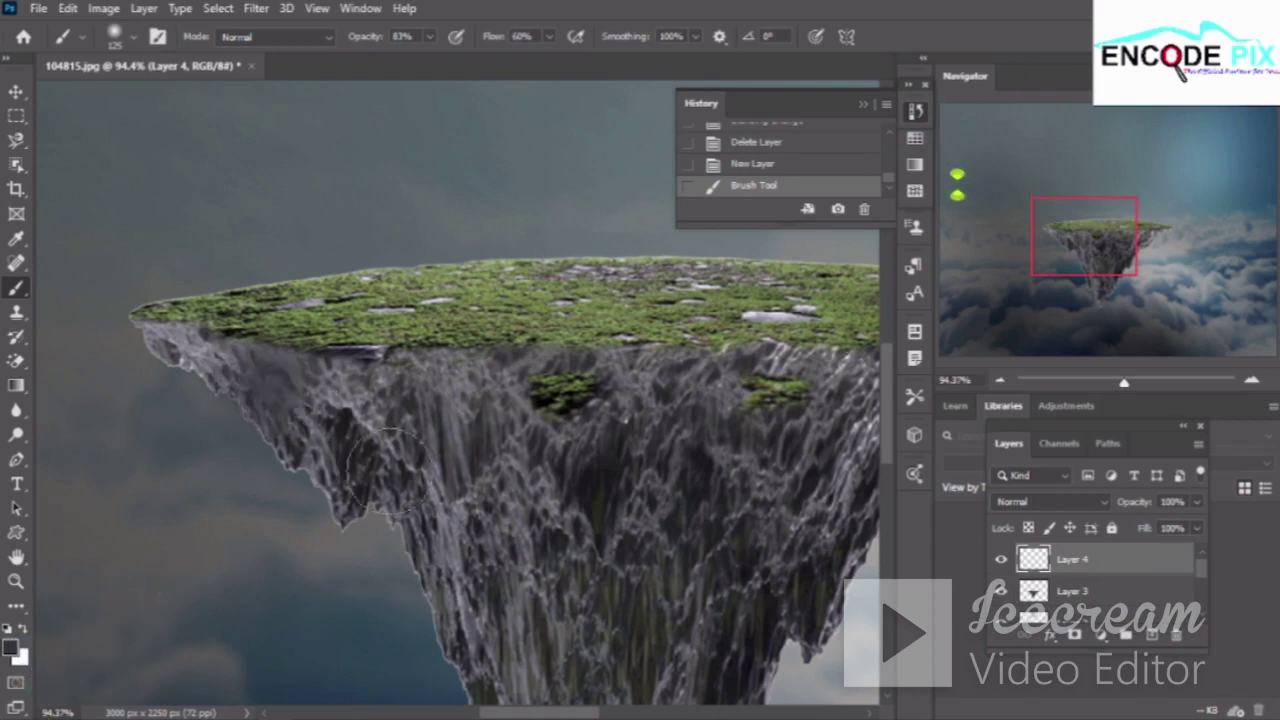
Paint dark shading over the cliff rock, then undo it back to the New Layer state
drag(240, 370, 600, 528)
drag(377, 436, 370, 440)
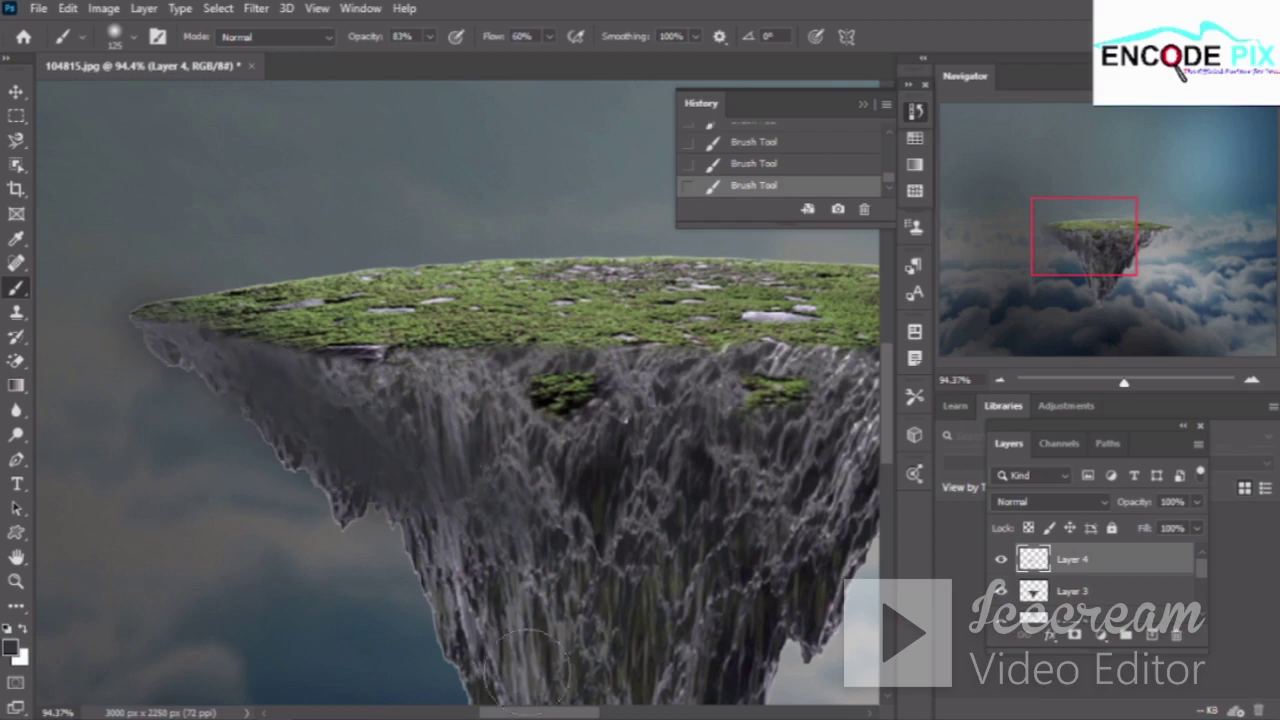
drag(329, 443, 447, 489)
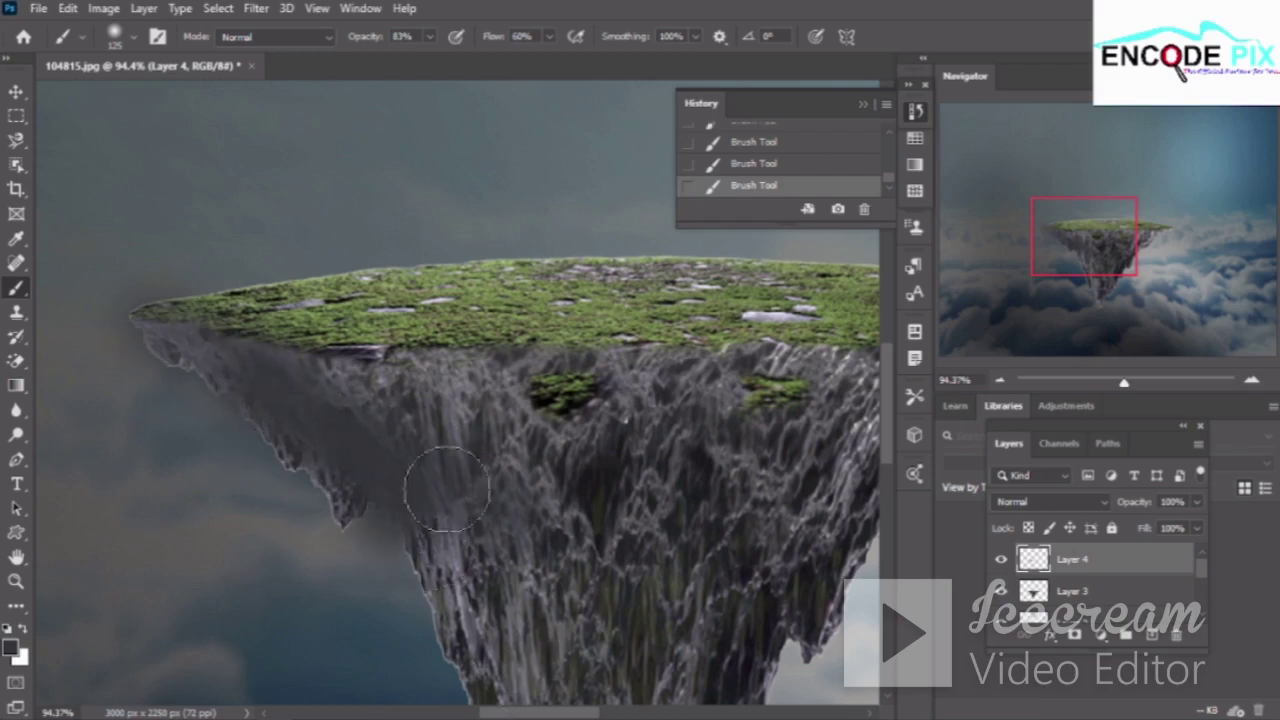
scroll(820, 162, up, 1)
click(812, 130)
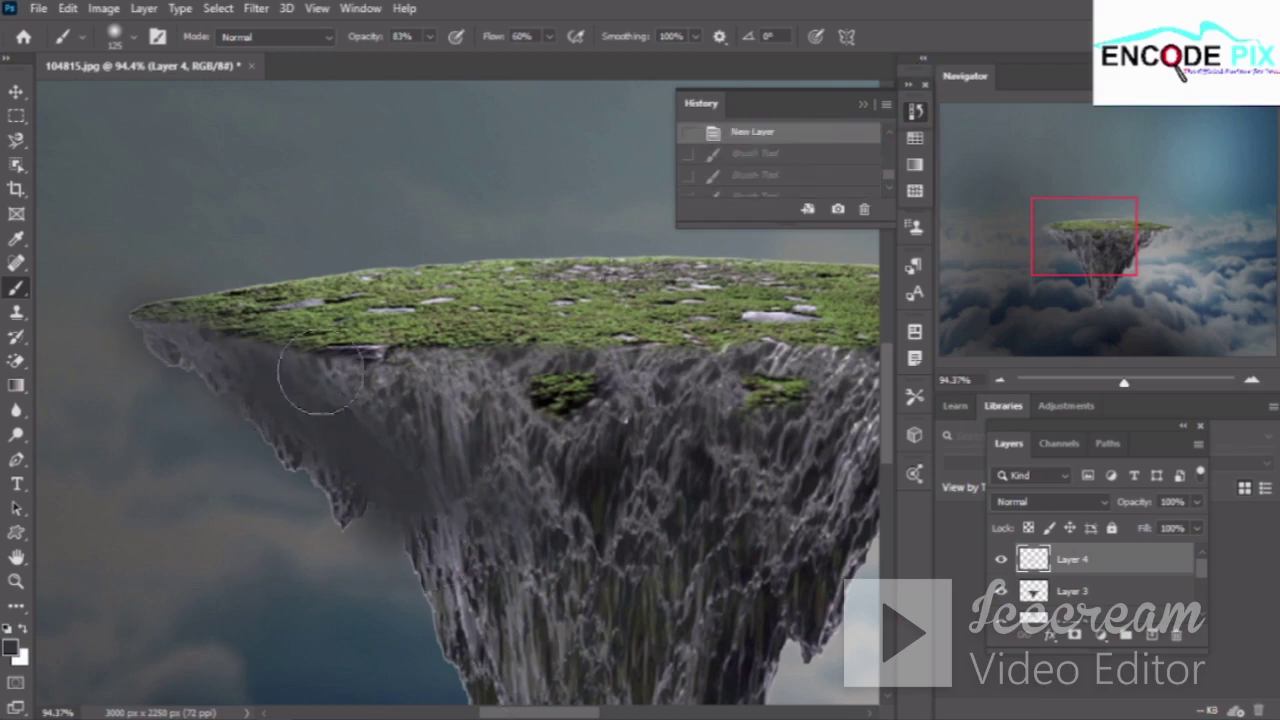
Change the brush opacity and repaint dark shading along the cliff's left edge and lower centre
click(385, 38)
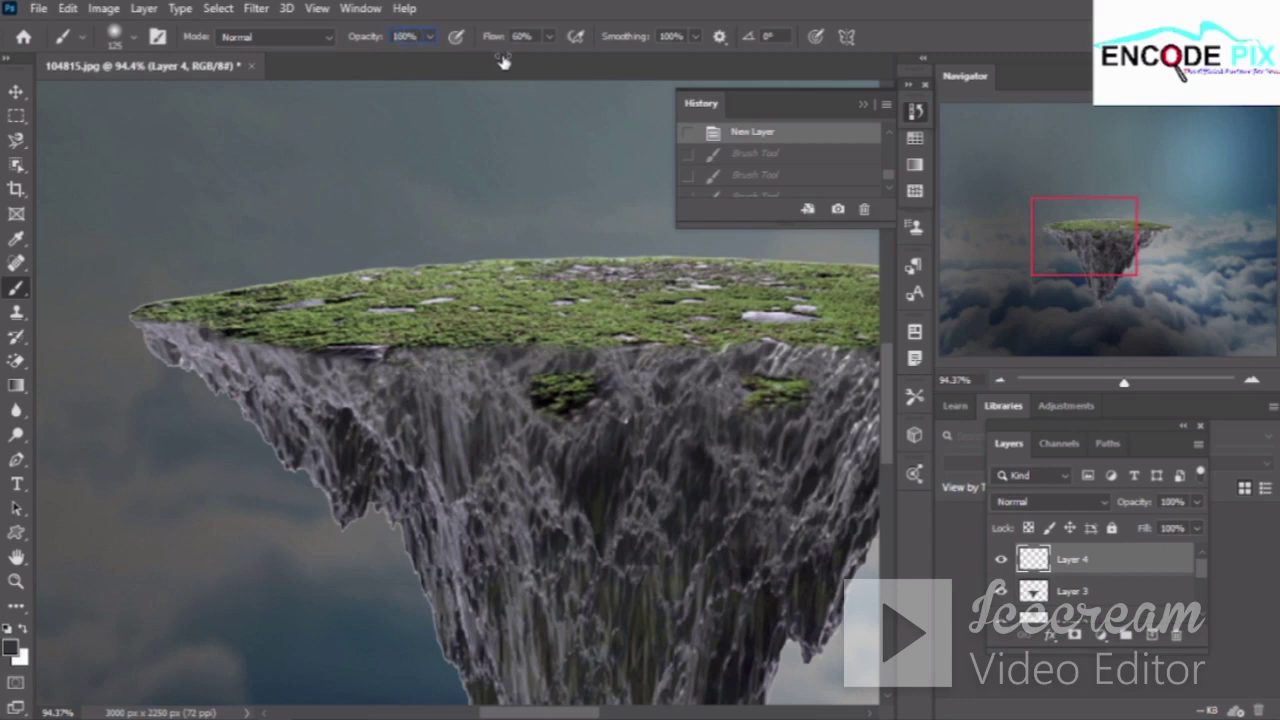
scroll(378, 515, down, 1)
scroll(330, 450, down, 1)
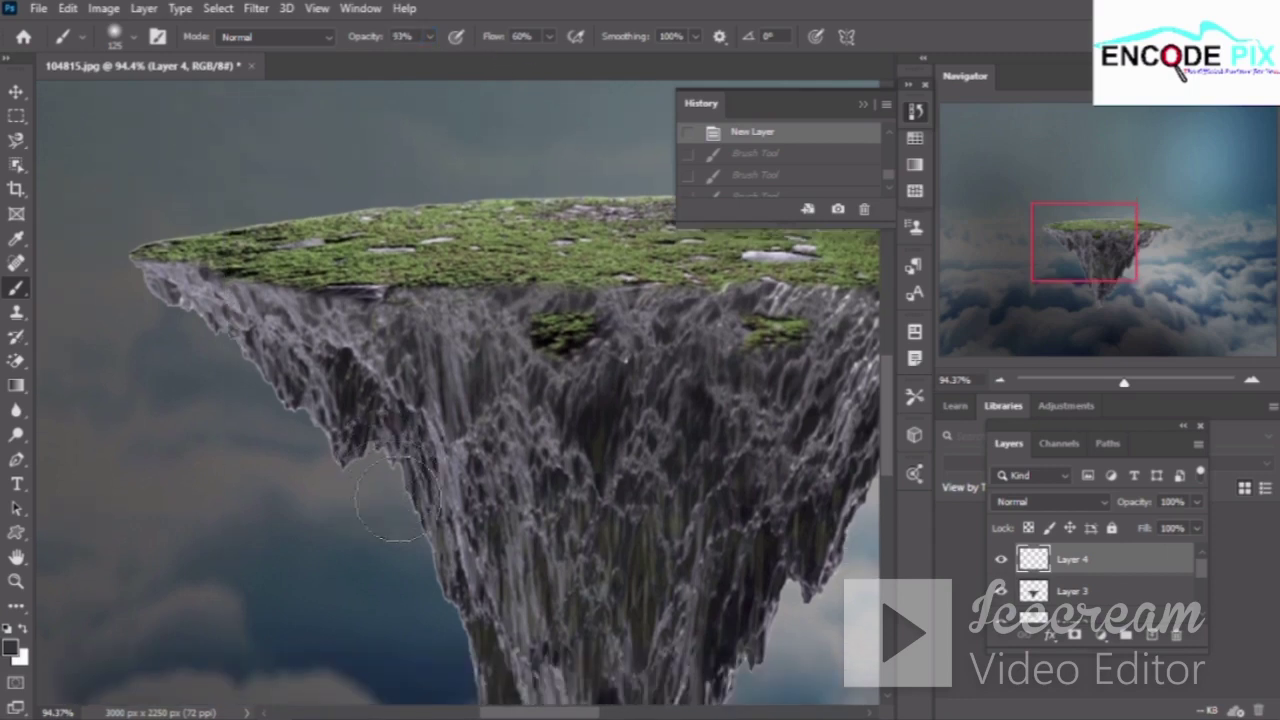
scroll(285, 390, down, 1)
scroll(240, 330, down, 2)
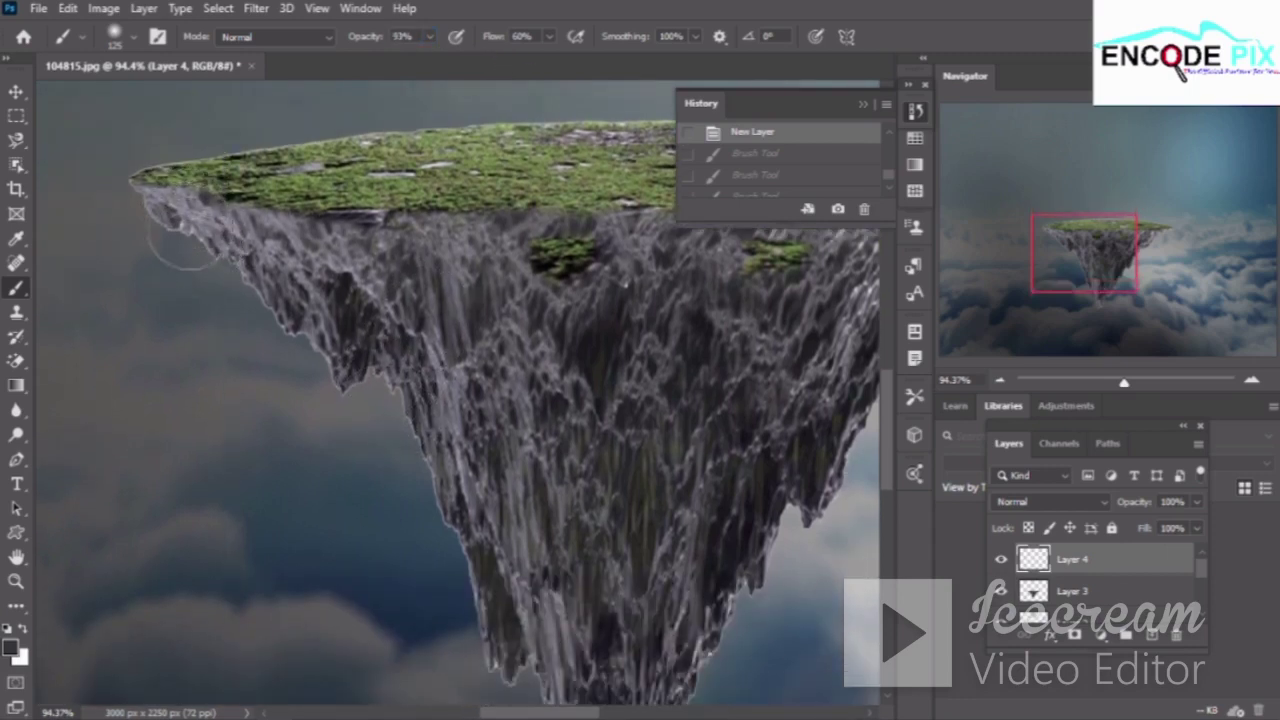
mouse_move(180, 245)
mouse_down()
mouse_move(265, 285)
mouse_move(315, 340)
mouse_up()
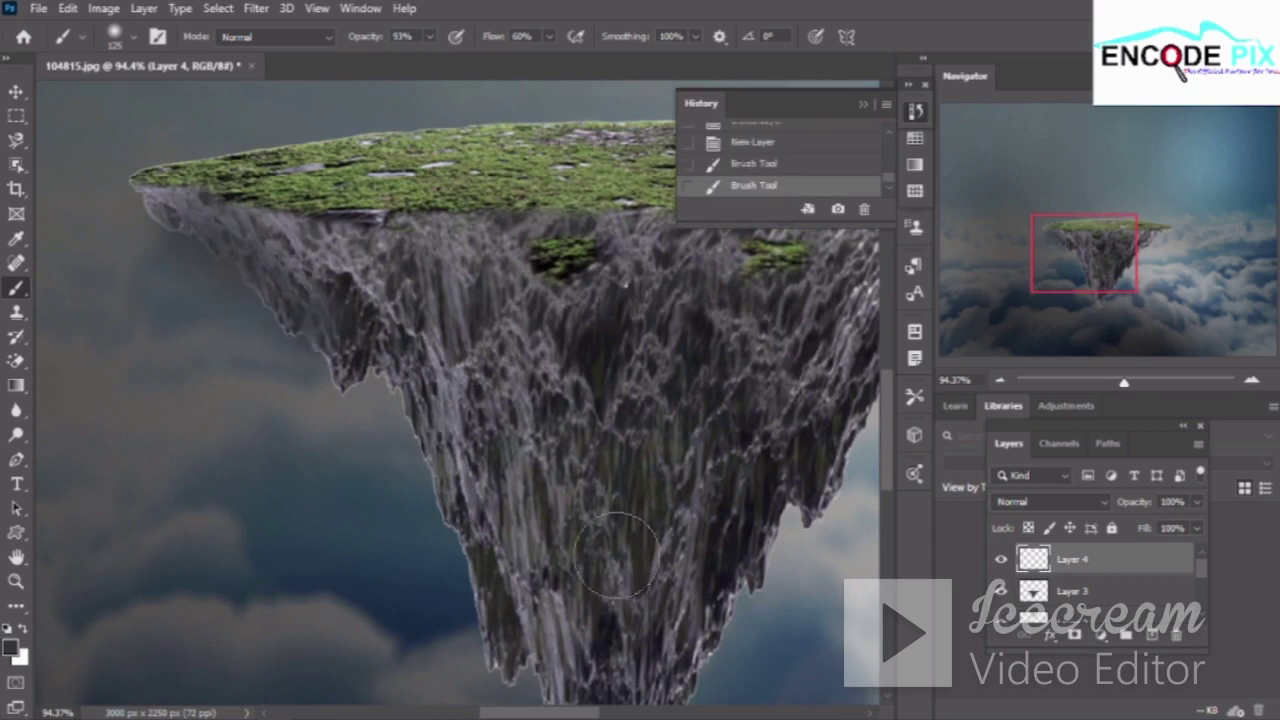
drag(426, 389, 513, 562)
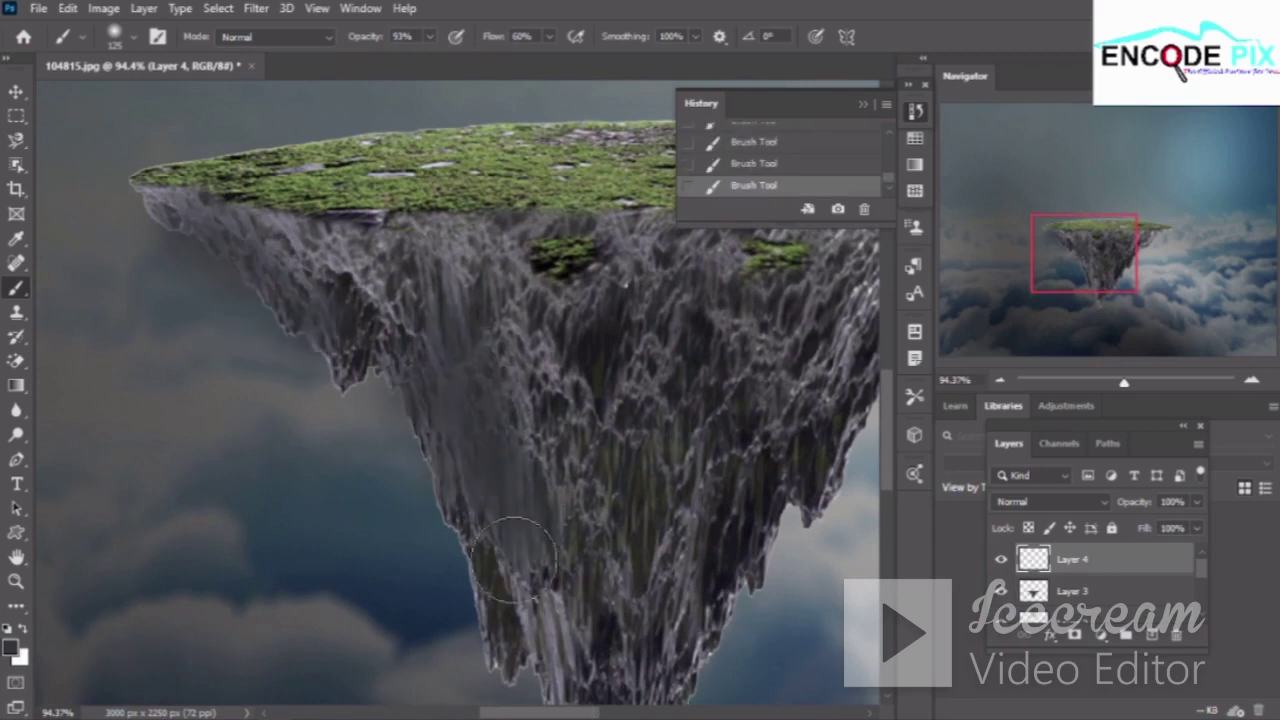
drag(575, 470, 600, 400)
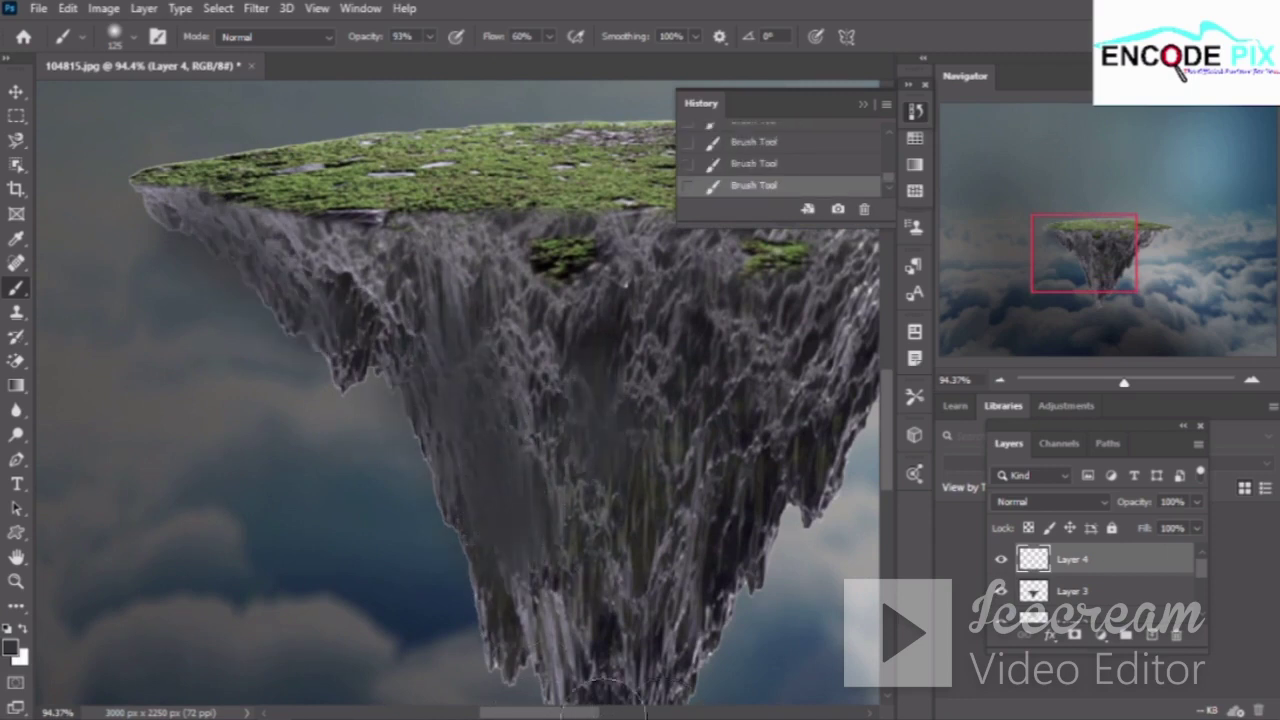
drag(600, 500, 540, 420)
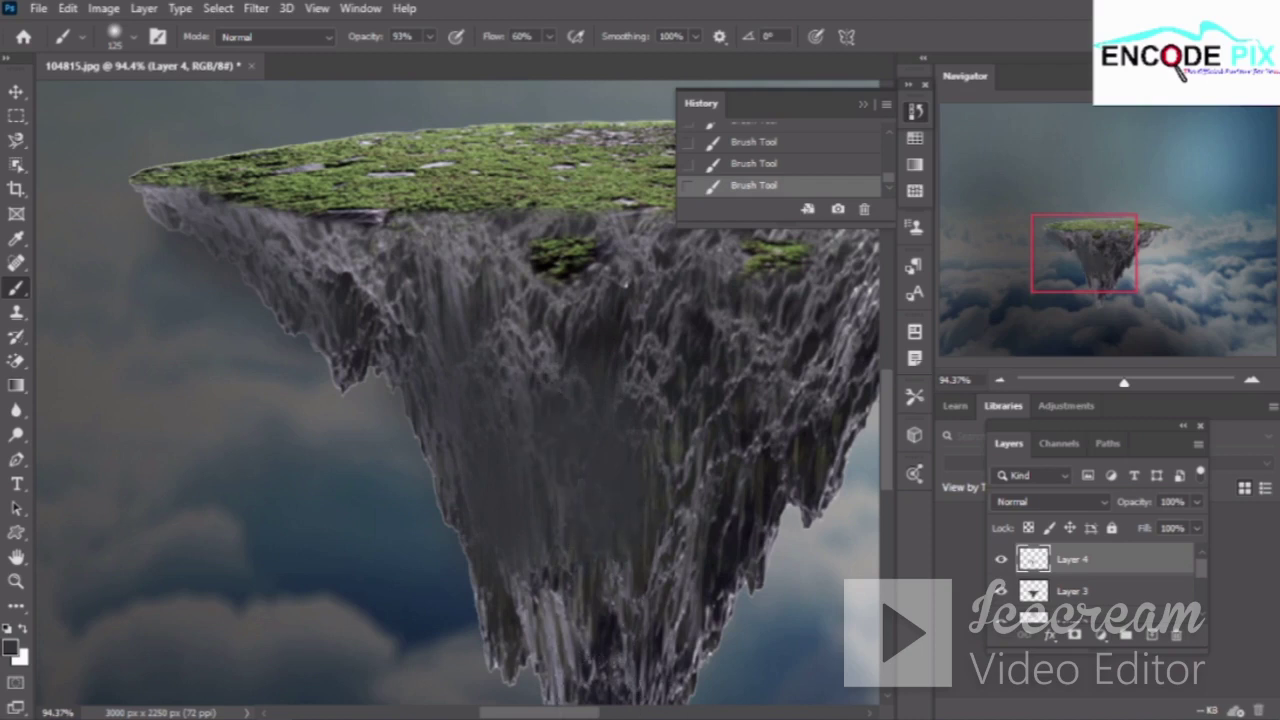
Step History back to the Blending Change state, restoring the Multiply Layer 4
click(350, 707)
click(748, 200)
scroll(745, 165, up, 2)
scroll(740, 192, up, 2)
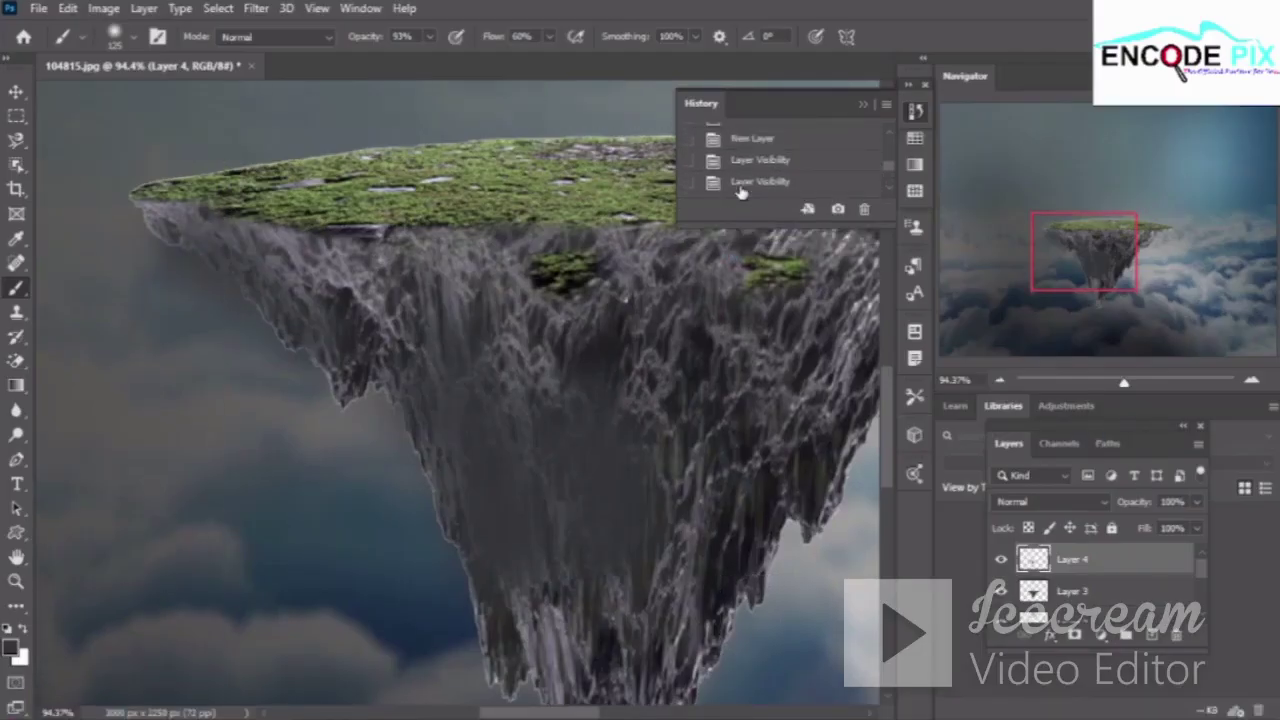
scroll(740, 192, down, 1)
scroll(783, 177, down, 1)
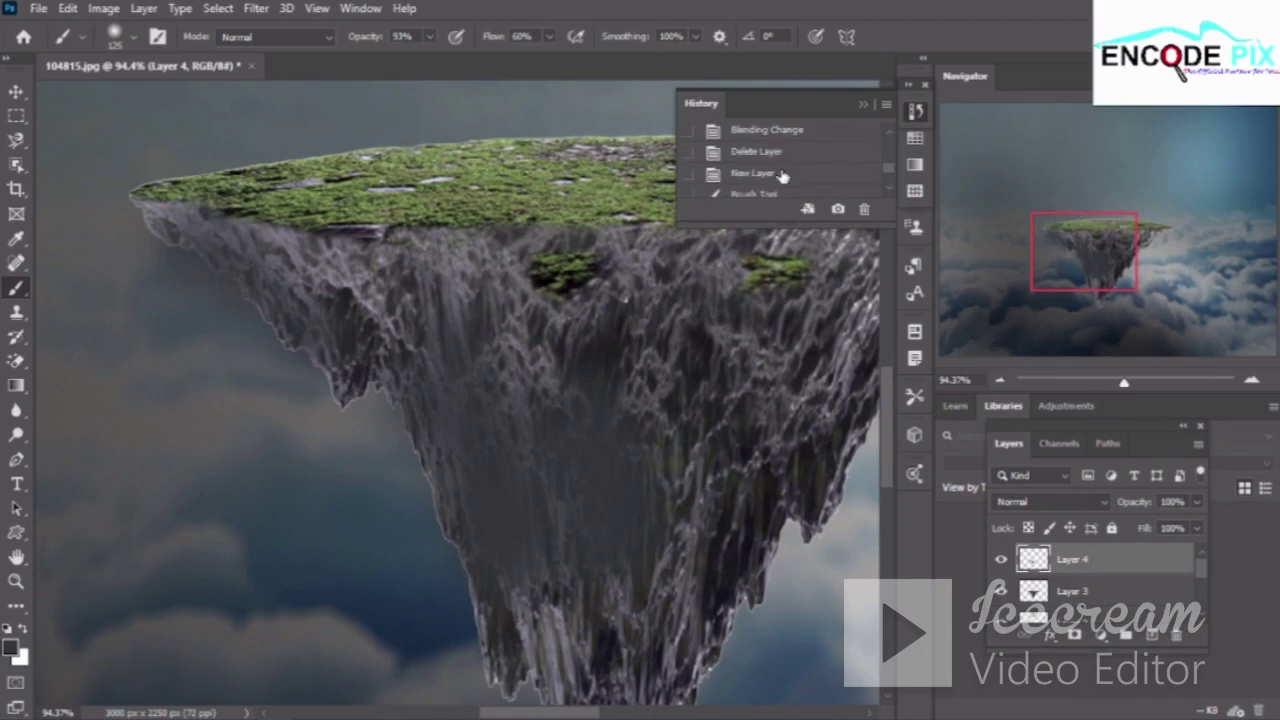
click(800, 132)
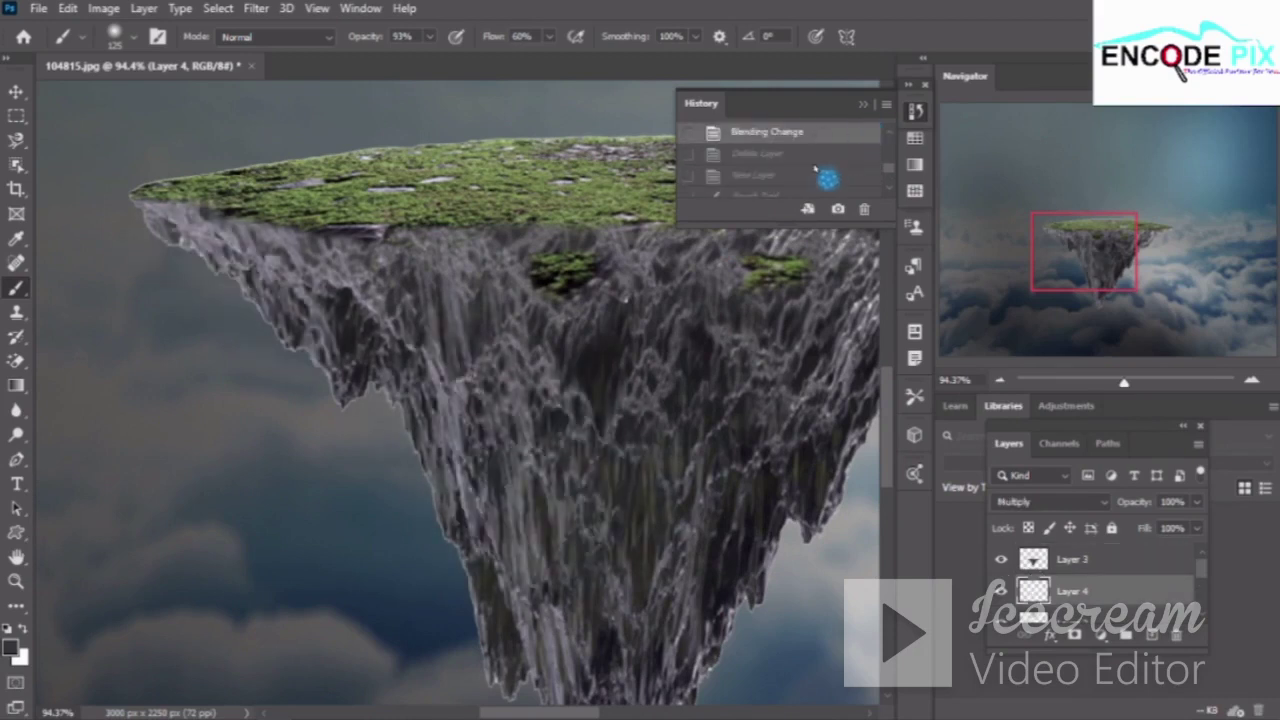
scroll(800, 179, up, 2)
scroll(800, 179, up, 1)
scroll(800, 179, up, 2)
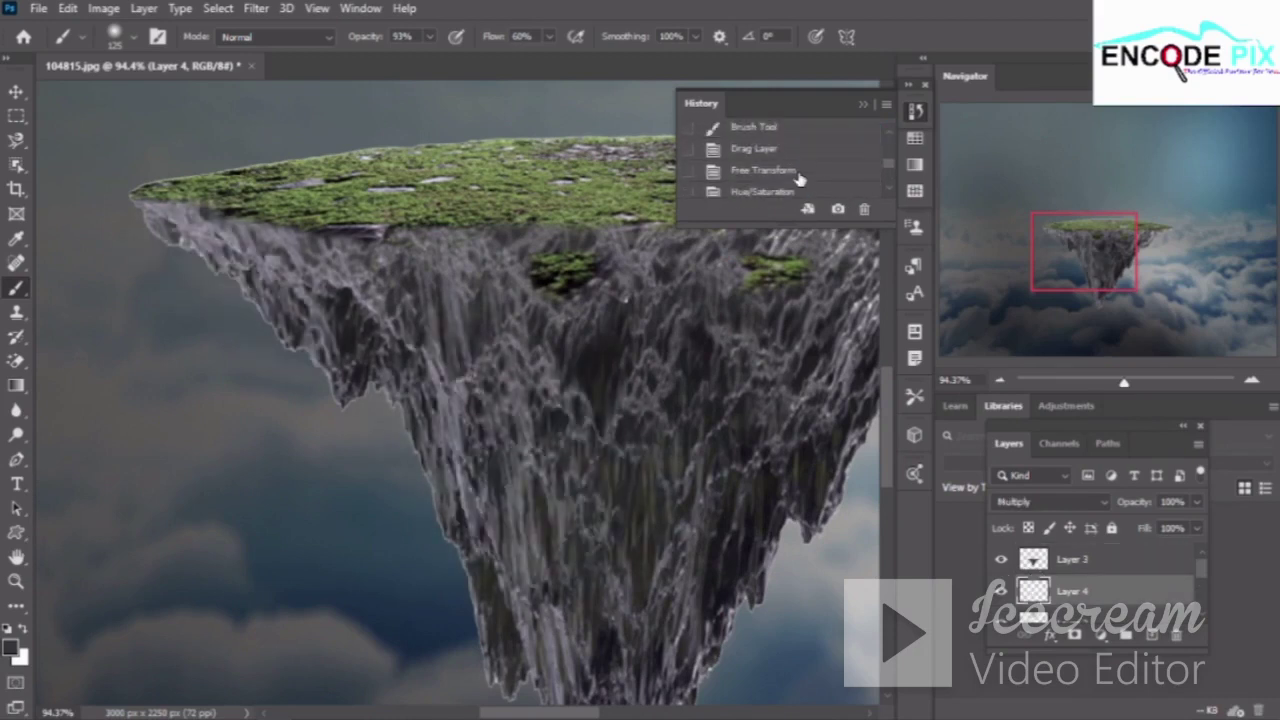
Restore the Free Transform and Hue/Saturation history states, then add a new Layer 4 above Layer 3
click(800, 150)
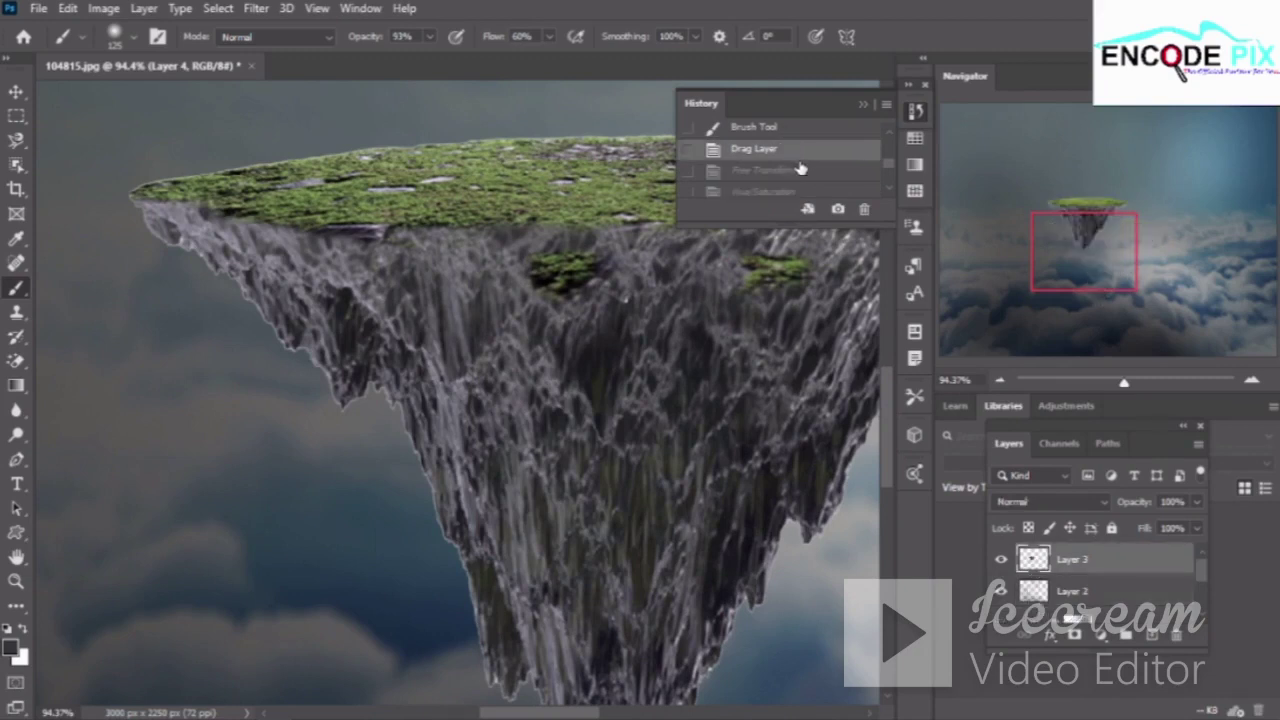
click(800, 172)
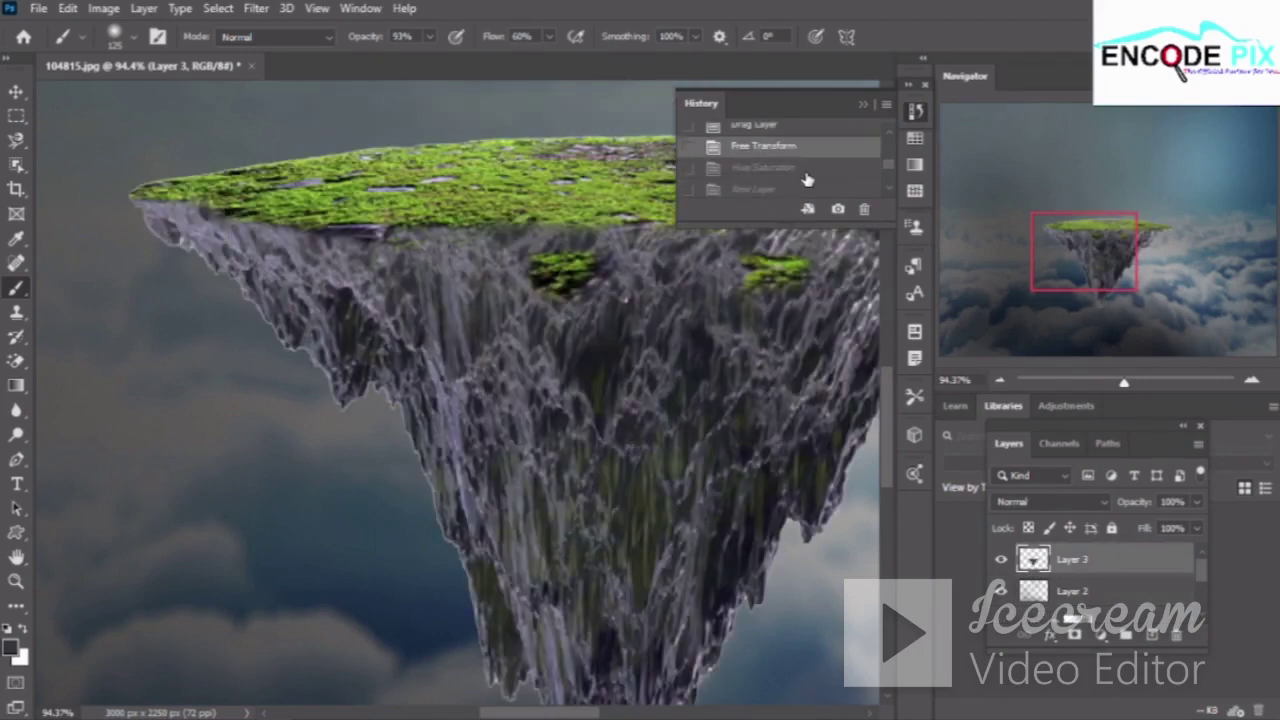
scroll(800, 174, down, 1)
click(810, 168)
click(865, 104)
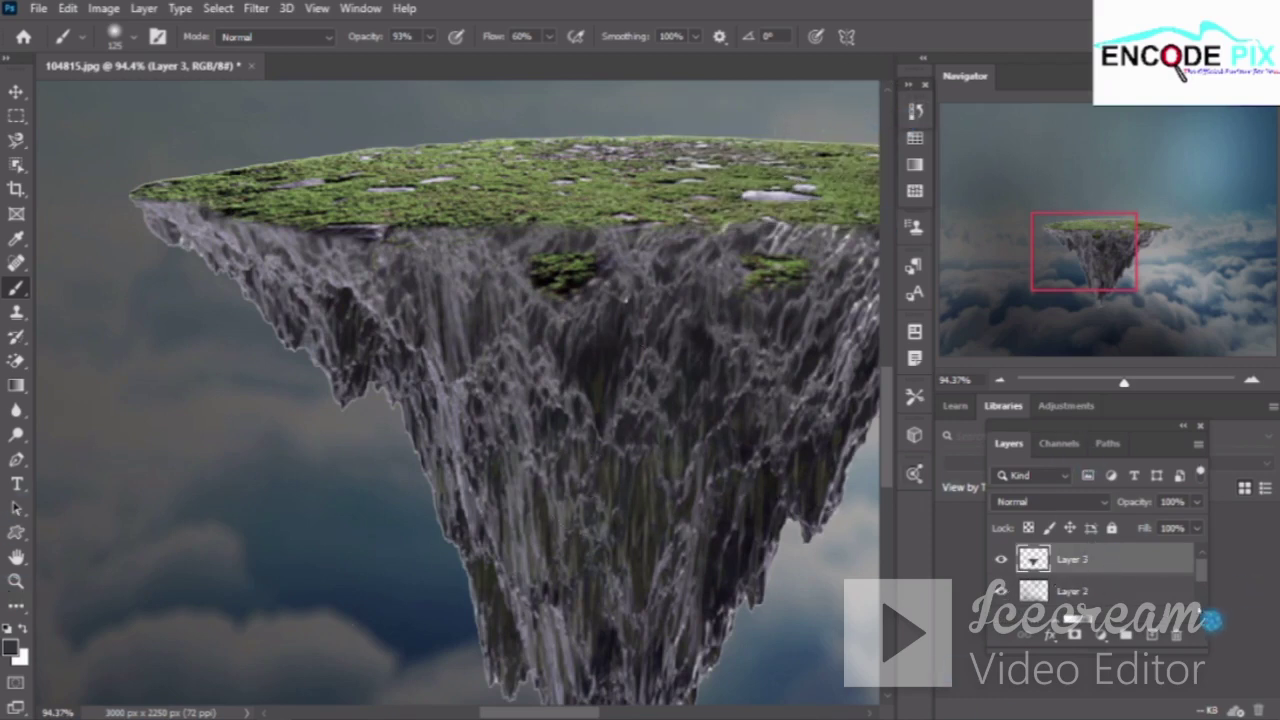
click(1155, 635)
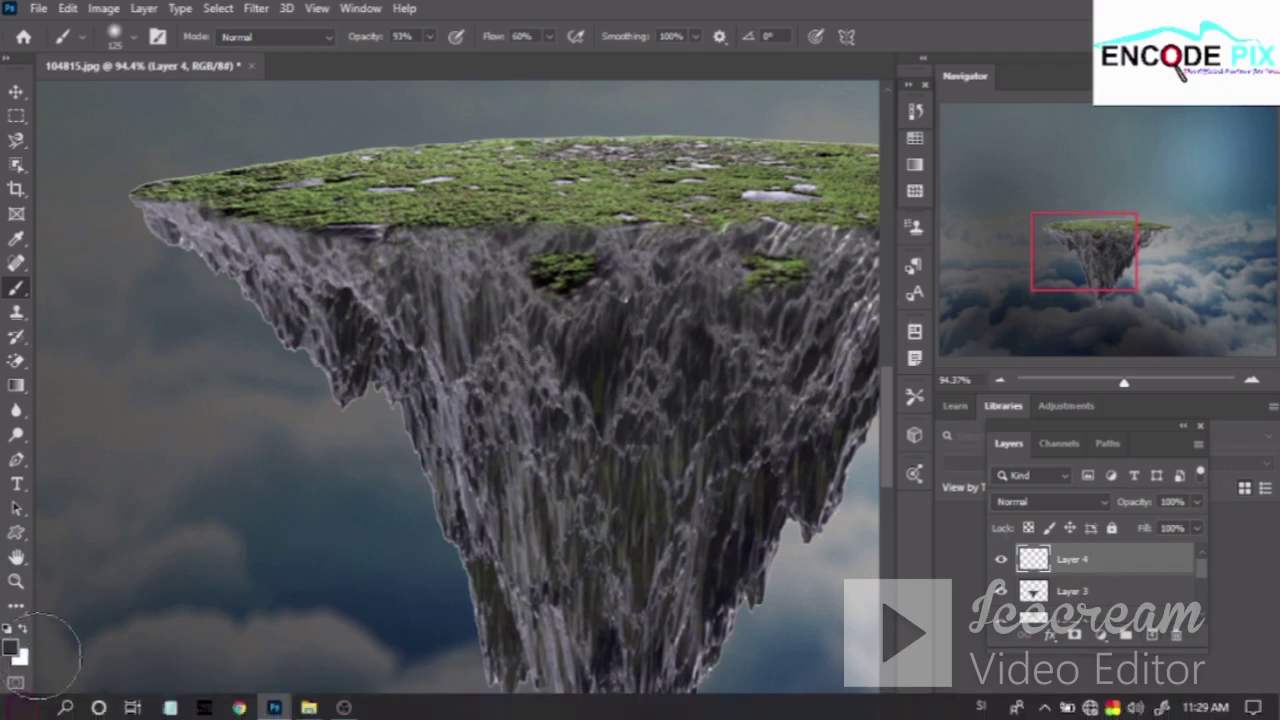
Sample a dark grey (#333337) from the rock as the foreground colour
click(11, 648)
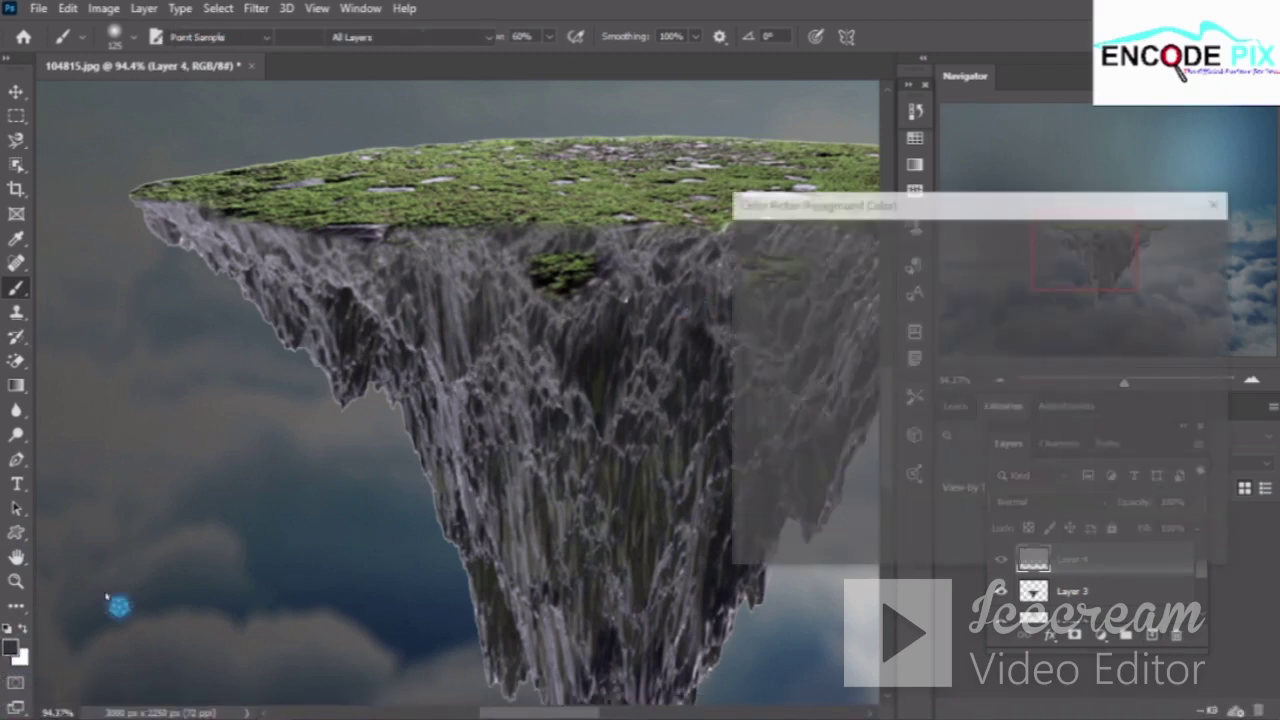
click(285, 230)
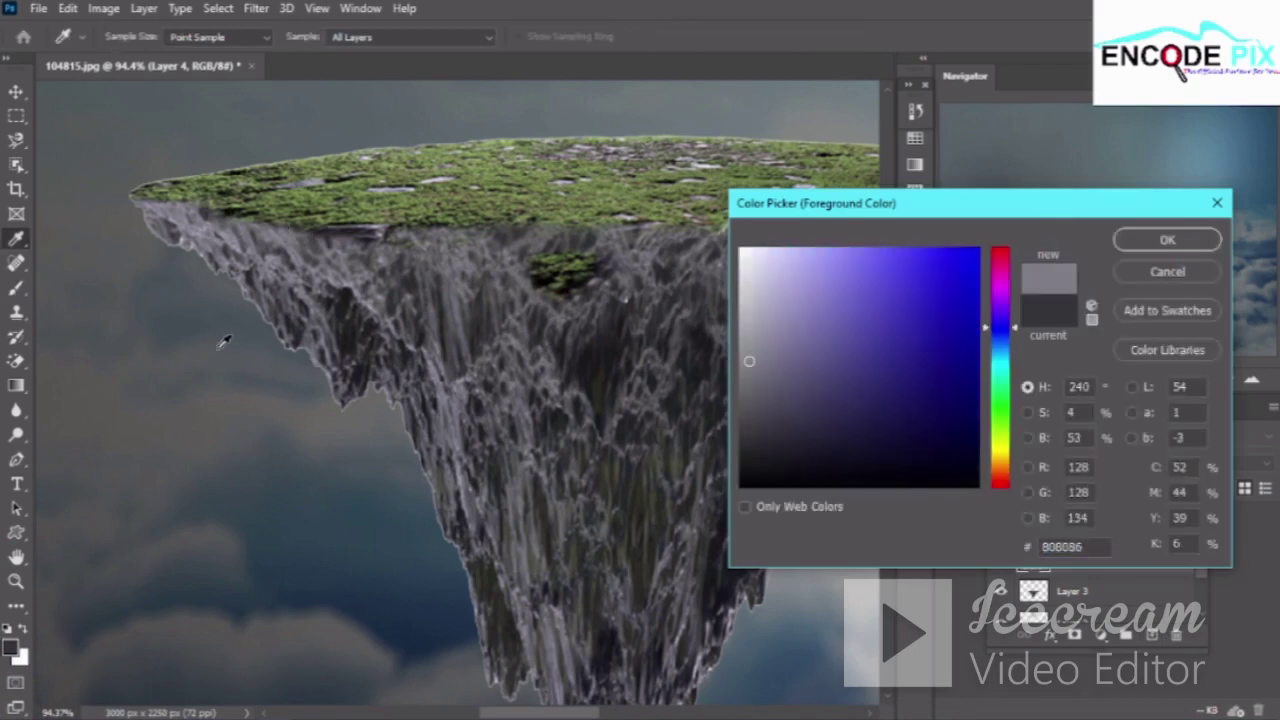
click(347, 330)
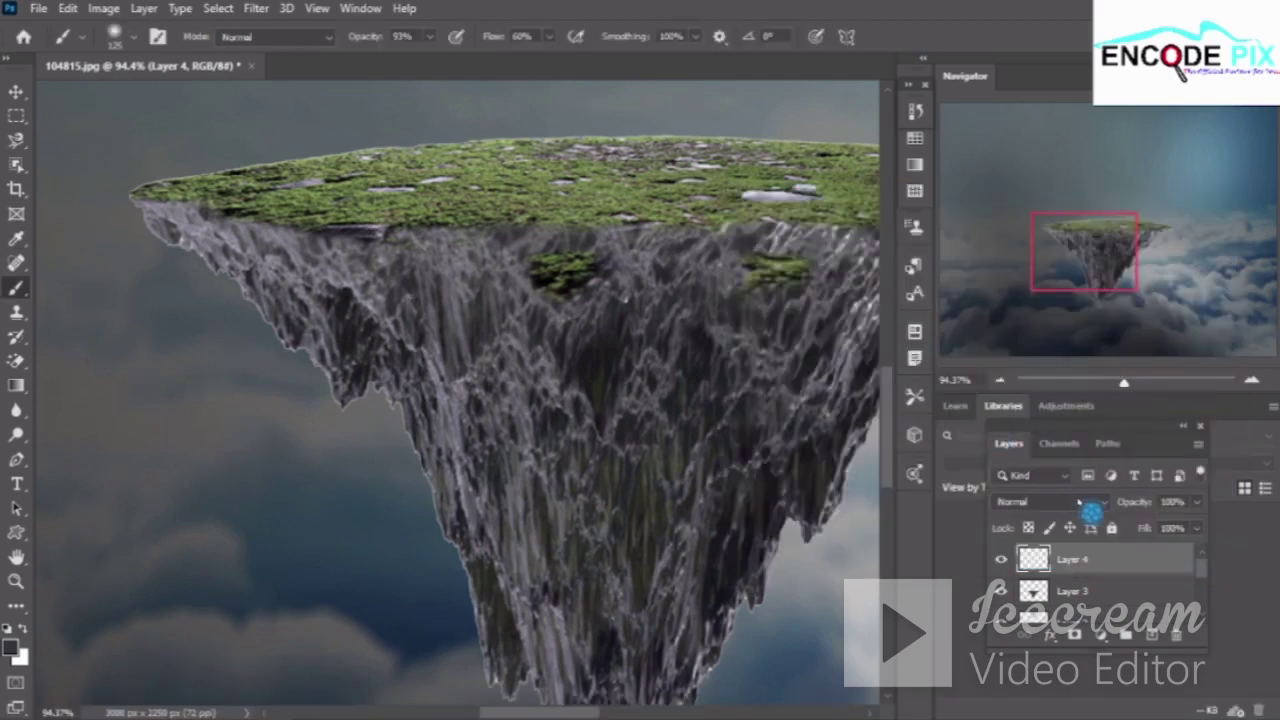
Set Layer 4 to Multiply and paint shadow along the rock's left edge
click(1088, 505)
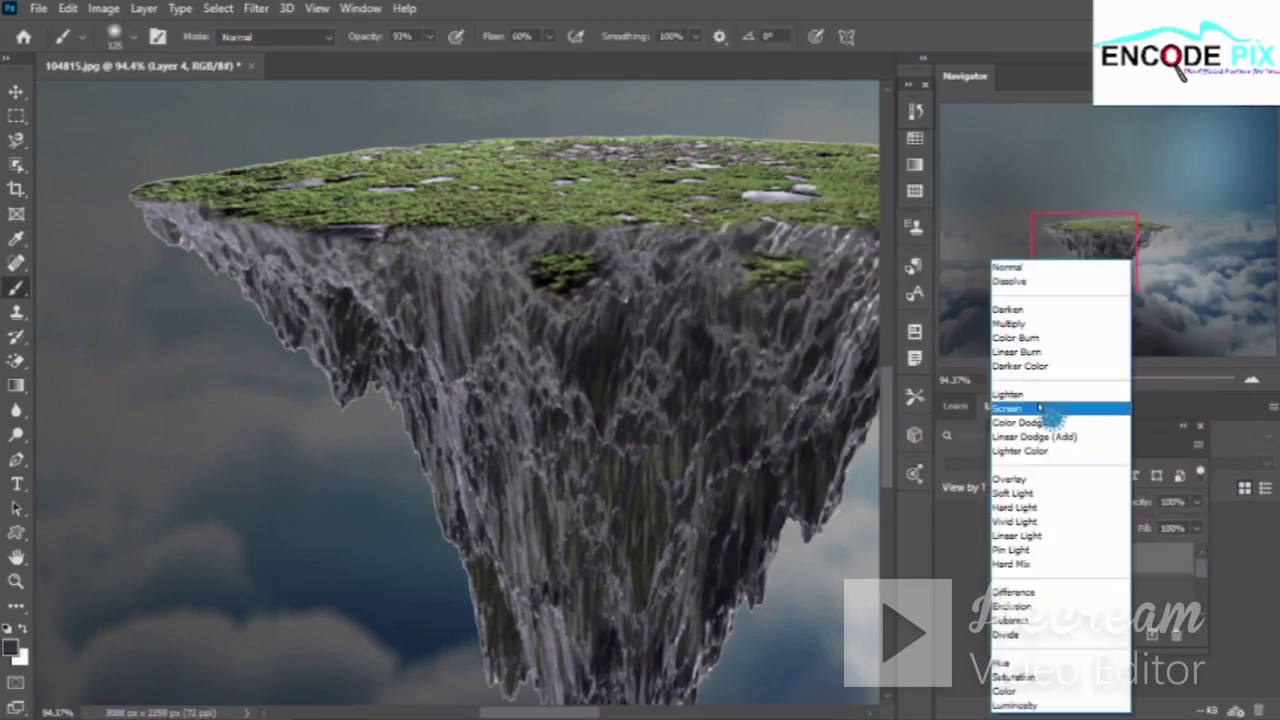
click(1050, 324)
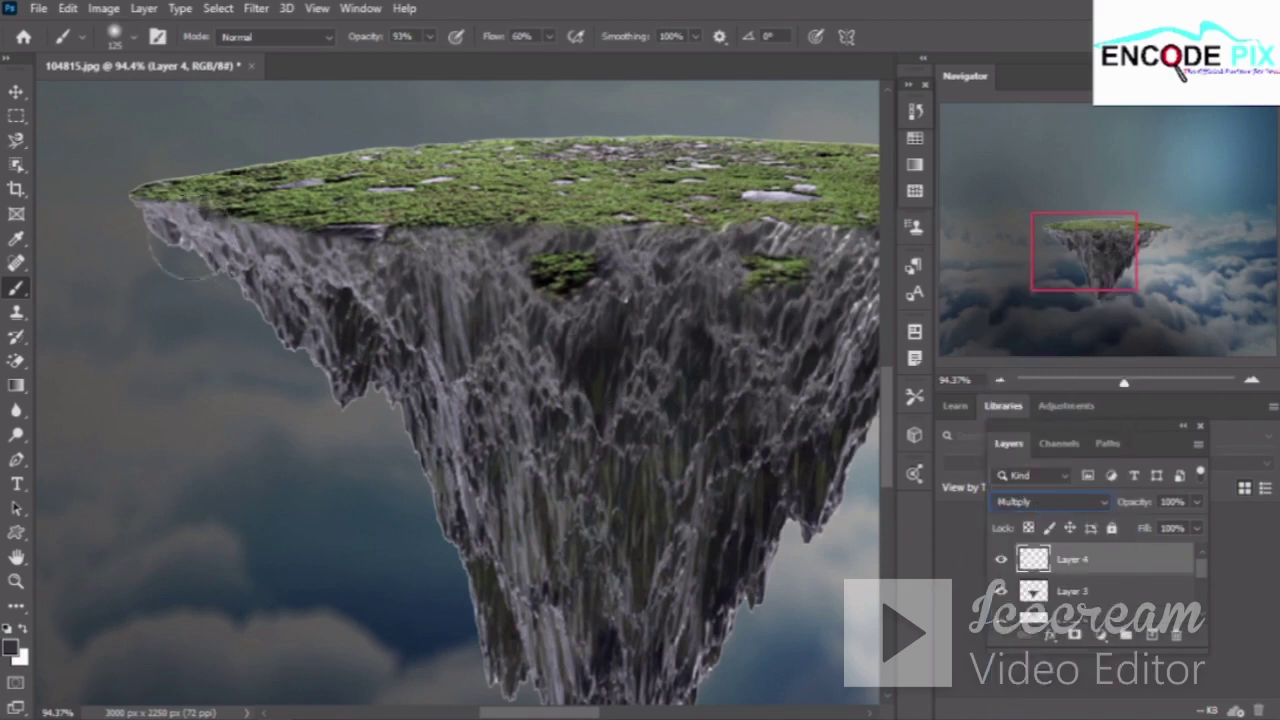
mouse_move(185, 240)
mouse_down()
mouse_move(373, 311)
mouse_move(443, 405)
mouse_move(605, 698)
mouse_move(350, 360)
mouse_move(497, 397)
mouse_move(551, 529)
mouse_move(491, 366)
mouse_move(540, 380)
mouse_move(585, 665)
mouse_move(619, 440)
mouse_move(646, 670)
mouse_move(620, 418)
mouse_move(595, 640)
mouse_move(481, 446)
mouse_move(540, 640)
mouse_move(565, 665)
mouse_up()
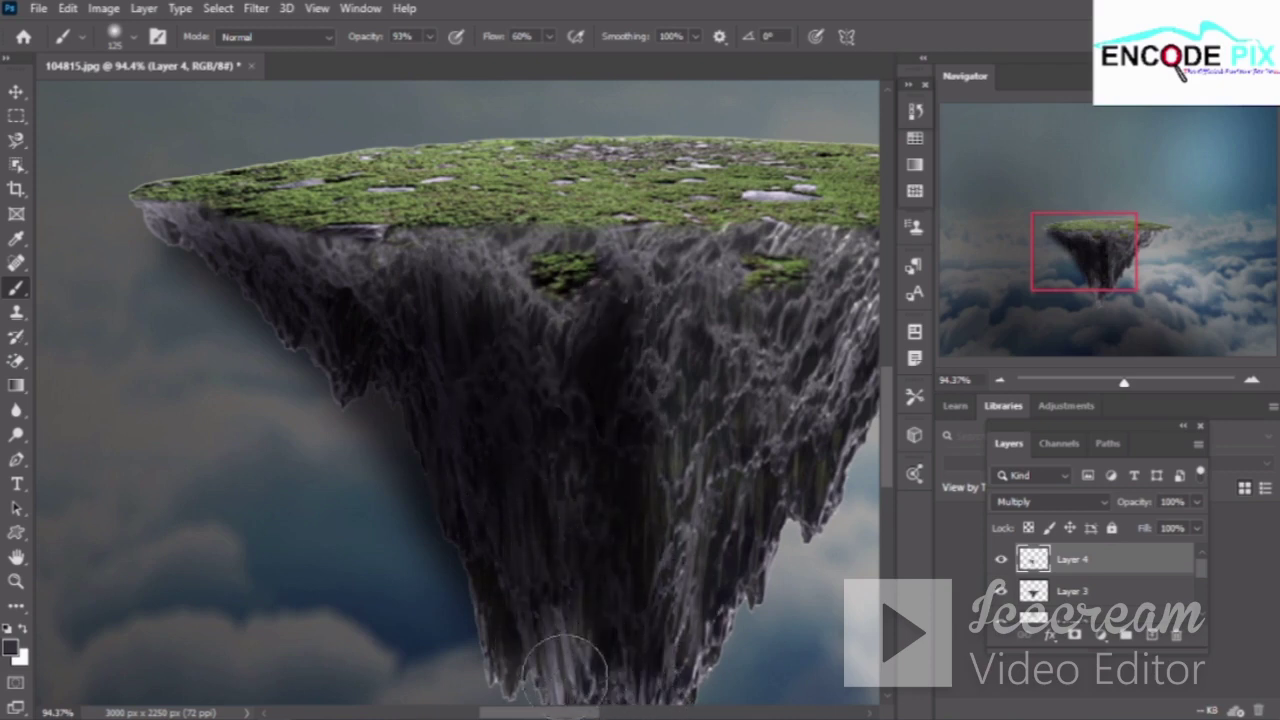
Zoom out and paint dark strokes along the island's top-left rim, right face and lower-right face
scroll(543, 309, down, 2)
scroll(543, 294, down, 2)
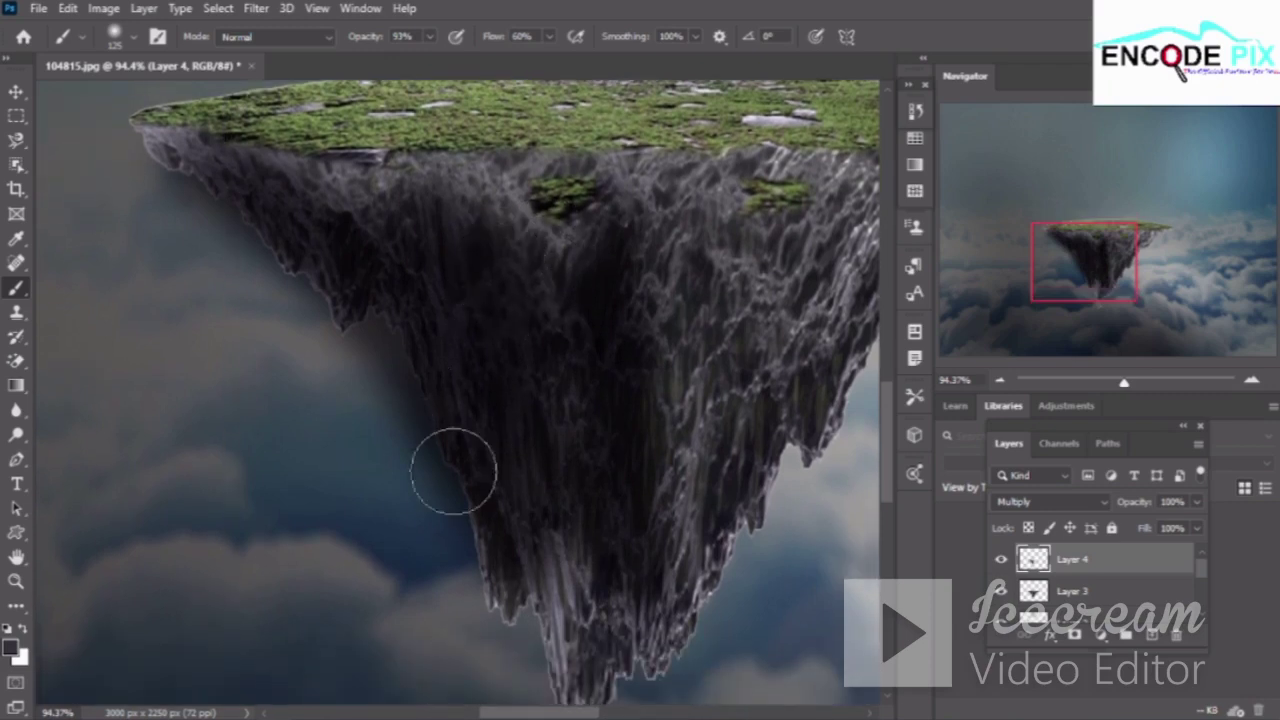
scroll(450, 470, down, 1)
scroll(440, 470, down, 2)
scroll(434, 470, down, 1)
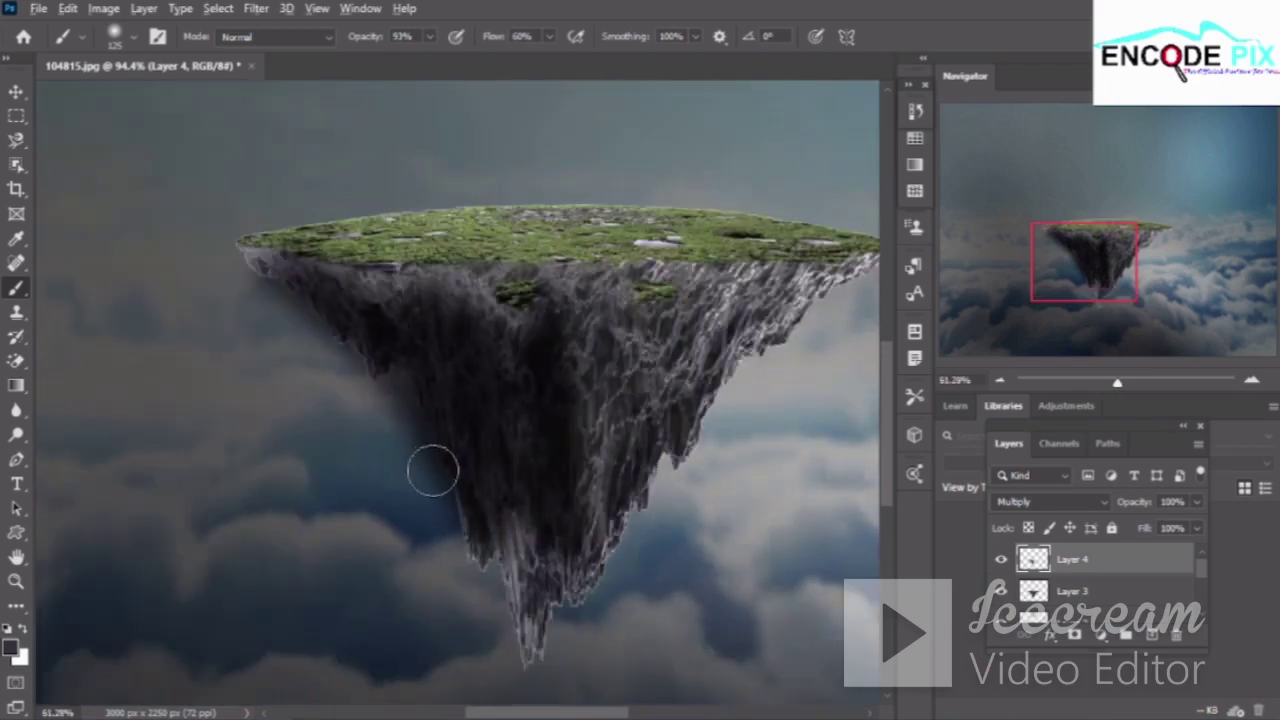
scroll(445, 450, down, 1)
scroll(460, 437, down, 1)
scroll(450, 420, down, 1)
scroll(287, 300, down, 1)
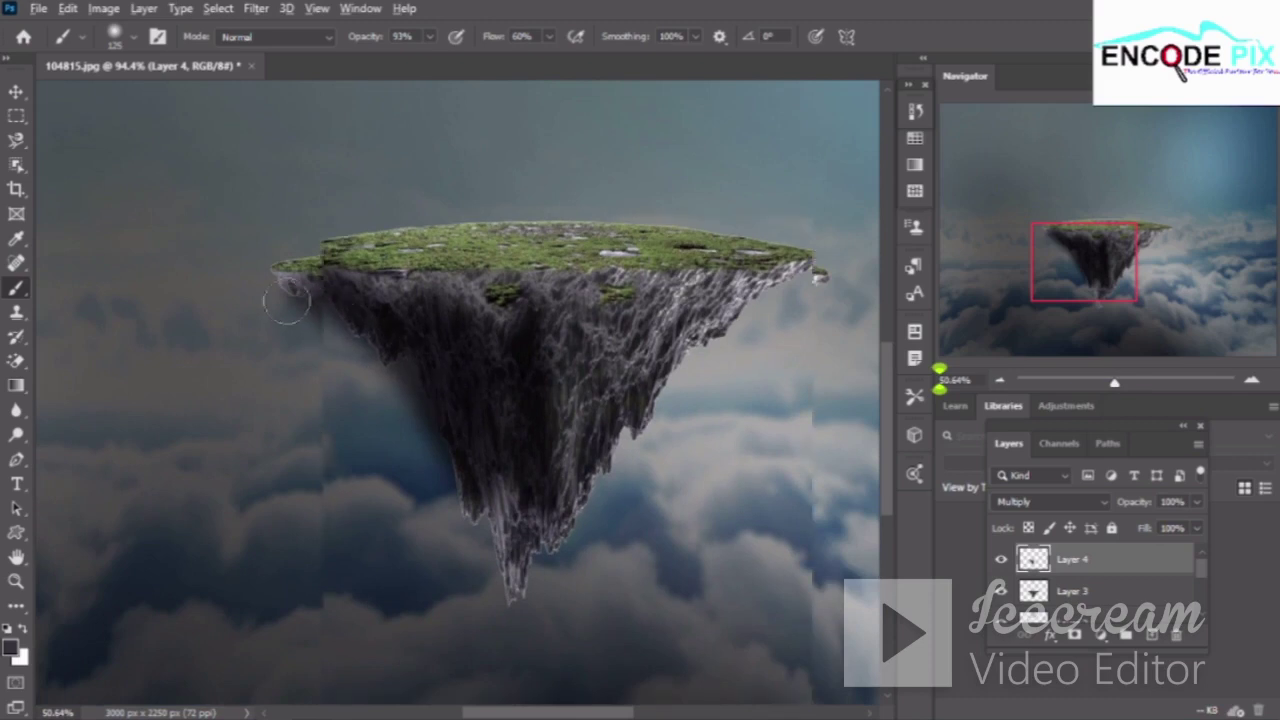
scroll(290, 290, down, 1)
scroll(305, 260, down, 1)
scroll(320, 230, down, 1)
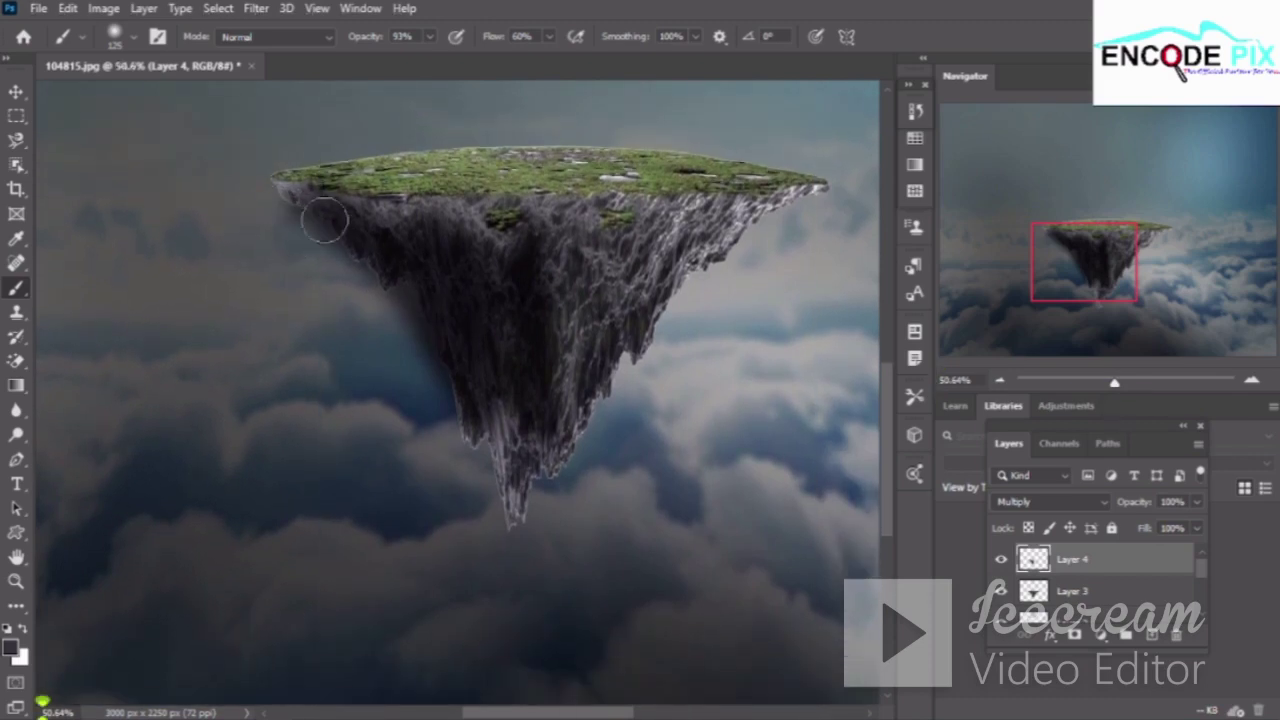
scroll(310, 224, up, 1)
mouse_move(278, 222)
mouse_down()
mouse_move(480, 257)
mouse_move(423, 252)
mouse_move(487, 246)
mouse_up()
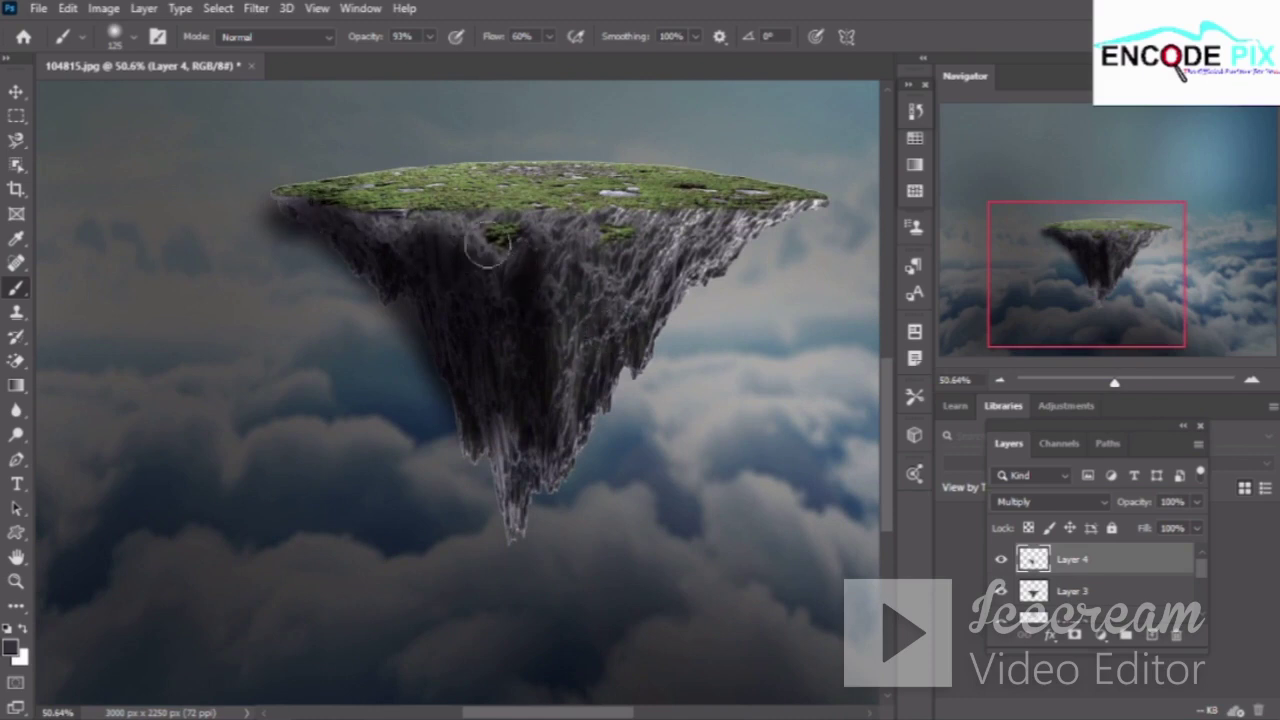
drag(415, 230, 527, 235)
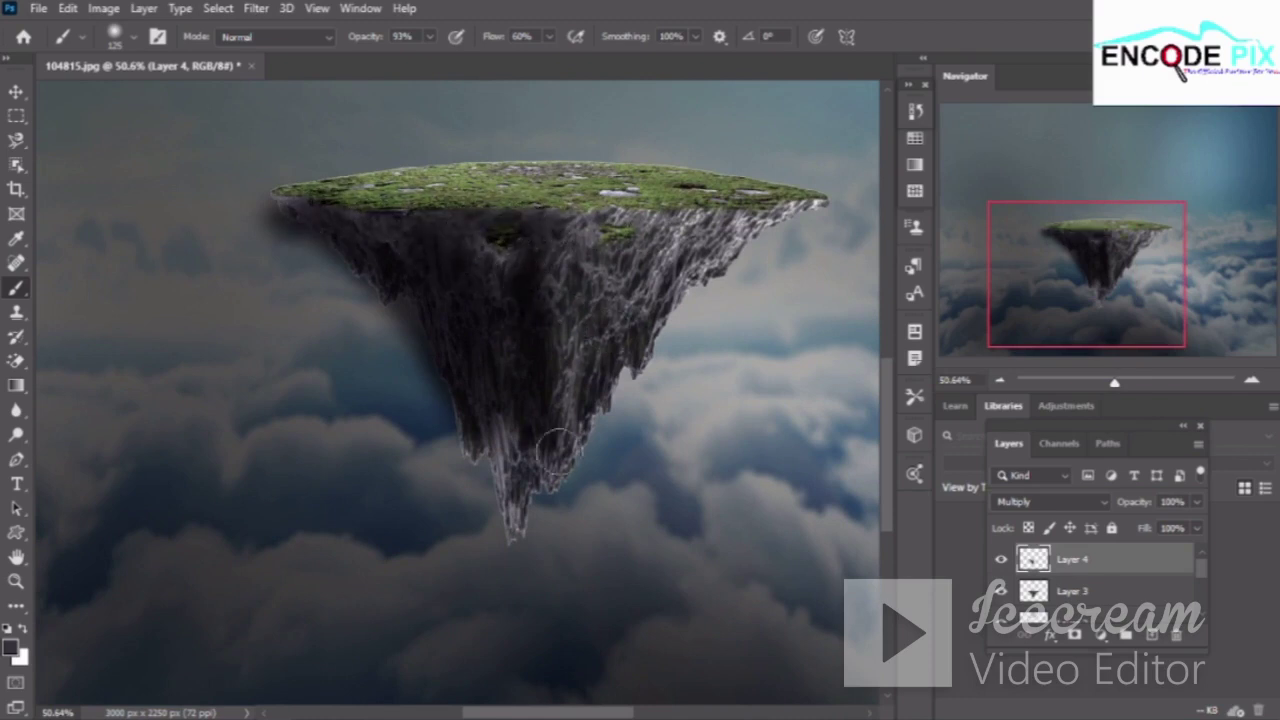
drag(643, 255, 633, 316)
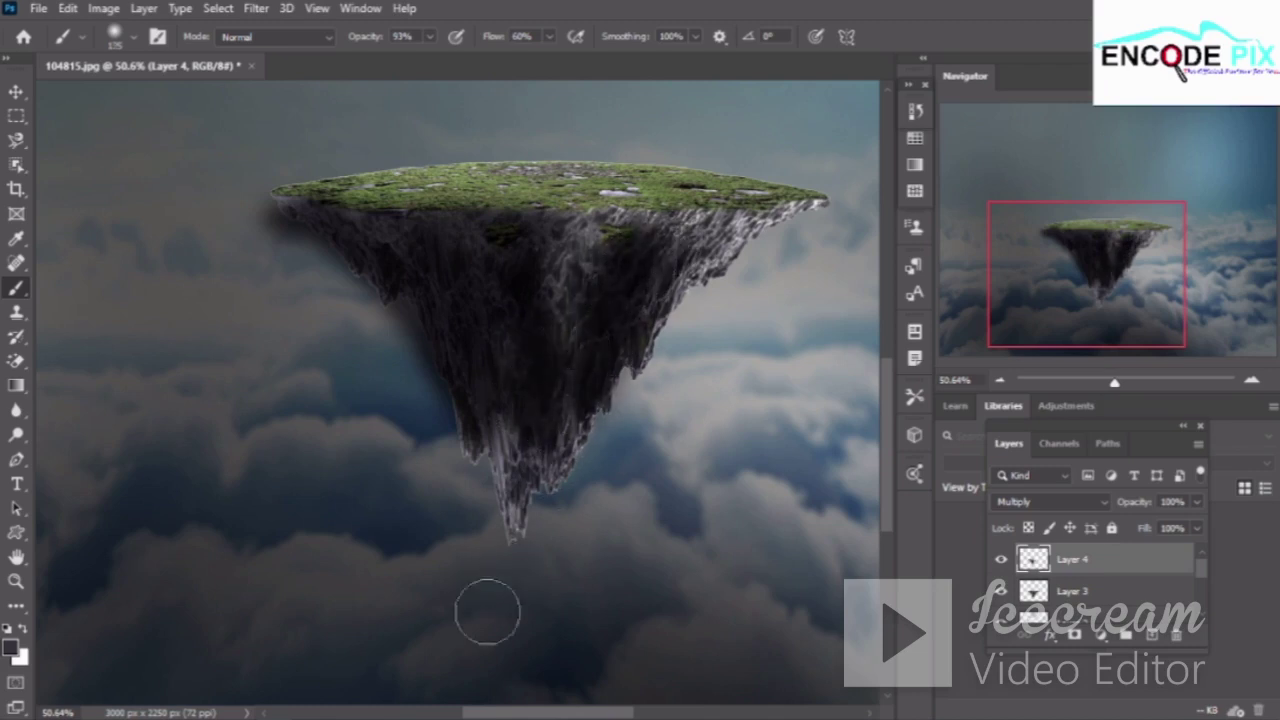
mouse_move(591, 411)
mouse_down()
mouse_move(506, 610)
mouse_move(500, 523)
mouse_move(437, 343)
mouse_up()
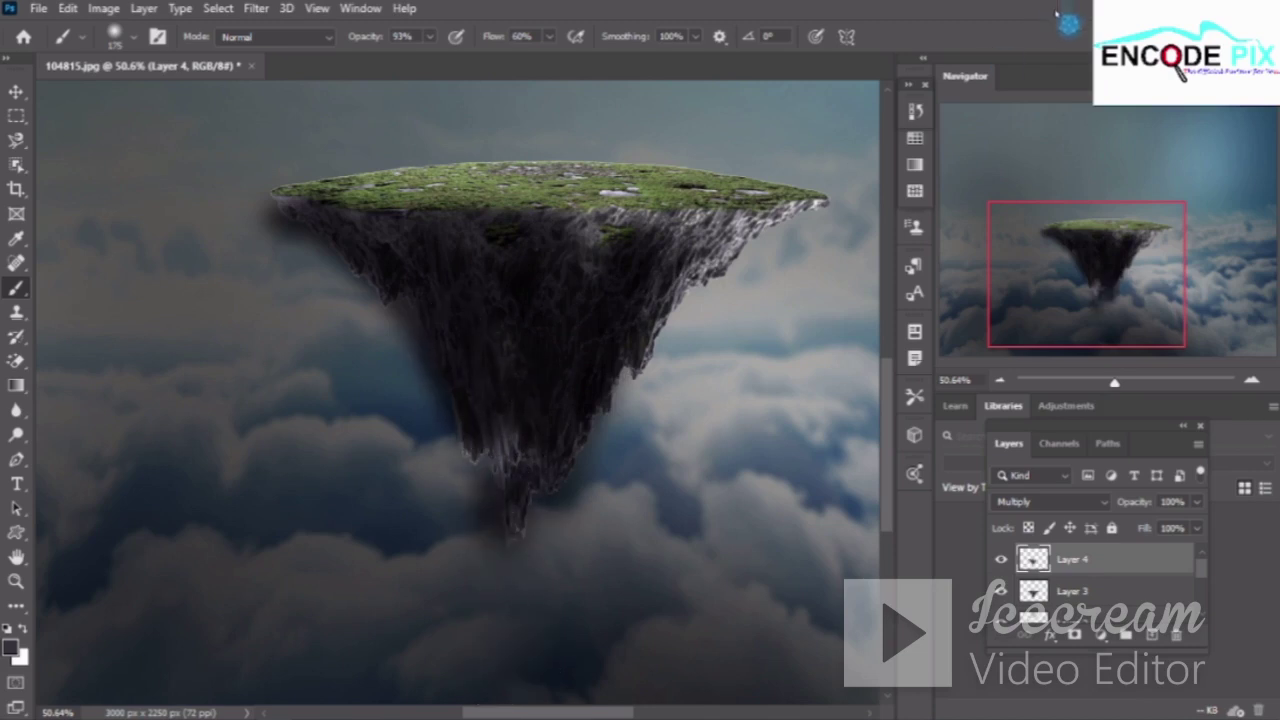
Revert History to the Blending Change state, removing all the dark rock strokes
click(914, 111)
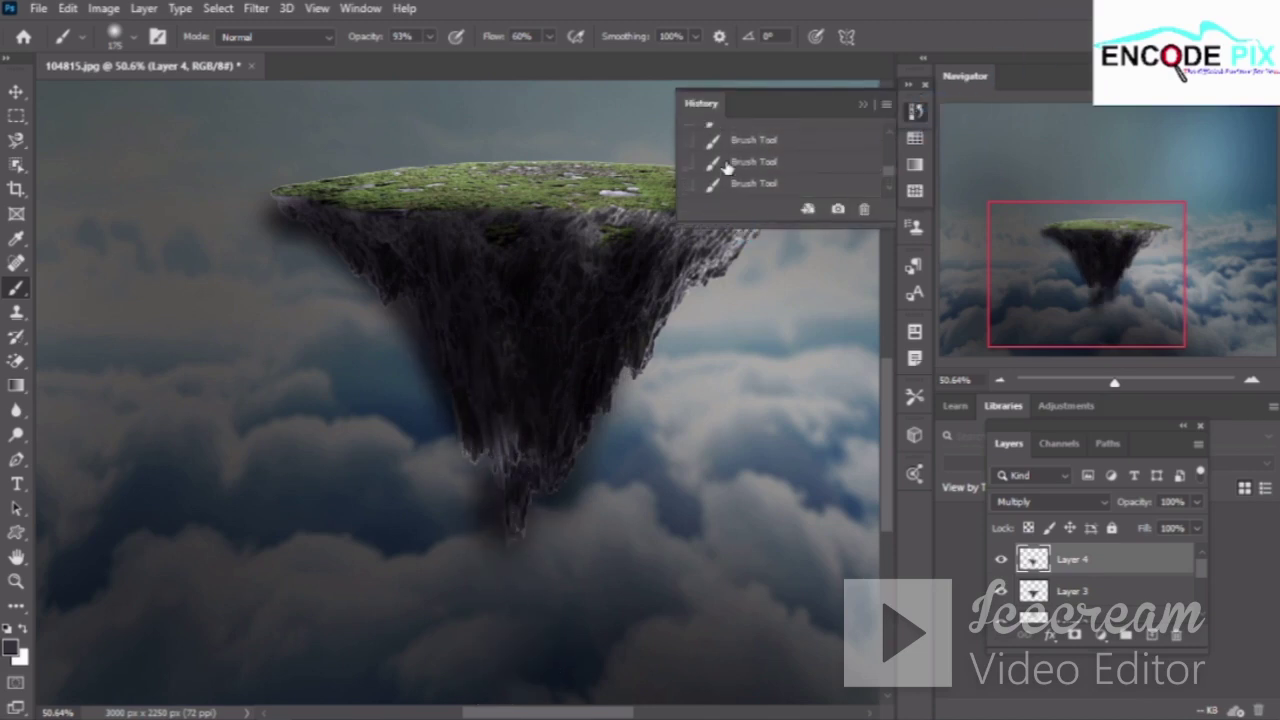
scroll(720, 172, up, 5)
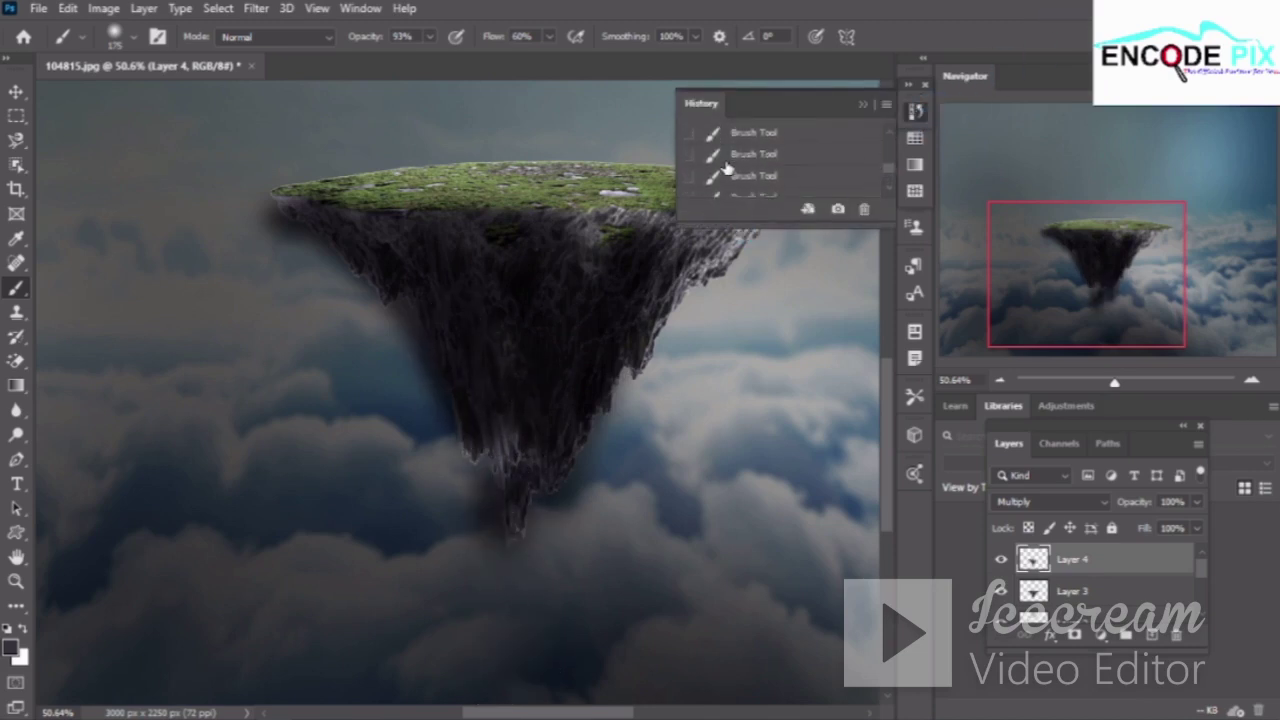
click(784, 177)
scroll(784, 179, up, 2)
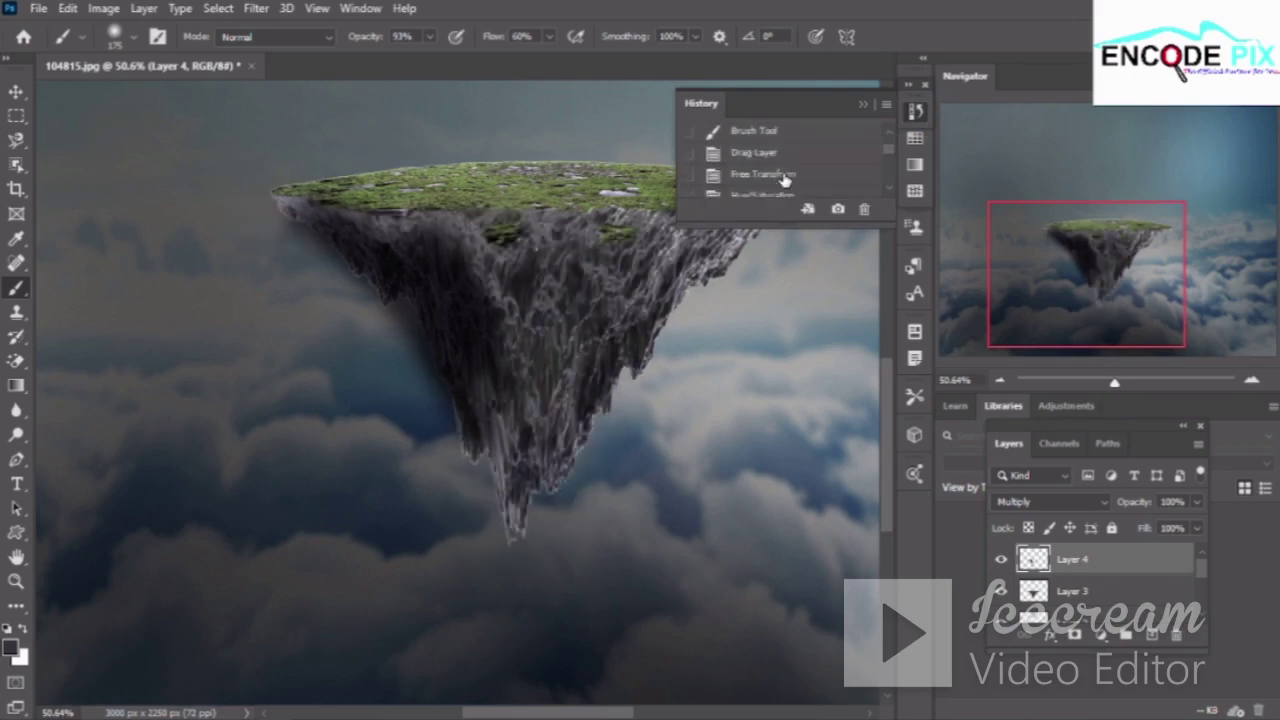
scroll(784, 179, up, 2)
scroll(786, 181, up, 2)
click(801, 150)
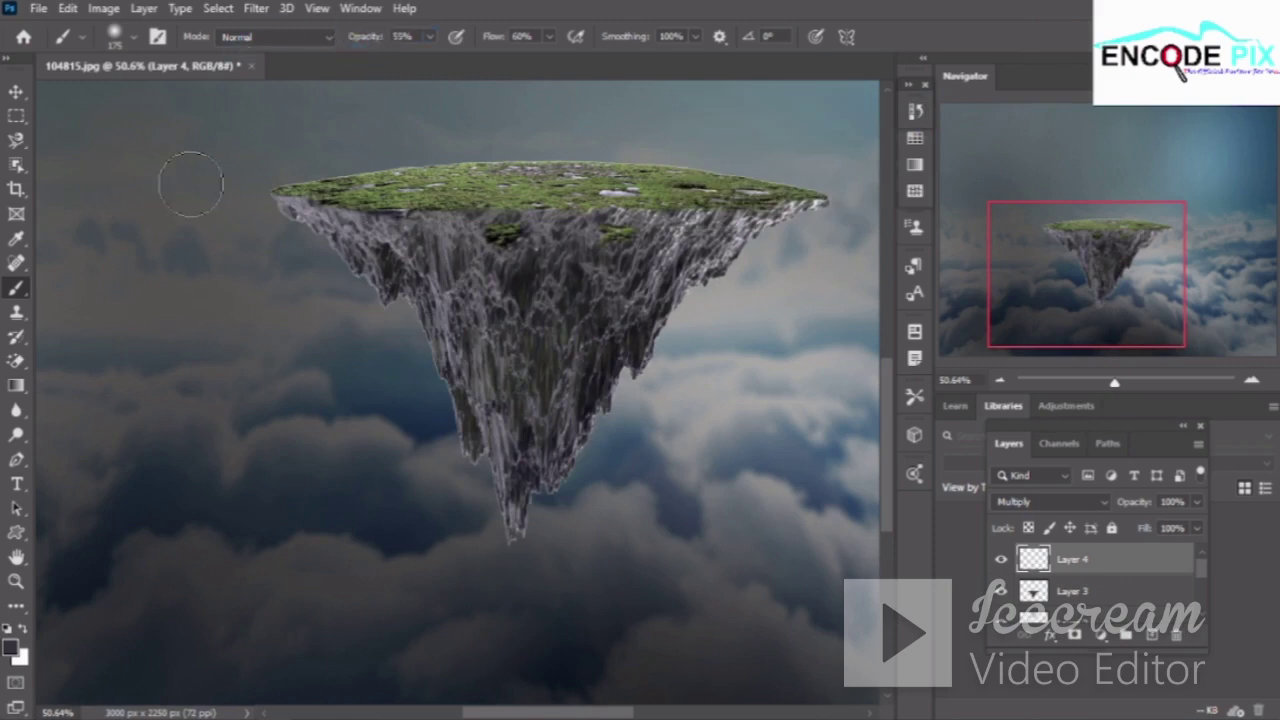
Repaint 55%-opacity dark strokes over the rock's upper-left, right side, centre and upper edge
mouse_move(400, 228)
mouse_down()
mouse_move(465, 278)
mouse_move(607, 268)
mouse_move(571, 257)
mouse_move(473, 387)
mouse_move(540, 530)
mouse_move(530, 490)
mouse_move(565, 365)
mouse_up()
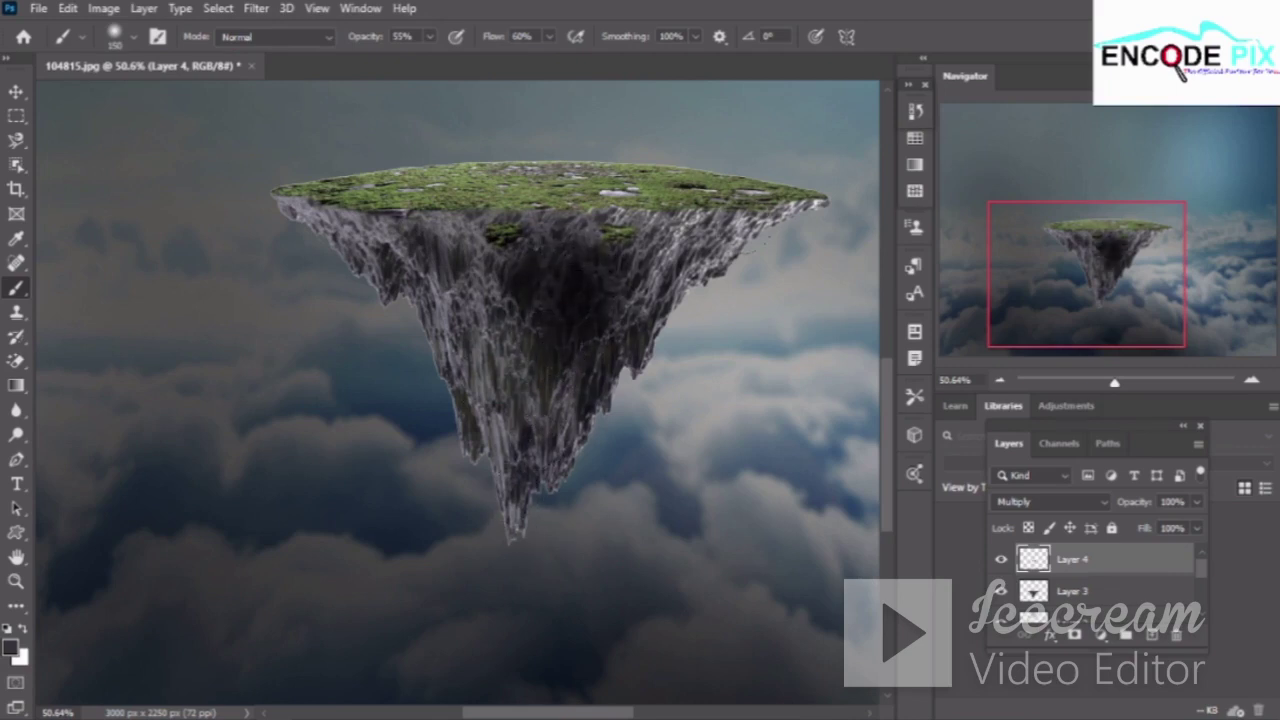
drag(745, 226, 645, 275)
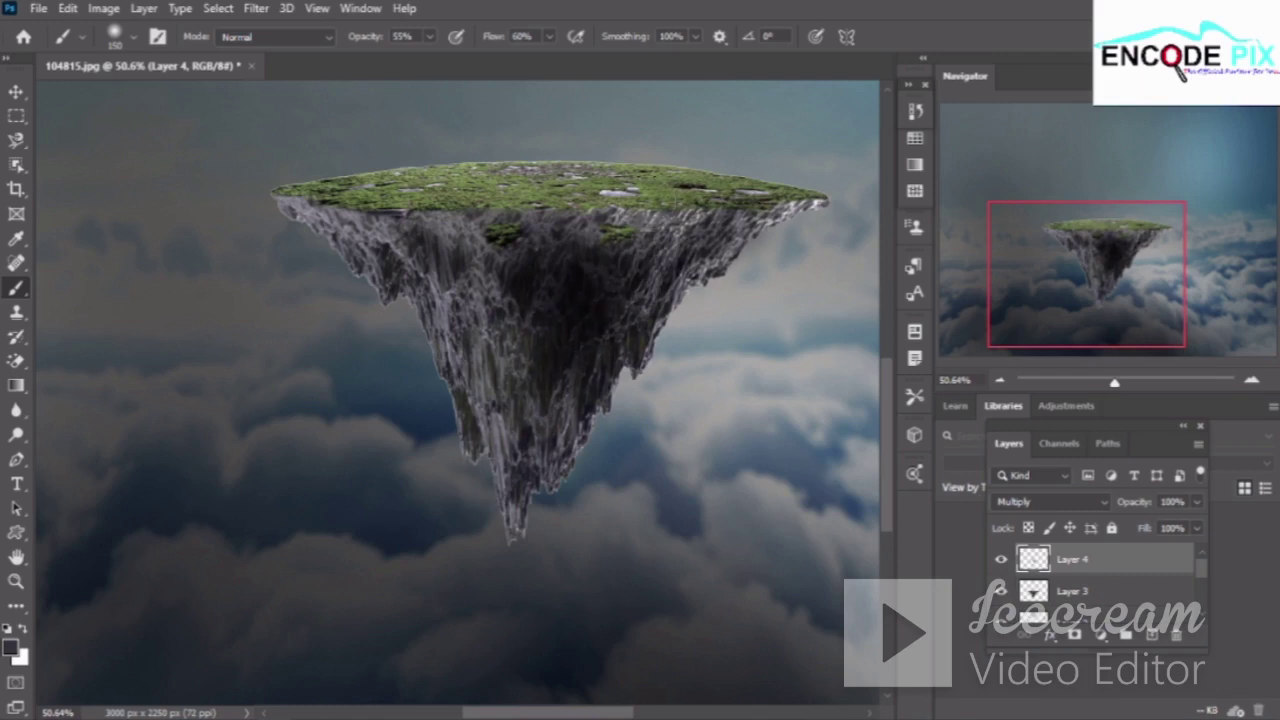
drag(634, 210, 594, 346)
mouse_move(660, 260)
mouse_down()
mouse_move(535, 440)
mouse_move(563, 271)
mouse_move(469, 324)
mouse_up()
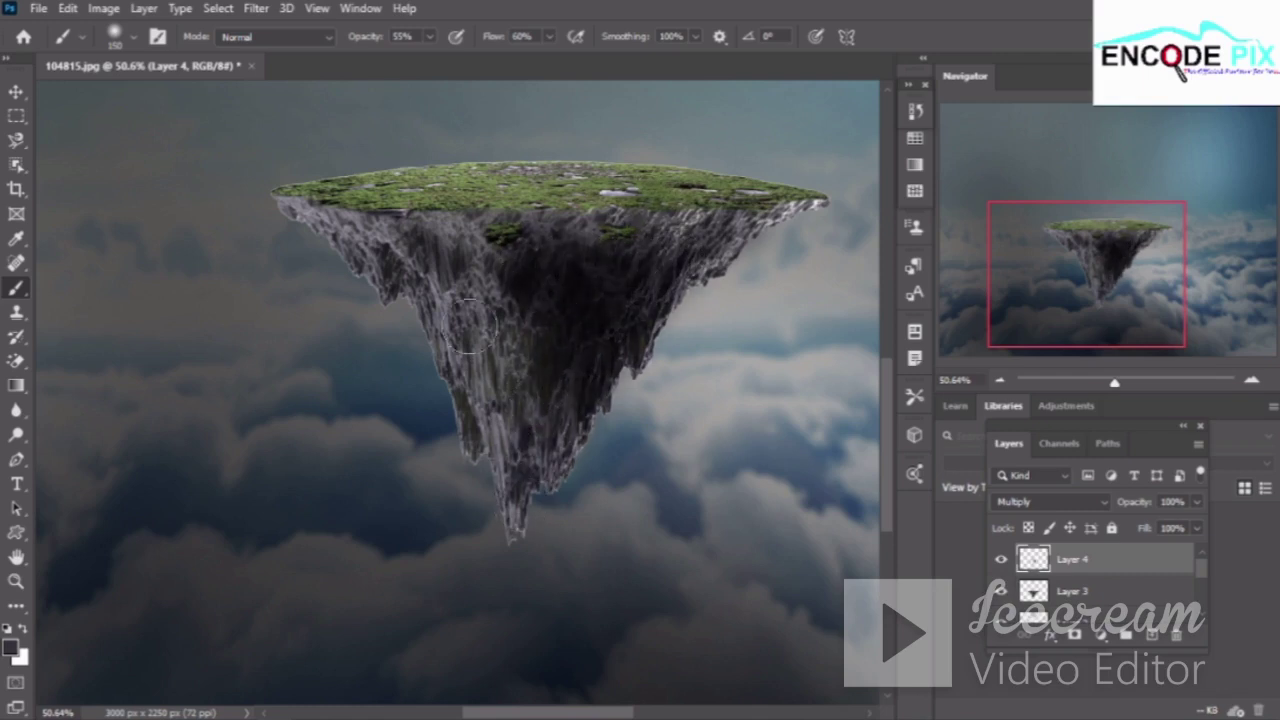
mouse_move(436, 222)
mouse_down()
mouse_move(424, 256)
mouse_move(514, 366)
mouse_move(530, 490)
mouse_up()
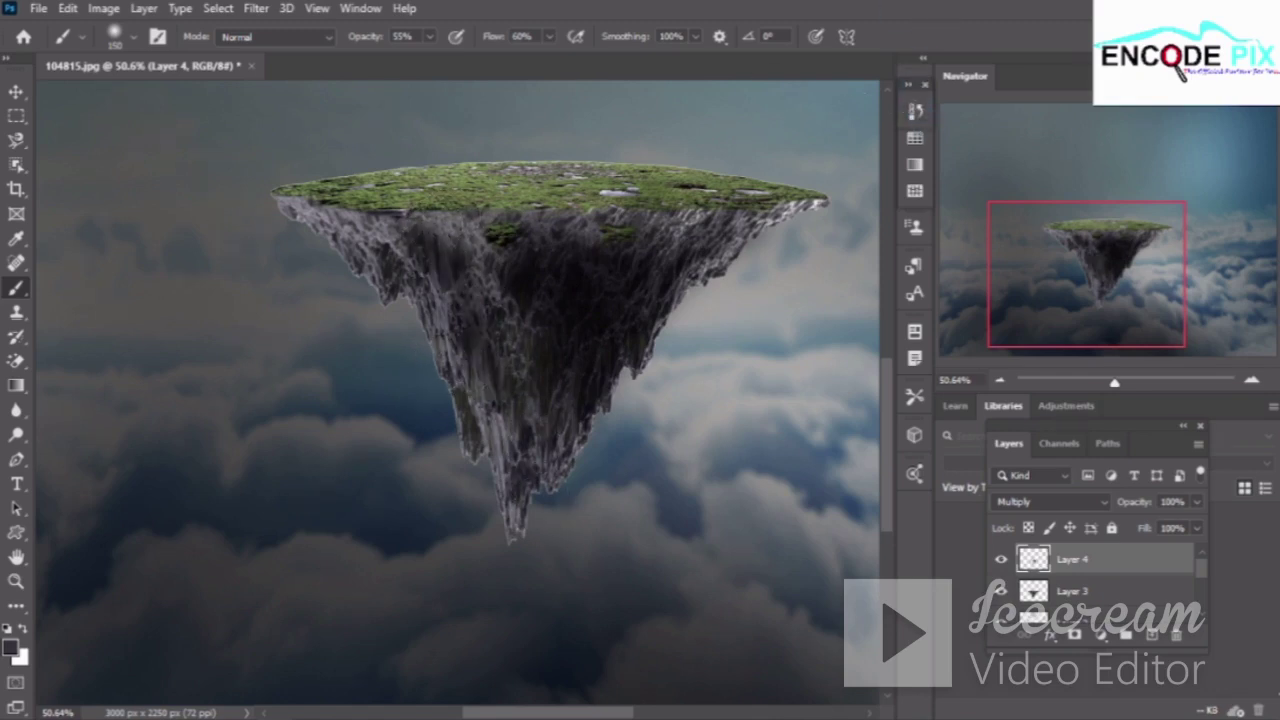
mouse_move(569, 399)
mouse_down()
mouse_move(539, 484)
mouse_move(558, 366)
mouse_move(529, 386)
mouse_move(530, 470)
mouse_move(525, 418)
mouse_move(590, 338)
mouse_move(537, 490)
mouse_move(545, 396)
mouse_up()
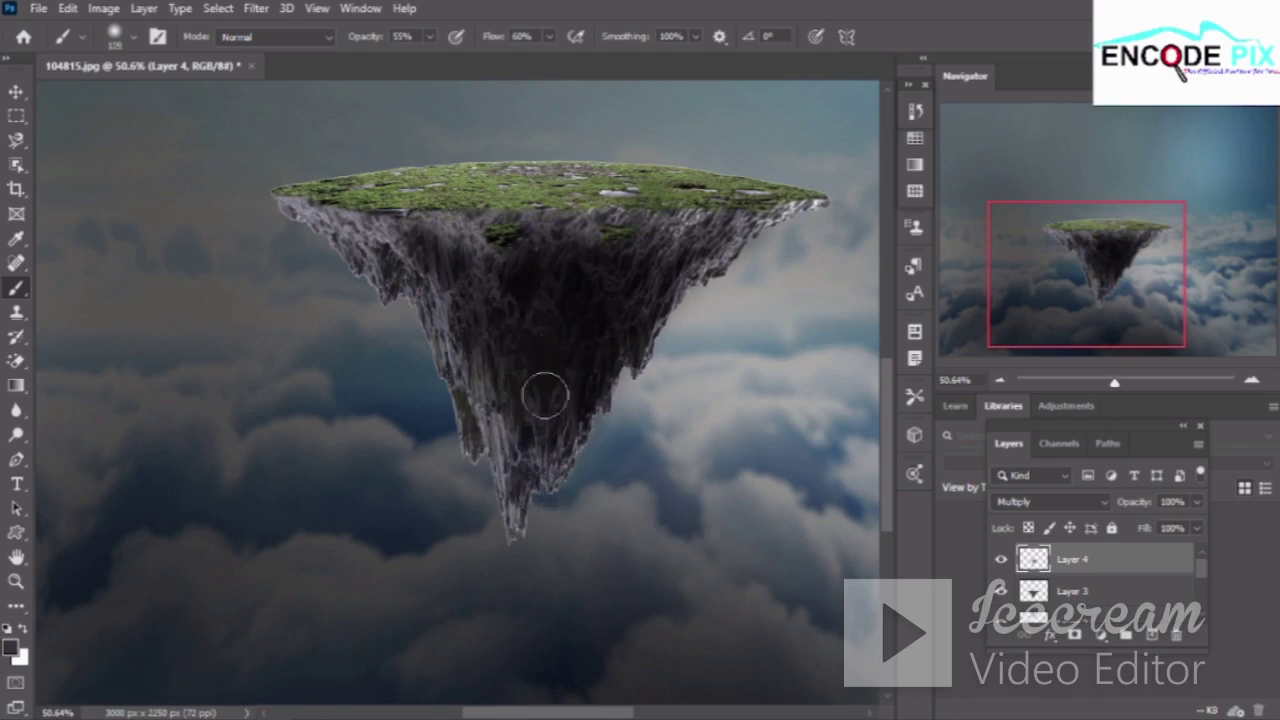
mouse_move(524, 500)
mouse_down()
mouse_move(537, 407)
mouse_move(500, 337)
mouse_move(531, 582)
mouse_move(480, 354)
mouse_move(514, 551)
mouse_move(517, 520)
mouse_move(516, 537)
mouse_up()
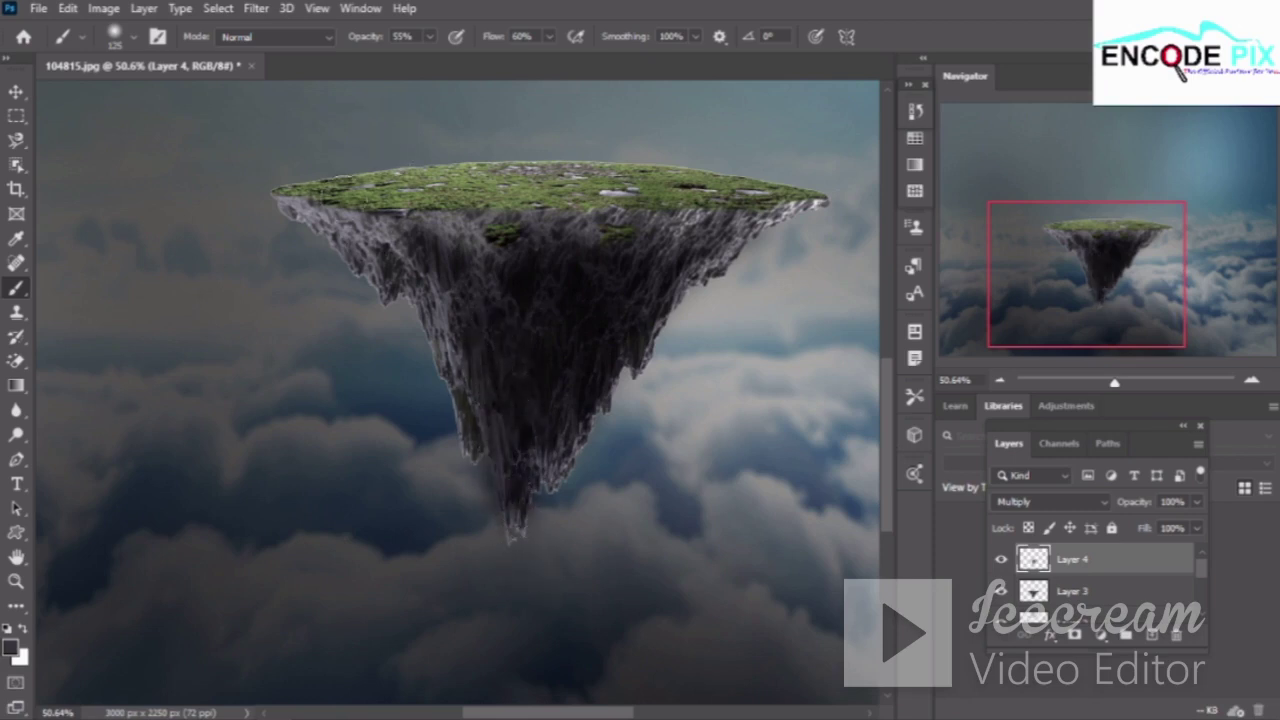
drag(402, 240, 457, 257)
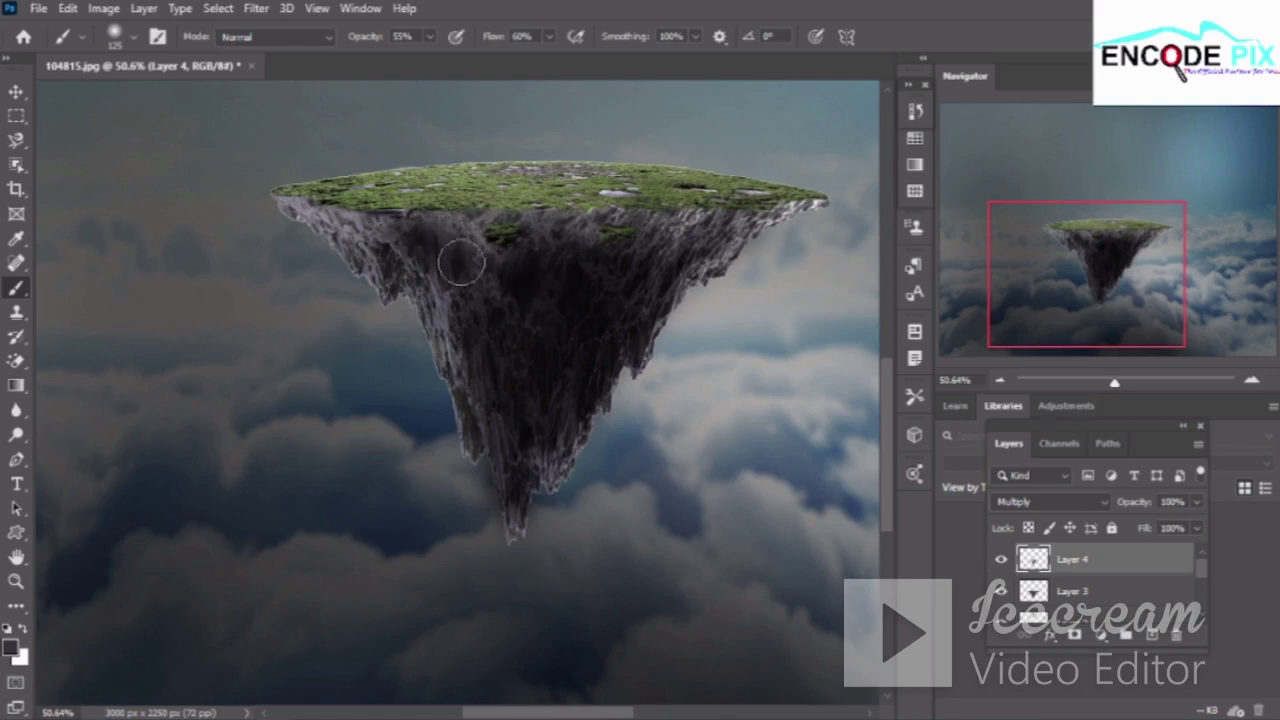
mouse_move(591, 231)
mouse_down()
mouse_move(674, 254)
mouse_move(647, 303)
mouse_move(382, 224)
mouse_up()
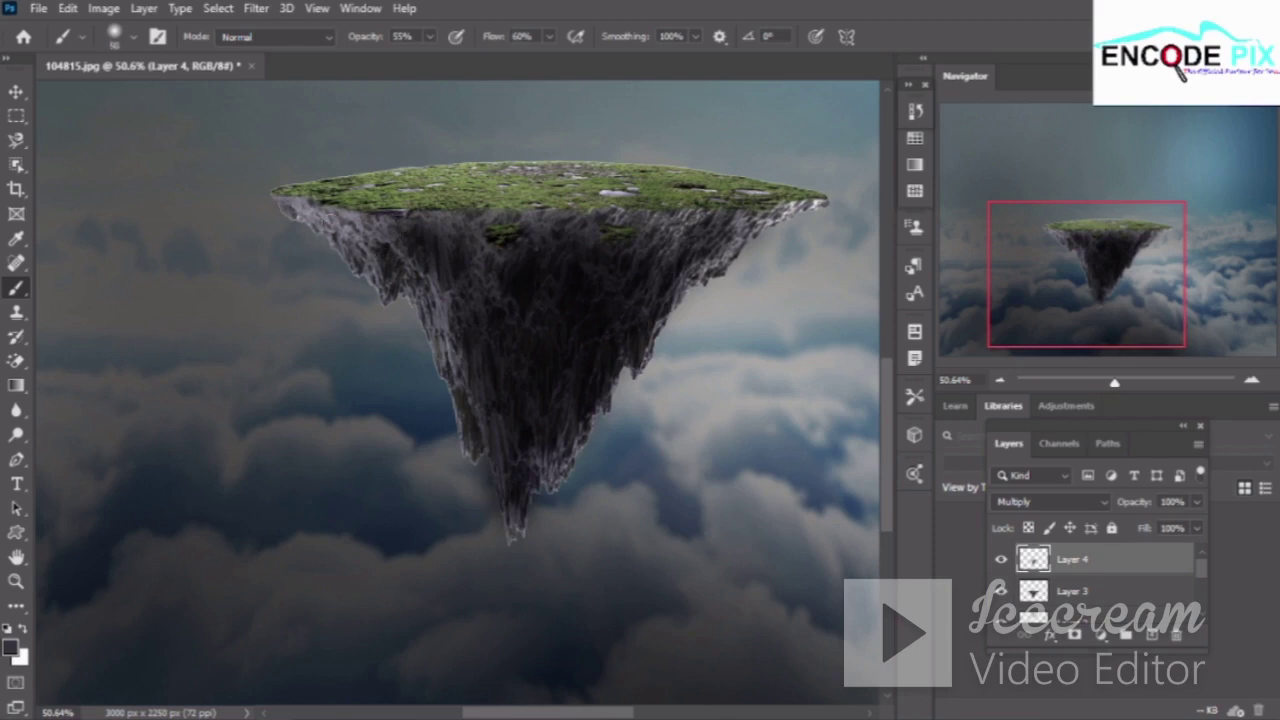
Zoom to about 86% and darken the rock's upper-left edge just beneath the grass
scroll(330, 230, up, 3)
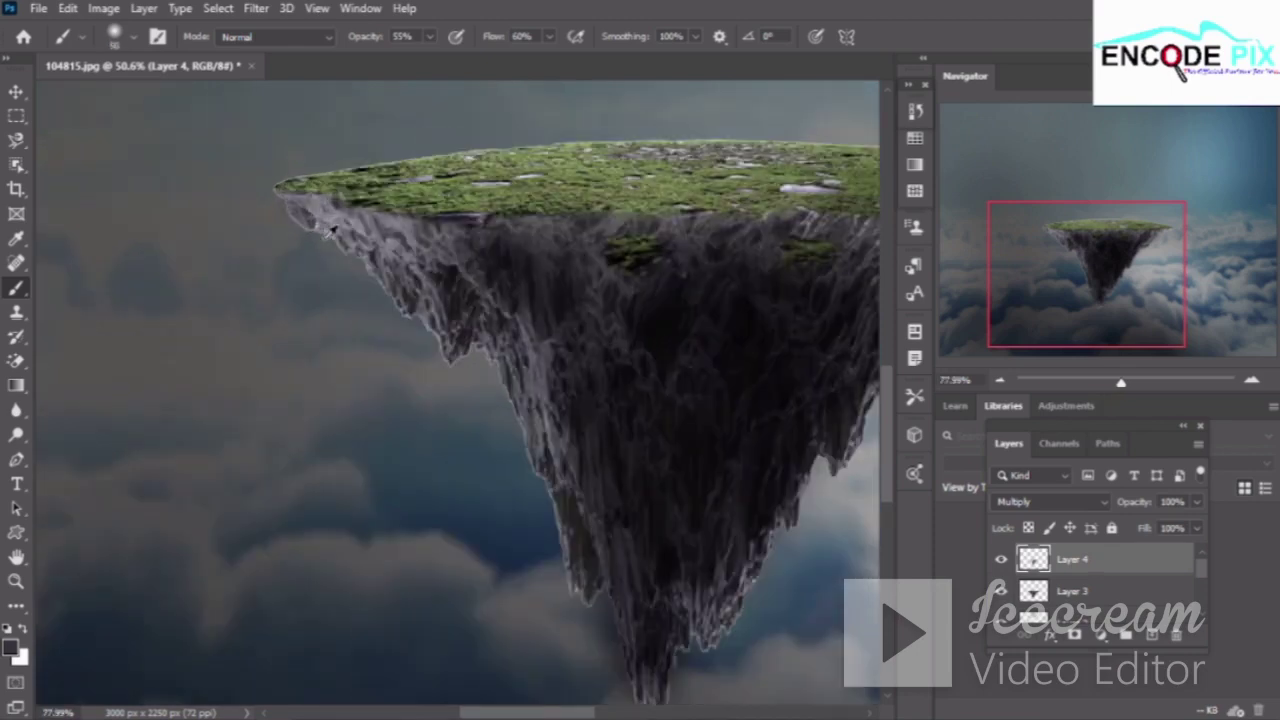
scroll(330, 230, up, 3)
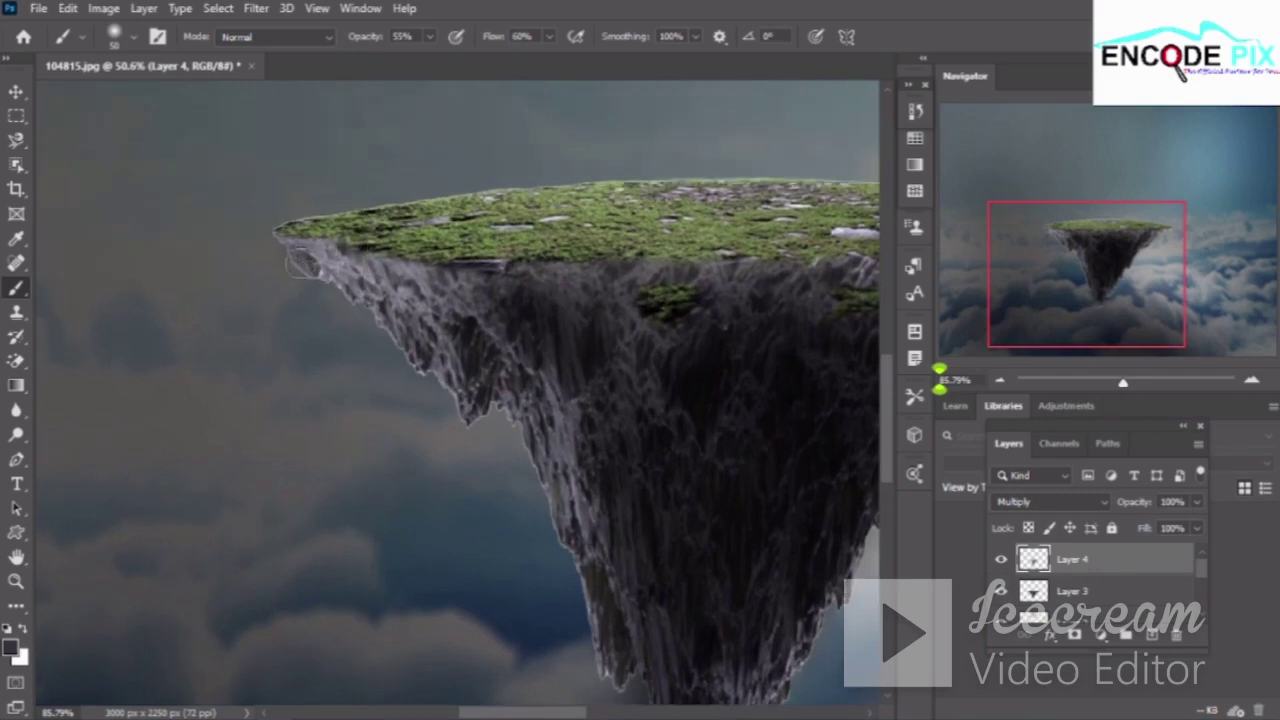
scroll(300, 285, up, 1)
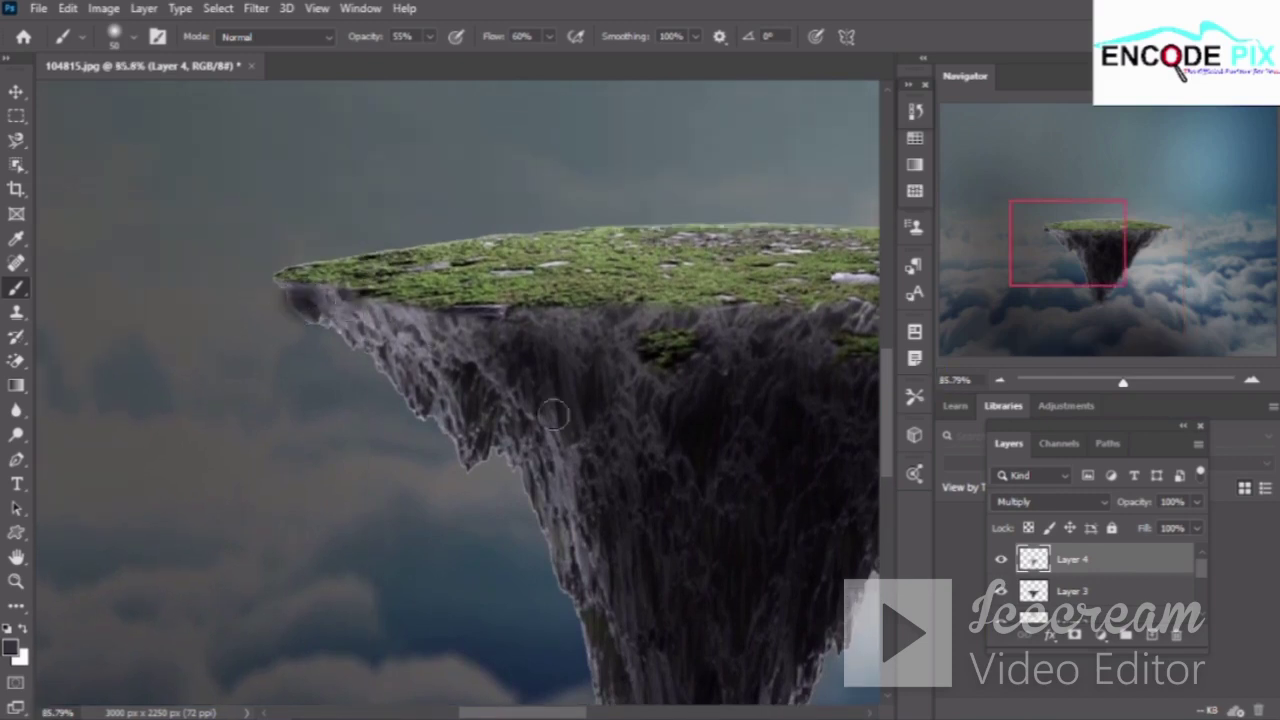
mouse_move(345, 300)
mouse_down()
mouse_move(368, 322)
mouse_move(641, 366)
mouse_up()
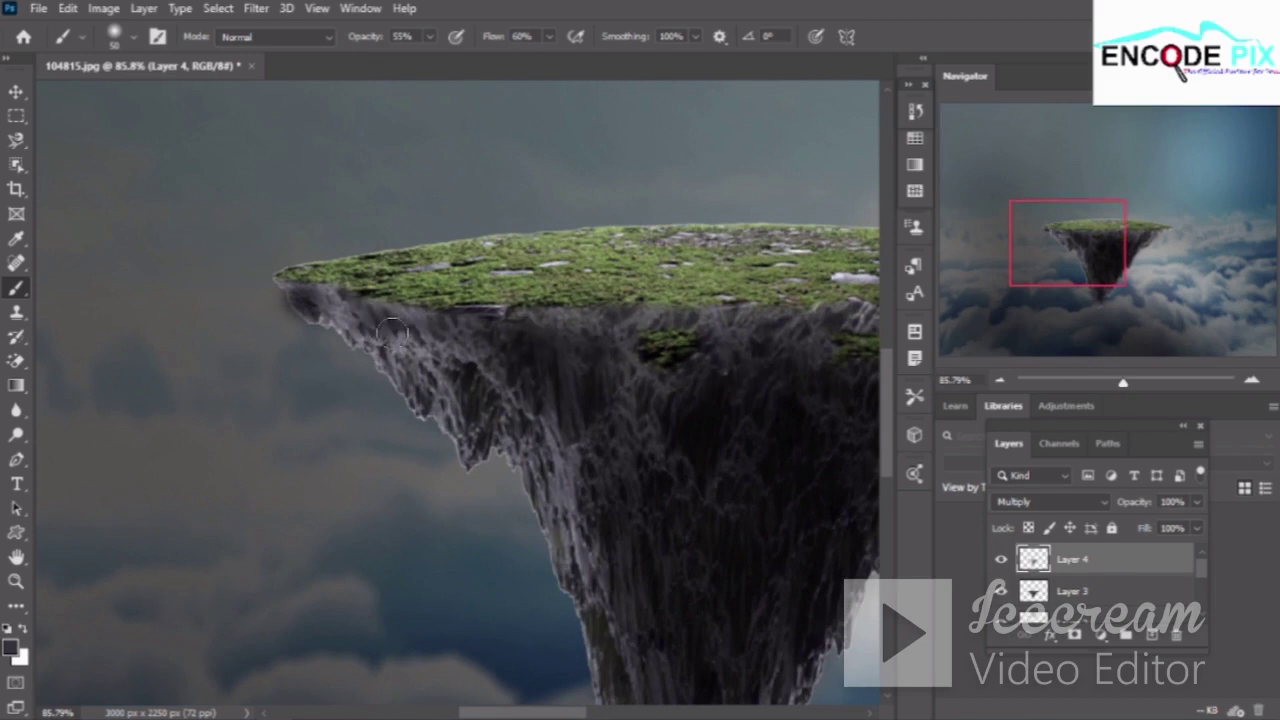
drag(392, 334, 564, 379)
drag(330, 302, 458, 416)
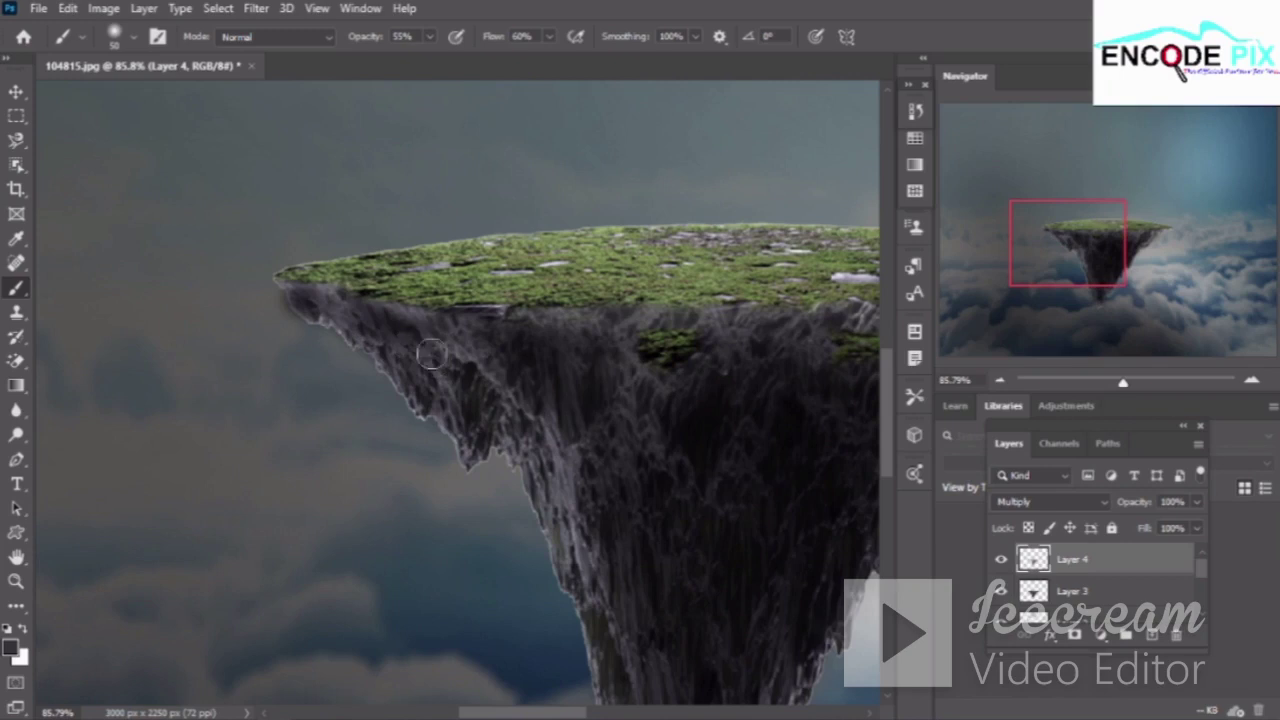
drag(412, 350, 568, 371)
drag(478, 334, 554, 477)
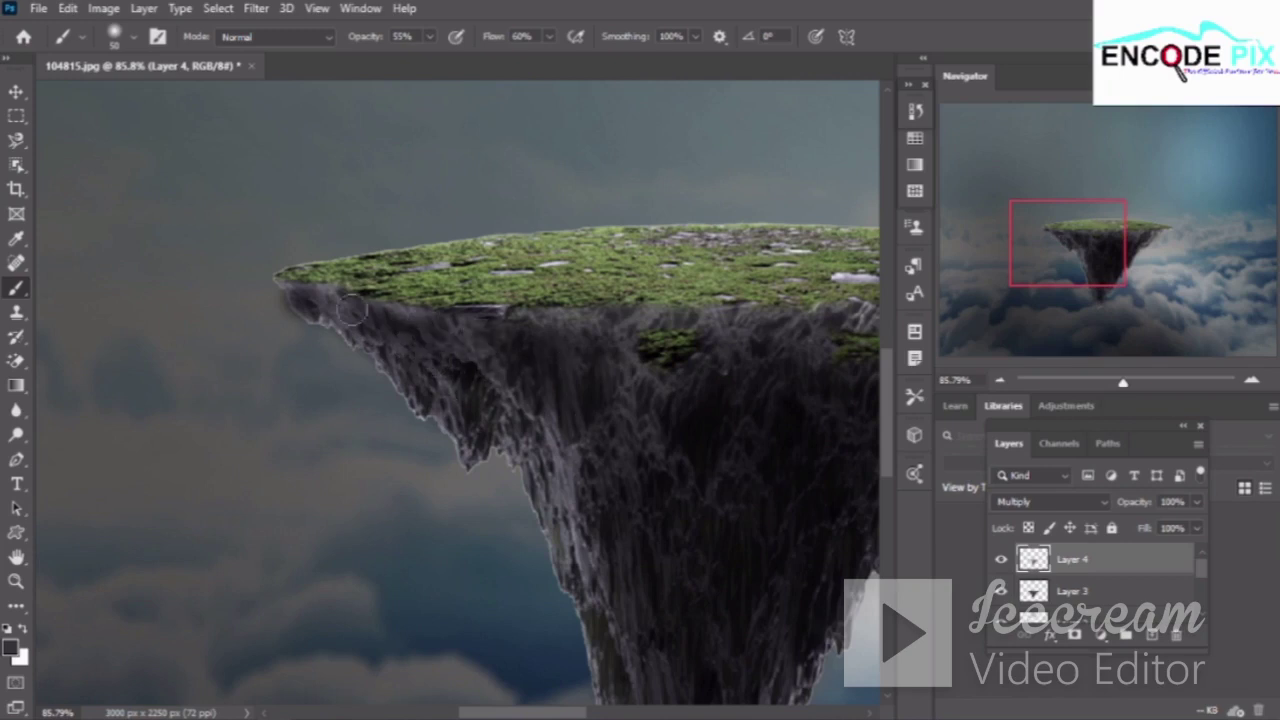
mouse_move(312, 304)
mouse_down()
mouse_move(455, 349)
mouse_move(440, 354)
mouse_up()
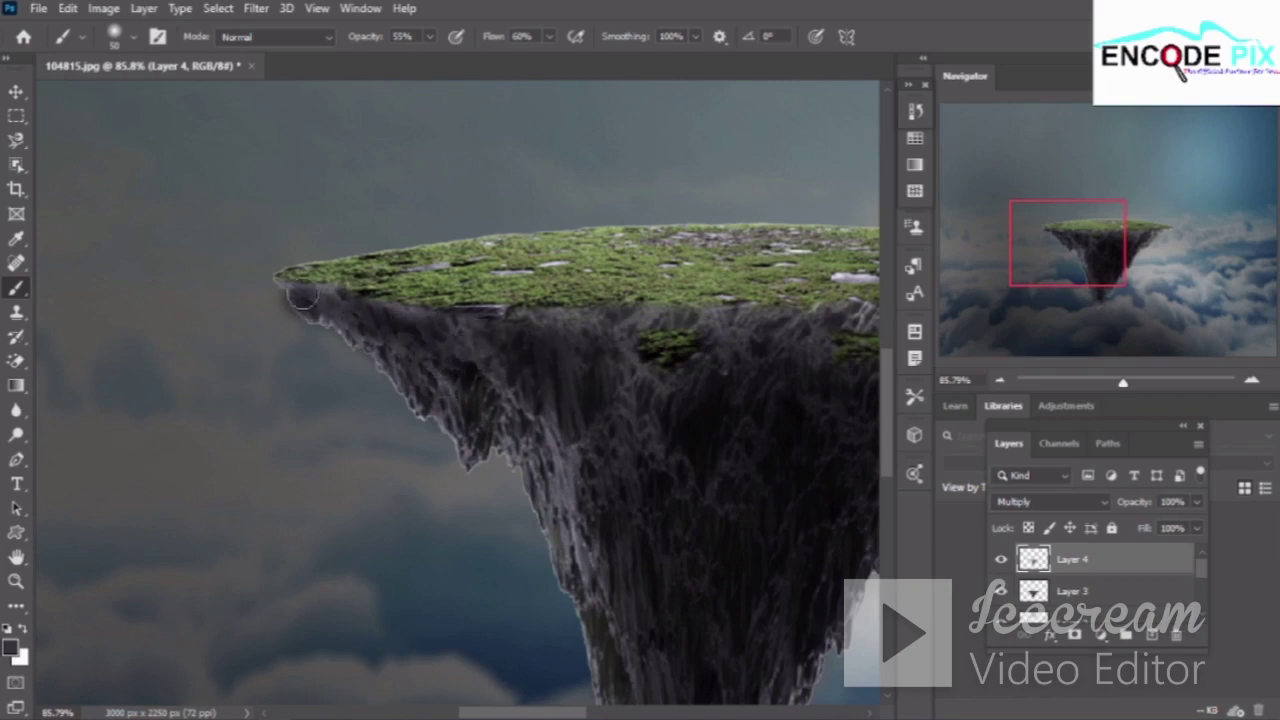
drag(597, 368, 392, 318)
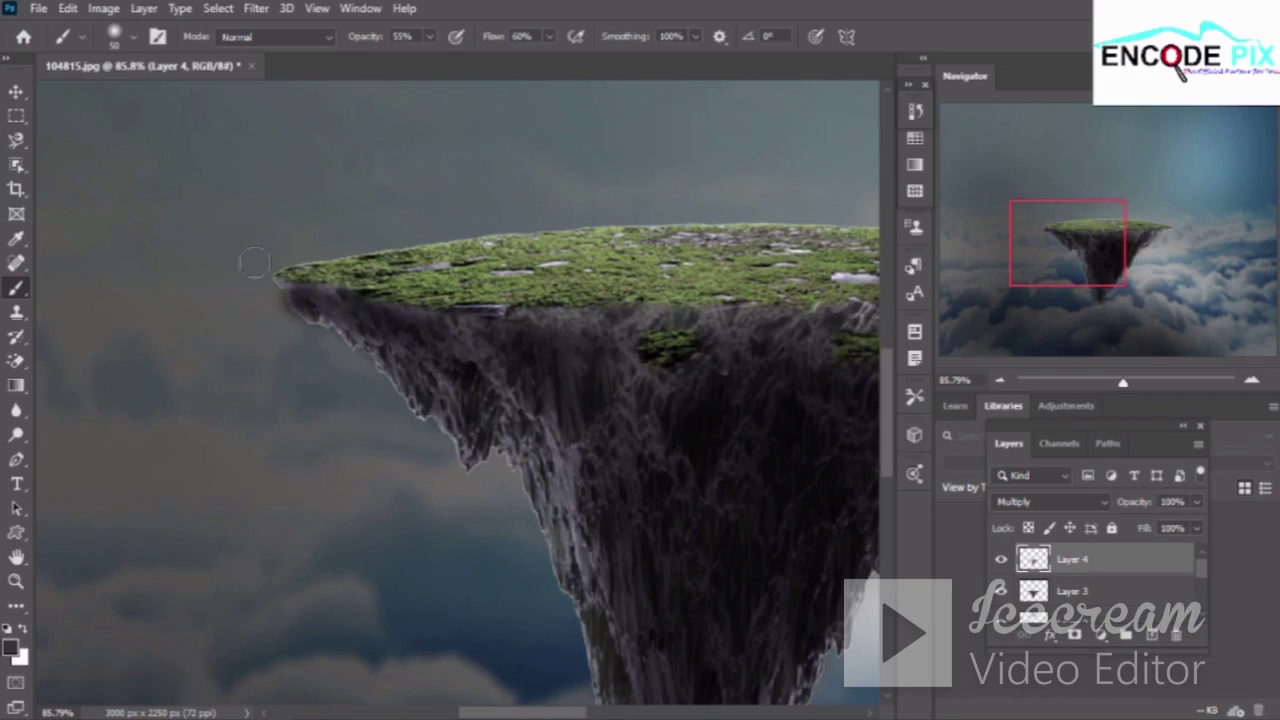
mouse_move(673, 606)
mouse_down()
mouse_move(337, 317)
mouse_move(475, 405)
mouse_up()
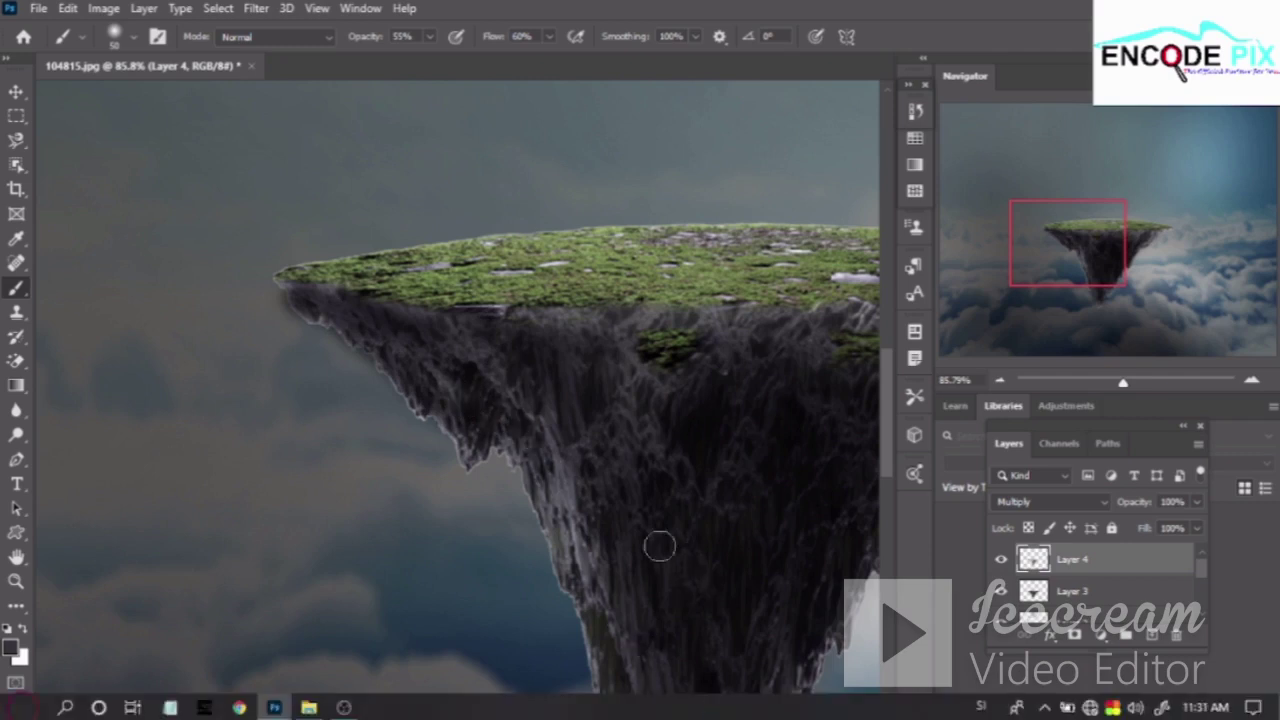
With a 70 px brush, shade down the rock's left edge, then show the History panel
key(])
mouse_move(601, 550)
mouse_down()
mouse_move(584, 580)
mouse_move(694, 708)
mouse_up()
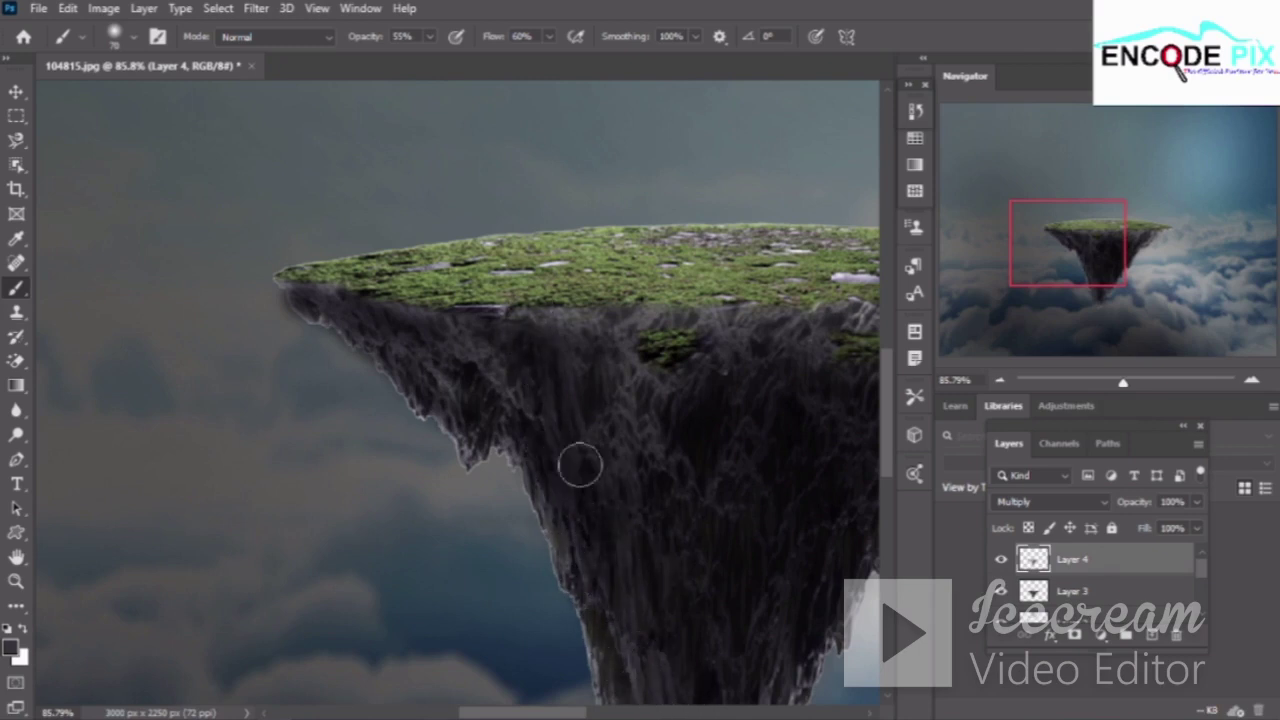
scroll(594, 580, down, 1)
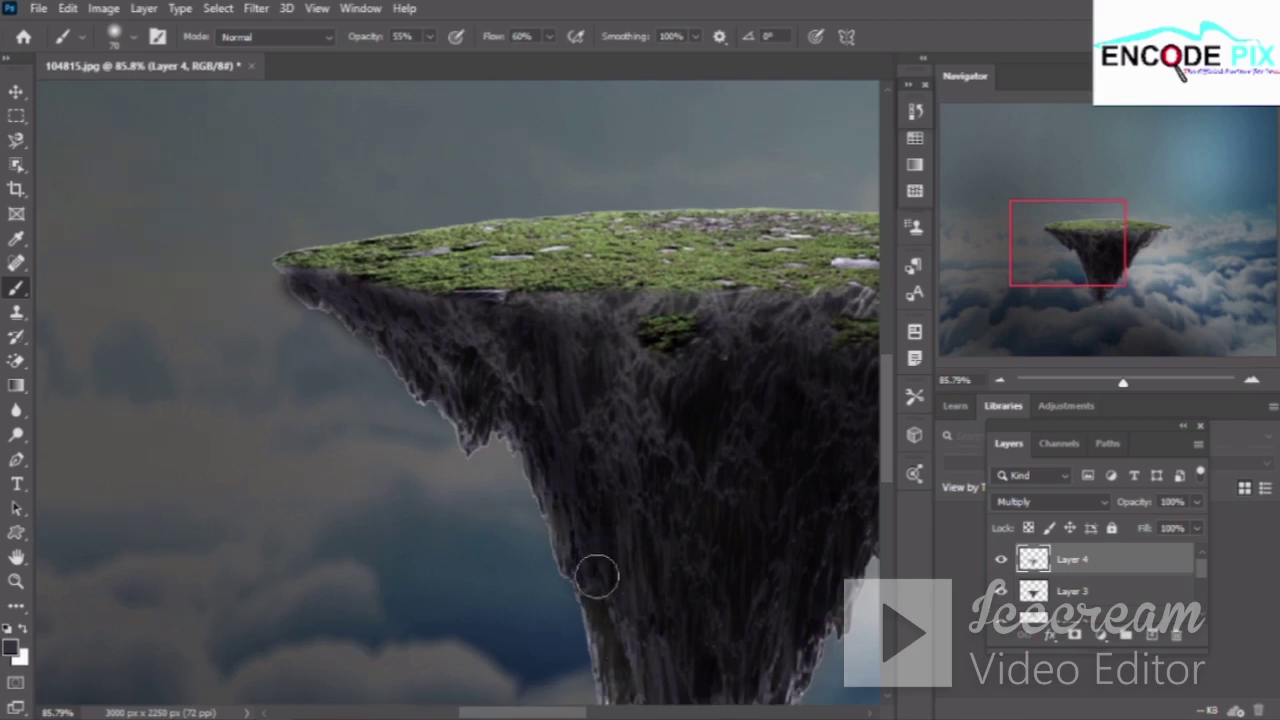
scroll(596, 470, down, 1)
scroll(590, 357, down, 2)
scroll(590, 340, down, 1)
scroll(550, 320, down, 1)
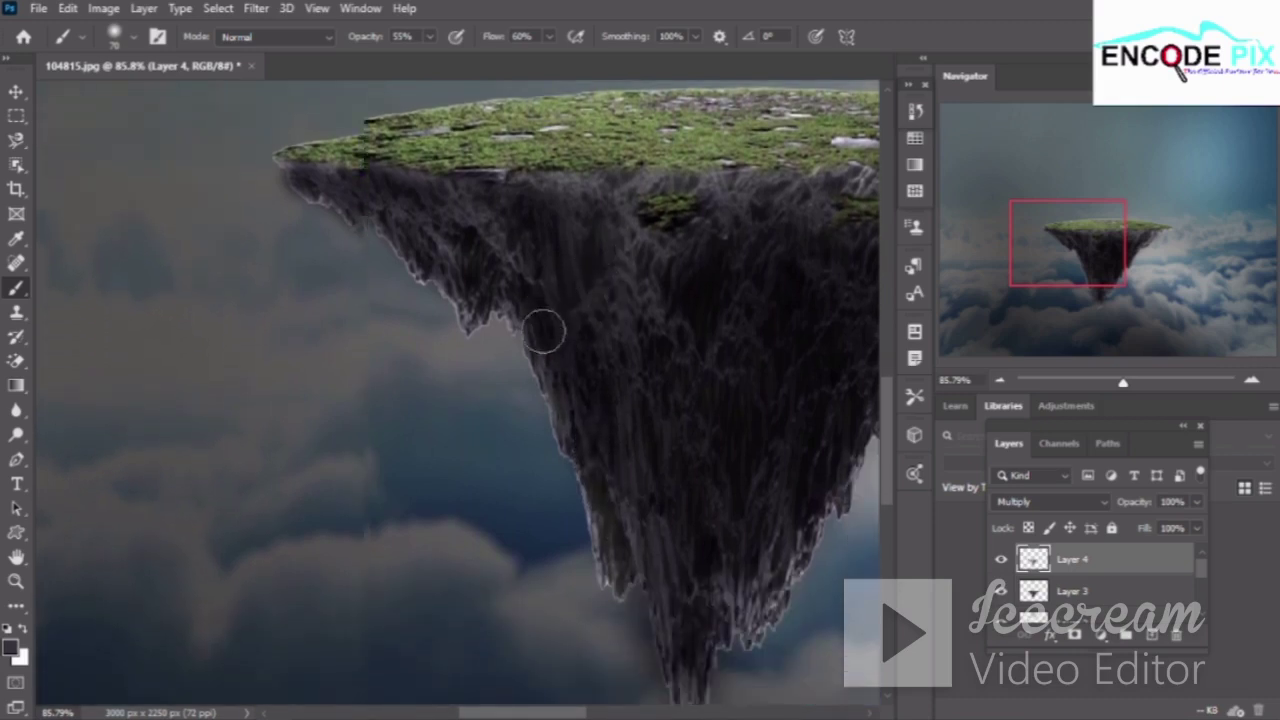
scroll(555, 336, down, 1)
scroll(580, 375, down, 1)
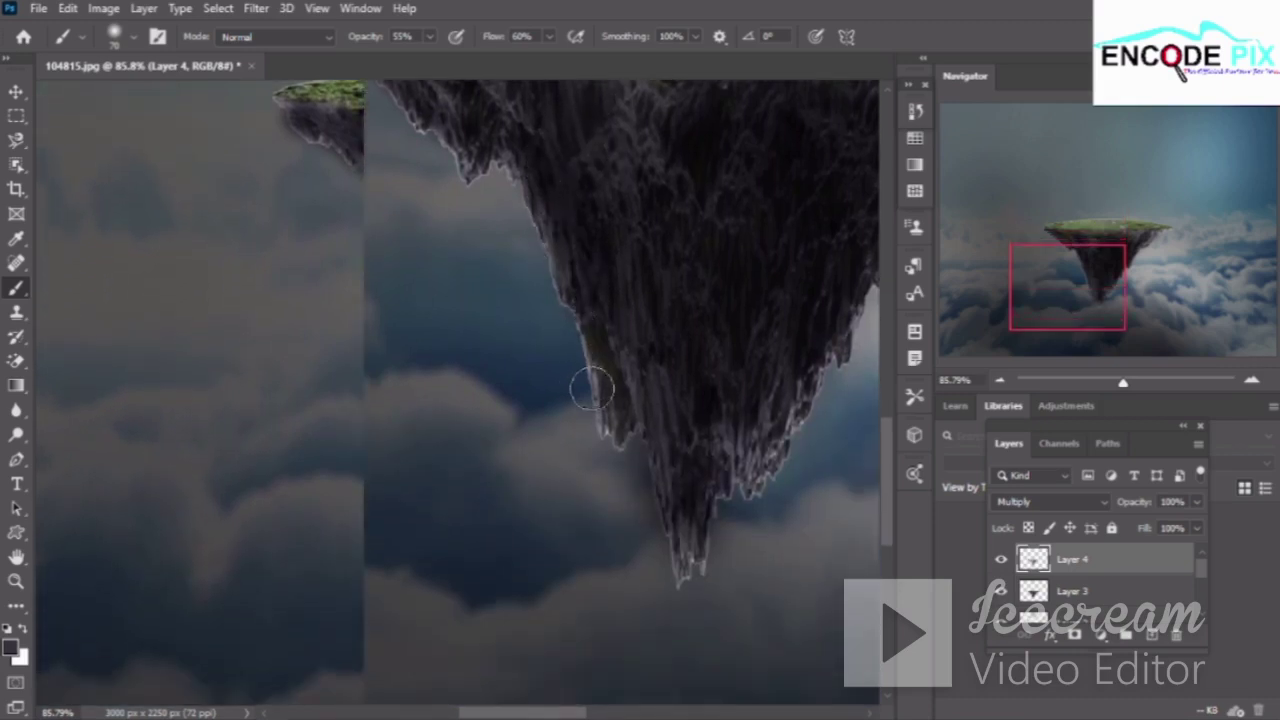
click(914, 98)
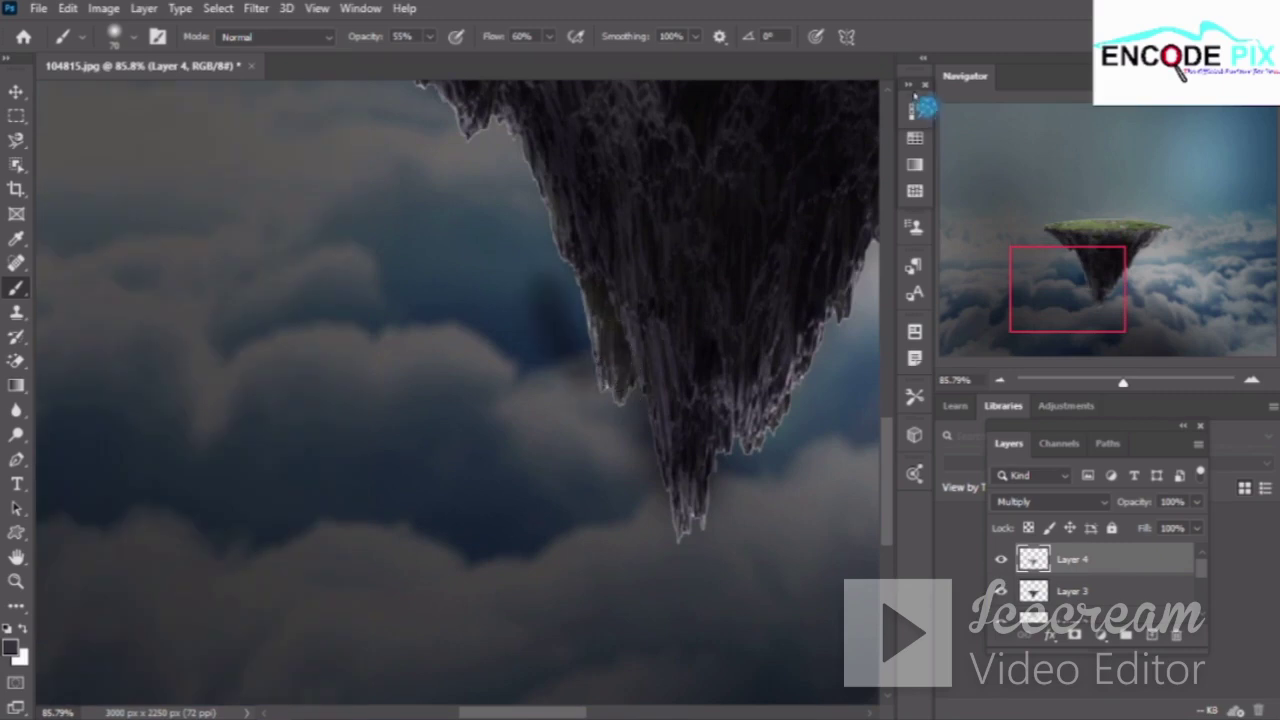
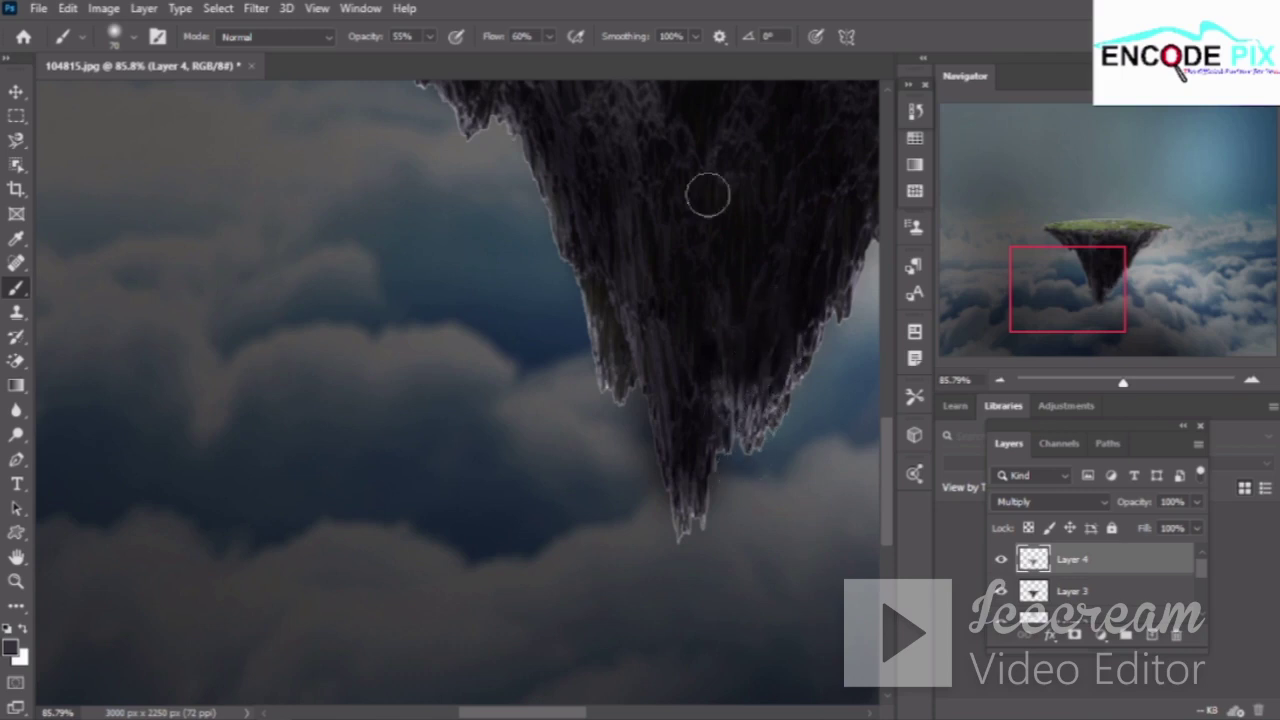
Zoom in and brush a dark shading stroke on Layer 4, which strays into the sky
scroll(703, 194, up, 1)
scroll(690, 200, up, 1)
scroll(674, 200, up, 1)
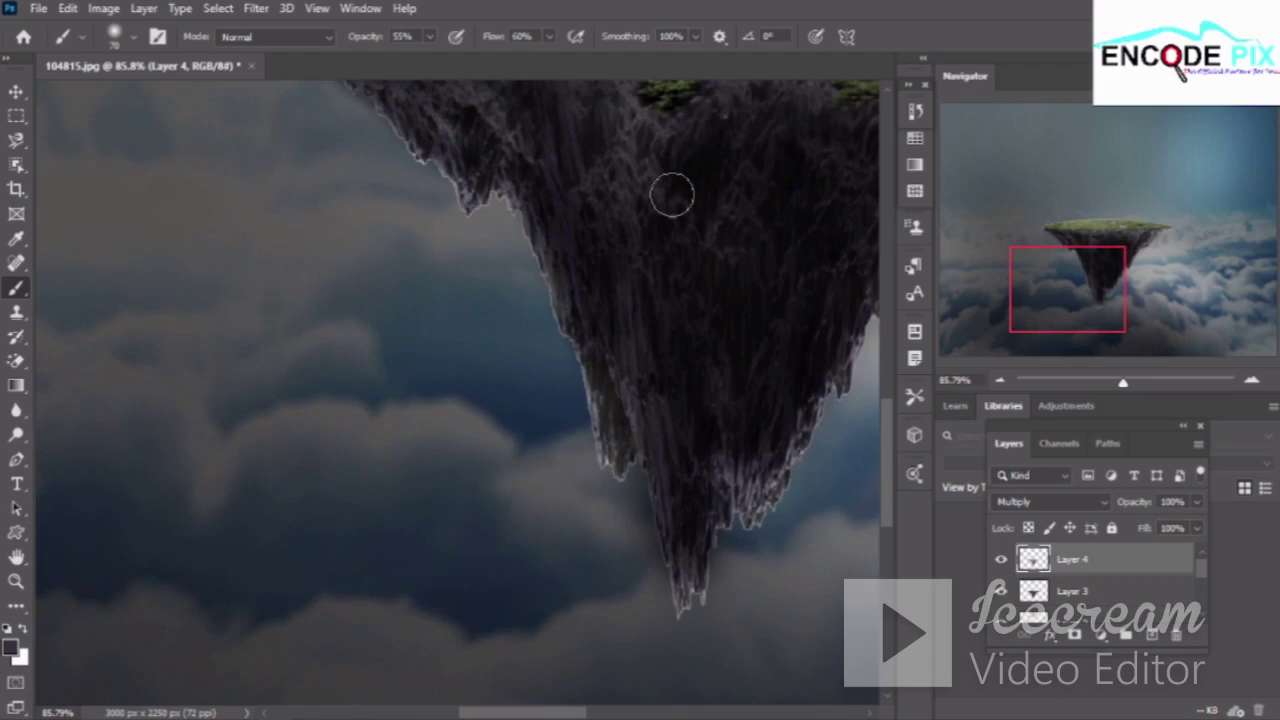
scroll(624, 194, up, 1)
scroll(627, 370, up, 1)
scroll(630, 320, up, 1)
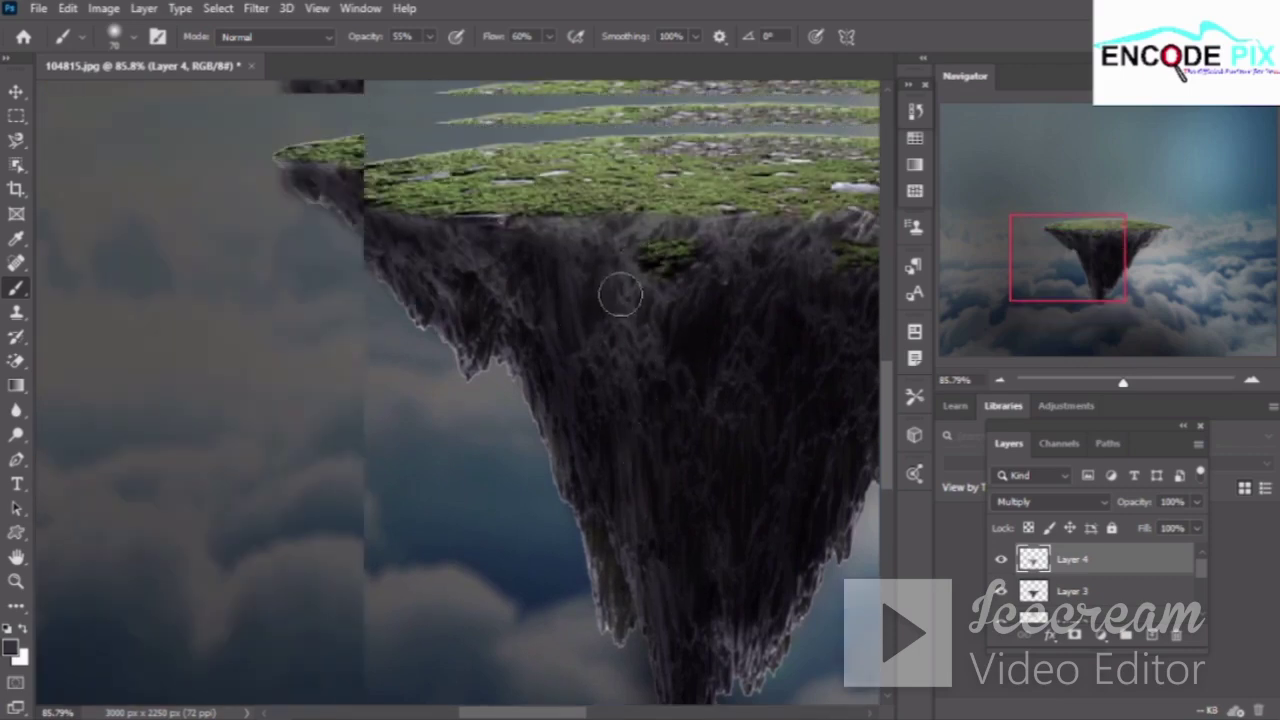
scroll(615, 340, up, 1)
scroll(620, 400, up, 1)
scroll(637, 430, up, 1)
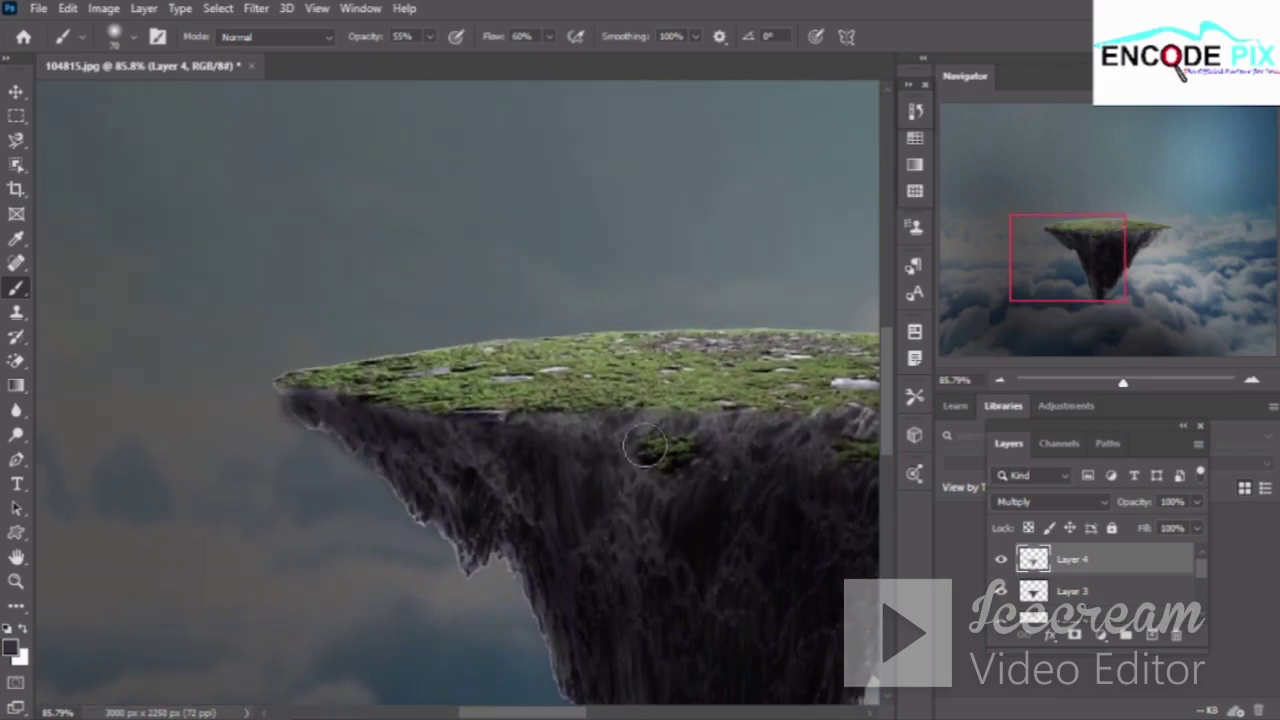
drag(628, 155, 636, 240)
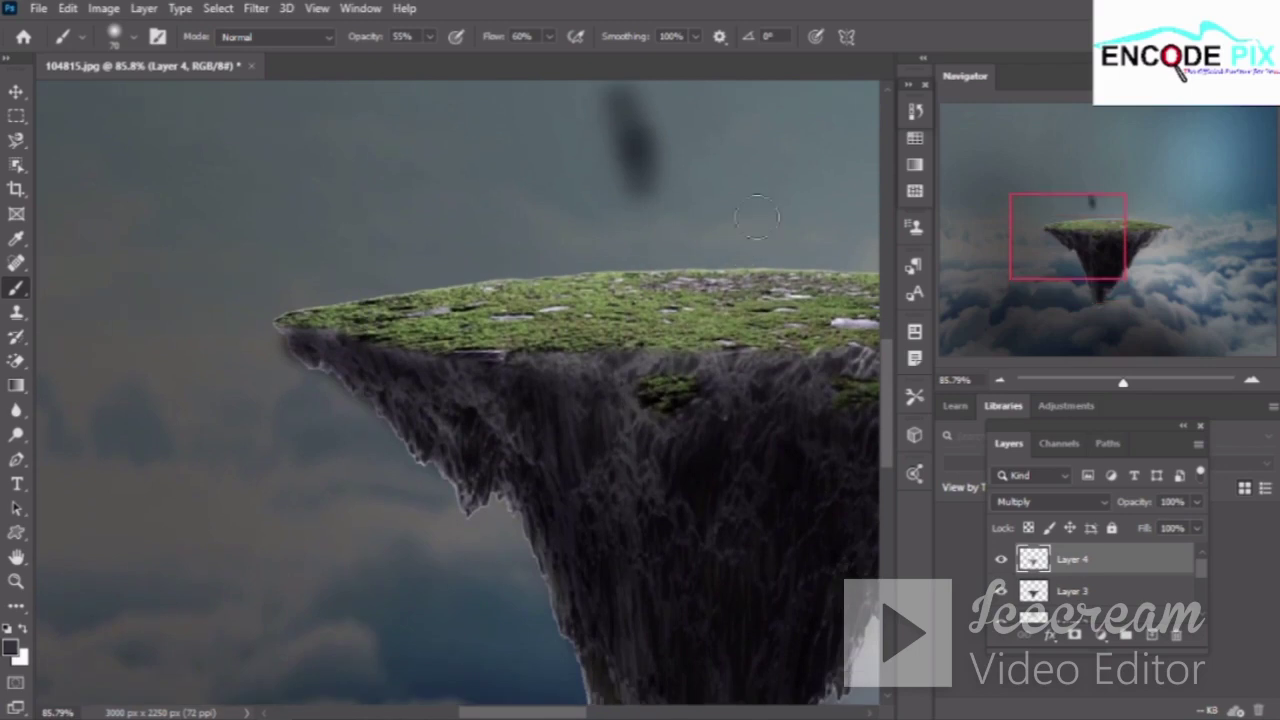
Undo the stray sky stroke with Ctrl+Z and History, then pan to the island's right side
key(ctrl+z)
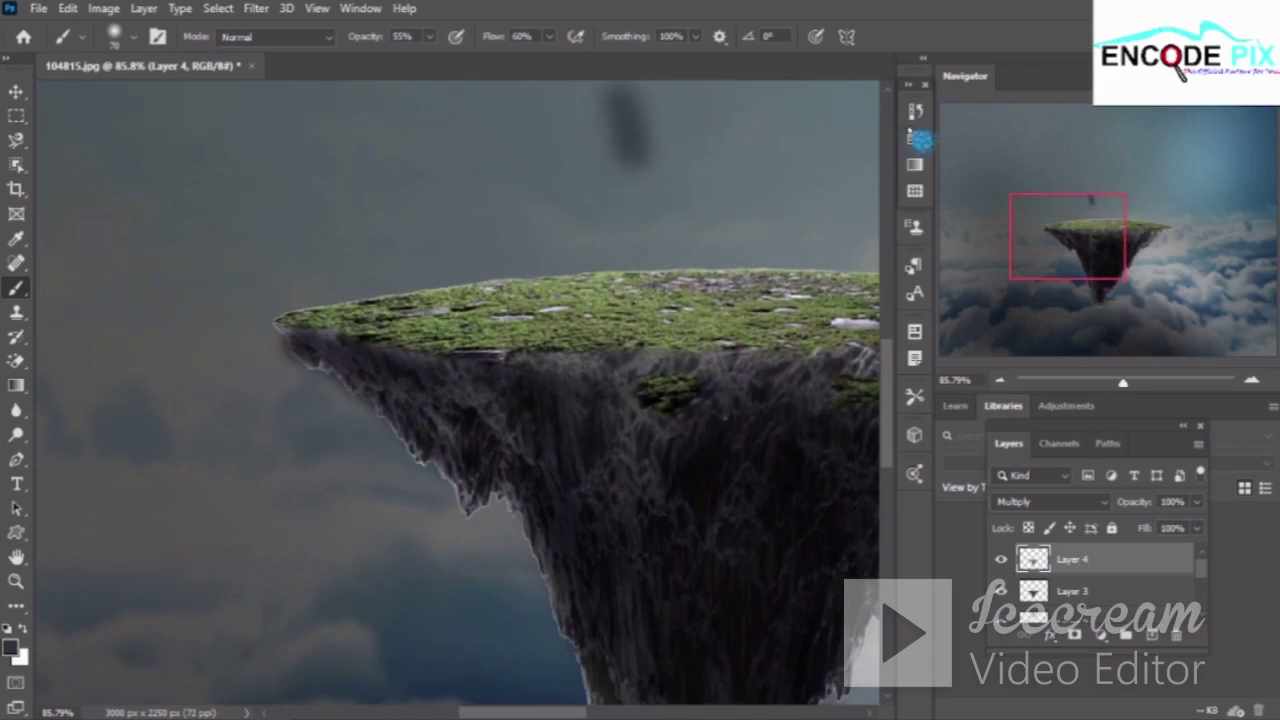
click(914, 112)
key(ctrl+z)
click(912, 112)
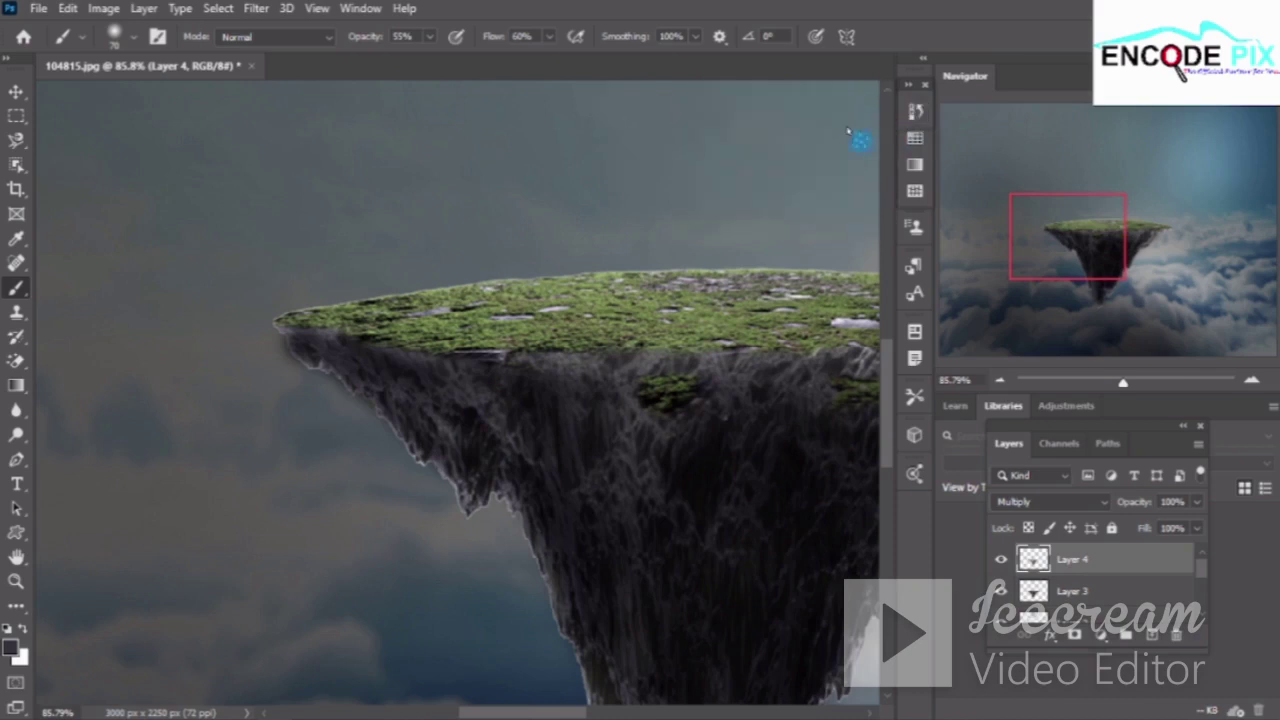
scroll(652, 340, down, 3)
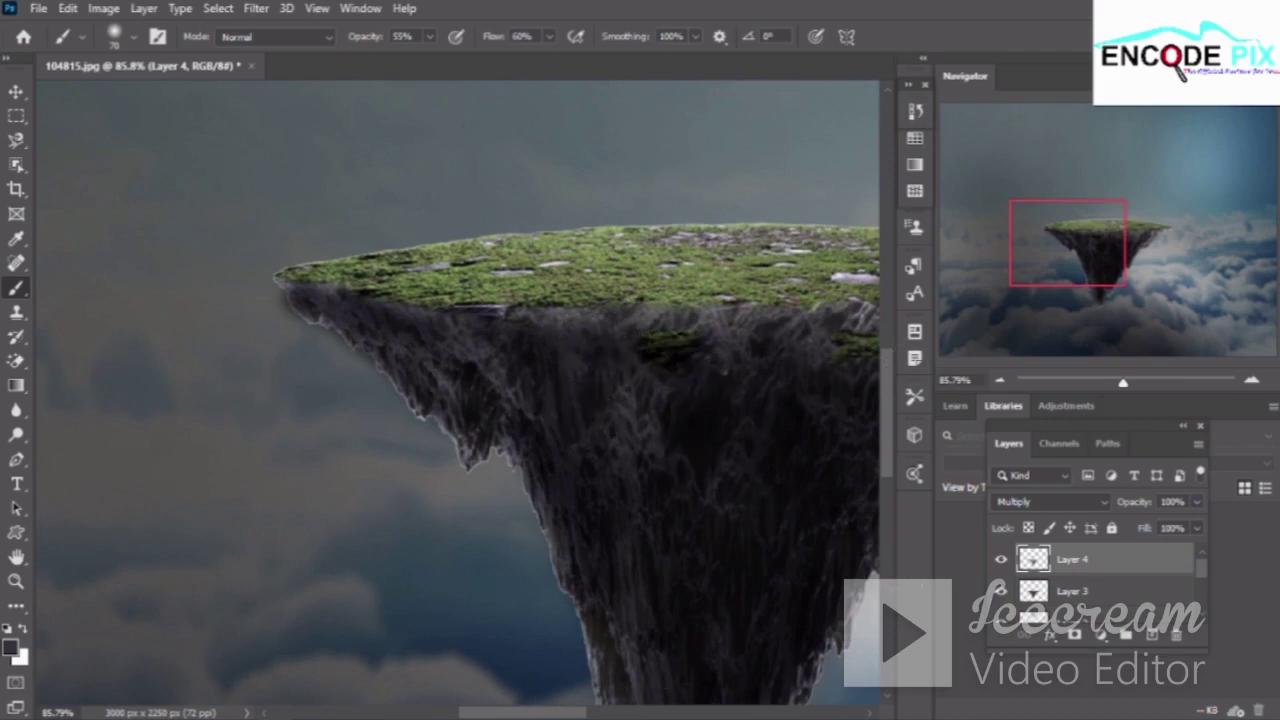
scroll(739, 553, down, 1)
scroll(594, 423, down, 1)
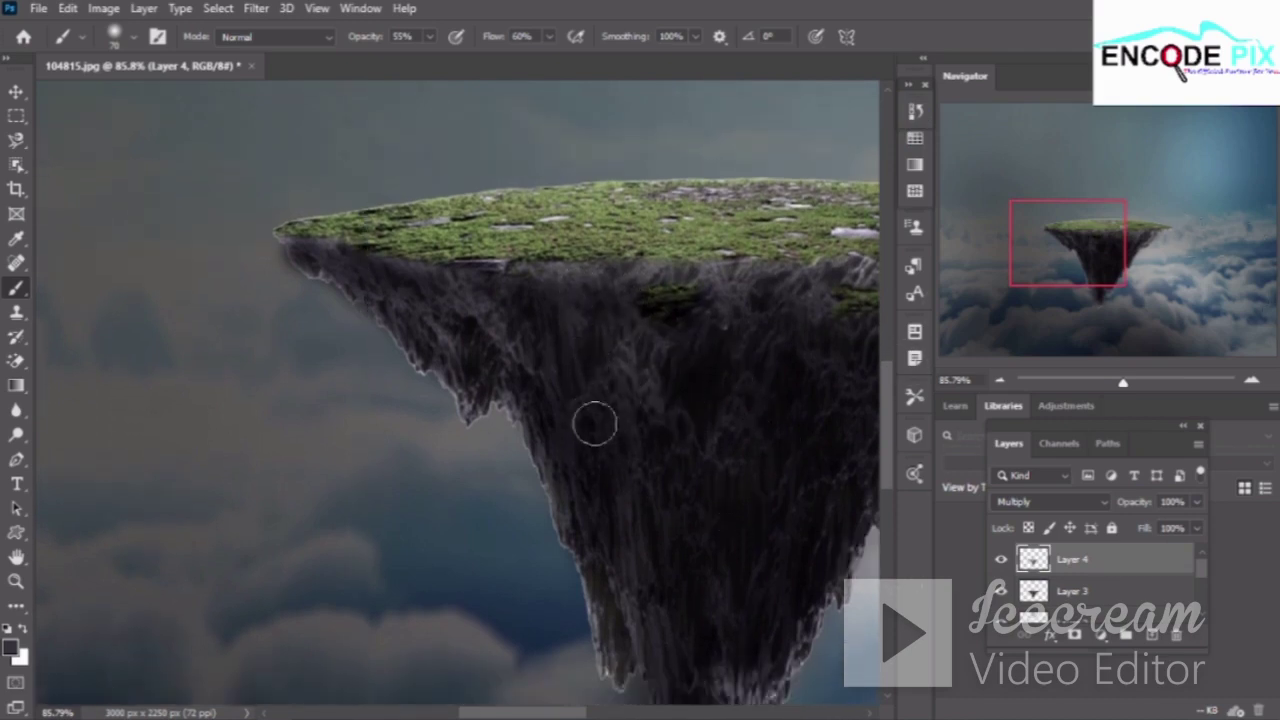
scroll(580, 257, down, 1)
scroll(711, 545, down, 1)
scroll(700, 530, down, 1)
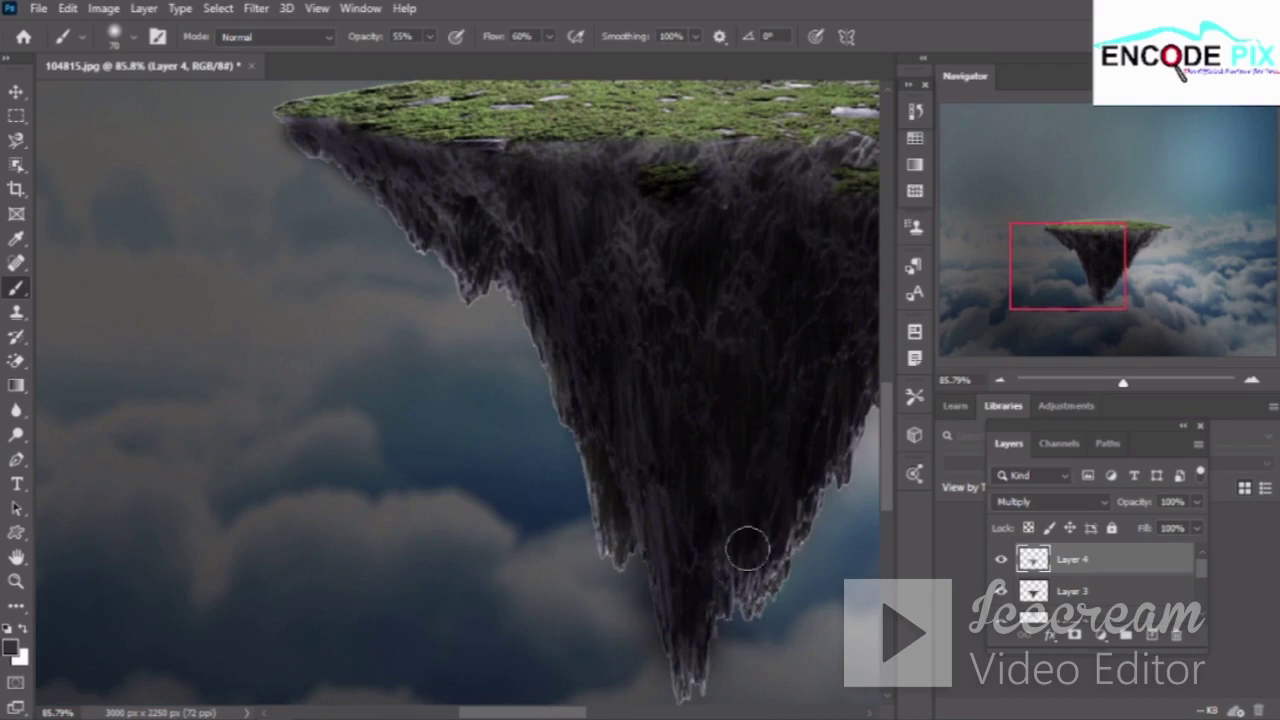
mouse_move(698, 445)
mouse_down()
mouse_move(680, 443)
mouse_move(772, 205)
mouse_up()
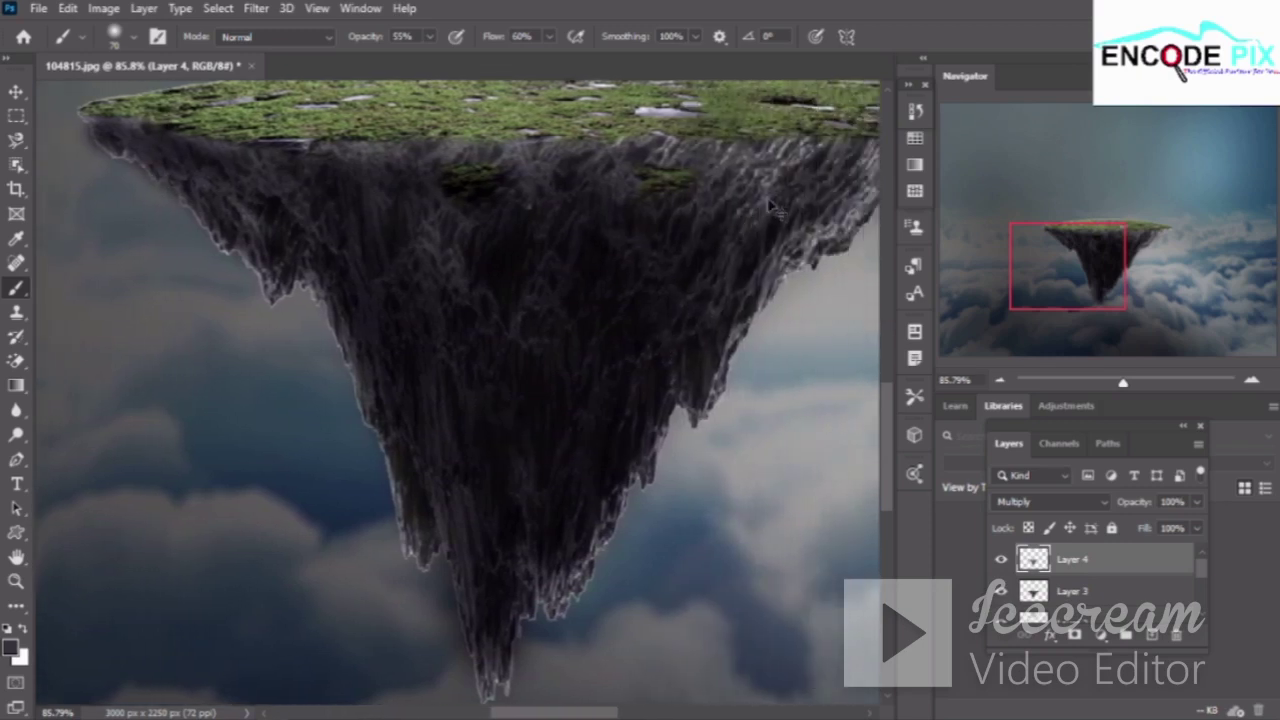
scroll(772, 205, right, 5)
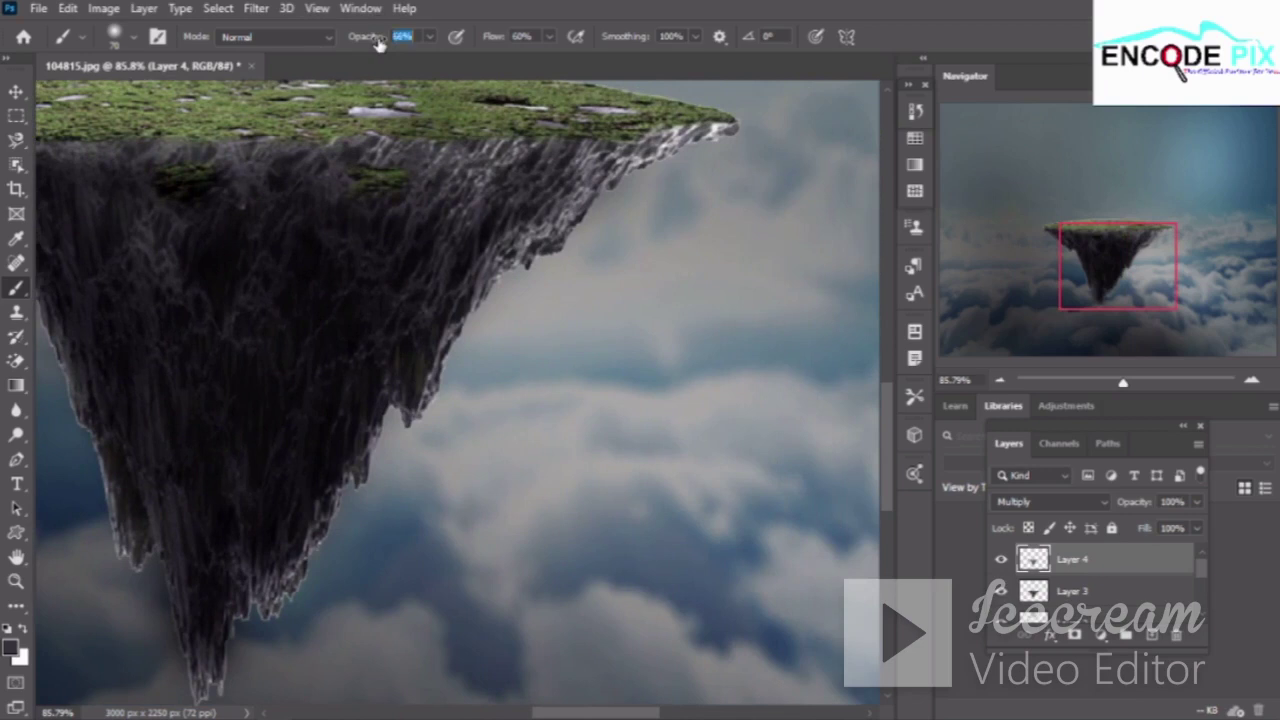
At 43% brush opacity, darken the rock's upper-right and right edges on Layer 4
drag(378, 42, 374, 46)
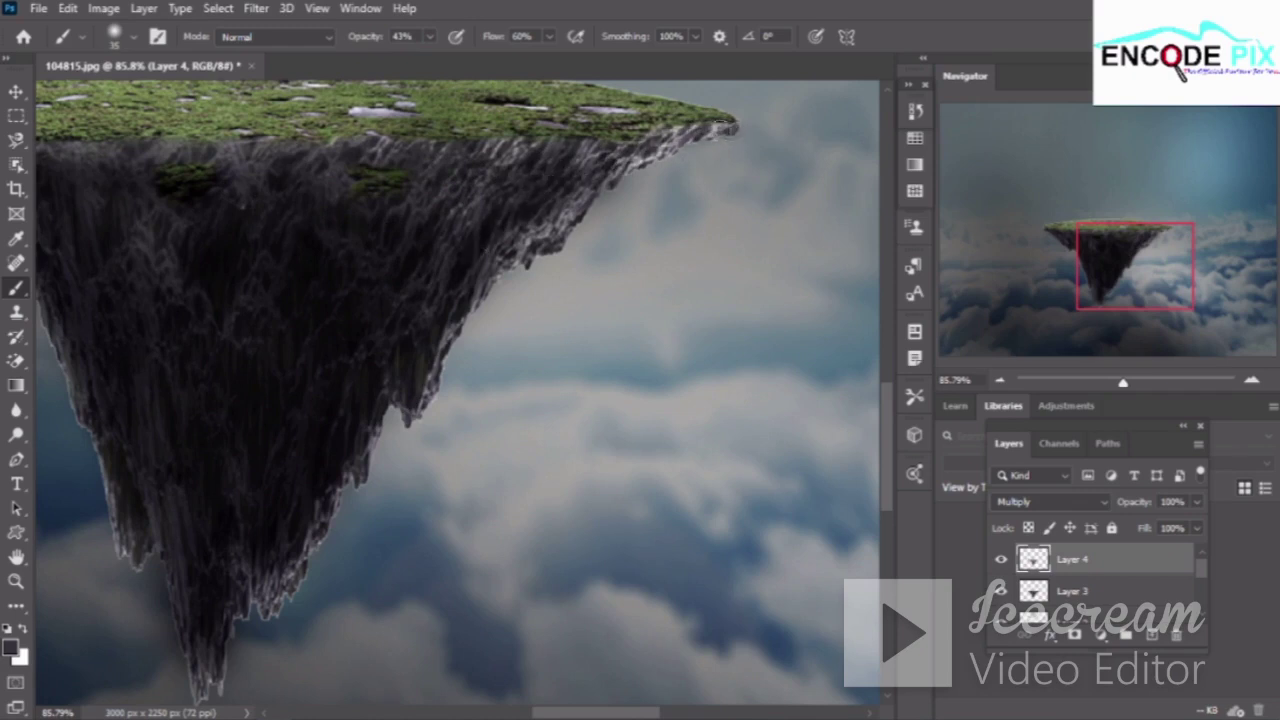
mouse_move(722, 128)
mouse_down()
mouse_move(665, 150)
mouse_move(610, 199)
mouse_up()
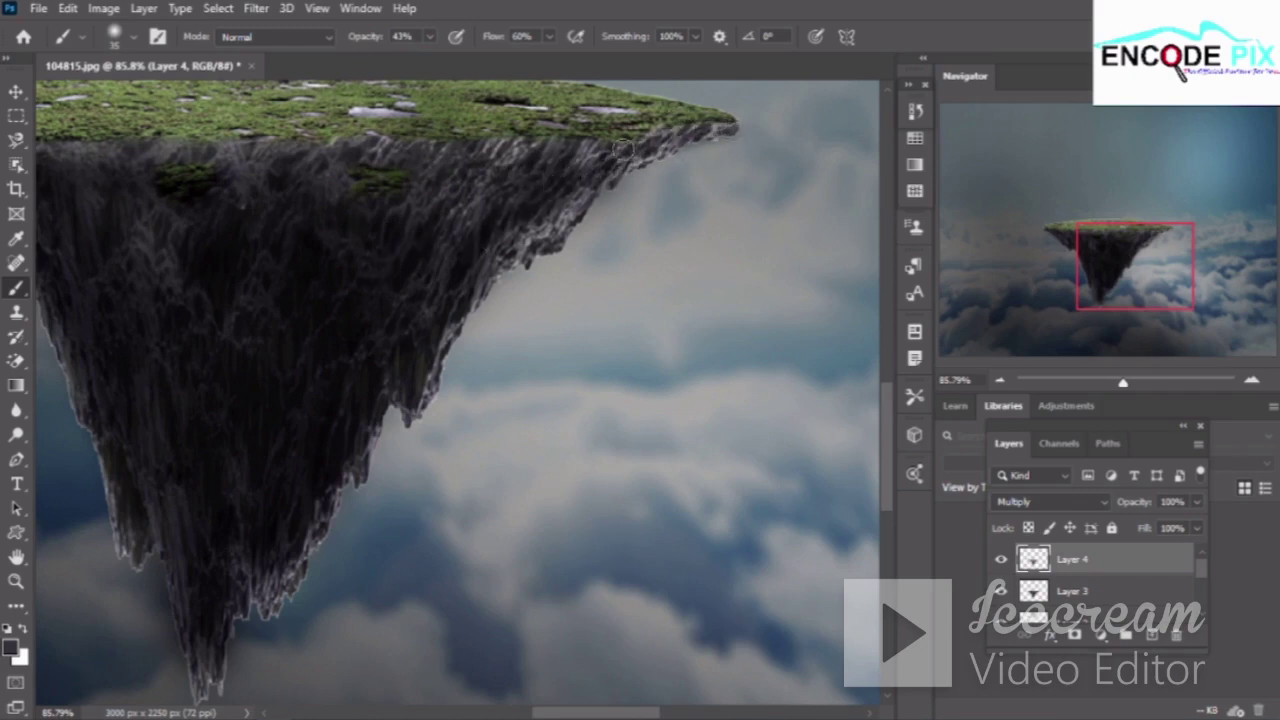
mouse_move(622, 150)
mouse_down()
mouse_move(540, 150)
mouse_move(420, 296)
mouse_up()
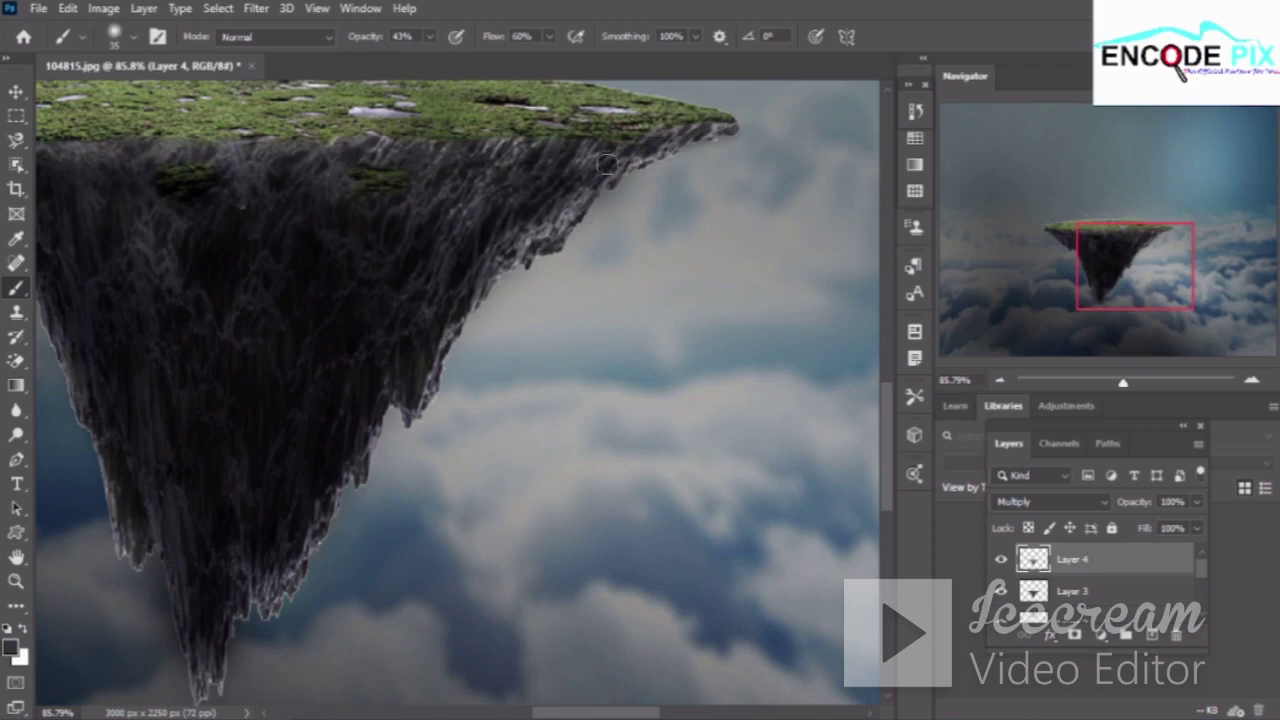
drag(560, 200, 576, 226)
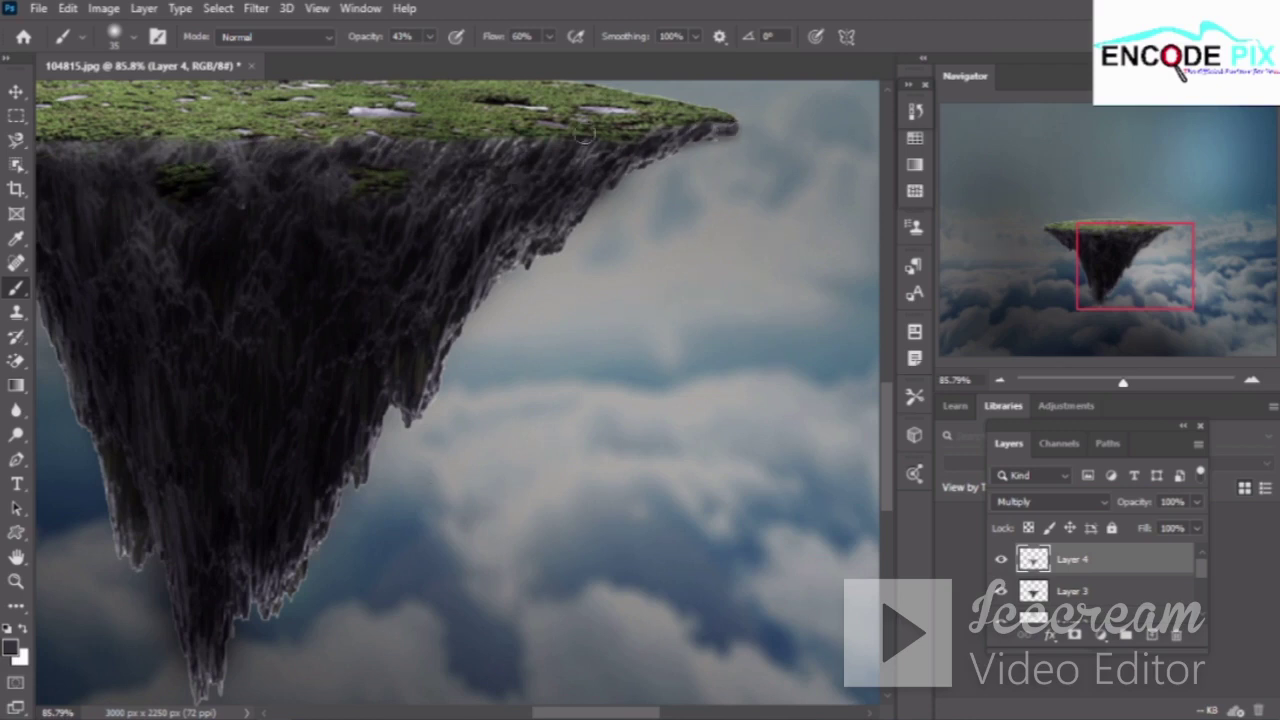
scroll(375, 280, down, 5)
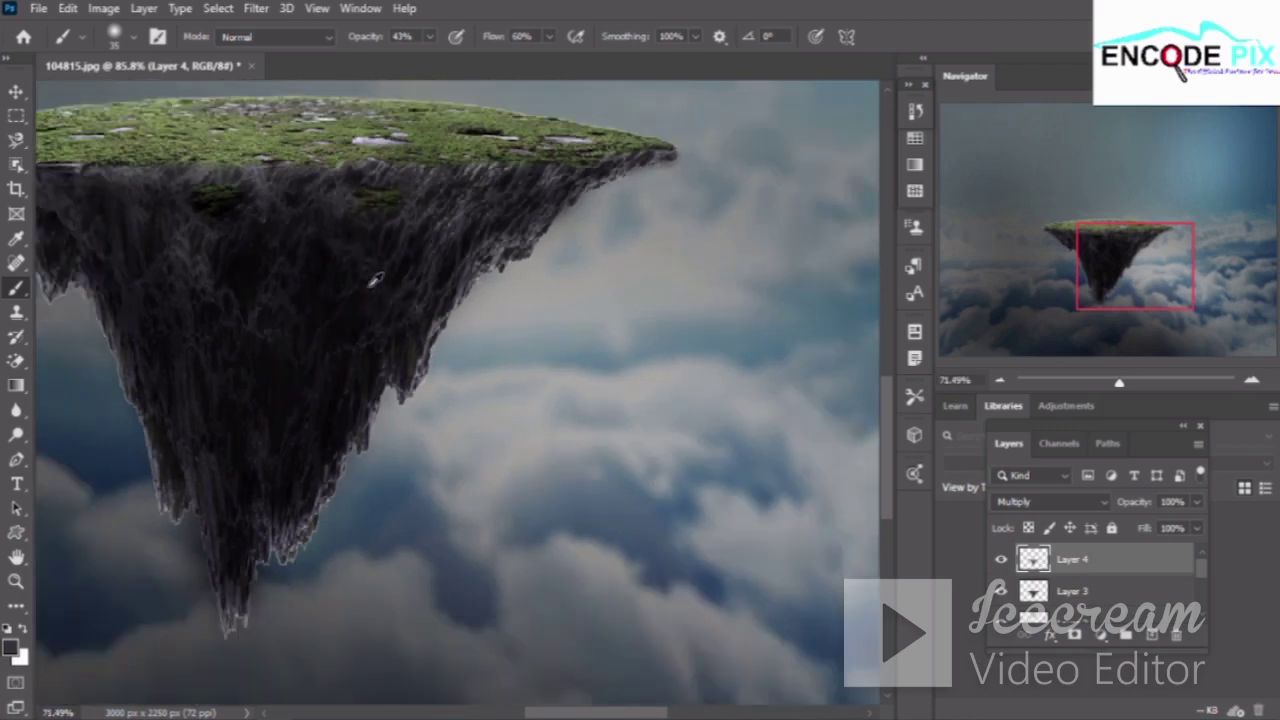
scroll(375, 280, down, 3)
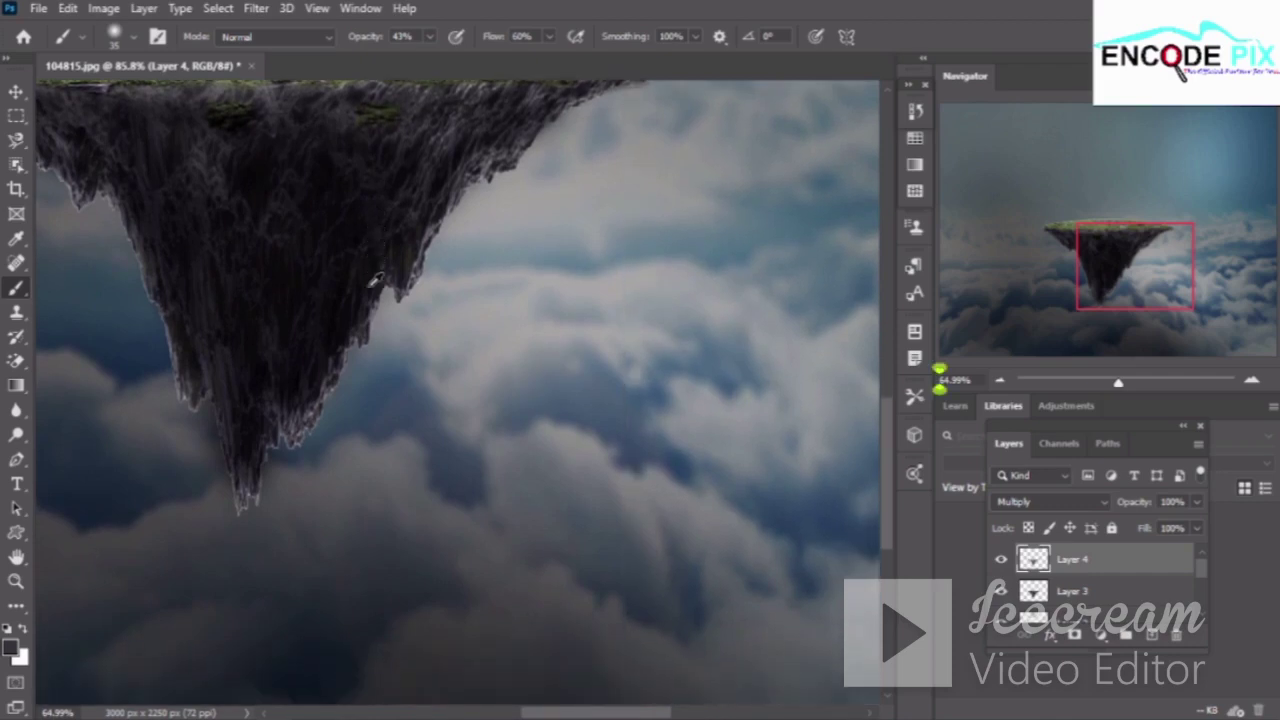
scroll(363, 393, left, 3)
scroll(363, 393, left, 2)
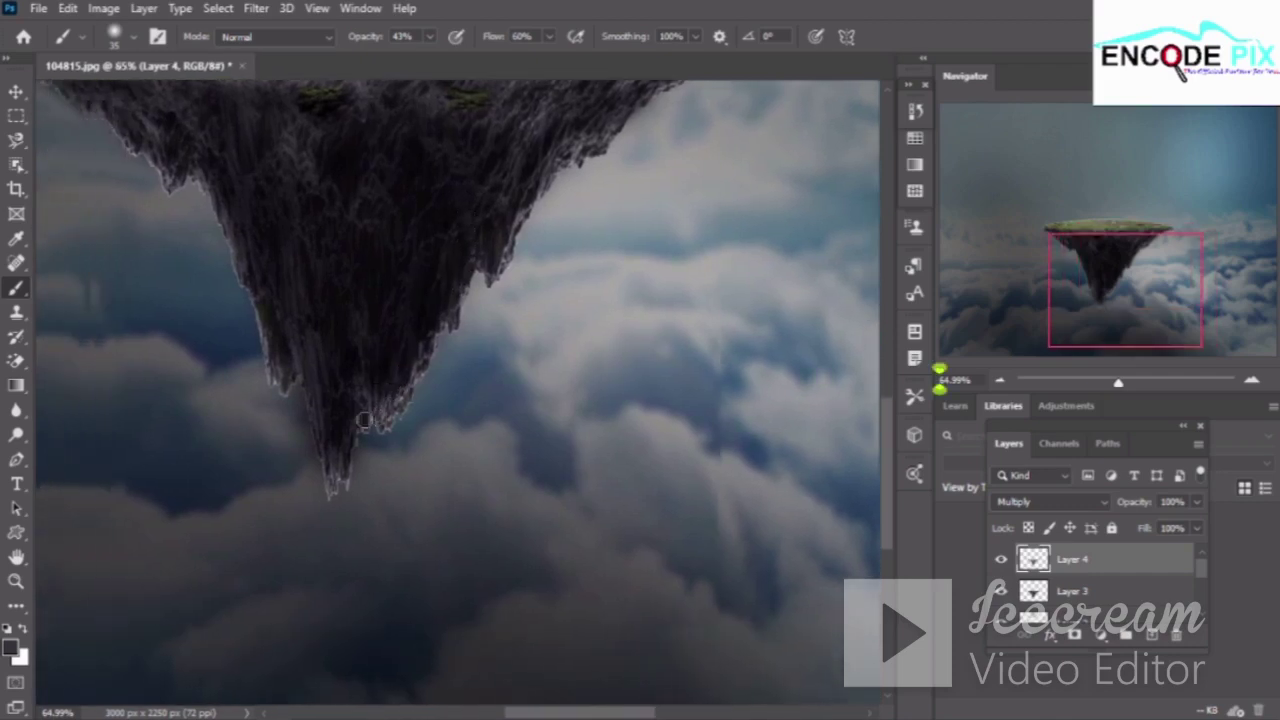
scroll(380, 395, left, 2)
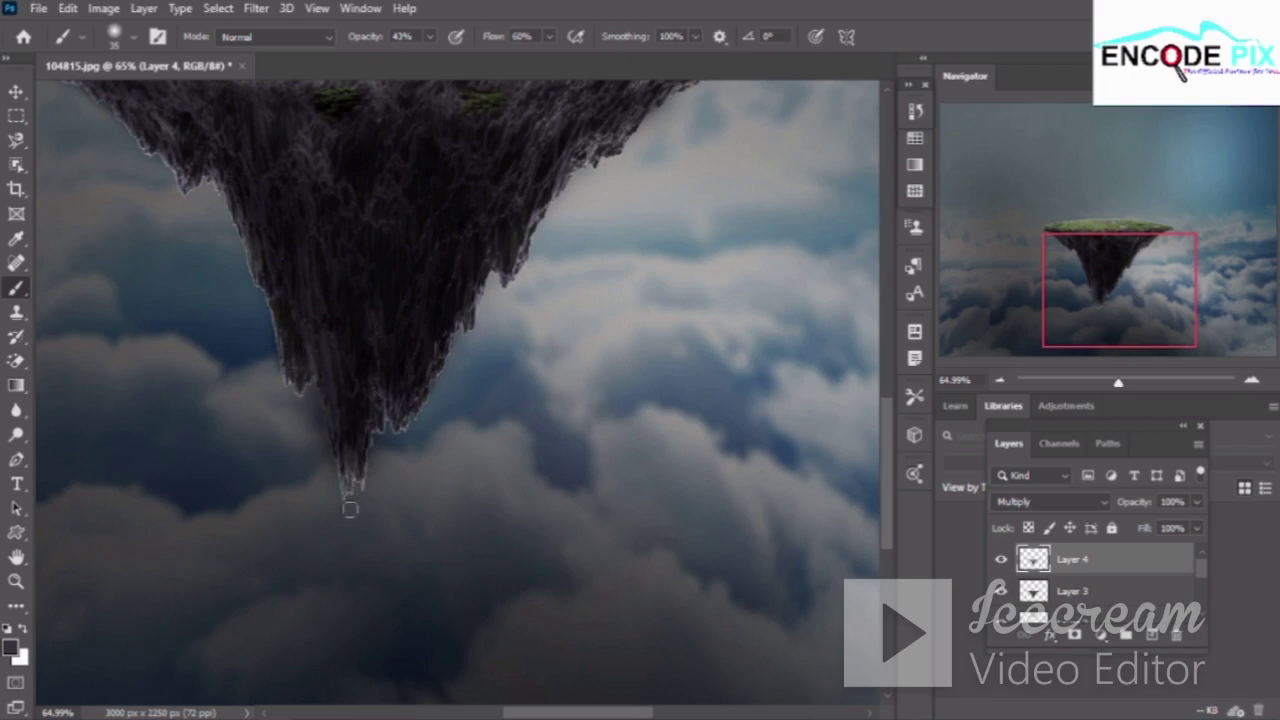
scroll(349, 435, down, 2)
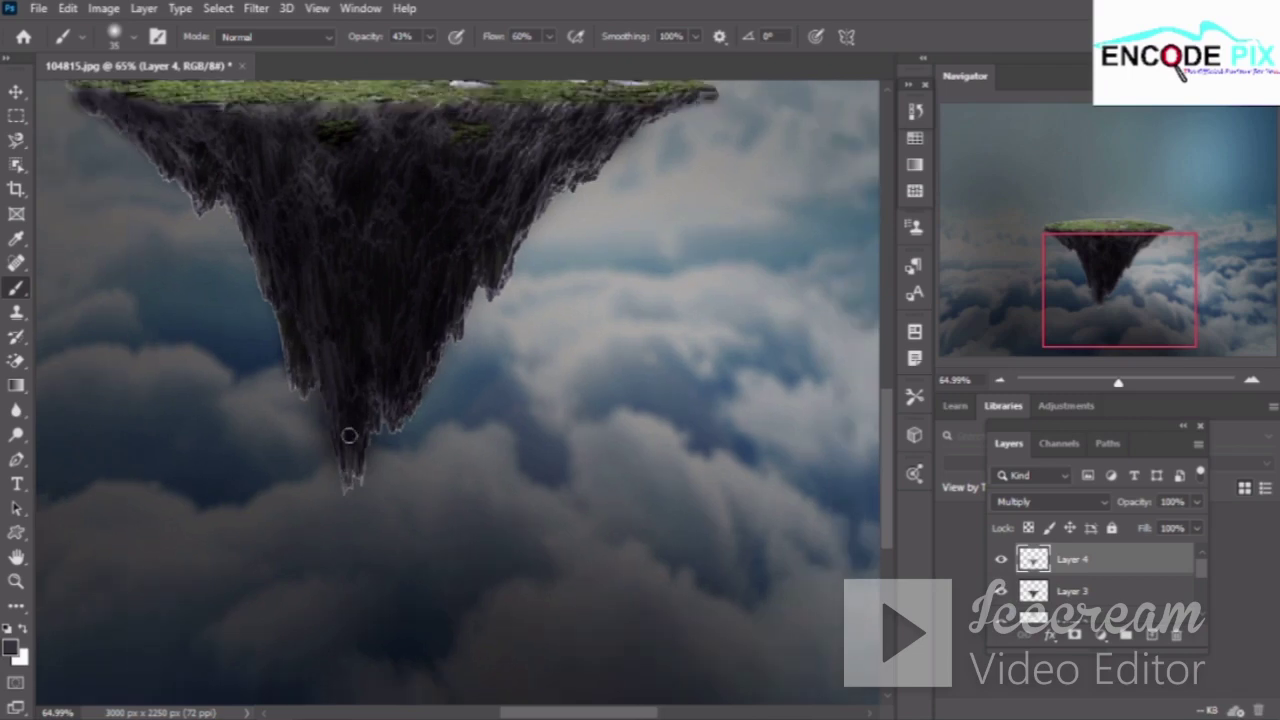
scroll(349, 435, down, 1)
scroll(349, 435, down, 1)
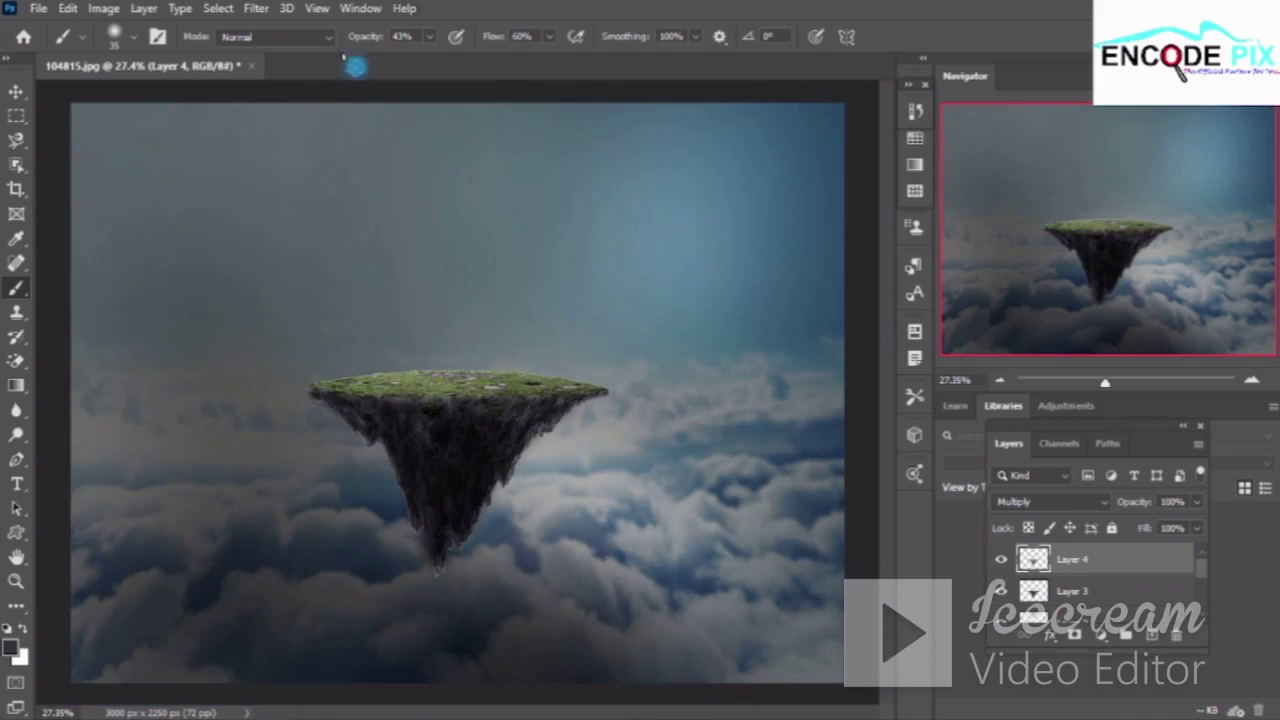
Zoom in and darken the island's left rock edge on Layer 4
scroll(413, 508, up, 1)
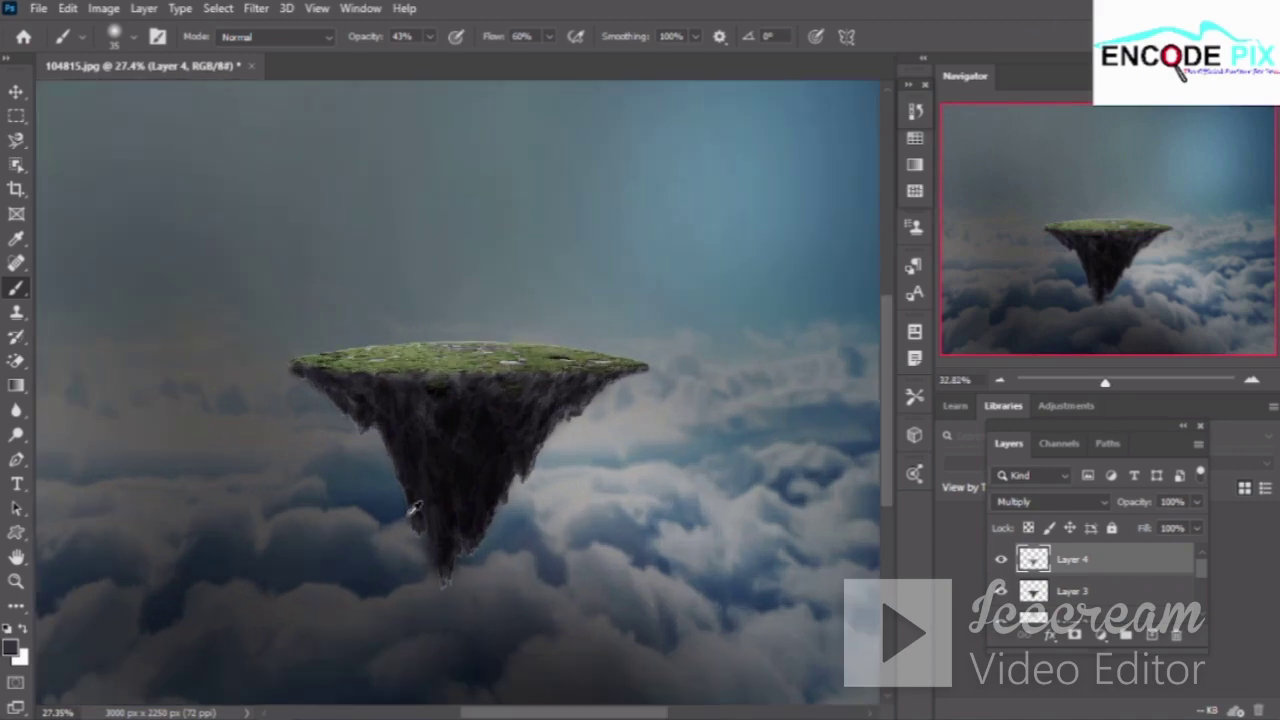
scroll(413, 508, up, 1)
scroll(413, 508, up, 2)
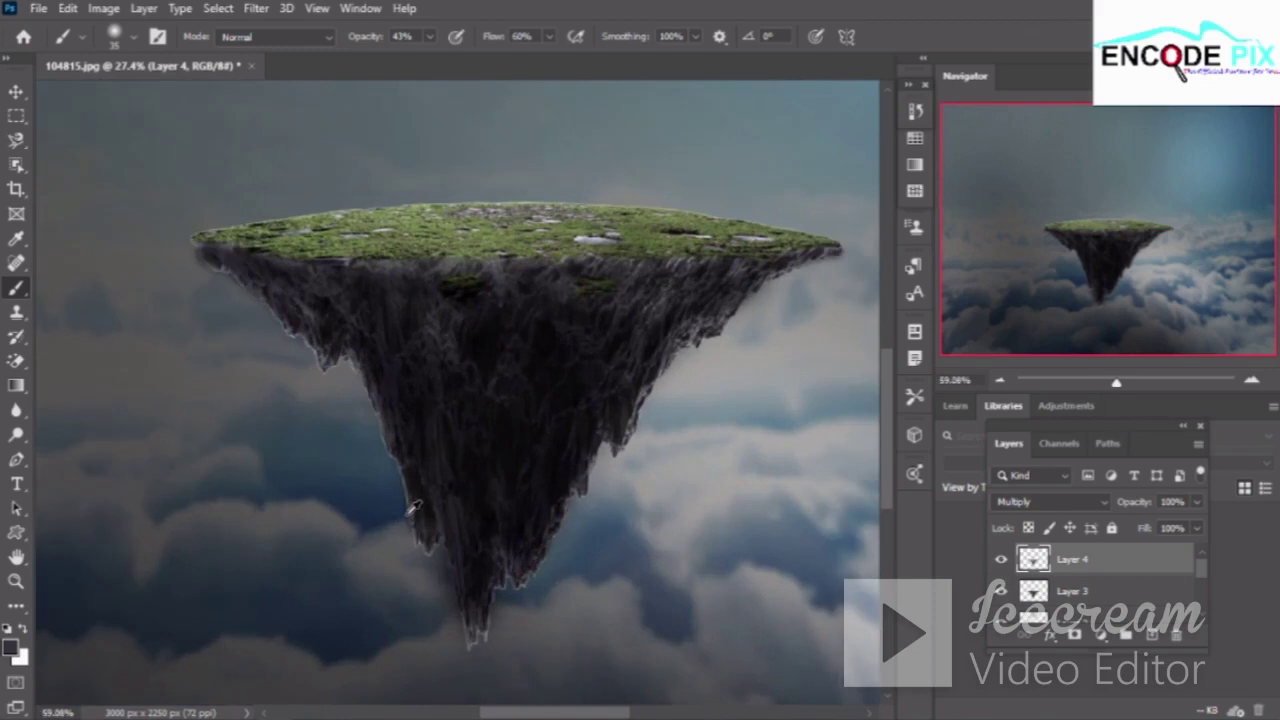
scroll(413, 508, up, 1)
scroll(413, 508, up, 1)
scroll(380, 470, up, 1)
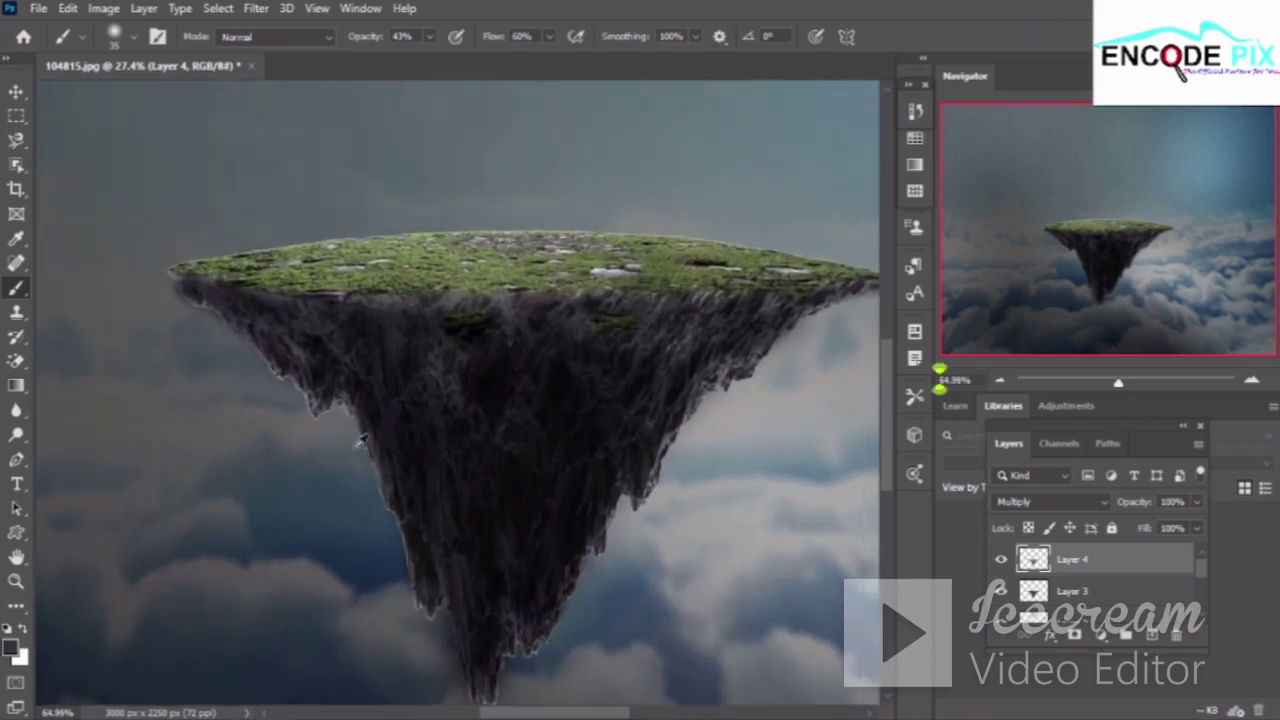
scroll(355, 440, up, 1)
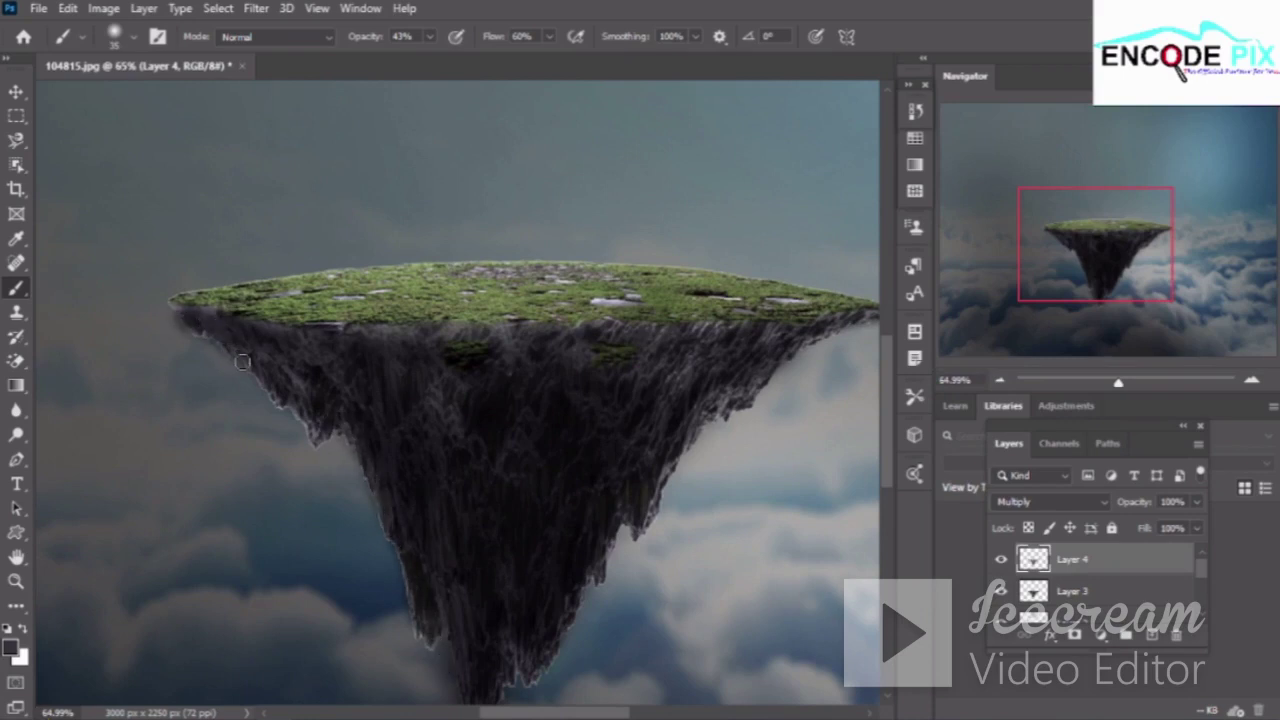
mouse_move(268, 385)
mouse_down()
mouse_move(380, 494)
mouse_move(398, 545)
mouse_up()
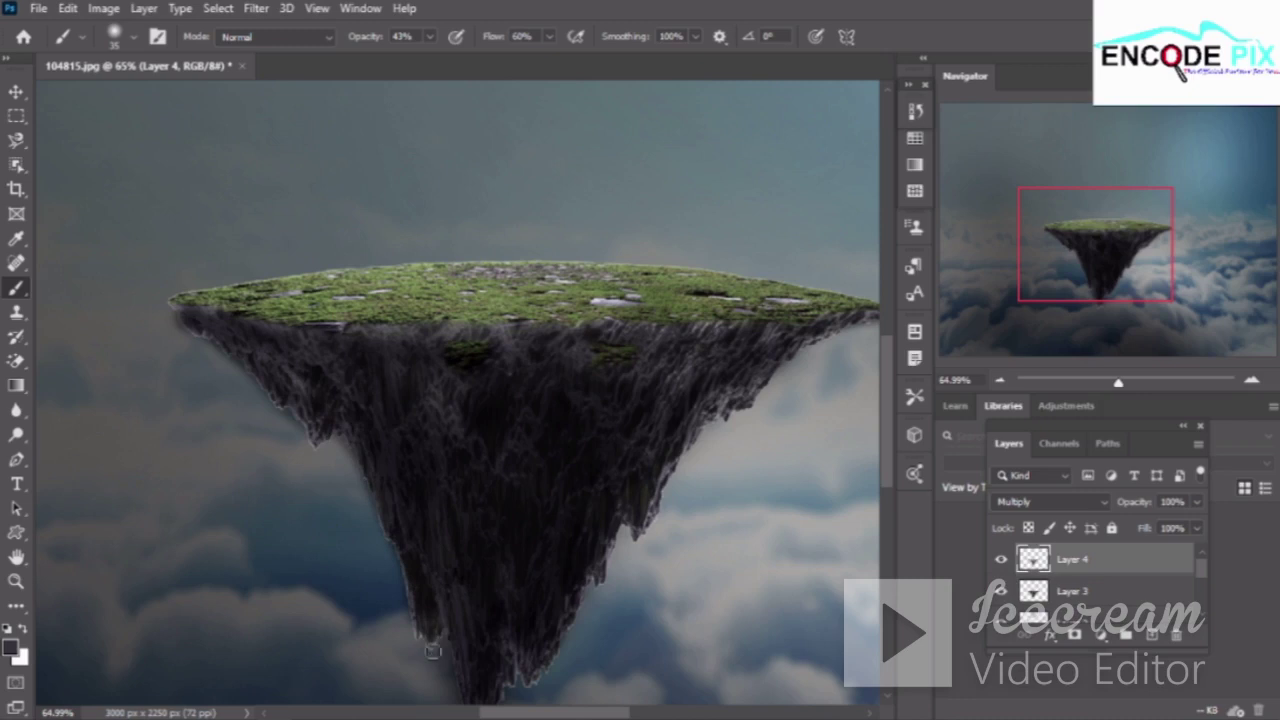
Darken the island's right rock edge down toward the tip, then zoom out to check
scroll(600, 460, down, 5)
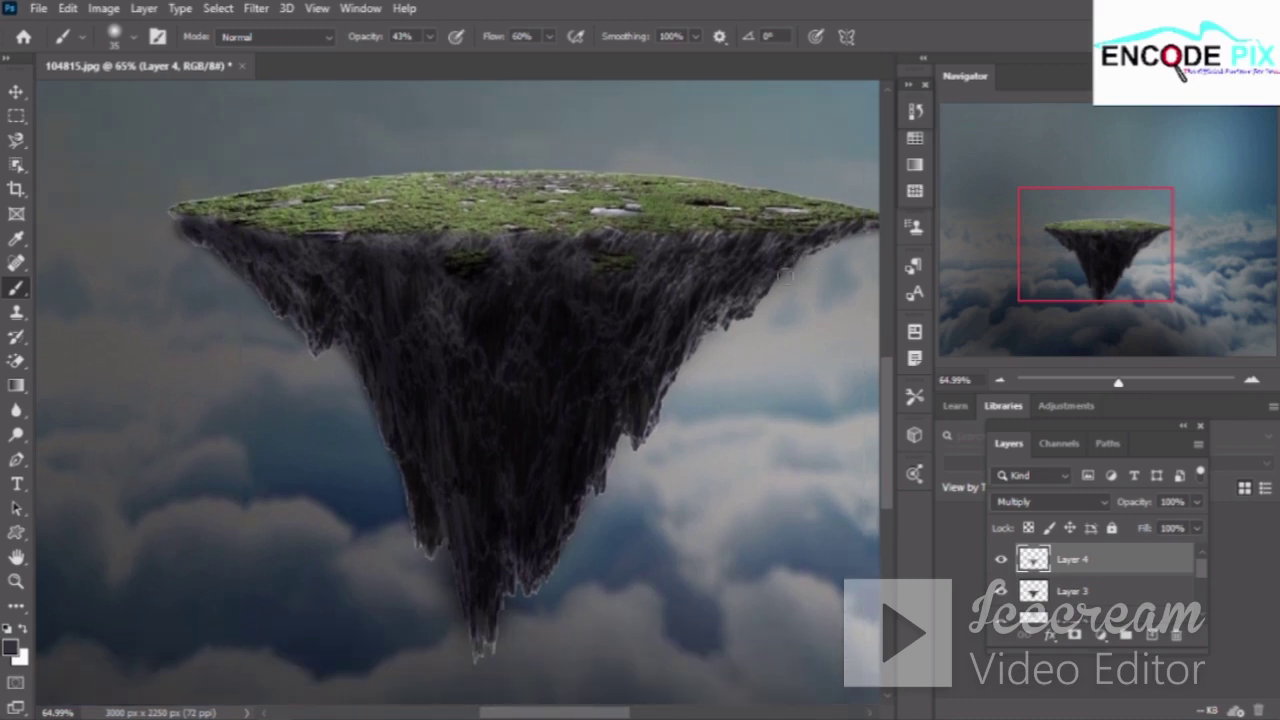
scroll(770, 270, down, 1)
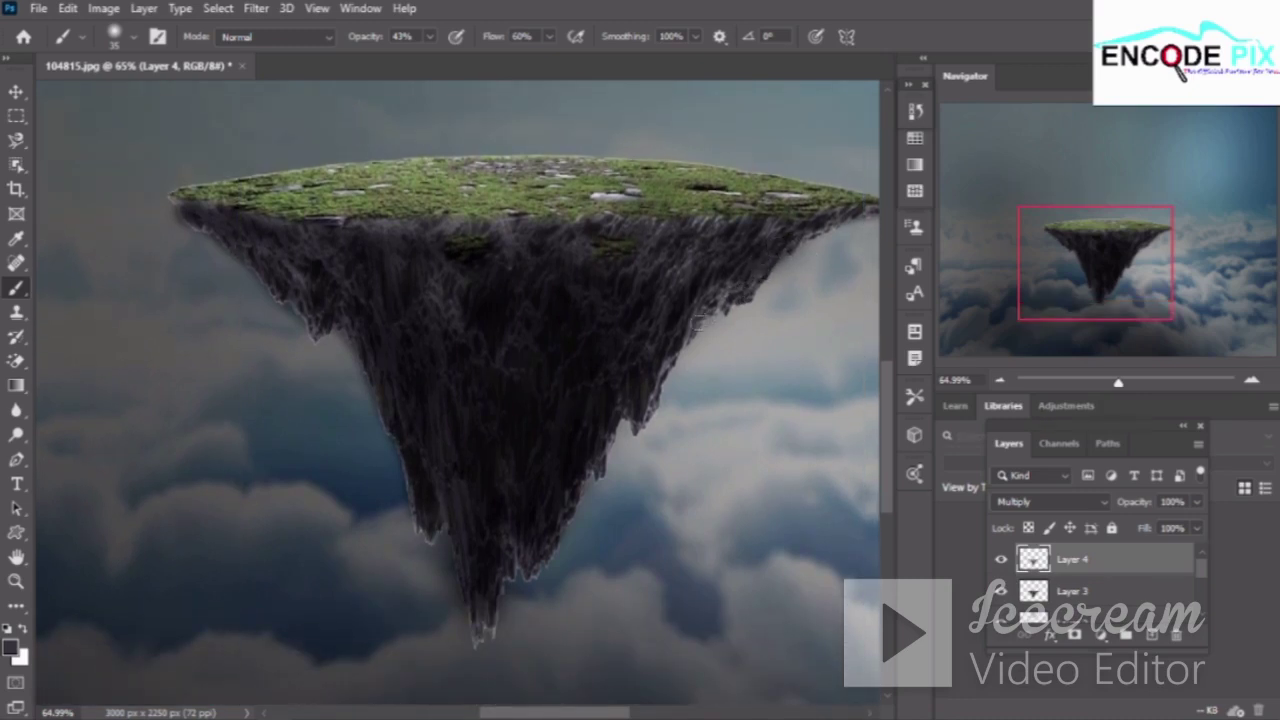
drag(698, 322, 633, 442)
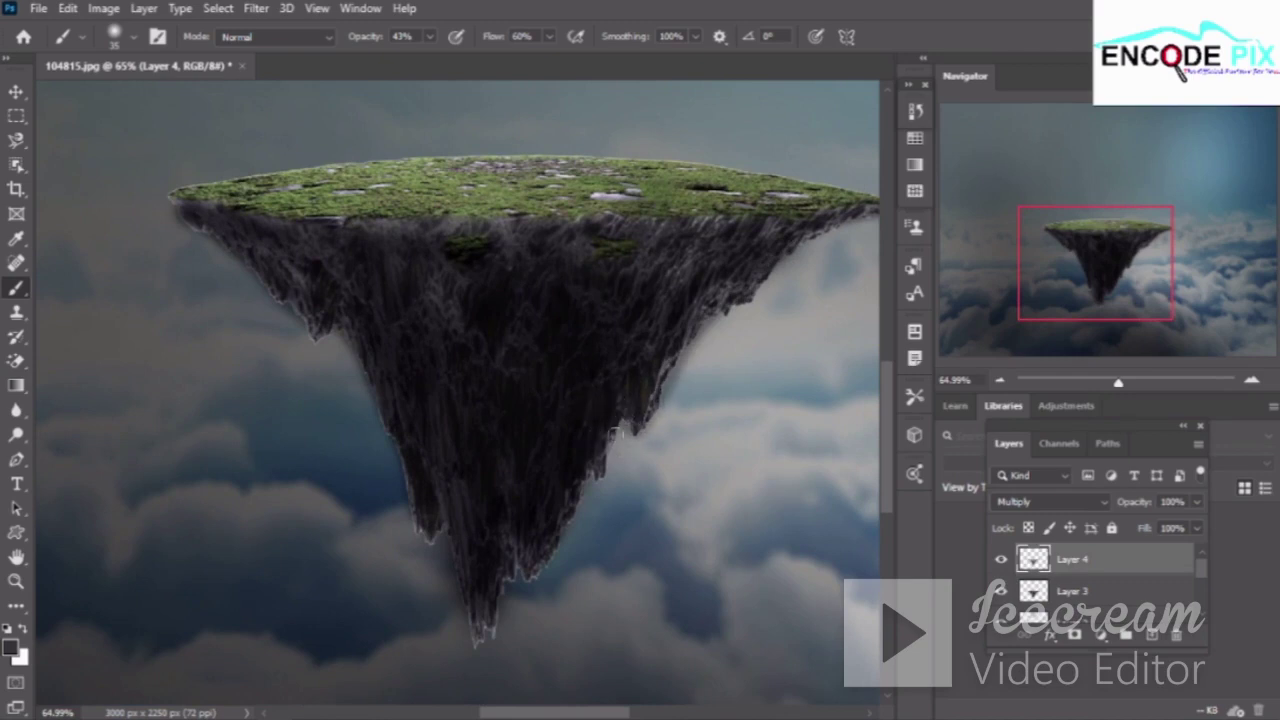
drag(596, 467, 489, 610)
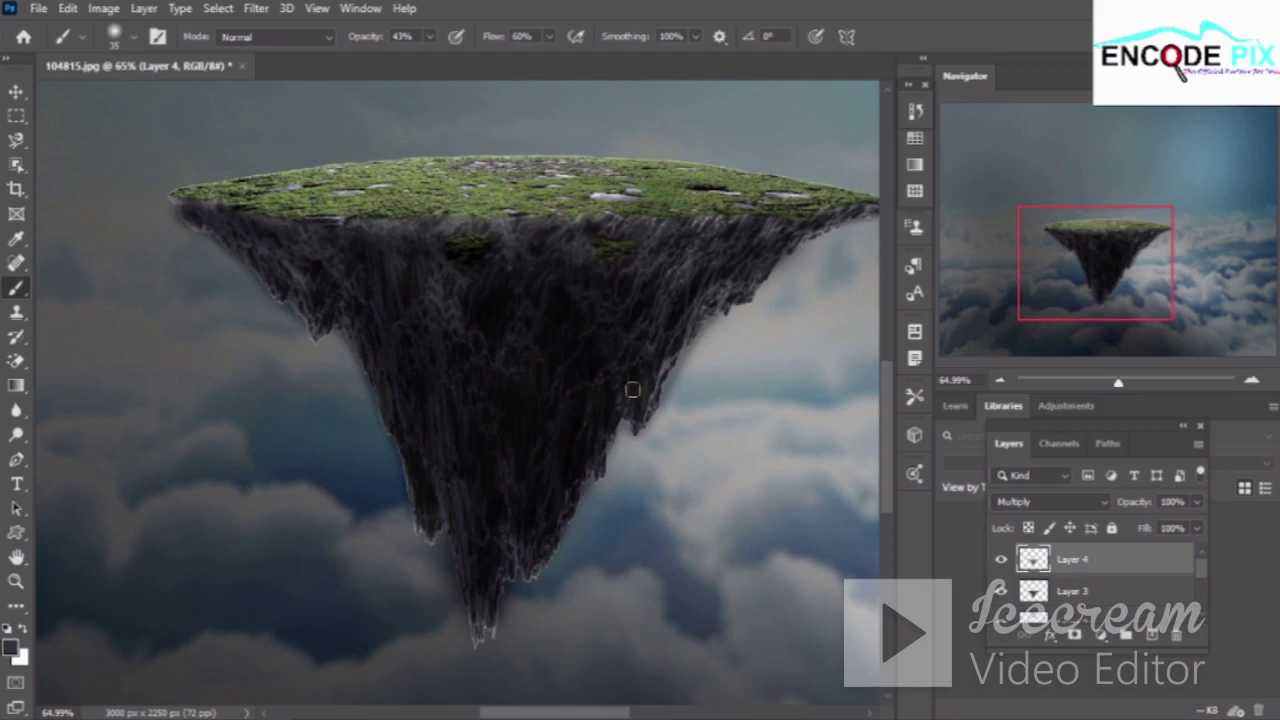
scroll(632, 389, down, 1)
scroll(600, 410, down, 1)
scroll(545, 440, down, 1)
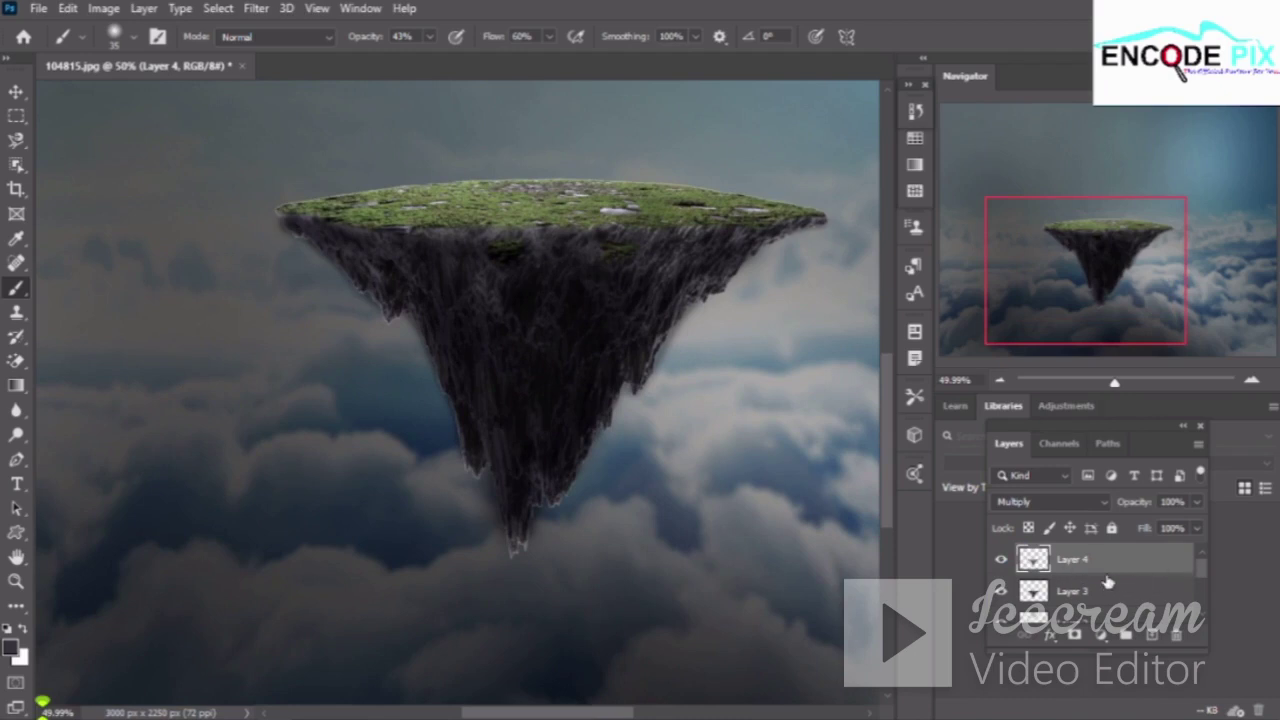
Select Layer 3, open Color Balance and cancel it, returning to the Brush
click(1130, 595)
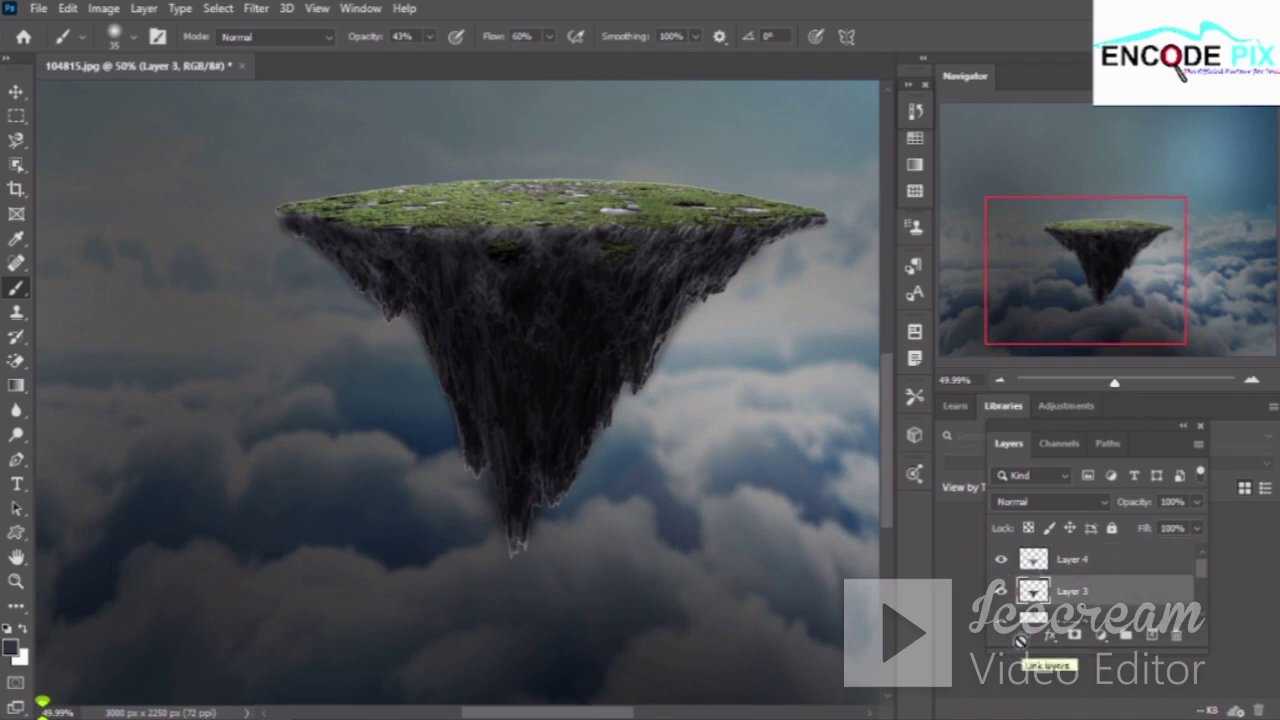
key(ctrl+b)
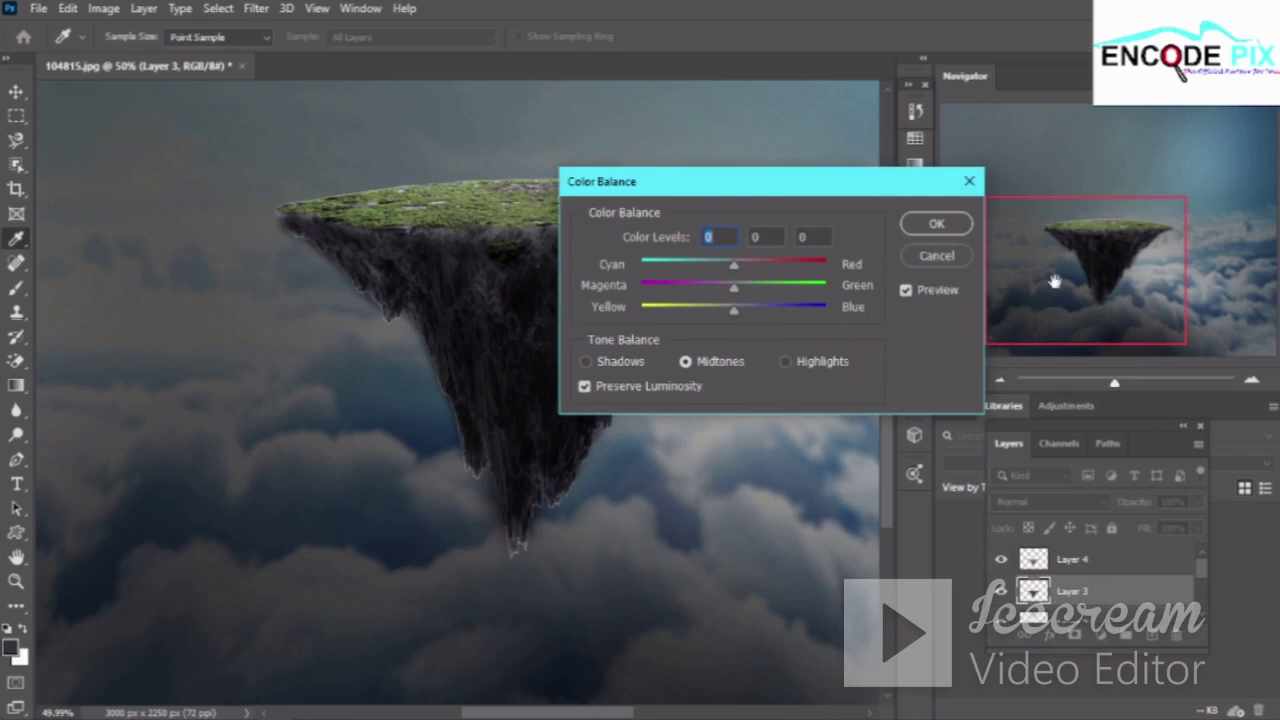
key(Escape)
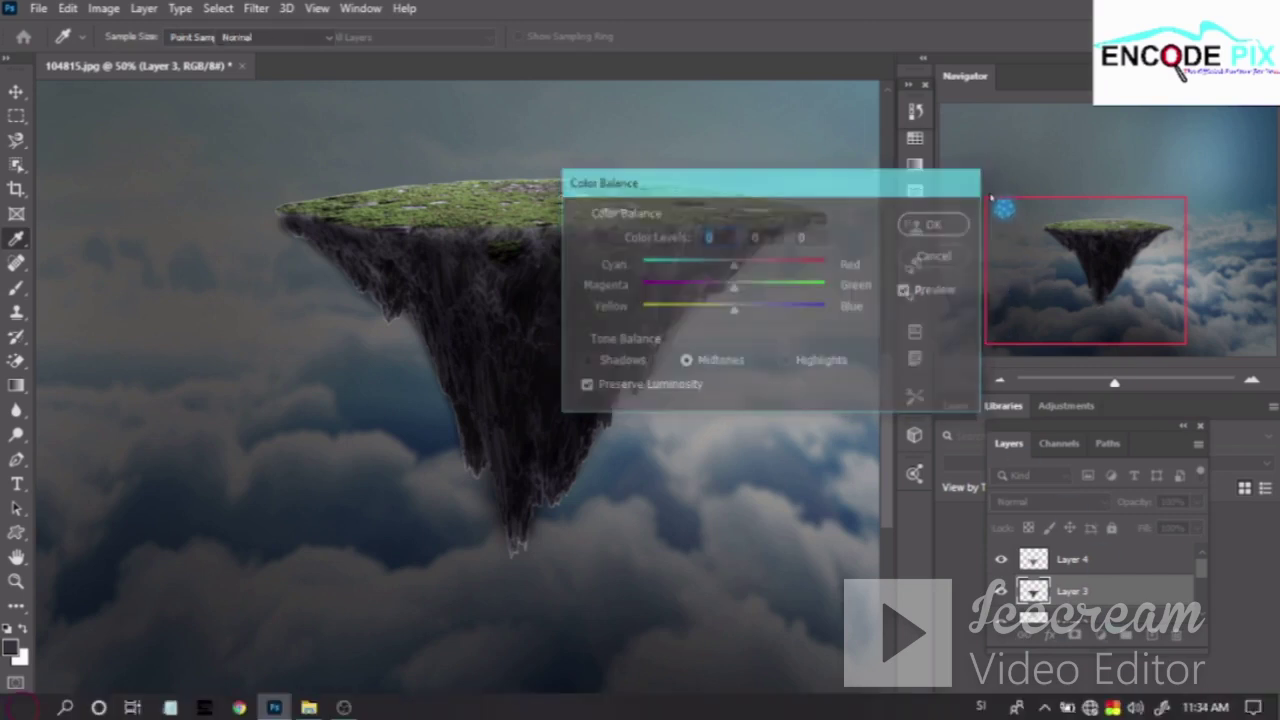
key(b)
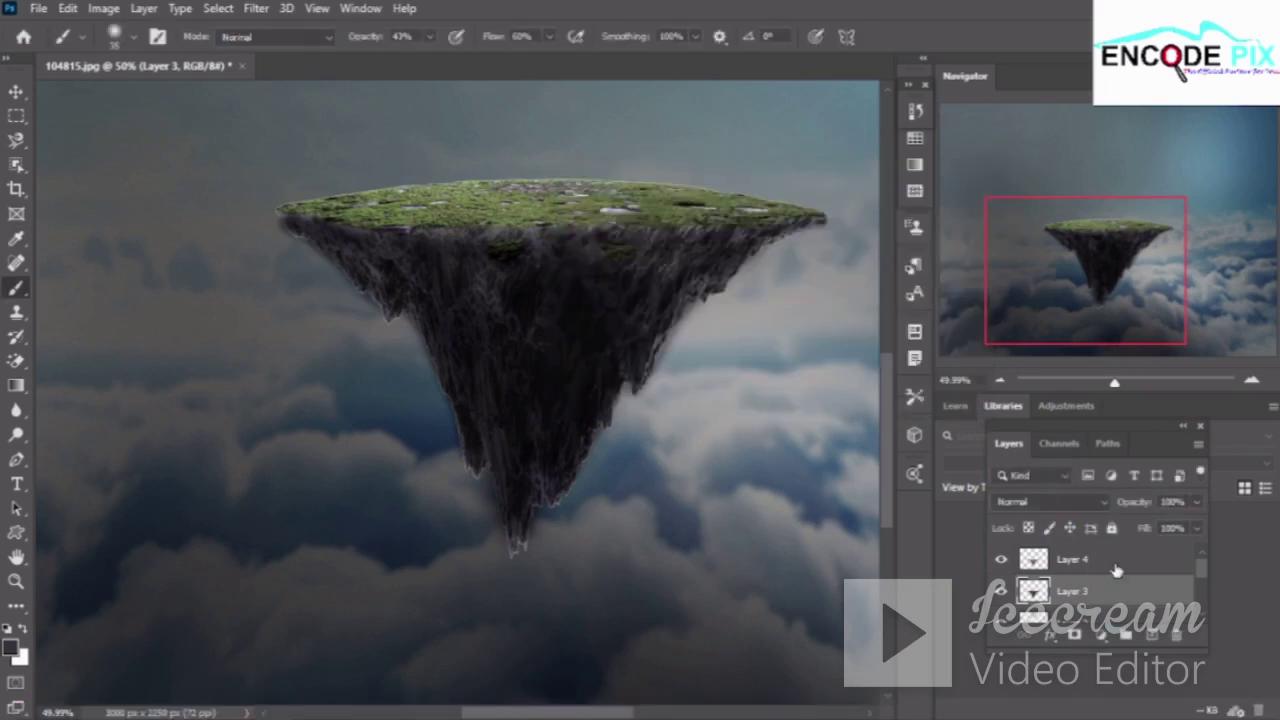
Revert an accidental merge and grouping via History to an earlier Brush Tool state
click(1126, 572)
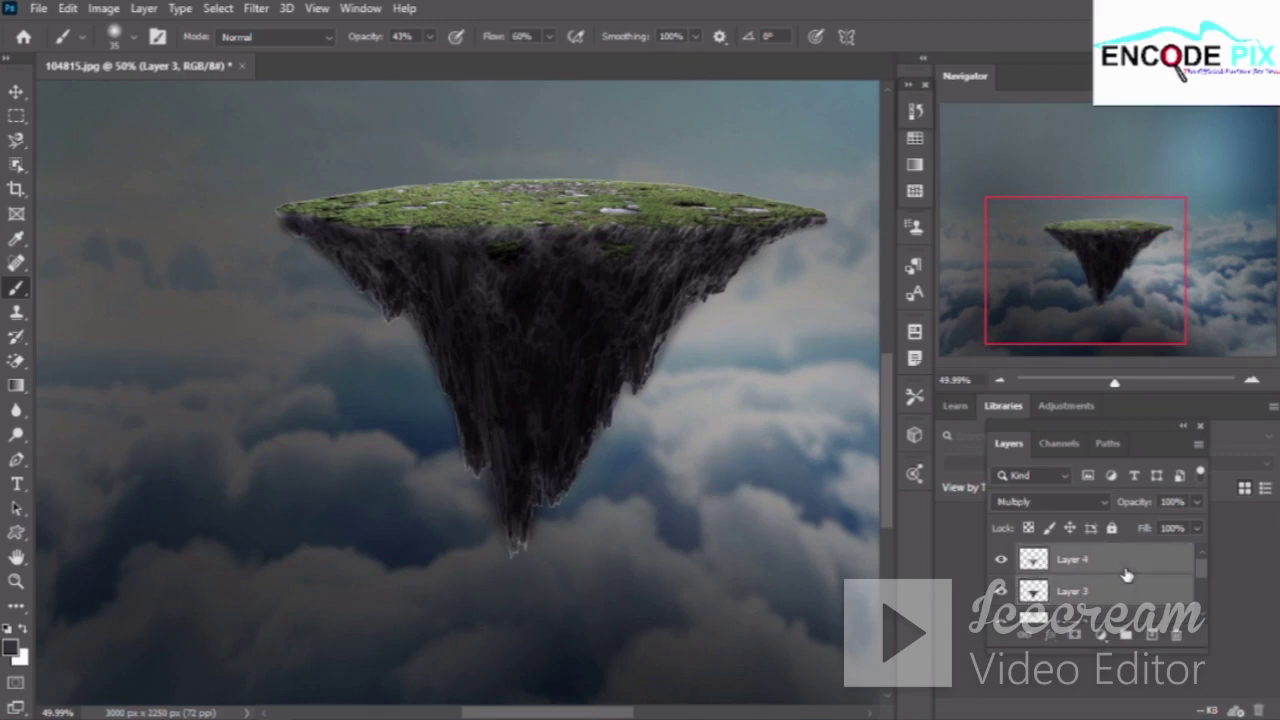
key(Delete)
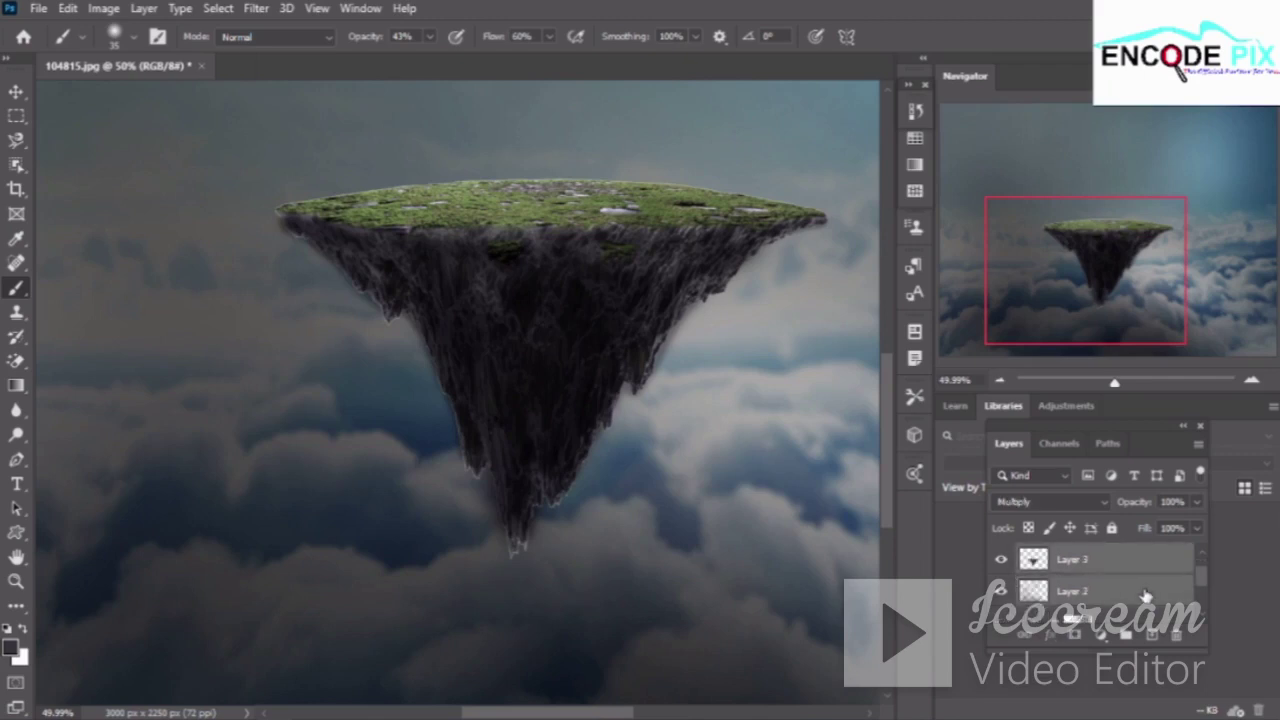
key(ctrl+g)
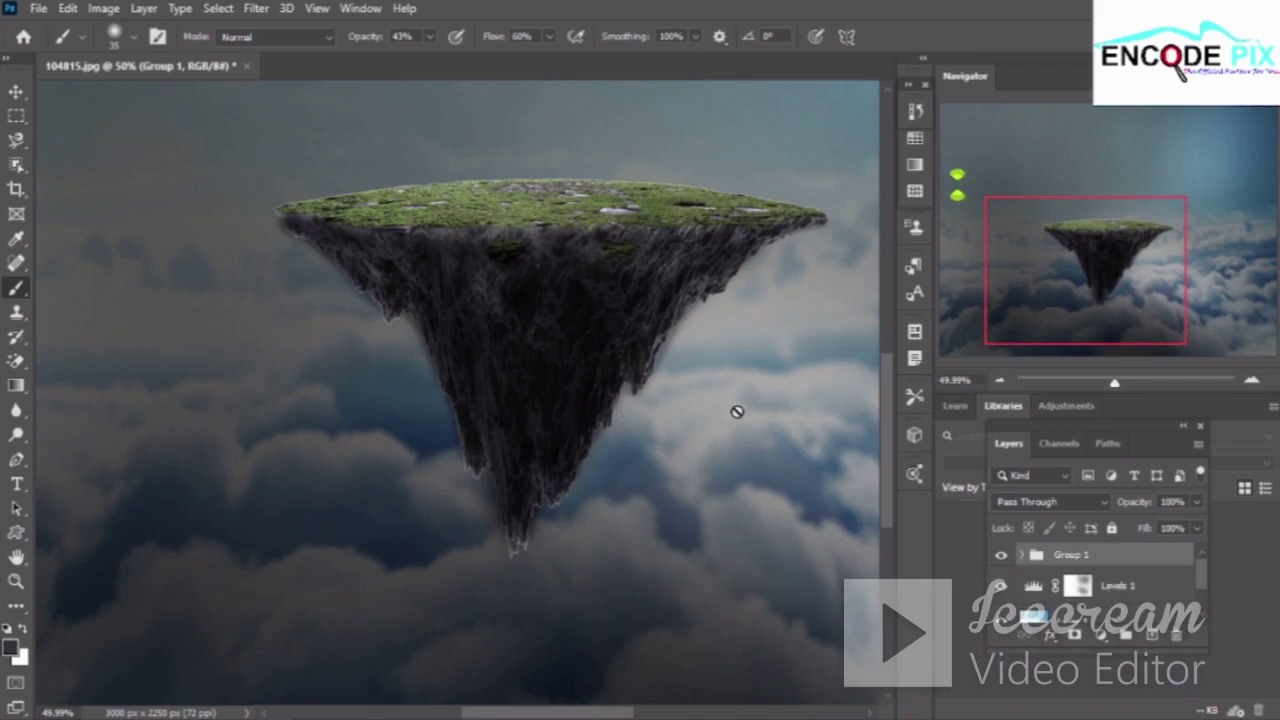
click(914, 111)
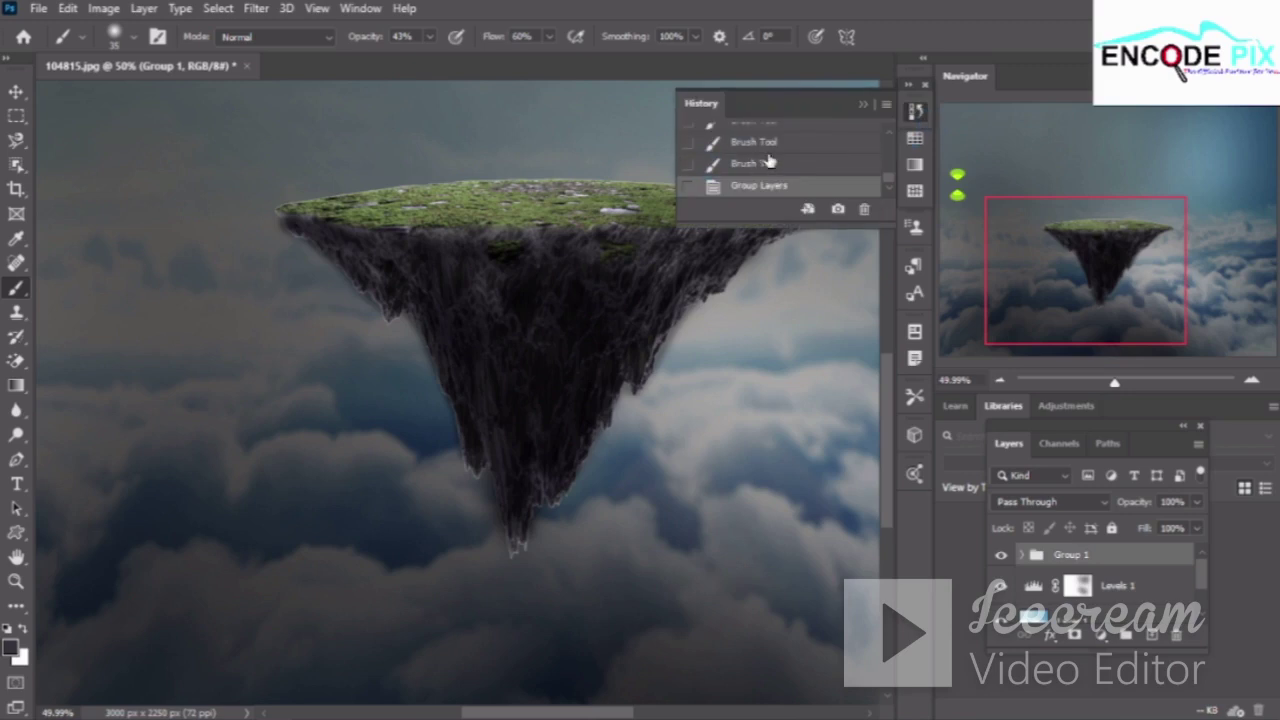
click(770, 165)
click(775, 172)
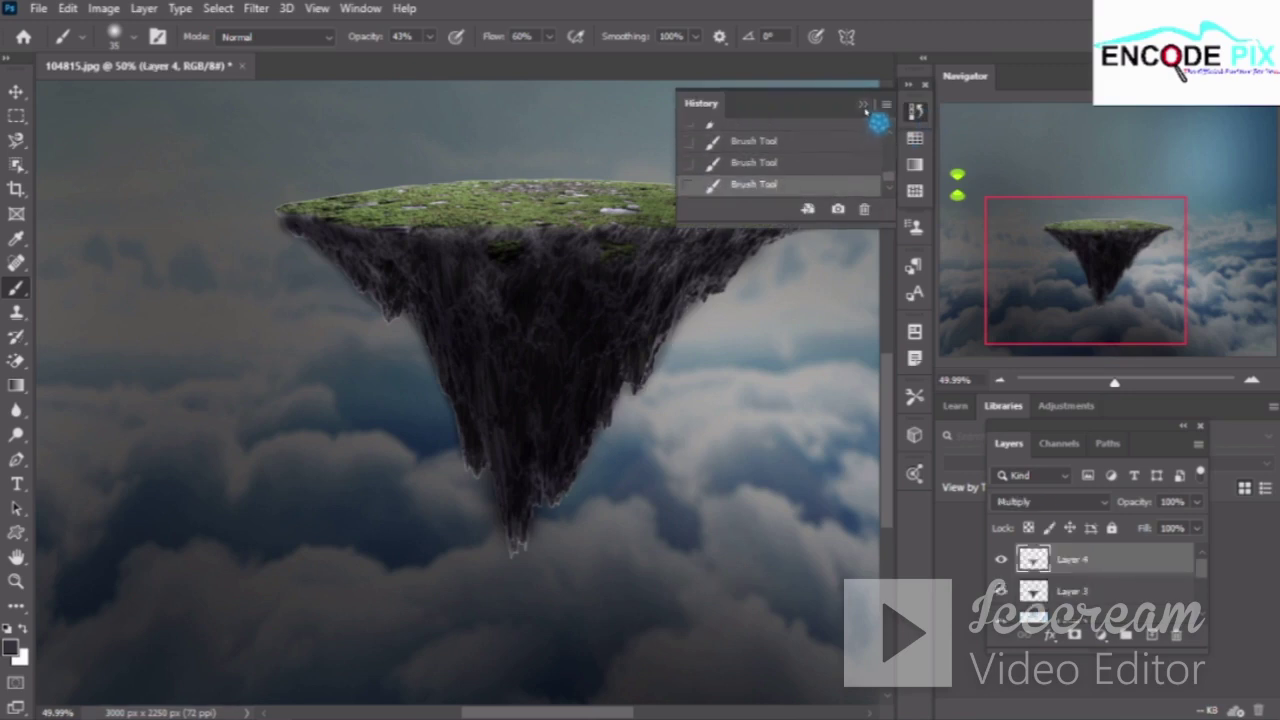
click(863, 105)
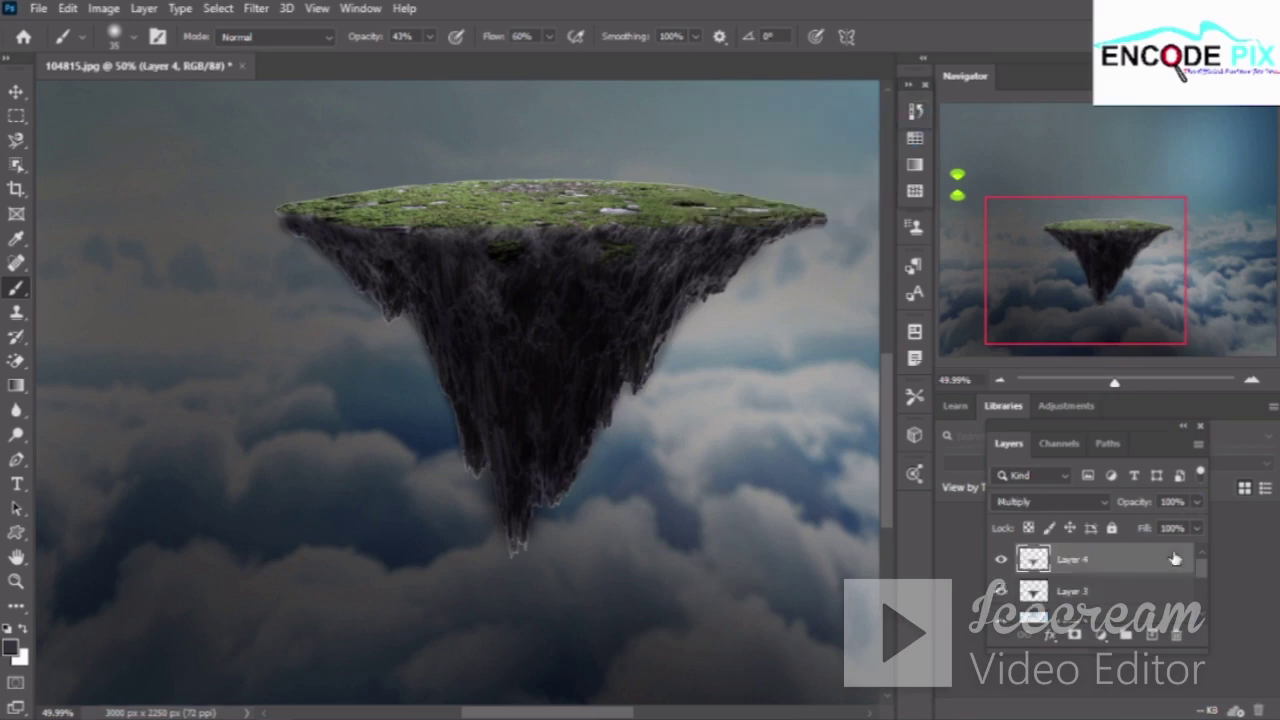
Give Layer 3 a midtone Color Balance of +9, 0, -9 and apply it
click(1127, 591)
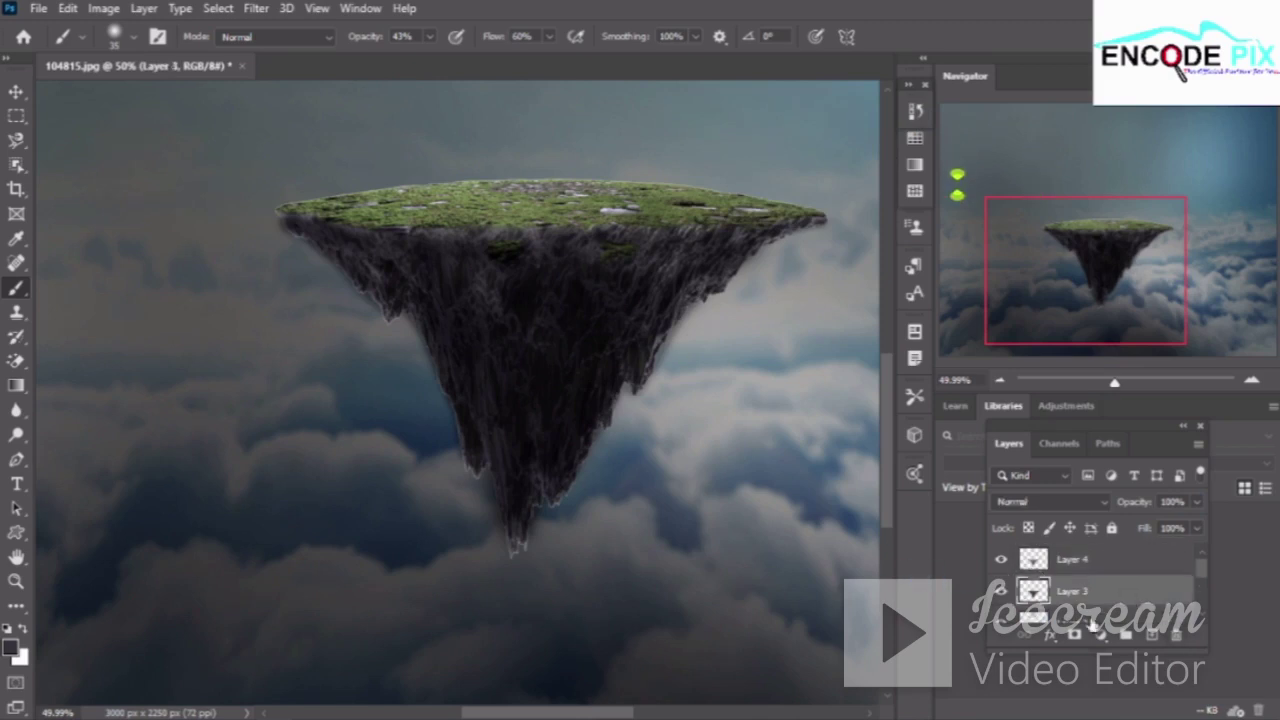
key(ctrl+b)
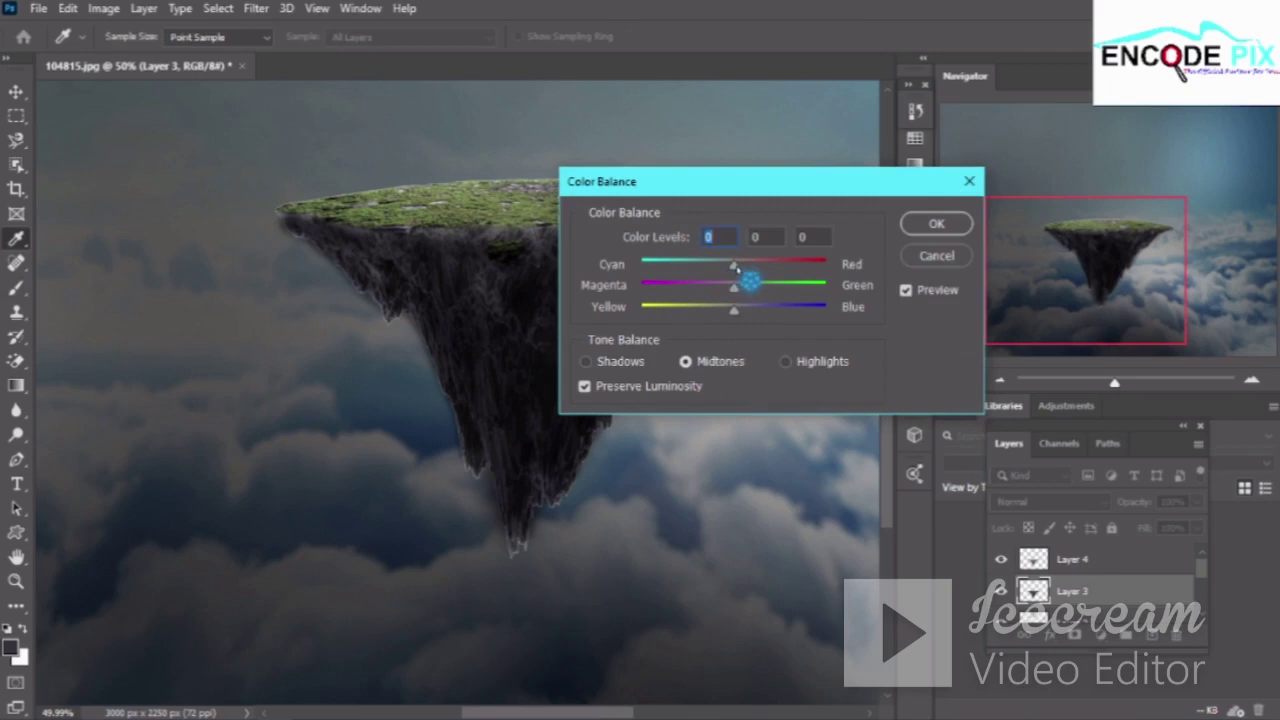
mouse_move(735, 267)
mouse_down()
mouse_move(760, 266)
mouse_move(746, 259)
mouse_up()
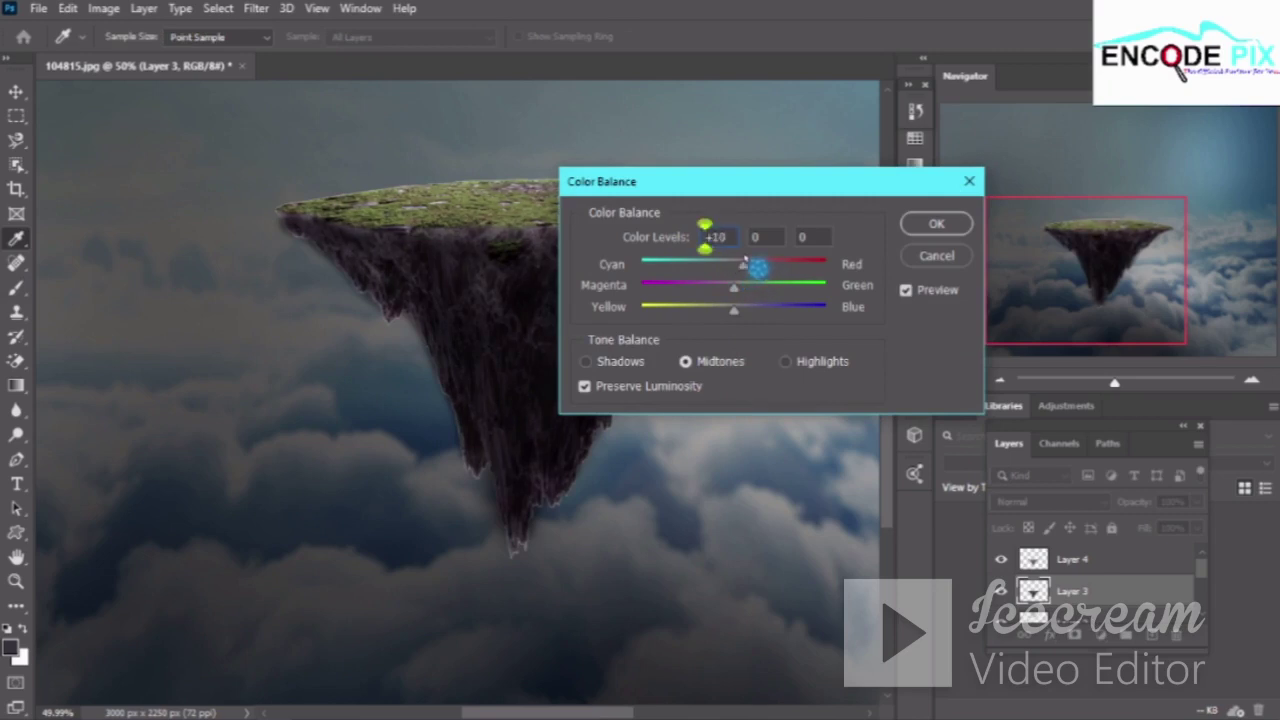
drag(743, 260, 743, 261)
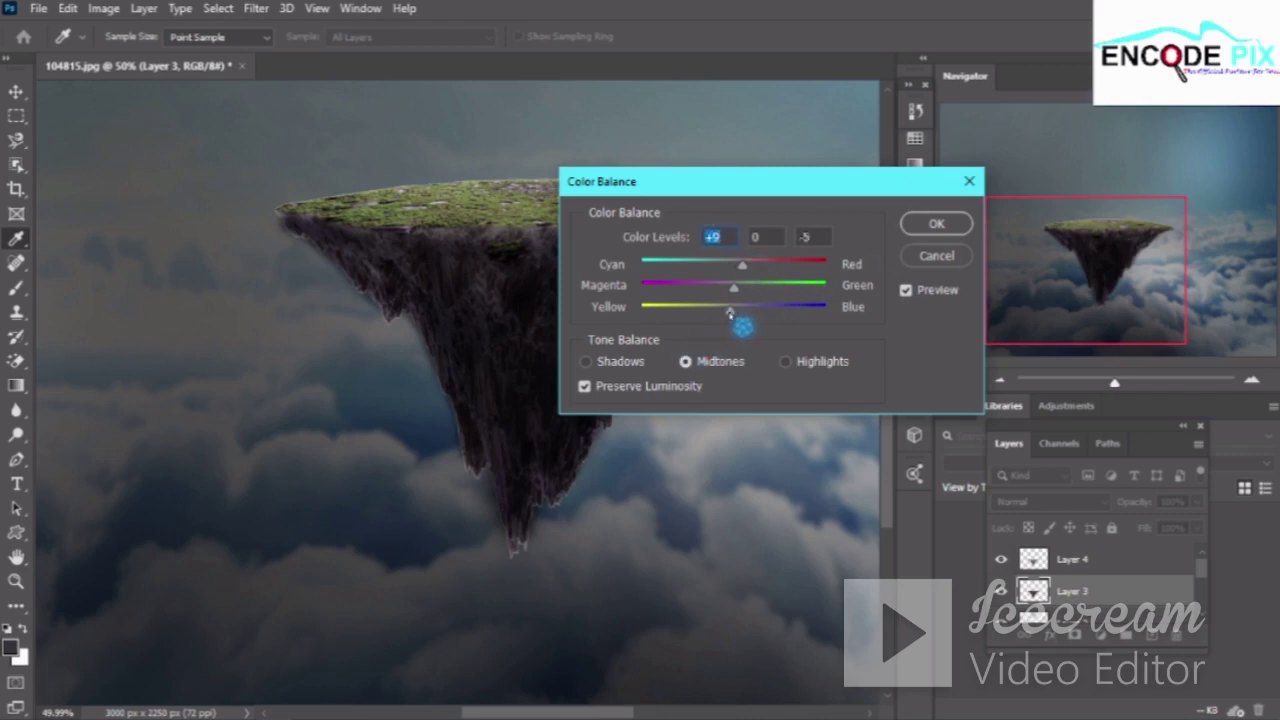
mouse_move(734, 312)
mouse_down()
mouse_move(738, 328)
mouse_move(725, 312)
mouse_up()
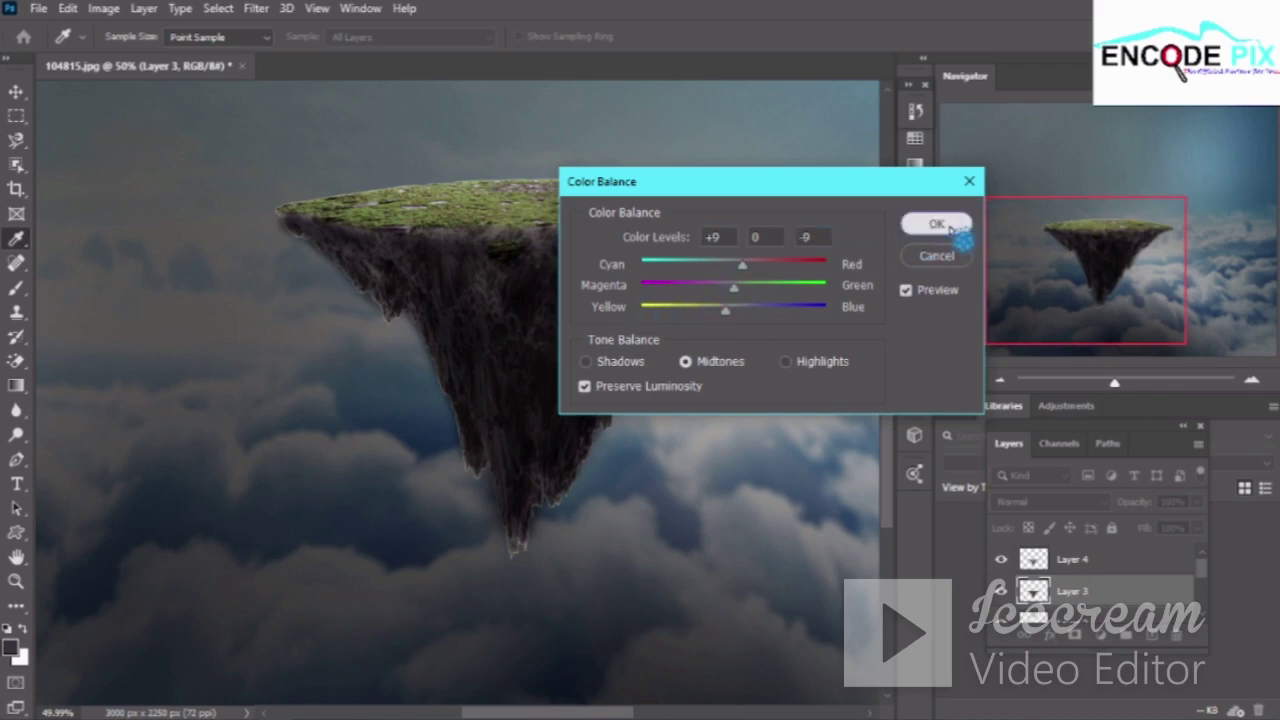
click(937, 224)
key(b)
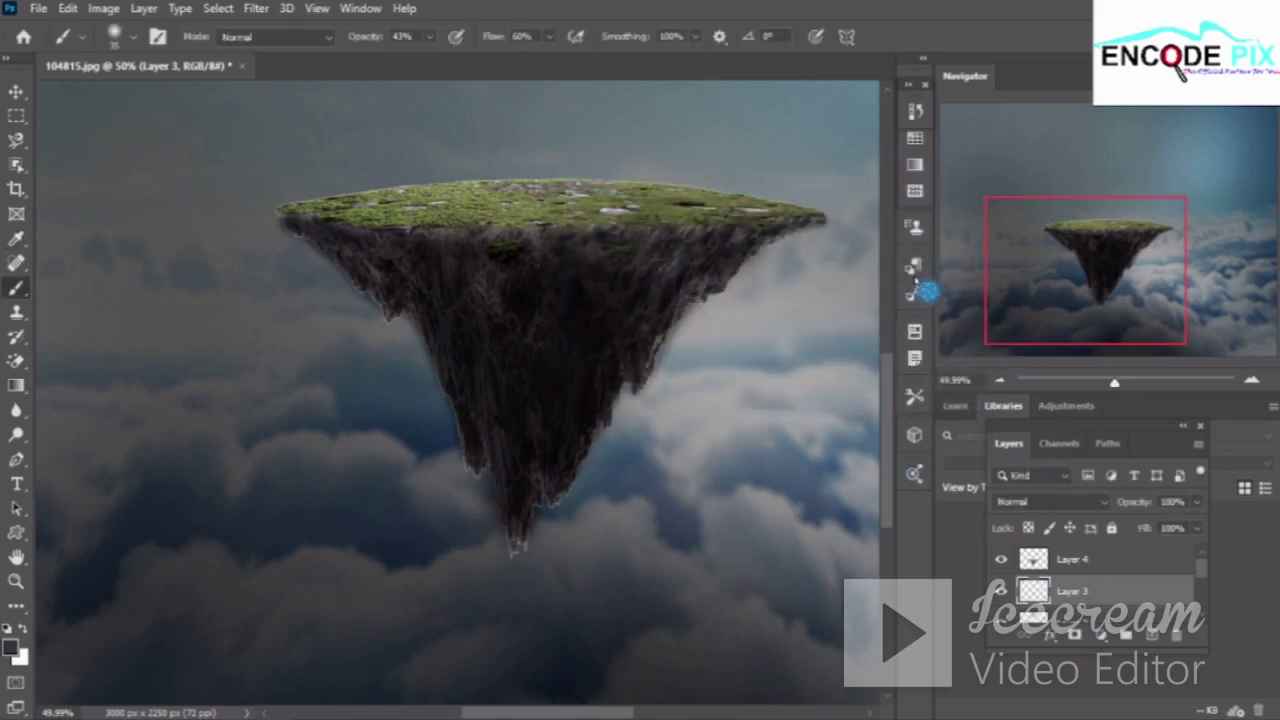
Compare Layer 3 on and off, group the island layers into Group 1, and zoom out
click(1001, 591)
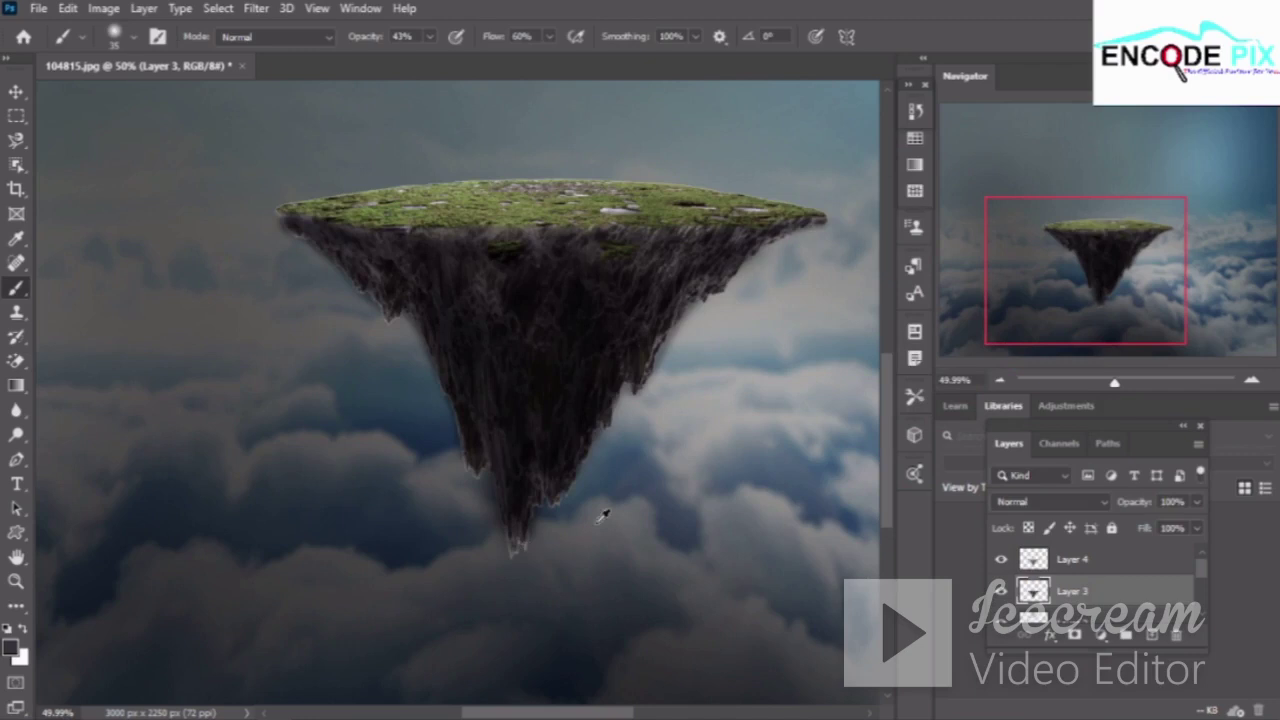
scroll(849, 511, down, 1)
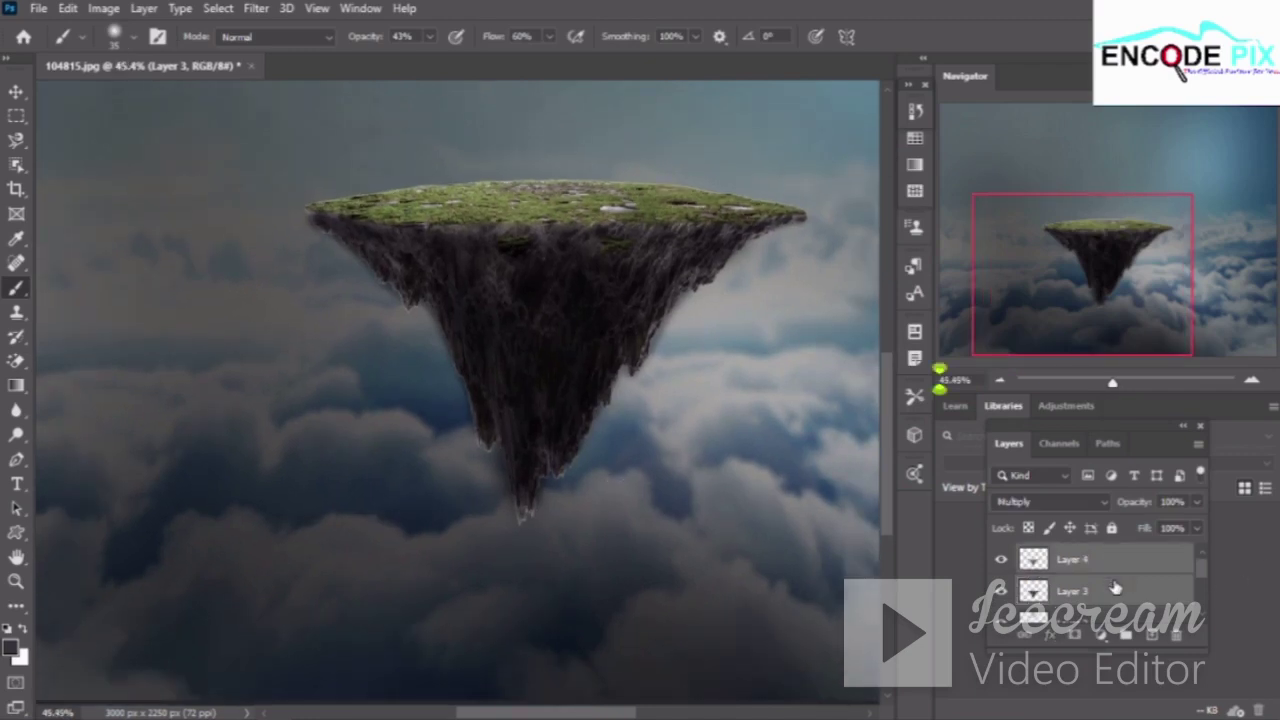
scroll(1115, 588, down, 2)
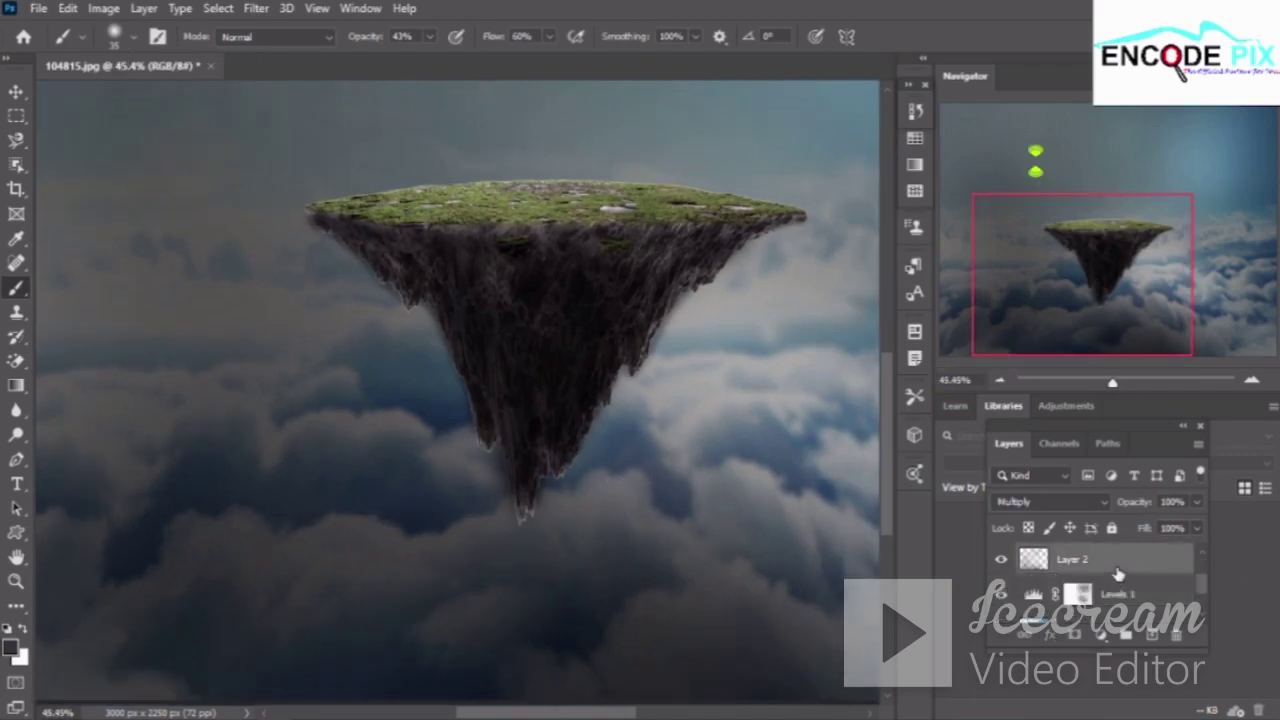
key(ctrl+g)
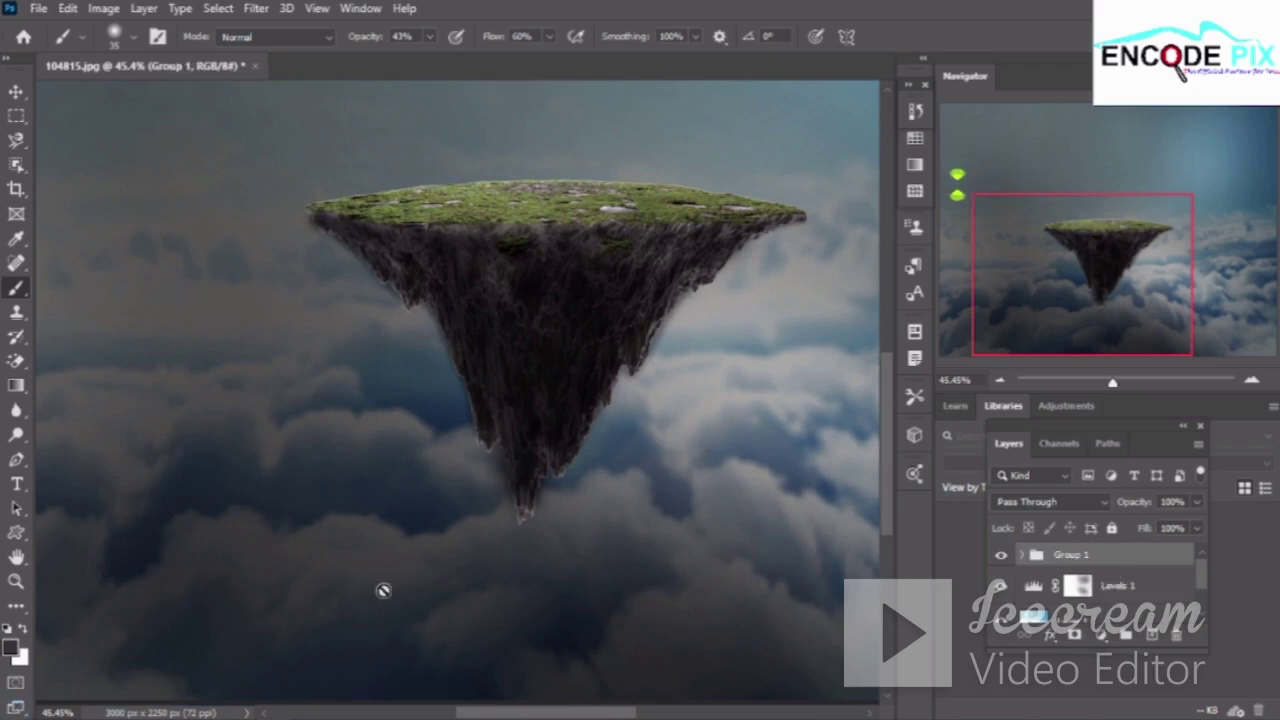
scroll(492, 335, down, 1)
scroll(492, 335, down, 2)
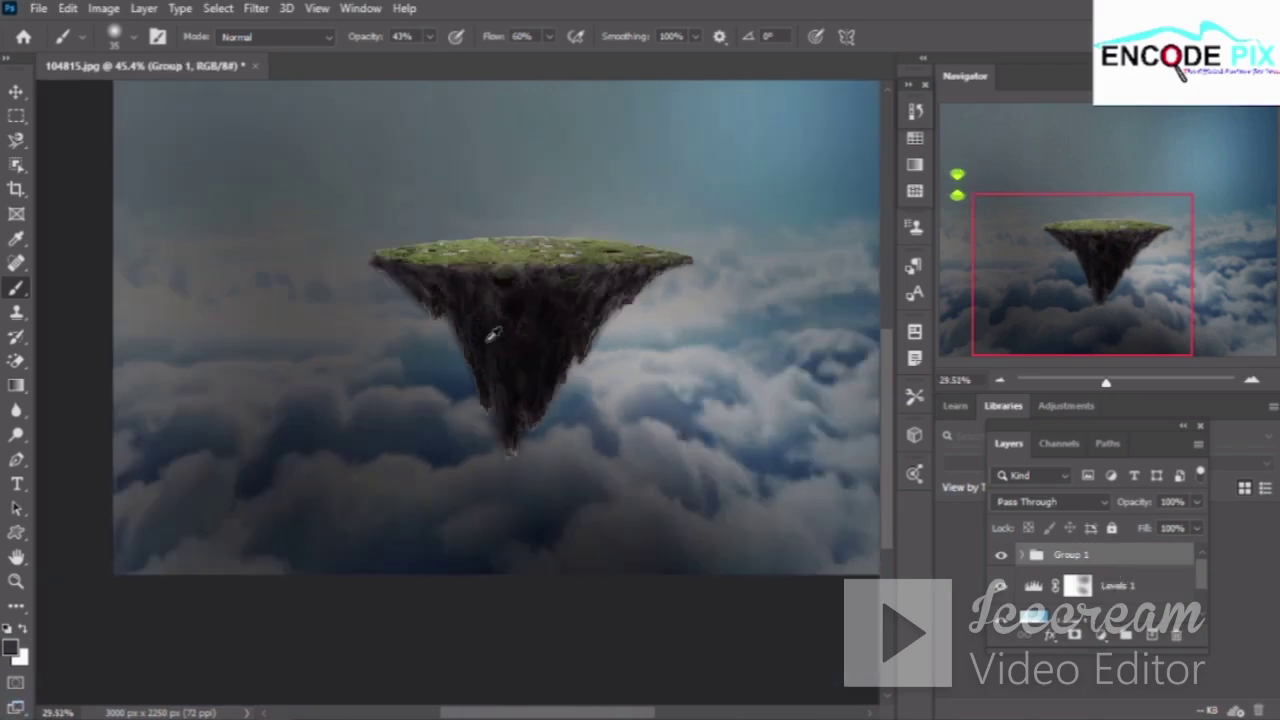
scroll(520, 286, down, 1)
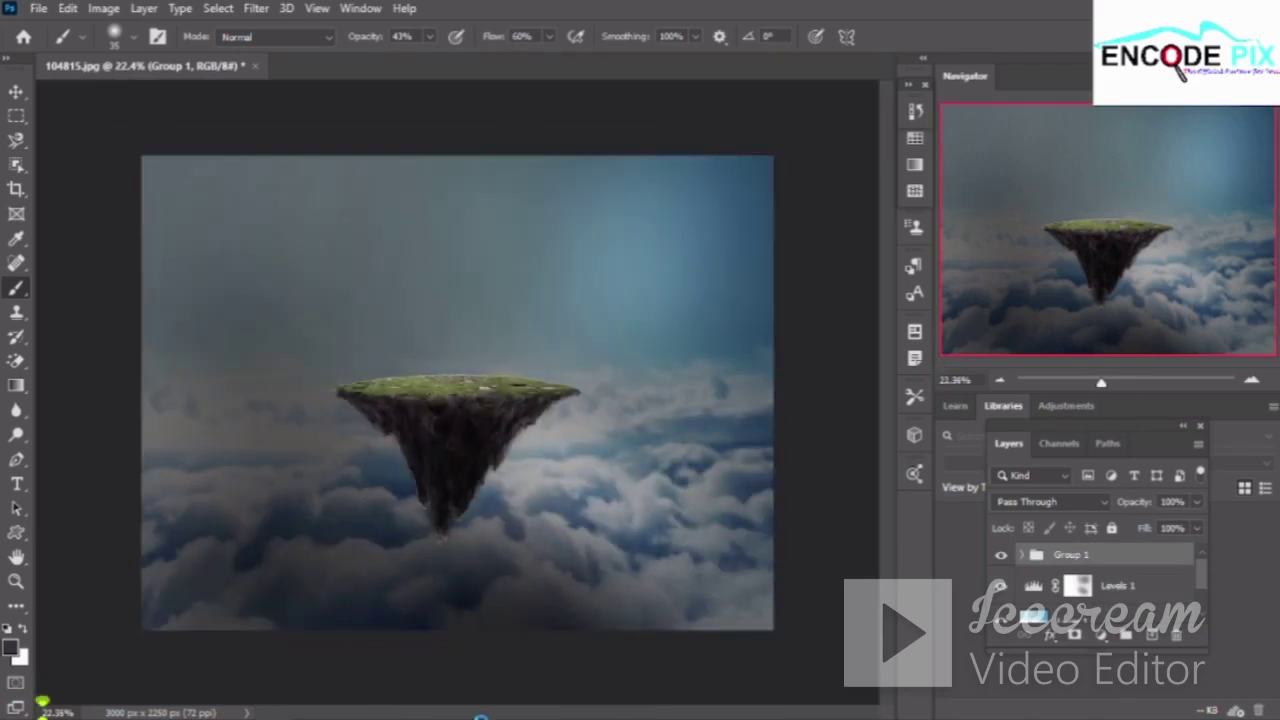
click(38, 9)
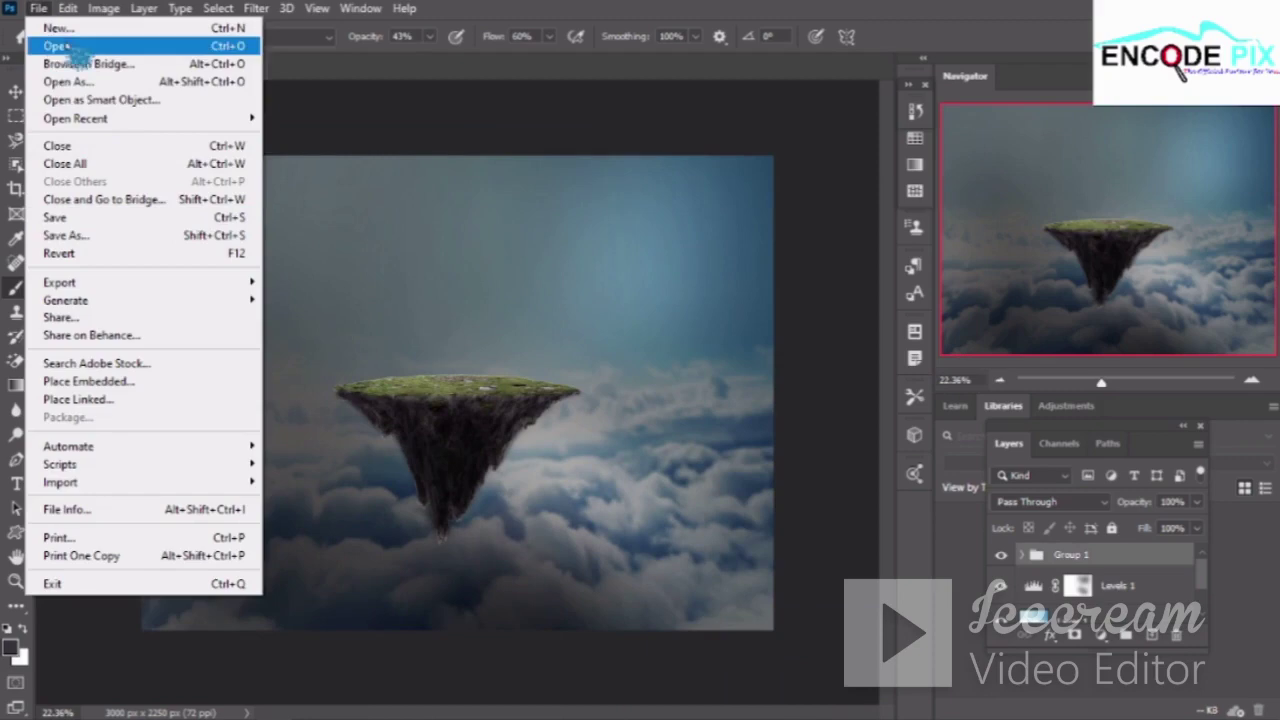
Open wood-nature-forest-trees-wallpaper-preview.jpg from the Downloads folder
click(585, 675)
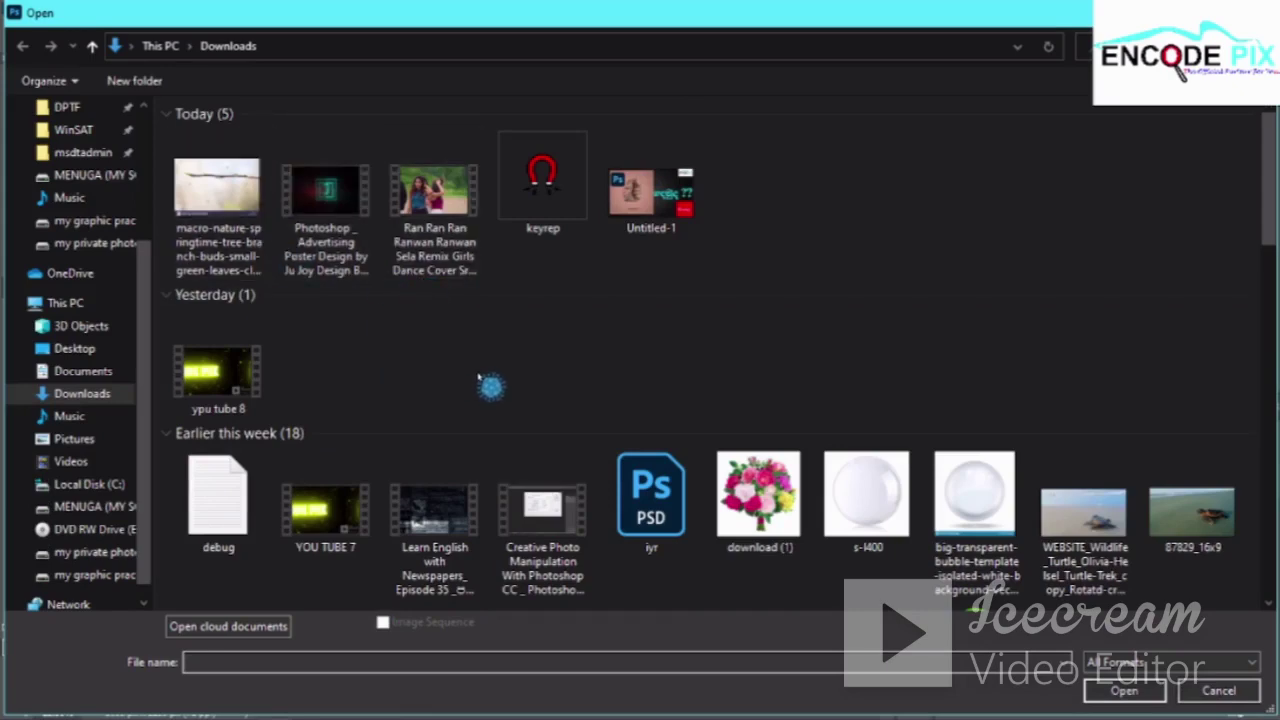
scroll(492, 382, down, 4)
scroll(495, 384, down, 3)
scroll(497, 387, down, 4)
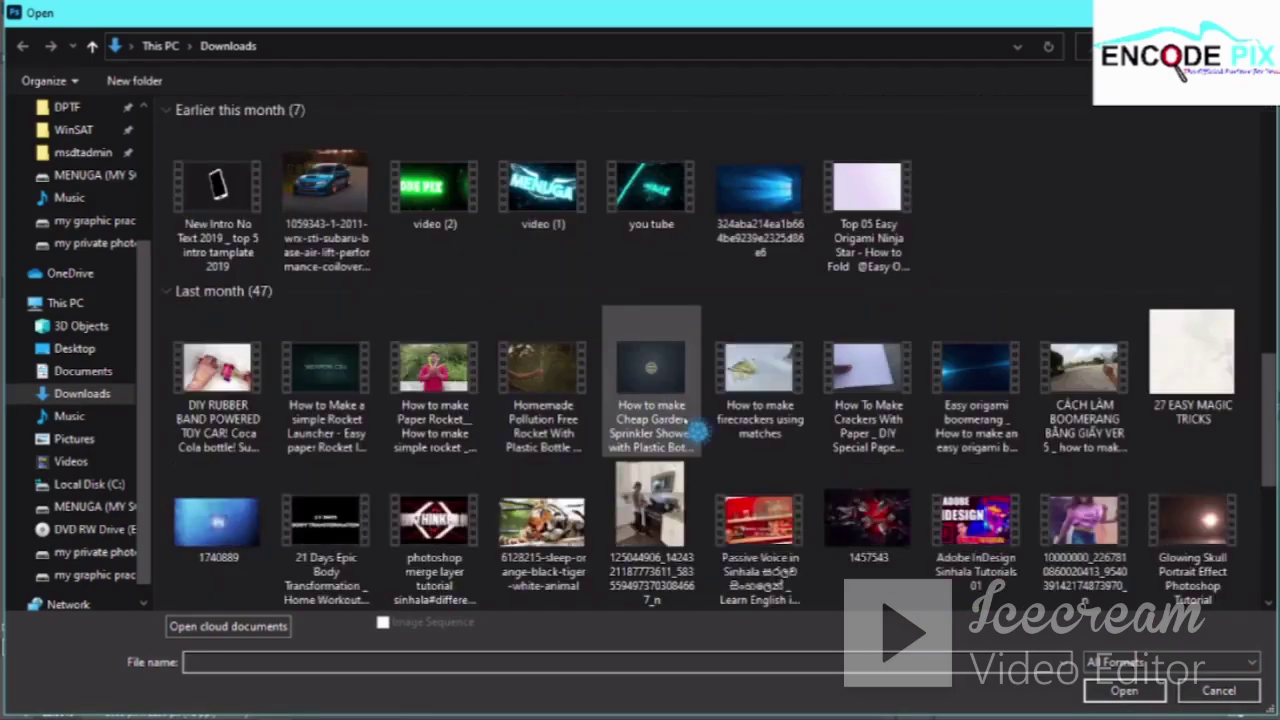
scroll(695, 428, up, 3)
scroll(695, 428, up, 3)
double_click(885, 537)
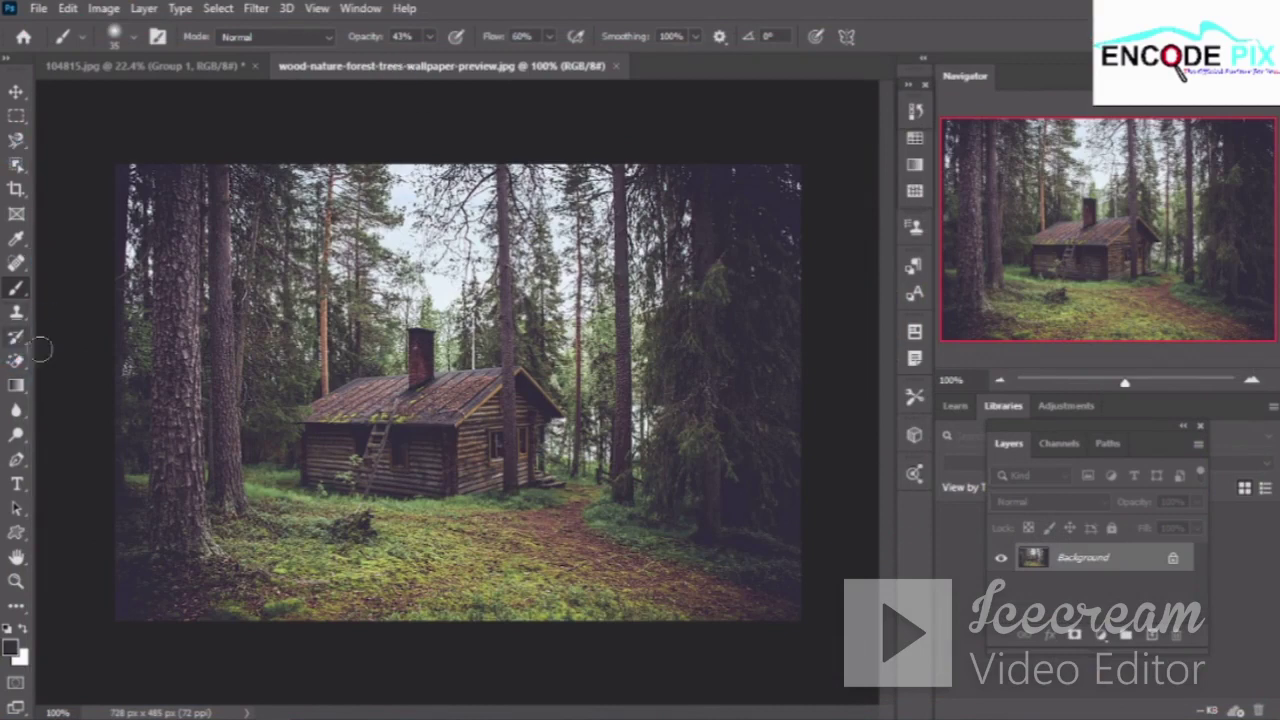
Duplicate the forest photo as 'wood-nature-forest-trees-wallpaper-preview copy' and dock the copy as a tab
right_click(16, 164)
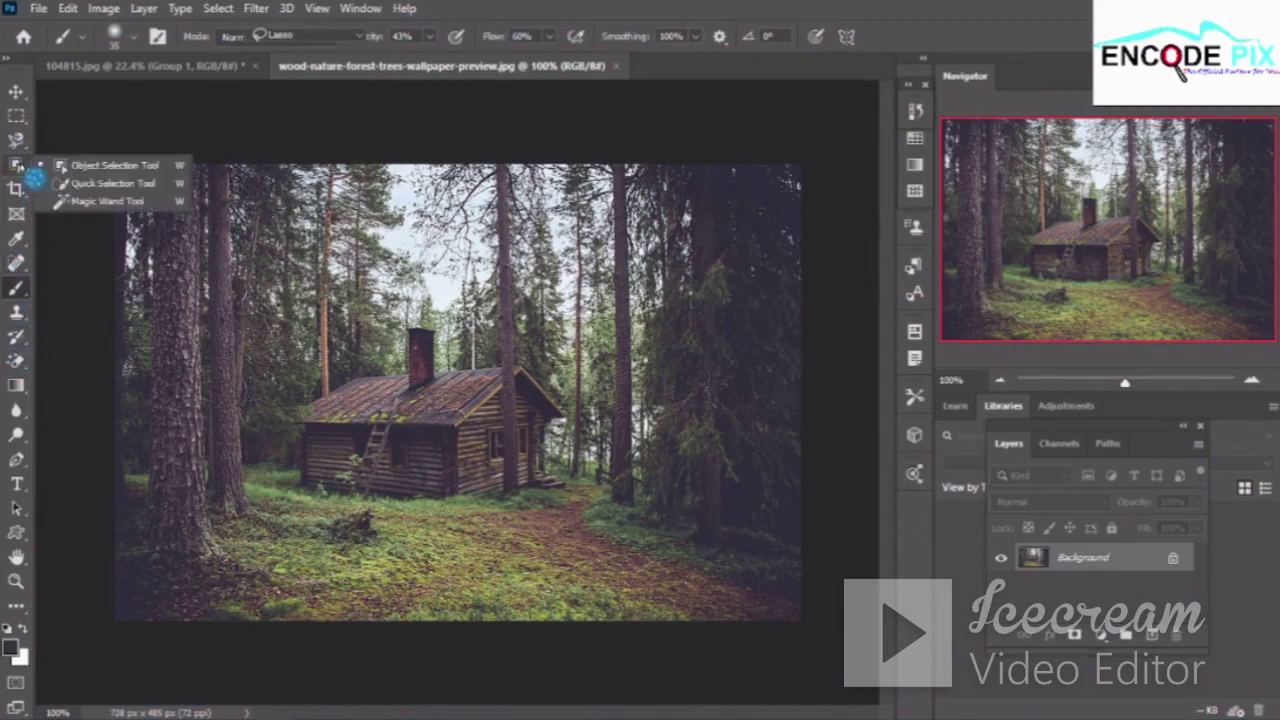
click(123, 166)
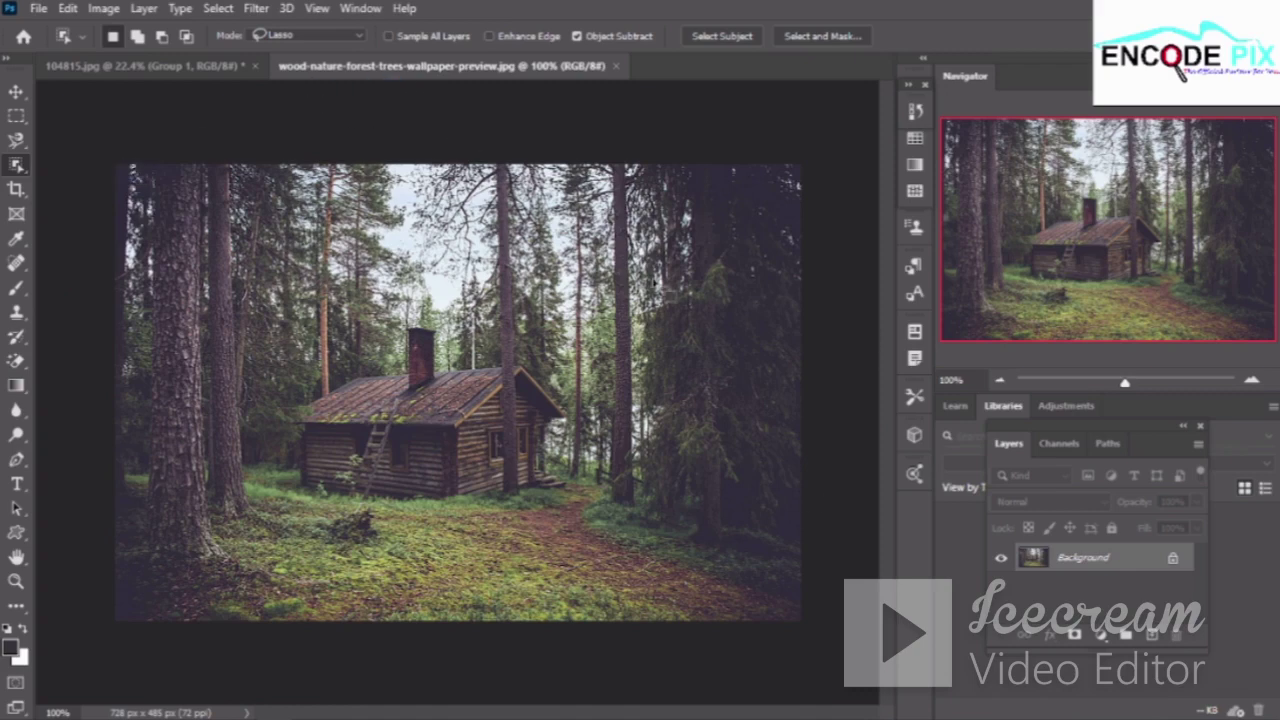
click(16, 92)
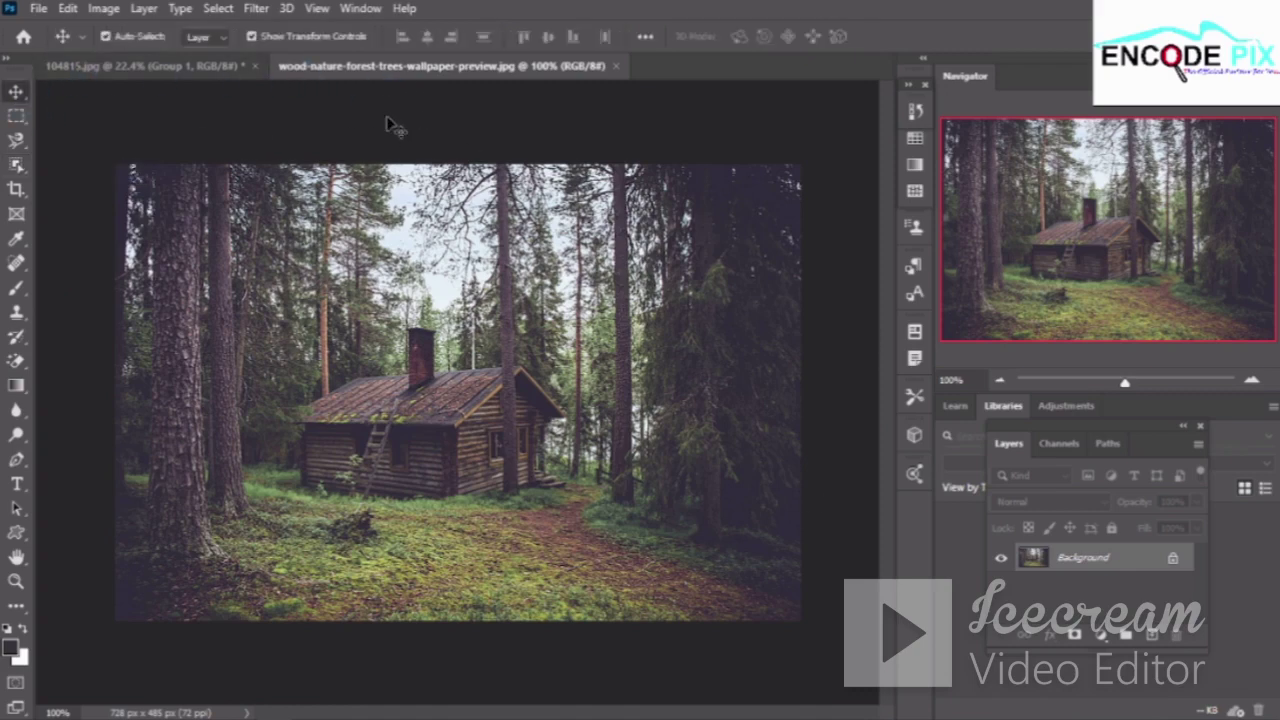
mouse_move(325, 72)
mouse_down()
mouse_move(557, 458)
mouse_move(300, 322)
mouse_up()
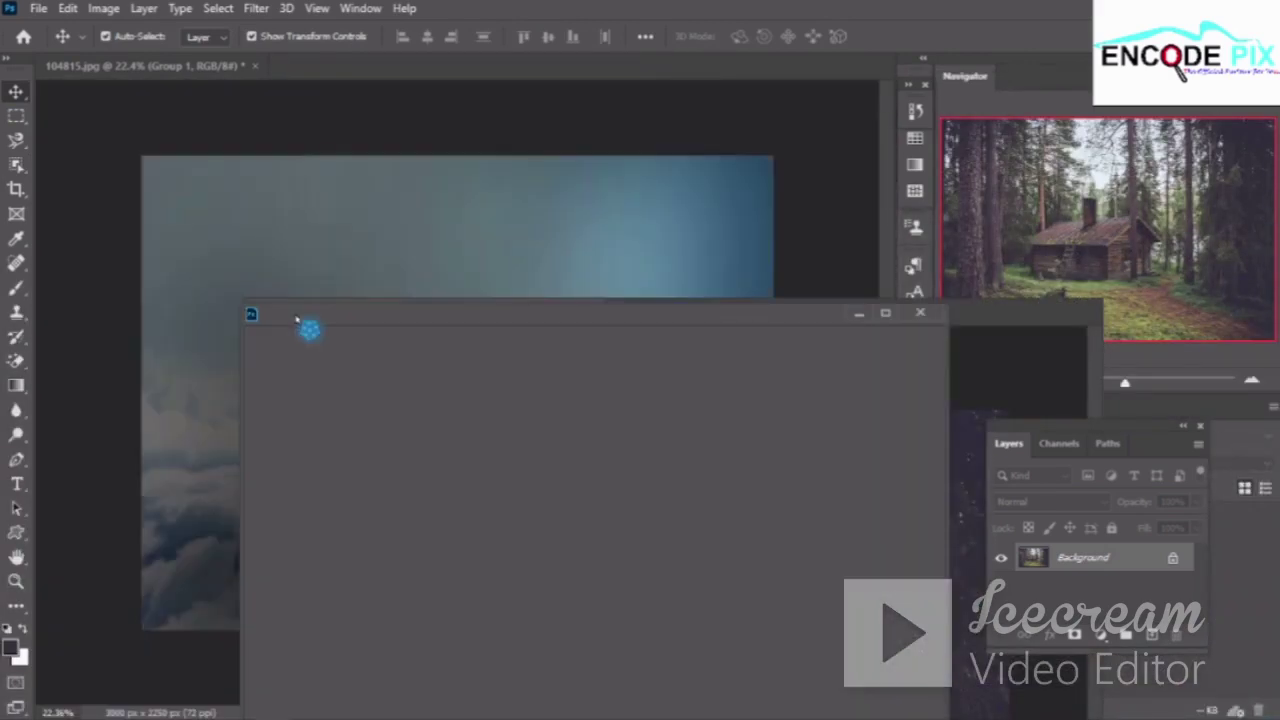
right_click(297, 320)
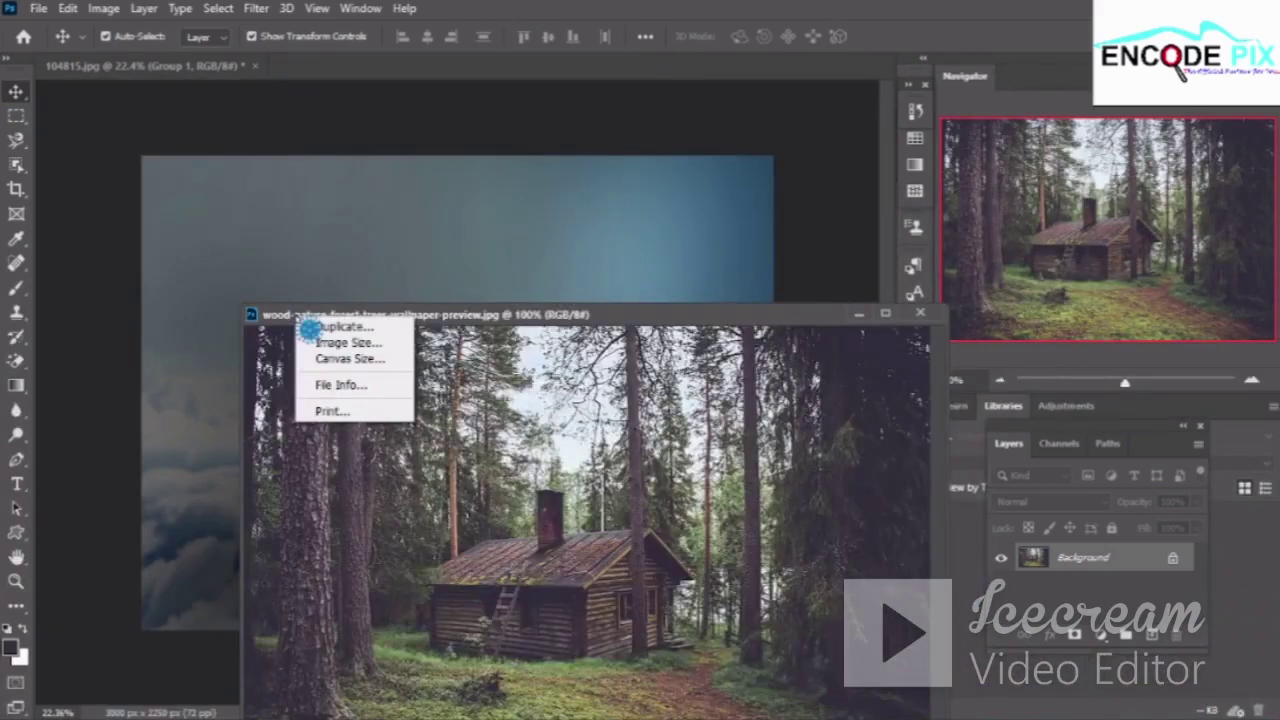
click(335, 329)
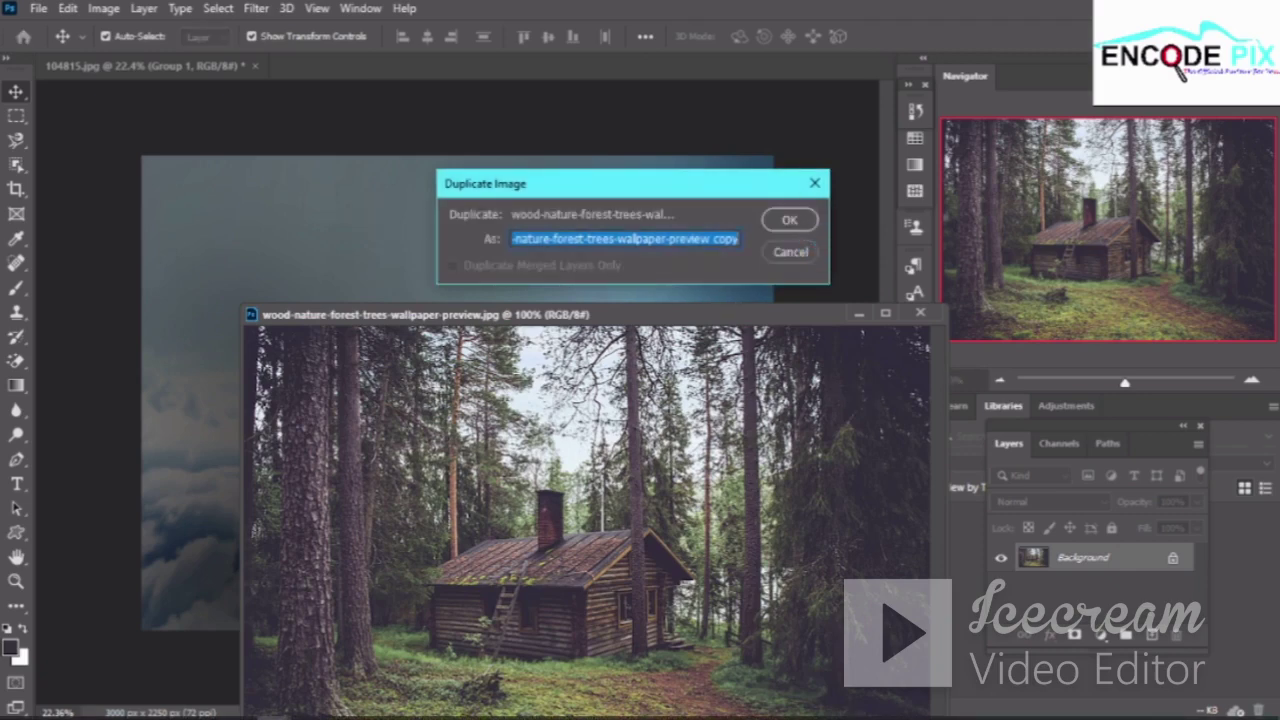
mouse_move(663, 347)
mouse_down()
mouse_move(514, 229)
mouse_move(543, 240)
mouse_up()
click(465, 232)
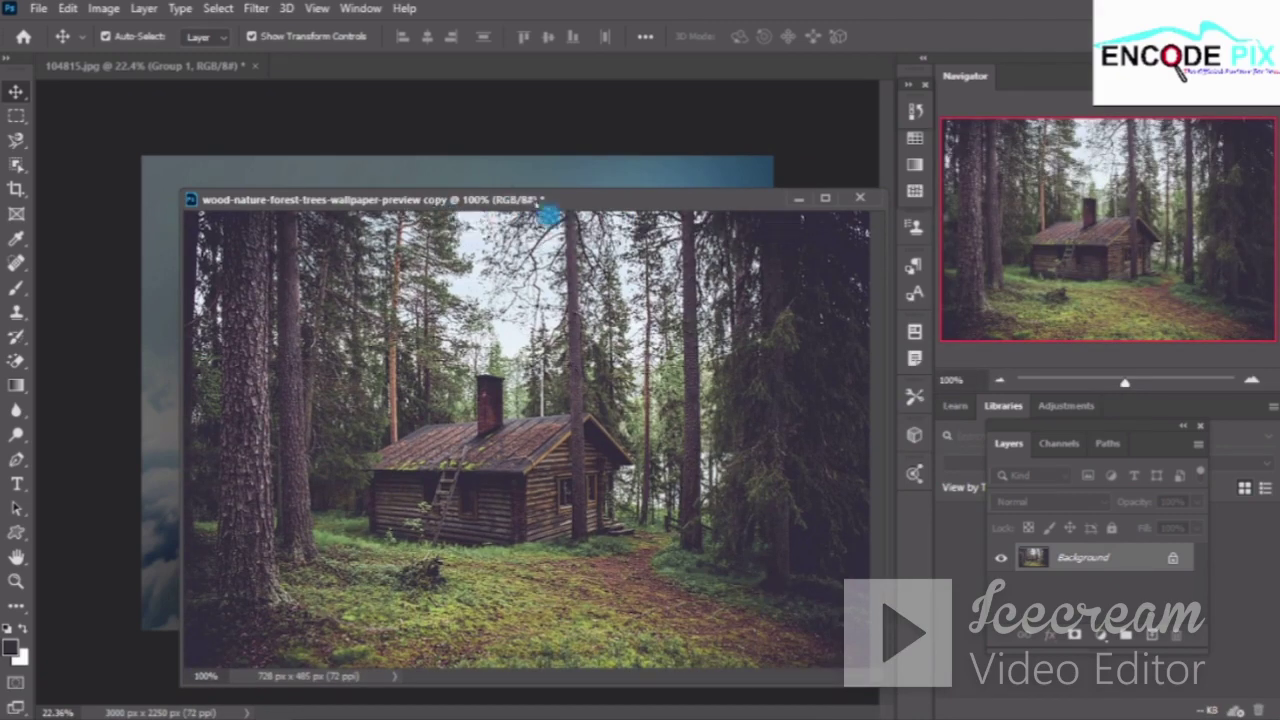
drag(545, 208, 530, 65)
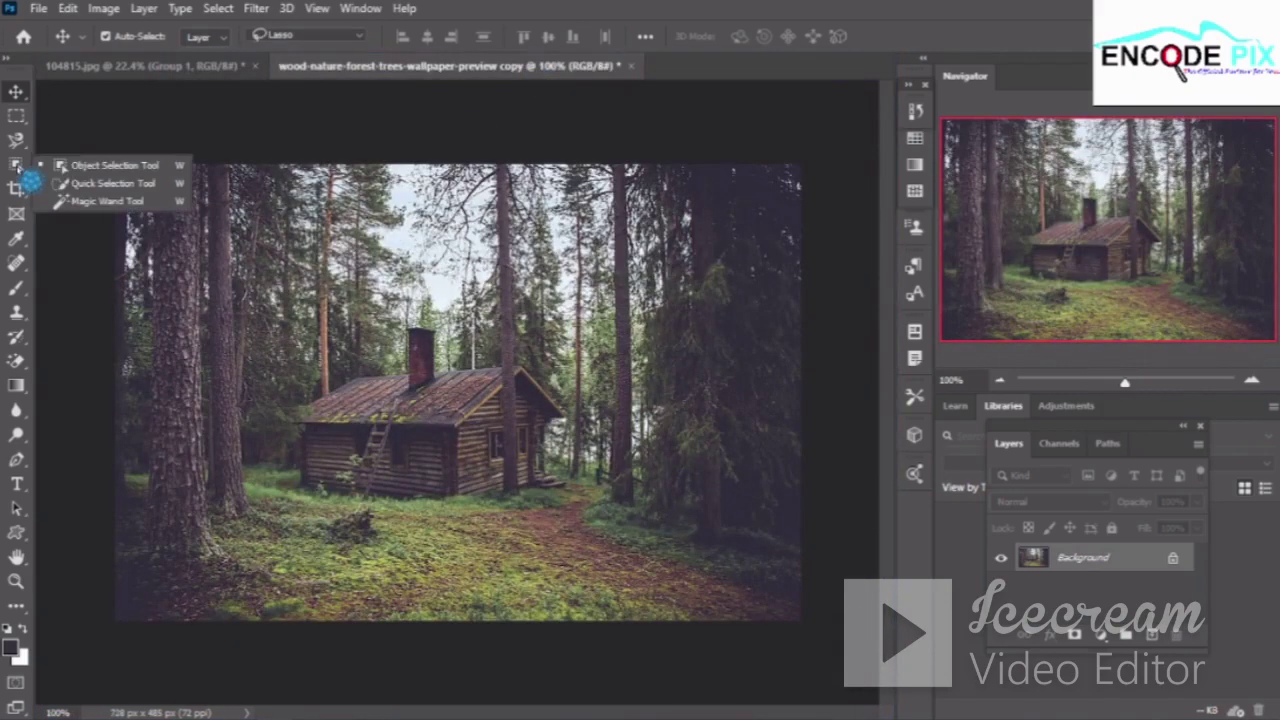
drag(17, 166, 90, 163)
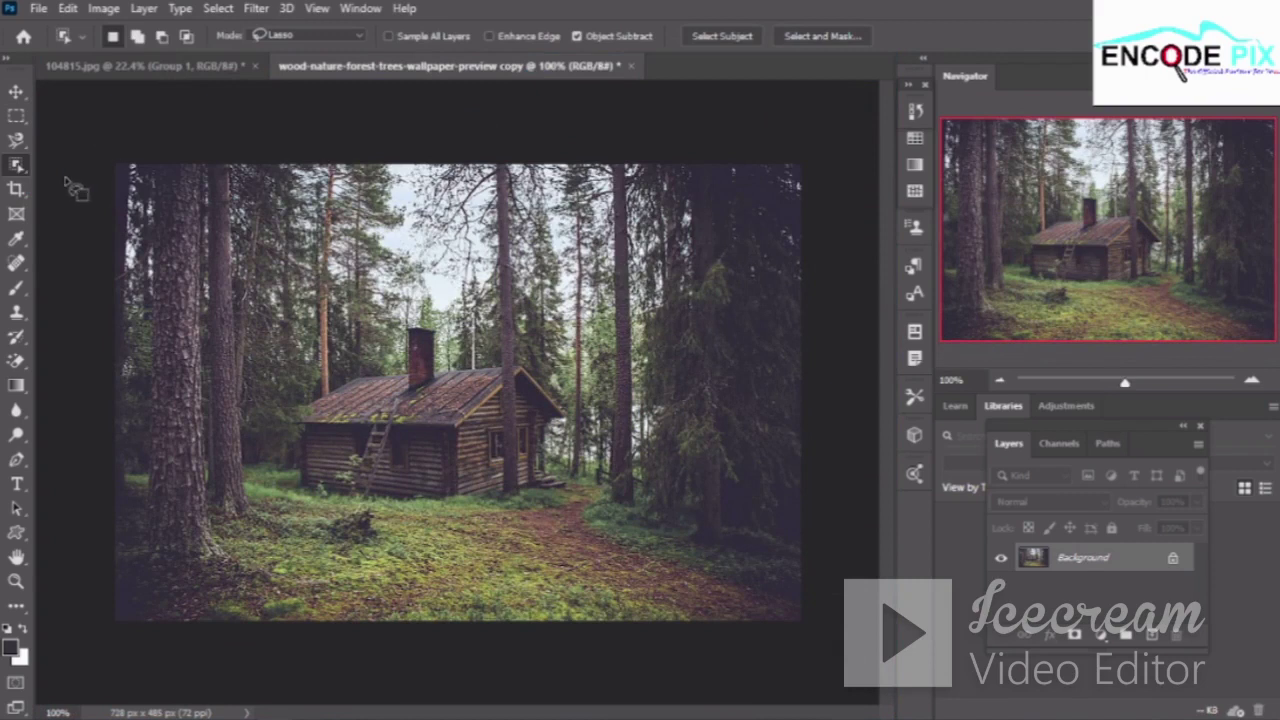
click(300, 35)
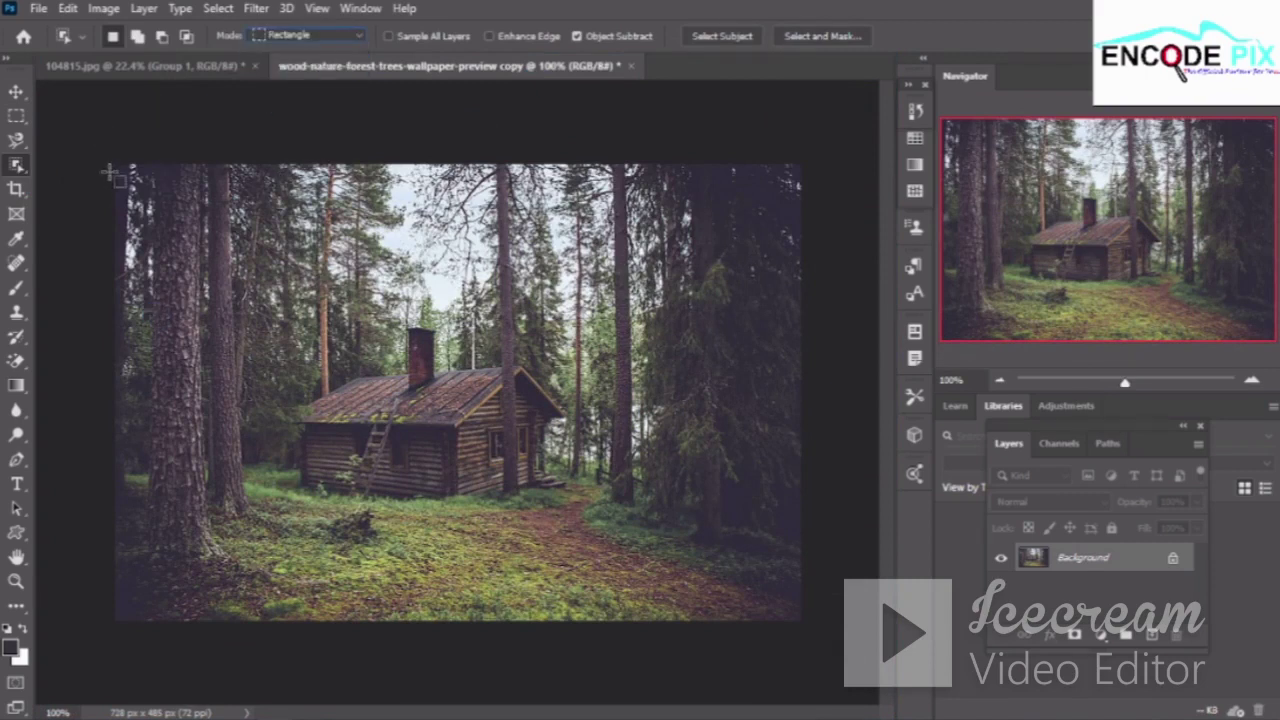
mouse_move(112, 163)
mouse_down()
mouse_move(1182, 676)
mouse_move(718, 548)
mouse_up()
mouse_move(697, 537)
mouse_down()
mouse_move(791, 606)
mouse_move(796, 625)
mouse_up()
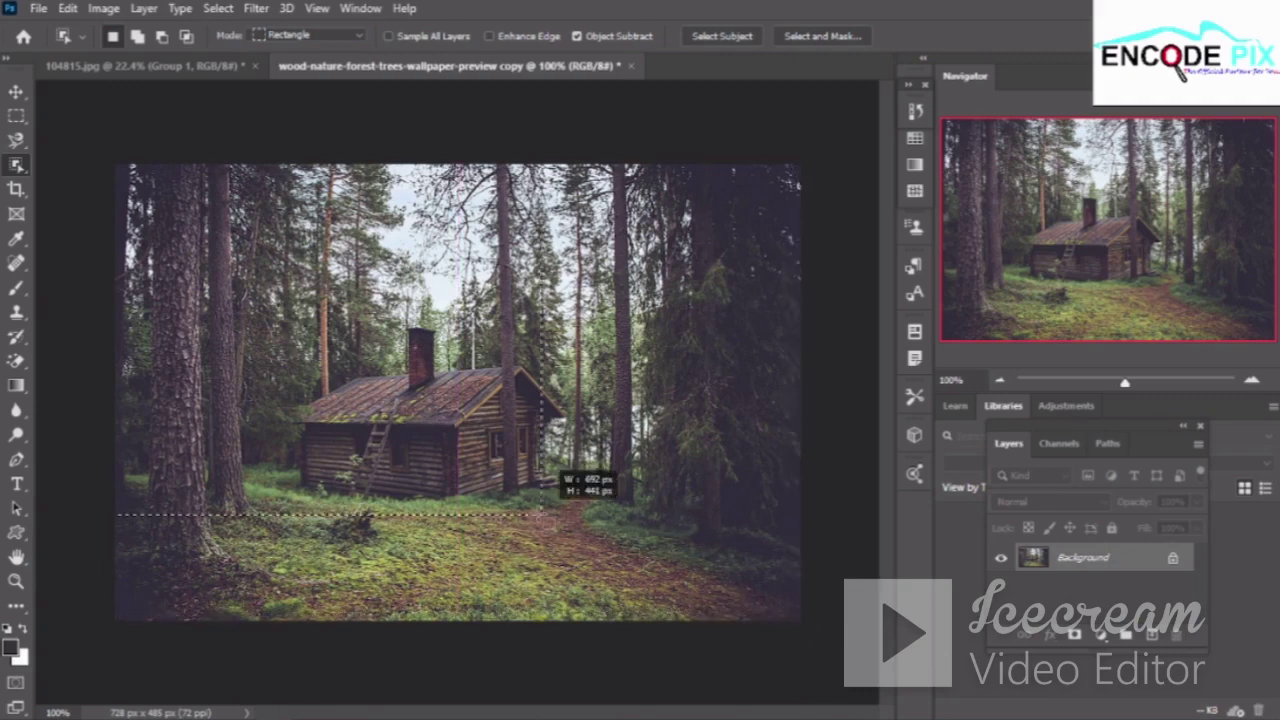
drag(796, 625, 545, 512)
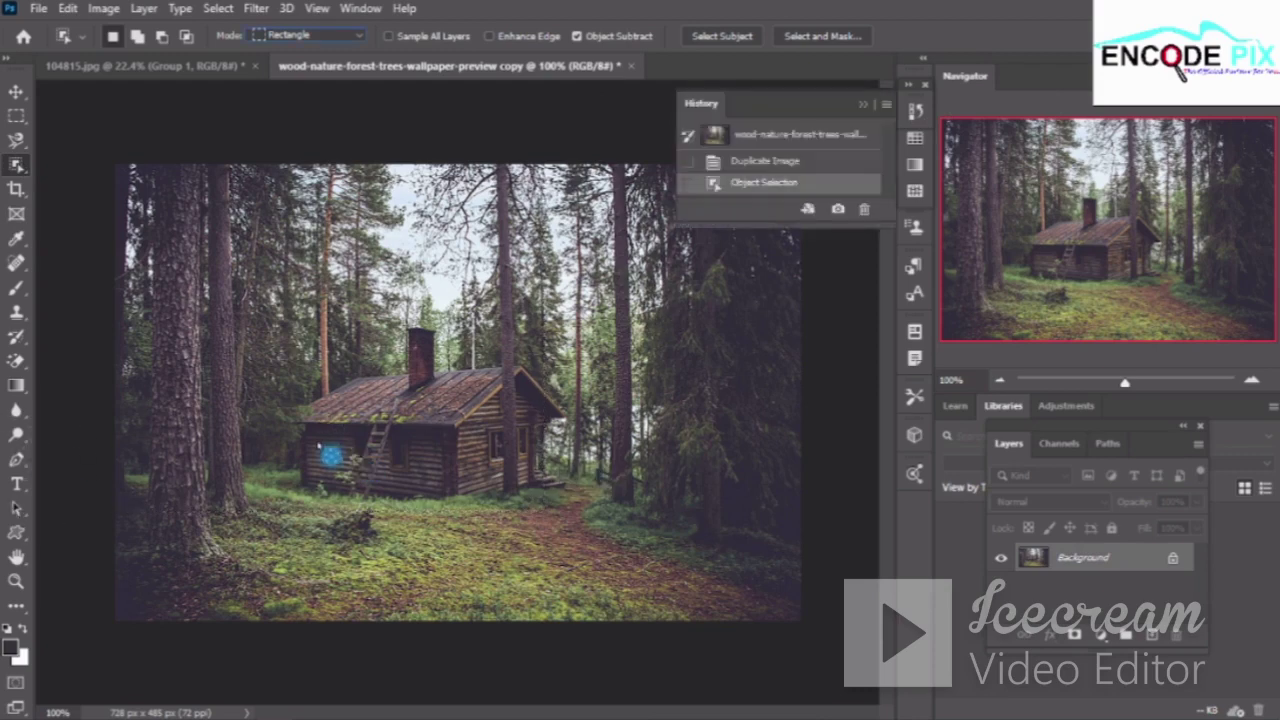
right_click(446, 428)
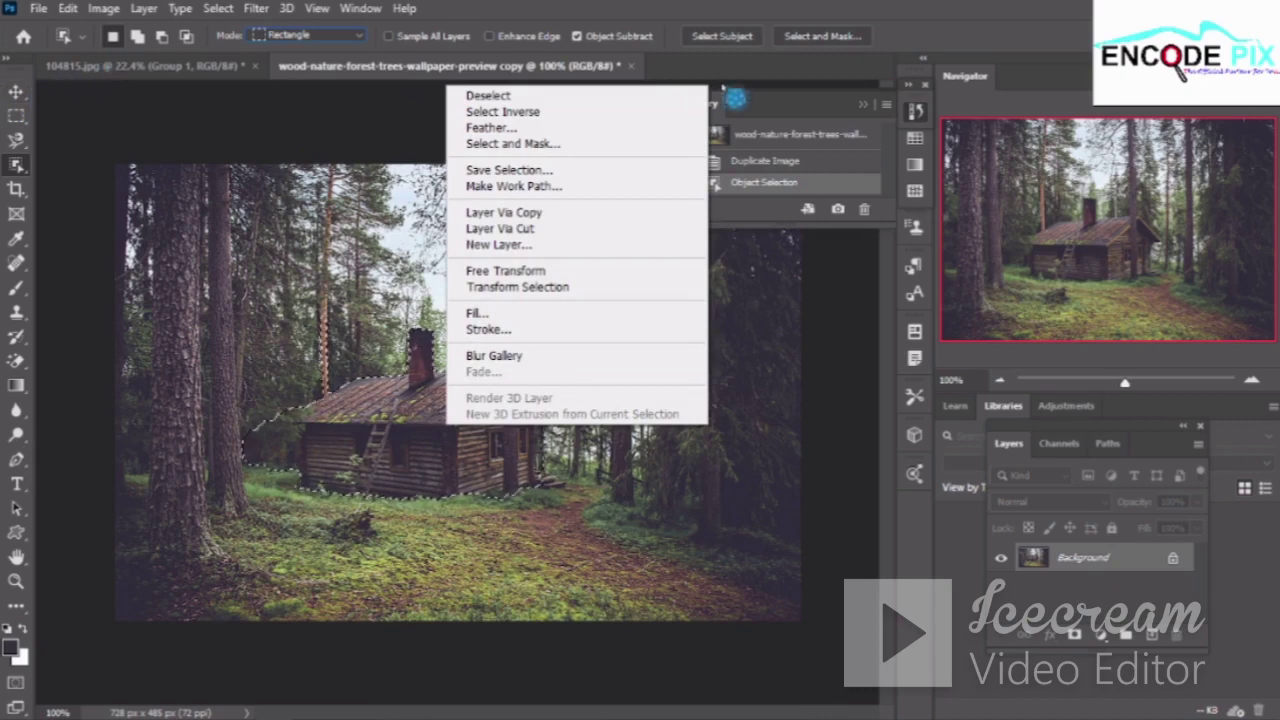
click(851, 68)
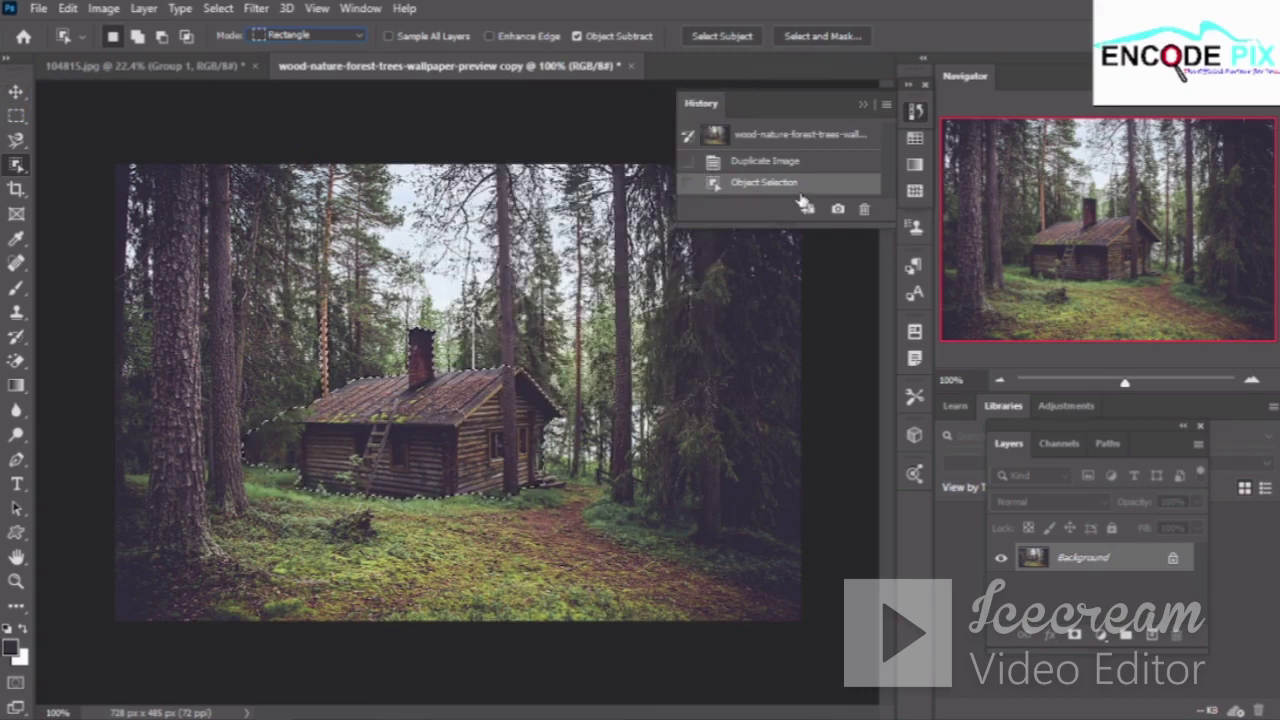
click(814, 161)
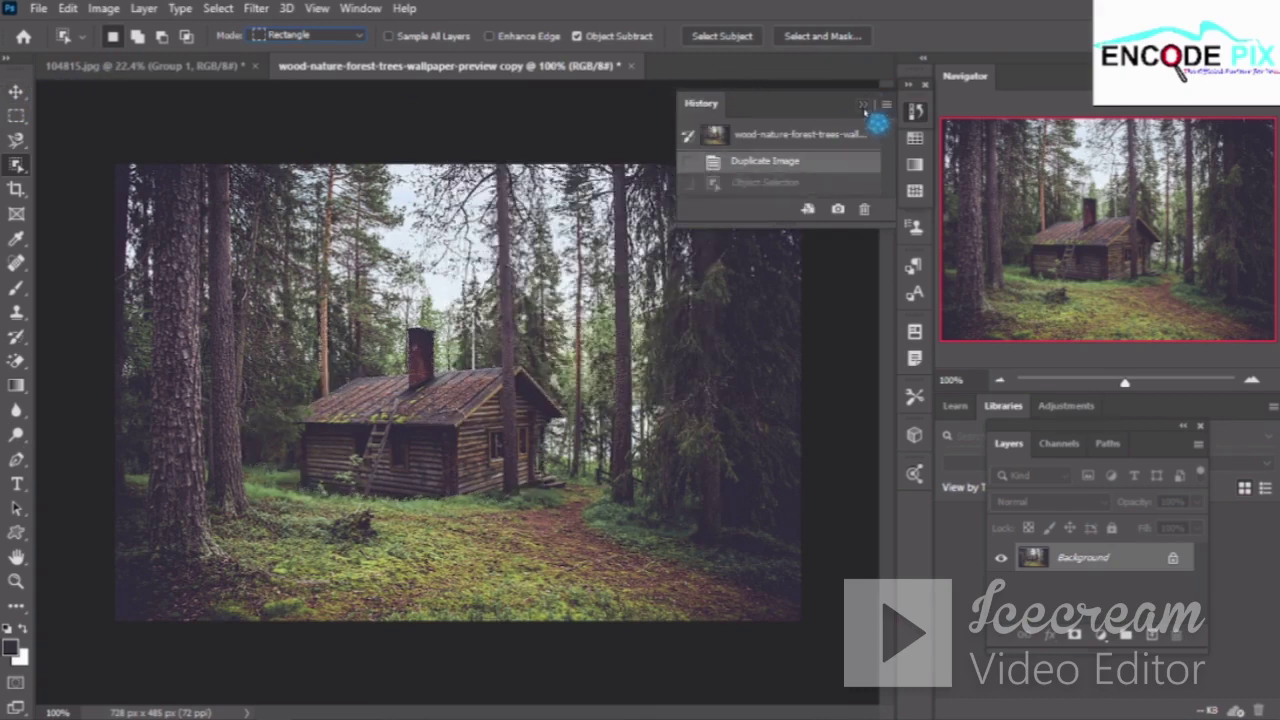
click(863, 104)
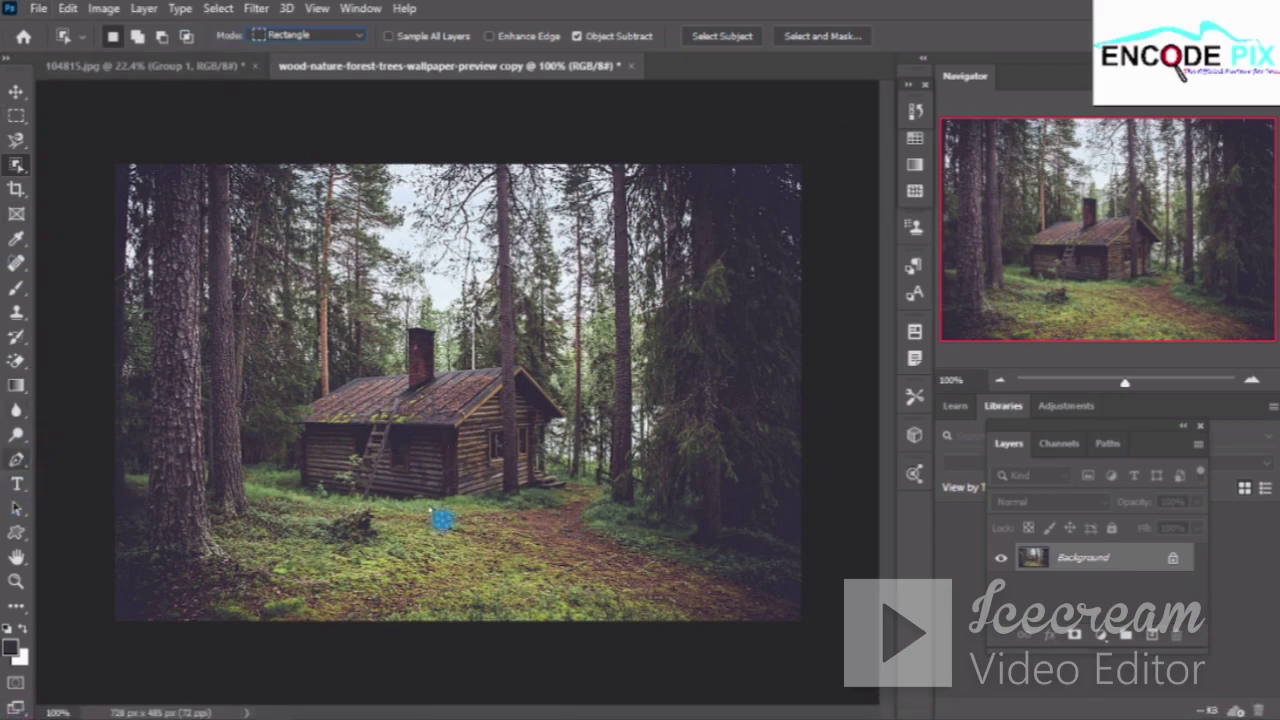
With the standard Pen tool, place anchors up the cabin's left wall and roof edge toward the peak
key(p)
right_click(17, 468)
click(90, 462)
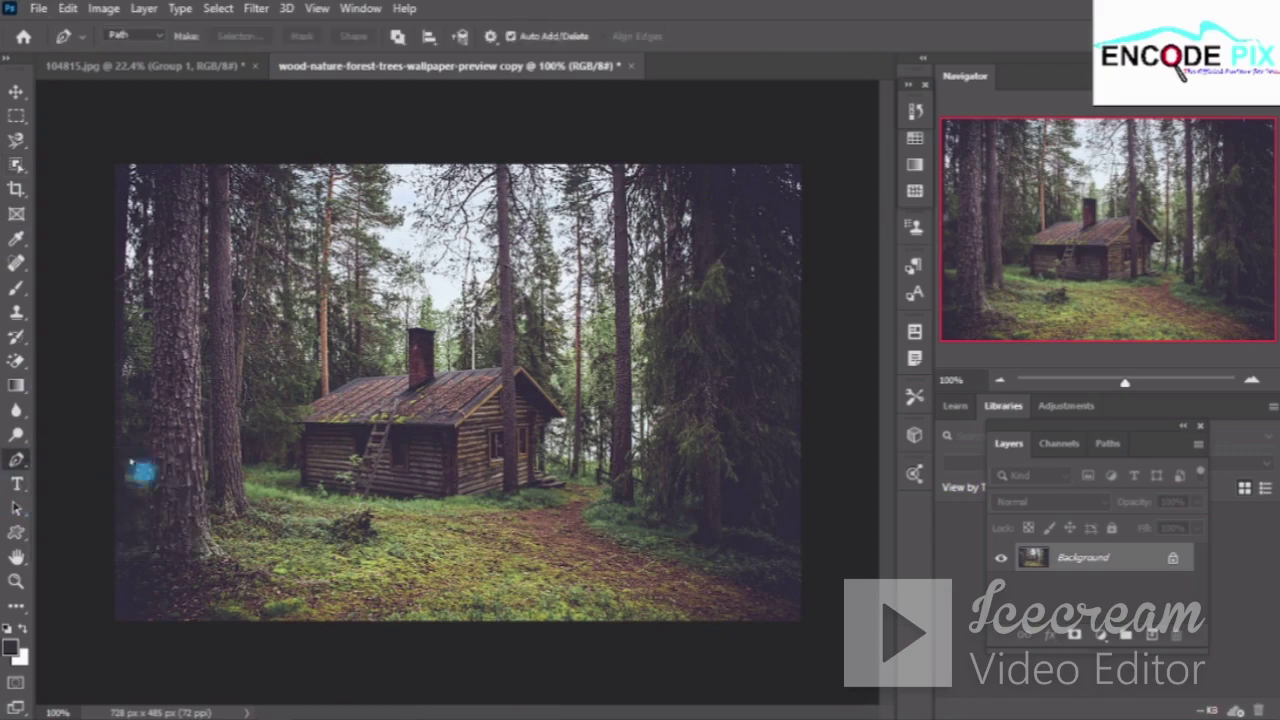
scroll(425, 443, up, 2)
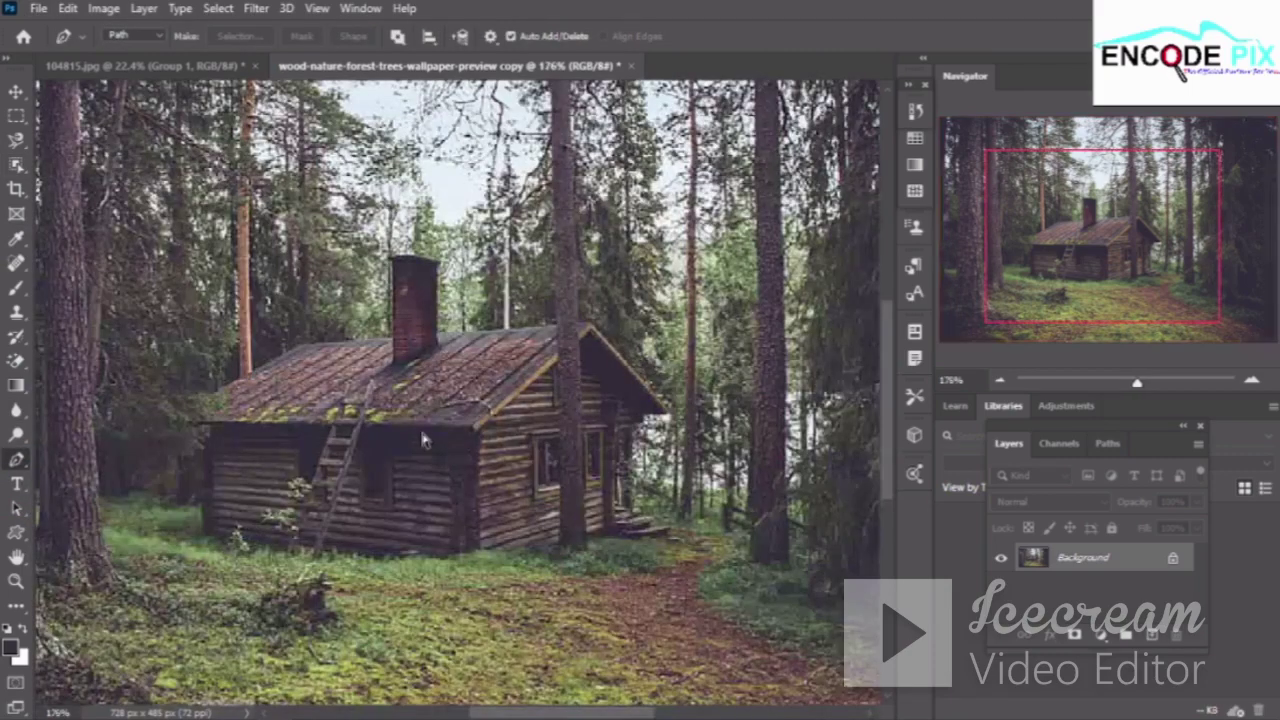
scroll(425, 443, up, 1)
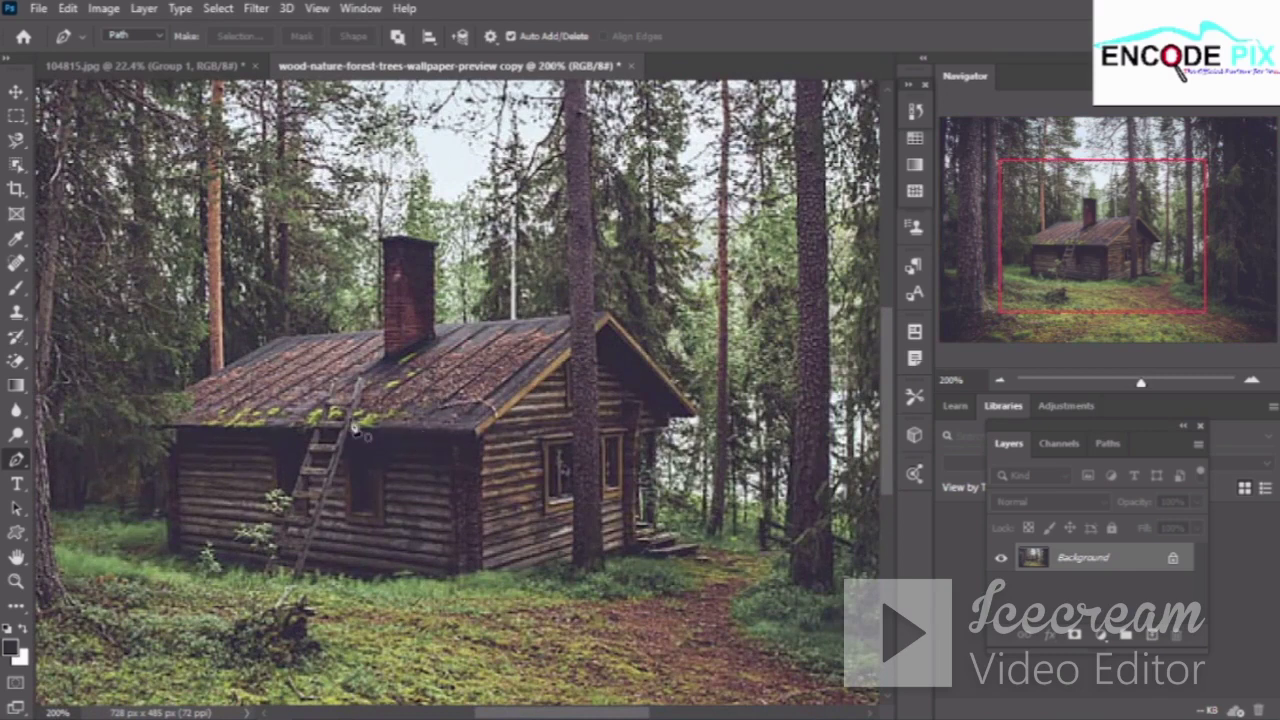
scroll(167, 533, up, 2)
scroll(167, 533, up, 1)
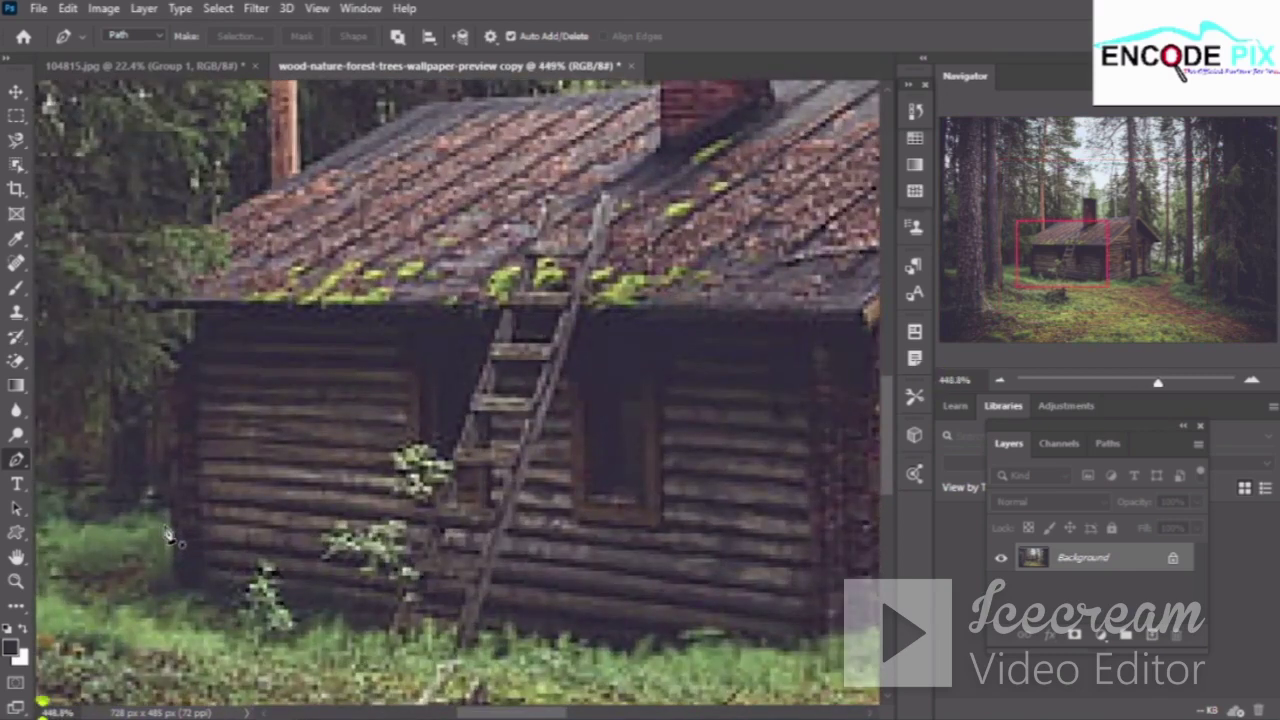
click(183, 573)
click(183, 342)
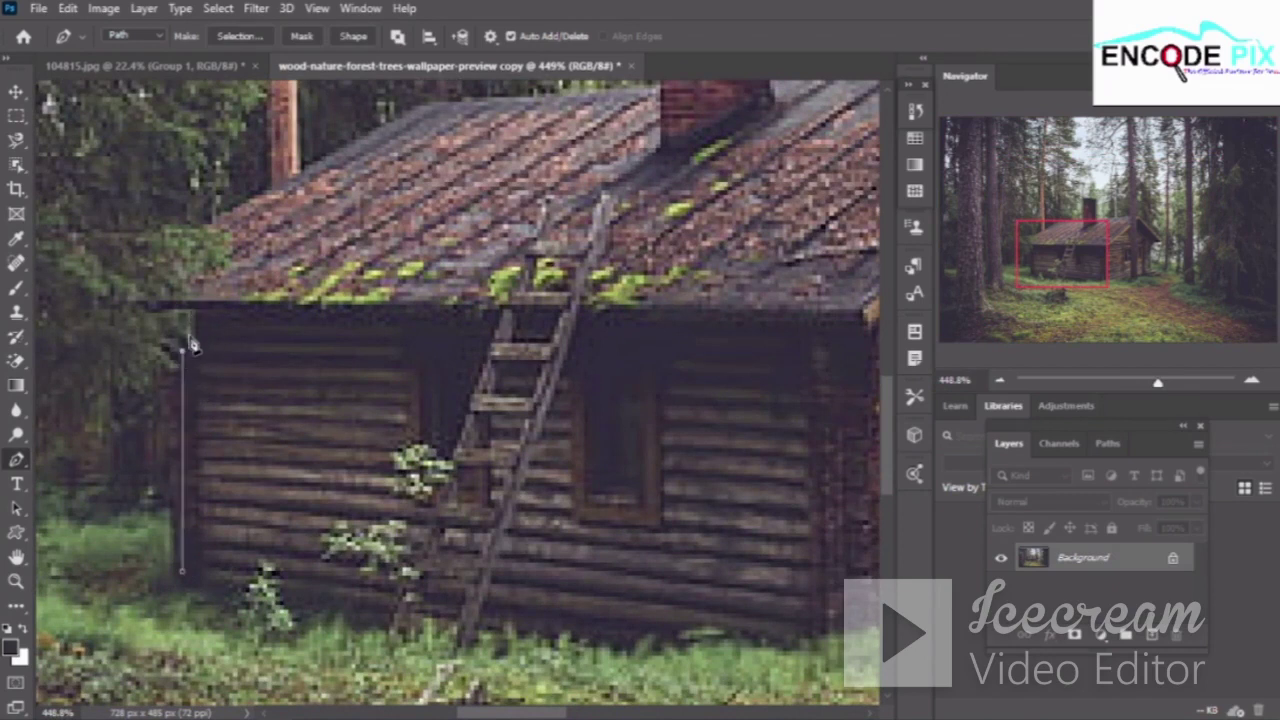
click(195, 313)
click(457, 102)
Undo the misplaced peak anchor and re-trace the roof edge and peak to the chimney
scroll(613, 117, up, 1)
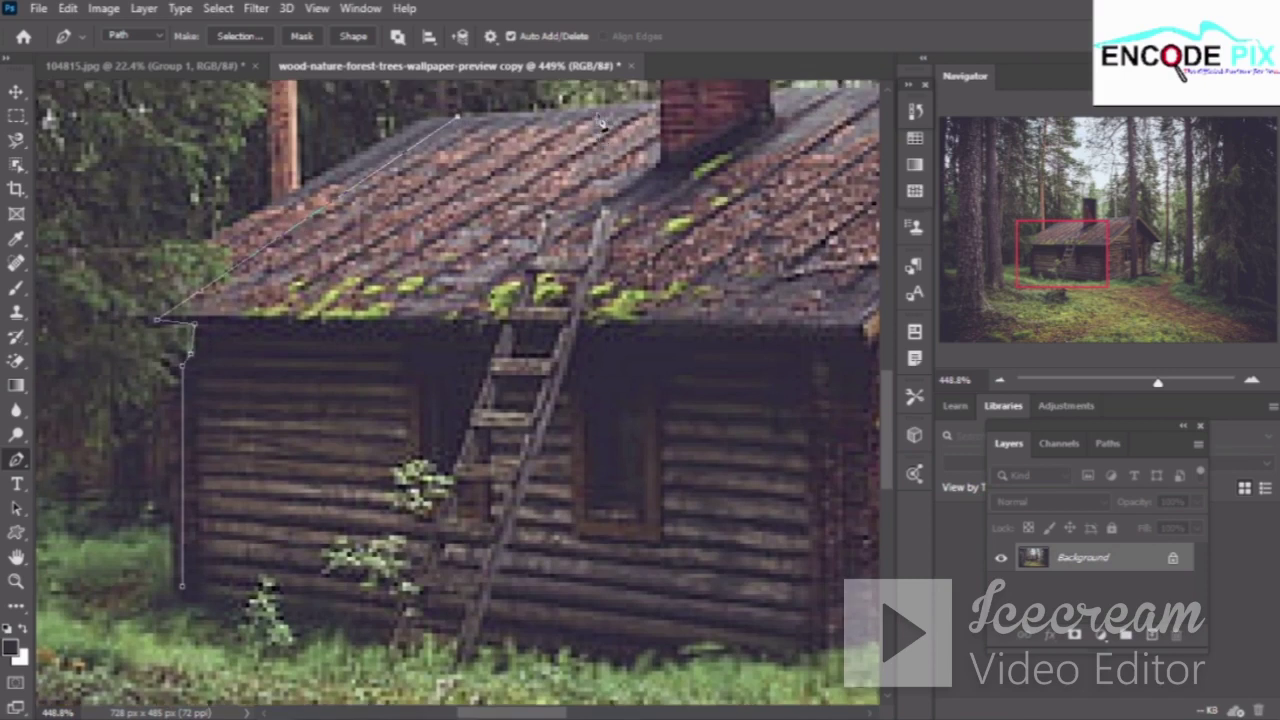
scroll(628, 155, up, 2)
scroll(642, 190, up, 1)
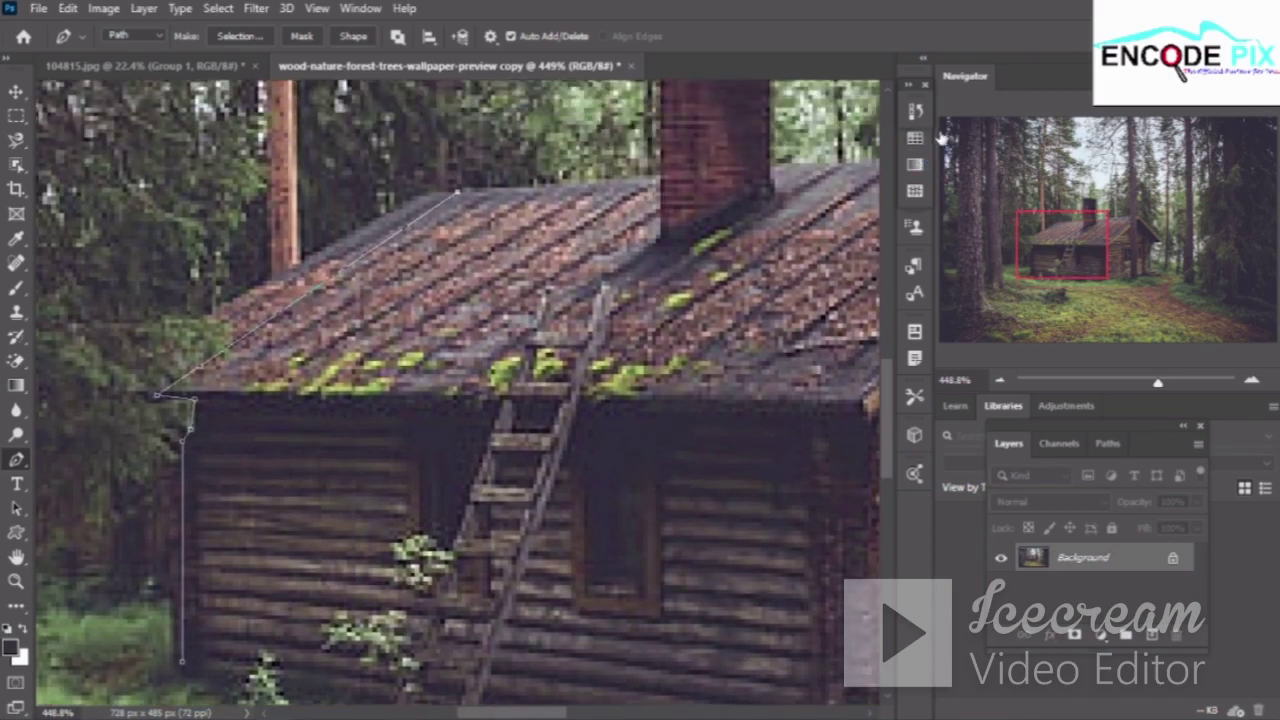
click(914, 111)
key(ctrl+z)
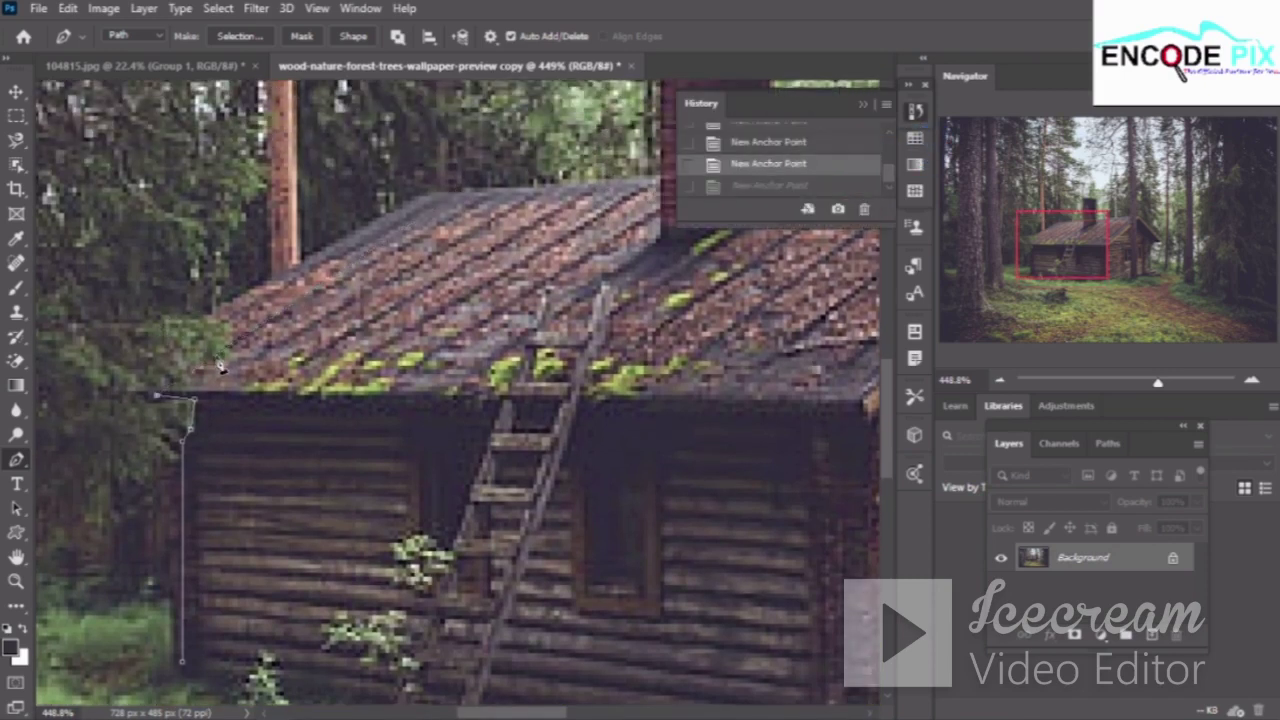
click(226, 335)
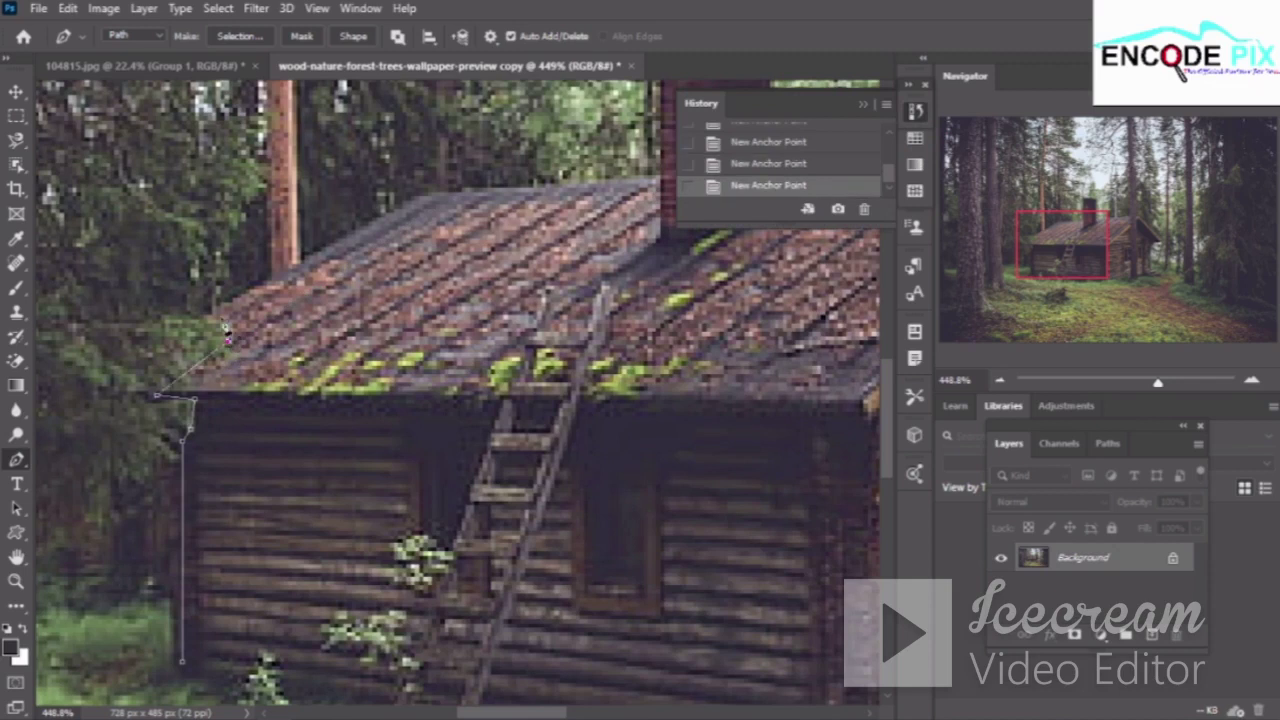
click(424, 200)
scroll(443, 204, right, 2)
scroll(490, 198, right, 2)
scroll(543, 190, right, 1)
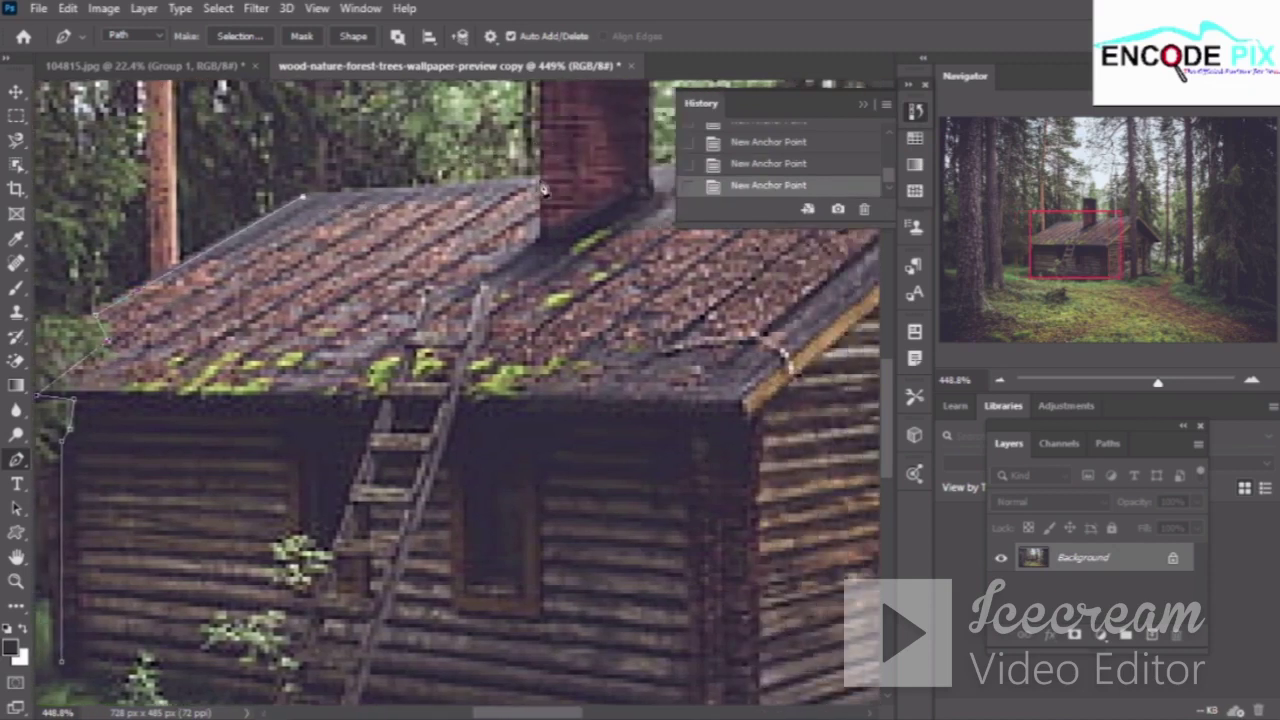
click(536, 184)
Trace the chimney's left edge, top and right side, then continue along the roof ridge
scroll(538, 240, up, 1)
scroll(540, 232, up, 1)
scroll(543, 225, up, 1)
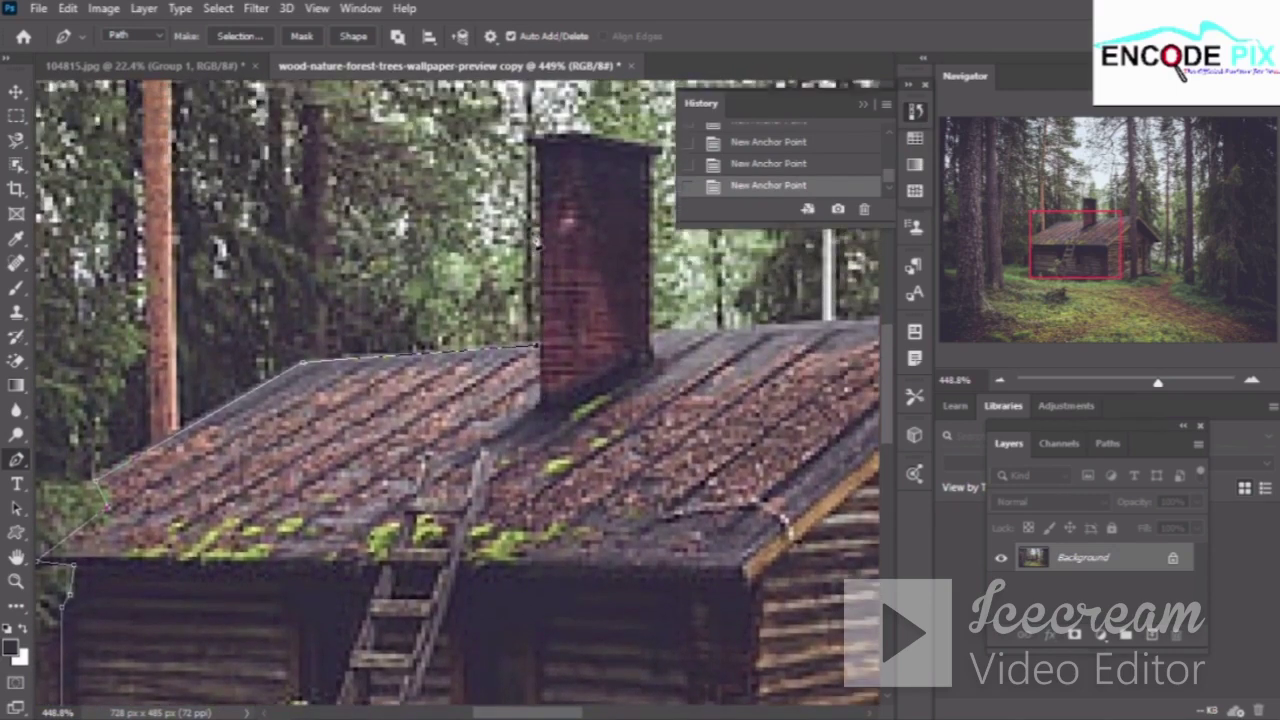
scroll(548, 212, up, 2)
scroll(548, 212, up, 1)
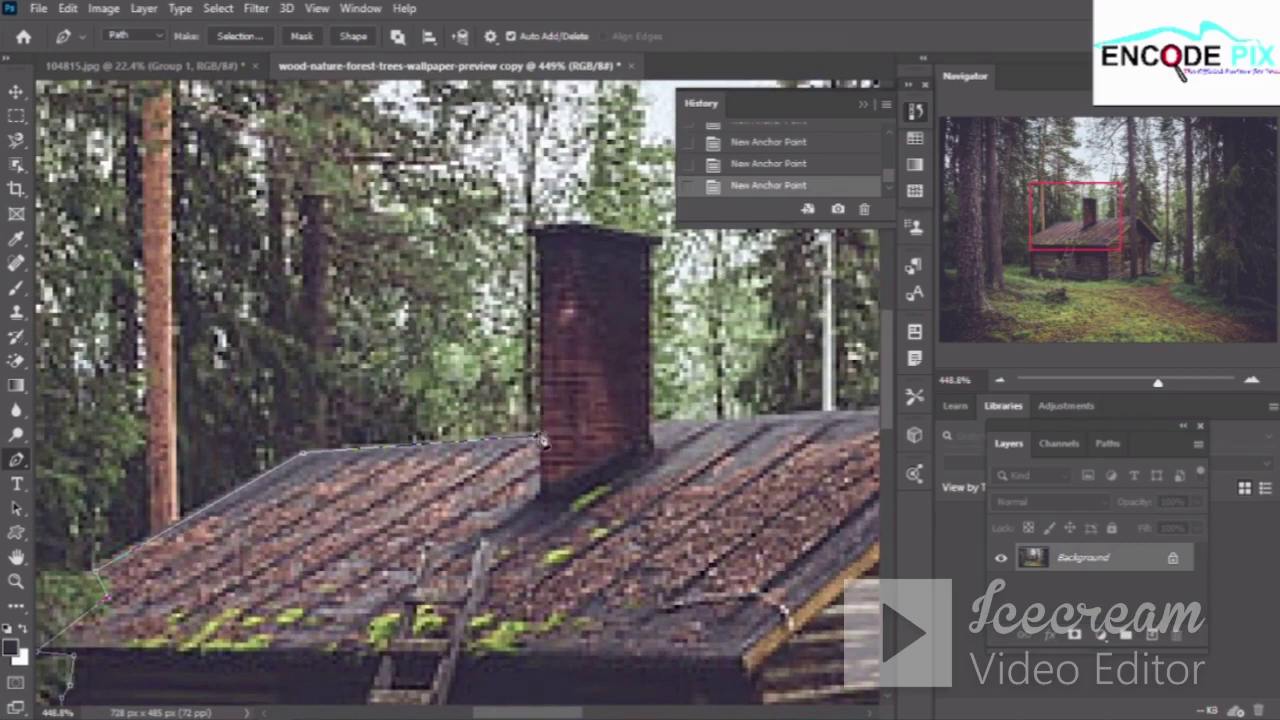
click(540, 232)
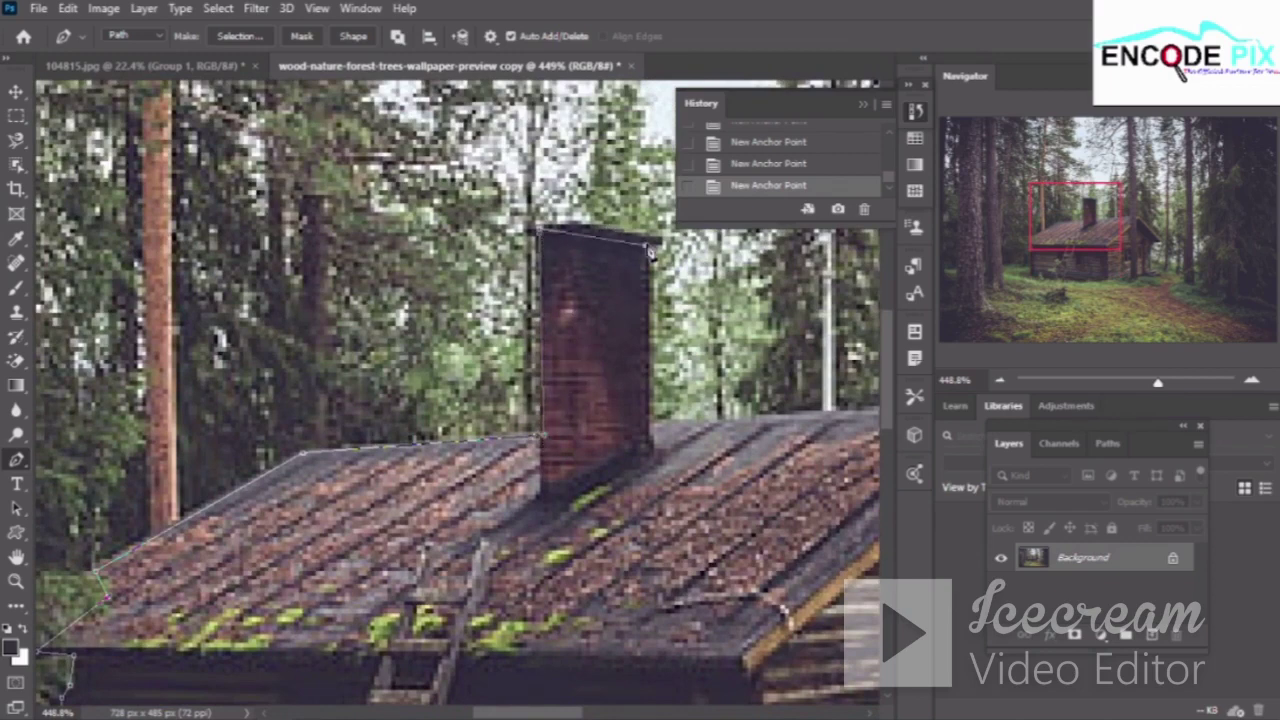
click(652, 430)
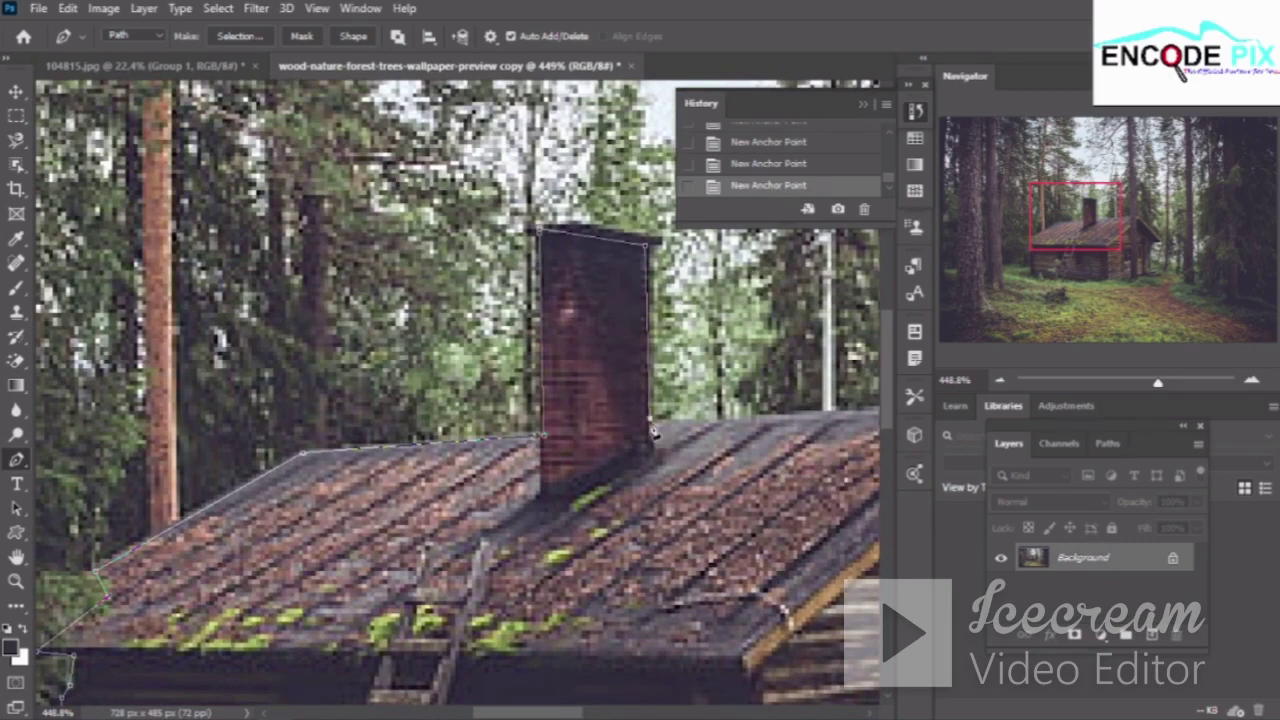
scroll(652, 430, right, 1)
scroll(652, 430, right, 2)
scroll(652, 430, right, 2)
scroll(652, 430, right, 1)
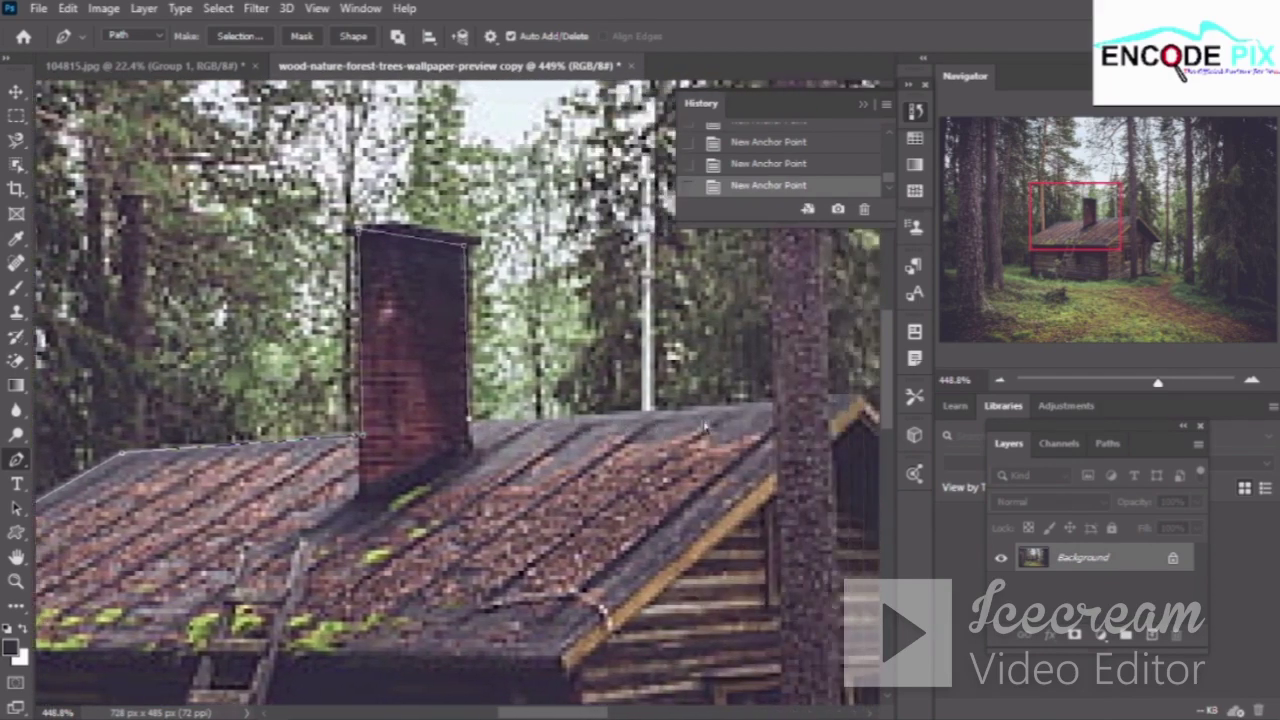
scroll(630, 420, right, 2)
scroll(600, 405, right, 1)
scroll(556, 388, right, 1)
scroll(555, 387, right, 1)
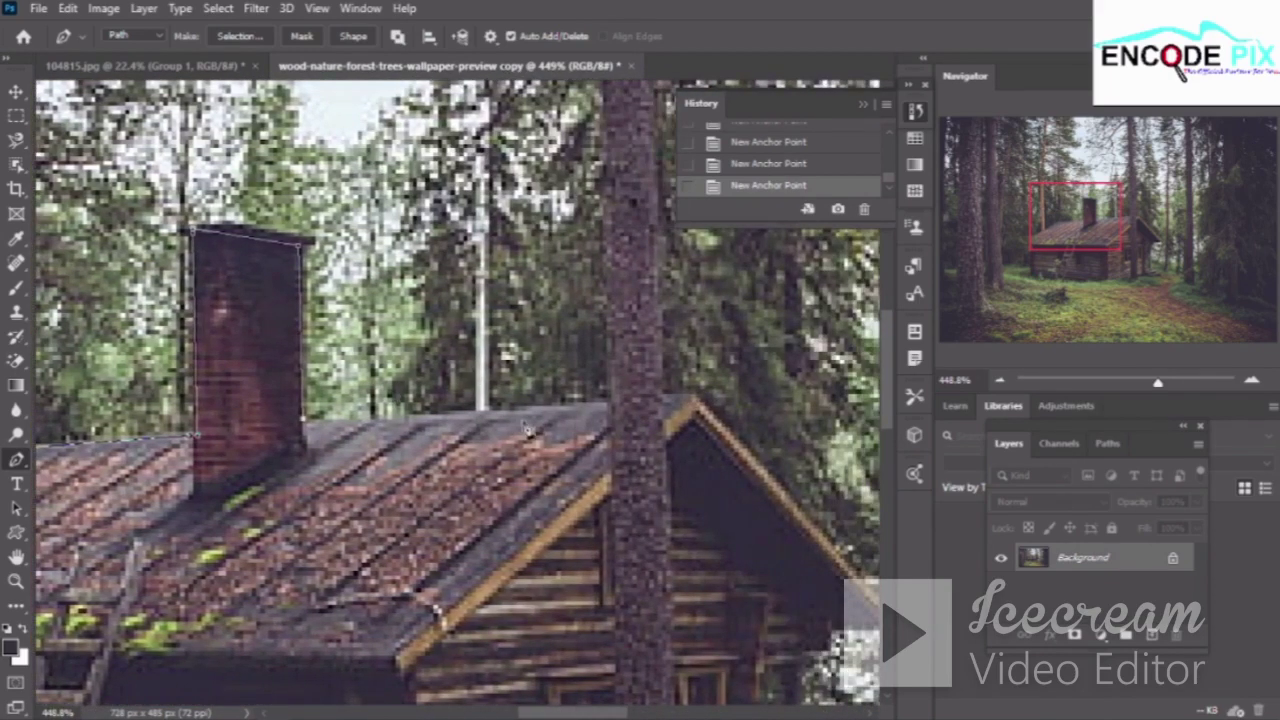
click(612, 410)
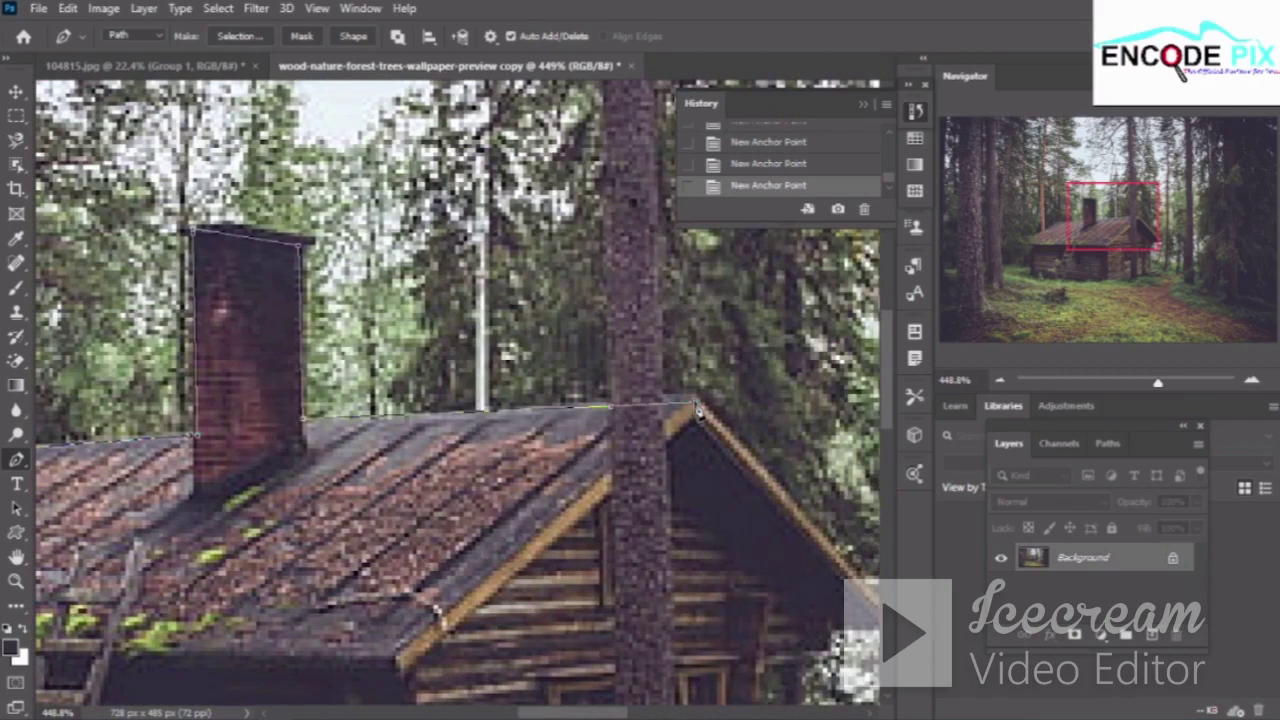
Undo an accidental curve and add anchors at the roof's right corner and lower edge
scroll(697, 408, right, 2)
scroll(697, 408, down, 1)
scroll(697, 408, down, 1)
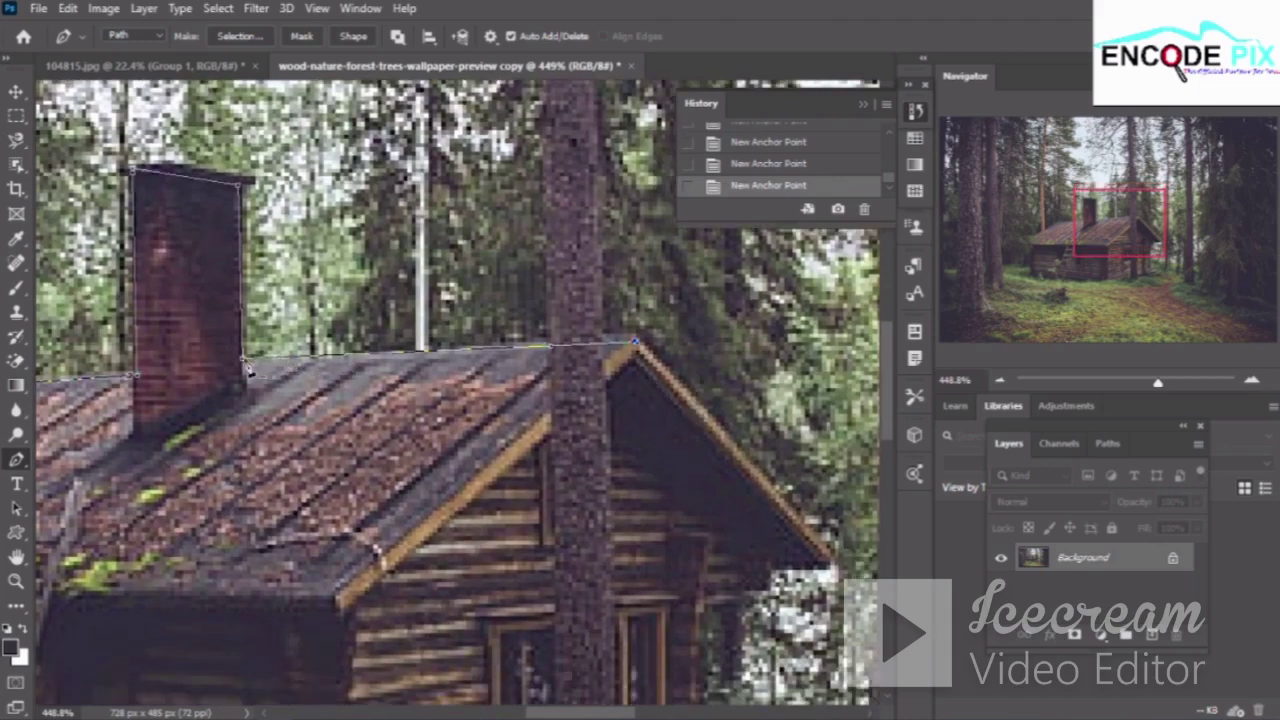
drag(247, 368, 244, 370)
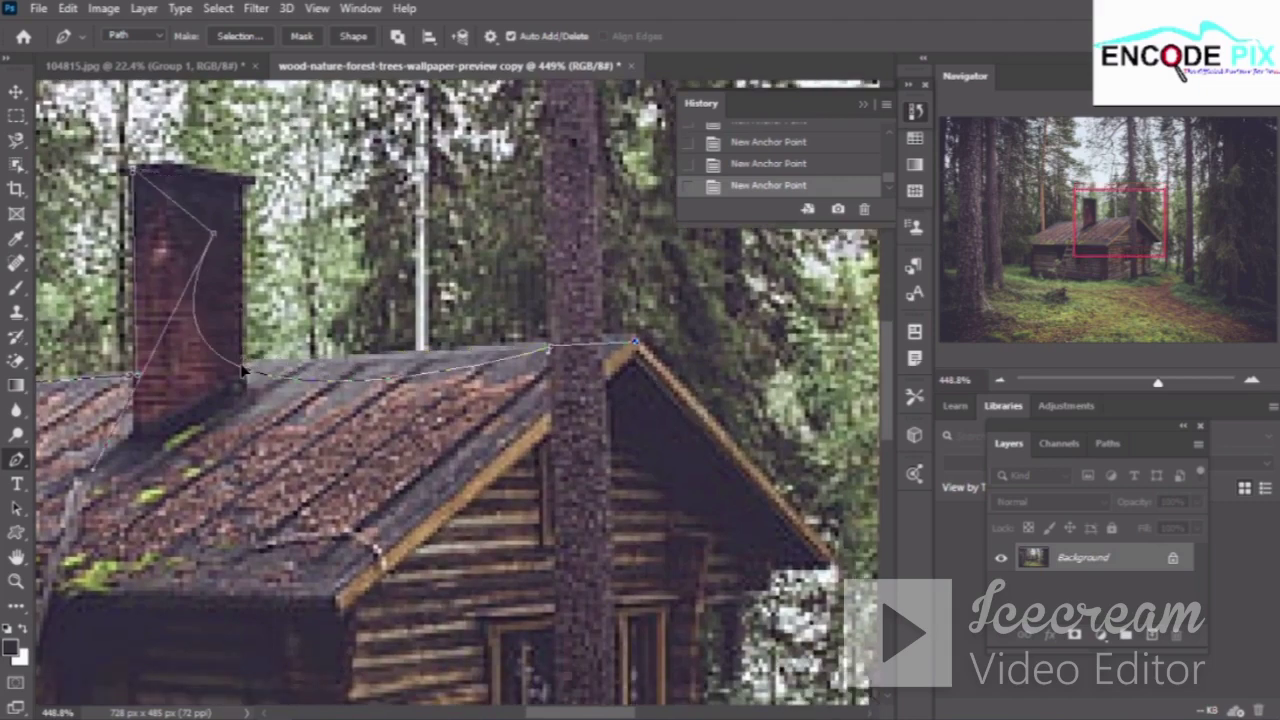
key(ctrl+z)
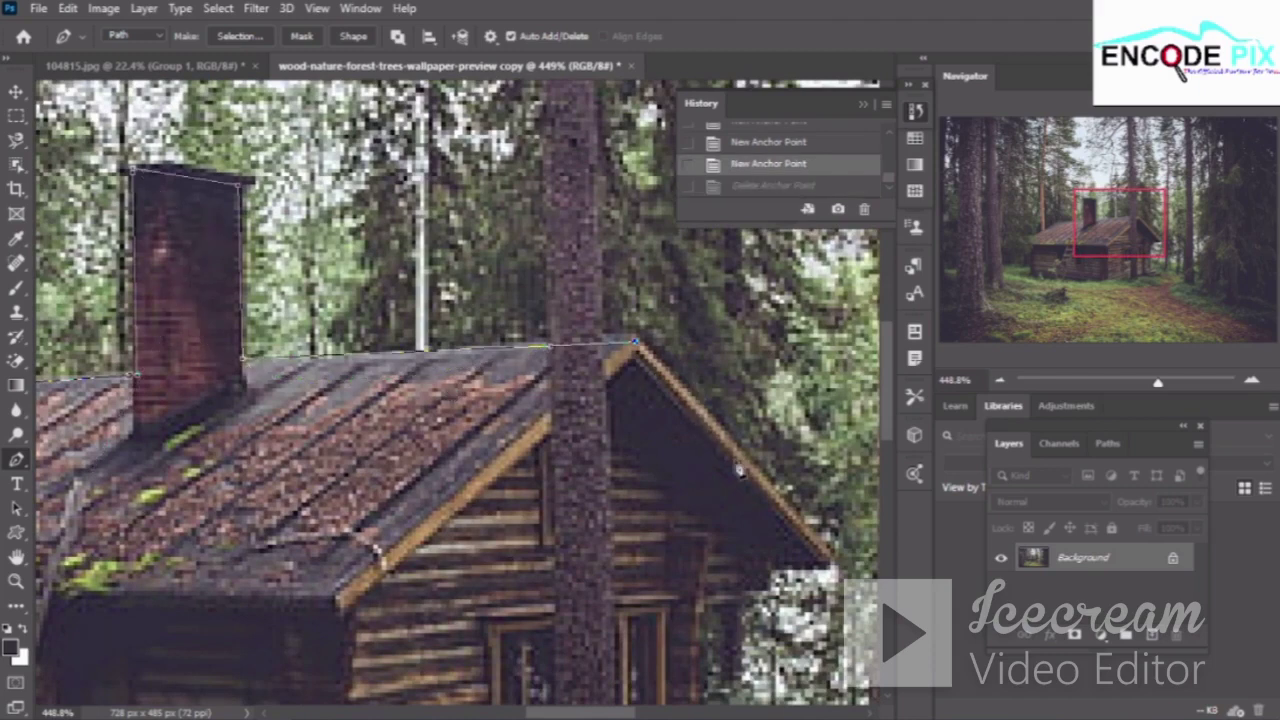
click(828, 558)
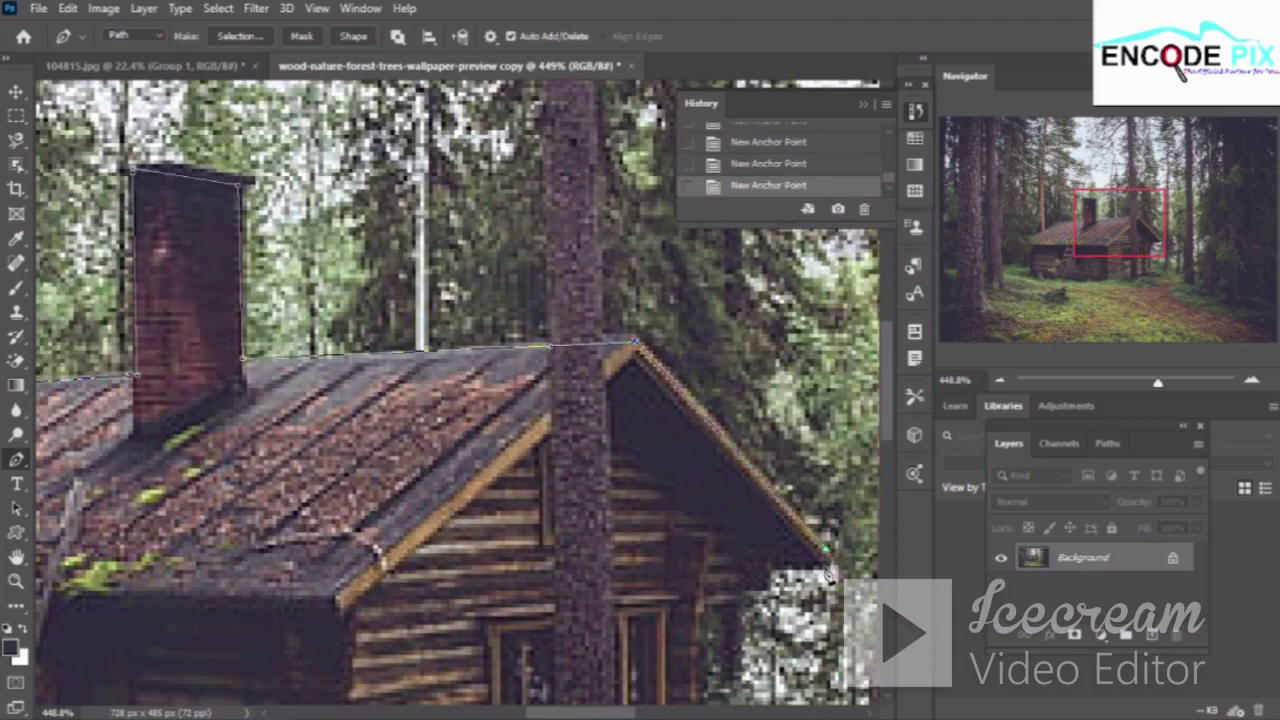
click(767, 563)
Extend the cabin's pen outline down its right side and around the steps
scroll(745, 593, down, 2)
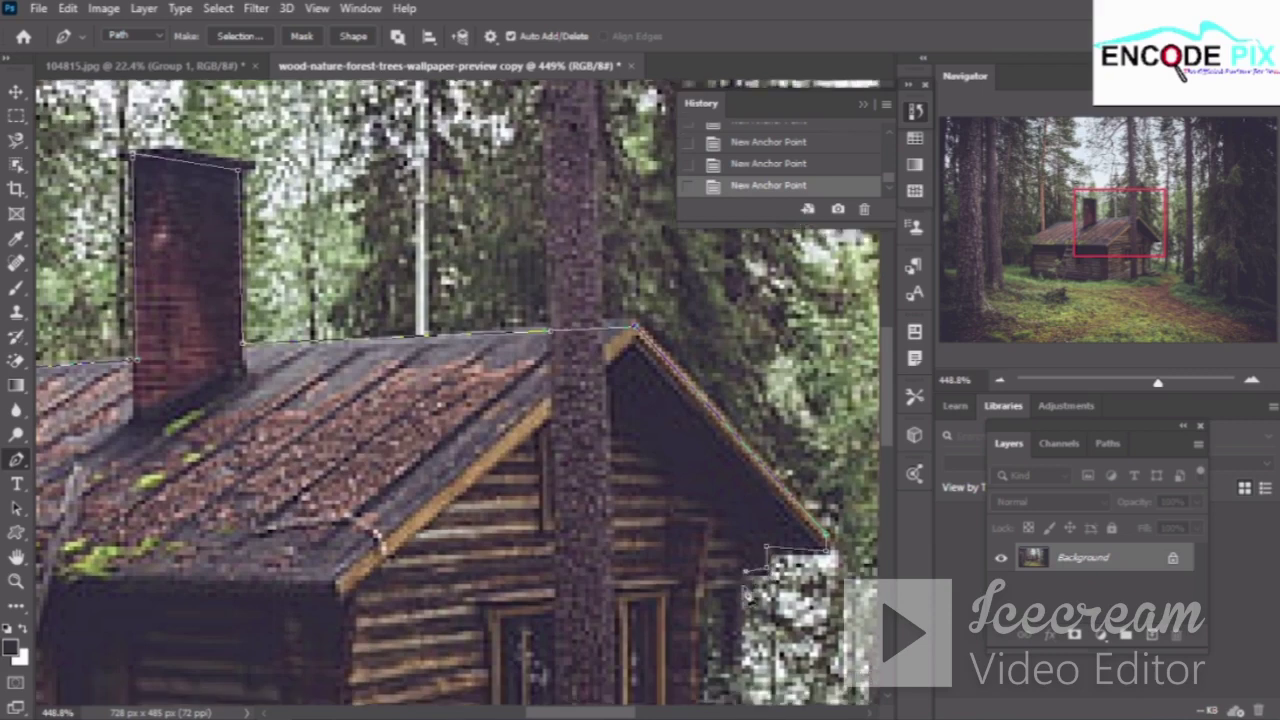
scroll(745, 570, down, 2)
scroll(745, 540, down, 2)
scroll(745, 510, down, 2)
scroll(745, 500, down, 1)
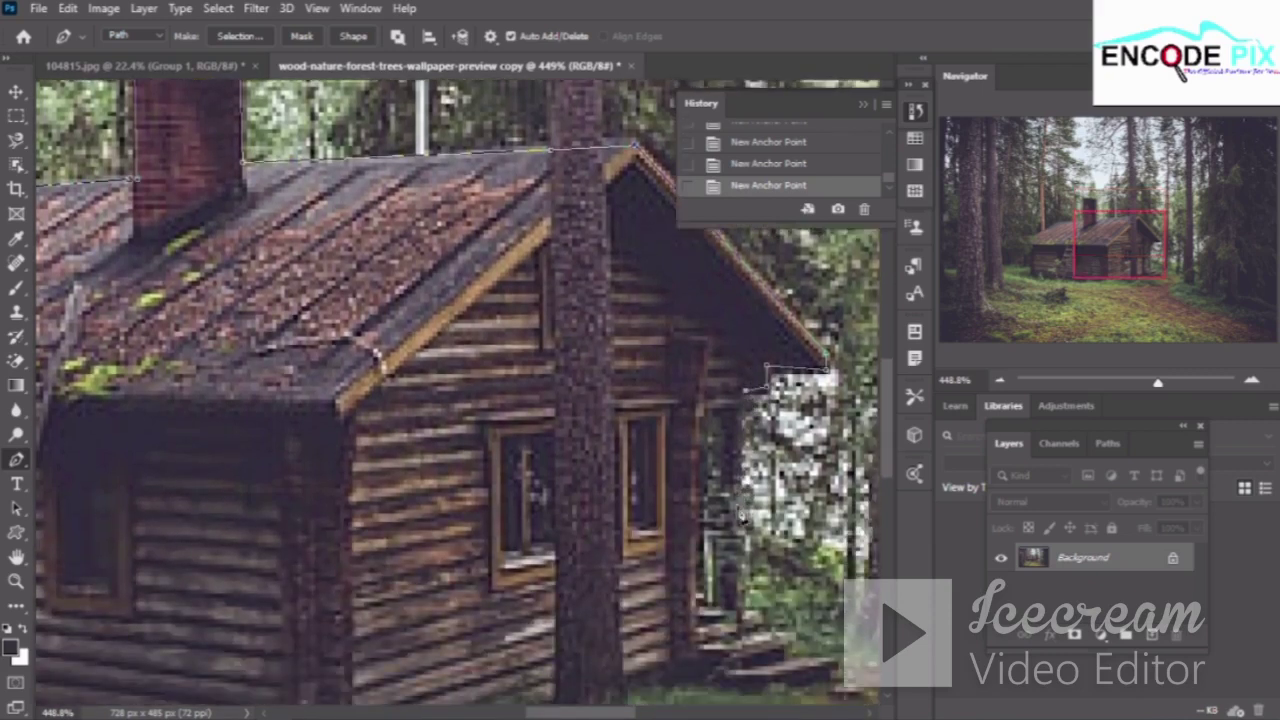
click(740, 606)
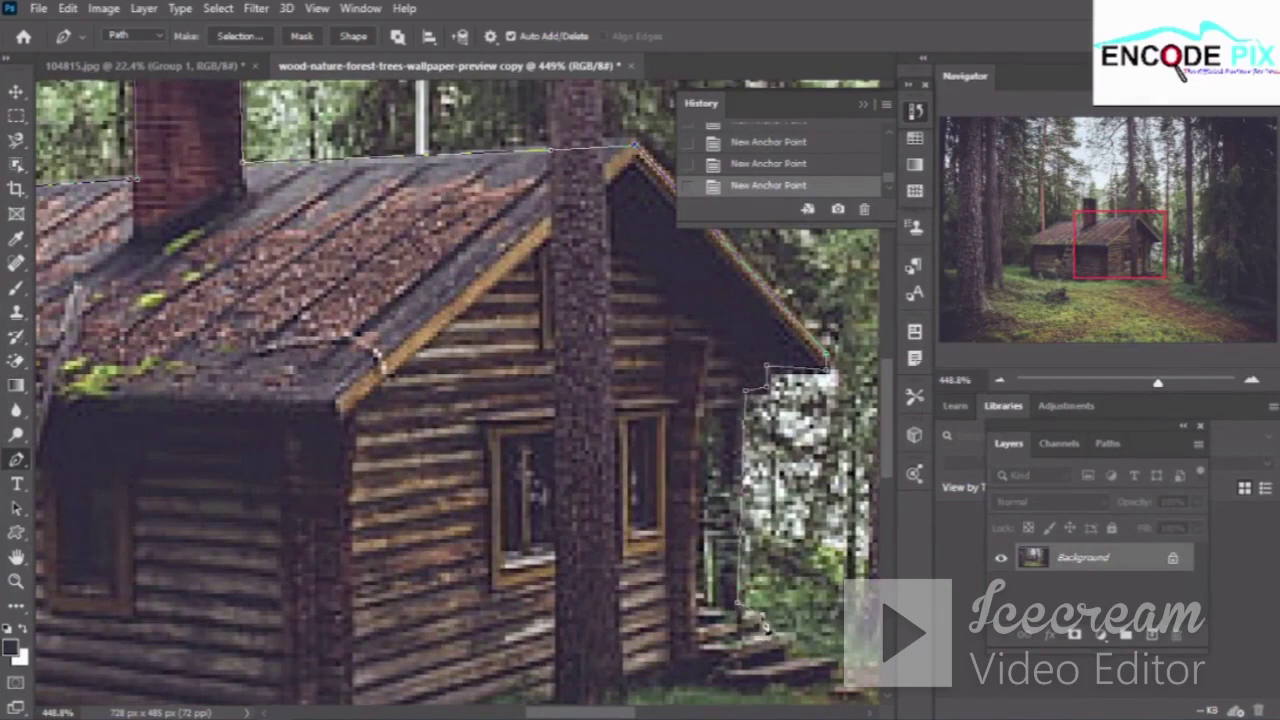
click(790, 636)
click(817, 660)
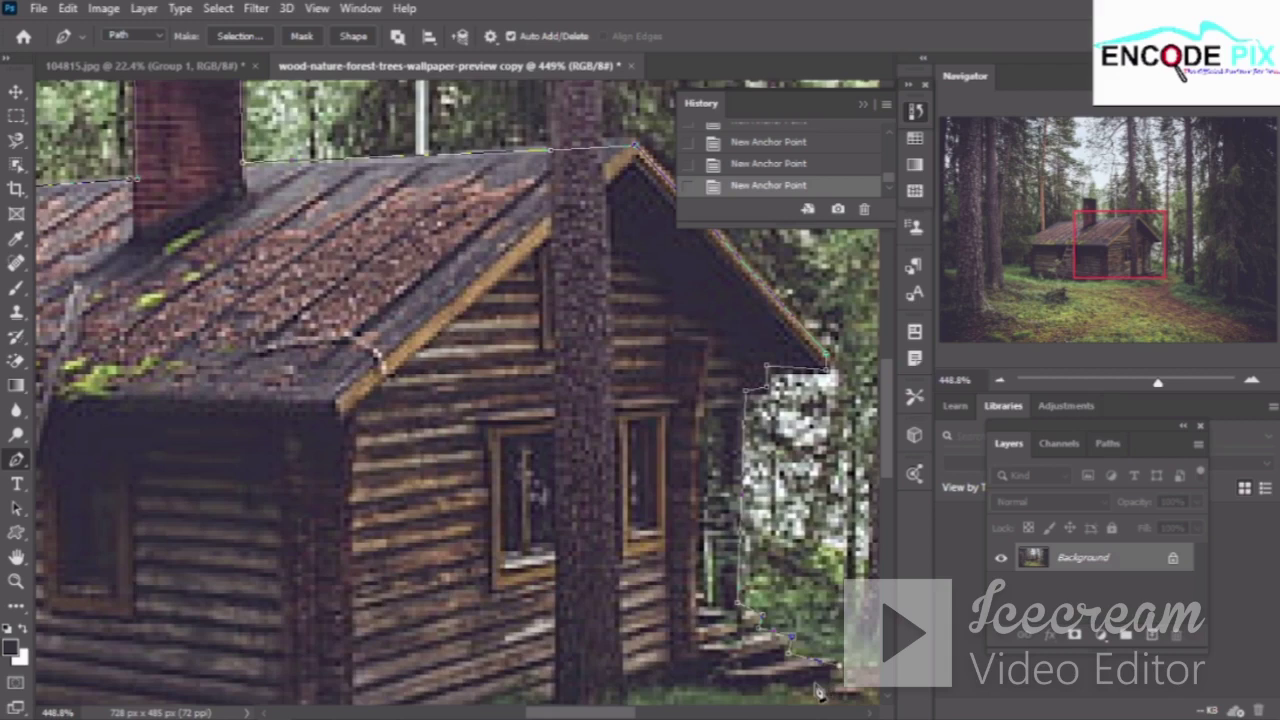
click(762, 687)
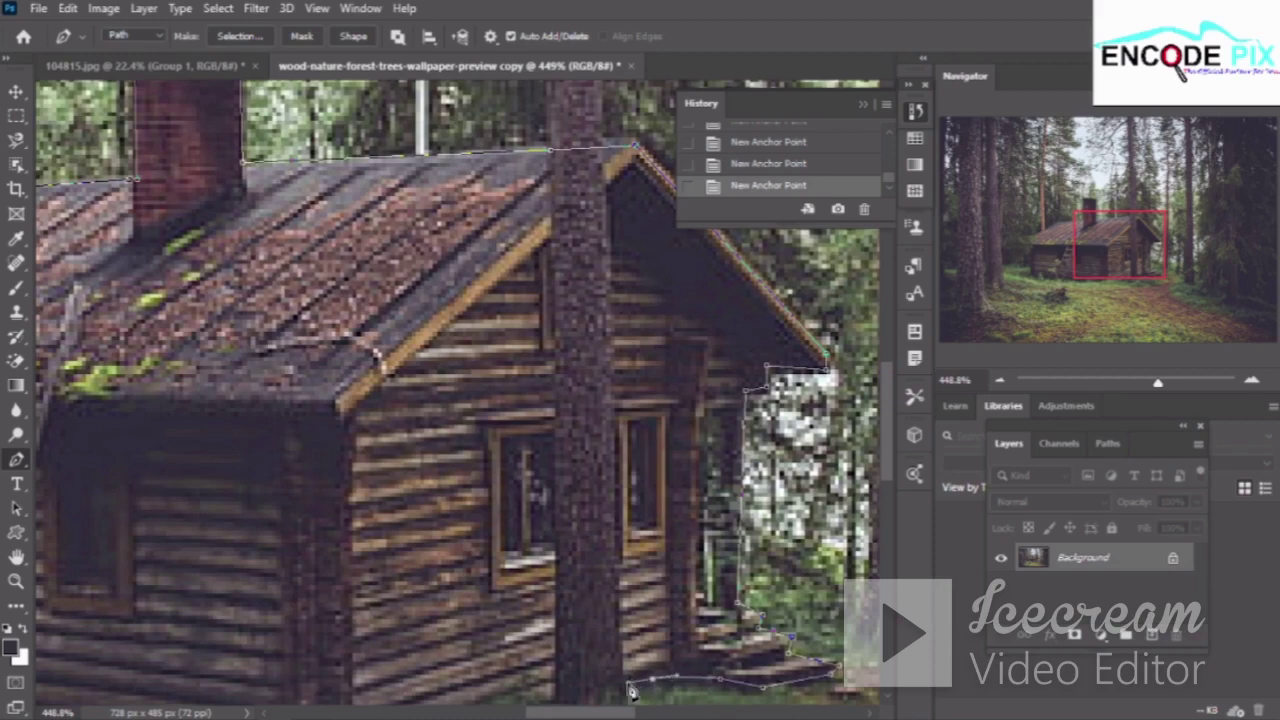
Trace the pen outline leftward through the grass strip below the cabin
scroll(631, 690, down, 2)
scroll(633, 650, down, 2)
scroll(636, 610, down, 2)
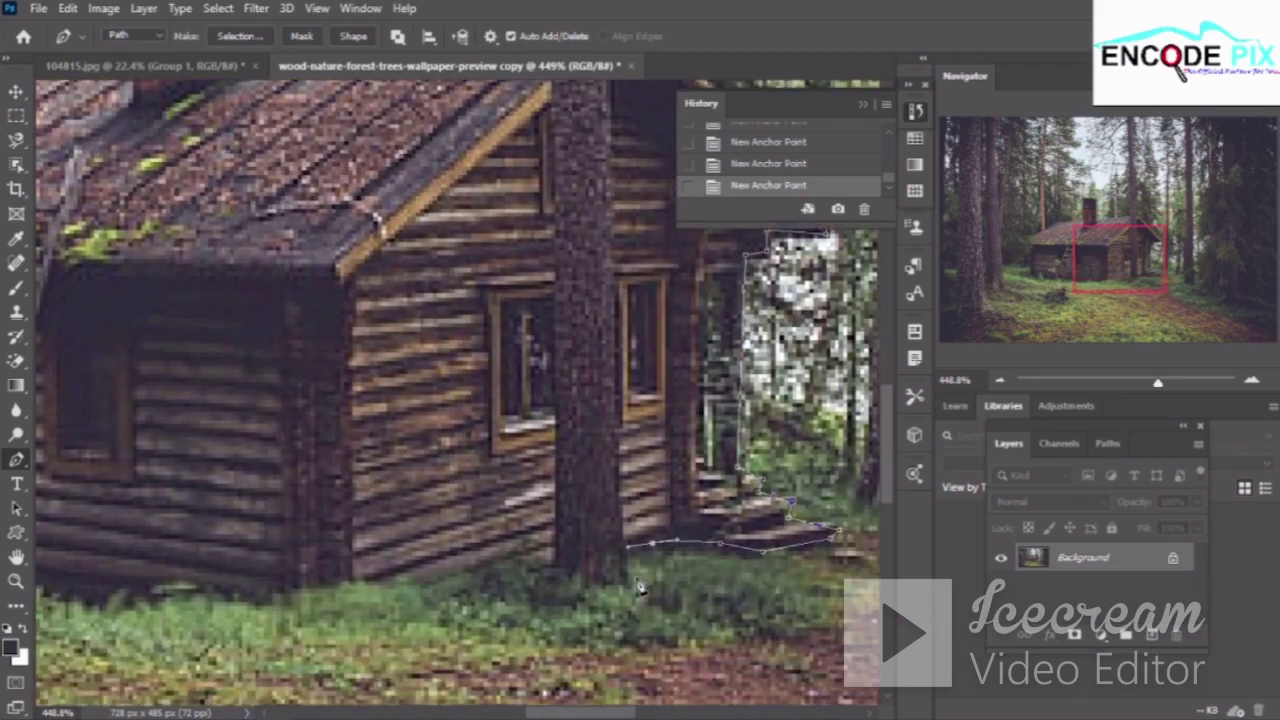
click(630, 601)
click(480, 626)
scroll(315, 630, left, 2)
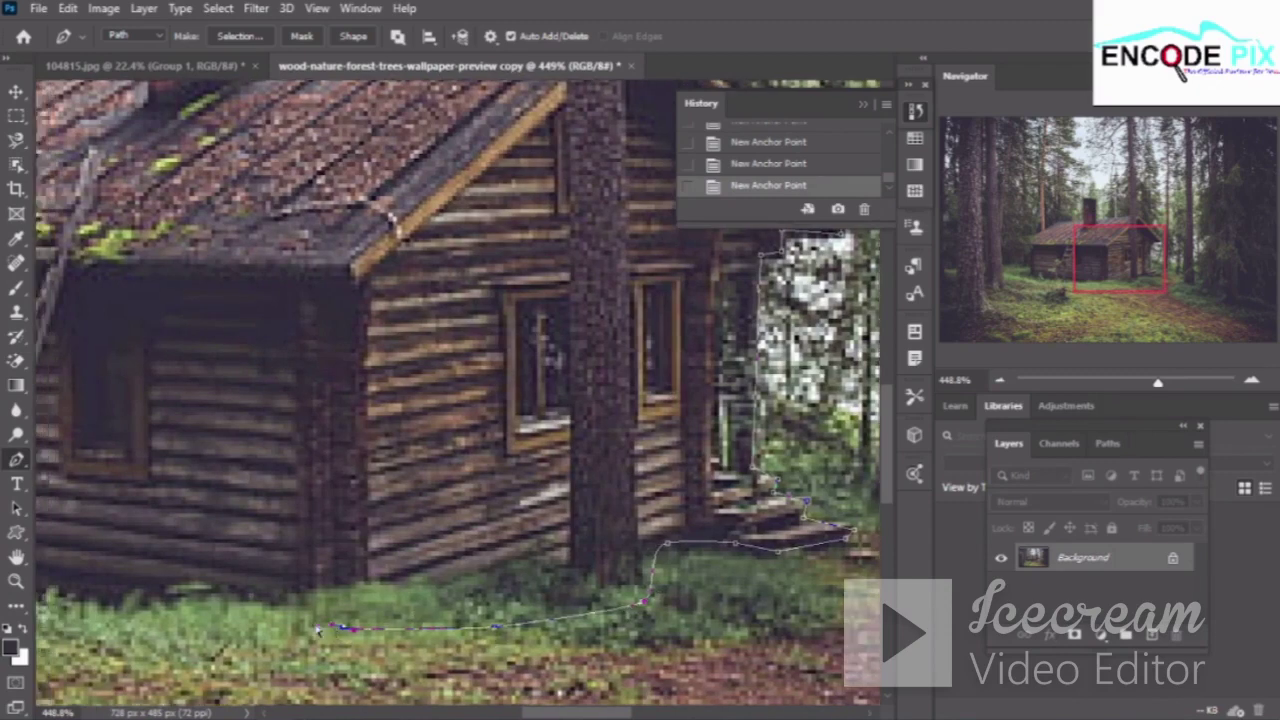
scroll(307, 628, left, 3)
scroll(307, 628, left, 2)
scroll(307, 628, left, 1)
click(222, 653)
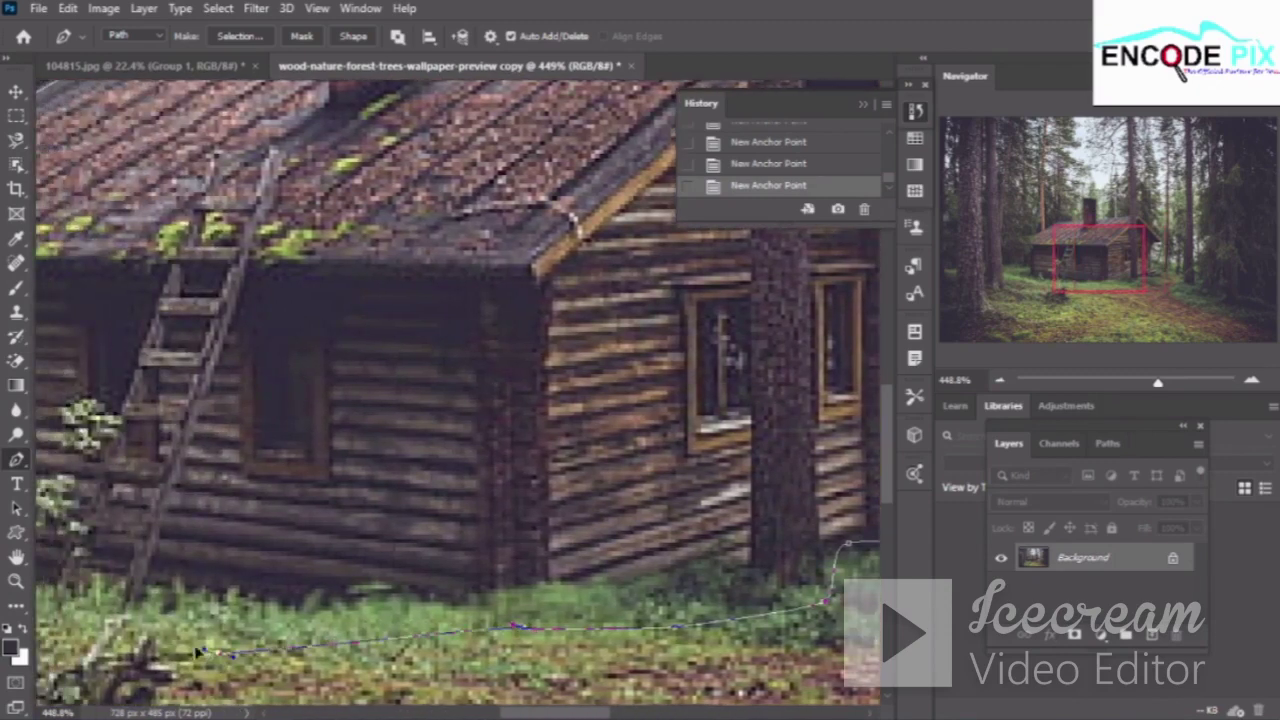
Run the outline up the cabin's left wall, close the path, and undo the stray anchor deletion
scroll(155, 642, left, 2)
scroll(155, 642, left, 2)
scroll(155, 642, left, 2)
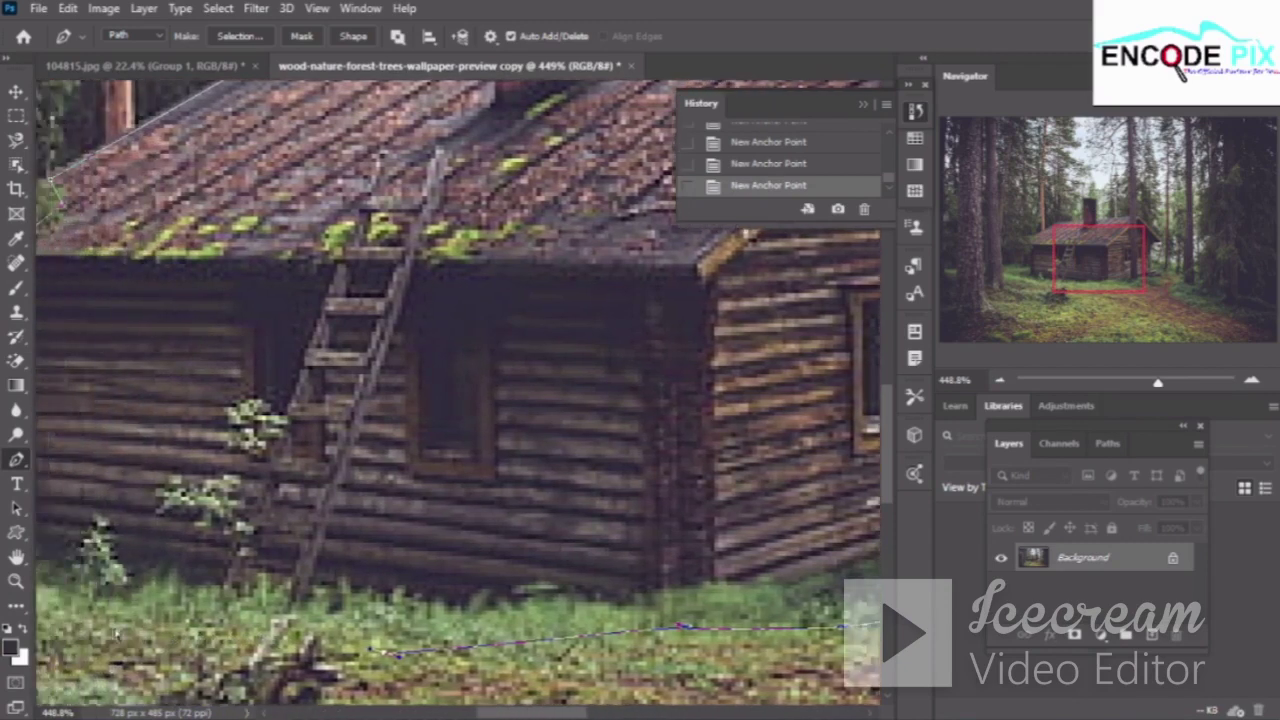
scroll(90, 625, left, 2)
scroll(90, 625, left, 1)
scroll(150, 625, left, 2)
scroll(216, 627, left, 1)
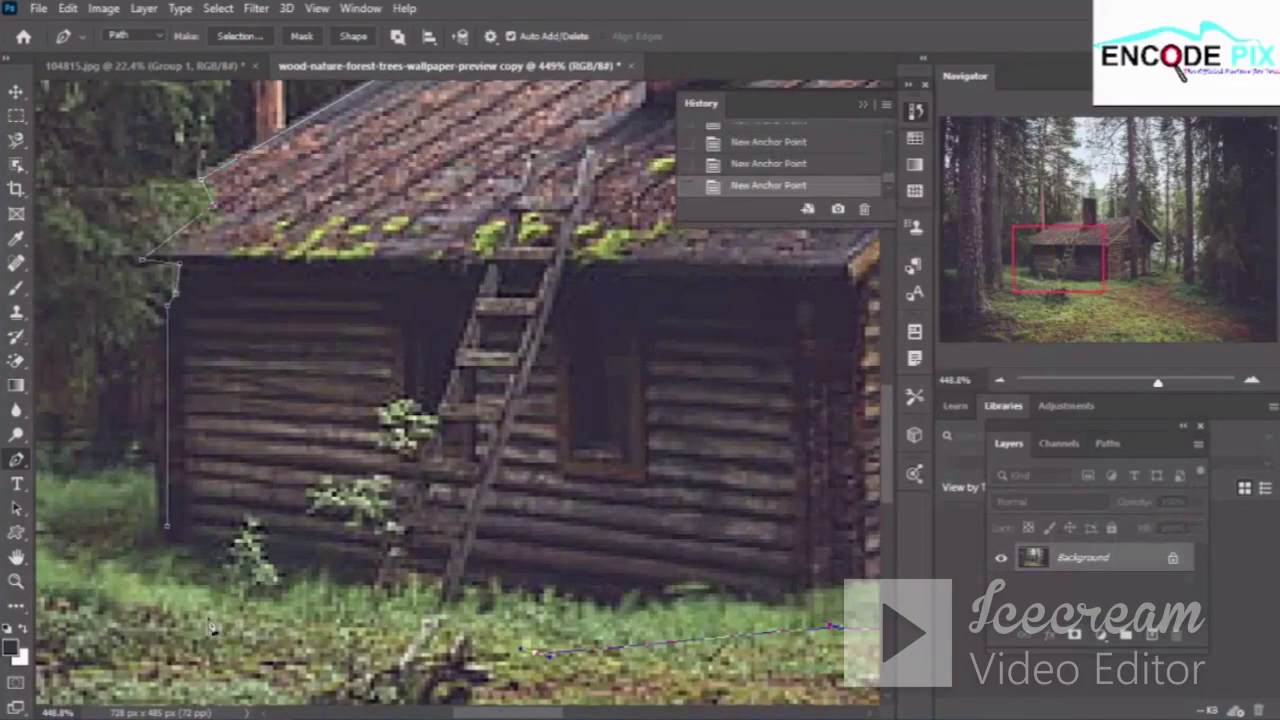
scroll(212, 620, left, 2)
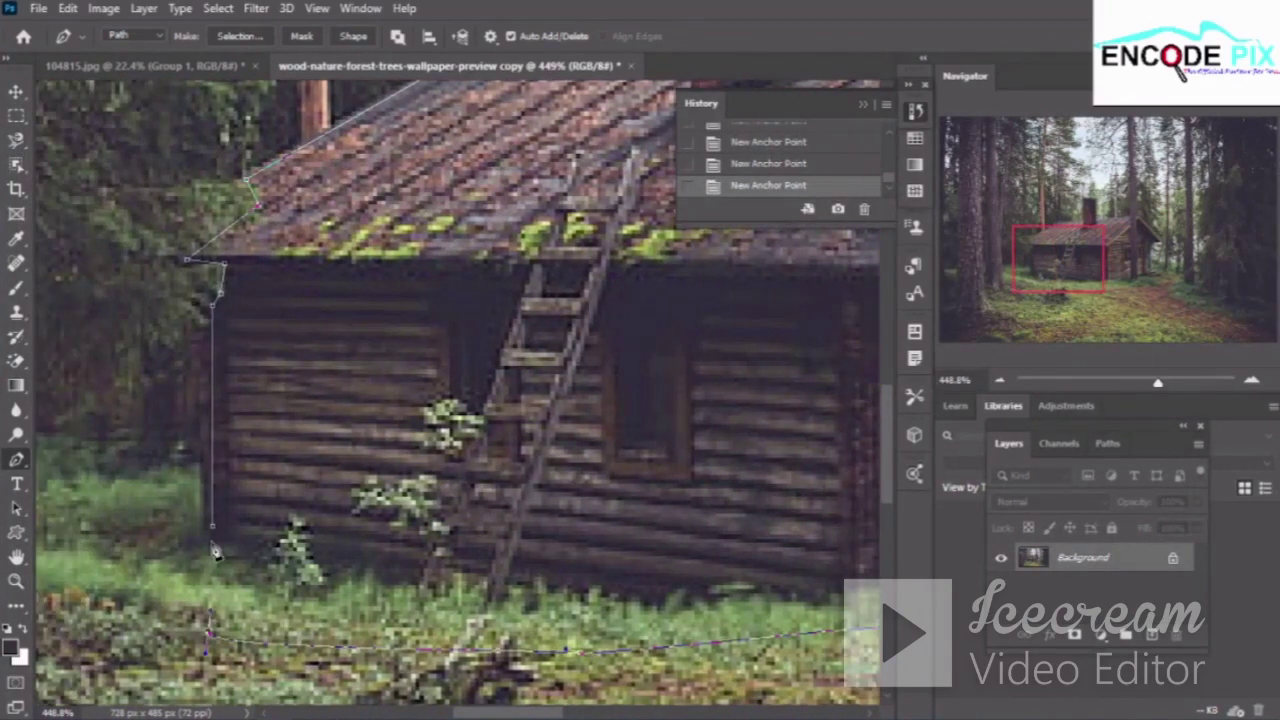
click(220, 565)
click(213, 528)
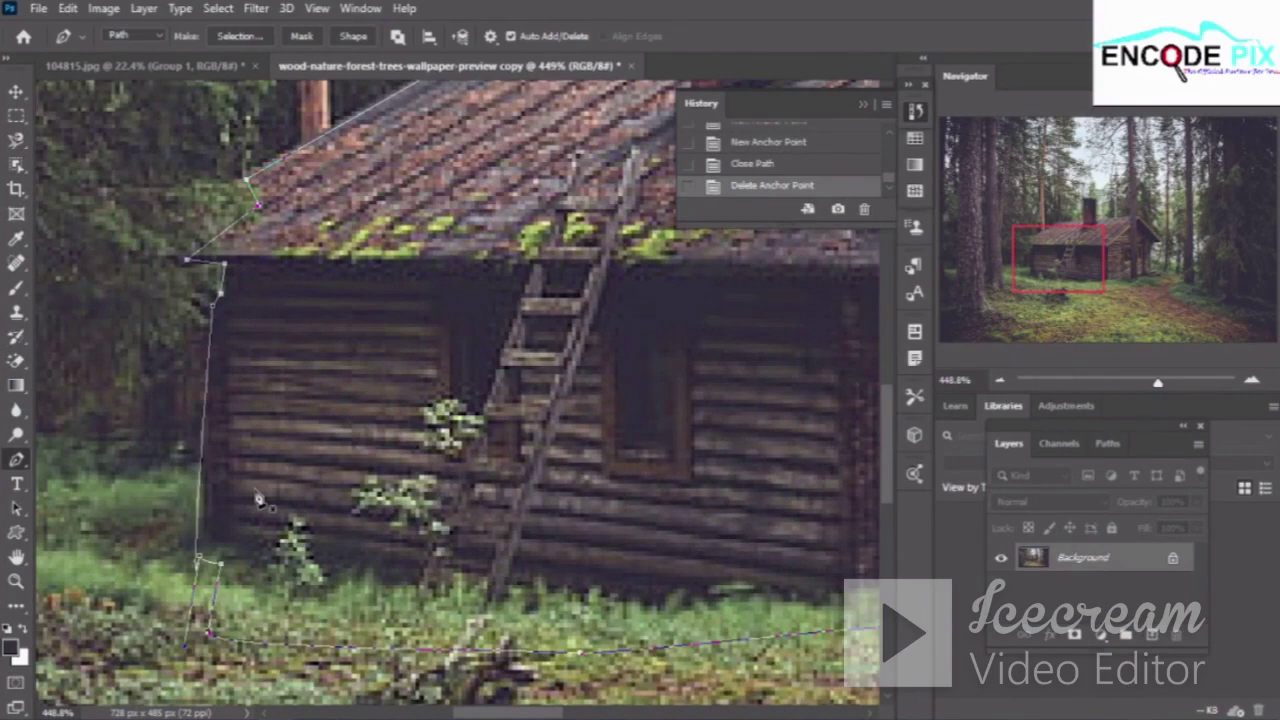
key(ctrl+z)
Convert the cabin path into a selection with a 1-pixel feather radius
right_click(399, 448)
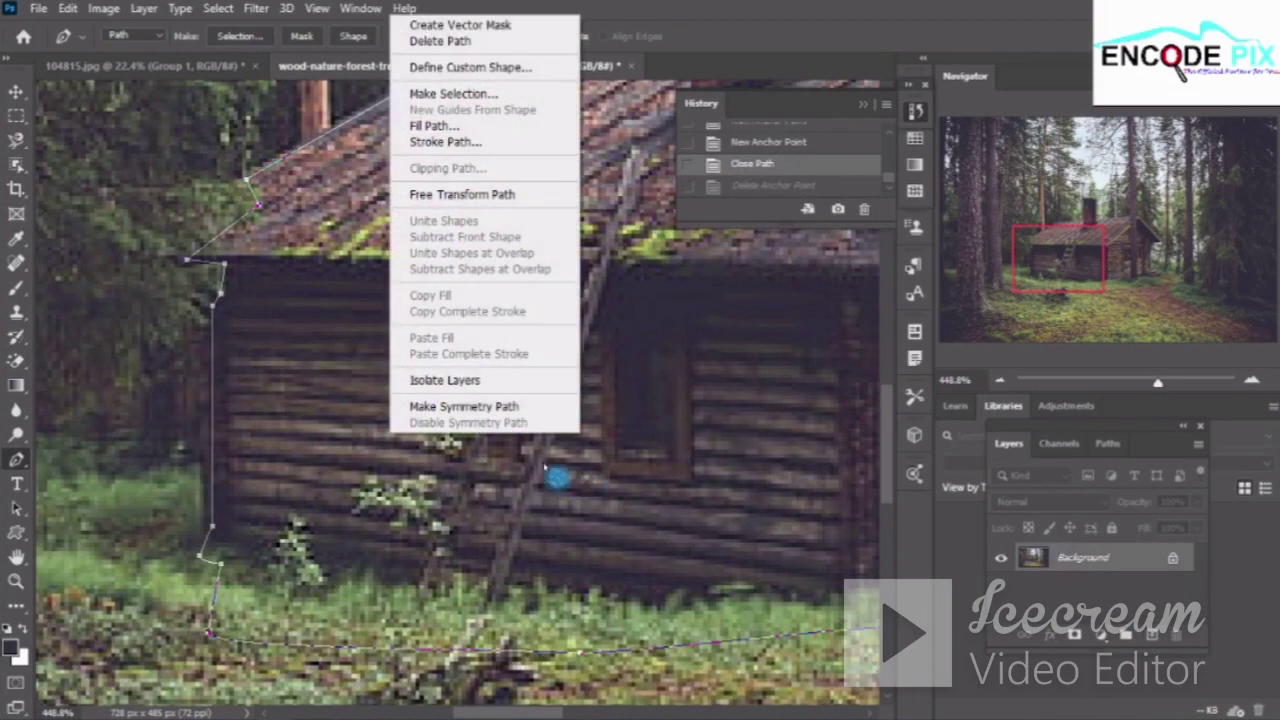
click(480, 97)
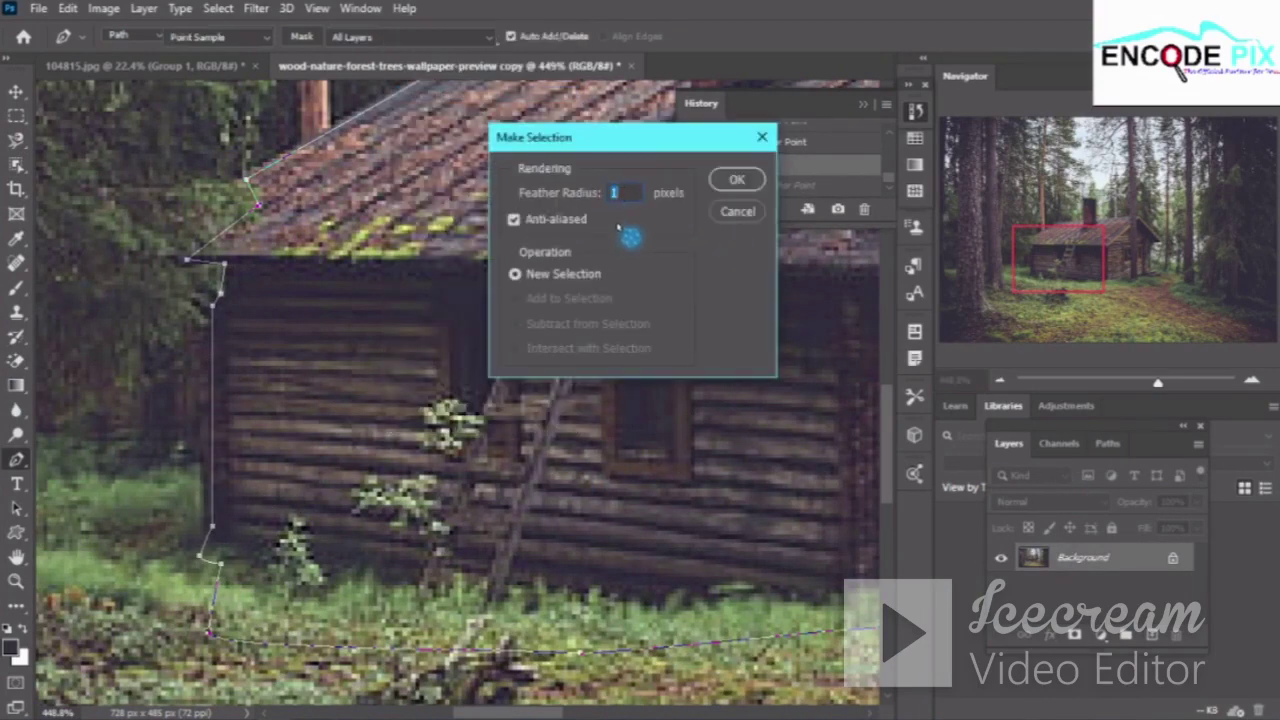
click(737, 179)
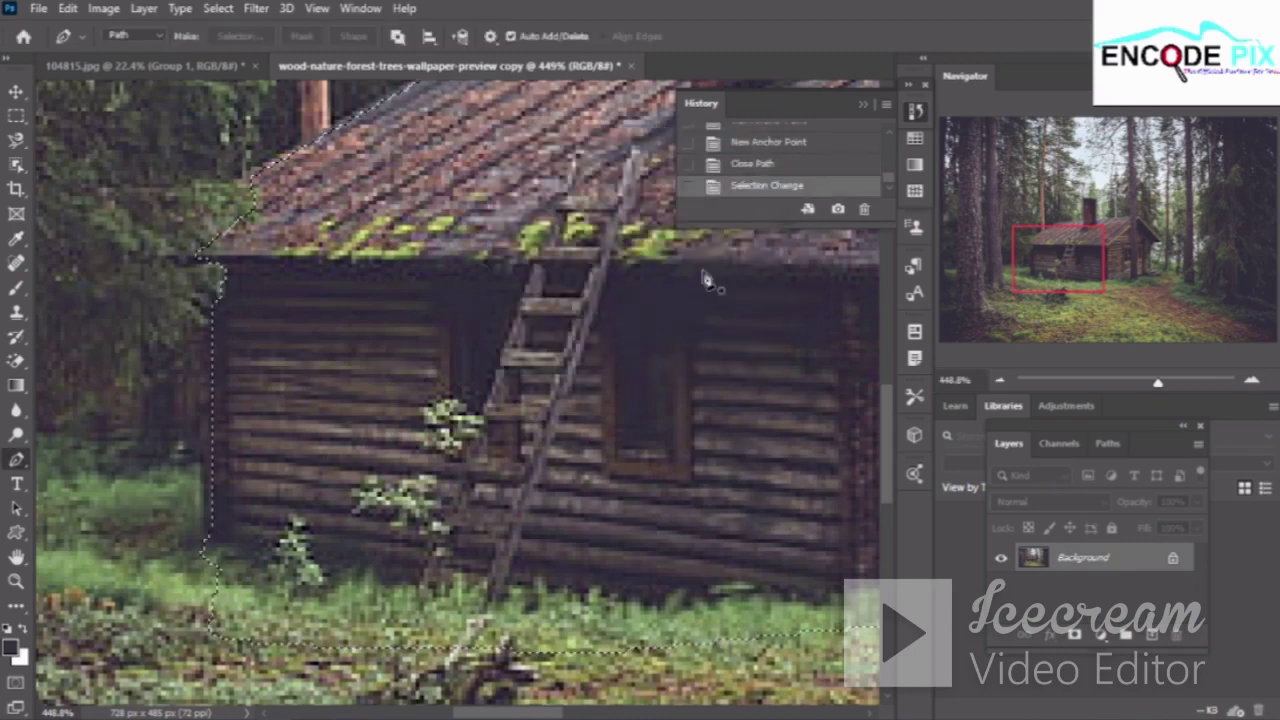
click(975, 57)
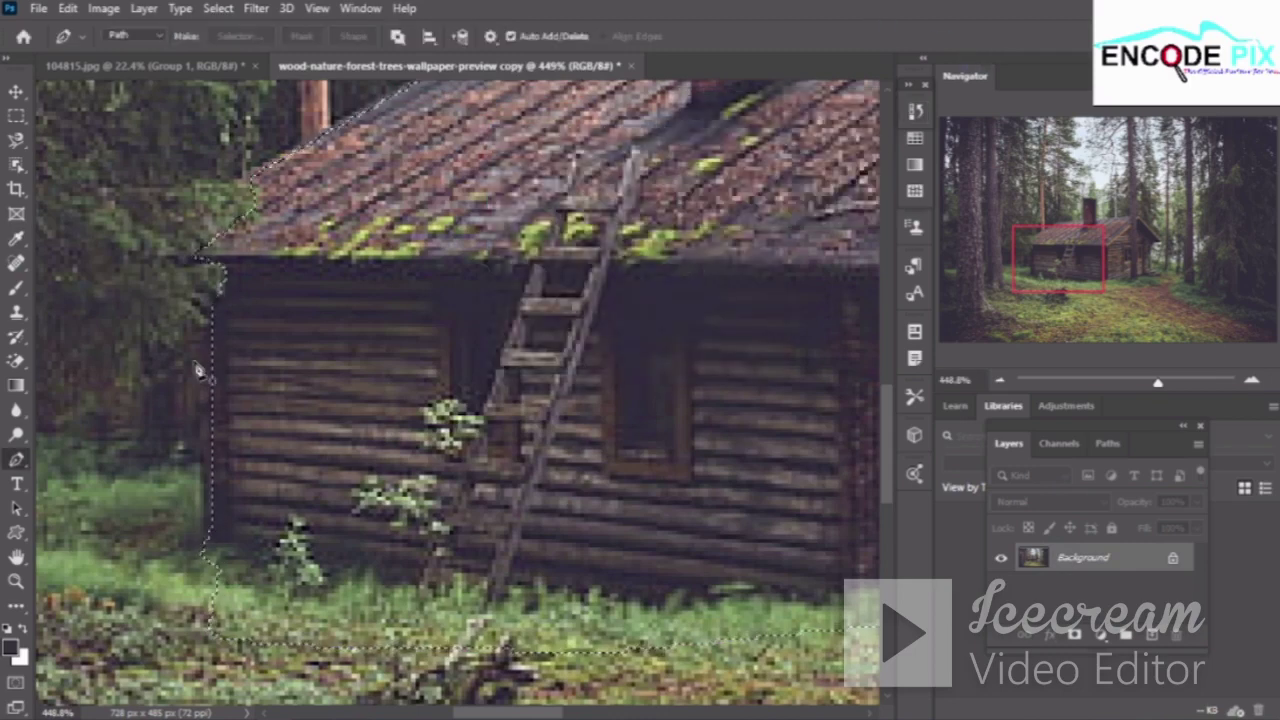
scroll(228, 362, down, 3)
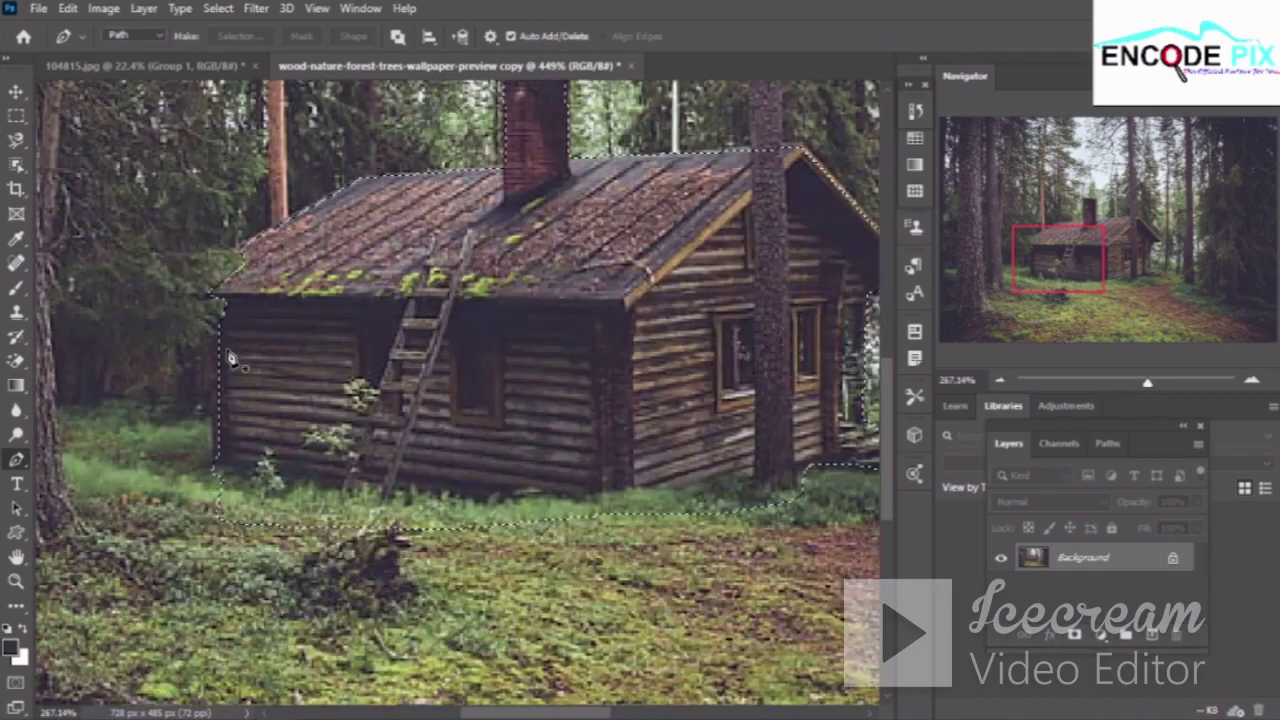
scroll(228, 357, down, 2)
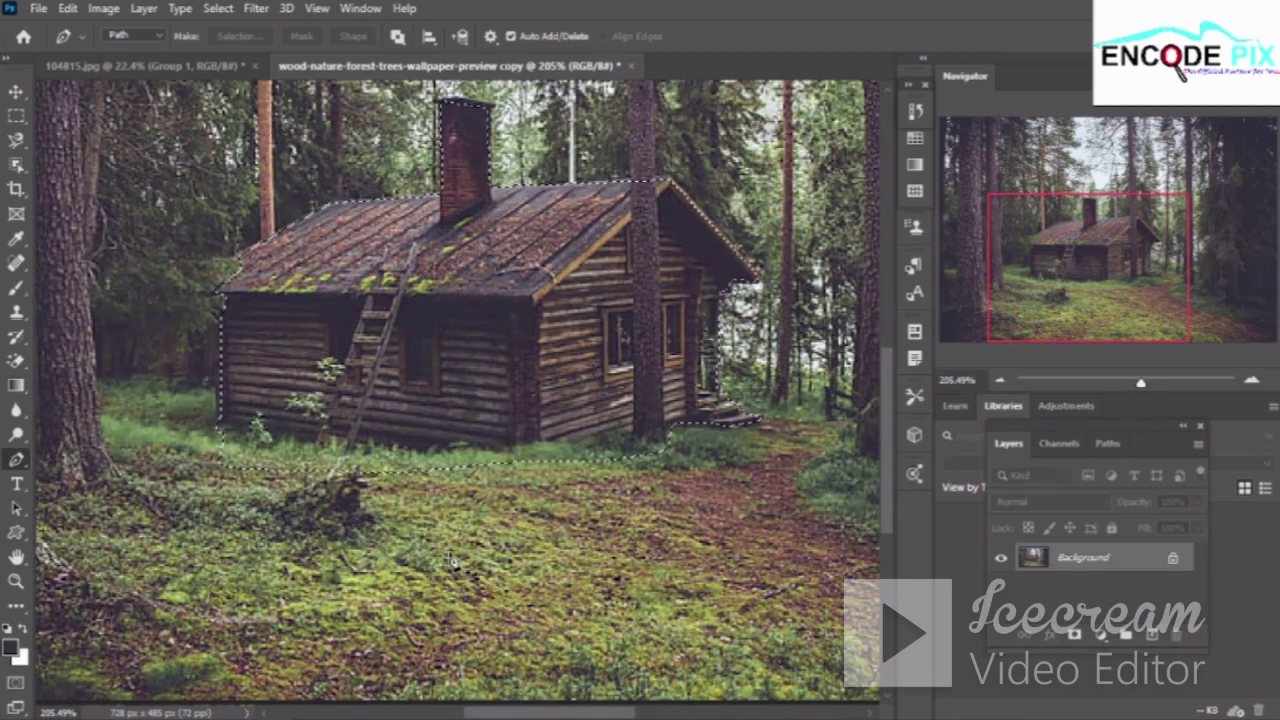
Mask the cabin layer to the selection and drag it into the 104815.jpg island composition
click(1100, 634)
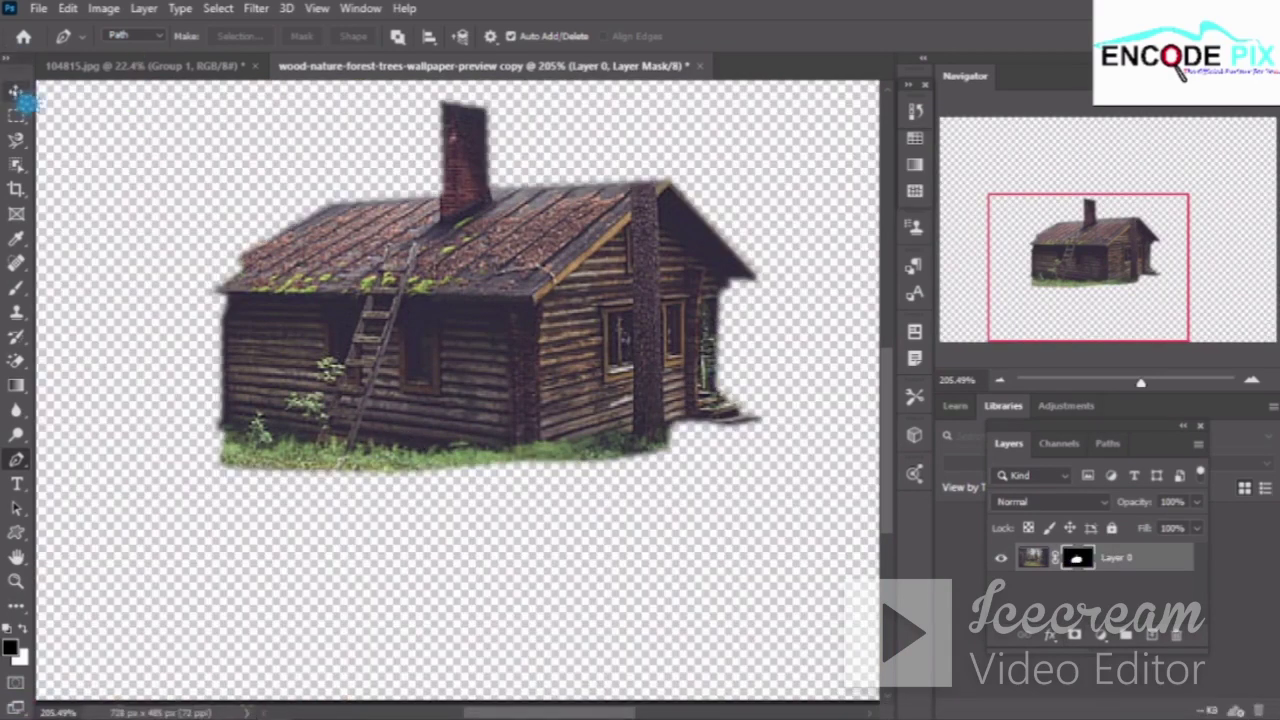
click(16, 91)
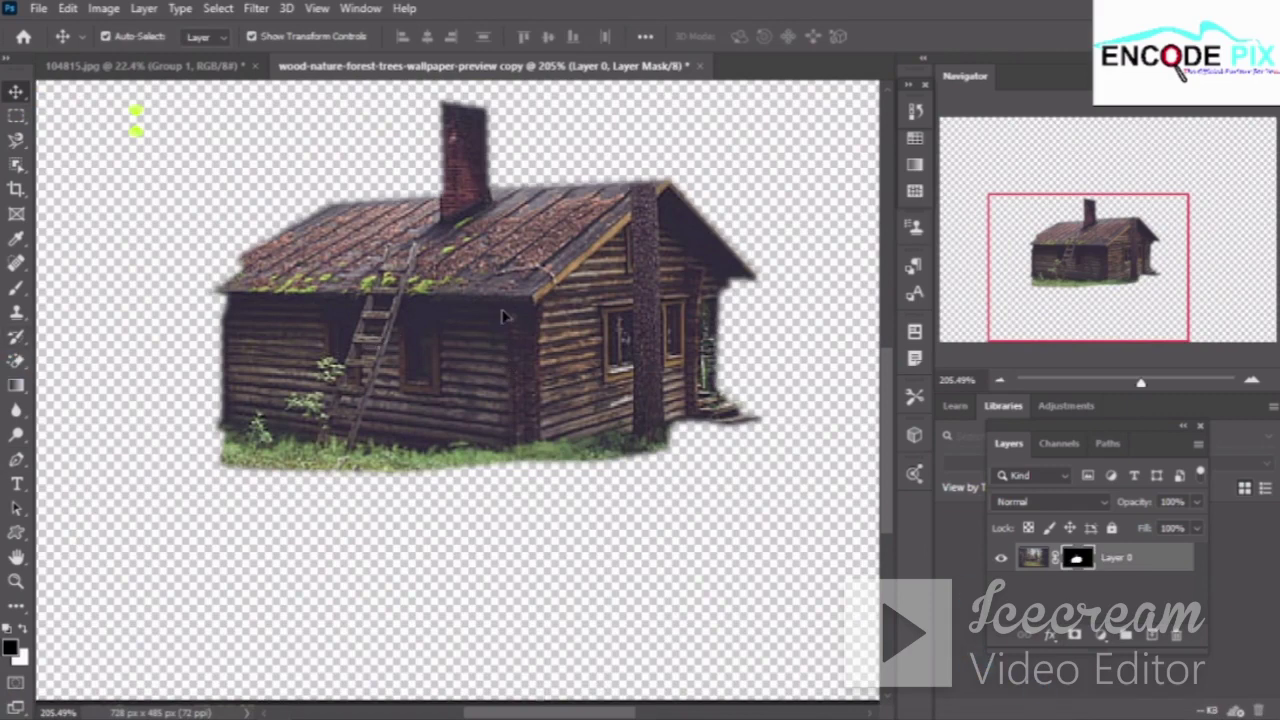
mouse_move(503, 316)
mouse_down()
mouse_move(205, 66)
mouse_move(363, 380)
mouse_move(480, 350)
mouse_up()
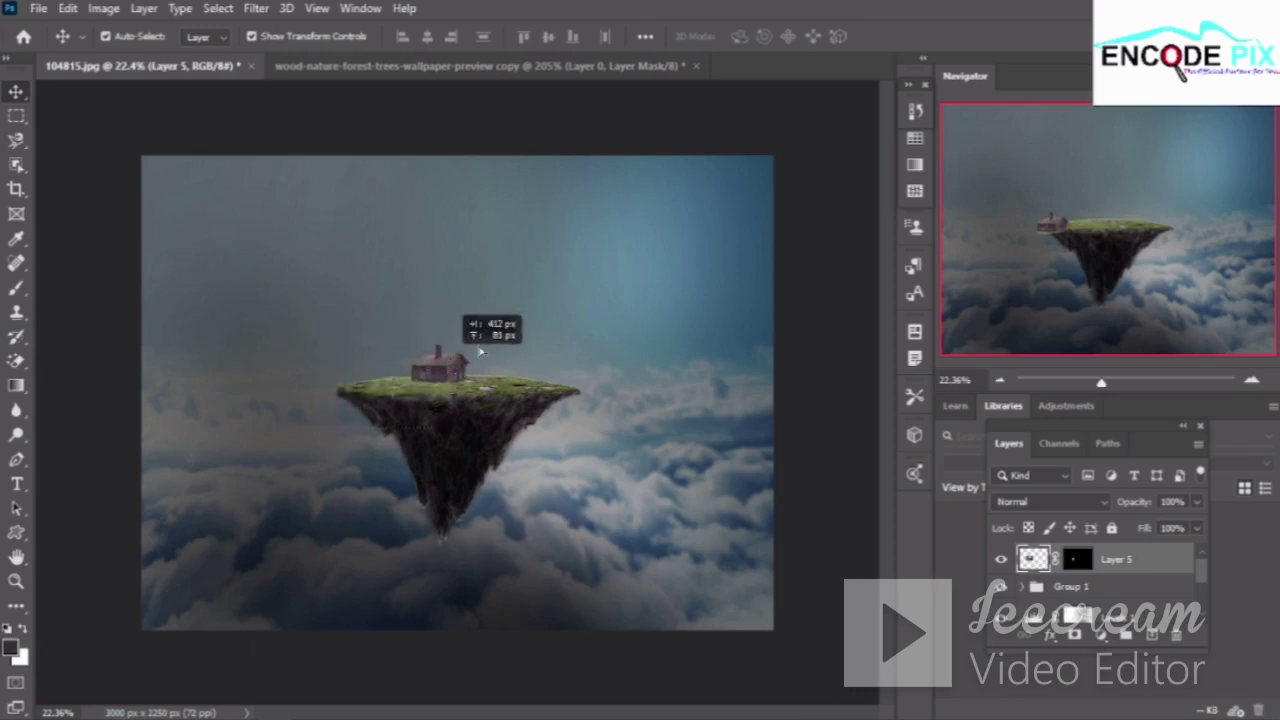
key(ctrl+t)
Scale the cabin down and position it over the floating island's grassy top
mouse_move(525, 298)
mouse_down()
mouse_move(602, 232)
mouse_move(710, 182)
mouse_up()
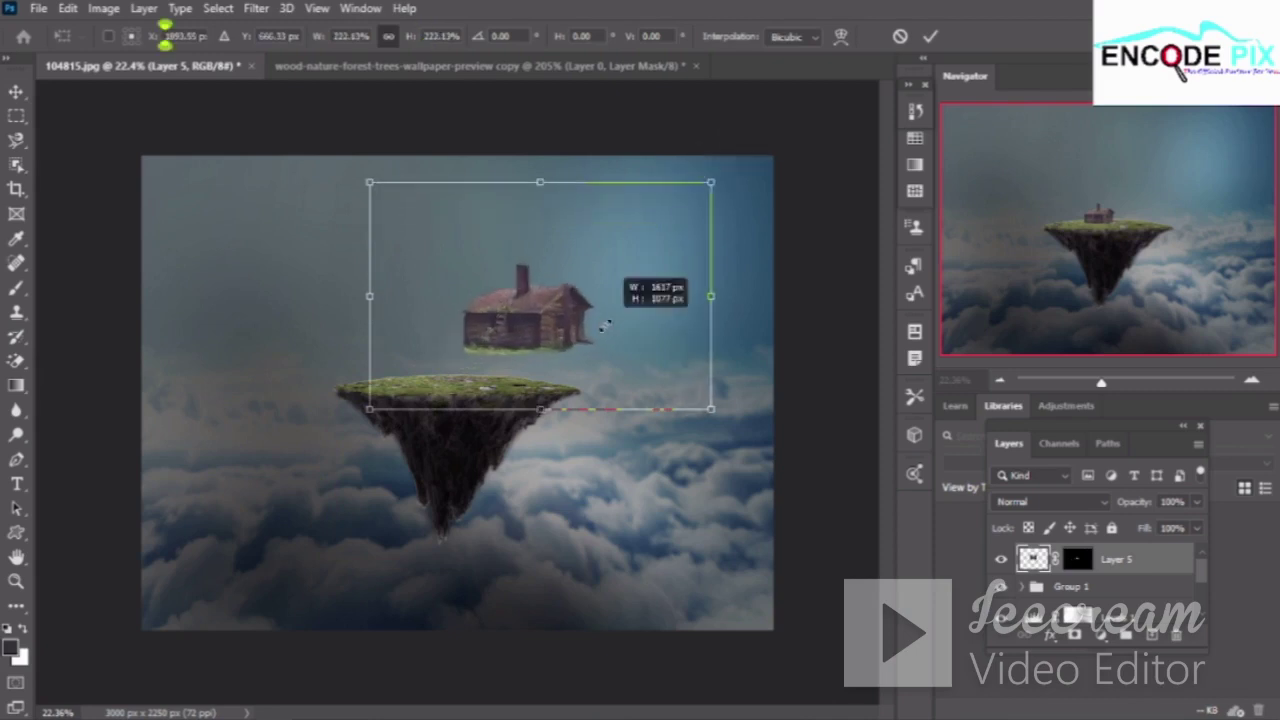
drag(522, 330, 465, 361)
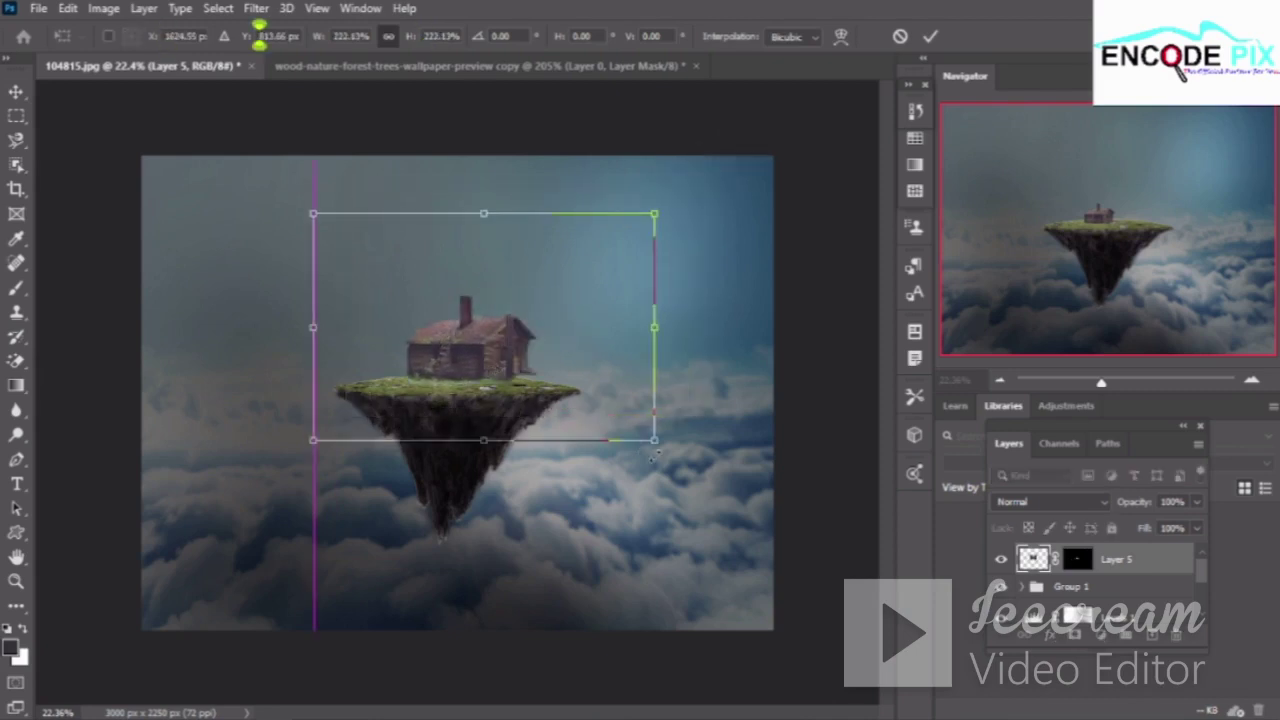
drag(654, 452, 830, 575)
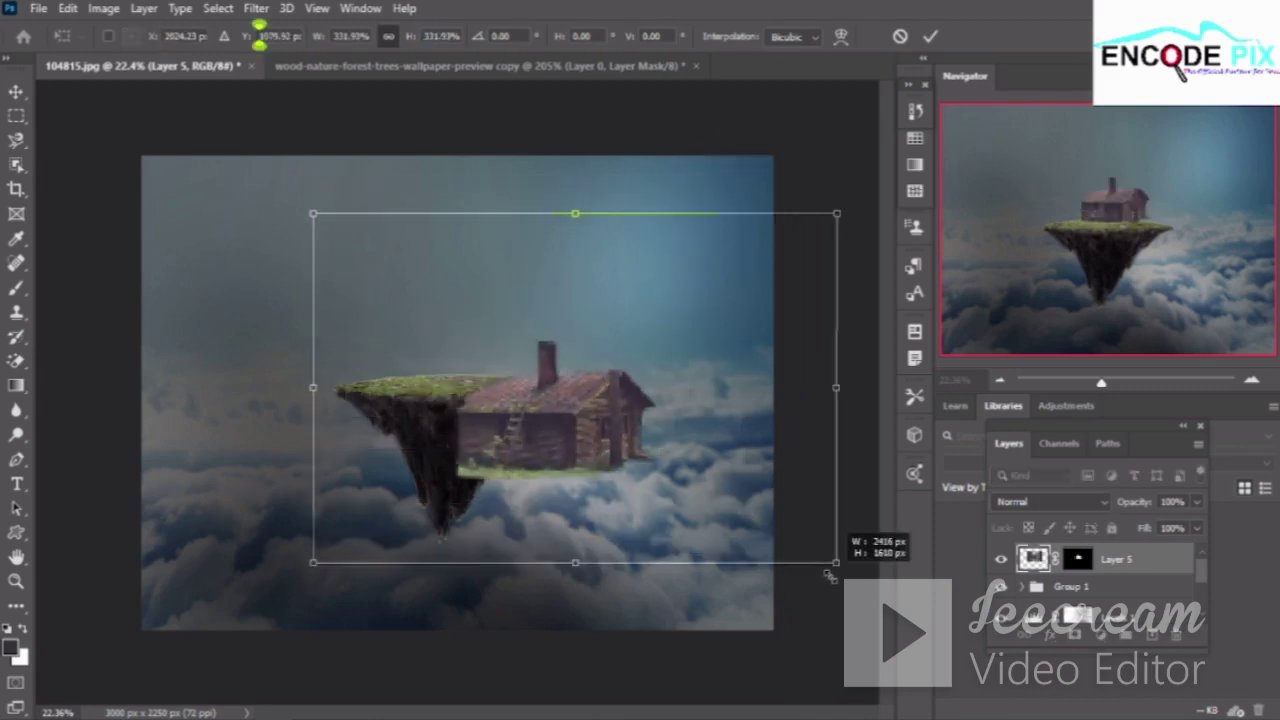
drag(540, 467, 450, 398)
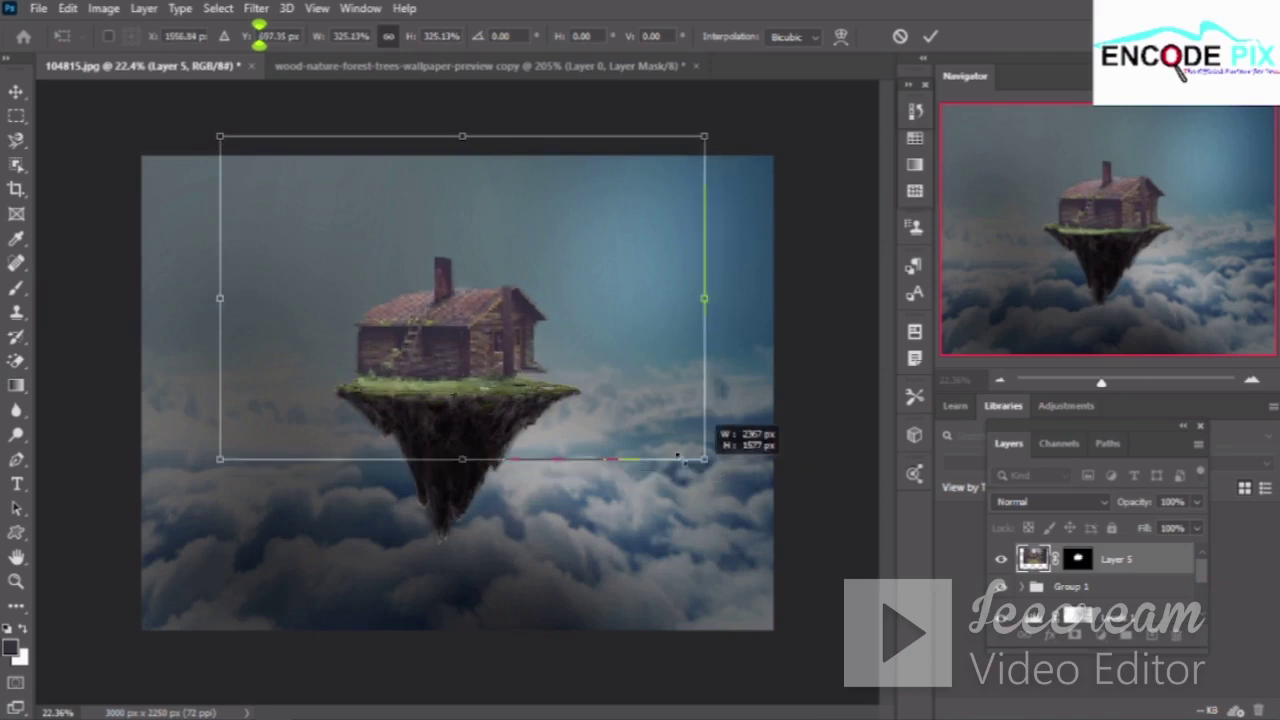
drag(719, 476, 521, 337)
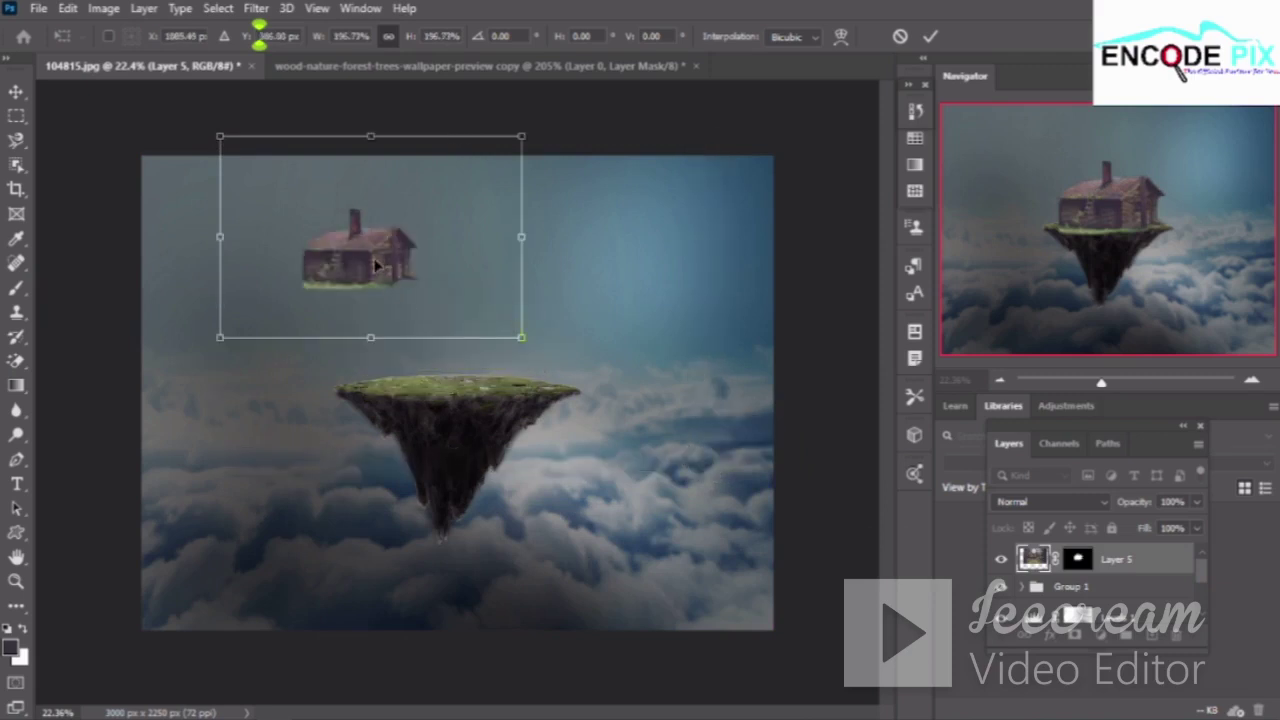
drag(376, 265, 470, 368)
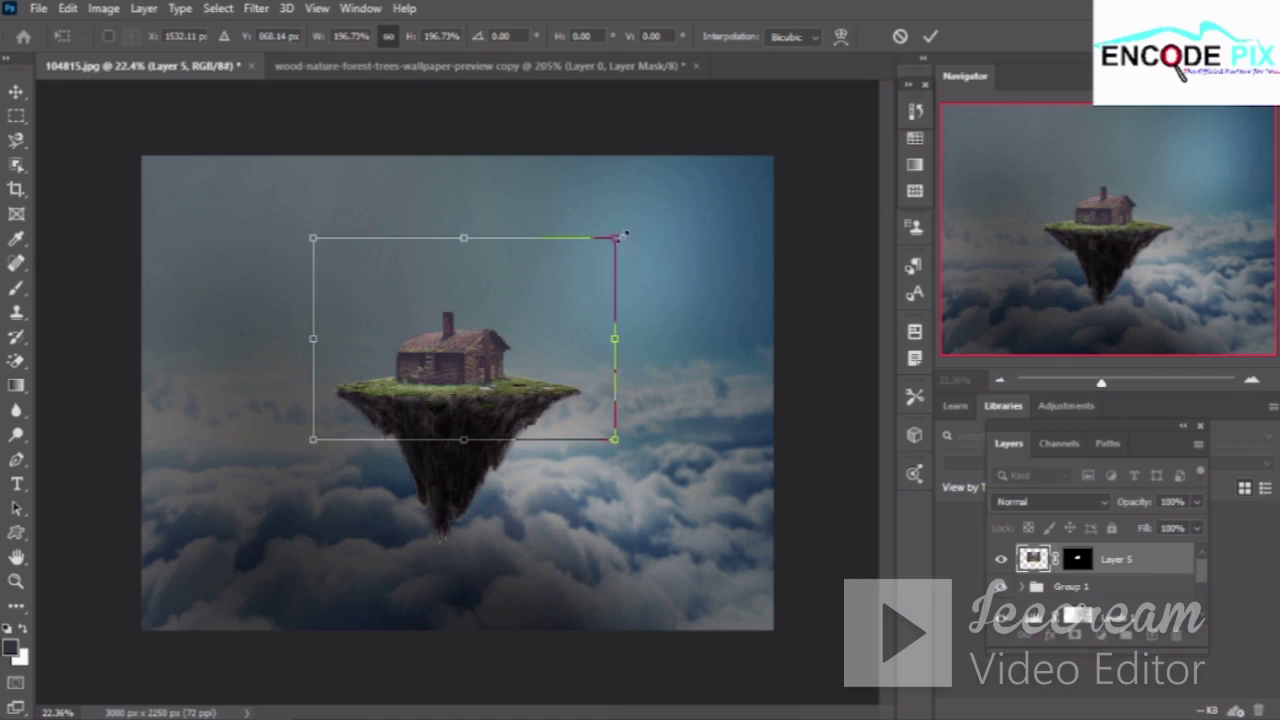
drag(618, 236, 632, 222)
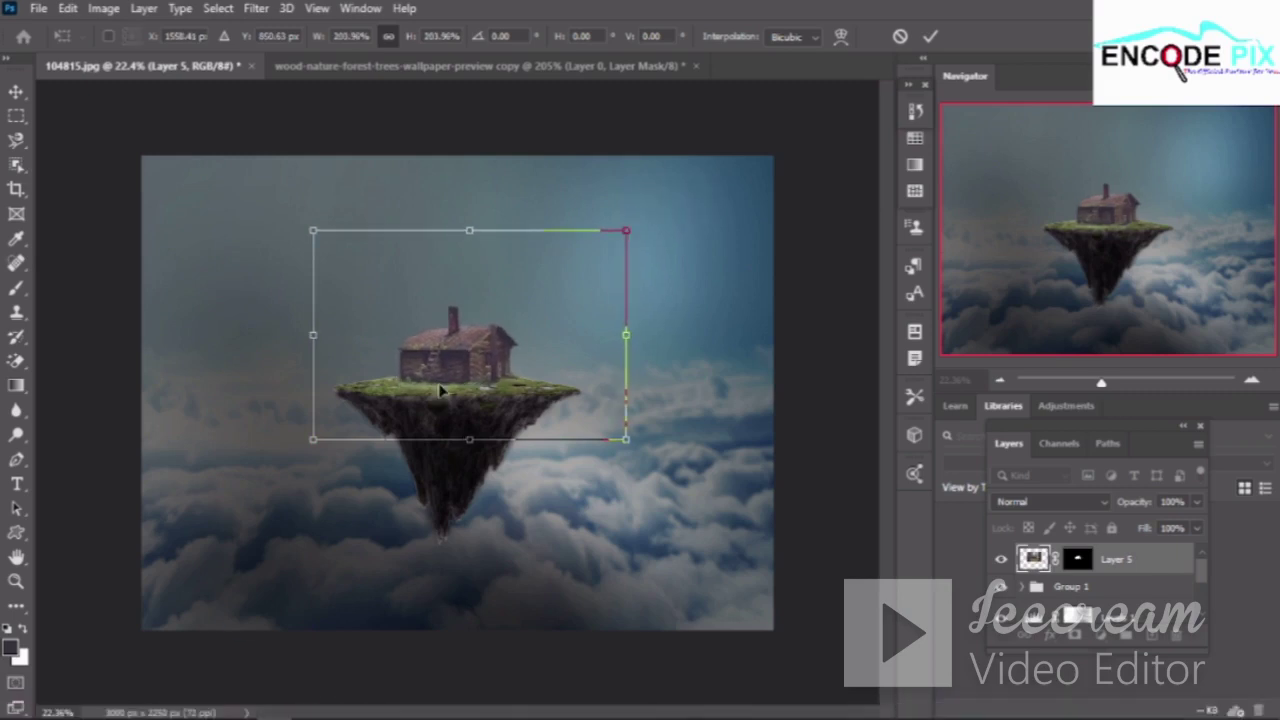
drag(628, 229, 625, 231)
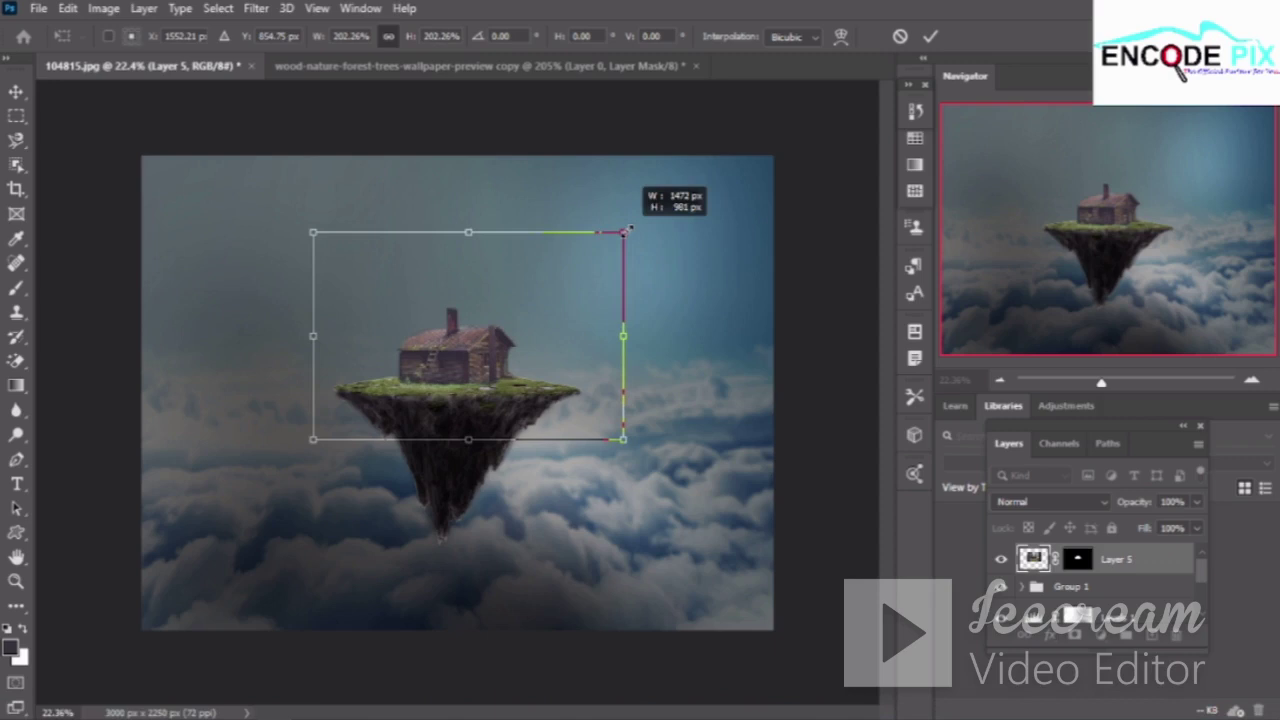
Tilt the cabin slightly to match the island, nudge it into place, and commit at about 202%
key(ctrl+plus)
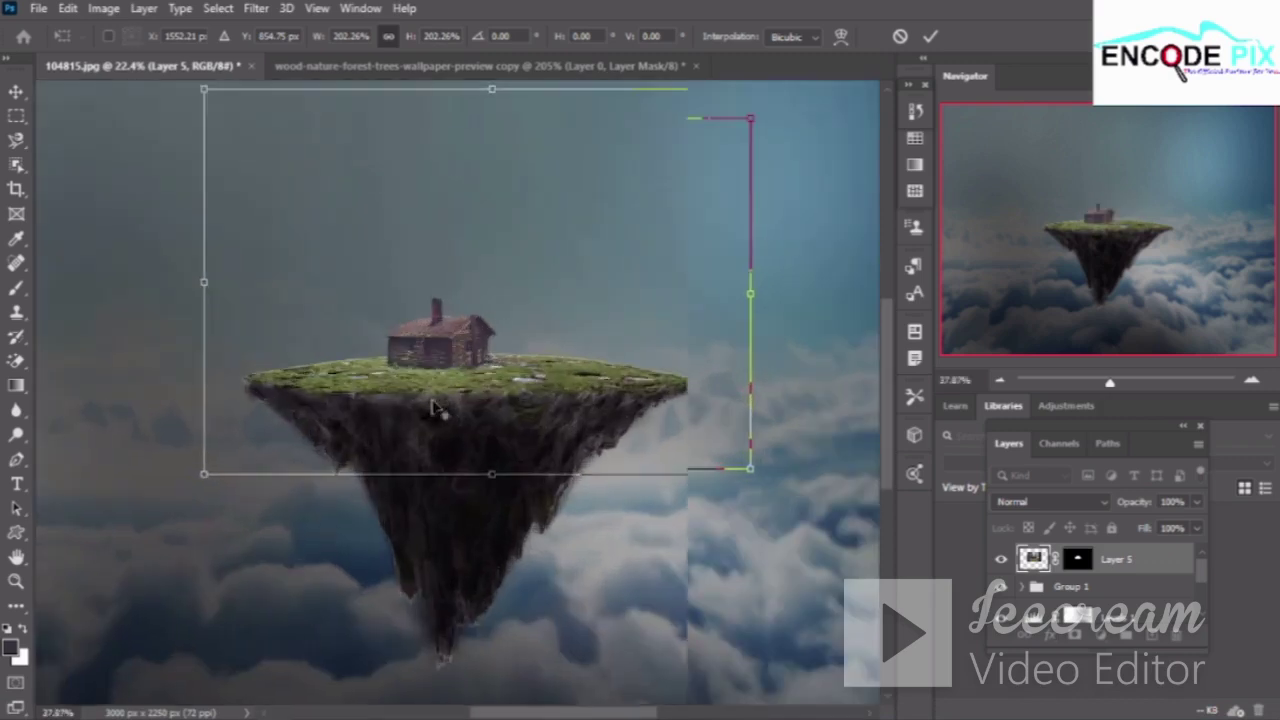
click(435, 407)
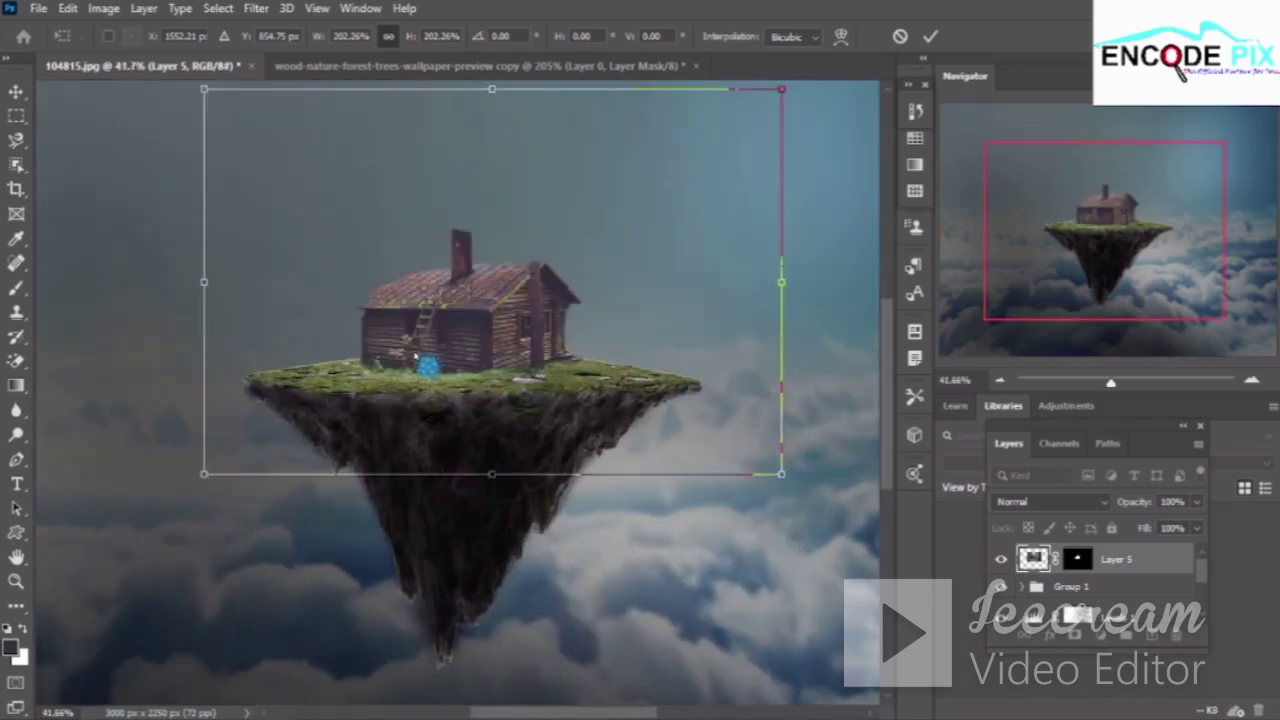
drag(416, 356, 448, 380)
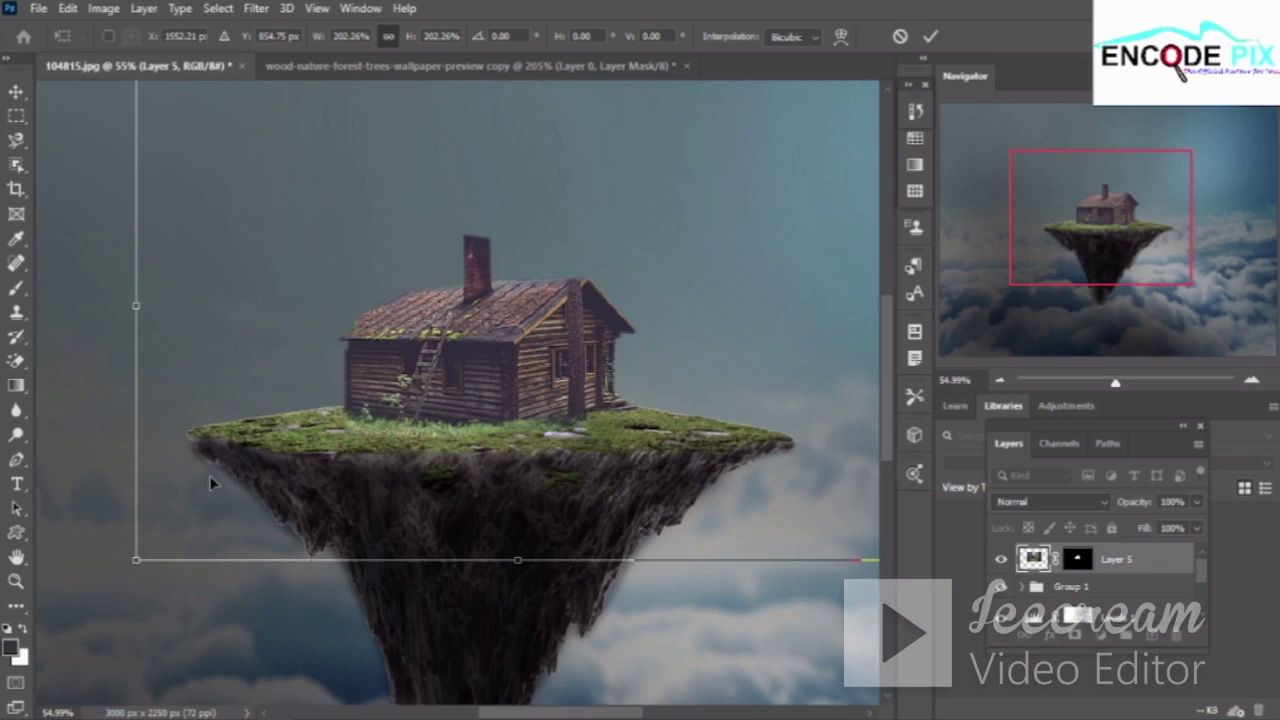
scroll(210, 483, right, 1)
scroll(434, 529, right, 1)
scroll(434, 529, right, 2)
scroll(723, 578, right, 1)
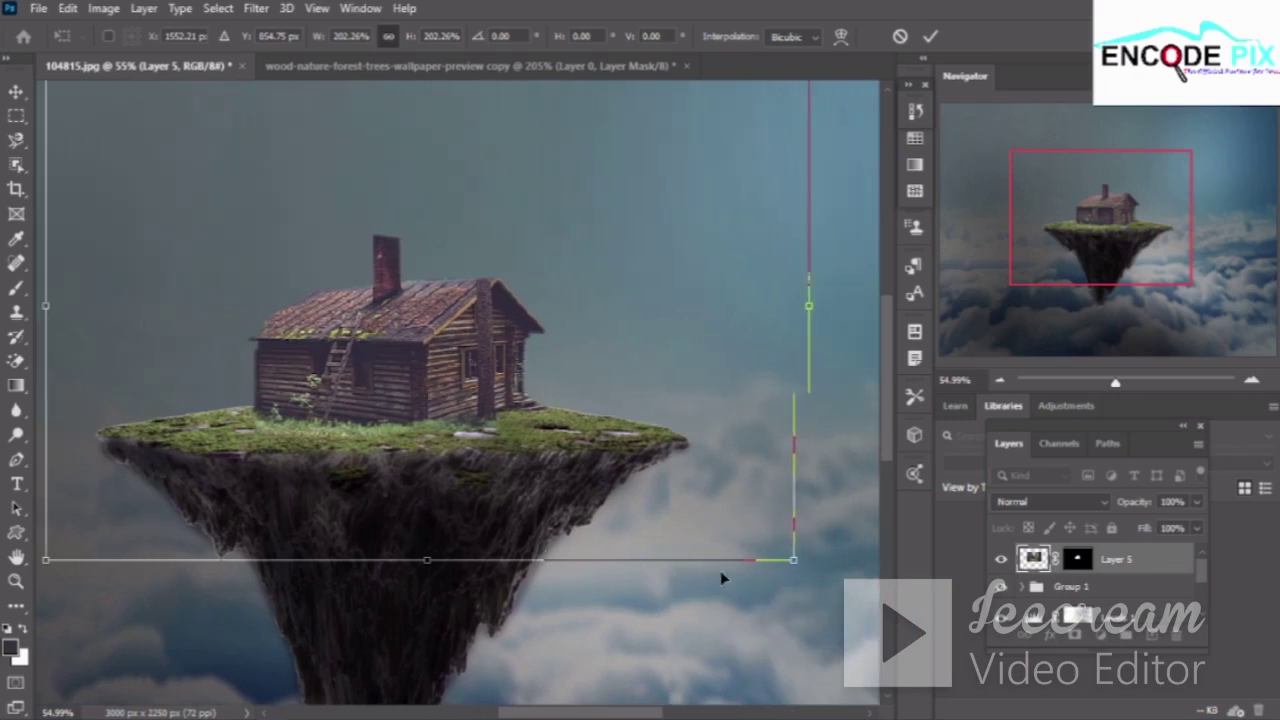
scroll(723, 578, right, 1)
scroll(756, 572, right, 1)
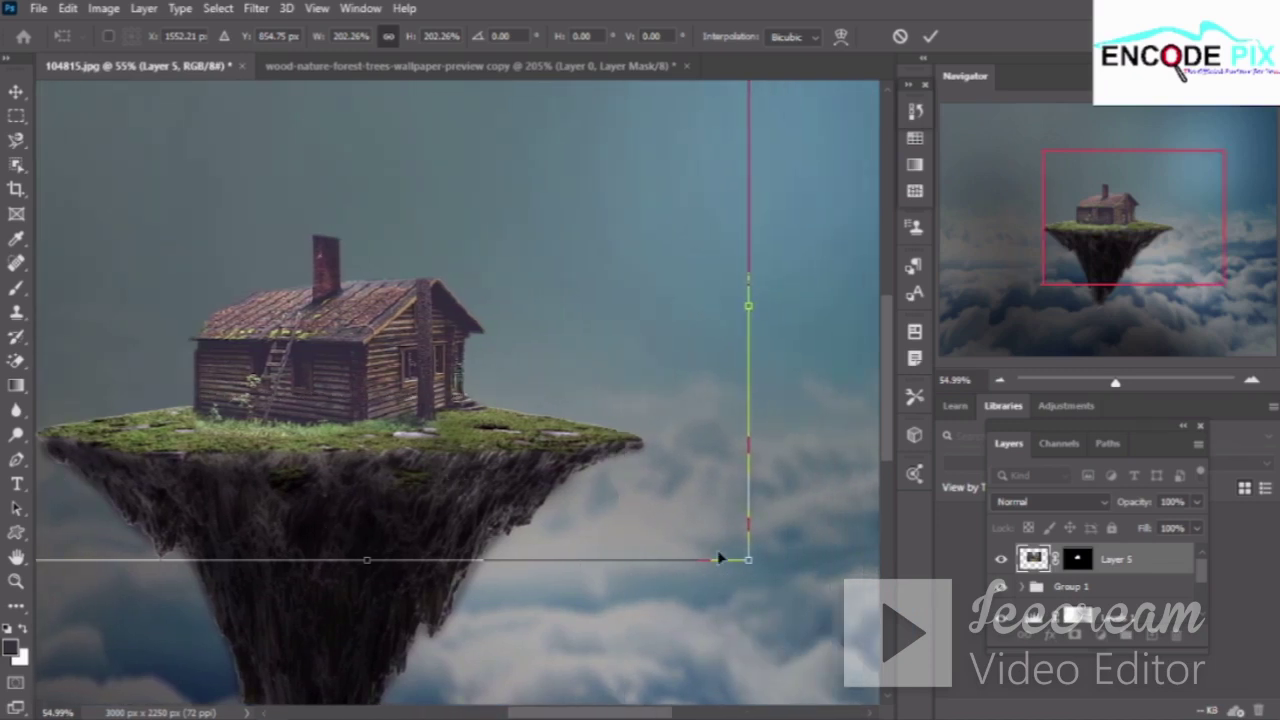
drag(772, 573, 782, 571)
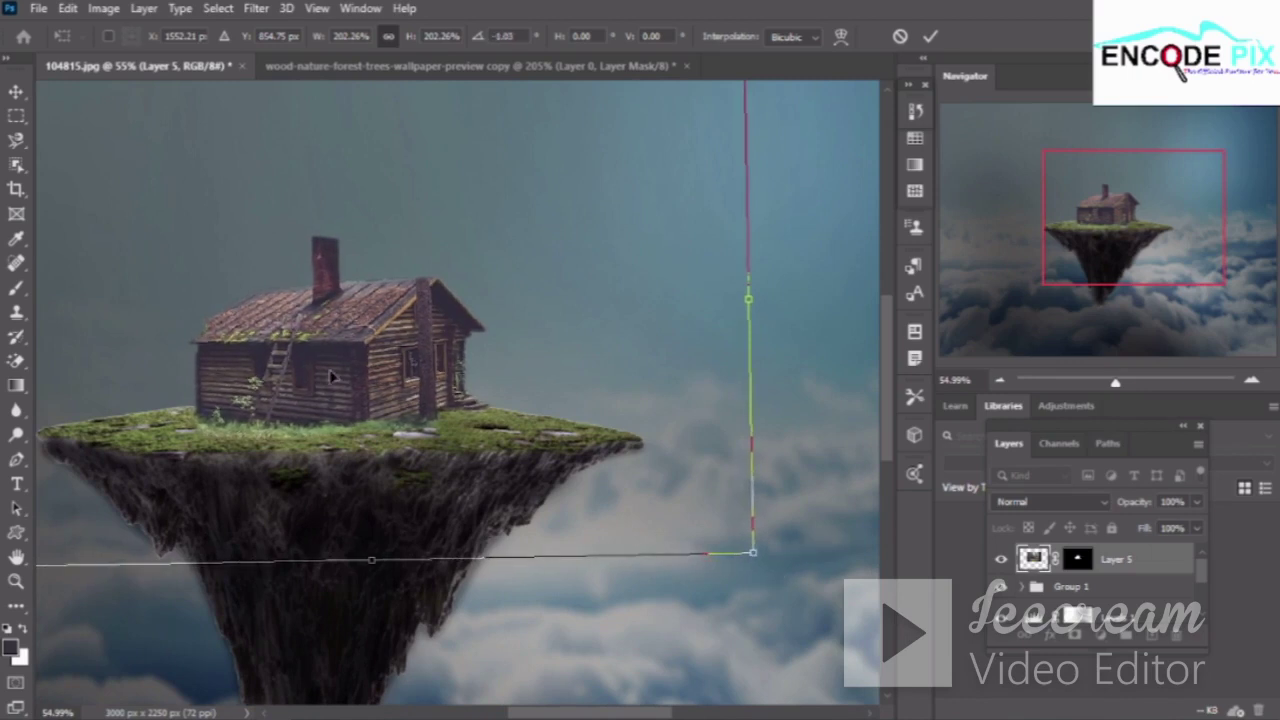
drag(333, 378, 338, 388)
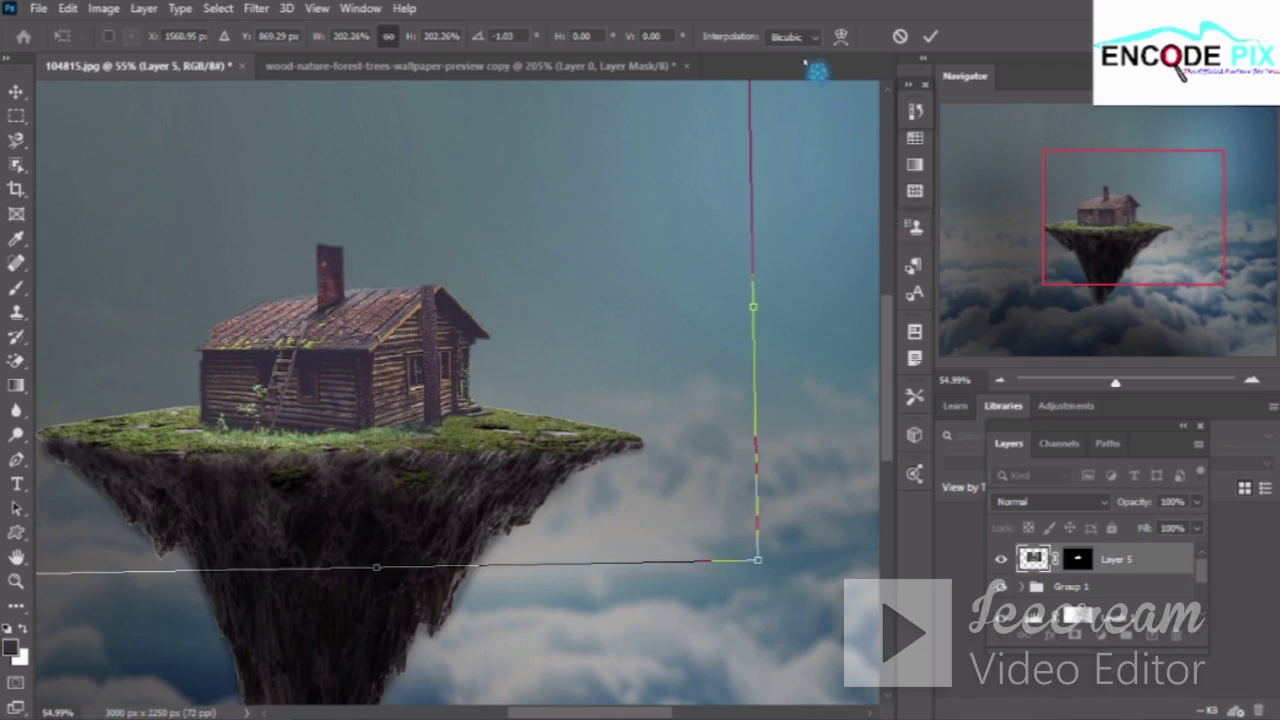
click(930, 36)
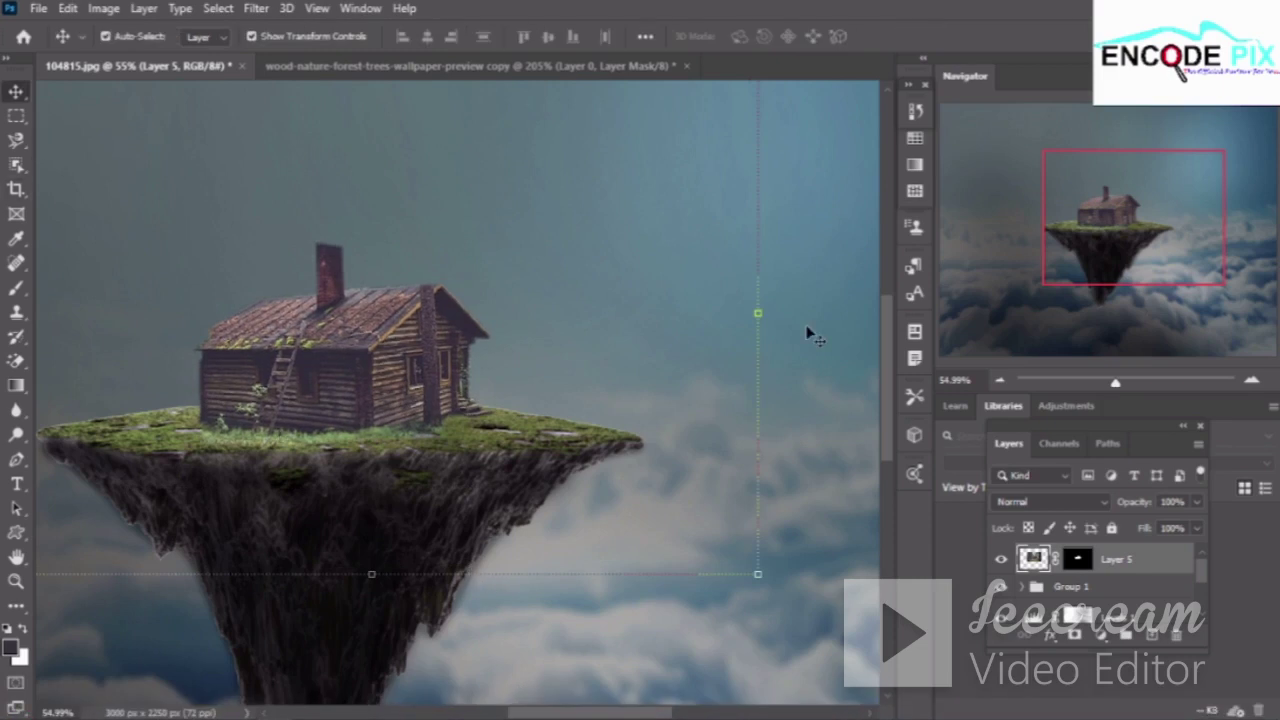
Target Layer 5's mask, set black as foreground, and ready the Brush at 100% opacity
click(1080, 560)
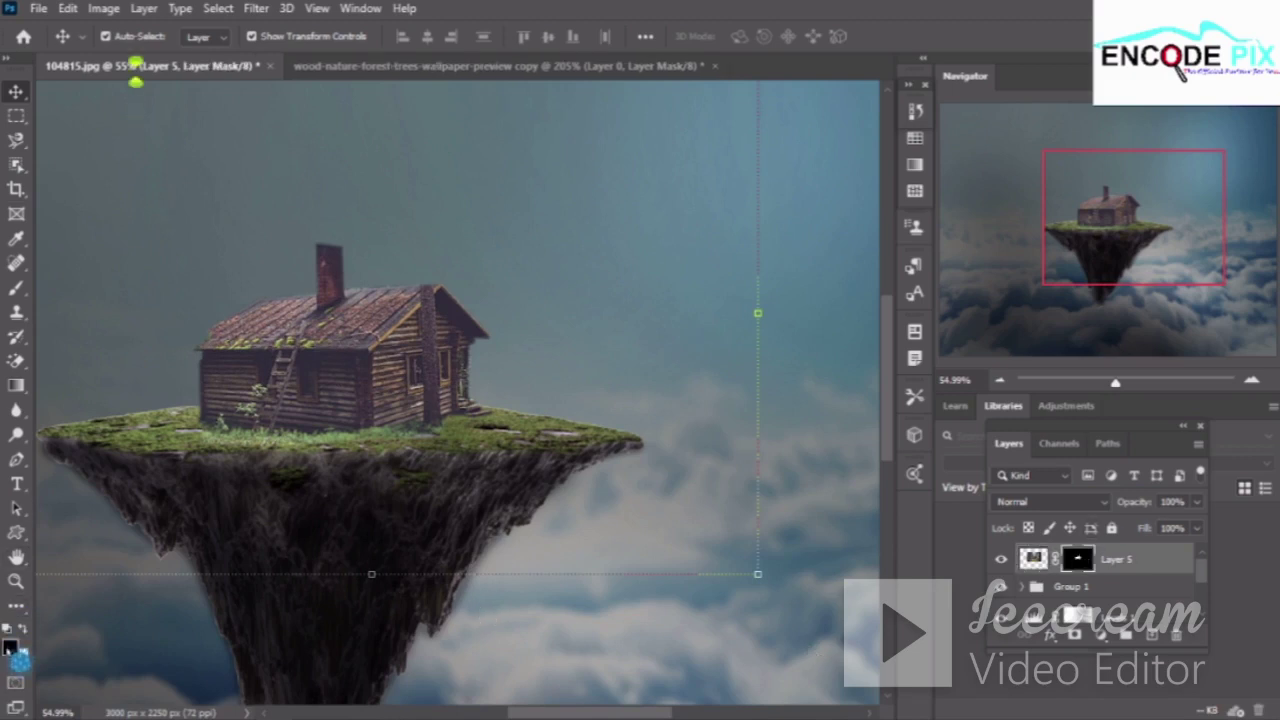
click(28, 660)
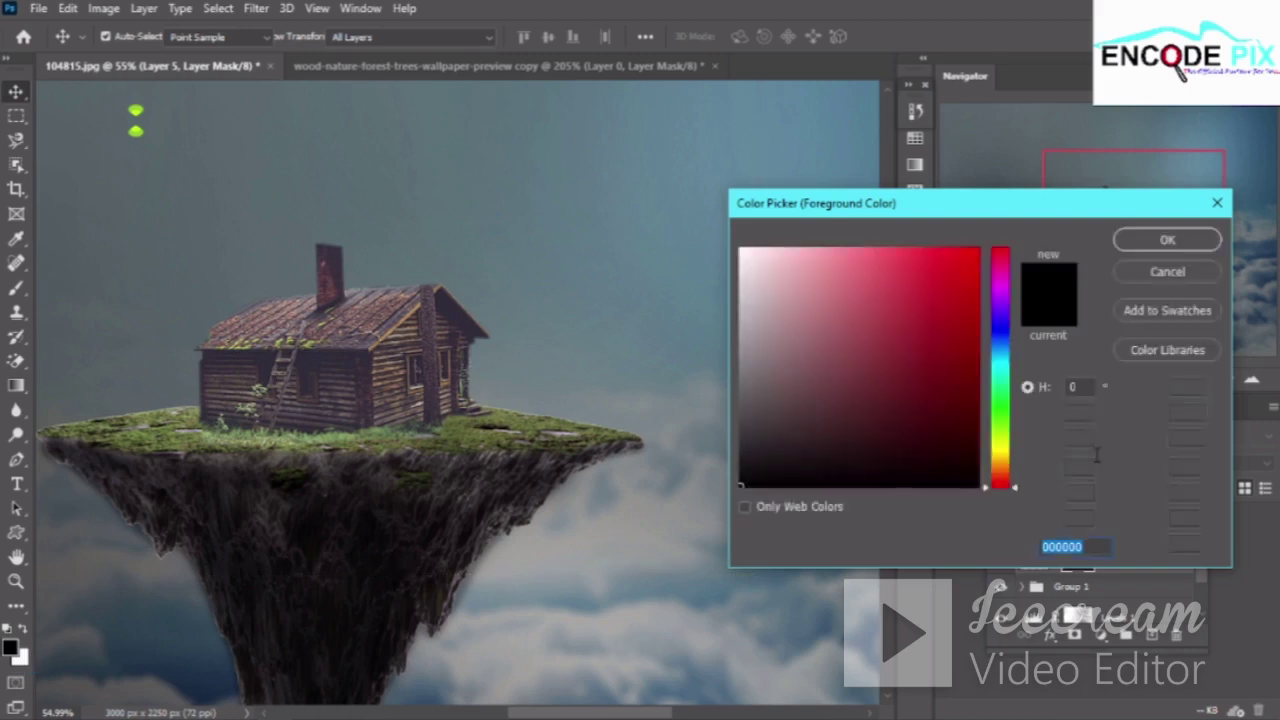
click(1167, 240)
key(v)
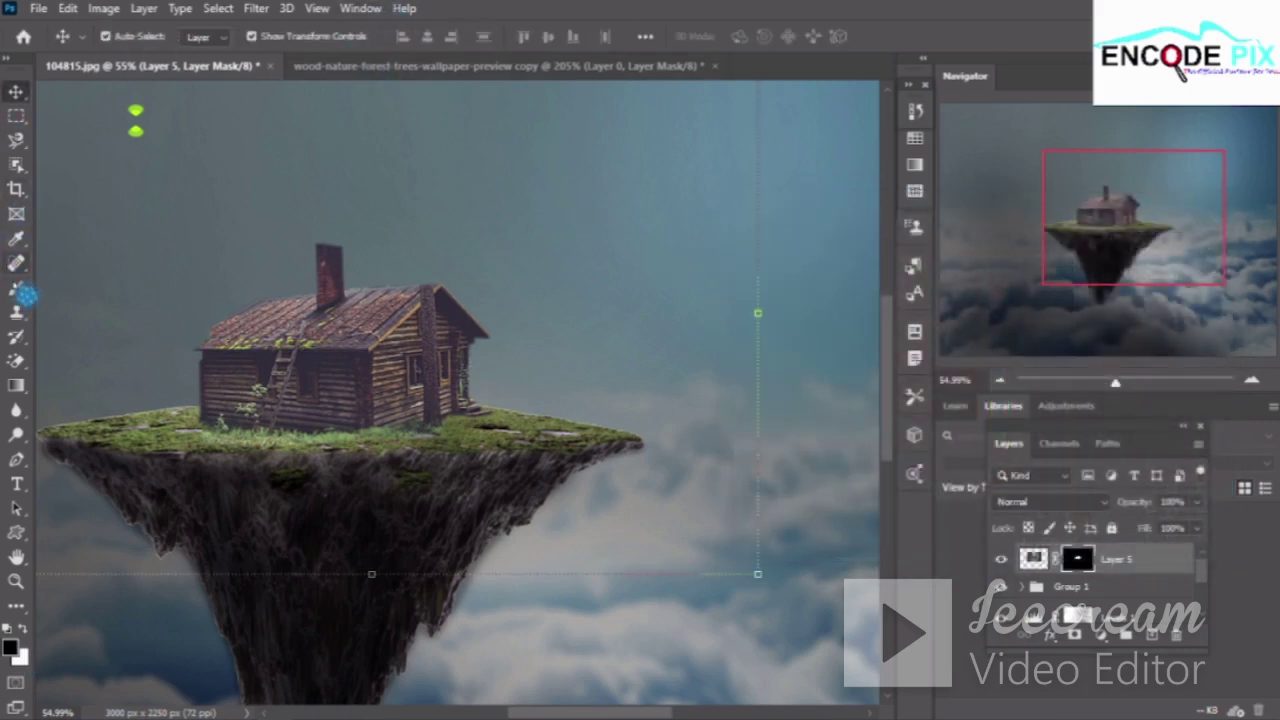
click(16, 287)
click(100, 289)
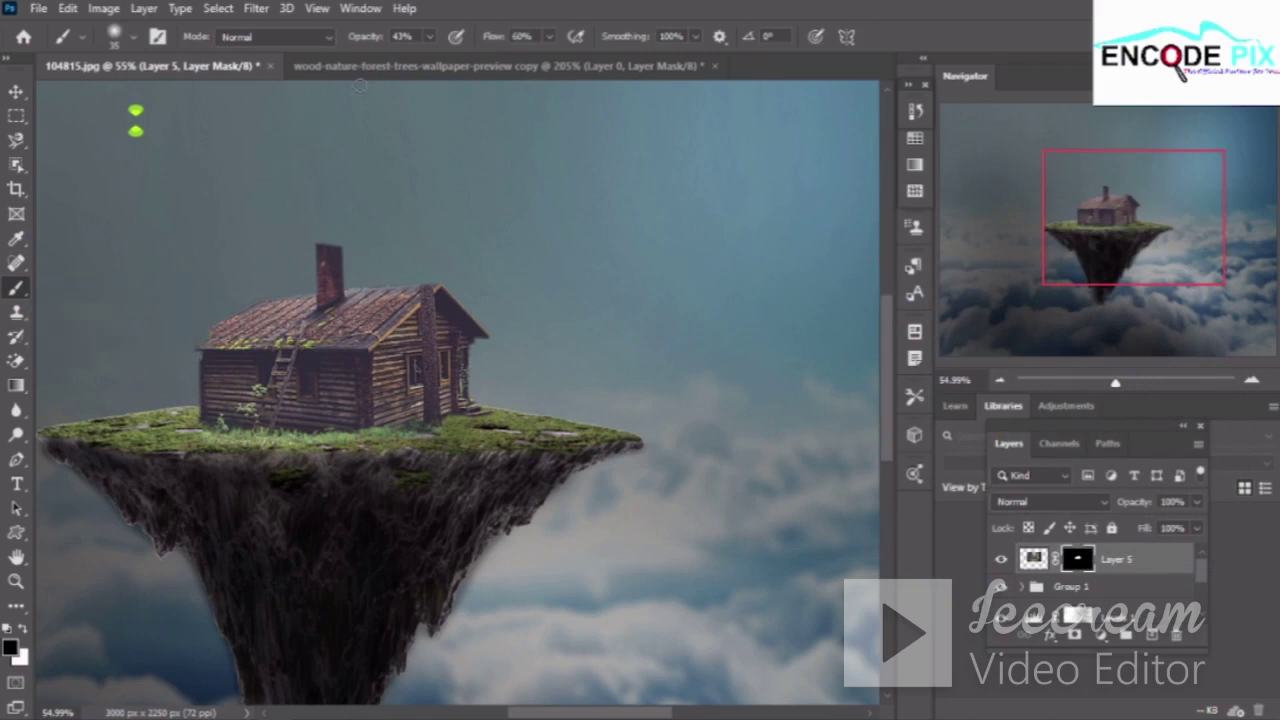
drag(354, 40, 834, 100)
click(657, 68)
Enlarge the brush to 125, paint along the cabin's base, then undo that stroke in History
key(bracketright)
key(bracketright)
key(bracketright)
key(bracketright)
scroll(256, 470, up, 1)
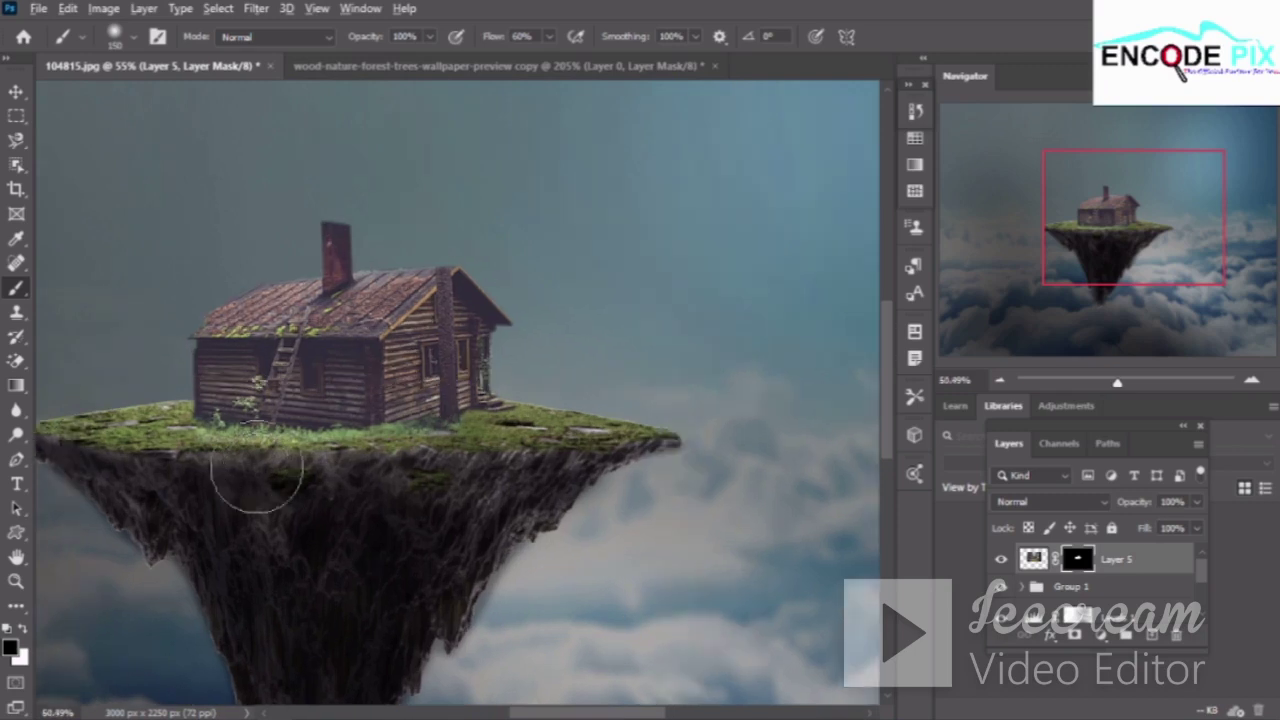
scroll(256, 475, up, 1)
scroll(256, 478, up, 1)
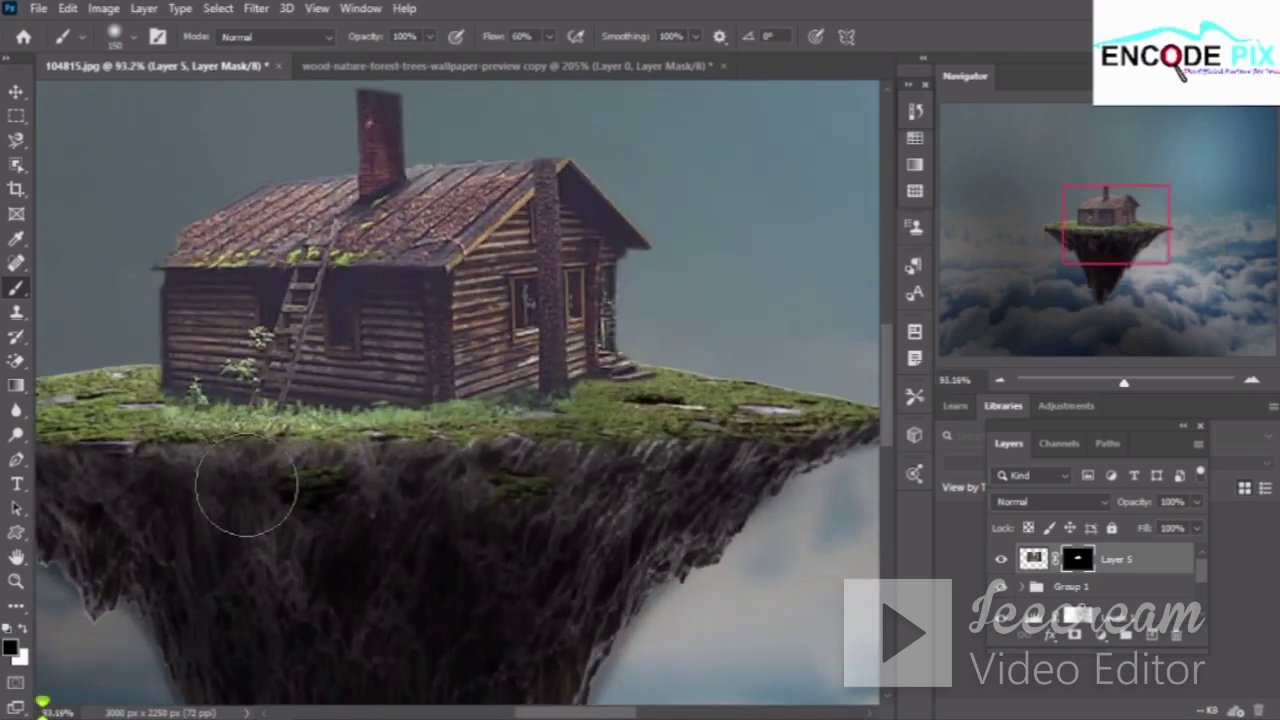
mouse_move(307, 487)
mouse_down()
mouse_move(334, 471)
mouse_move(429, 471)
mouse_move(209, 480)
mouse_move(473, 490)
mouse_move(214, 492)
mouse_move(469, 480)
mouse_move(252, 409)
mouse_move(396, 449)
mouse_up()
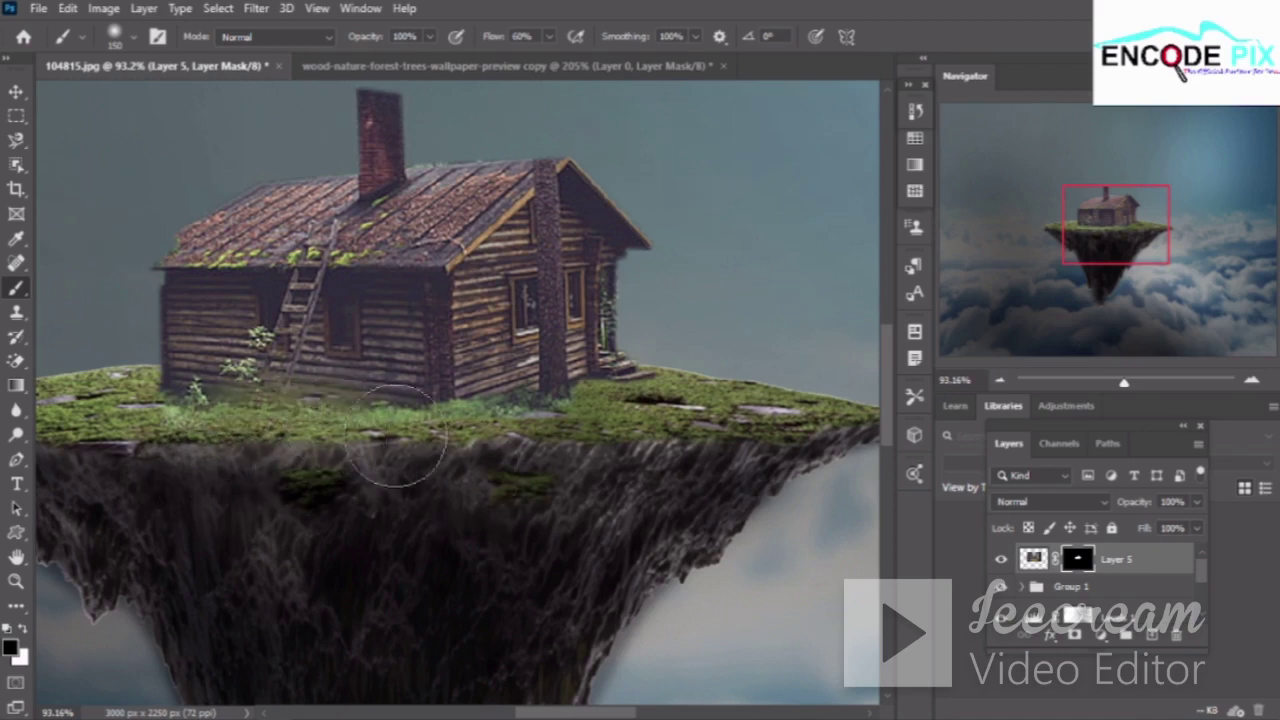
click(914, 110)
click(744, 165)
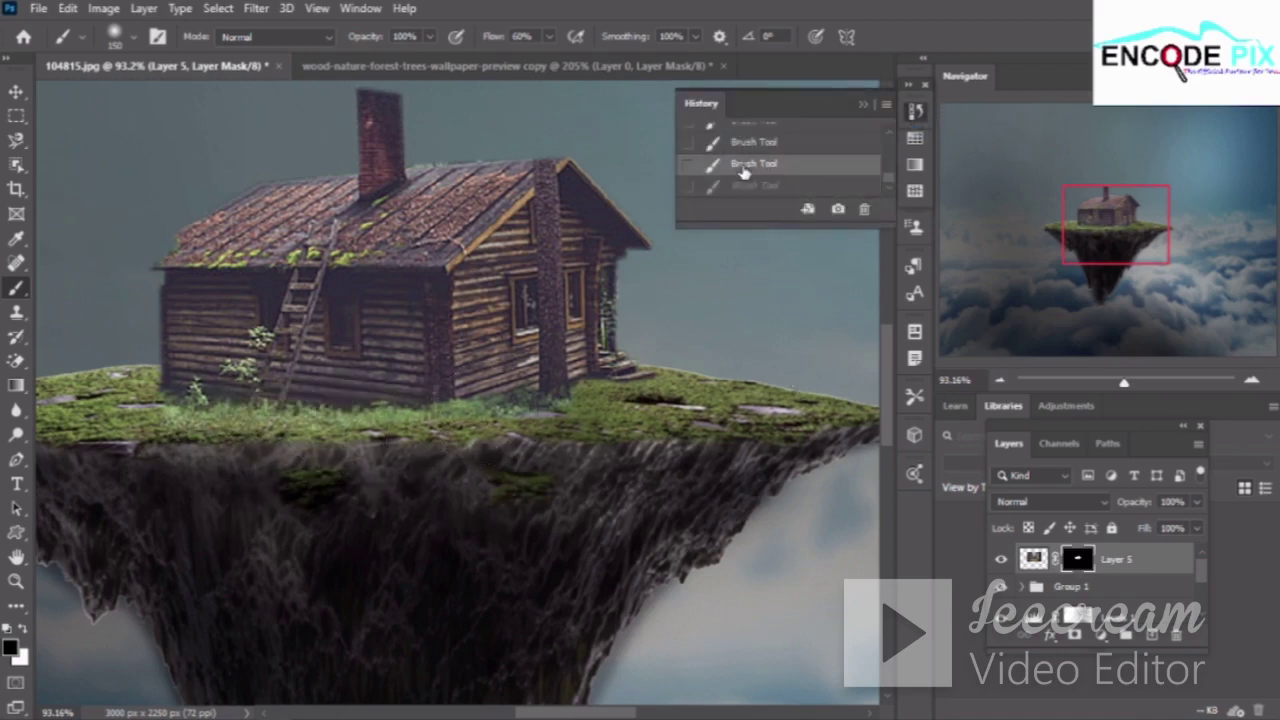
key(bracketleft)
key(bracketleft)
key(bracketleft)
drag(736, 460, 794, 455)
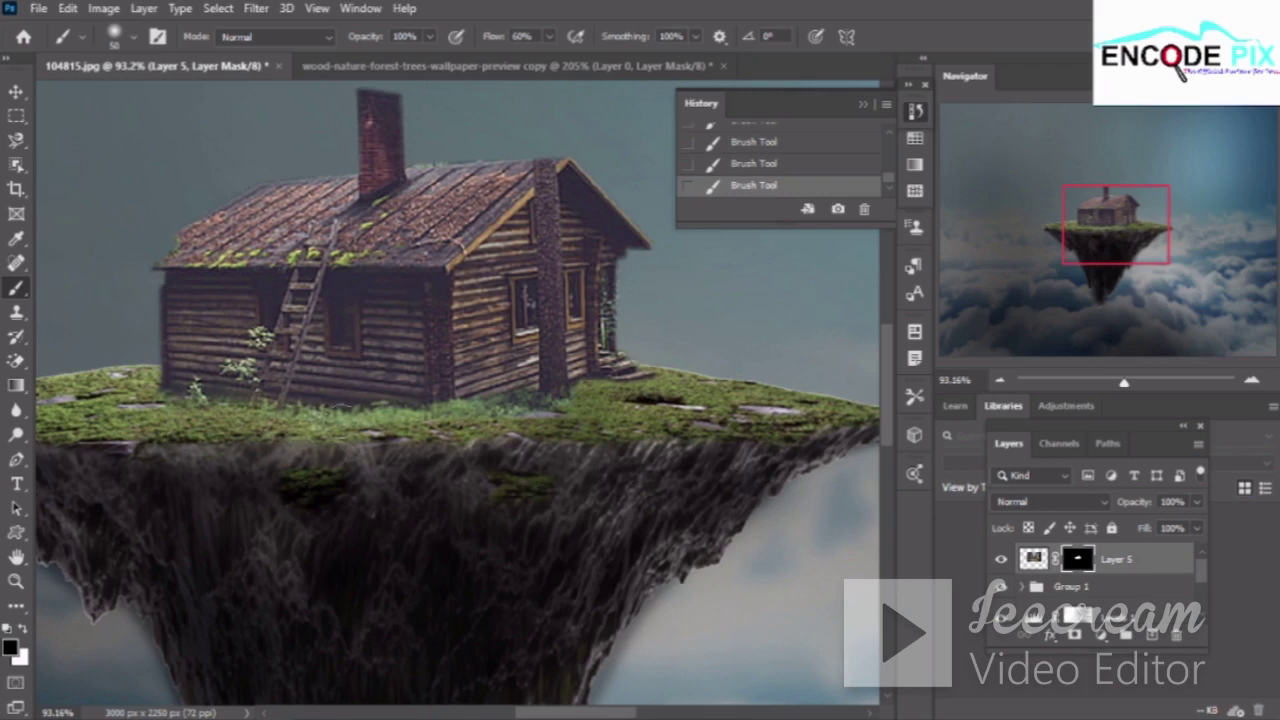
click(750, 163)
Shrink the brush to 35, paint along the grass edge, and lower opacity to 60%
scroll(340, 355, up, 1)
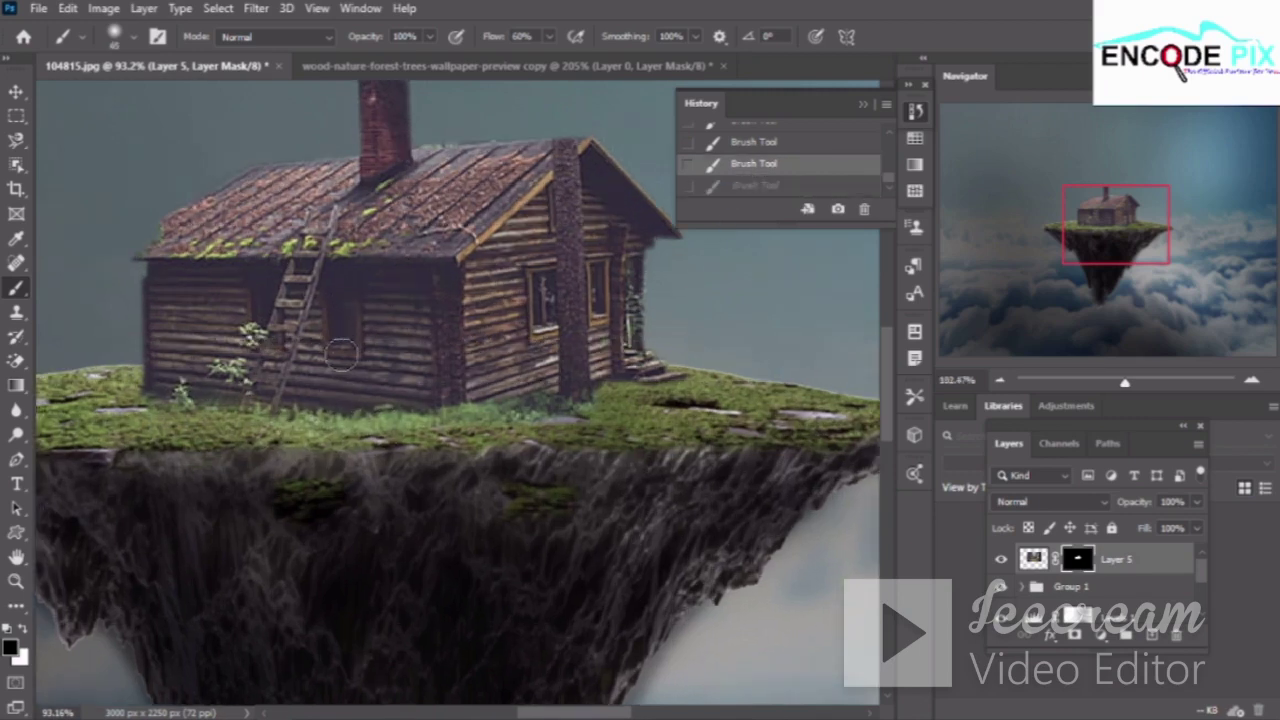
scroll(340, 355, up, 1)
scroll(340, 400, up, 1)
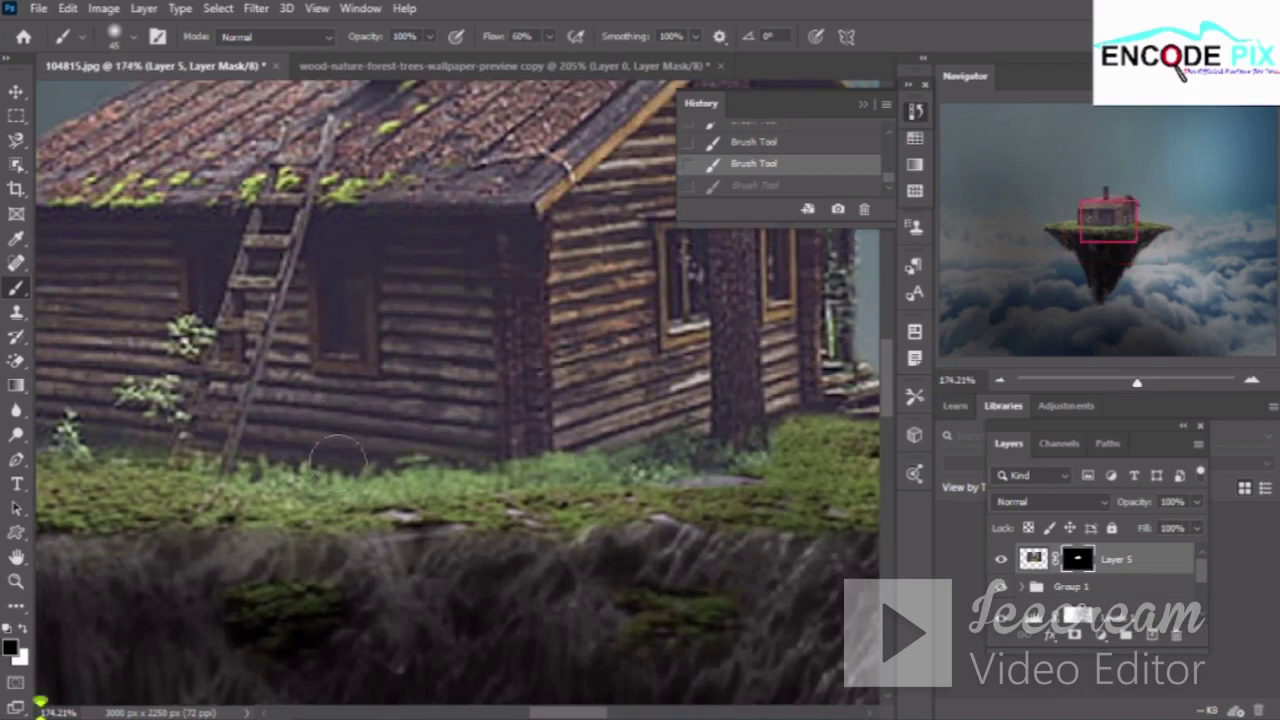
key(bracketleft)
drag(258, 486, 450, 490)
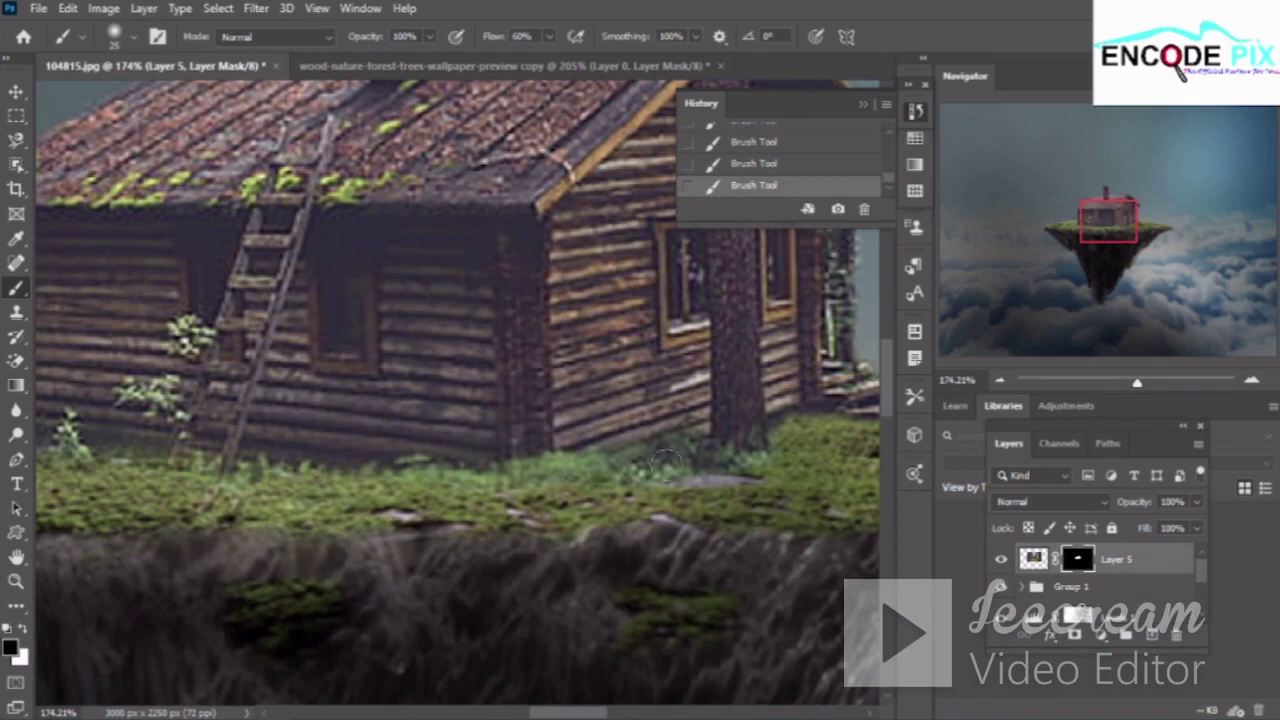
drag(371, 42, 339, 42)
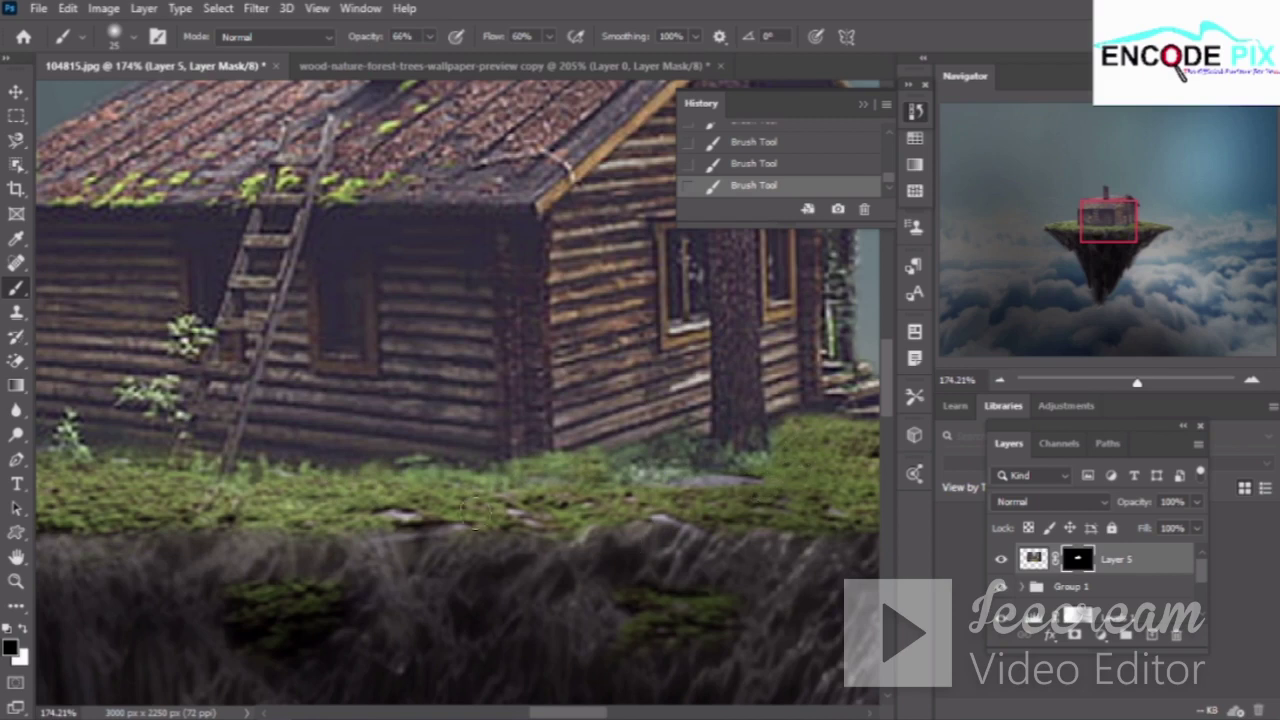
Soften a small grass patch near the cabin, then zoom out to 87.8% to view the island
scroll(525, 480, right, 2)
scroll(525, 480, right, 2)
scroll(525, 480, right, 2)
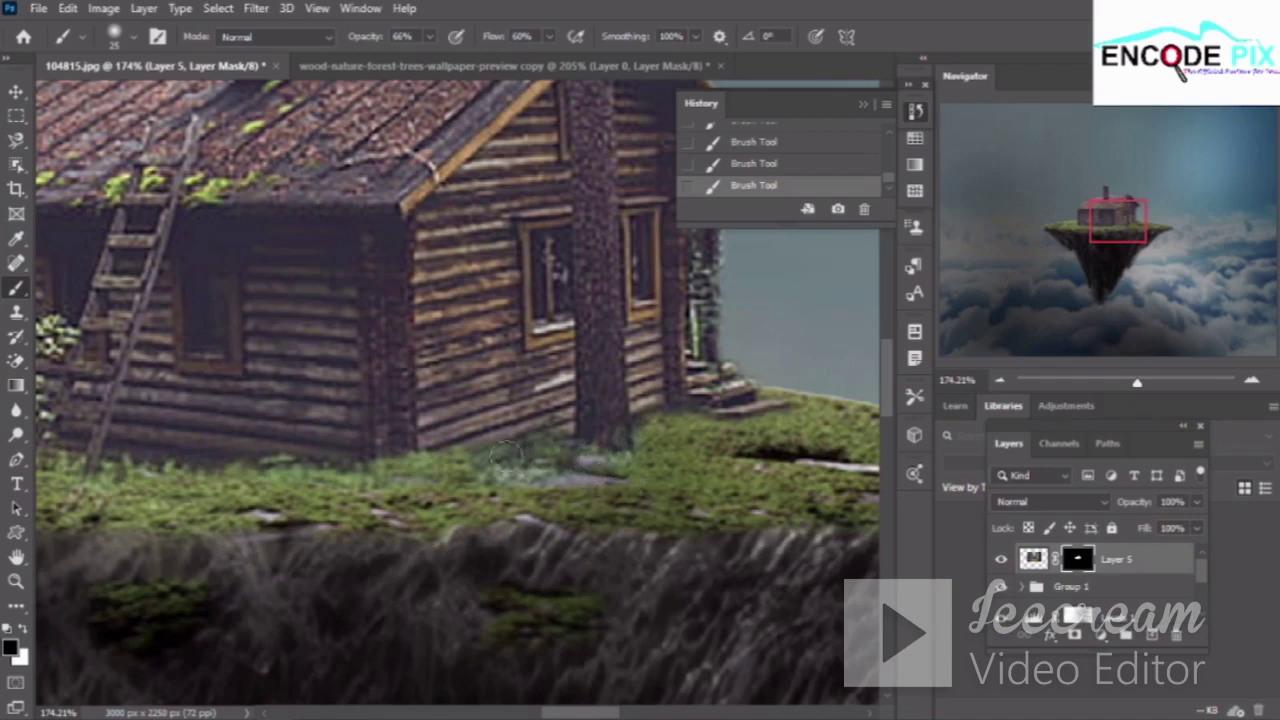
drag(506, 455, 420, 496)
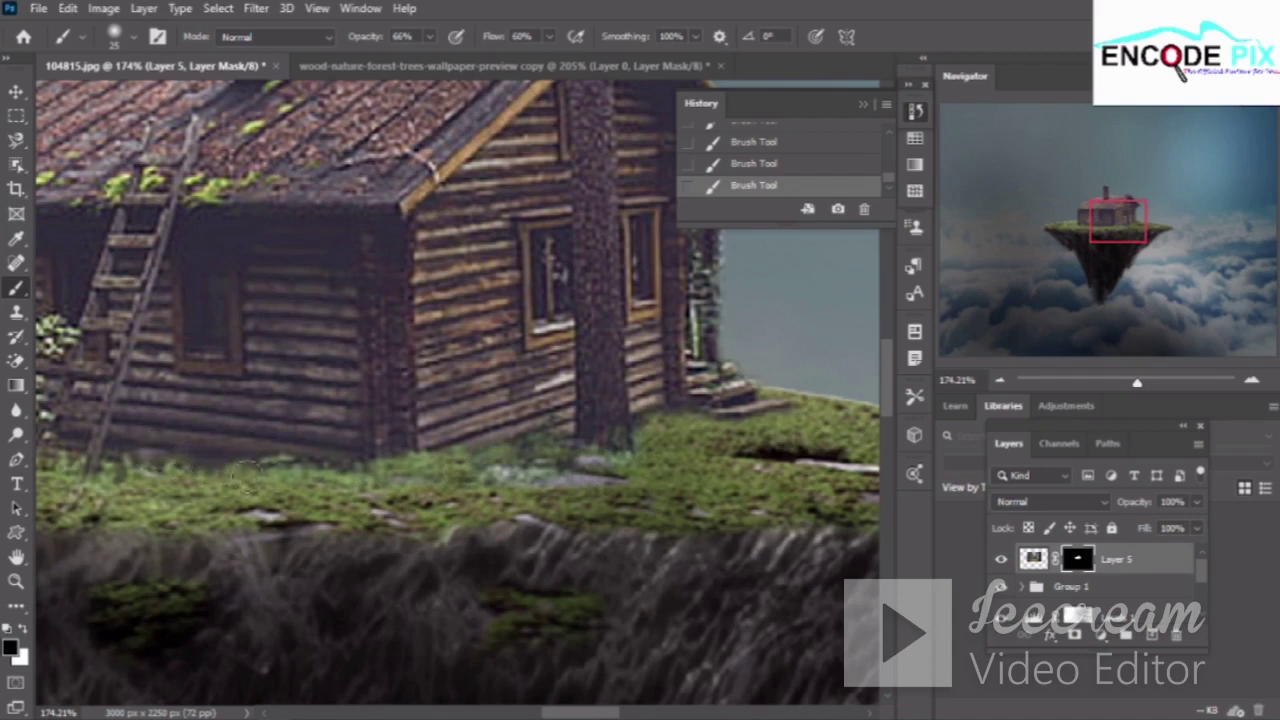
scroll(205, 508, left, 3)
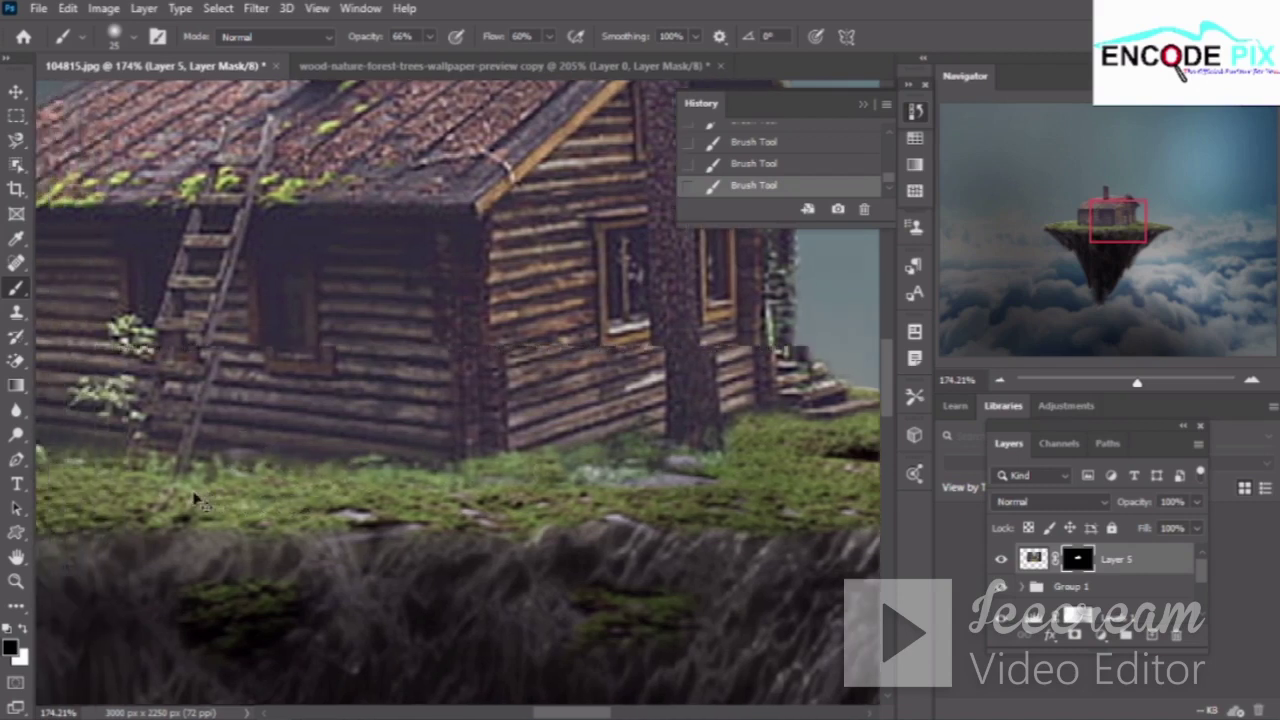
scroll(197, 500, left, 2)
scroll(197, 500, left, 2)
scroll(197, 500, left, 2)
scroll(197, 500, left, 3)
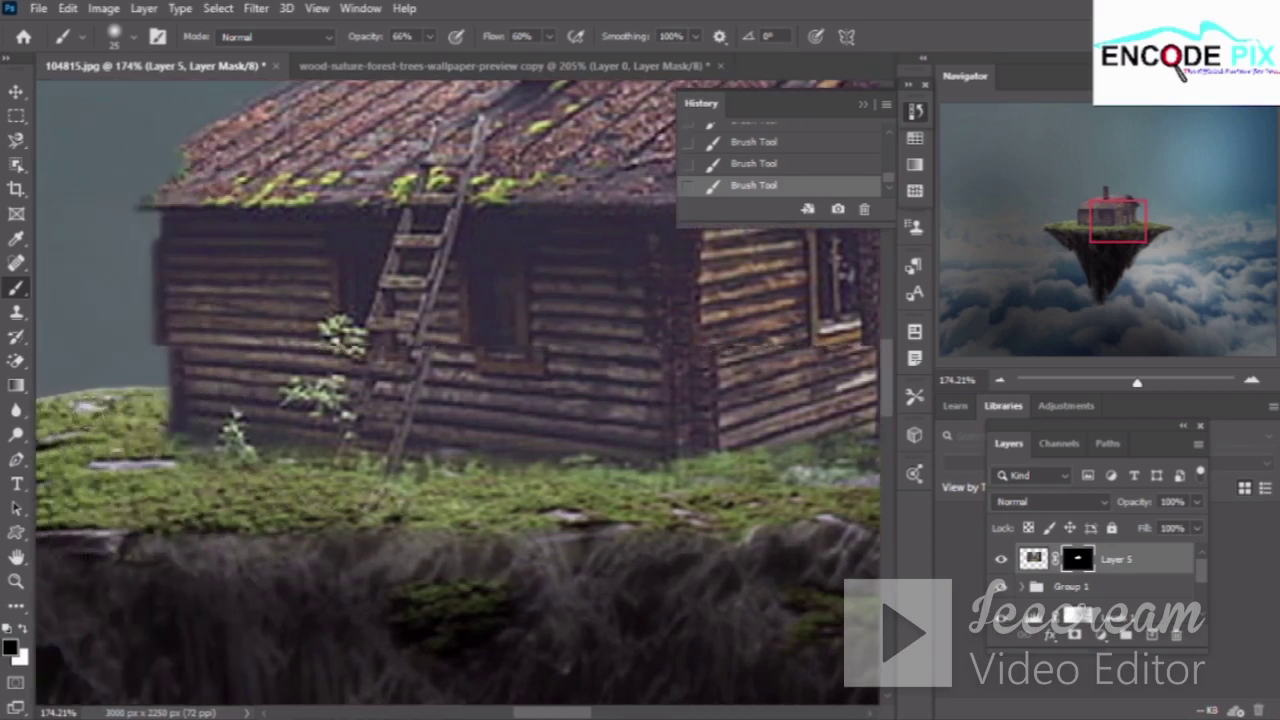
scroll(457, 398, left, 2)
scroll(457, 398, left, 2)
scroll(457, 398, left, 2)
scroll(457, 398, left, 3)
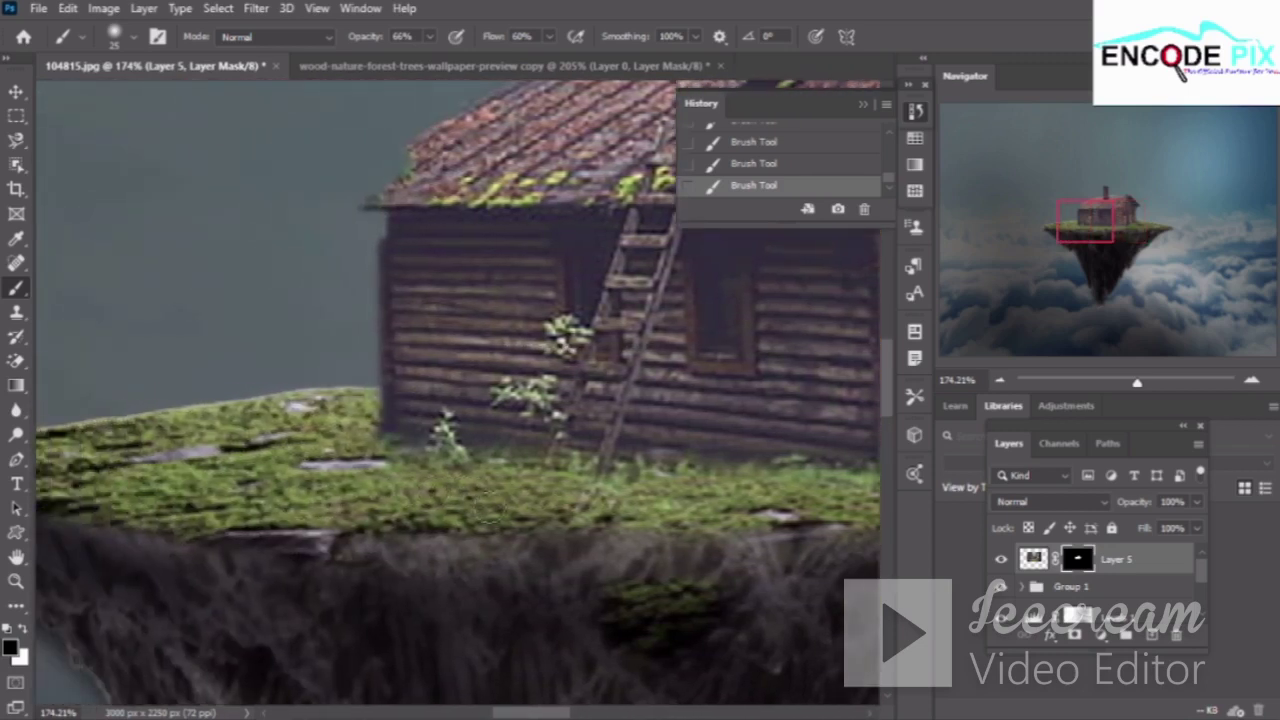
scroll(486, 507, up, 1)
scroll(468, 510, up, 1)
scroll(450, 512, up, 1)
scroll(415, 517, up, 1)
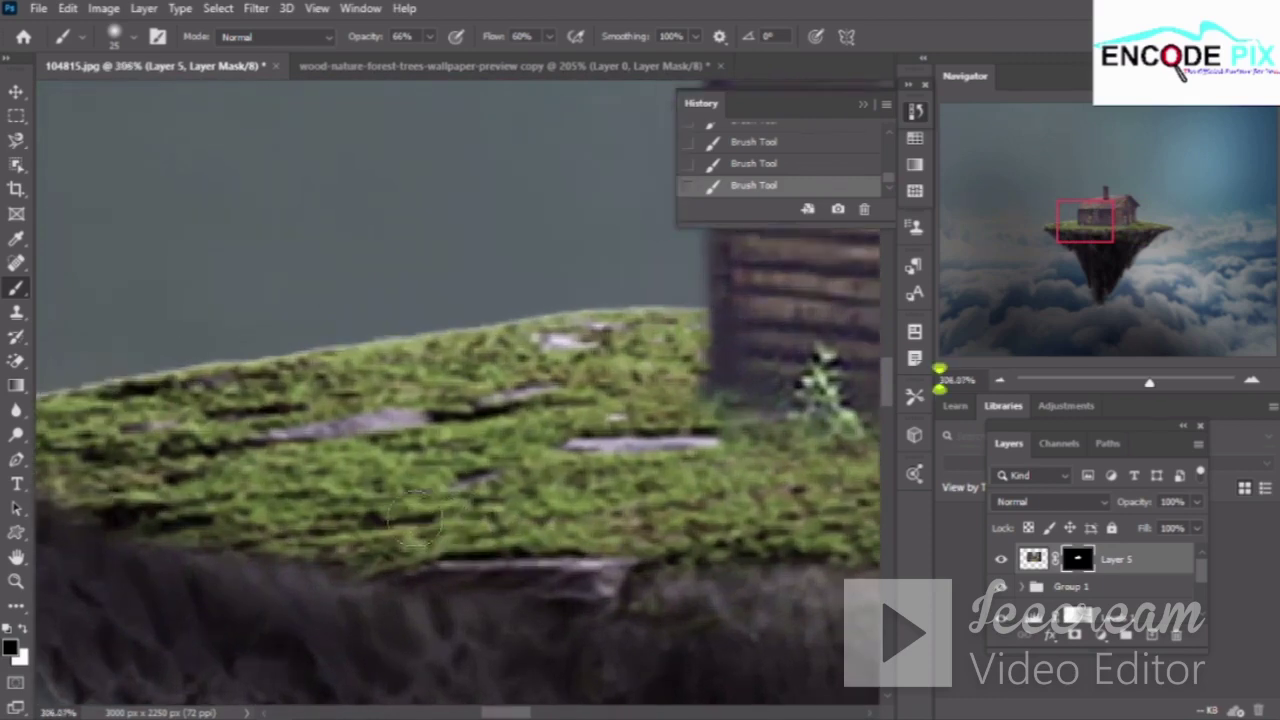
scroll(415, 517, down, 2)
scroll(415, 517, down, 2)
scroll(415, 518, down, 2)
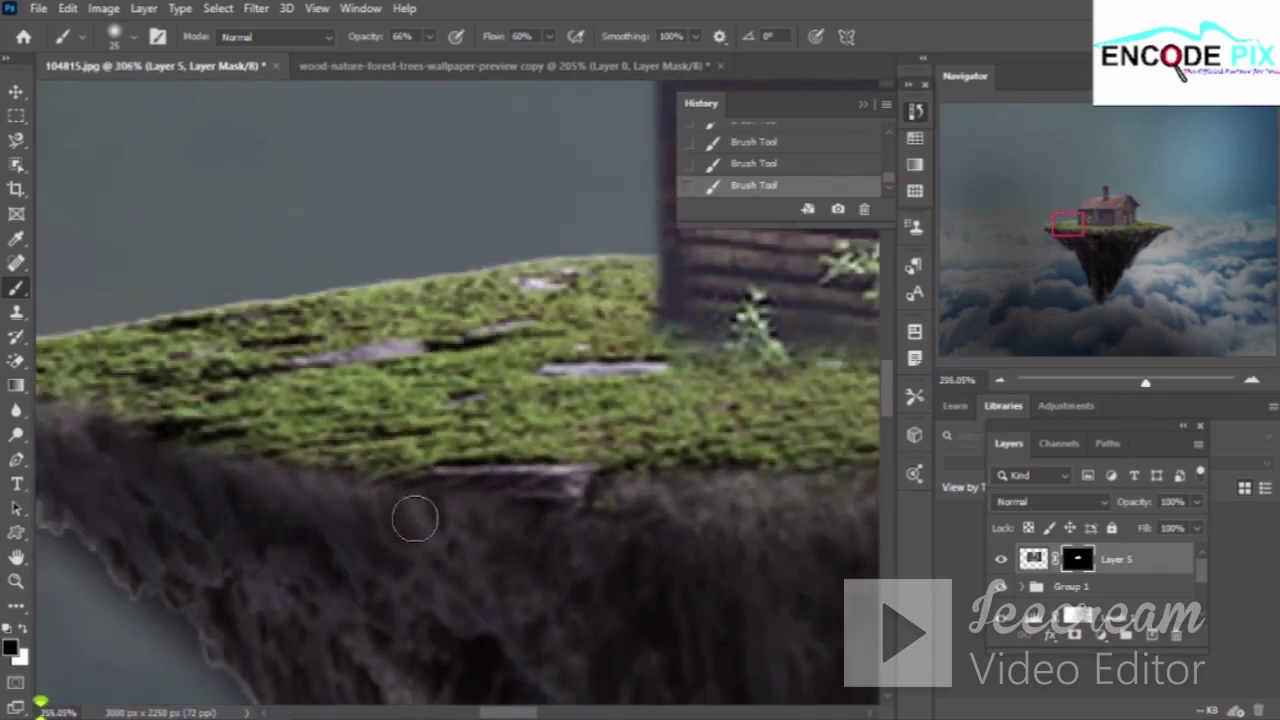
scroll(415, 518, down, 1)
scroll(415, 518, down, 1)
scroll(415, 518, down, 1)
scroll(418, 514, down, 1)
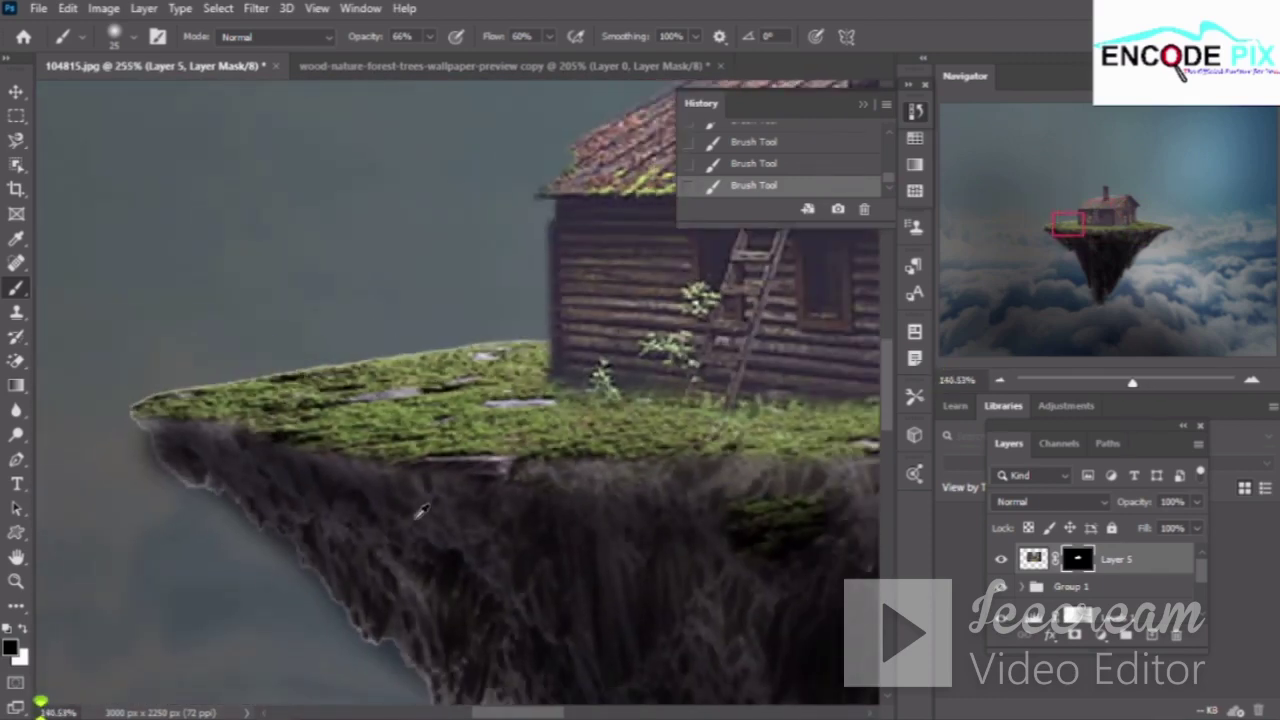
scroll(420, 510, down, 2)
scroll(450, 490, down, 1)
scroll(480, 465, down, 1)
scroll(503, 445, down, 1)
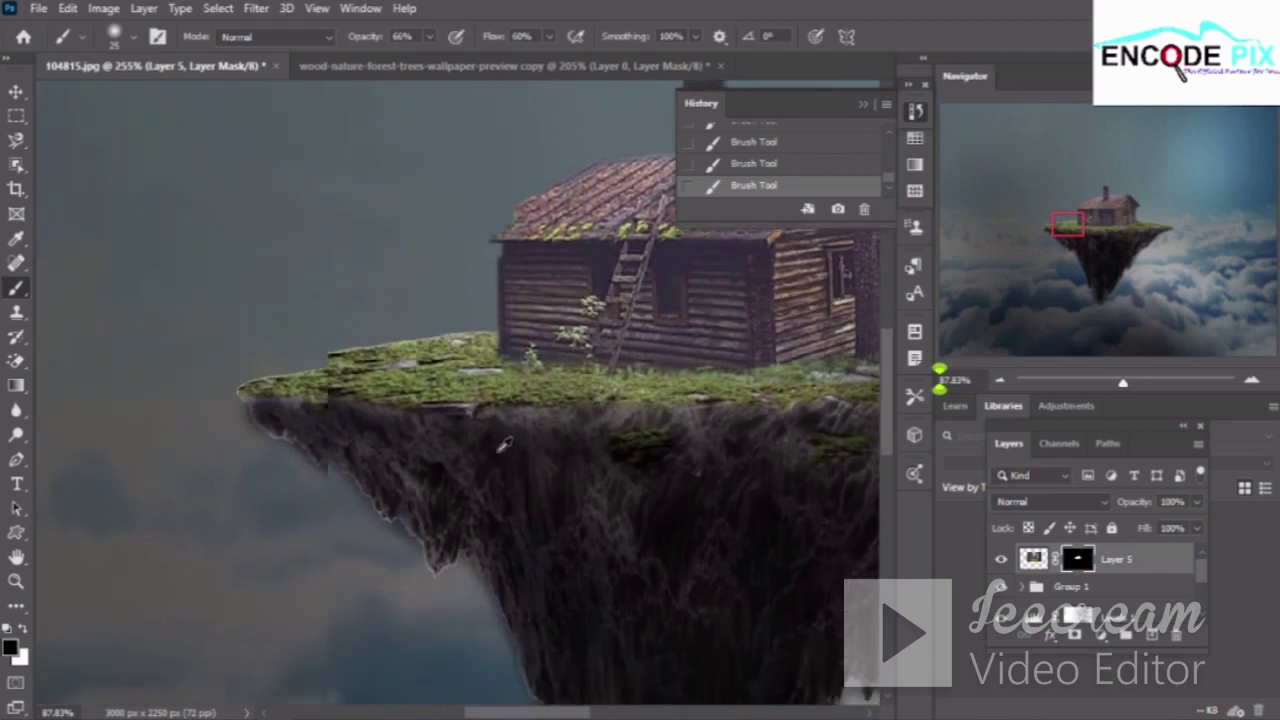
scroll(515, 490, down, 1)
scroll(530, 550, down, 1)
scroll(548, 620, down, 1)
scroll(565, 690, down, 1)
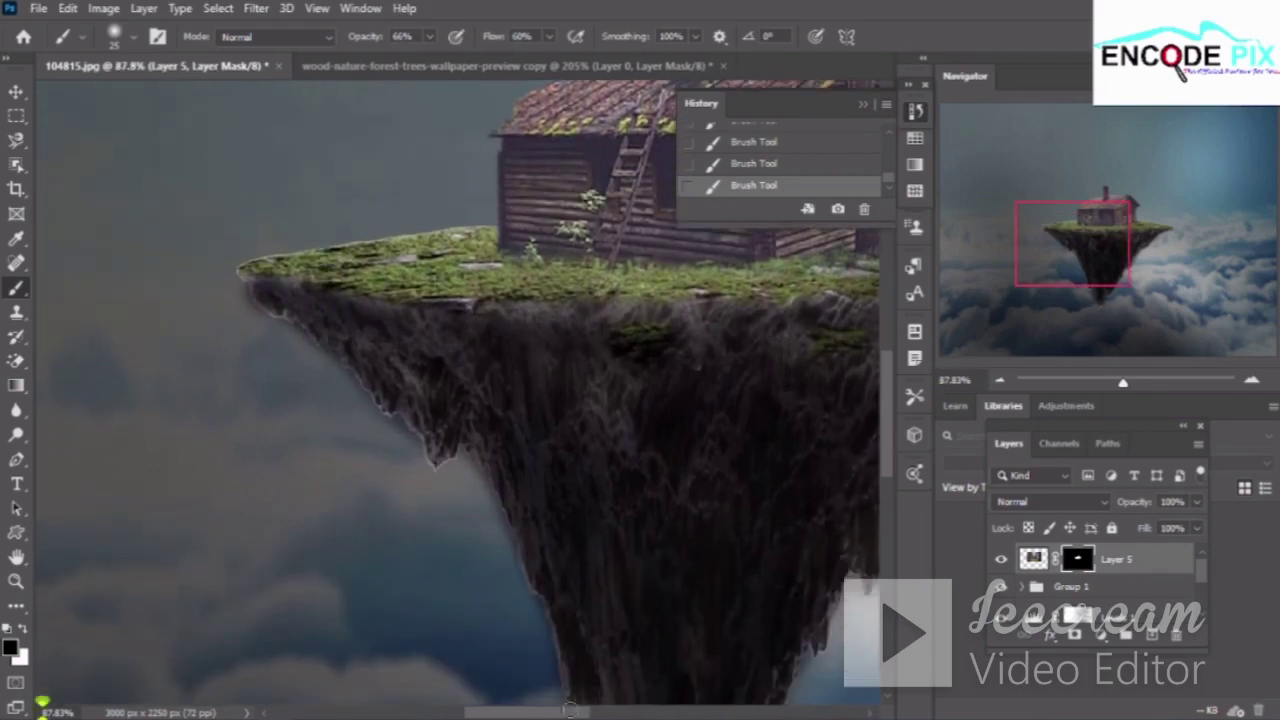
Add a last mask stroke, enlarge the brush to about 45, hide History, and select the Move tool
drag(568, 709, 598, 711)
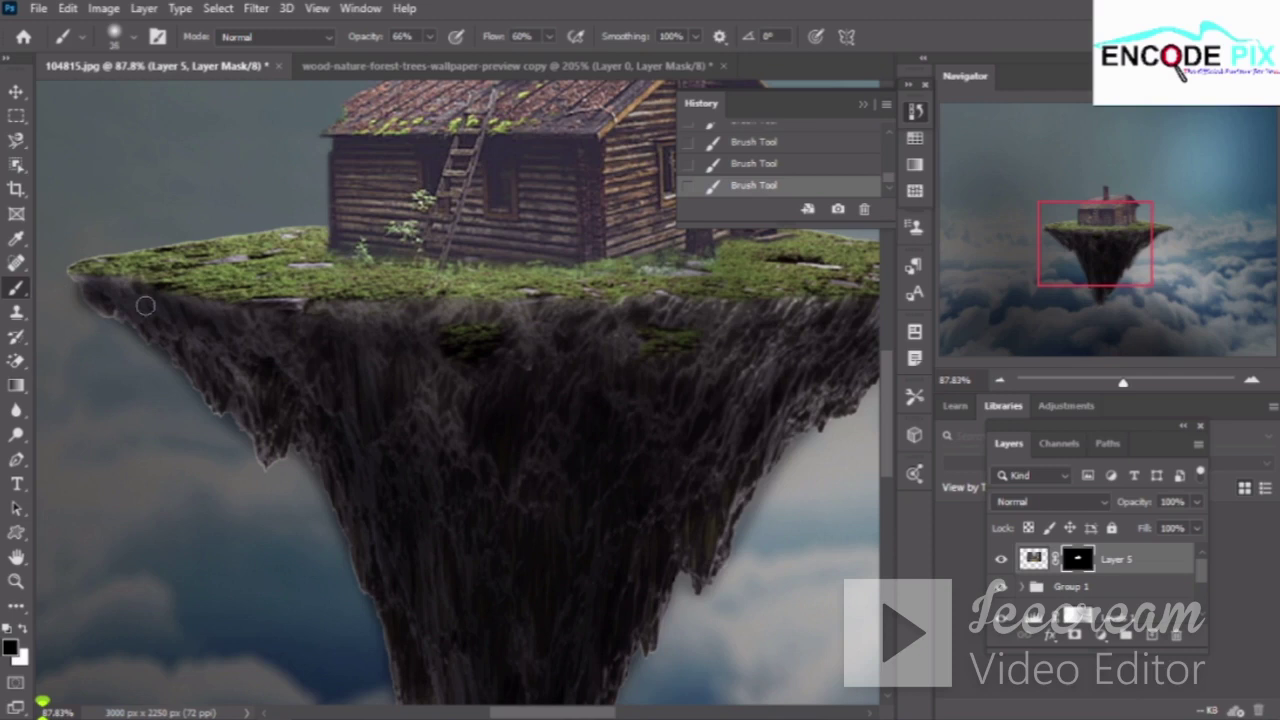
key(bracketright)
key(bracketright)
key(bracketright)
key(bracketright)
key(bracketright)
click(865, 103)
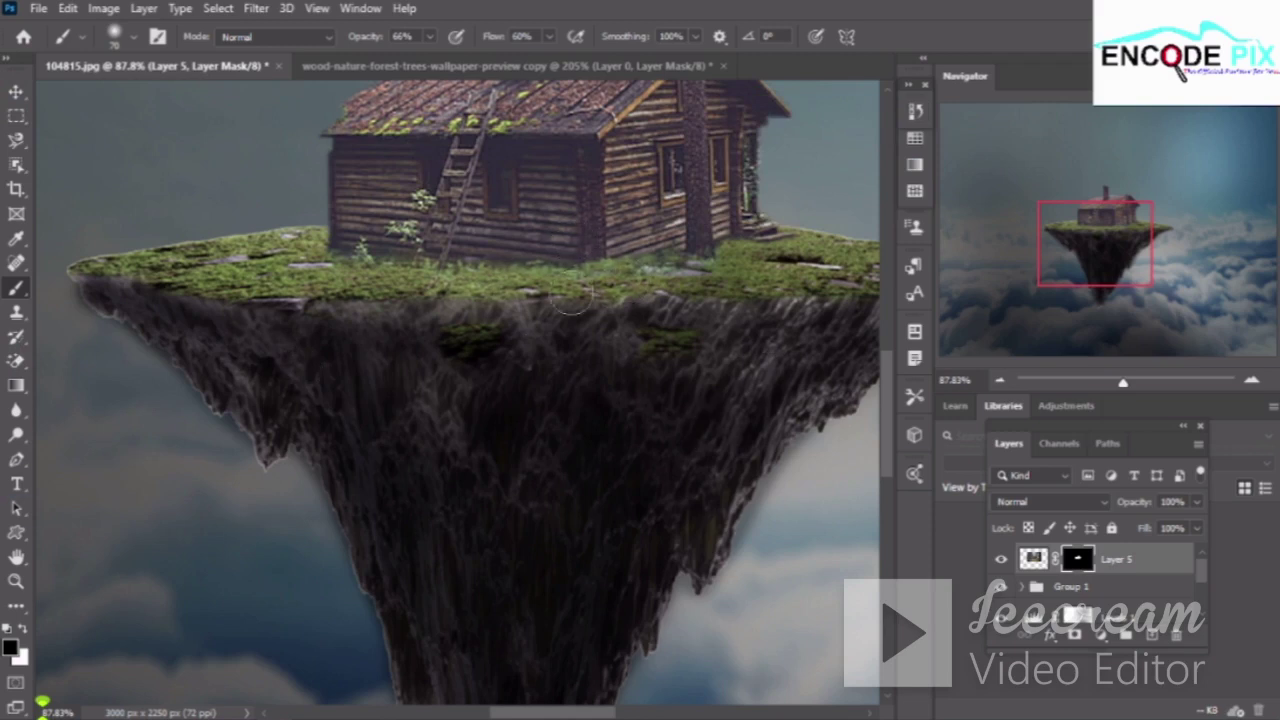
click(16, 92)
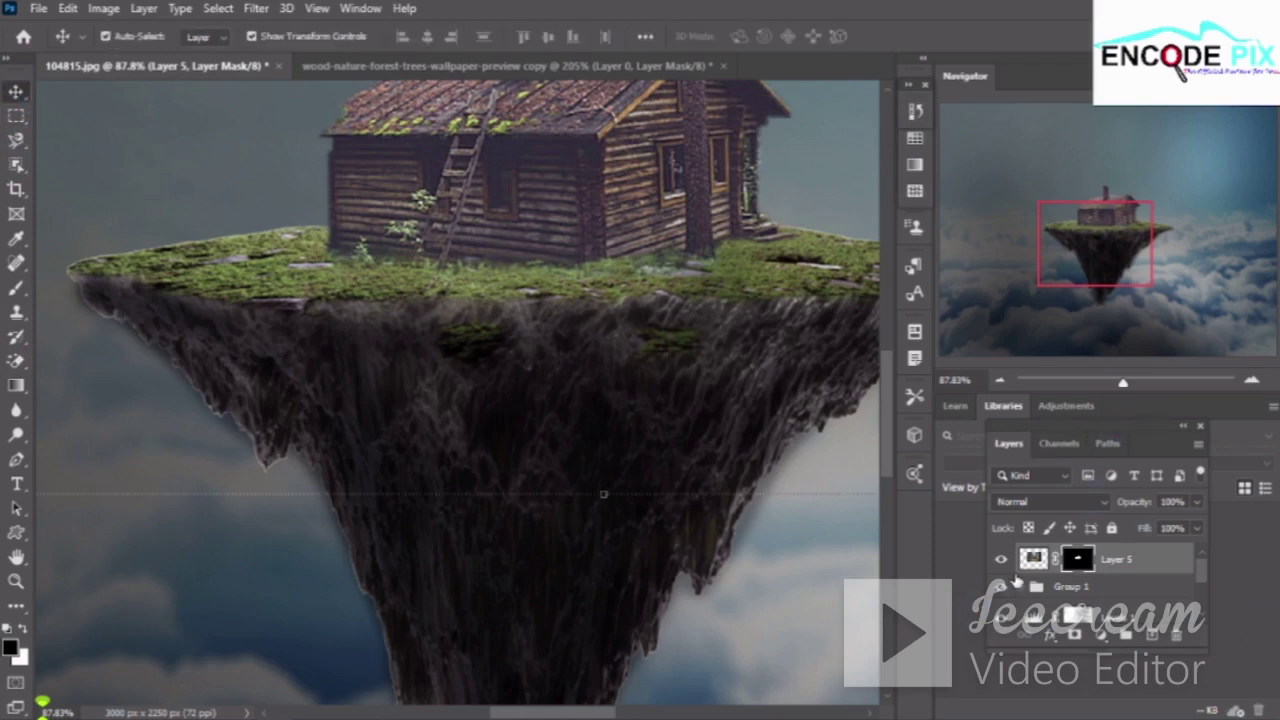
Add a Levels adjustment layer on Layer 5's image and clip it to that layer
click(1034, 560)
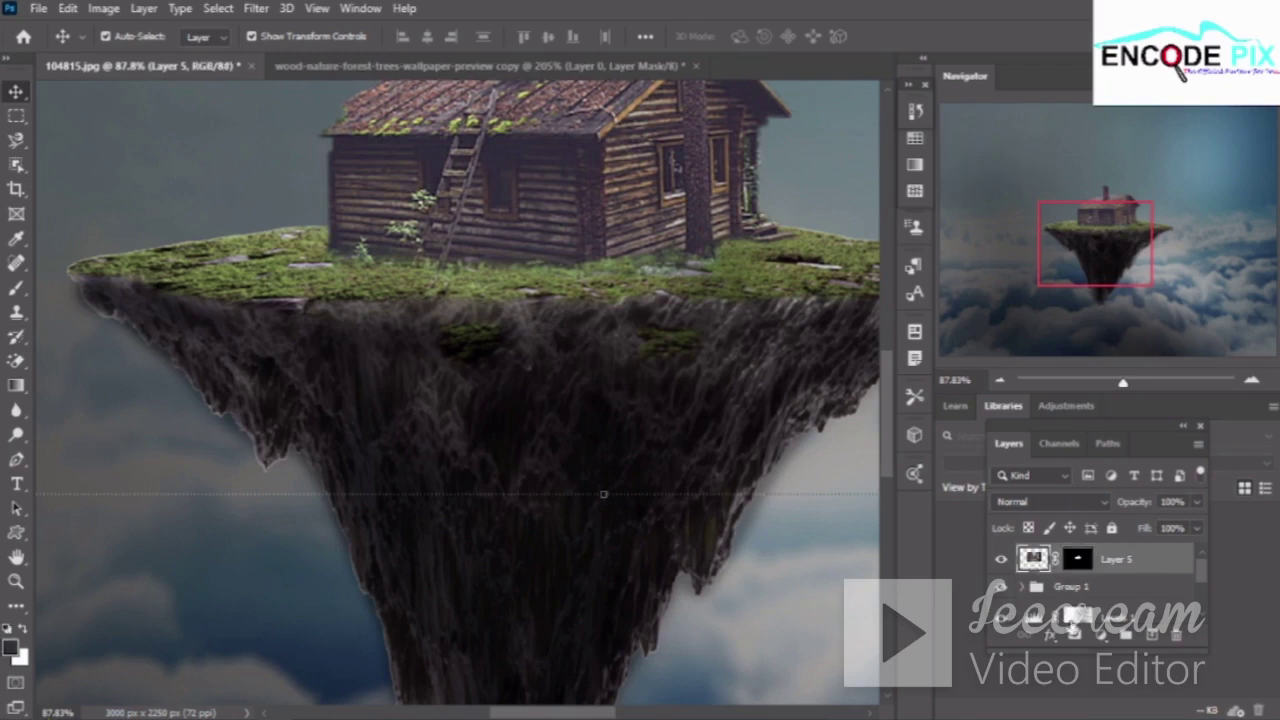
click(1100, 634)
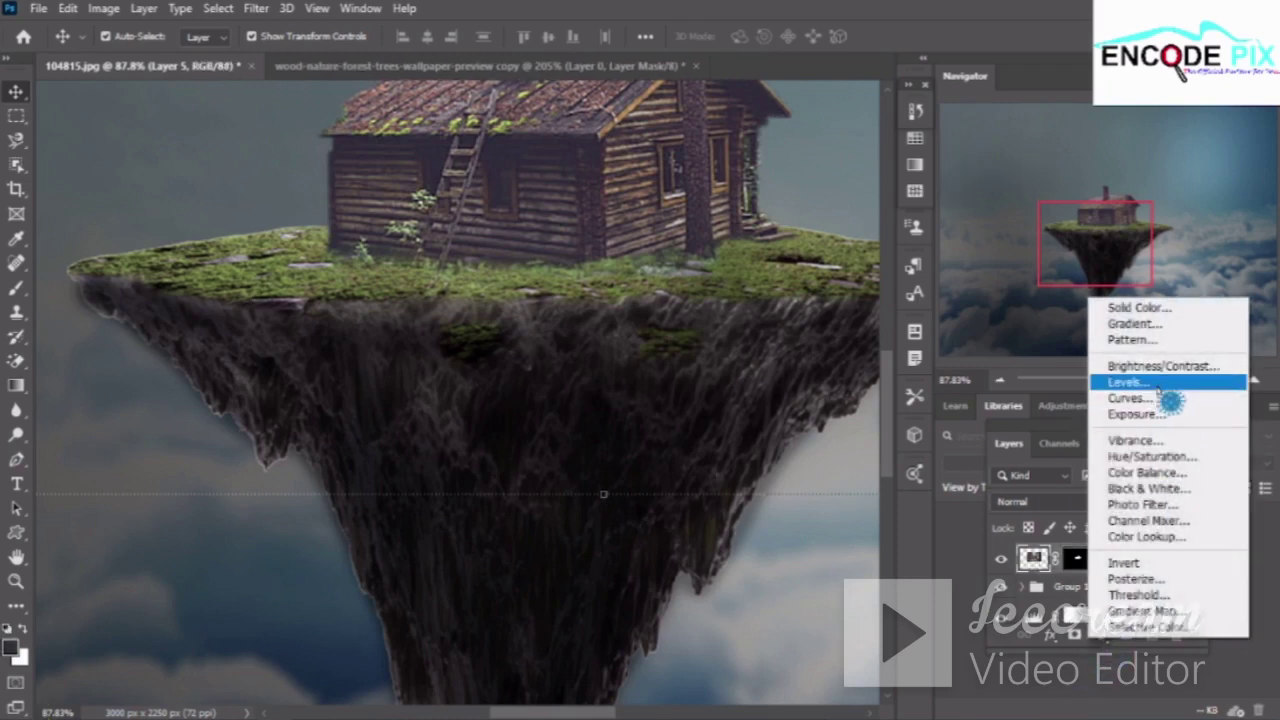
click(1158, 384)
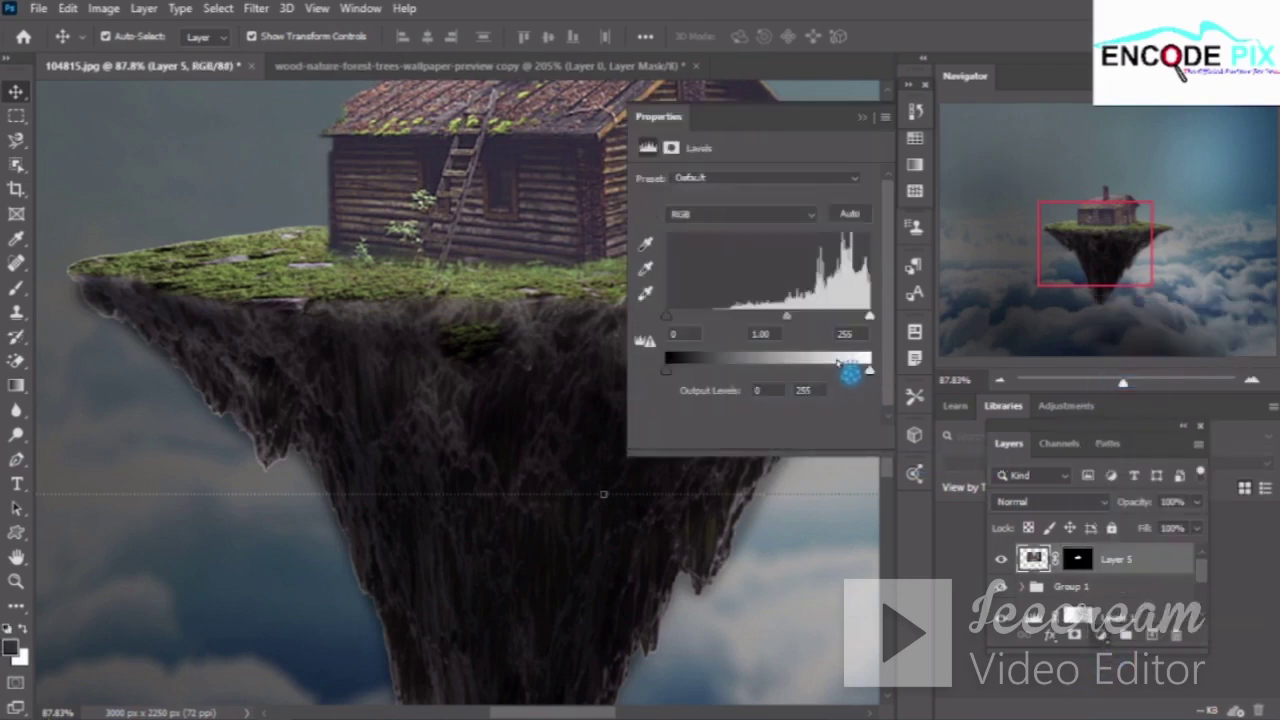
drag(869, 371, 863, 372)
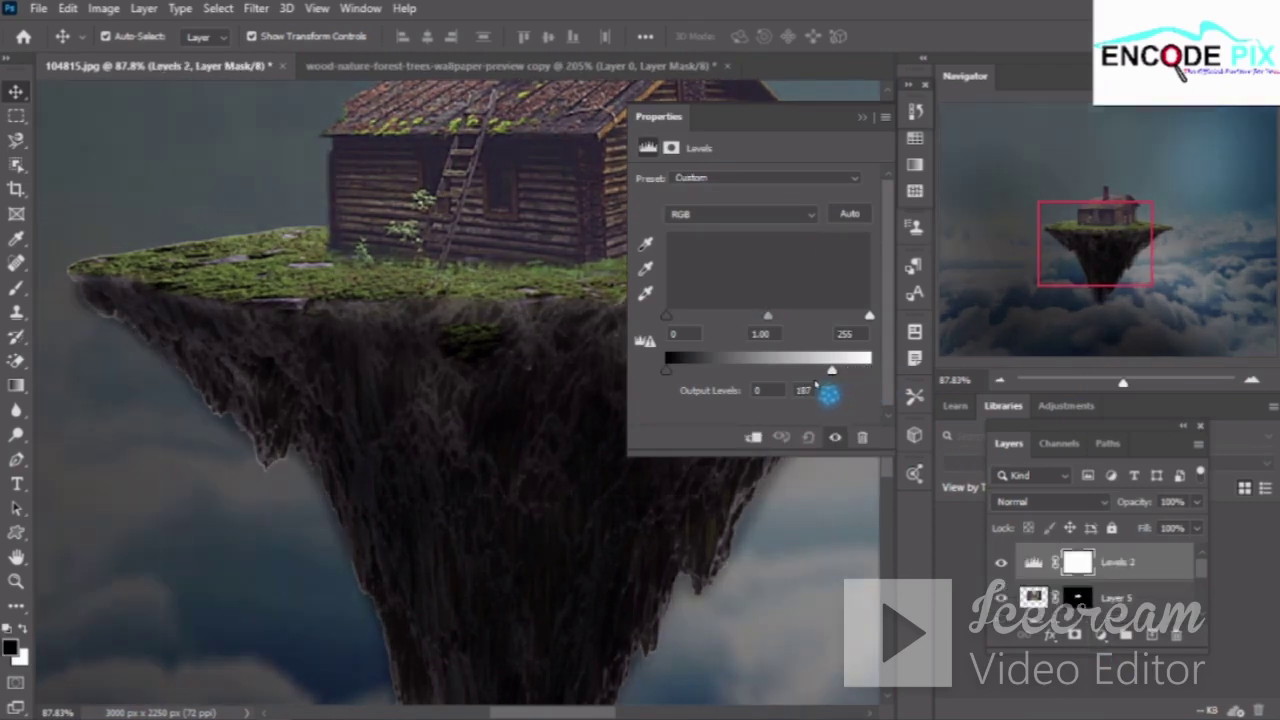
drag(858, 390, 958, 381)
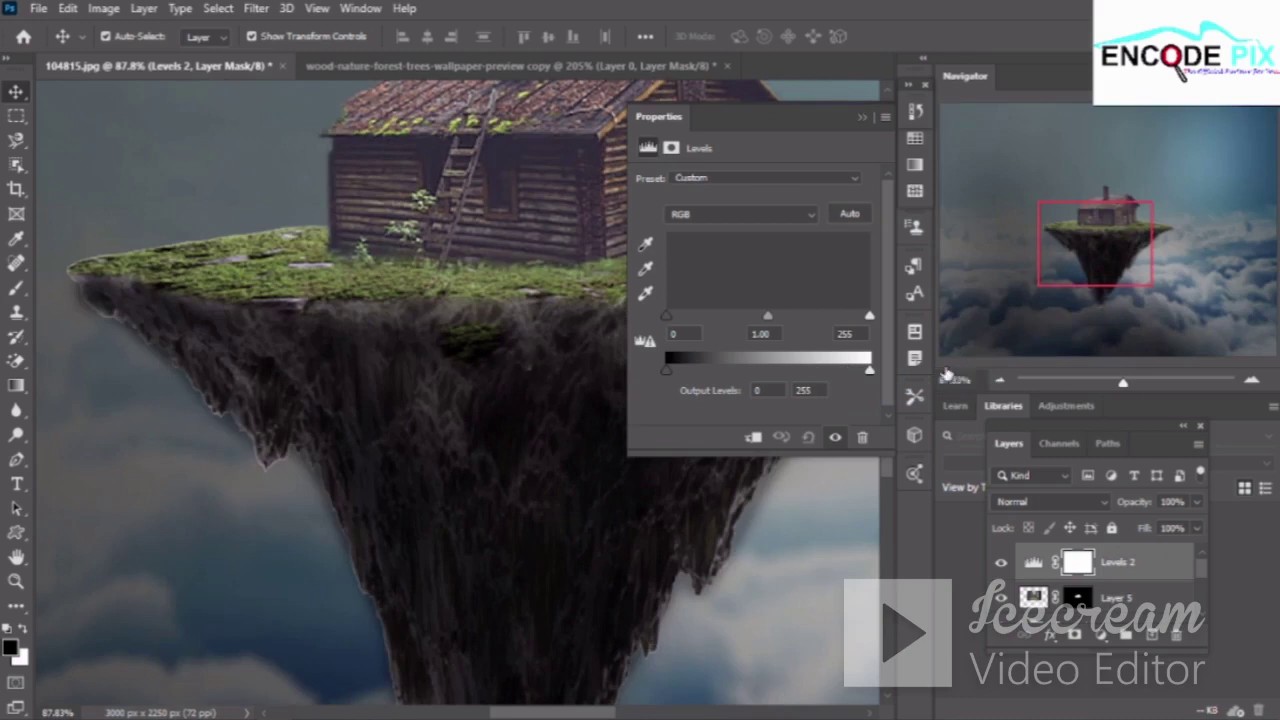
click(753, 440)
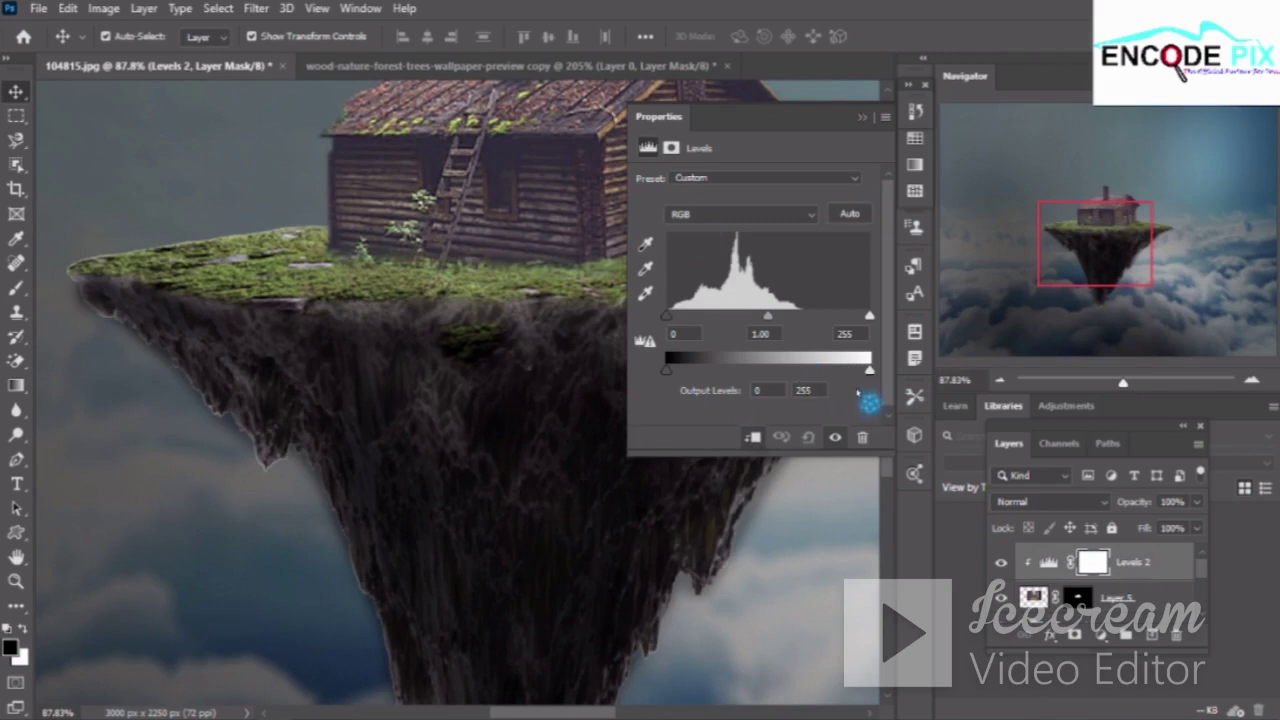
Lower the Levels output white to 170 to darken the cabin, then select the Brush tool
drag(942, 392, 872, 382)
click(777, 491)
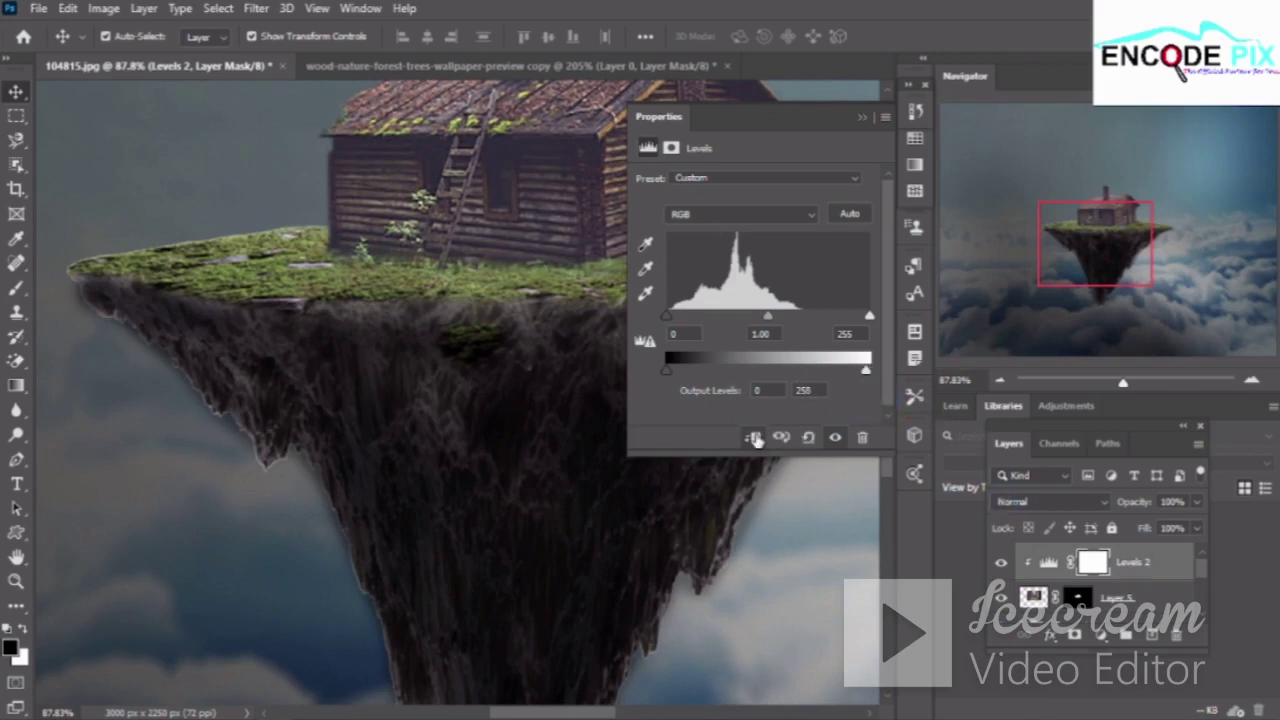
click(757, 441)
click(886, 381)
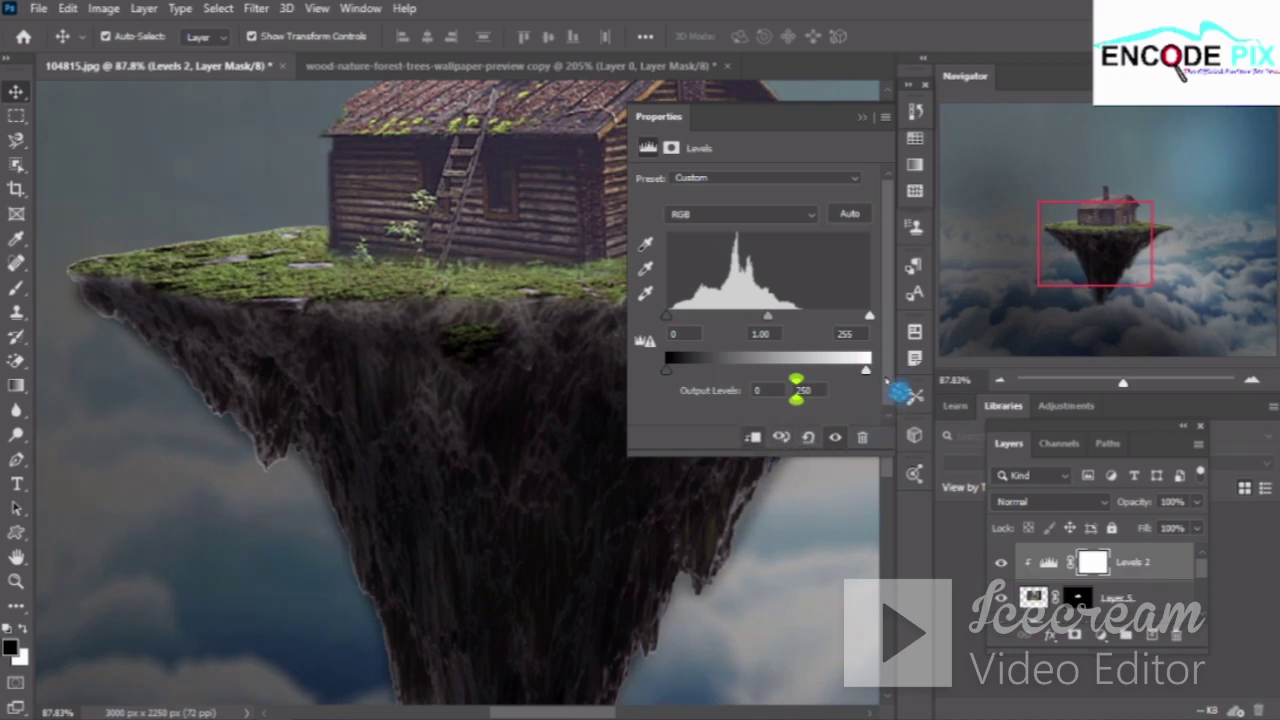
drag(866, 372, 778, 370)
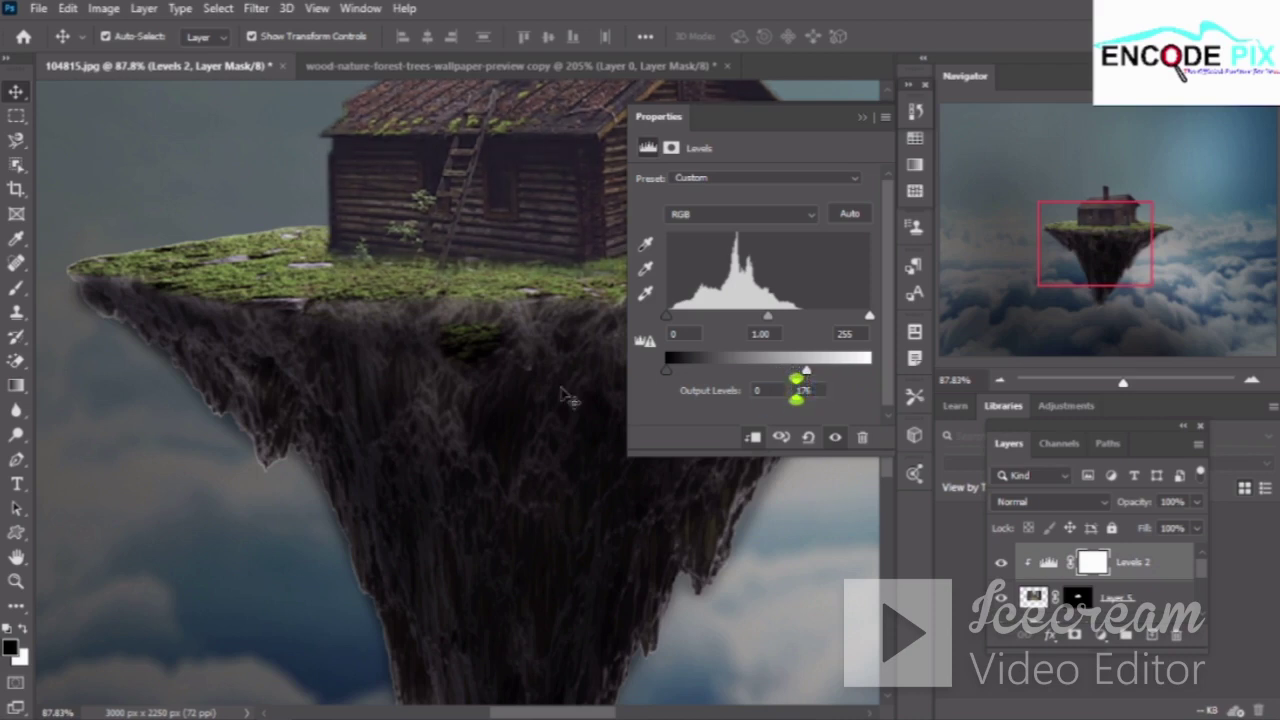
scroll(563, 393, up, 2)
scroll(563, 393, up, 2)
scroll(563, 393, up, 2)
scroll(563, 393, up, 1)
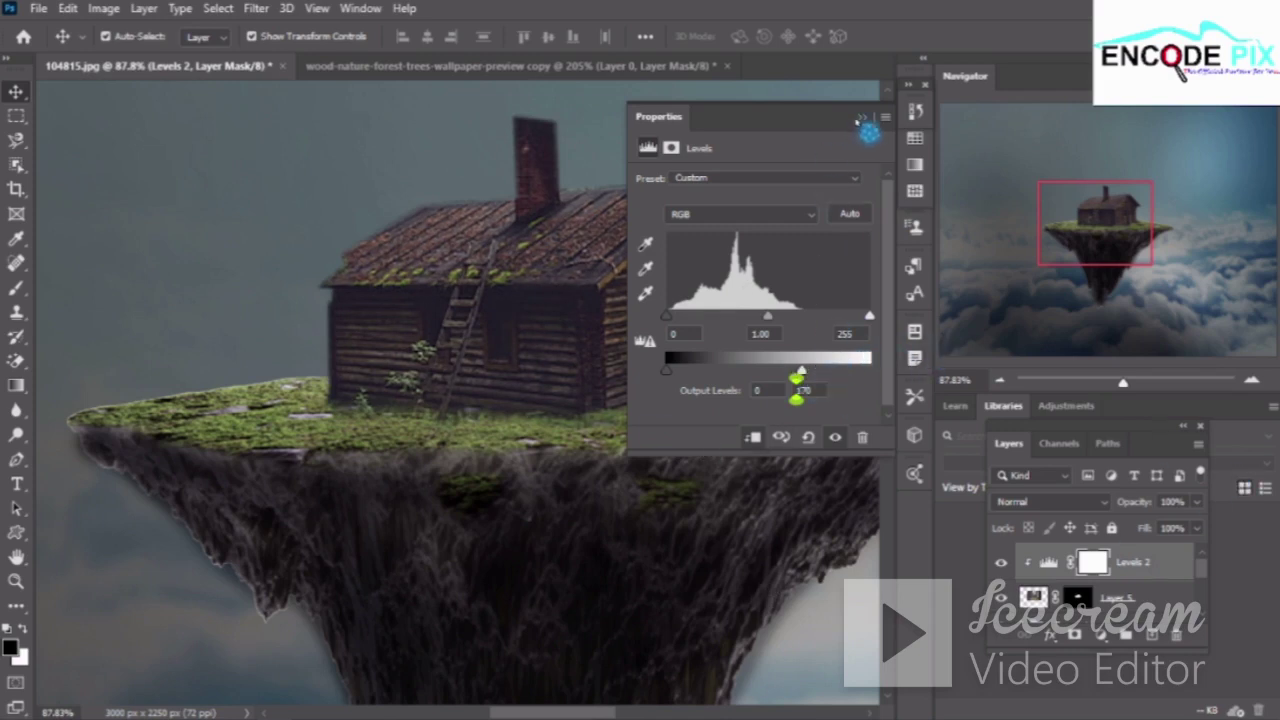
click(862, 118)
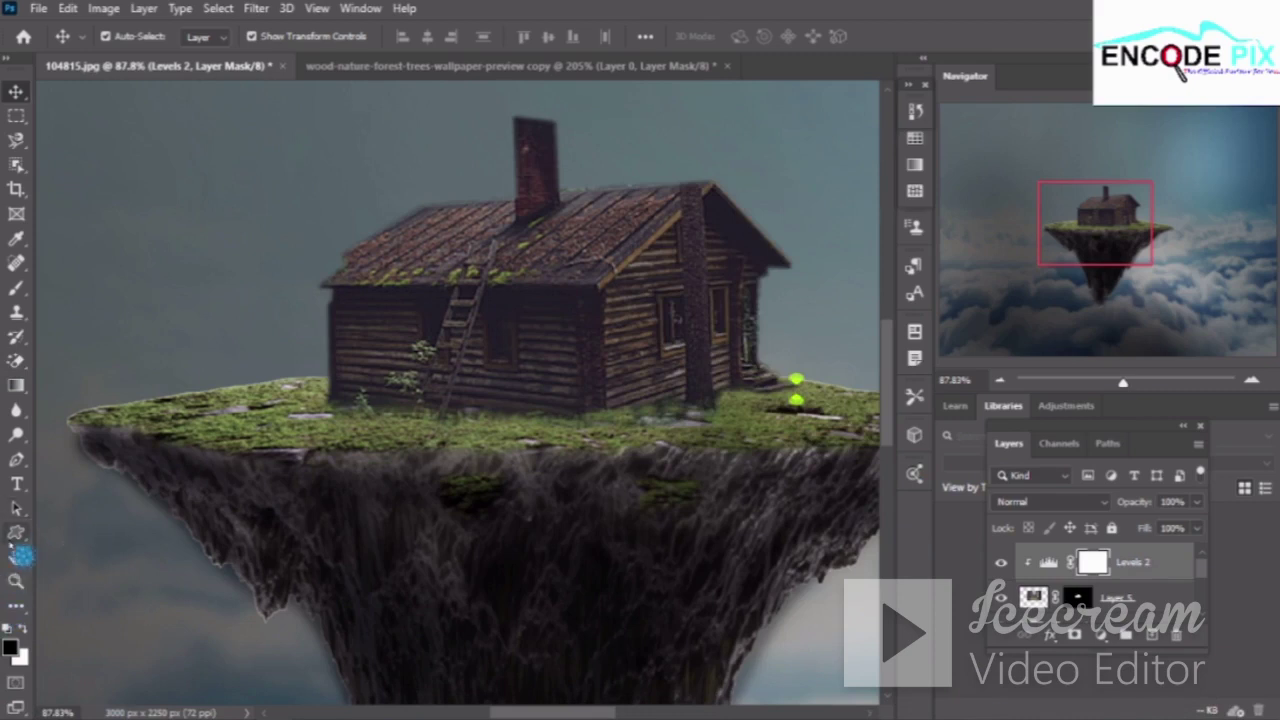
click(16, 289)
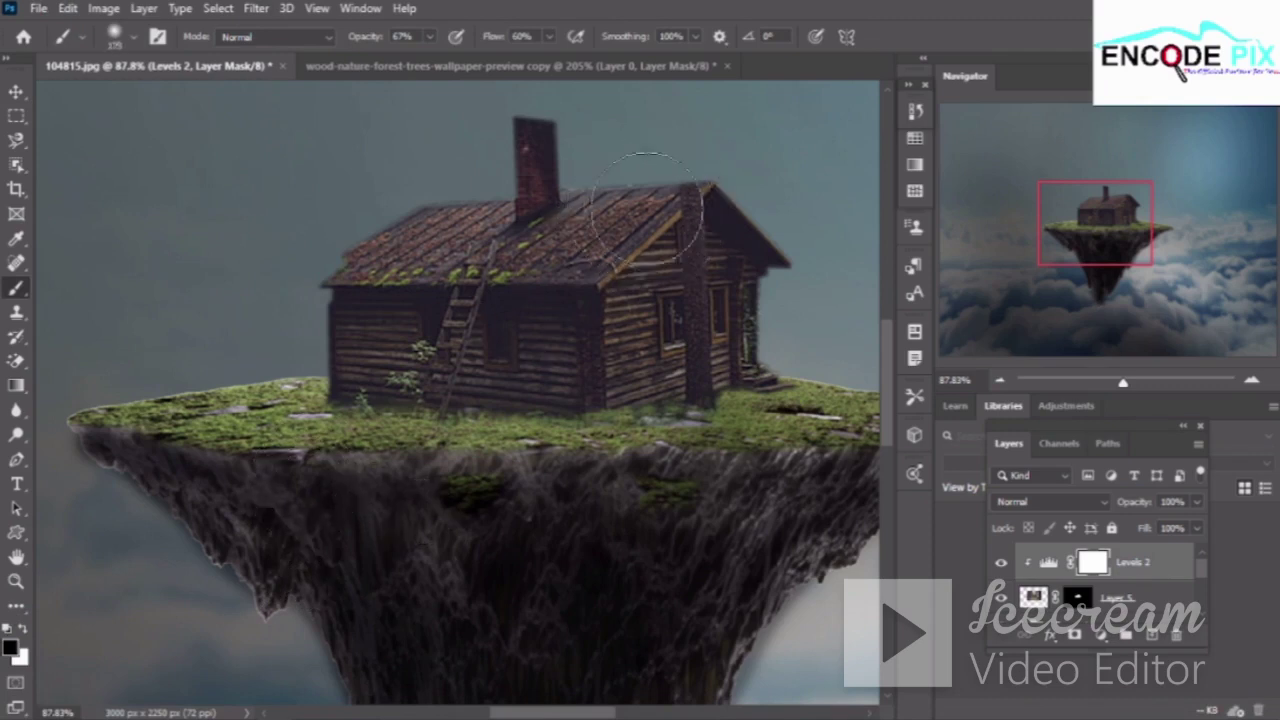
Paint the Levels 2 mask with a ~90 px brush around the chimney, gable and front wall, then open History
key(bracketright)
key(bracketleft)
key(bracketleft)
key(bracketleft)
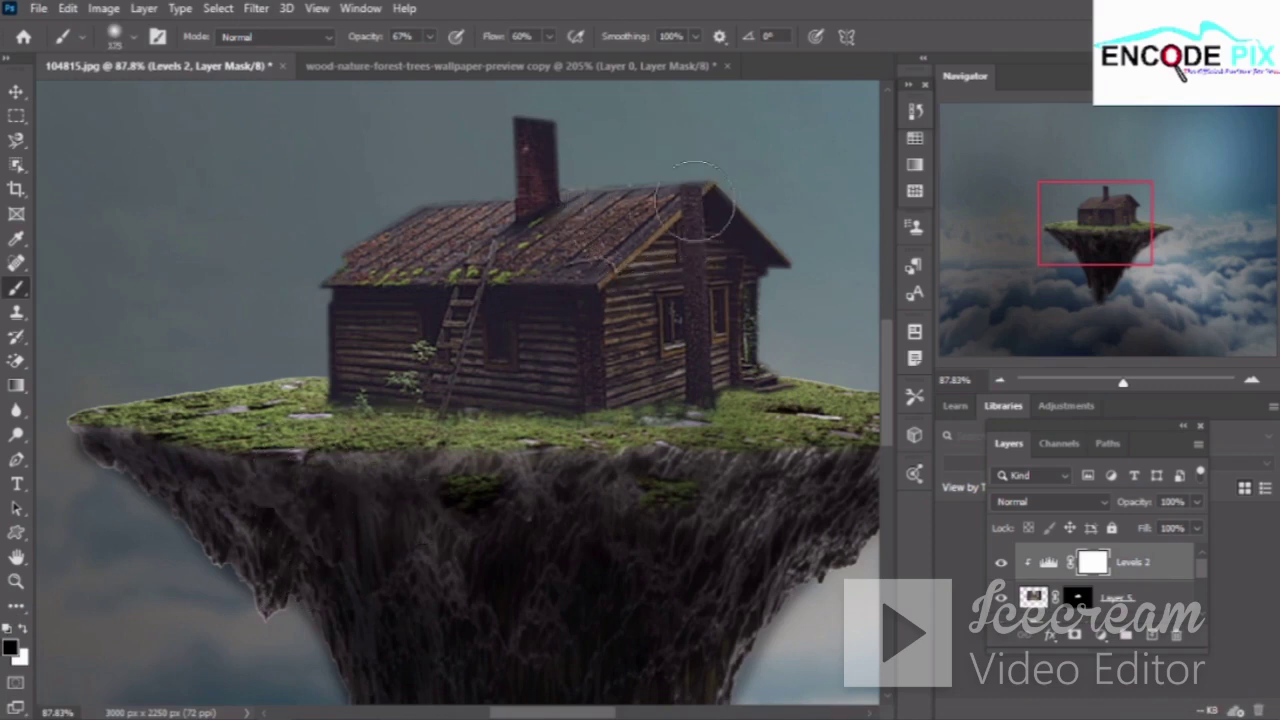
key(bracketleft)
key(bracketleft)
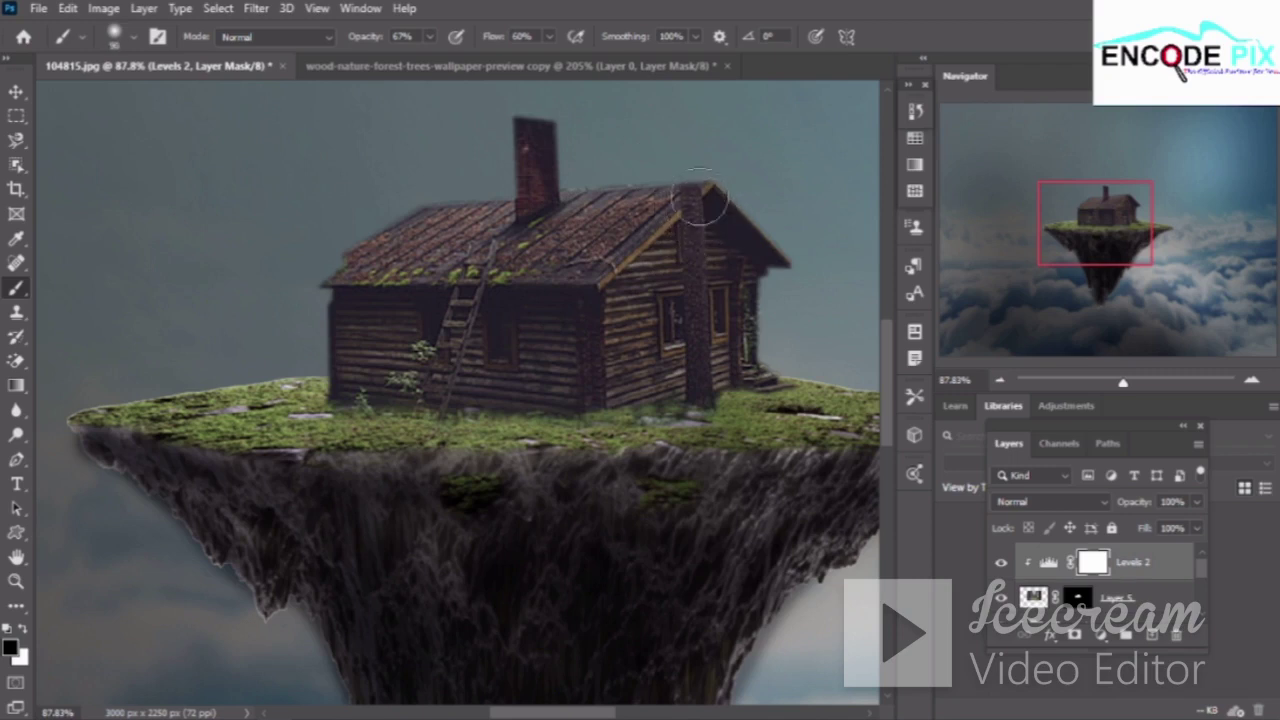
mouse_move(700, 203)
mouse_down()
mouse_move(692, 225)
mouse_move(687, 210)
mouse_up()
mouse_move(779, 270)
mouse_down()
mouse_move(719, 222)
mouse_move(712, 258)
mouse_up()
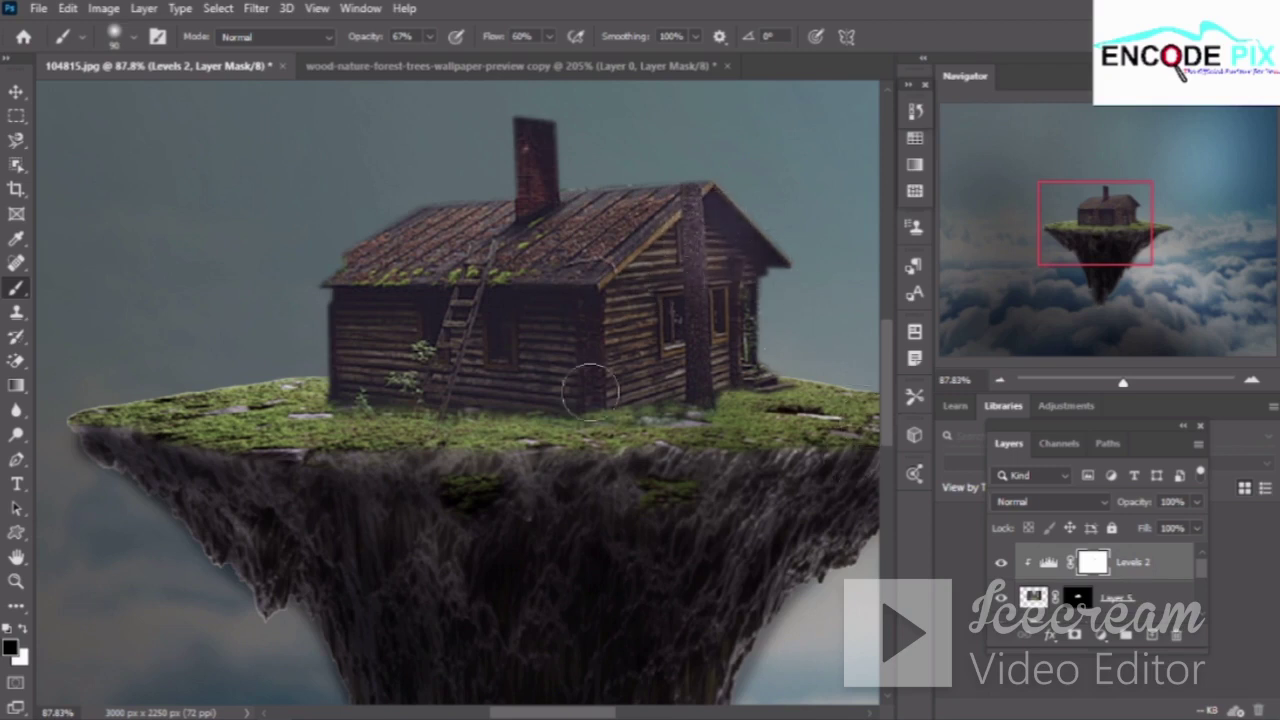
drag(712, 258, 660, 300)
drag(712, 160, 740, 220)
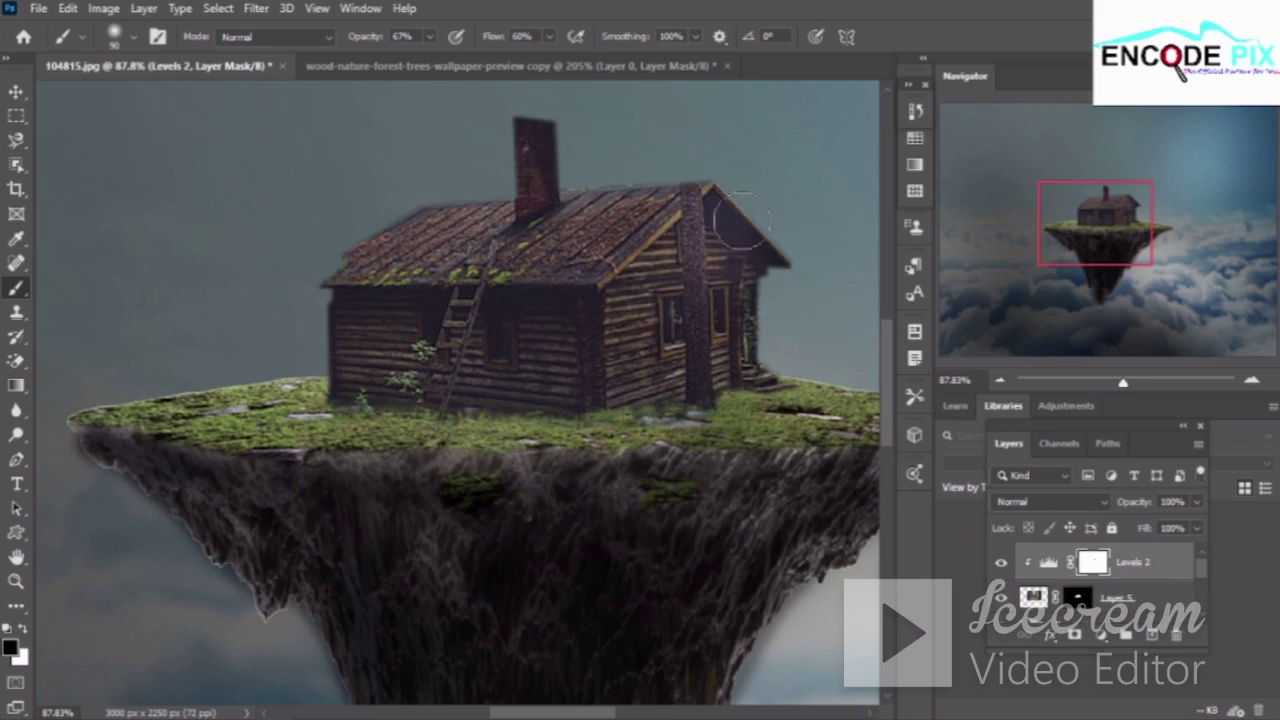
mouse_move(808, 297)
mouse_down()
mouse_move(760, 330)
mouse_move(757, 350)
mouse_move(700, 210)
mouse_up()
drag(743, 250, 700, 215)
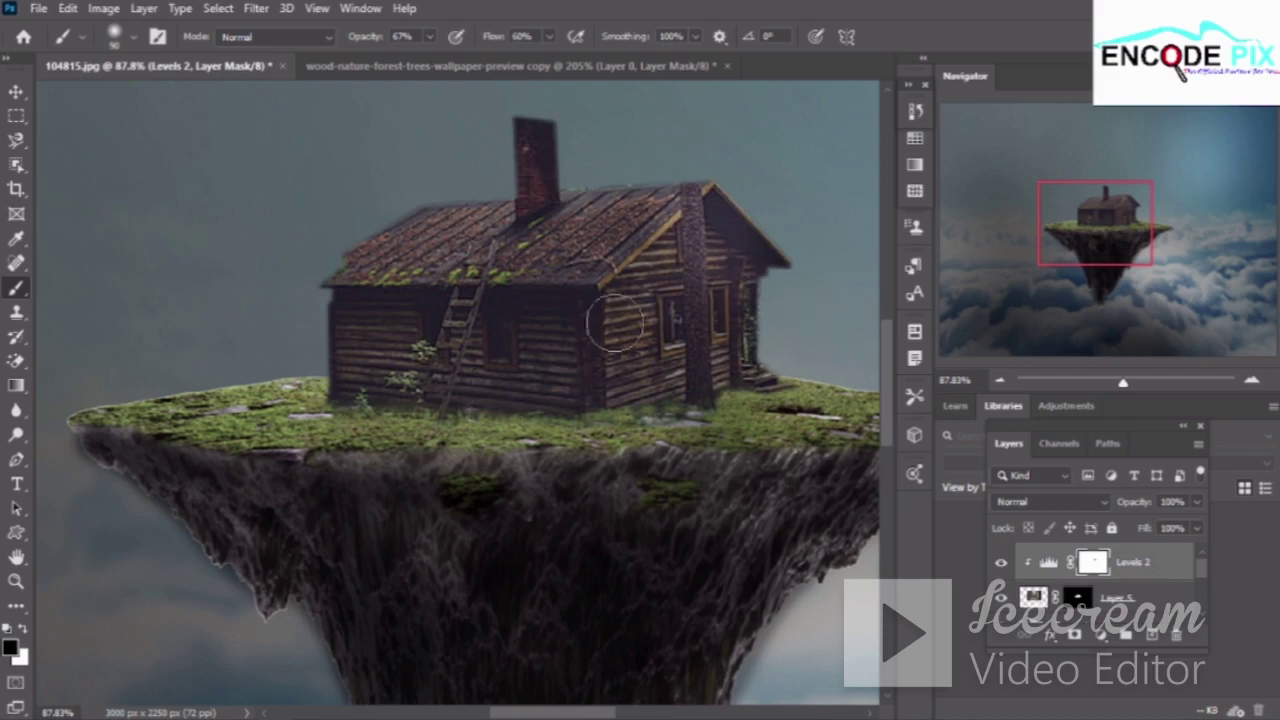
click(1065, 400)
click(915, 111)
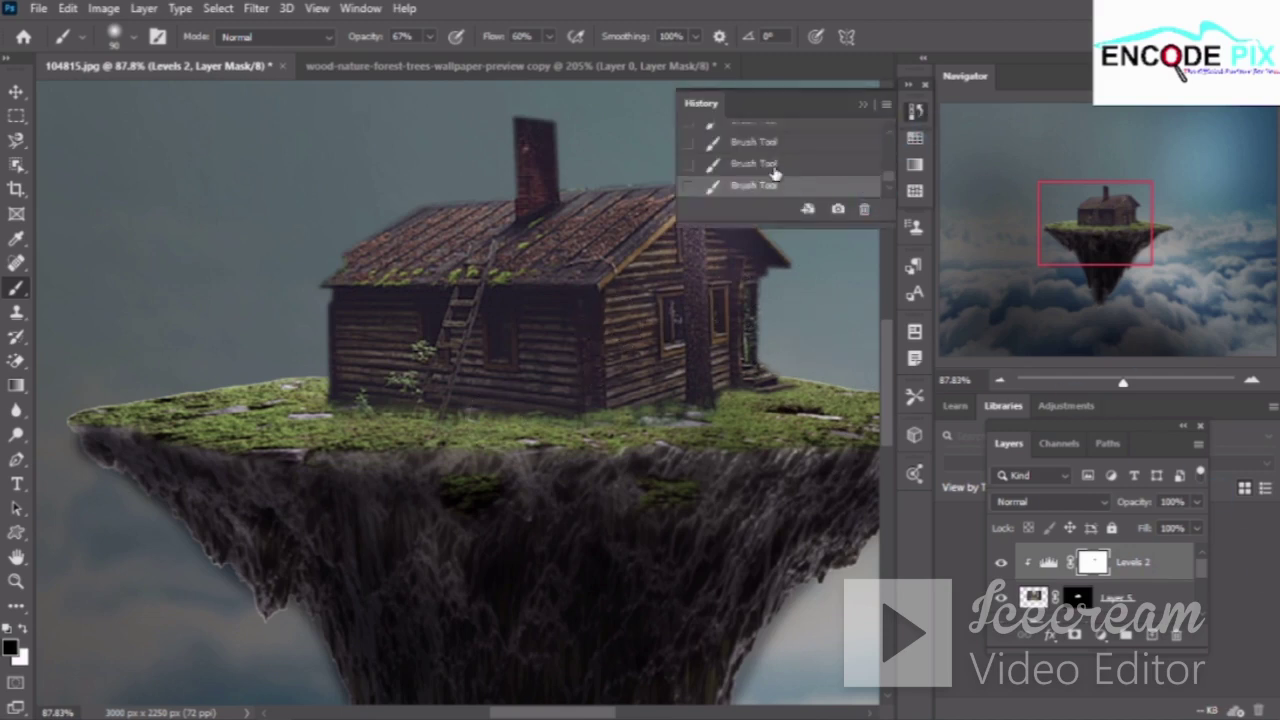
scroll(775, 173, up, 3)
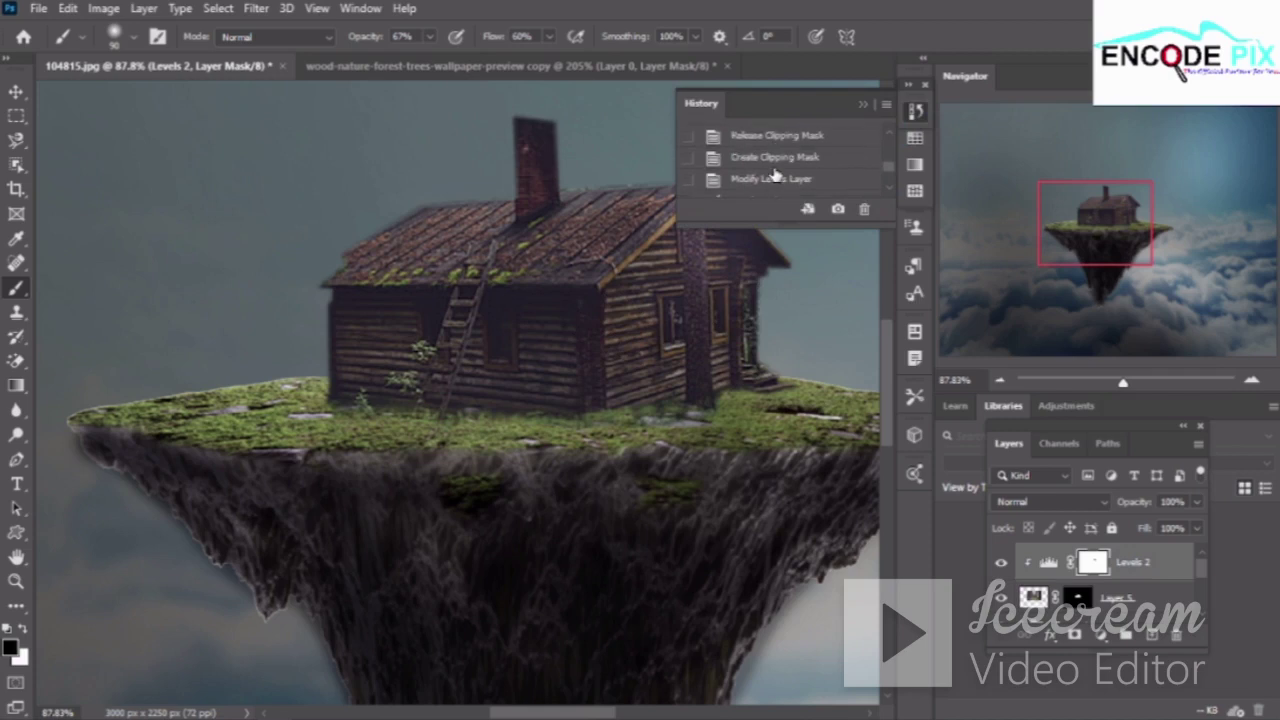
scroll(775, 173, down, 3)
scroll(781, 147, up, 2)
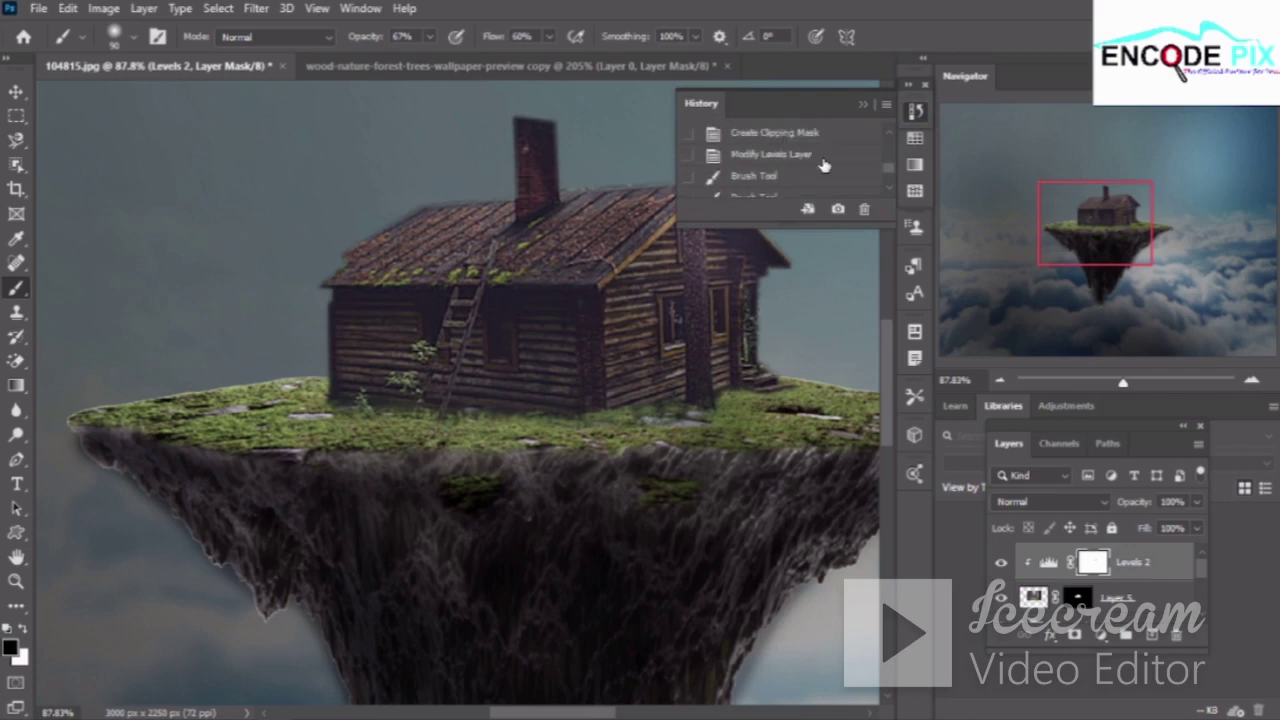
click(862, 104)
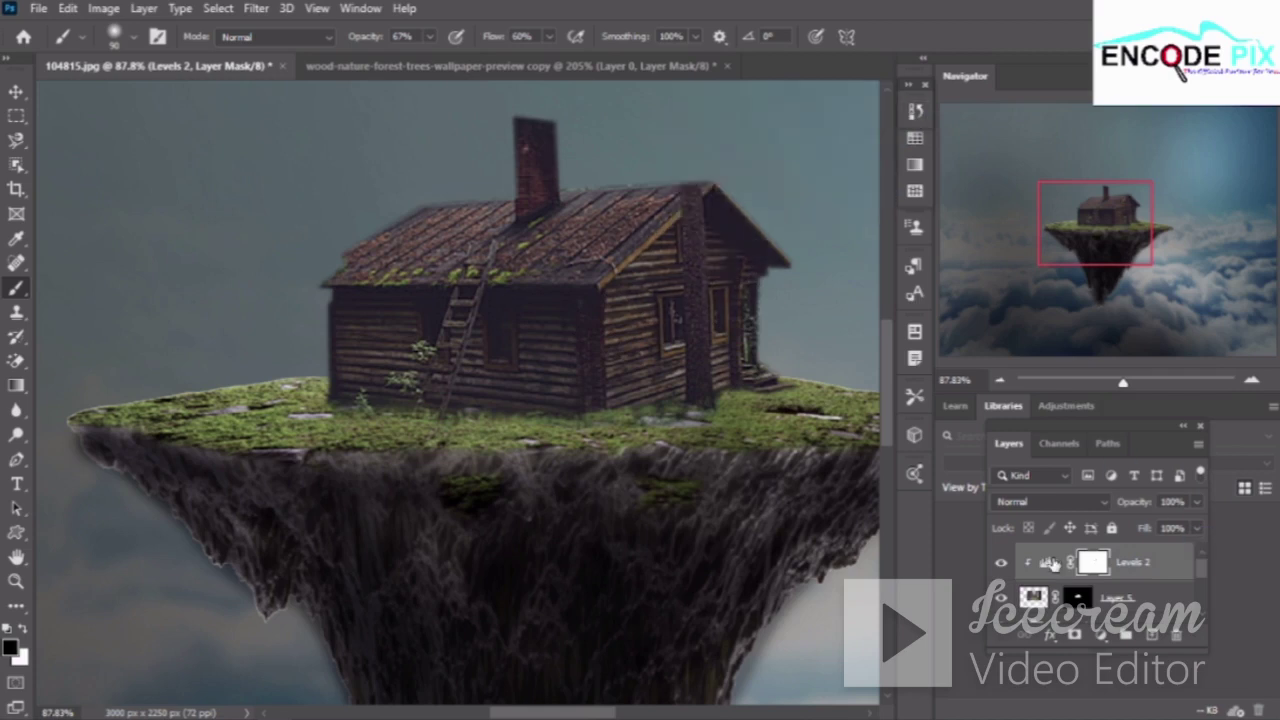
drag(1052, 563, 1038, 585)
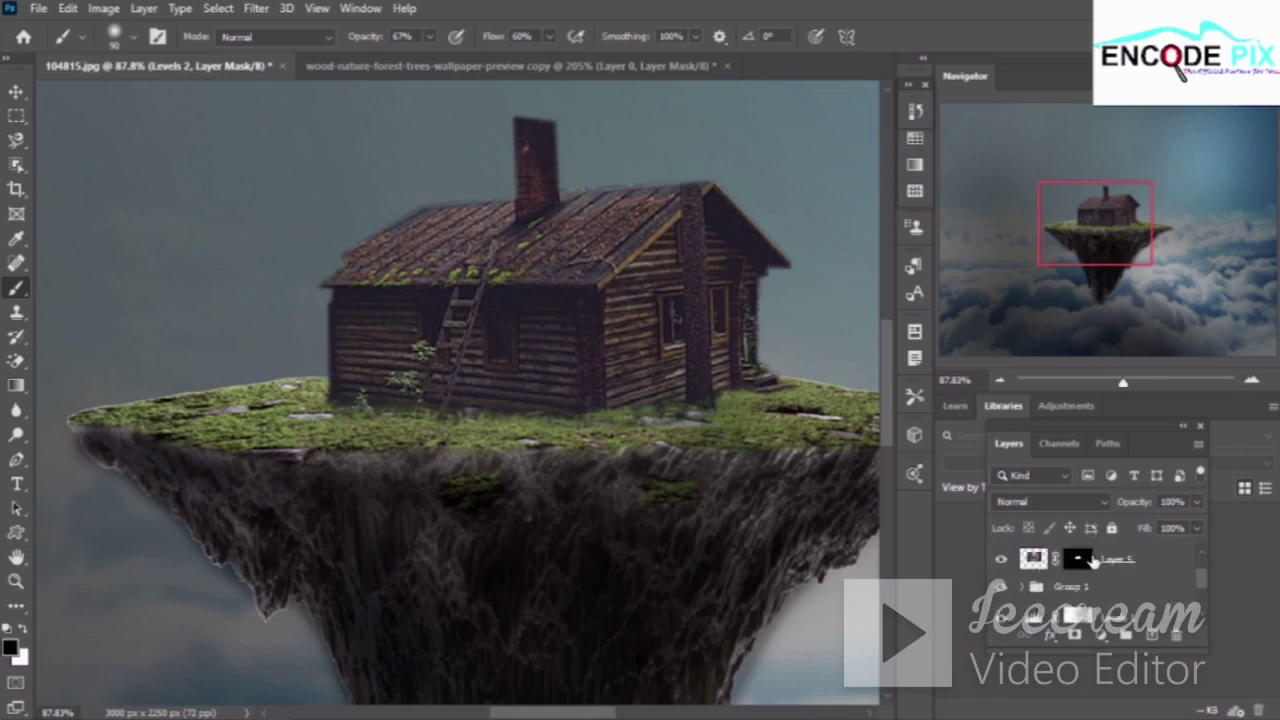
click(1034, 562)
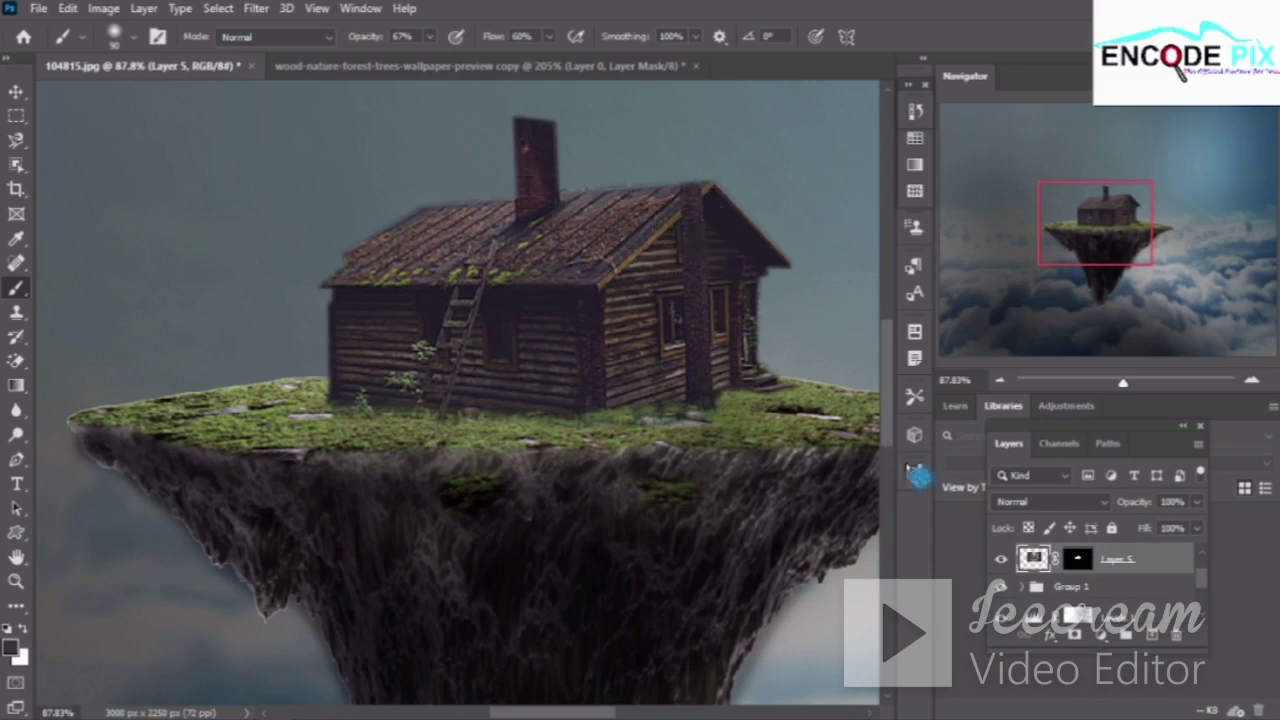
click(915, 111)
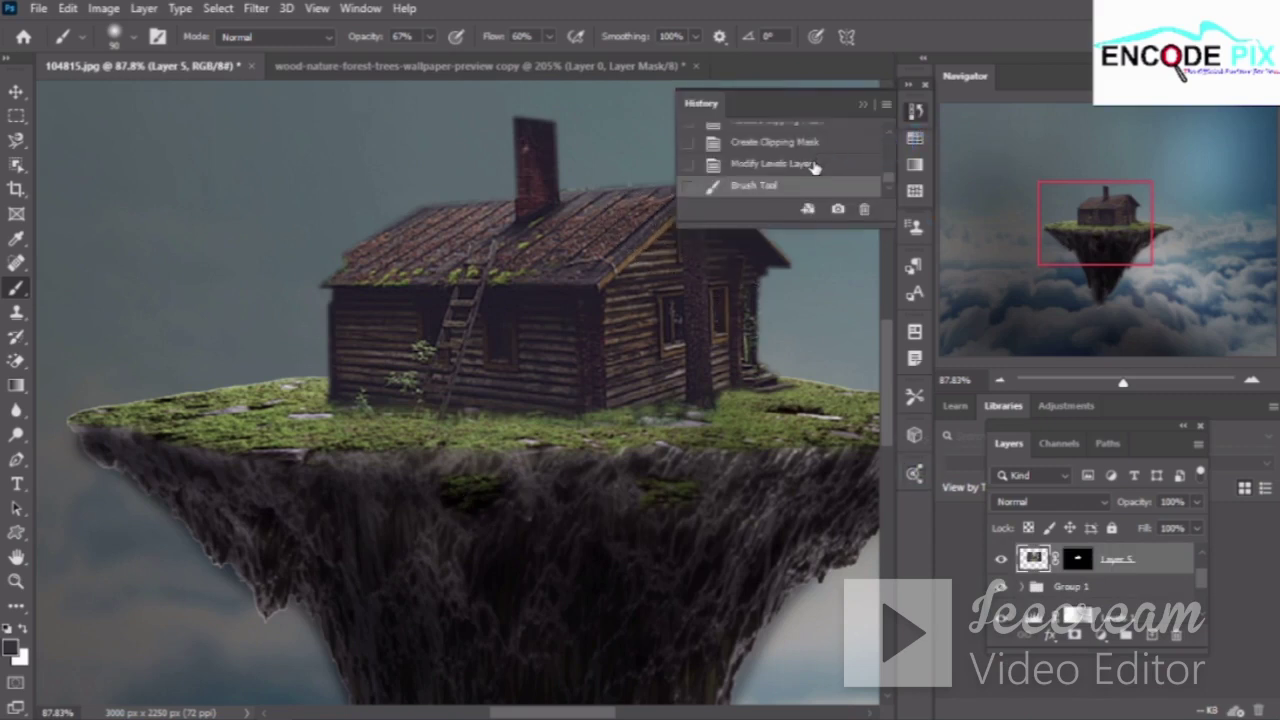
click(812, 165)
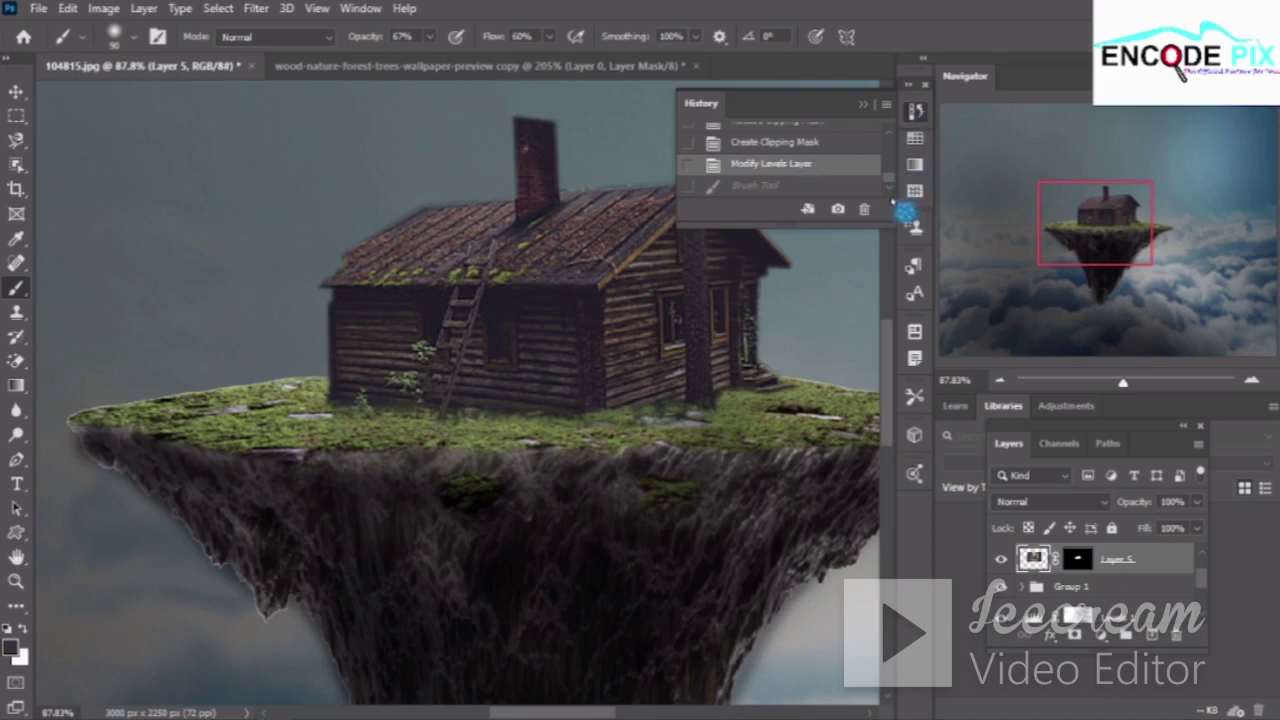
click(882, 110)
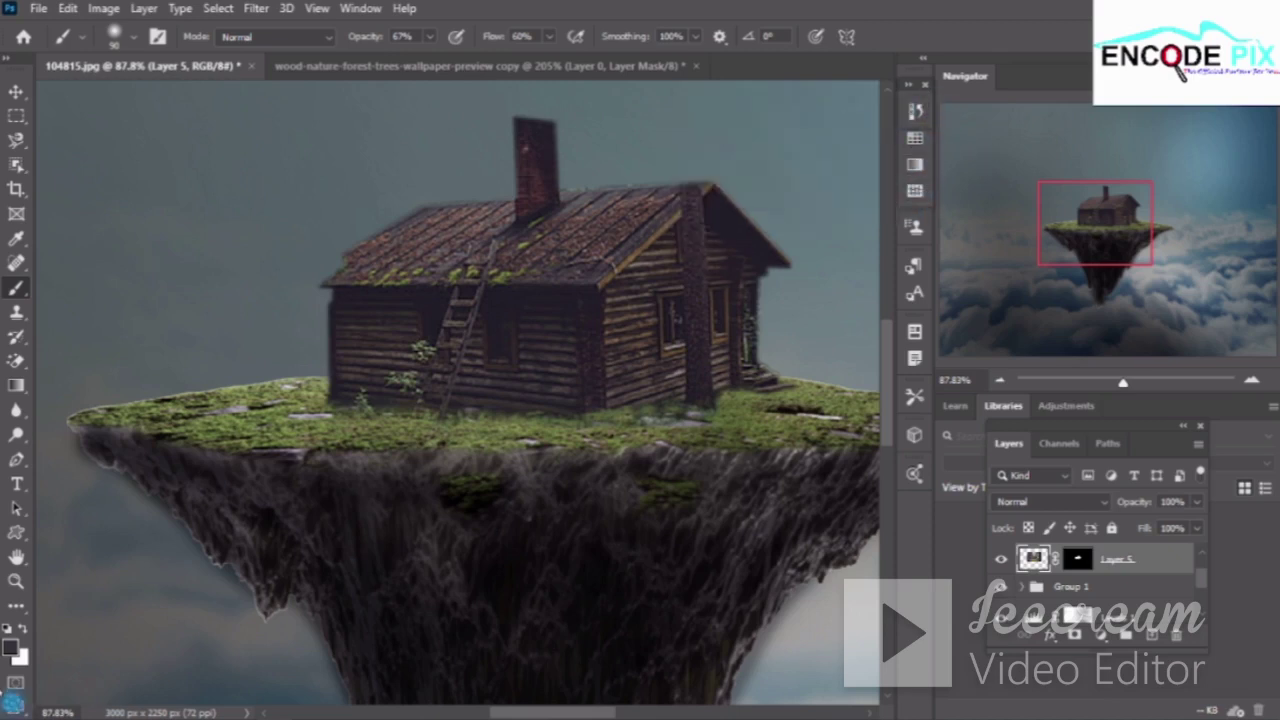
click(22, 627)
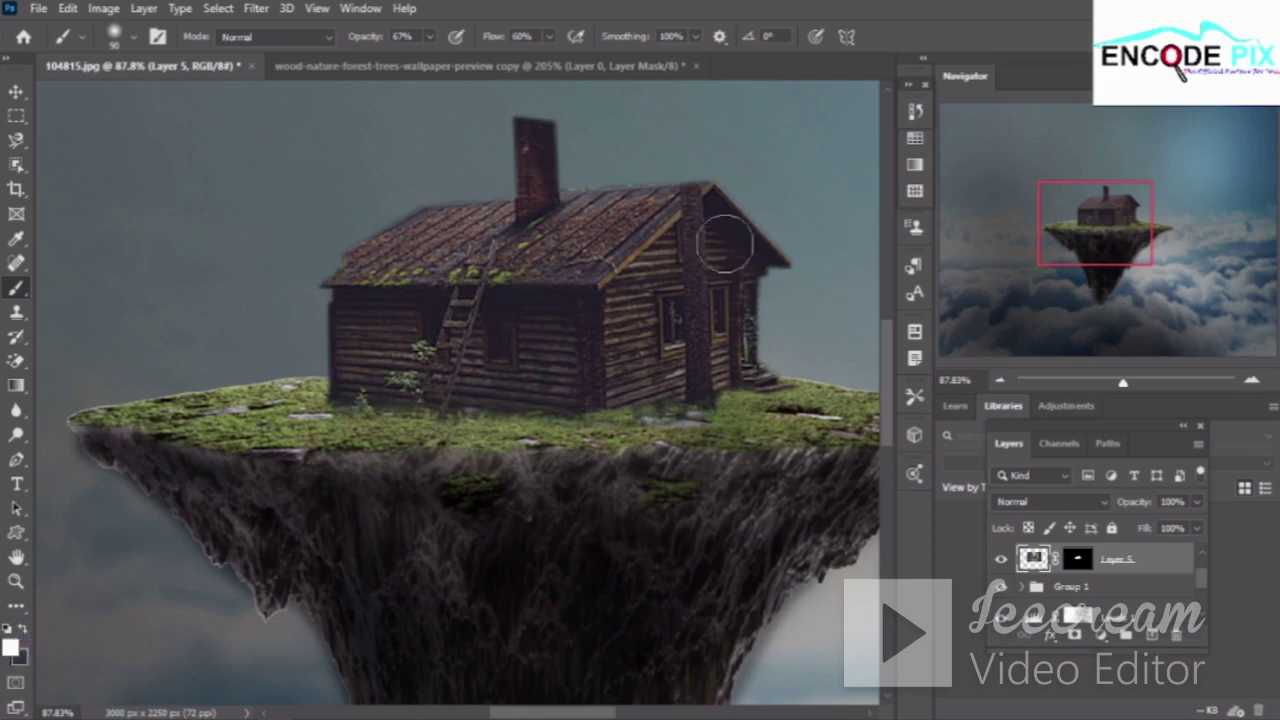
drag(690, 205, 690, 248)
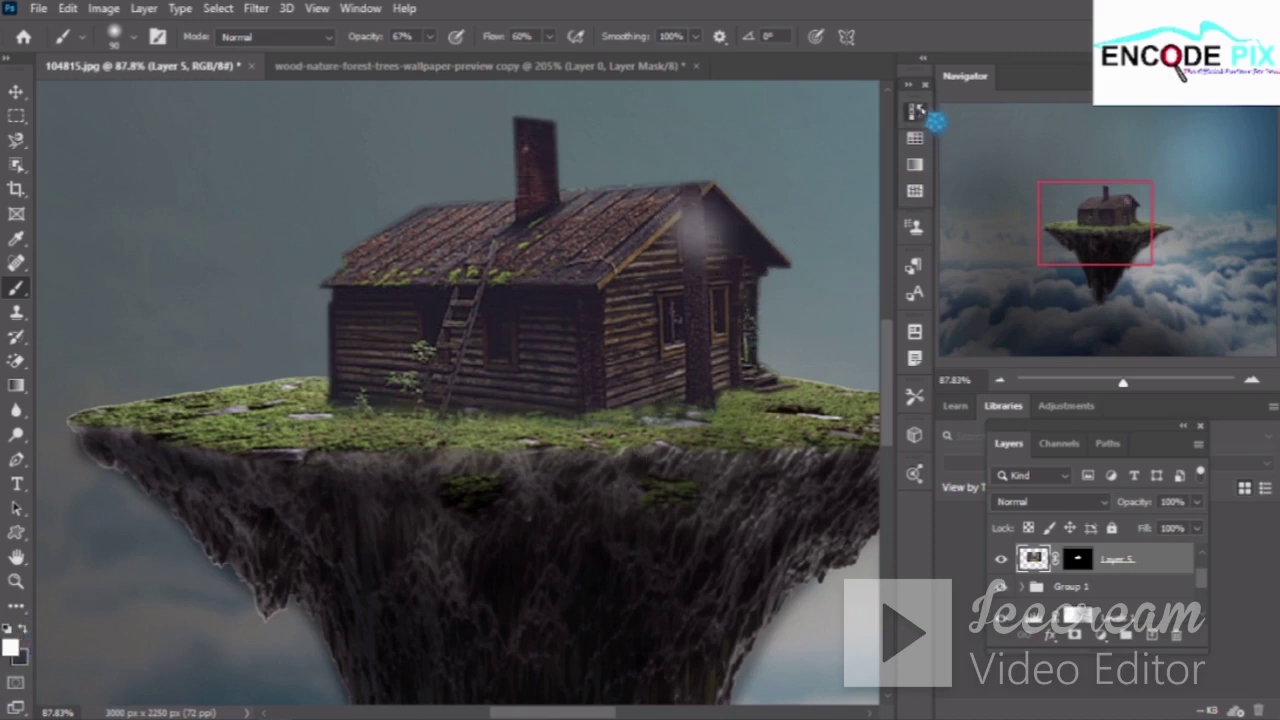
click(928, 116)
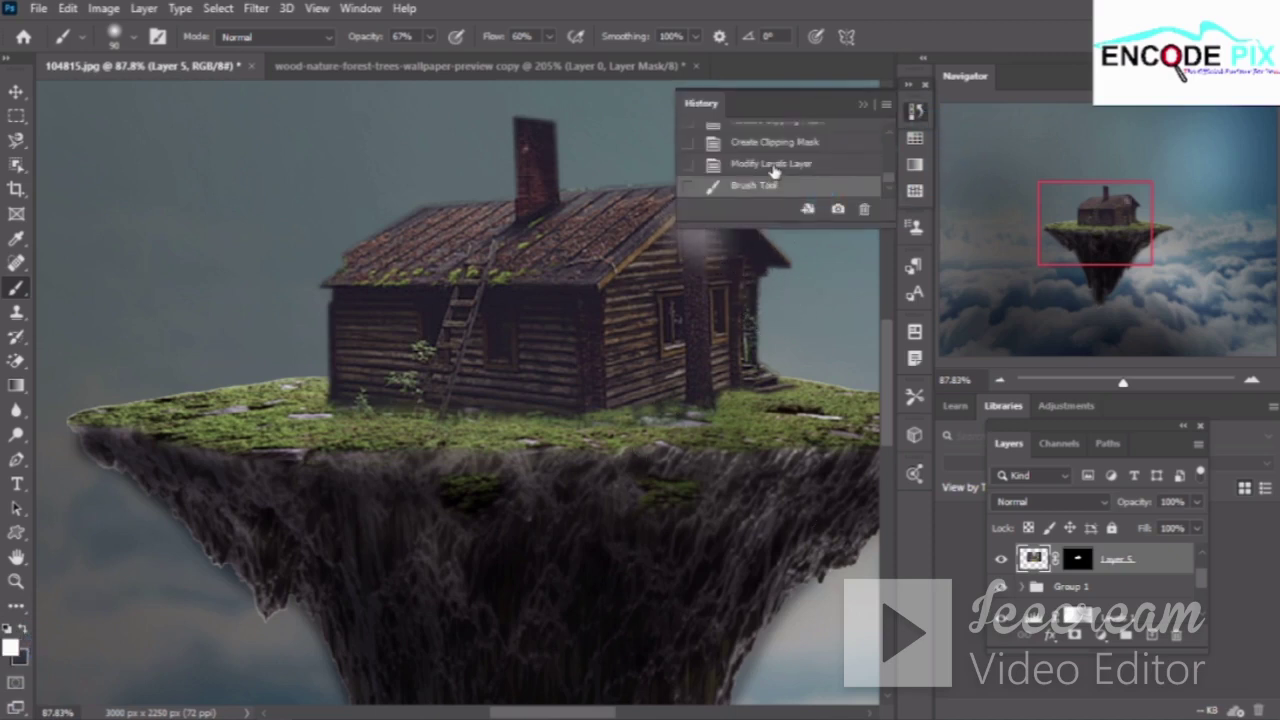
click(772, 167)
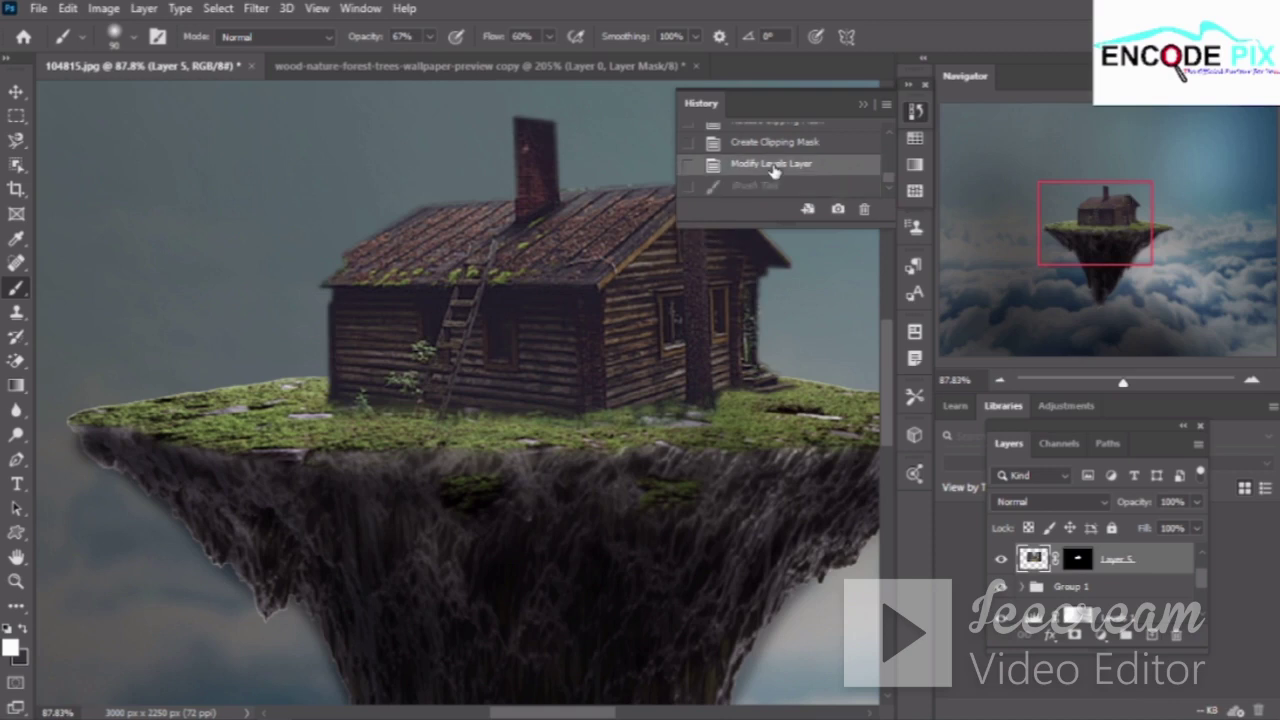
click(377, 36)
click(862, 104)
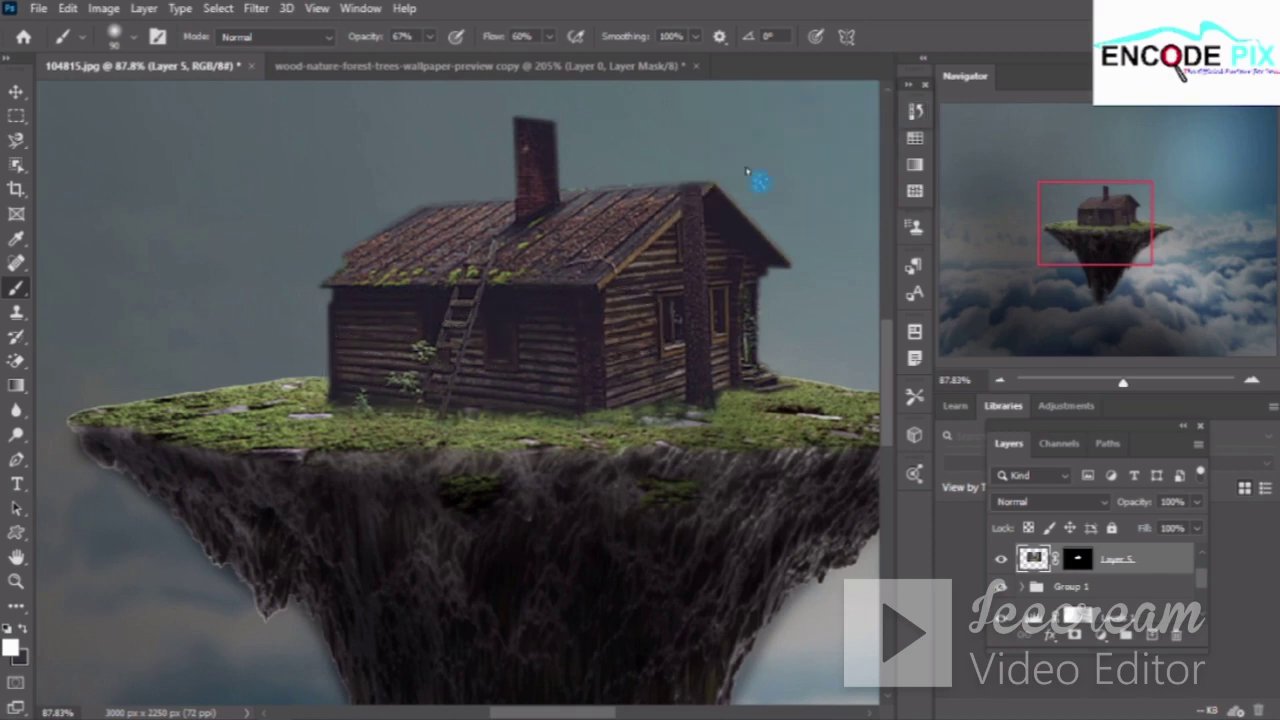
drag(674, 207, 703, 212)
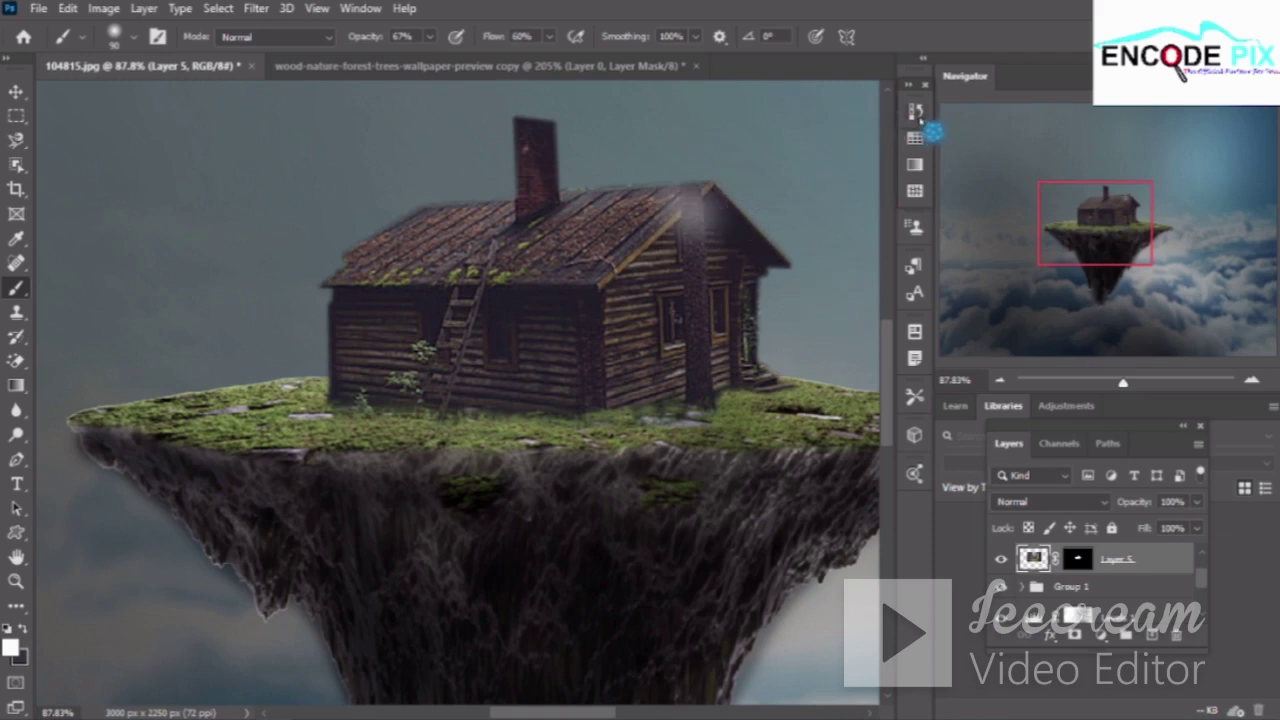
click(914, 111)
click(760, 163)
click(1076, 559)
key(x)
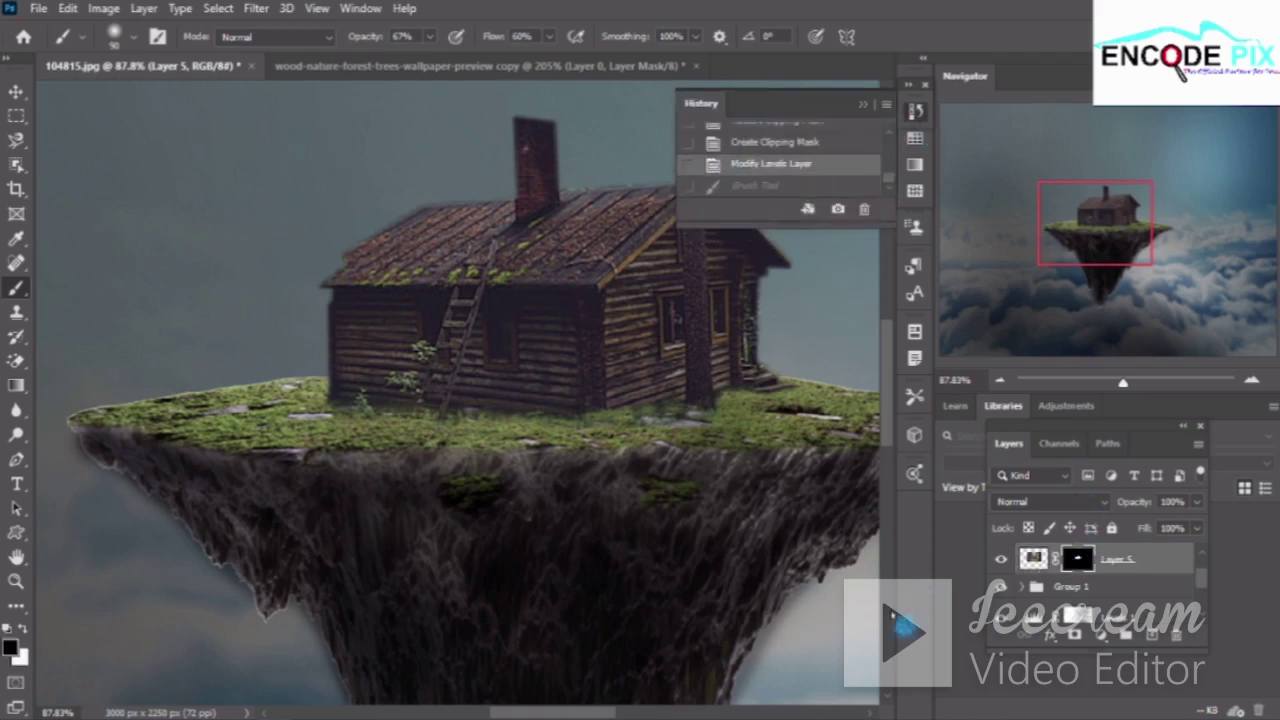
drag(745, 360, 680, 232)
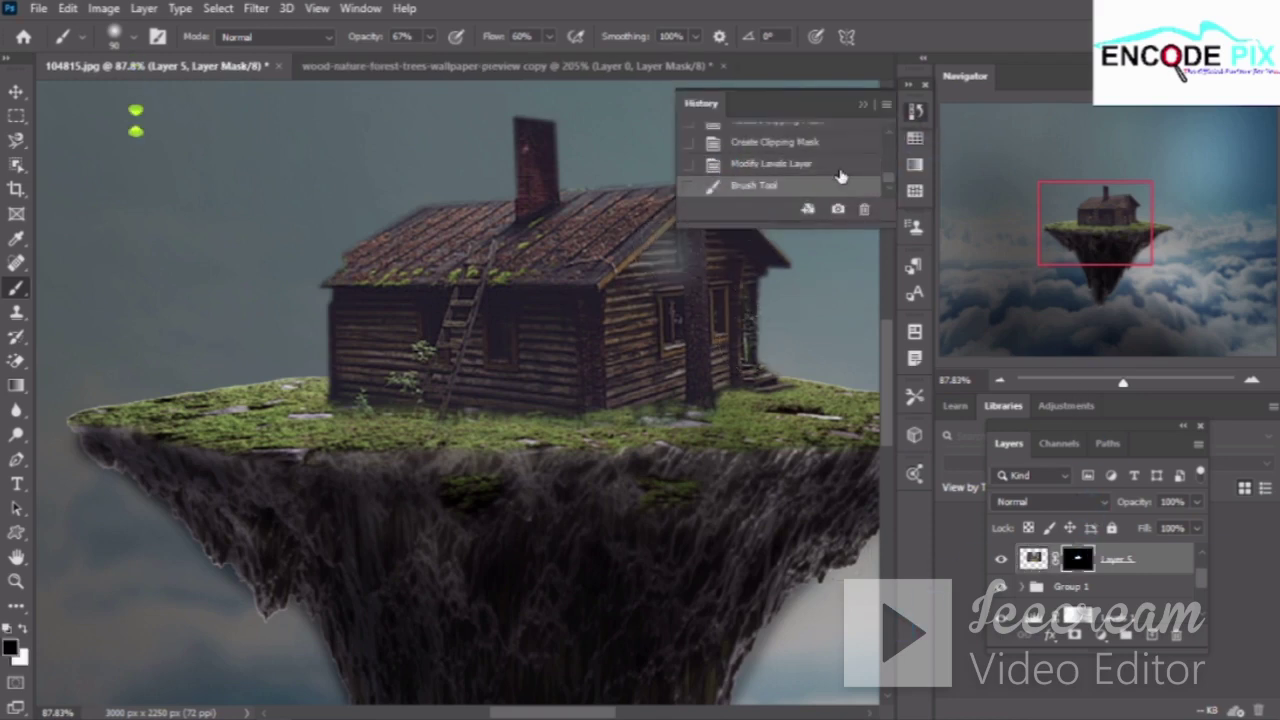
key(ctrl+z)
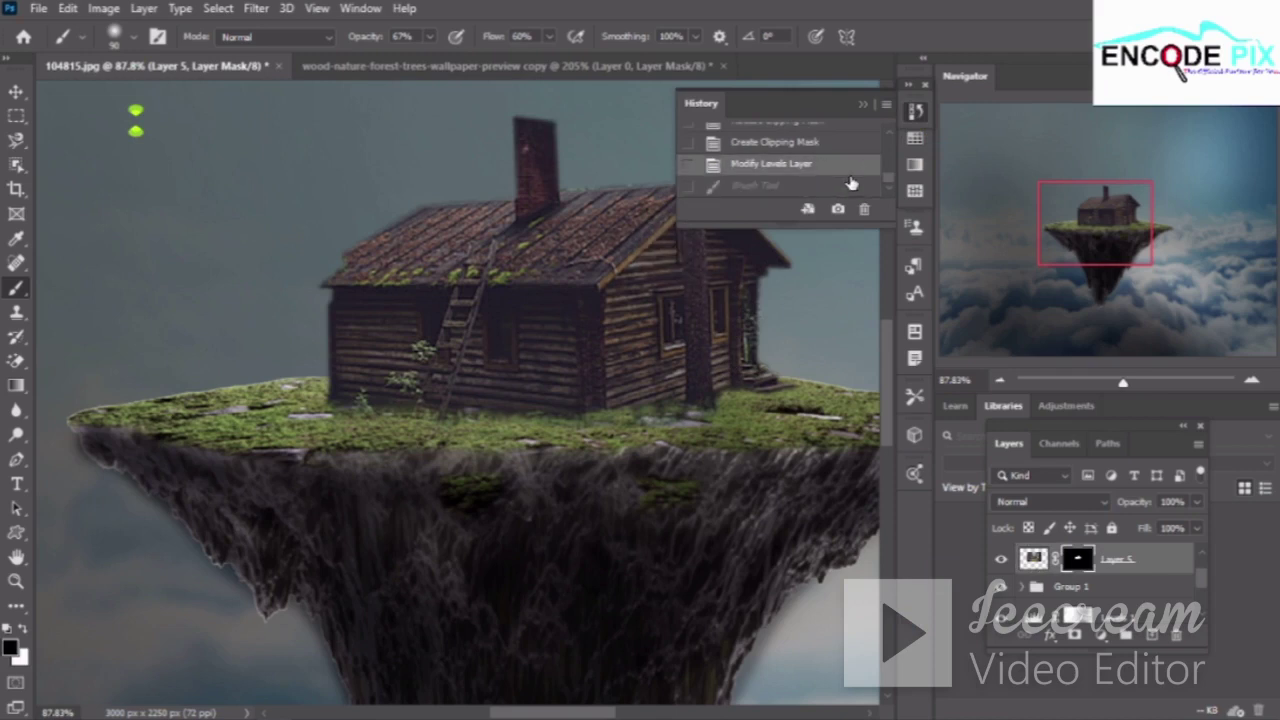
scroll(1122, 594, down, 1)
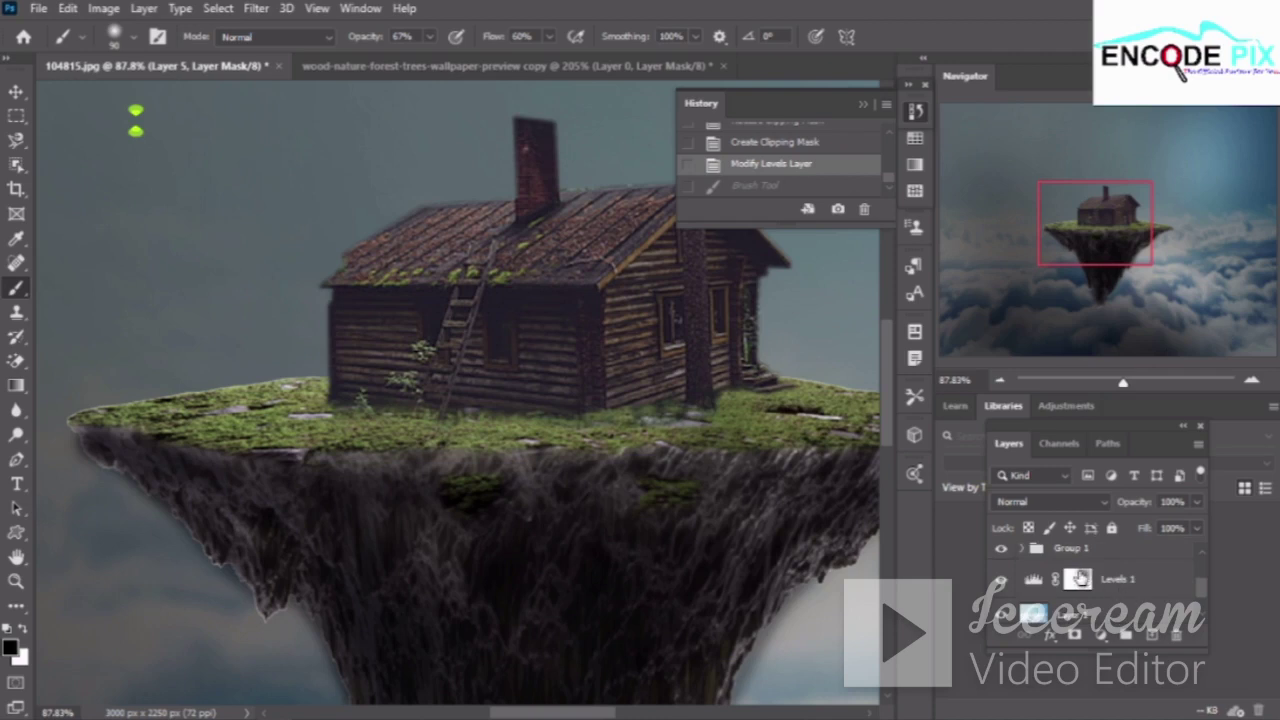
click(914, 111)
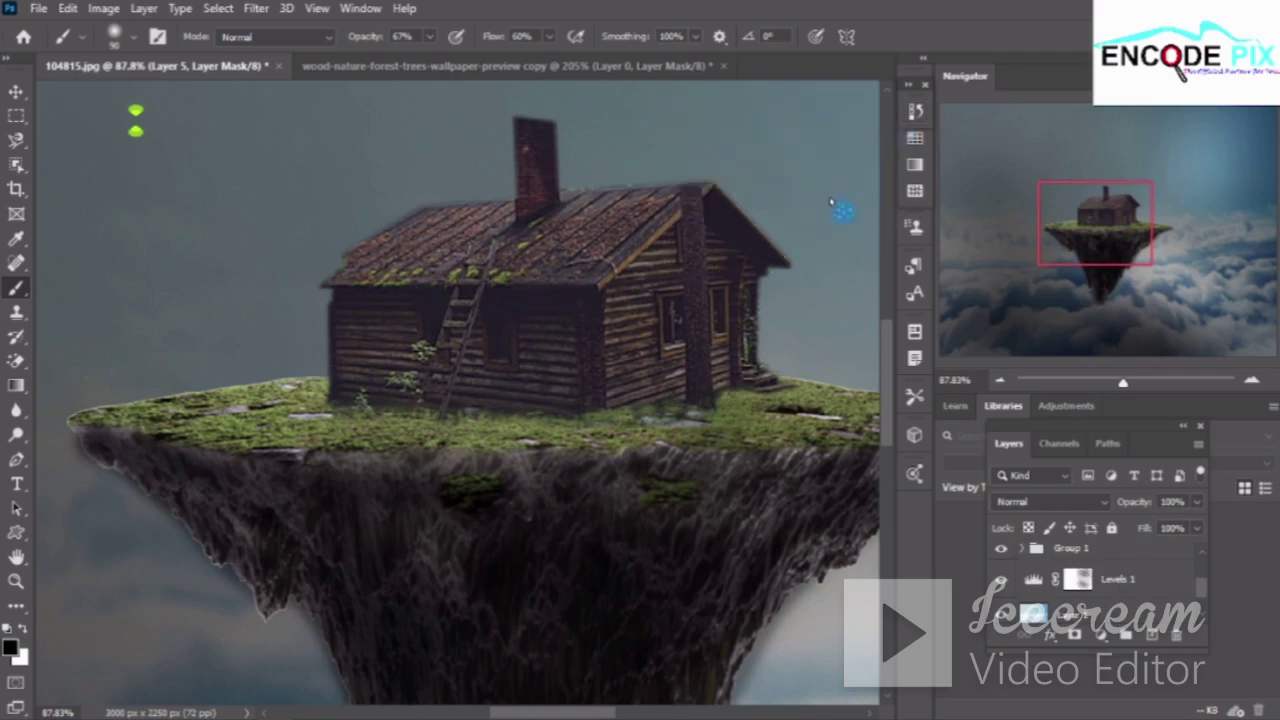
drag(843, 211, 720, 260)
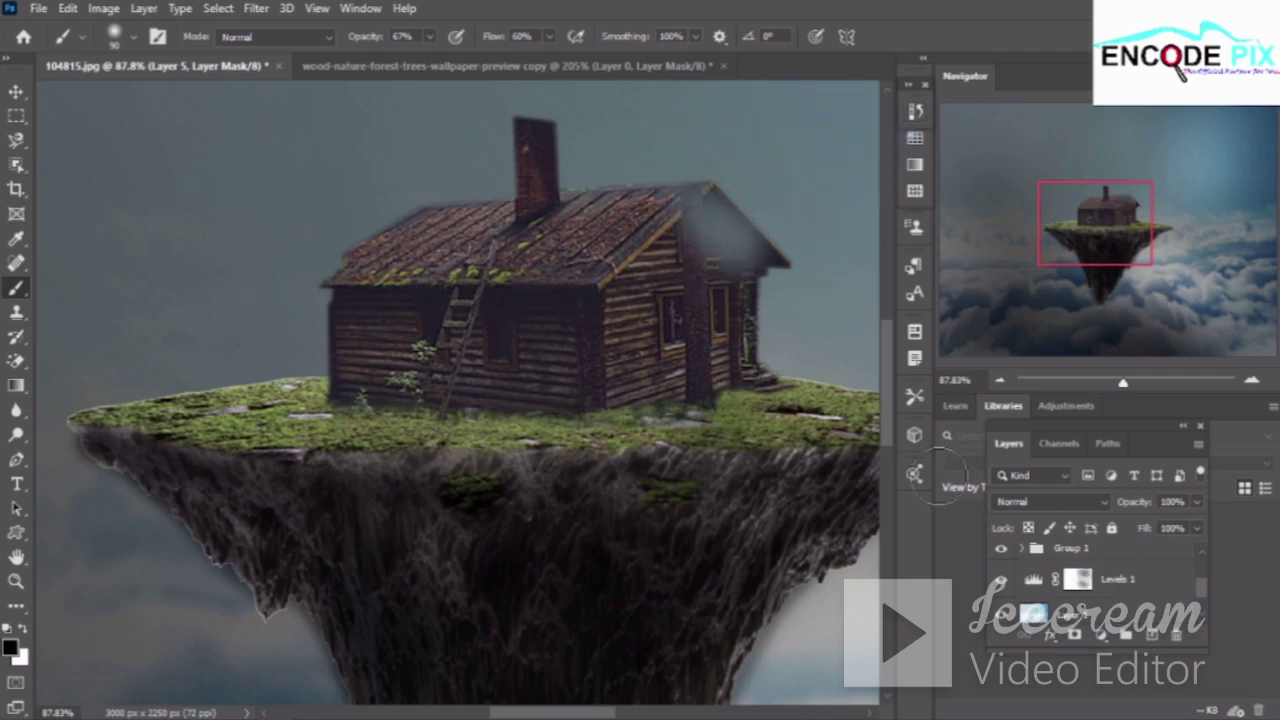
click(914, 111)
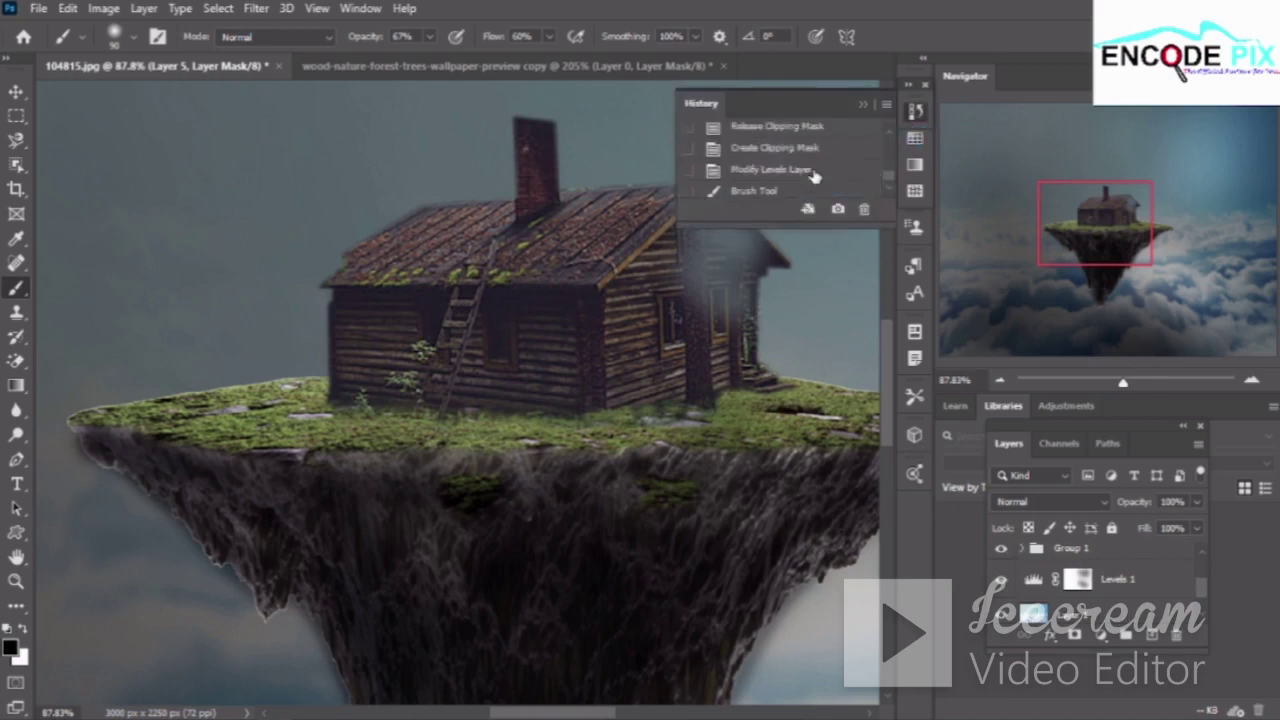
click(813, 172)
click(24, 630)
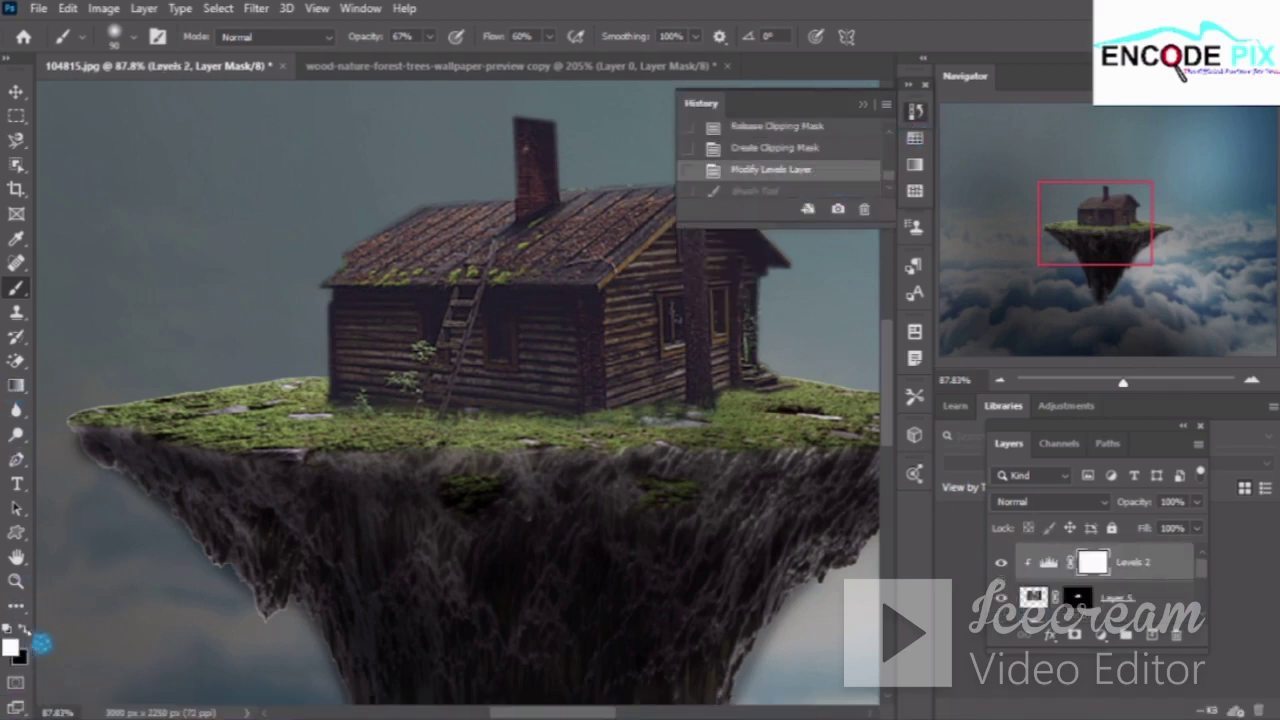
click(863, 104)
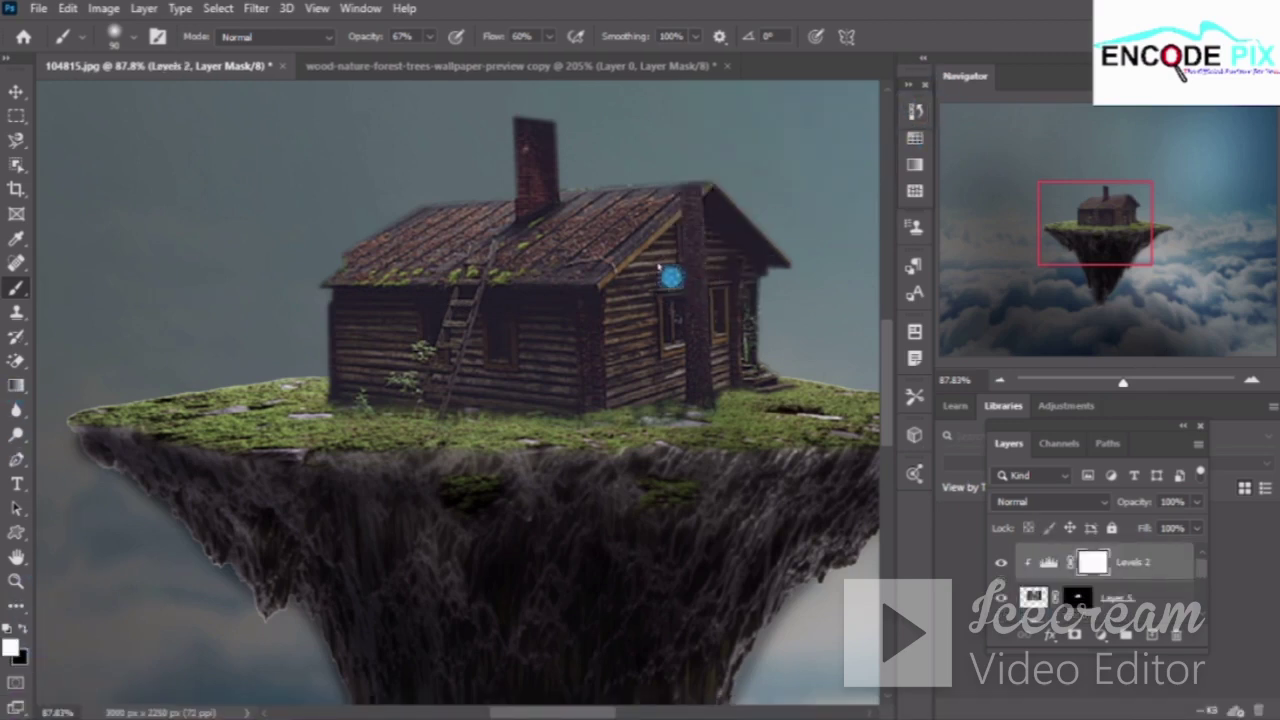
drag(671, 277, 750, 275)
click(1077, 598)
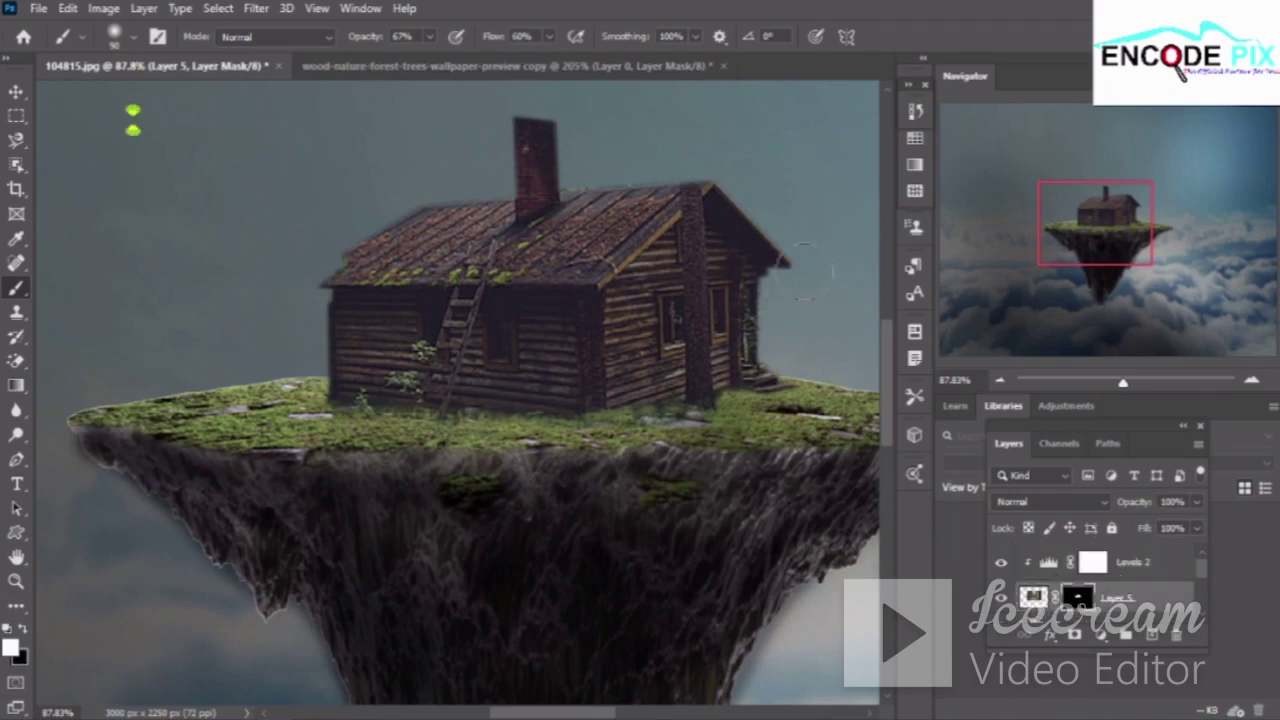
drag(700, 215, 725, 240)
key(ctrl+2)
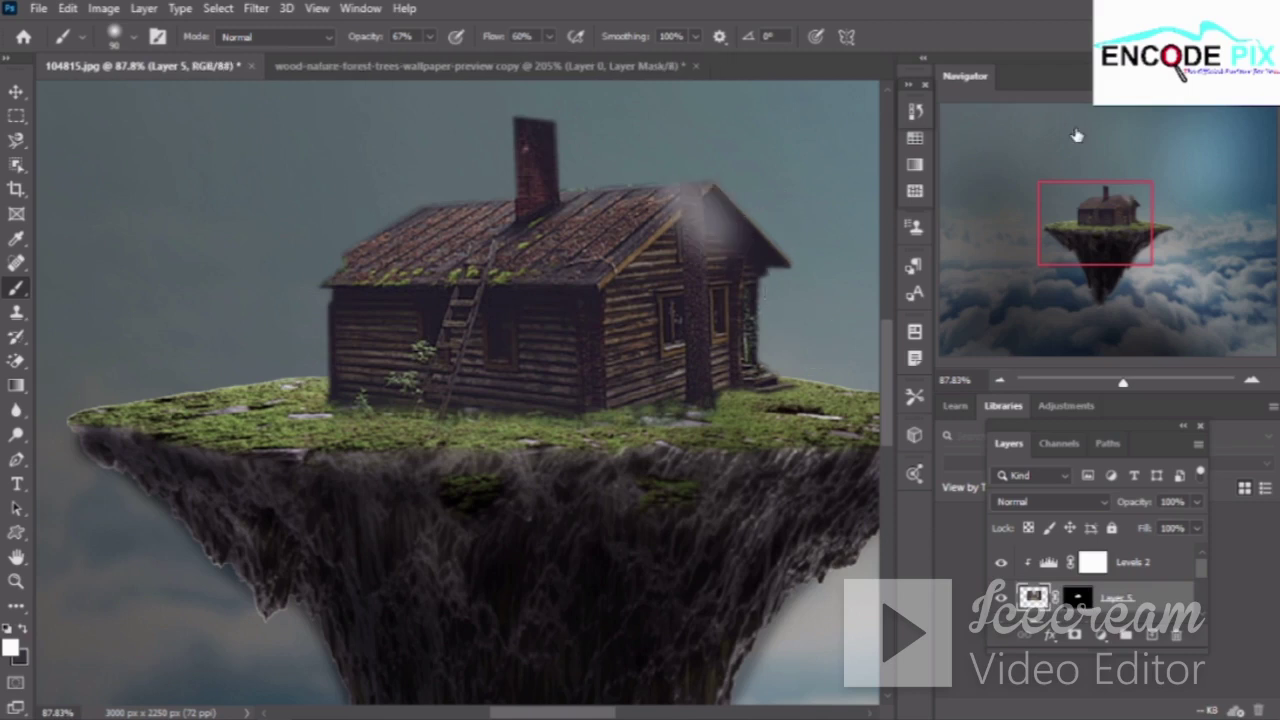
click(915, 111)
scroll(832, 156, up, 3)
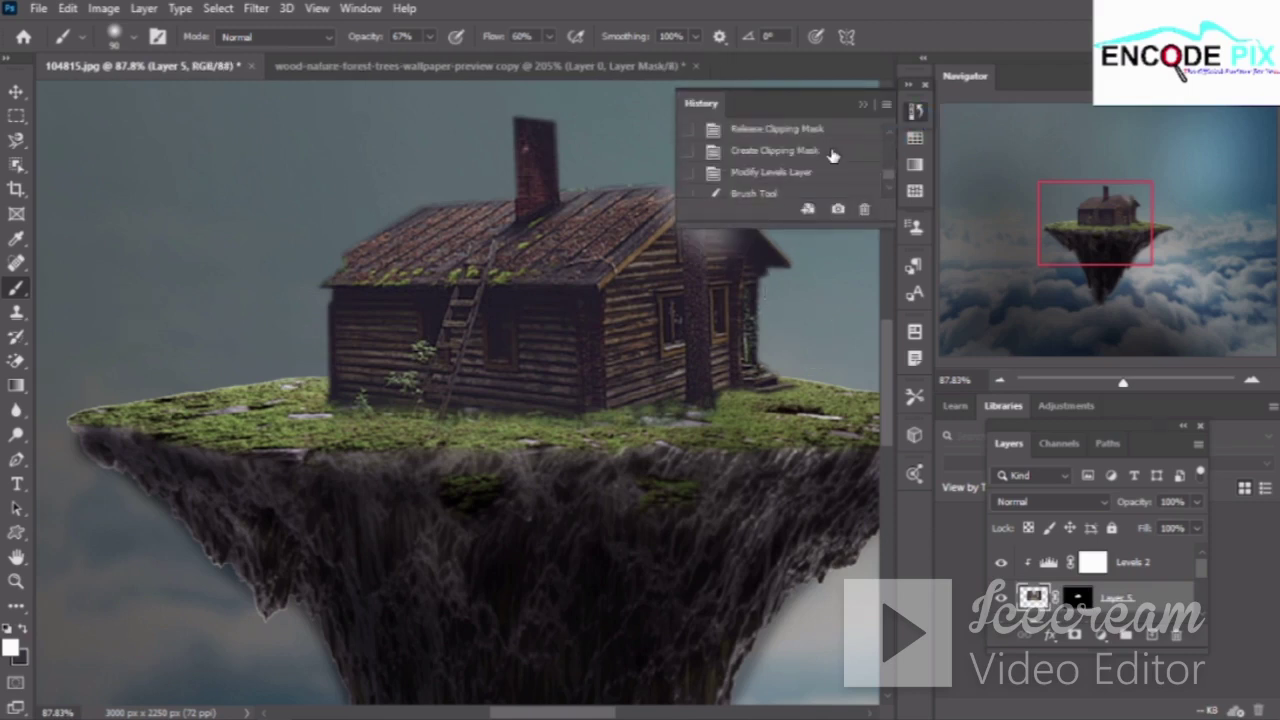
click(840, 173)
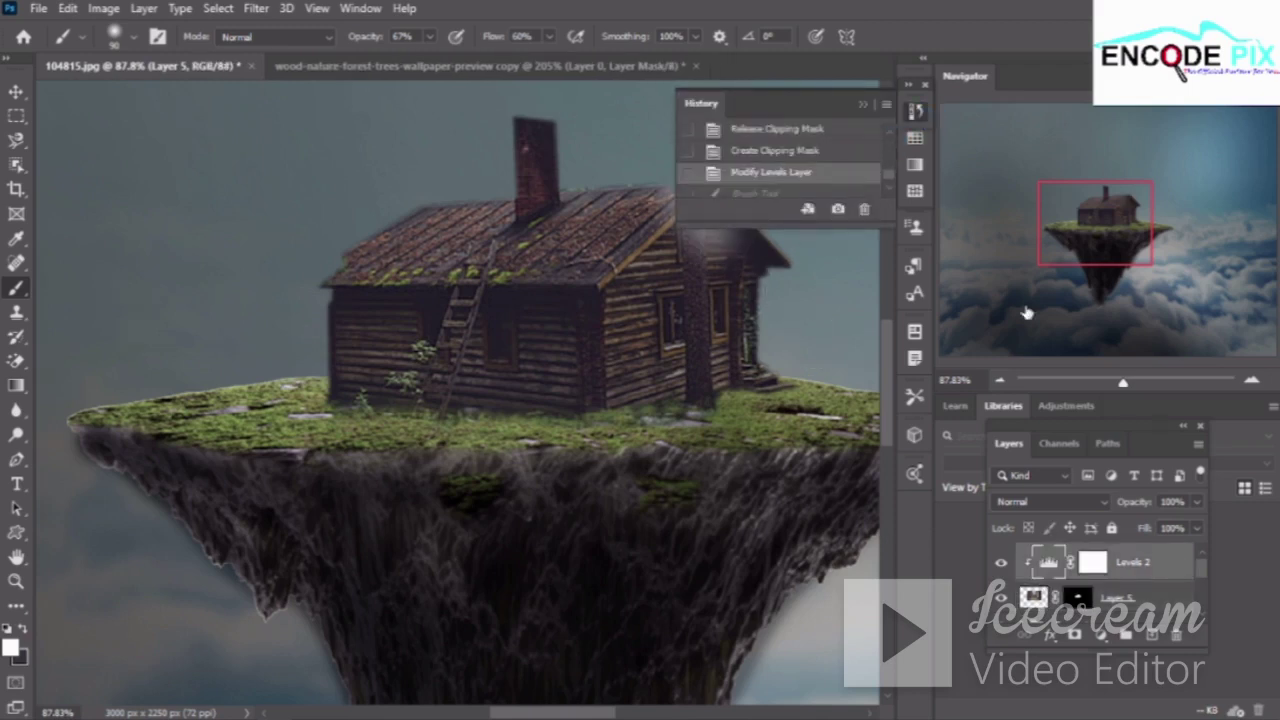
click(1094, 562)
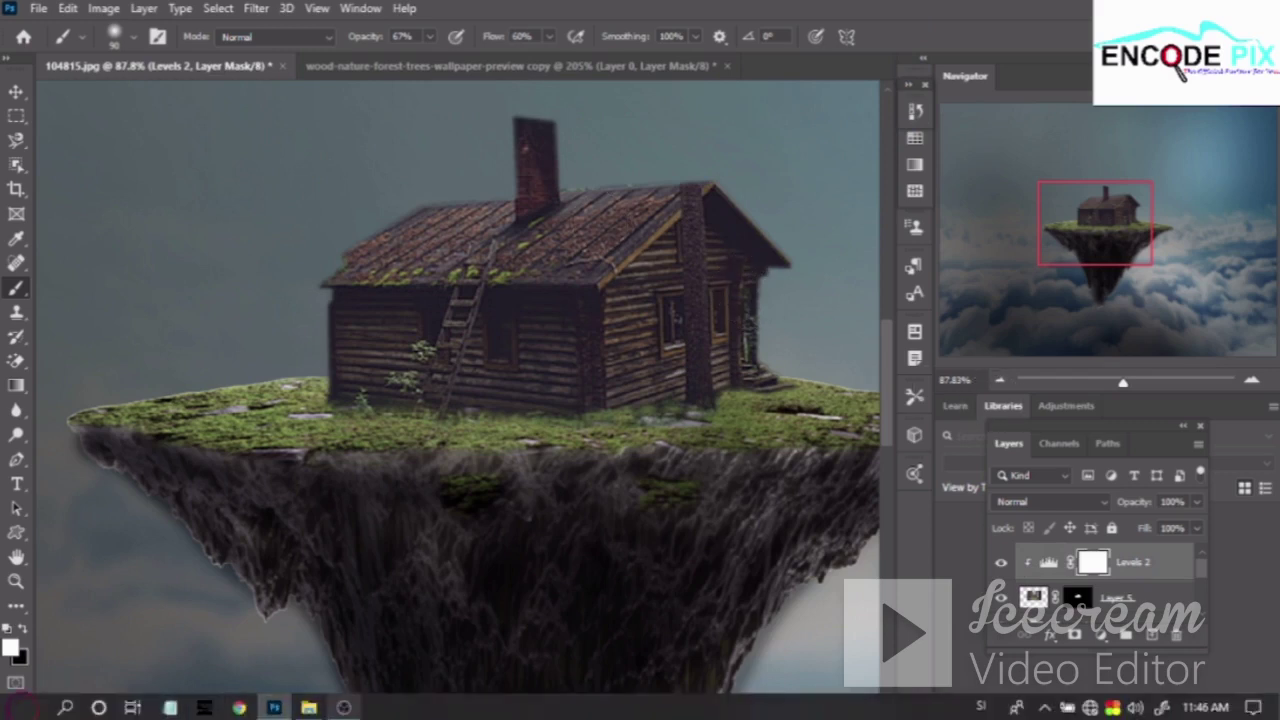
click(343, 707)
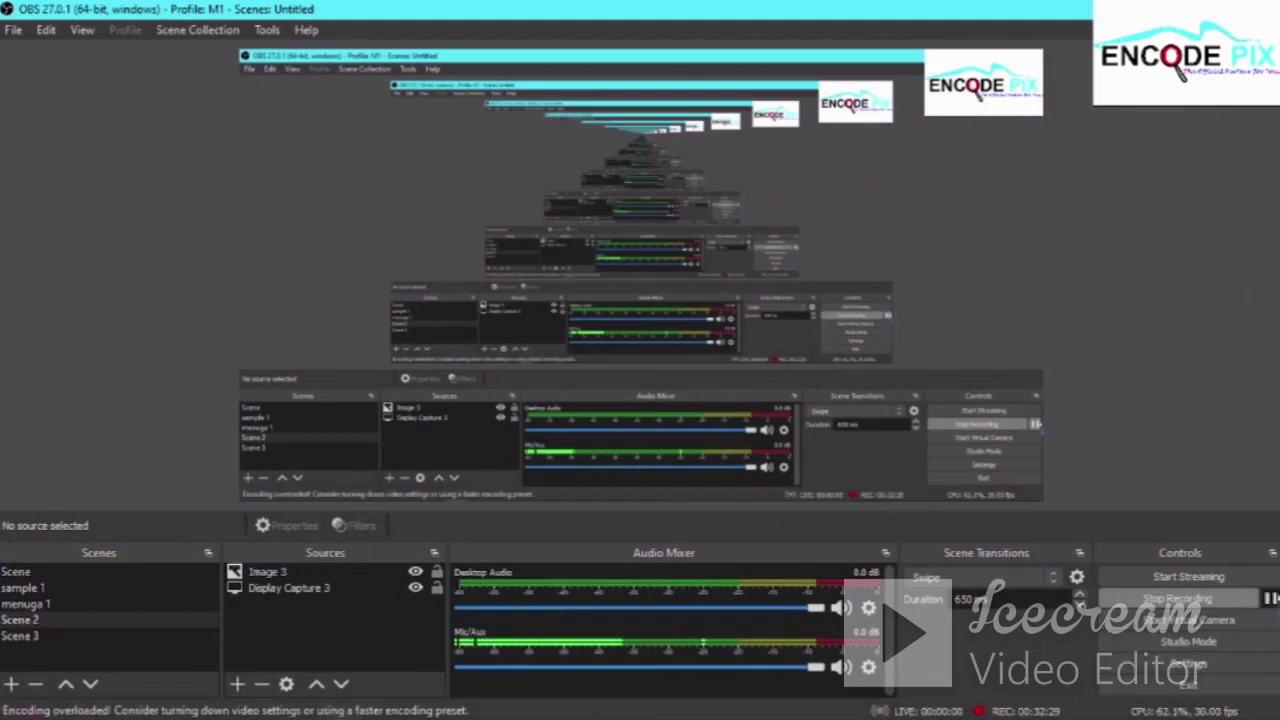
click(343, 707)
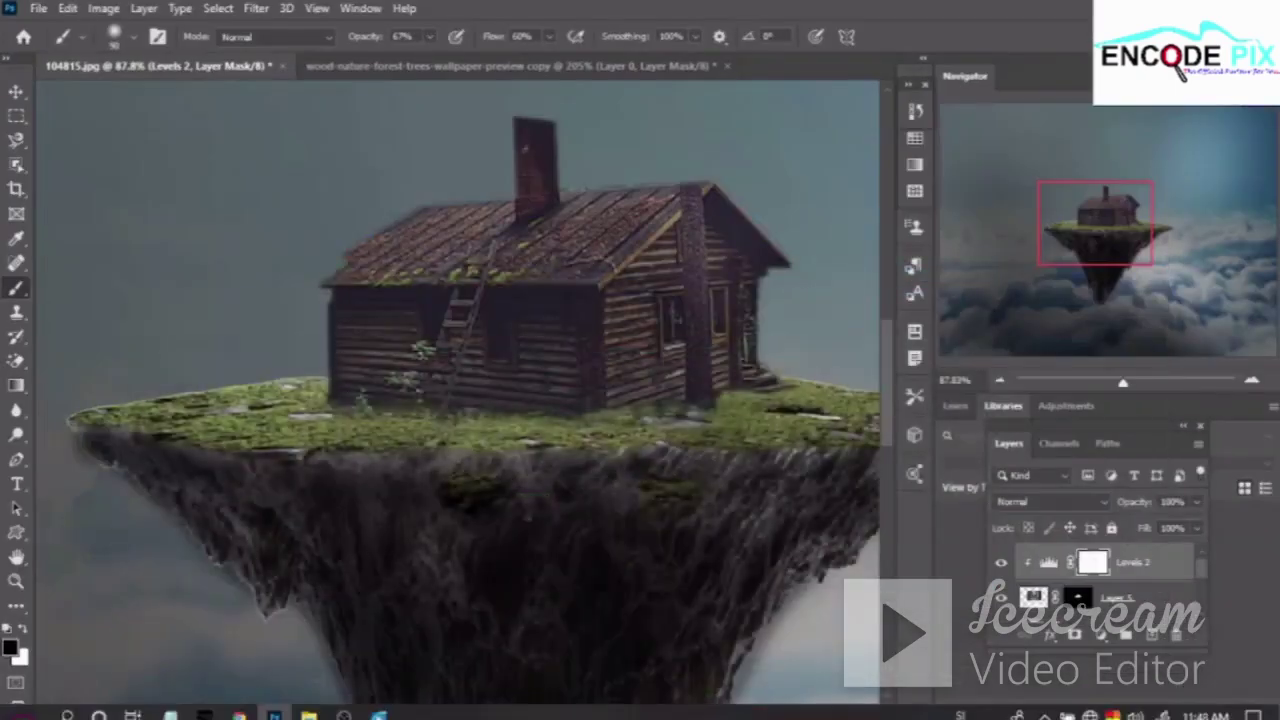
Return to the document and scroll right to bring the island's right edge into view
click(343, 707)
click(343, 707)
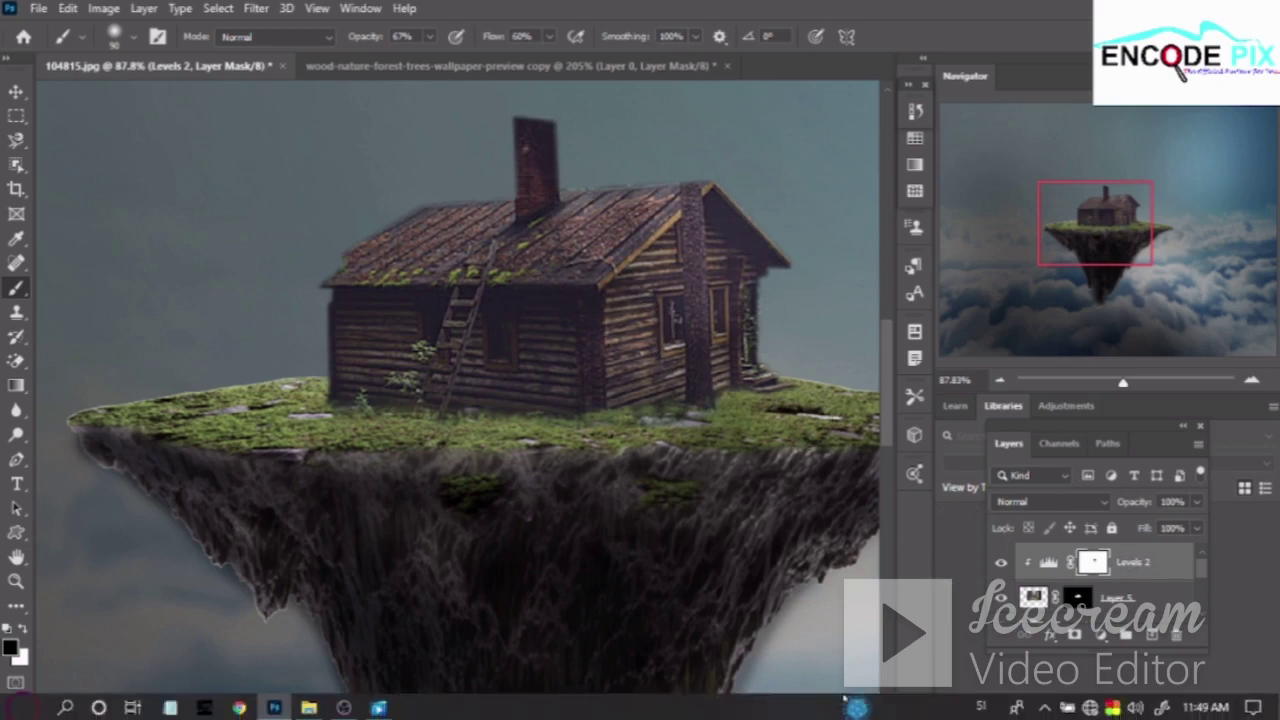
scroll(560, 690, right, 5)
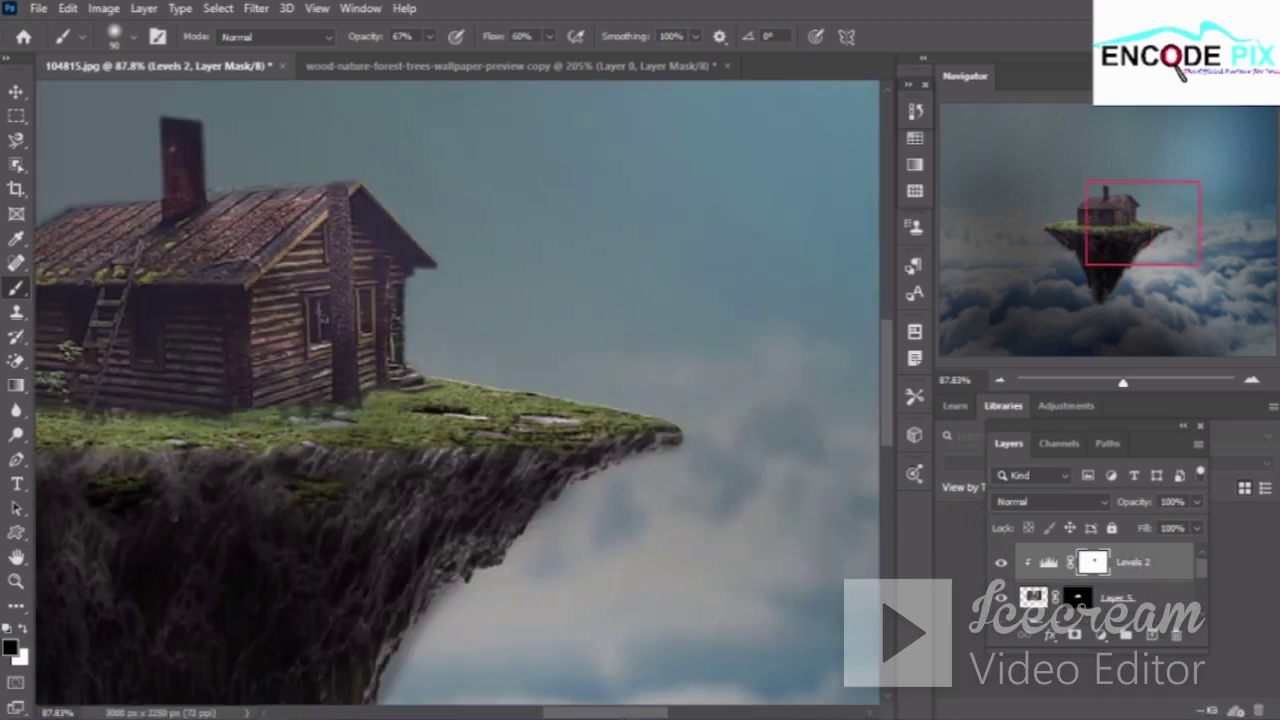
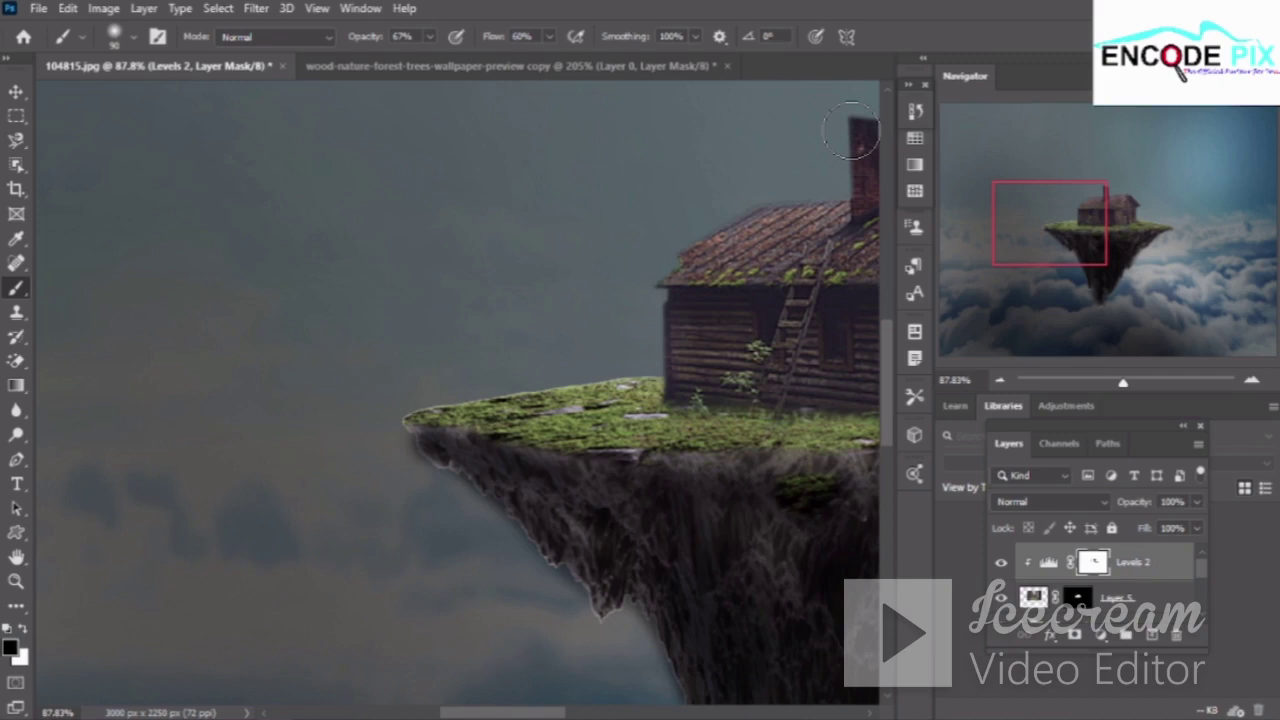
Pan the view to centre the cabin and add an empty Layer 6 above Levels 2
scroll(622, 190, right, 5)
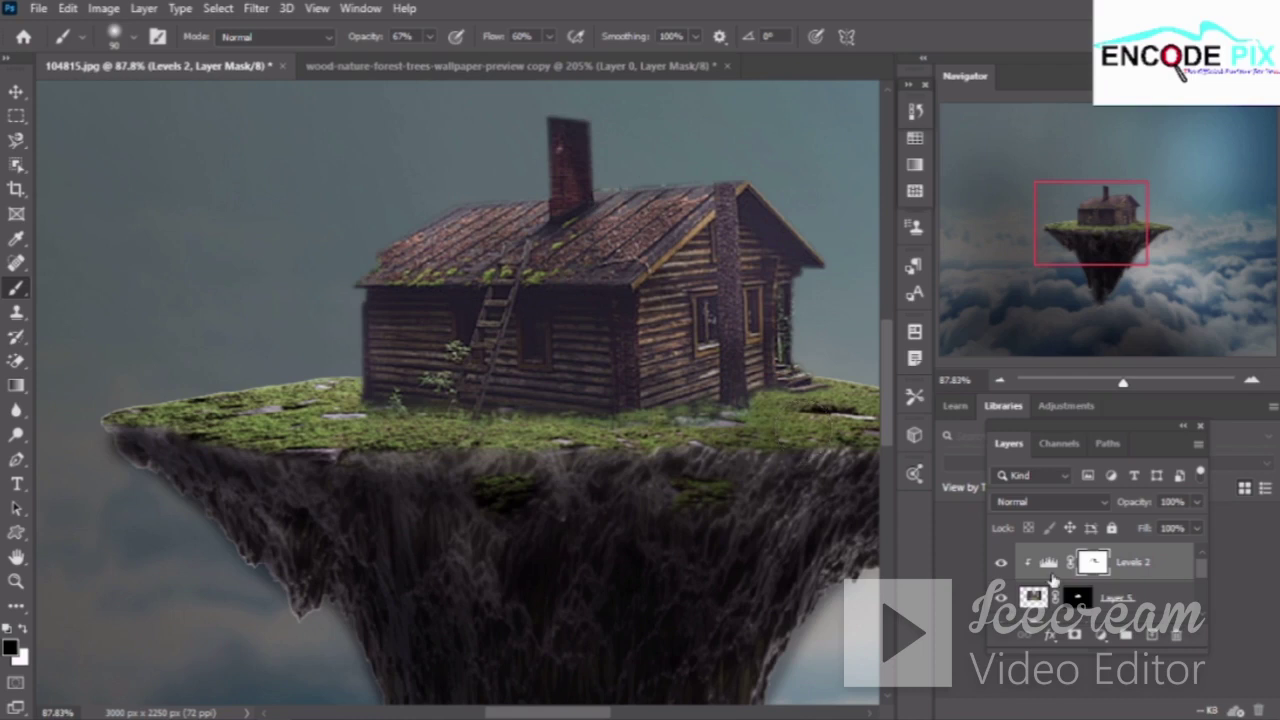
click(1154, 638)
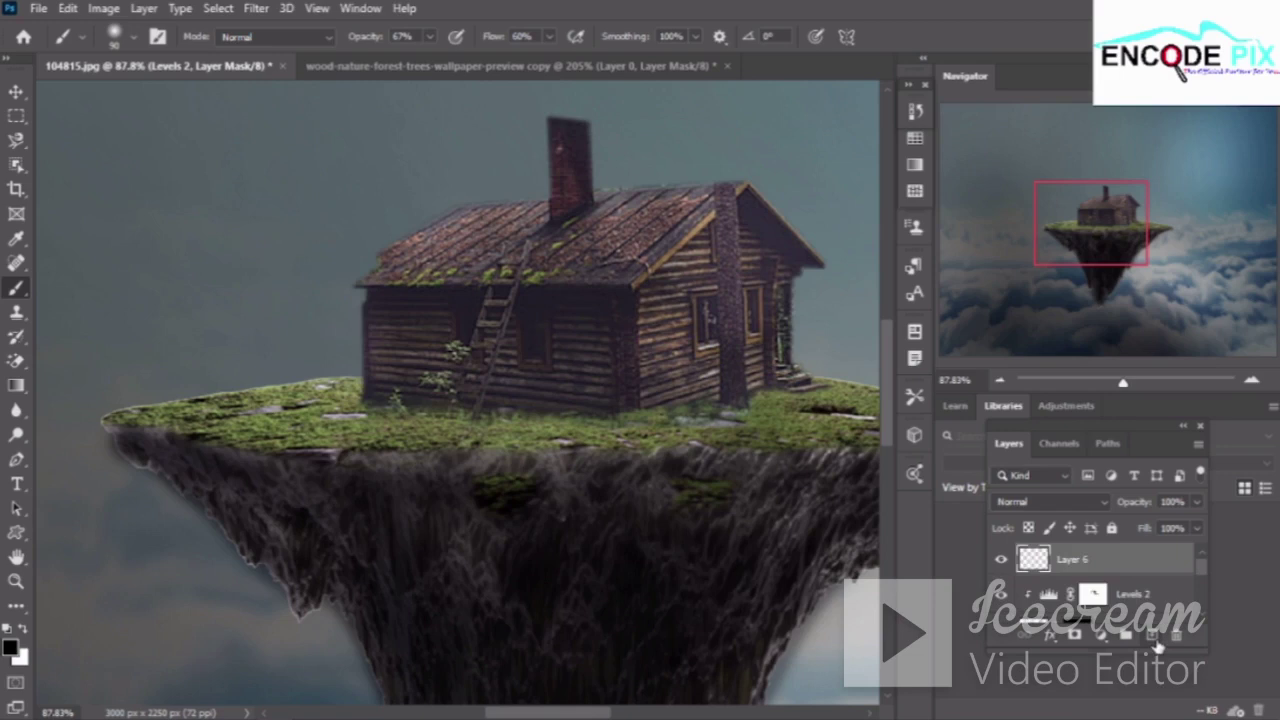
Set the foreground colour to olive green #565e30
key(x)
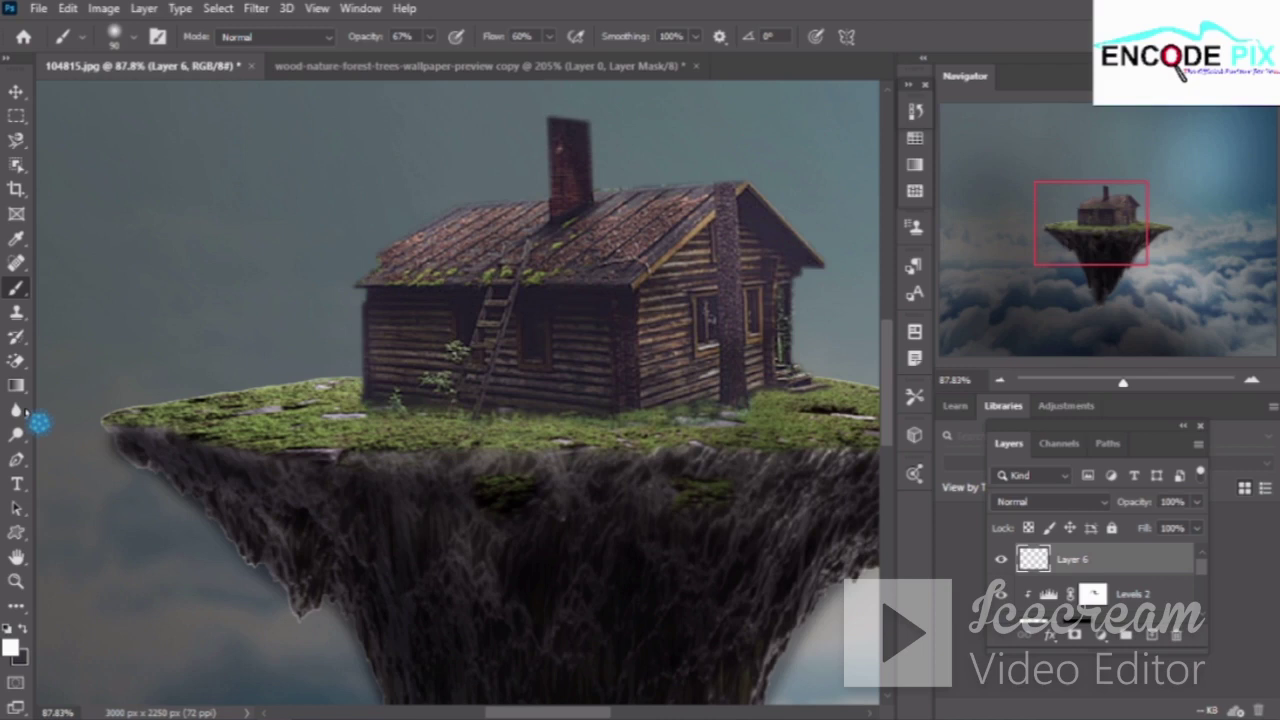
click(11, 648)
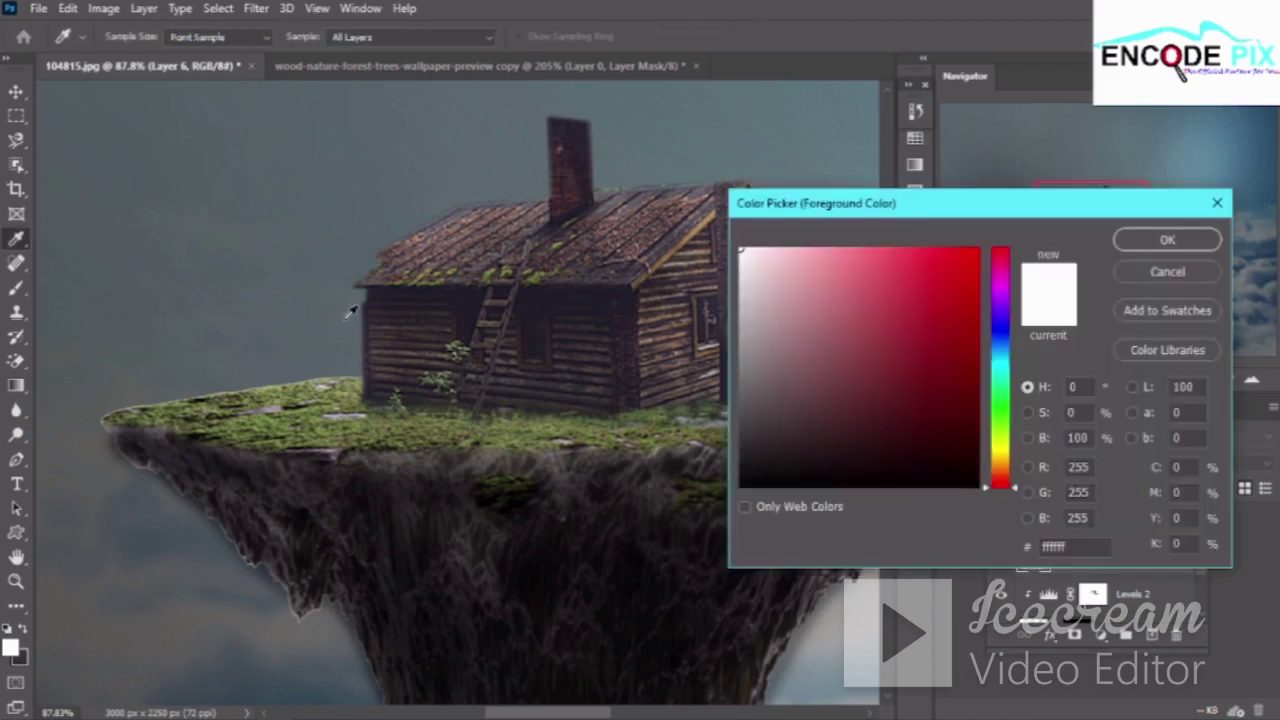
click(340, 400)
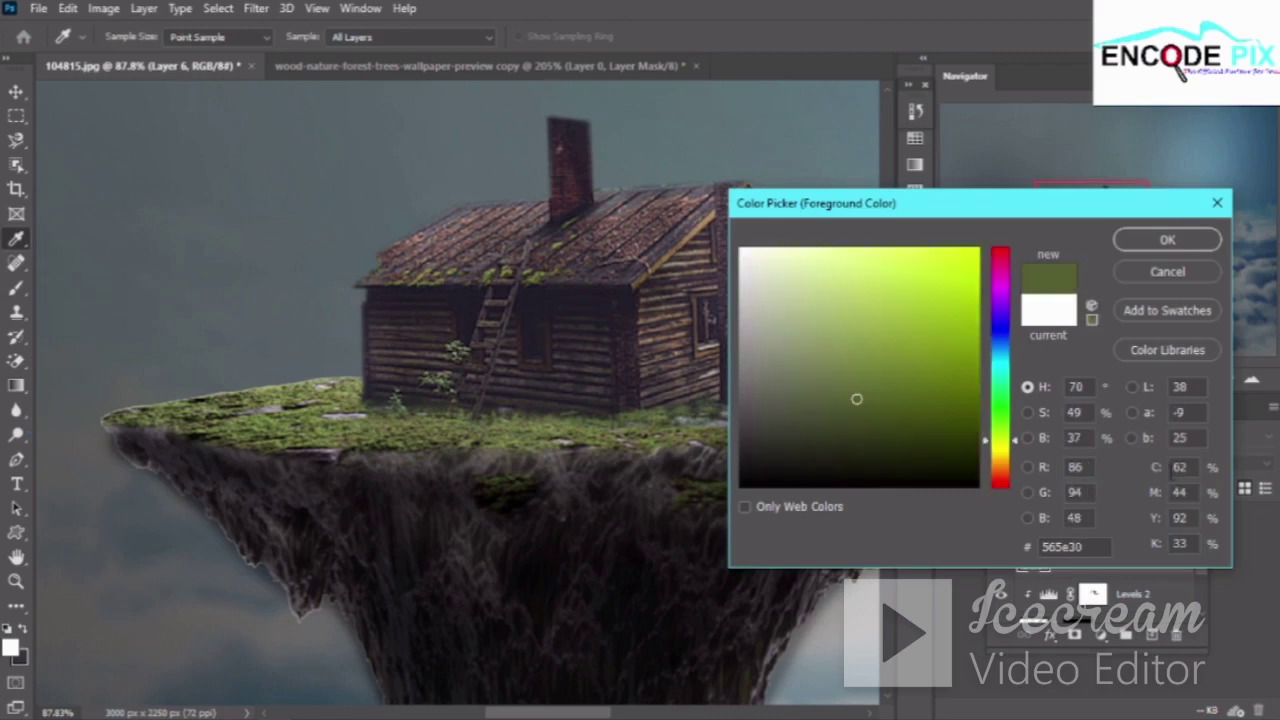
click(1167, 242)
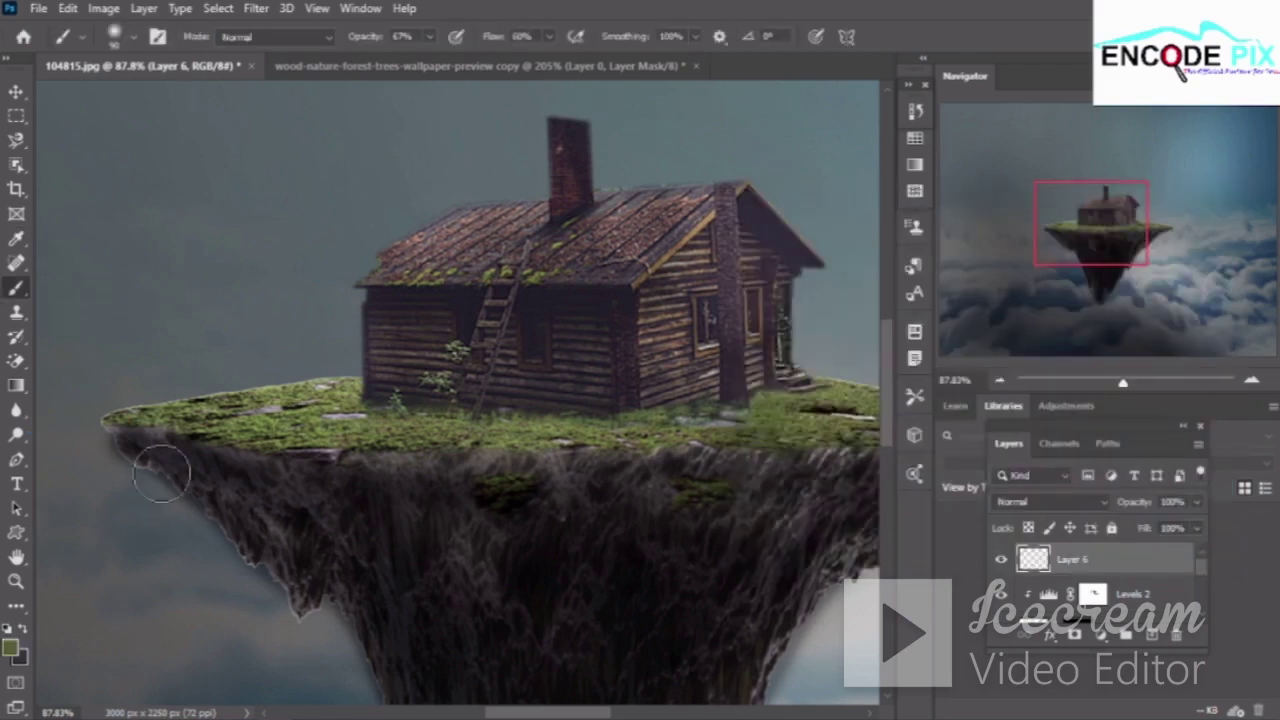
Flatten the 90 px soft brush tip, rotate it to about -169°, and set Layer 6 to 21% opacity
click(115, 36)
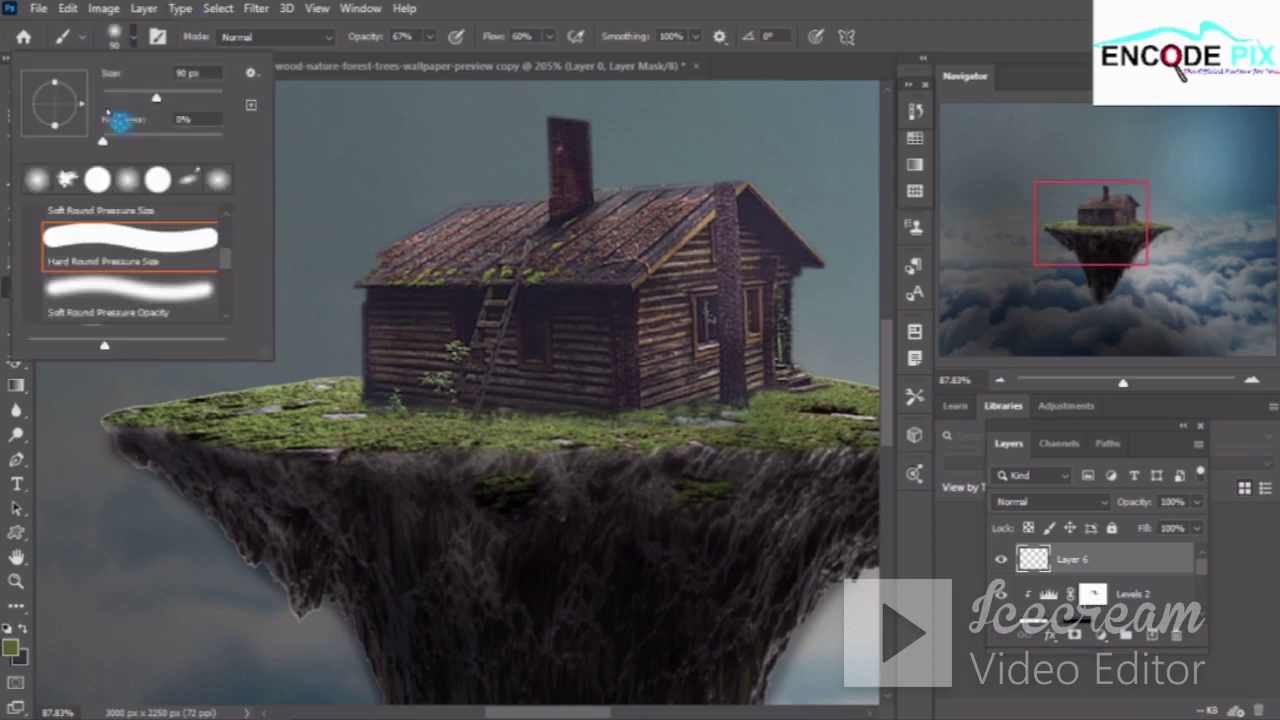
mouse_move(72, 92)
mouse_down()
mouse_move(33, 120)
mouse_move(68, 120)
mouse_up()
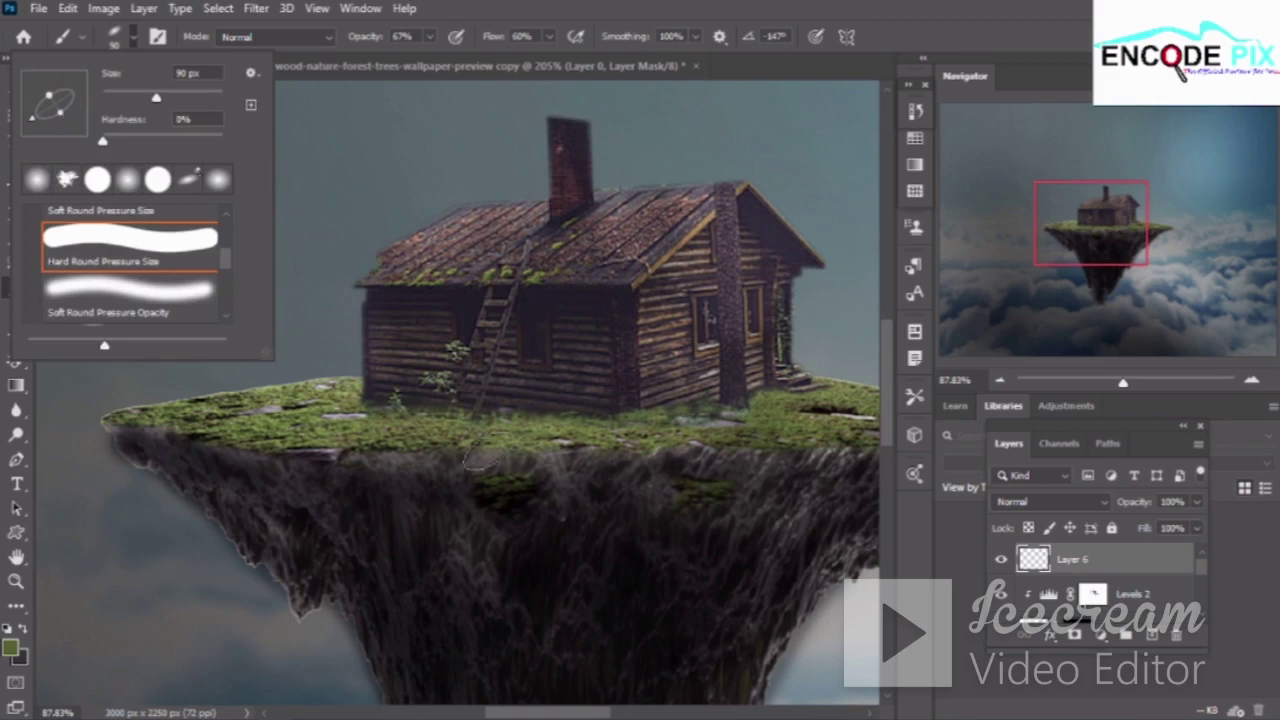
drag(87, 123, 29, 110)
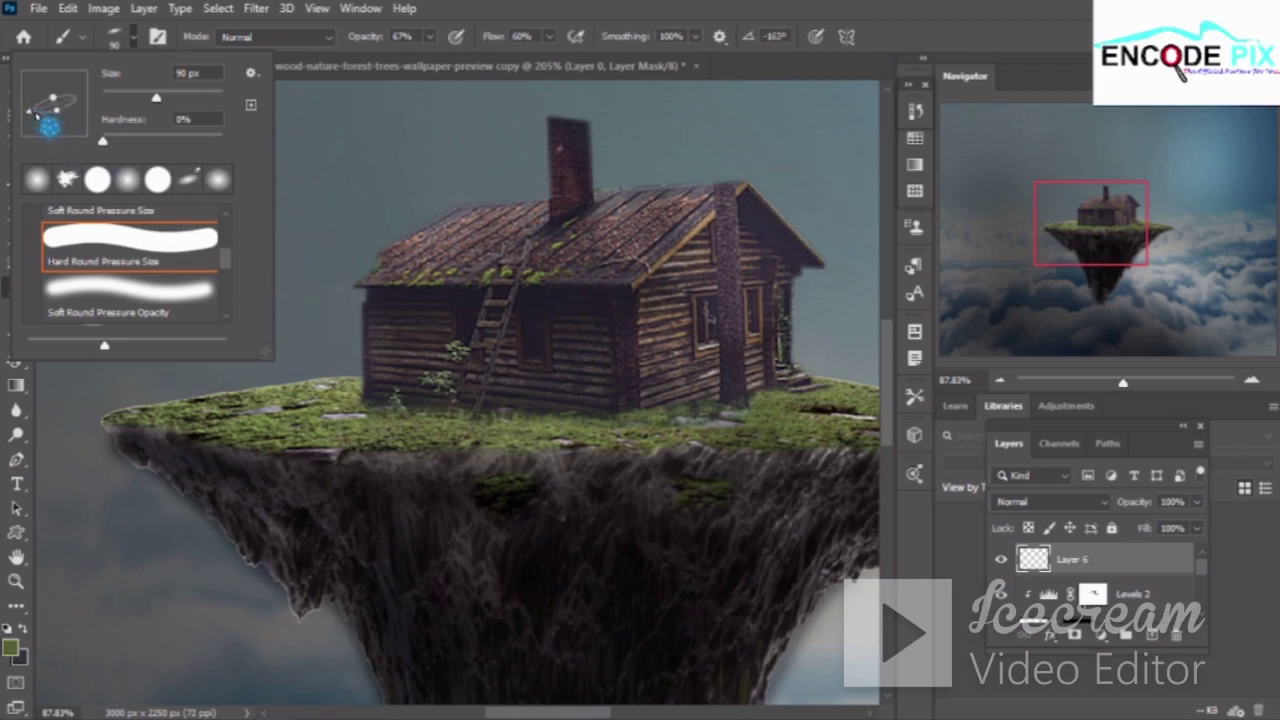
click(29, 111)
drag(29, 111, 28, 113)
mouse_move(1133, 503)
mouse_down()
mouse_move(1000, 510)
mouse_move(1019, 516)
mouse_up()
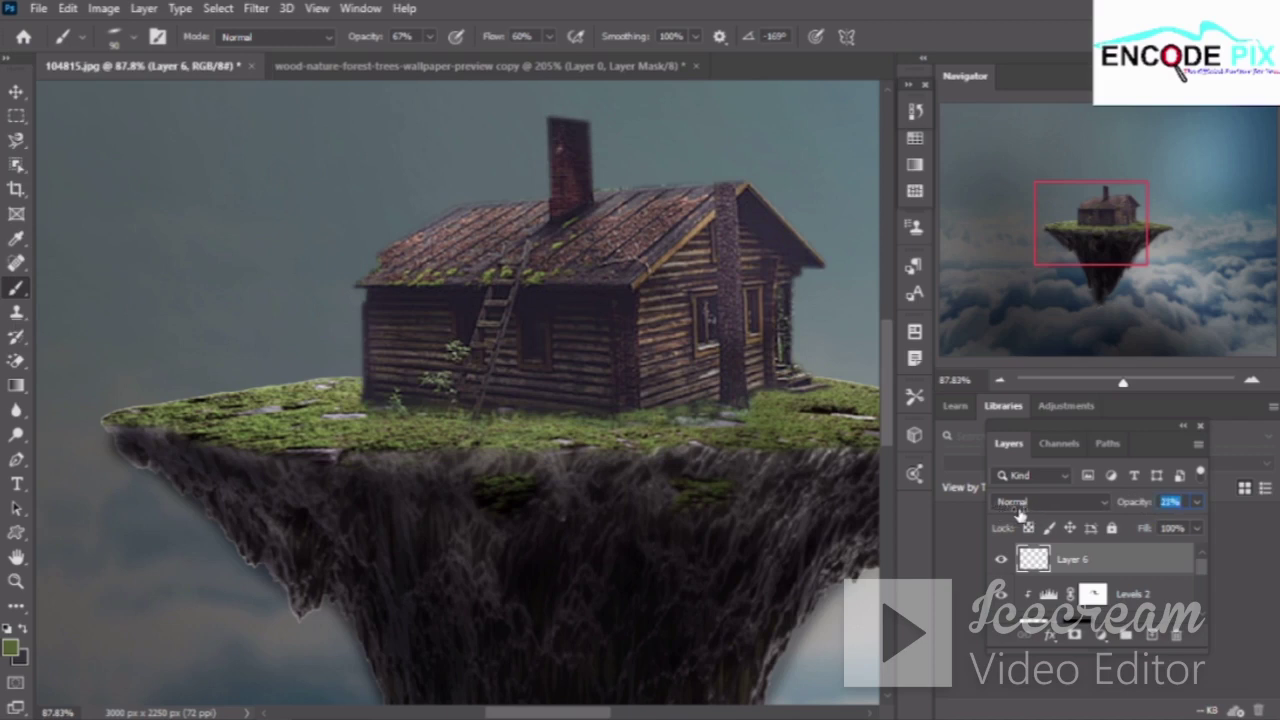
Set brush opacity to 67% and Layer 6 opacity to 22%
click(1020, 512)
key(2)
key(2)
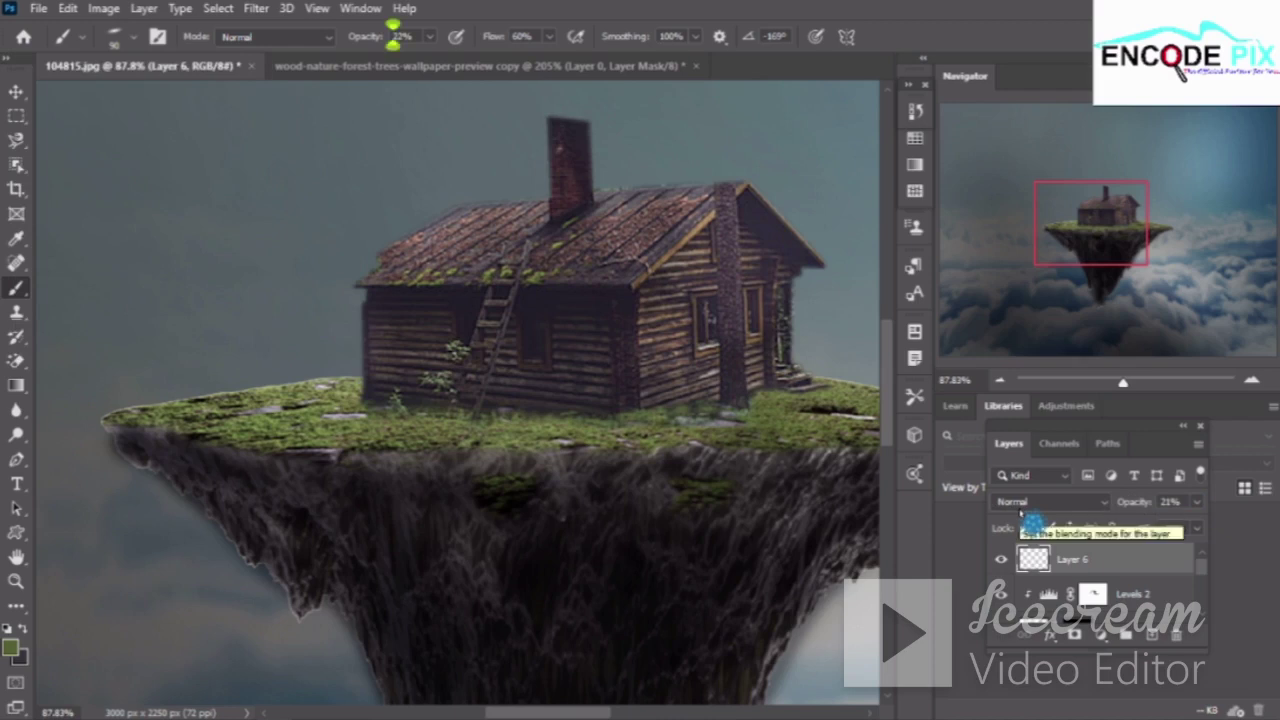
click(398, 36)
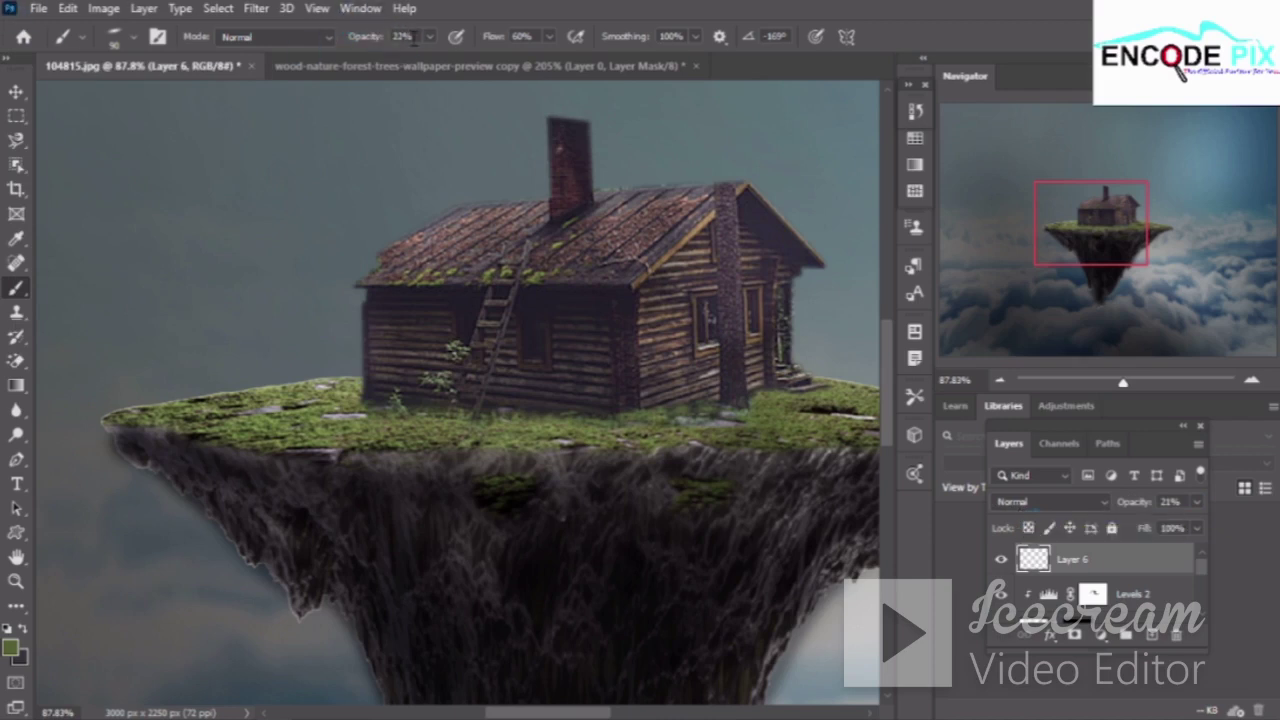
text(6)
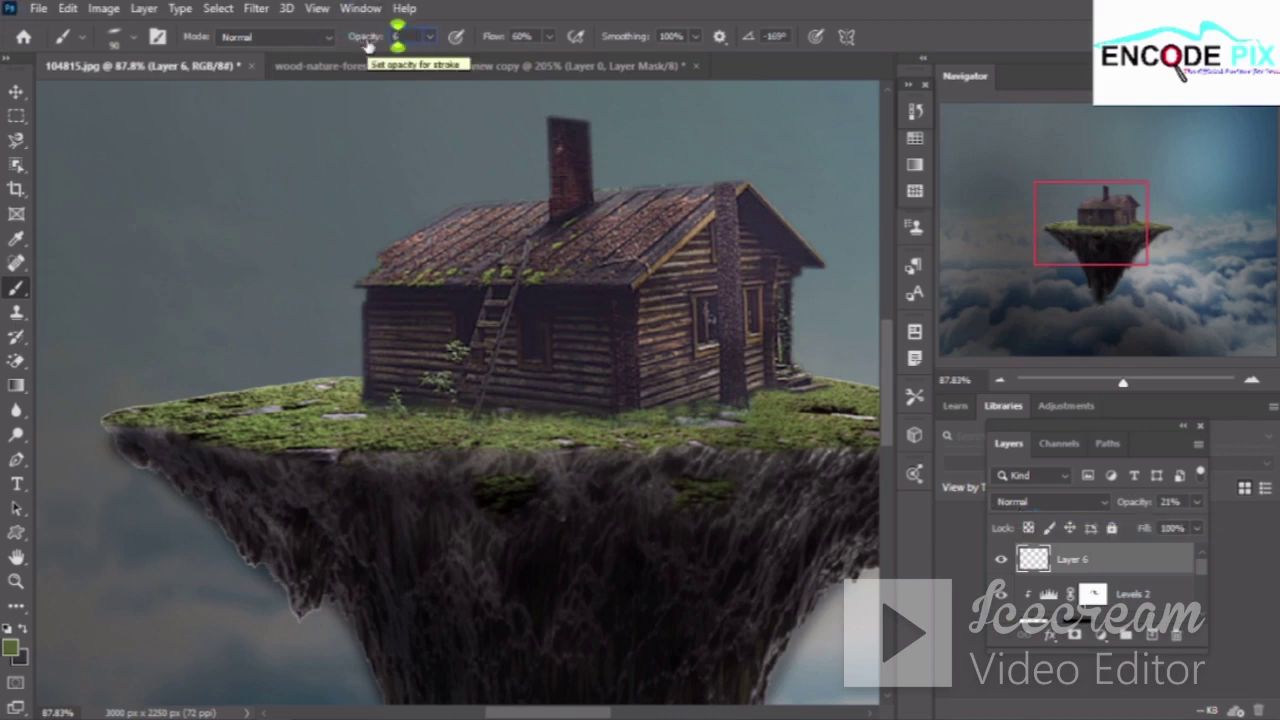
text(7)
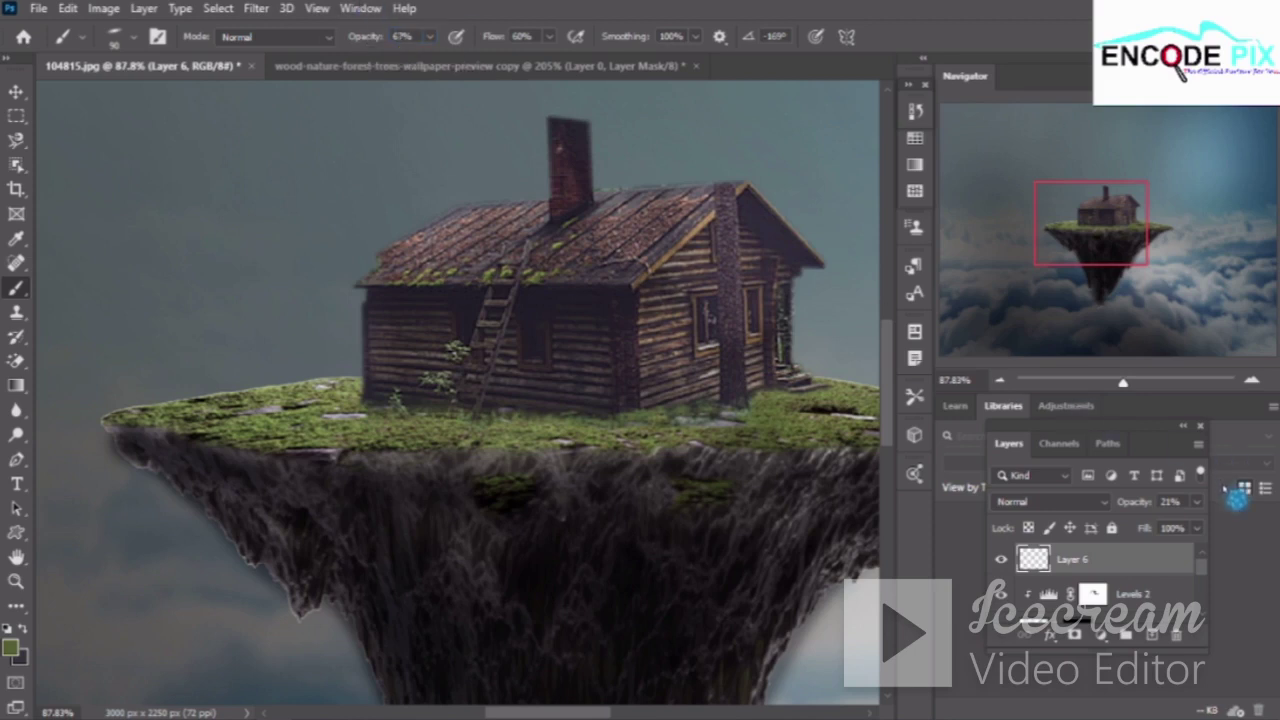
click(1177, 500)
drag(1137, 502, 1141, 502)
Change the foreground colour to darker olive #3e431c, keeping the Brush tool active
click(12, 650)
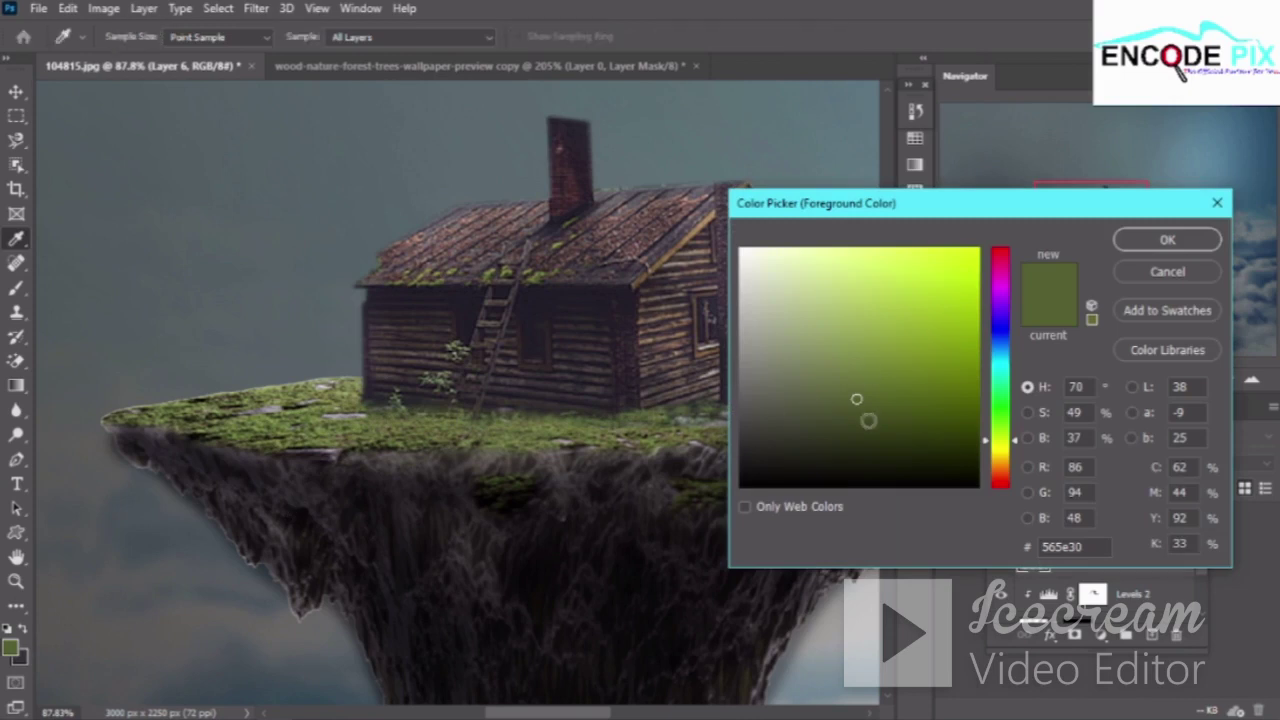
click(878, 424)
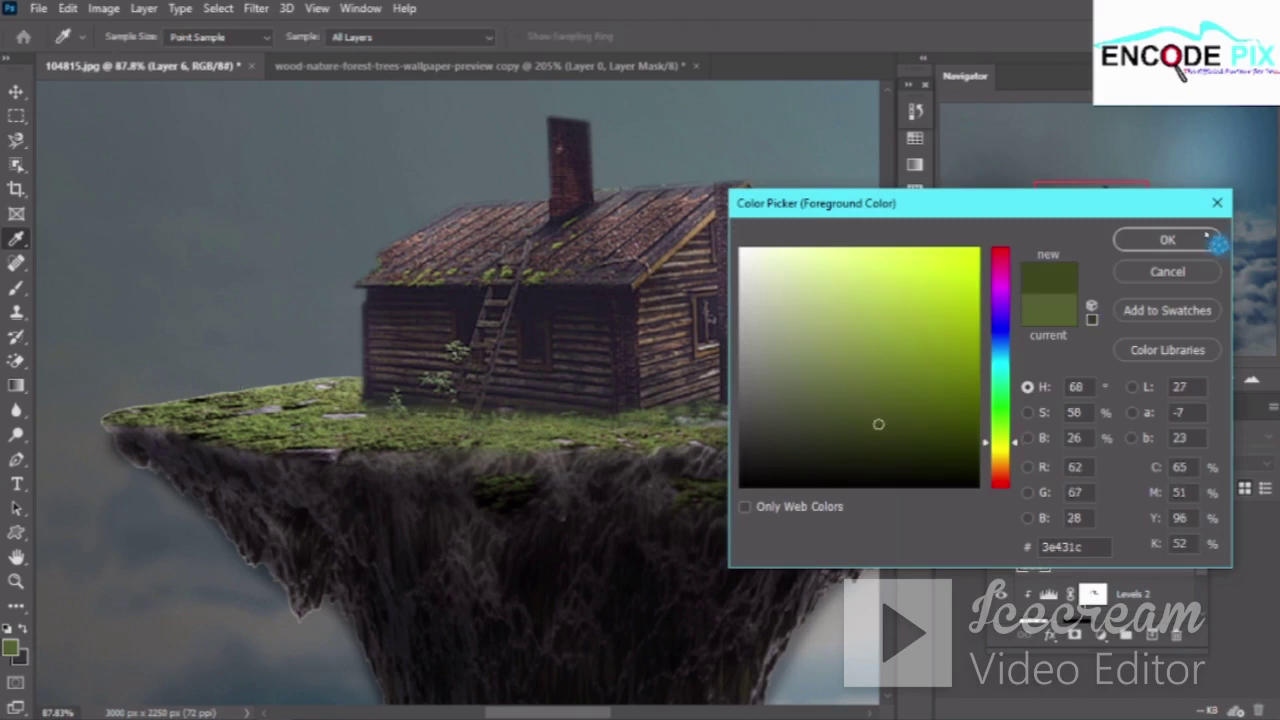
click(510, 460)
key(Return)
key(b)
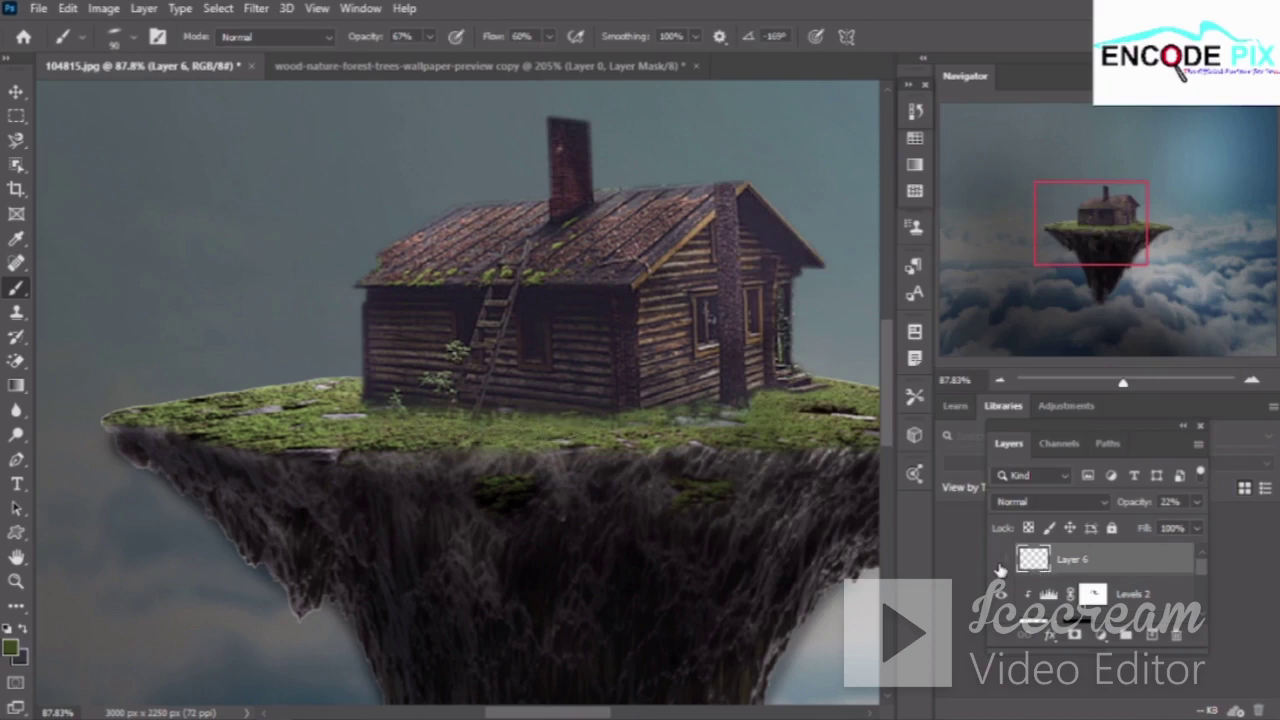
Toggle Layer 6's visibility repeatedly to compare the olive tint on the island
click(1000, 560)
click(1000, 560)
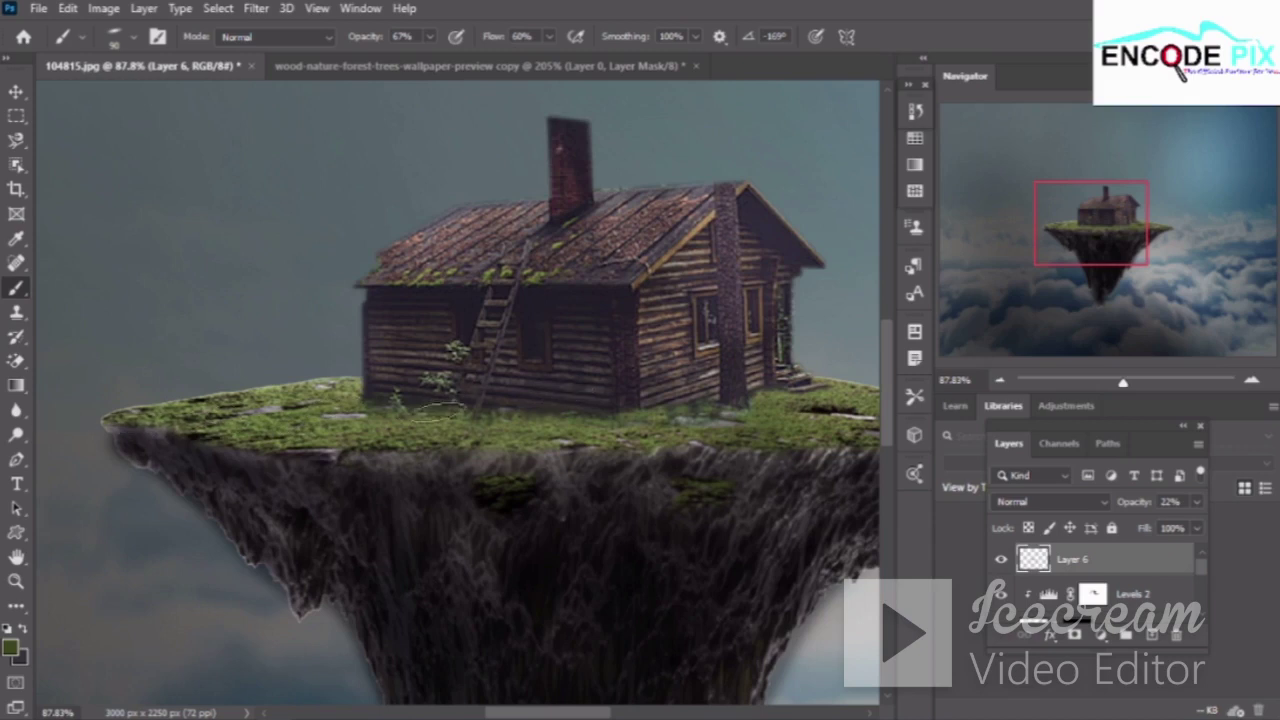
click(997, 574)
click(997, 562)
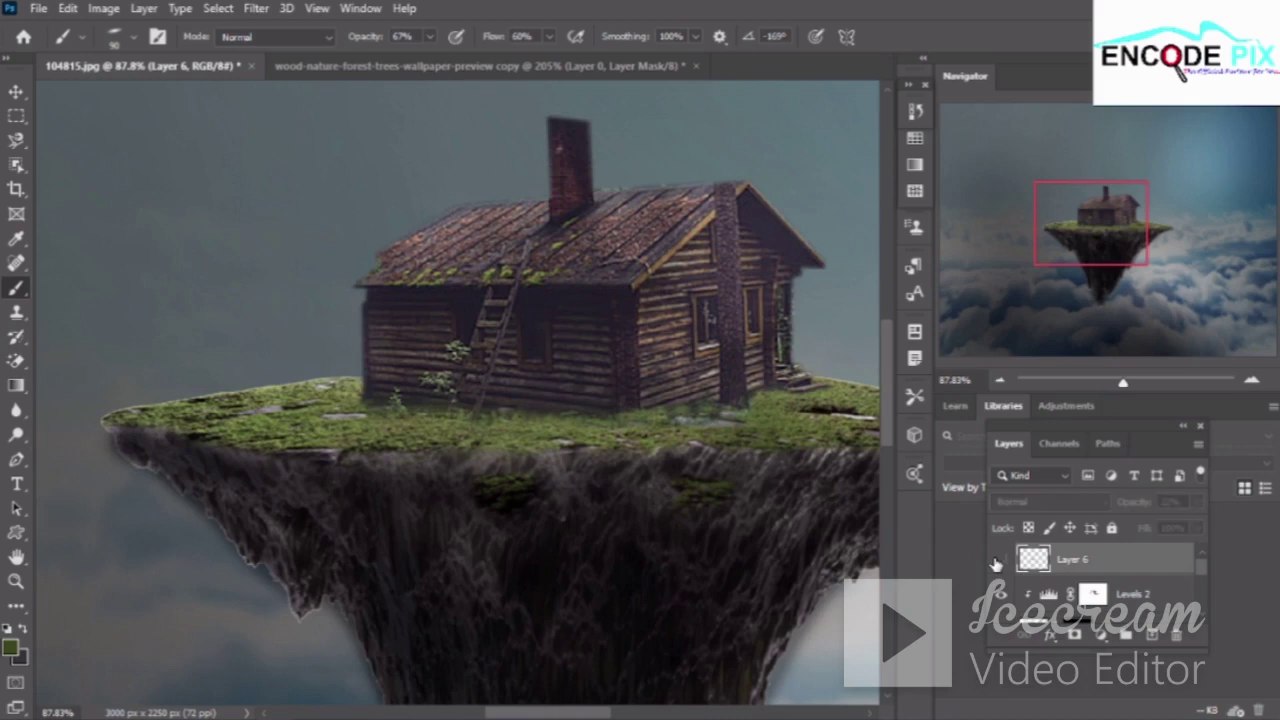
click(997, 562)
click(997, 562)
click(997, 562)
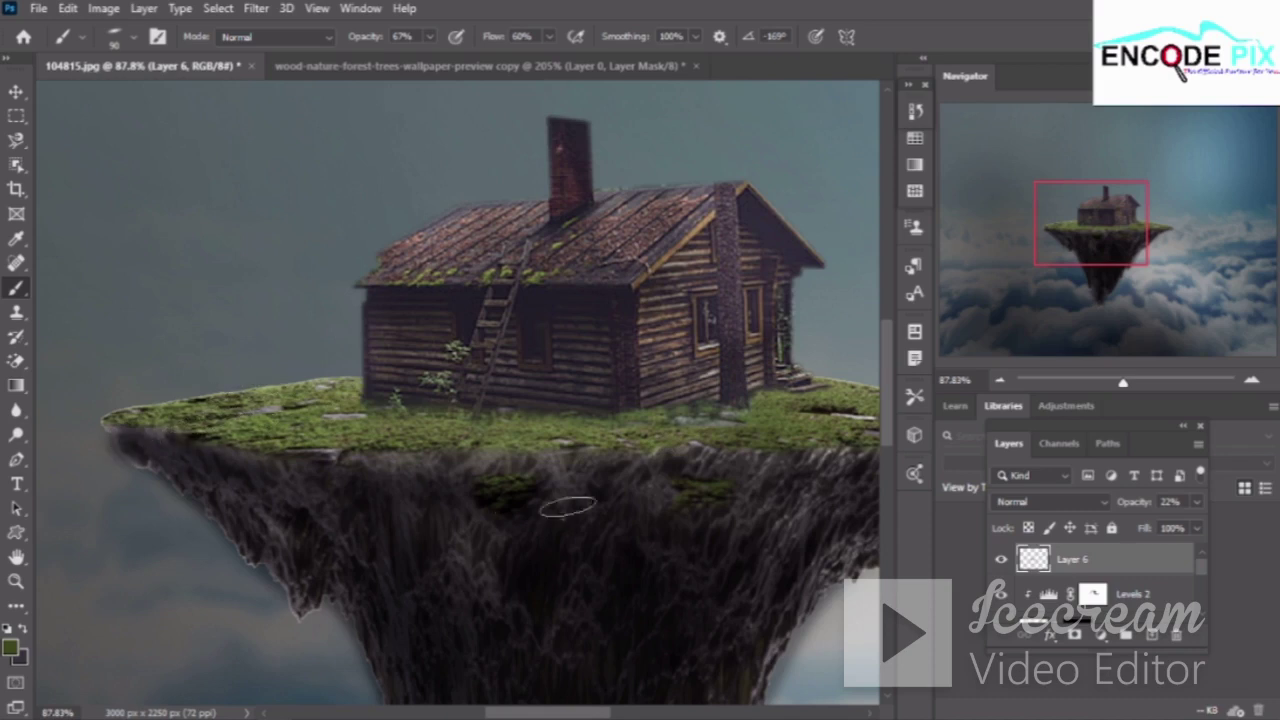
Try stronger Layer 6 opacities, settle back at 22%, and create Layer 7 above it
drag(1118, 505, 1165, 511)
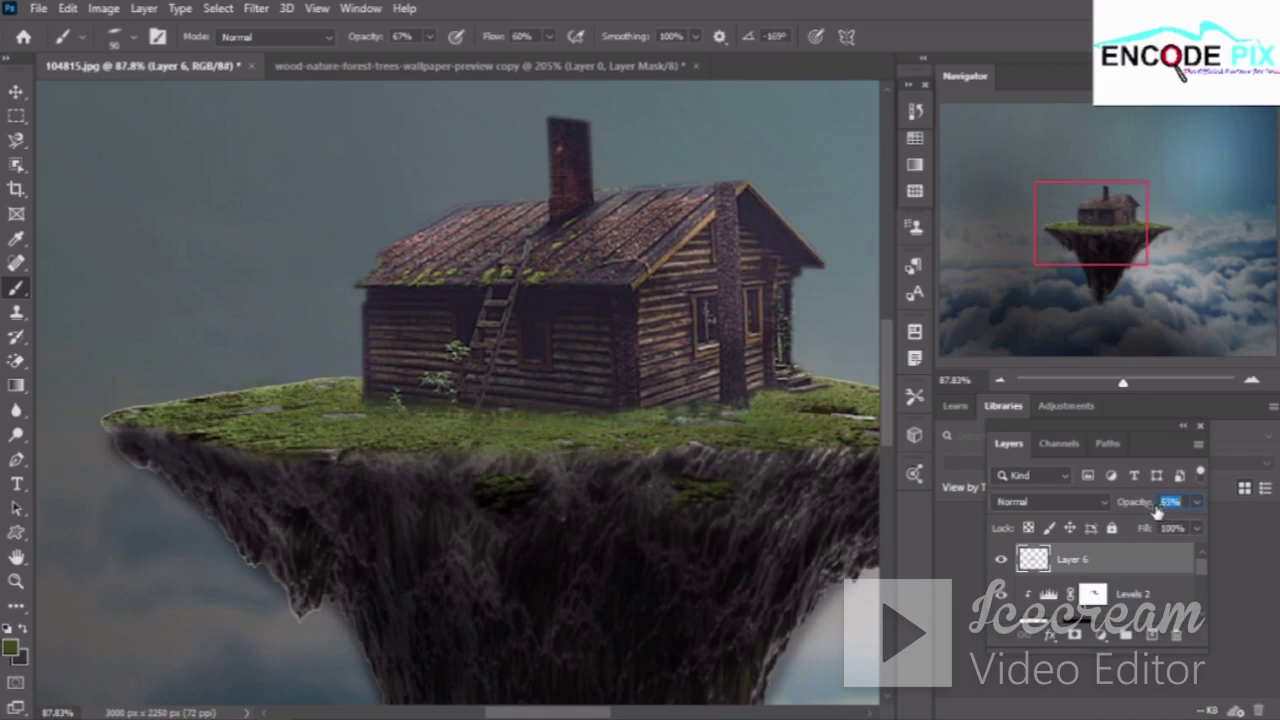
drag(1157, 512, 1176, 515)
drag(1172, 515, 1121, 508)
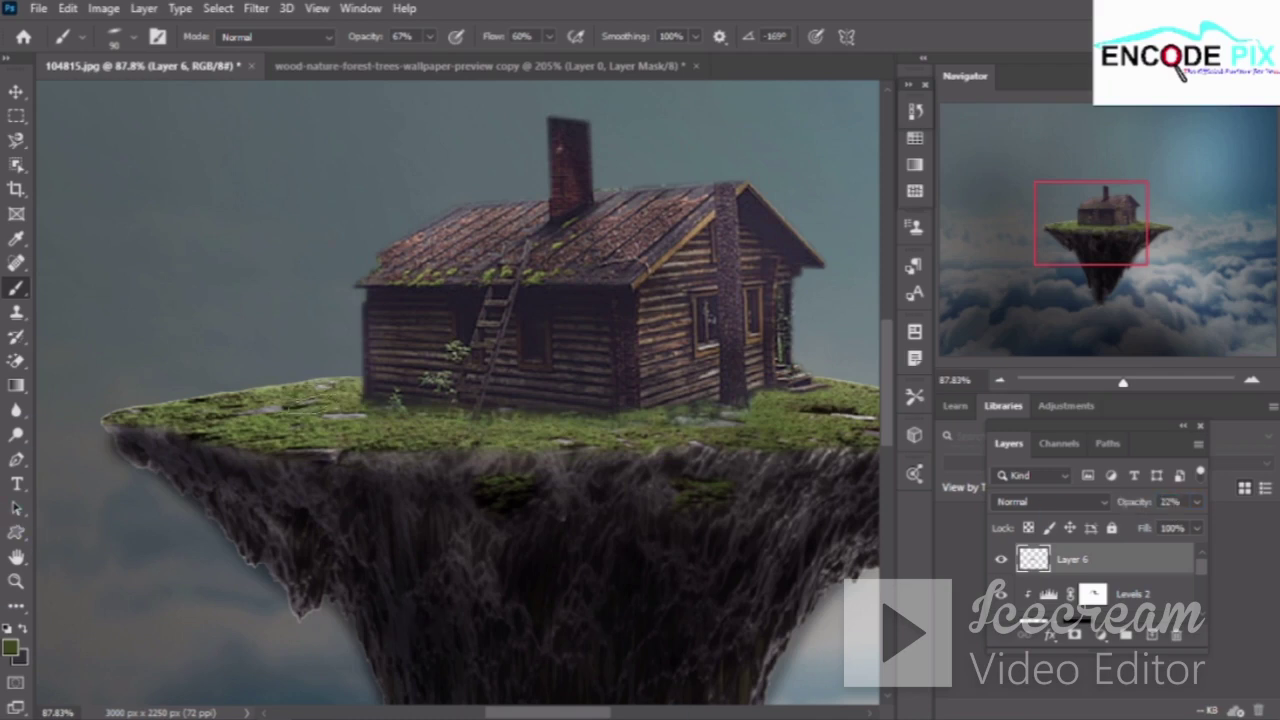
click(1104, 428)
click(1056, 672)
Add Layer 7 above Layer 6 at 73% opacity, switching from the Eraser to the Move tool
click(1151, 634)
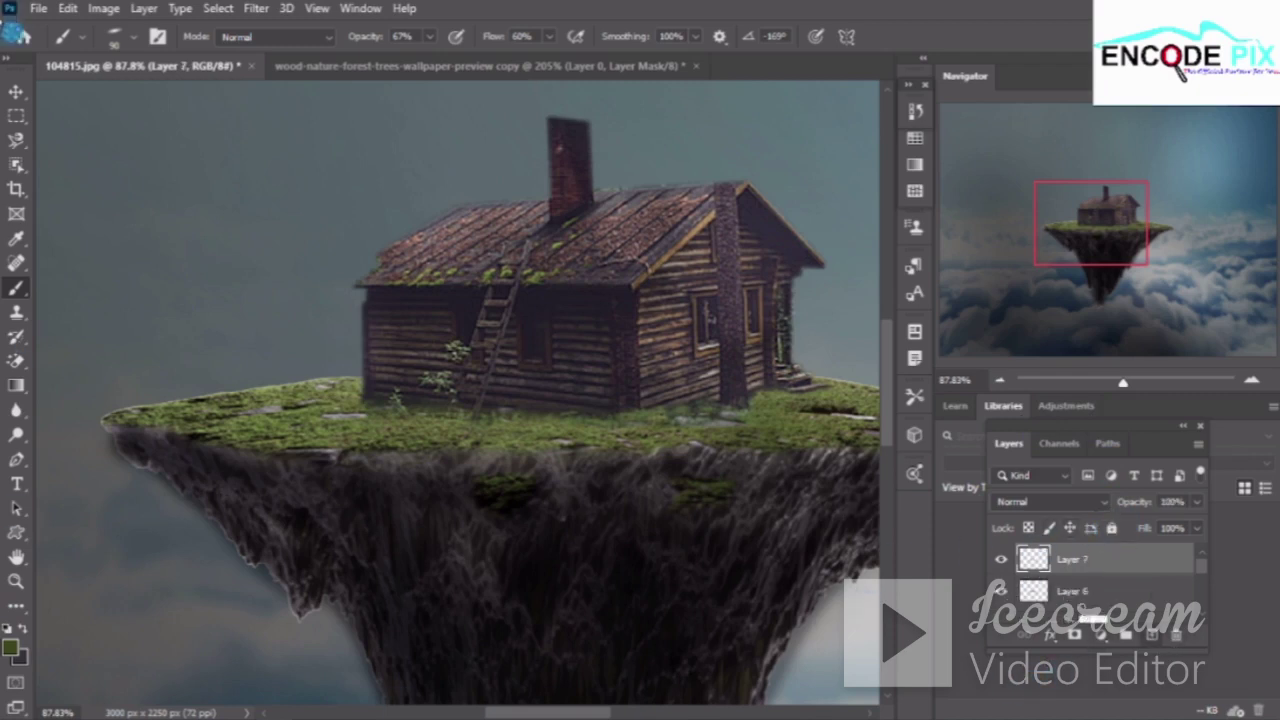
right_click(20, 365)
click(90, 362)
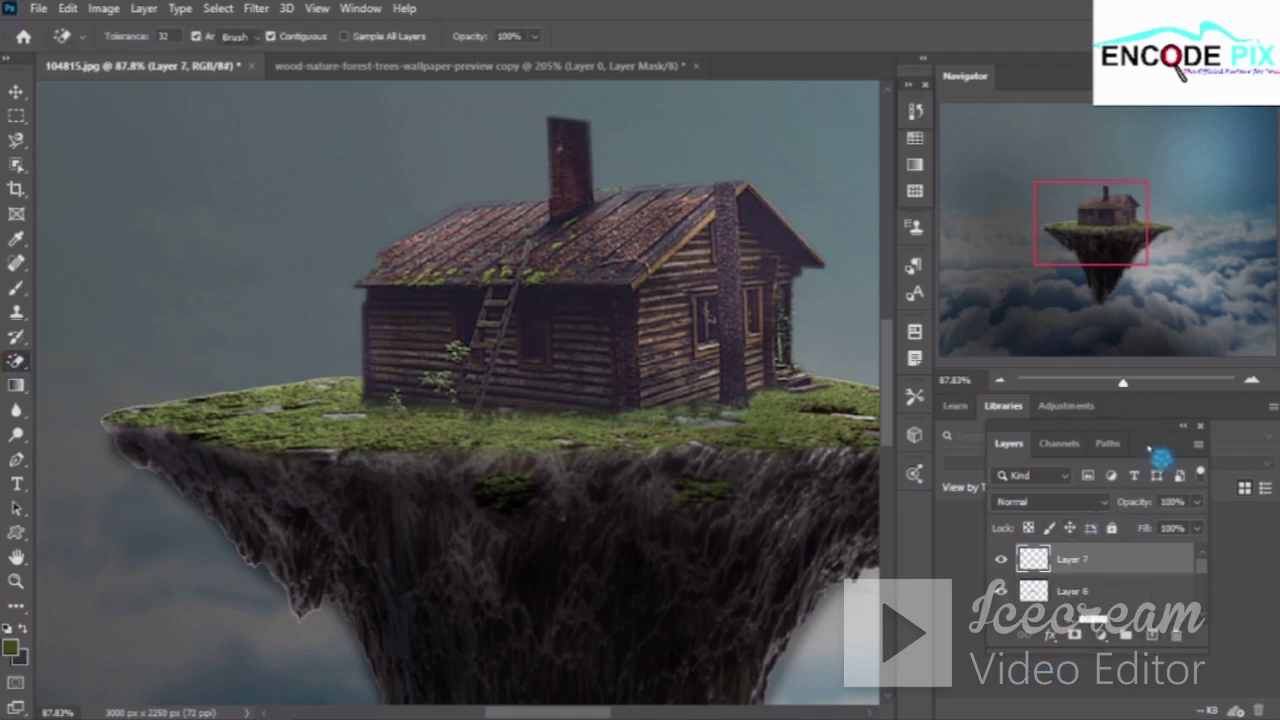
mouse_move(1135, 507)
mouse_down()
mouse_move(1091, 509)
mouse_move(1125, 513)
mouse_up()
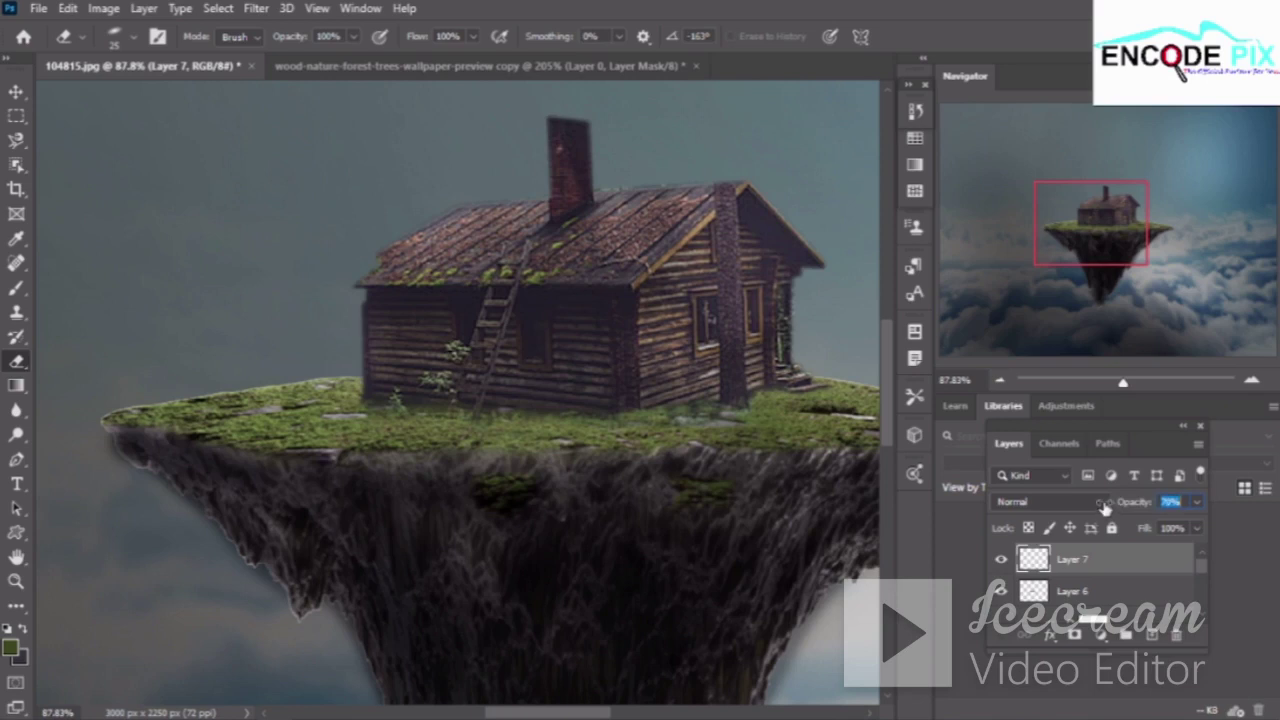
key(Return)
click(16, 91)
click(397, 178)
Close the cut-out house document without saving
click(552, 66)
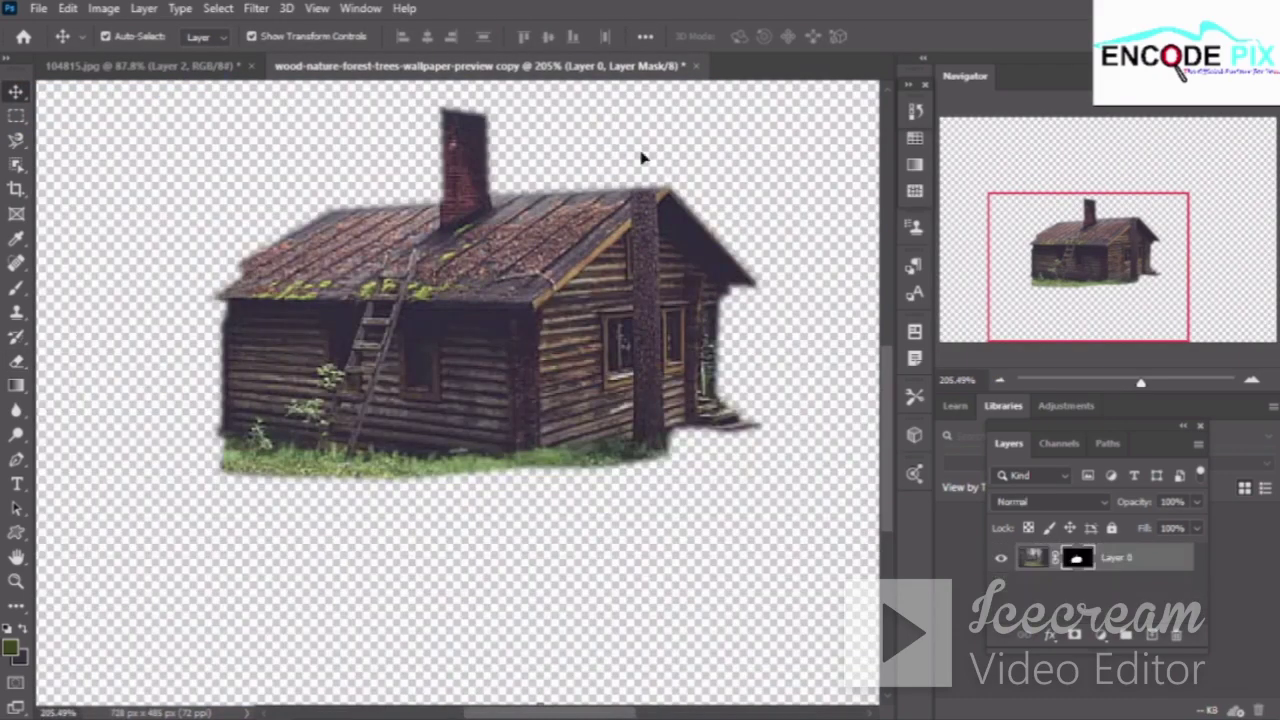
click(695, 66)
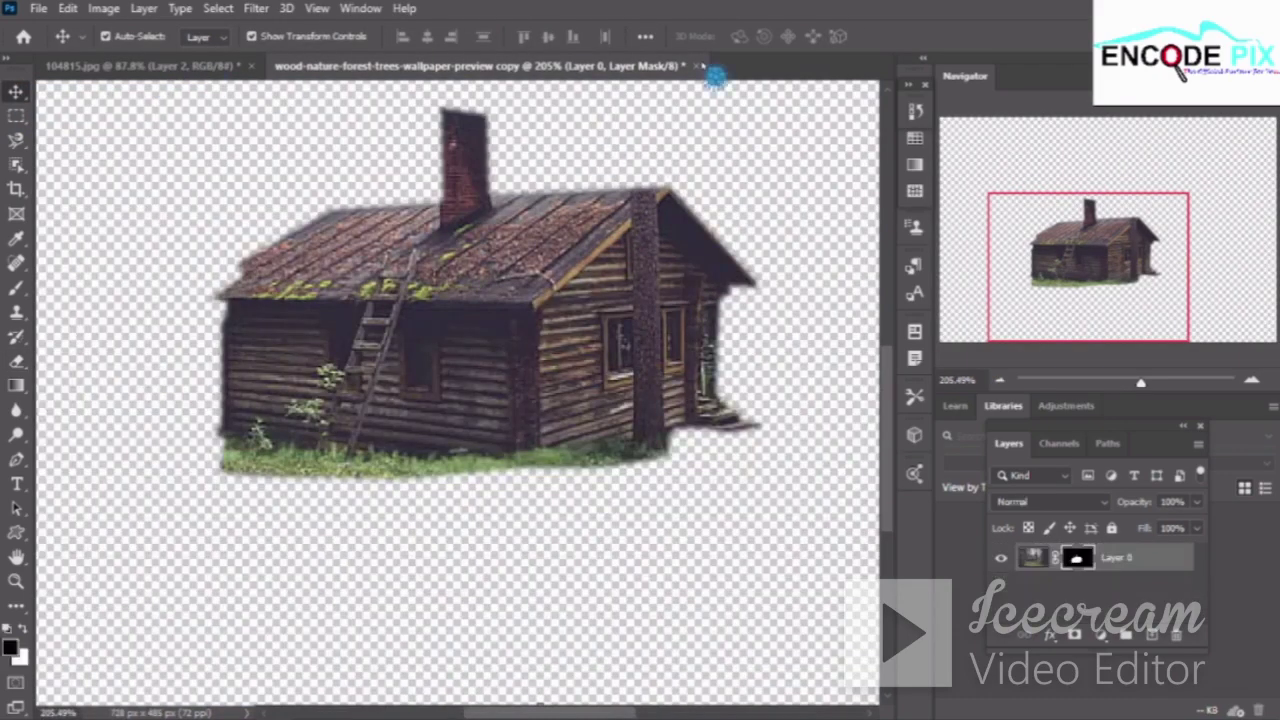
click(633, 284)
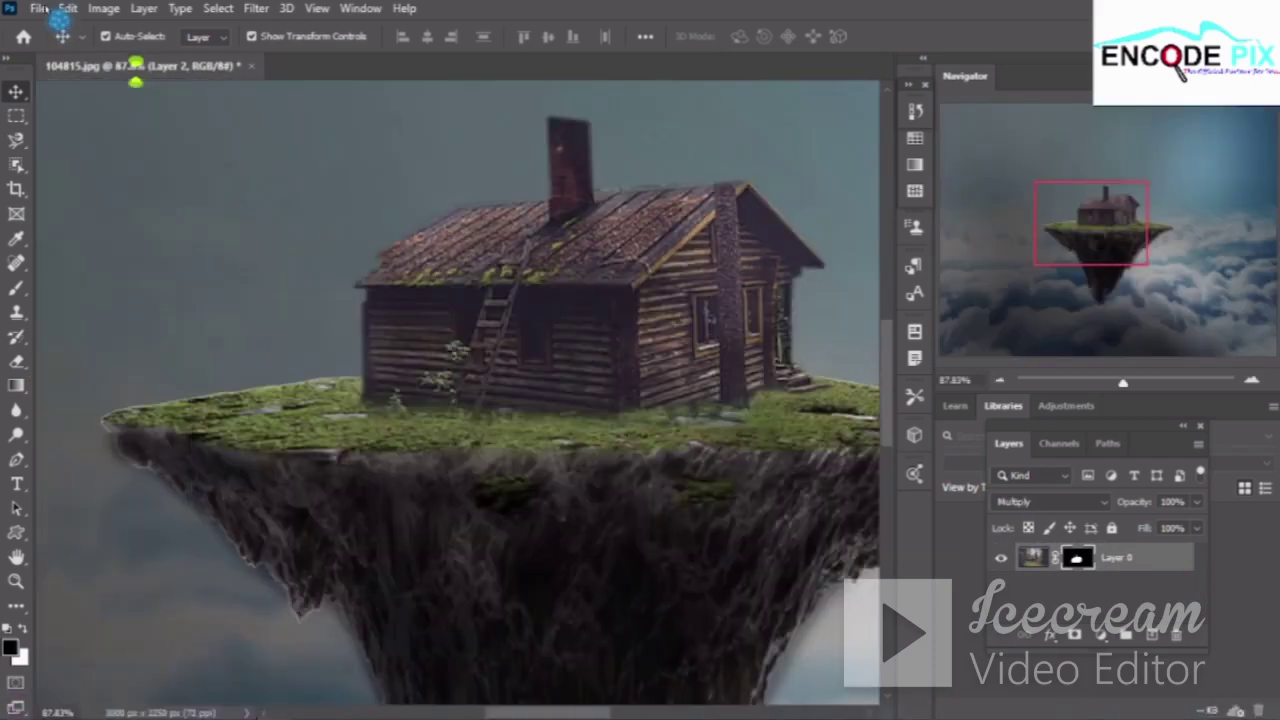
Open the tree image sm_5b348d4c557a7.jpg from the Downloads folder
click(40, 8)
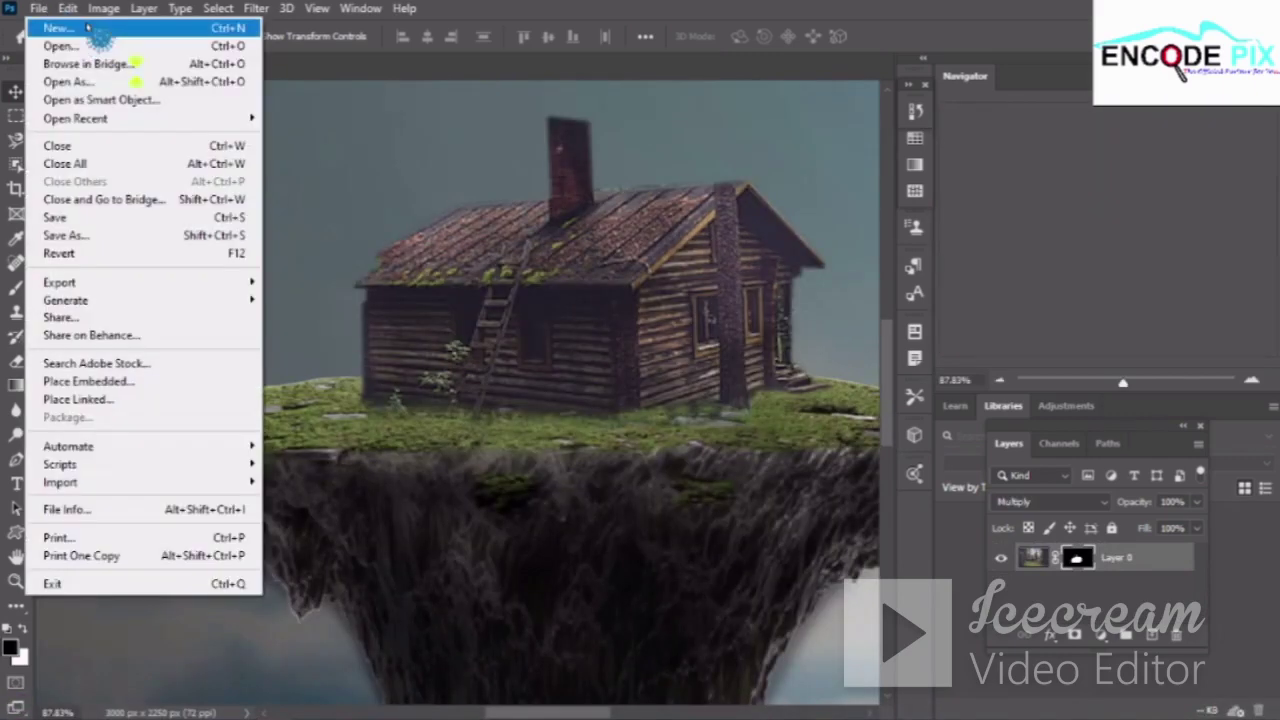
click(60, 46)
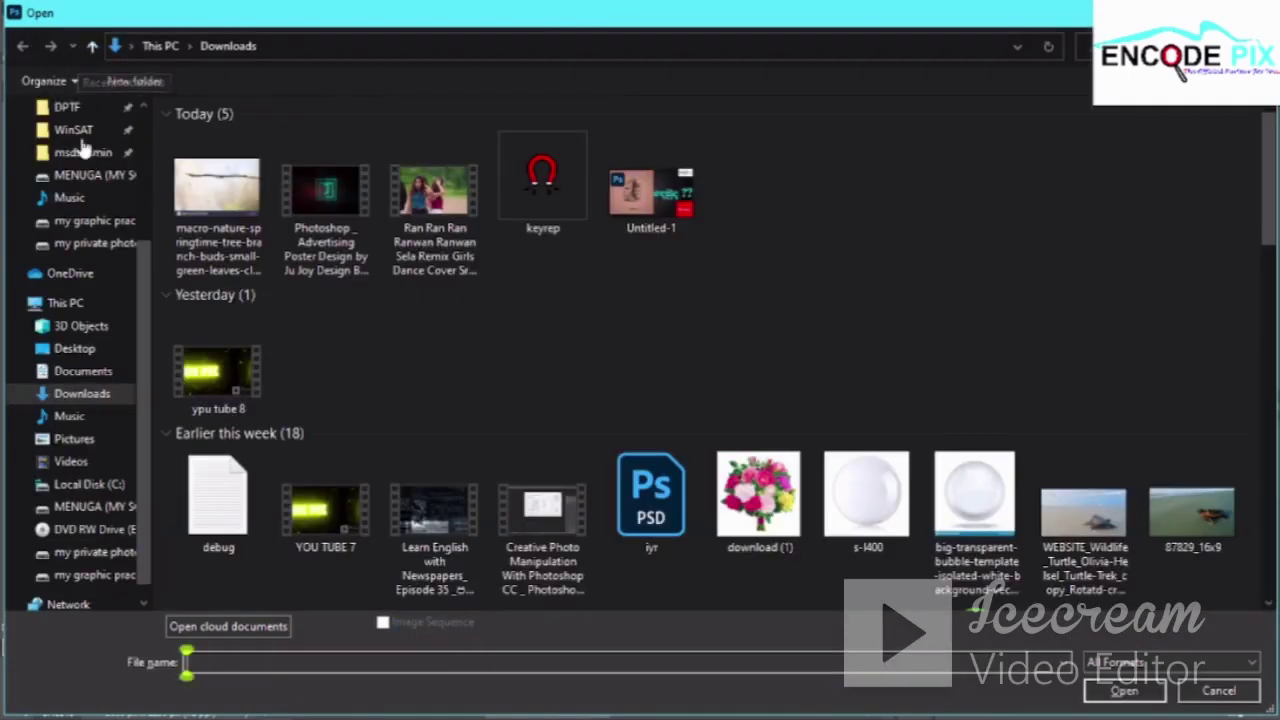
scroll(150, 450, down, 3)
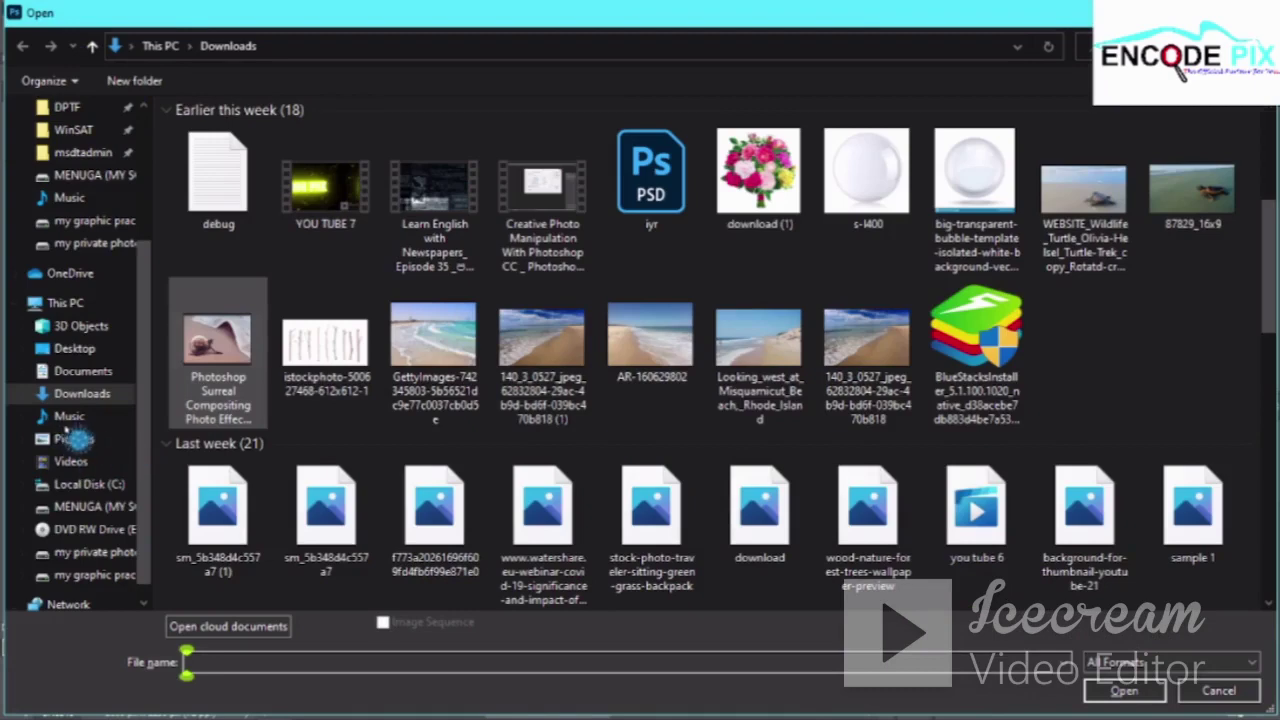
scroll(75, 445, down, 3)
click(110, 440)
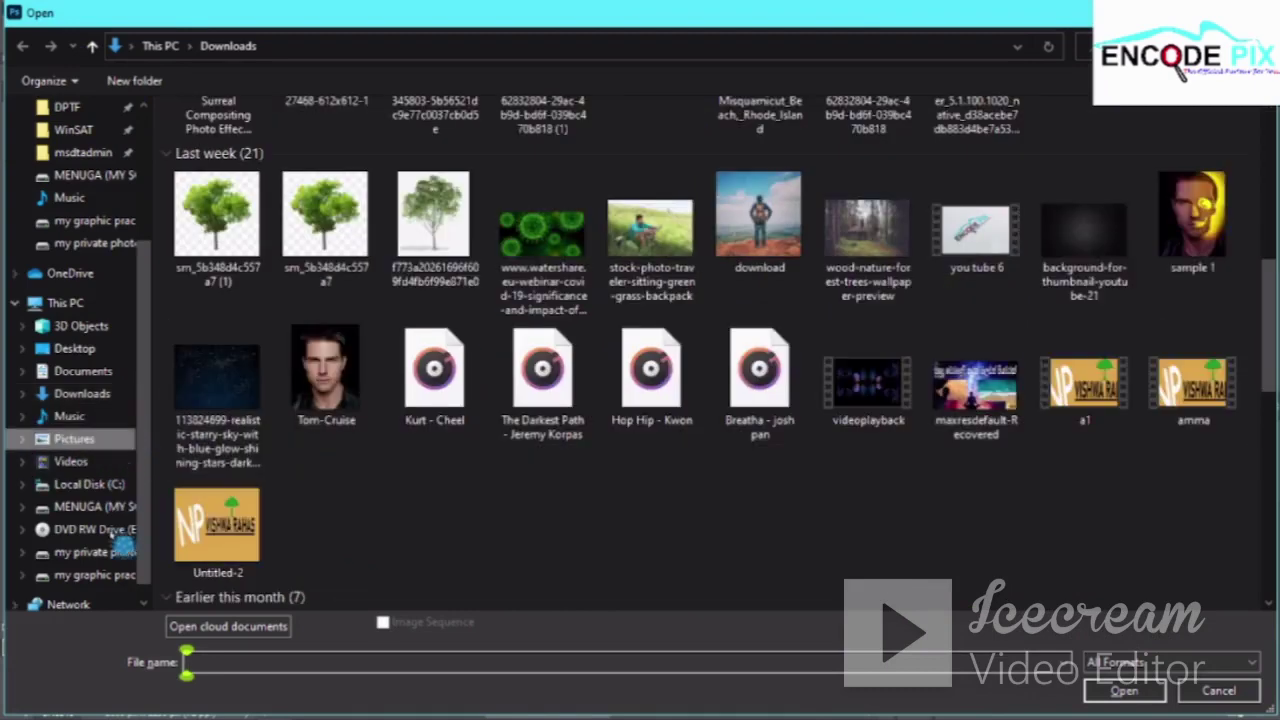
key(alt+Left)
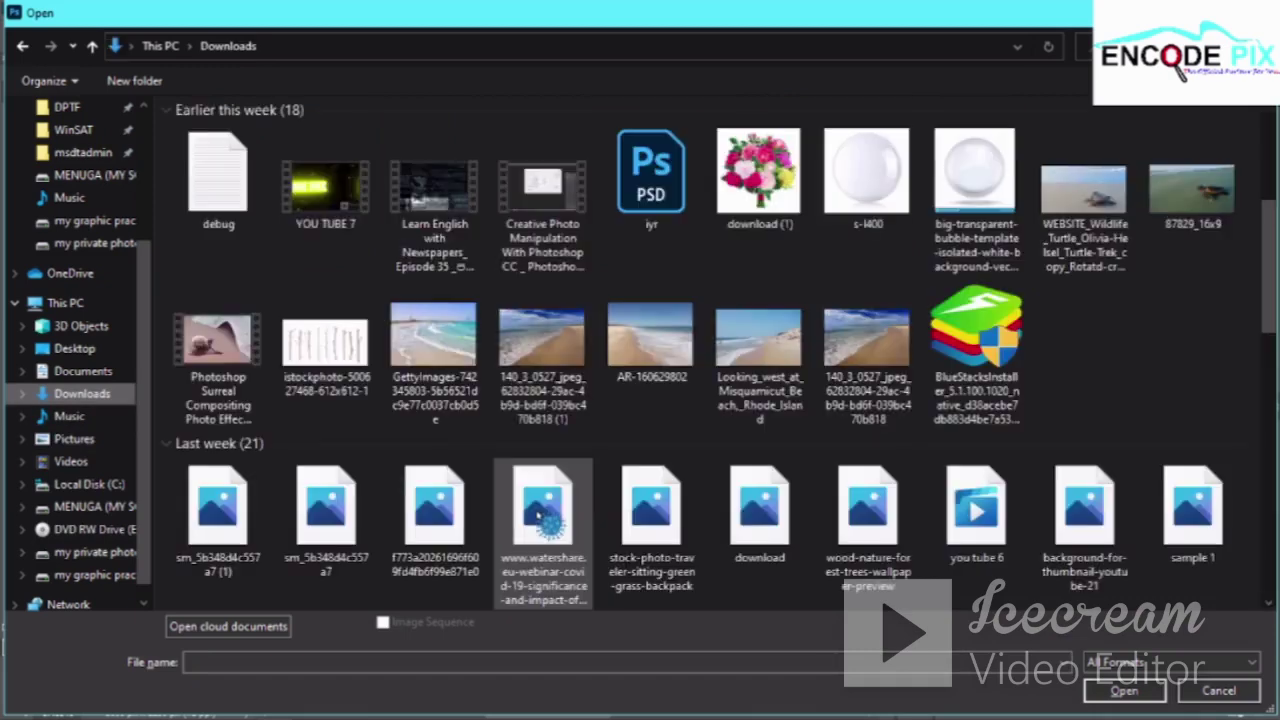
scroll(540, 515, down, 3)
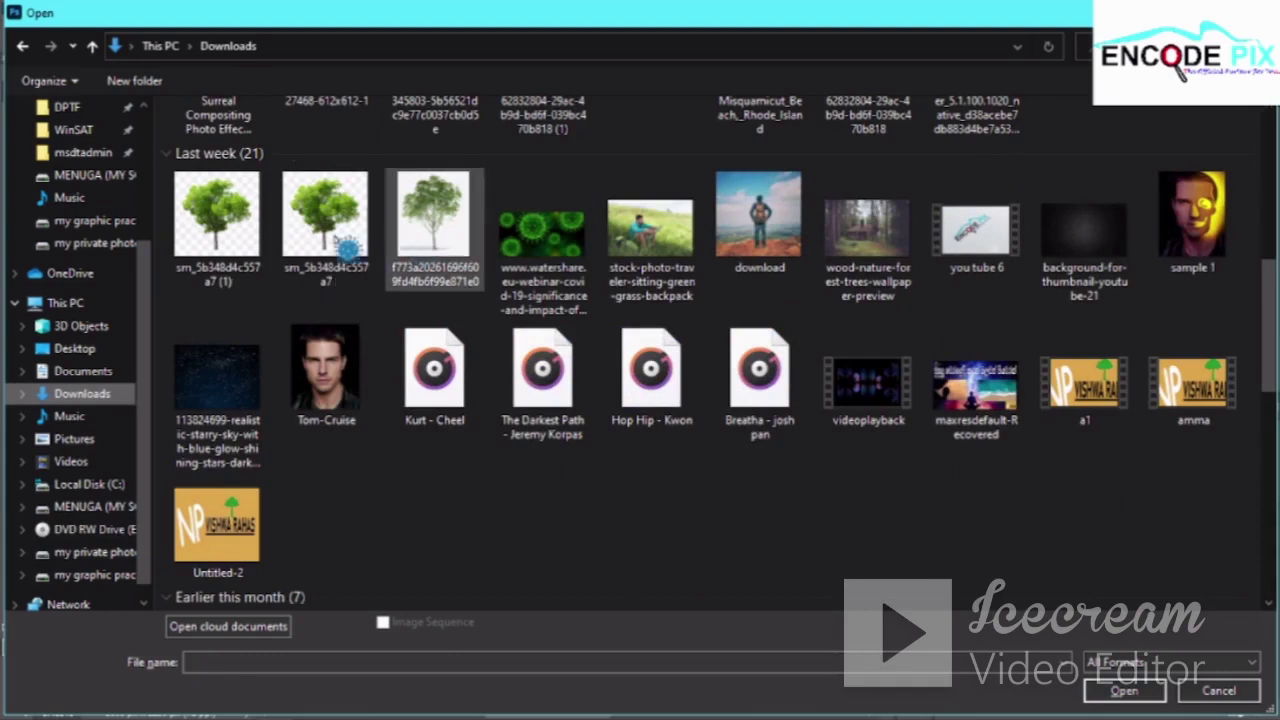
double_click(355, 243)
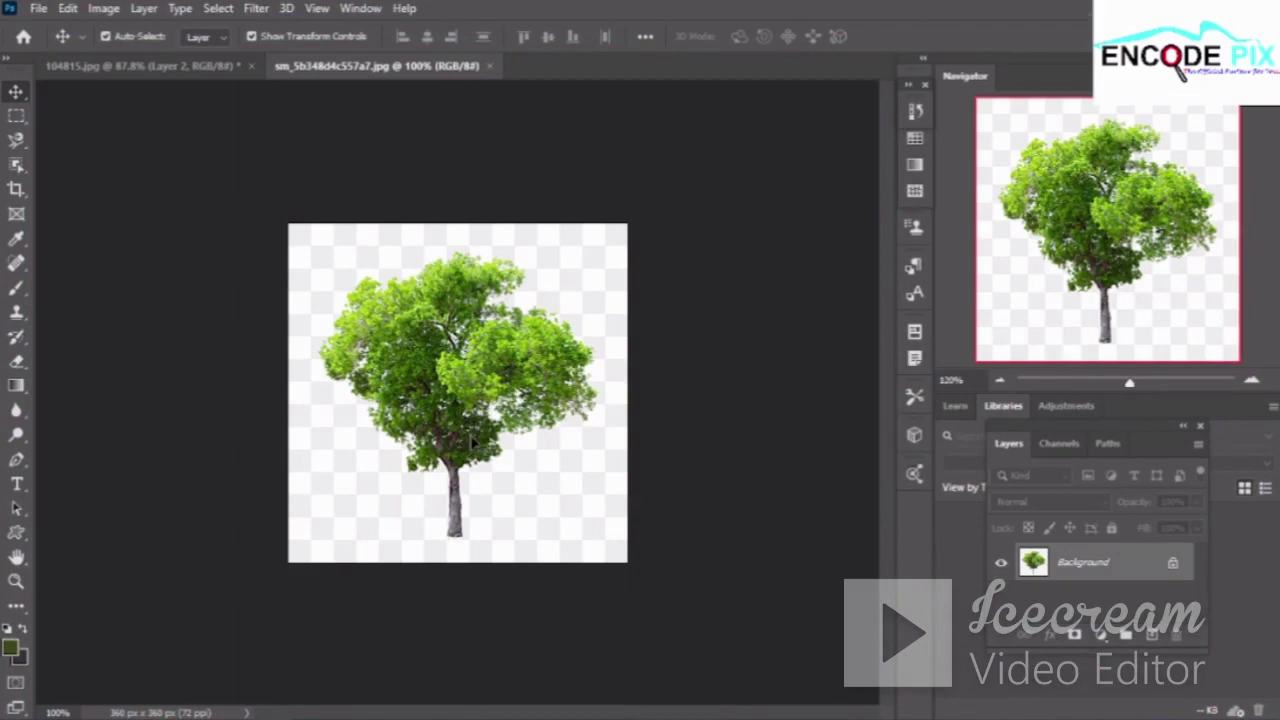
Drag the tree into the cabin composite as a new layer at the top of the stack
scroll(463, 454, up, 3)
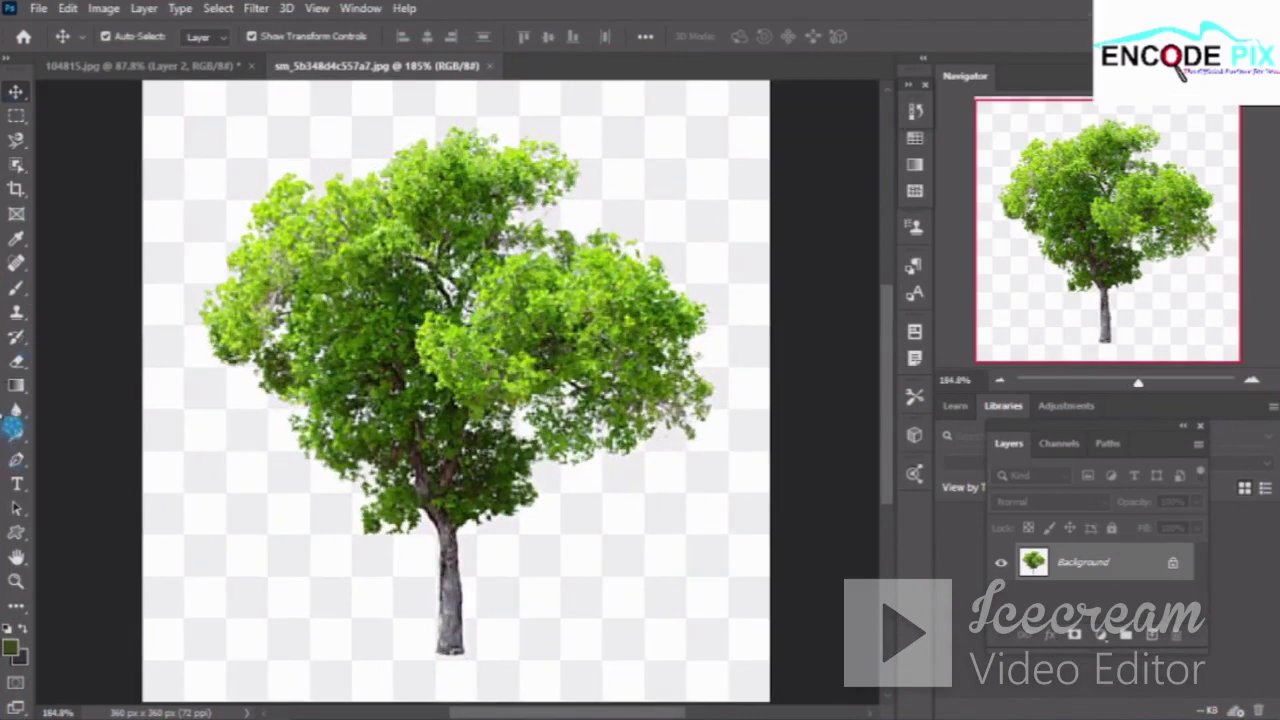
click(22, 364)
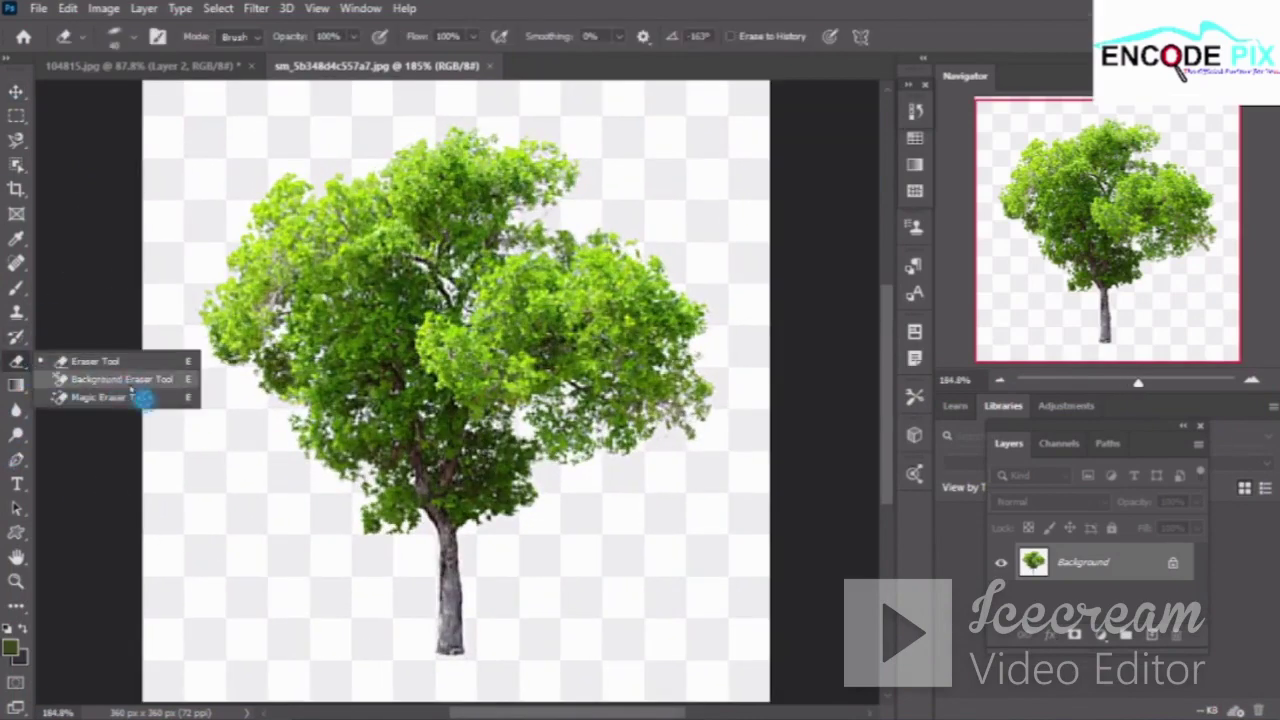
click(137, 396)
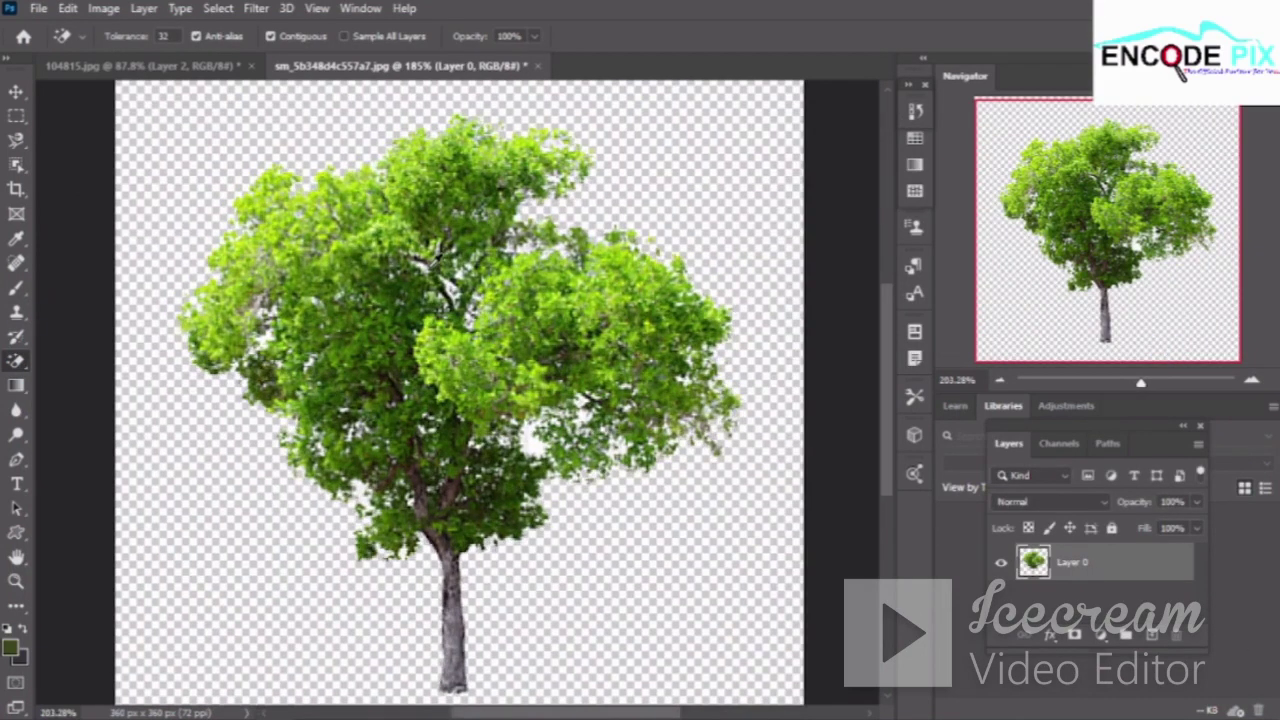
scroll(421, 278, up, 5)
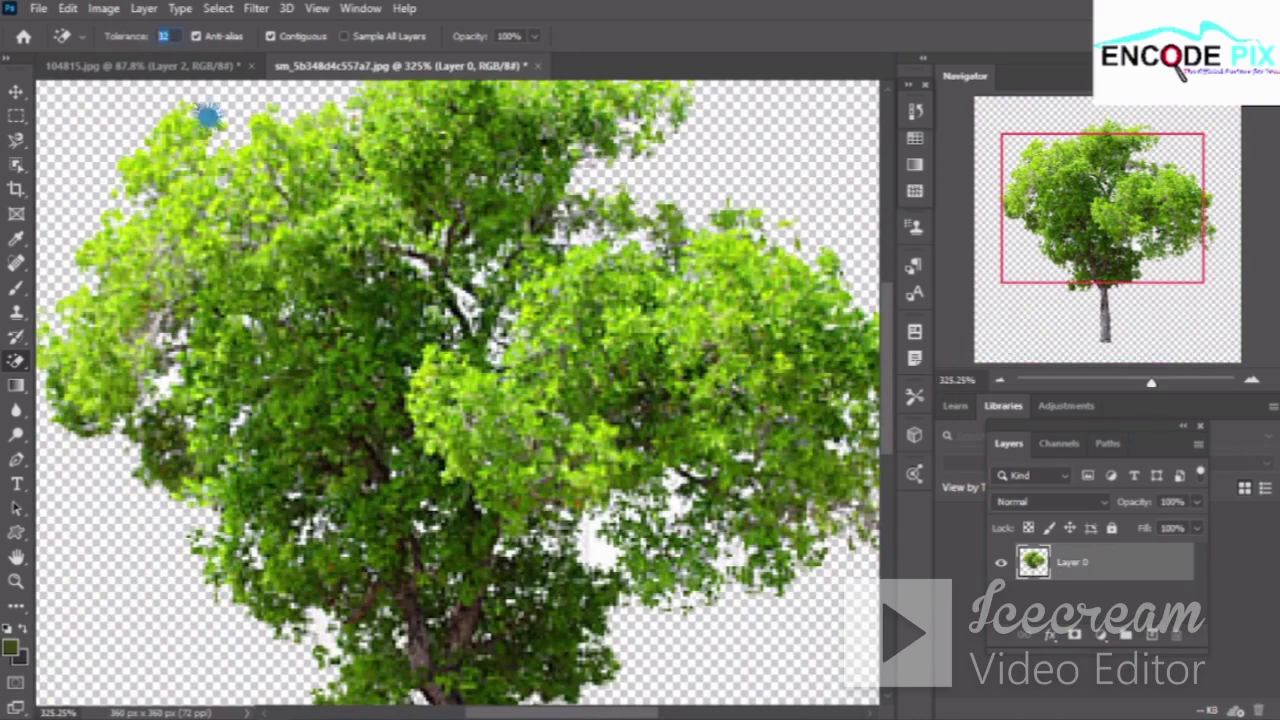
click(16, 93)
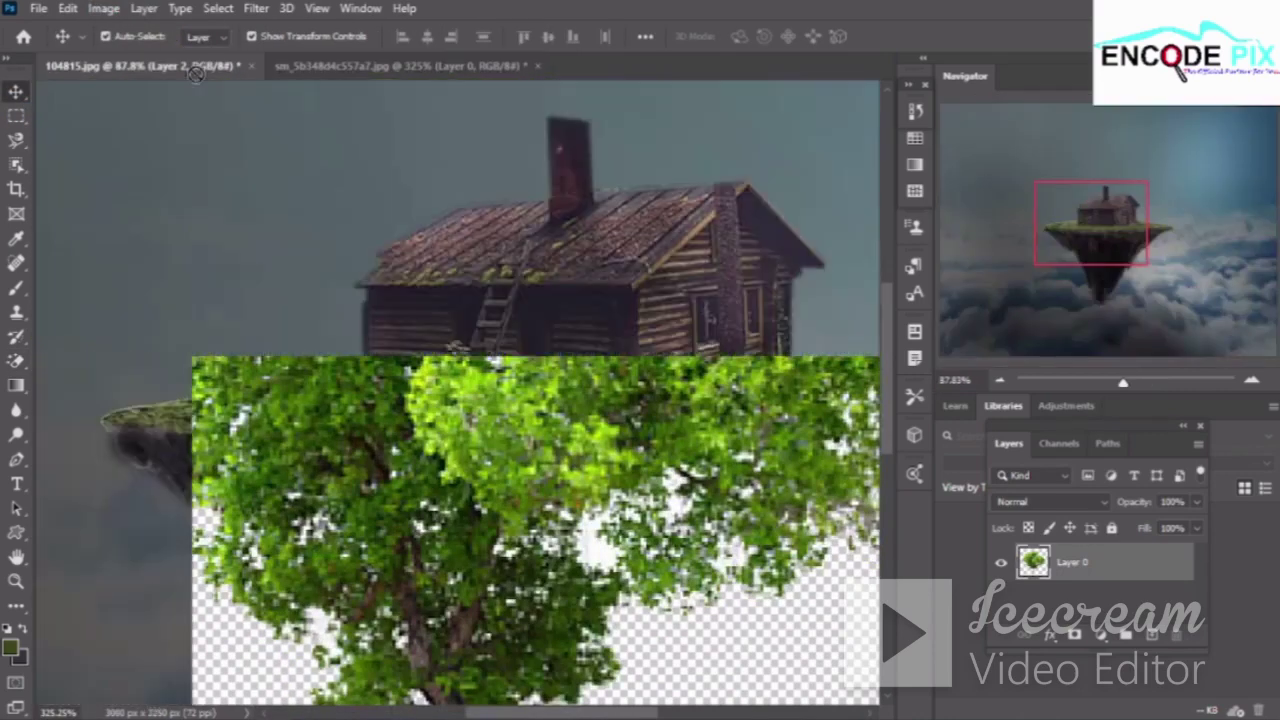
drag(197, 73, 416, 388)
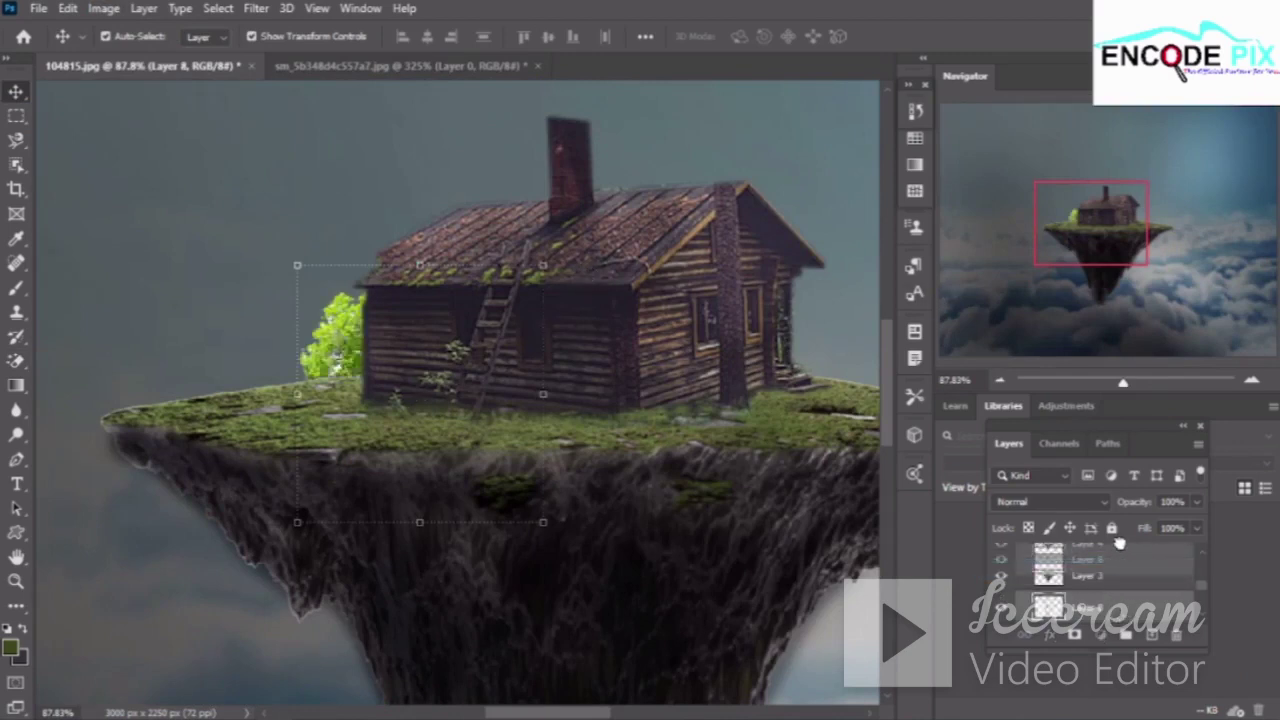
drag(1118, 618, 1105, 651)
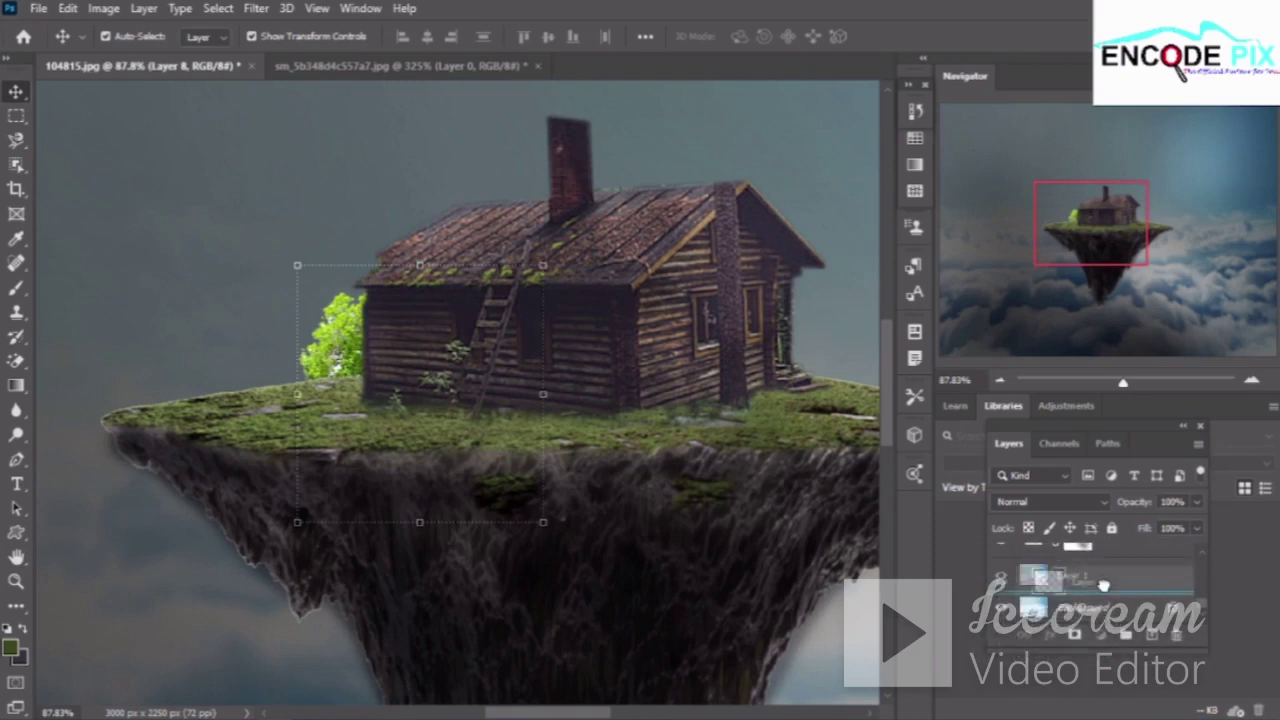
mouse_move(1105, 651)
mouse_down()
mouse_move(1080, 415)
mouse_move(1084, 555)
mouse_up()
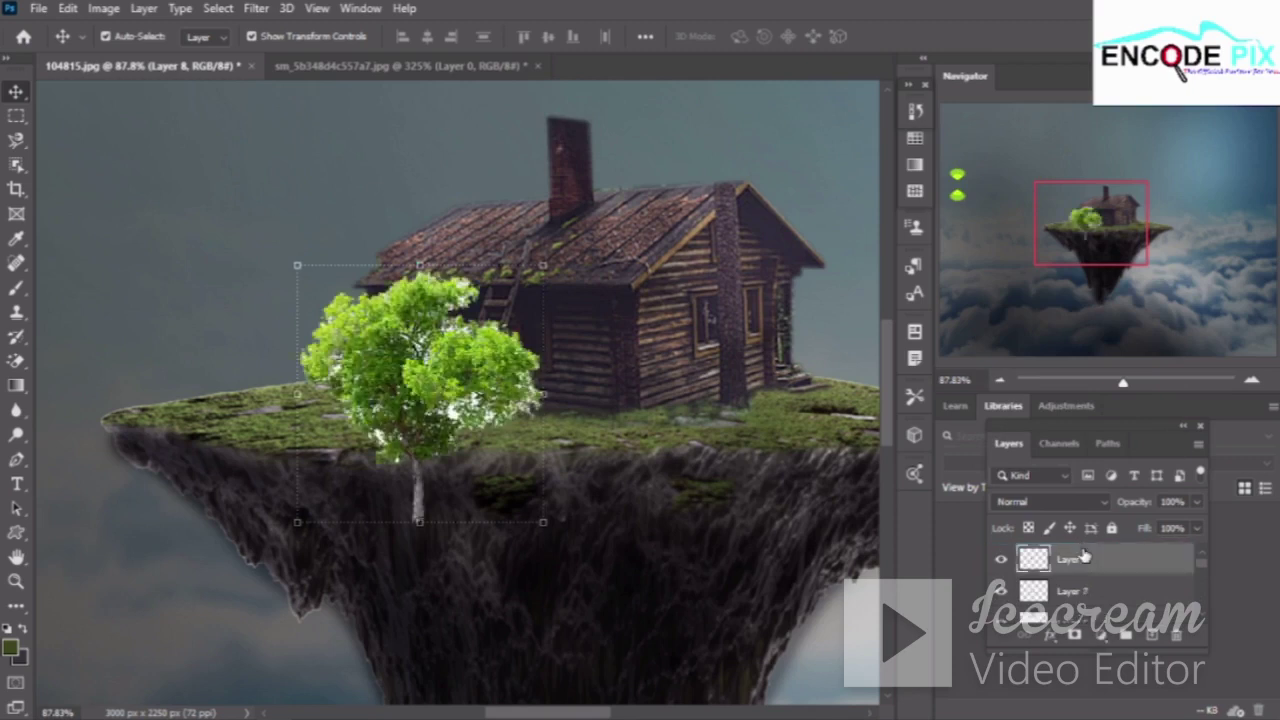
Enlarge the tree to about 165% and position it on the island's left edge
drag(437, 385, 253, 243)
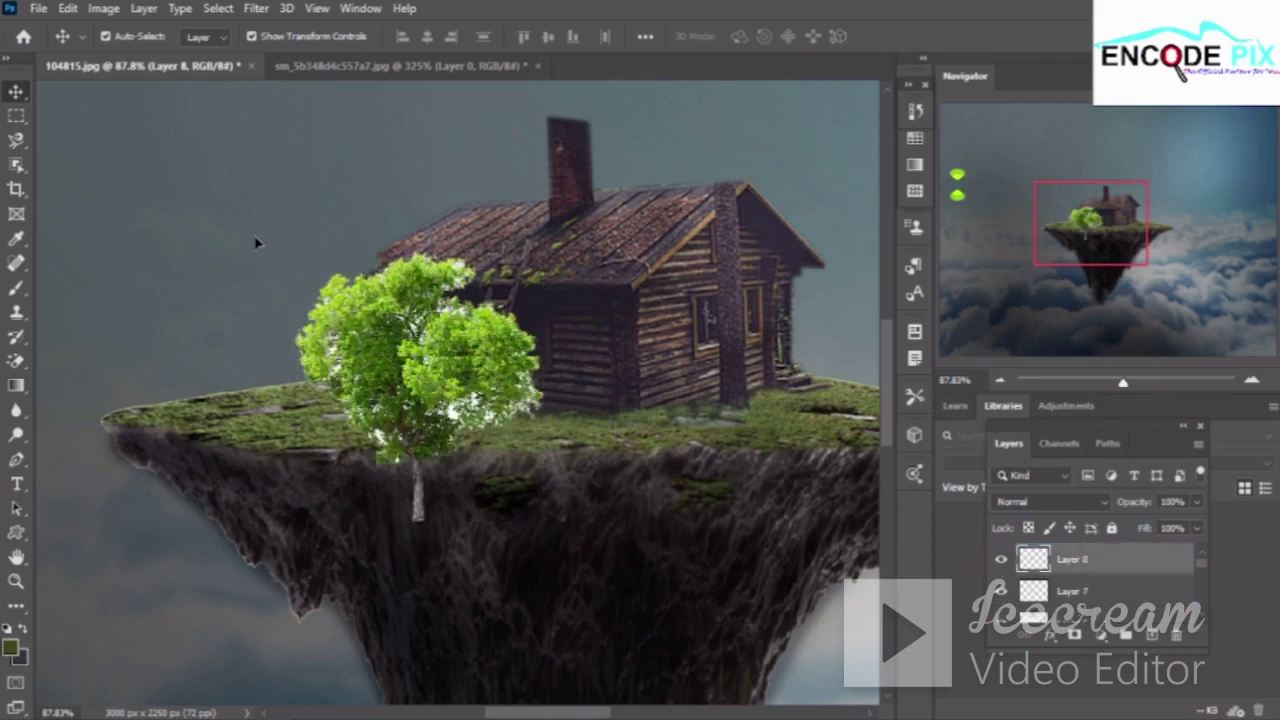
key(ctrl+t)
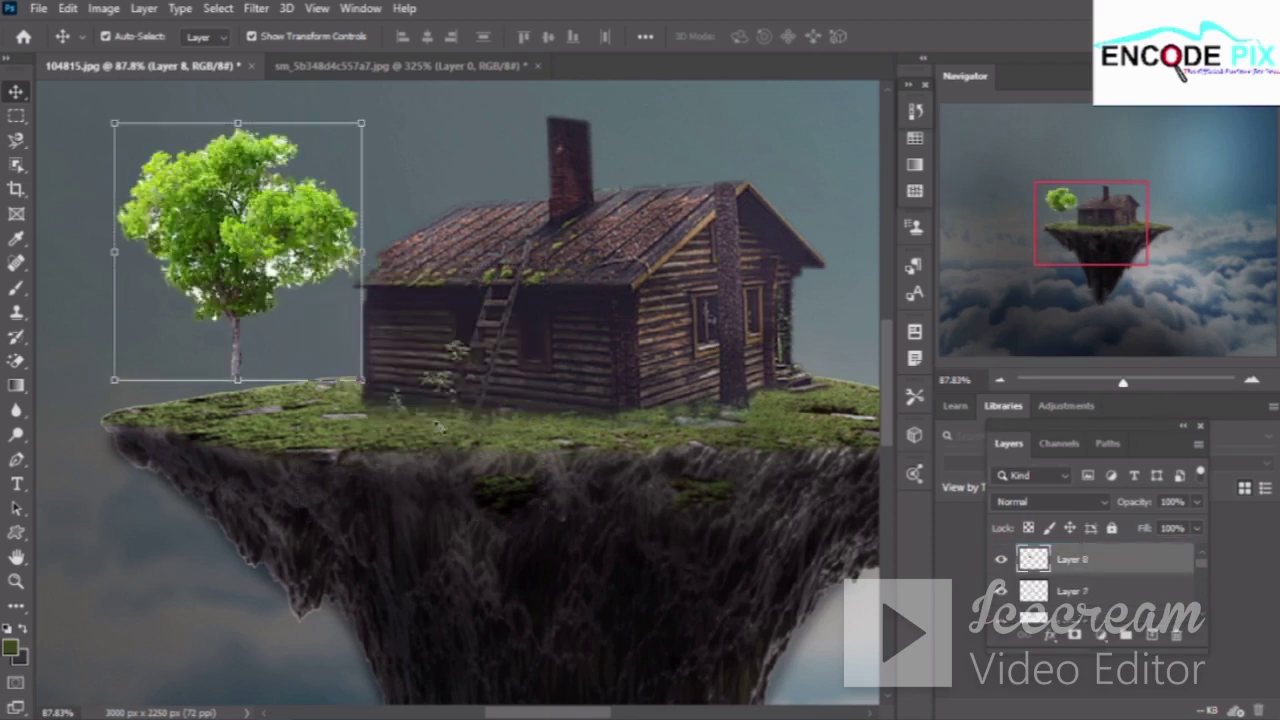
drag(361, 379, 523, 471)
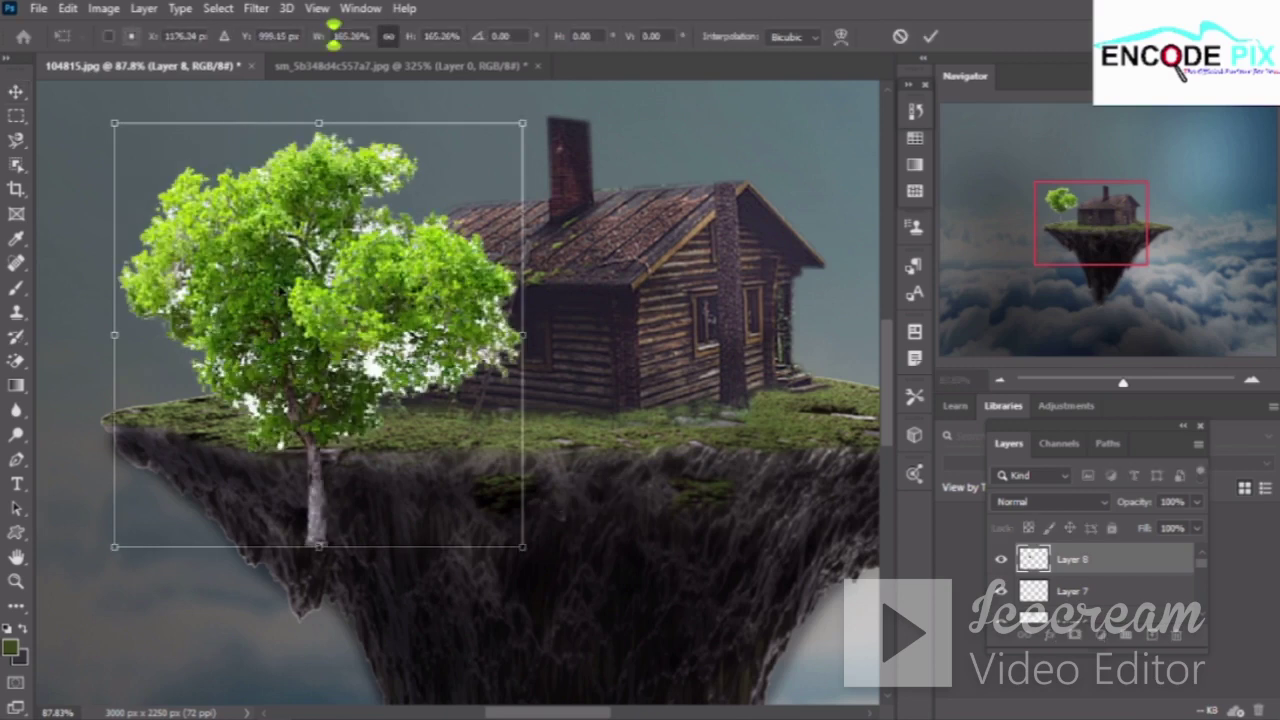
drag(323, 302, 197, 232)
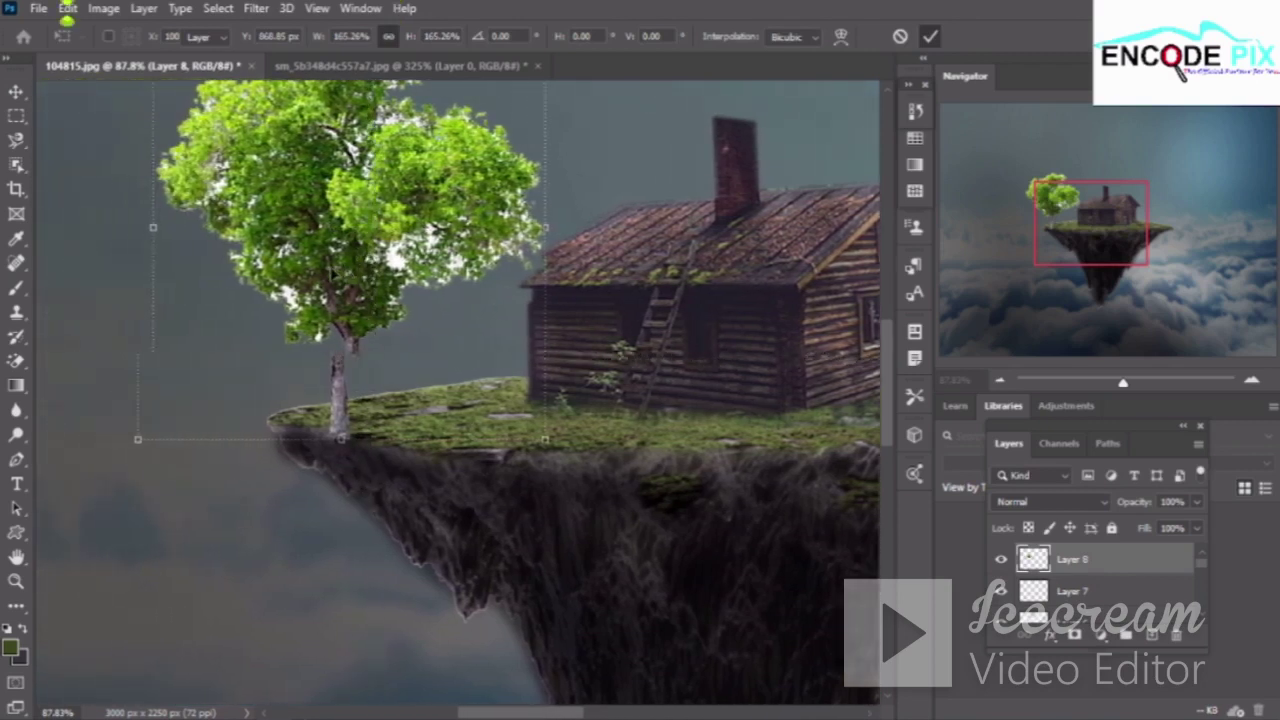
key(Return)
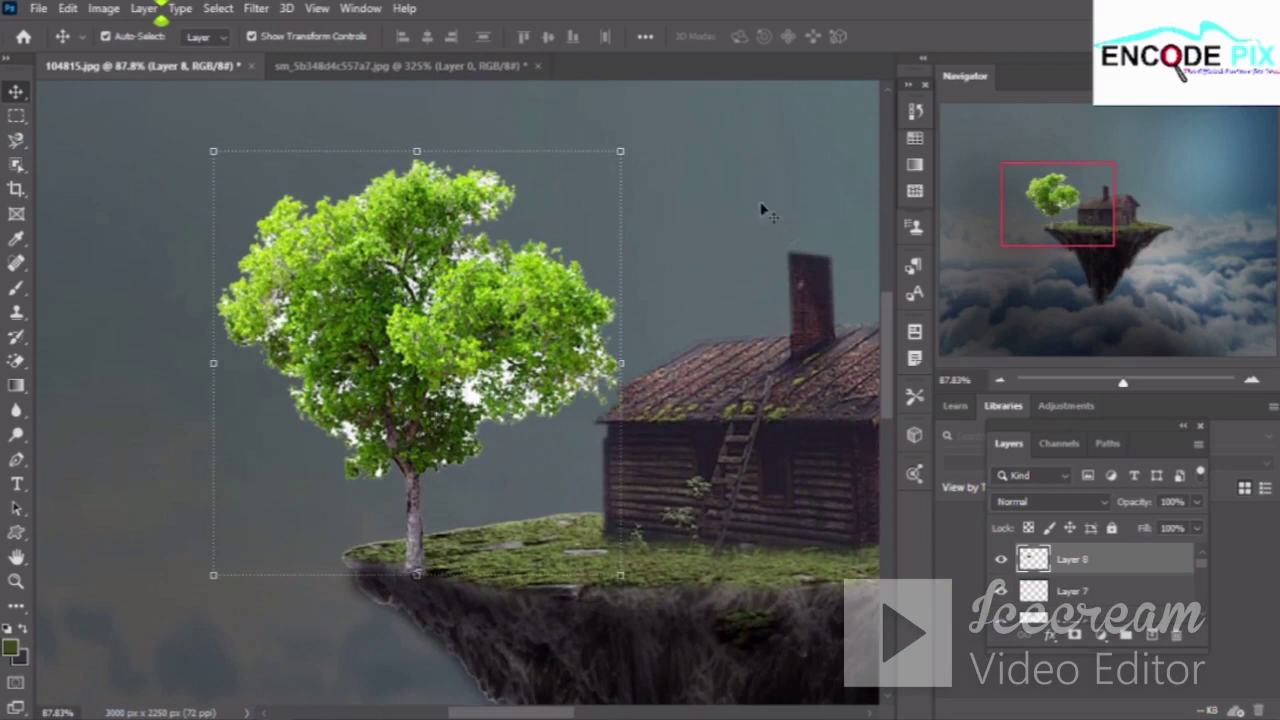
Select the Magic Eraser and lower its tolerance to 20
click(34, 371)
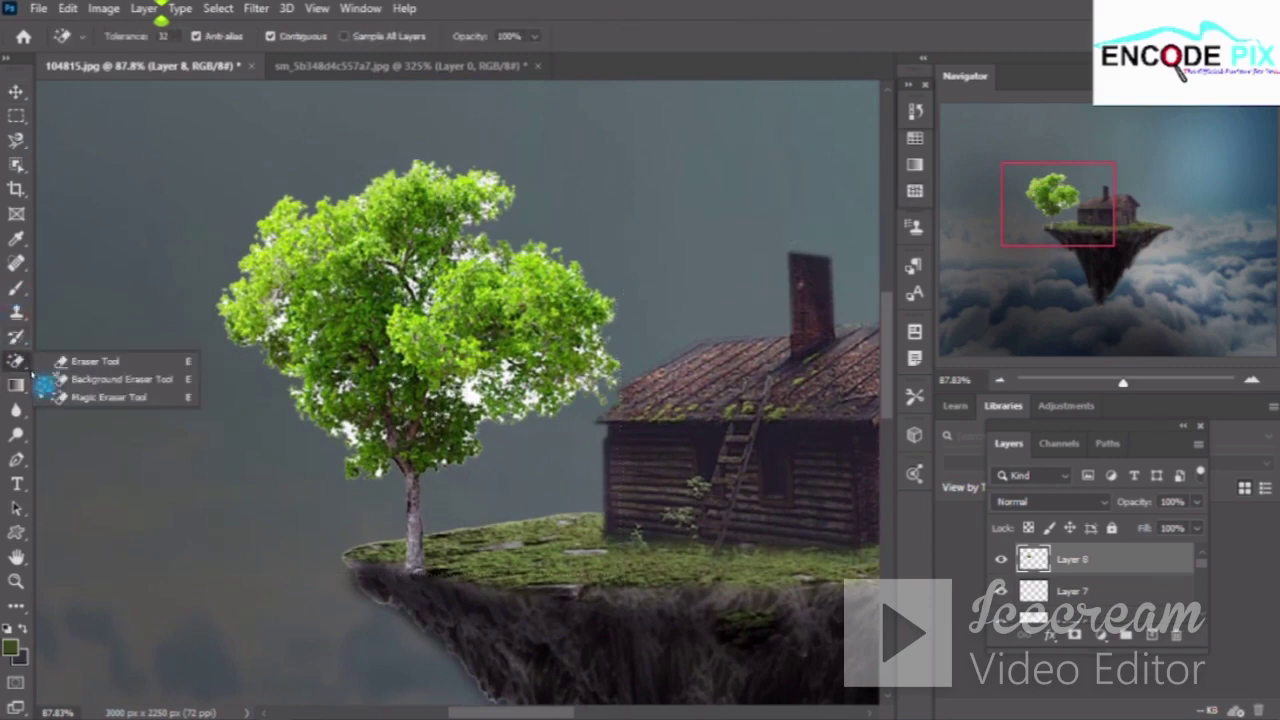
click(95, 362)
right_click(16, 361)
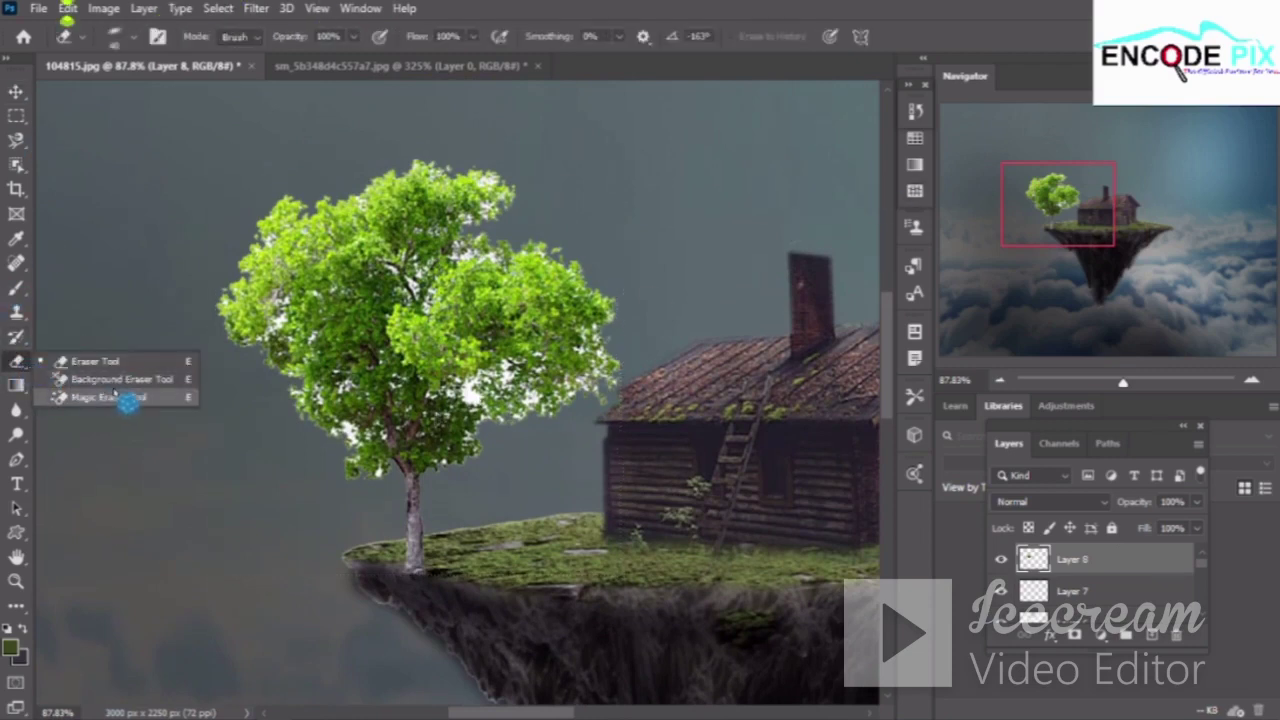
click(128, 398)
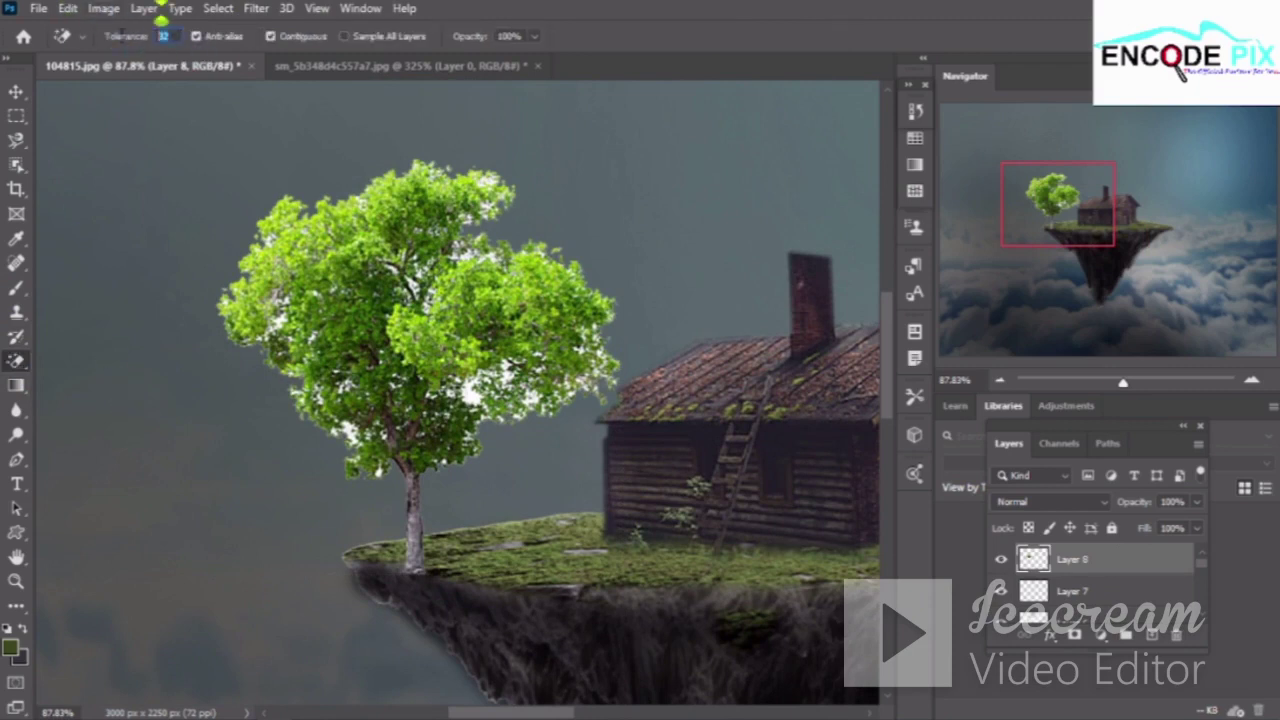
text(1)
text(25)
drag(490, 406, 476, 497)
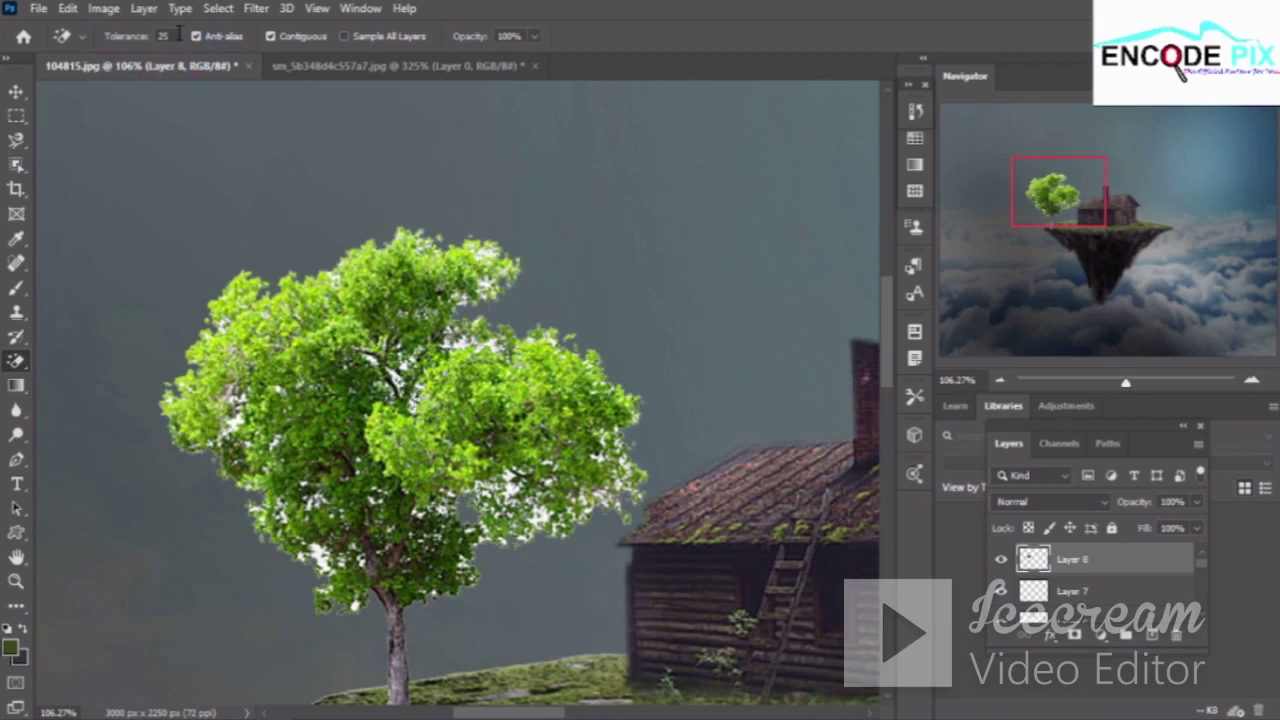
drag(89, 29, 90, 36)
text(20)
Erase white fringe at the canopy's left edges with a soft, angled 20 px Eraser
click(26, 352)
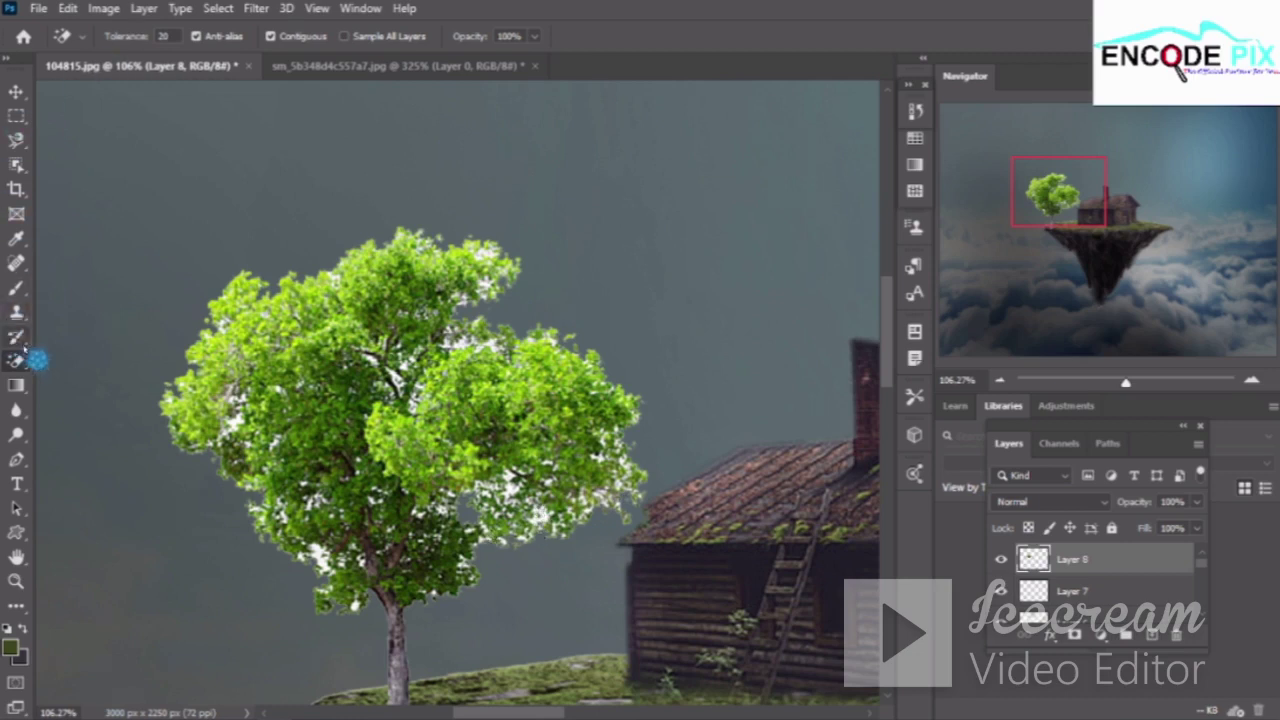
right_click(26, 360)
click(80, 355)
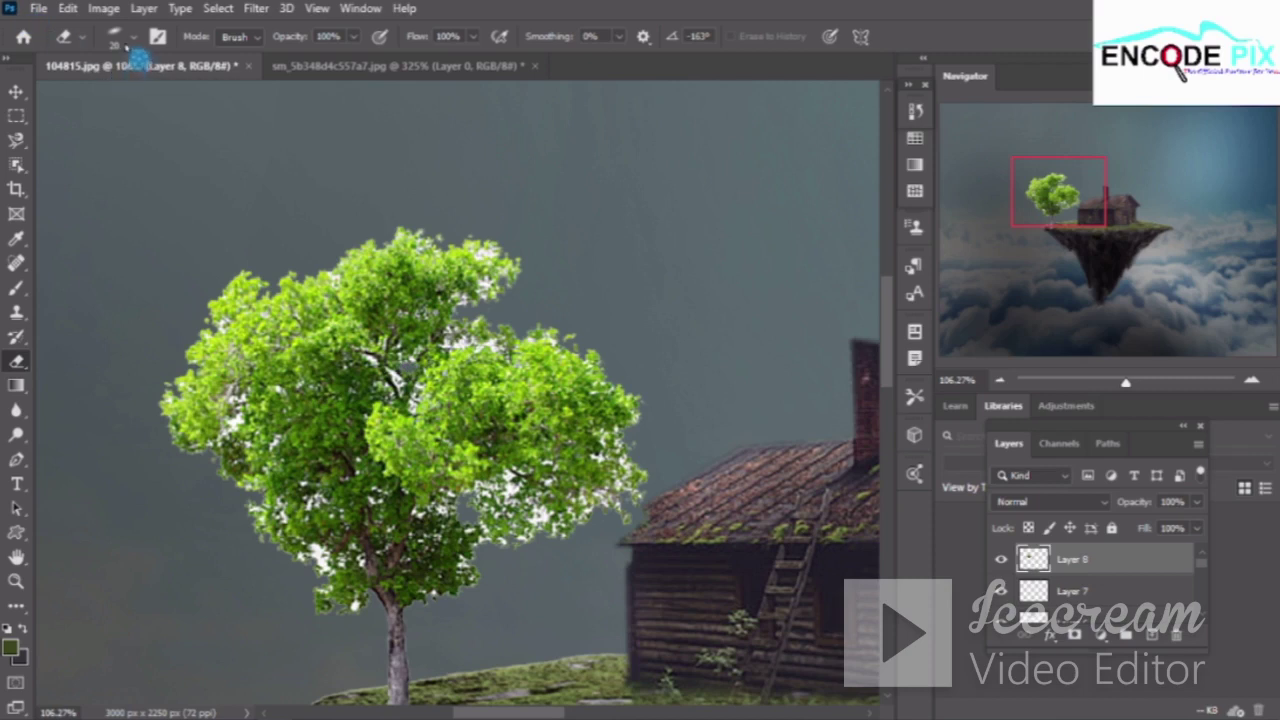
click(128, 38)
drag(30, 102, 40, 78)
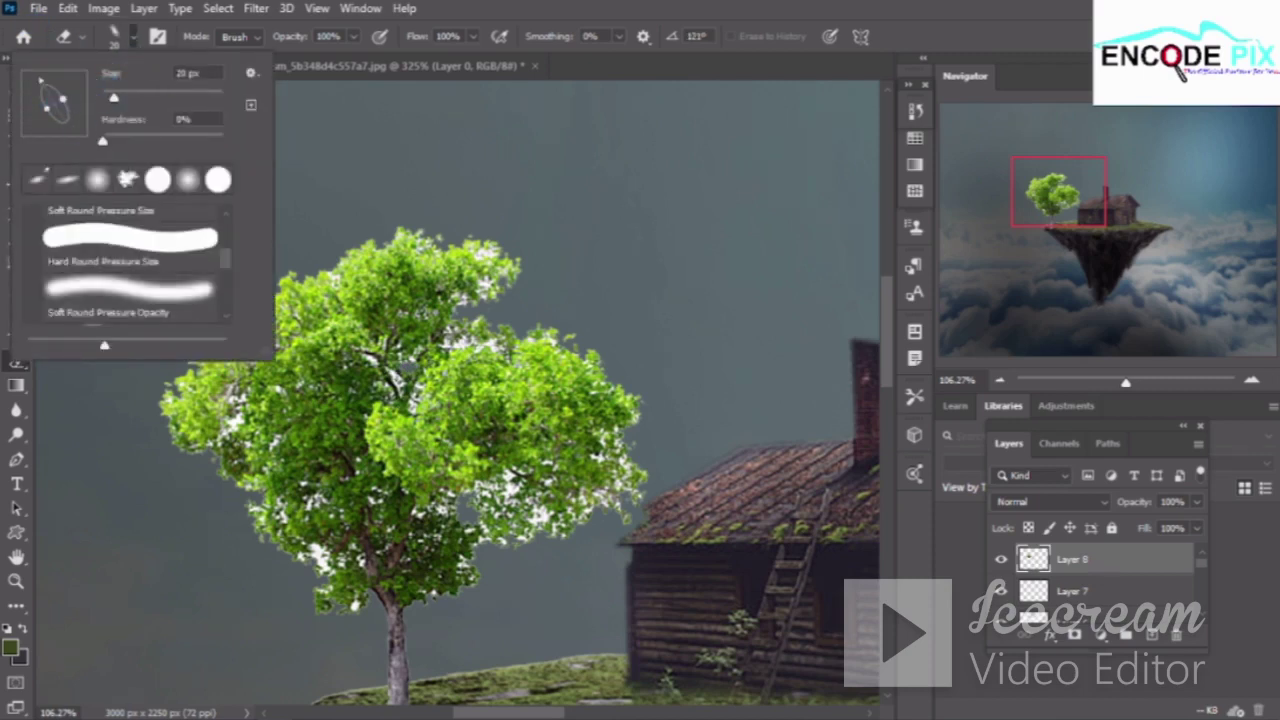
key(Return)
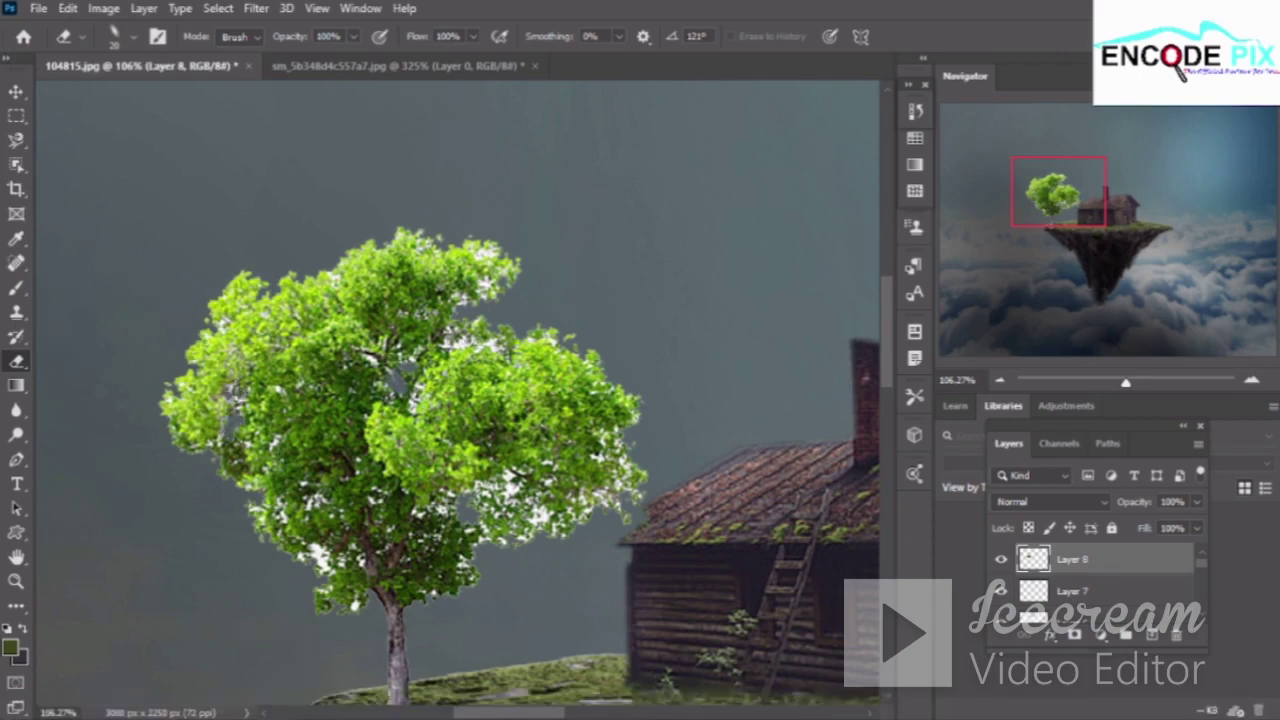
drag(221, 308, 210, 342)
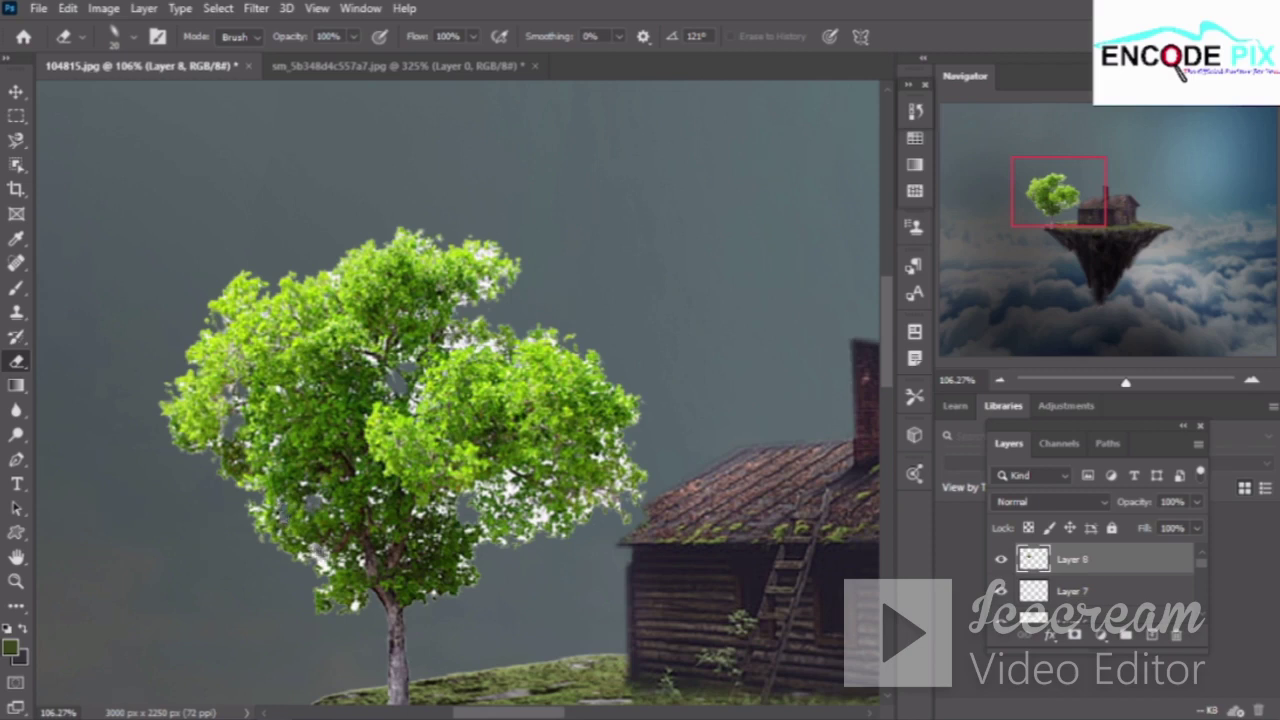
drag(328, 552, 314, 572)
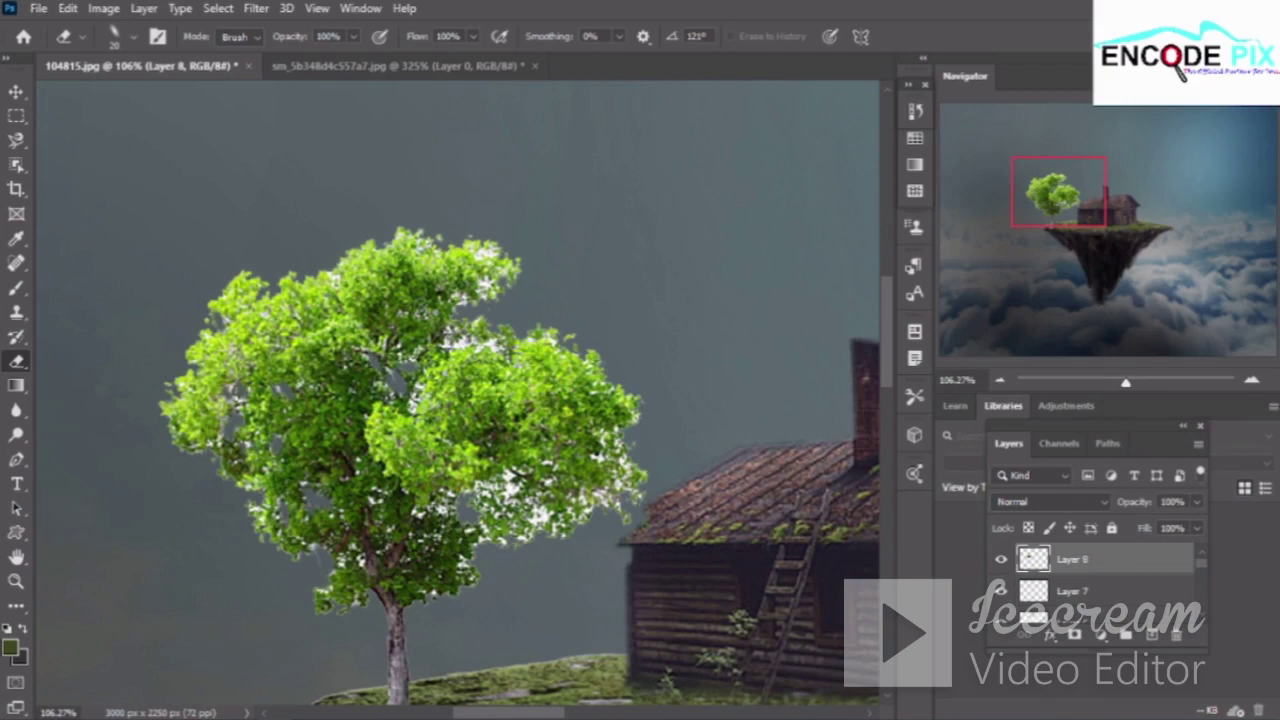
Undo and restore the latest eraser stroke in the History panel to compare
click(914, 112)
click(826, 176)
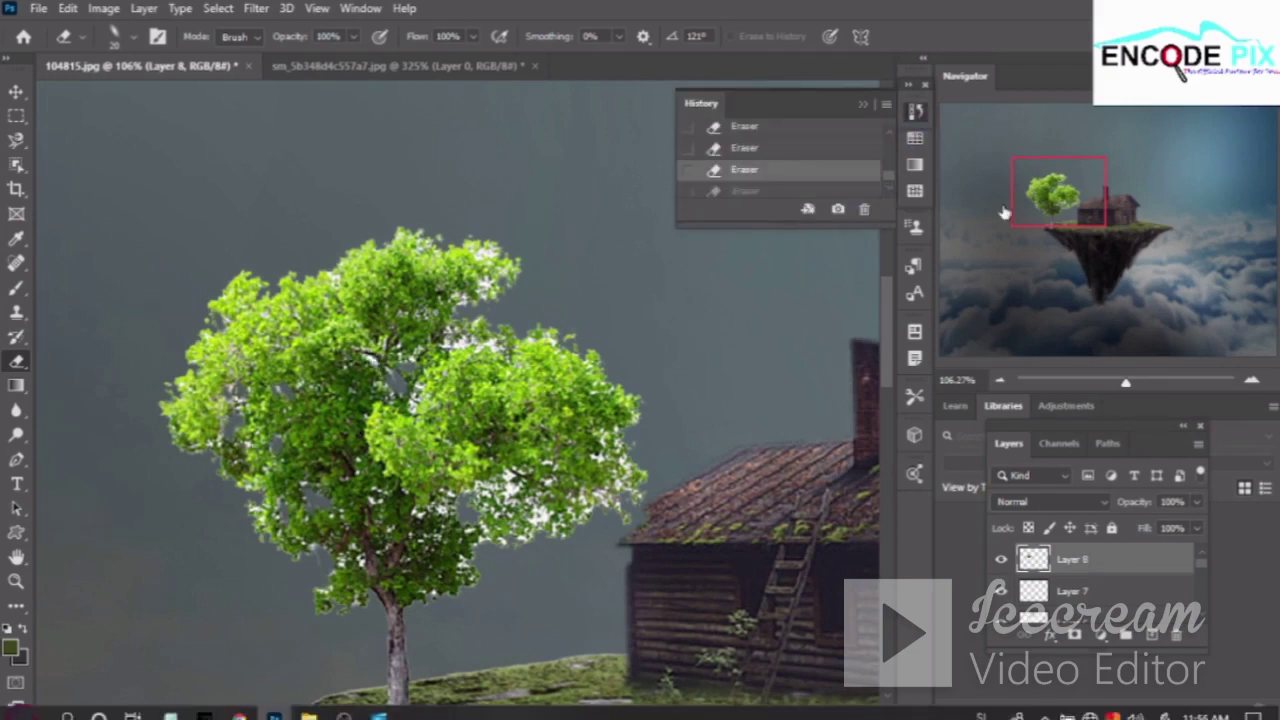
scroll(852, 163, up, 1)
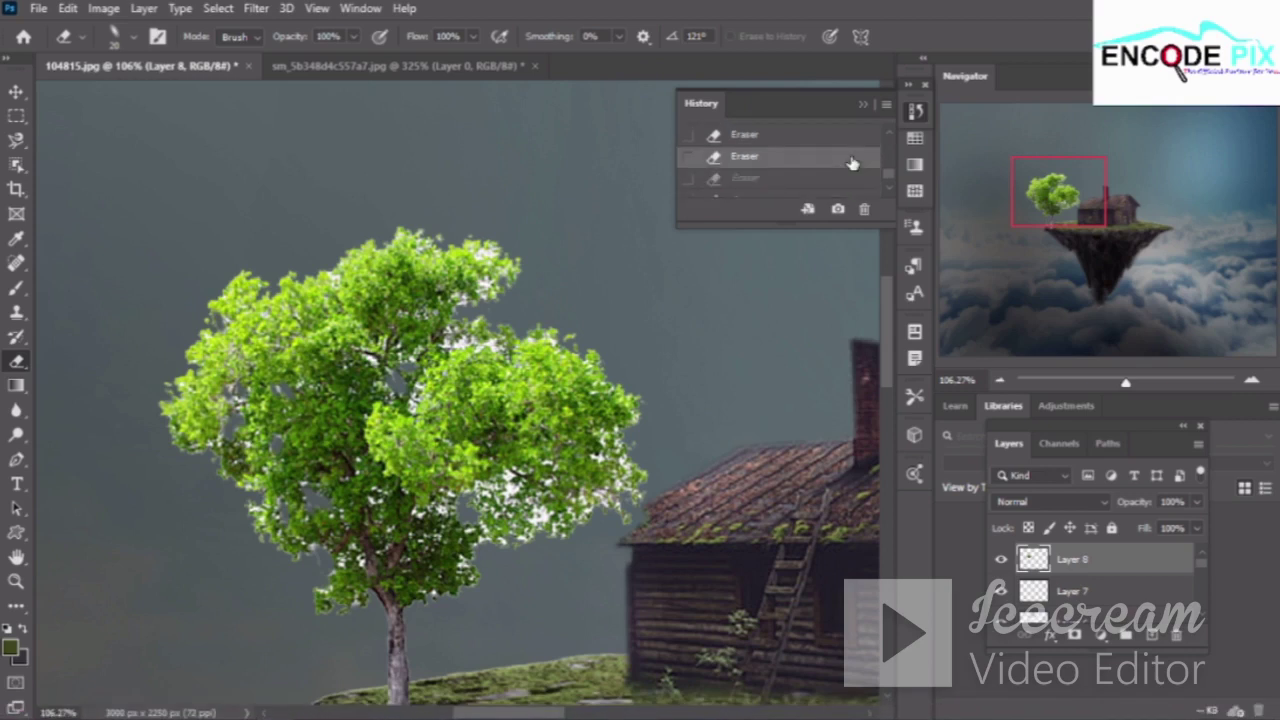
scroll(810, 185, down, 1)
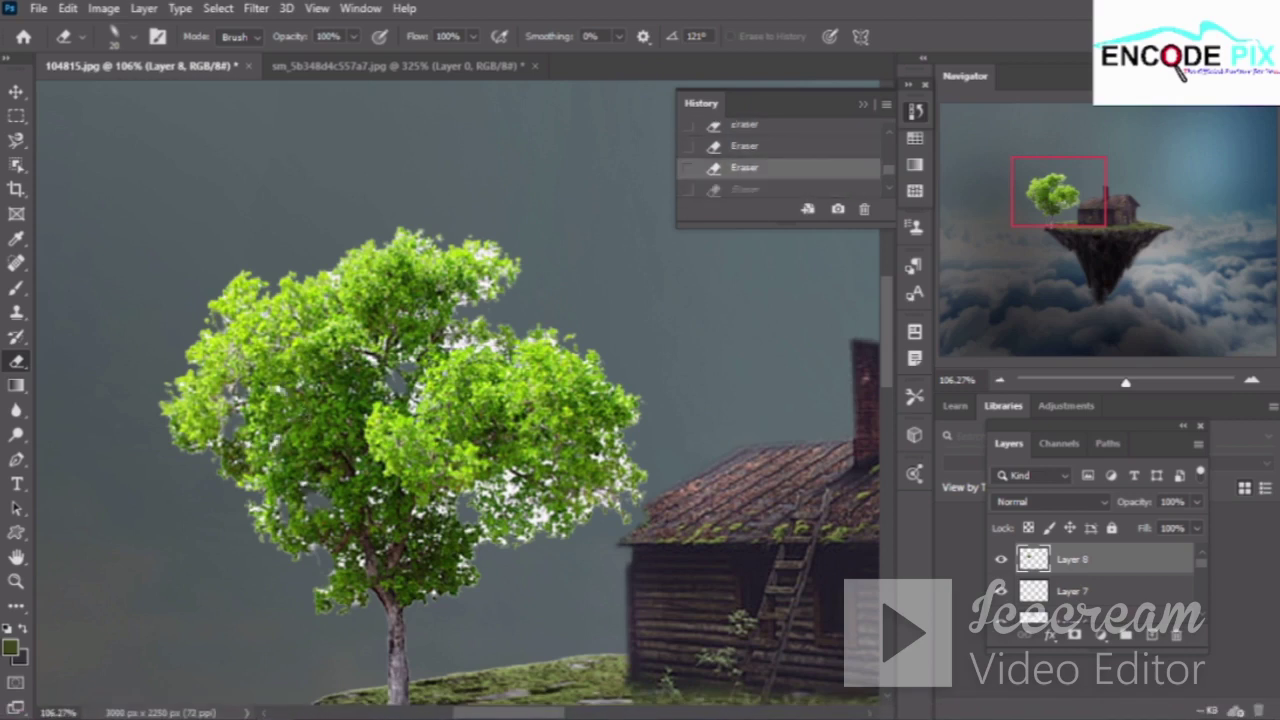
scroll(756, 174, up, 1)
click(753, 165)
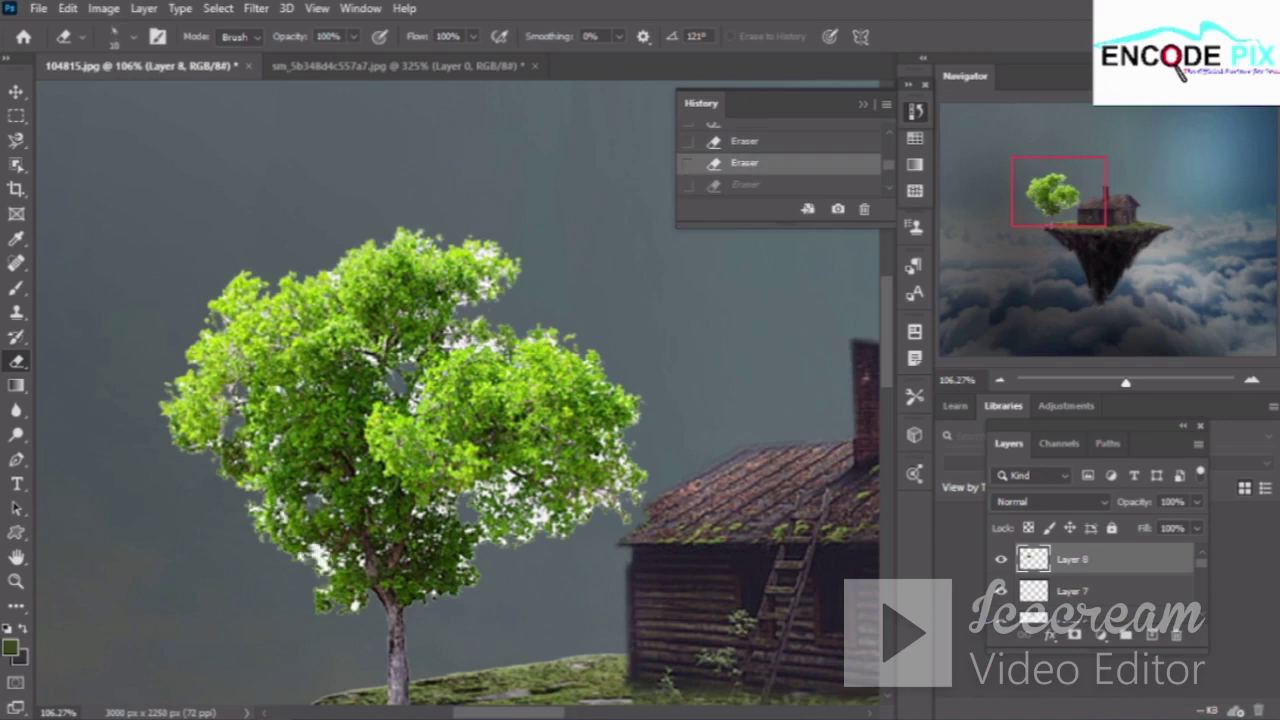
click(744, 185)
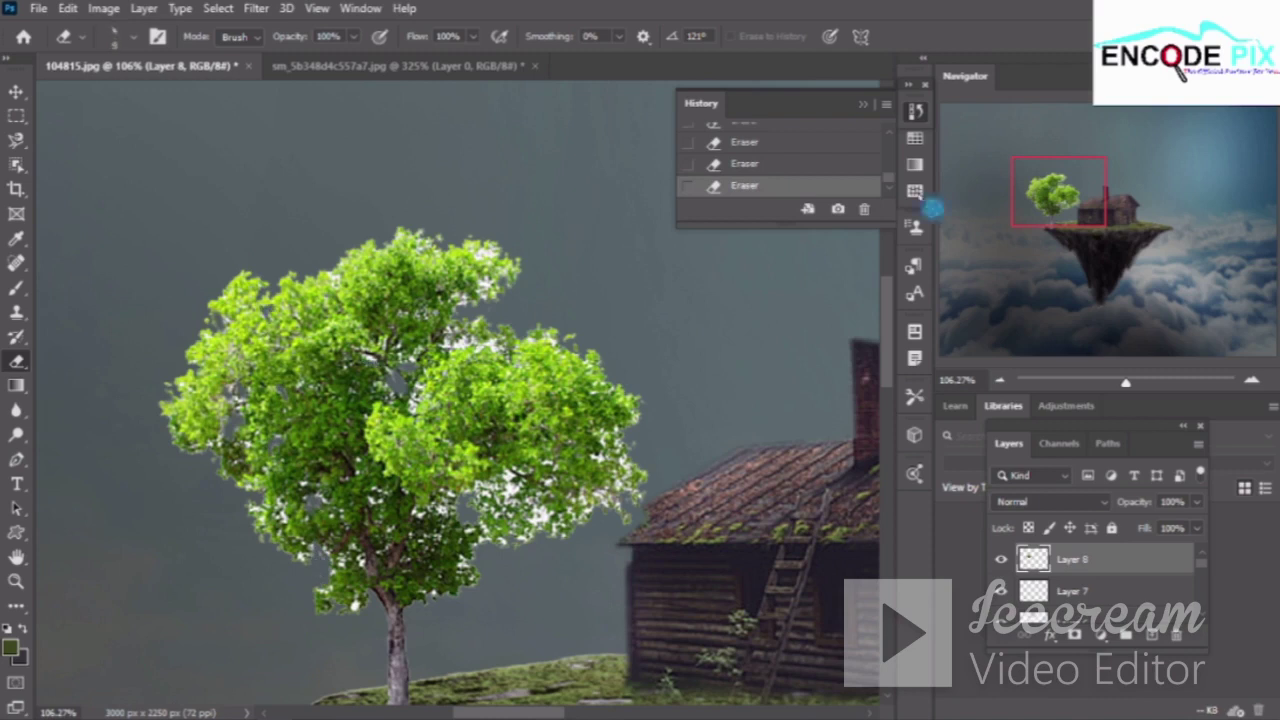
Close the History panel and return to the Eraser to keep trimming the tree
click(862, 104)
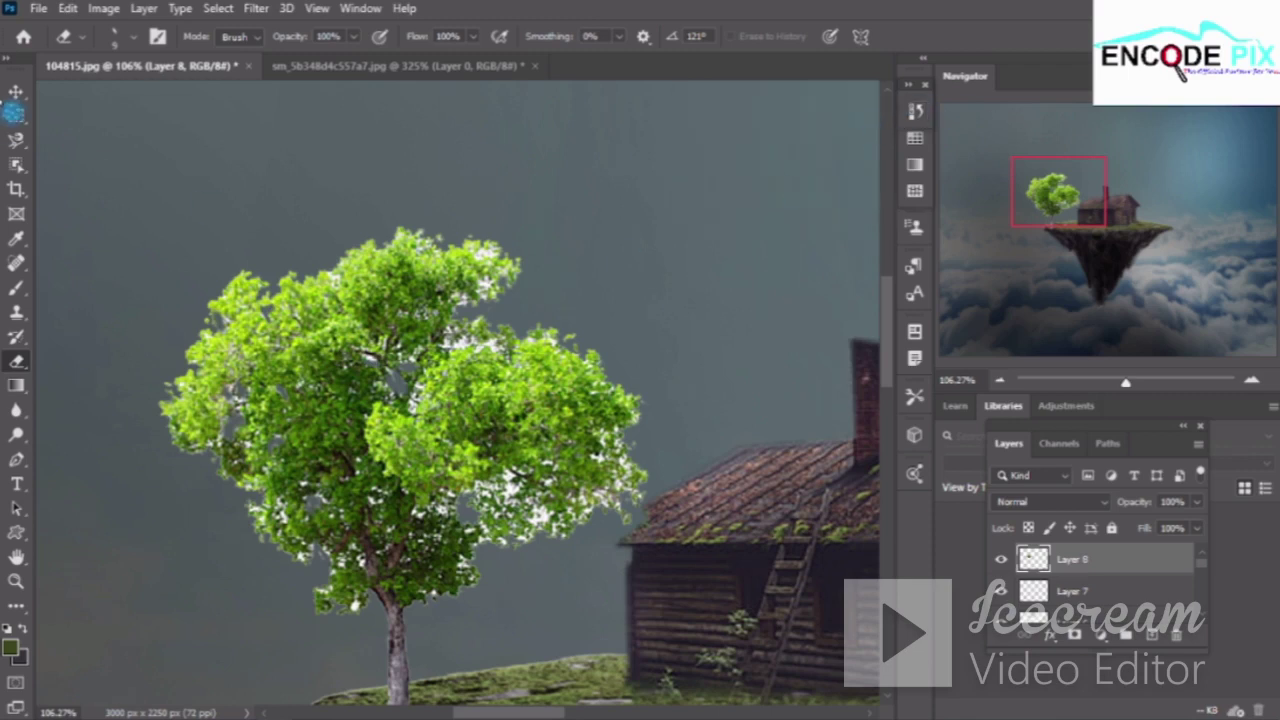
click(16, 91)
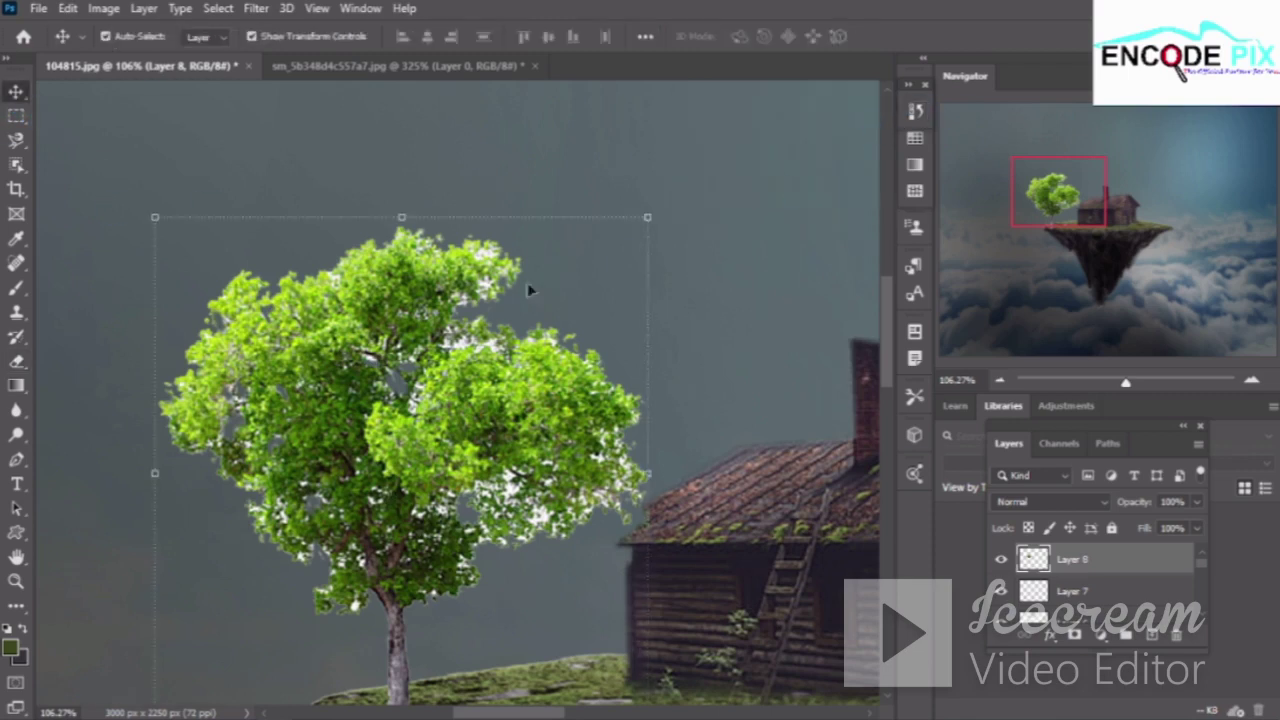
click(16, 361)
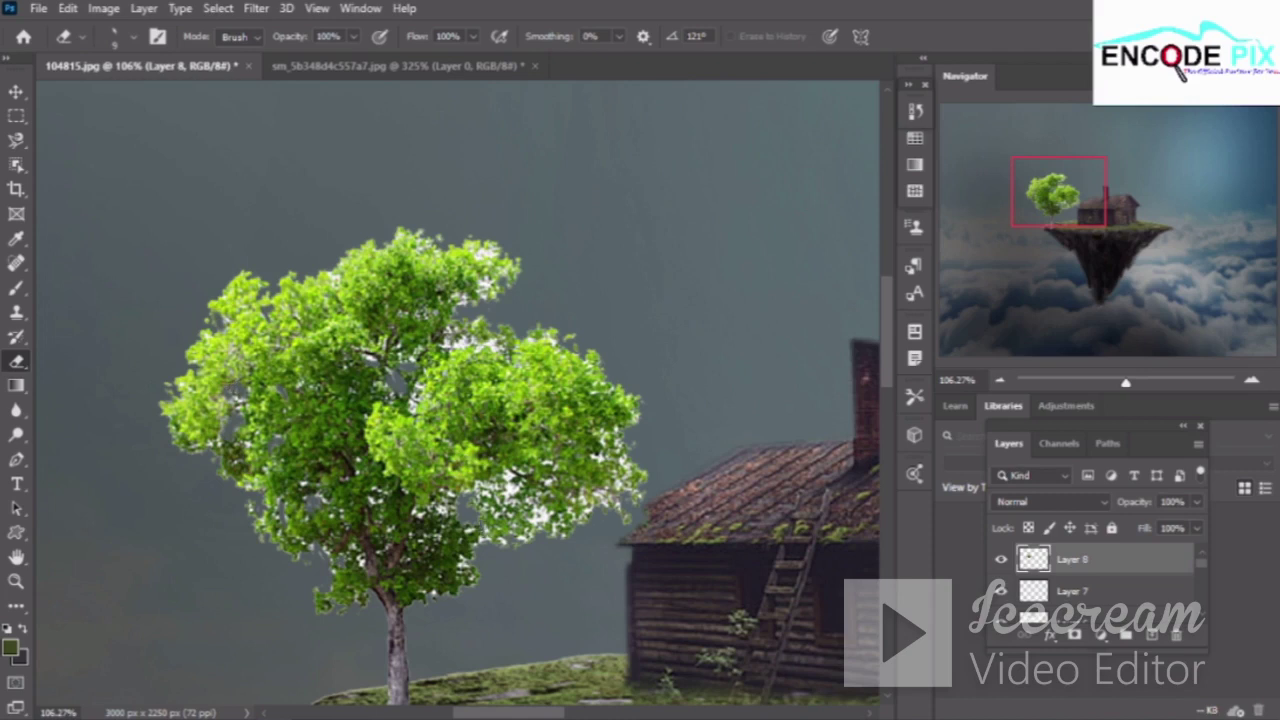
Zoom out to about 36%, move Layer 8 below Levels 1 to darken the tree, then shift Layer 2
click(16, 91)
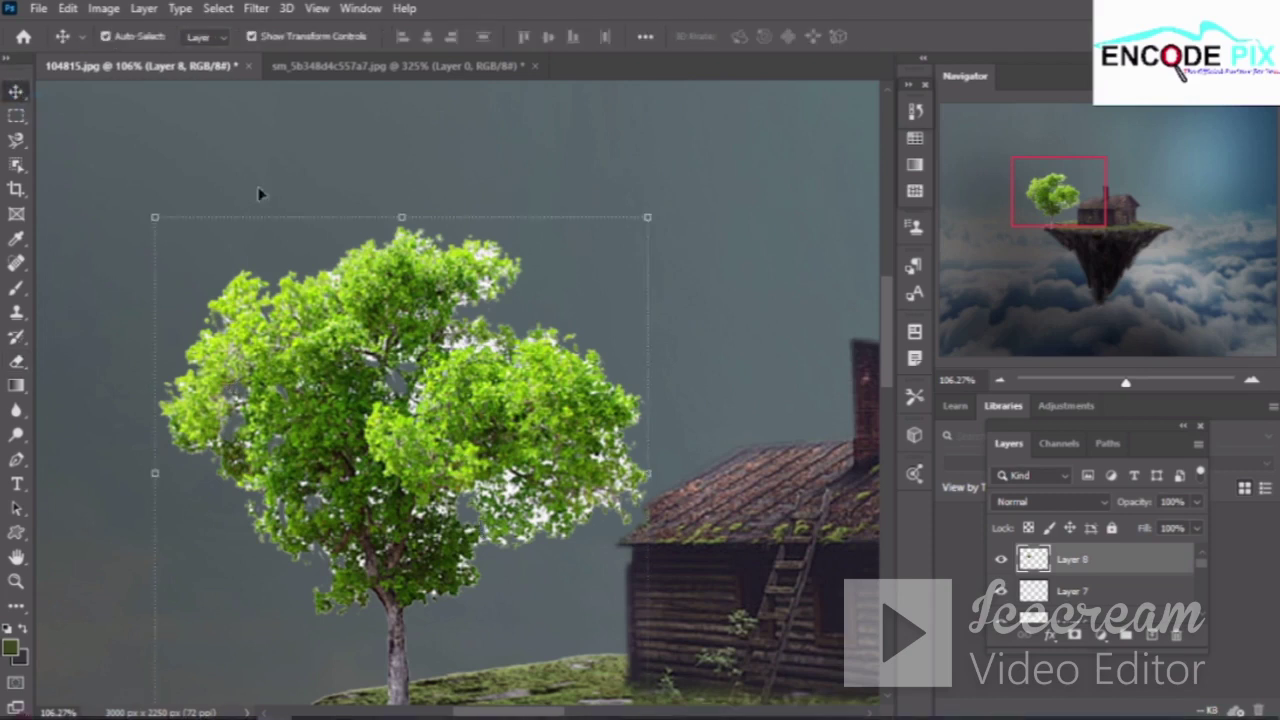
scroll(461, 426, down, 3)
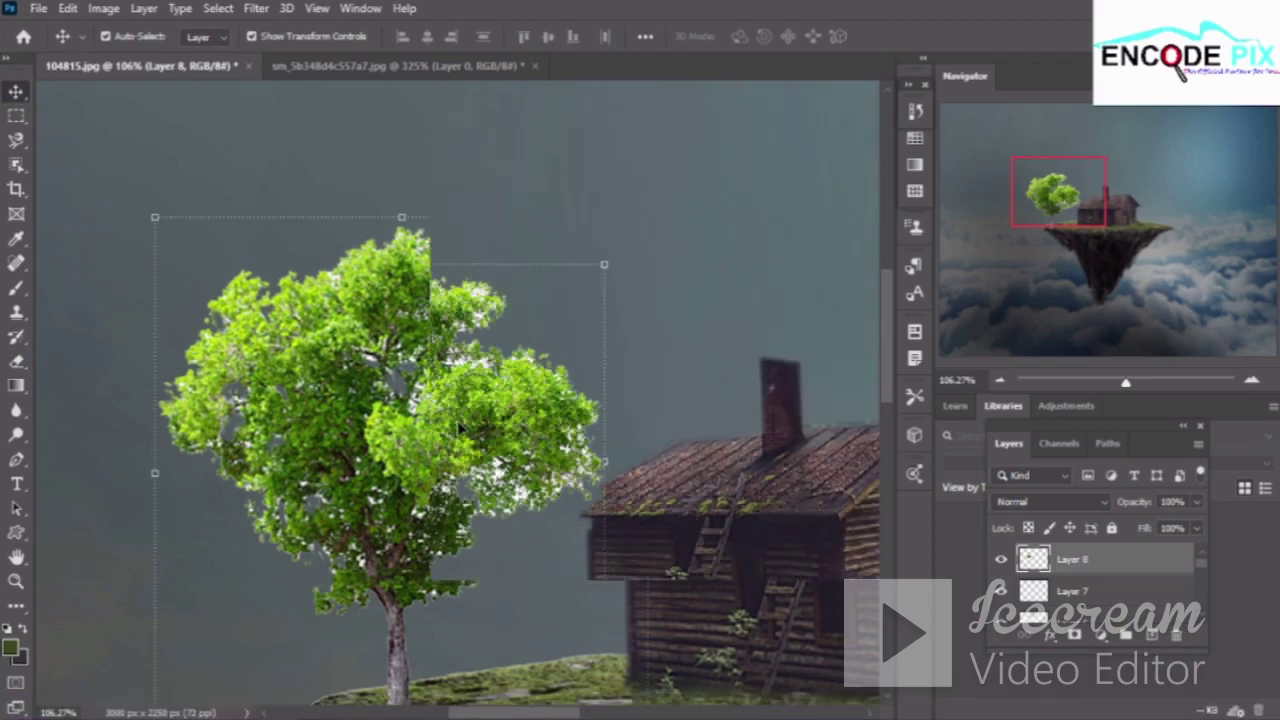
scroll(460, 428, down, 3)
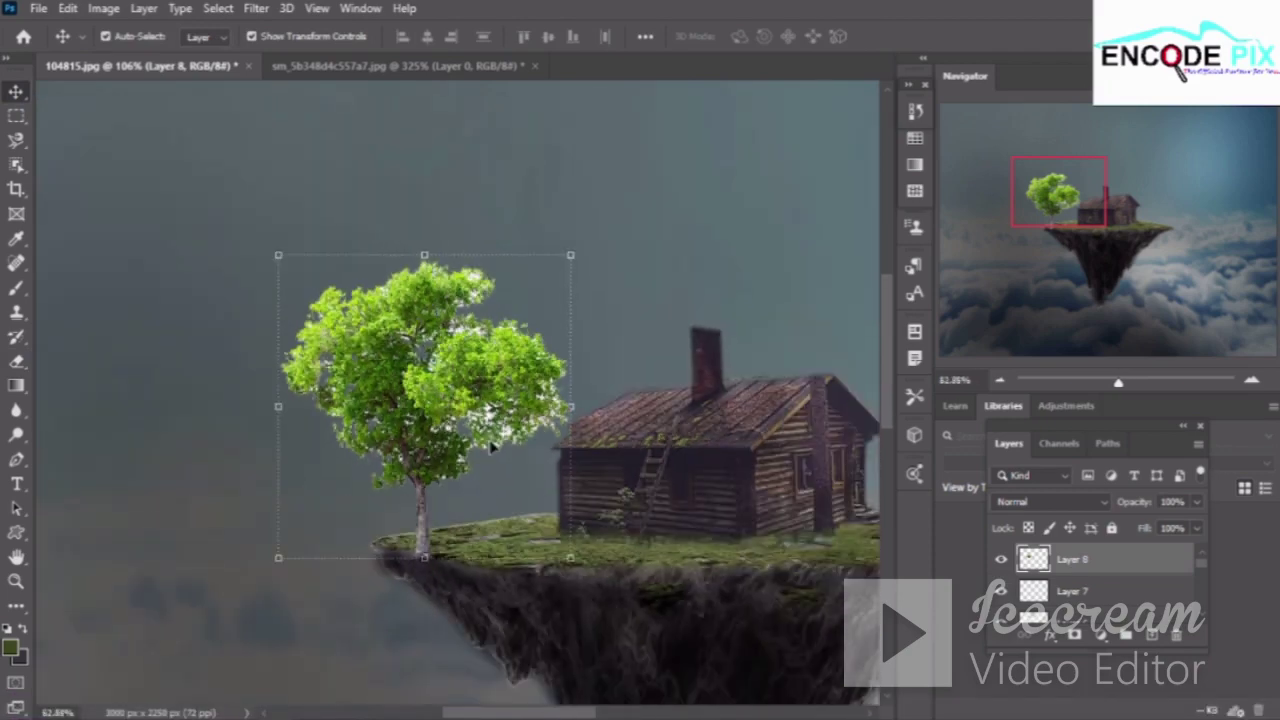
scroll(500, 431, down, 1)
scroll(508, 432, down, 1)
scroll(495, 432, down, 1)
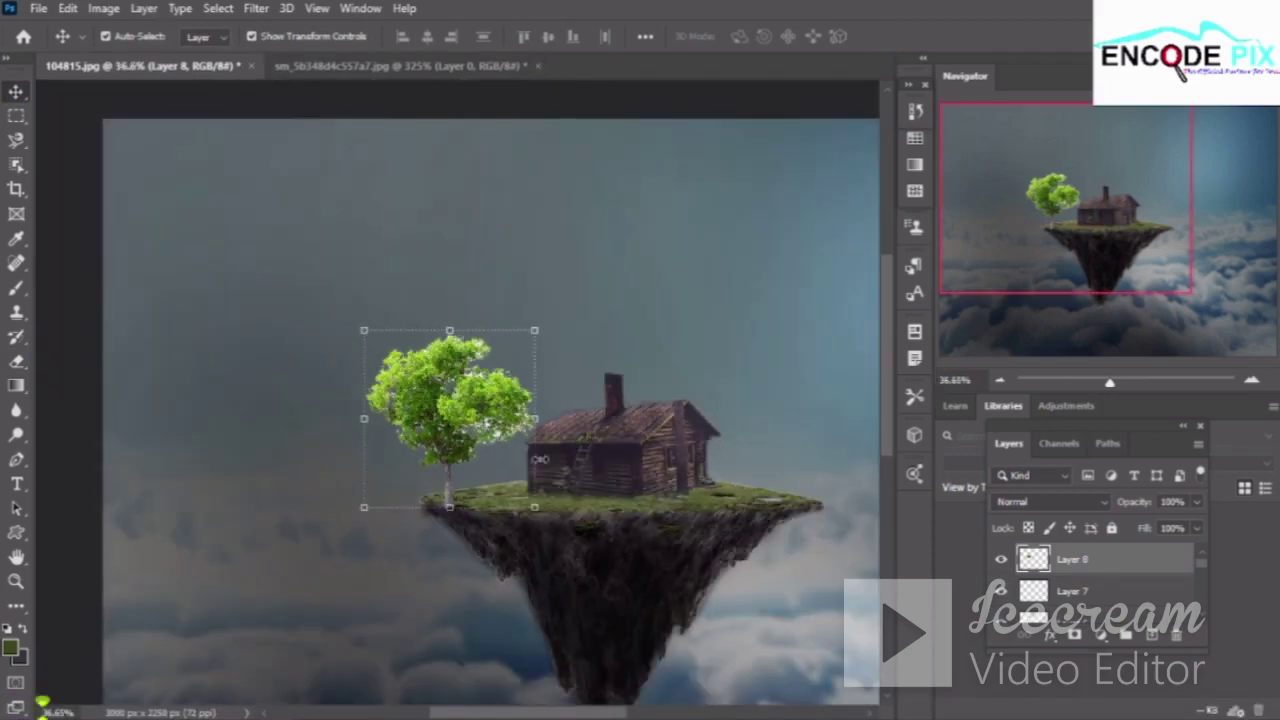
mouse_move(1145, 570)
mouse_down()
mouse_move(1165, 715)
mouse_move(1115, 620)
mouse_move(1127, 693)
mouse_up()
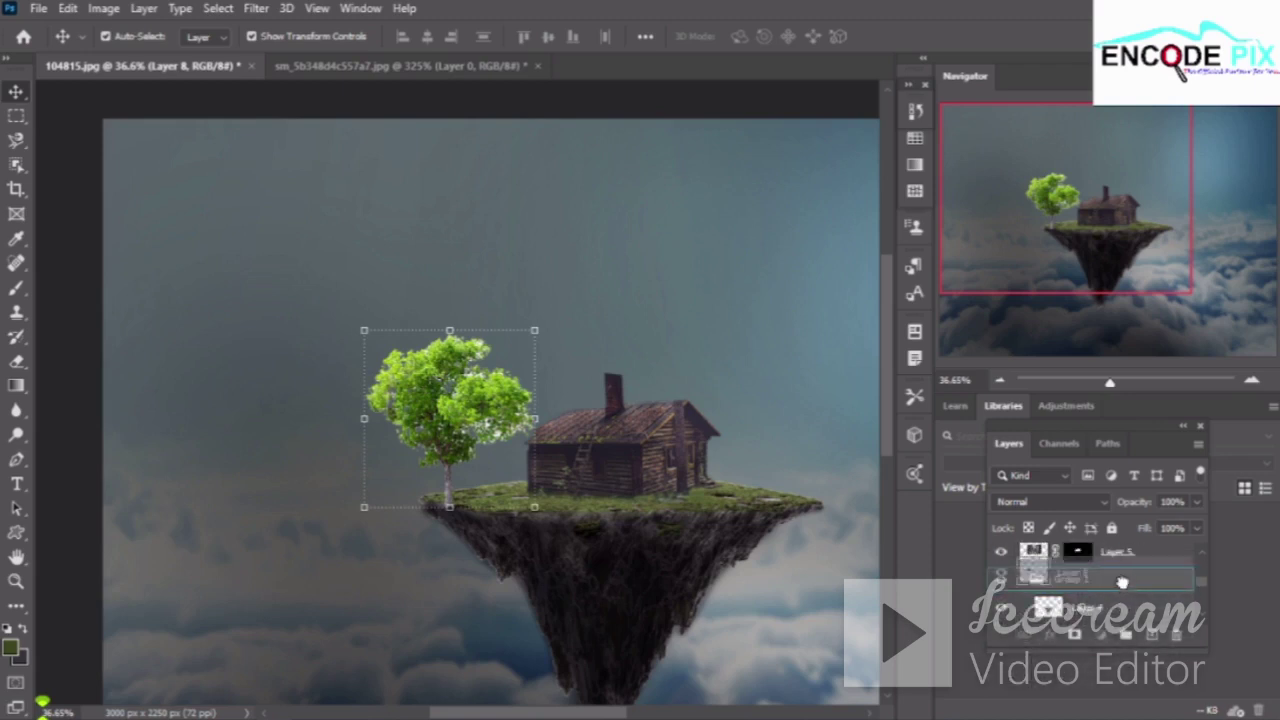
drag(1127, 693, 1133, 559)
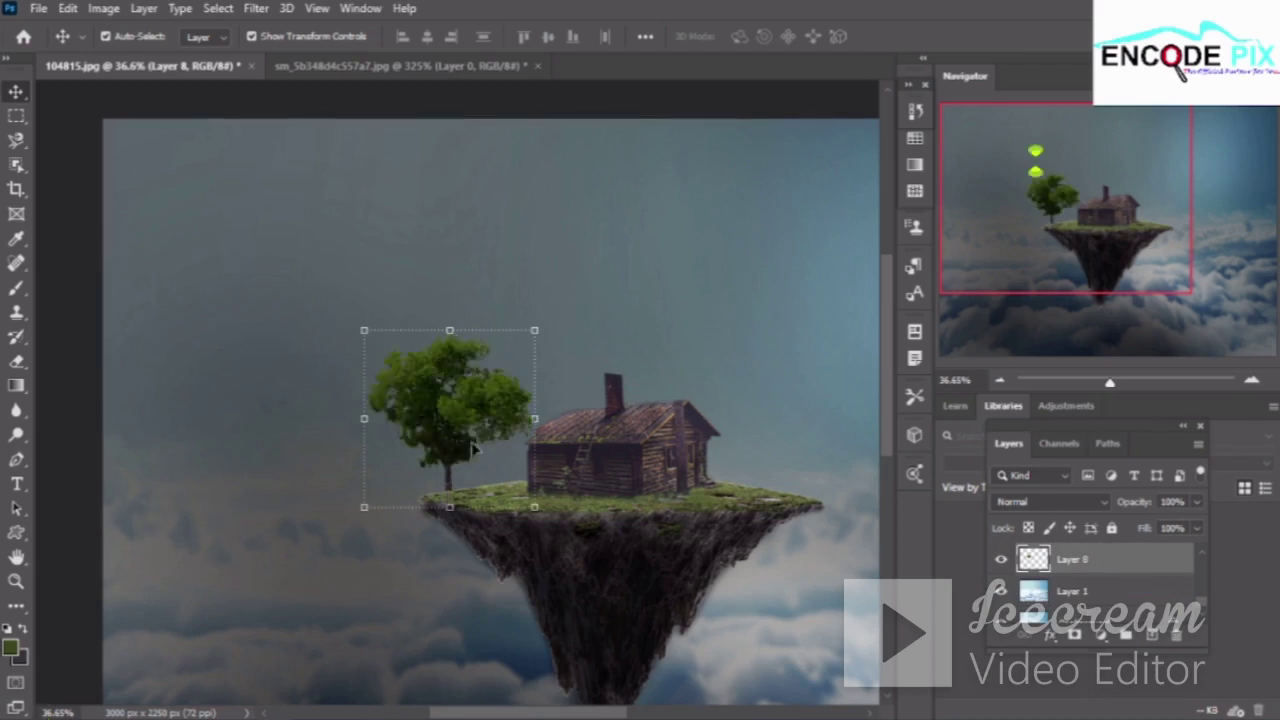
drag(463, 432, 503, 405)
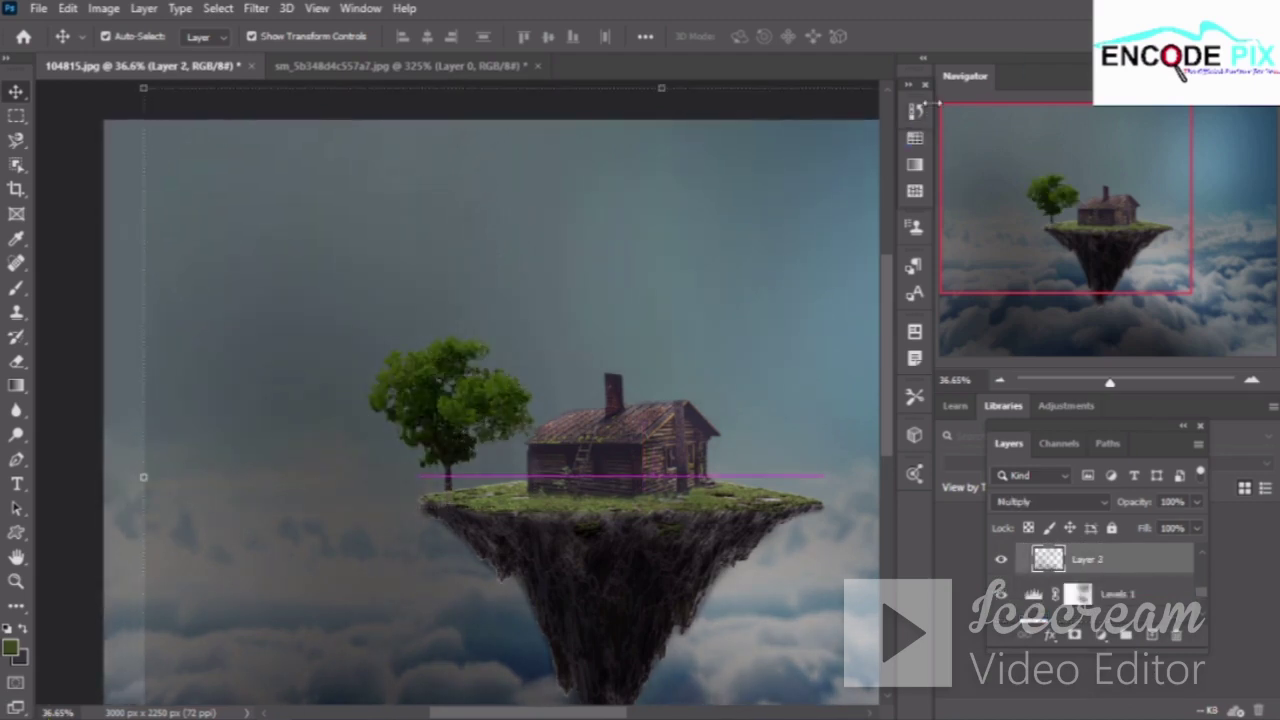
Undo the stray layer move, duplicate the layer, and stack Layer 2 above Layer 3
click(914, 111)
click(820, 168)
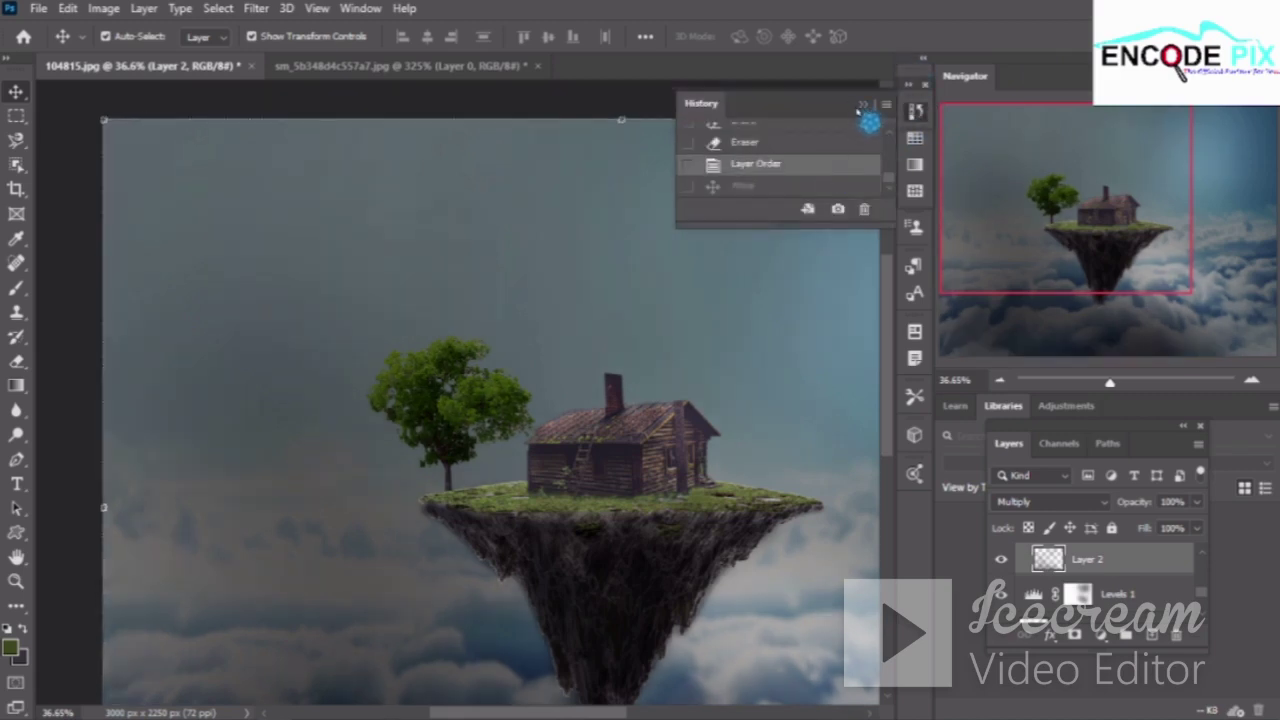
key(ctrl+j)
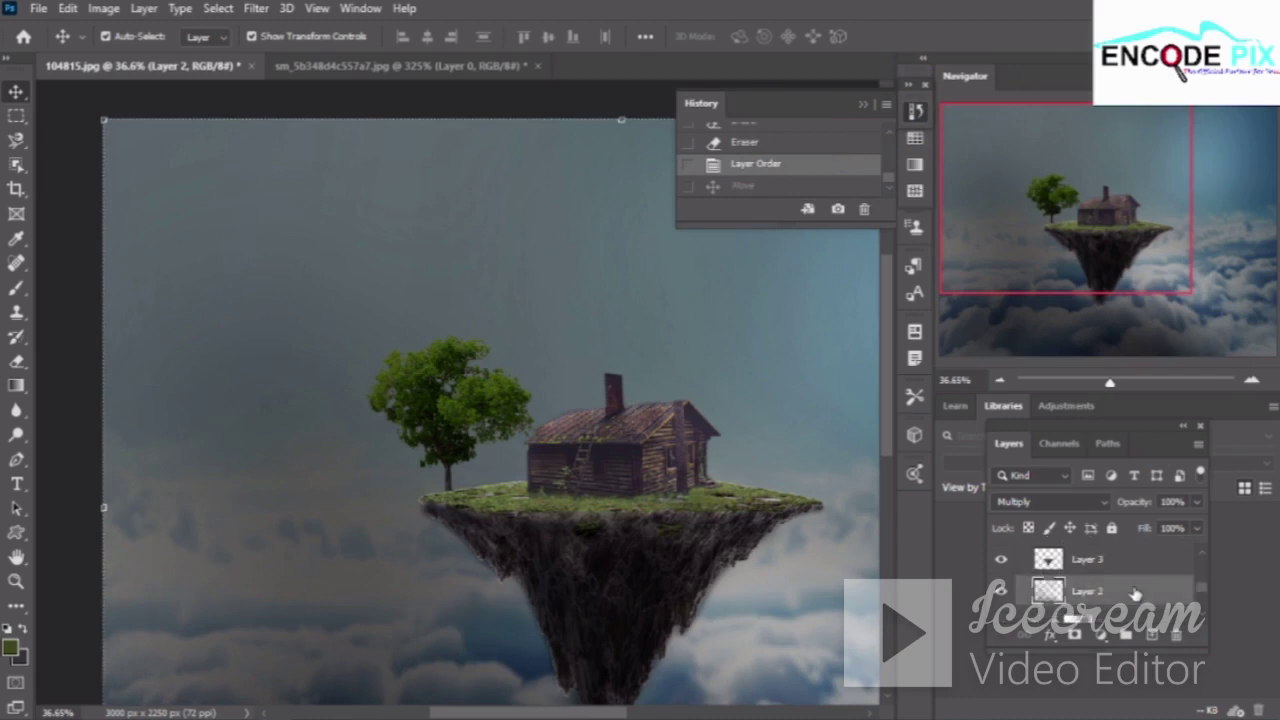
mouse_move(1135, 594)
mouse_down()
mouse_move(1124, 552)
mouse_move(1133, 575)
mouse_up()
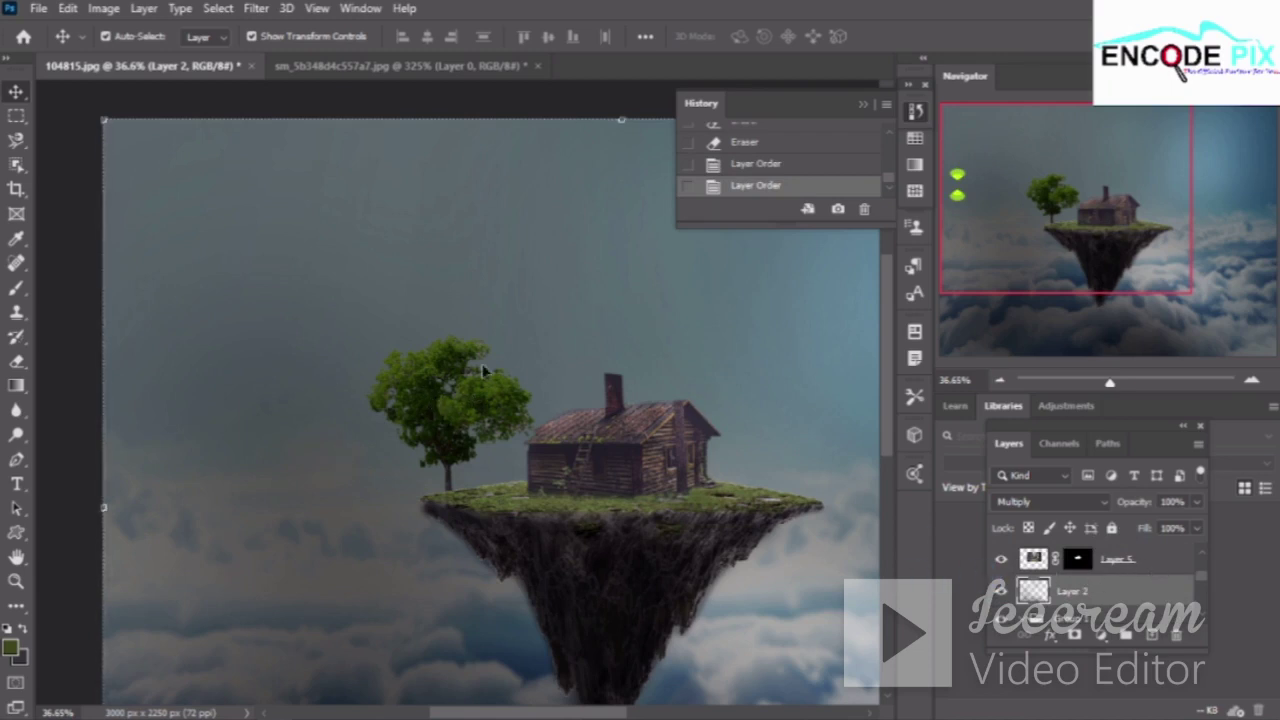
click(1003, 593)
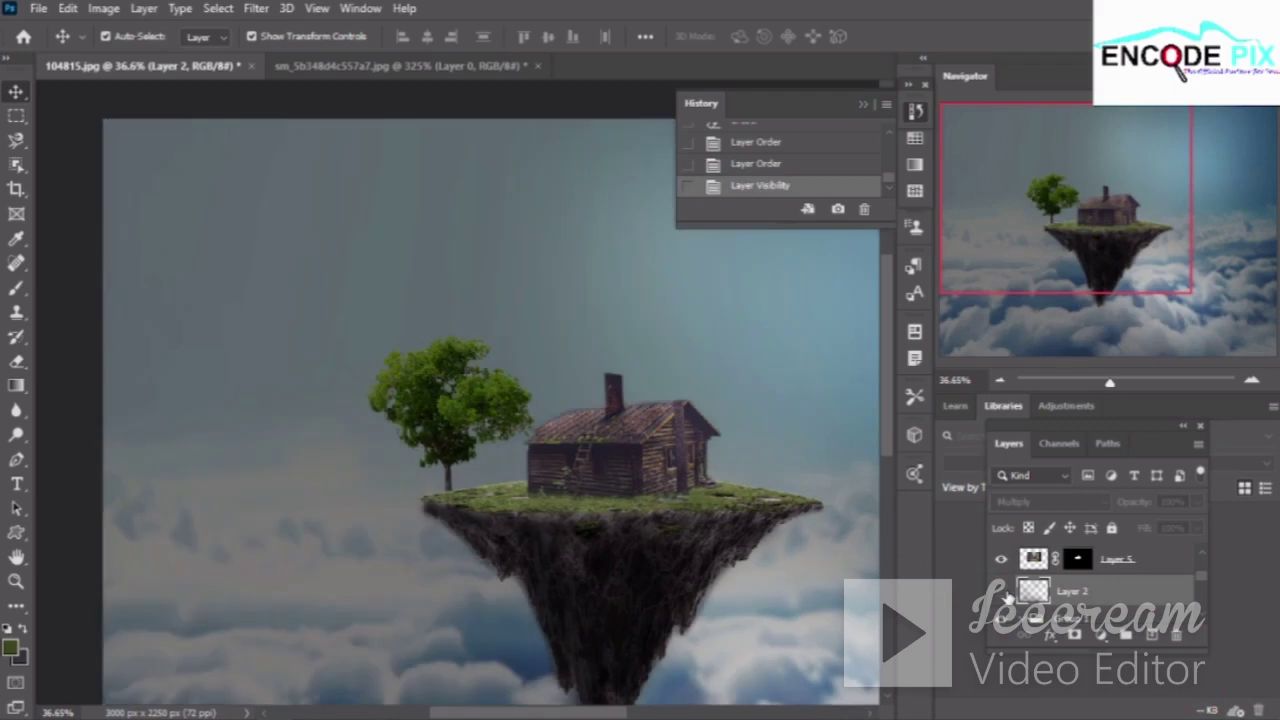
click(1003, 593)
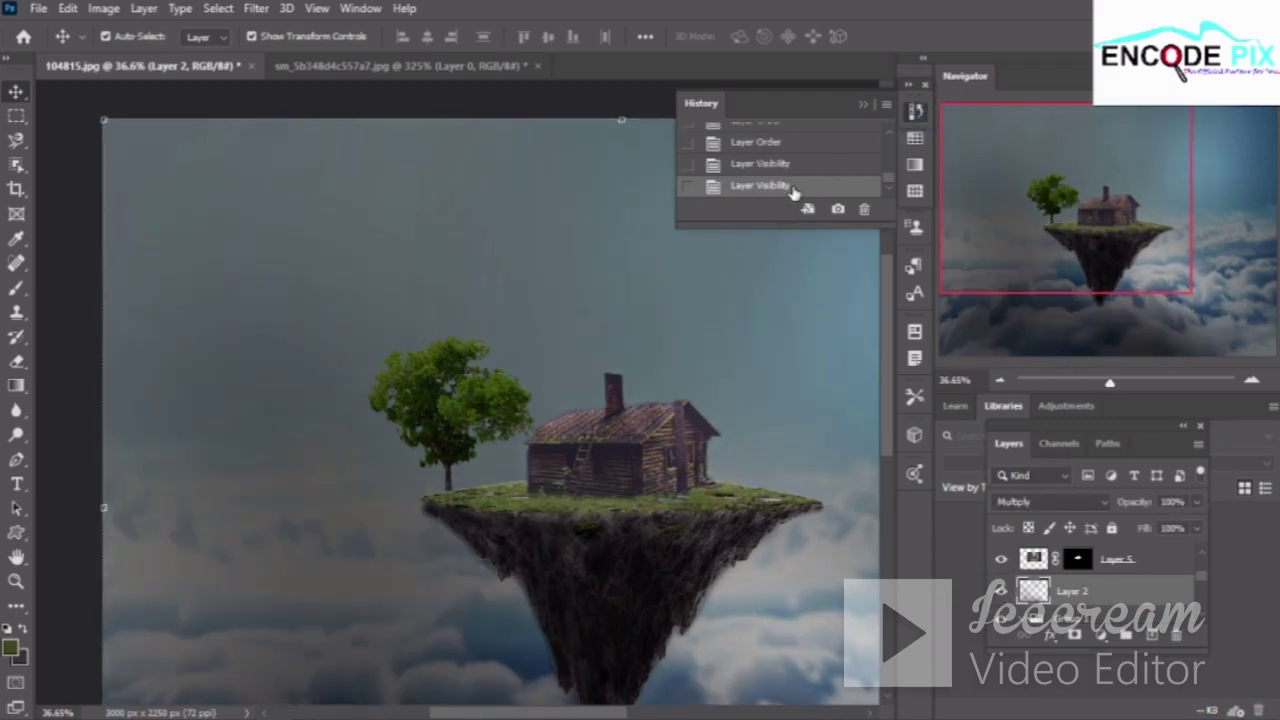
Revert to the bright-tree Eraser history state and move Layer 8 below Levels 1
click(800, 170)
click(800, 148)
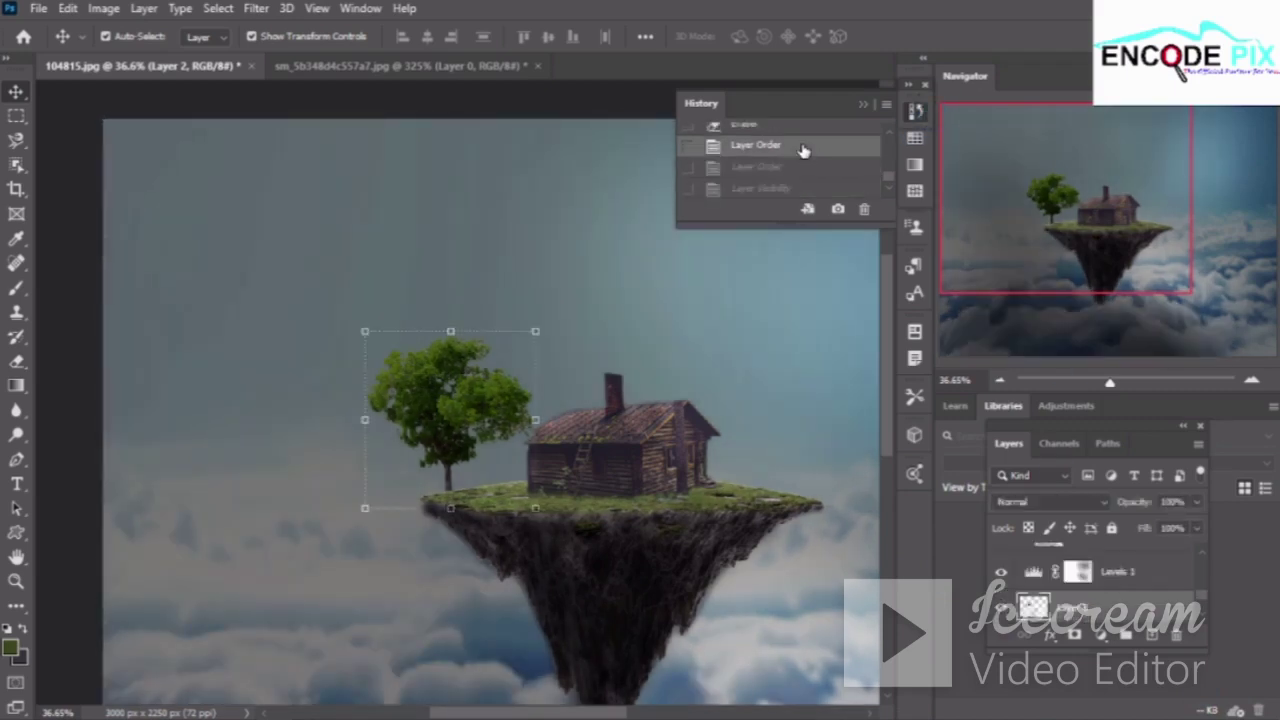
click(803, 148)
click(862, 104)
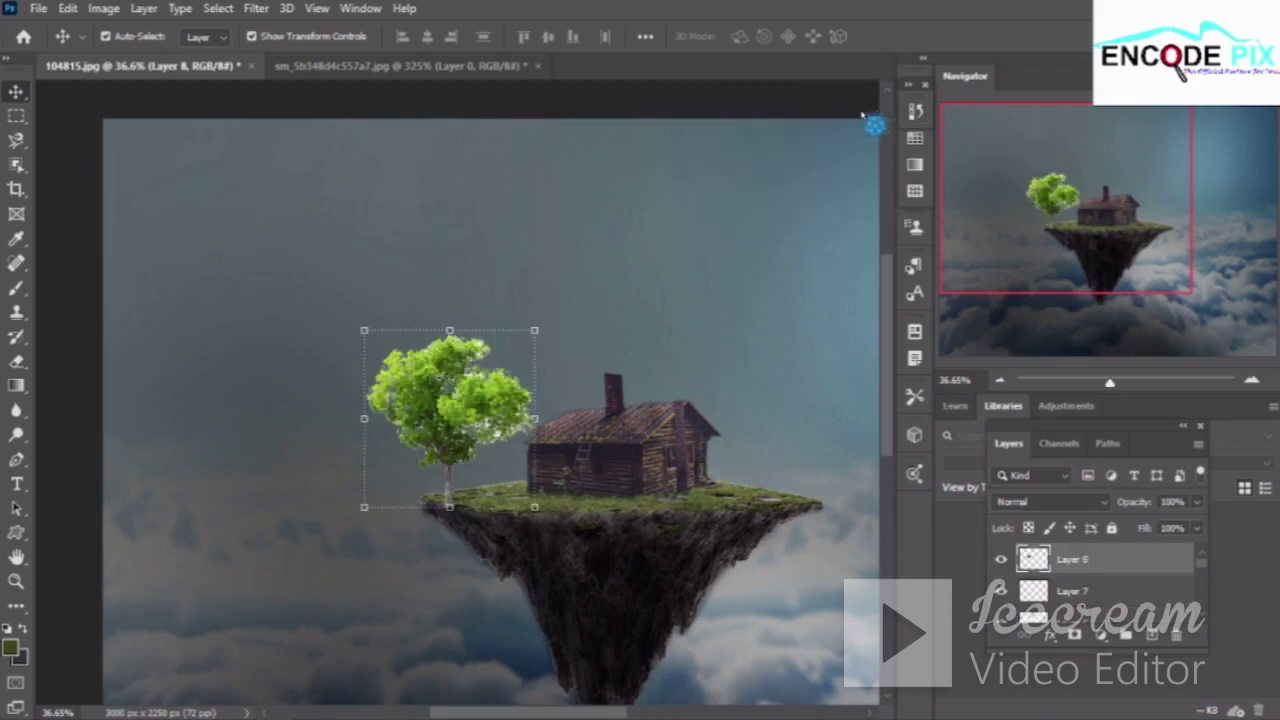
mouse_move(1120, 560)
mouse_down()
mouse_move(1157, 647)
mouse_move(1128, 566)
mouse_up()
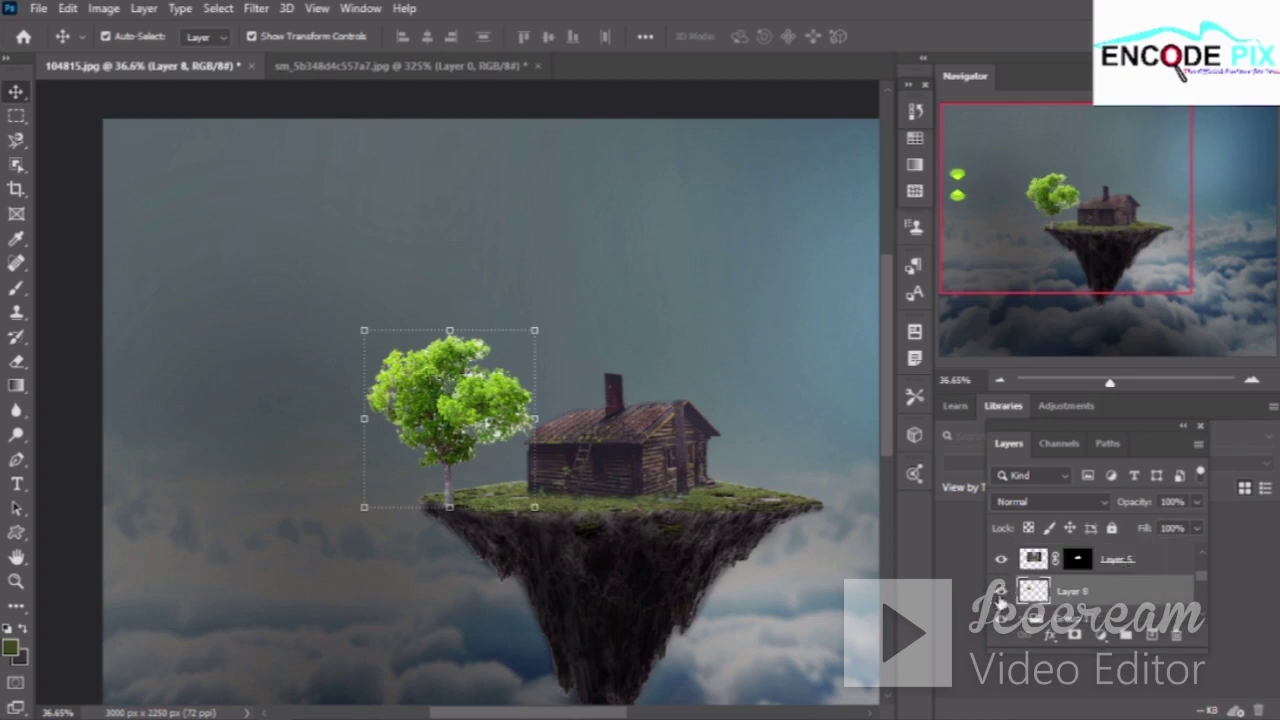
drag(1000, 598, 1108, 652)
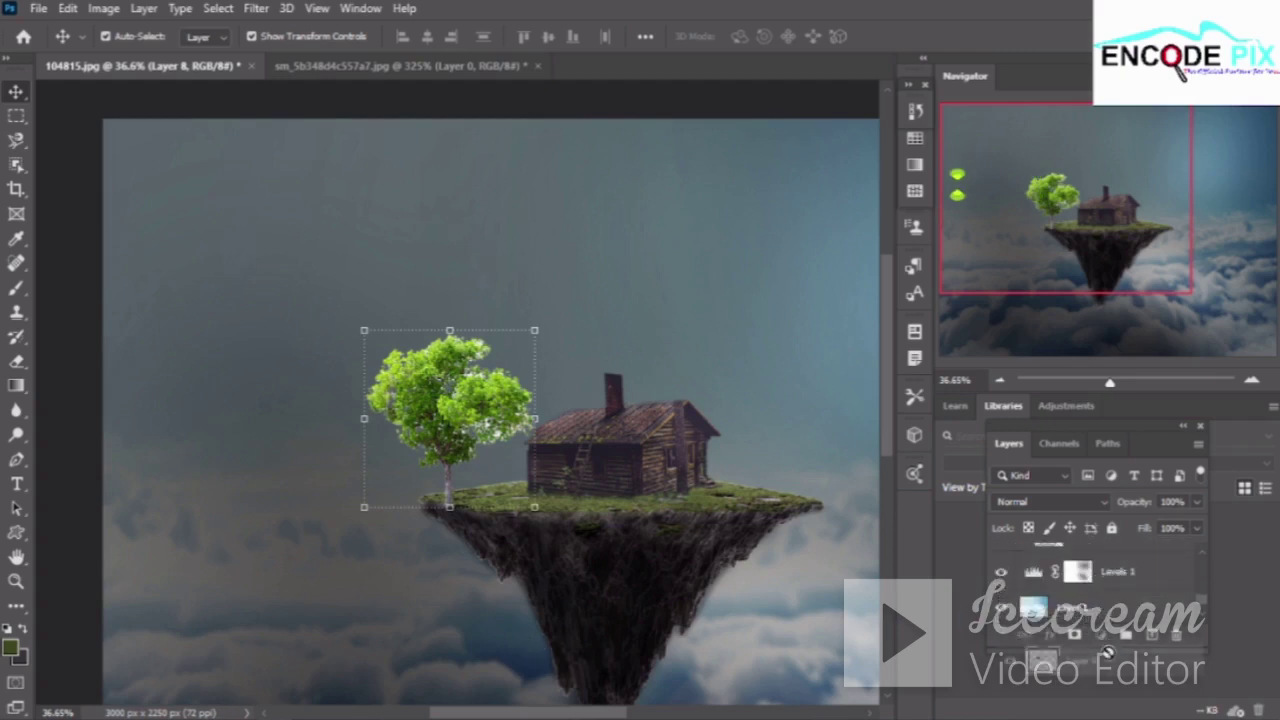
drag(1108, 652, 1117, 563)
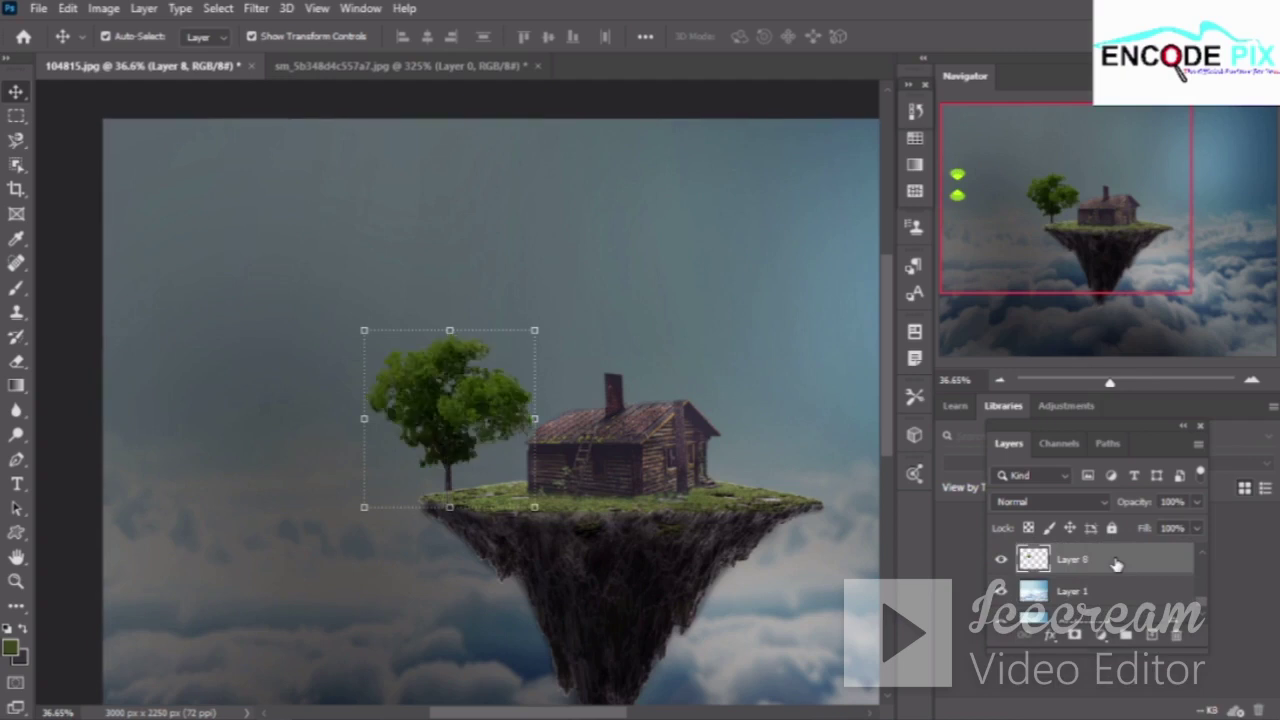
scroll(1117, 563, up, 1)
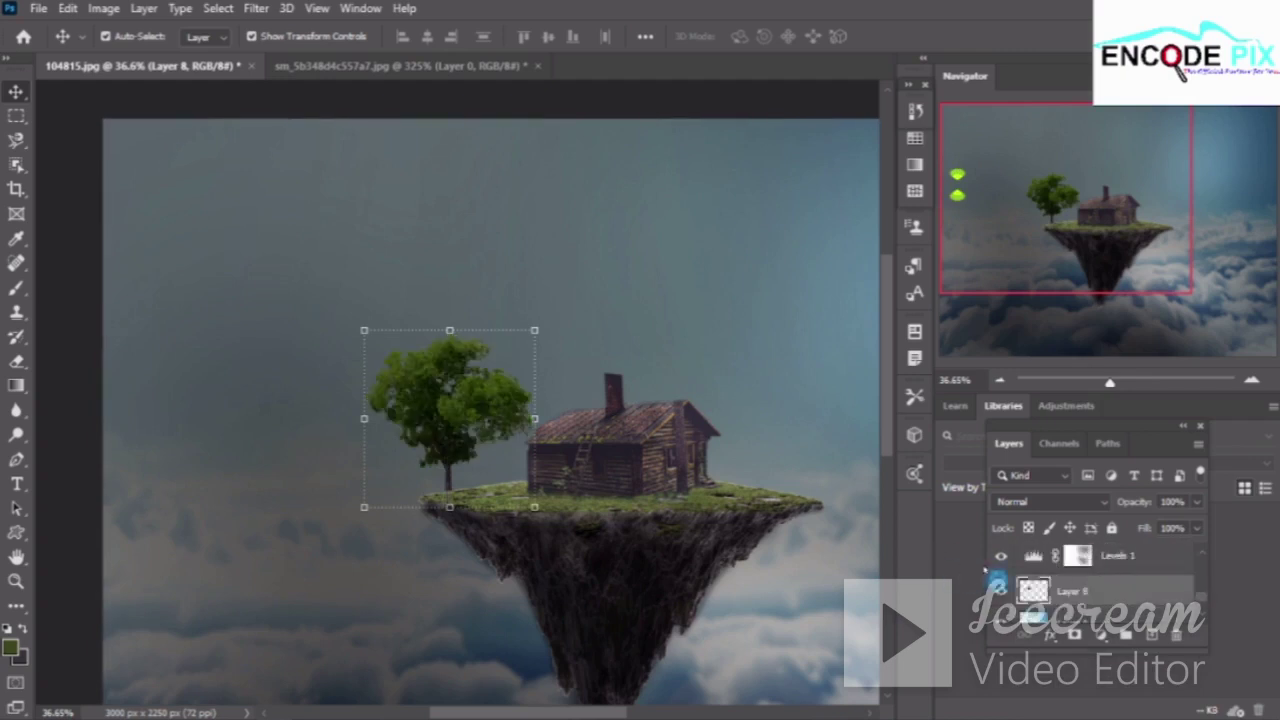
Shift Layer 2's content, send it below Levels 1, and drag the Levels 1 mask
drag(470, 413, 528, 373)
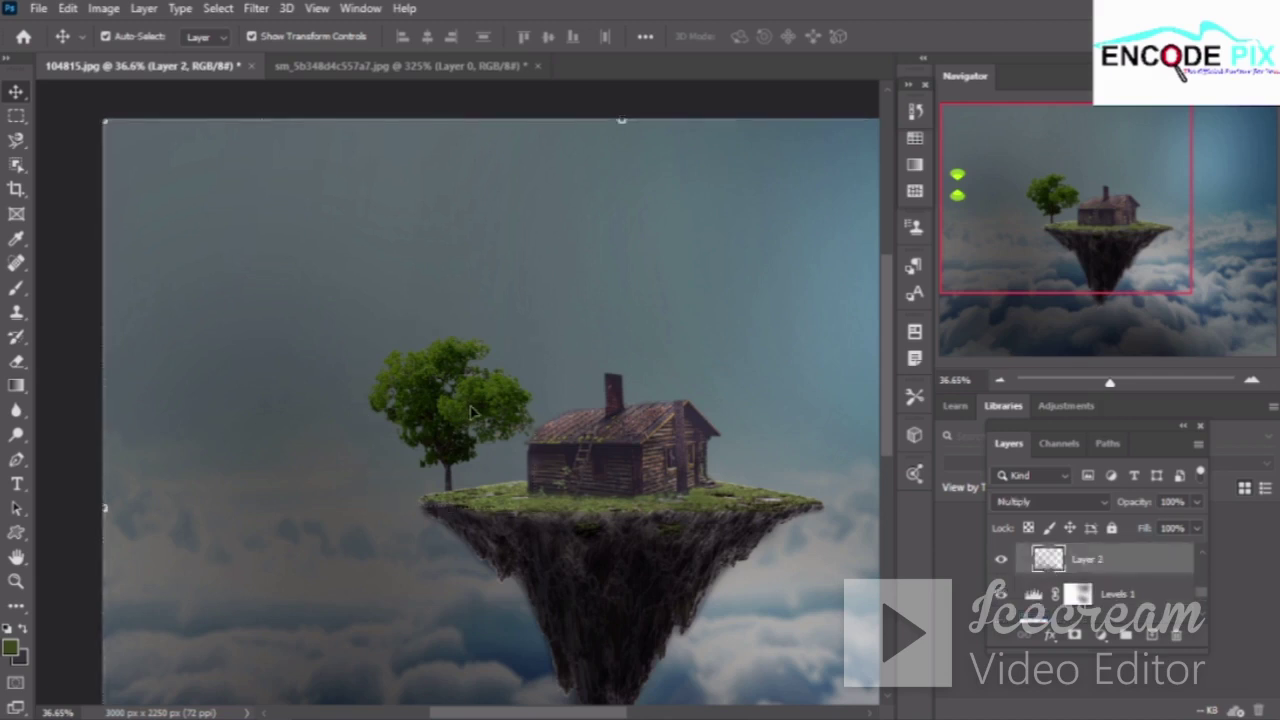
click(915, 111)
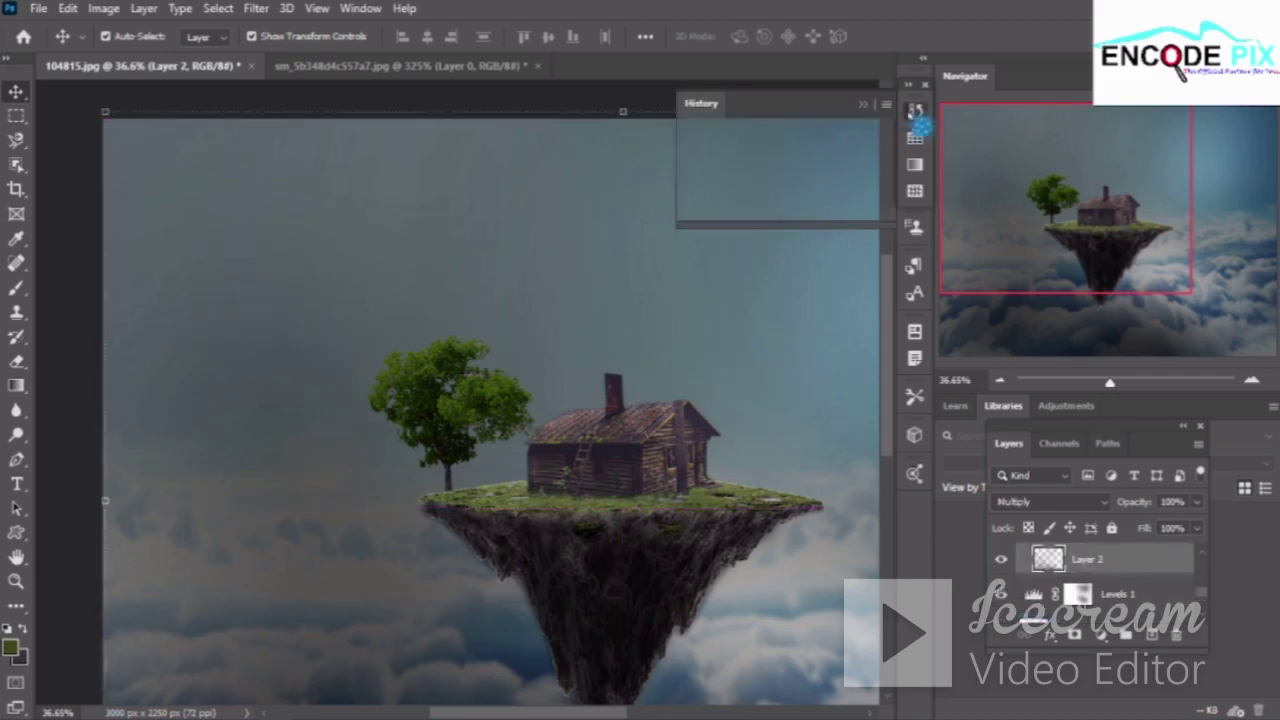
click(865, 105)
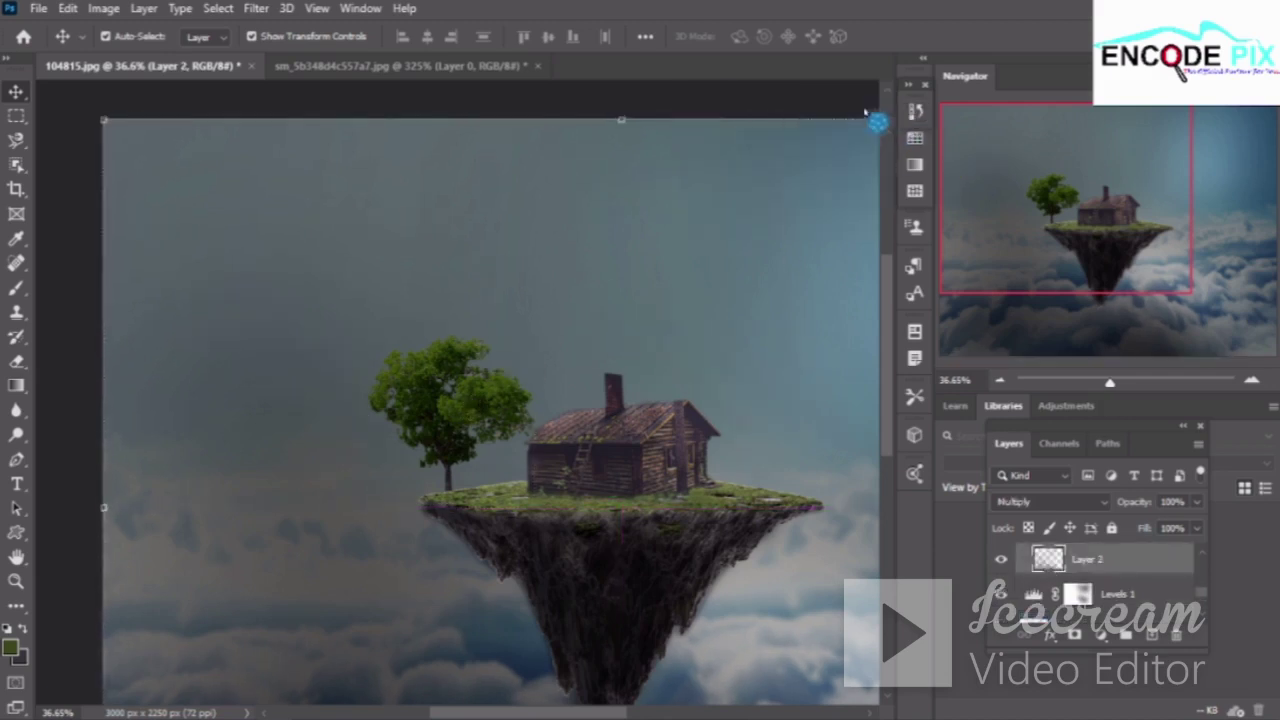
key(ctrl+bracketleft)
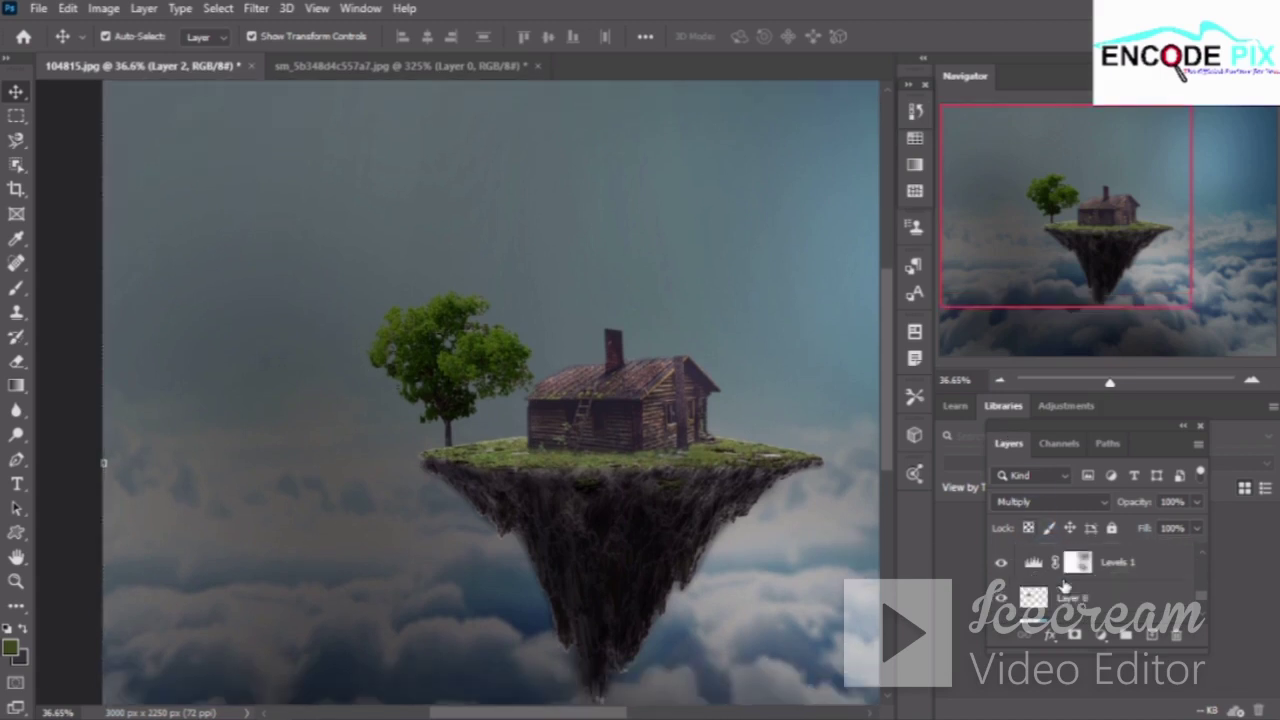
click(1070, 601)
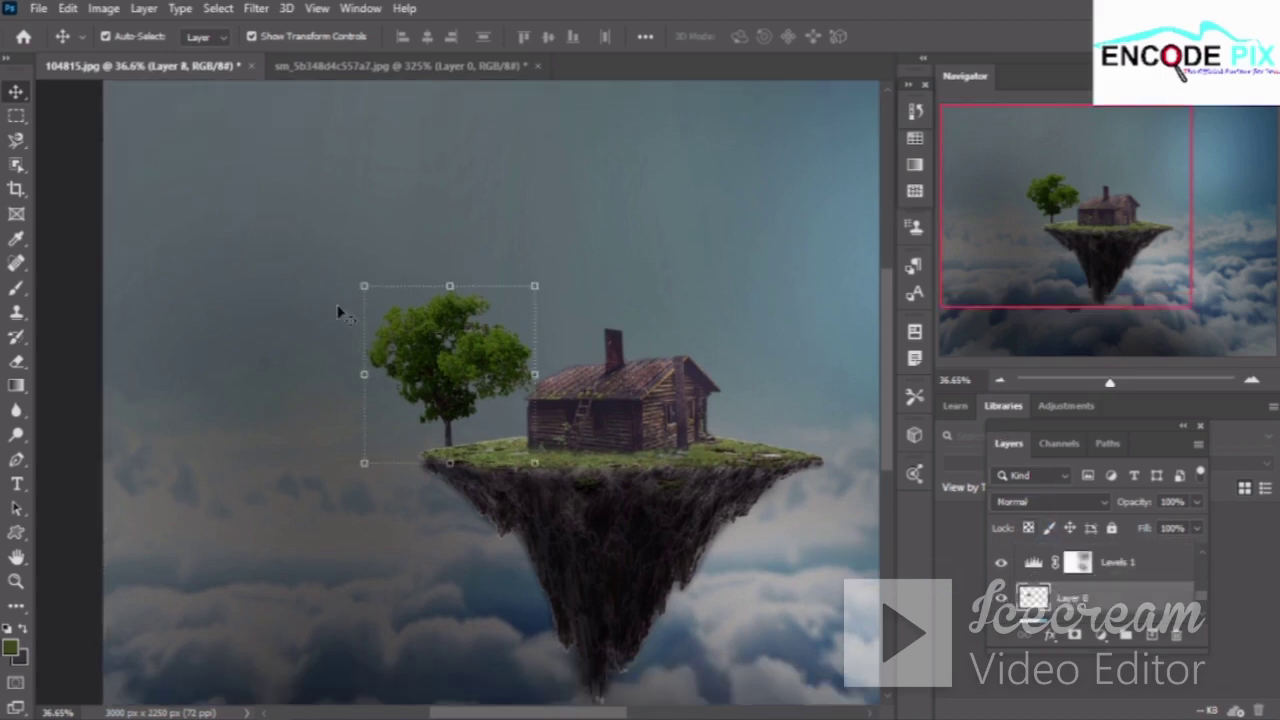
mouse_move(497, 372)
mouse_down()
mouse_move(366, 420)
mouse_move(330, 410)
mouse_up()
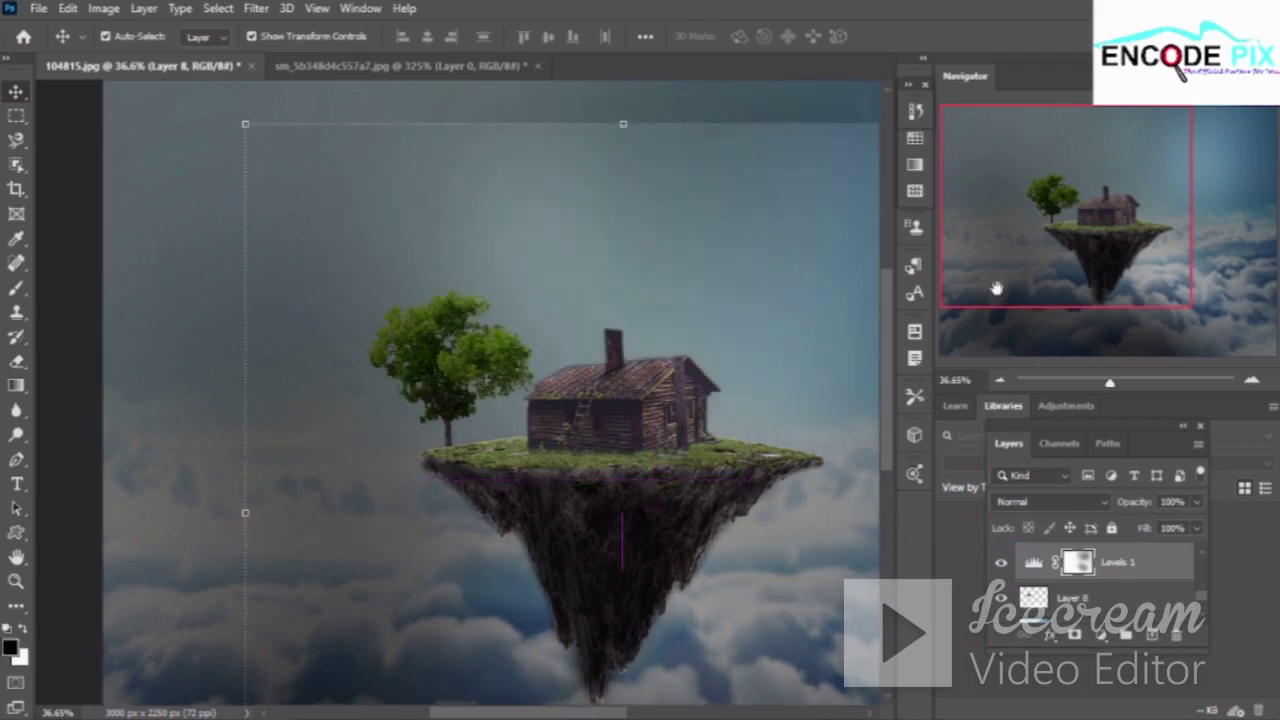
Undo the mask move and restore the darker-tree Layer Order history state
click(914, 111)
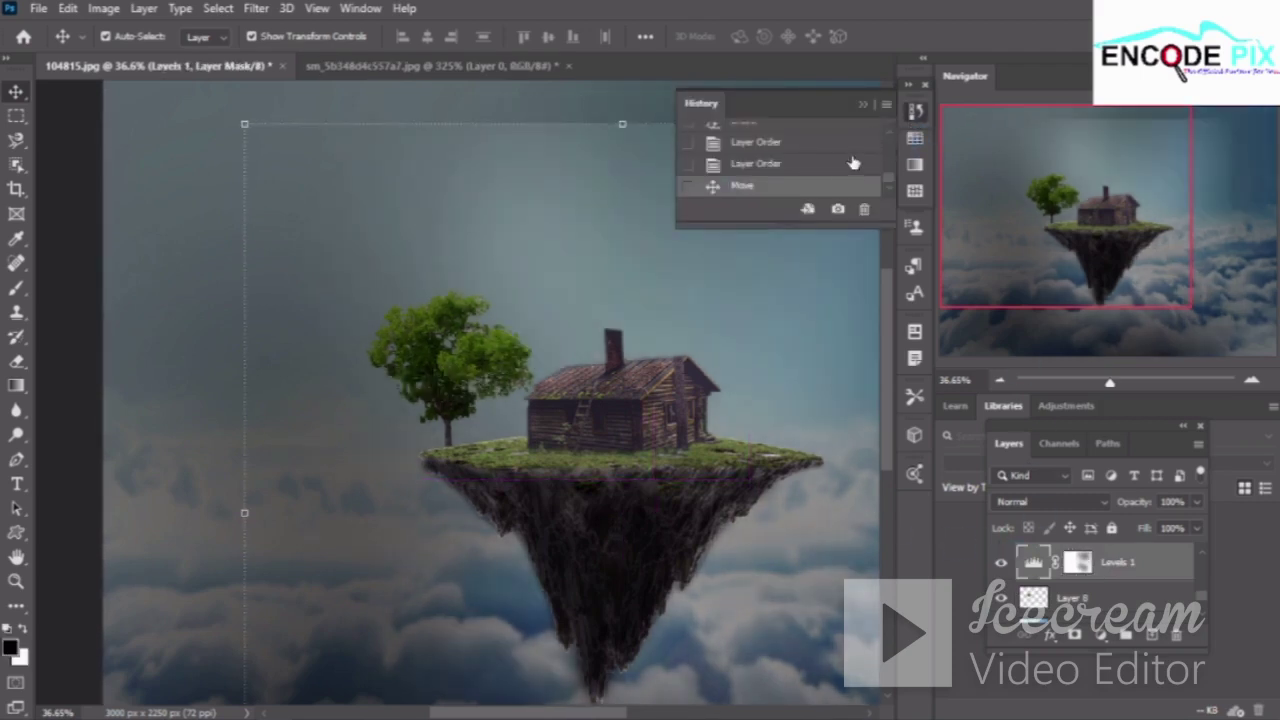
click(850, 164)
click(848, 130)
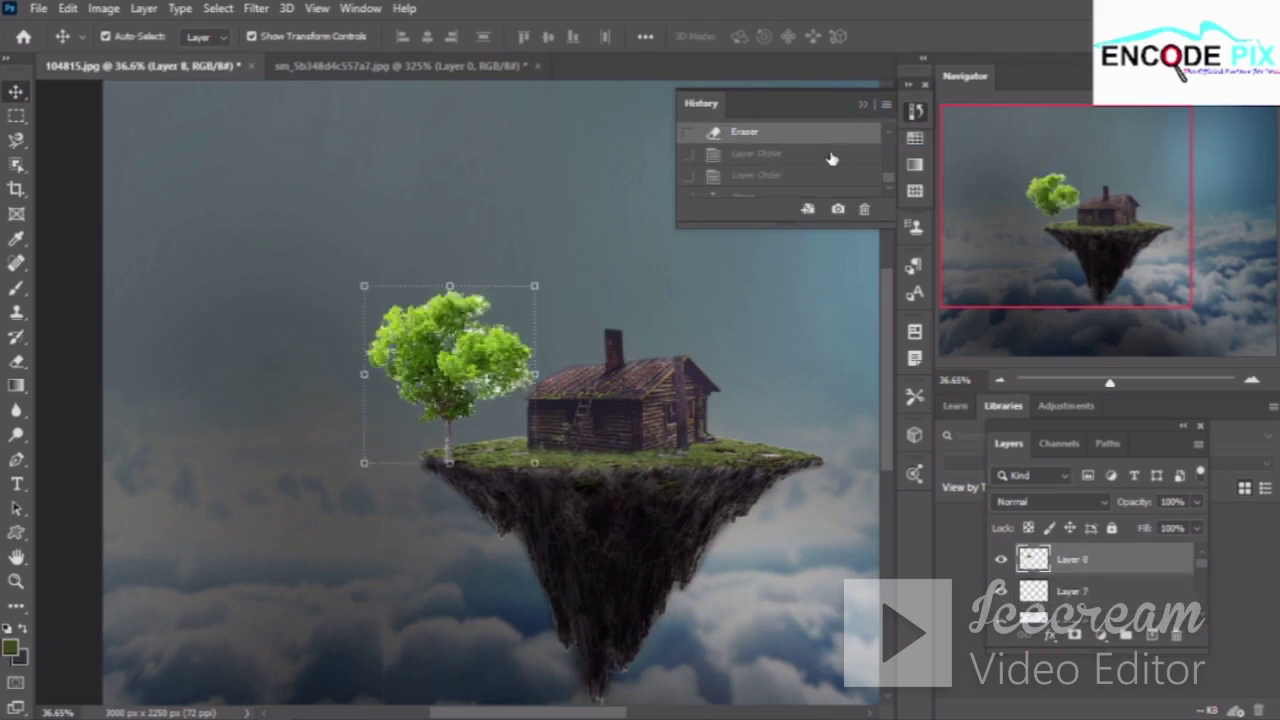
click(862, 104)
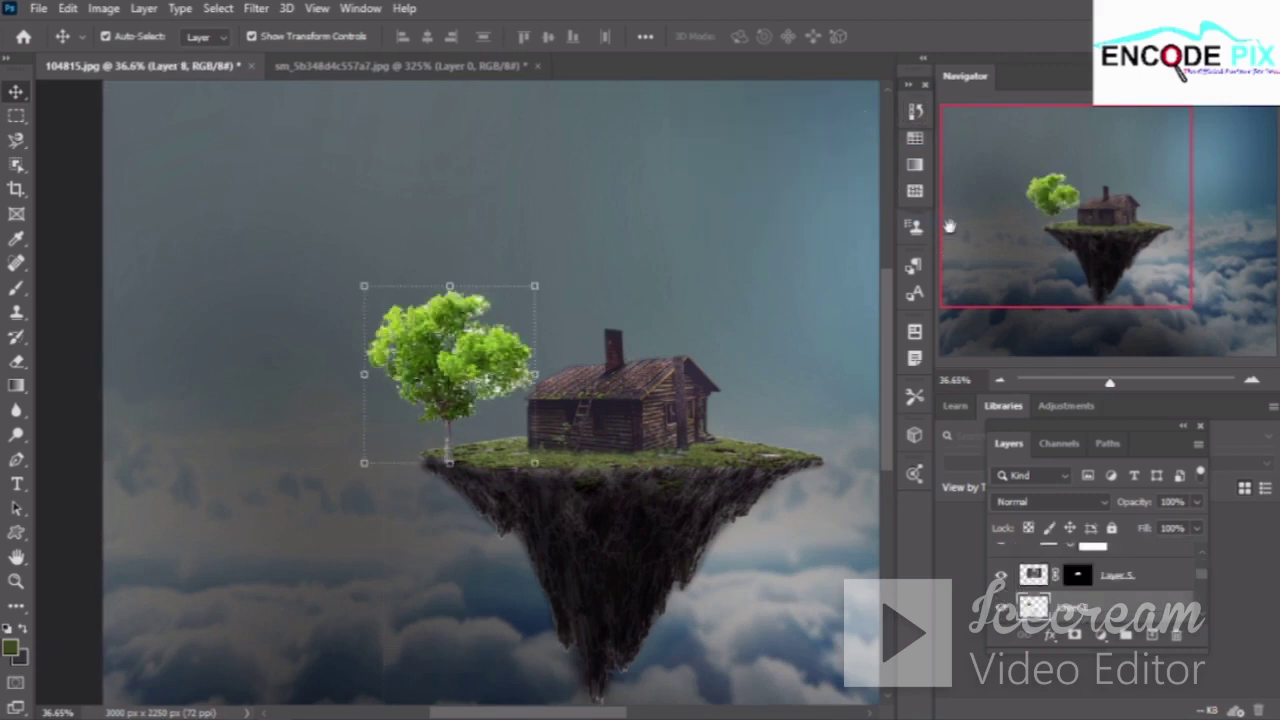
click(915, 111)
click(845, 173)
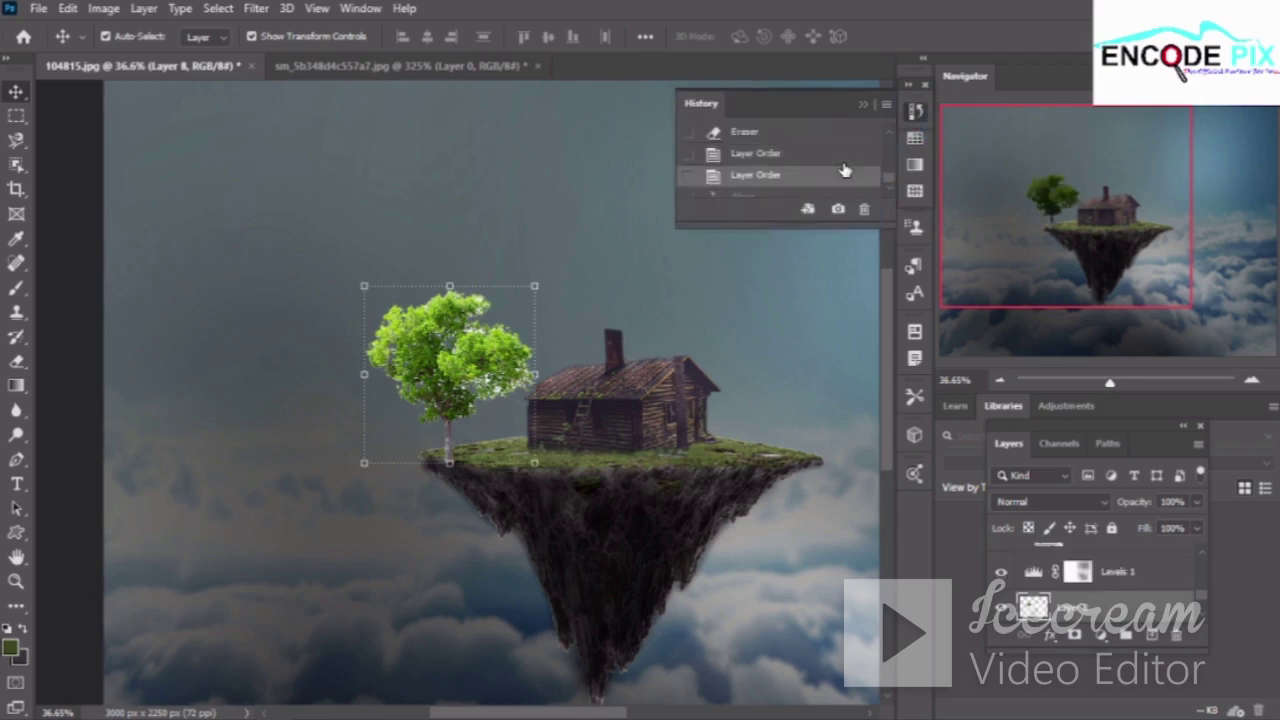
click(864, 104)
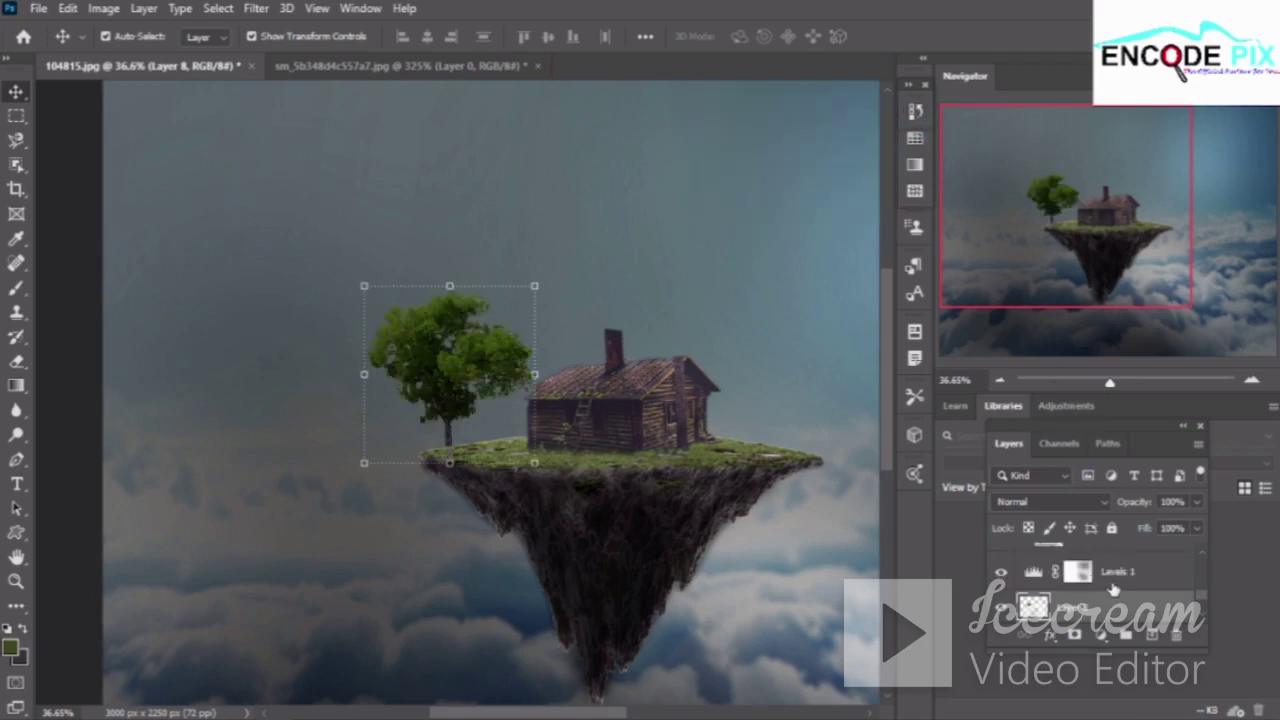
Nudge the tree slightly lower on the island and drag Layer 2 beneath Levels 1
click(1150, 571)
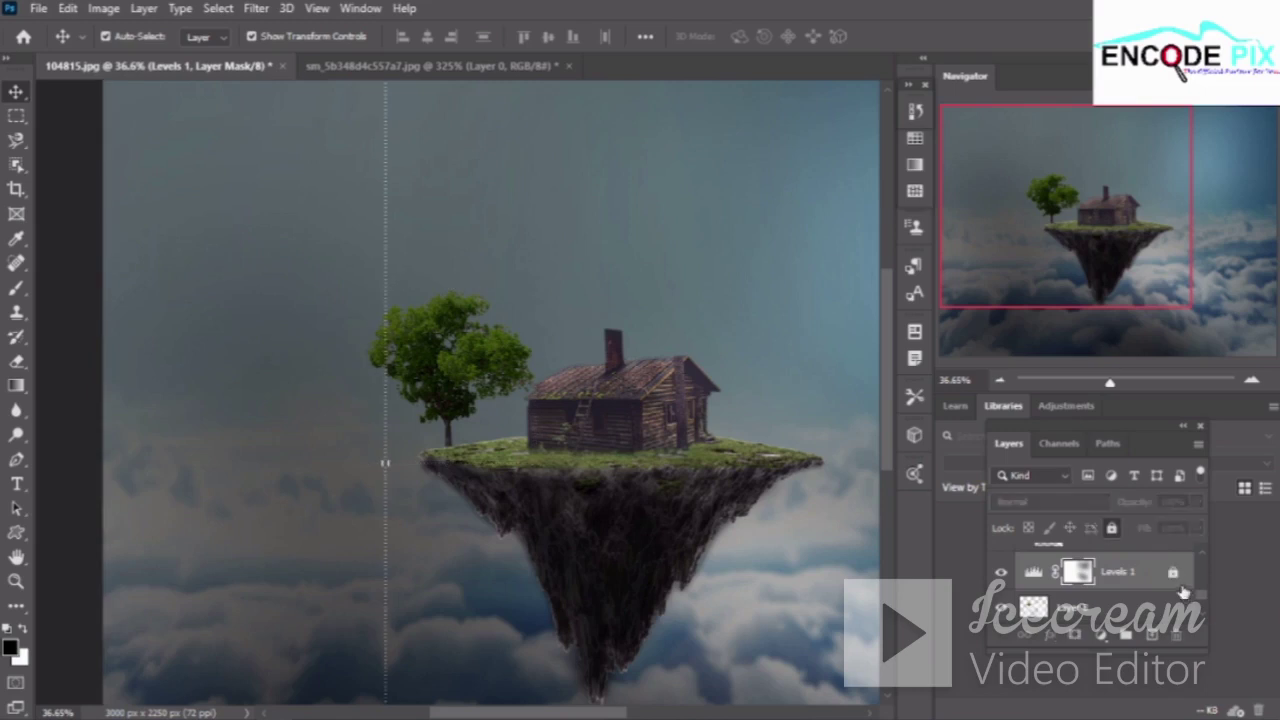
click(1148, 612)
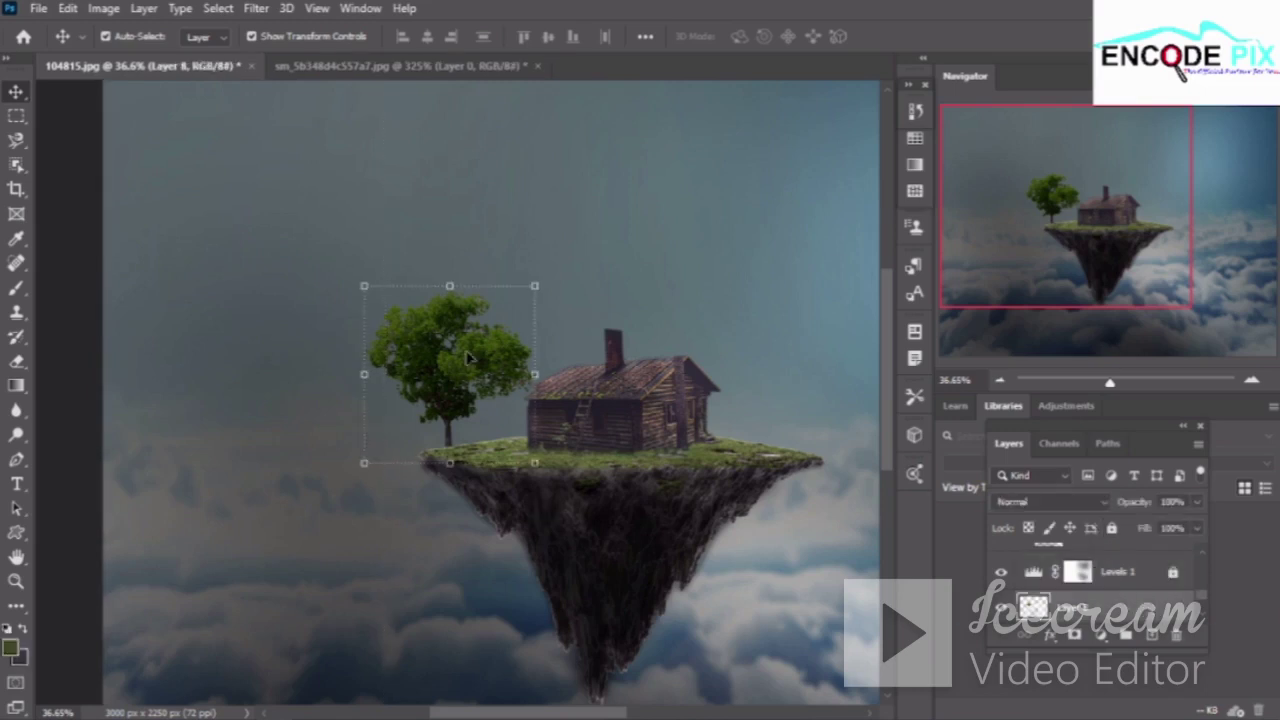
drag(471, 360, 480, 372)
click(1130, 552)
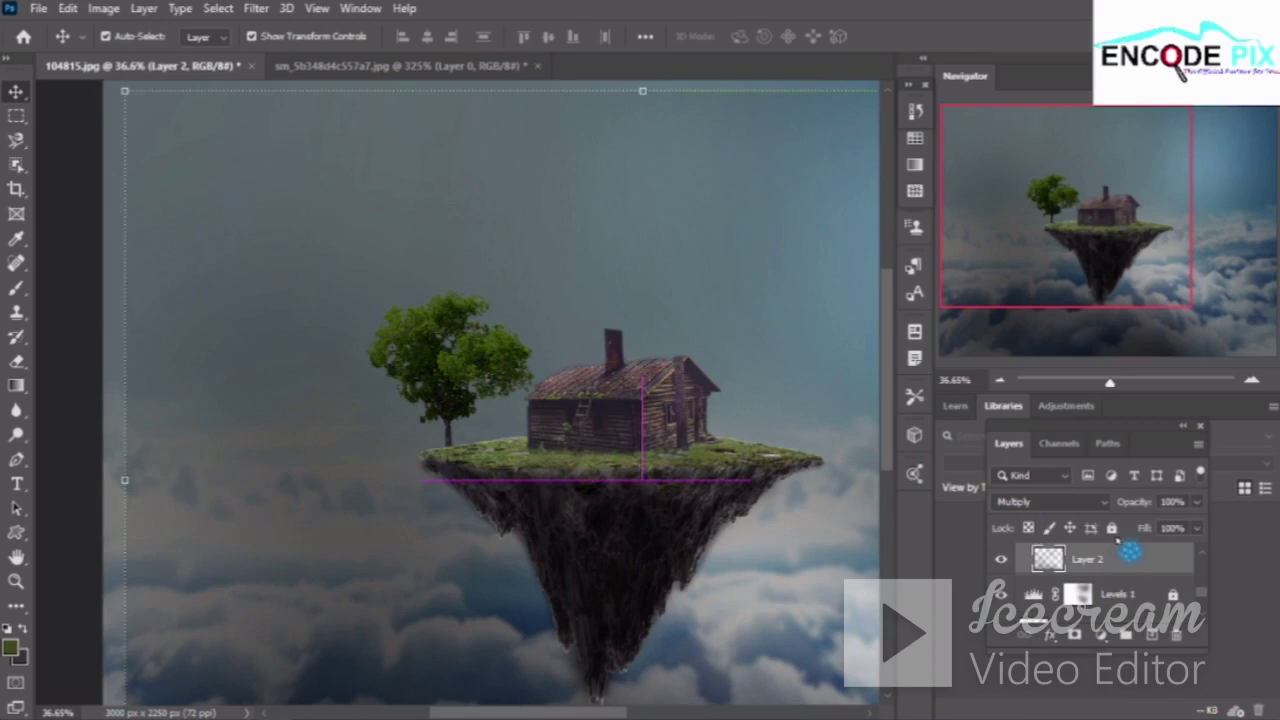
click(914, 111)
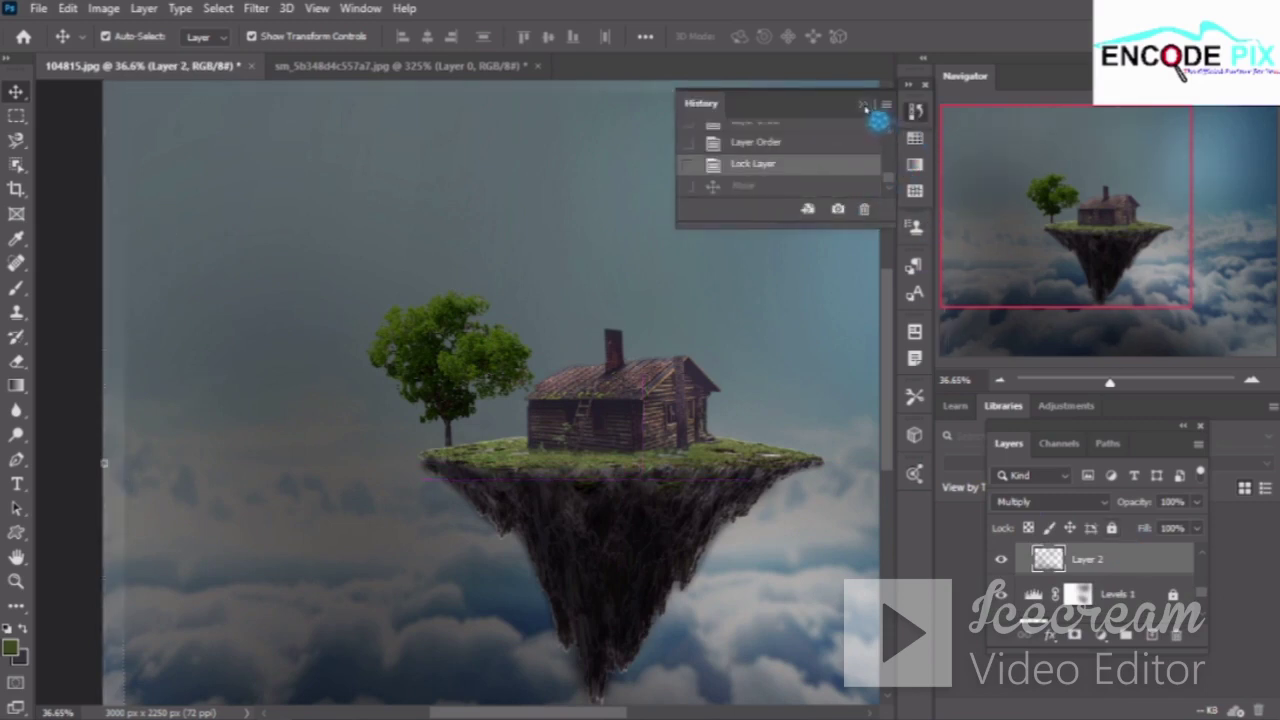
click(914, 111)
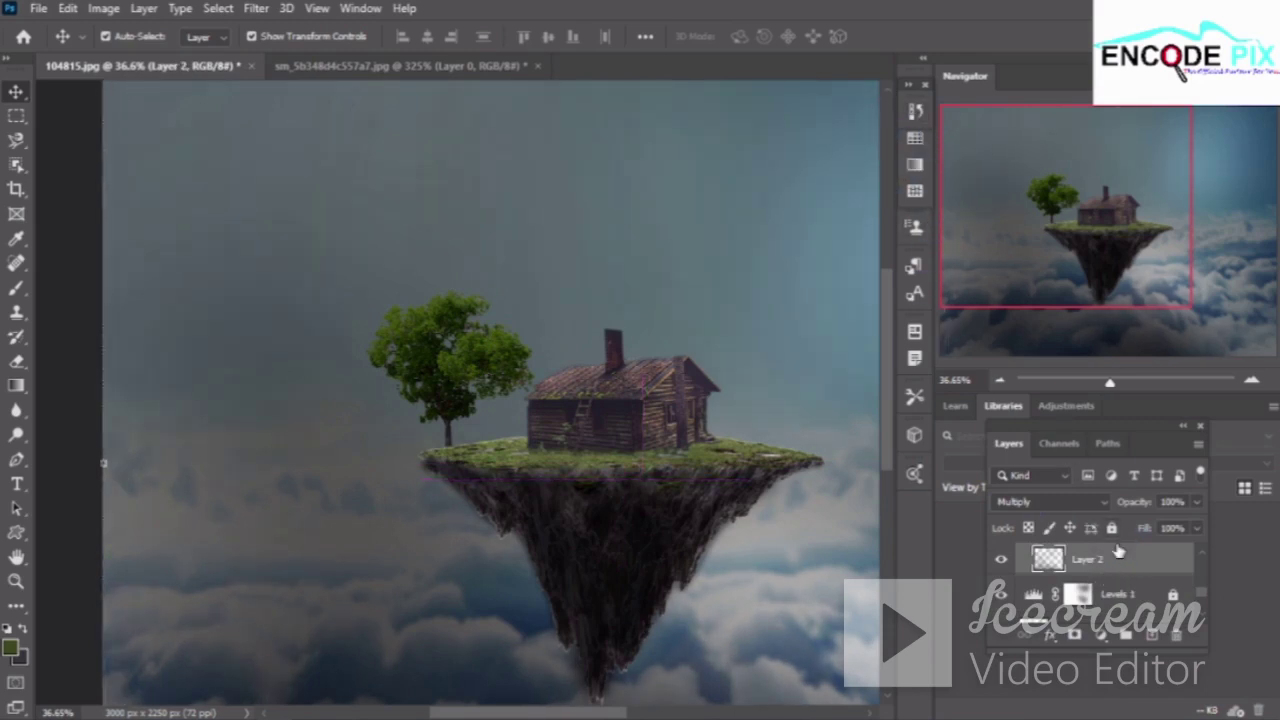
drag(1118, 552, 1088, 588)
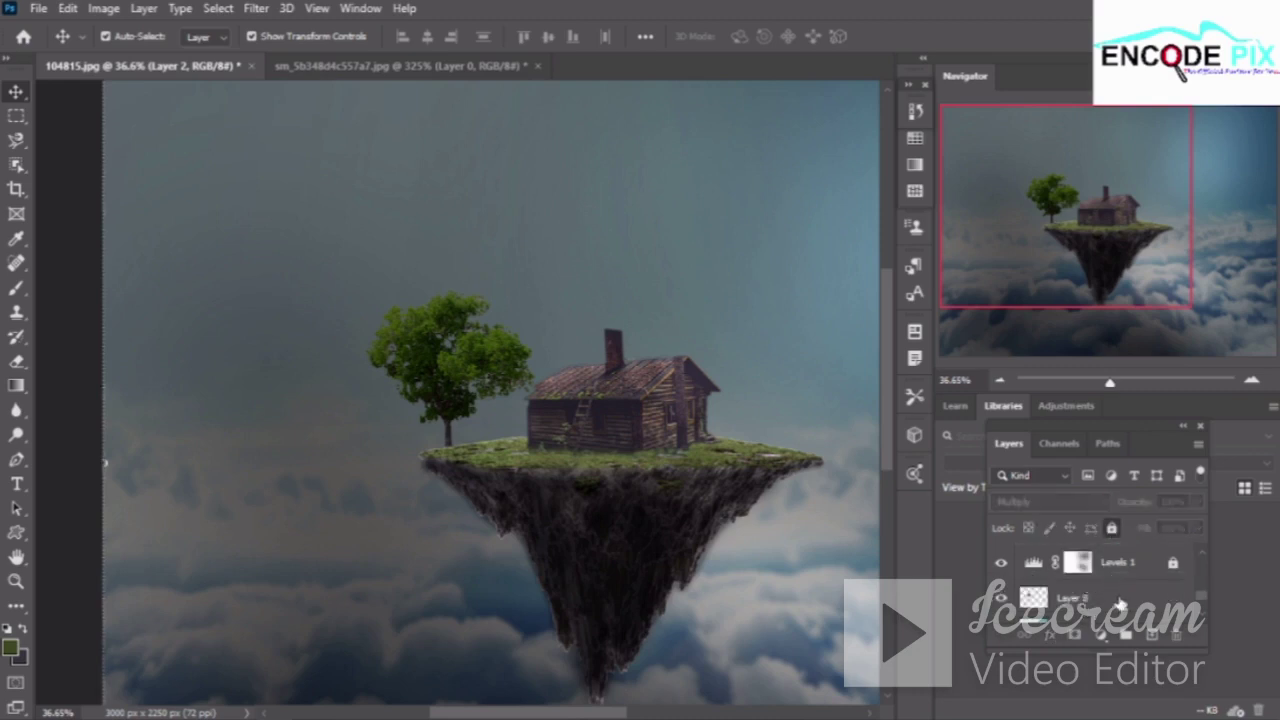
Scale the tree to about 86% and tuck it behind the cabin's right end, keeping its original direction
mouse_move(519, 377)
mouse_down()
mouse_move(527, 400)
mouse_move(590, 390)
mouse_move(690, 345)
mouse_move(724, 362)
mouse_move(734, 338)
mouse_move(742, 357)
mouse_move(743, 346)
mouse_up()
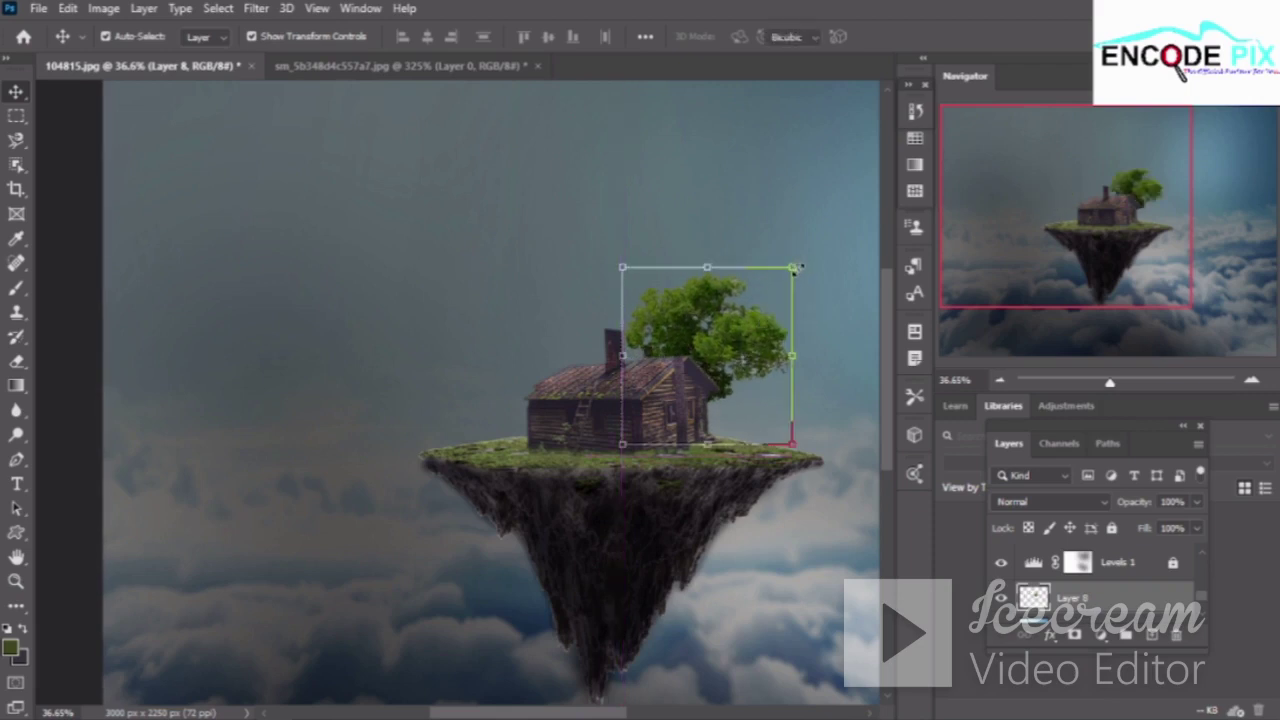
drag(795, 265, 779, 302)
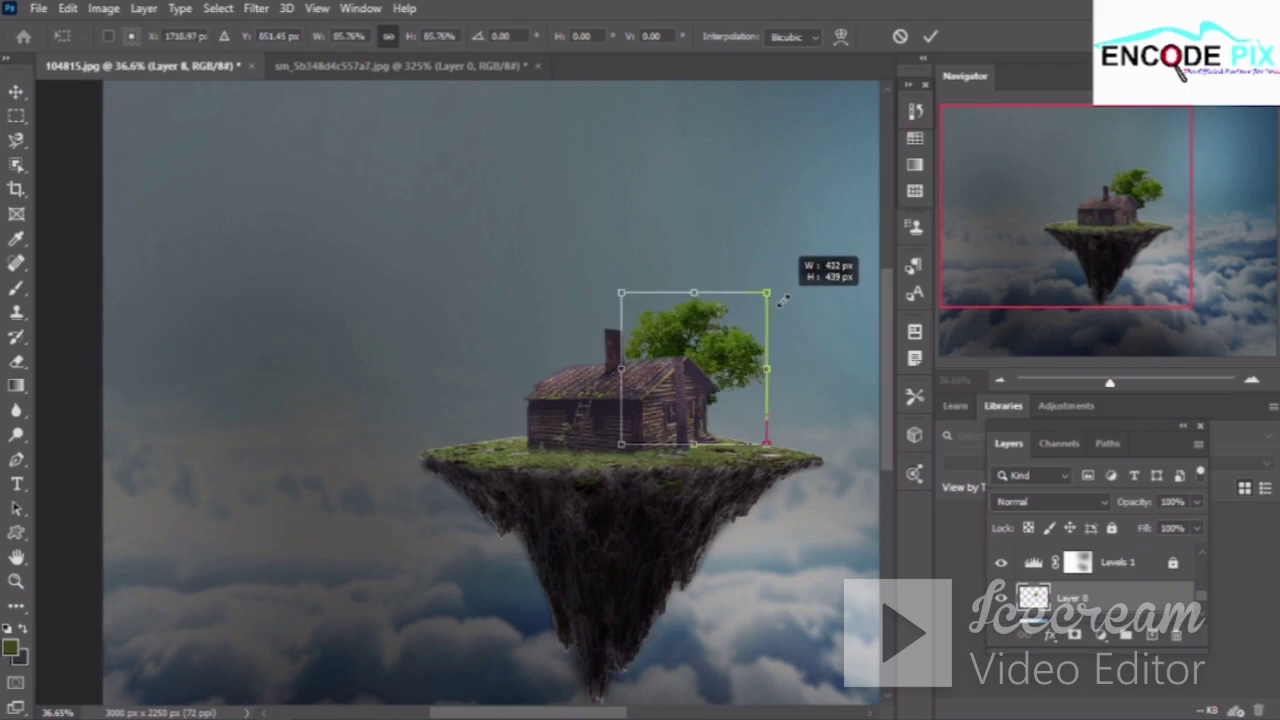
right_click(737, 352)
click(790, 669)
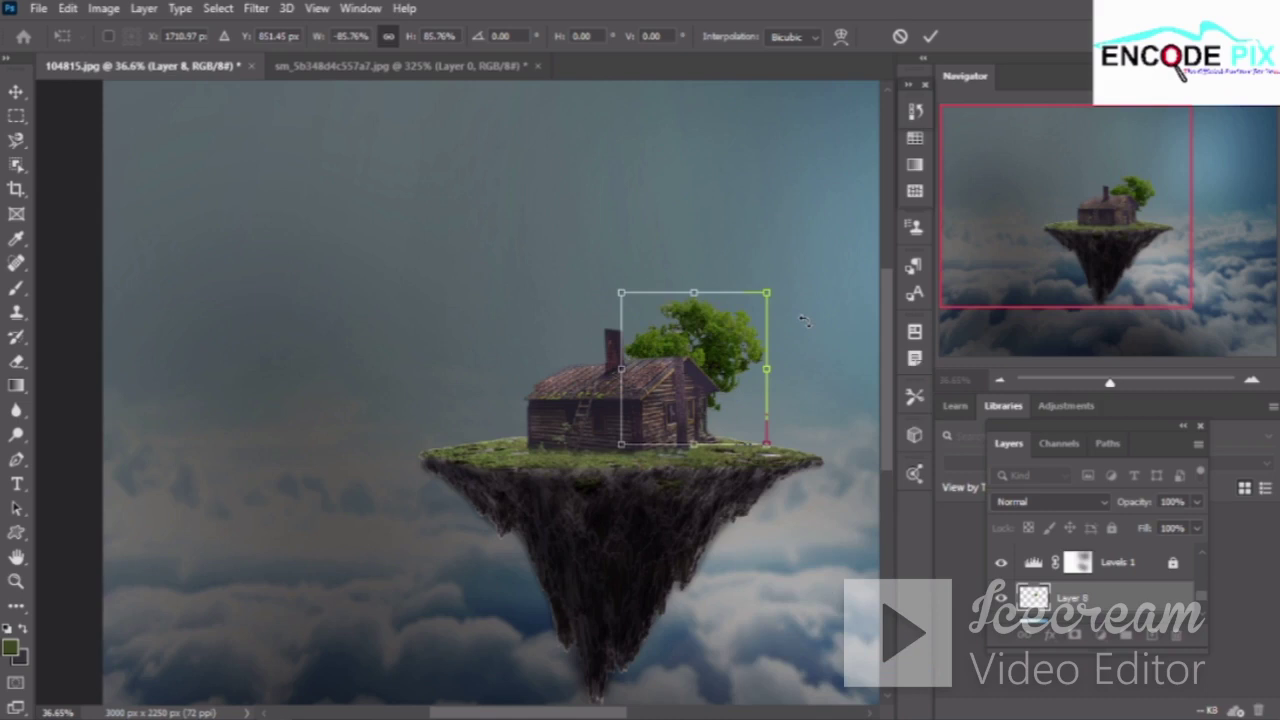
drag(703, 361, 752, 443)
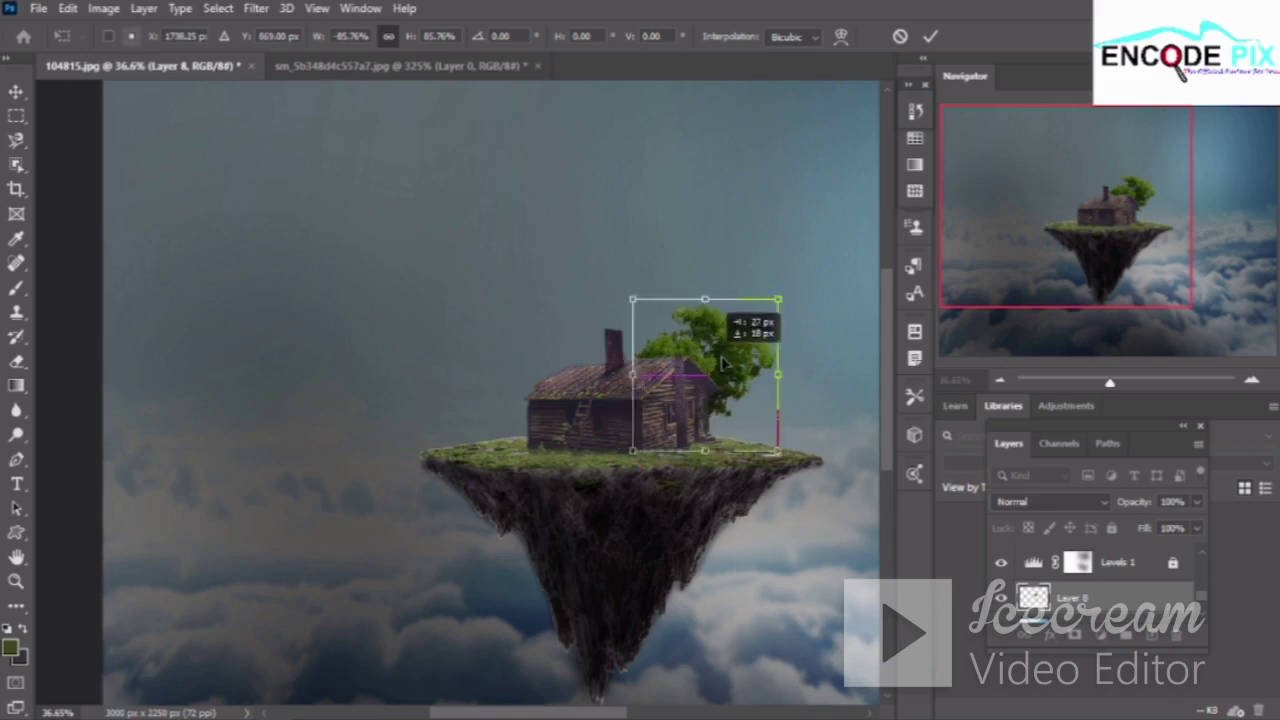
right_click(752, 443)
click(775, 562)
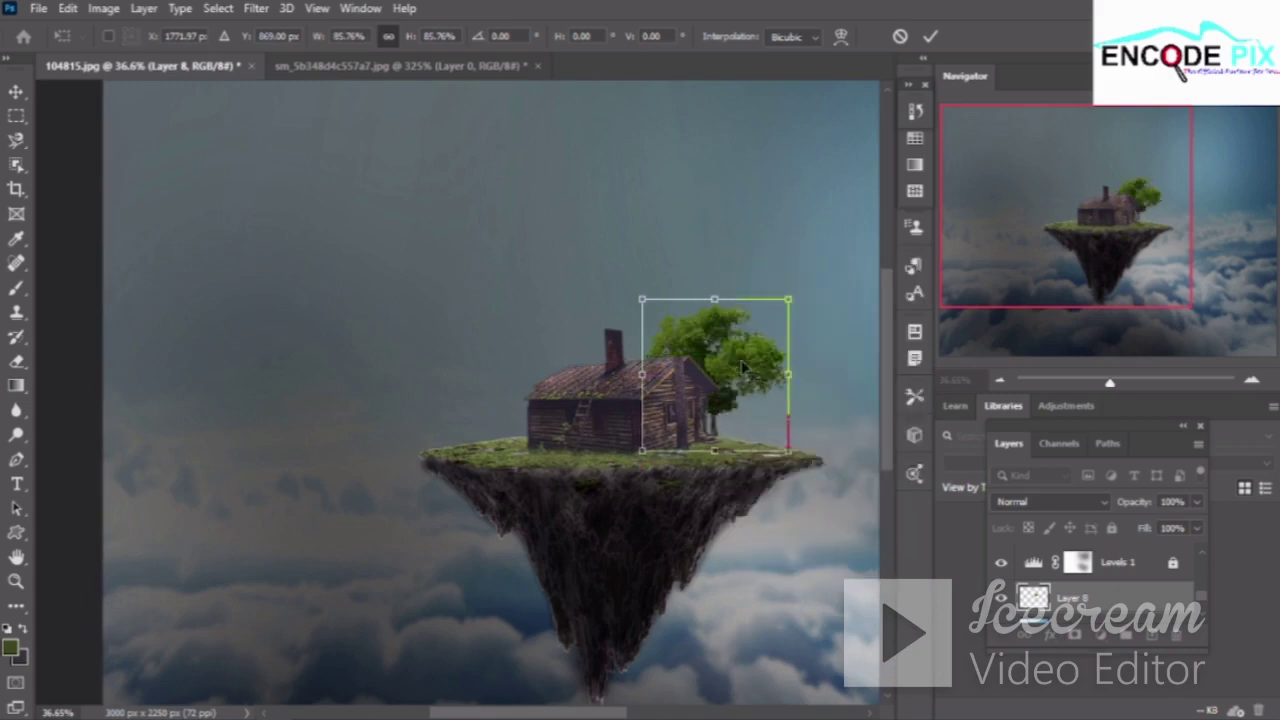
drag(735, 368, 738, 368)
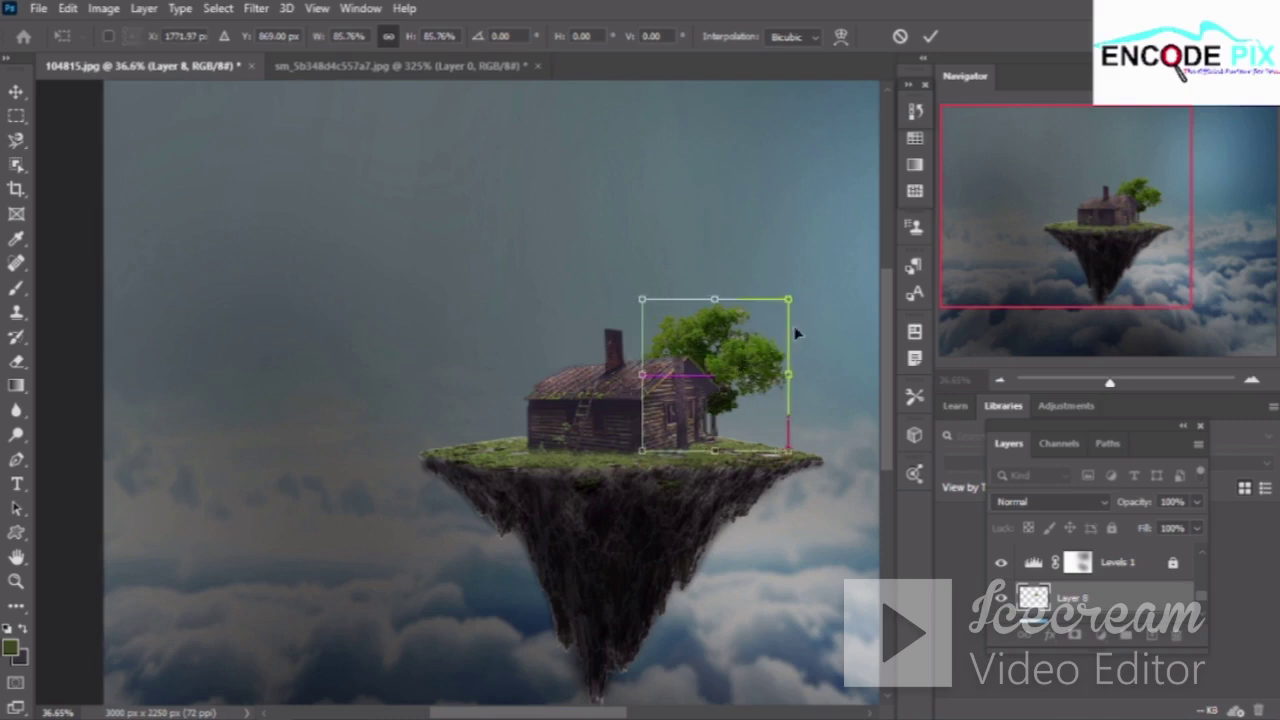
mouse_move(727, 371)
mouse_down()
mouse_move(709, 370)
mouse_move(724, 372)
mouse_up()
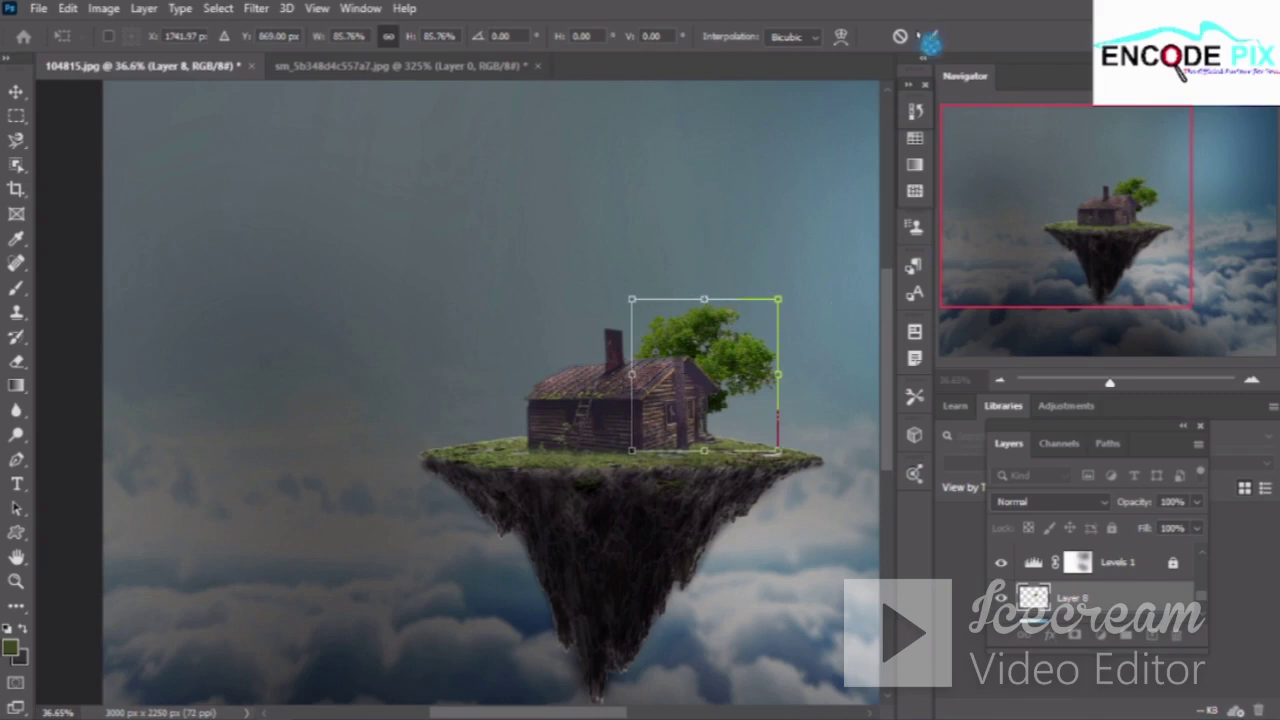
key(Return)
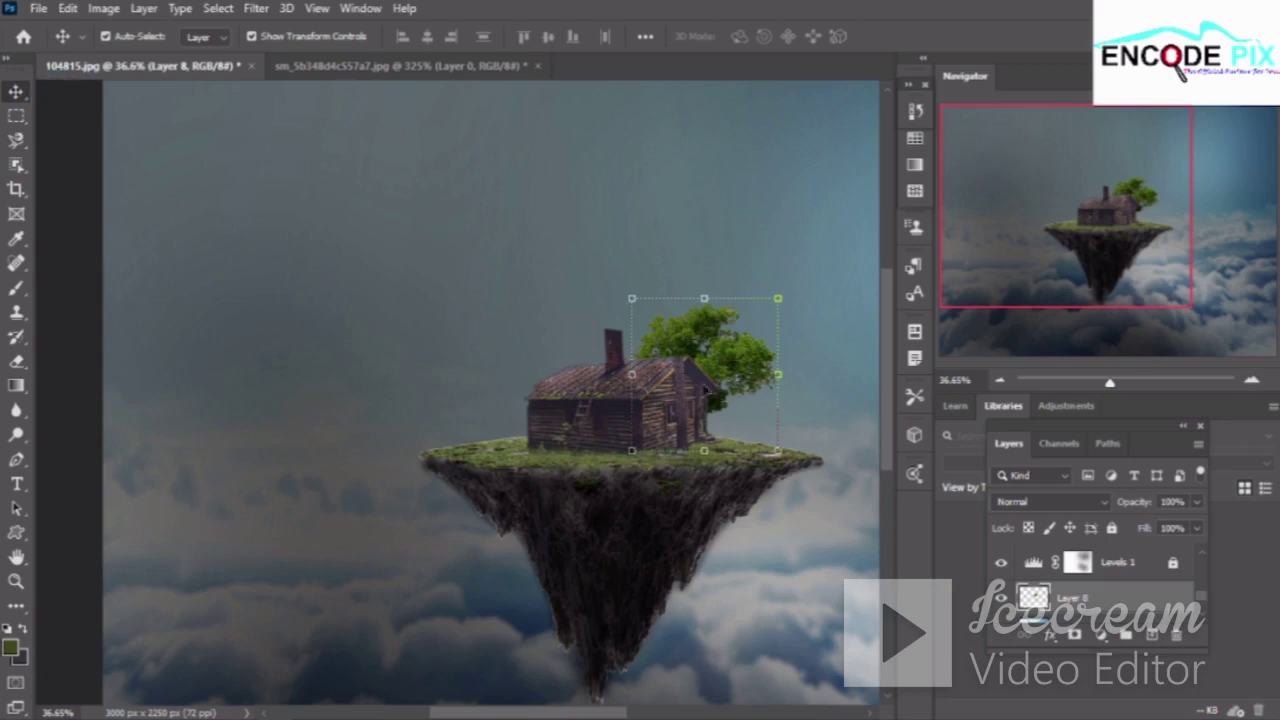
Open stock-photo-traveler-sitting-green-grass-backpack.jpg from the Downloads folder
click(24, 478)
click(66, 30)
click(40, 9)
click(60, 47)
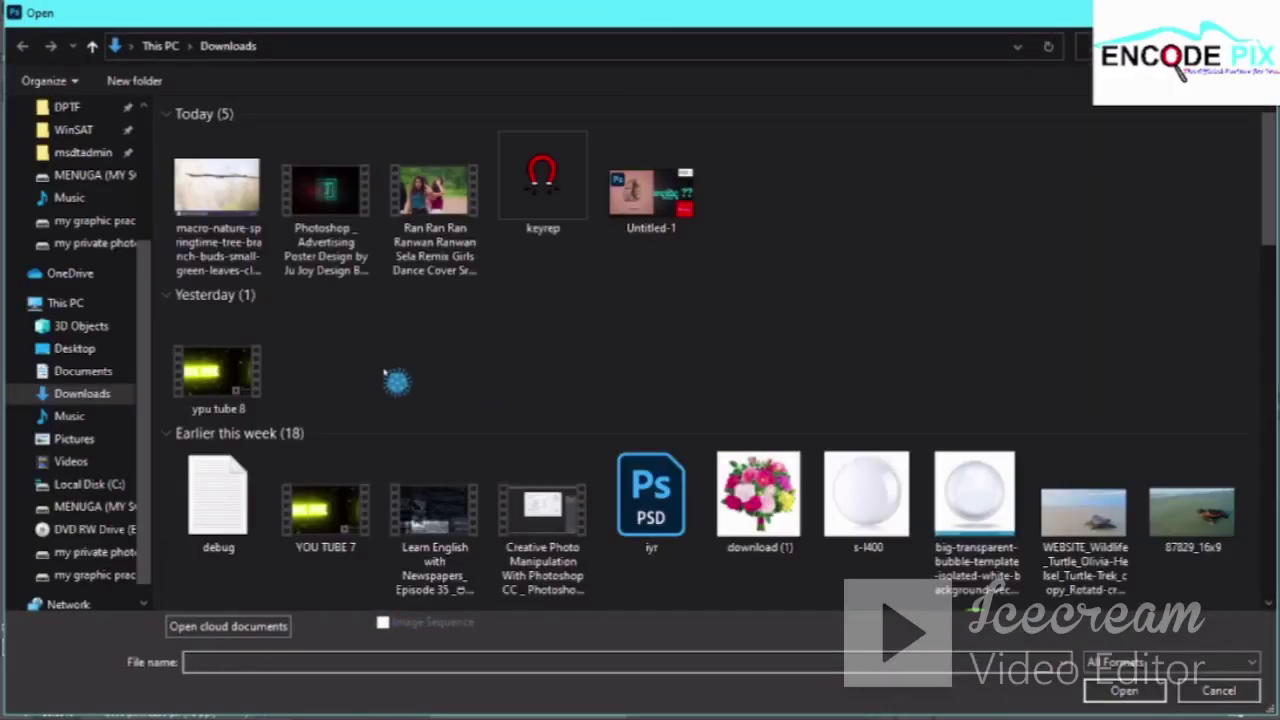
scroll(385, 372, down, 5)
scroll(370, 385, down, 4)
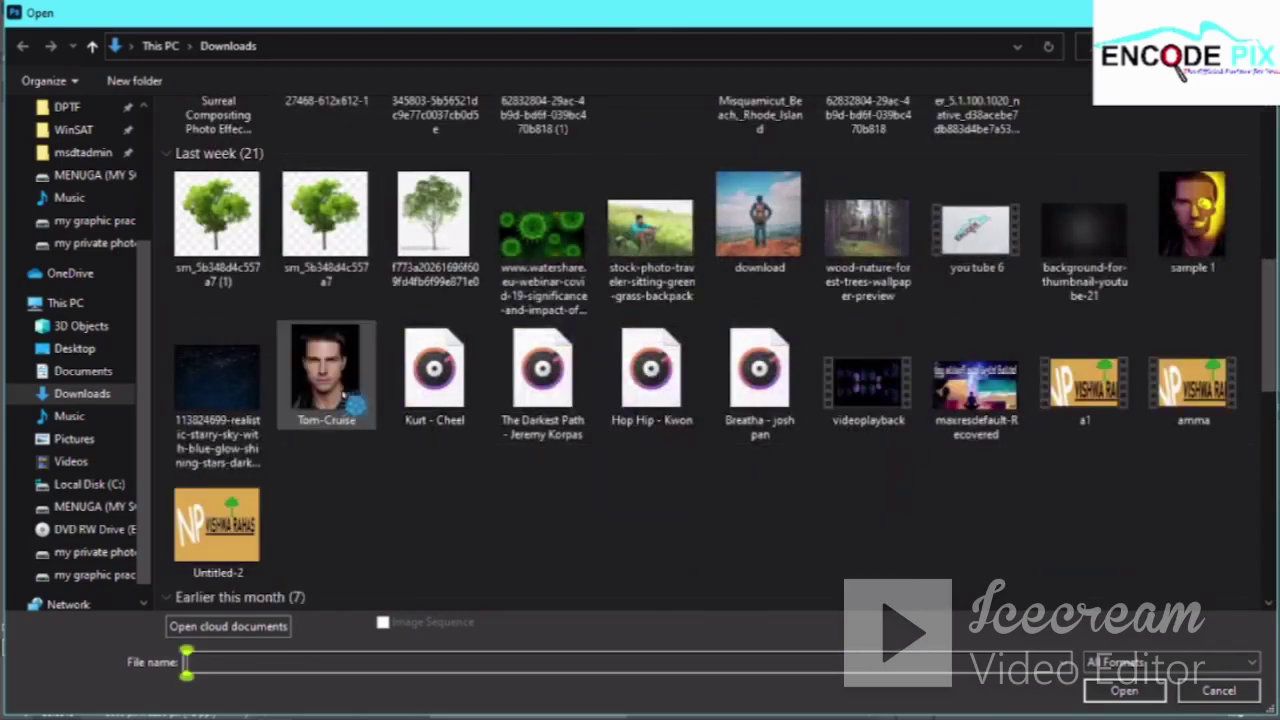
scroll(674, 366, up, 2)
scroll(674, 366, up, 1)
click(685, 588)
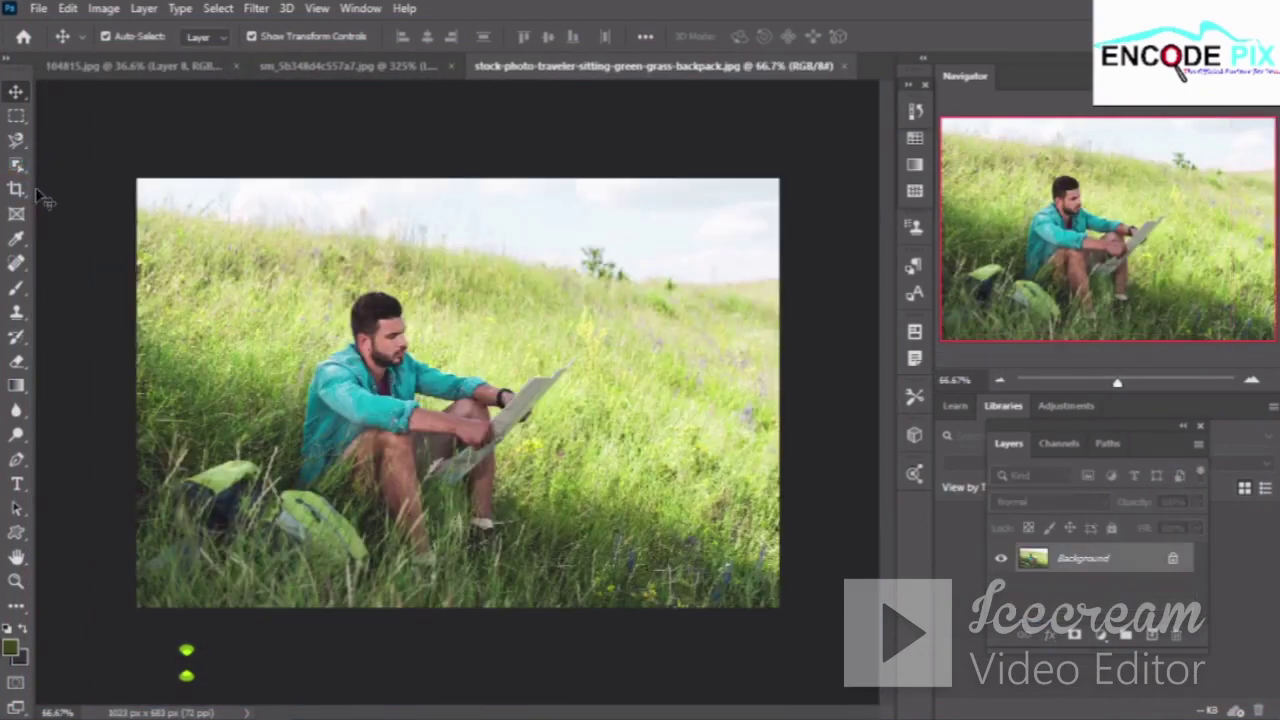
click(16, 165)
click(80, 168)
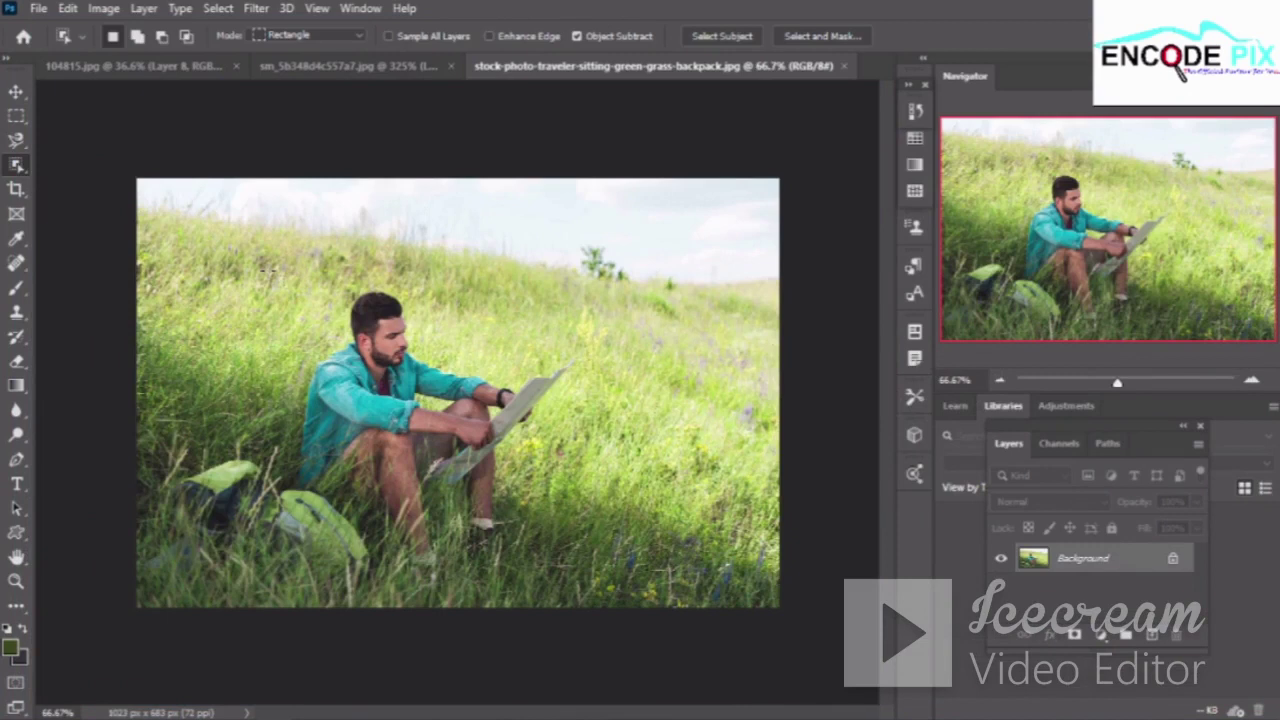
drag(268, 269, 543, 557)
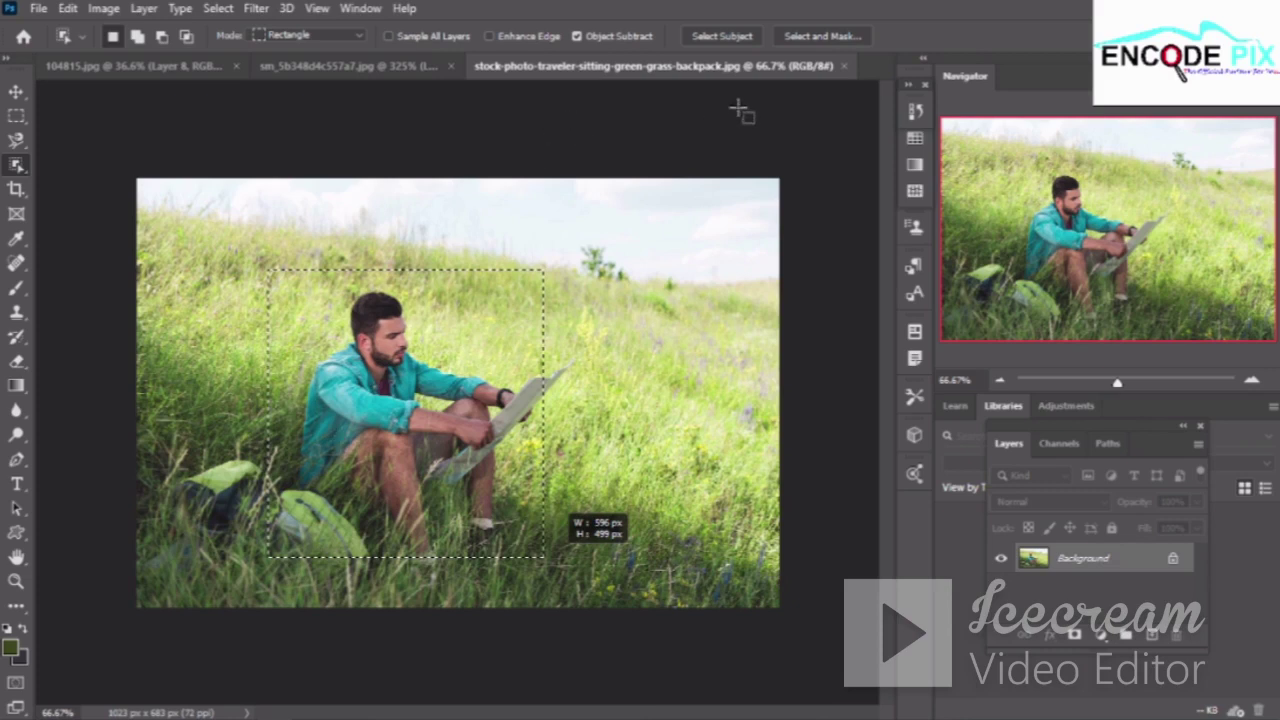
click(727, 43)
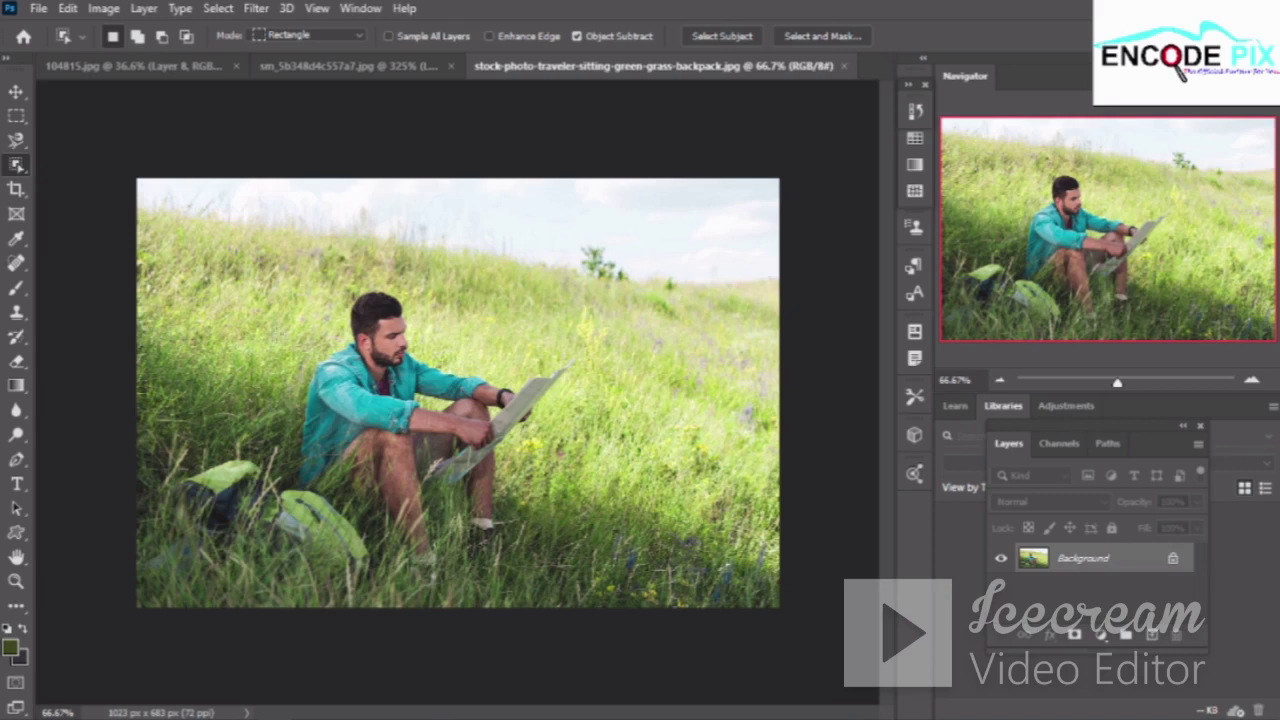
drag(263, 238, 538, 588)
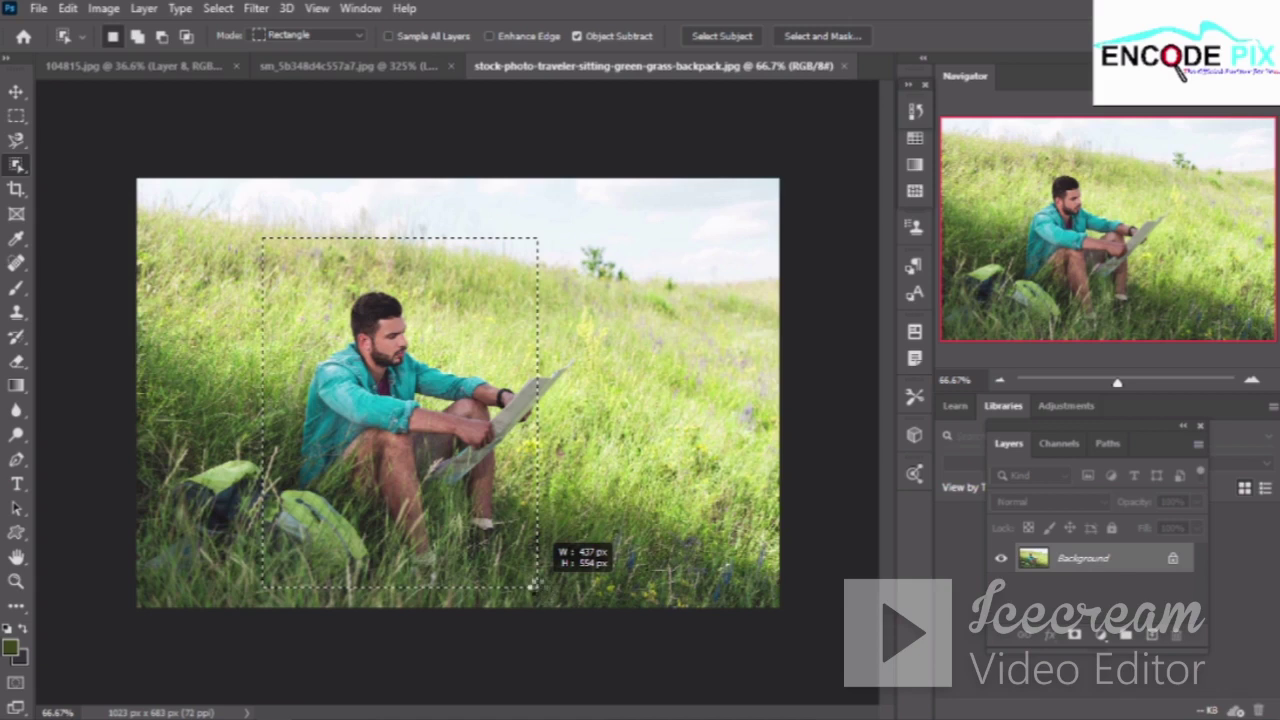
drag(535, 588, 537, 590)
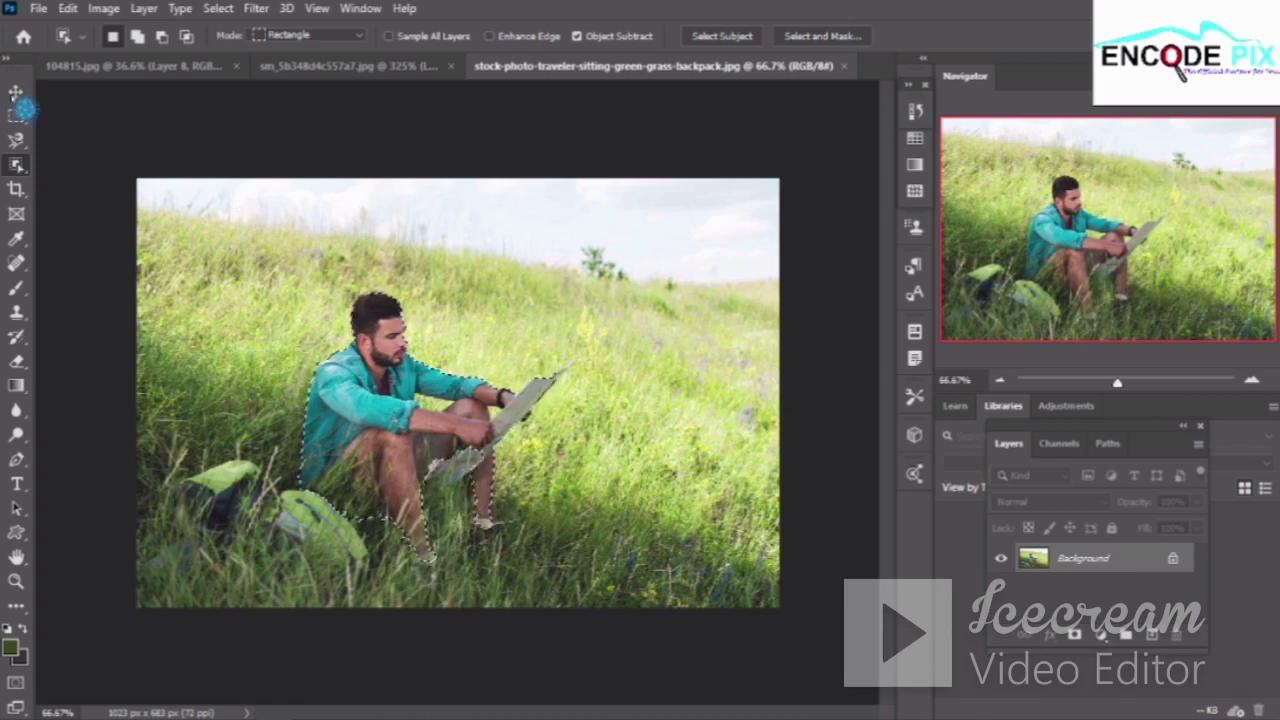
click(16, 92)
mouse_move(377, 414)
mouse_down()
mouse_move(362, 403)
mouse_move(382, 418)
mouse_up()
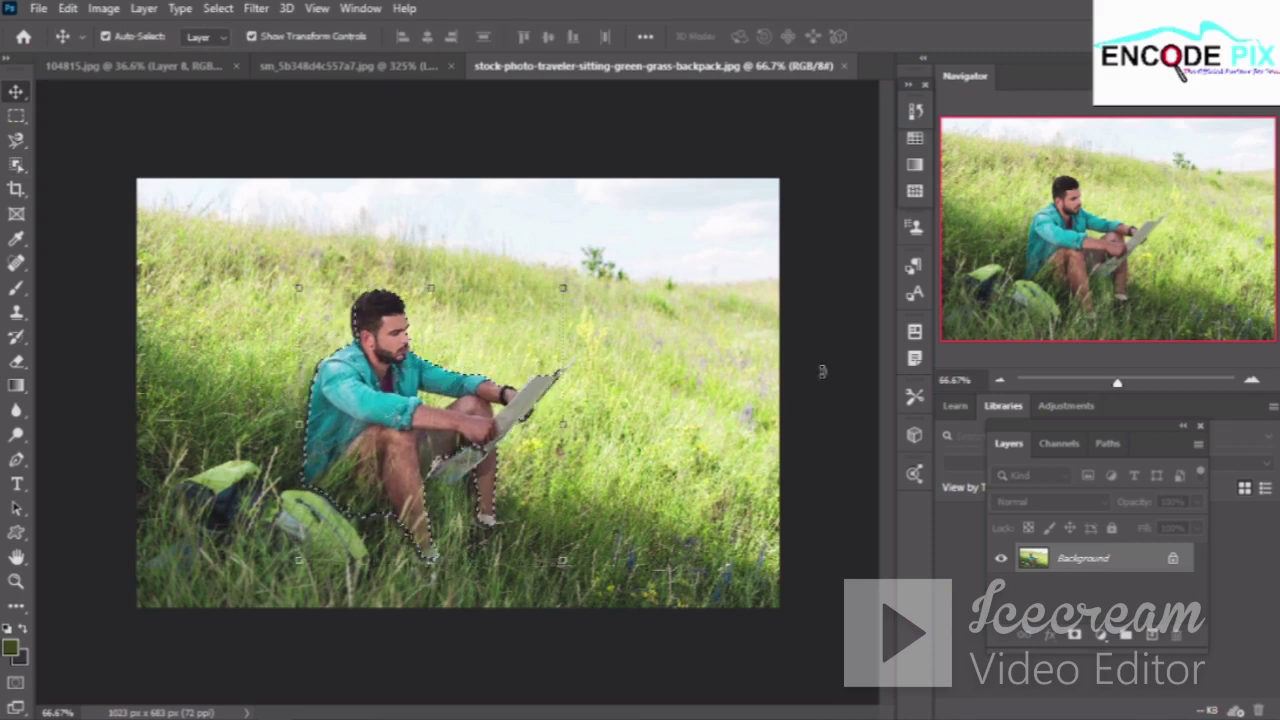
click(915, 111)
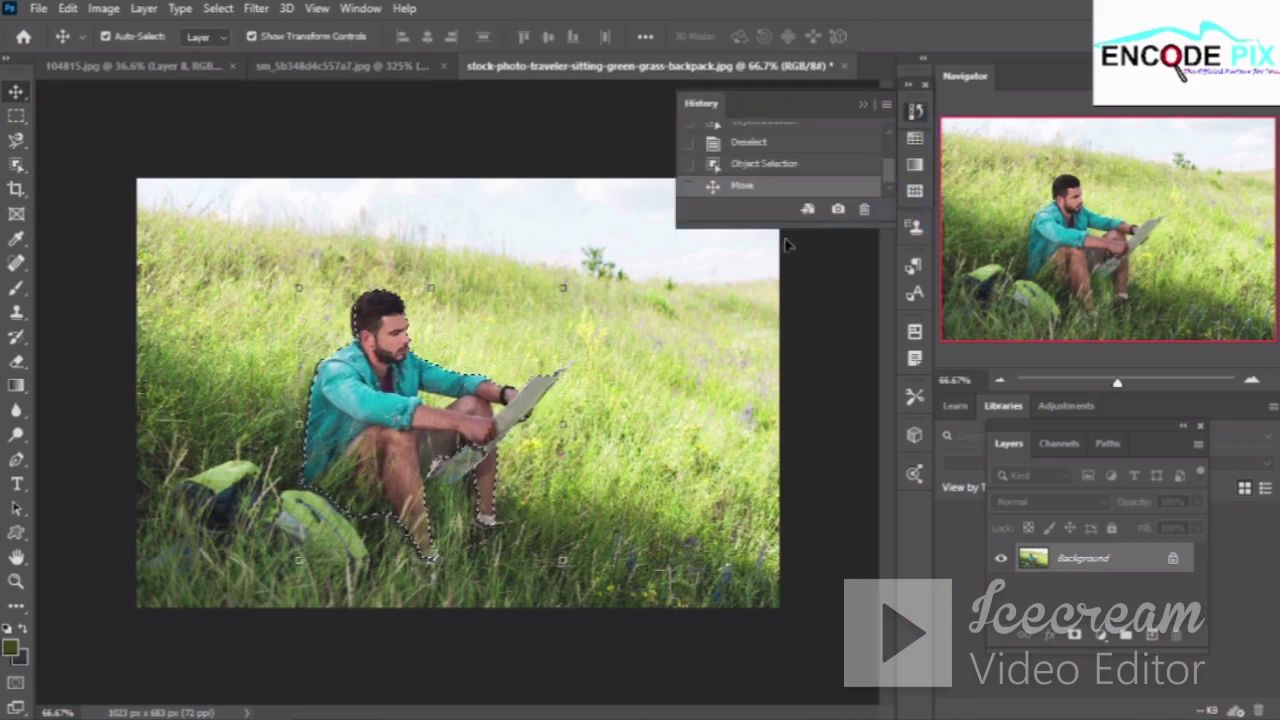
click(770, 164)
click(760, 142)
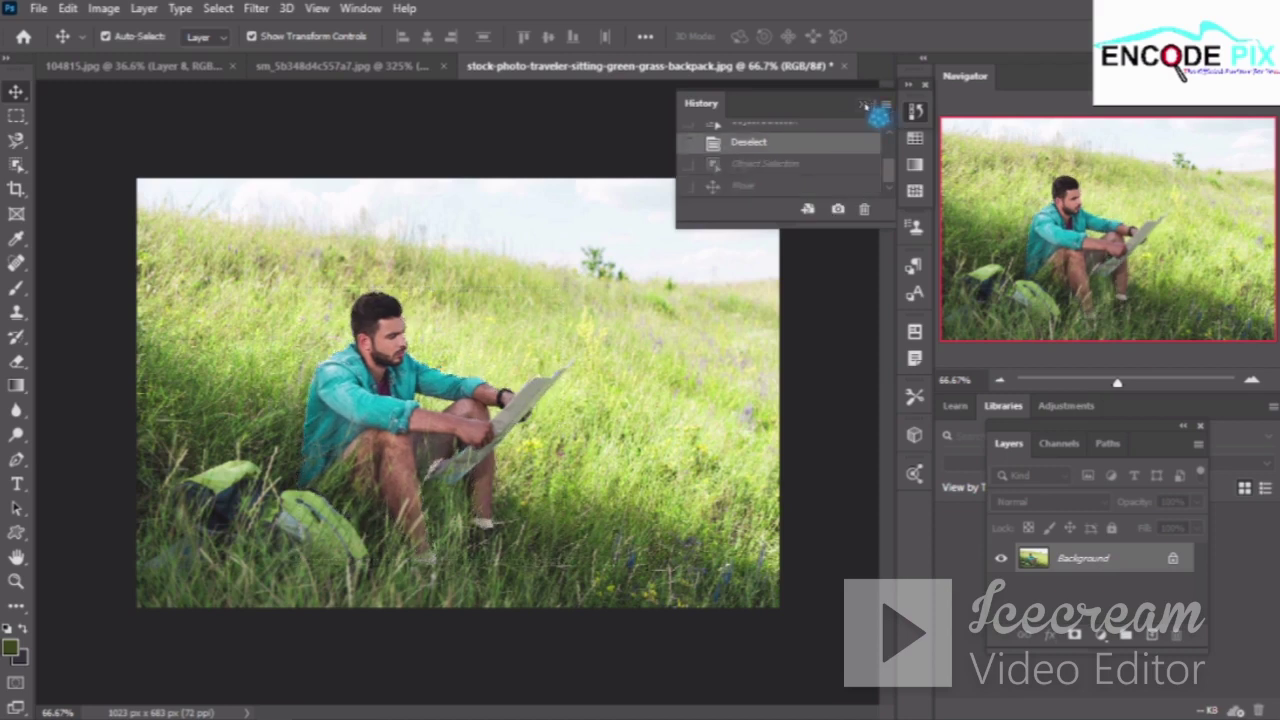
click(864, 105)
Box-select the seated man with Object Selection and drag him toward the island document tab
click(16, 164)
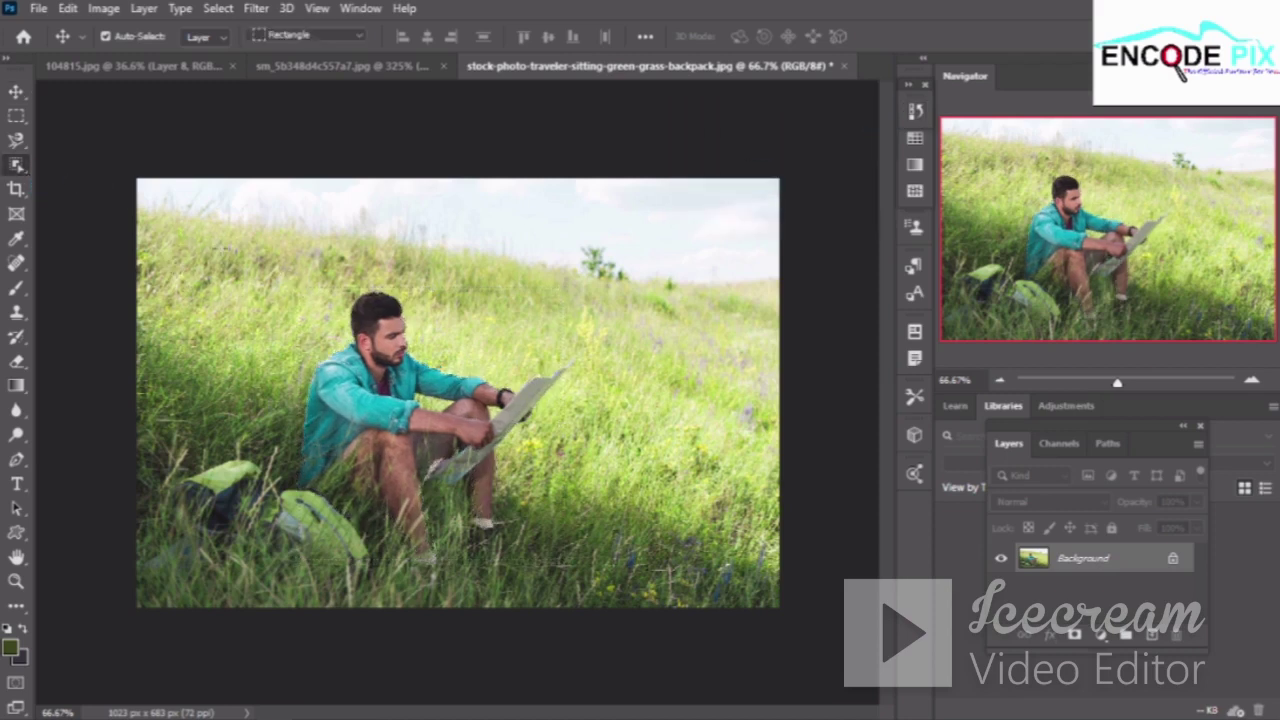
drag(248, 245, 560, 616)
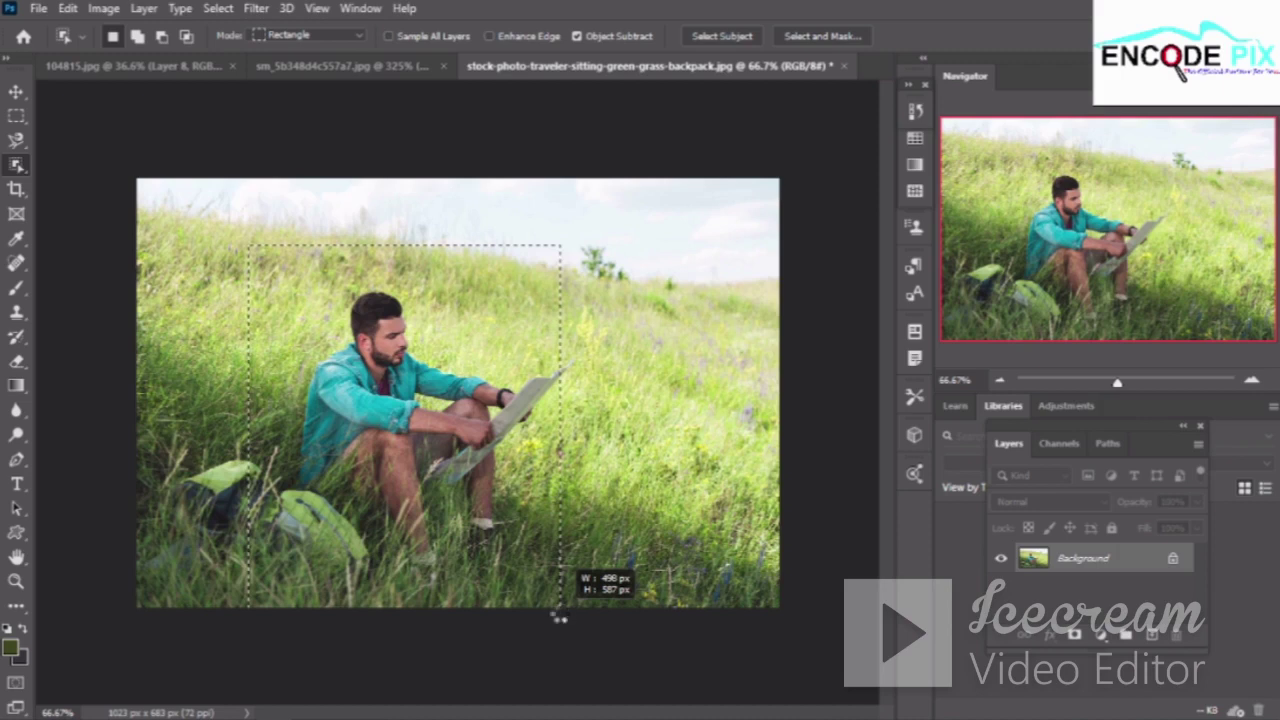
drag(558, 617, 560, 617)
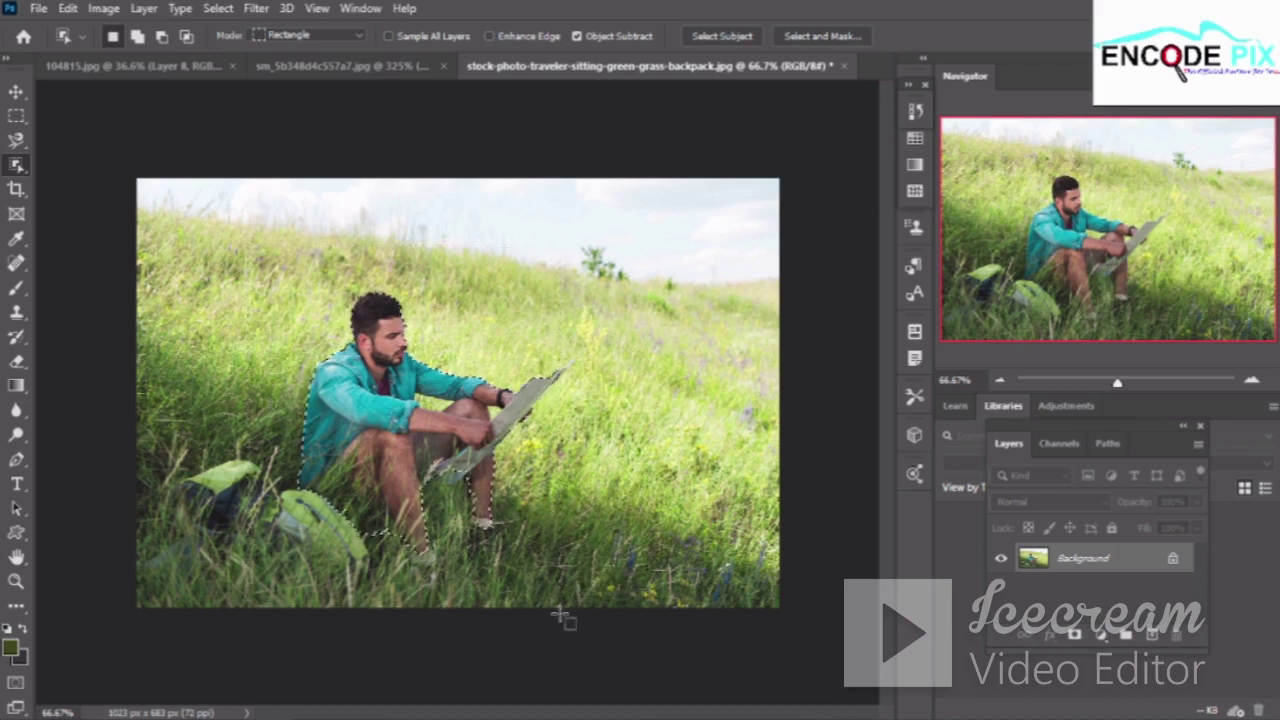
click(16, 105)
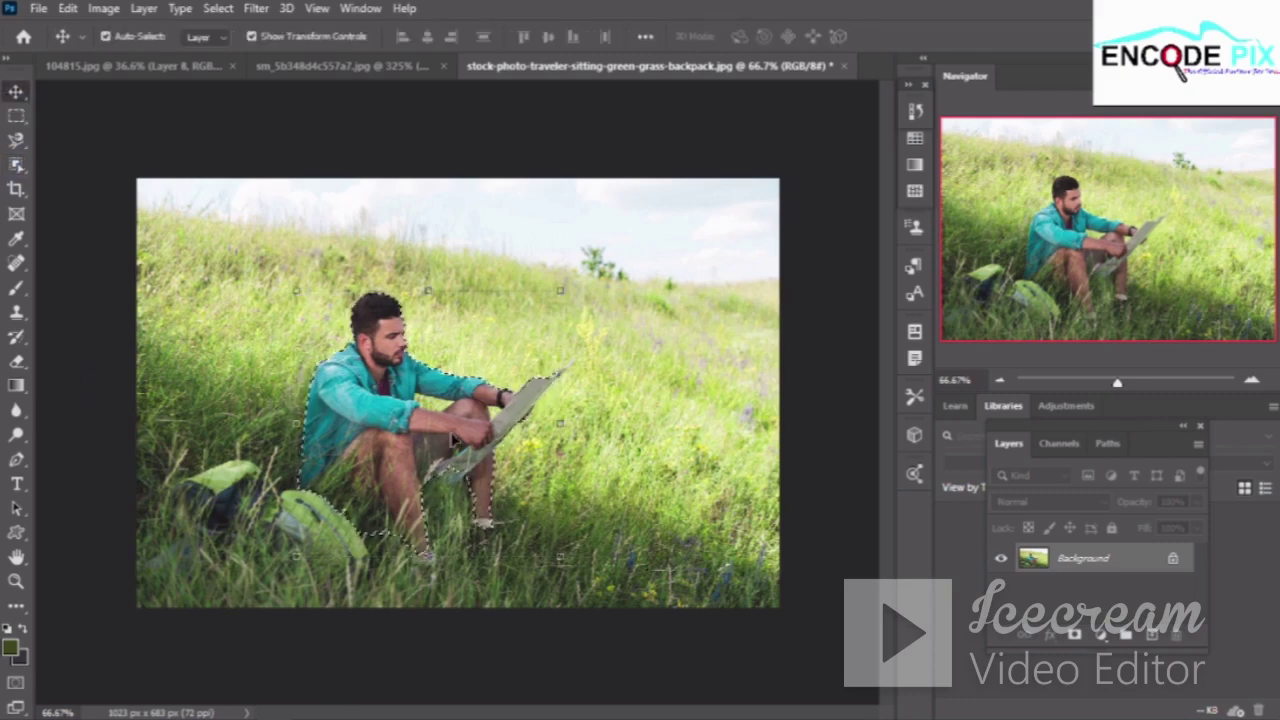
drag(453, 440, 182, 82)
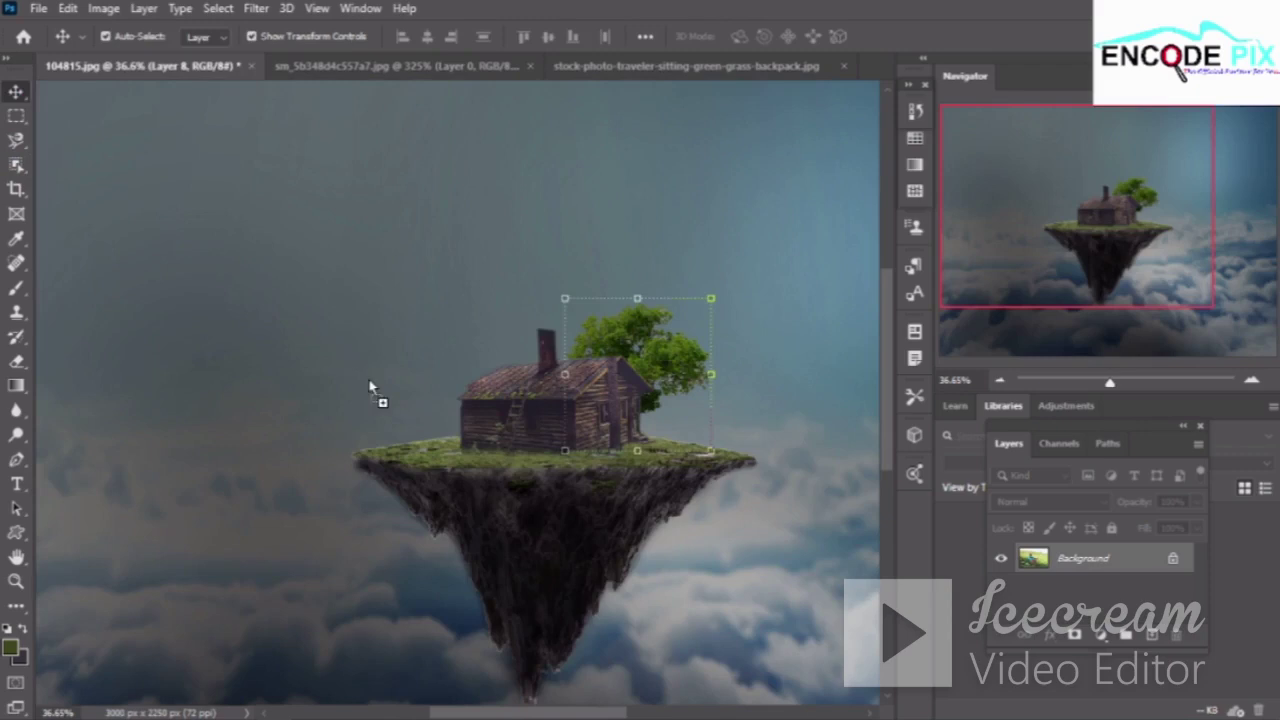
Drop the seated man into the island composite beside the cabin and raise Layer 9 to the top
drag(182, 82, 370, 385)
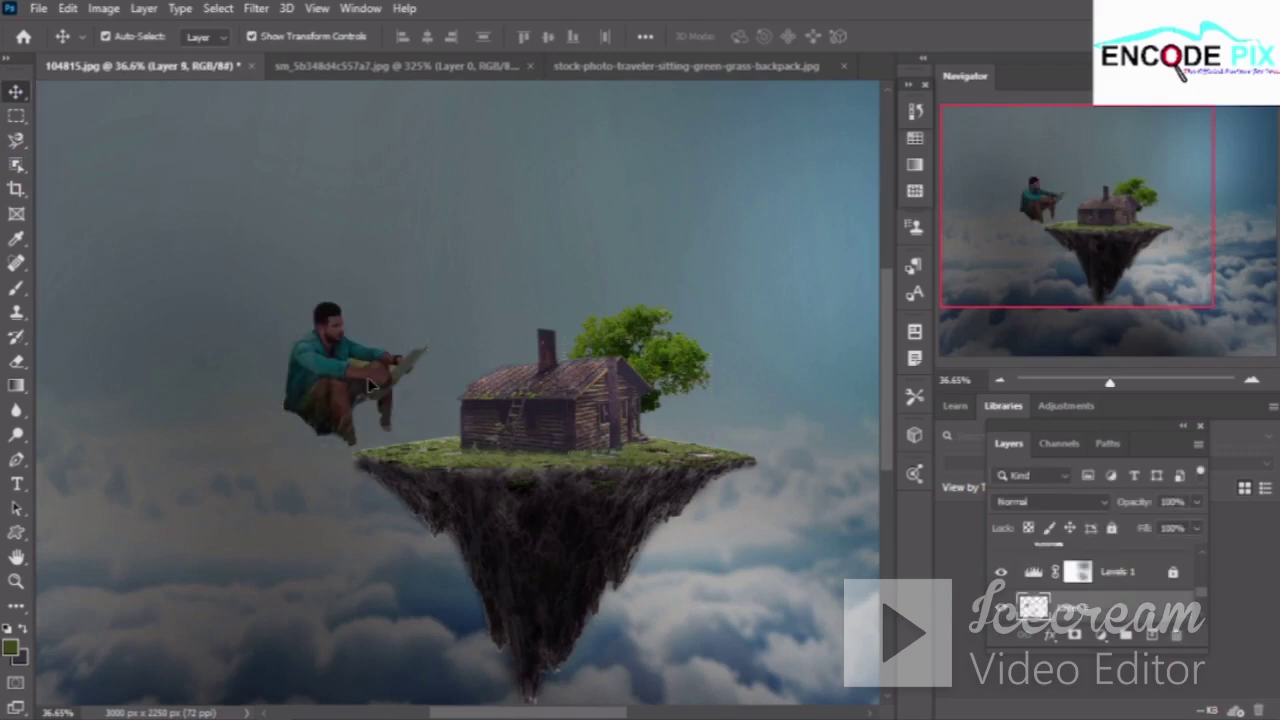
drag(385, 383, 475, 437)
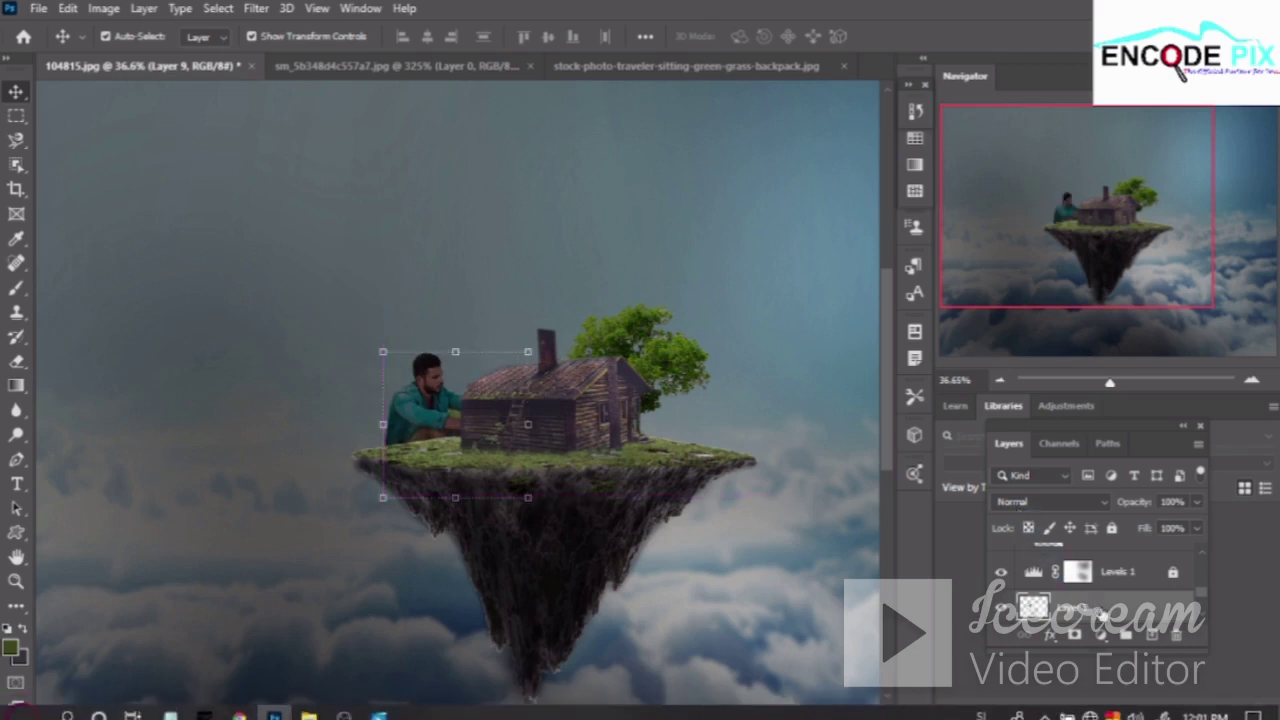
scroll(1090, 590, up, 1)
scroll(1100, 570, up, 2)
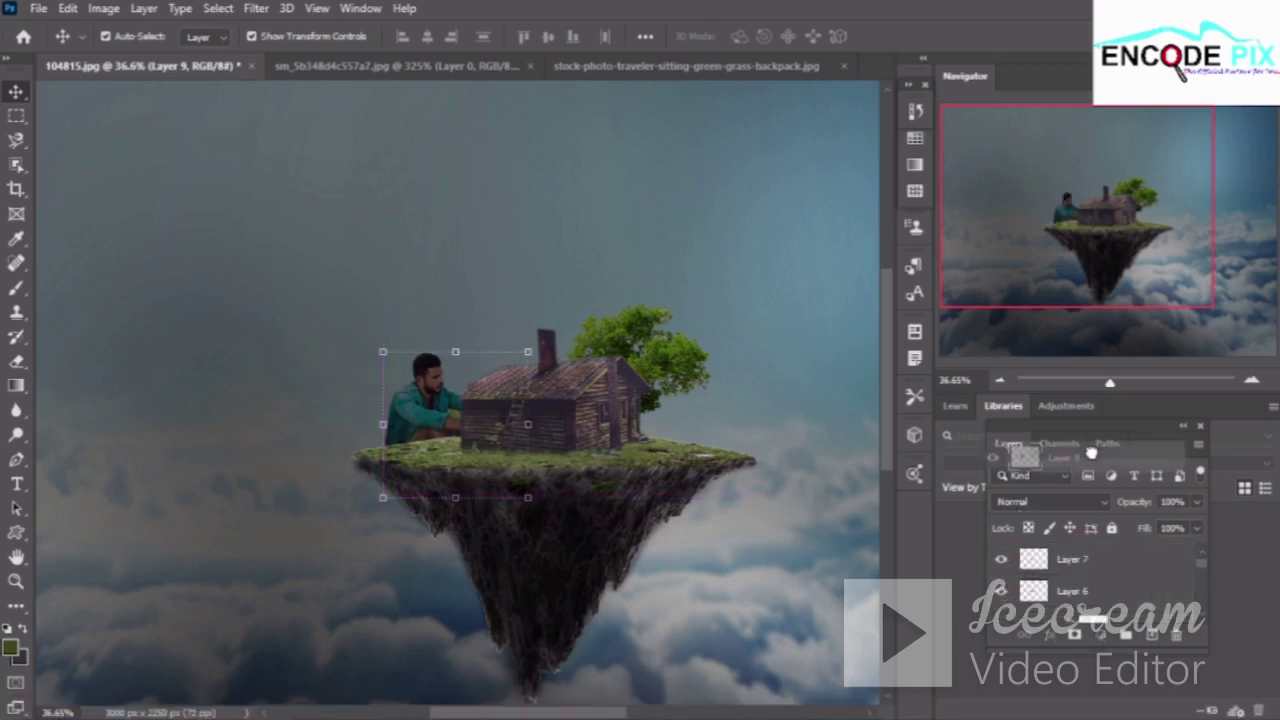
mouse_move(1110, 578)
mouse_down()
mouse_move(1105, 527)
mouse_move(1104, 548)
mouse_up()
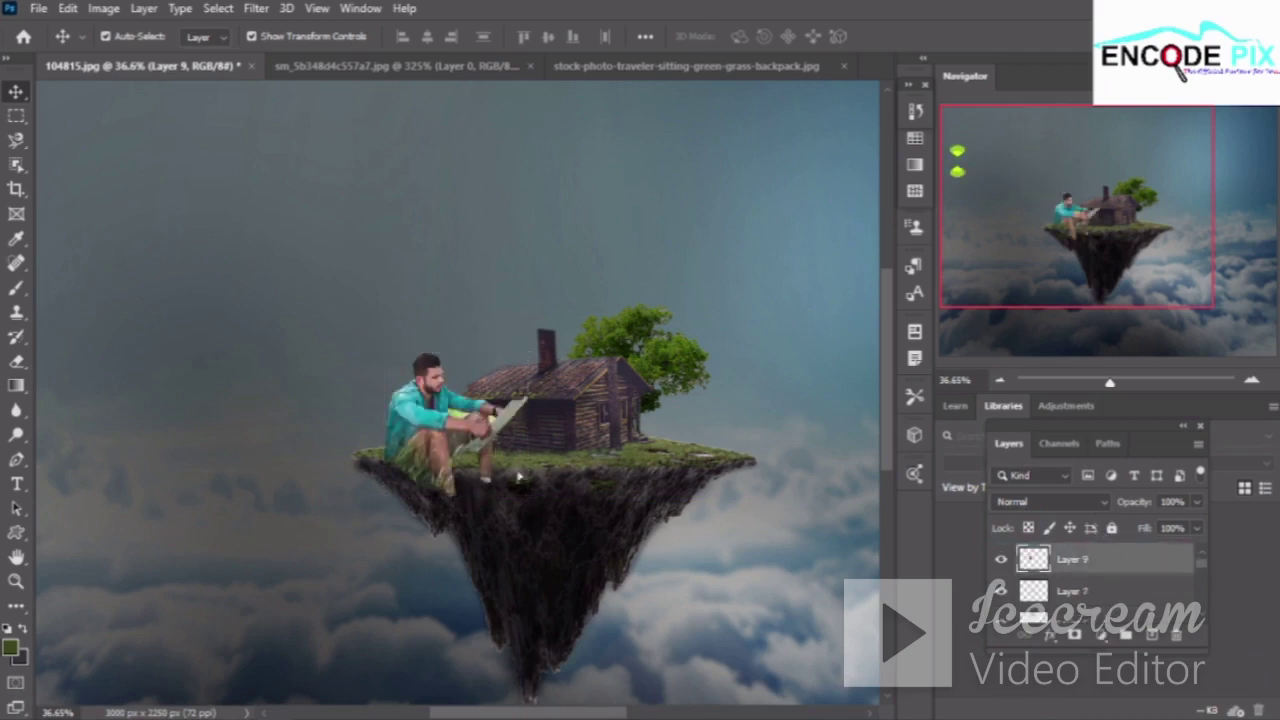
Scale the seated man to about 29% on the grass left of the cabin, then zoom in
mouse_move(521, 476)
mouse_down()
mouse_move(547, 473)
mouse_move(503, 443)
mouse_up()
drag(440, 398, 443, 426)
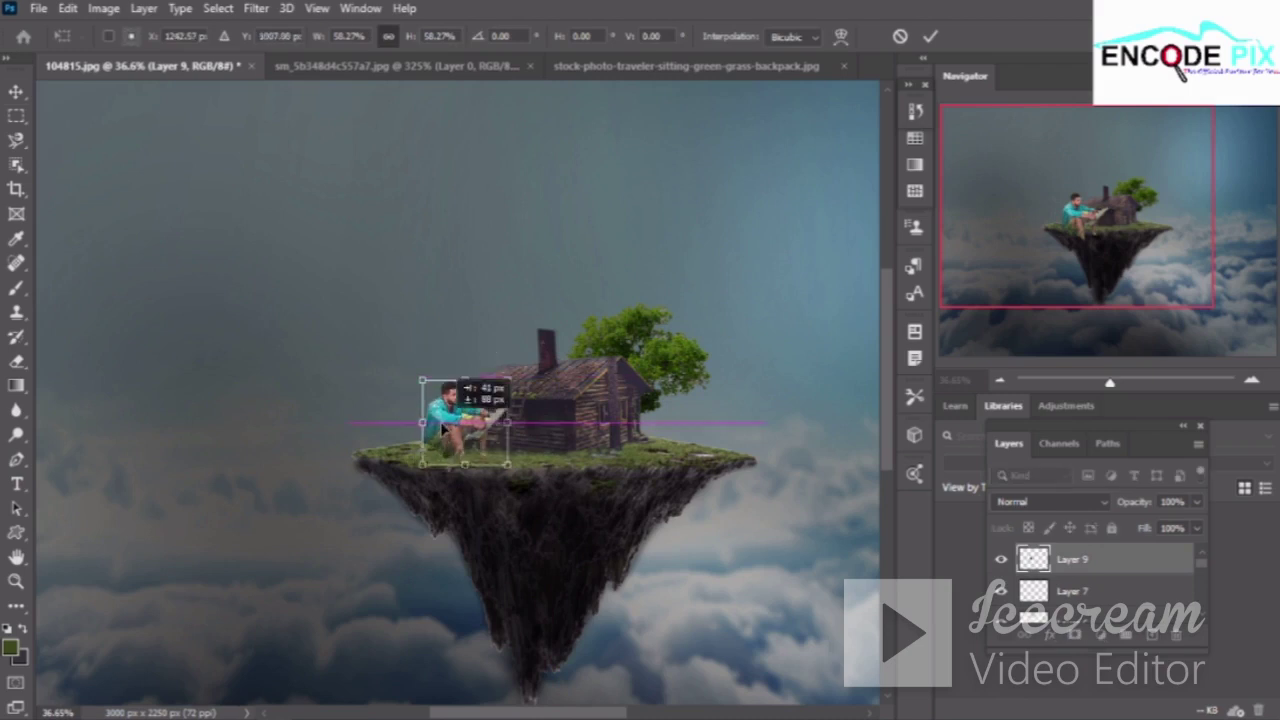
mouse_move(508, 381)
mouse_down()
mouse_move(474, 418)
mouse_move(463, 457)
mouse_up()
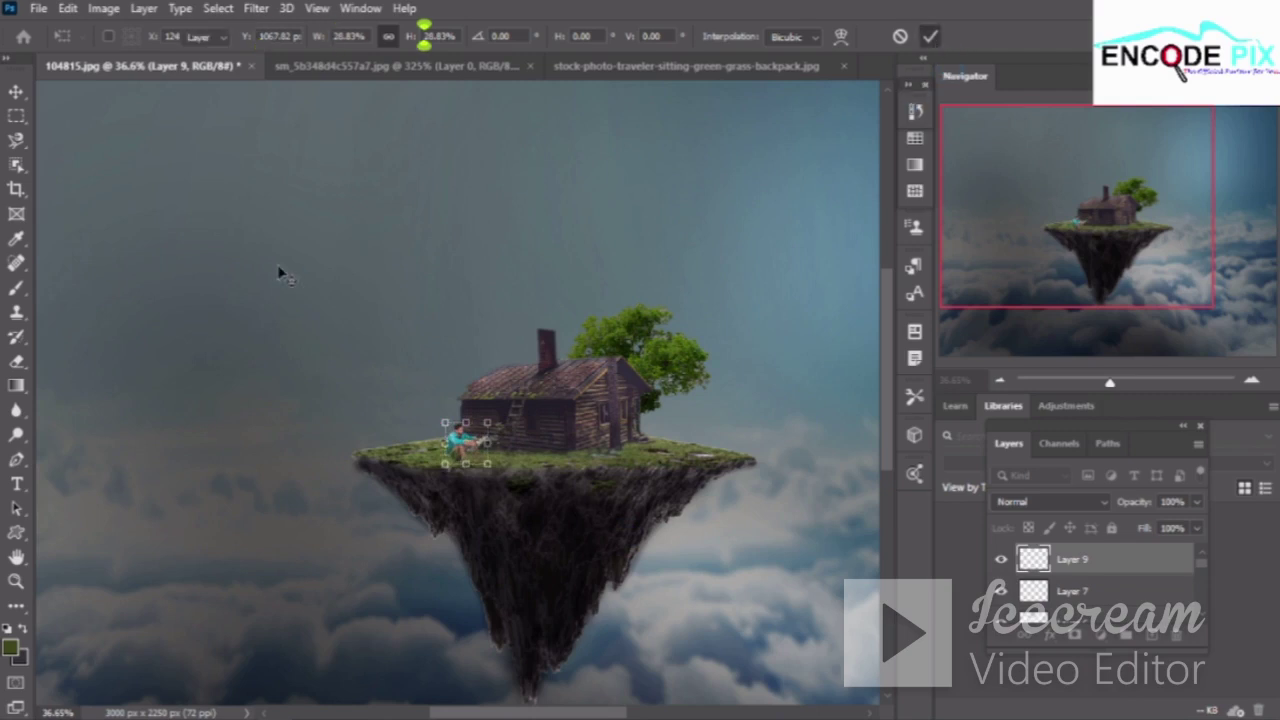
click(386, 378)
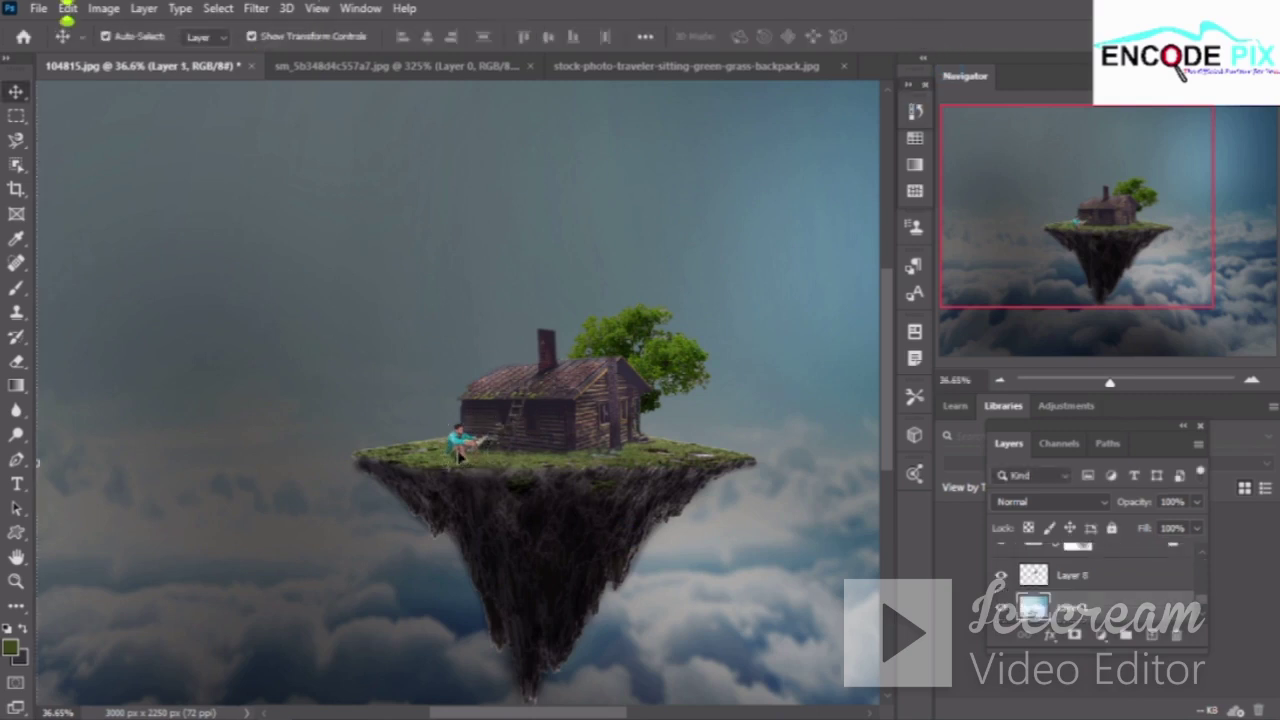
scroll(459, 456, up, 1)
scroll(470, 456, up, 1)
scroll(519, 458, up, 1)
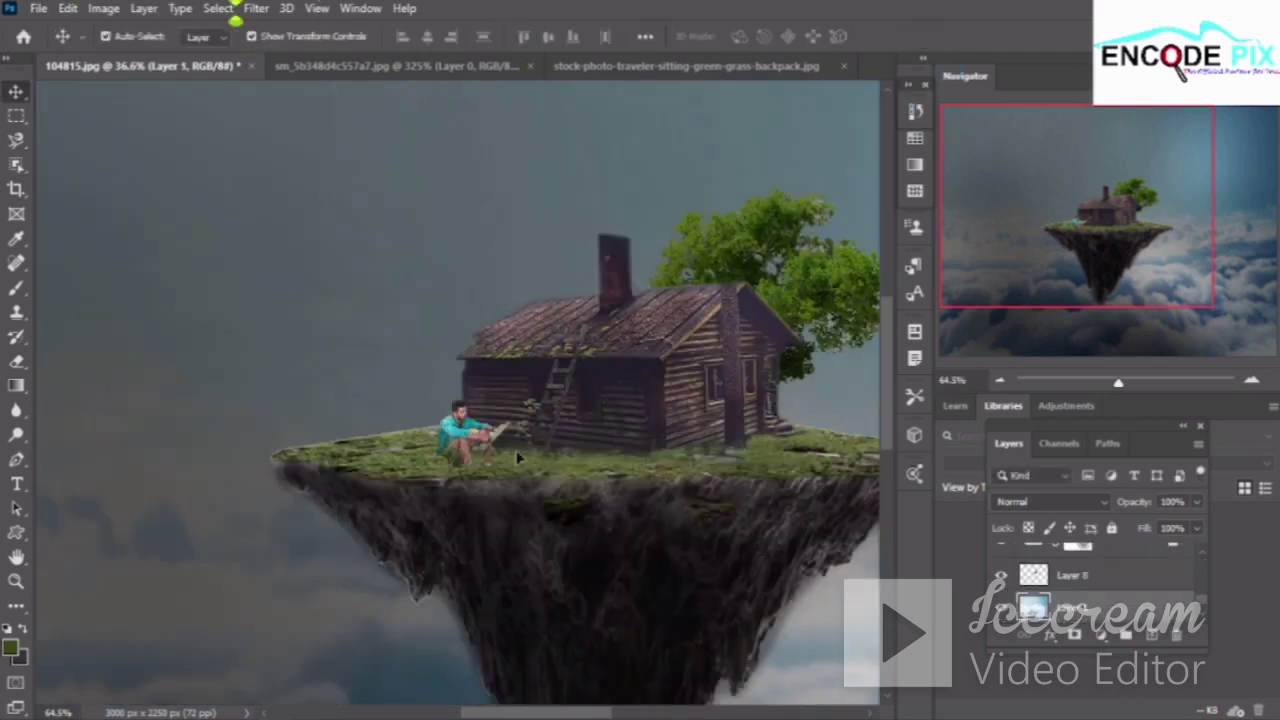
scroll(507, 452, up, 1)
scroll(507, 452, up, 1)
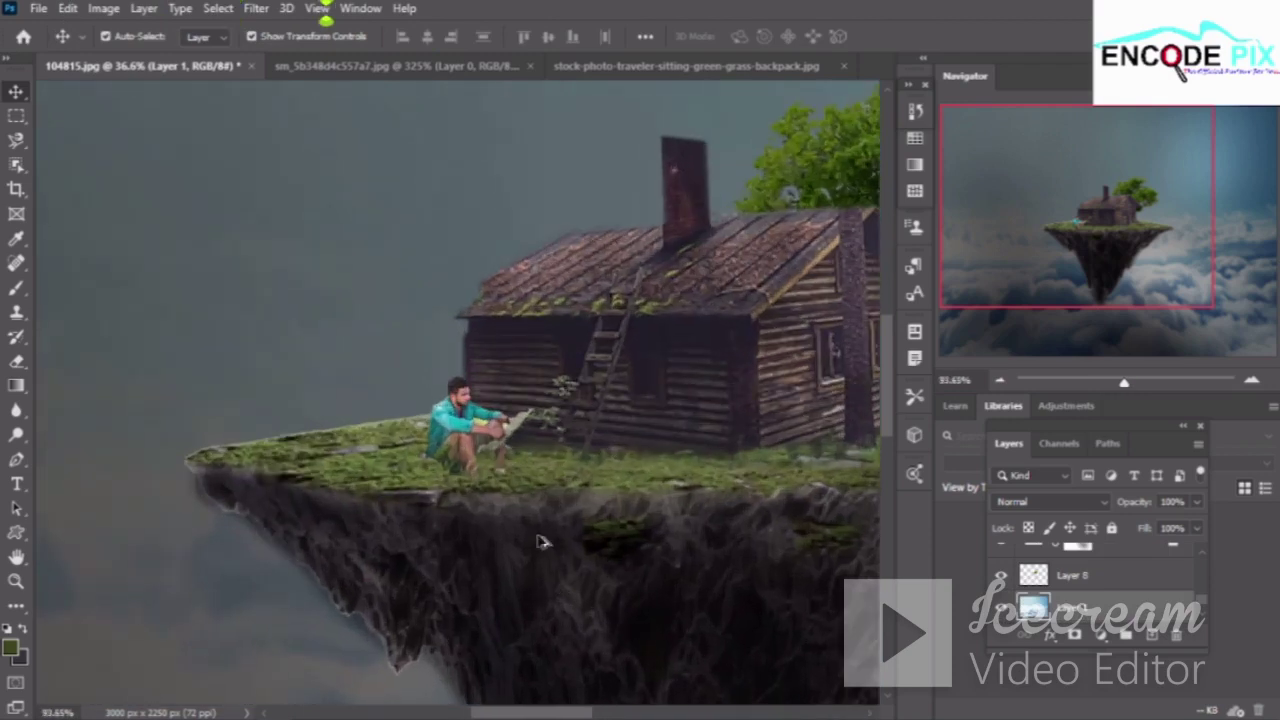
scroll(530, 532, up, 1)
scroll(530, 528, up, 1)
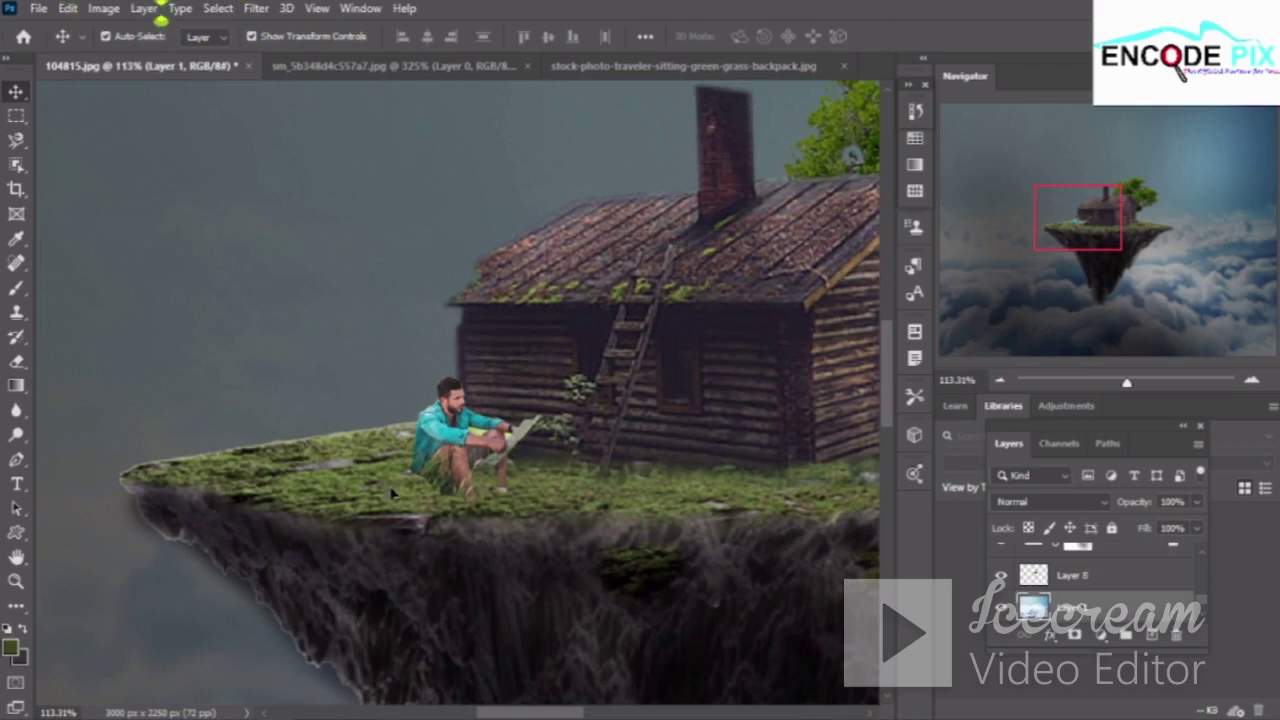
Open download.jpg, the photo of the backpacker on red rock
click(40, 9)
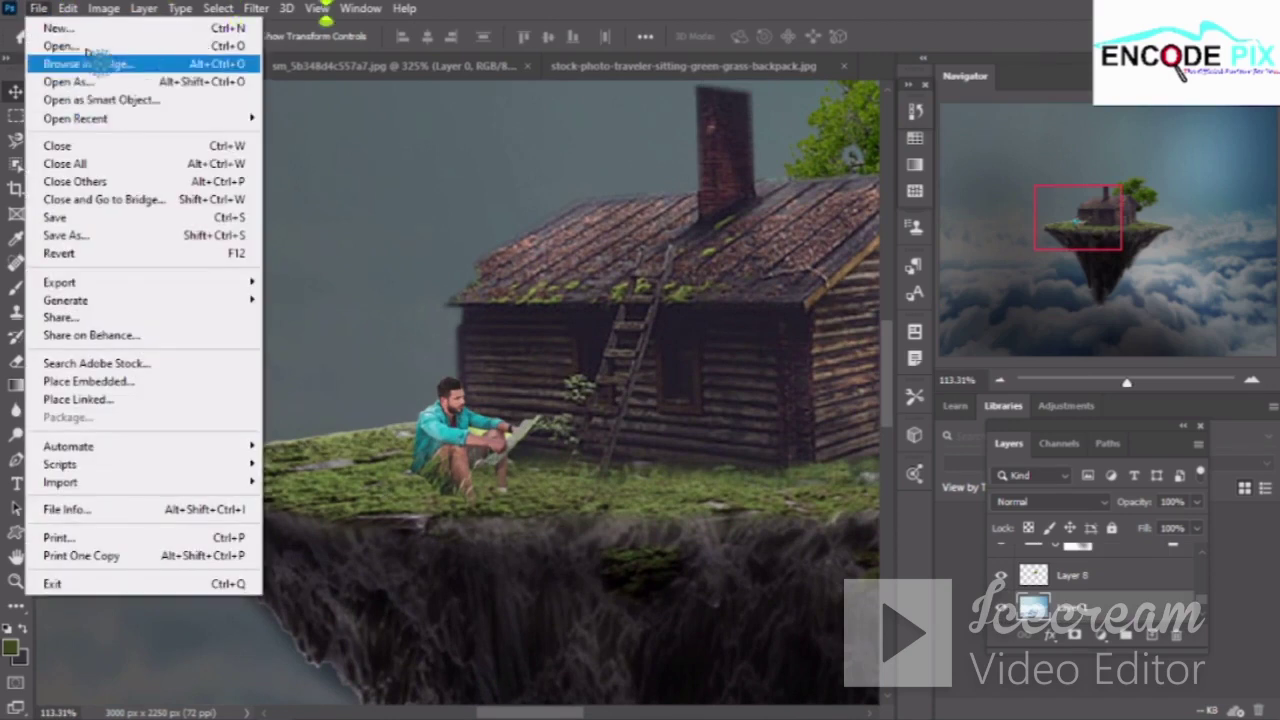
key(Escape)
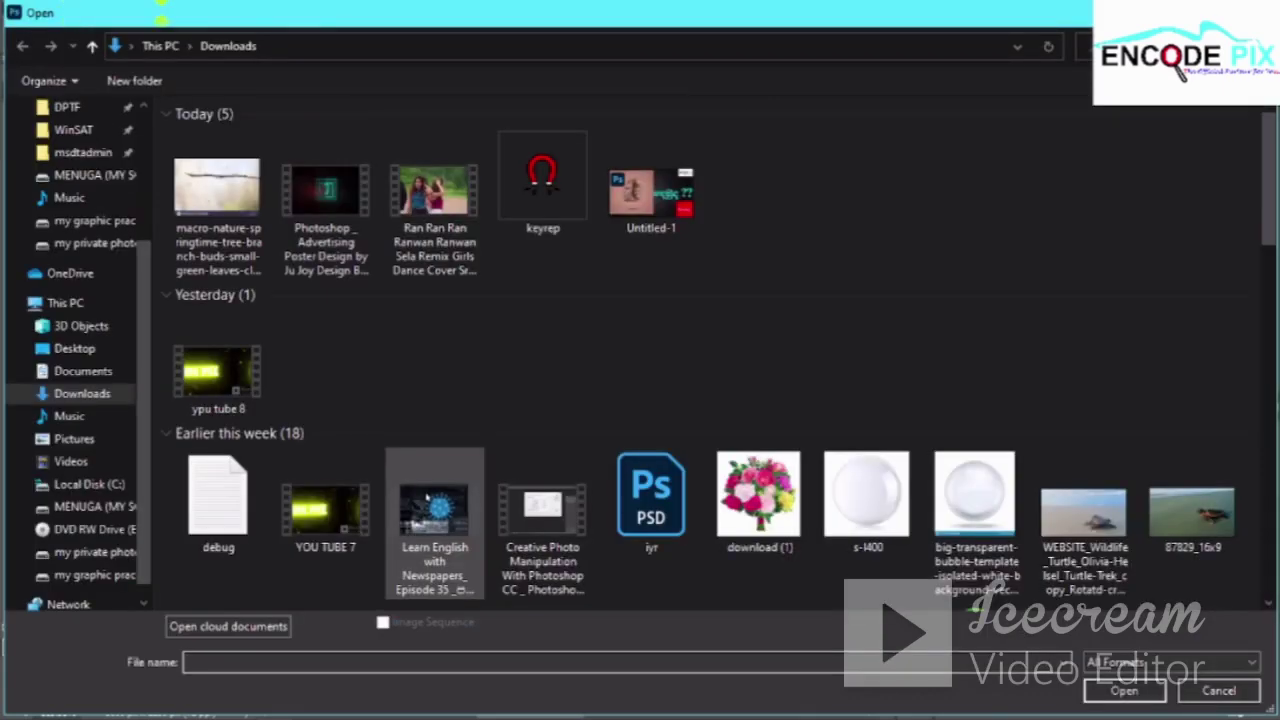
scroll(427, 497, down, 3)
scroll(427, 497, down, 3)
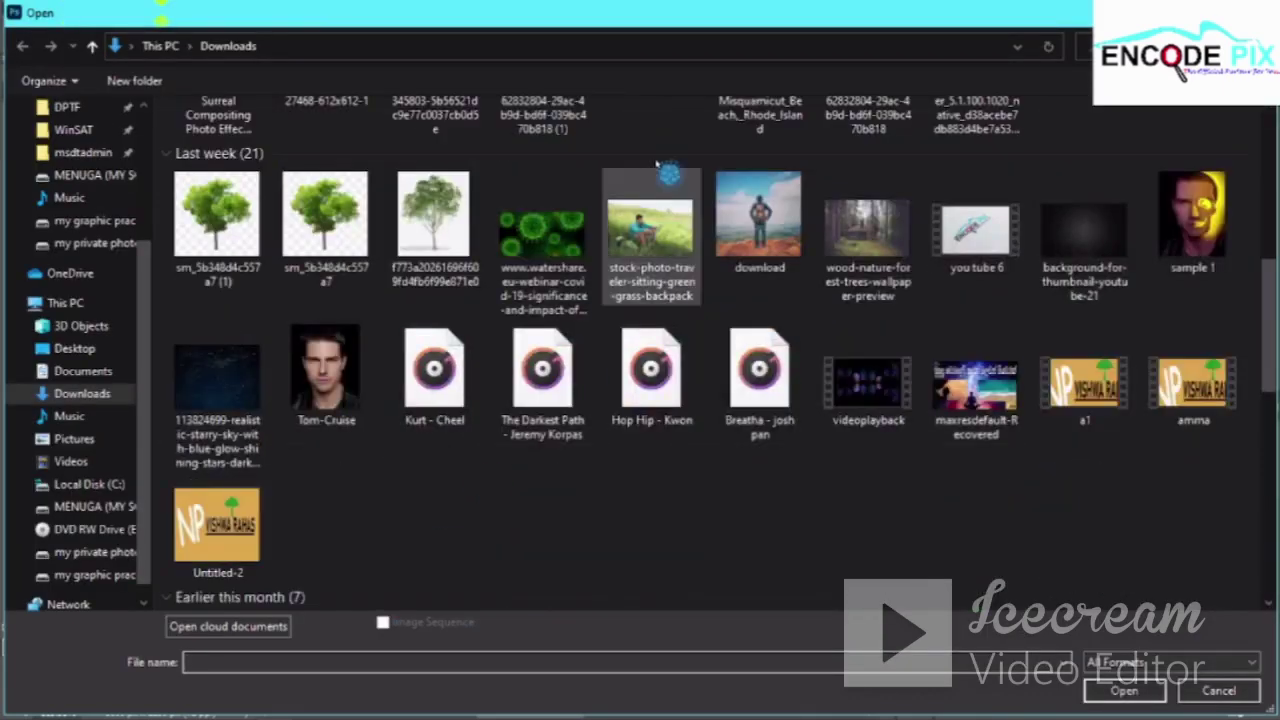
click(735, 256)
double_click(735, 256)
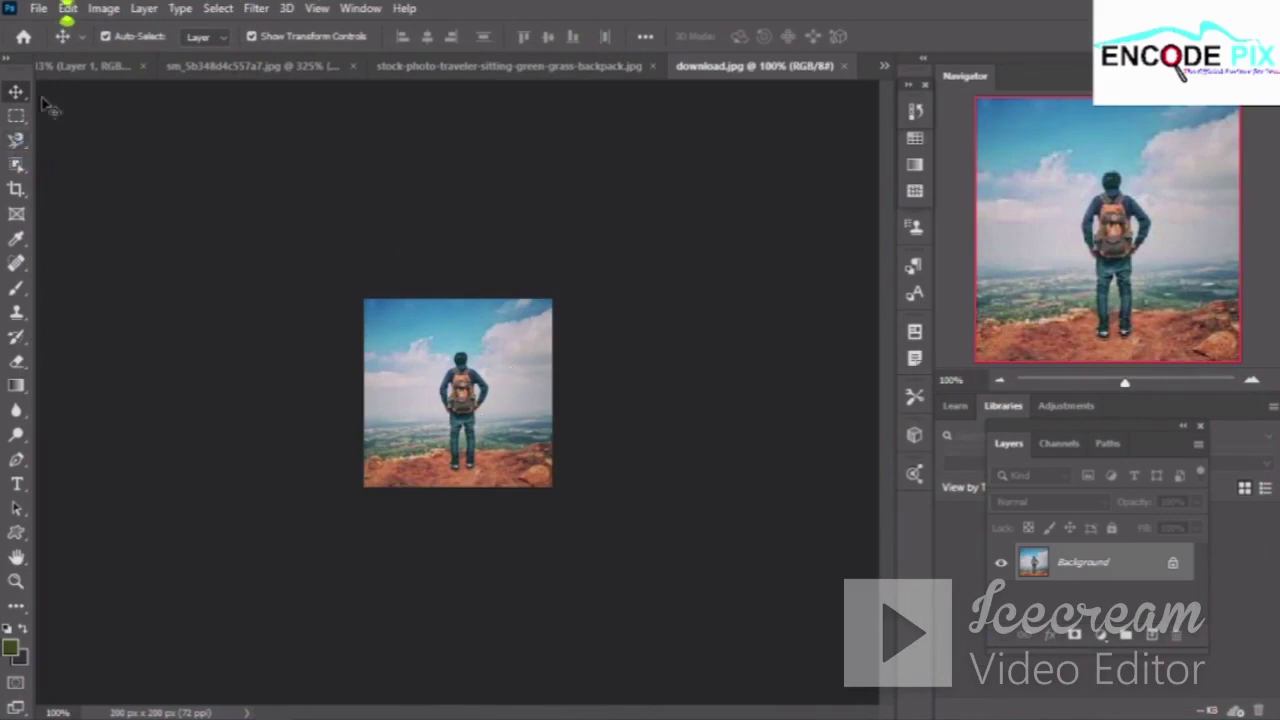
Select the standing backpacker with Object Selection and drag him out of the photo
click(27, 176)
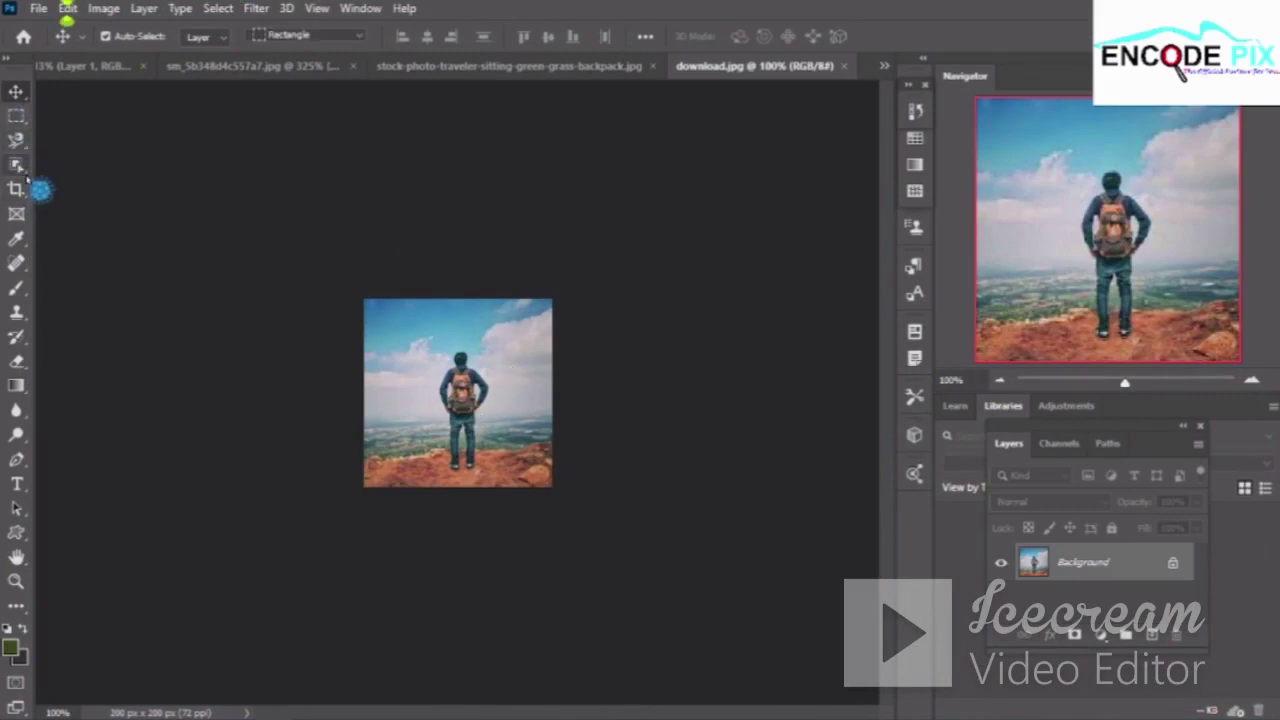
click(90, 165)
drag(434, 346, 503, 494)
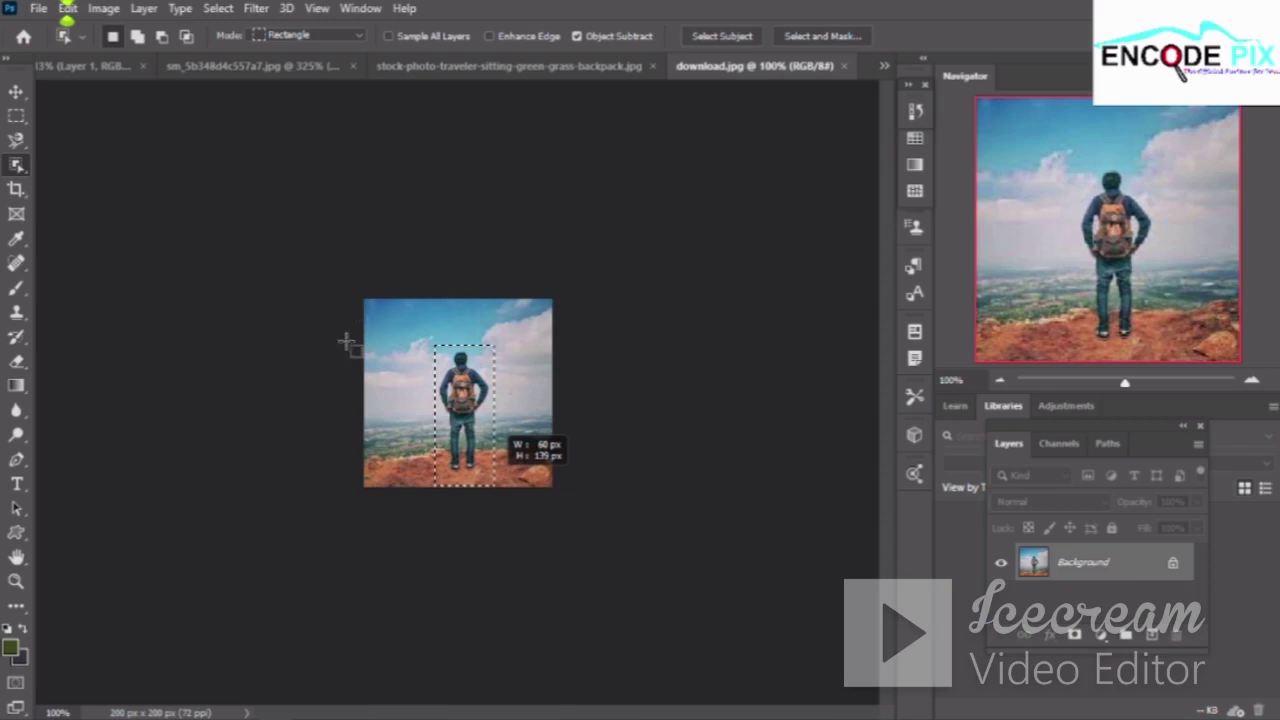
drag(434, 346, 494, 486)
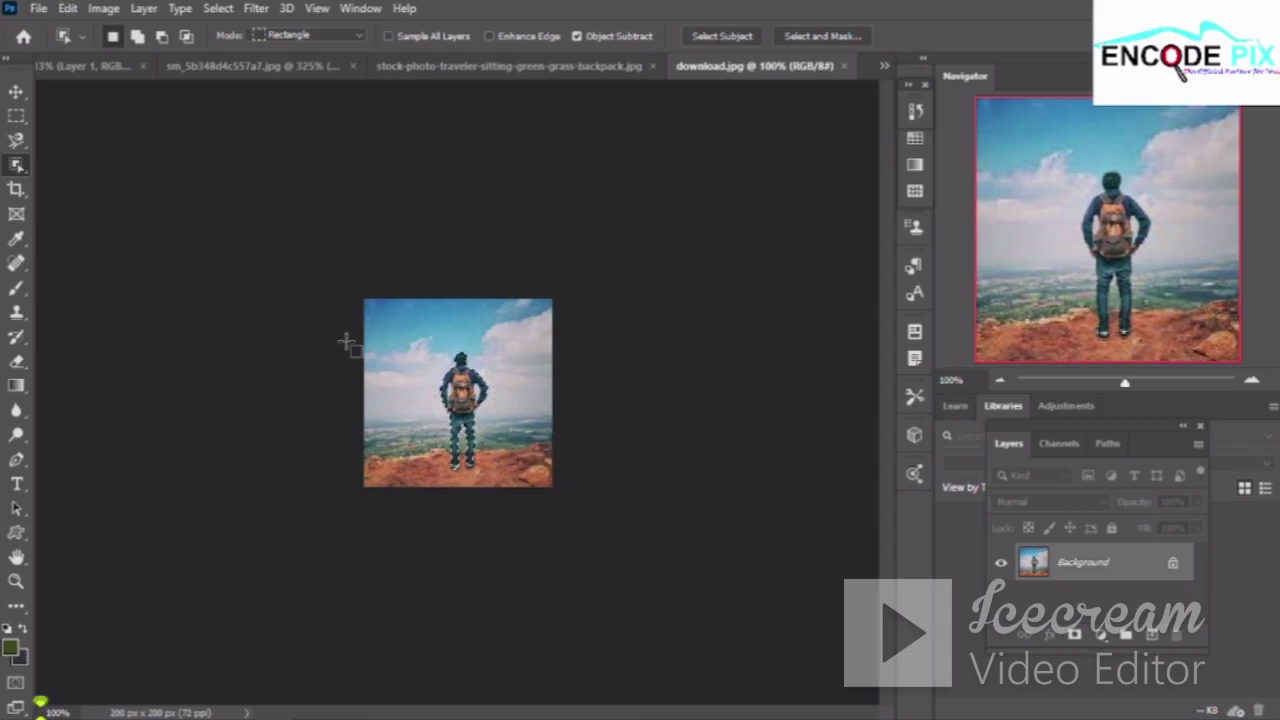
click(16, 91)
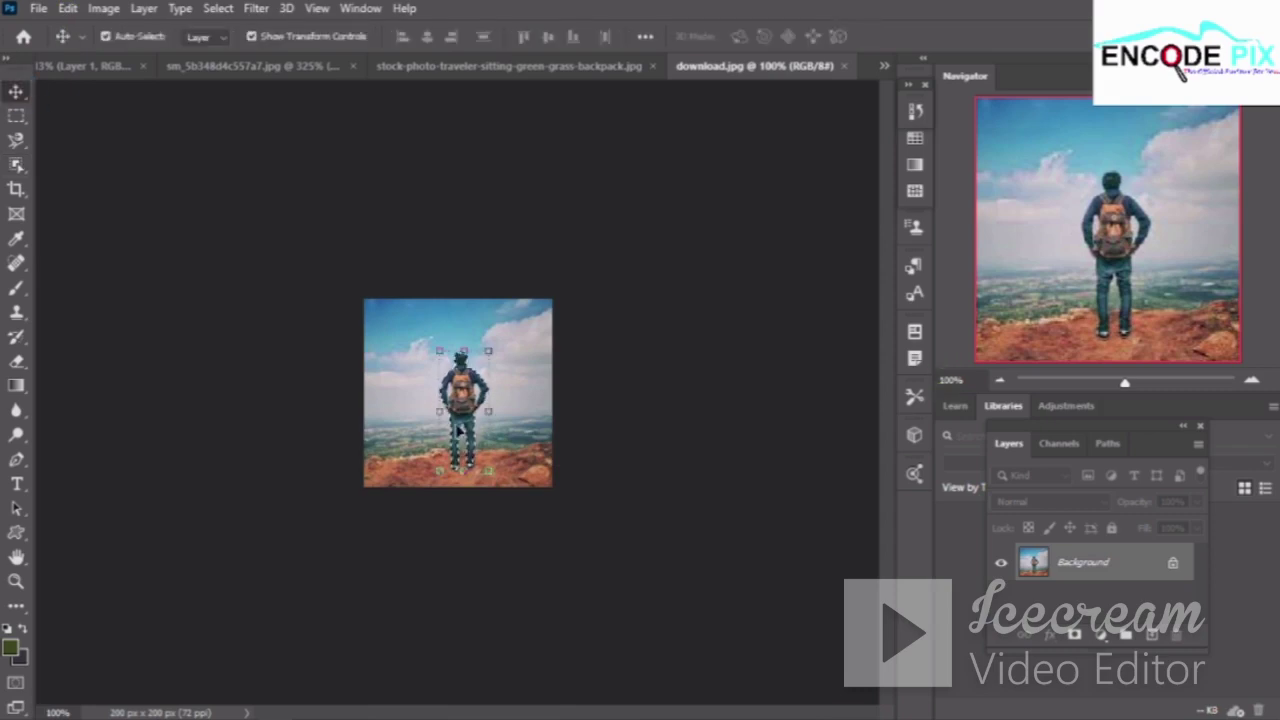
drag(460, 400, 230, 110)
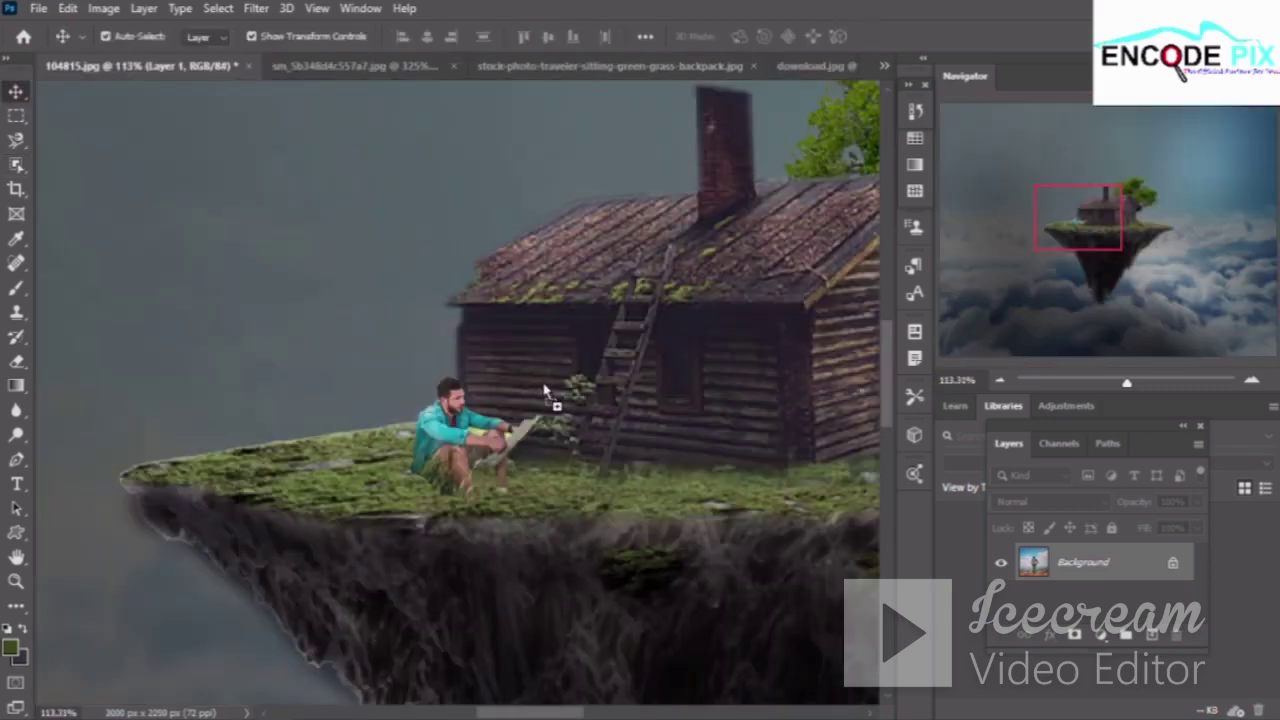
Drop the backpacker into 104815.jpg, raise Layer 10 to the top, and place him before the cabin
drag(118, 70, 543, 390)
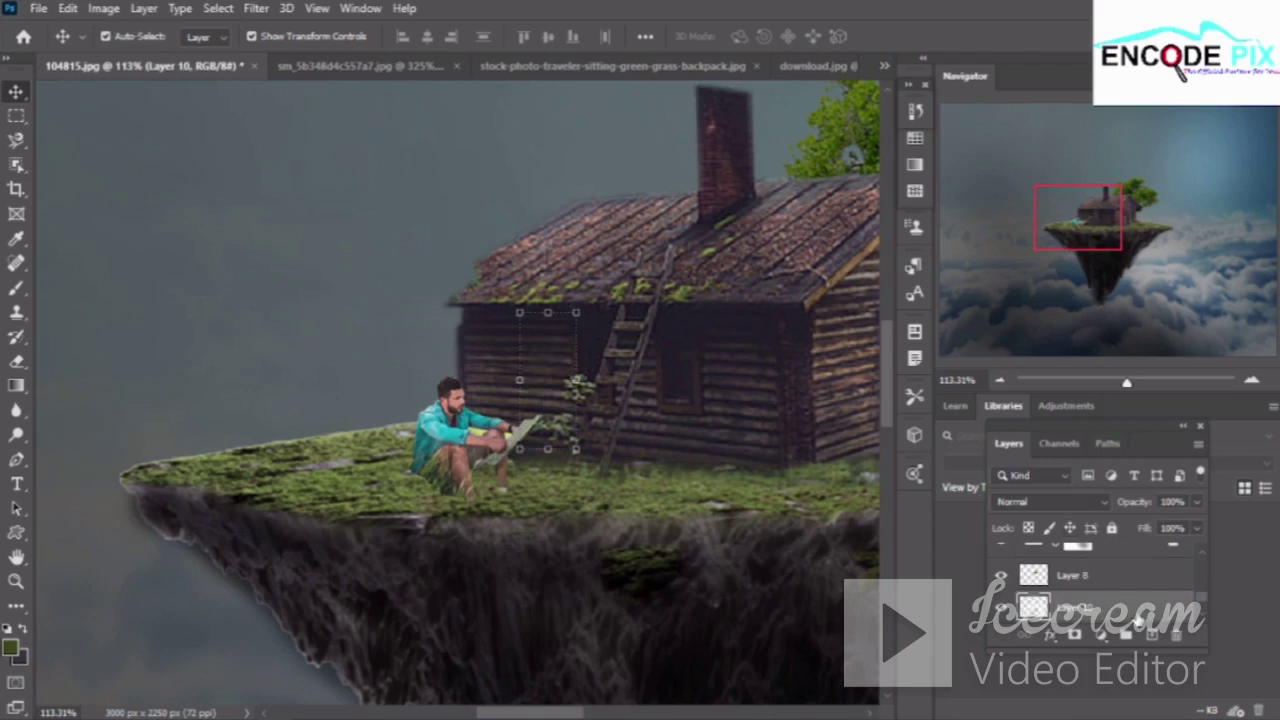
mouse_move(1137, 608)
mouse_down()
mouse_move(1124, 351)
mouse_move(1124, 513)
mouse_up()
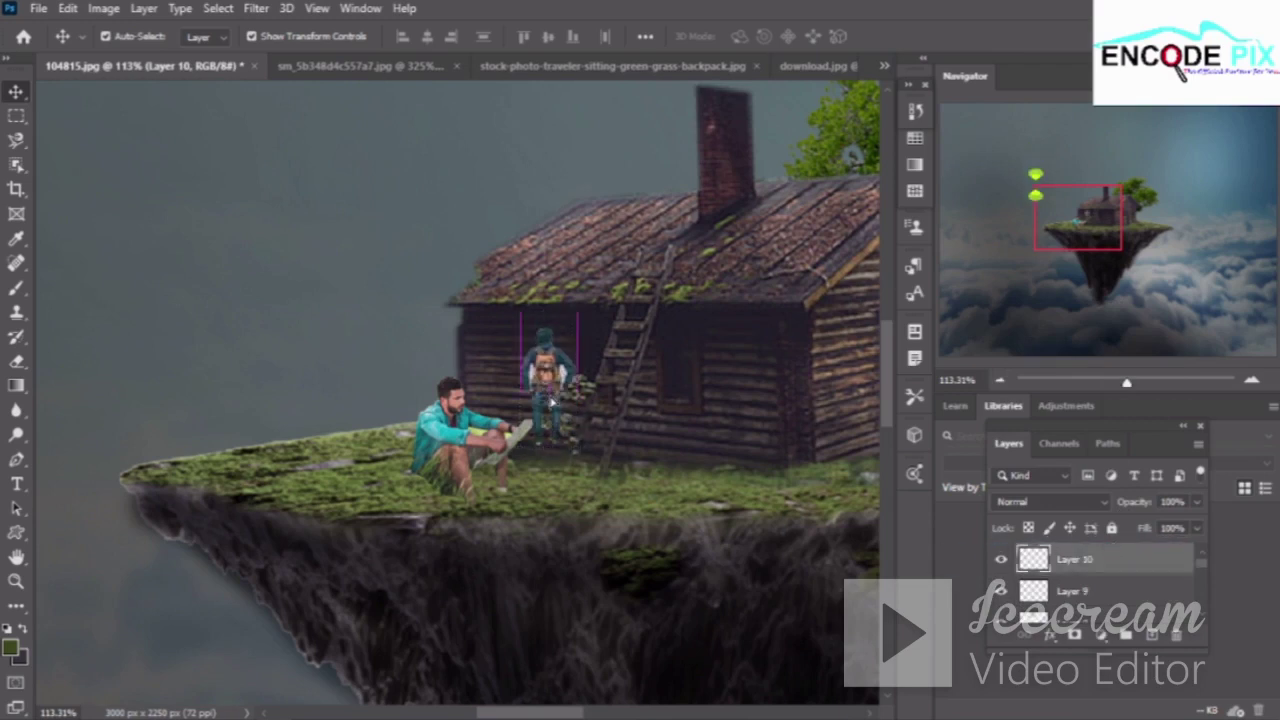
drag(546, 374, 561, 432)
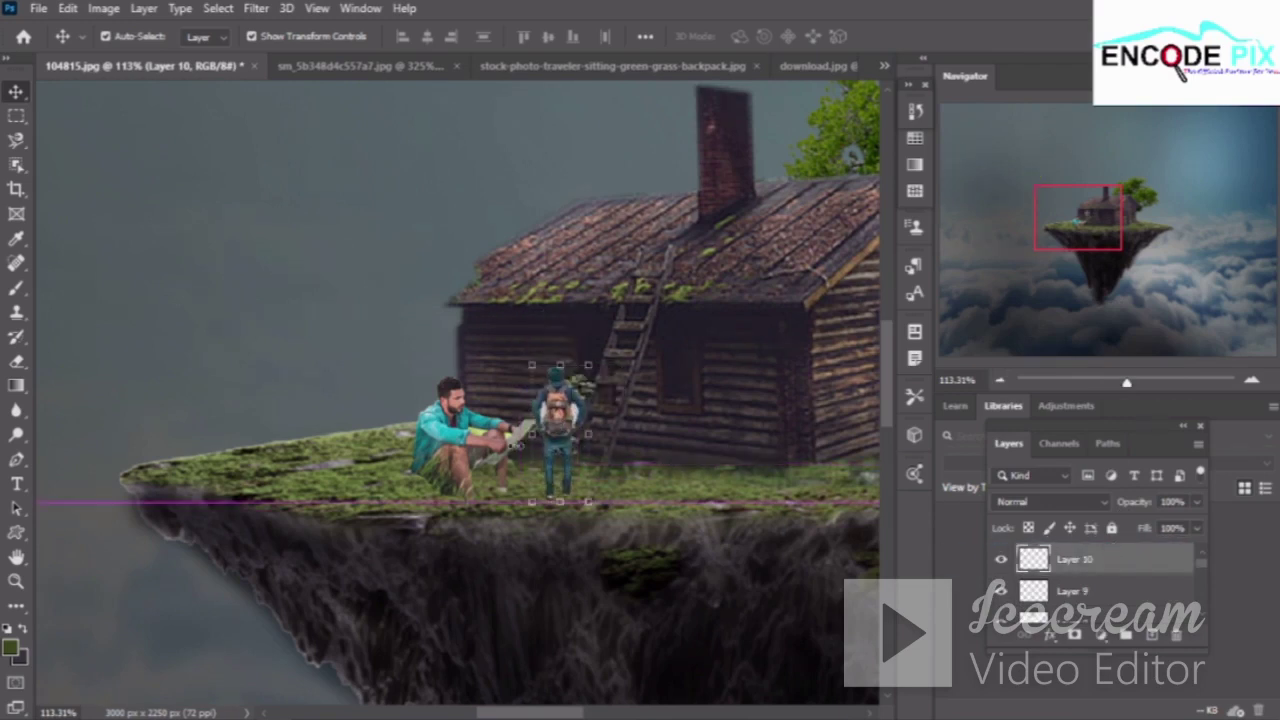
Delete the seated man's layer and toggle Layer 7's visibility to check it
click(462, 455)
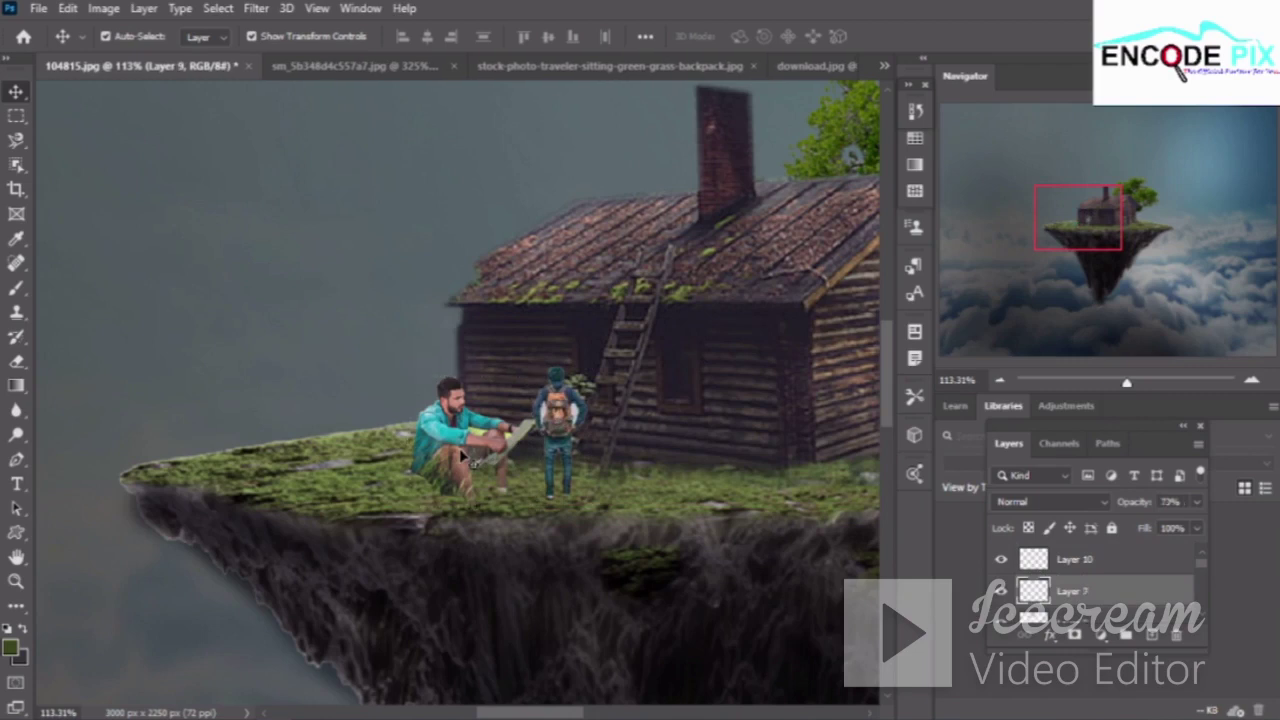
key(Delete)
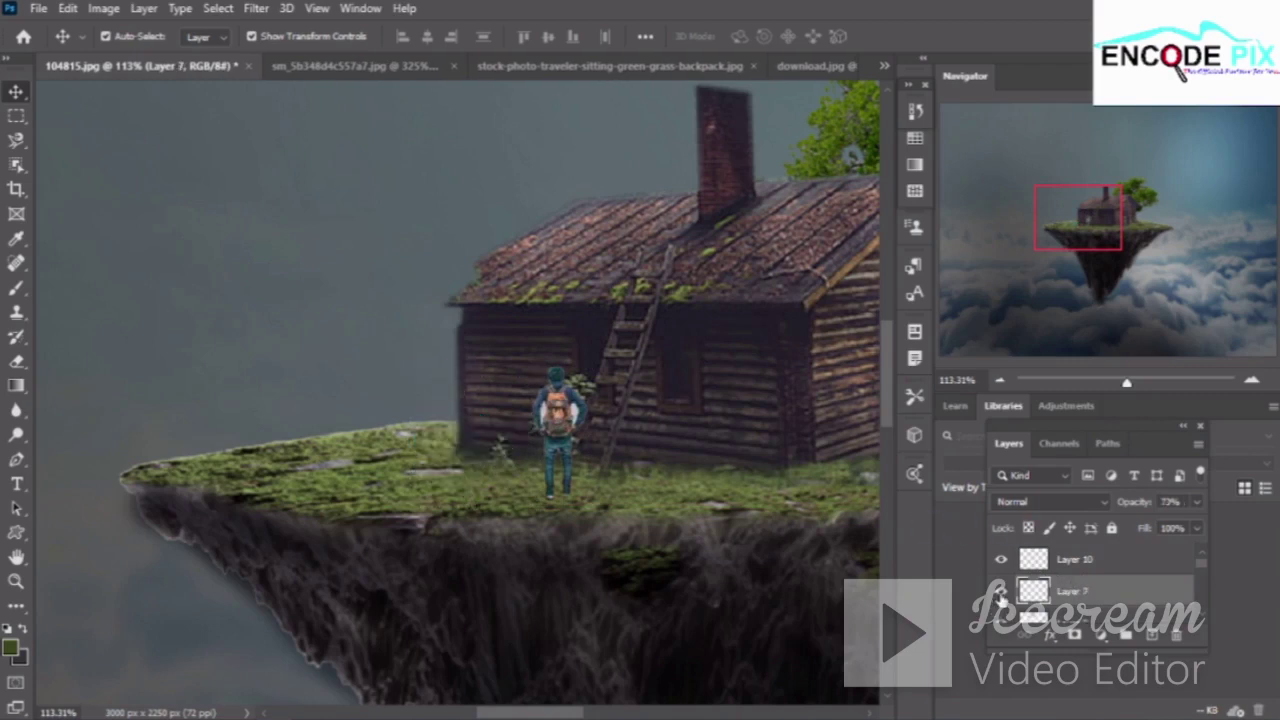
click(1000, 591)
click(1001, 594)
Remove Layer 7, then enlarge the backpacker to 107.69%, tilt him 1°, near the cabin's left corner
key(ctrl+e)
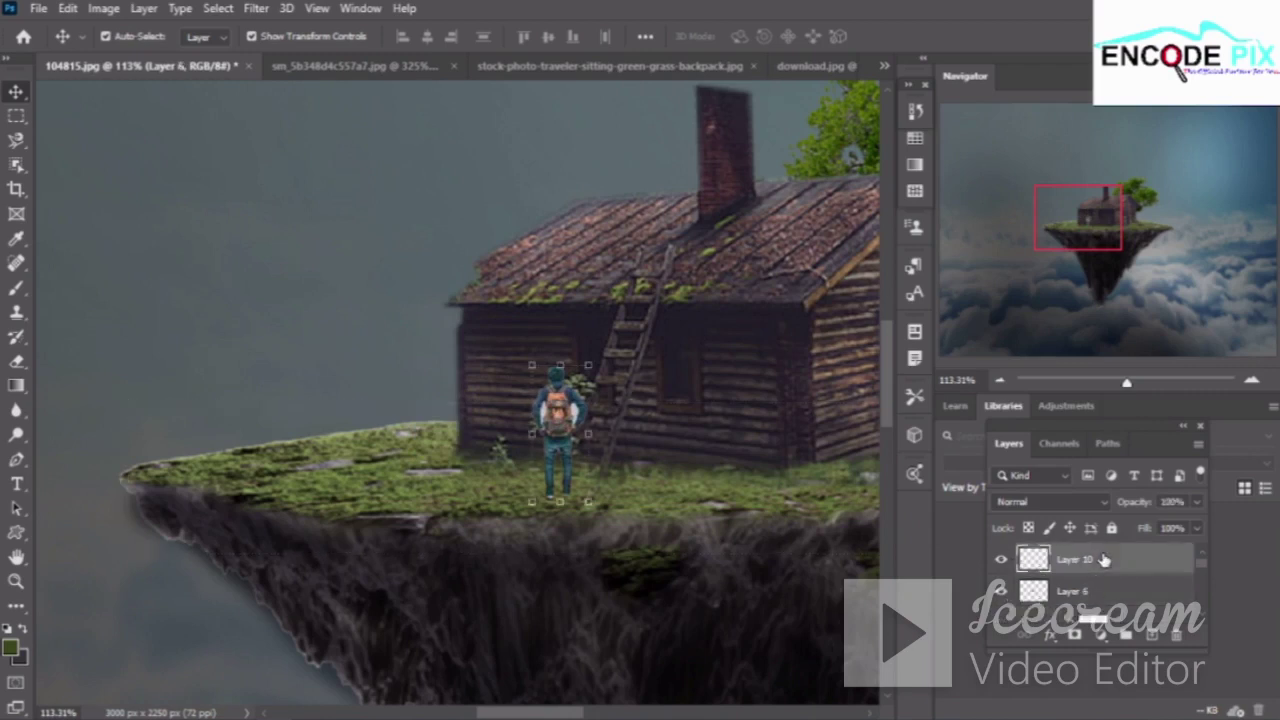
click(1104, 560)
drag(578, 368, 546, 376)
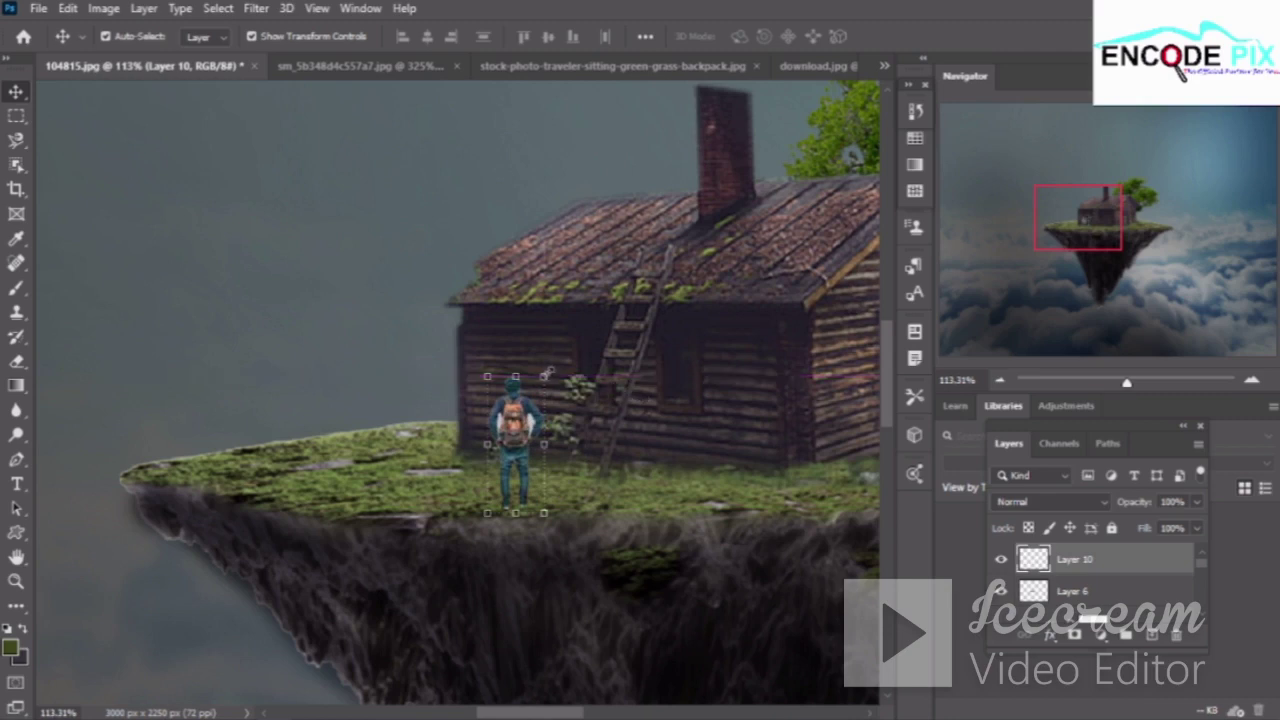
drag(547, 375, 552, 363)
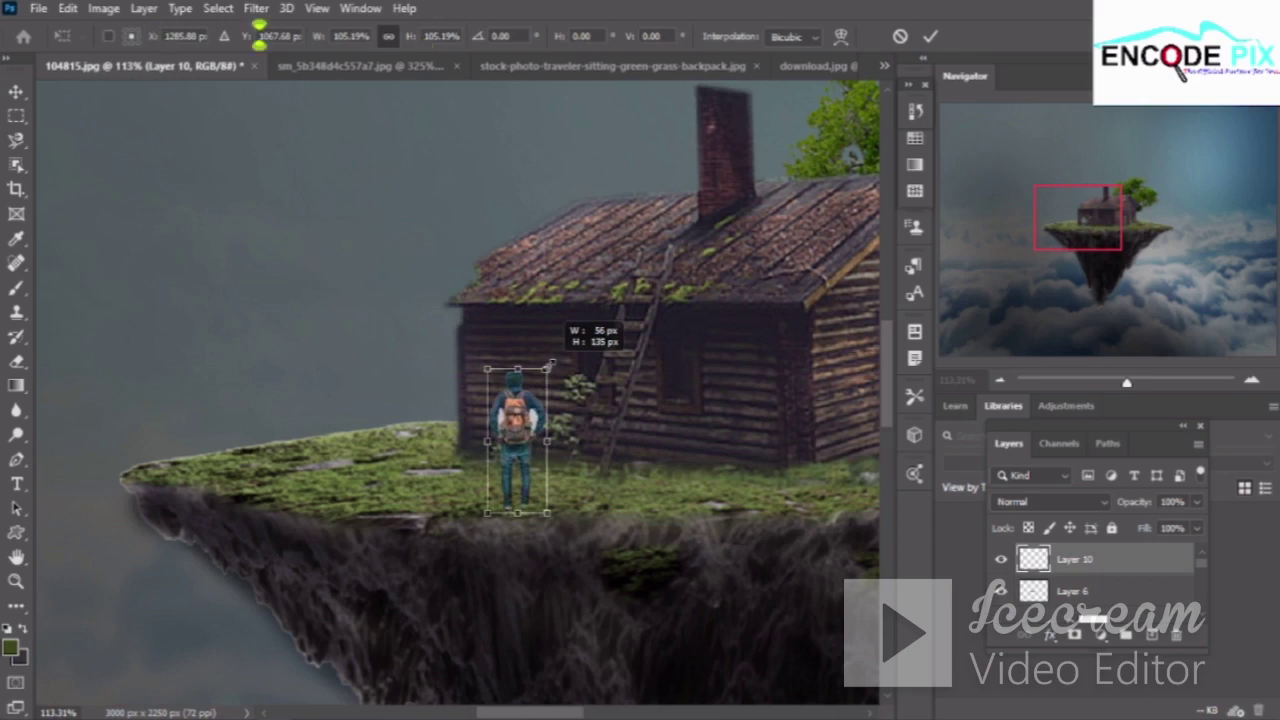
drag(551, 363, 553, 361)
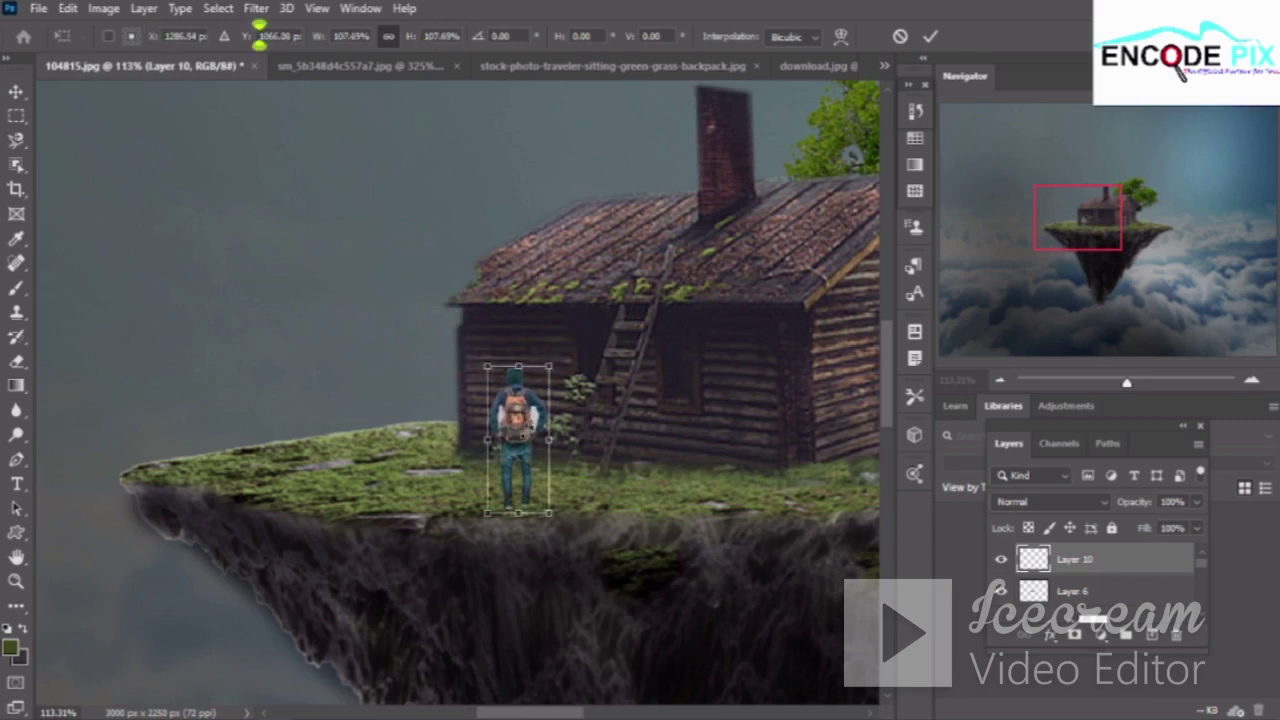
drag(519, 433, 516, 422)
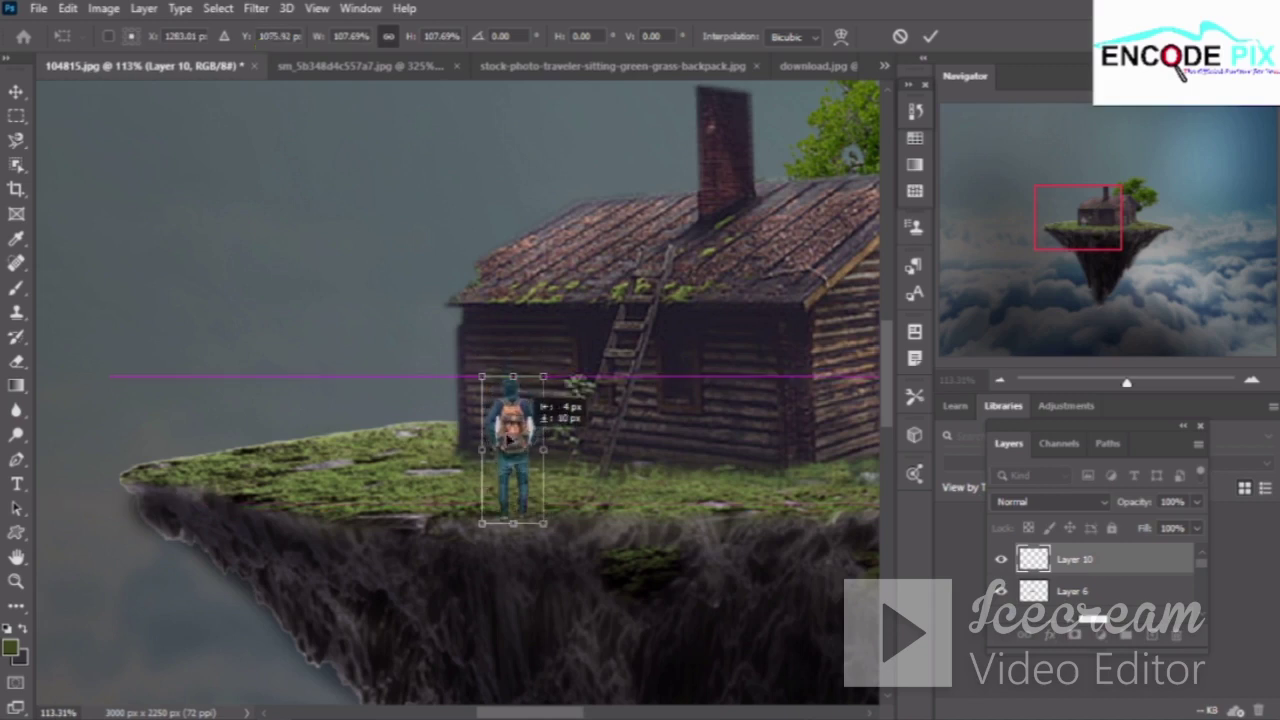
drag(521, 430, 458, 434)
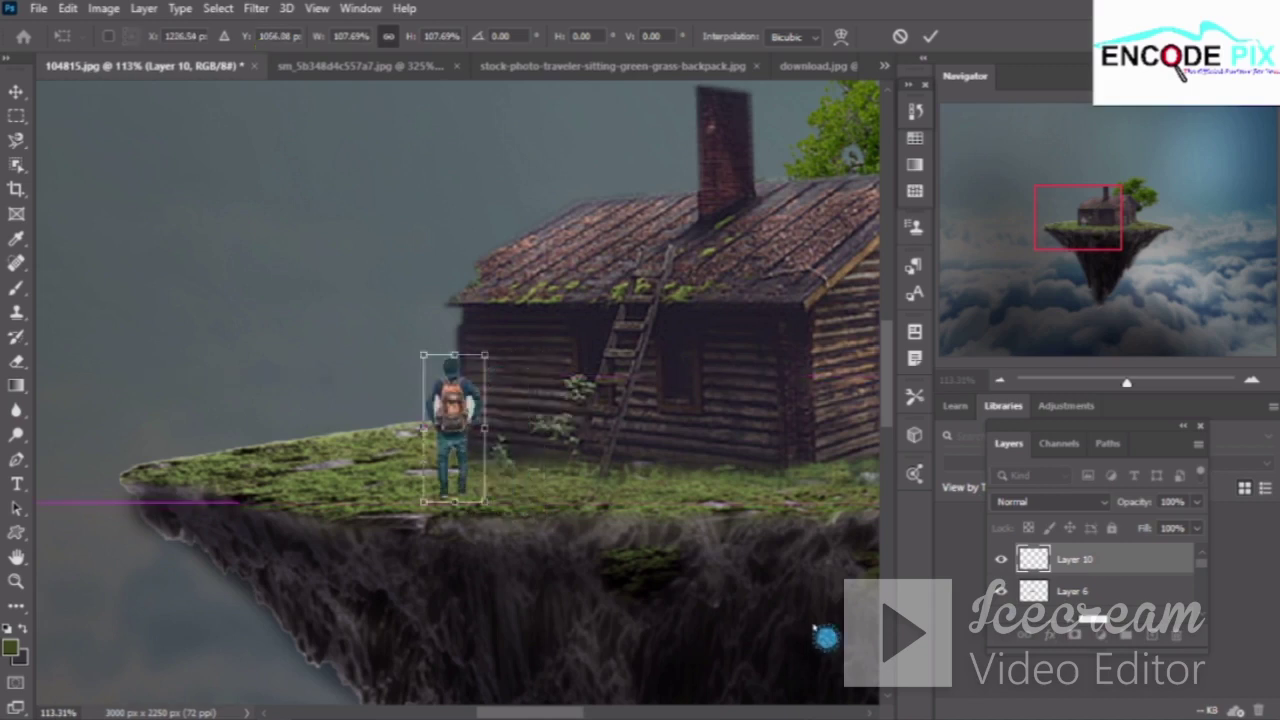
drag(502, 509, 498, 509)
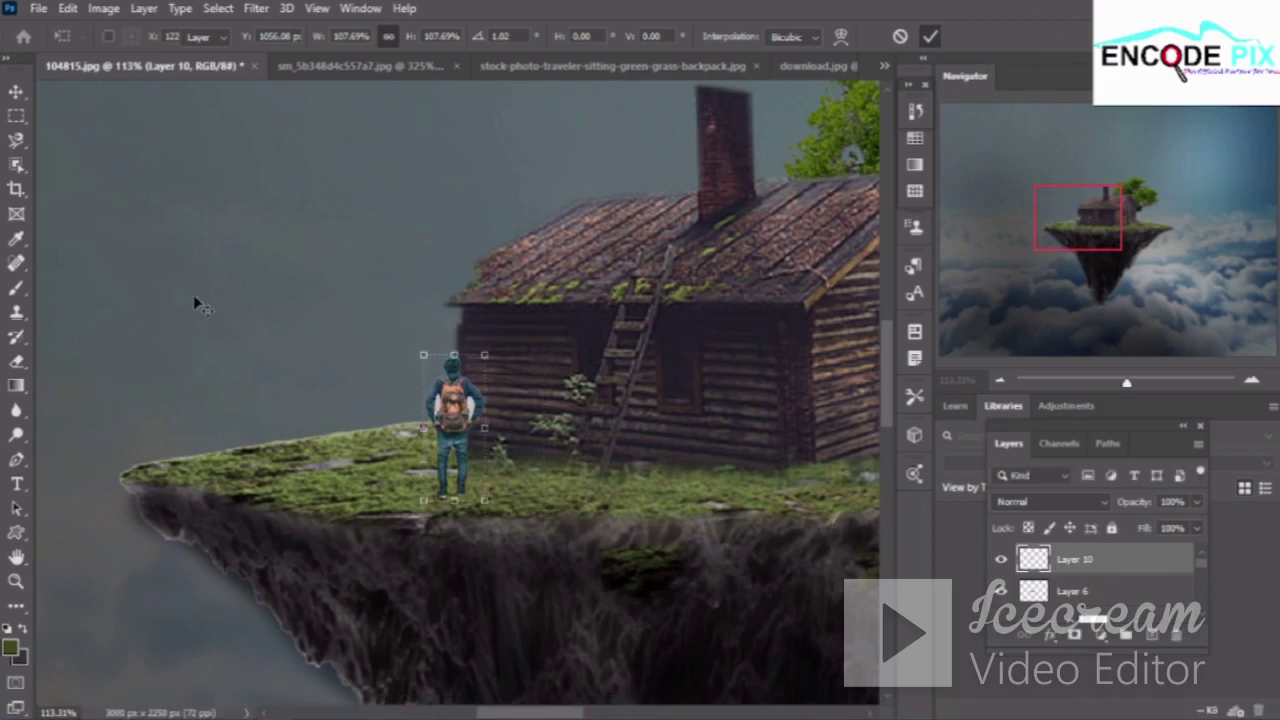
click(460, 348)
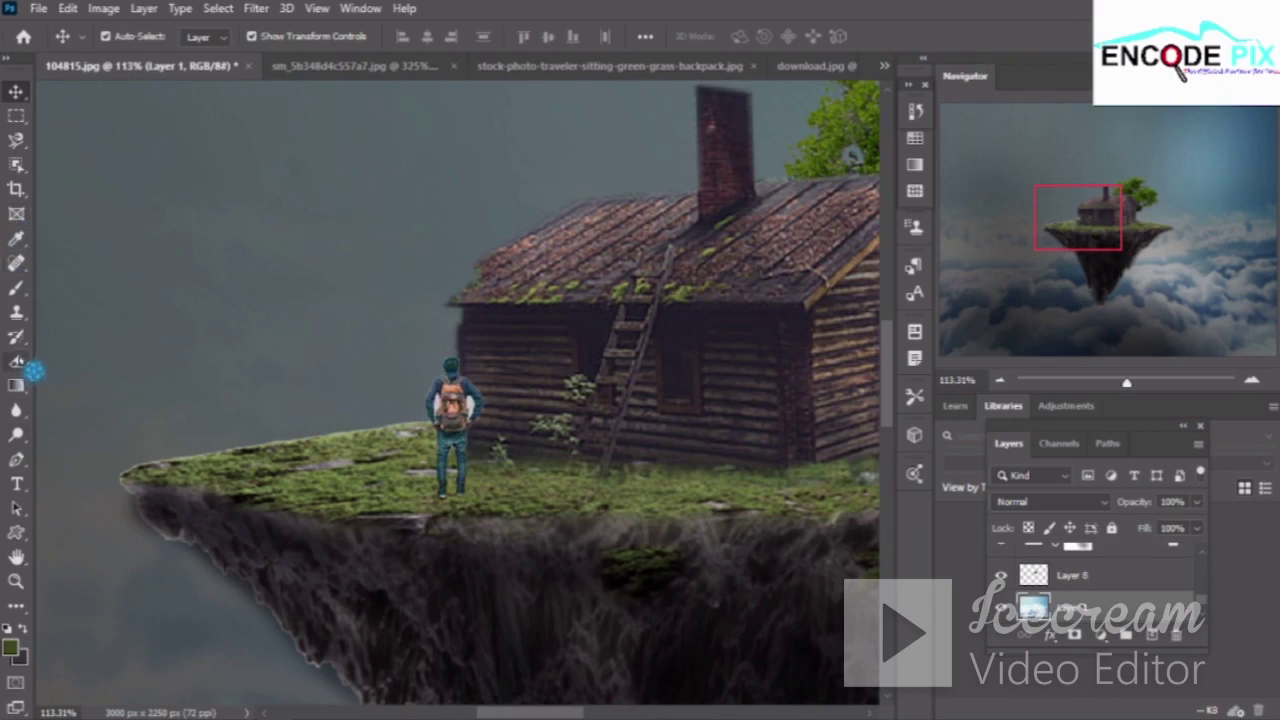
Switch to the Magic Eraser Tool with a value of 5
click(16, 362)
right_click(16, 362)
click(120, 404)
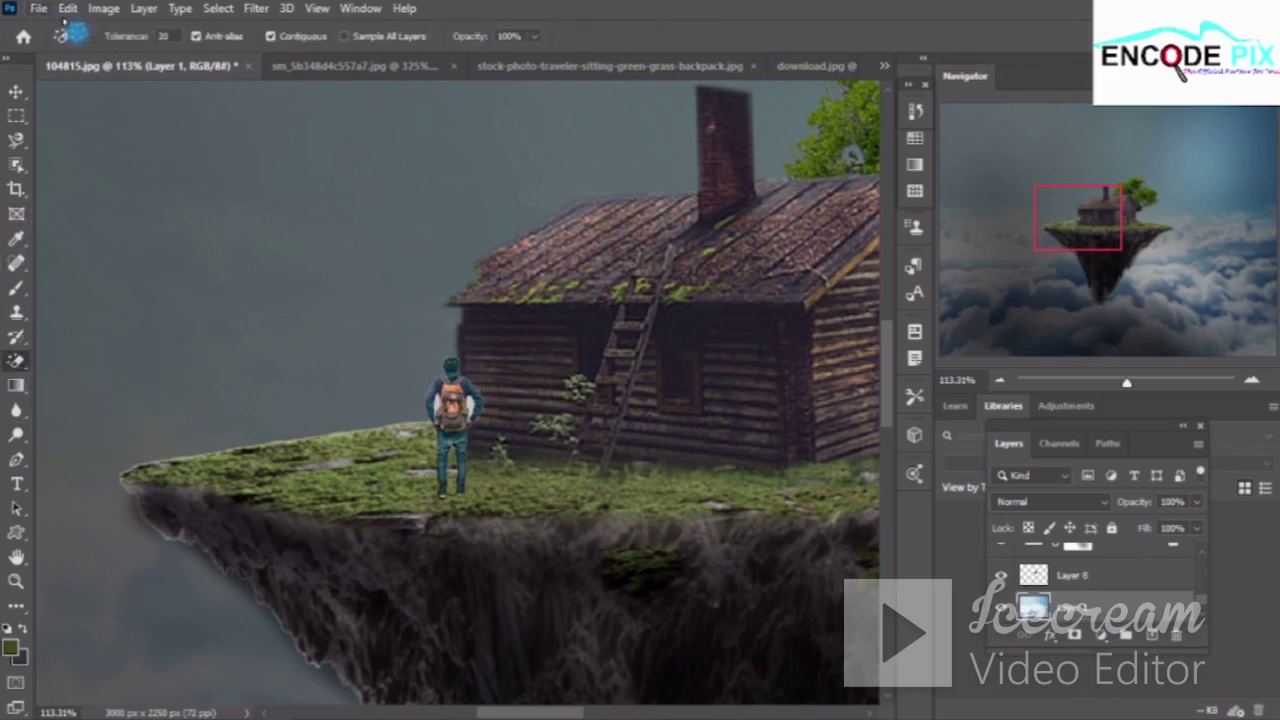
text(5)
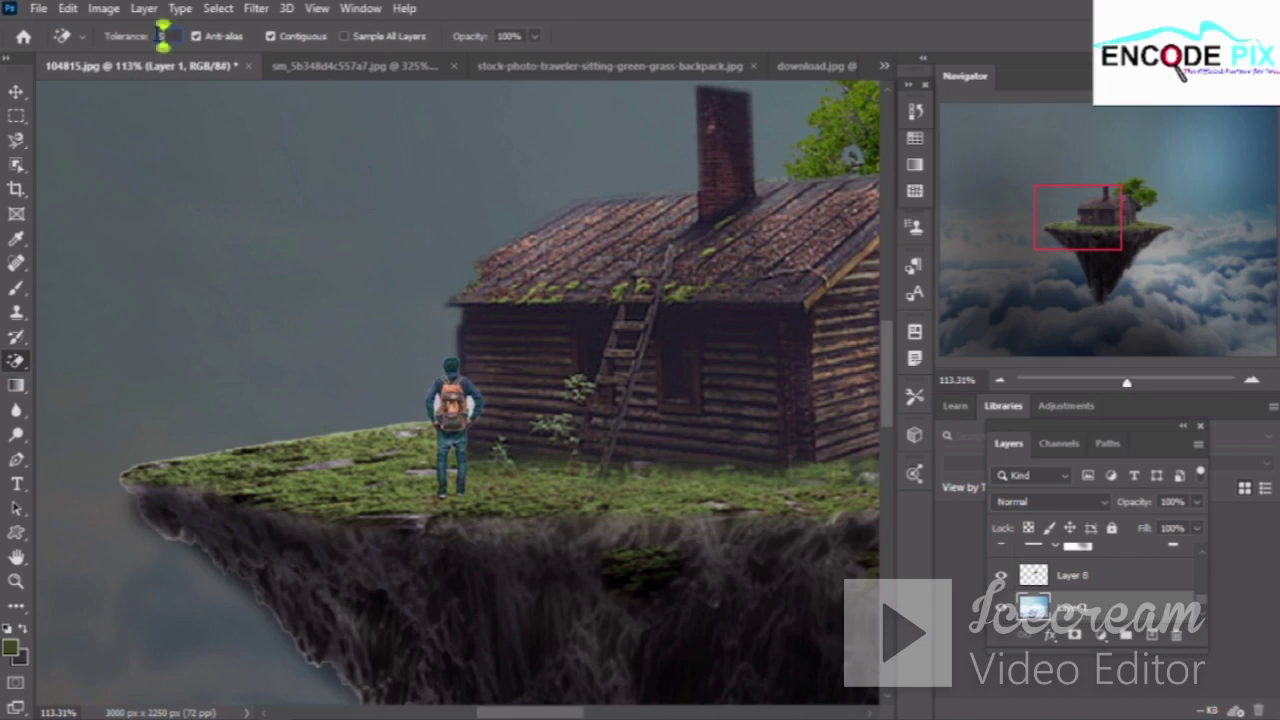
Zoom in on the backpacker, select Layer 10, and toggle its visibility off and on
scroll(510, 410, up, 1)
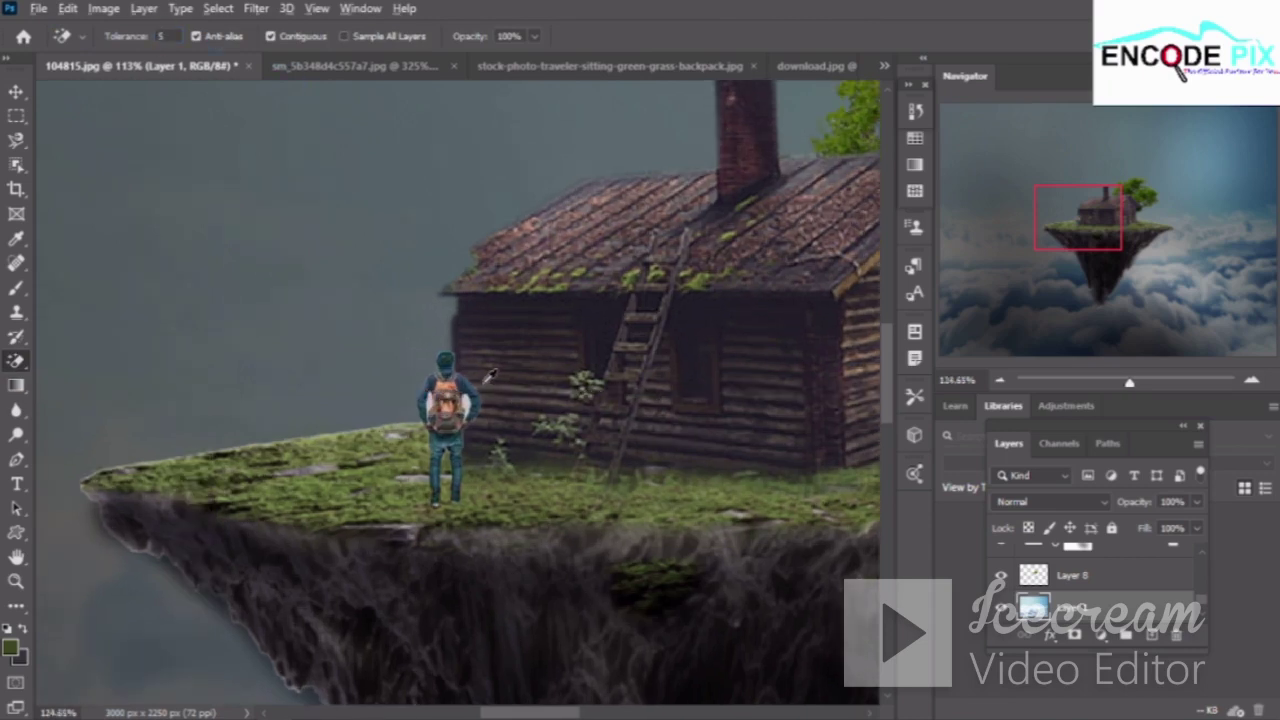
scroll(490, 415, up, 1)
scroll(470, 425, up, 1)
scroll(450, 435, up, 1)
drag(447, 437, 457, 497)
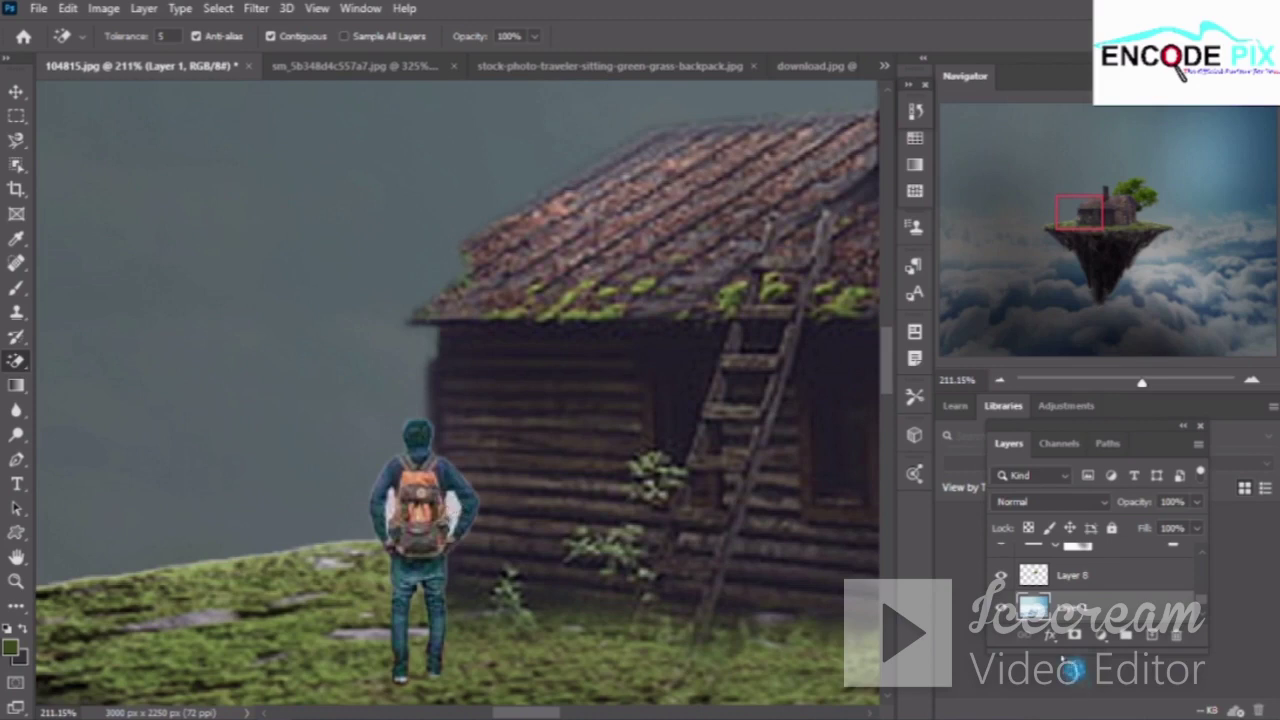
scroll(1088, 585, up, 2)
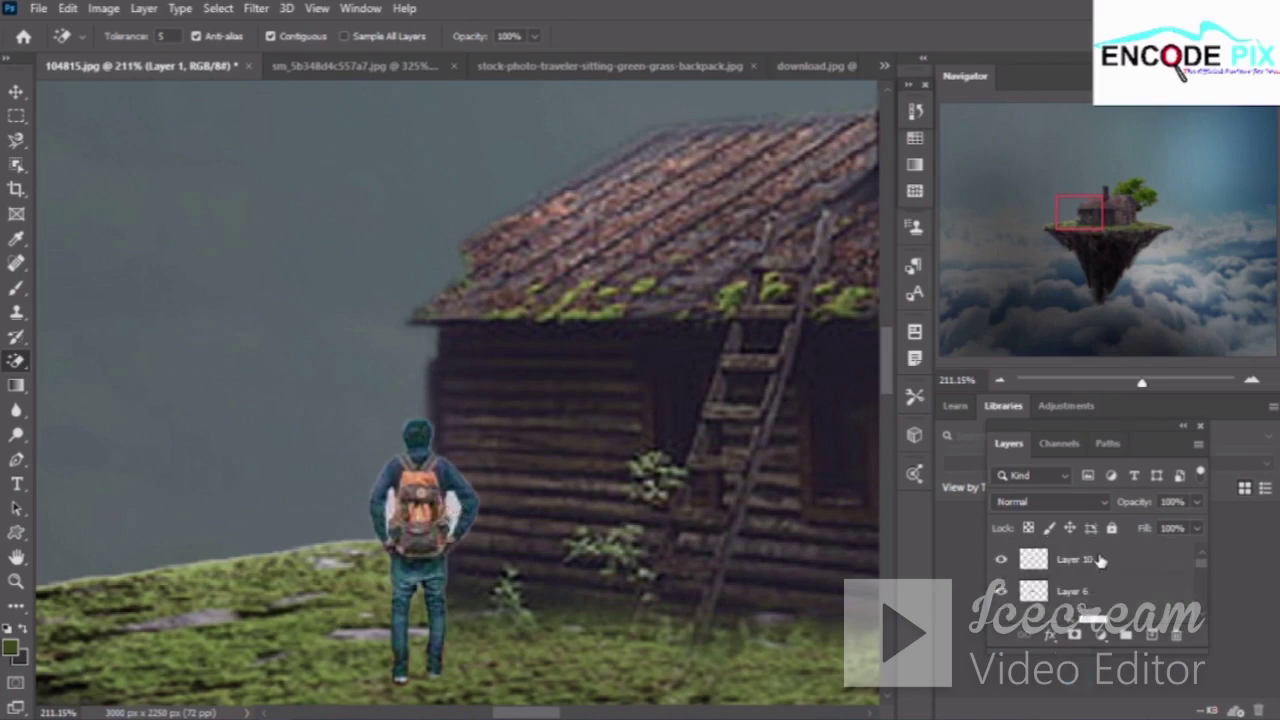
click(1100, 562)
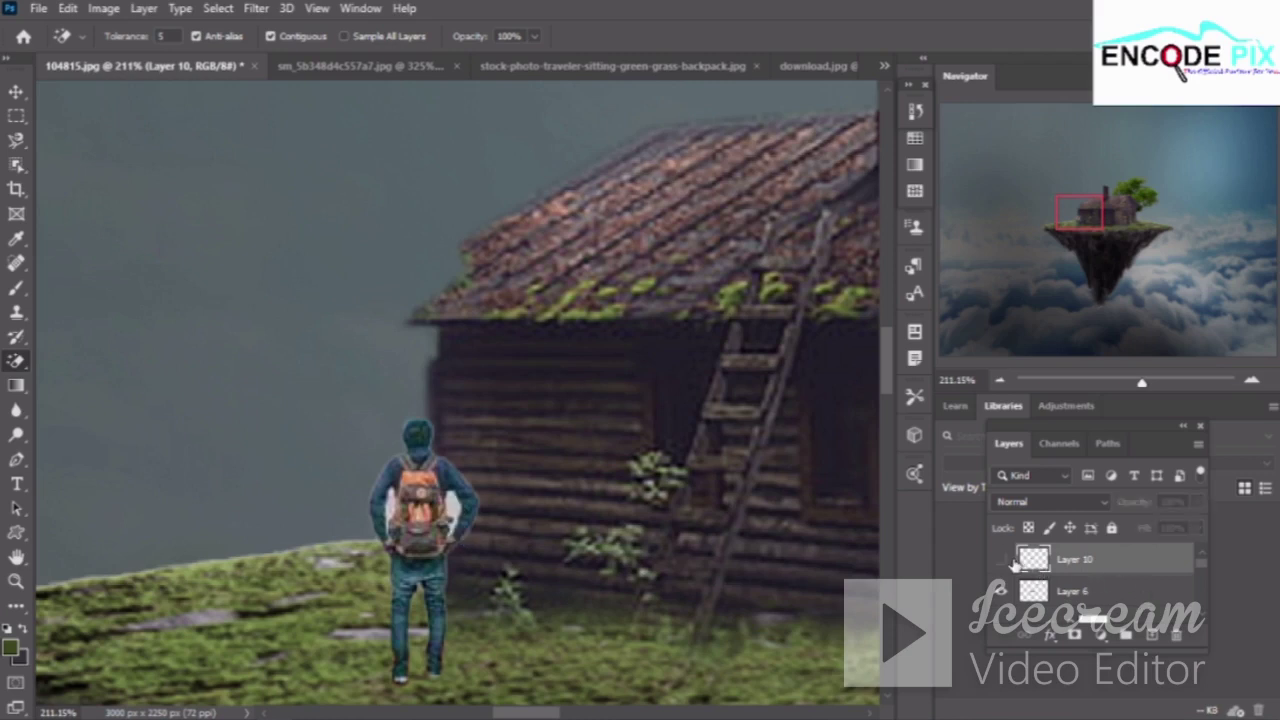
click(1001, 559)
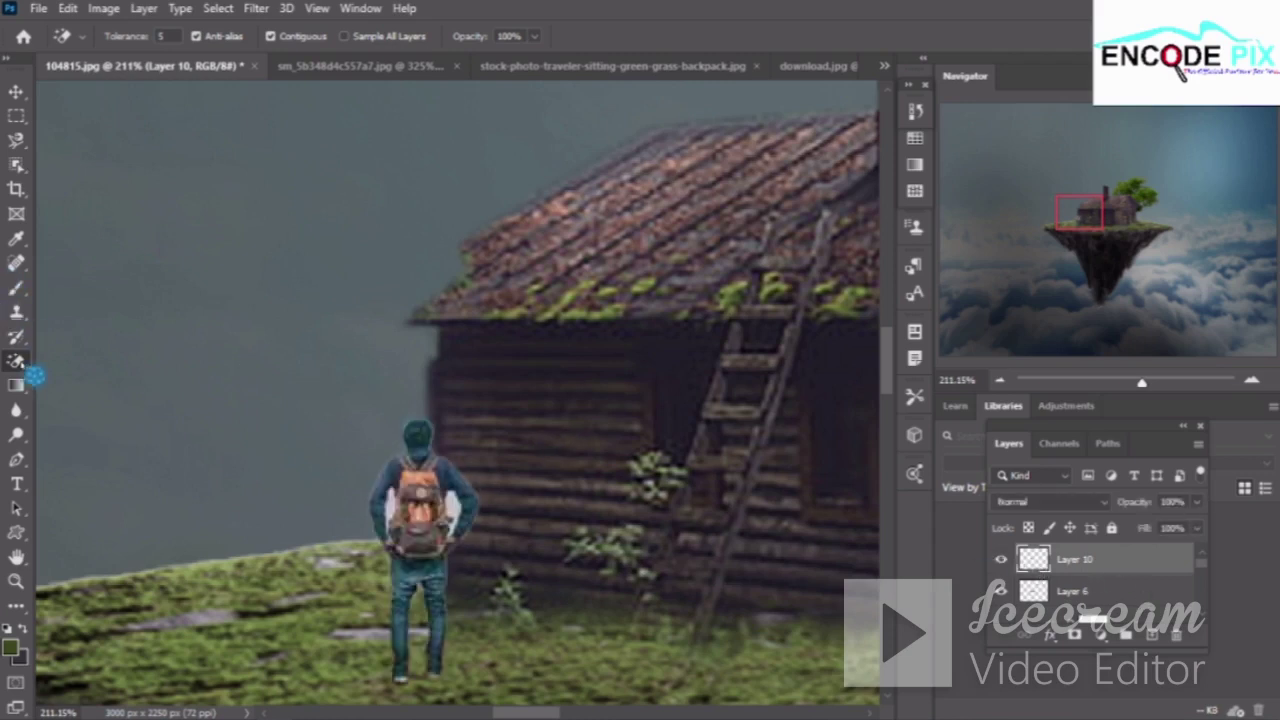
Switch to the regular Eraser with a soft 9 px tip rotated to 87°
right_click(16, 361)
click(90, 358)
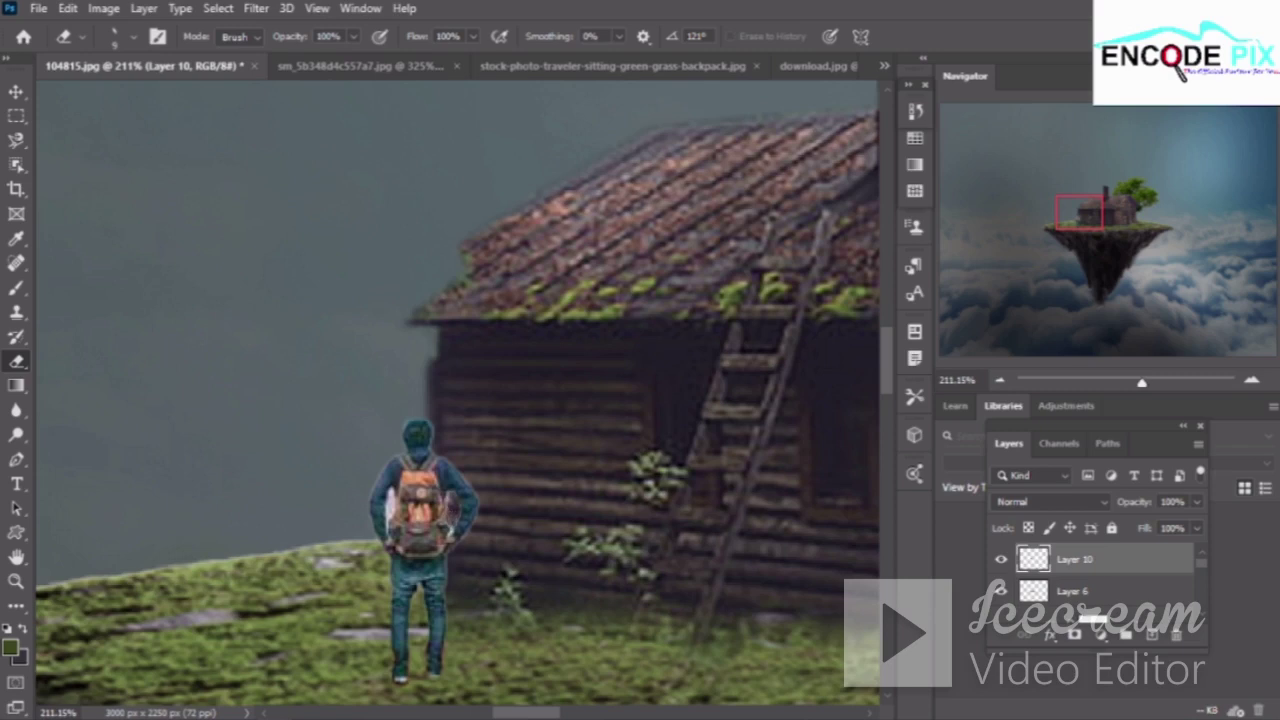
click(120, 37)
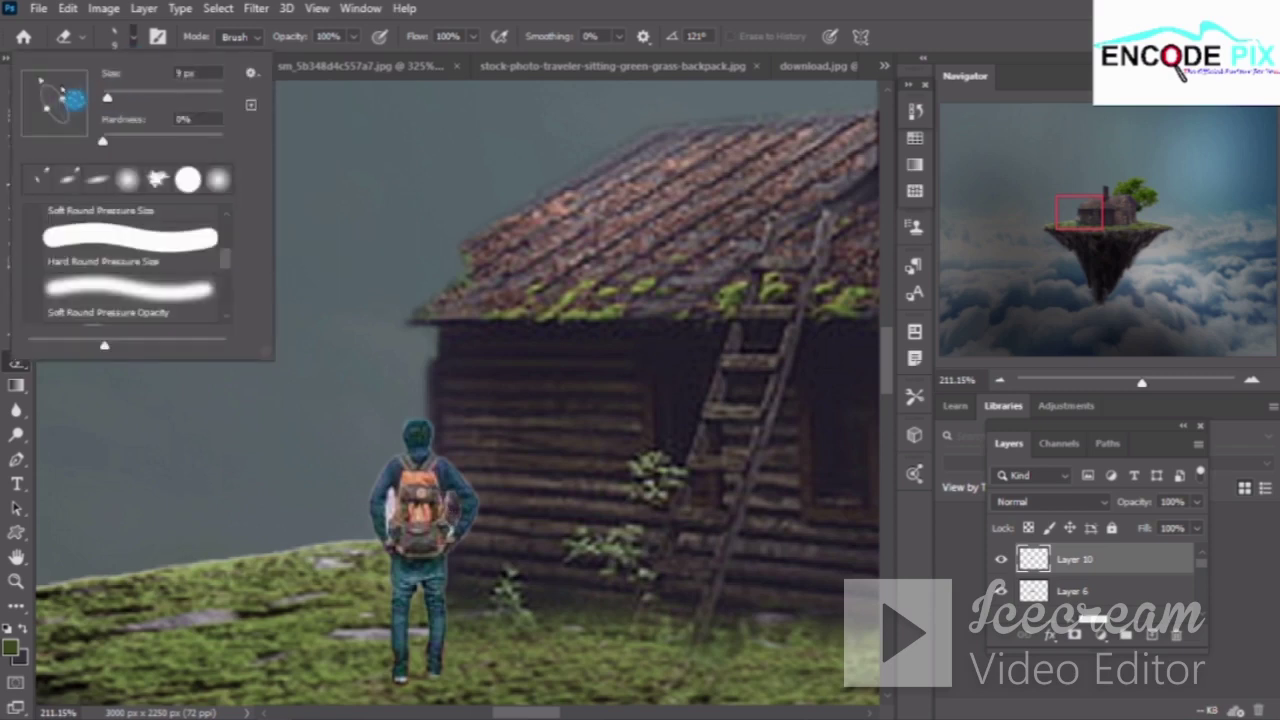
drag(69, 101, 58, 78)
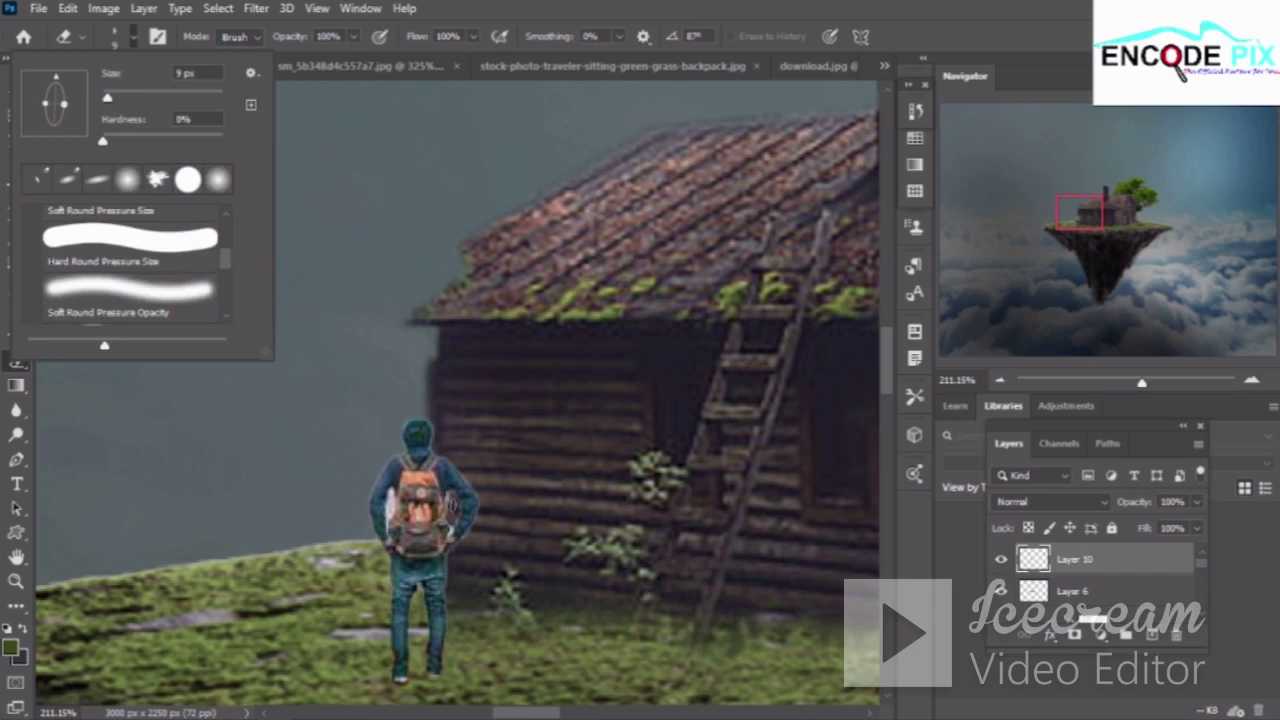
click(453, 510)
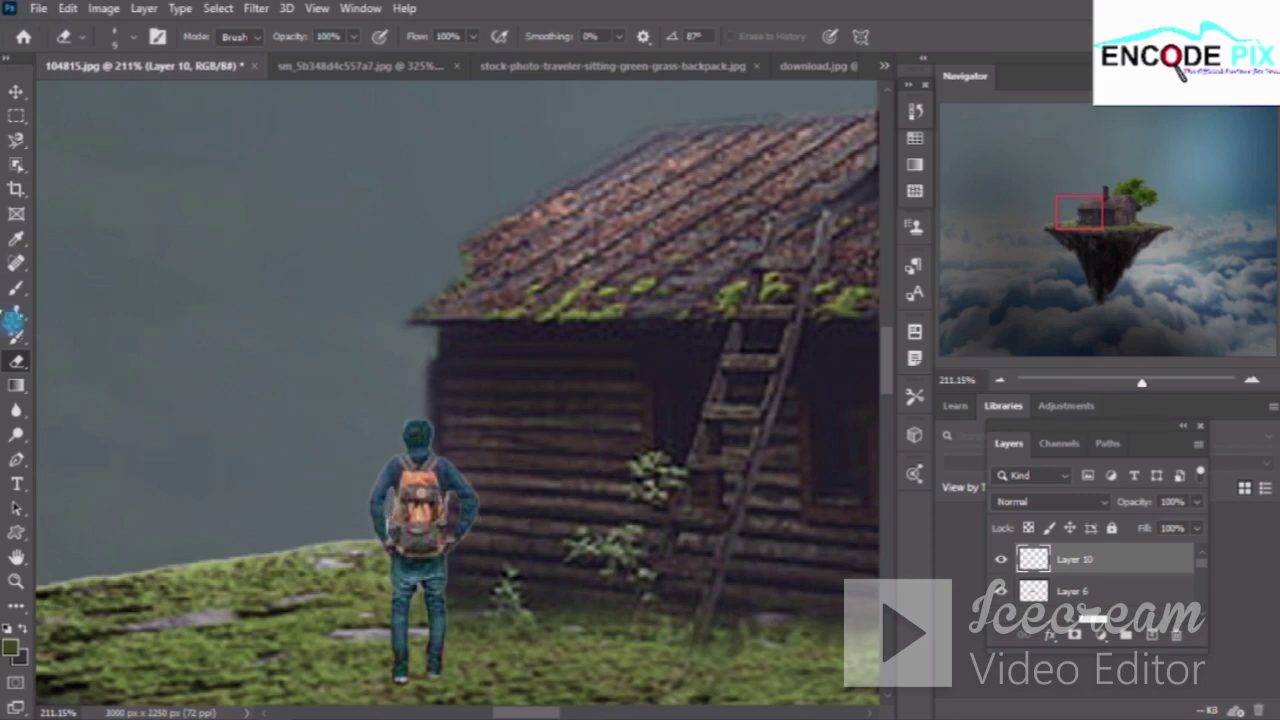
click(16, 91)
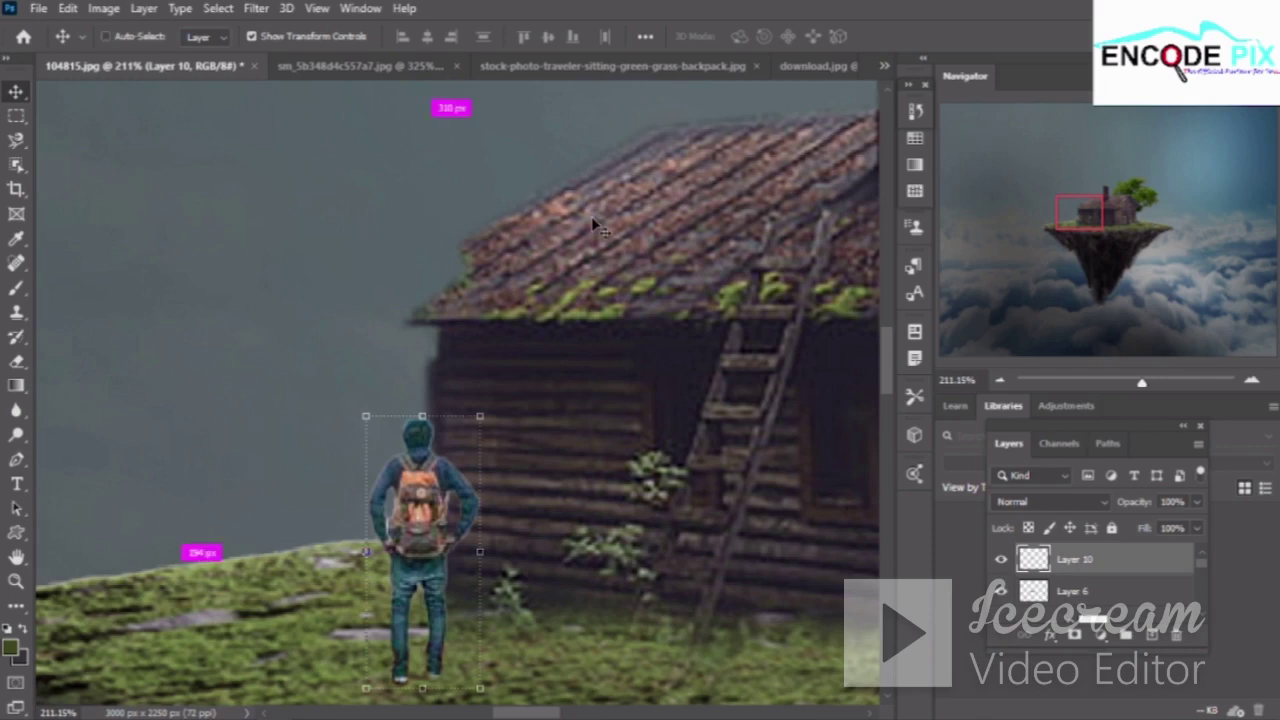
Darken the backpacker on Layer 10 with Levels, lowering output white to about 168
key(ctrl+l)
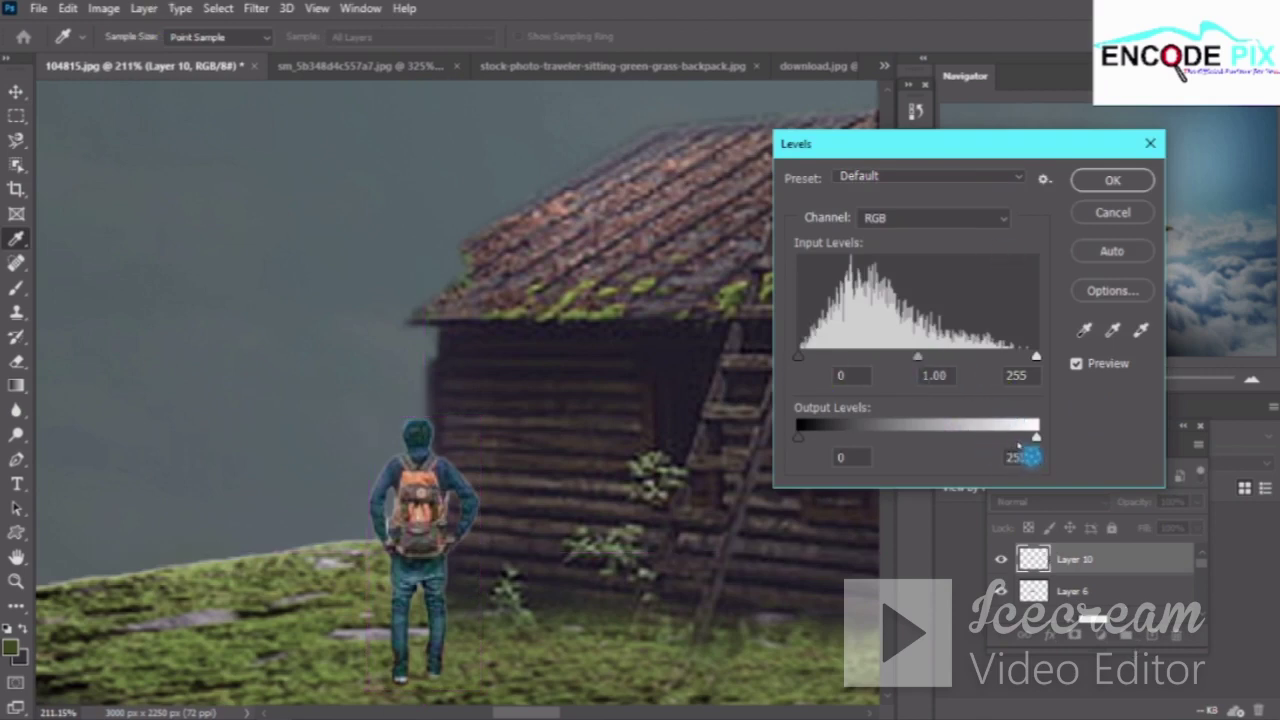
drag(1036, 438, 970, 441)
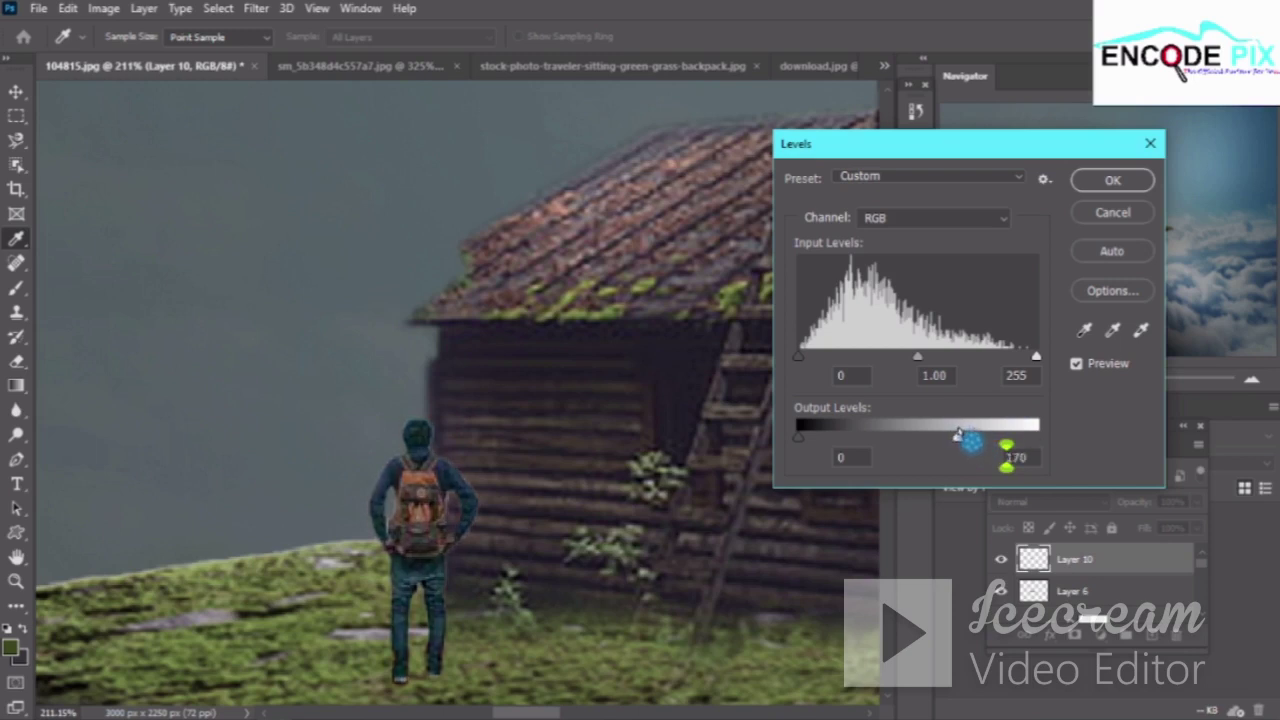
drag(1074, 153, 800, 178)
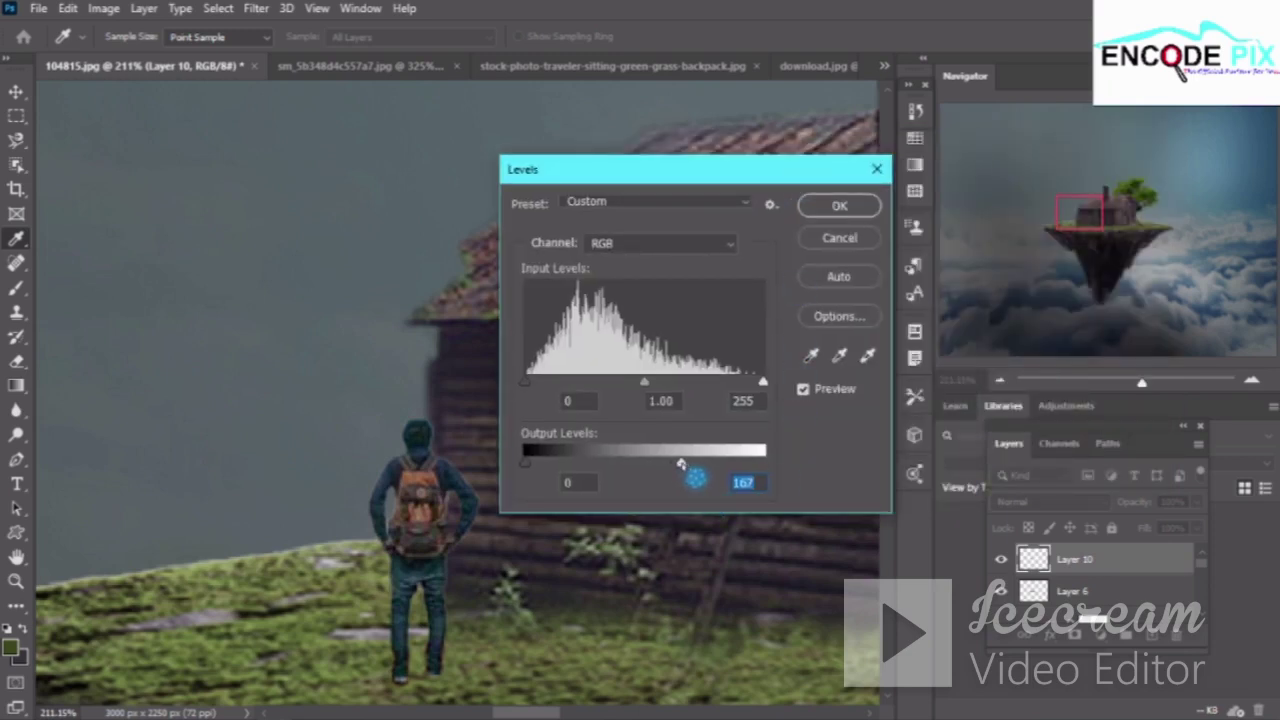
scroll(746, 474, up, 1)
click(839, 205)
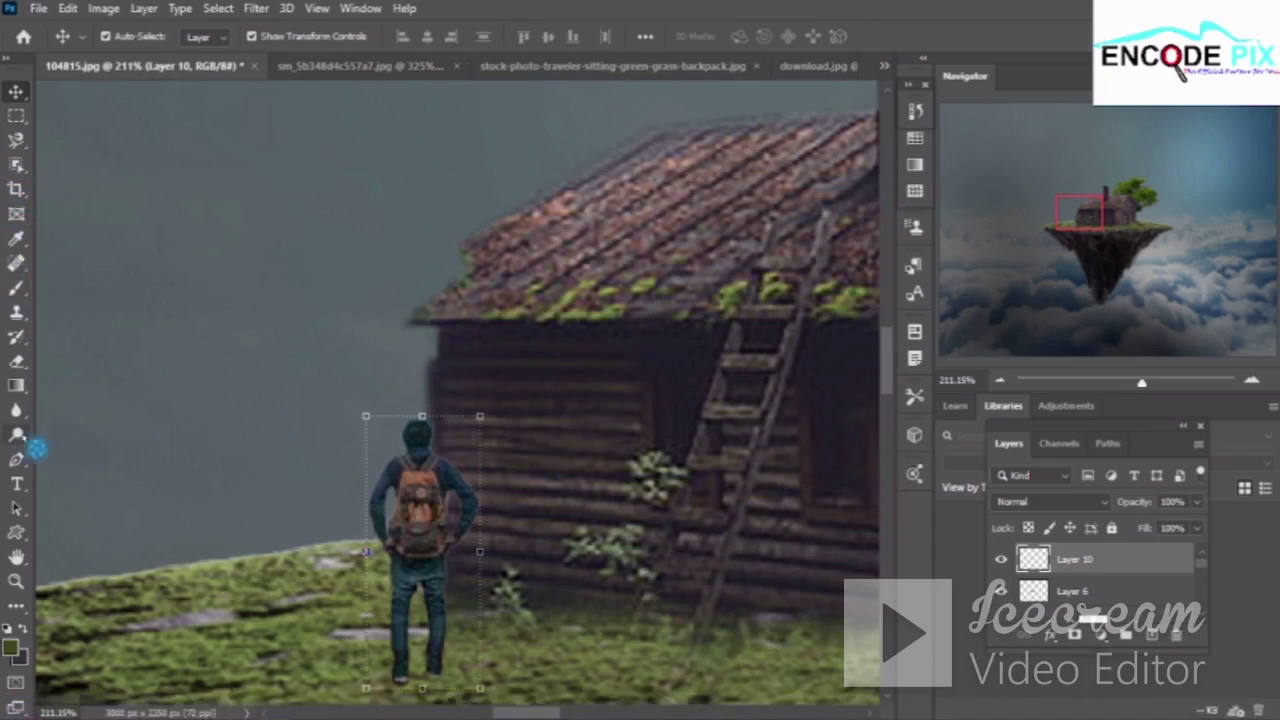
Switch to a smaller Smudge brush and smudge along the backpacker's outline
drag(16, 410, 104, 436)
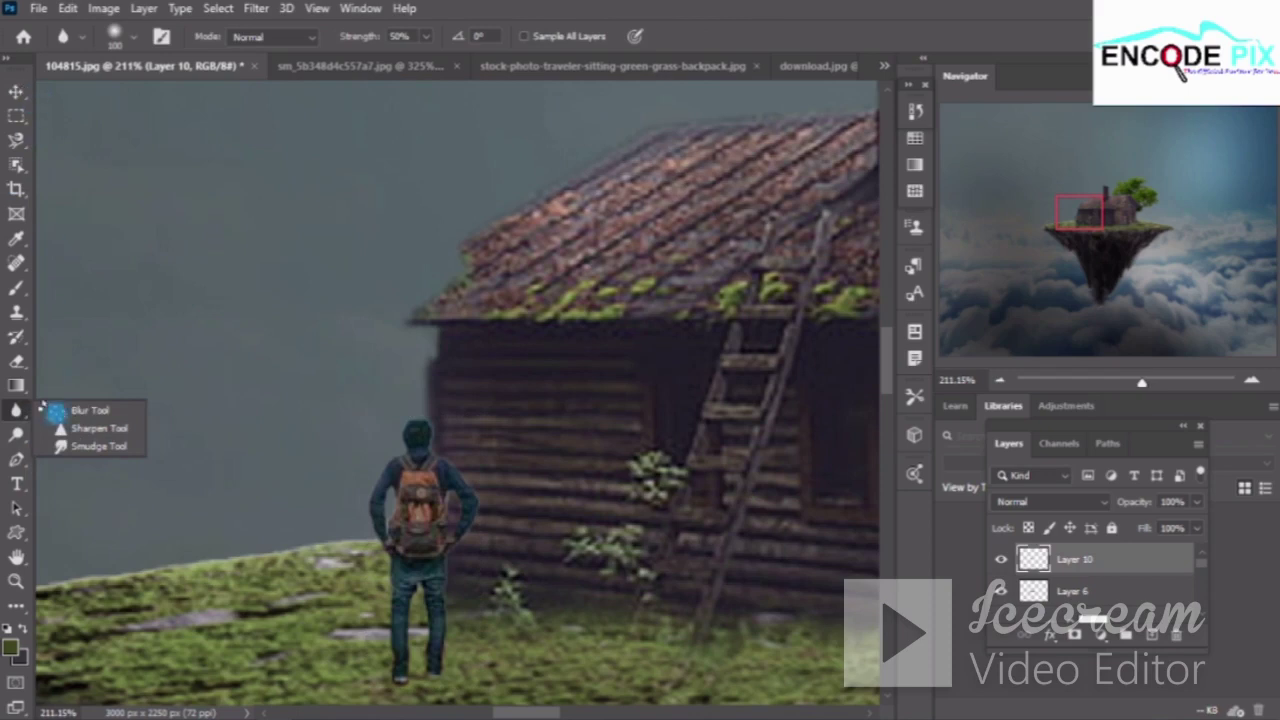
click(98, 446)
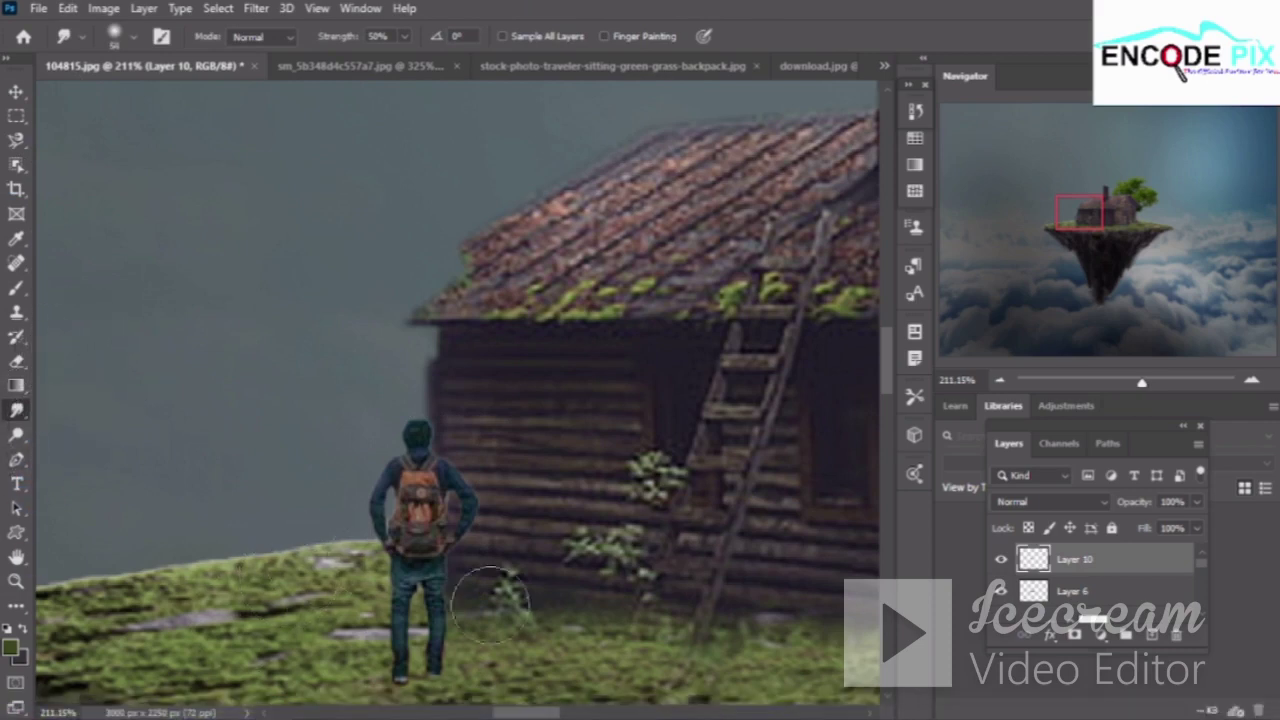
key(bracketleft)
key(bracketleft)
key(bracketleft)
key(bracketleft)
key(bracketleft)
key(bracketleft)
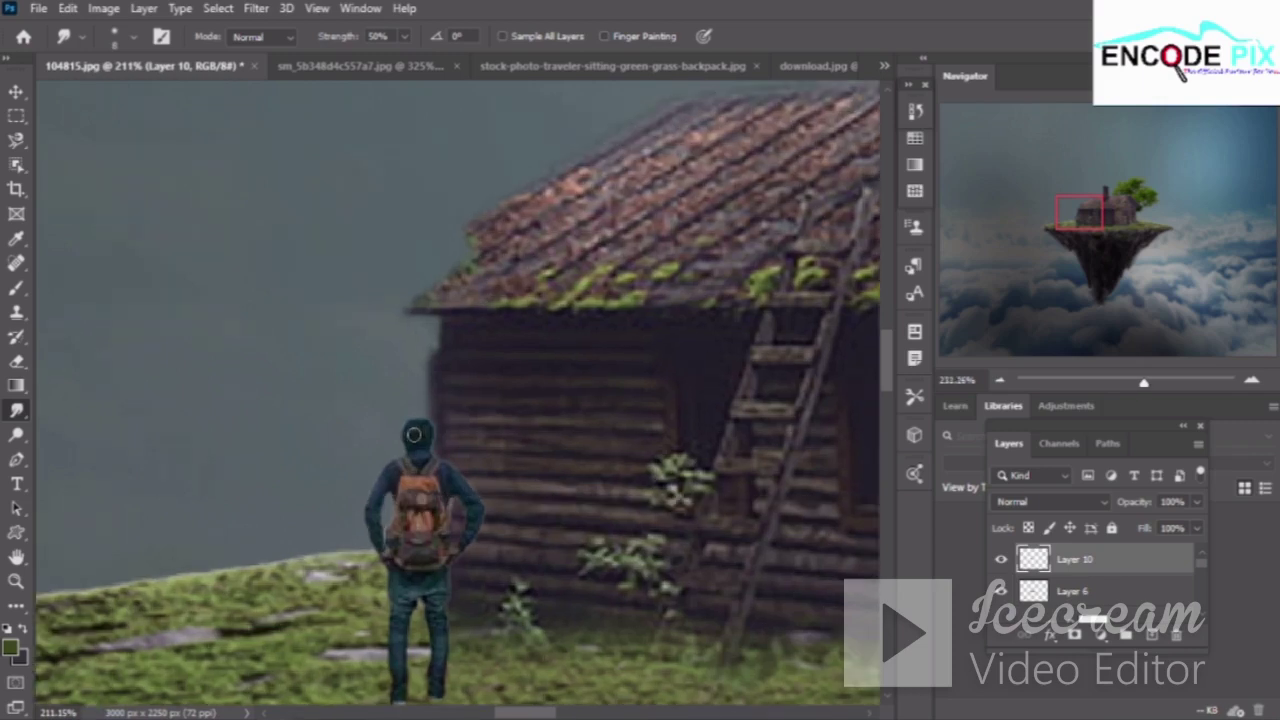
scroll(413, 434, up, 1)
scroll(413, 435, up, 1)
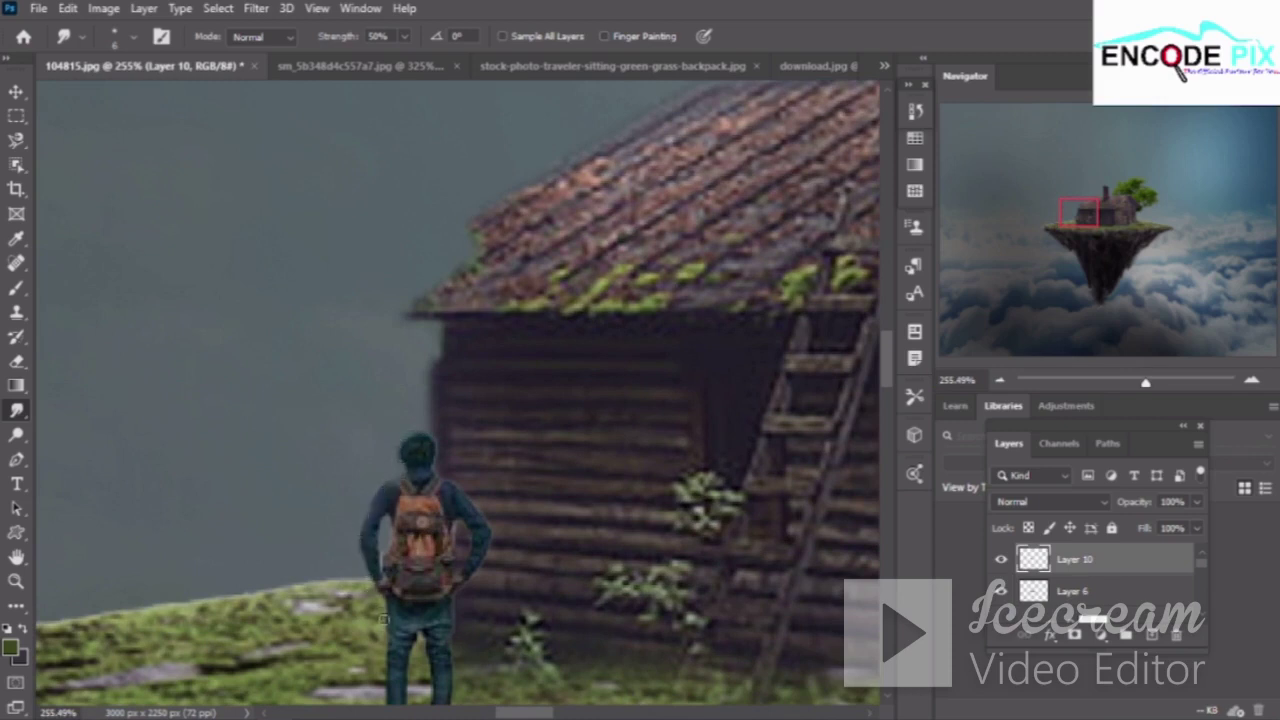
drag(380, 645, 383, 543)
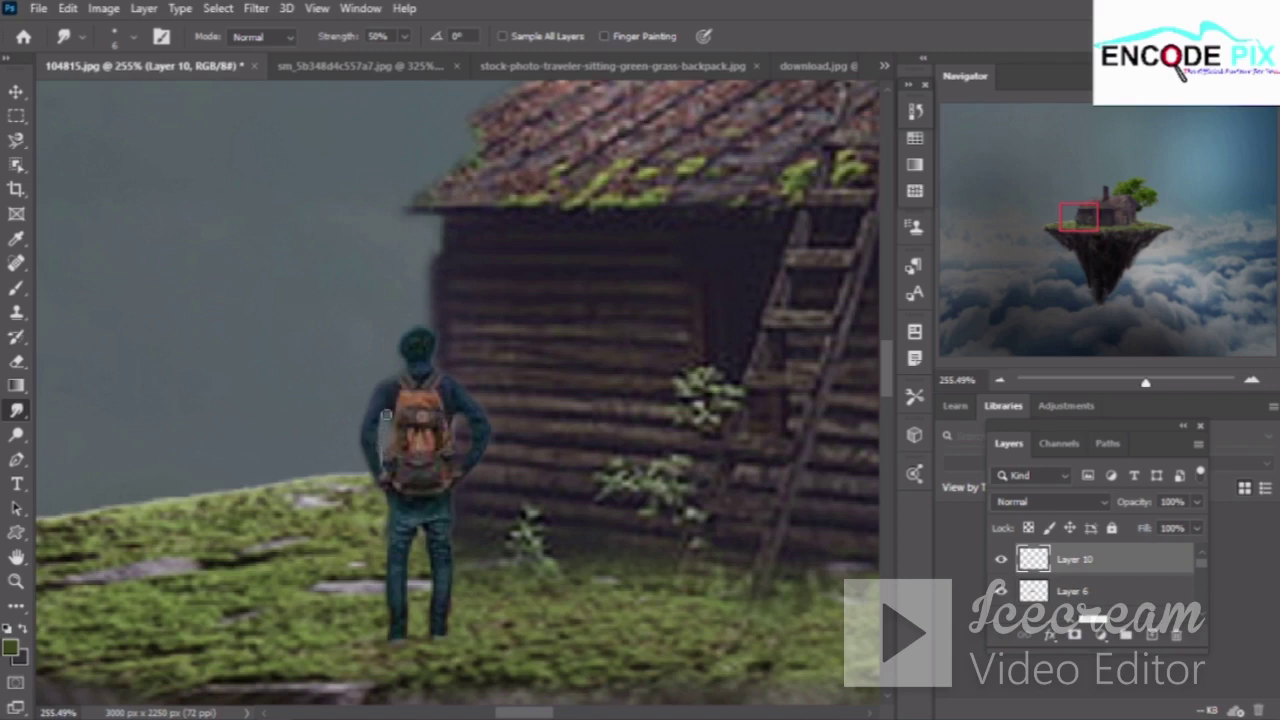
key(v)
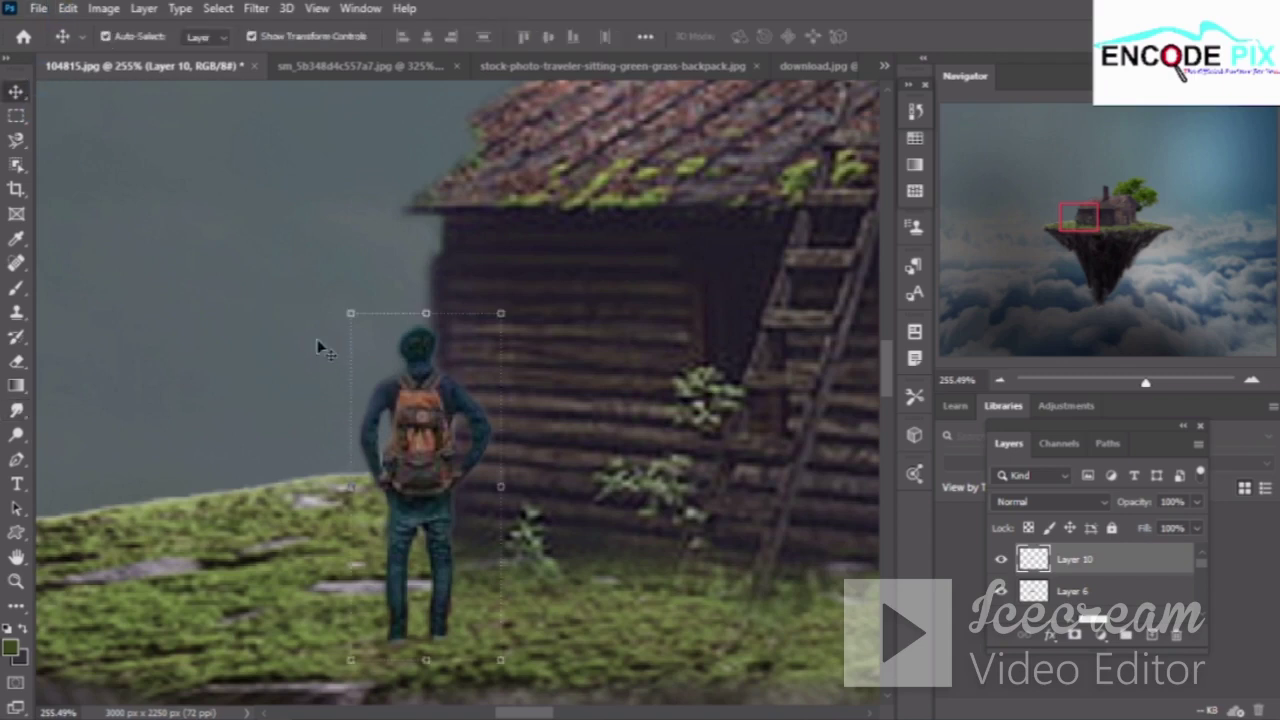
scroll(289, 334, down, 1)
scroll(289, 334, down, 2)
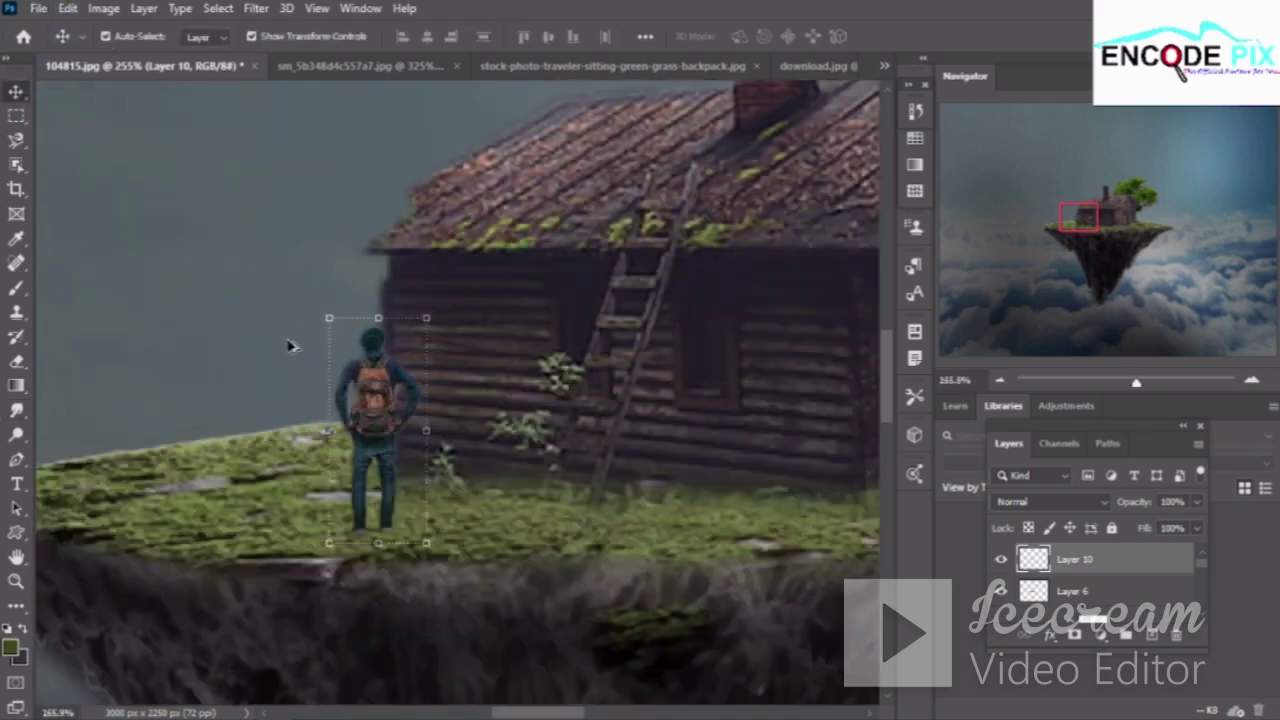
scroll(290, 345, down, 1)
scroll(289, 345, down, 1)
scroll(289, 345, down, 1)
scroll(289, 345, down, 1)
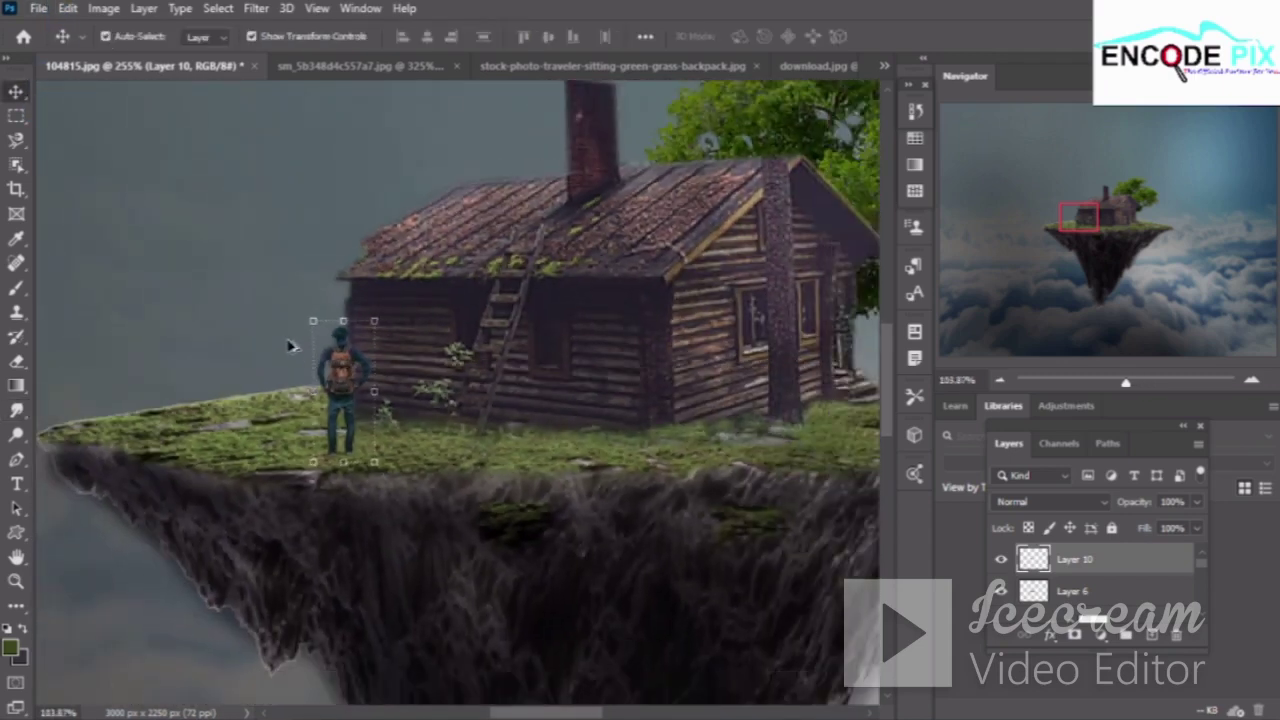
scroll(289, 345, down, 1)
scroll(289, 345, down, 1)
scroll(289, 345, down, 1)
scroll(289, 345, down, 1)
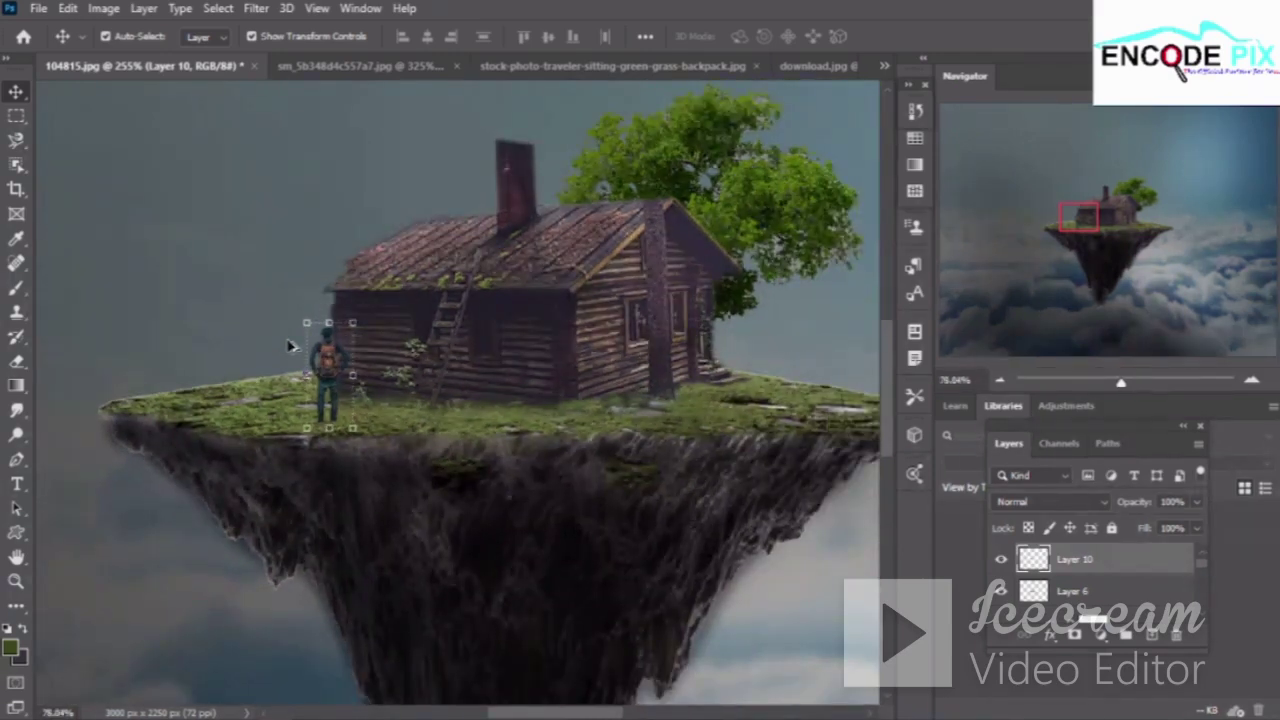
scroll(289, 345, down, 1)
scroll(289, 345, down, 1)
scroll(289, 345, down, 1)
scroll(289, 345, down, 1)
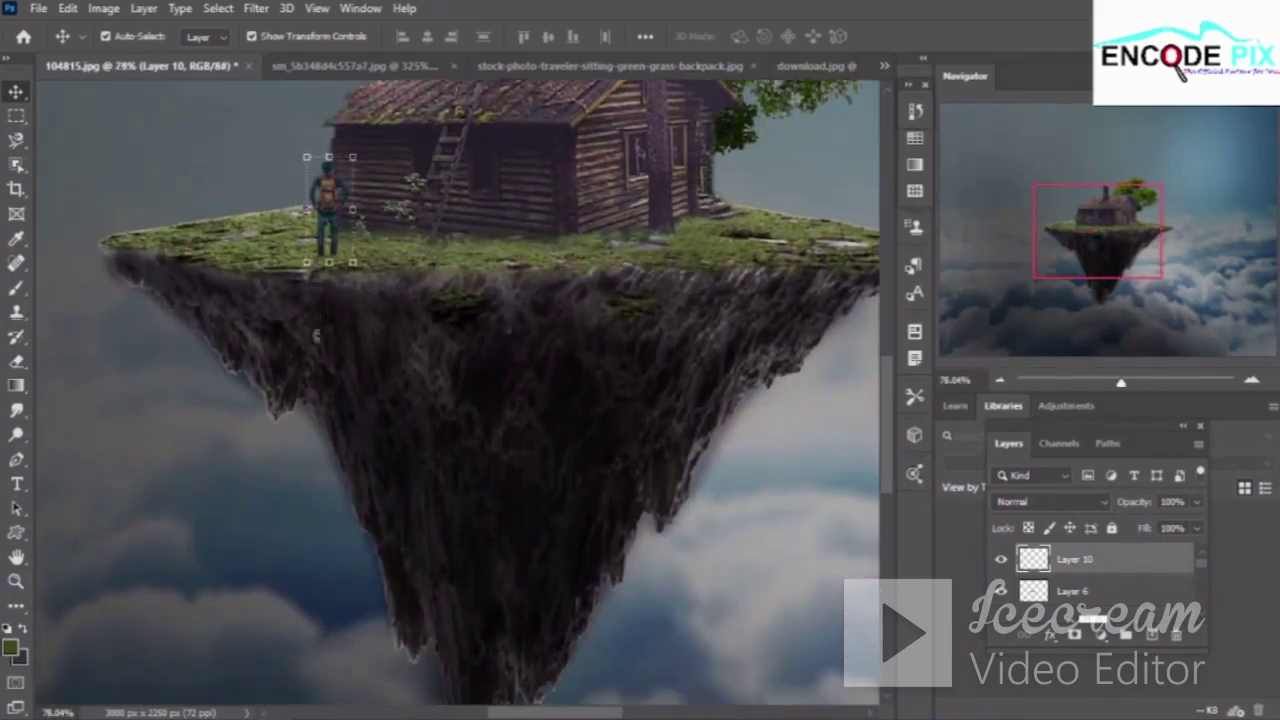
scroll(289, 345, down, 1)
scroll(892, 457, down, 1)
scroll(892, 457, down, 1)
scroll(892, 457, down, 1)
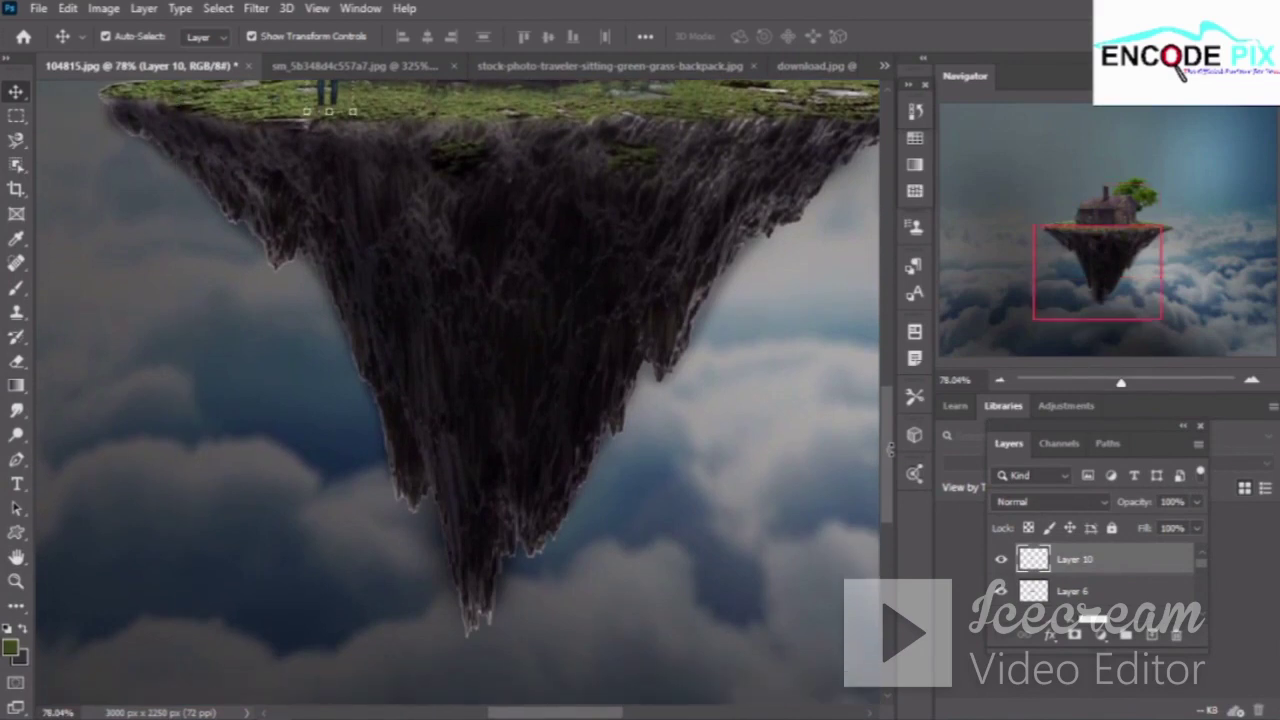
scroll(892, 457, down, 1)
drag(892, 457, 897, 397)
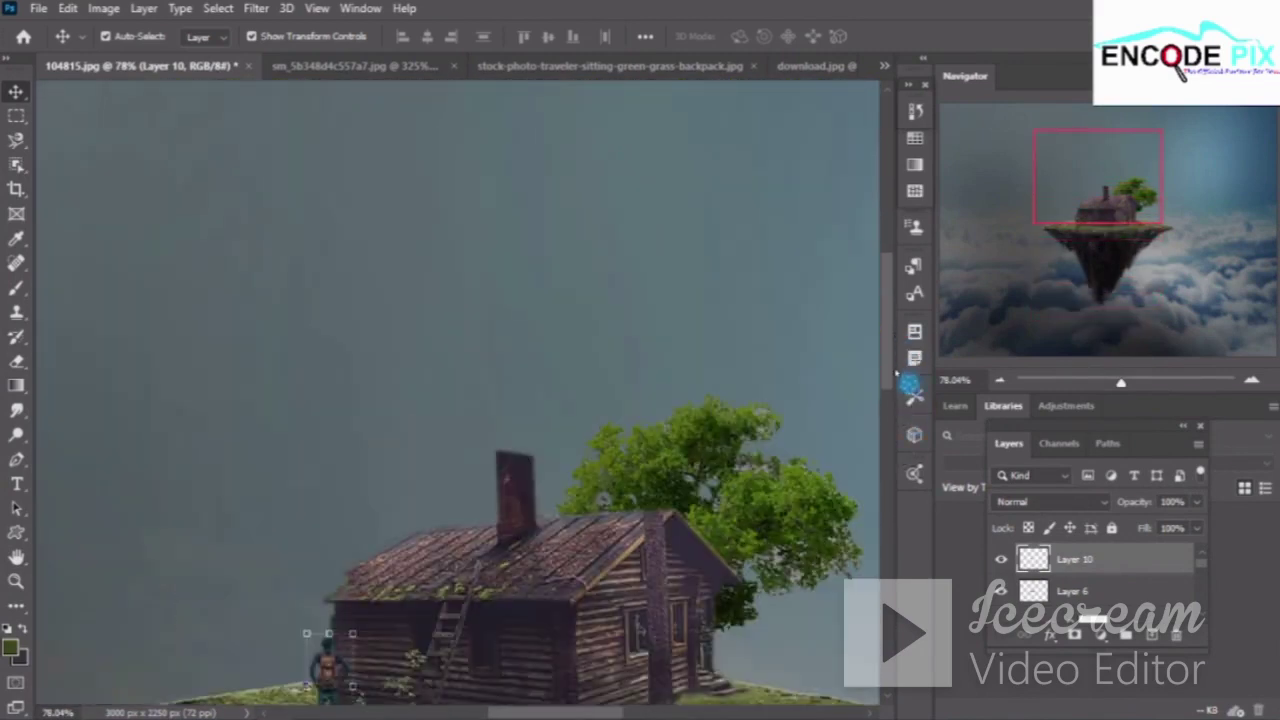
scroll(614, 454, down, 2)
scroll(614, 454, down, 2)
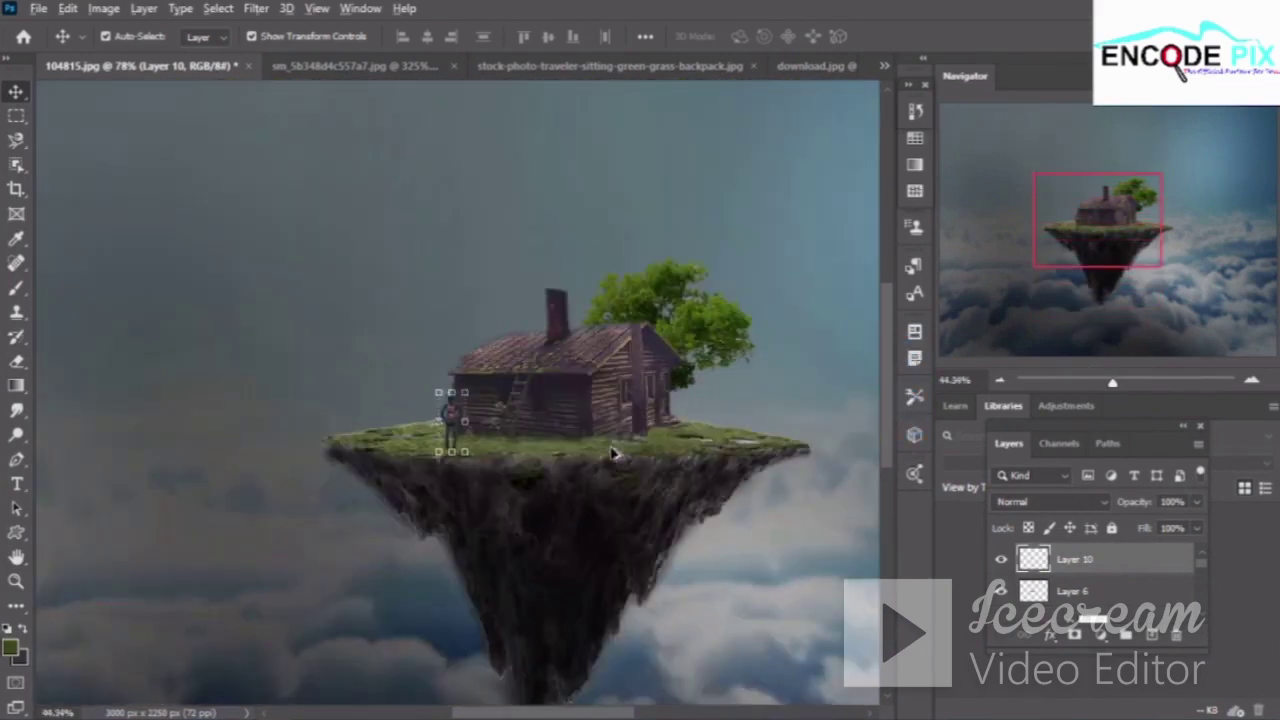
scroll(614, 454, down, 2)
scroll(300, 240, down, 1)
scroll(429, 289, down, 1)
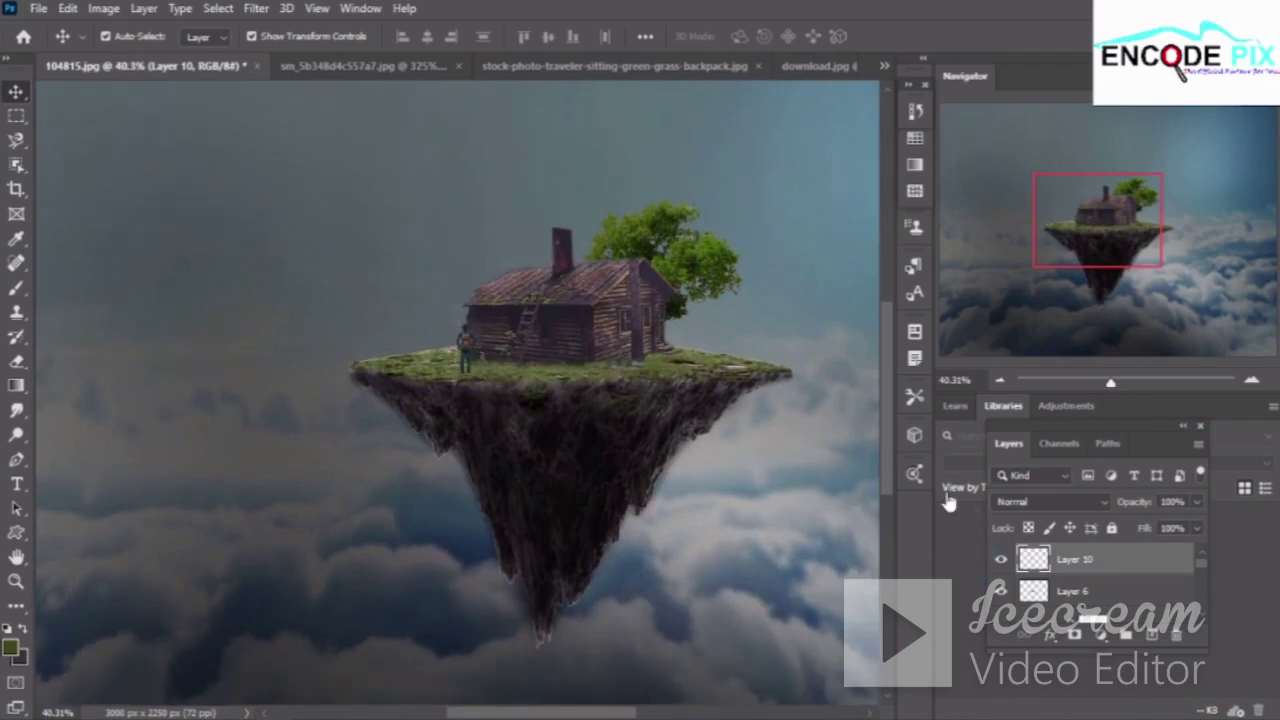
click(940, 484)
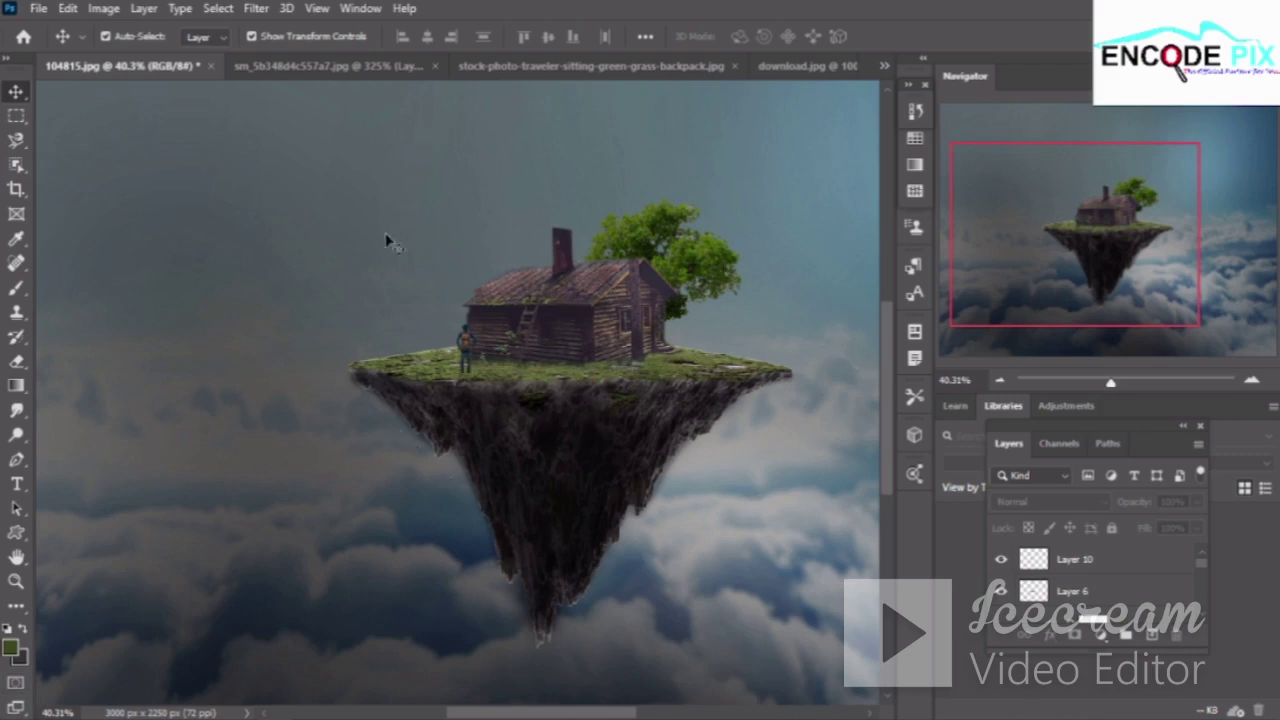
Add a new Layer 11 above the backpacker's Layer 10 and choose the Brush Tool
click(1104, 562)
click(1153, 638)
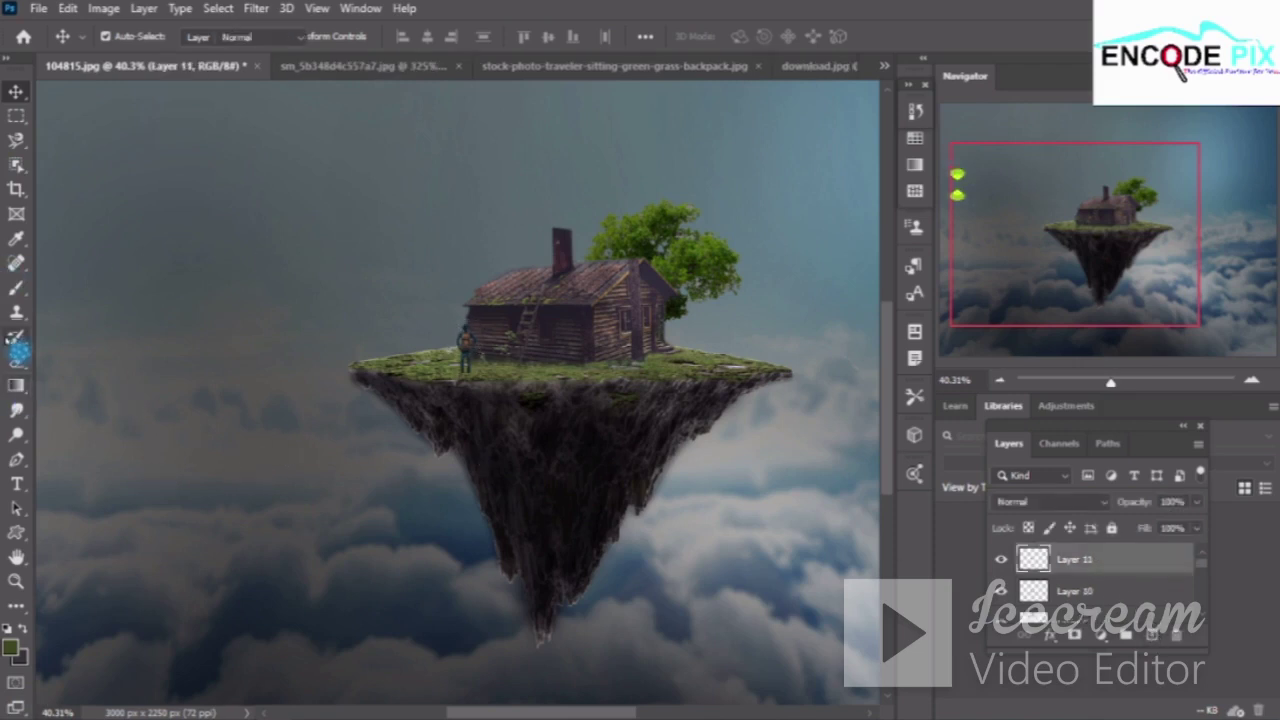
click(16, 336)
click(110, 330)
right_click(16, 287)
click(85, 287)
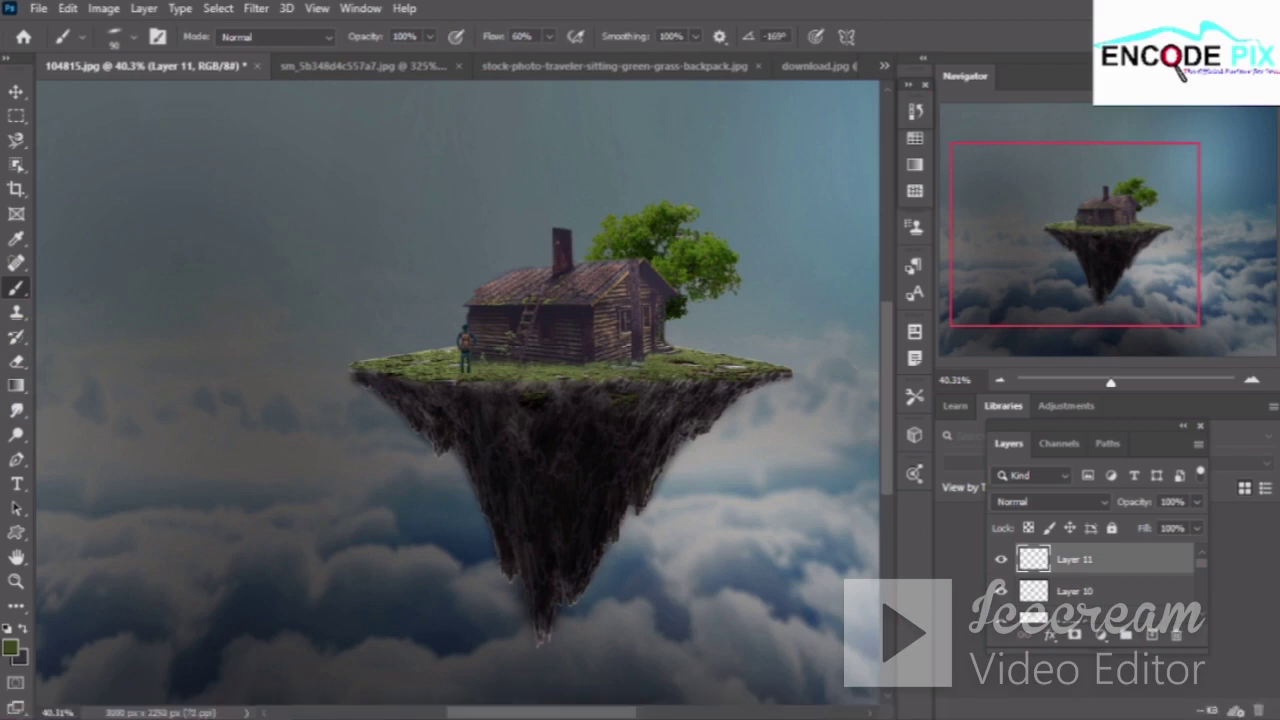
Tilt the soft 90 px brush tip flat and lower Layer 11's opacity to 70%
click(110, 64)
click(113, 40)
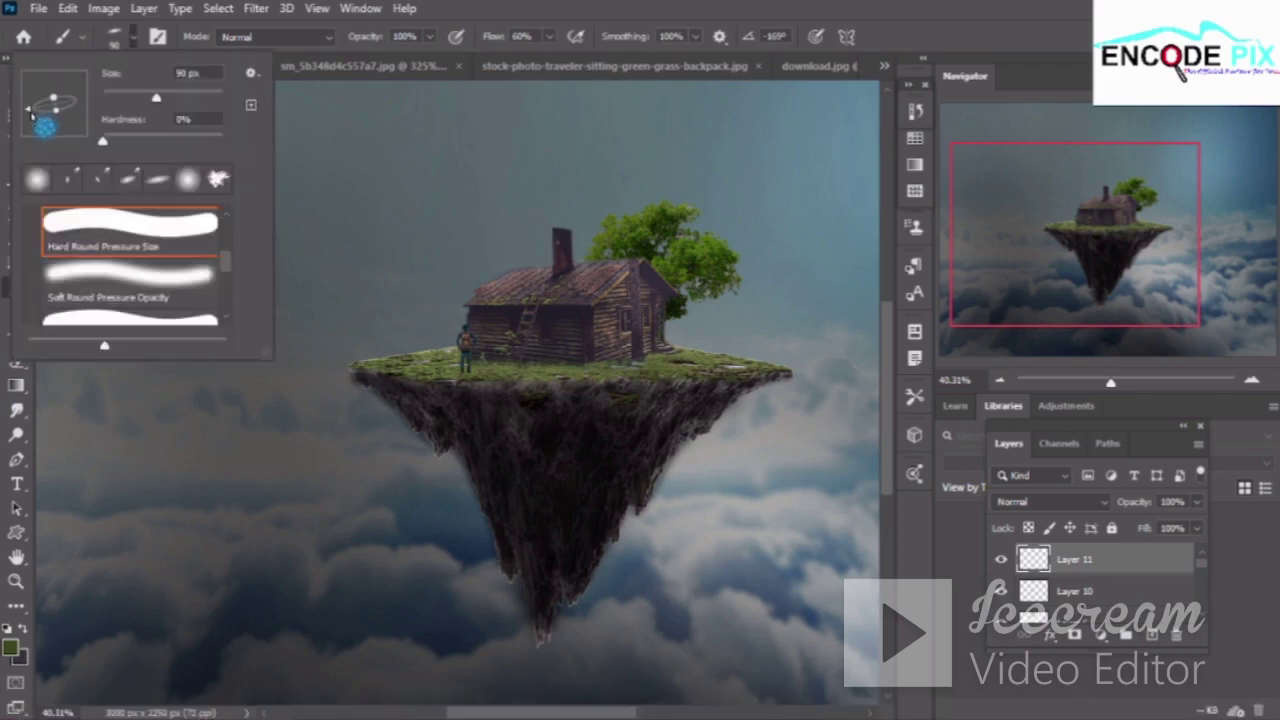
mouse_move(42, 112)
mouse_down()
mouse_move(32, 115)
mouse_move(74, 121)
mouse_up()
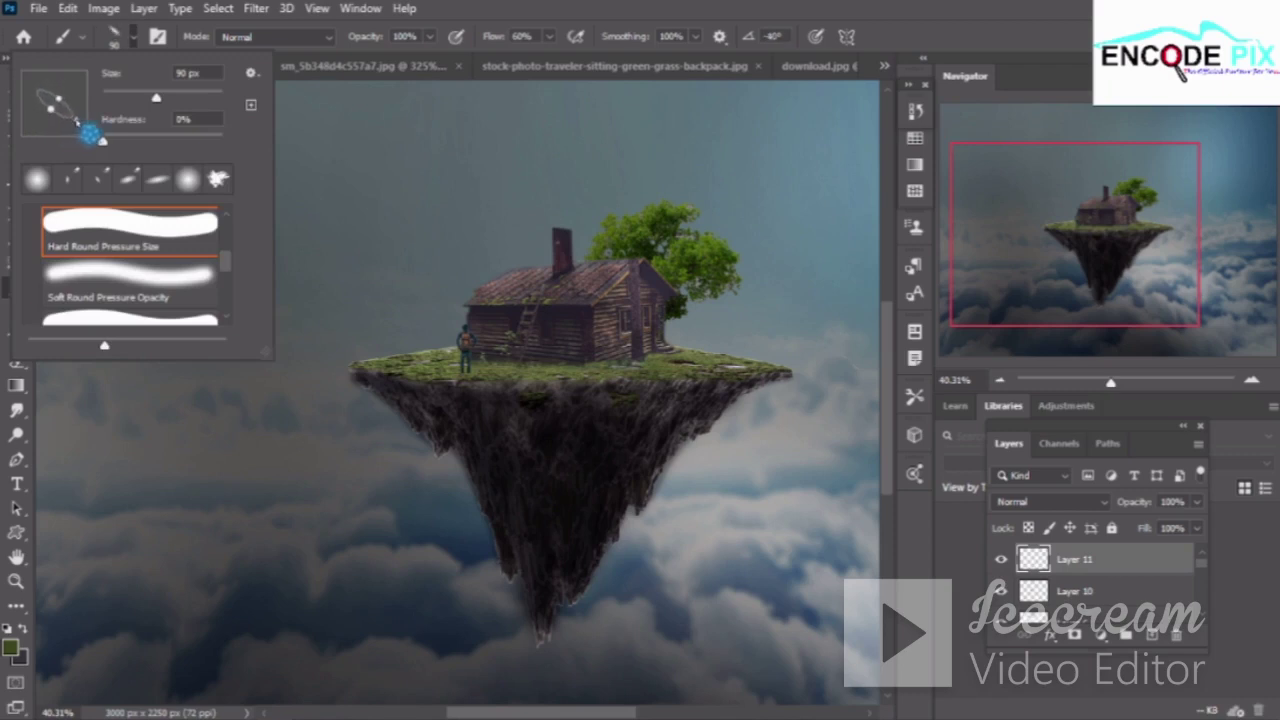
drag(74, 121, 104, 112)
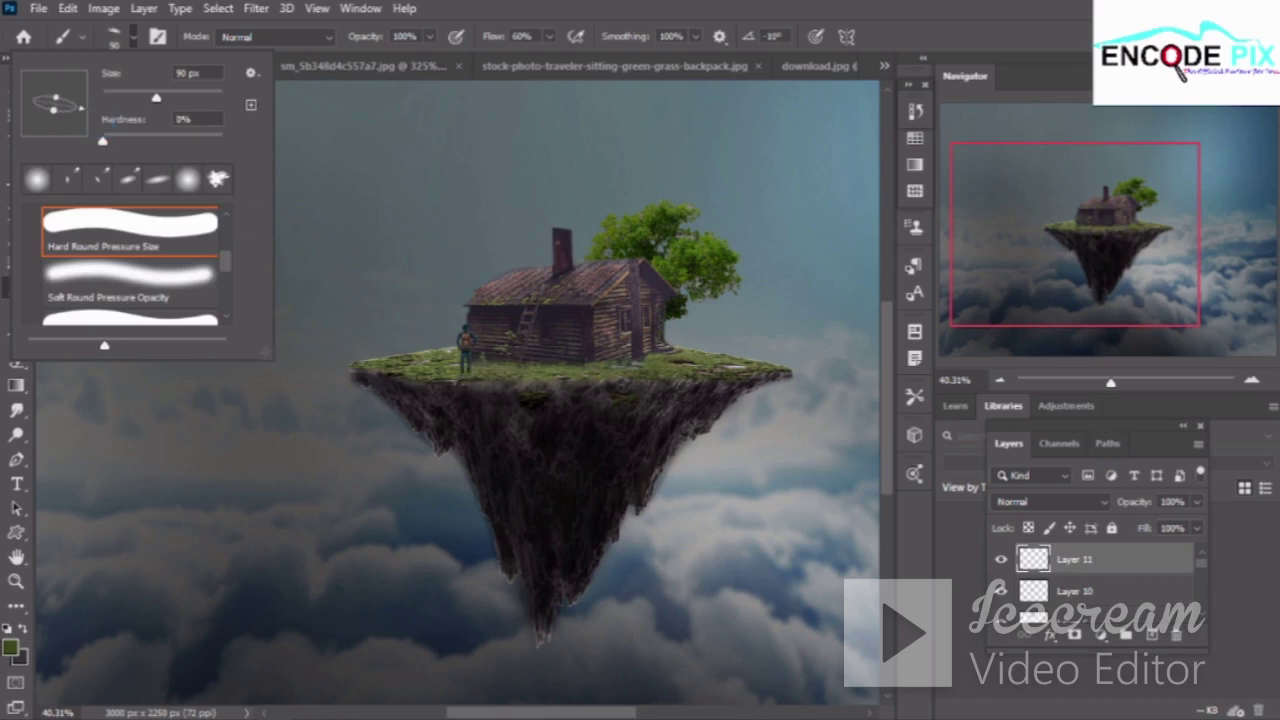
click(1130, 509)
drag(1130, 507, 1102, 498)
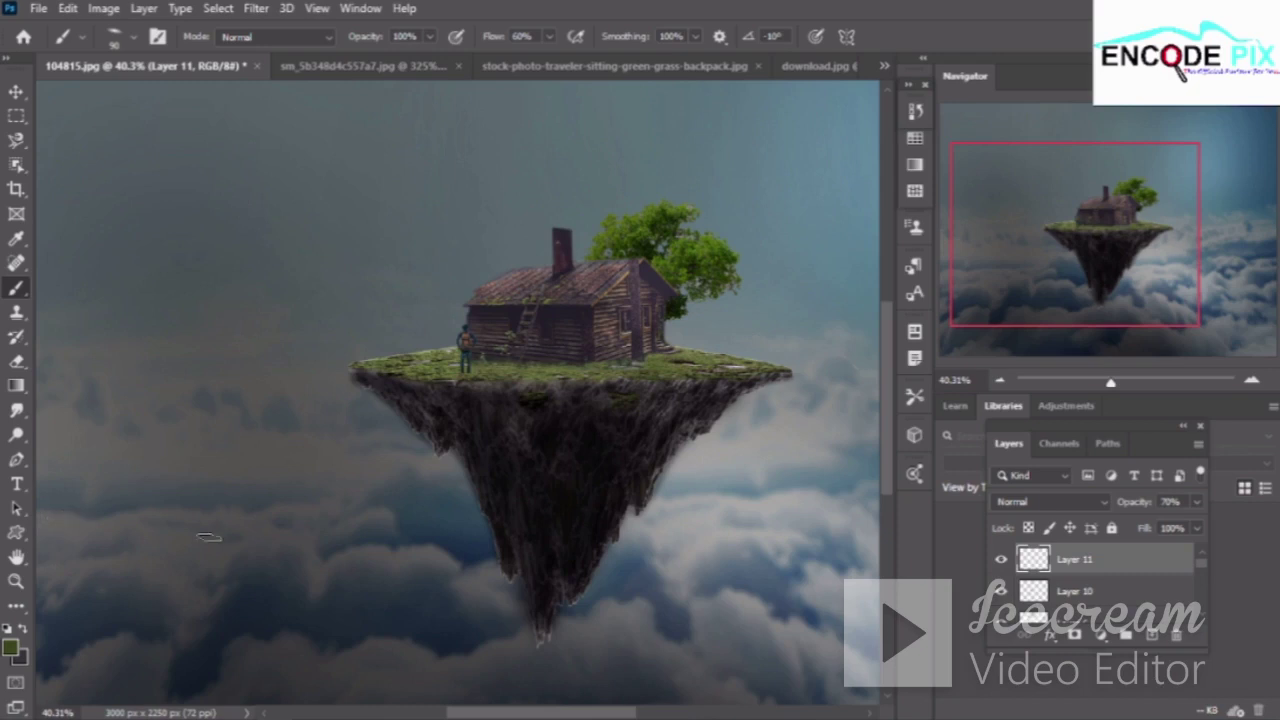
Zoom in on the backpacker, shrink the brush to 60 px, and paint a faint test shadow
scroll(330, 380, up, 1)
scroll(450, 400, up, 1)
scroll(520, 330, up, 1)
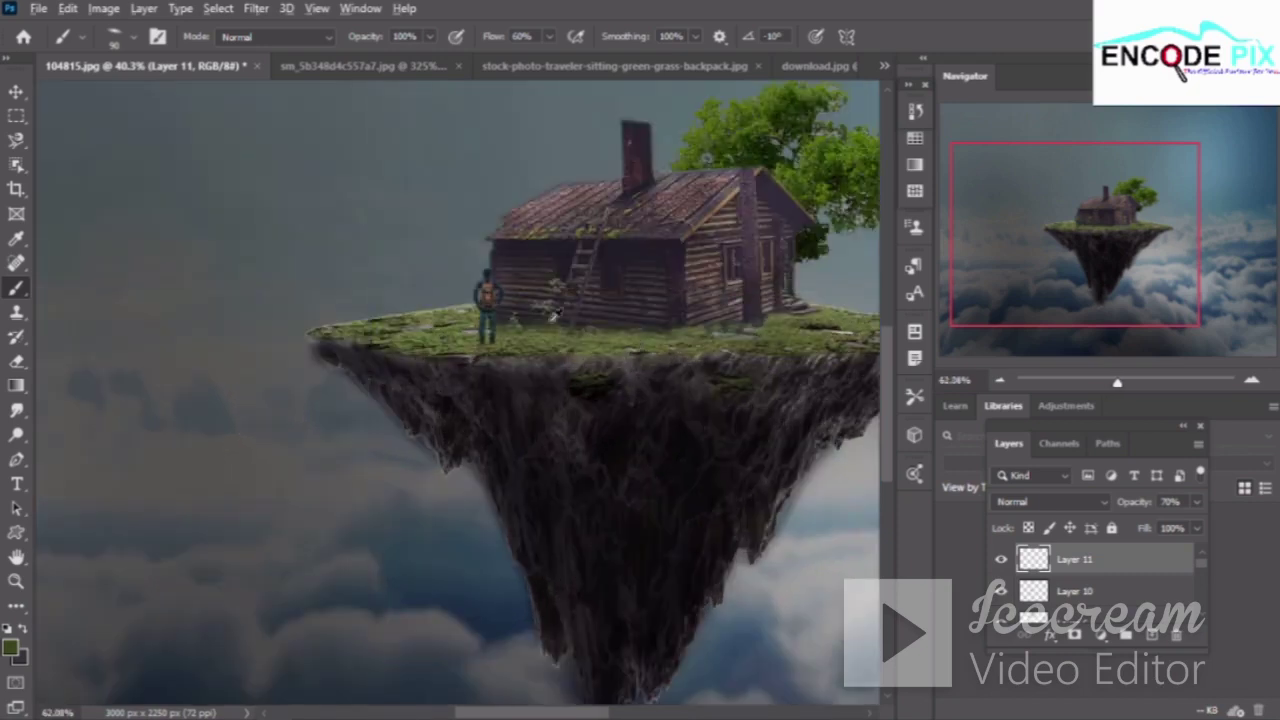
scroll(545, 312, up, 1)
scroll(490, 314, up, 1)
scroll(430, 316, up, 1)
scroll(395, 322, up, 1)
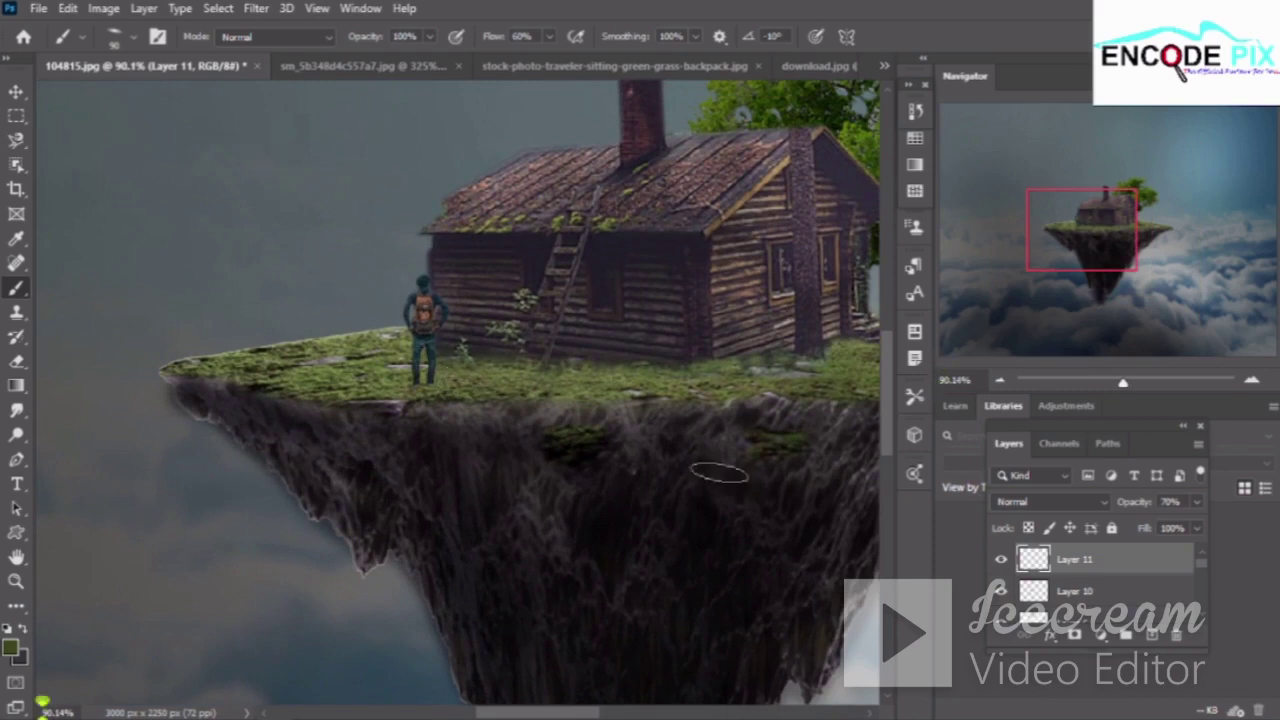
click(115, 40)
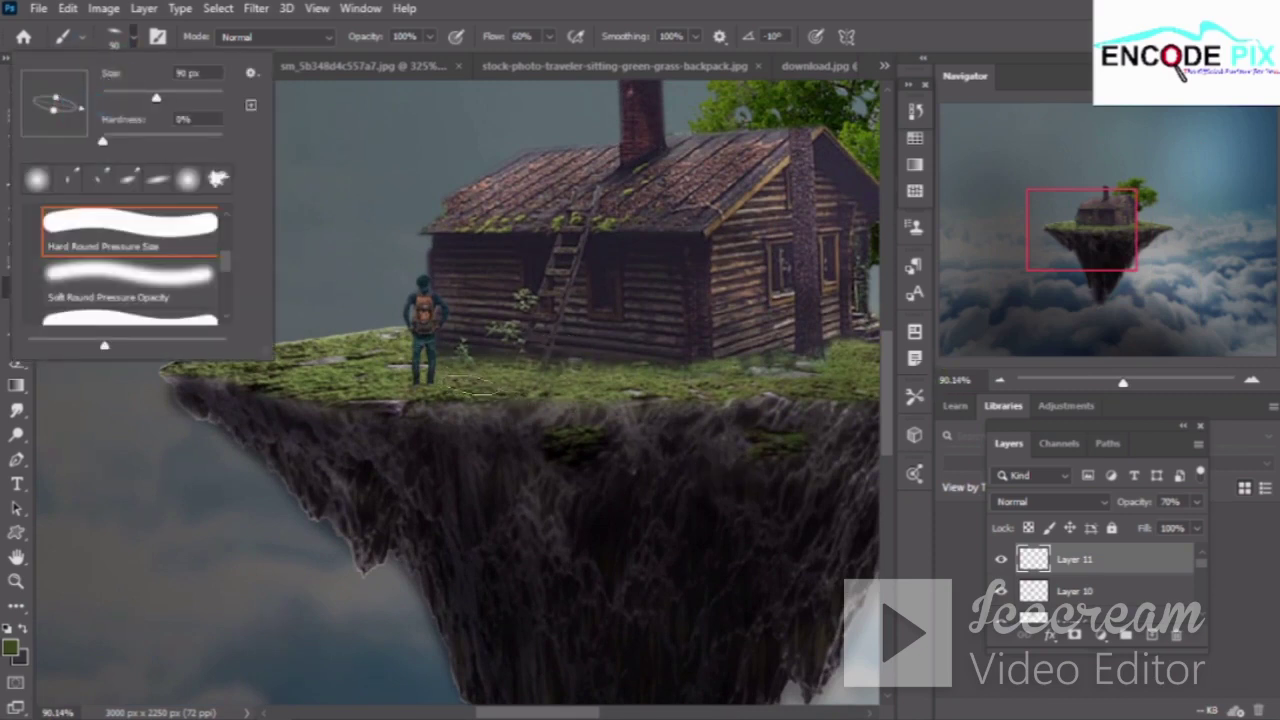
click(468, 385)
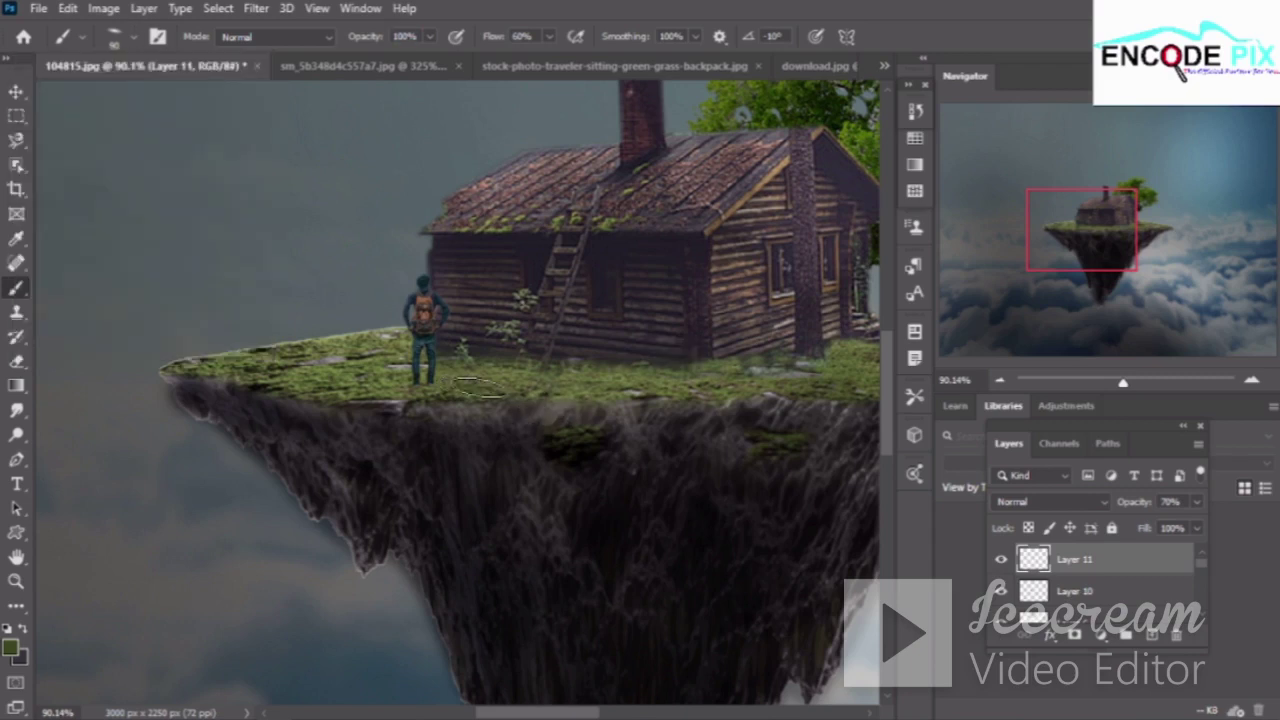
key(bracketleft)
key(bracketleft)
key(bracketleft)
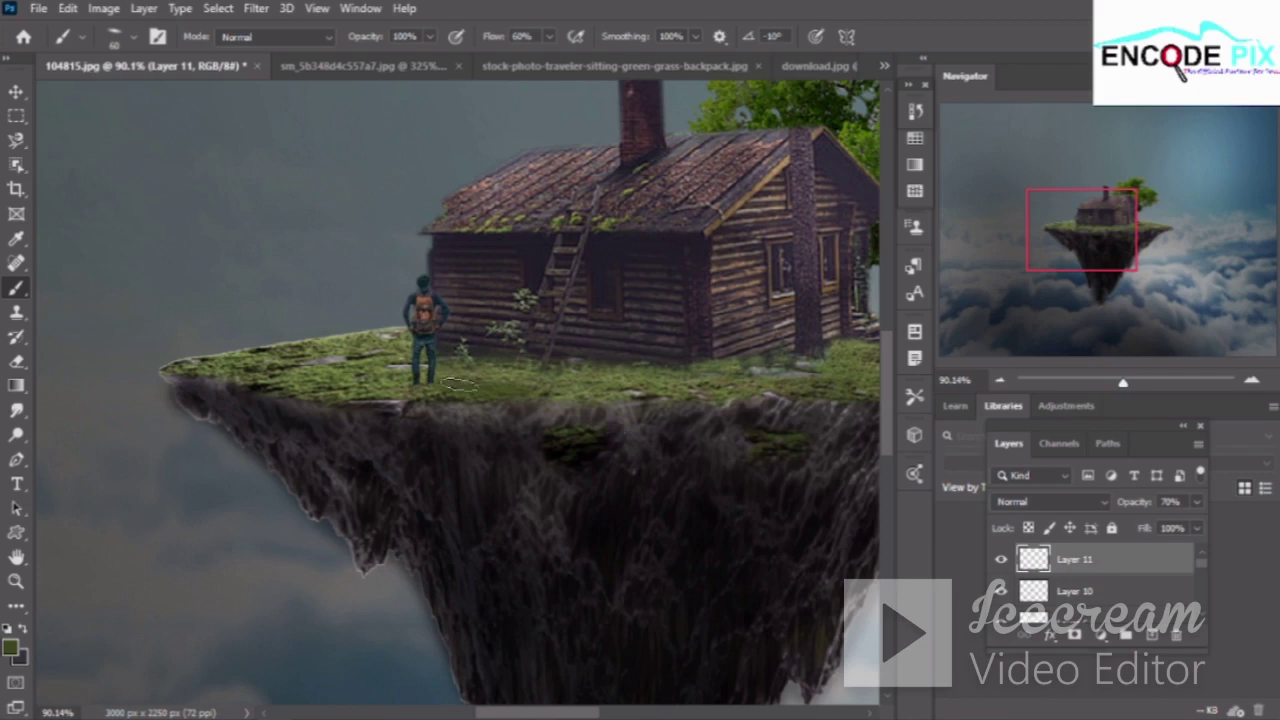
drag(597, 408, 556, 394)
Undo the test strokes in History, reset to default black, and paint the shadow beside the hiker's feet
click(914, 112)
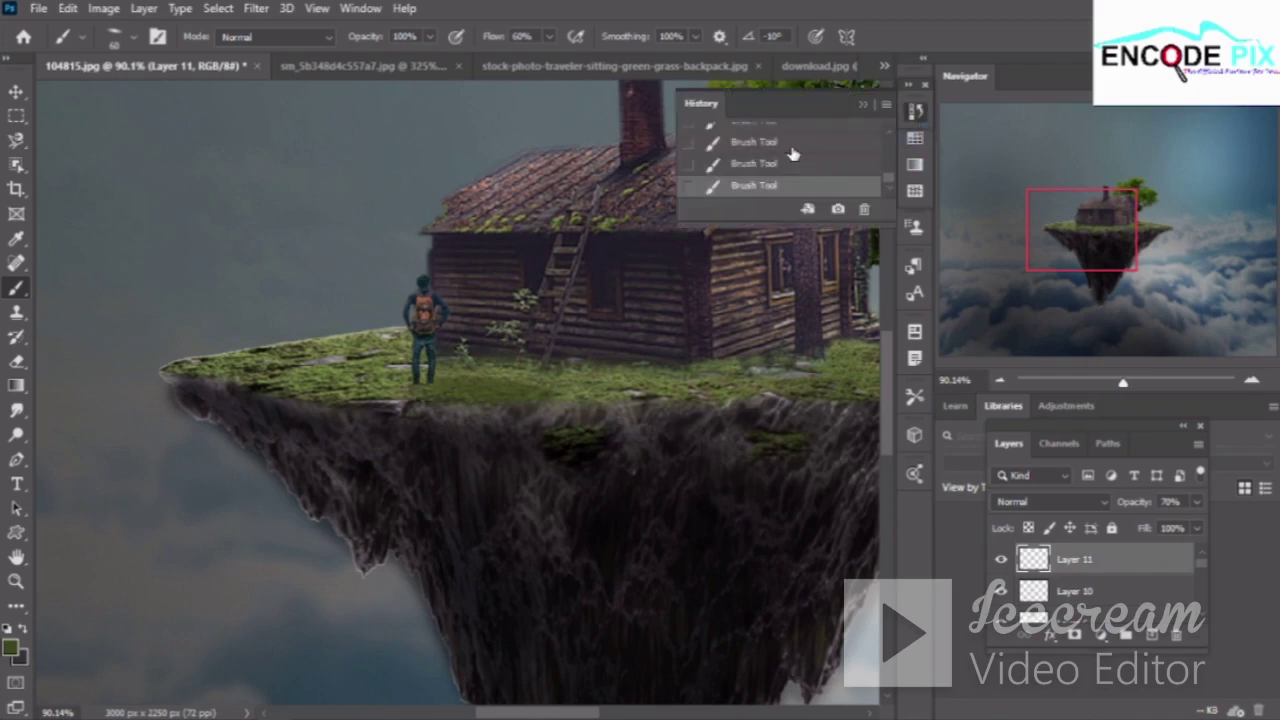
scroll(792, 153, down, 5)
scroll(783, 170, up, 3)
click(740, 160)
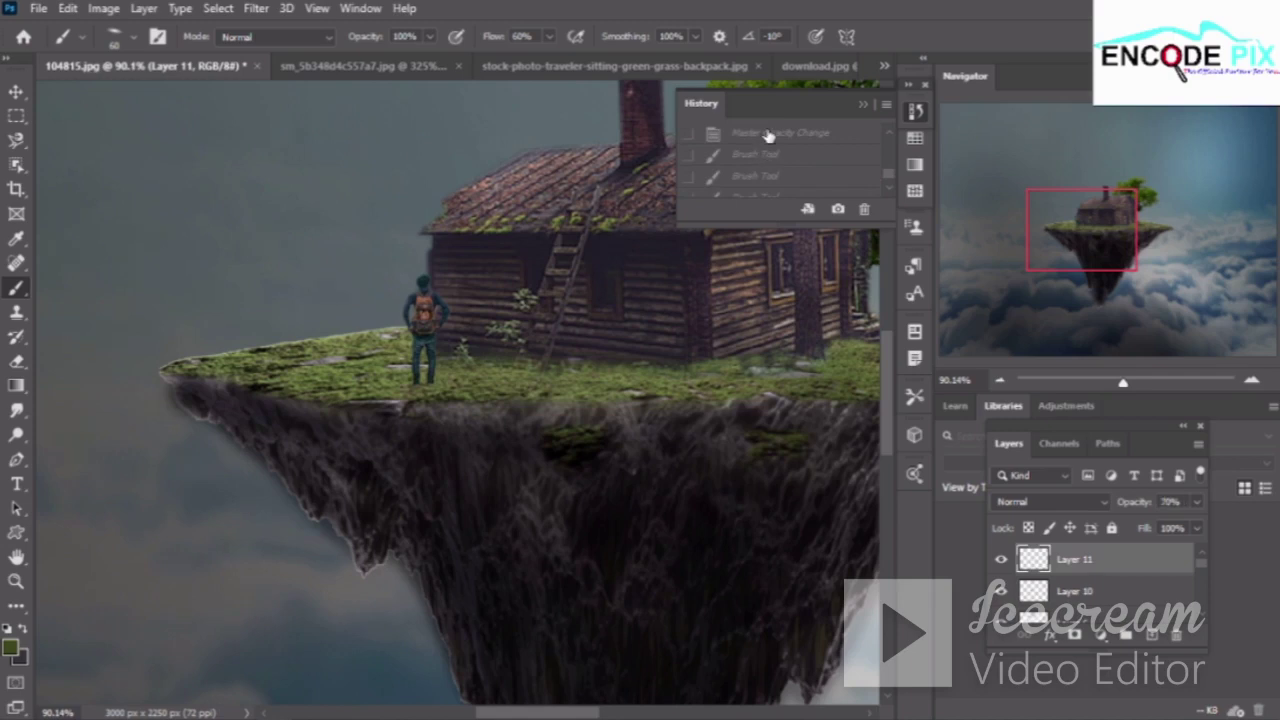
click(766, 133)
click(862, 104)
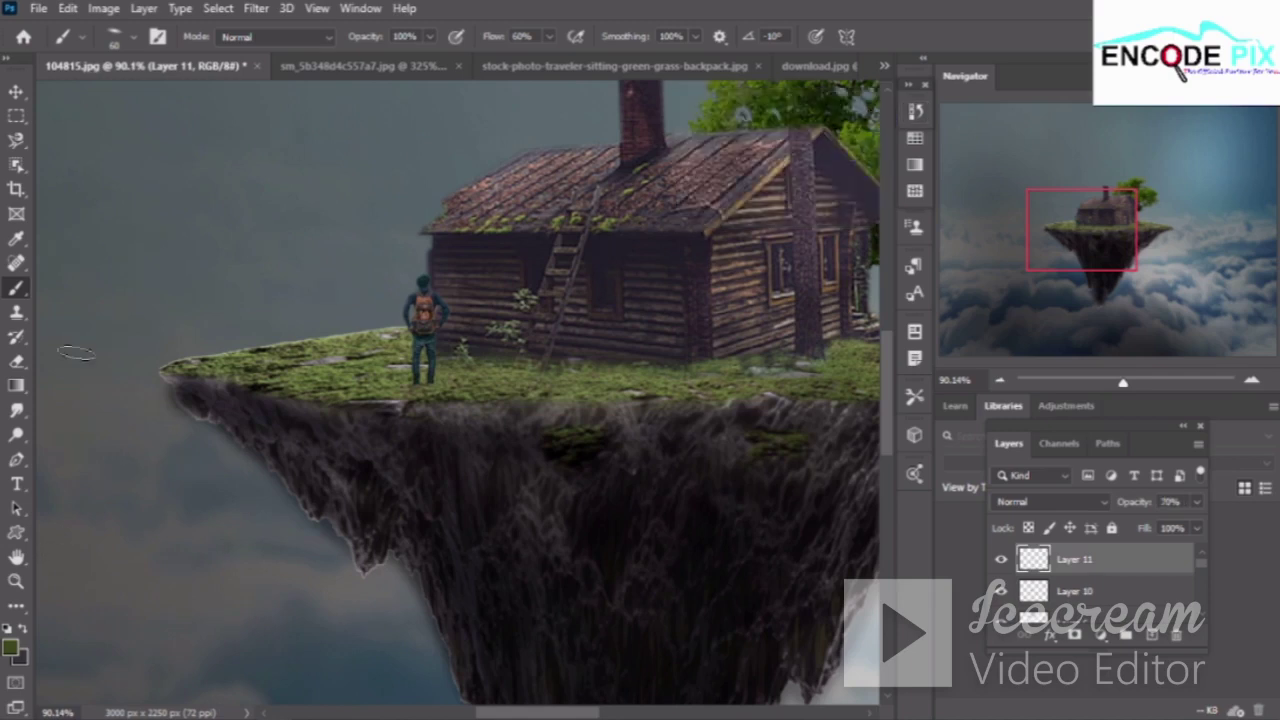
click(8, 628)
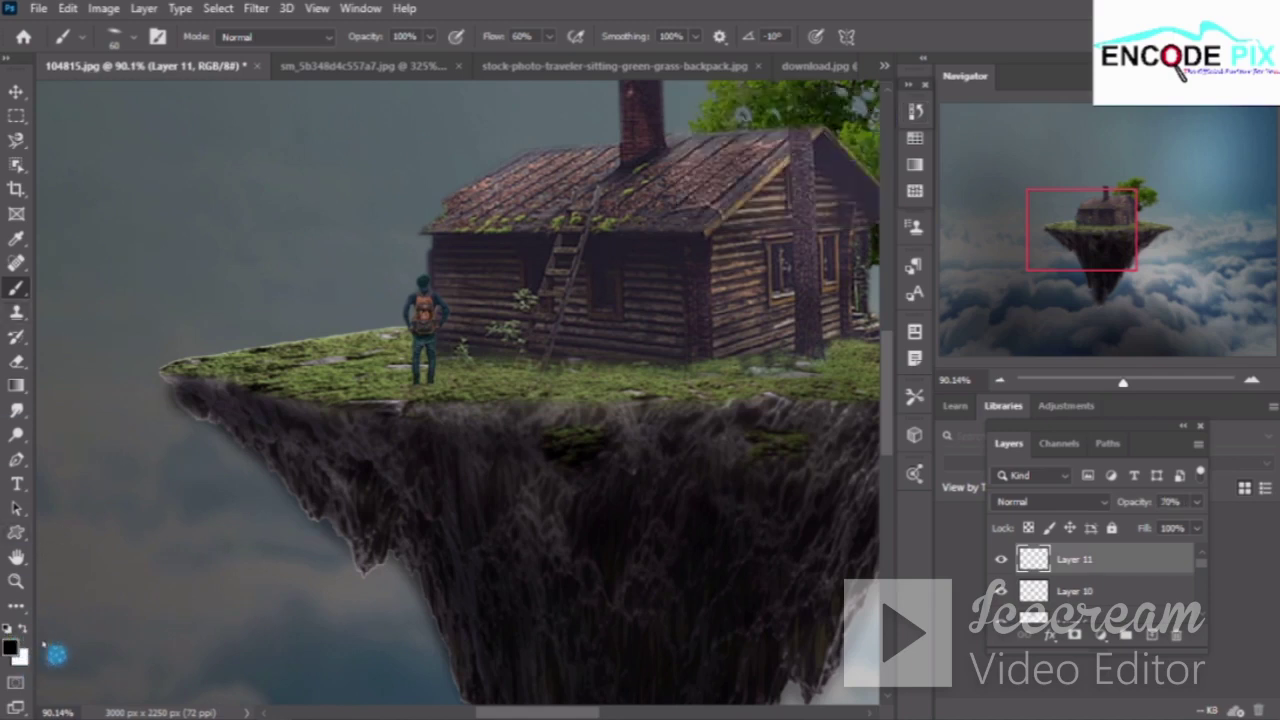
drag(445, 392, 495, 398)
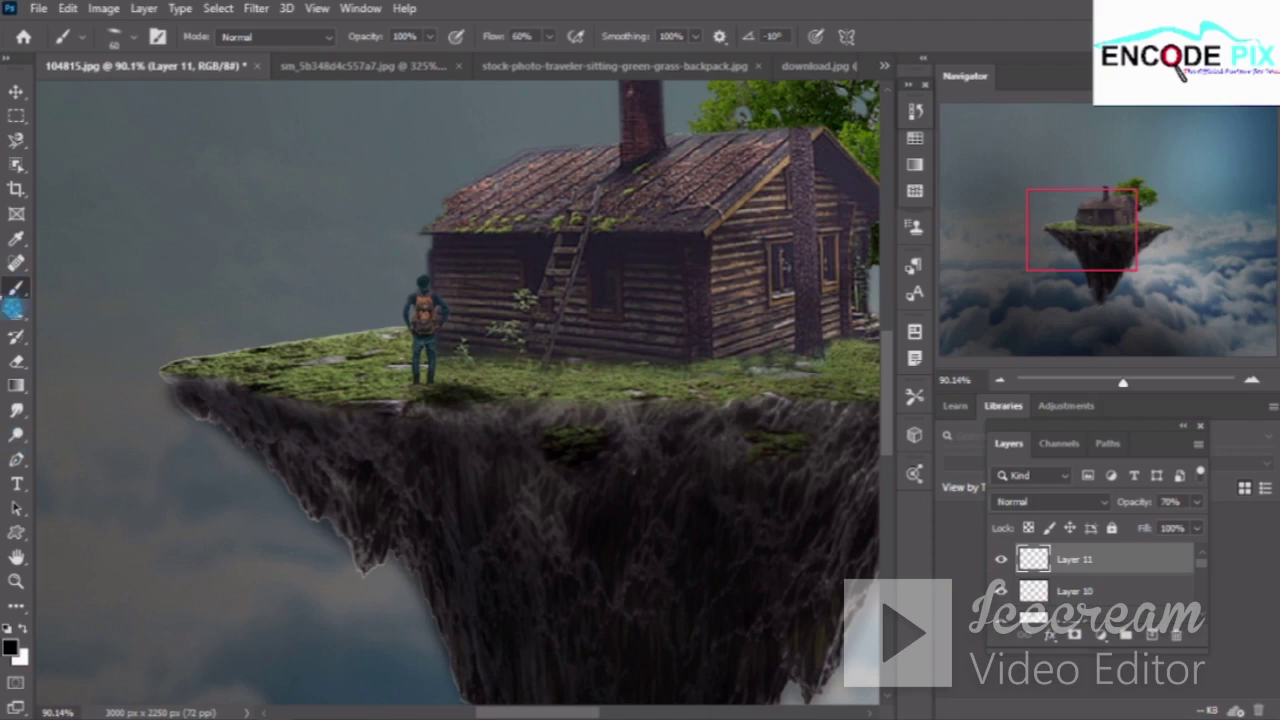
Undo the last shadow stroke and repaint a darker shadow along the cliff edge with a 60 px brush
click(16, 361)
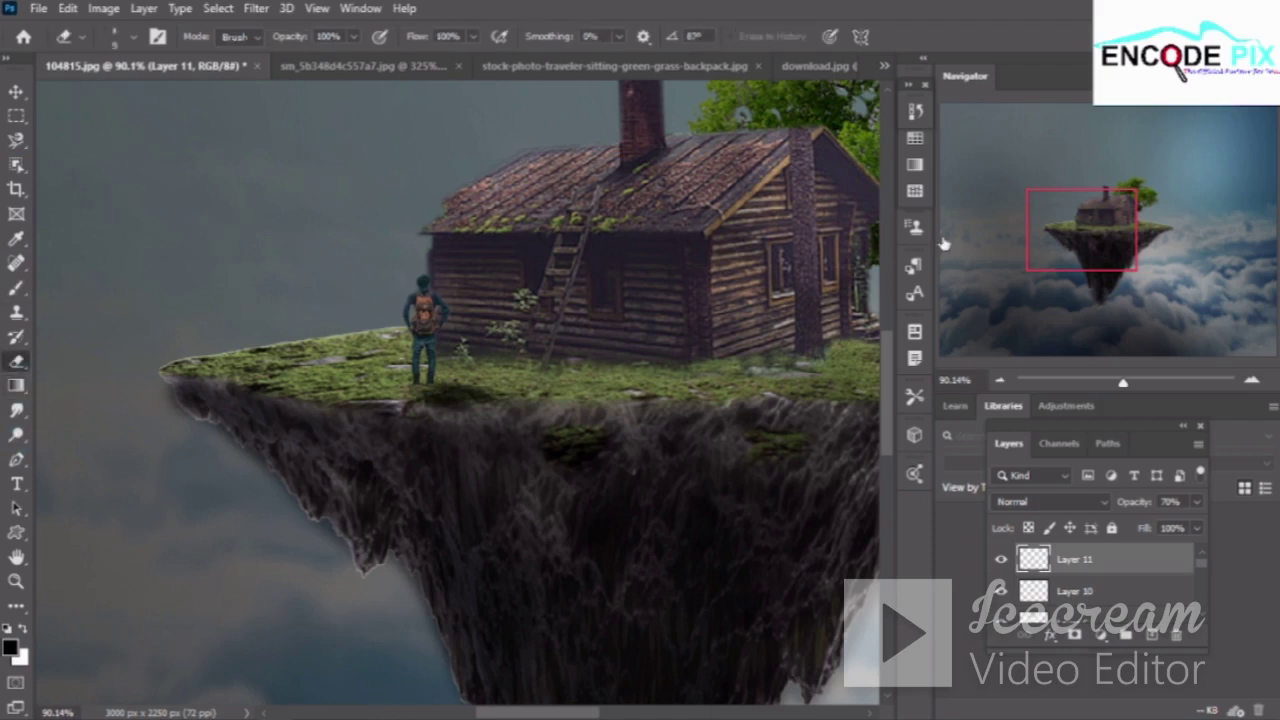
click(914, 111)
click(792, 166)
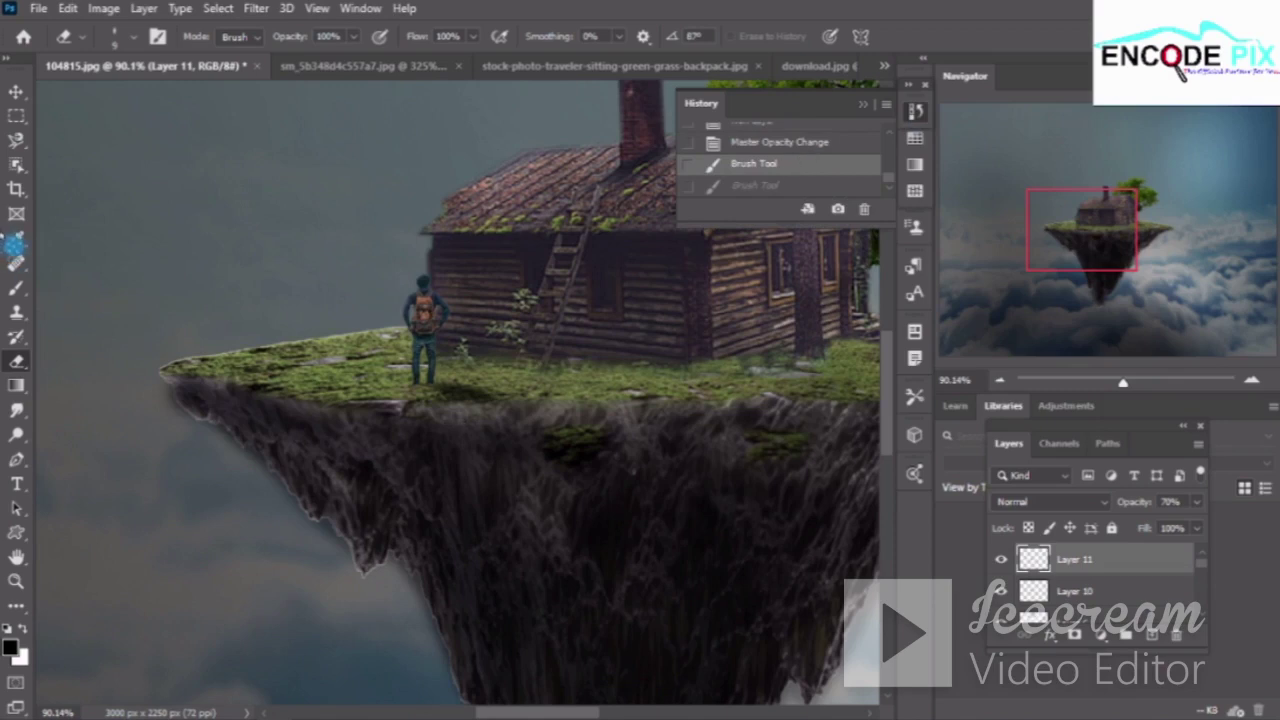
click(16, 312)
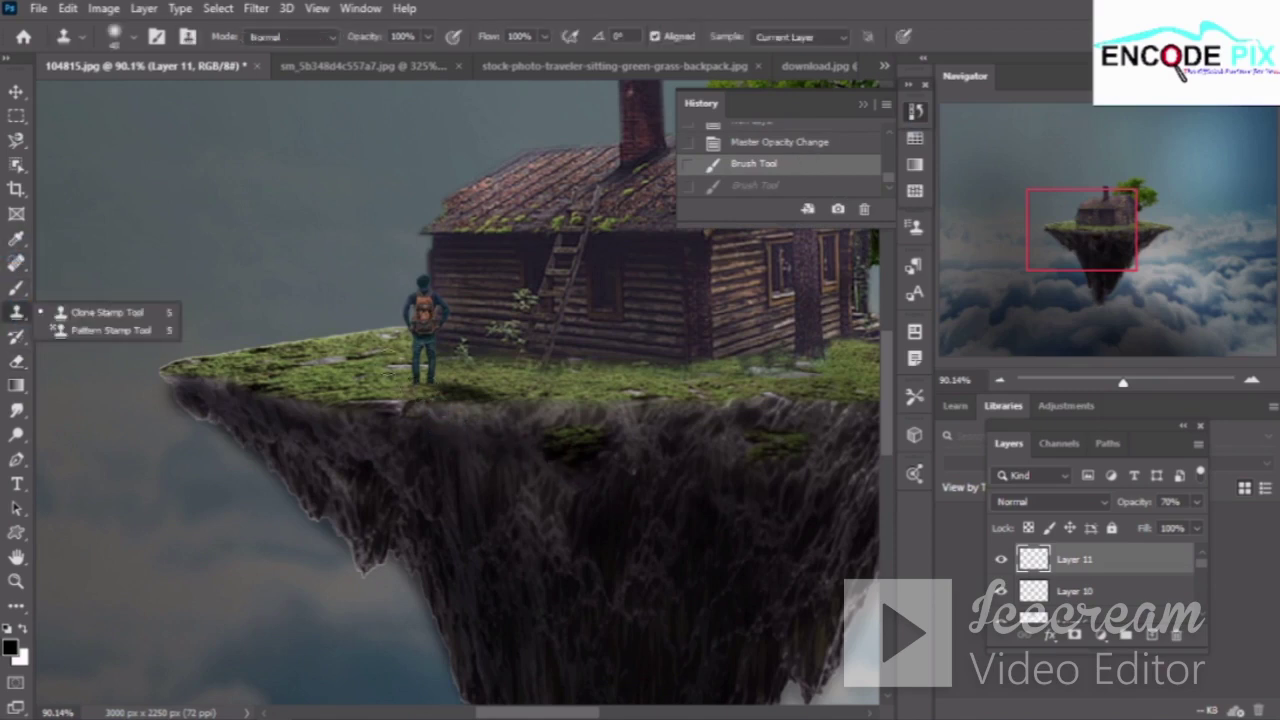
click(16, 288)
click(118, 42)
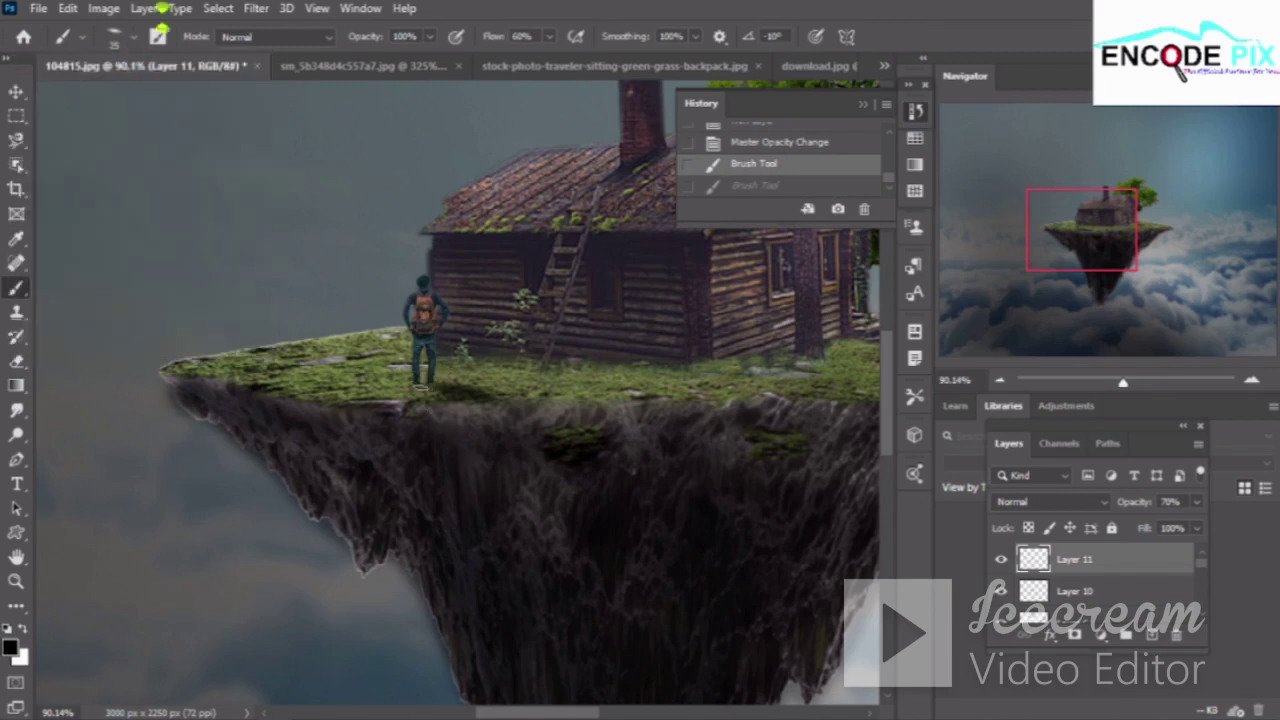
drag(418, 389, 527, 425)
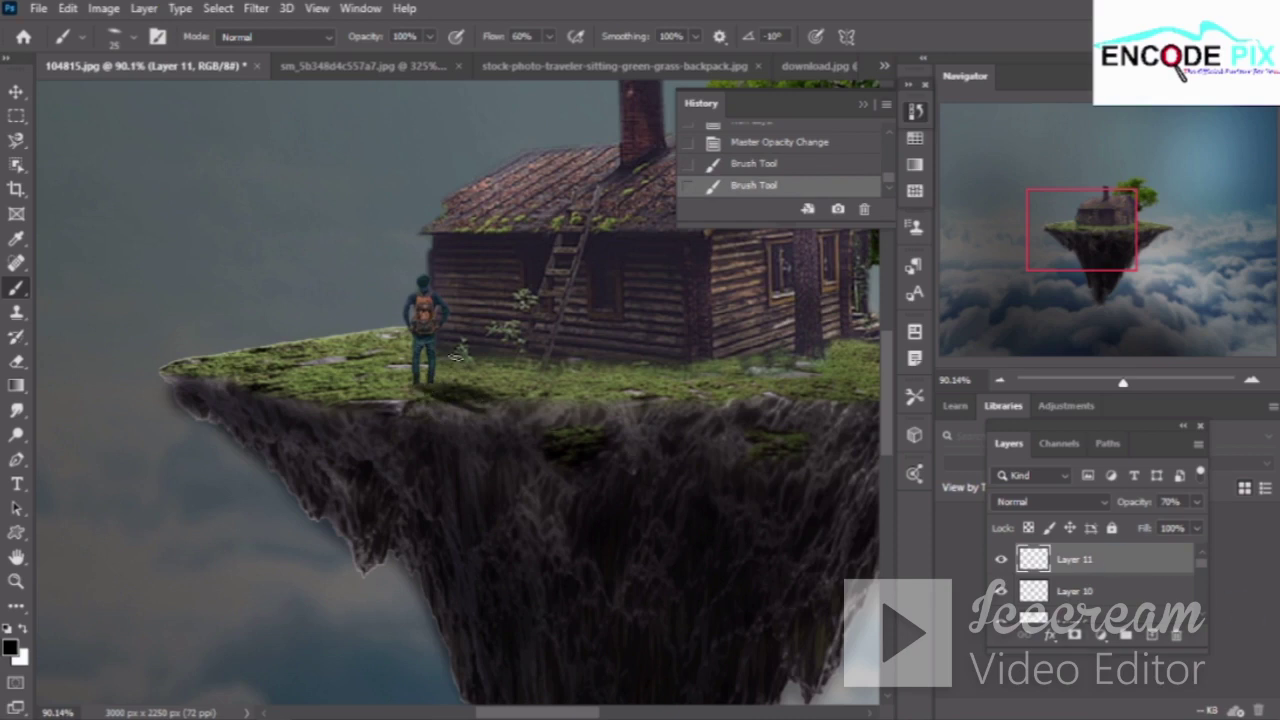
mouse_move(563, 422)
mouse_down()
mouse_move(452, 387)
mouse_move(679, 498)
mouse_up()
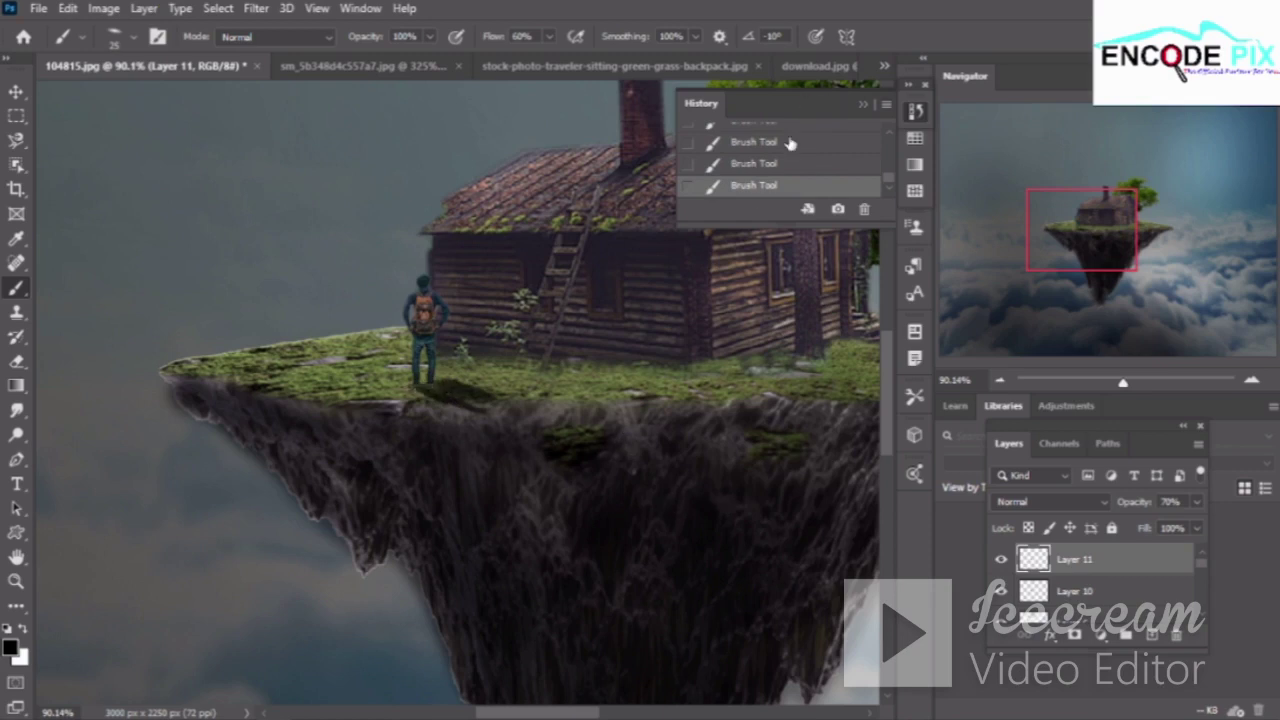
Soften the shadow near the hiker's feet with a tilted Soft Round Pressure Opacity eraser
click(16, 361)
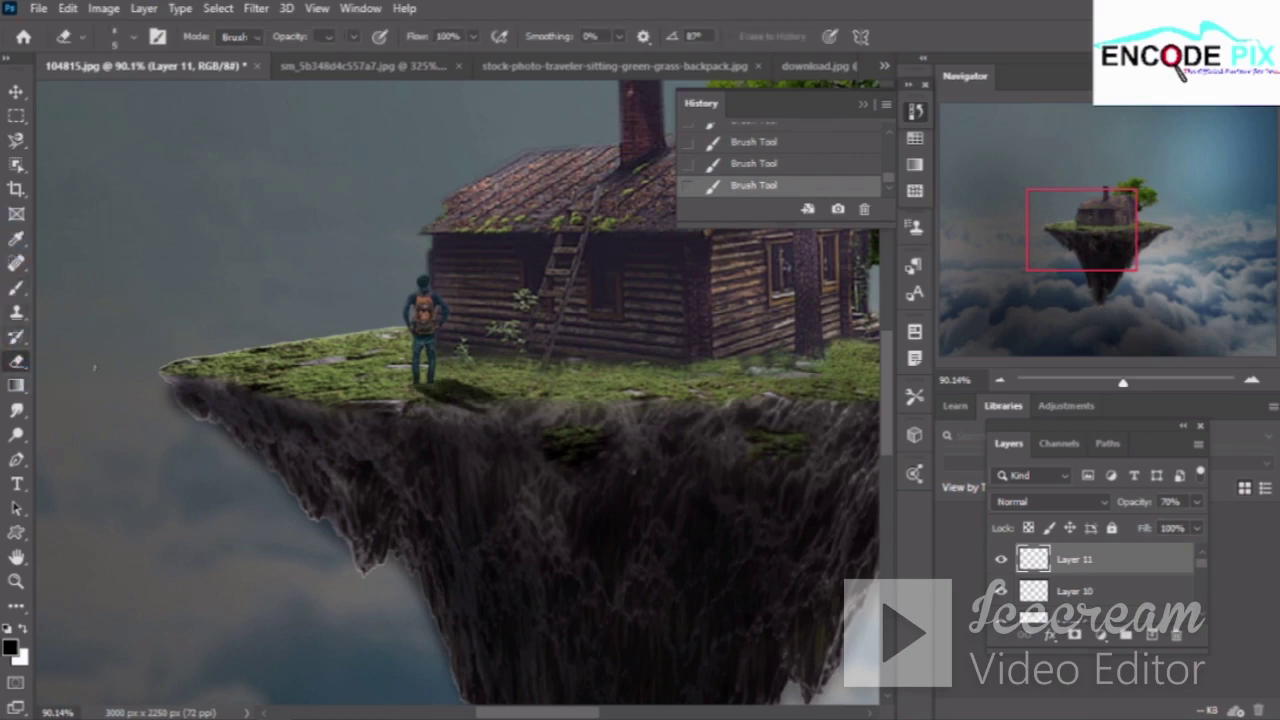
click(124, 38)
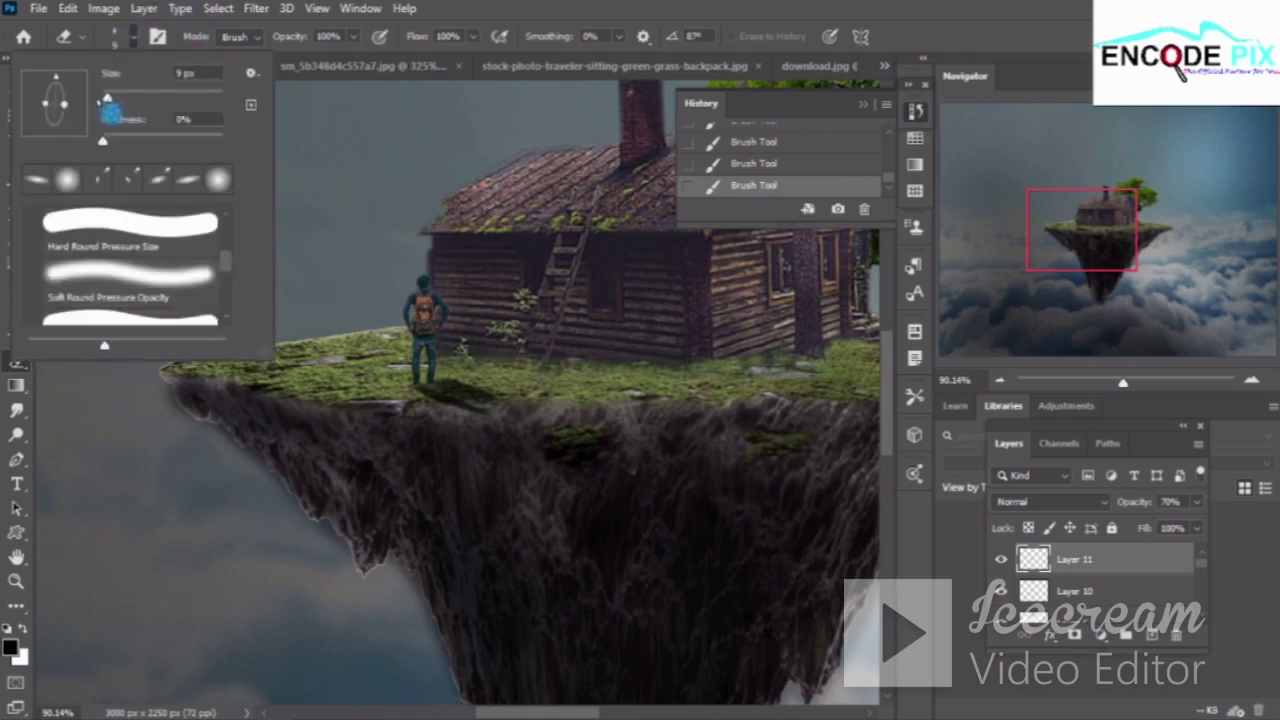
drag(68, 96, 106, 130)
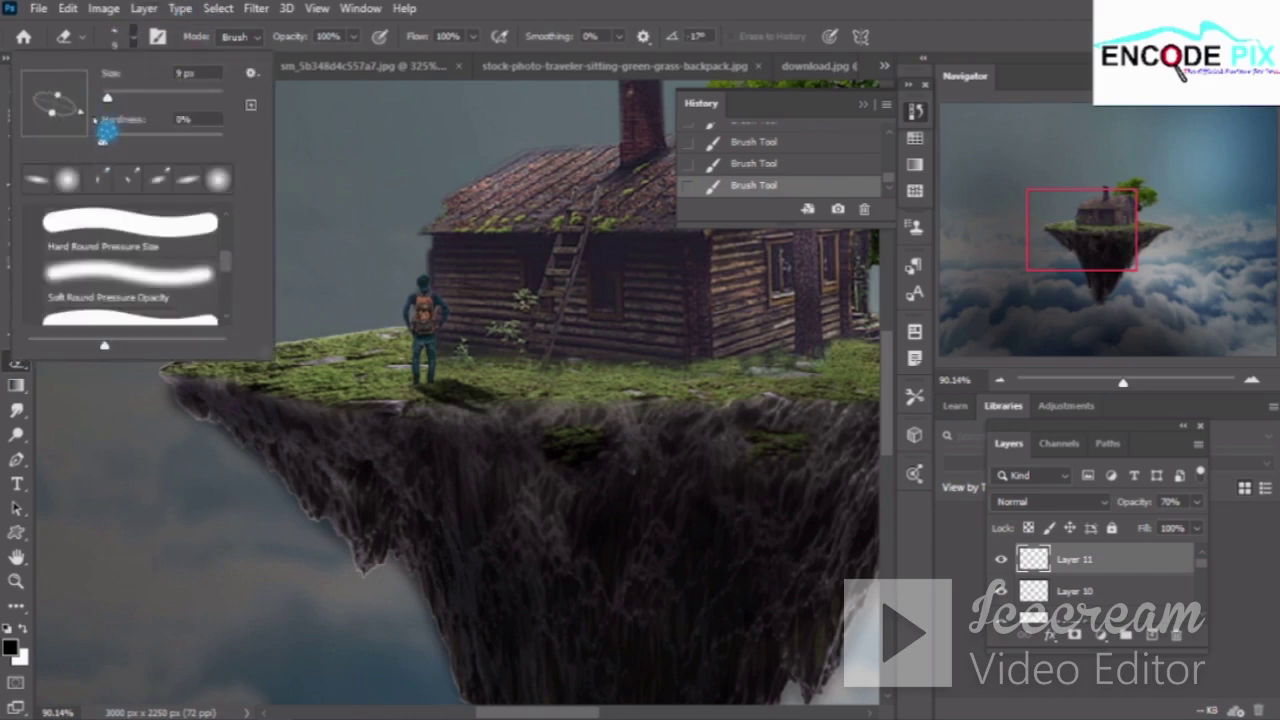
click(190, 284)
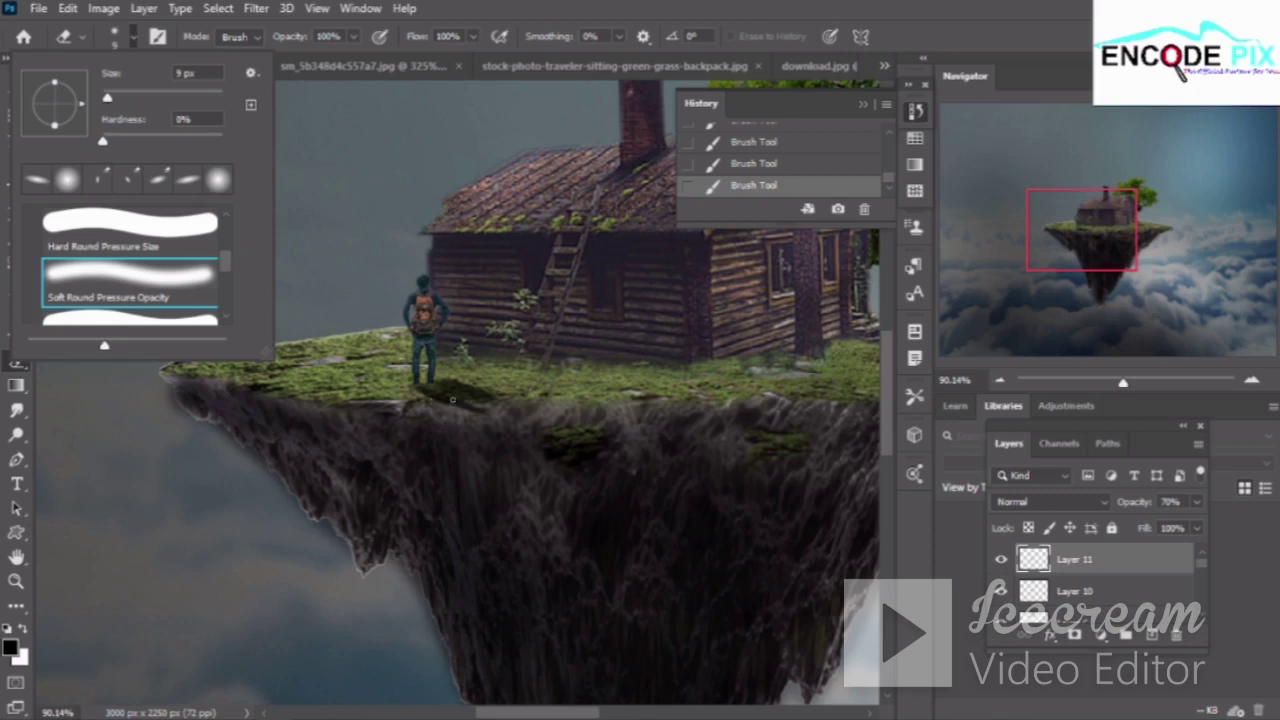
mouse_move(82, 103)
mouse_down()
mouse_move(66, 80)
mouse_move(86, 140)
mouse_move(82, 120)
mouse_up()
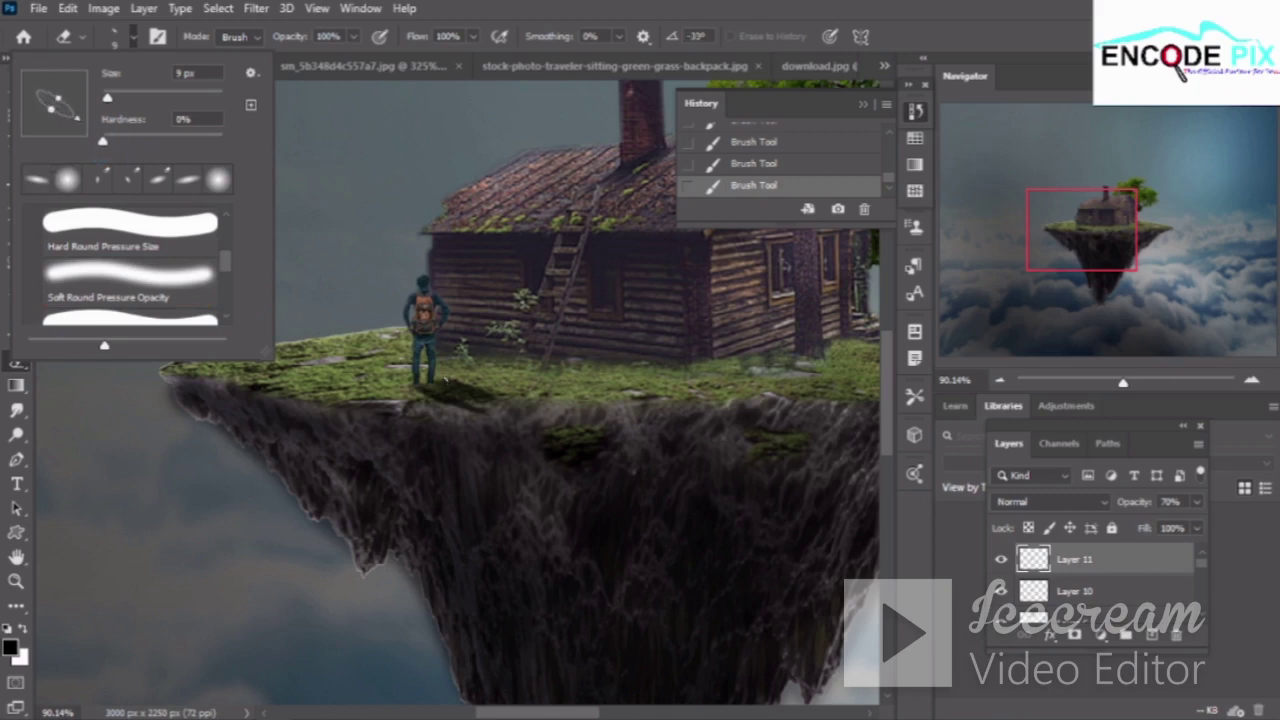
click(453, 385)
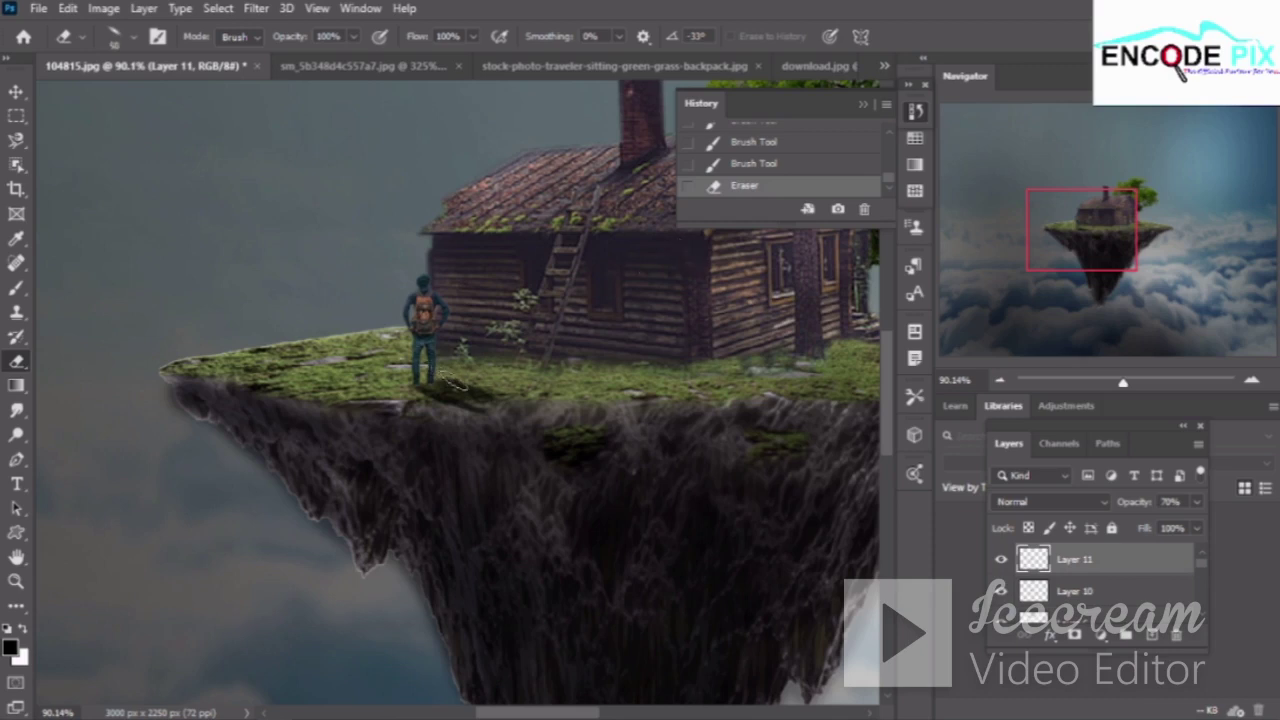
mouse_move(453, 385)
mouse_down()
mouse_move(500, 400)
mouse_move(430, 413)
mouse_up()
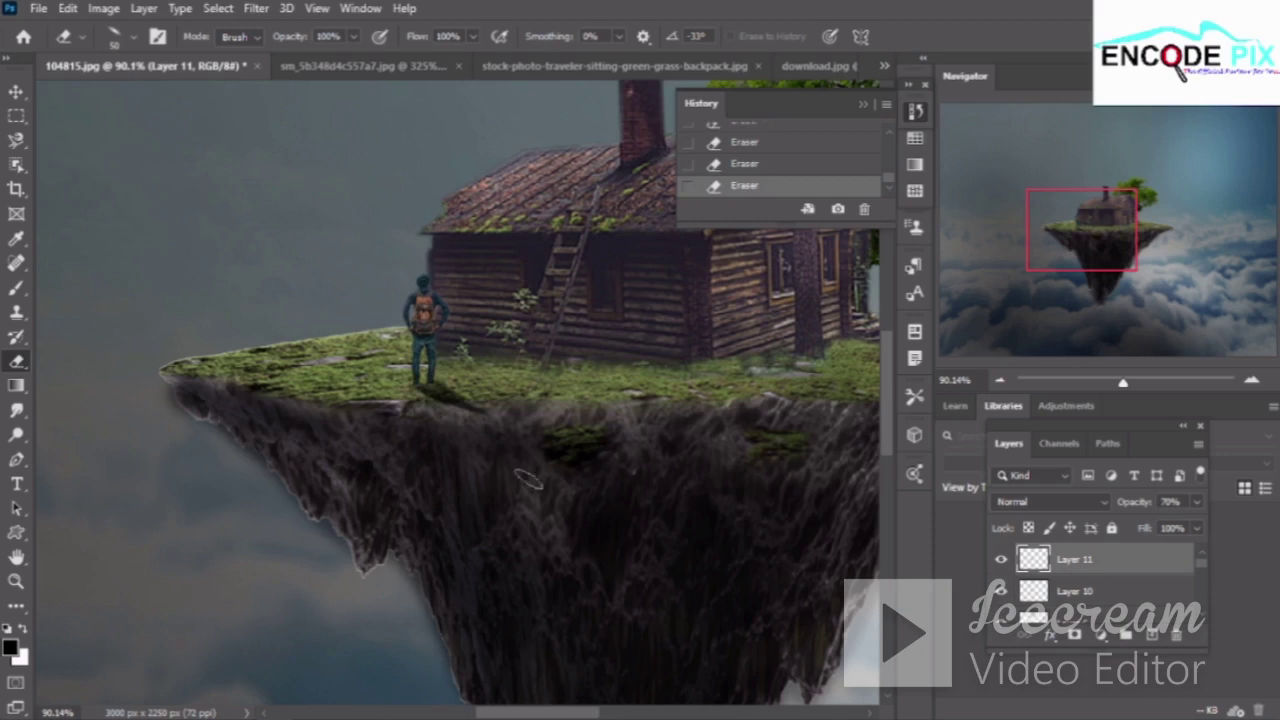
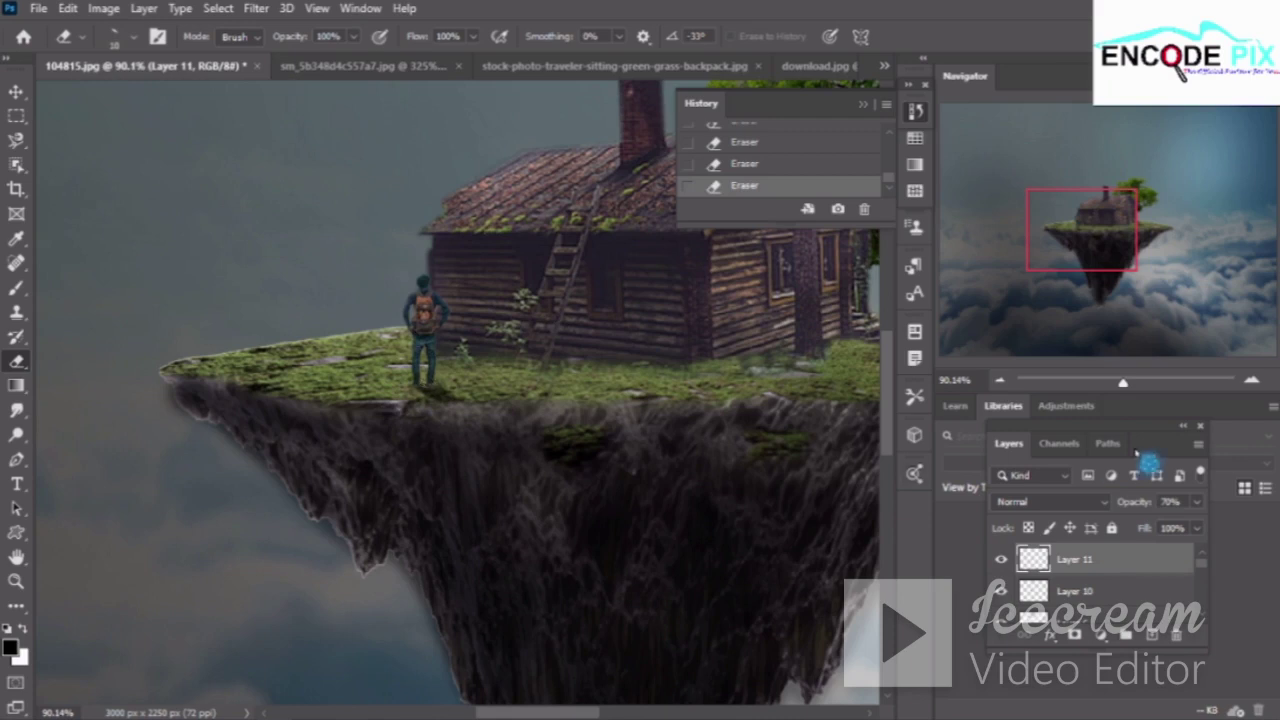
Group the traveler's Layers 11 and 10 into Group 2
click(15, 92)
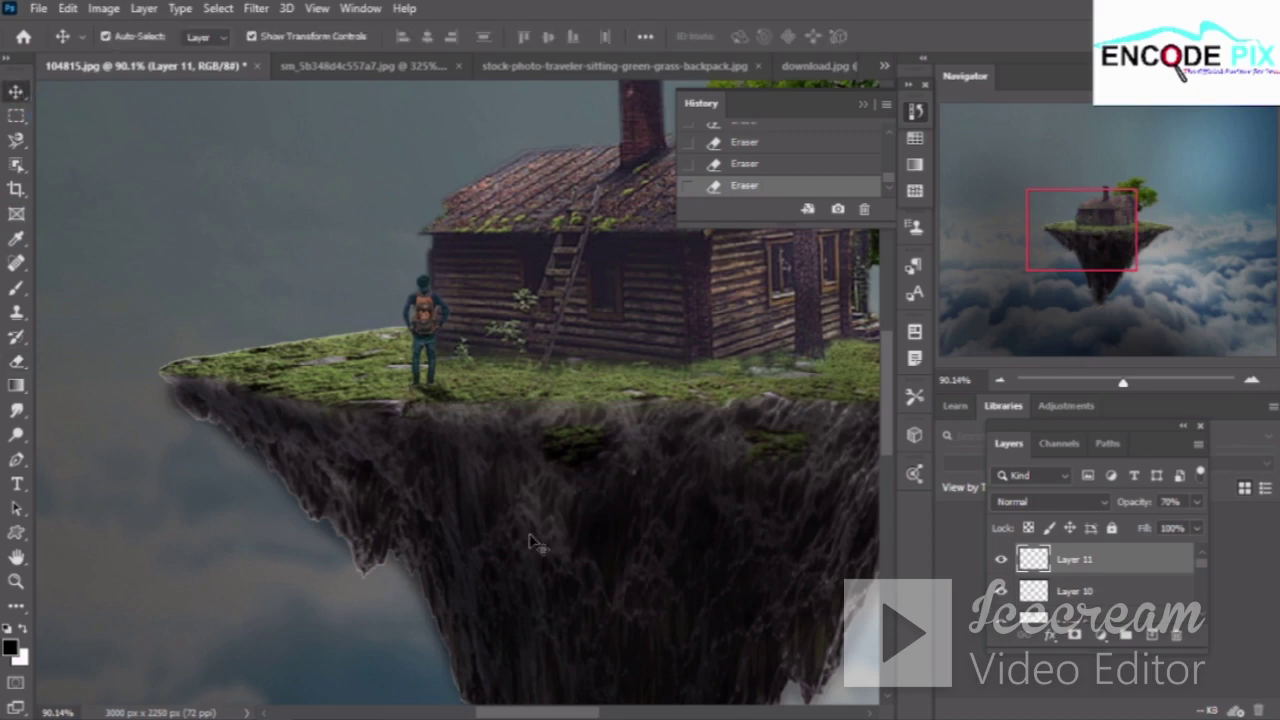
scroll(530, 541, down, 3)
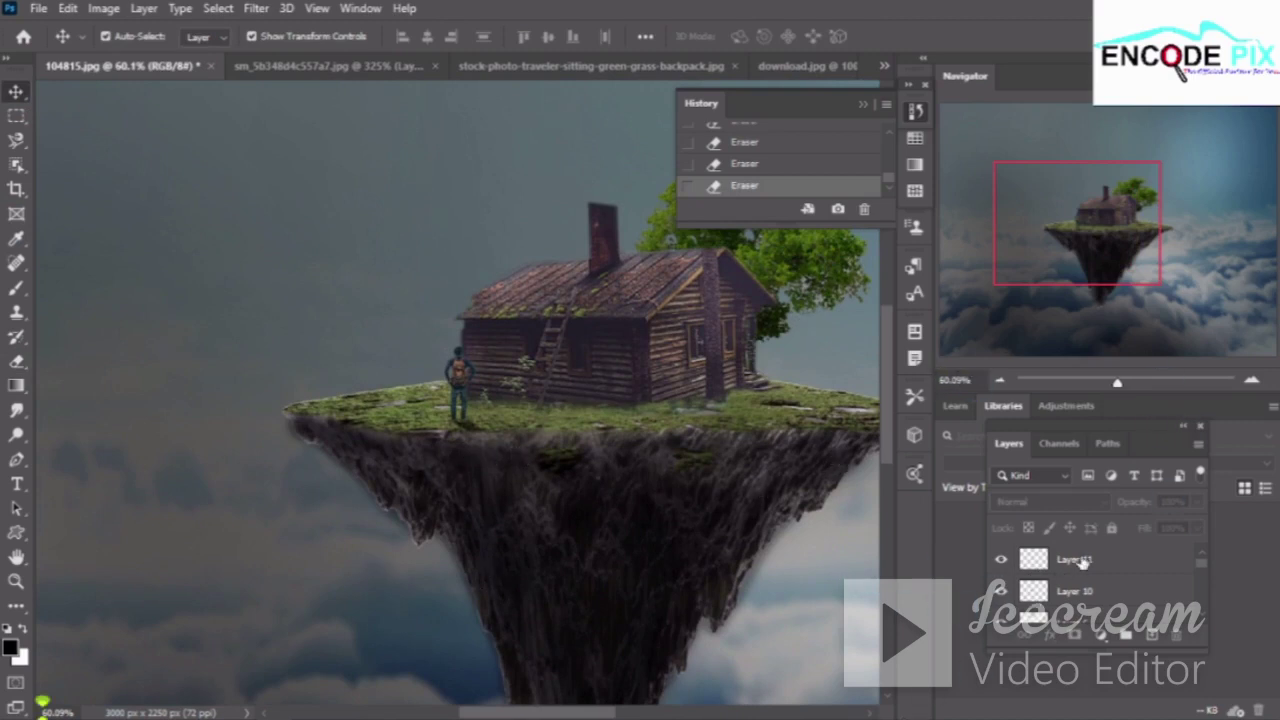
click(1083, 562)
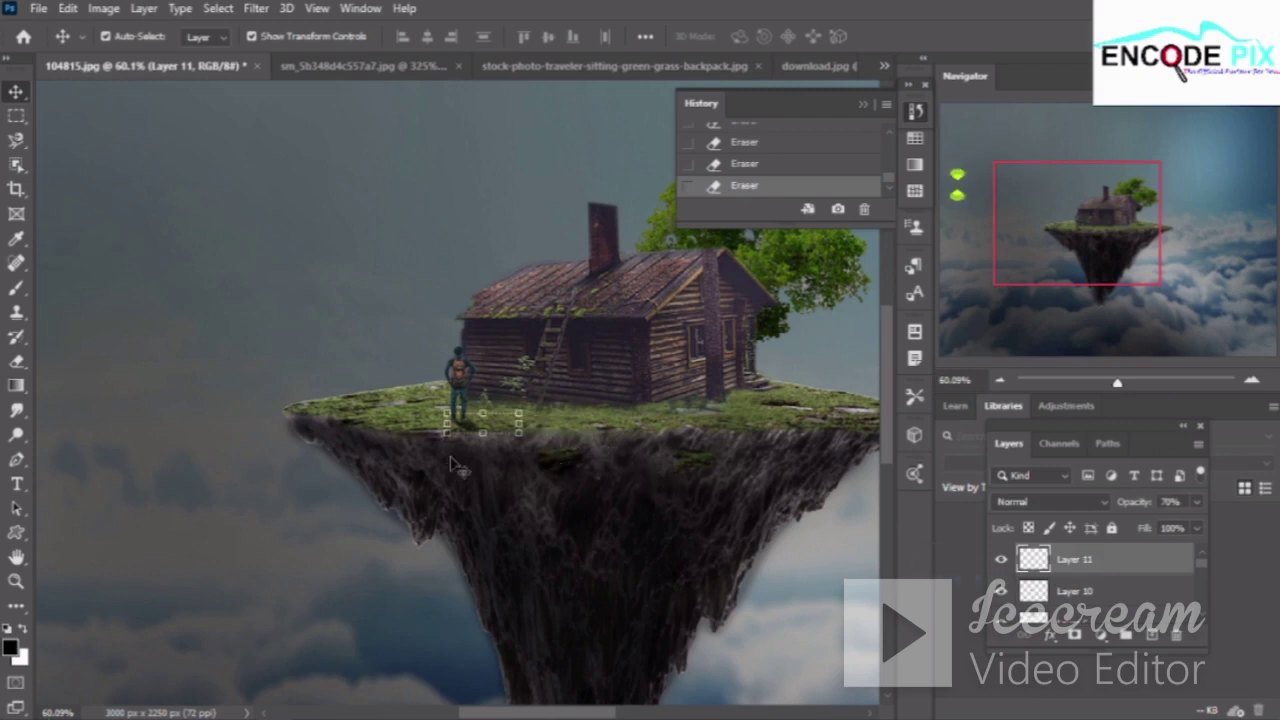
click(468, 432)
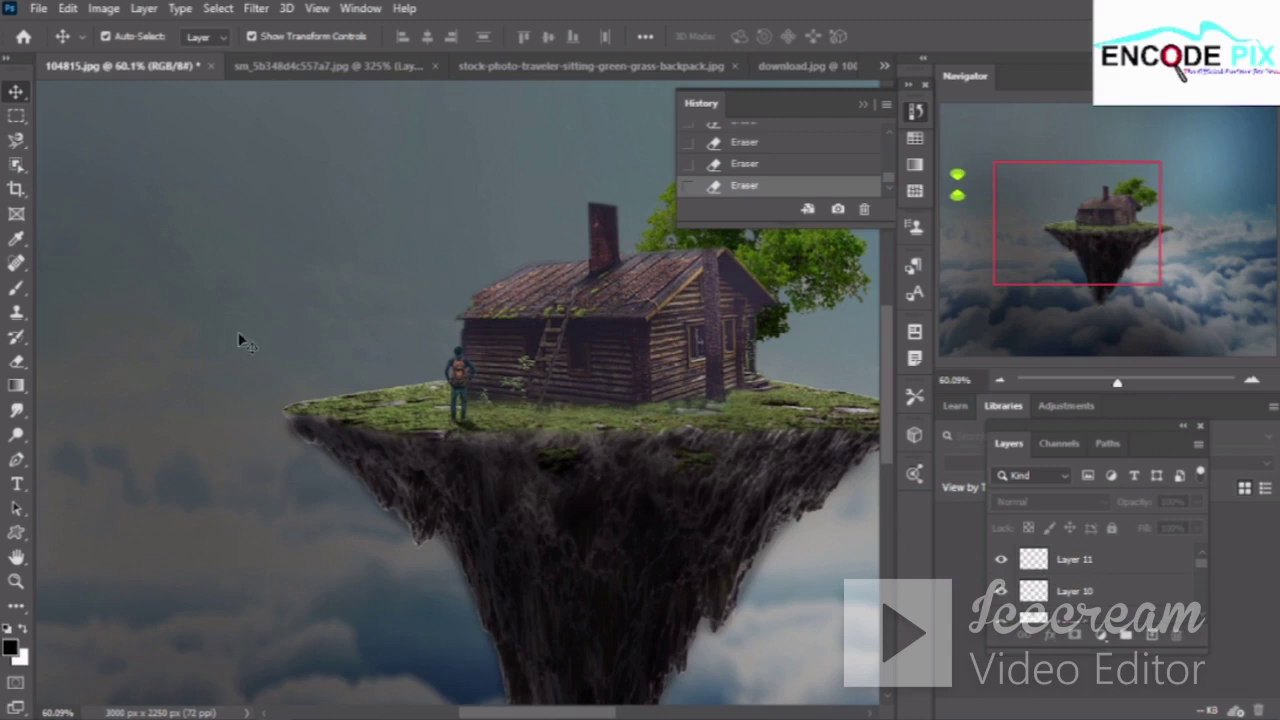
click(1147, 559)
shift+click(1130, 600)
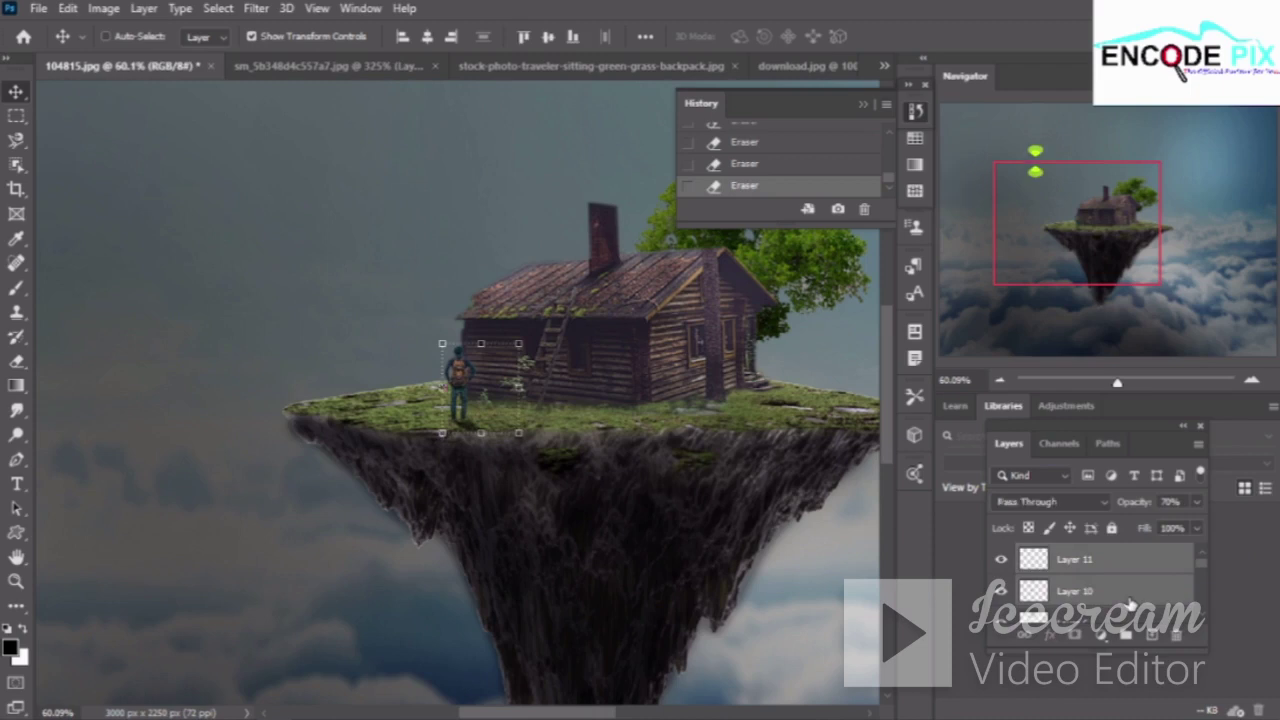
key(ctrl+g)
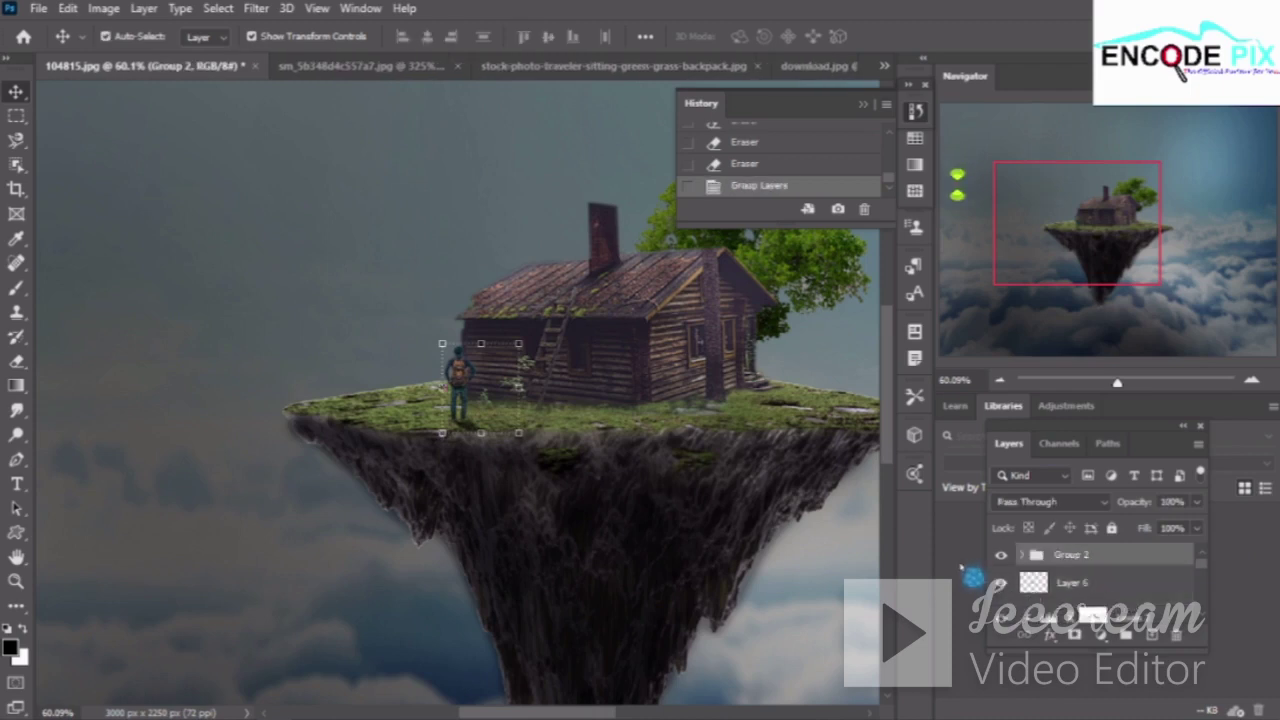
Toggle Group 2's visibility to check it, make sky Layer 1 active, and close the History panel
click(1001, 556)
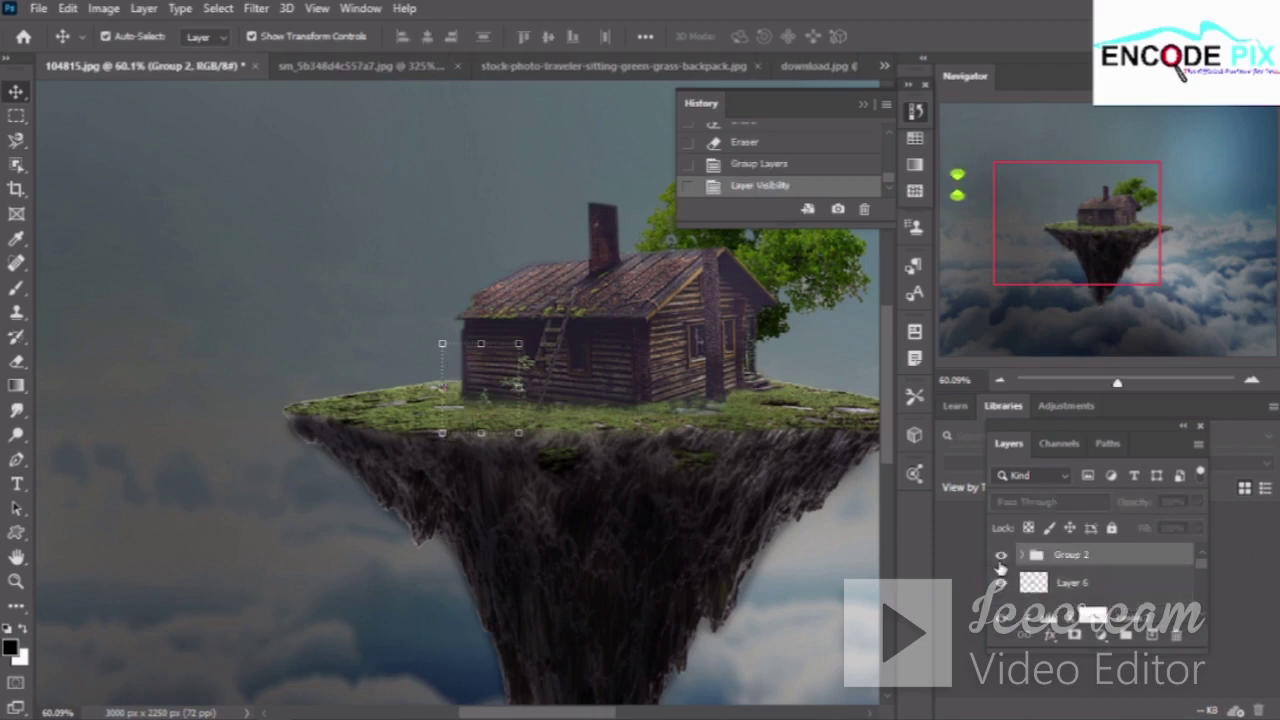
click(1001, 556)
click(278, 353)
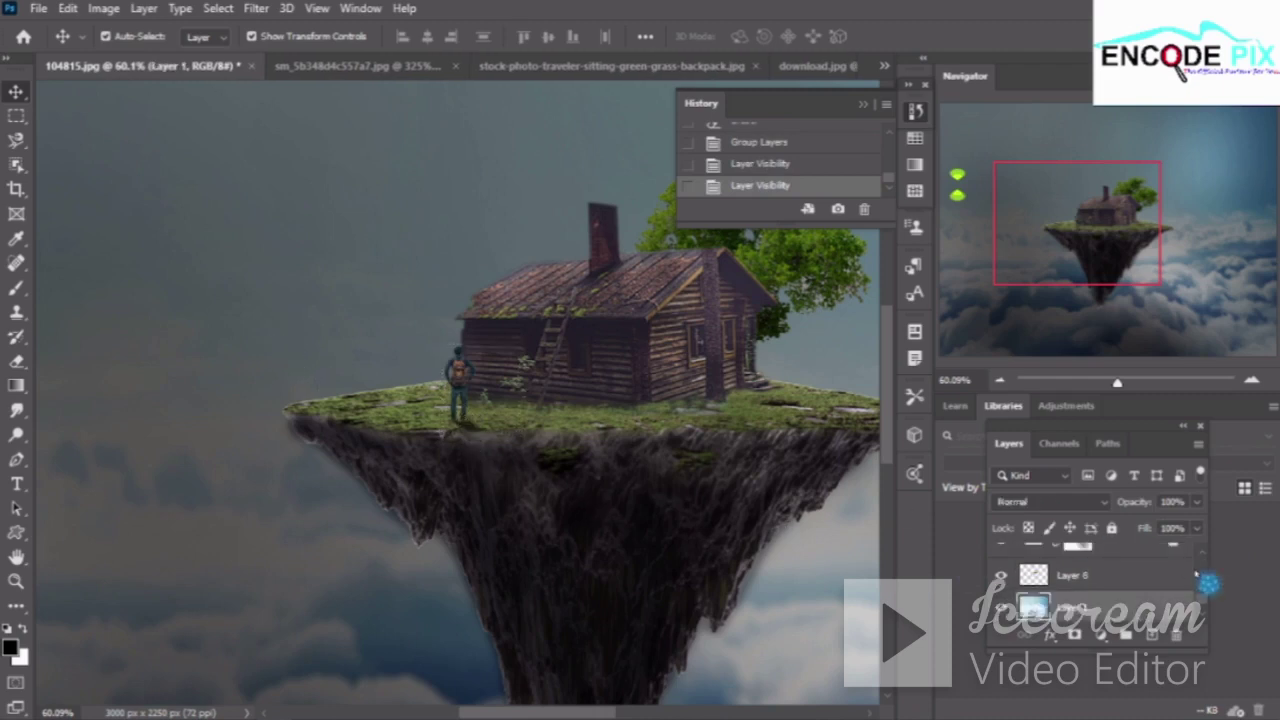
scroll(1140, 590, up, 1)
scroll(1131, 597, up, 1)
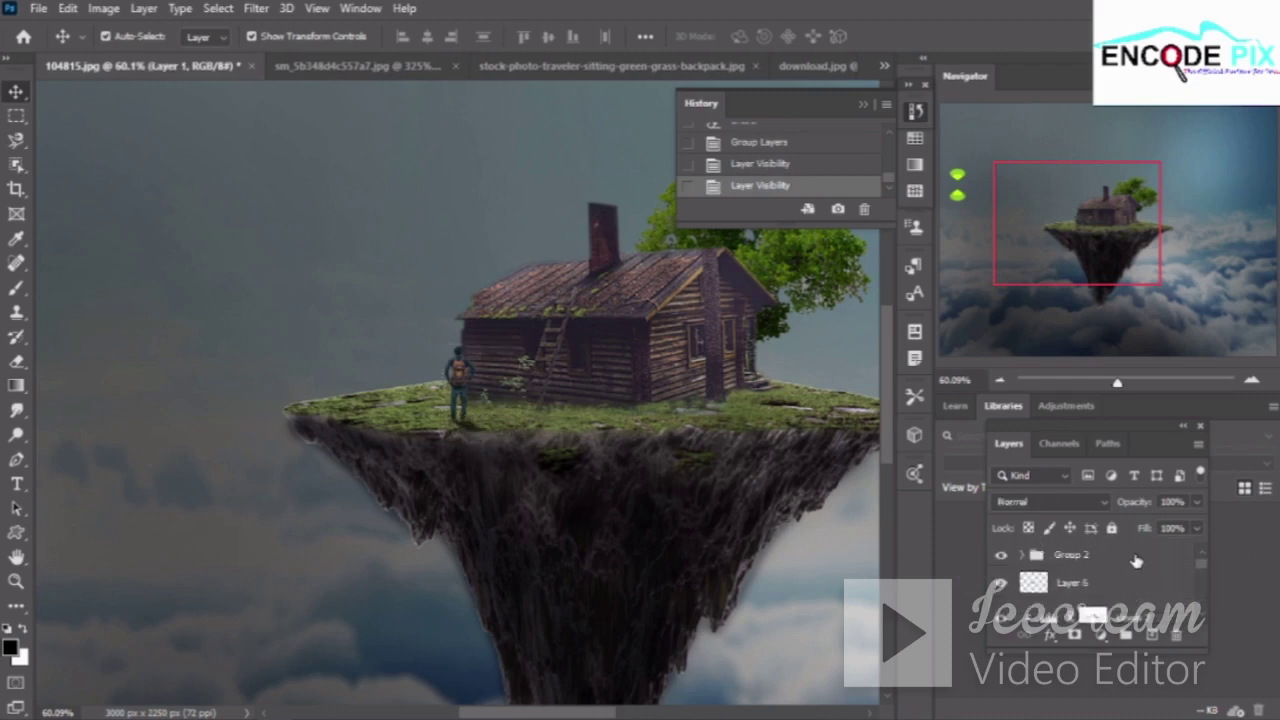
click(1136, 558)
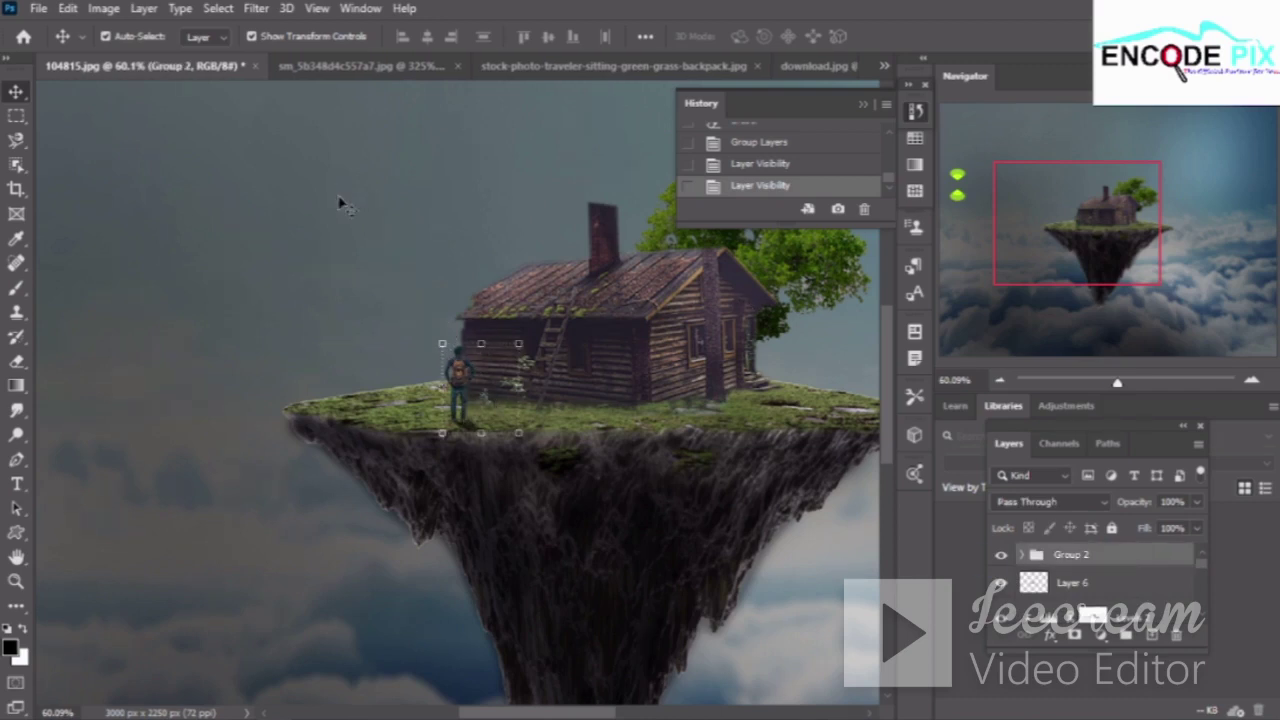
click(394, 241)
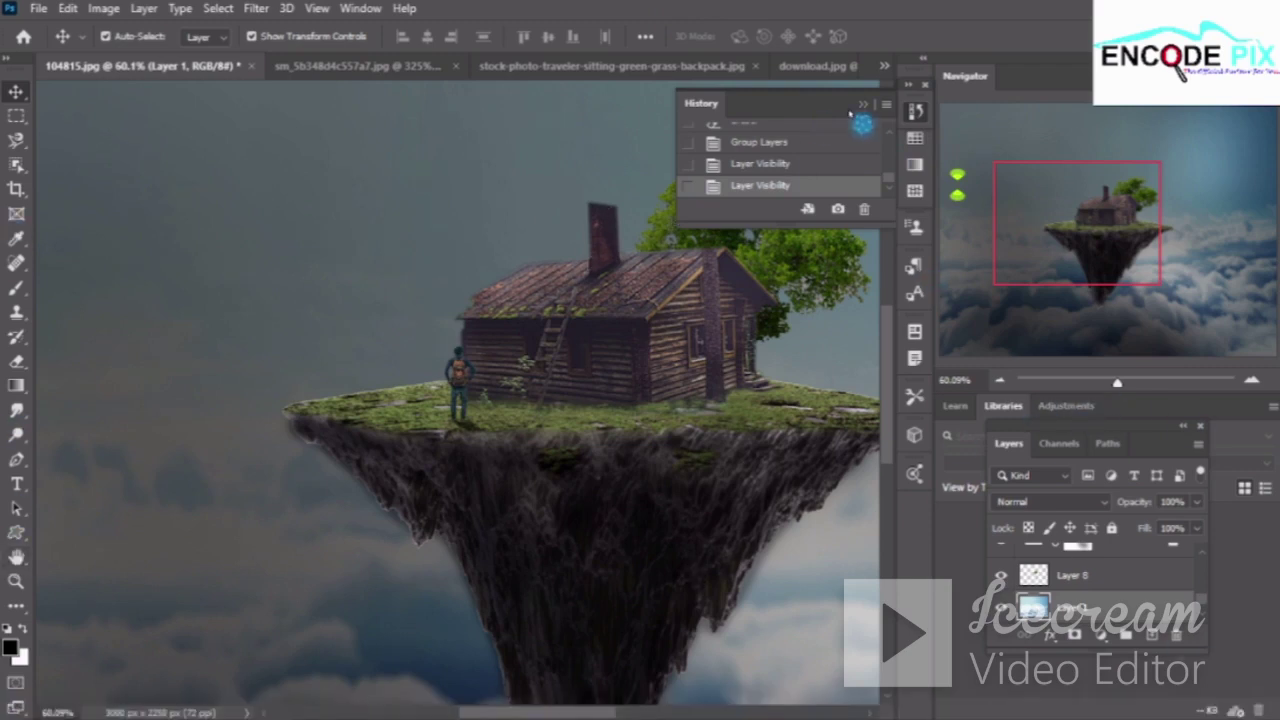
click(860, 105)
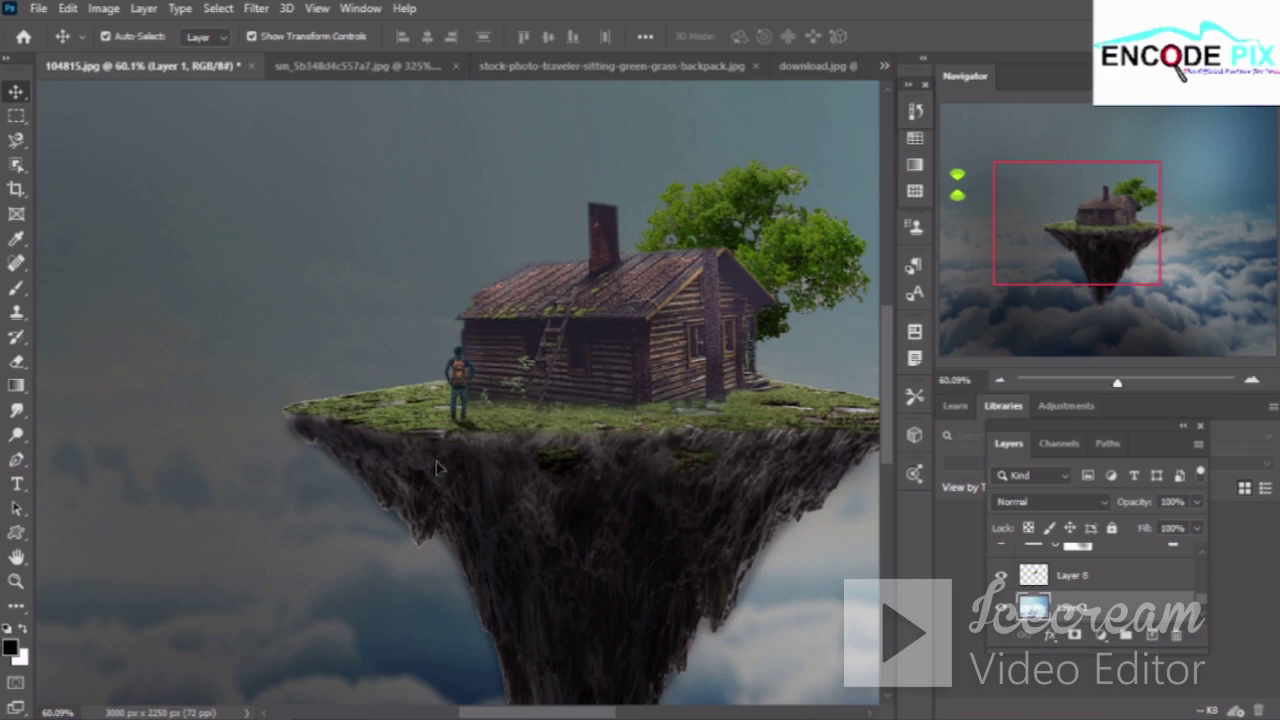
click(38, 8)
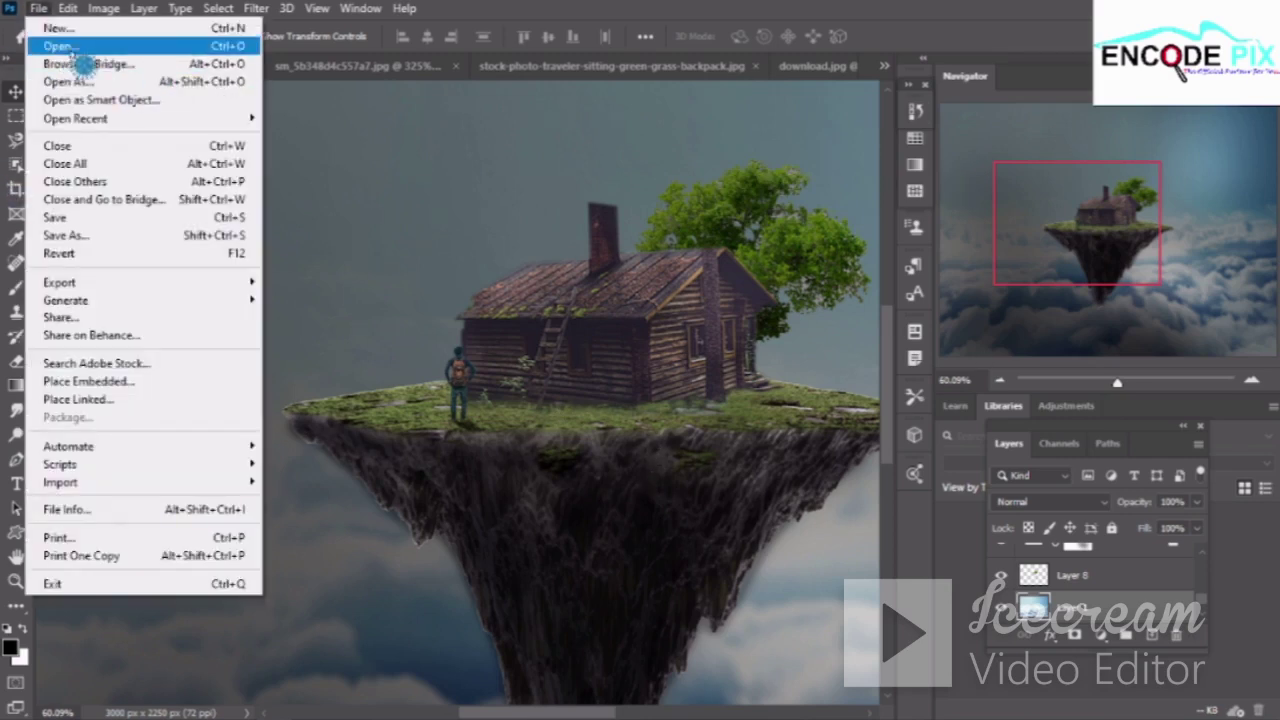
Open the big-transparent-bubble-template image from the Downloads folder as a new document
click(83, 64)
click(38, 10)
click(110, 48)
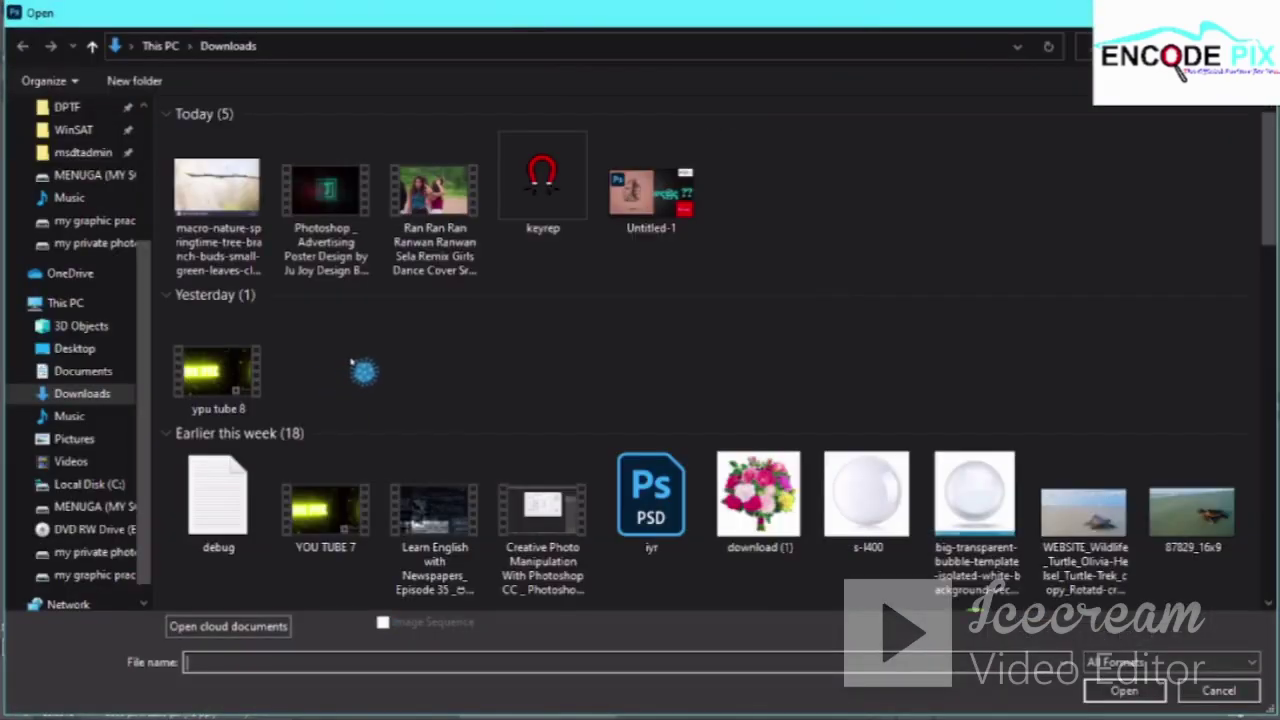
scroll(363, 371, down, 5)
scroll(515, 310, down, 4)
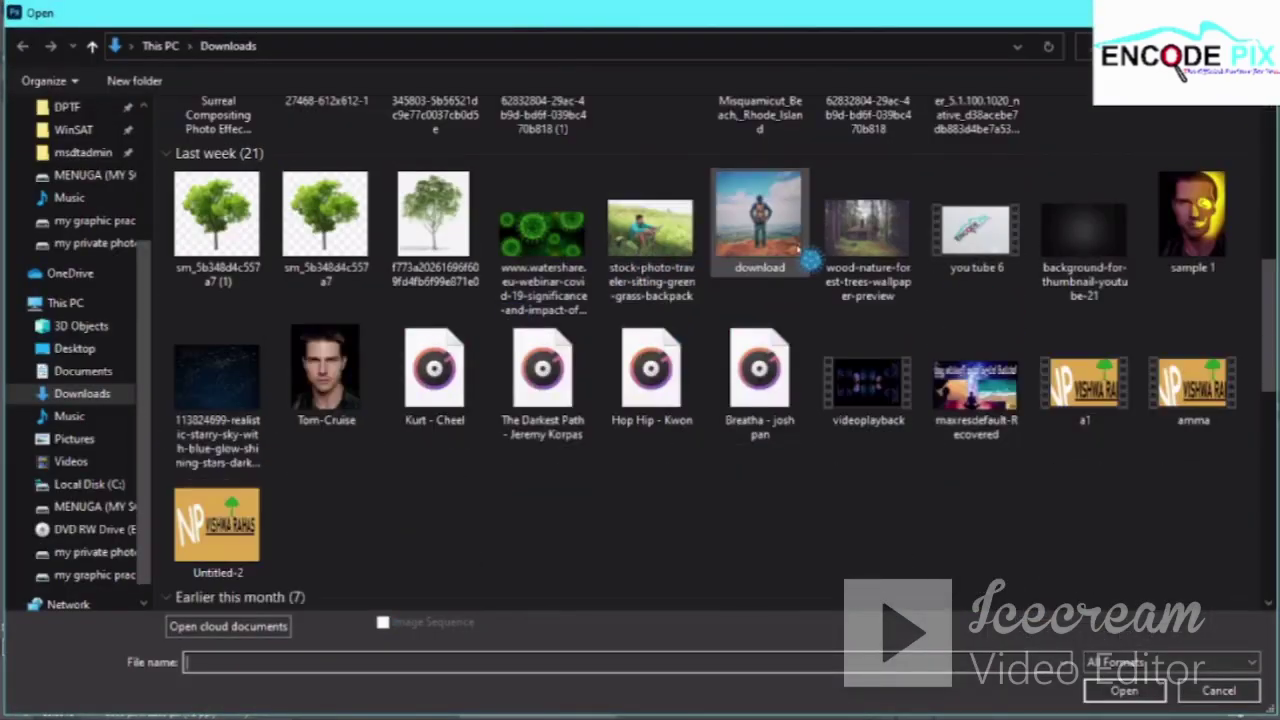
scroll(798, 250, up, 3)
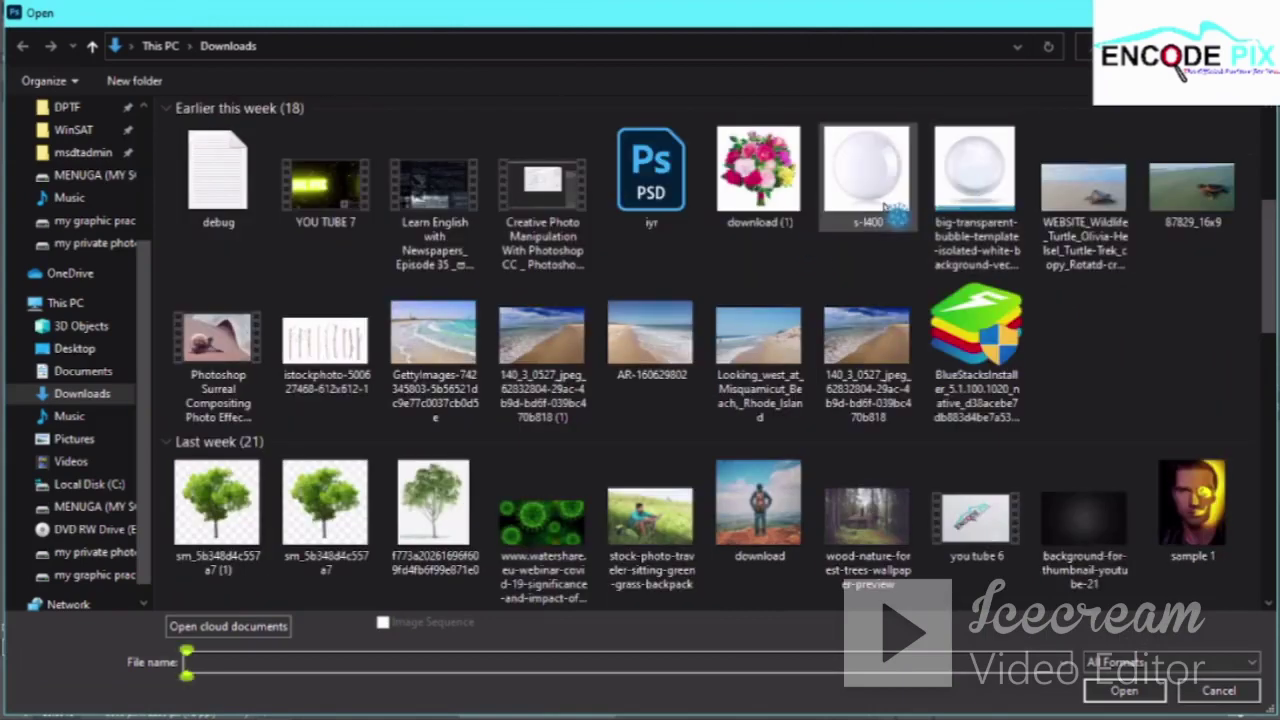
double_click(1000, 210)
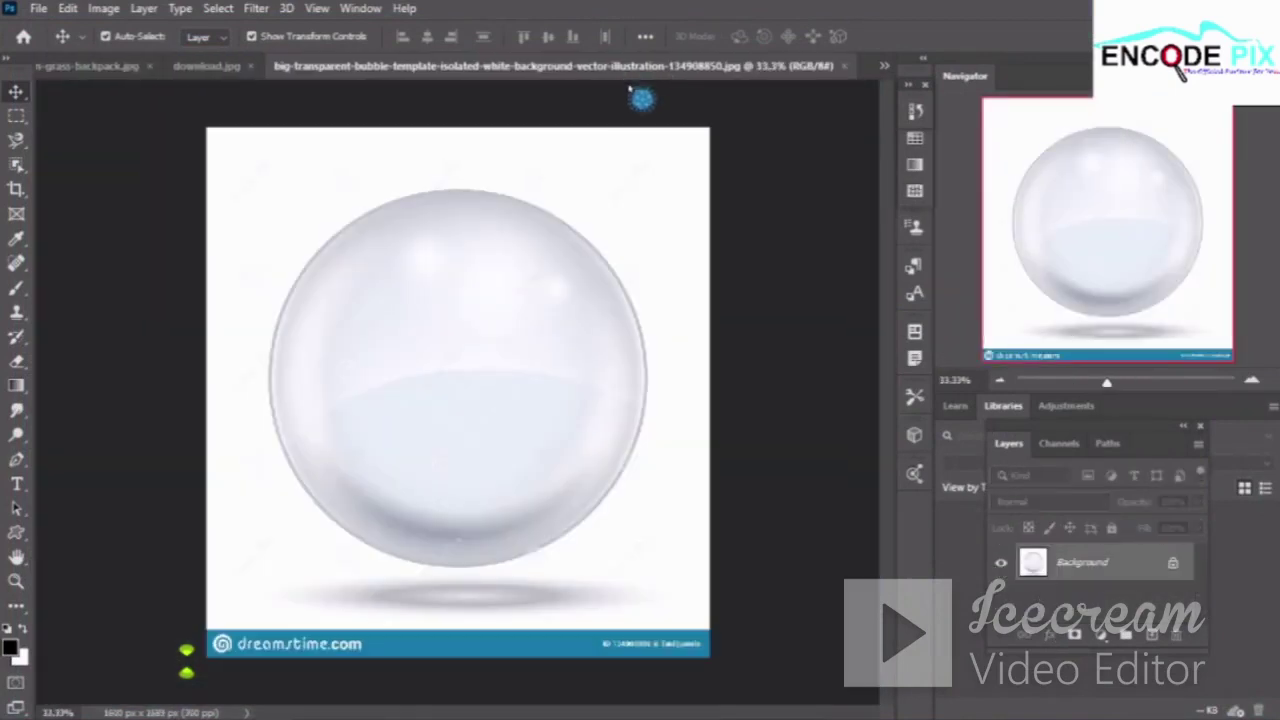
Close download.jpg, the stock-photo-traveler image and sm_5b348d4c557a7.jpg without saving
click(240, 66)
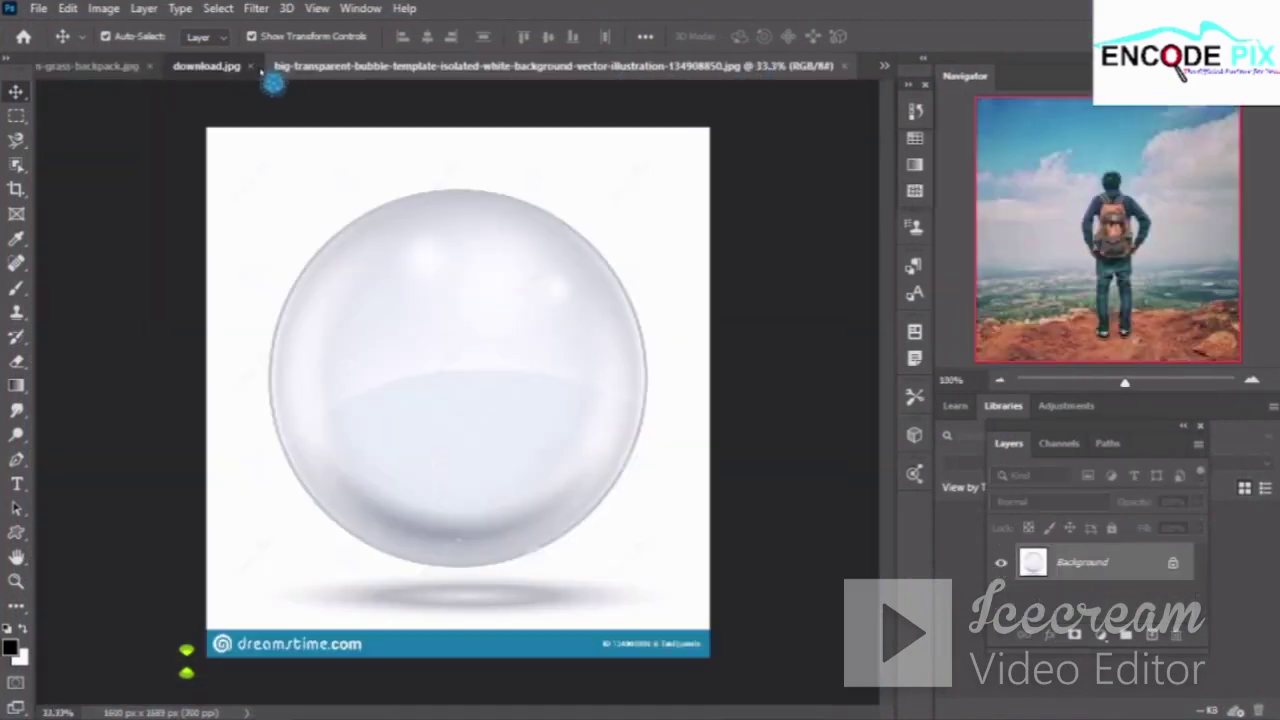
click(512, 66)
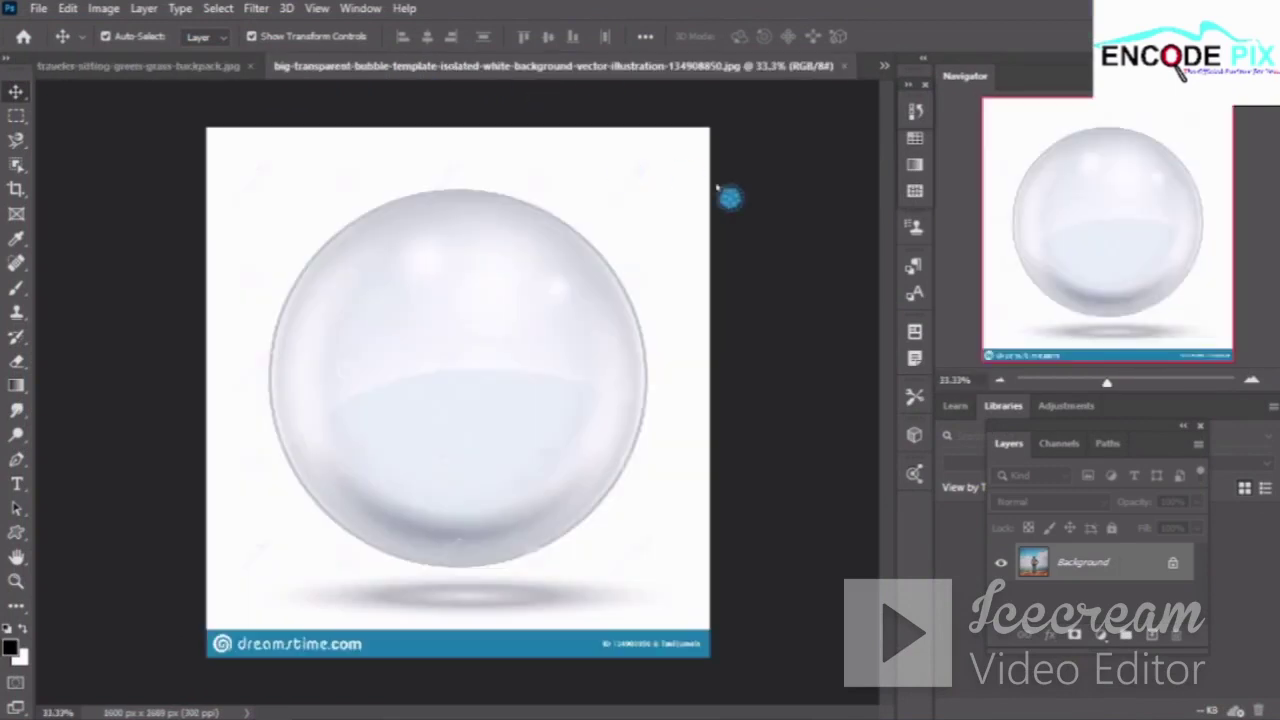
click(165, 68)
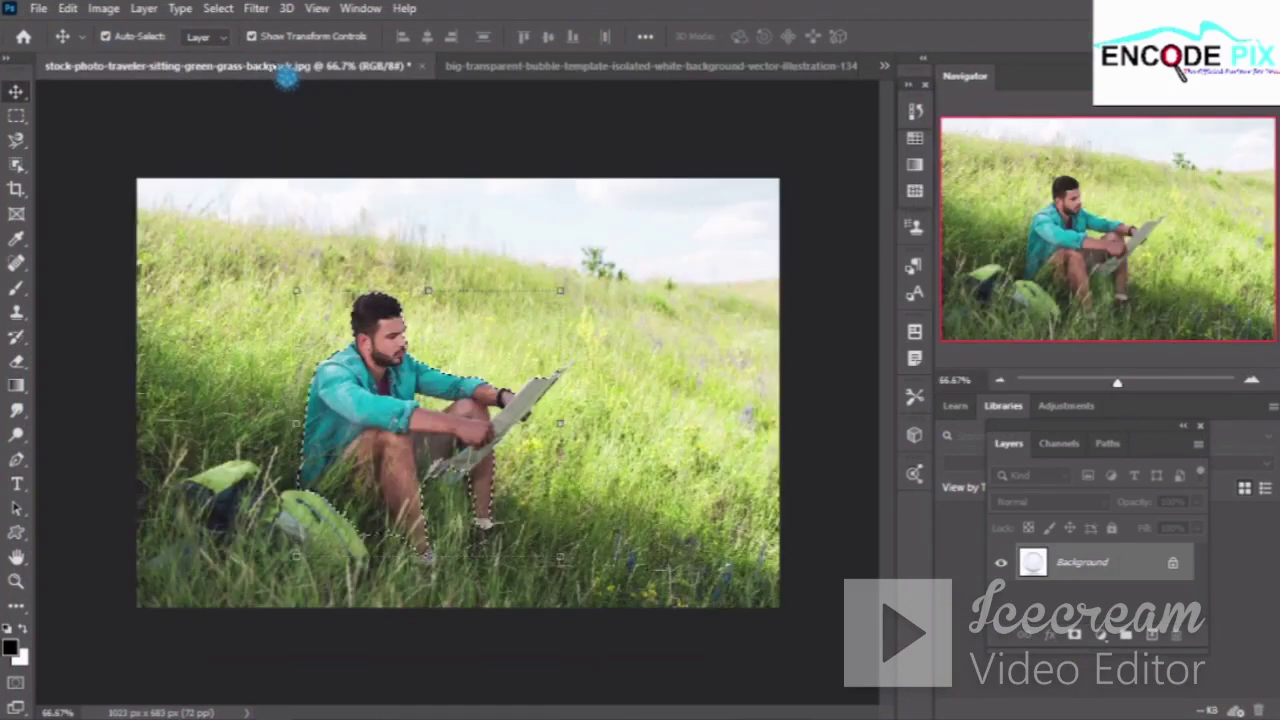
click(425, 67)
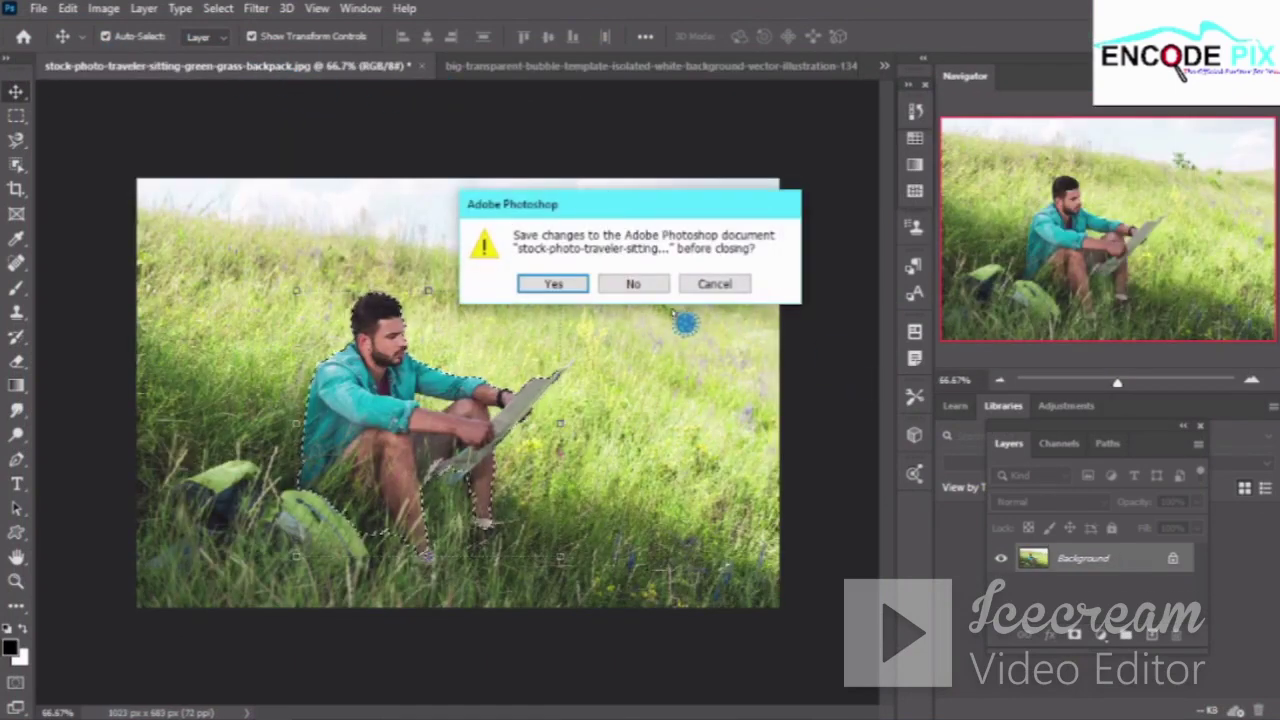
click(633, 284)
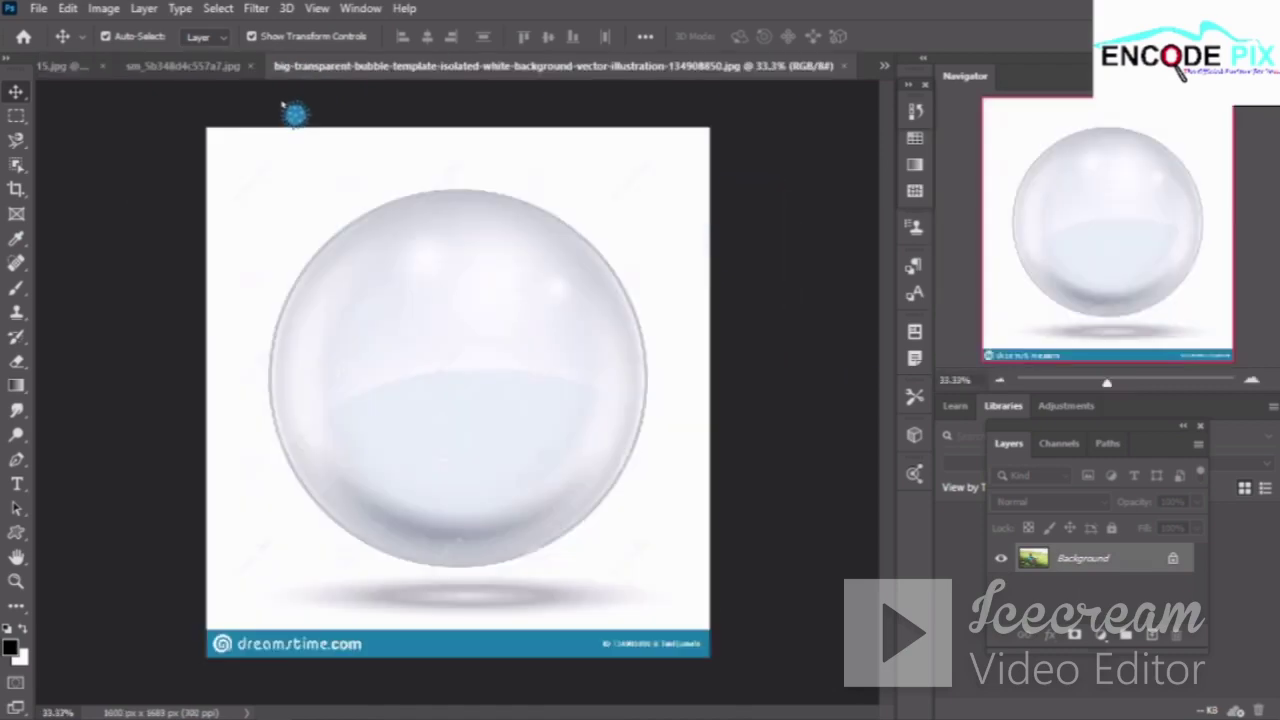
click(188, 70)
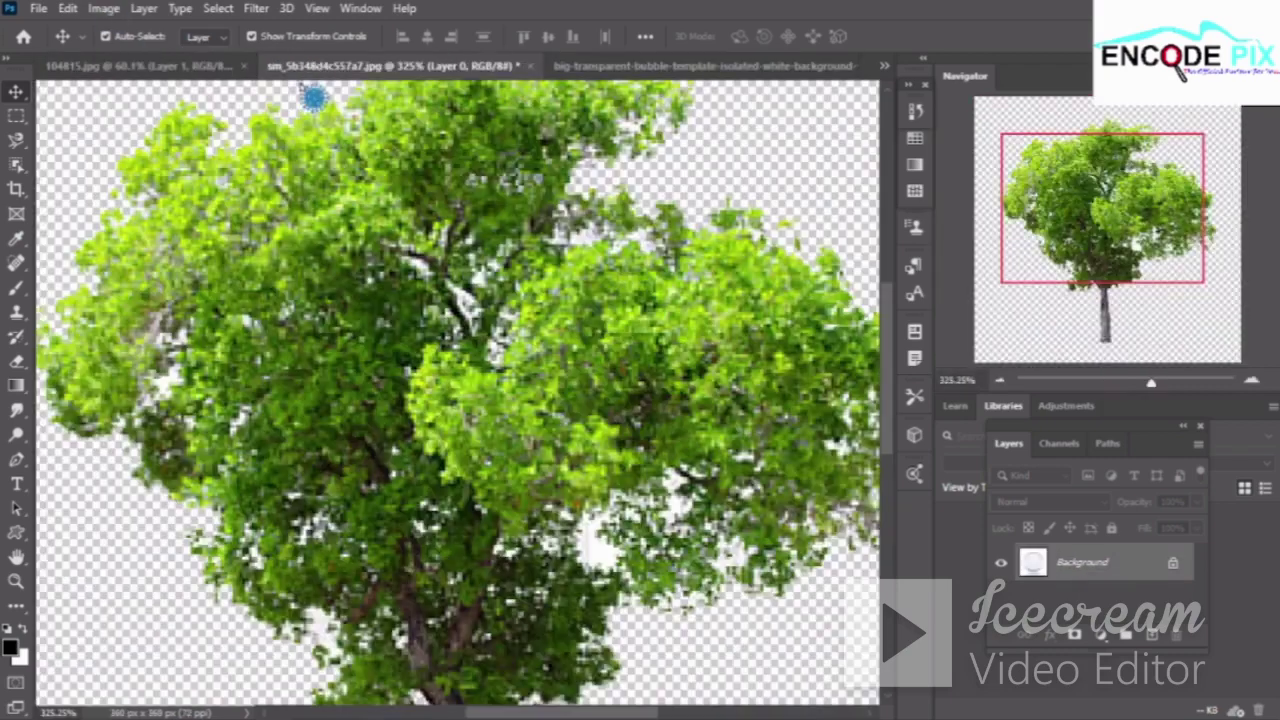
click(531, 66)
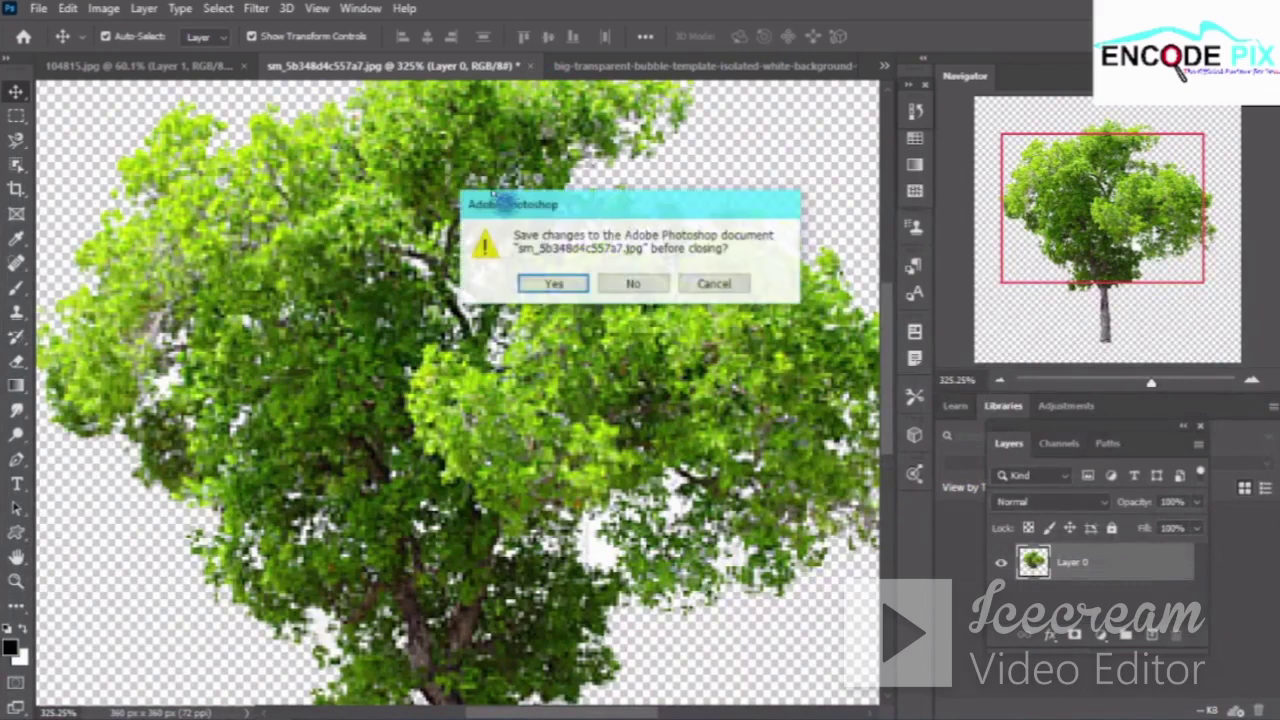
click(617, 286)
drag(228, 82, 743, 121)
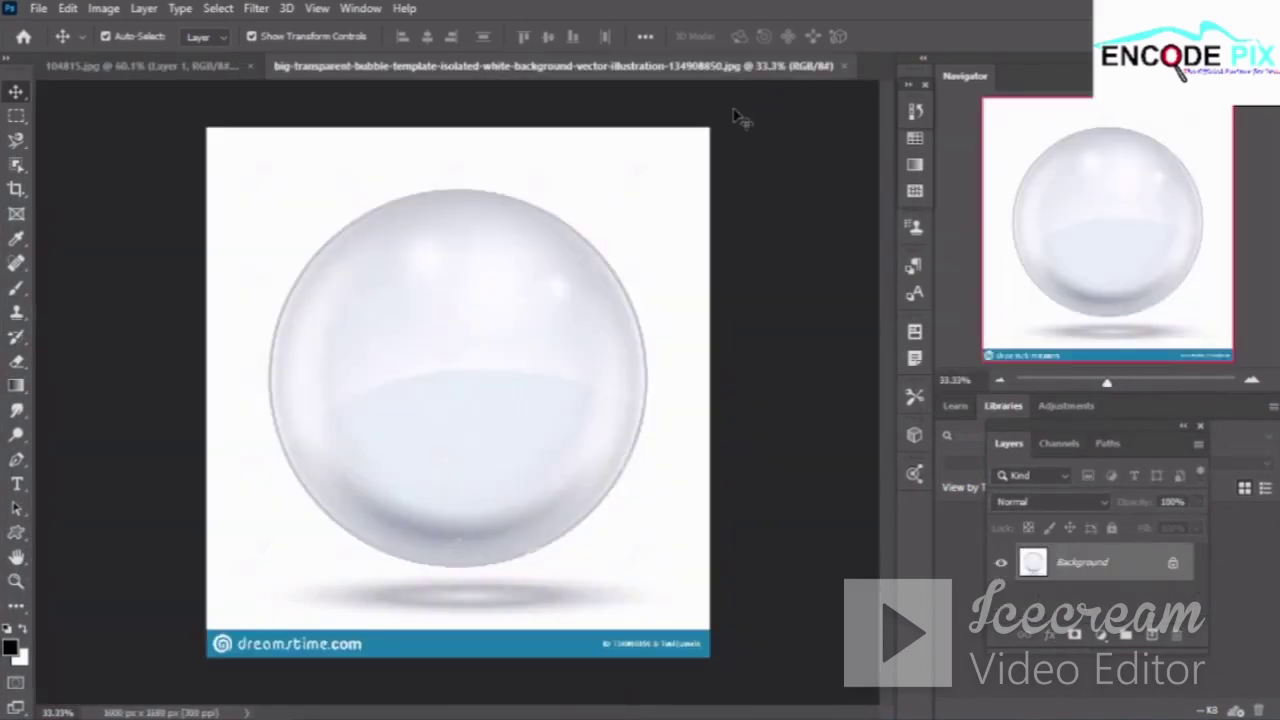
click(18, 139)
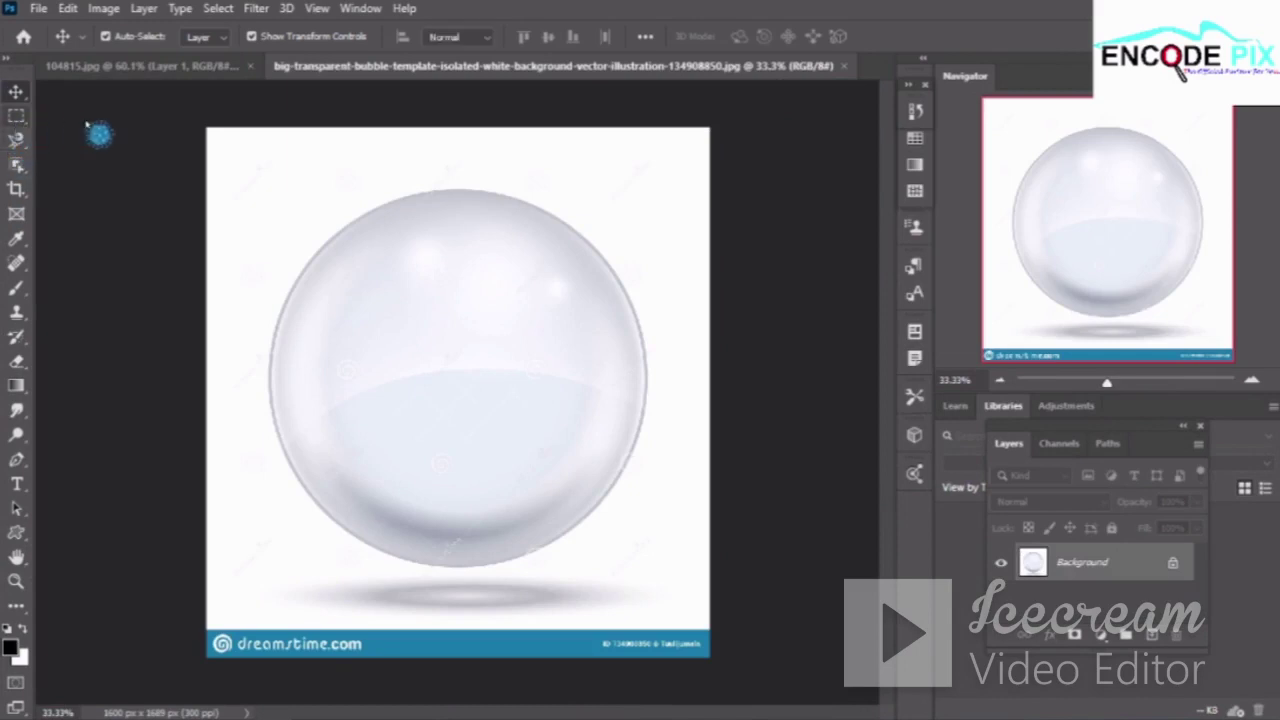
Fit an elliptical marquee around the glass bubble and start dragging it toward the island document
right_click(16, 115)
key(Escape)
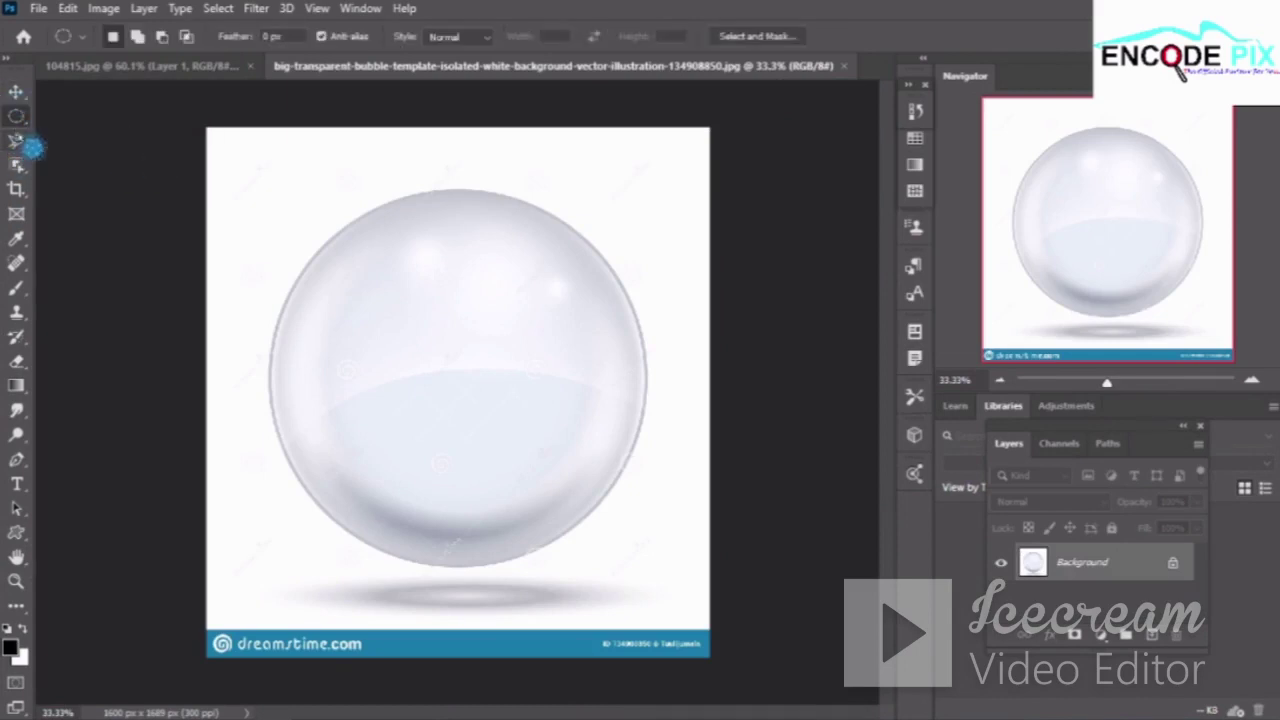
right_click(16, 115)
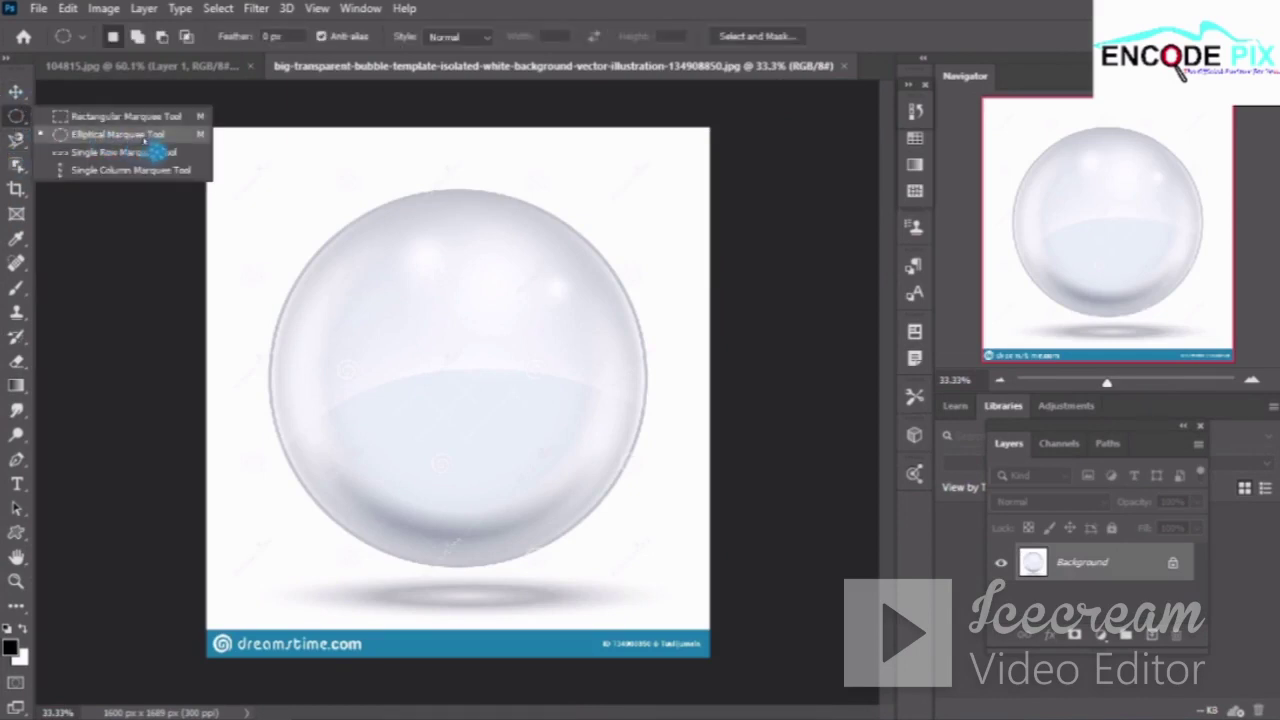
click(130, 135)
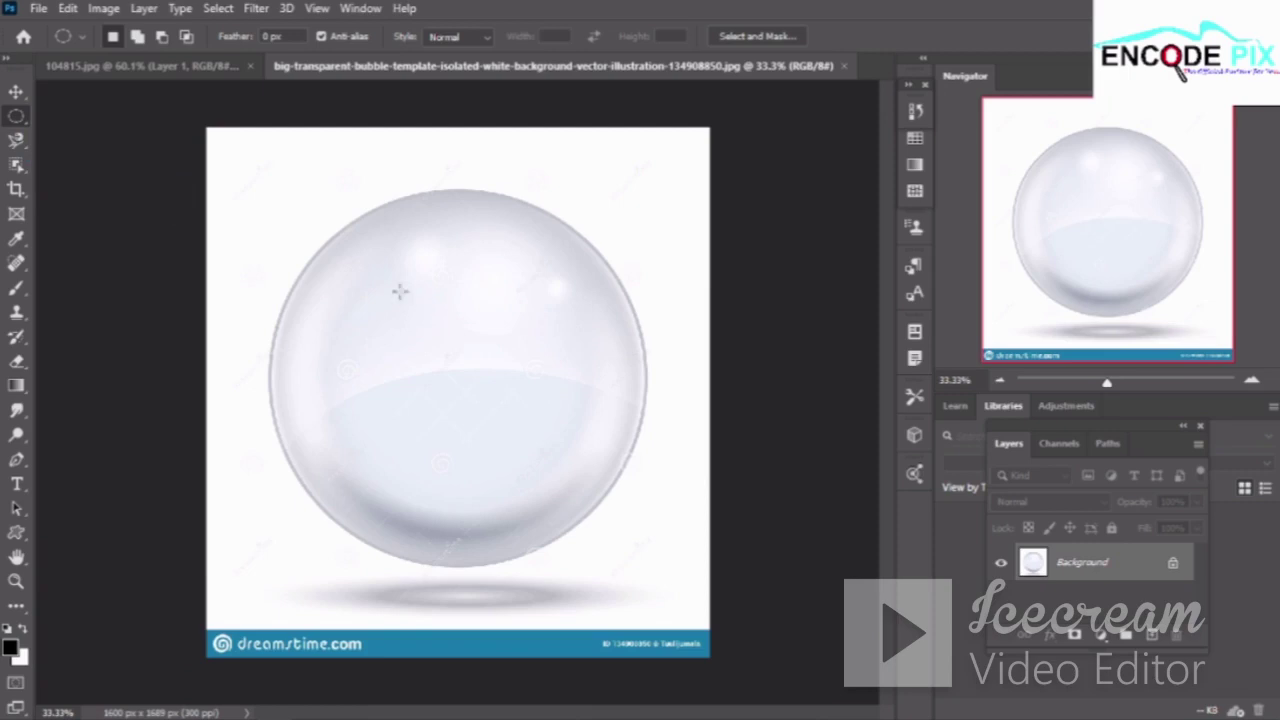
drag(482, 413, 655, 607)
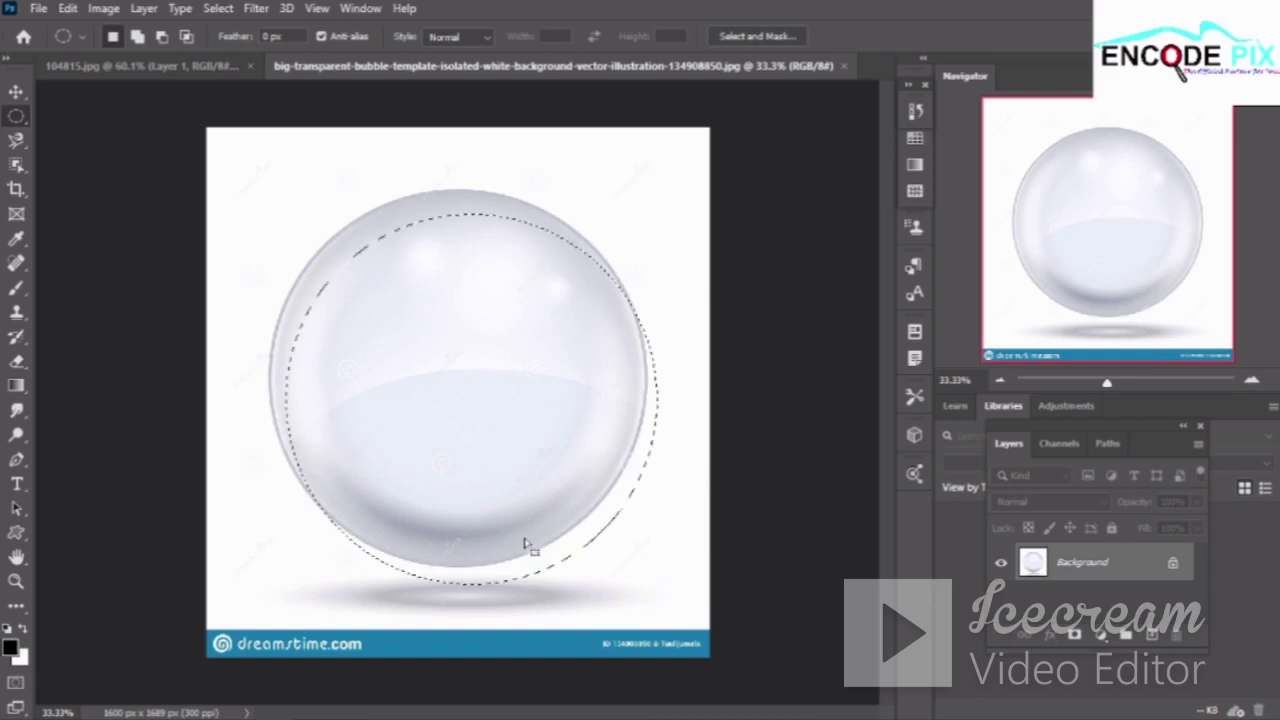
mouse_move(529, 543)
mouse_down()
mouse_move(531, 527)
mouse_move(512, 520)
mouse_up()
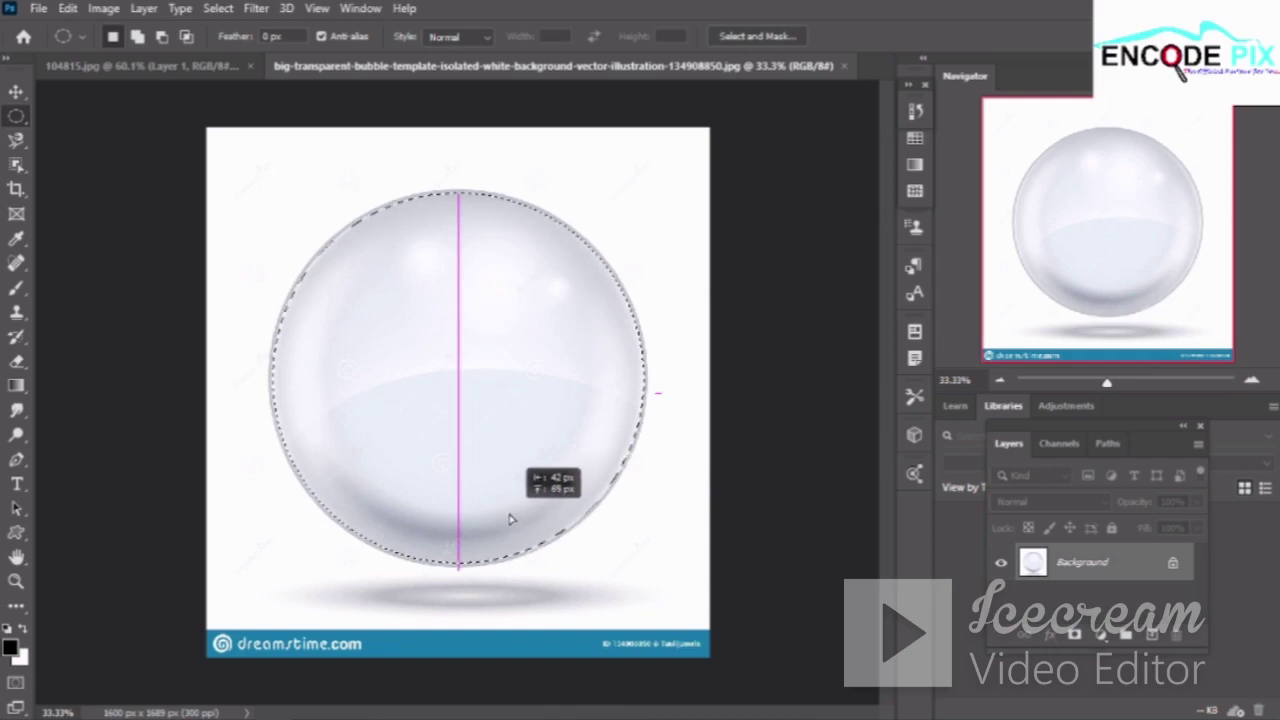
drag(512, 520, 509, 521)
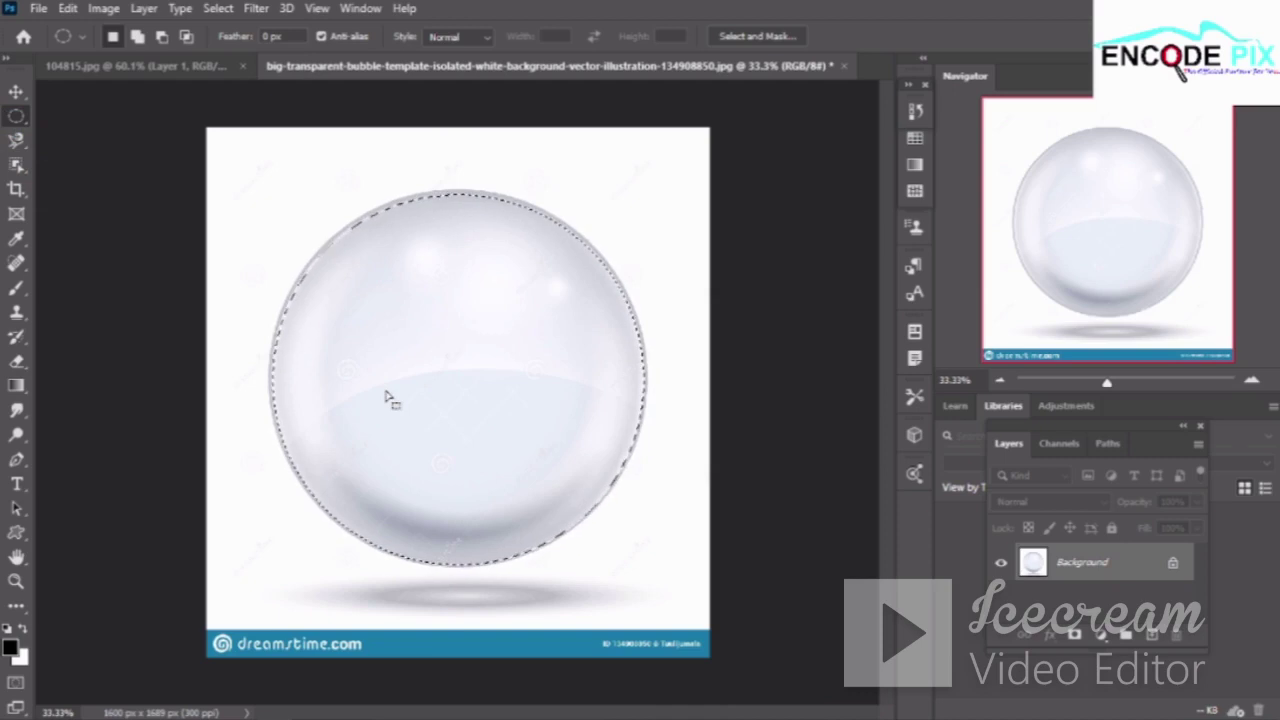
click(24, 111)
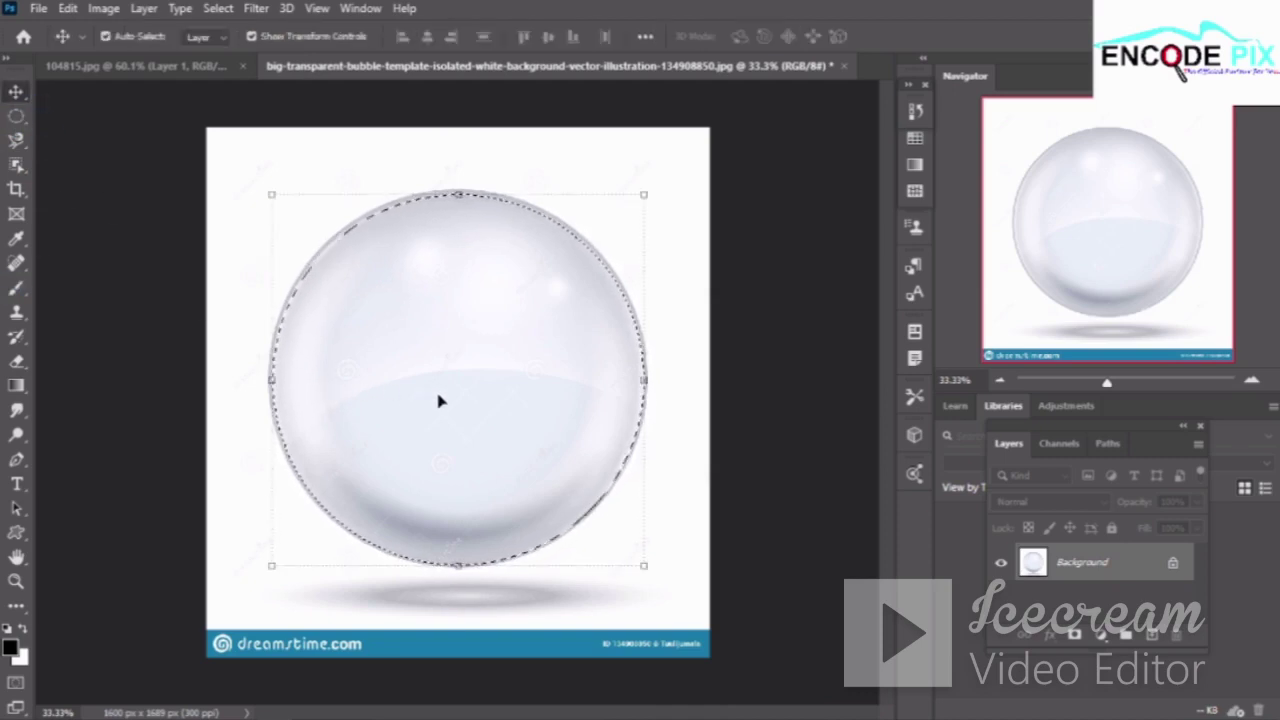
mouse_move(438, 401)
mouse_down()
mouse_move(92, 64)
mouse_move(226, 215)
mouse_up()
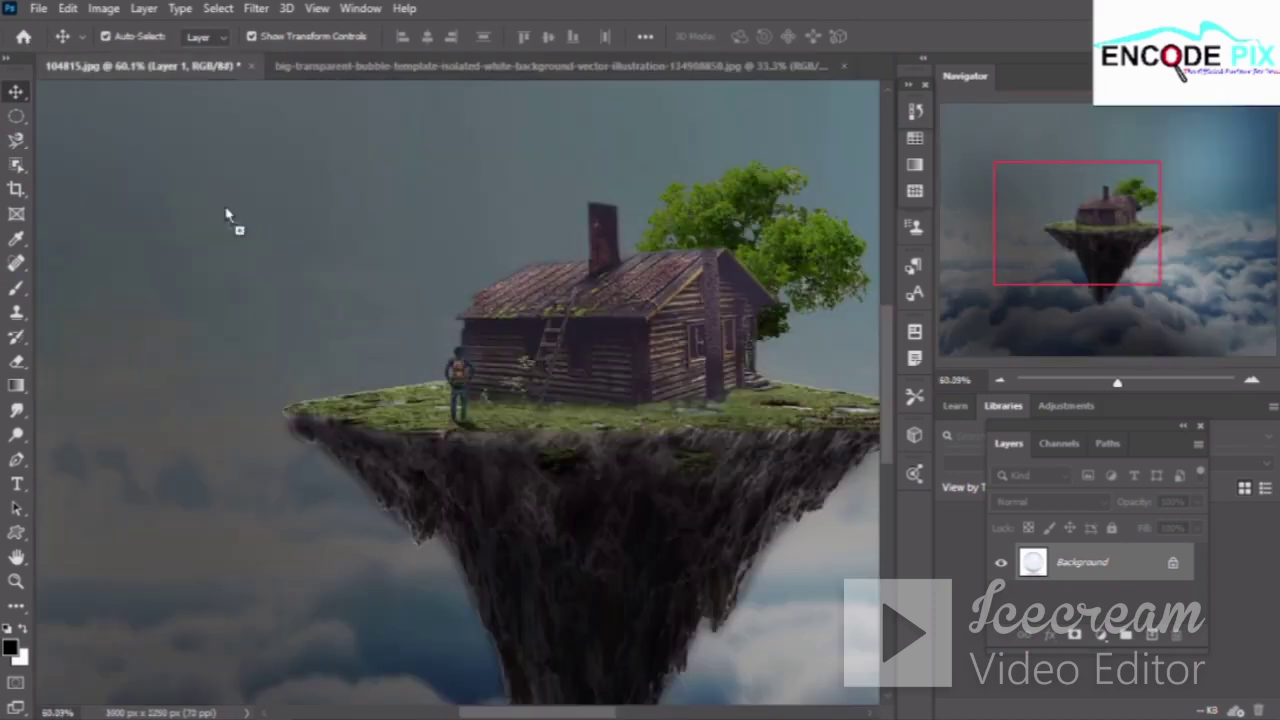
Drop the bubble into the island document as Layer 12 above Group 2 at 58% opacity
drag(410, 417, 410, 417)
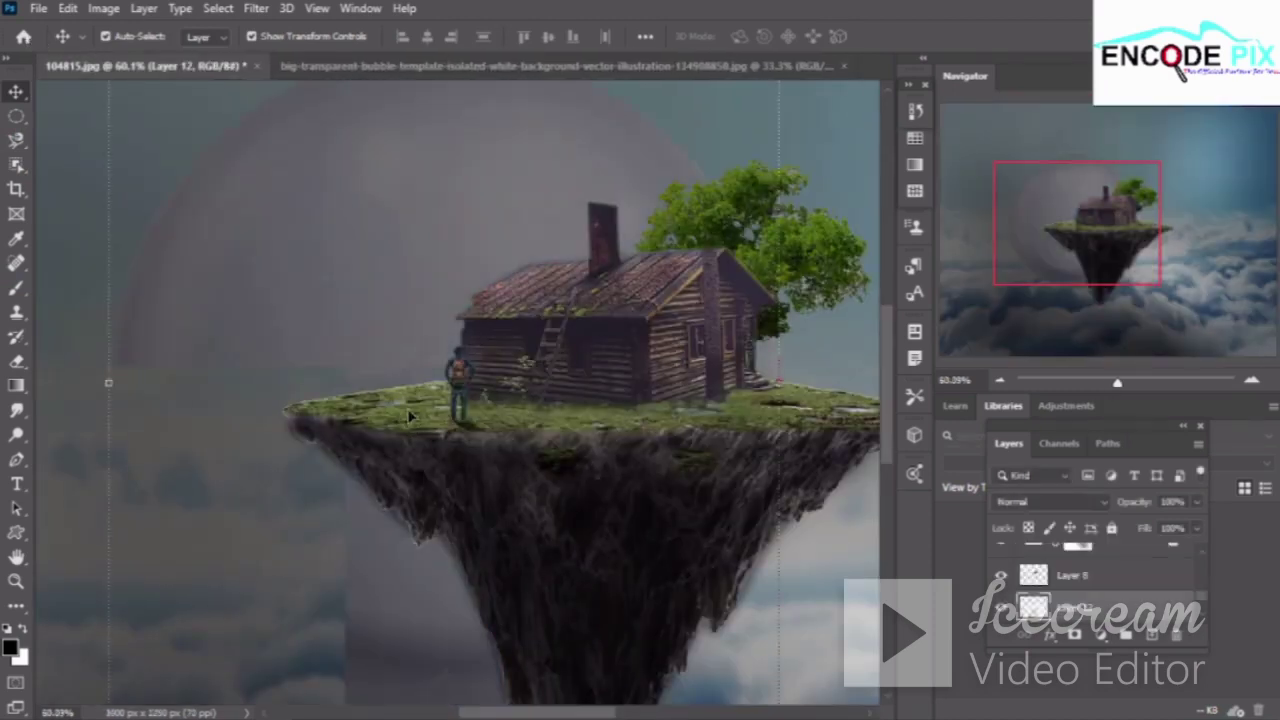
mouse_move(1128, 609)
mouse_down()
mouse_move(1141, 456)
mouse_move(1113, 512)
mouse_move(1113, 548)
mouse_up()
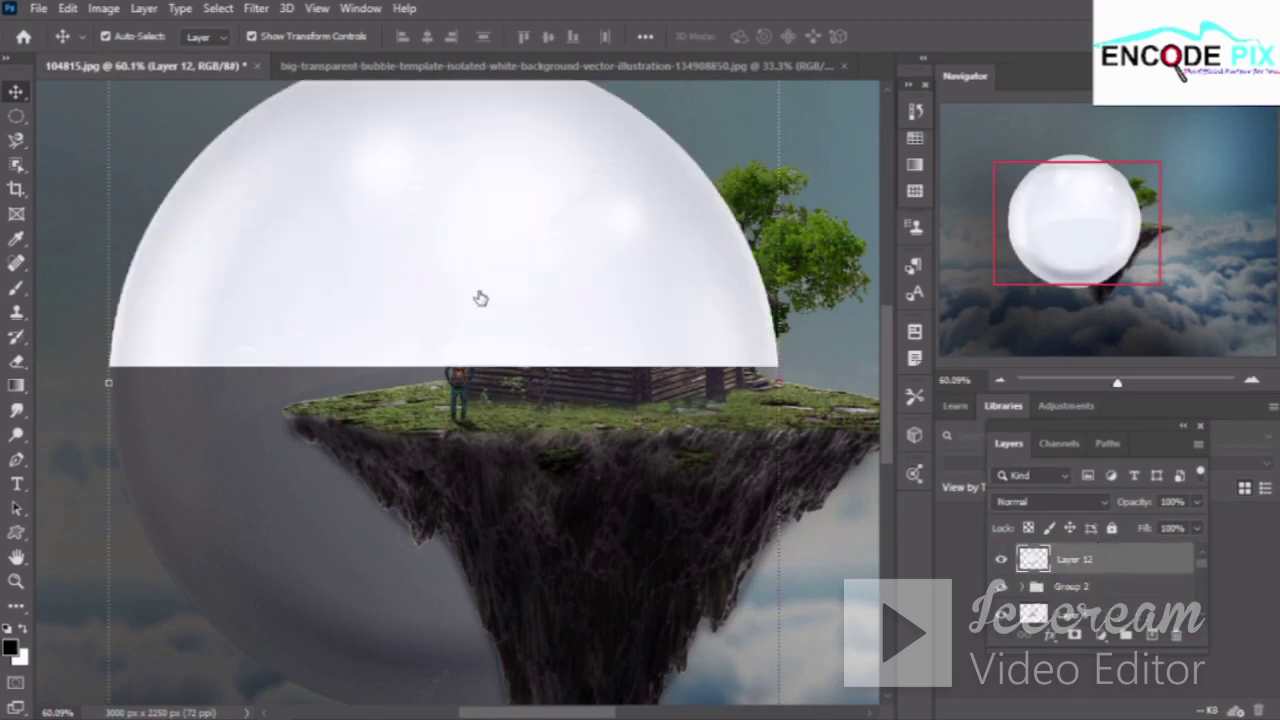
scroll(444, 299, down, 1)
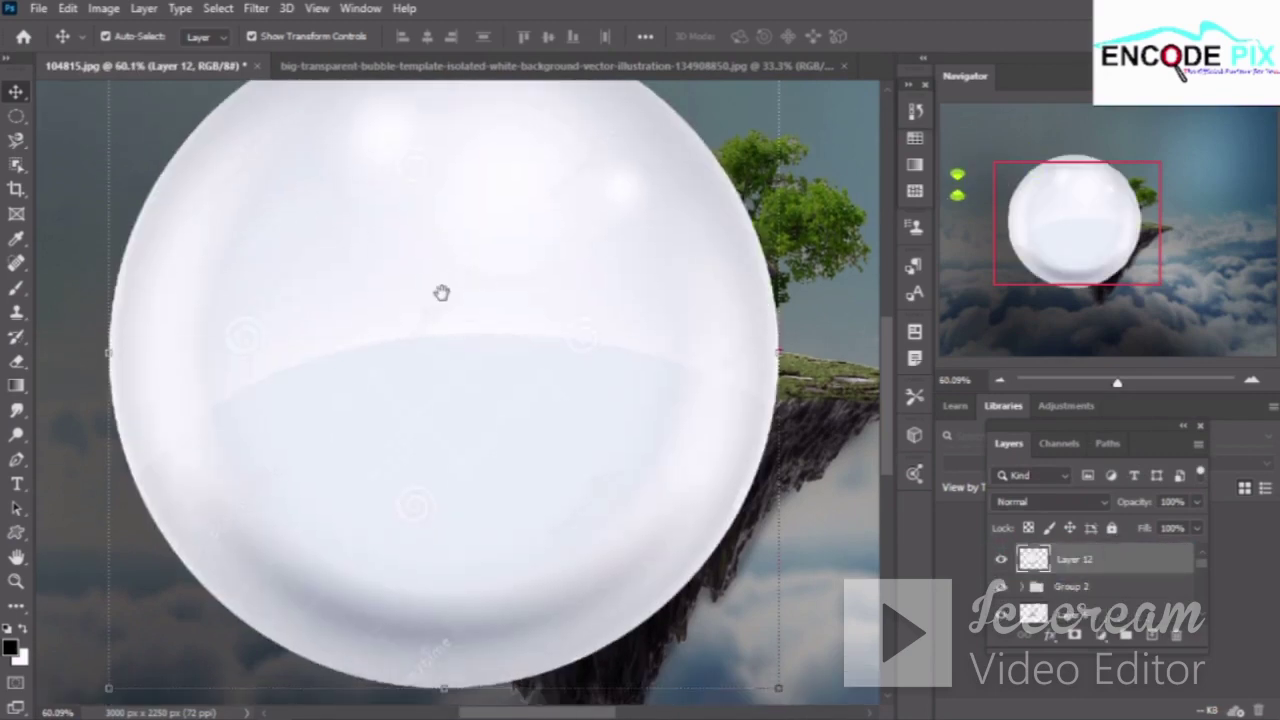
scroll(444, 299, down, 1)
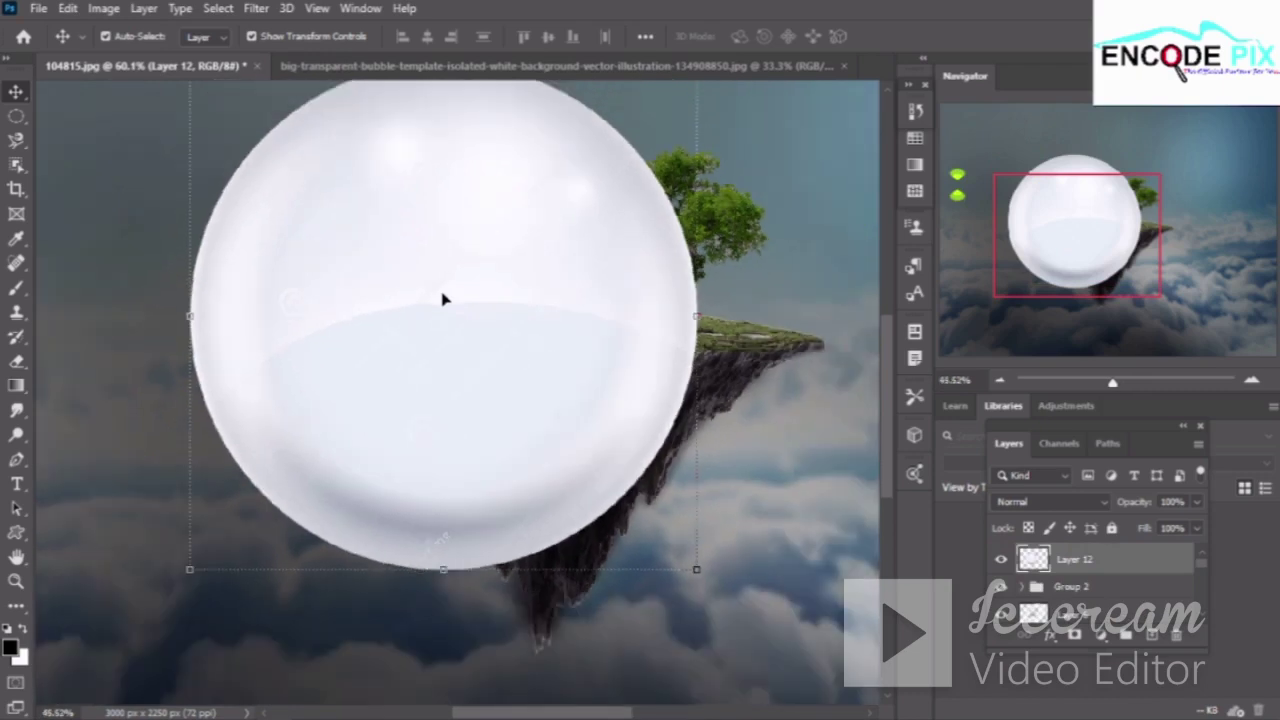
scroll(531, 354, down, 1)
scroll(680, 537, down, 1)
scroll(745, 492, down, 1)
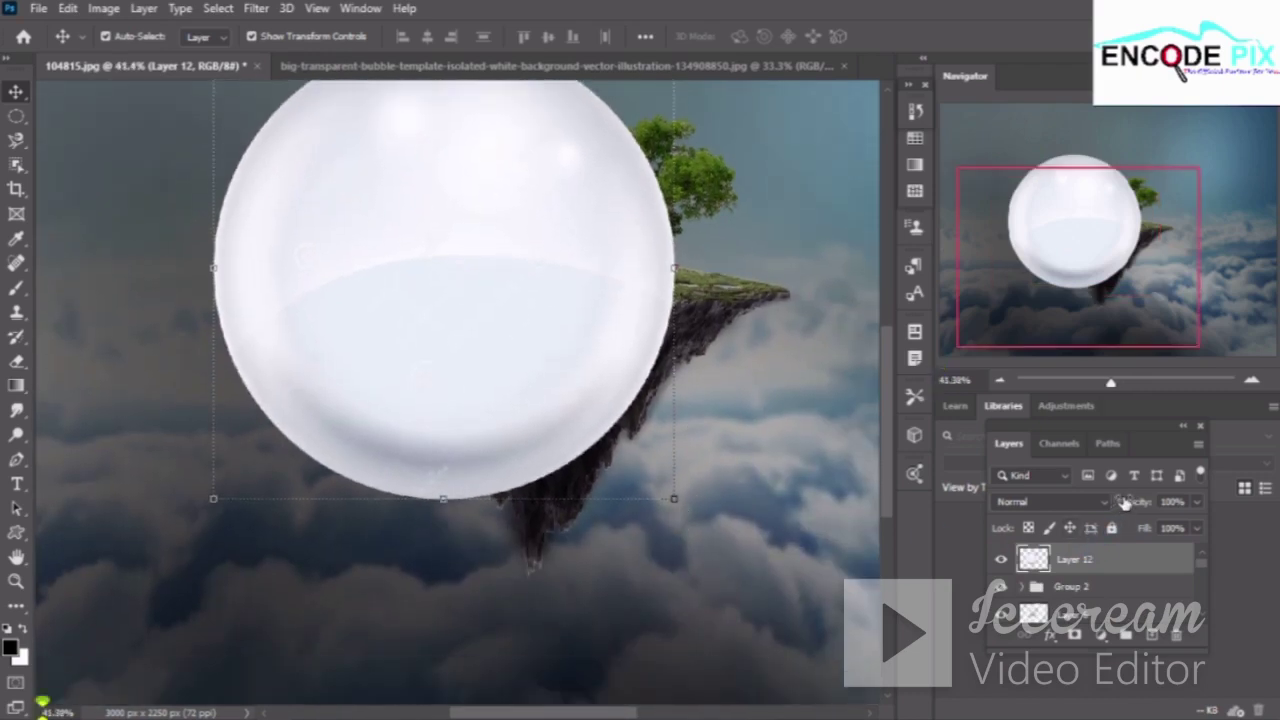
drag(1138, 509, 1126, 516)
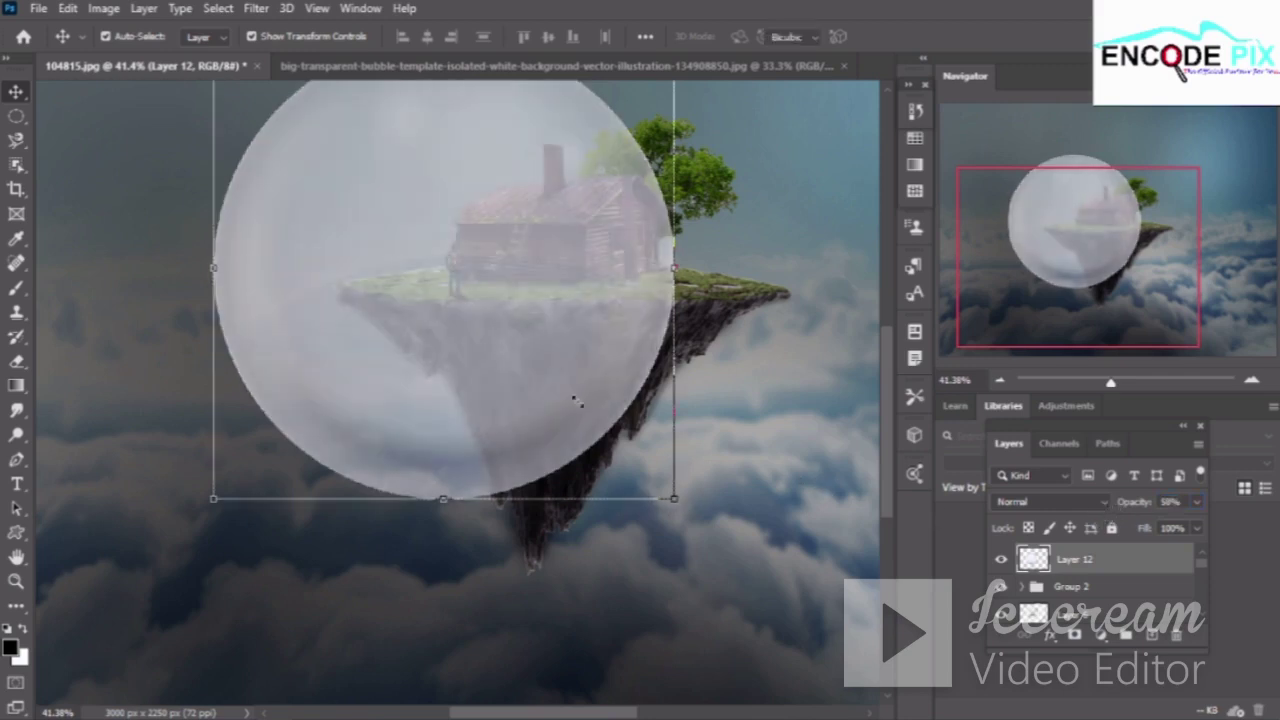
Free-transform the bubble, scaling it and moving it over the cabin
key(ctrl+t)
mouse_move(674, 498)
mouse_down()
mouse_move(322, 148)
mouse_move(423, 229)
mouse_move(403, 262)
mouse_up()
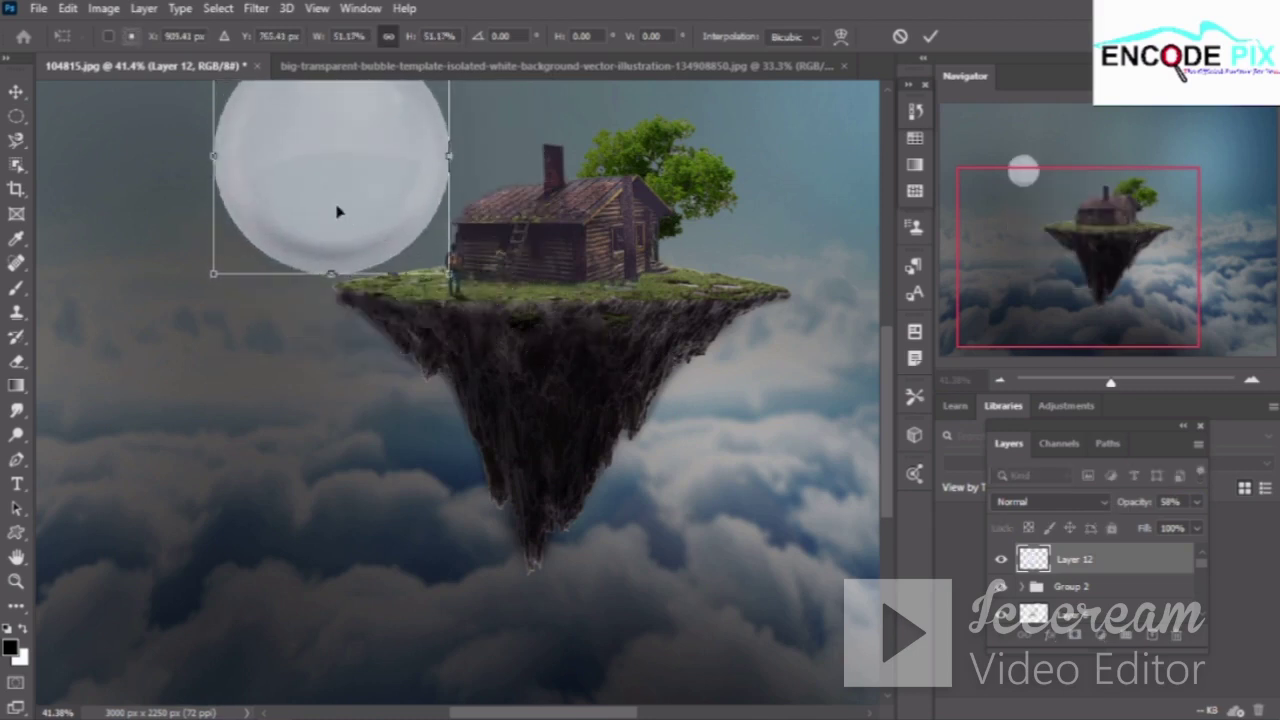
mouse_move(337, 209)
mouse_down()
mouse_move(366, 200)
mouse_move(660, 330)
mouse_up()
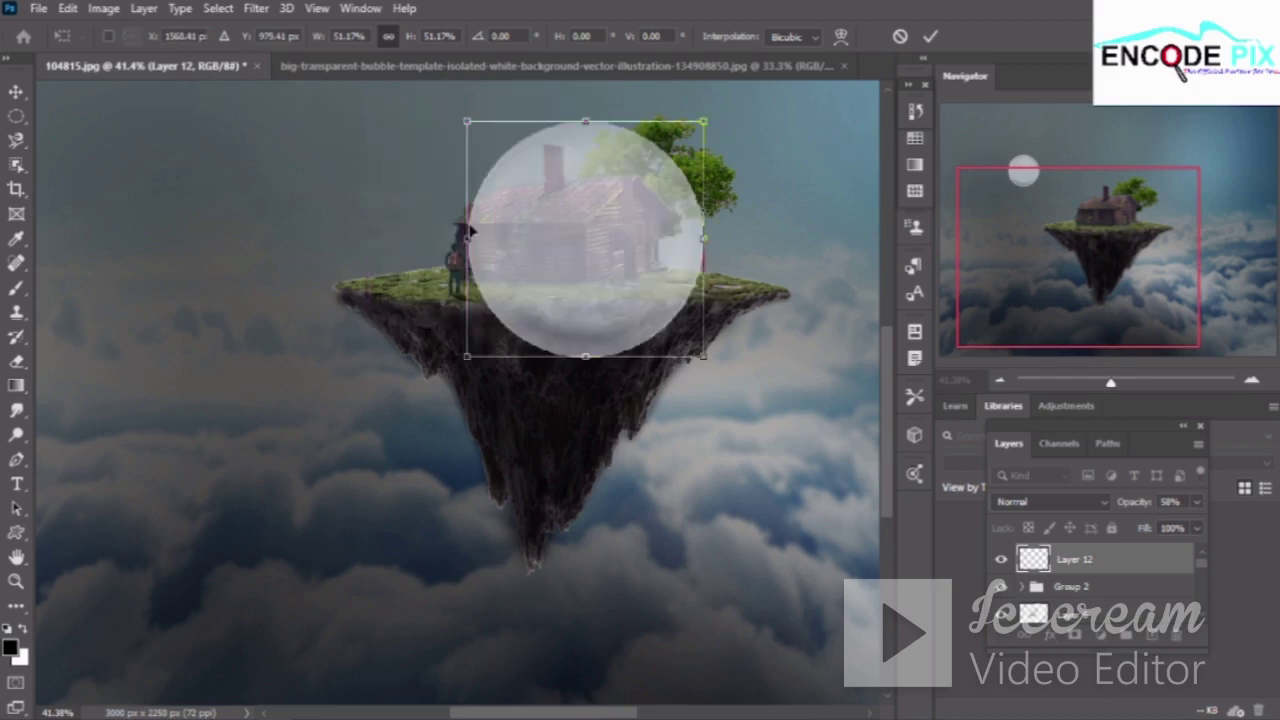
scroll(475, 235, up, 2)
scroll(475, 234, up, 3)
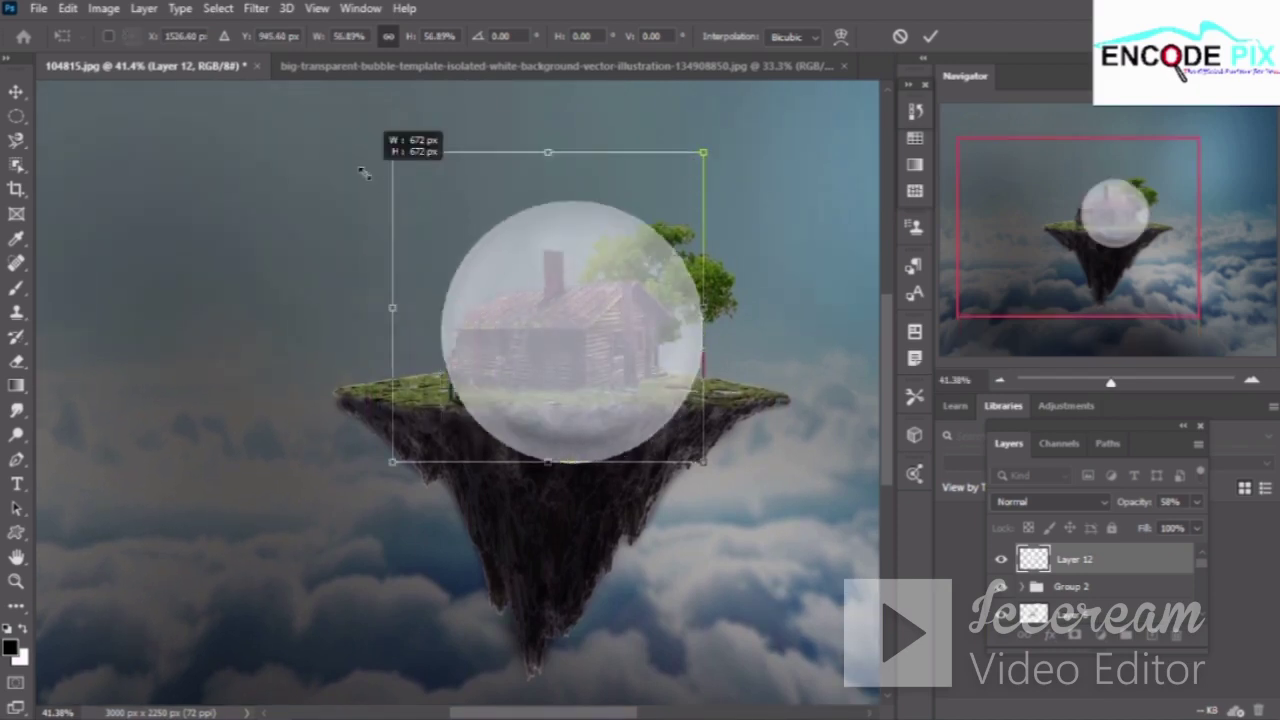
drag(445, 217, 360, 150)
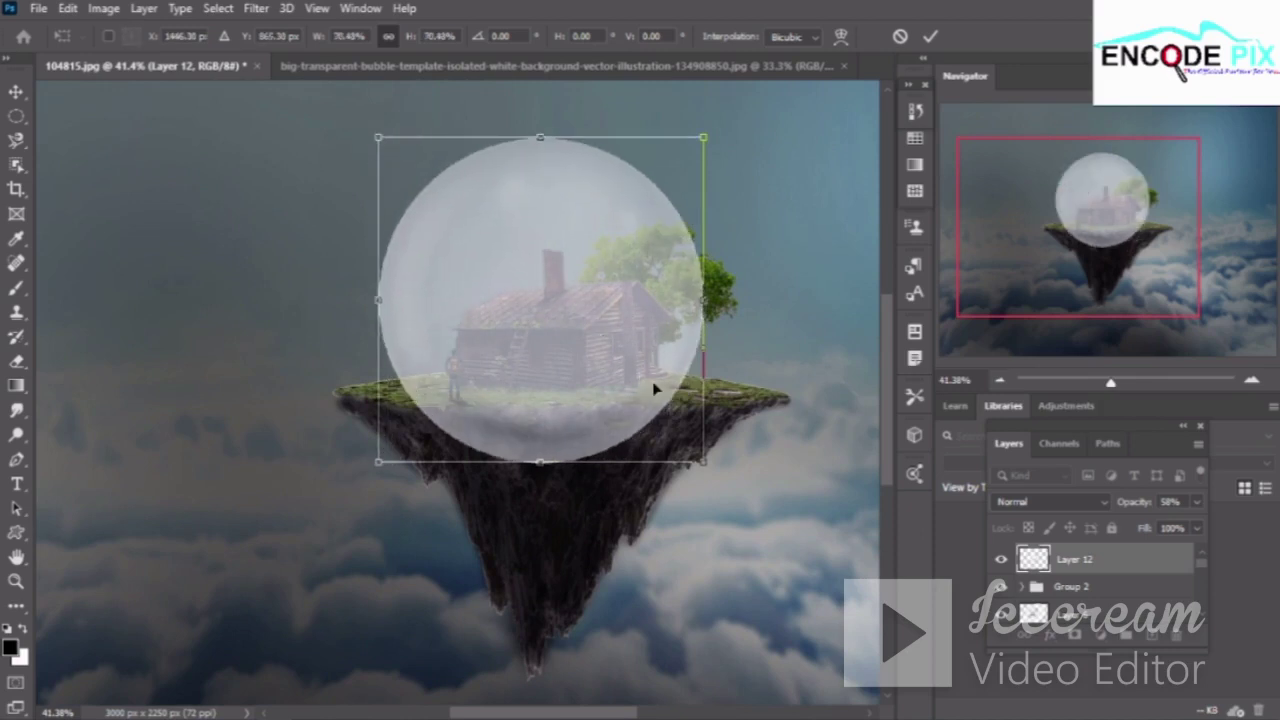
click(713, 470)
Flip the bubble vertically and back, then scale it to enclose the floating island
right_click(567, 305)
click(657, 634)
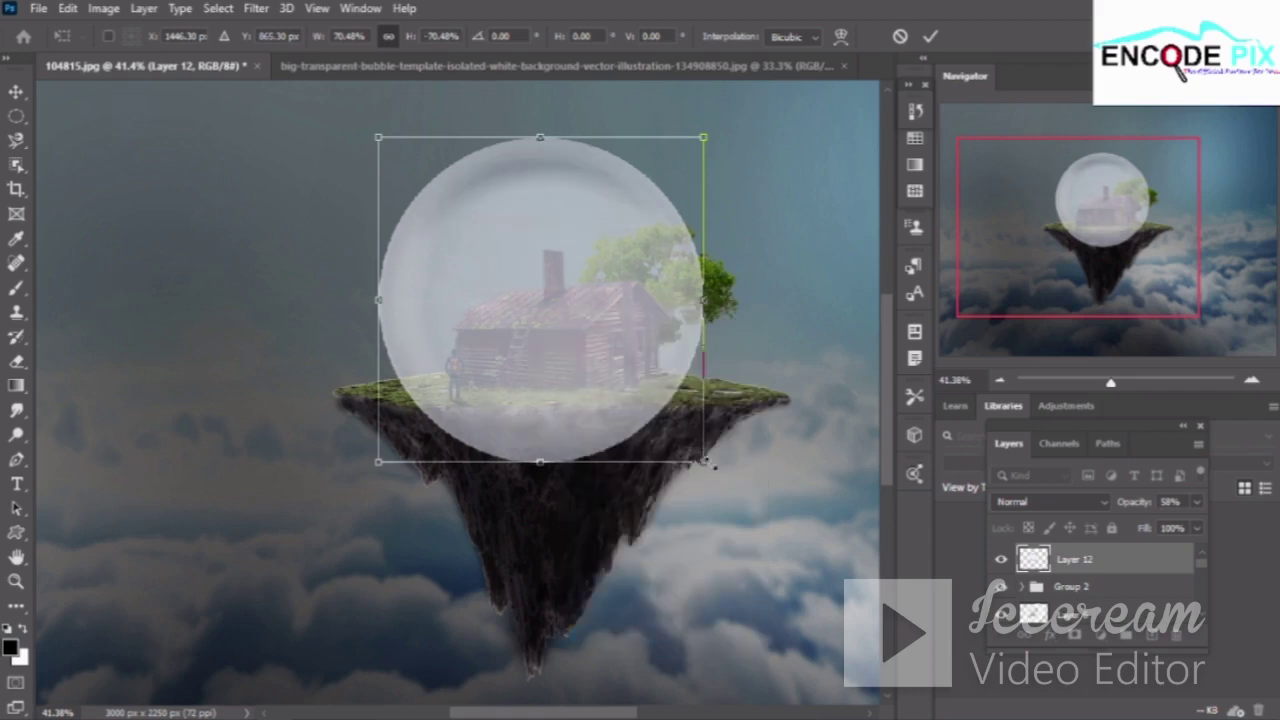
right_click(603, 379)
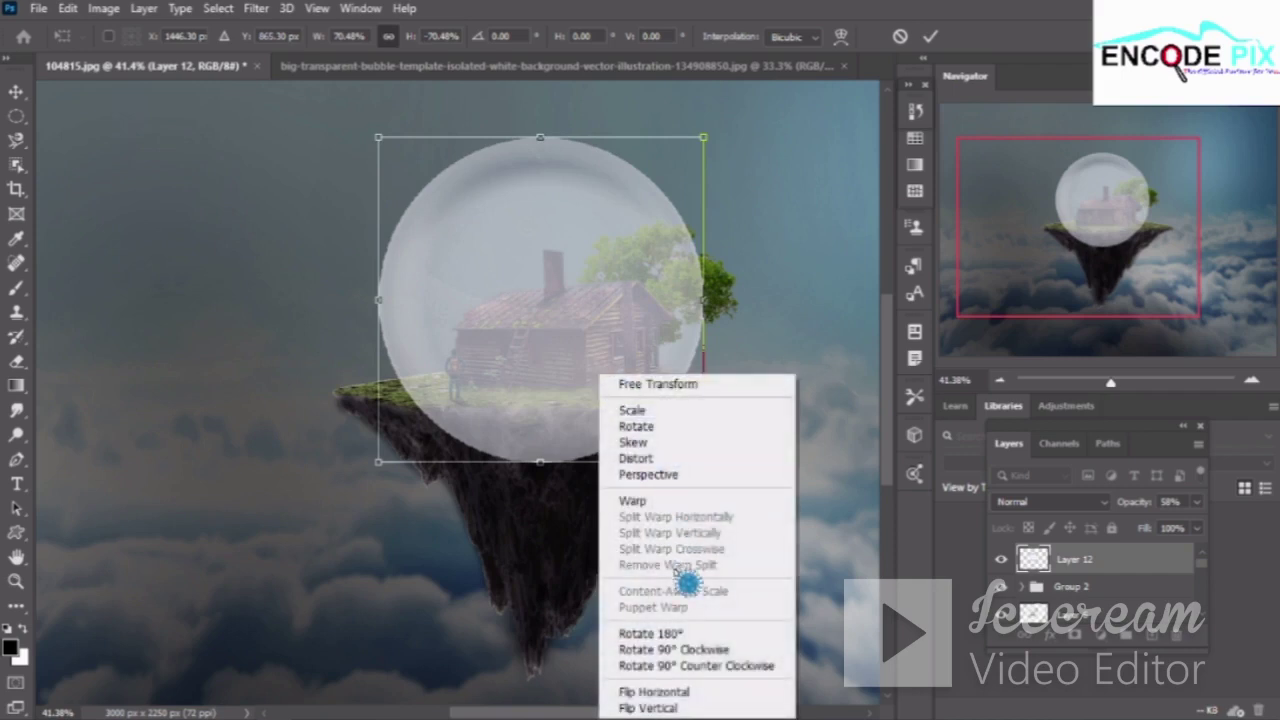
click(662, 700)
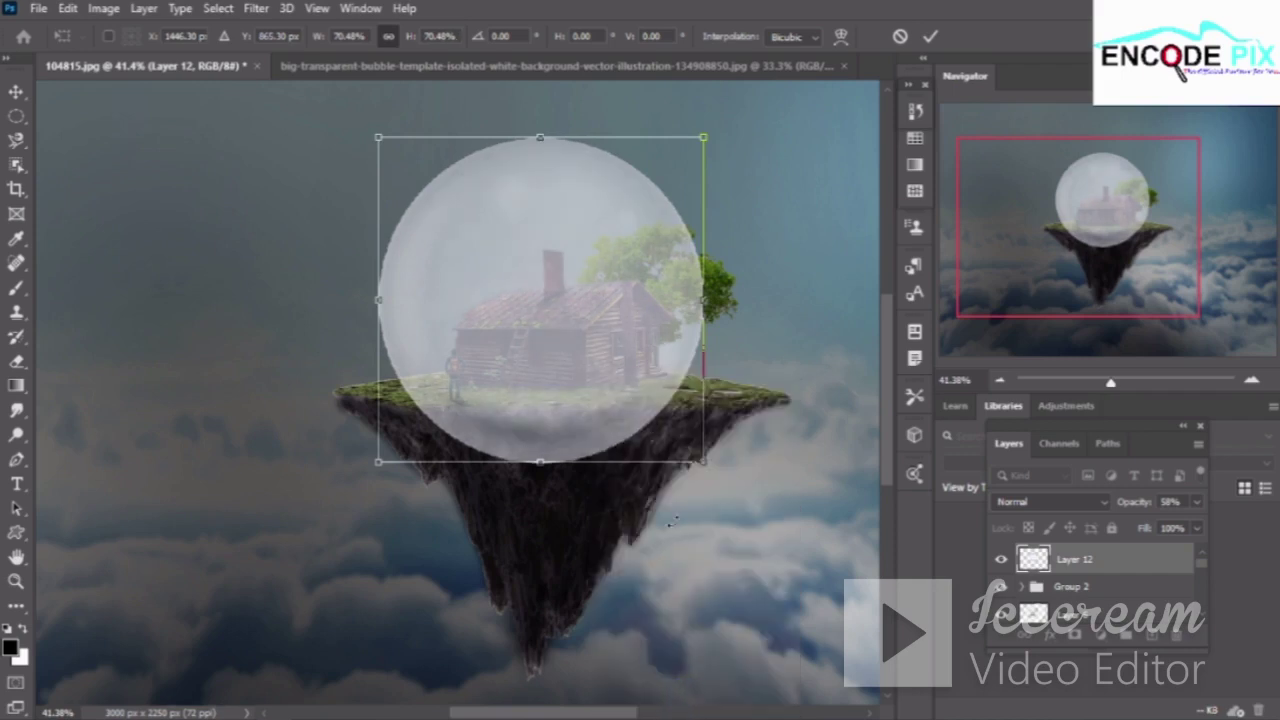
drag(701, 465, 770, 538)
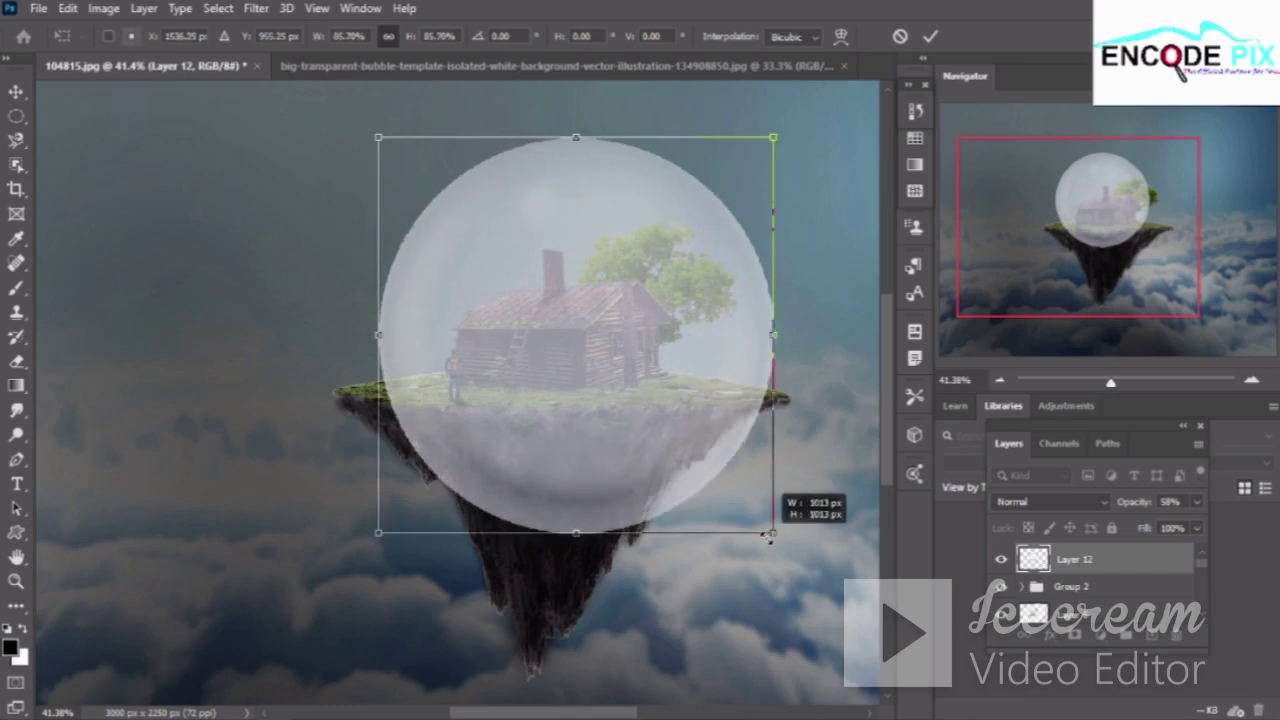
mouse_move(380, 535)
mouse_down()
mouse_move(326, 561)
mouse_move(336, 555)
mouse_move(328, 581)
mouse_up()
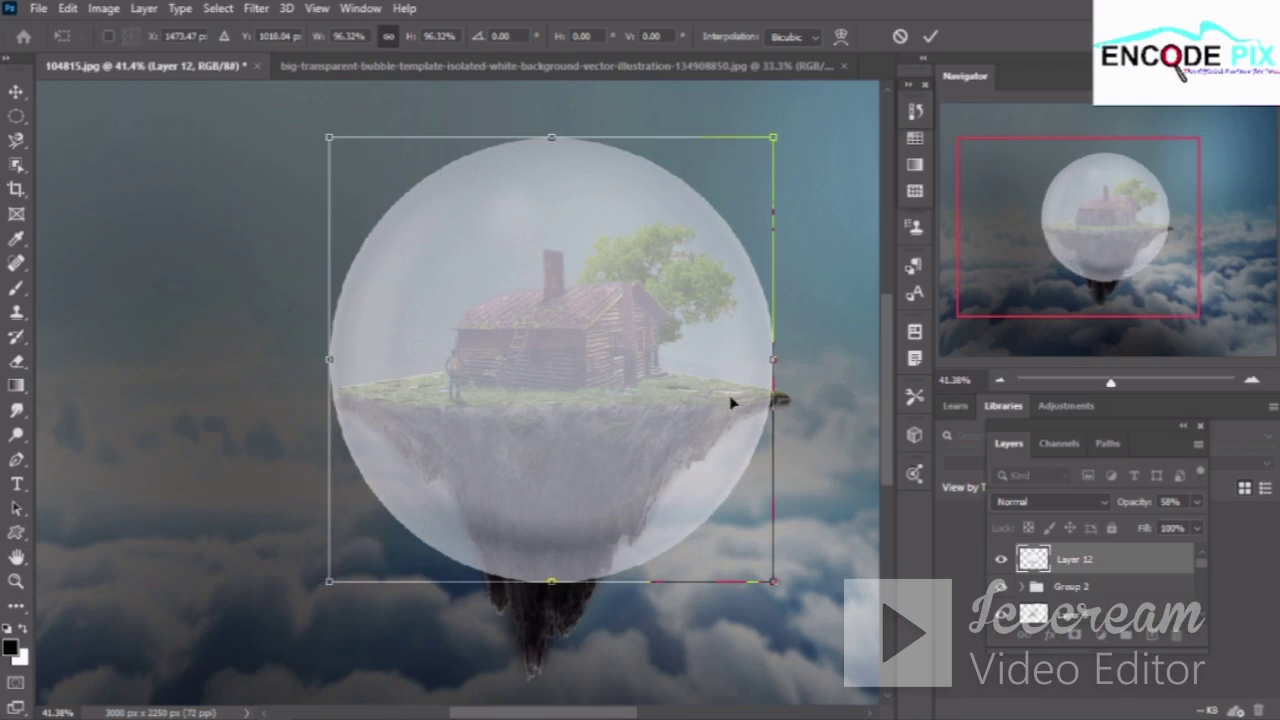
drag(773, 582, 791, 598)
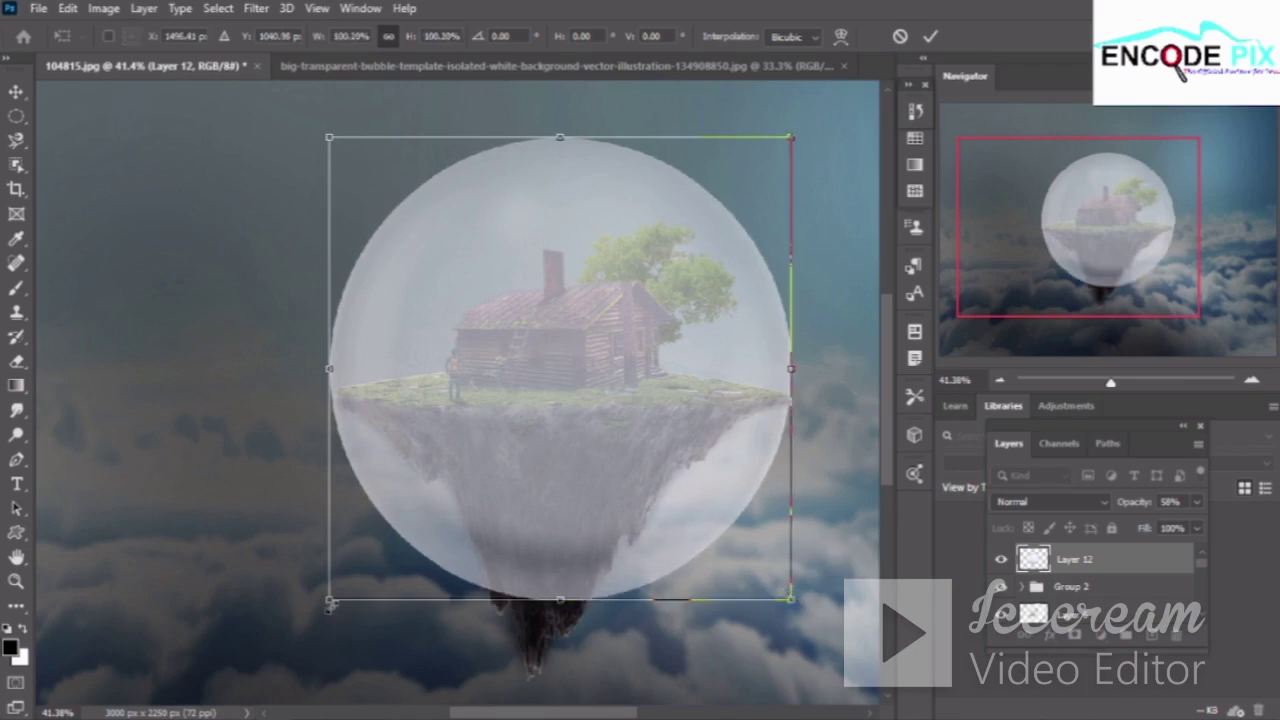
drag(327, 604, 328, 600)
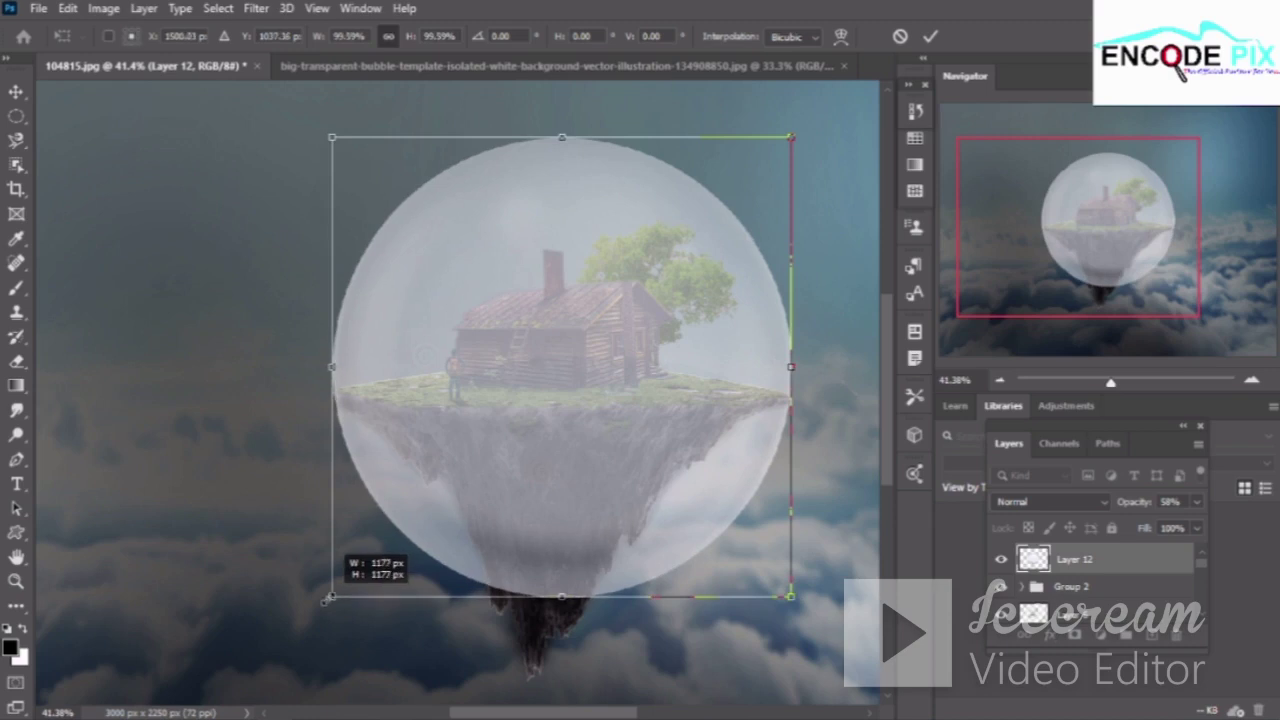
drag(327, 600, 326, 601)
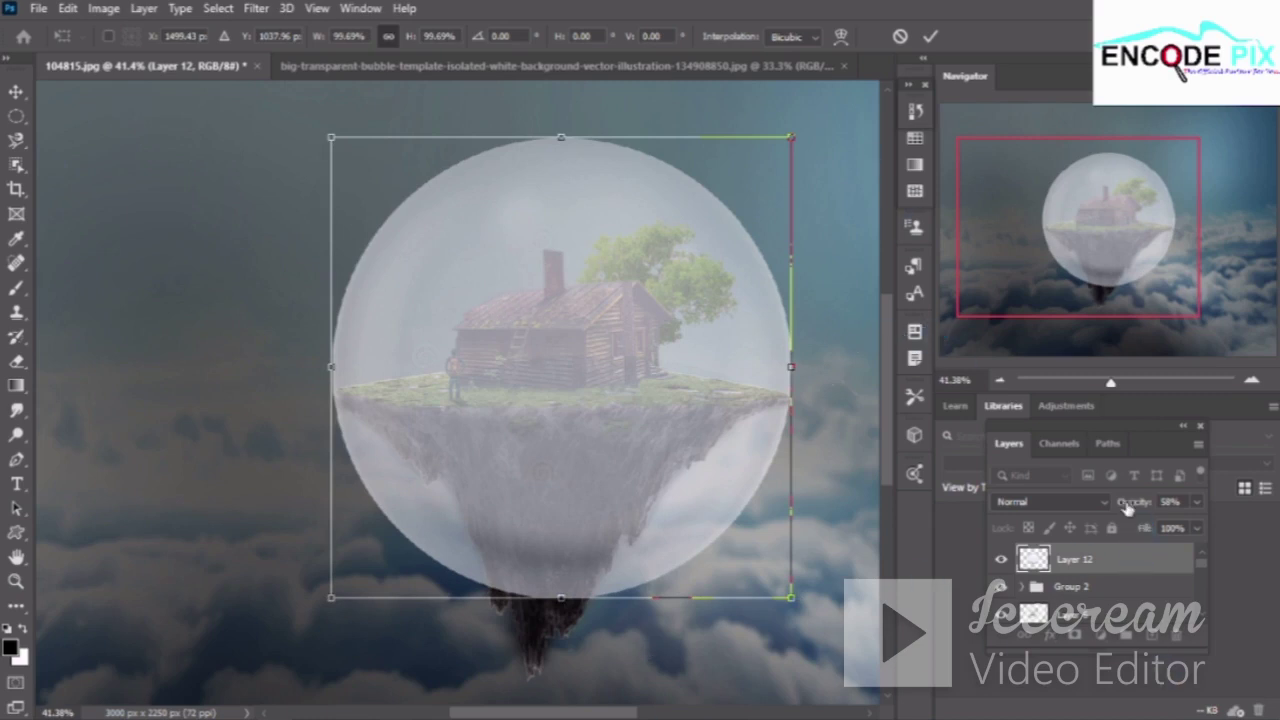
Rotate the bubble slightly and set Layer 12 to Overlay blending at 100% opacity
key(Return)
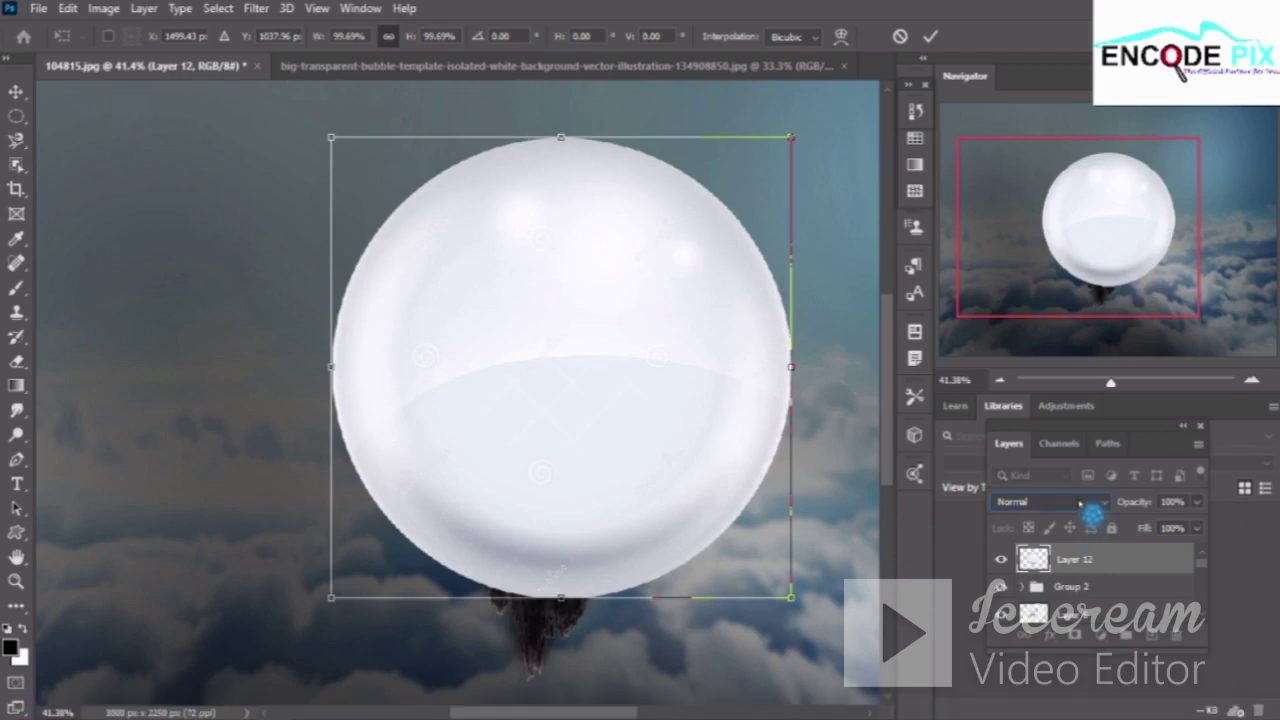
click(1079, 502)
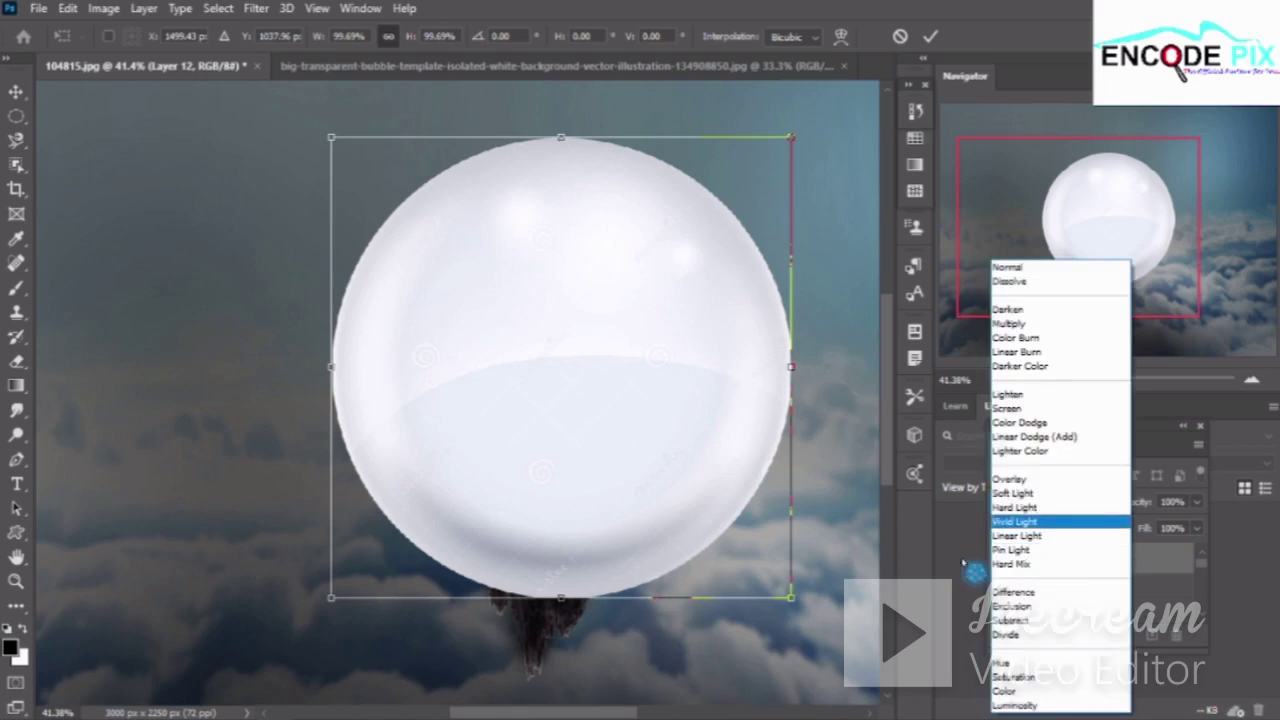
click(940, 610)
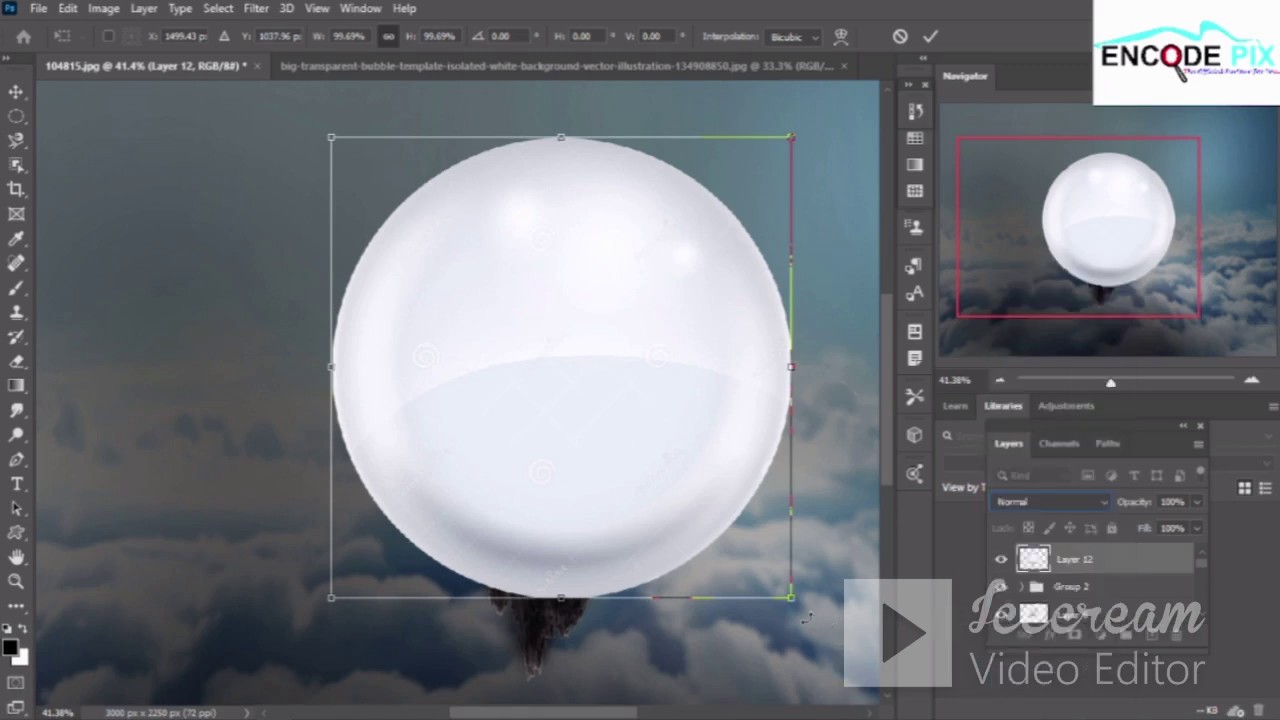
drag(806, 617, 810, 614)
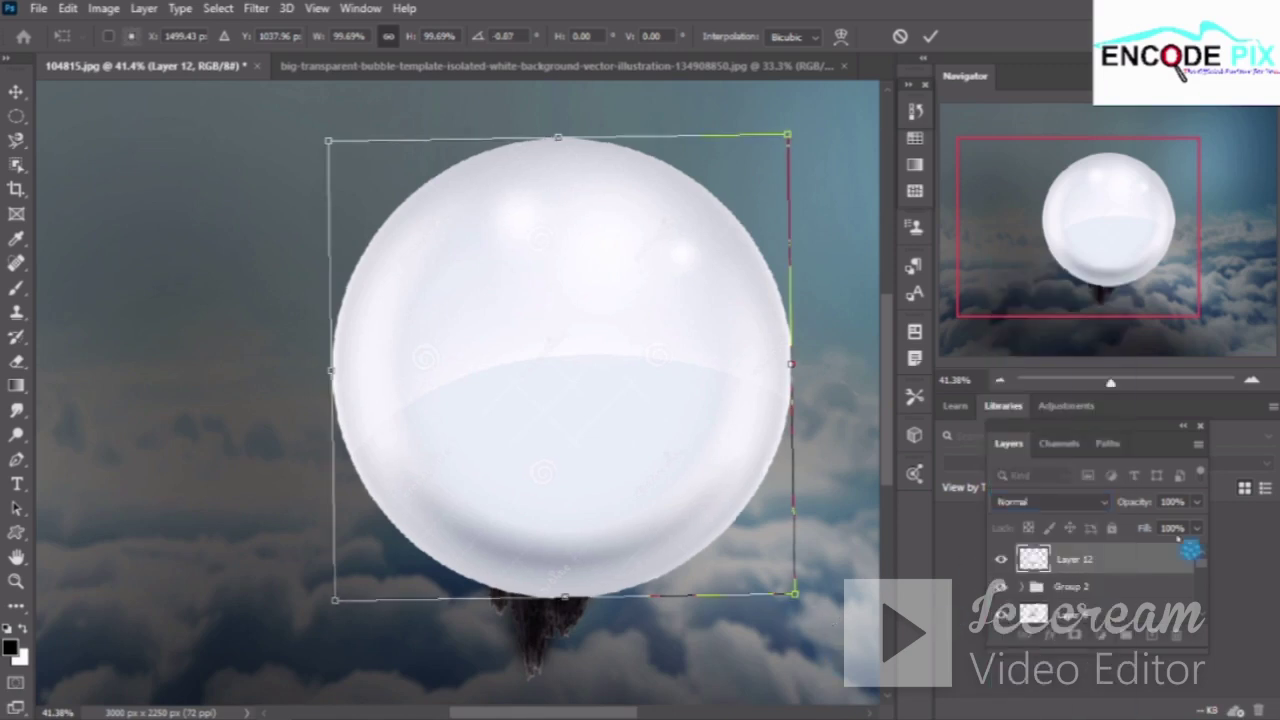
drag(1132, 509, 1093, 515)
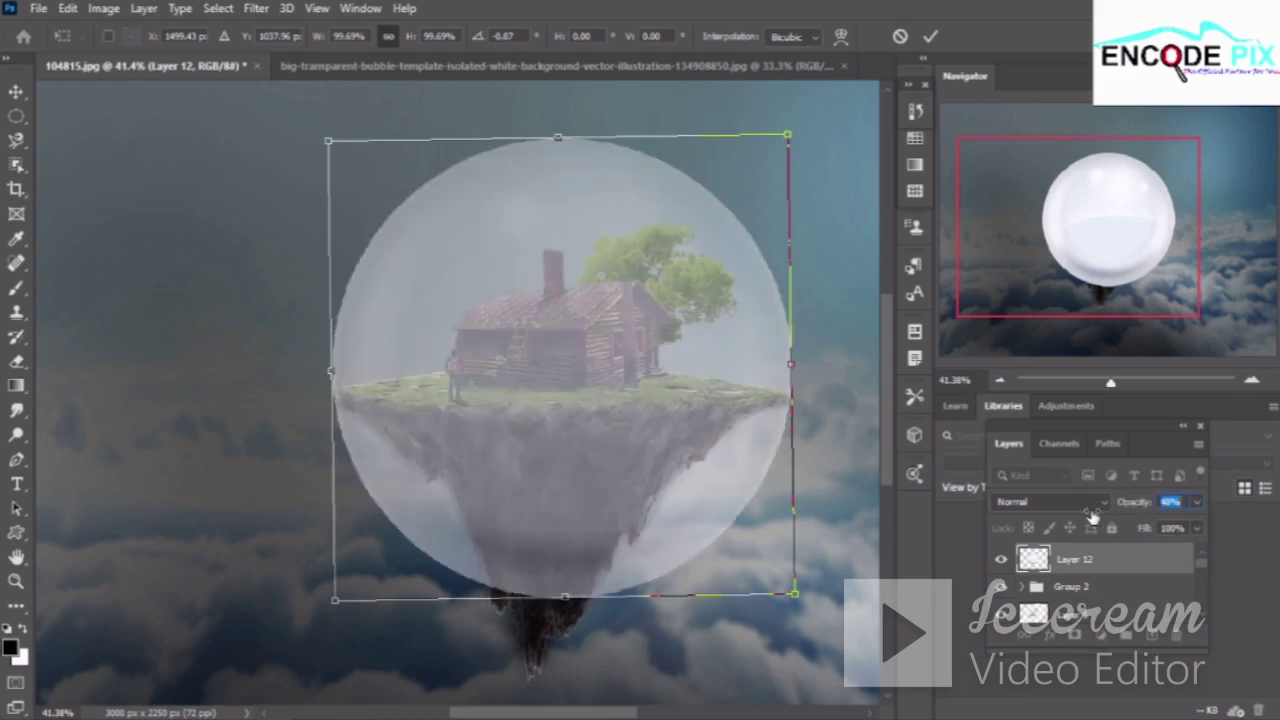
text(84)
key(Return)
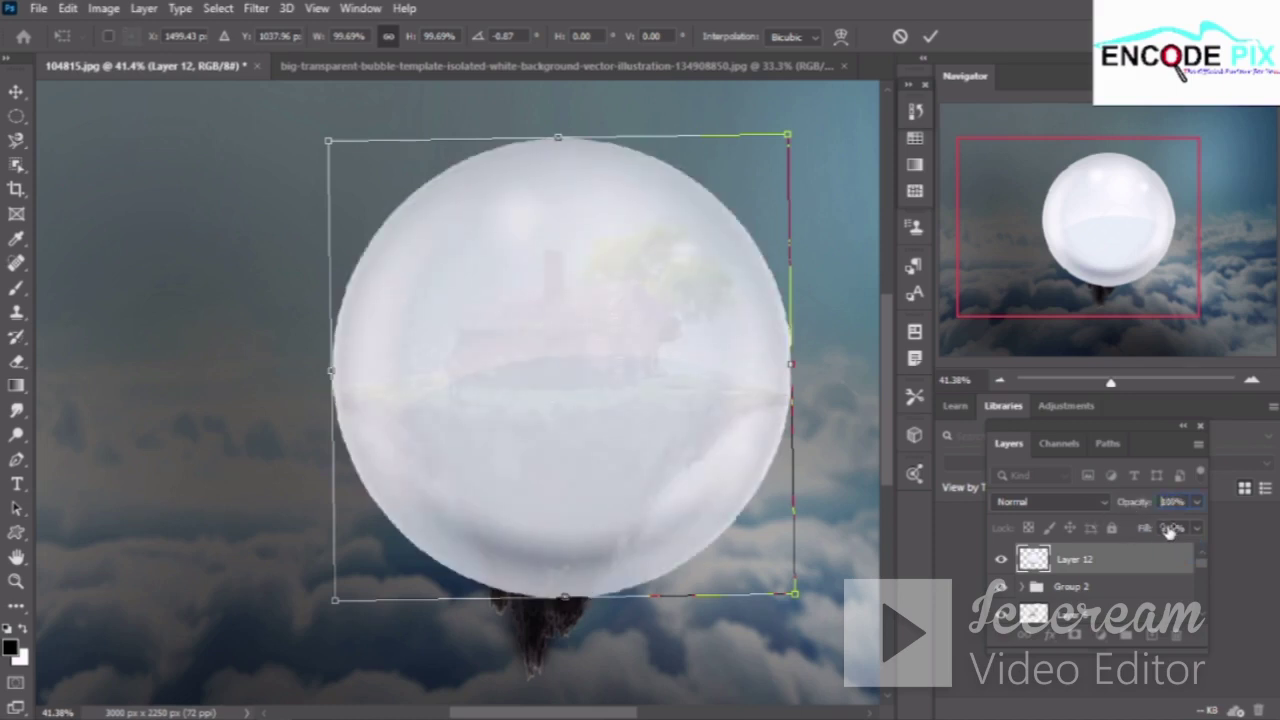
drag(1168, 531, 1177, 555)
click(1050, 501)
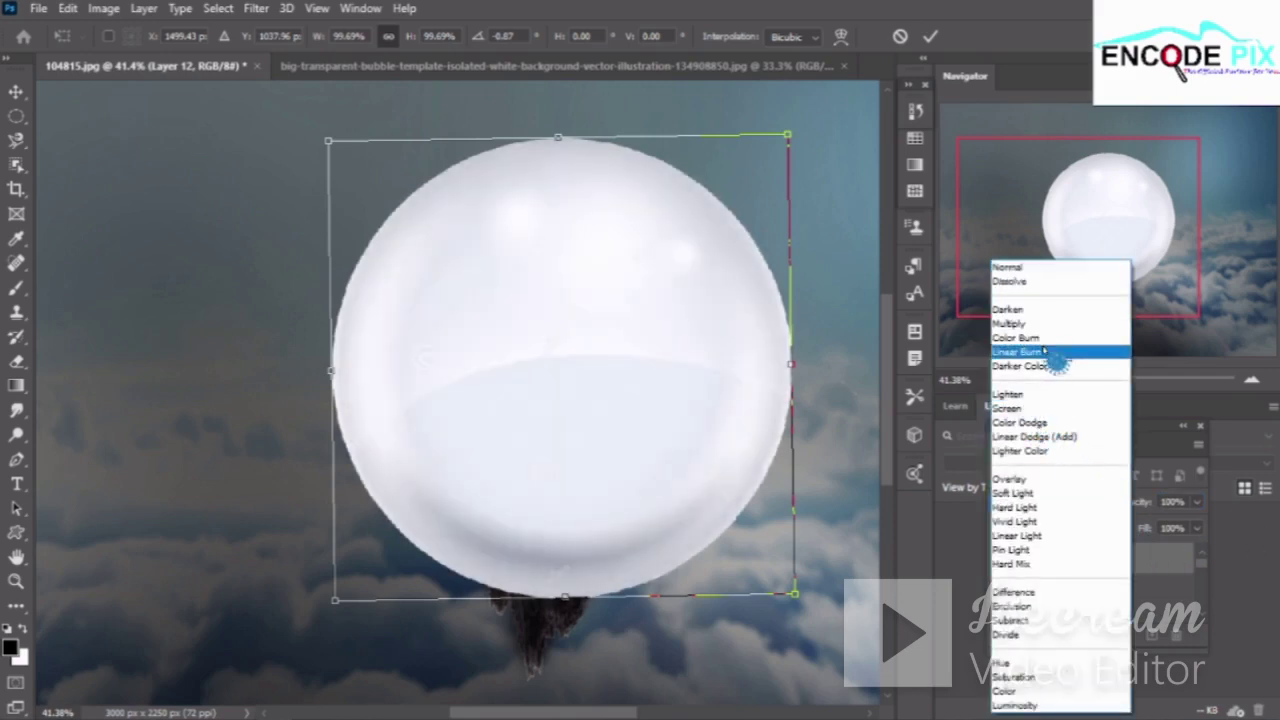
click(1015, 480)
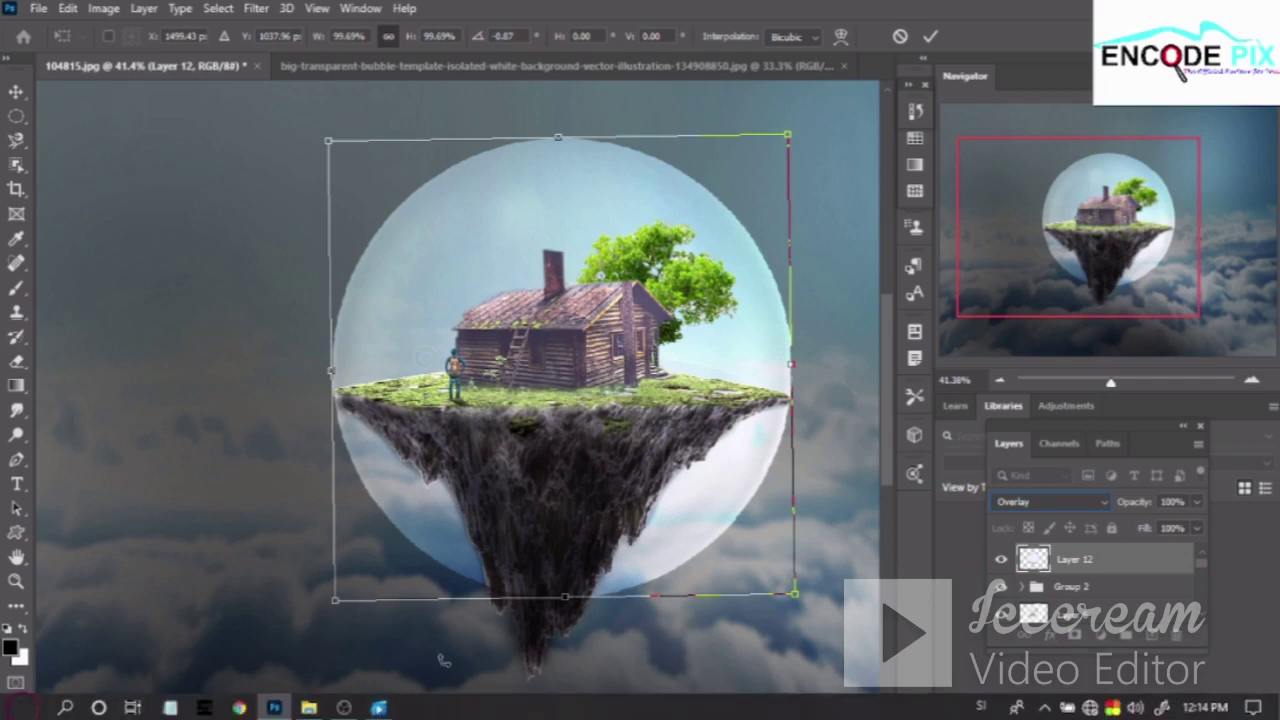
Pick the Brush tool, add a mask to Layer 12, and set a 500 px soft round tip
click(16, 289)
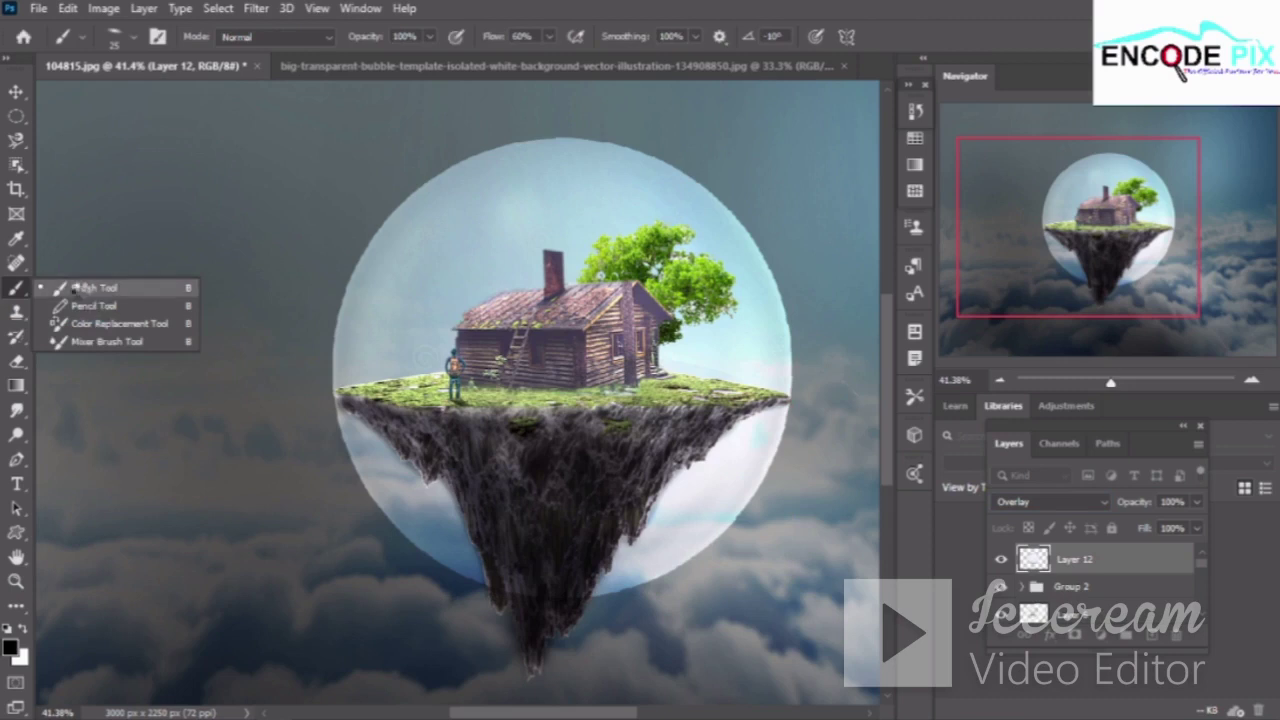
click(95, 281)
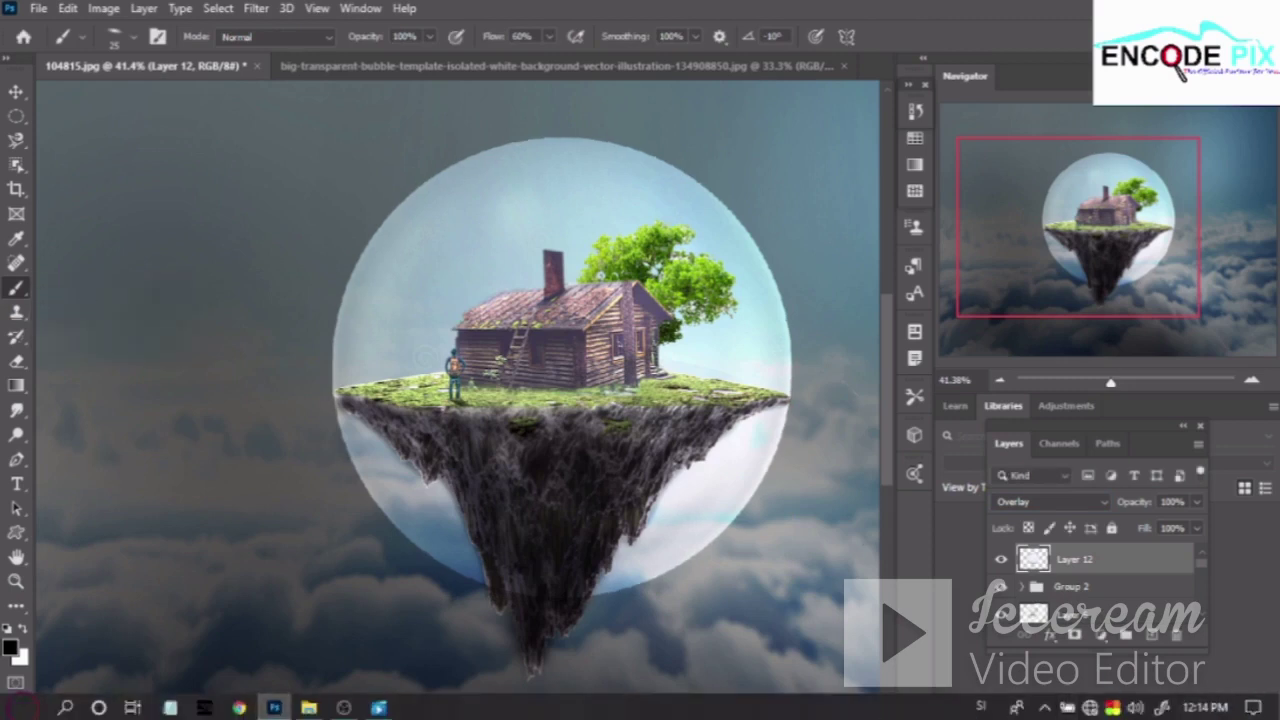
click(1074, 636)
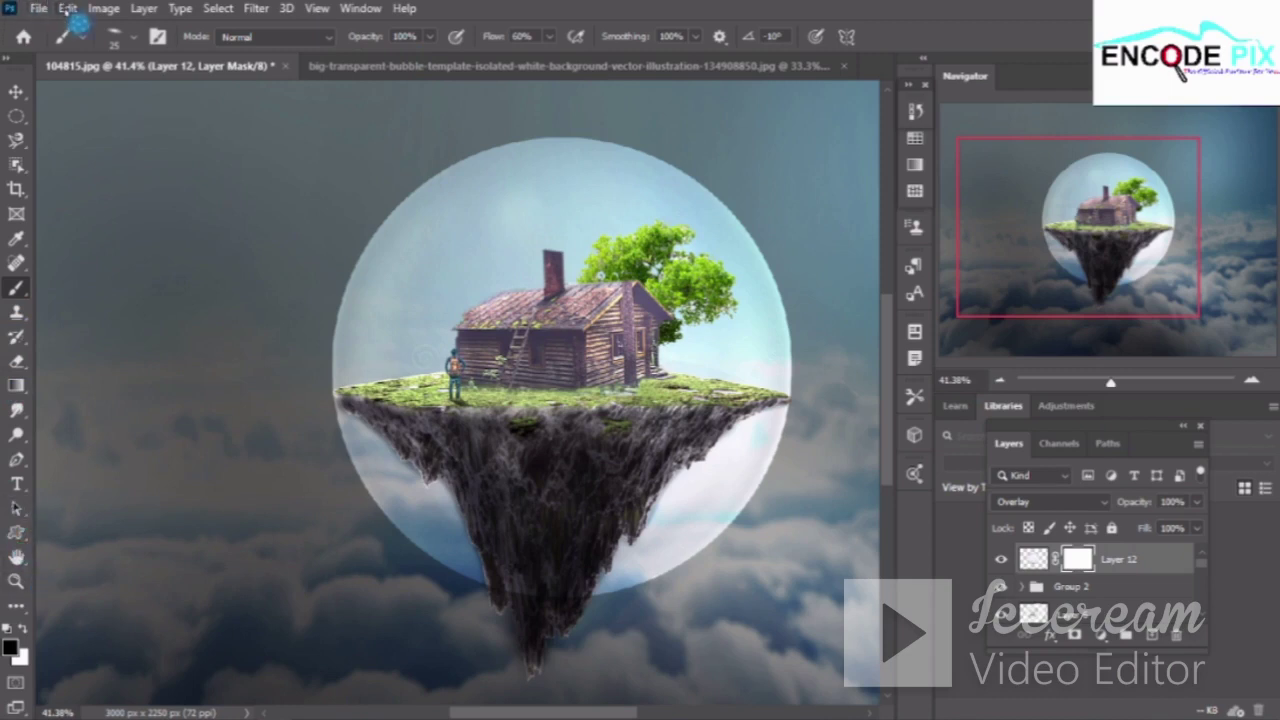
click(132, 37)
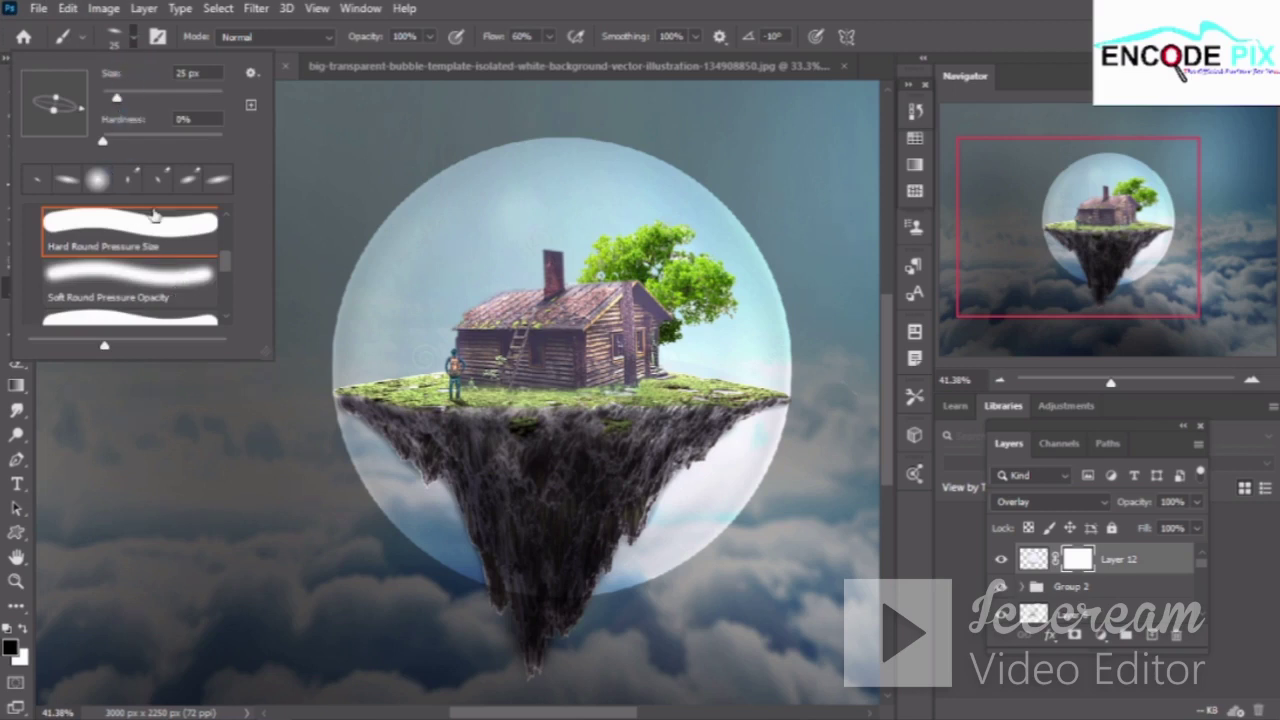
click(96, 178)
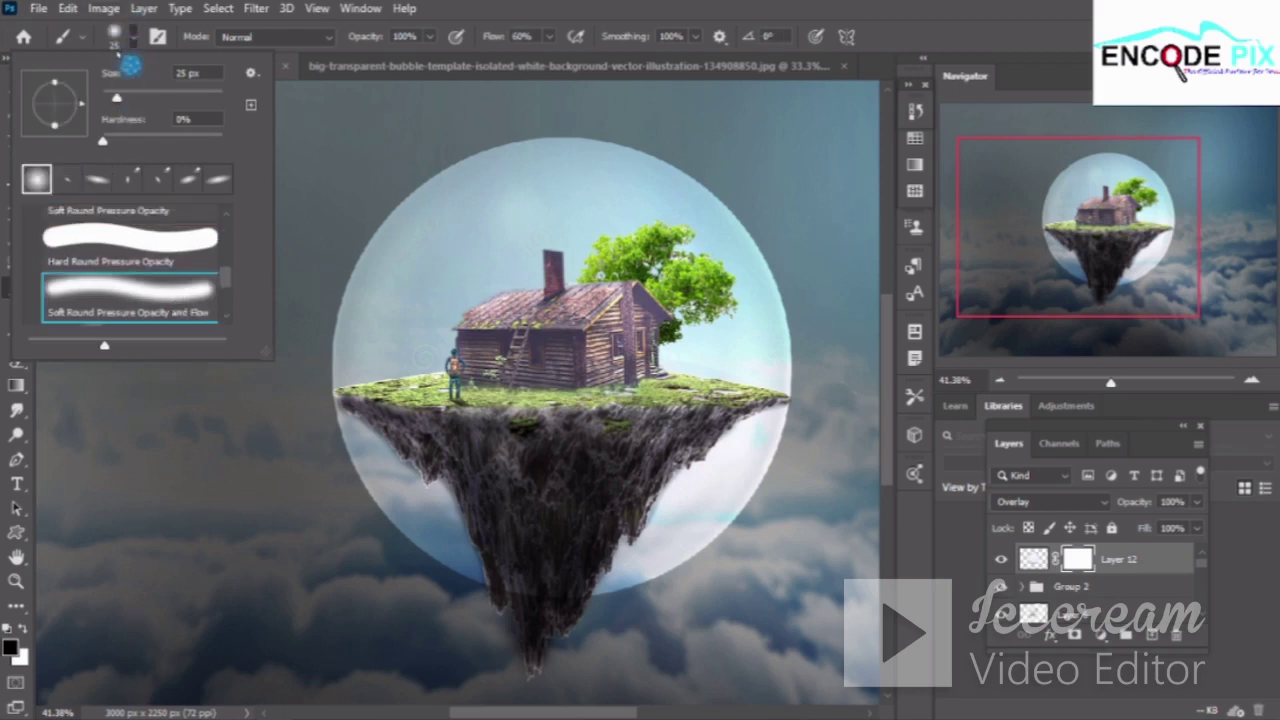
click(422, 460)
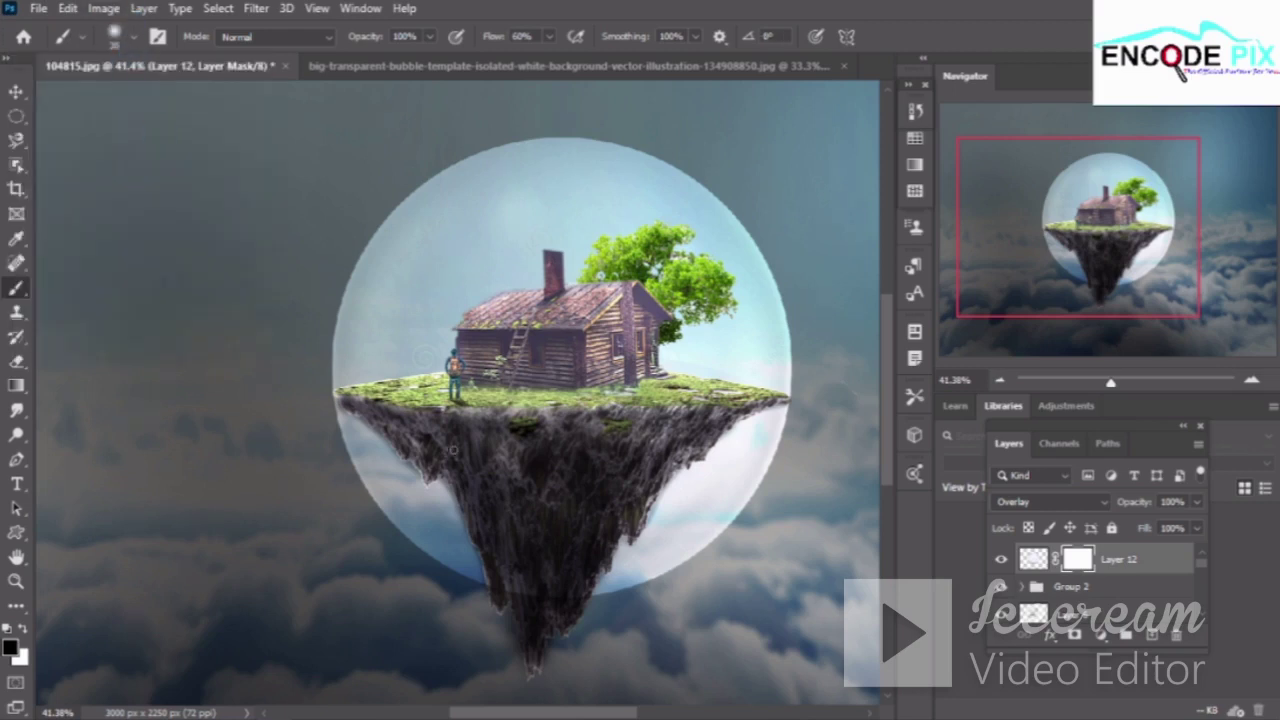
key(bracketright)
key(bracketright)
key(bracketright)
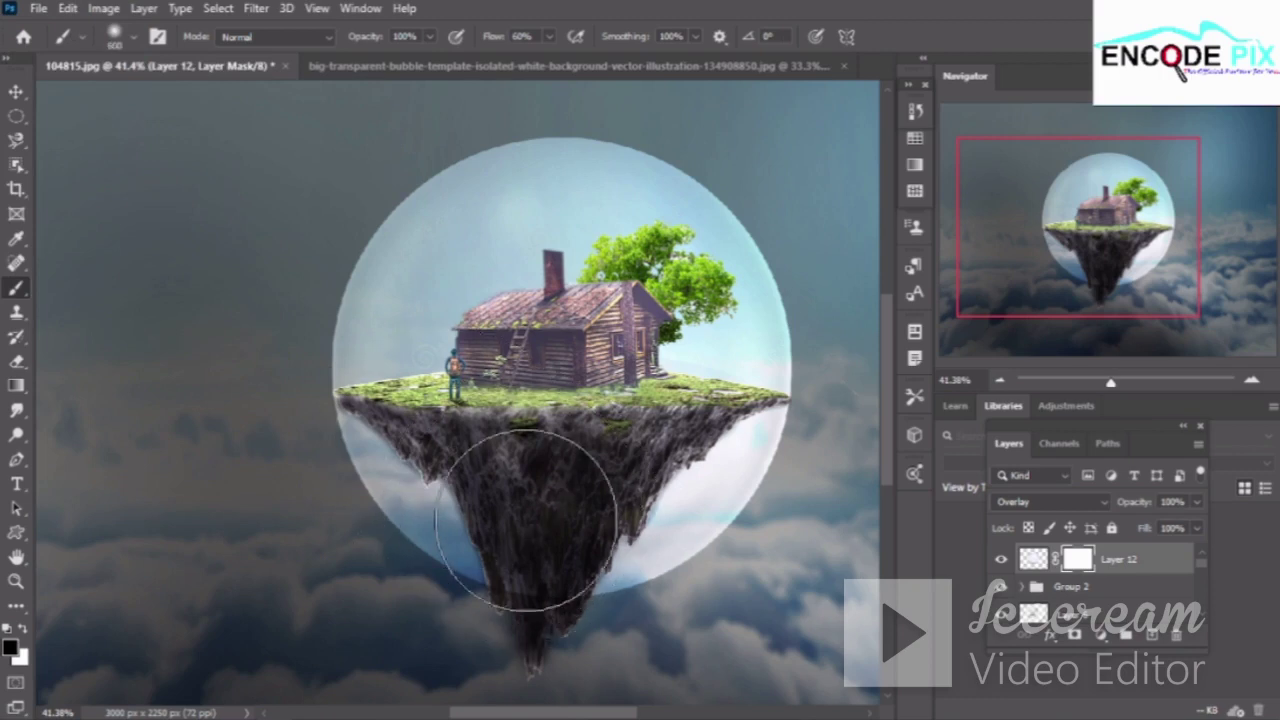
Paint black on the mask over the rock's lower part and the bubble's lower edges, using soft and hard round tips
mouse_move(531, 535)
mouse_down()
mouse_move(643, 528)
mouse_move(666, 557)
mouse_move(657, 491)
mouse_move(616, 620)
mouse_up()
key(bracketleft)
key(bracketleft)
key(bracketleft)
drag(740, 480, 700, 520)
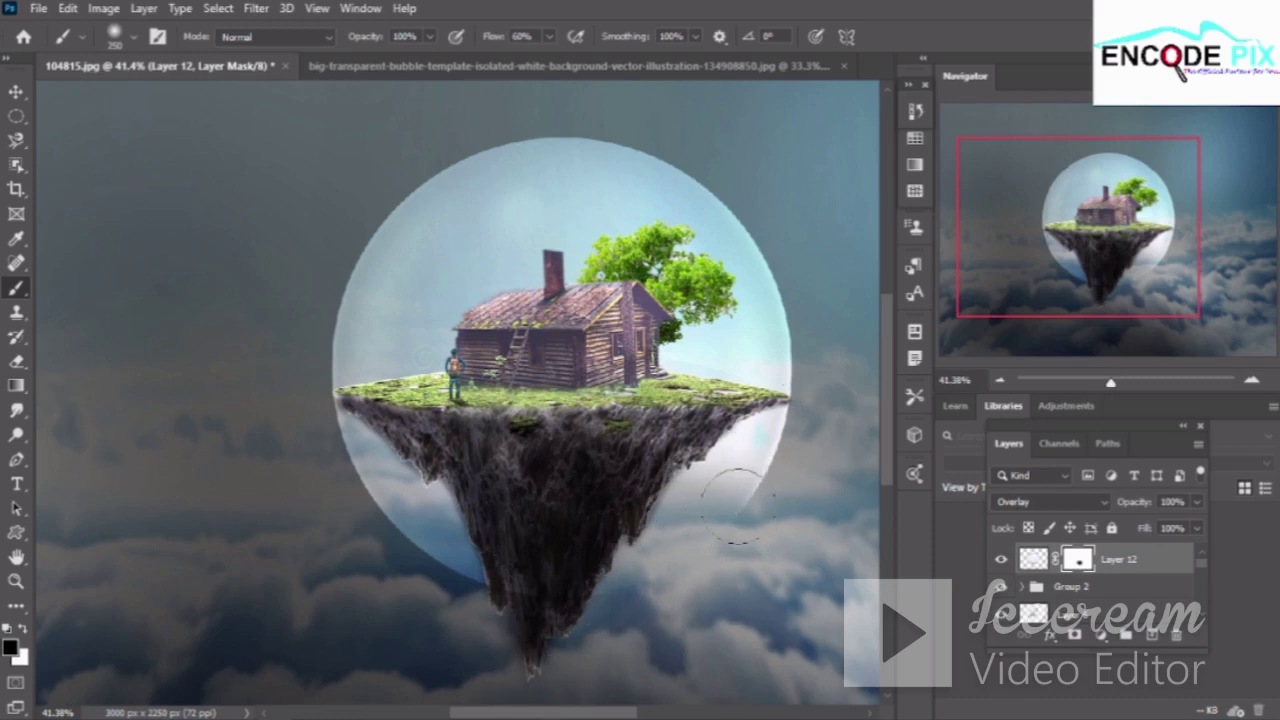
key(bracketleft)
key(bracketleft)
drag(738, 505, 760, 411)
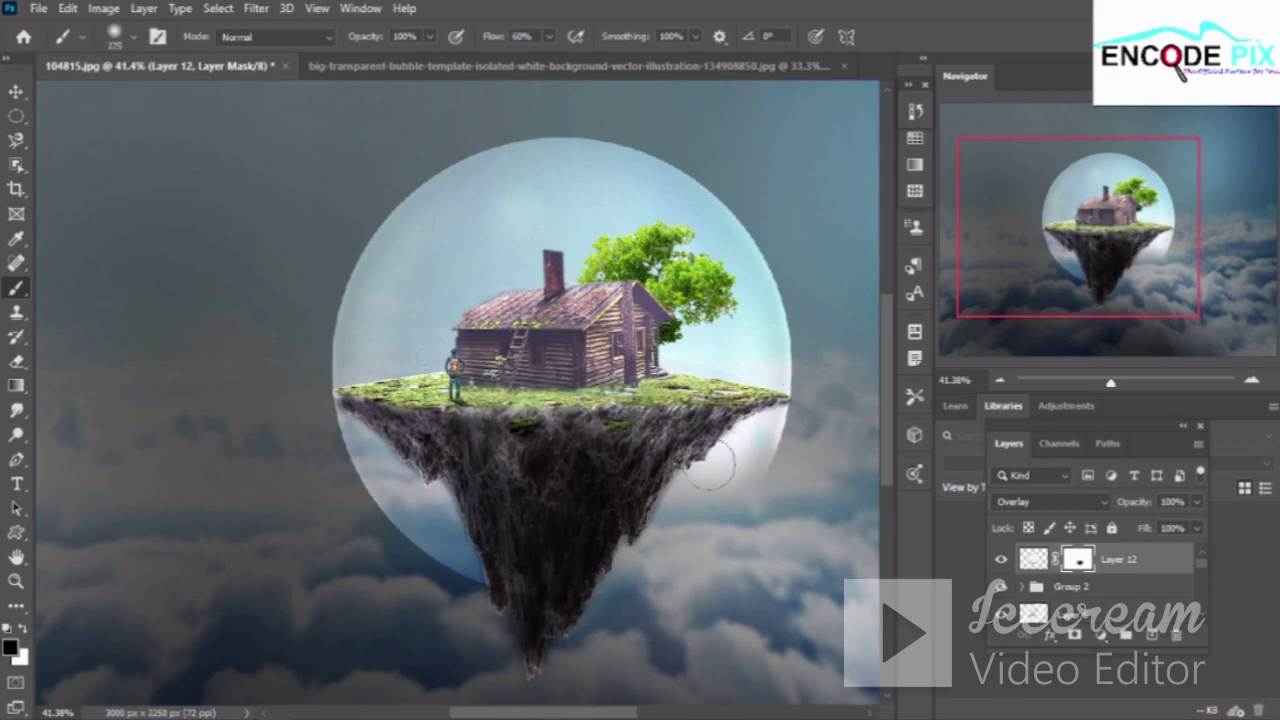
click(131, 38)
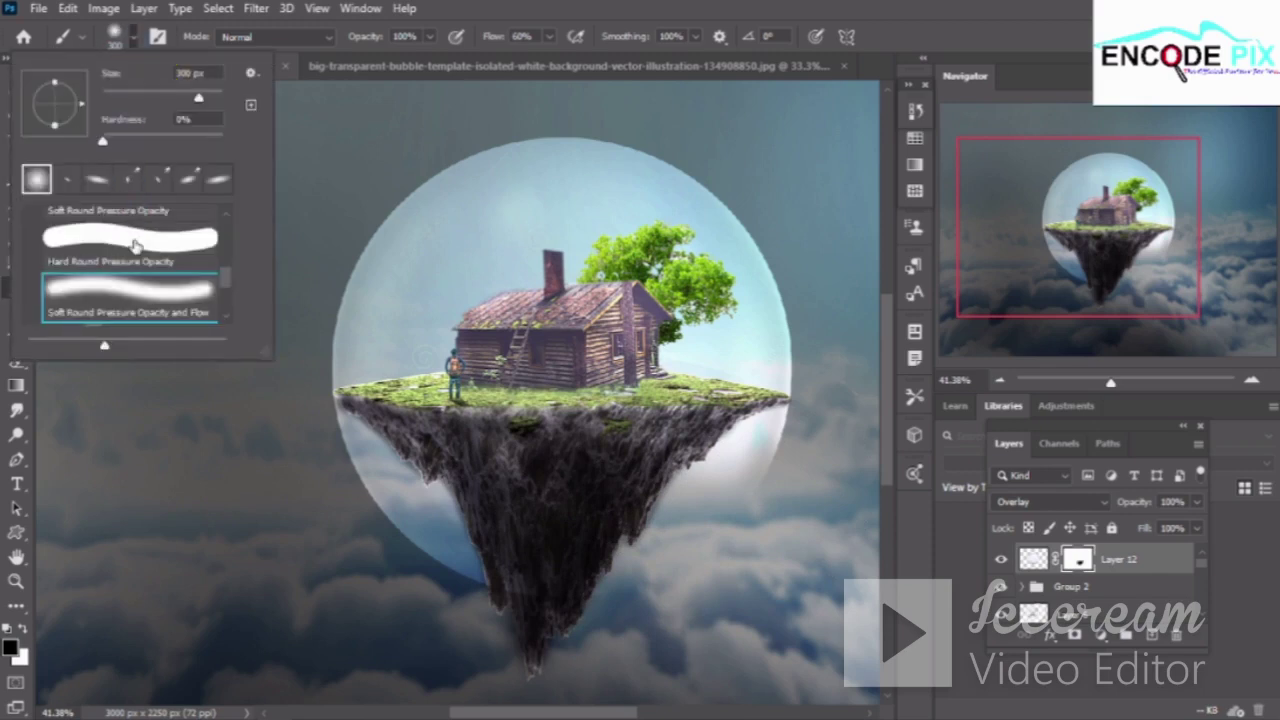
click(135, 240)
click(690, 500)
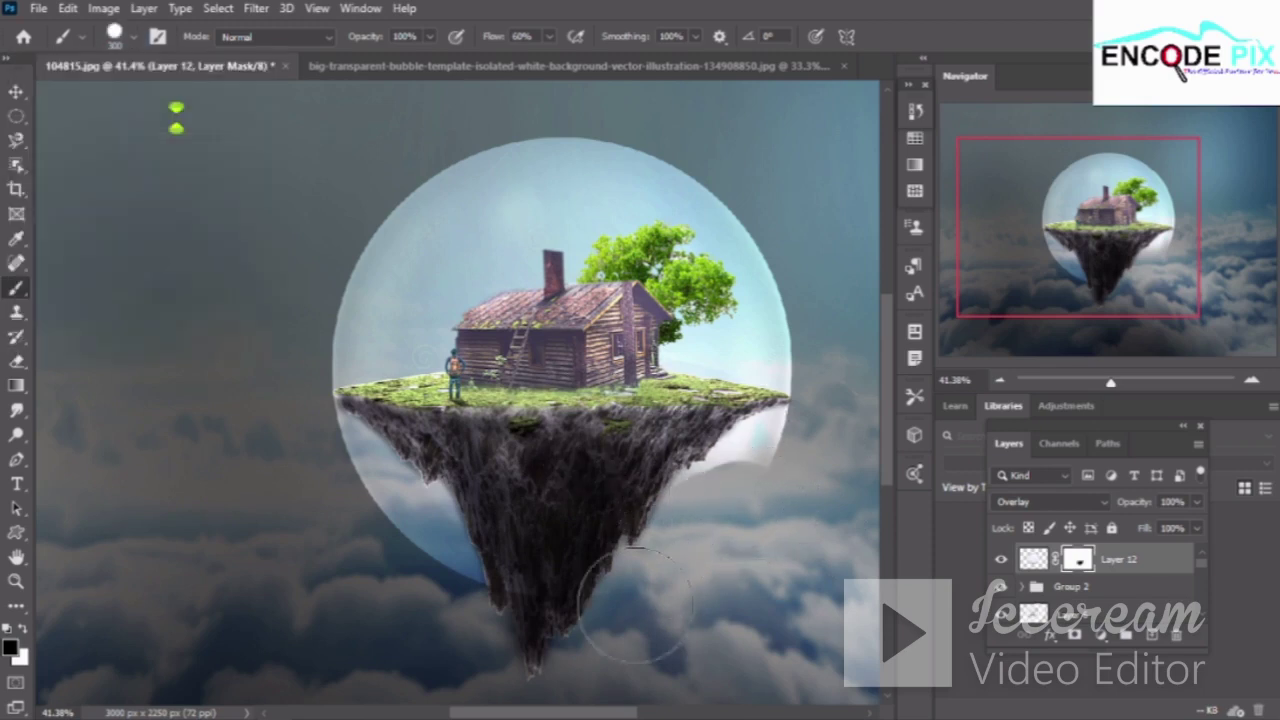
mouse_move(349, 508)
mouse_down()
mouse_move(500, 600)
mouse_move(377, 566)
mouse_move(344, 515)
mouse_up()
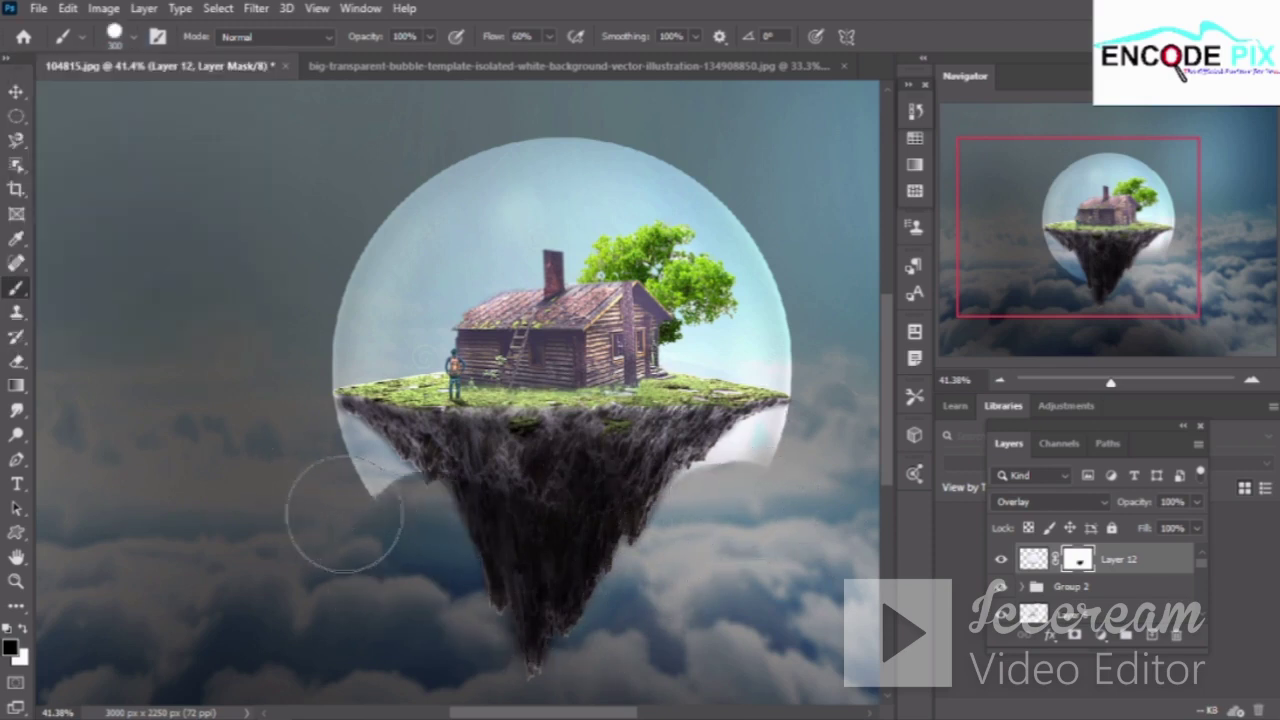
Switch back to the soft round brush tip and reduce its size
click(132, 37)
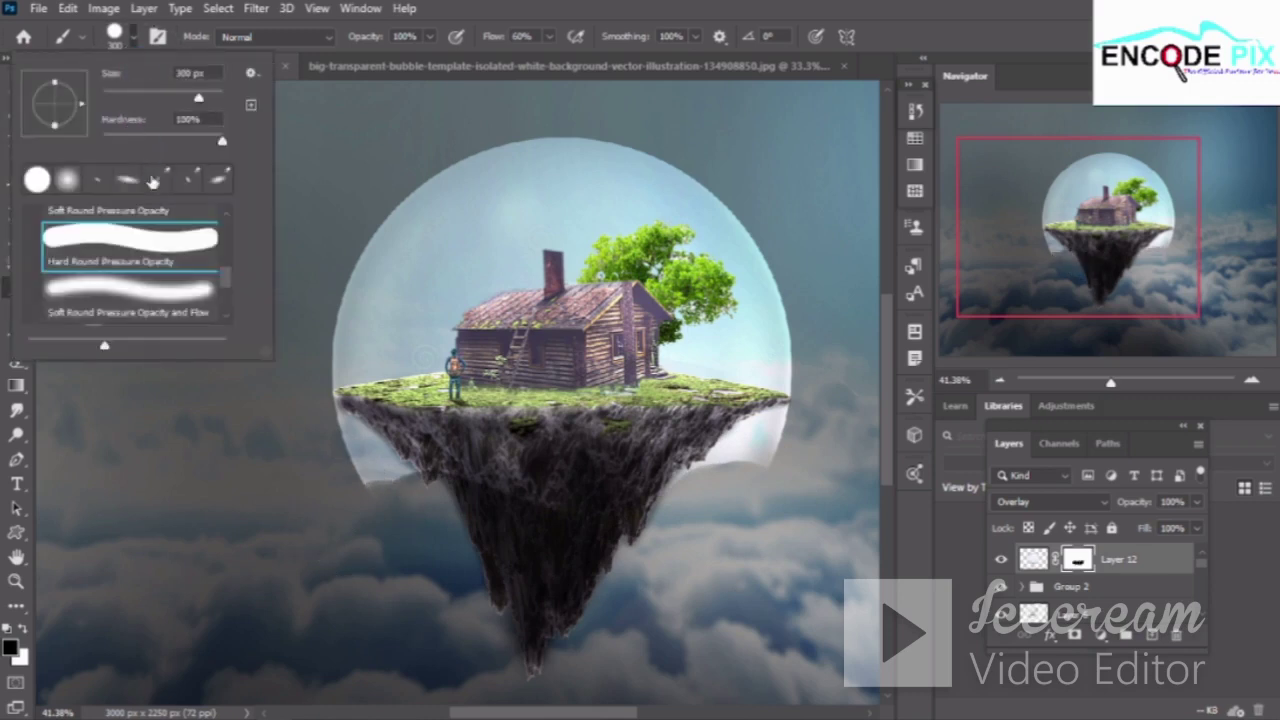
click(198, 343)
click(183, 292)
key(Return)
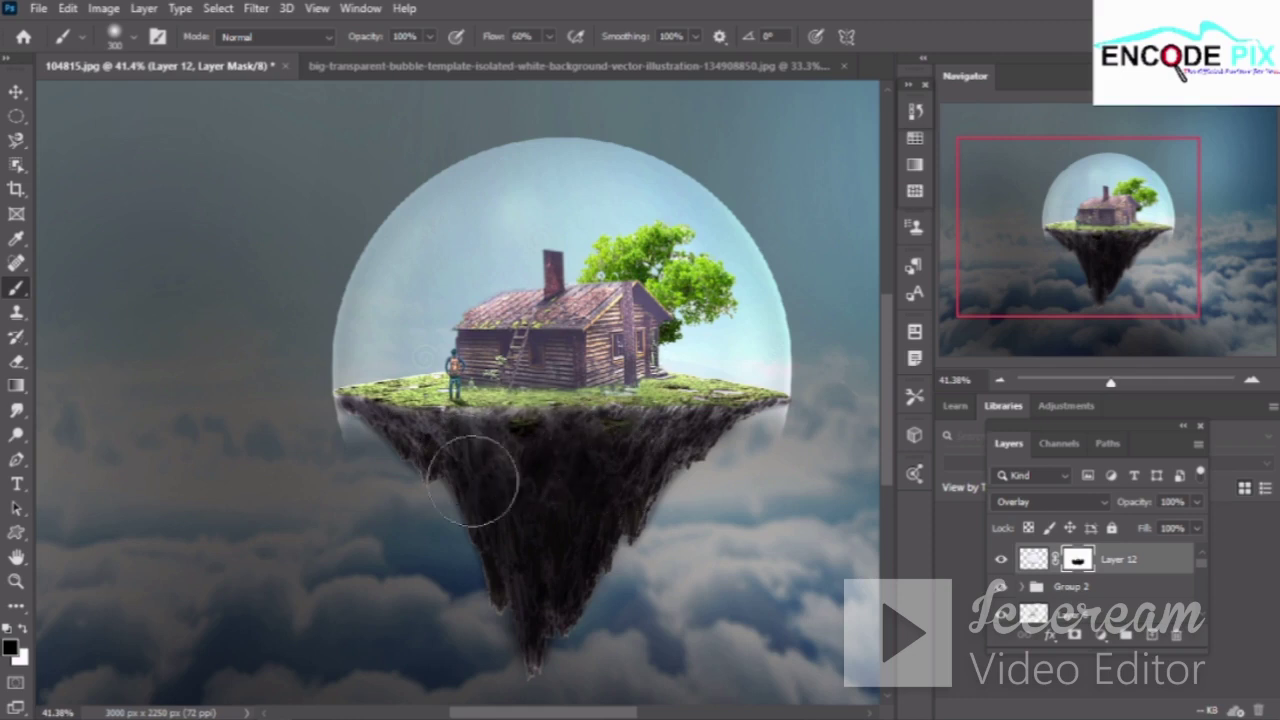
scroll(483, 477, up, 3)
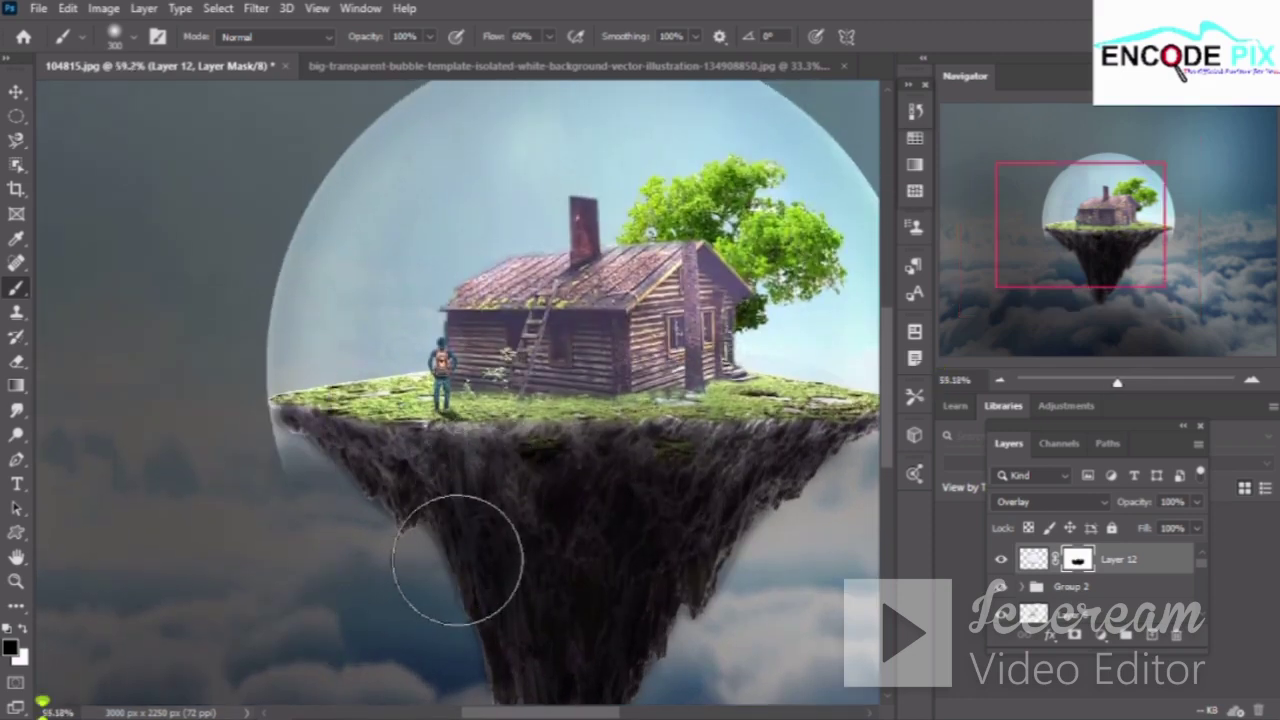
key(bracketleft)
key(bracketleft)
key(bracketleft)
key(bracketleft)
key(bracketleft)
key(bracketleft)
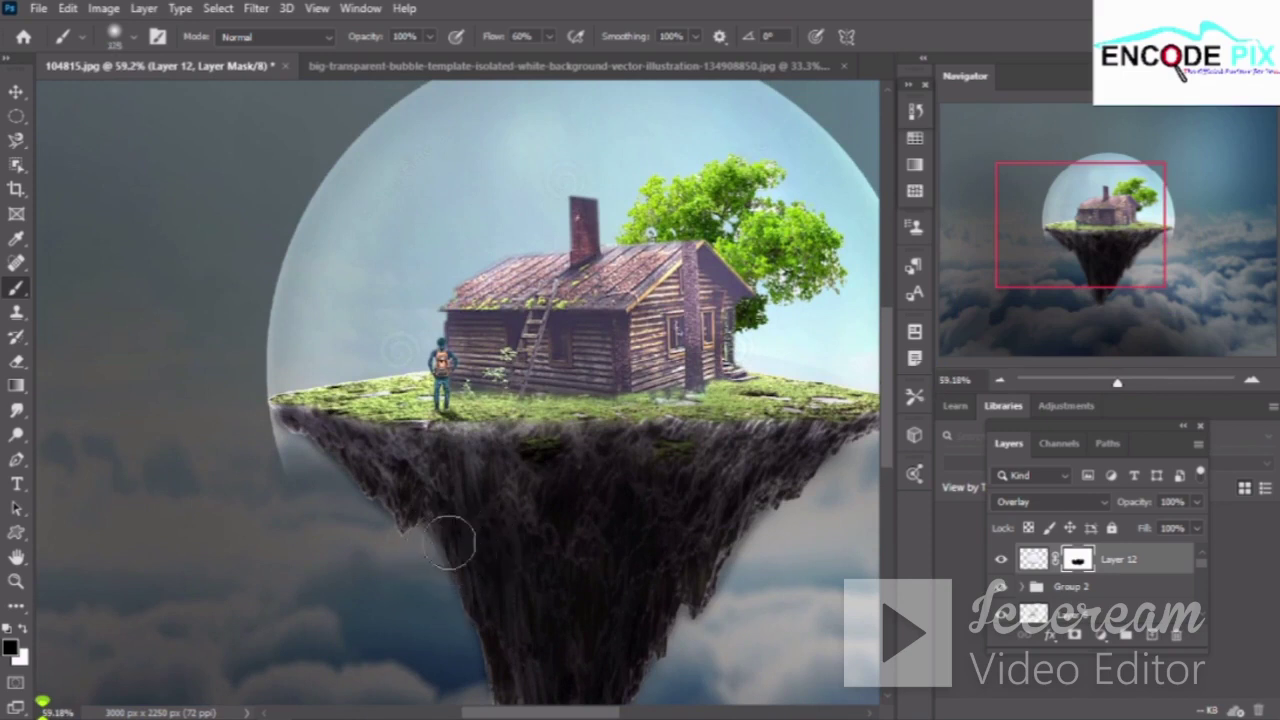
key(bracketleft)
key(bracketleft)
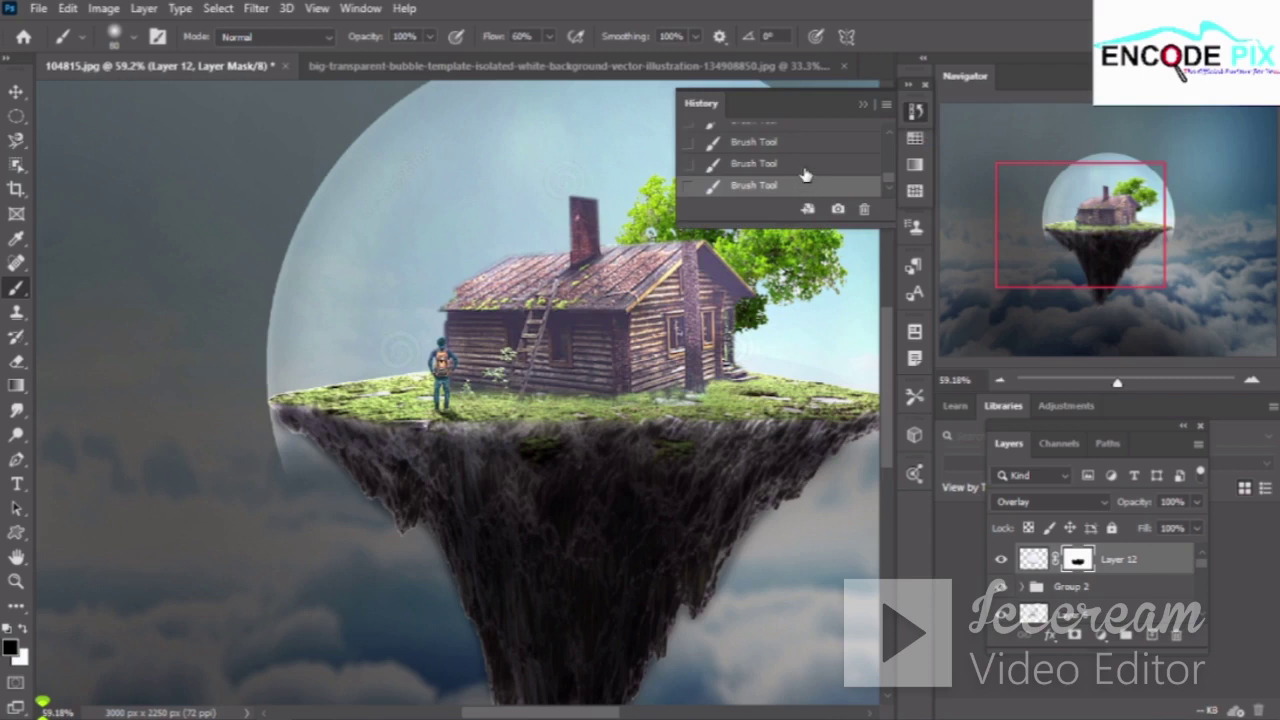
Step back one mask stroke in the History panel, then close the panel
click(805, 175)
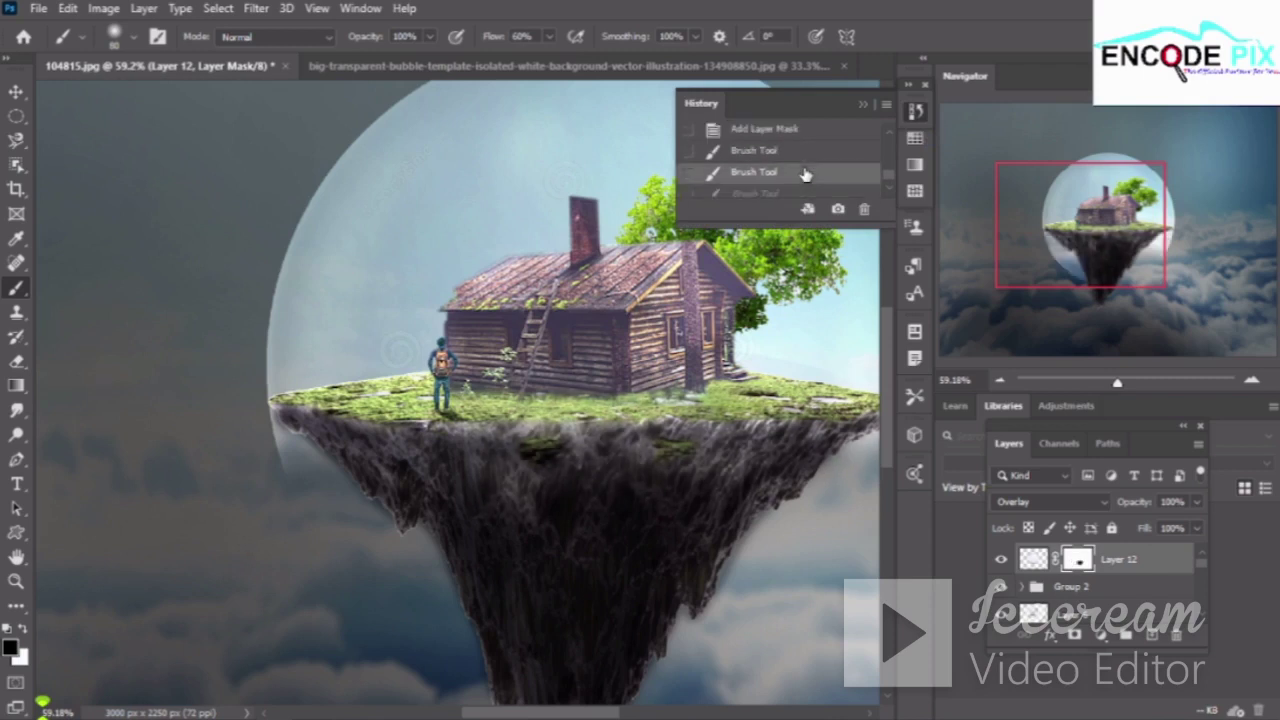
scroll(810, 198, down, 1)
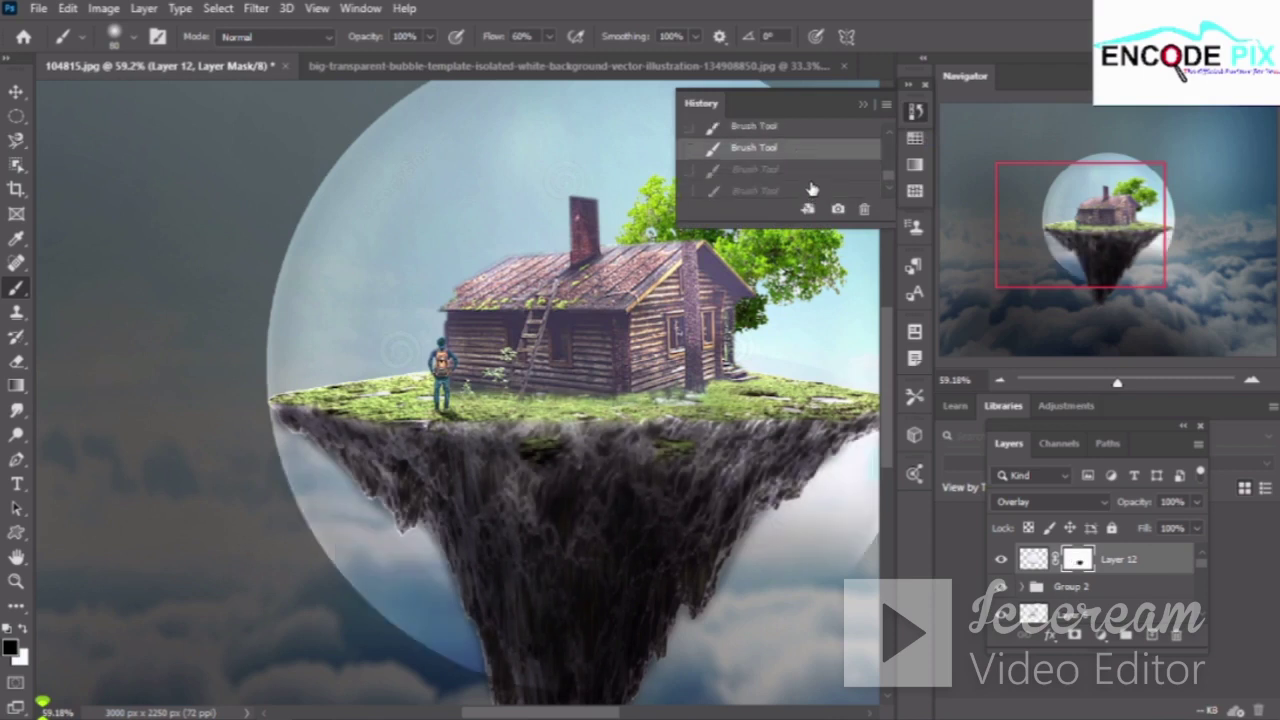
click(811, 172)
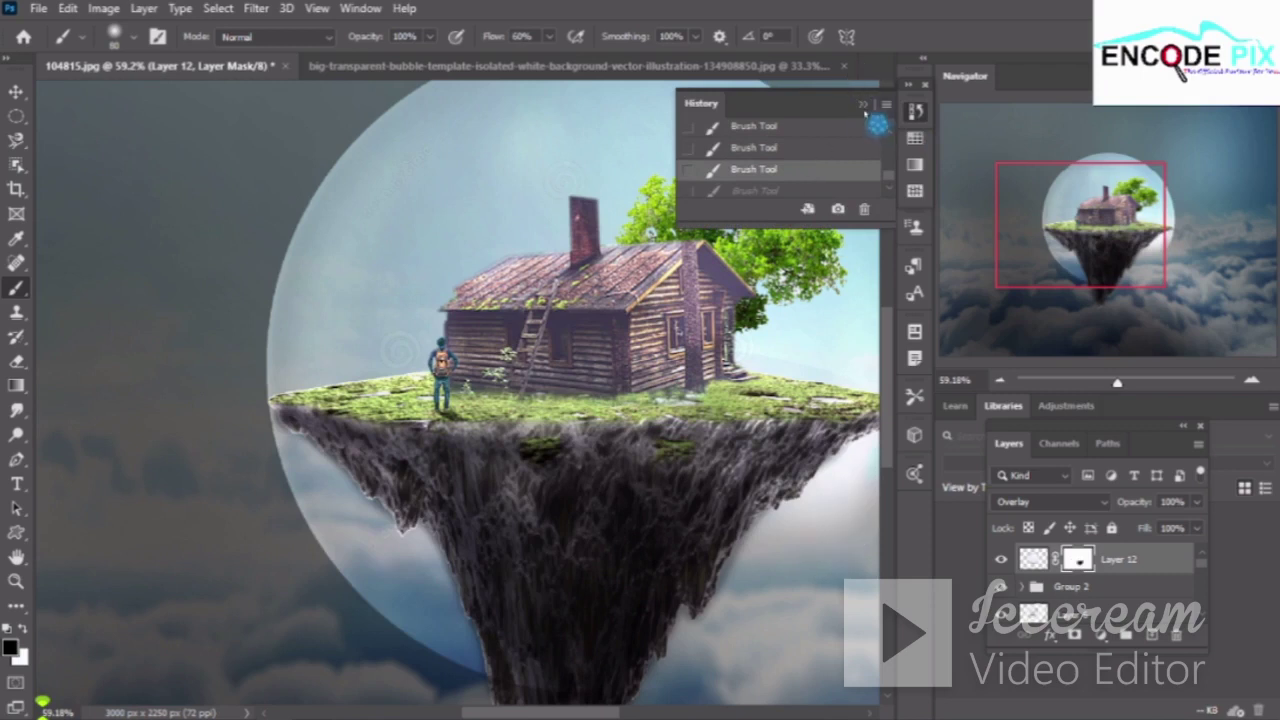
click(810, 192)
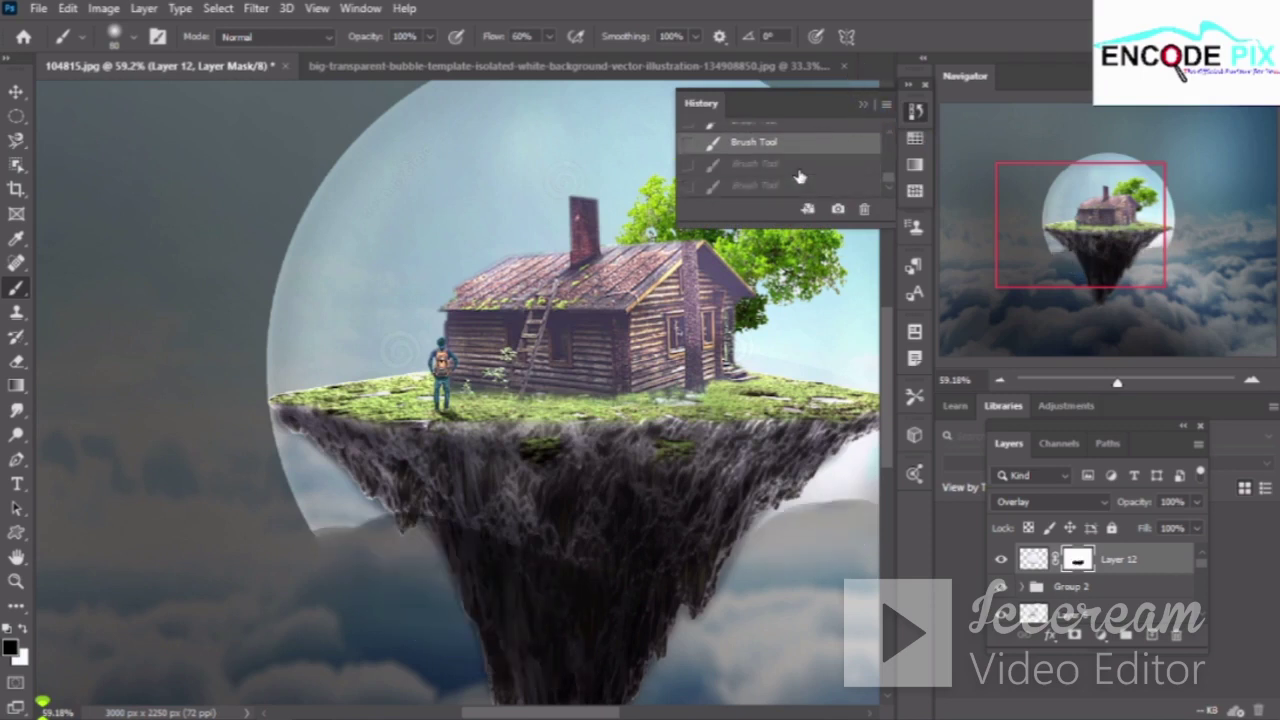
click(798, 168)
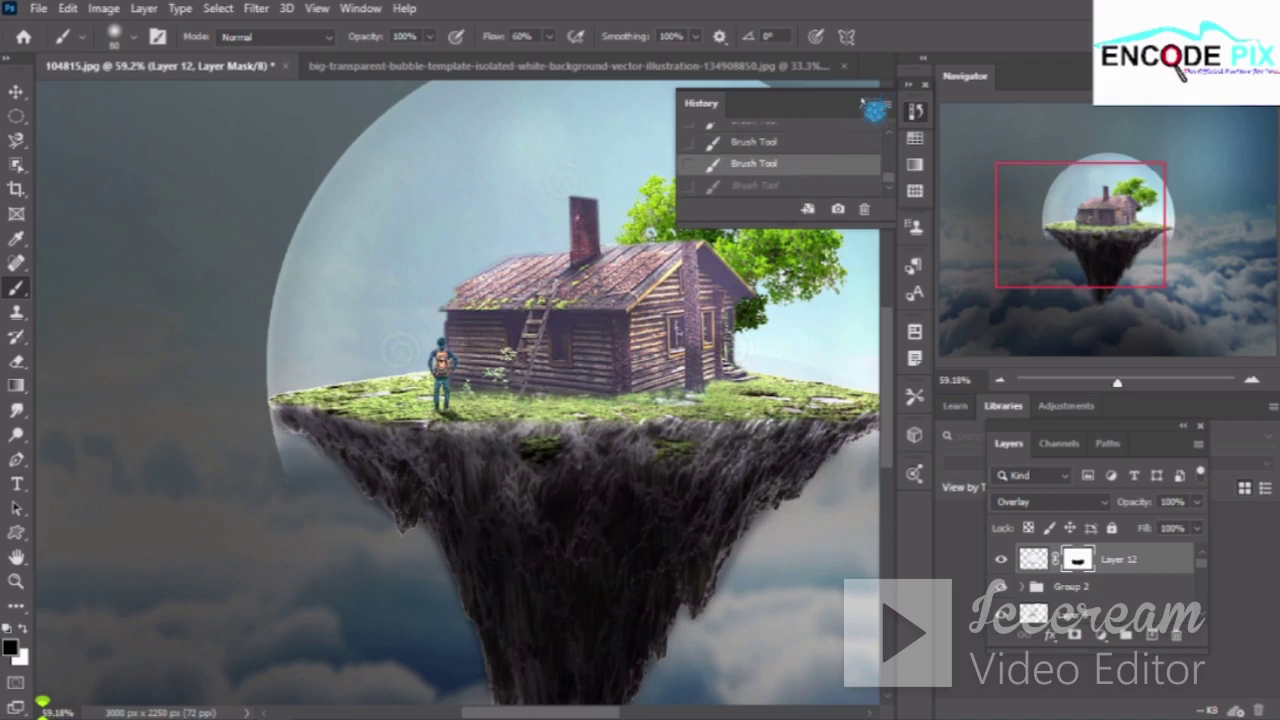
click(863, 104)
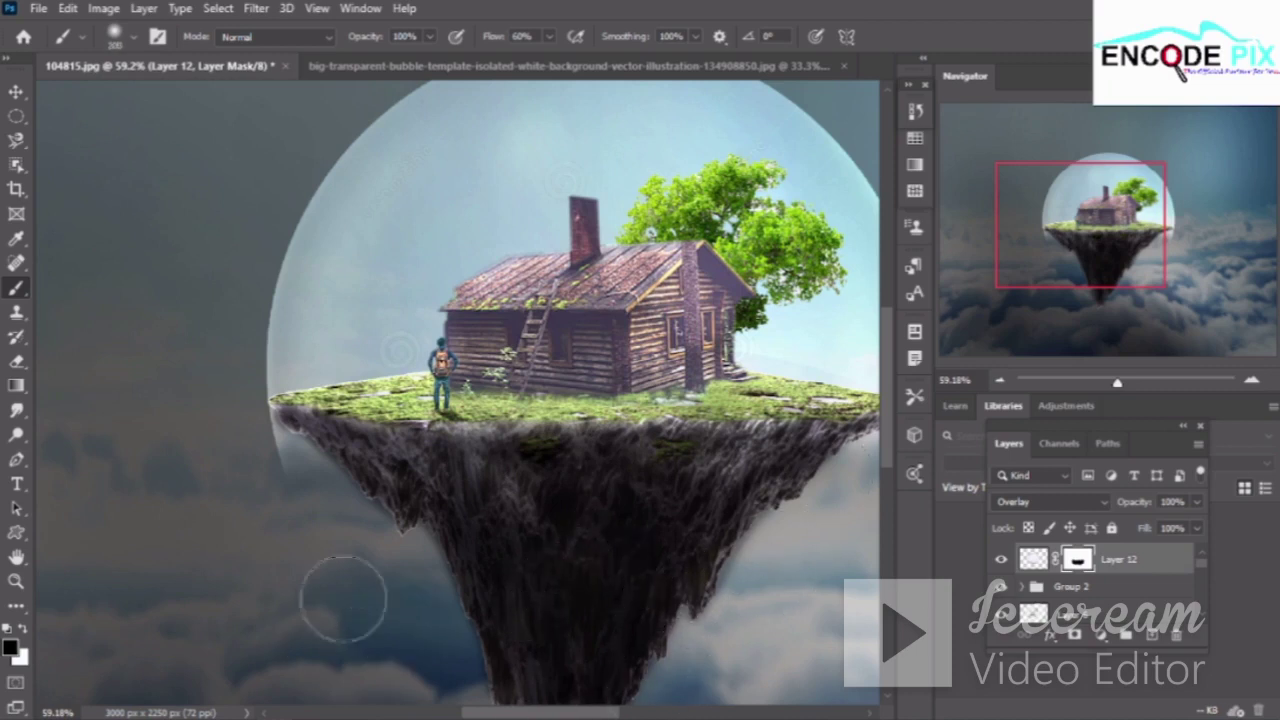
With a ~150 px brush, mask the bubble along the rock's left and lower-left edges
key(bracketleft)
key(bracketleft)
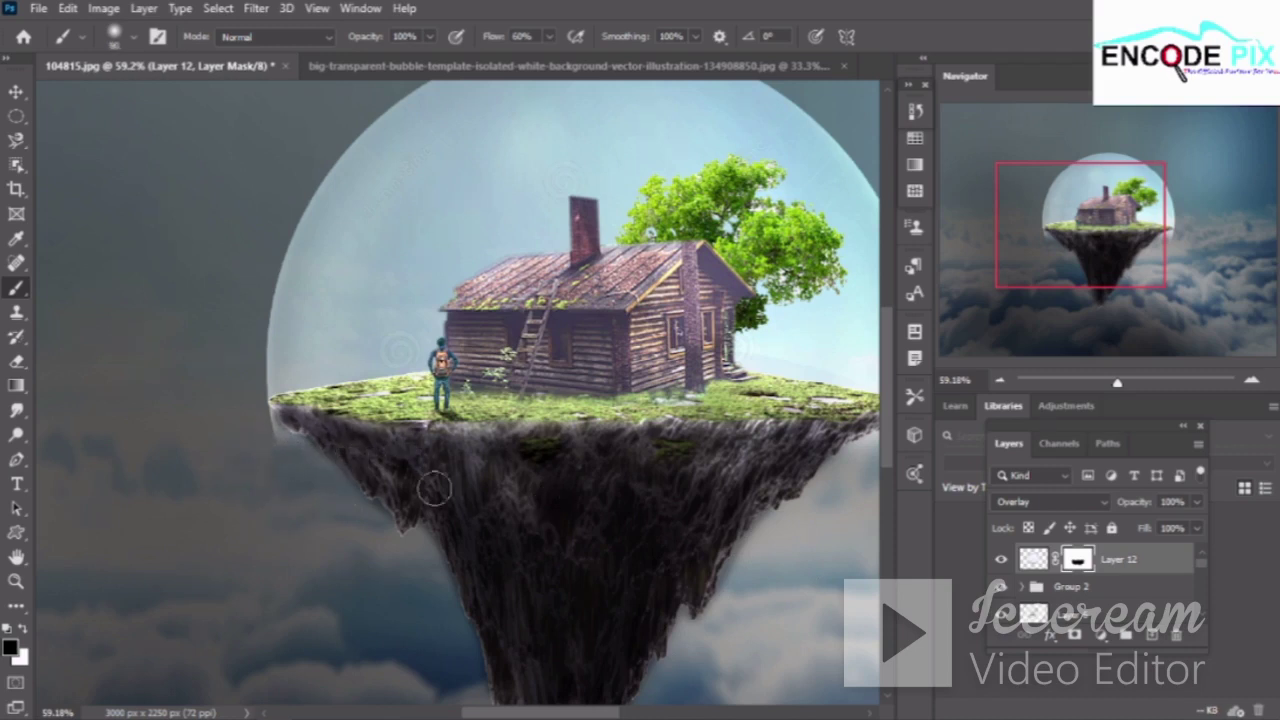
drag(318, 436, 578, 505)
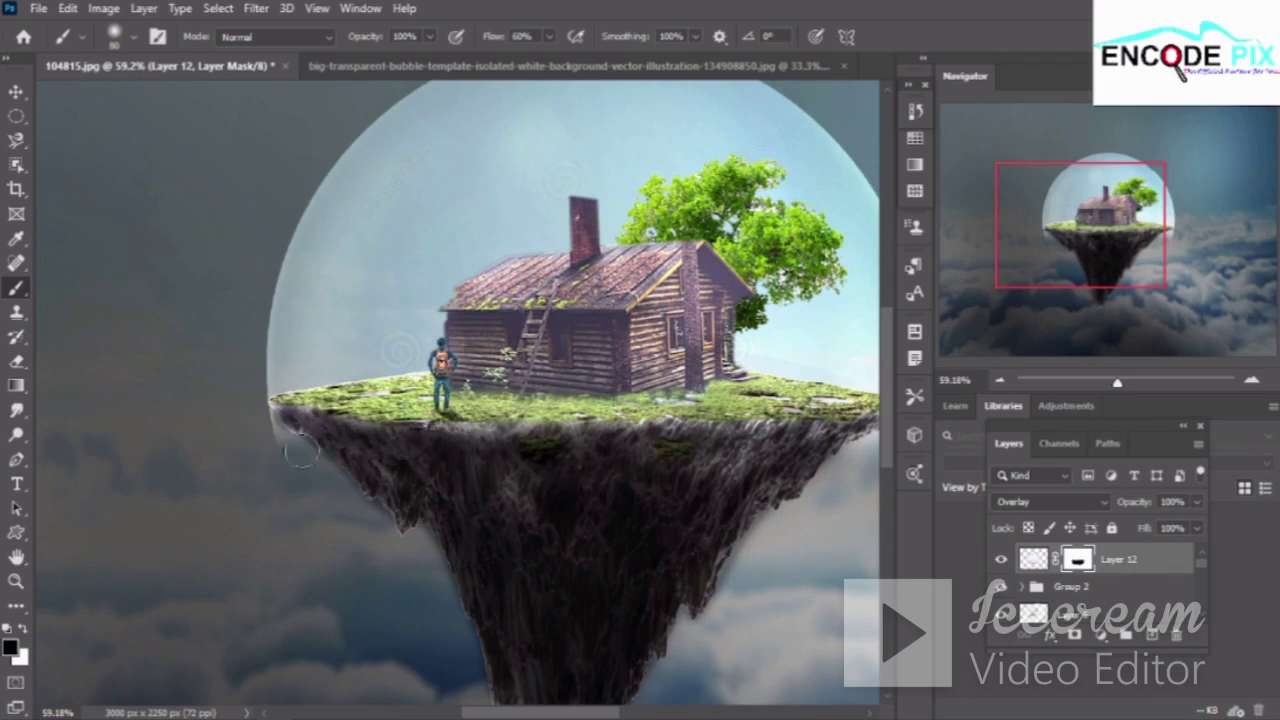
drag(278, 444, 326, 447)
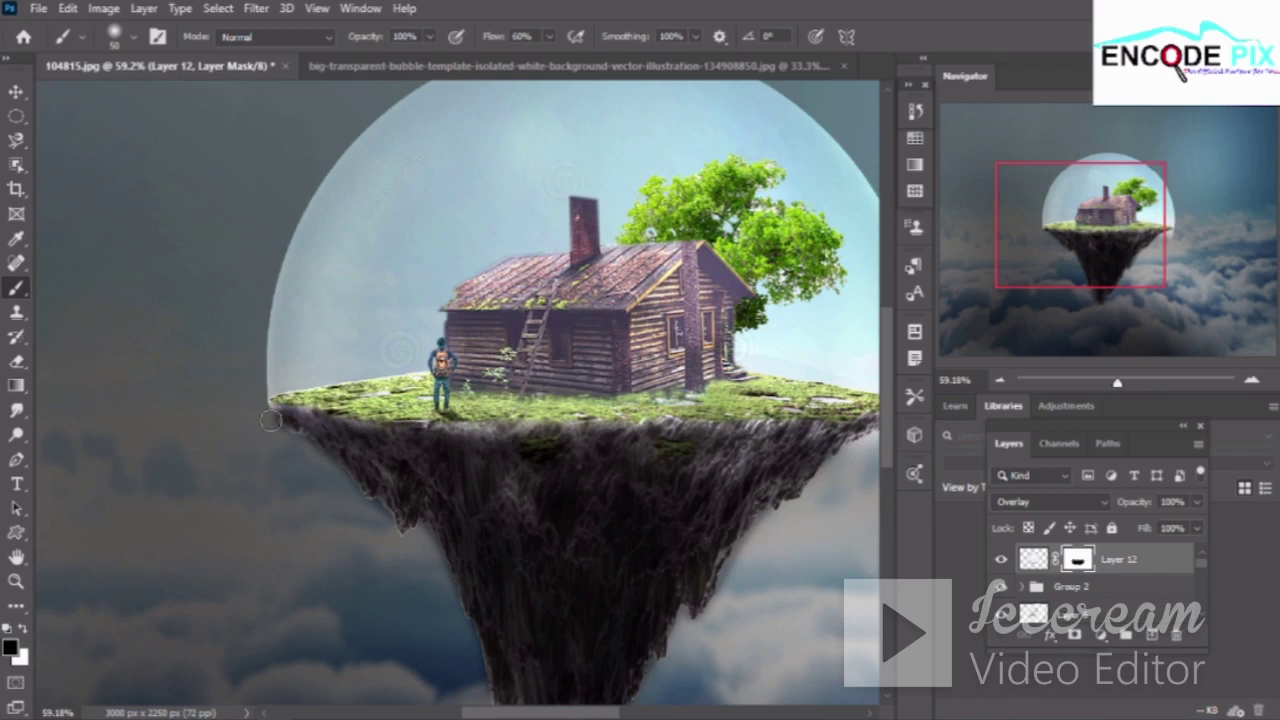
scroll(271, 420, up, 2)
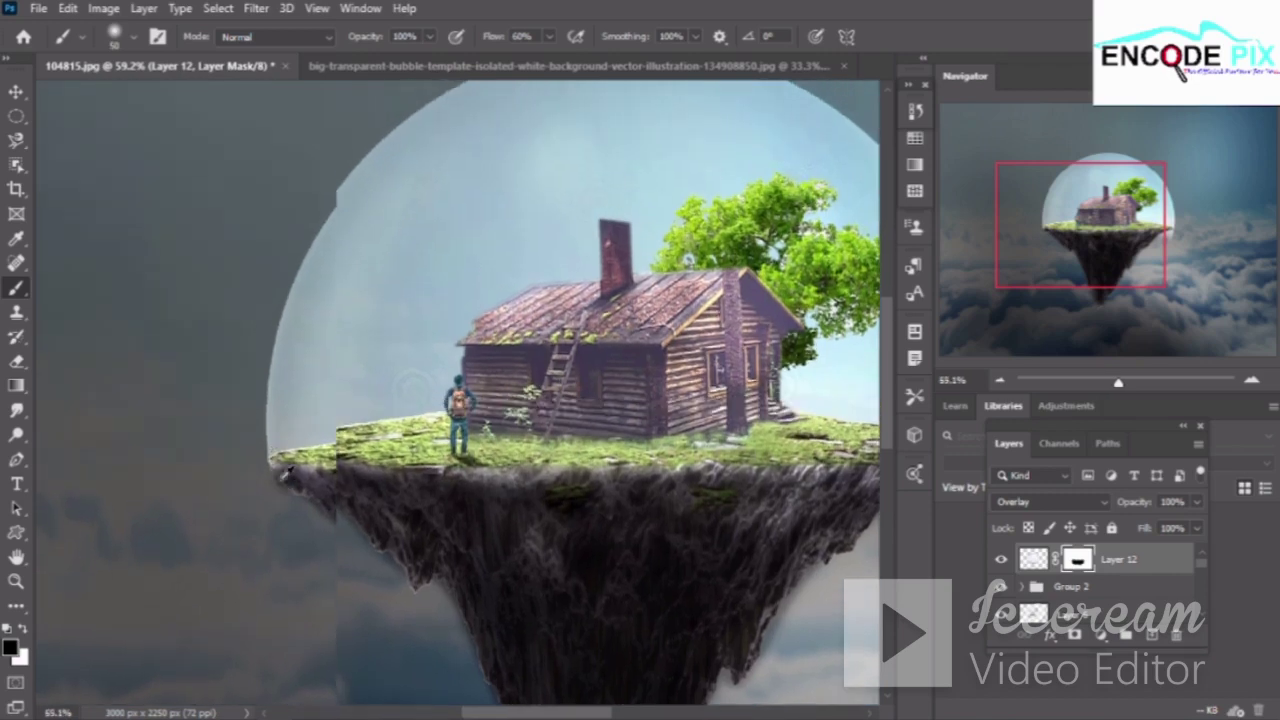
scroll(283, 476, up, 1)
scroll(270, 530, up, 2)
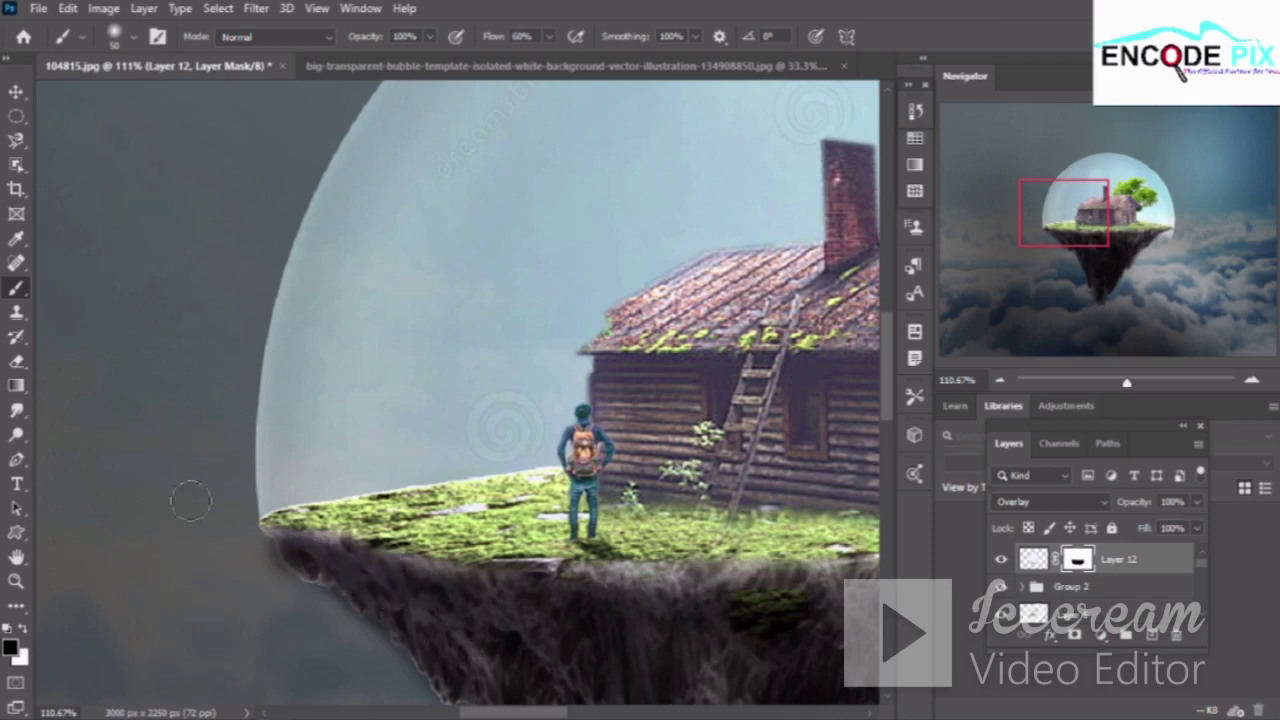
drag(304, 570, 488, 593)
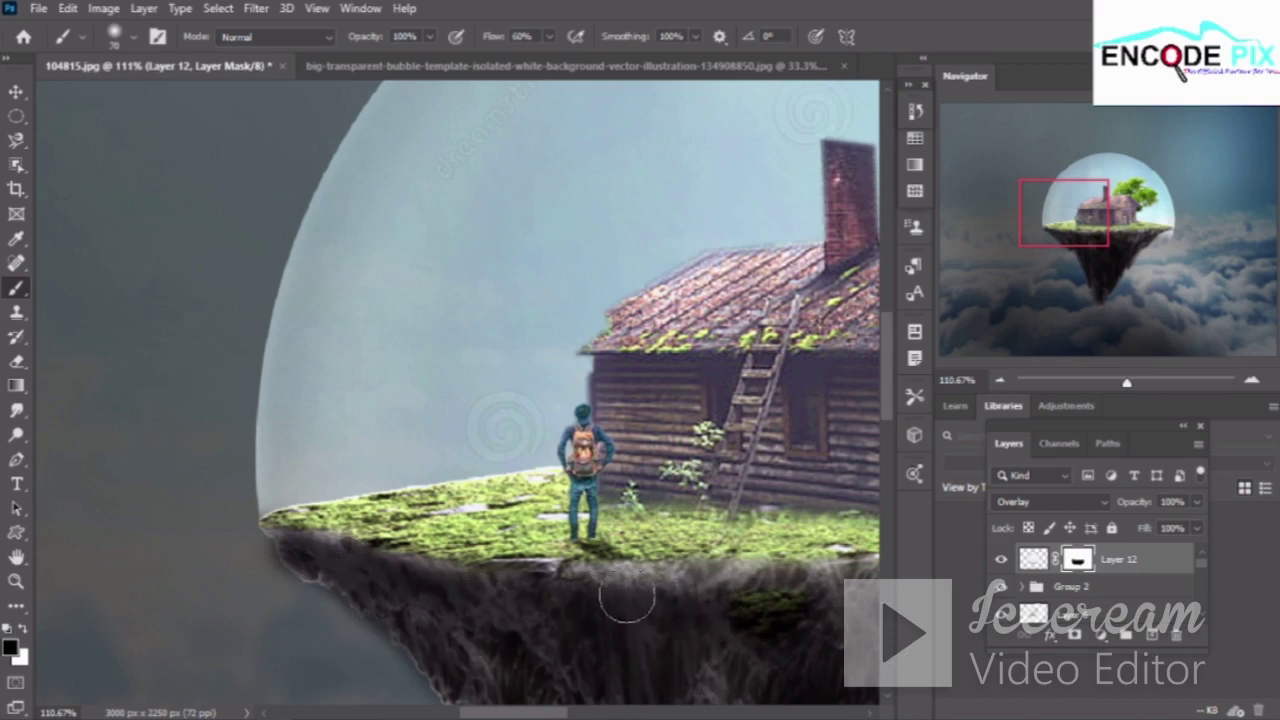
key(bracketleft)
key(bracketleft)
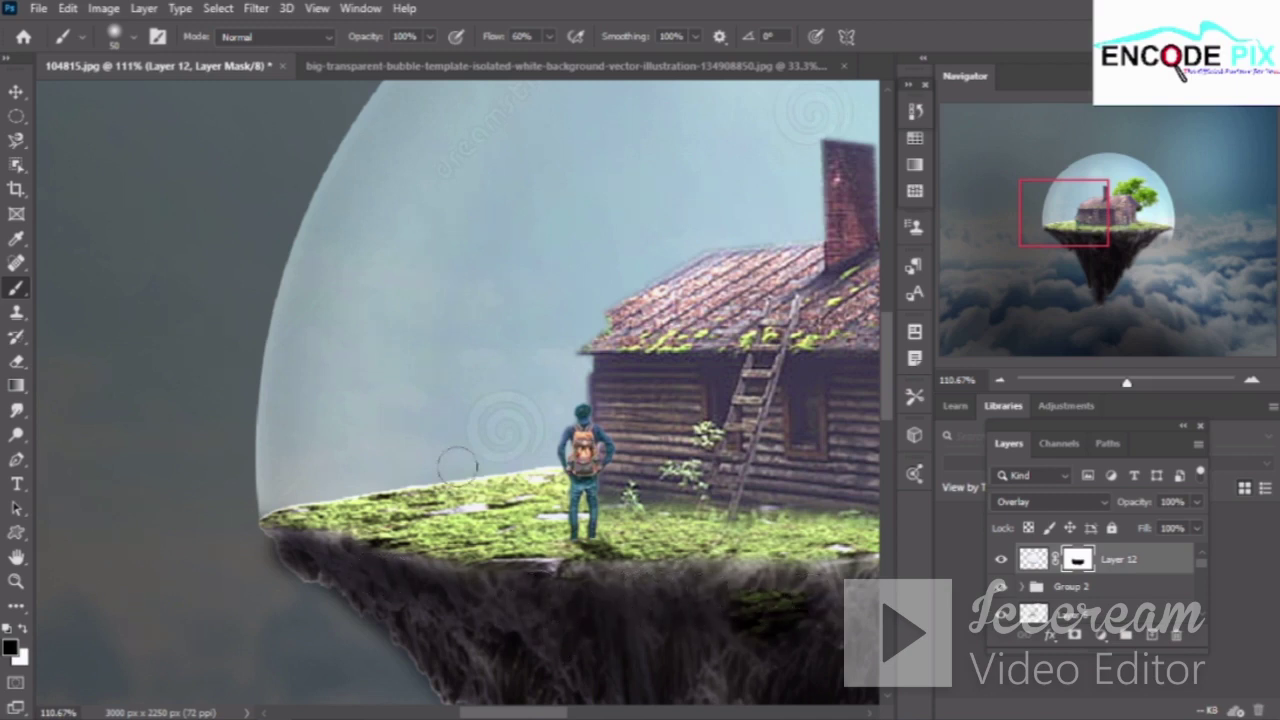
Flip the bubble layer vertically via Edit > Transform, then revert the flip in History
click(16, 91)
click(517, 205)
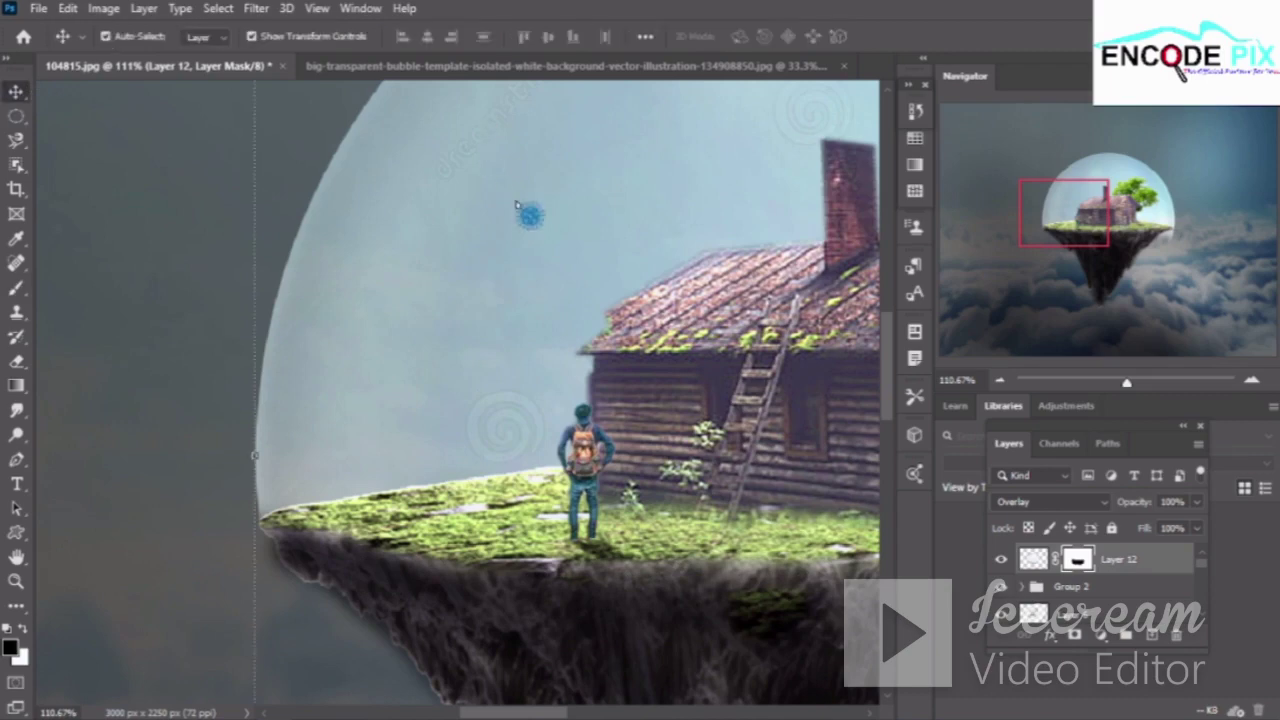
key(Escape)
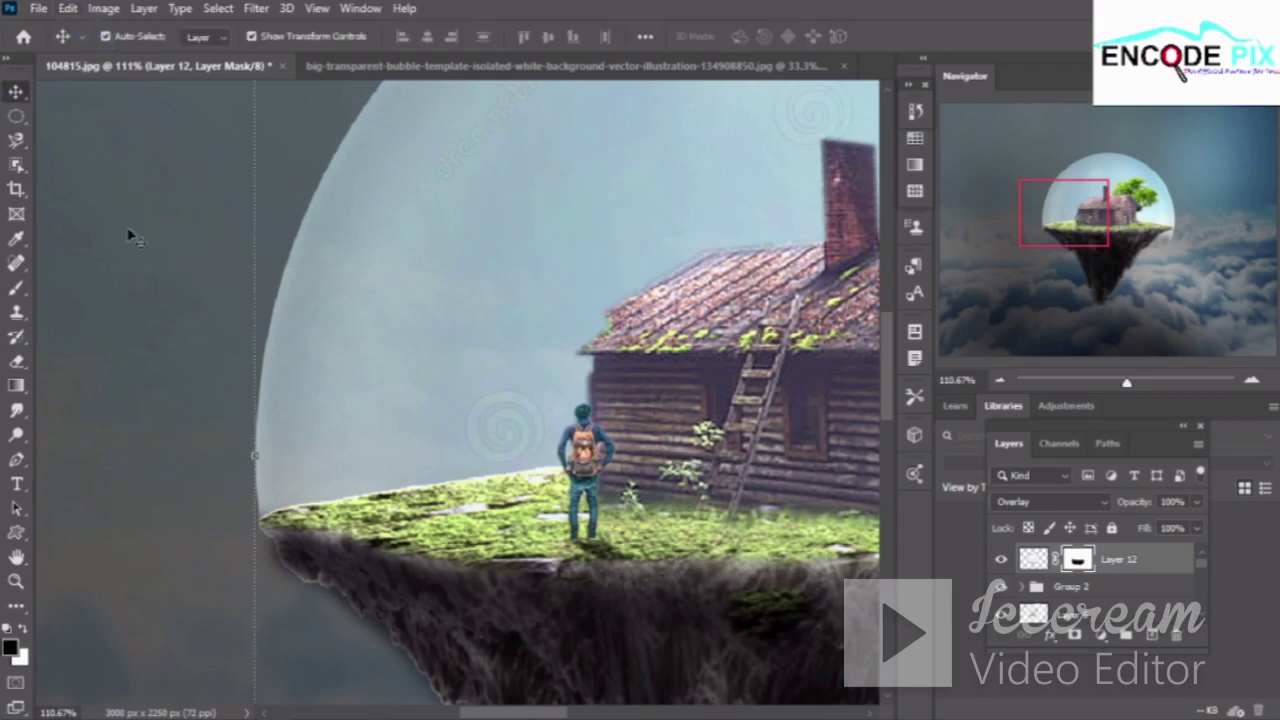
click(67, 8)
mouse_move(127, 438)
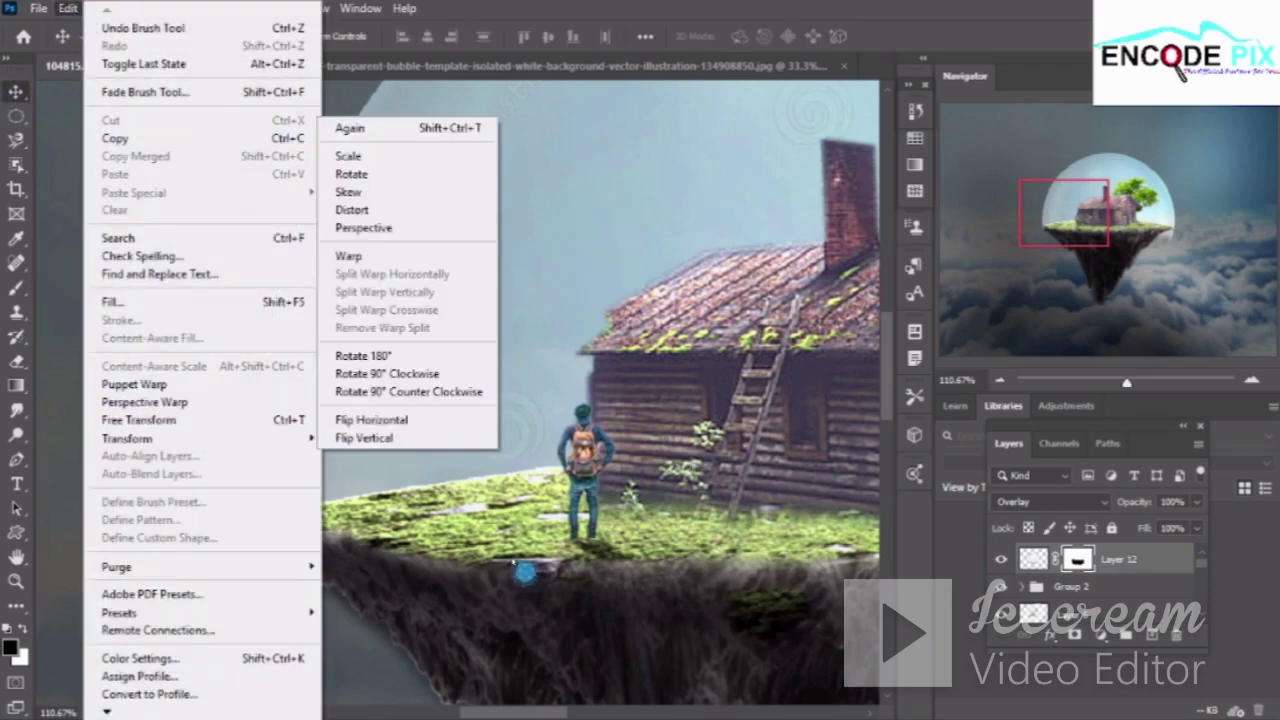
click(440, 438)
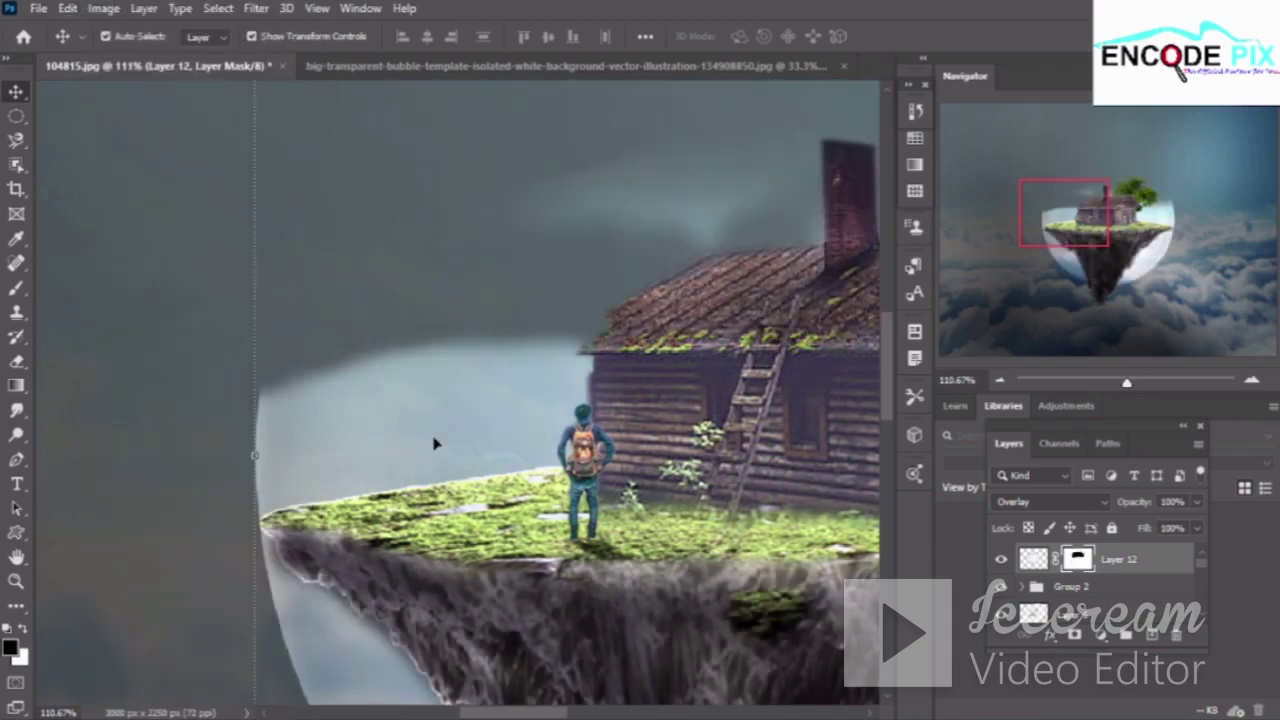
click(37, 10)
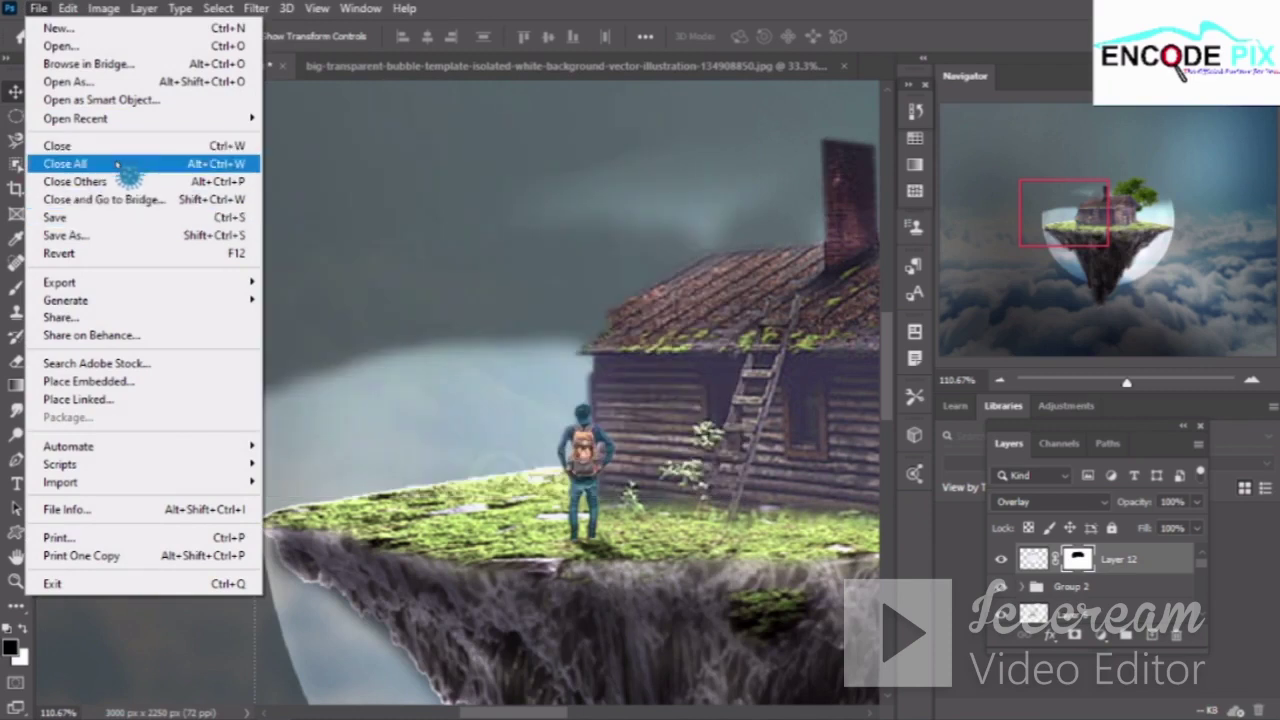
click(914, 111)
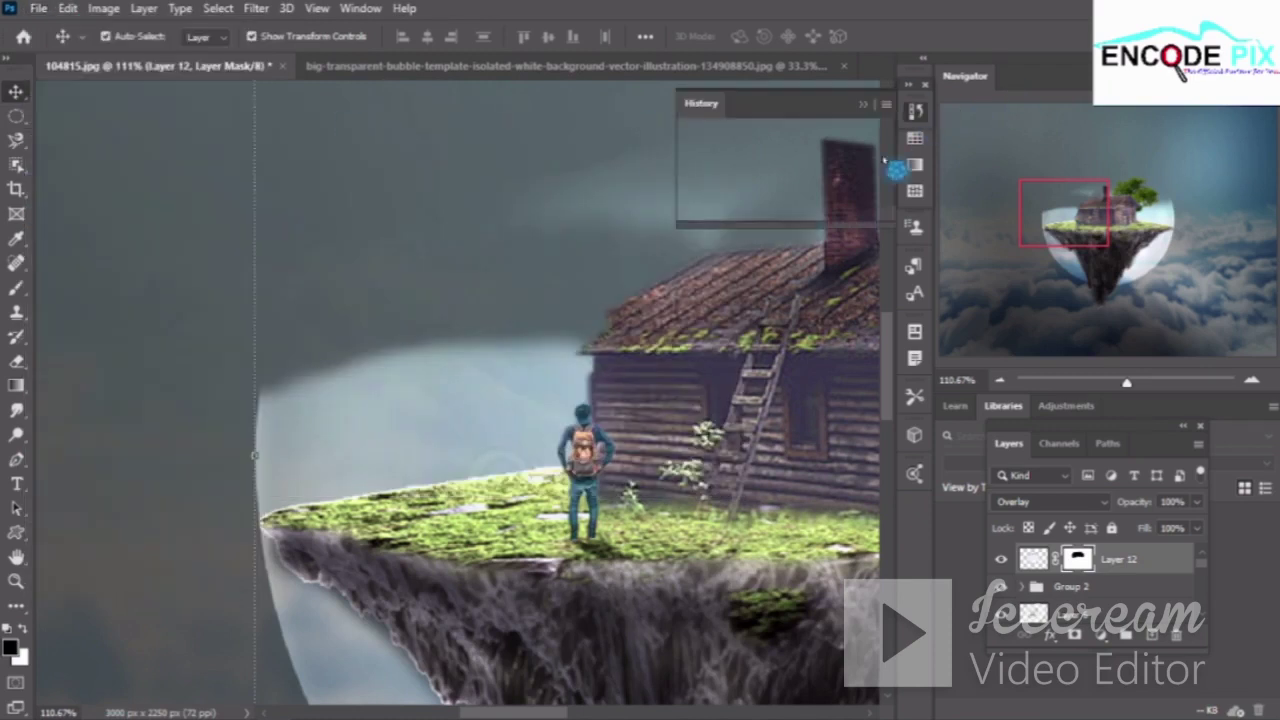
click(835, 163)
Shift the bubble slightly left with a drag and two Shift+Left nudges
click(862, 104)
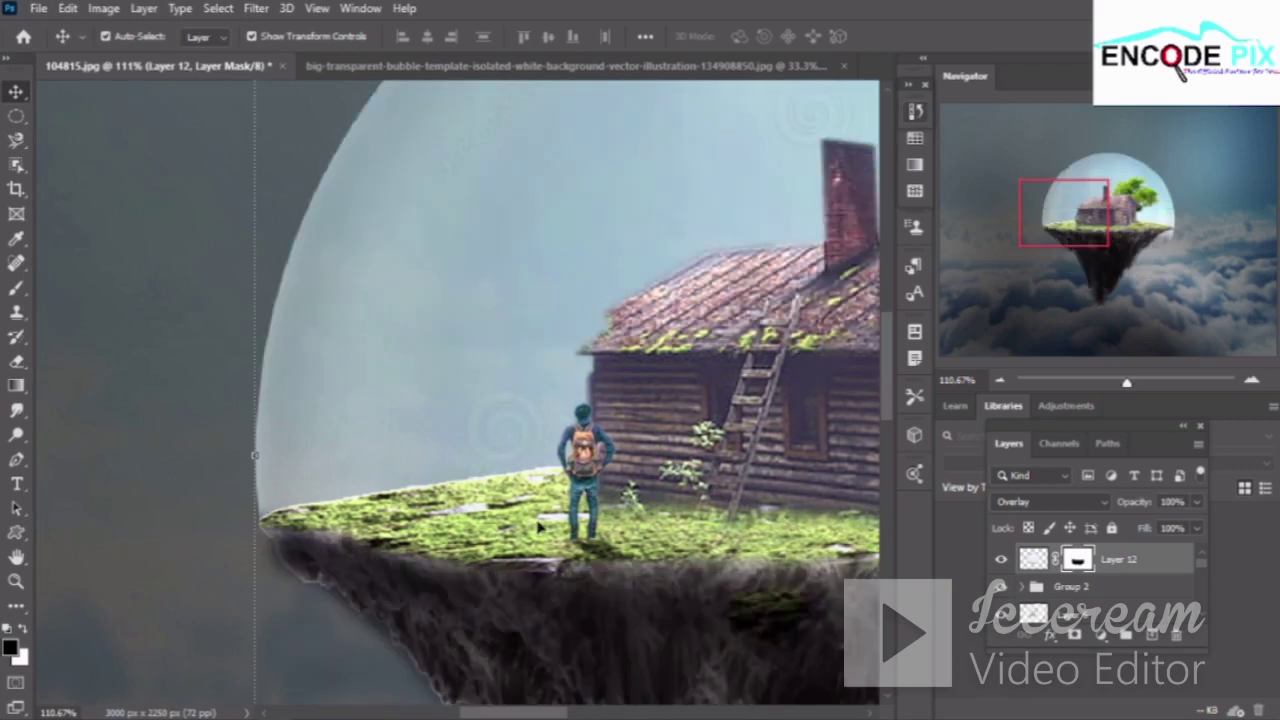
drag(480, 650, 465, 648)
key(shift+Left)
key(shift+Left)
key(shift+Left)
key(shift+Left)
key(shift+Left)
key(shift+Left)
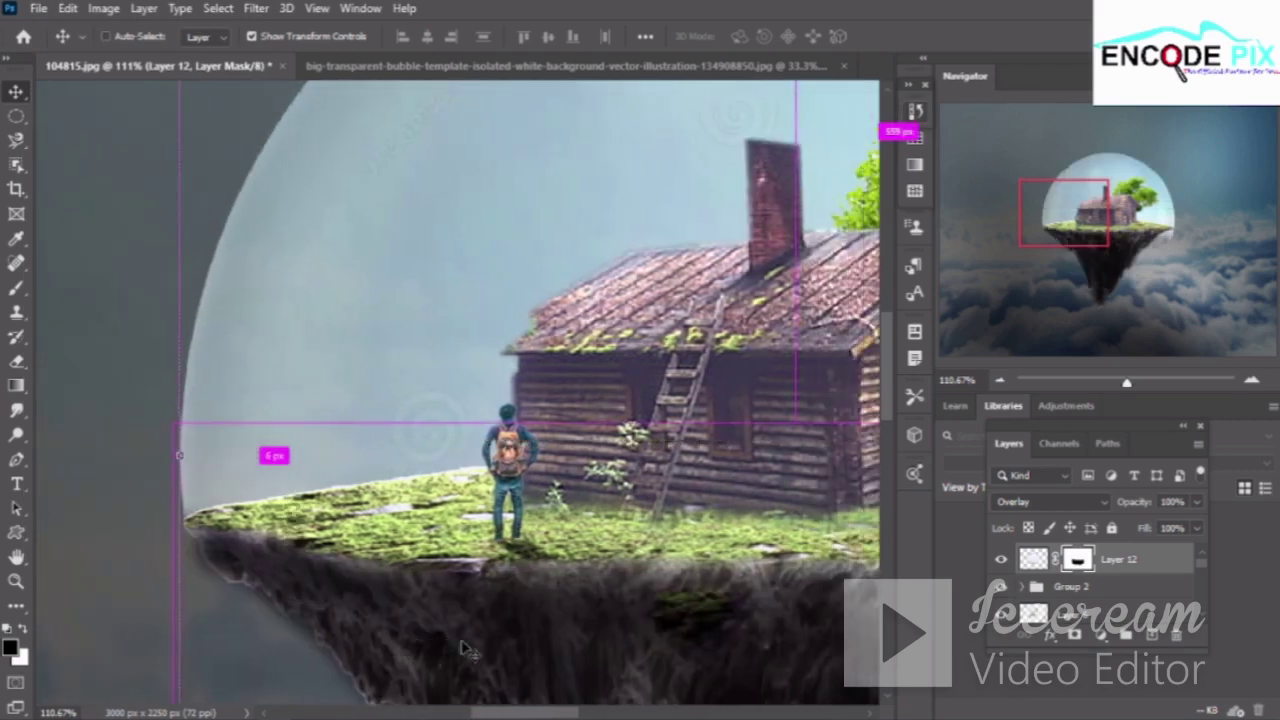
key(shift+Left)
key(shift+Left)
key(shift+Left)
key(shift+Left)
key(shift+Left)
scroll(470, 620, right, 2)
scroll(478, 590, right, 2)
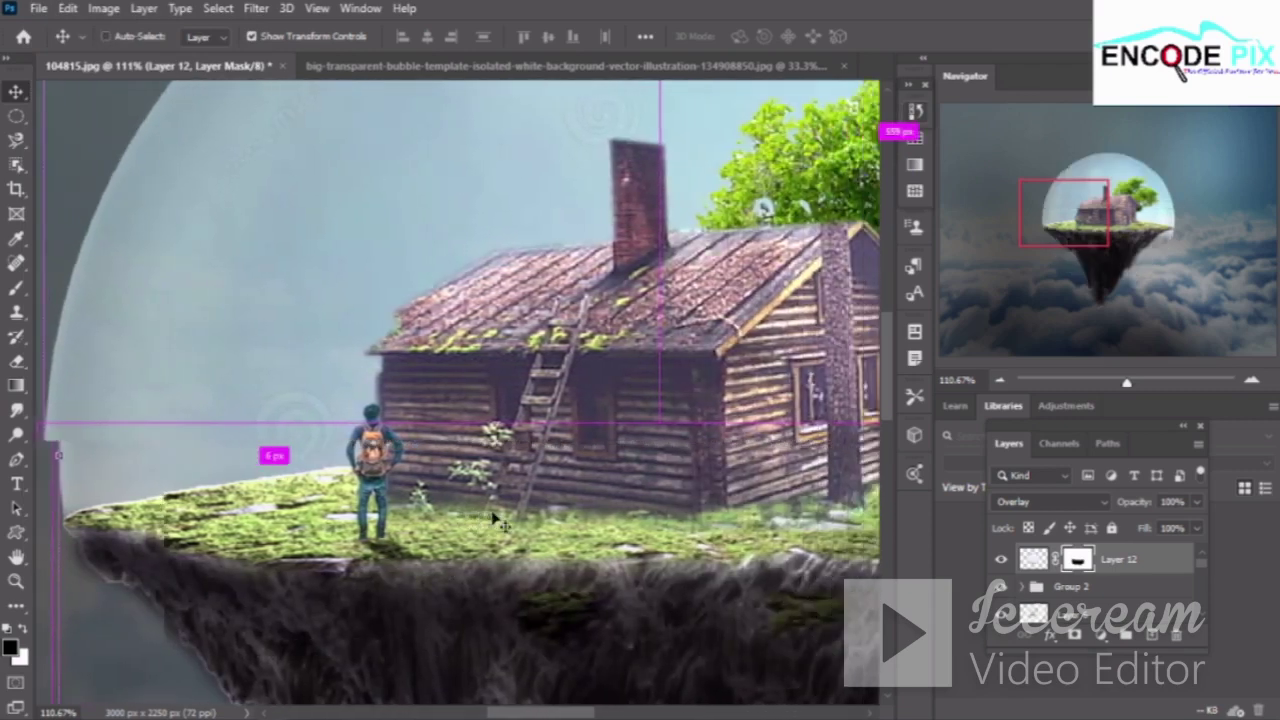
scroll(487, 556, right, 2)
scroll(497, 522, right, 2)
scroll(493, 518, right, 2)
scroll(493, 518, right, 1)
scroll(493, 518, down, 1)
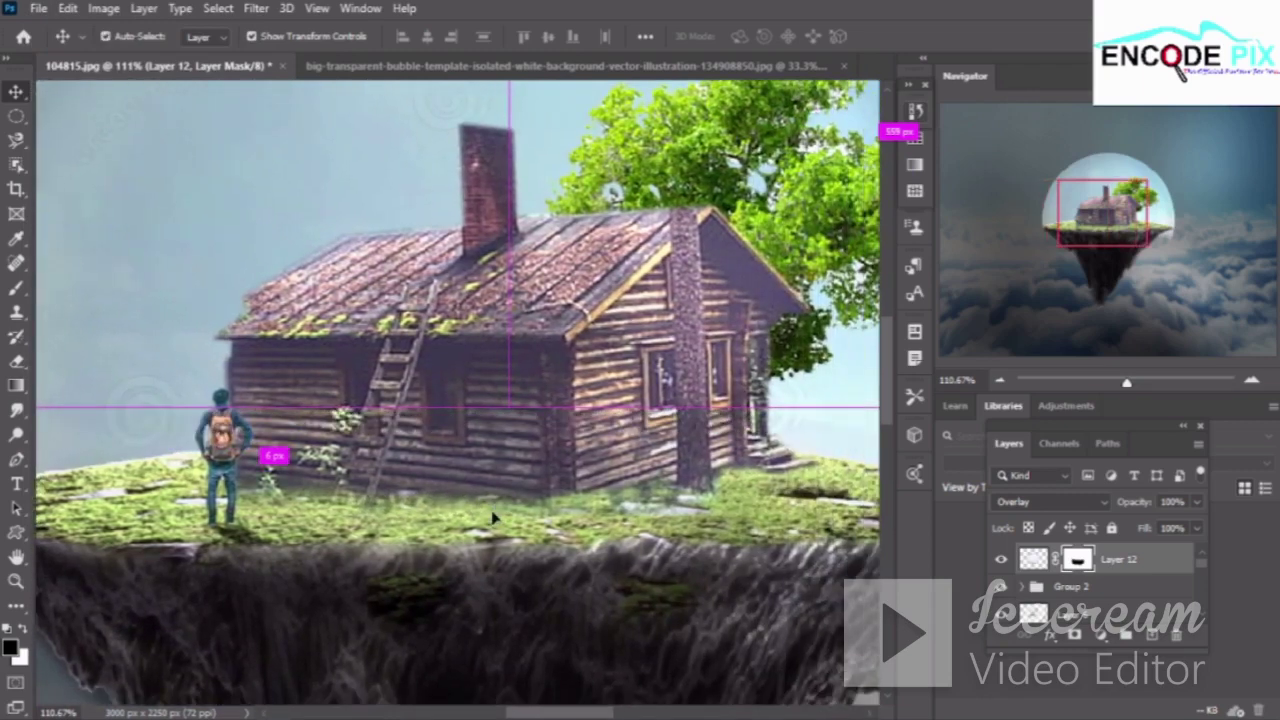
scroll(492, 518, down, 1)
scroll(491, 518, down, 2)
scroll(493, 518, down, 2)
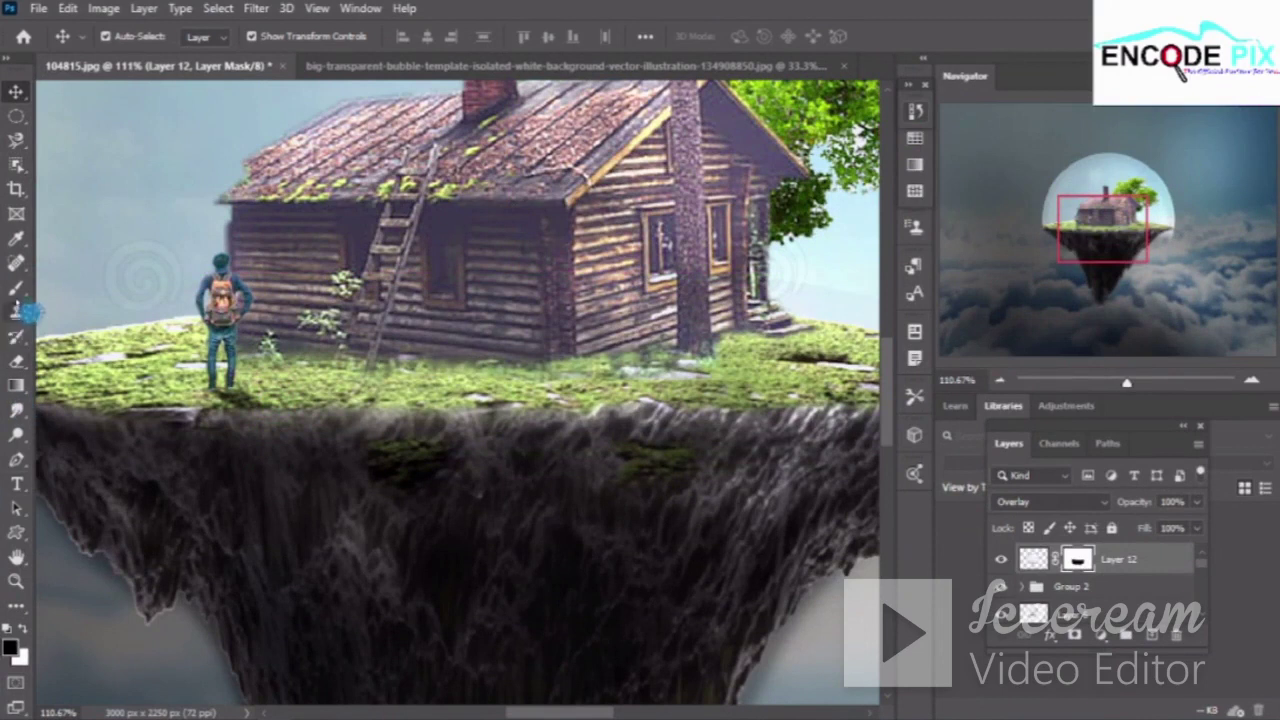
Brush Layer 12's mask along the cliff top, undo one stroke, and repaint the cliff edge
click(17, 288)
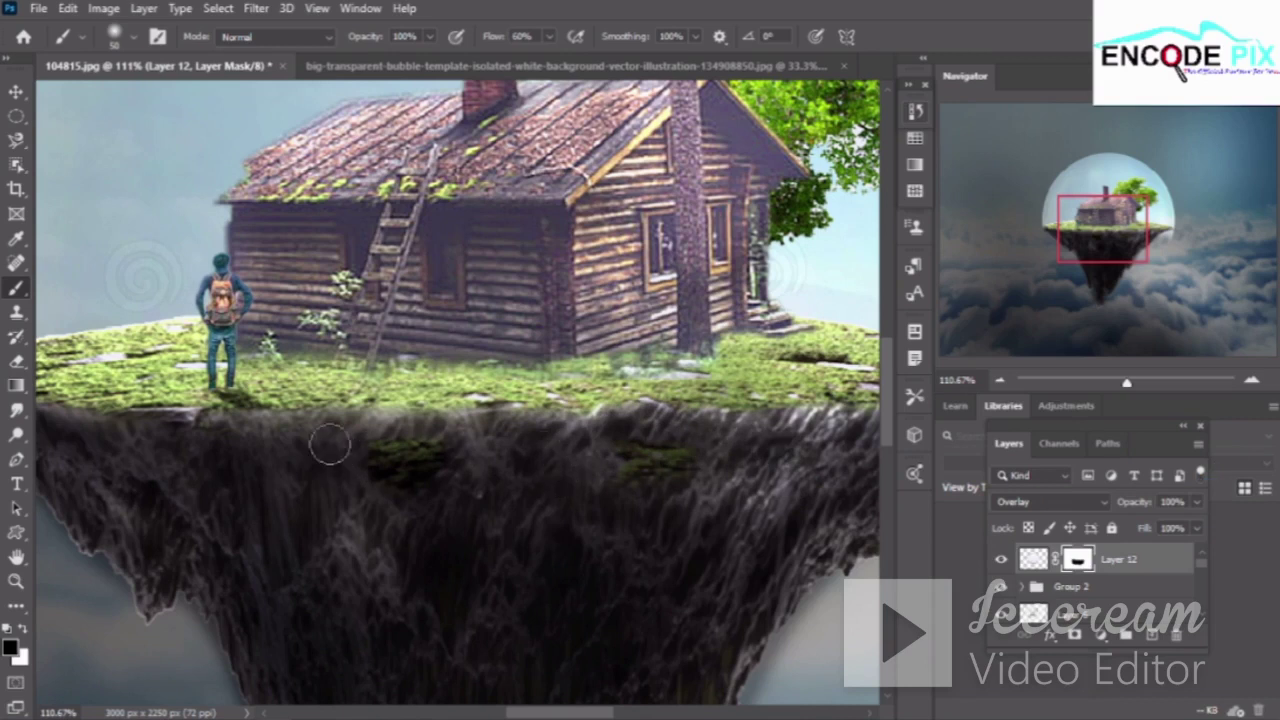
drag(499, 423, 571, 430)
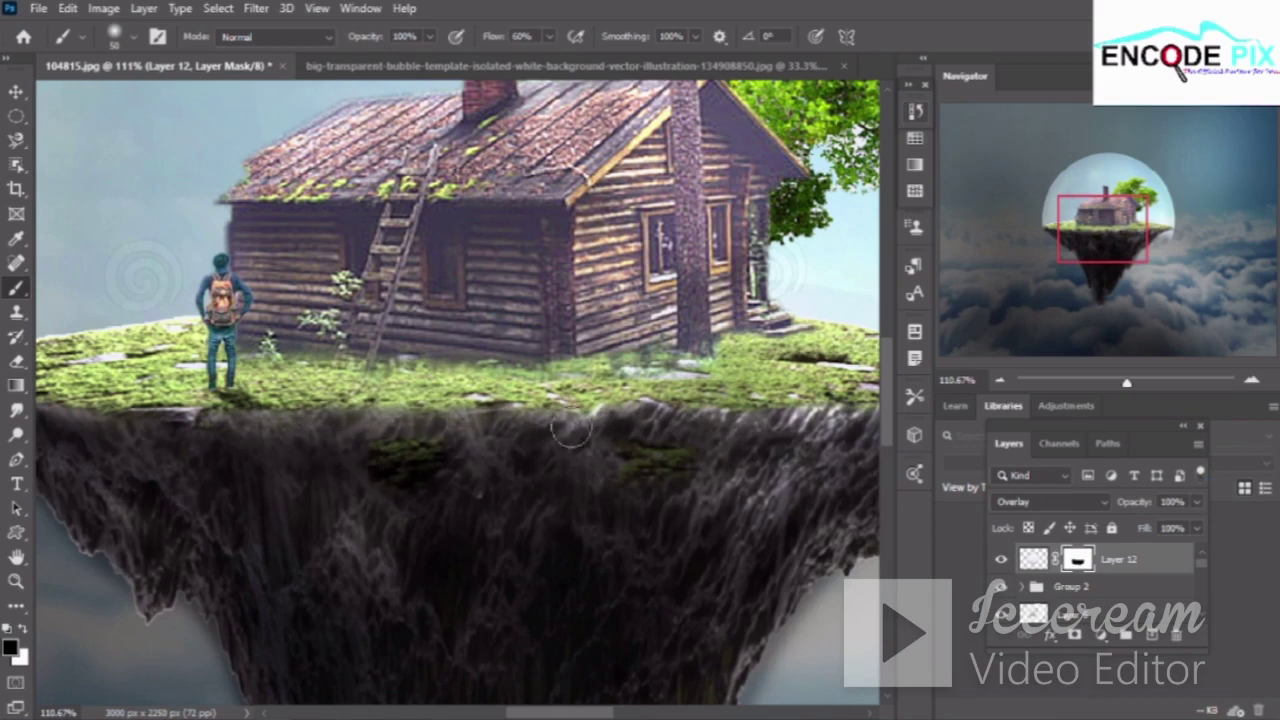
key(ctrl+z)
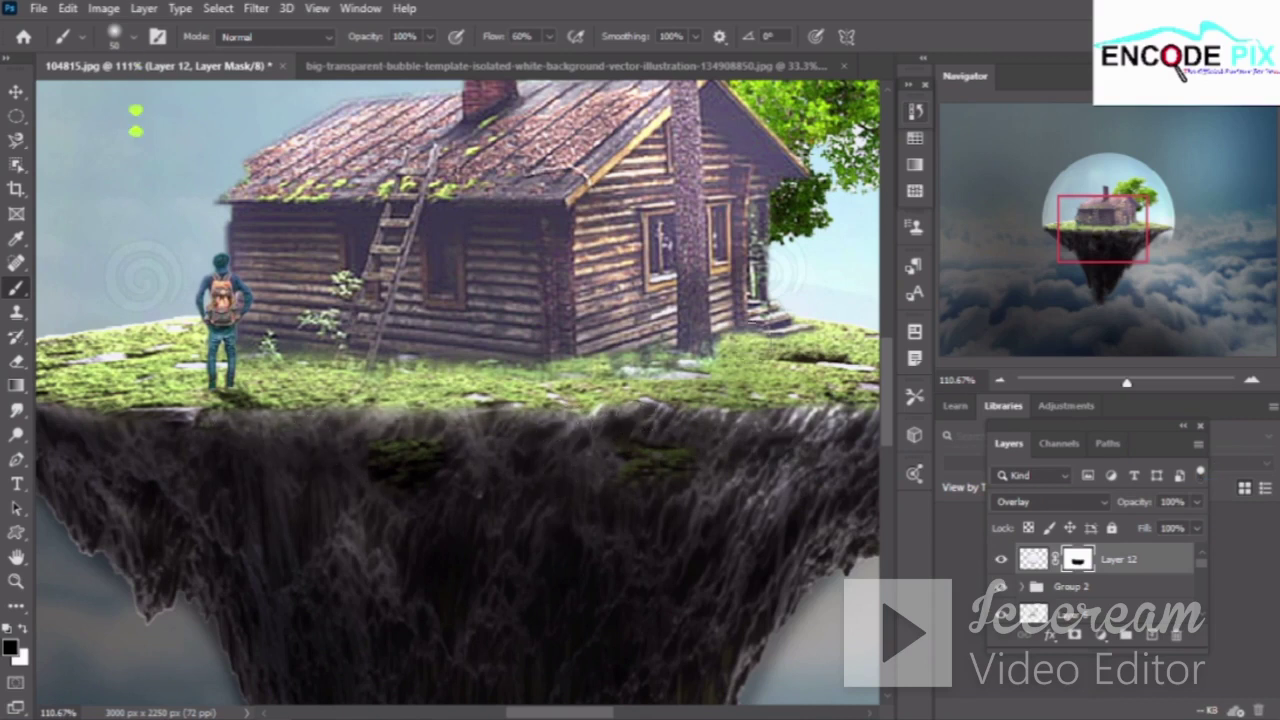
click(916, 112)
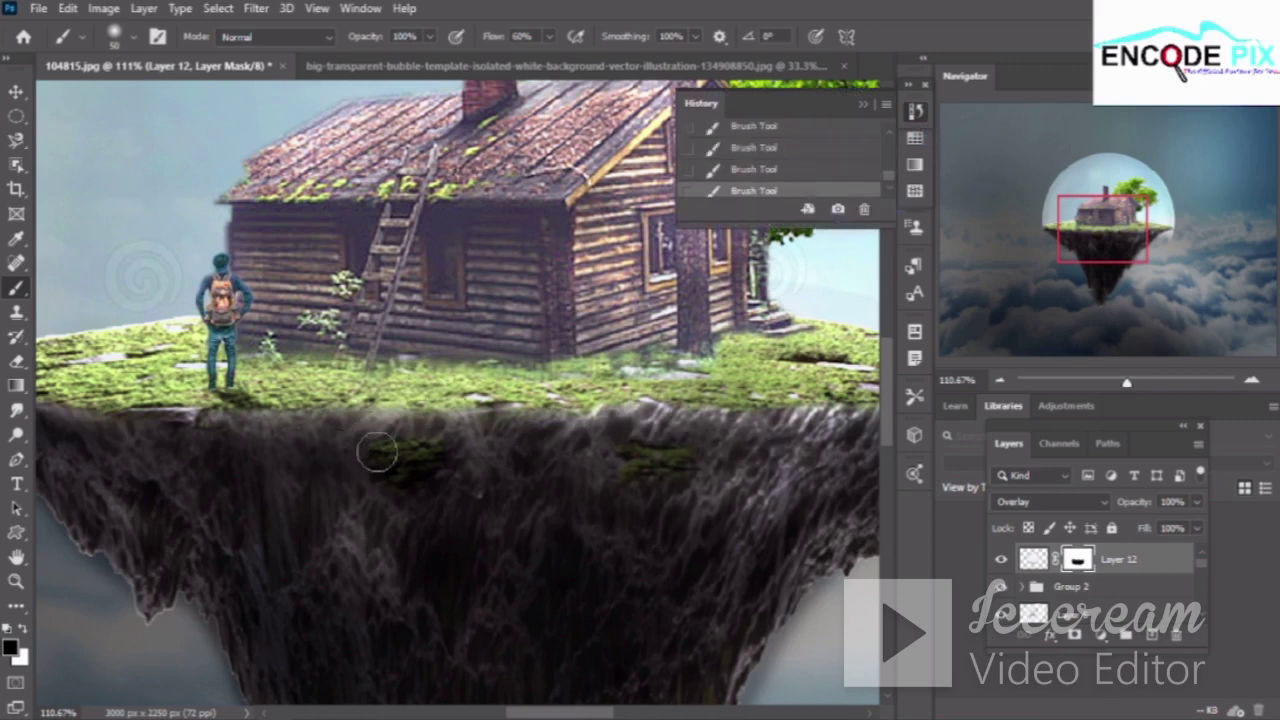
drag(360, 440, 348, 456)
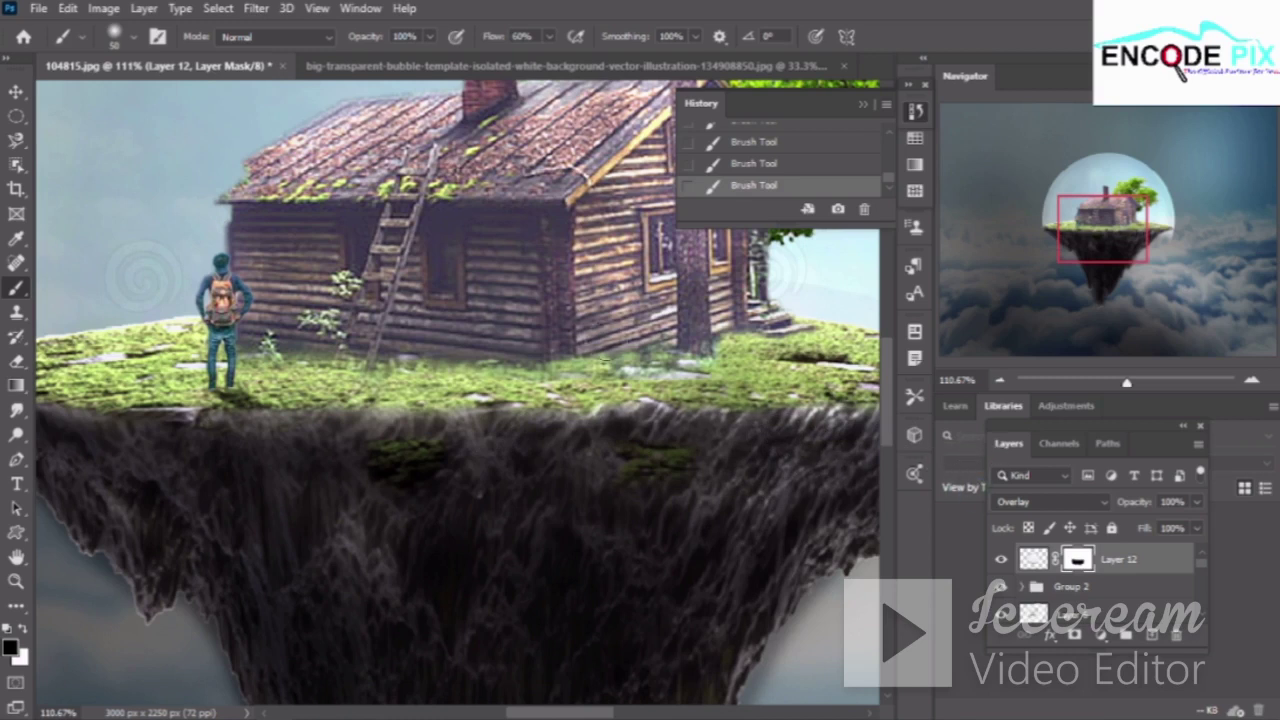
Pan right and paint the bubble's mask black over its rim below the cliff's right edge
scroll(775, 448, right, 2)
scroll(768, 452, right, 2)
scroll(760, 460, right, 2)
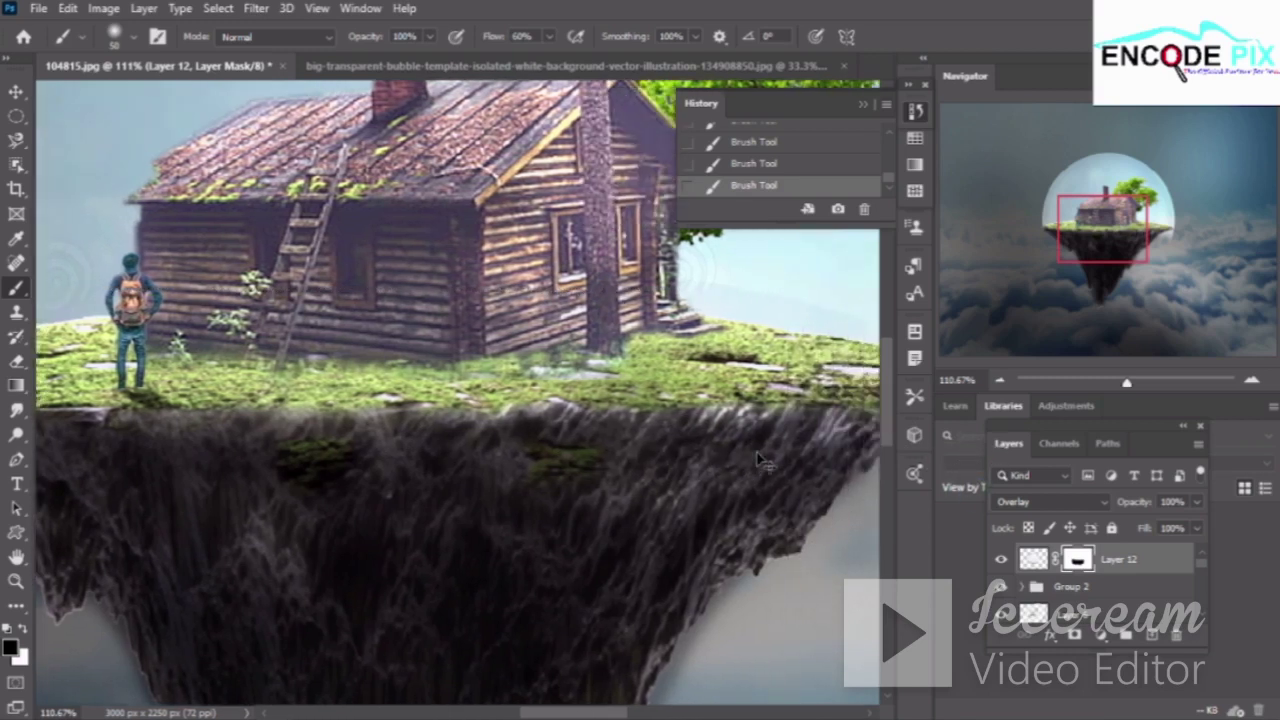
scroll(760, 460, right, 2)
scroll(692, 455, right, 2)
scroll(625, 450, right, 2)
scroll(557, 445, right, 2)
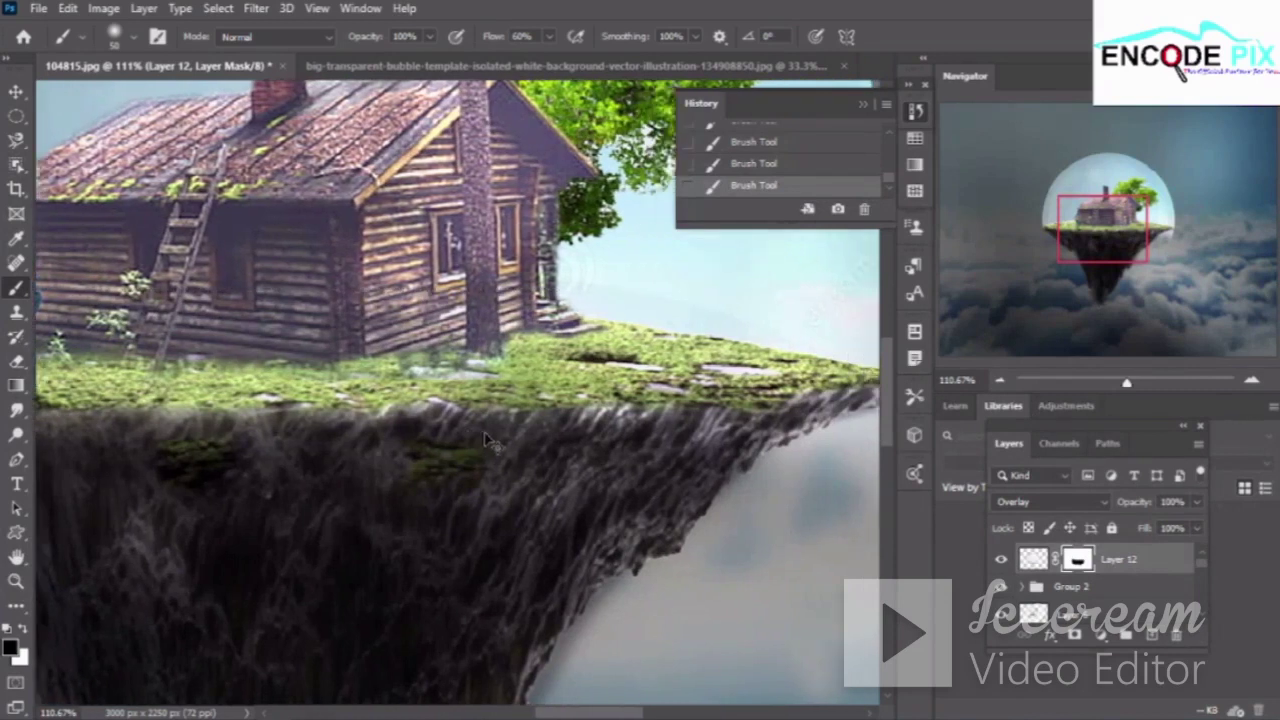
scroll(485, 450, right, 2)
scroll(478, 462, right, 2)
scroll(470, 478, right, 3)
scroll(461, 497, right, 1)
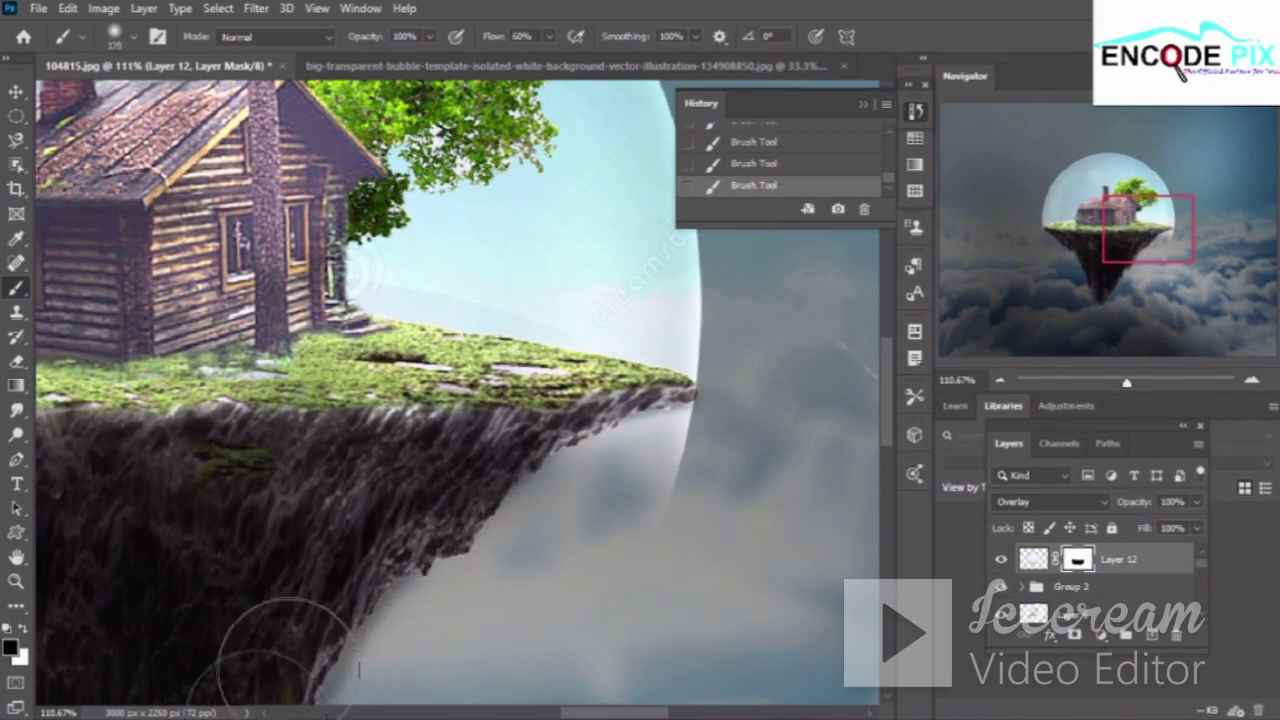
click(652, 458)
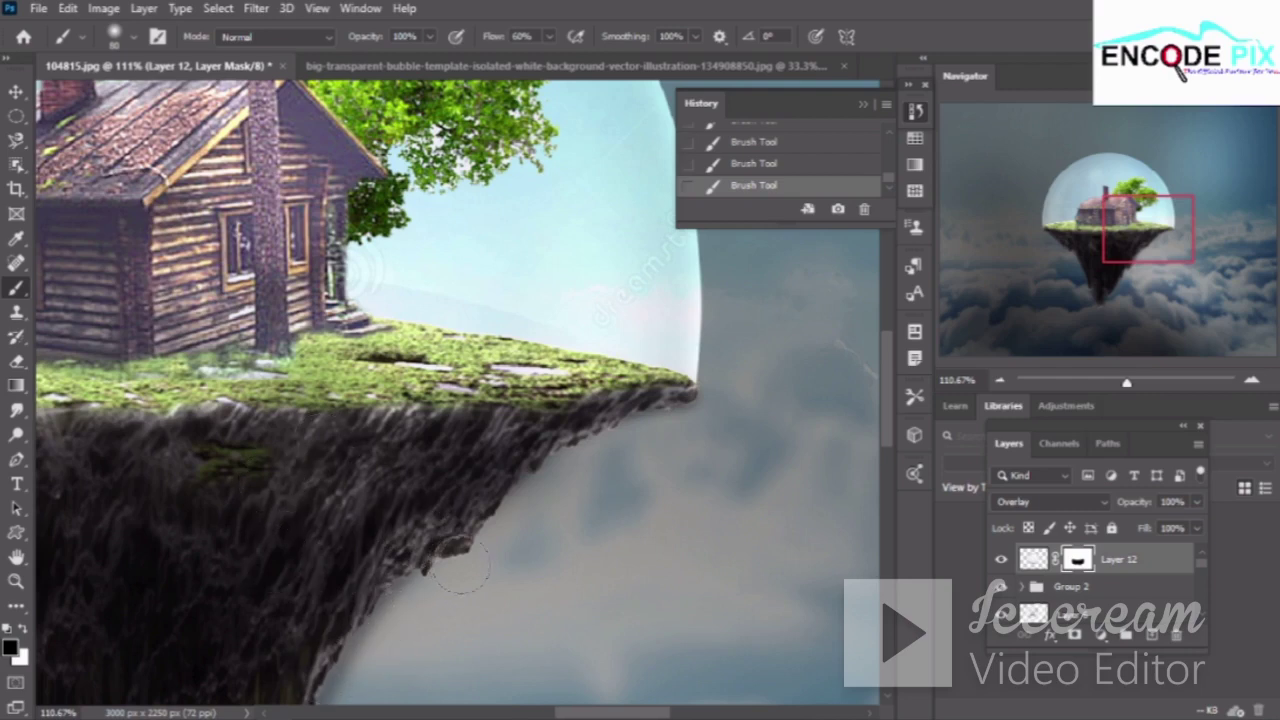
alt+scroll(462, 565, down, 1)
alt+scroll(462, 565, down, 1)
alt+scroll(462, 565, down, 1)
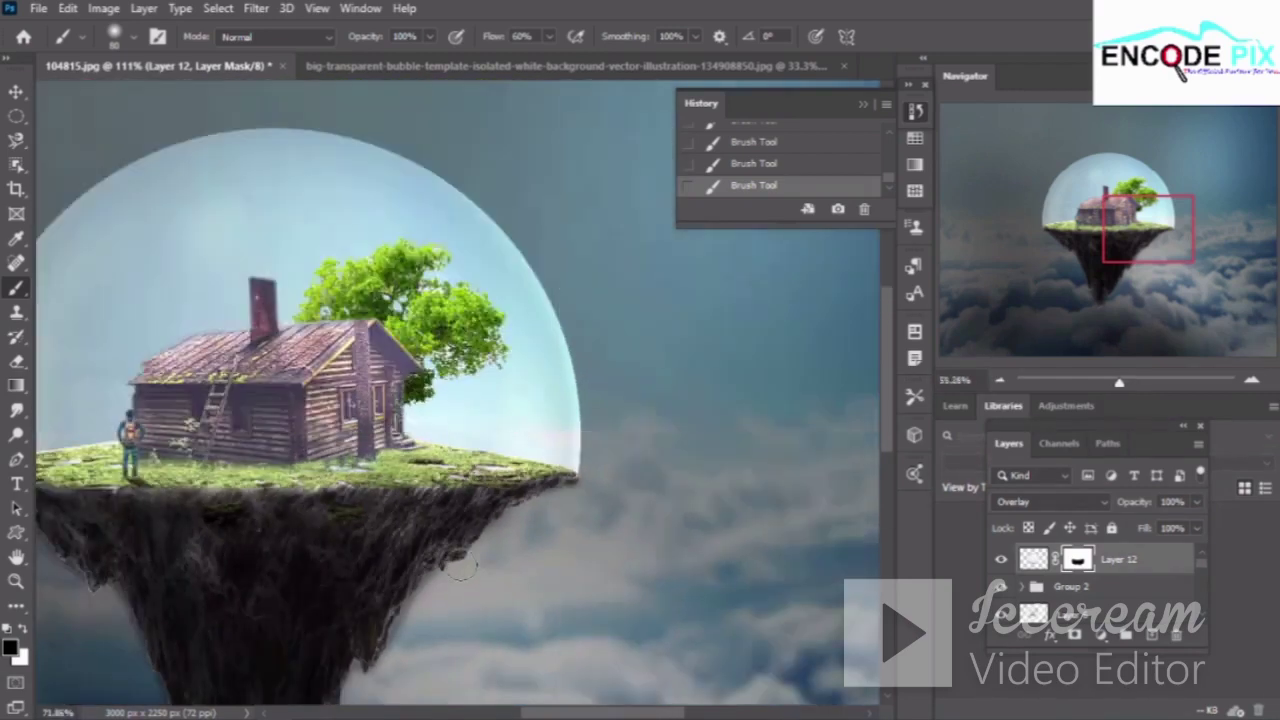
alt+scroll(462, 565, down, 2)
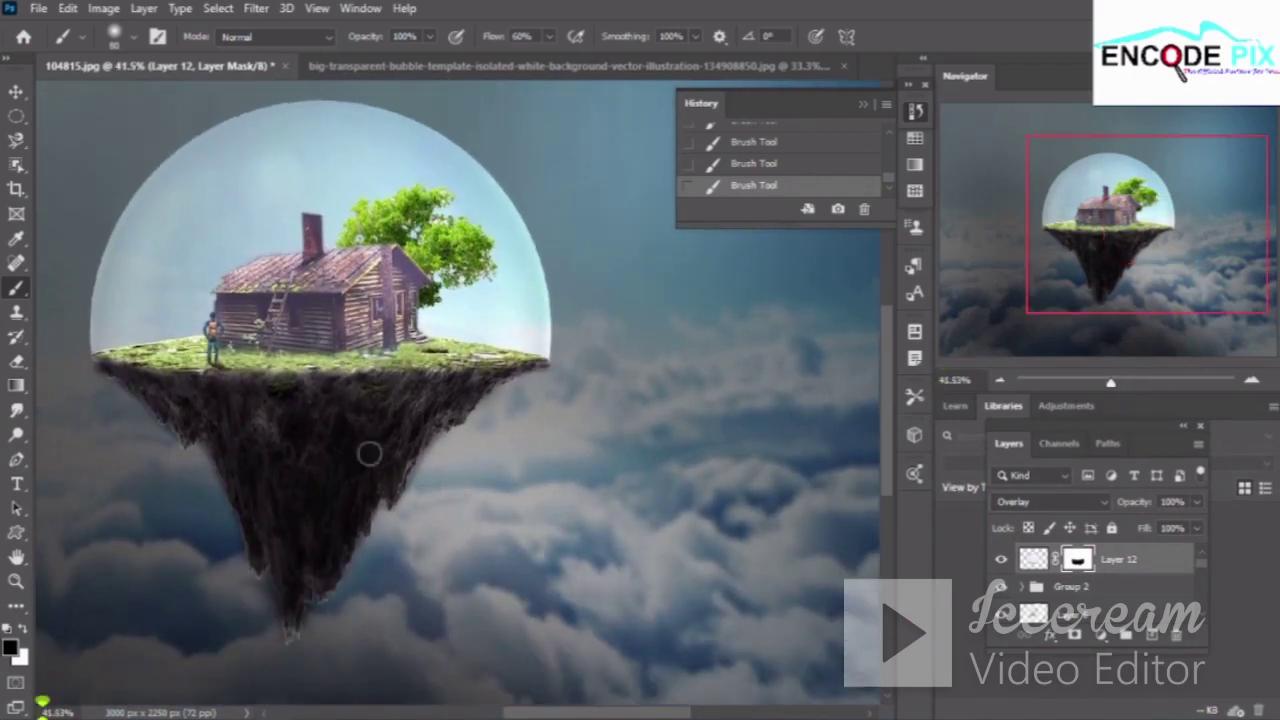
key(bracketright)
key(bracketright)
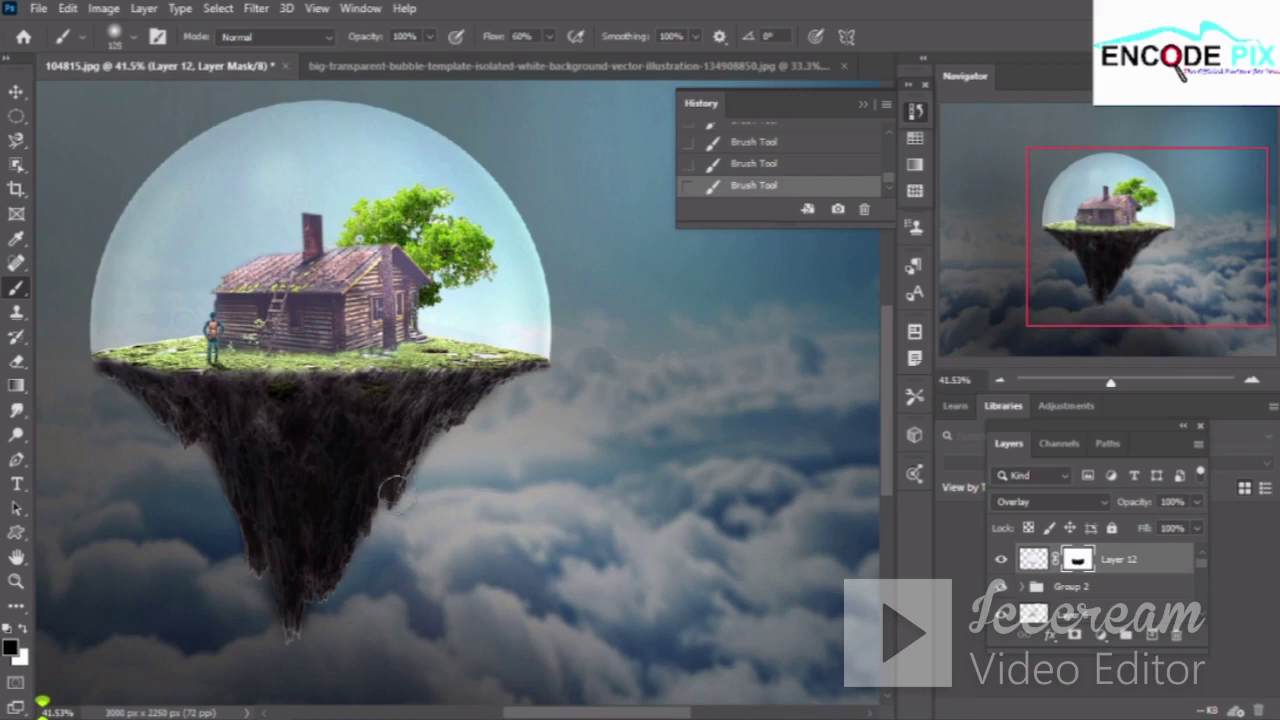
key(bracketright)
key(bracketright)
key(bracketright)
key(bracketright)
key(bracketright)
key(bracketright)
key(bracketright)
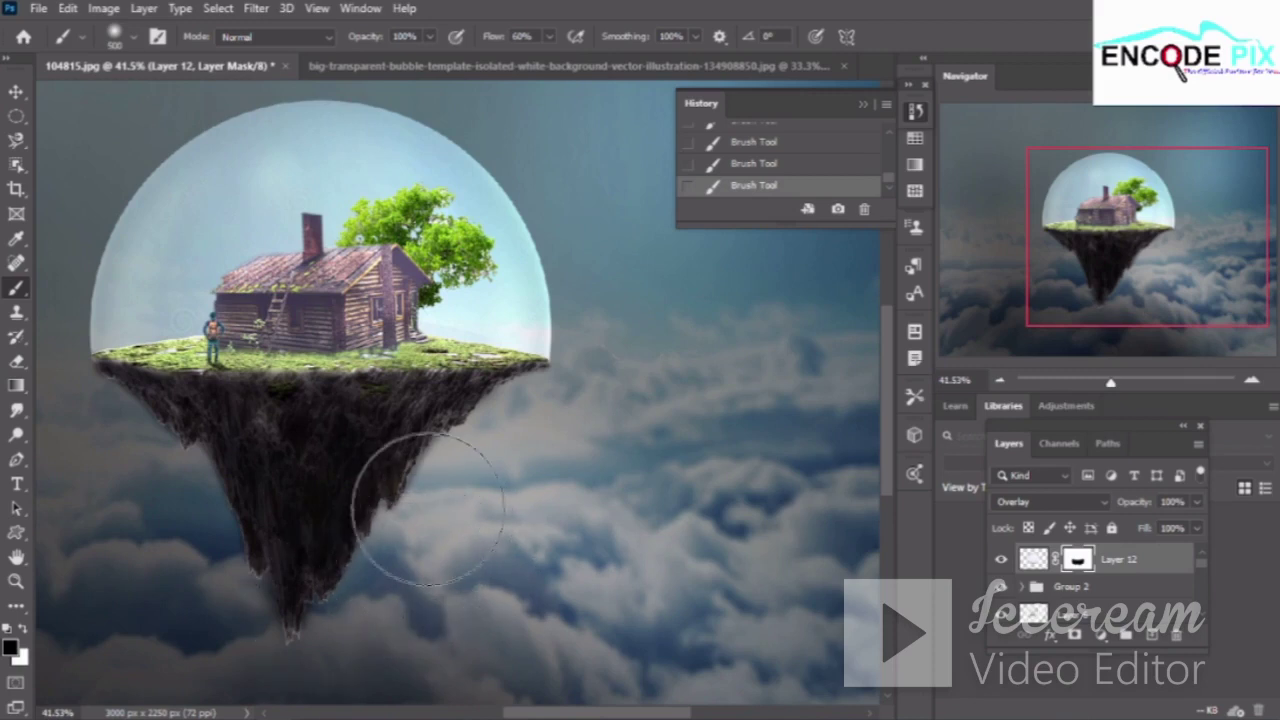
key(bracketleft)
key(bracketleft)
key(bracketleft)
key(bracketleft)
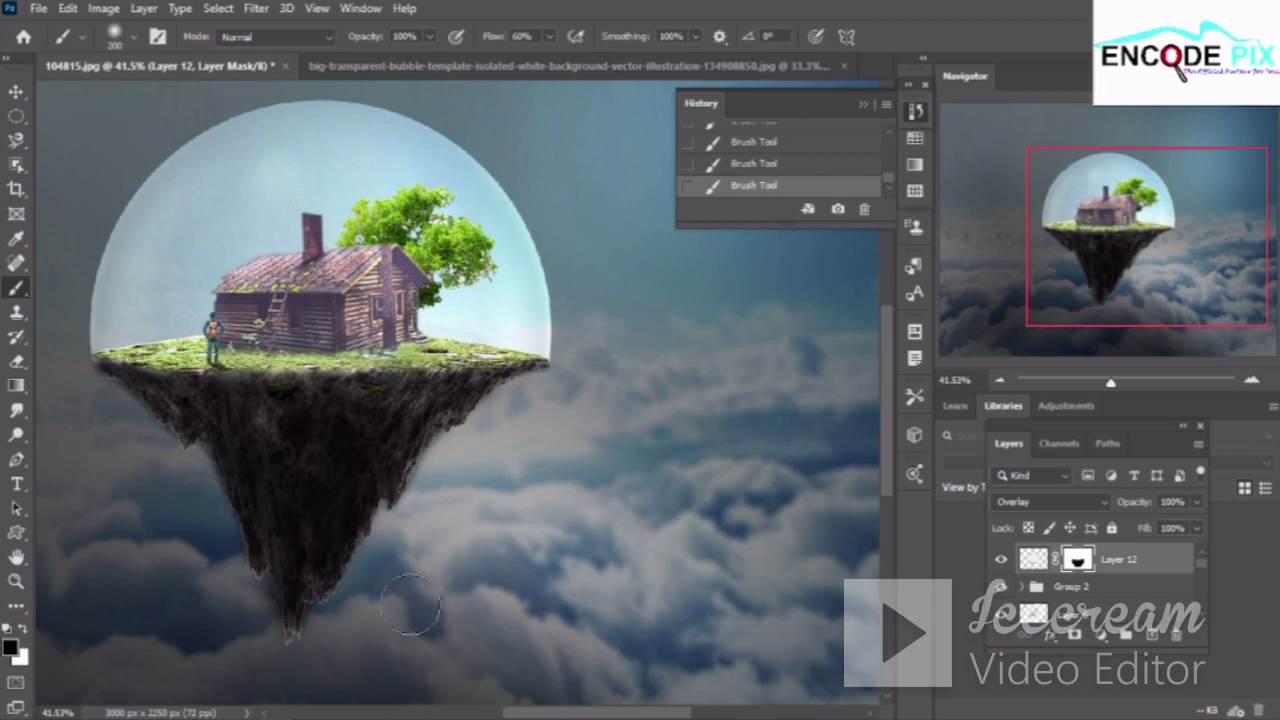
key(bracketright)
key(bracketright)
key(bracketright)
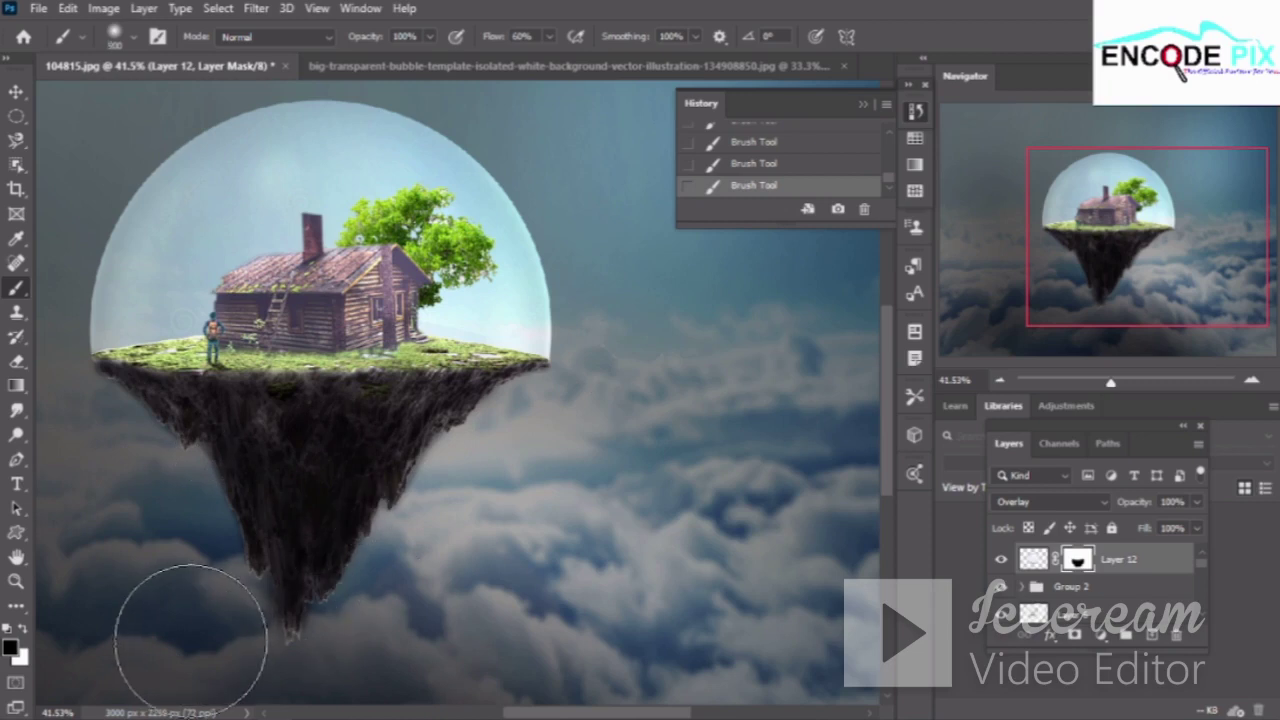
key(ctrl+0)
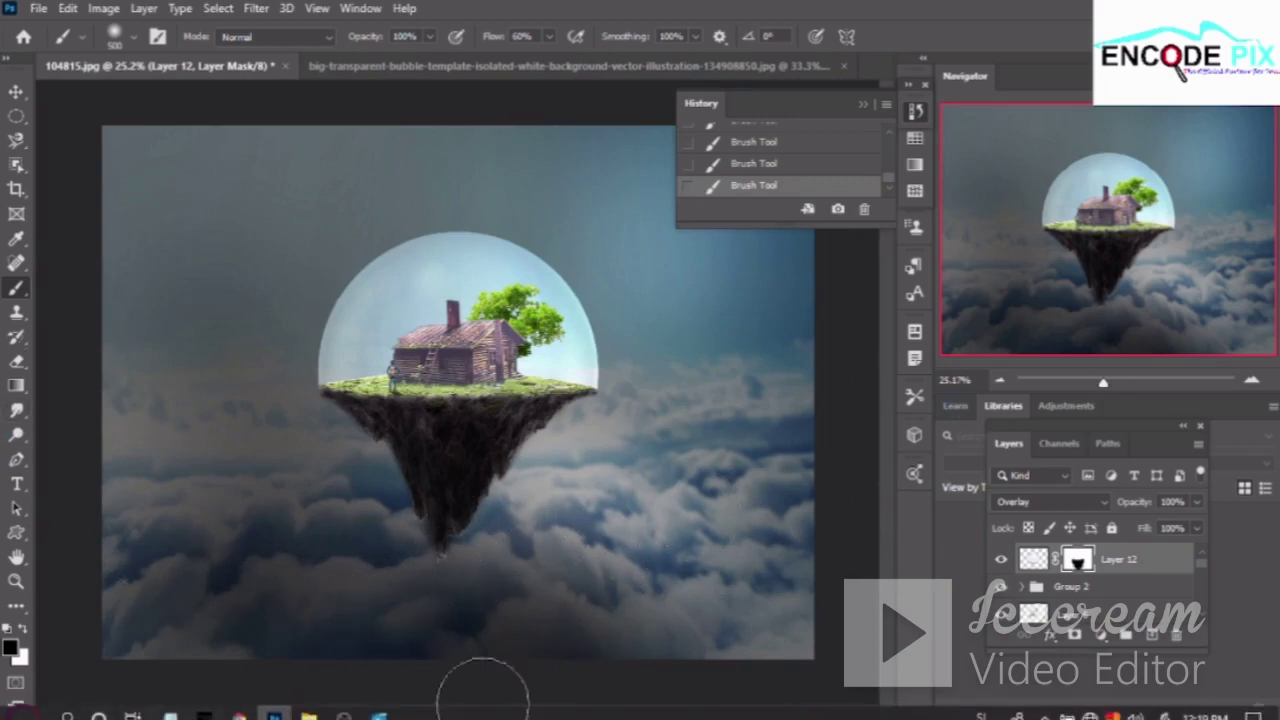
scroll(586, 477, up, 1)
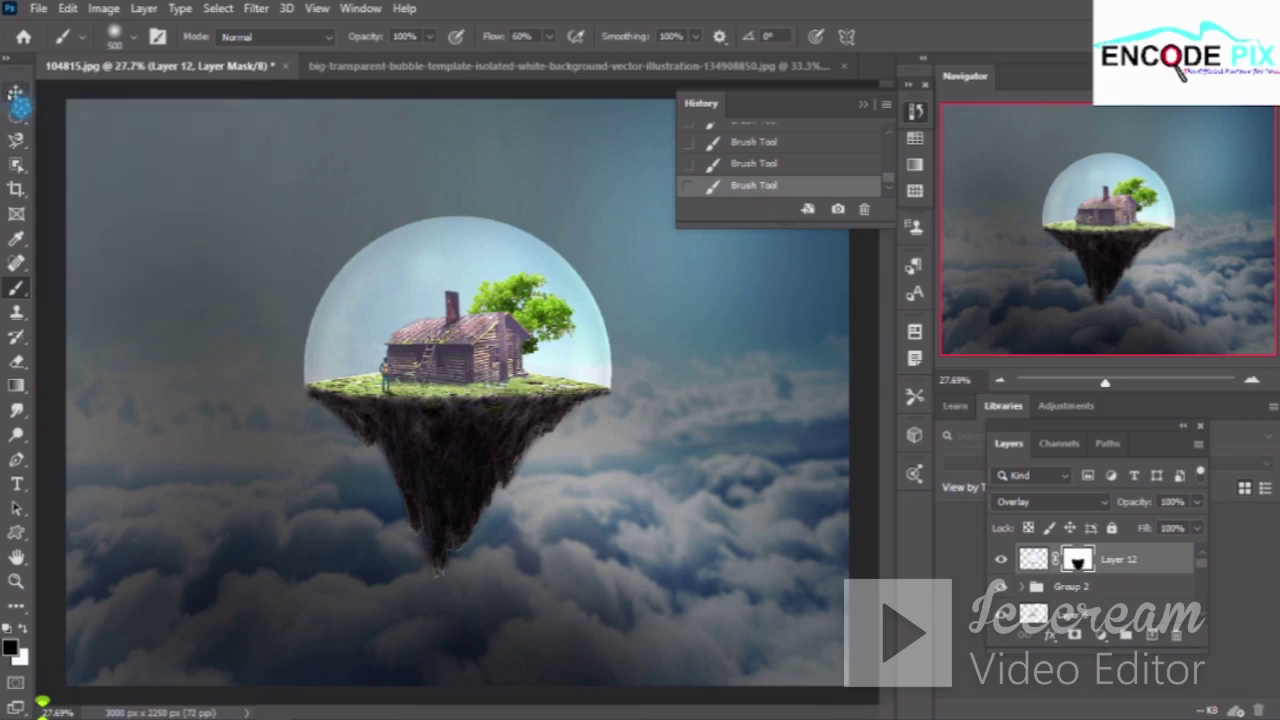
click(14, 97)
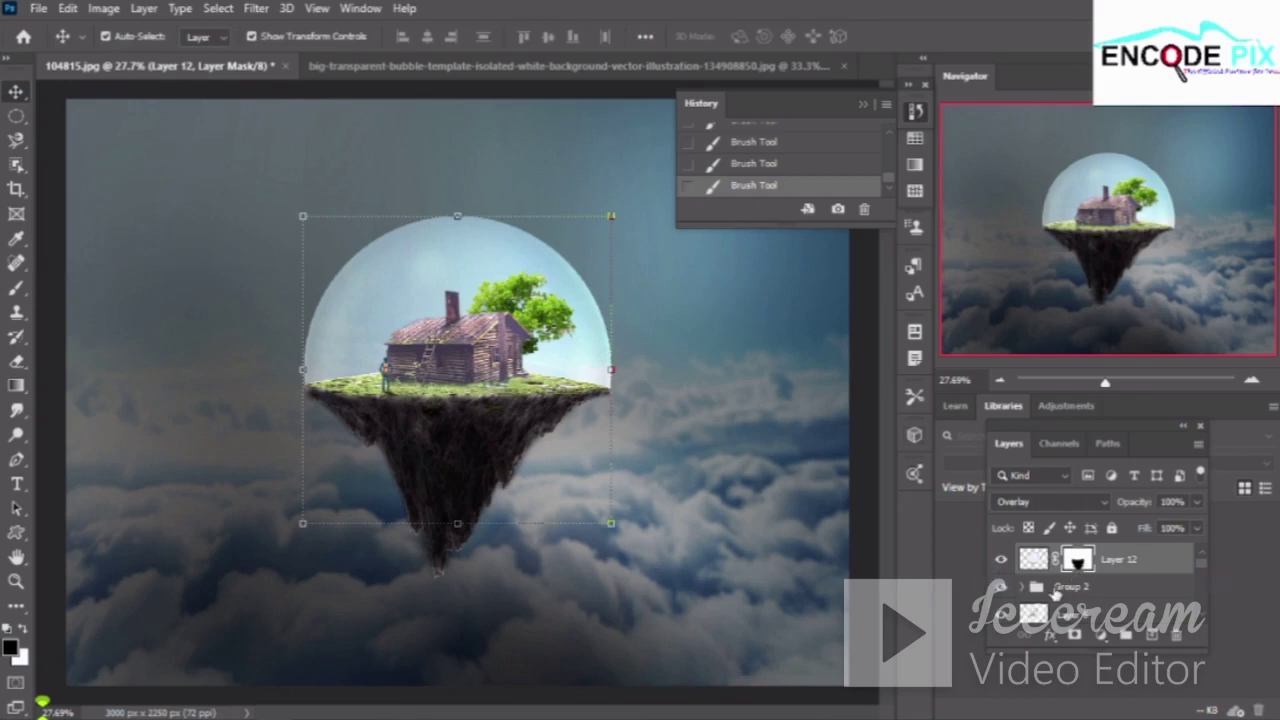
Duplicate Layer 12's image as Layer 12 copy and set the copy's blending to Normal
click(1034, 560)
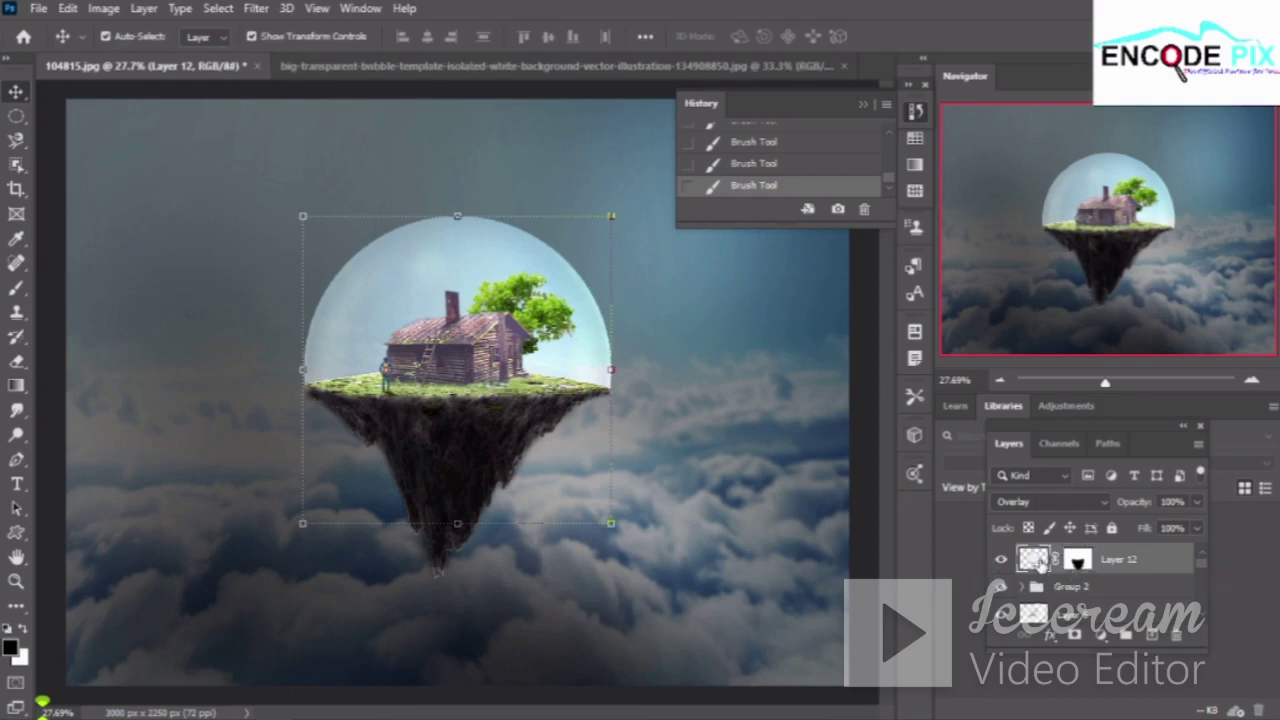
key(ctrl+j)
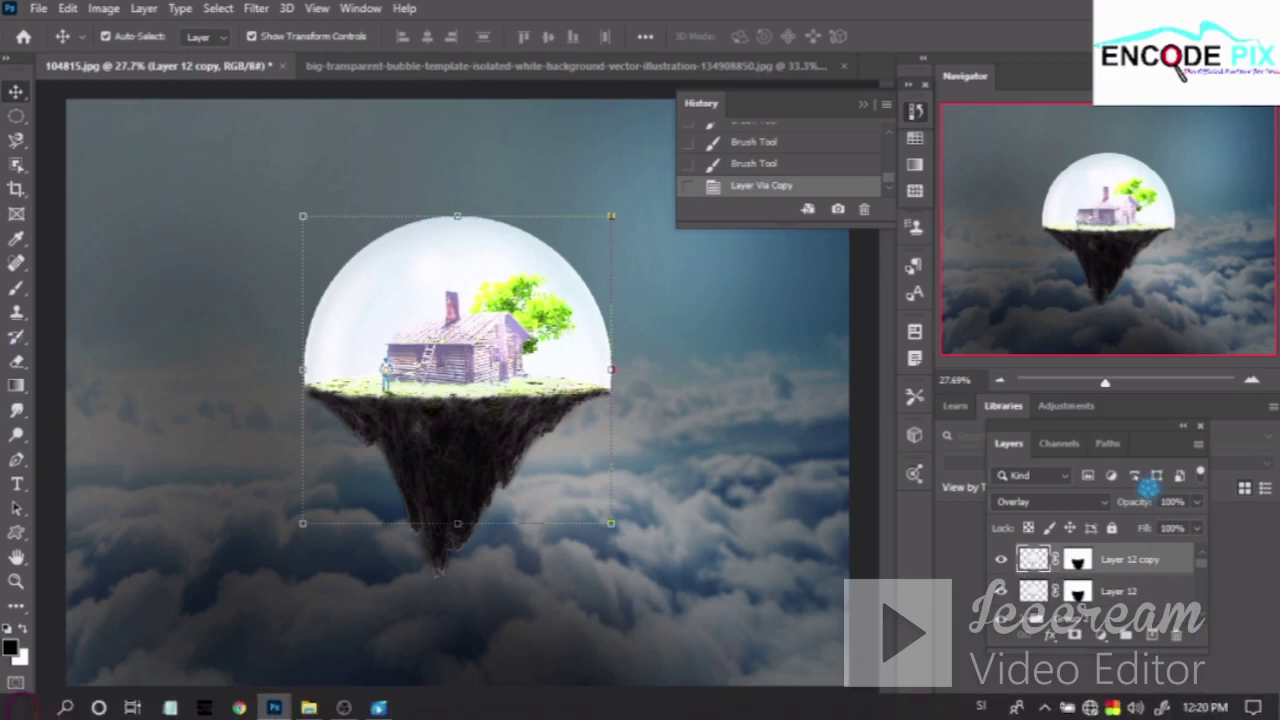
click(1050, 501)
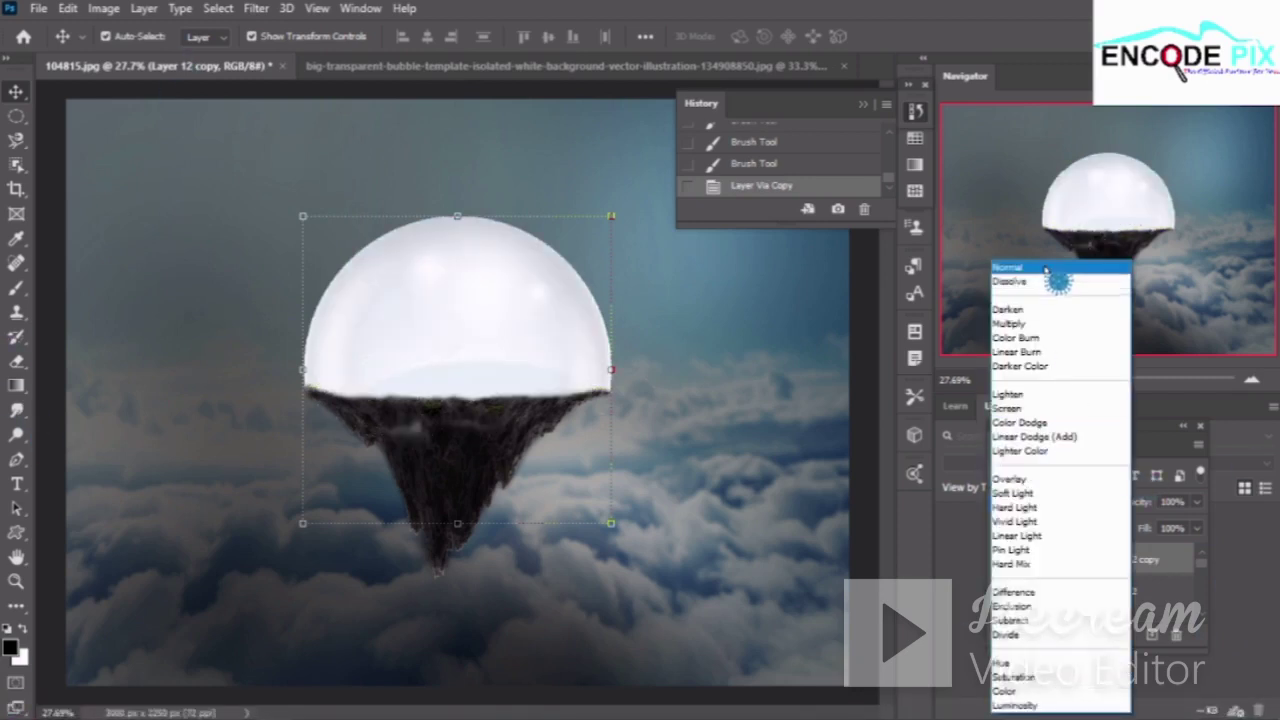
click(1045, 268)
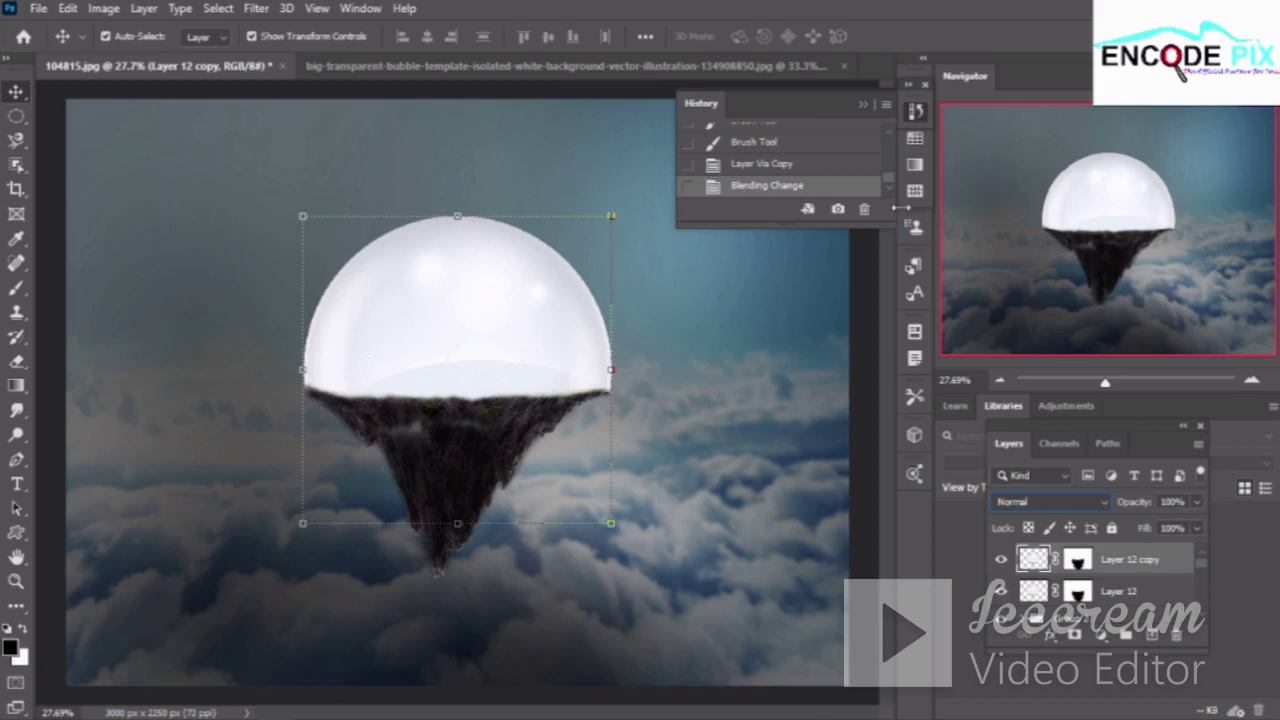
Revert the layer copy in History, then mask the bubble overlay off the island rock with a smaller brush
scroll(811, 184, up, 1)
click(818, 166)
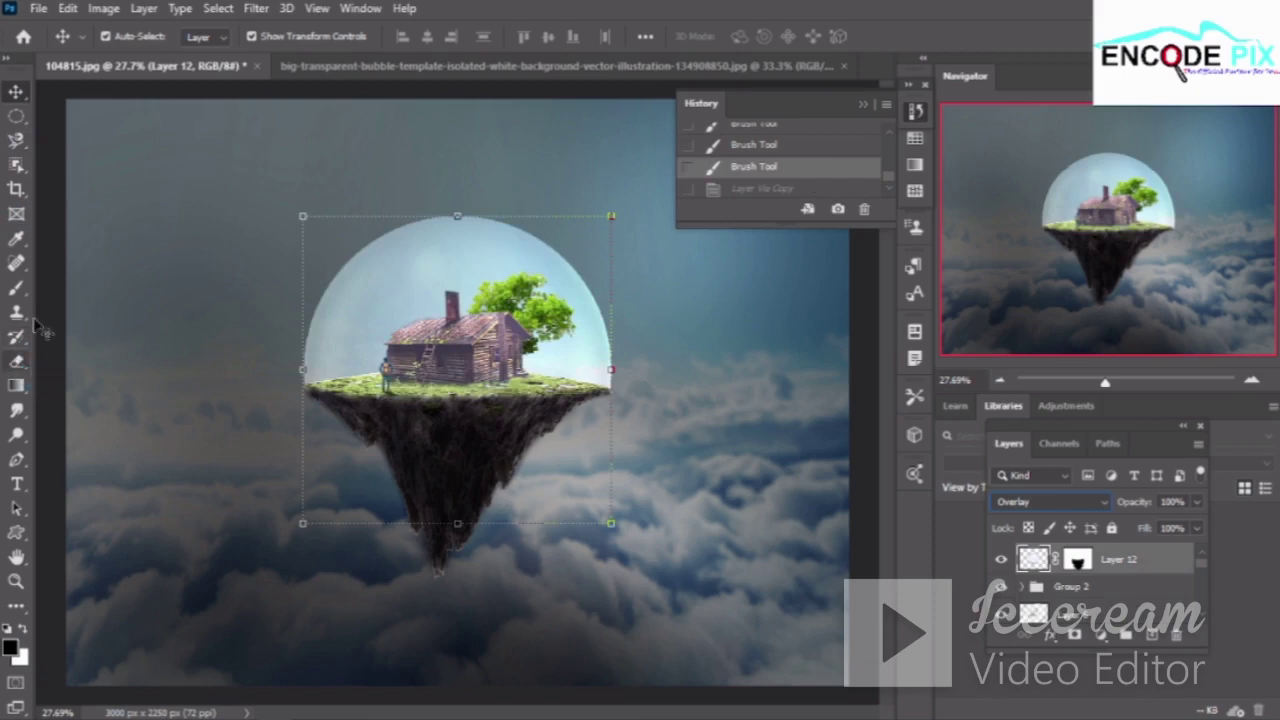
click(16, 287)
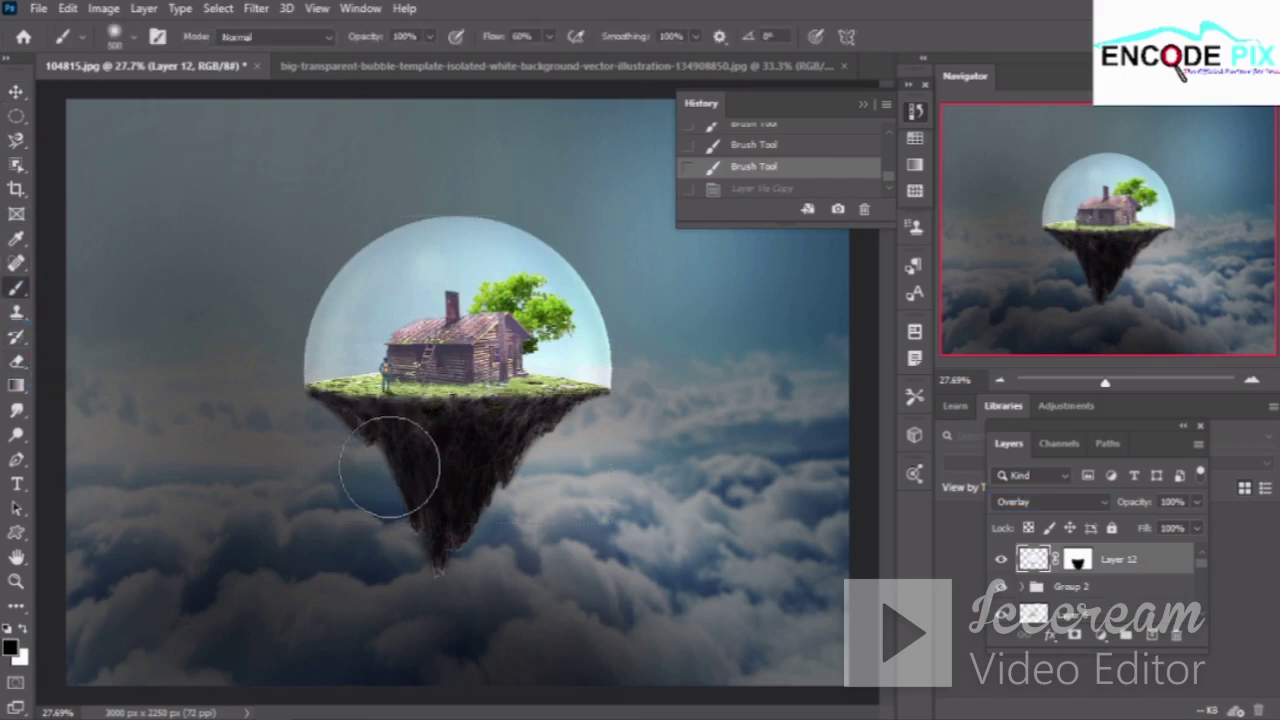
key(bracketleft)
key(bracketleft)
key(bracketleft)
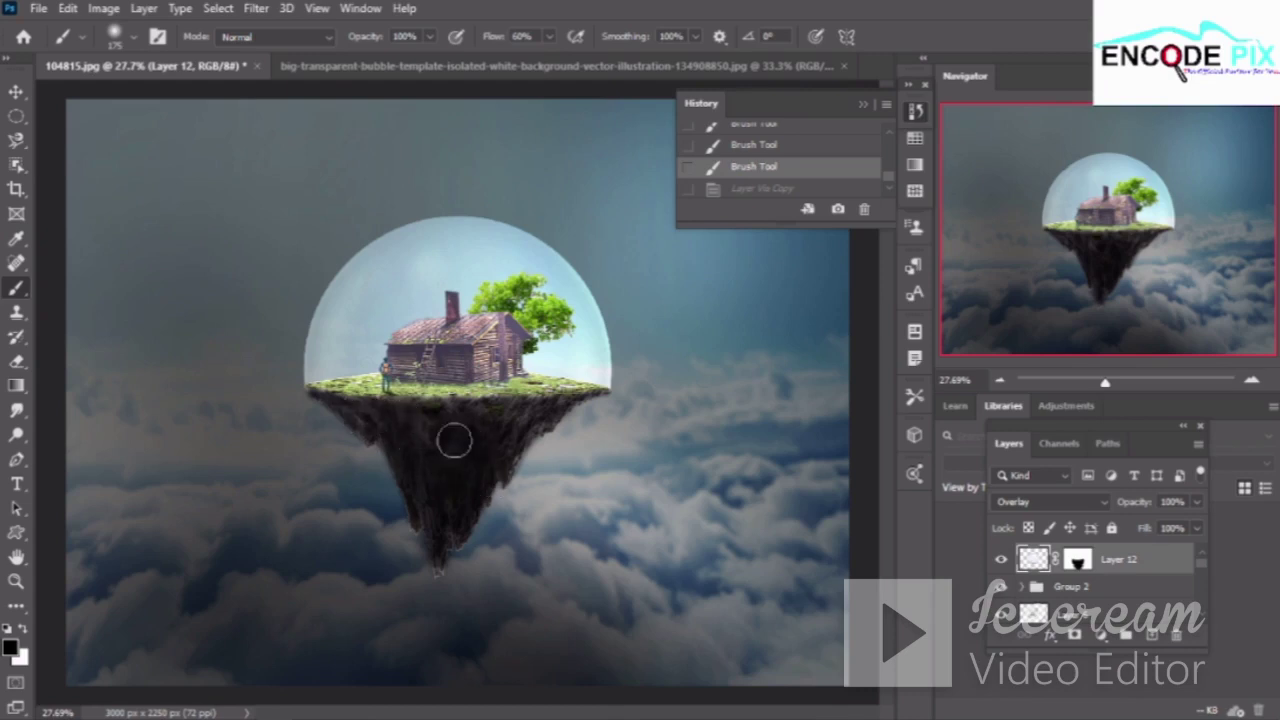
drag(479, 488, 435, 462)
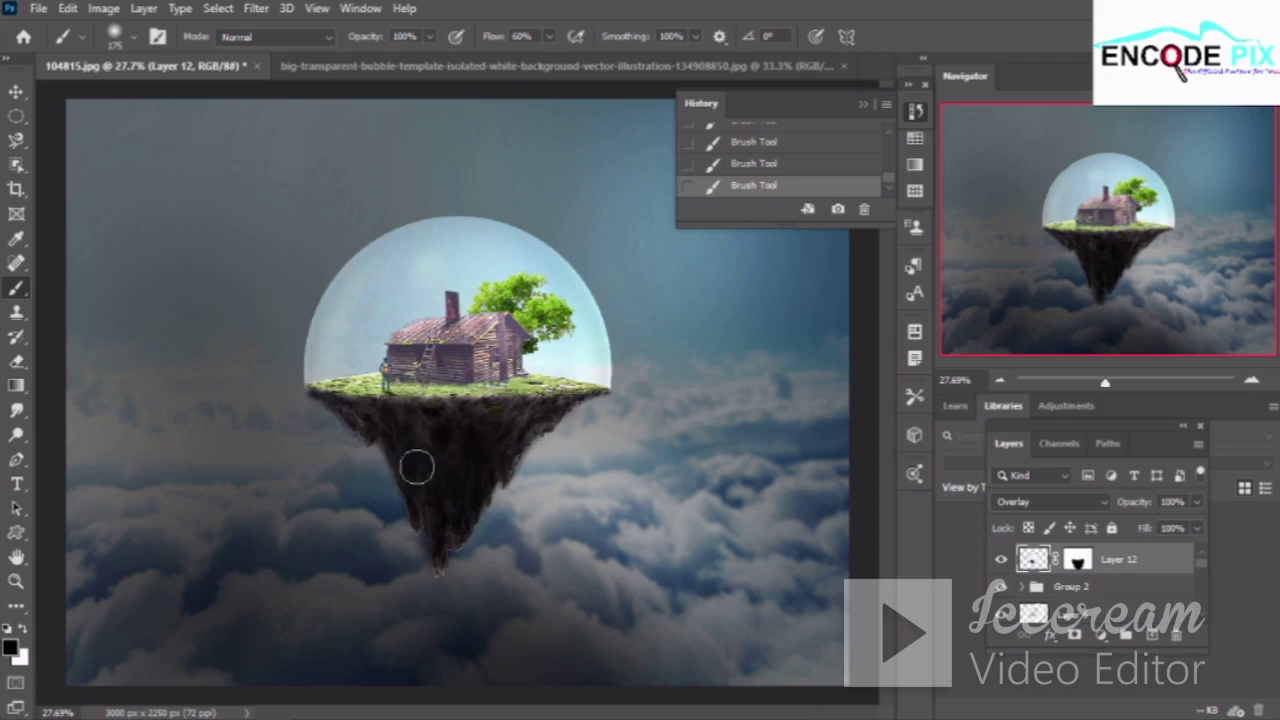
Duplicate Layer 12 again and set Layer 12 copy's blend mode to Normal
click(15, 92)
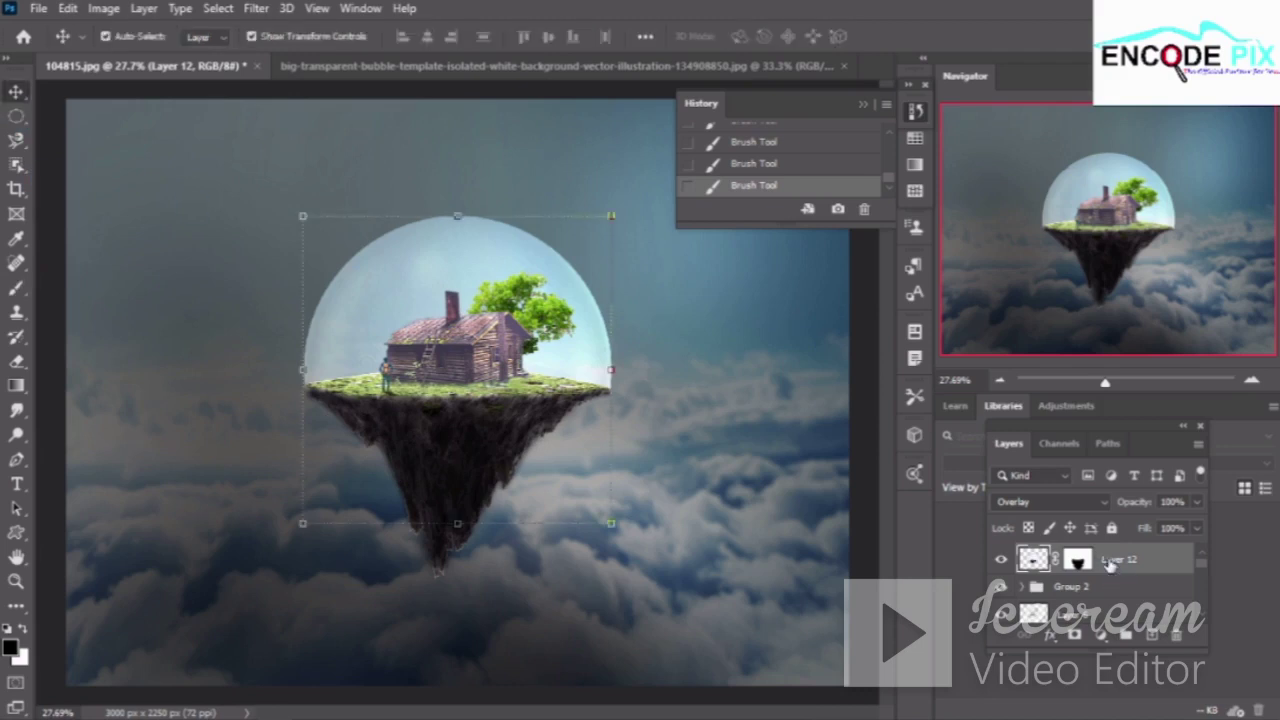
key(ctrl+j)
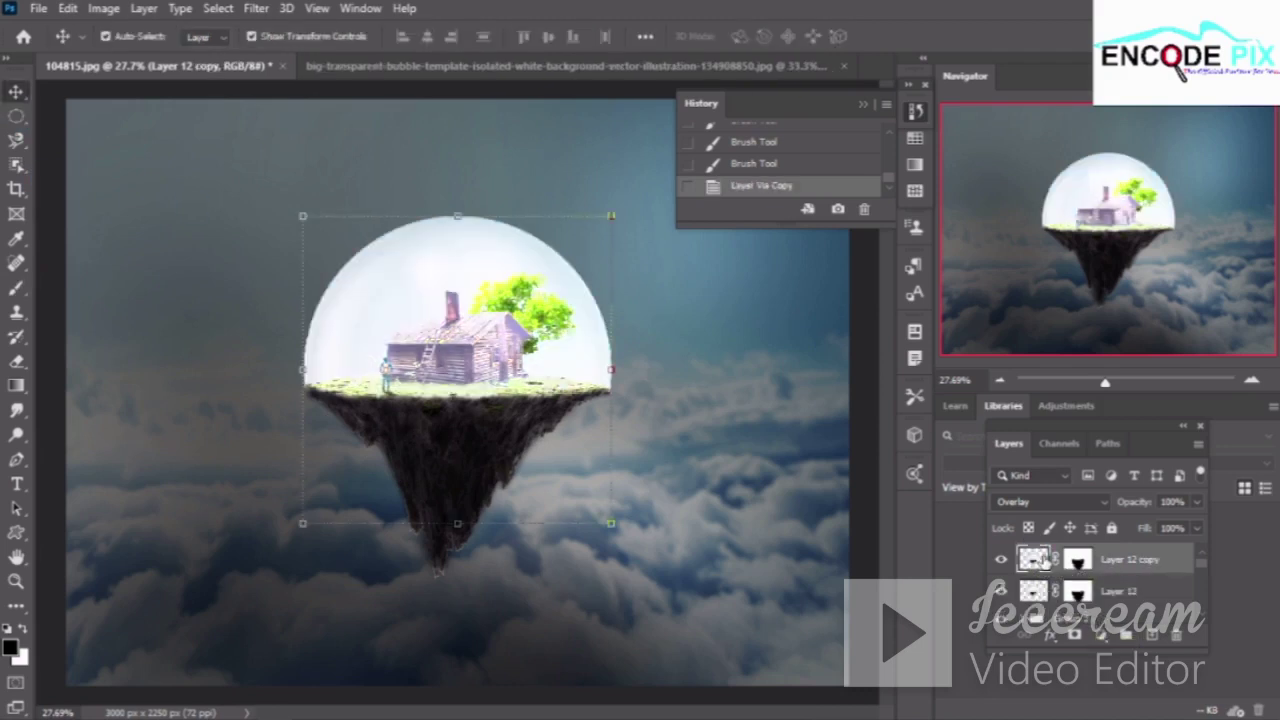
click(1075, 501)
click(1084, 266)
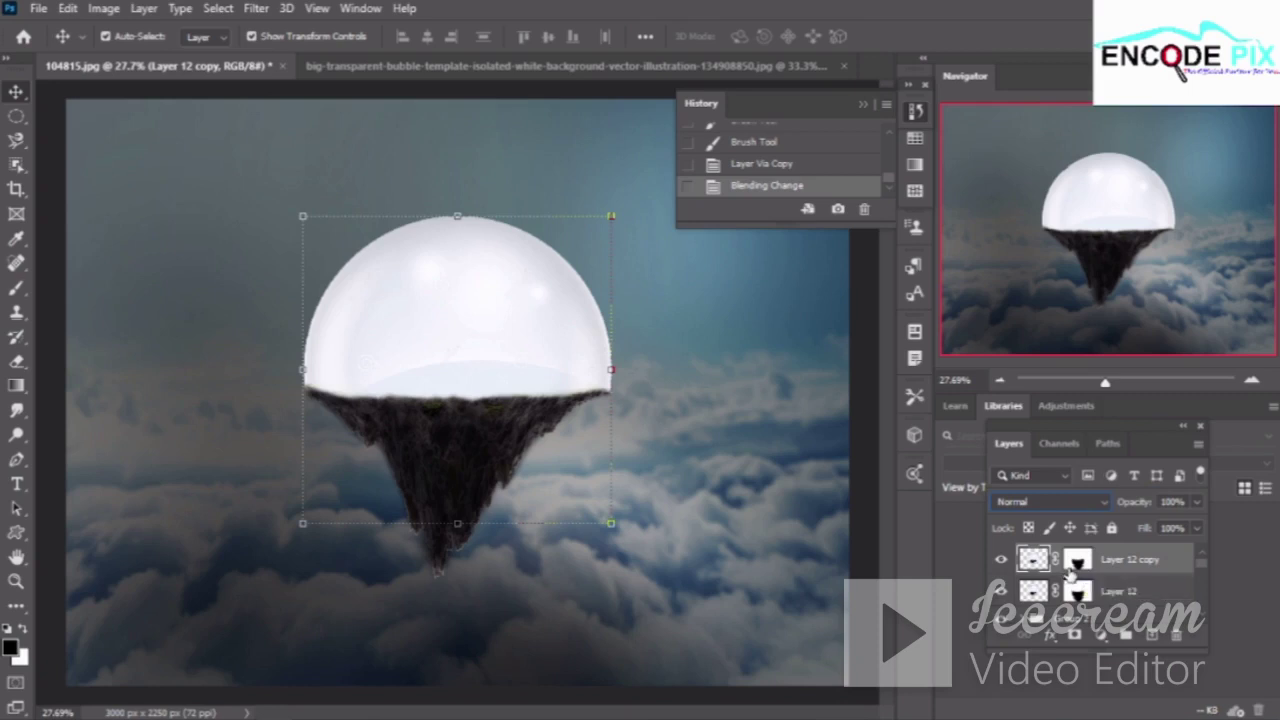
Target Layer 12 copy's layer mask and choose the standard Brush tool
click(1072, 570)
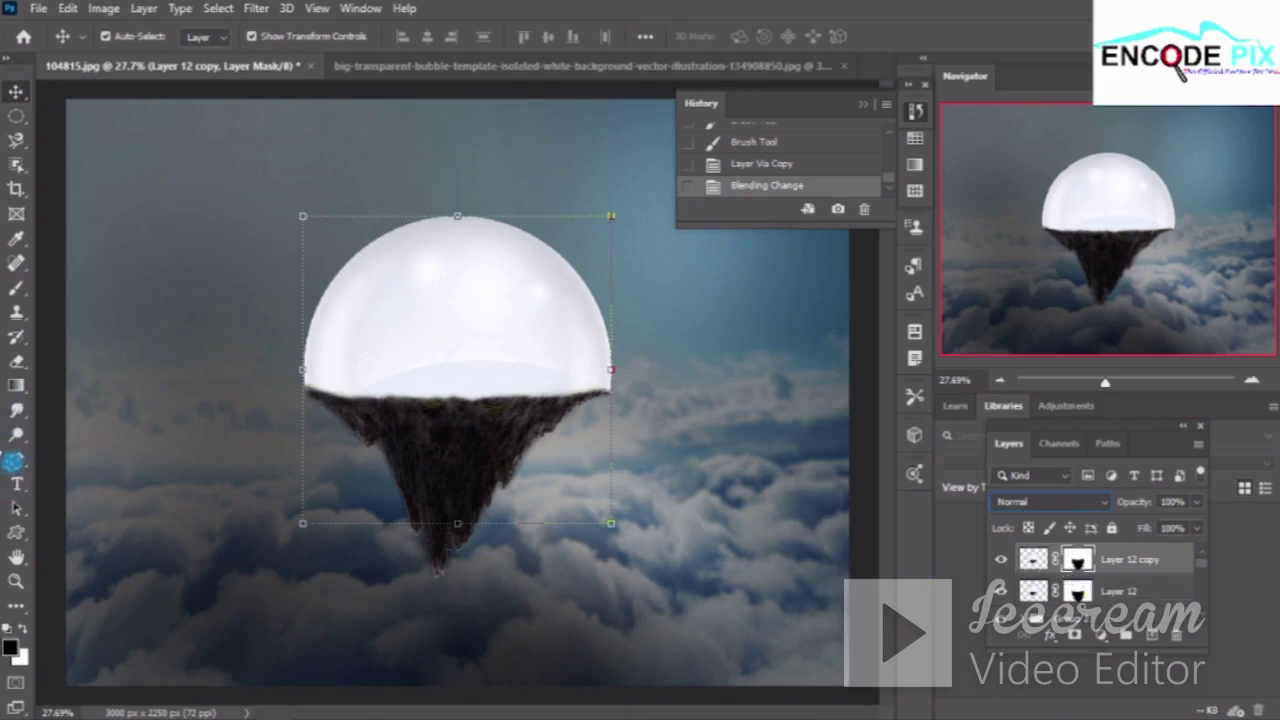
click(16, 289)
right_click(22, 293)
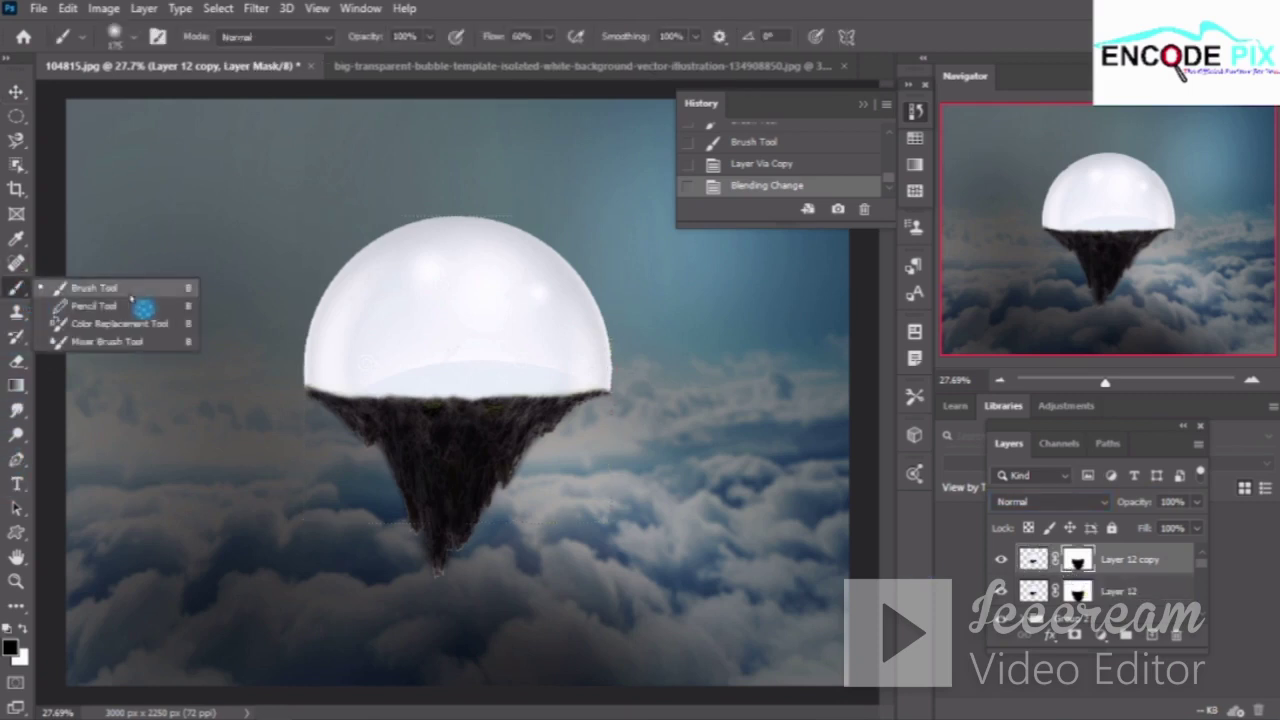
click(130, 288)
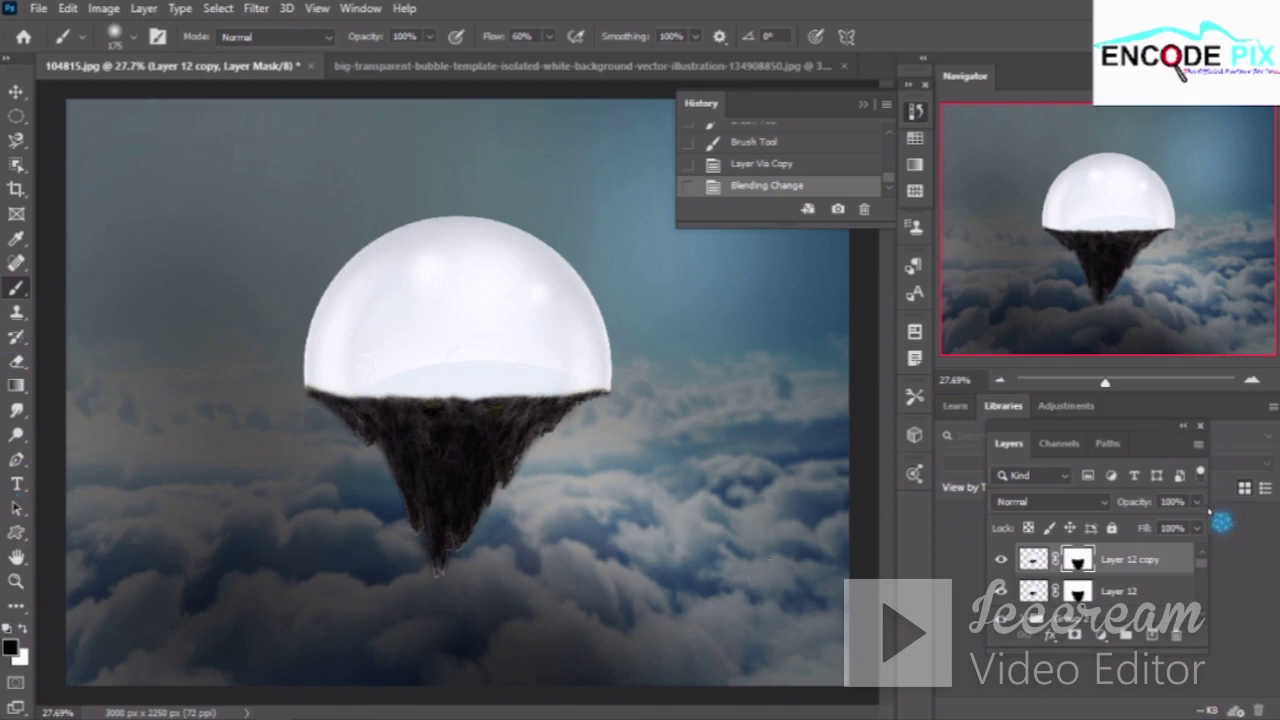
Set Layer 12 copy's opacity to 34%
click(1166, 527)
key(Return)
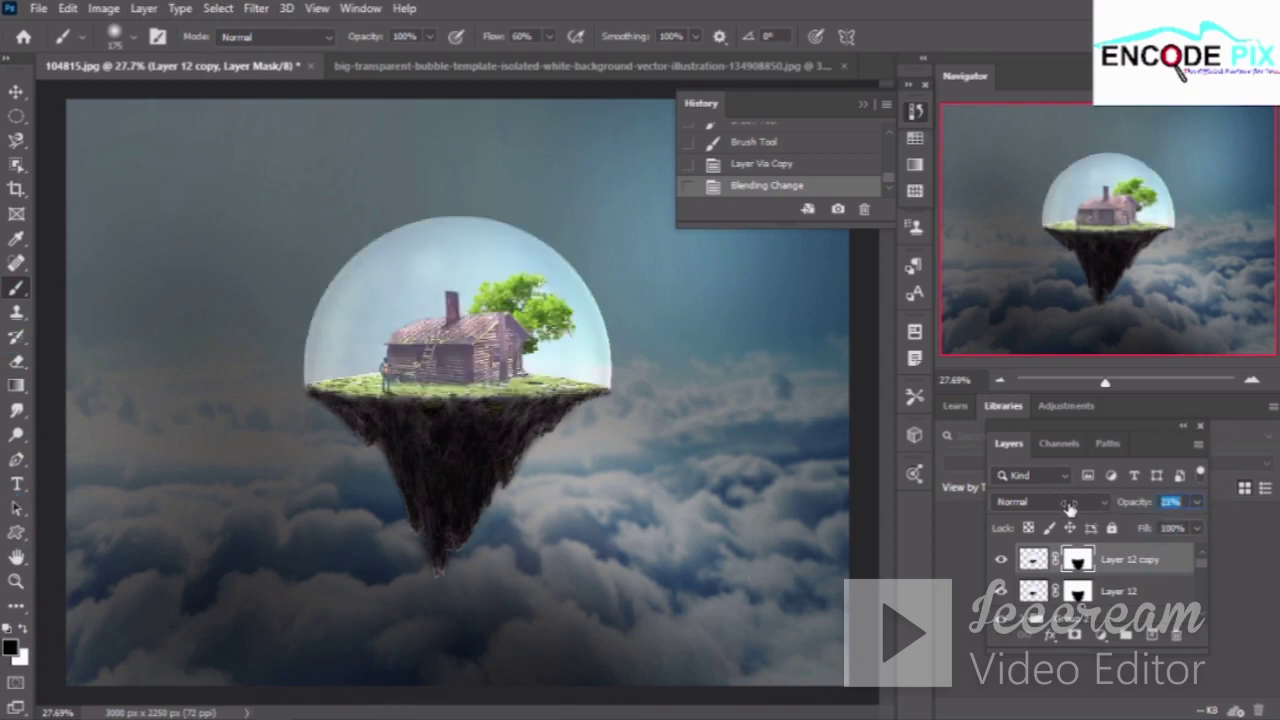
drag(1075, 510, 1080, 512)
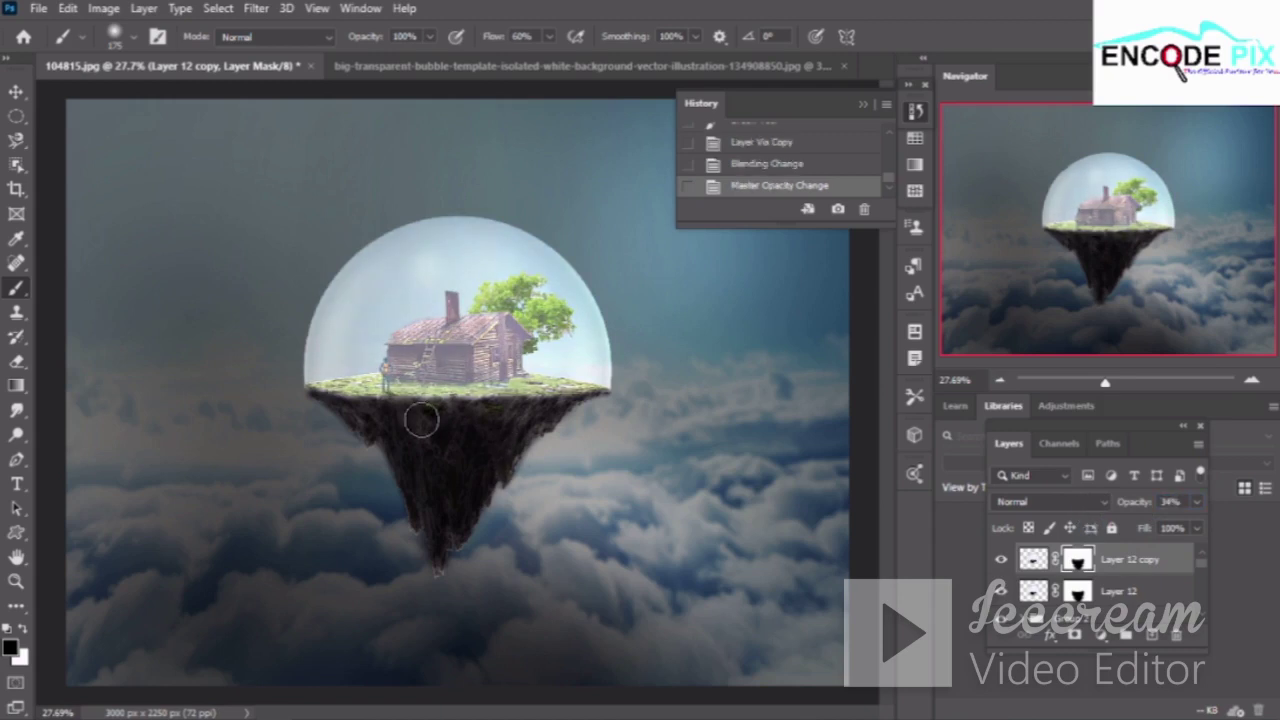
Zoom in and mask the bubble copy along the rock's left edge and below the grass
scroll(360, 428, up, 2)
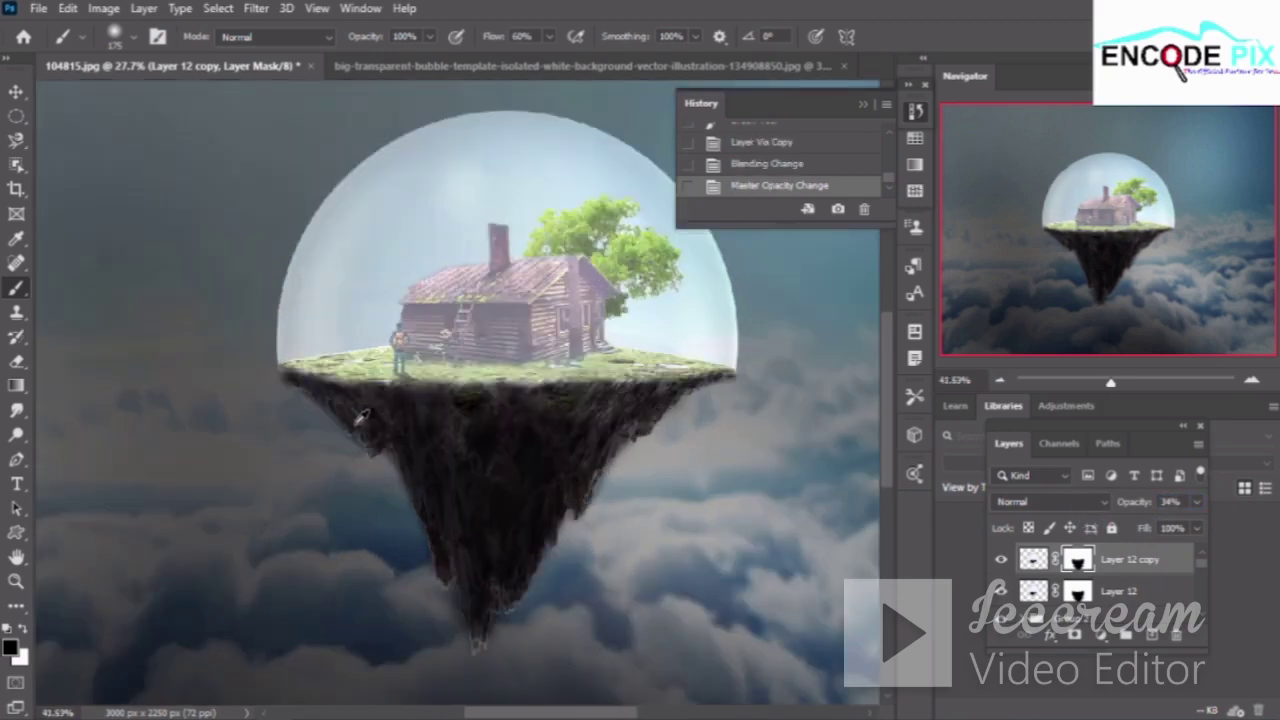
scroll(360, 420, up, 2)
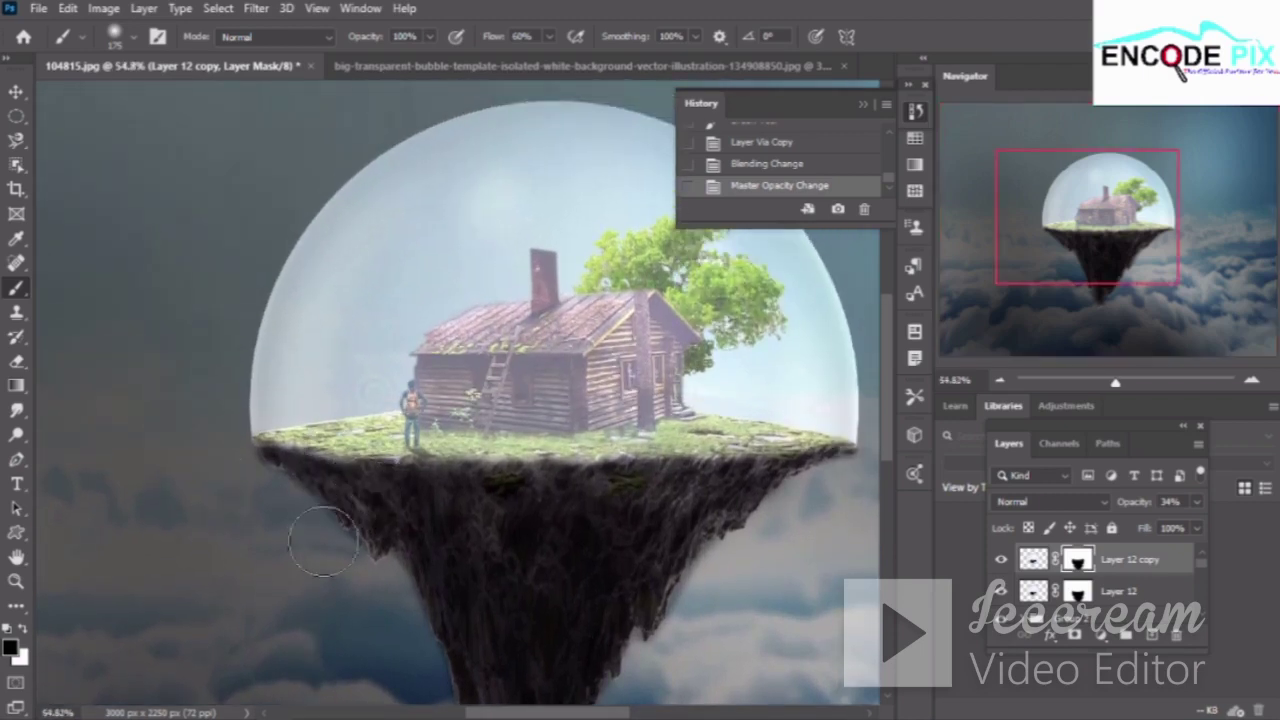
mouse_move(323, 541)
mouse_down()
mouse_move(311, 505)
mouse_move(337, 514)
mouse_up()
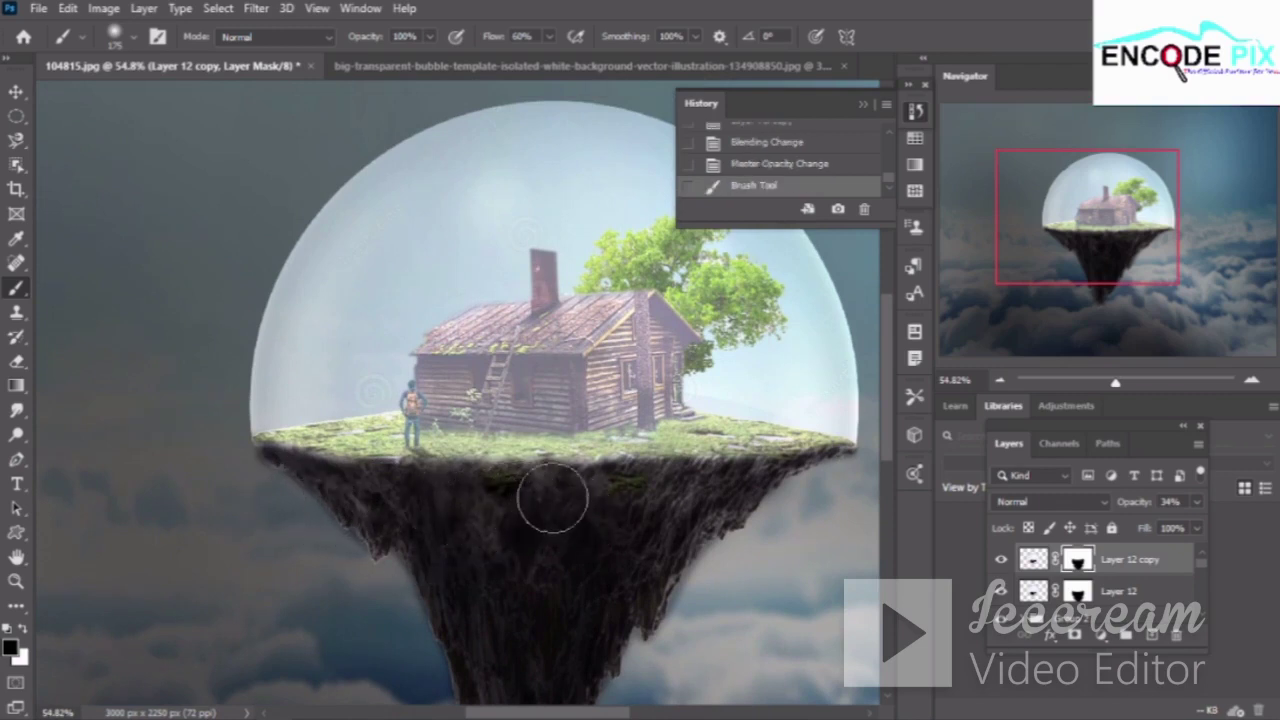
drag(552, 497, 521, 508)
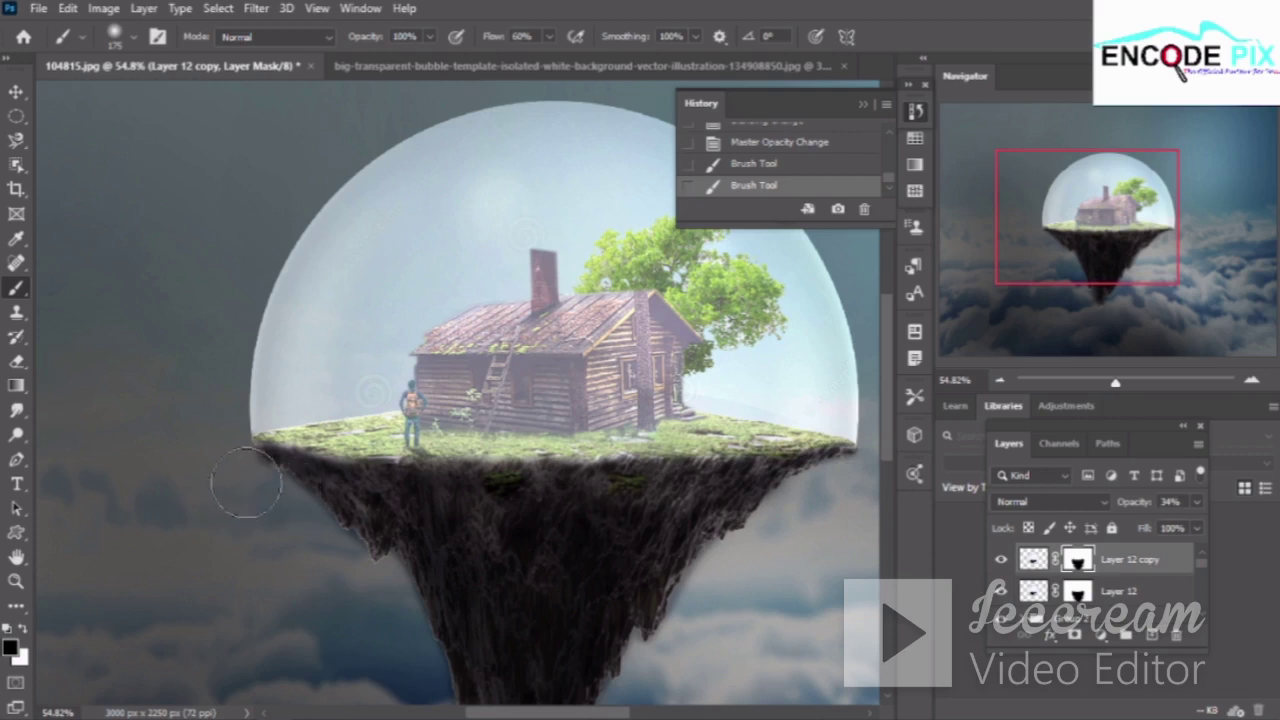
click(470, 575)
click(340, 510)
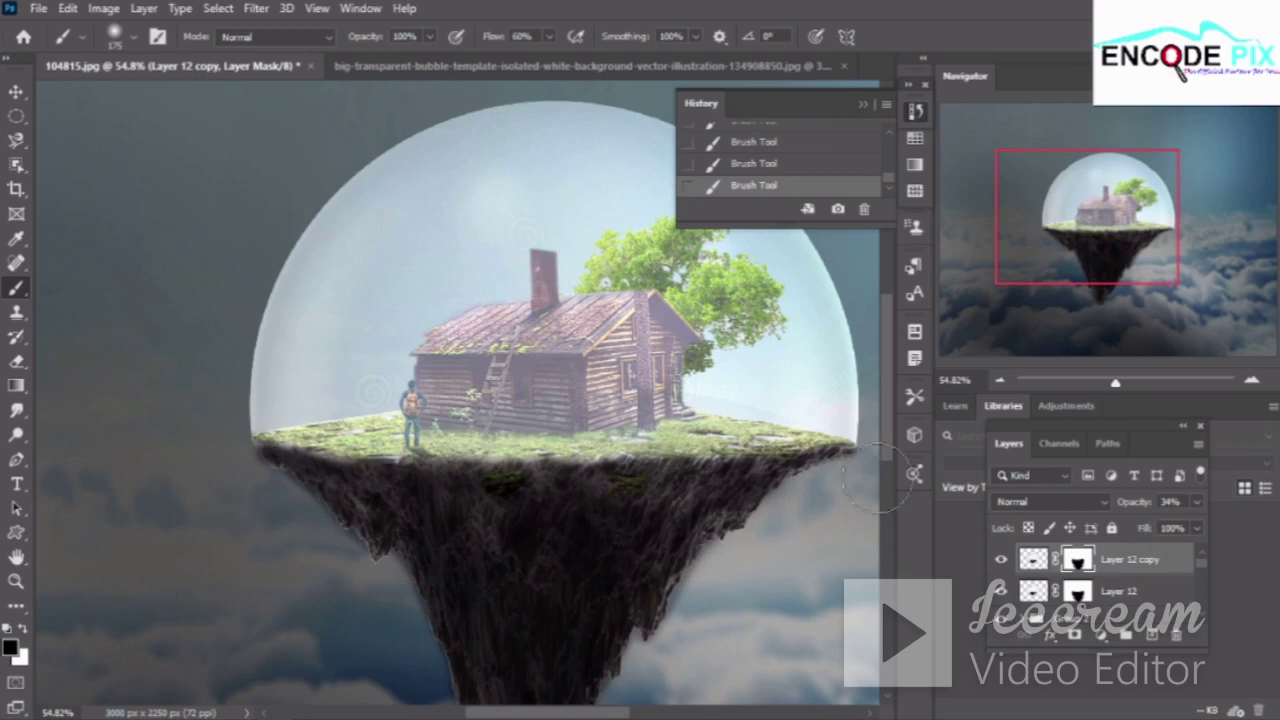
click(1126, 507)
click(1077, 591)
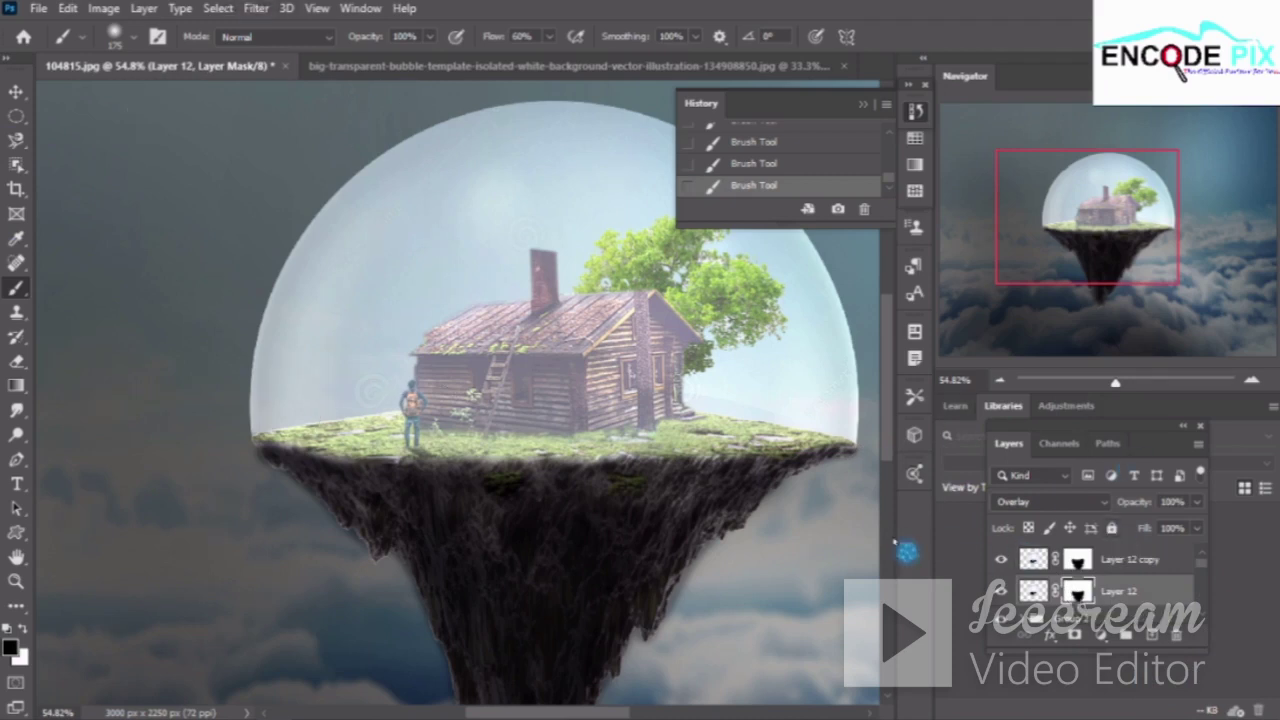
Brush Layer 12 copy's mask along the dome's left edge, then select the original Layer 12
click(1077, 561)
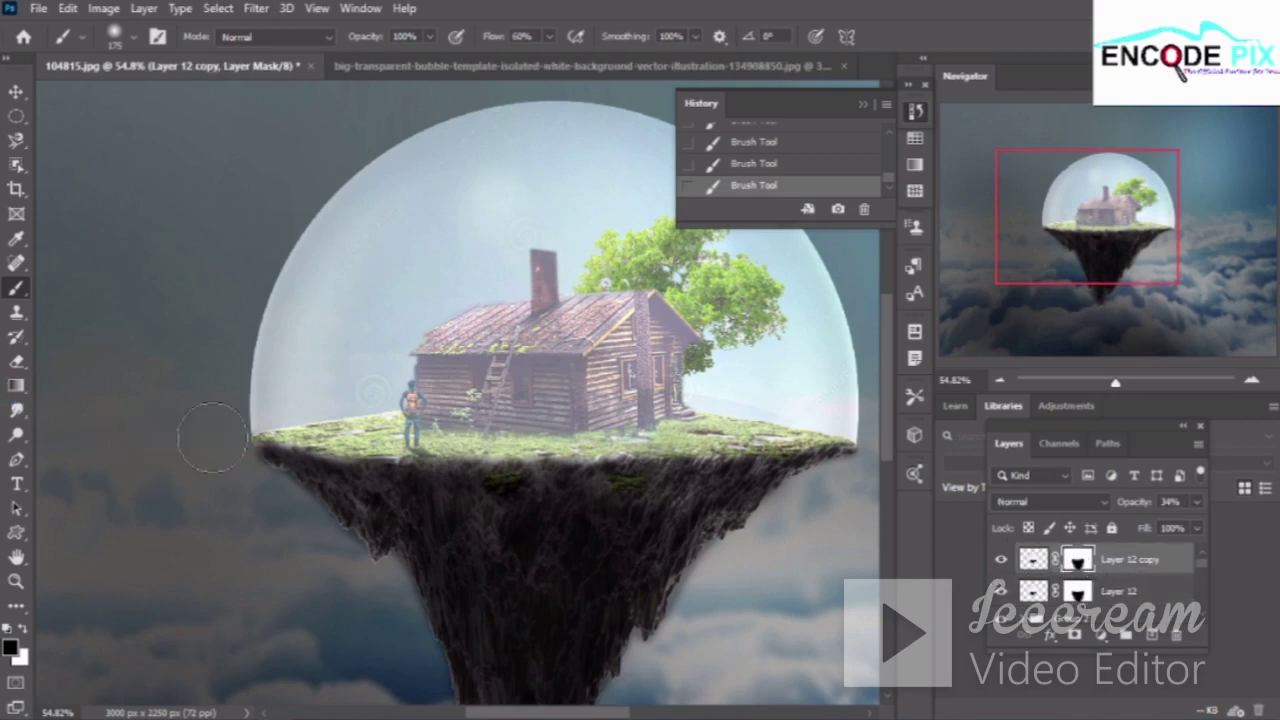
mouse_move(222, 428)
mouse_down()
mouse_move(369, 178)
mouse_move(215, 411)
mouse_up()
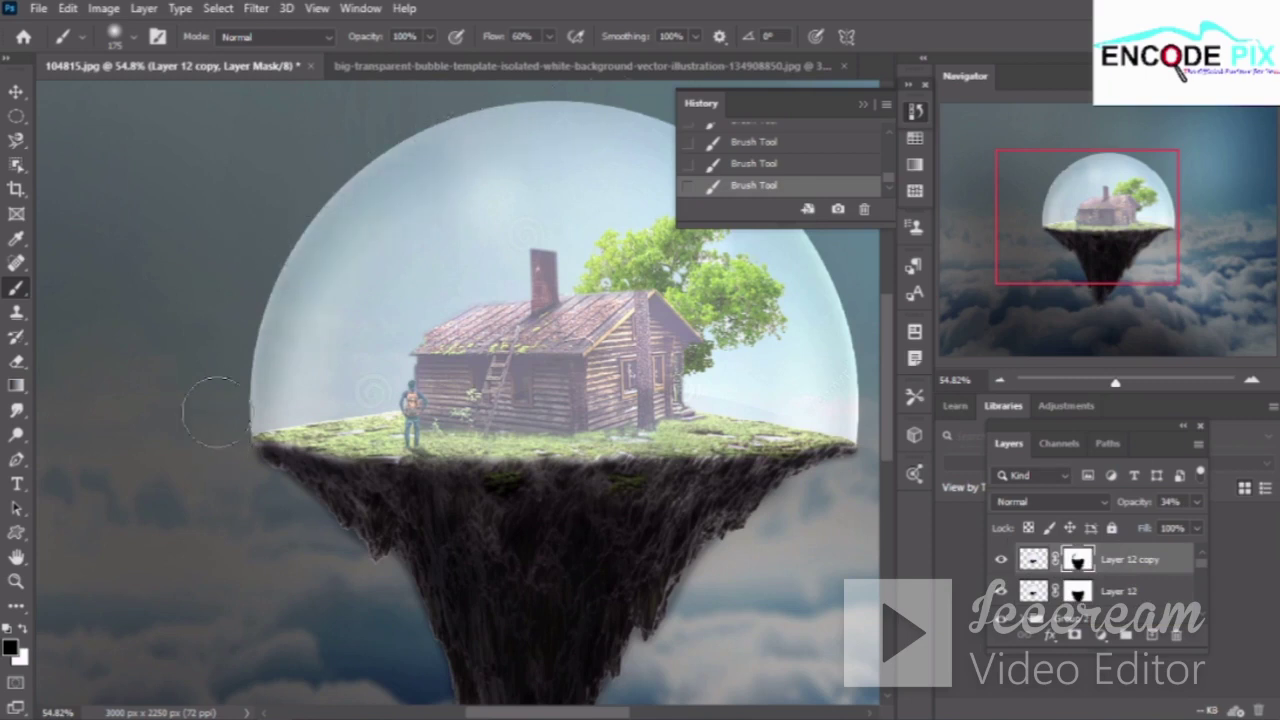
scroll(366, 206, right, 2)
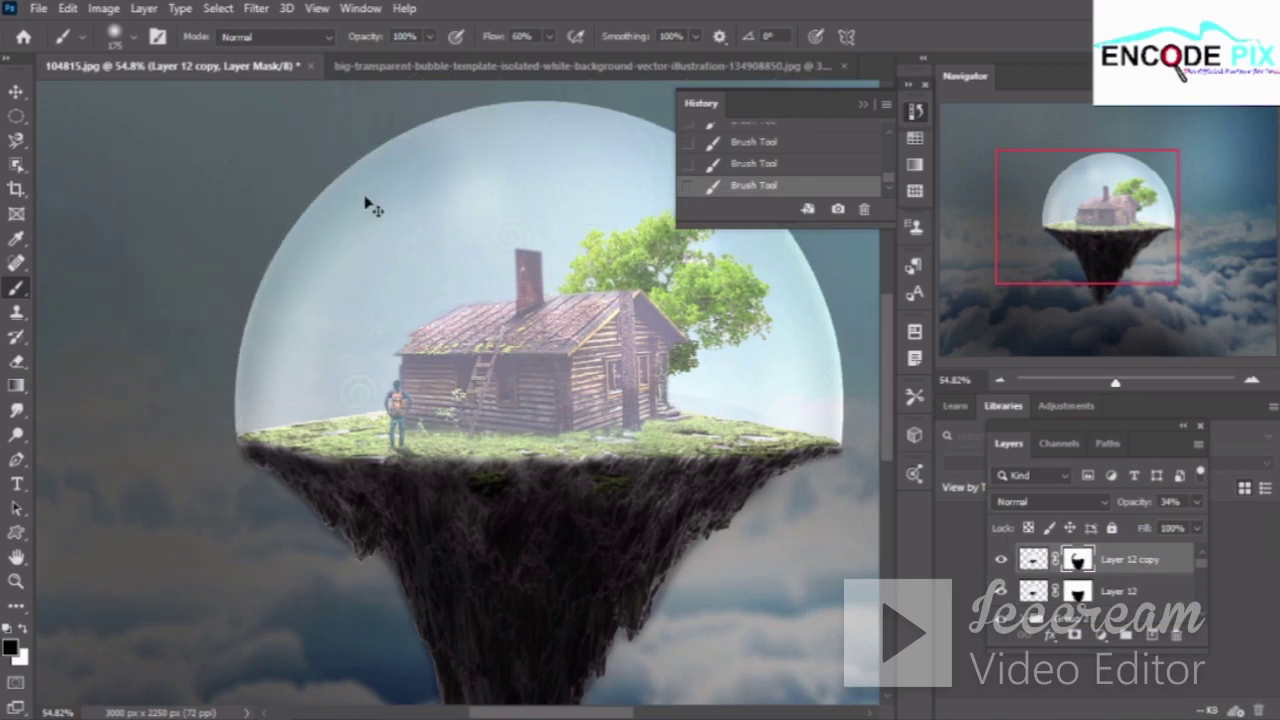
scroll(372, 207, right, 2)
scroll(373, 207, right, 2)
scroll(320, 285, up, 5)
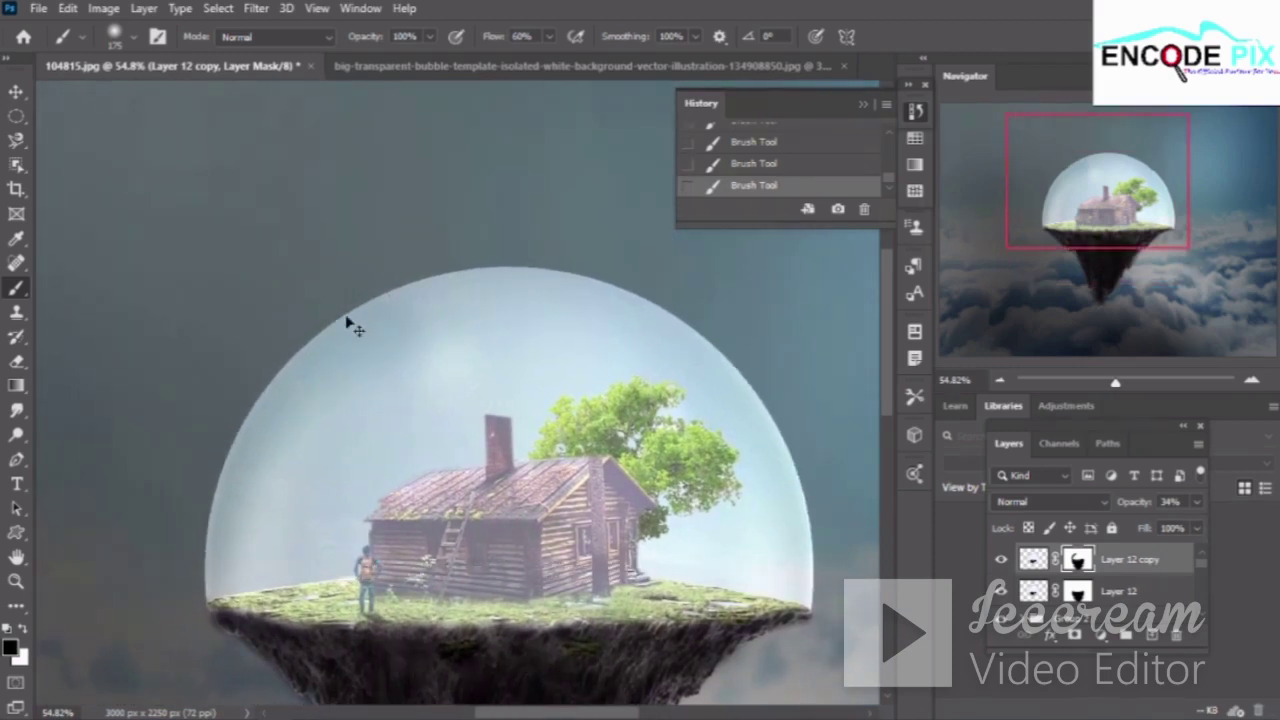
scroll(350, 325, down, 2)
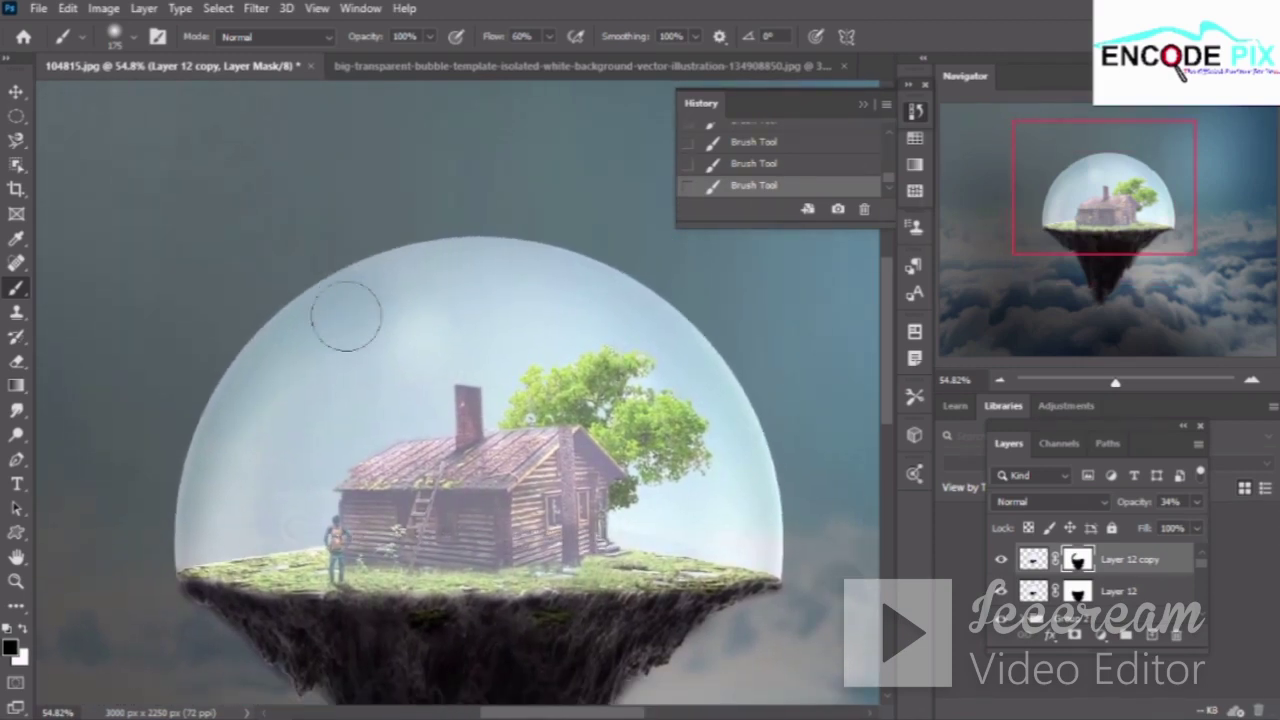
scroll(343, 329, right, 1)
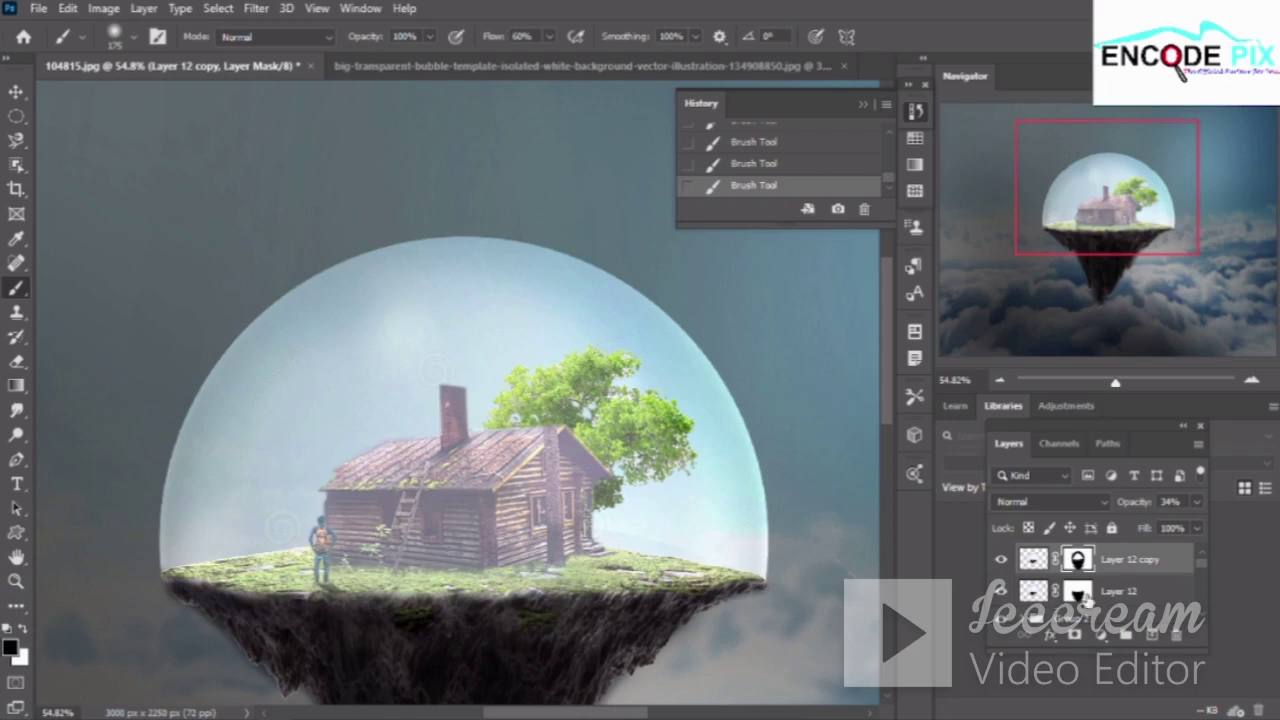
click(1125, 591)
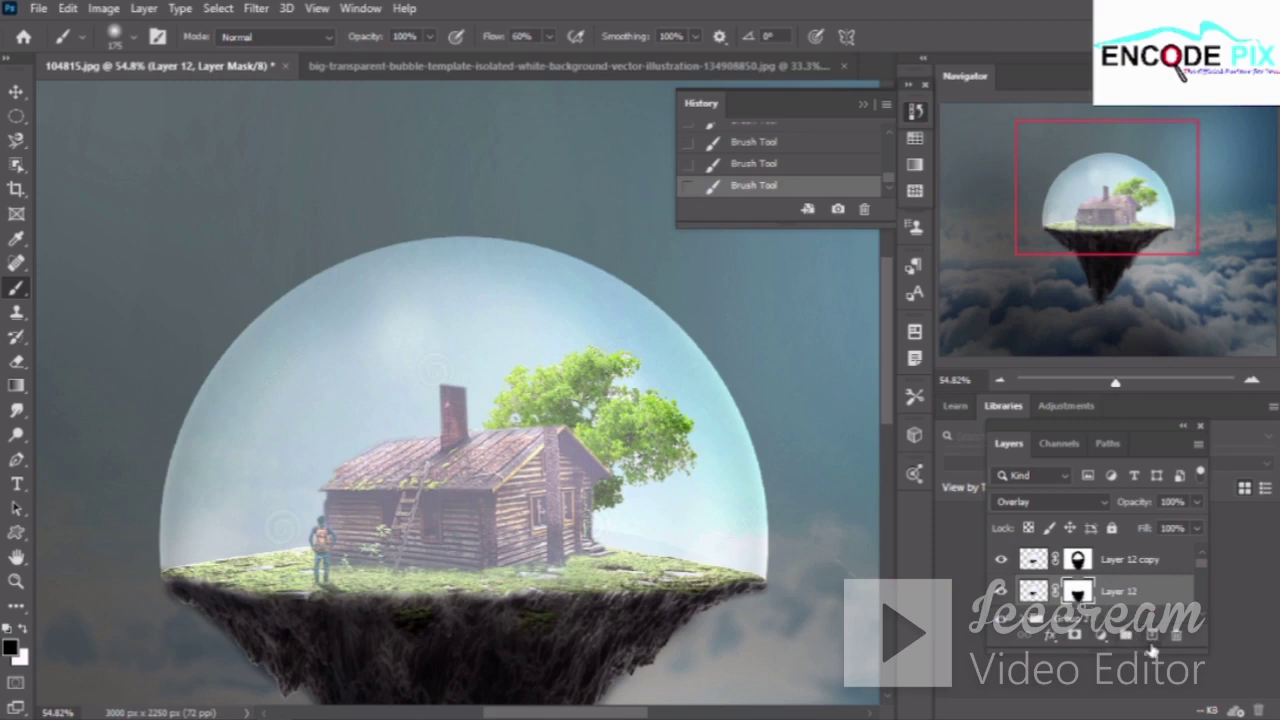
Add a new empty layer and try a gold foreground colour, starting from hex c0ae8a
click(1150, 640)
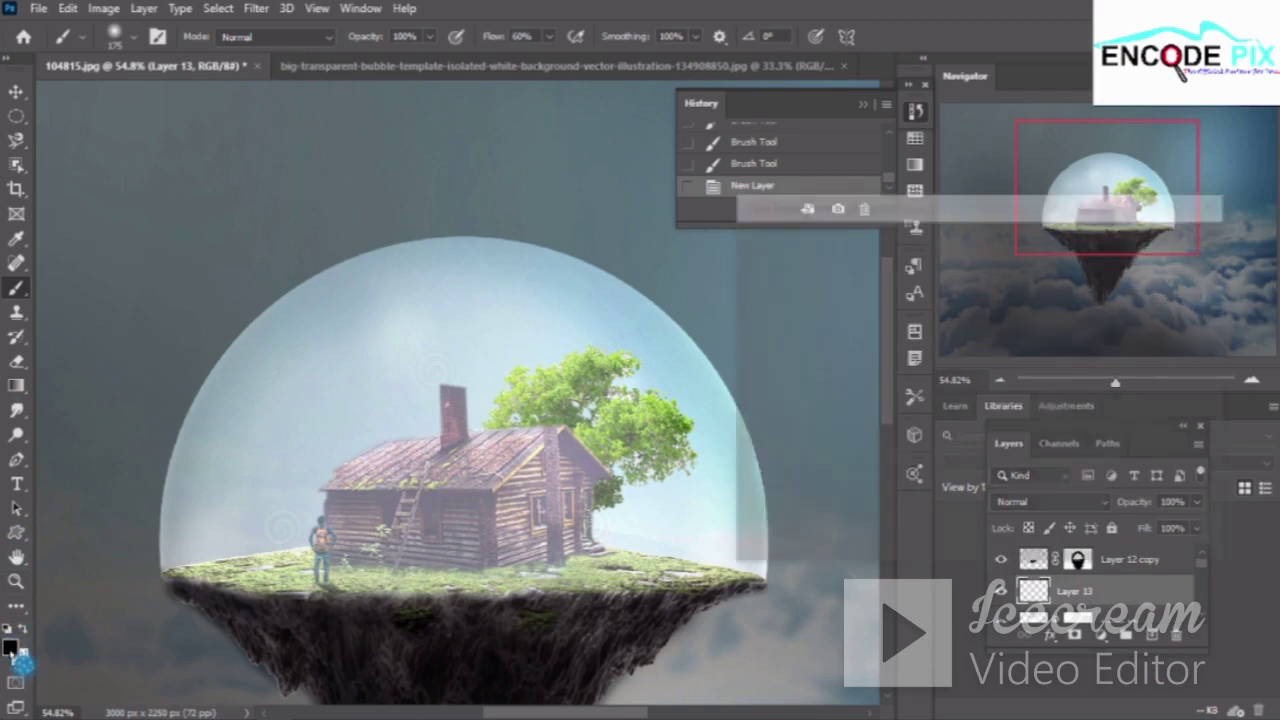
click(12, 650)
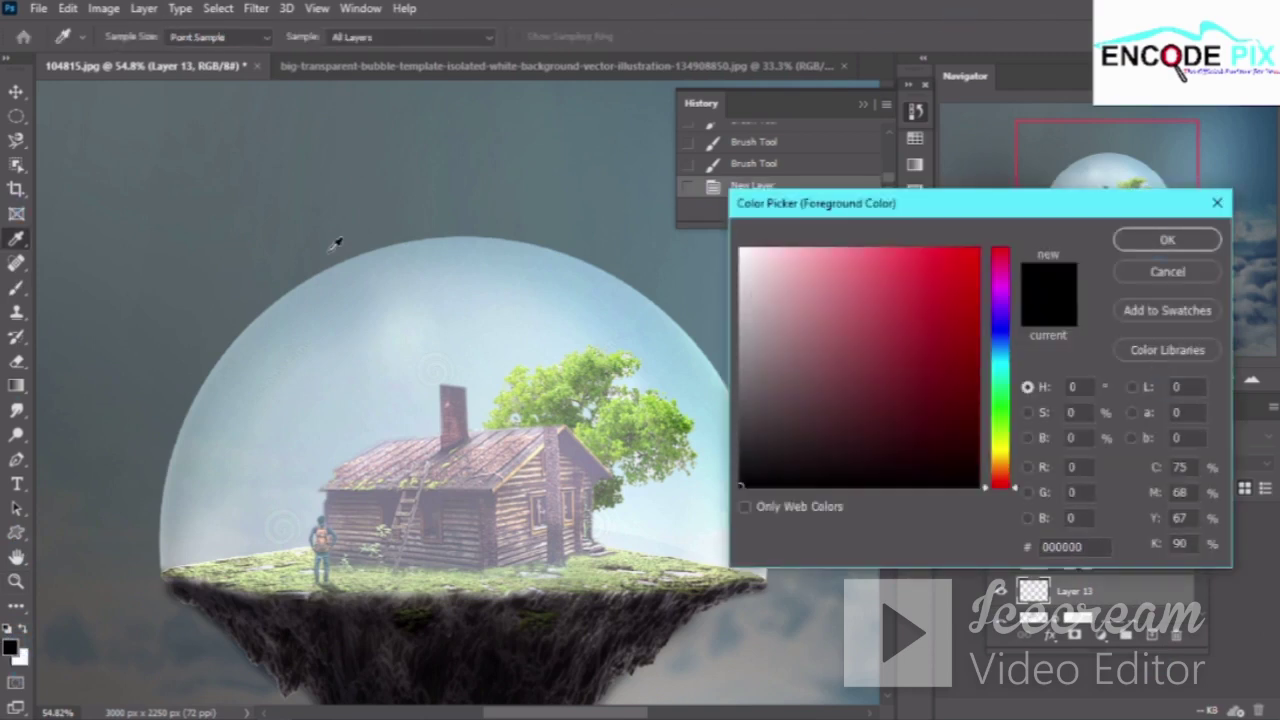
click(364, 253)
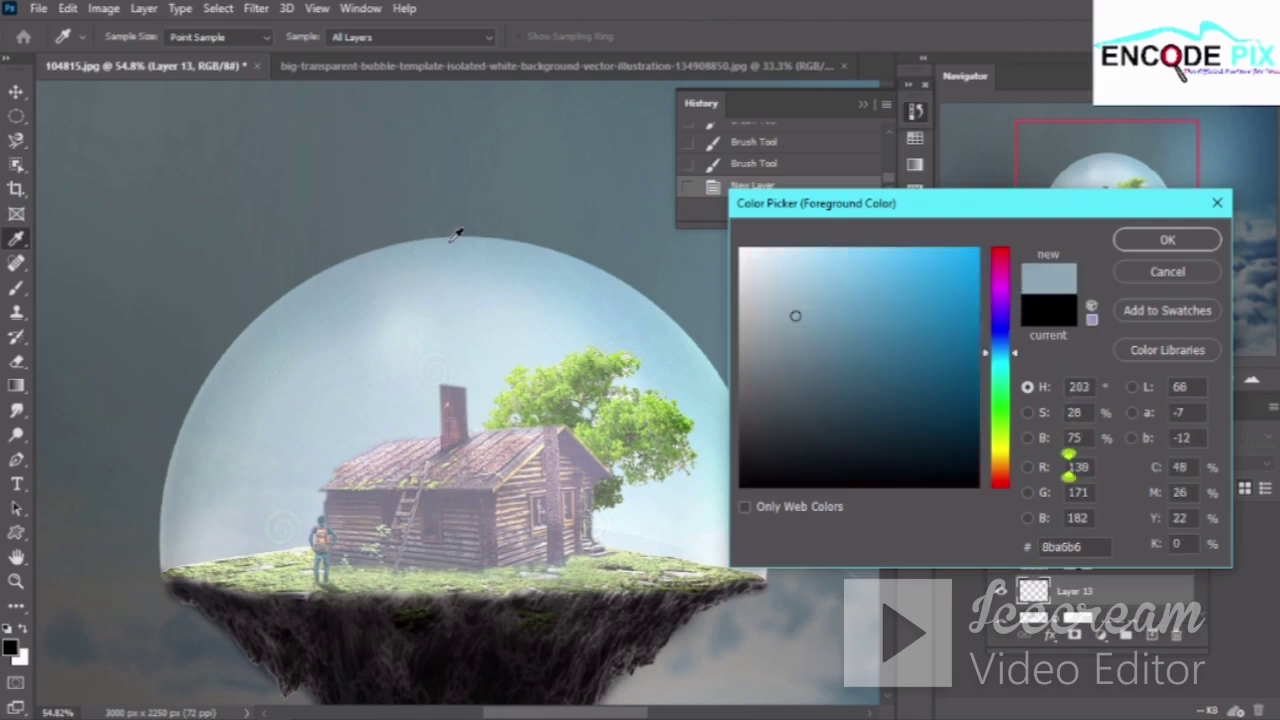
click(457, 228)
double_click(1079, 550)
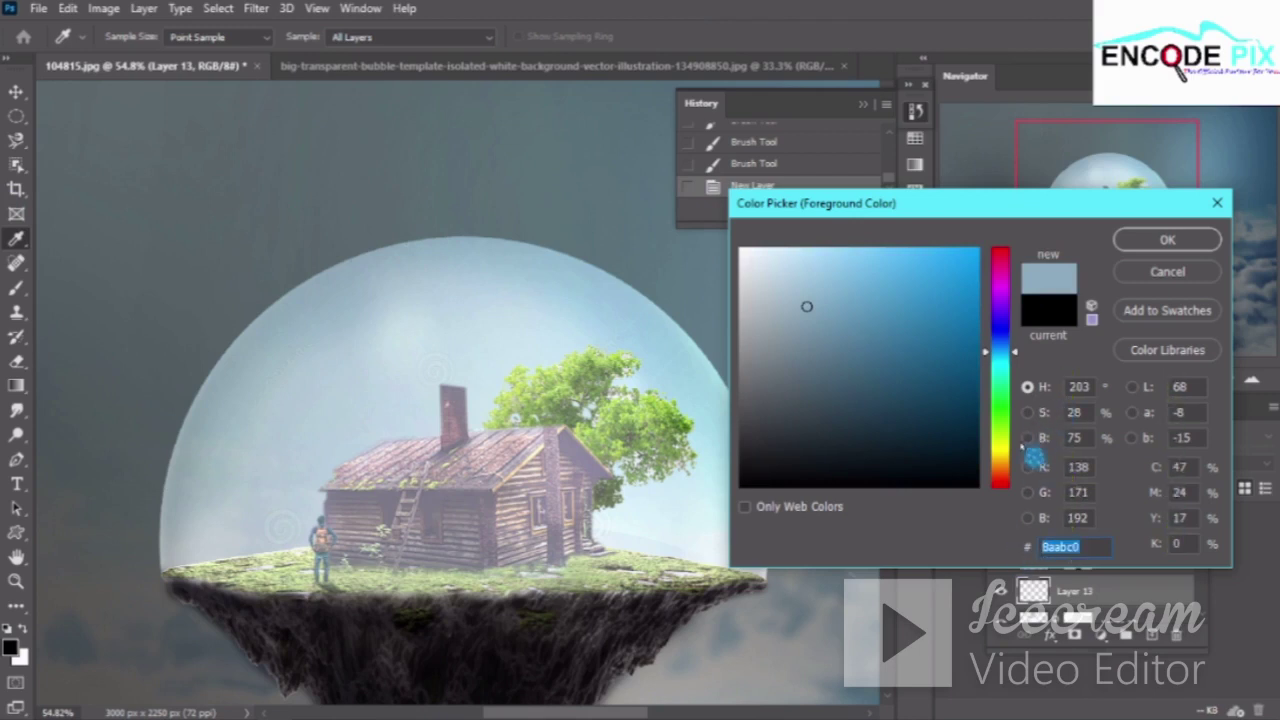
text(c0ae8a)
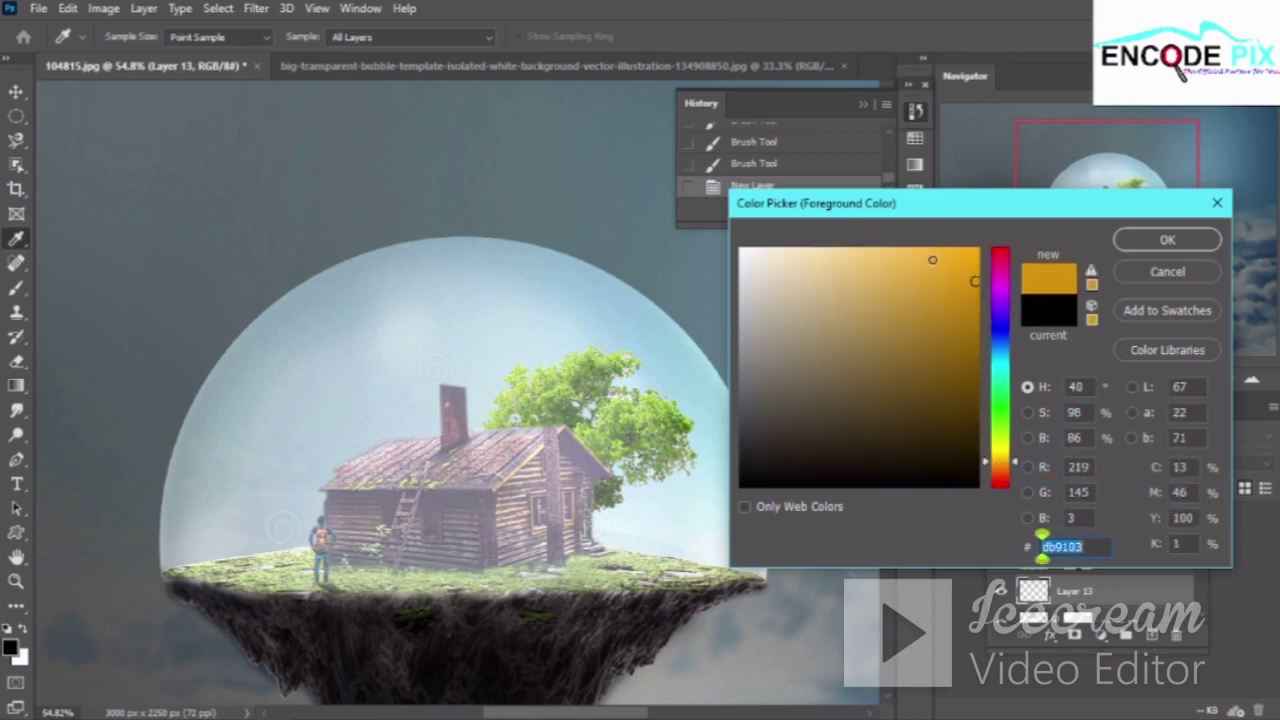
mouse_move(931, 258)
mouse_down()
mouse_move(930, 305)
mouse_move(975, 273)
mouse_up()
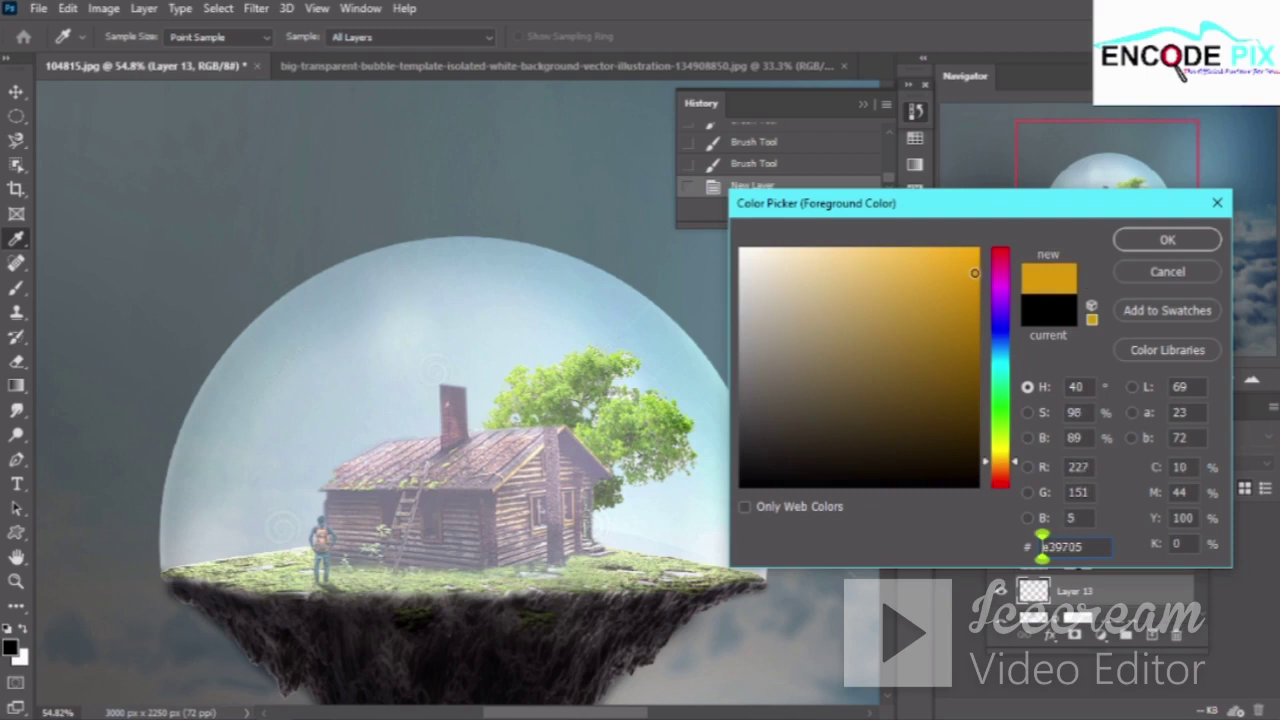
drag(975, 273, 974, 272)
drag(1082, 547, 1056, 547)
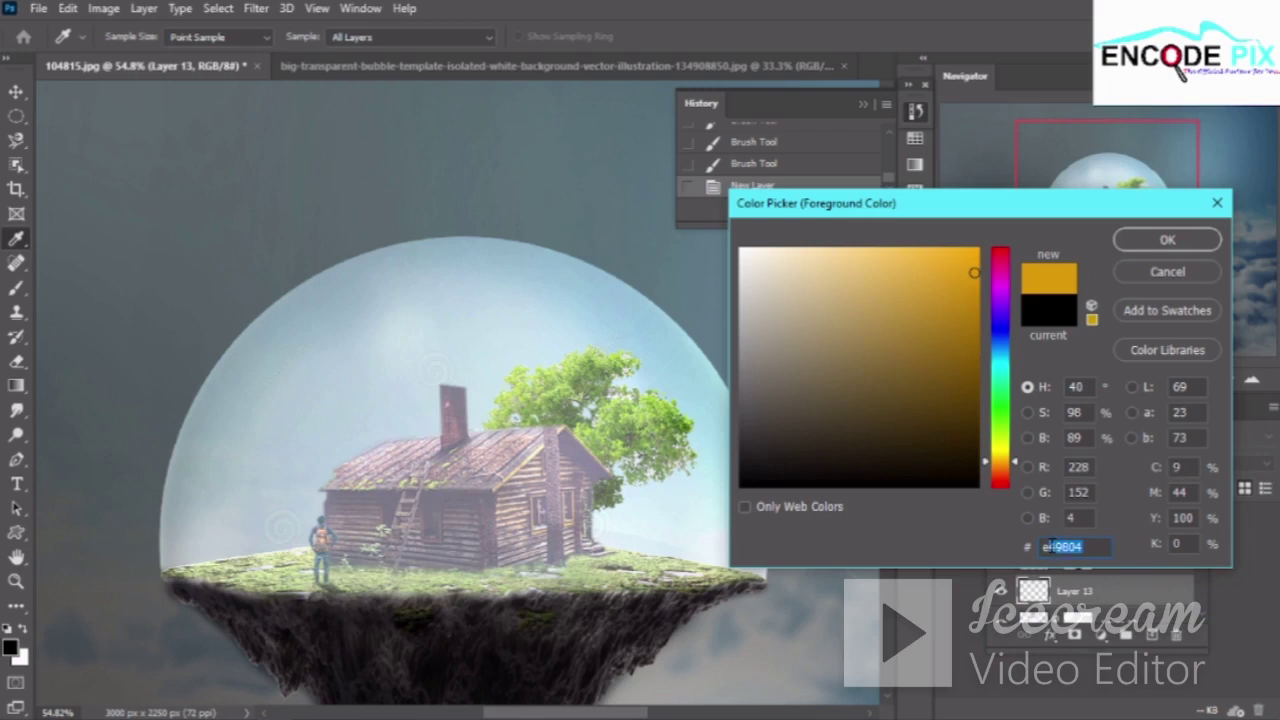
Set the foreground colour to orange #e48906 and confirm it
key(BackSpace)
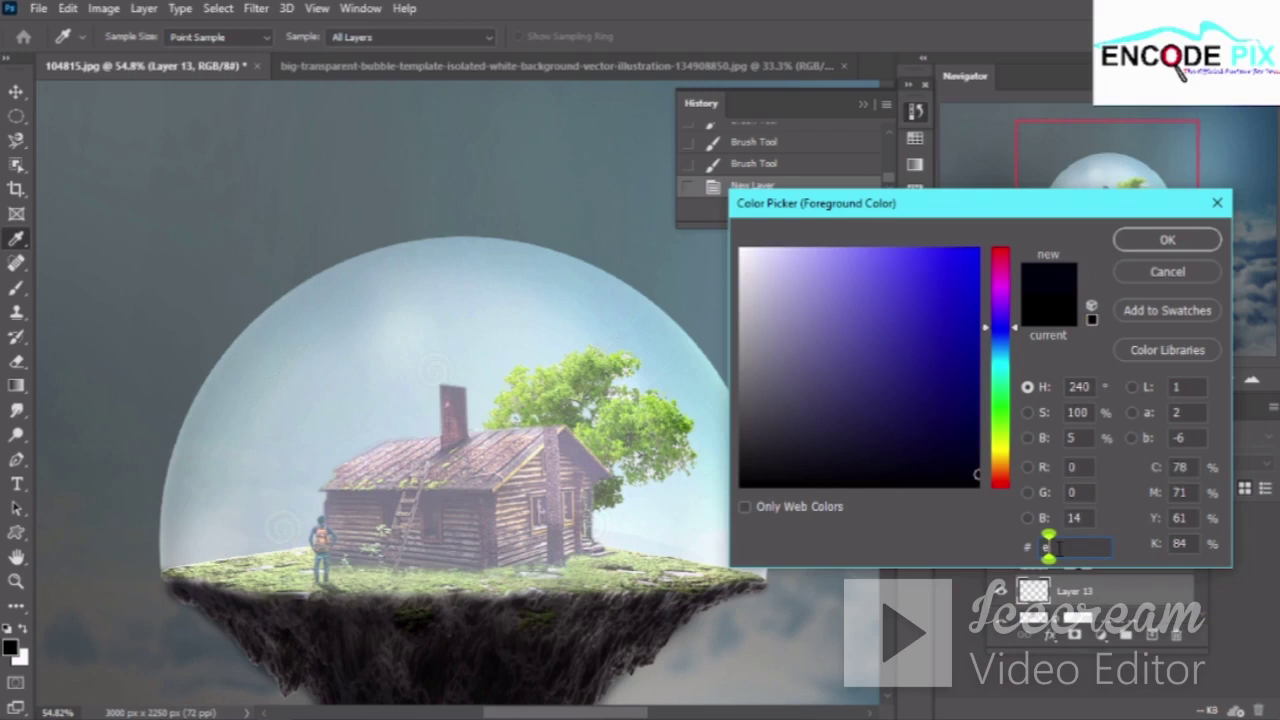
click(1004, 448)
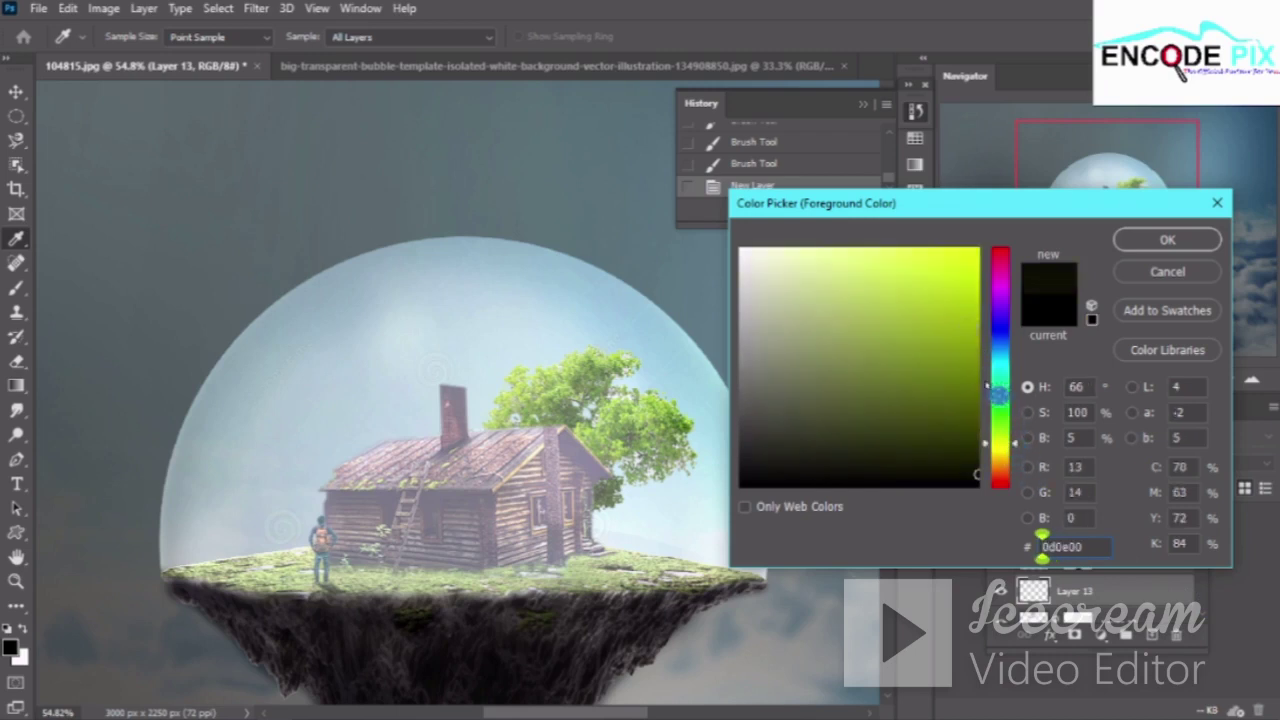
click(1004, 464)
drag(974, 351, 973, 273)
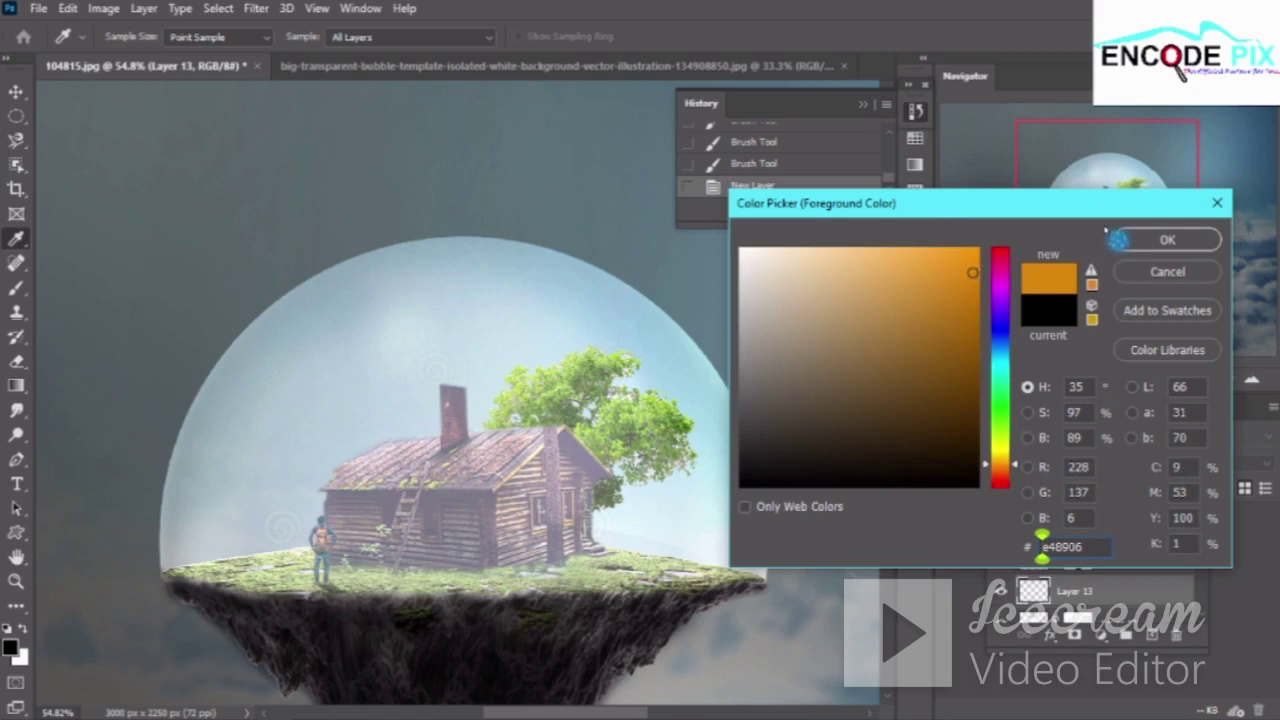
click(1166, 240)
key(b)
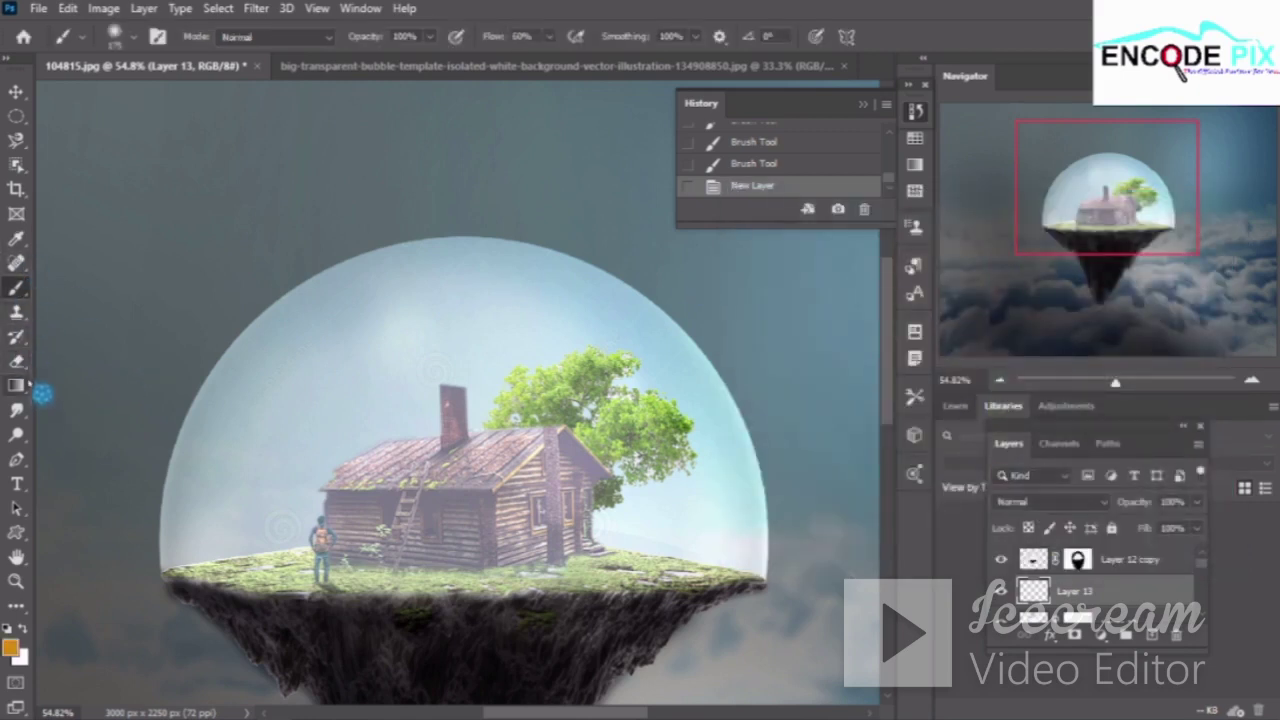
Paint trial orange strokes at the bubble's left edge with the standard brush, then undo them
right_click(18, 290)
click(86, 288)
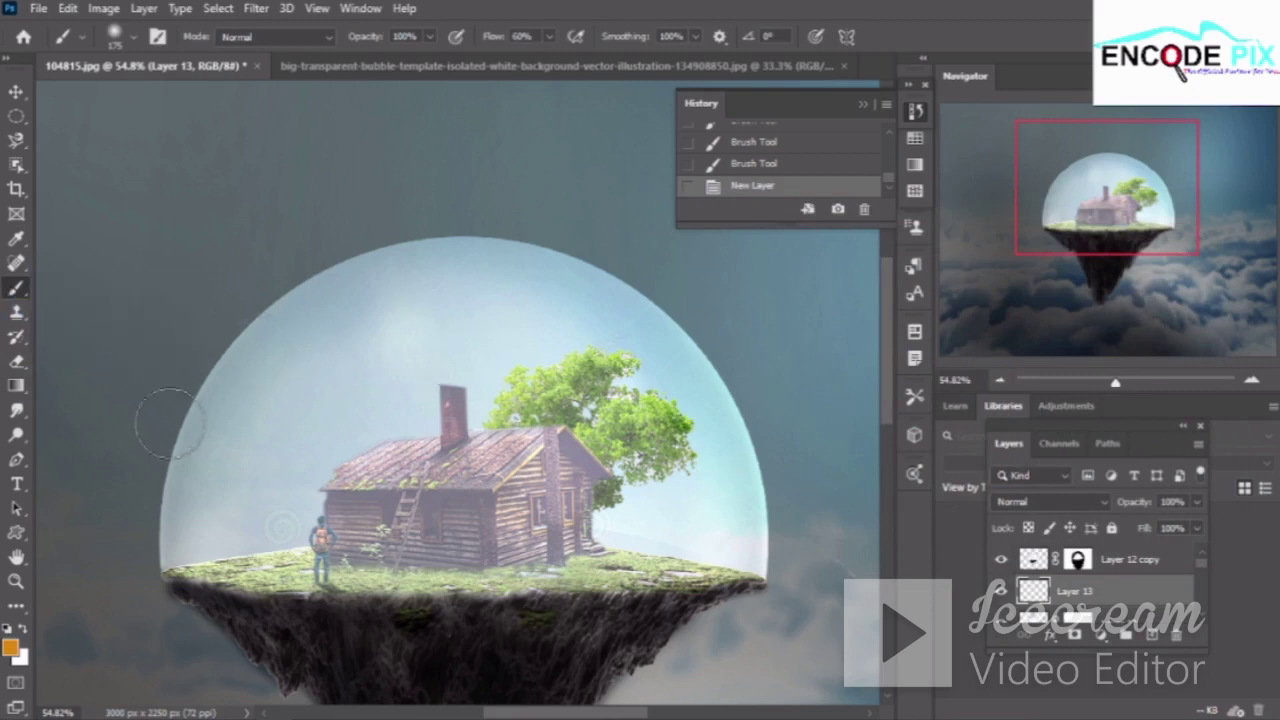
drag(150, 562, 147, 530)
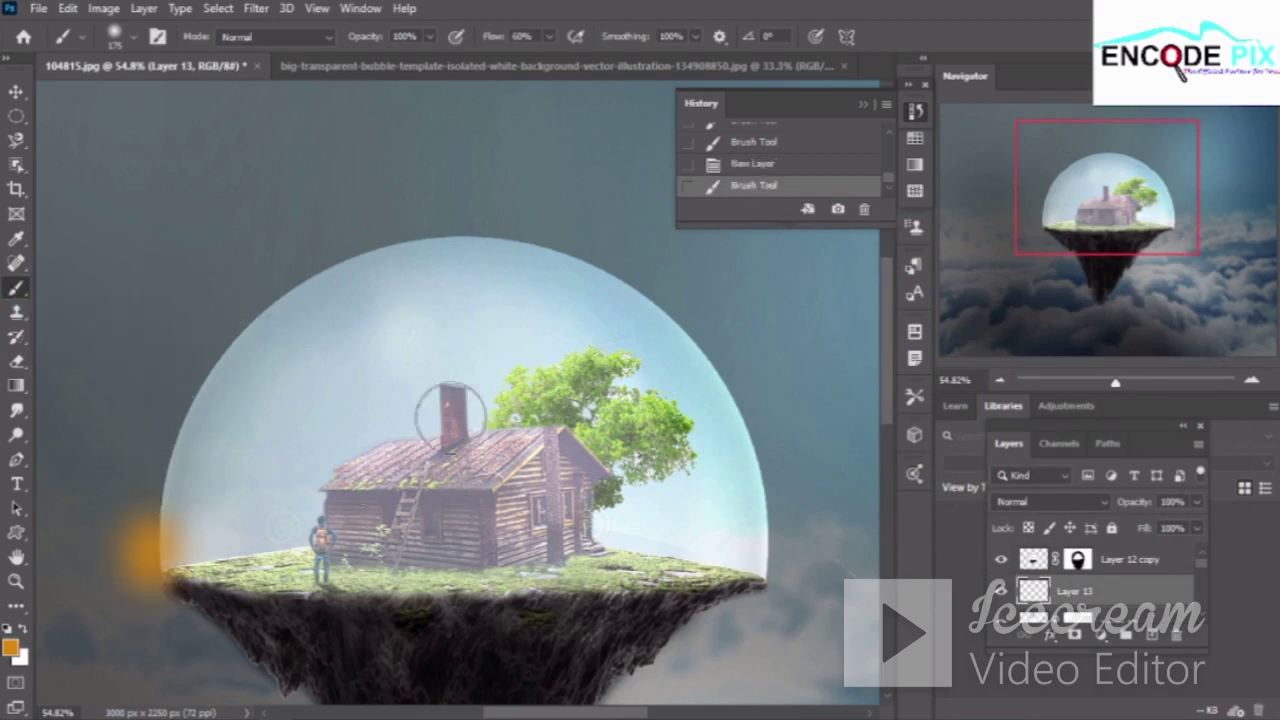
key(ctrl+z)
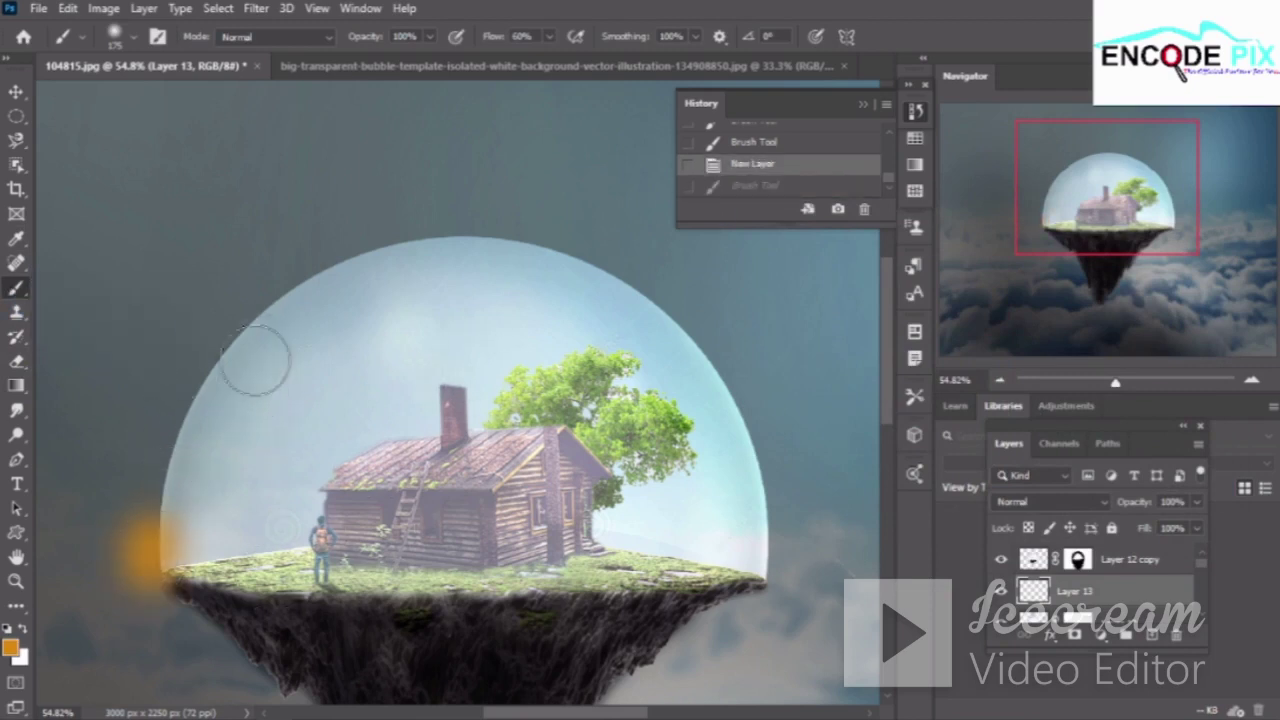
drag(262, 340, 300, 305)
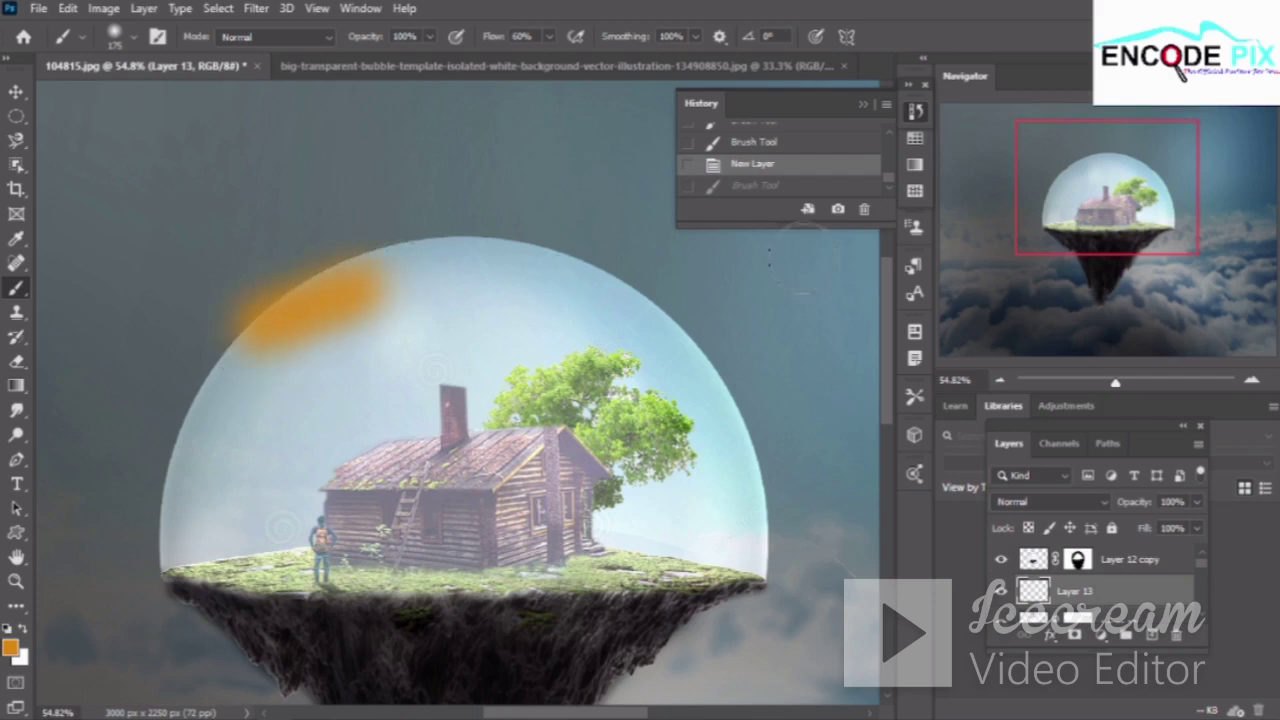
click(798, 166)
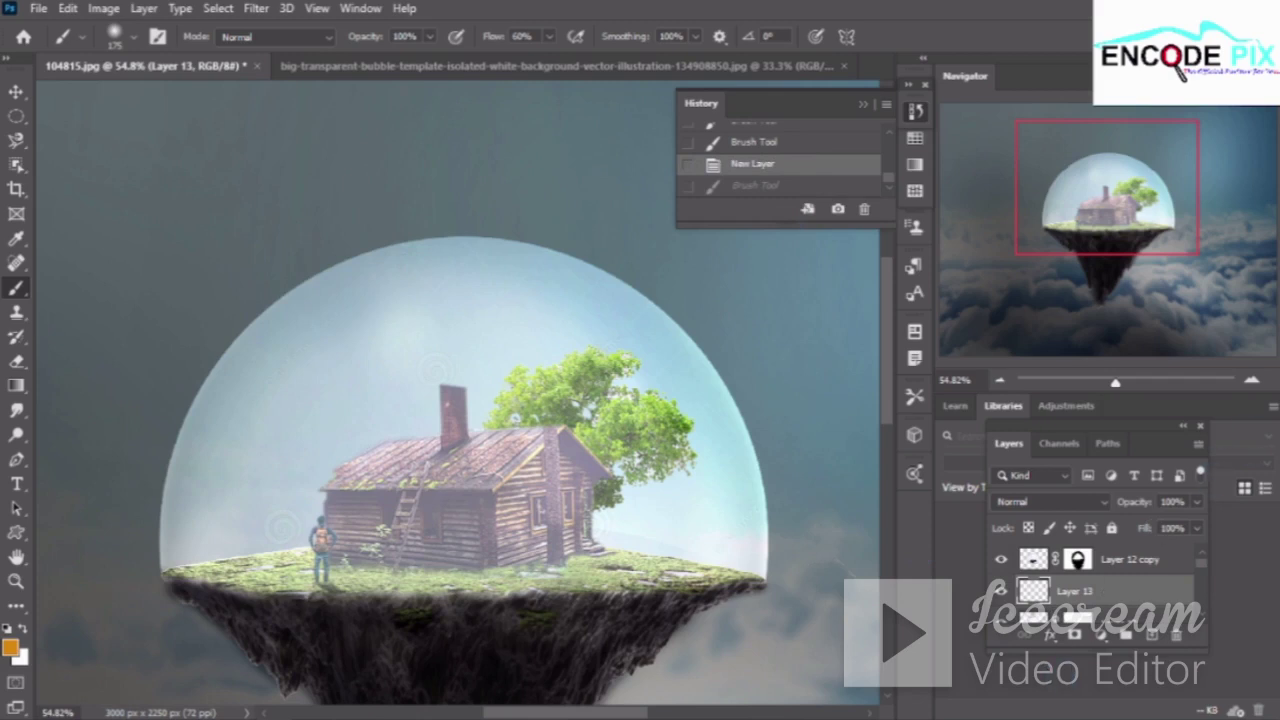
Remove Layer 13, set brush opacity 10% and size 90, and brush a faint orange glow along the bubble's top and right rim
drag(372, 38, 270, 50)
drag(275, 61, 278, 62)
click(811, 178)
click(760, 141)
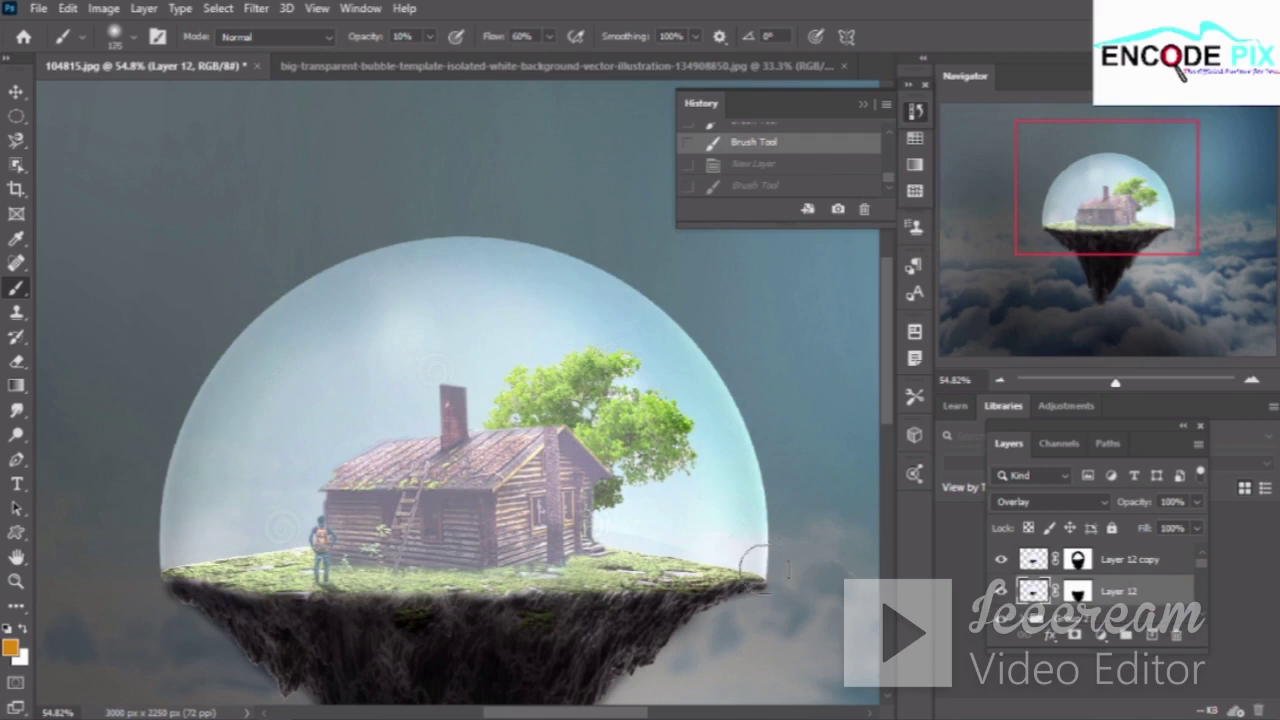
key(bracketleft)
key(bracketleft)
key(bracketleft)
drag(390, 235, 843, 455)
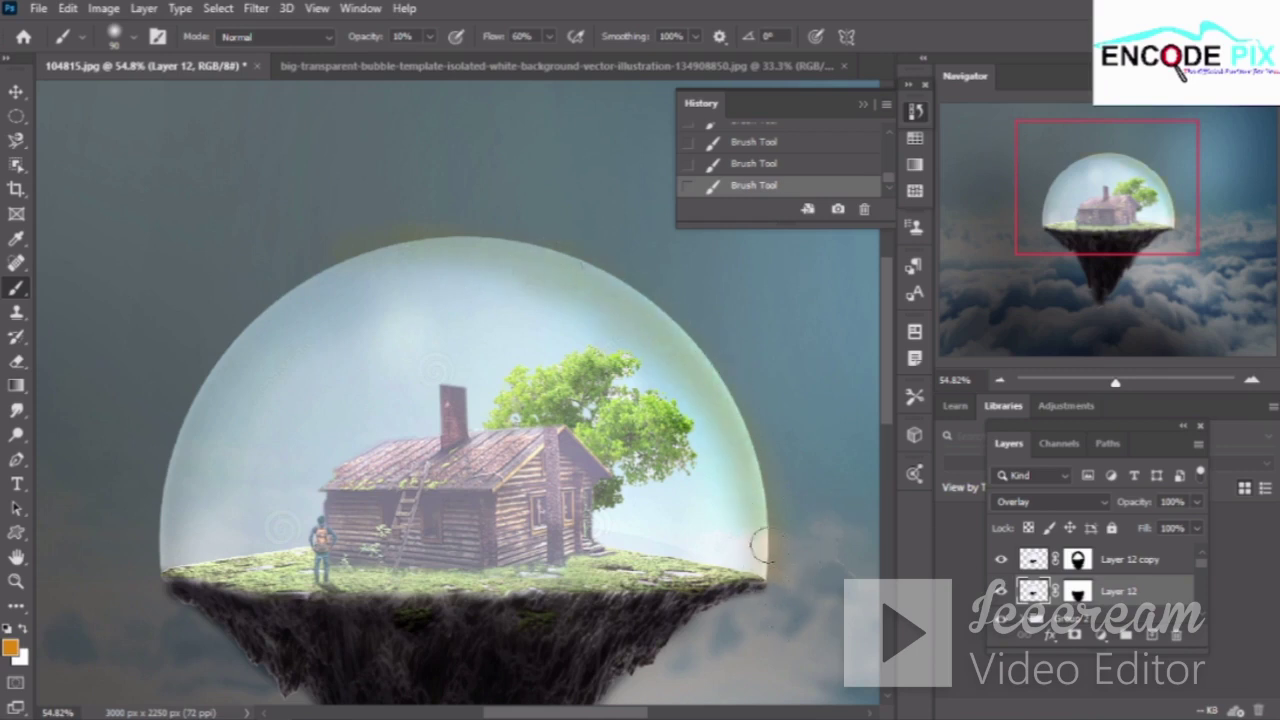
drag(763, 494, 631, 310)
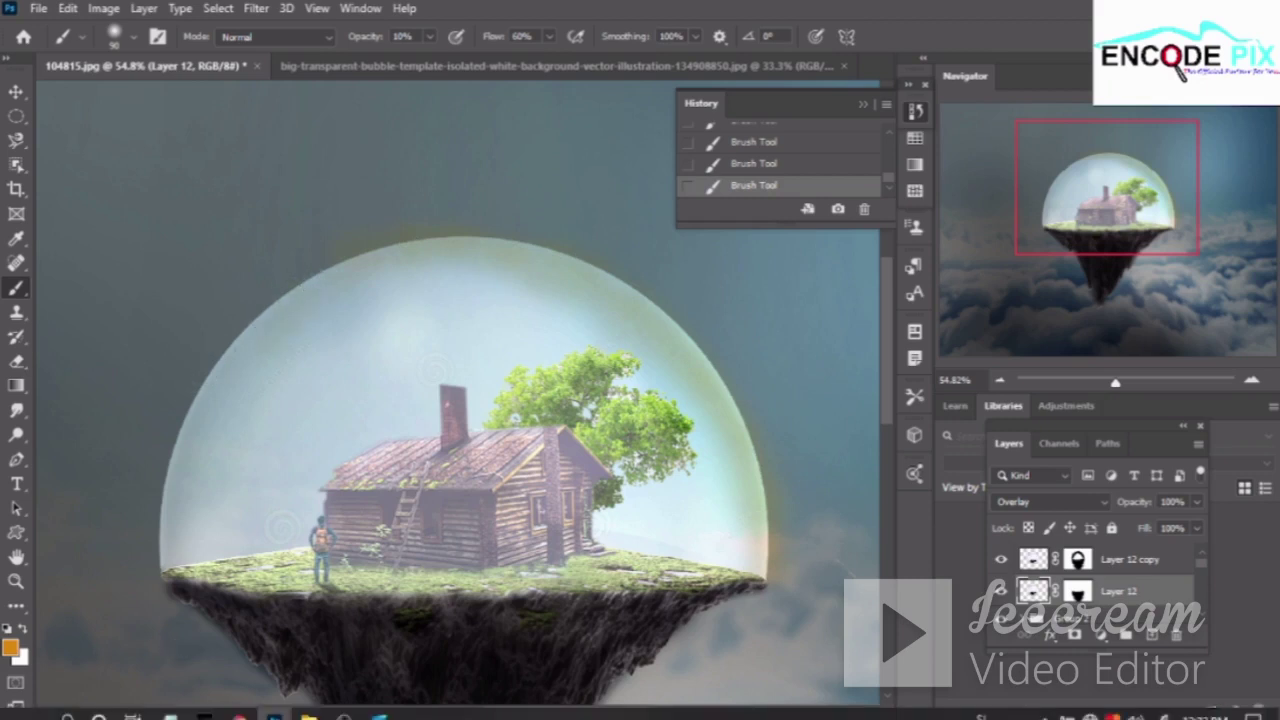
Revert History to the state before the warm rim glow
scroll(743, 180, up, 1)
scroll(743, 180, up, 2)
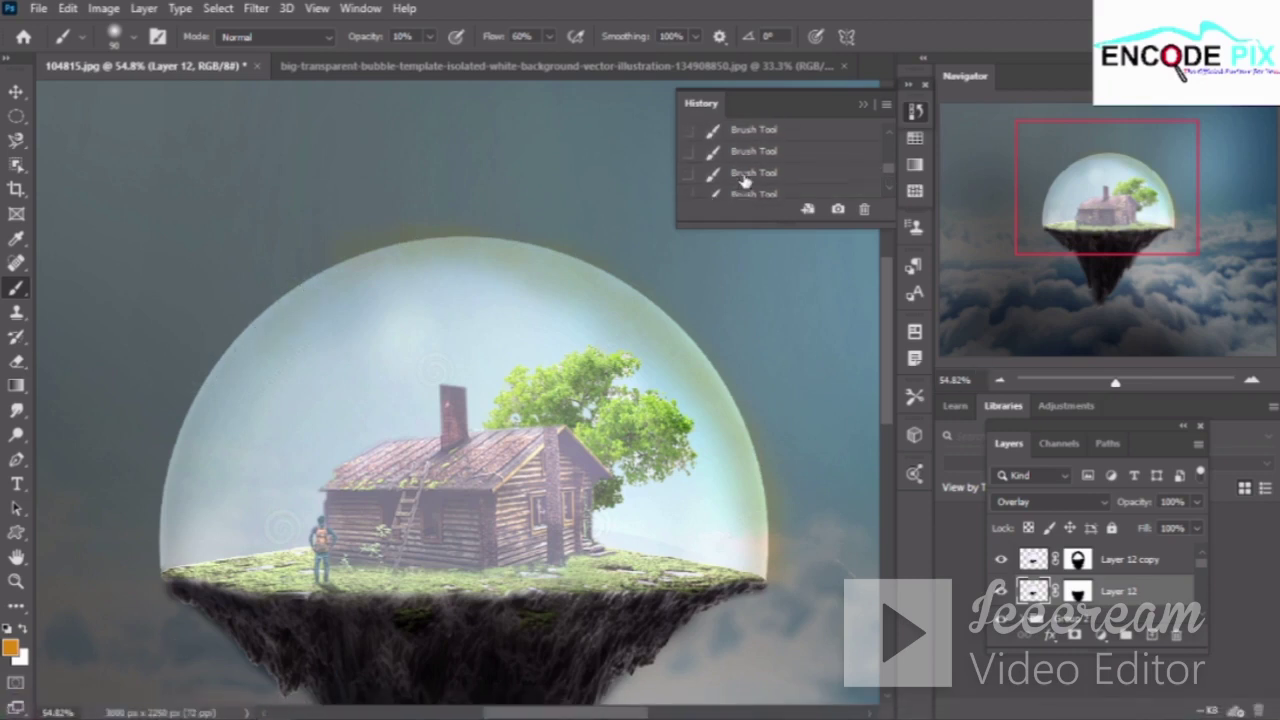
scroll(743, 180, up, 2)
scroll(743, 180, up, 2)
scroll(744, 181, up, 2)
scroll(743, 180, up, 5)
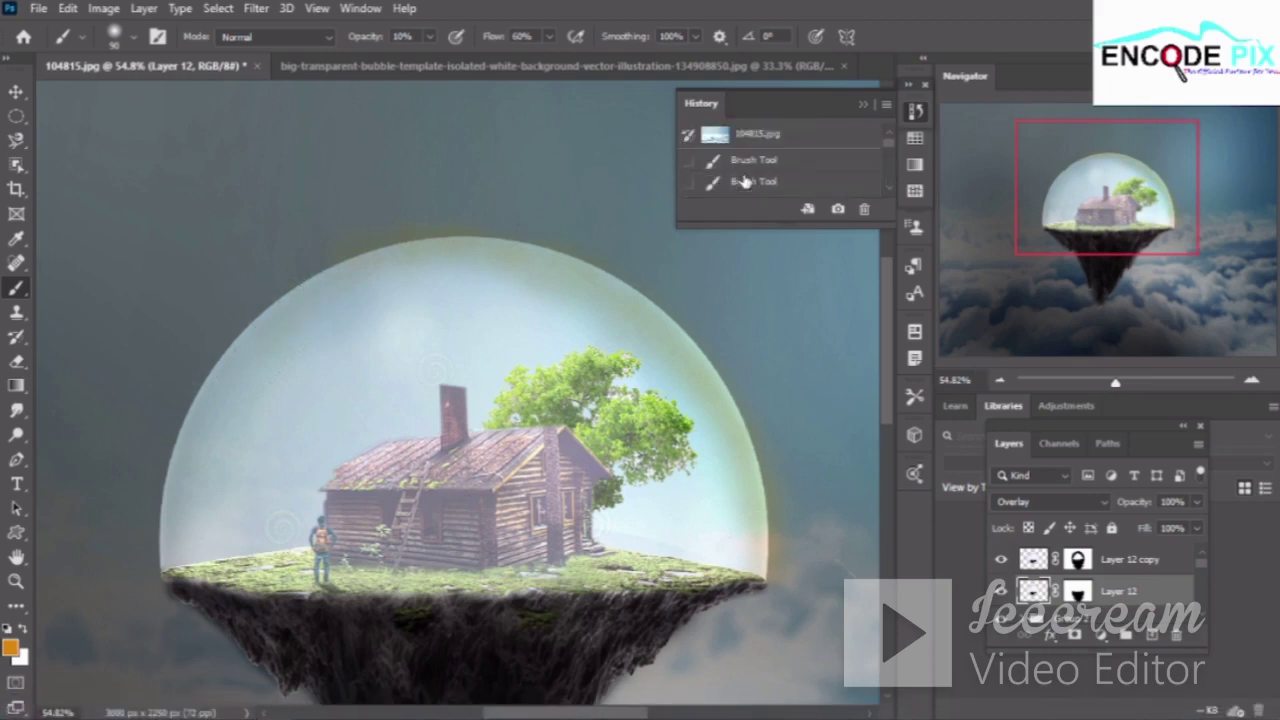
scroll(743, 180, down, 5)
scroll(743, 180, down, 3)
scroll(743, 180, down, 5)
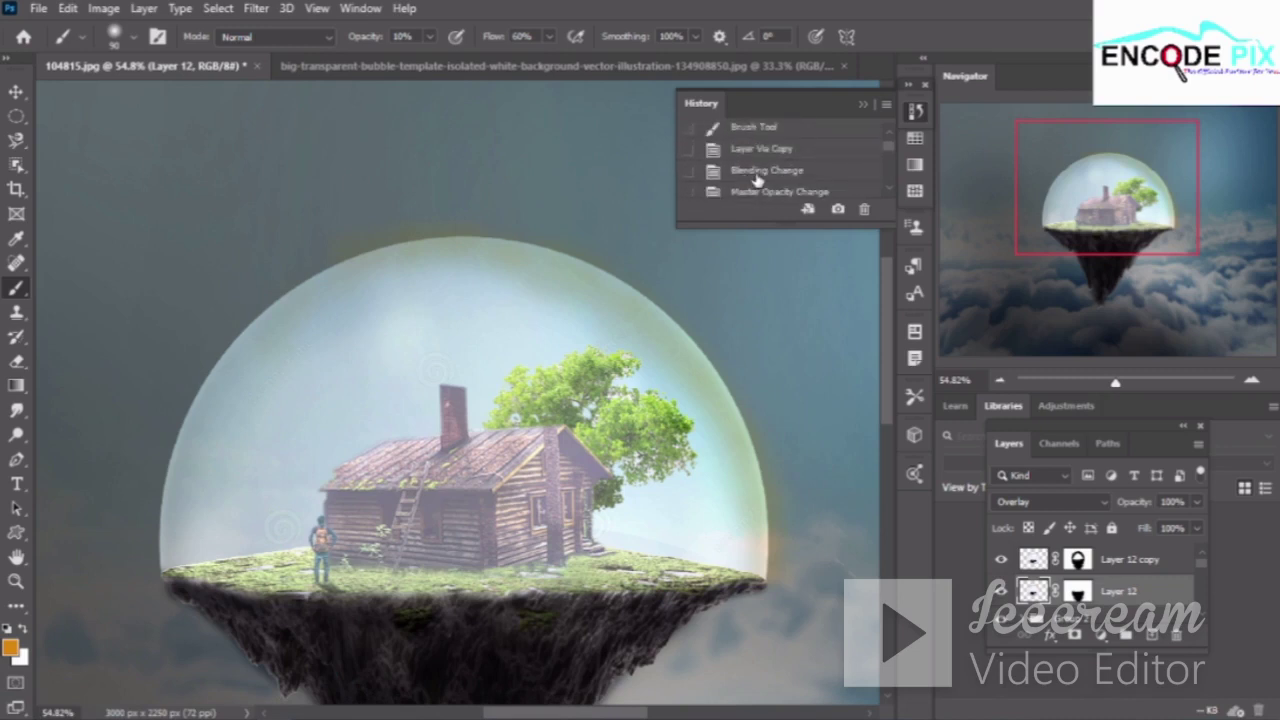
scroll(757, 178, down, 2)
click(800, 137)
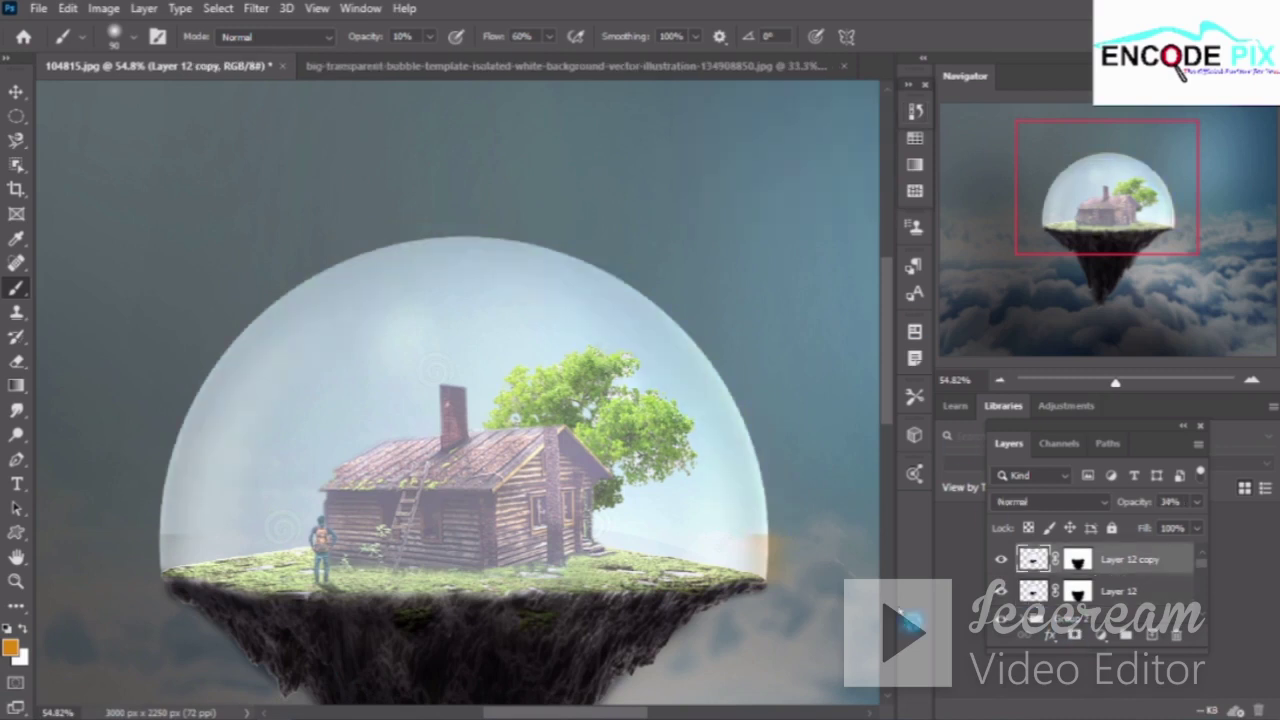
Sample the bubble's light blue, then darken the foreground colour to muted blue #7390a3
click(10, 648)
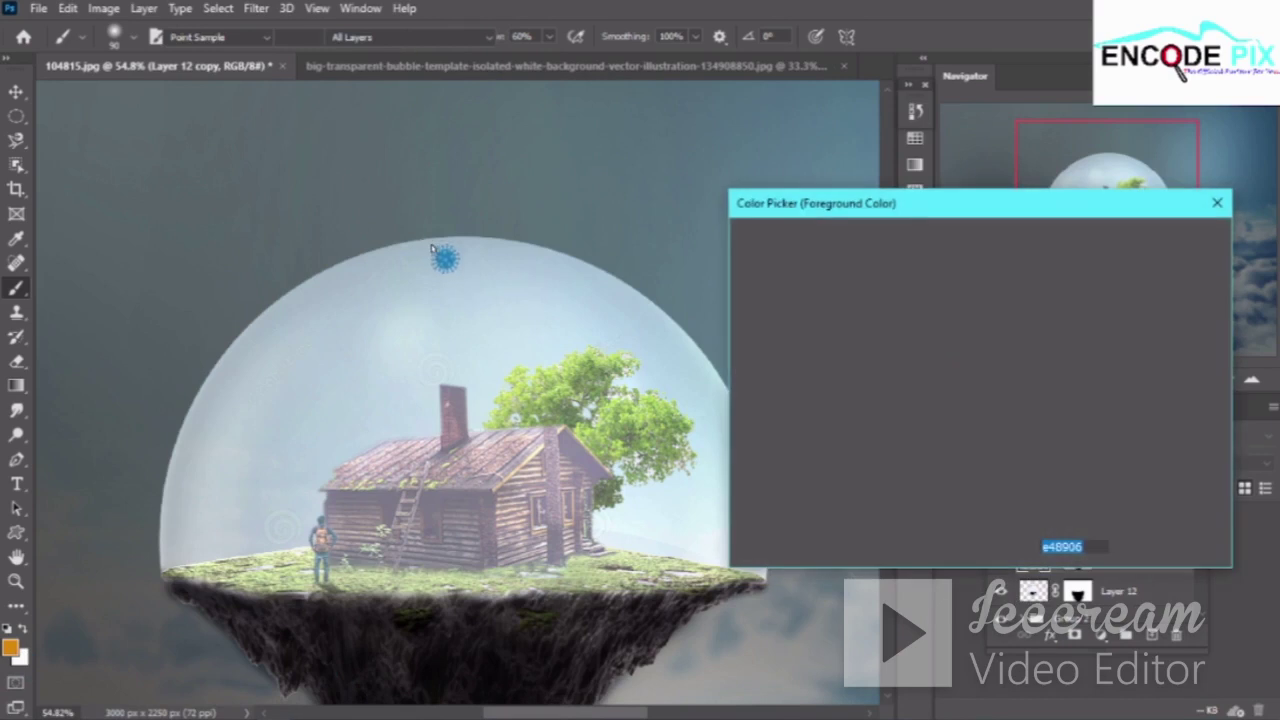
click(448, 236)
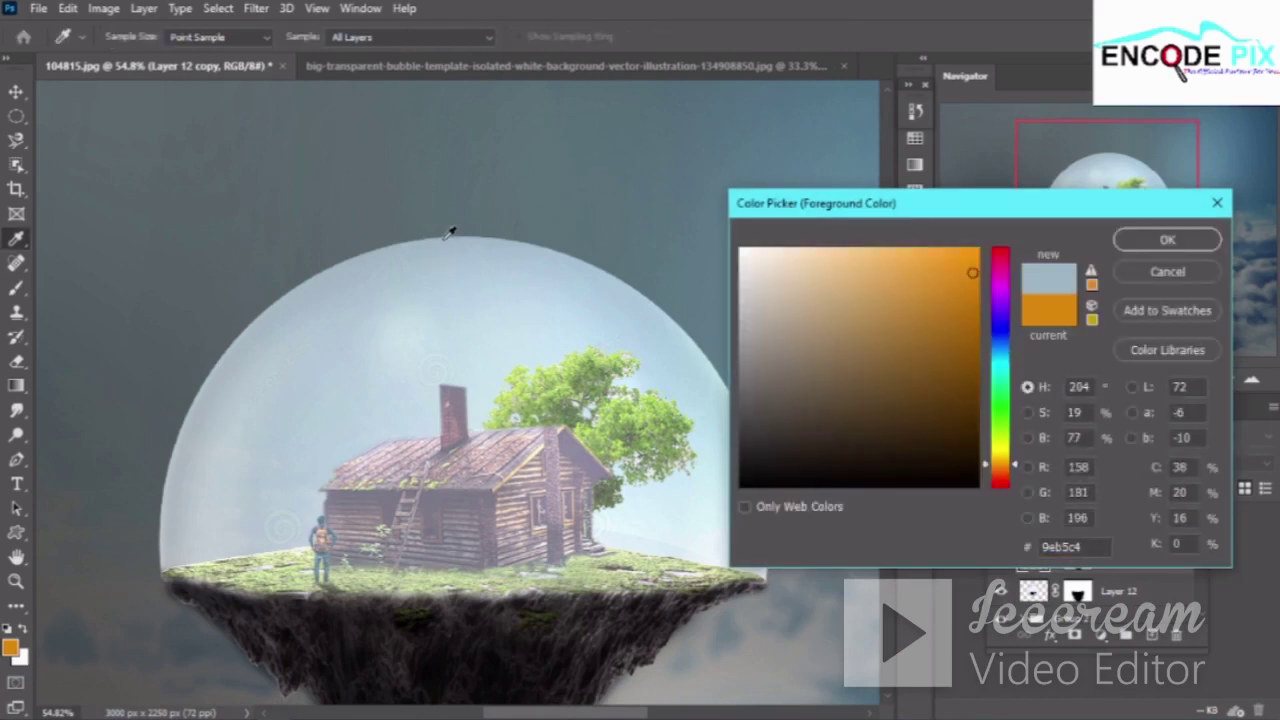
click(1166, 240)
key(b)
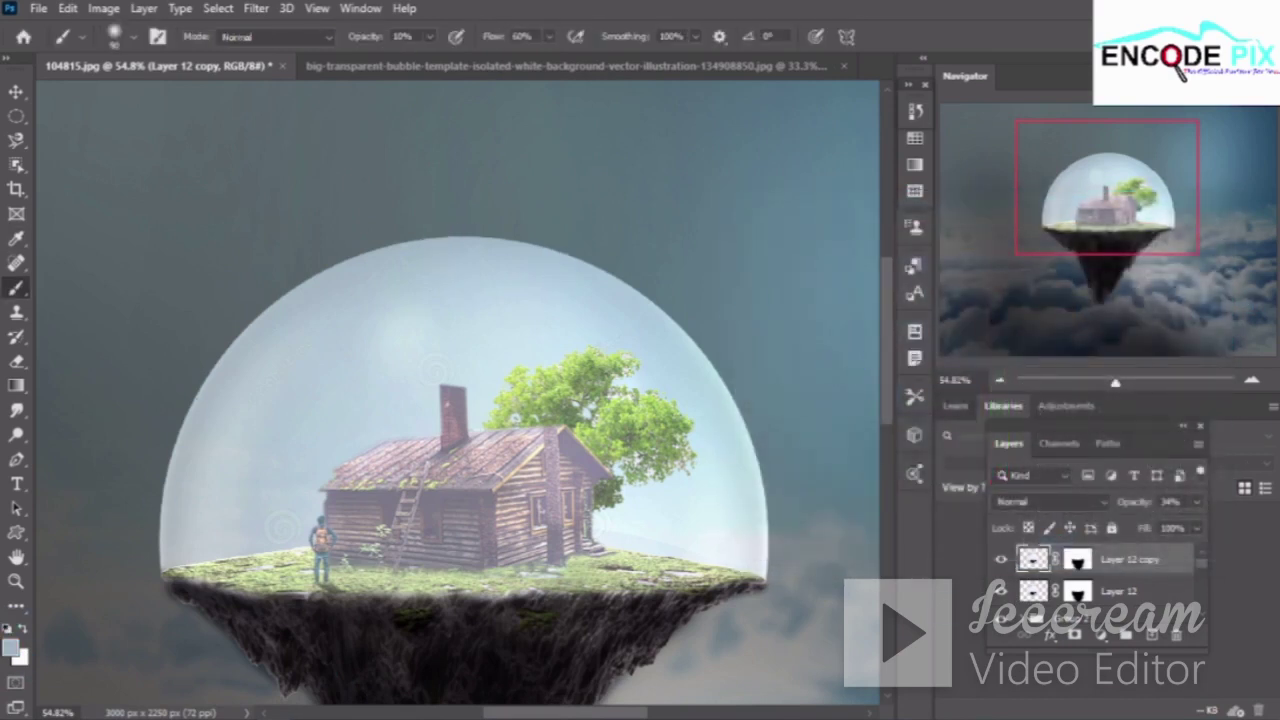
click(12, 648)
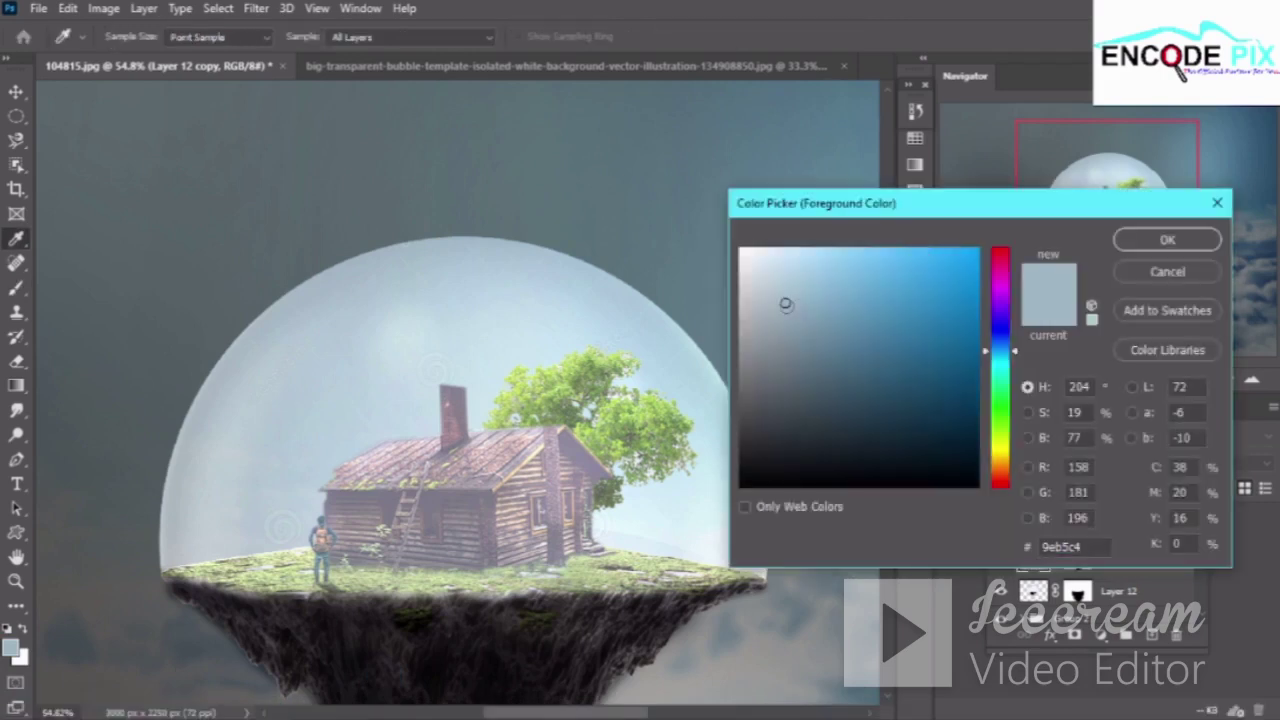
drag(786, 304, 811, 334)
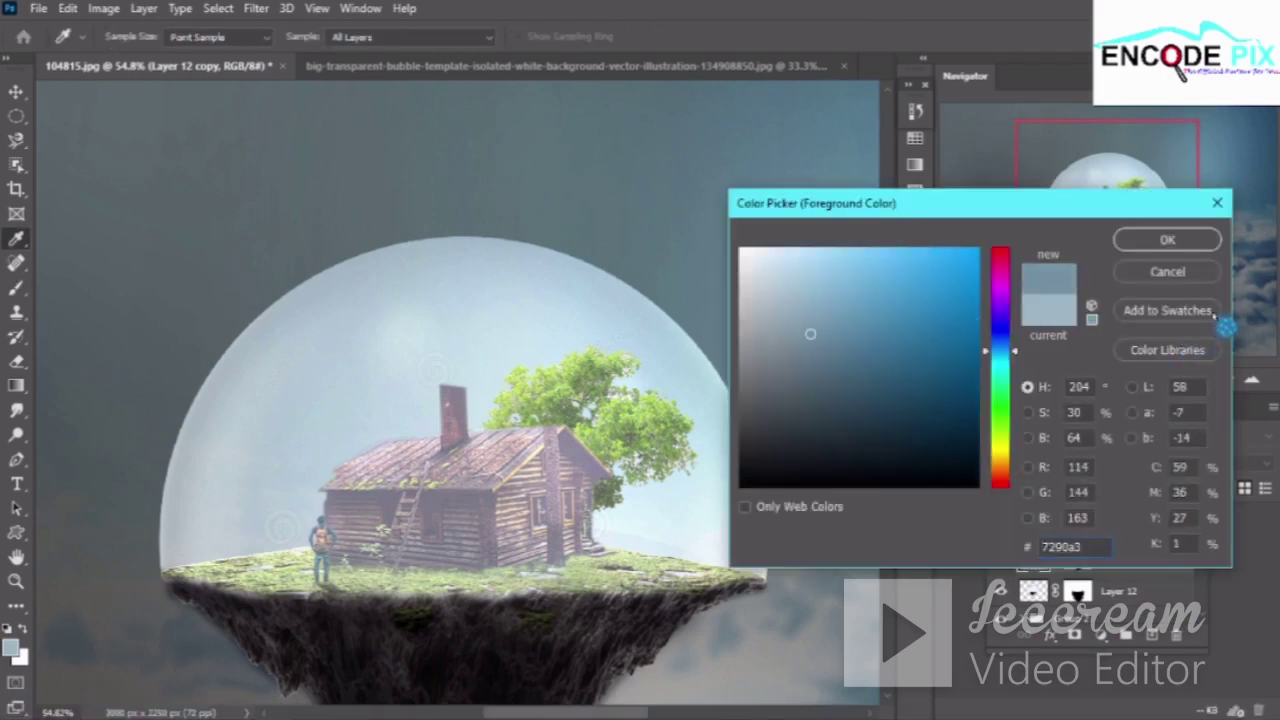
click(1192, 238)
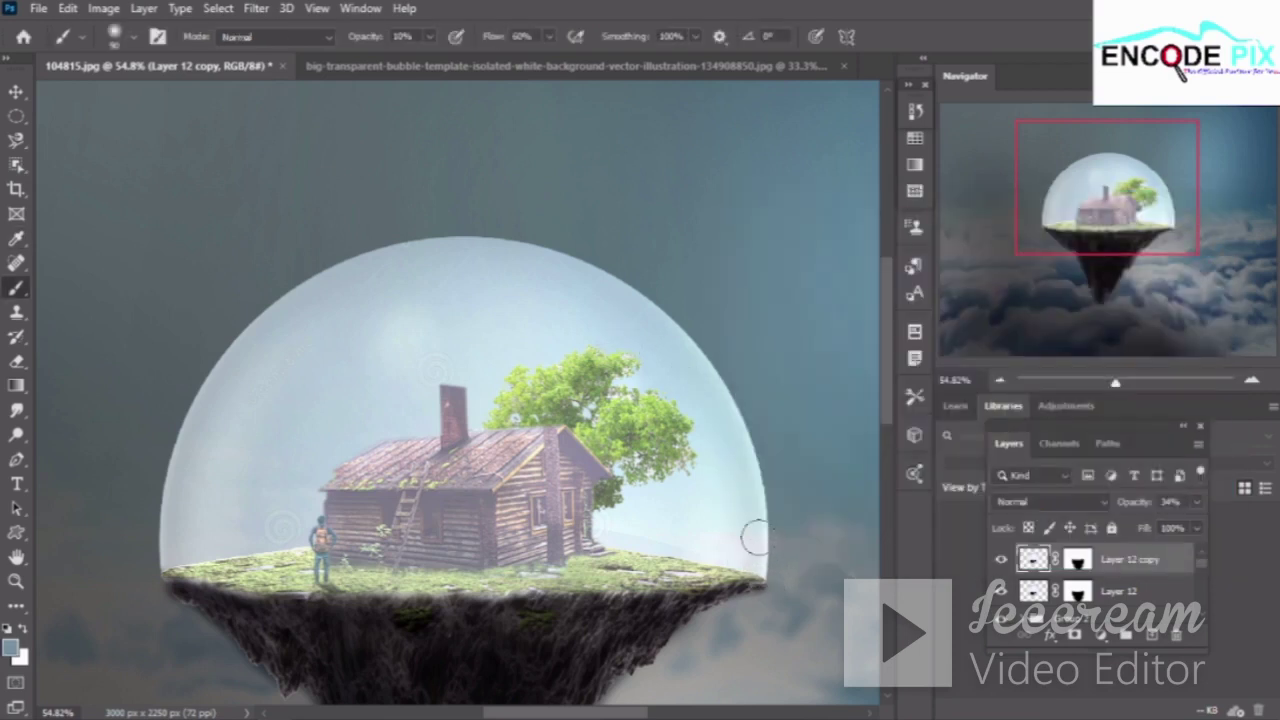
Brush soft blue strokes around the bubble rim, toggle Layer 12 copy to compare, and target its mask
drag(755, 538, 462, 250)
drag(462, 250, 154, 572)
mouse_move(422, 272)
mouse_down()
mouse_move(620, 303)
mouse_move(749, 500)
mouse_move(755, 570)
mouse_move(754, 531)
mouse_up()
drag(756, 546, 755, 569)
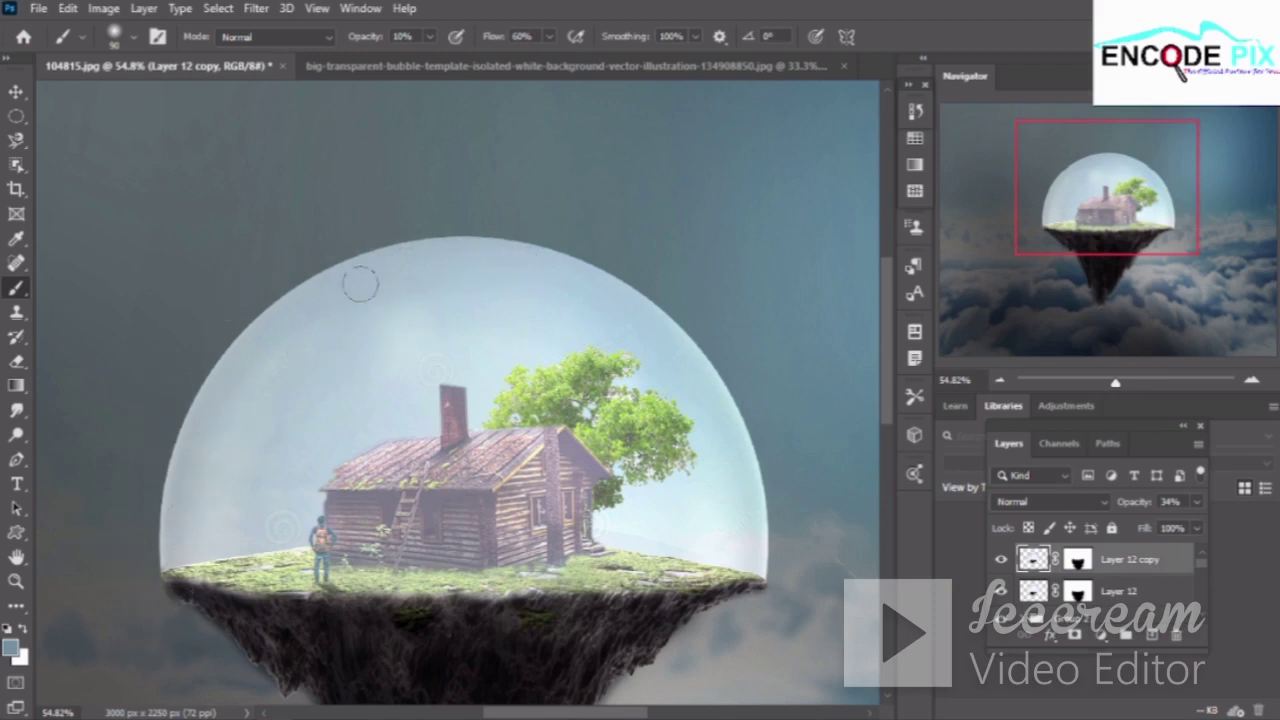
click(1004, 562)
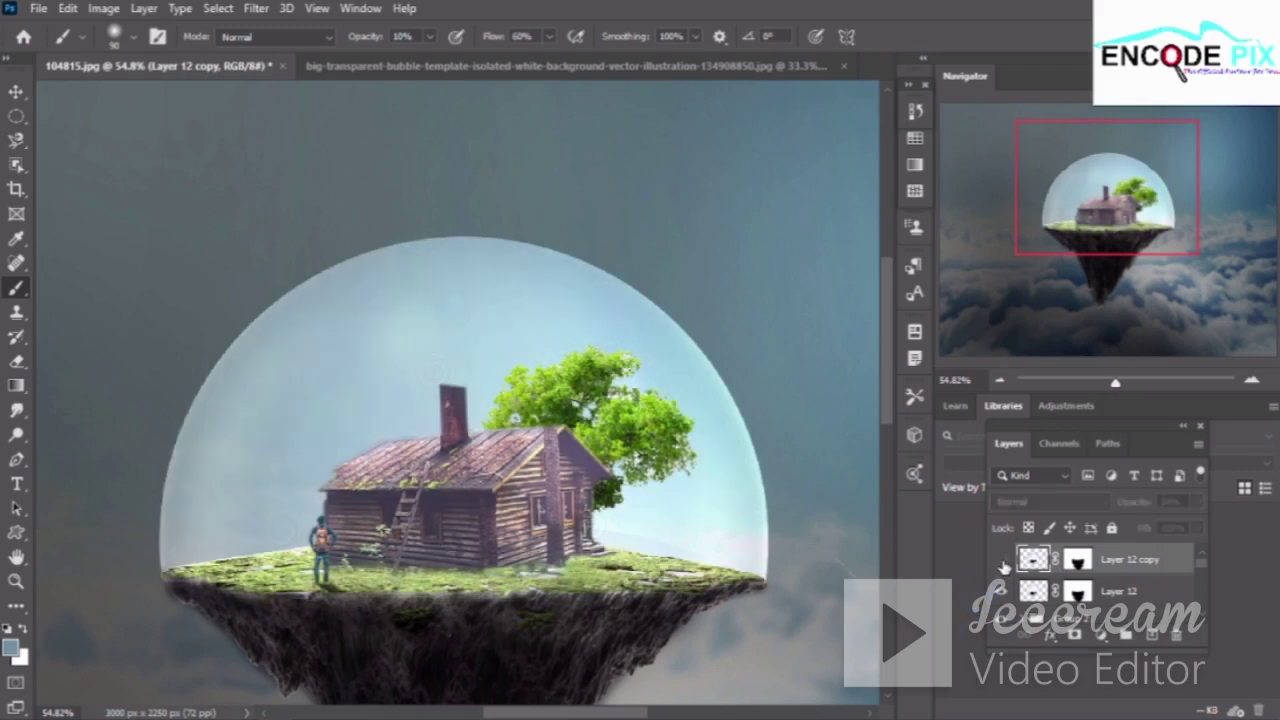
click(1004, 562)
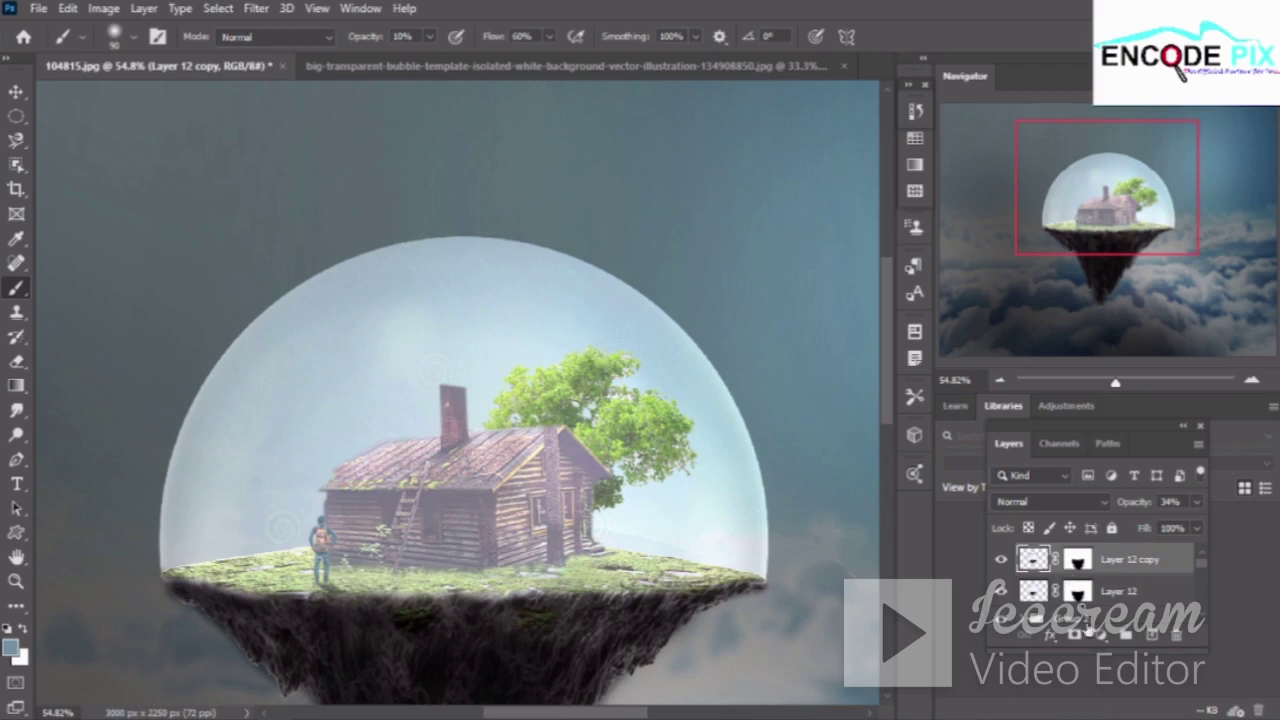
click(1080, 566)
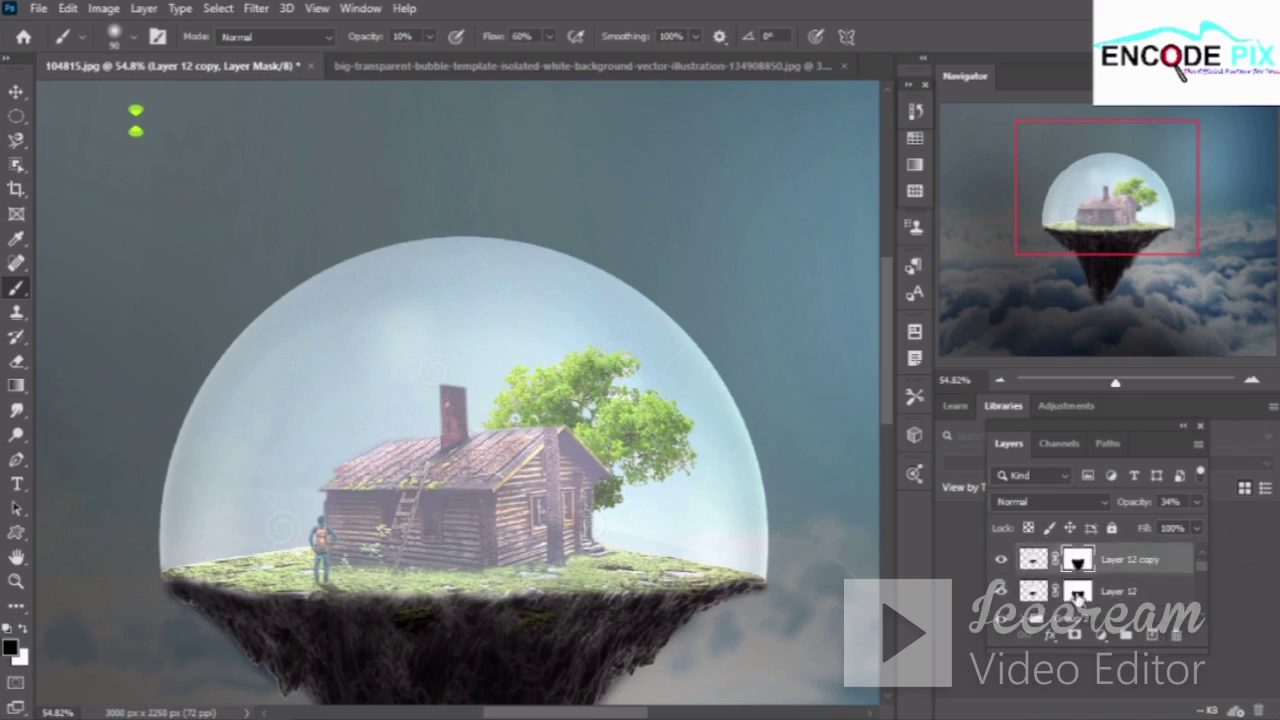
Select Layer 12, add a new empty layer above it, then delete that layer again
scroll(1078, 597, down, 2)
scroll(1078, 597, up, 2)
click(1110, 596)
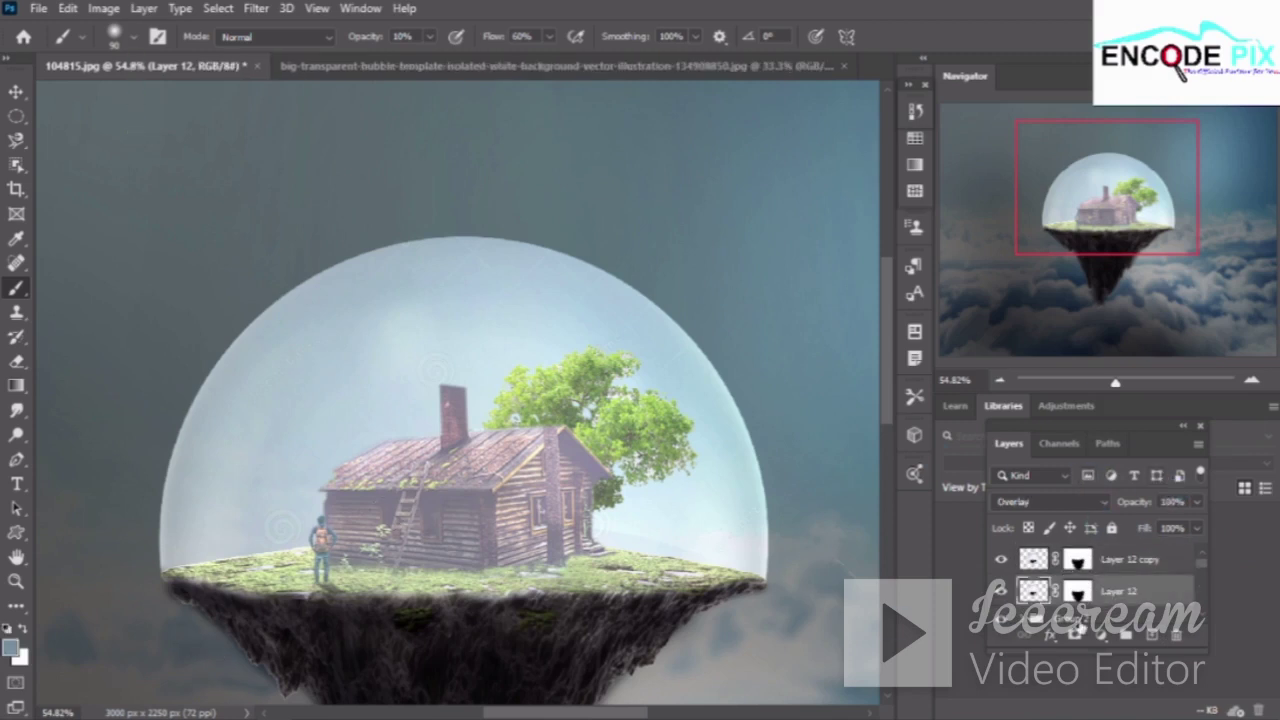
click(1153, 637)
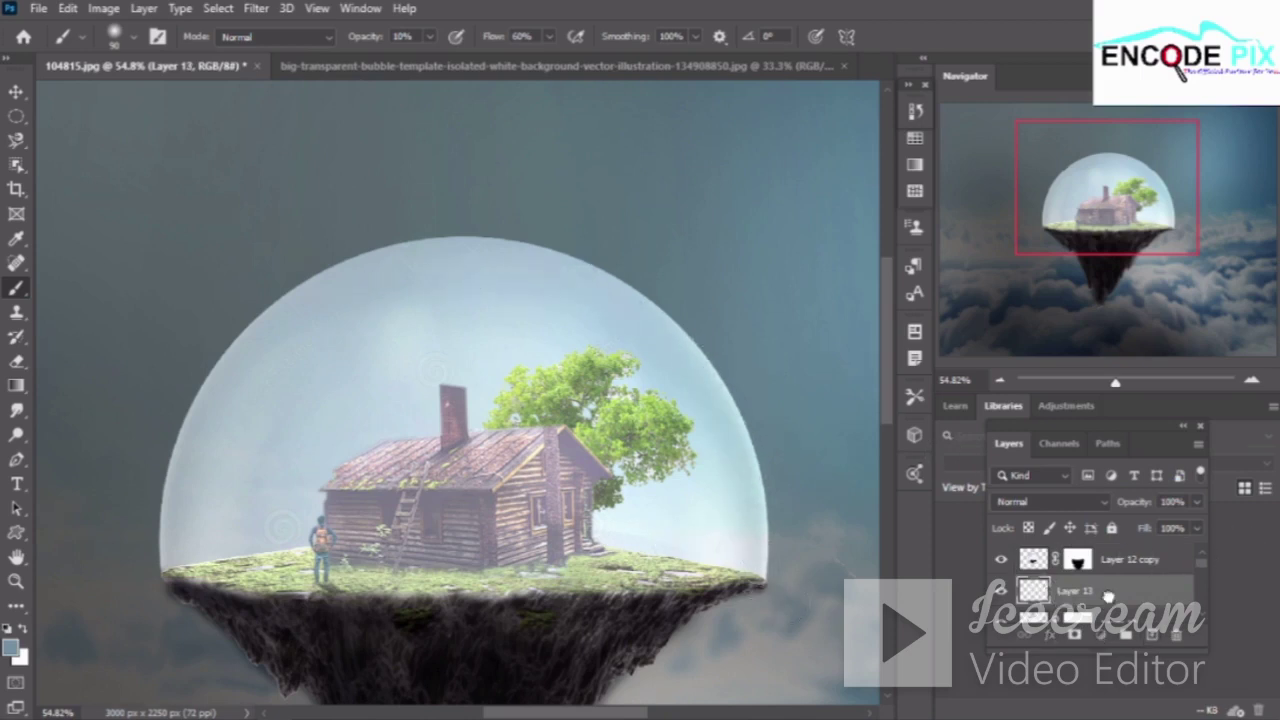
key(Delete)
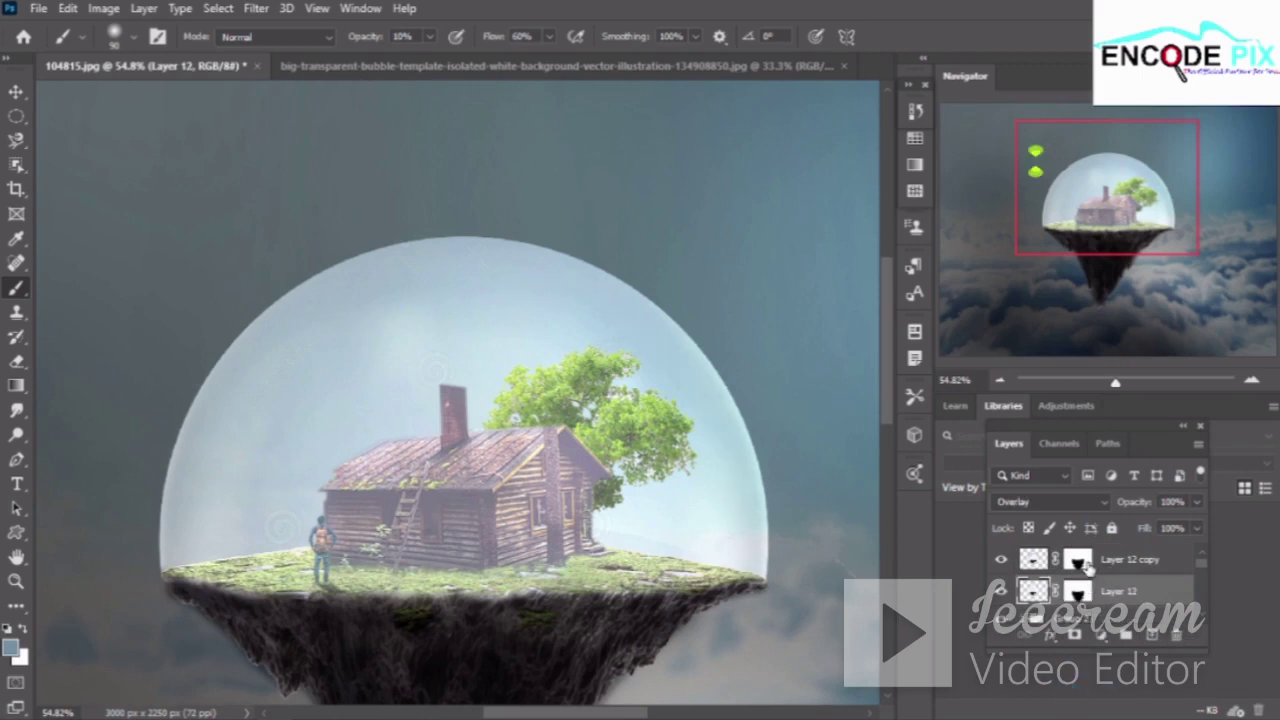
Paint Layer 12 copy's mask at 100% brush opacity along the island's top edge, then select both layers
click(1088, 566)
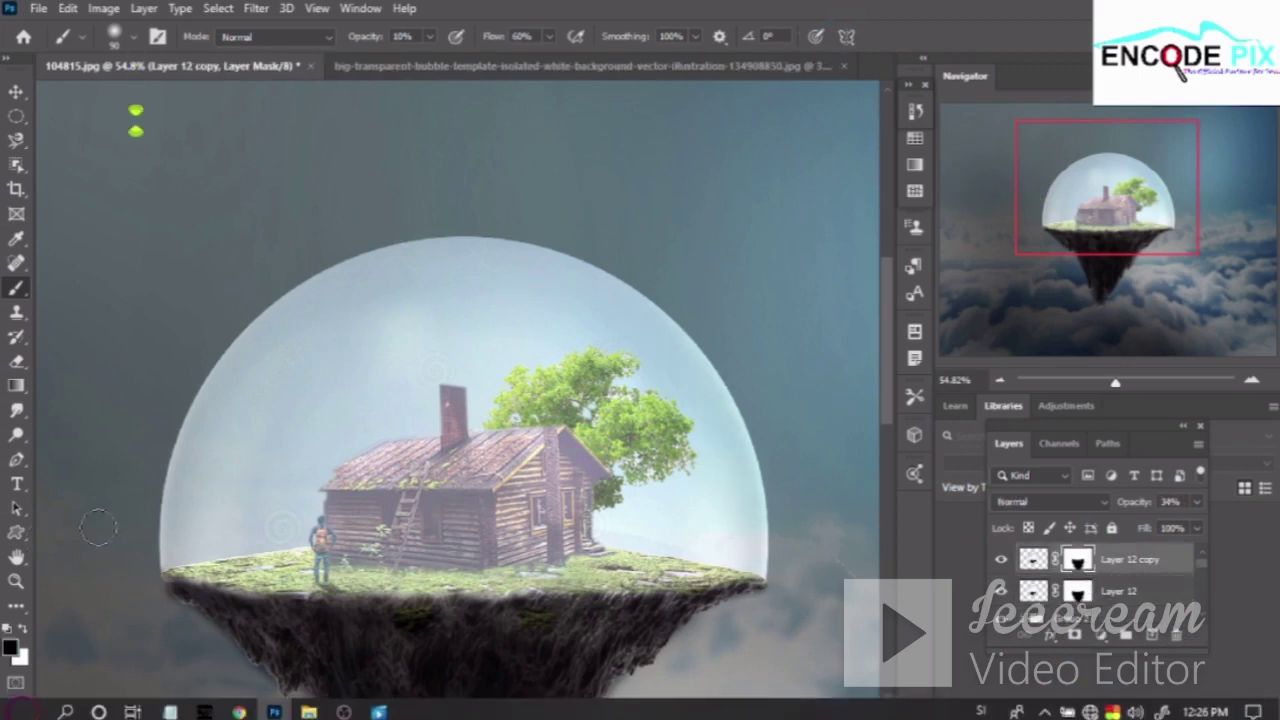
drag(356, 40, 872, 8)
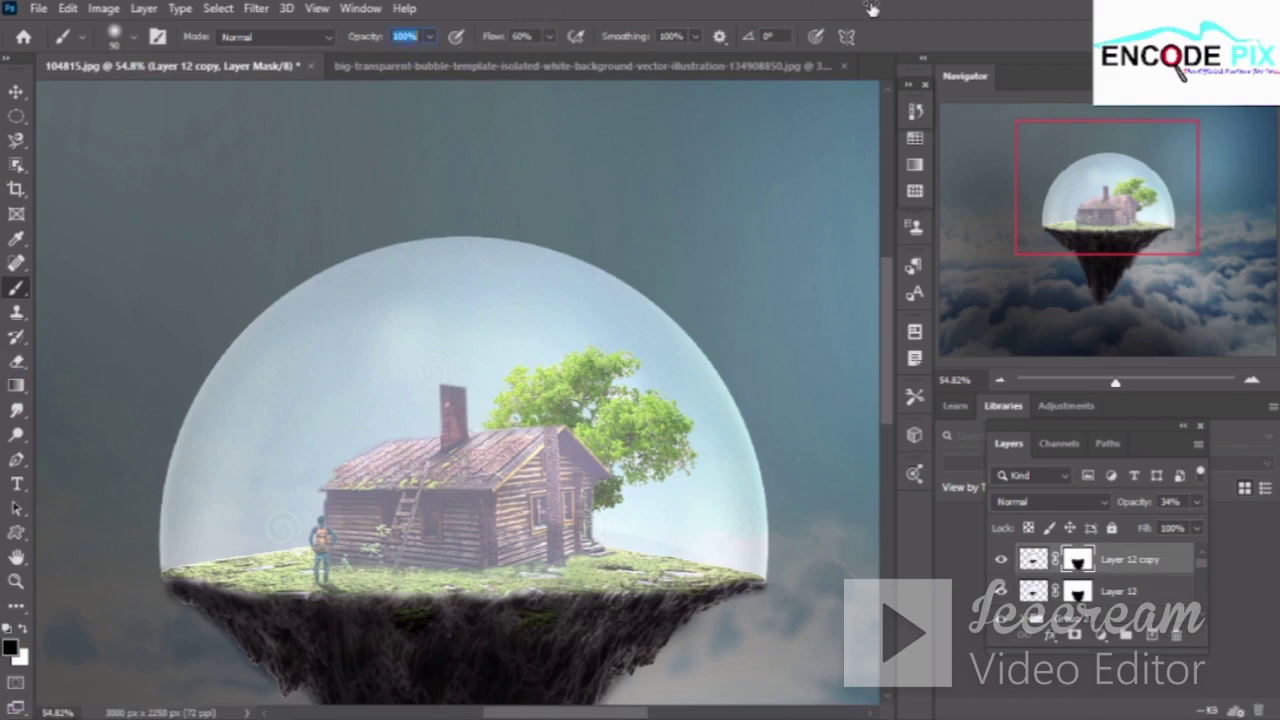
key(Return)
mouse_move(170, 597)
mouse_down()
mouse_move(412, 621)
mouse_move(577, 609)
mouse_move(427, 620)
mouse_move(580, 643)
mouse_move(426, 609)
mouse_move(457, 623)
mouse_move(175, 600)
mouse_move(662, 616)
mouse_up()
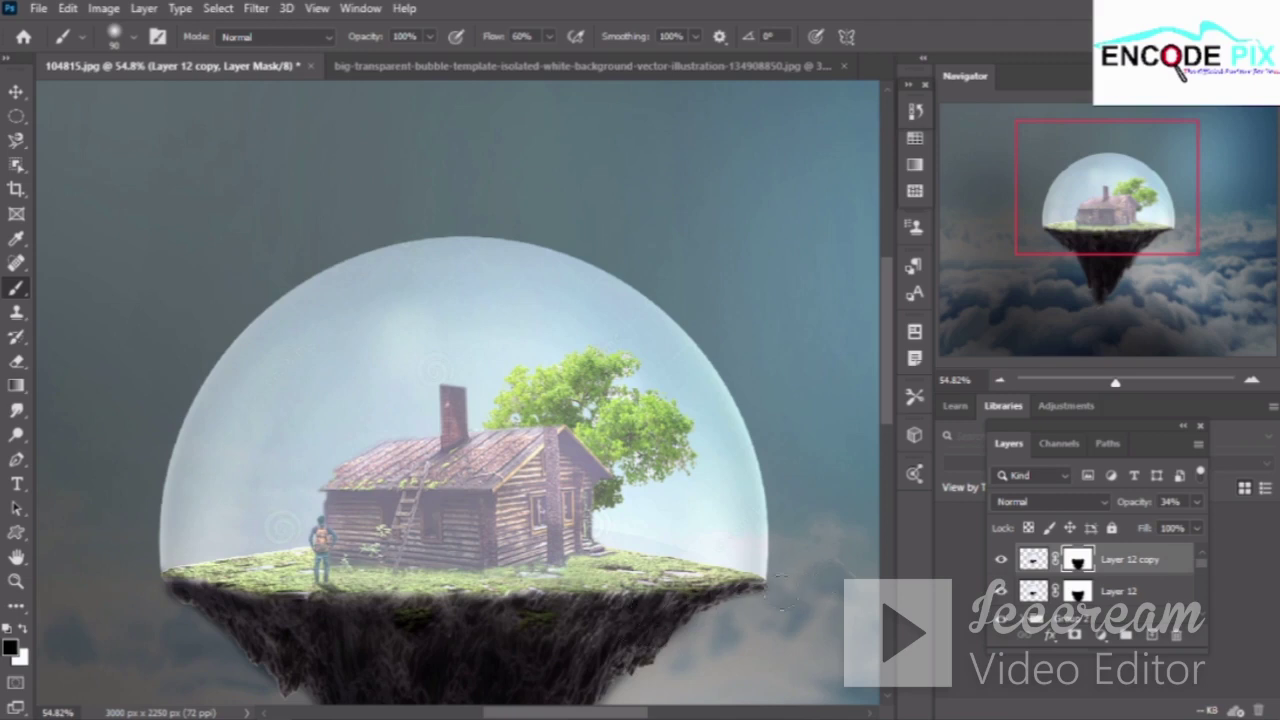
ctrl+click(1157, 598)
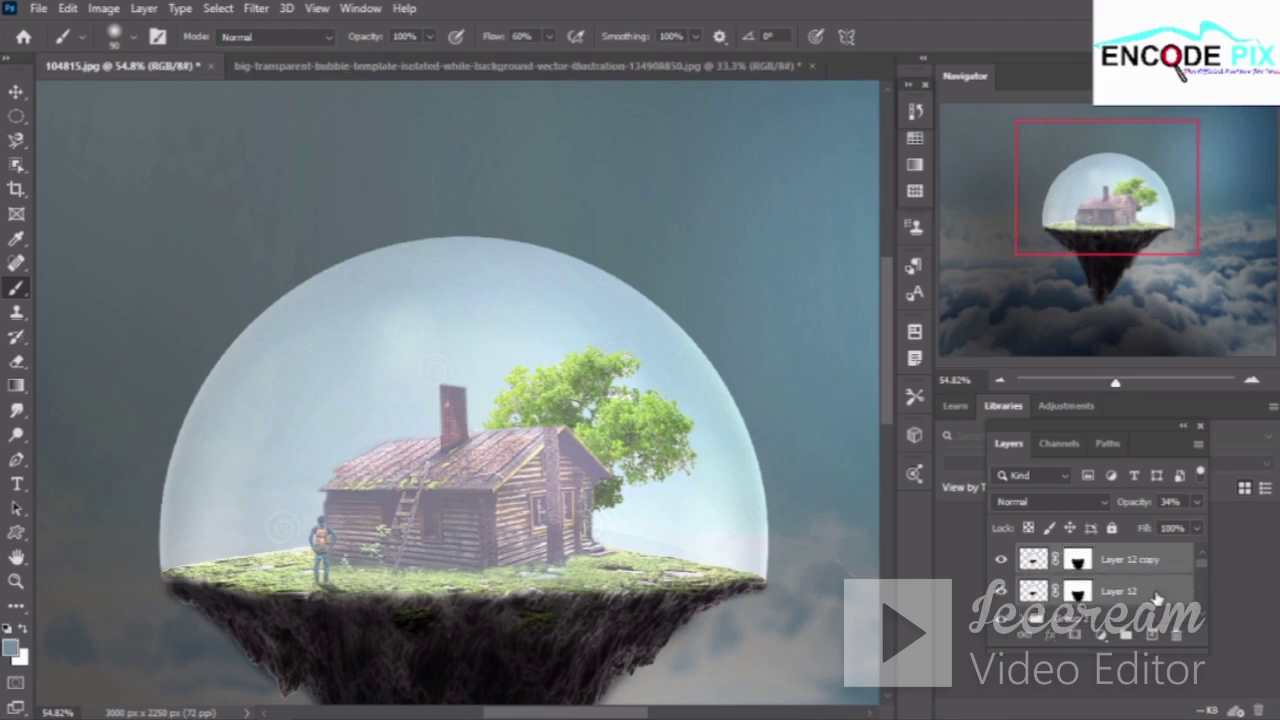
key(ctrl+g)
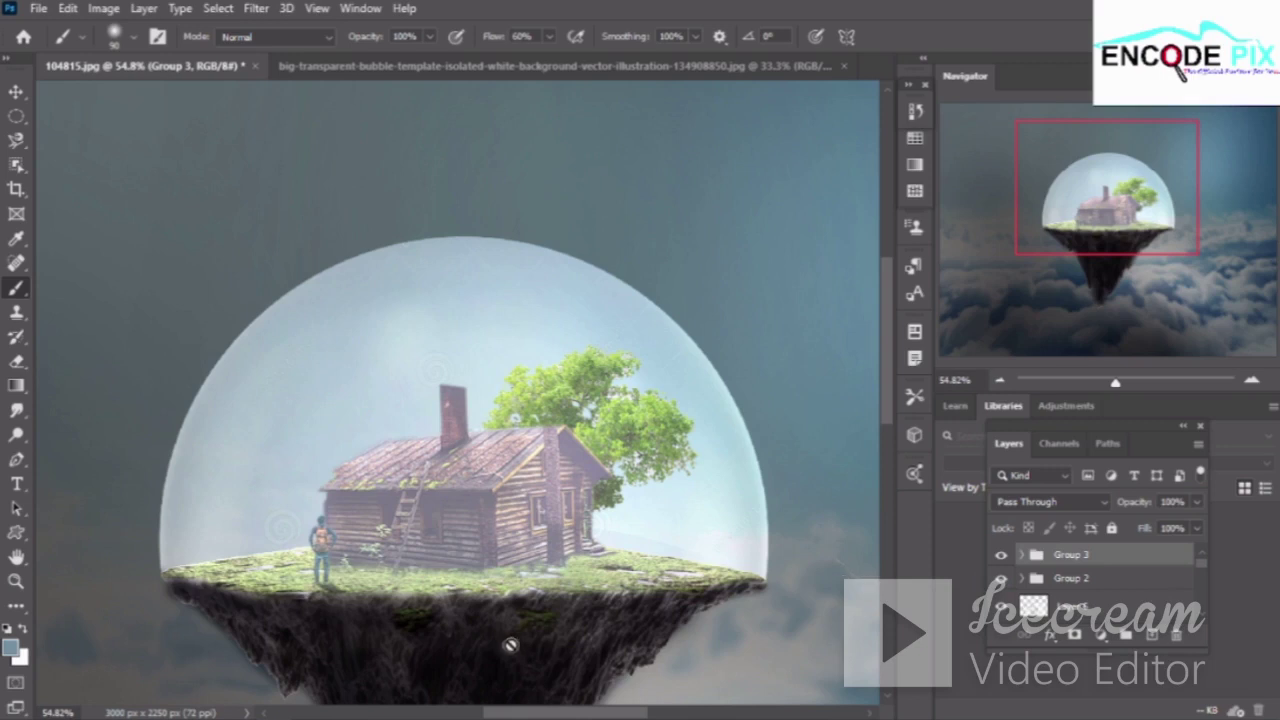
click(1153, 636)
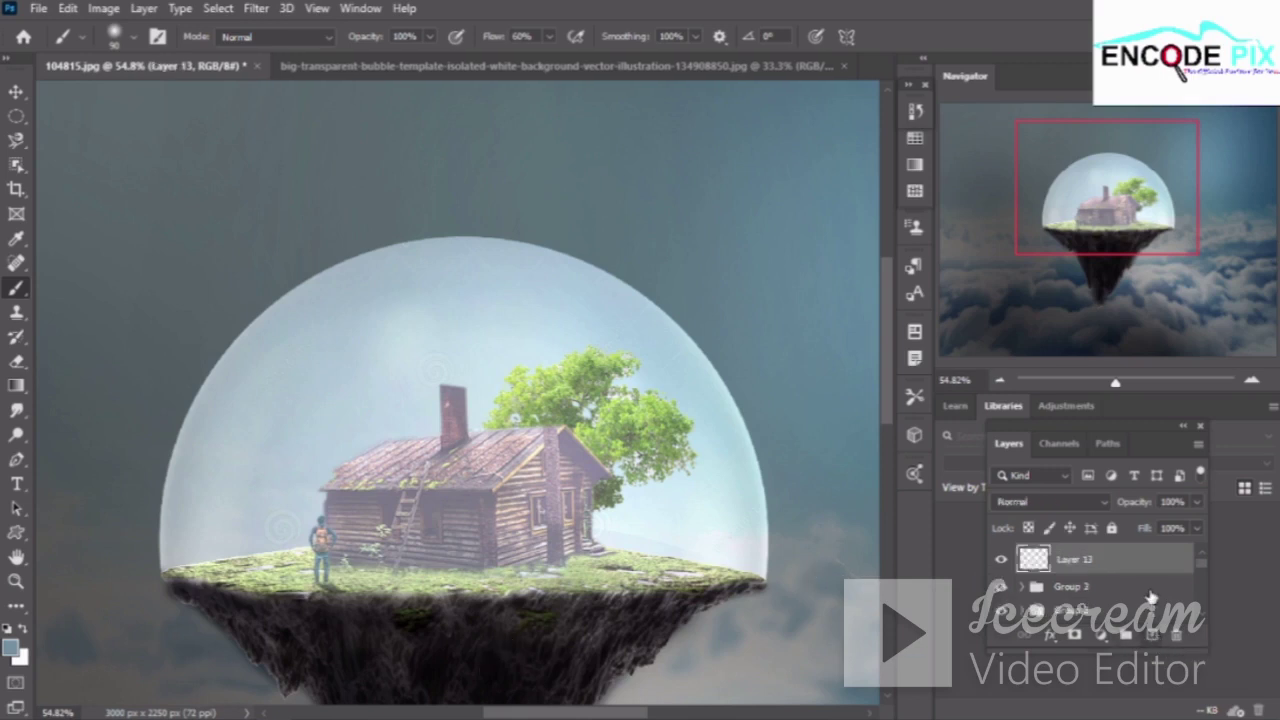
click(1150, 590)
drag(1140, 502, 1114, 512)
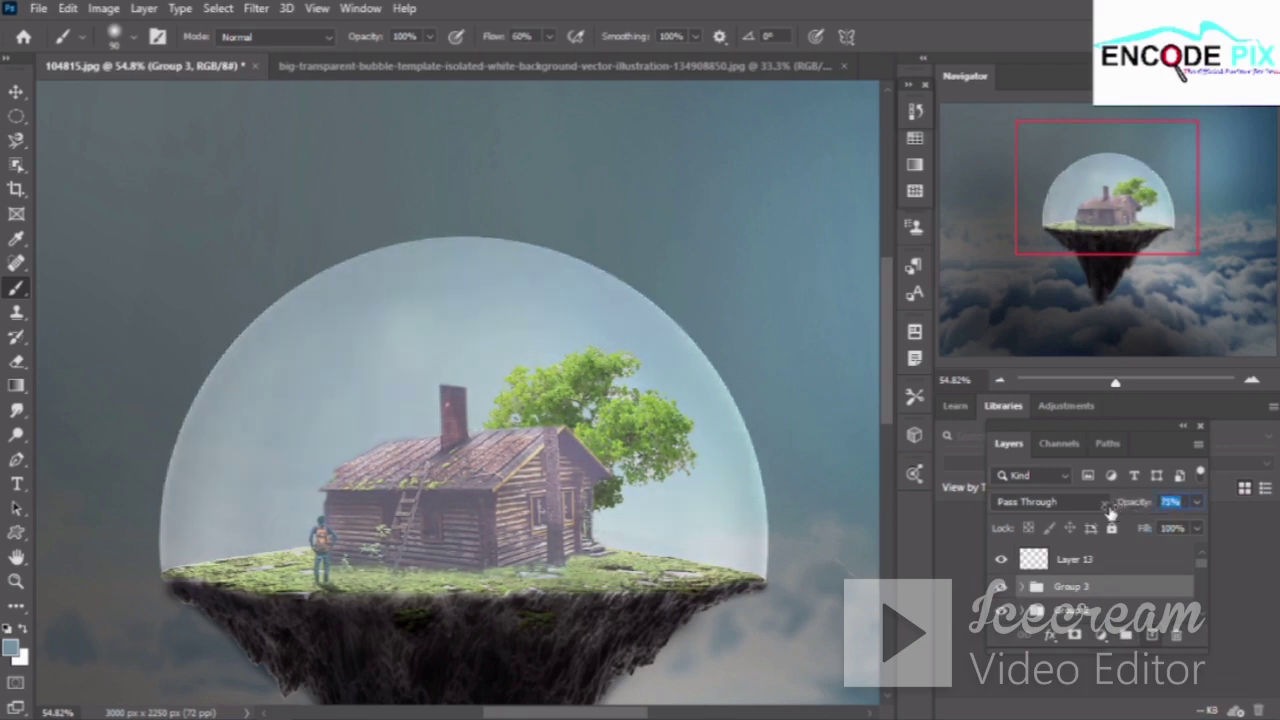
drag(1110, 512, 1098, 513)
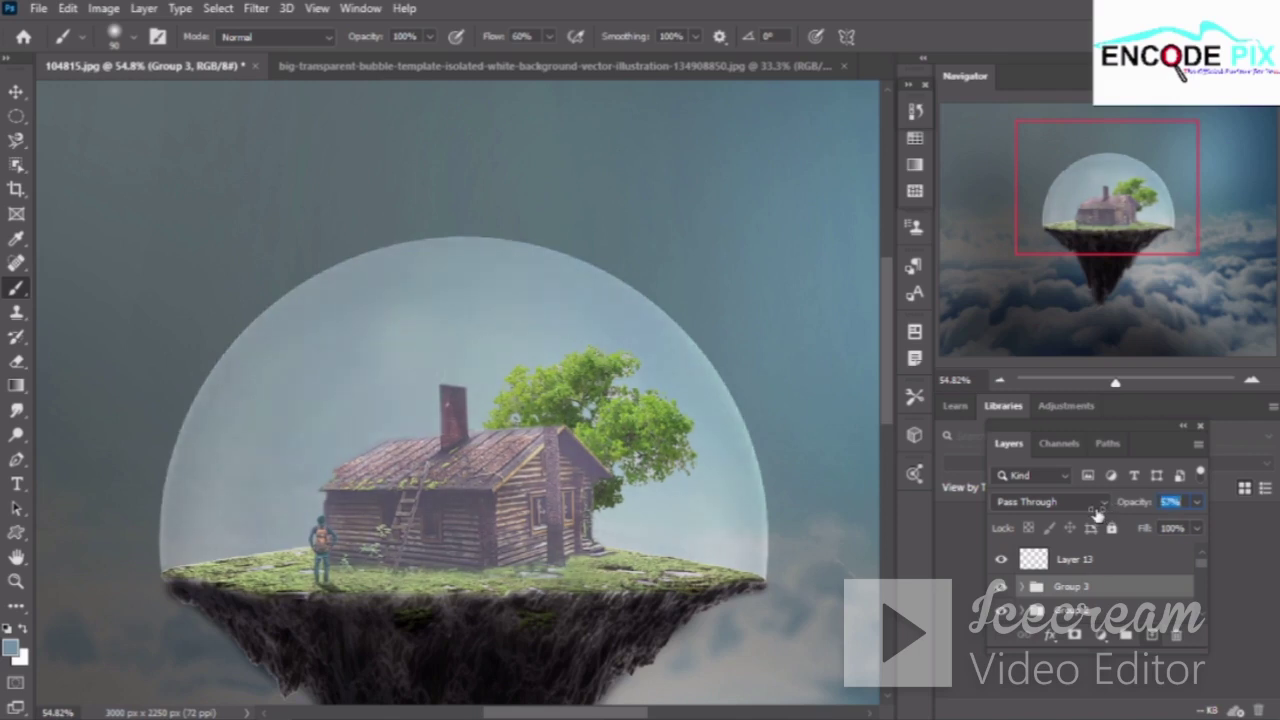
mouse_move(1090, 513)
mouse_down()
mouse_move(996, 537)
mouse_move(1031, 530)
mouse_up()
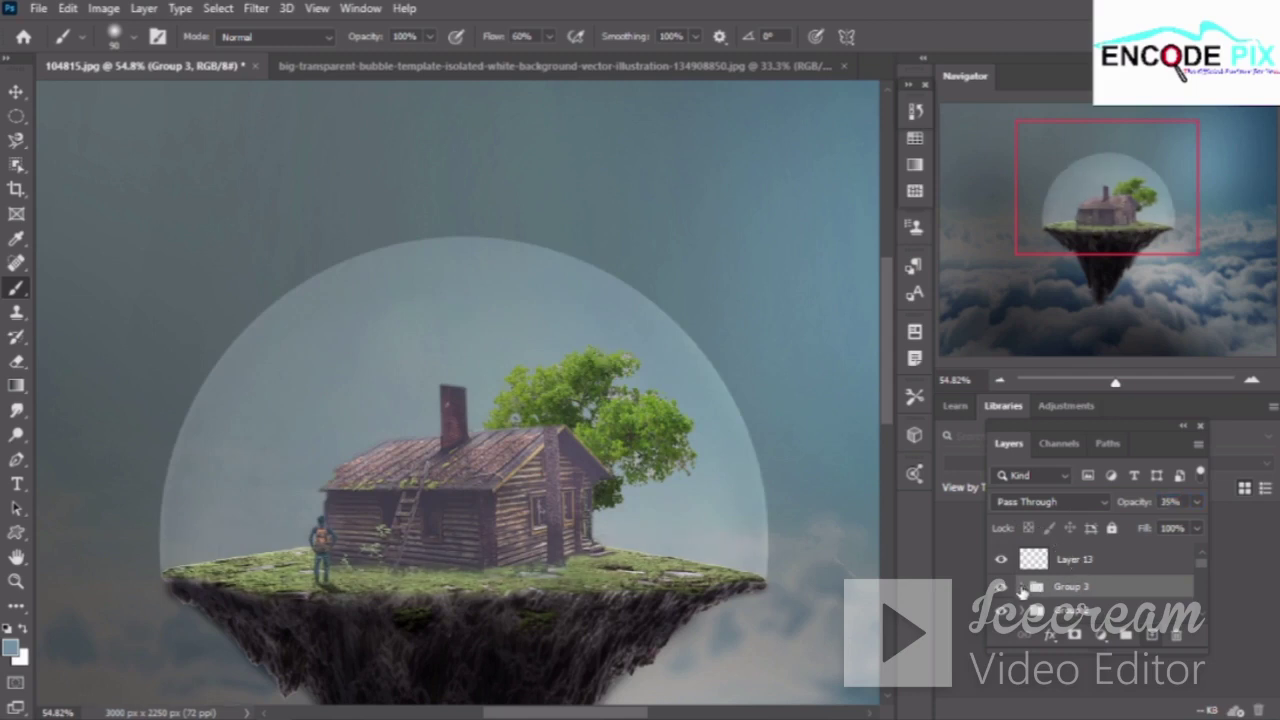
click(1021, 587)
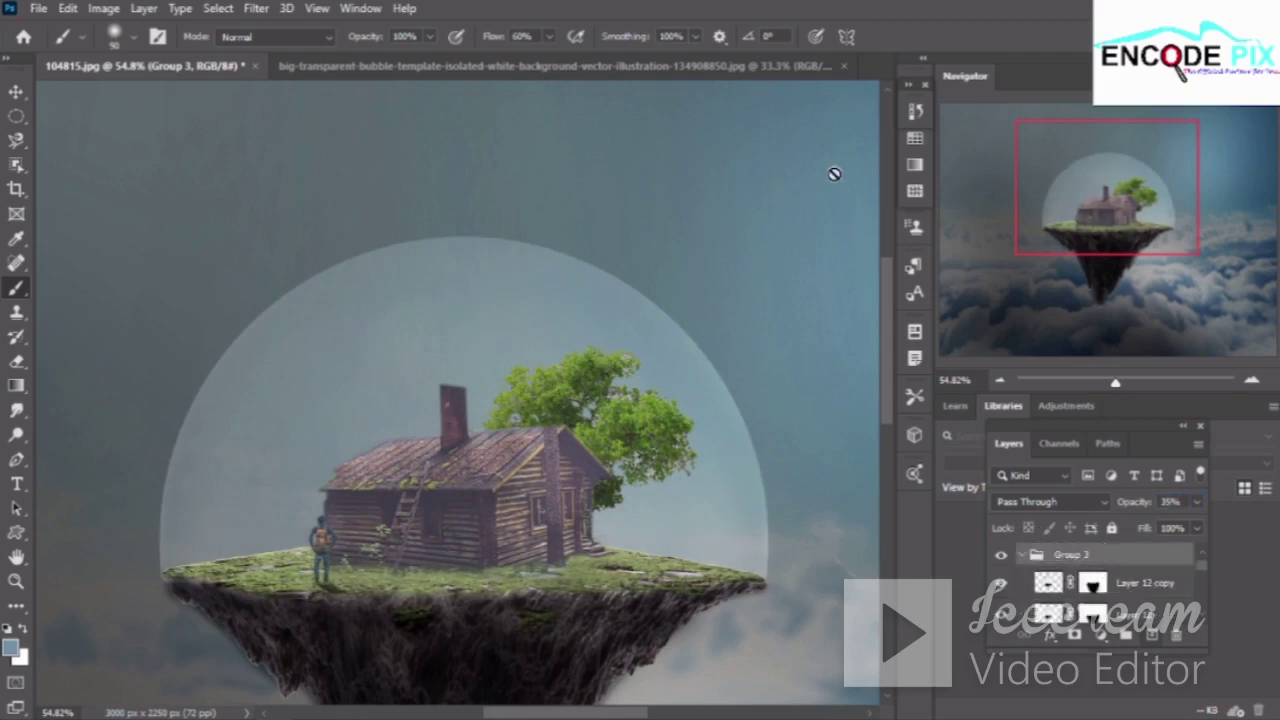
click(914, 111)
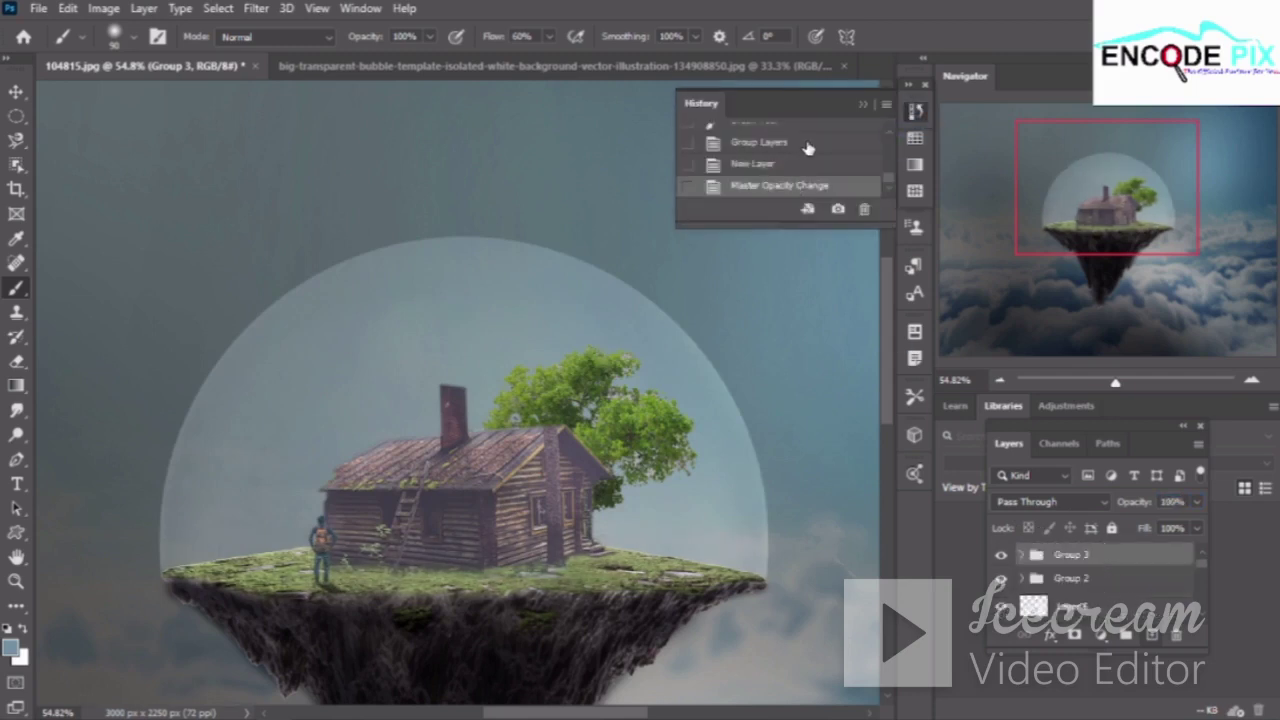
click(805, 162)
click(850, 144)
click(1128, 568)
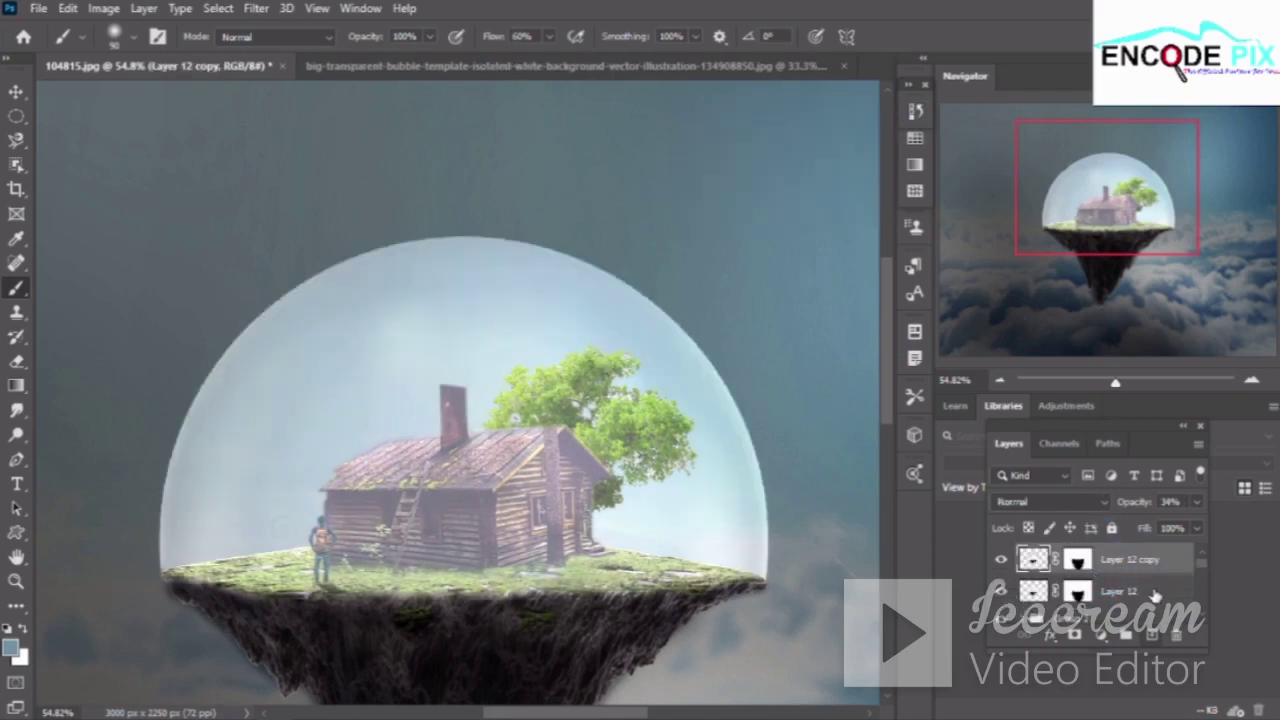
Alternately adjust Layer 12 copy and Layer 12 opacities, then fine-tune Layer 12's Overlay opacity
drag(1126, 503, 1110, 508)
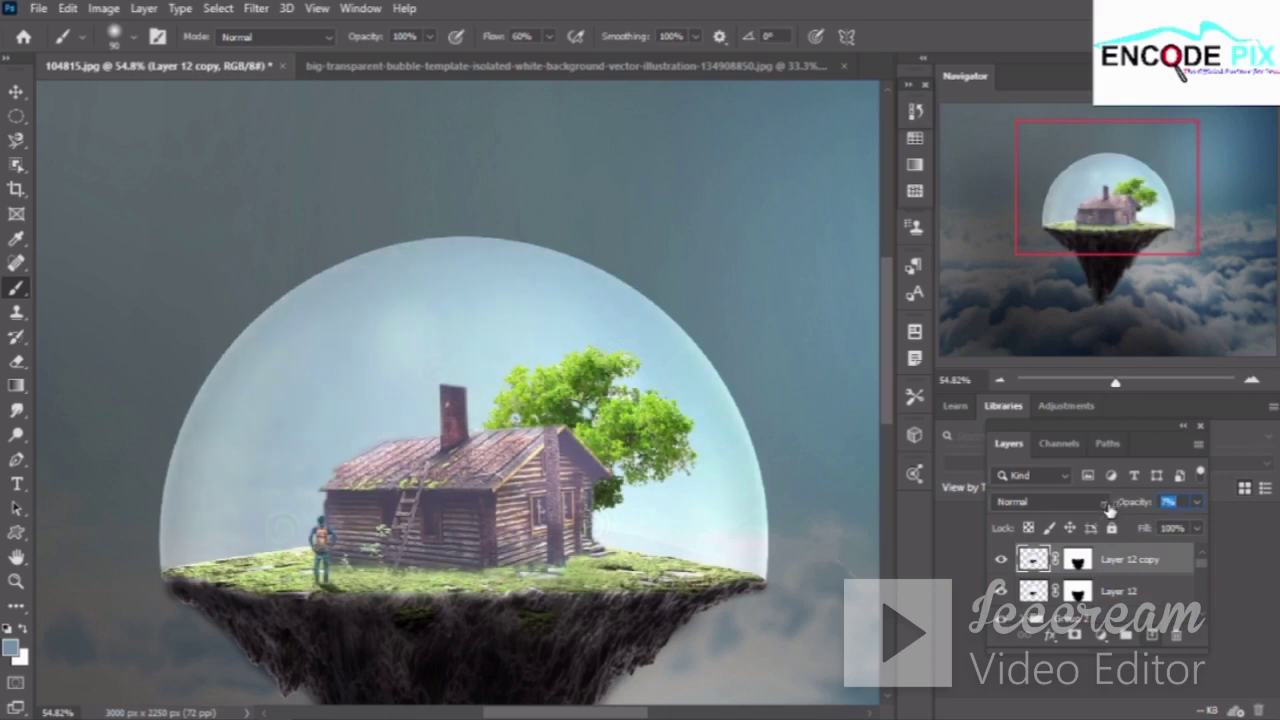
click(1143, 592)
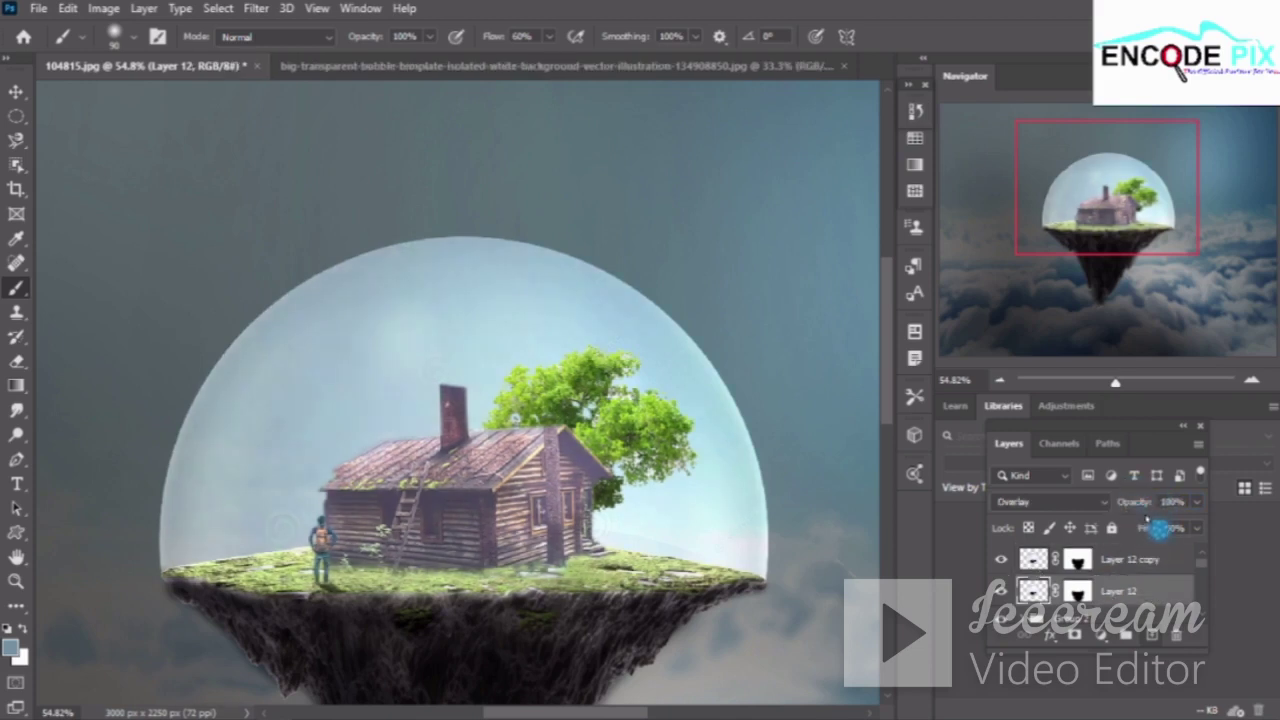
mouse_move(1135, 503)
mouse_down()
mouse_move(1066, 503)
mouse_move(1155, 507)
mouse_up()
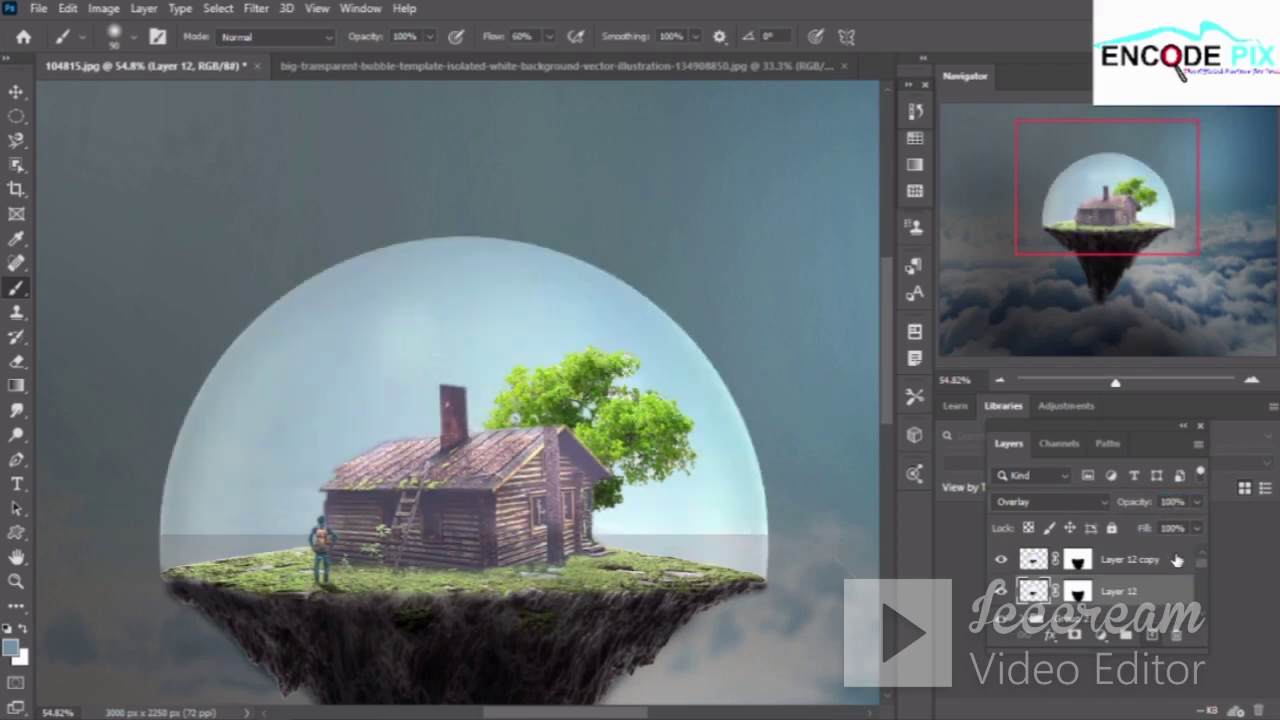
key(alt+bracketright)
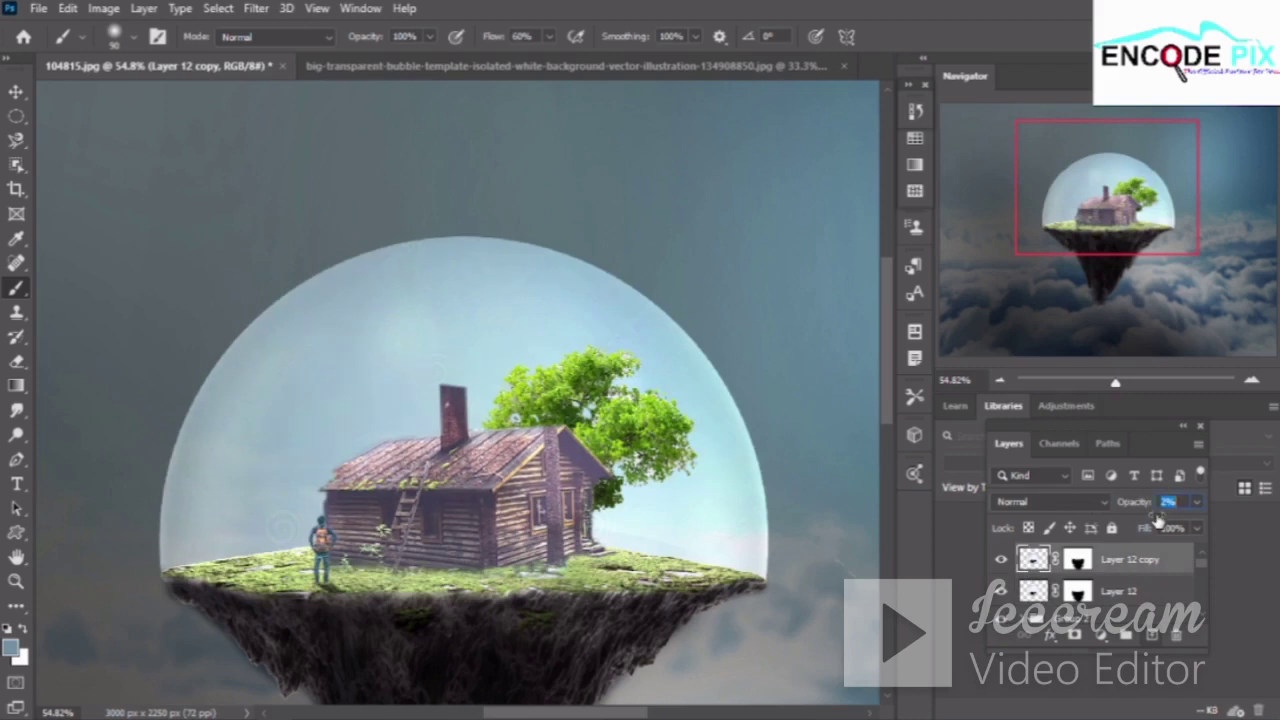
mouse_move(1135, 506)
mouse_down()
mouse_move(1175, 522)
mouse_move(1097, 511)
mouse_up()
click(1145, 598)
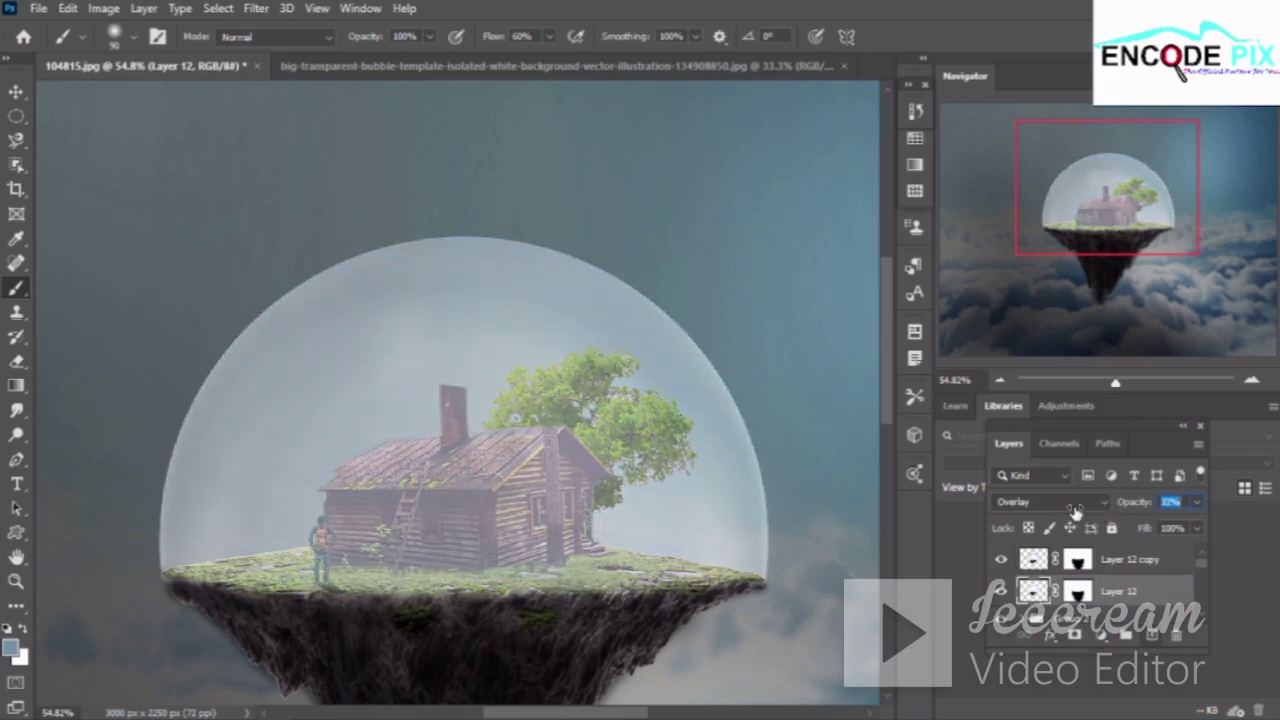
mouse_move(1075, 512)
mouse_down()
mouse_move(1135, 510)
mouse_move(1097, 510)
mouse_up()
click(1146, 568)
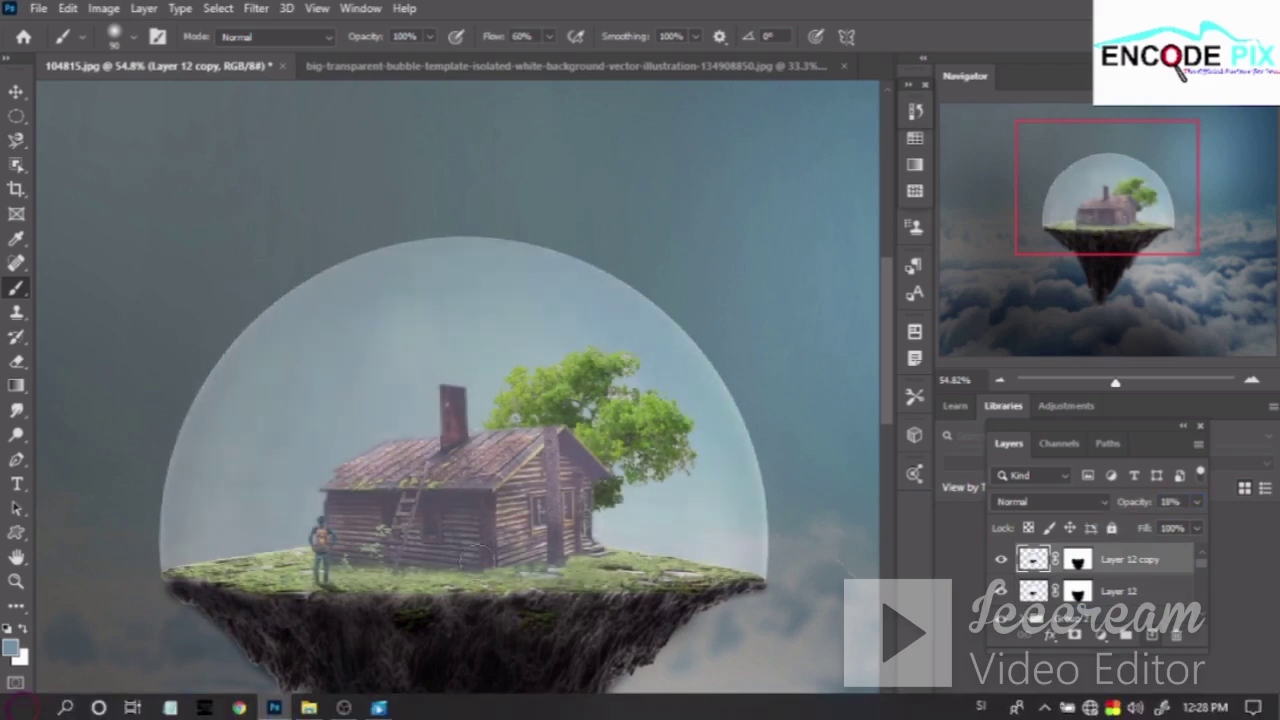
click(1120, 590)
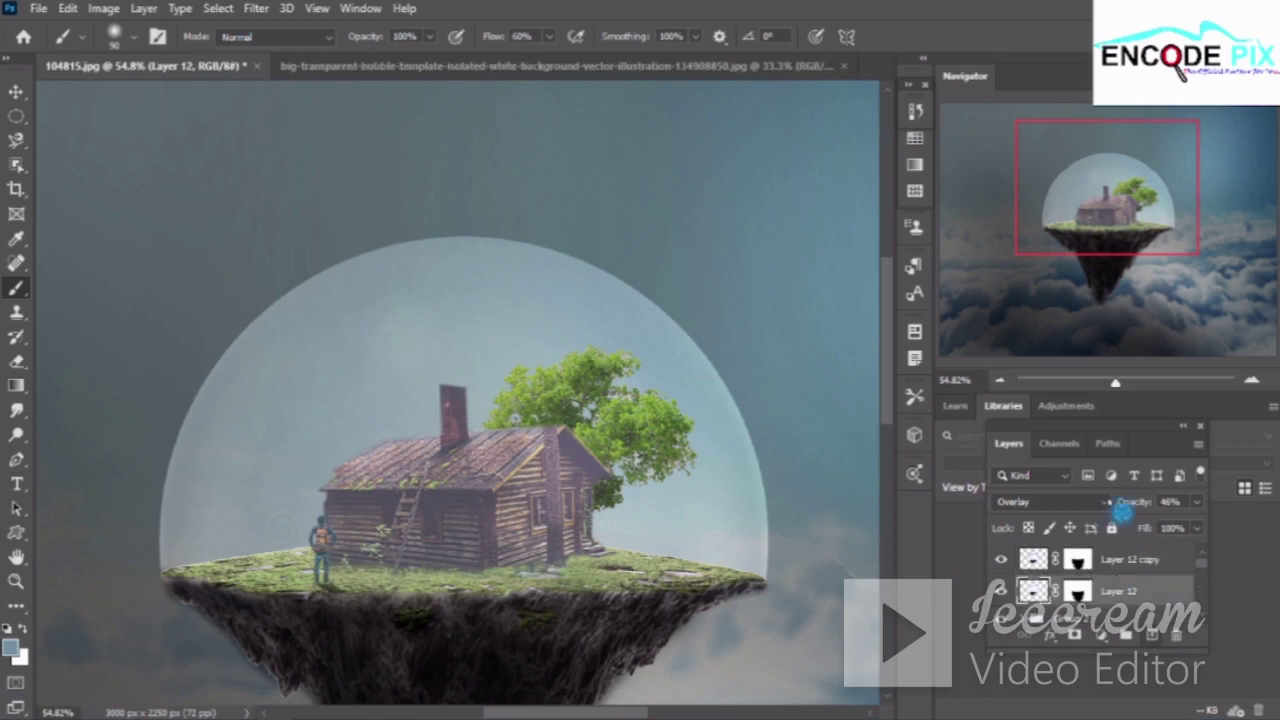
drag(1137, 502, 1170, 510)
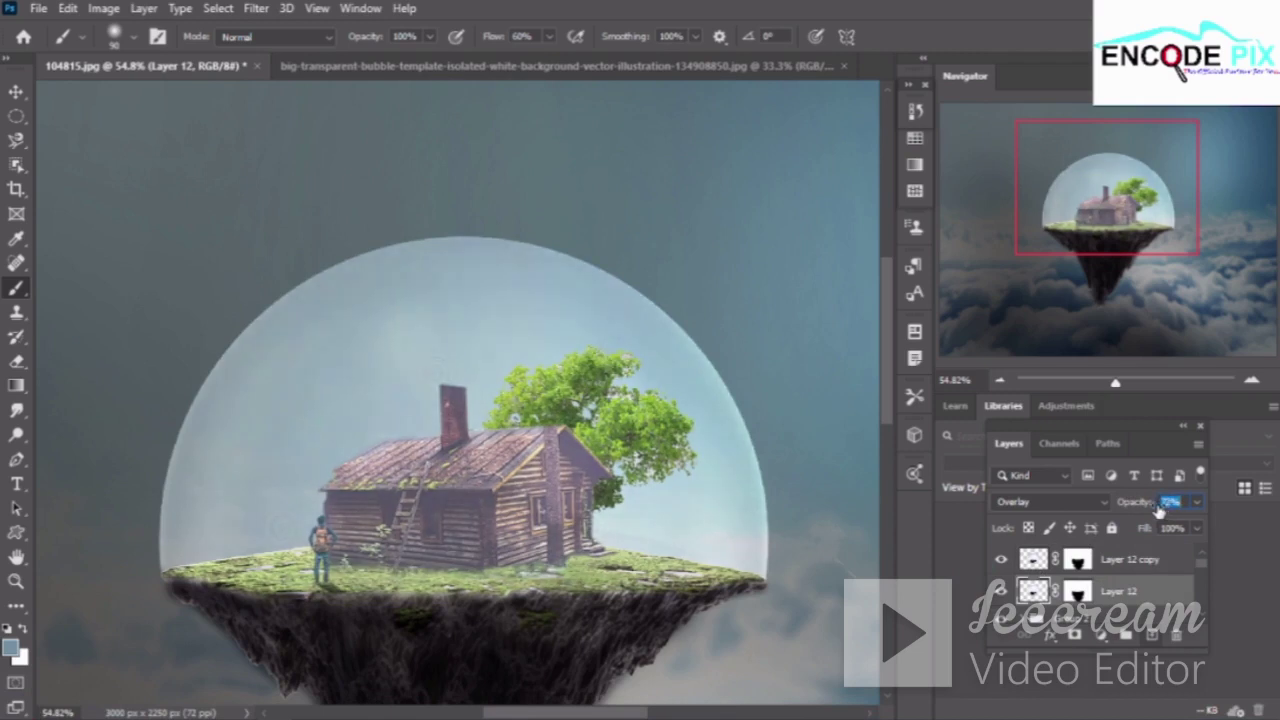
drag(1148, 510, 1145, 510)
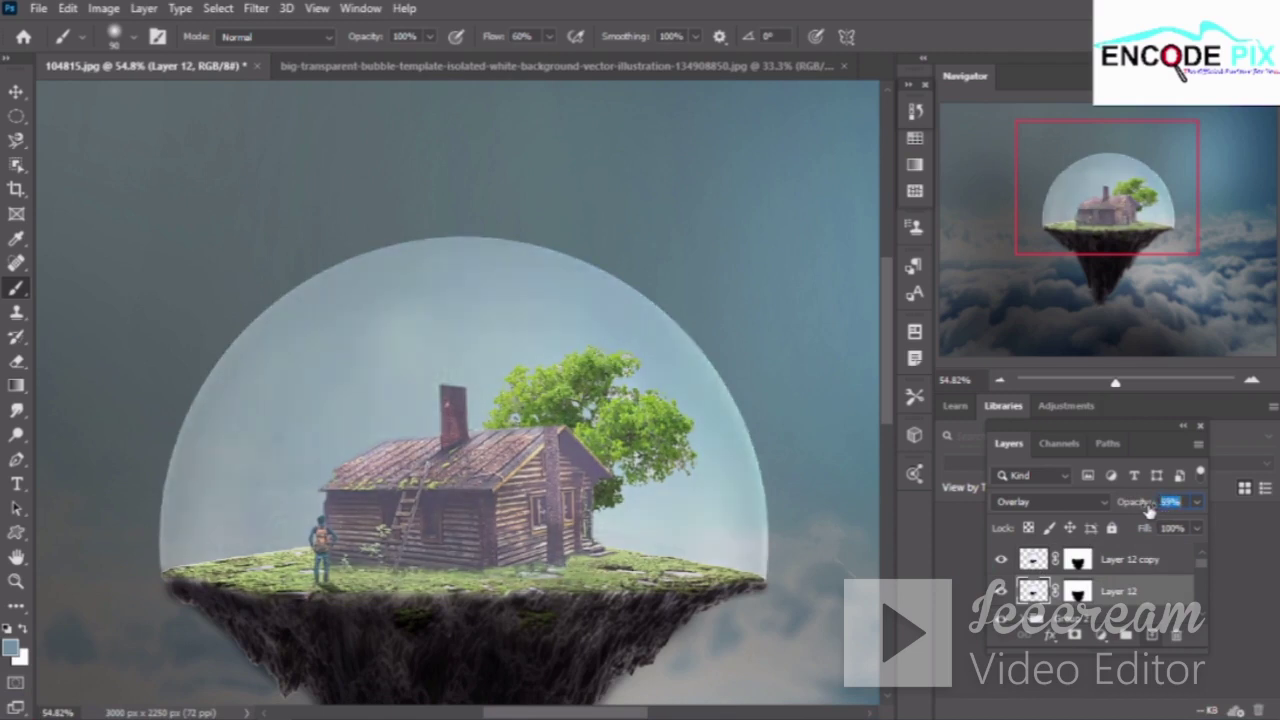
Switch to the Move tool and make Layer 1 the active layer
click(16, 91)
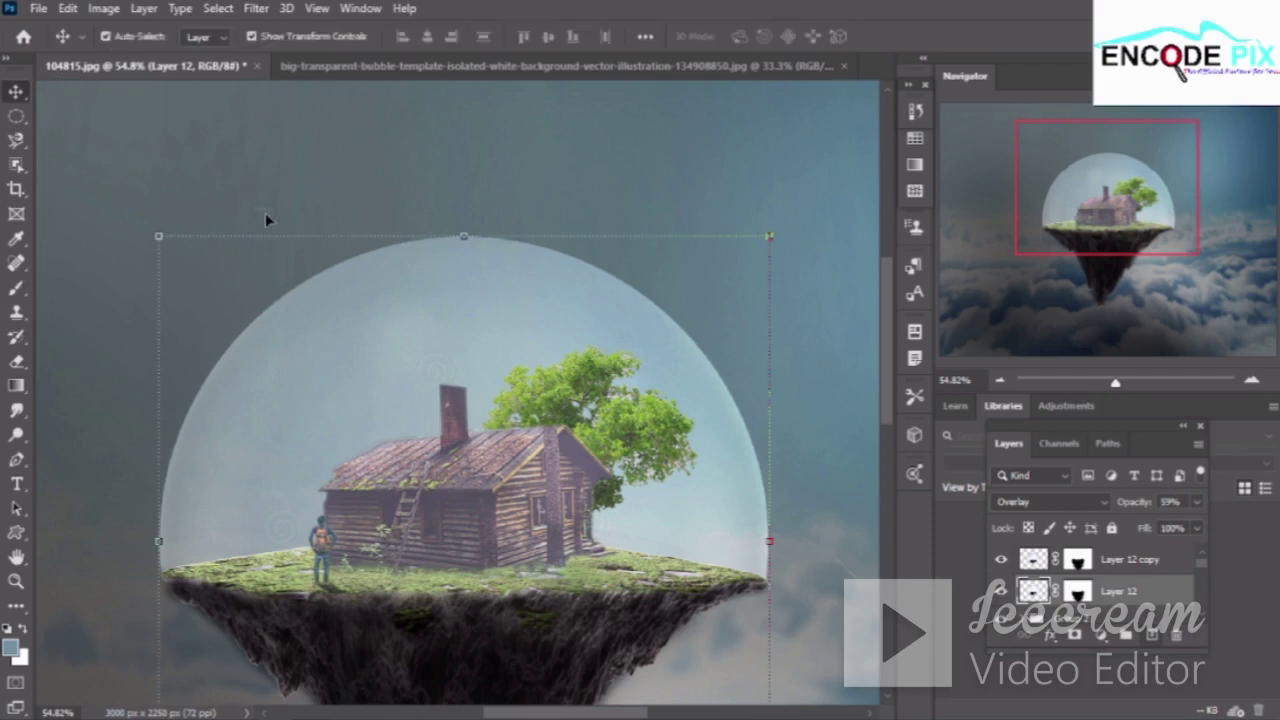
click(300, 209)
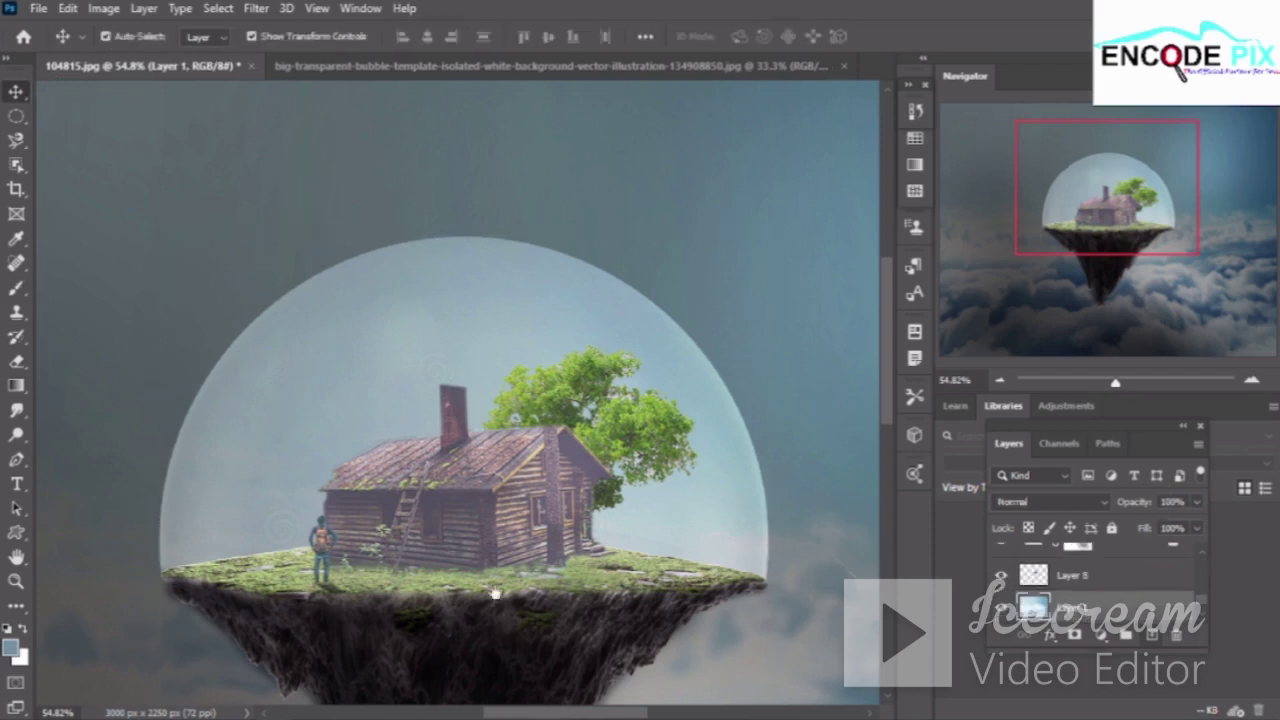
scroll(495, 594, down, 2)
scroll(495, 594, down, 2)
scroll(495, 594, down, 1)
scroll(498, 596, down, 2)
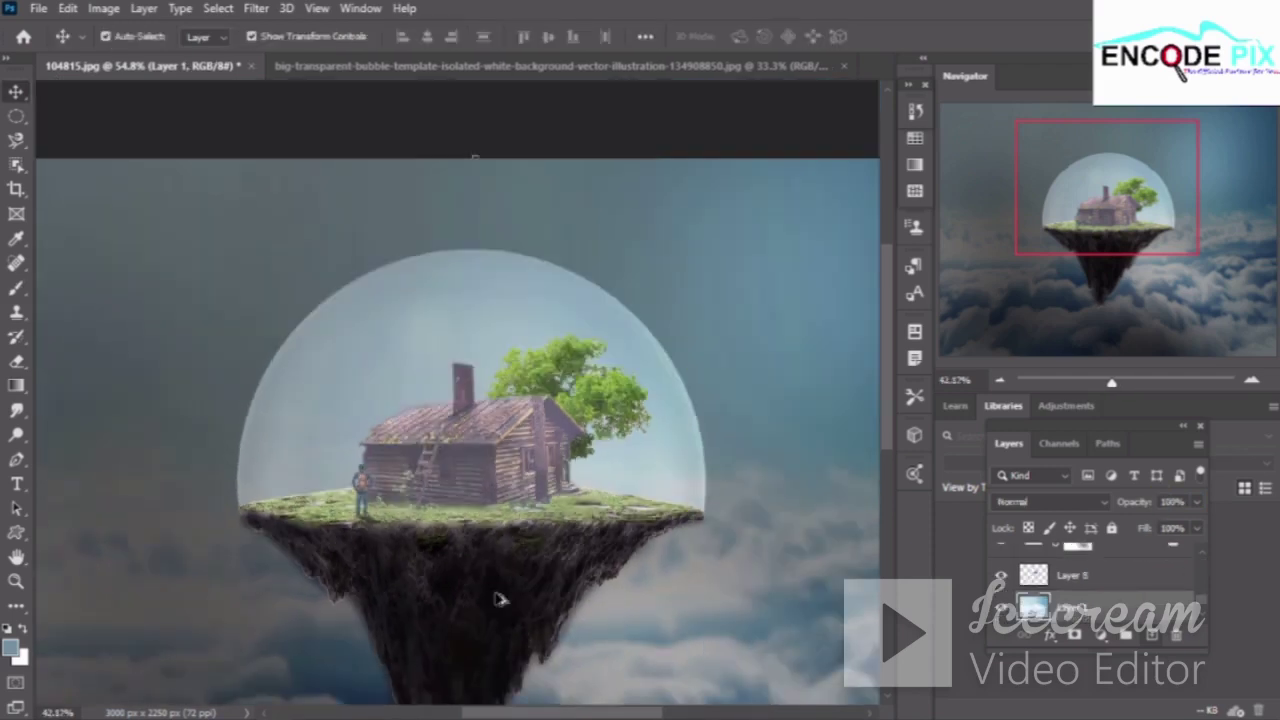
scroll(500, 598, down, 2)
scroll(500, 598, down, 1)
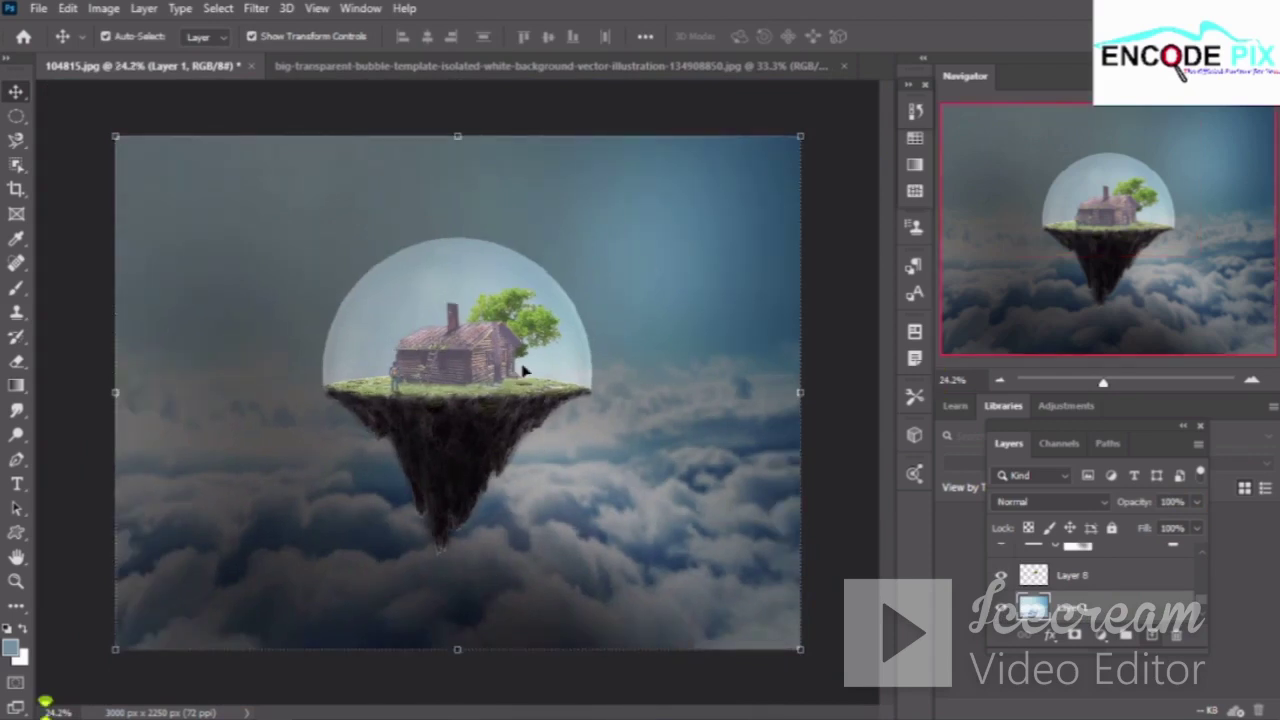
scroll(535, 237, up, 1)
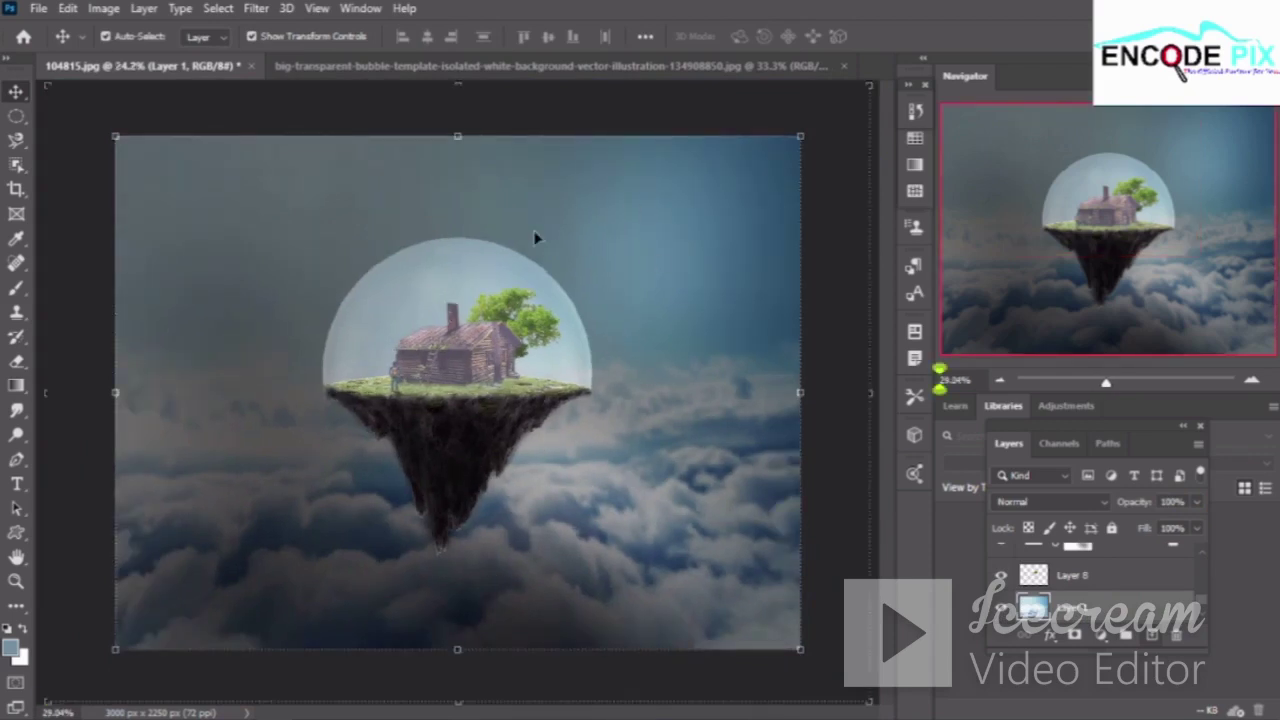
scroll(545, 312, up, 1)
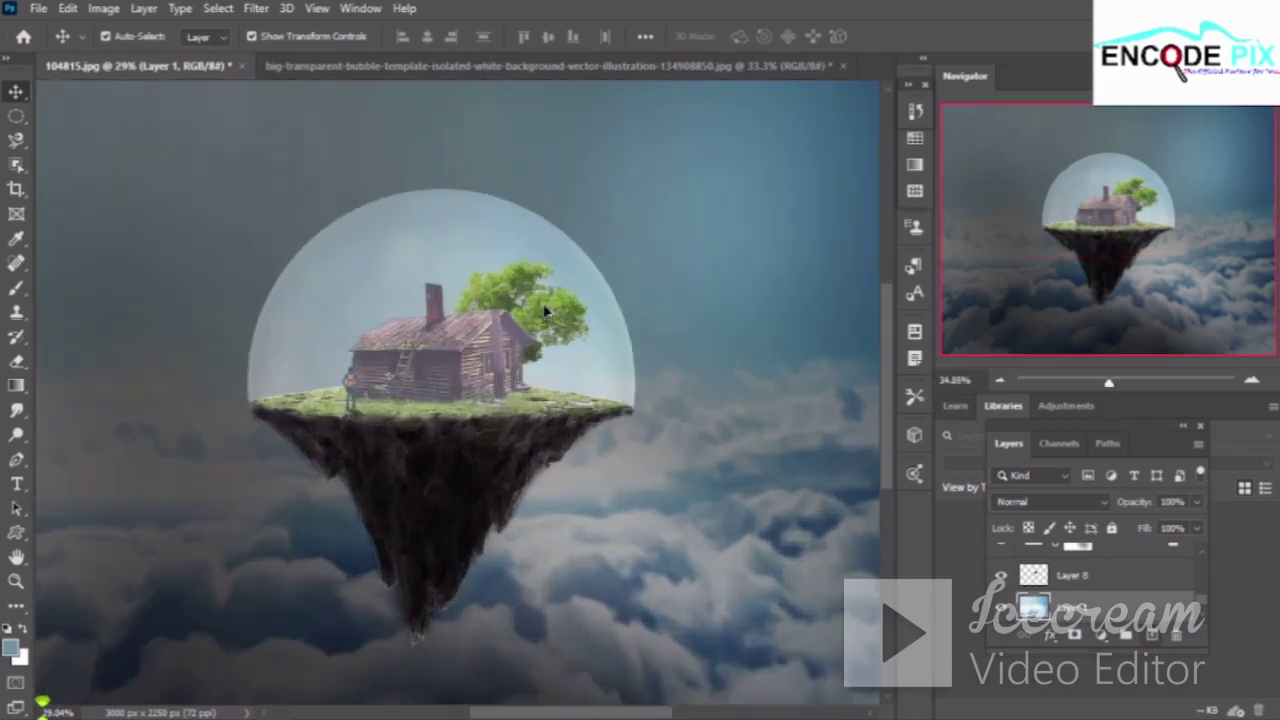
scroll(545, 312, up, 1)
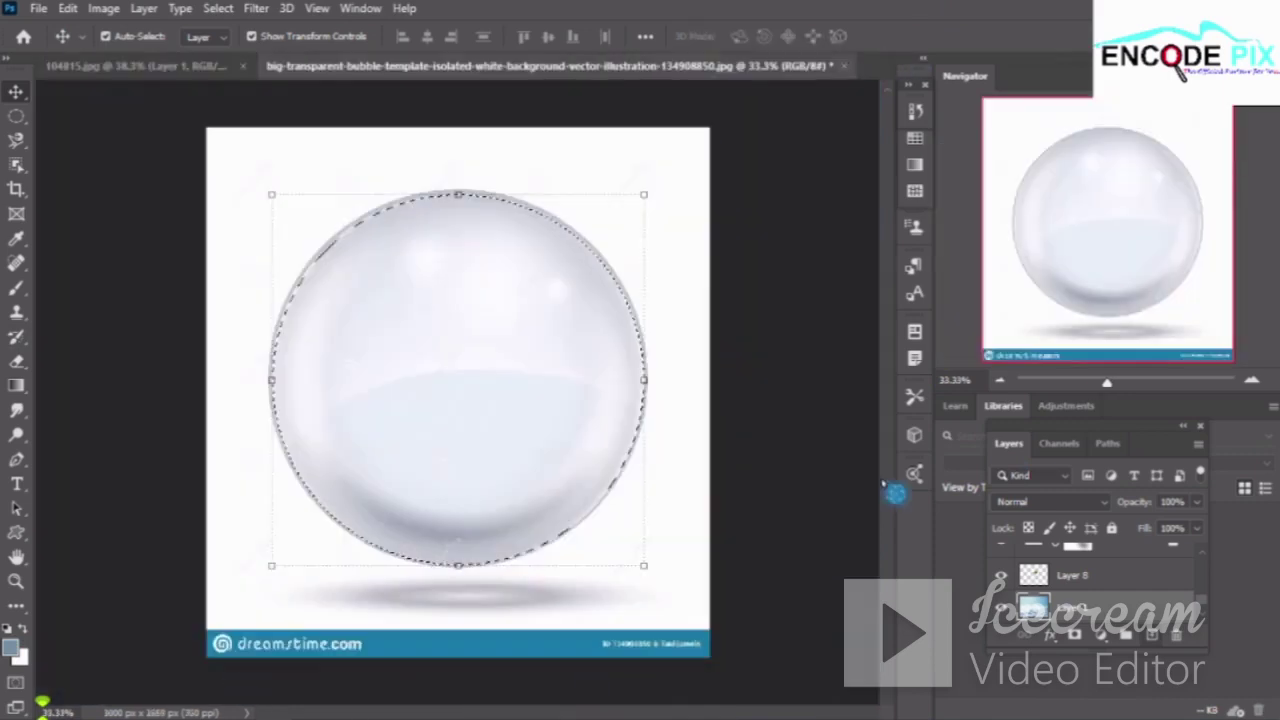
Close the bubble image without saving and open the moon photo via File > Open
click(635, 284)
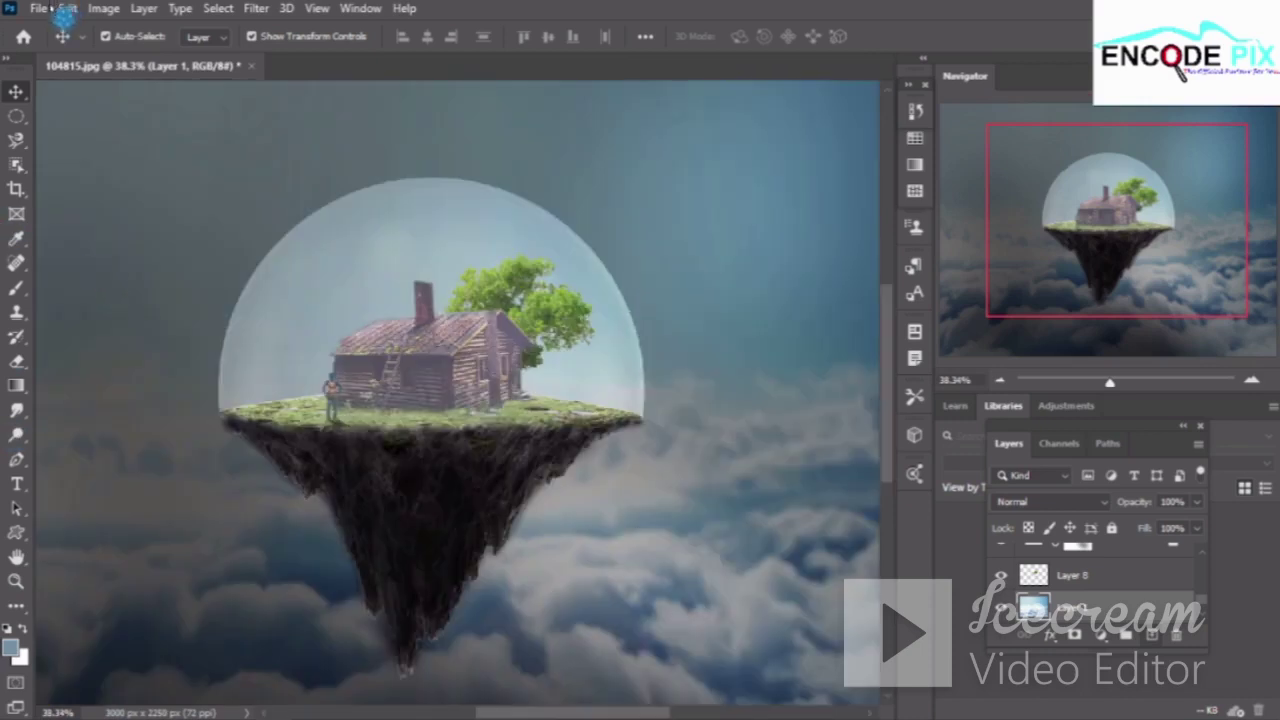
click(38, 8)
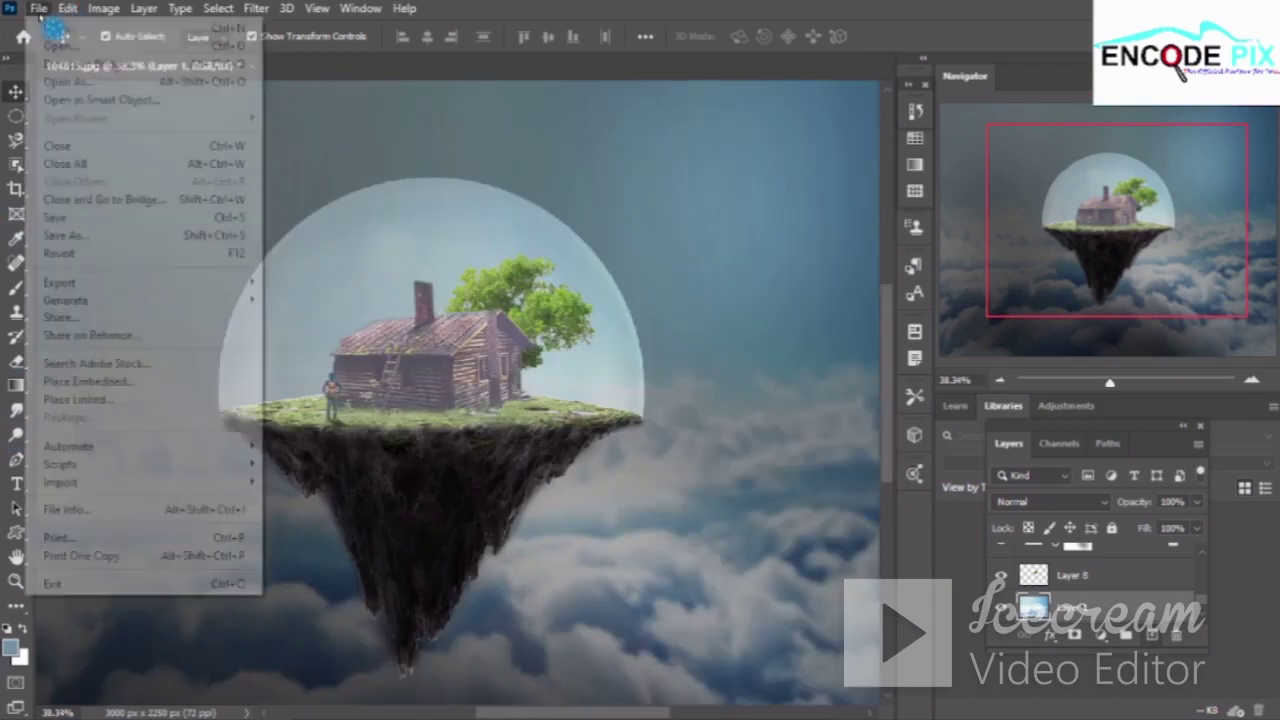
click(60, 46)
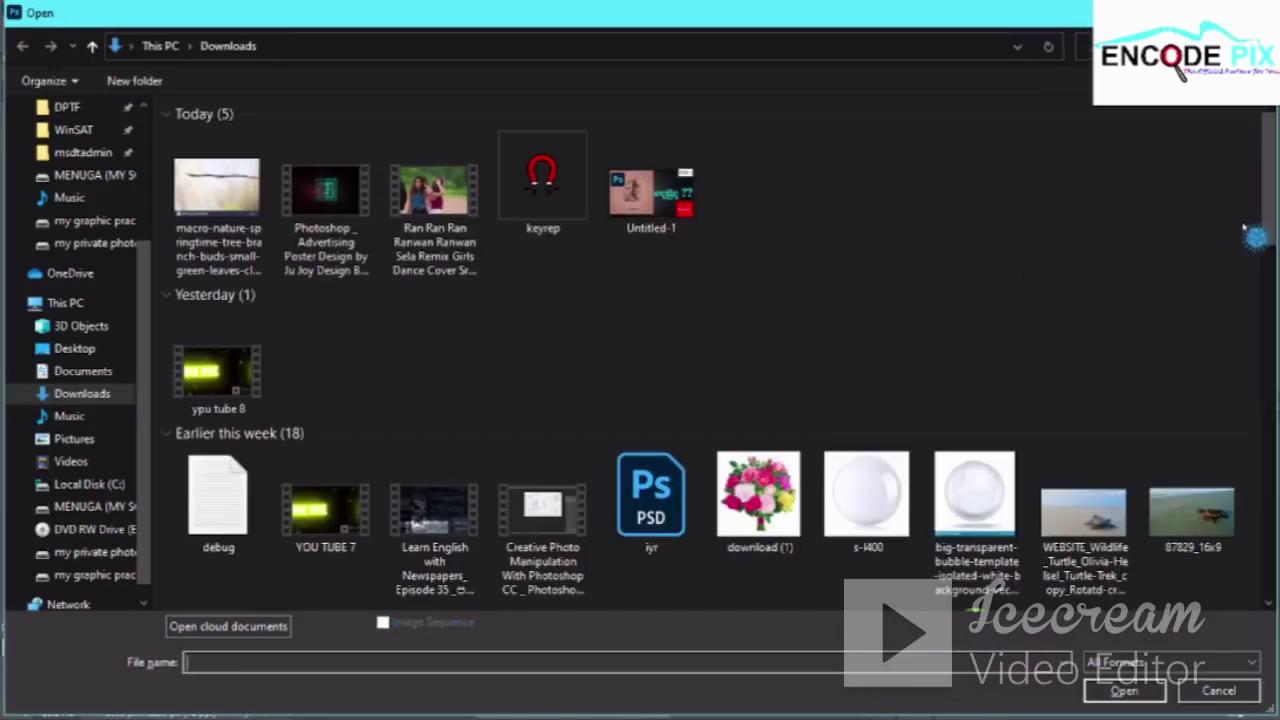
scroll(490, 360, down, 5)
scroll(605, 300, down, 5)
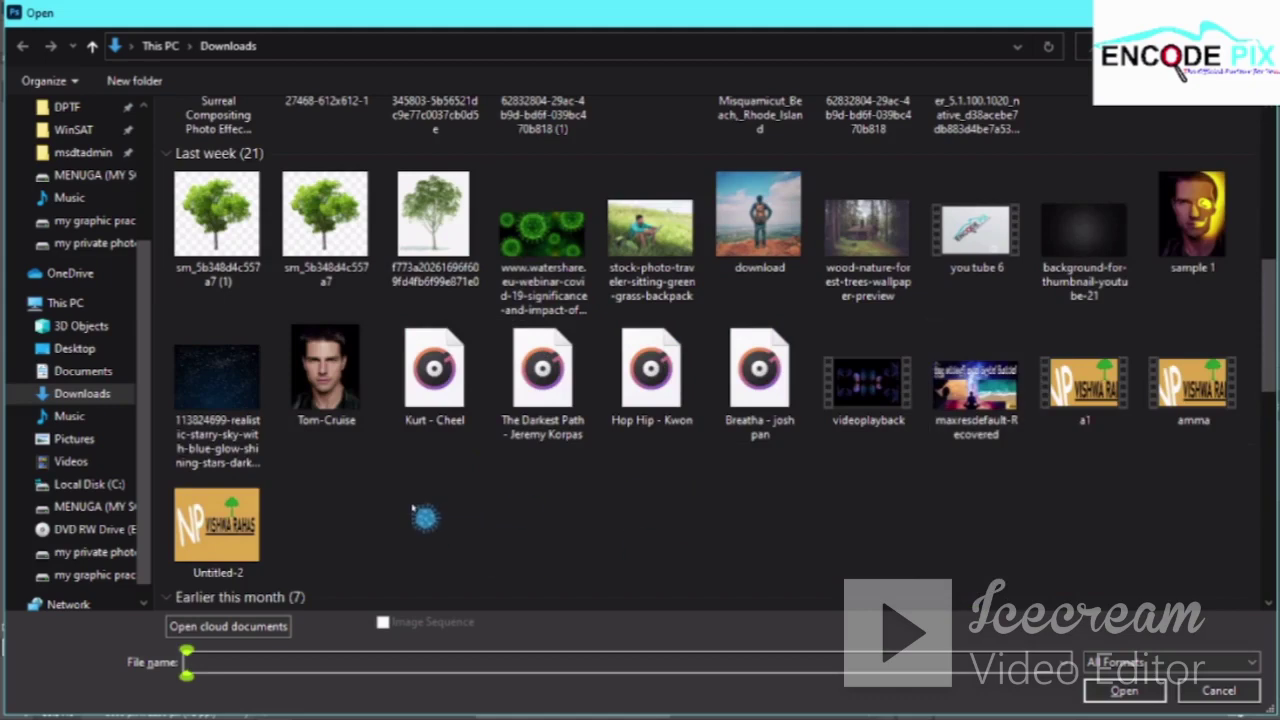
scroll(415, 510, down, 3)
scroll(415, 510, down, 3)
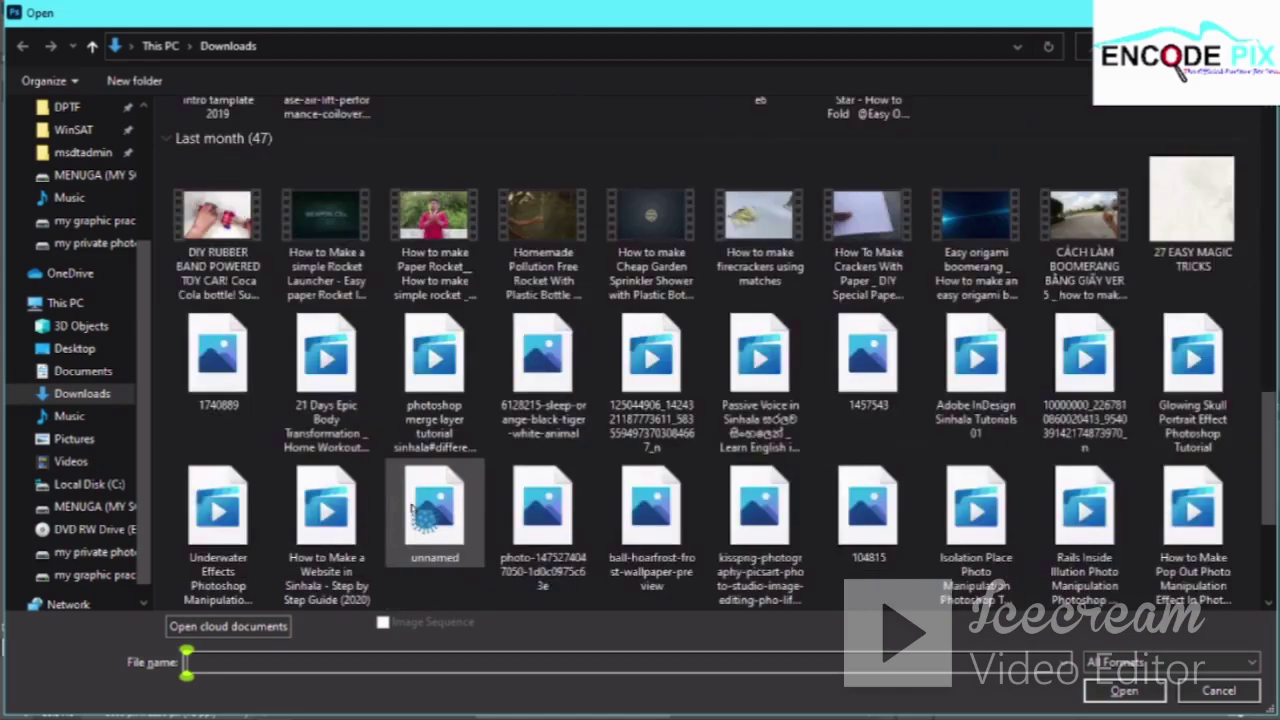
scroll(420, 515, down, 3)
click(825, 505)
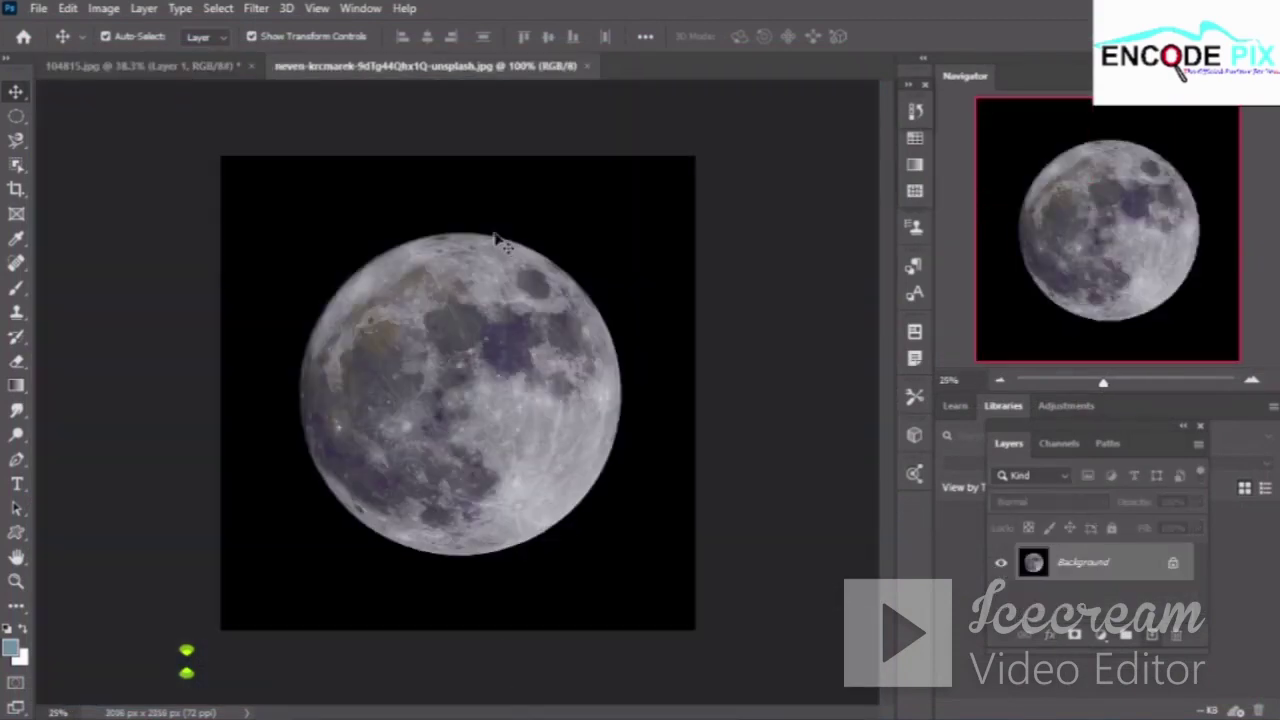
Duplicate the moon photo and place the copy in its own document window
click(462, 80)
drag(462, 80, 500, 163)
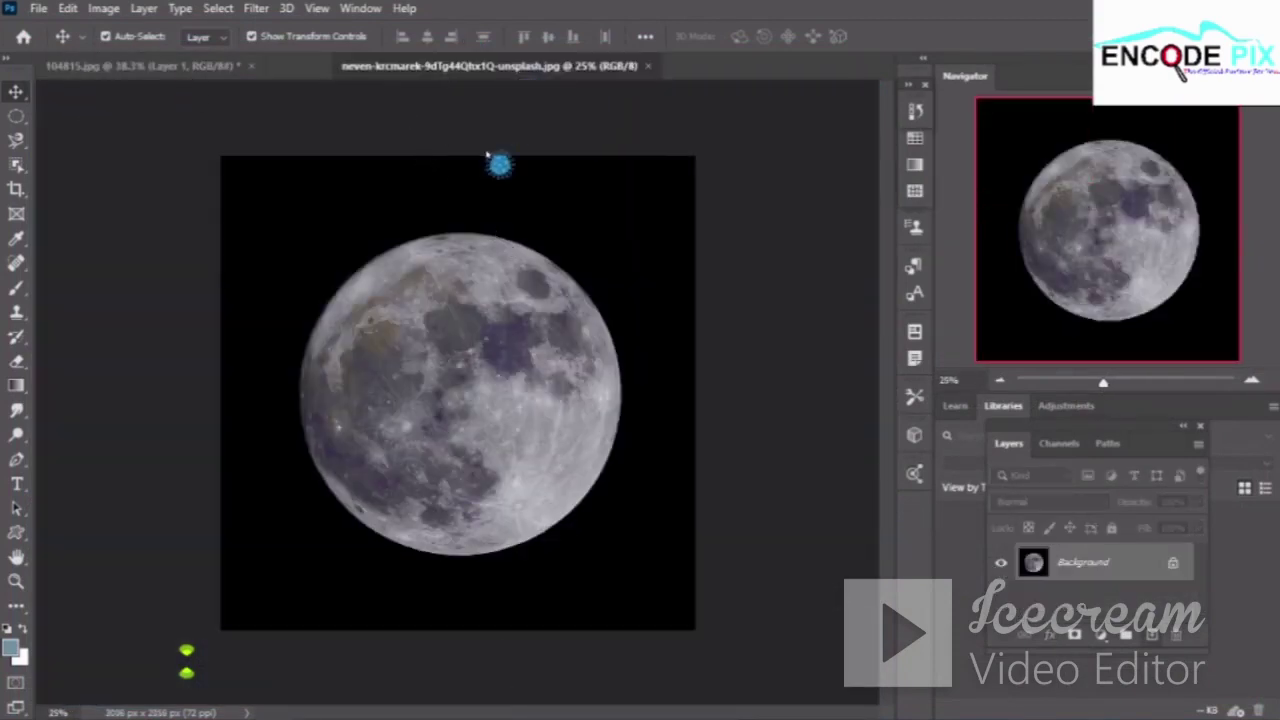
right_click(500, 163)
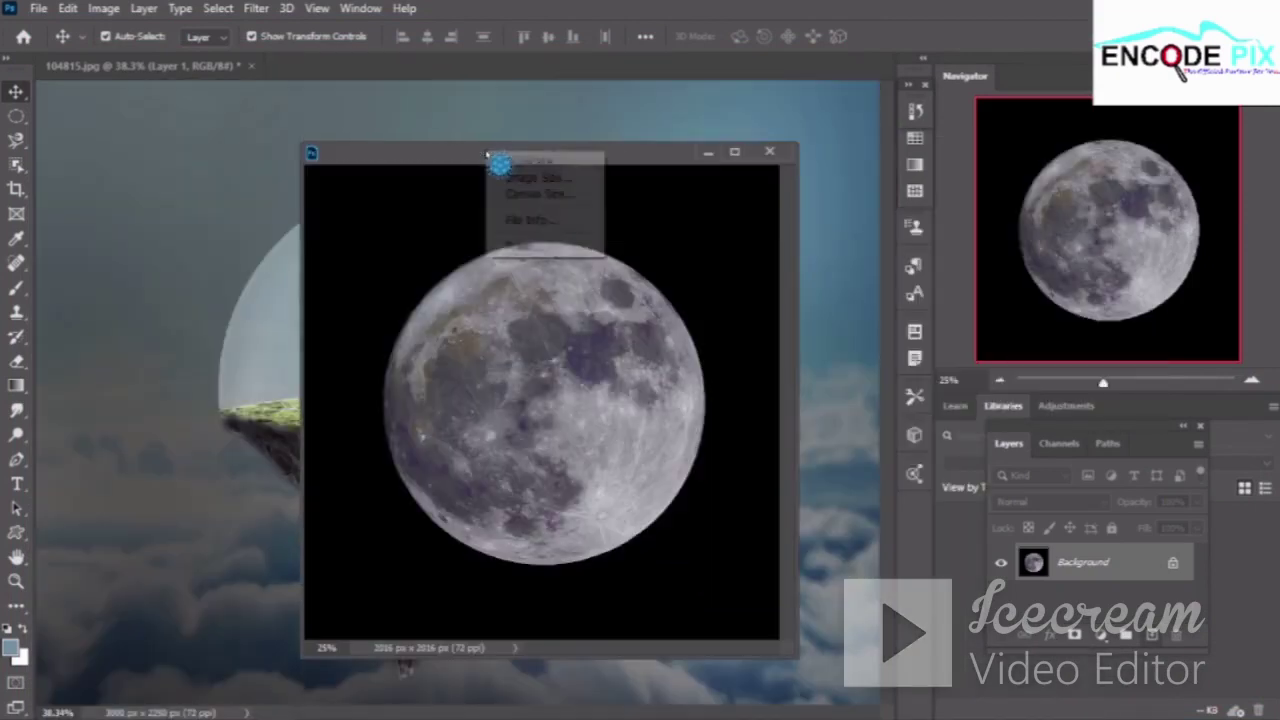
click(540, 163)
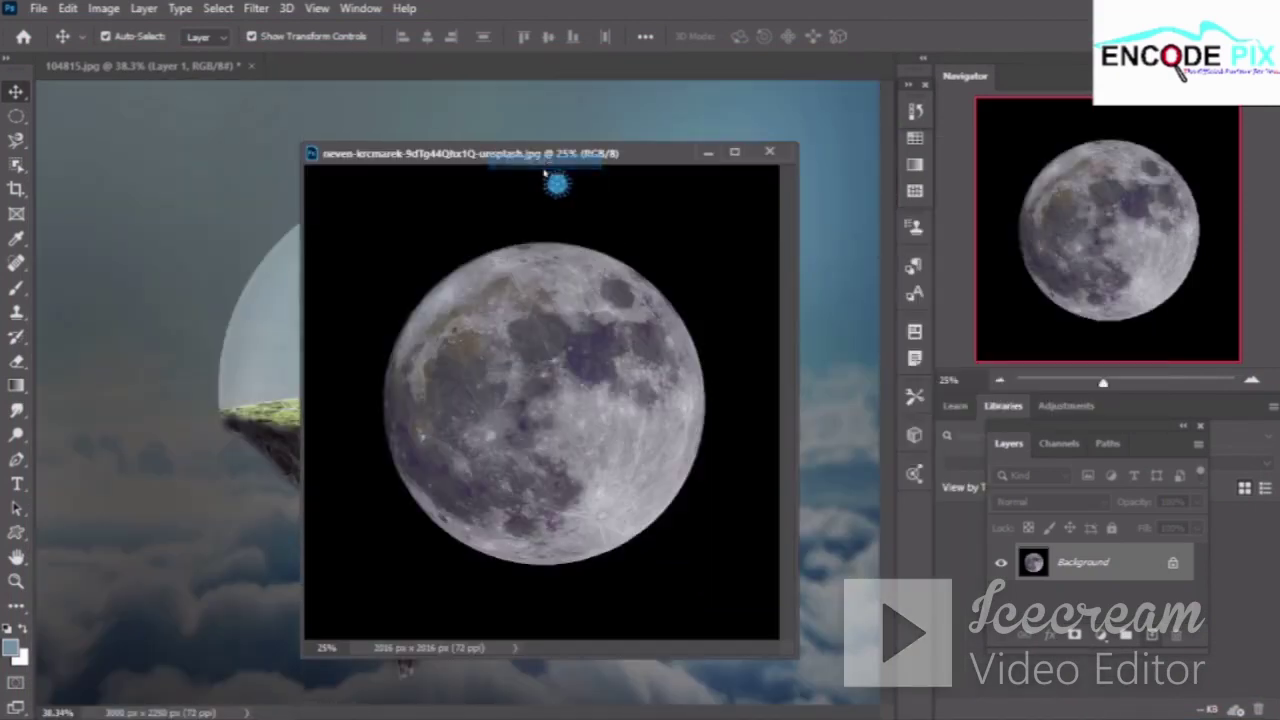
click(806, 226)
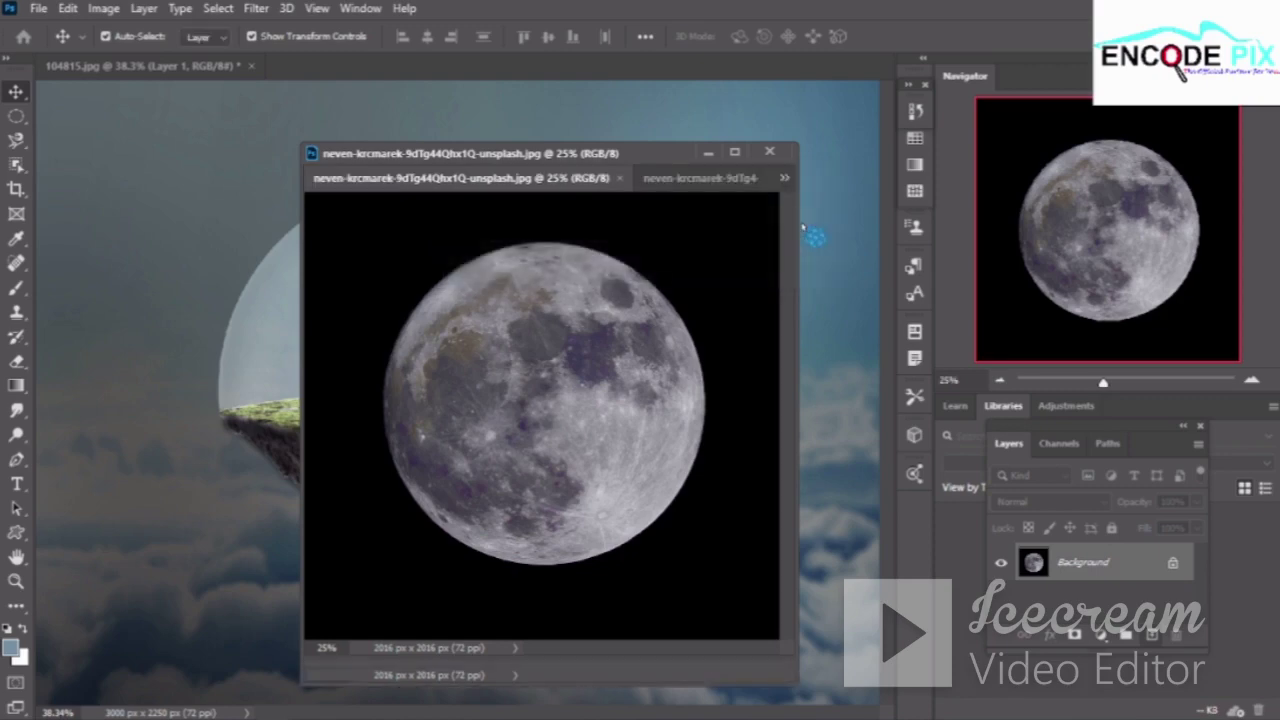
drag(424, 187, 606, 63)
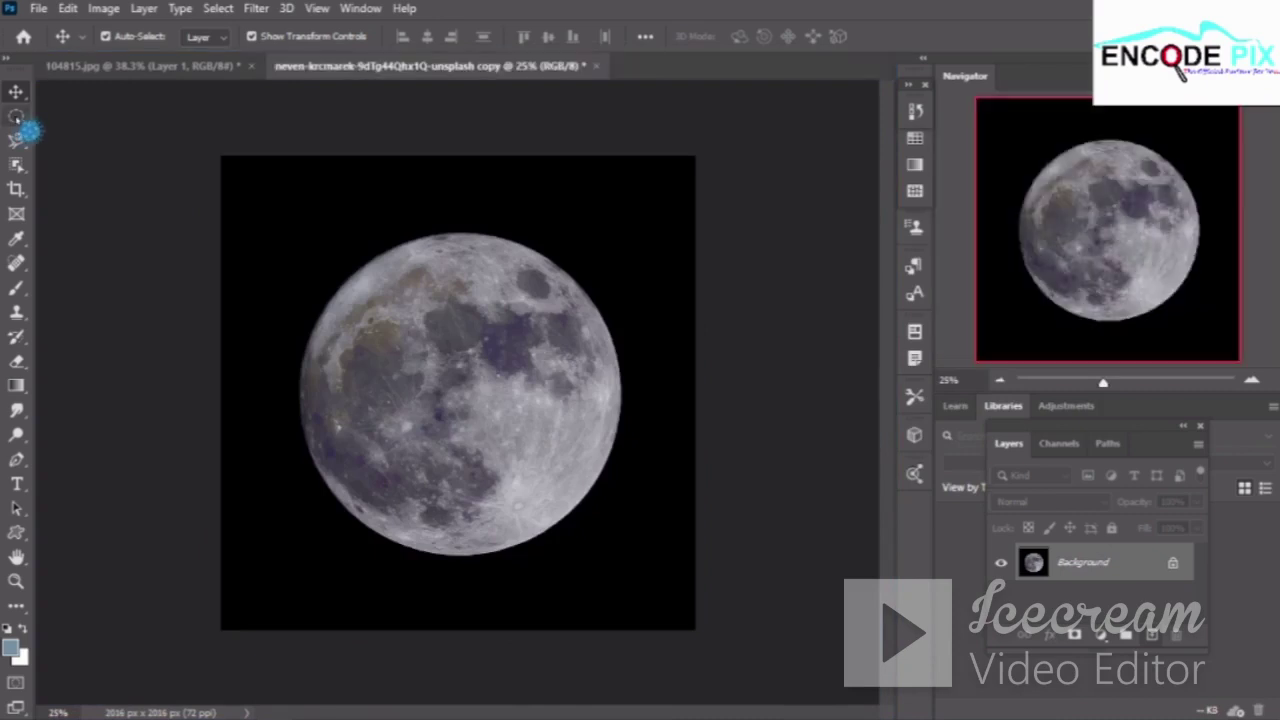
Erase the moon's black background with the Magic Eraser, then revert it in History
click(16, 362)
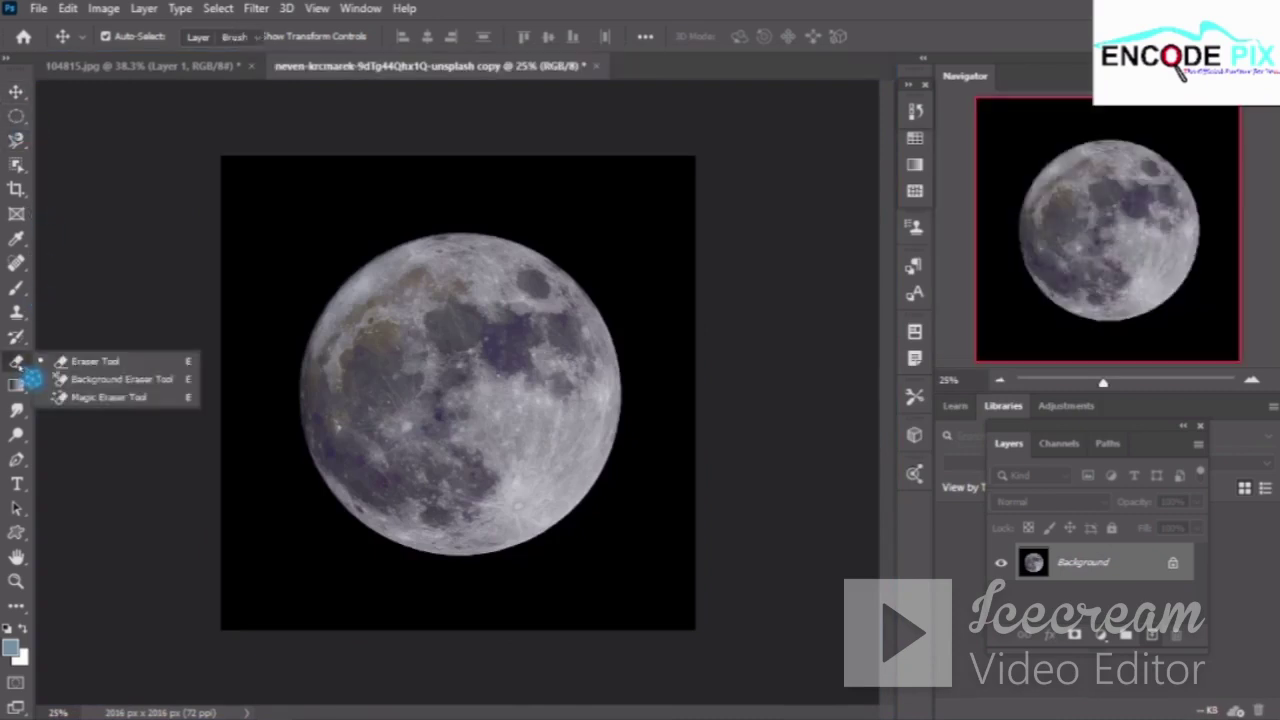
key(shift+e)
key(shift+e)
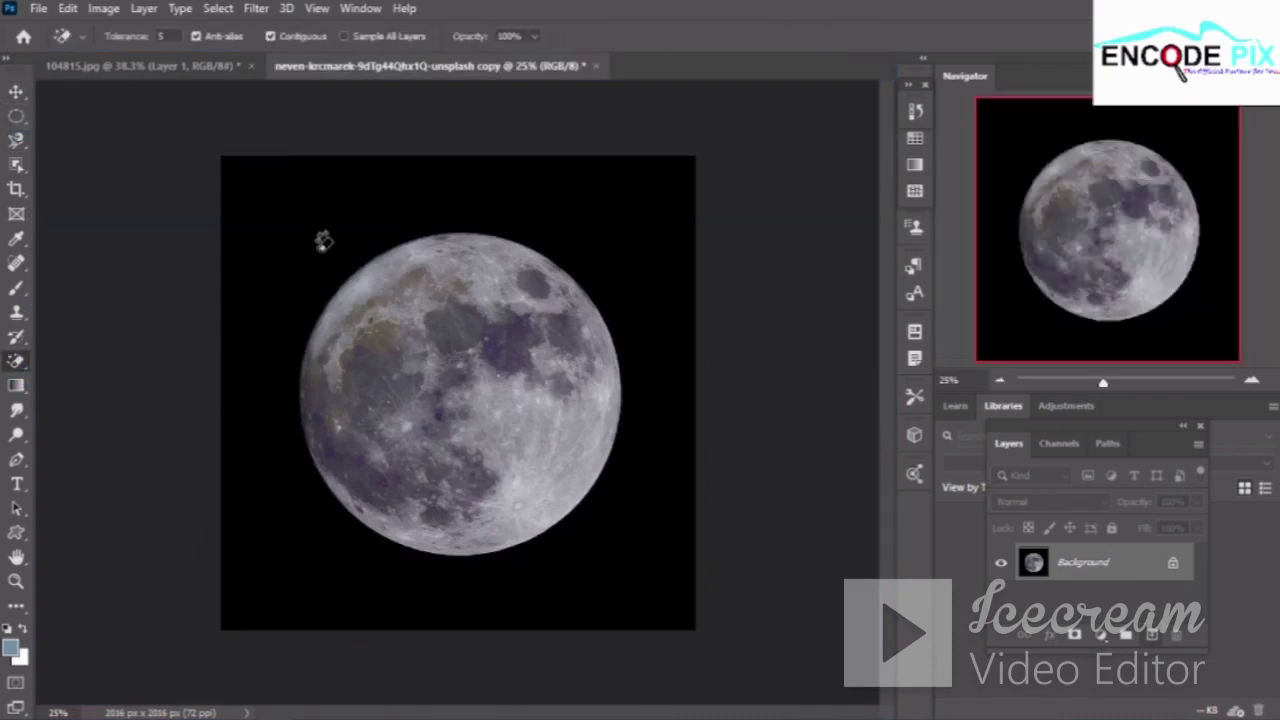
click(313, 251)
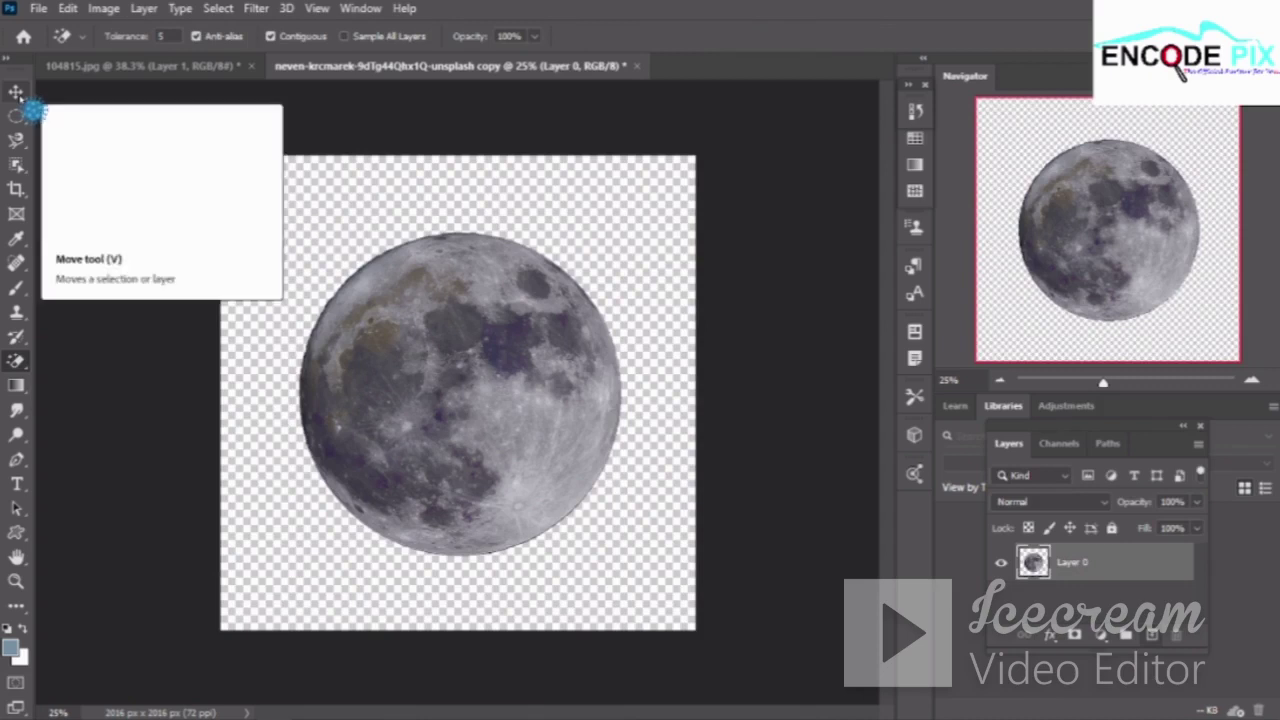
click(914, 112)
click(800, 164)
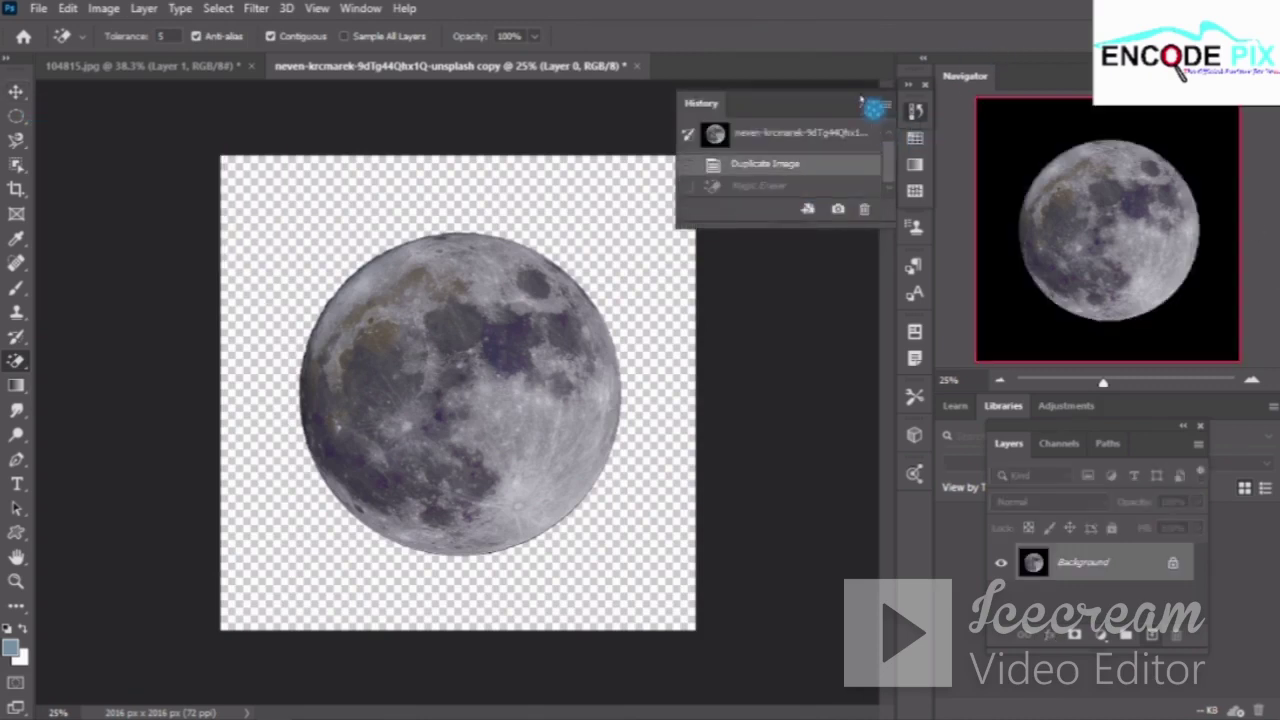
click(530, 145)
Try an elliptical selection over the moon, then step back in History
click(16, 125)
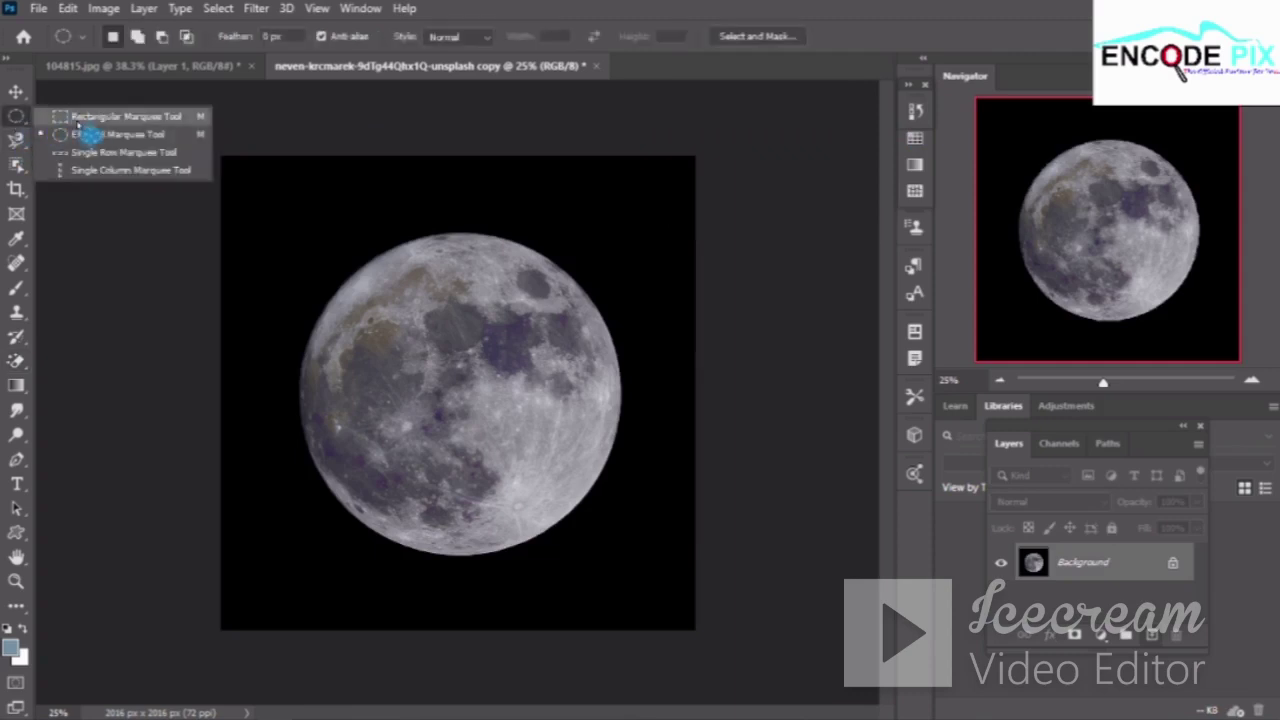
click(150, 131)
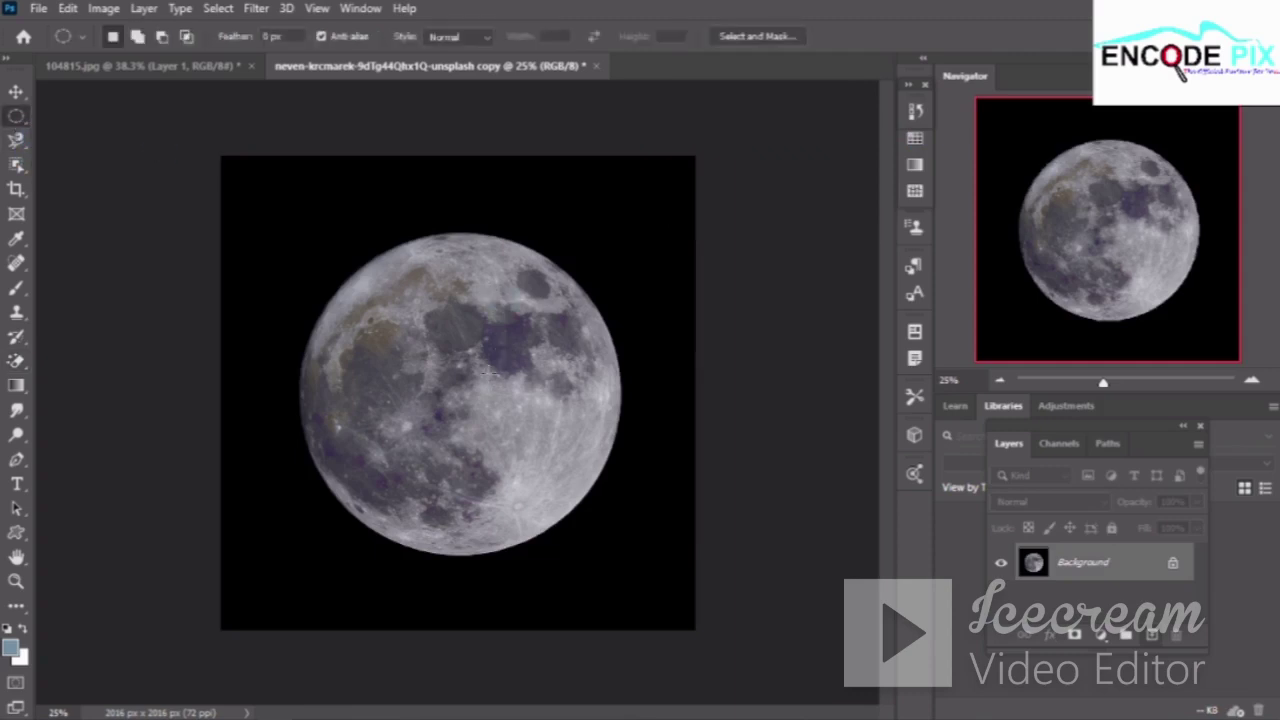
drag(497, 460, 662, 632)
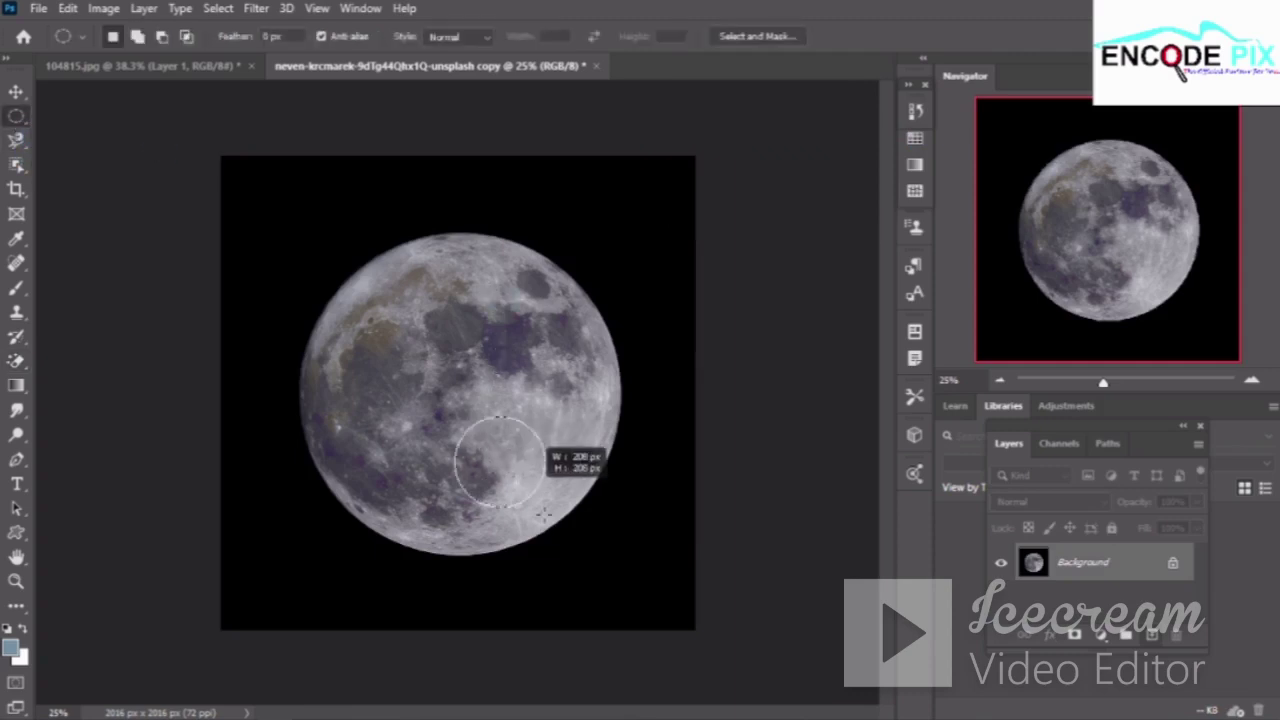
drag(662, 632, 678, 640)
click(678, 640)
drag(585, 588, 652, 403)
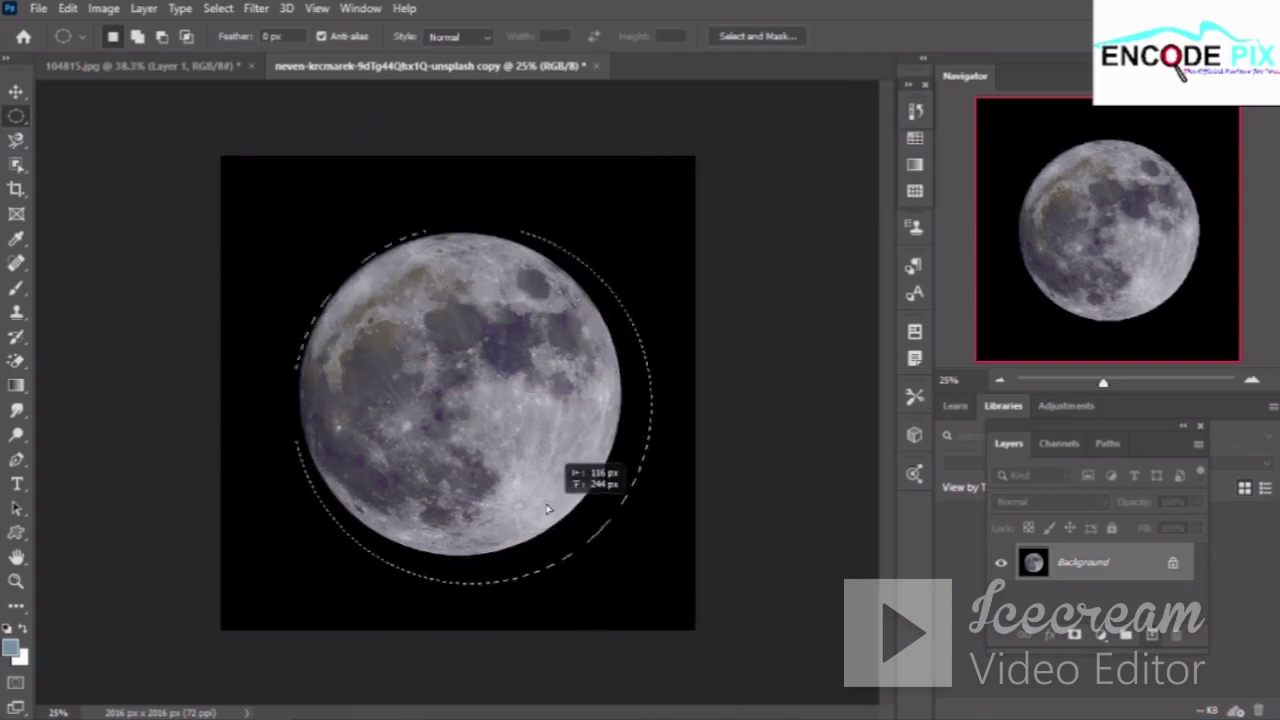
click(914, 111)
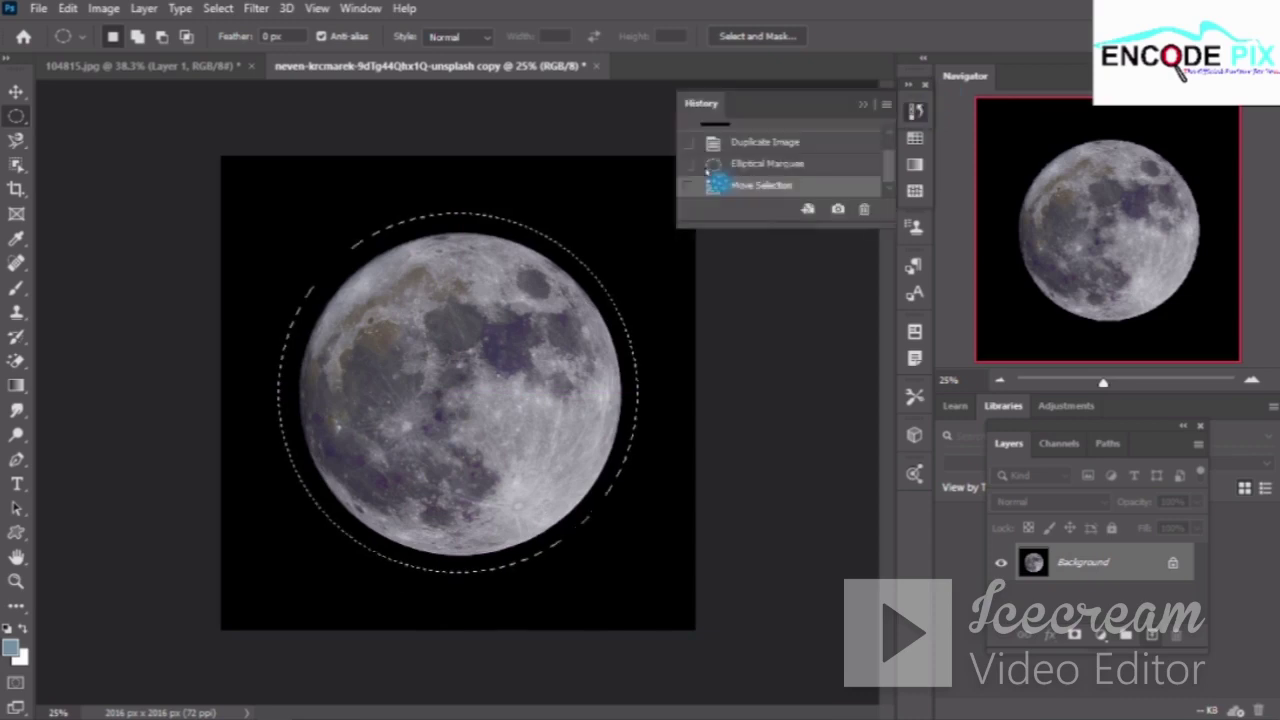
click(858, 140)
click(914, 111)
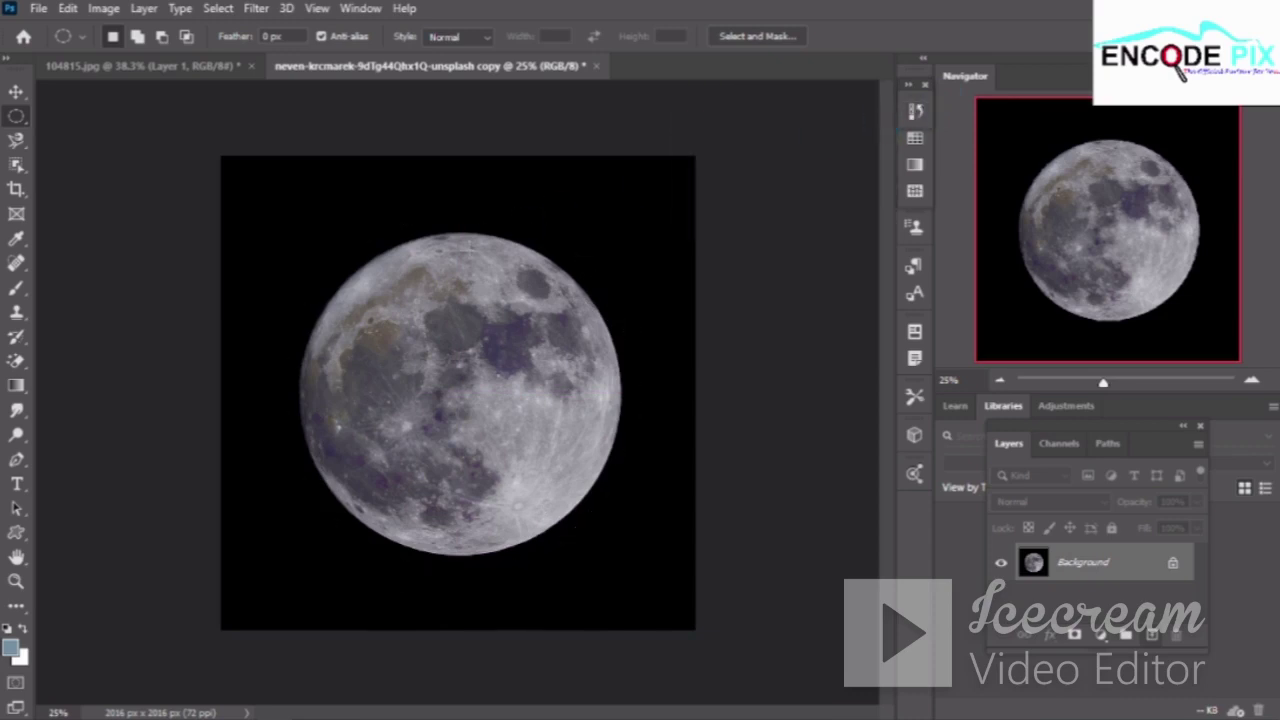
Draw a circular selection and nudge it to fit tightly around the moon's edge
mouse_move(443, 313)
mouse_down()
mouse_move(560, 440)
mouse_move(590, 502)
mouse_up()
drag(500, 414, 533, 471)
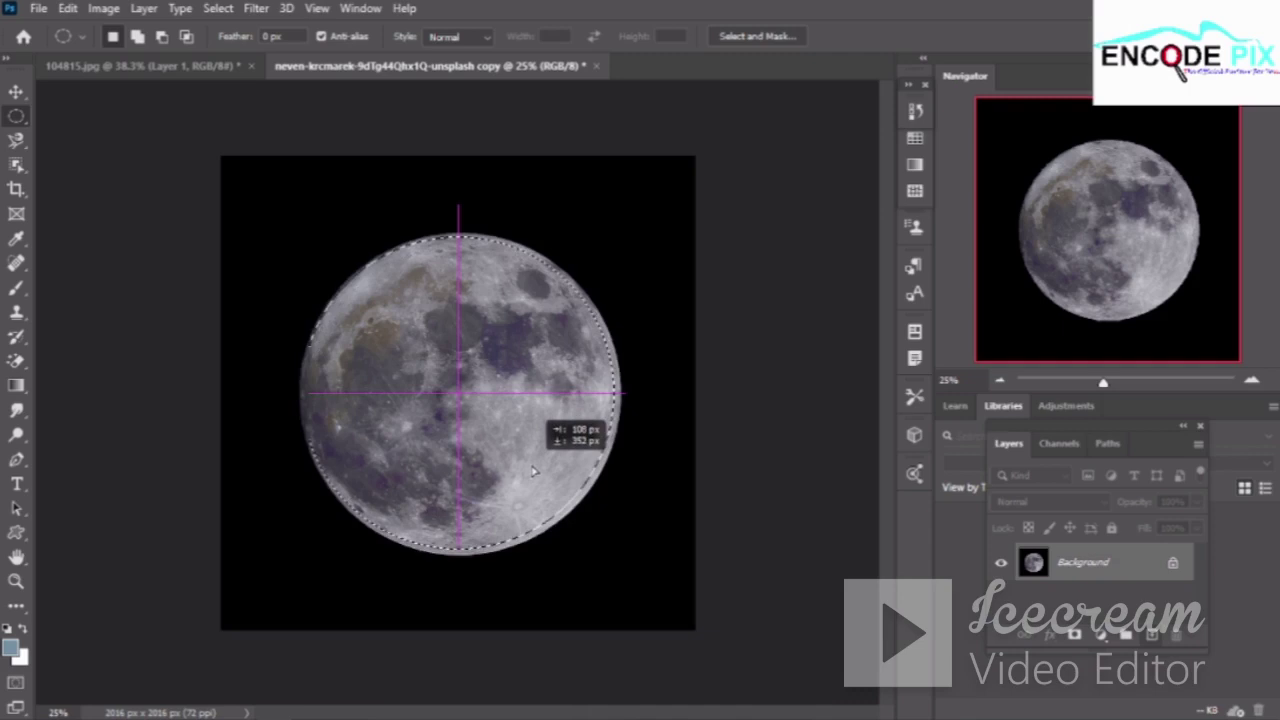
drag(533, 471, 531, 474)
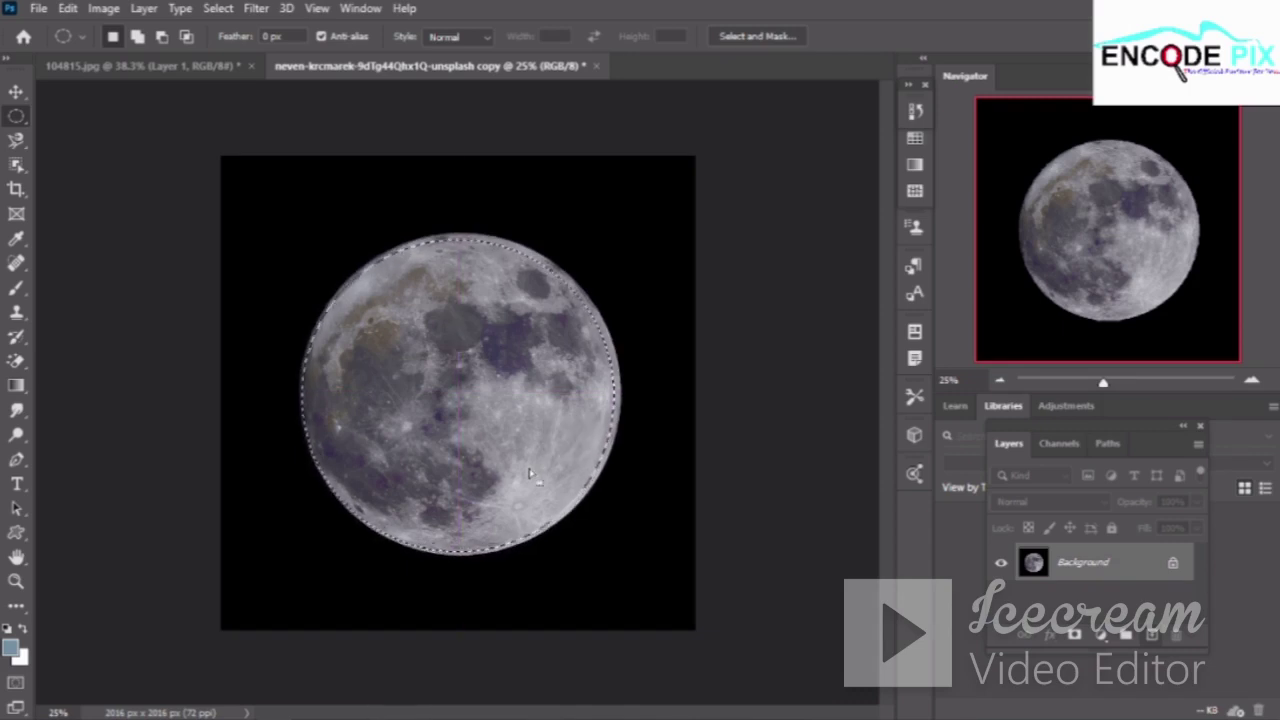
drag(531, 474, 537, 474)
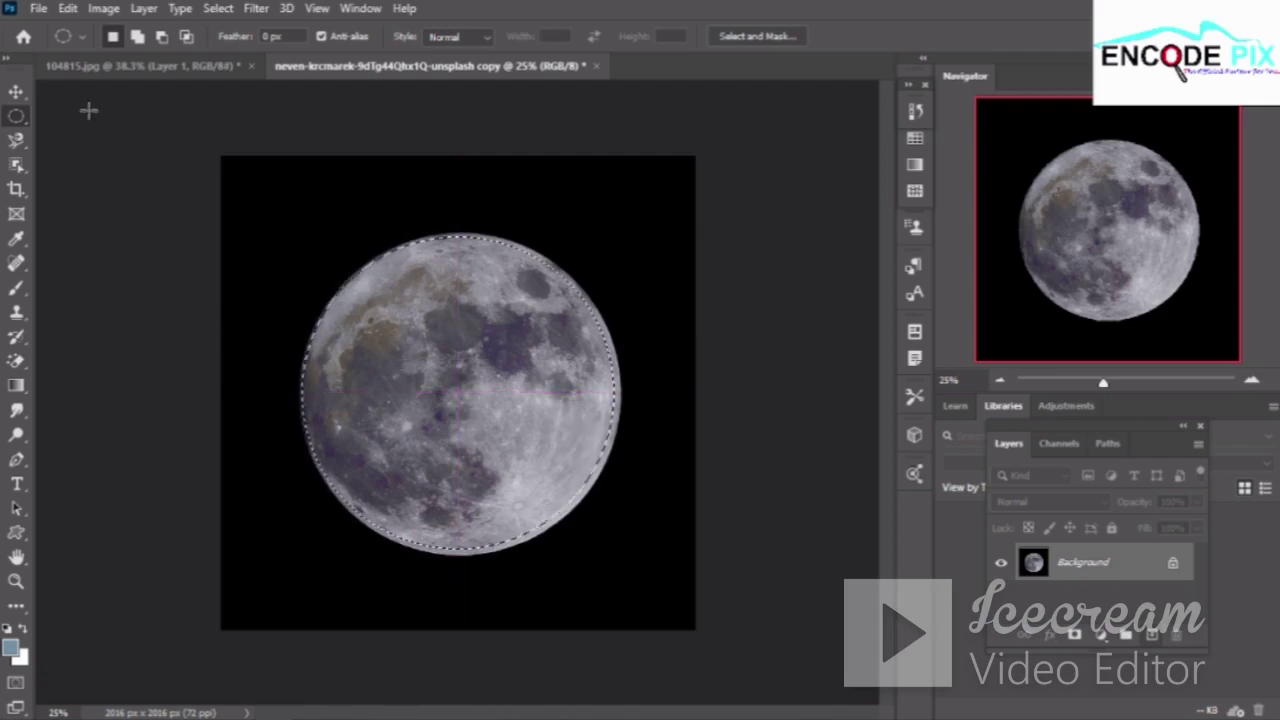
click(16, 91)
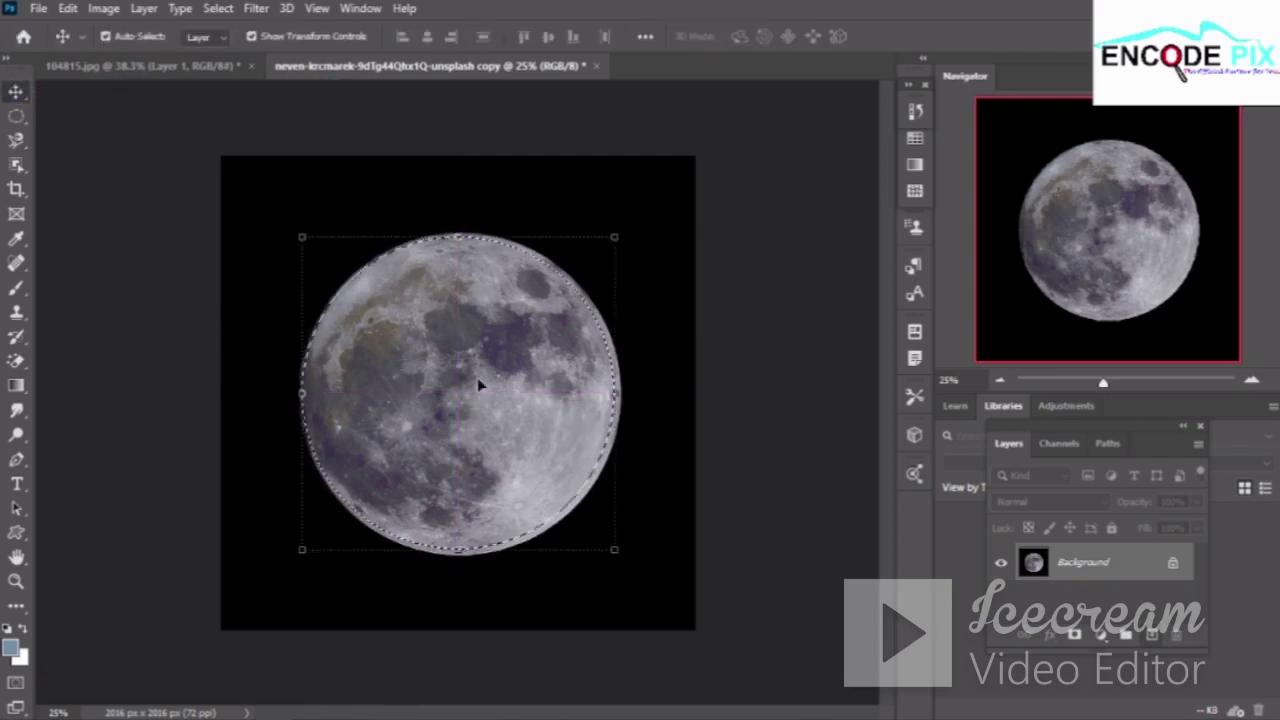
Drag the selected moon into the 104815.jpg island document and position it over the bubble
mouse_move(461, 379)
mouse_down()
mouse_move(437, 367)
mouse_move(208, 68)
mouse_move(370, 326)
mouse_up()
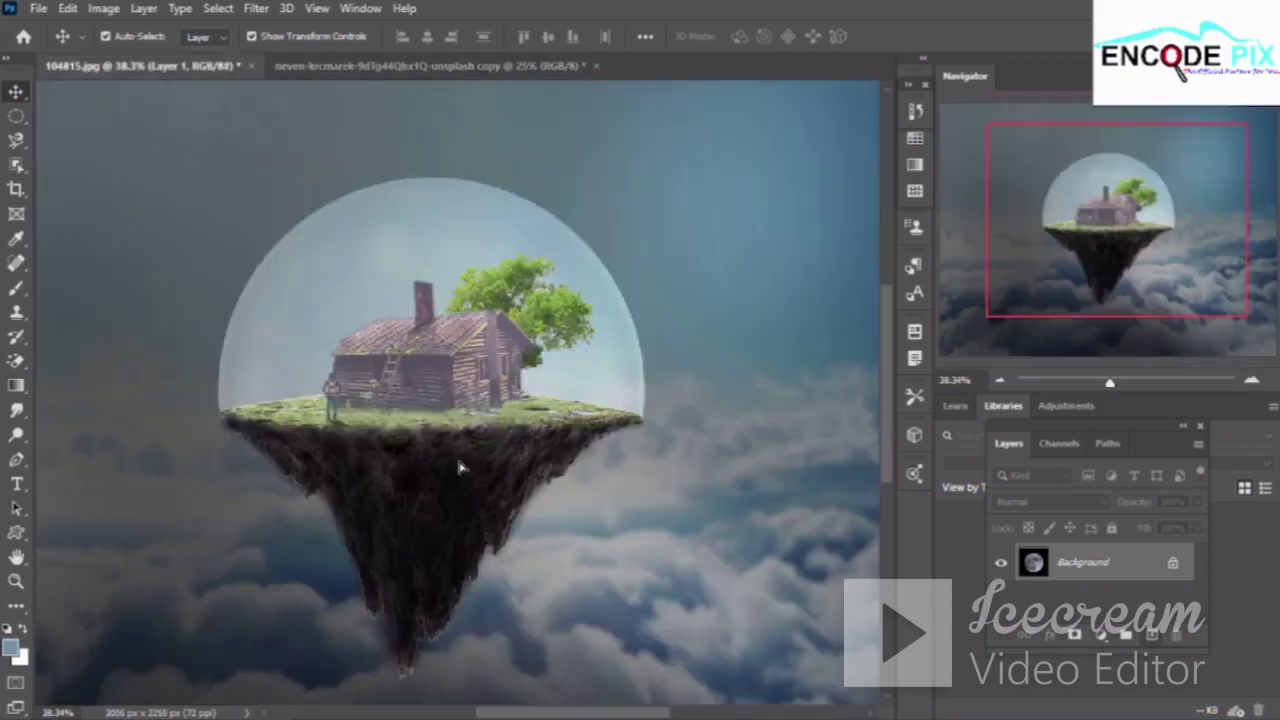
drag(461, 467, 460, 467)
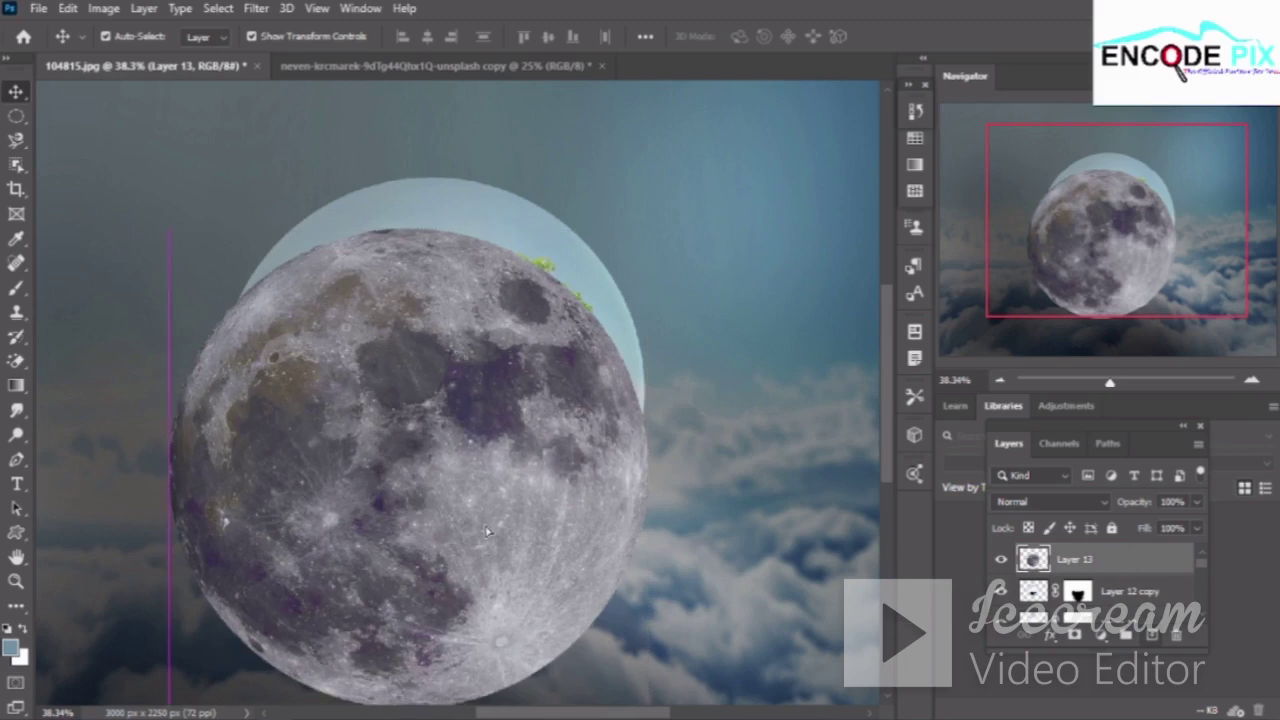
drag(476, 557, 491, 524)
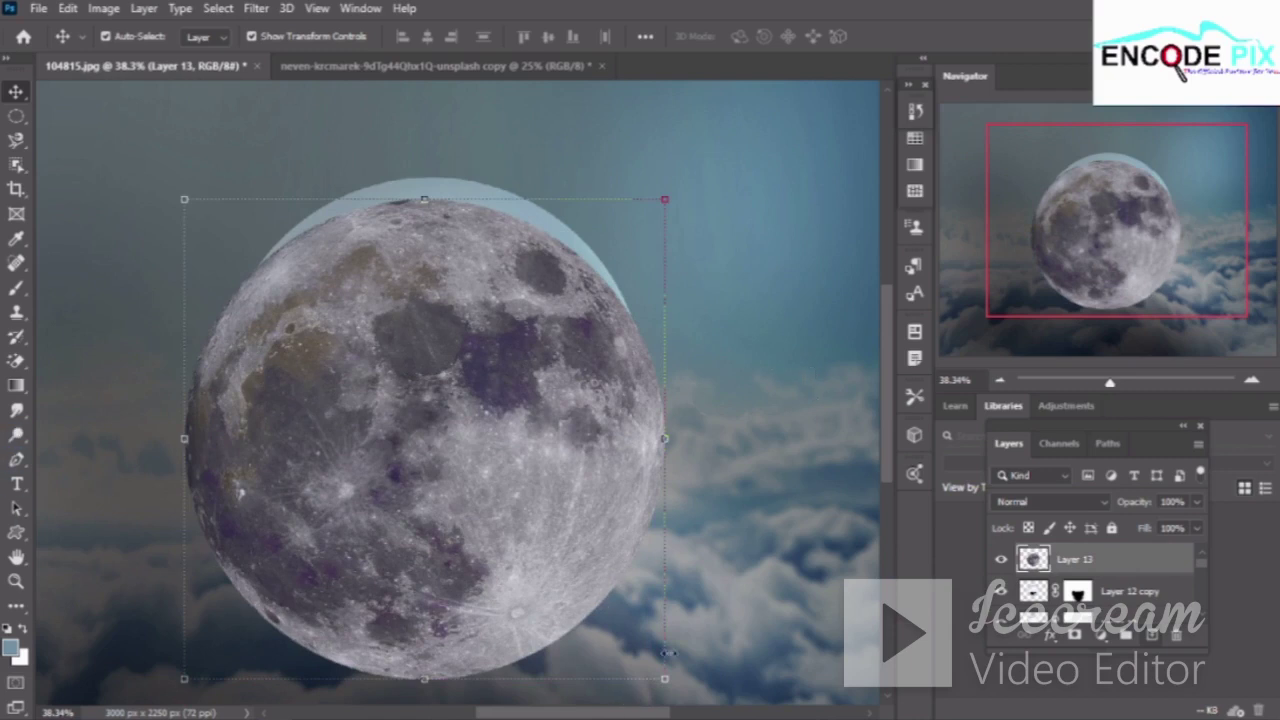
Open Hue/Saturation on the moon layer and lower Lightness toward -9
key(ctrl+u)
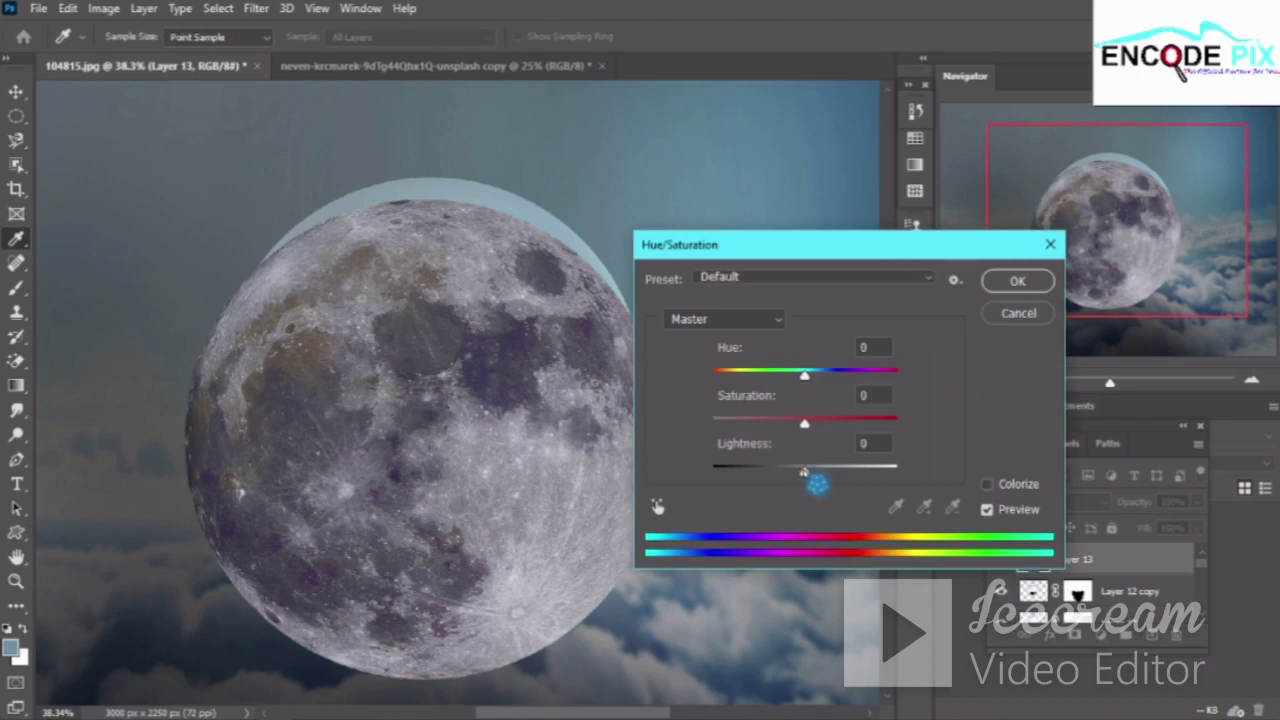
mouse_move(803, 473)
mouse_down()
mouse_move(785, 483)
mouse_move(803, 486)
mouse_up()
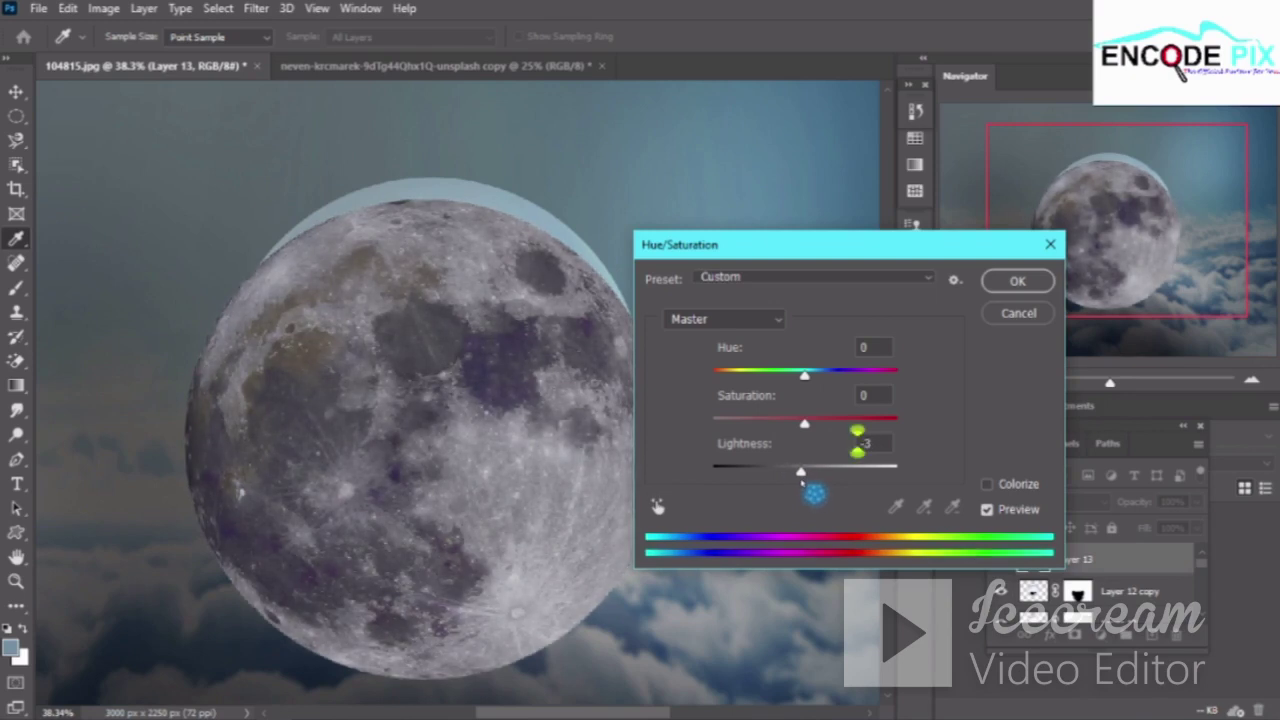
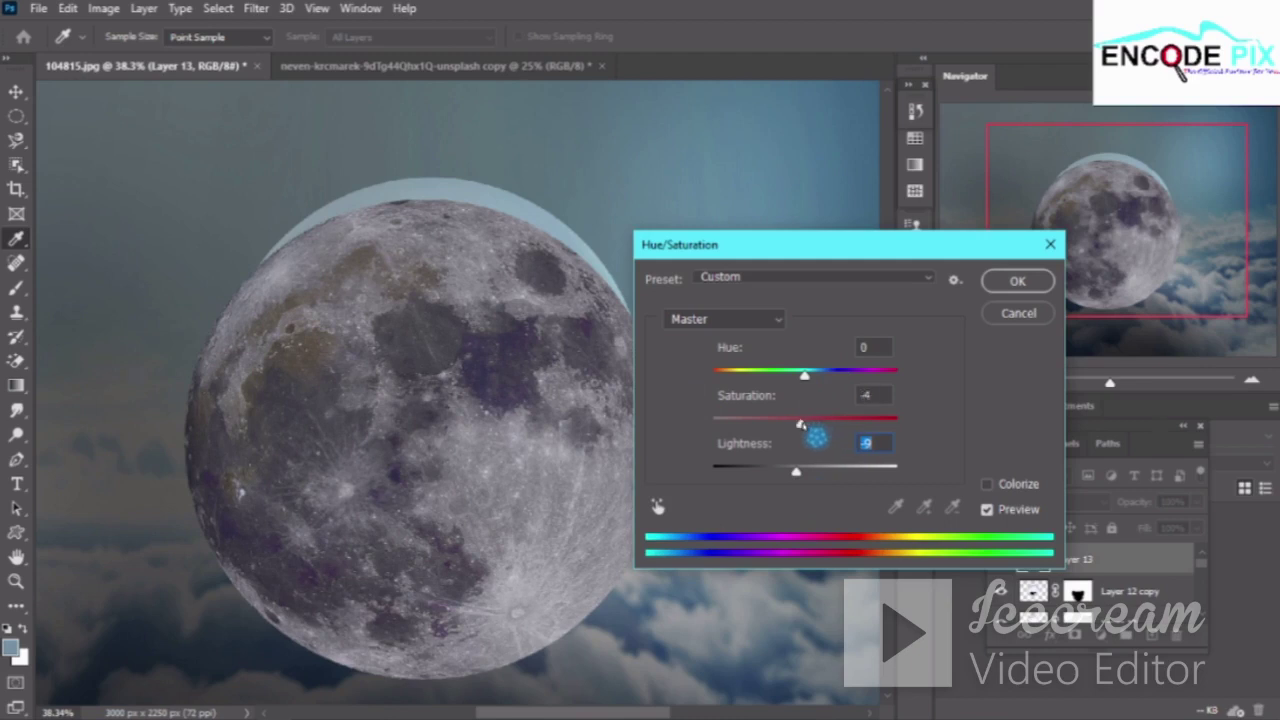
Mute the moon with Hue/Saturation at Hue -24, Saturation -37, Lightness -9
drag(801, 424, 767, 425)
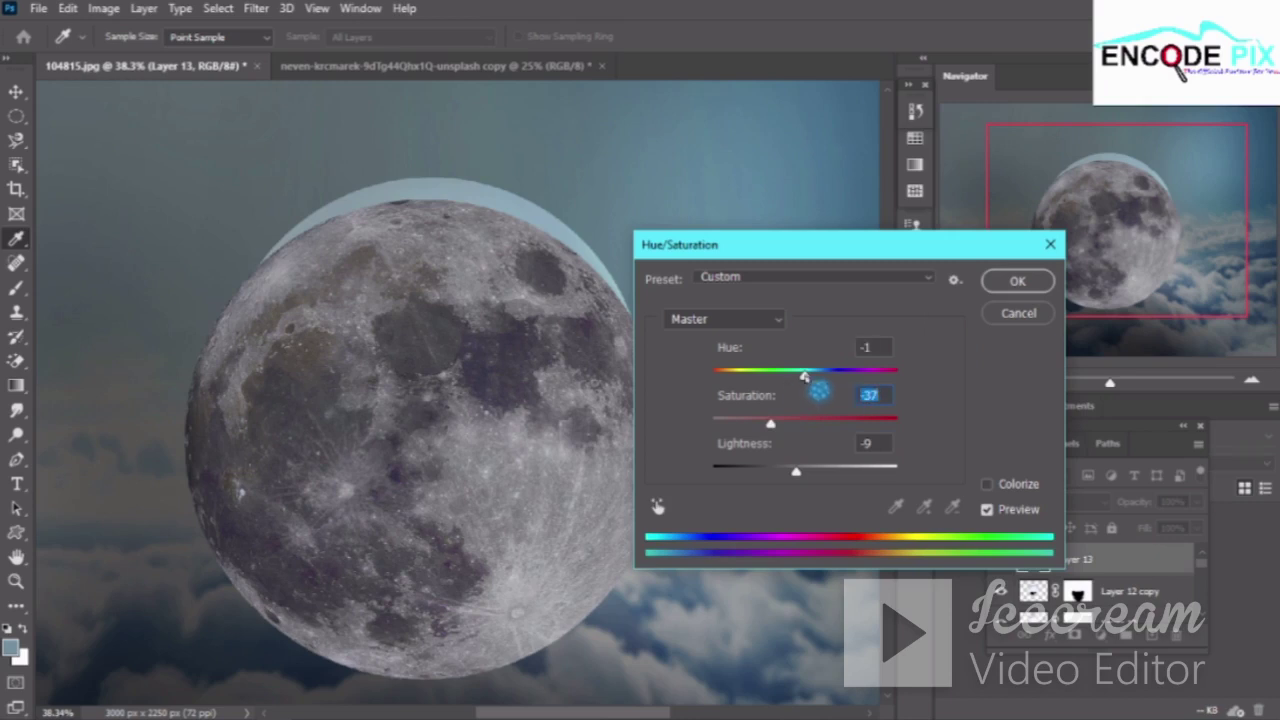
mouse_move(819, 390)
mouse_down()
mouse_move(826, 380)
mouse_move(794, 390)
mouse_up()
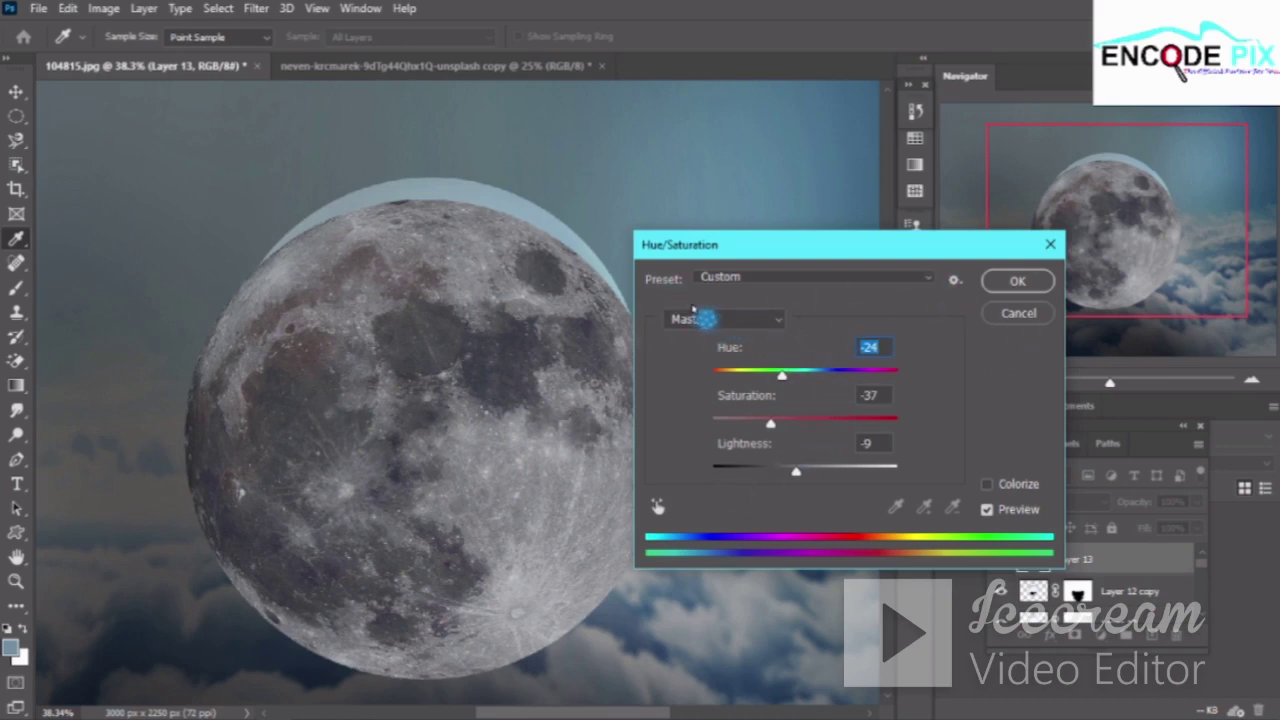
click(1016, 510)
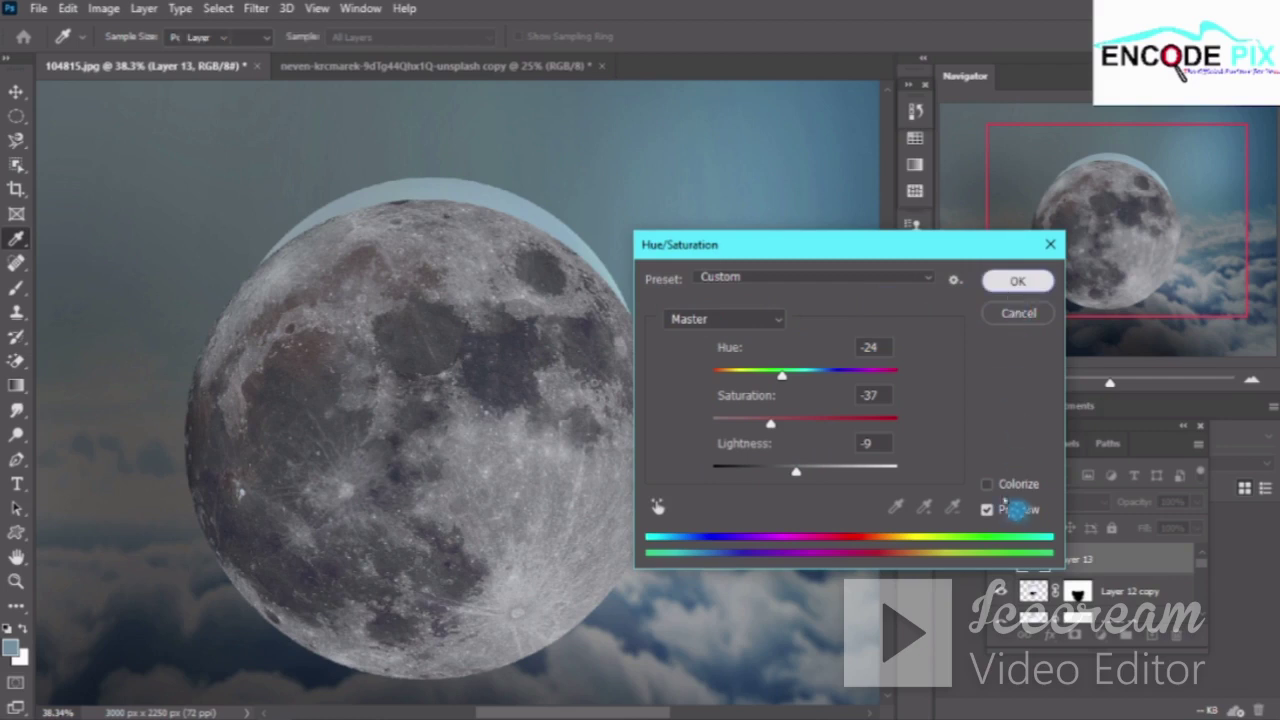
key(Return)
key(v)
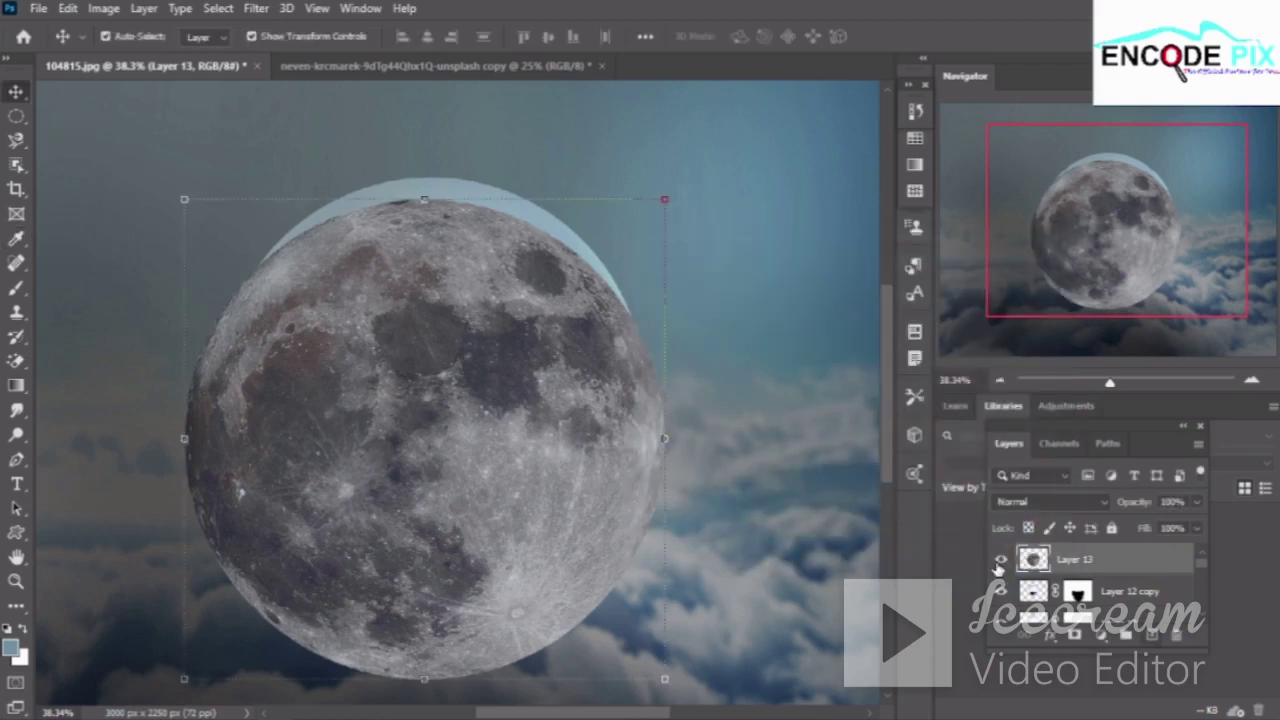
click(1001, 559)
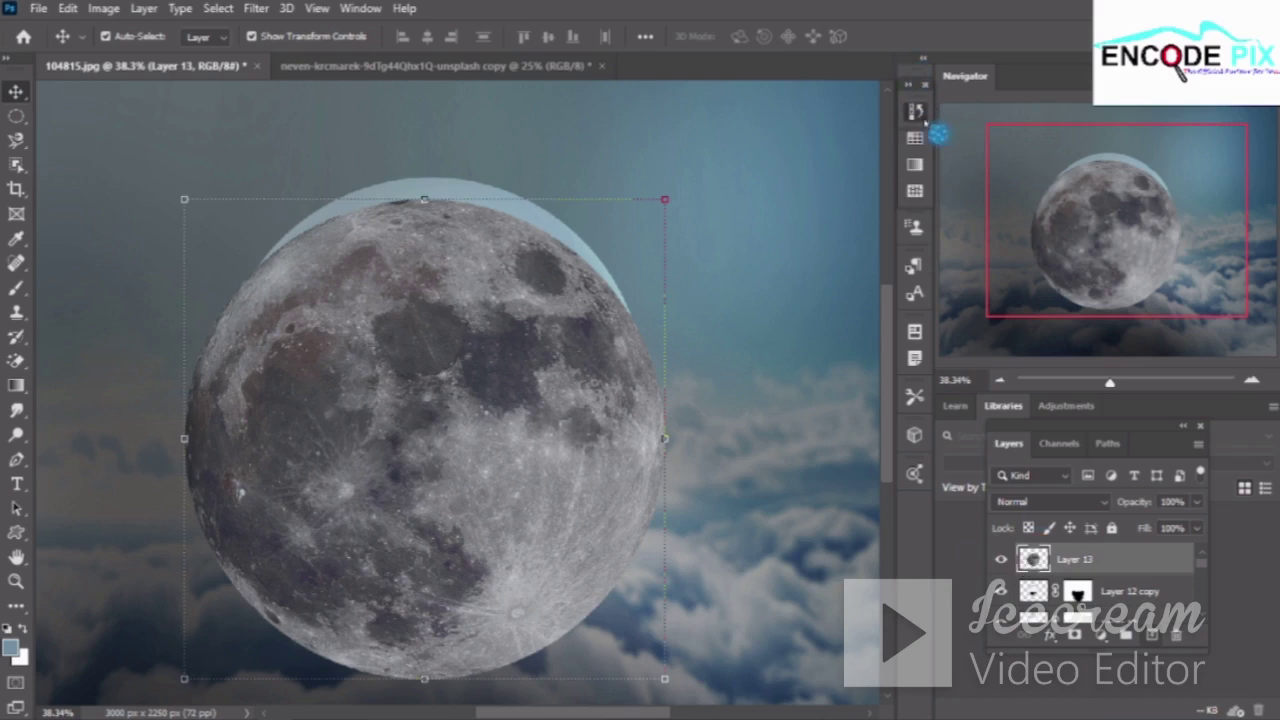
click(918, 113)
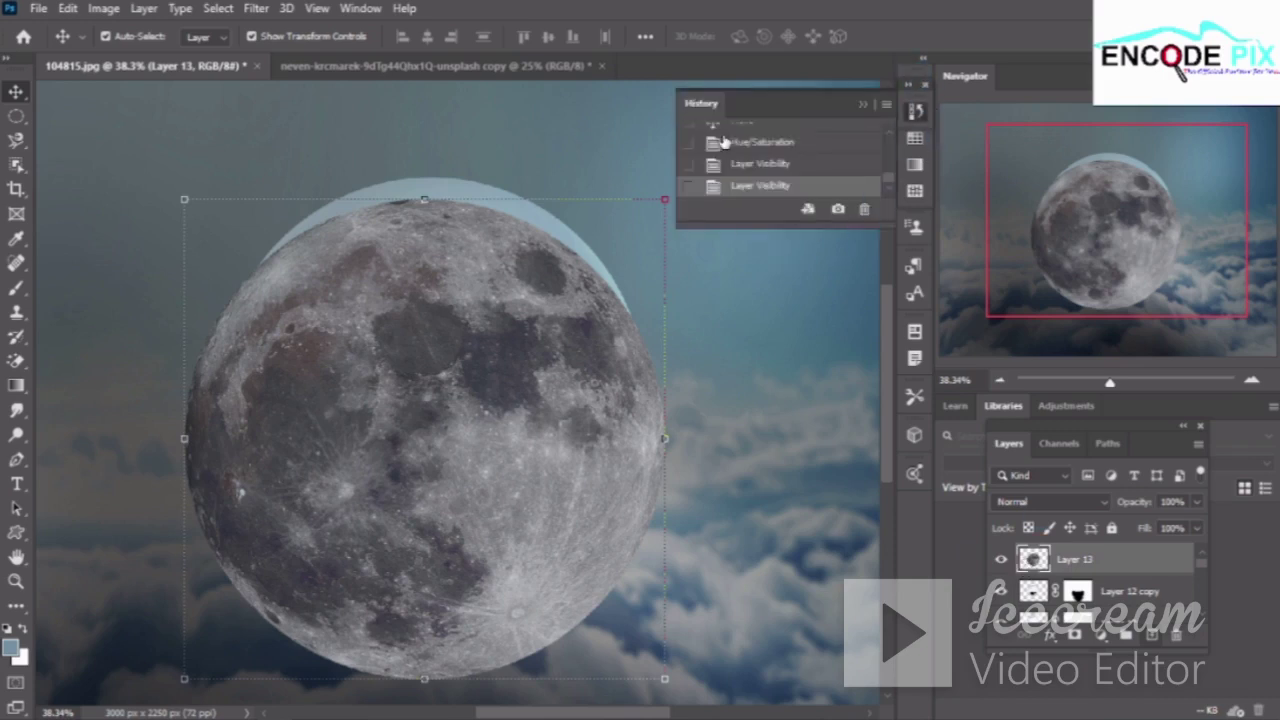
click(800, 146)
scroll(818, 157, up, 1)
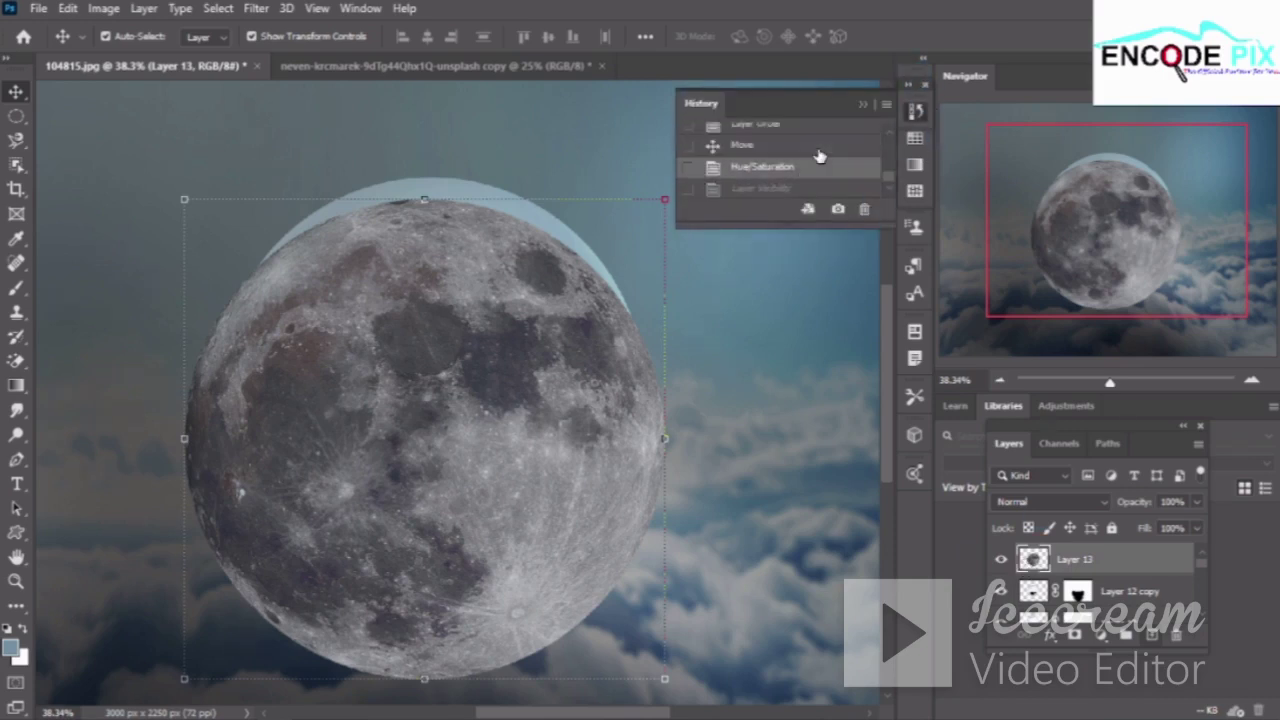
scroll(818, 160, down, 1)
click(914, 112)
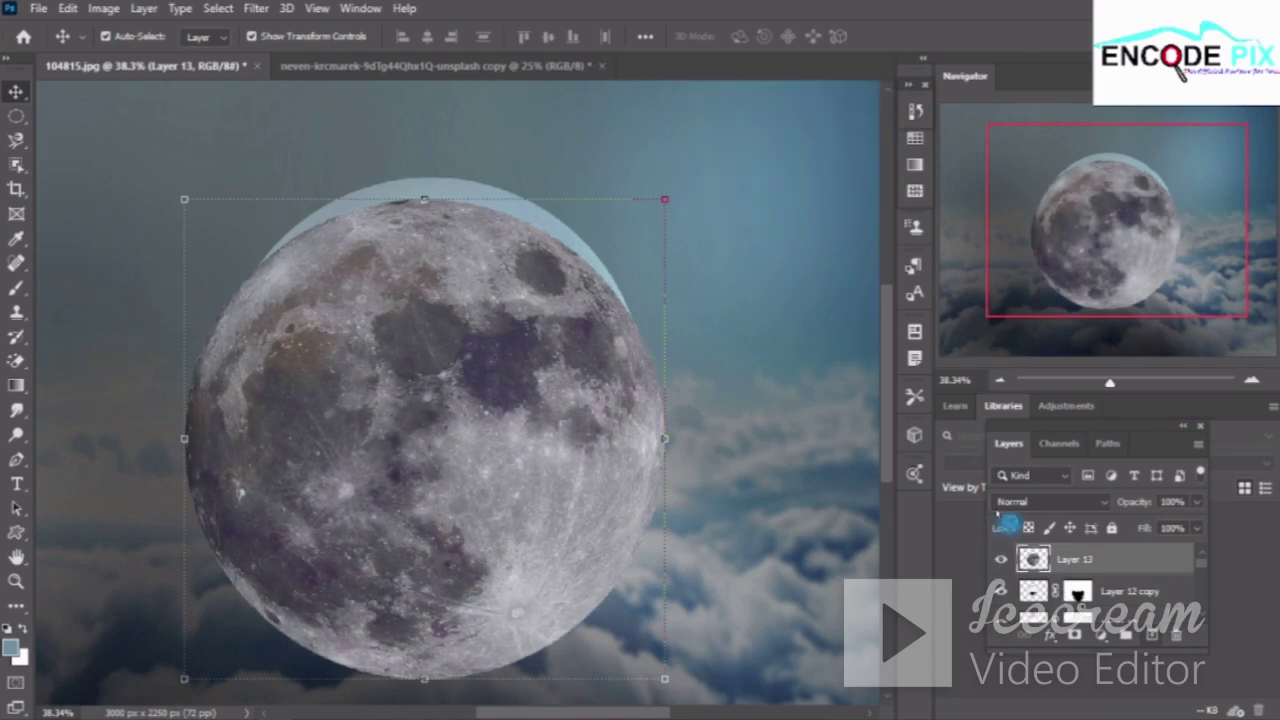
click(914, 112)
click(767, 168)
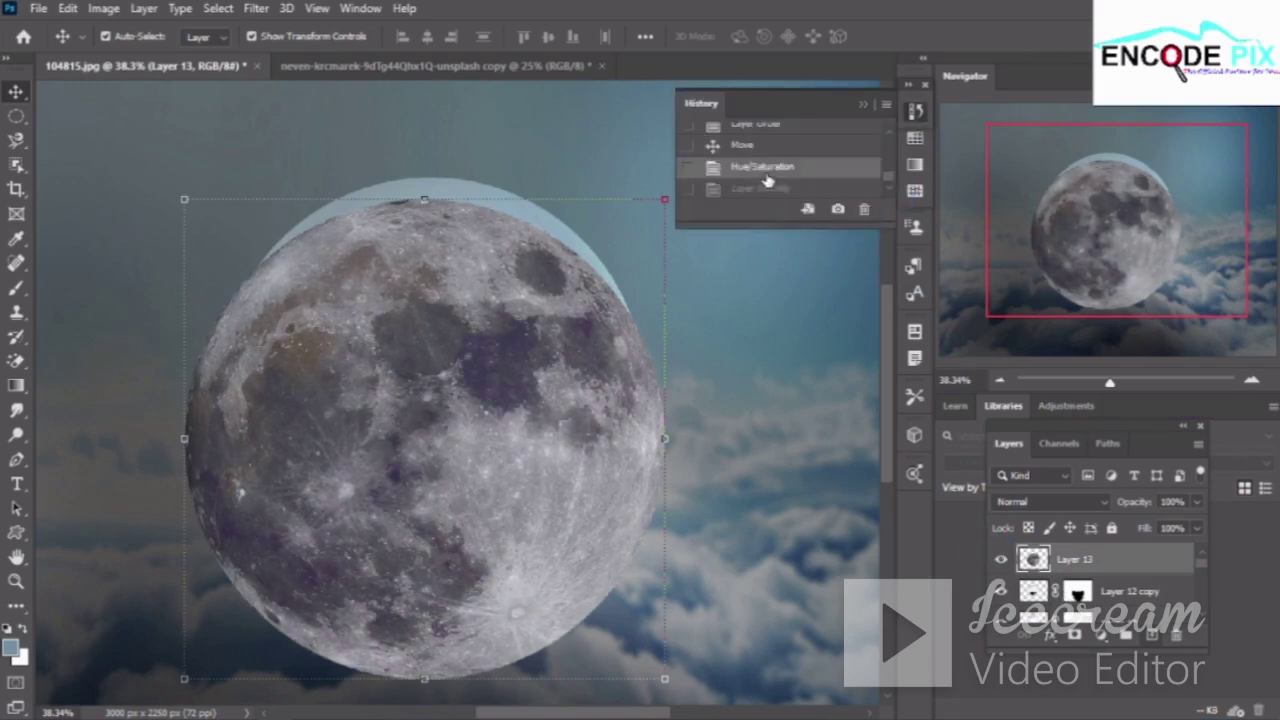
scroll(767, 180, down, 1)
click(767, 168)
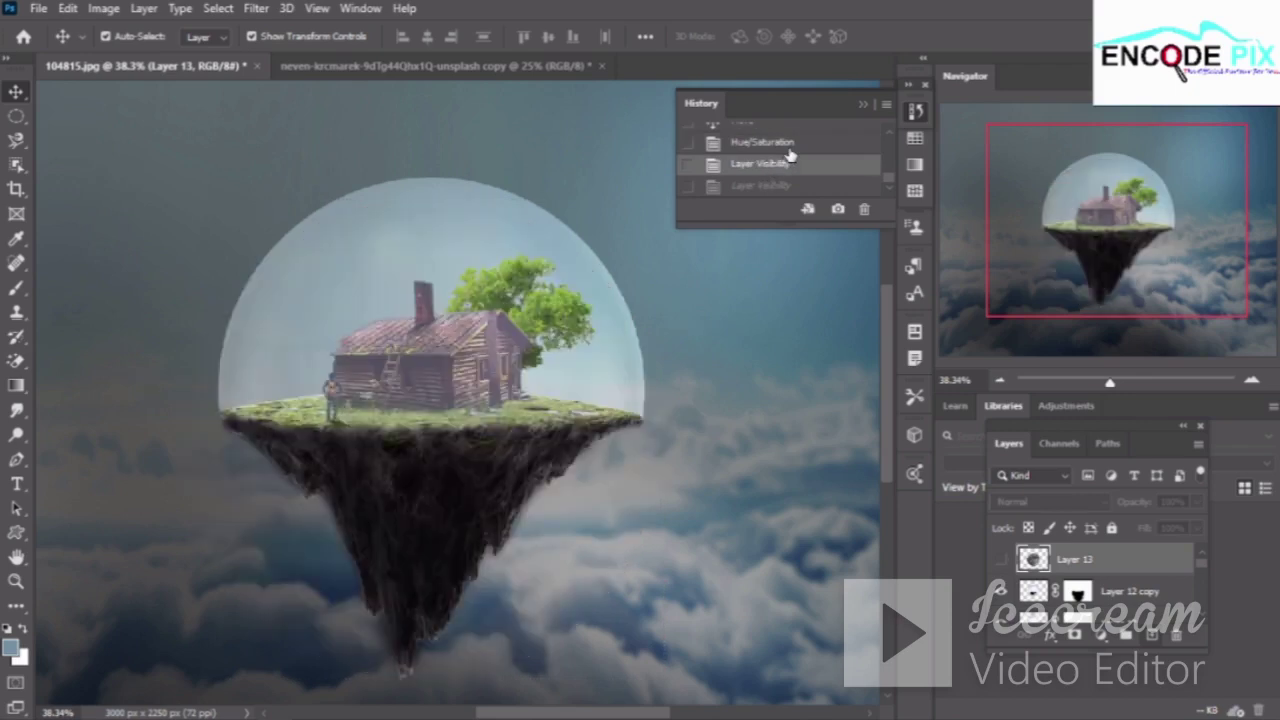
click(785, 143)
click(914, 112)
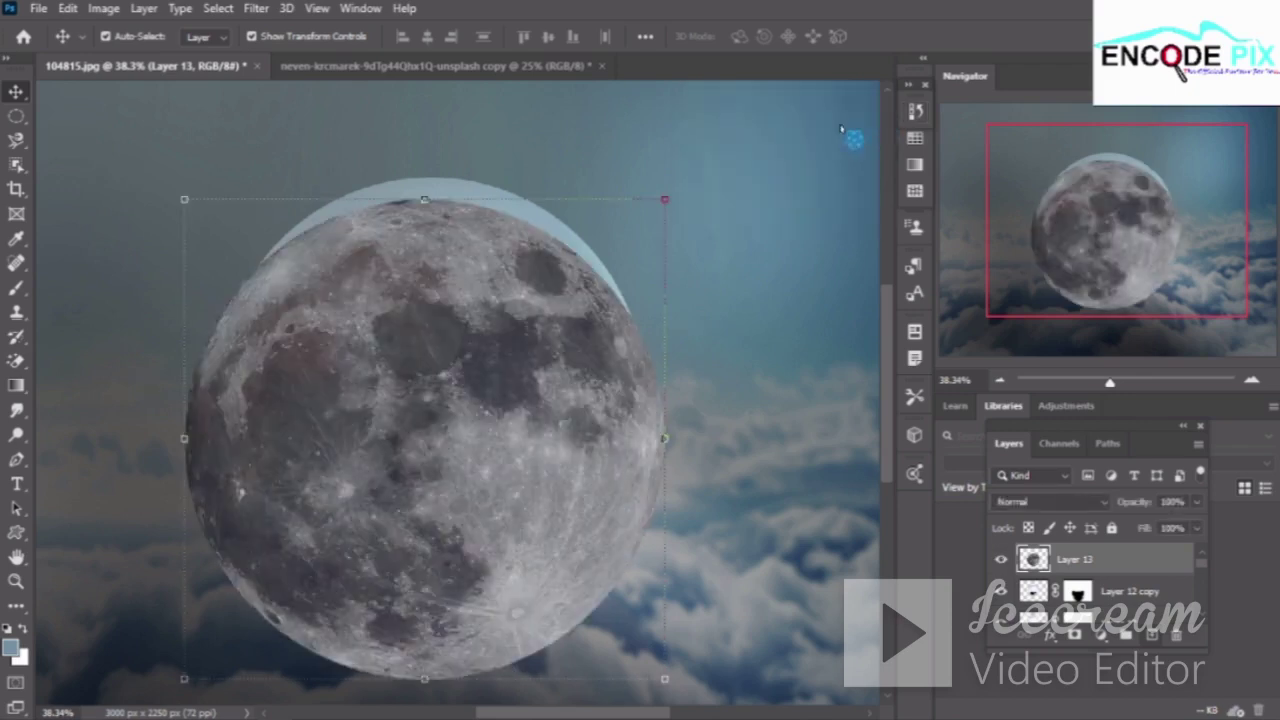
Darken the moon's midtones with a Levels adjustment, setting the midtone gamma to 0.74
key(ctrl+l)
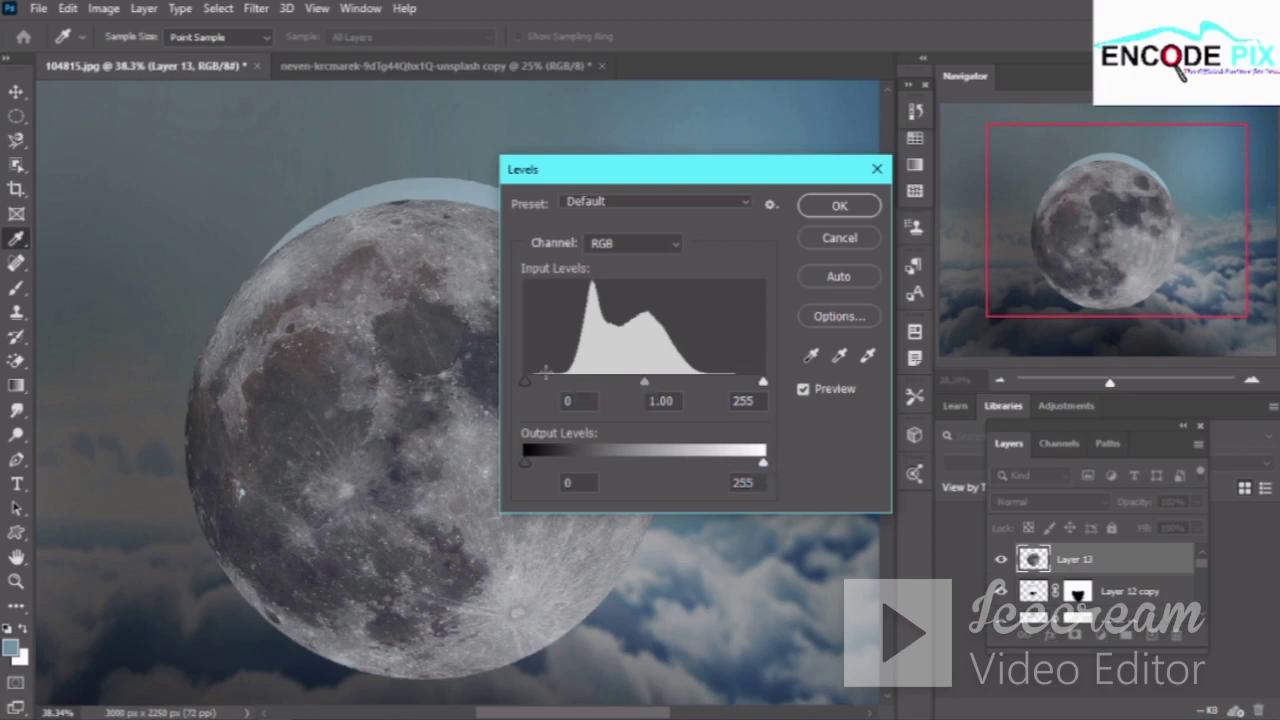
drag(645, 383, 641, 386)
mouse_move(641, 385)
mouse_down()
mouse_move(630, 384)
mouse_move(665, 385)
mouse_up()
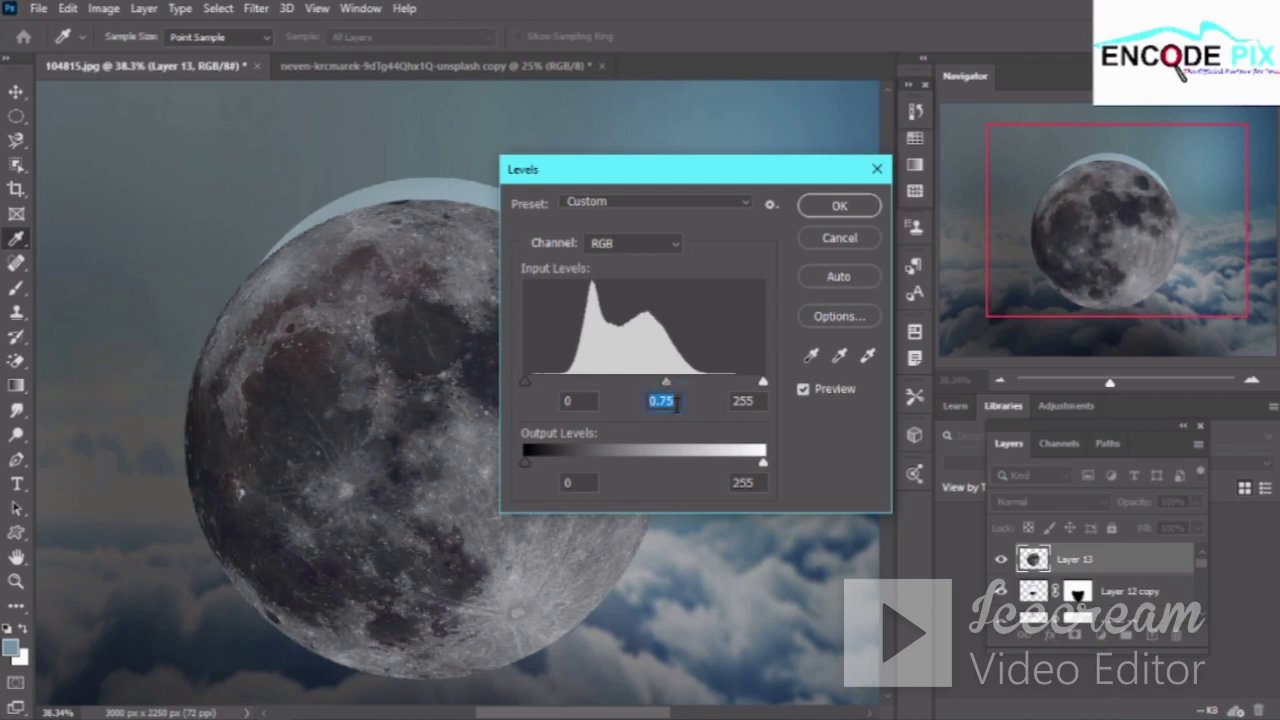
click(676, 402)
text(0.74)
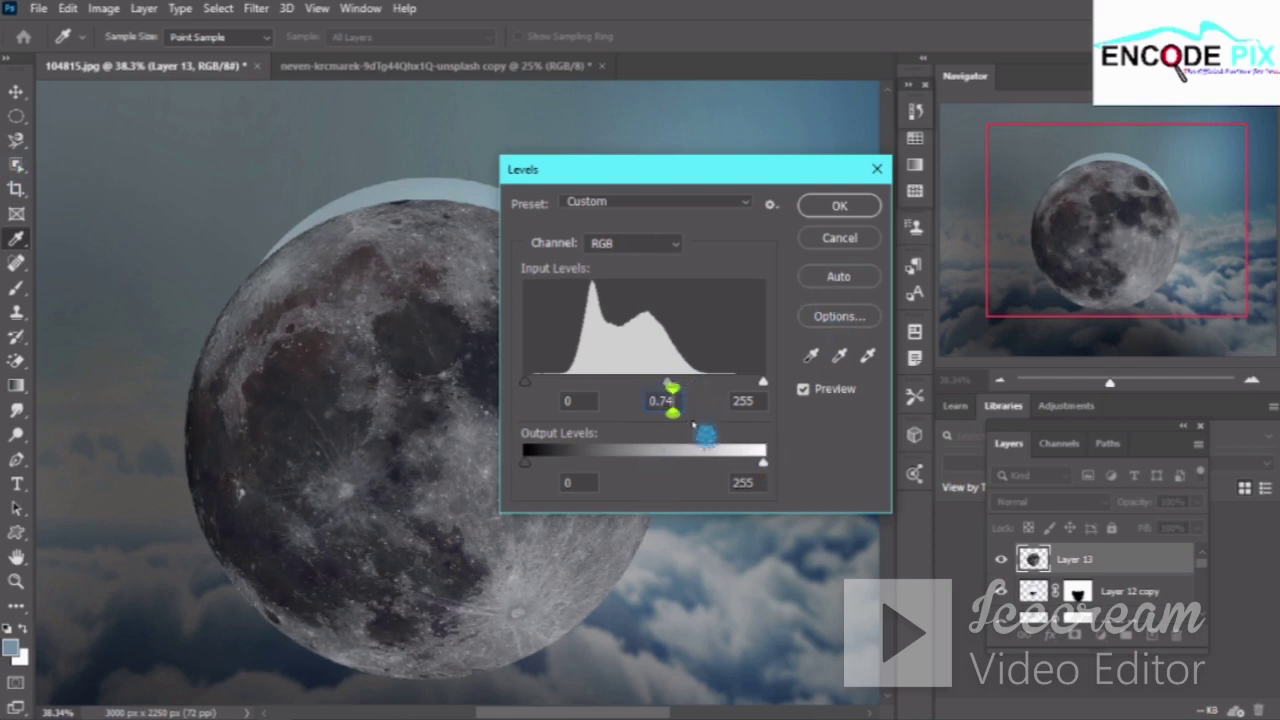
click(815, 386)
key(Return)
key(v)
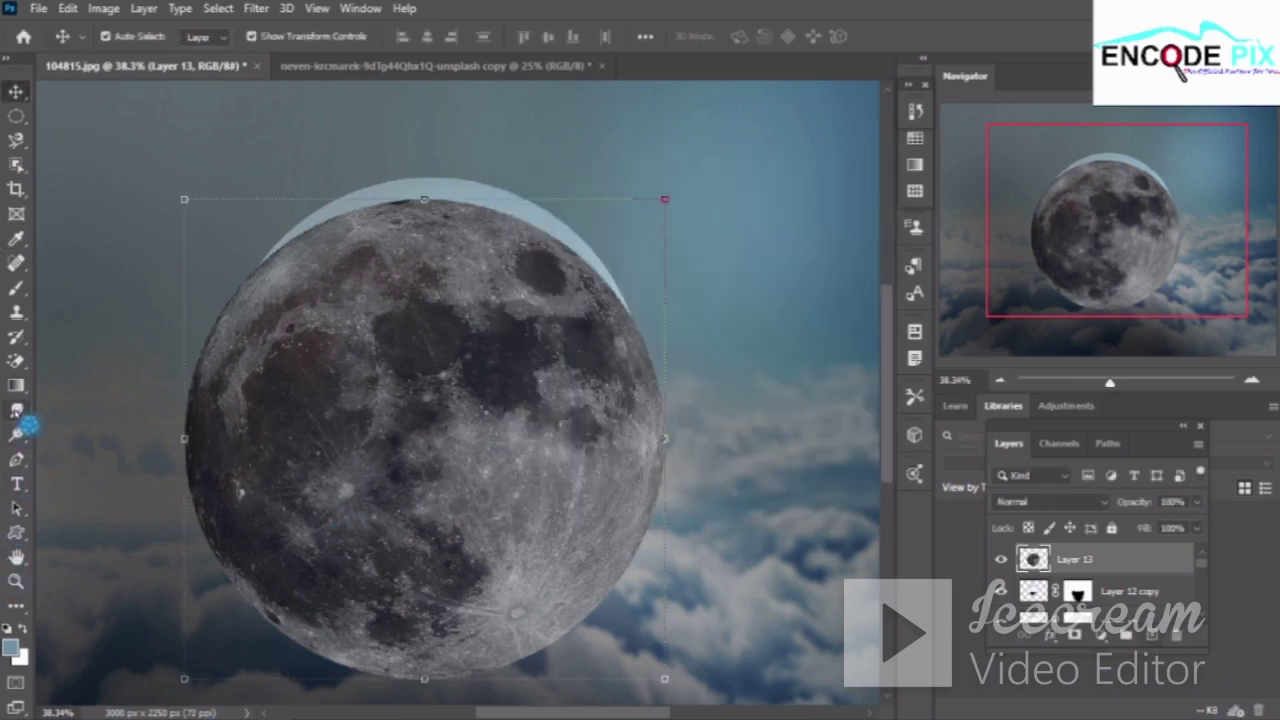
Burn the upper-right and right side of the moon with the Burn Tool
click(16, 412)
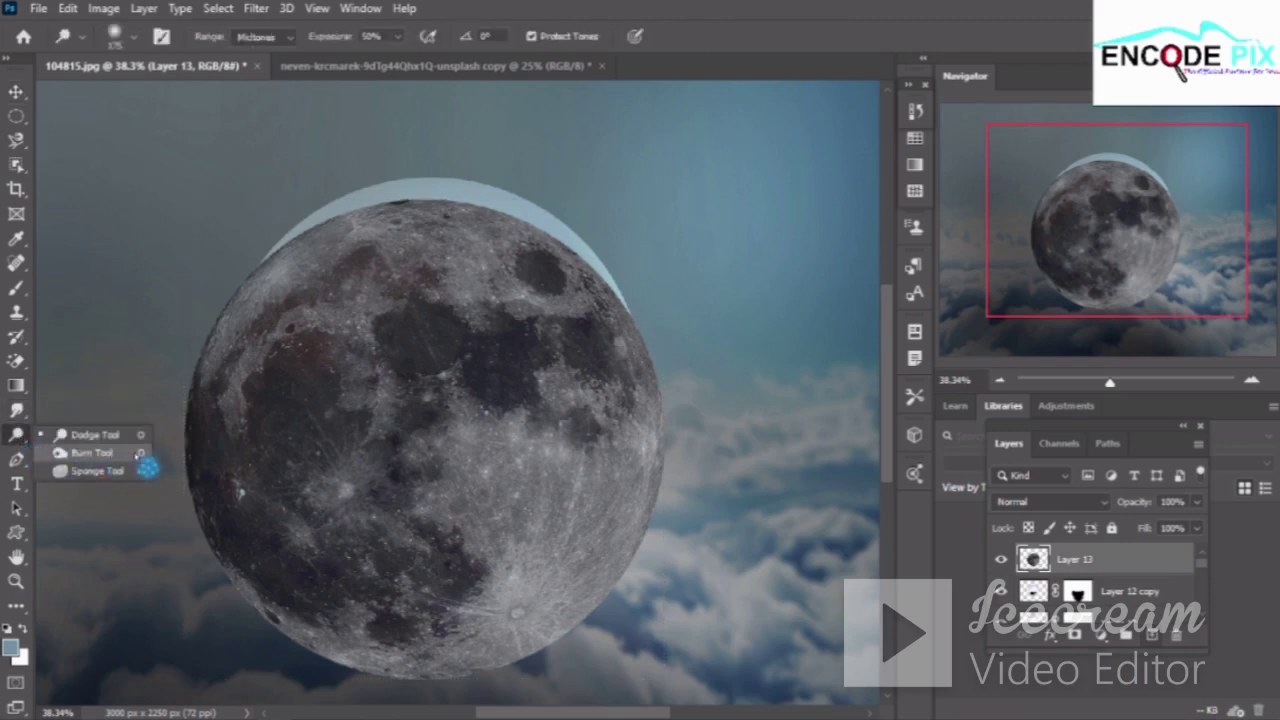
click(138, 454)
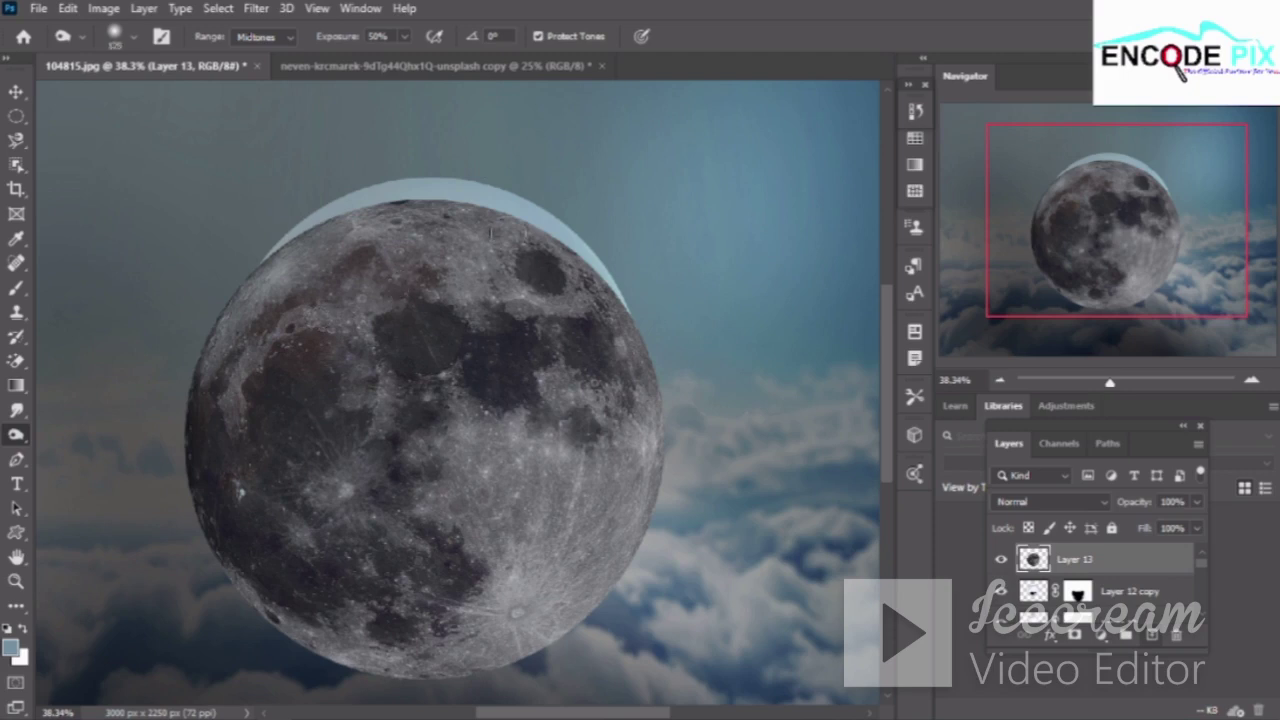
drag(522, 256, 590, 392)
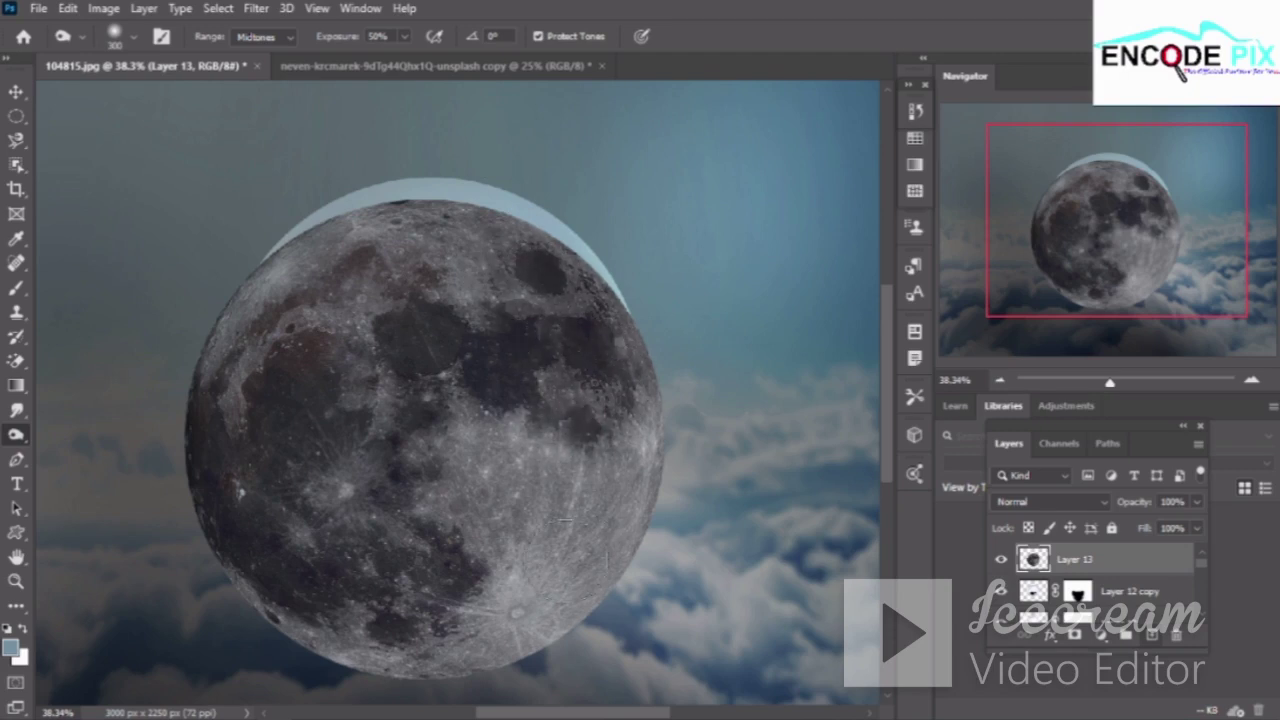
mouse_move(565, 520)
mouse_down()
mouse_move(610, 445)
mouse_move(540, 265)
mouse_up()
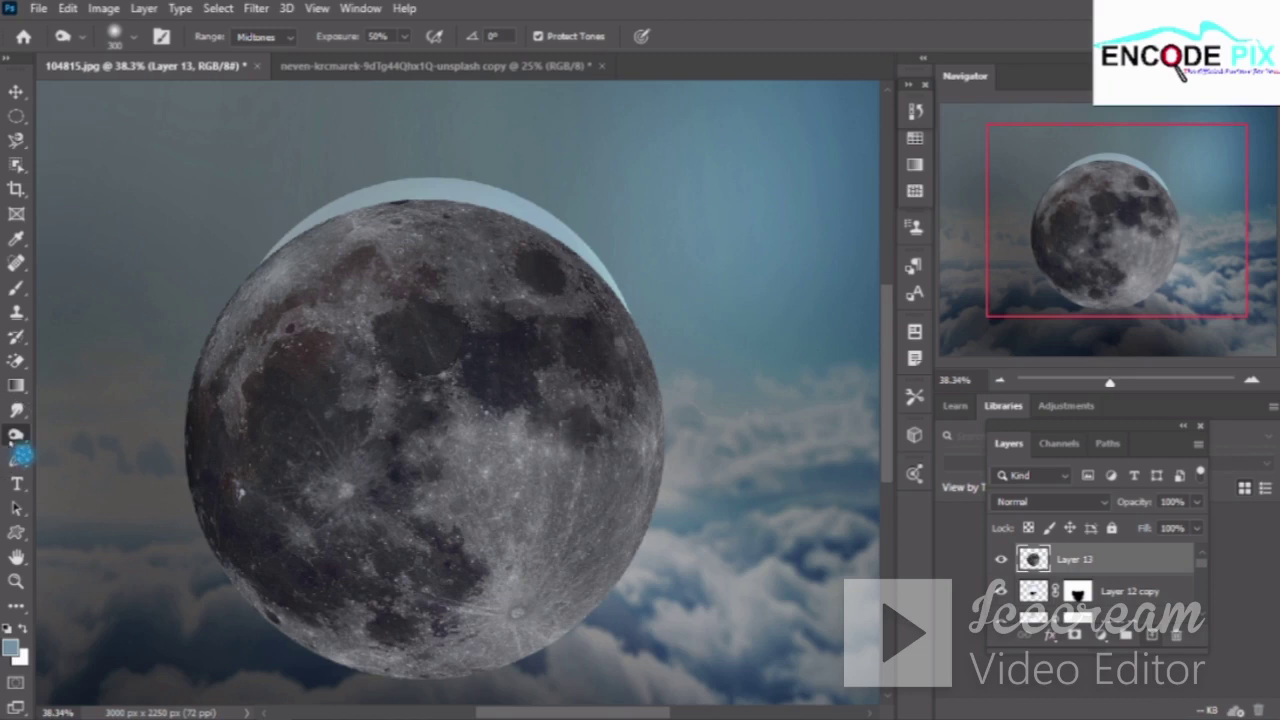
Undo a stray Smudge stroke and burn more of the moon with a 500 px brush
click(17, 410)
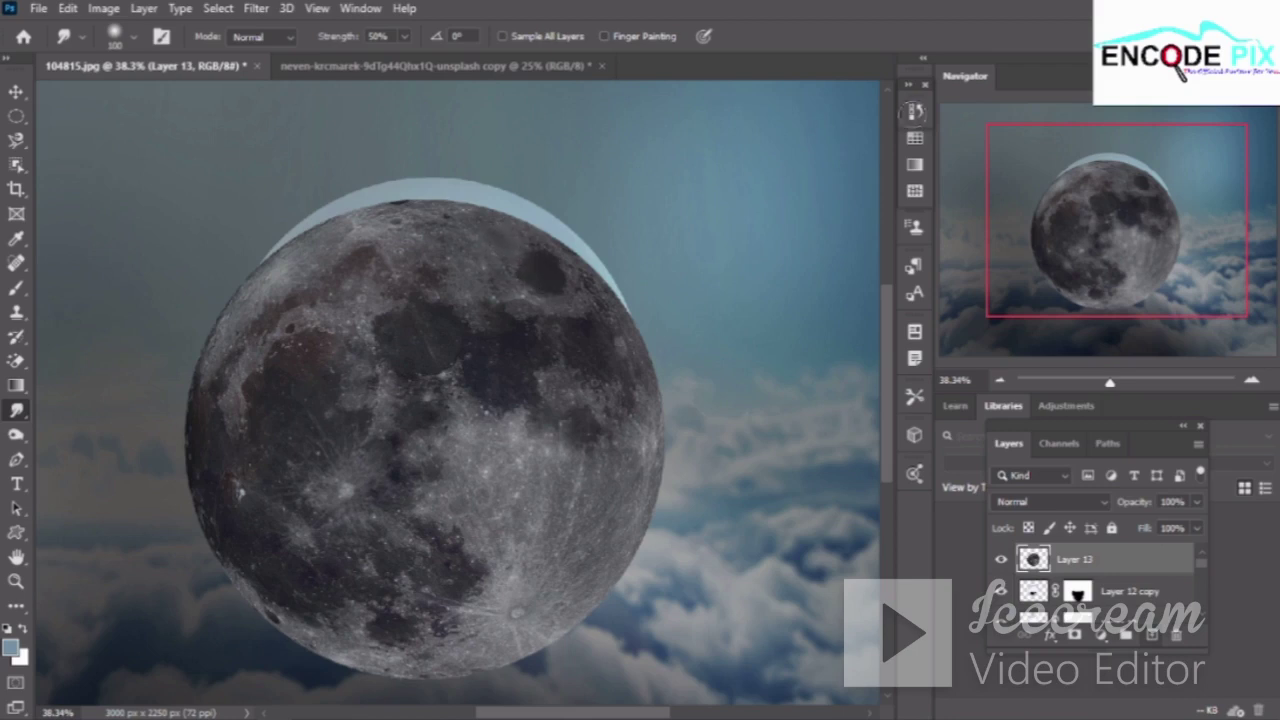
click(914, 111)
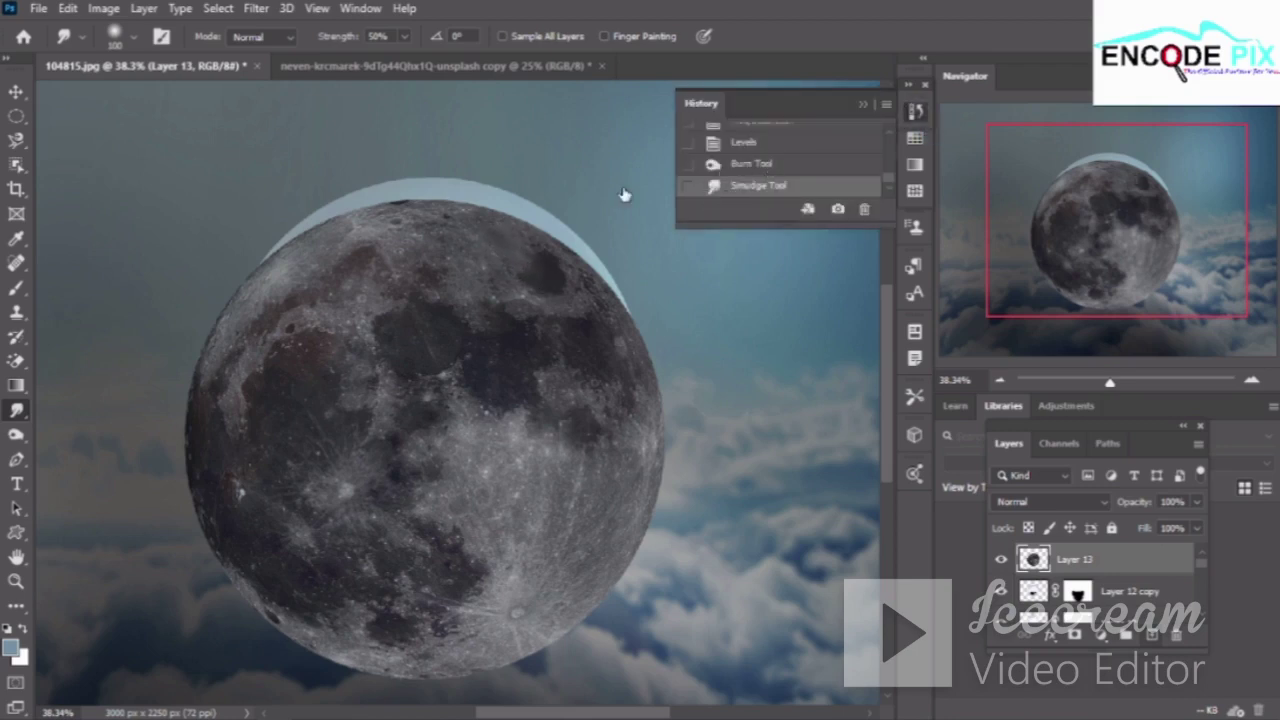
key(ctrl+z)
click(16, 434)
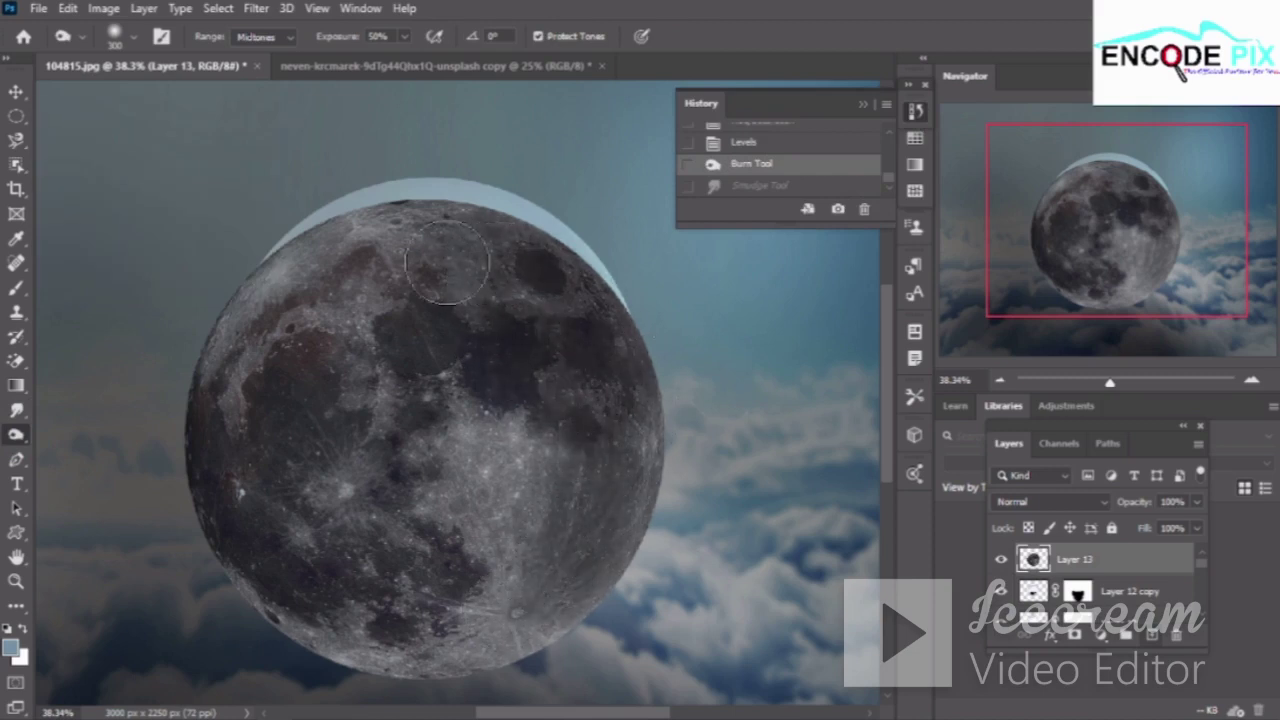
mouse_move(565, 480)
mouse_down()
mouse_move(535, 435)
mouse_move(542, 480)
mouse_move(518, 553)
mouse_move(523, 491)
mouse_move(486, 343)
mouse_move(523, 417)
mouse_move(514, 494)
mouse_move(539, 594)
mouse_move(614, 443)
mouse_up()
key(bracketright)
key(bracketright)
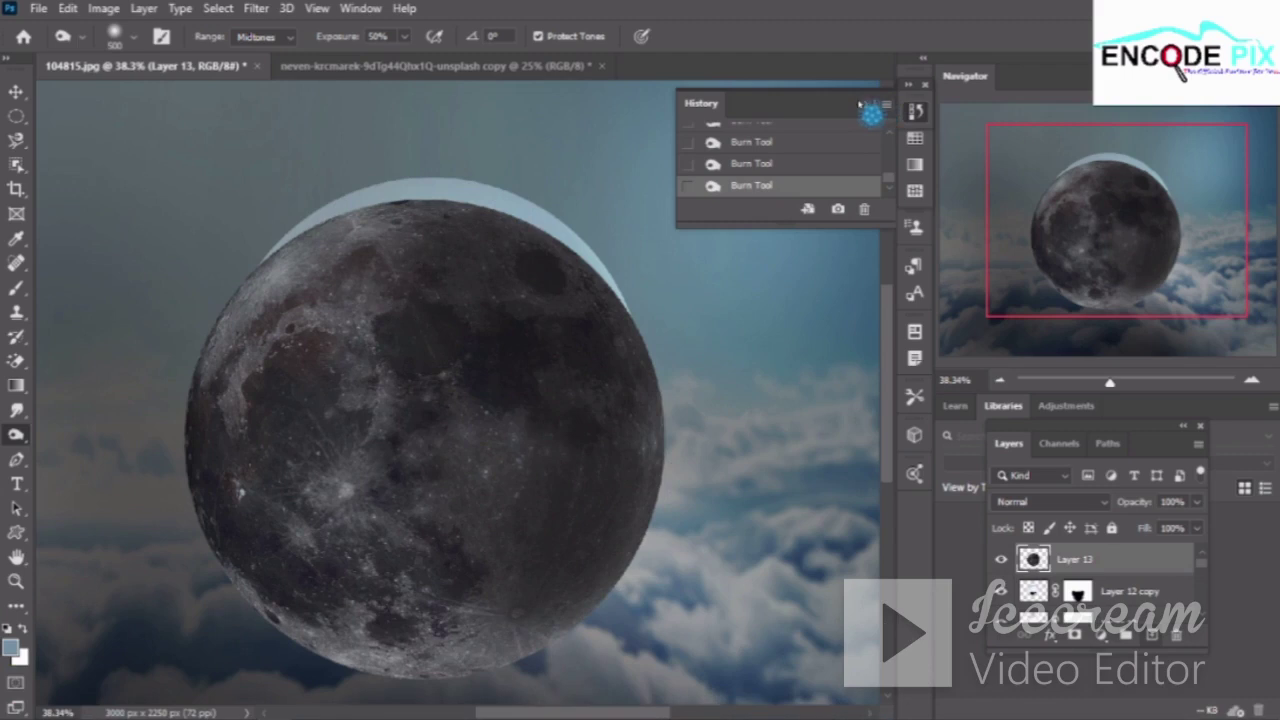
click(915, 111)
click(16, 91)
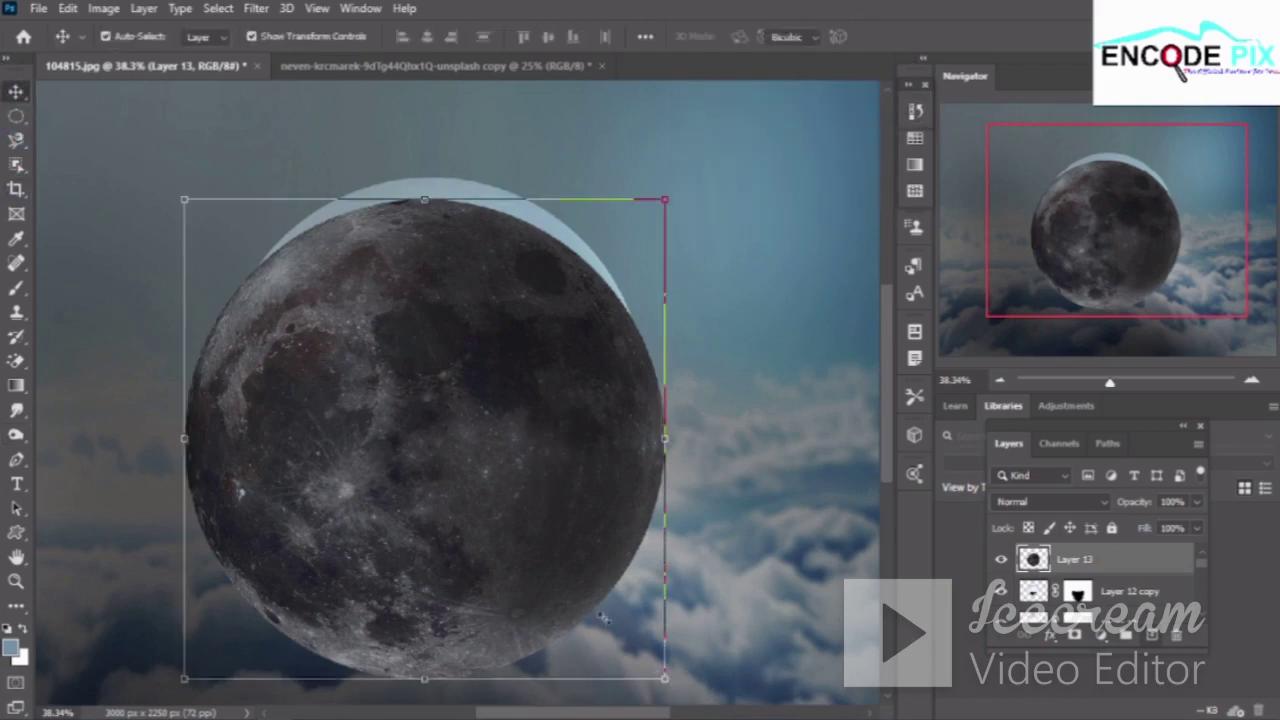
Scale the moon to about 39% and place it in the lower-left of the clouds
mouse_move(667, 680)
mouse_down()
mouse_move(380, 402)
mouse_move(433, 453)
mouse_up()
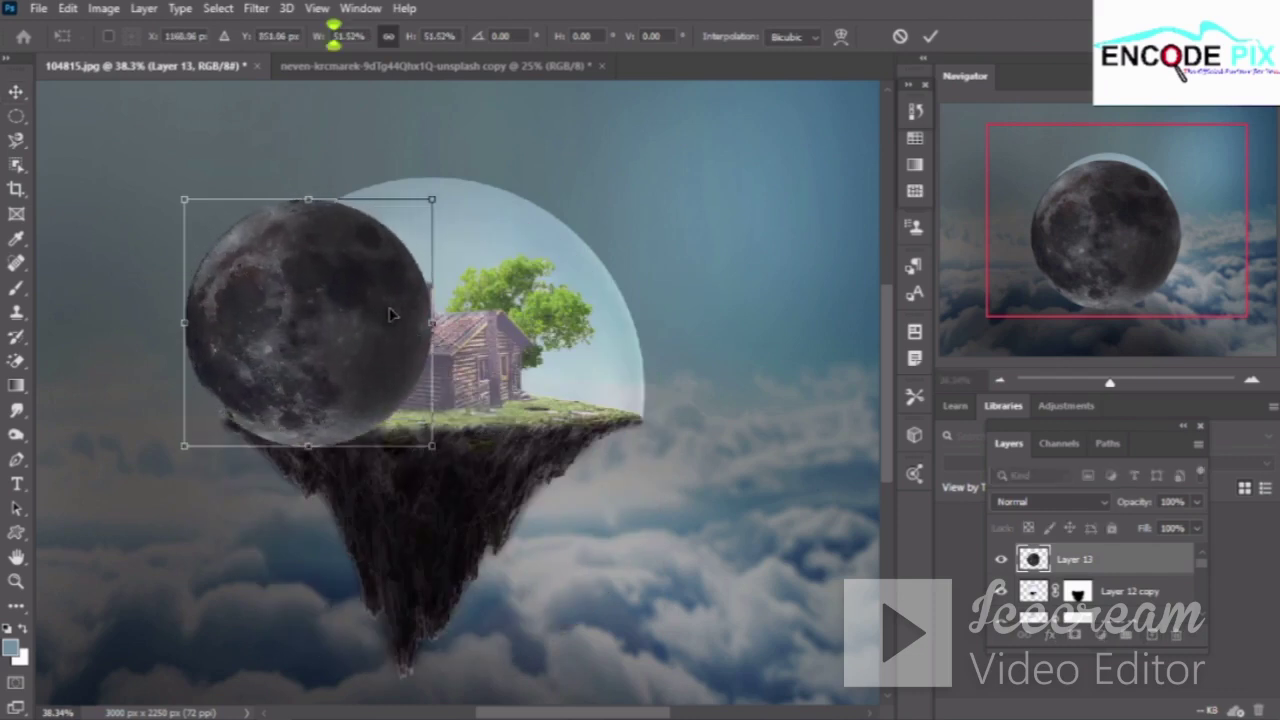
mouse_move(405, 325)
mouse_down()
mouse_move(543, 584)
mouse_move(676, 596)
mouse_up()
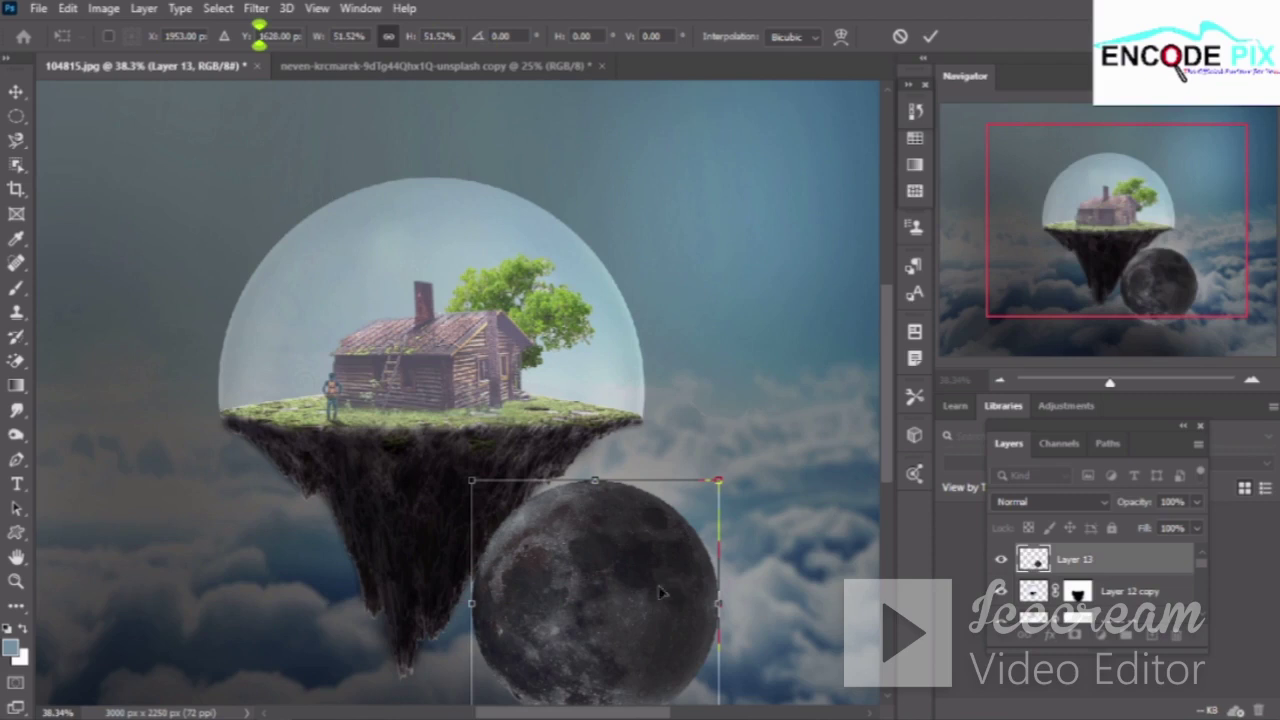
drag(556, 592, 684, 566)
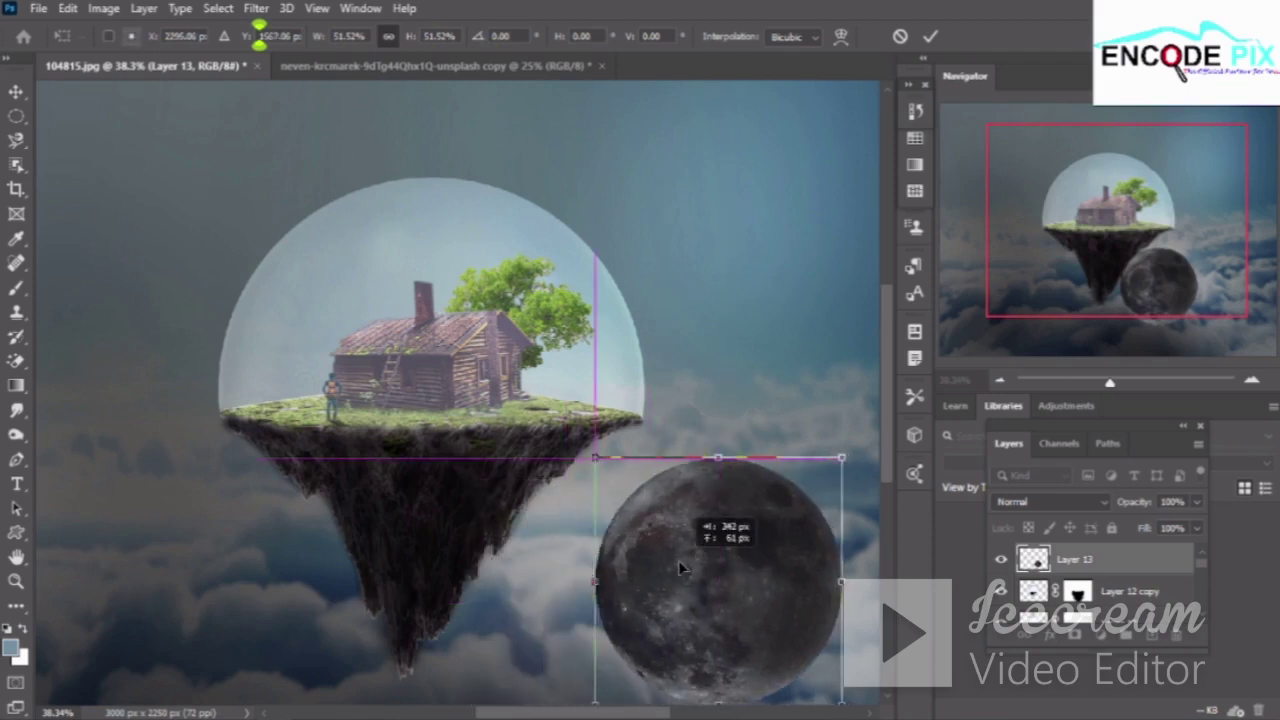
mouse_move(684, 566)
mouse_down()
mouse_move(226, 546)
mouse_move(69, 575)
mouse_up()
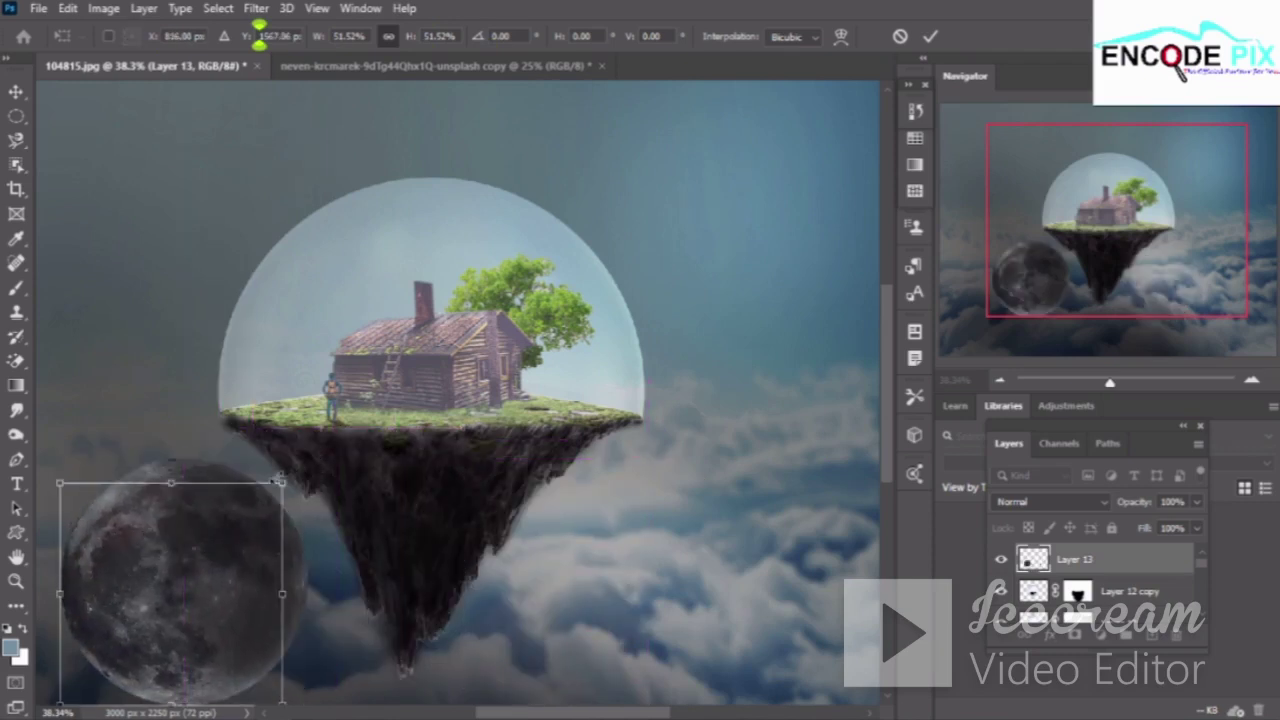
drag(308, 458, 248, 524)
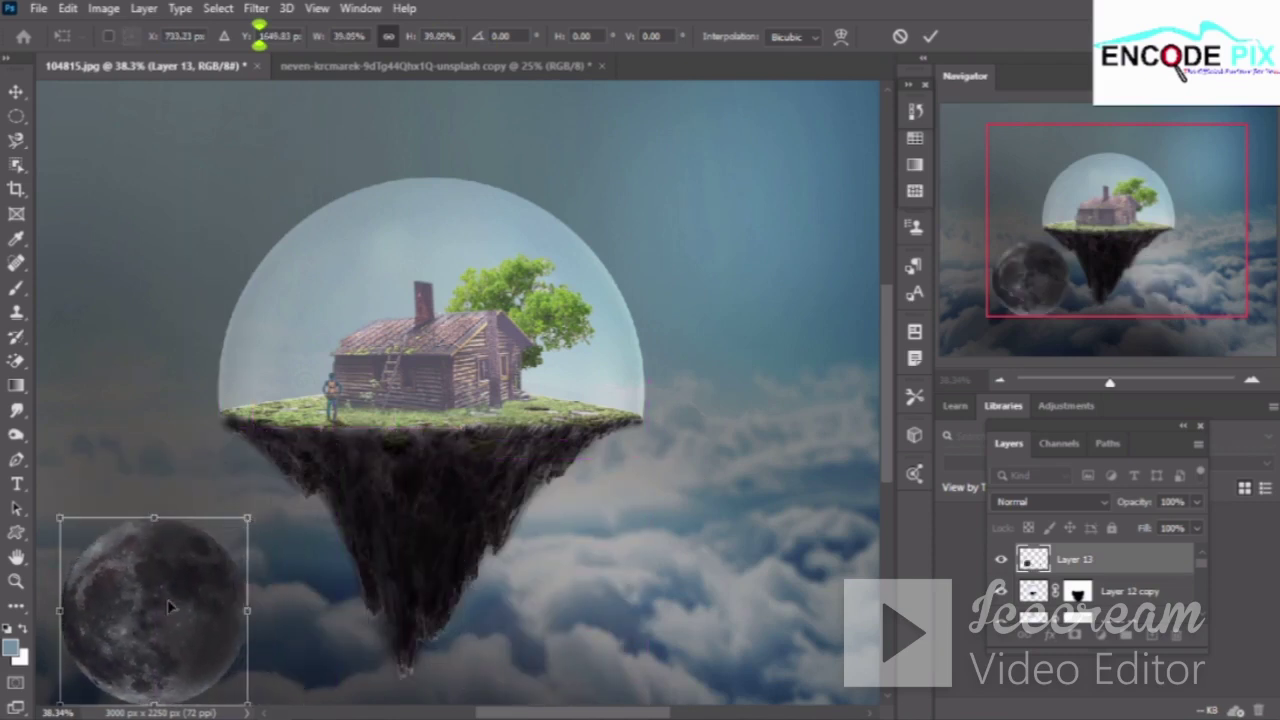
drag(170, 606, 175, 588)
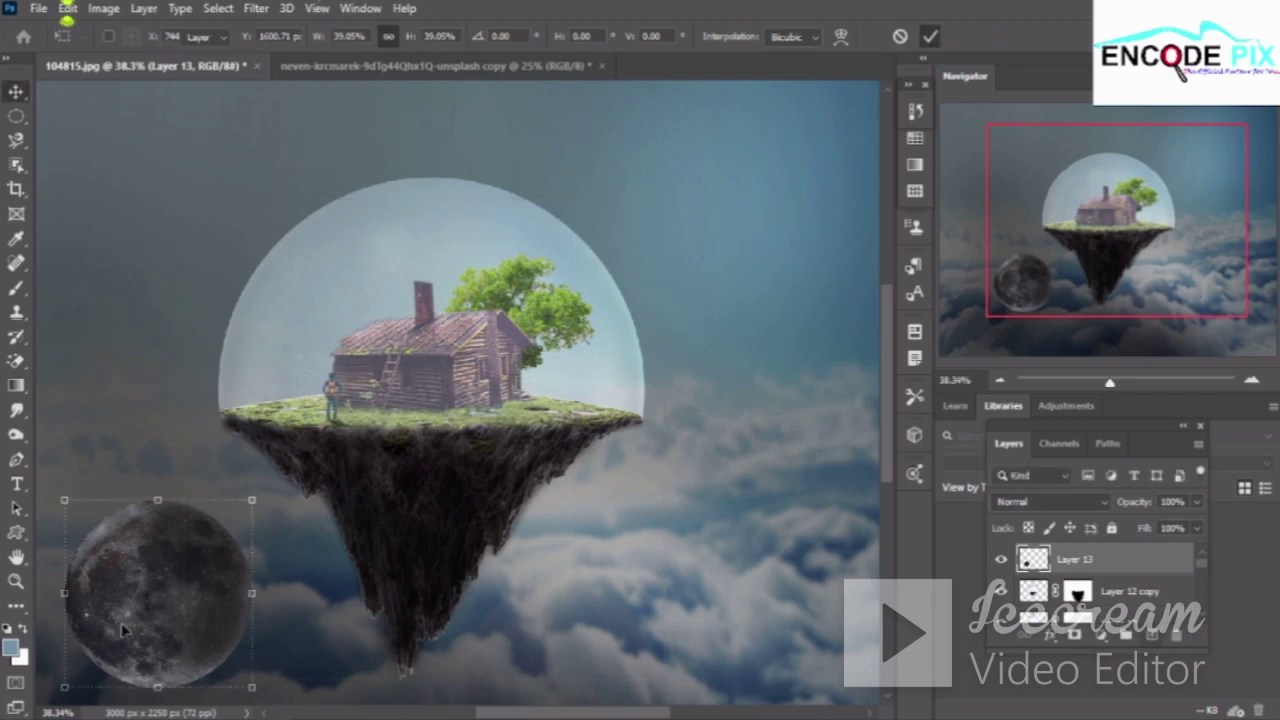
Commit the moon's placement and lower its Hue/Saturation saturation to -38
key(Return)
key(ctrl+u)
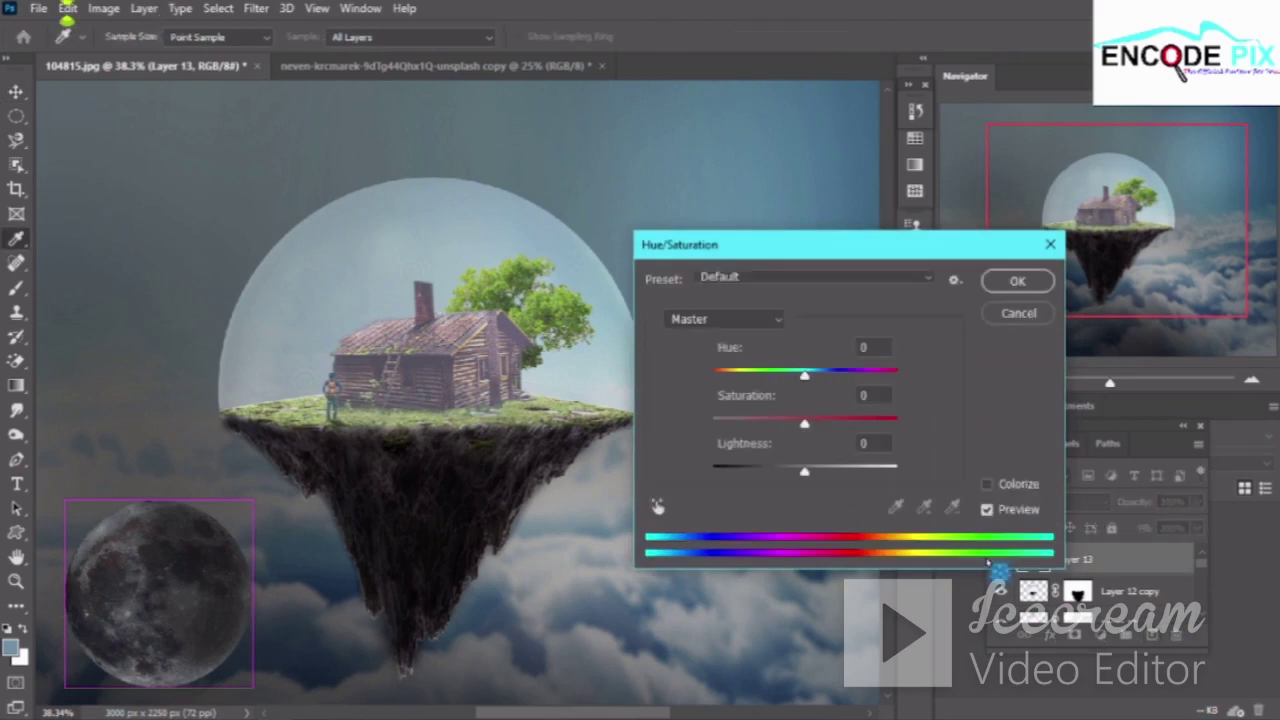
mouse_move(814, 423)
mouse_down()
mouse_move(825, 432)
mouse_move(703, 441)
mouse_up()
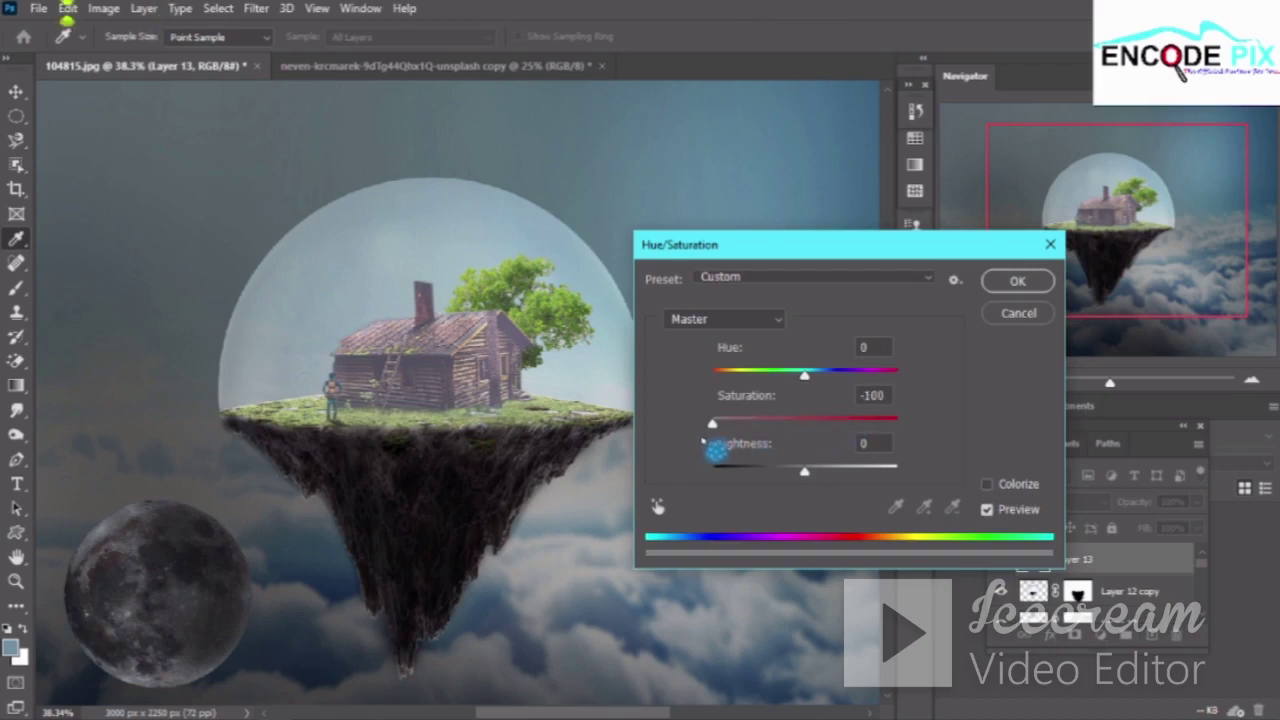
drag(703, 441, 896, 423)
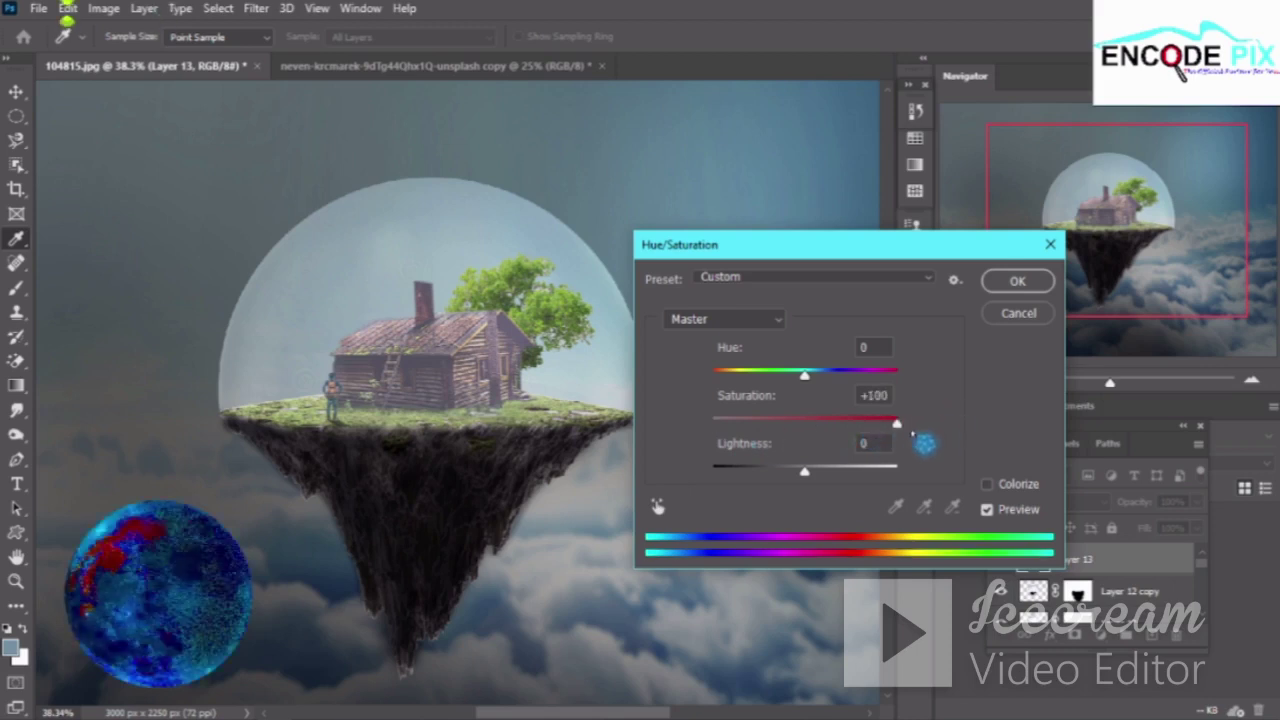
click(776, 421)
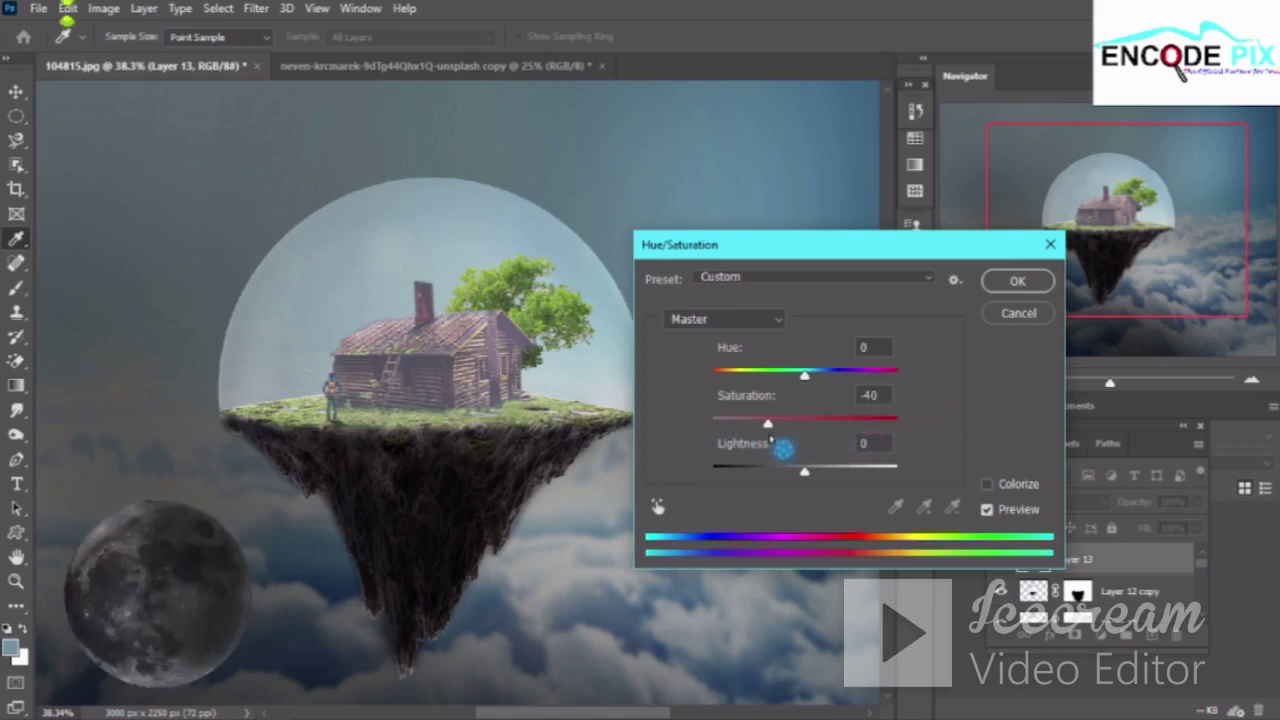
drag(771, 437, 773, 438)
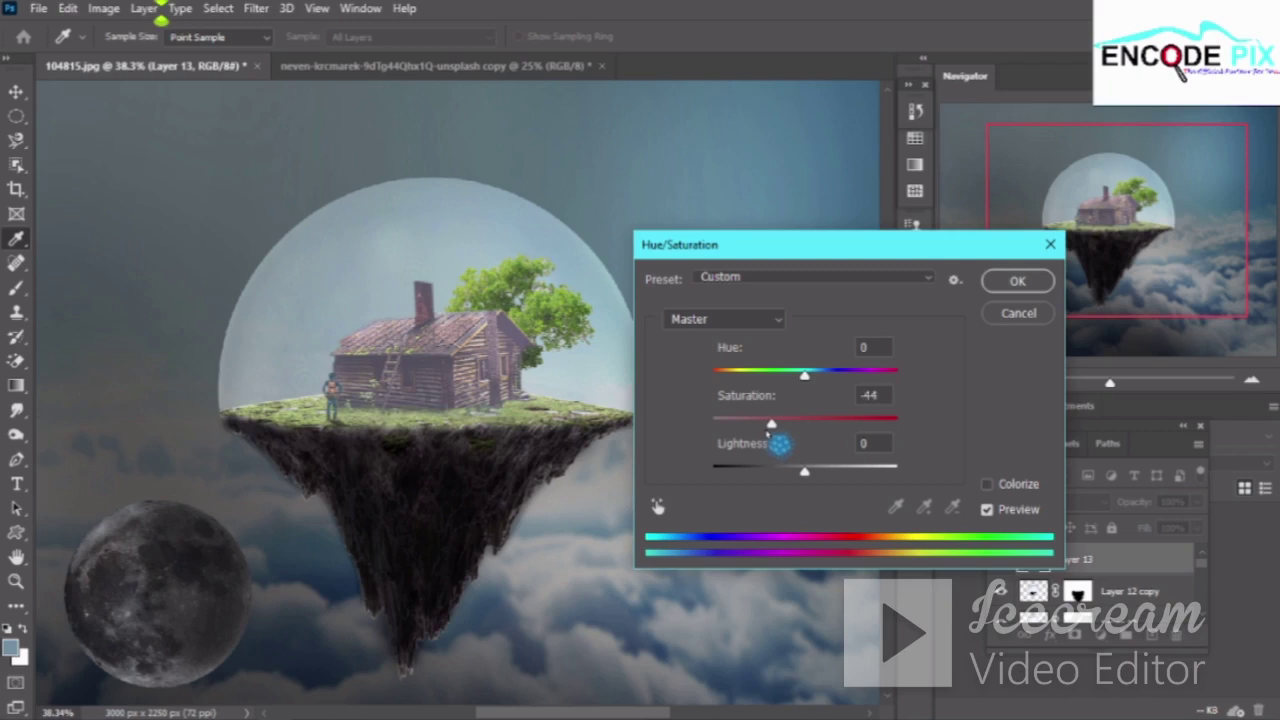
drag(748, 432, 777, 425)
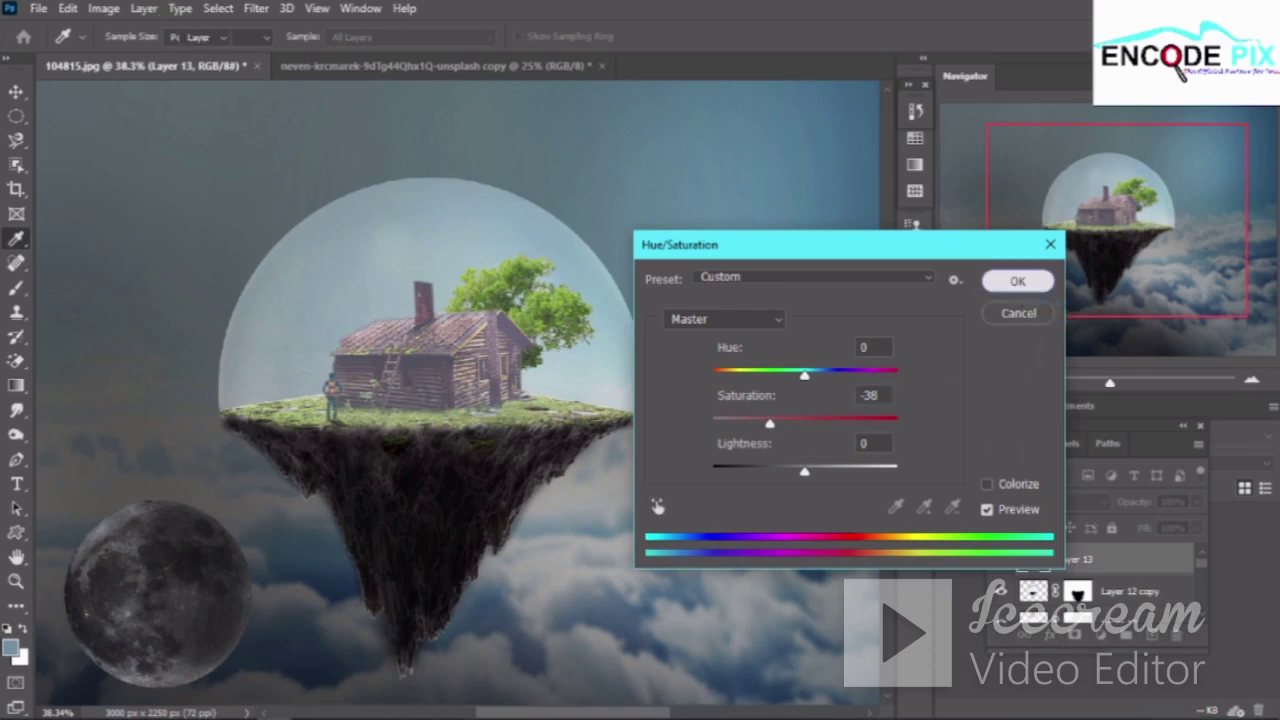
click(1020, 281)
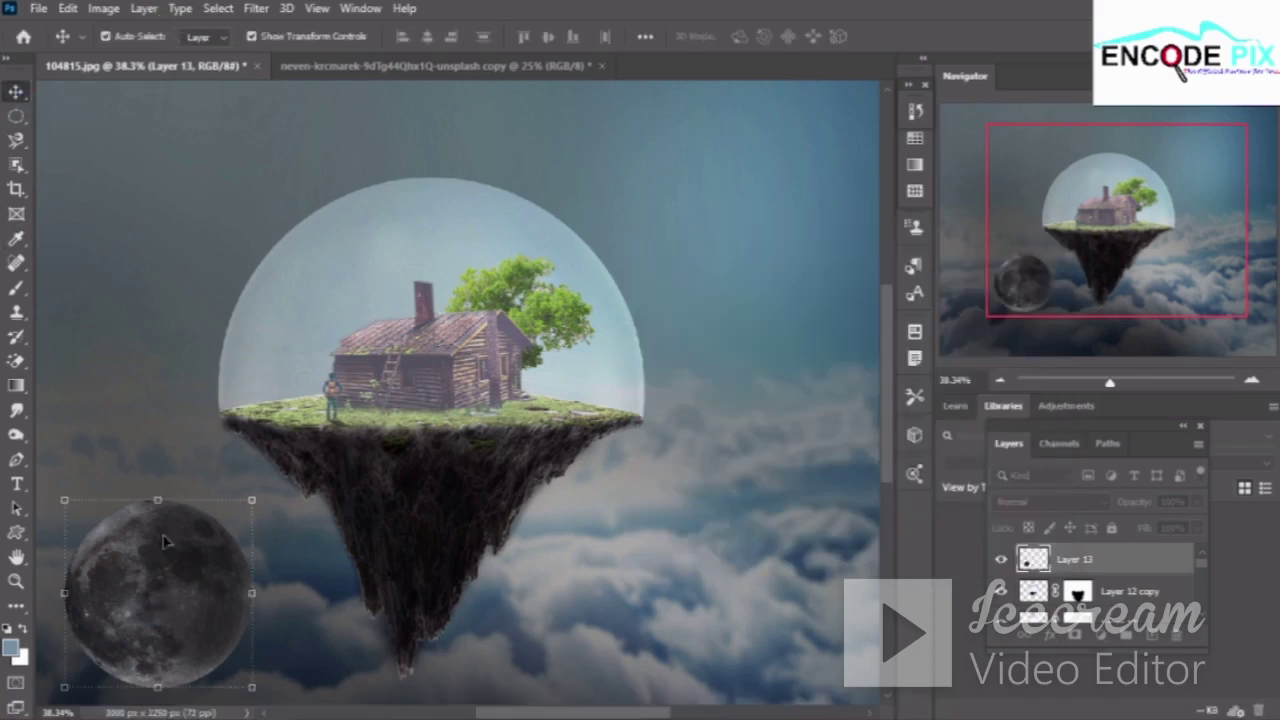
Duplicate the moon and enlarge the copy at the lower right of the island
mouse_move(172, 594)
mouse_down()
mouse_move(630, 512)
mouse_move(686, 538)
mouse_up()
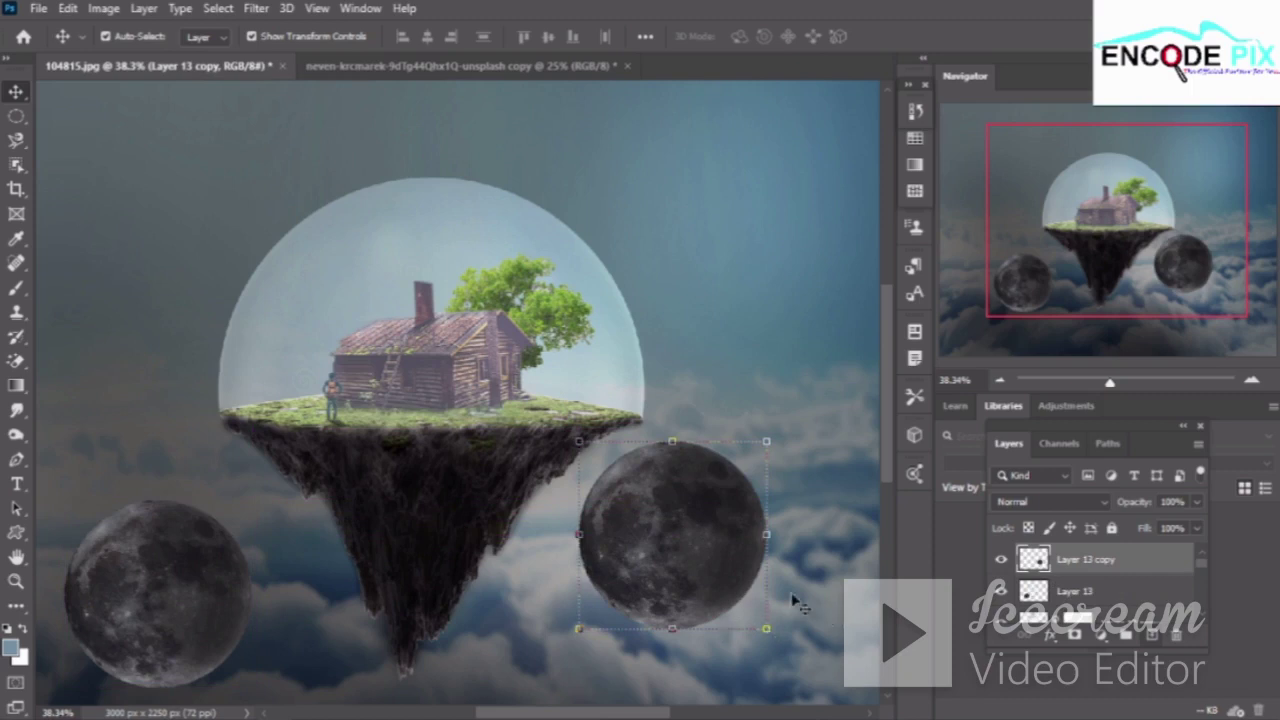
drag(740, 553, 740, 581)
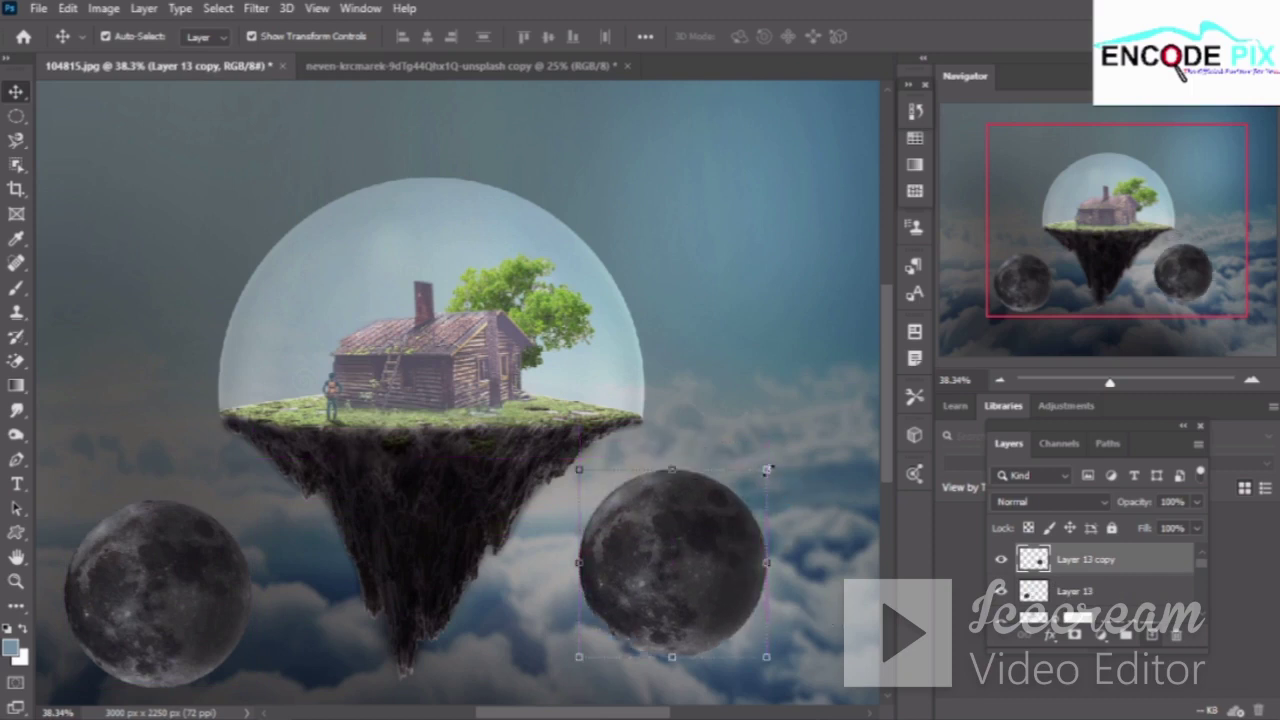
drag(766, 469, 836, 400)
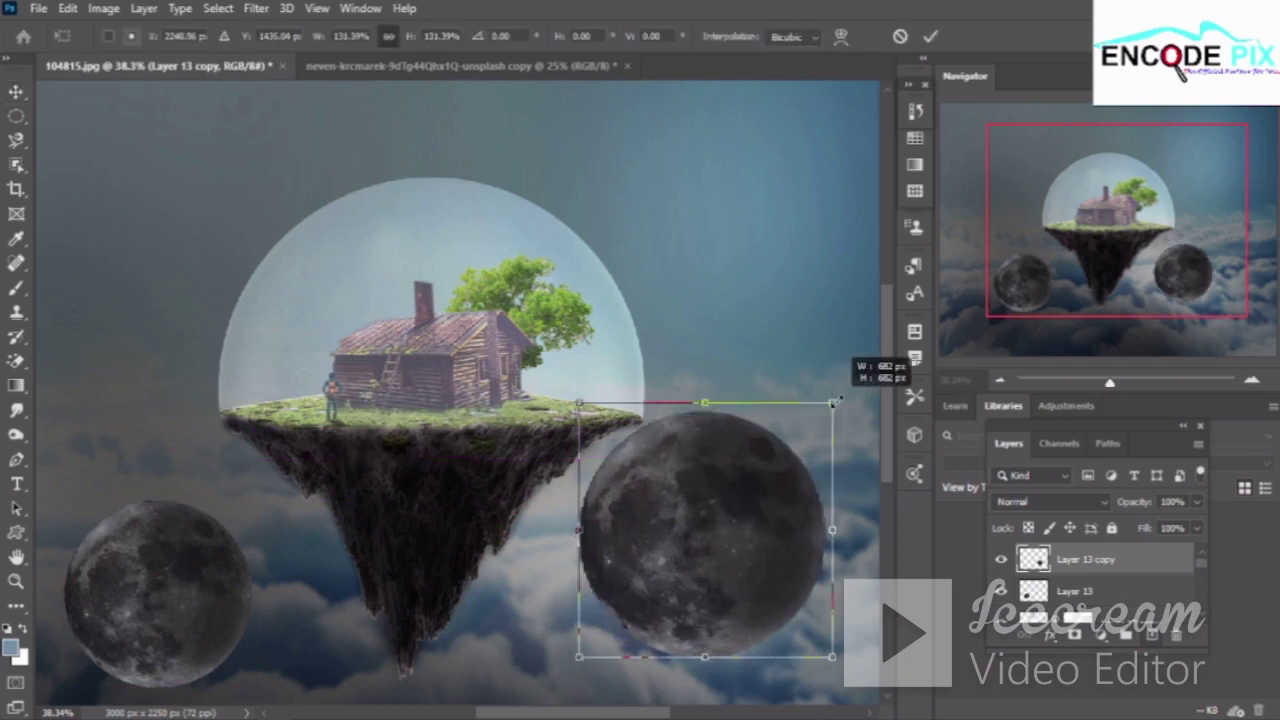
drag(736, 511, 768, 574)
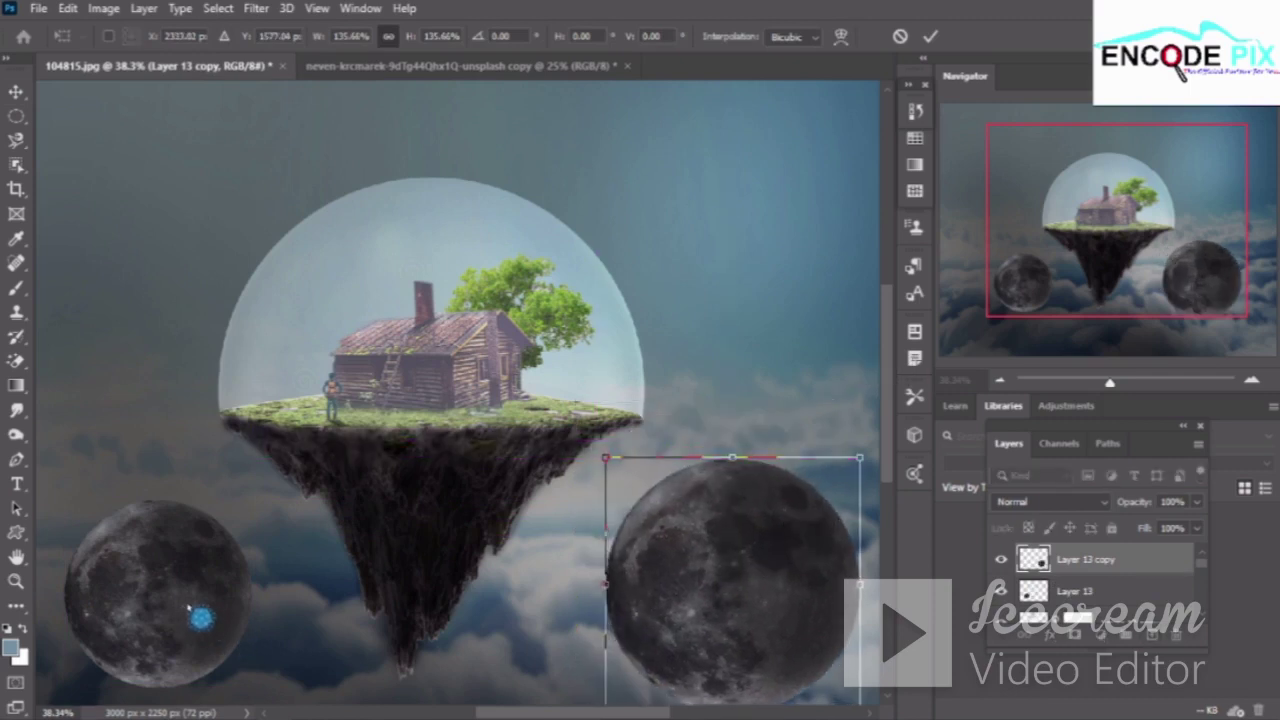
key(Return)
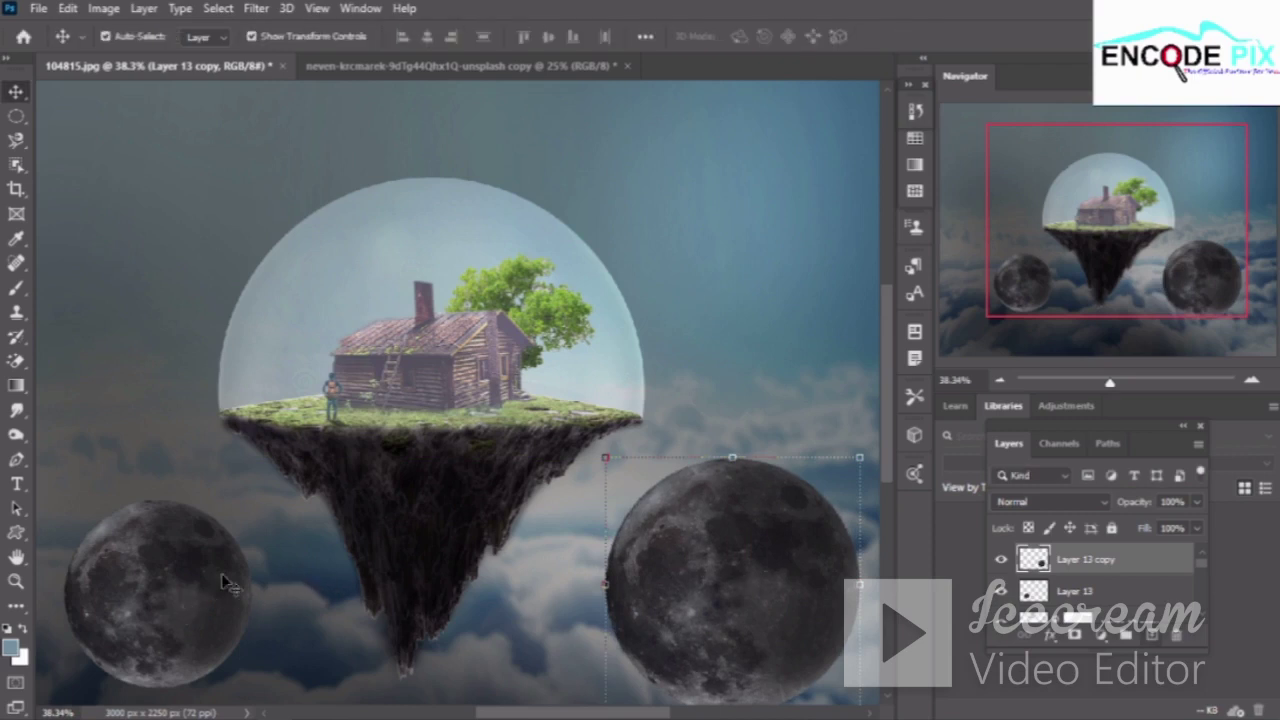
Shrink the left moon to about 70% and shift it up and right
click(180, 586)
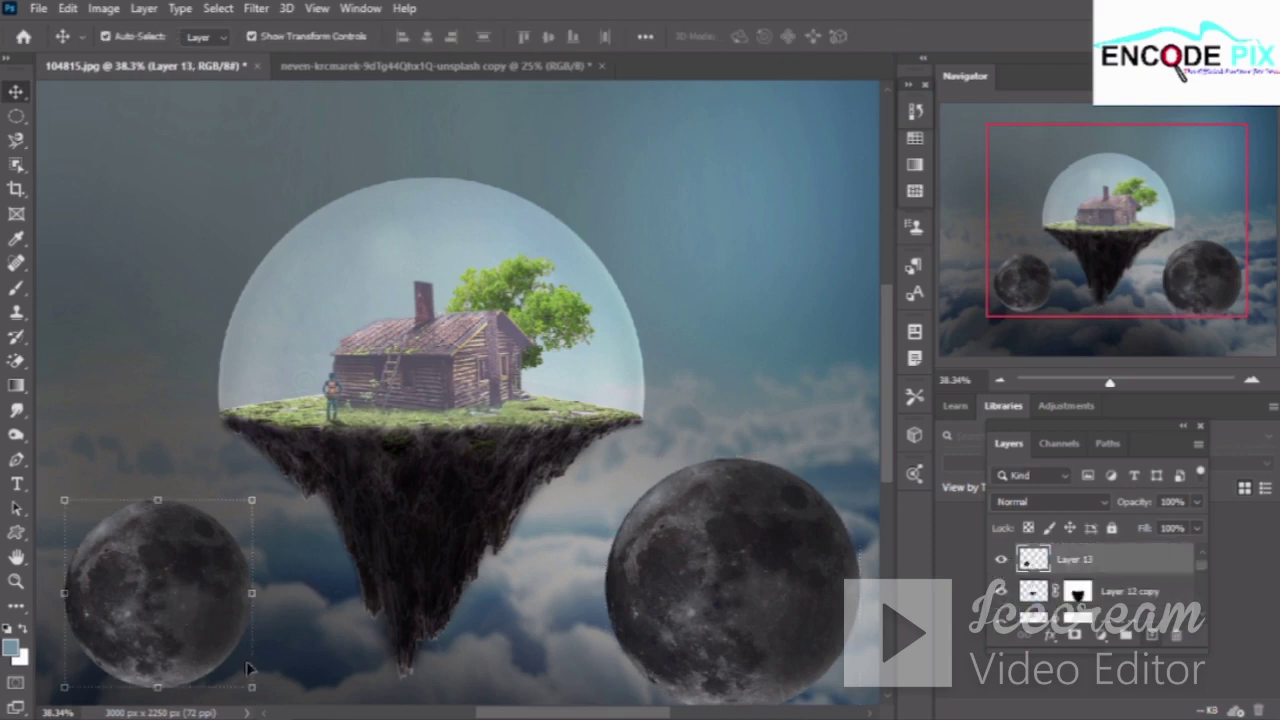
drag(252, 688, 208, 628)
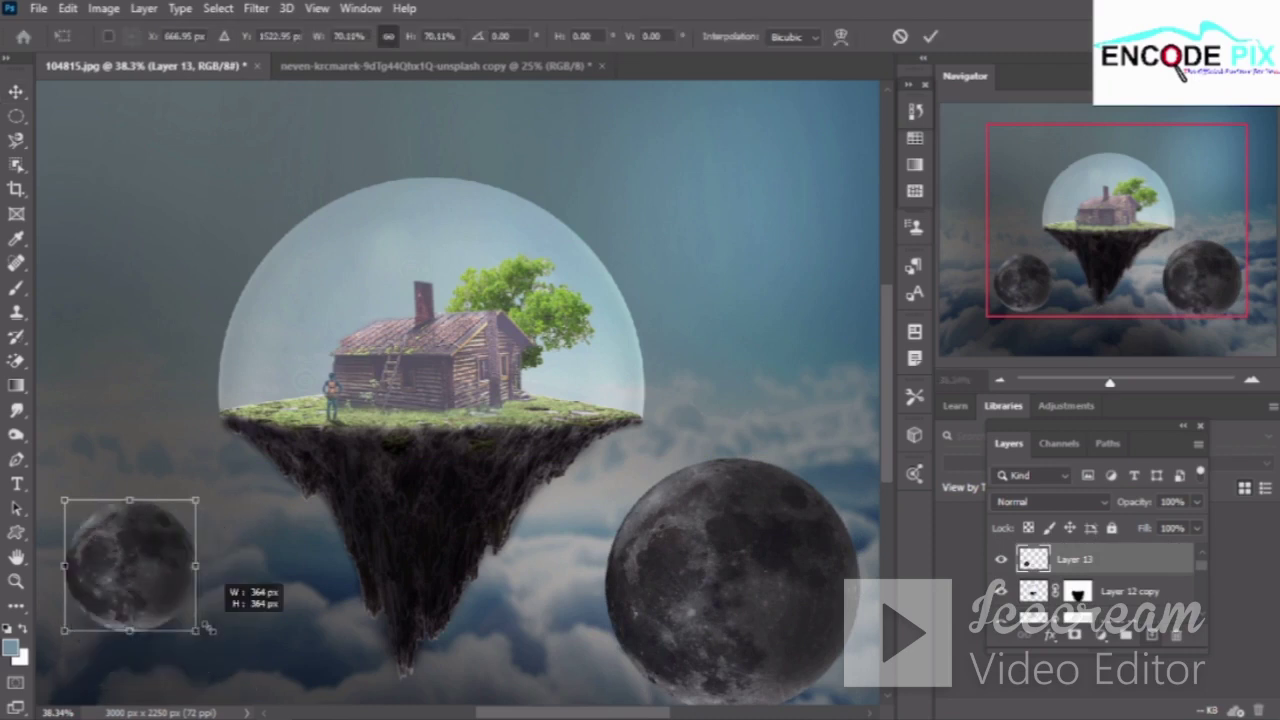
drag(149, 588, 205, 560)
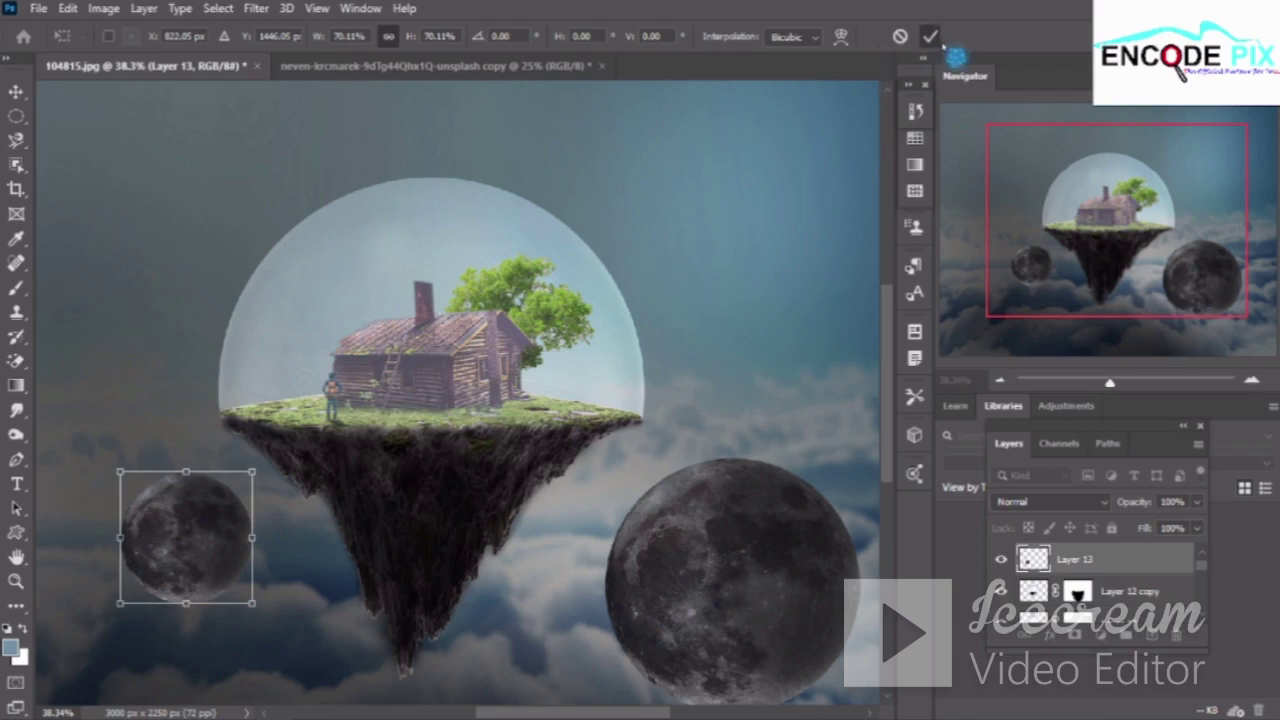
click(752, 505)
Move the large right moon further down and to the right
click(745, 595)
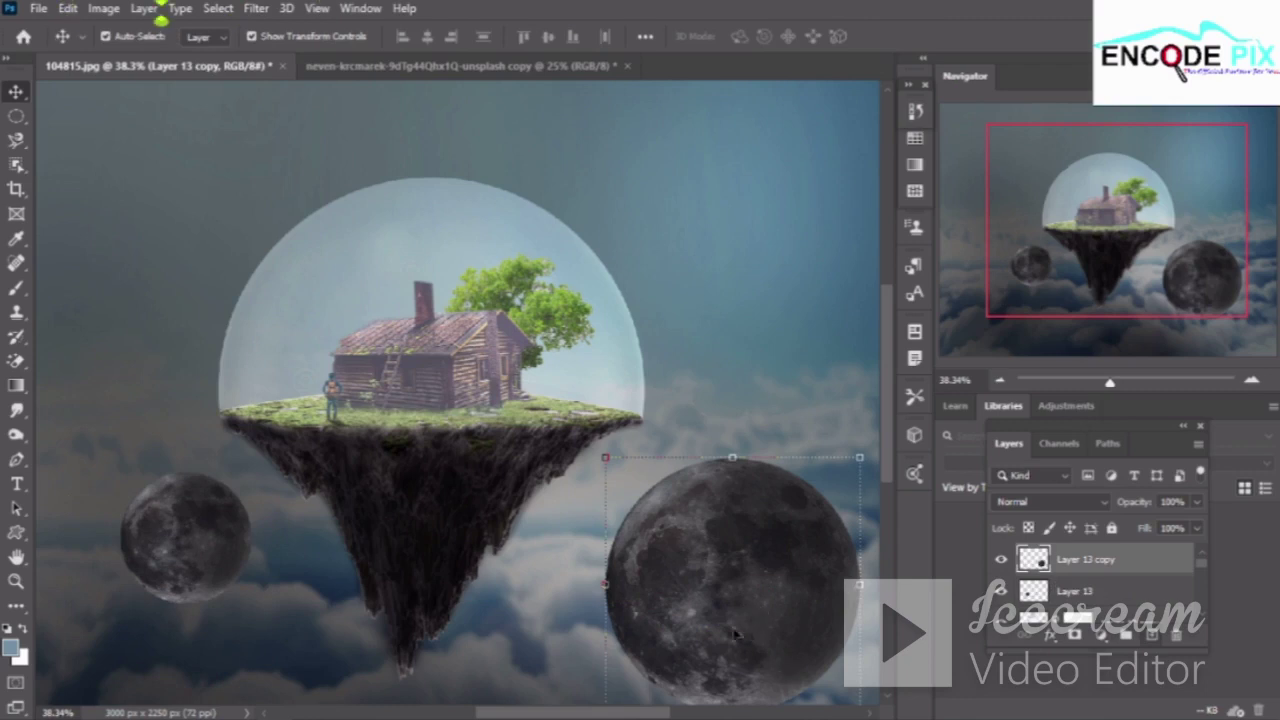
scroll(490, 557, down, 3)
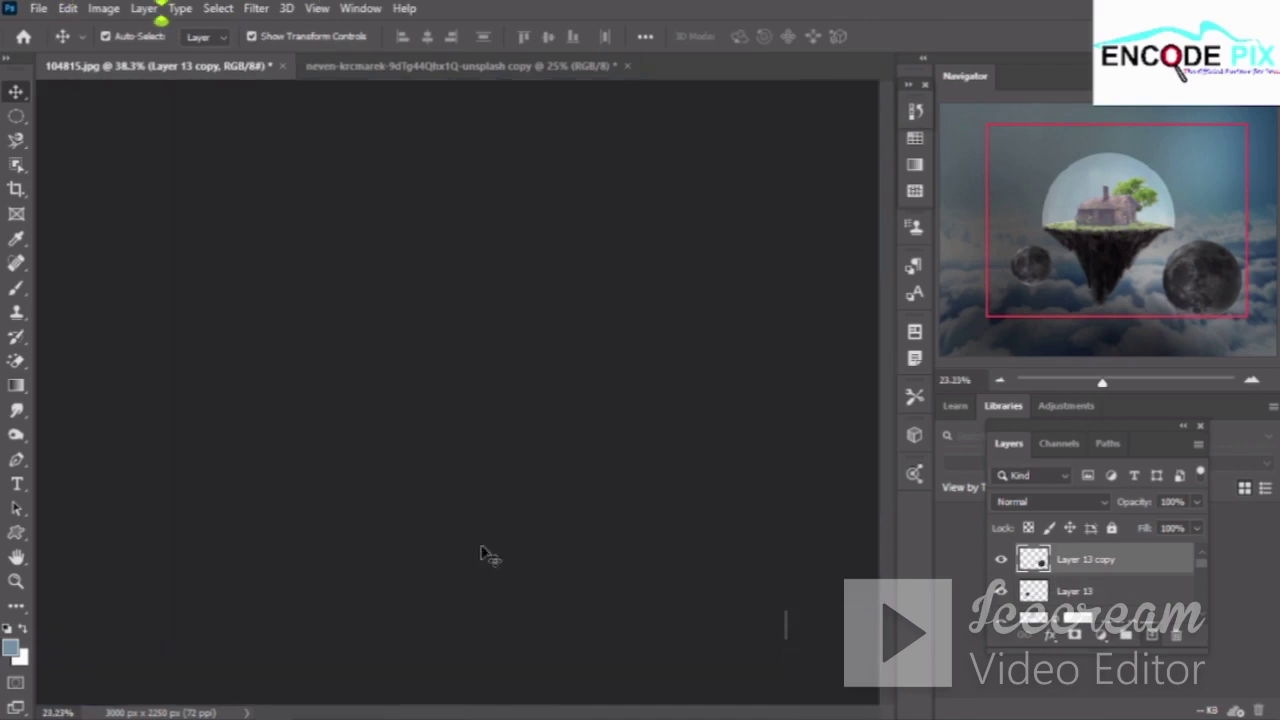
scroll(610, 460, up, 2)
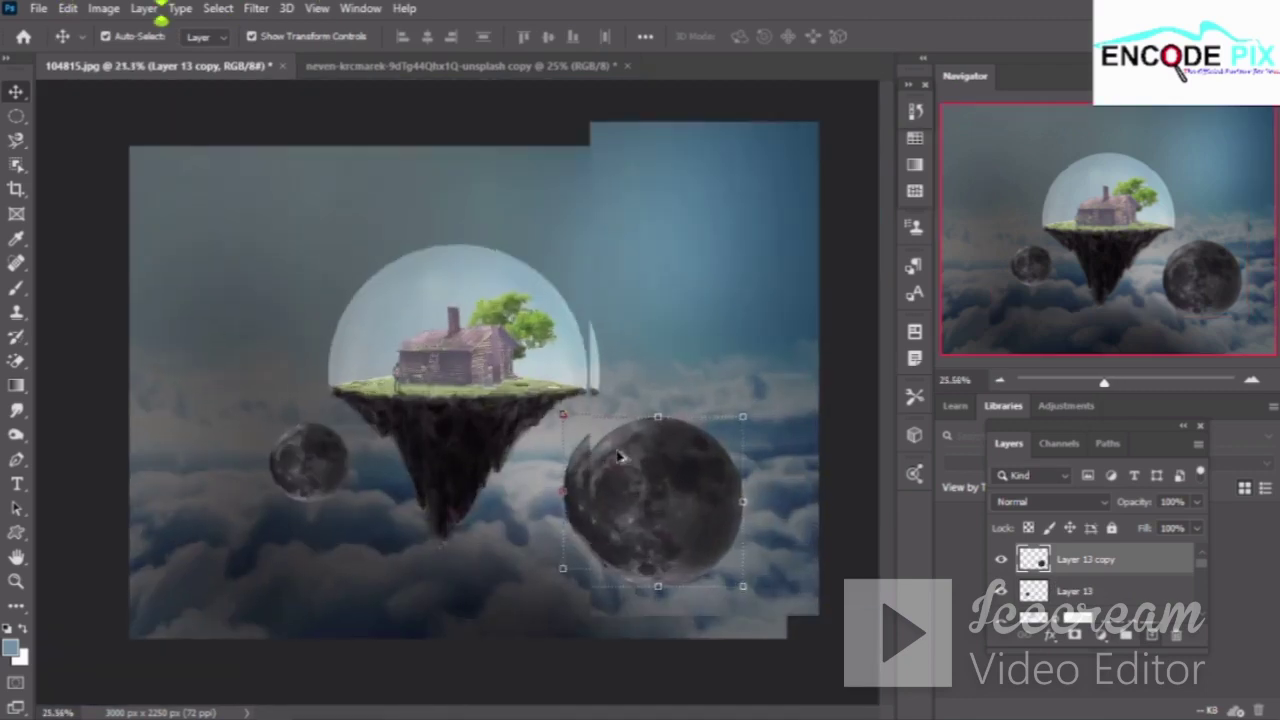
scroll(620, 465, up, 1)
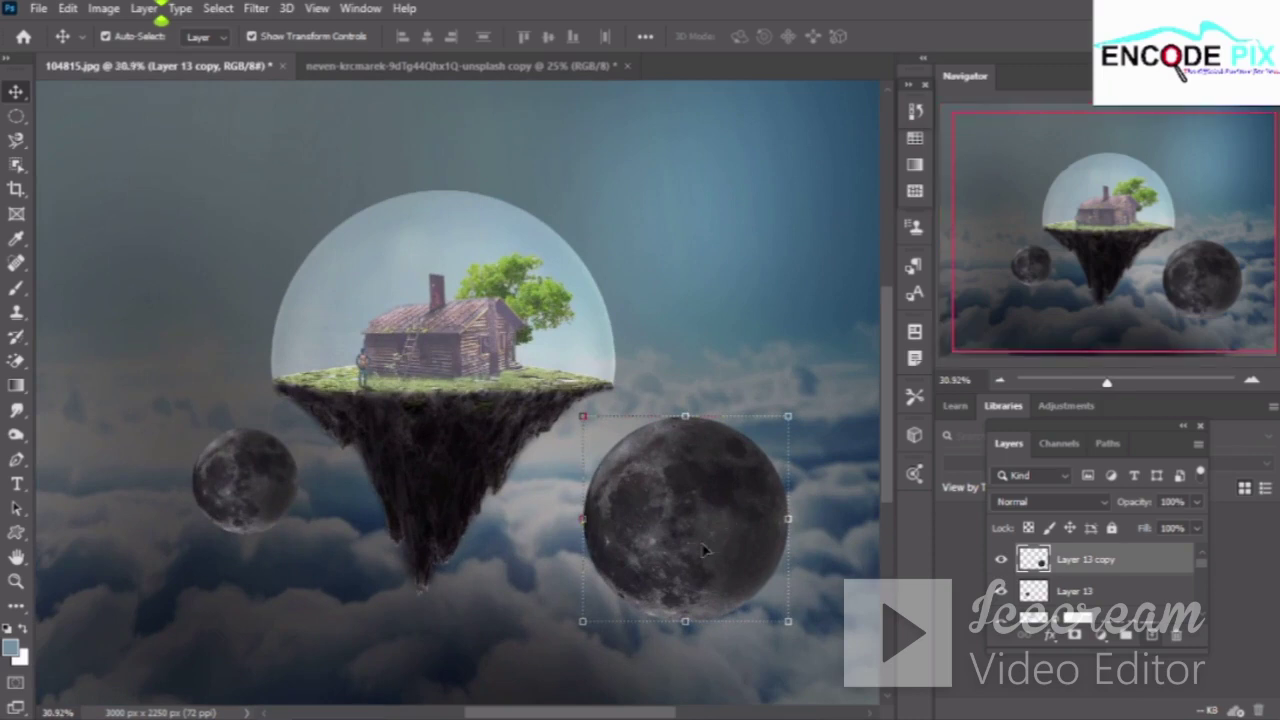
drag(679, 537, 745, 598)
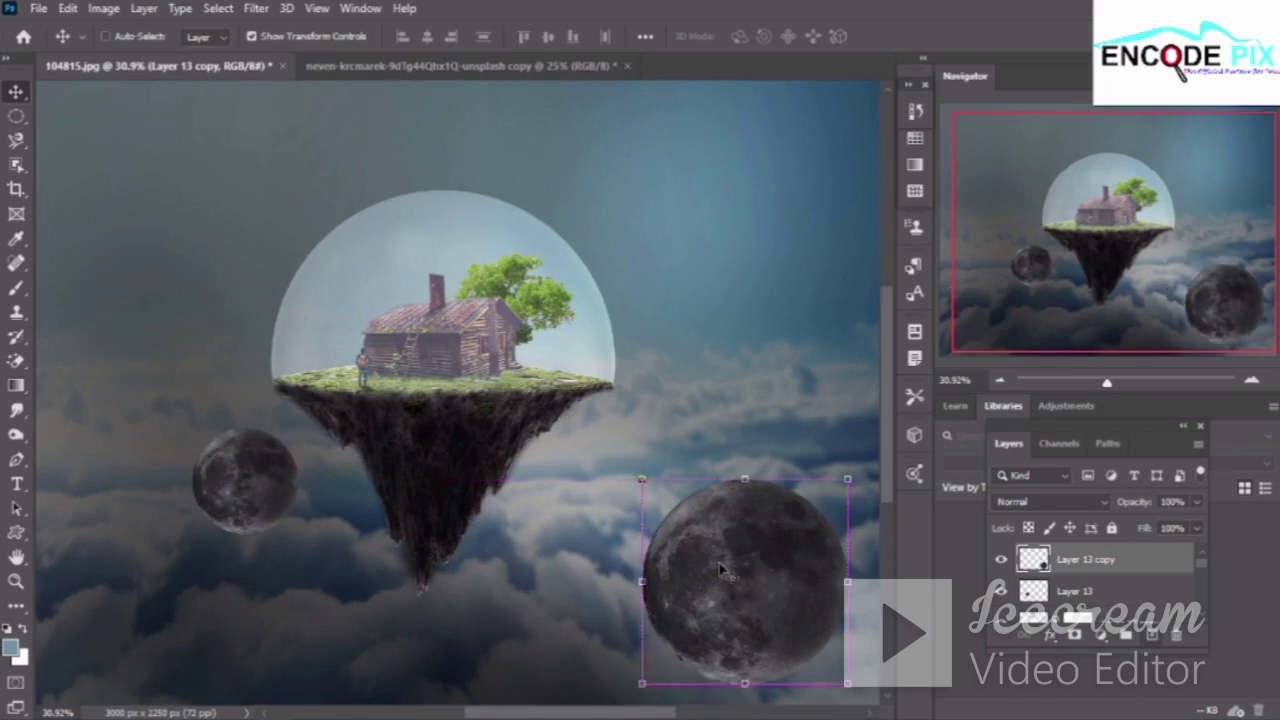
key(ctrl+l)
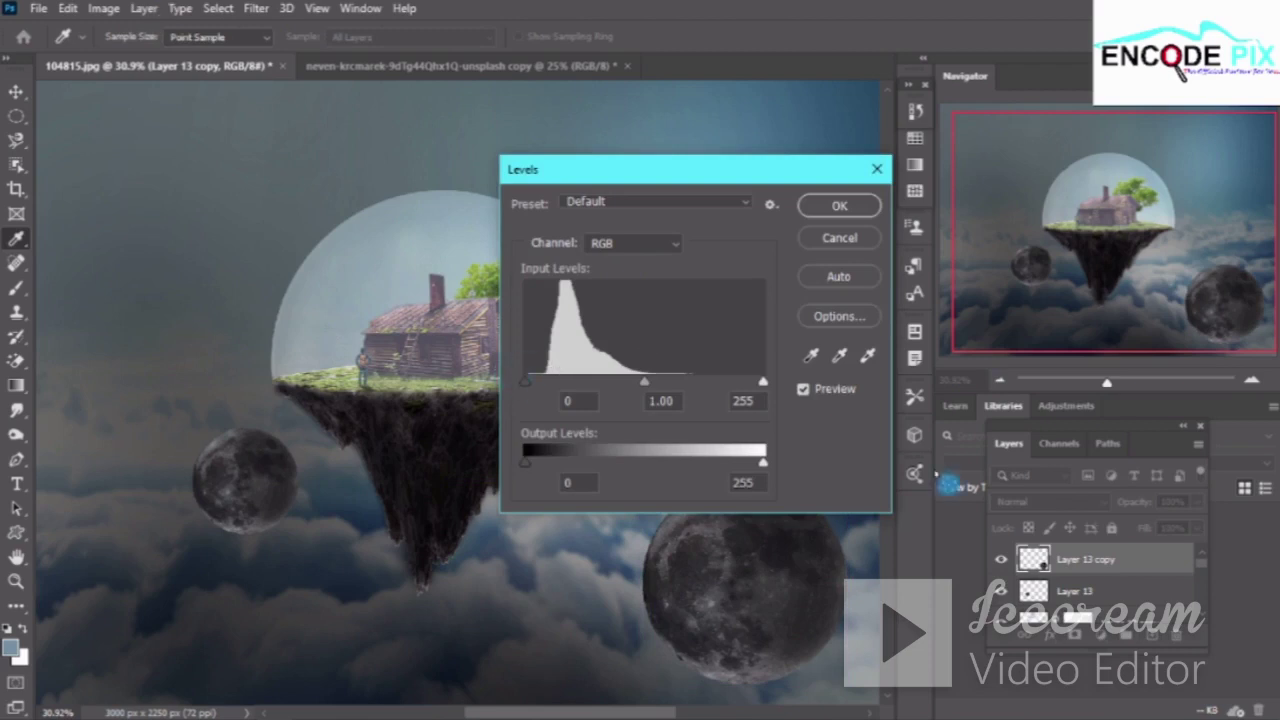
Darken the large right moon by setting its Levels output white to 183
click(764, 463)
drag(764, 463, 614, 461)
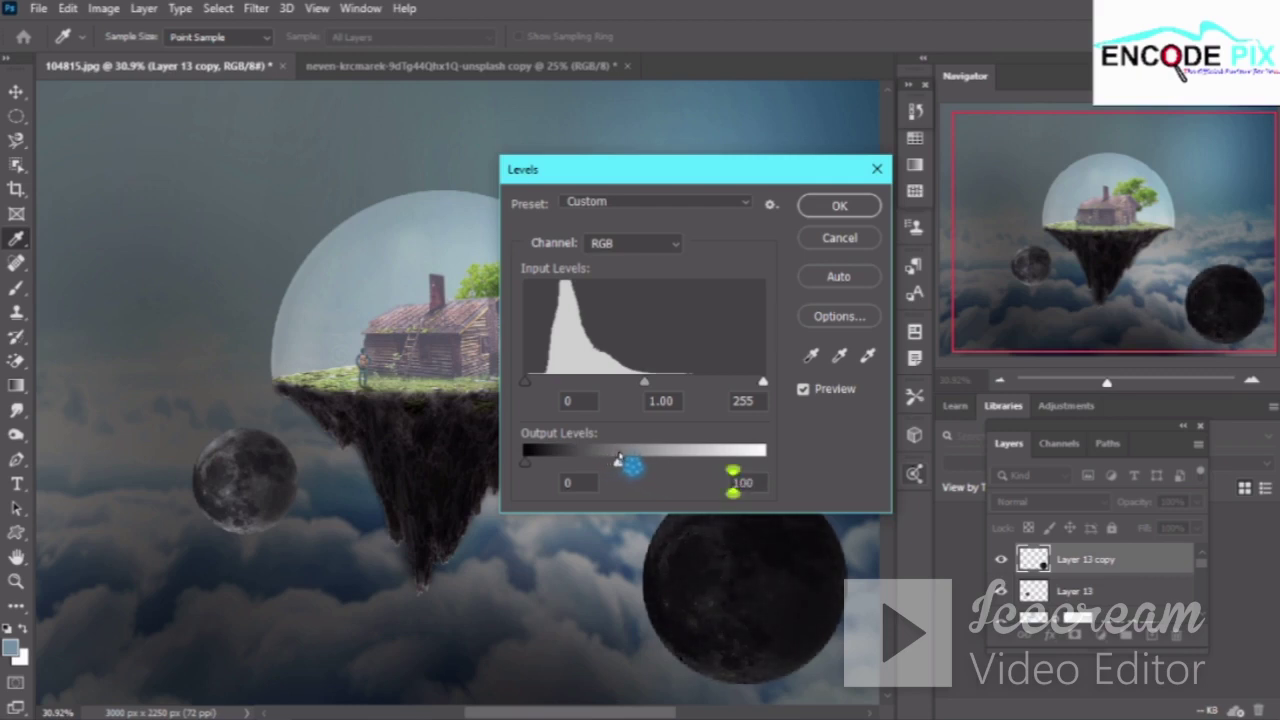
drag(619, 457, 688, 447)
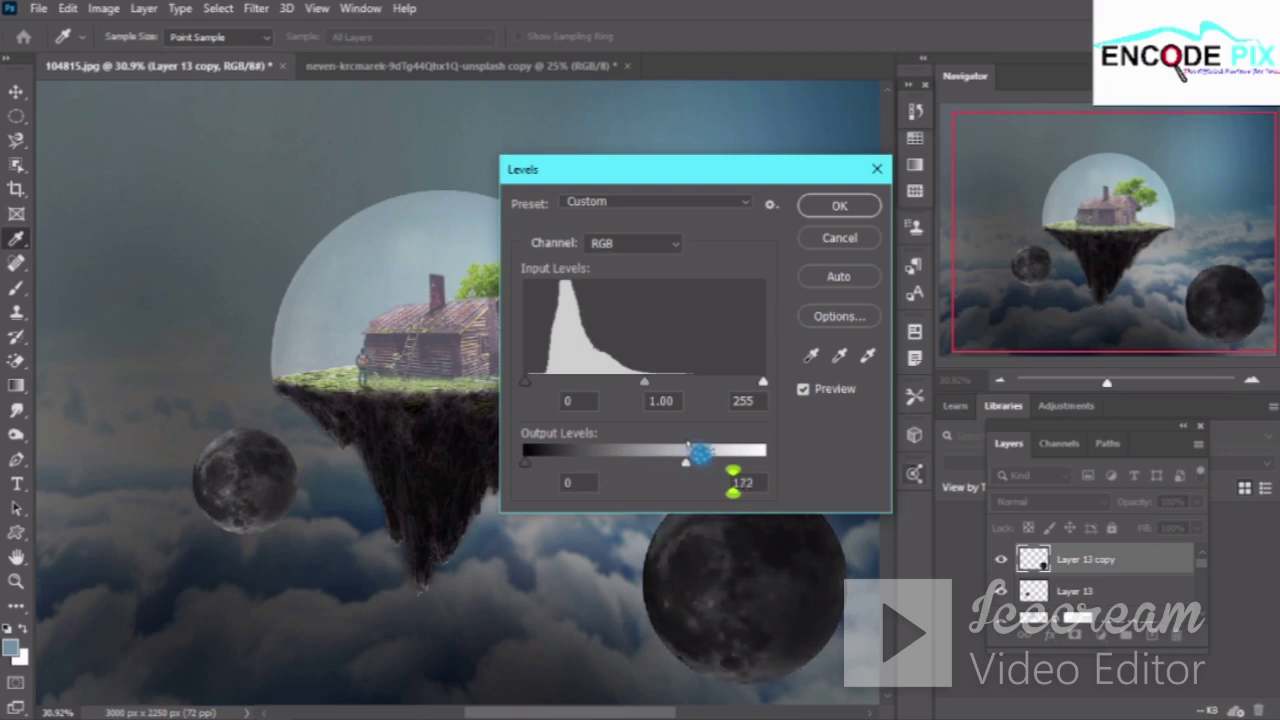
drag(688, 447, 697, 442)
click(840, 205)
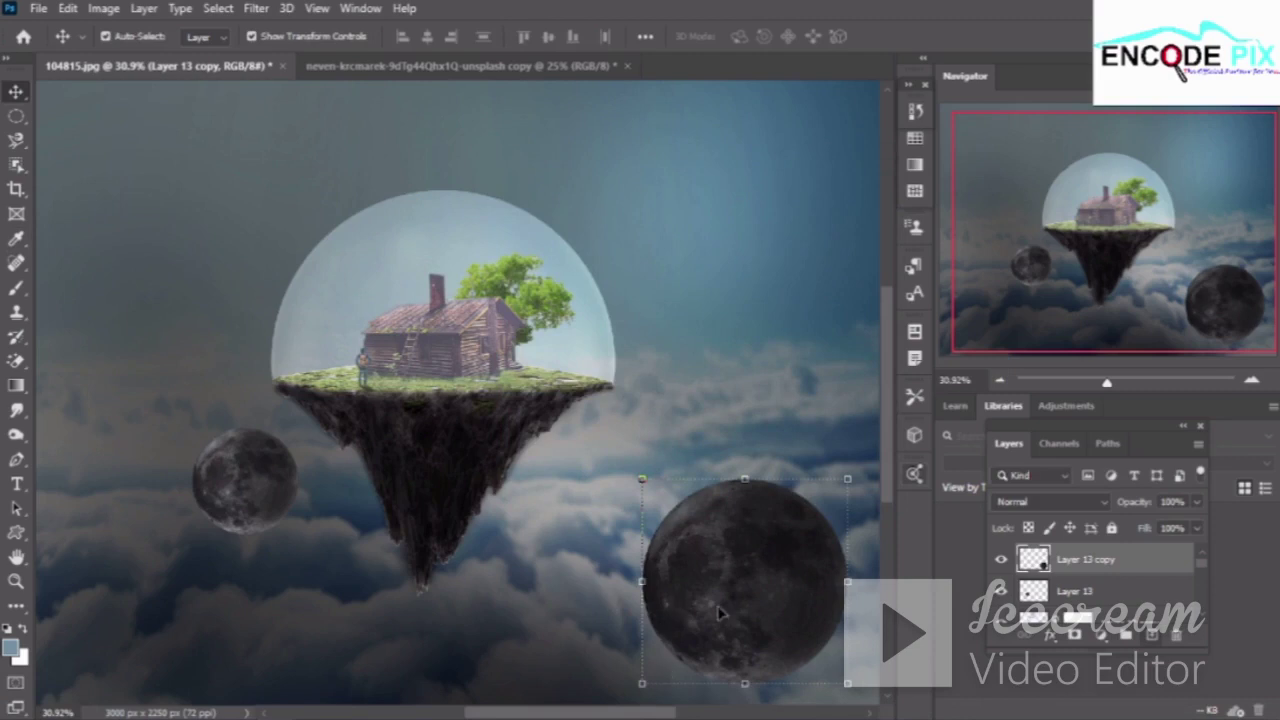
Add a moon copy beside the dome's right edge, scaled to about 33% and rotated 16°
drag(720, 613, 702, 384)
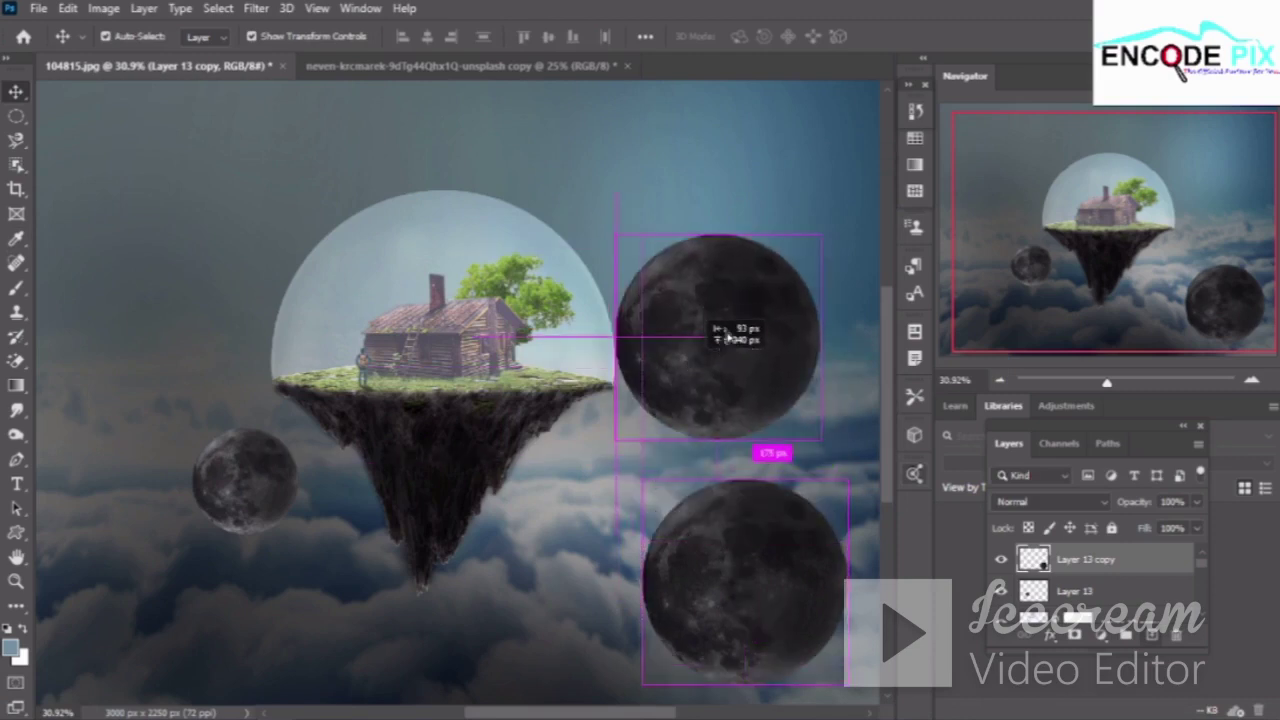
drag(702, 384, 725, 316)
drag(860, 400, 745, 262)
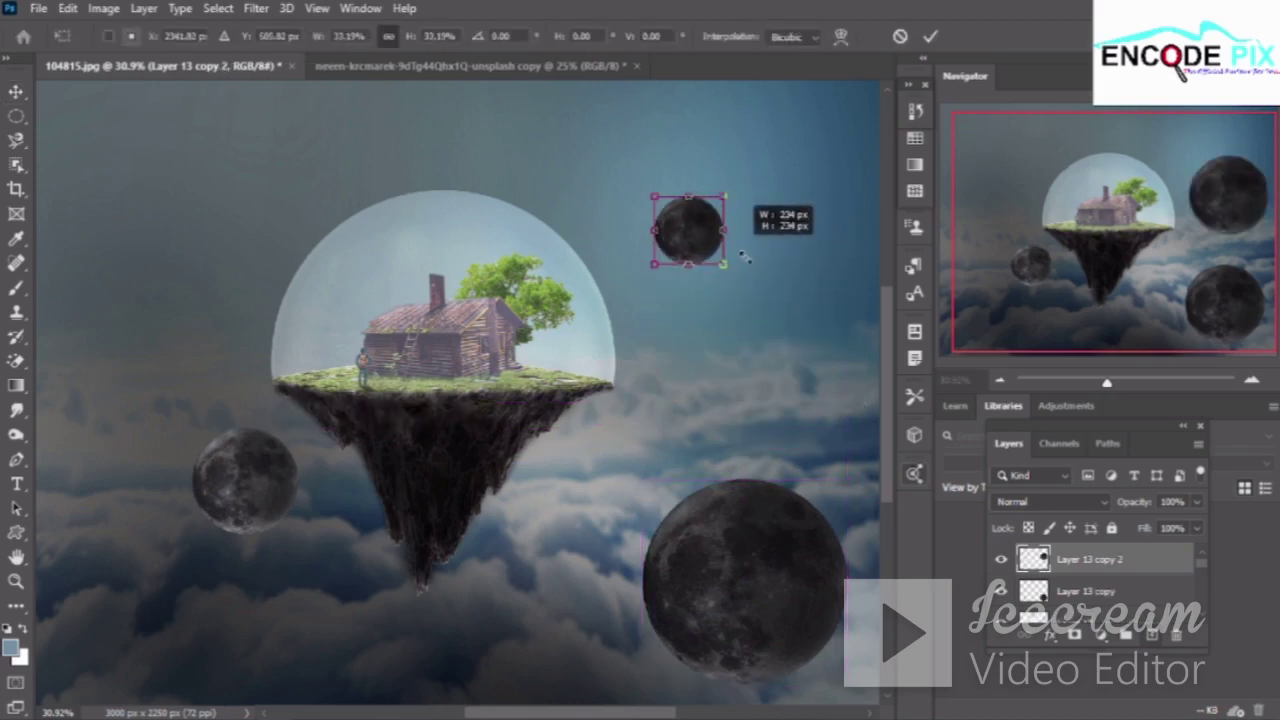
mouse_move(745, 260)
mouse_down()
mouse_move(655, 393)
mouse_move(668, 418)
mouse_move(698, 429)
mouse_move(676, 385)
mouse_up()
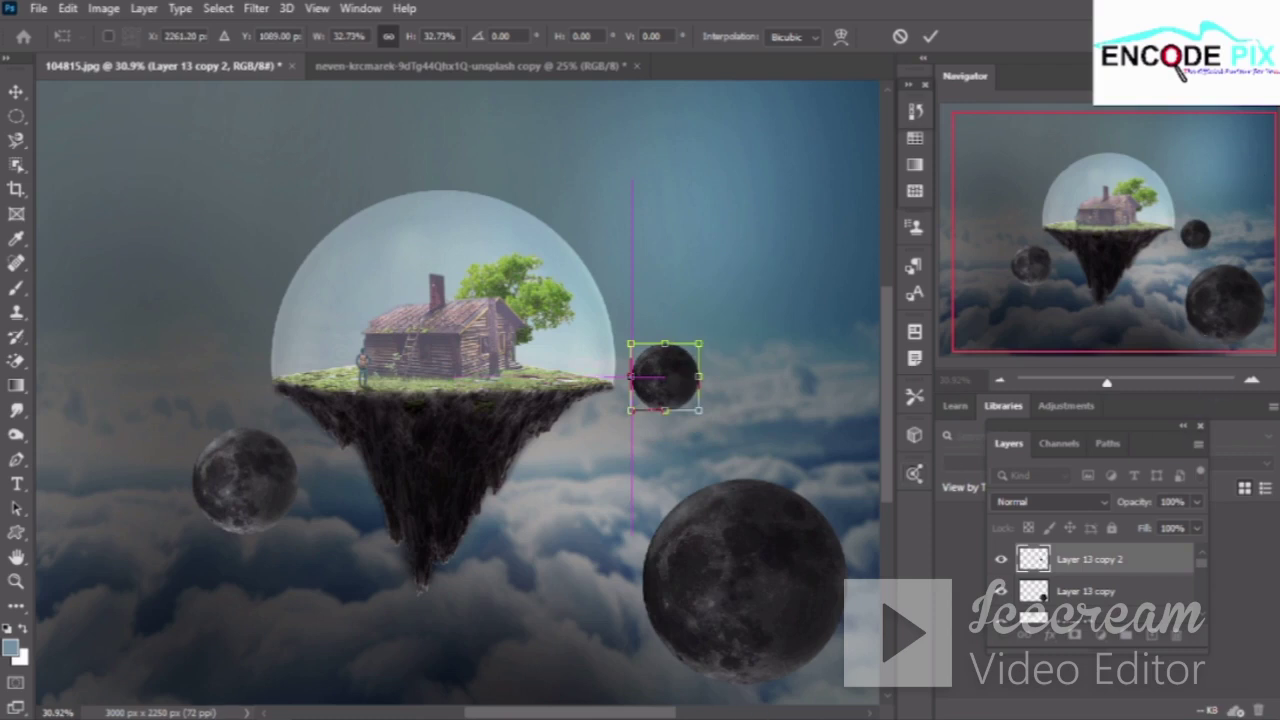
mouse_move(680, 370)
mouse_down()
mouse_move(680, 351)
mouse_move(720, 318)
mouse_up()
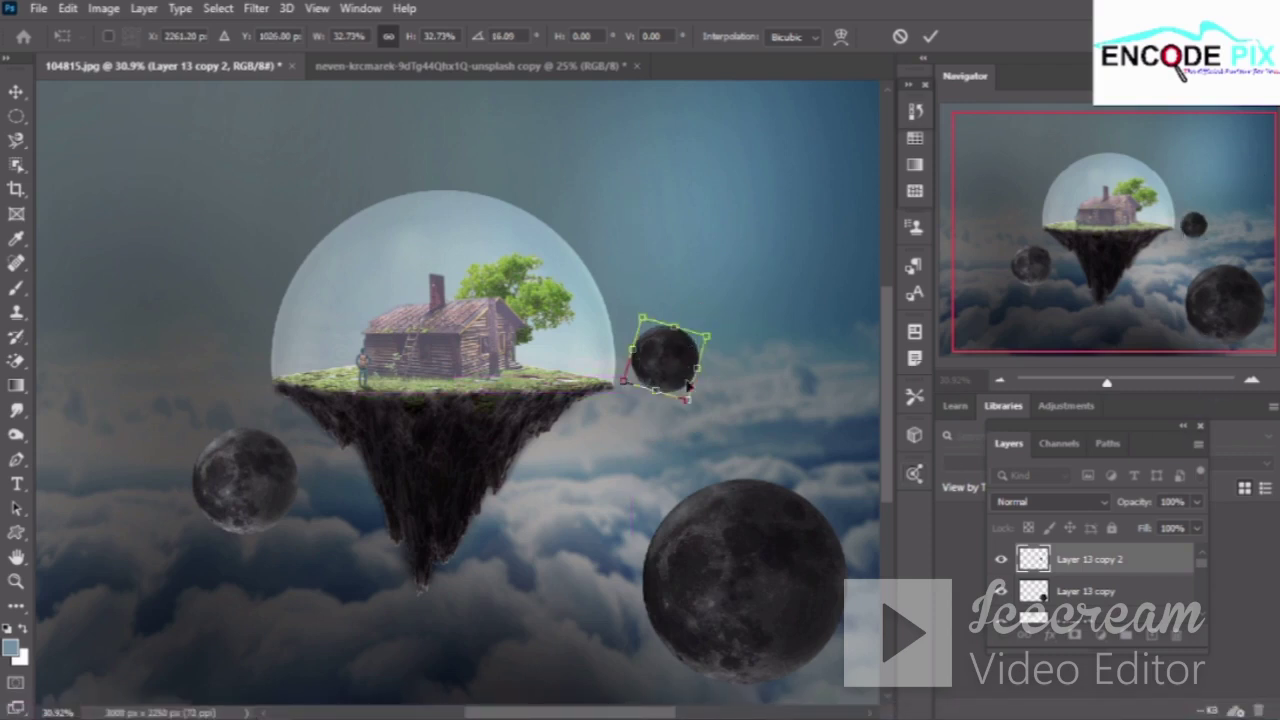
drag(667, 378, 667, 372)
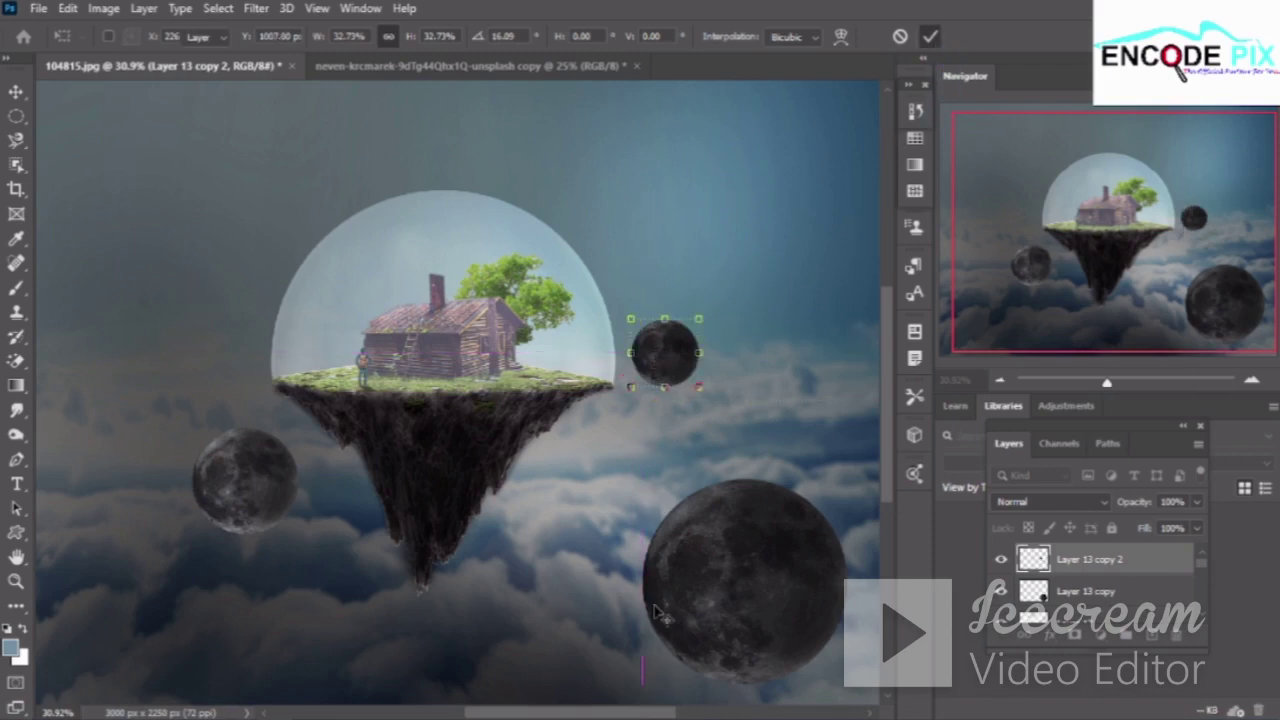
click(700, 600)
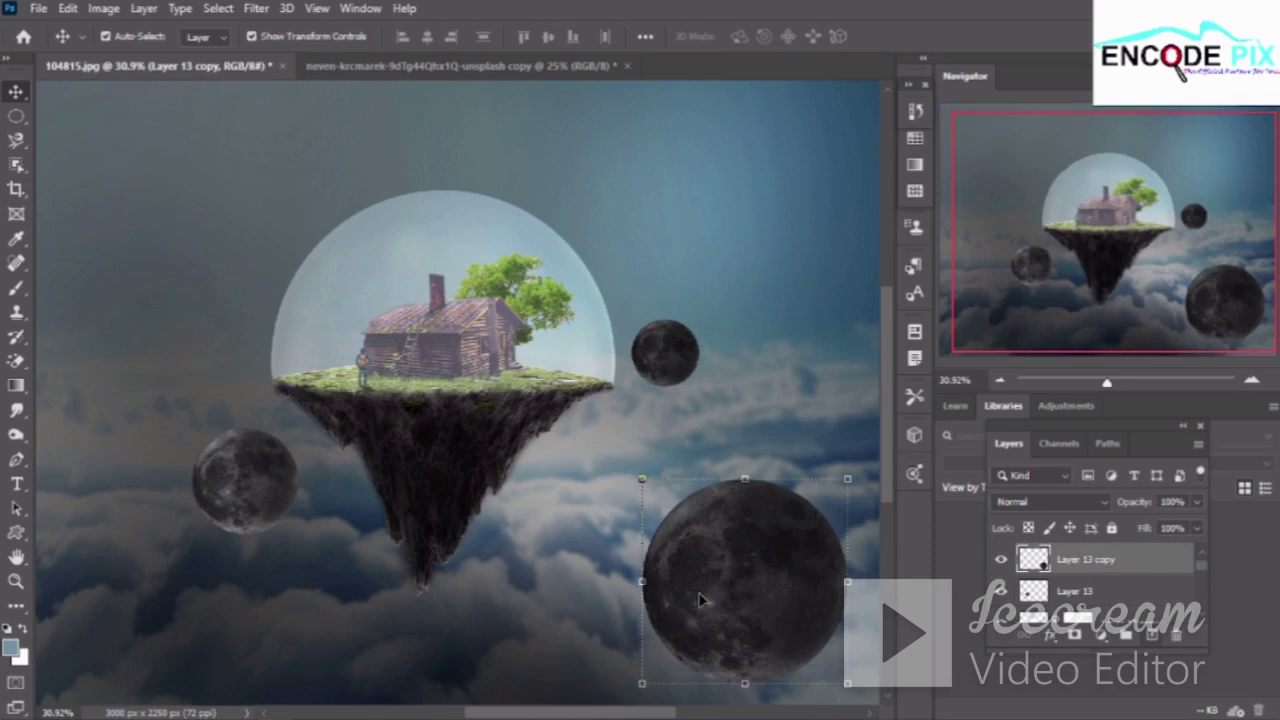
Add a fourth moon copy in the upper-right sky, scaled to about 23% and rotated -32°
drag(713, 591, 766, 342)
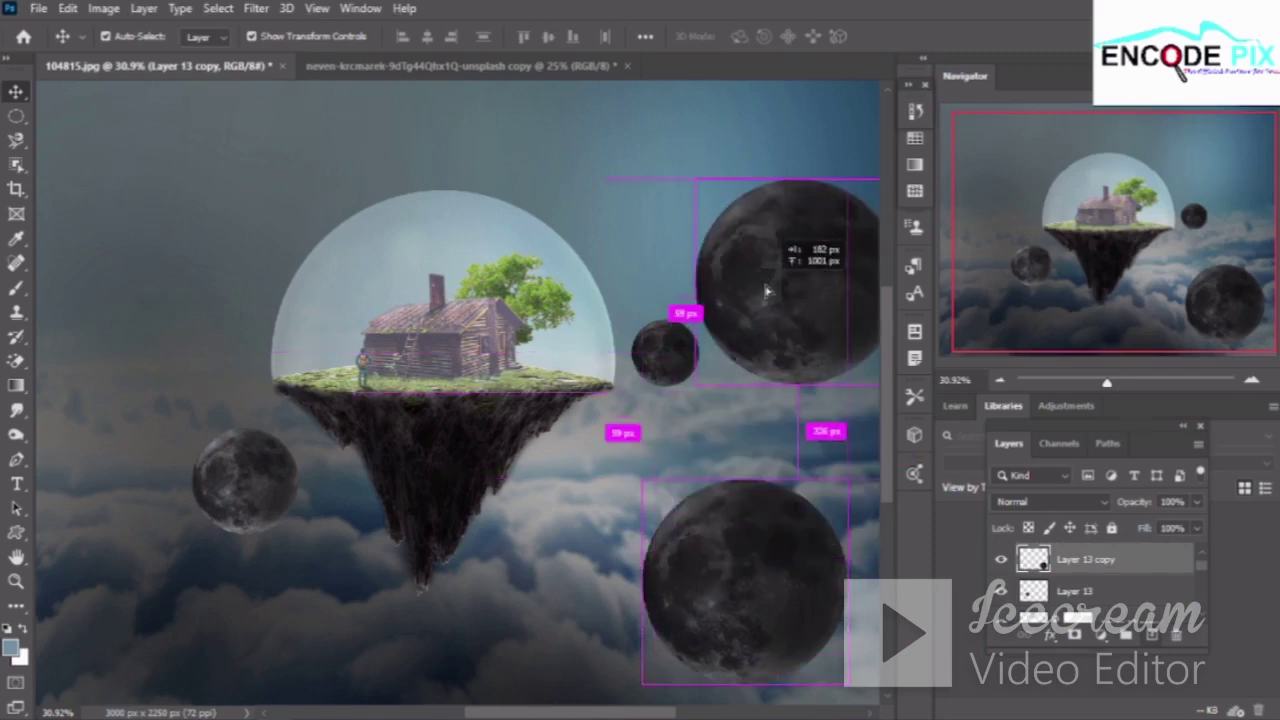
mouse_move(766, 342)
mouse_down()
mouse_move(703, 396)
mouse_move(793, 313)
mouse_move(858, 311)
mouse_move(793, 237)
mouse_move(818, 338)
mouse_move(828, 304)
mouse_up()
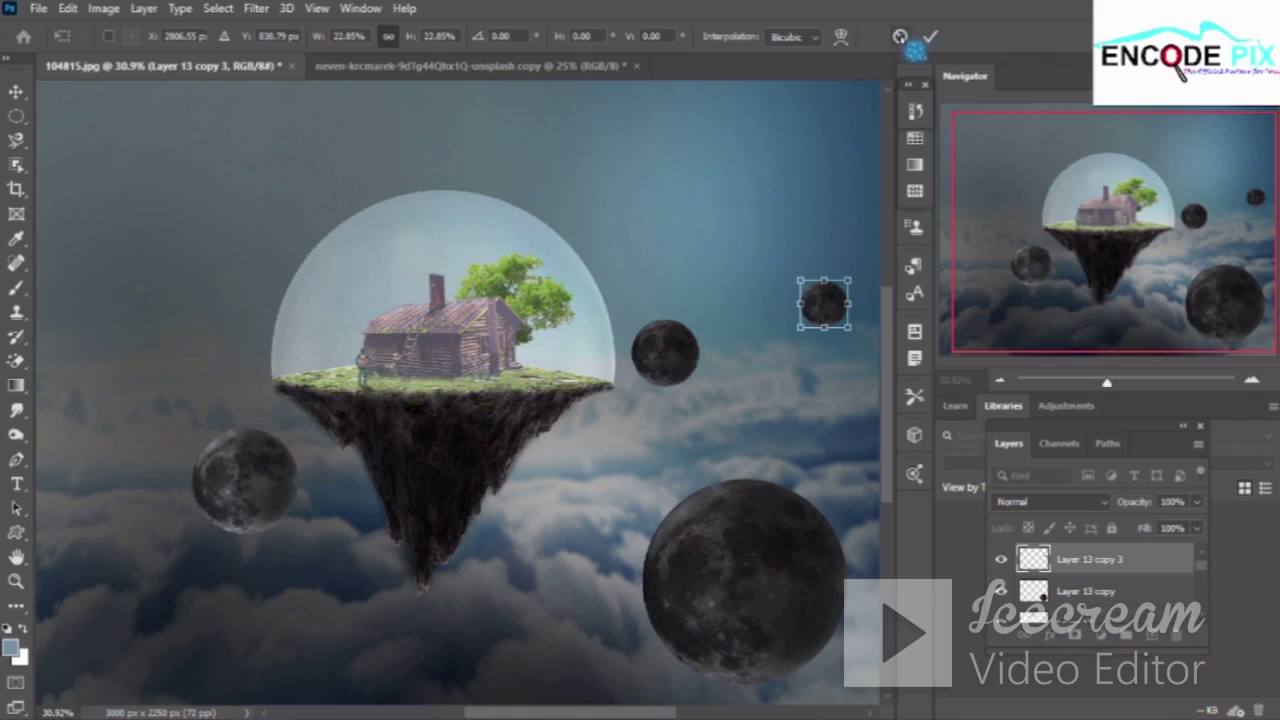
drag(806, 354, 836, 356)
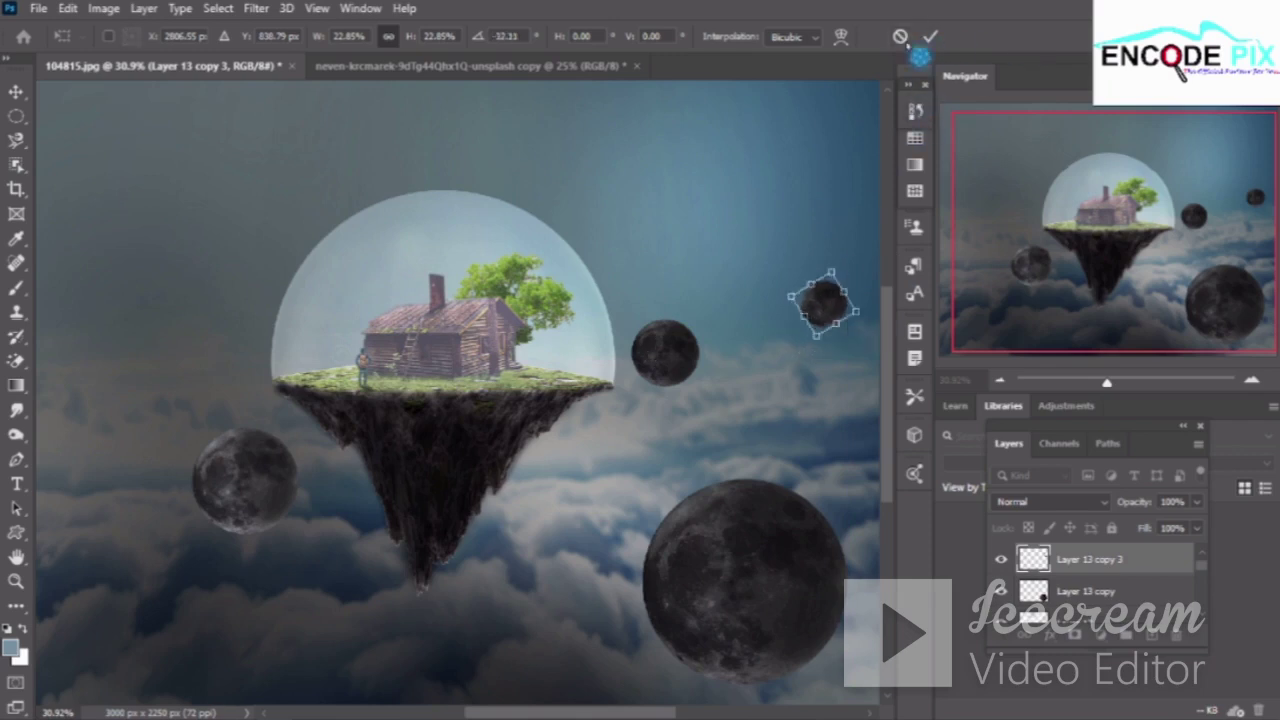
click(637, 408)
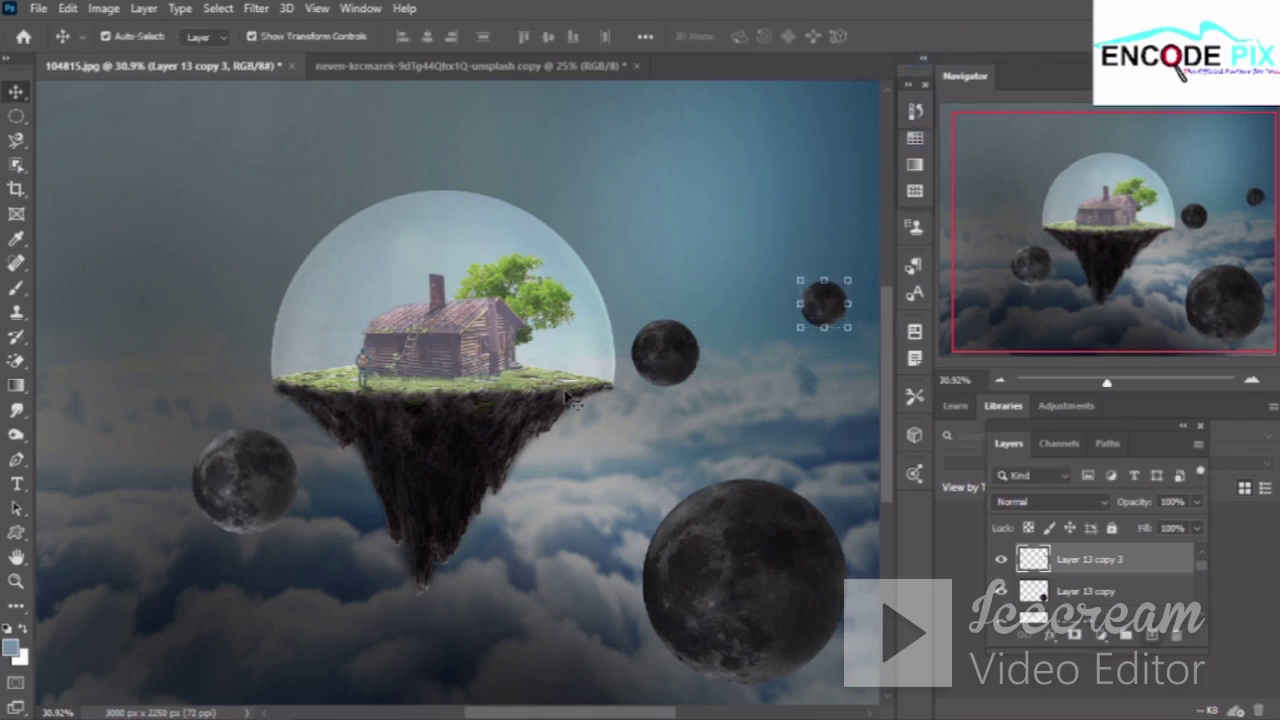
click(660, 358)
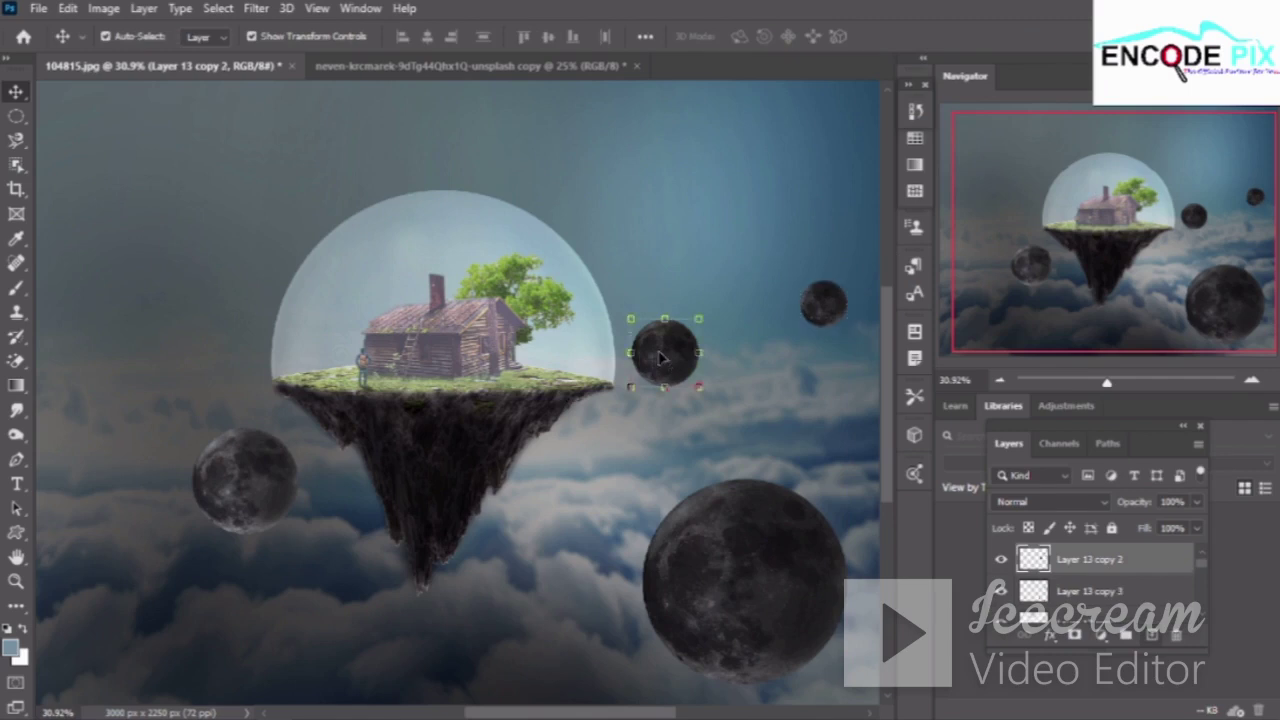
Raise the Levels output shadow of the moon beside the dome to 19
key(ctrl)
key(ctrl+l)
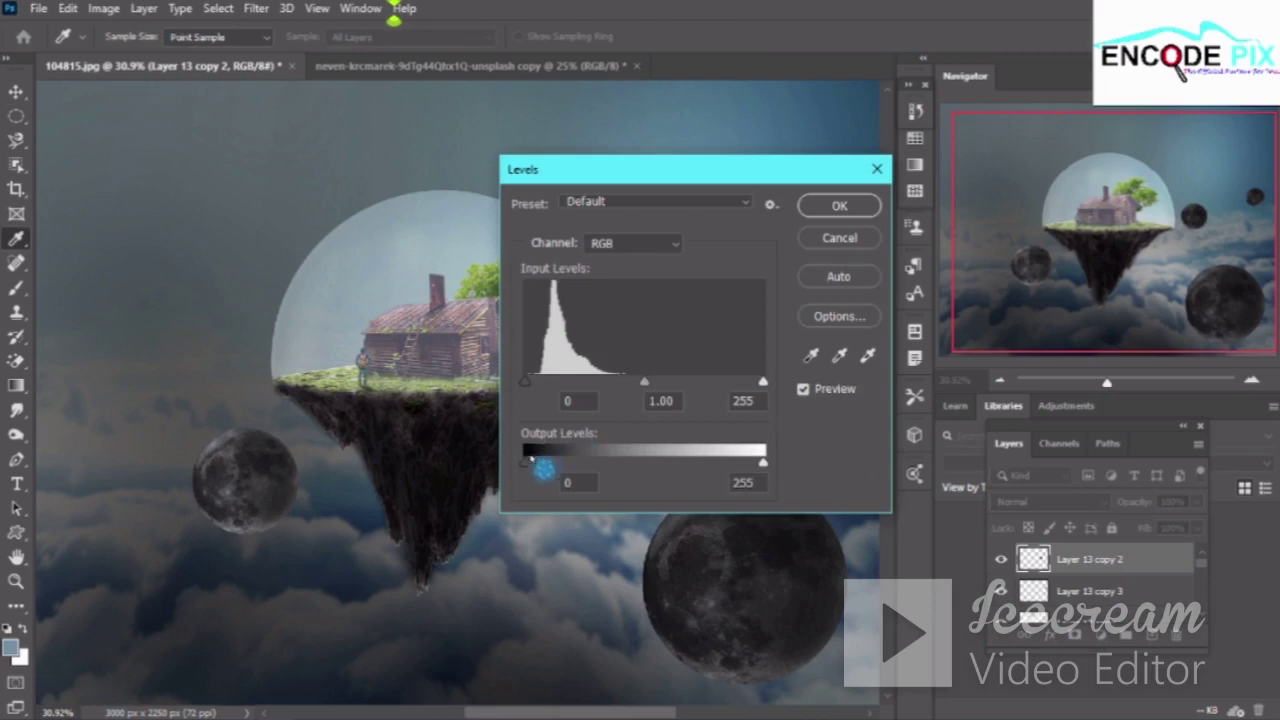
click(562, 483)
drag(743, 168, 1046, 166)
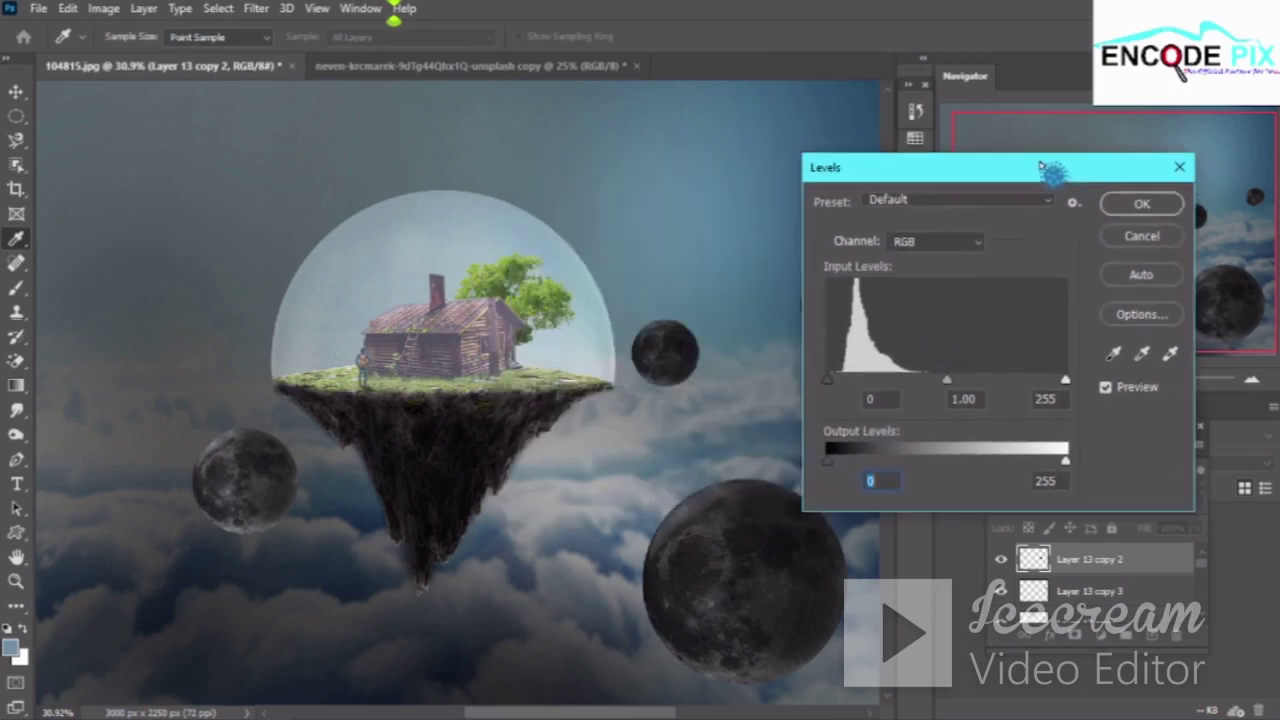
click(847, 470)
text(3)
drag(847, 465, 862, 462)
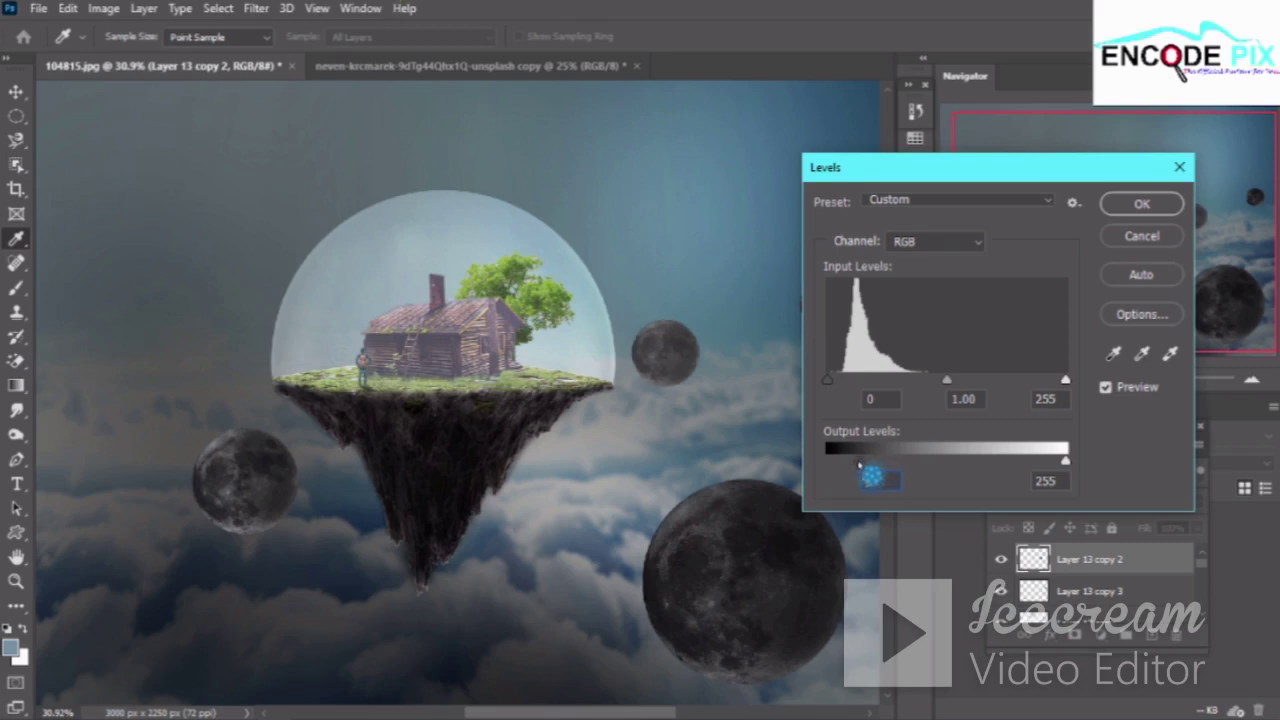
drag(859, 463, 846, 465)
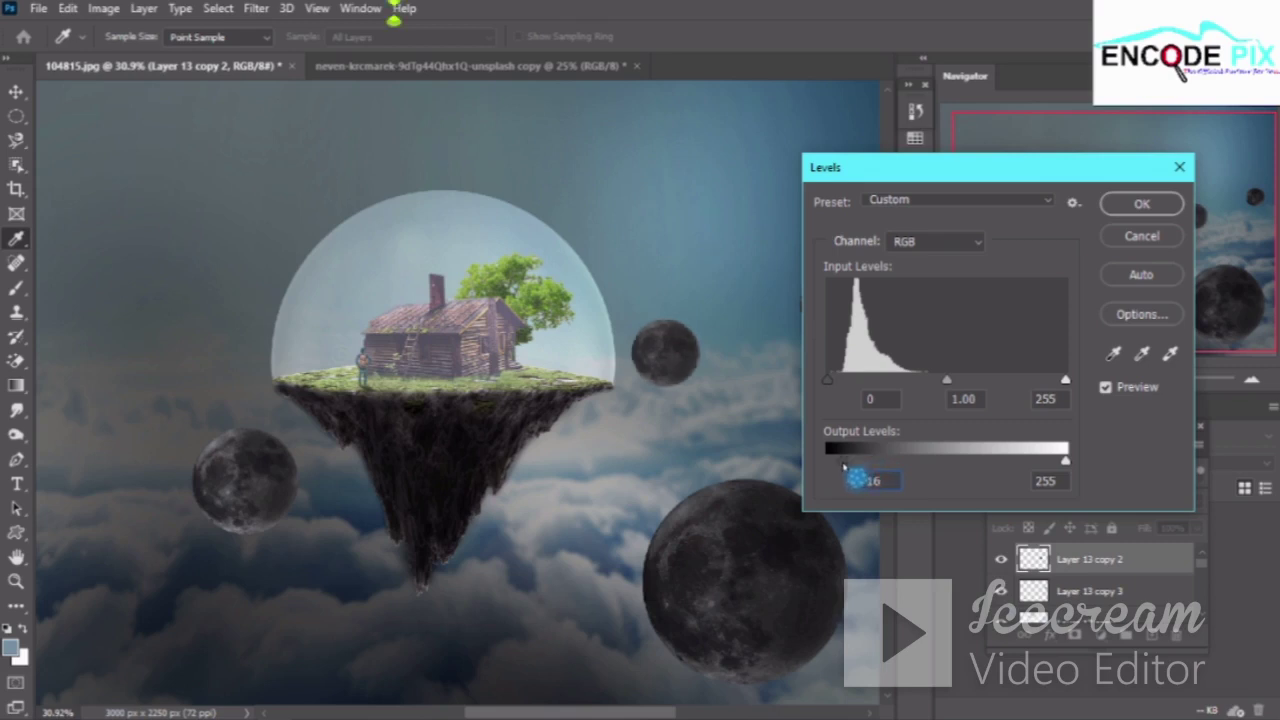
Lower the Levels output highlight to 225 and apply the adjustment
click(1066, 462)
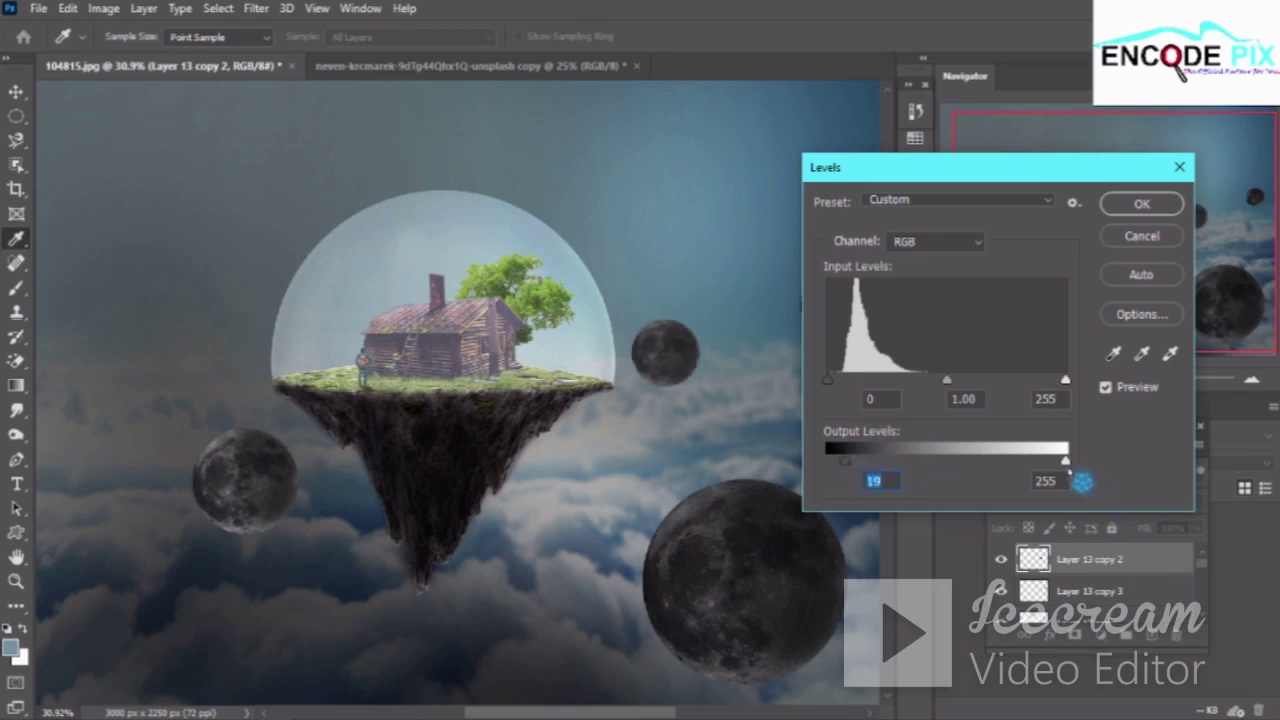
mouse_move(1066, 462)
mouse_down()
mouse_move(1013, 462)
mouse_move(1058, 473)
mouse_up()
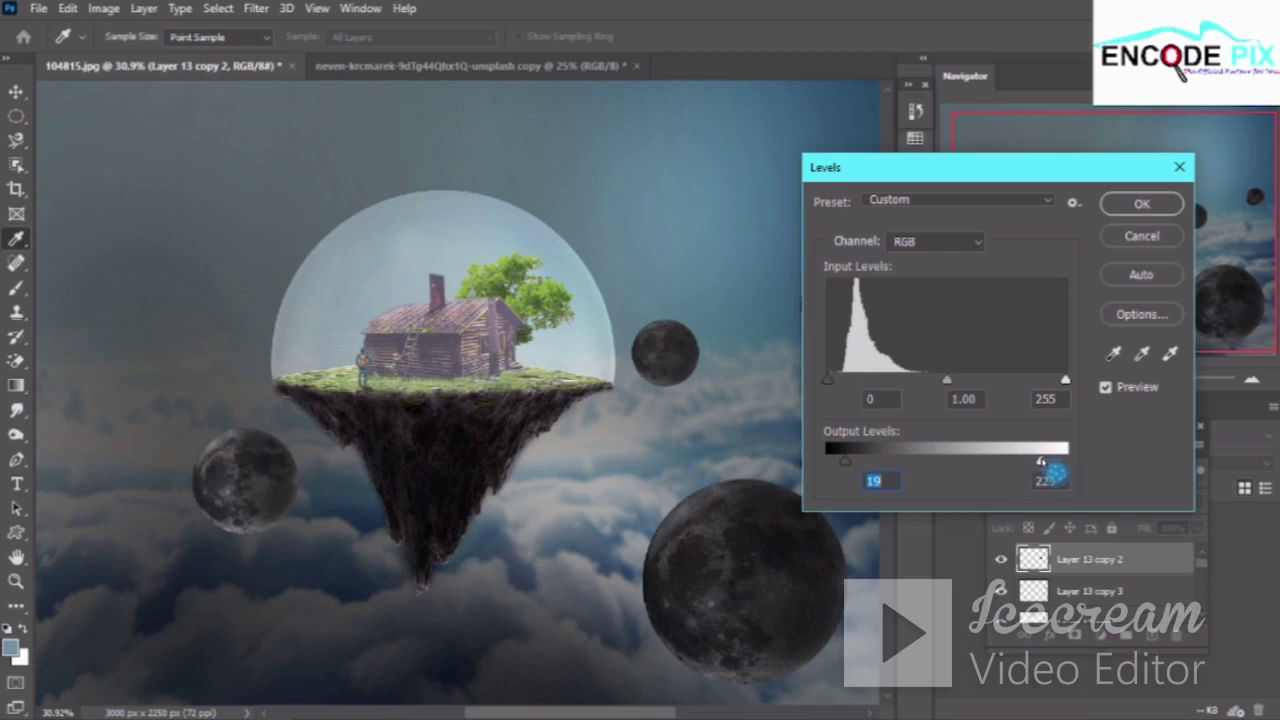
click(1054, 476)
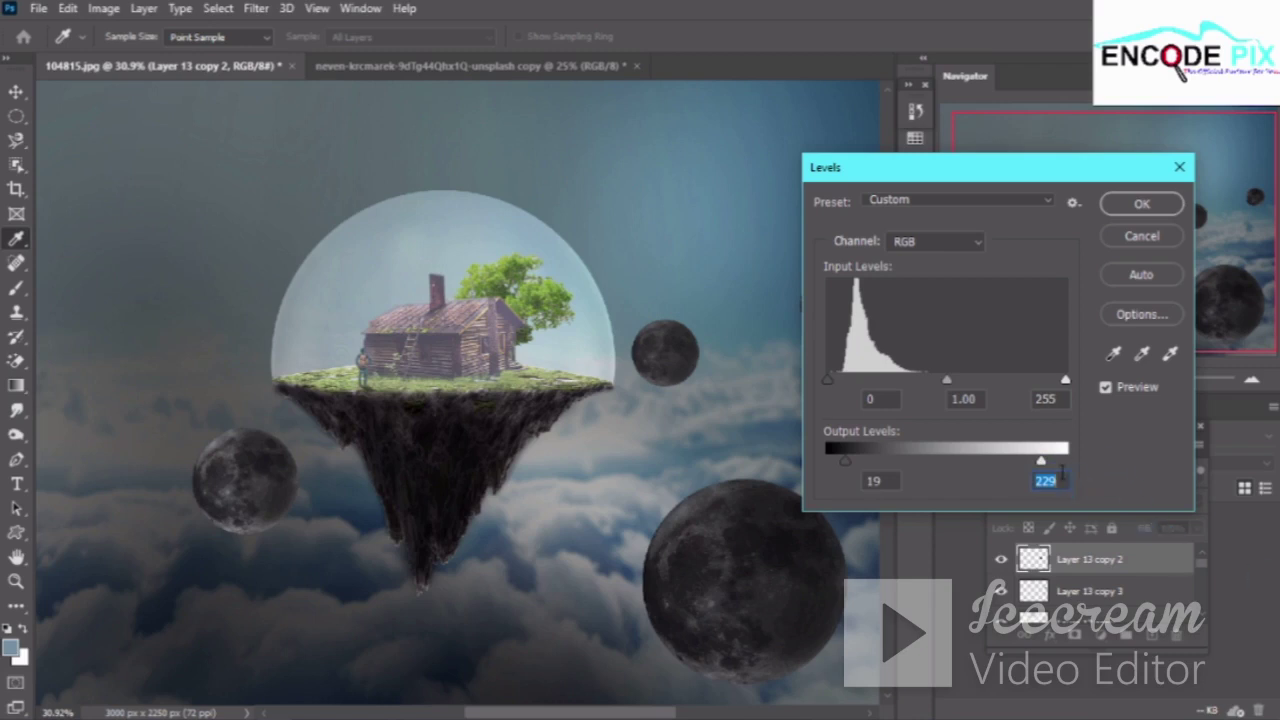
text(225)
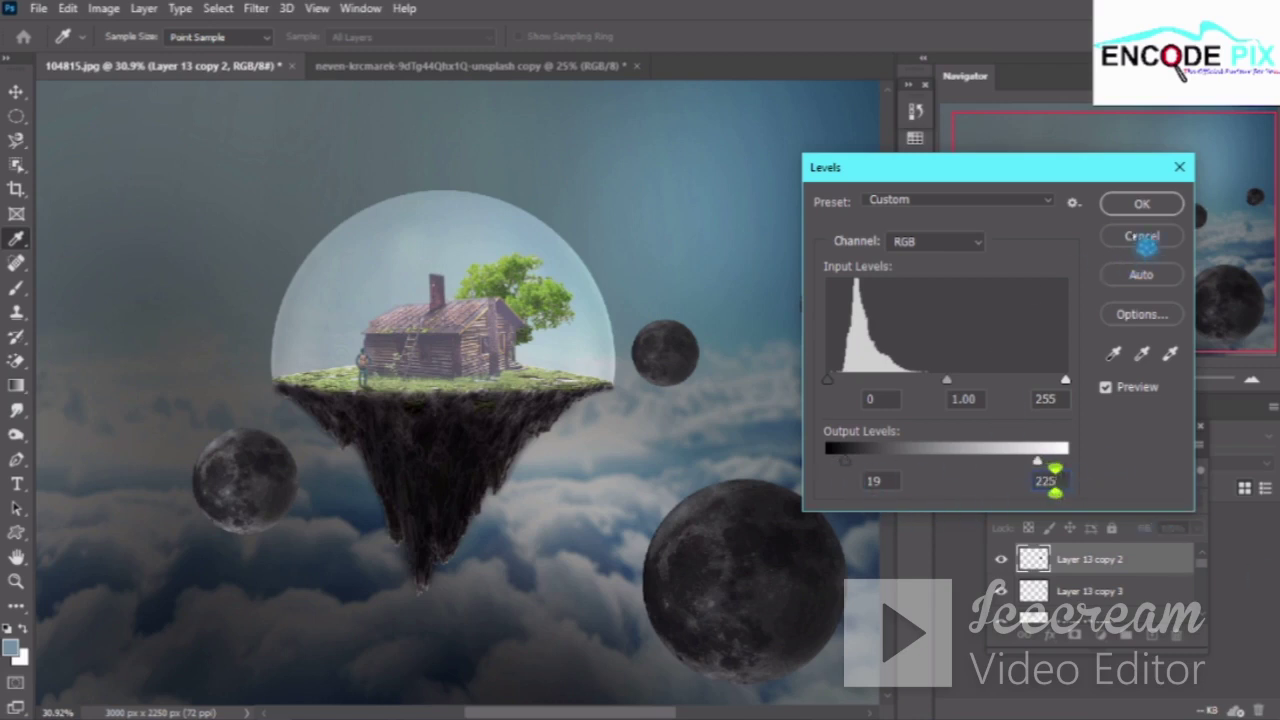
click(1141, 206)
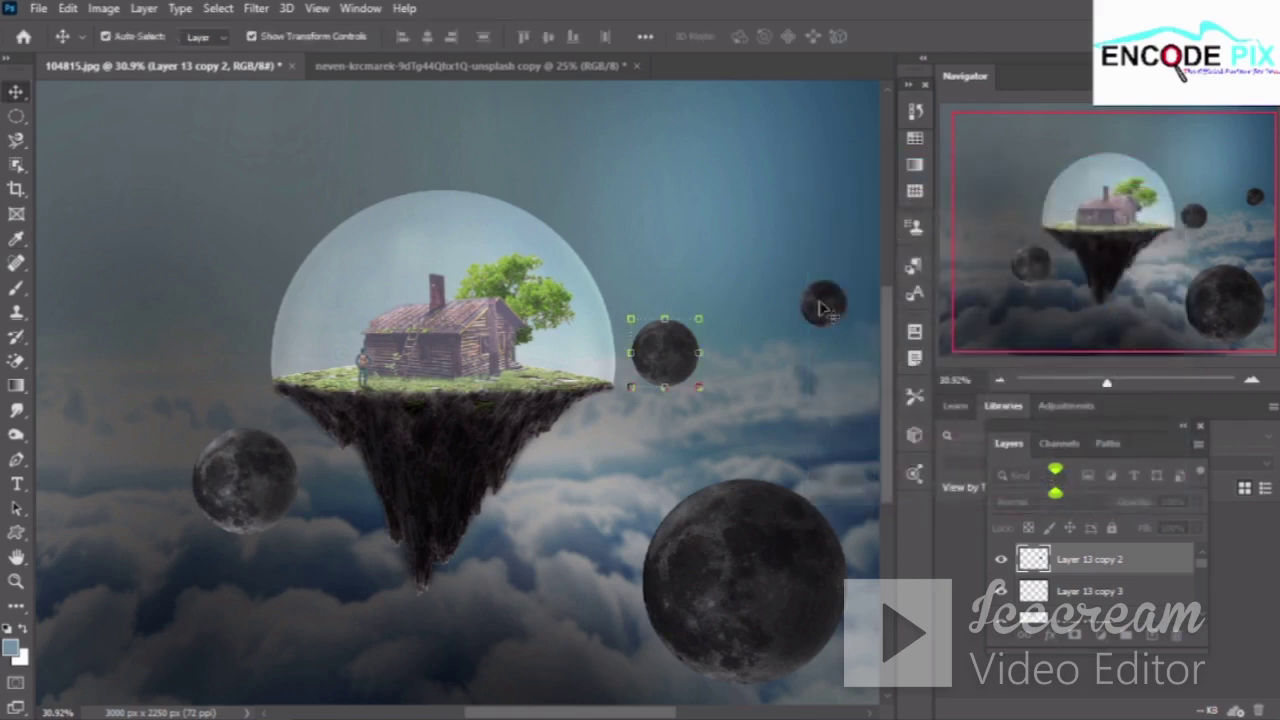
click(820, 308)
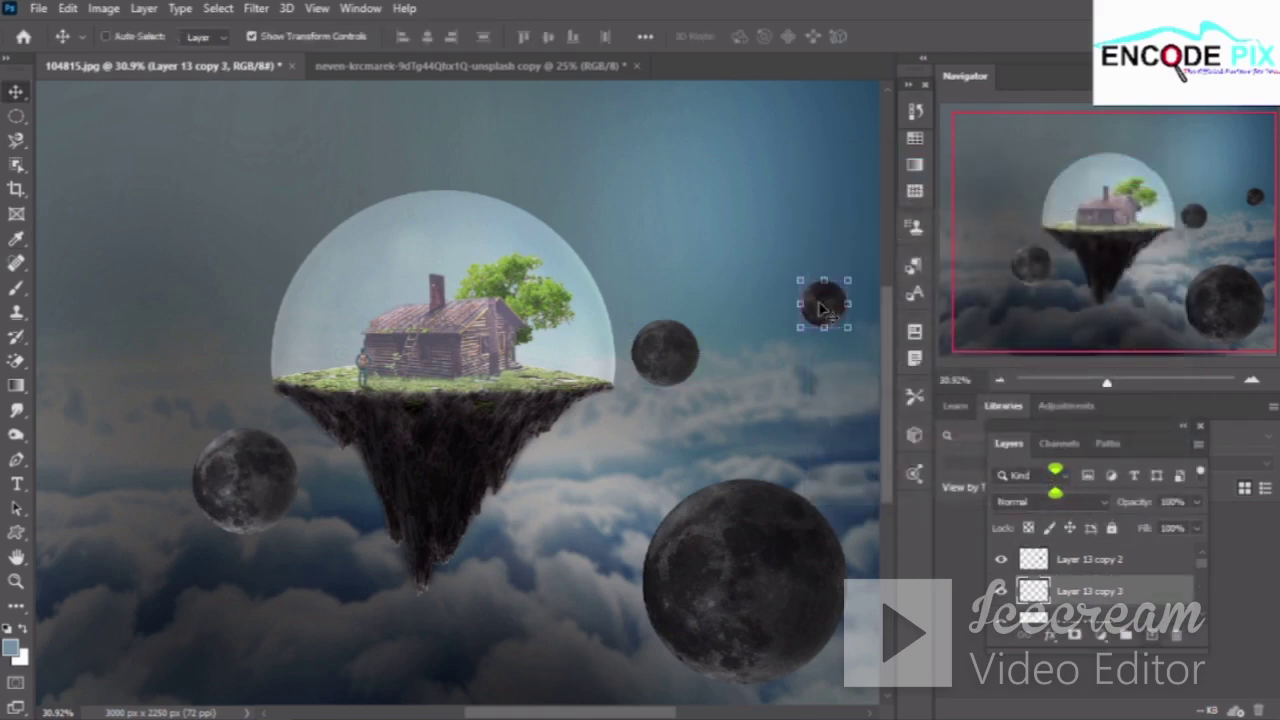
Apply Levels to the upper-right moon layer with output levels 53 and 226
key(ctrl+l)
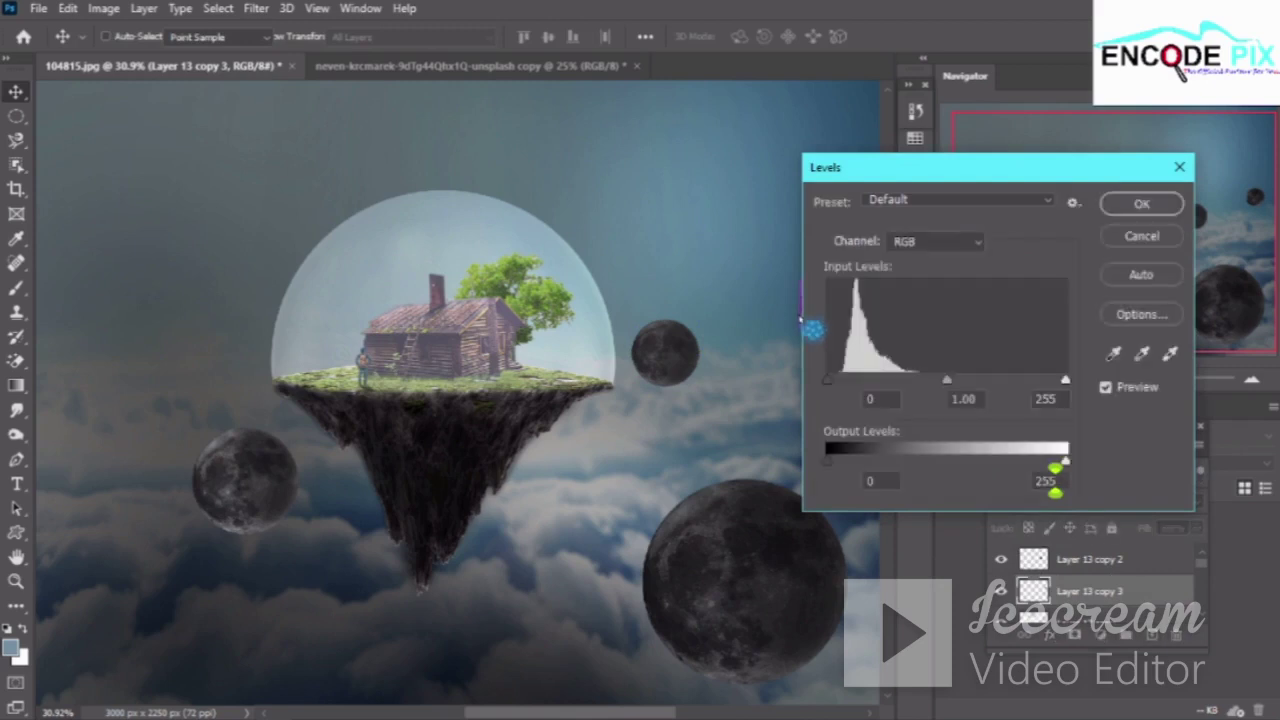
drag(828, 462, 849, 471)
drag(962, 168, 1086, 170)
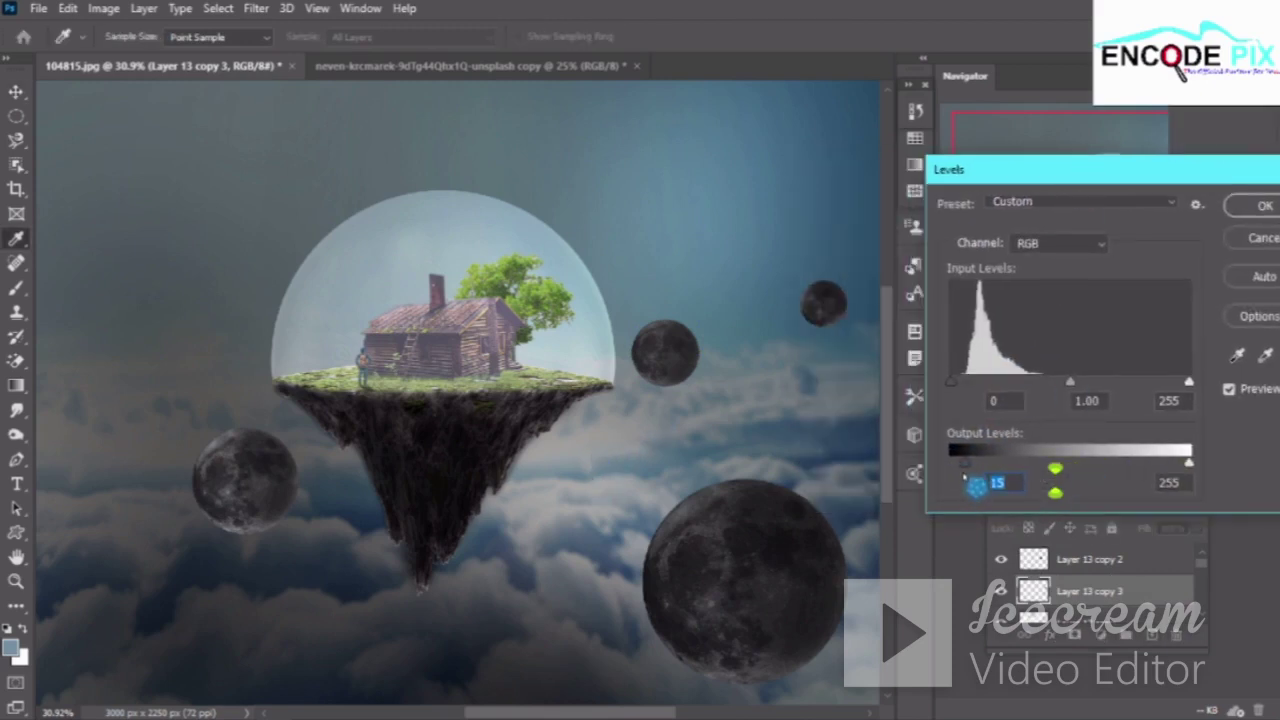
drag(967, 465, 1001, 462)
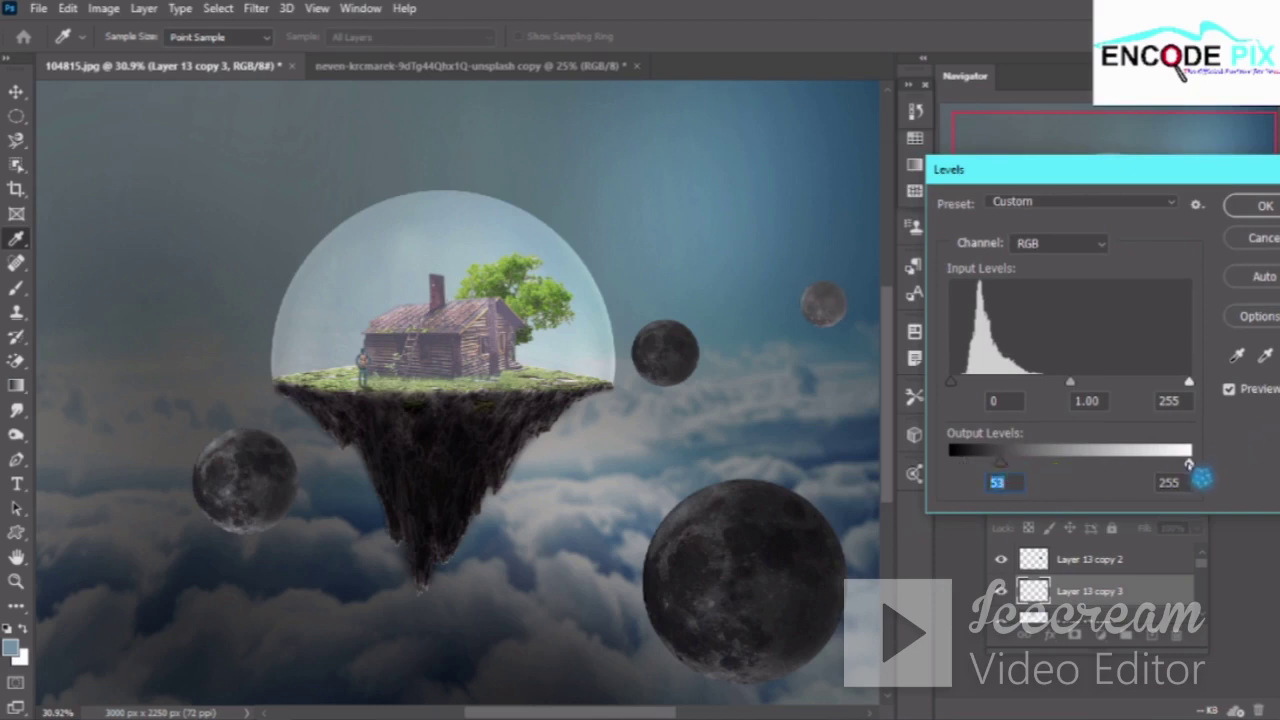
mouse_move(1190, 465)
mouse_down()
mouse_move(1143, 485)
mouse_move(1164, 482)
mouse_up()
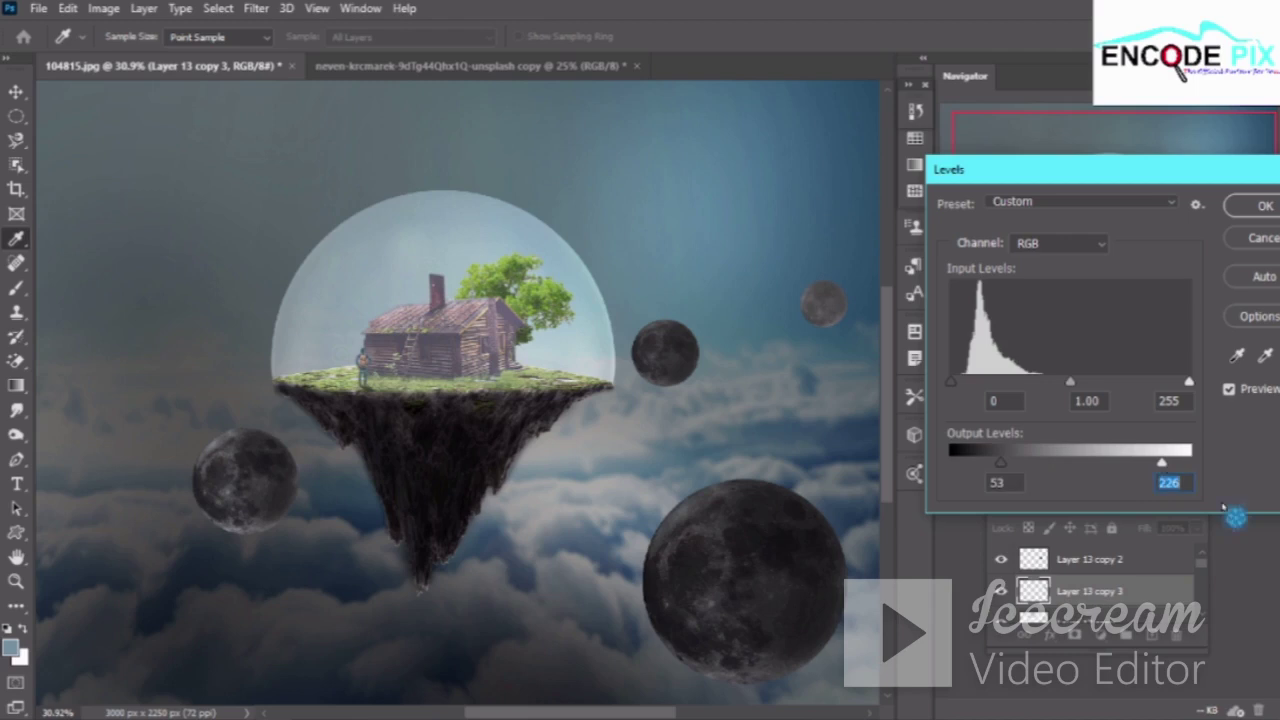
click(1263, 207)
key(v)
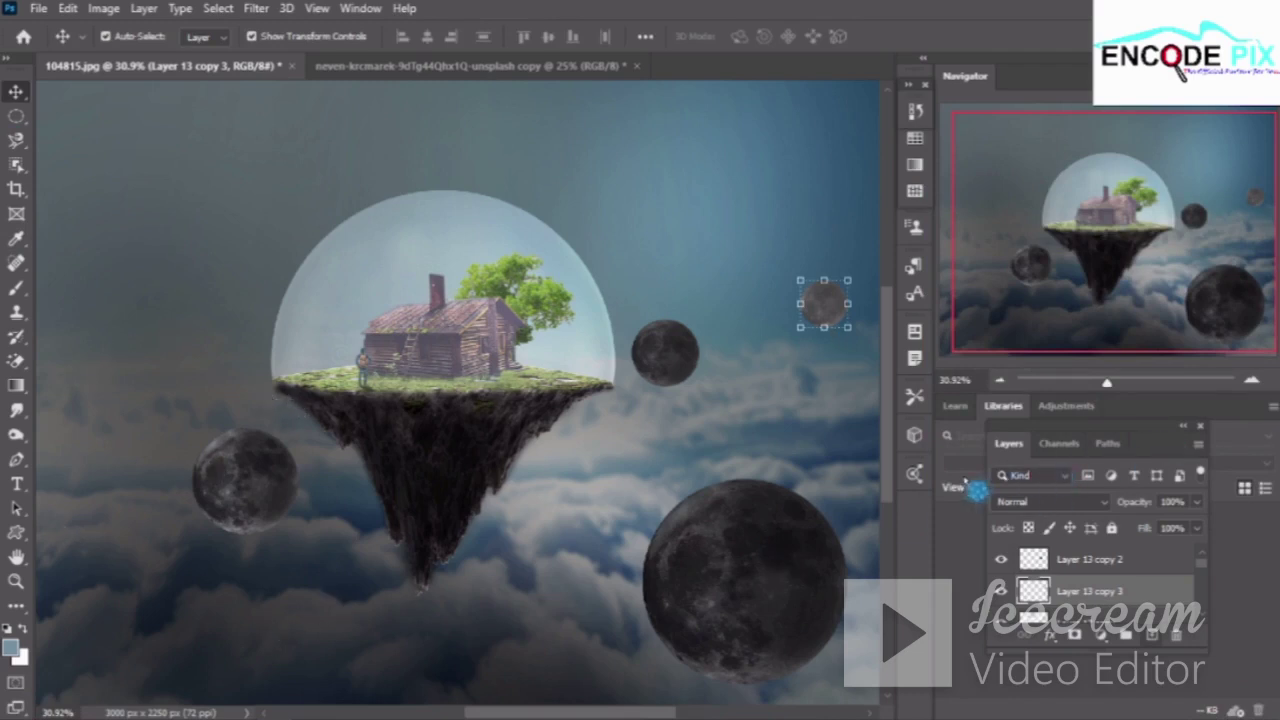
Apply a 10 px Field Blur from the Blur Gallery to the Layer 1 sky background
click(395, 295)
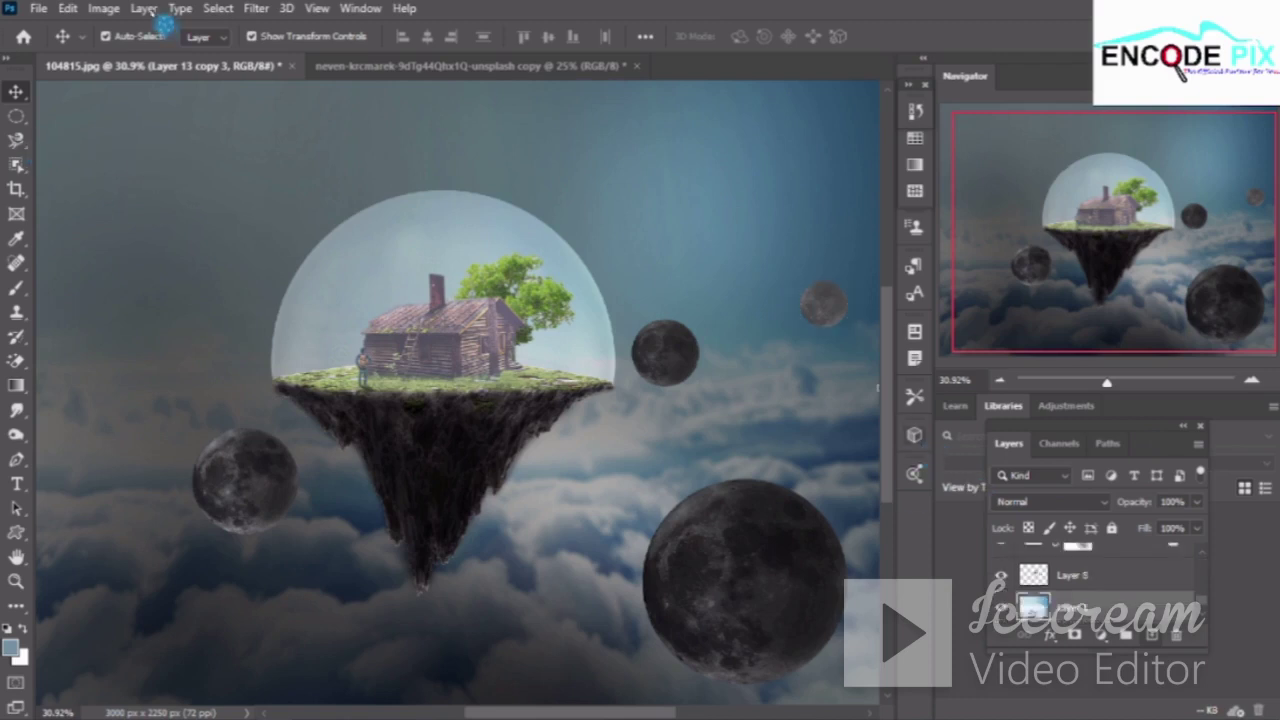
click(258, 10)
mouse_move(286, 239)
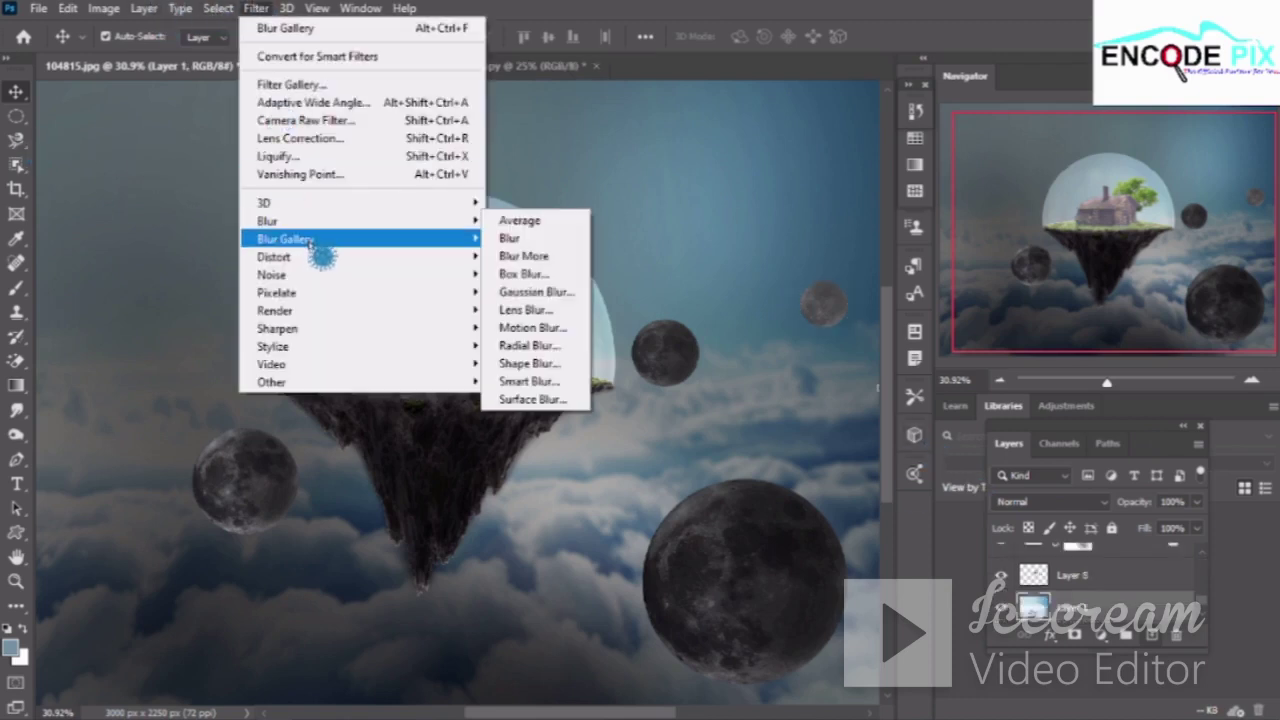
click(538, 248)
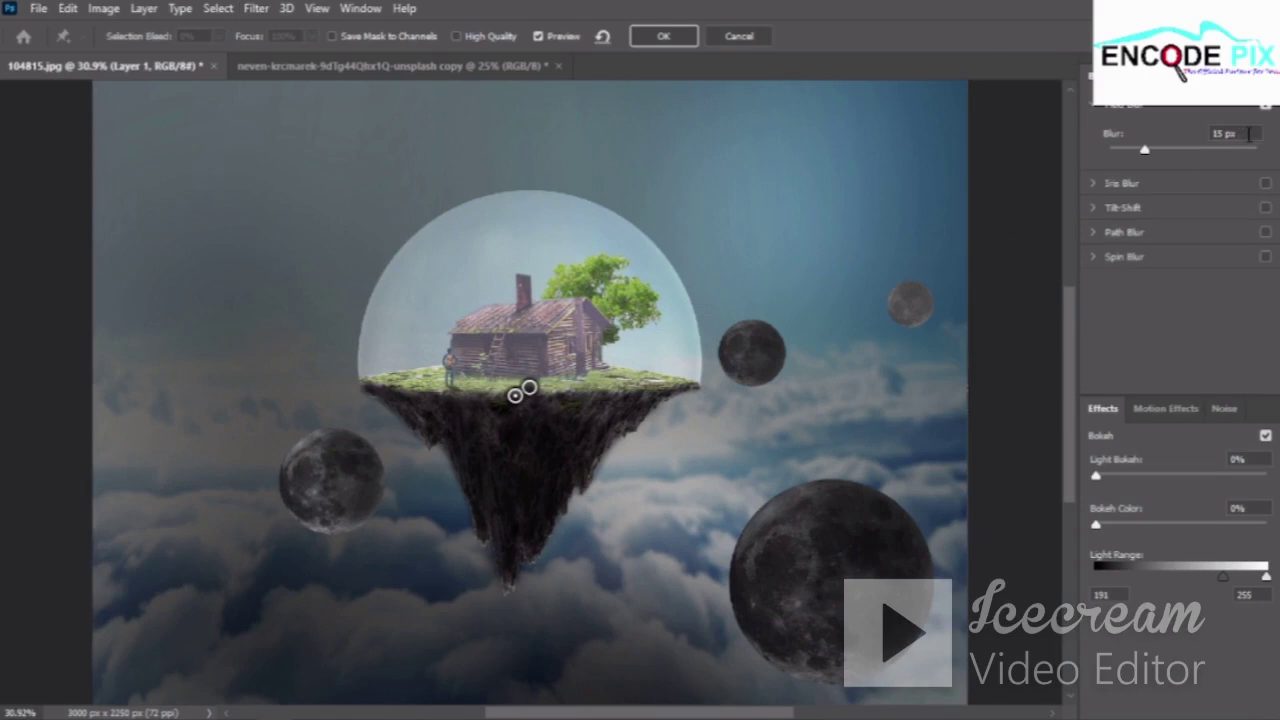
click(1197, 134)
text(10)
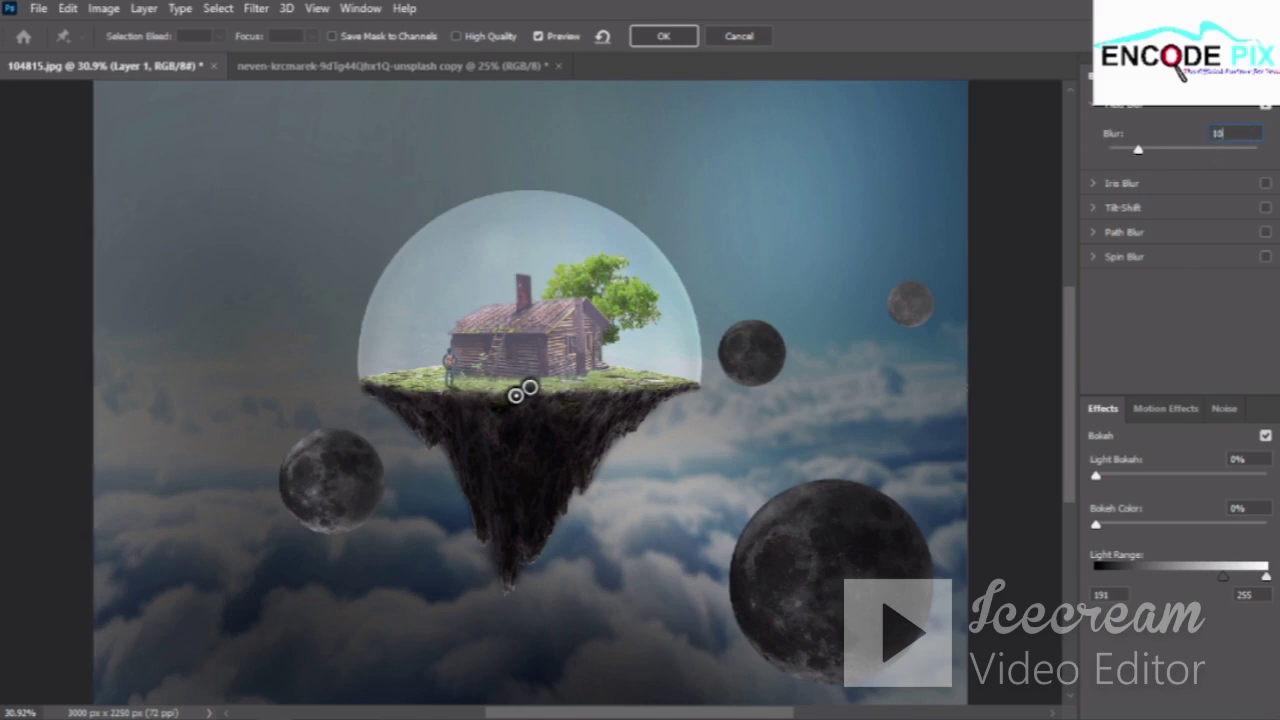
click(692, 35)
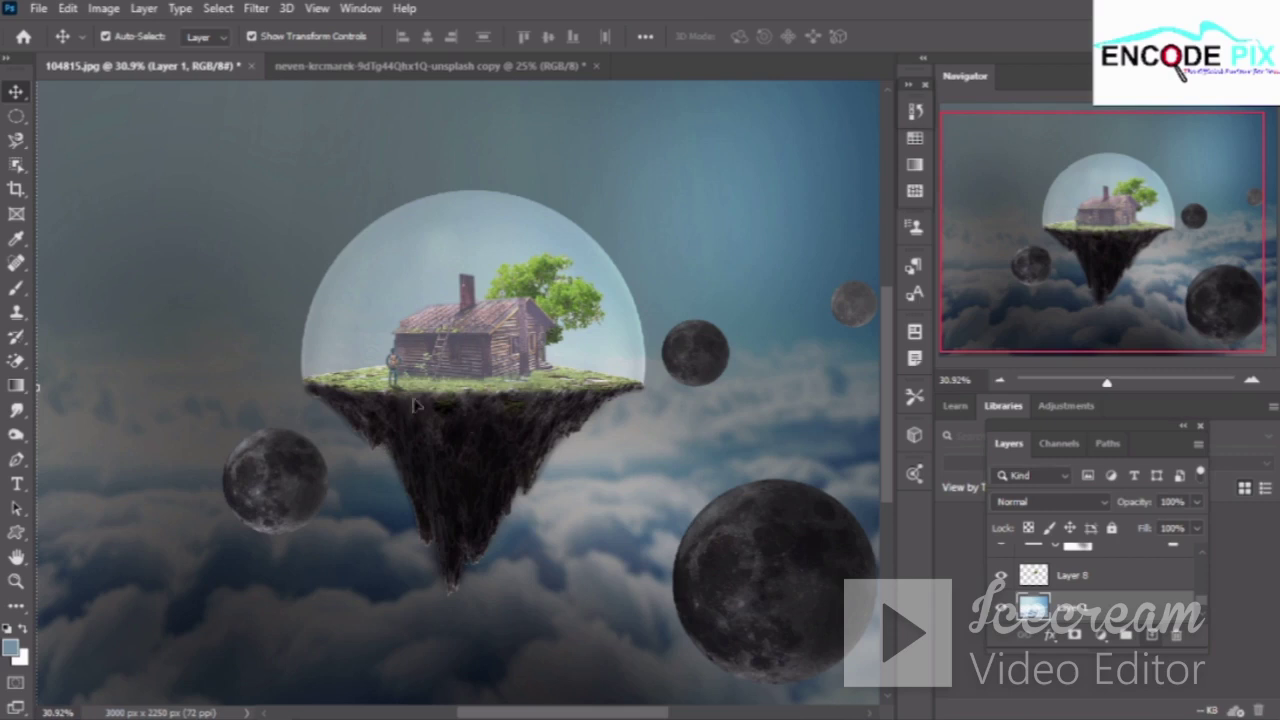
click(16, 190)
scroll(1079, 595, up, 1)
scroll(1079, 595, up, 1)
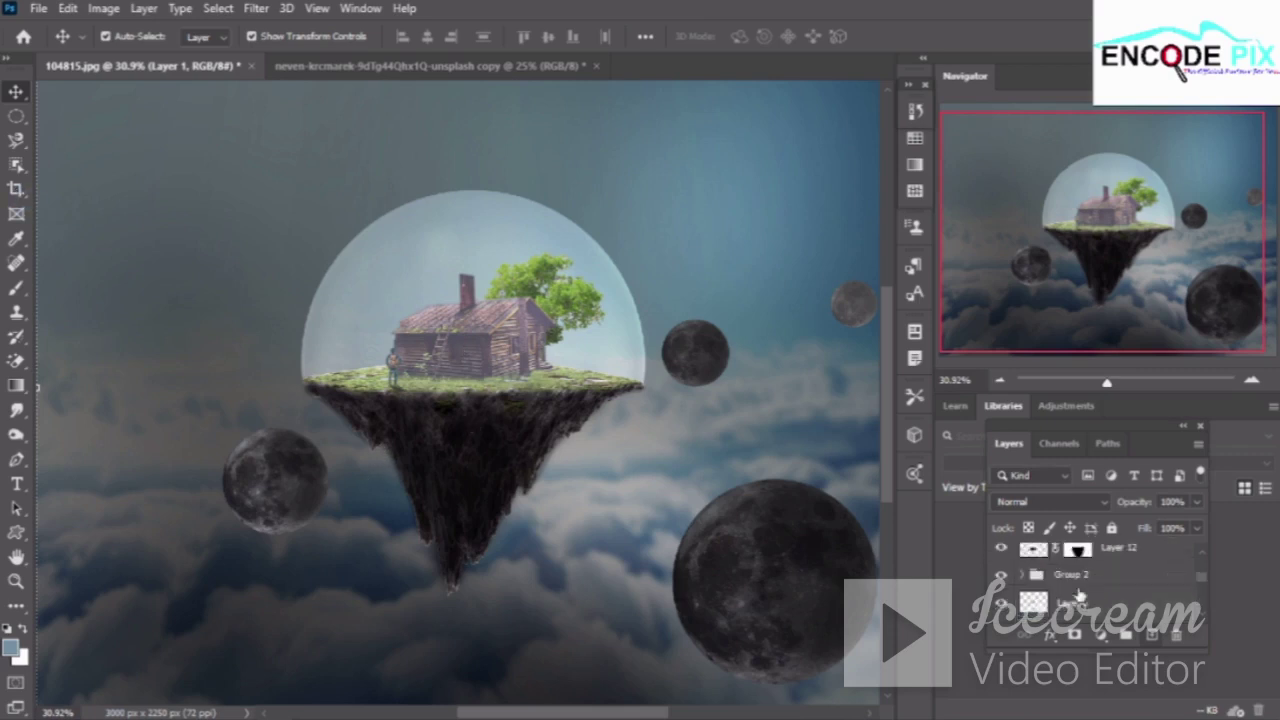
scroll(1079, 595, up, 1)
scroll(1079, 595, up, 1)
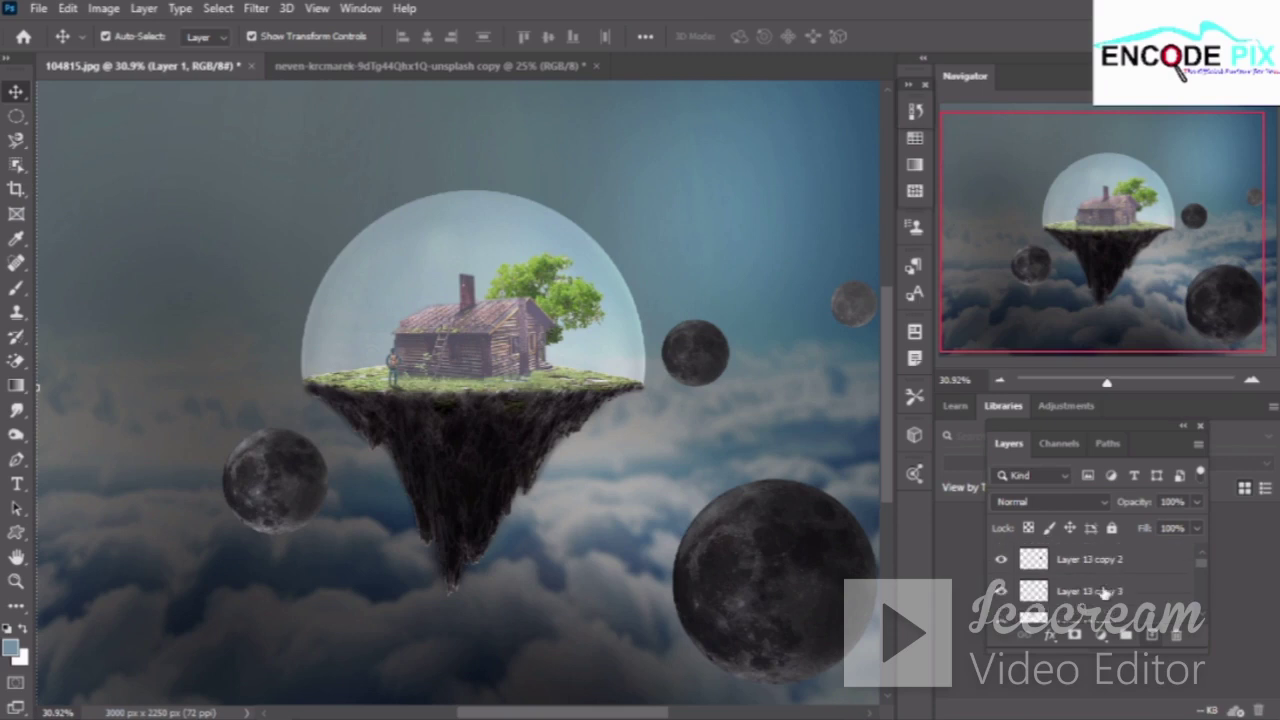
click(1104, 590)
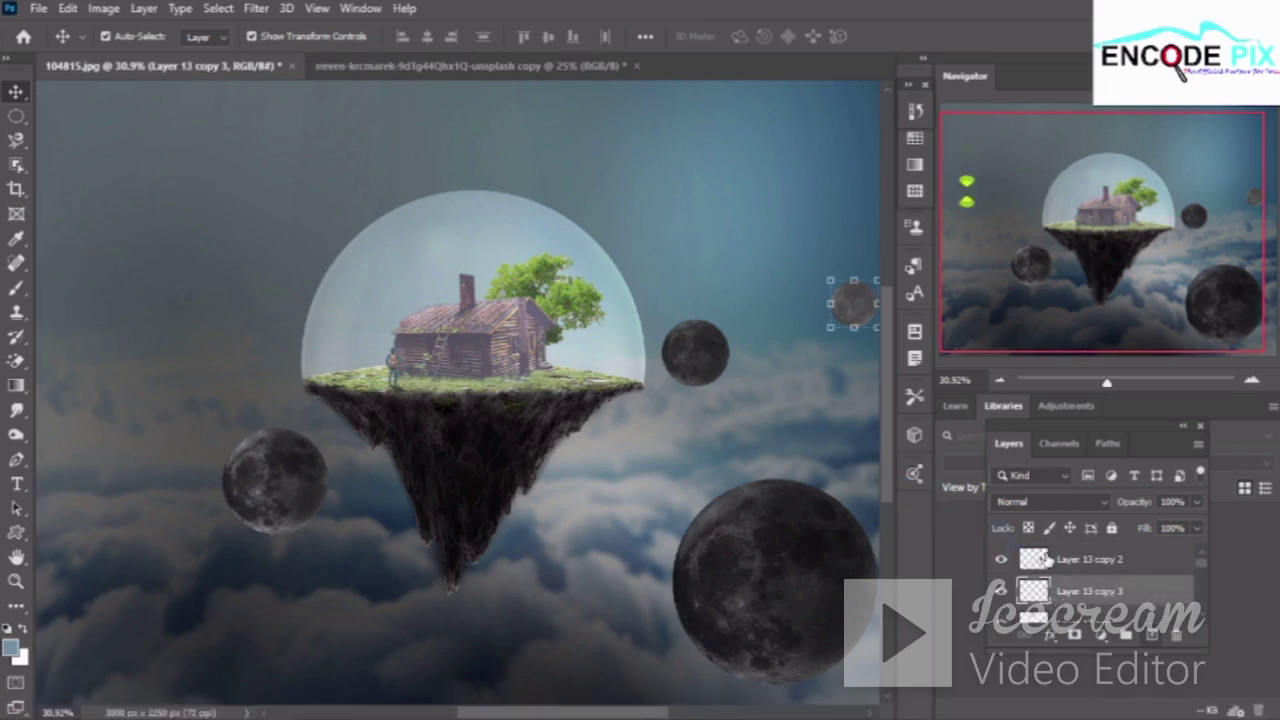
key(alt+bracketleft)
click(915, 110)
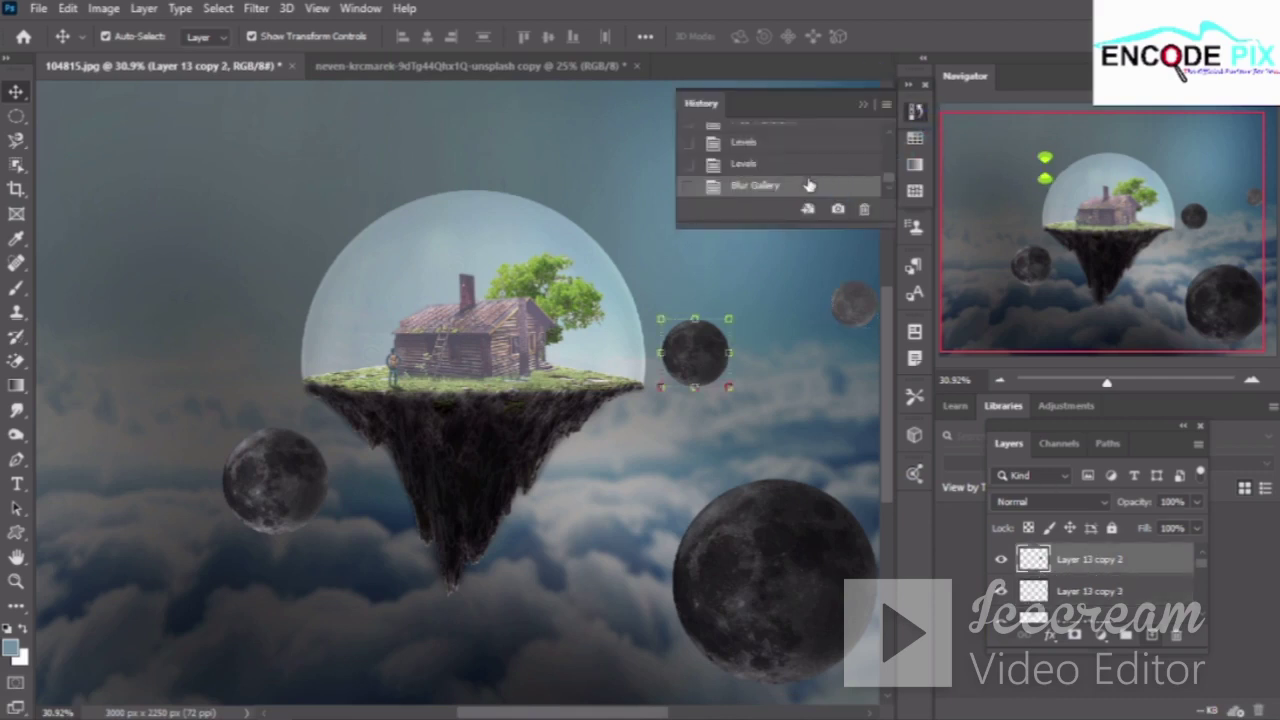
click(803, 172)
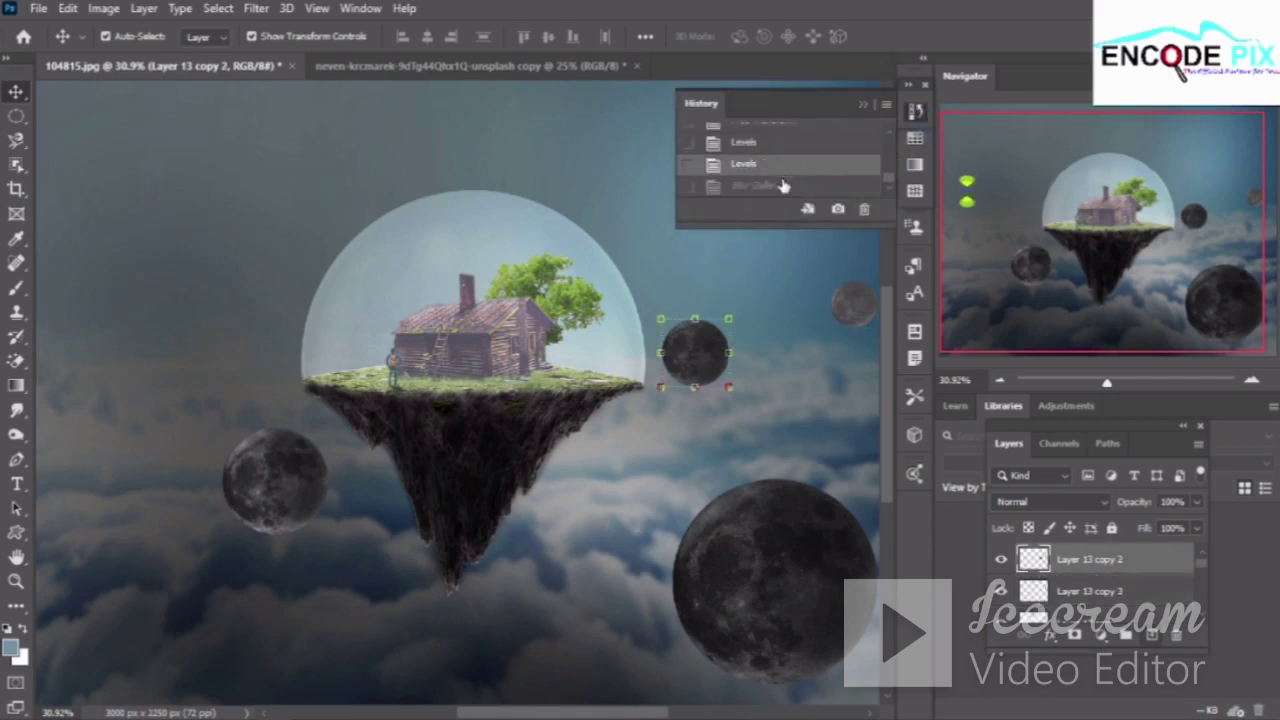
click(782, 188)
click(786, 172)
click(776, 189)
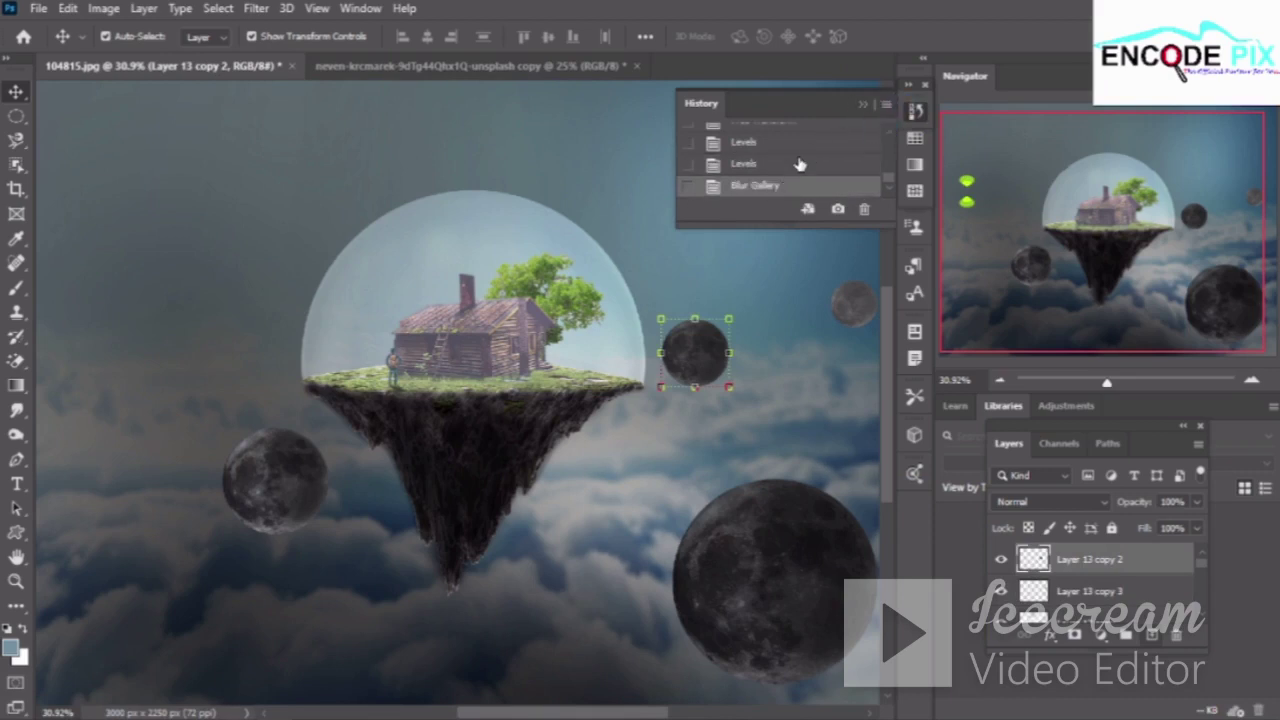
click(760, 690)
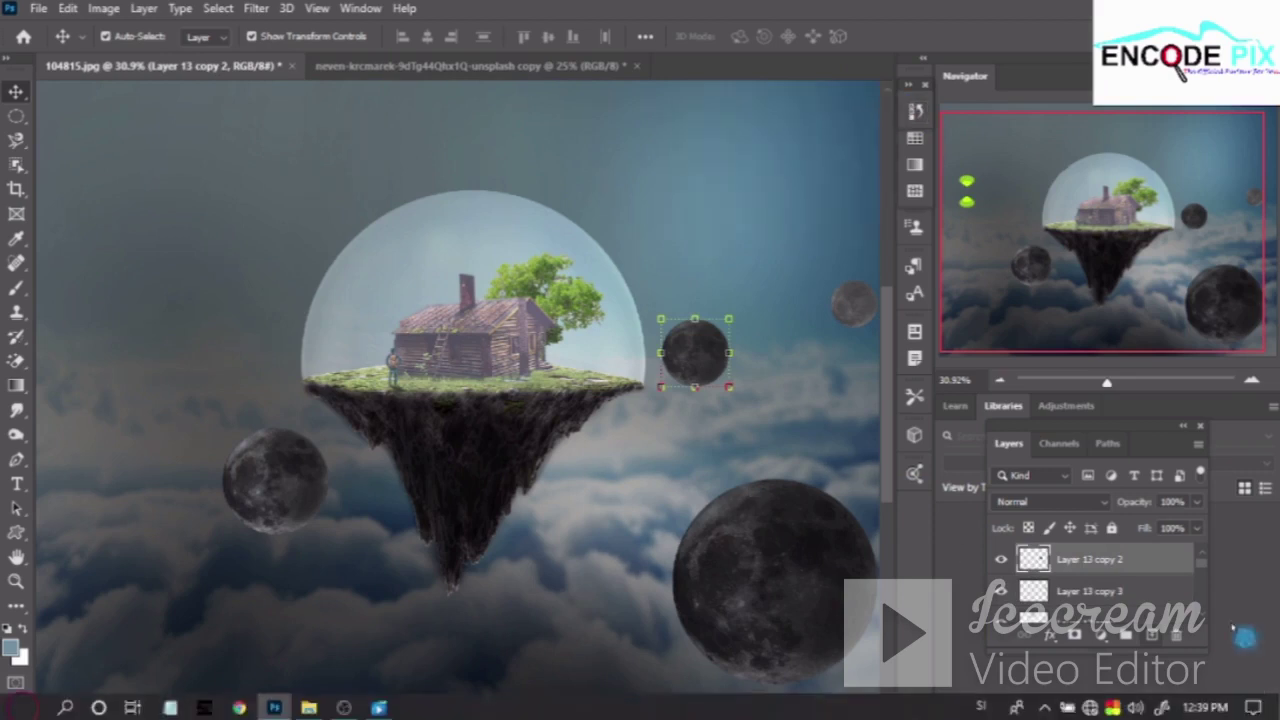
click(1060, 591)
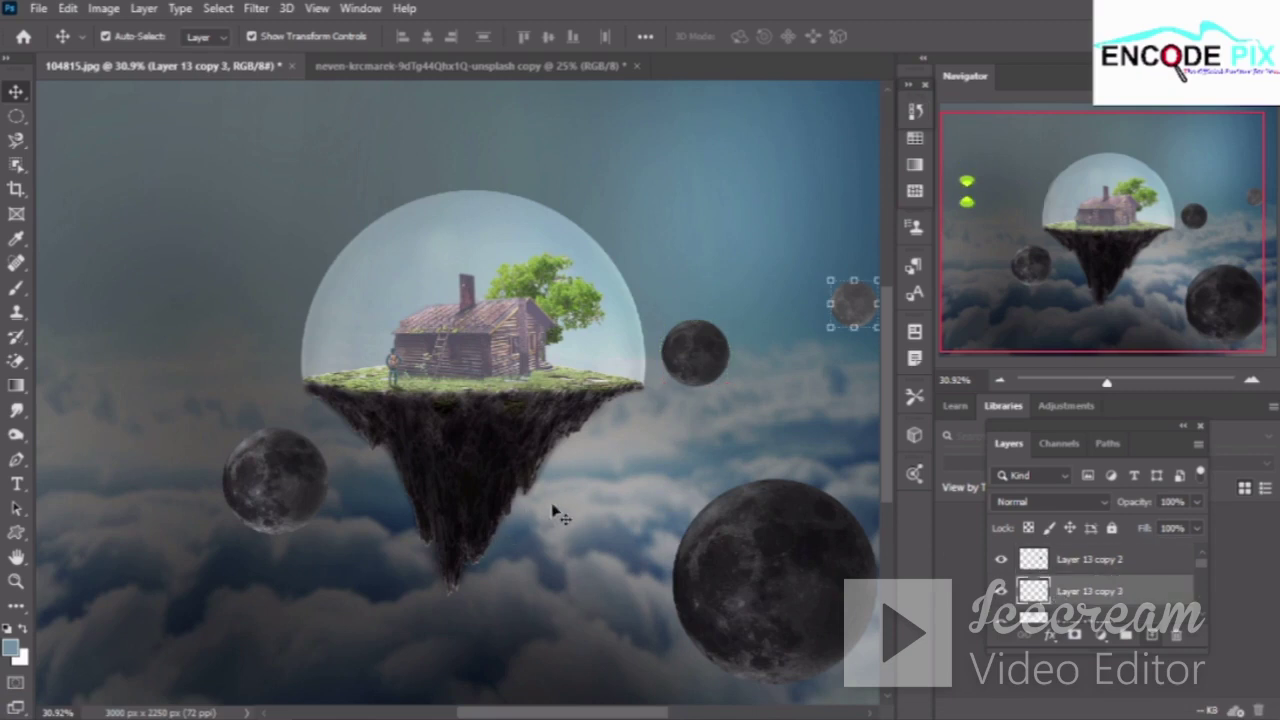
Give the upper-right moon a Hue/Saturation adjustment with Saturation set to -26
key(ctrl+u)
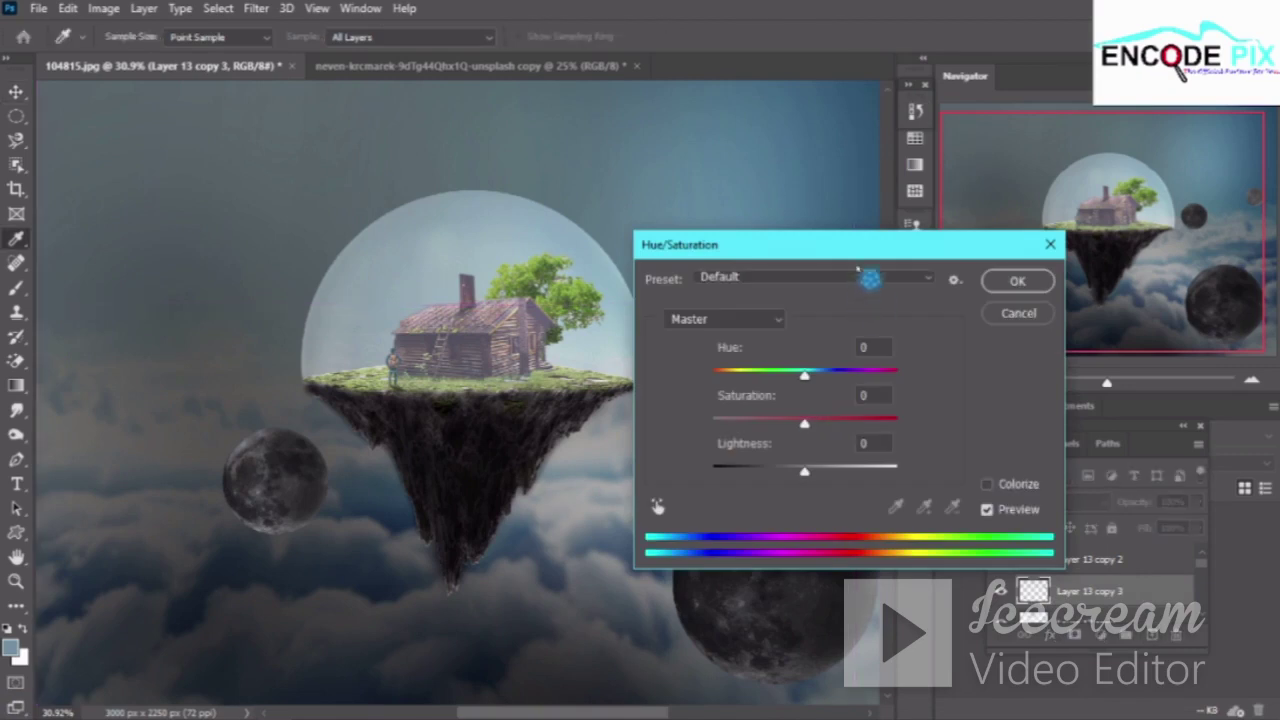
drag(903, 250, 1179, 280)
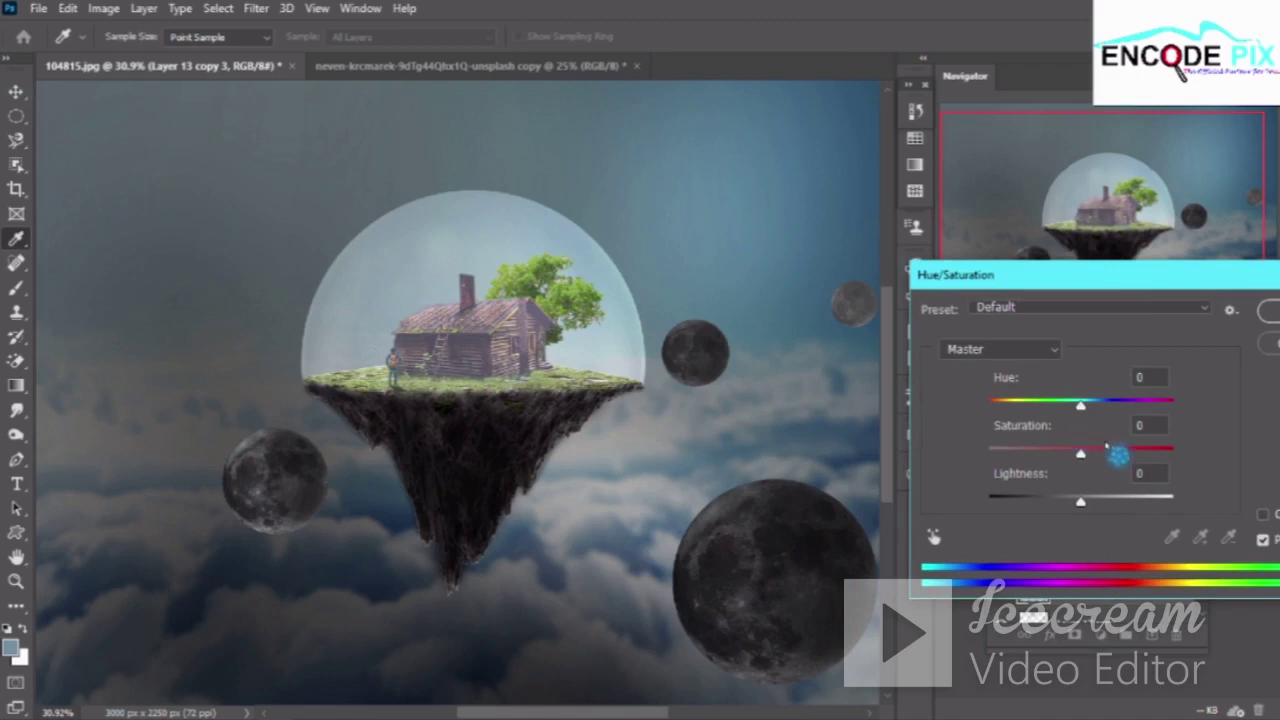
mouse_move(1081, 455)
mouse_down()
mouse_move(997, 456)
mouse_move(903, 487)
mouse_move(1166, 456)
mouse_move(1033, 470)
mouse_move(1002, 456)
mouse_up()
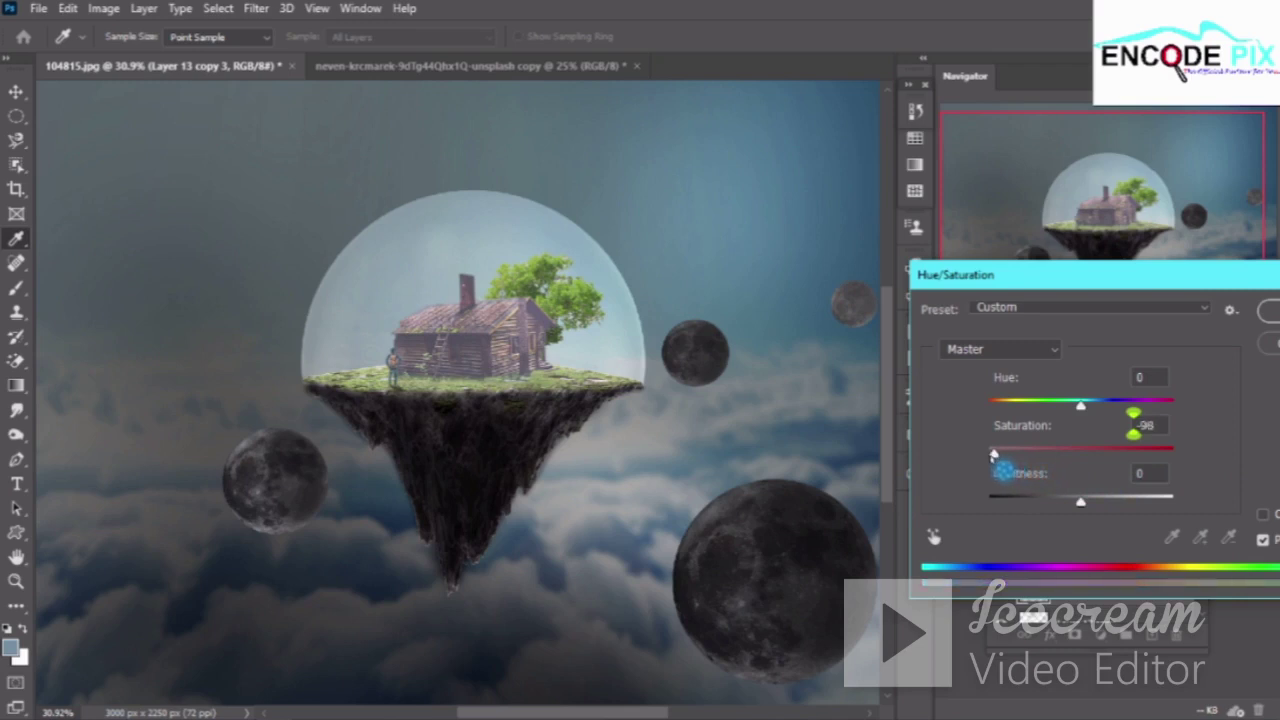
drag(1005, 456, 1058, 456)
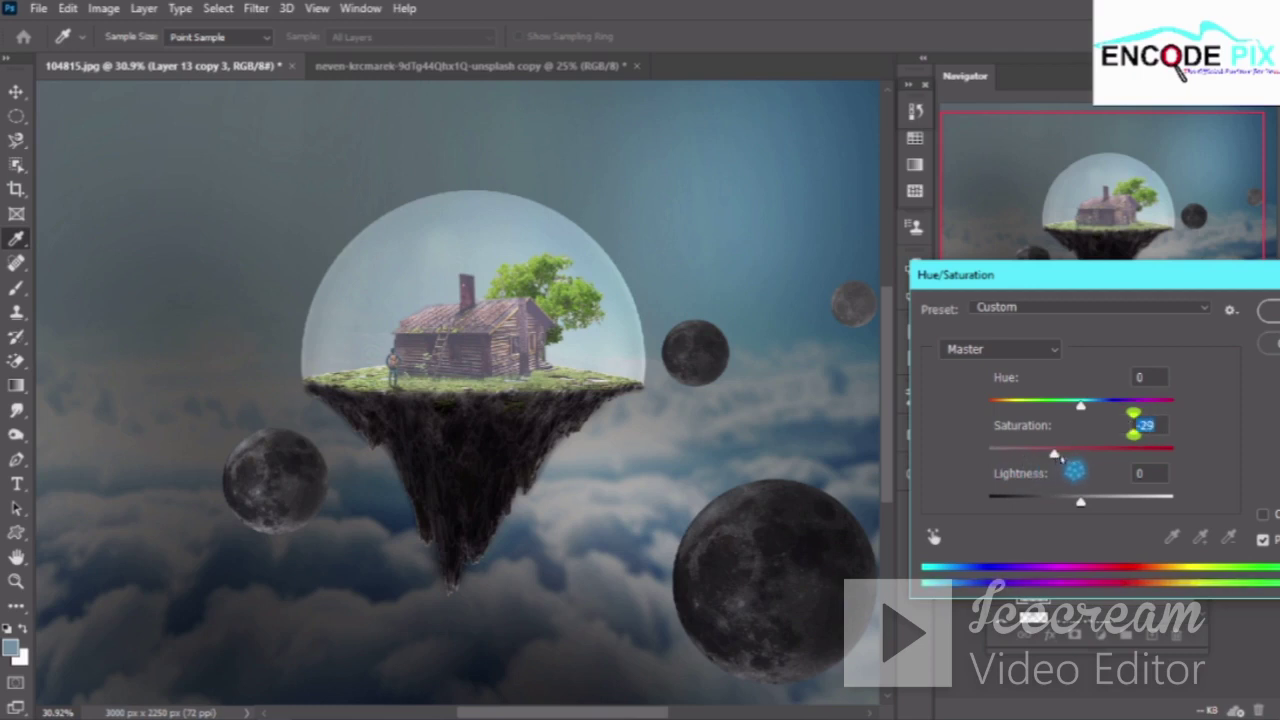
click(1148, 424)
text(-26)
click(1150, 425)
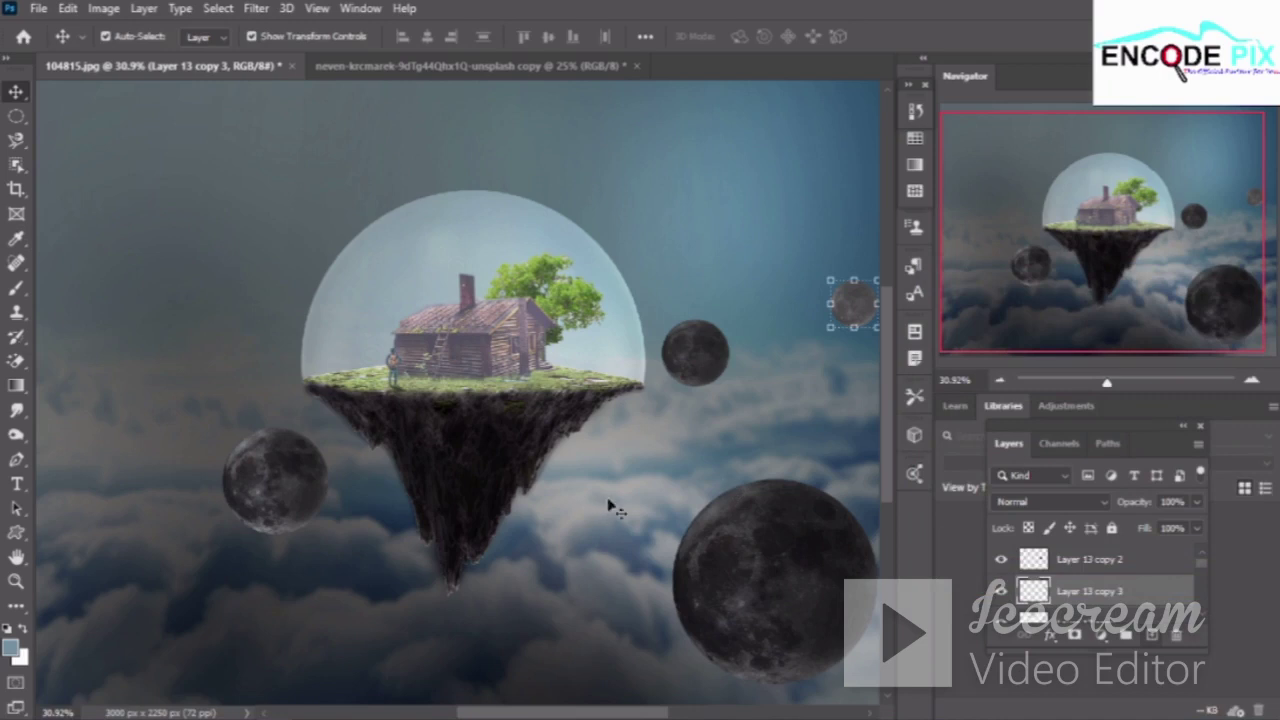
click(1095, 562)
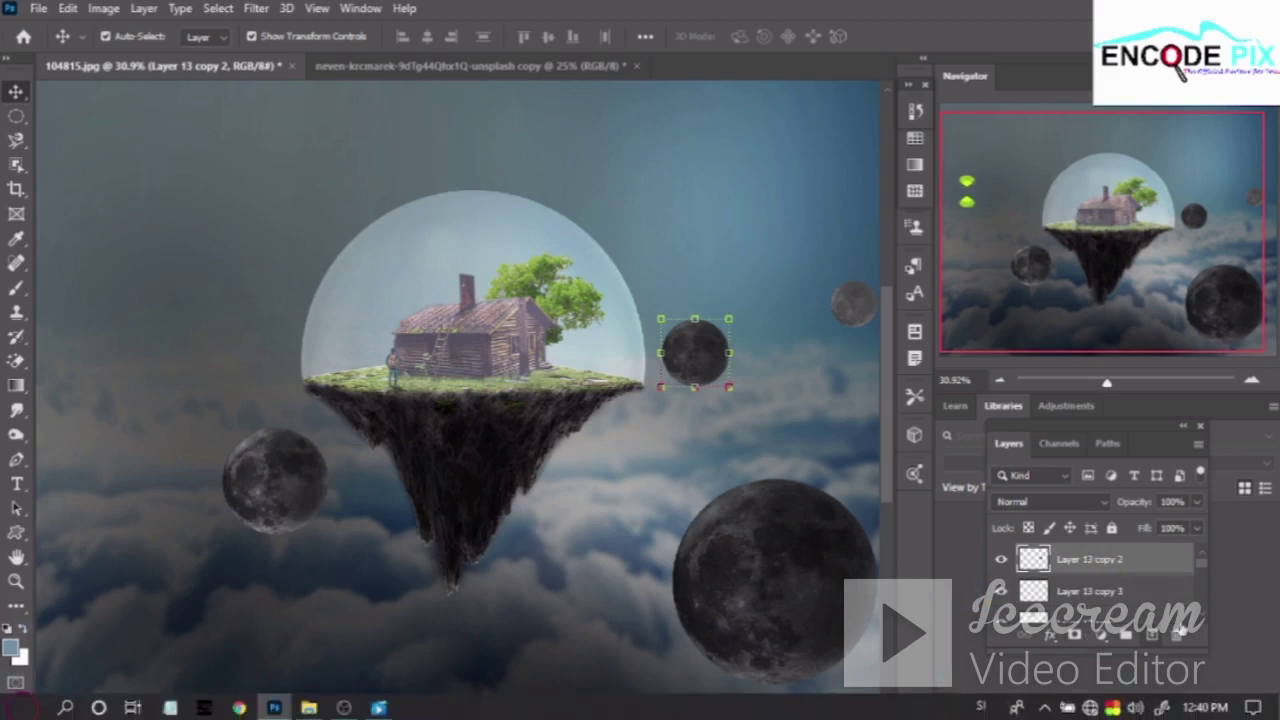
scroll(1165, 605, down, 3)
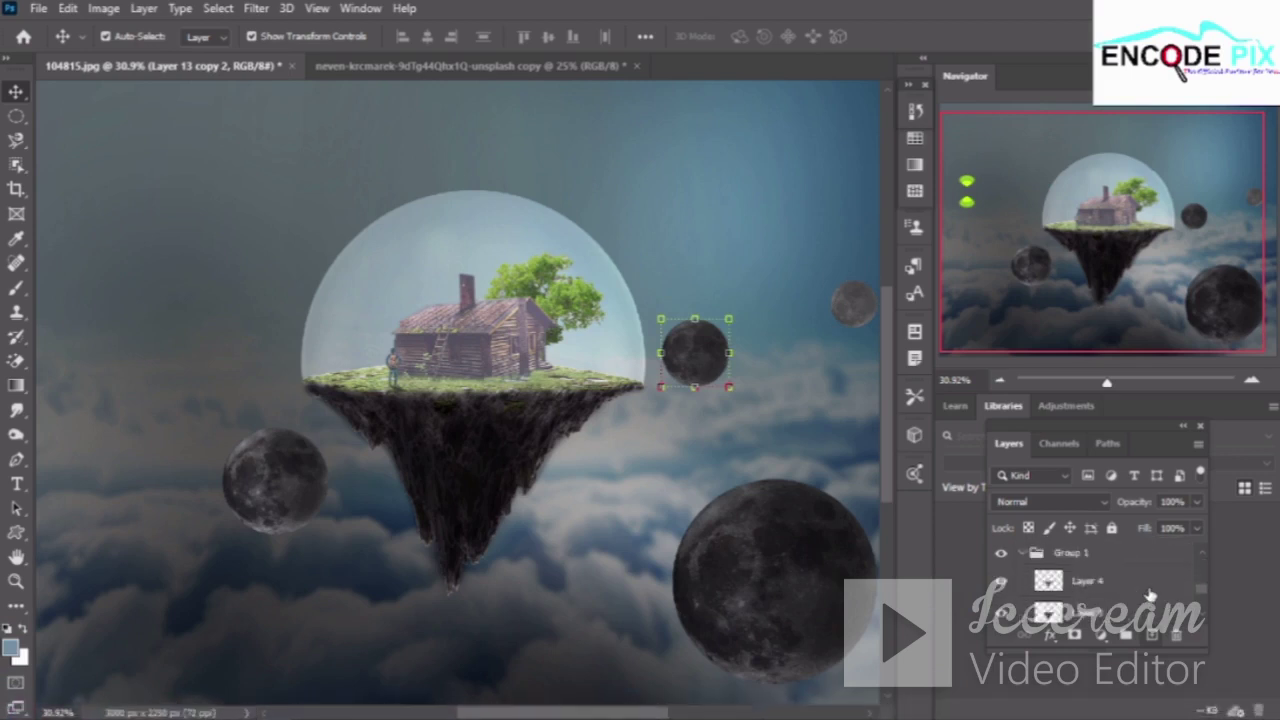
scroll(1150, 595, up, 1)
scroll(1150, 595, up, 1)
scroll(1150, 595, up, 1)
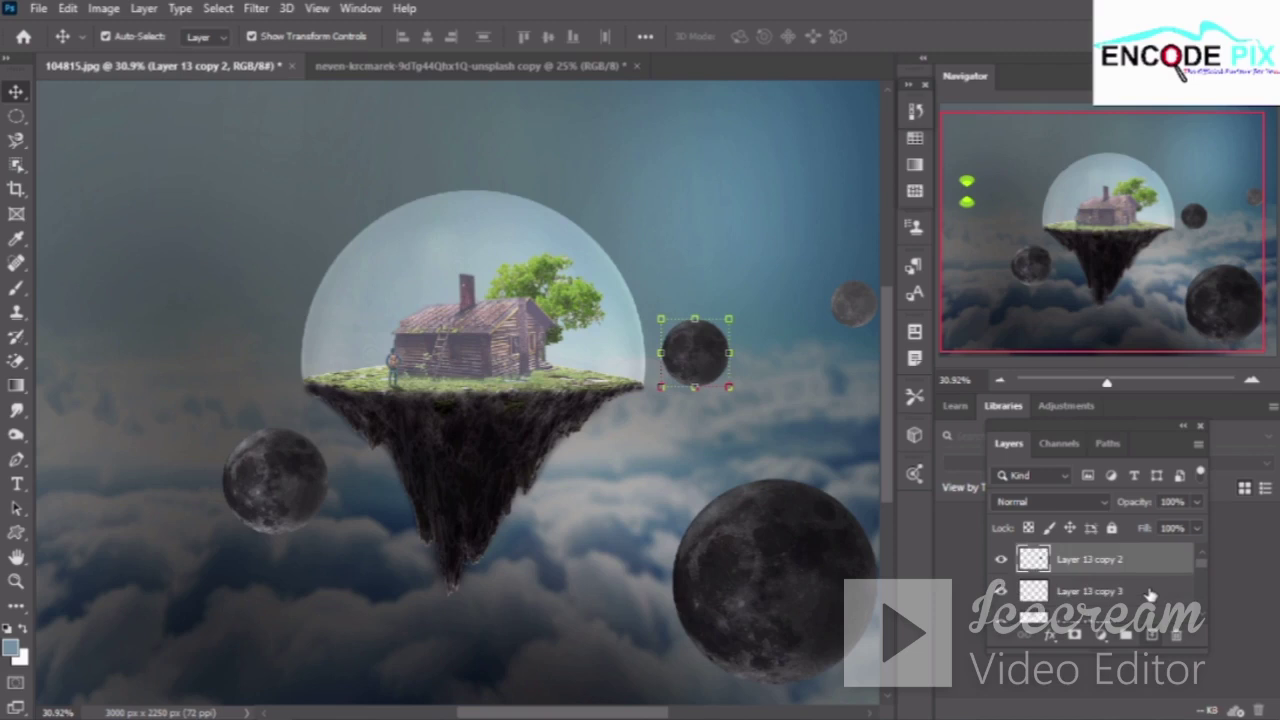
scroll(1150, 595, down, 1)
scroll(1150, 595, down, 2)
scroll(1150, 595, down, 1)
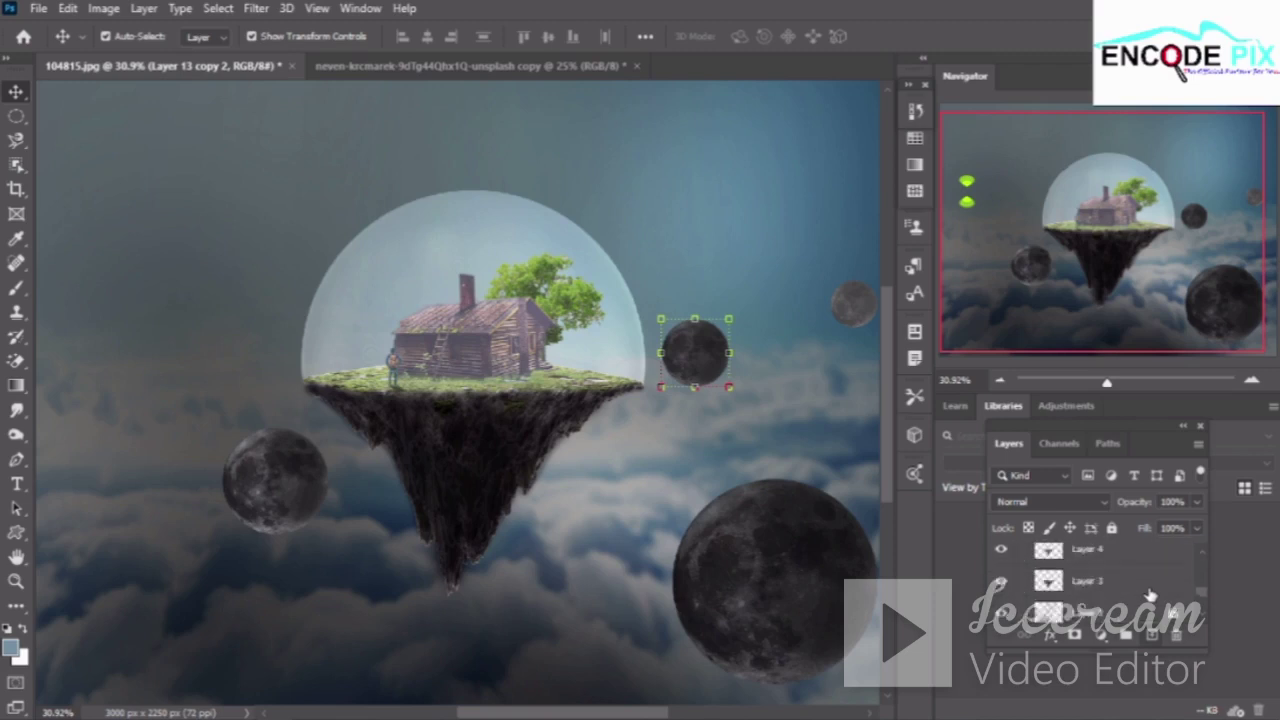
scroll(1150, 595, down, 1)
scroll(1150, 595, down, 1)
click(1136, 580)
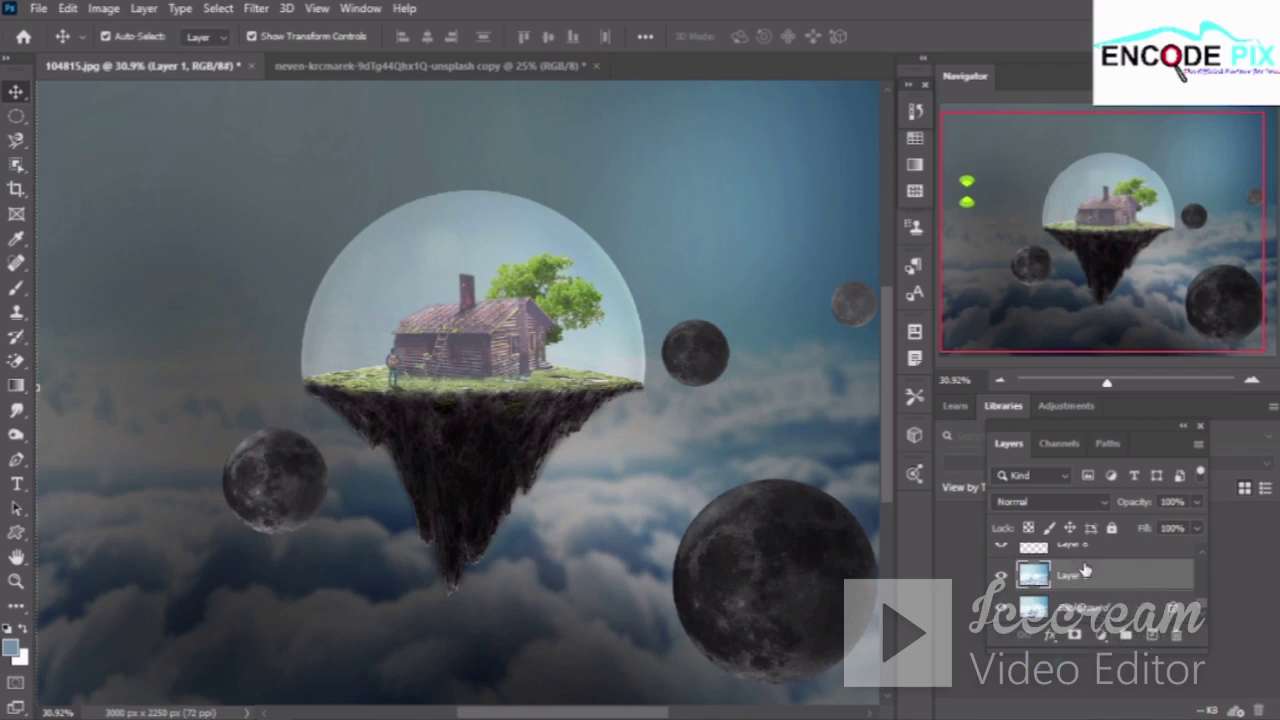
Add a Color Balance adjustment clipped to Layer 1 with midtones Cyan–Red -13, Yellow–Blue +5
click(1112, 636)
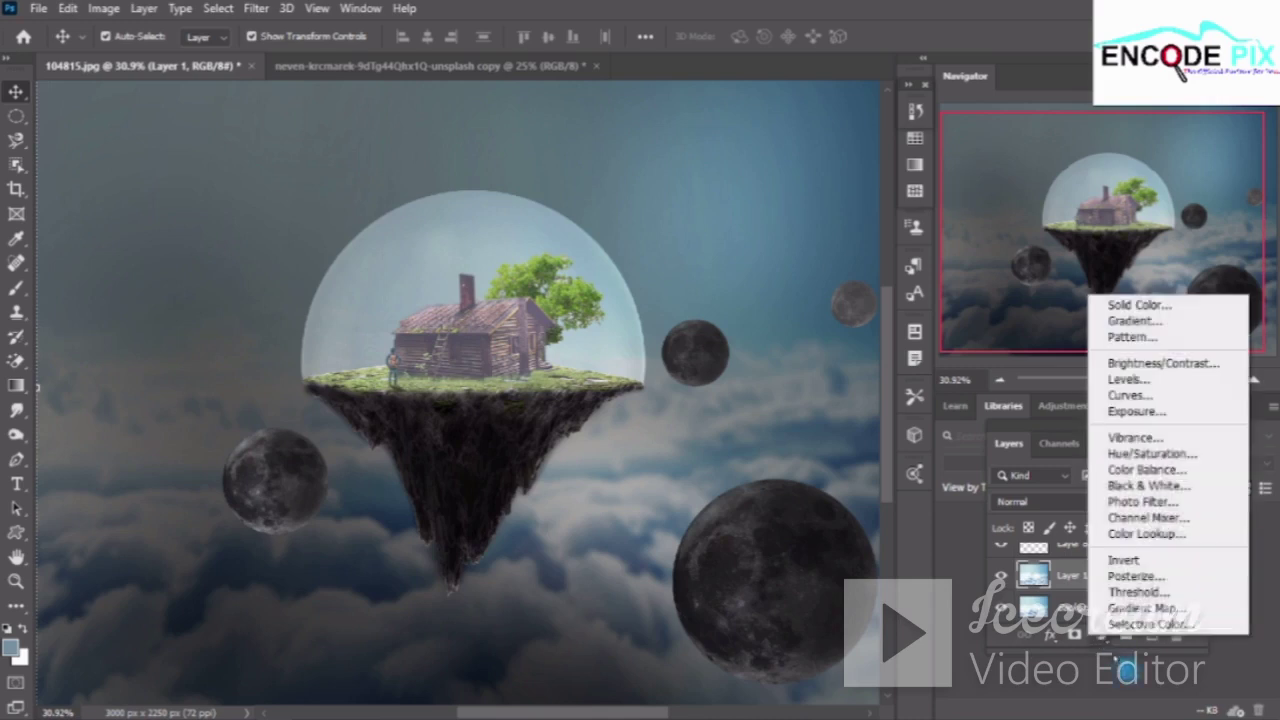
click(1115, 645)
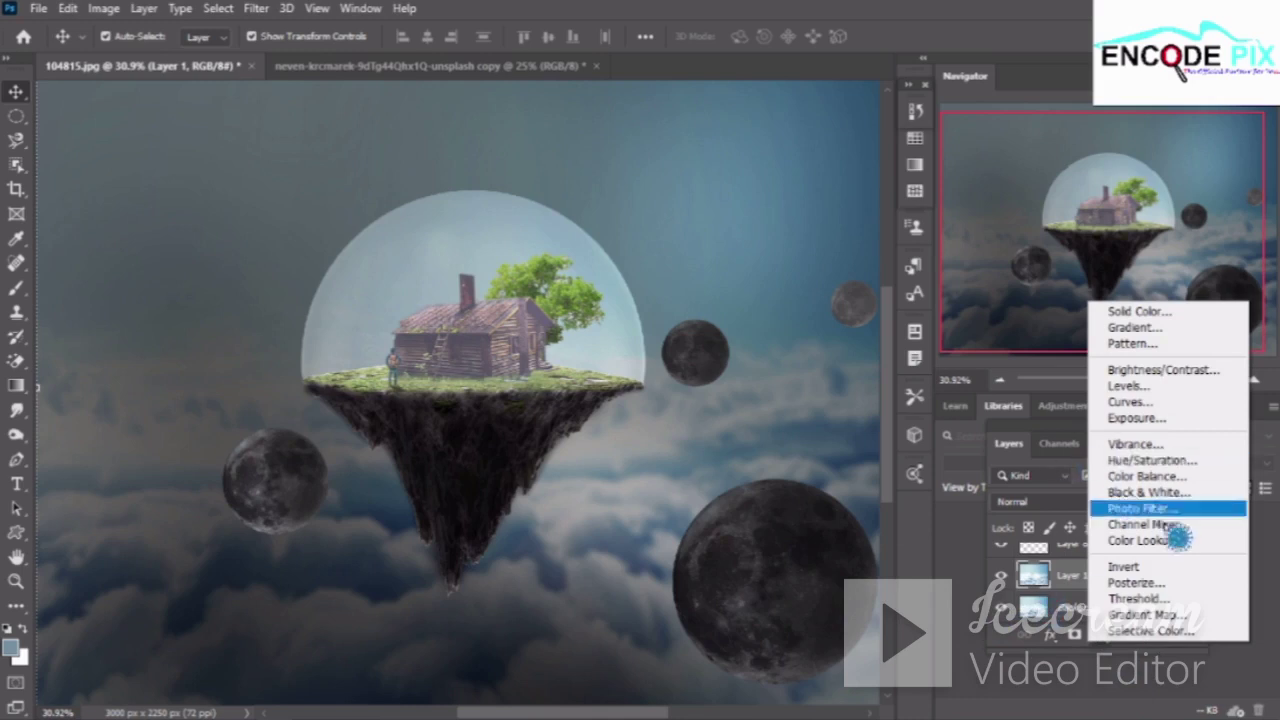
click(1148, 476)
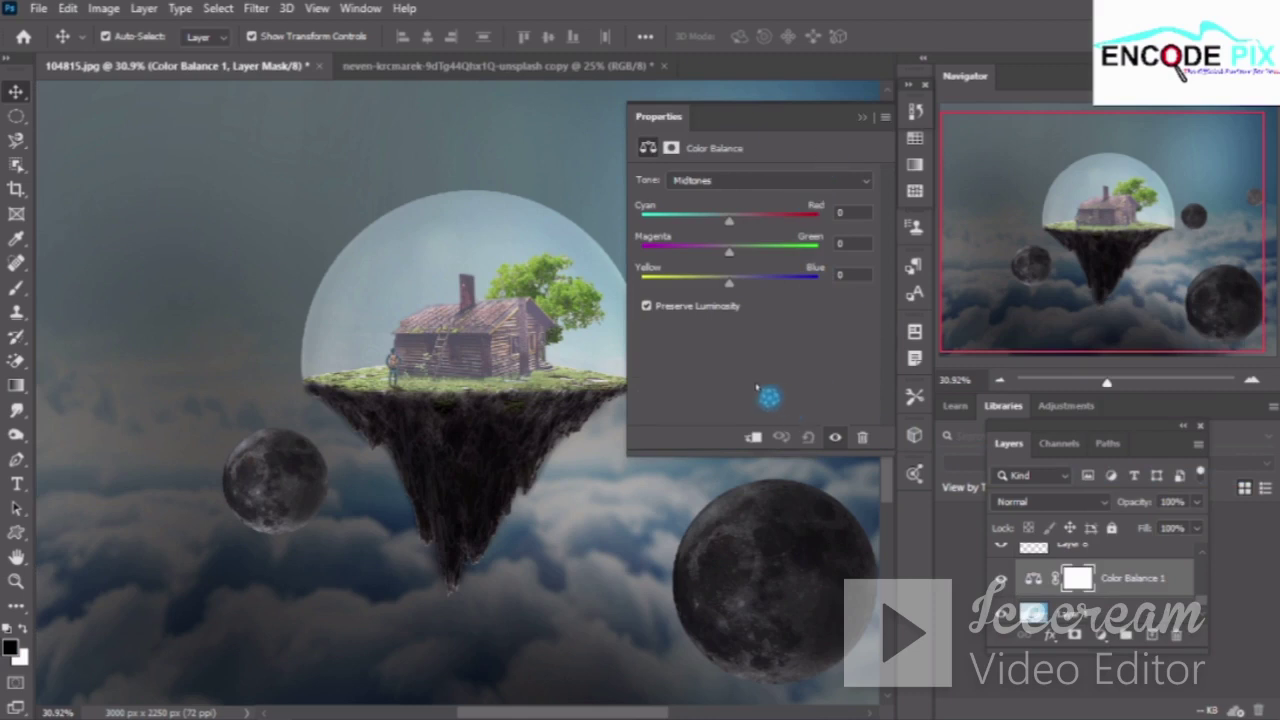
click(752, 439)
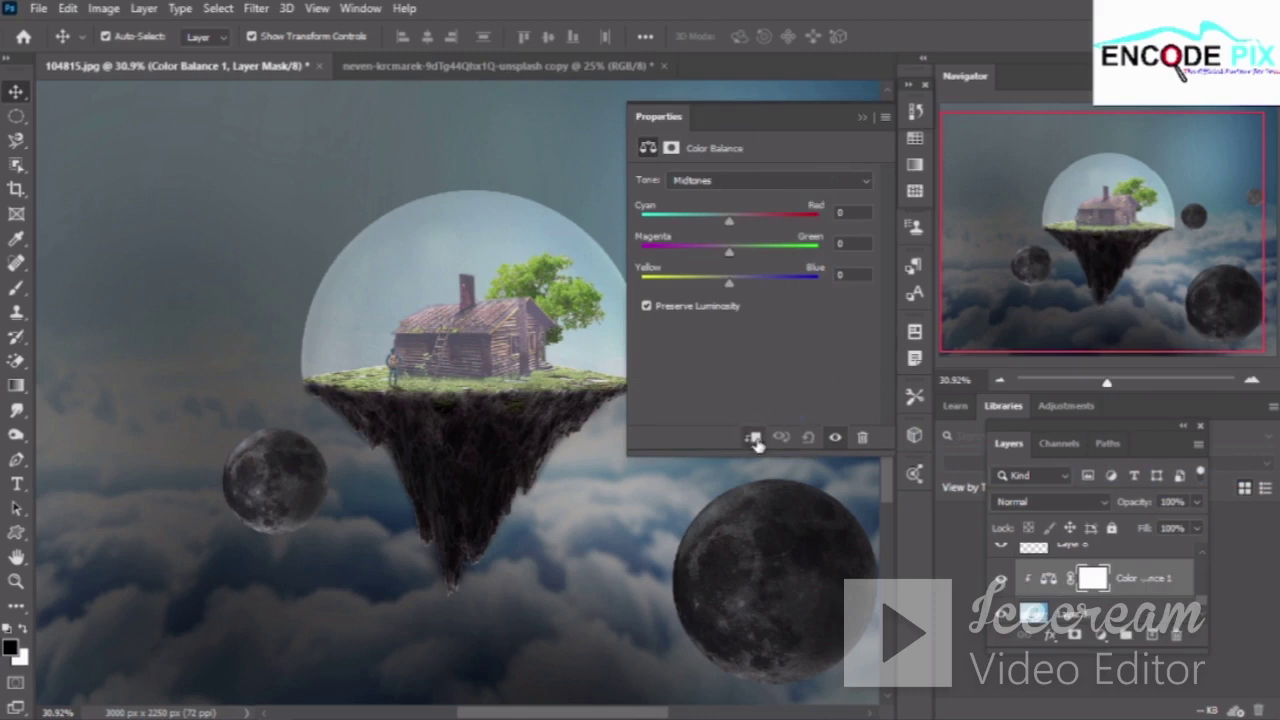
mouse_move(729, 219)
mouse_down()
mouse_move(805, 215)
mouse_move(731, 219)
mouse_up()
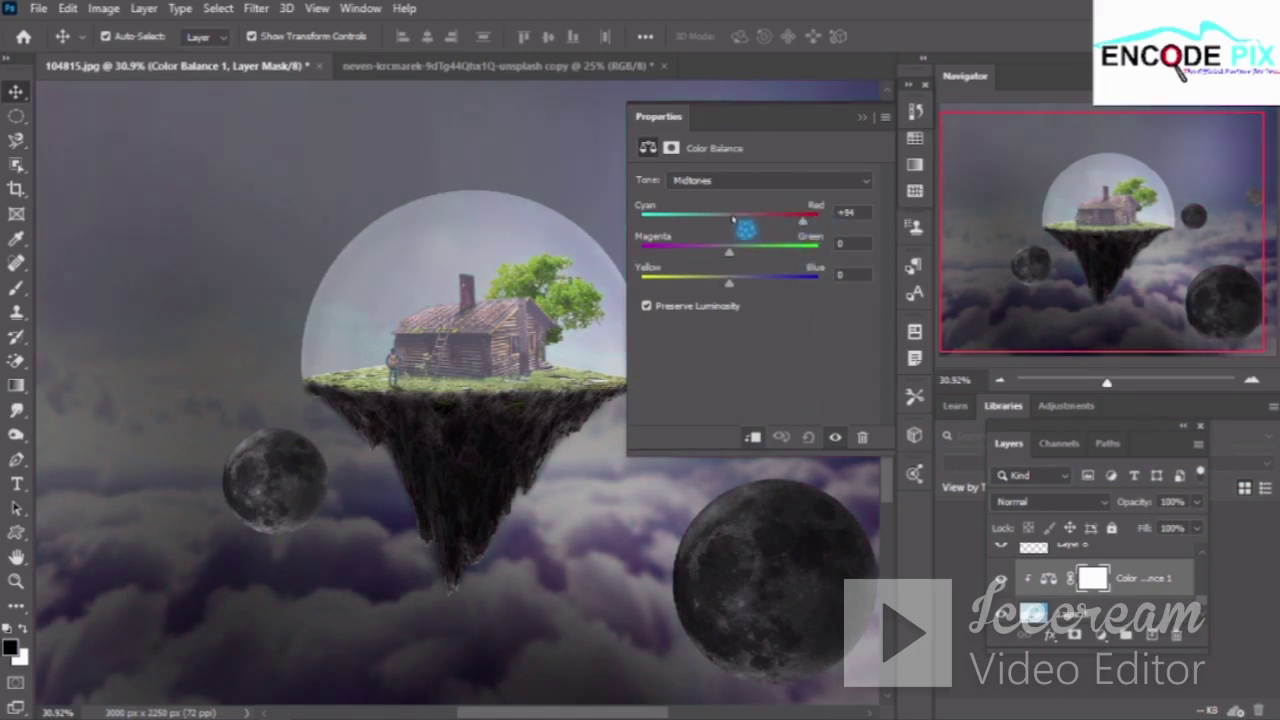
double_click(838, 213)
text(0)
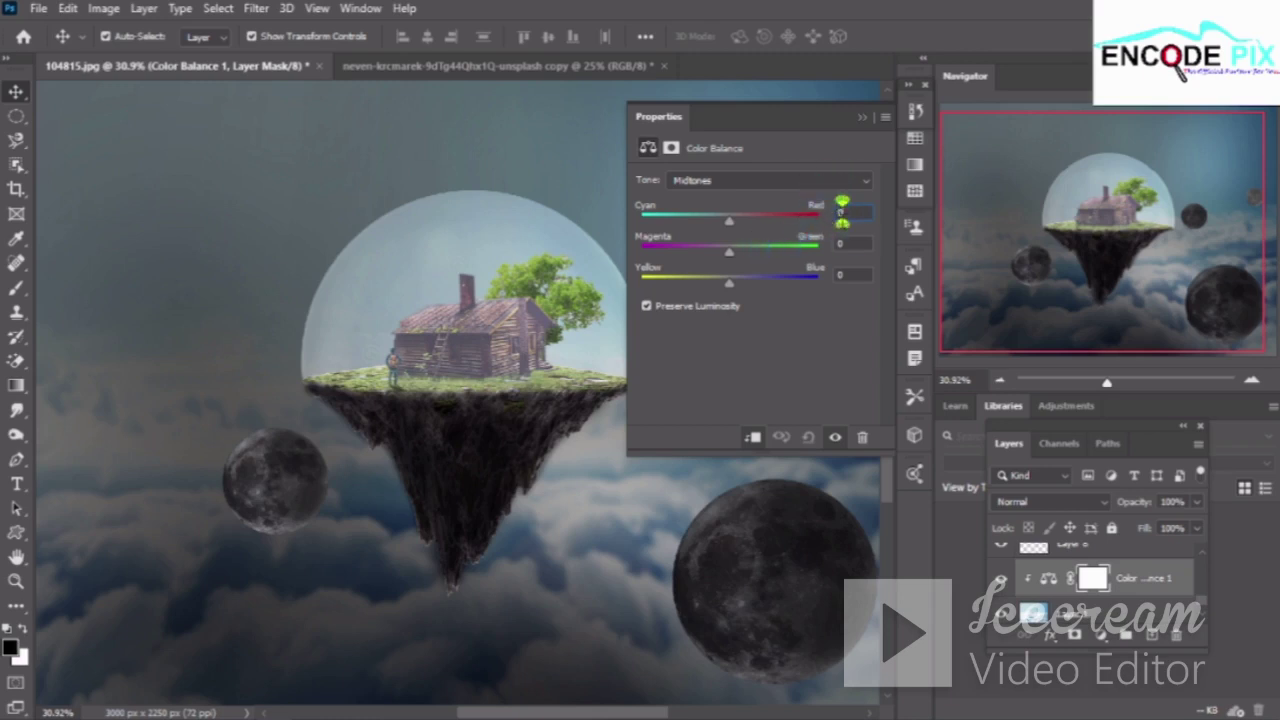
drag(729, 219, 719, 220)
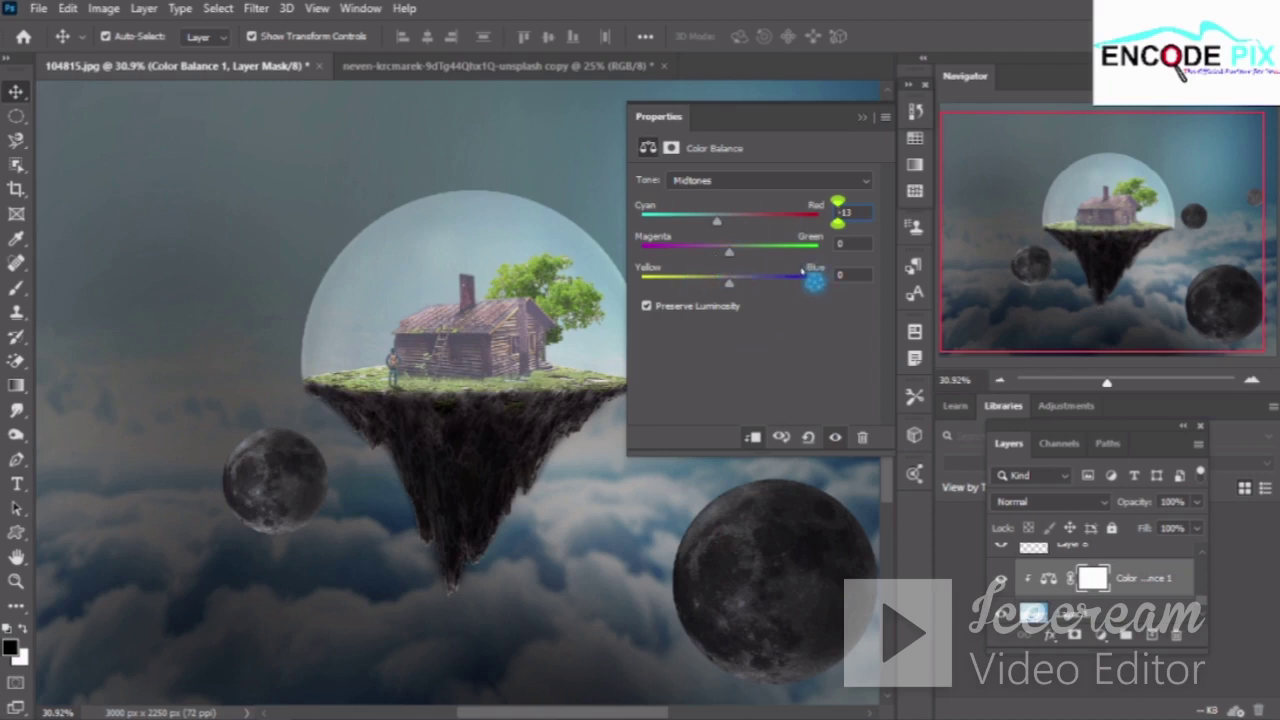
mouse_move(729, 285)
mouse_down()
mouse_move(820, 283)
mouse_move(747, 291)
mouse_up()
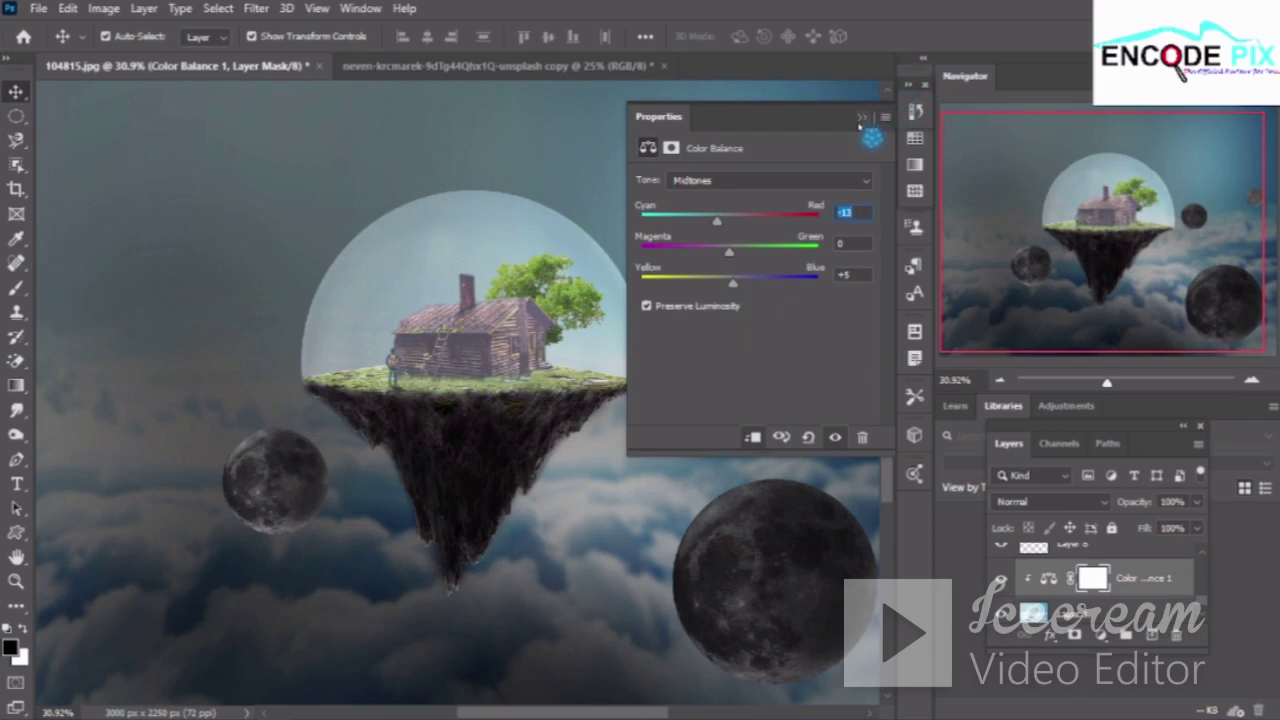
Review the Color Balance settings and lower that layer's opacity to 52%
click(862, 120)
click(1048, 580)
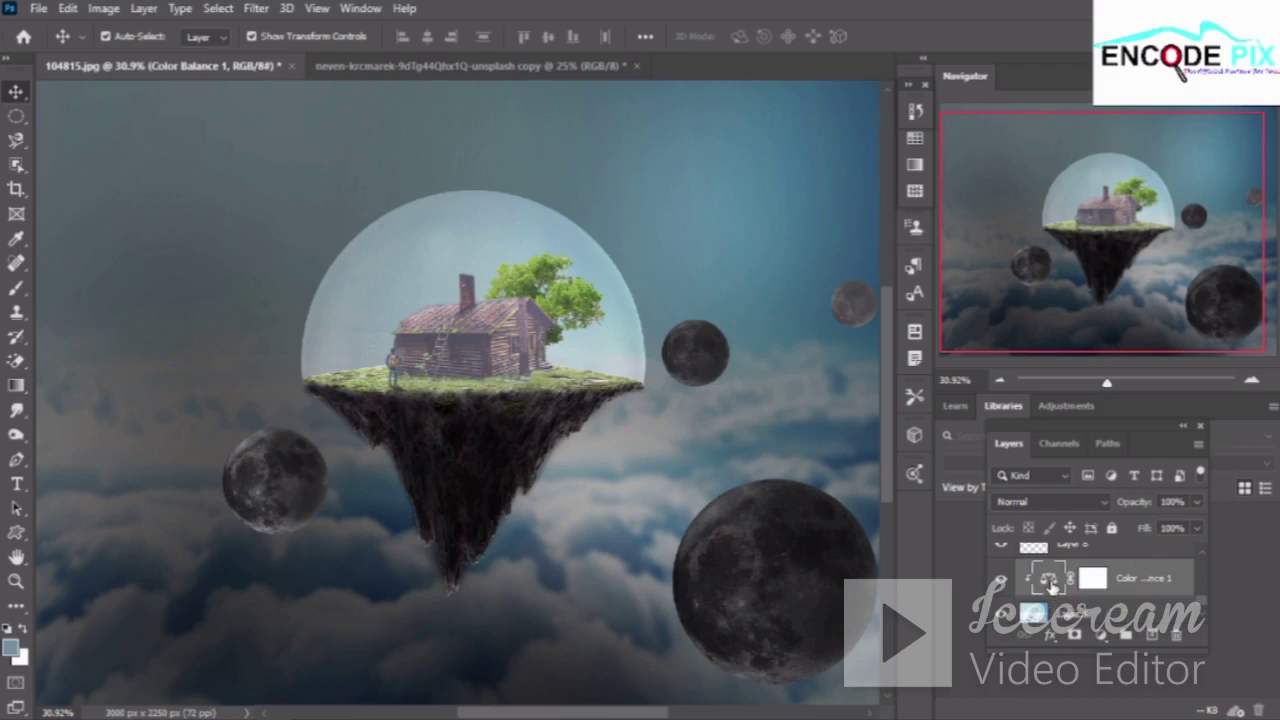
double_click(1048, 580)
click(797, 274)
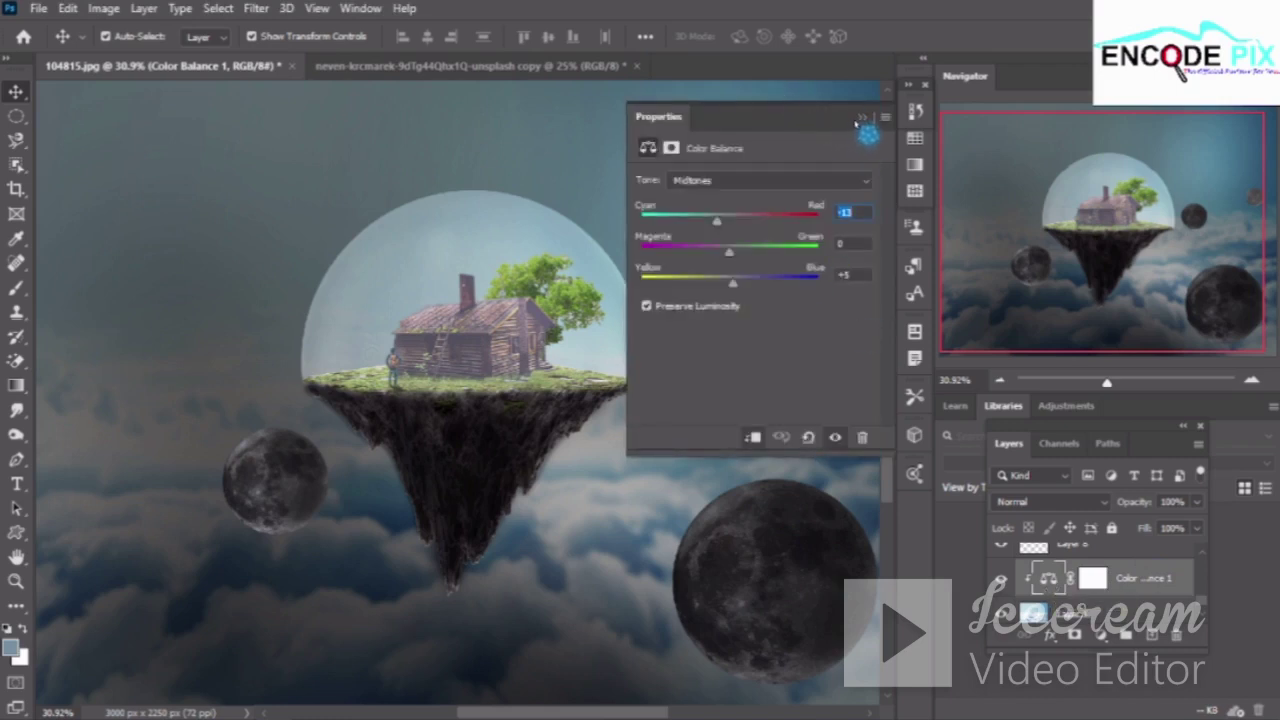
click(862, 118)
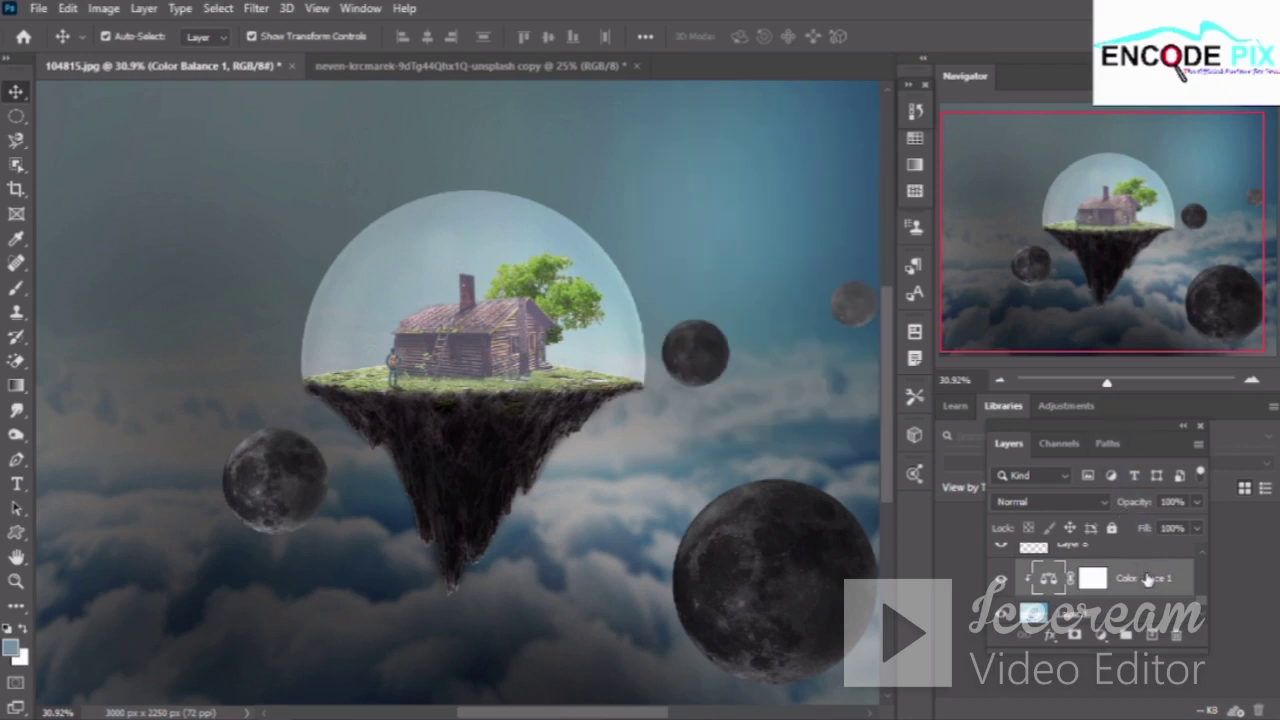
drag(1145, 506, 1100, 502)
scroll(992, 563, down, 3)
scroll(1040, 575, up, 3)
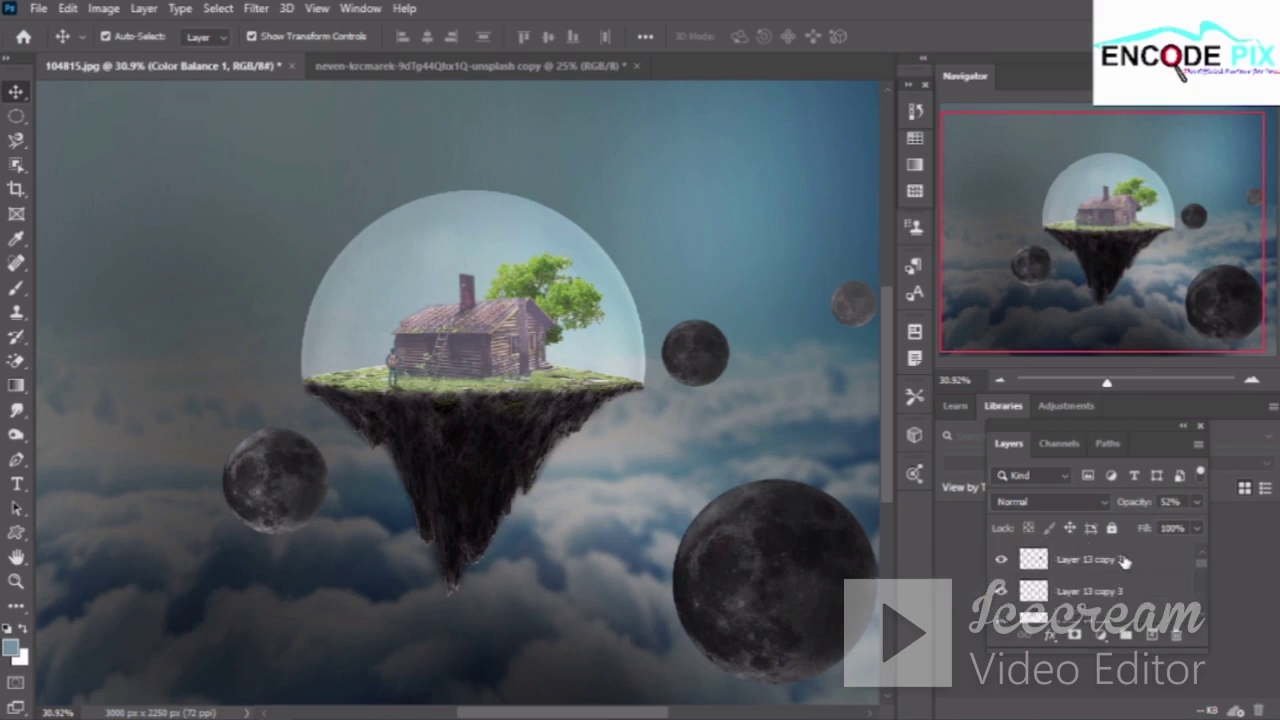
Select Layer 13 and its moon copies and group them with Ctrl+G
click(1110, 560)
shift+click(1090, 591)
scroll(1125, 597, down, 1)
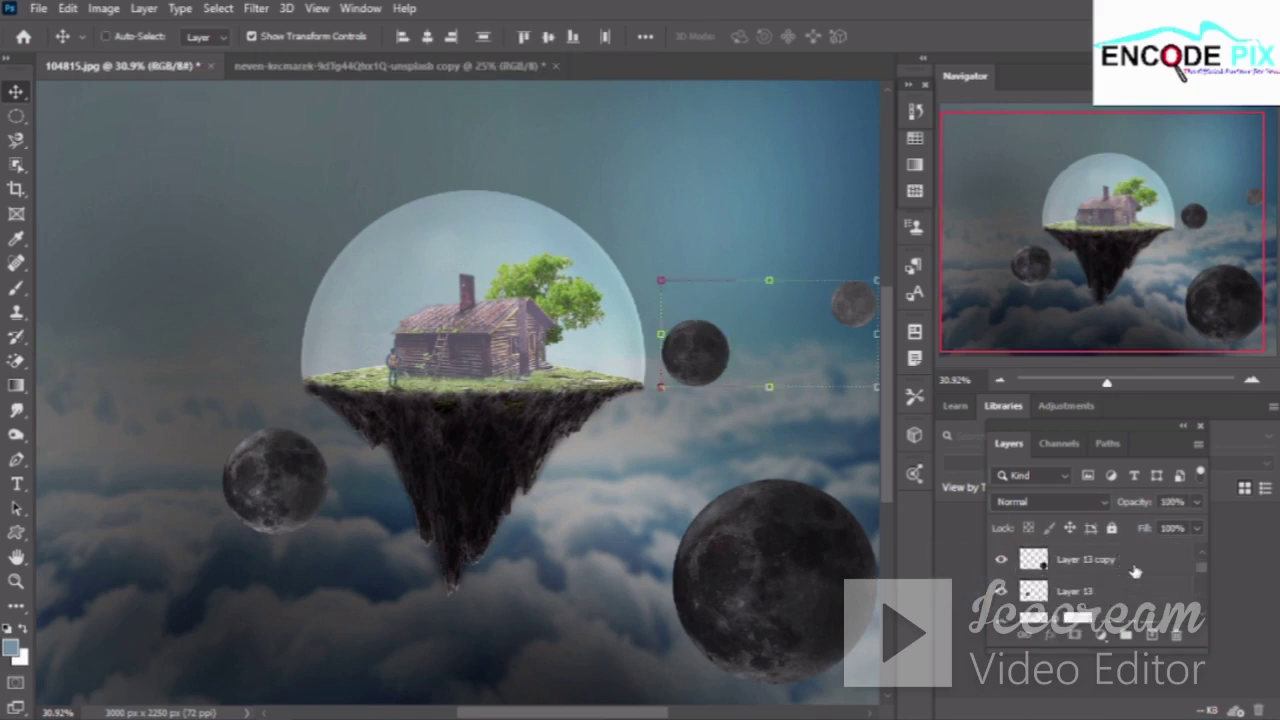
shift+click(1132, 572)
shift+click(1123, 593)
scroll(1123, 593, down, 1)
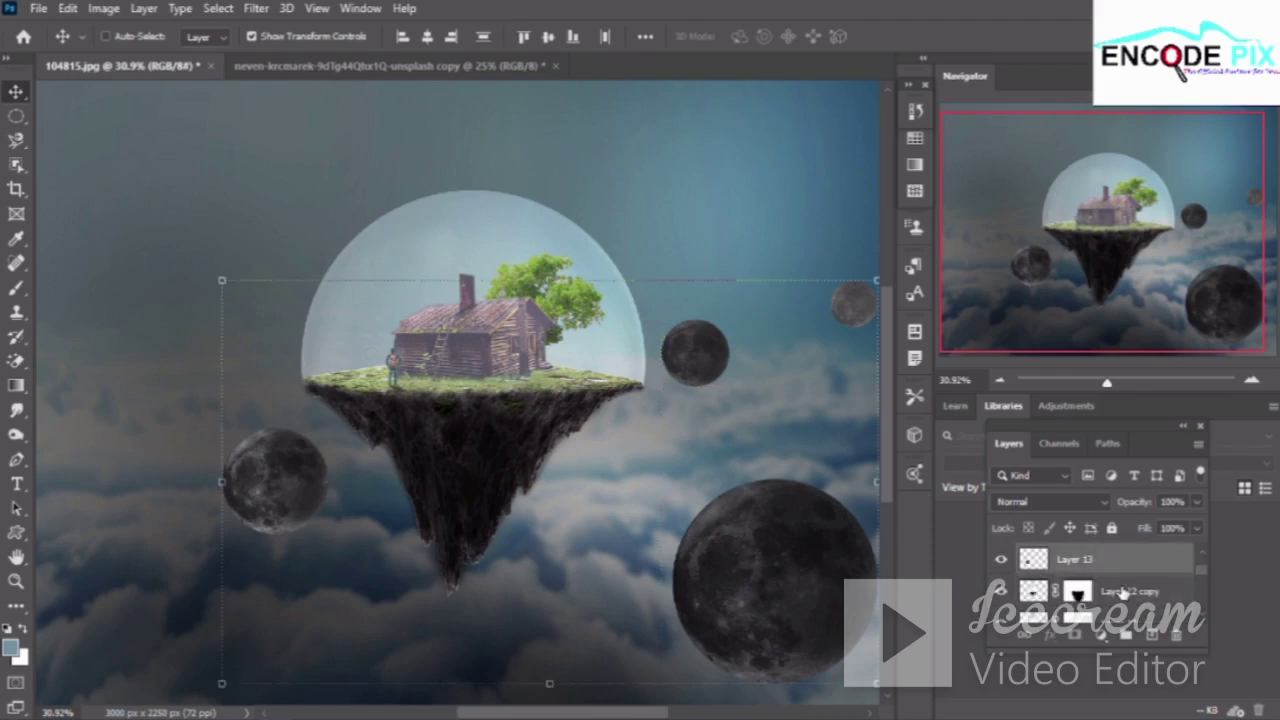
scroll(1122, 593, up, 2)
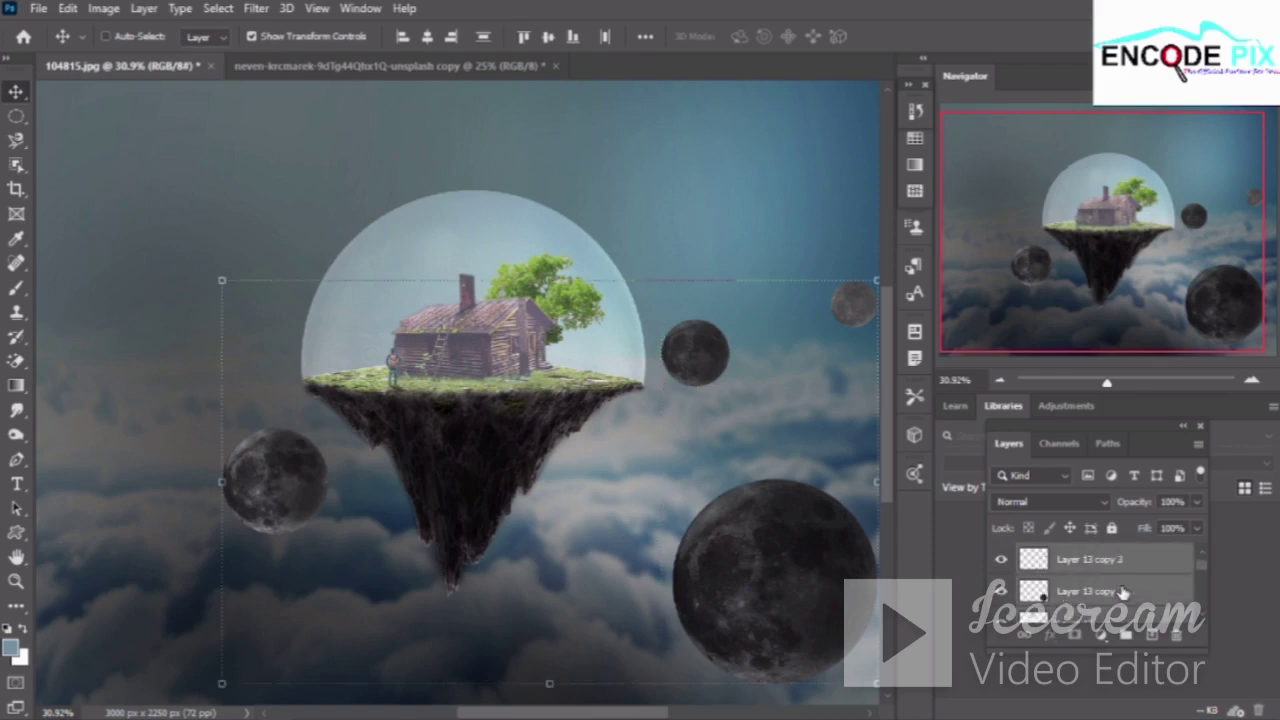
scroll(1123, 593, down, 1)
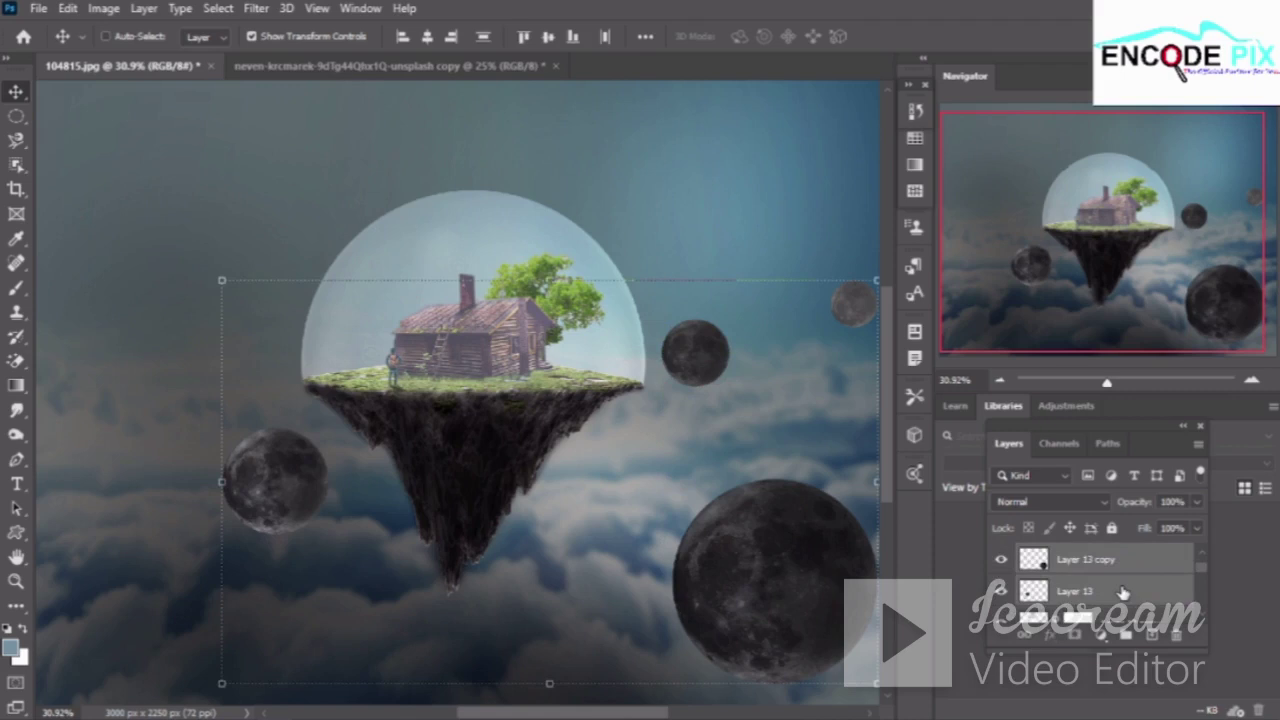
key(ctrl+g)
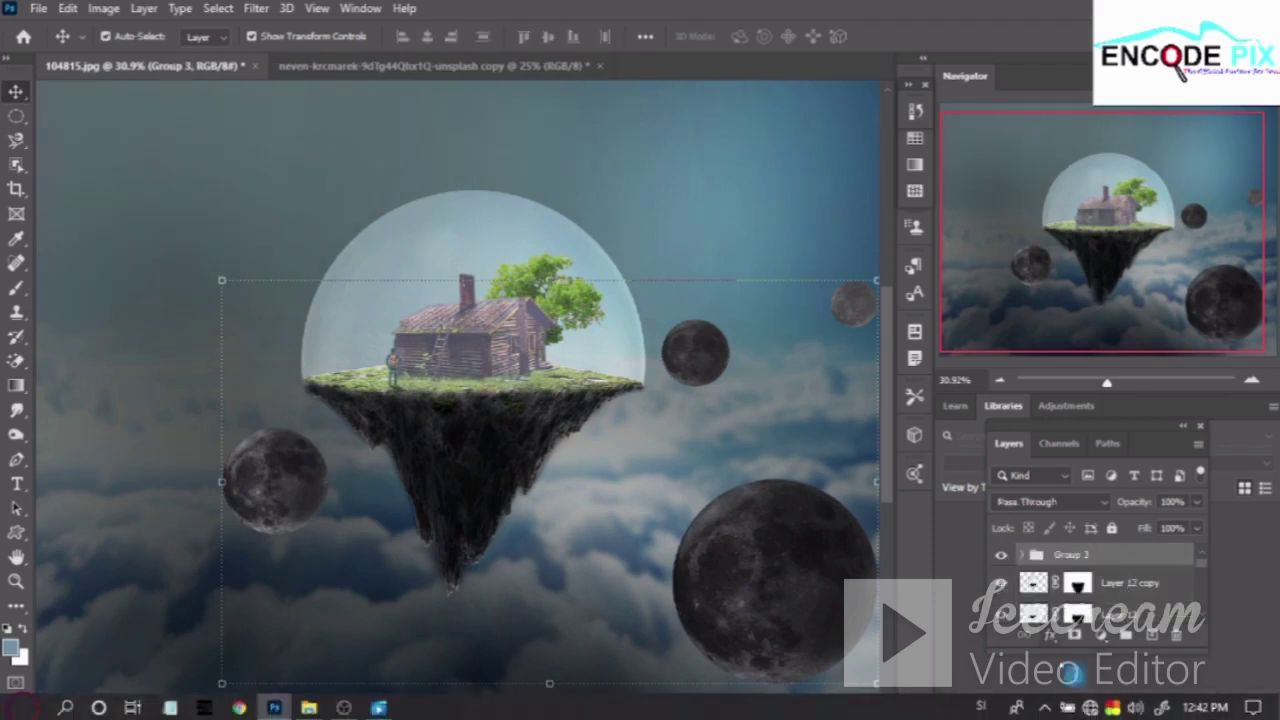
Rename the new group to 'moons'
double_click(1080, 555)
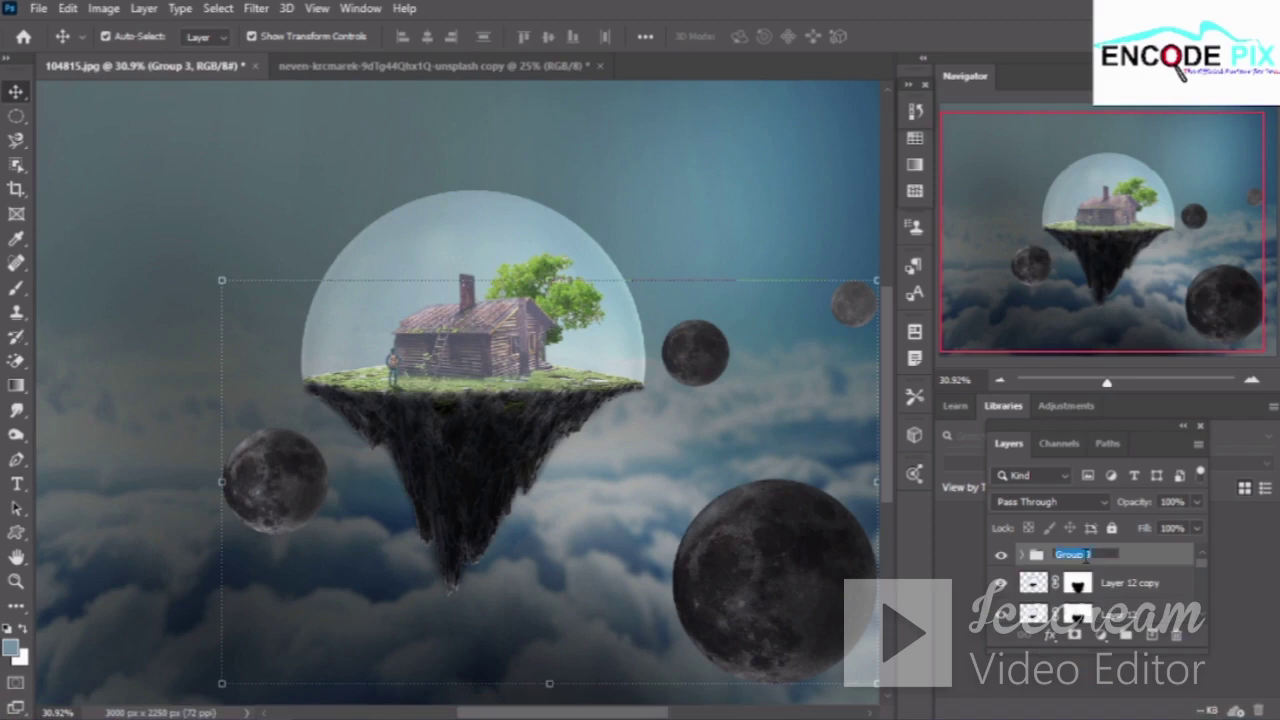
click(1078, 554)
key(BackSpace)
key(BackSpace)
key(BackSpace)
key(BackSpace)
key(BackSpace)
key(BackSpace)
key(BackSpace)
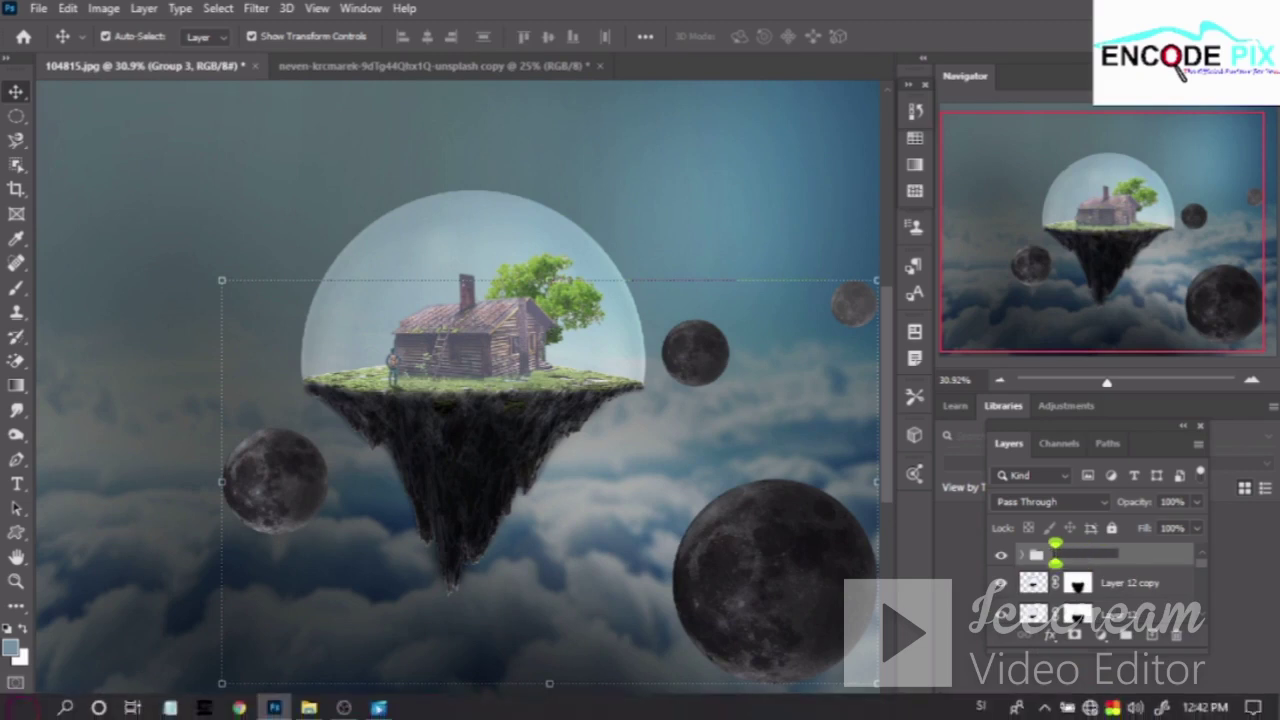
click(988, 712)
click(1033, 656)
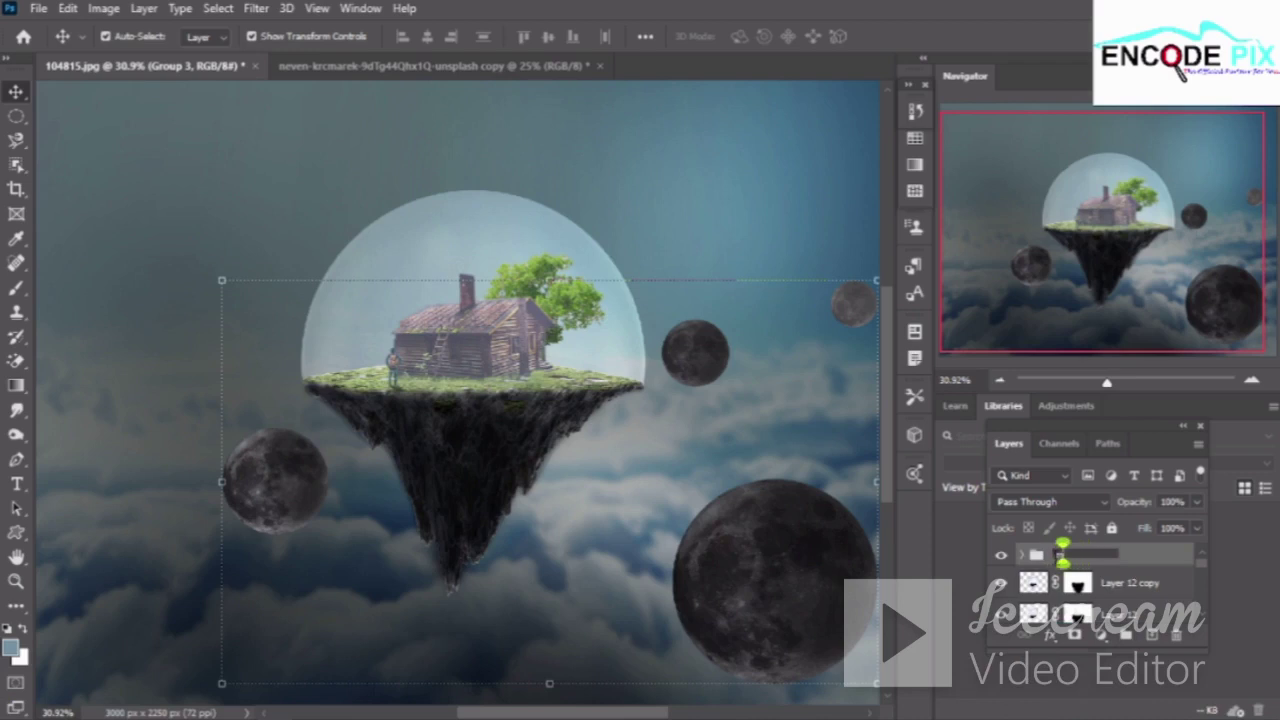
text(moons)
key(Return)
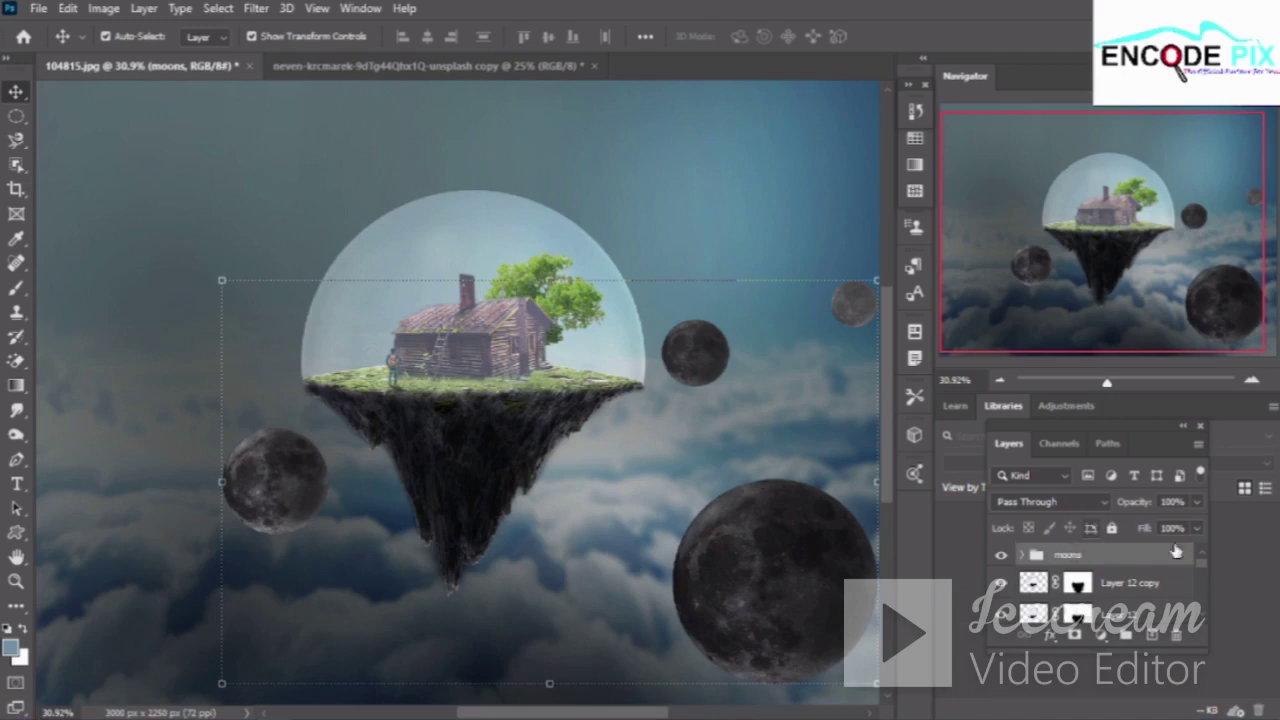
Give the moons group a red colour label and add an empty Layer 14 above it
right_click(1105, 563)
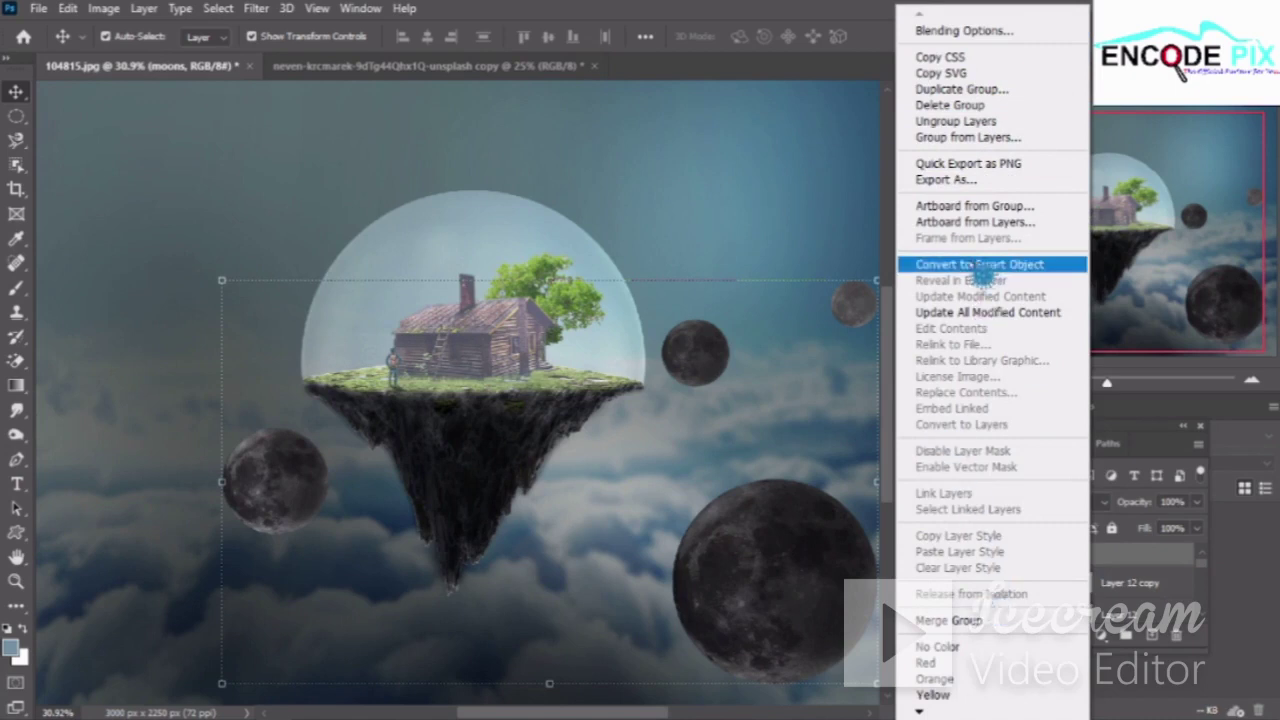
click(962, 664)
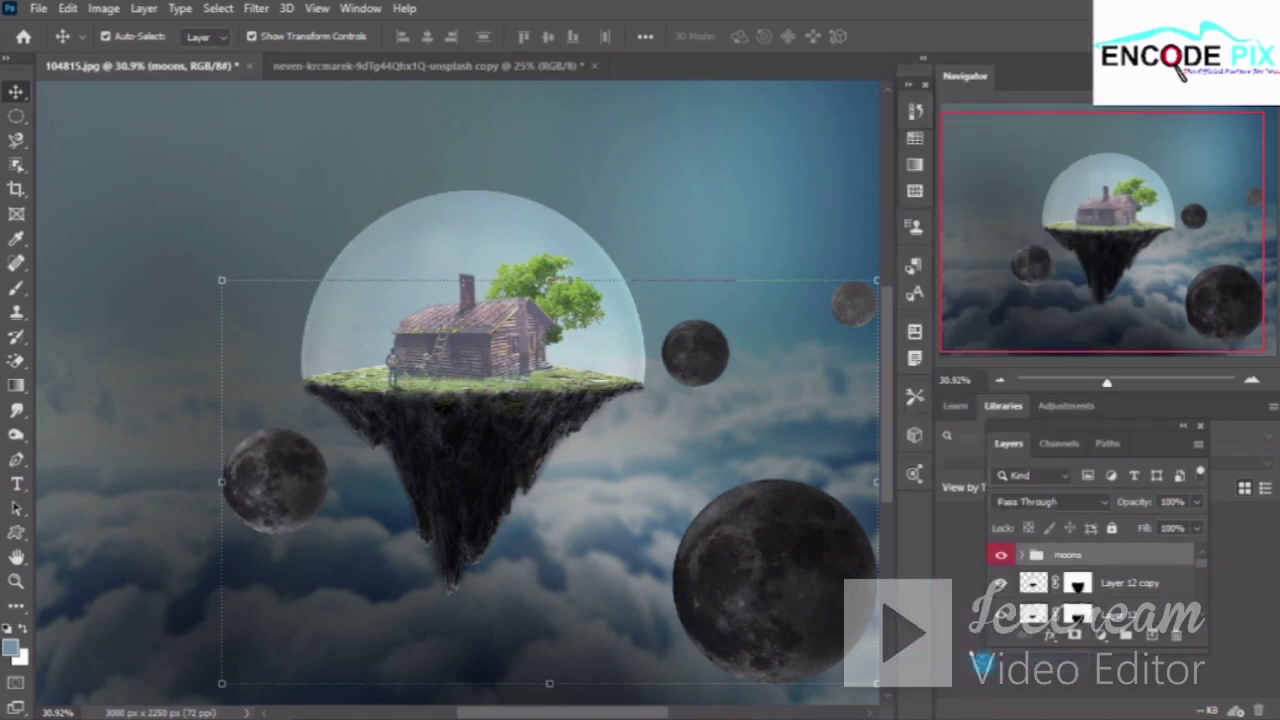
click(1154, 636)
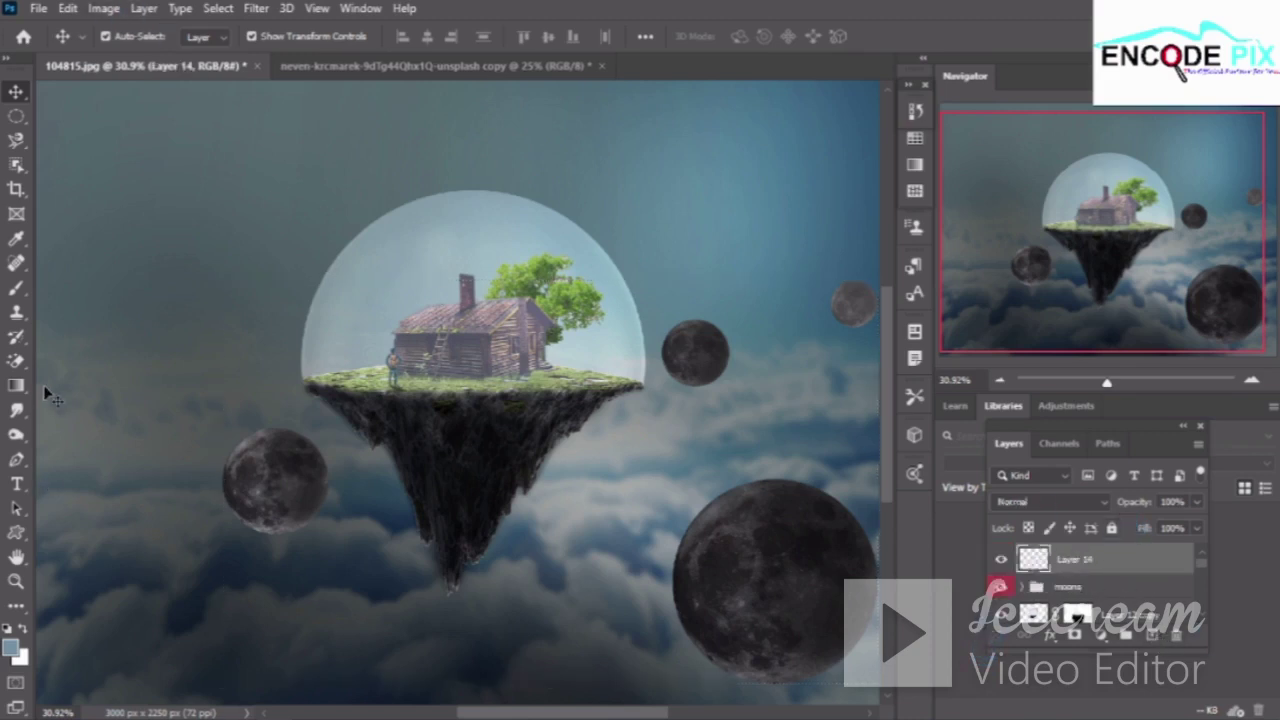
Select the Brush tool and set the foreground colour to dark orange a44d00
right_click(20, 290)
click(88, 288)
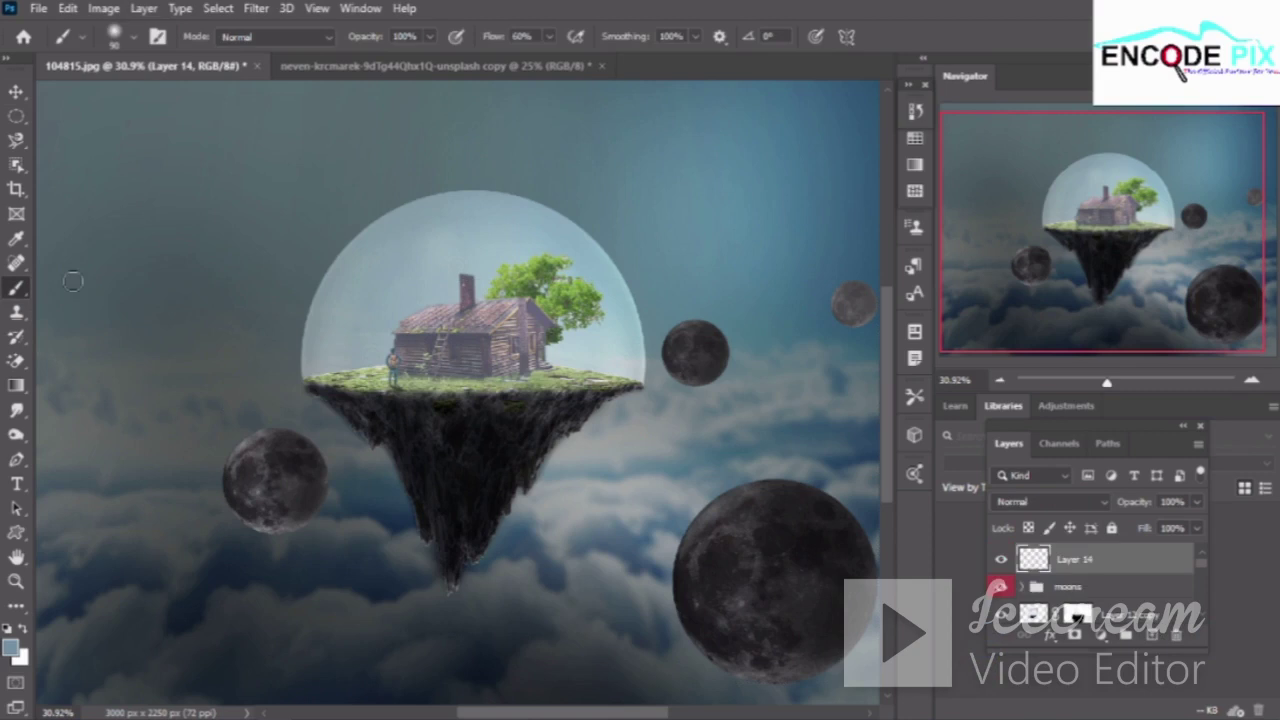
click(8, 628)
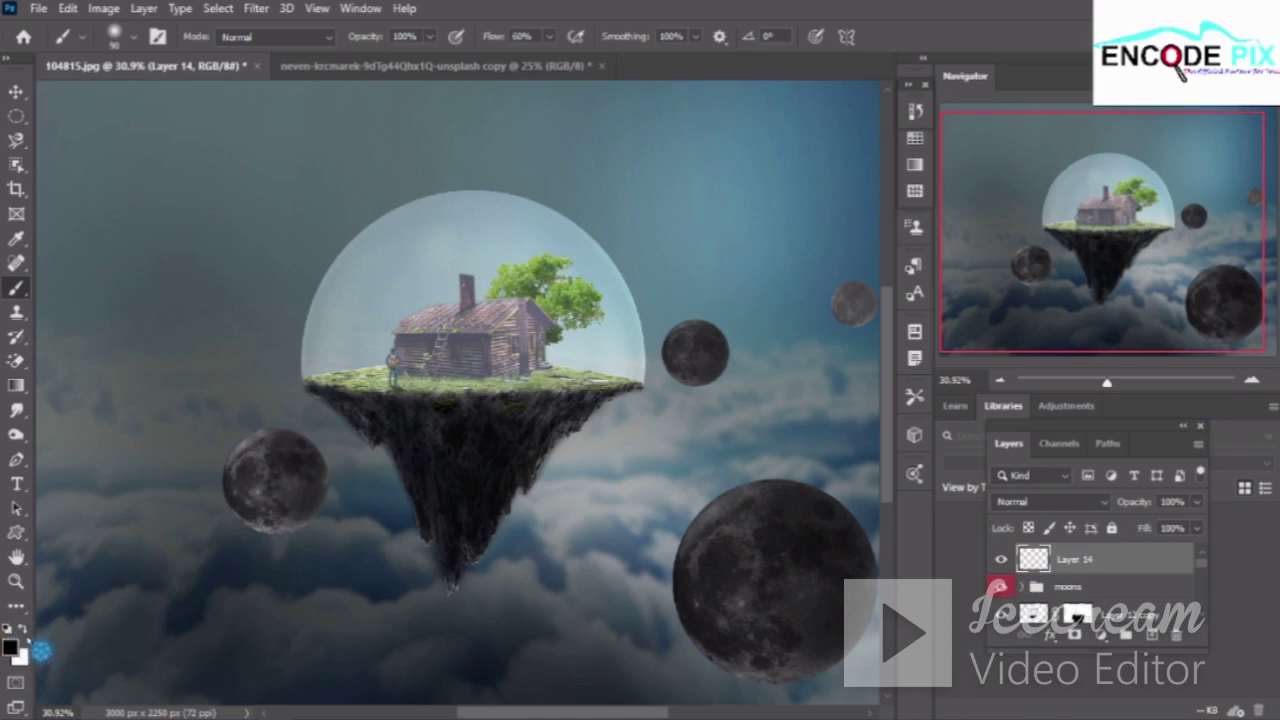
click(23, 629)
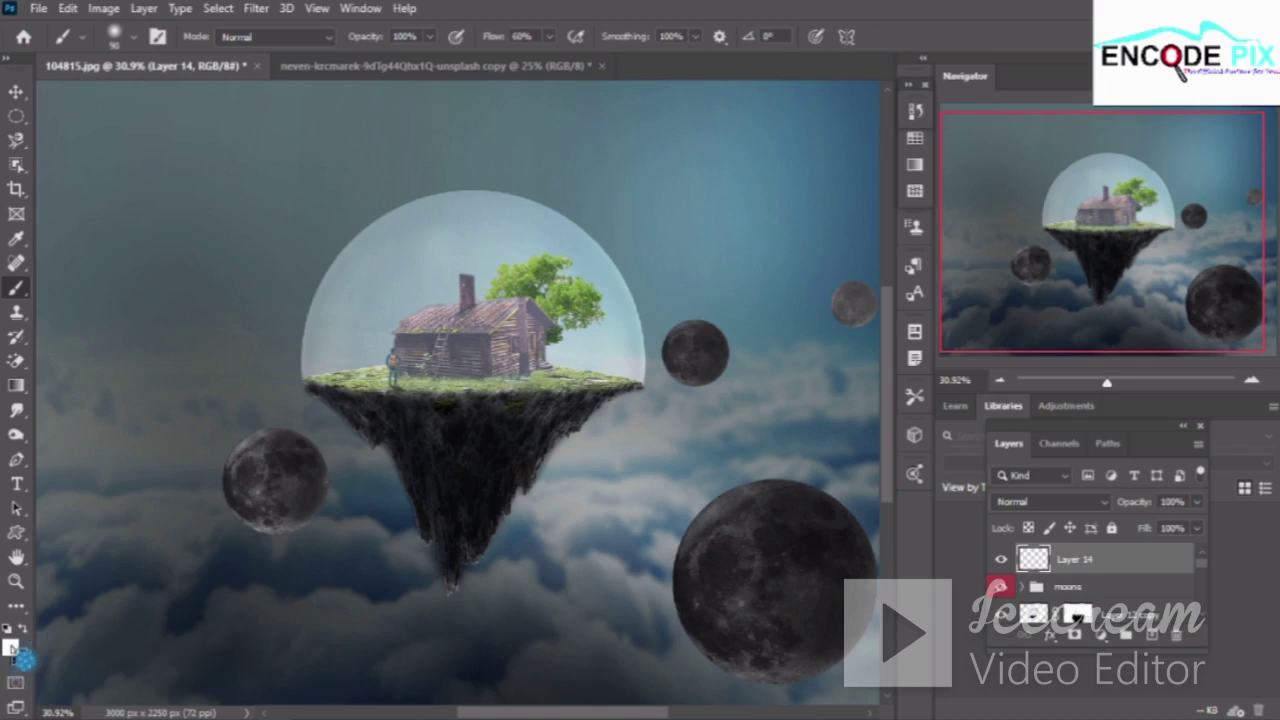
click(24, 658)
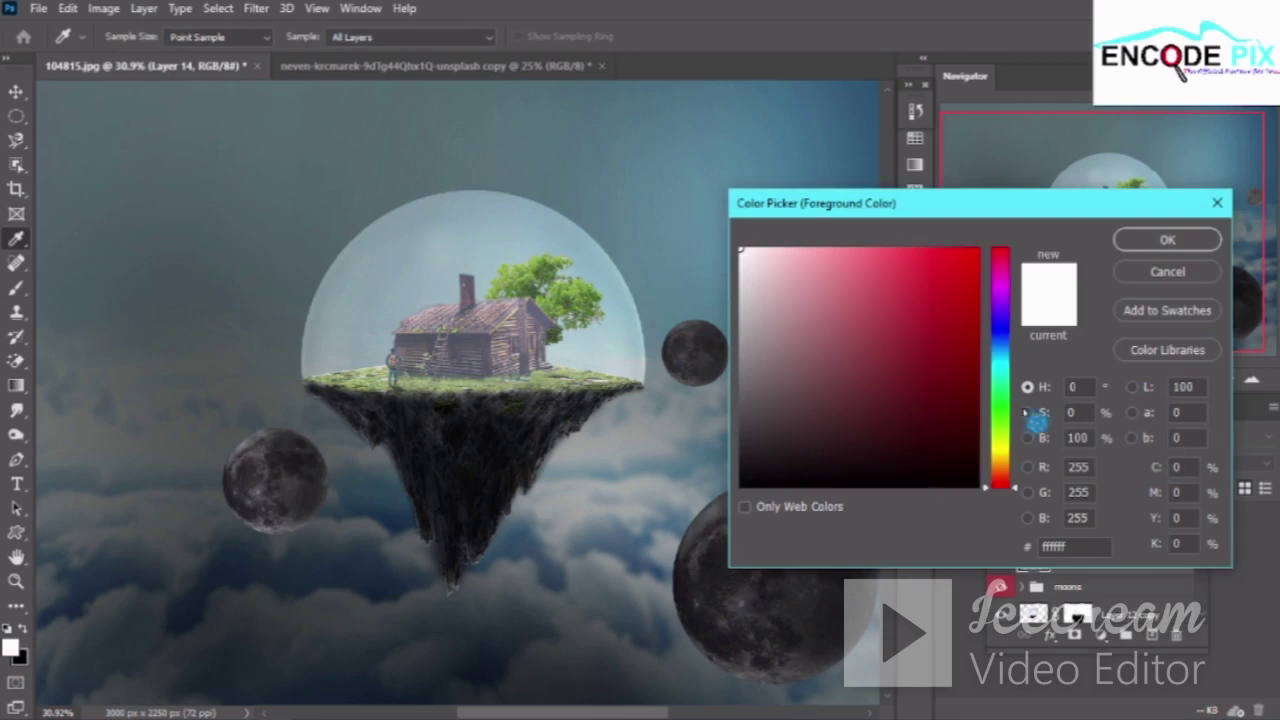
click(1085, 546)
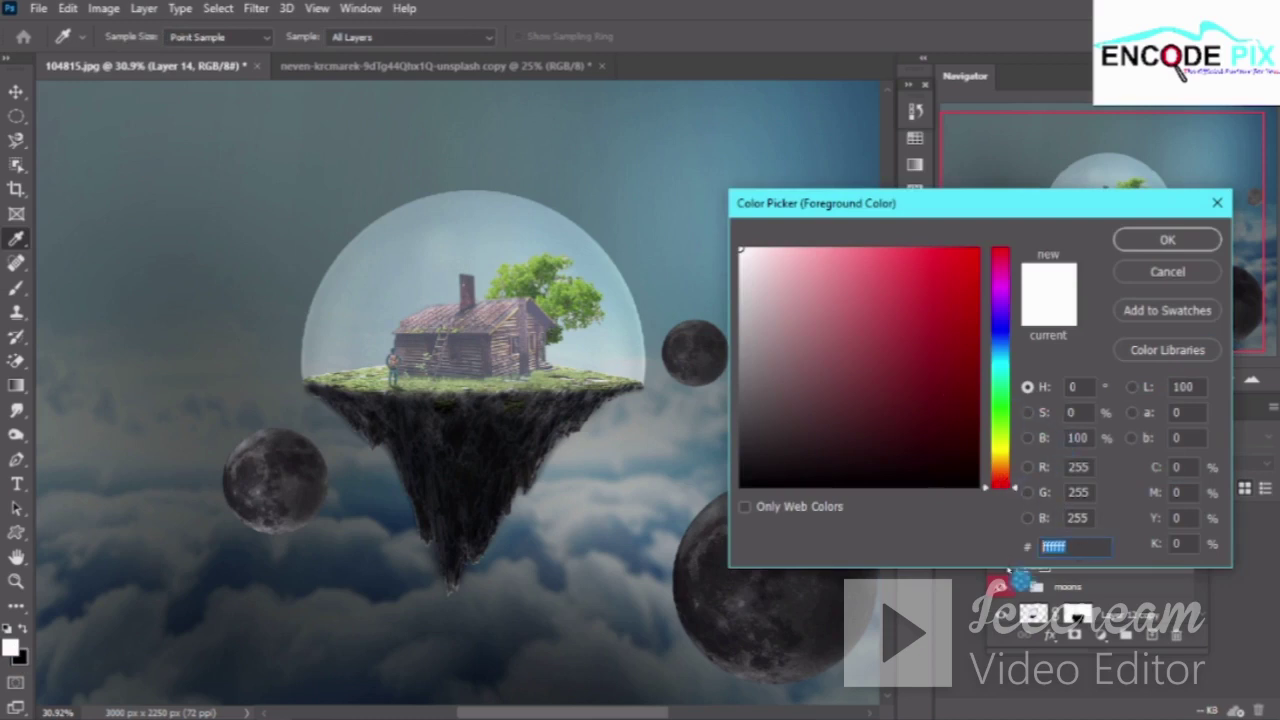
text(a)
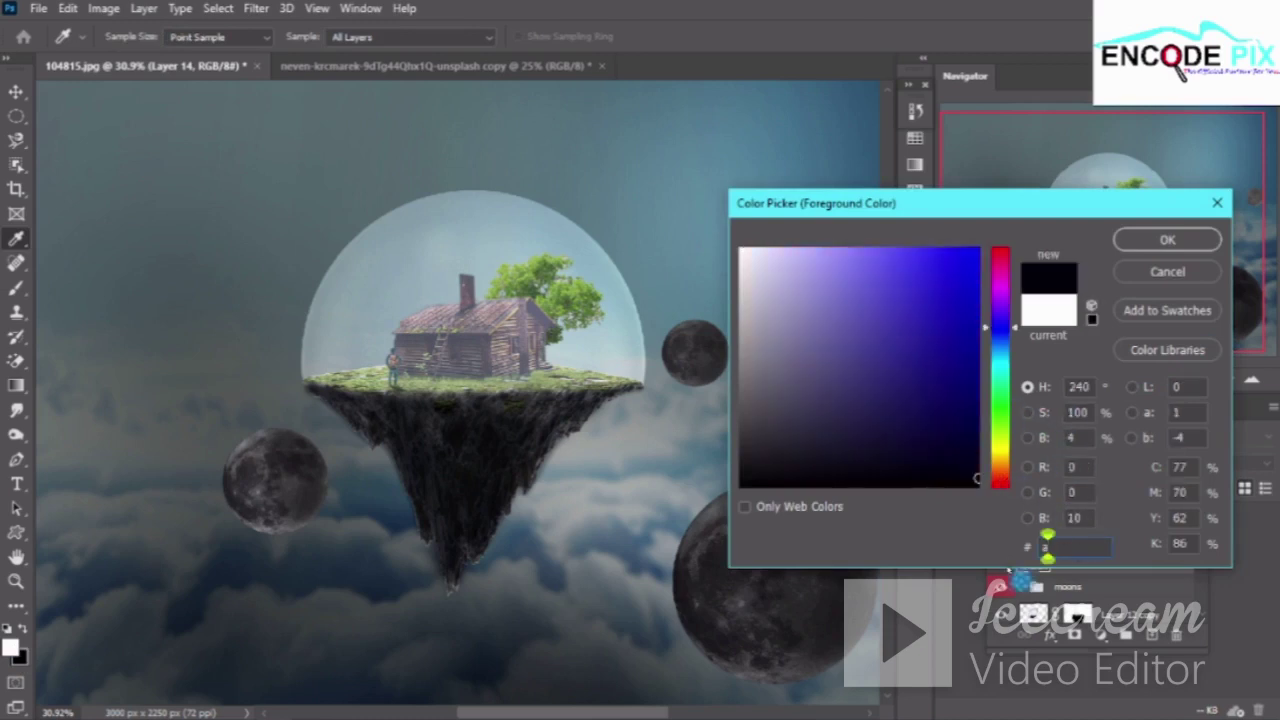
text(44)
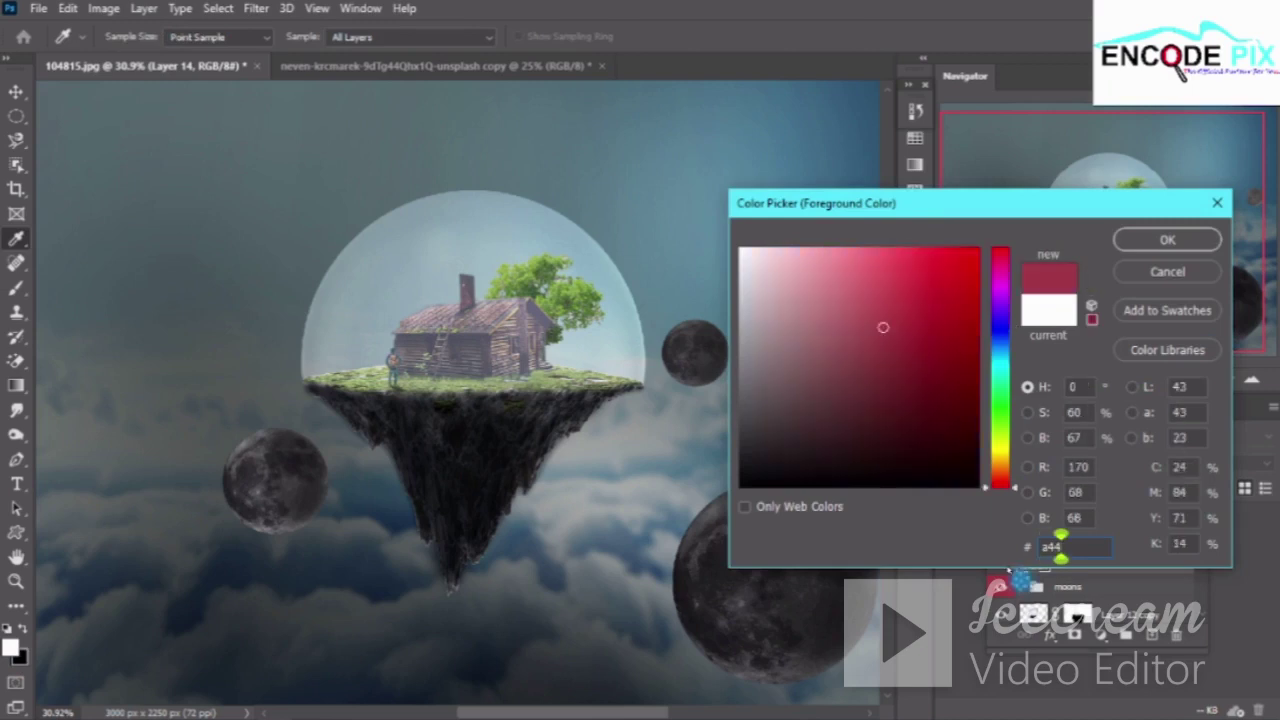
text(d)
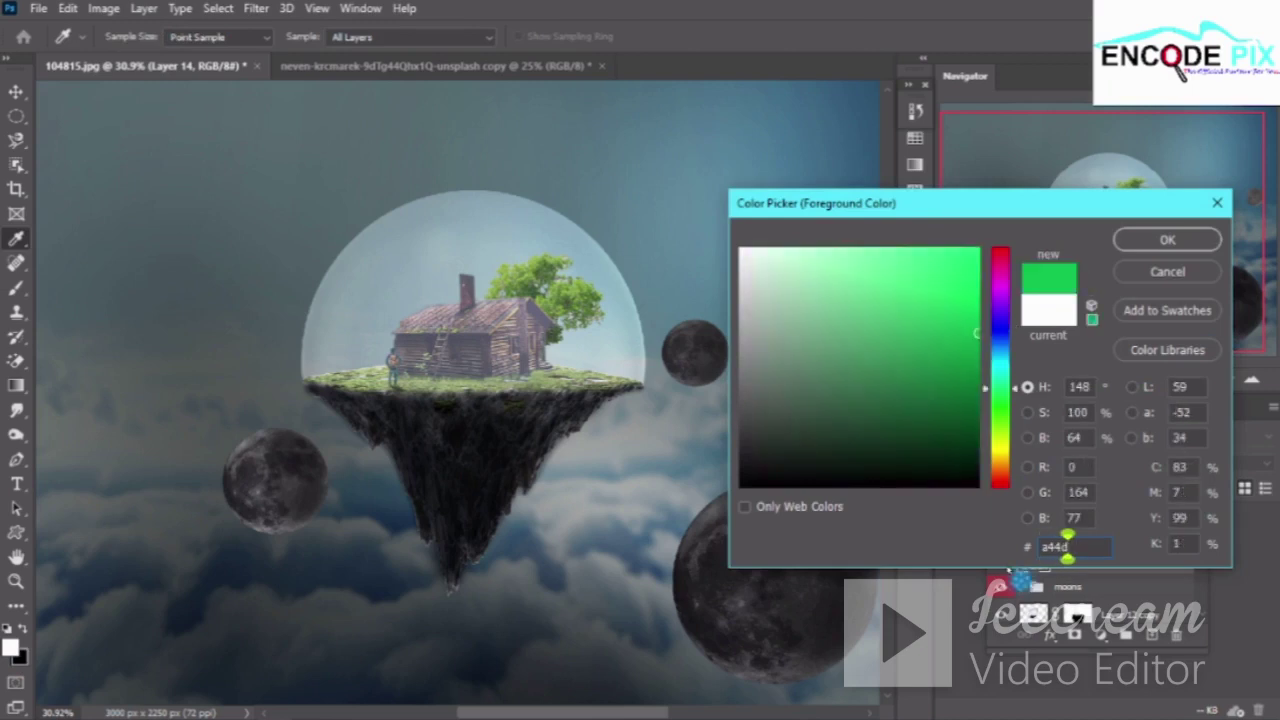
text(00)
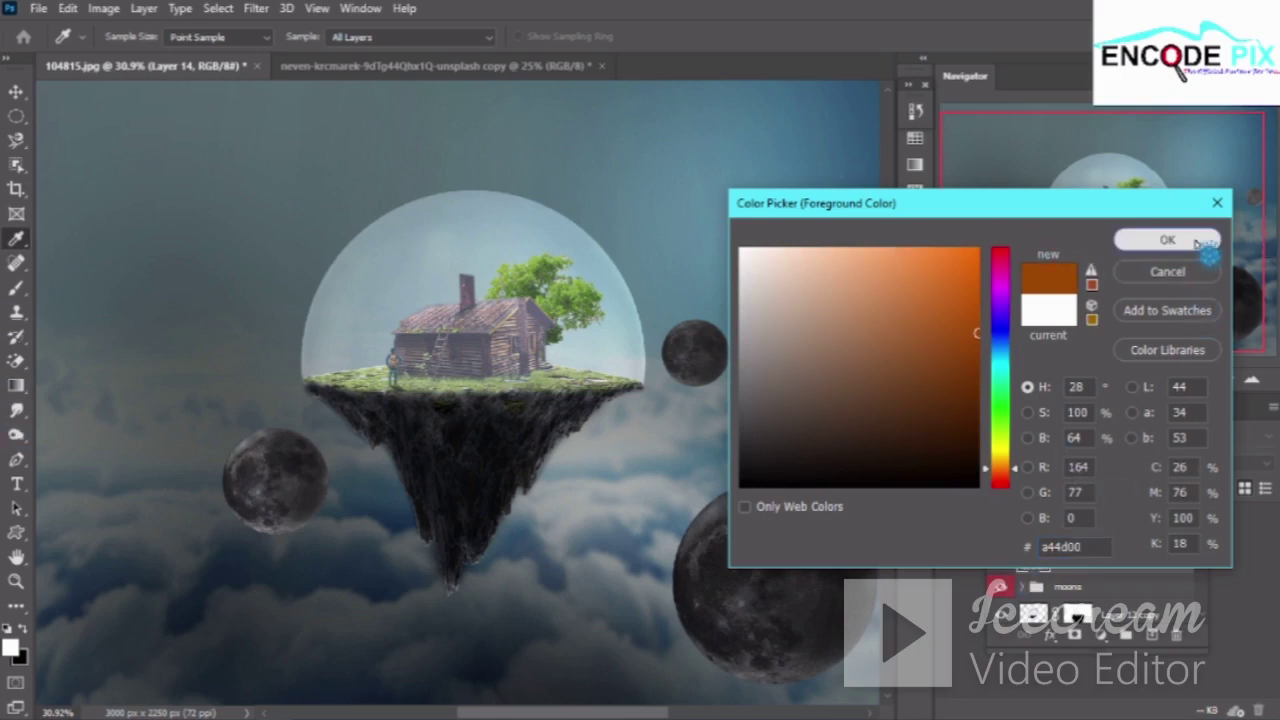
key(Return)
key(b)
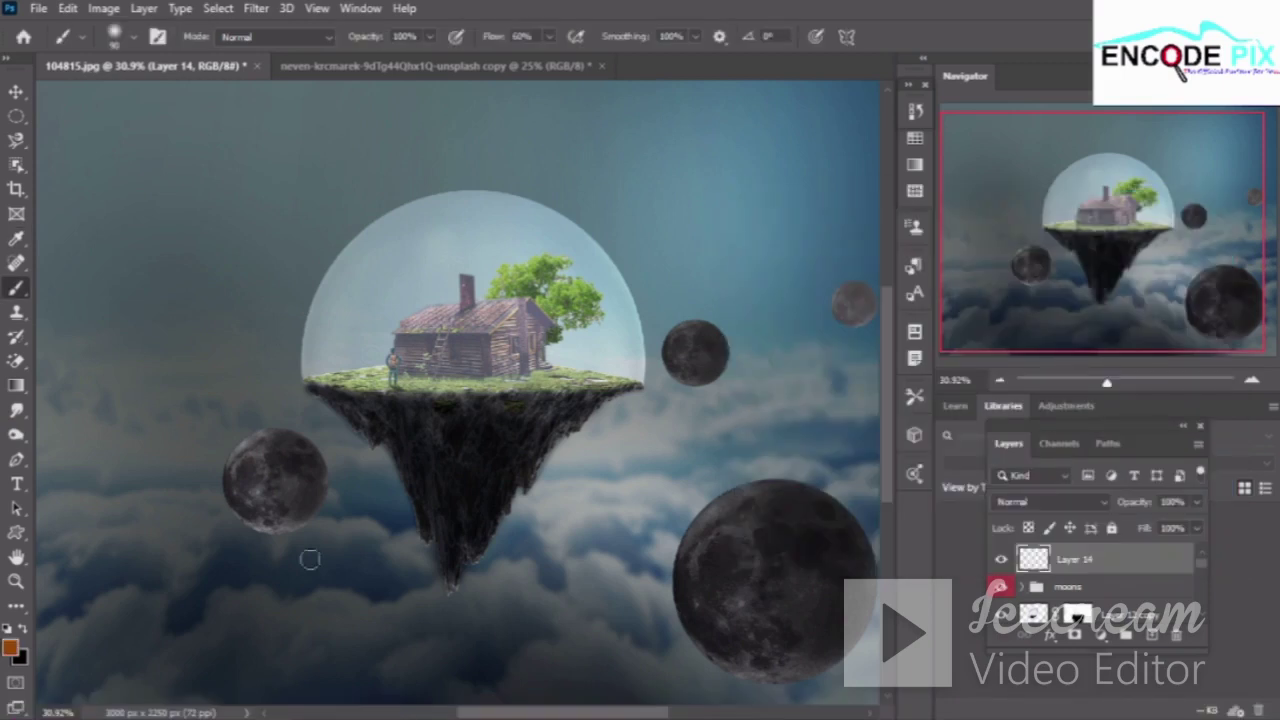
Enlarge the regular paint brush to 1600 px
right_click(16, 288)
click(110, 290)
key(bracketright)
key(bracketright)
key(bracketright)
key(bracketright)
key(bracketright)
key(bracketright)
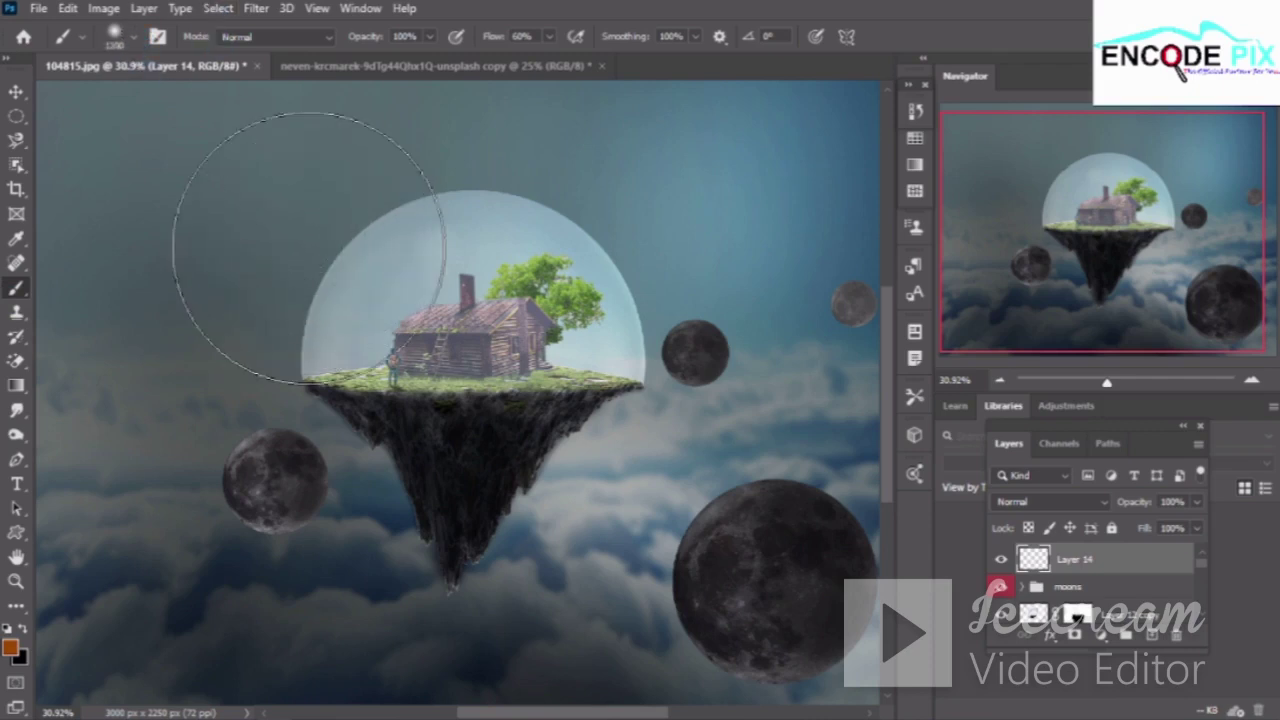
key(bracketright)
key(bracketright)
key(bracketright)
key(bracketright)
key(bracketright)
key(bracketright)
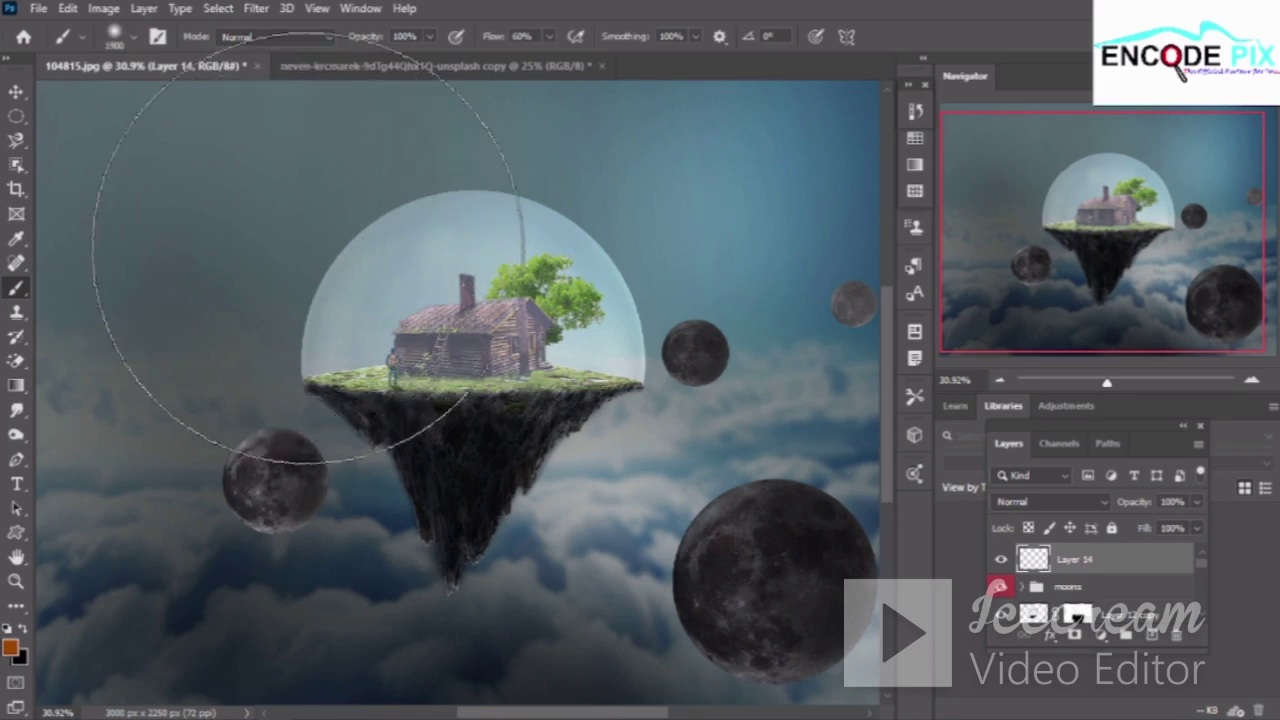
key(bracketleft)
key(bracketleft)
key(bracketleft)
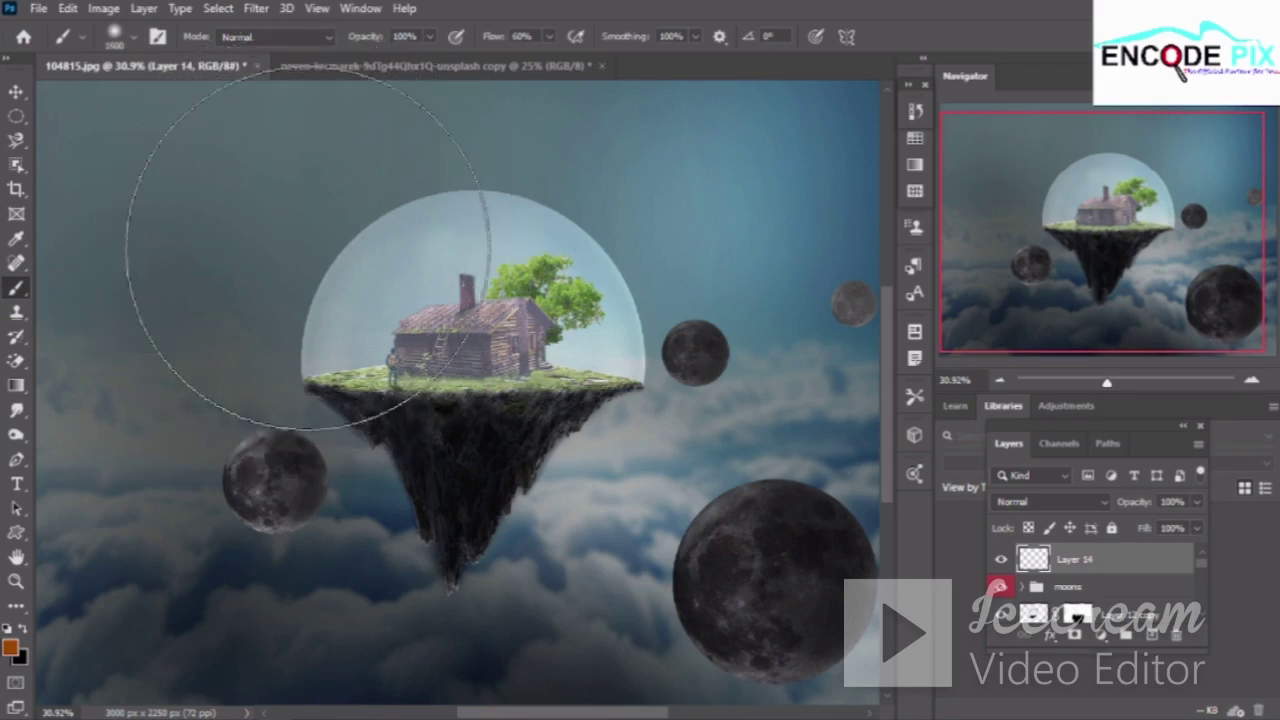
click(1100, 503)
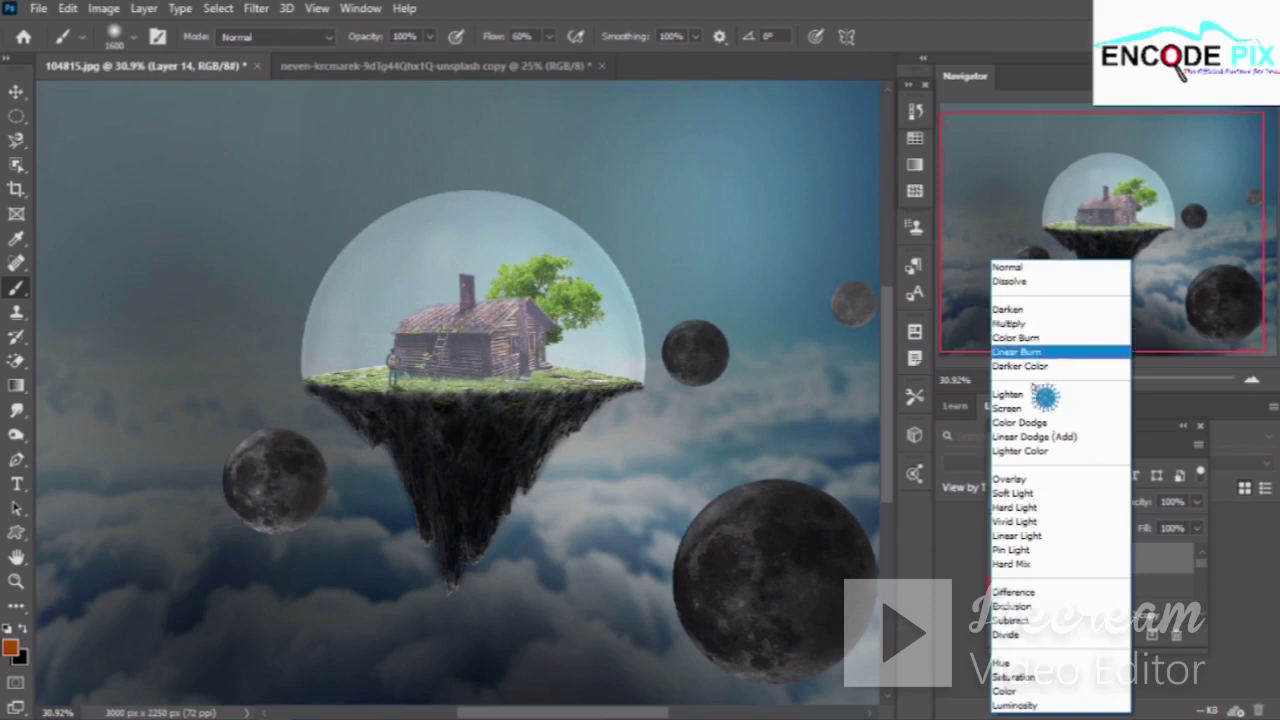
Set Layer 14 to Color Dodge, brush opacity about 62%, and layer opacity 13%
click(1060, 437)
click(1065, 503)
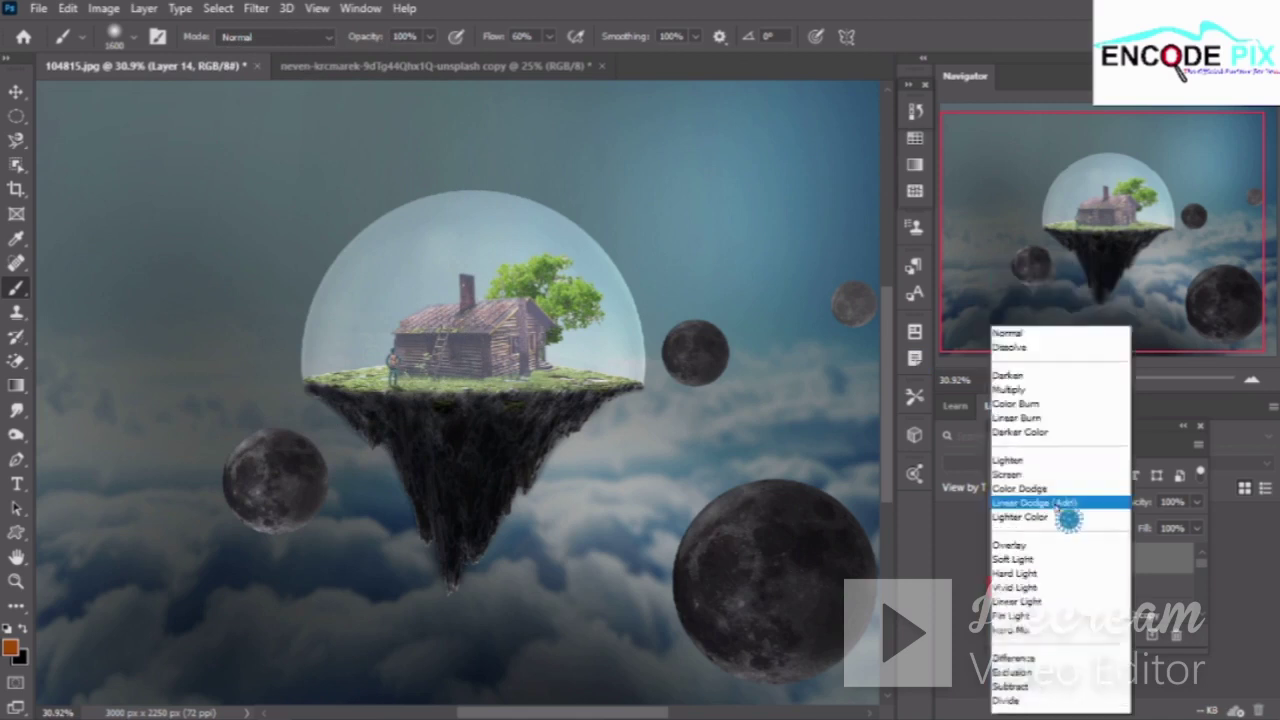
click(1040, 420)
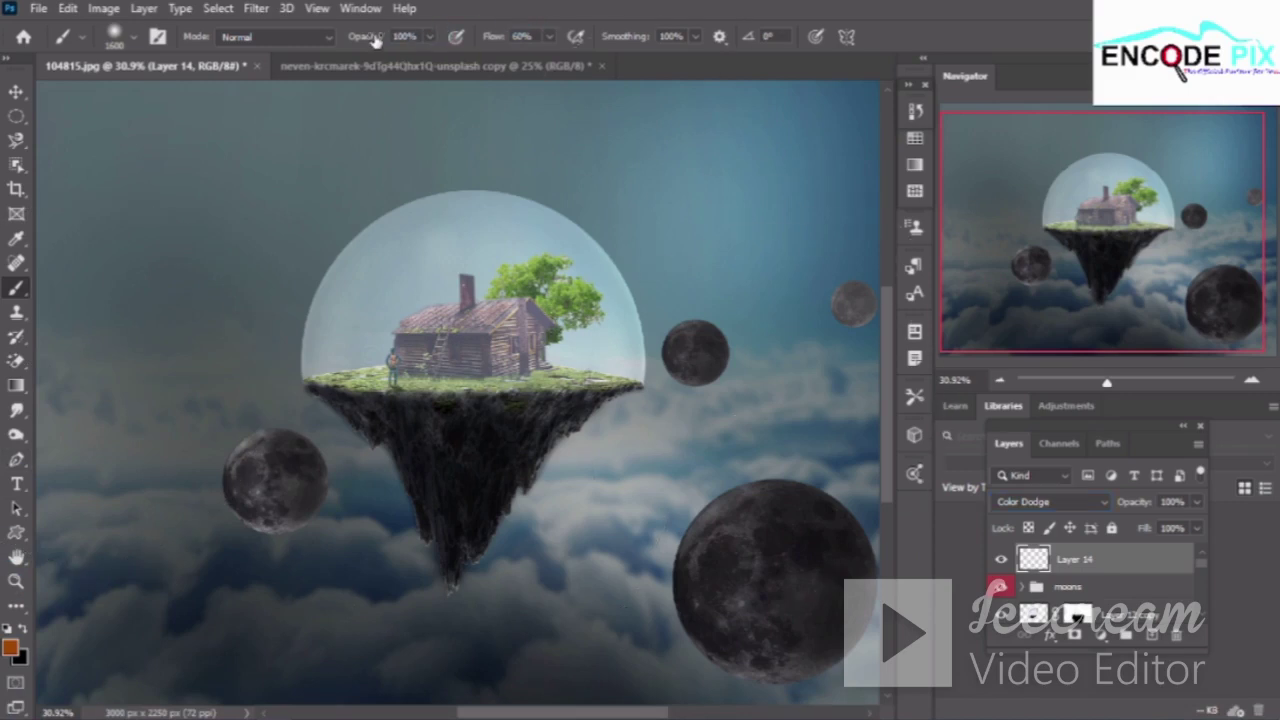
drag(375, 38, 367, 40)
drag(340, 42, 335, 42)
mouse_move(1134, 502)
mouse_down()
mouse_move(1100, 514)
mouse_move(1266, 506)
mouse_up()
drag(1042, 527, 1063, 522)
key(Return)
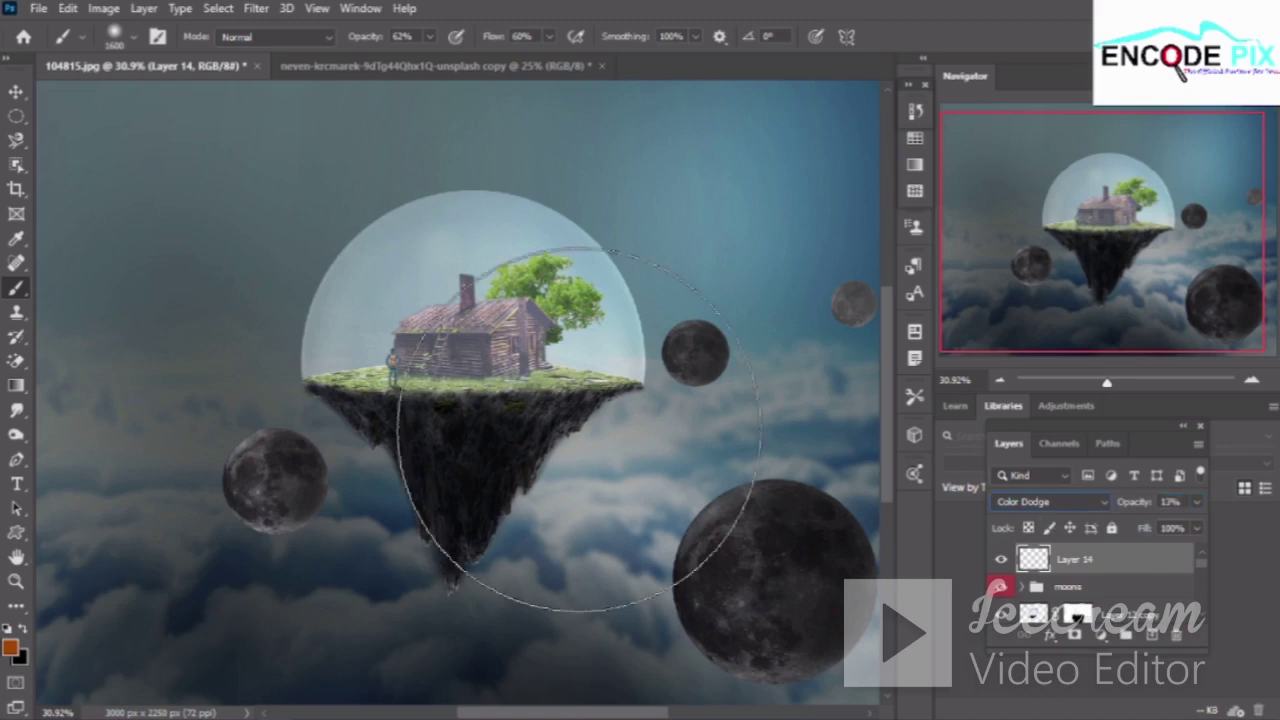
Paint orange glow over the left and lower-left clouds and moon, resizing the brush
mouse_move(265, 410)
mouse_down()
mouse_move(222, 494)
mouse_move(193, 490)
mouse_up()
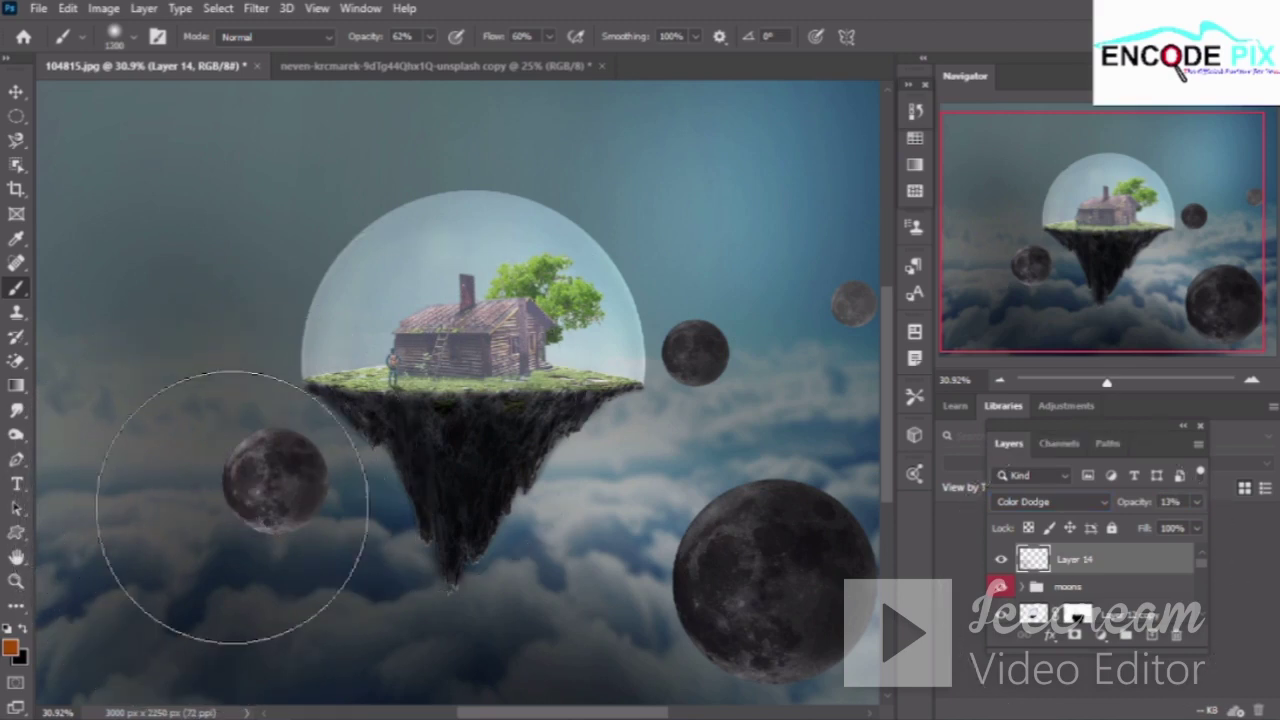
key(bracketleft)
key(bracketleft)
key(bracketleft)
drag(266, 574, 279, 569)
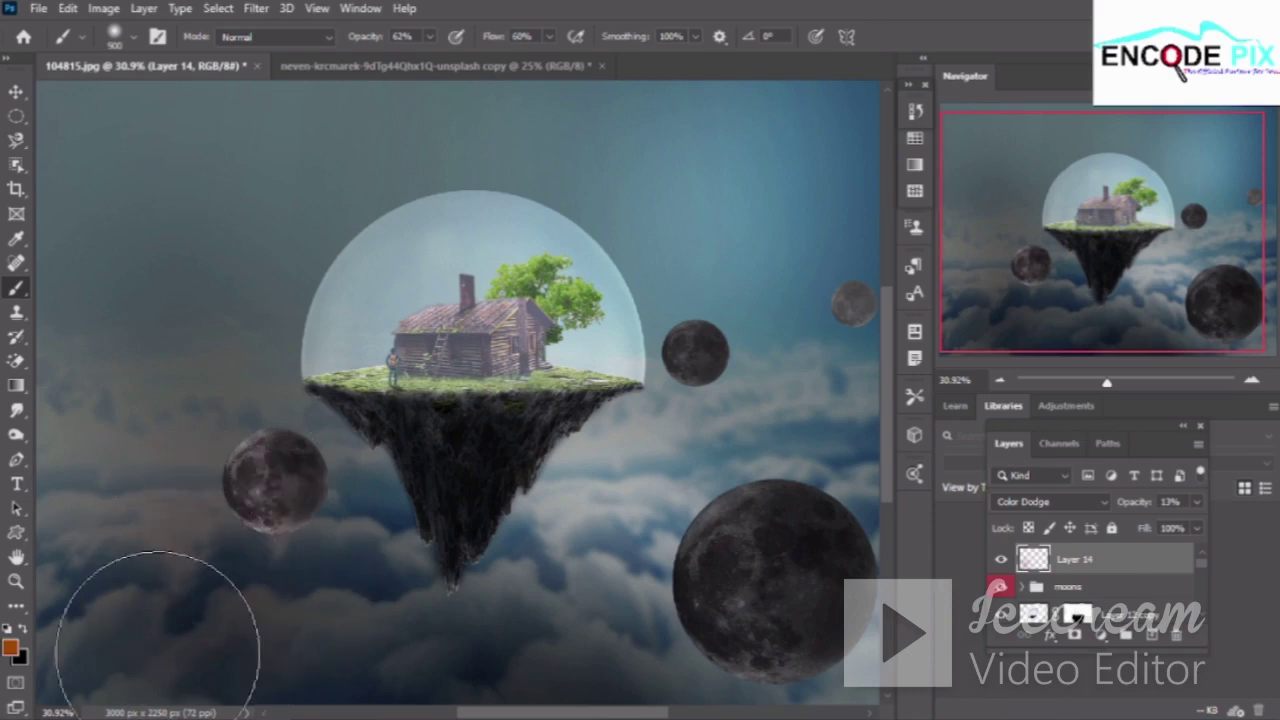
drag(279, 569, 262, 622)
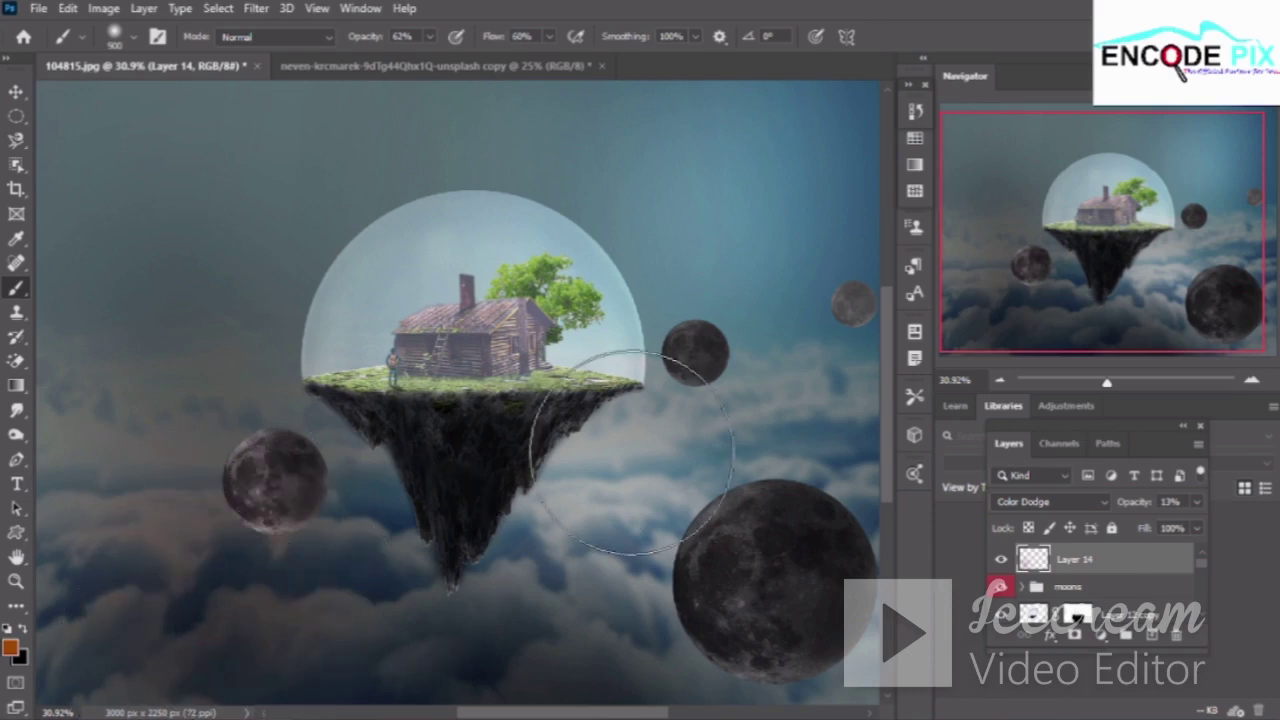
key(bracketright)
key(bracketright)
key(bracketright)
Set Layer 14's opacity to 100%, then scrub it down to 62%
click(1150, 530)
click(1170, 501)
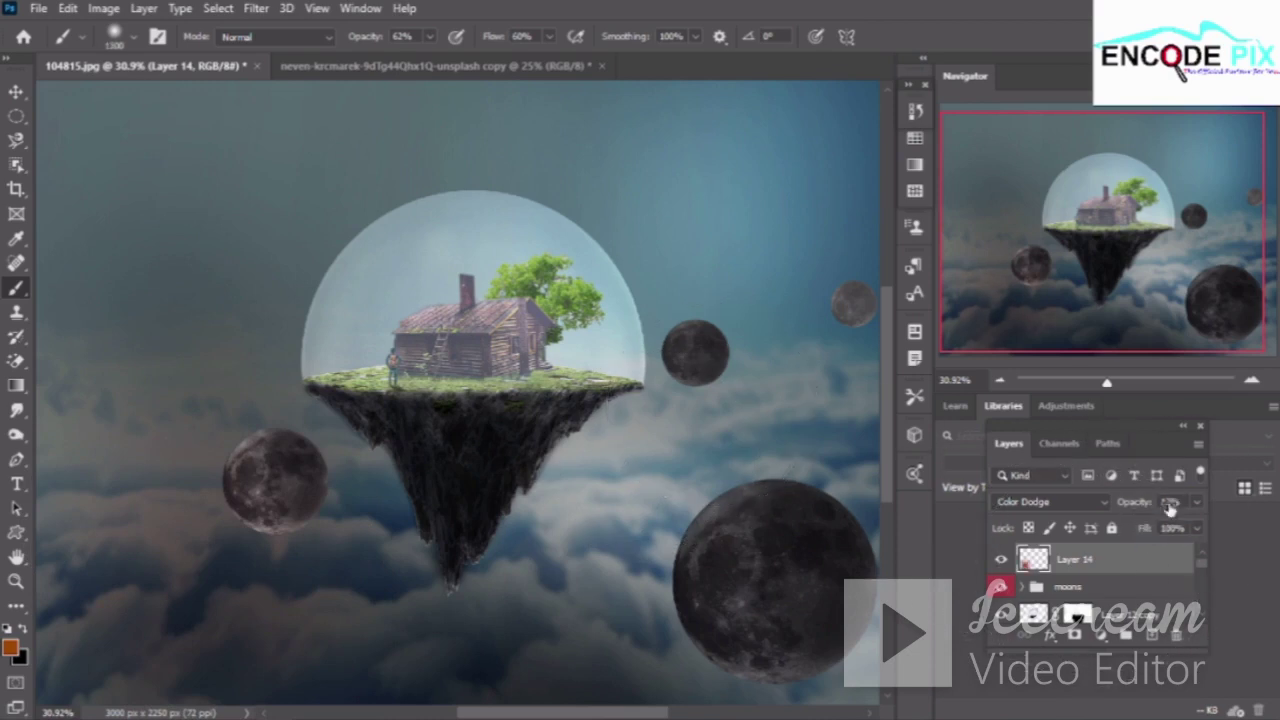
text(100)
key(Return)
key(bracketleft)
key(bracketleft)
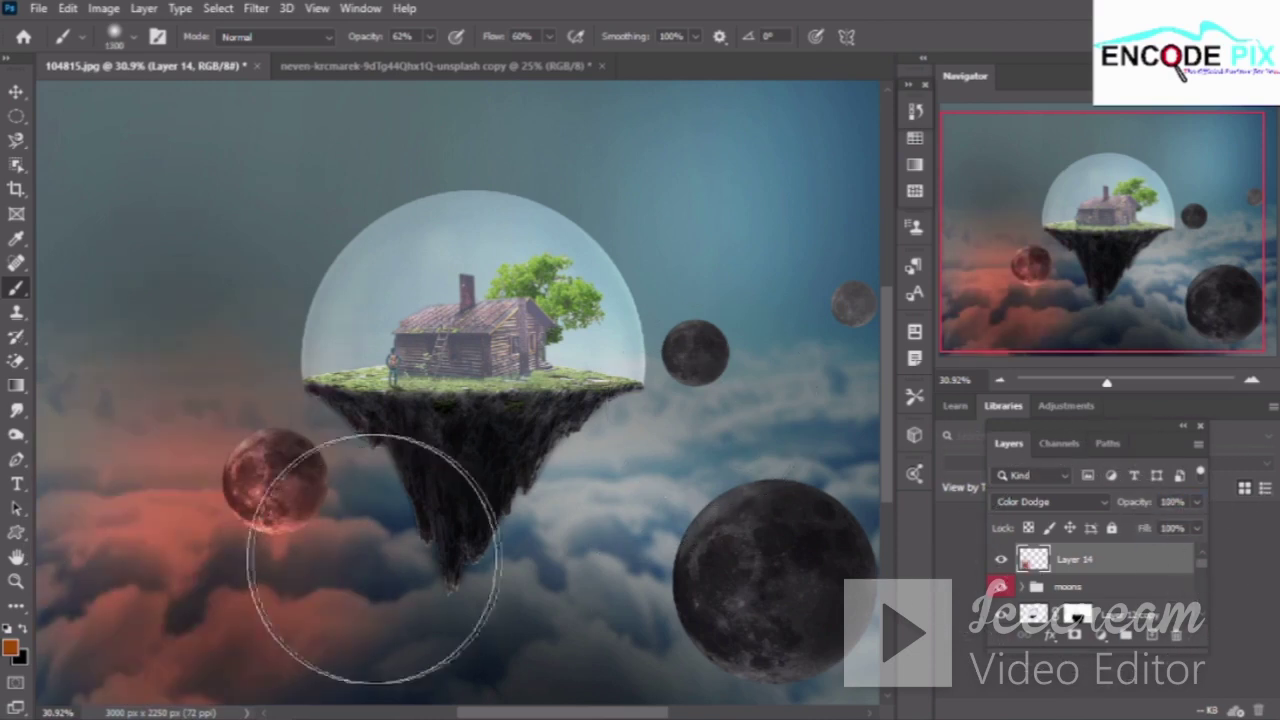
drag(1145, 505, 1118, 513)
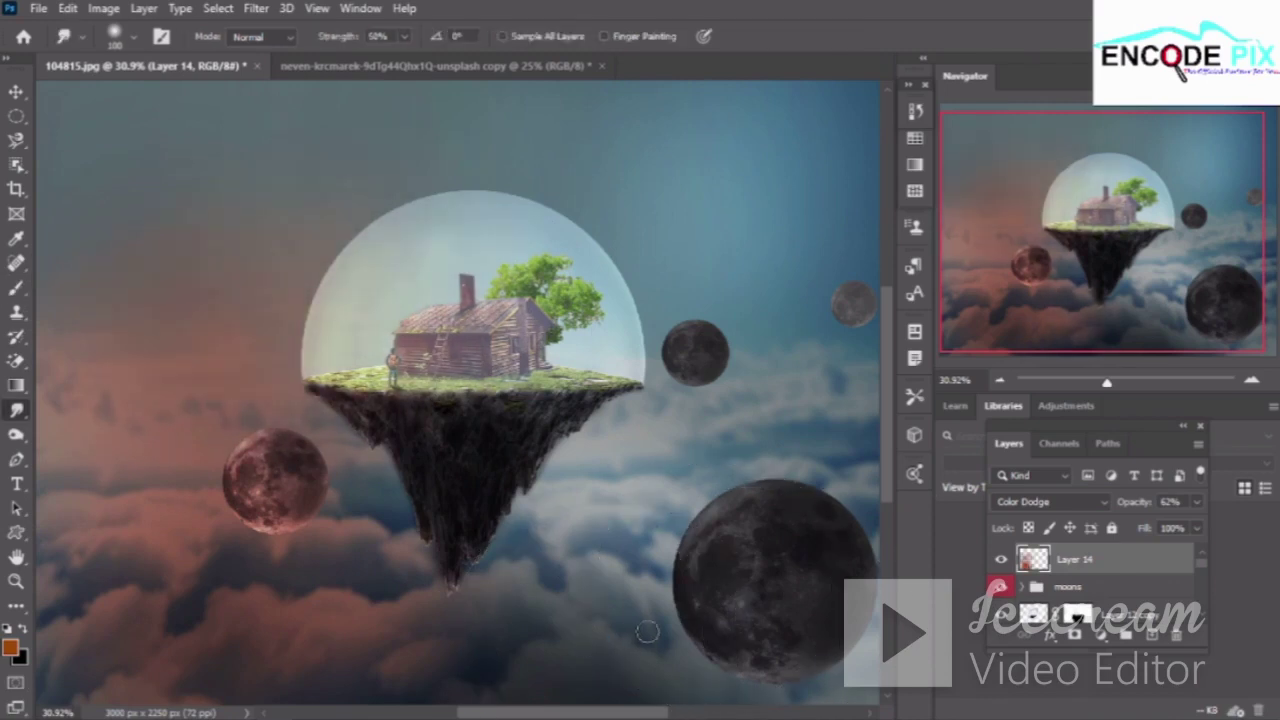
Enlarge the Smudge brush to 1300 px, leaving Layer 14's glow at 13% opacity
key(bracketright)
key(bracketright)
key(bracketright)
key(bracketright)
key(bracketright)
key(bracketright)
key(bracketright)
key(bracketright)
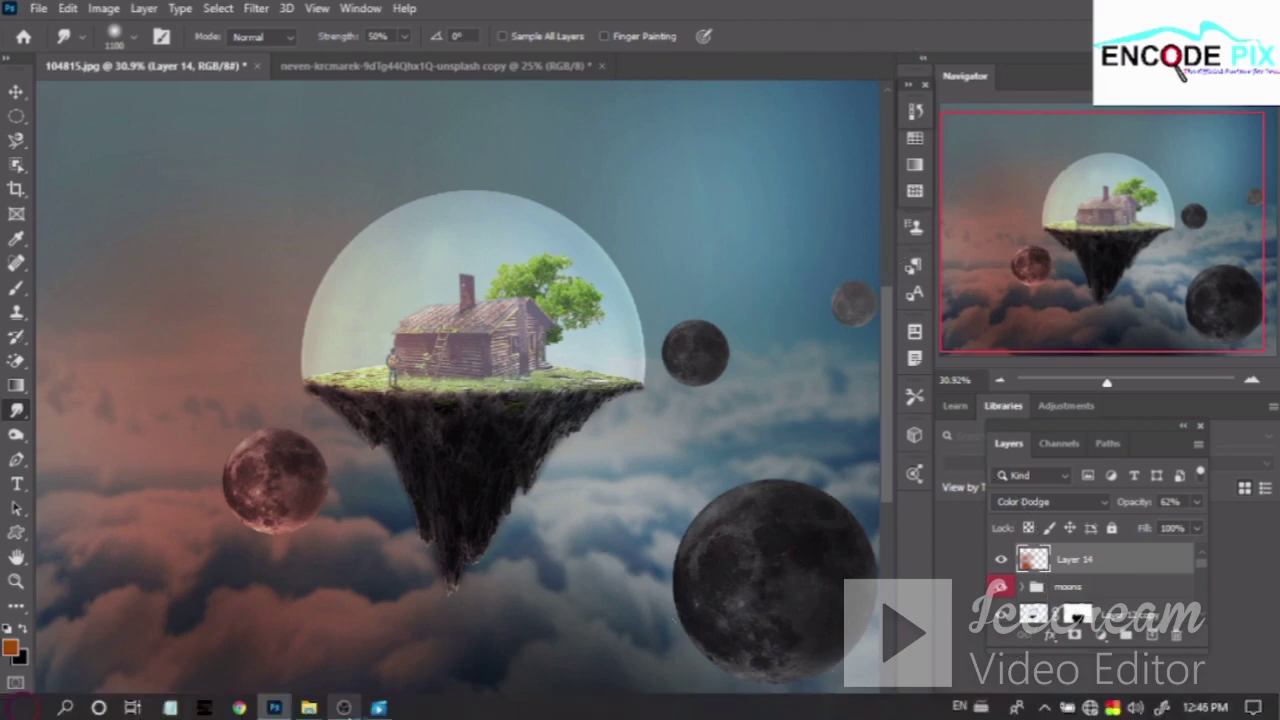
click(343, 707)
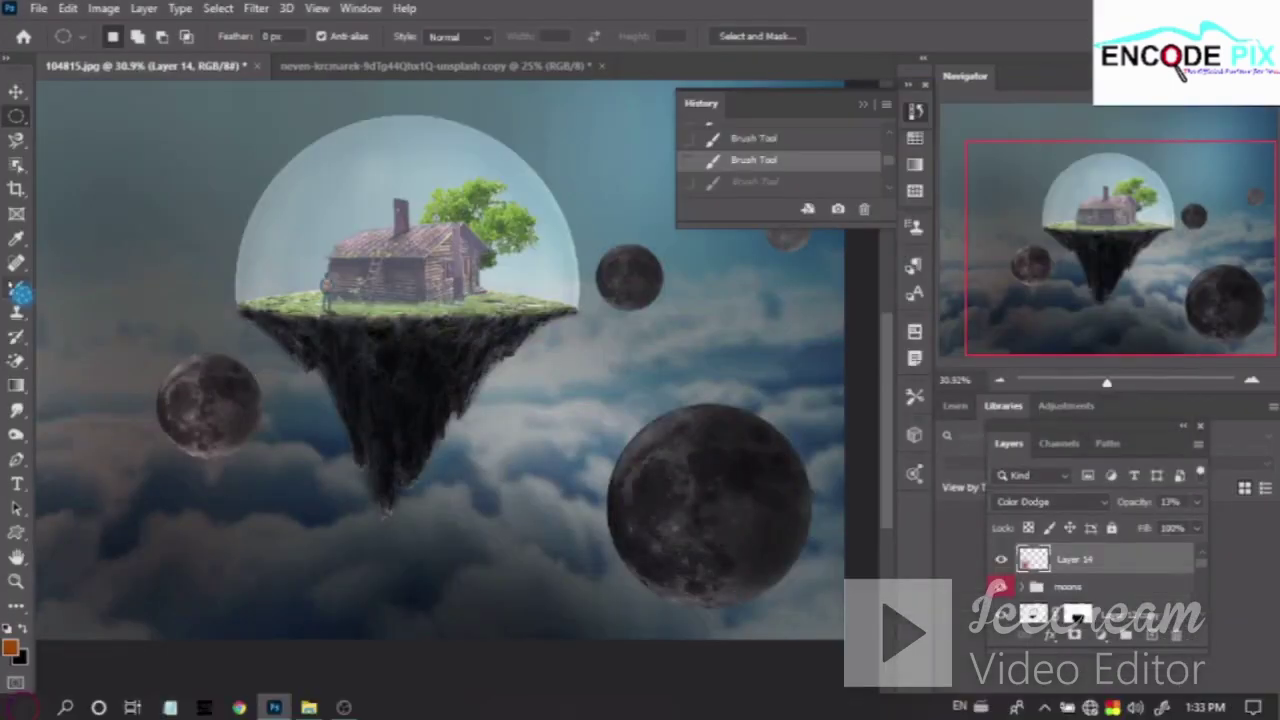
Paint full-opacity orange strokes over the lower-left clouds with the standard Brush, checking them in History
click(16, 288)
right_click(16, 288)
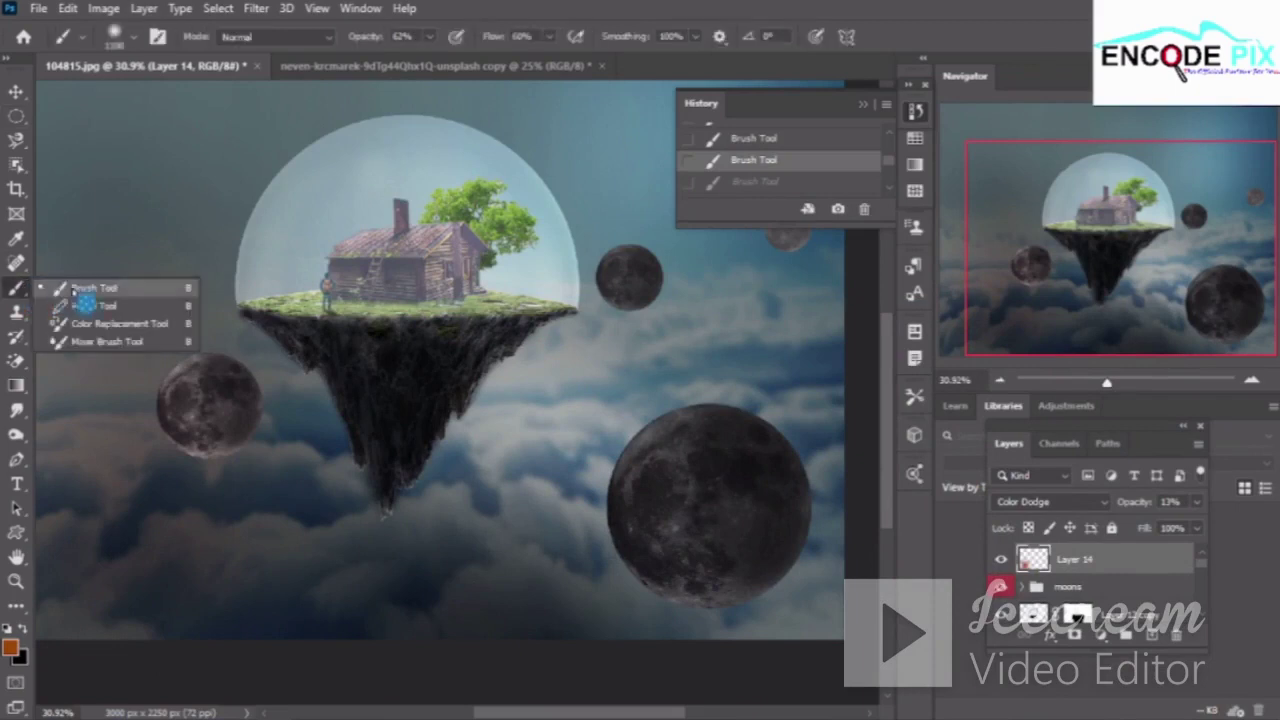
click(95, 290)
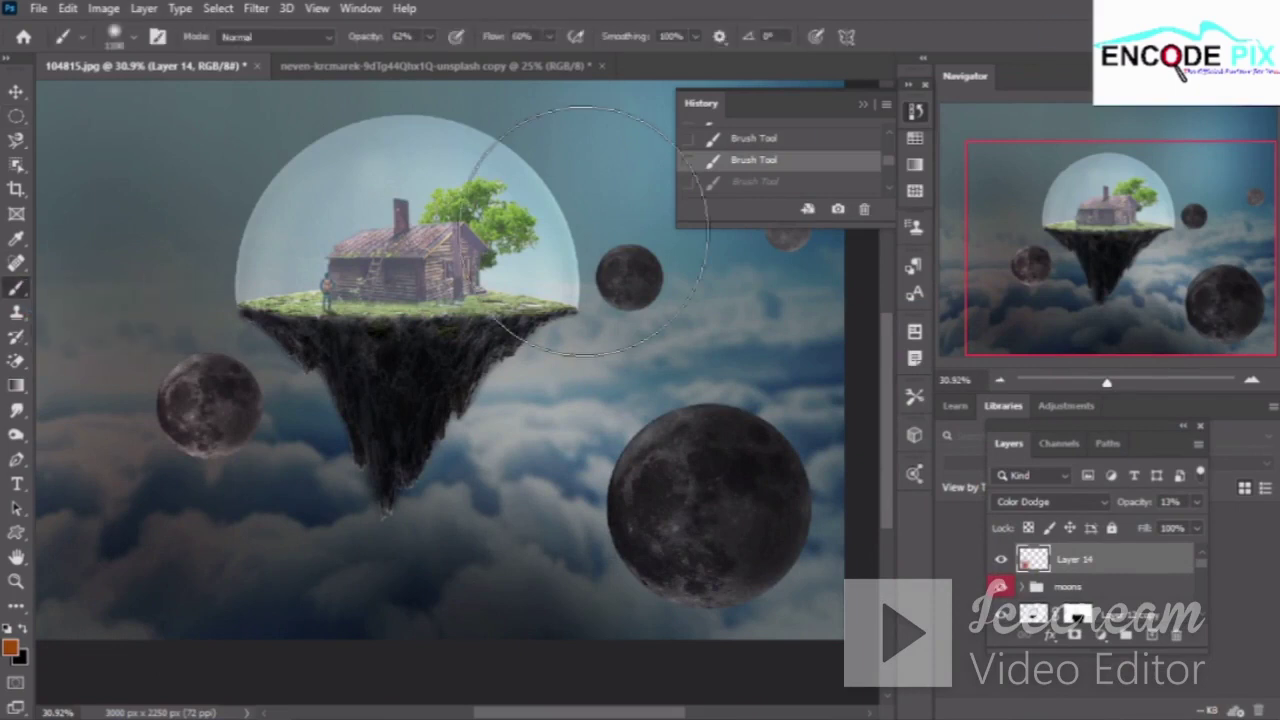
mouse_move(143, 470)
mouse_down()
mouse_move(165, 550)
mouse_move(157, 614)
mouse_move(168, 489)
mouse_up()
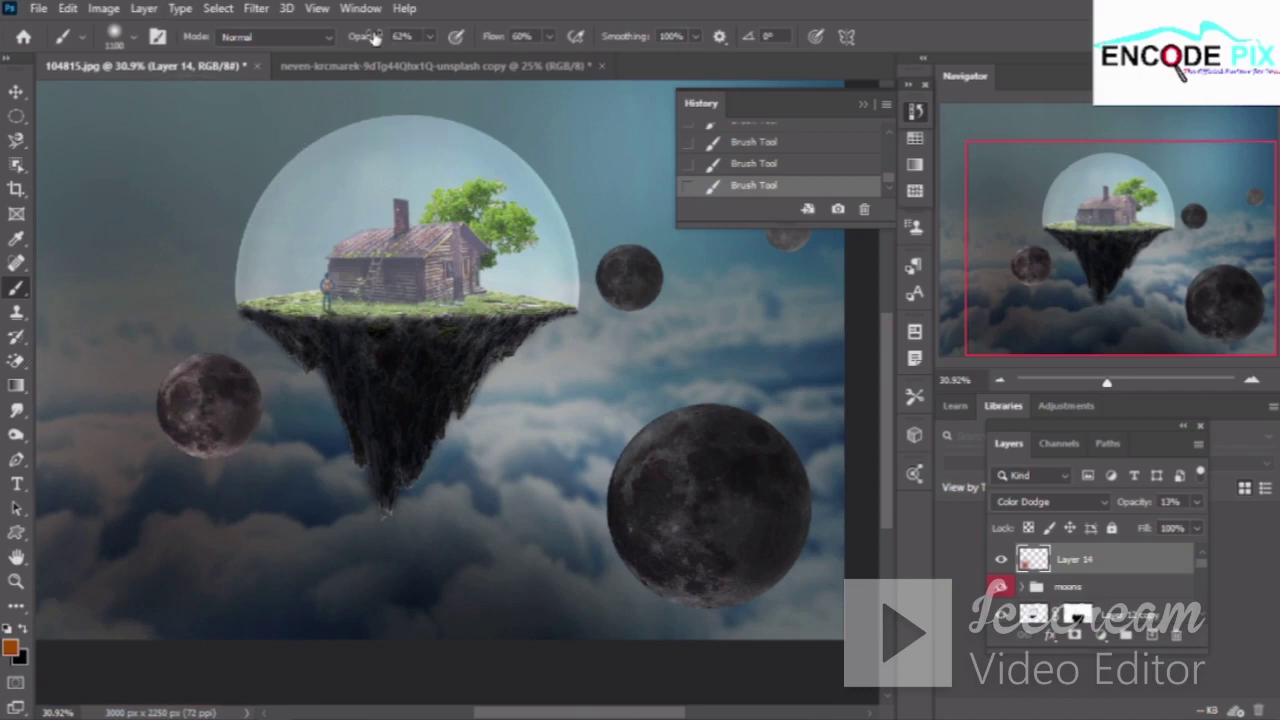
key(0)
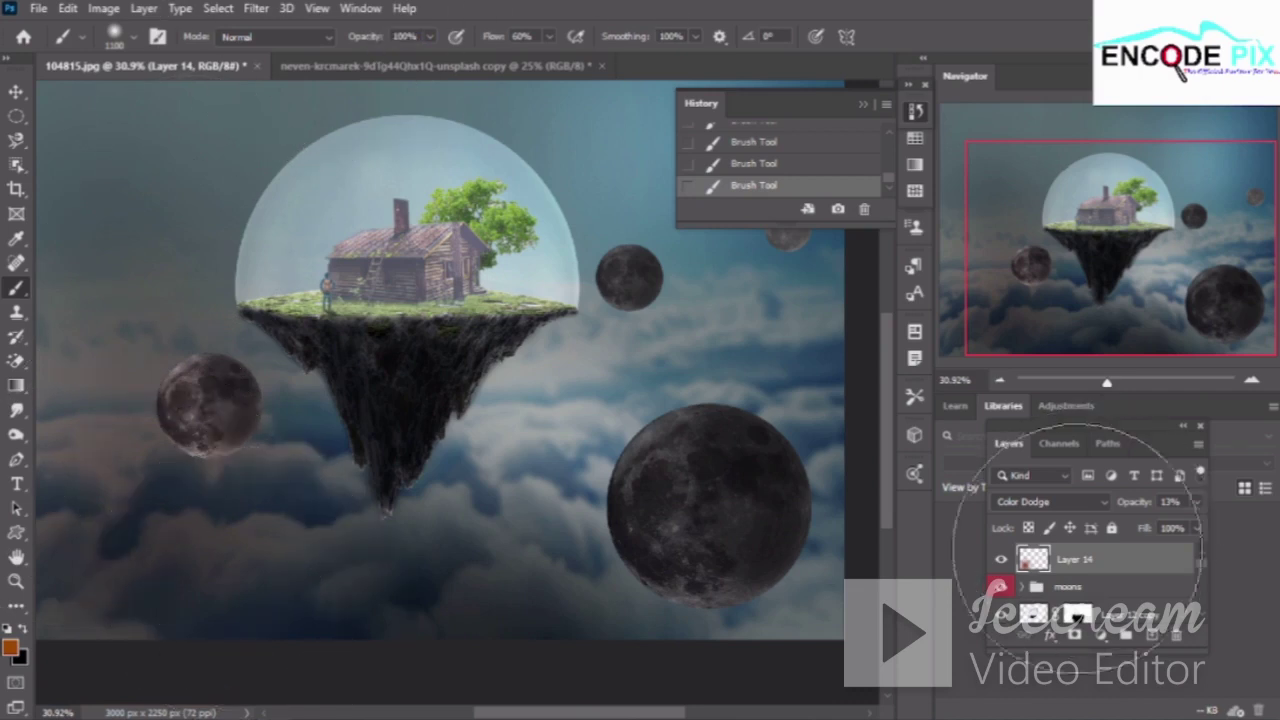
drag(150, 388, 177, 492)
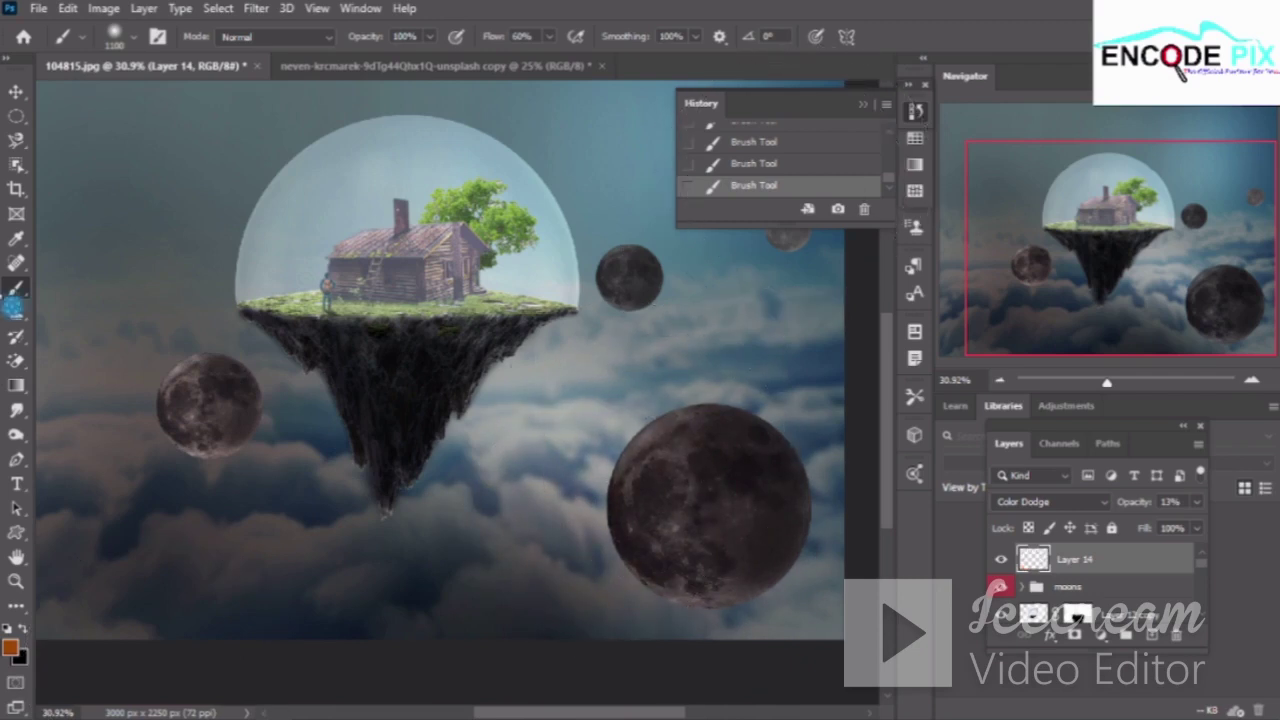
click(776, 165)
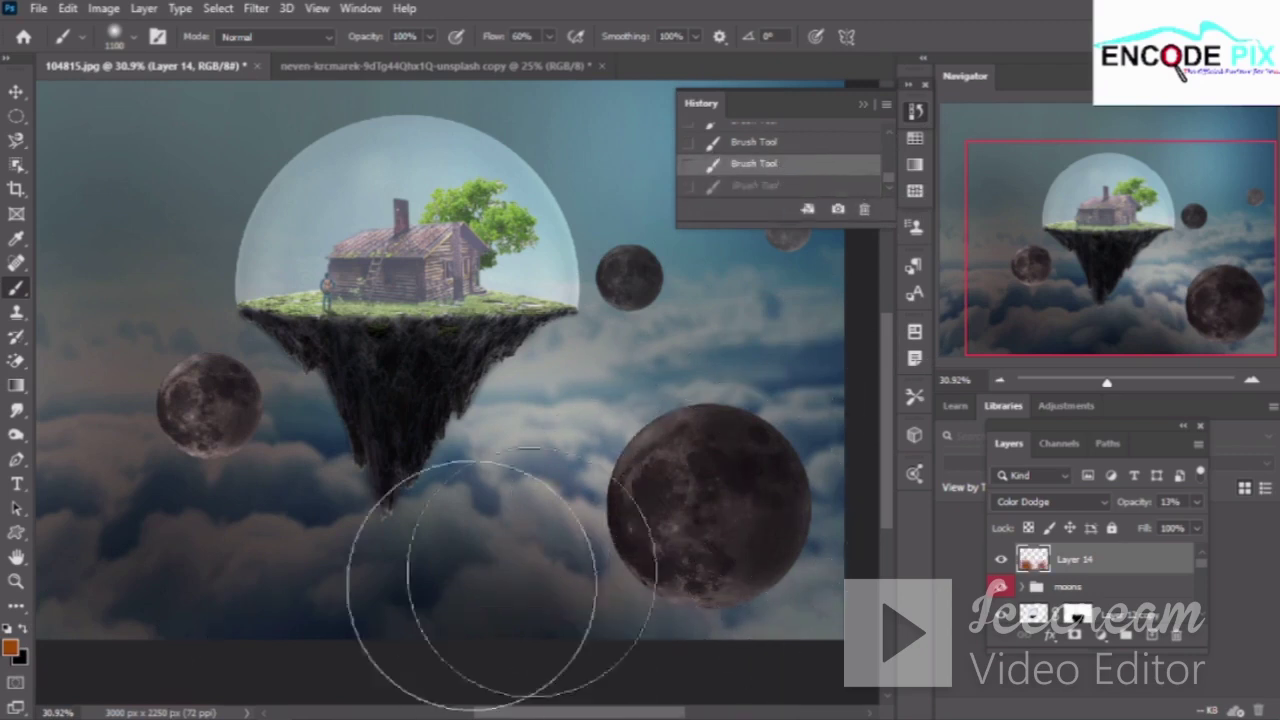
key(ctrl+shift+z)
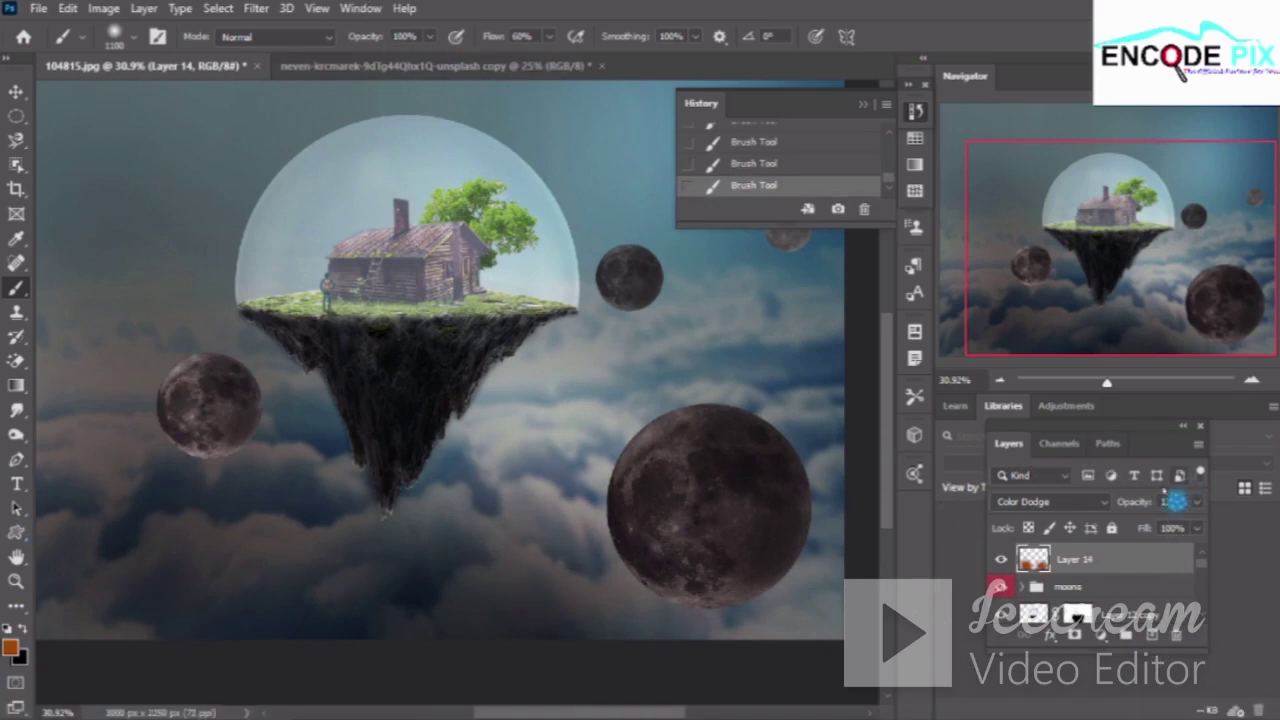
Raise Layer 14 to 100% opacity, paint glow right of the island, then reduce opacity
drag(1130, 503, 1220, 503)
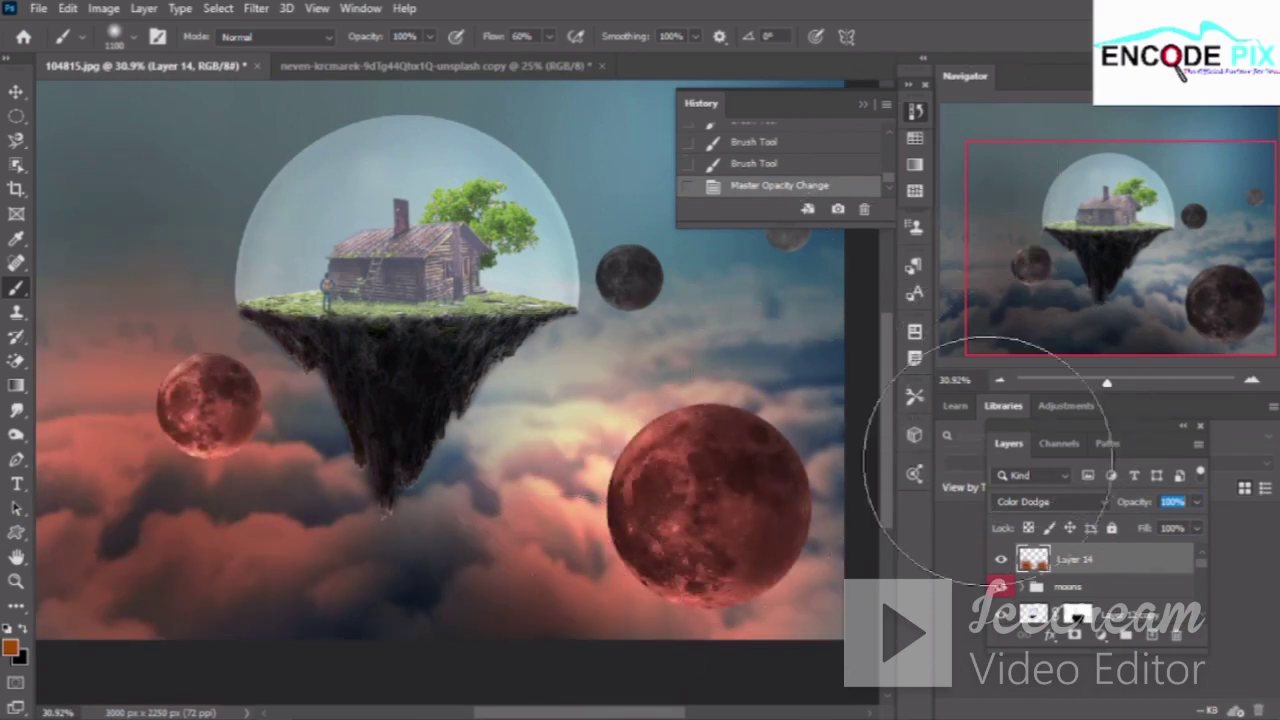
drag(610, 340, 430, 500)
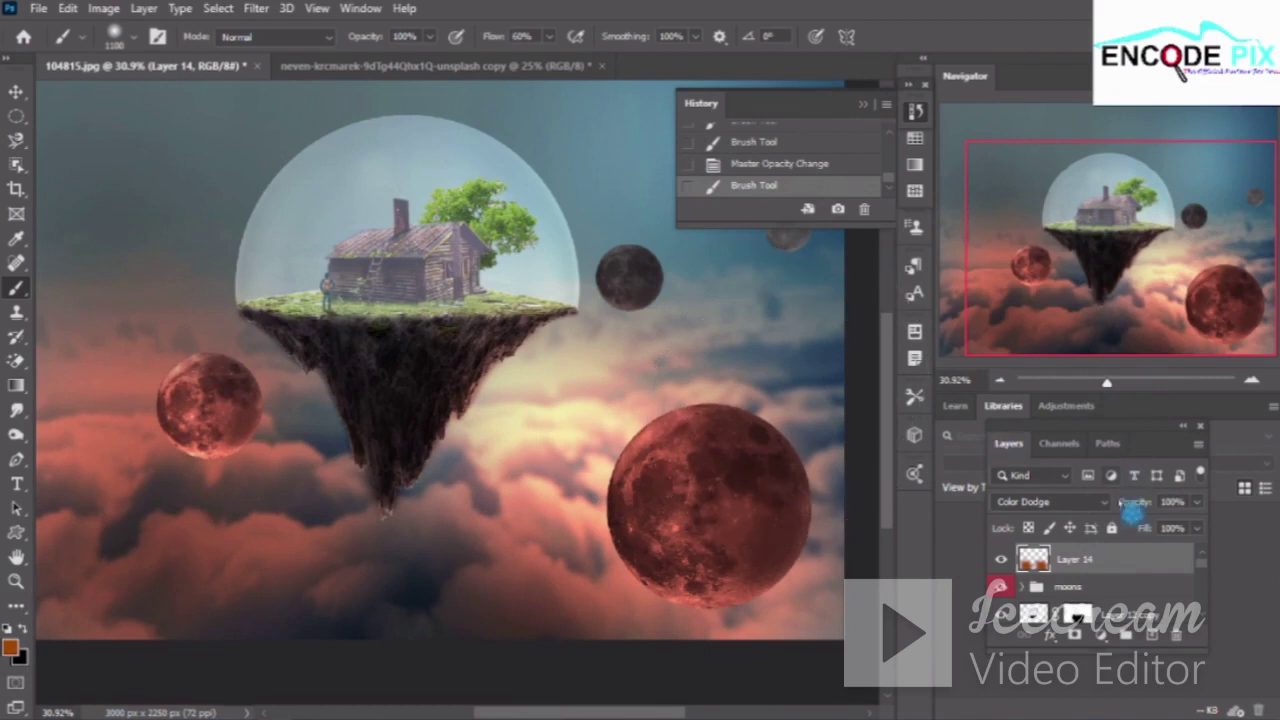
drag(1130, 502, 1127, 502)
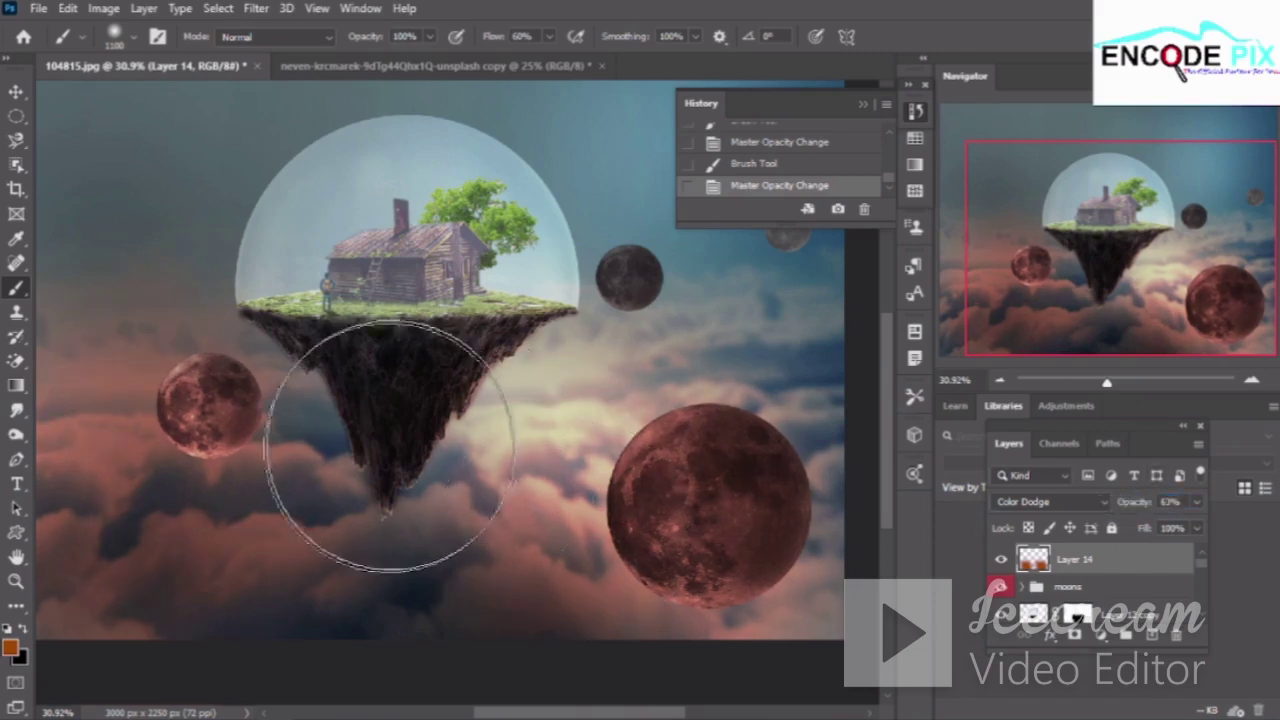
click(1208, 477)
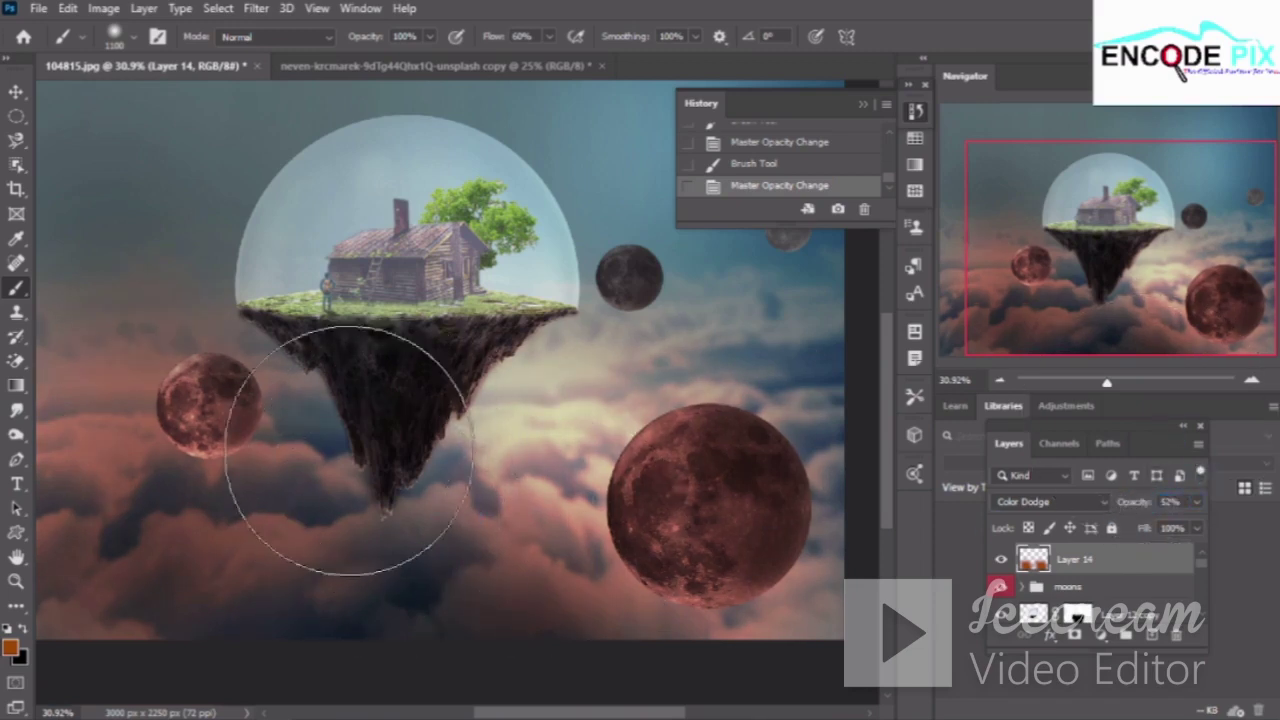
Paint more glow across the lower clouds and below the right moon, then close History
drag(172, 551, 286, 557)
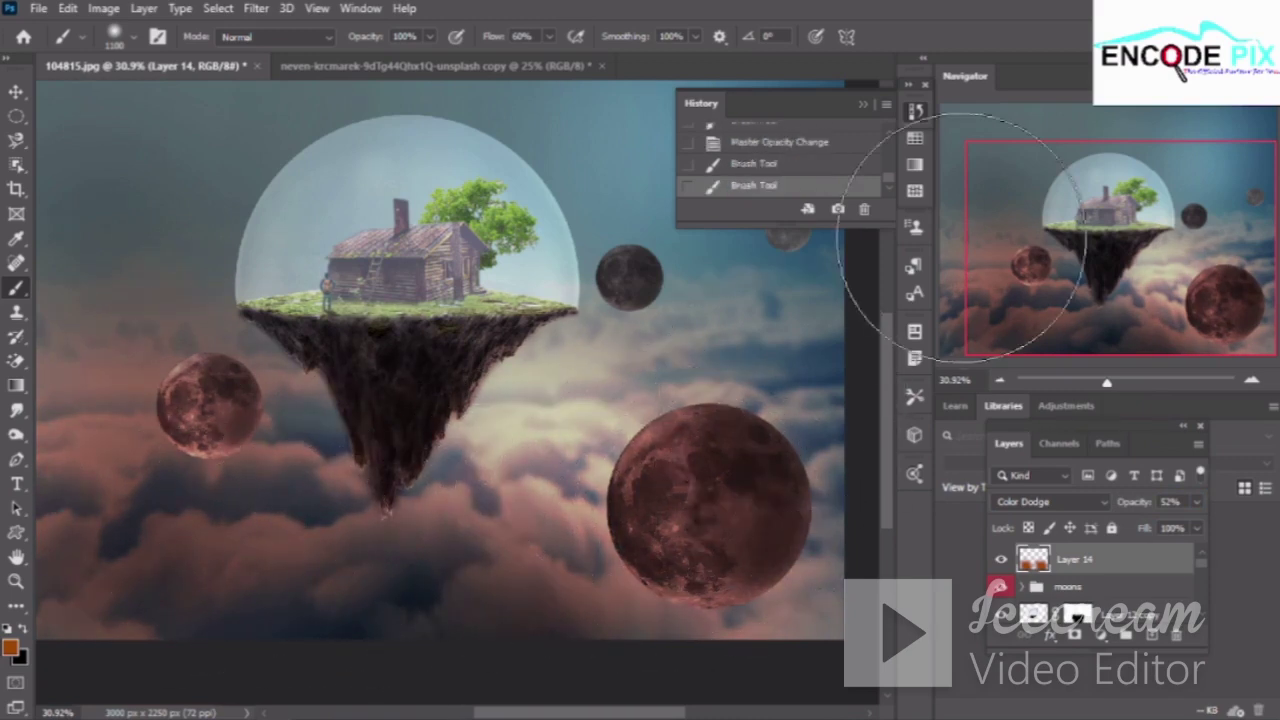
drag(514, 543, 586, 557)
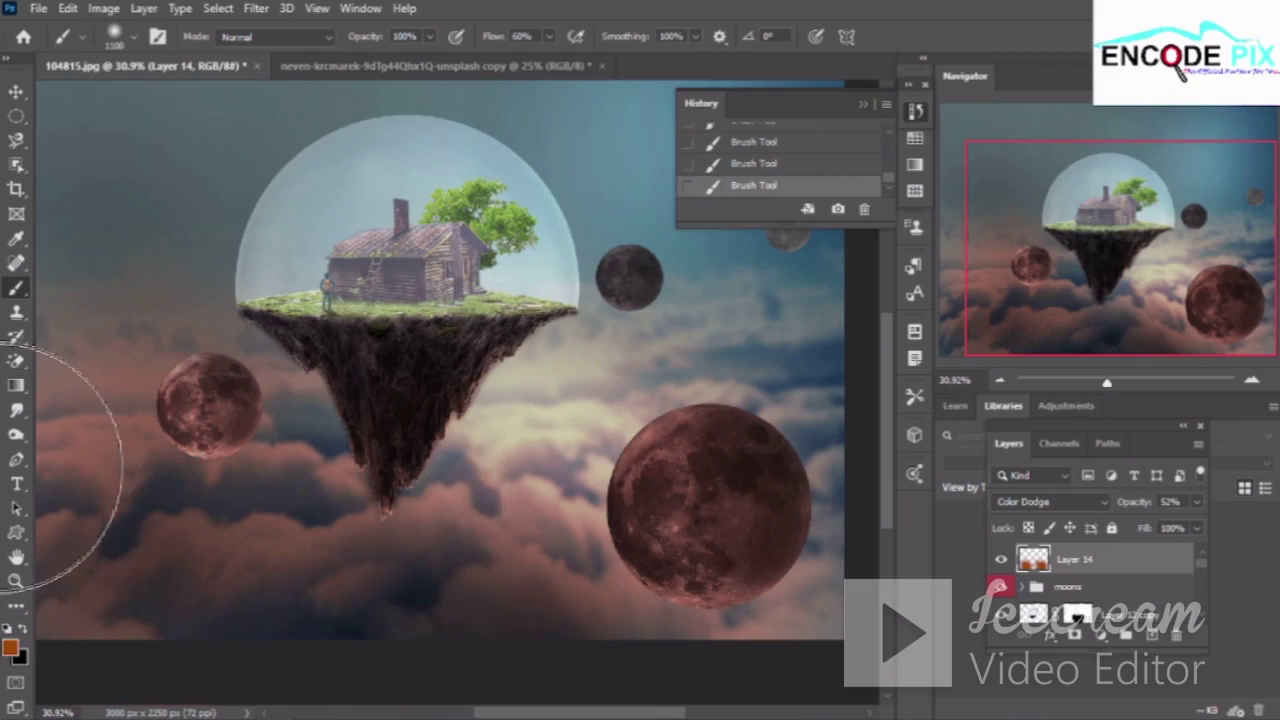
mouse_move(337, 506)
mouse_down()
mouse_move(386, 491)
mouse_move(489, 530)
mouse_up()
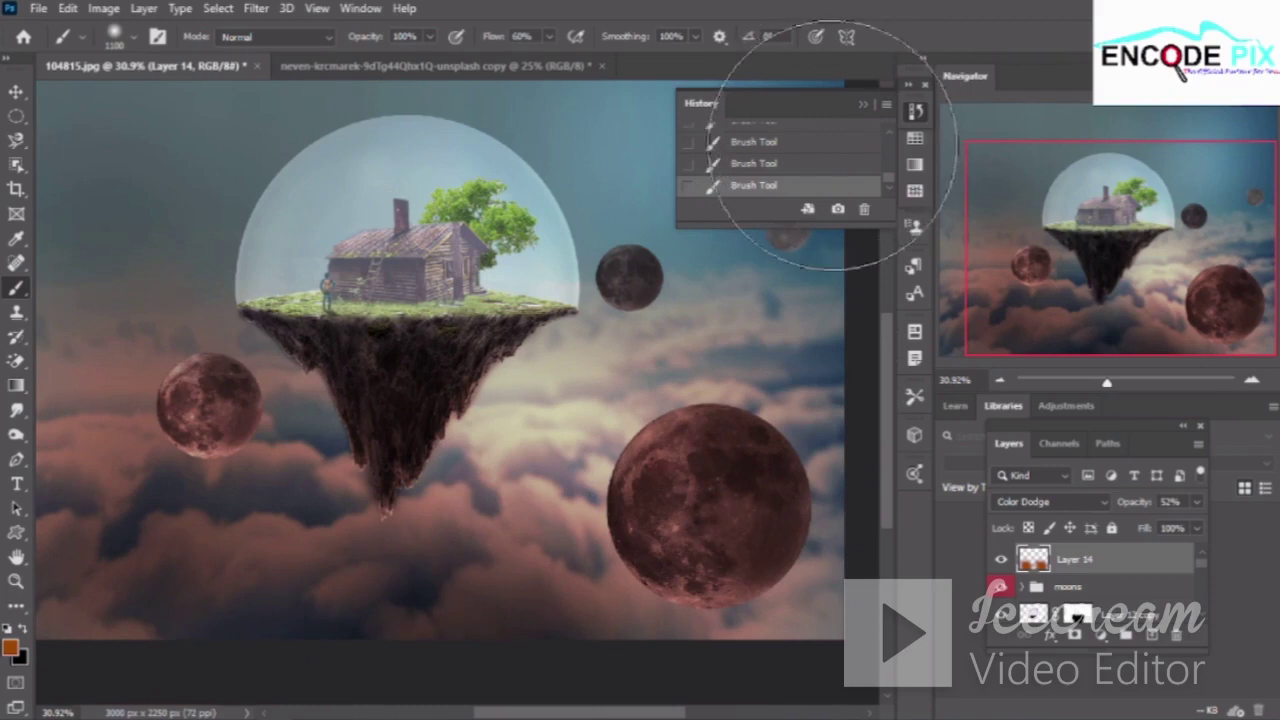
click(865, 108)
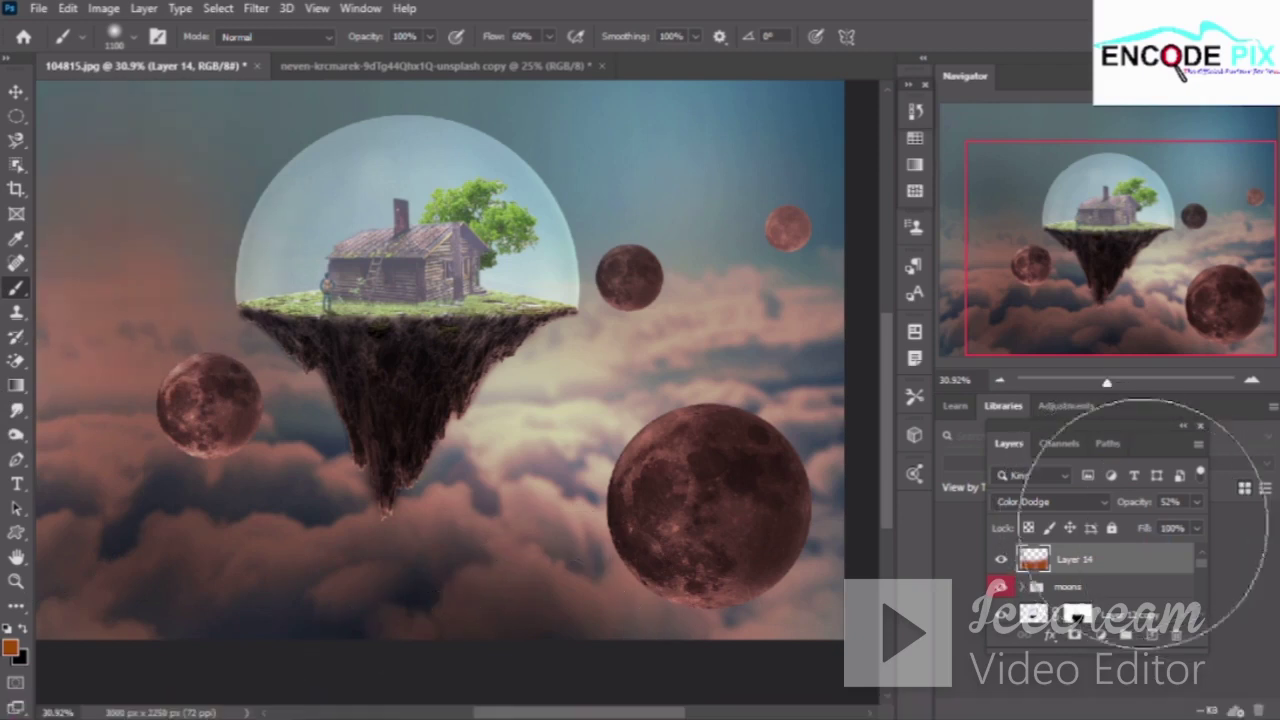
click(1133, 504)
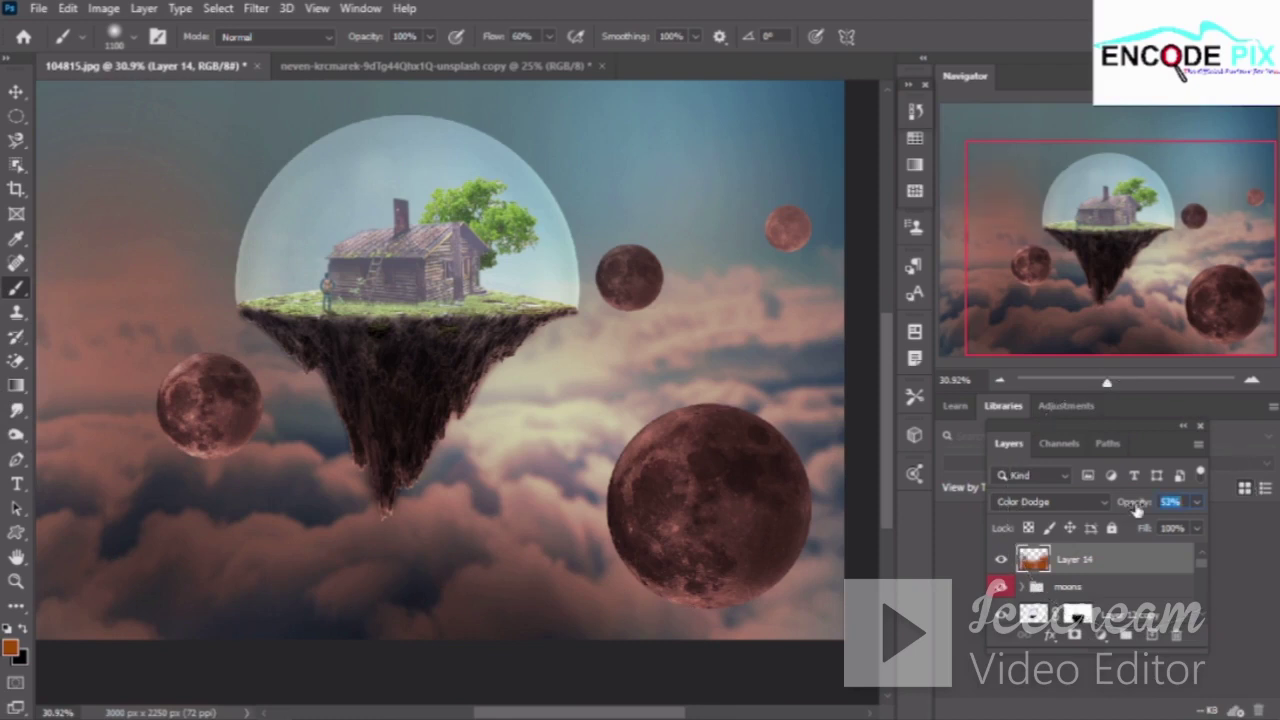
Set the brush opacity to 100% in the options bar
drag(1135, 510, 1150, 512)
key(Return)
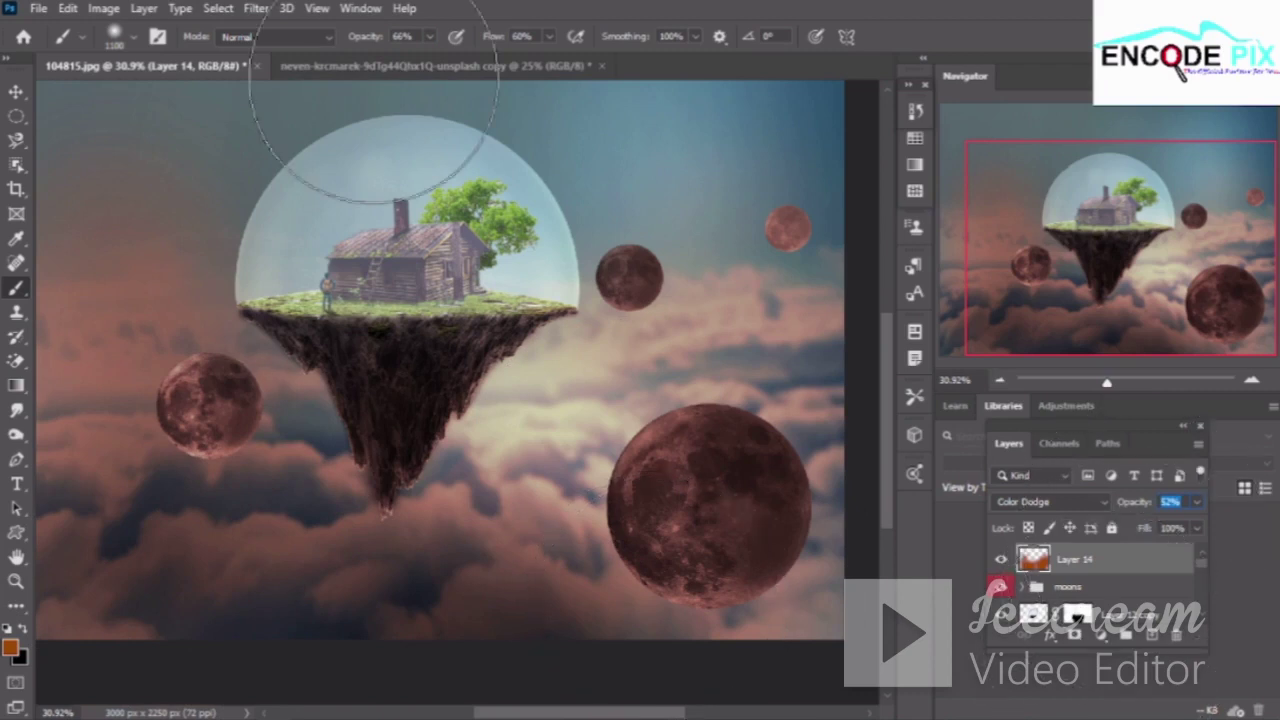
drag(372, 37, 464, 38)
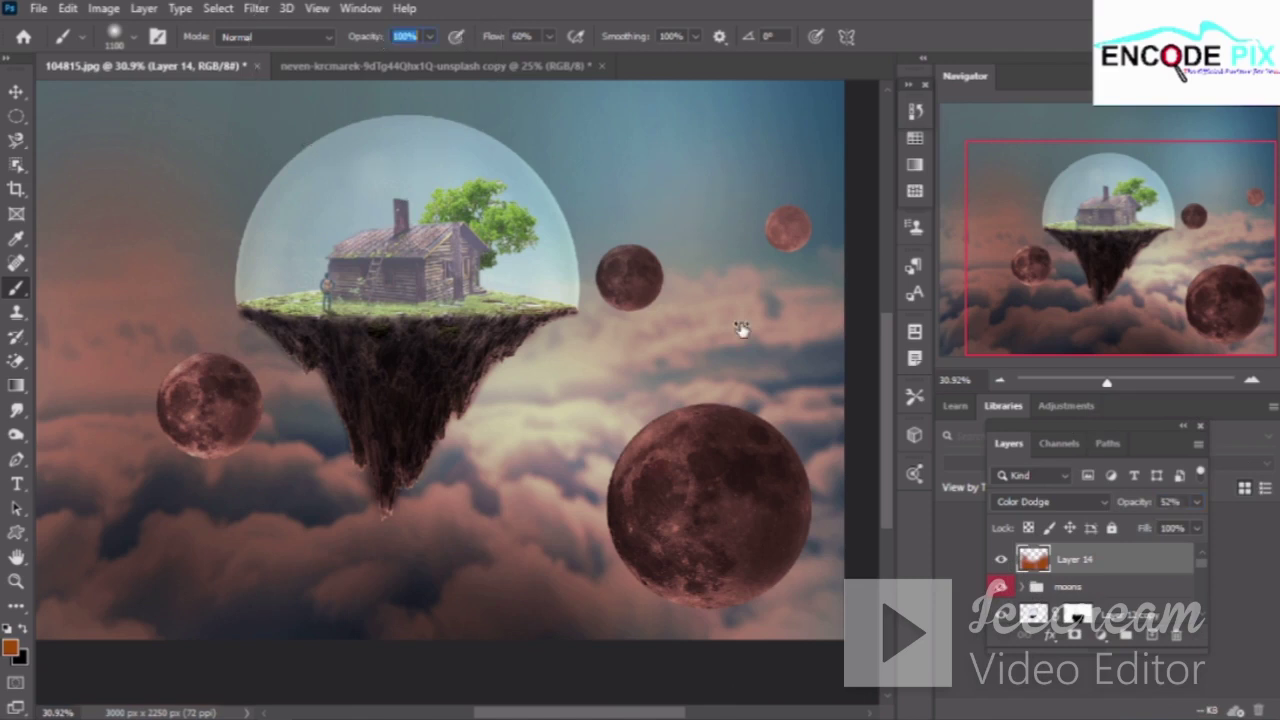
key(Return)
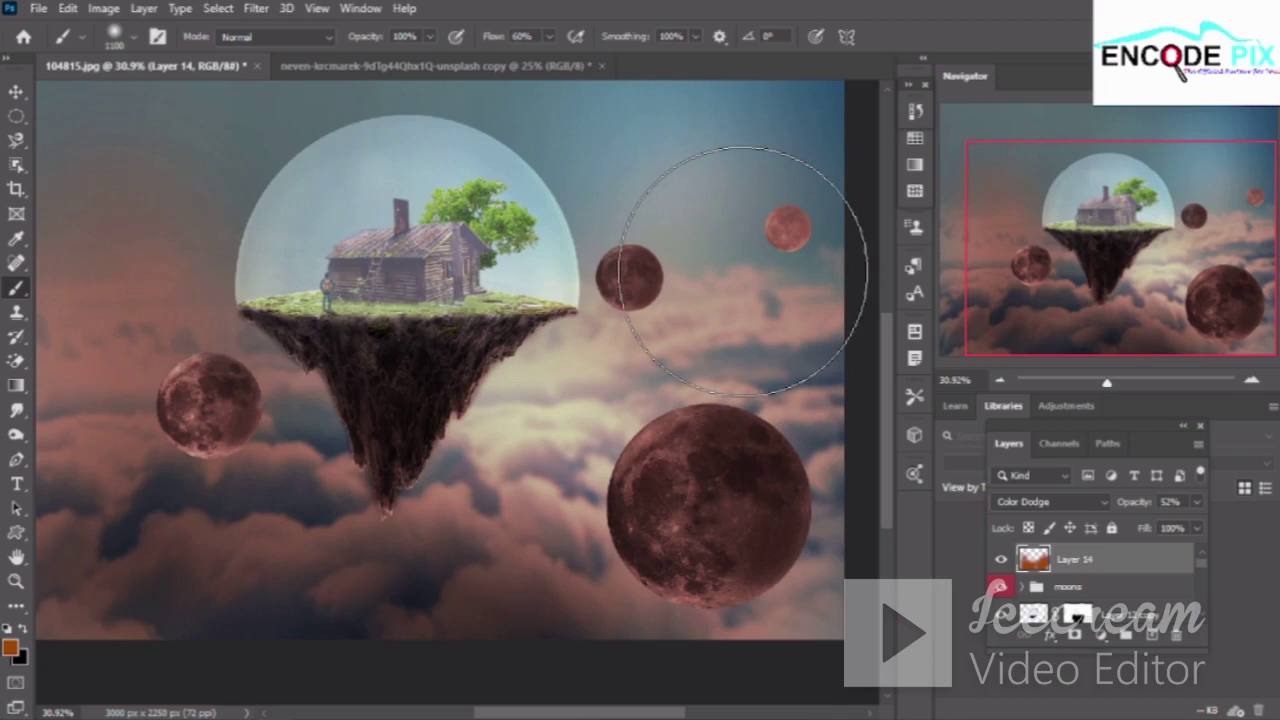
Set Layer 14's Color Dodge glow opacity to 60%
click(1170, 530)
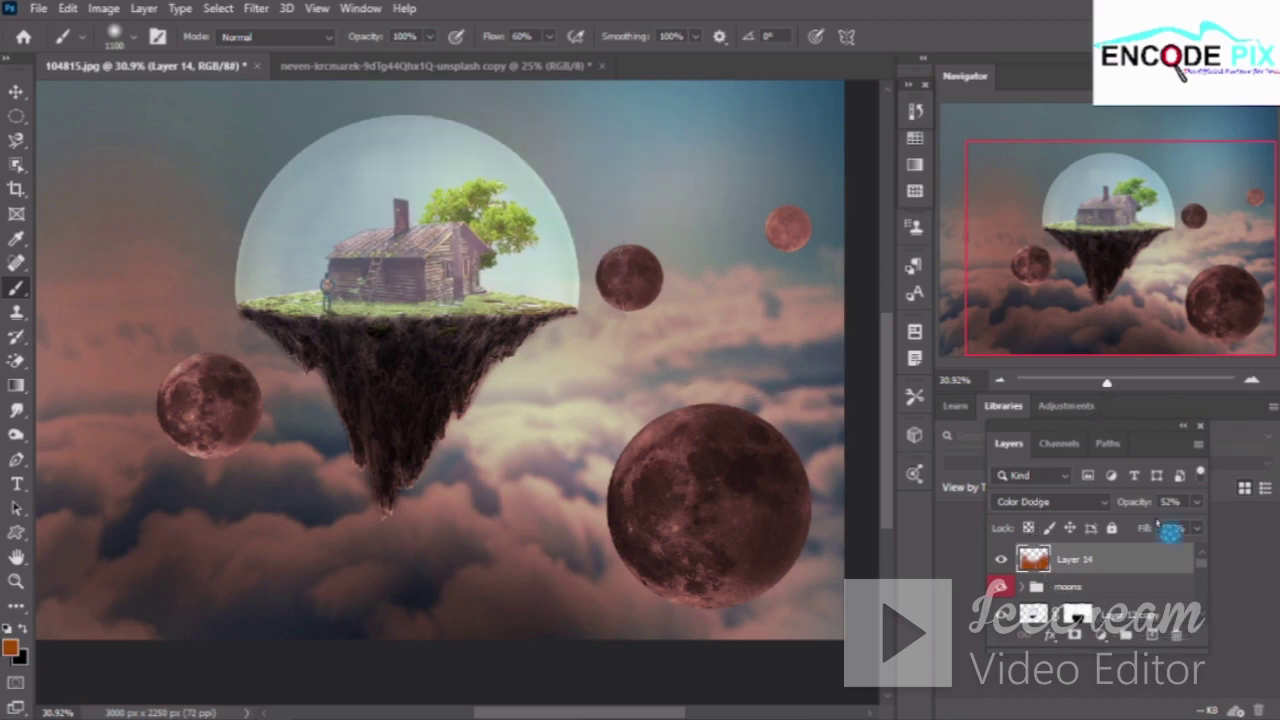
click(1170, 502)
text(60)
key(Return)
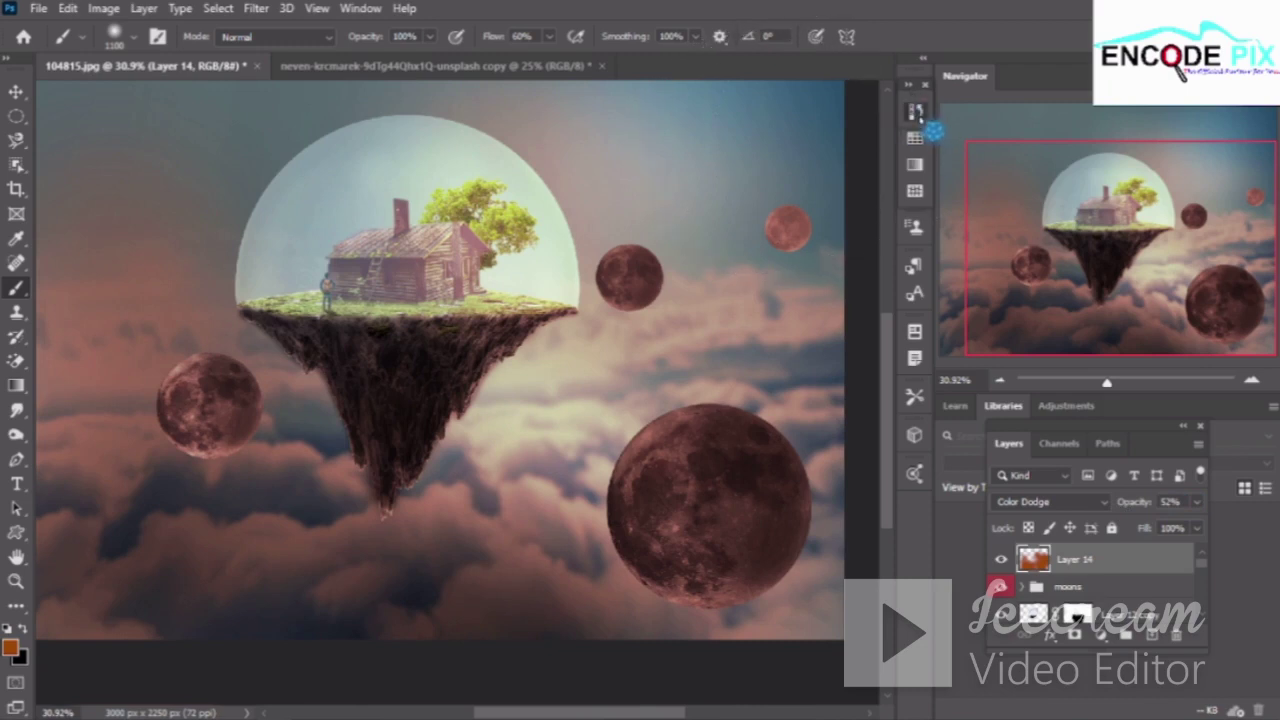
Compare History states, then confirm the brush opacity at 80%
click(916, 113)
click(790, 165)
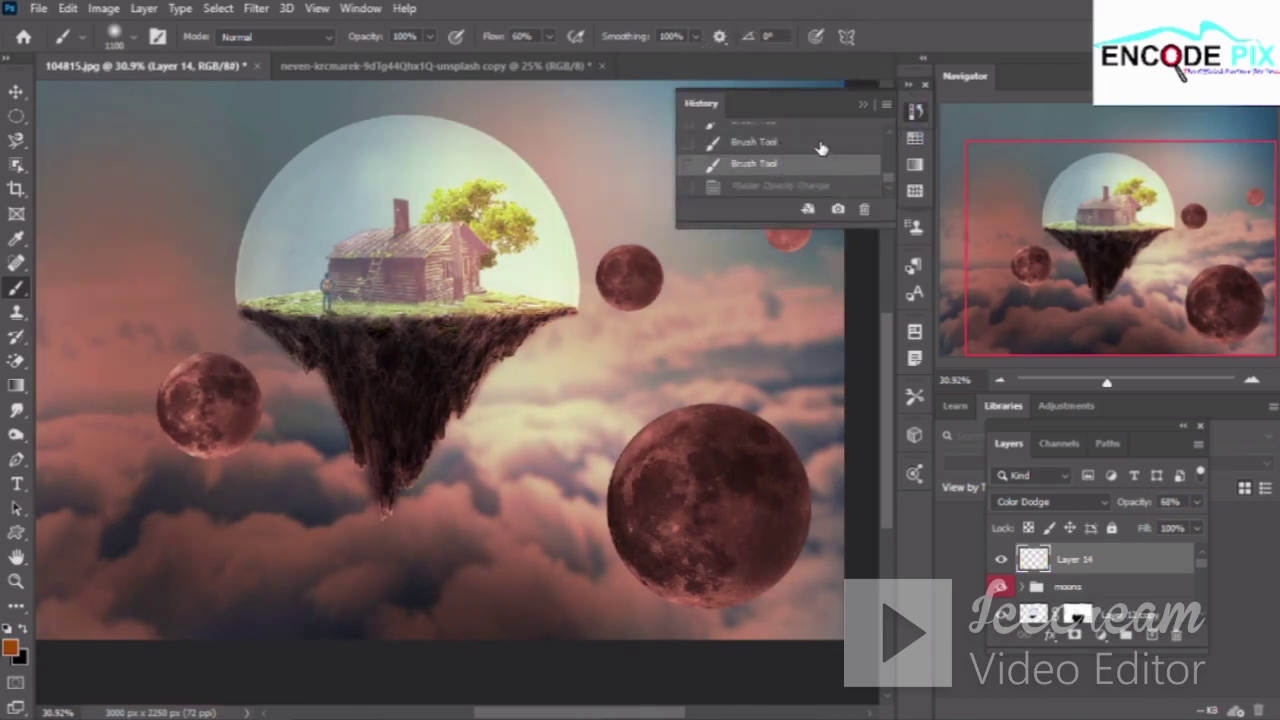
key(ctrl+shift+z)
key(ctrl+shift+z)
key(ctrl+shift+z)
click(815, 150)
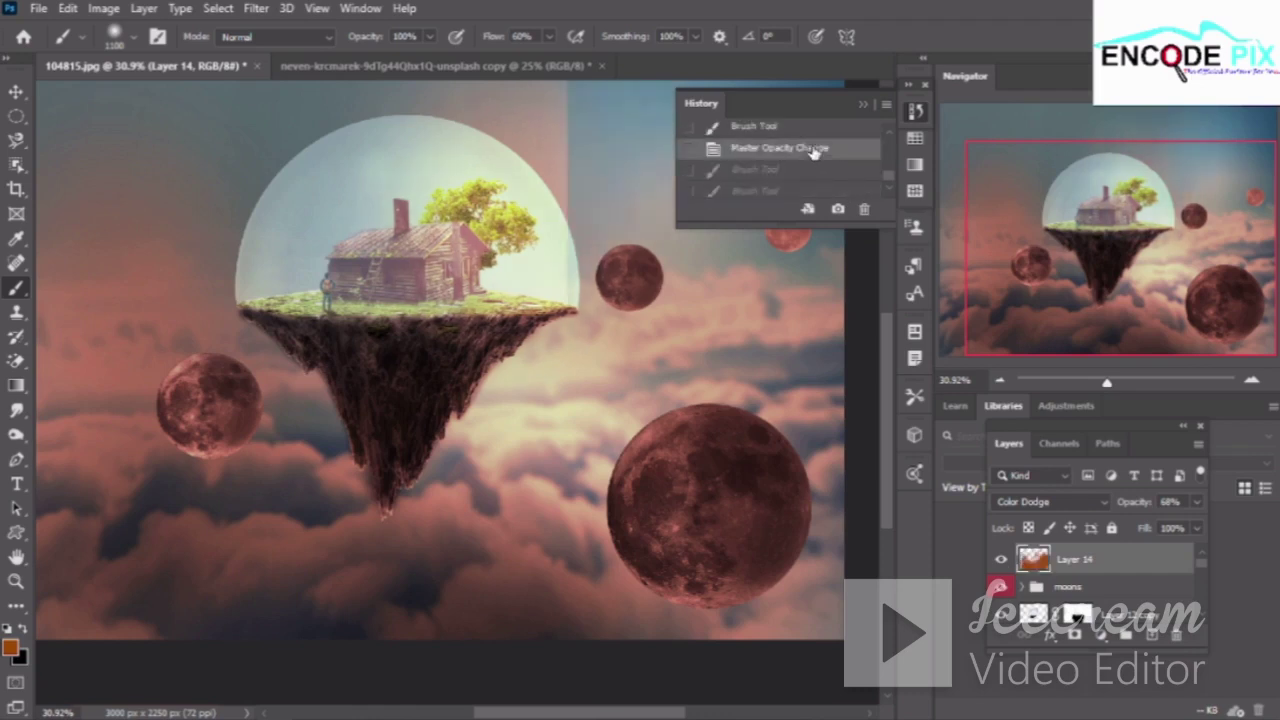
click(864, 104)
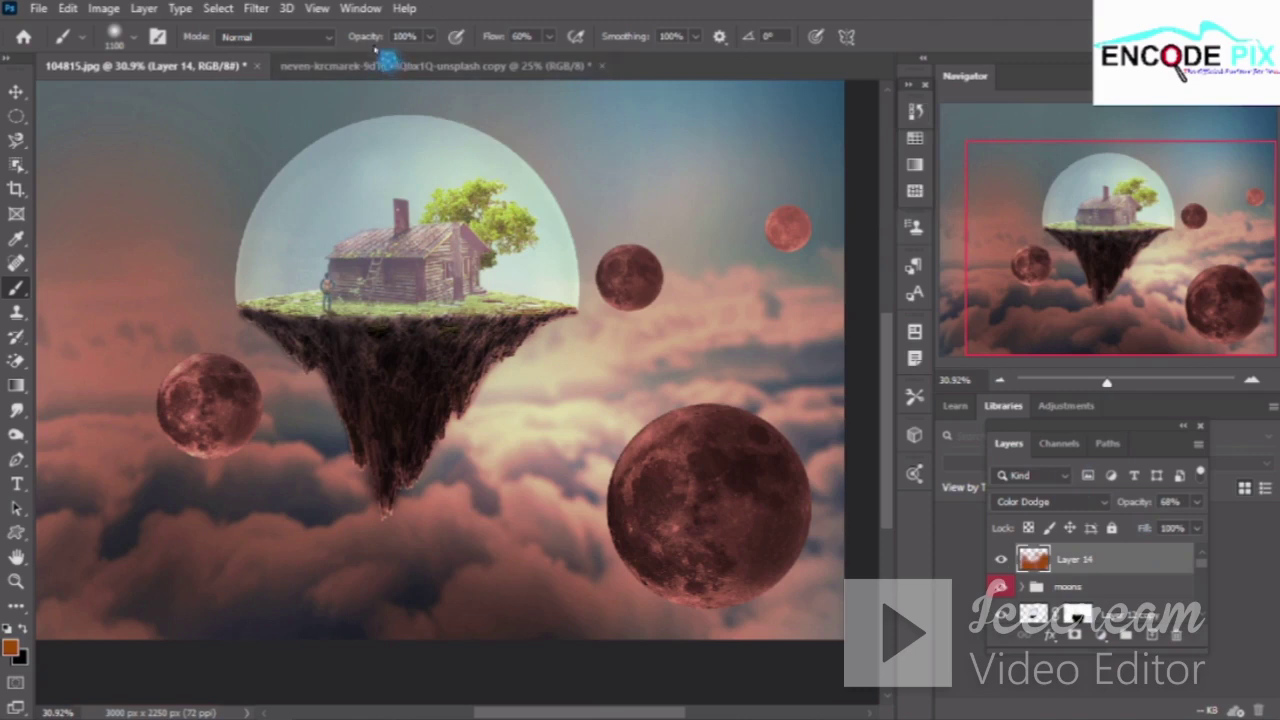
key(Return)
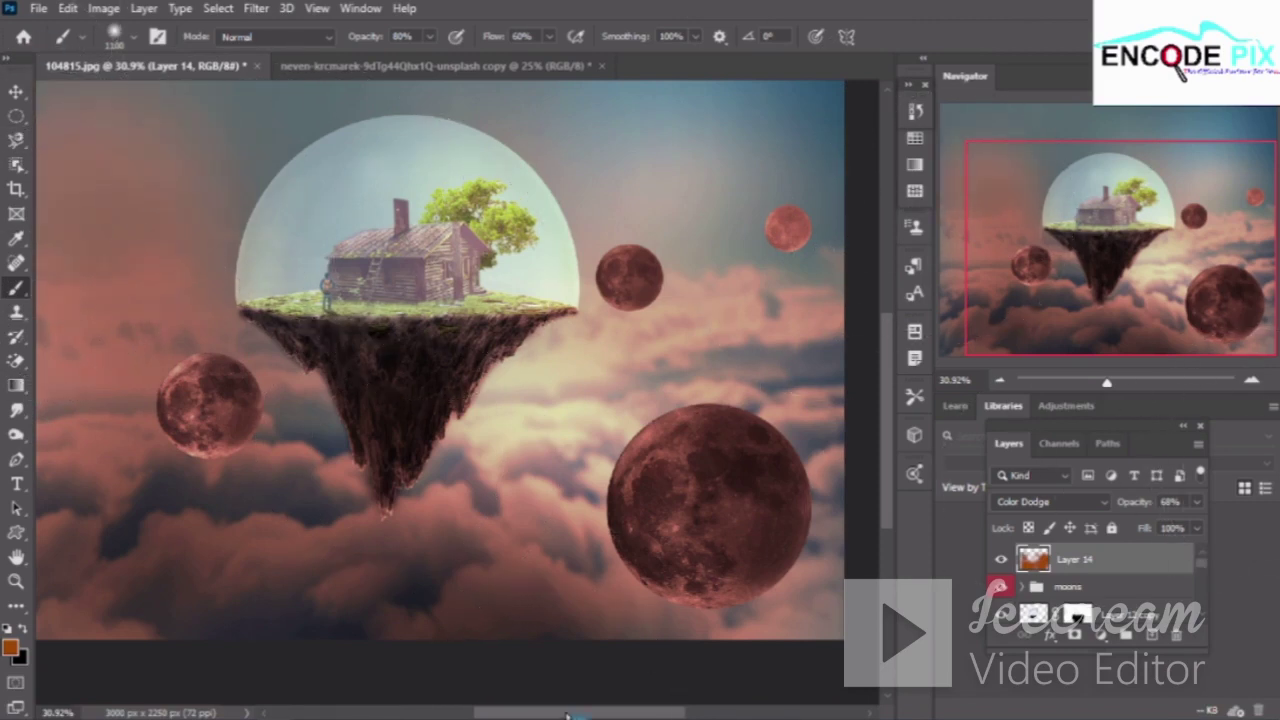
Drag the slider along the bottom back and forth, then scroll up
drag(575, 716, 380, 716)
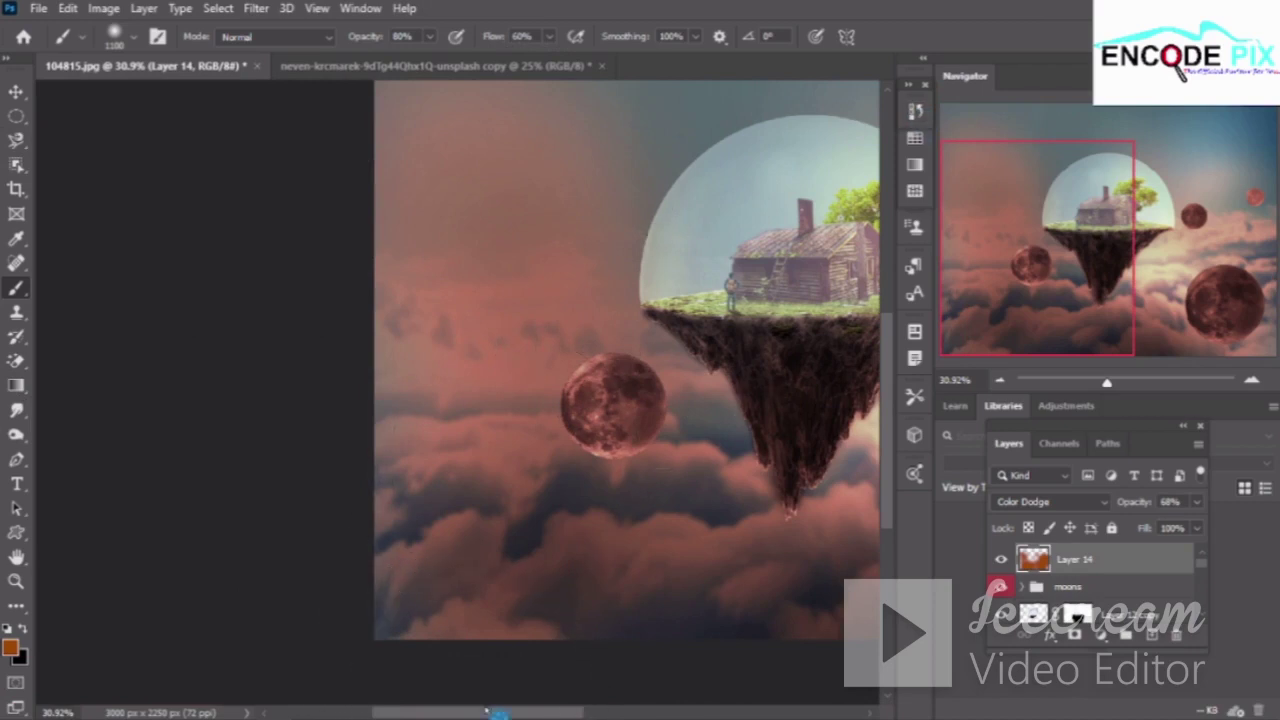
drag(507, 716, 565, 716)
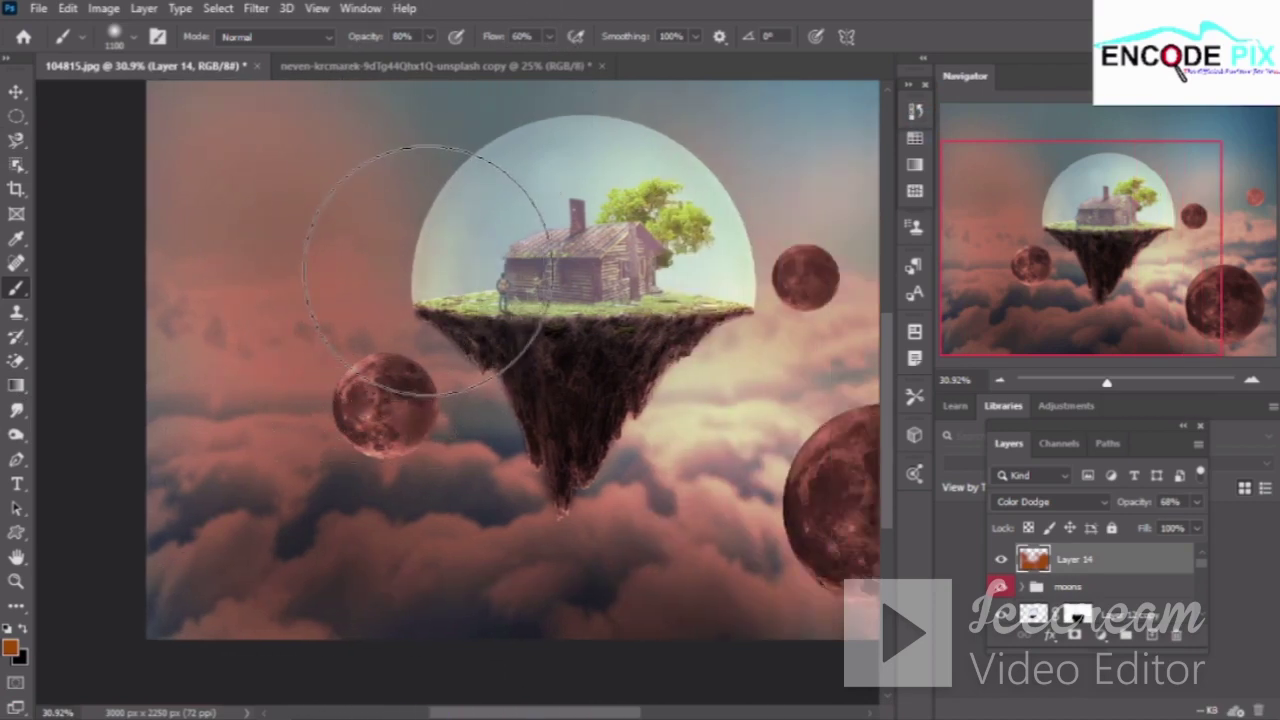
scroll(425, 265, up, 2)
scroll(430, 240, up, 1)
scroll(435, 210, up, 1)
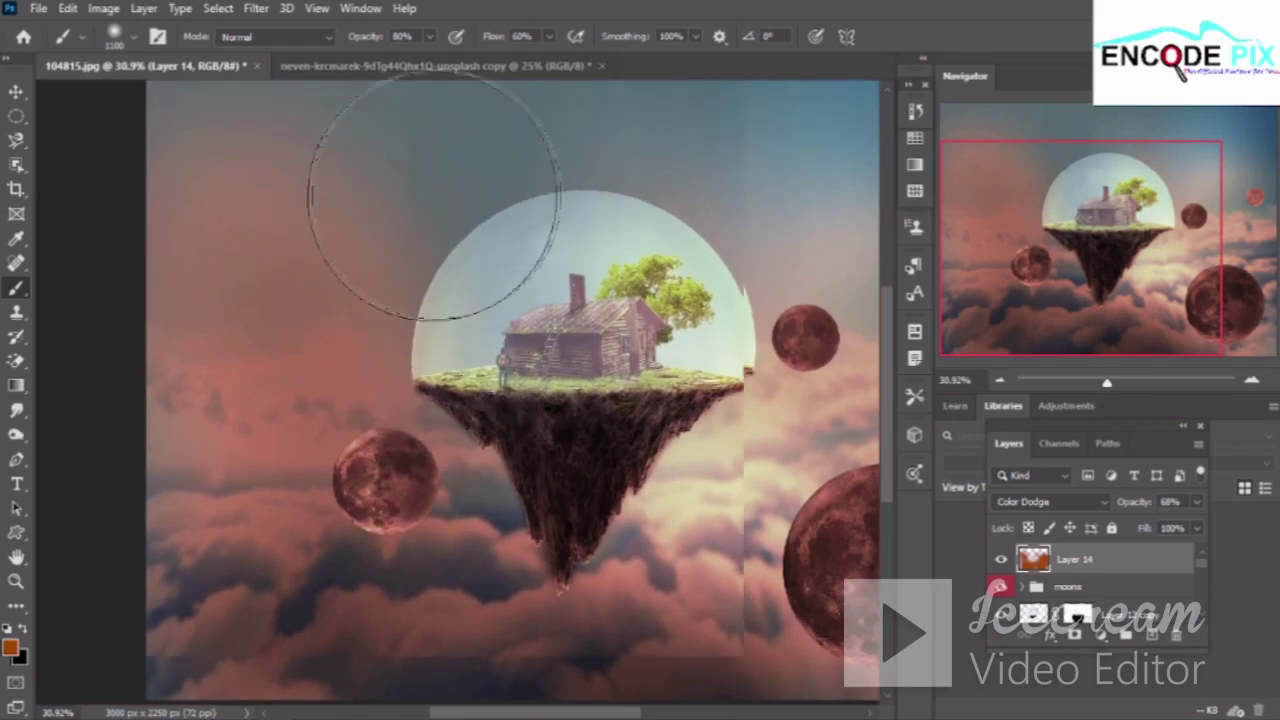
scroll(432, 175, up, 3)
scroll(415, 220, up, 1)
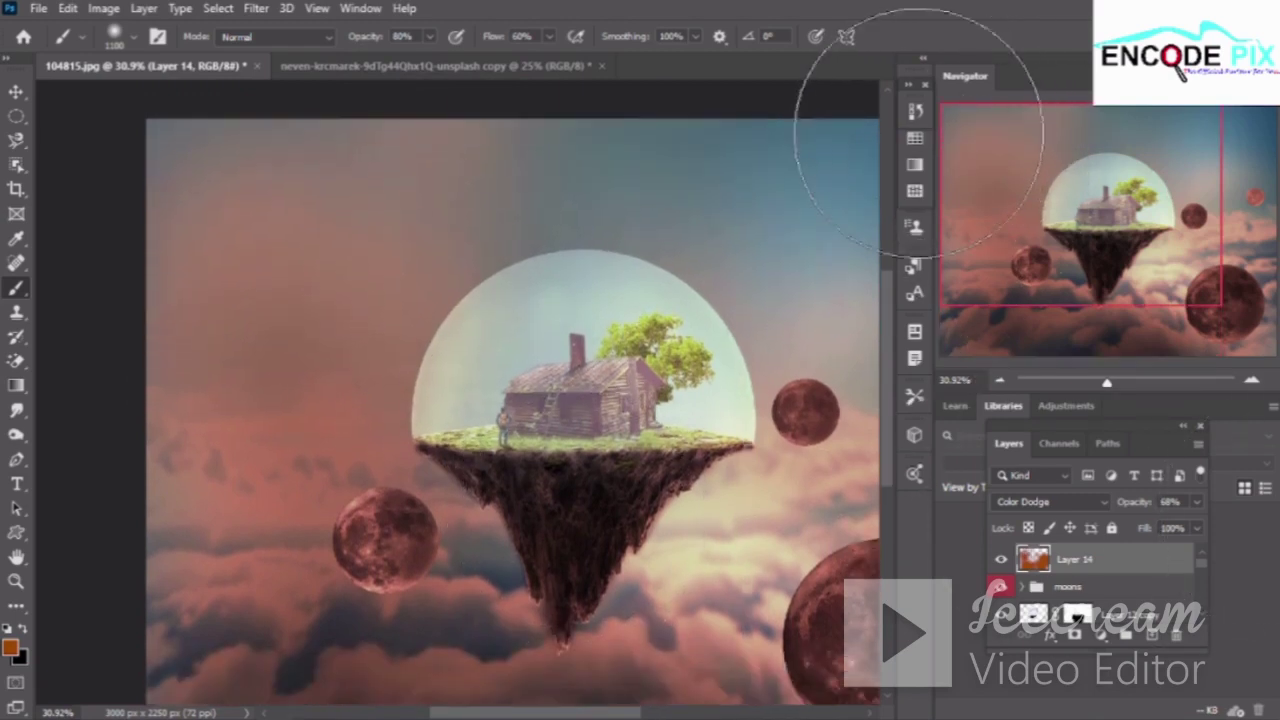
Step back in History to the earlier 52% brush state, removing part of the wash
click(914, 112)
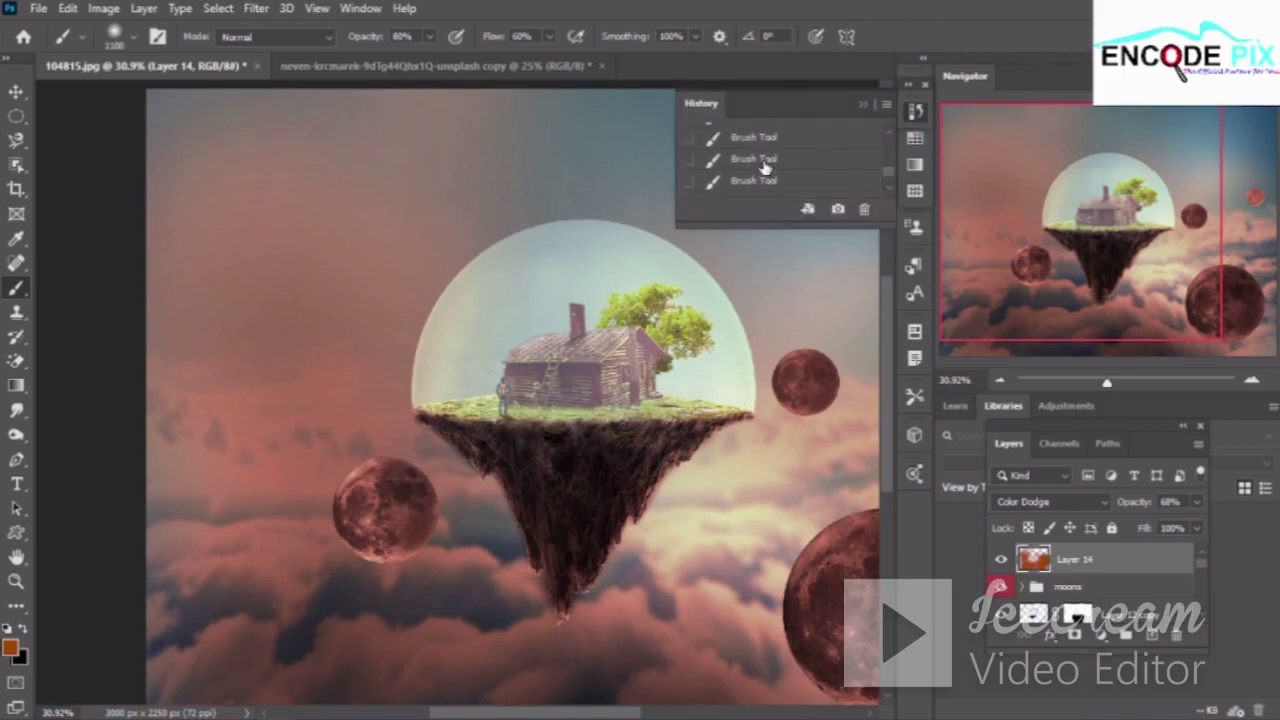
scroll(766, 150, down, 1)
click(762, 158)
scroll(763, 168, up, 1)
click(763, 168)
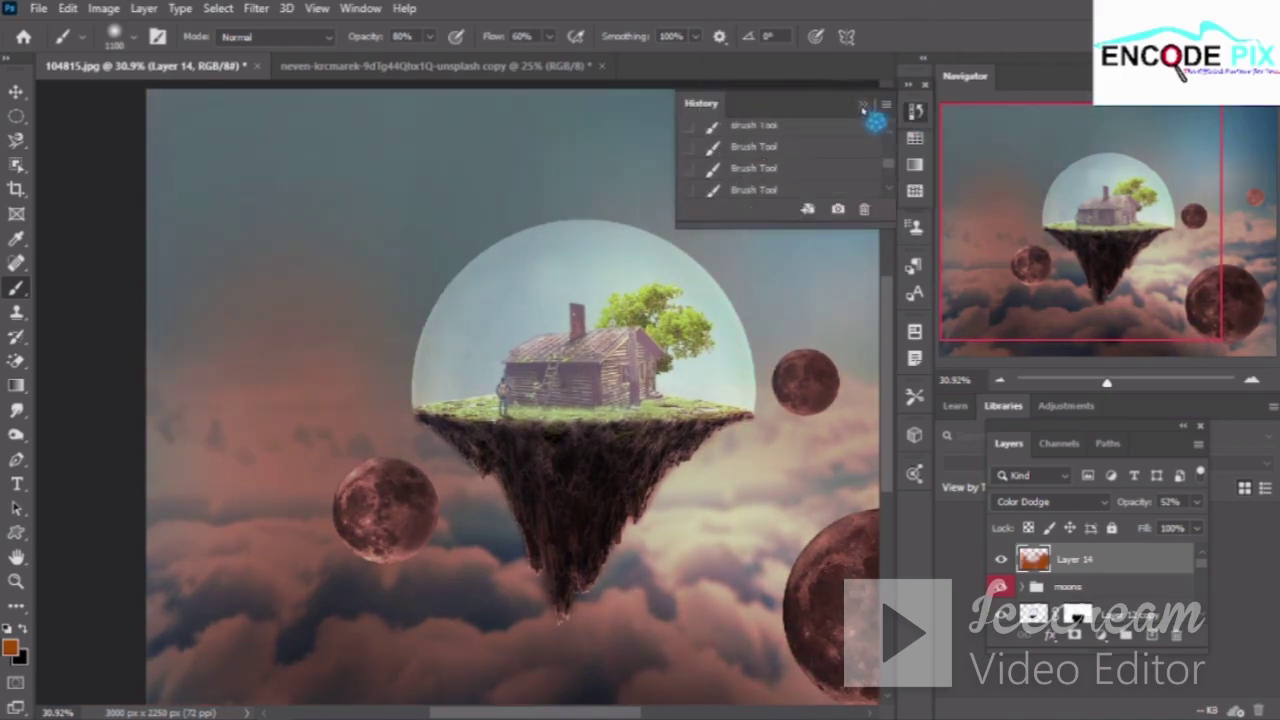
click(864, 105)
Raise Layer 14's glow opacity to 100%, then lower it to 72%
scroll(660, 375, down, 2)
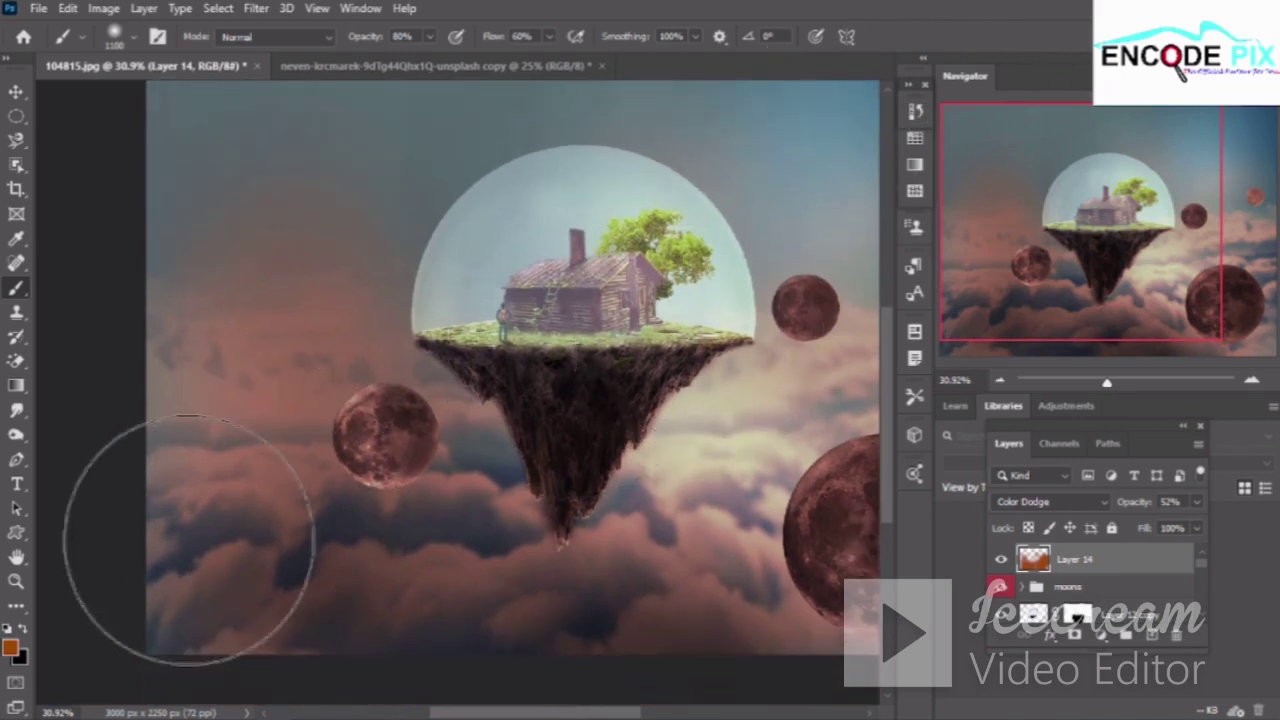
scroll(188, 540, down, 1)
scroll(486, 543, down, 1)
scroll(400, 528, down, 1)
scroll(371, 500, down, 1)
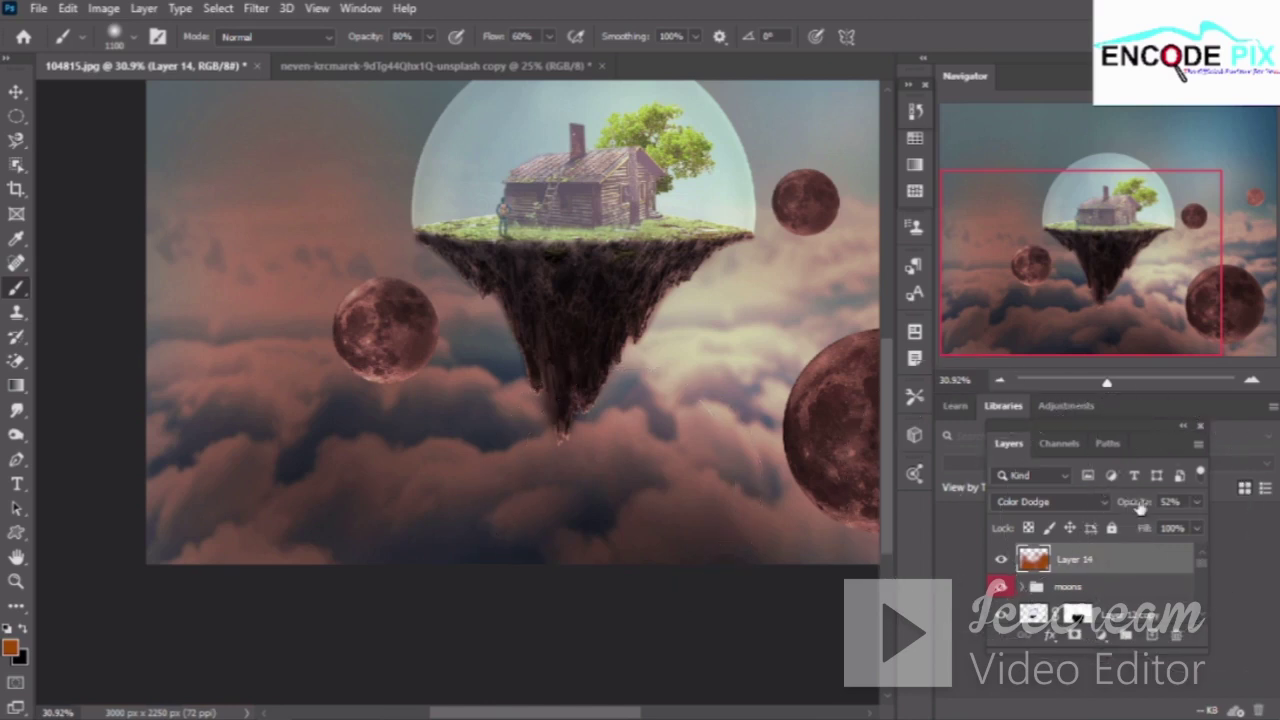
key(Return)
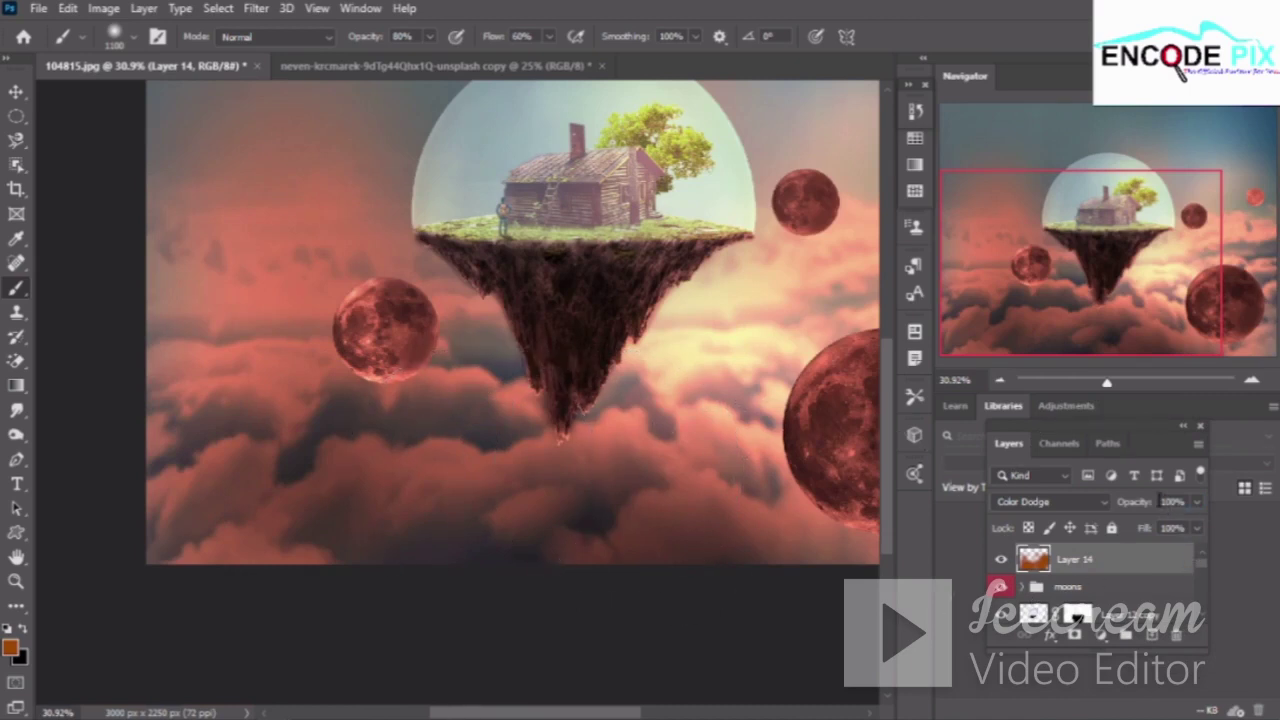
text(72)
key(Return)
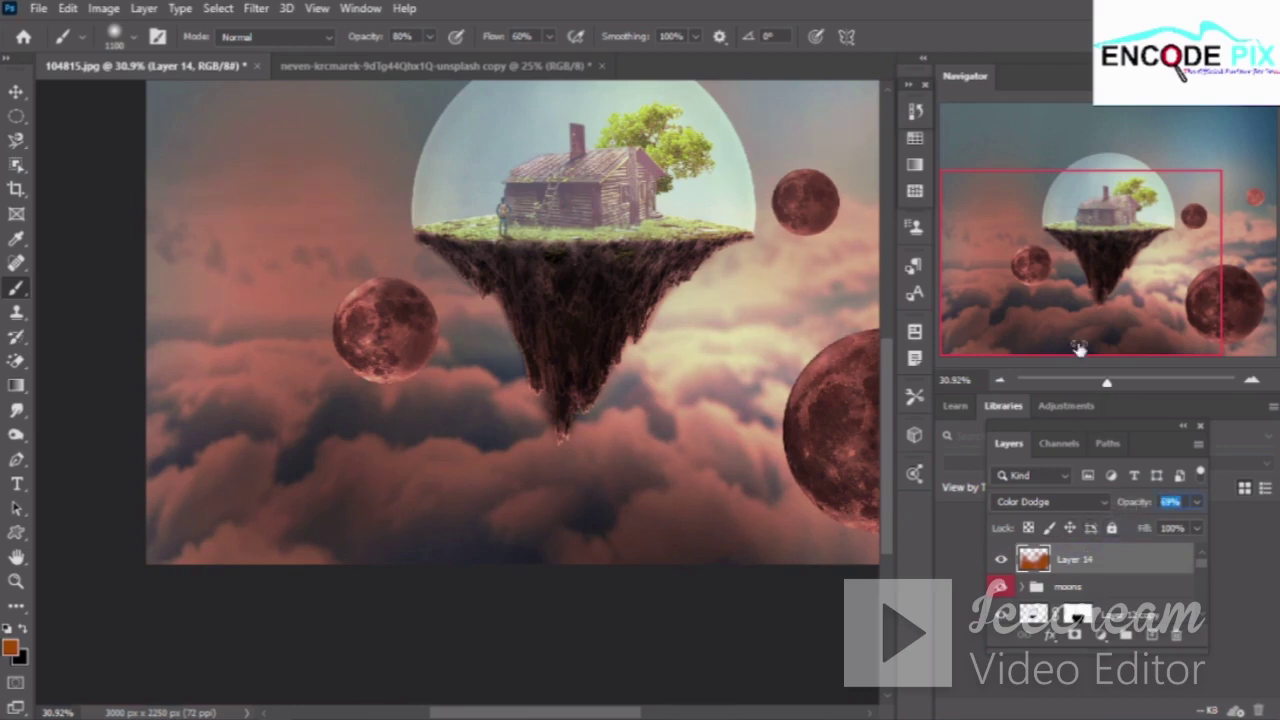
click(914, 111)
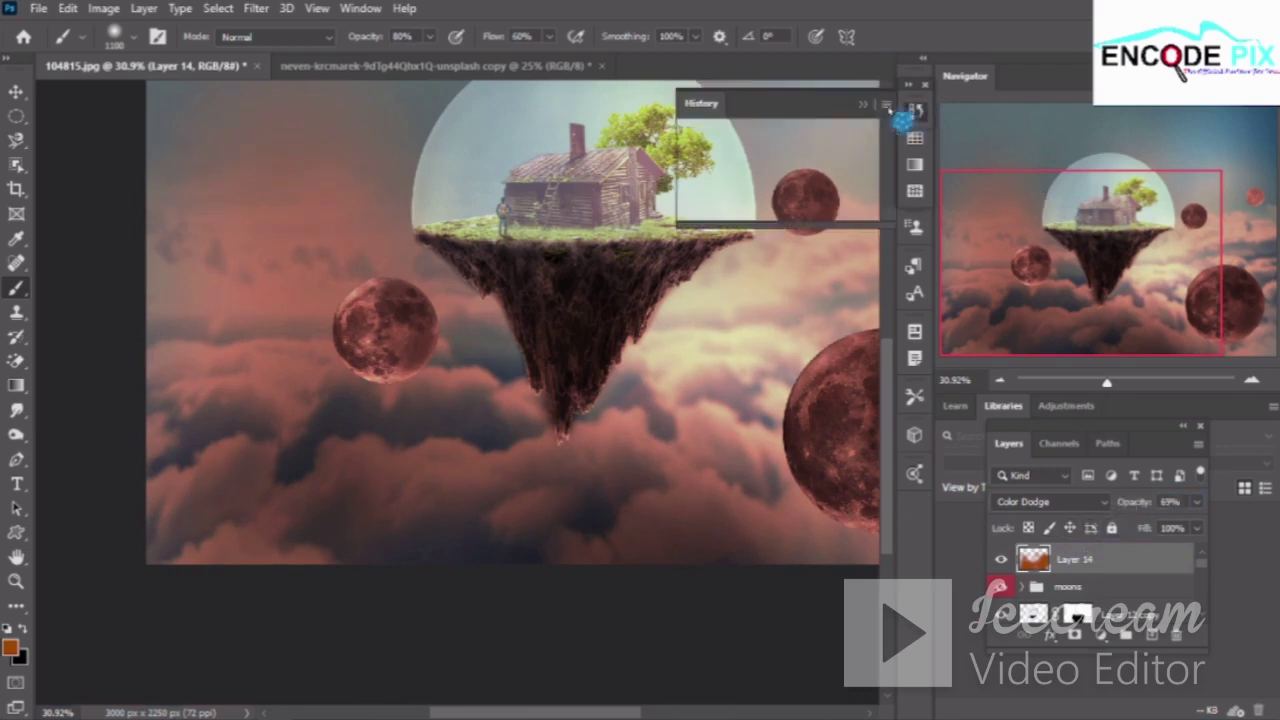
click(805, 142)
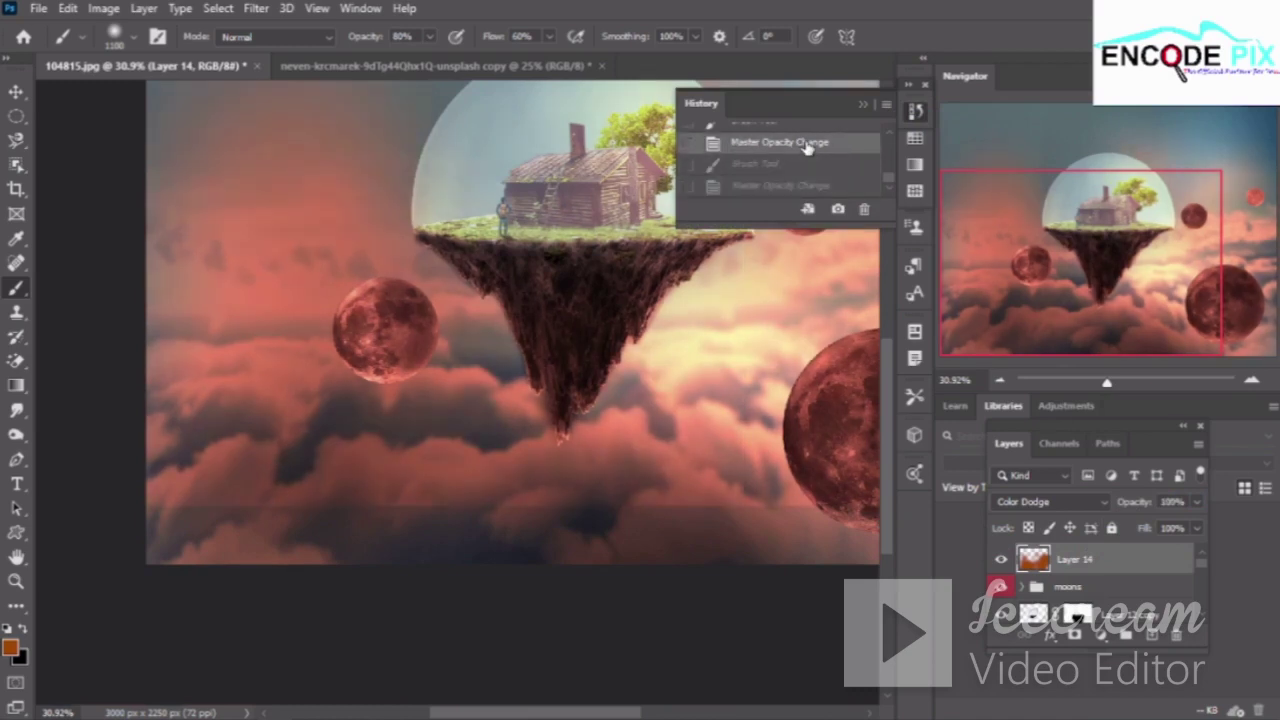
scroll(806, 145, up, 1)
click(807, 145)
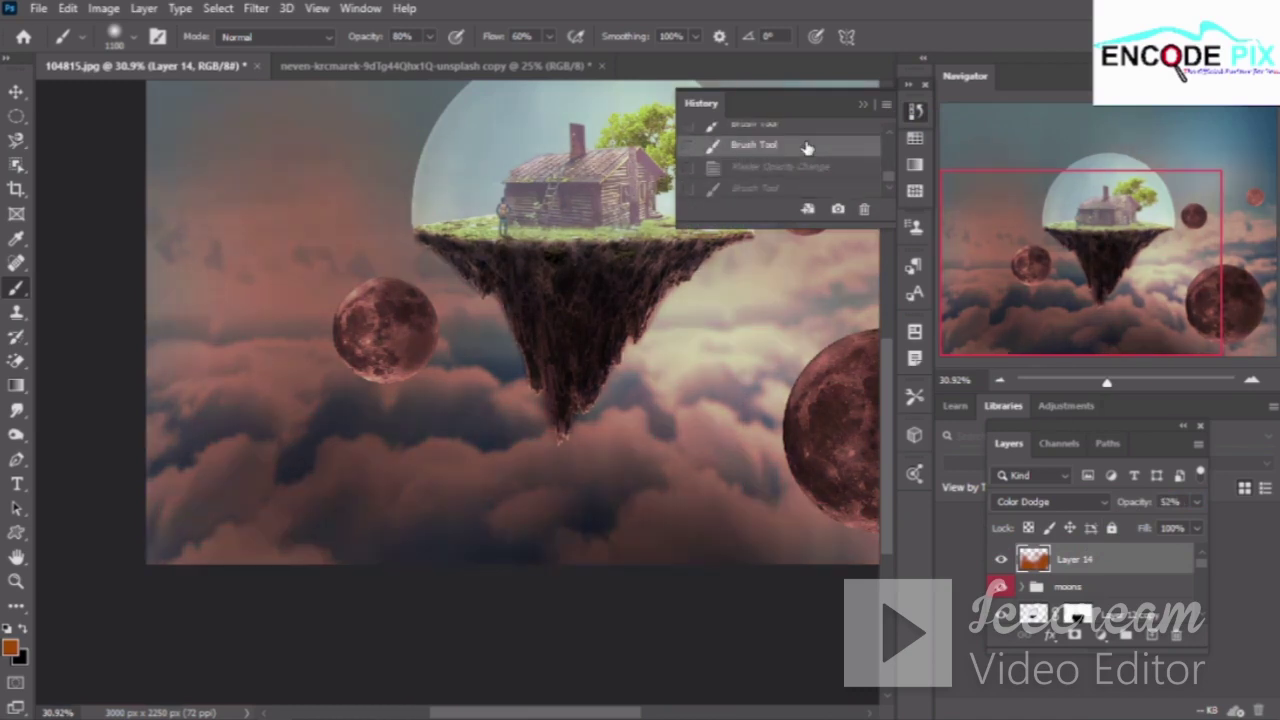
scroll(807, 152, up, 1)
click(808, 157)
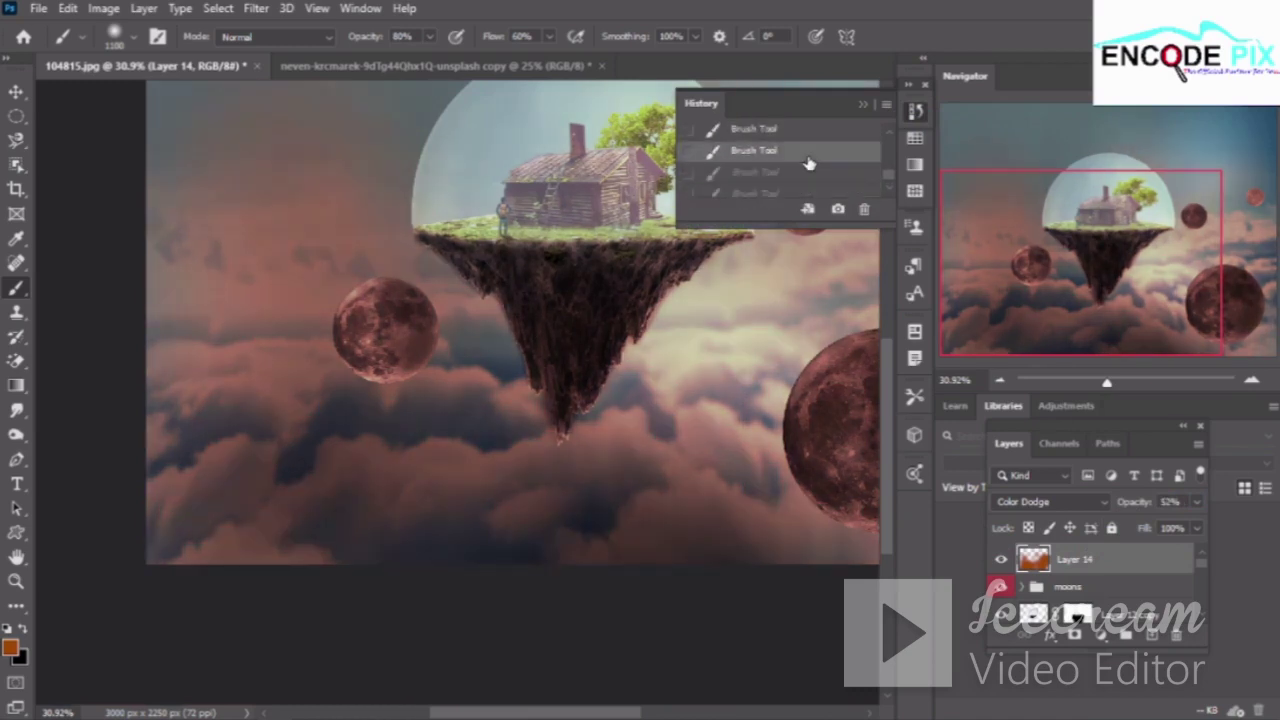
click(808, 163)
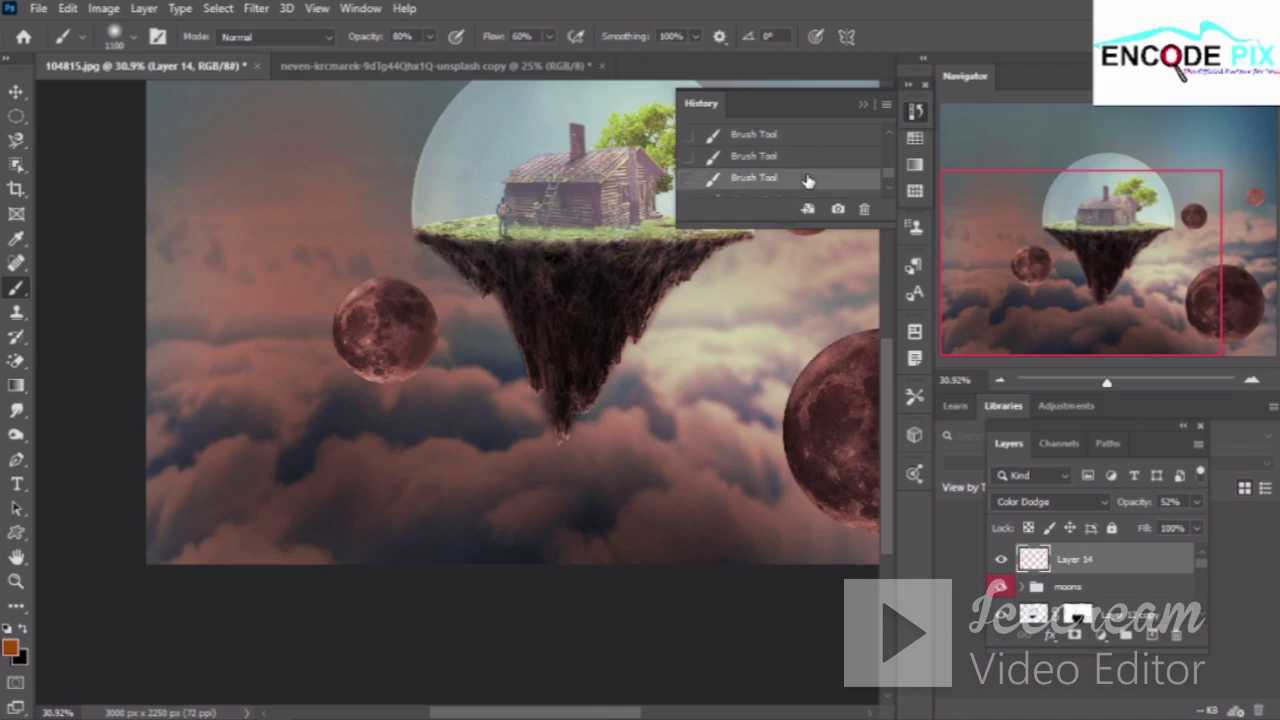
click(808, 181)
scroll(808, 181, down, 2)
scroll(808, 181, down, 1)
click(809, 165)
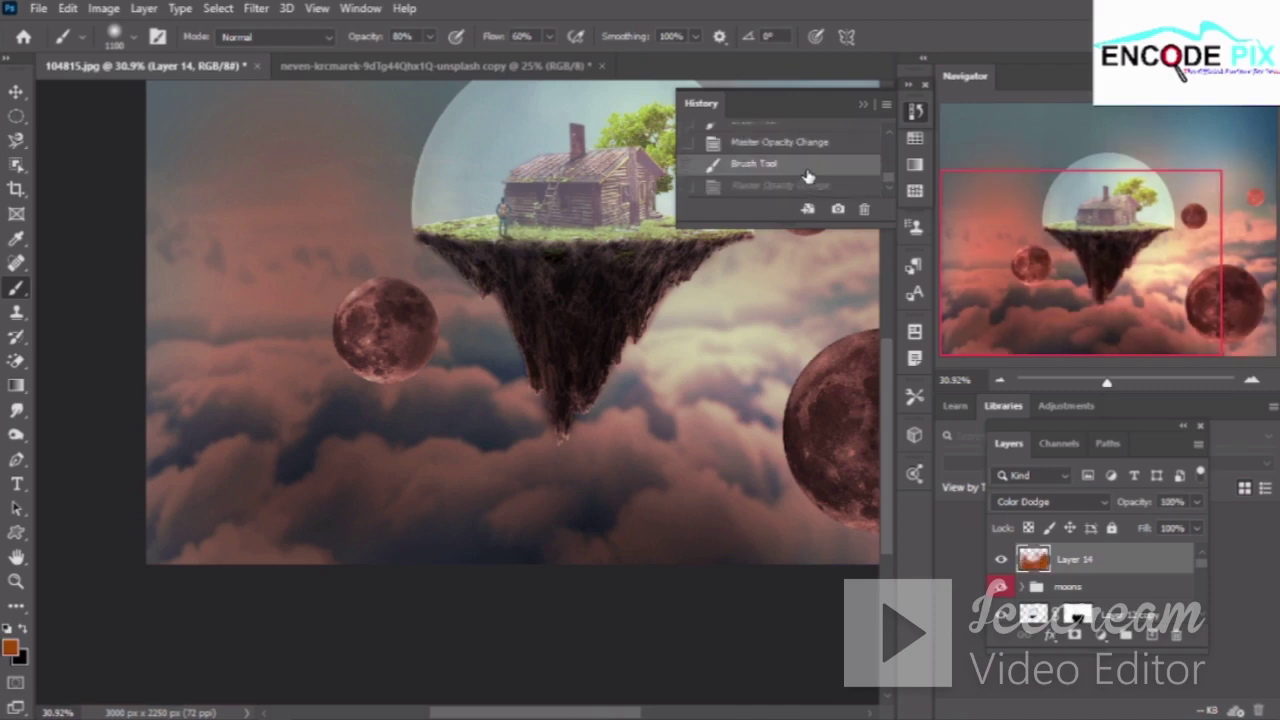
click(806, 187)
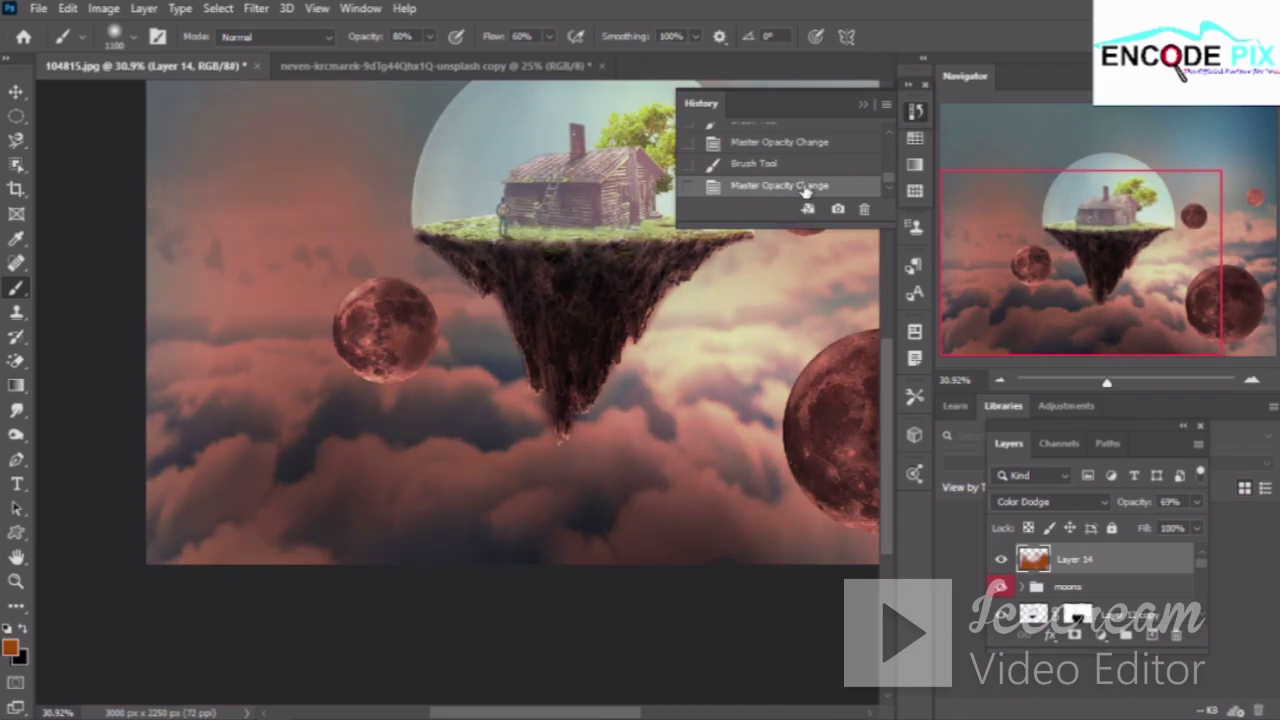
click(864, 106)
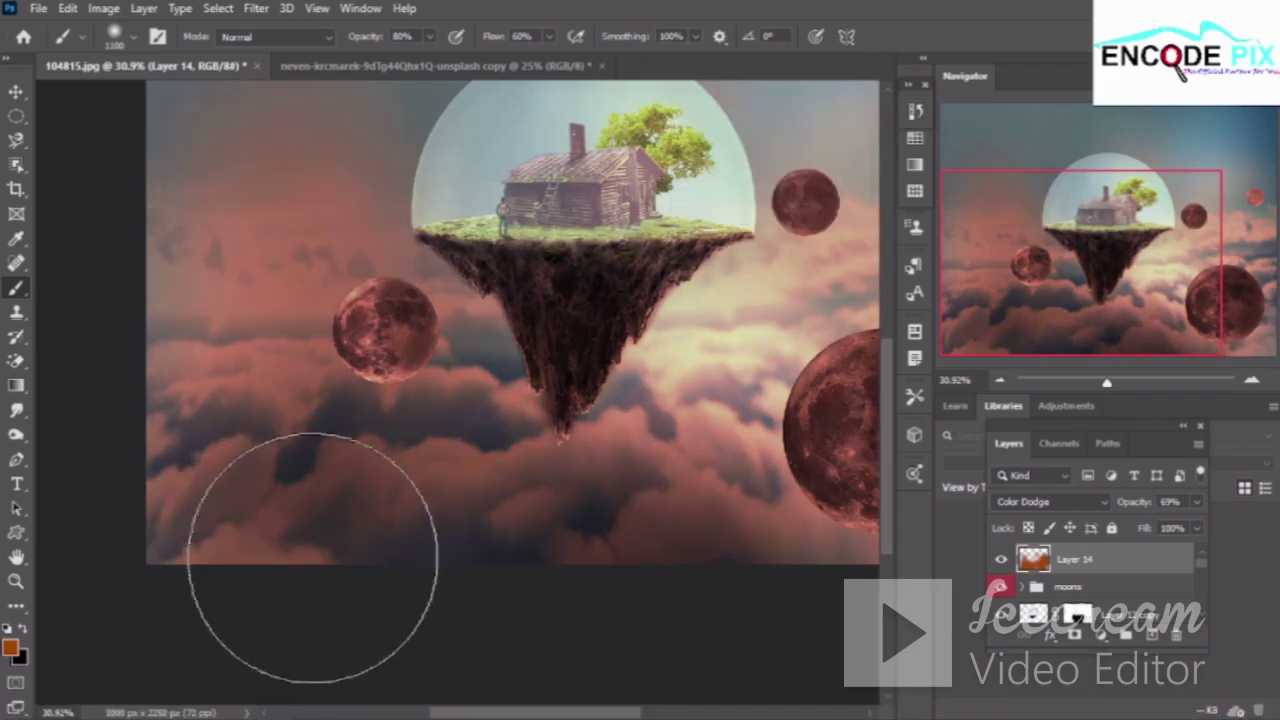
scroll(318, 552, down, 3)
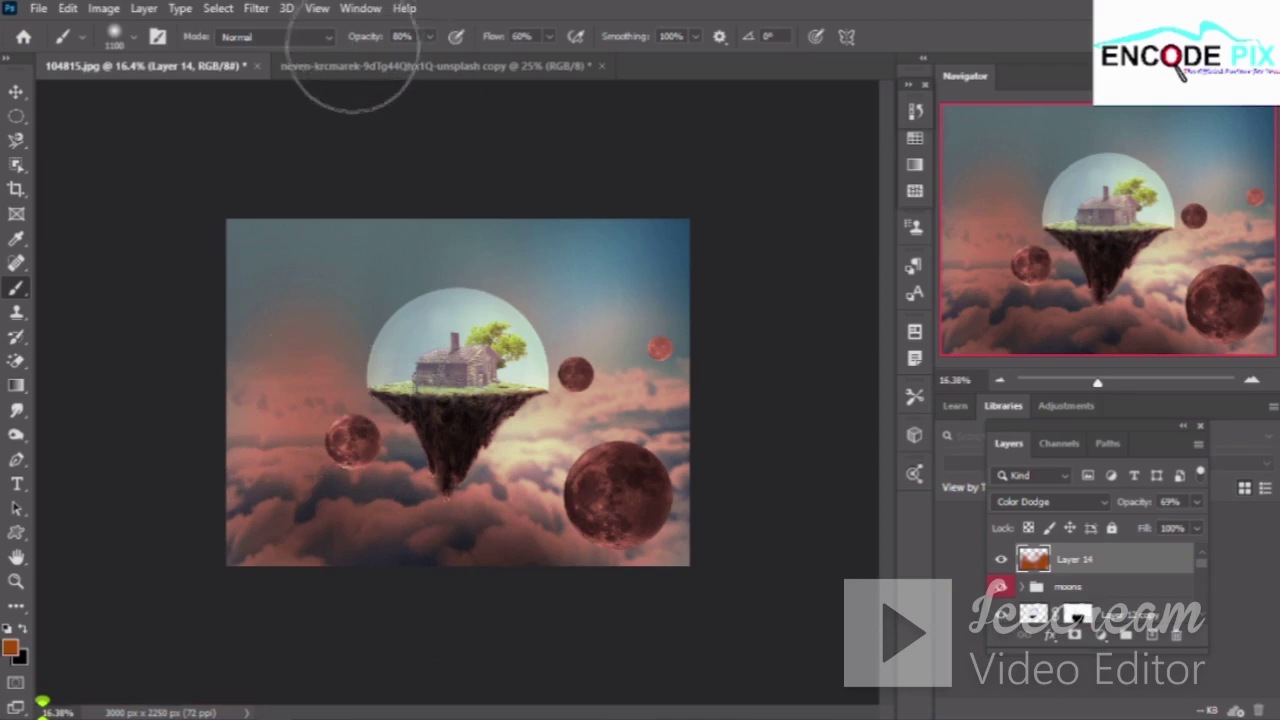
Set the brush opacity to 100% and paint warm glow into the upper-left sky
click(363, 37)
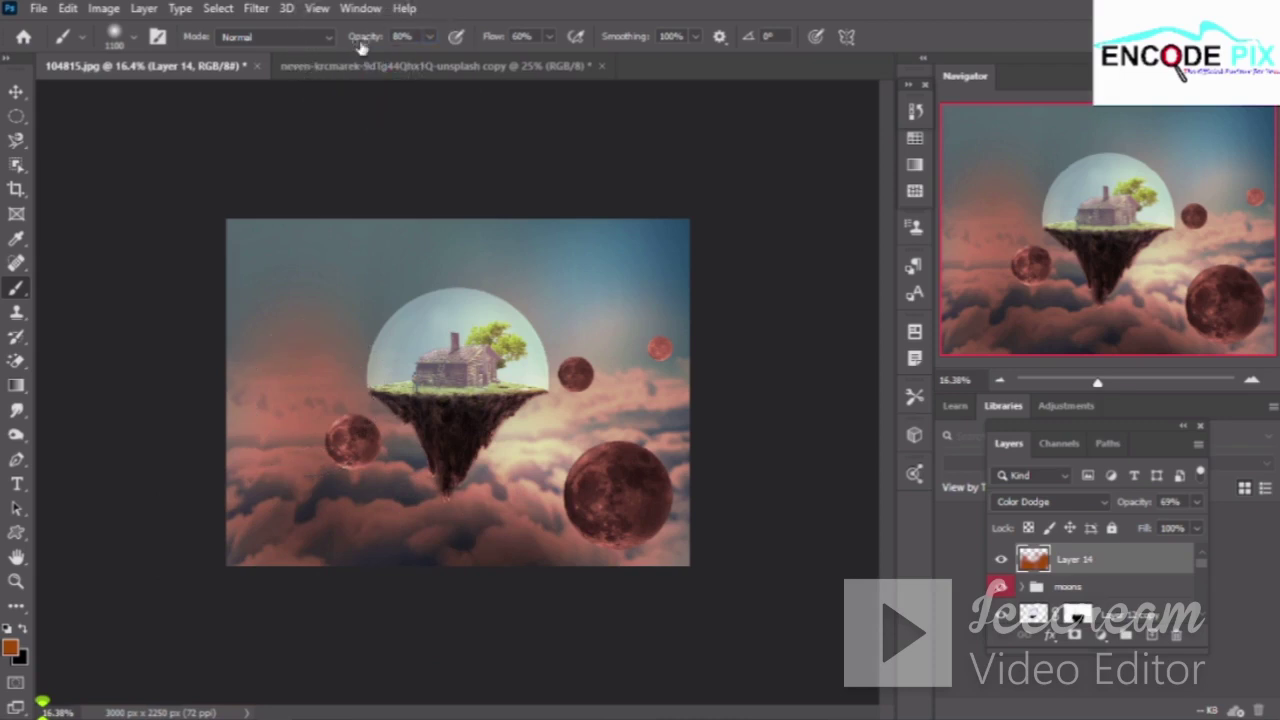
text(100)
key(Return)
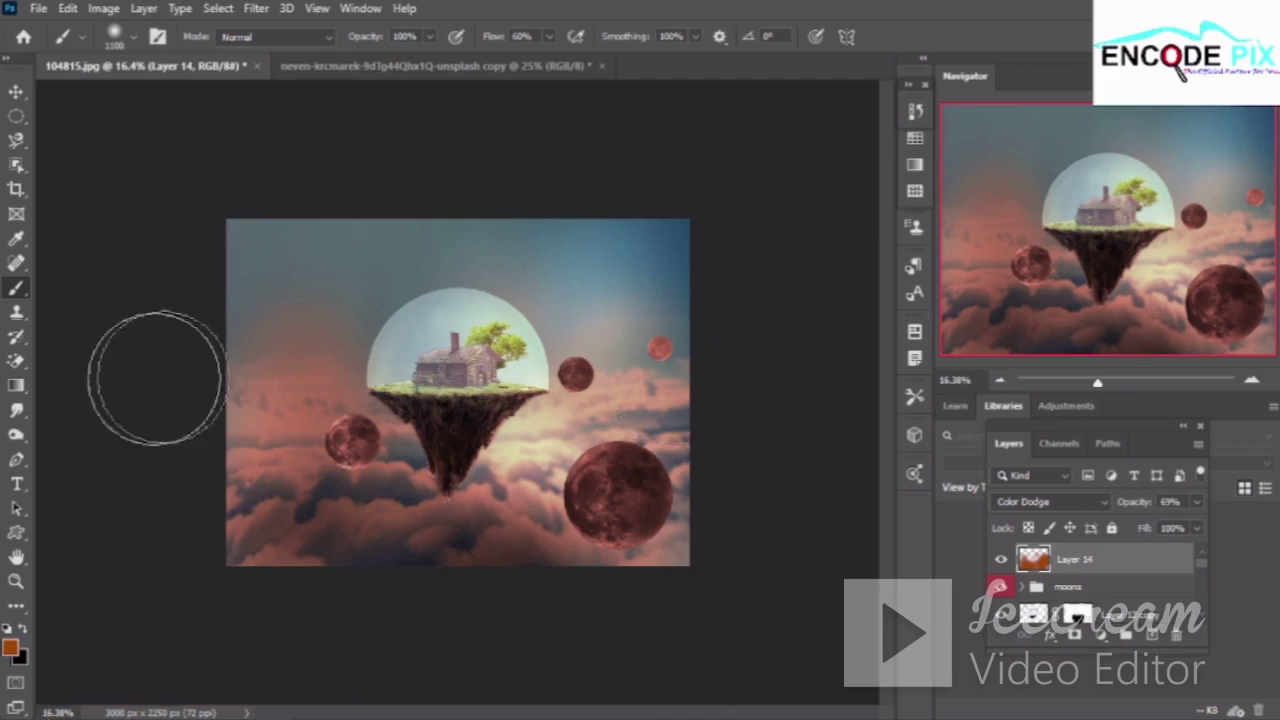
drag(226, 358, 300, 354)
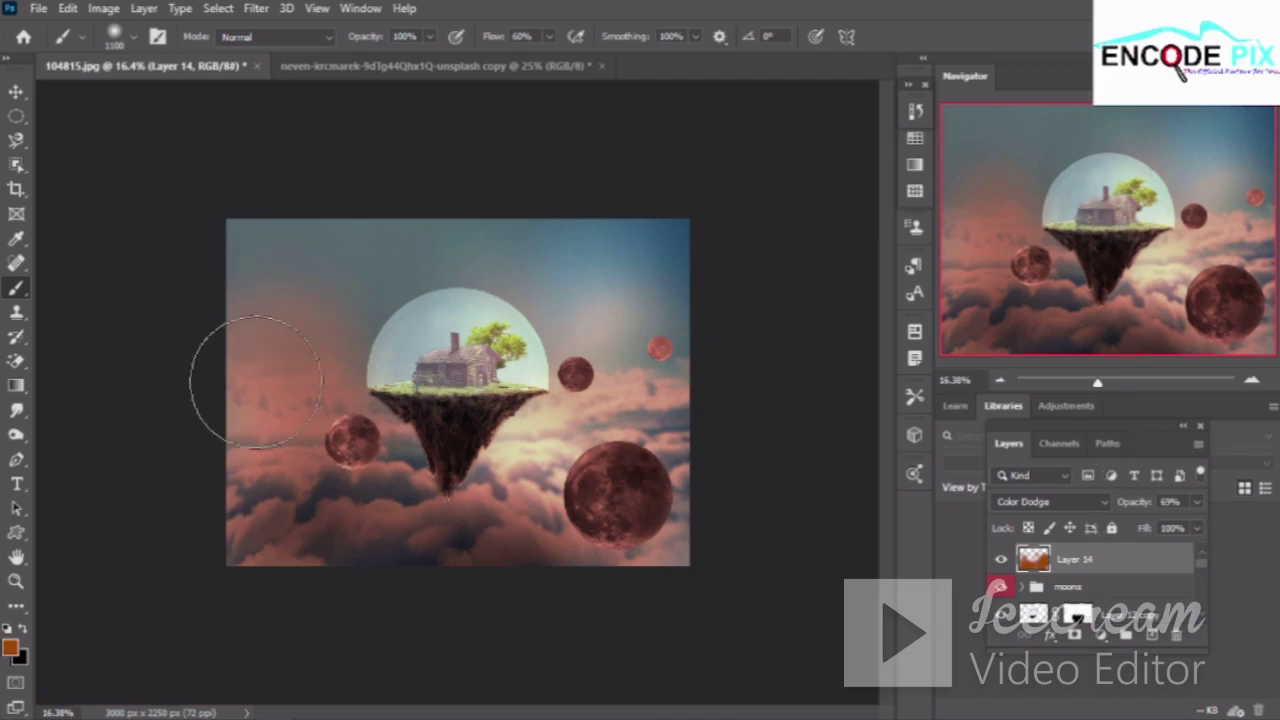
drag(256, 383, 290, 320)
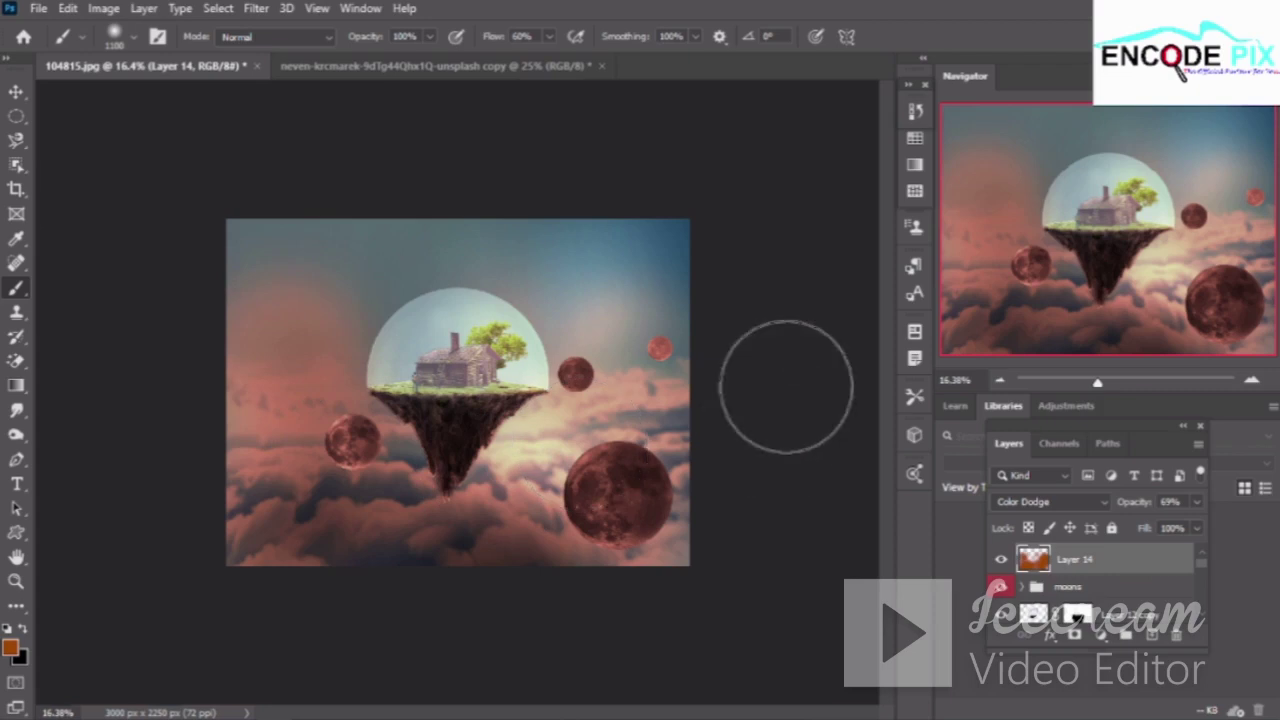
Undo the last stroke in History, then brighten the clouds below the island and near the lower moon
click(914, 111)
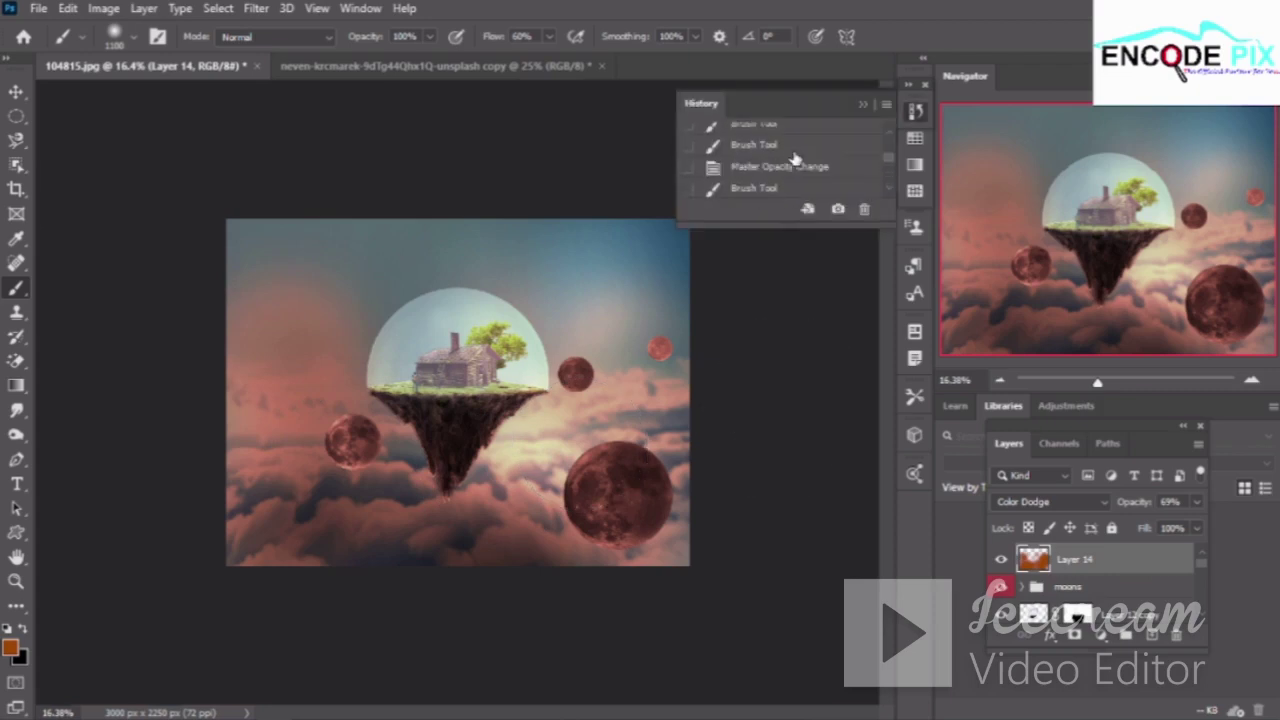
scroll(795, 160, up, 2)
scroll(795, 160, up, 2)
scroll(795, 160, up, 3)
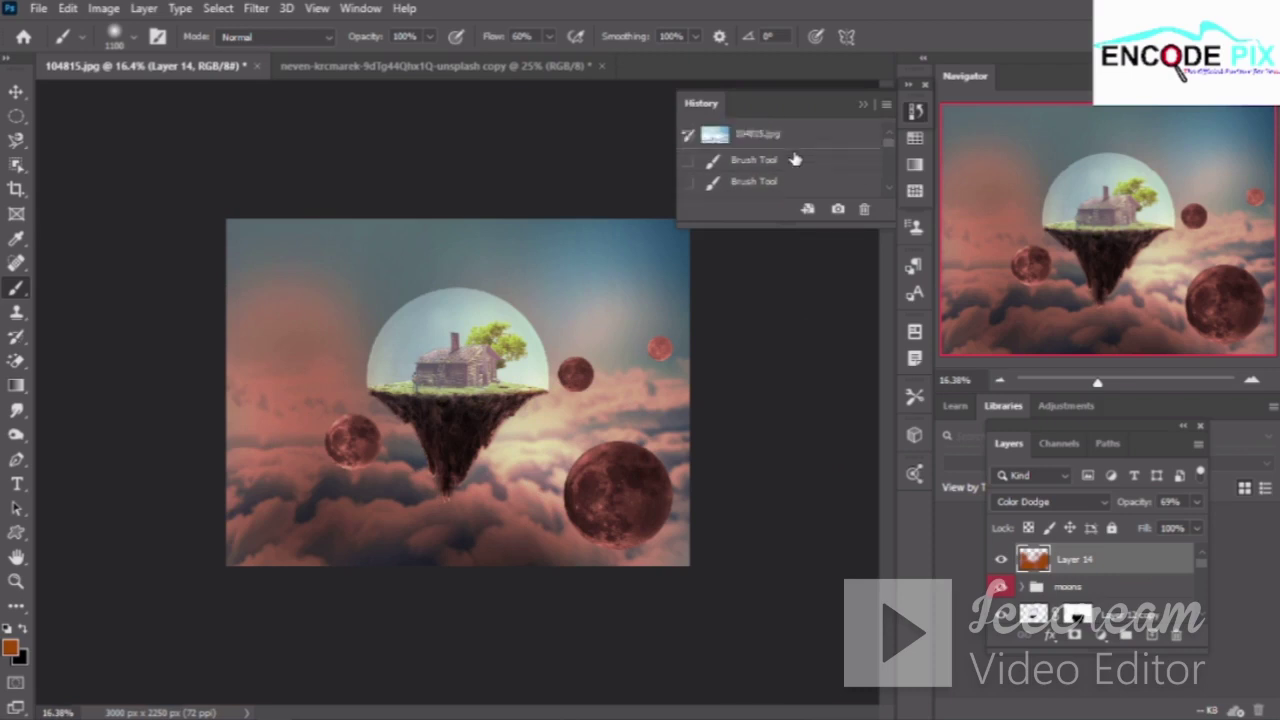
click(791, 162)
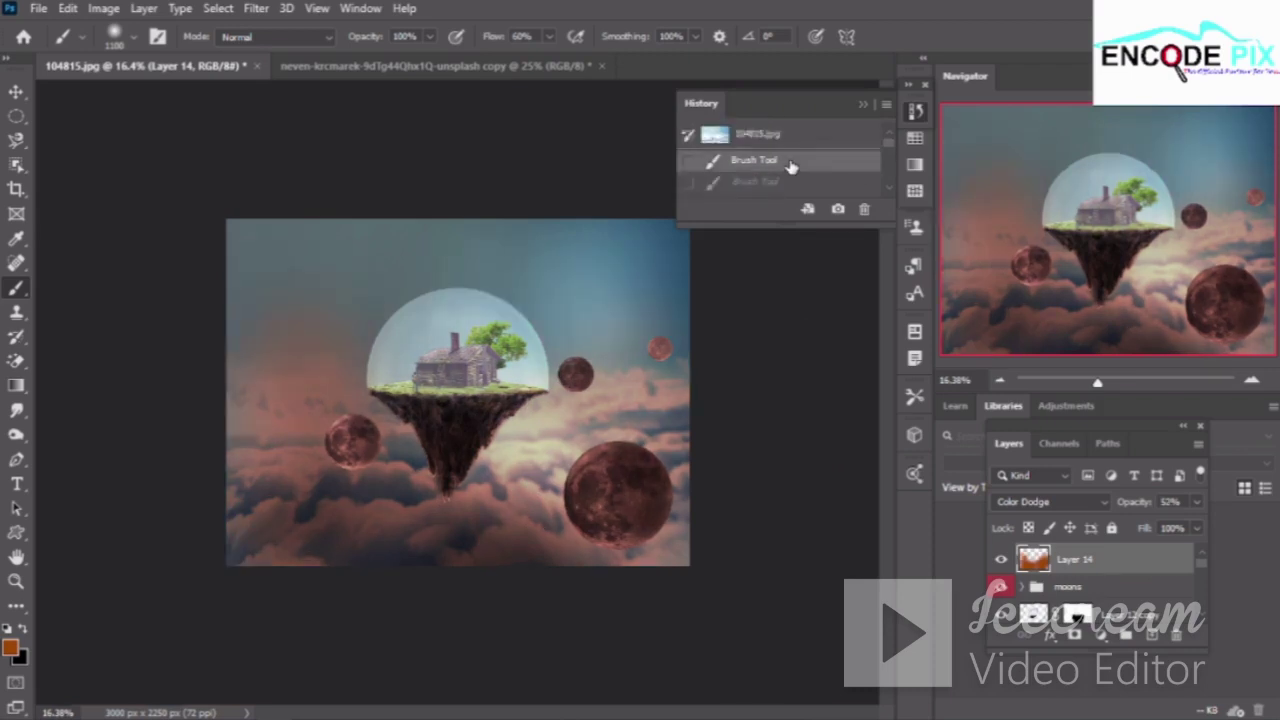
drag(443, 543, 477, 527)
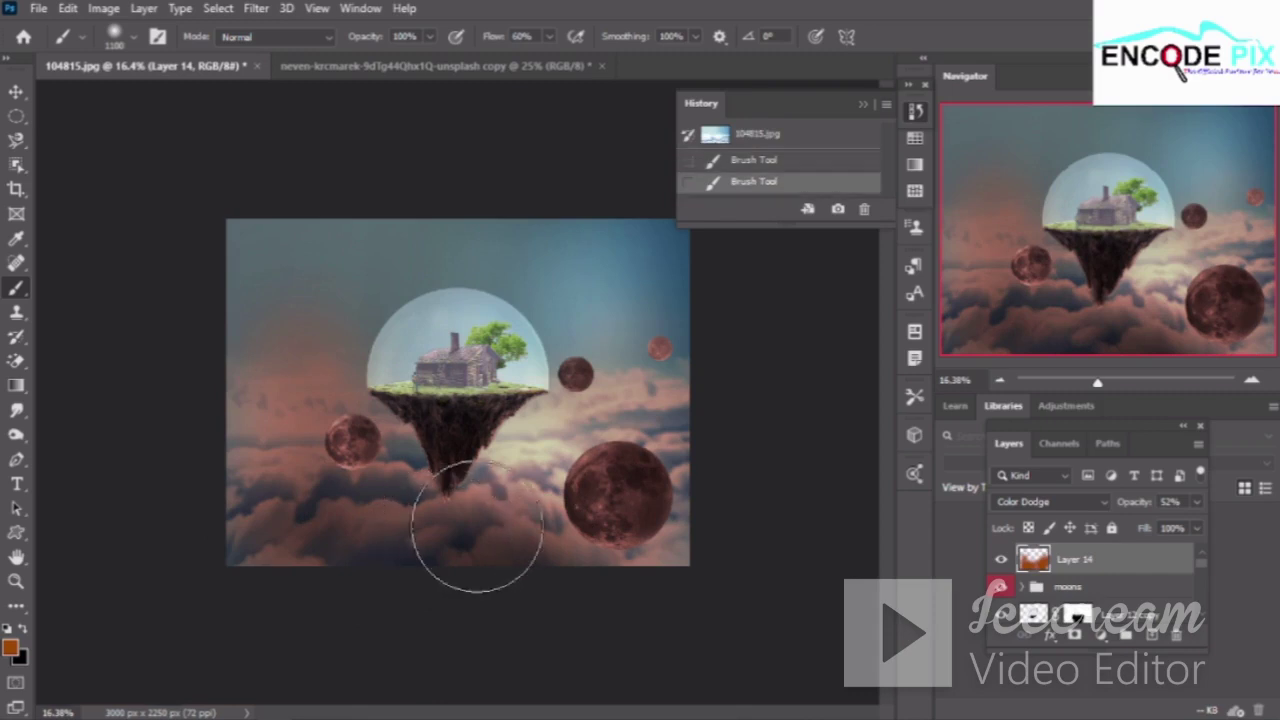
drag(632, 506, 491, 528)
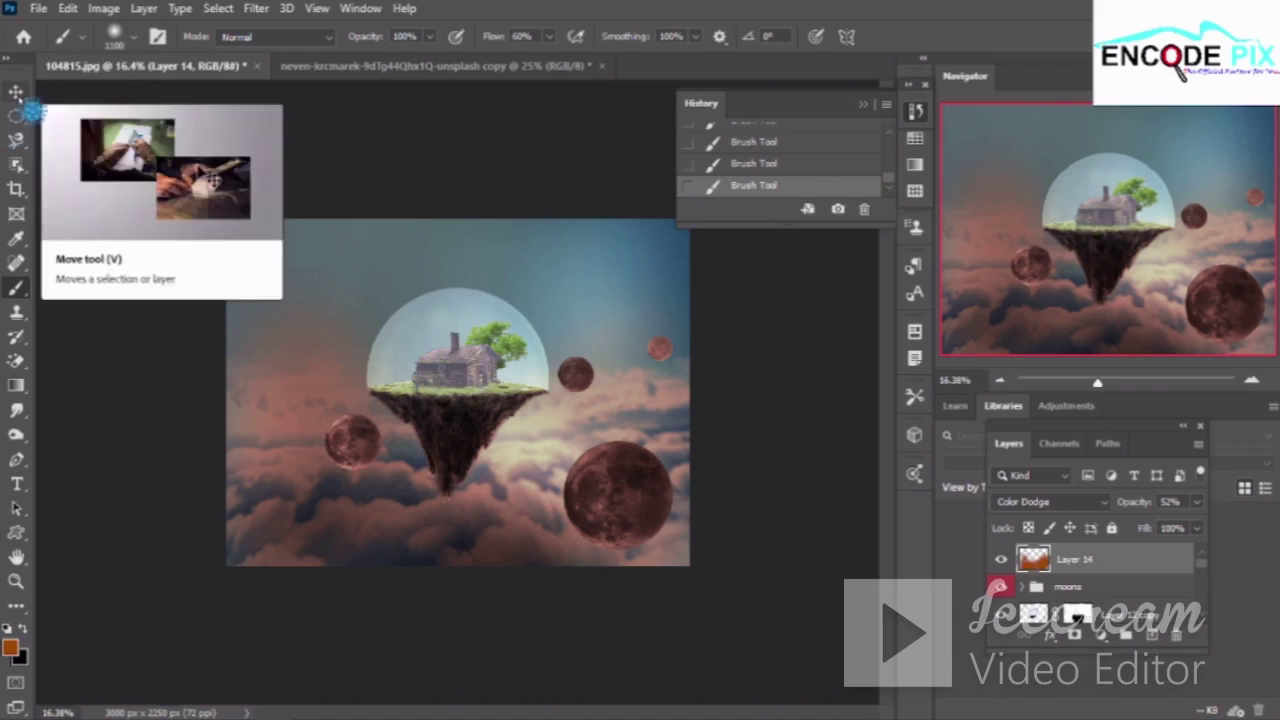
Expand the moons group and select the small red moon's layer
click(18, 94)
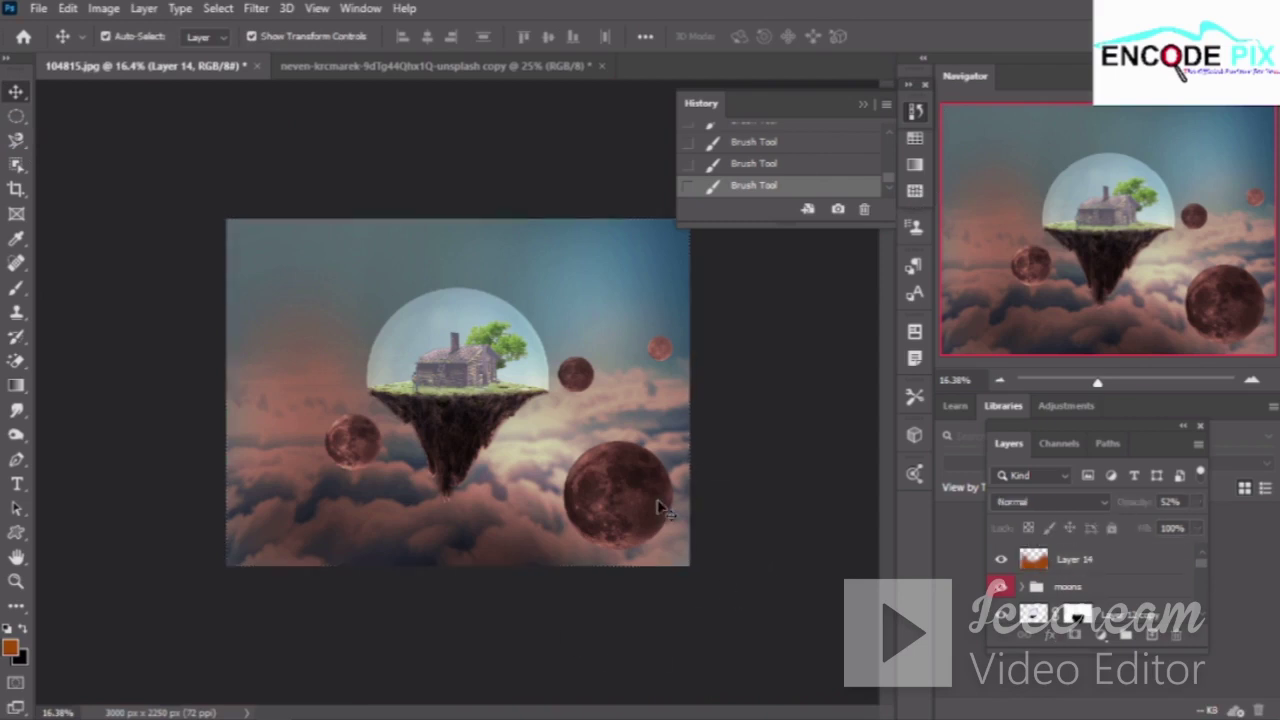
click(1122, 580)
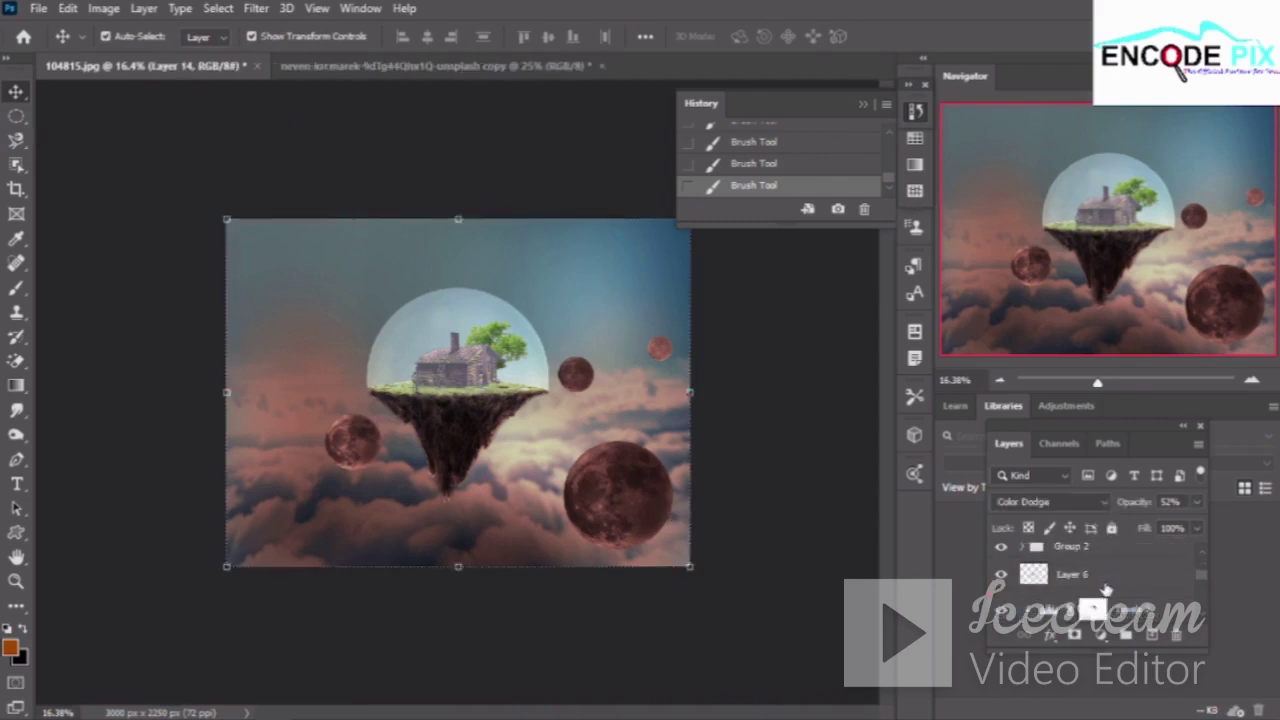
click(1022, 587)
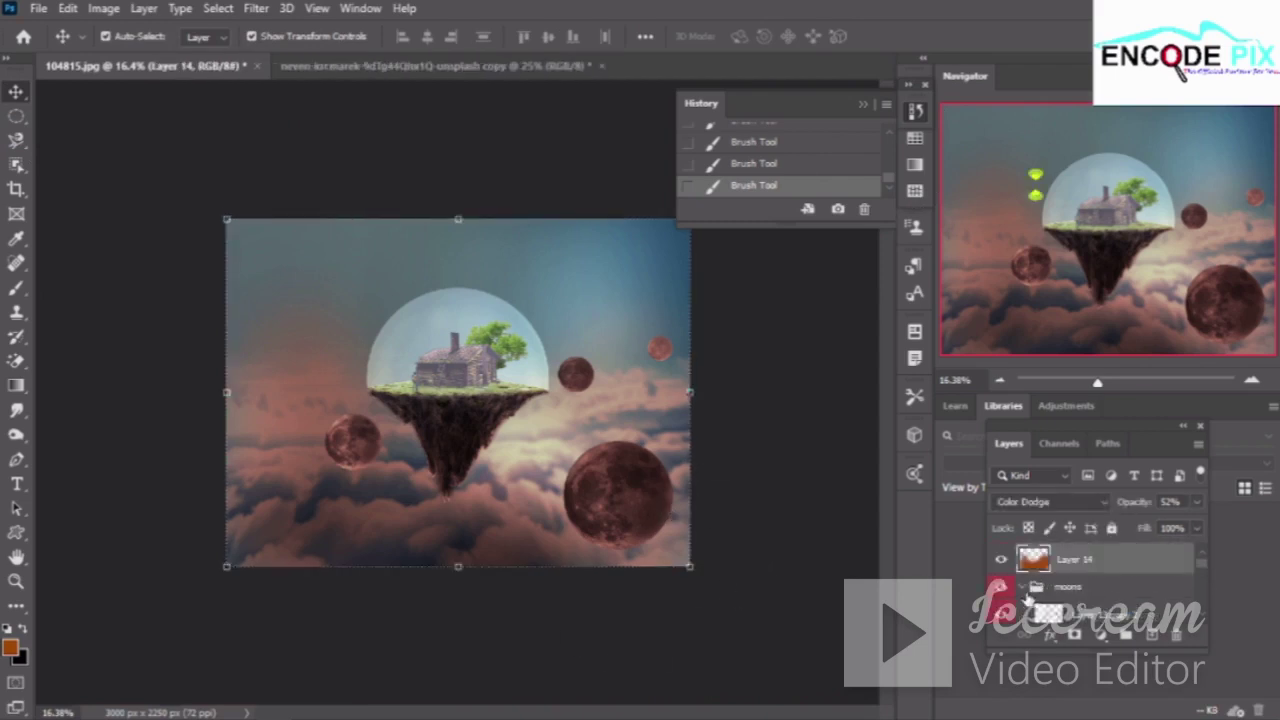
scroll(1120, 576, down, 1)
click(1154, 567)
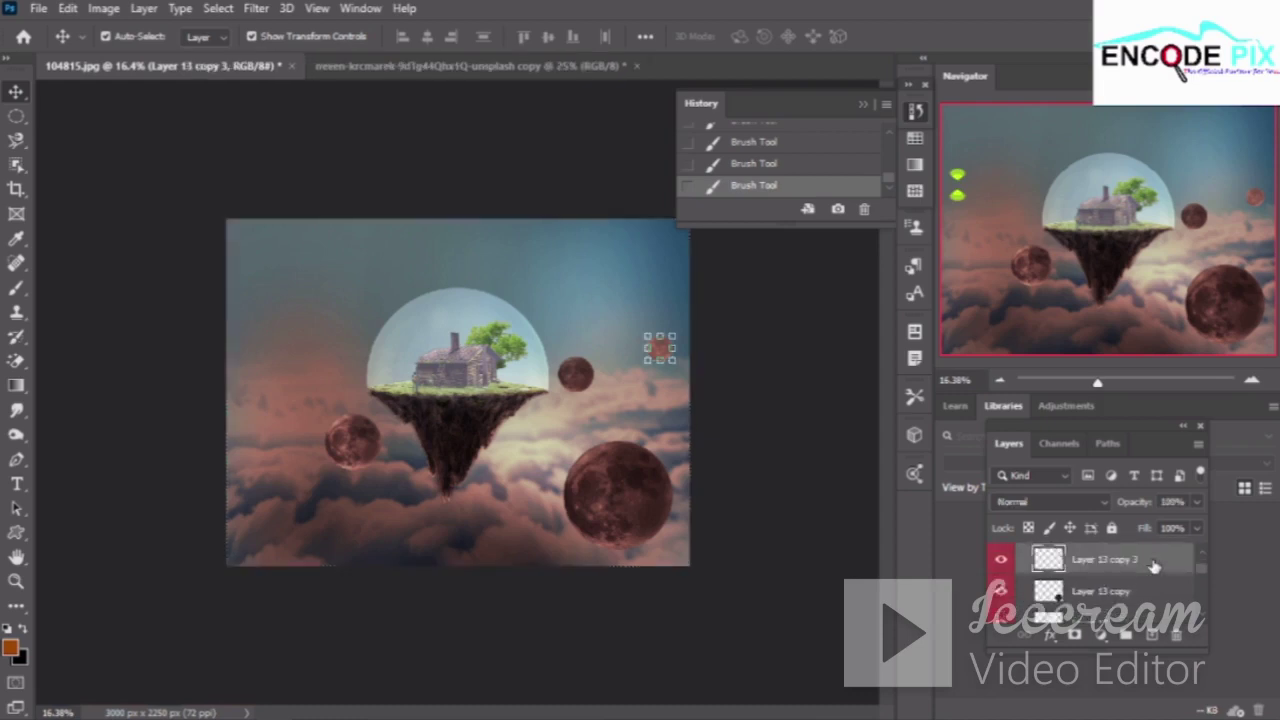
Try a Solid Color fill layer over the moon, then cancel it
click(1104, 640)
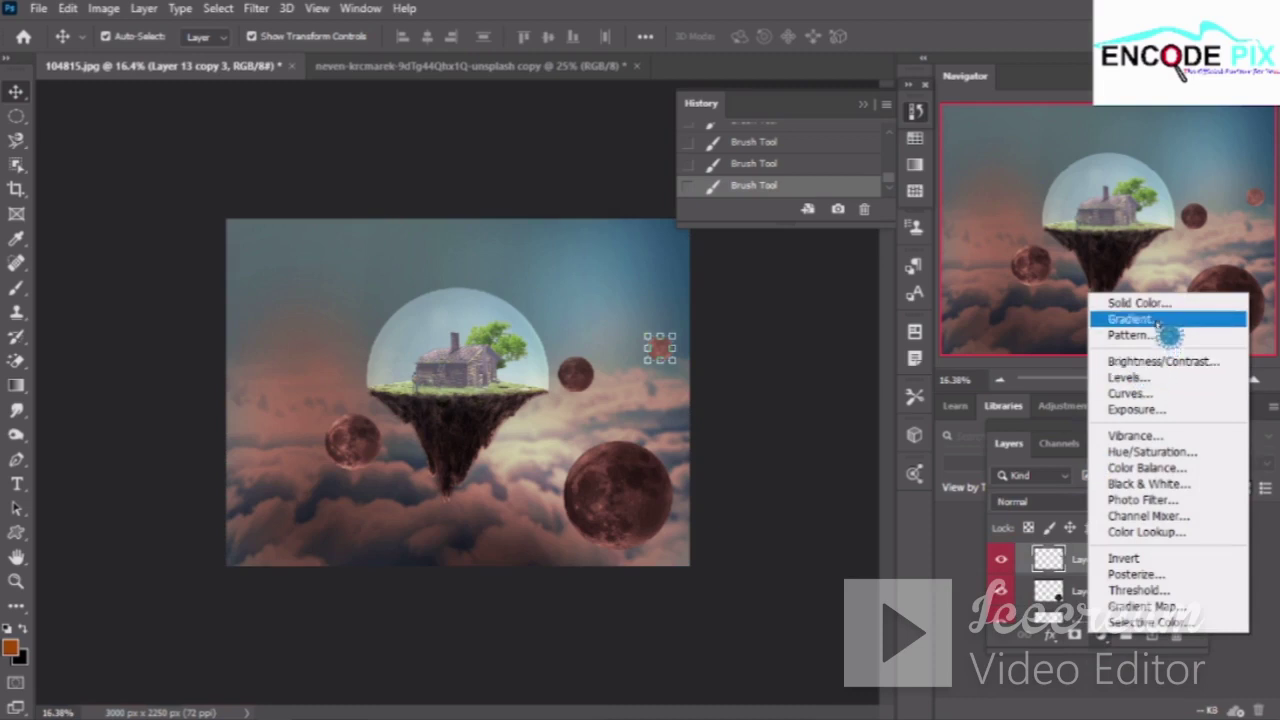
click(1125, 318)
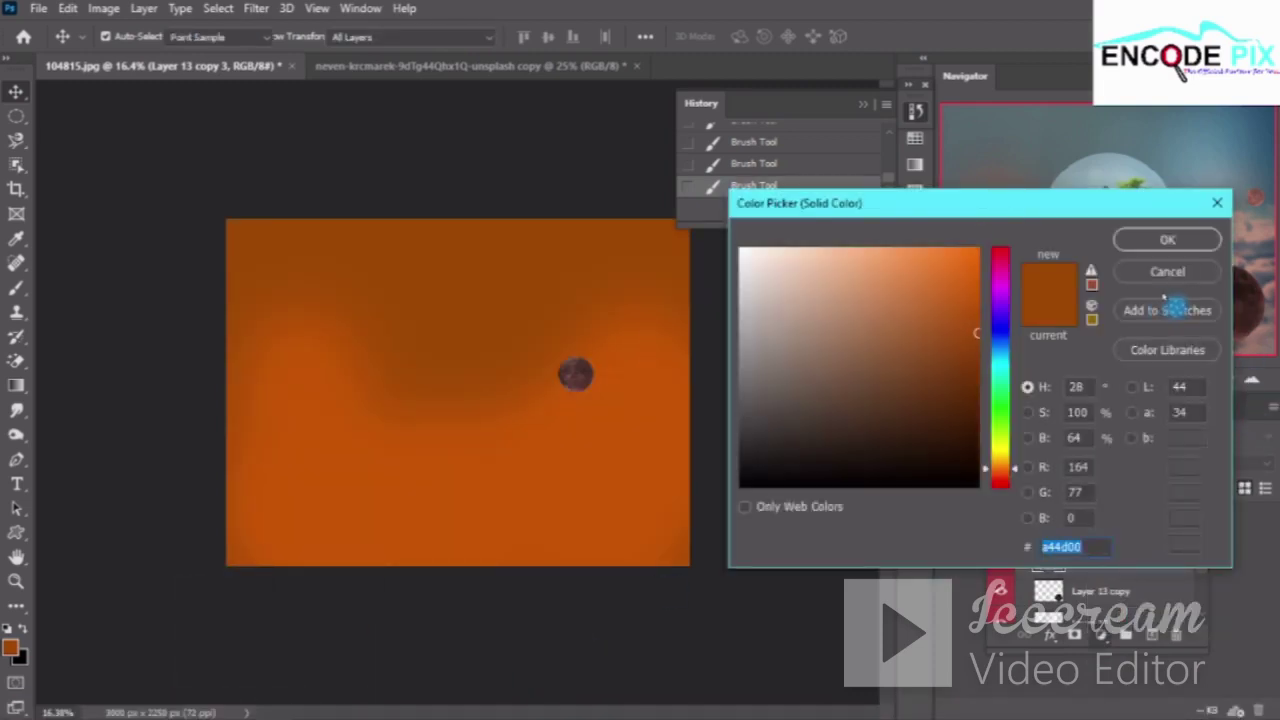
click(1168, 272)
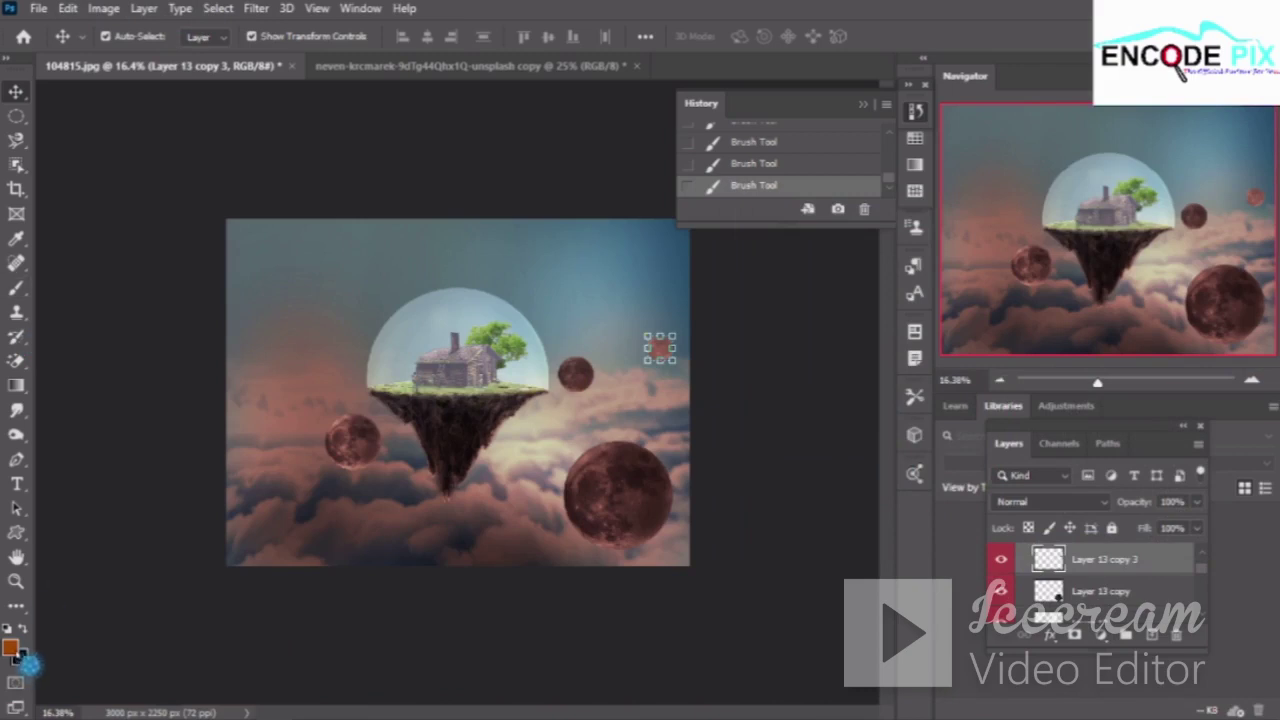
Set the foreground colour to magenta a40070
click(14, 650)
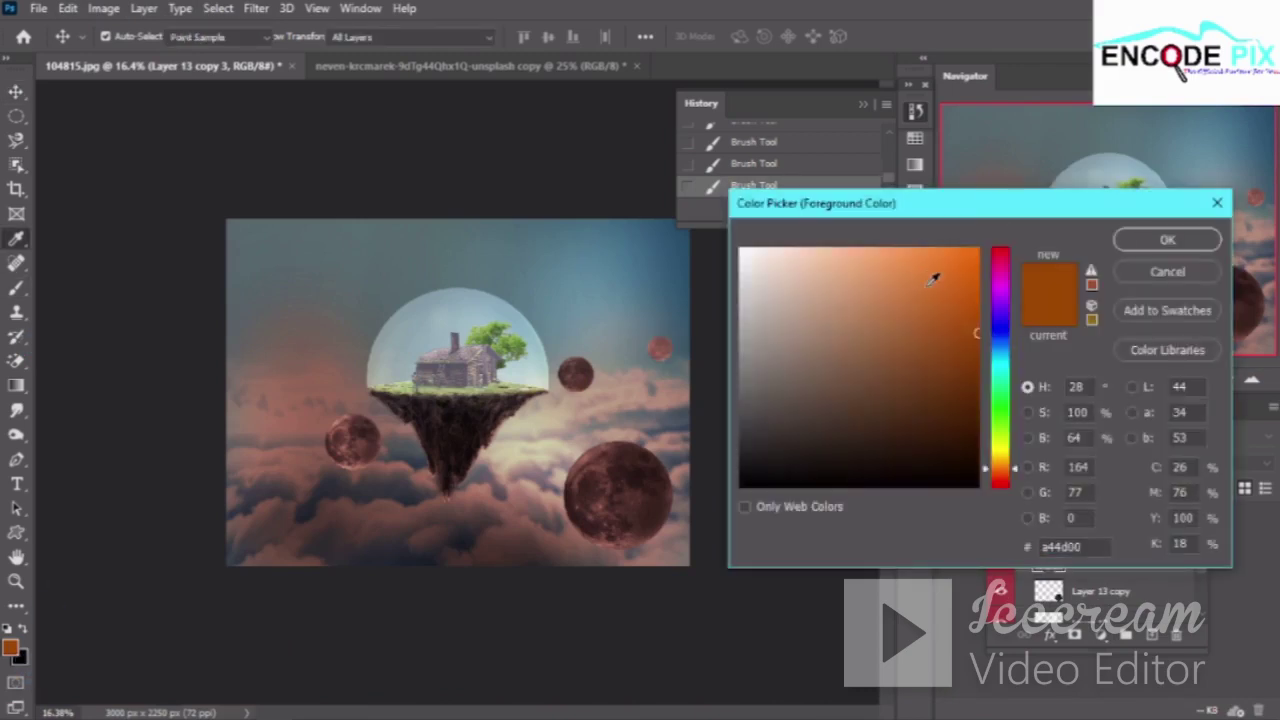
click(1000, 313)
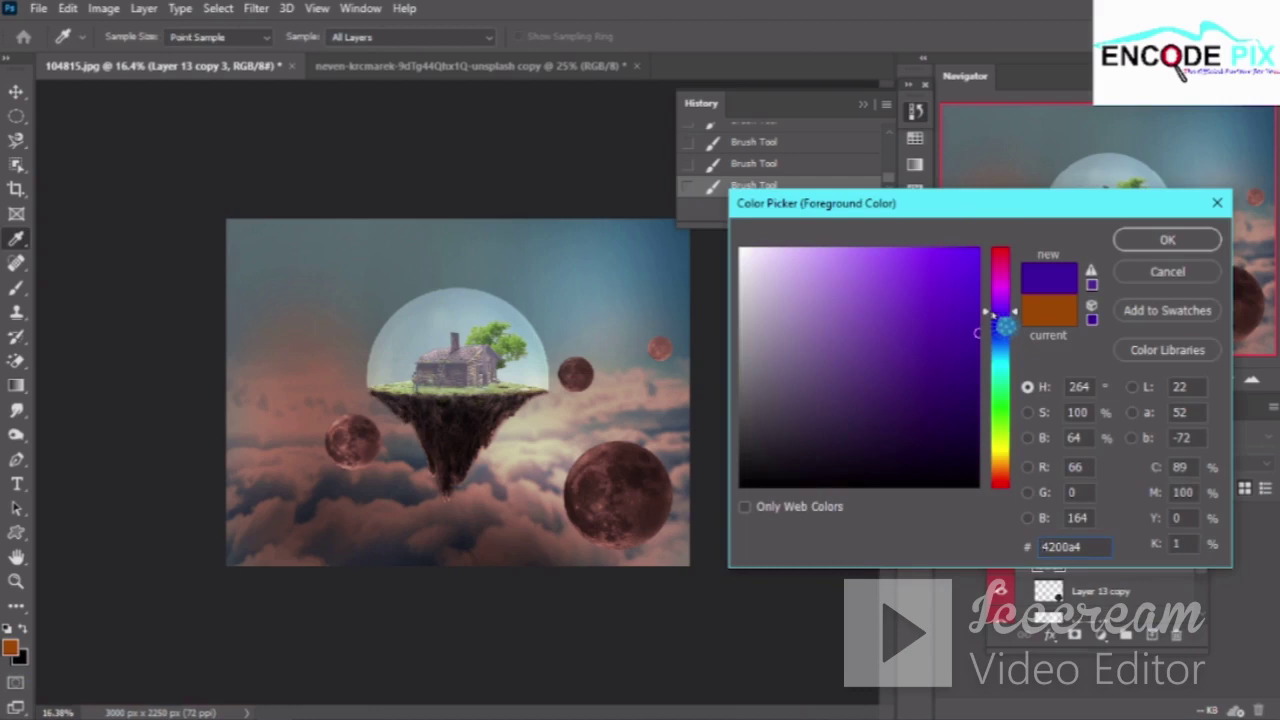
drag(1005, 325, 1003, 273)
click(1166, 243)
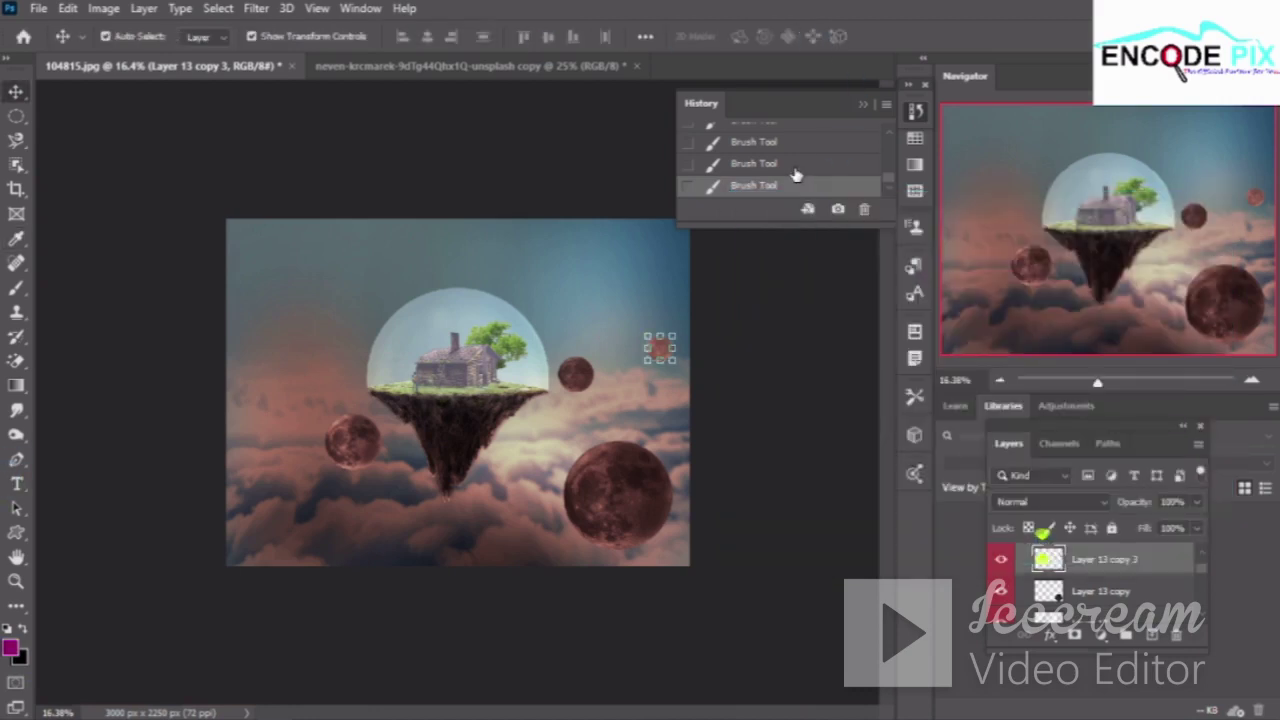
Step back through painting states in History, then restore the latest one
click(793, 170)
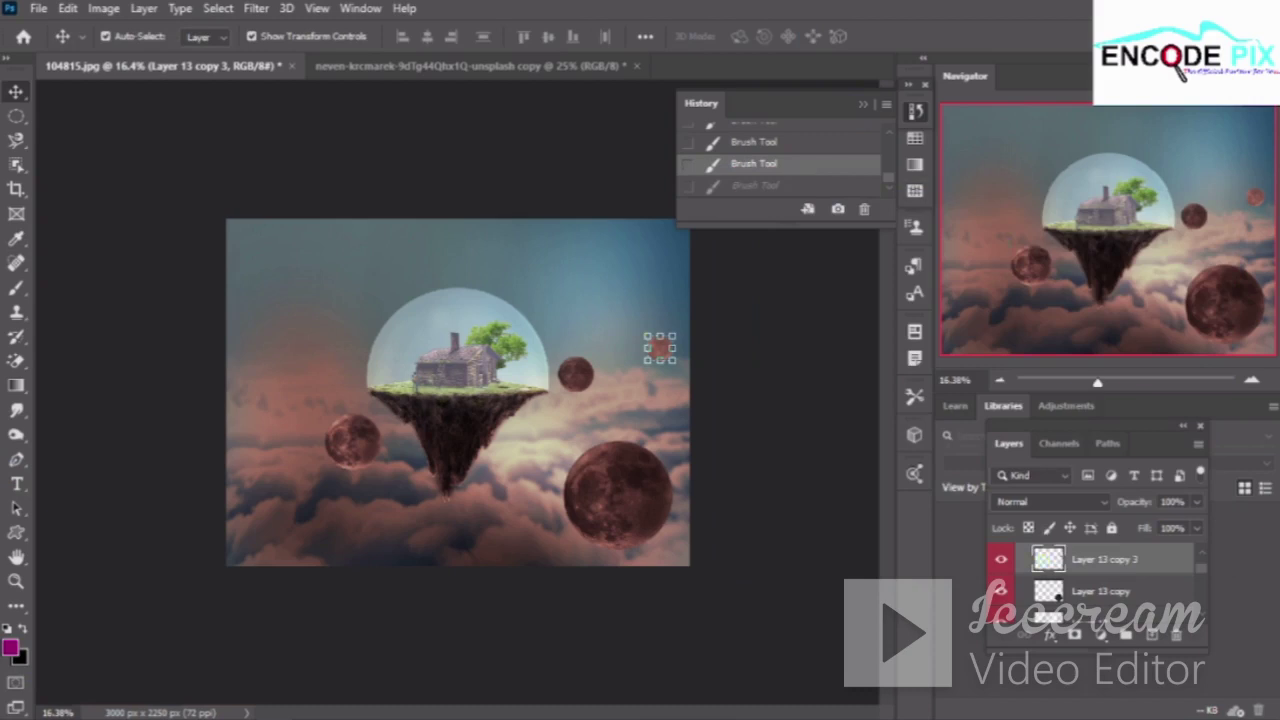
click(821, 147)
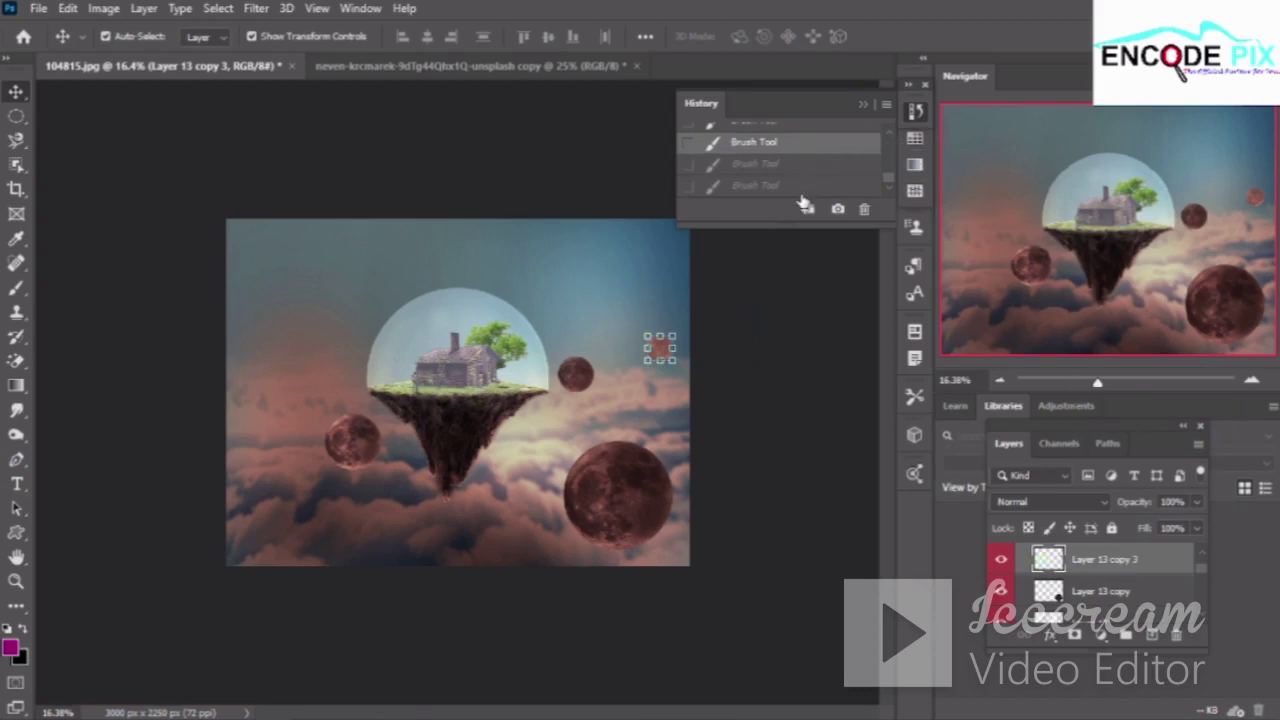
click(802, 190)
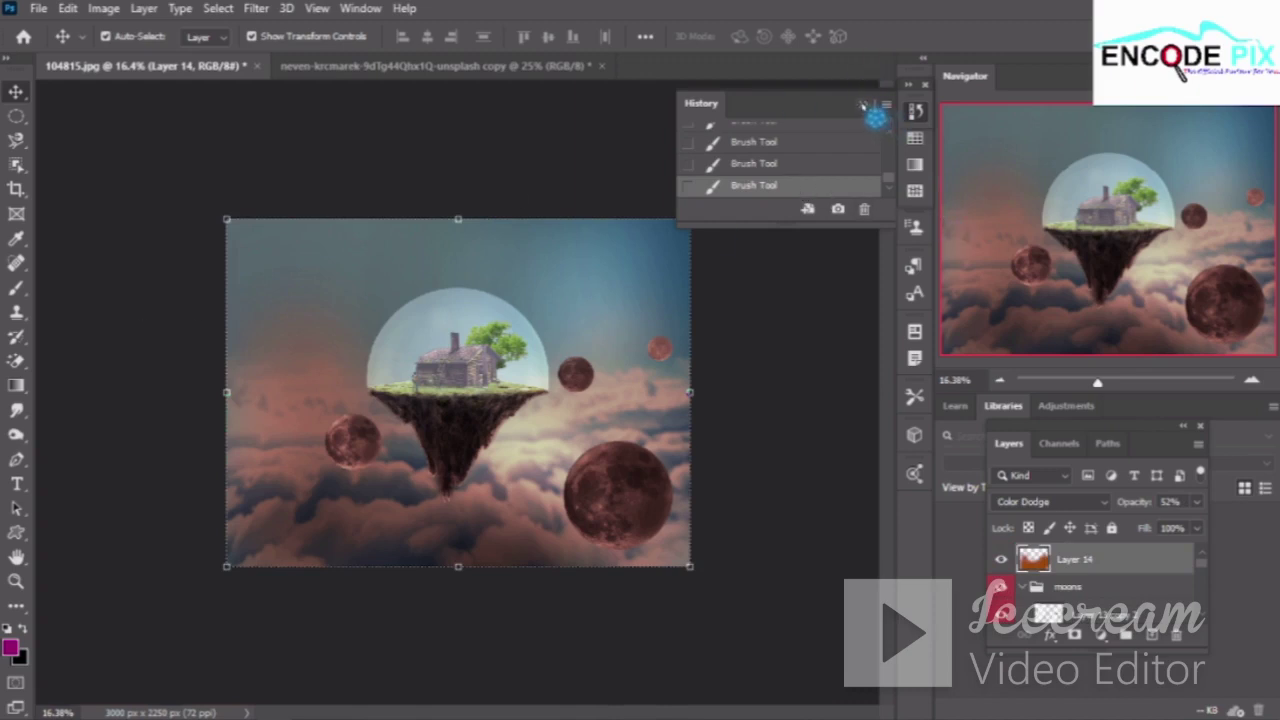
Close the History panel and select Layer 13 copy 2, the moon beside the dome
click(858, 104)
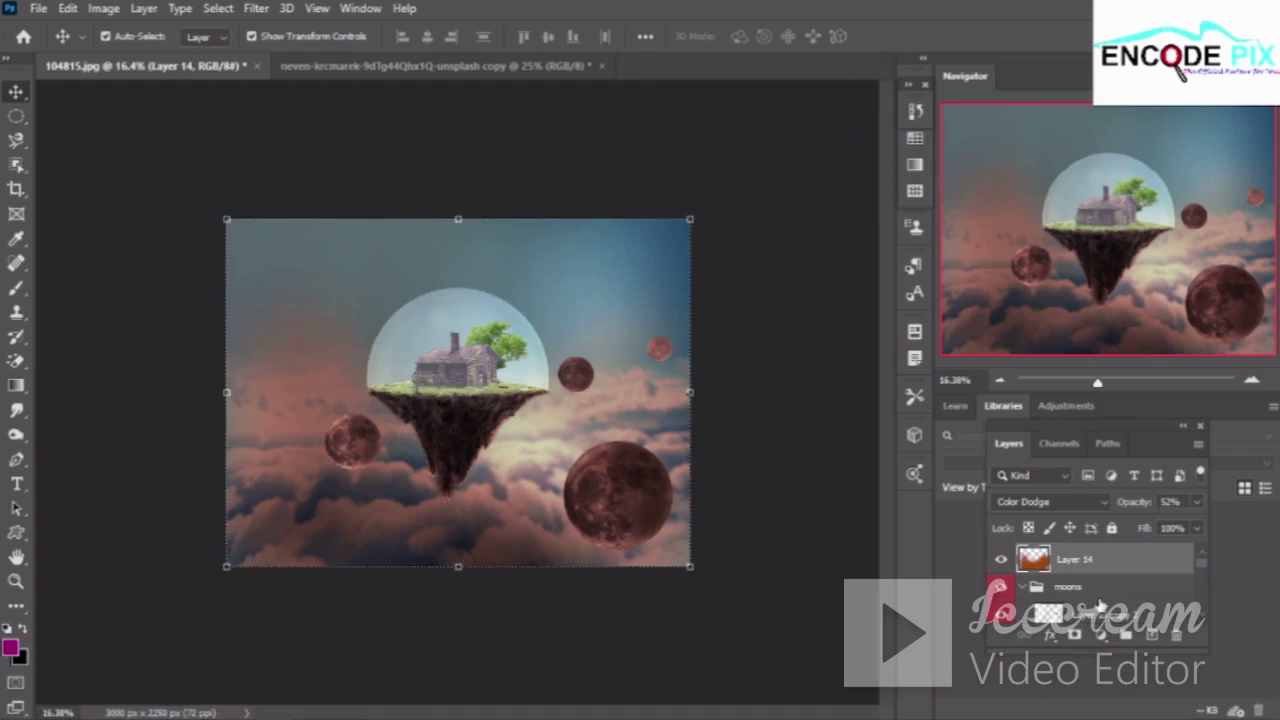
click(575, 373)
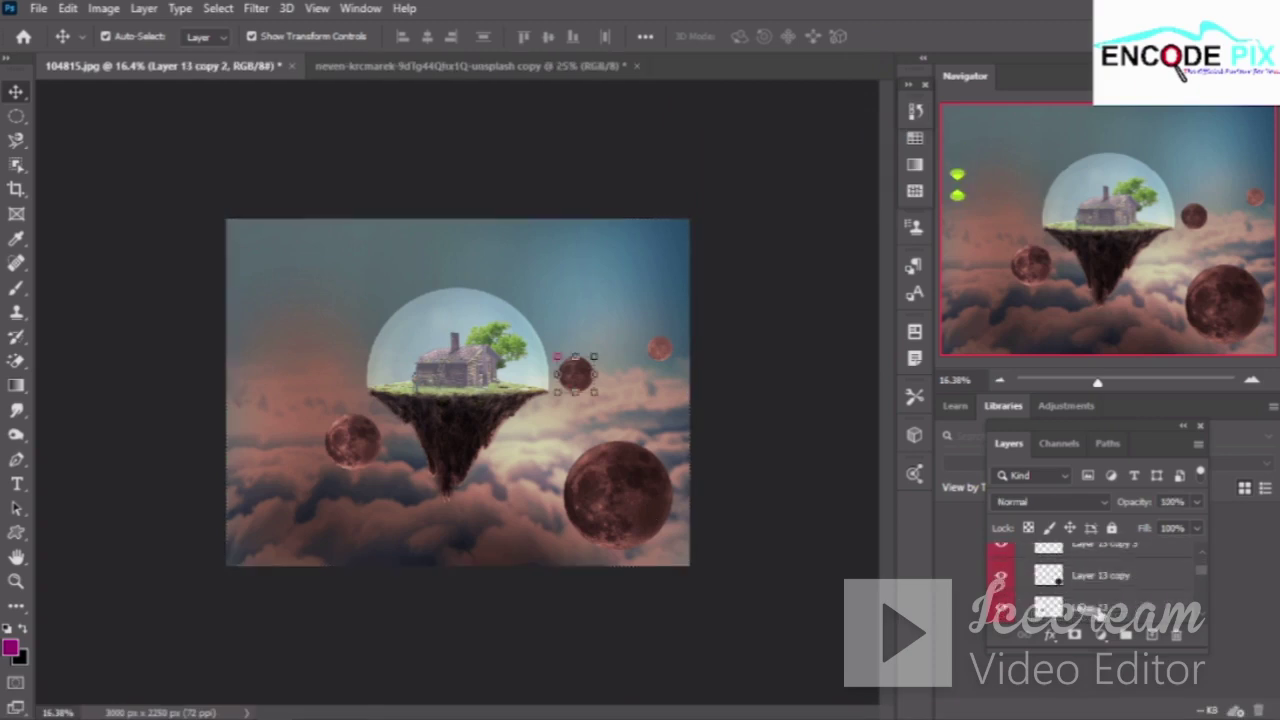
click(1095, 636)
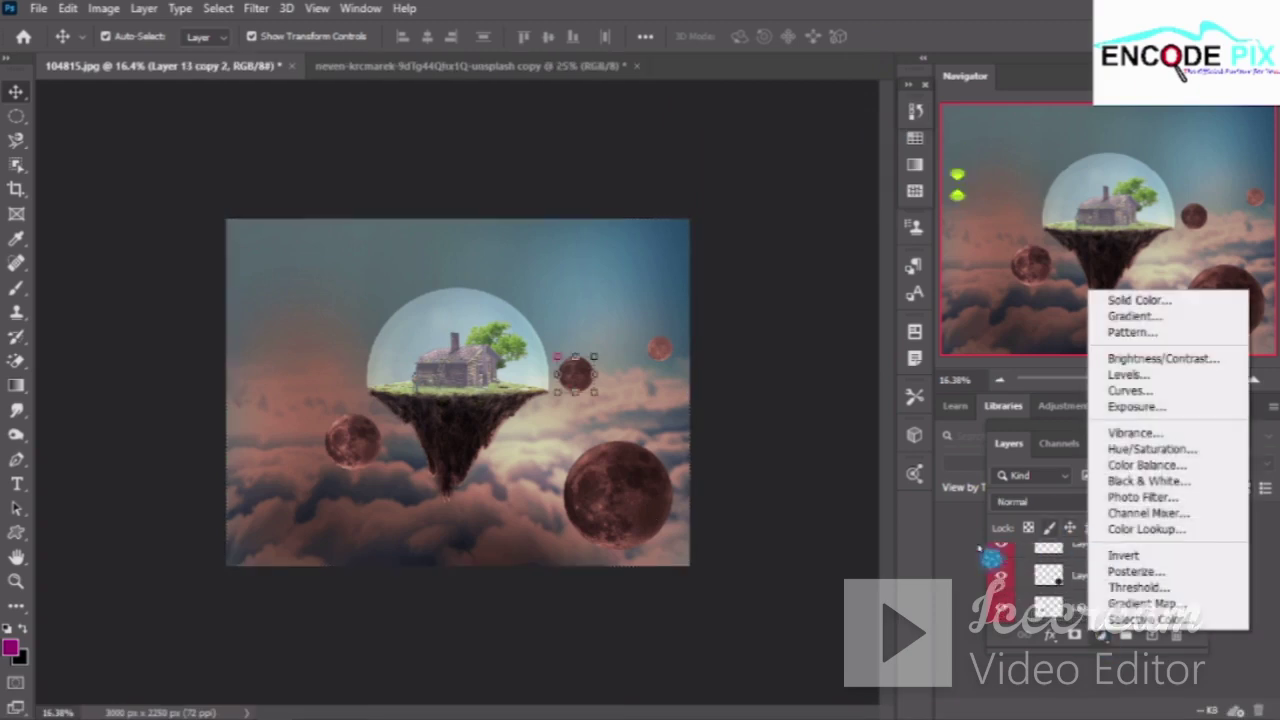
click(966, 585)
Open and close the adjustment layer and layer style menus without applying anything
click(1030, 578)
click(1100, 636)
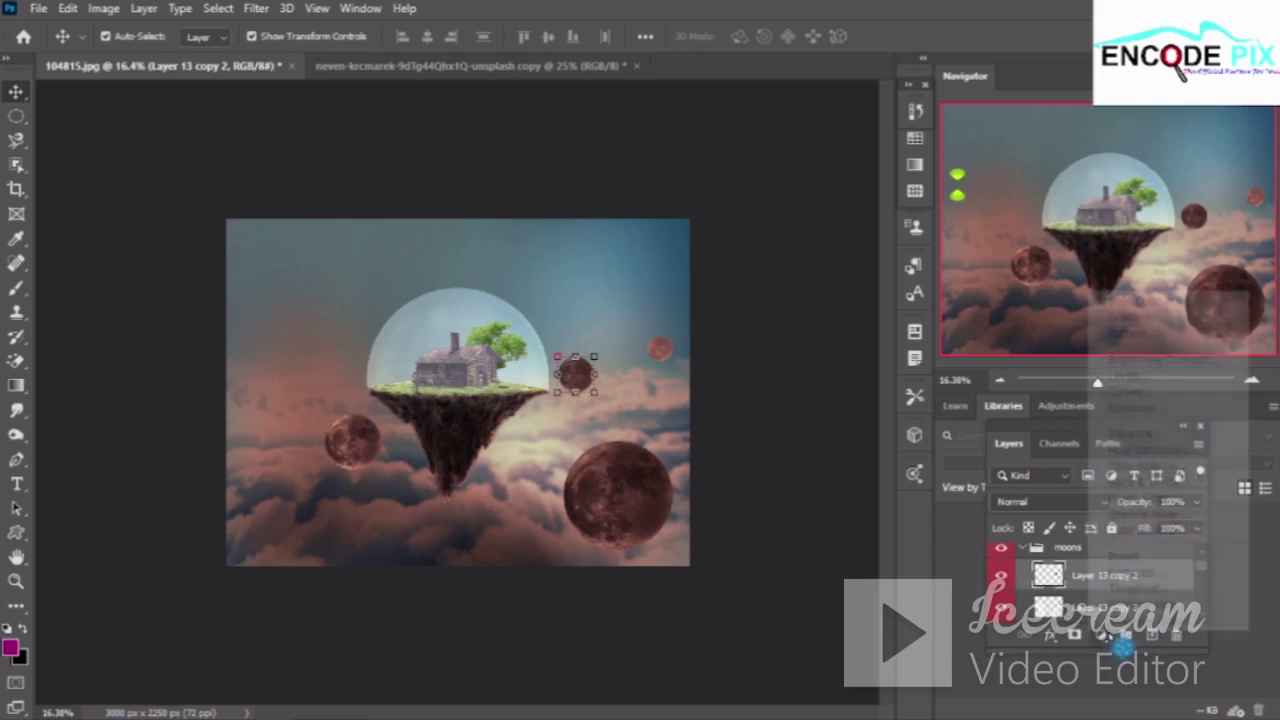
click(1050, 638)
click(1048, 638)
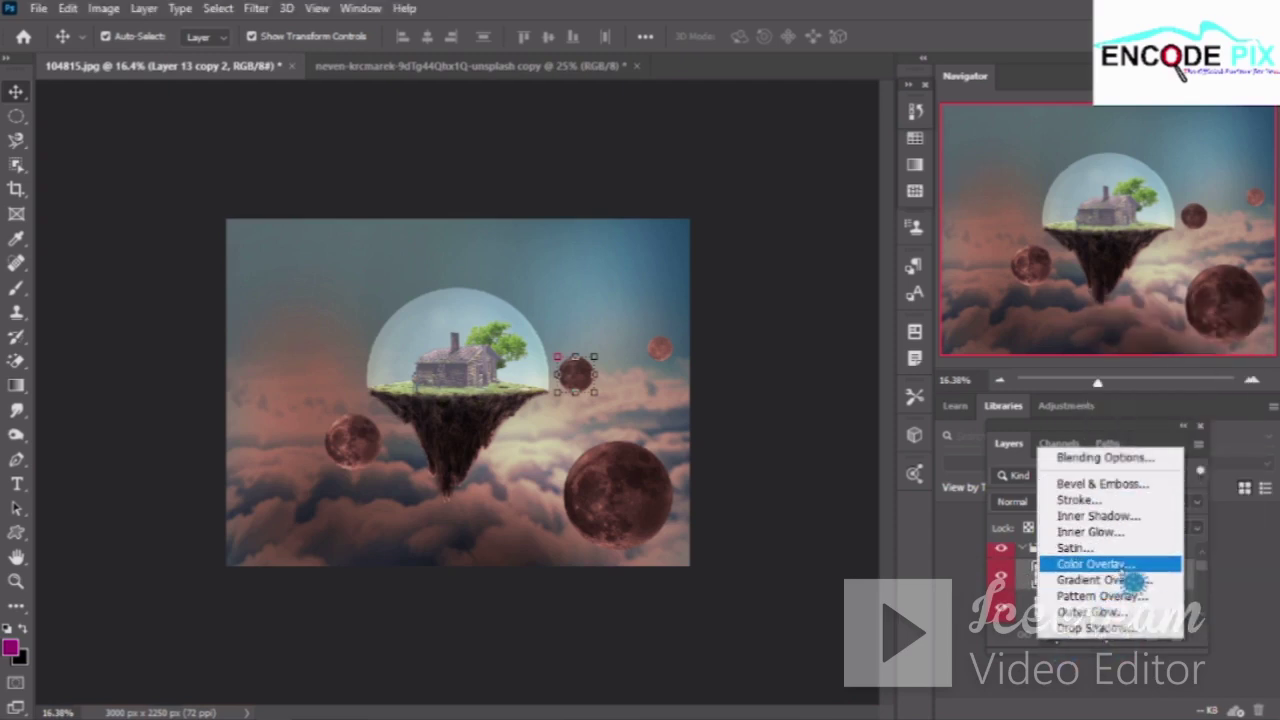
click(1095, 564)
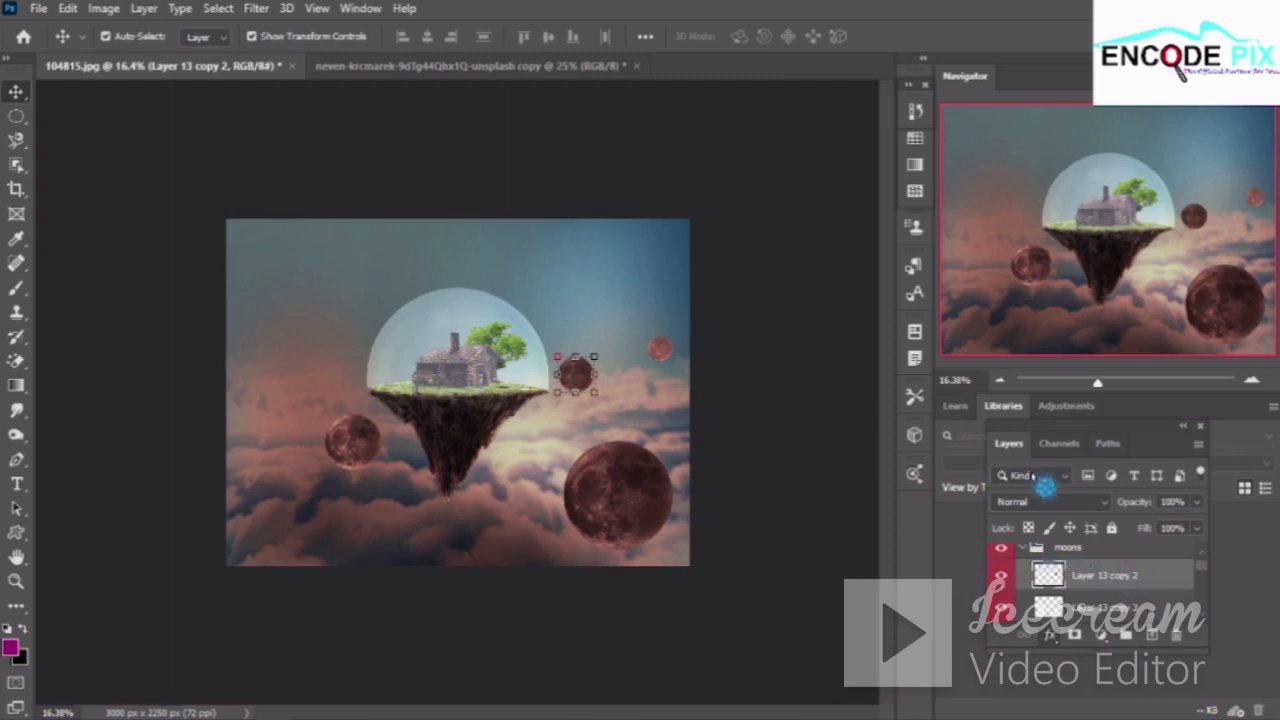
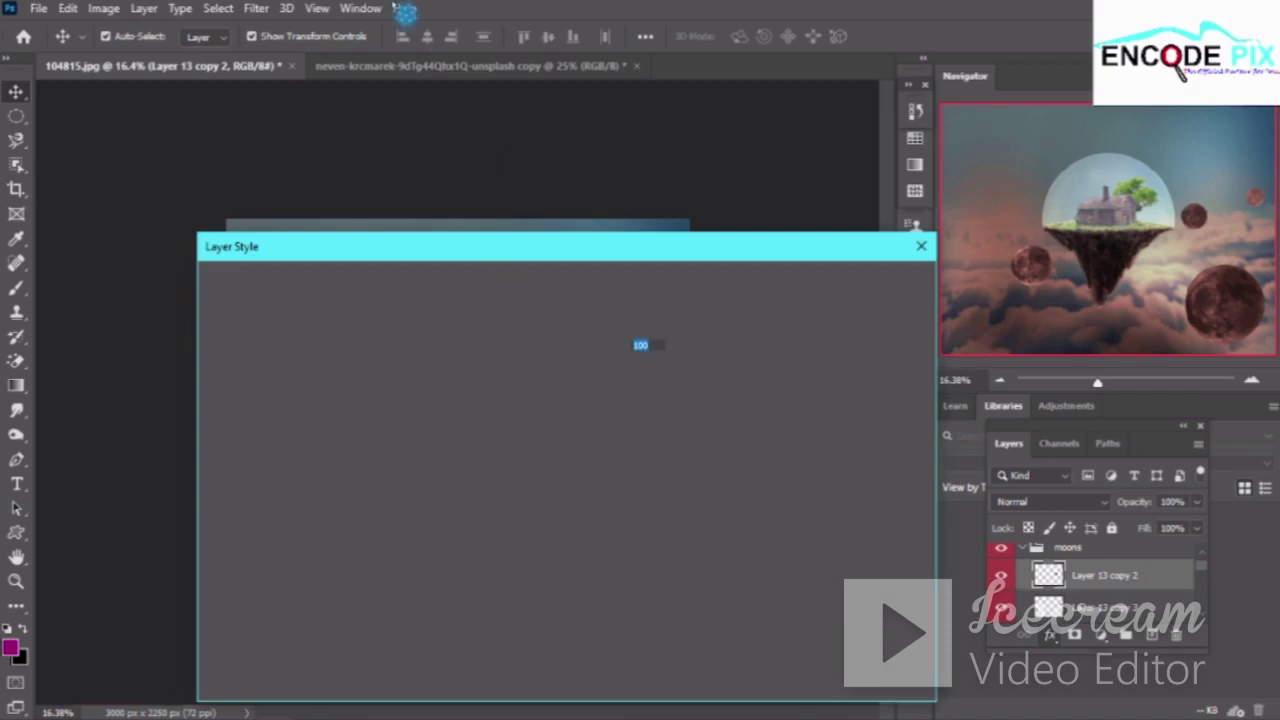
Change the small moon's Color Overlay colour to red at about 13% opacity
mouse_move(578, 262)
mouse_down()
mouse_move(1200, 206)
mouse_move(977, 291)
mouse_move(1016, 295)
mouse_up()
drag(1001, 382, 993, 380)
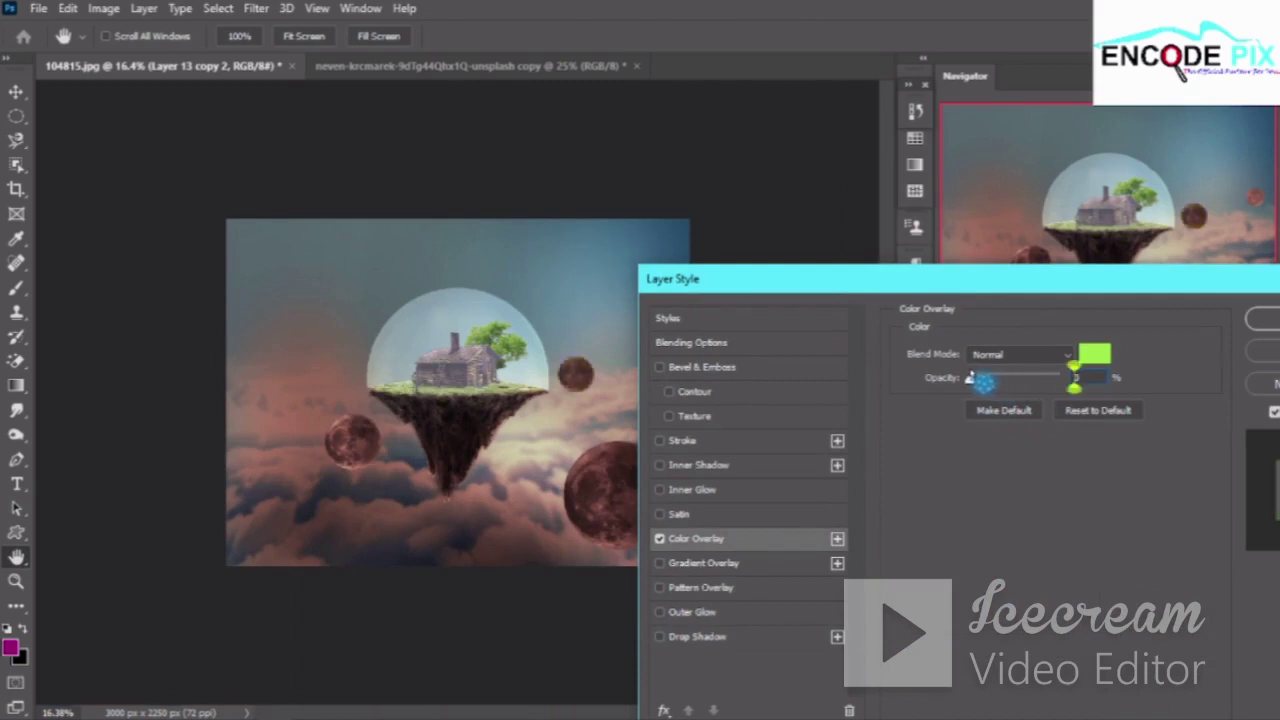
drag(988, 378, 1011, 378)
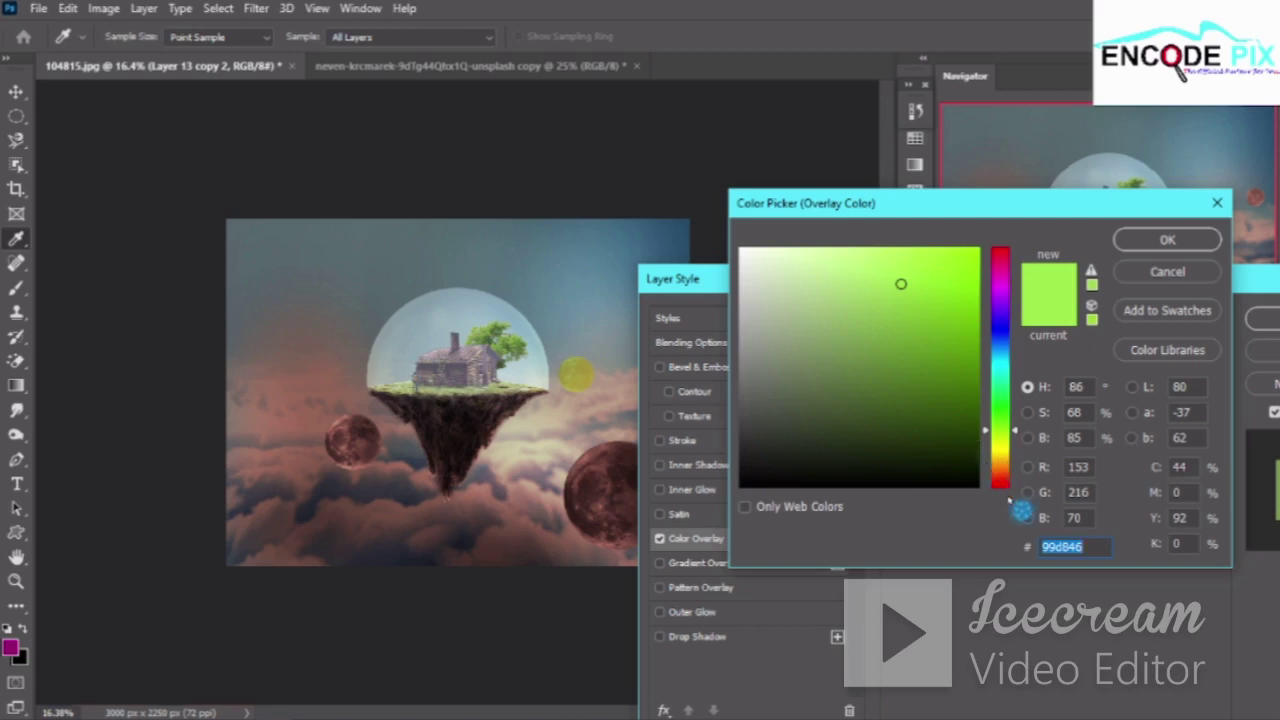
click(1012, 485)
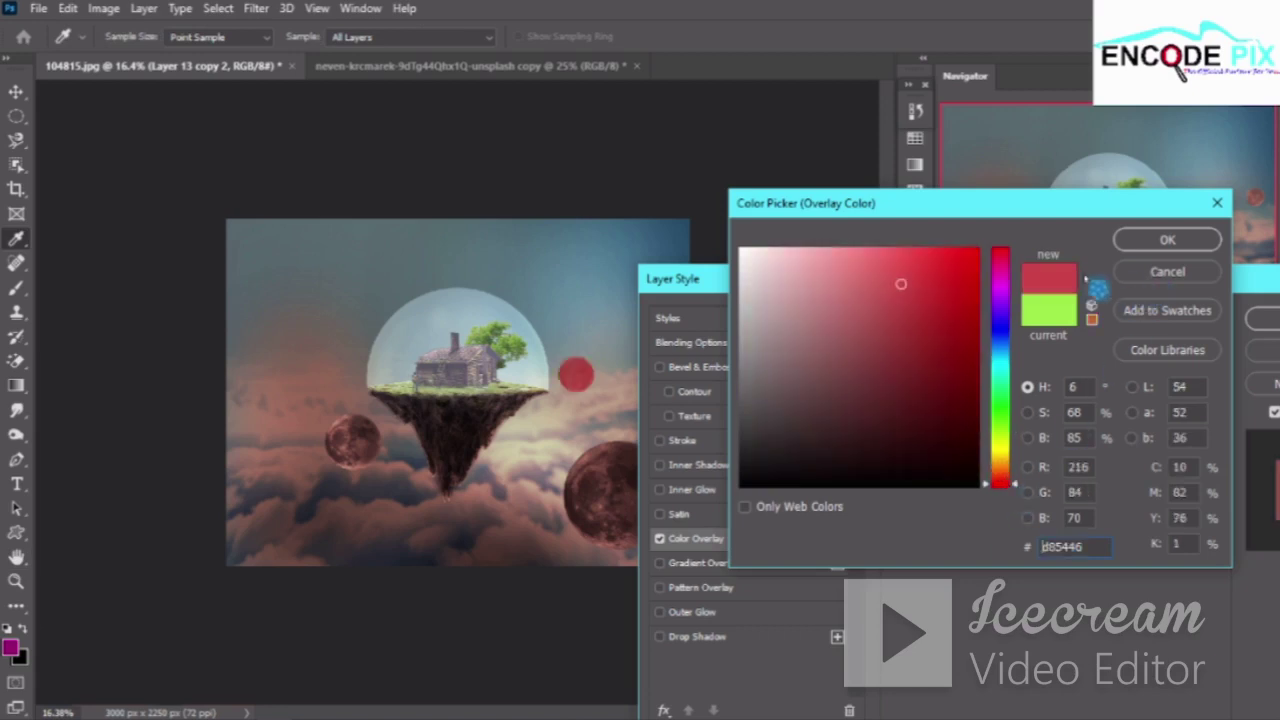
click(1157, 242)
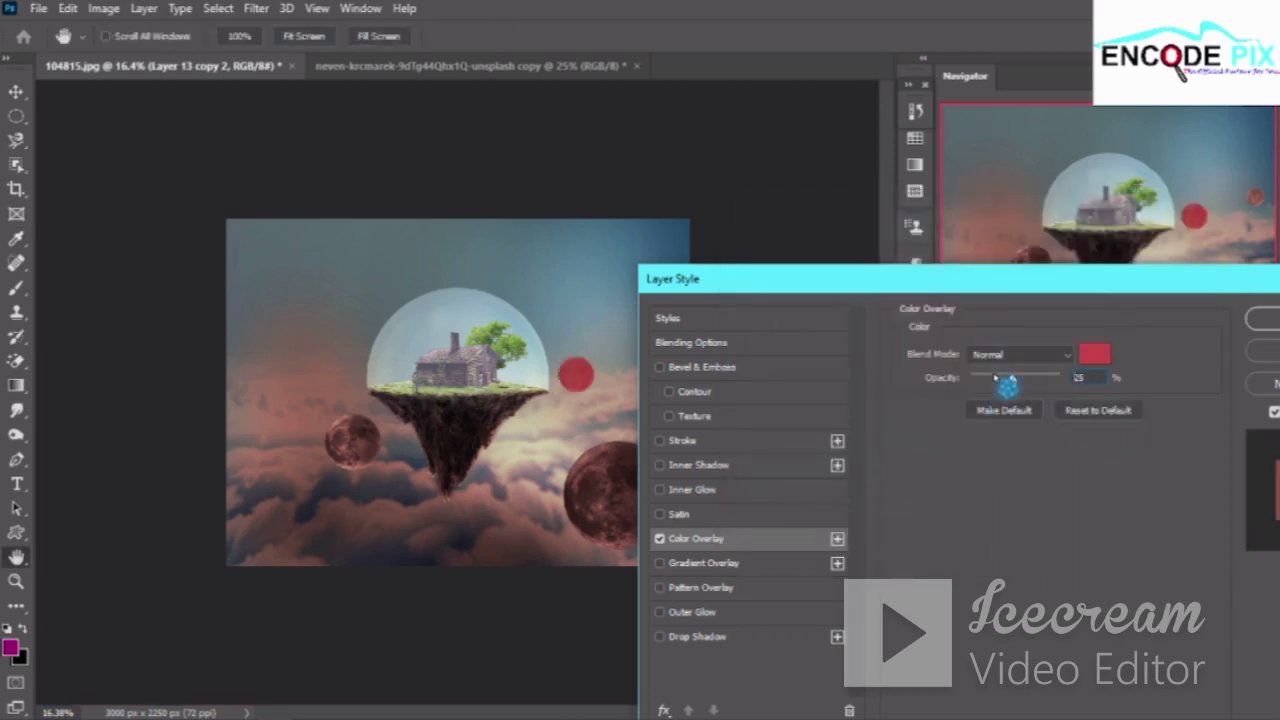
drag(997, 378, 981, 378)
Set the red overlay's blend mode to Color Dodge at about 8% opacity and apply it
click(1016, 356)
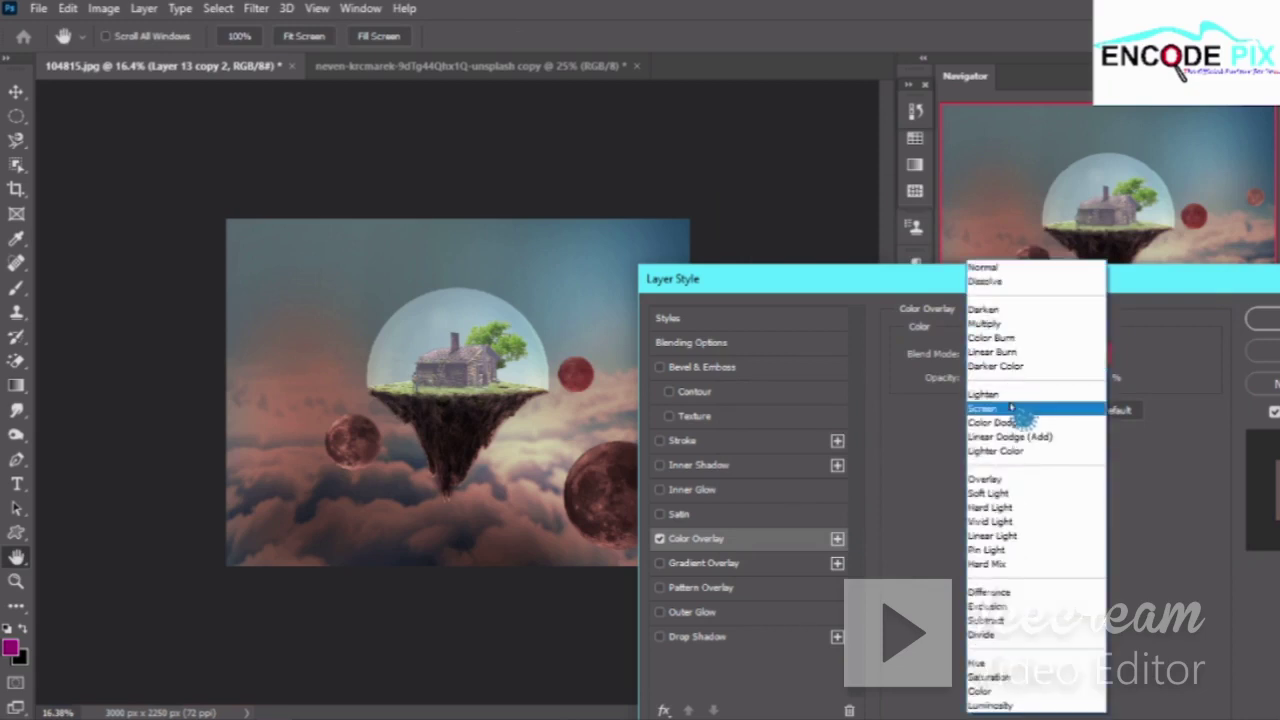
click(1020, 322)
mouse_move(1007, 369)
mouse_down()
mouse_move(986, 367)
mouse_move(1007, 380)
mouse_up()
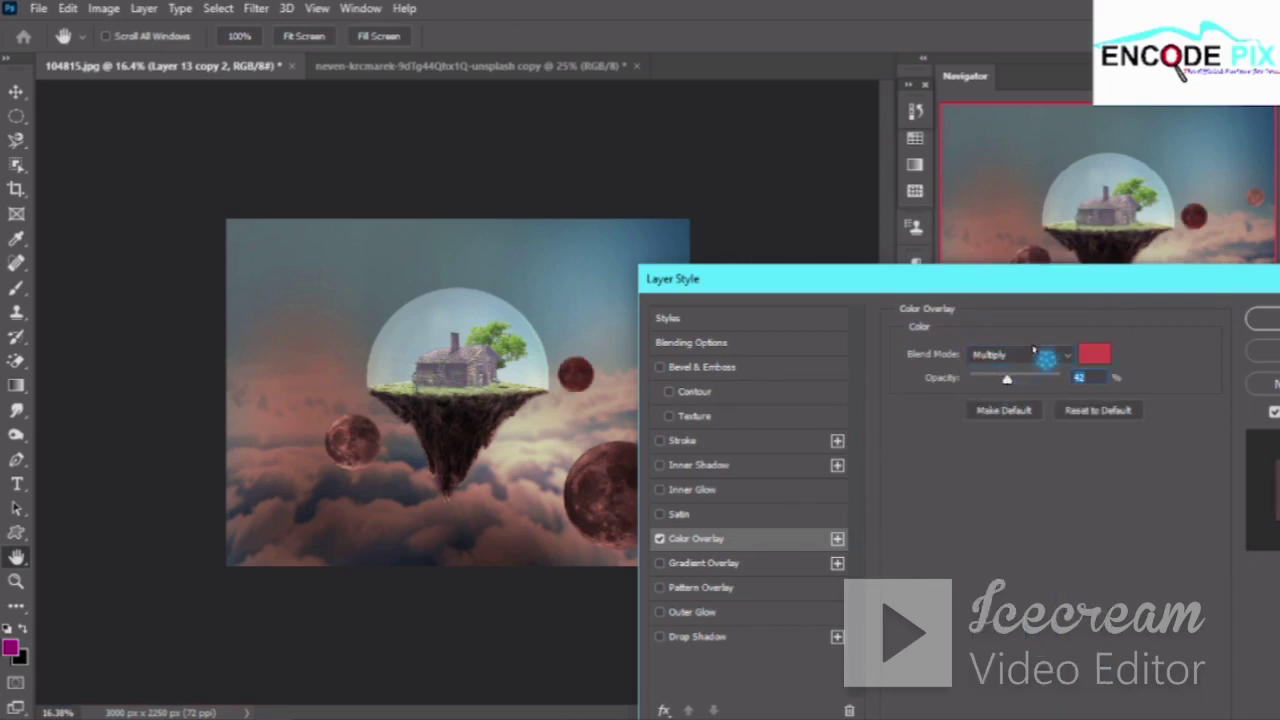
click(1036, 357)
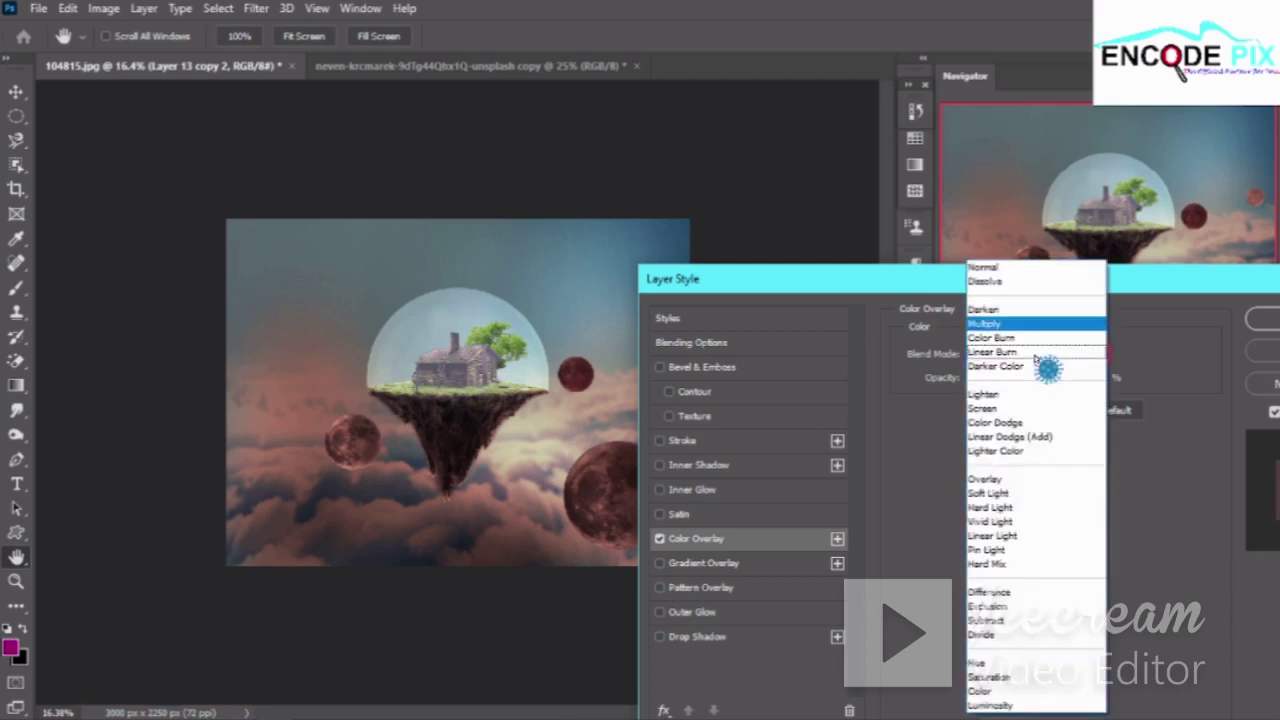
click(1035, 481)
click(1035, 360)
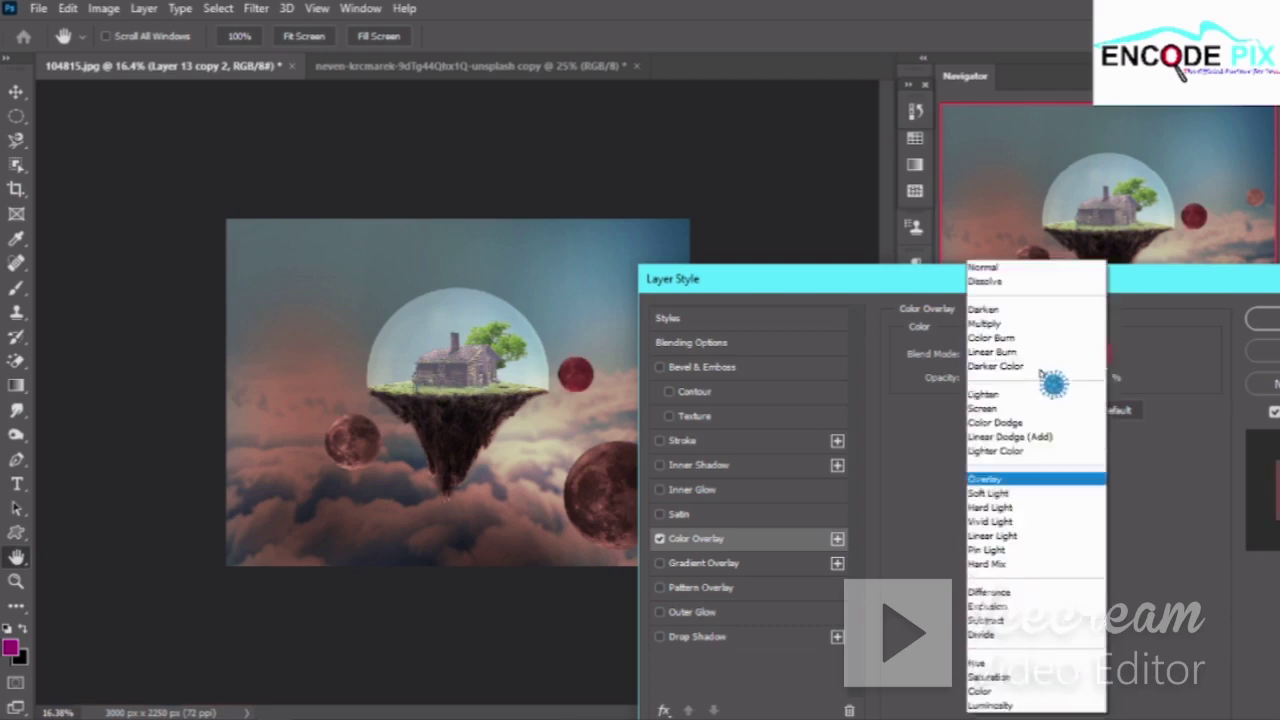
click(1018, 430)
click(1007, 380)
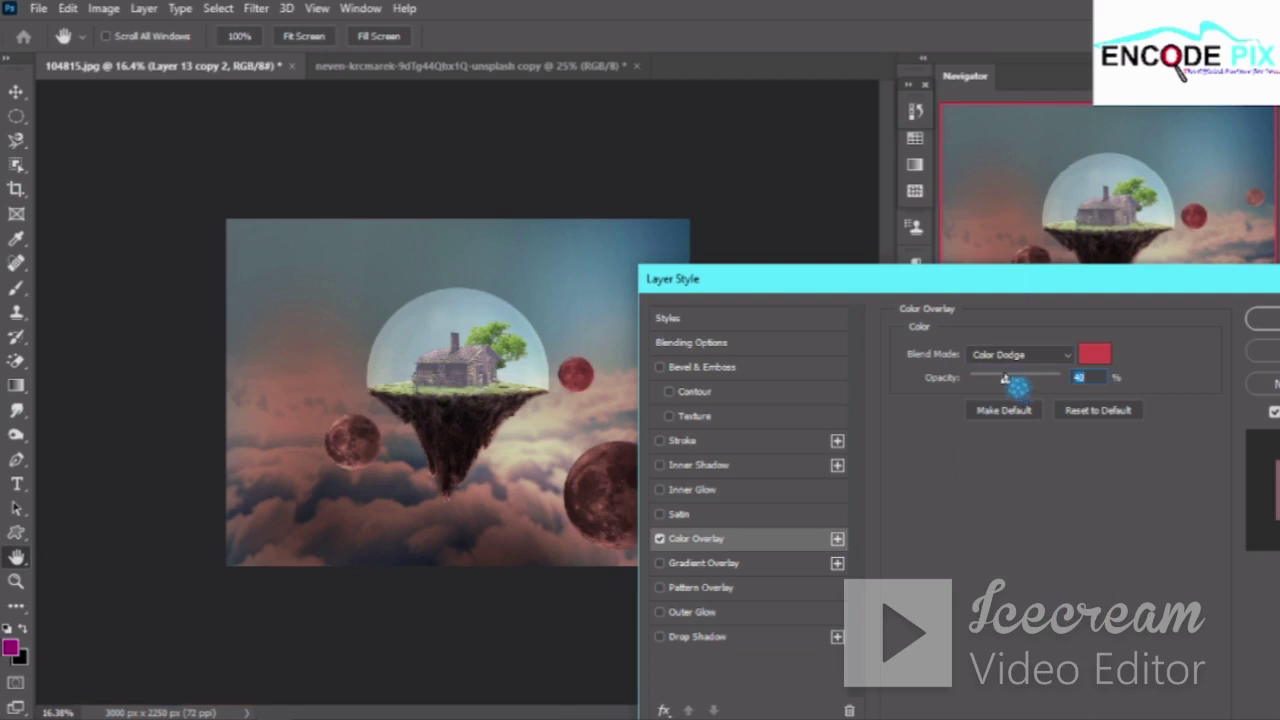
drag(1005, 379, 985, 380)
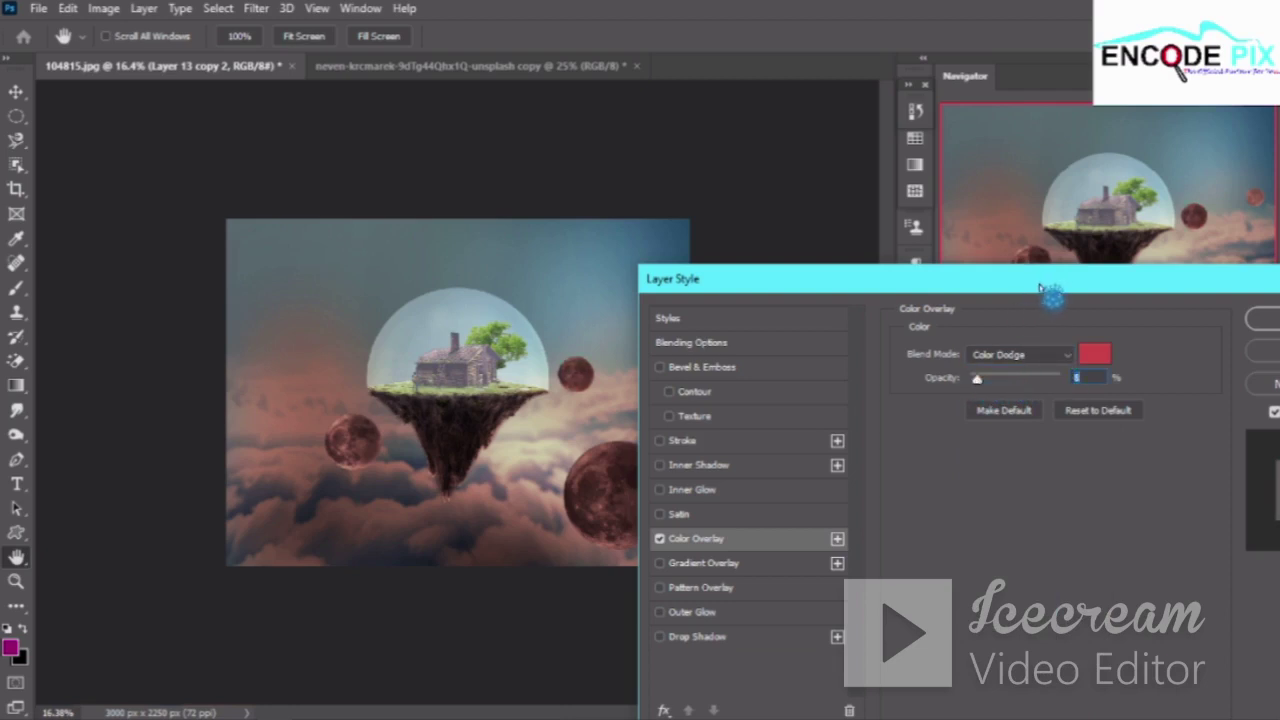
drag(1051, 286, 658, 283)
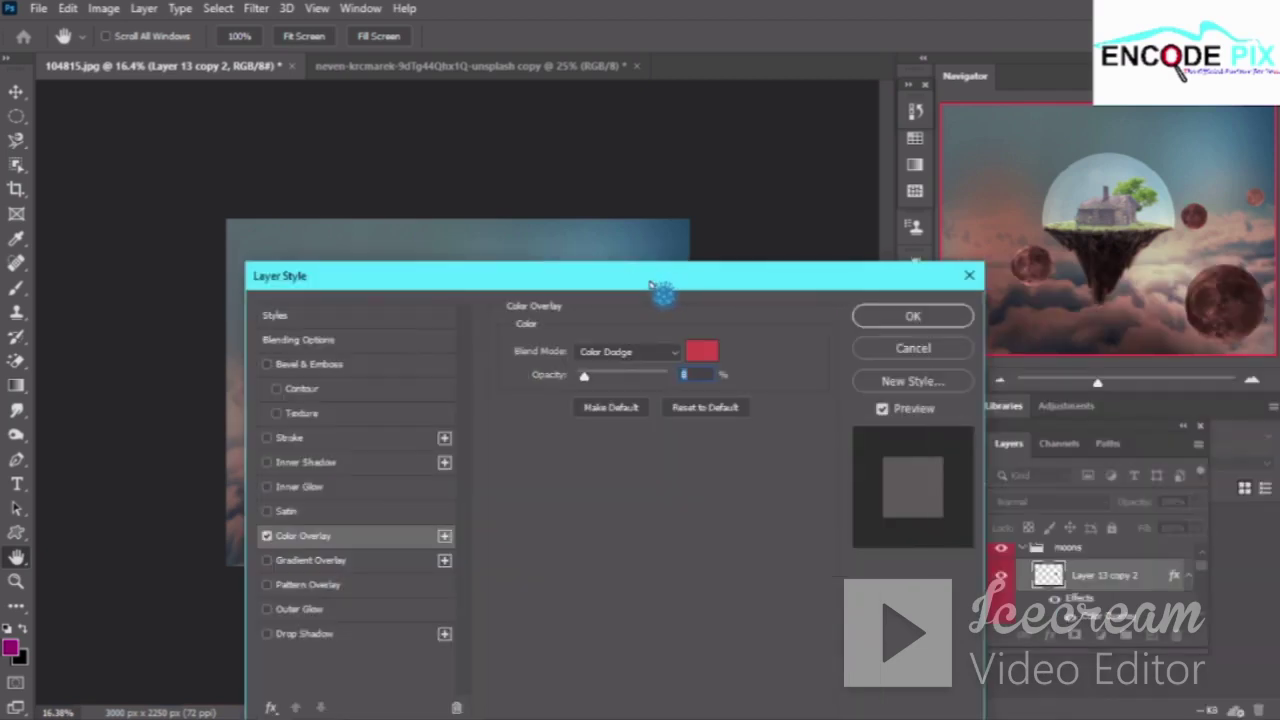
click(940, 316)
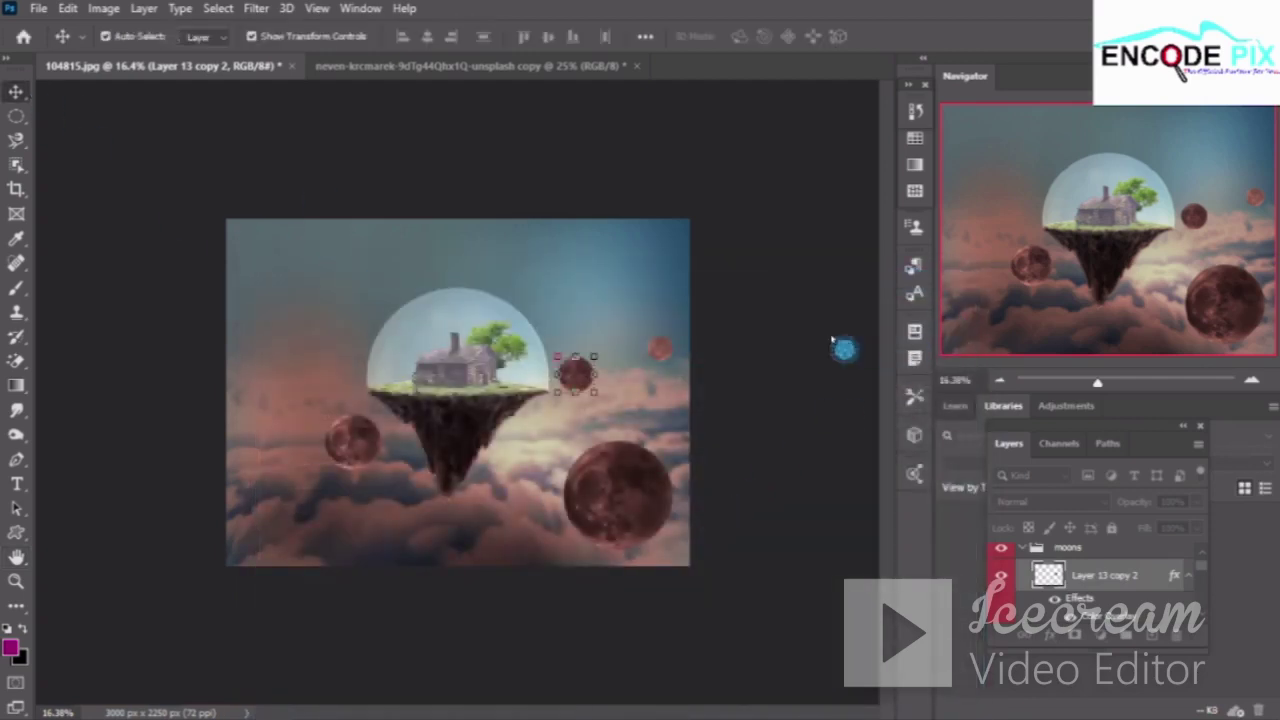
Deselect the moon layer and open the realistic starry-sky JPG from Downloads
click(820, 483)
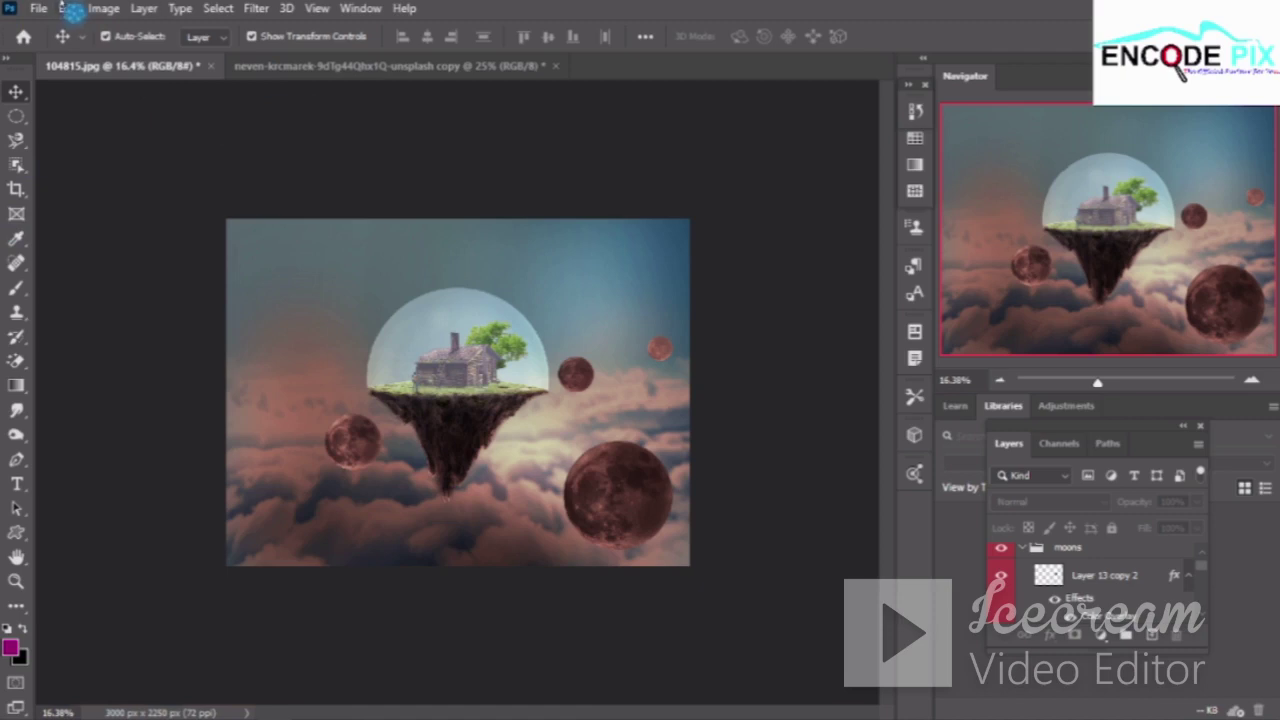
click(38, 8)
click(112, 50)
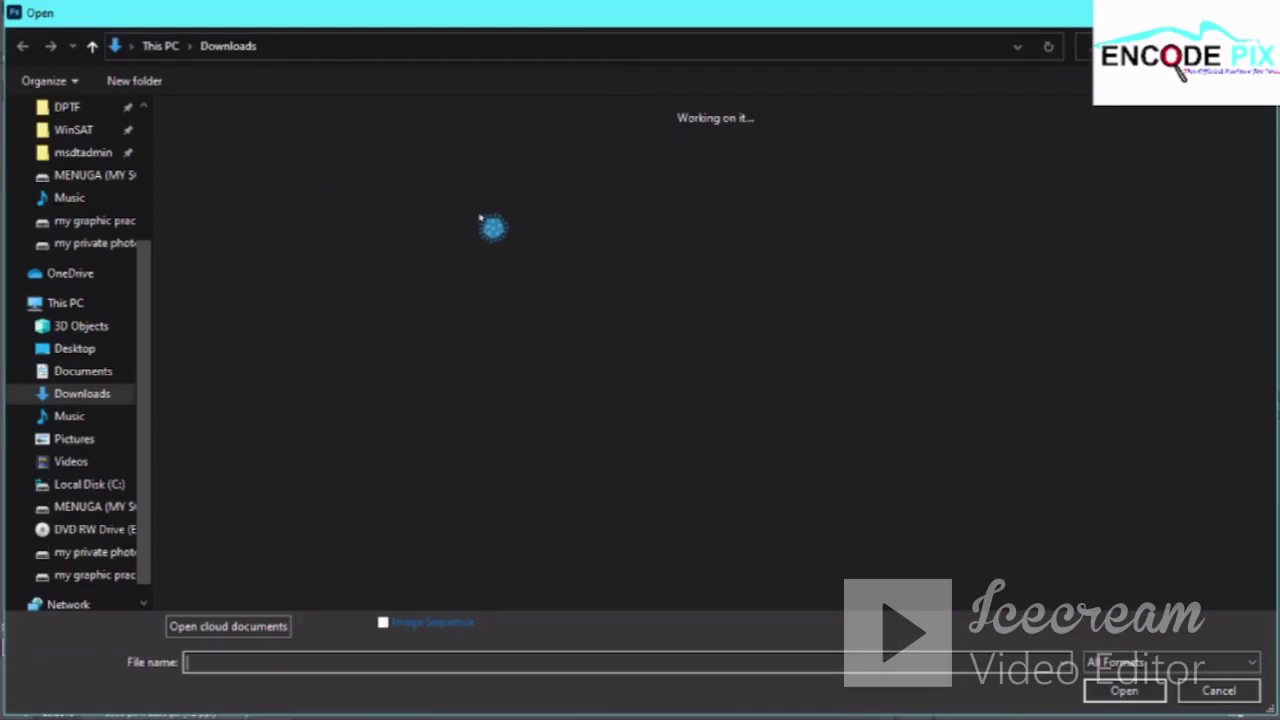
scroll(395, 370, down, 3)
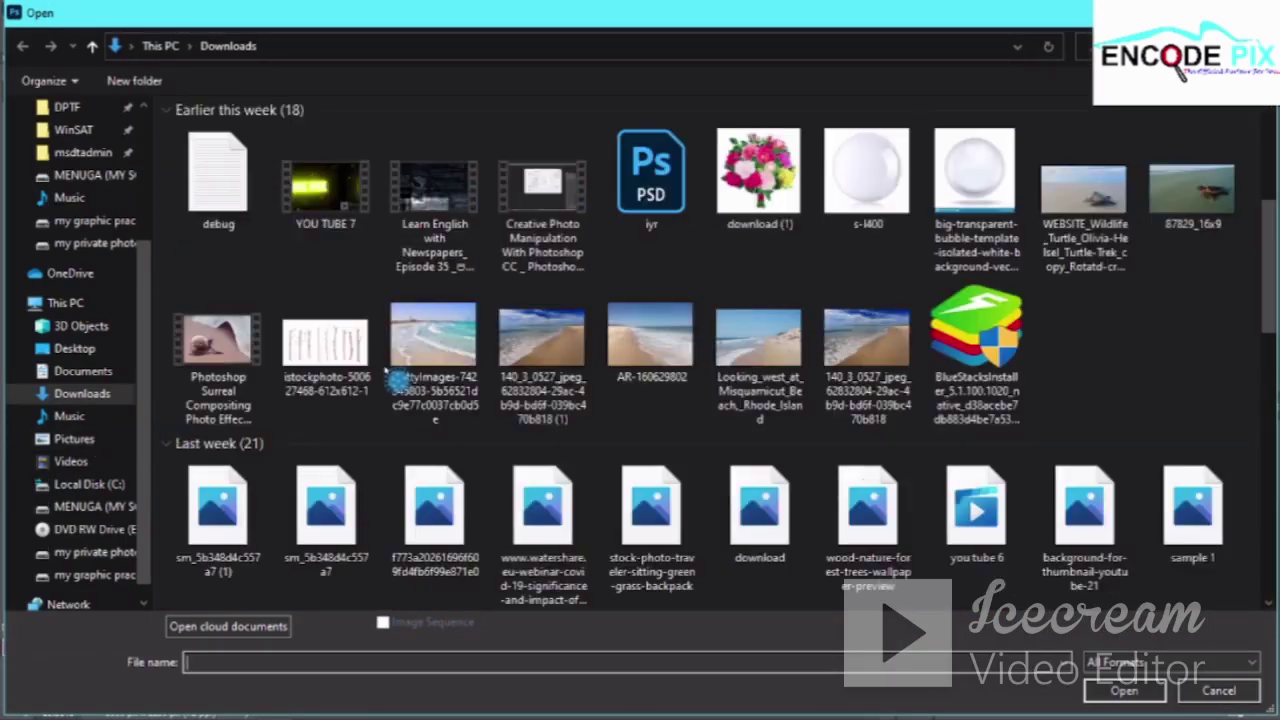
scroll(395, 380, down, 3)
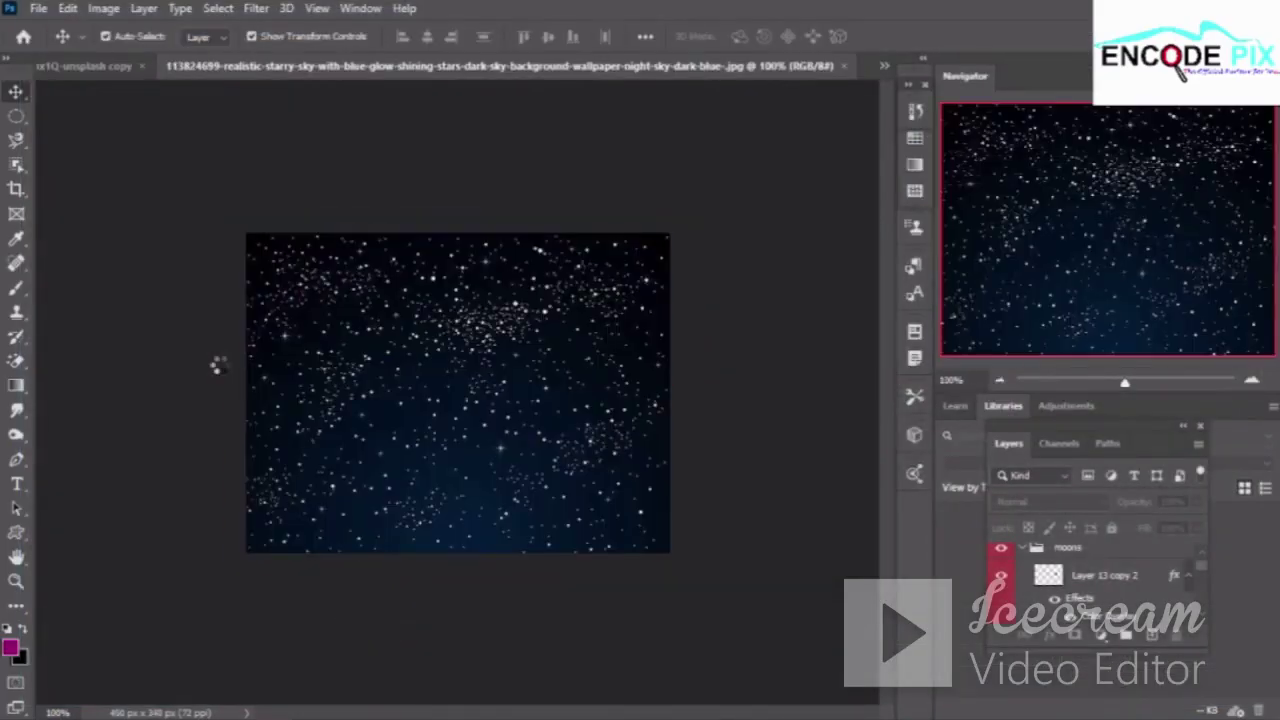
Drag the starry sky into the moon document and close the starry-sky file
click(486, 407)
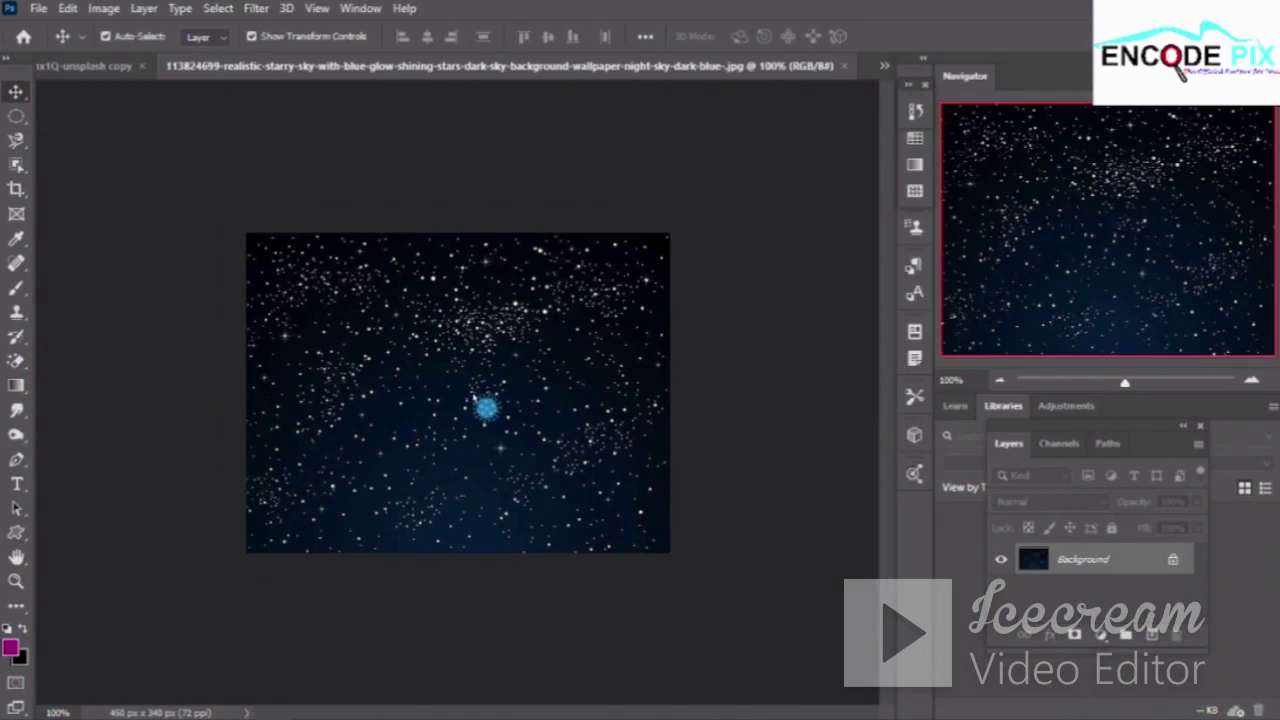
mouse_move(486, 407)
mouse_down()
mouse_move(100, 80)
mouse_move(265, 226)
mouse_up()
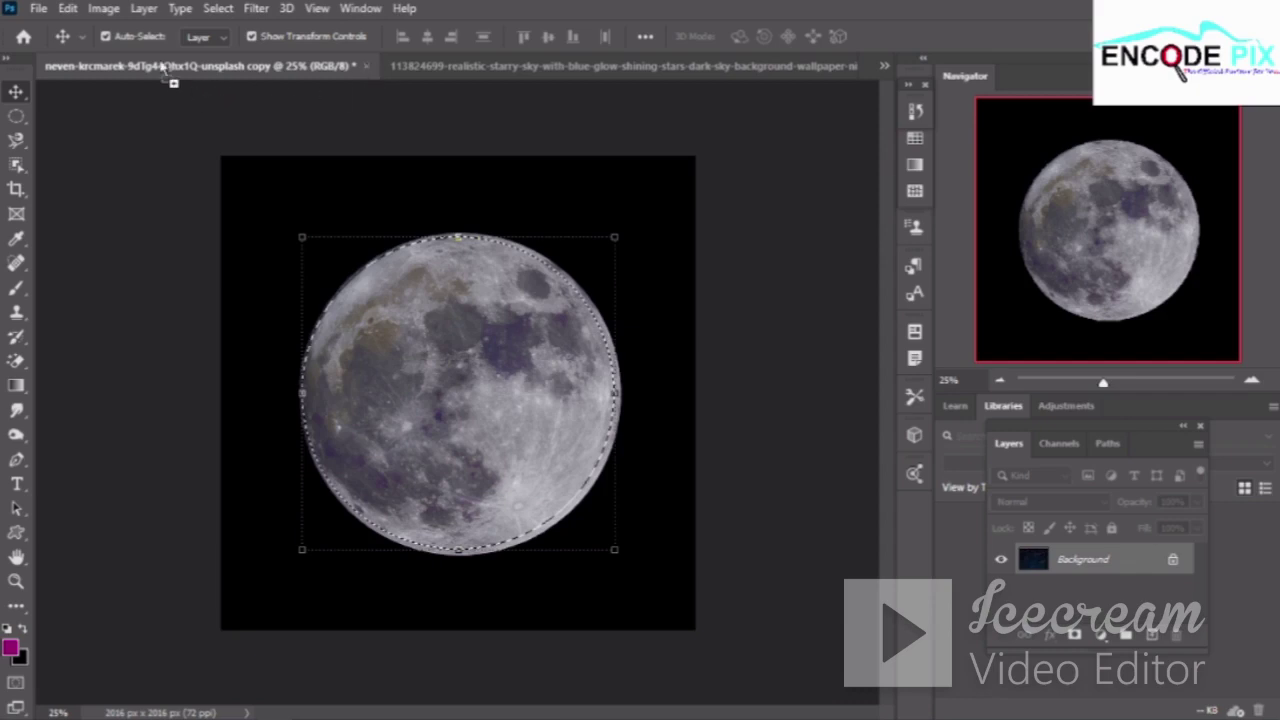
drag(358, 320, 360, 322)
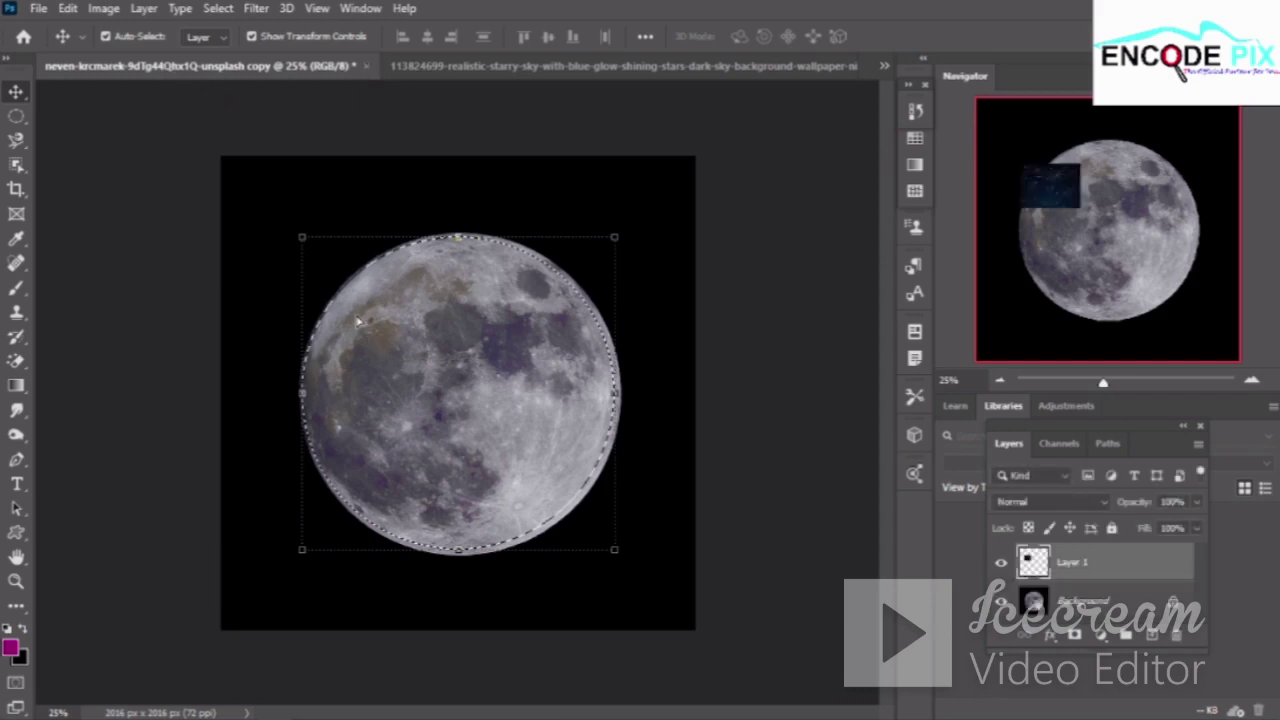
click(845, 66)
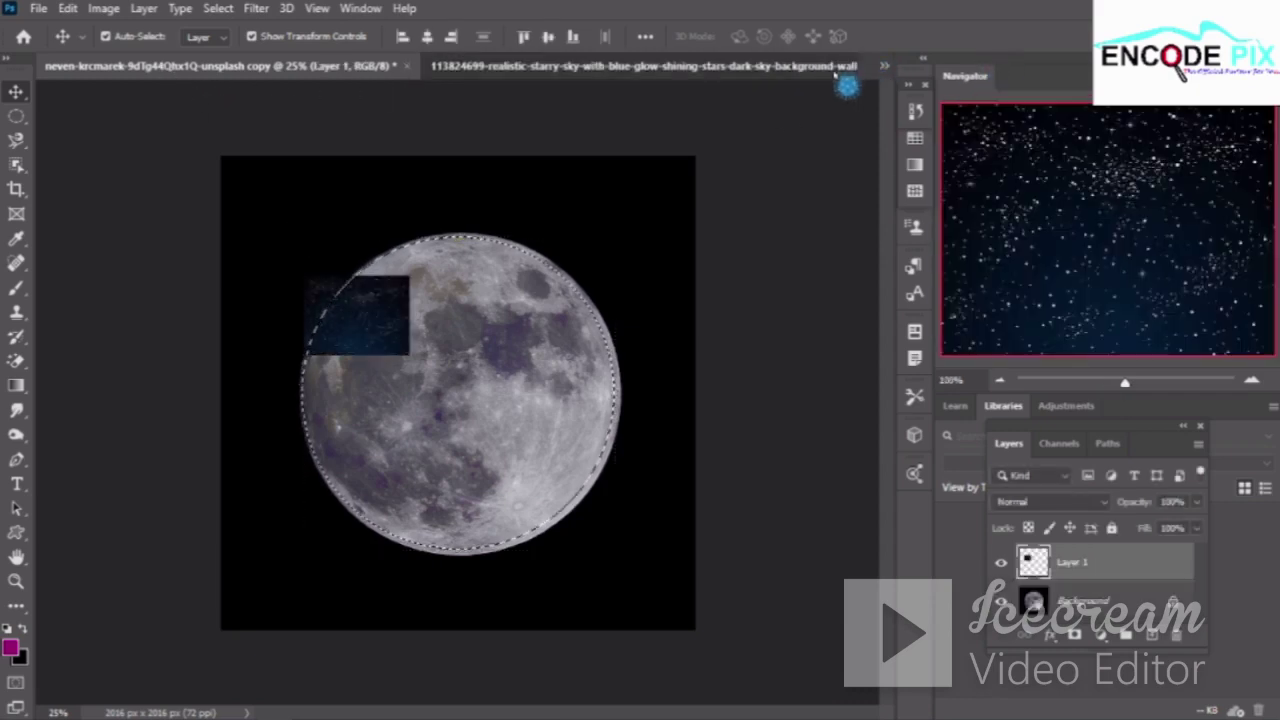
click(843, 66)
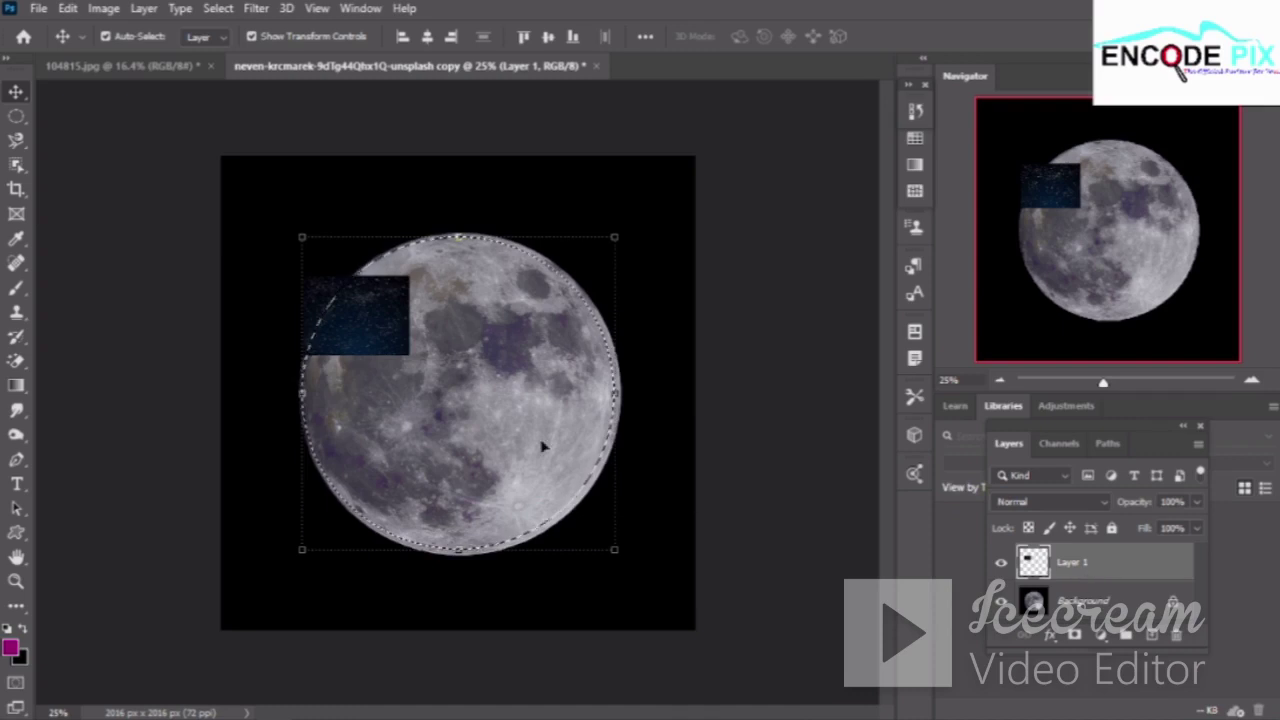
drag(320, 298, 383, 314)
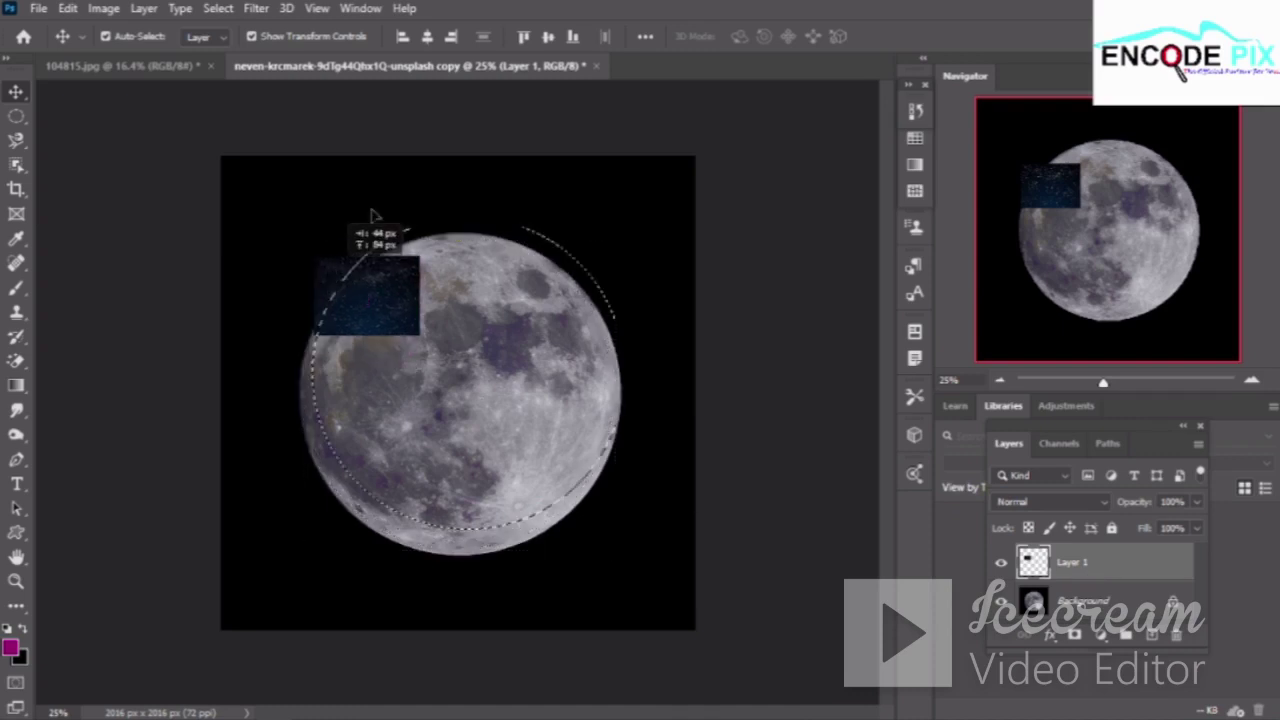
Revert the moon document to its original History state and close it without saving
click(915, 111)
click(822, 163)
scroll(822, 173, up, 2)
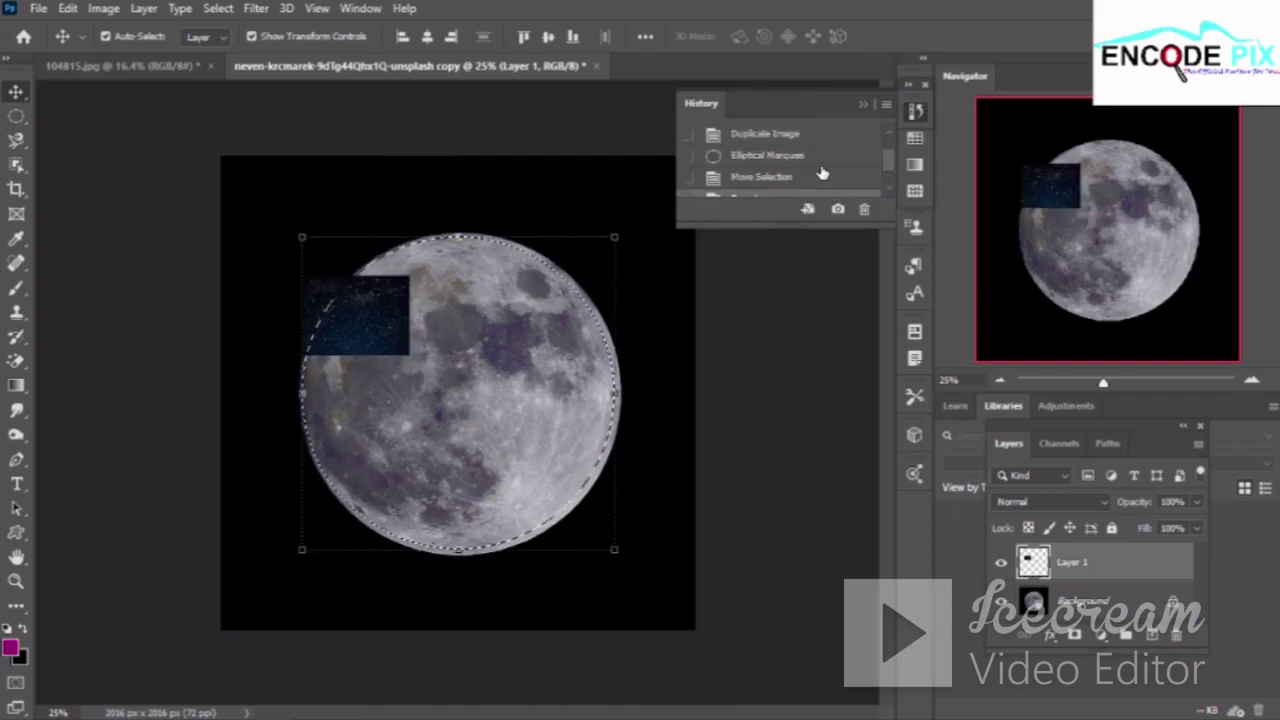
scroll(822, 173, up, 1)
scroll(822, 173, up, 1)
click(822, 171)
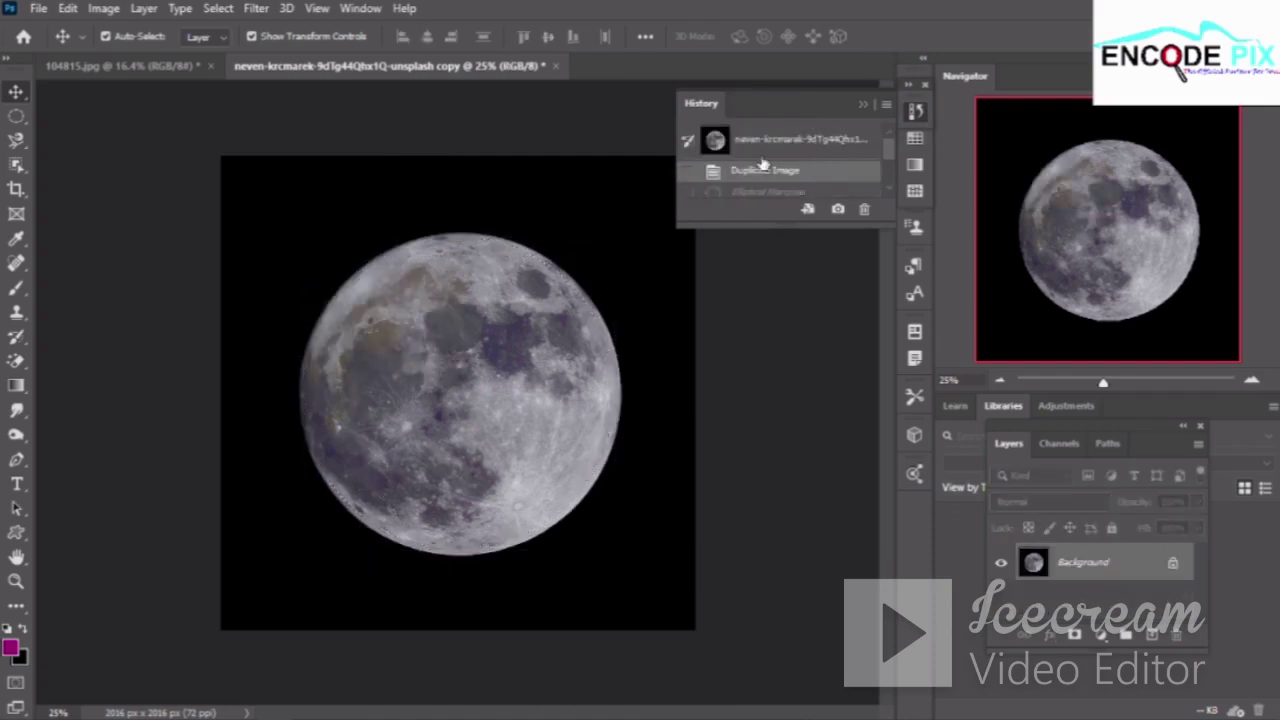
click(866, 108)
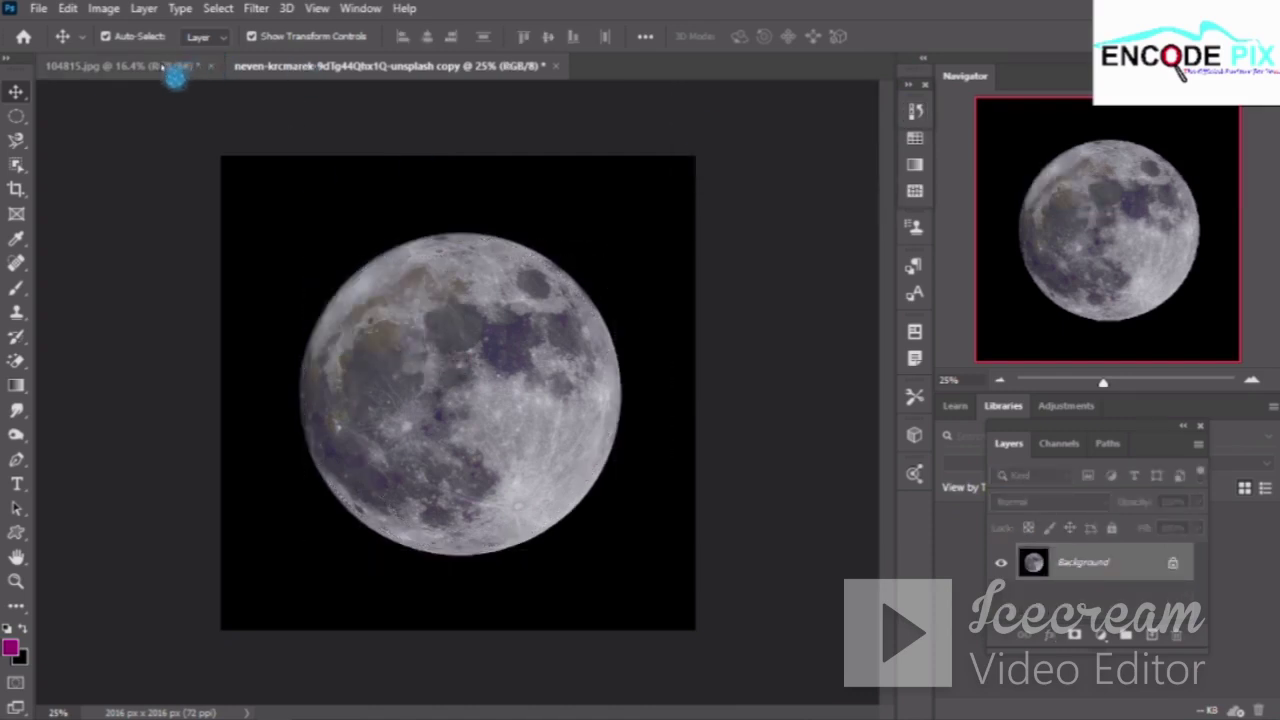
click(555, 65)
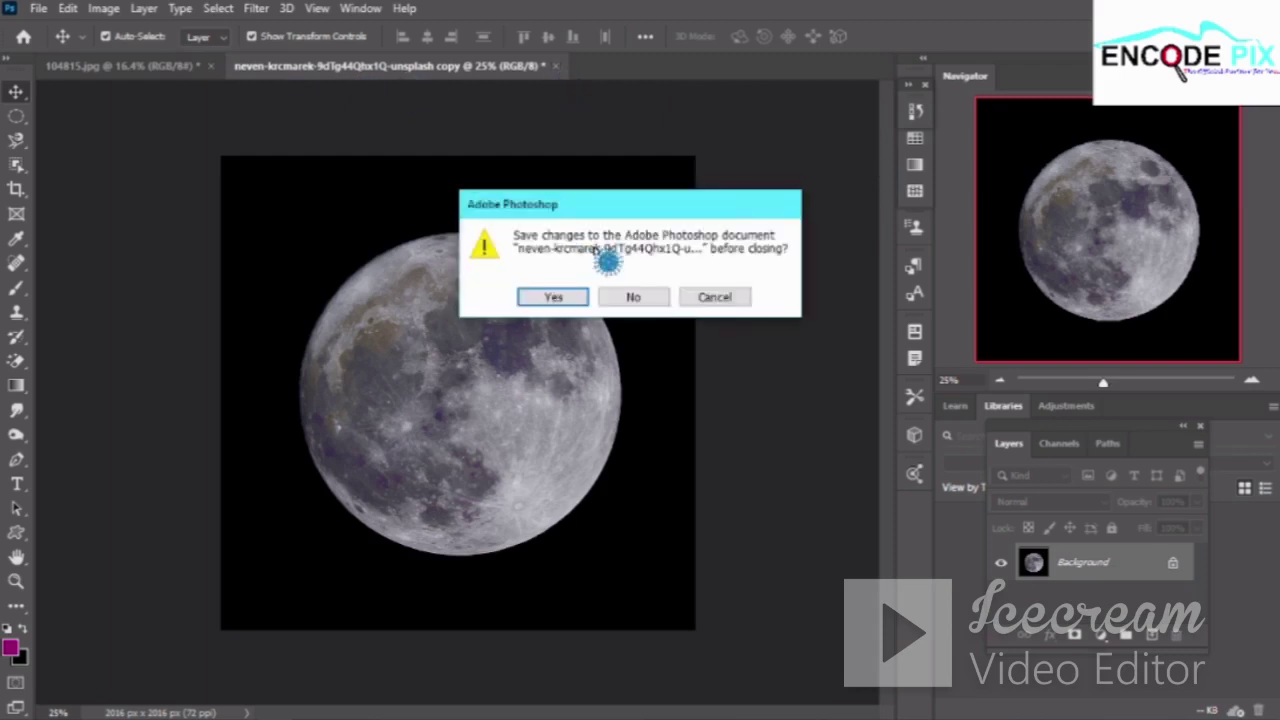
click(632, 295)
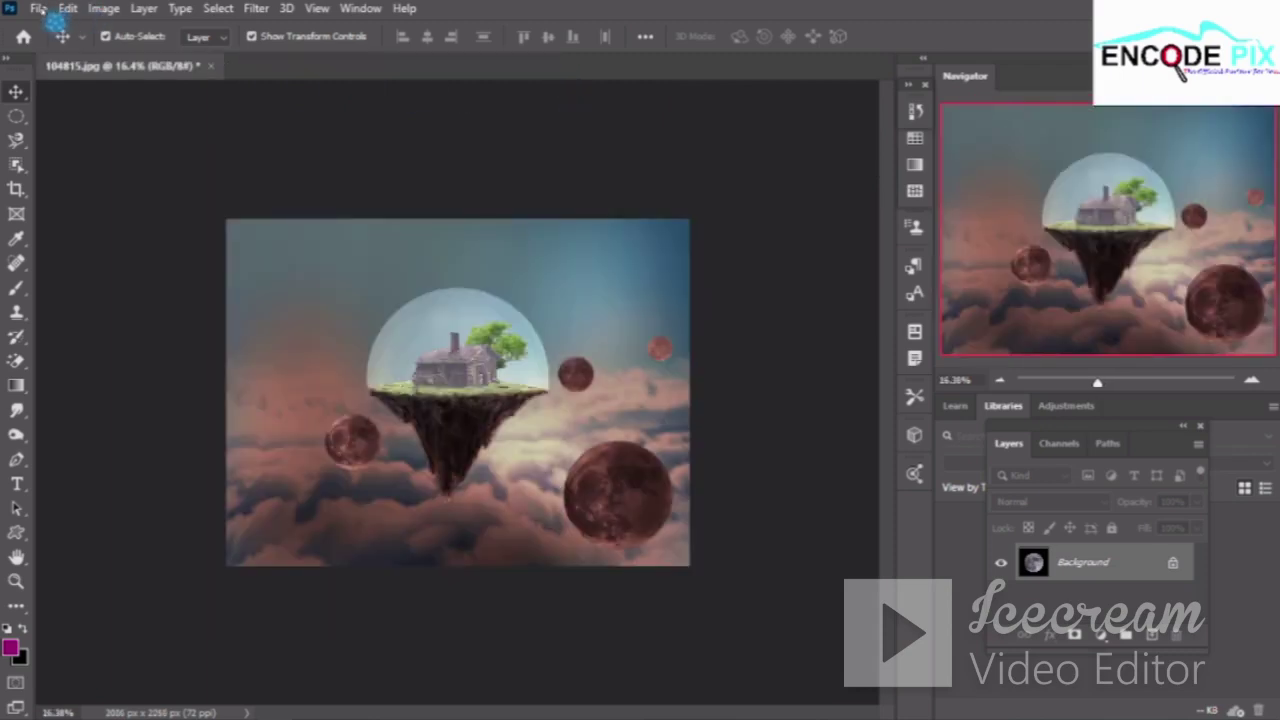
Browse Bridge and the Downloads folder for a suitable night-sky photo
click(40, 9)
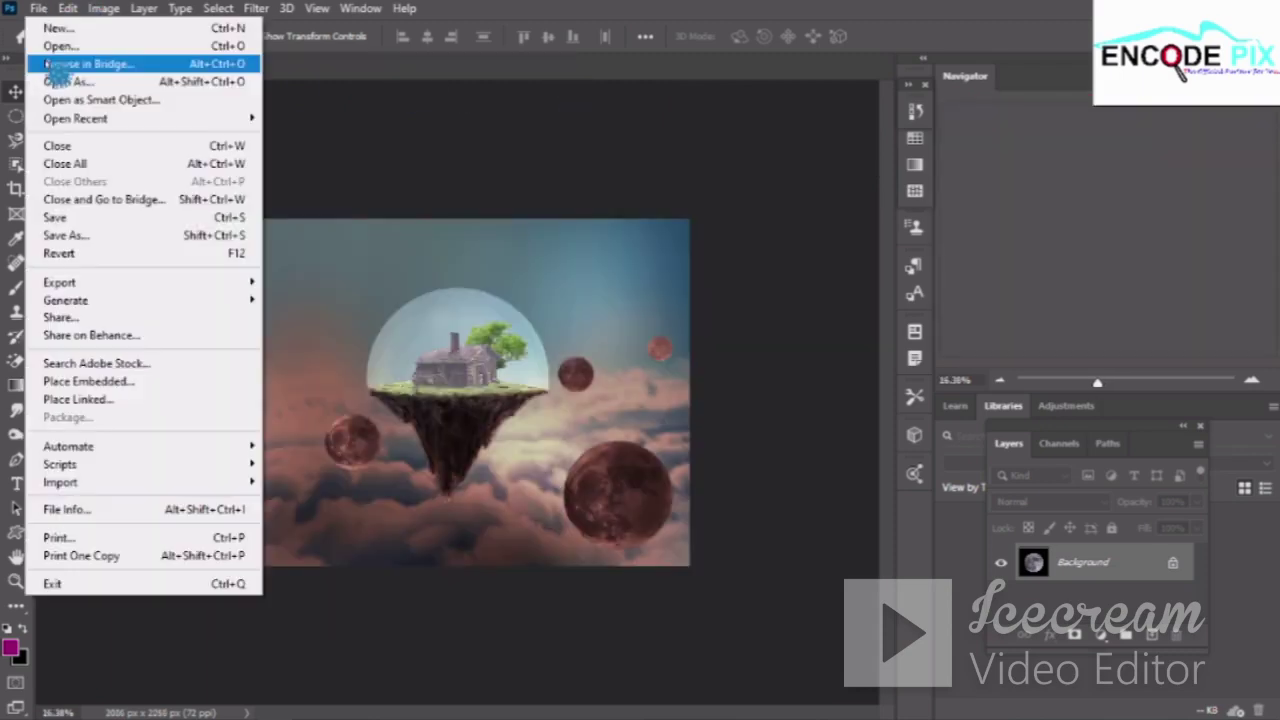
click(130, 63)
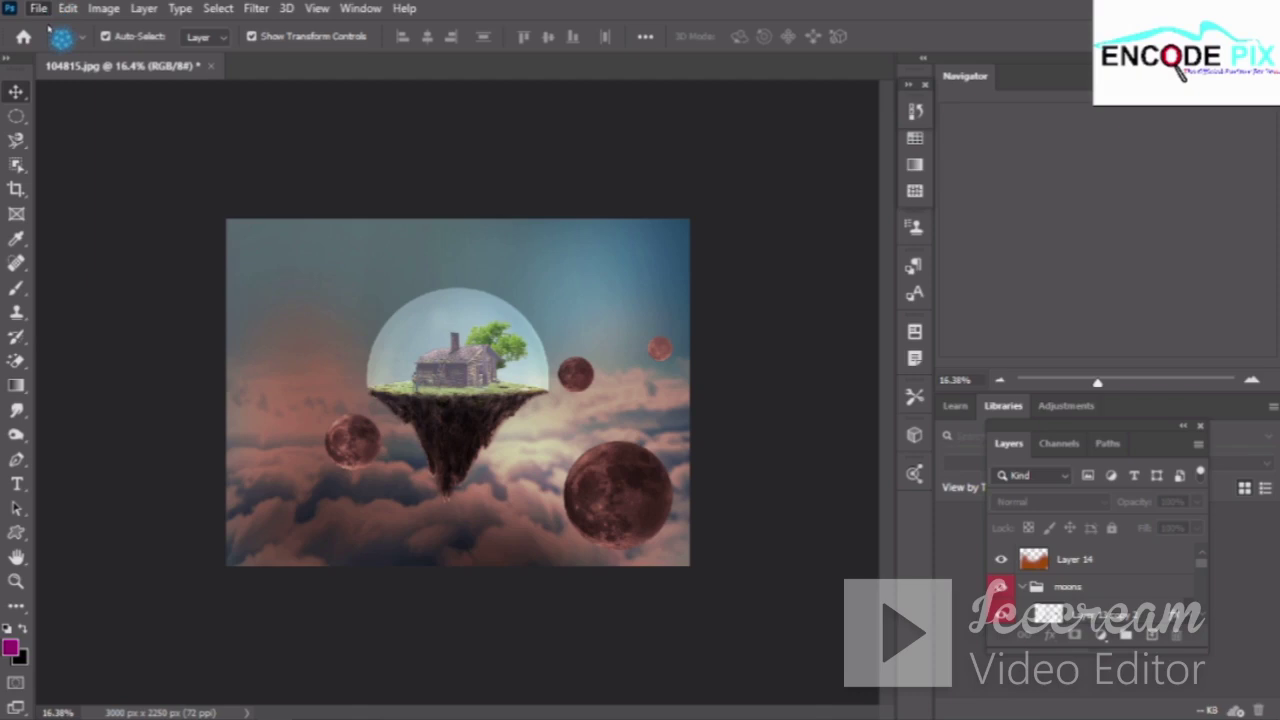
click(40, 9)
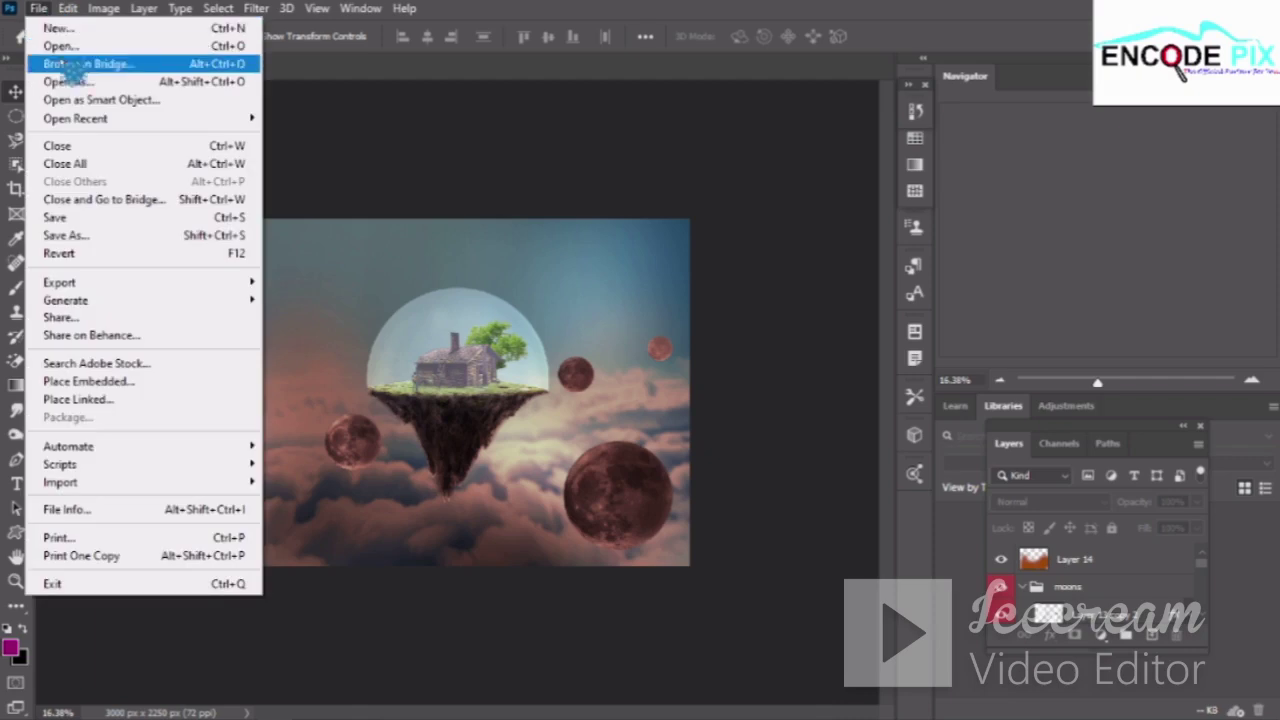
click(62, 46)
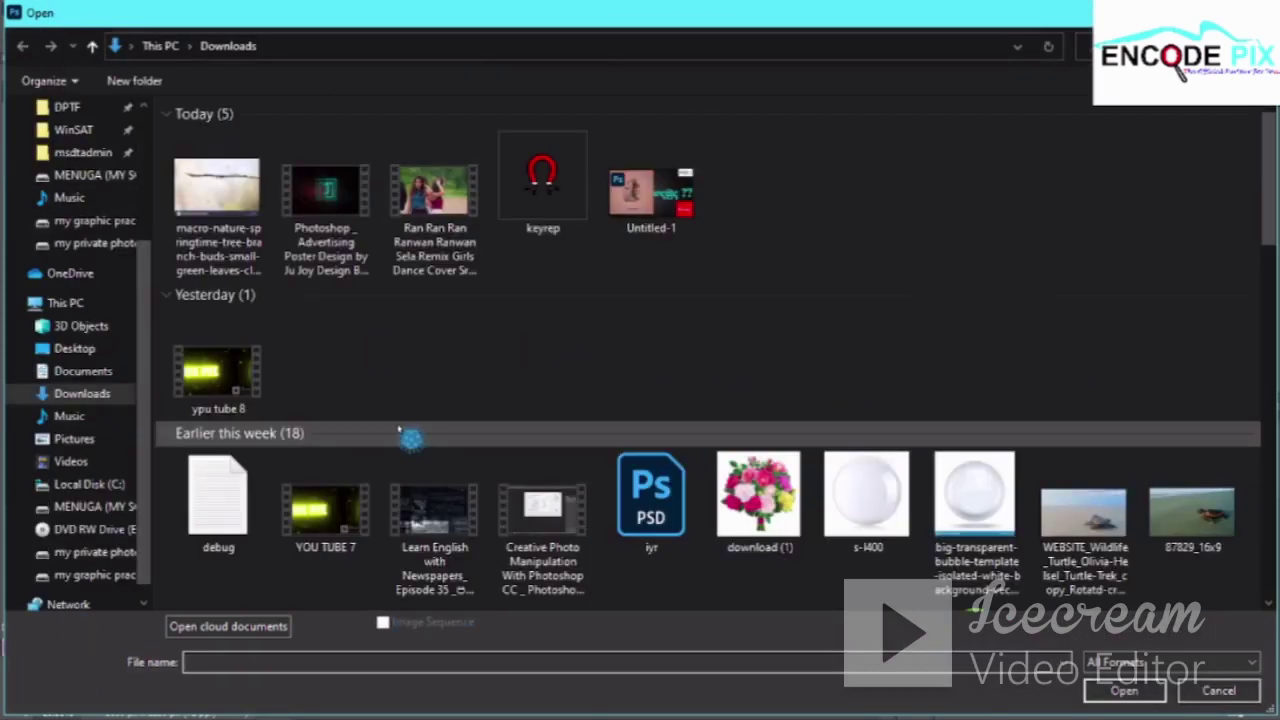
scroll(399, 429, down, 3)
scroll(399, 429, down, 3)
scroll(389, 434, down, 3)
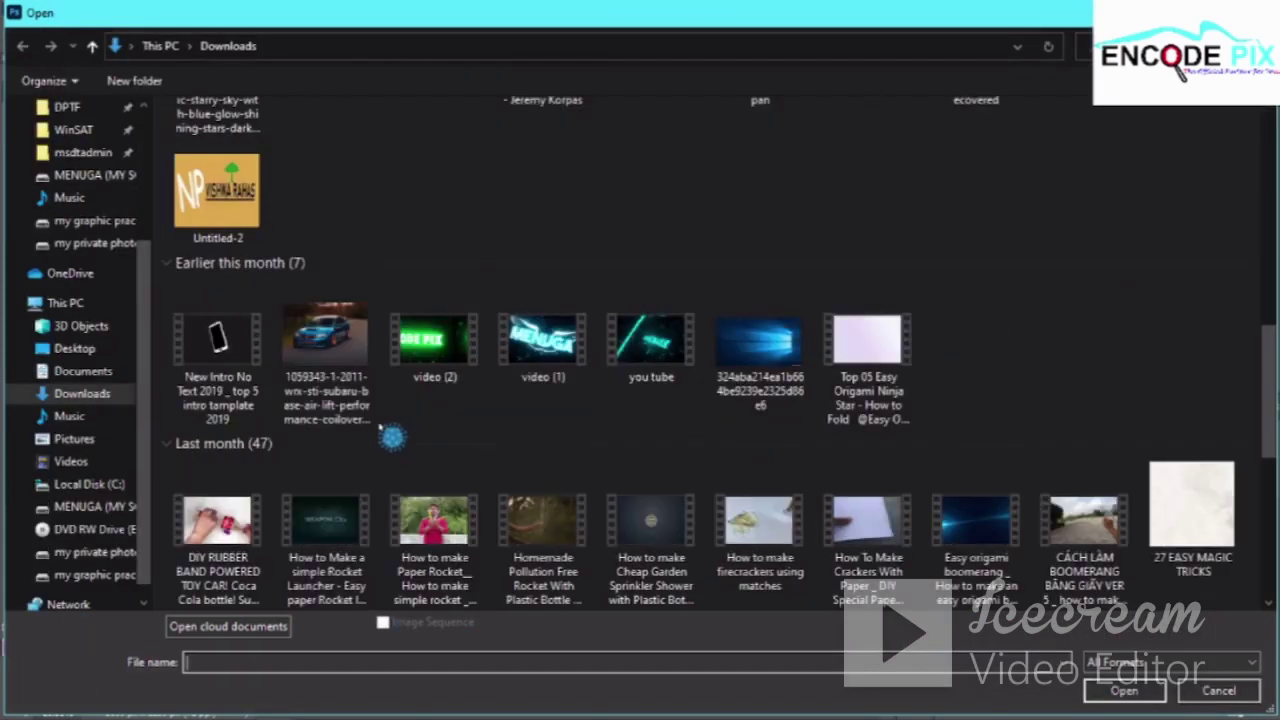
scroll(345, 444, down, 1)
scroll(345, 444, down, 3)
scroll(320, 420, down, 3)
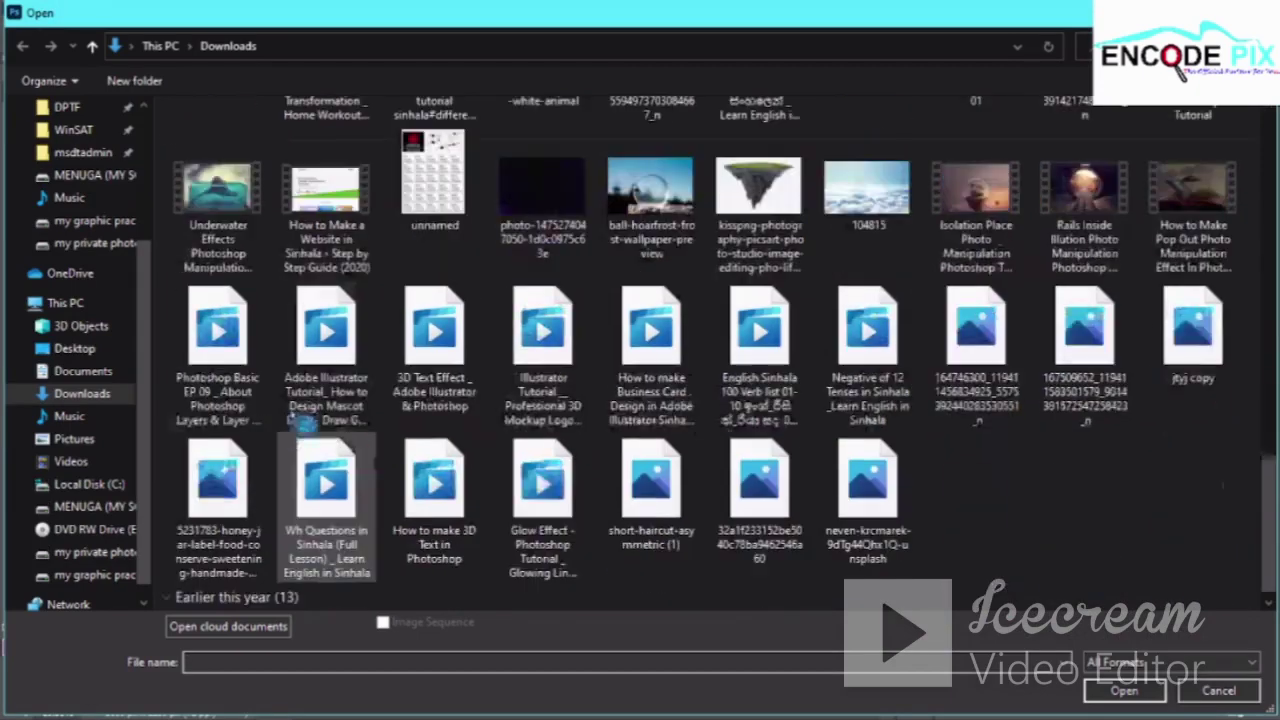
scroll(290, 400, up, 3)
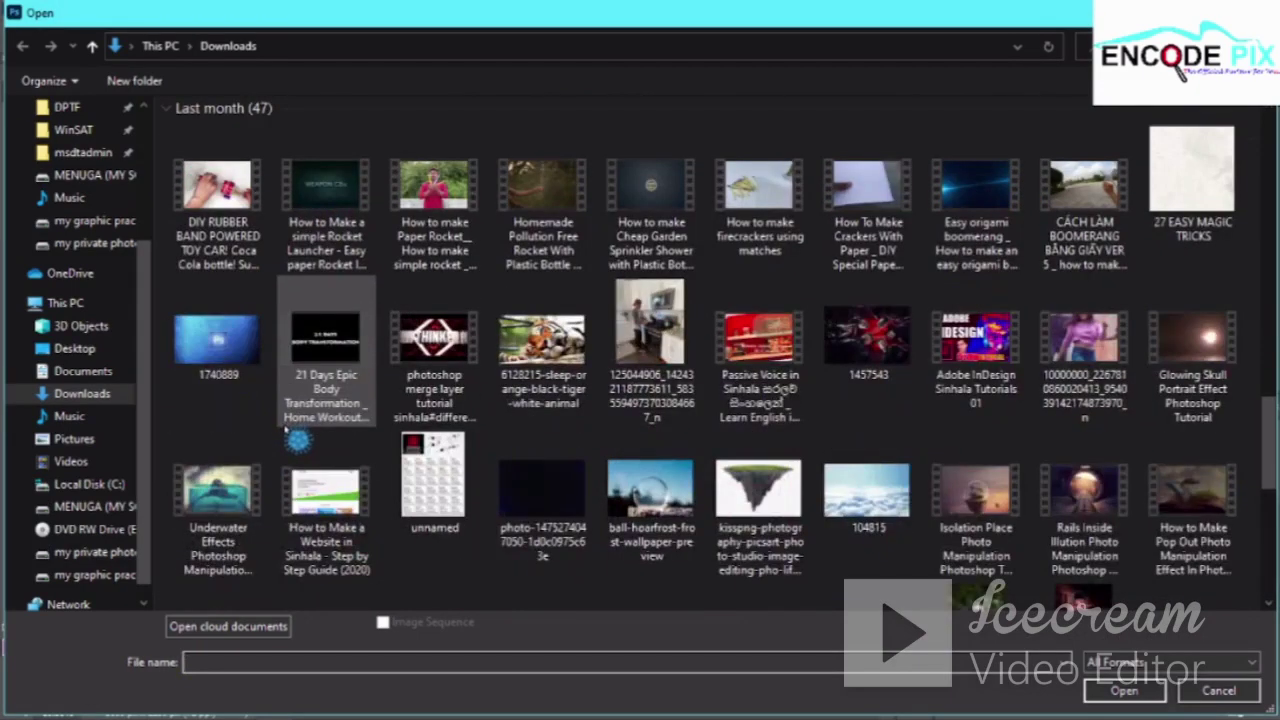
scroll(298, 440, down, 3)
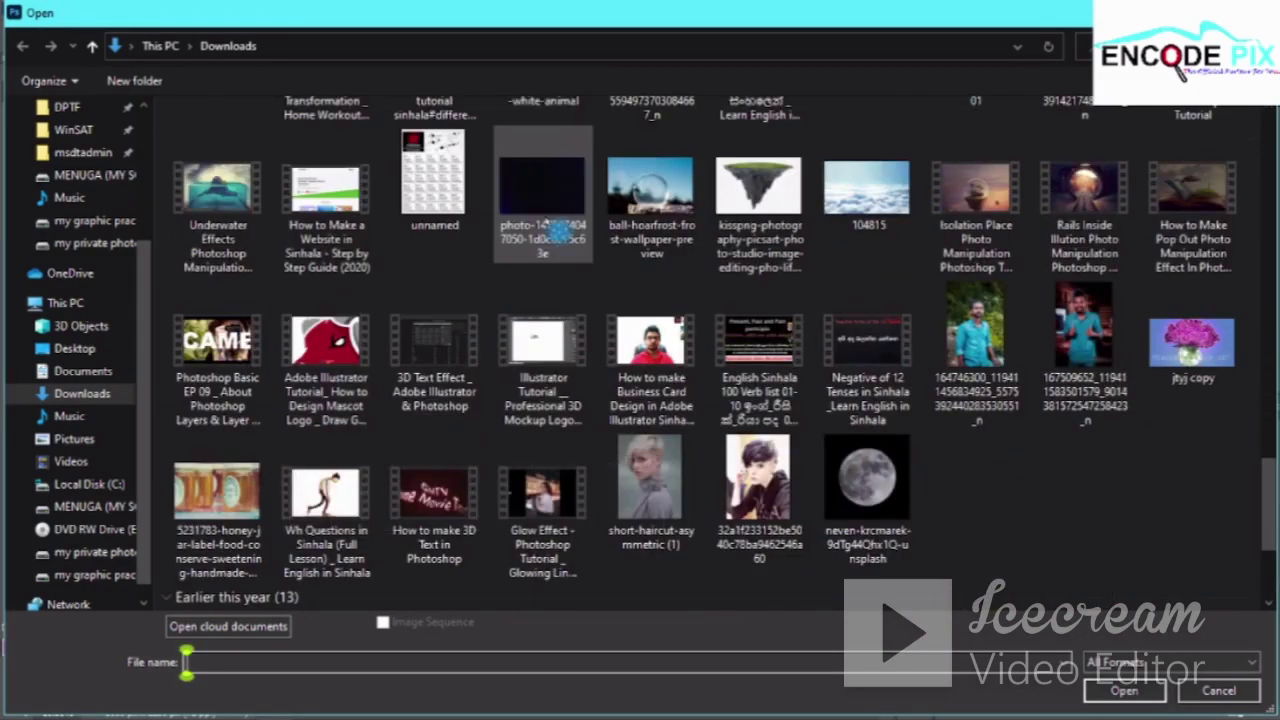
scroll(555, 232, down, 3)
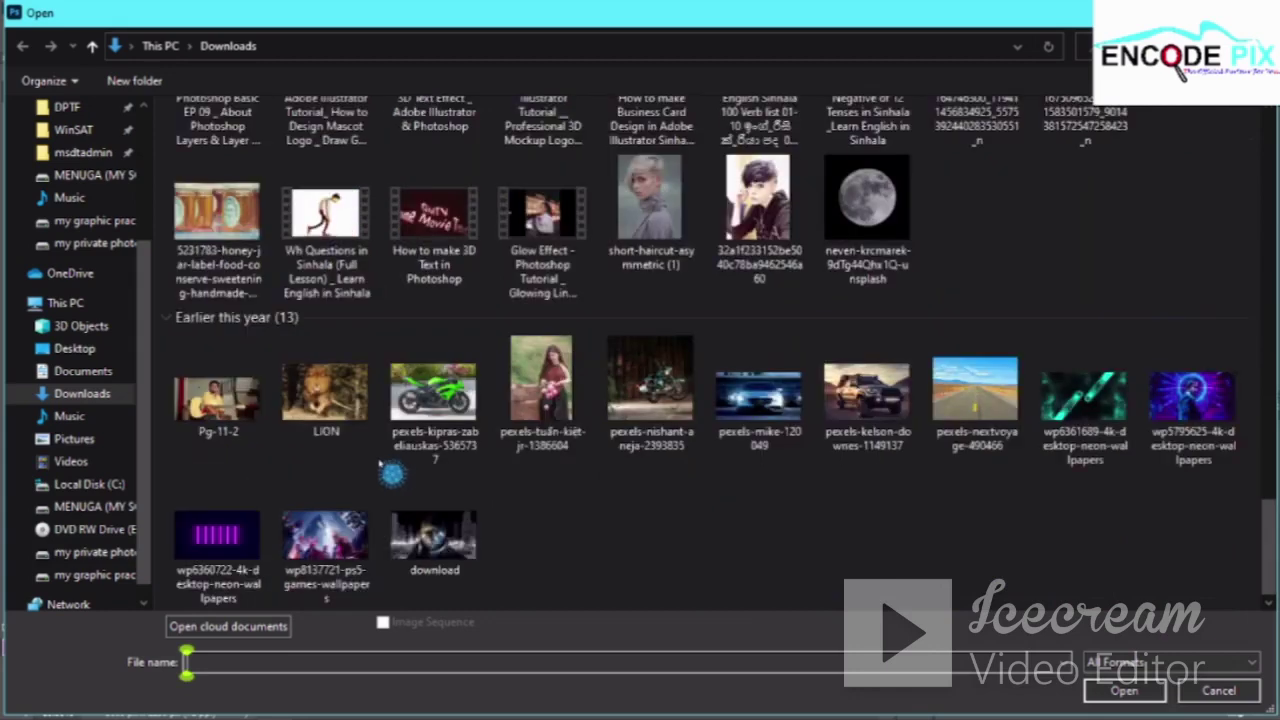
scroll(380, 462, up, 2)
scroll(380, 462, up, 3)
scroll(380, 462, up, 2)
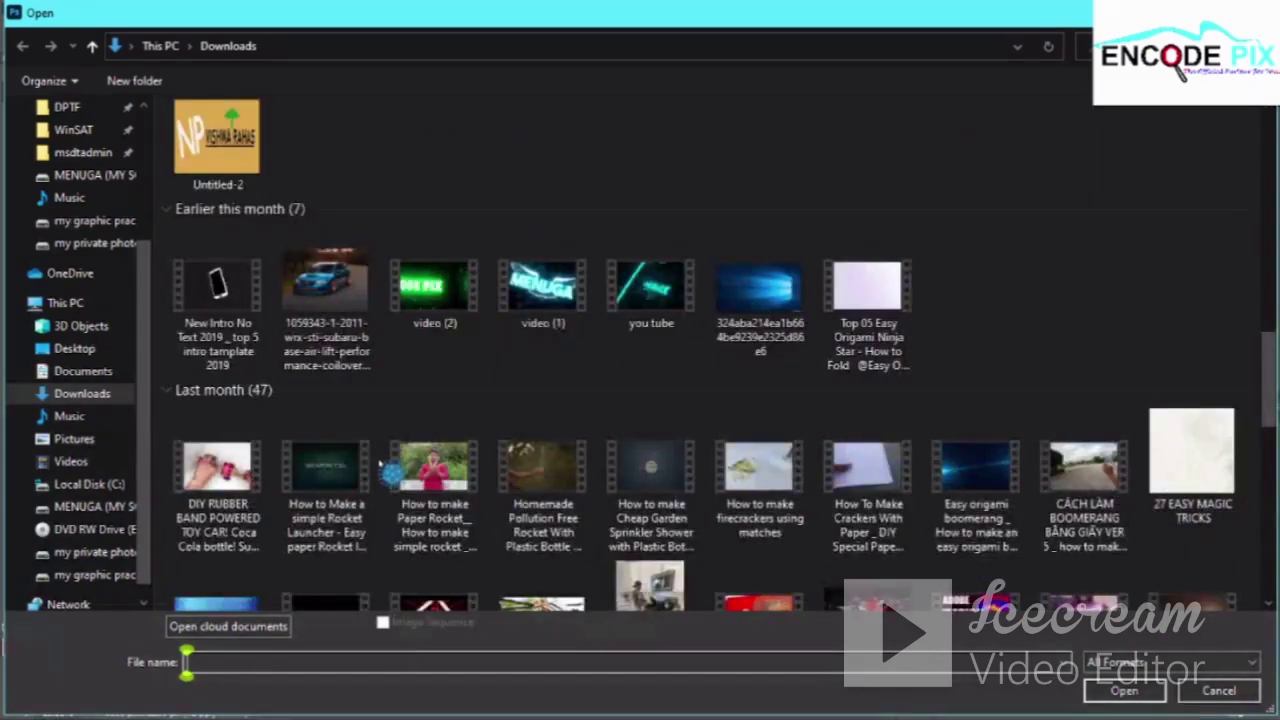
scroll(380, 463, up, 3)
scroll(380, 463, up, 5)
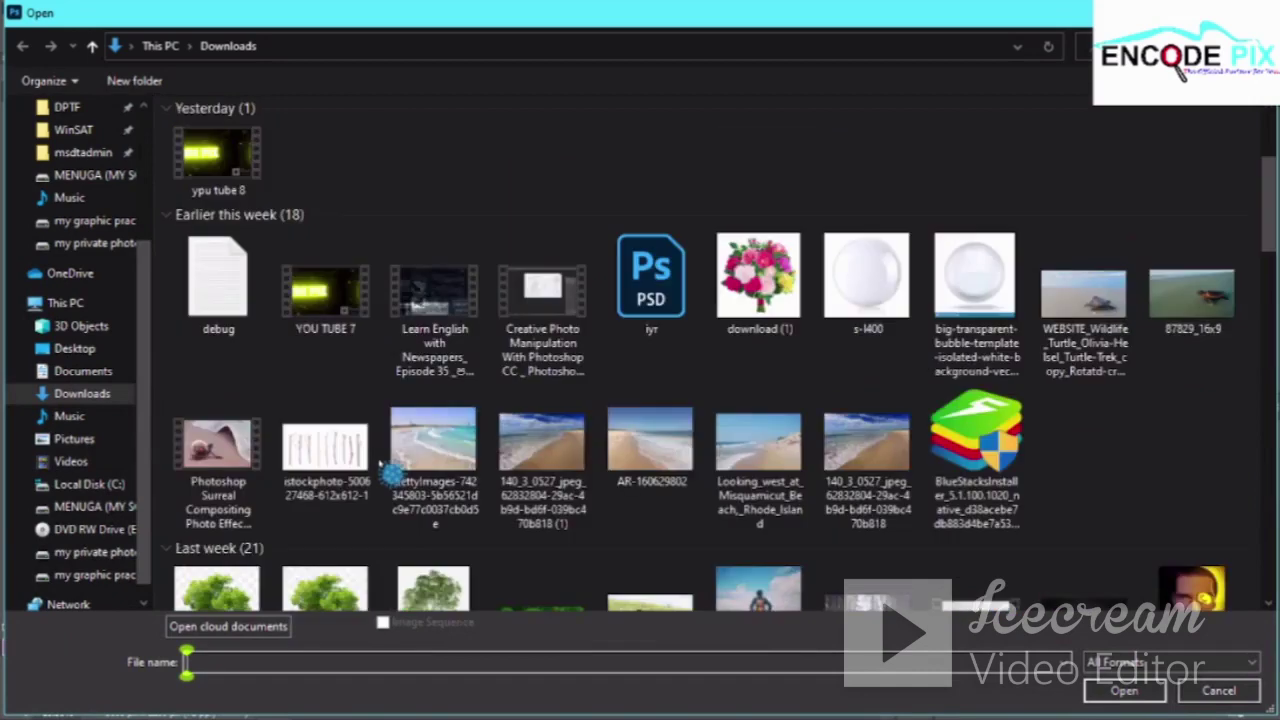
scroll(380, 463, up, 3)
scroll(380, 463, down, 7)
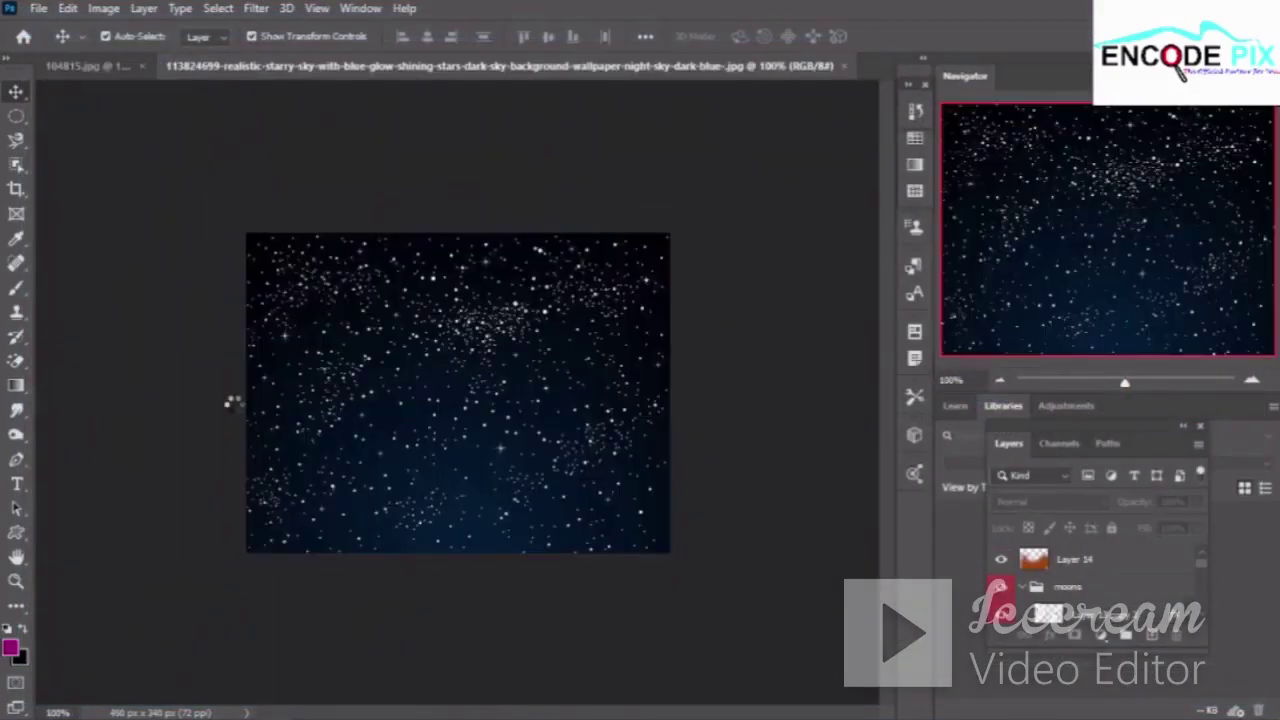
drag(440, 66, 548, 485)
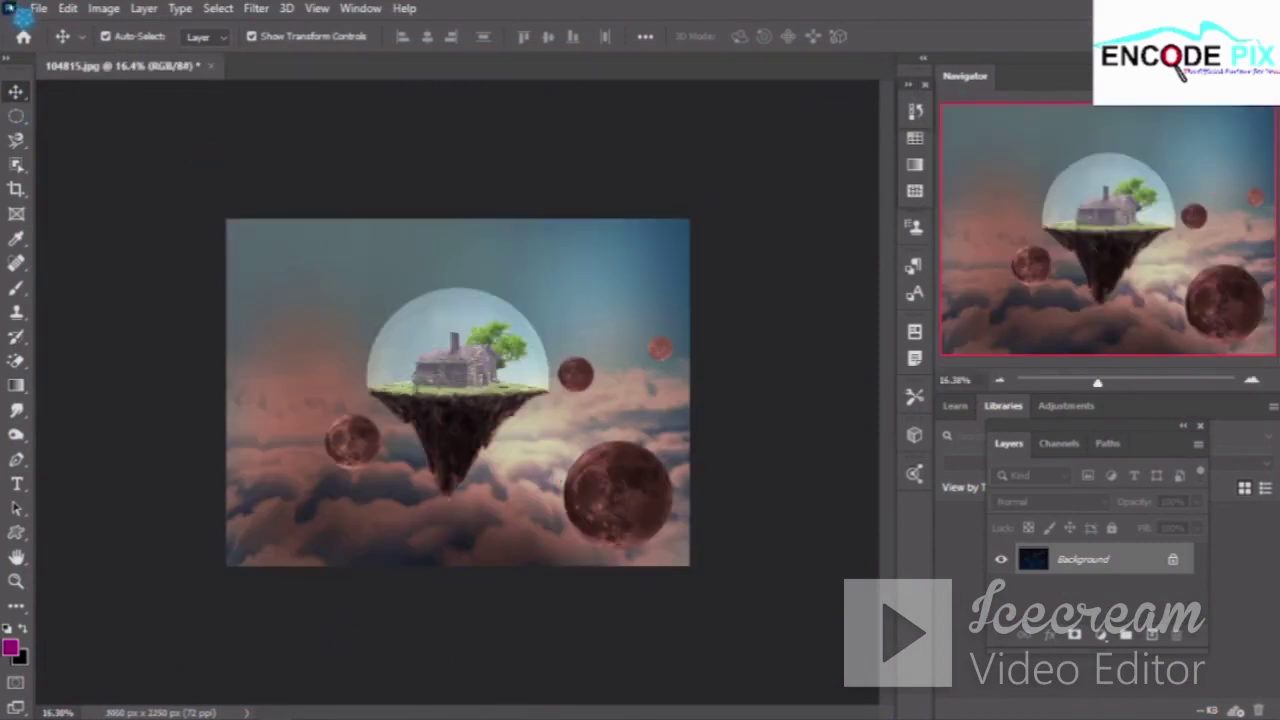
click(38, 8)
click(62, 46)
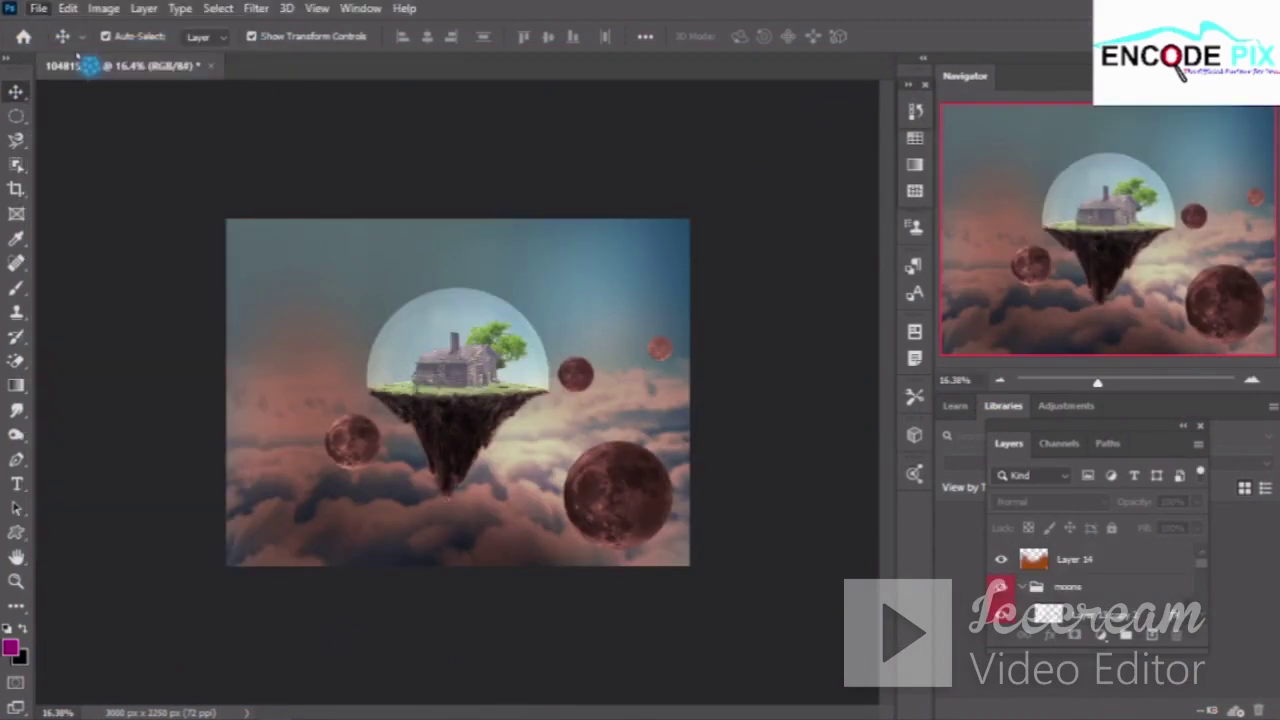
click(75, 50)
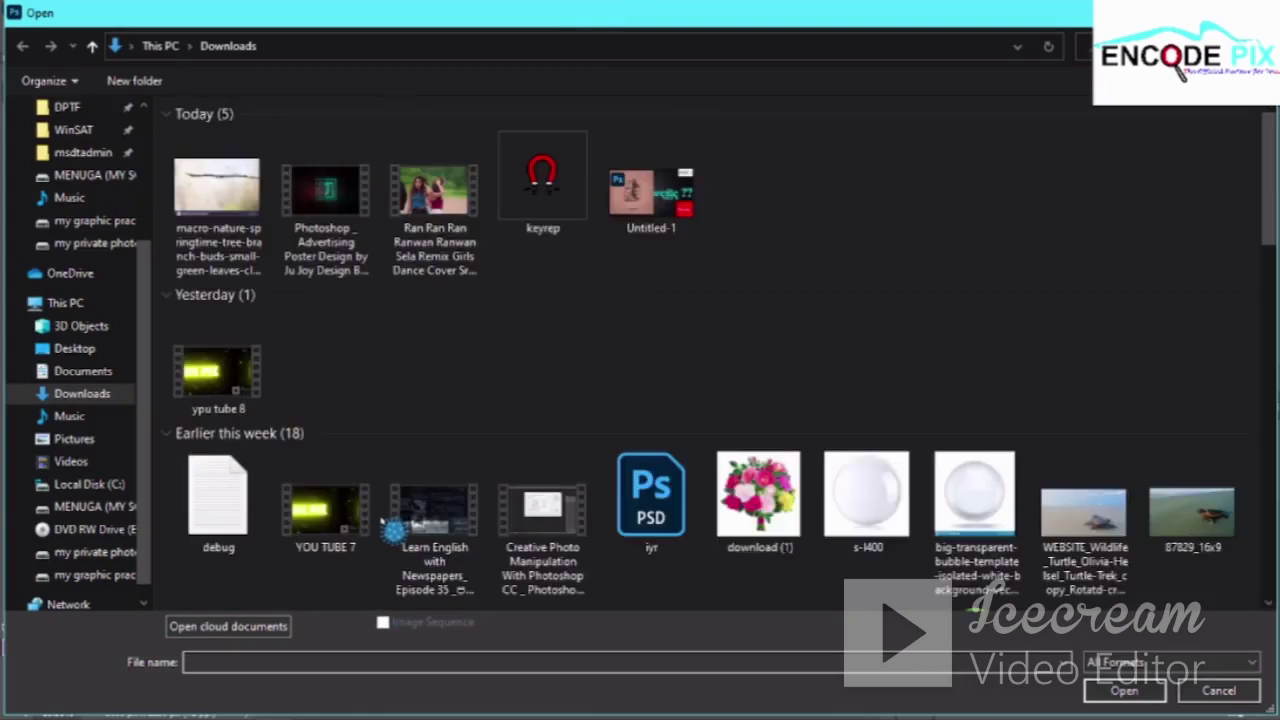
scroll(381, 521, down, 3)
scroll(393, 530, down, 2)
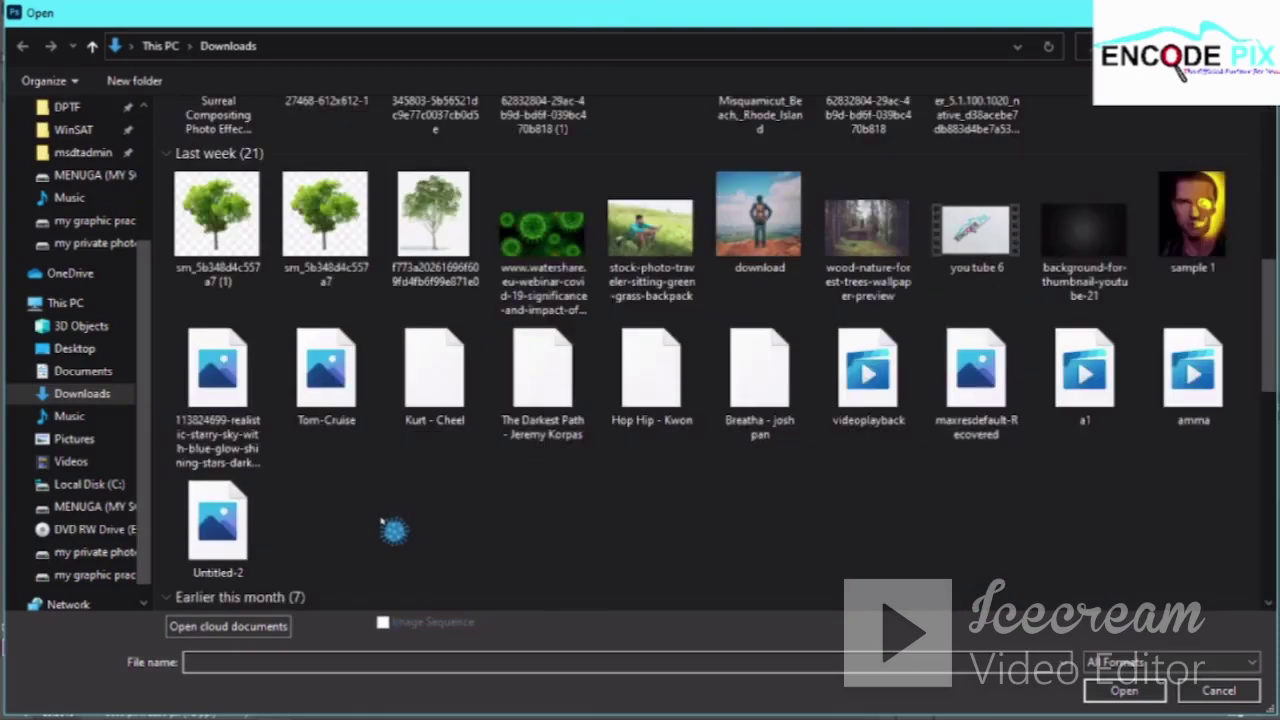
scroll(393, 530, down, 3)
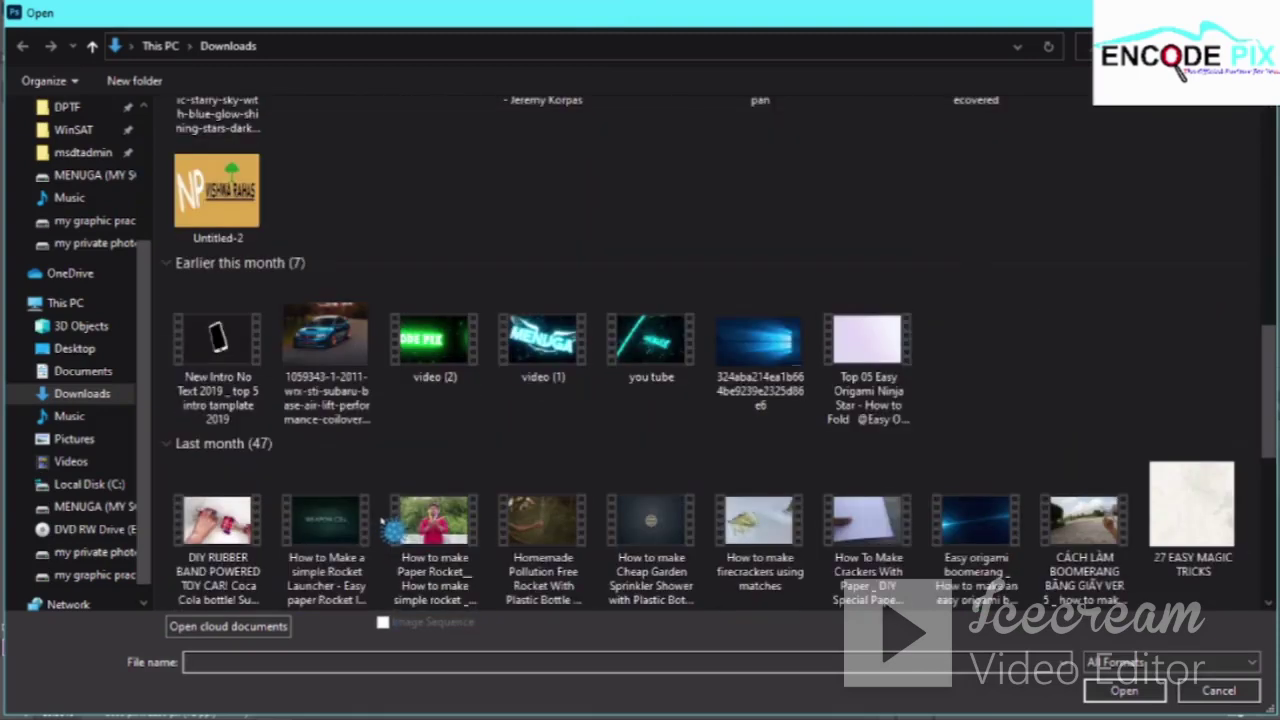
scroll(393, 528, down, 3)
scroll(393, 530, down, 3)
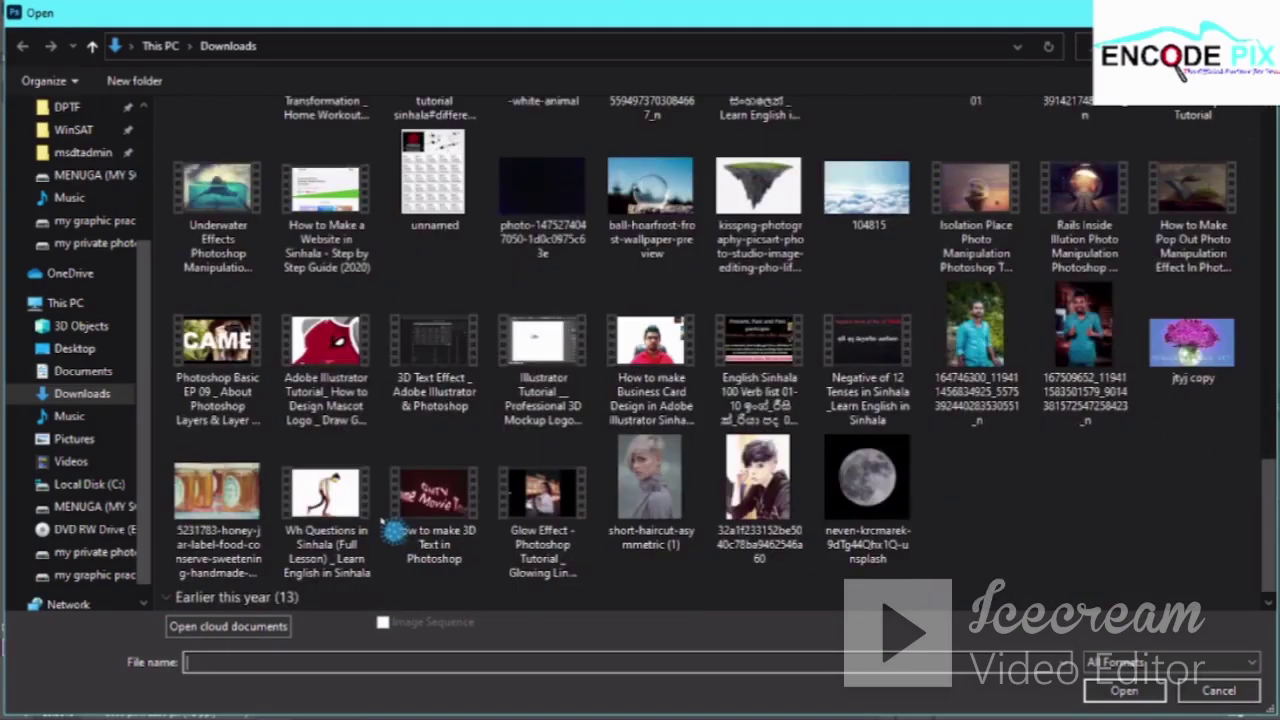
scroll(515, 315, up, 3)
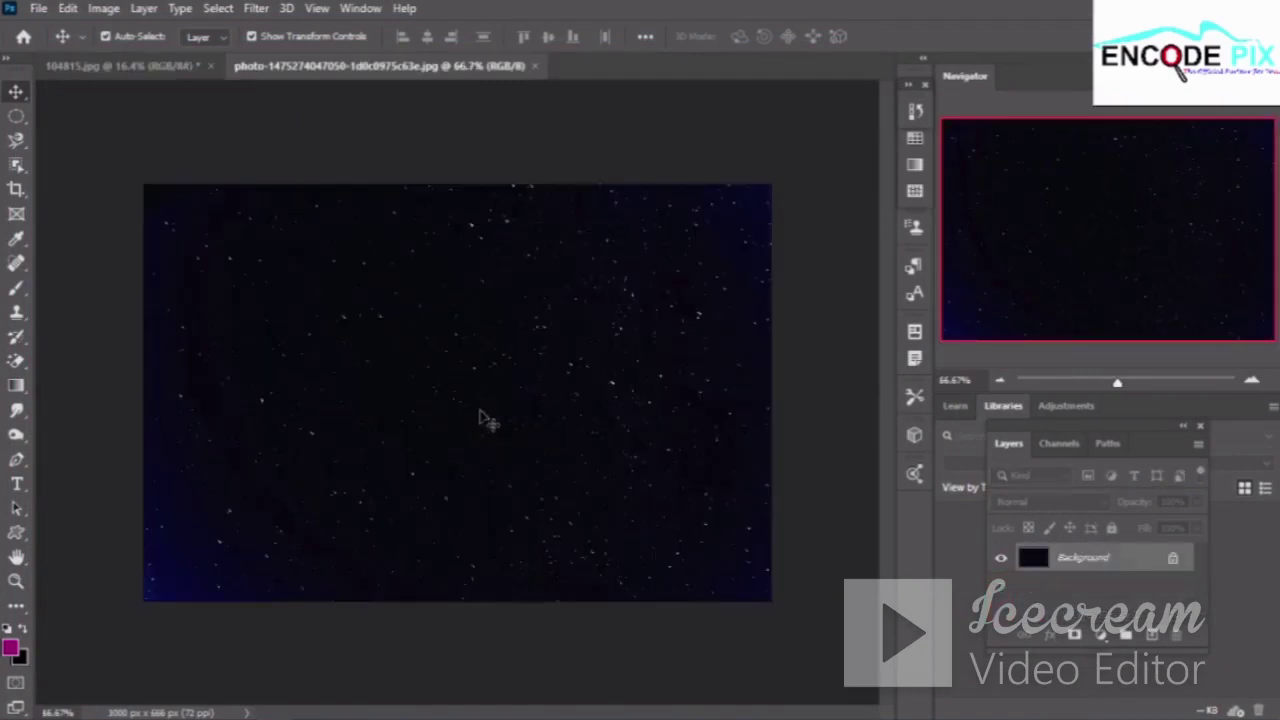
Place the starry photo as Layer 15, scale it to 312.09% over the sky, and duplicate it
mouse_move(544, 428)
mouse_down()
mouse_move(167, 111)
mouse_move(376, 484)
mouse_up()
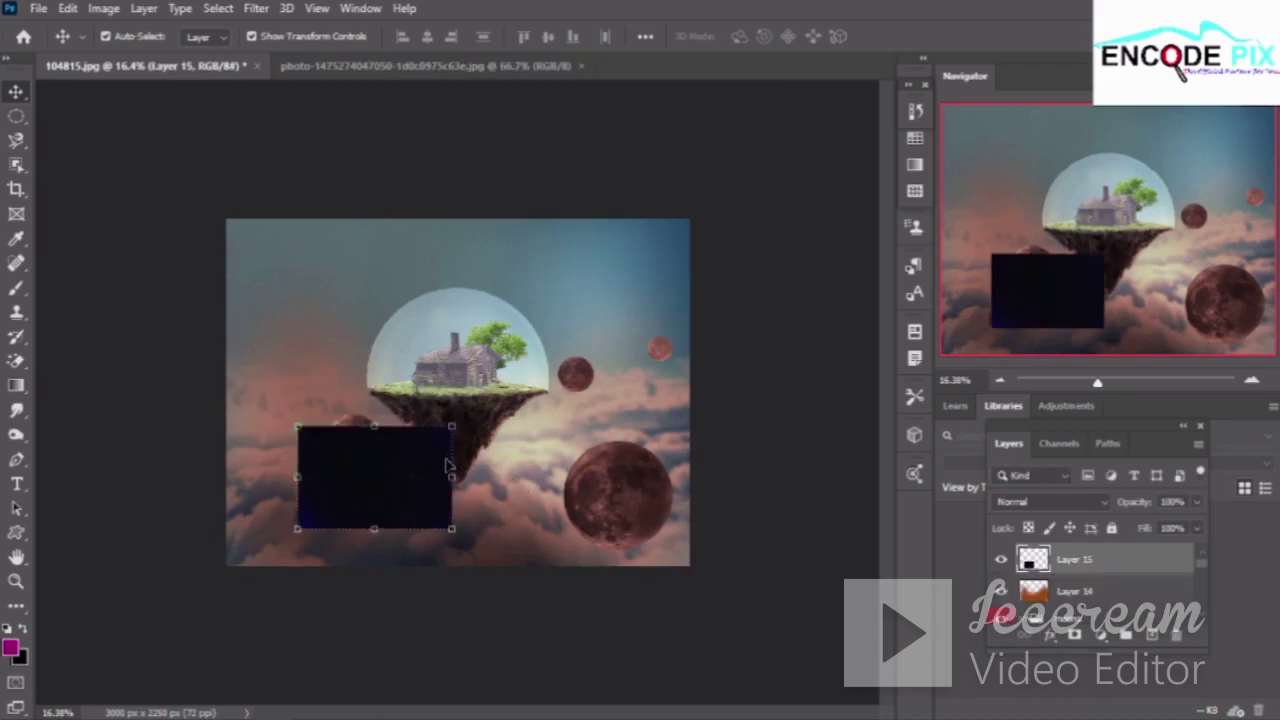
drag(455, 426, 709, 243)
drag(603, 471, 559, 479)
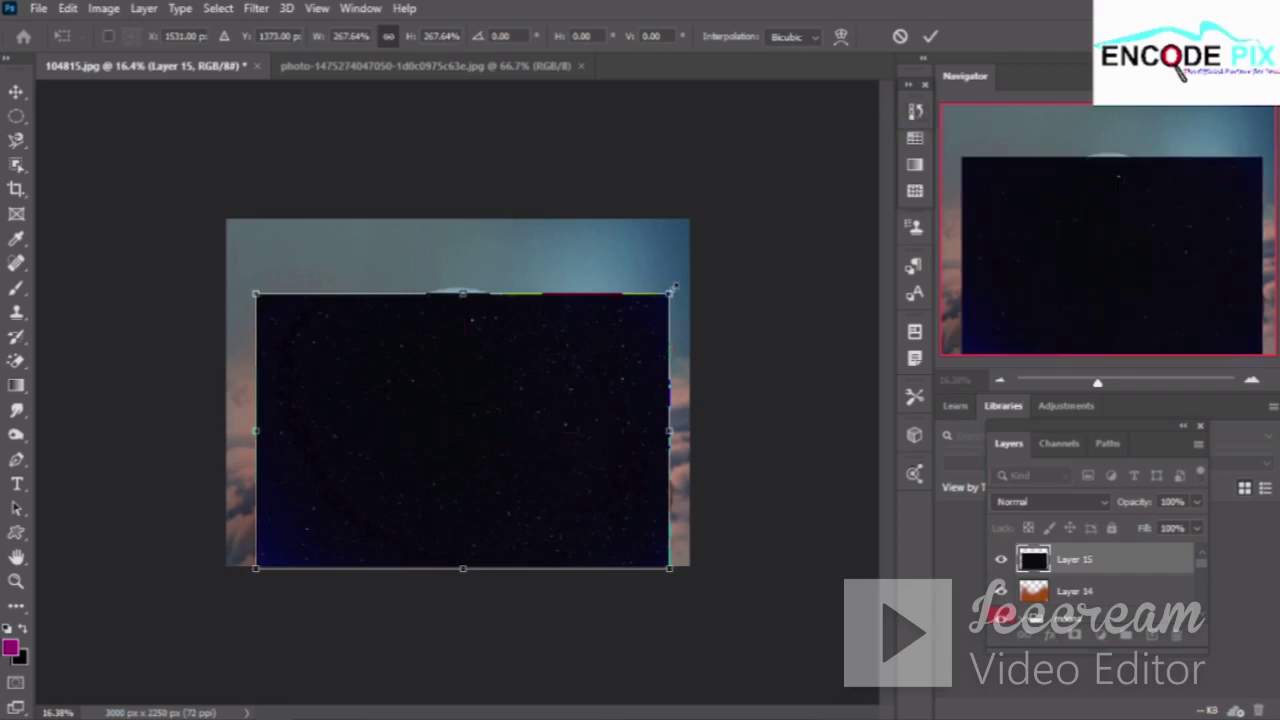
click(388, 37)
drag(670, 570, 712, 597)
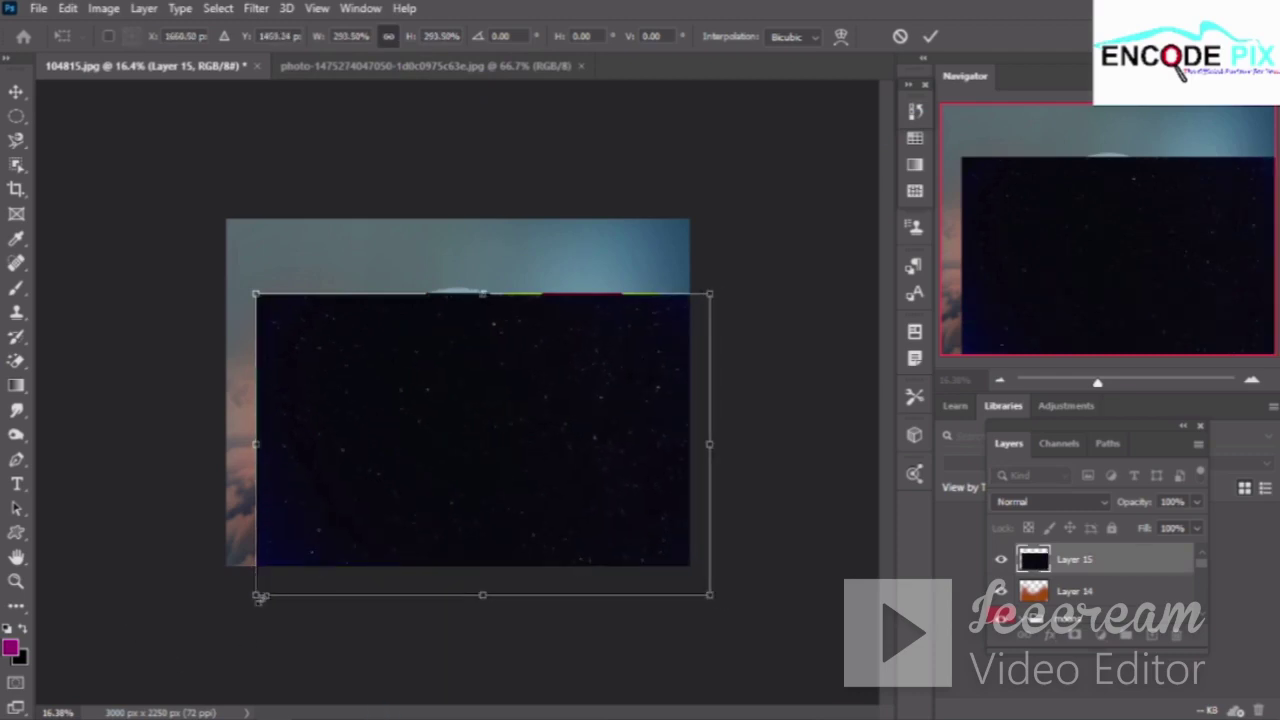
drag(258, 597, 228, 613)
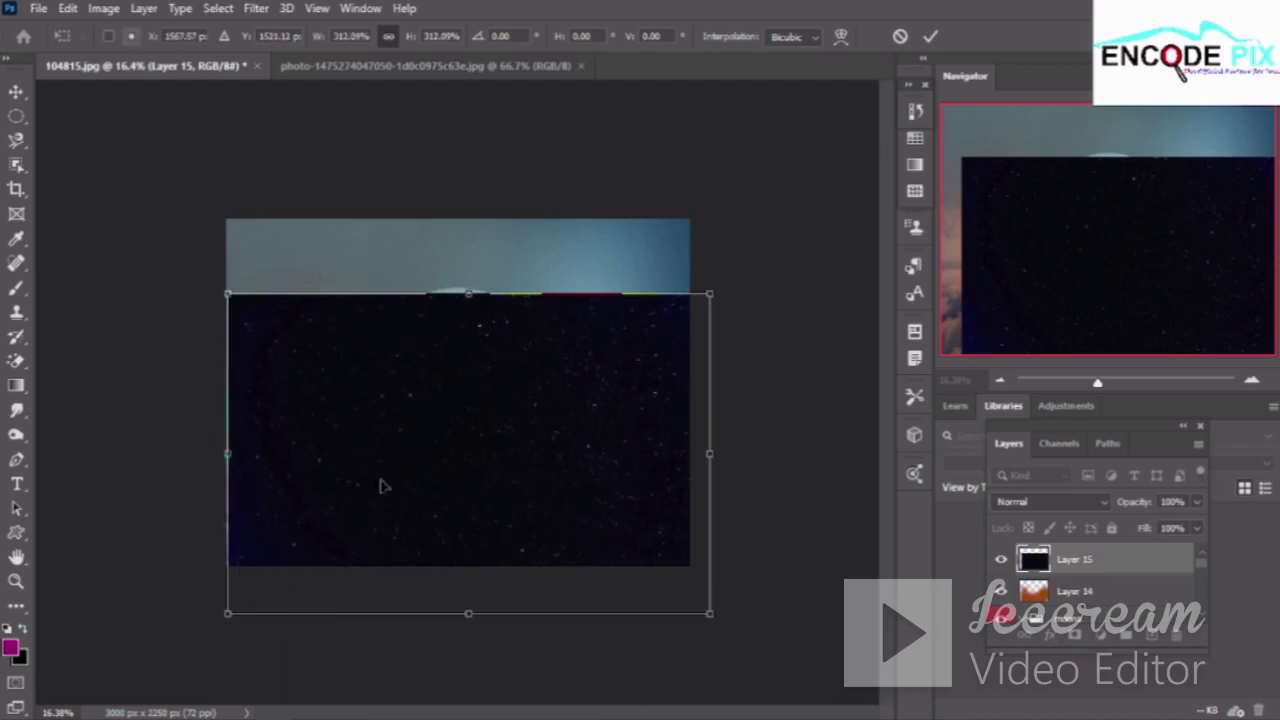
drag(383, 486, 379, 427)
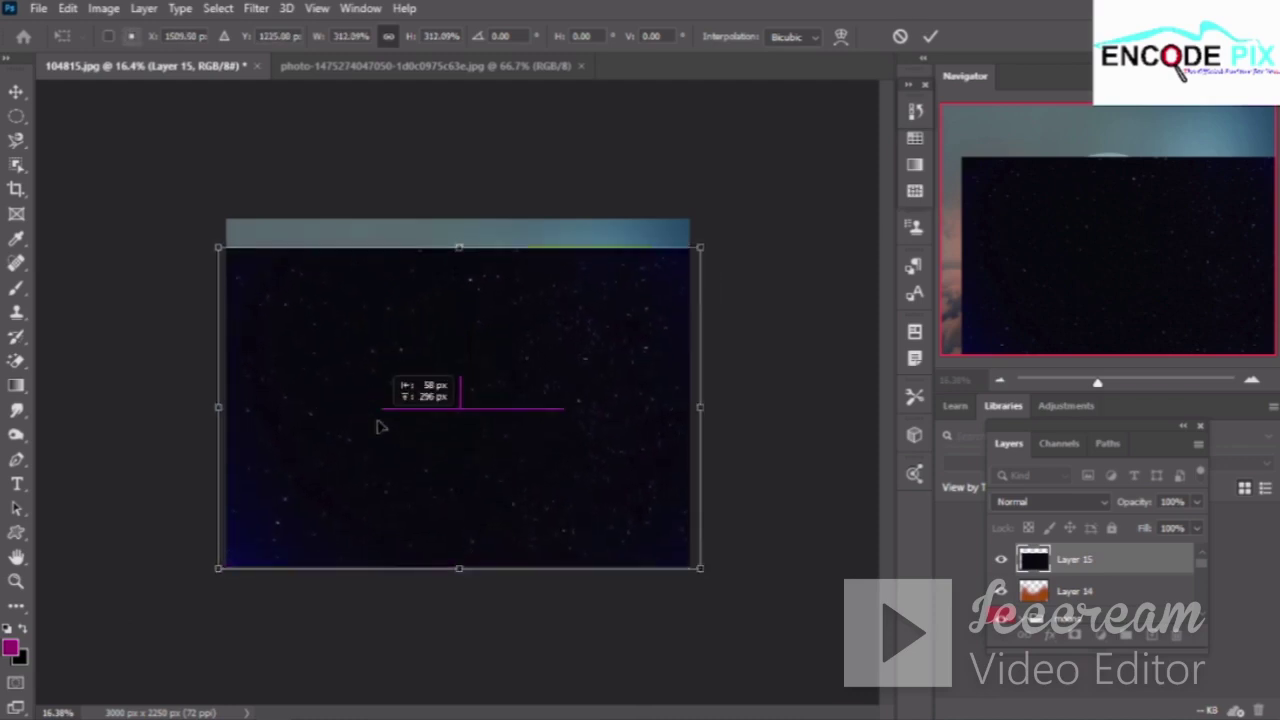
drag(379, 427, 369, 443)
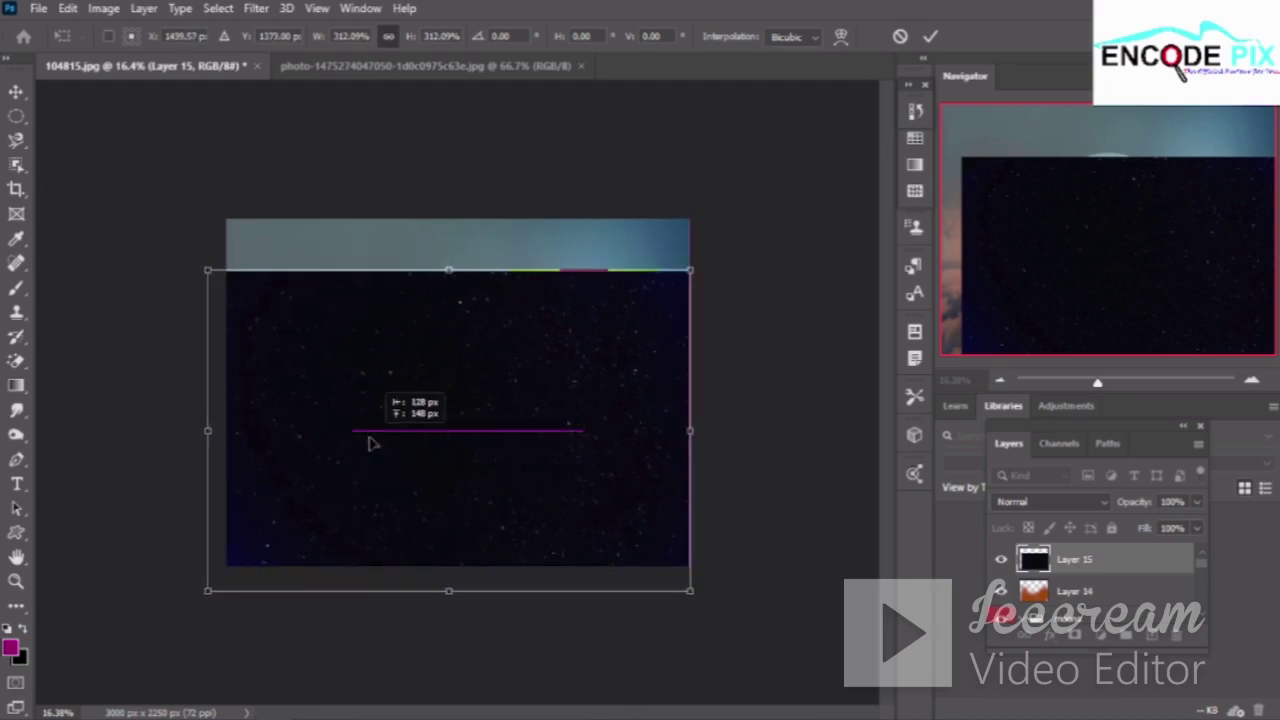
drag(371, 443, 371, 443)
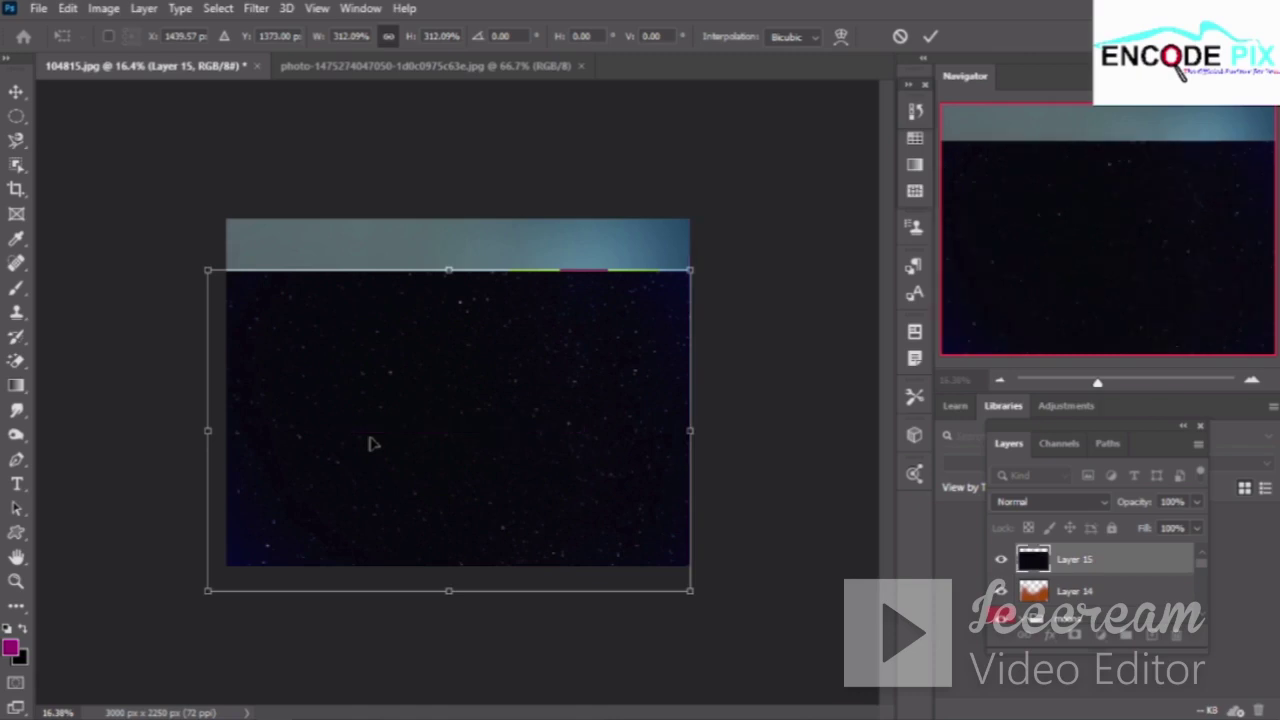
click(930, 36)
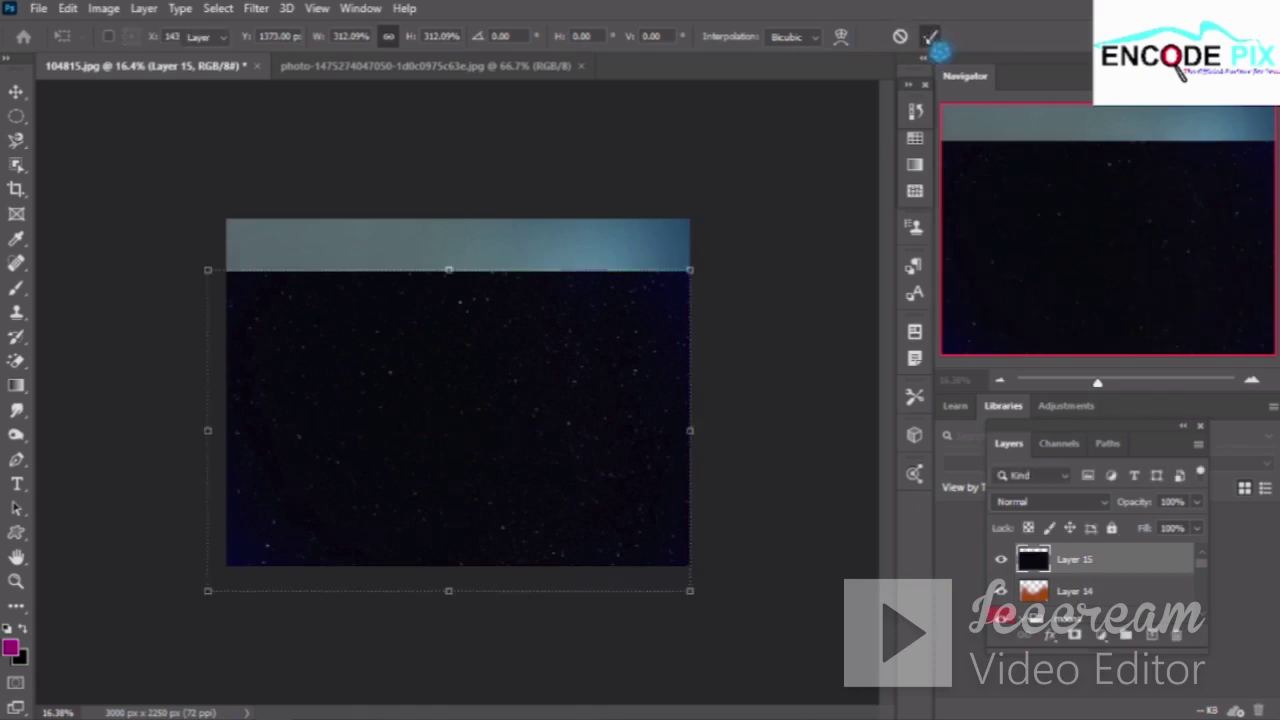
key(ctrl+j)
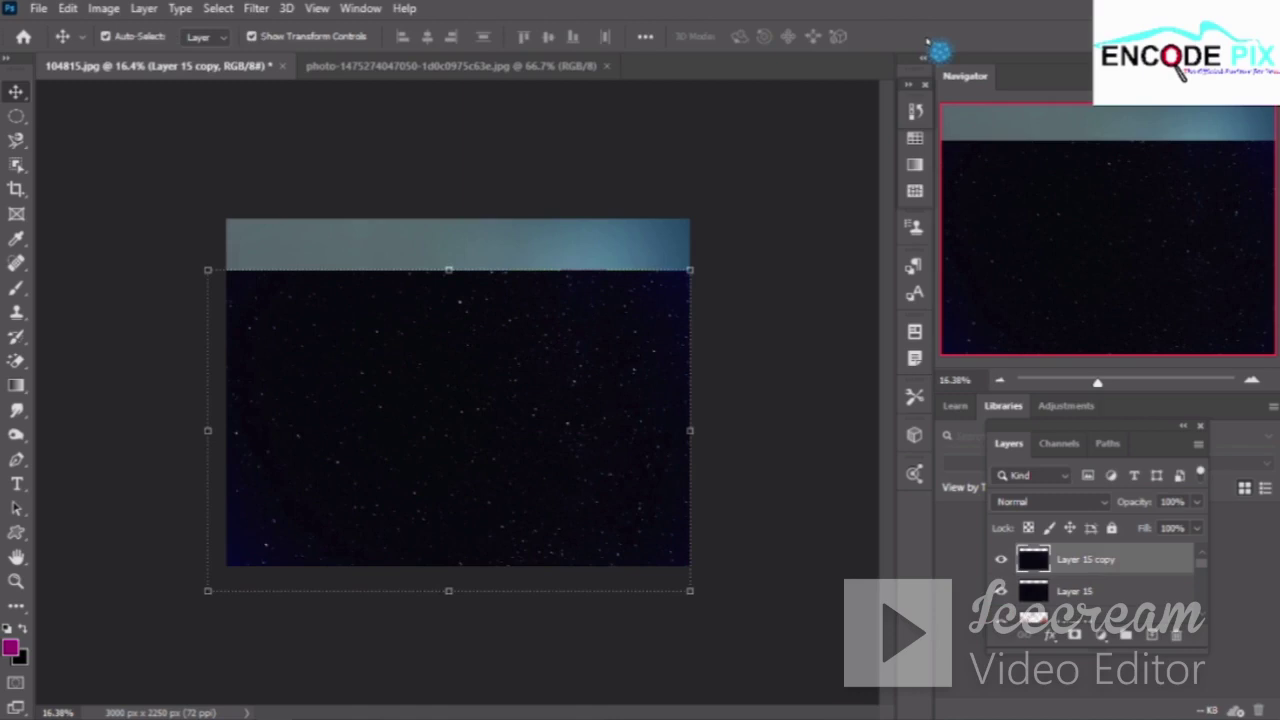
Hide Layer 15 copy and set Layer 15's blend mode to Screen
click(1001, 561)
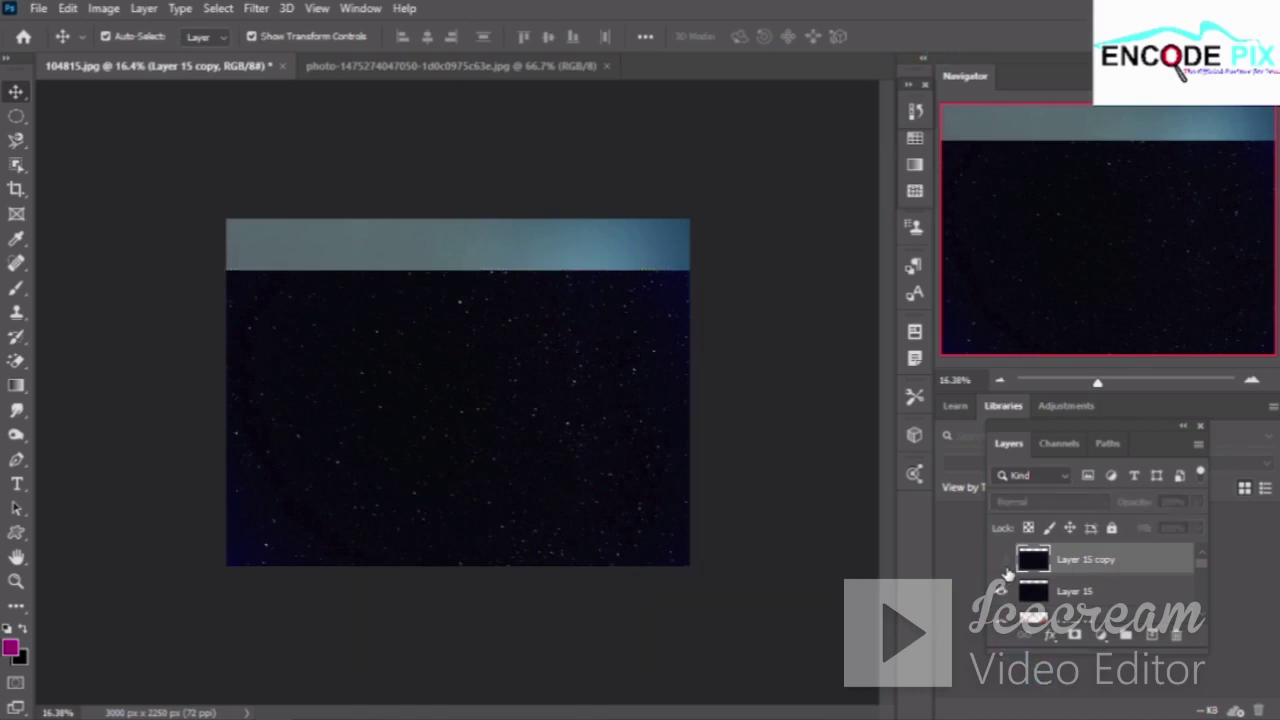
click(1127, 592)
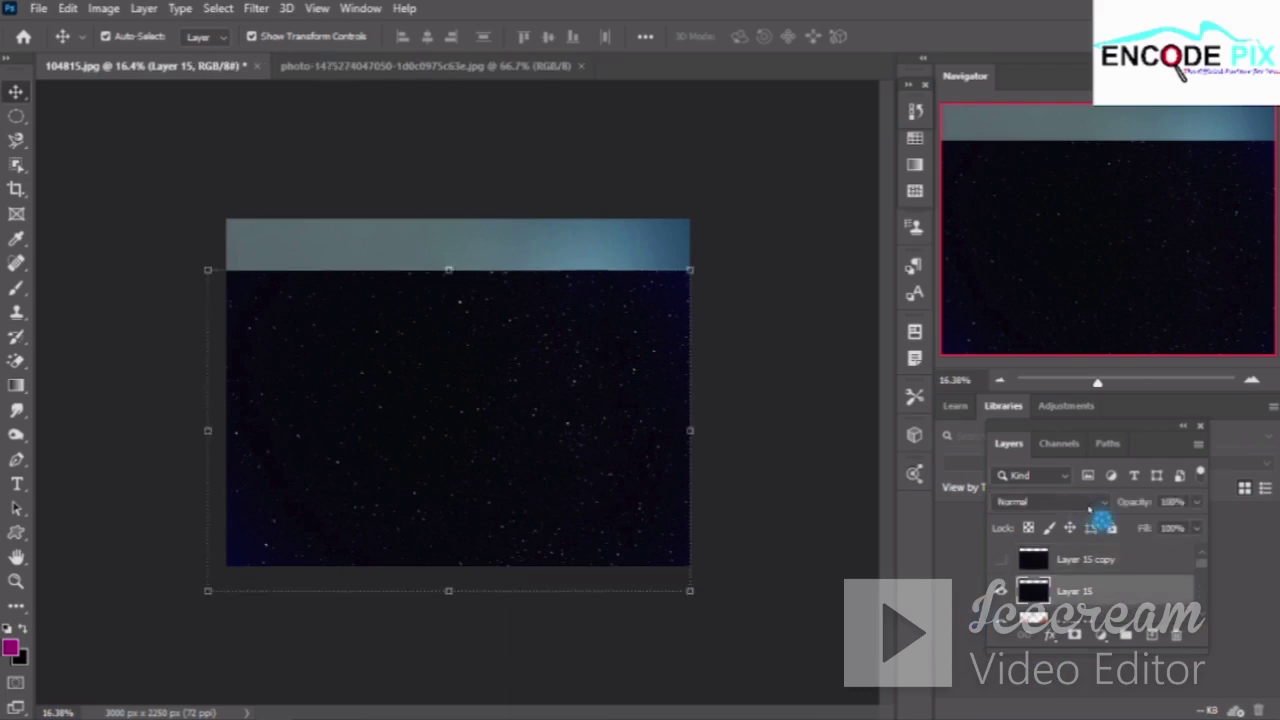
click(1090, 503)
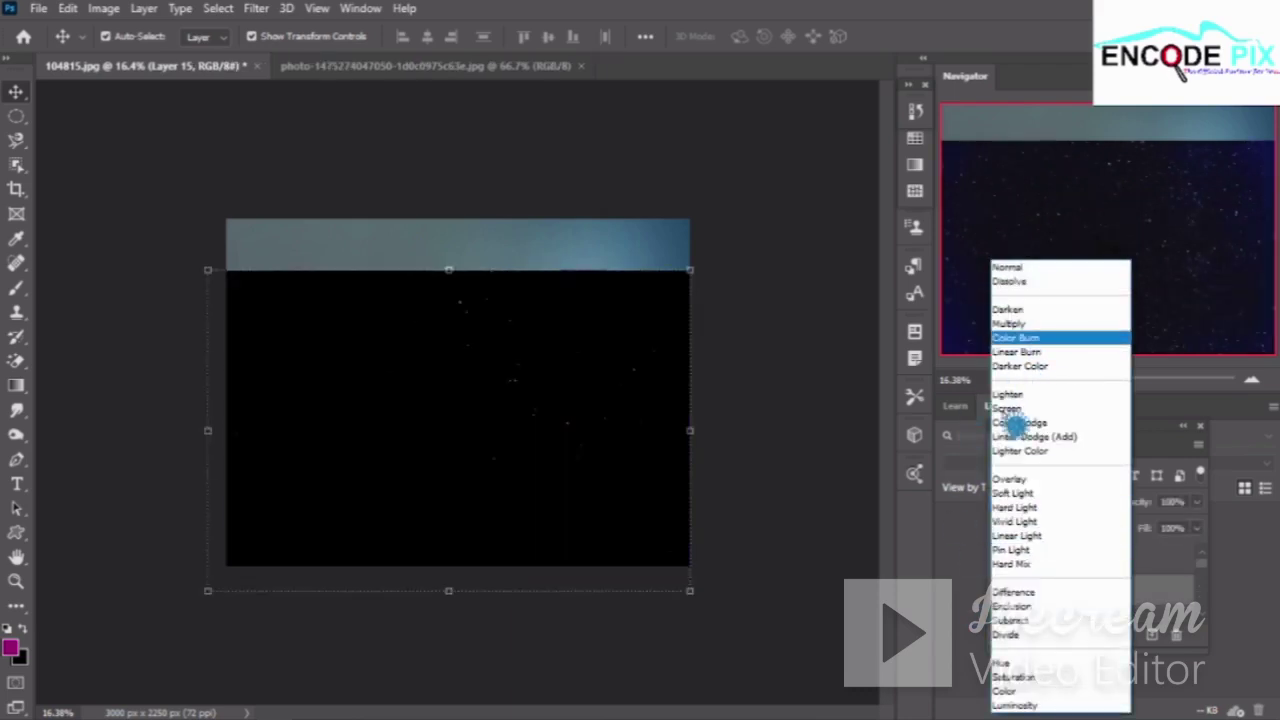
click(1020, 408)
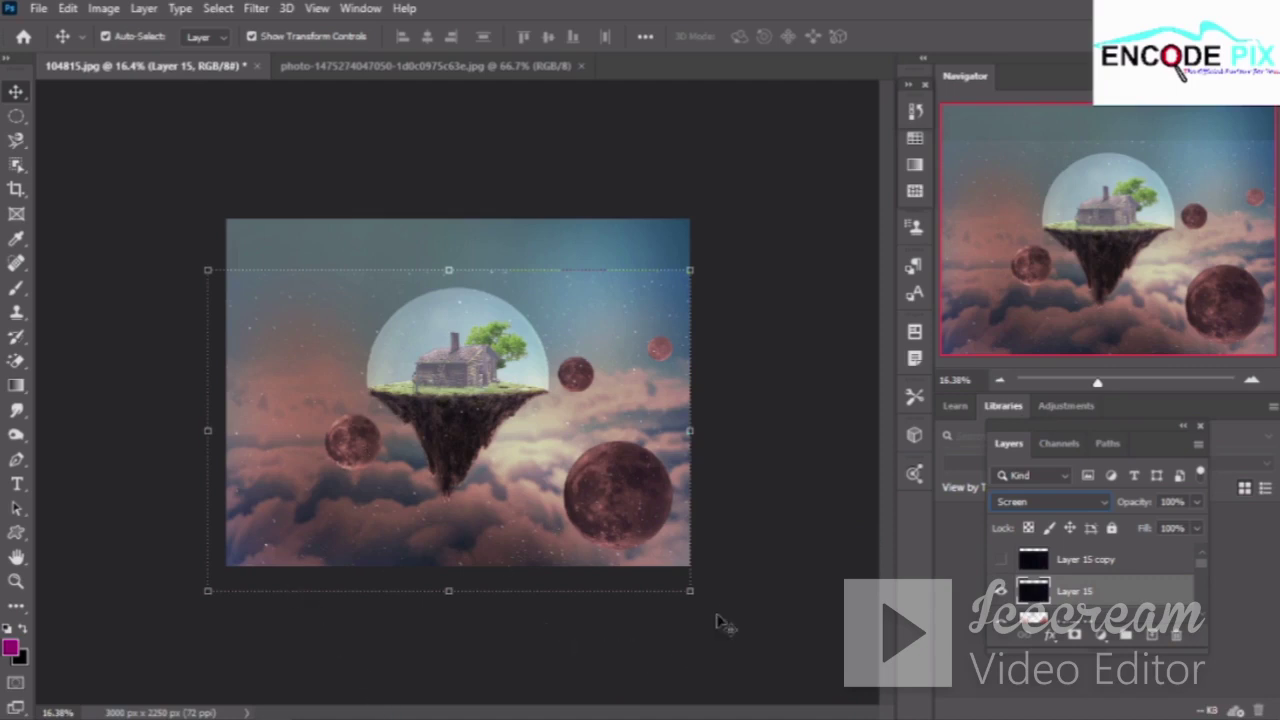
Move, rotate and resize the star overlay with Free Transform
mouse_move(697, 610)
mouse_down()
mouse_move(695, 625)
mouse_move(697, 606)
mouse_move(705, 616)
mouse_up()
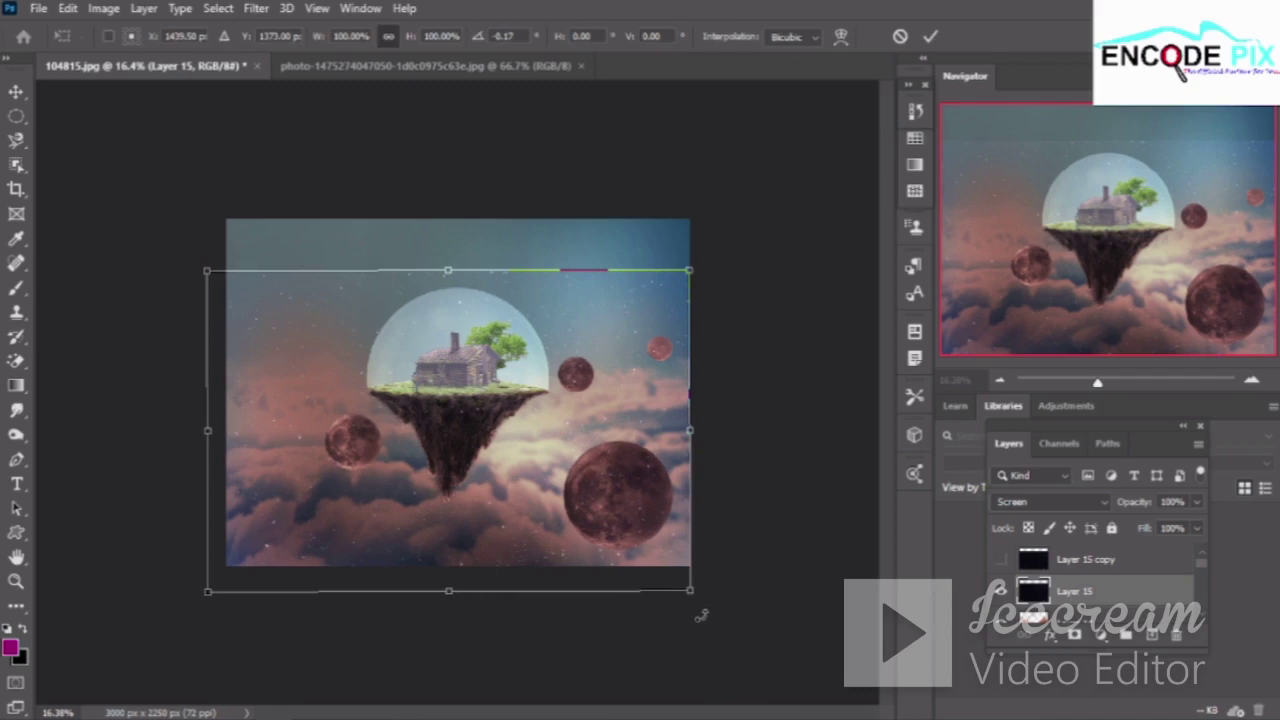
mouse_move(577, 552)
mouse_down()
mouse_move(597, 535)
mouse_move(599, 568)
mouse_up()
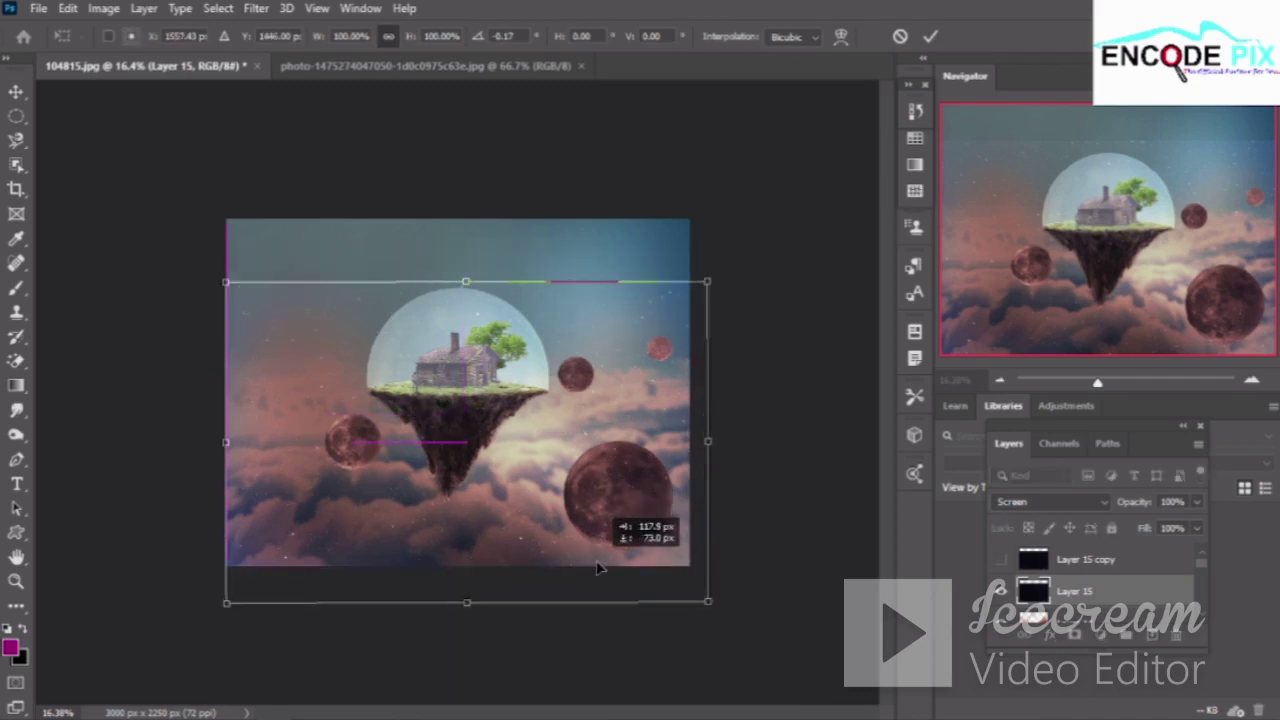
mouse_move(726, 628)
mouse_down()
mouse_move(695, 677)
mouse_move(695, 705)
mouse_up()
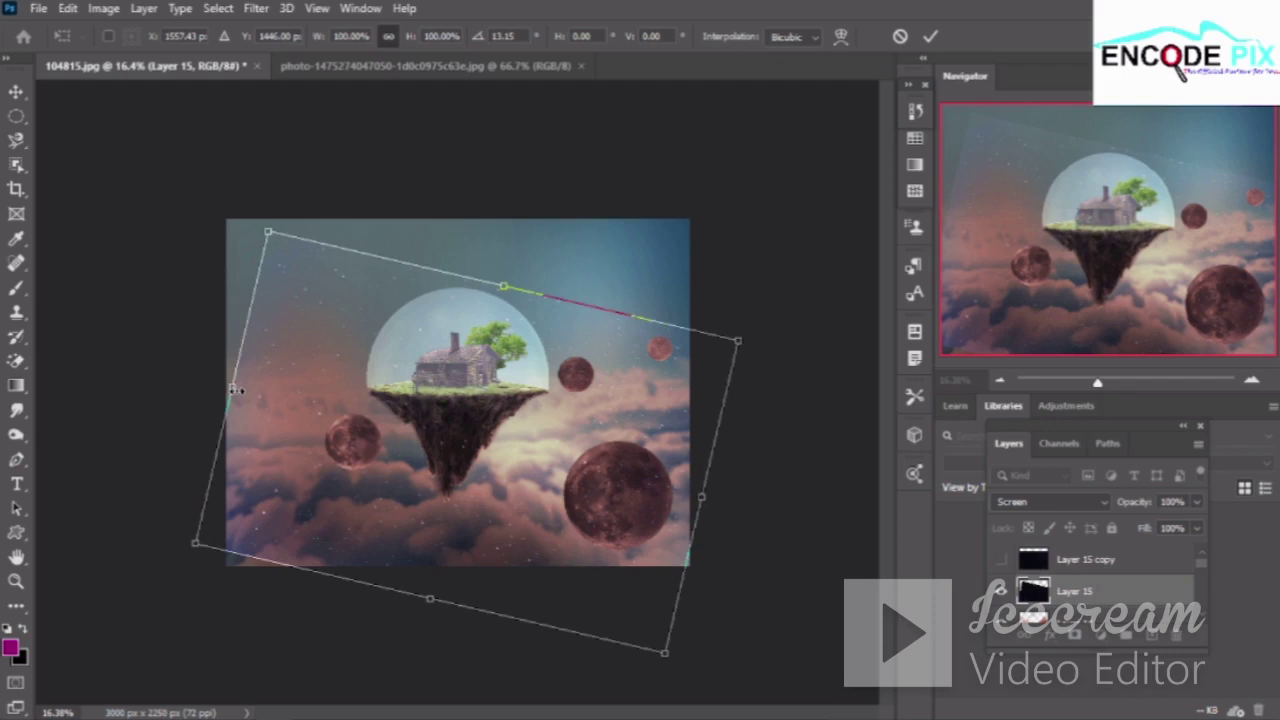
drag(233, 390, 189, 374)
drag(710, 505, 724, 502)
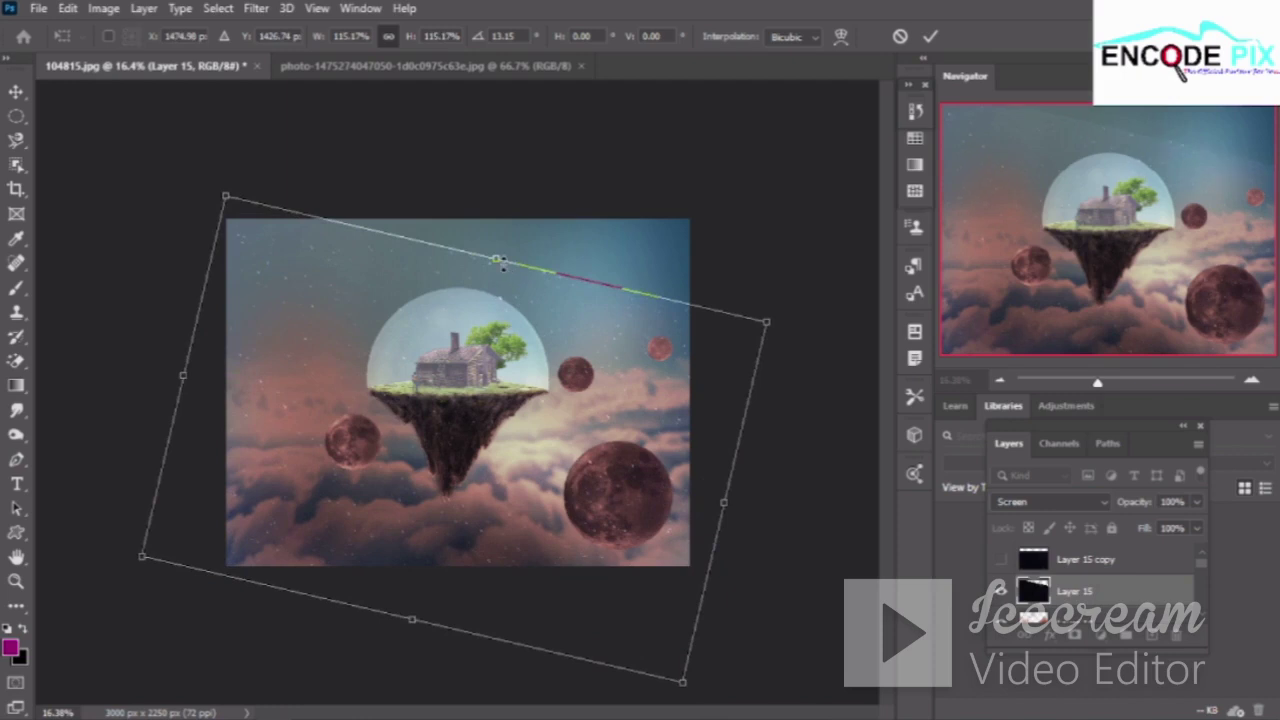
drag(497, 260, 568, 218)
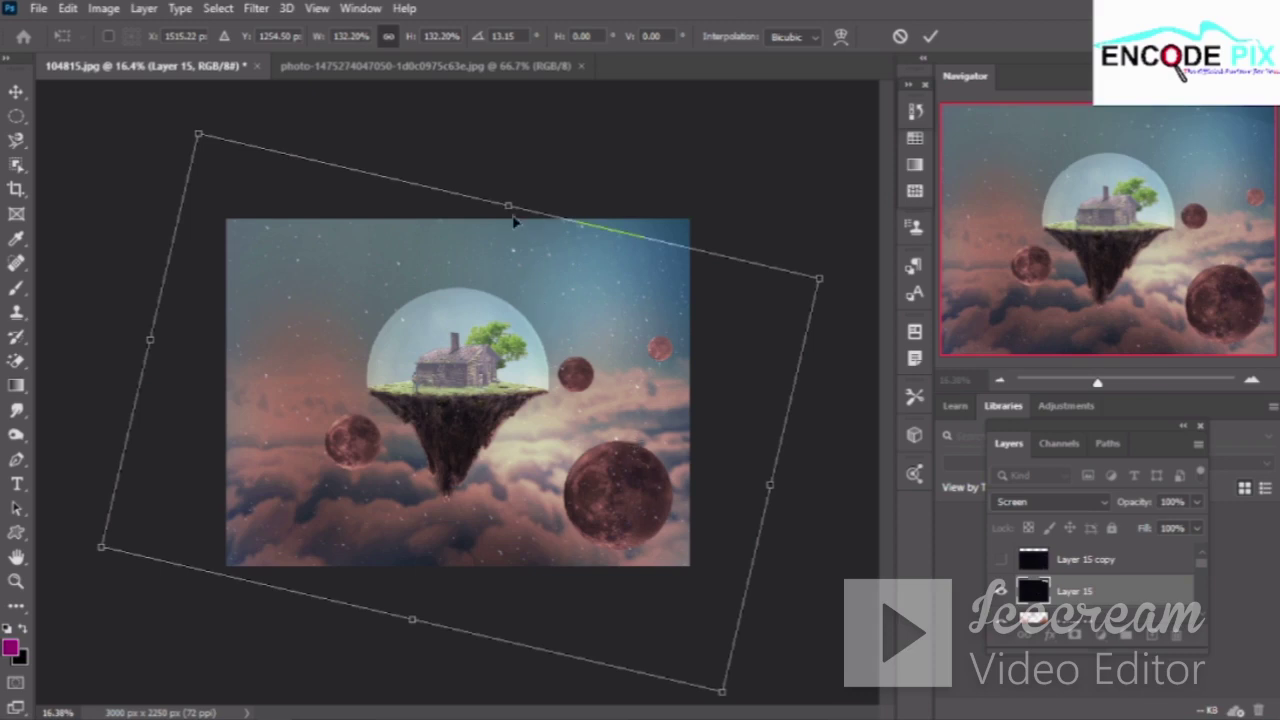
mouse_move(512, 224)
mouse_down()
mouse_move(574, 350)
mouse_move(691, 210)
mouse_move(652, 306)
mouse_move(658, 288)
mouse_up()
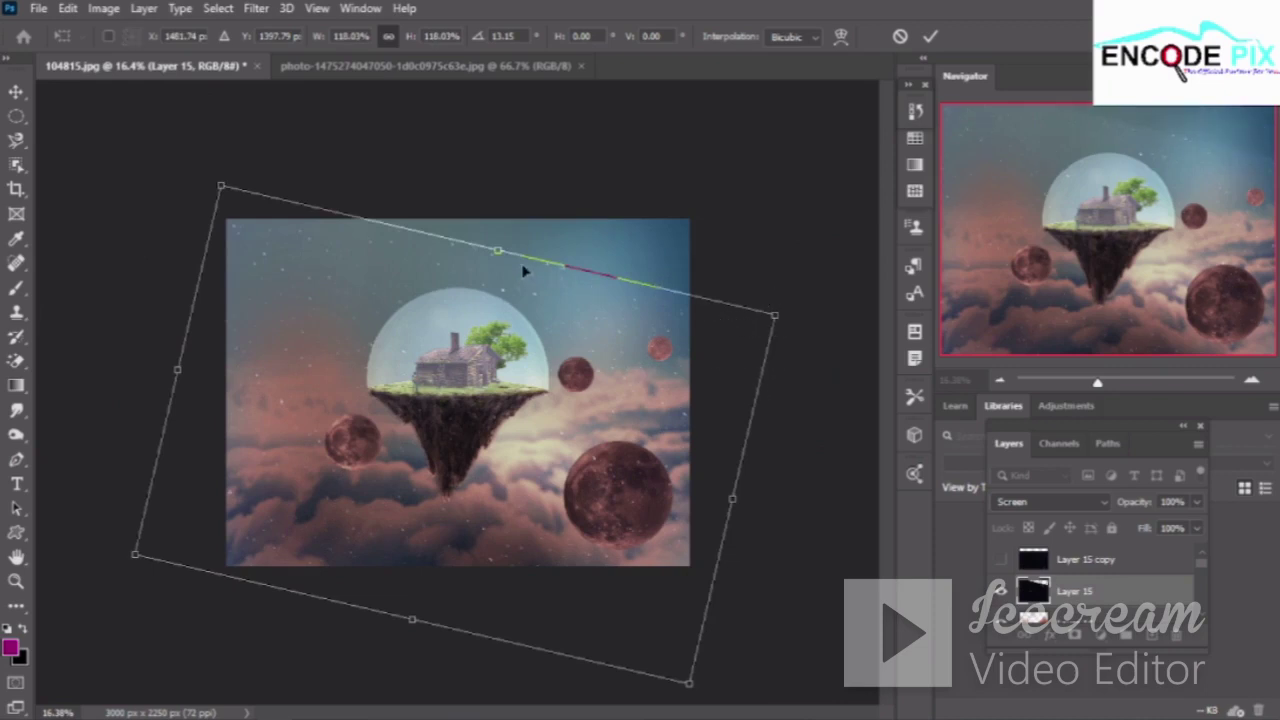
Scale the star overlay to 105.56%, tilt it to -0.54°, and commit the transform
mouse_move(499, 251)
mouse_down()
mouse_move(606, 207)
mouse_move(600, 262)
mouse_move(712, 712)
mouse_move(478, 612)
mouse_move(471, 560)
mouse_move(736, 354)
mouse_up()
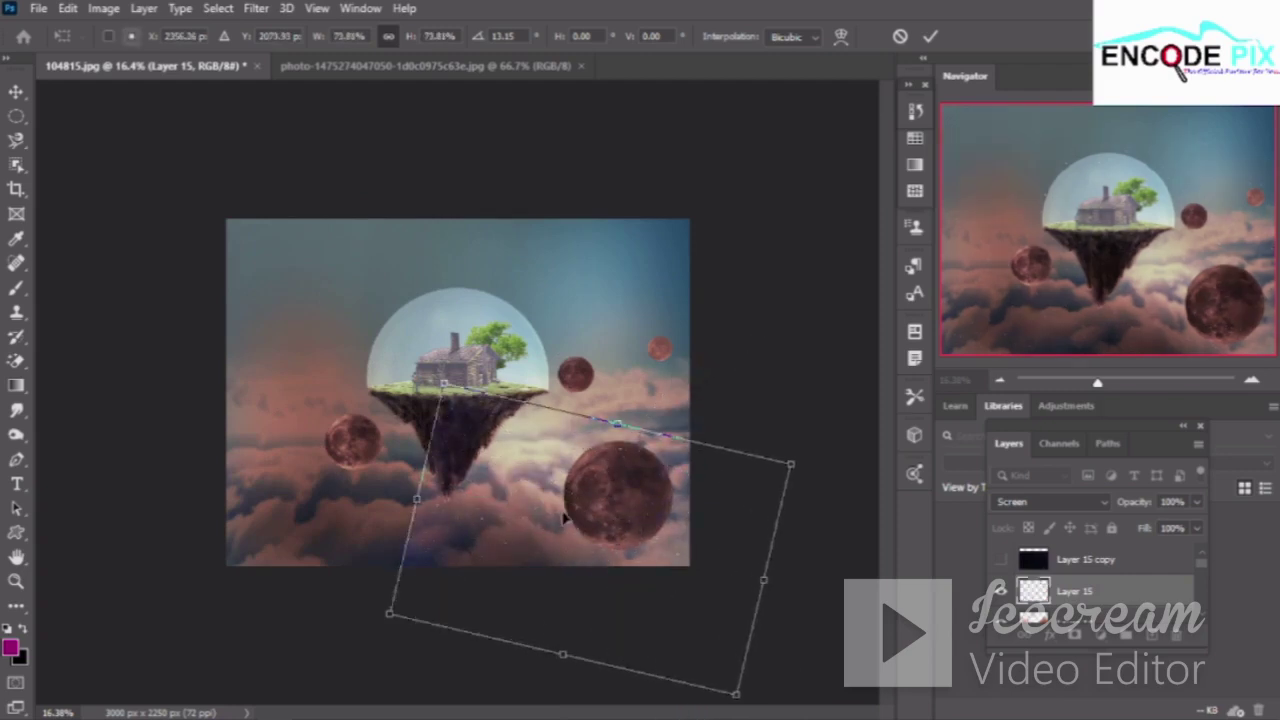
mouse_move(575, 517)
mouse_down()
mouse_move(451, 488)
mouse_move(460, 471)
mouse_up()
drag(603, 512, 678, 511)
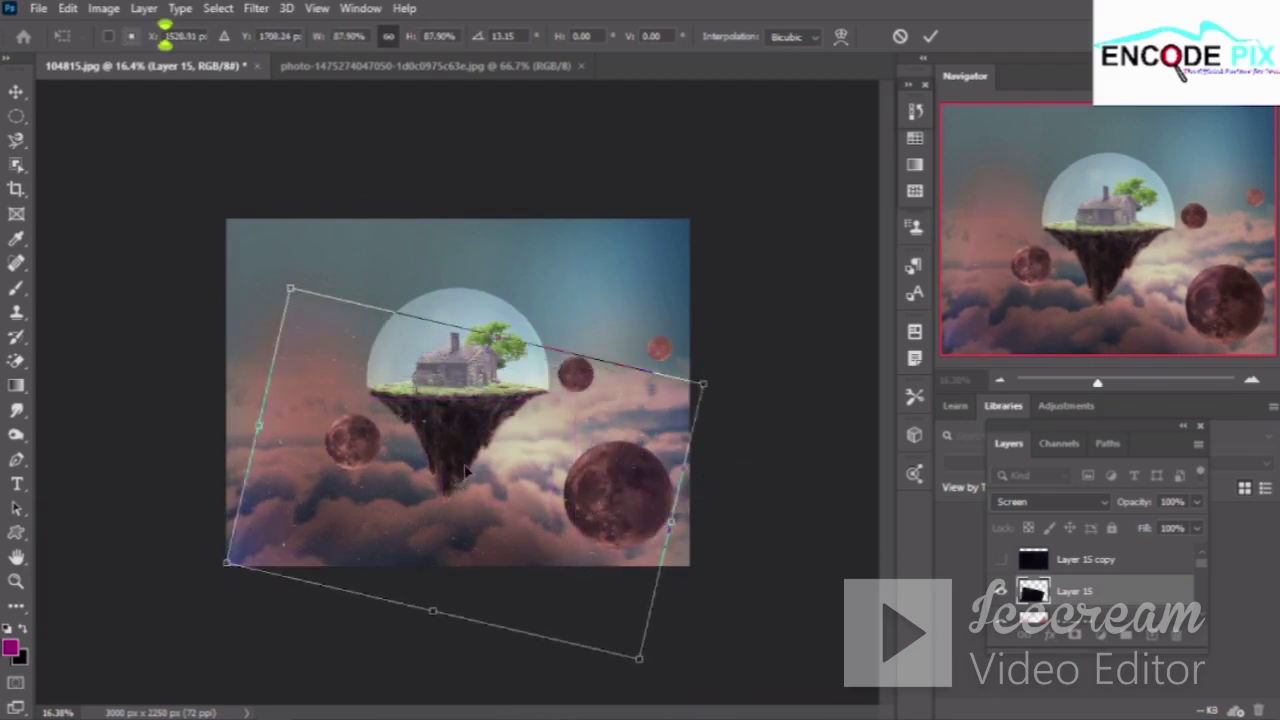
drag(437, 515, 448, 462)
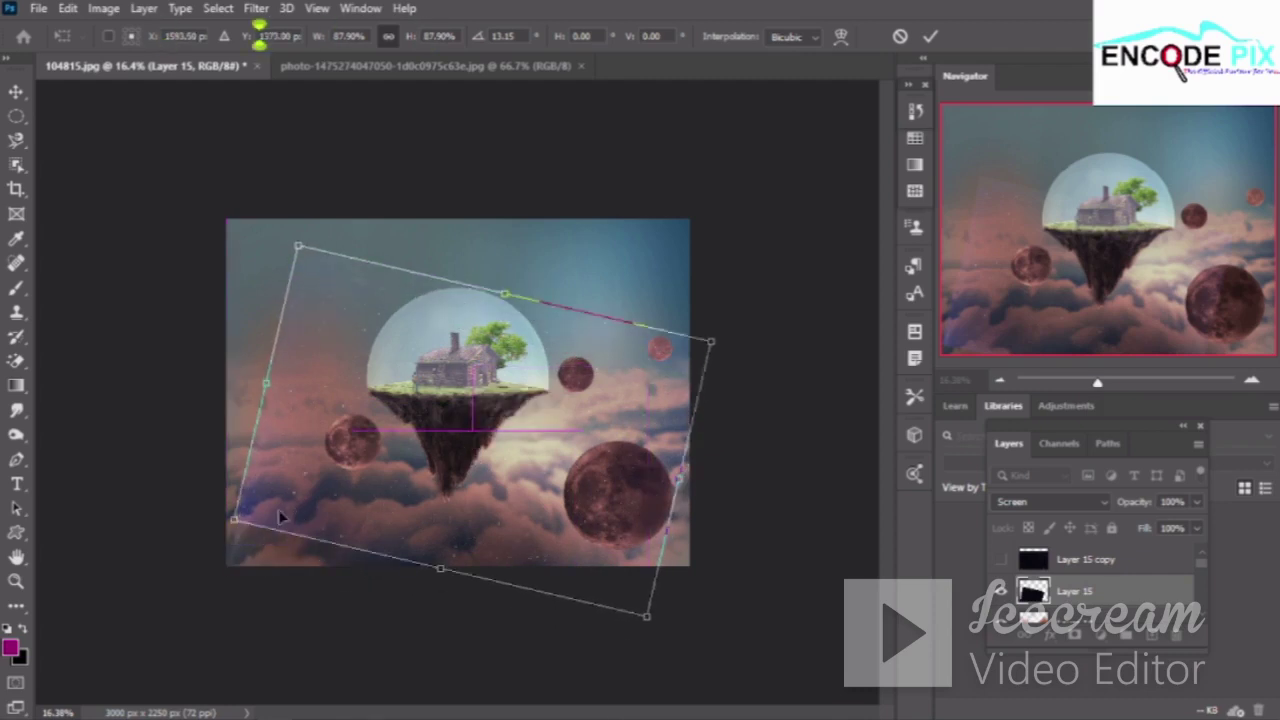
mouse_move(233, 520)
mouse_down()
mouse_move(201, 532)
mouse_move(192, 577)
mouse_move(169, 561)
mouse_up()
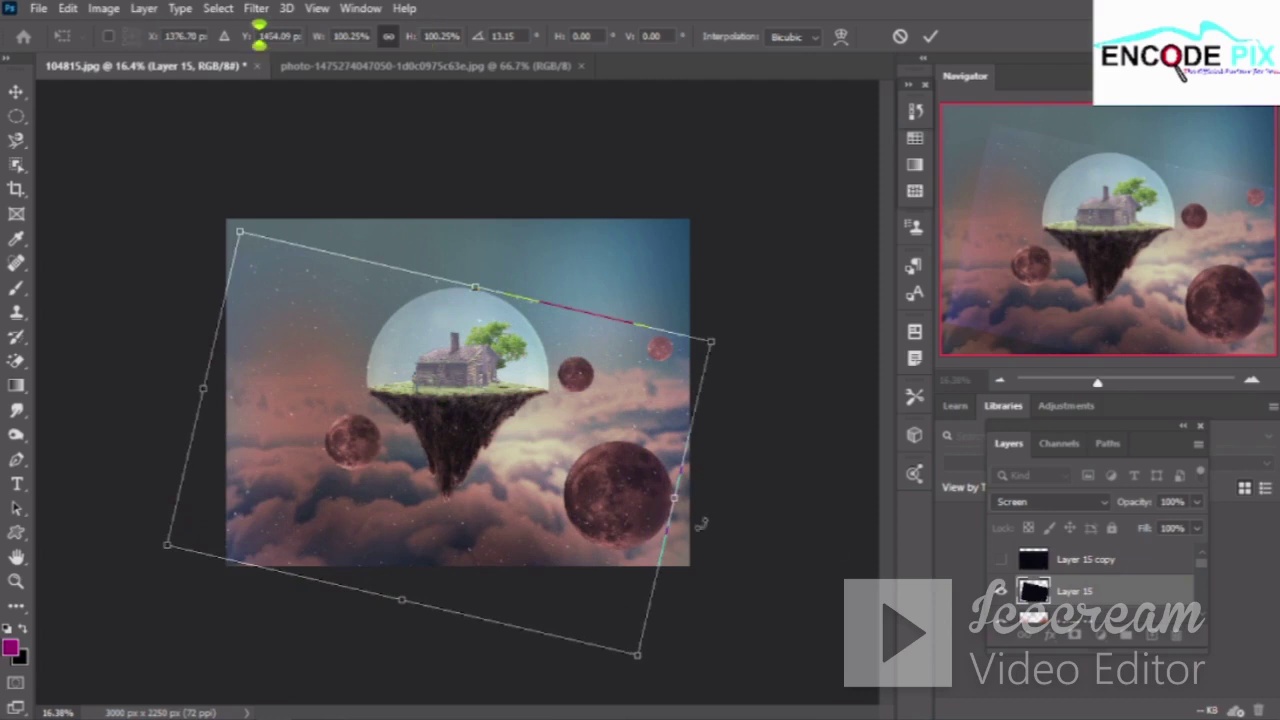
drag(674, 498, 700, 516)
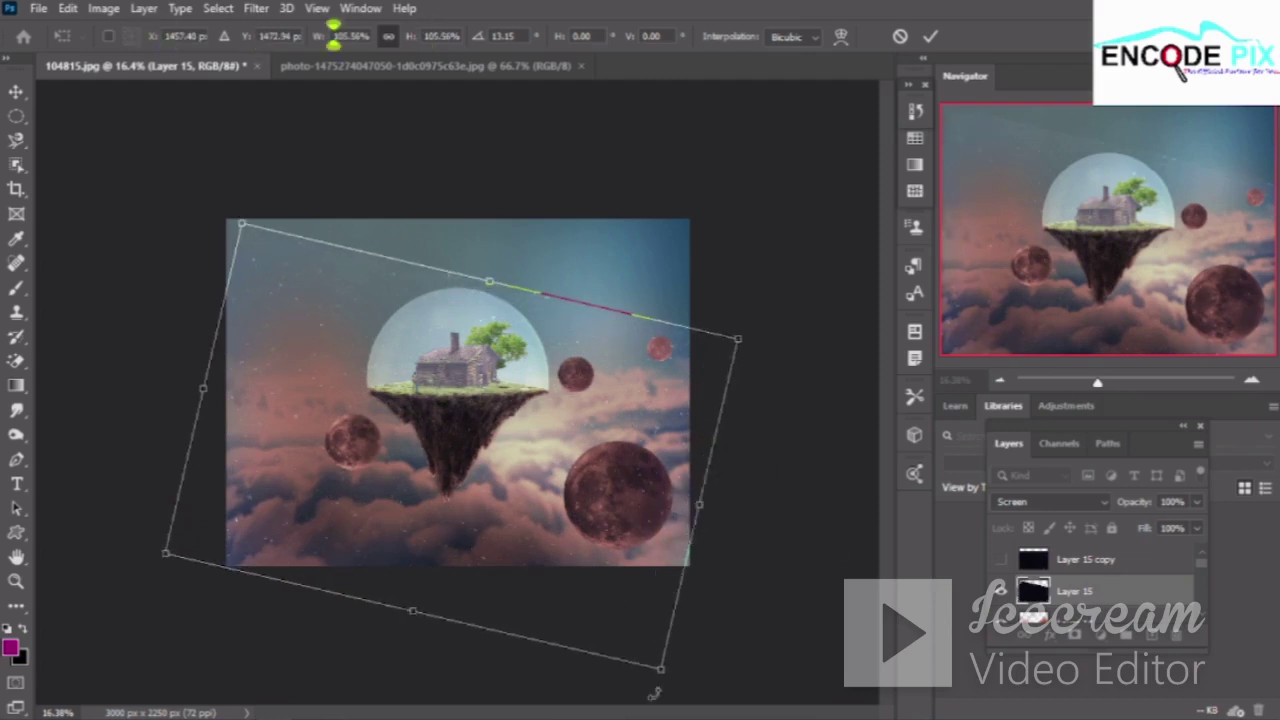
drag(655, 697, 727, 675)
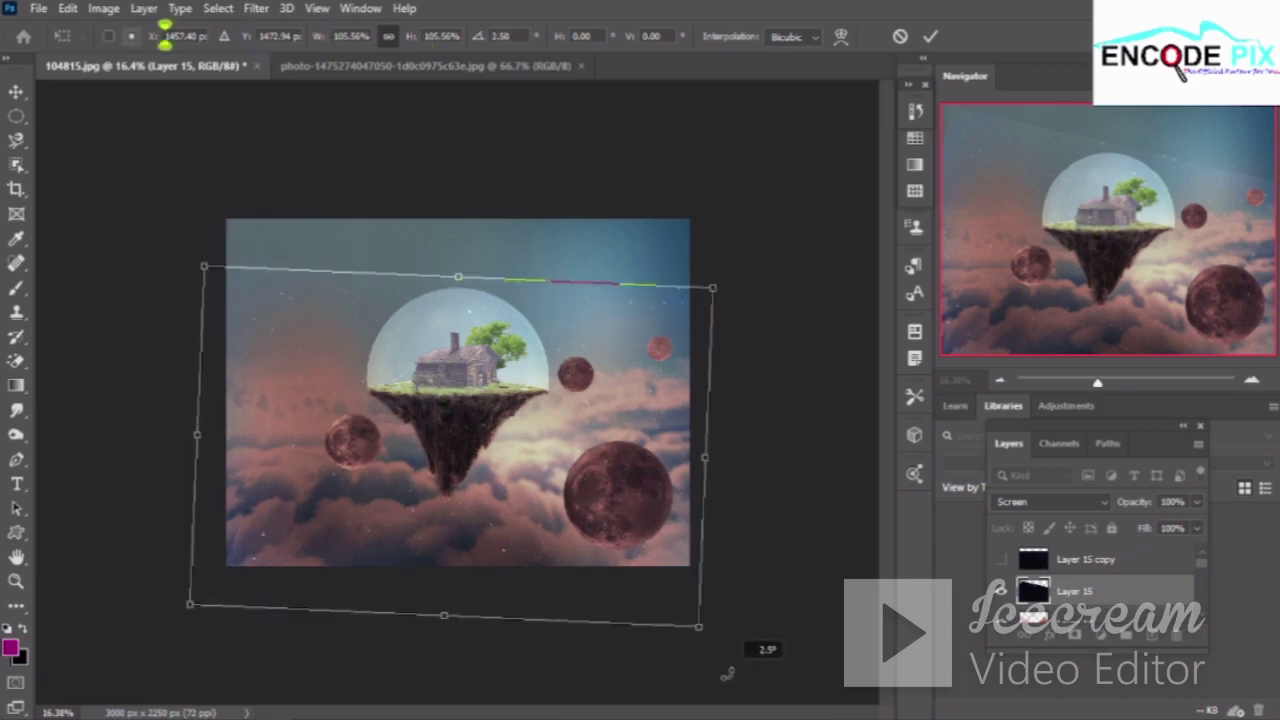
drag(727, 675, 741, 661)
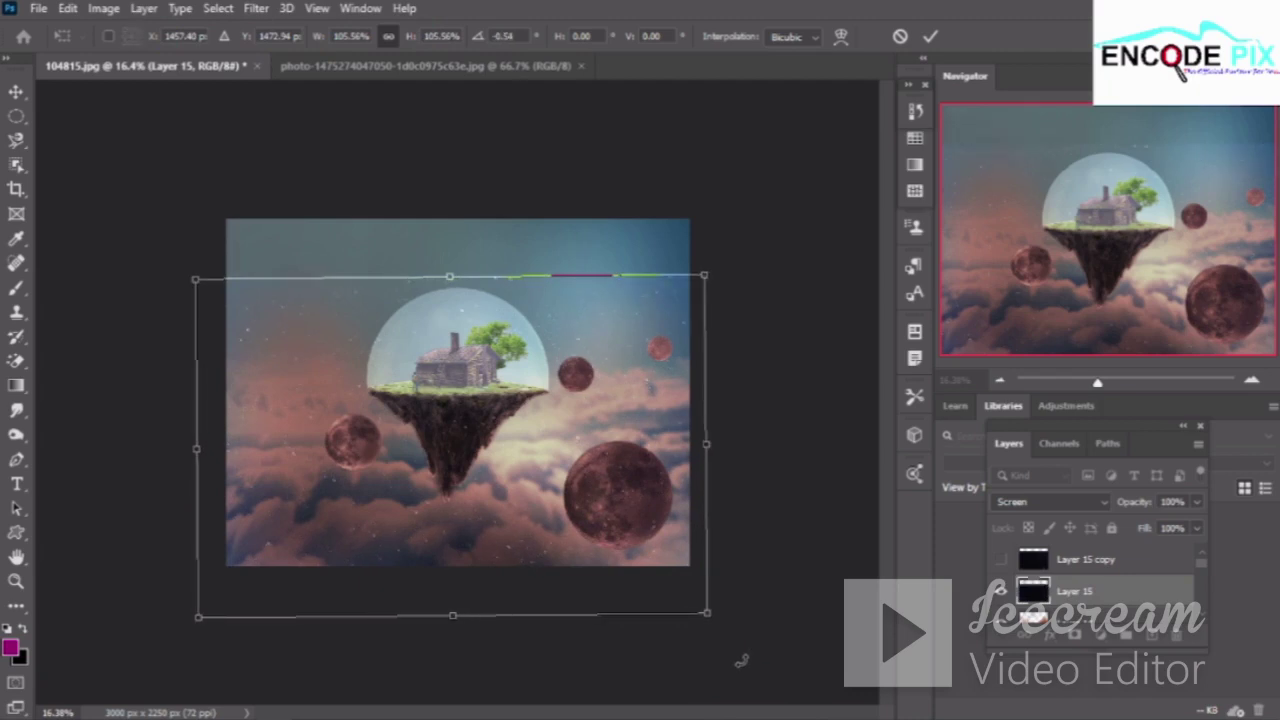
click(930, 36)
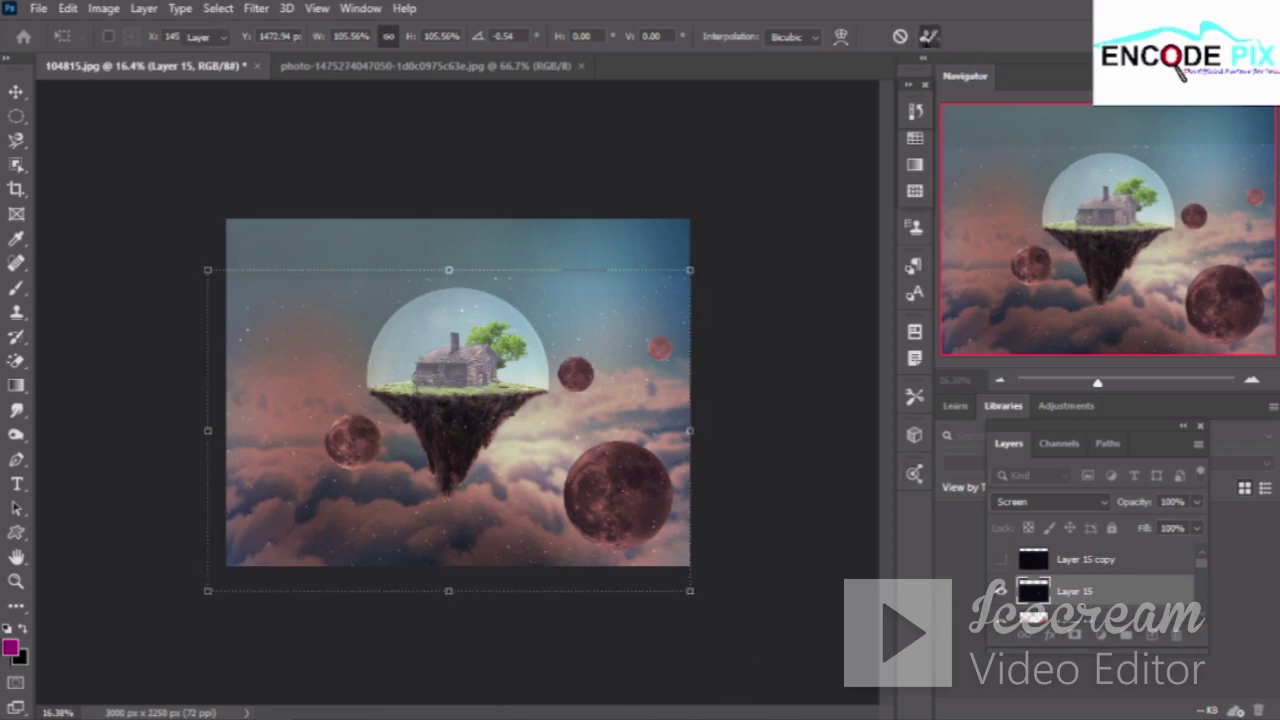
click(930, 36)
Dim Layer 15's stars with a Hue/Saturation Lightness of -26
key(ctrl+u)
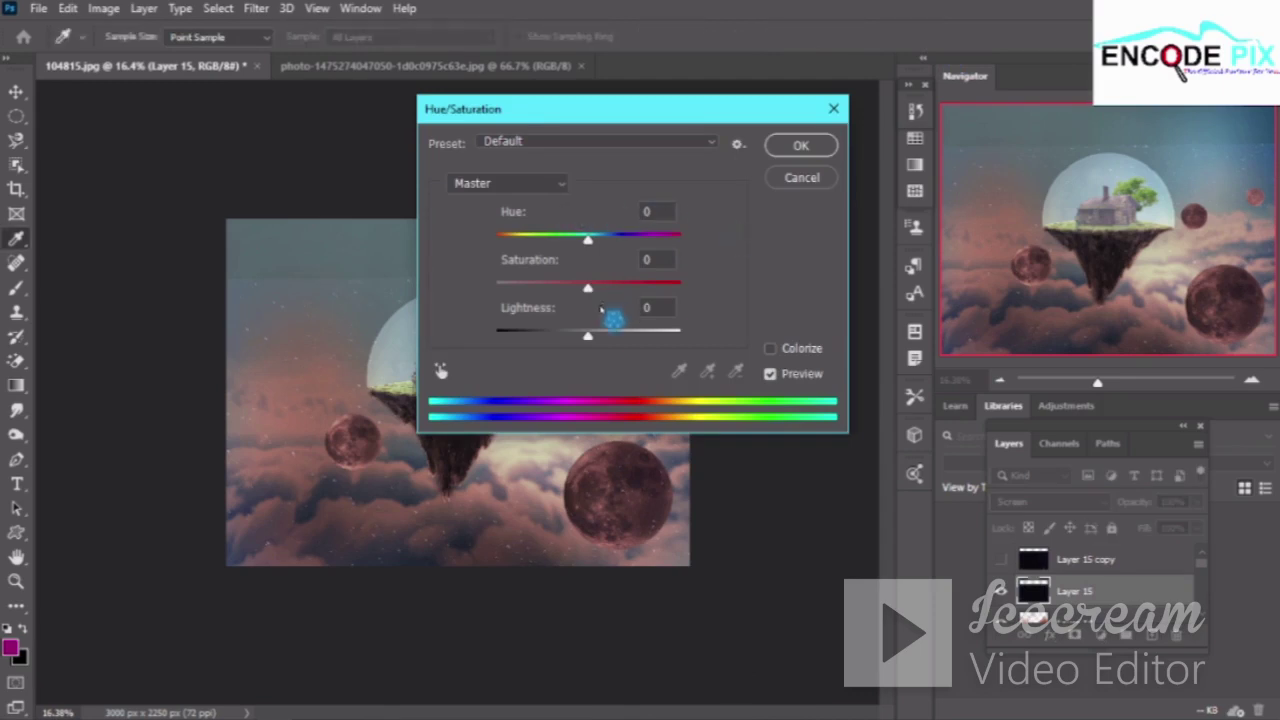
mouse_move(588, 338)
mouse_down()
mouse_move(510, 337)
mouse_move(577, 338)
mouse_move(561, 338)
mouse_move(579, 350)
mouse_move(540, 350)
mouse_up()
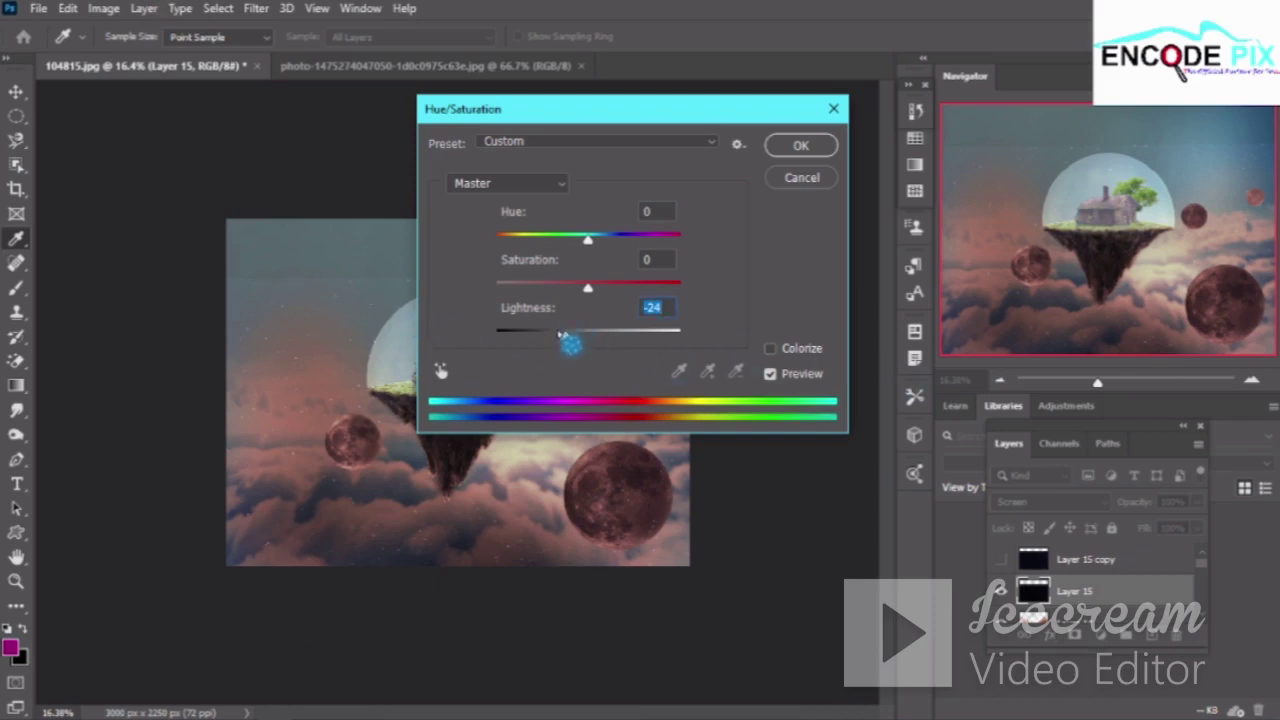
drag(636, 118, 885, 156)
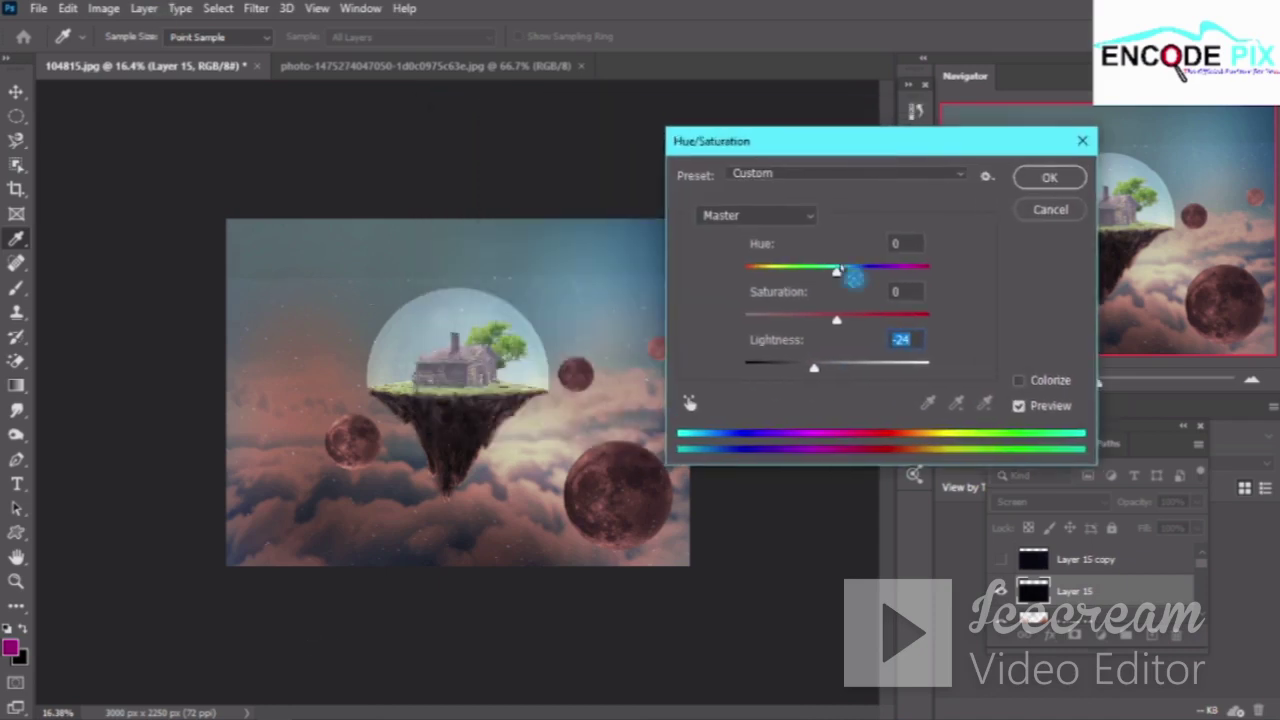
mouse_move(812, 368)
mouse_down()
mouse_move(795, 368)
mouse_move(797, 380)
mouse_up()
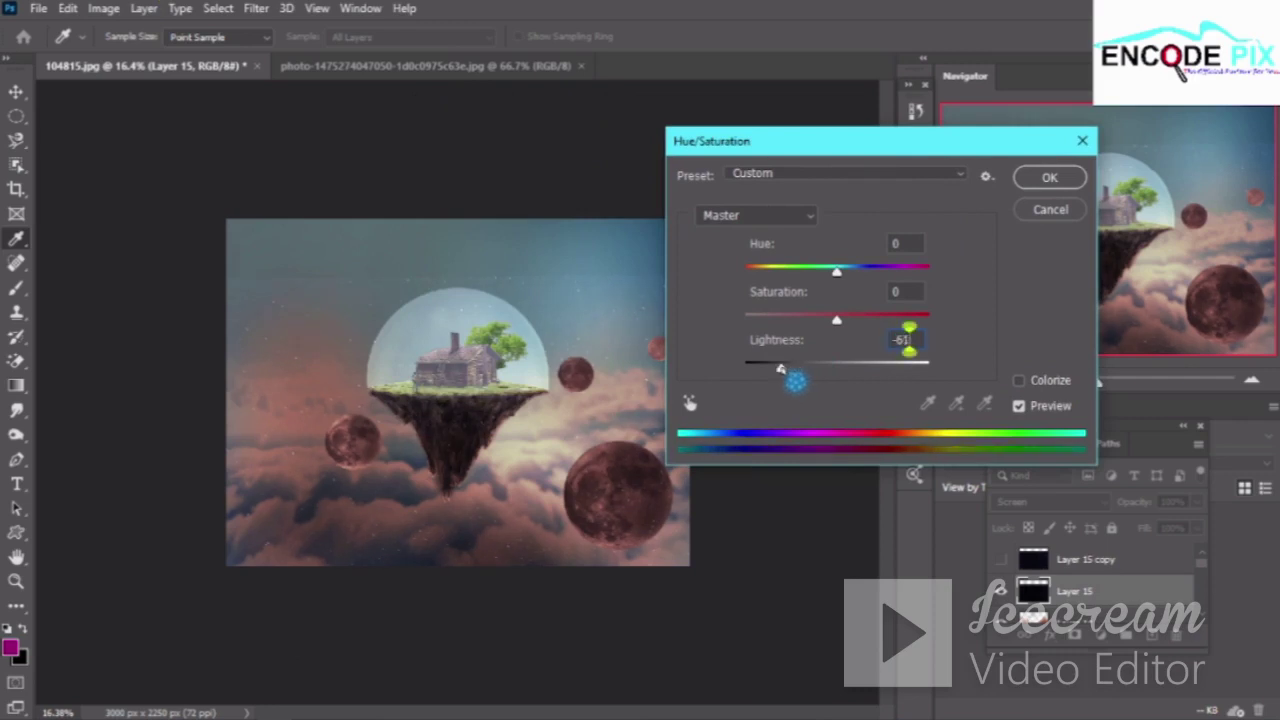
drag(792, 382, 826, 383)
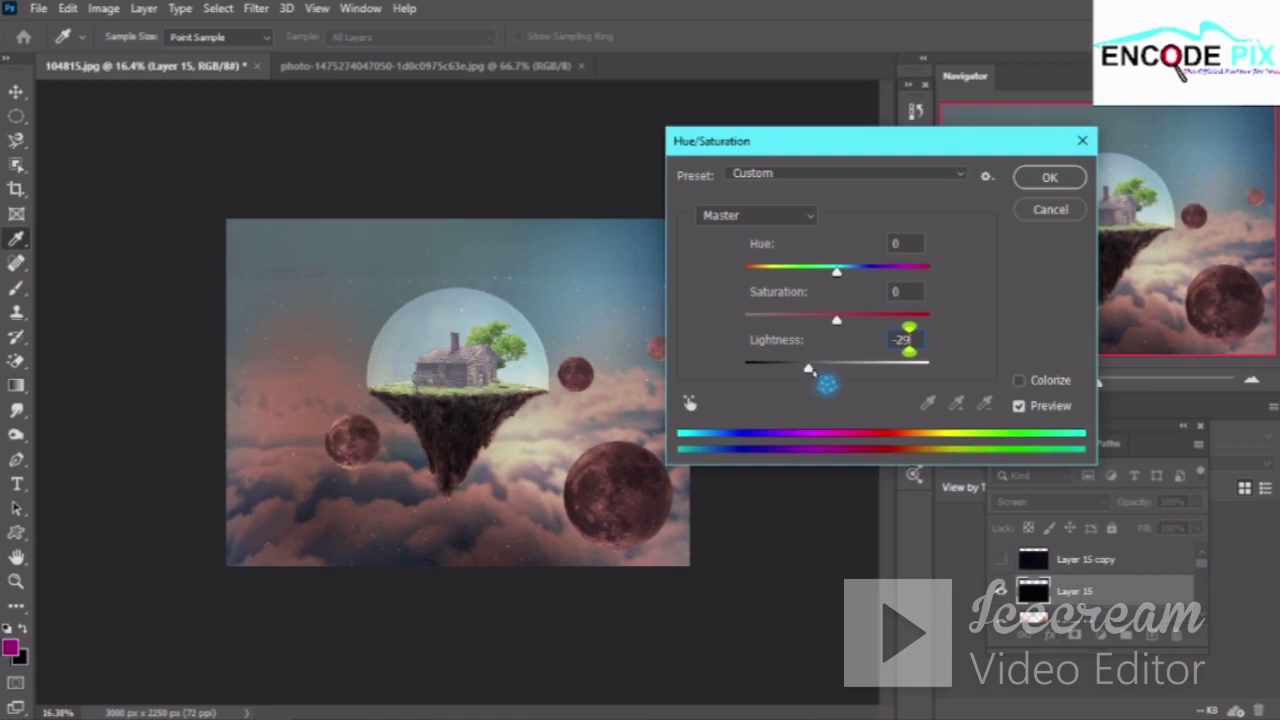
drag(829, 385, 828, 387)
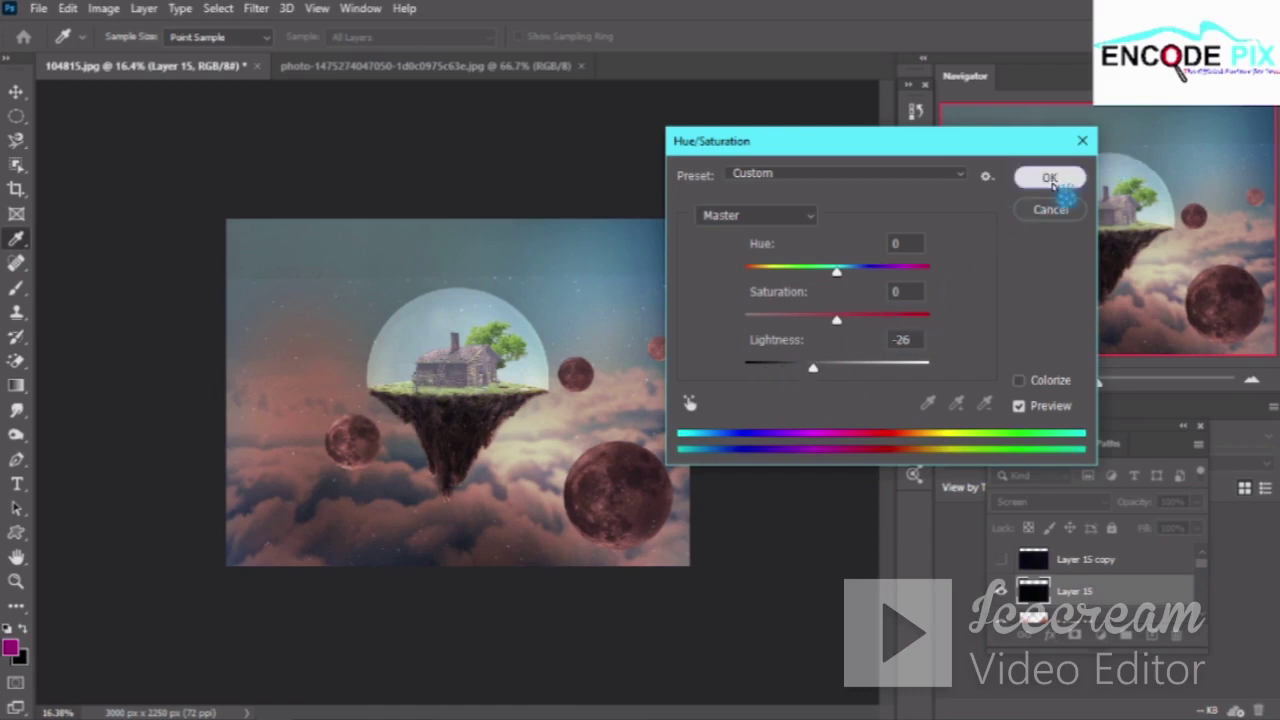
click(1048, 177)
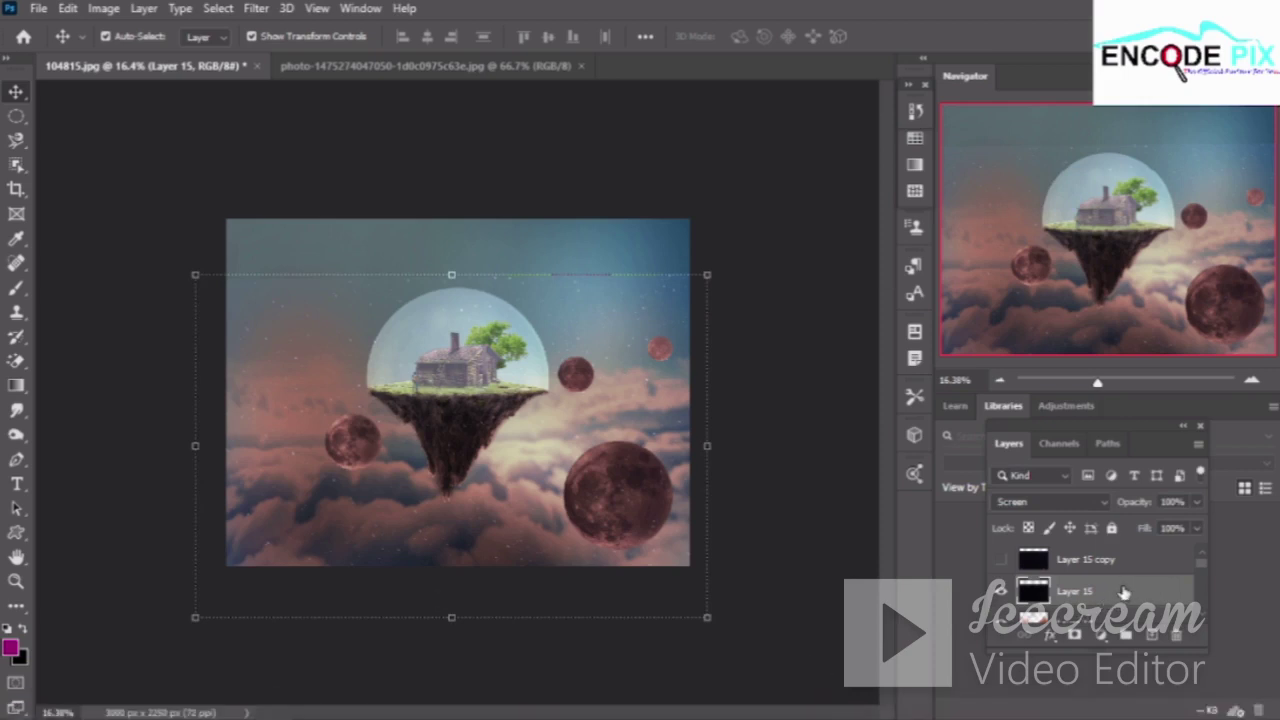
click(1148, 562)
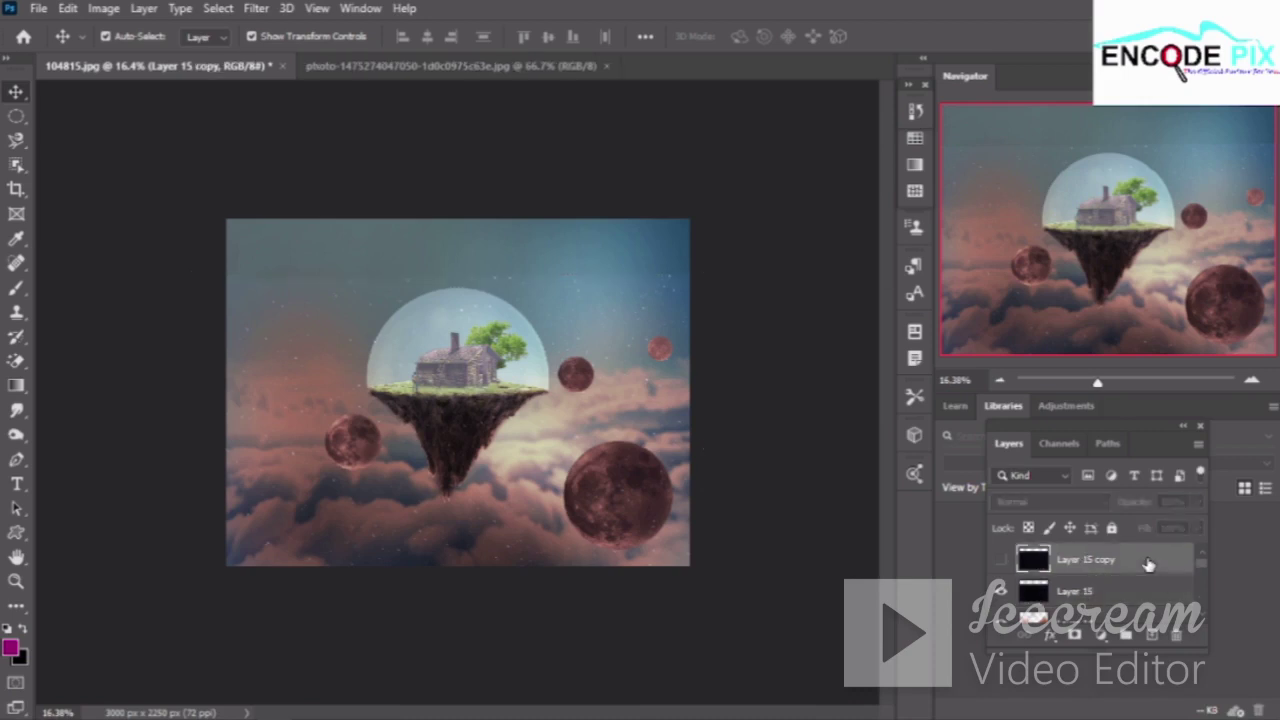
click(1001, 560)
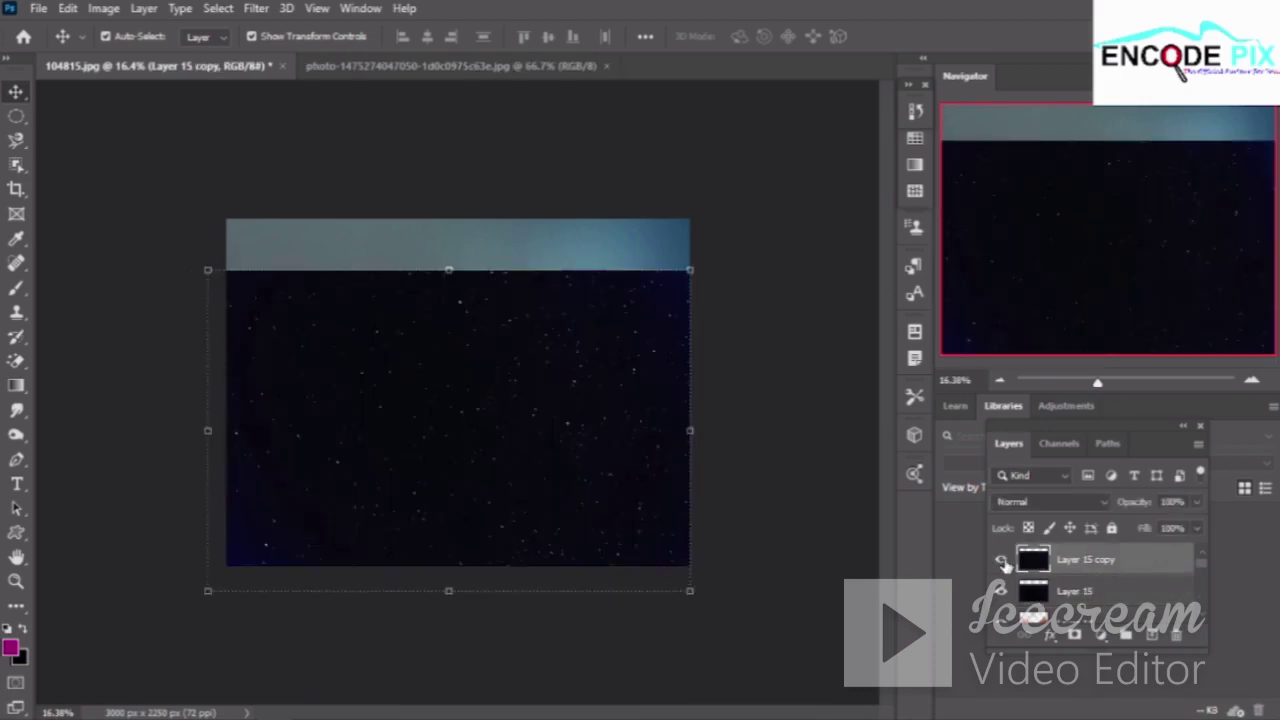
click(1005, 563)
click(1155, 595)
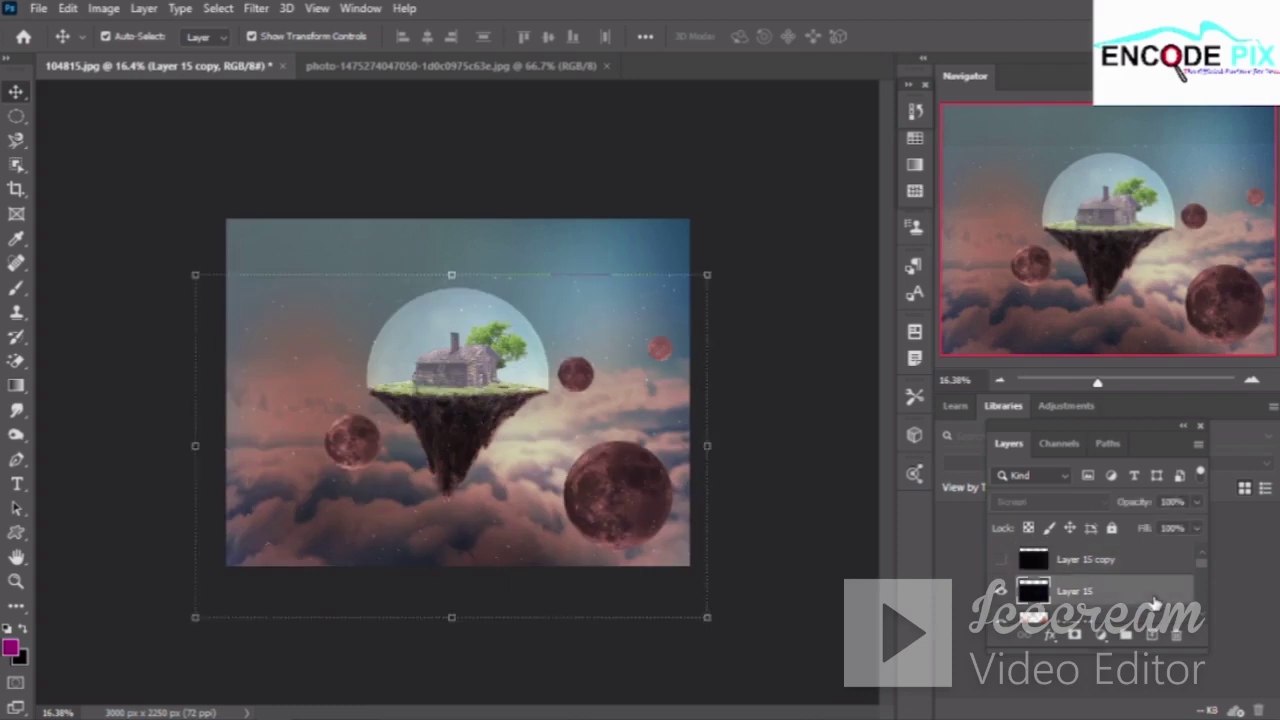
scroll(1155, 603, down, 2)
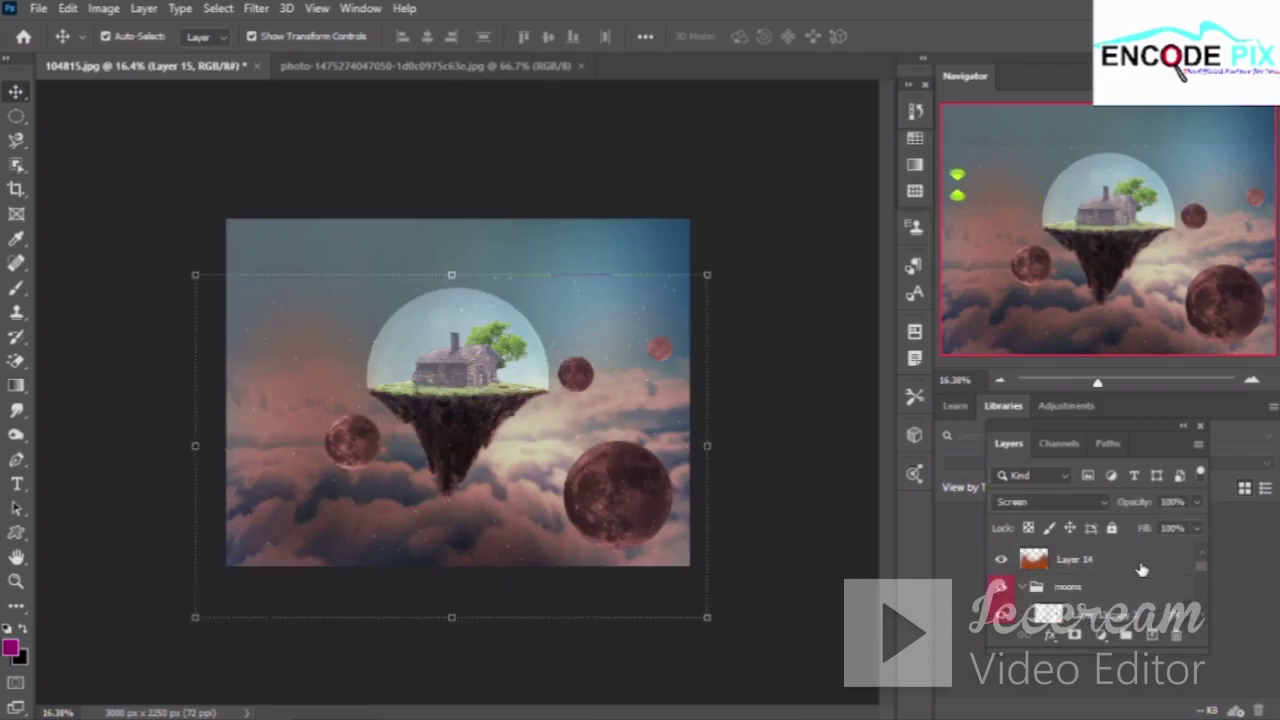
Select Layer 14, try Hue/Saturation lightness and hue shifts, then cancel them
scroll(1141, 569, up, 1)
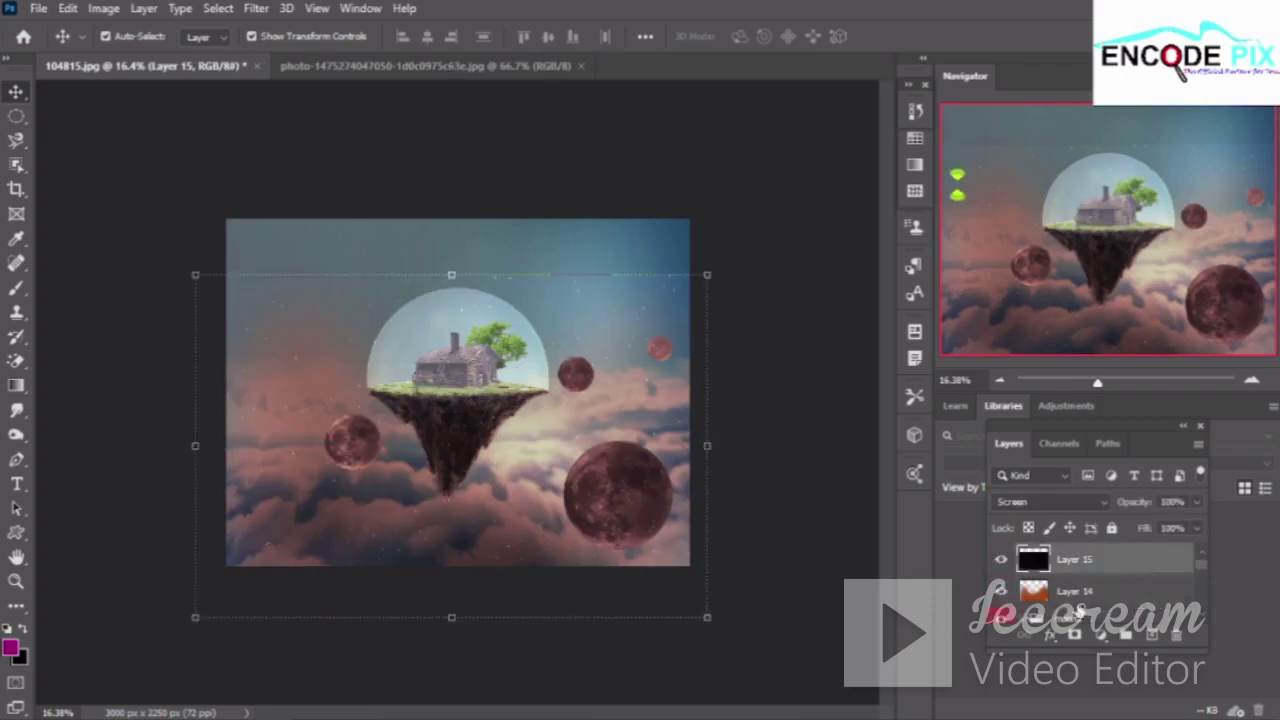
click(1130, 597)
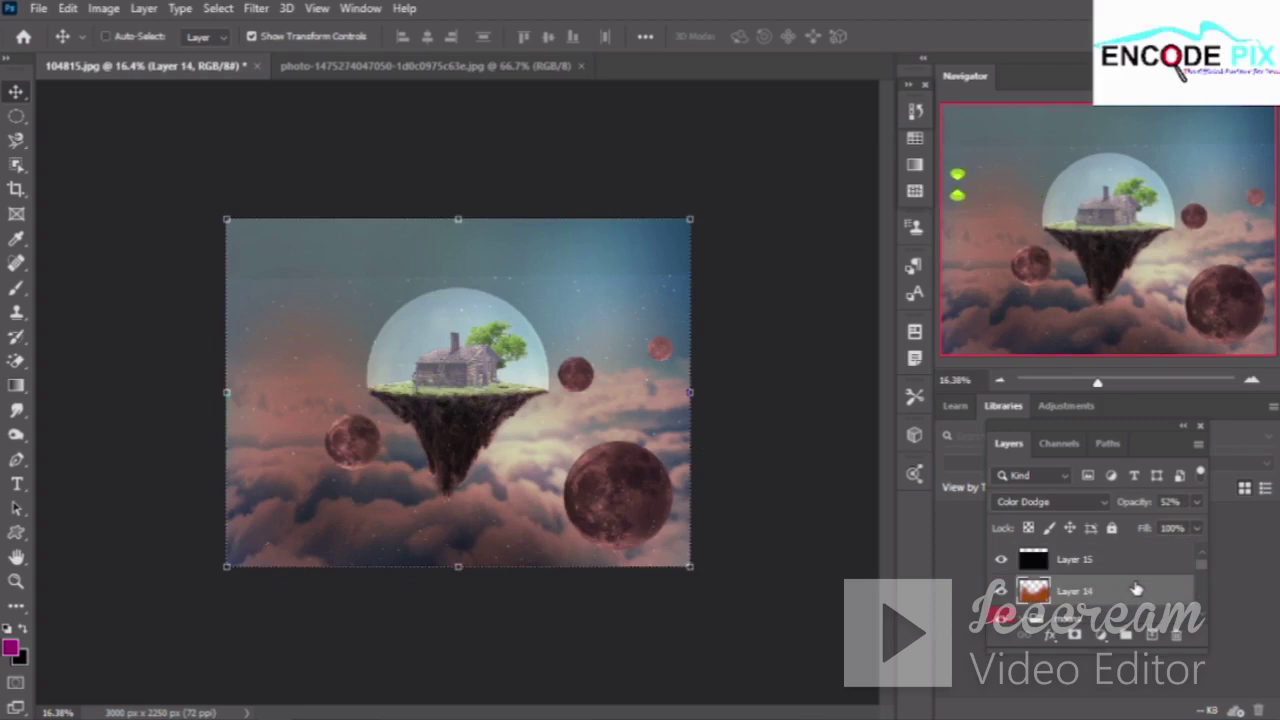
key(ctrl+u)
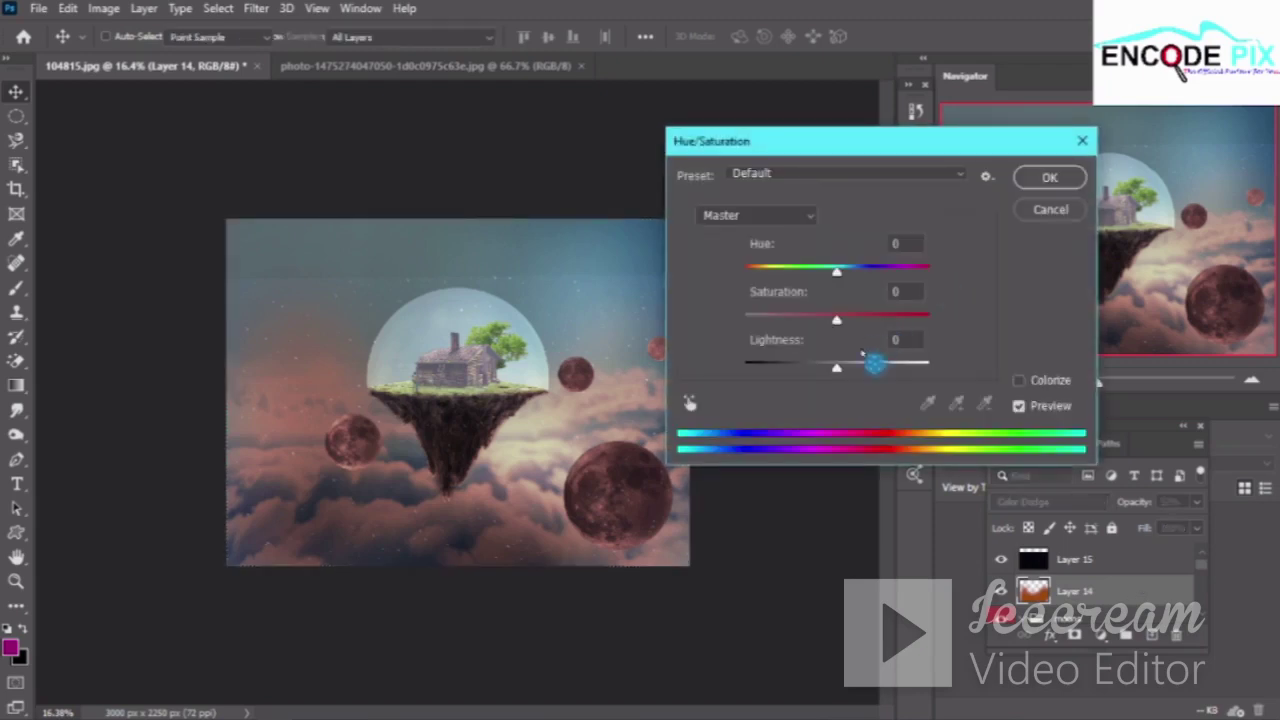
drag(837, 368, 834, 370)
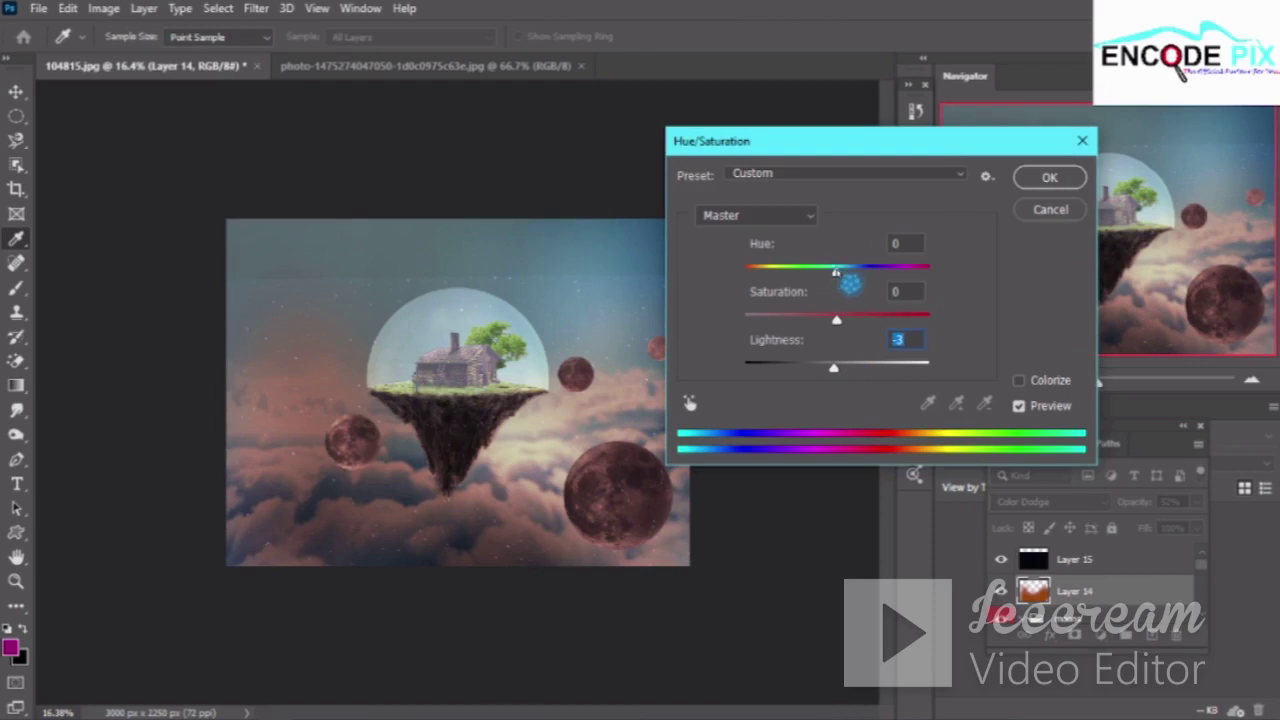
drag(837, 270, 843, 271)
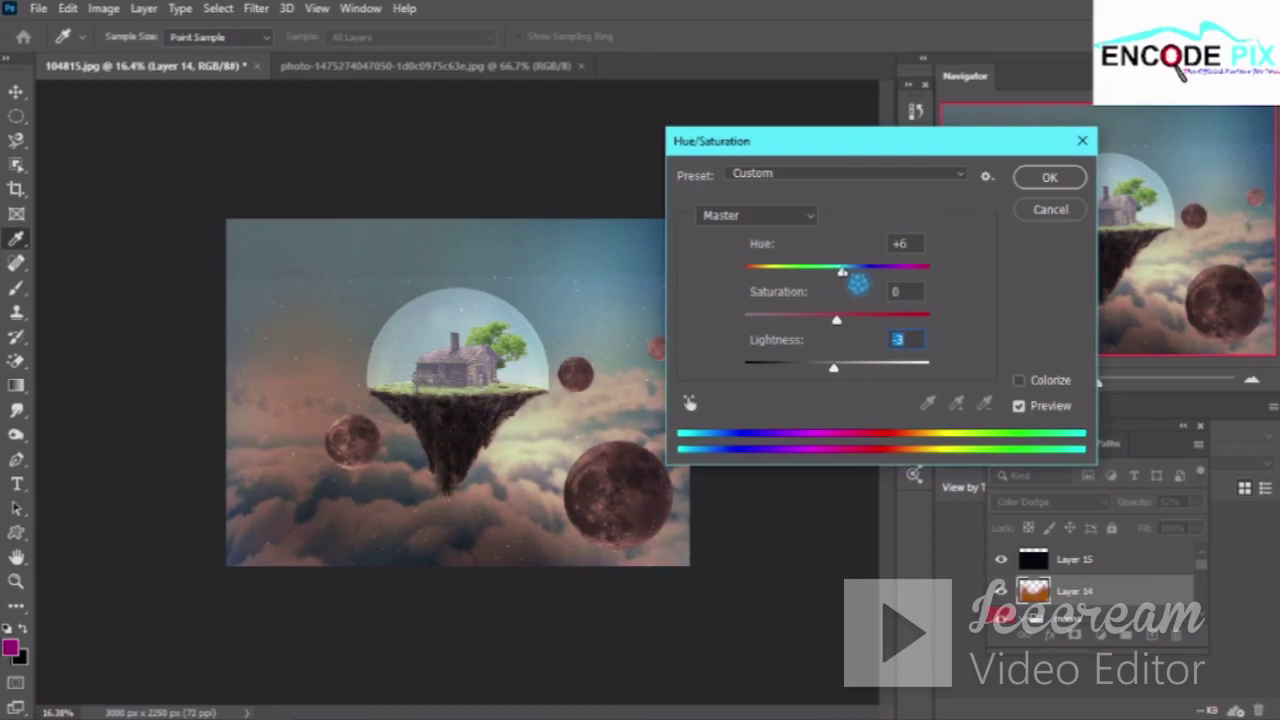
click(866, 271)
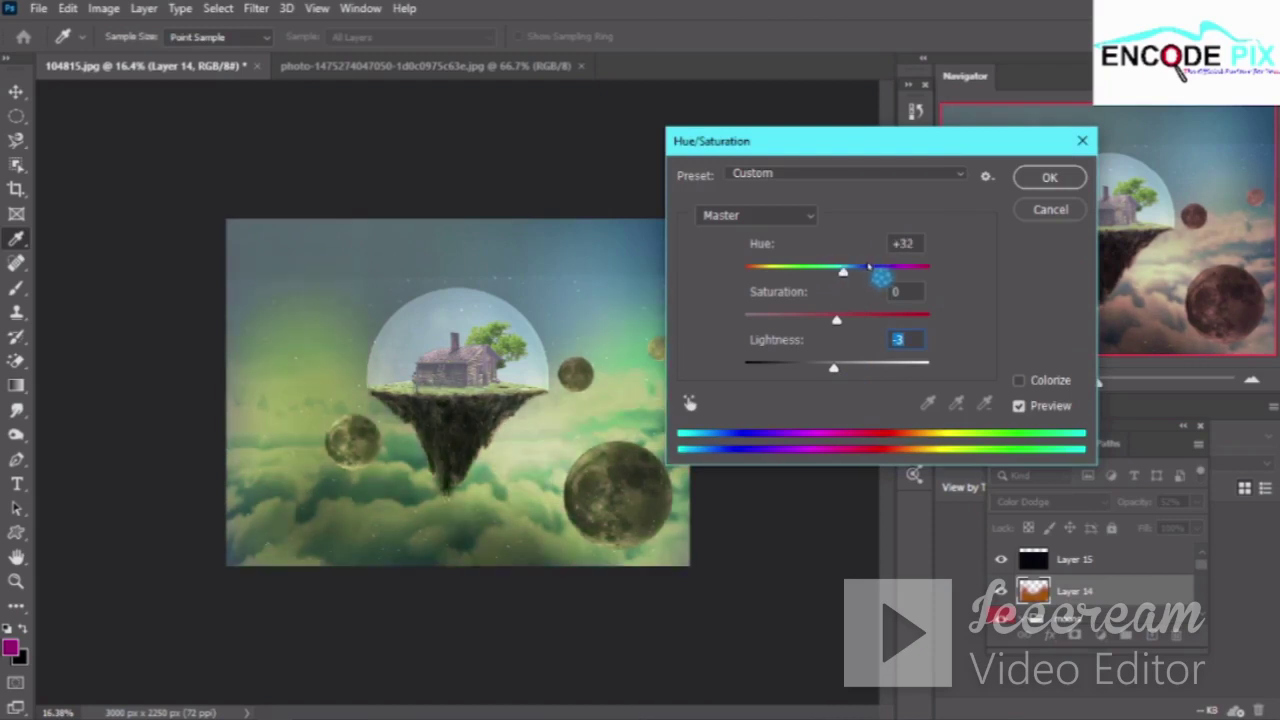
click(1068, 216)
Select Layer 15 and enable Colorize in Hue/Saturation
key(v)
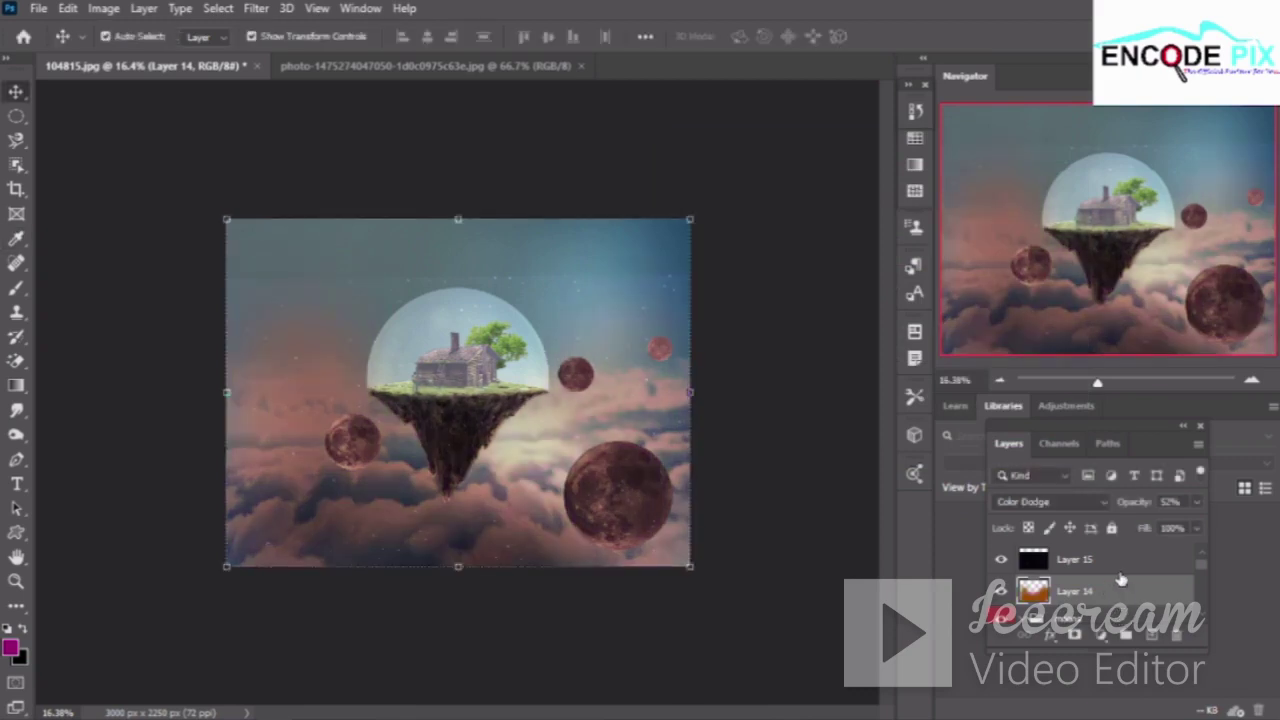
click(1122, 571)
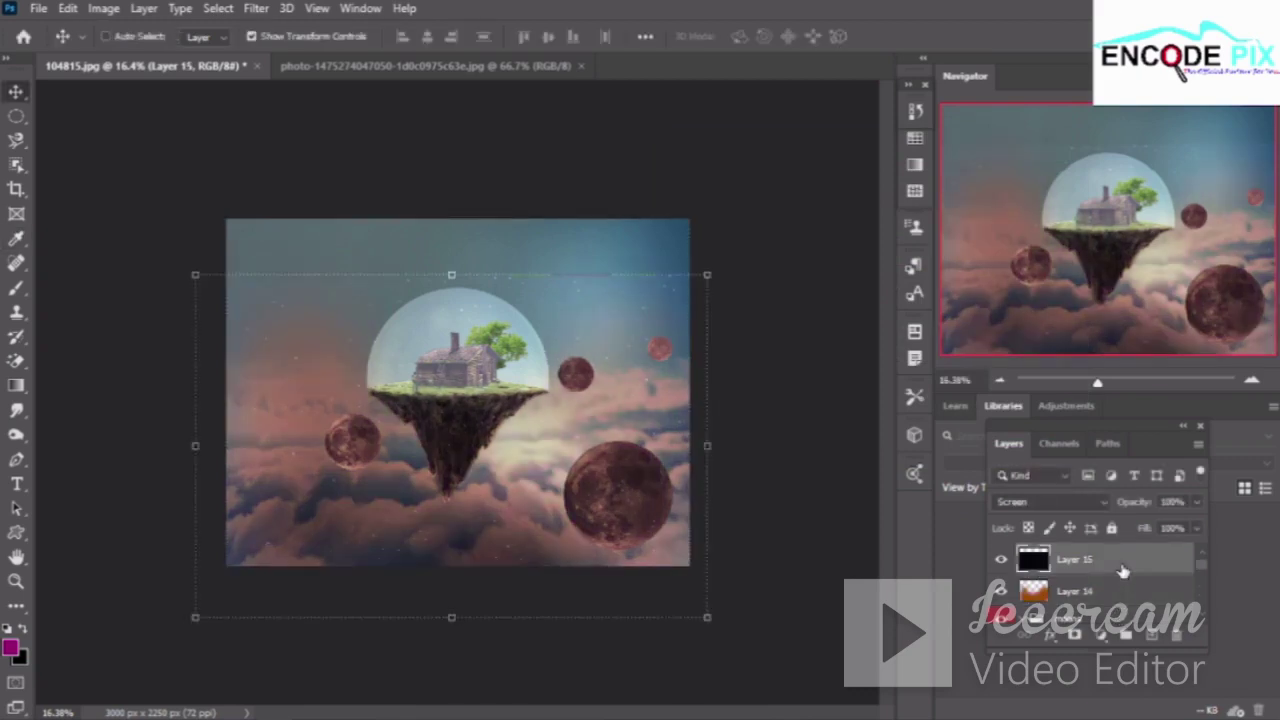
key(ctrl+u)
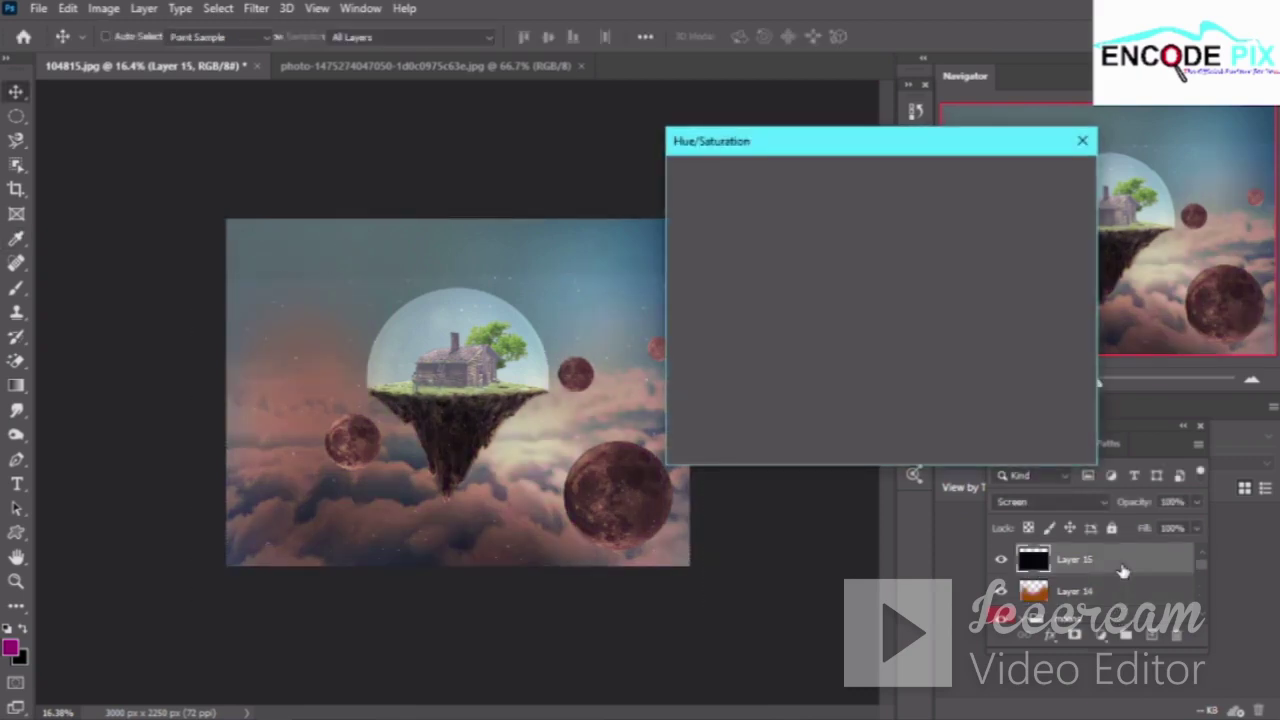
click(1010, 382)
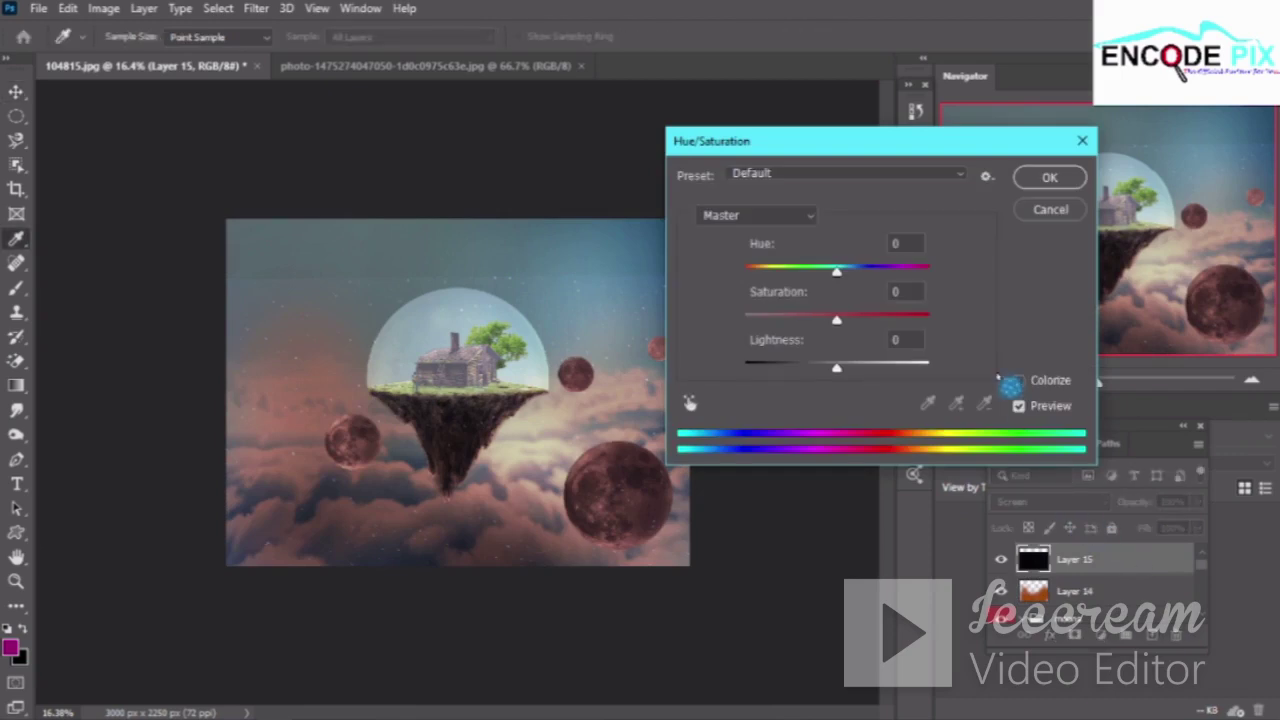
click(1018, 381)
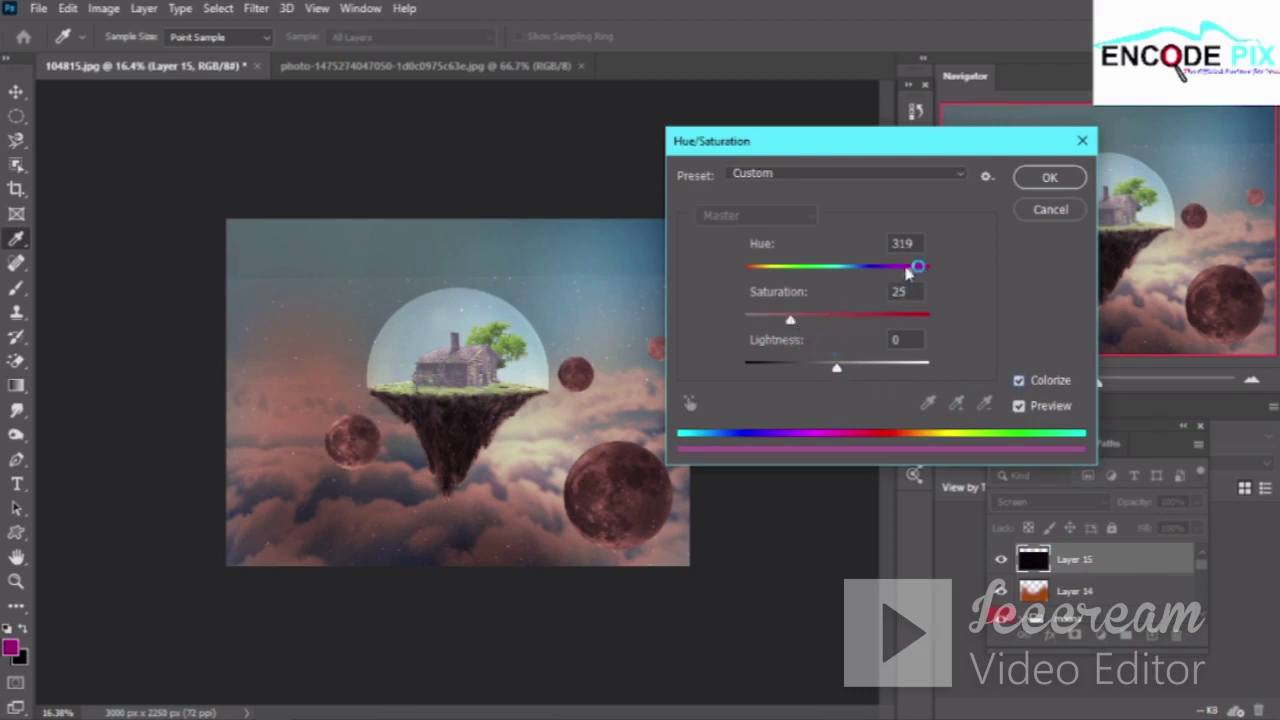
Set the colorize Hue to 22 and Saturation to 86
mouse_move(907, 270)
mouse_down()
mouse_move(911, 282)
mouse_move(838, 276)
mouse_up()
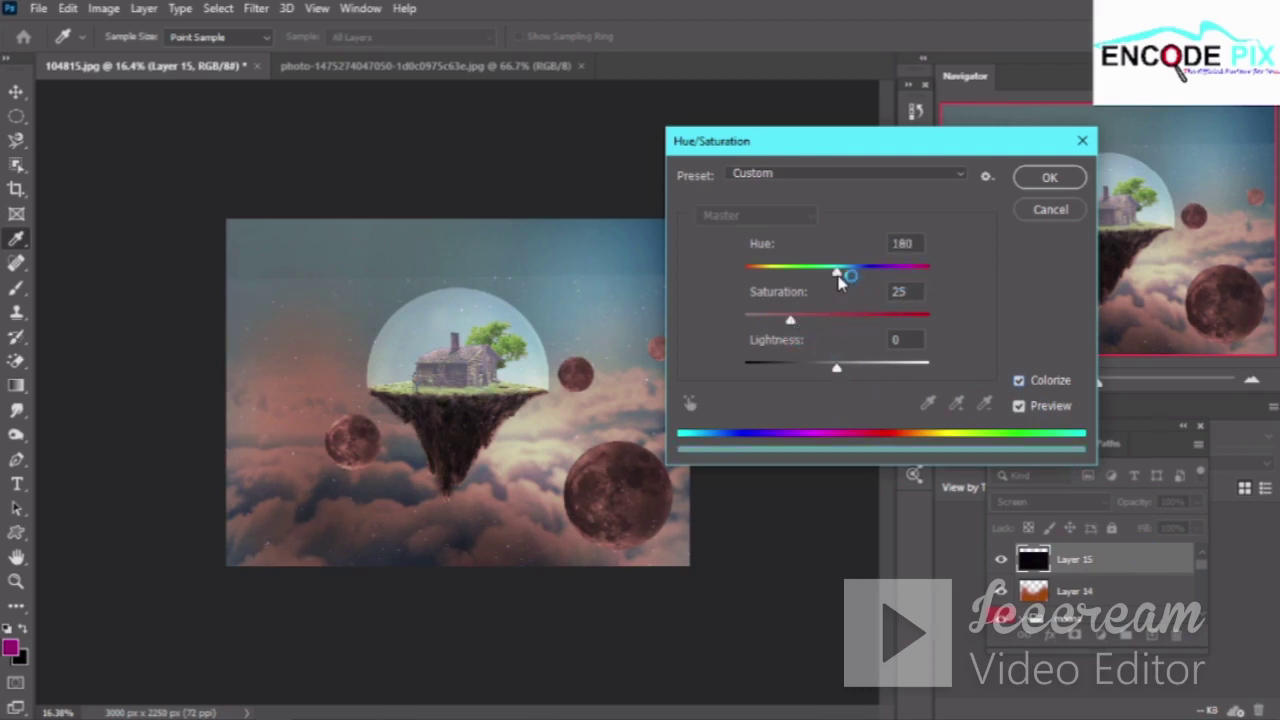
drag(837, 275, 824, 272)
click(916, 243)
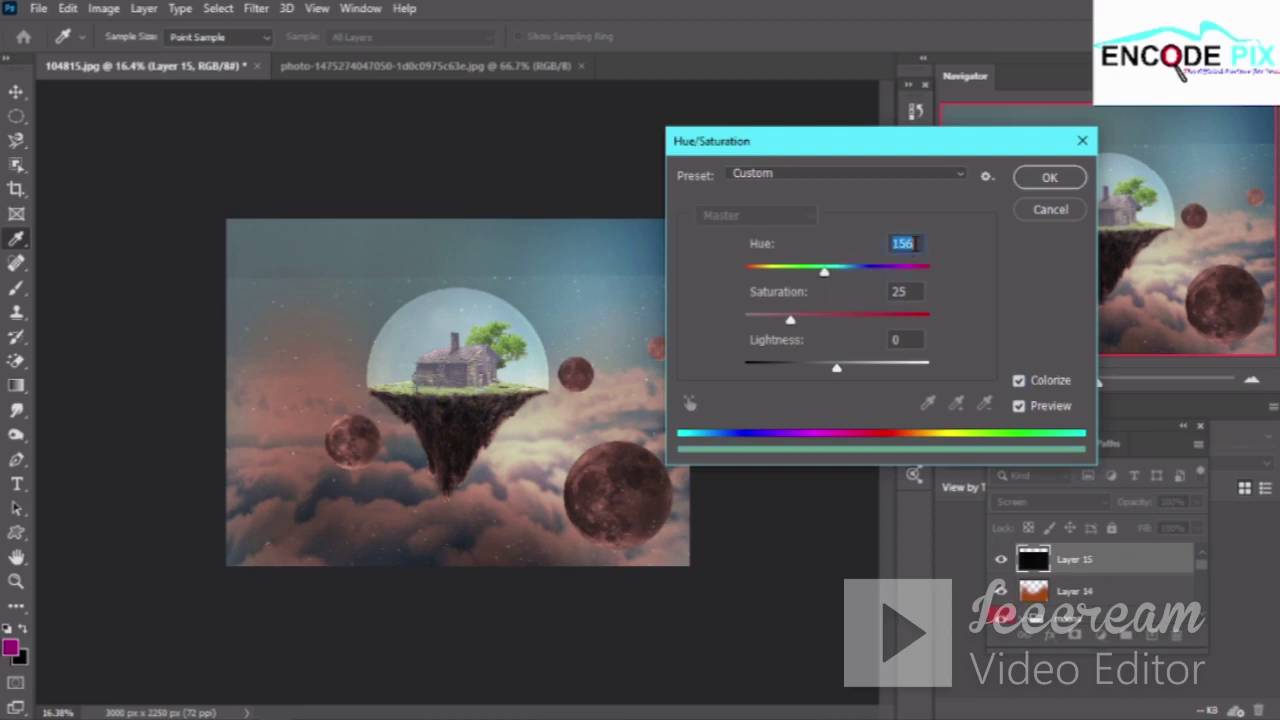
text(0)
text(2)
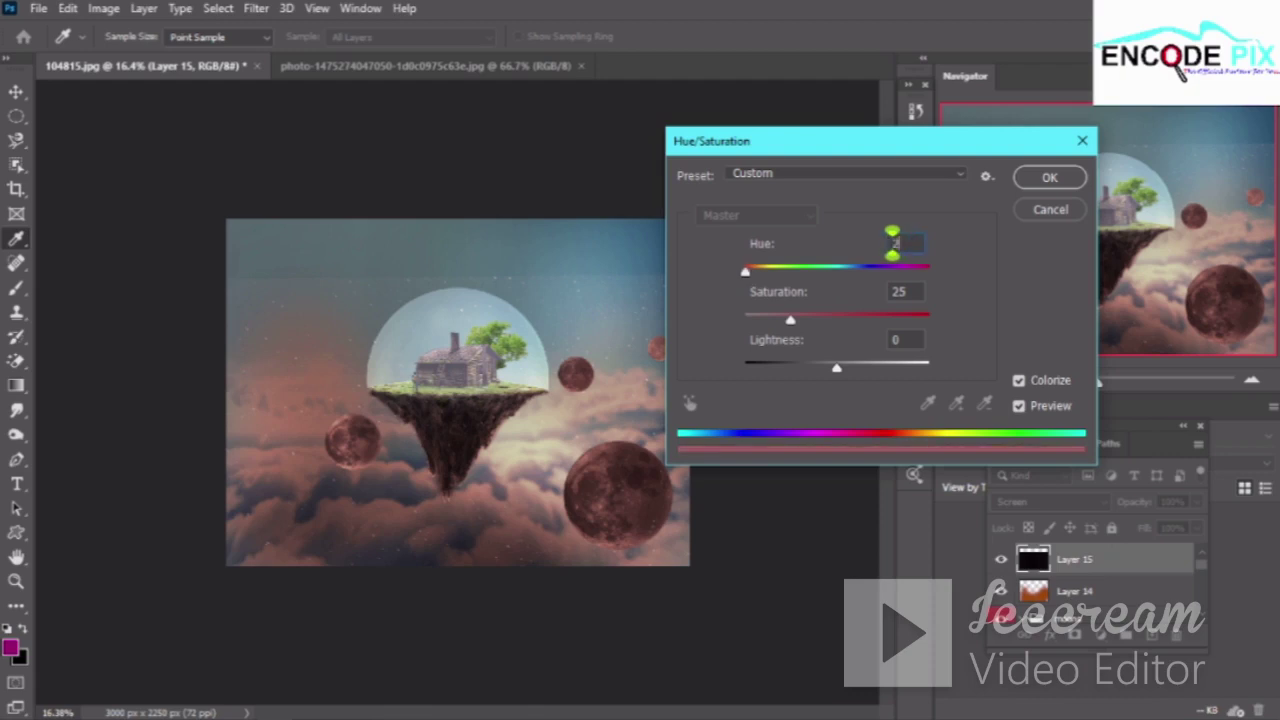
text(22)
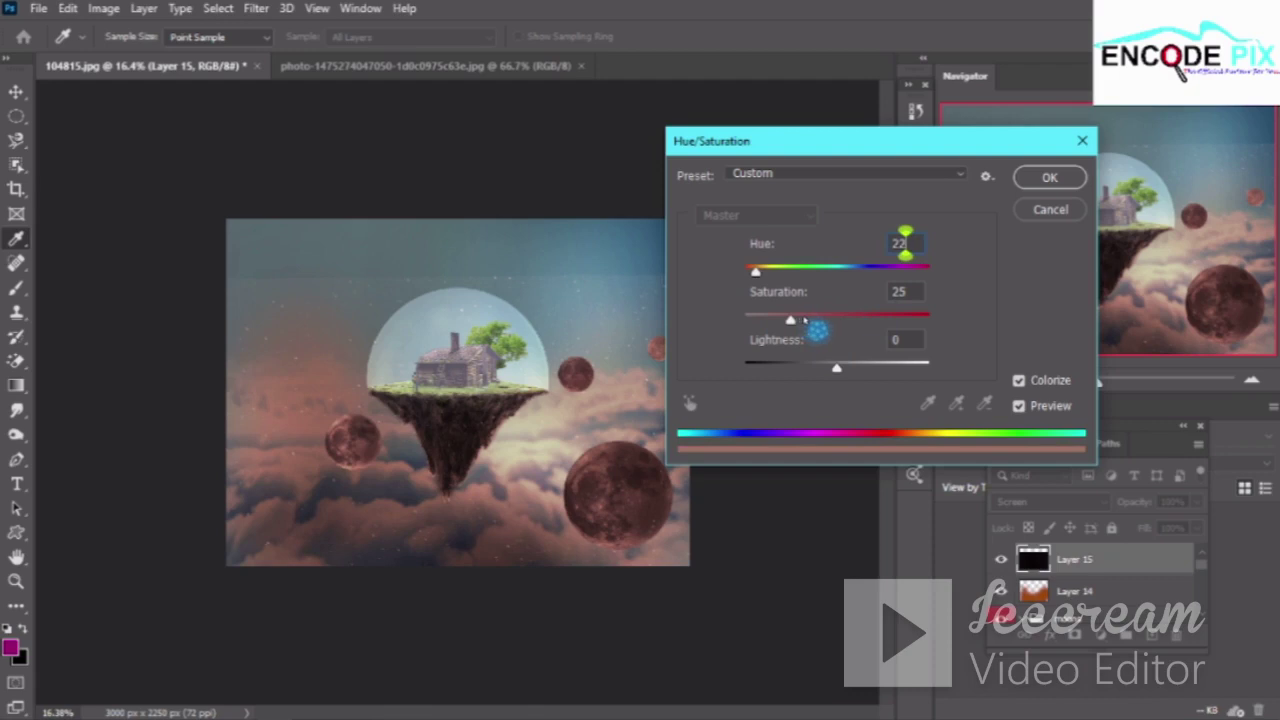
key(Tab)
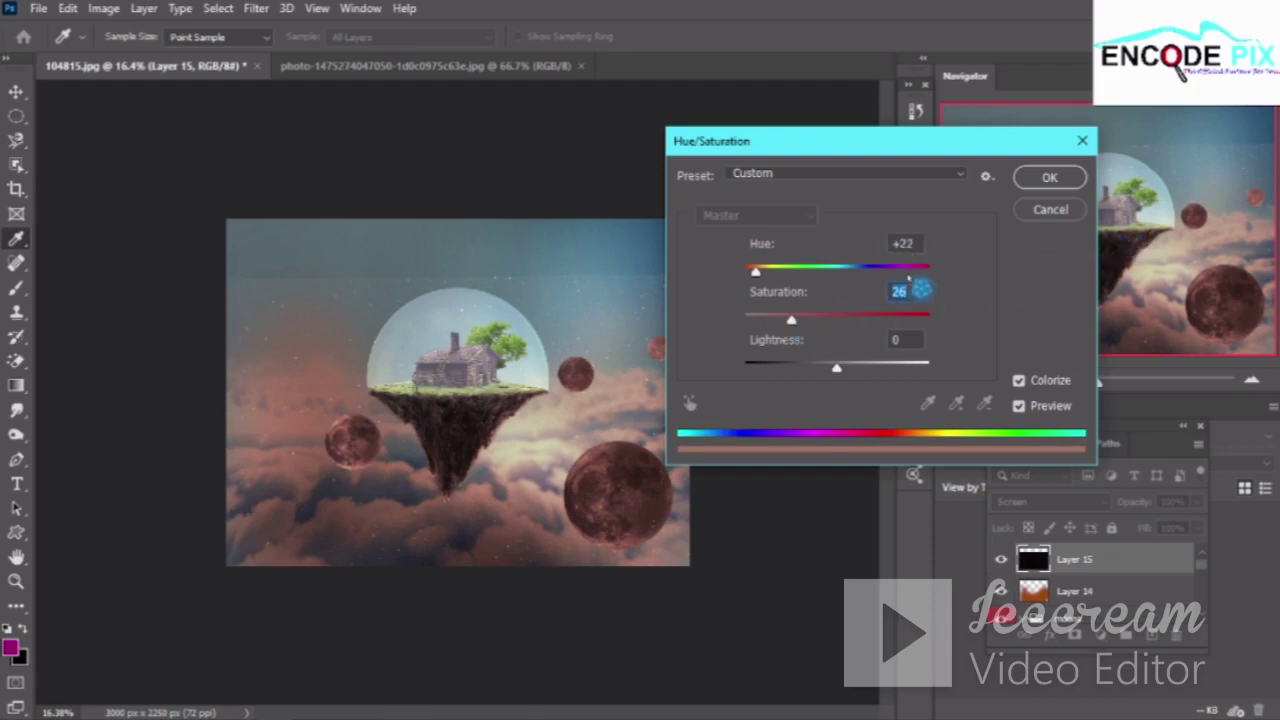
text(86)
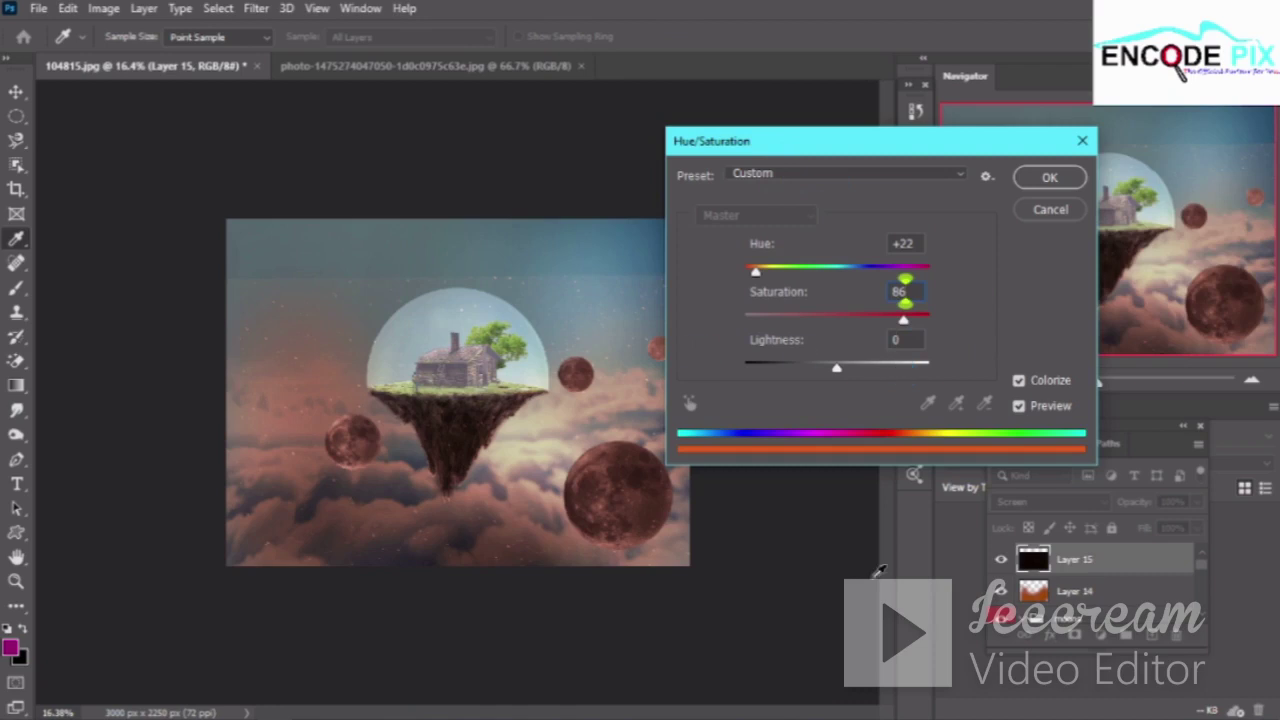
click(966, 318)
click(968, 280)
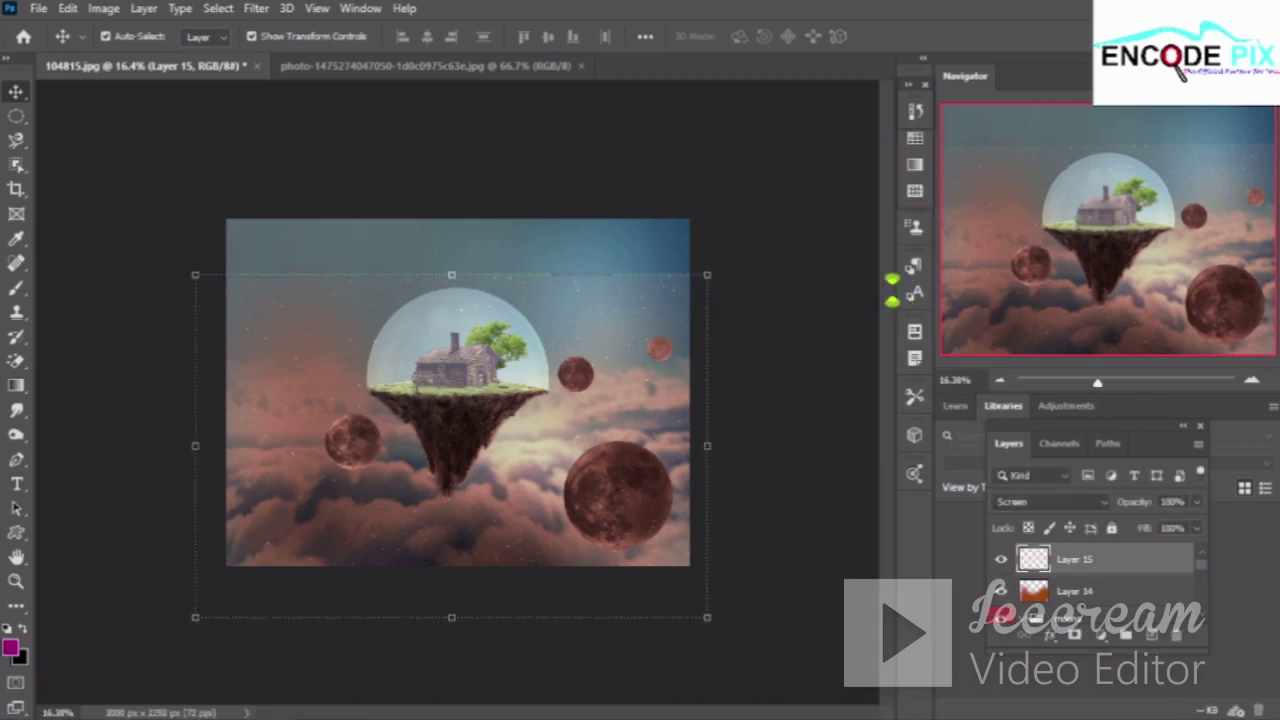
Duplicate Layer 15 into a hidden copy, restore the Hue/Saturation history state, and open Levels
key(ctrl+BackSpace)
key(ctrl+j)
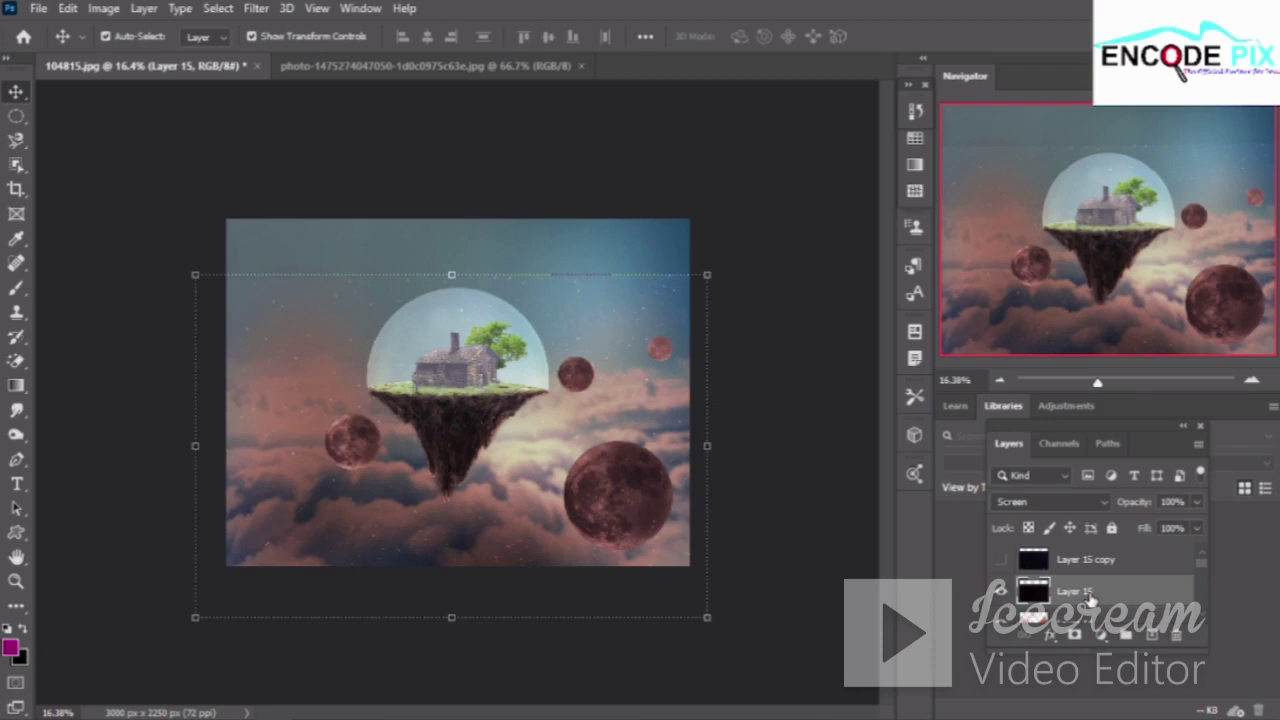
click(914, 110)
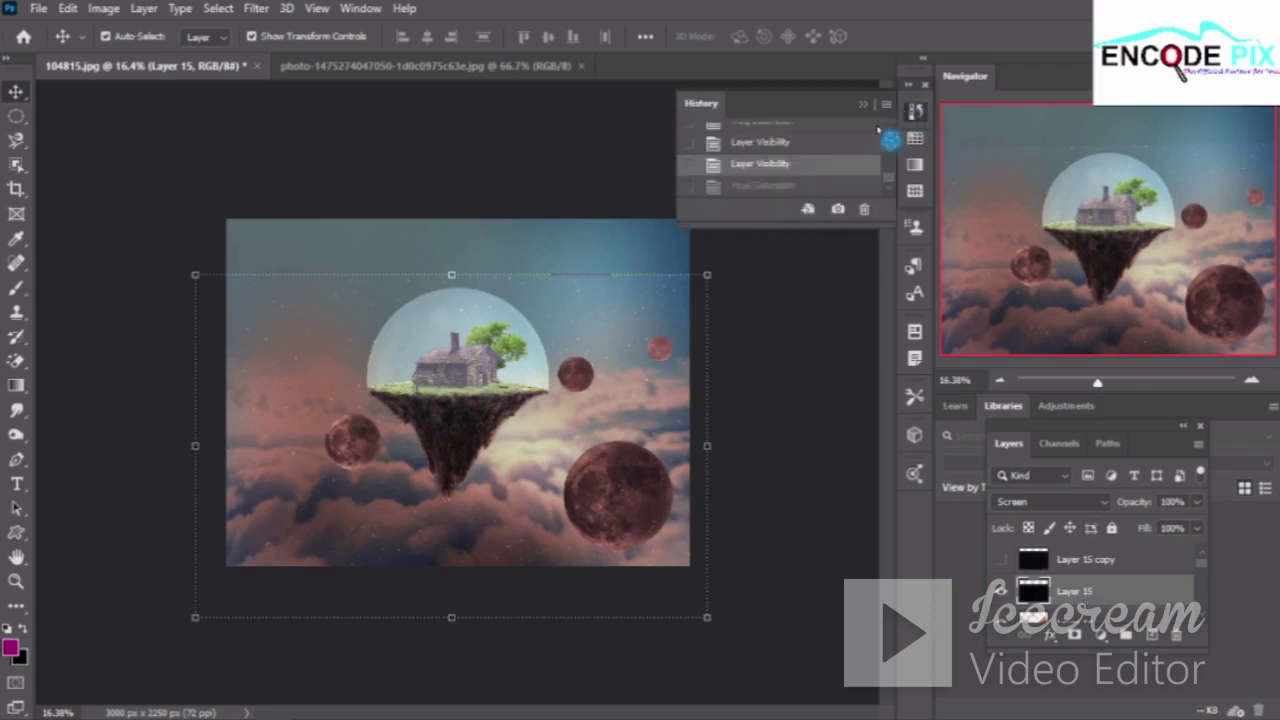
click(808, 187)
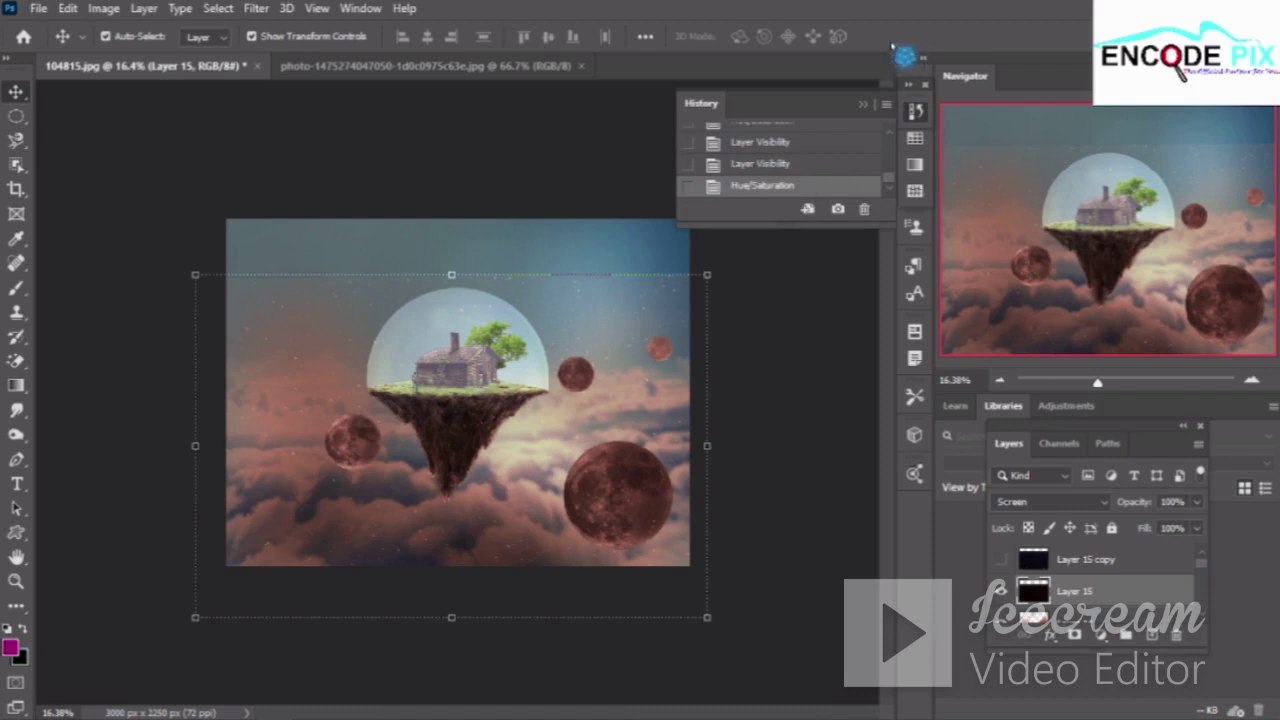
click(866, 106)
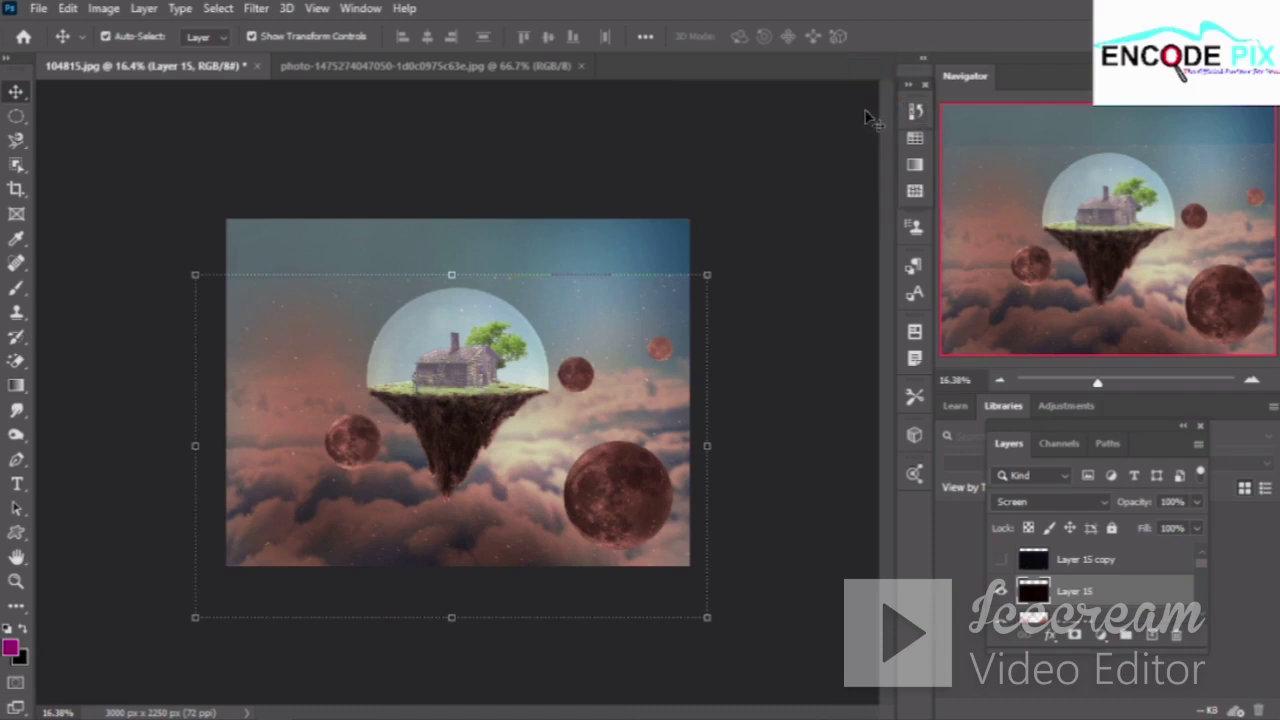
key(ctrl+l)
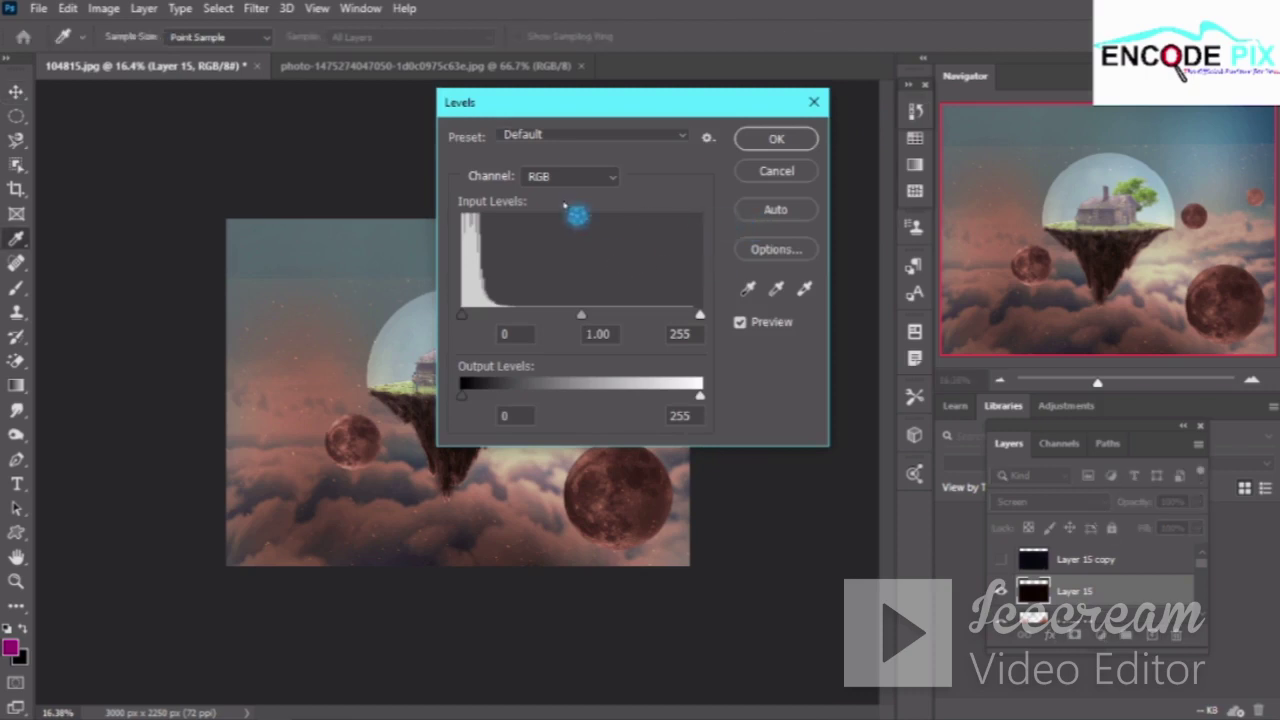
Apply Levels to Layer 15 with the midtone gamma set to 0.60
click(596, 332)
drag(582, 315, 633, 318)
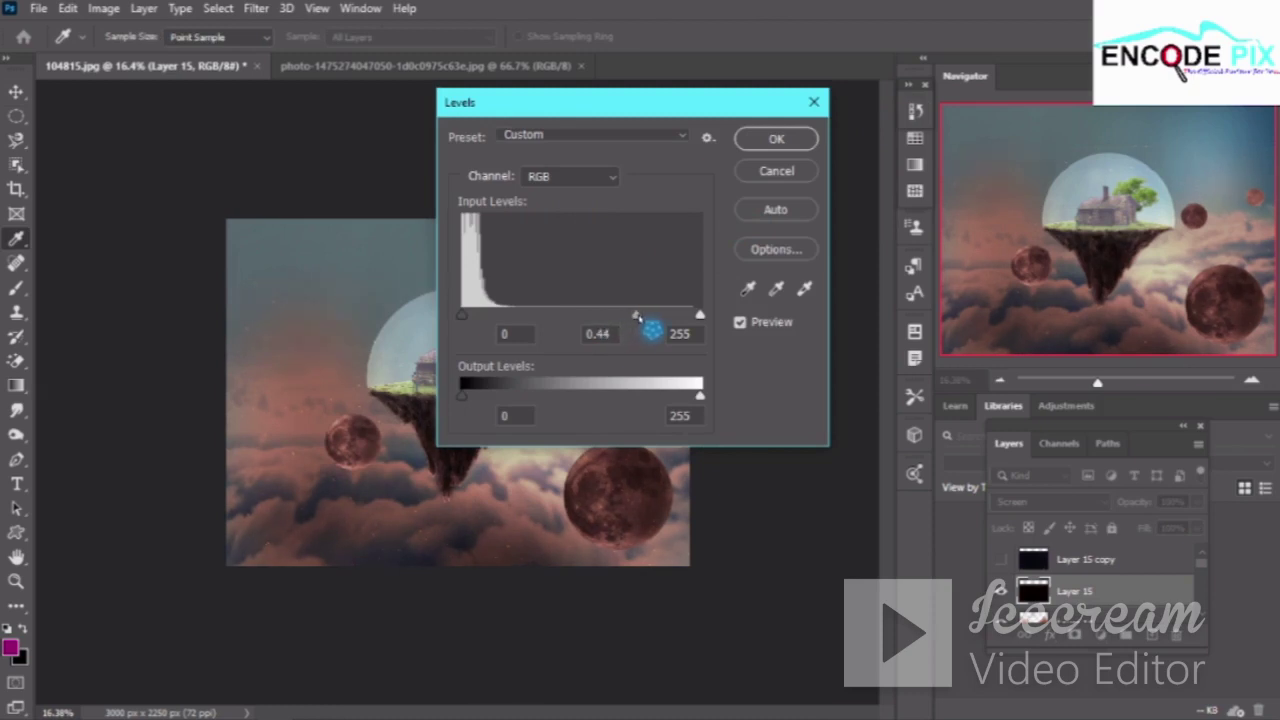
mouse_move(638, 316)
mouse_down()
mouse_move(556, 316)
mouse_move(589, 316)
mouse_up()
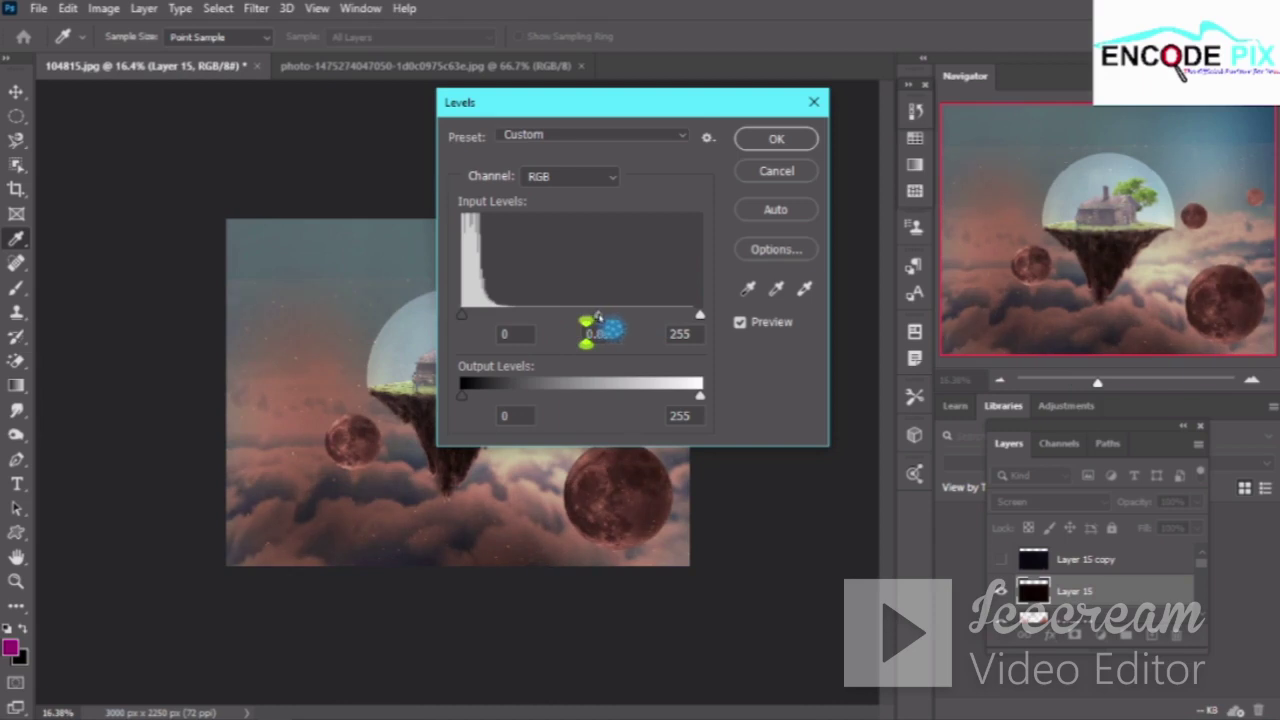
drag(597, 318, 600, 316)
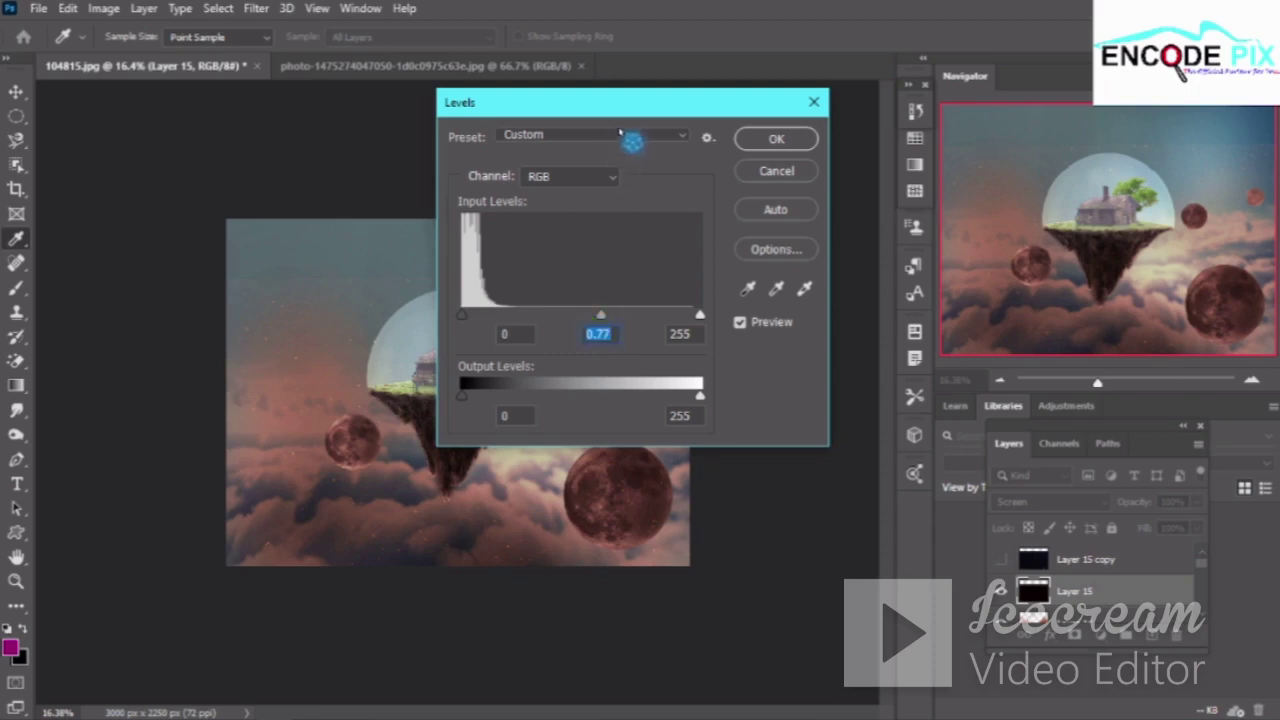
drag(638, 106, 968, 202)
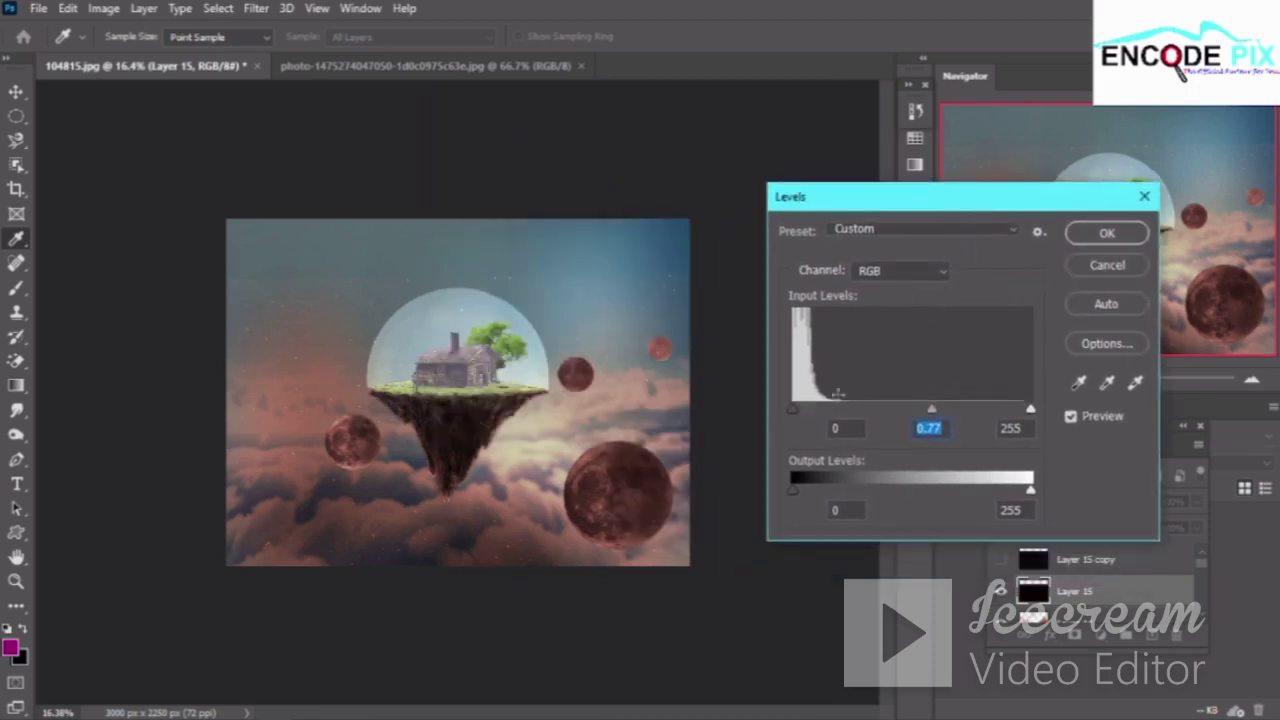
click(928, 428)
scroll(917, 428, down, 6)
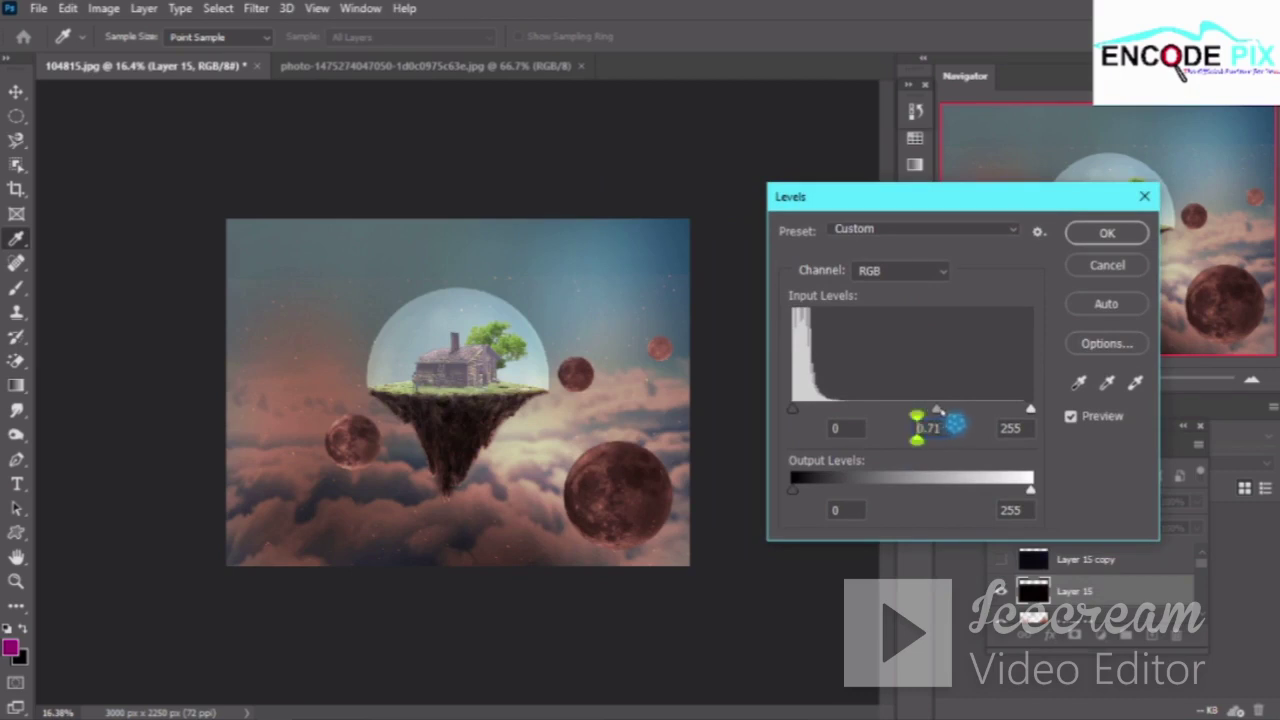
scroll(962, 425, down, 4)
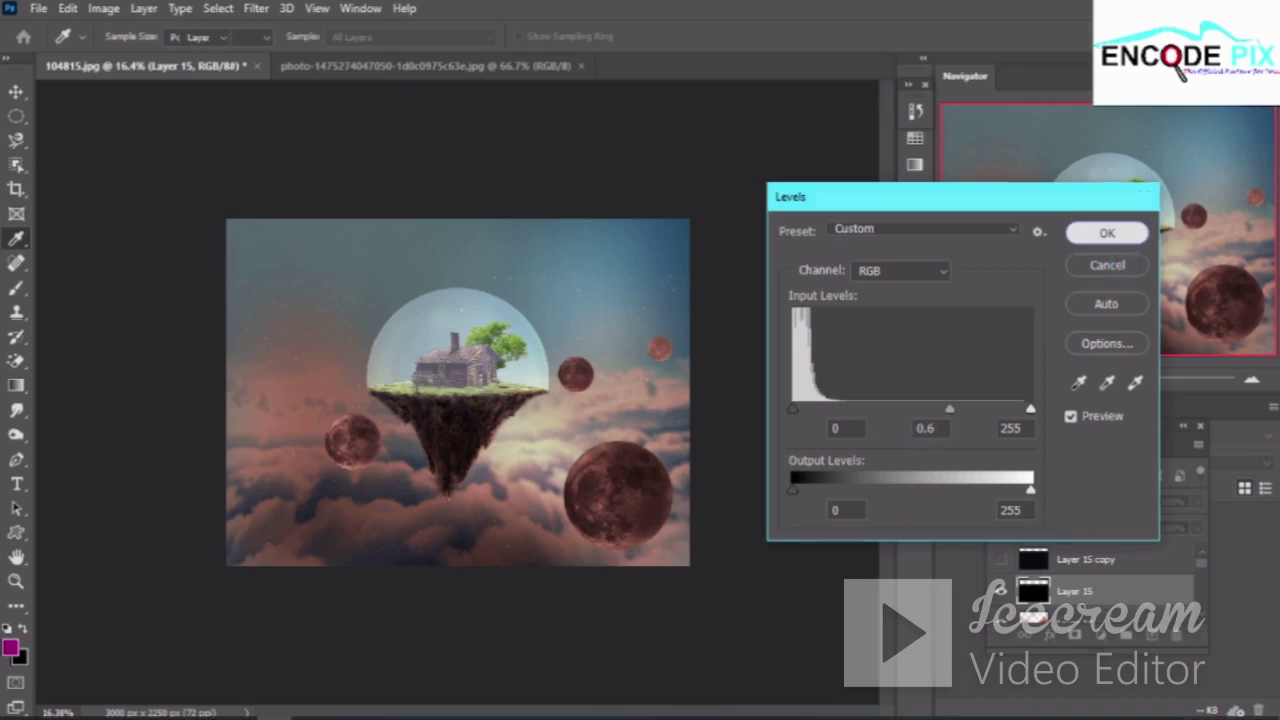
click(1107, 232)
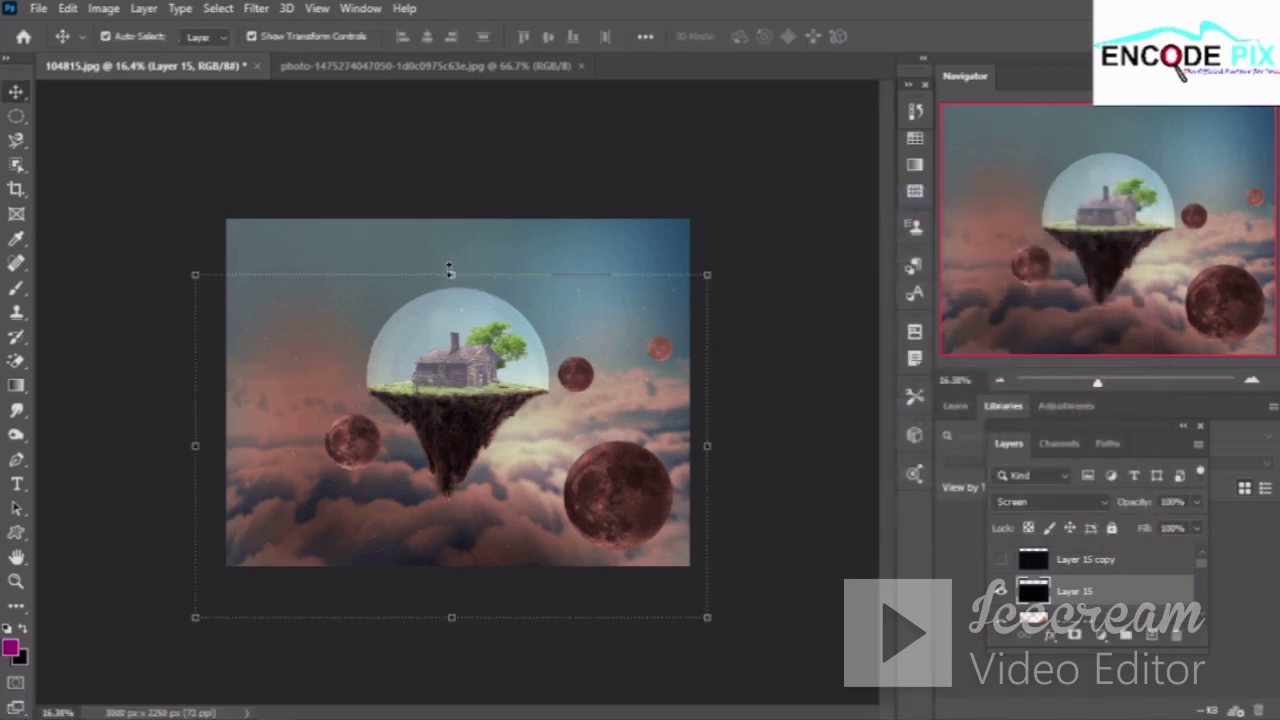
Free-transform Layer 15 to about 90.58% width and 87.01% height to fit the canvas
drag(708, 445, 692, 445)
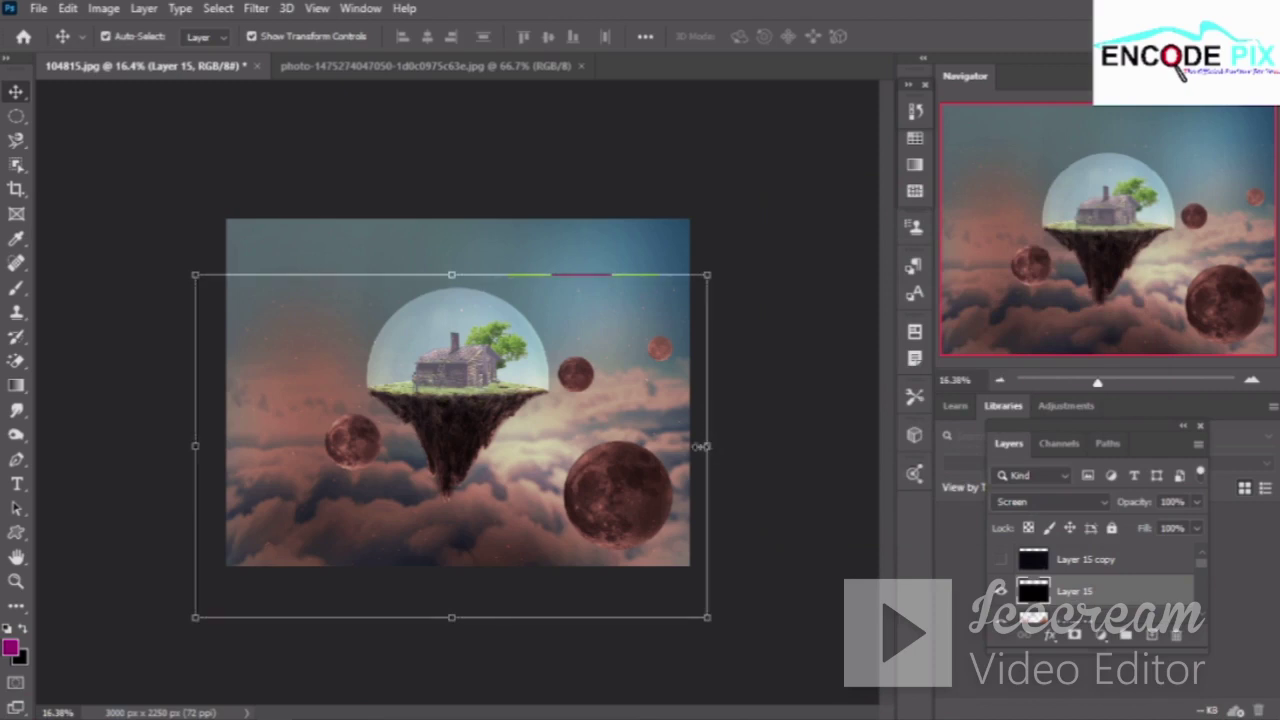
click(390, 36)
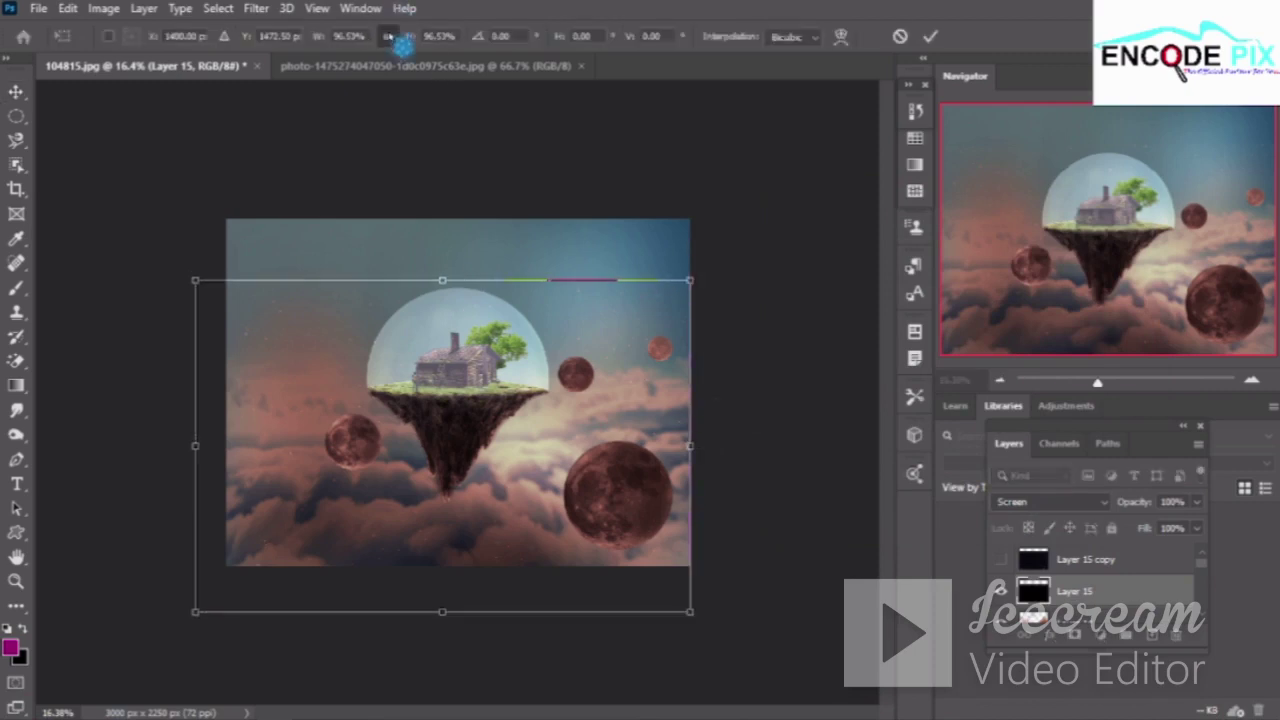
drag(441, 280, 441, 267)
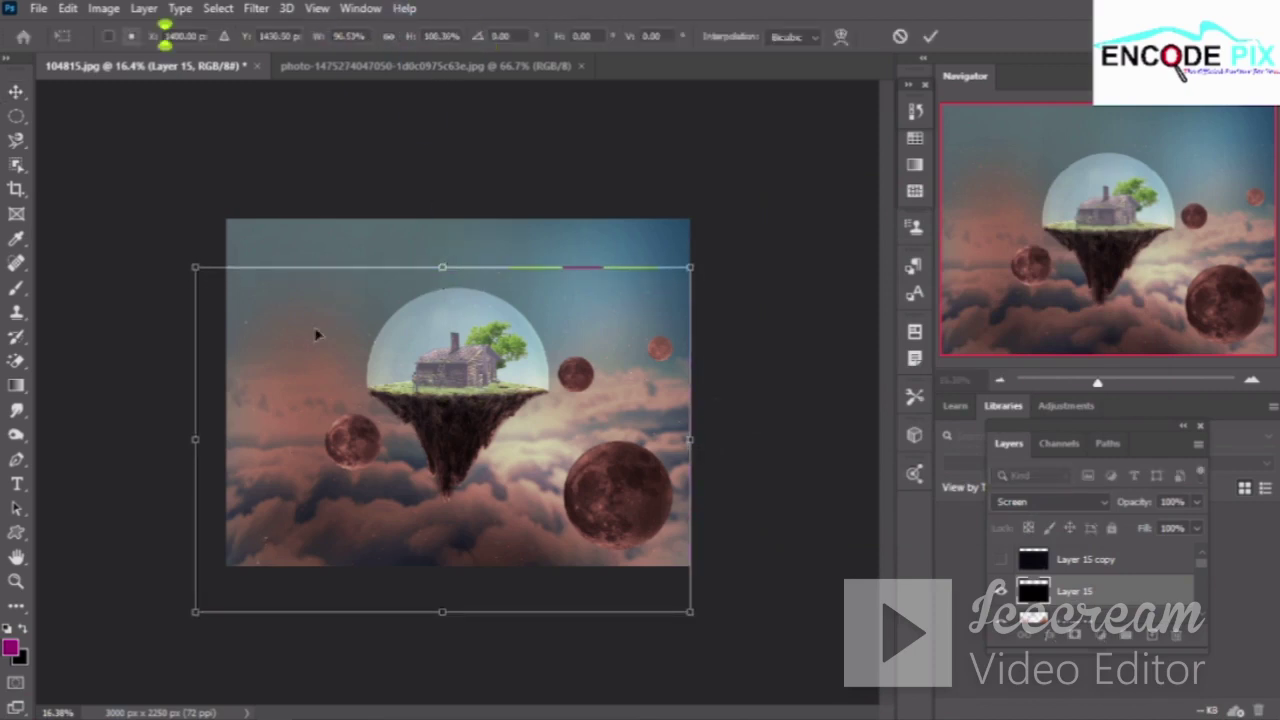
drag(195, 445, 226, 440)
drag(461, 618, 469, 578)
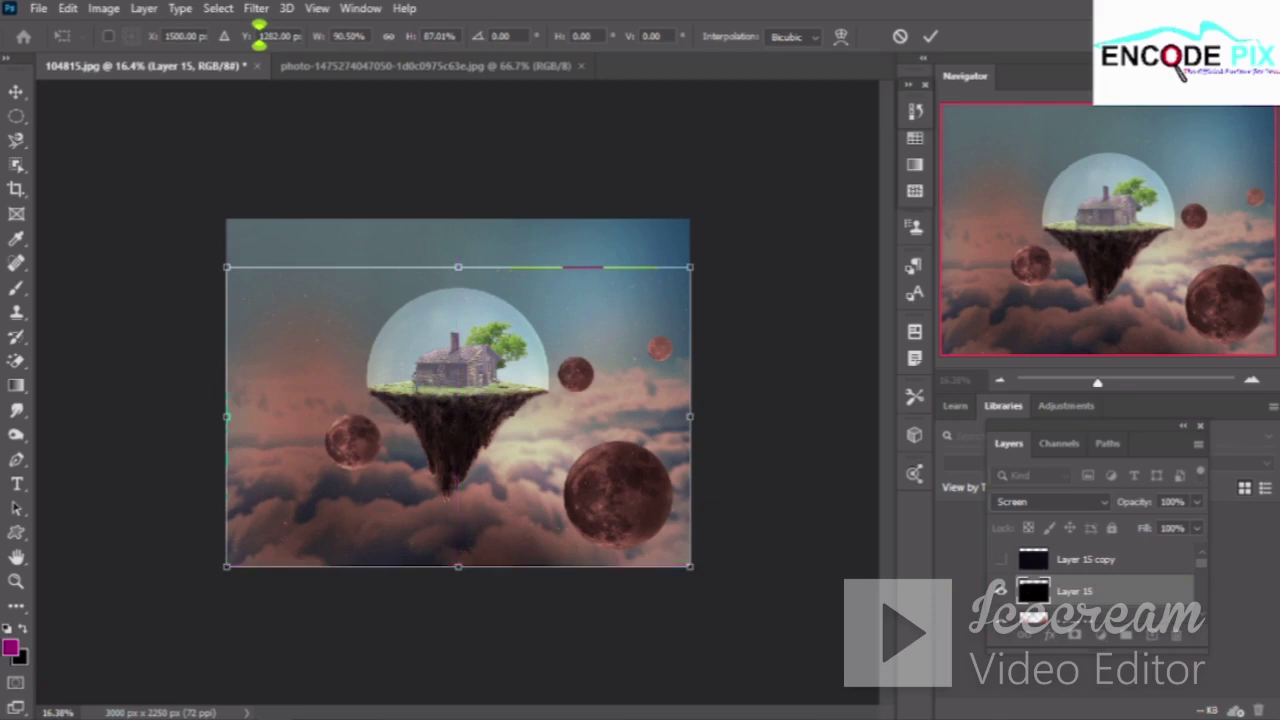
click(978, 410)
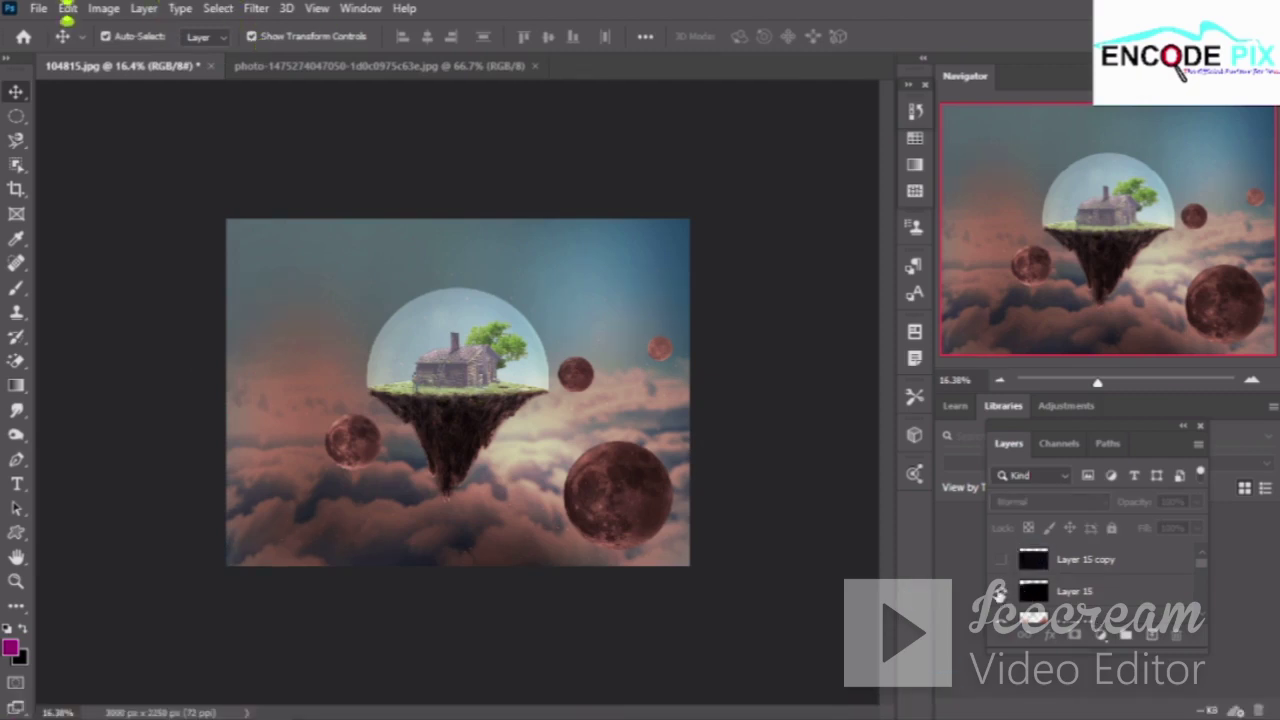
Darken Layer 15's midtones to 0.85 with Levels
click(1060, 592)
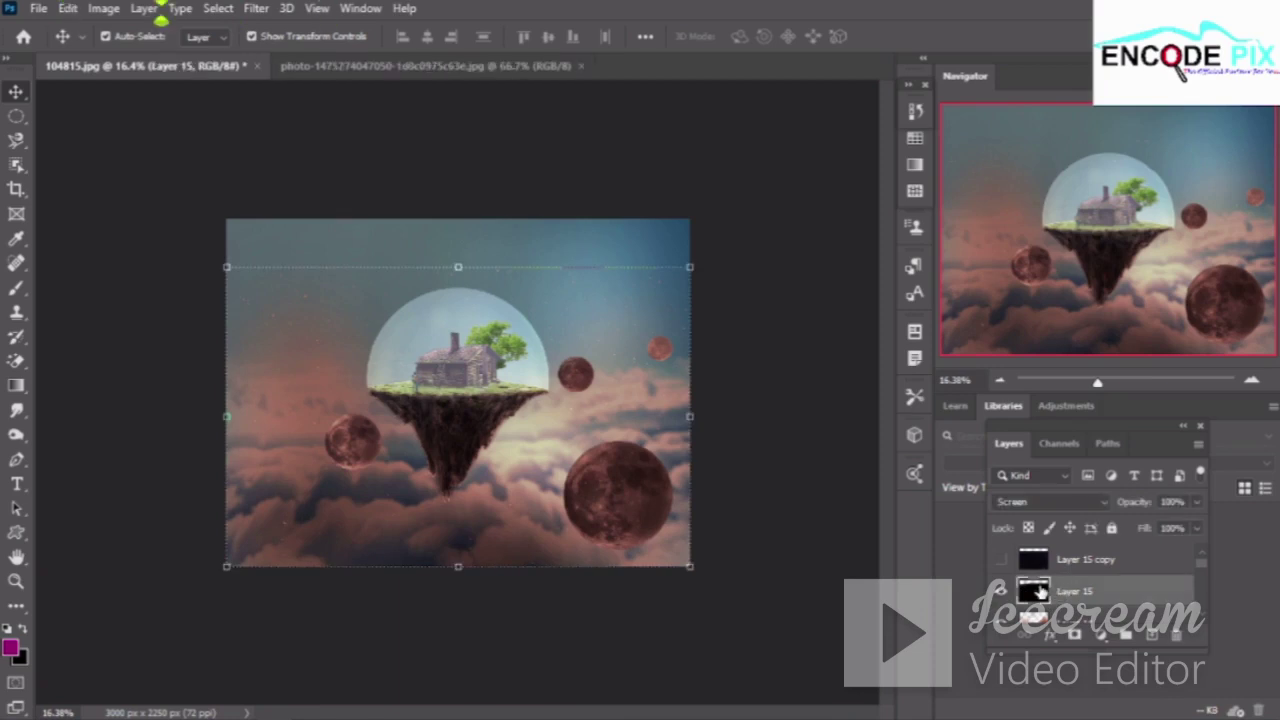
key(ctrl+l)
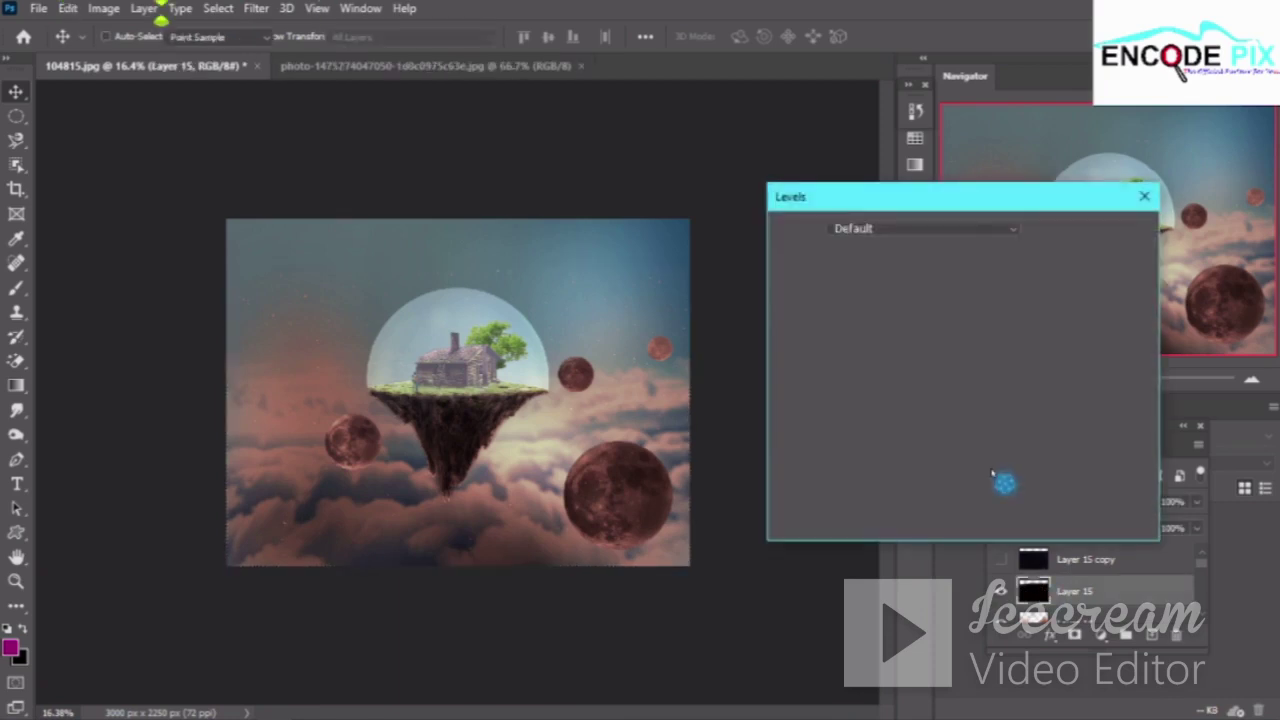
drag(911, 410, 924, 412)
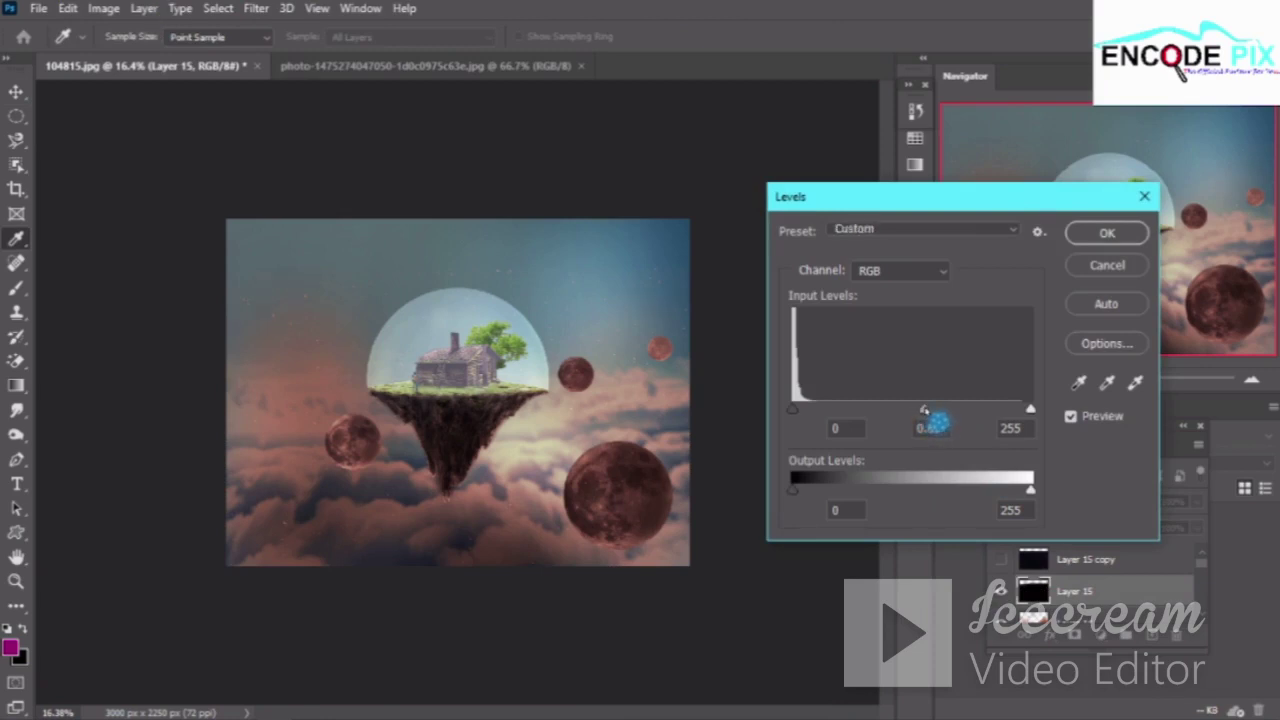
click(1107, 236)
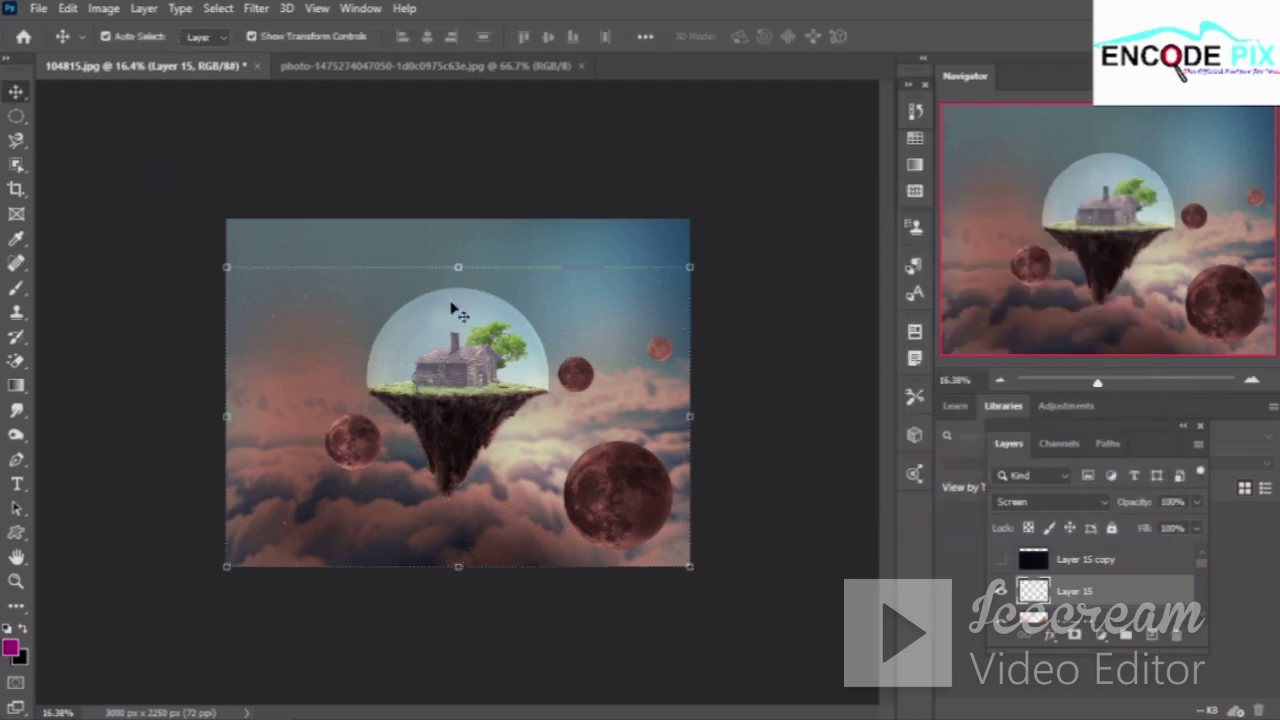
Add a white layer mask to Layer 15
click(701, 295)
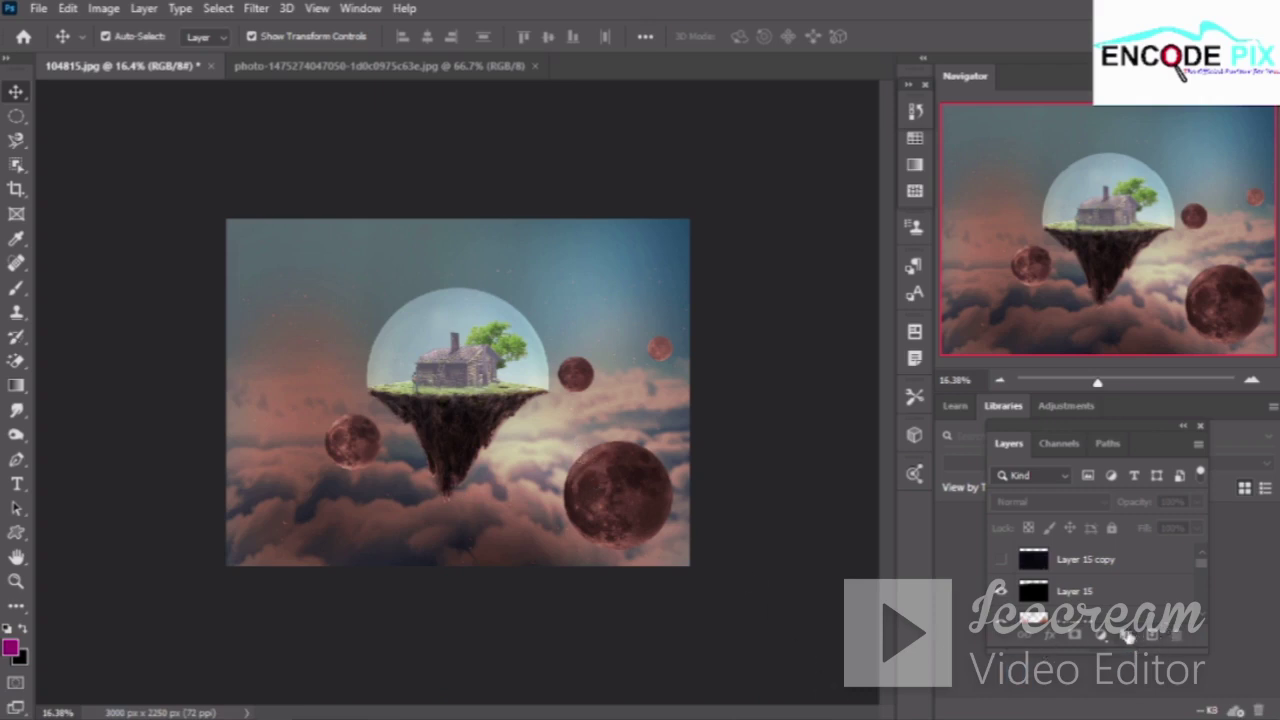
click(1063, 643)
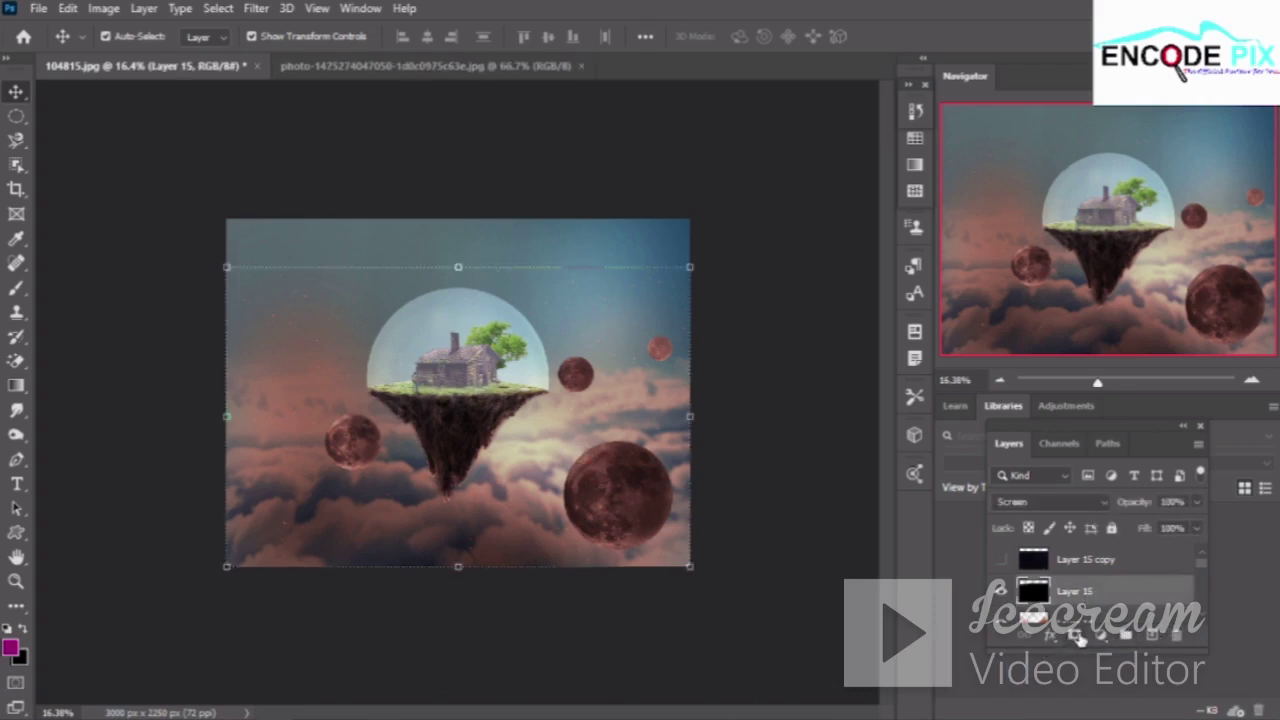
click(1075, 637)
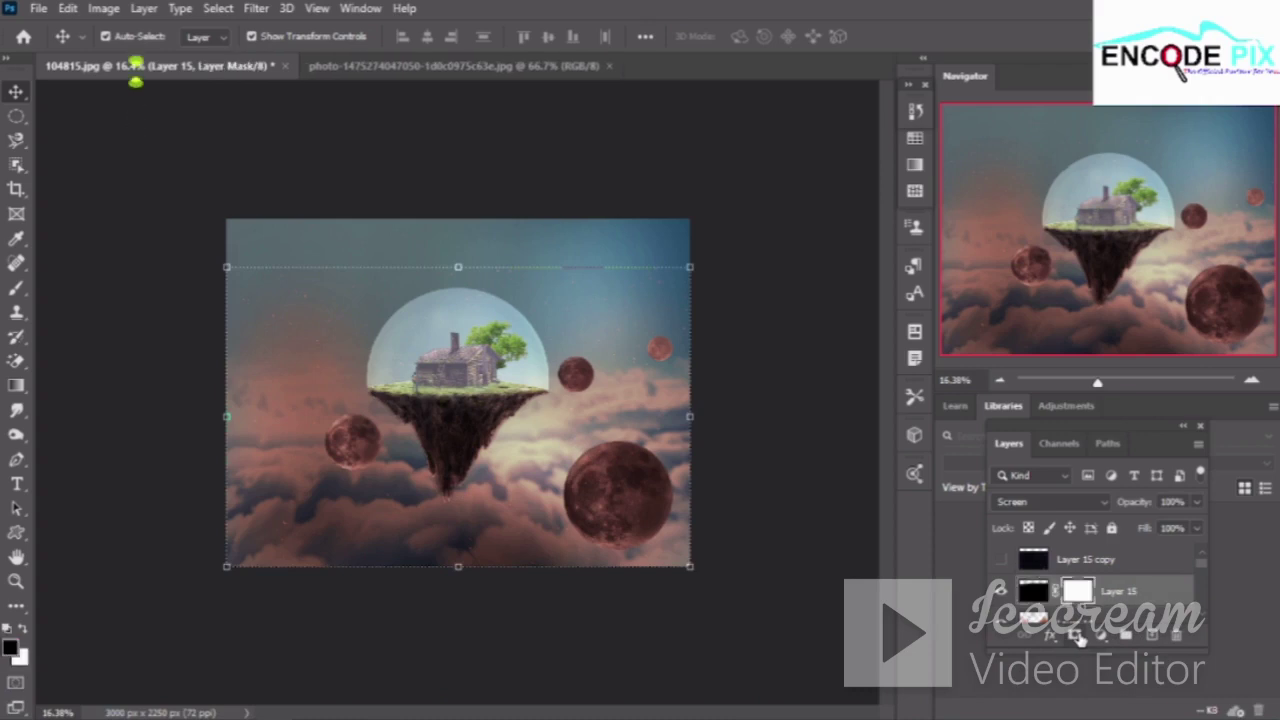
Paint black on Layer 15's mask with a smaller brush over the large lower-right moon
right_click(30, 291)
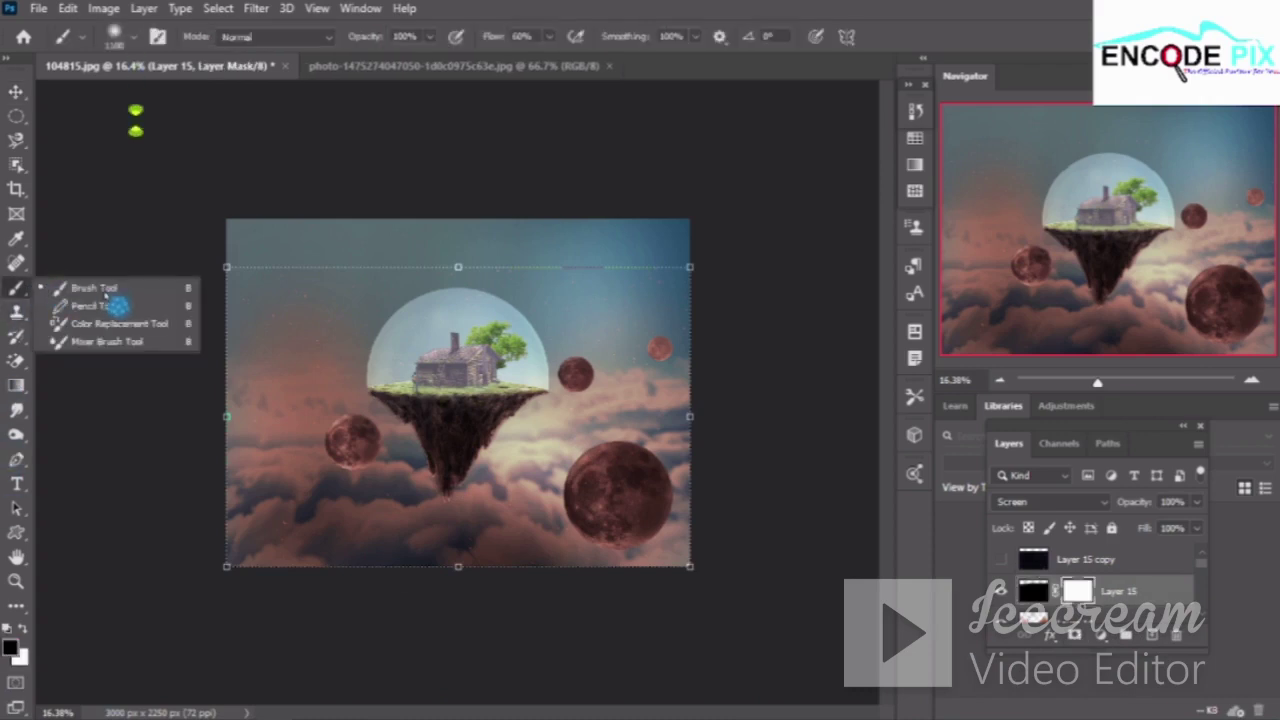
click(110, 290)
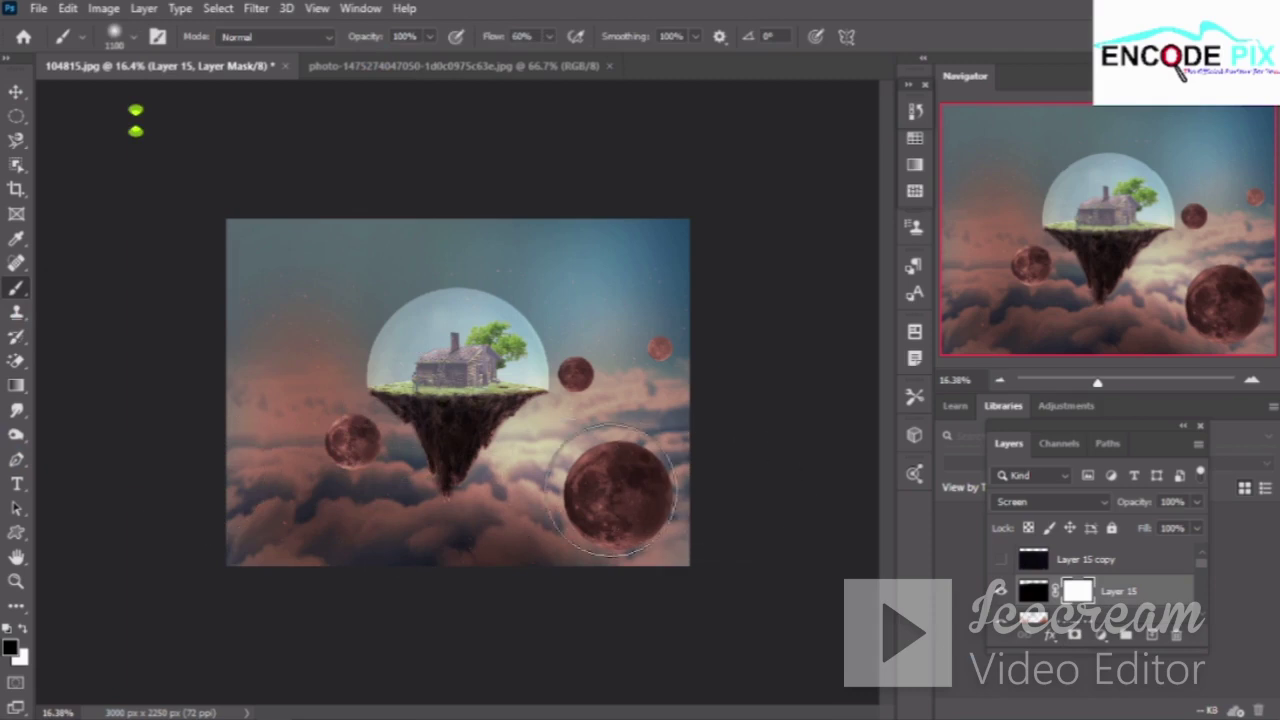
key(bracketleft)
key(bracketleft)
key(bracketleft)
key(bracketleft)
key(bracketleft)
drag(623, 500, 655, 505)
key(bracketleft)
key(bracketleft)
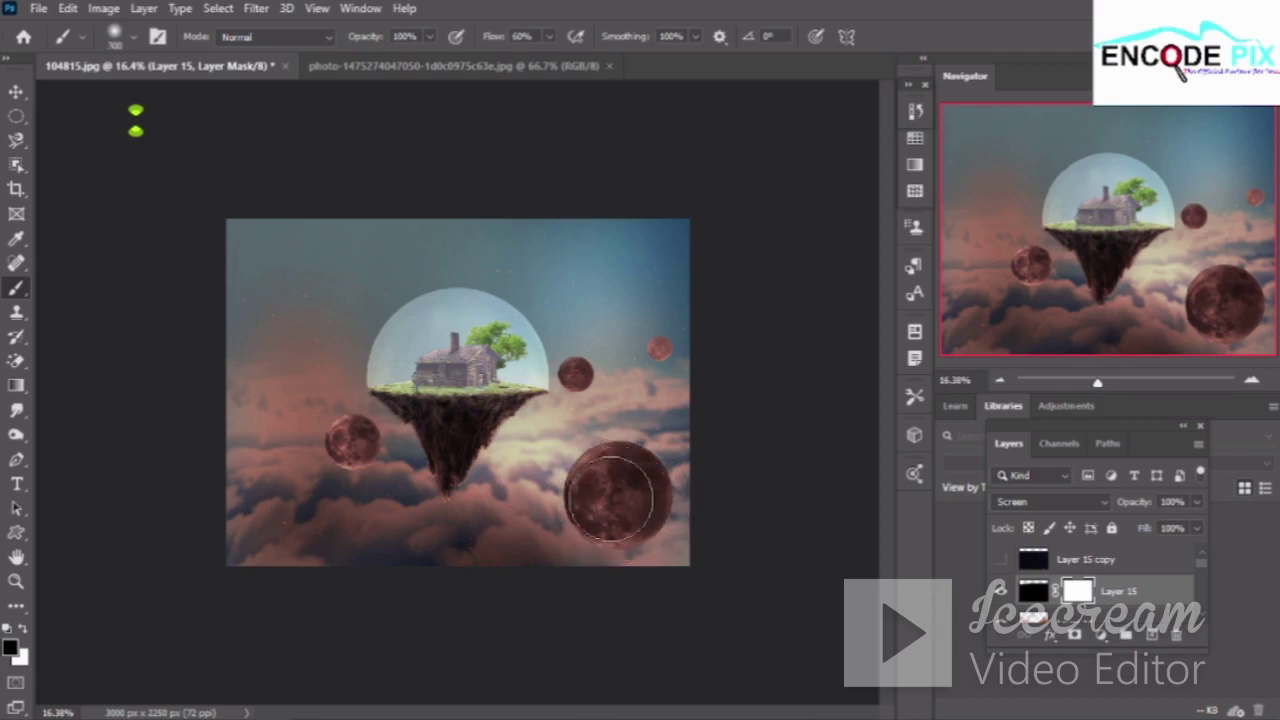
drag(612, 497, 624, 502)
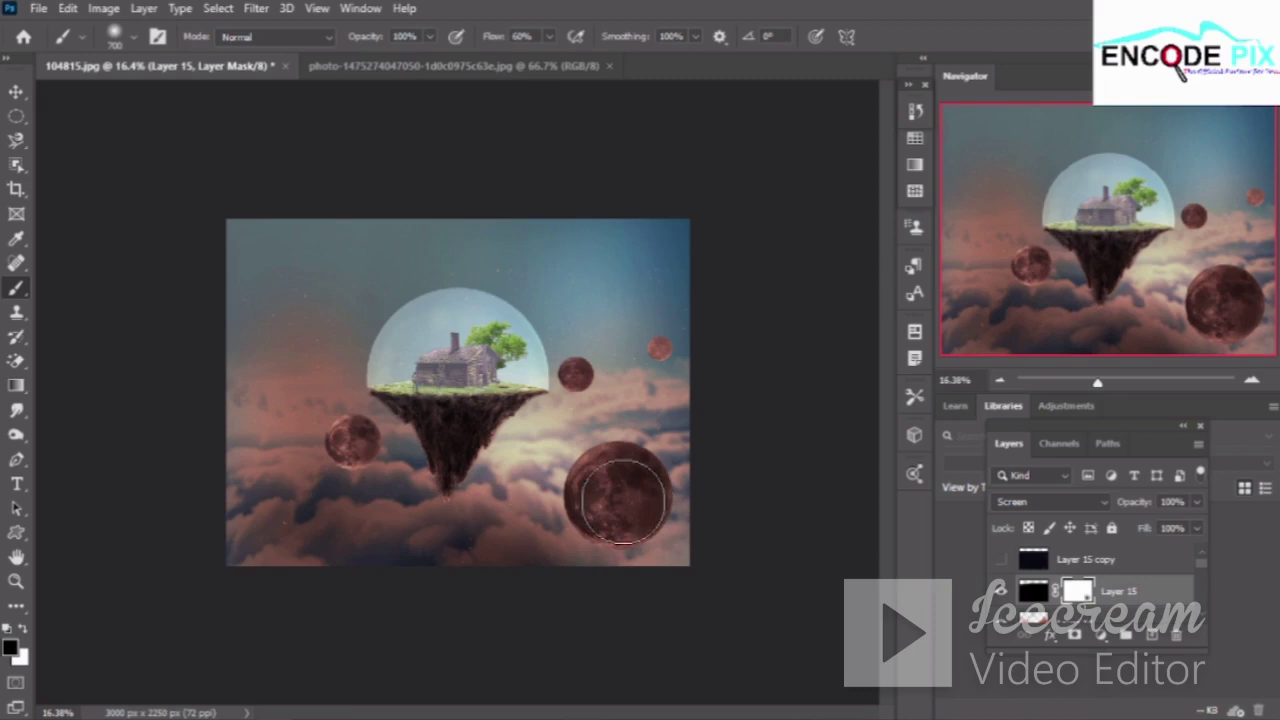
drag(633, 505, 643, 508)
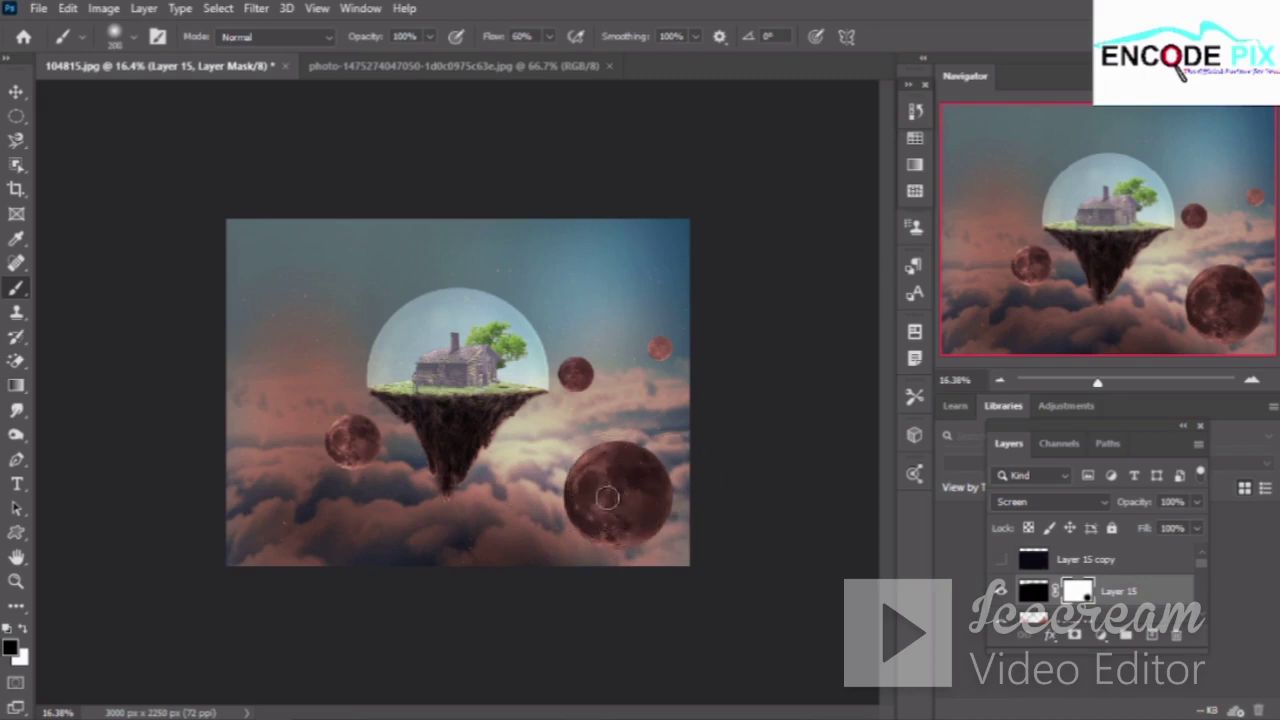
key(bracketright)
key(bracketright)
key(bracketright)
key(bracketright)
key(bracketright)
key(bracketright)
key(bracketright)
key(bracketright)
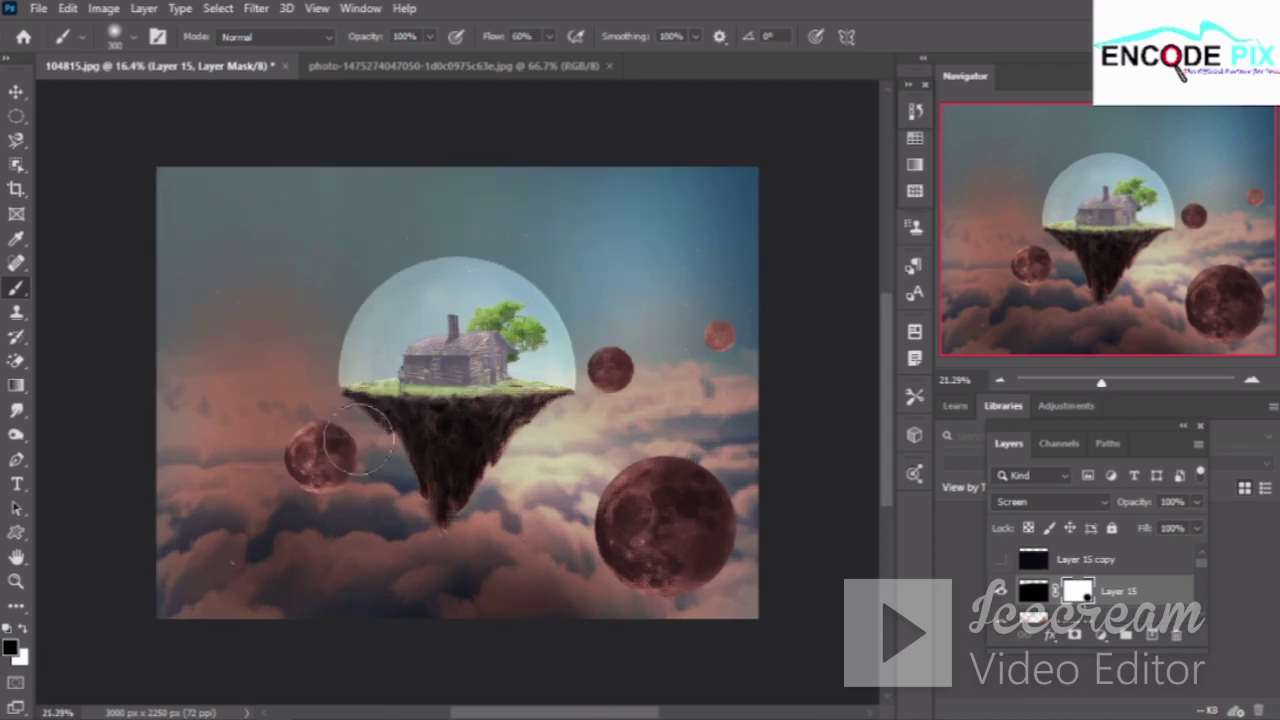
Mask the star overlay off the left moon and the right-hand moon glow
scroll(360, 440, up, 1)
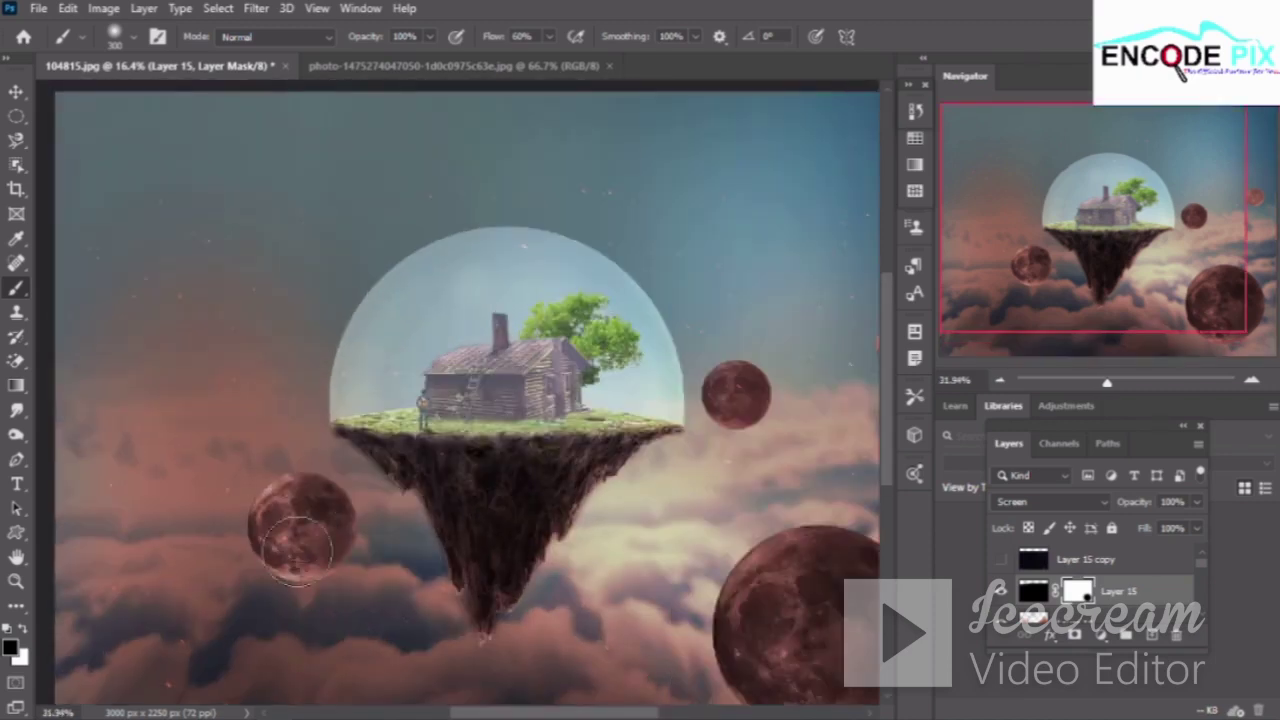
mouse_move(297, 547)
mouse_down()
mouse_move(314, 530)
mouse_move(303, 520)
mouse_up()
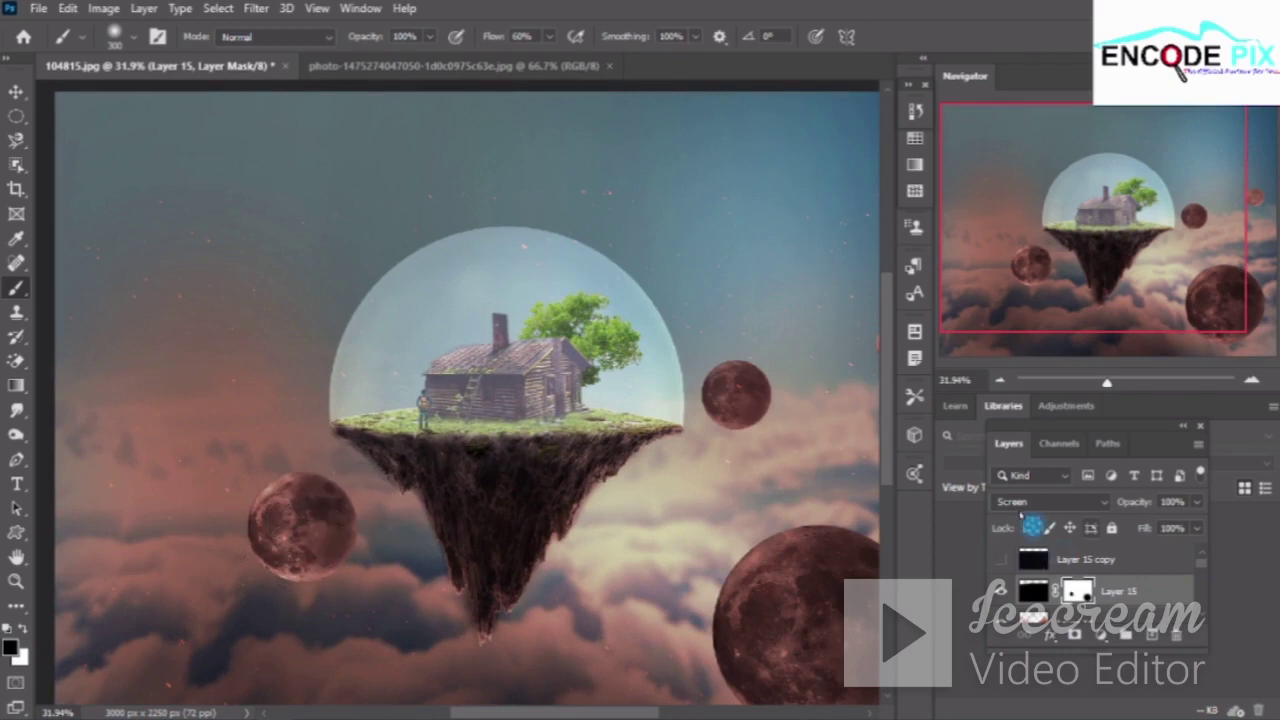
drag(740, 395, 735, 393)
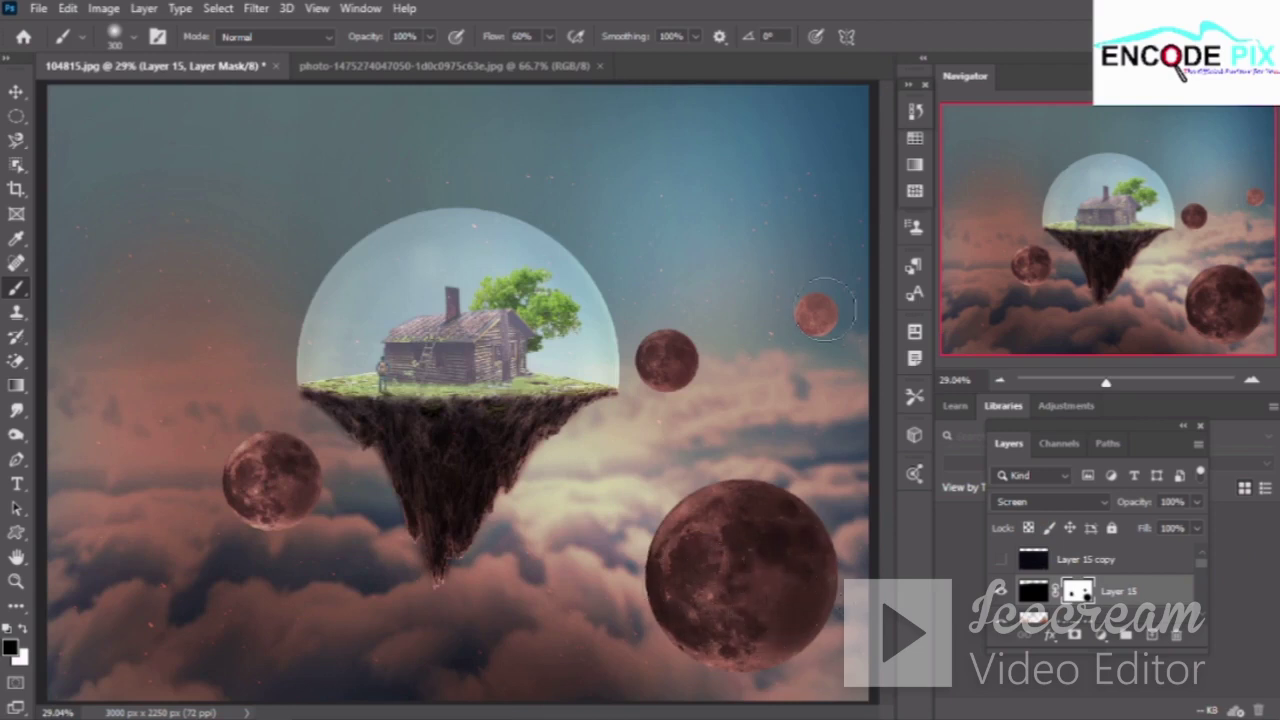
key(bracketleft)
key(bracketleft)
key(bracketleft)
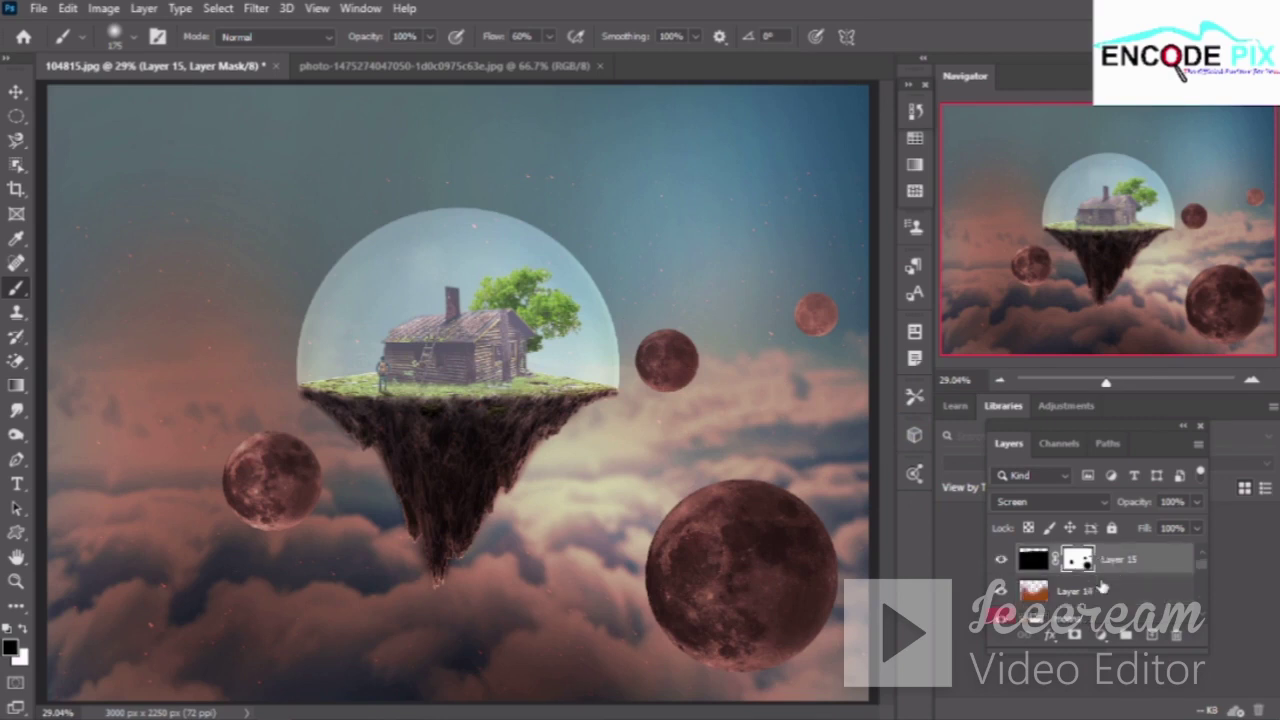
Keep Layer 15's image blended in Screen mode
click(1038, 598)
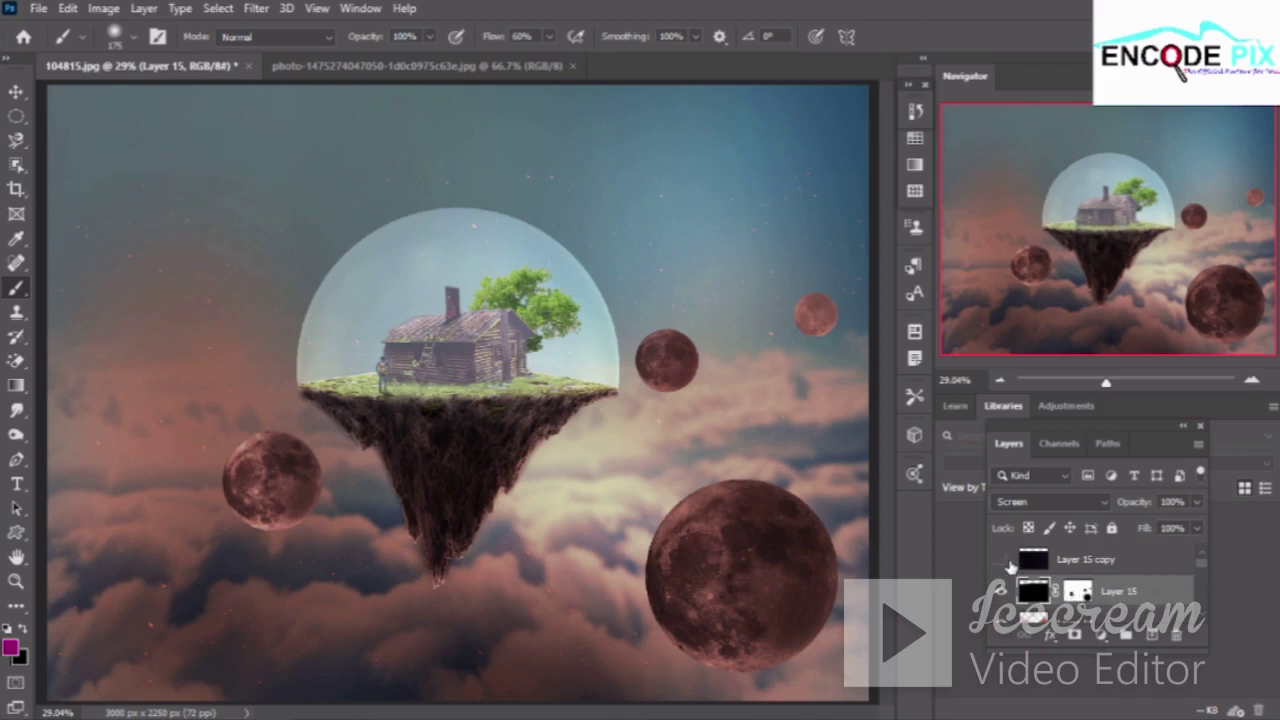
click(1065, 502)
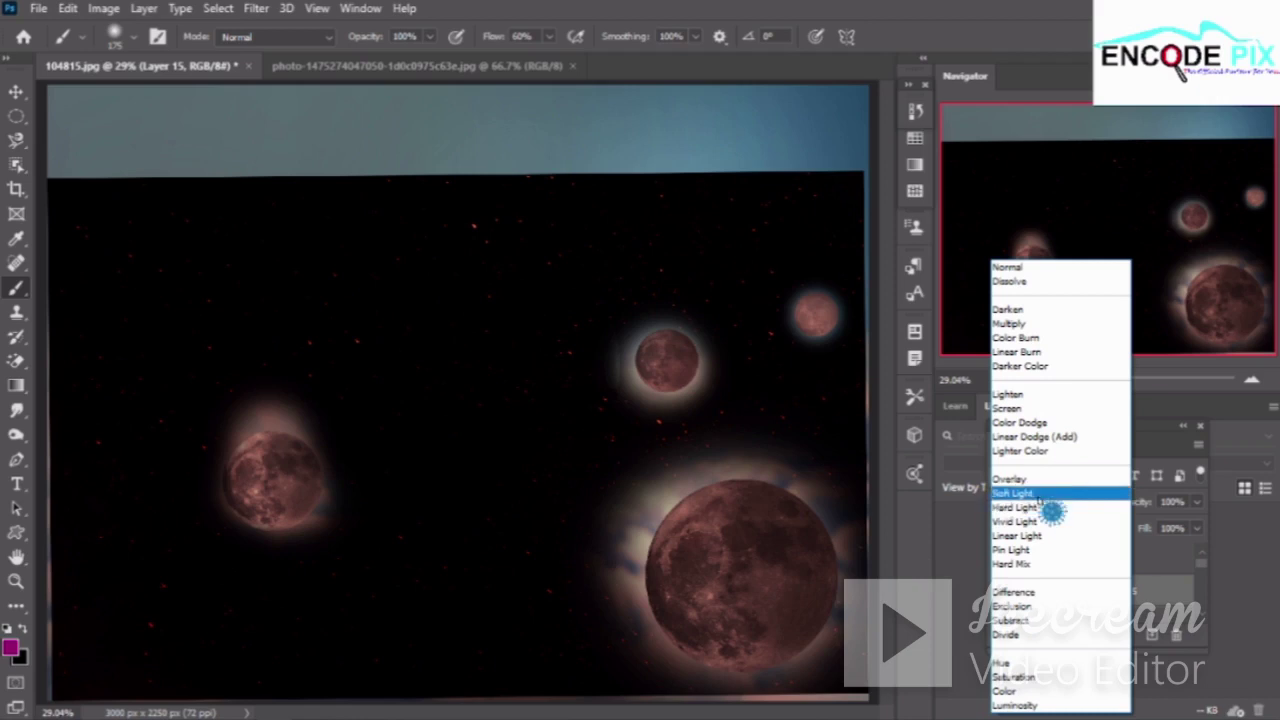
click(1045, 409)
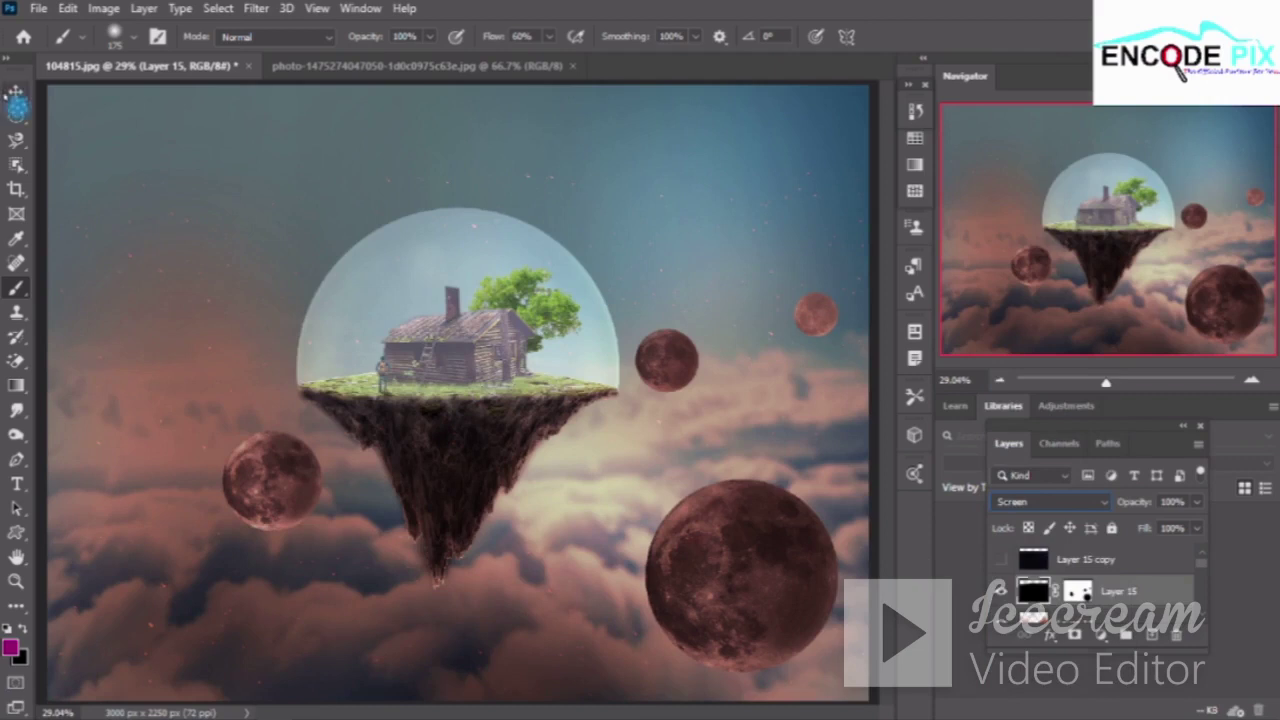
Set small moon Layer 13 copy 2 to Screen blend mode and open Hue/Saturation
click(16, 91)
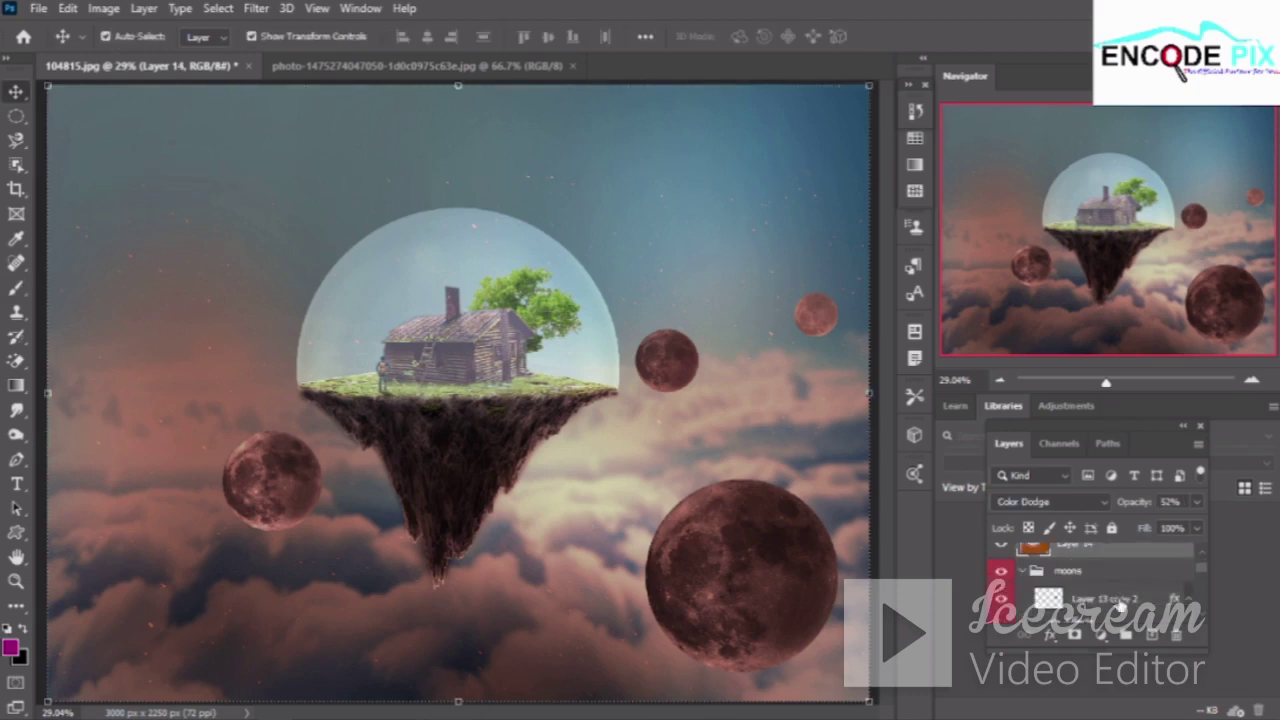
click(1122, 606)
click(1070, 501)
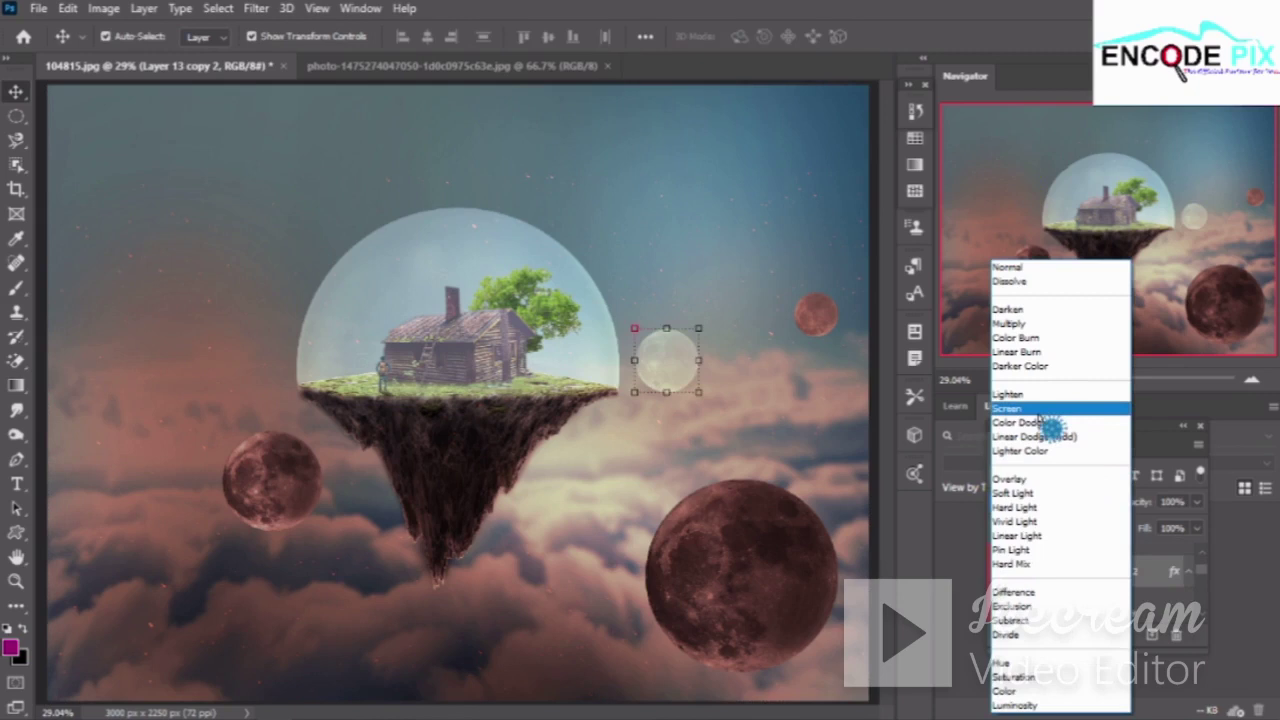
click(1040, 410)
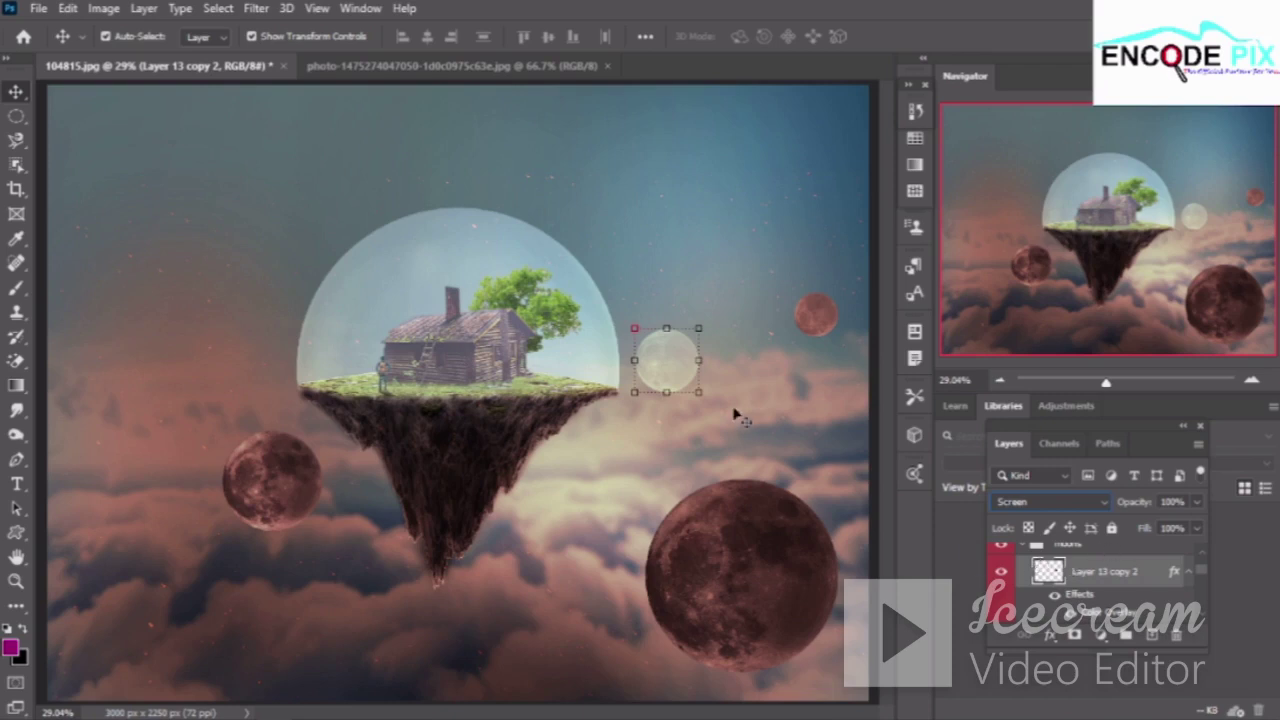
key(ctrl)
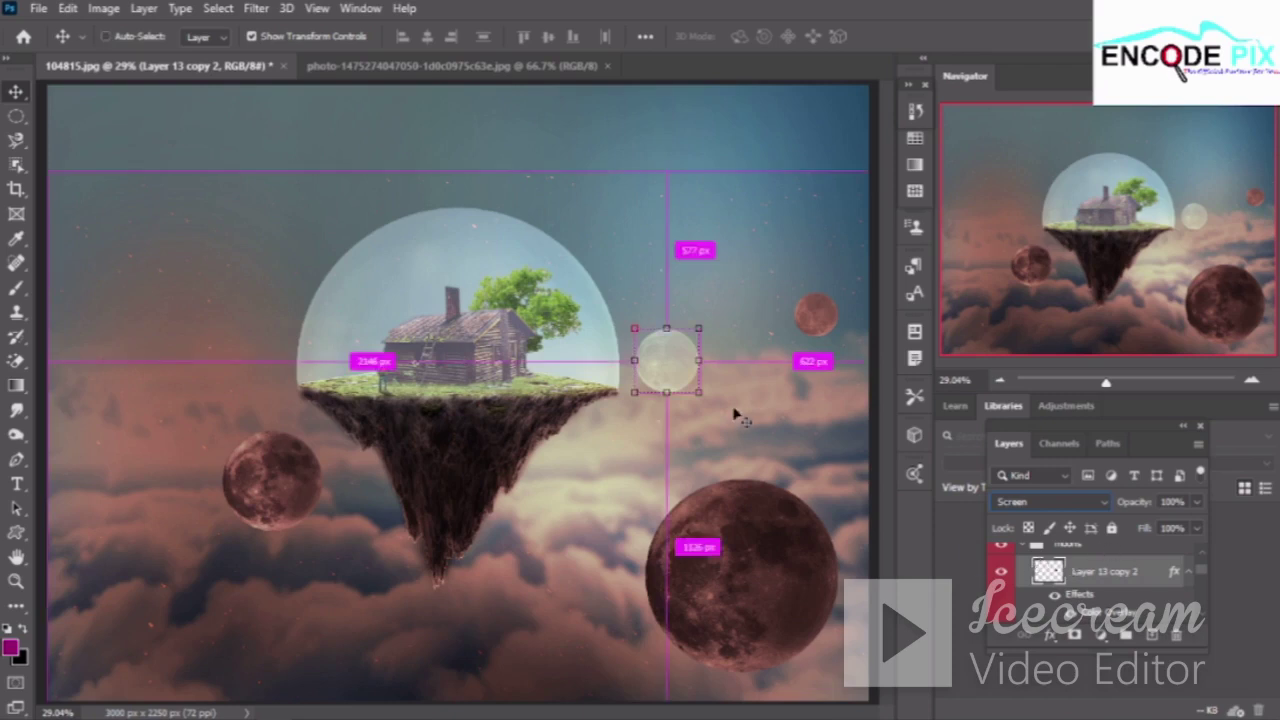
key(ctrl+u)
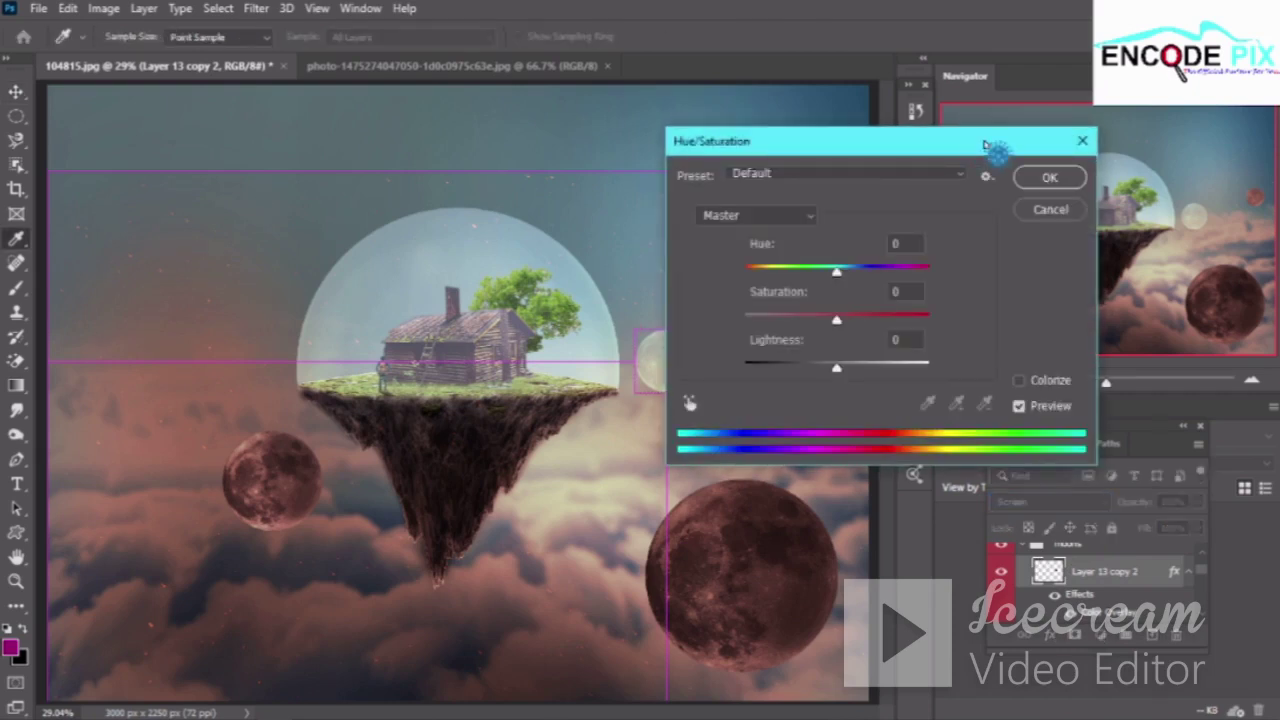
Colorize the small moon with Hue +28
click(1044, 390)
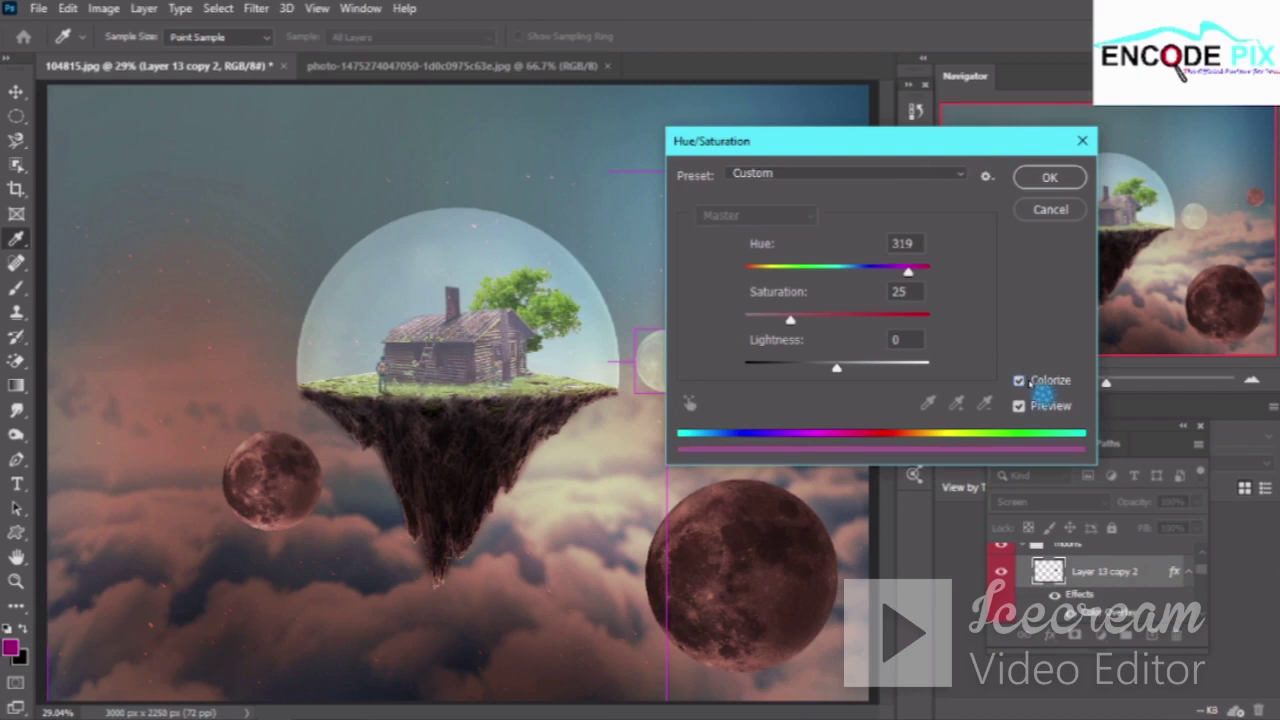
click(1058, 178)
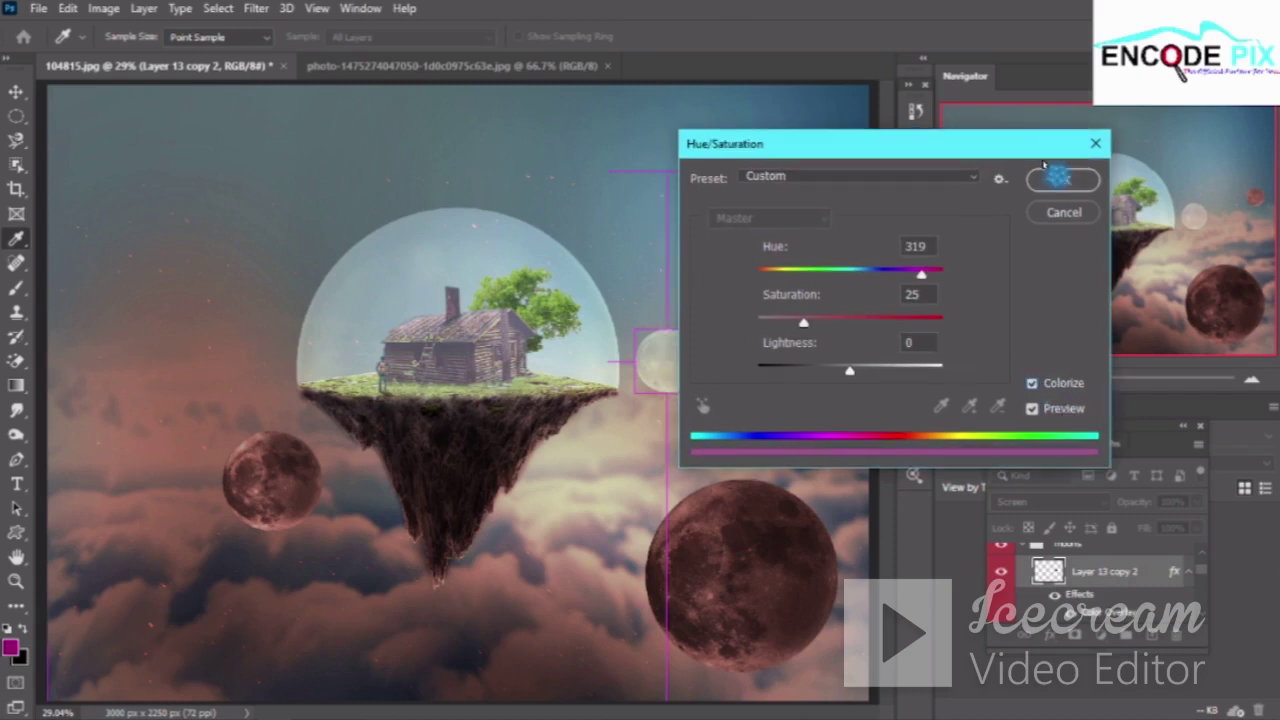
drag(1043, 150, 1235, 159)
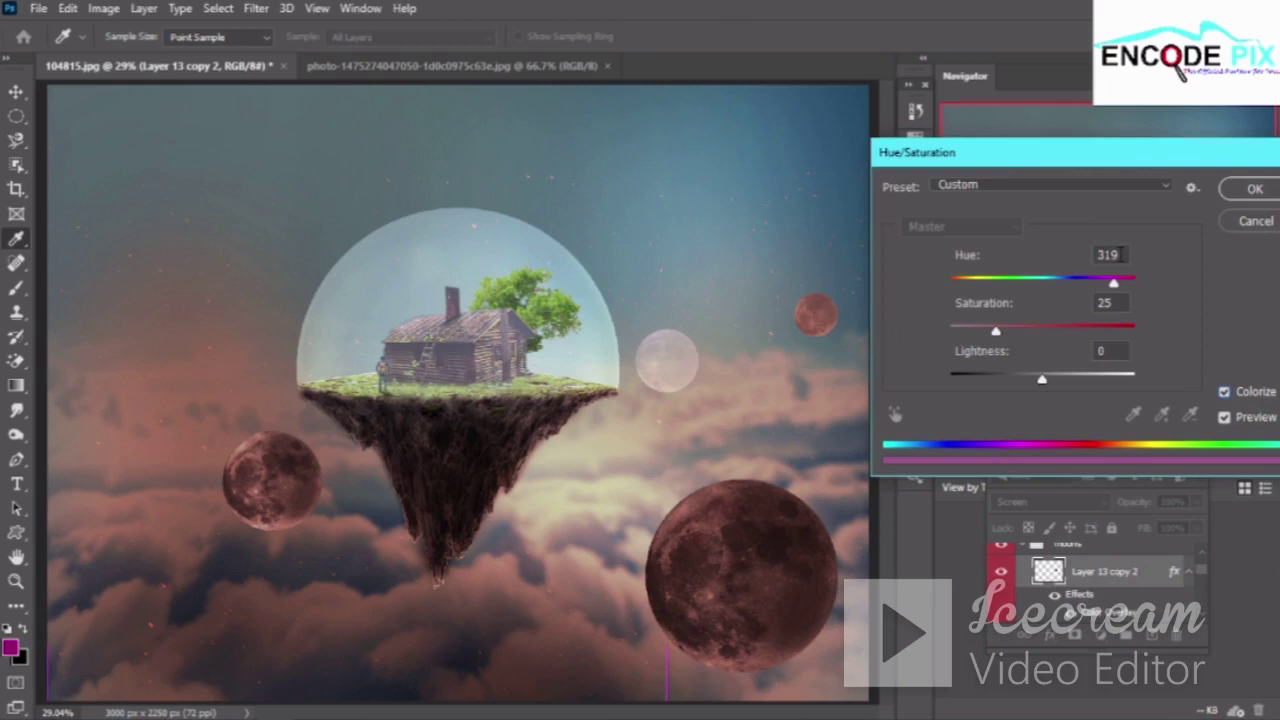
text(28)
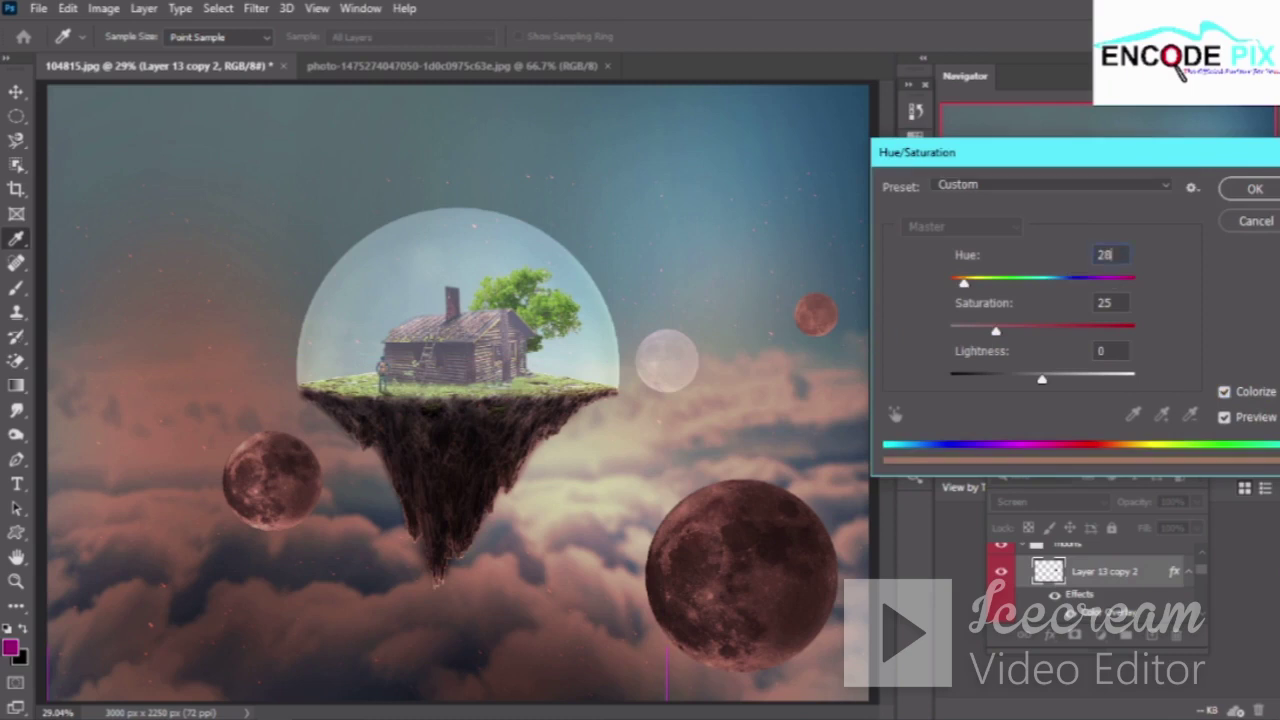
click(1113, 300)
Try Saturation +78 and Lightness -2, then cancel the Hue/Saturation change
drag(1072, 326, 998, 330)
click(1096, 330)
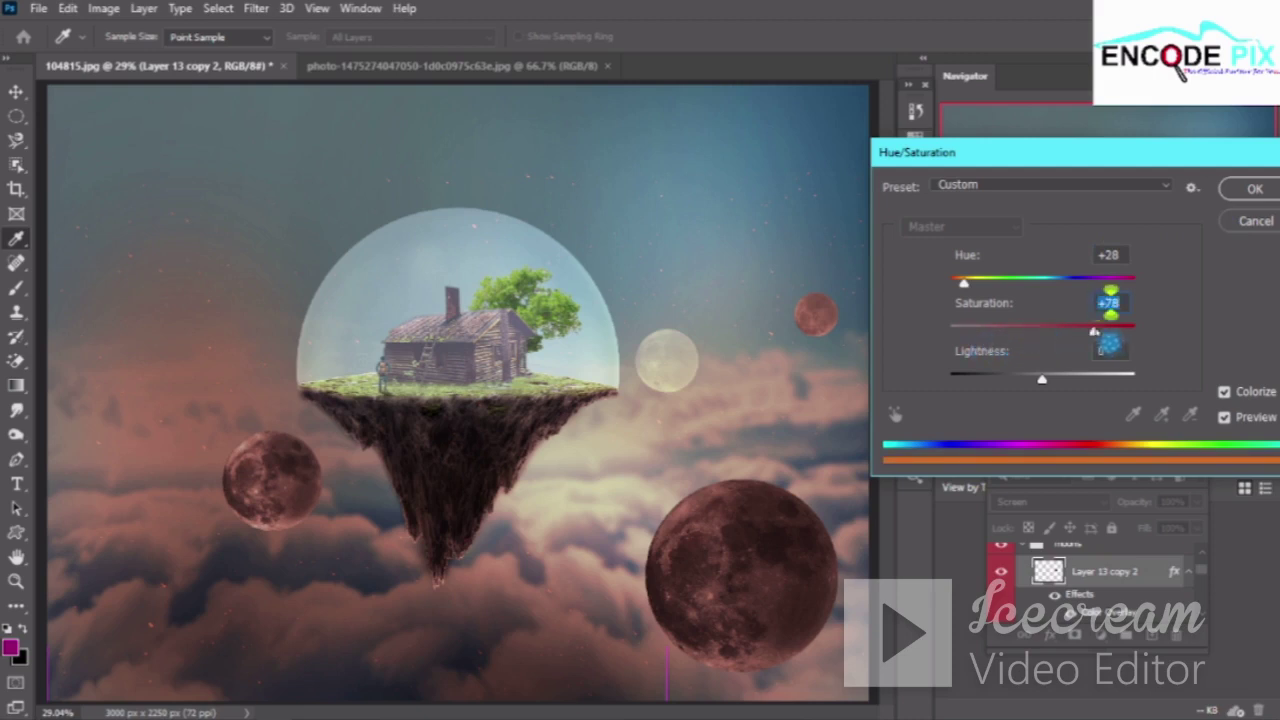
scroll(1110, 344, down, 5)
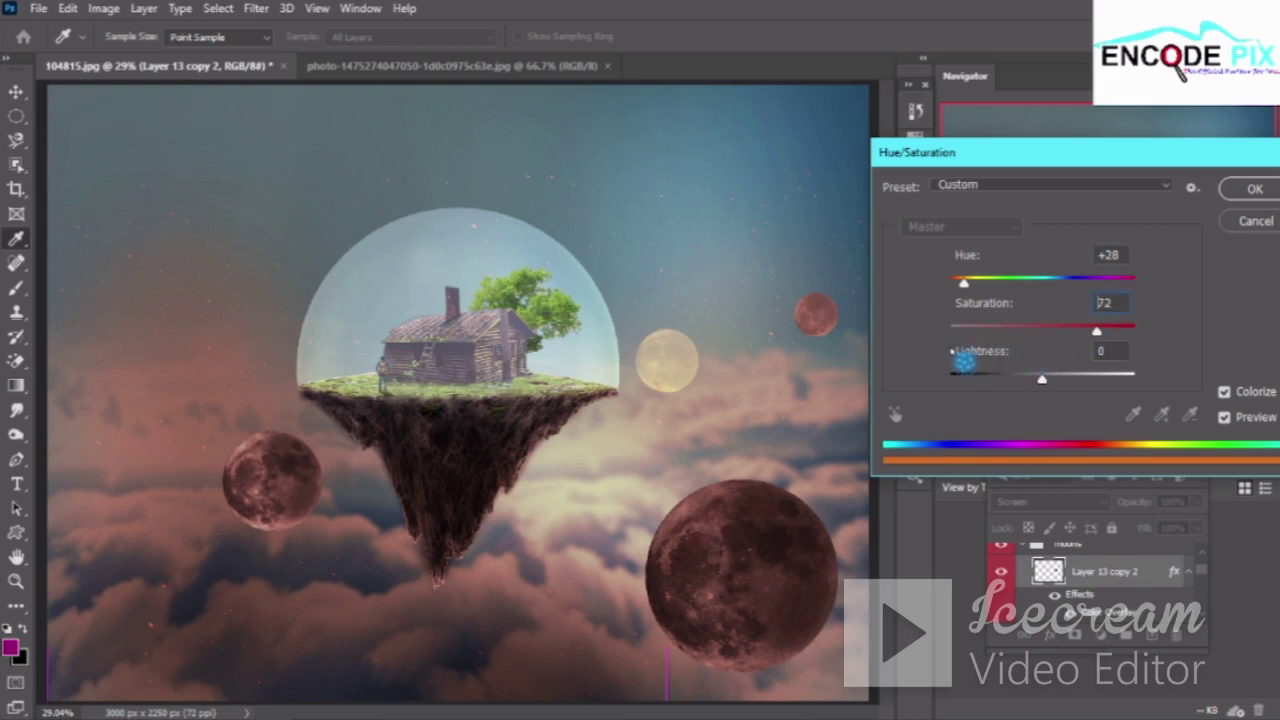
click(1104, 328)
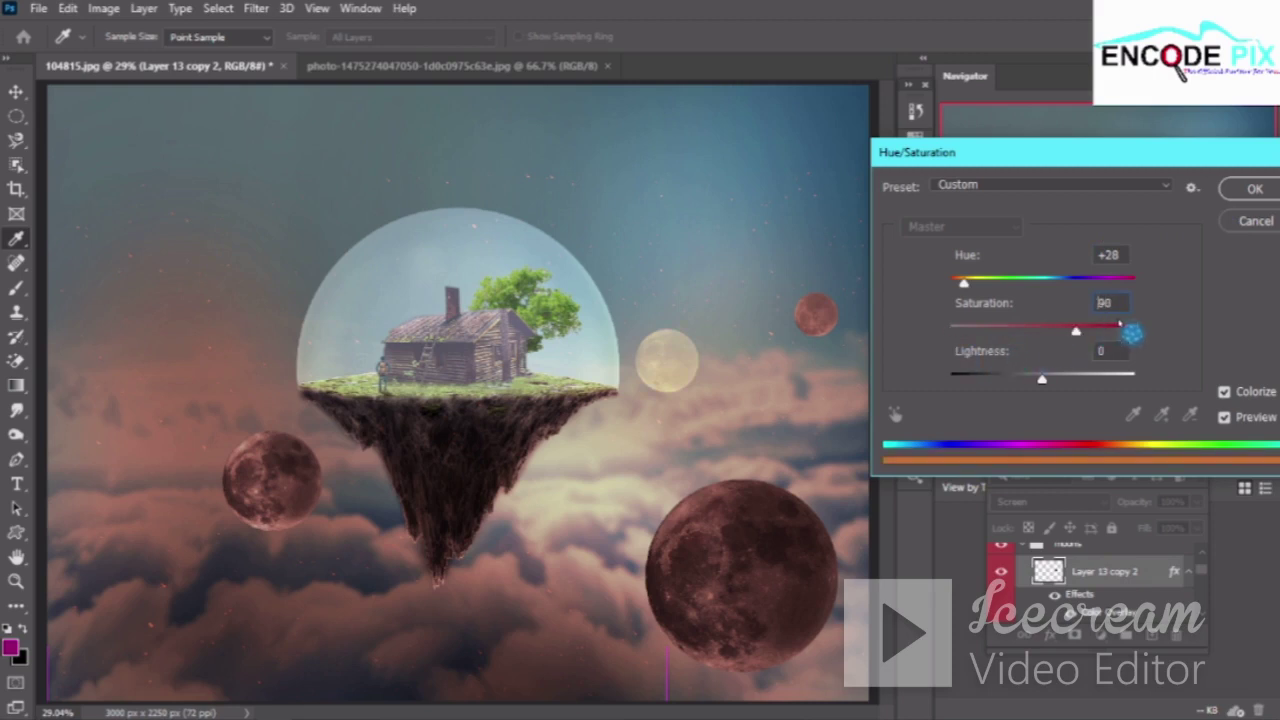
click(1102, 324)
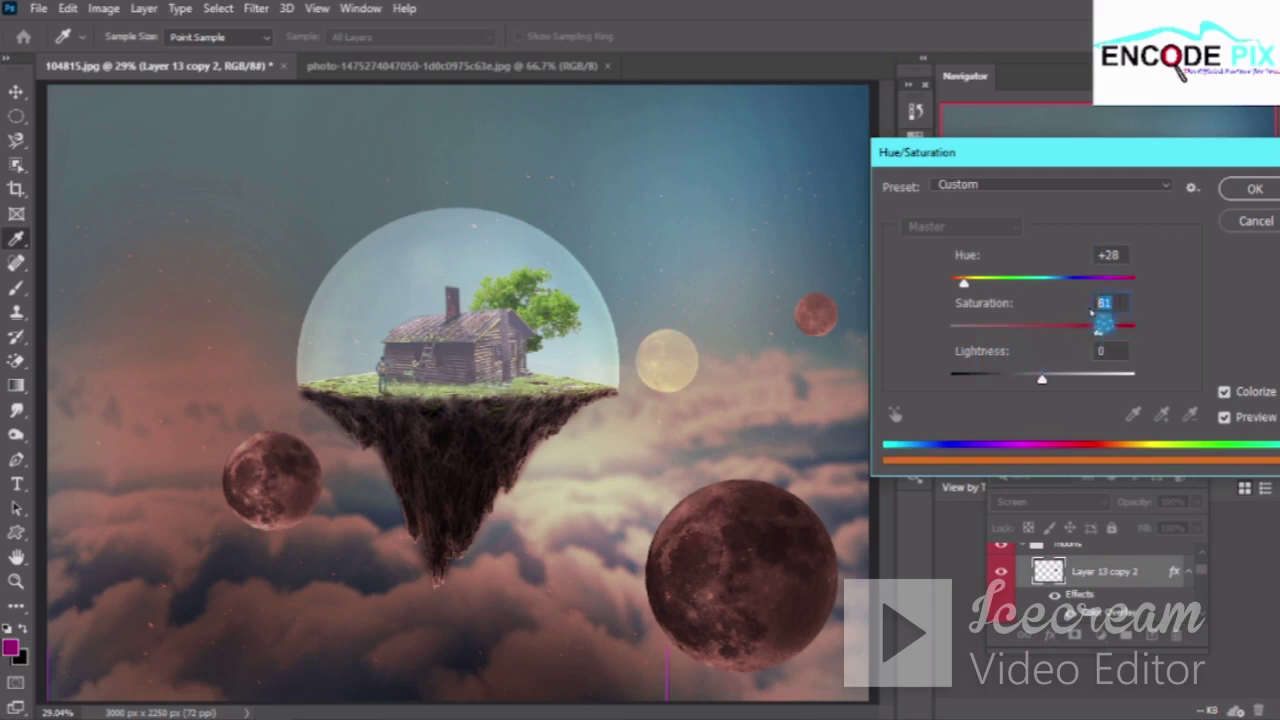
scroll(1100, 304, down, 3)
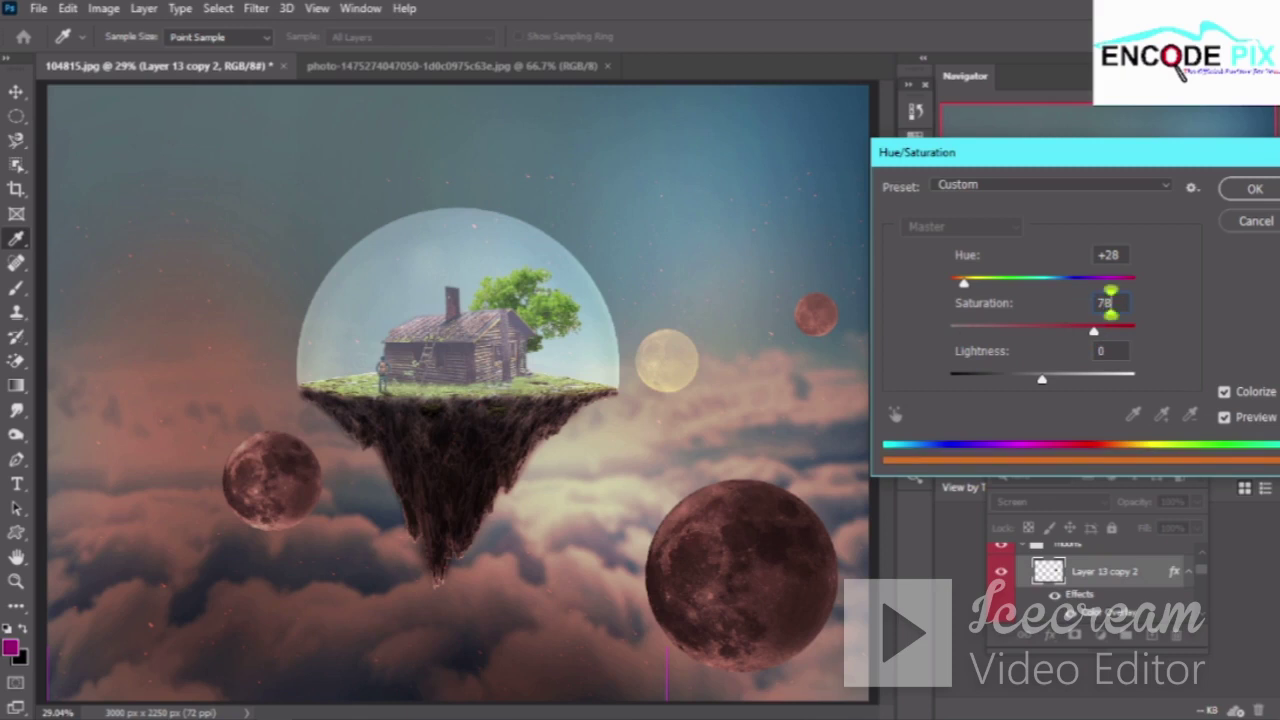
click(1042, 381)
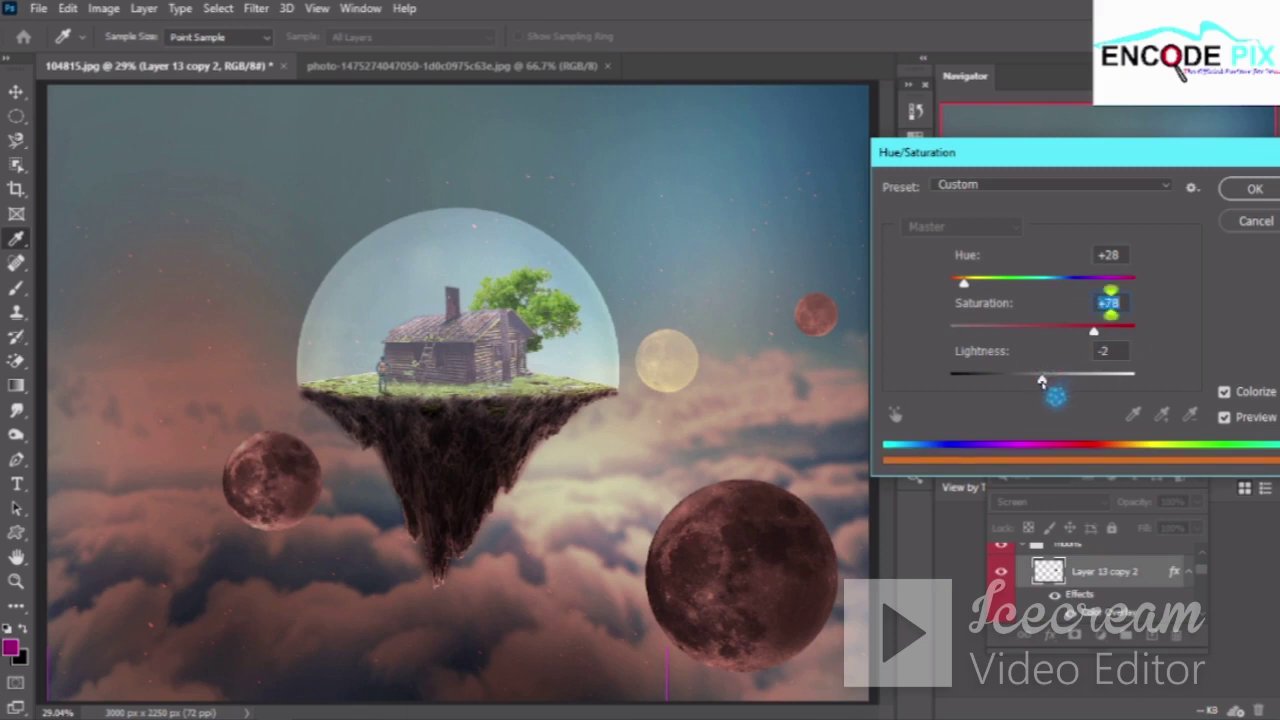
click(1108, 358)
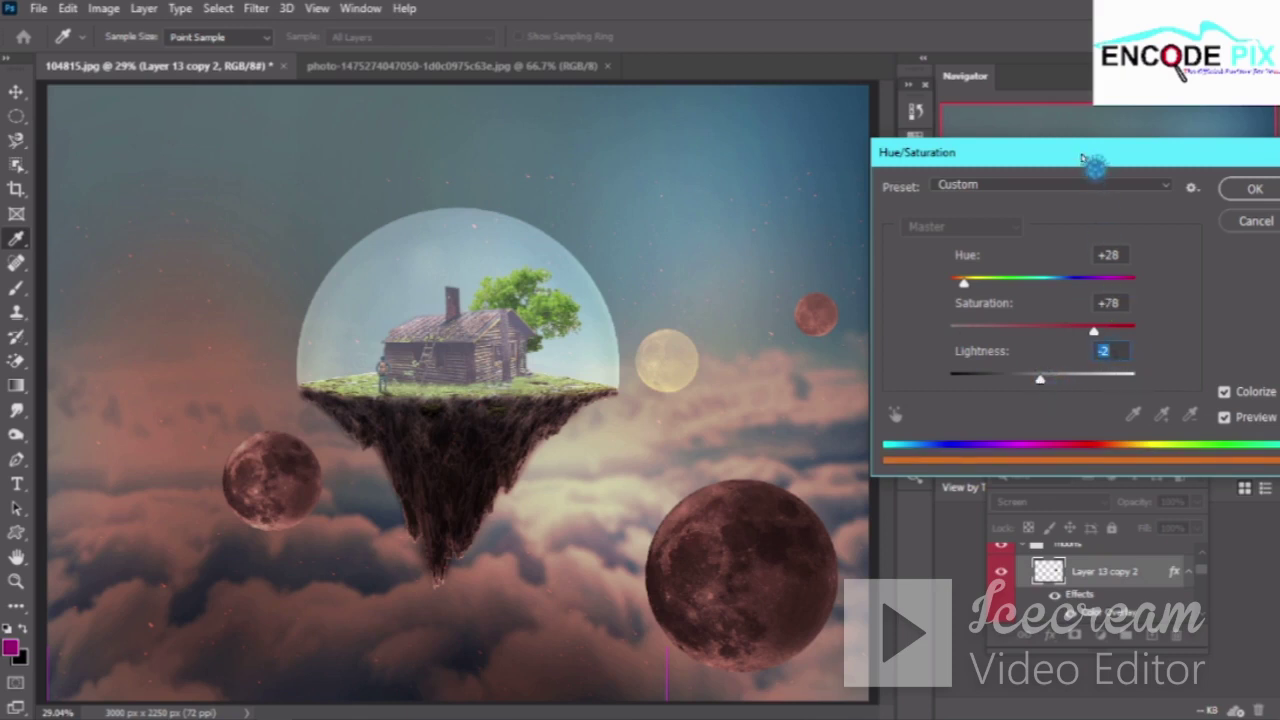
drag(1082, 158, 872, 168)
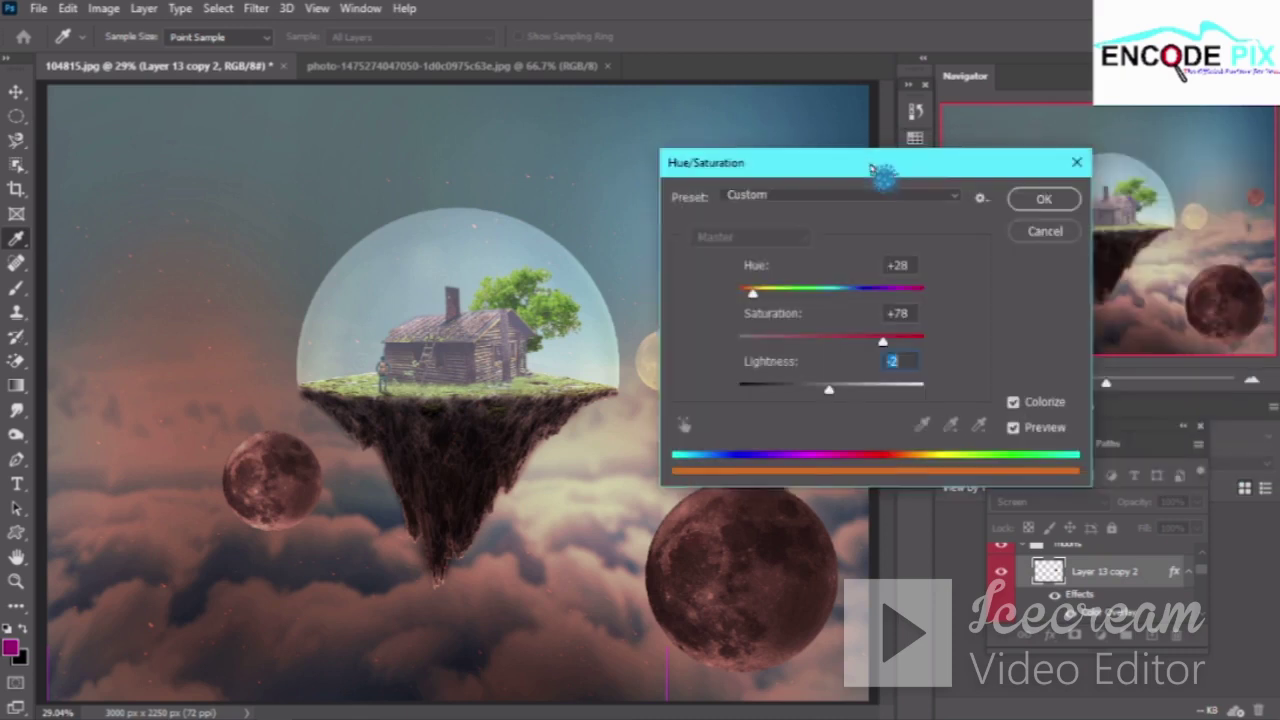
click(1060, 230)
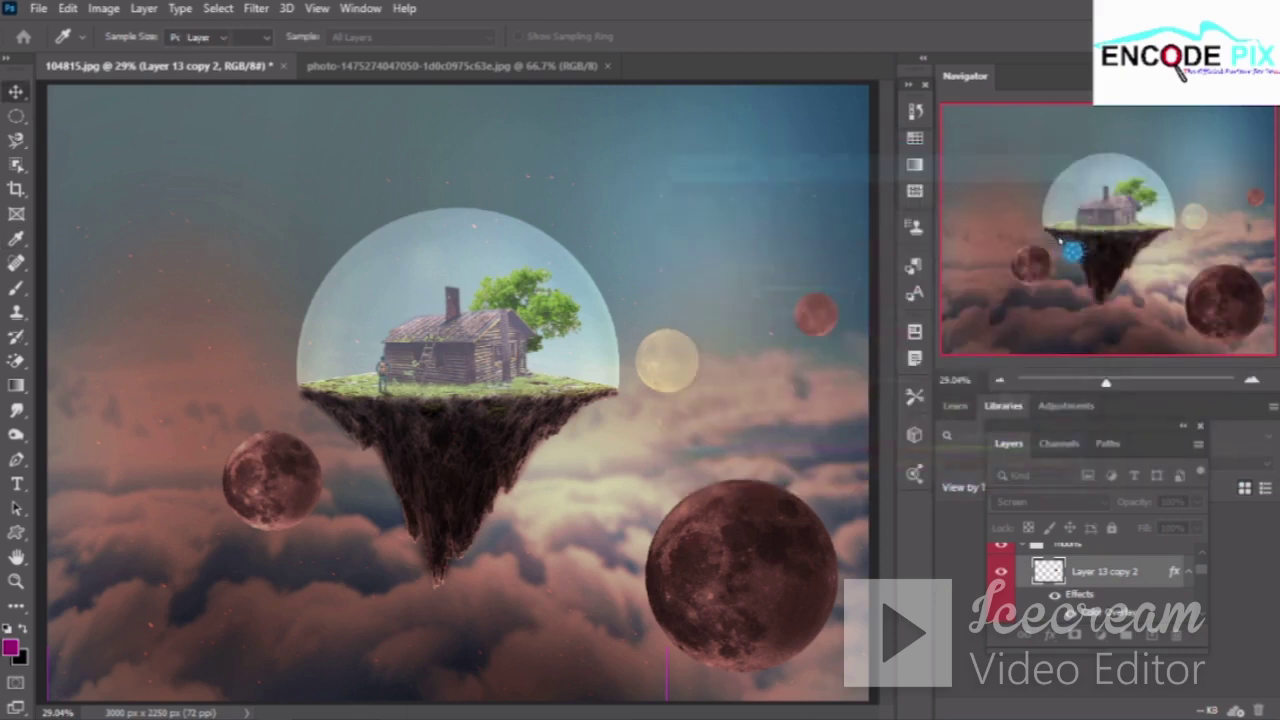
Revert to the earlier Brush Tool state in History
click(915, 112)
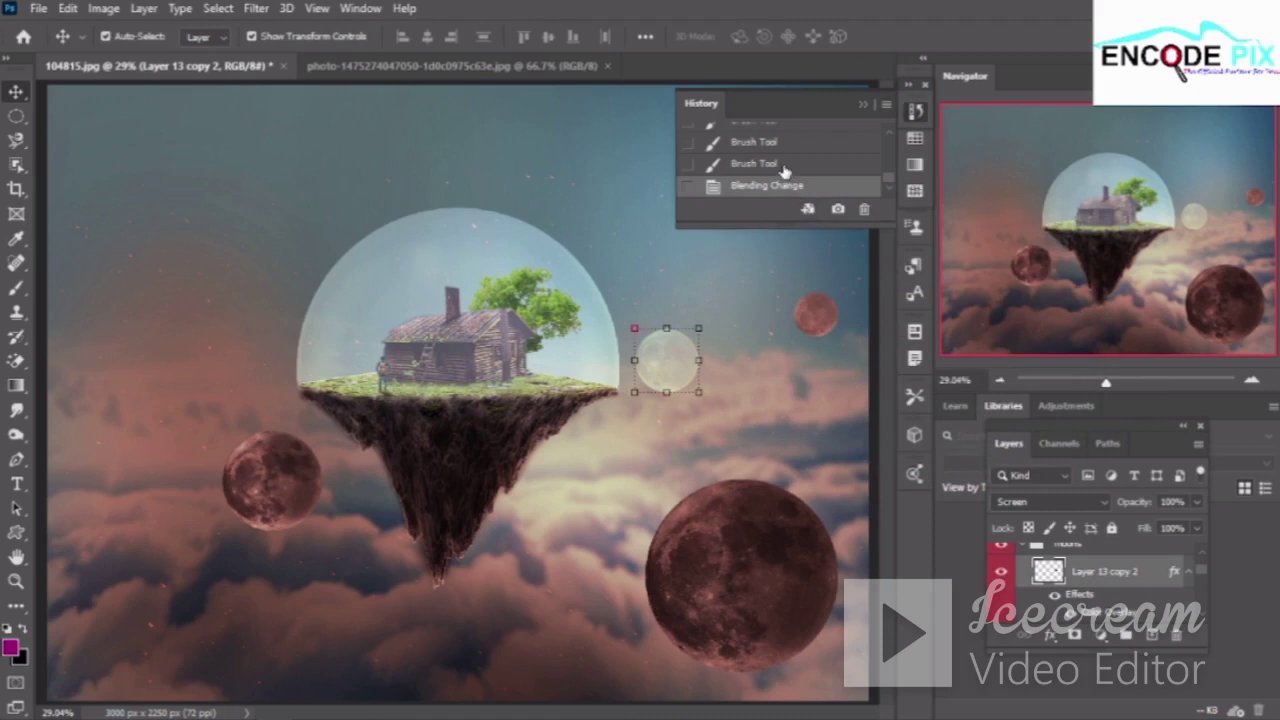
click(790, 163)
click(862, 110)
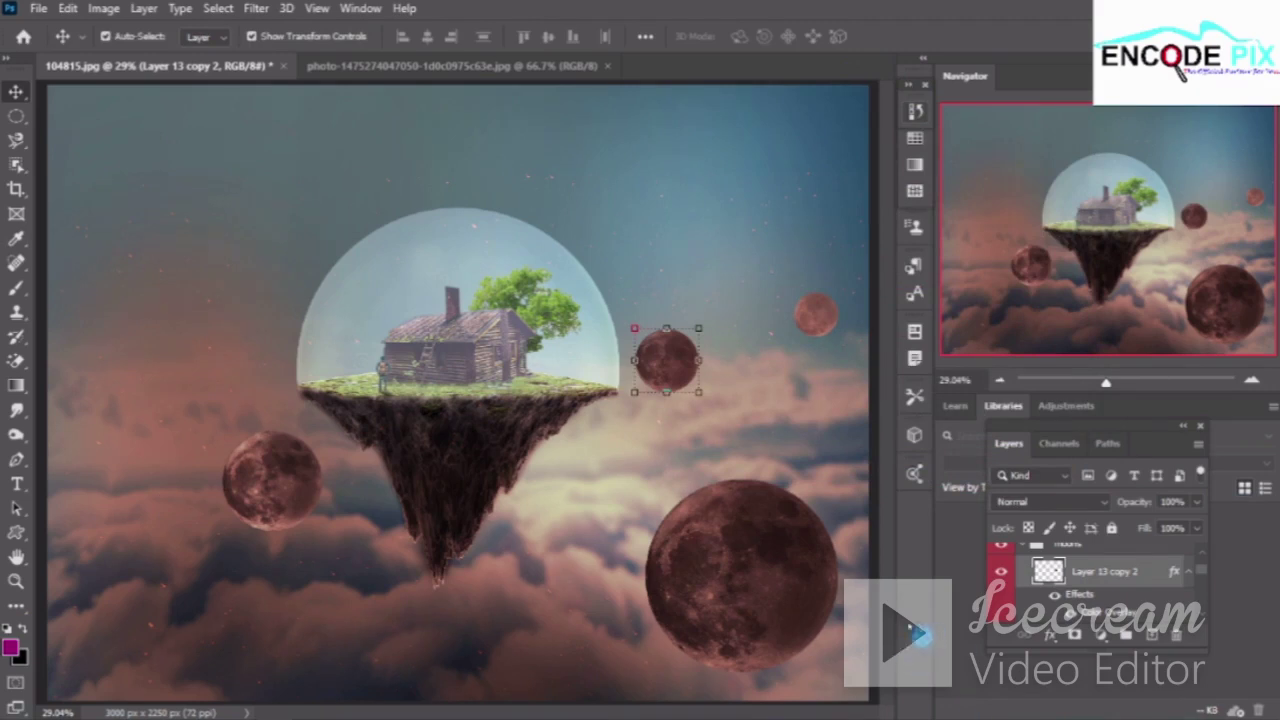
Duplicate Layer 15 into a hidden copy and open Levels on Layer 15
click(290, 238)
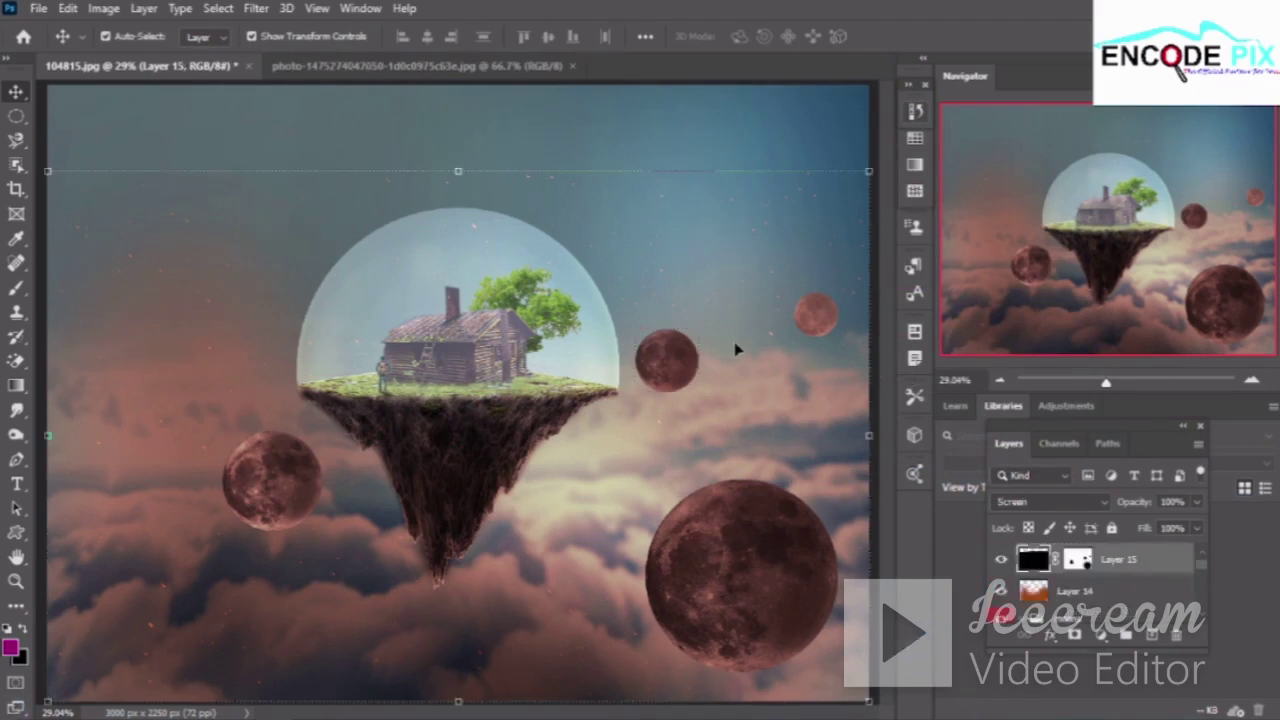
click(201, 184)
key(ctrl+j)
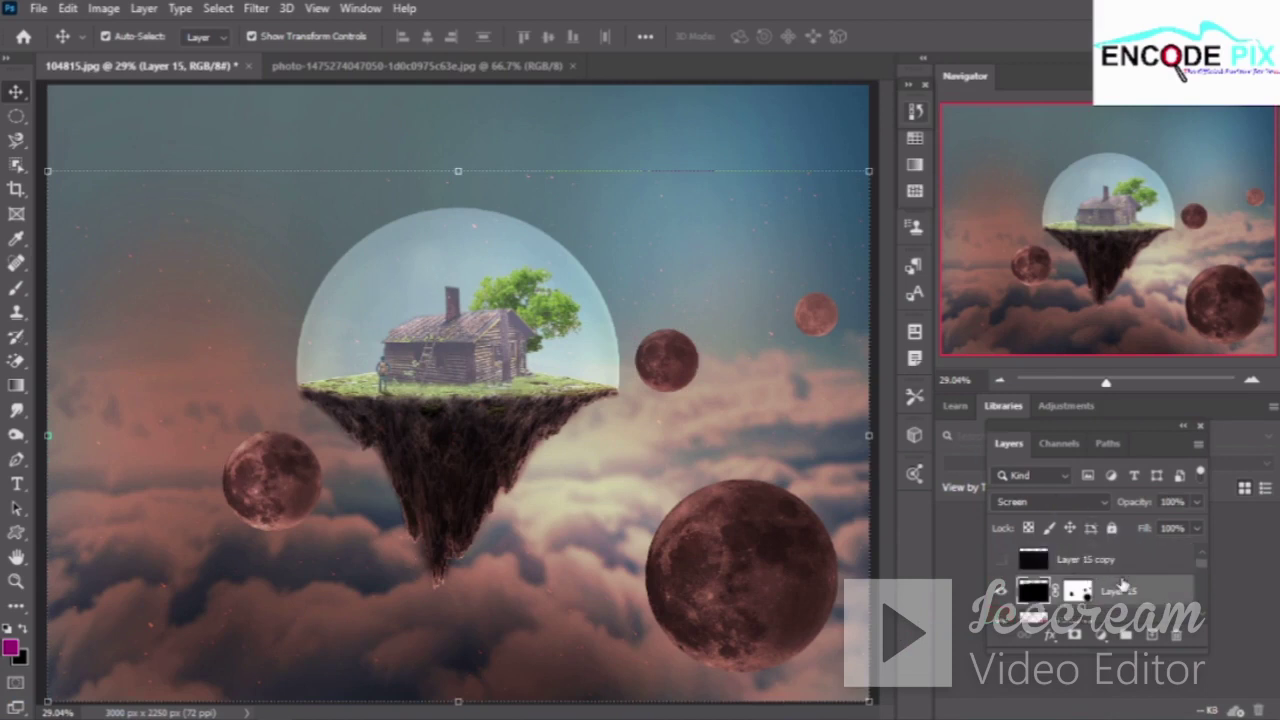
scroll(1123, 585, down, 1)
scroll(1123, 585, up, 1)
key(ctrl)
key(ctrl+l)
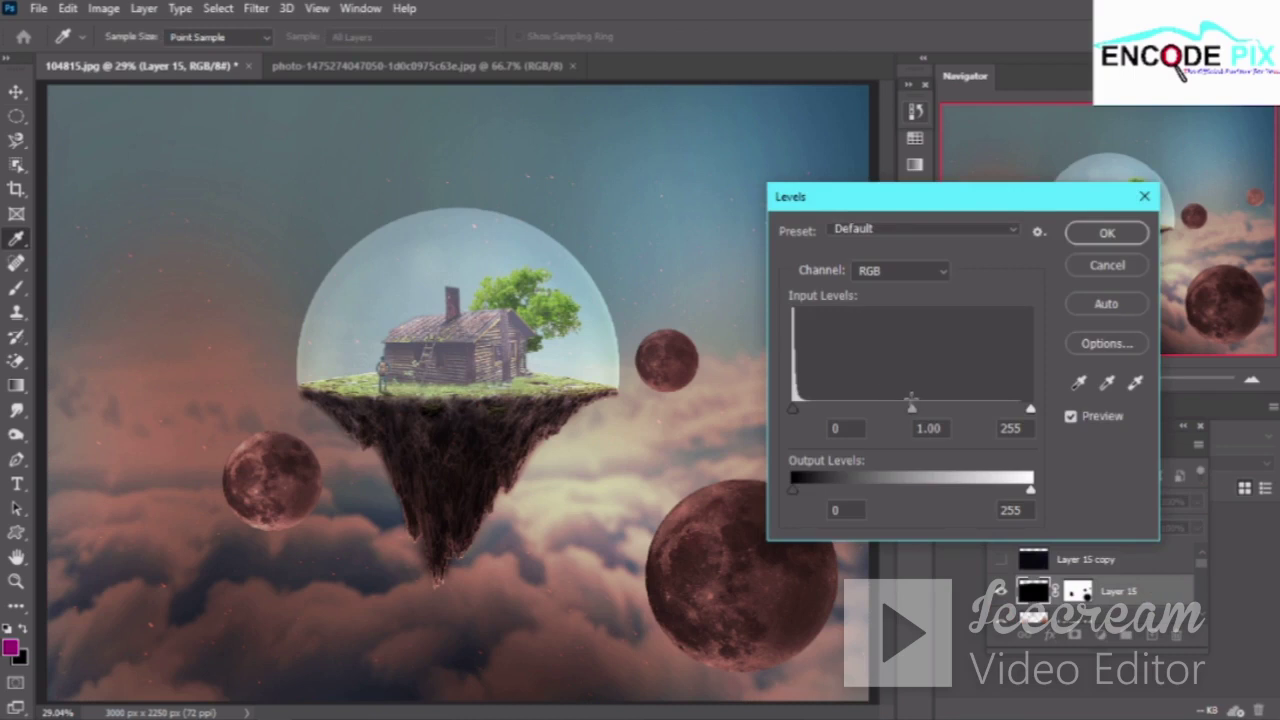
Apply Levels to Layer 15 with the midtone gamma at 0.94
mouse_move(911, 407)
mouse_down()
mouse_move(954, 411)
mouse_move(723, 433)
mouse_up()
click(925, 428)
mouse_move(937, 432)
mouse_down()
mouse_move(967, 426)
mouse_move(953, 426)
mouse_up()
drag(937, 409, 916, 410)
drag(1011, 196, 959, 197)
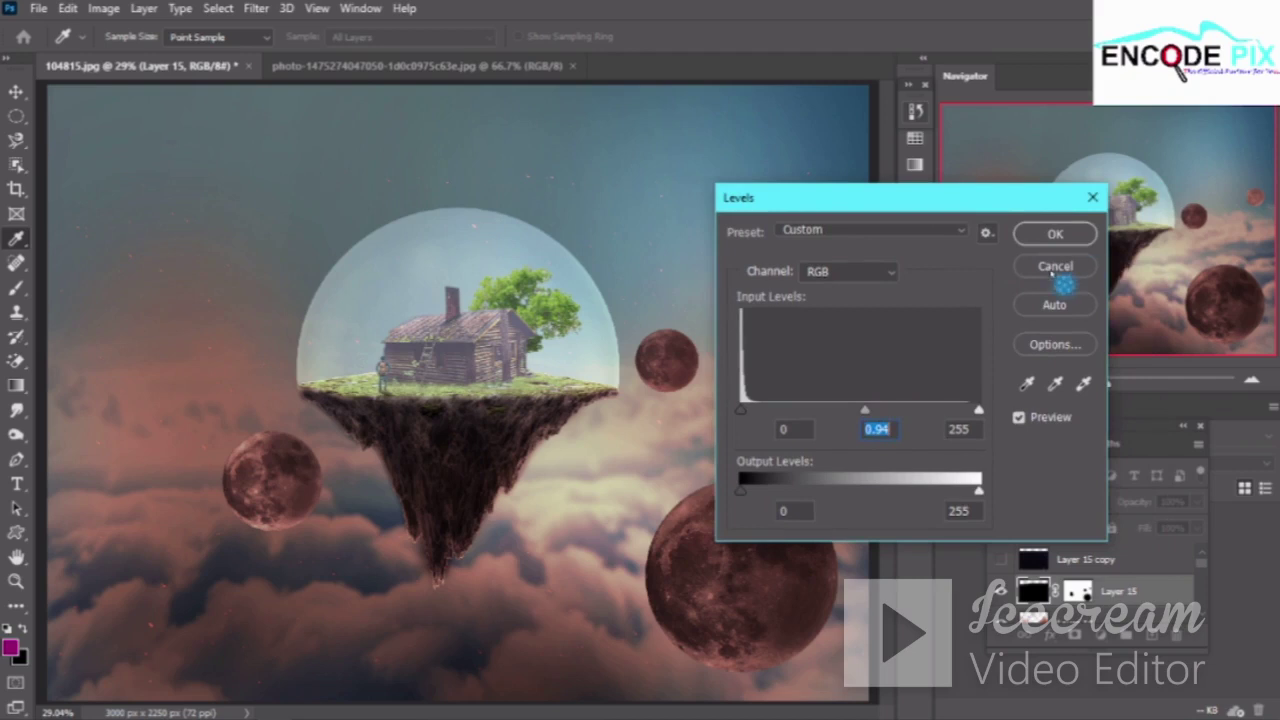
click(1050, 233)
key(v)
Open and dismiss the adjustment-layer menu, then select Layer 1
click(709, 682)
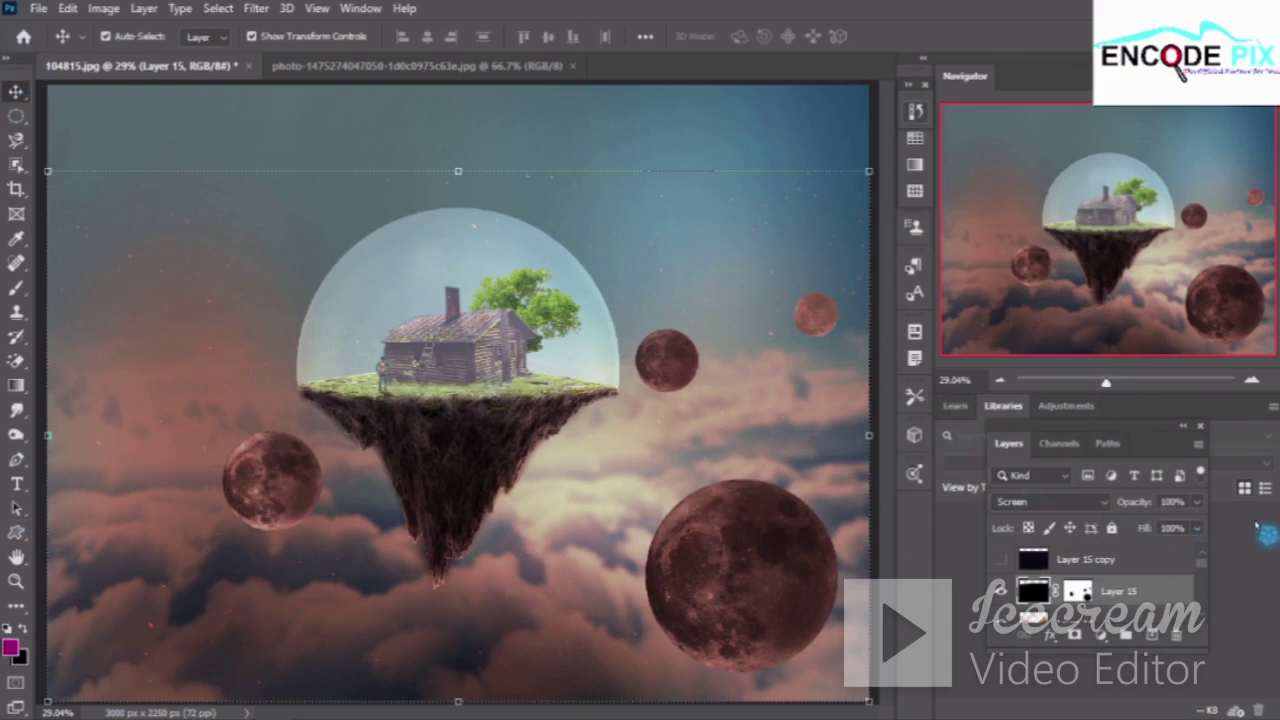
click(1104, 640)
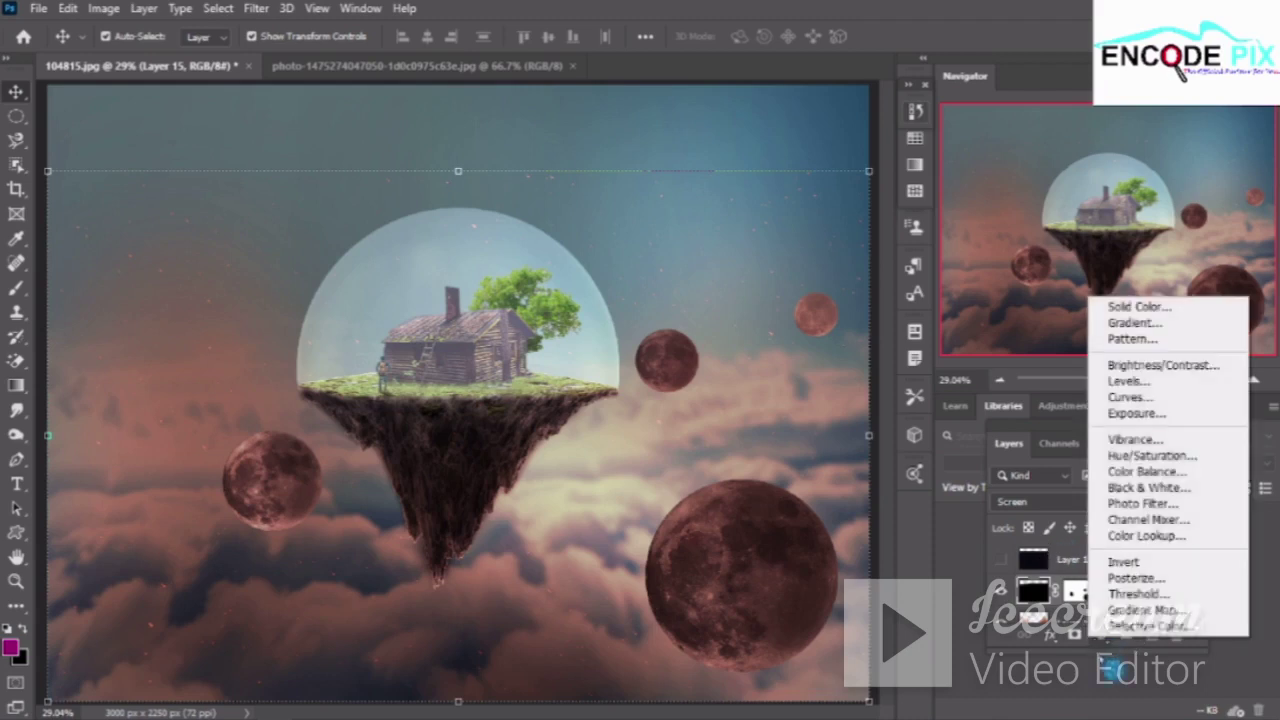
key(Escape)
scroll(1040, 600, down, 2)
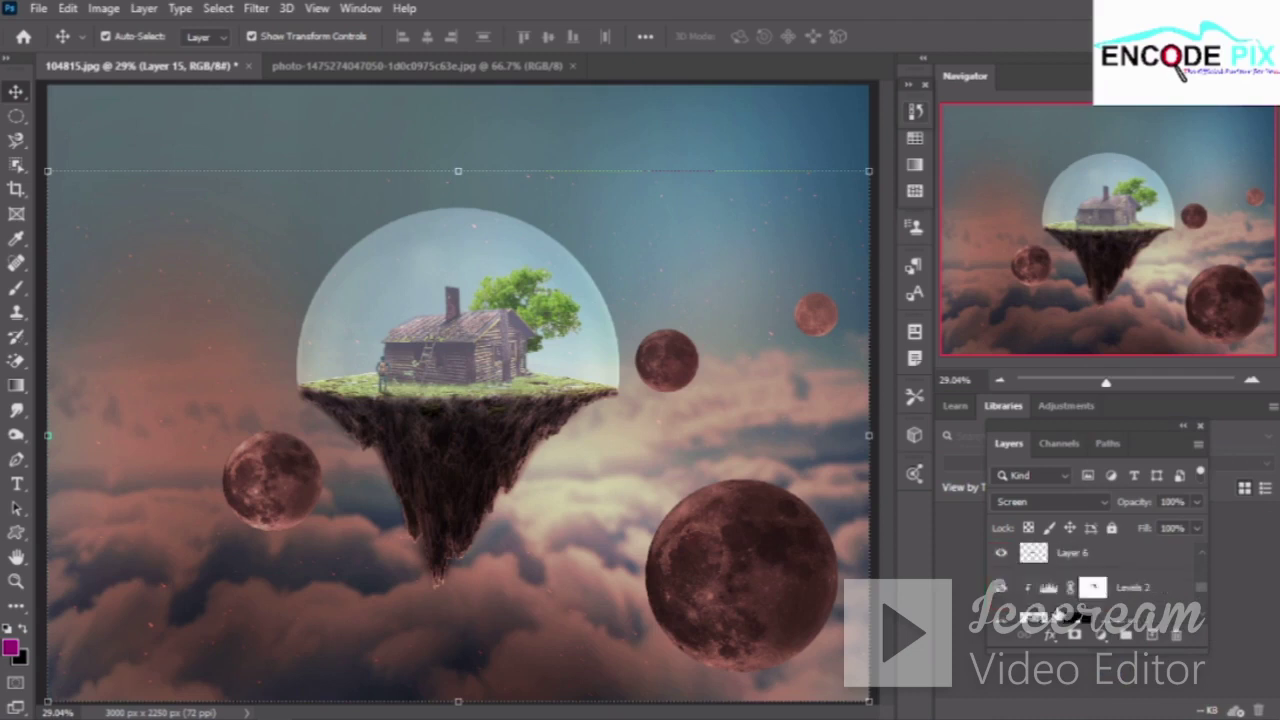
scroll(1100, 580, down, 2)
click(1103, 578)
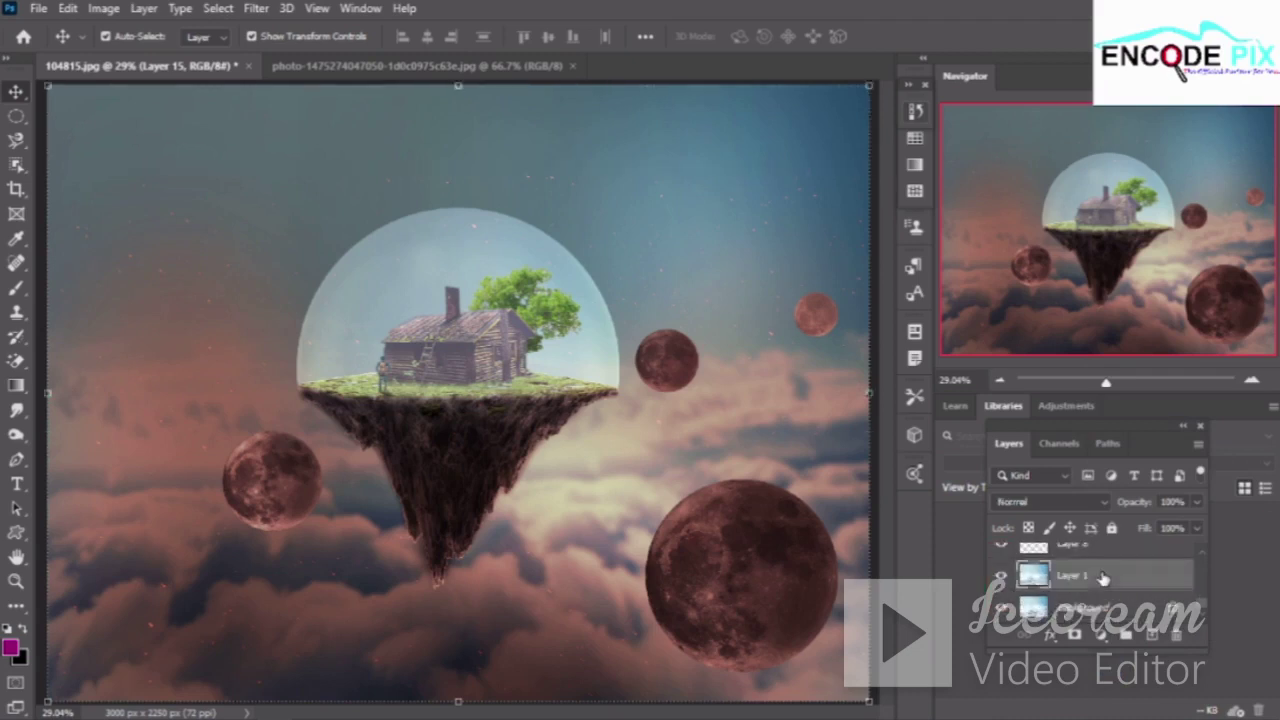
Add a Color Balance adjustment layer and try out midtone Cyan–Red slider shifts
scroll(1070, 560, up, 2)
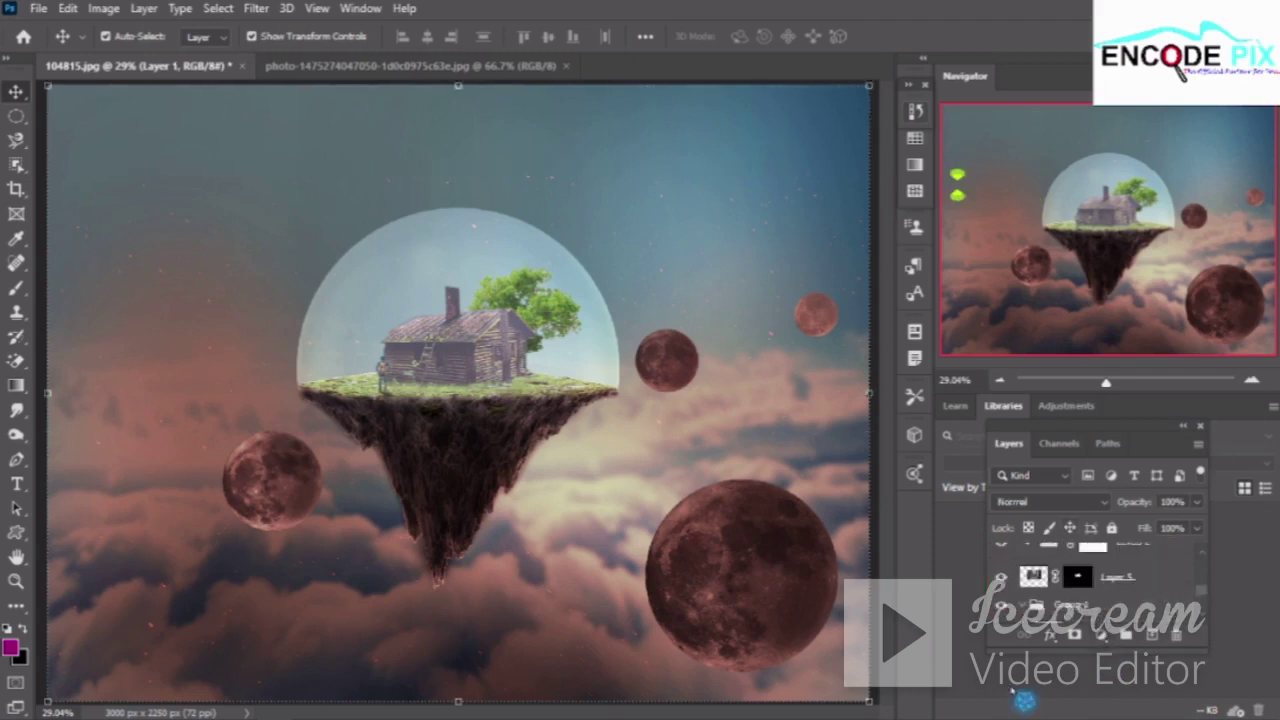
click(1100, 634)
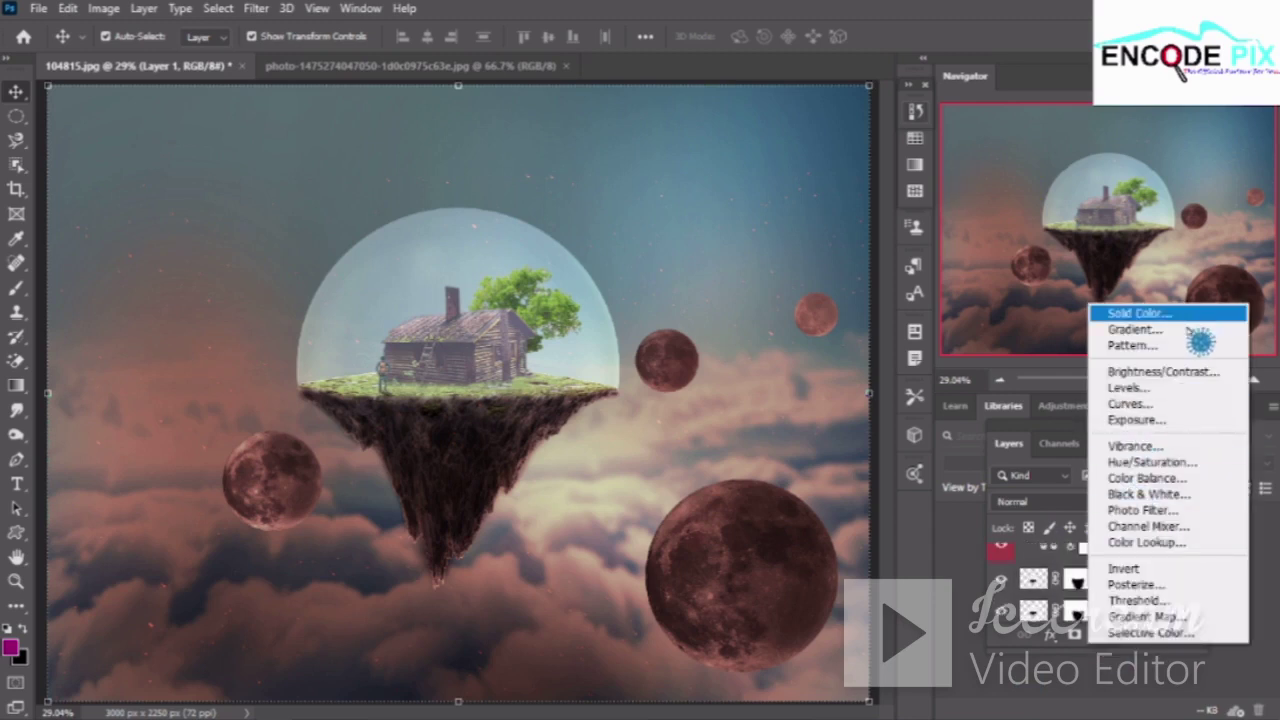
click(1150, 462)
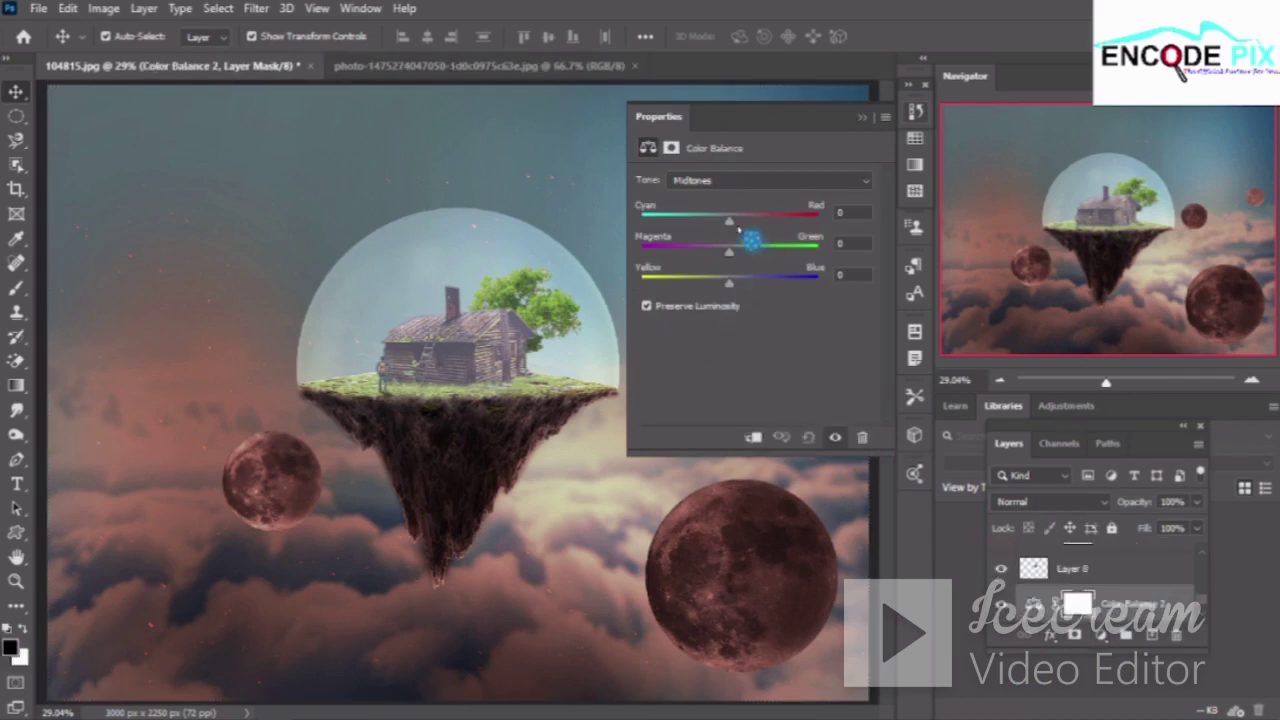
drag(728, 222, 669, 218)
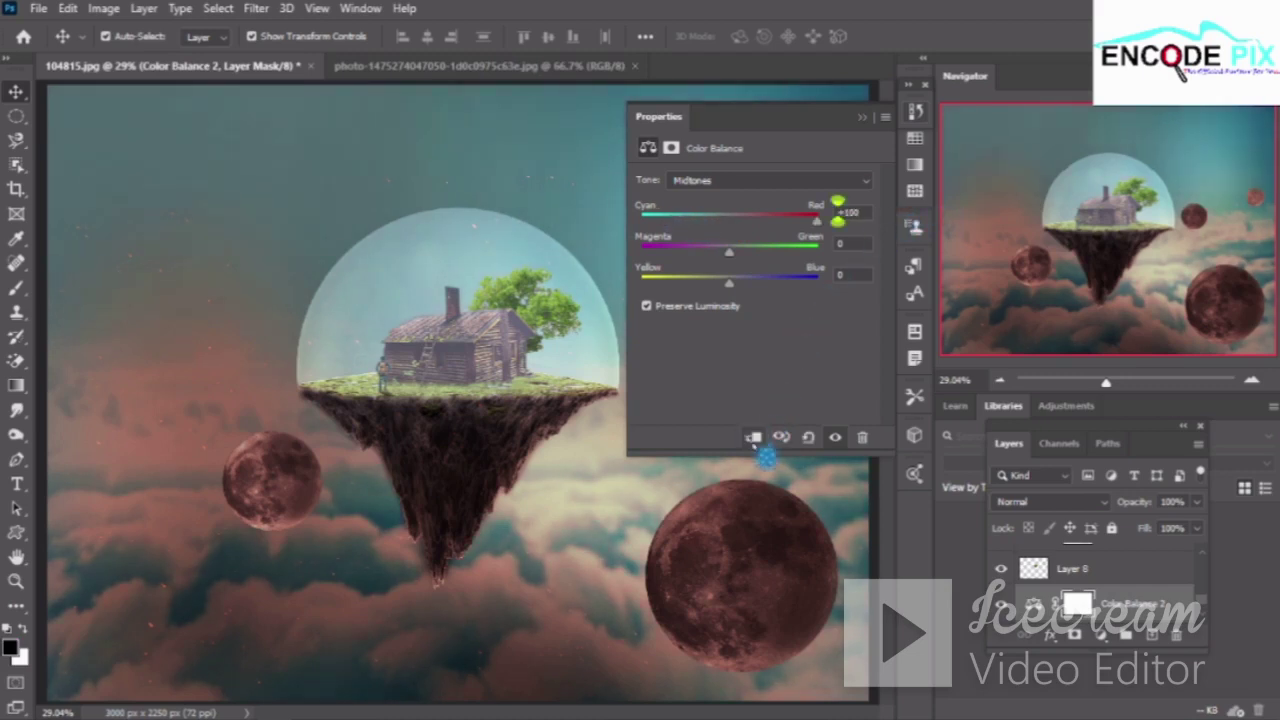
drag(669, 218, 766, 448)
drag(755, 220, 728, 222)
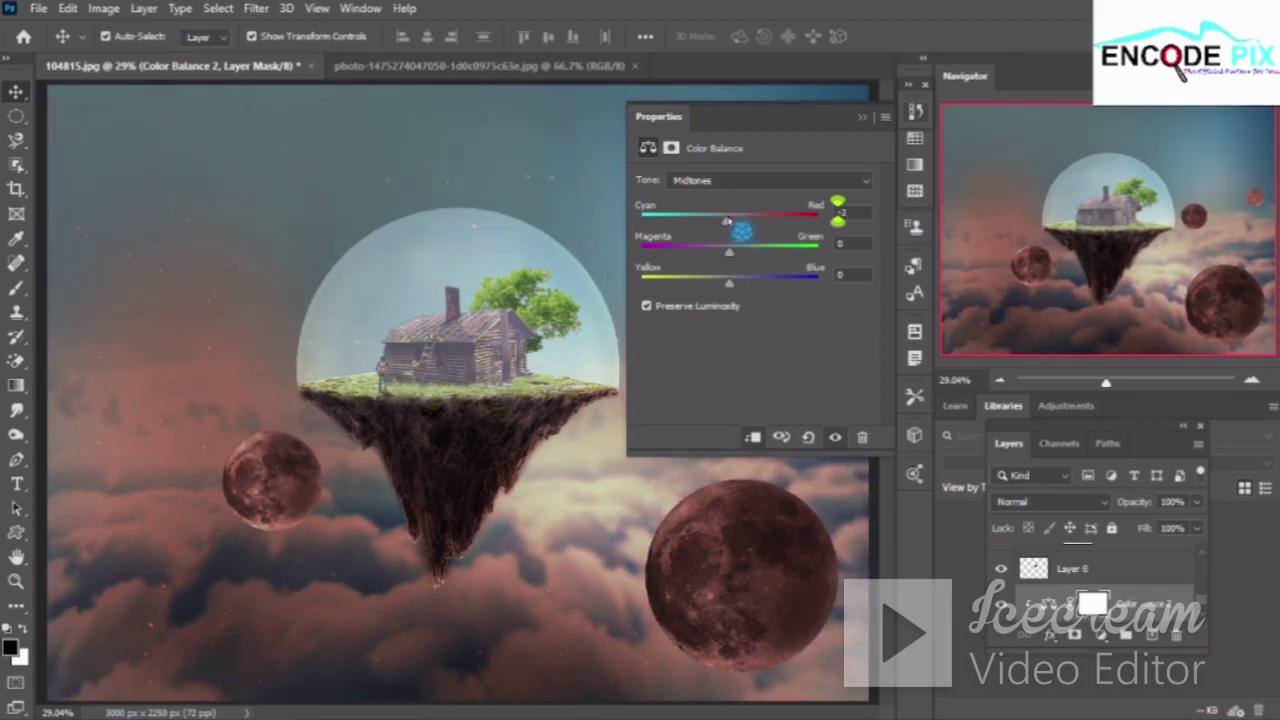
drag(740, 231, 763, 222)
Set the midtone Cyan–Red value to -5
click(845, 212)
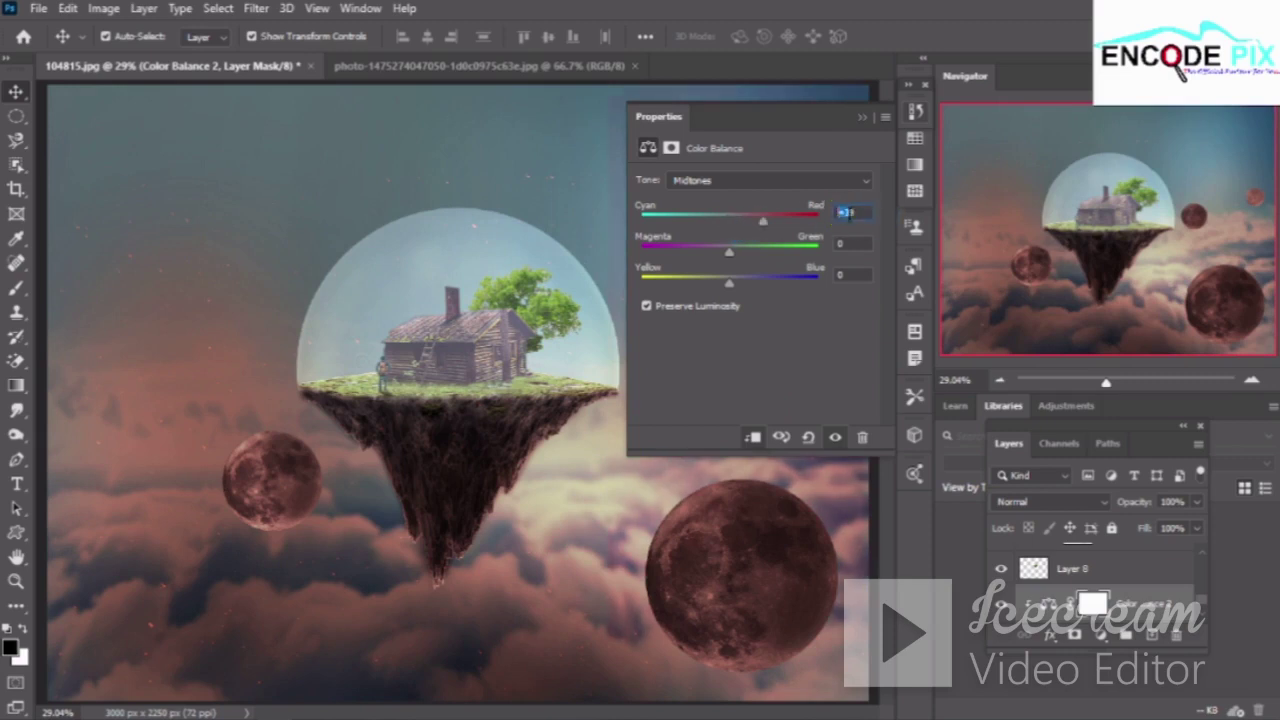
click(845, 226)
key(BackSpace)
text(-5)
click(845, 240)
key(Tab)
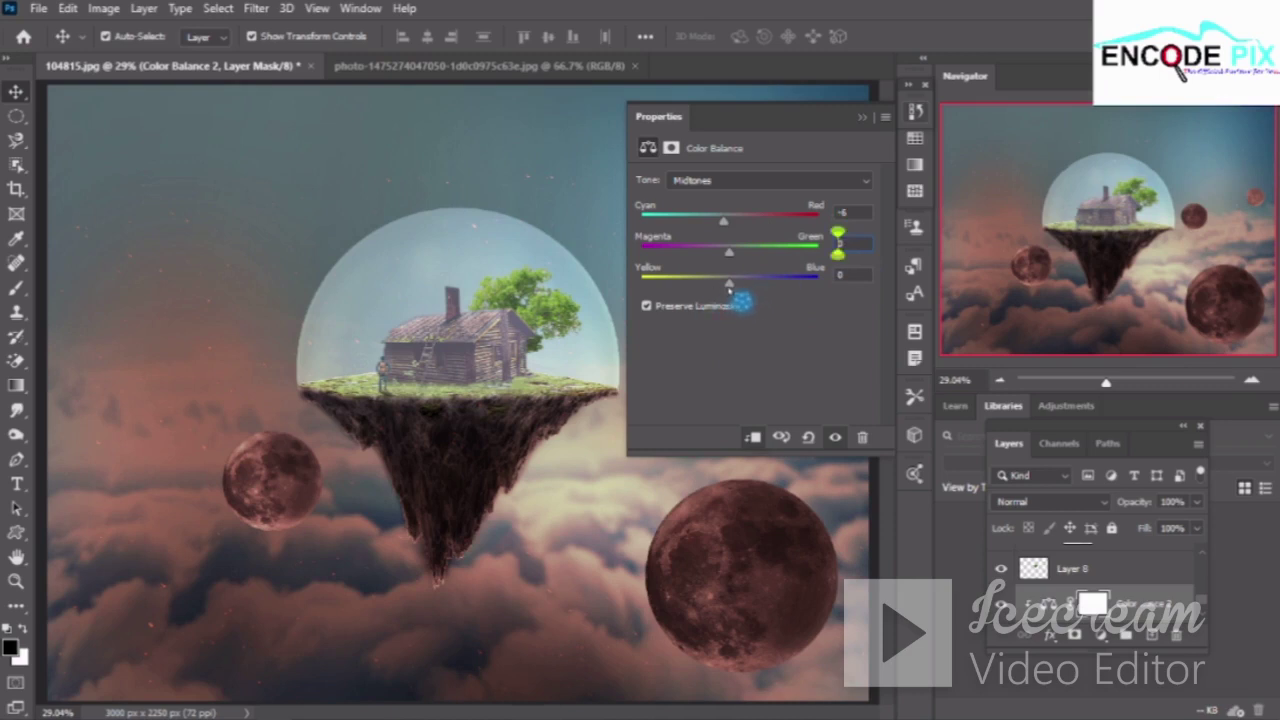
Adjust the midtone Yellow–Blue slider toward -5 and collapse the Properties panel
drag(728, 289, 687, 291)
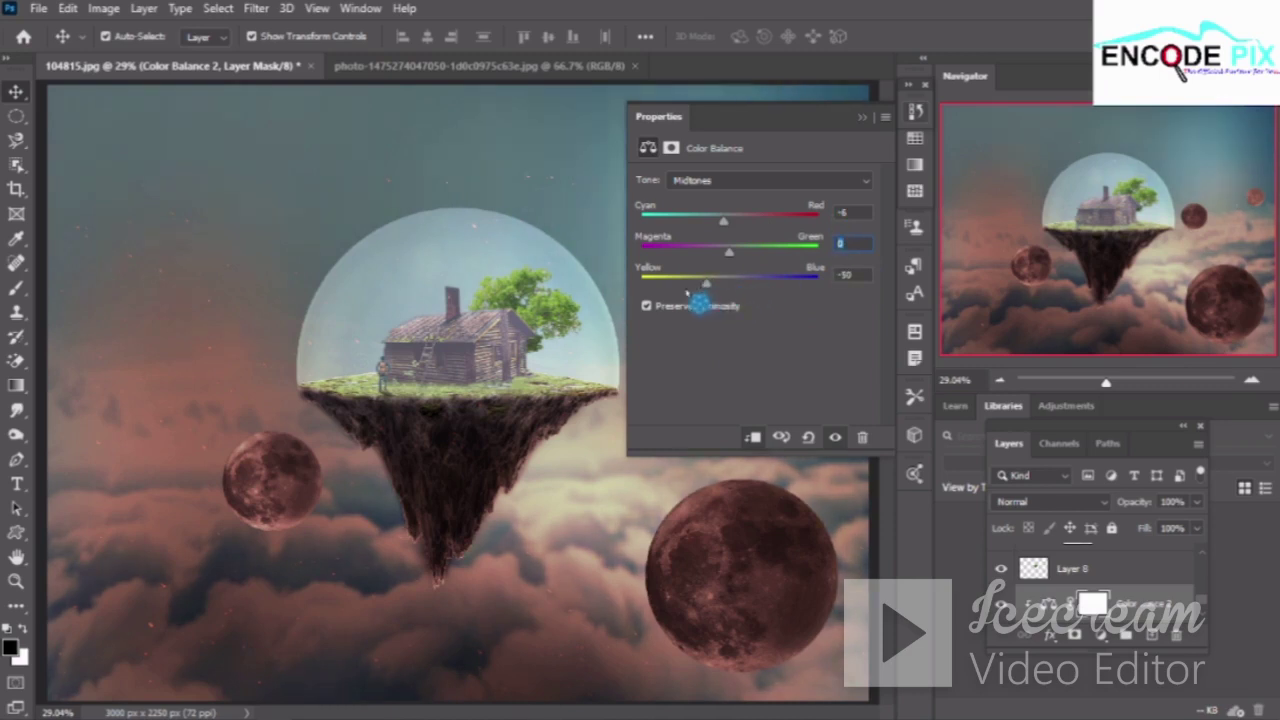
mouse_move(685, 290)
mouse_down()
mouse_move(661, 289)
mouse_move(731, 280)
mouse_move(720, 281)
mouse_up()
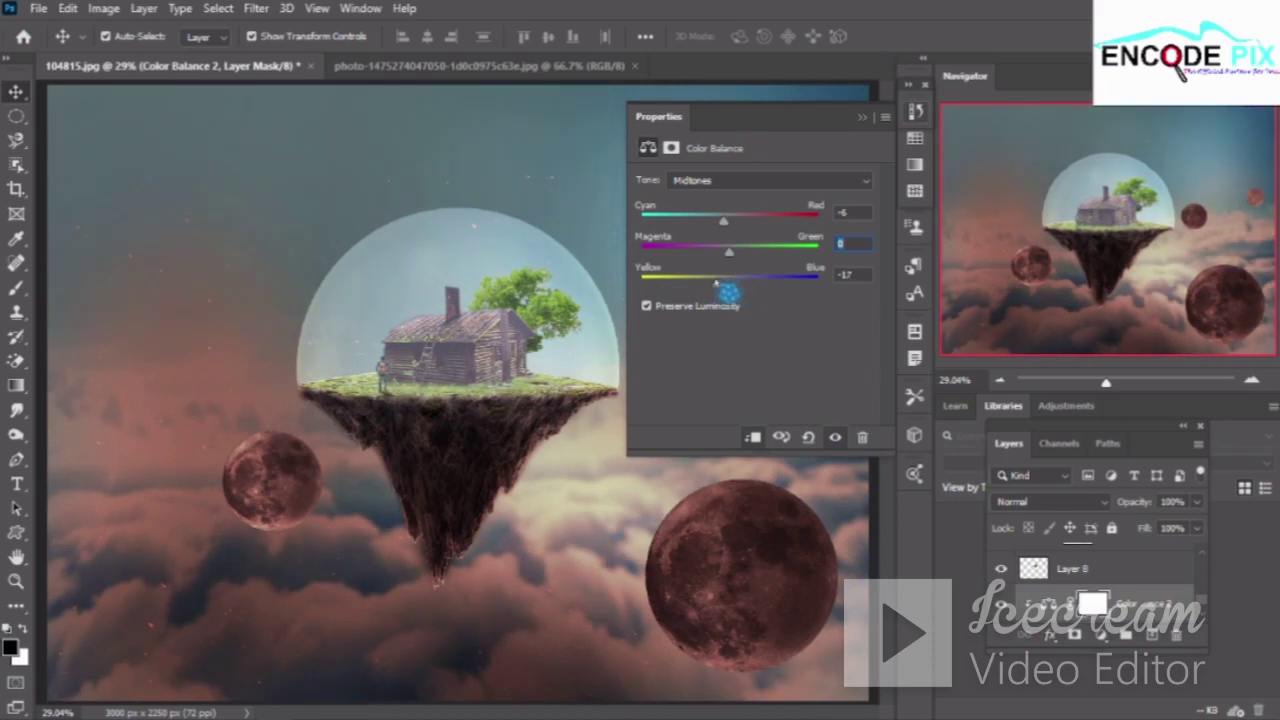
drag(716, 283, 727, 284)
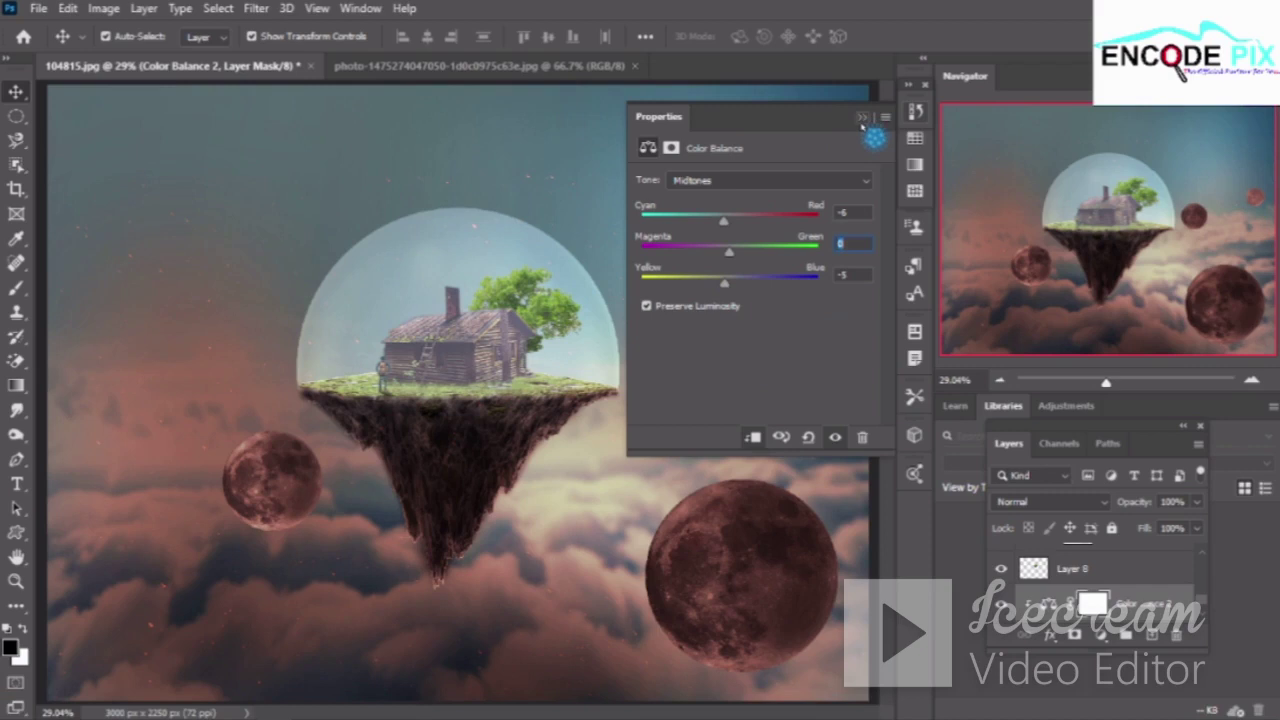
click(861, 119)
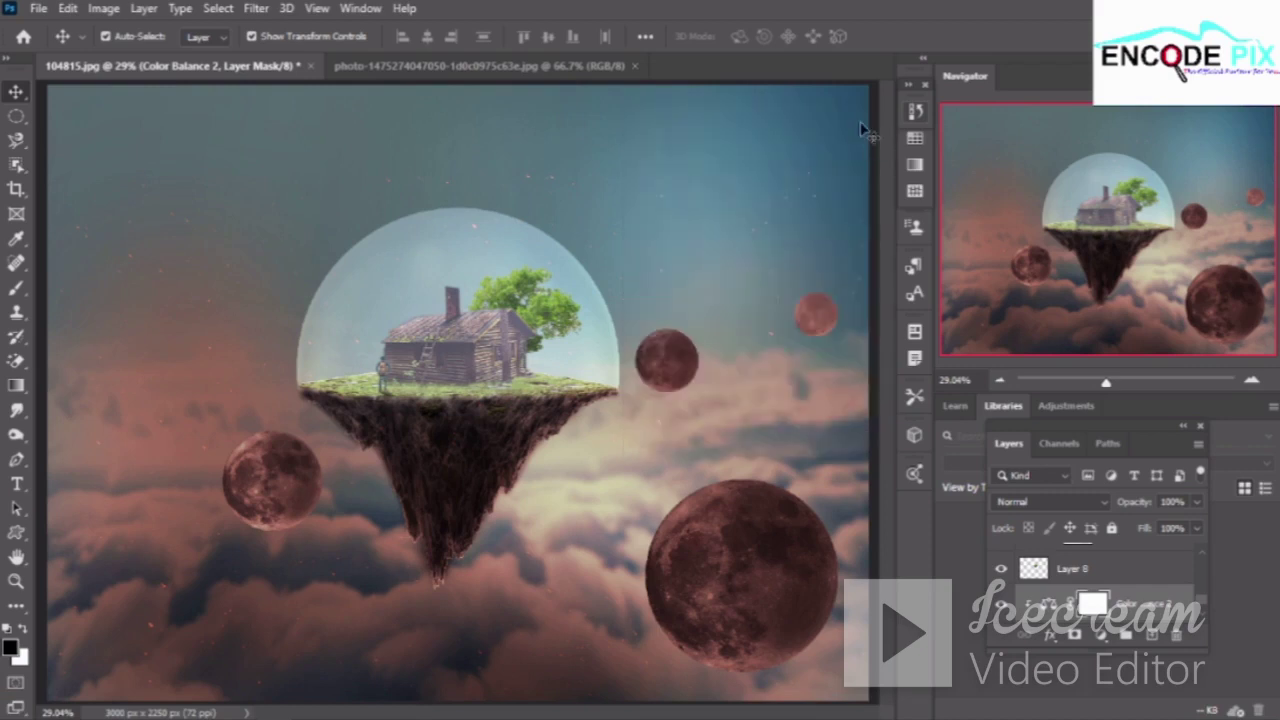
click(1076, 636)
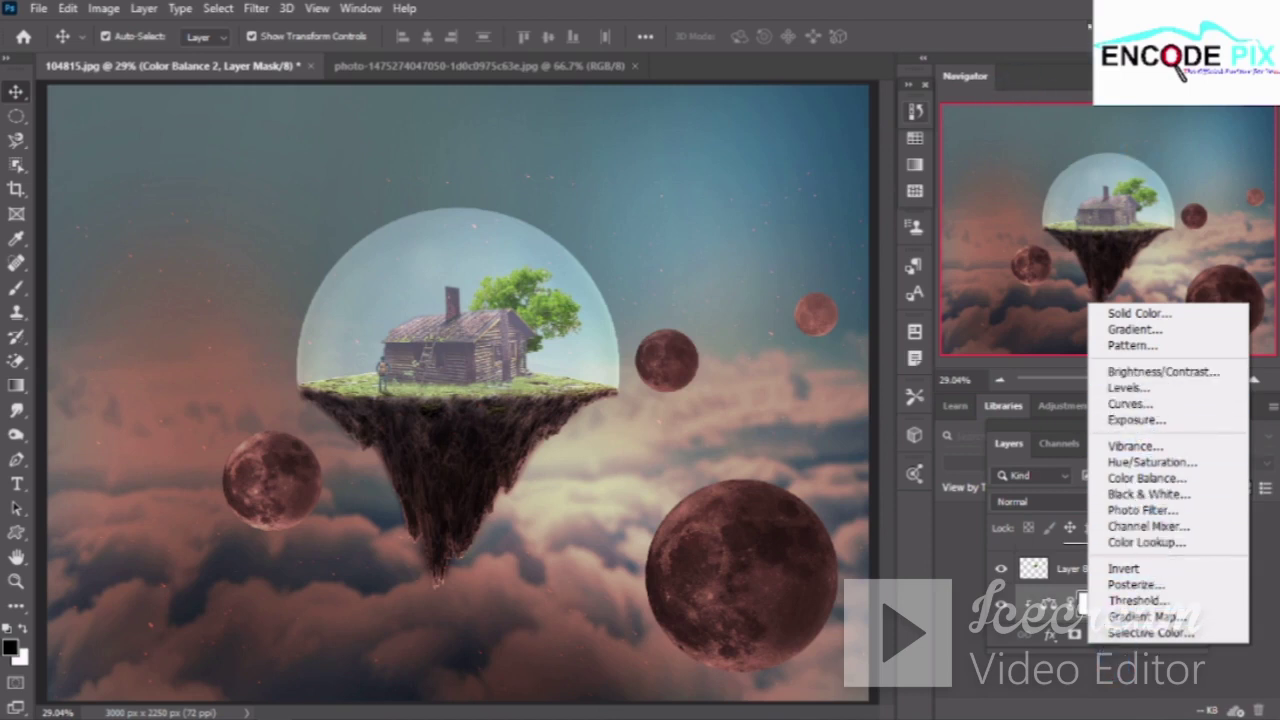
click(1016, 246)
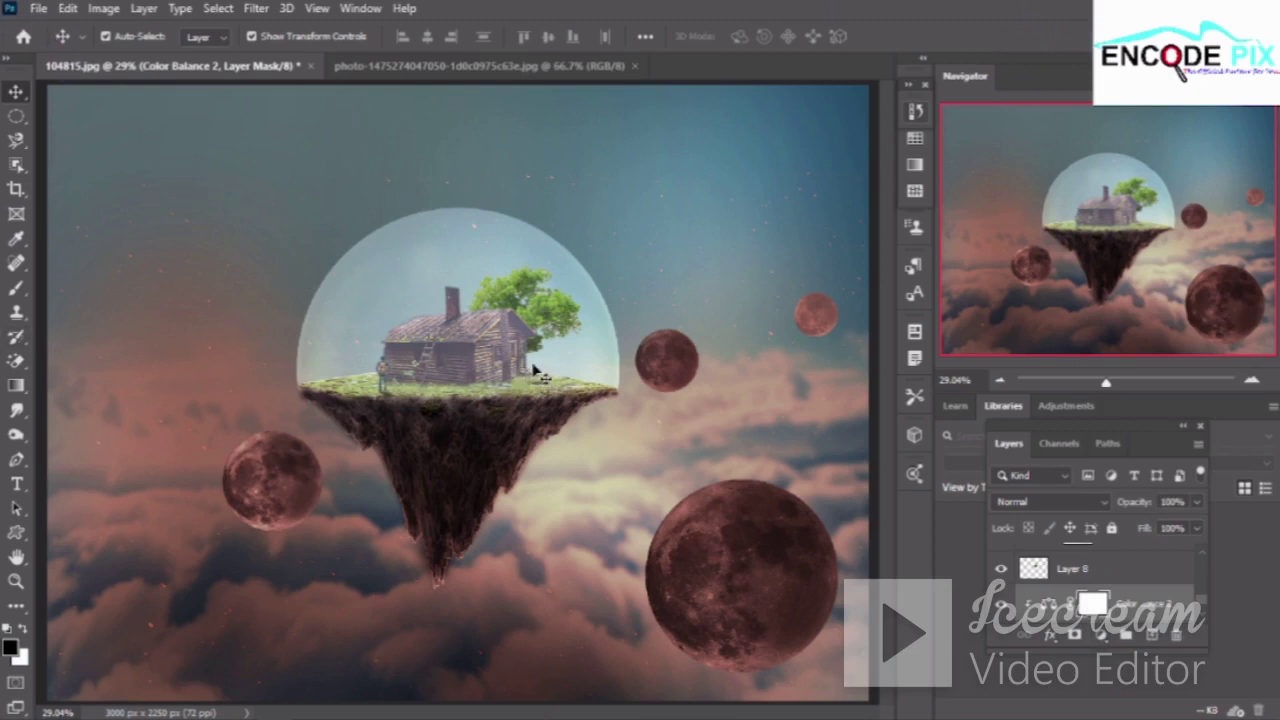
scroll(452, 372, down, 5)
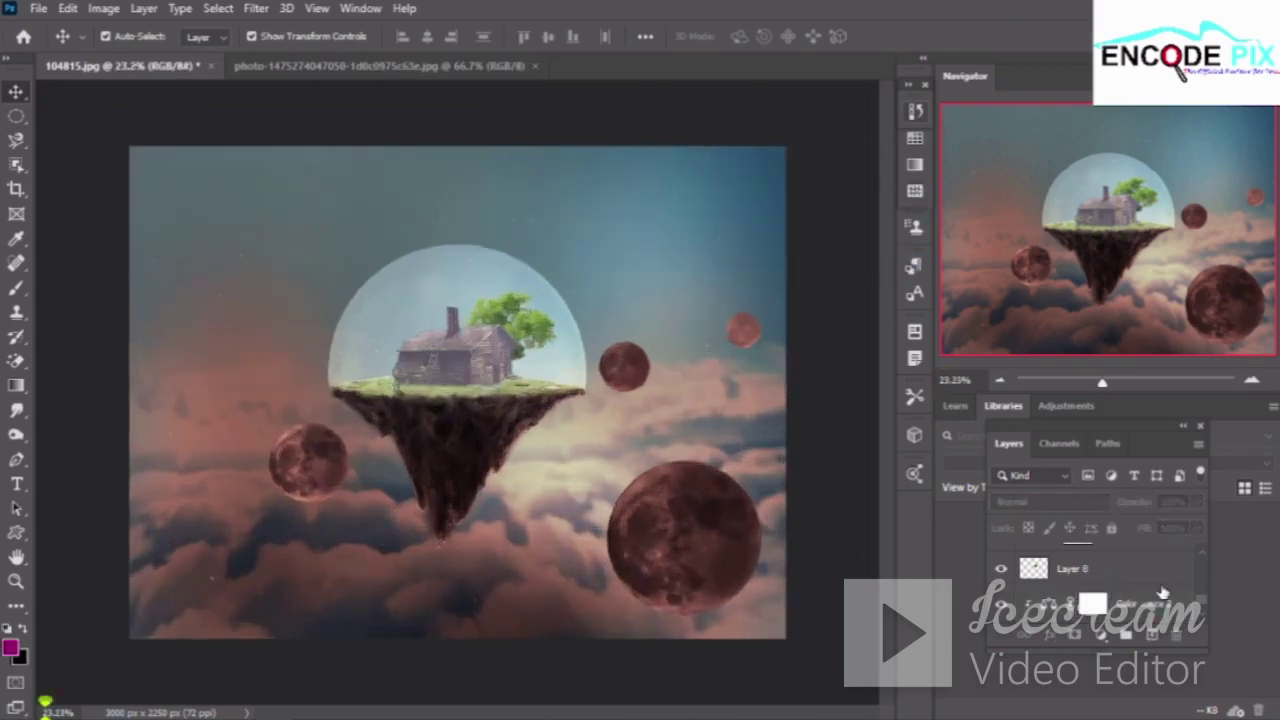
scroll(1150, 592, down, 2)
scroll(1130, 592, down, 2)
scroll(1120, 592, down, 2)
scroll(1106, 591, down, 2)
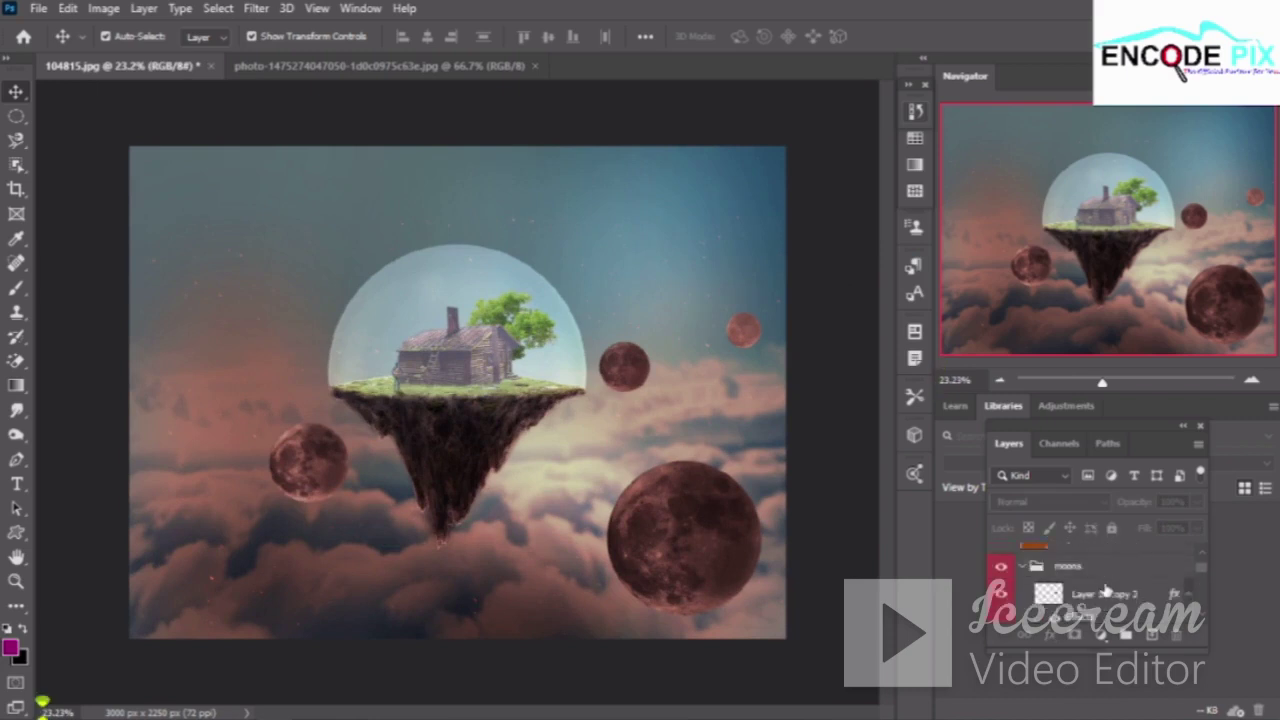
scroll(1106, 591, down, 2)
click(1068, 584)
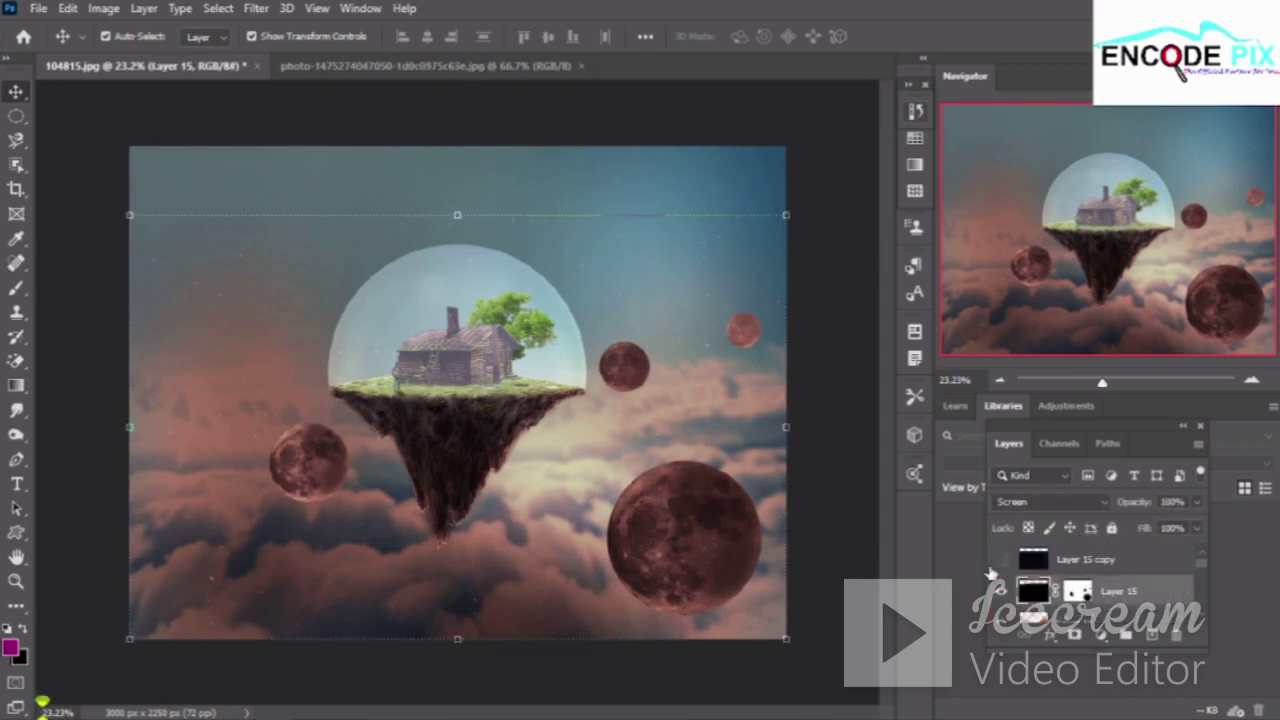
click(1045, 593)
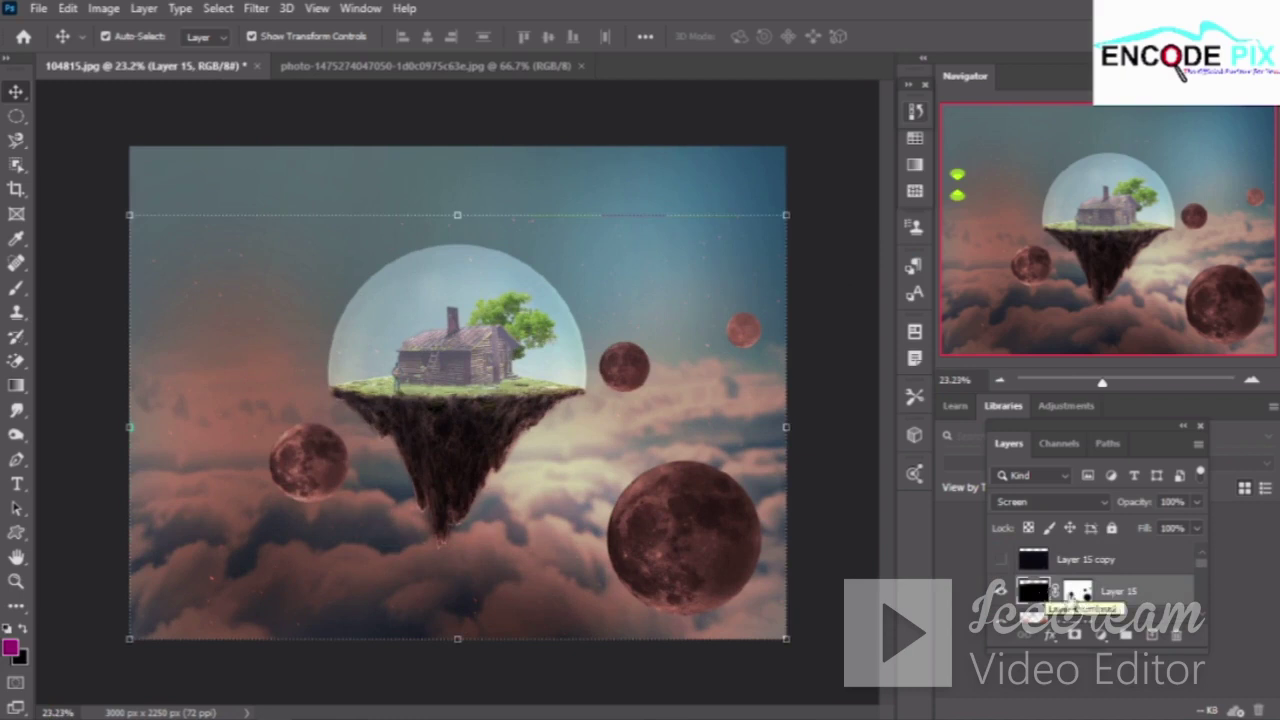
click(1100, 634)
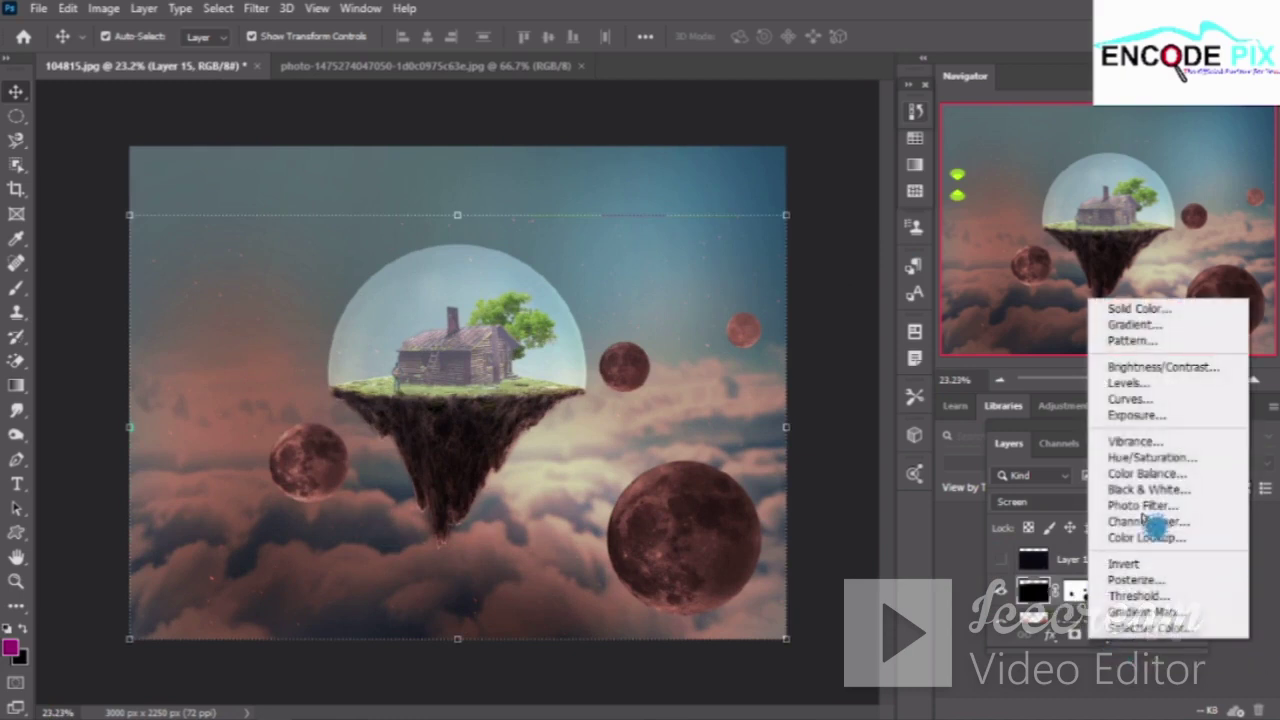
click(1045, 608)
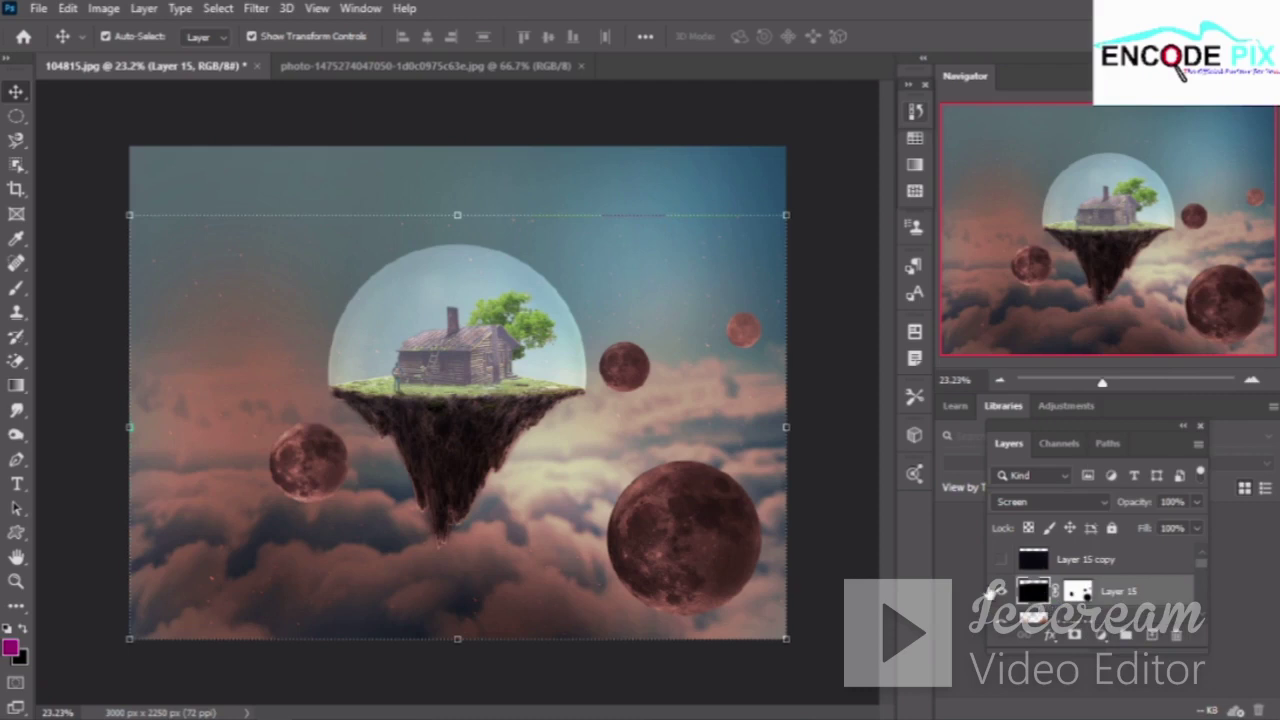
Apply Levels to Layer 15 with black 0, white 255 and midtone 1.34
key(ctrl+l)
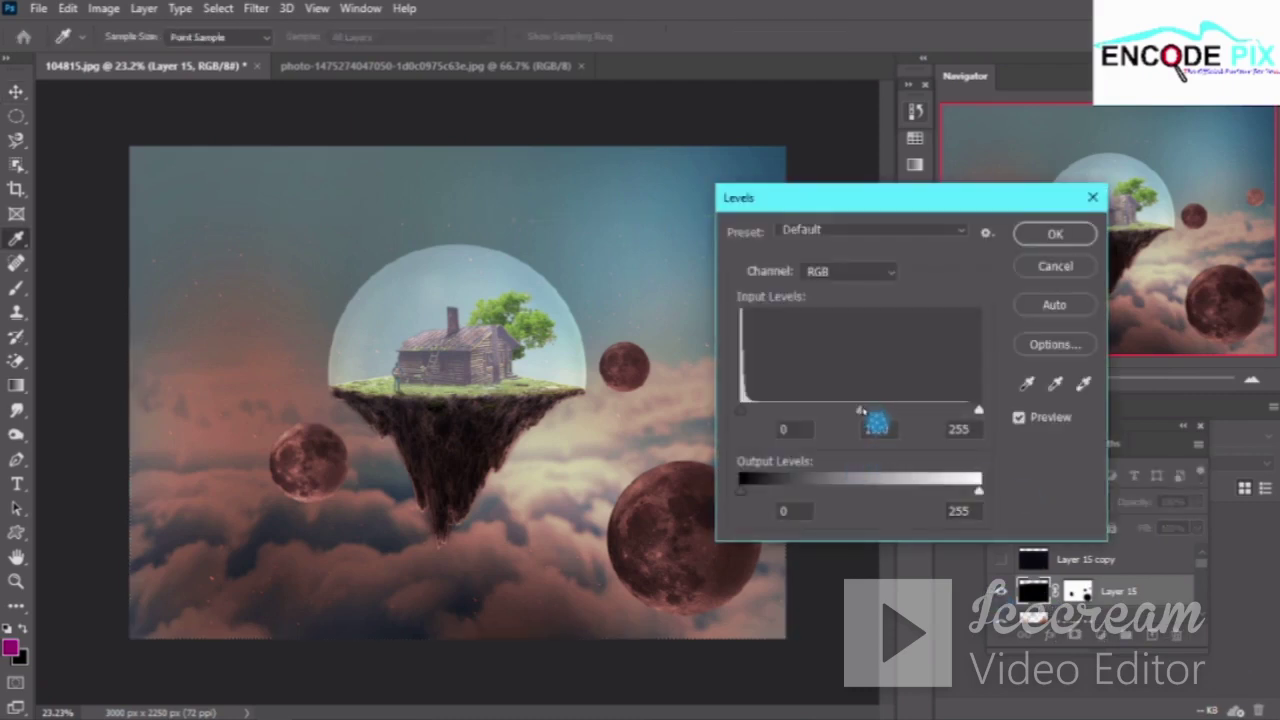
drag(861, 410, 792, 418)
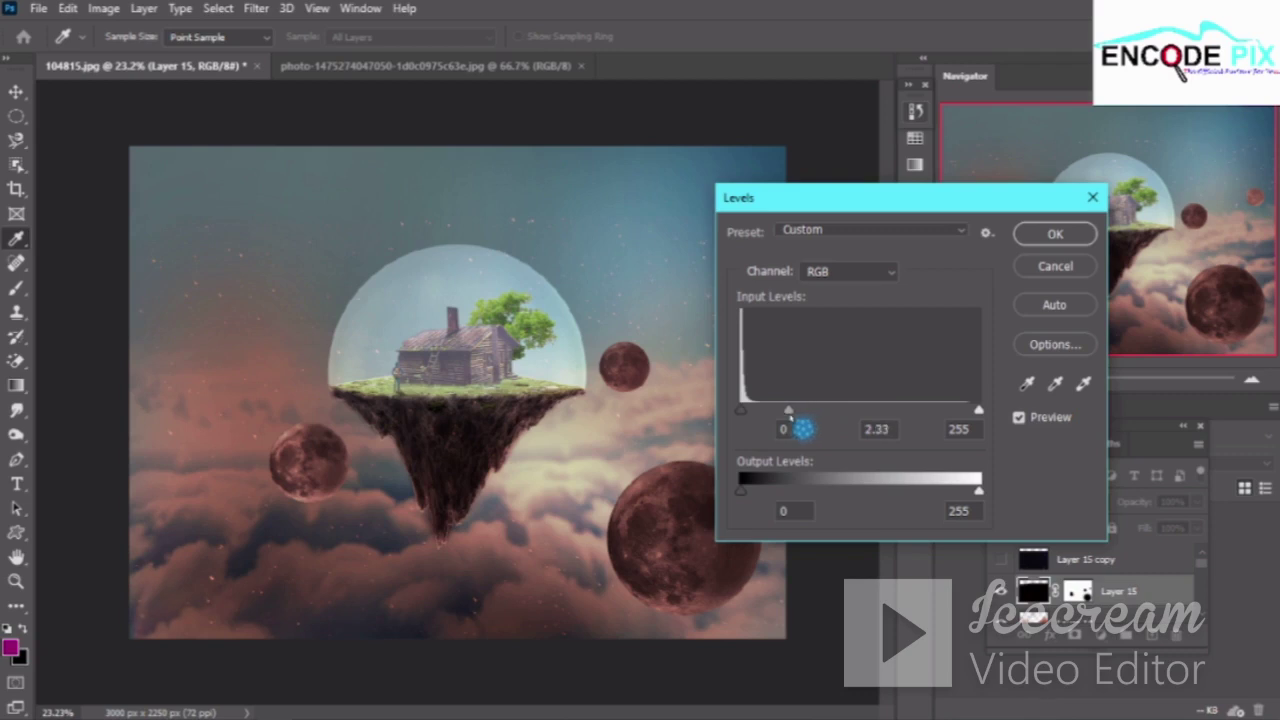
mouse_move(868, 204)
mouse_down()
mouse_move(1000, 472)
mouse_move(992, 353)
mouse_up()
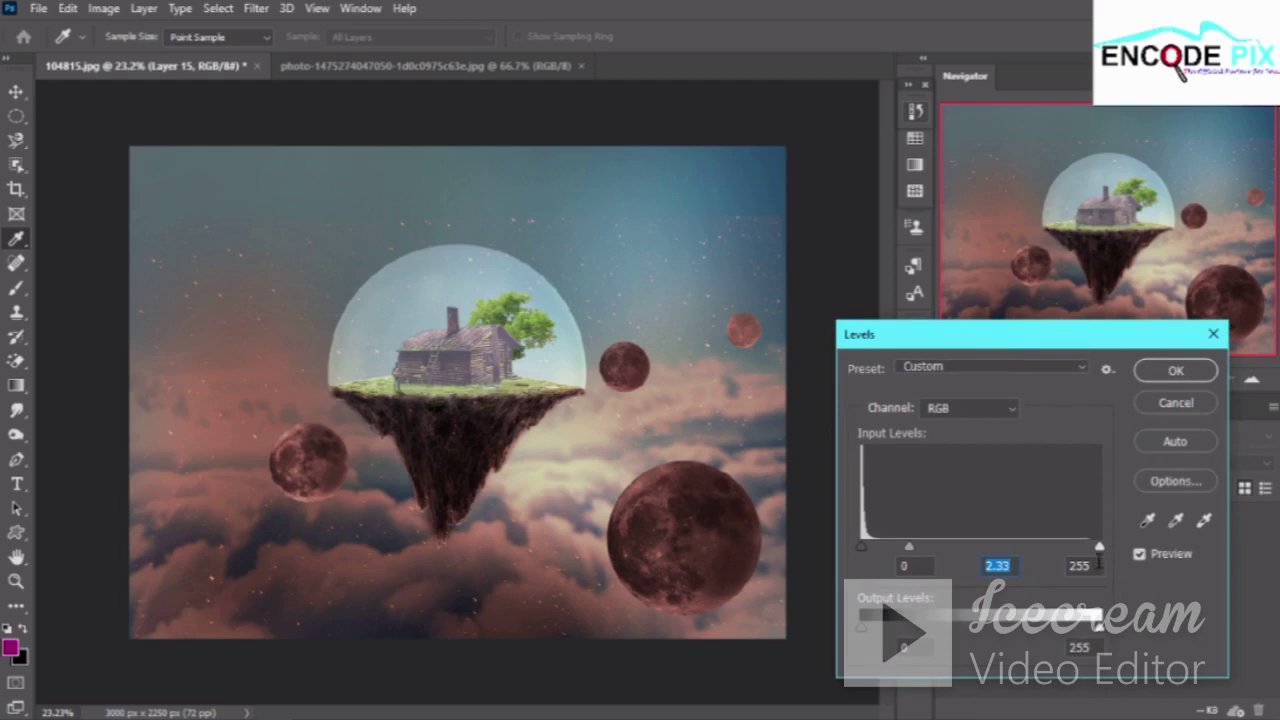
drag(1099, 547, 1046, 547)
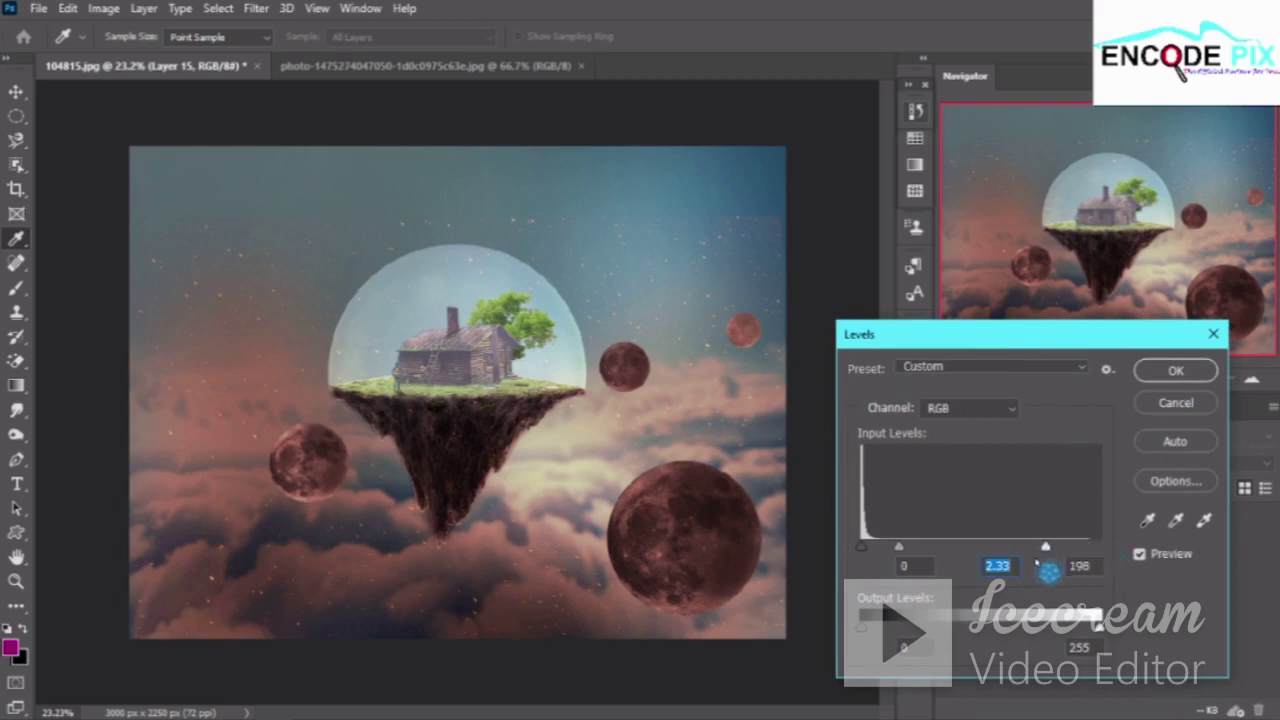
drag(1037, 563, 987, 561)
double_click(1079, 566)
text(255)
drag(908, 547, 957, 548)
click(966, 556)
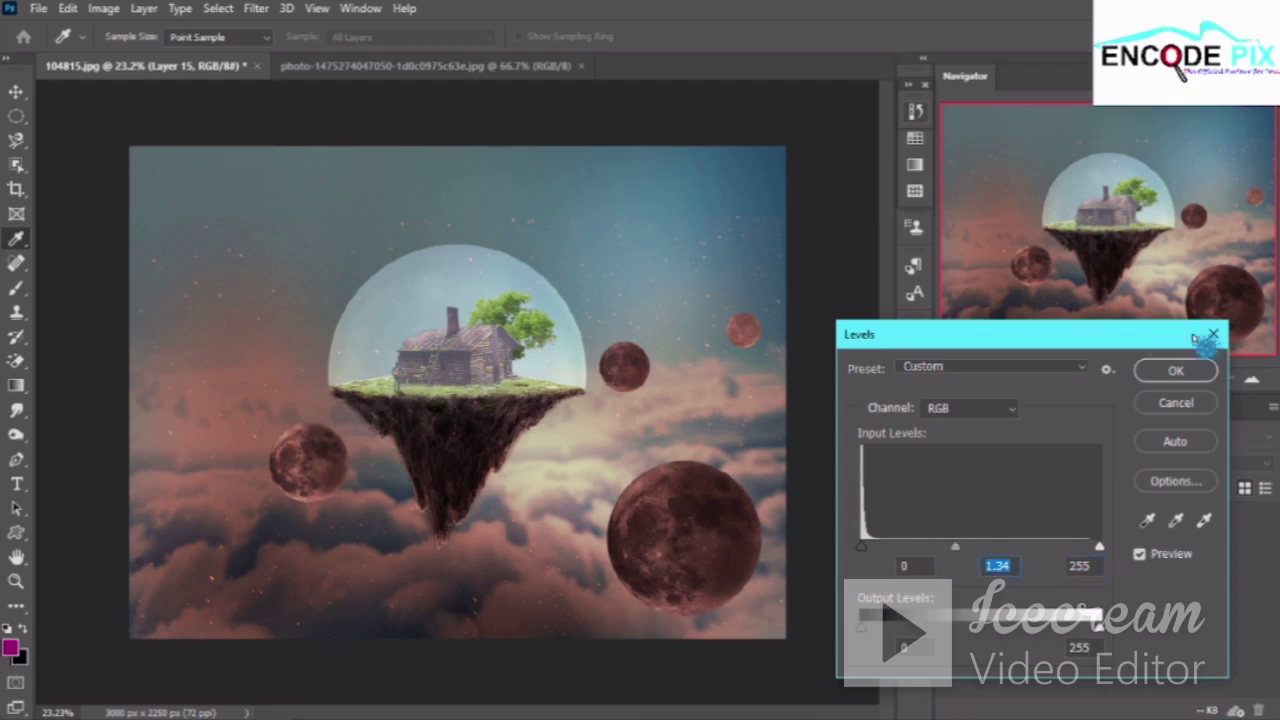
key(Return)
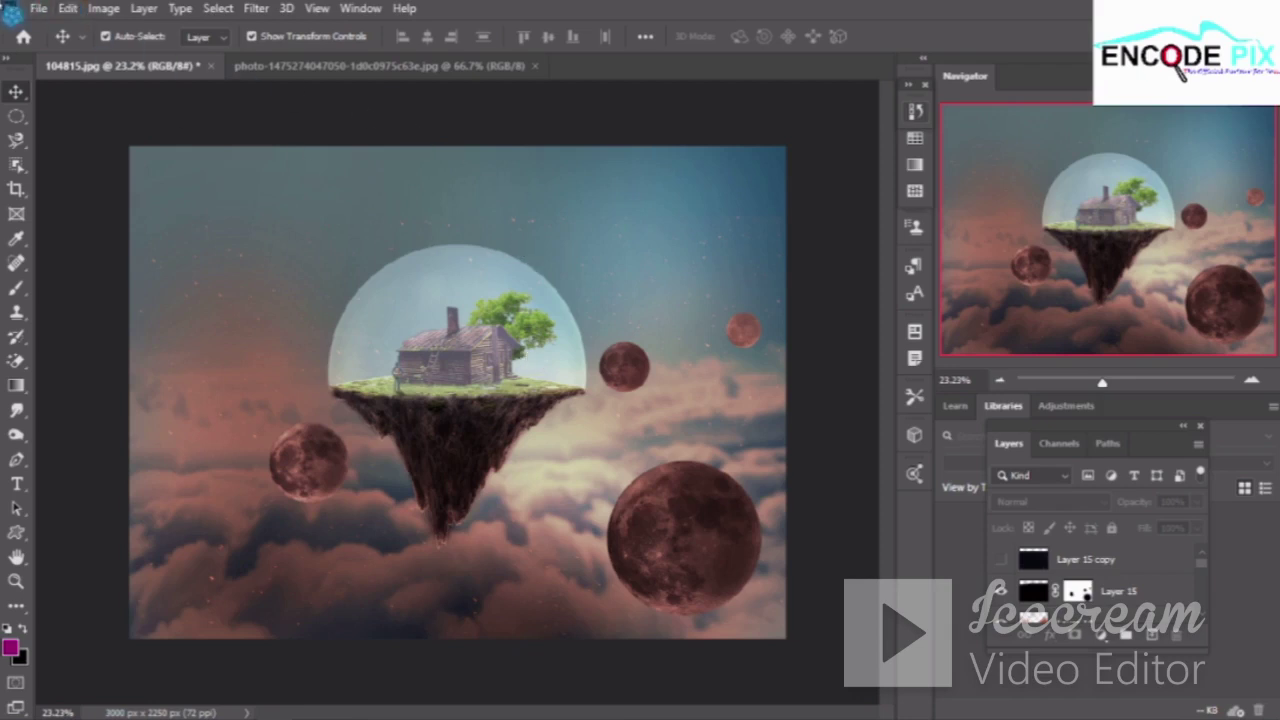
Bring up the Open dialog and browse Pictures, Music, Videos, Documents, then Downloads
click(38, 8)
click(38, 8)
key(ctrl+o)
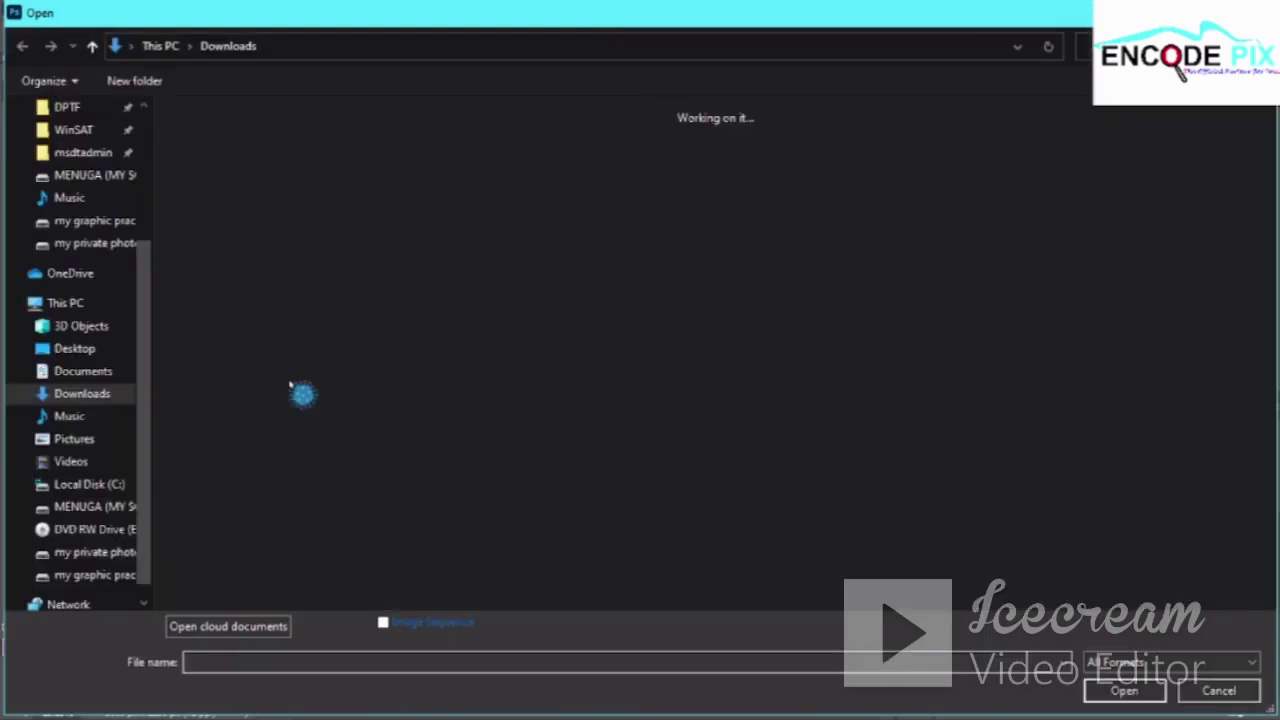
scroll(387, 291, down, 3)
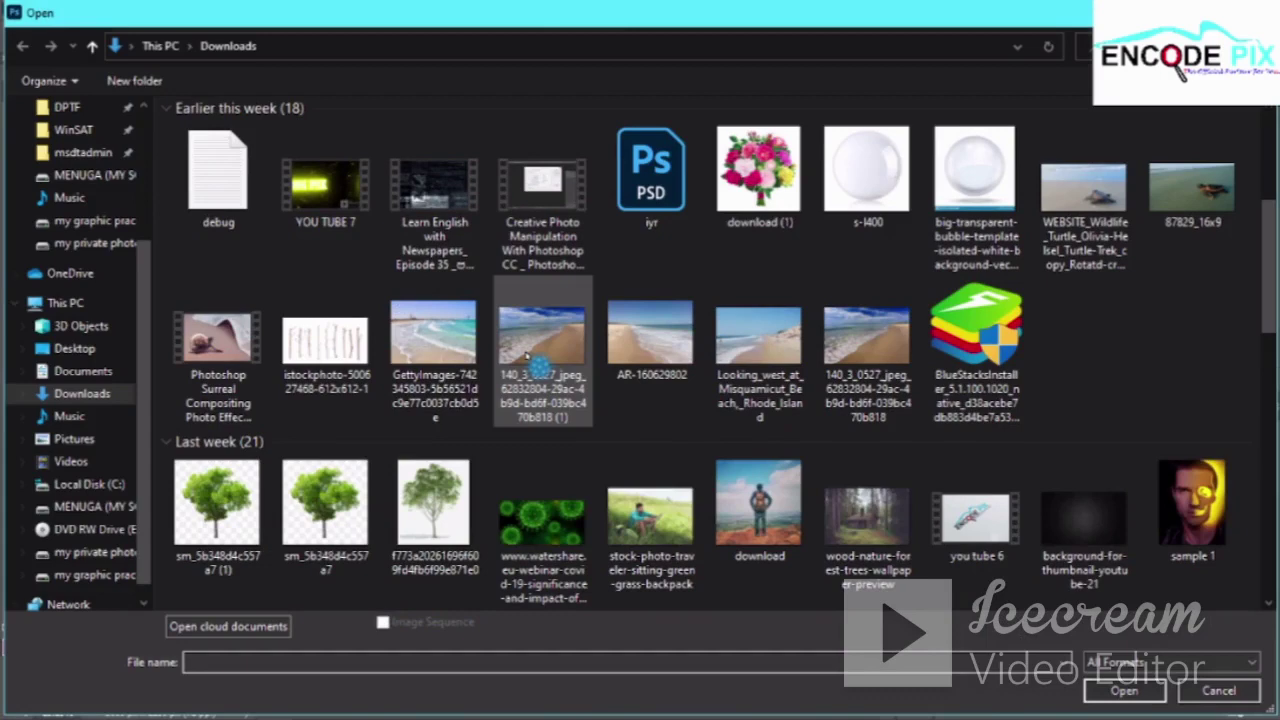
scroll(530, 360, up, 3)
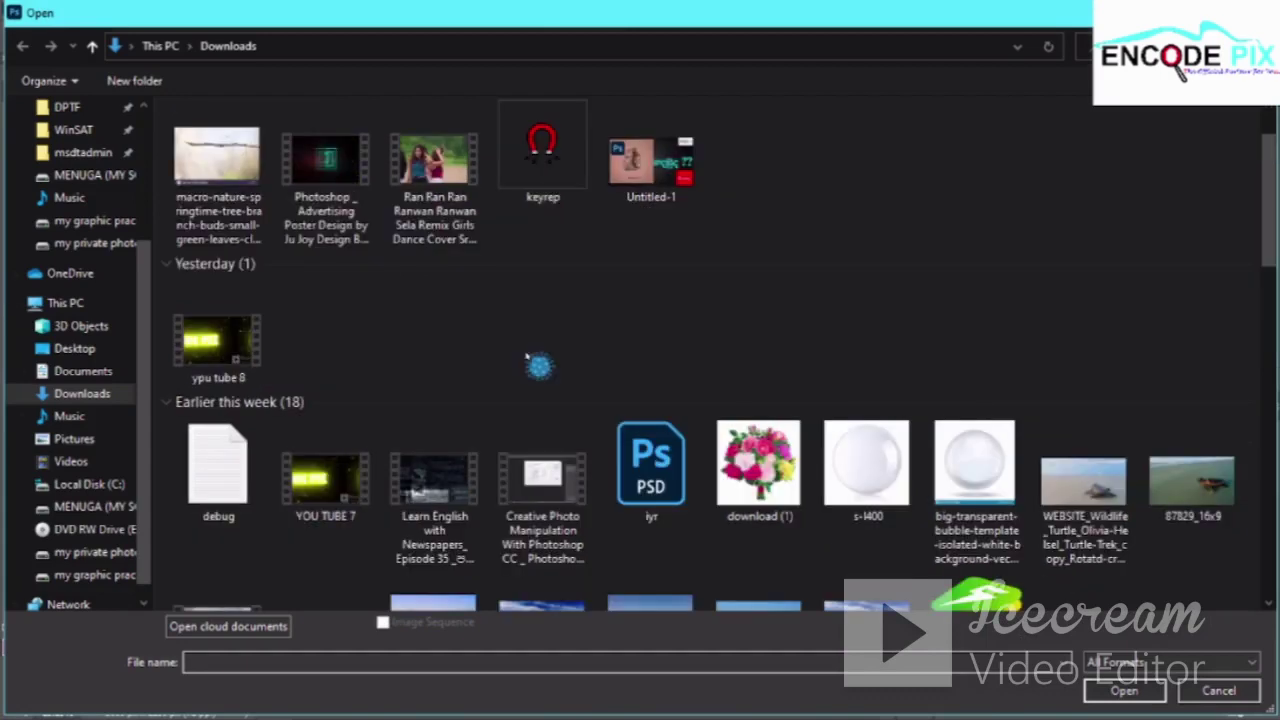
click(97, 445)
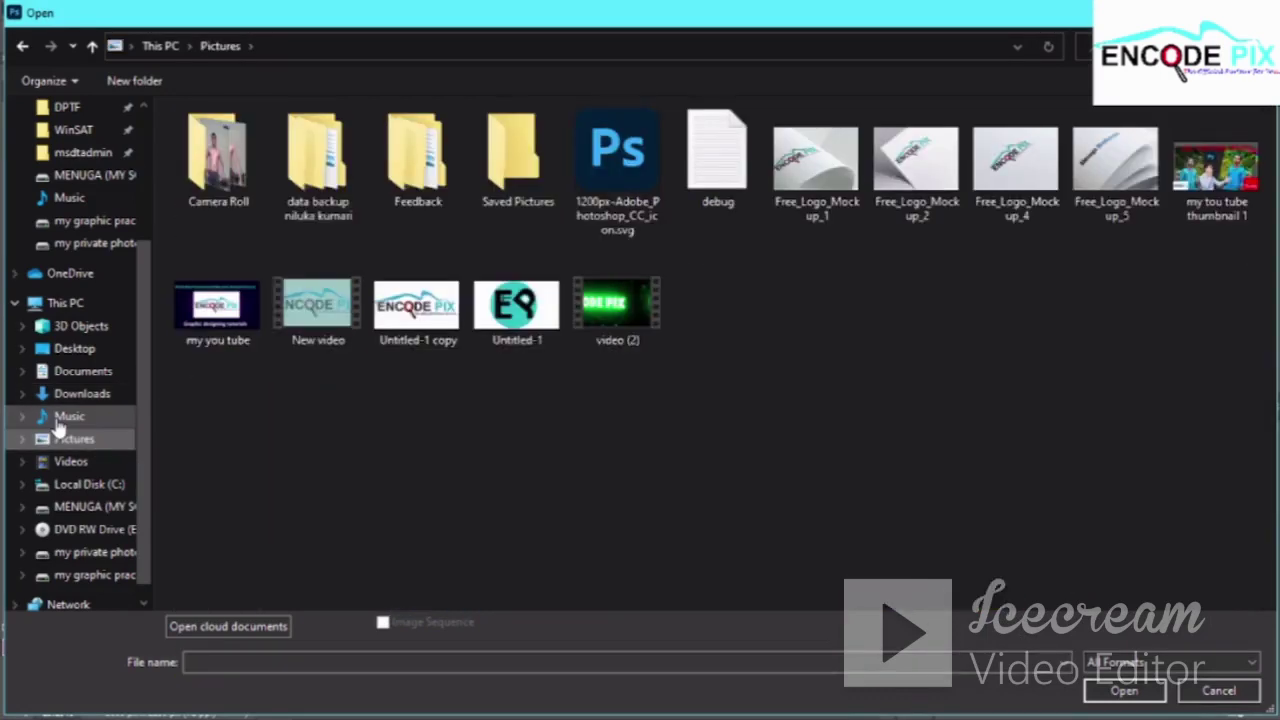
click(58, 418)
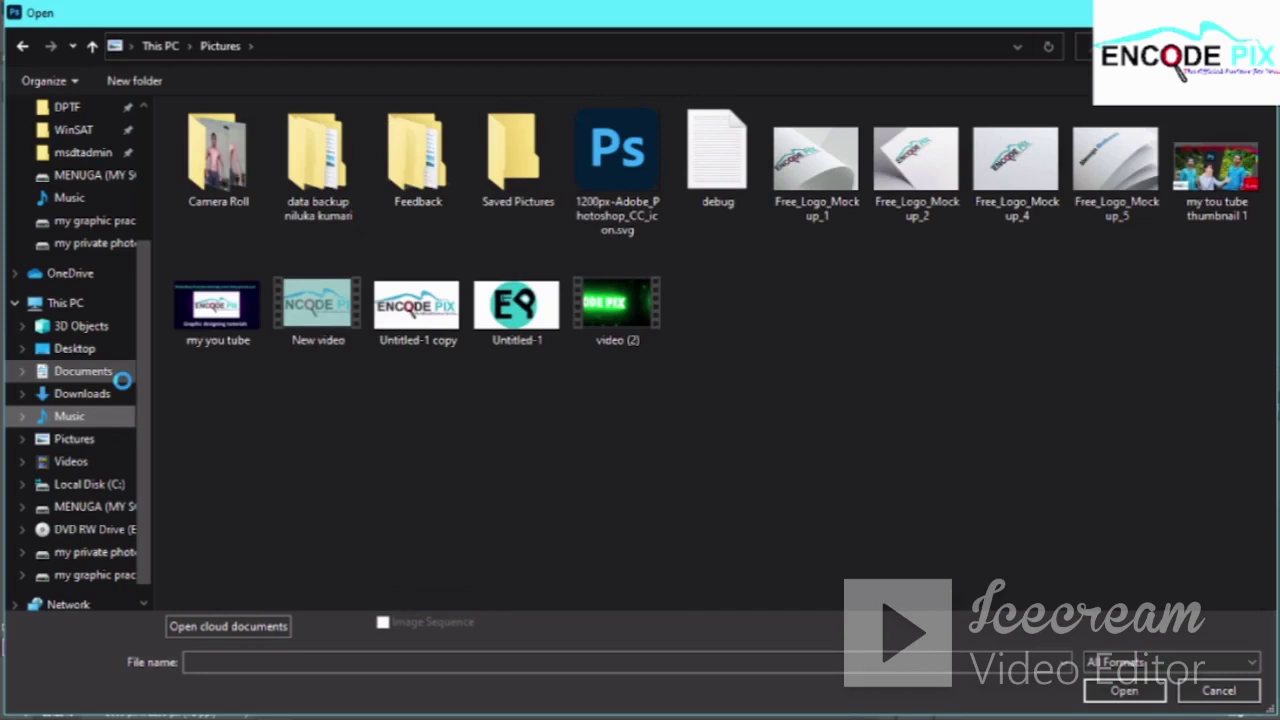
click(120, 462)
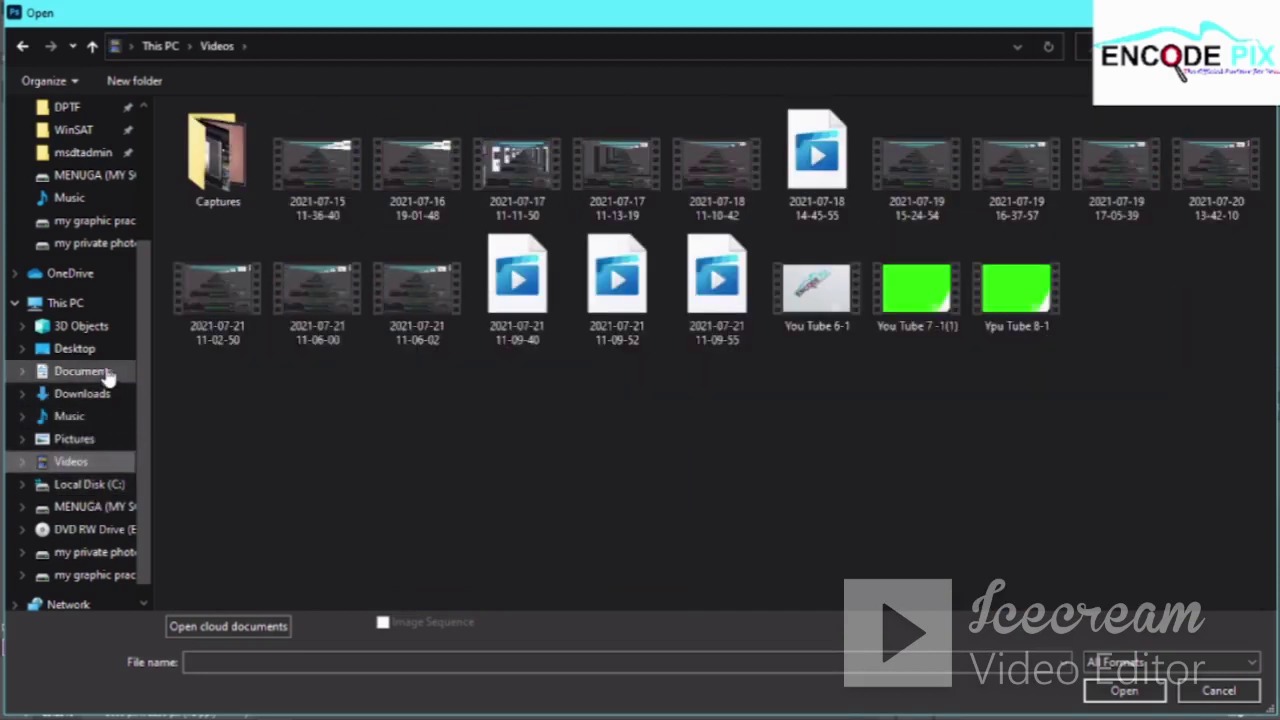
click(102, 377)
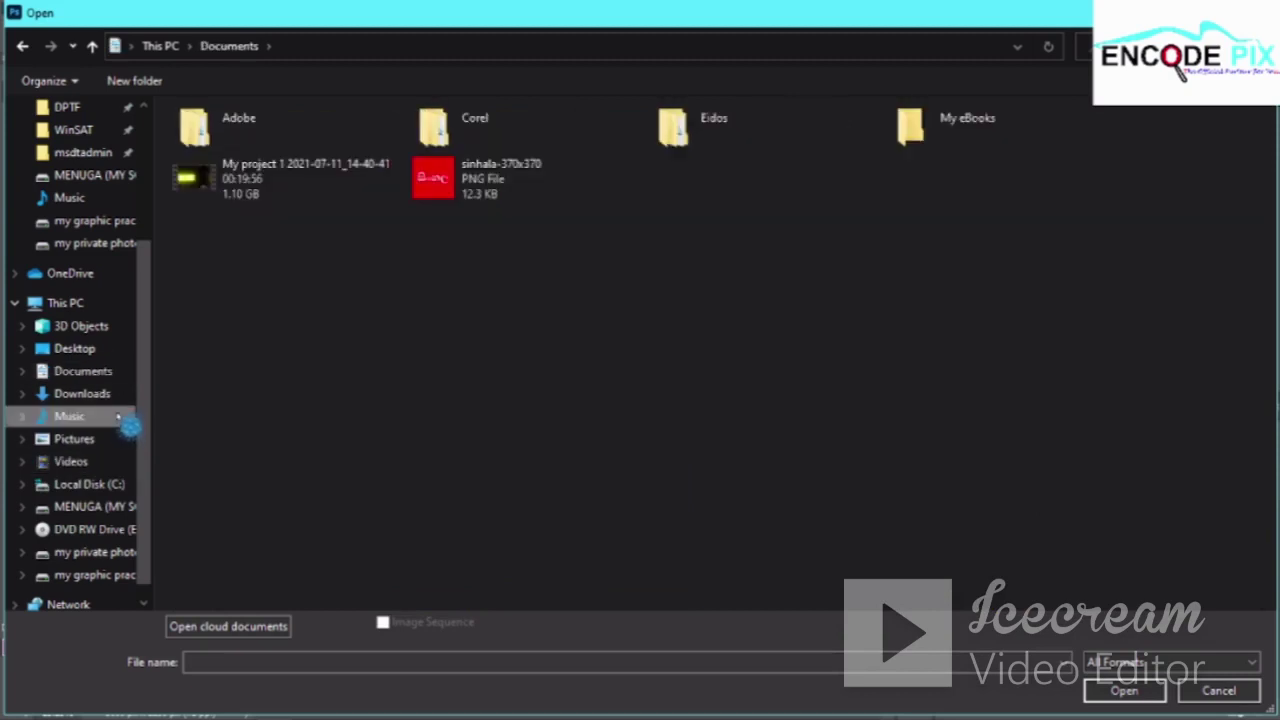
click(112, 395)
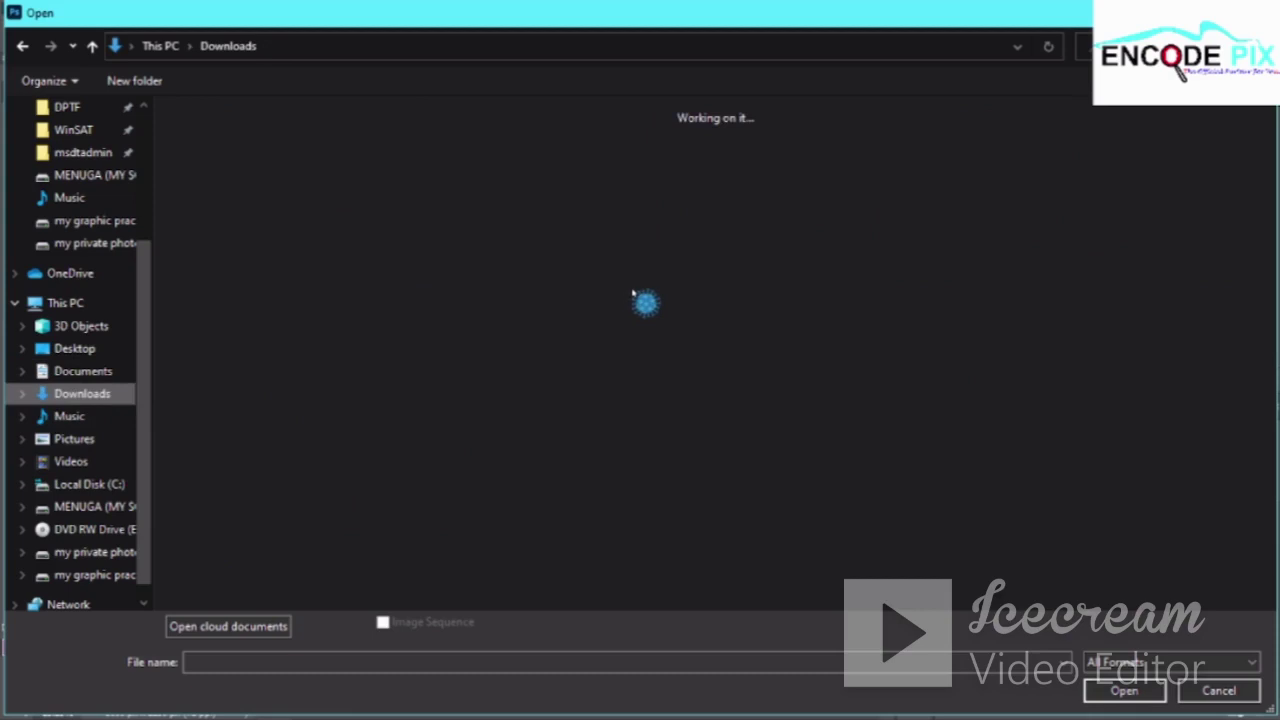
Scroll the Downloads folder for 104815 copy.jpg, then switch to the screen recording app
scroll(632, 293, down, 3)
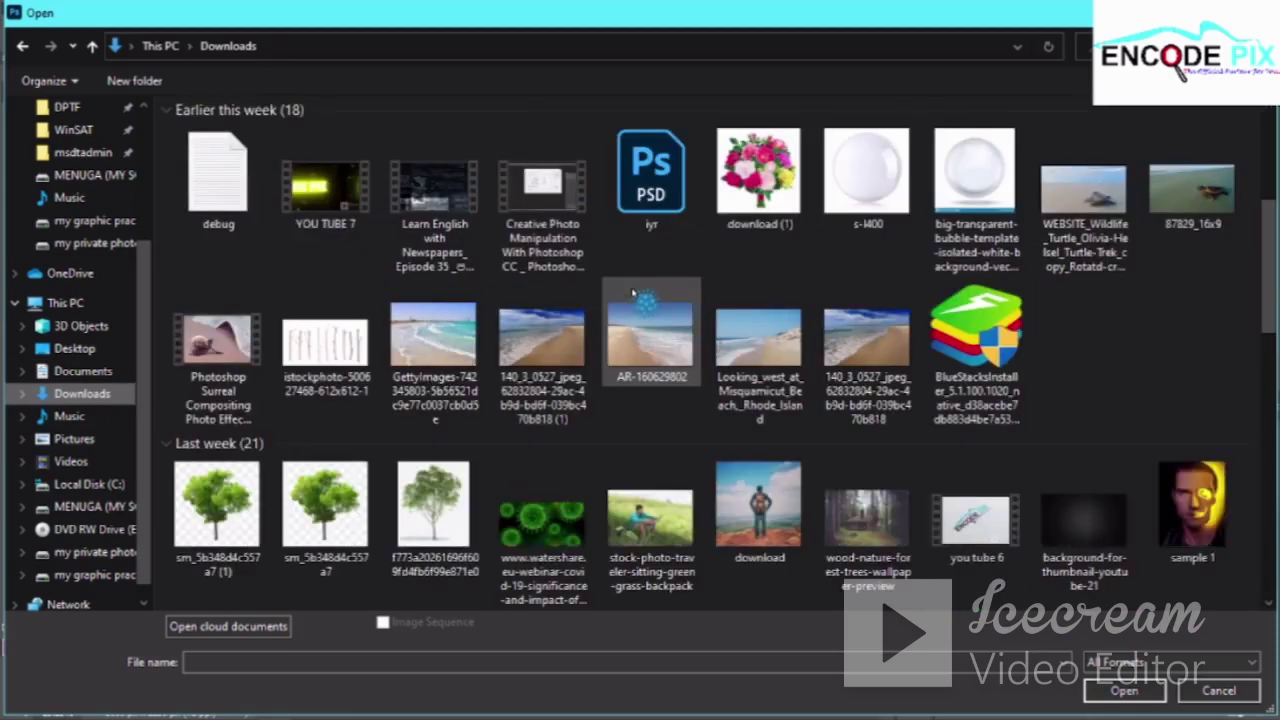
scroll(632, 293, down, 3)
scroll(632, 293, down, 3)
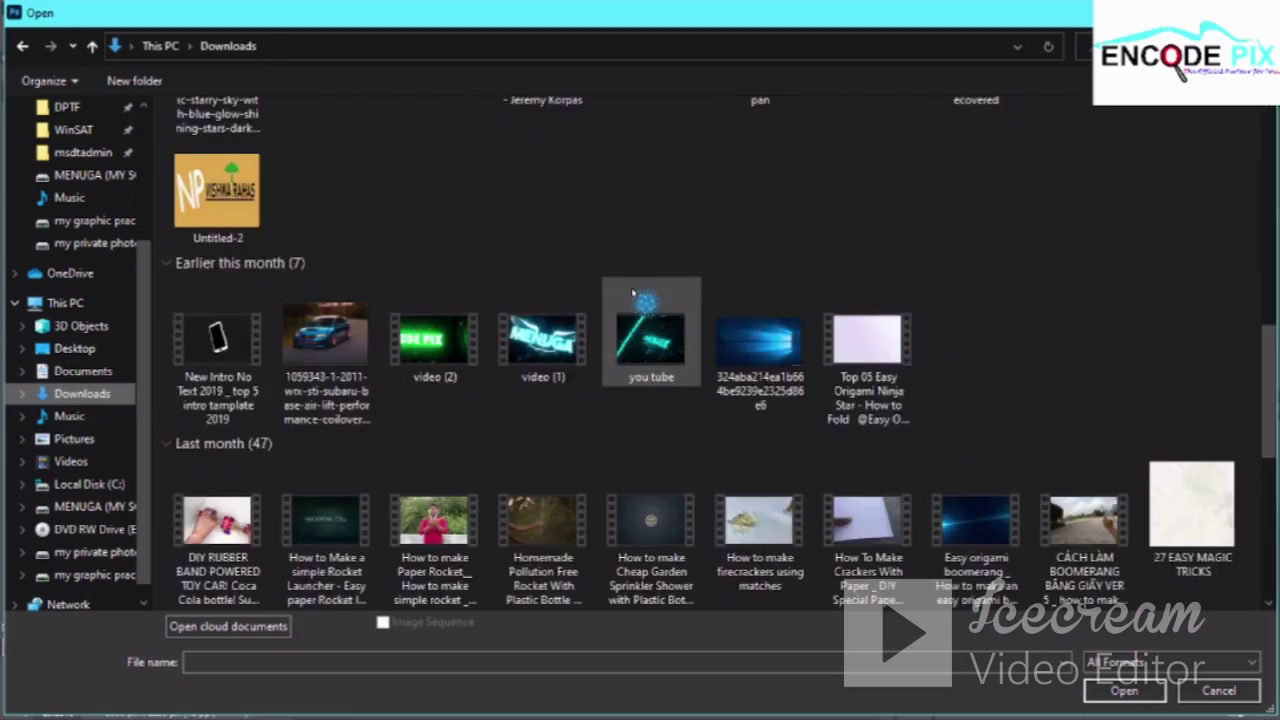
scroll(632, 293, down, 3)
scroll(632, 293, down, 3)
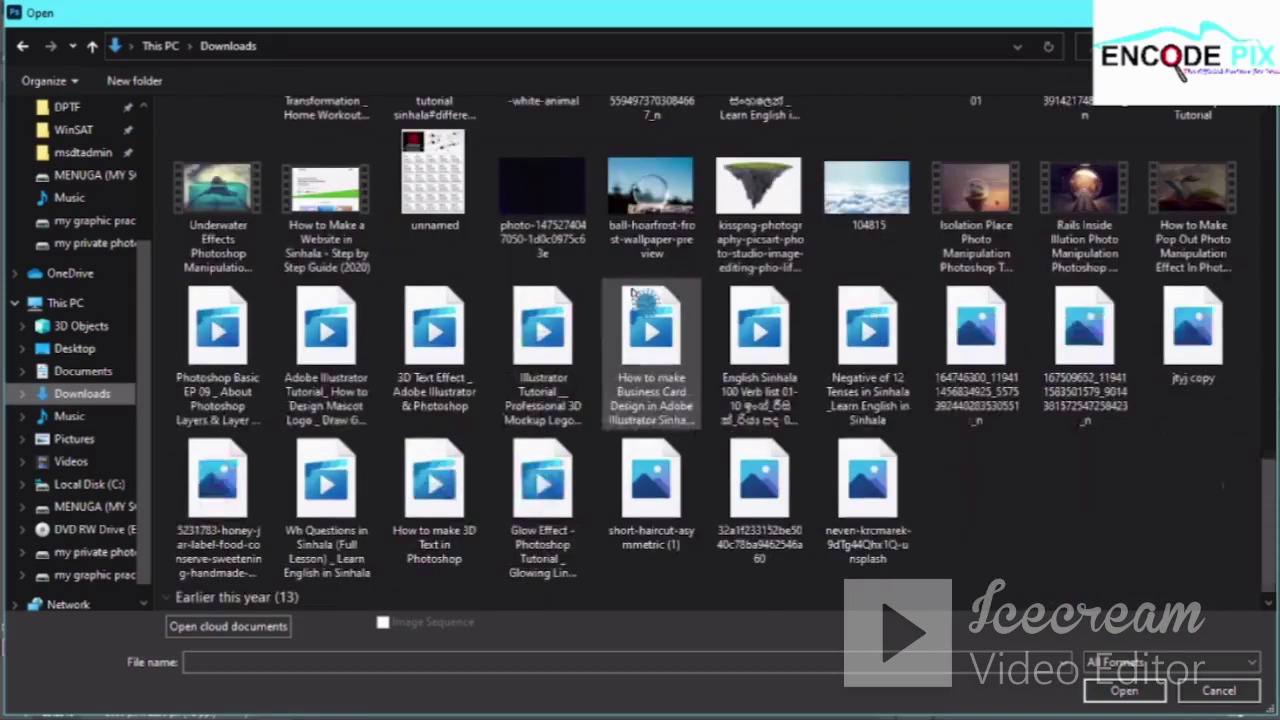
scroll(632, 293, down, 3)
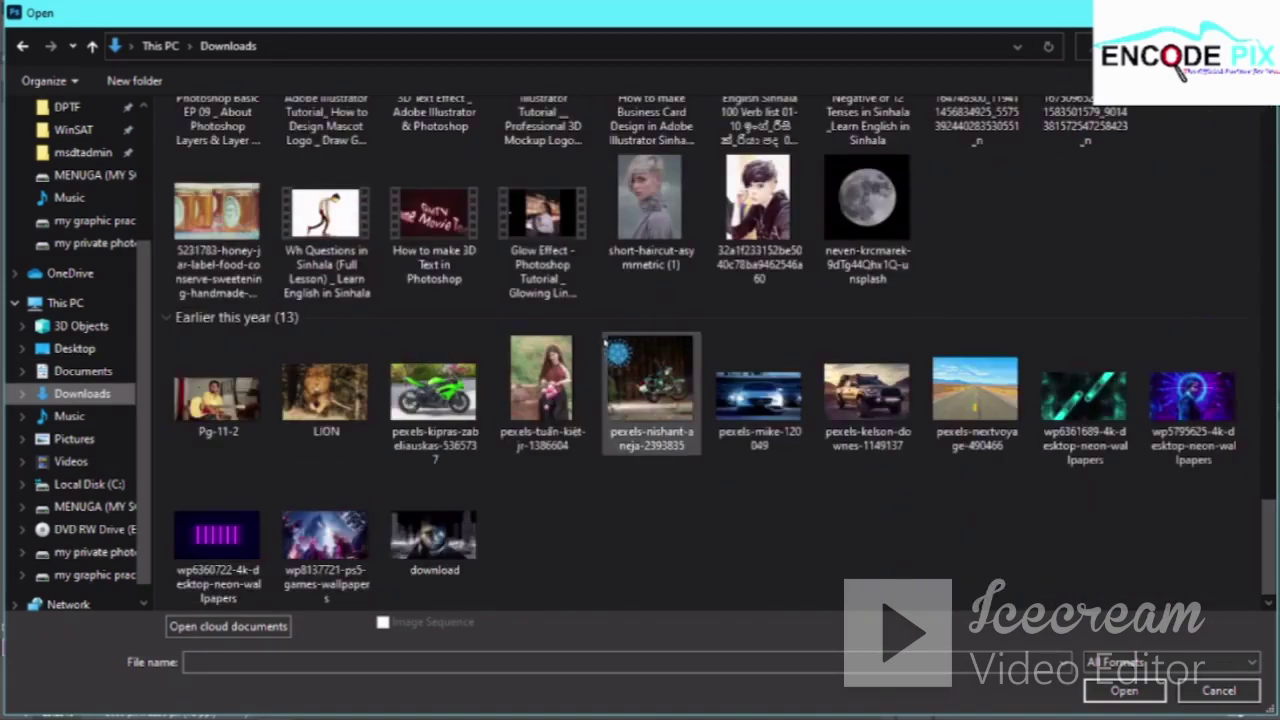
scroll(600, 400, up, 6)
scroll(545, 470, up, 3)
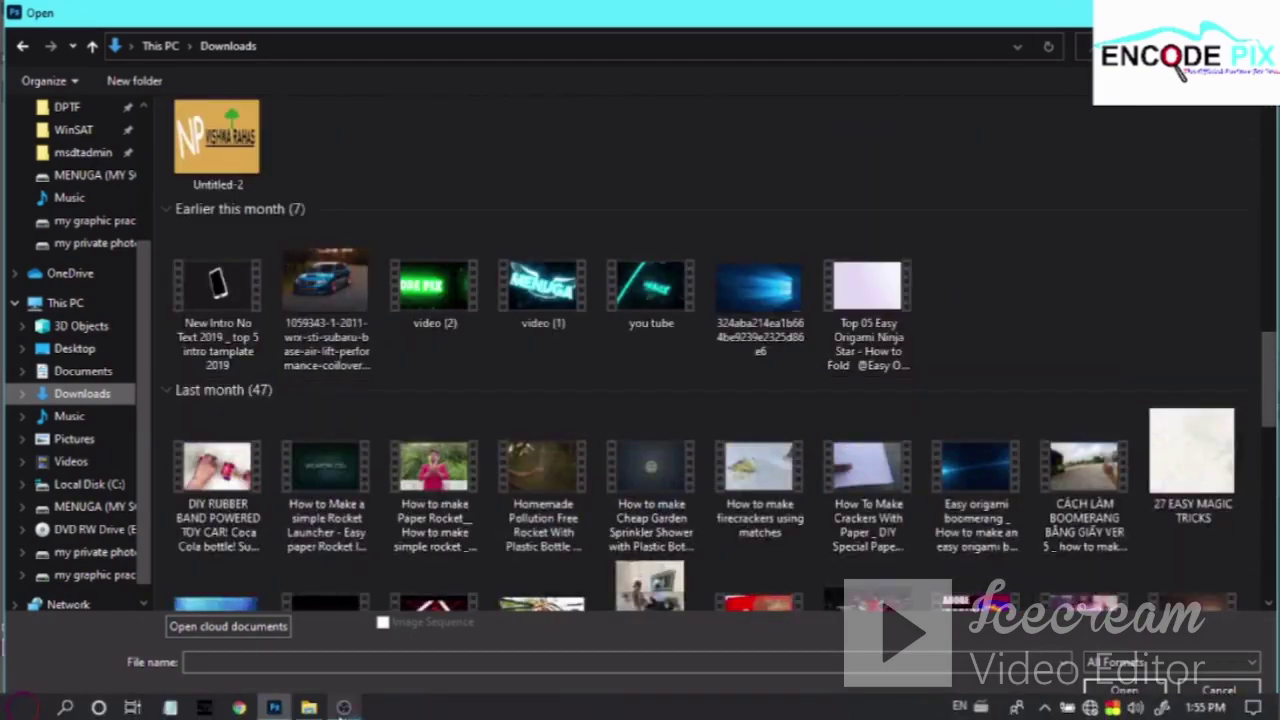
click(345, 707)
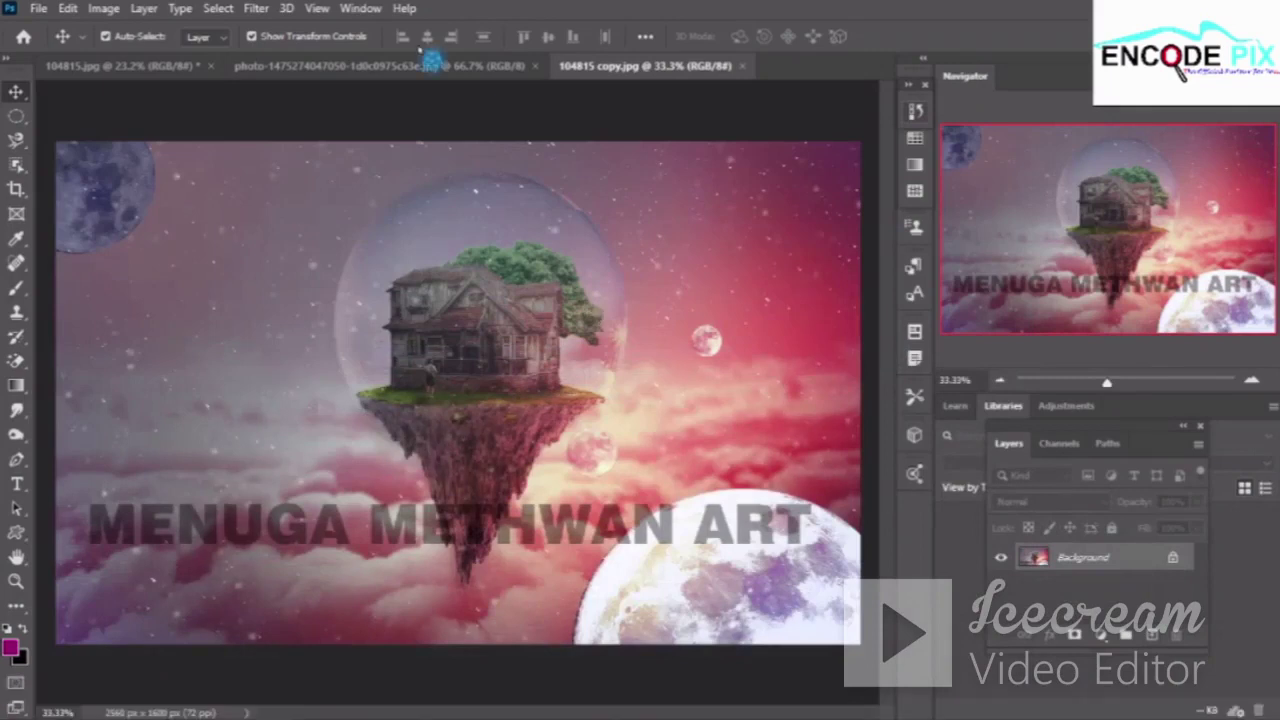
click(128, 66)
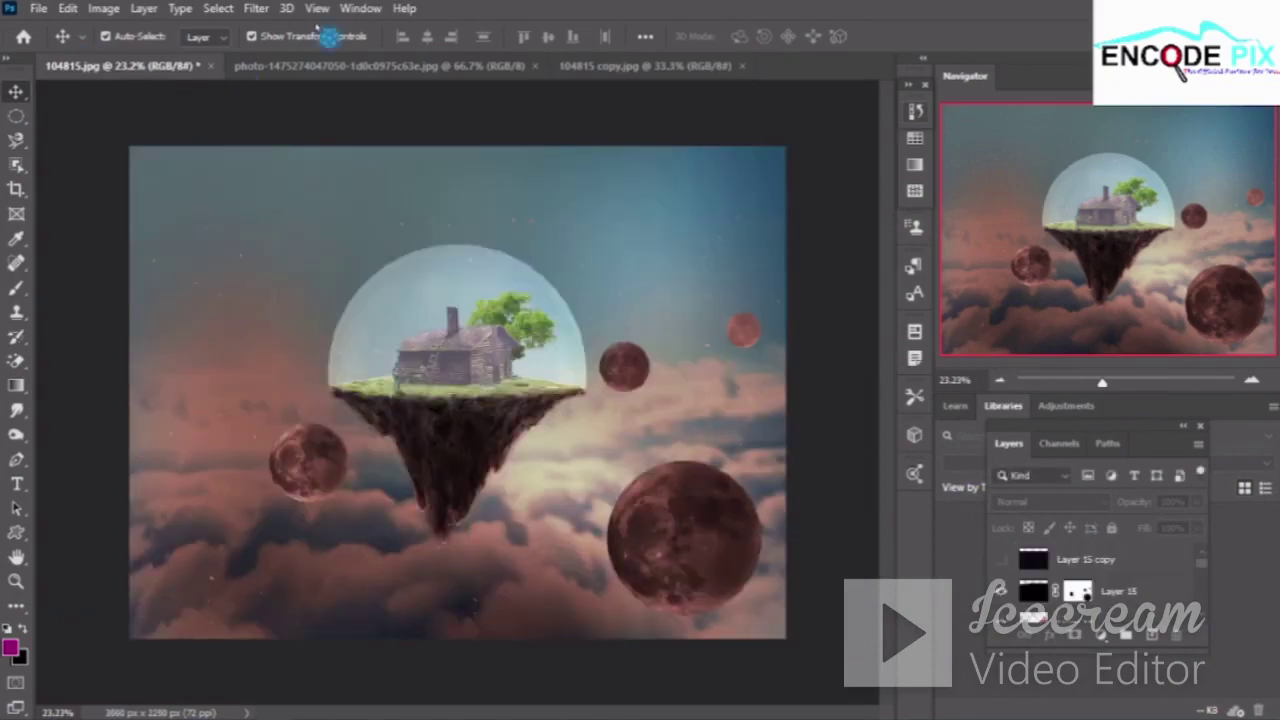
click(645, 66)
click(613, 70)
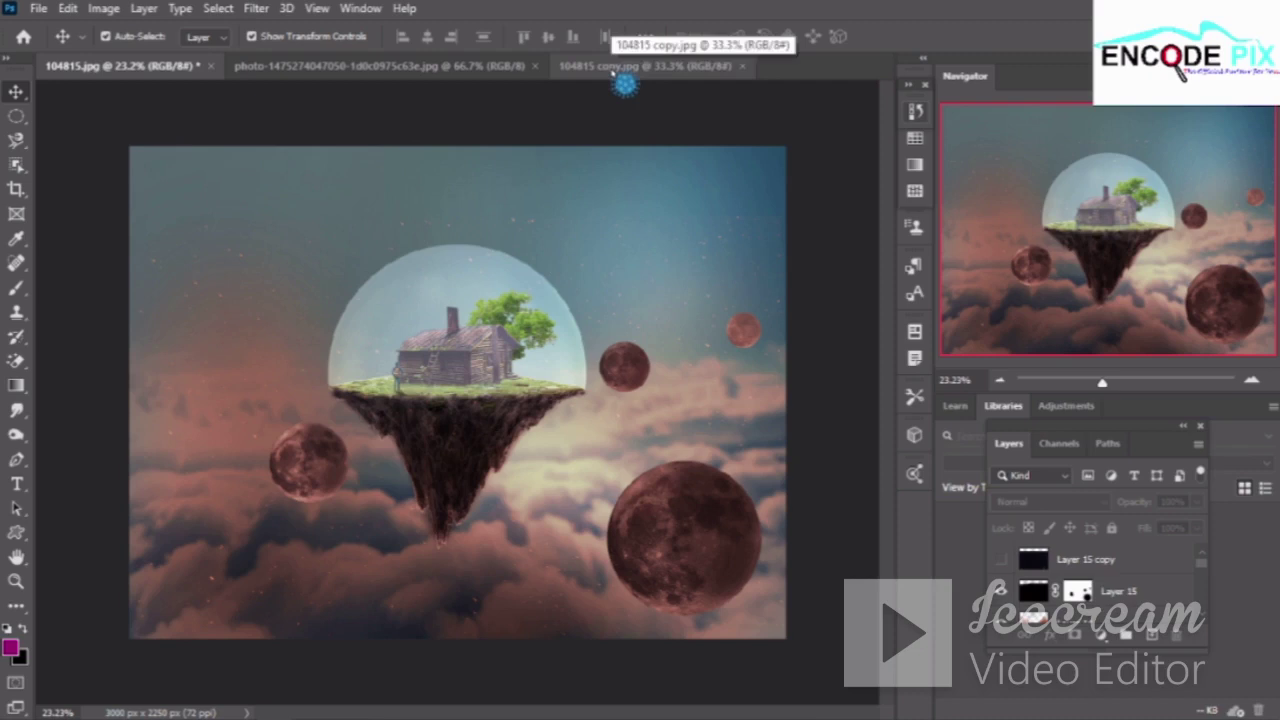
click(613, 70)
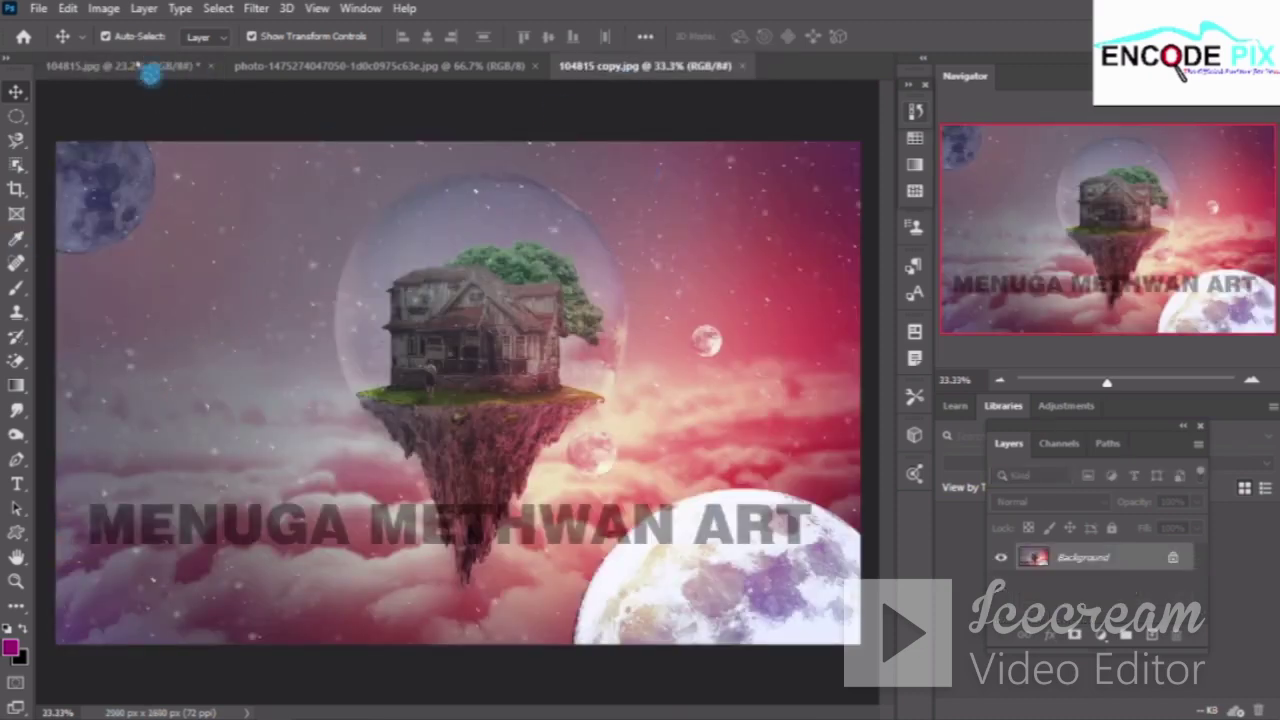